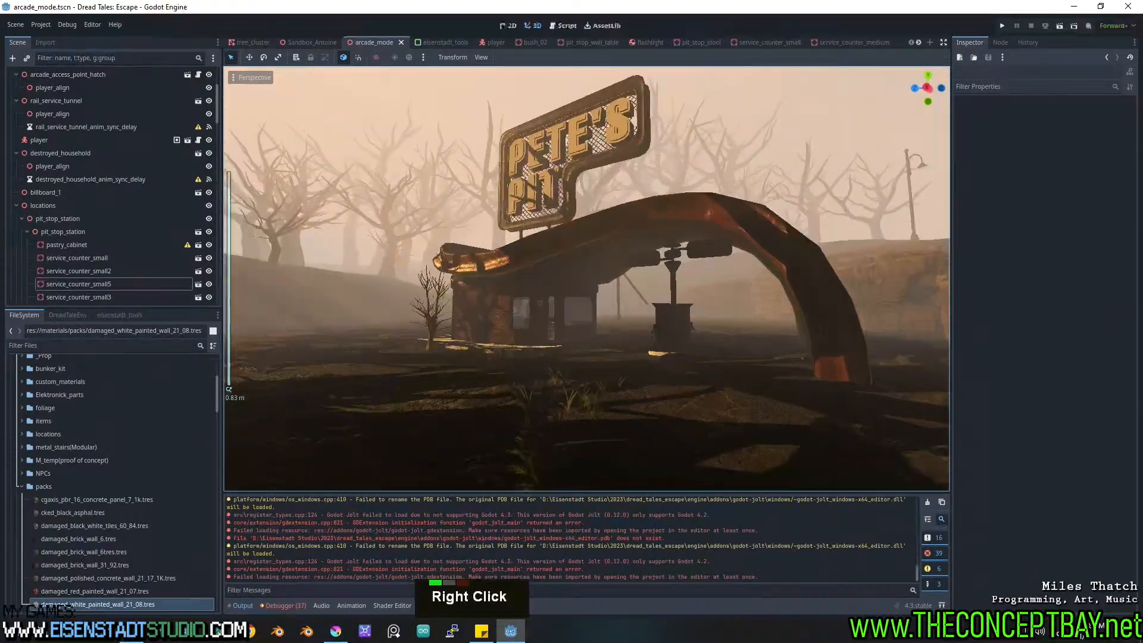
# Examine the exterior of the Pete's Pit station, its brick building and the surrounding terrain.
pyautogui.press('w')
pyautogui.scroll(1, 433, 333)
pyautogui.press('a')
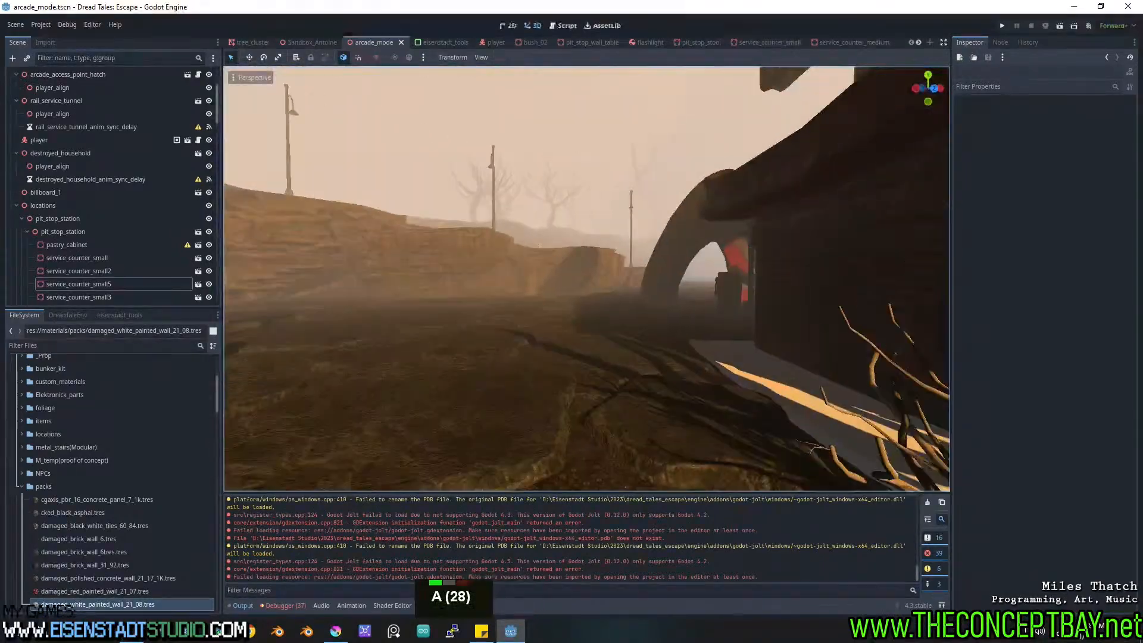
pyautogui.press('d')
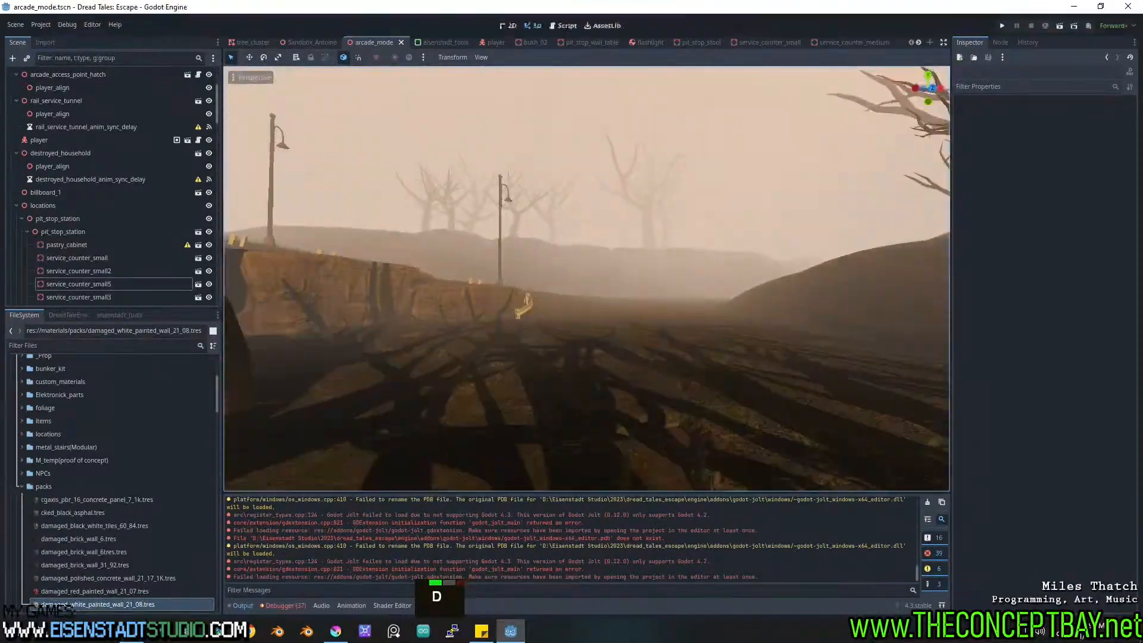
pyautogui.press('s')
pyautogui.press('w')
pyautogui.press('w')
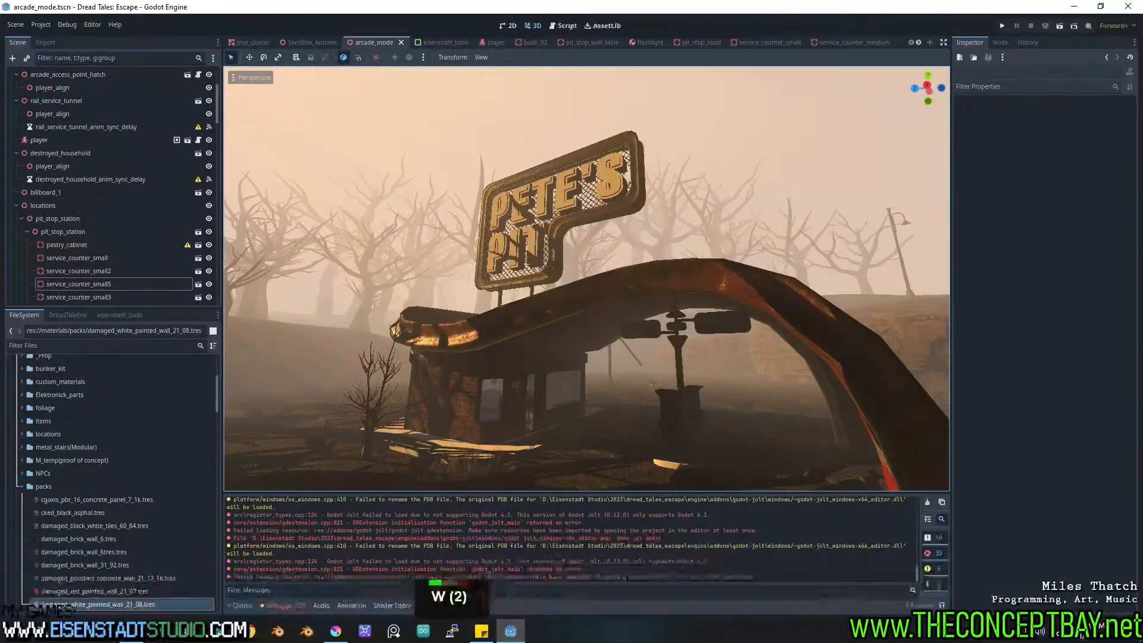
pyautogui.press('w')
pyautogui.rightClick(190, 632)
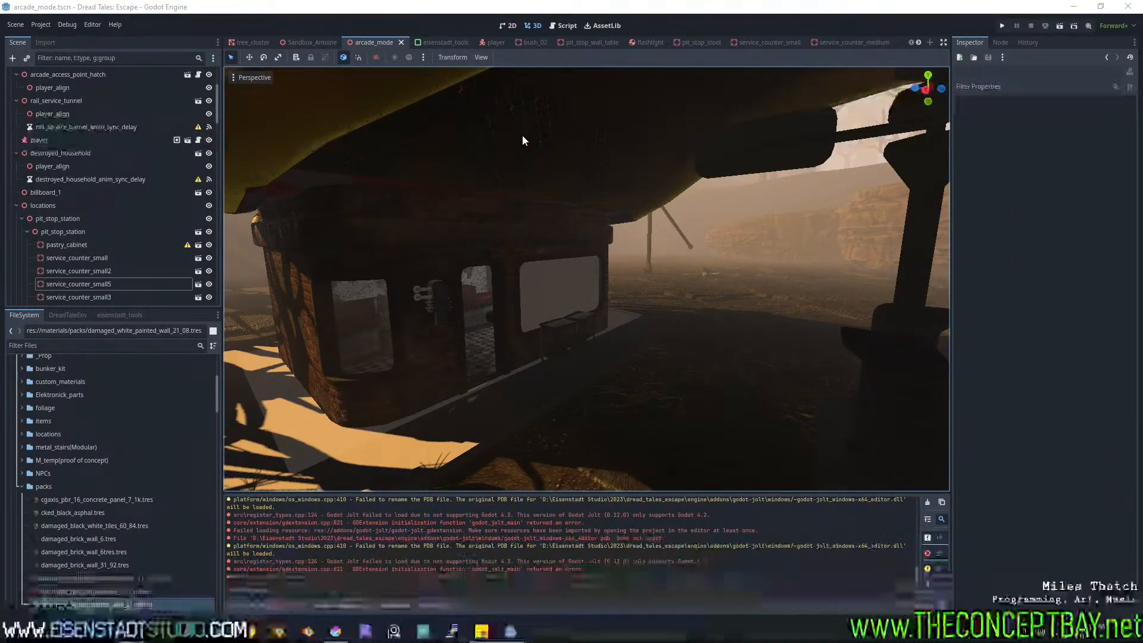
# Examine the diner building up close, from its front entrance through to the interior counters, stools and walls.
pyautogui.click(455, 16)
pyautogui.moveTo(478, 241); pyautogui.dragTo(235, 239, button='right')
pyautogui.press('w')
pyautogui.press('w')
pyautogui.press('d')
pyautogui.scroll(-3, 342, 232)
pyautogui.press('d')
pyautogui.press('w')
pyautogui.press('w')
pyautogui.press('s')
pyautogui.press('w')
pyautogui.press('d')
pyautogui.press('a')
pyautogui.press('w')
pyautogui.press('a')
pyautogui.press('a')
pyautogui.press('d')
pyautogui.press('w')
pyautogui.press('d')
pyautogui.press('w')
pyautogui.press('w')
pyautogui.press('w')
pyautogui.press('w')
pyautogui.press('d')
pyautogui.press('w')
pyautogui.press('a')
pyautogui.press('w')
pyautogui.press('w')
pyautogui.press('w')
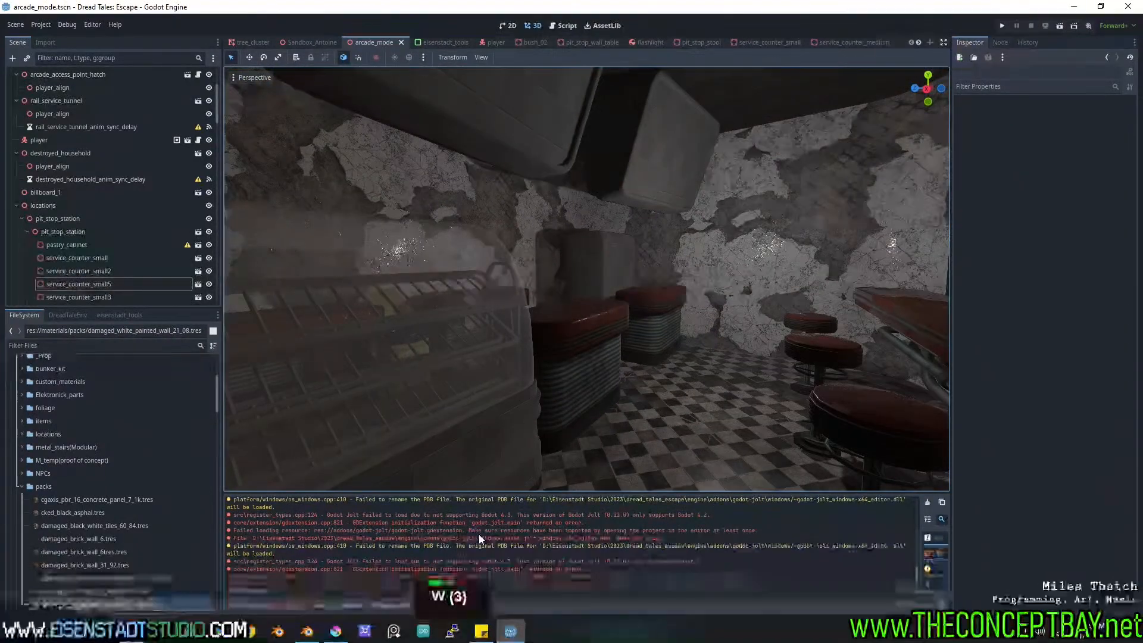
# Switch to Blender and open the recent file pit_stop_station.blend, framing the building's entrance.
pyautogui.click(313, 634)
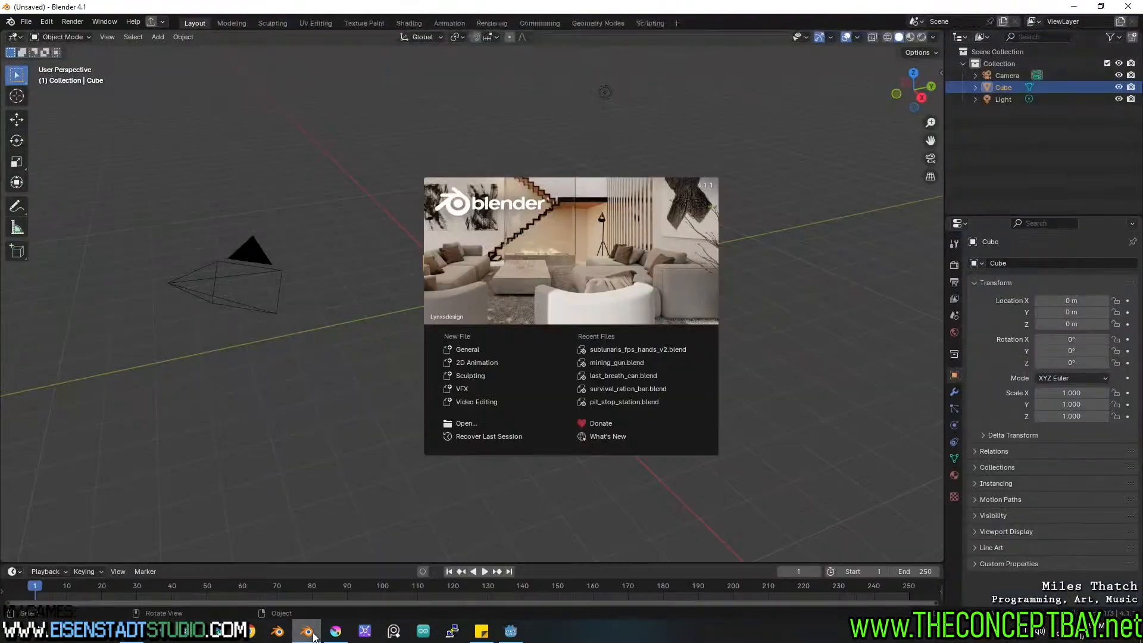
pyautogui.click(649, 402)
pyautogui.scroll(-6, 639, 395)
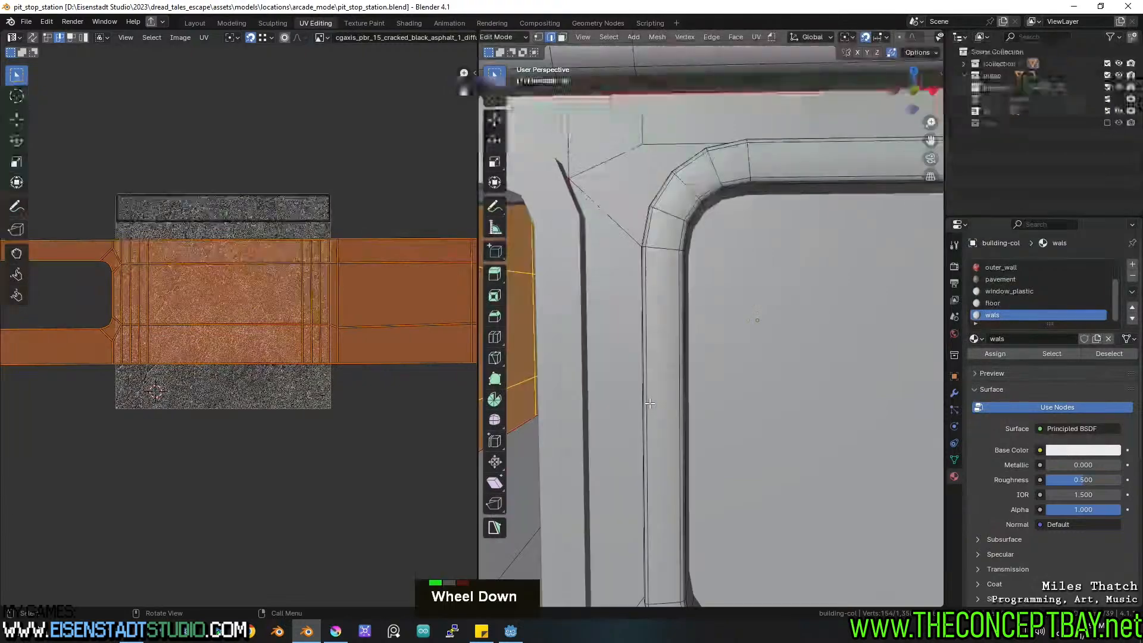
pyautogui.scroll(4, 792, 411)
pyautogui.moveTo(639, 394); pyautogui.dragTo(714, 396, button='middle')
pyautogui.keyDown('shift'); pyautogui.moveTo(714, 396); pyautogui.dragTo(673, 390, button='middle'); pyautogui.keyUp('shift')
pyautogui.moveTo(673, 390)
pyautogui.keyDown('shift'); pyautogui.mouseDown(button='middle')
pyautogui.moveTo(664, 388)
pyautogui.moveTo(676, 379)
pyautogui.mouseUp(button='middle'); pyautogui.keyUp('shift')
pyautogui.scroll(1, 663, 388)
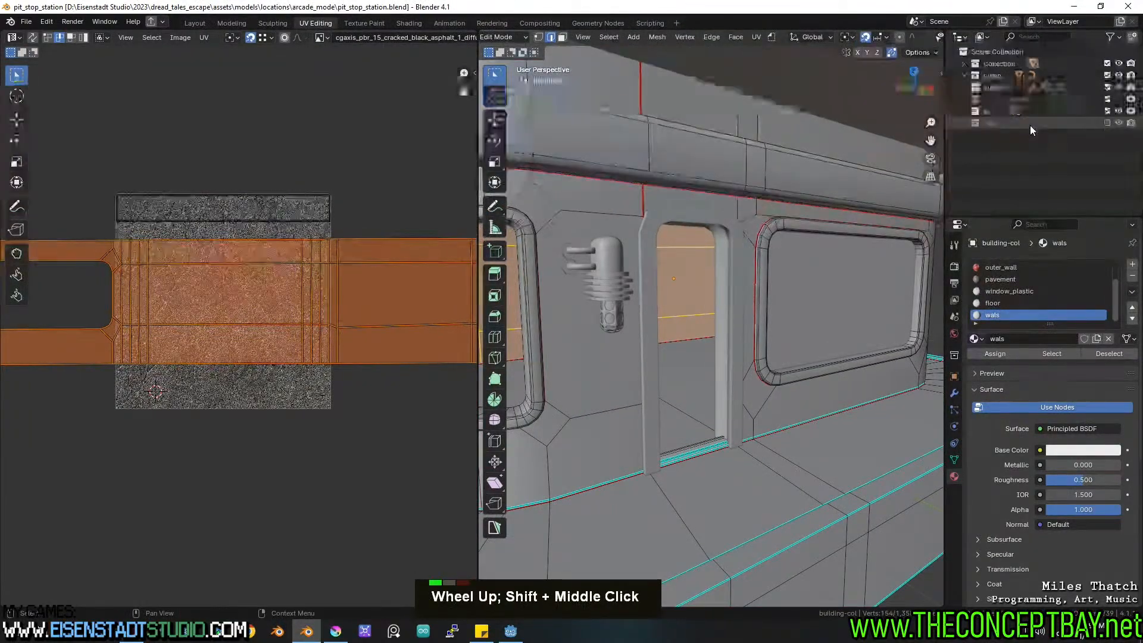
# Enable the door collection and hide the other collections so only the door model is displayed.
pyautogui.click(1108, 122)
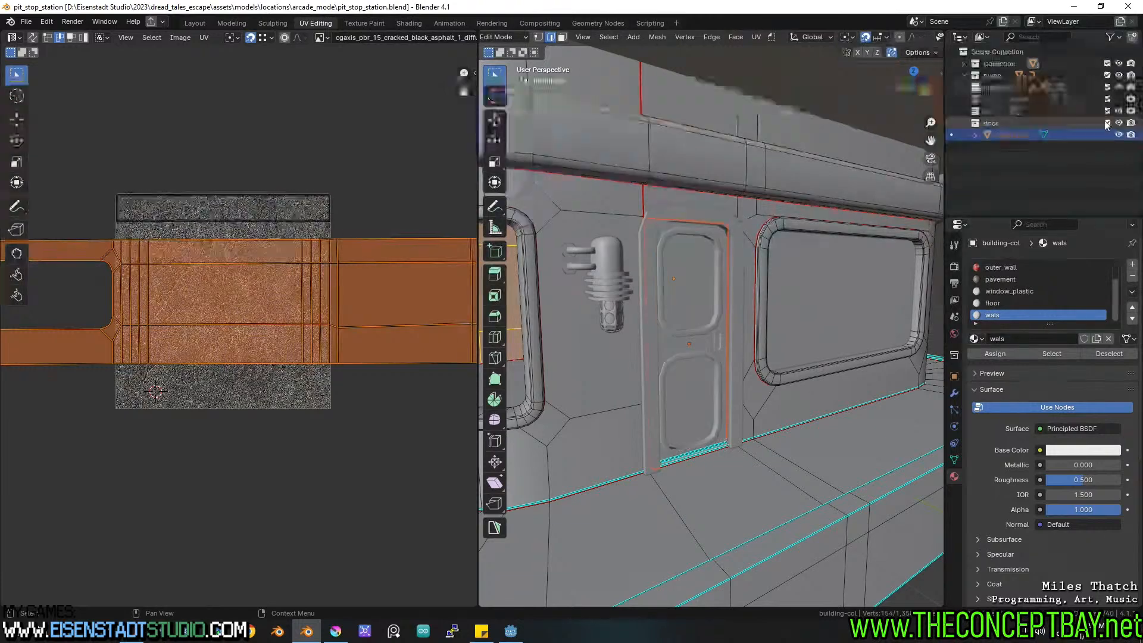
pyautogui.click(1119, 64)
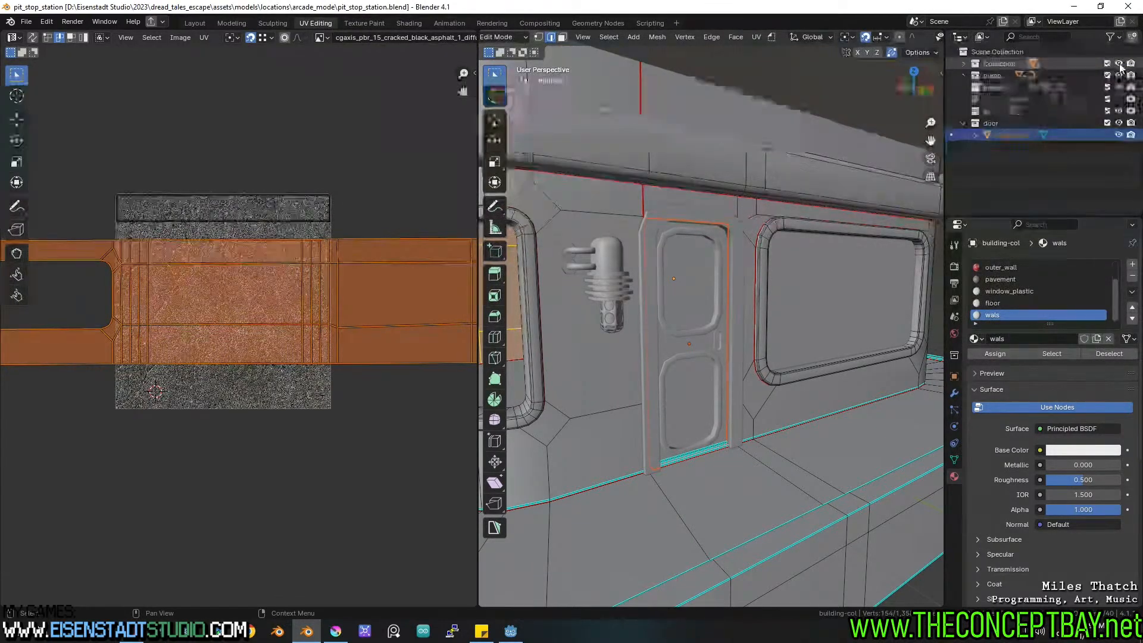
pyautogui.click(1120, 75)
pyautogui.click(1120, 87)
pyautogui.click(1119, 111)
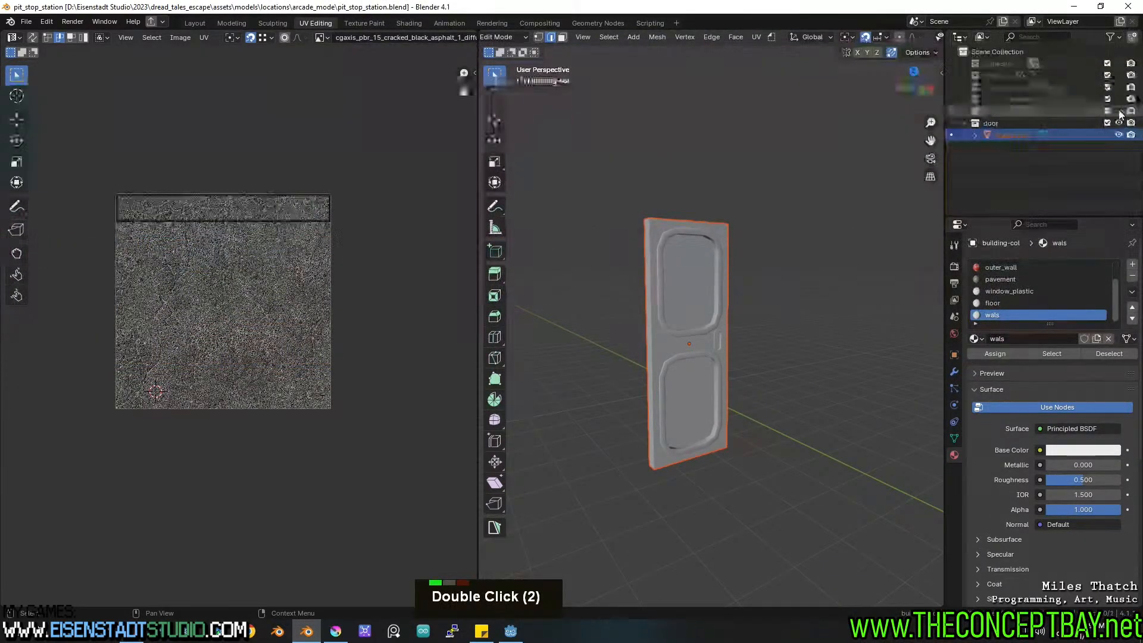
pyautogui.scroll(2, 753, 338)
pyautogui.moveTo(752, 339)
pyautogui.mouseDown(button='middle')
pyautogui.moveTo(735, 347)
pyautogui.moveTo(761, 328)
pyautogui.mouseUp(button='middle')
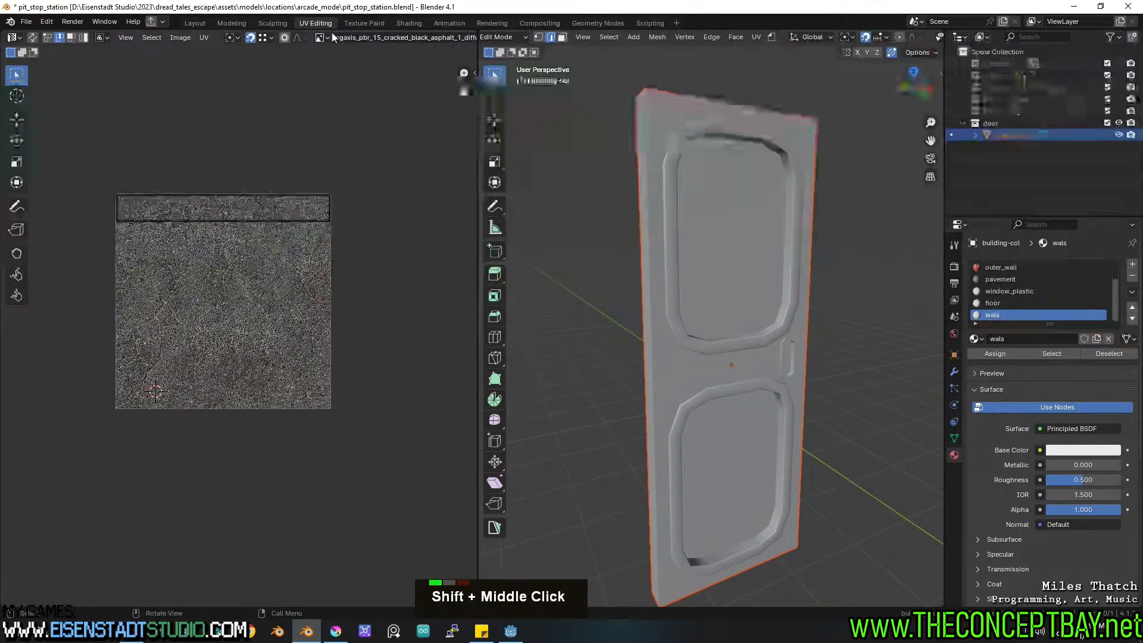
# Switch to the Layout workspace, bring the door into view and save the file.
pyautogui.click(196, 24)
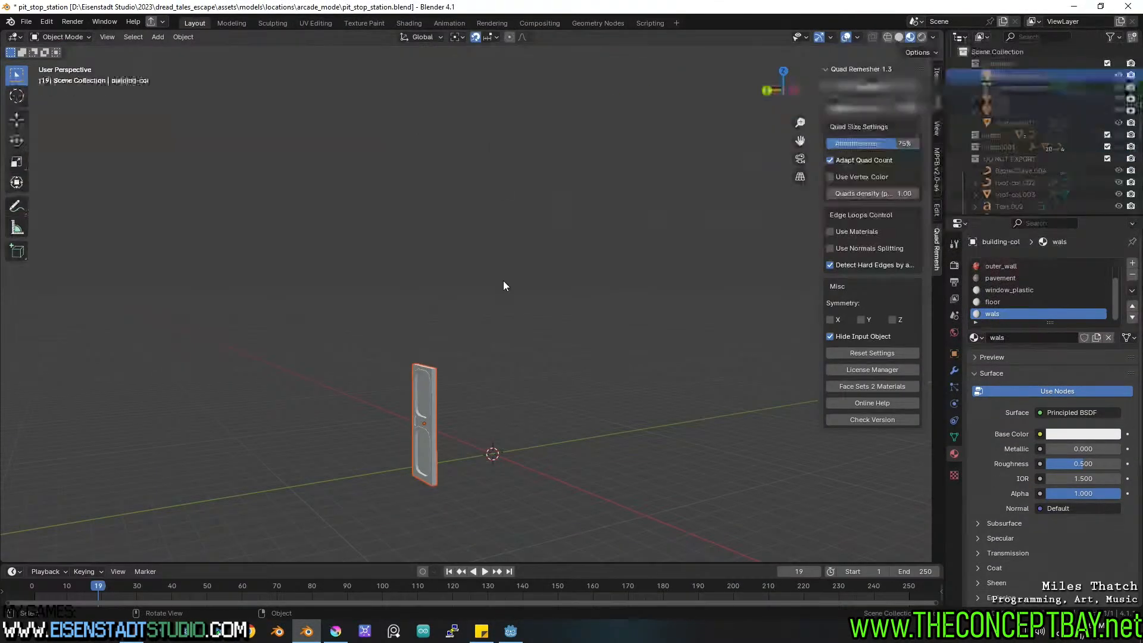
pyautogui.keyDown('shift'); pyautogui.moveTo(502, 281); pyautogui.dragTo(618, 334, button='middle'); pyautogui.keyUp('shift')
pyautogui.hotkey('ctrl', 's')
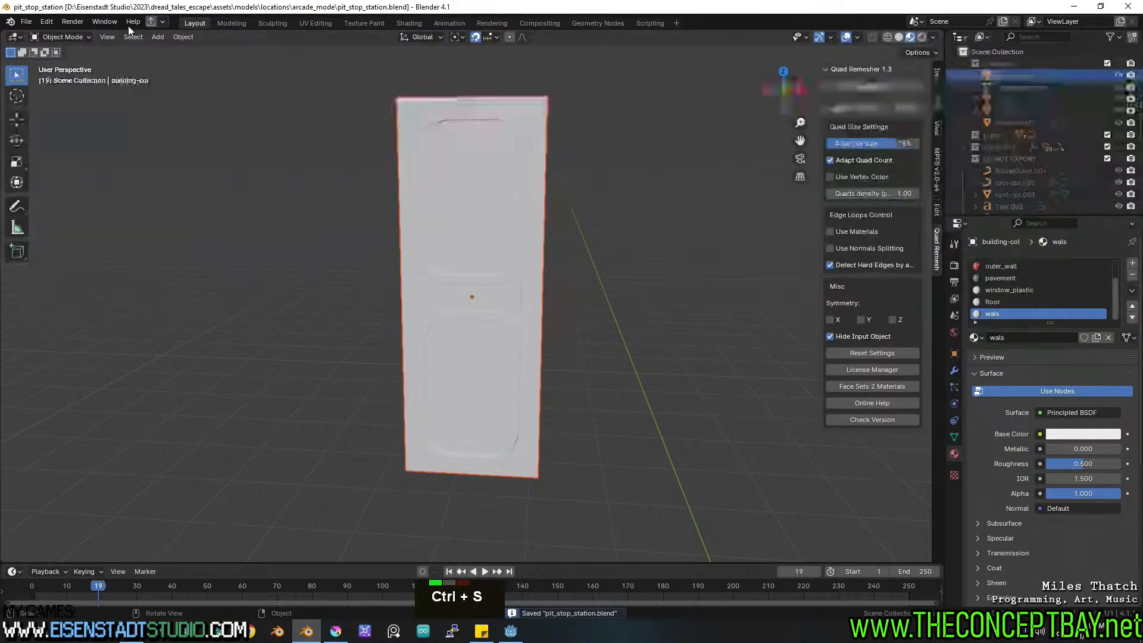
# Set the batch export directory to the project's engine/models/props/arcade_mode folder.
pyautogui.click(163, 23)
pyautogui.click(215, 66)
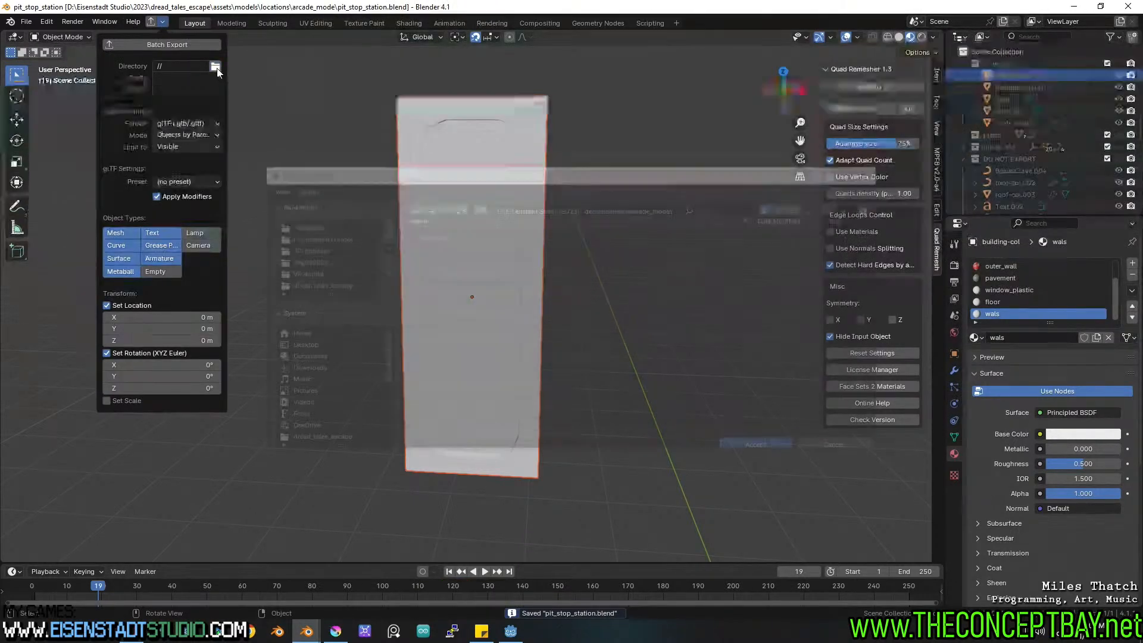
pyautogui.click(444, 195)
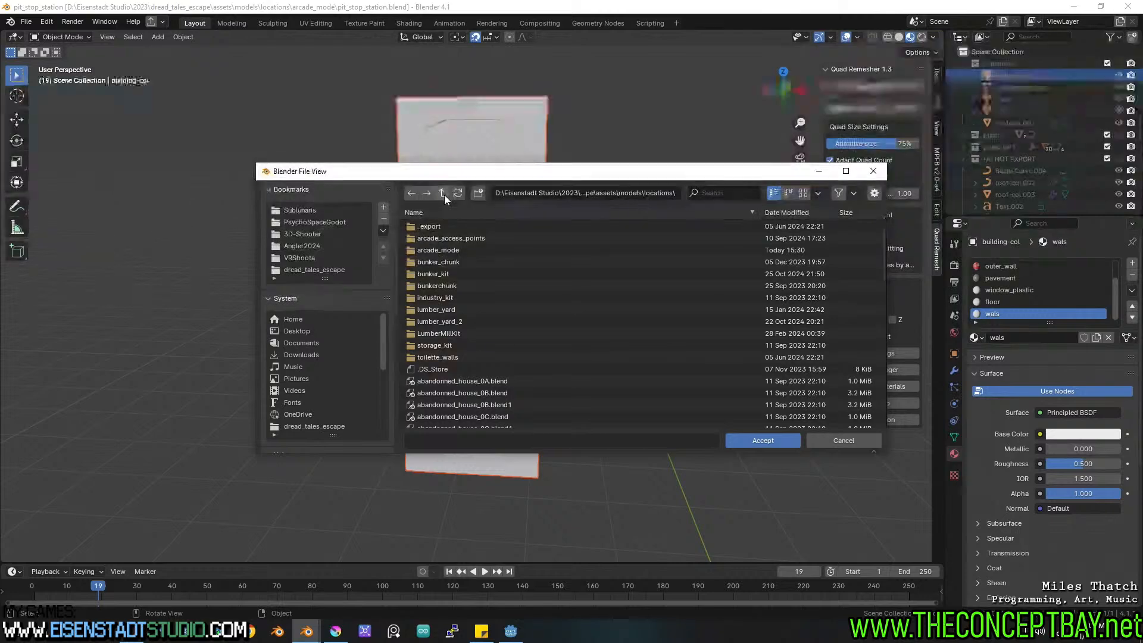
pyautogui.doubleClick(443, 193)
pyautogui.doubleClick(442, 193)
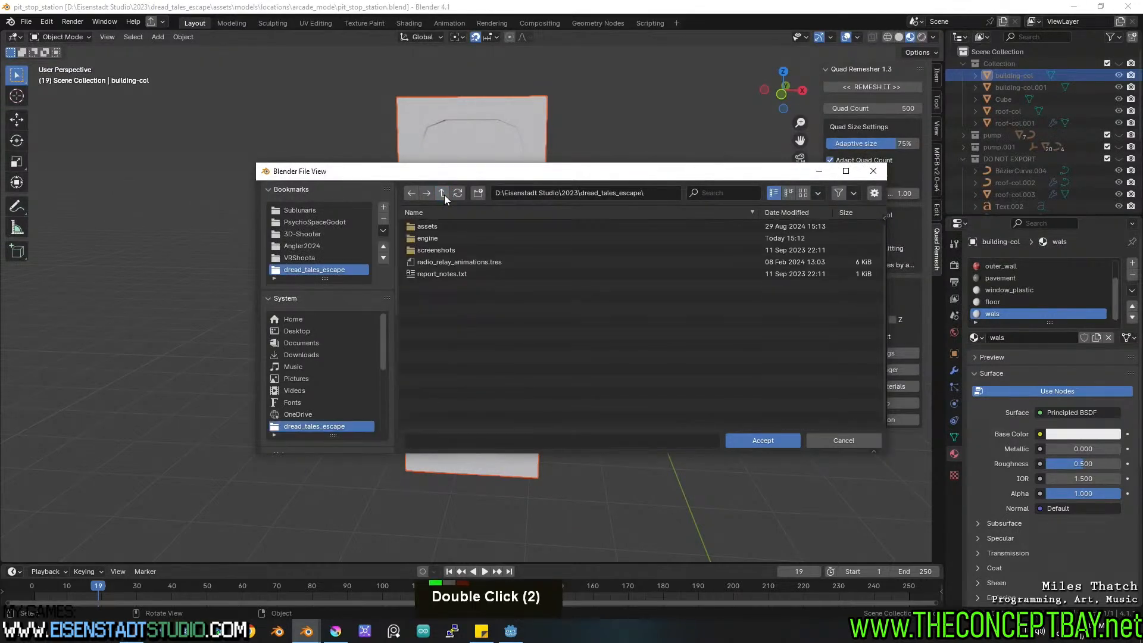
pyautogui.doubleClick(430, 238)
pyautogui.doubleClick(436, 370)
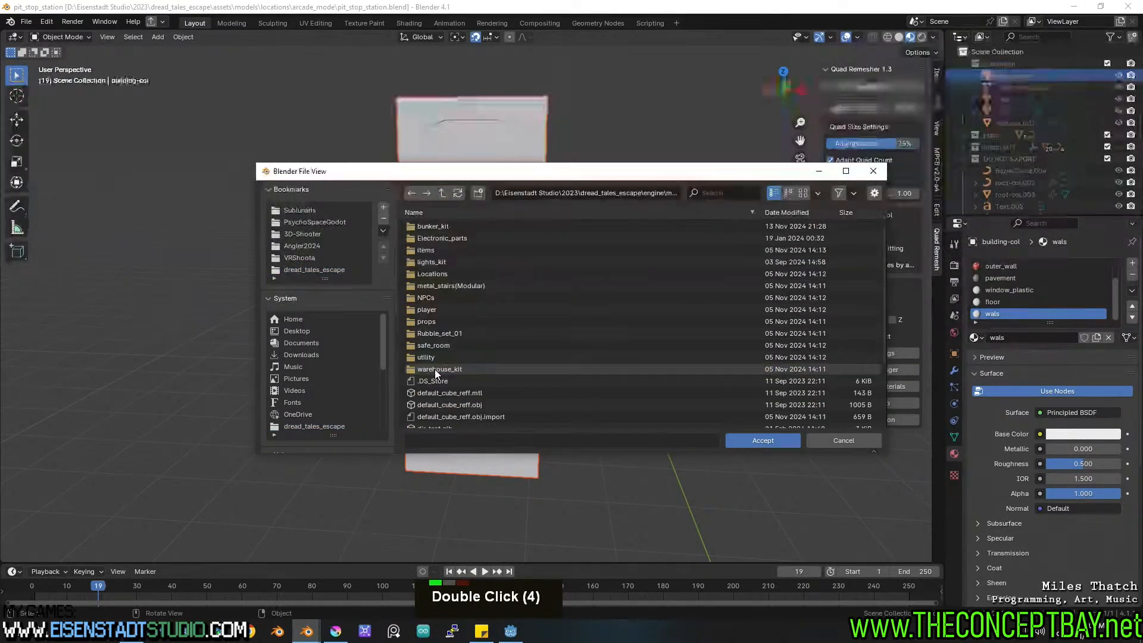
pyautogui.doubleClick(446, 321)
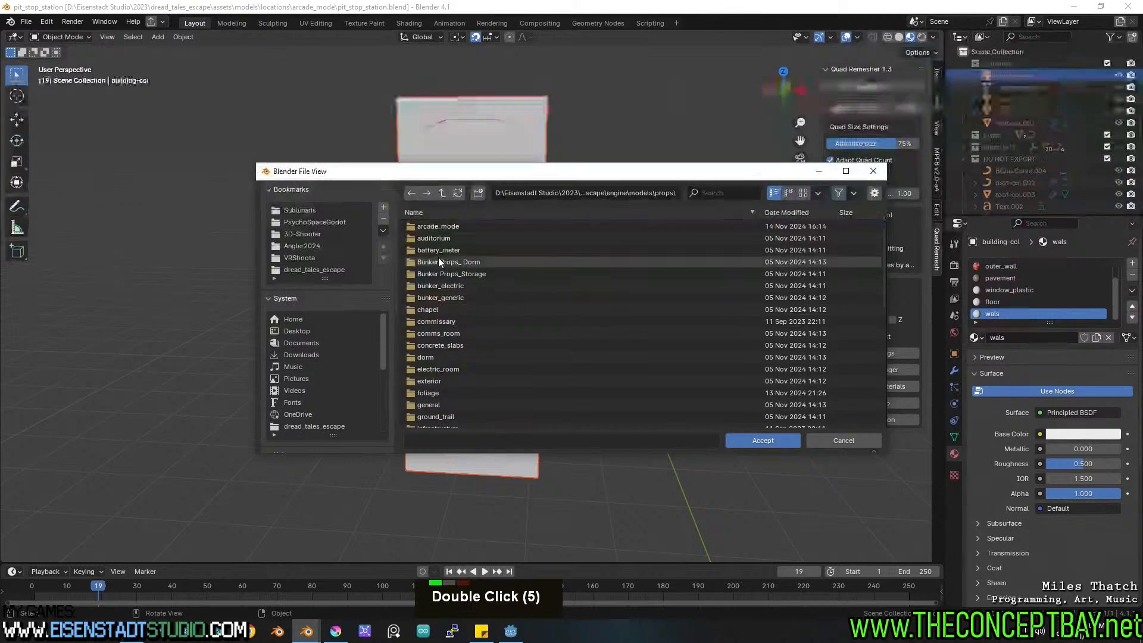
pyautogui.click(443, 193)
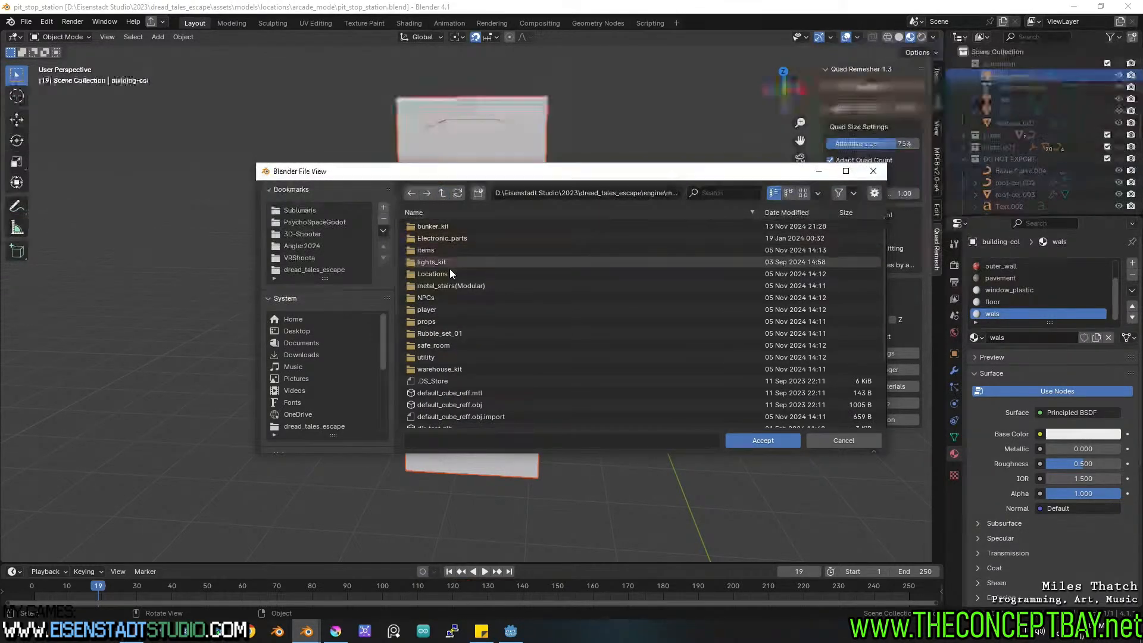
pyautogui.doubleClick(434, 321)
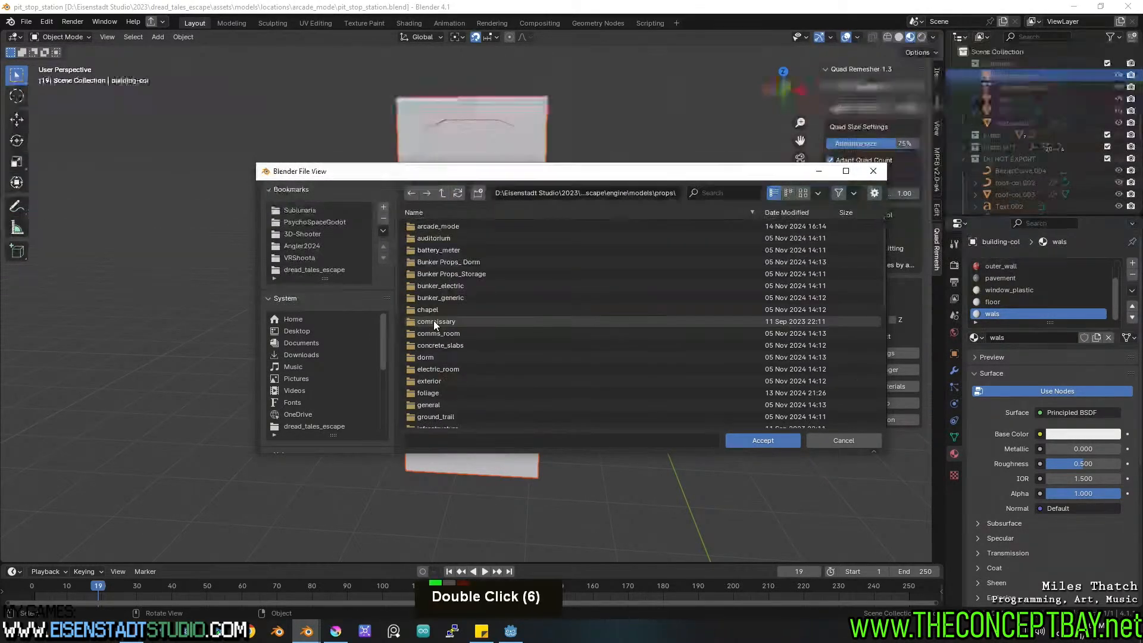
pyautogui.doubleClick(445, 227)
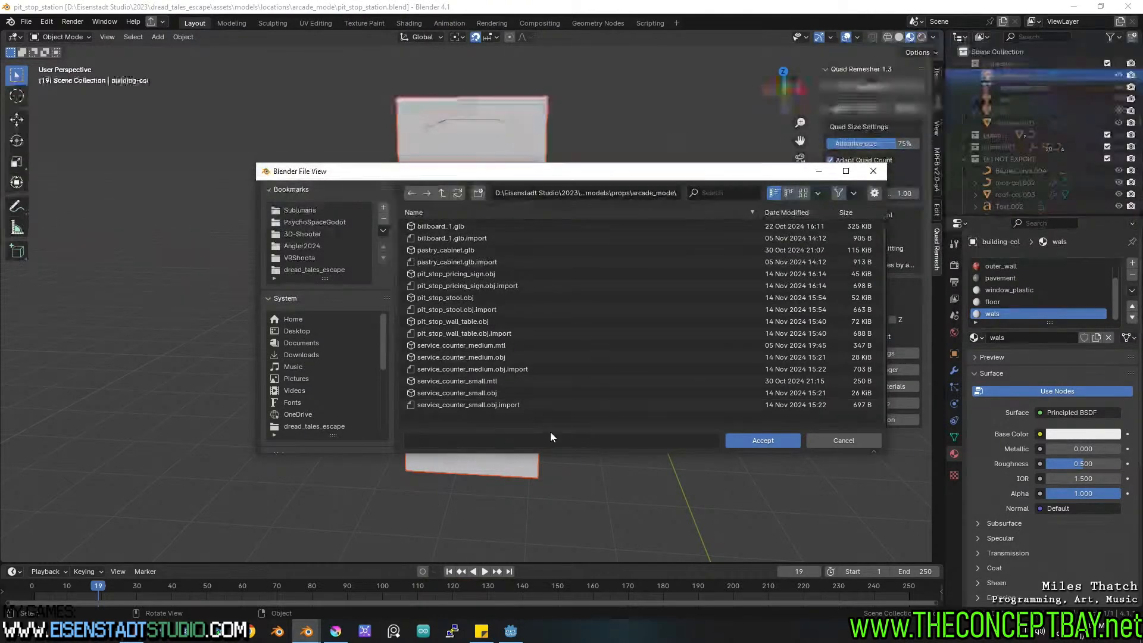
pyautogui.click(764, 441)
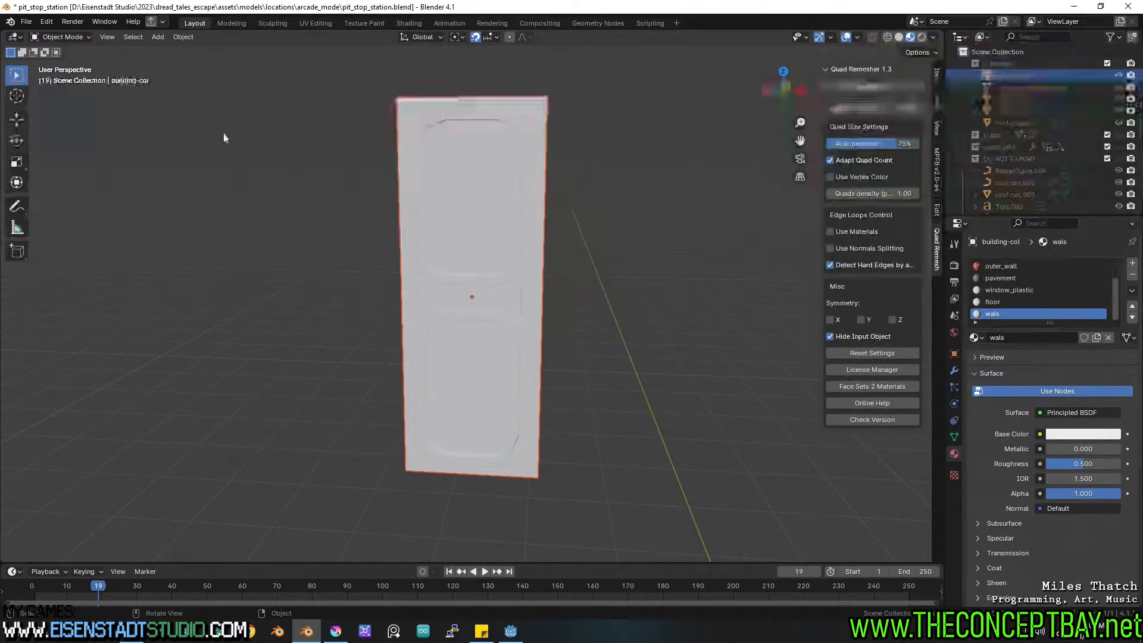
# Rename the door object as pit_stop_door.
pyautogui.scroll(-12, 1037, 142)
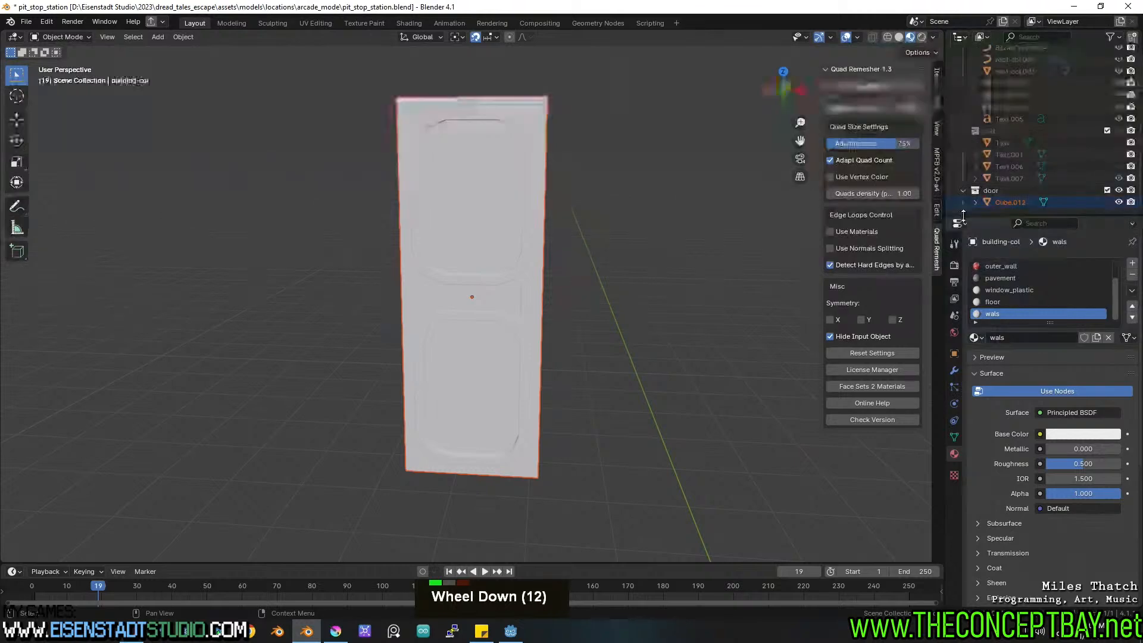
pyautogui.press('F2')
pyautogui.write('pit+_')
pyautogui.press('BackSpace')
pyautogui.press('BackSpace')
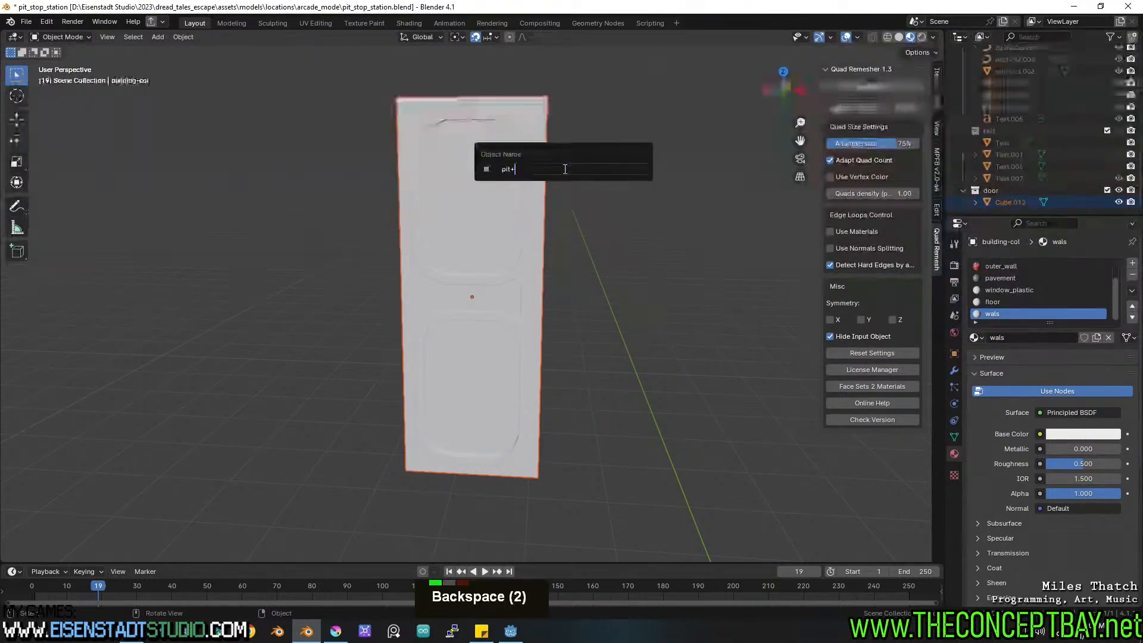
pyautogui.write('_stop[_d')
pyautogui.press('BackSpace')
pyautogui.press('BackSpace')
pyautogui.press('BackSpace')
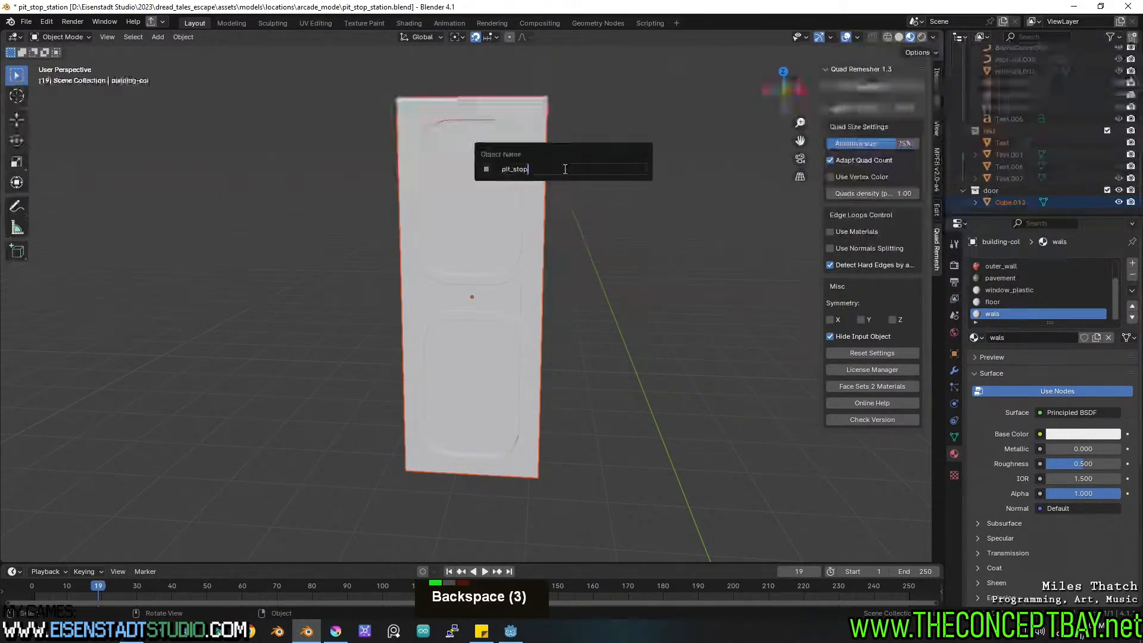
pyautogui.write('_door')
pyautogui.press('Return')
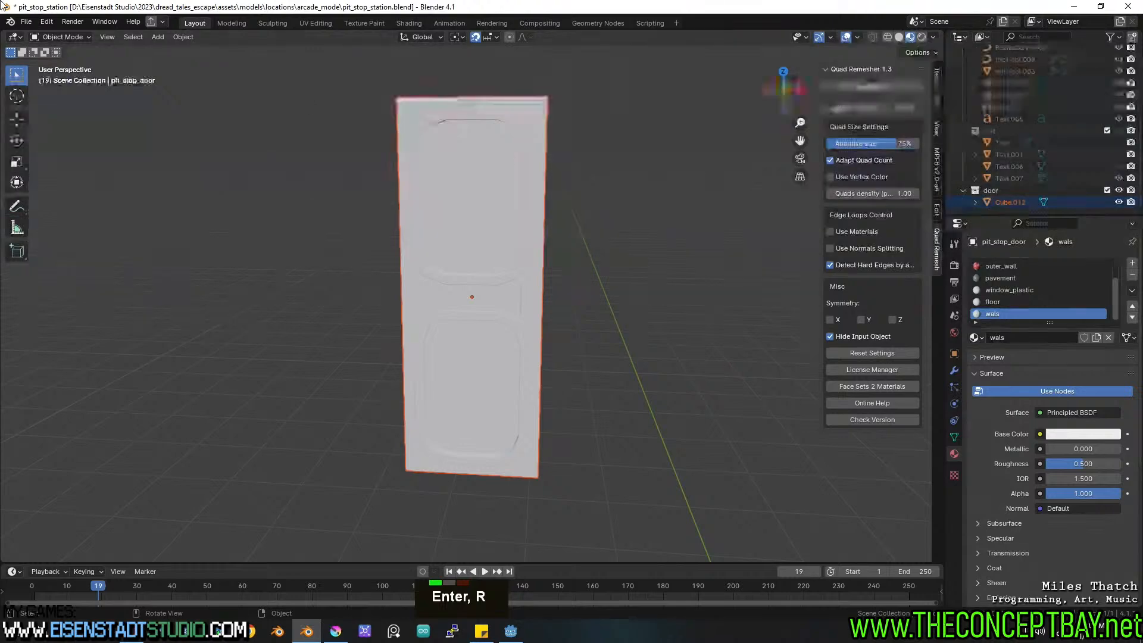
# Batch export the door object in Wavefront (.obj) format to the chosen directory.
pyautogui.click(162, 23)
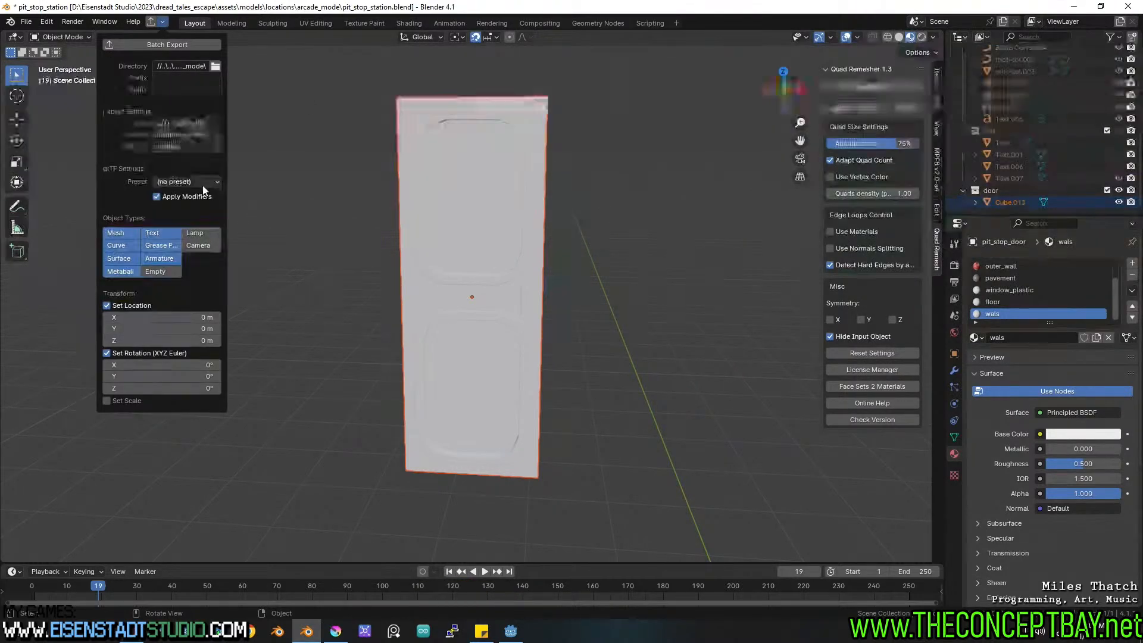
pyautogui.click(195, 122)
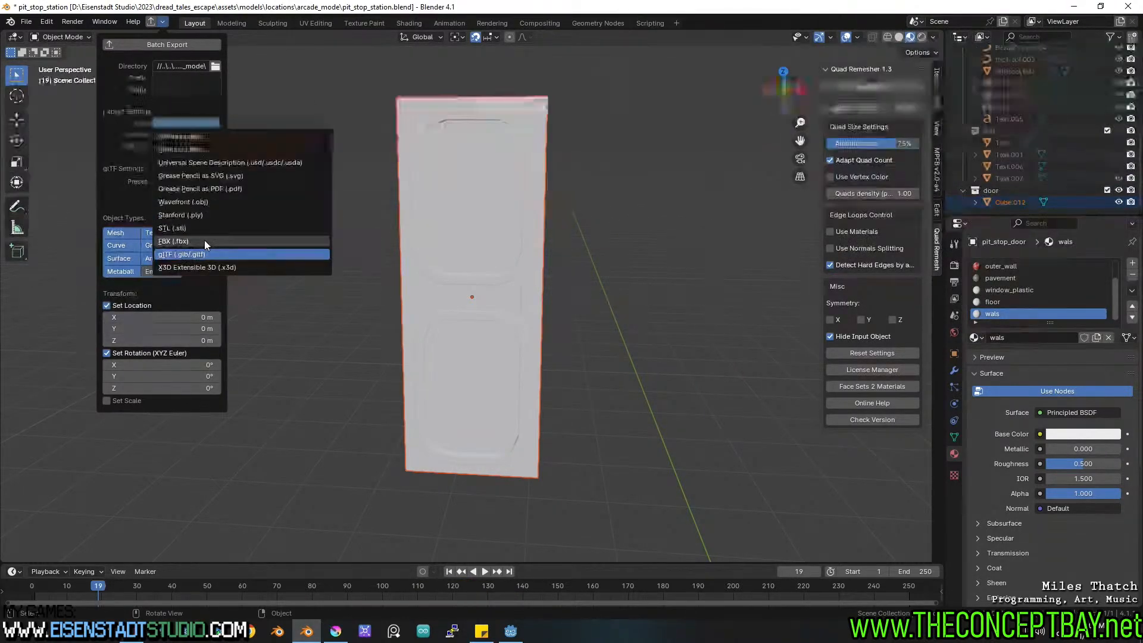
pyautogui.doubleClick(215, 190)
pyautogui.click(209, 123)
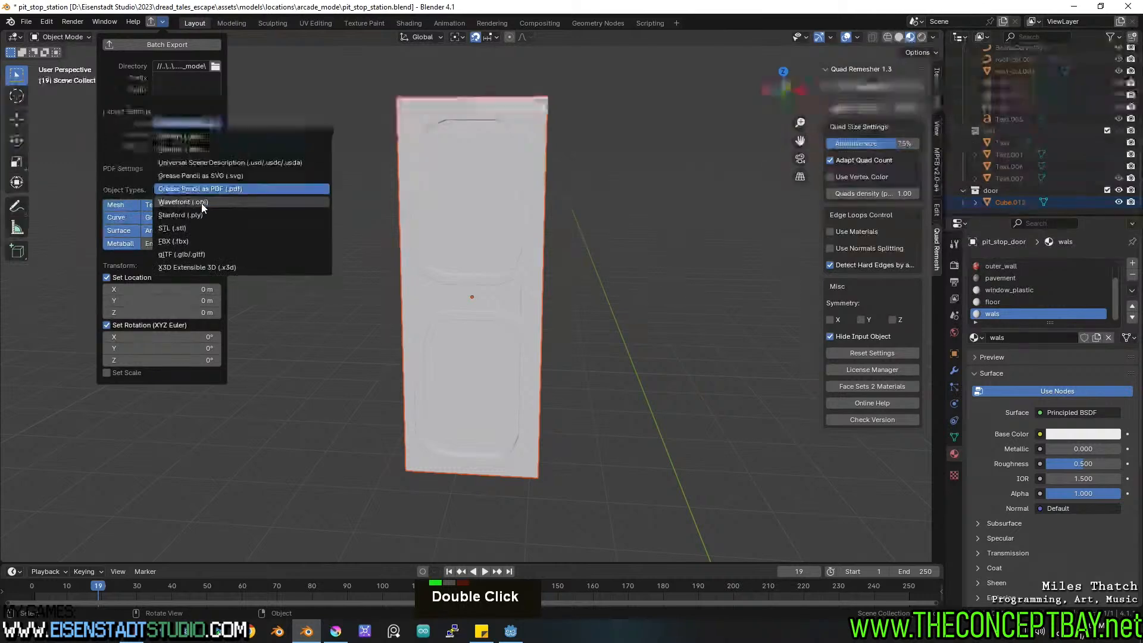
pyautogui.click(201, 188)
pyautogui.click(194, 134)
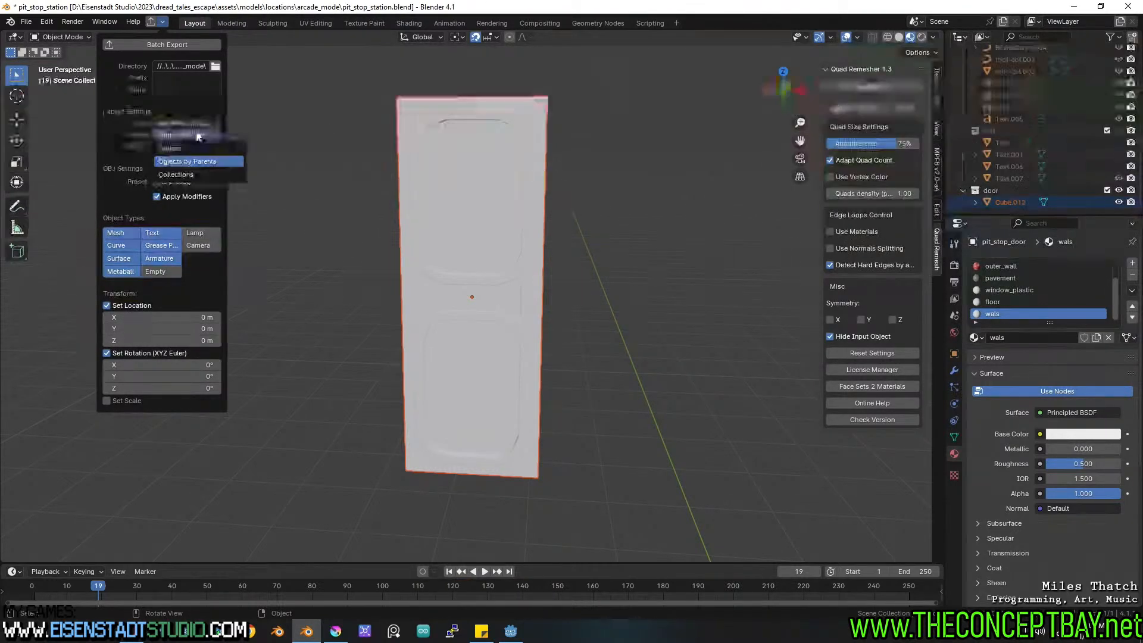
pyautogui.click(191, 148)
pyautogui.click(191, 148)
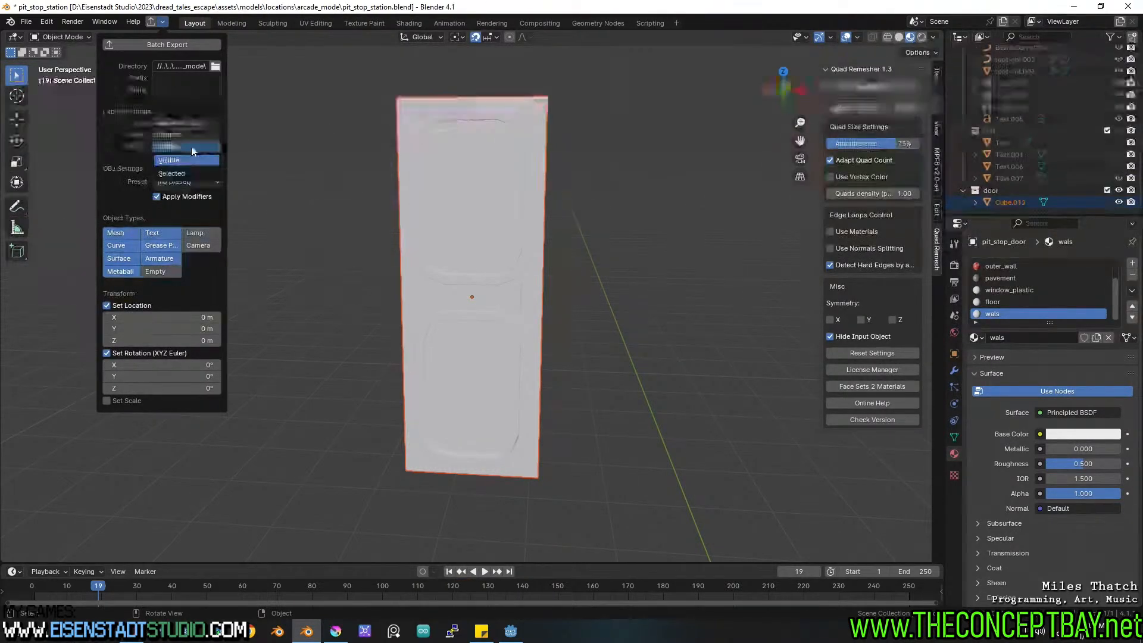
pyautogui.click(173, 45)
pyautogui.scroll(-1, 435, 426)
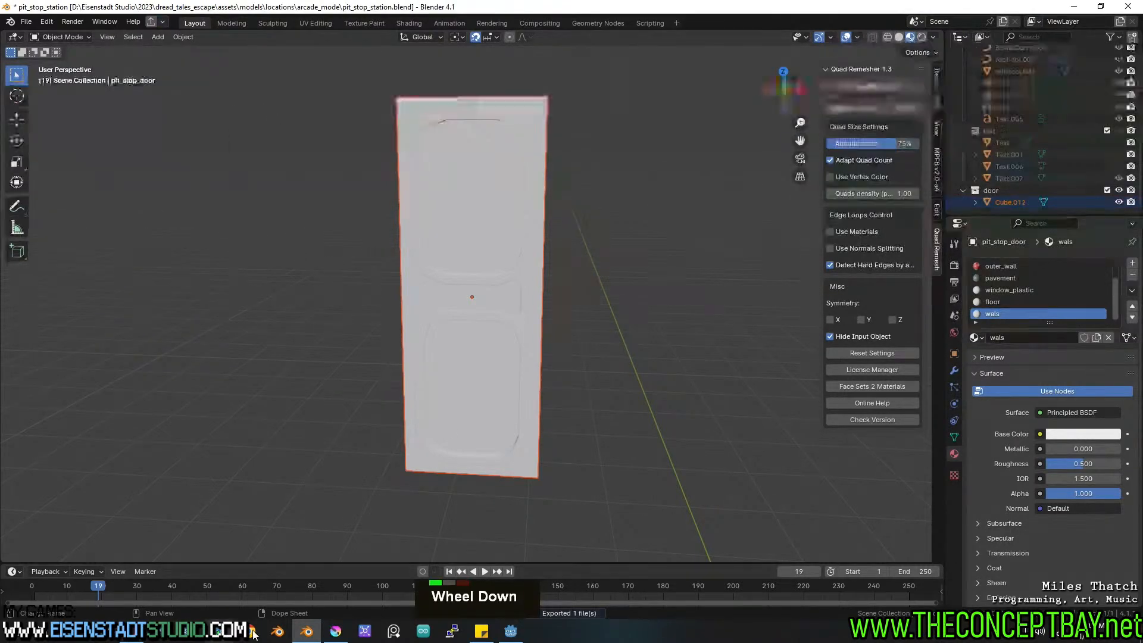
# Switch to Godot and examine the diner's entrance doorway in the arcade_mode scene.
pyautogui.click(513, 633)
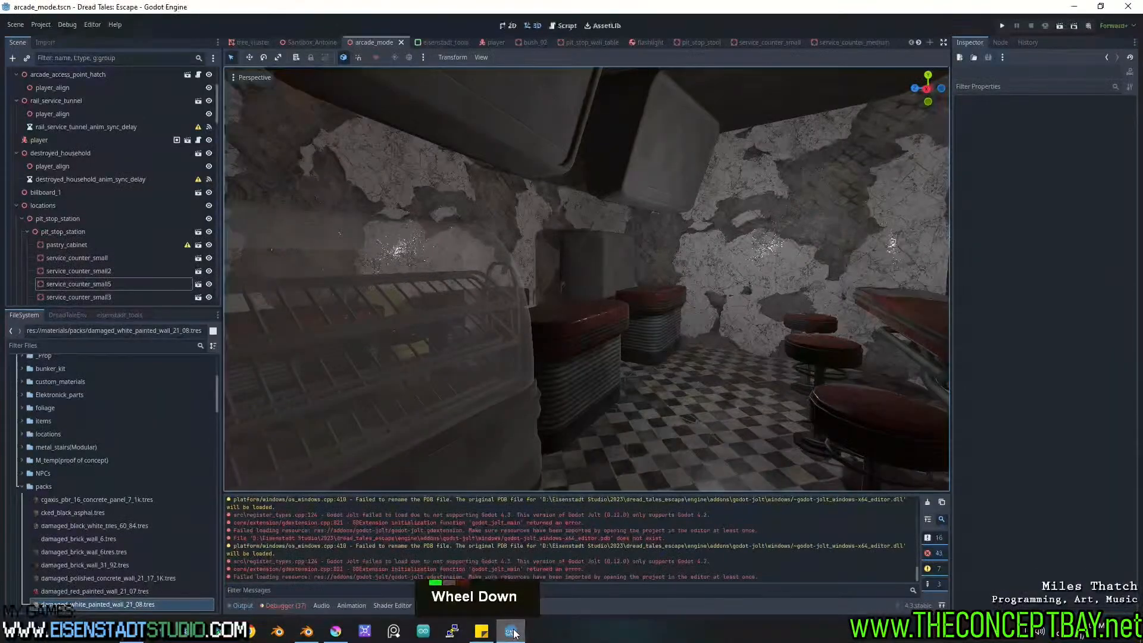
pyautogui.scroll(-13, 456, 351)
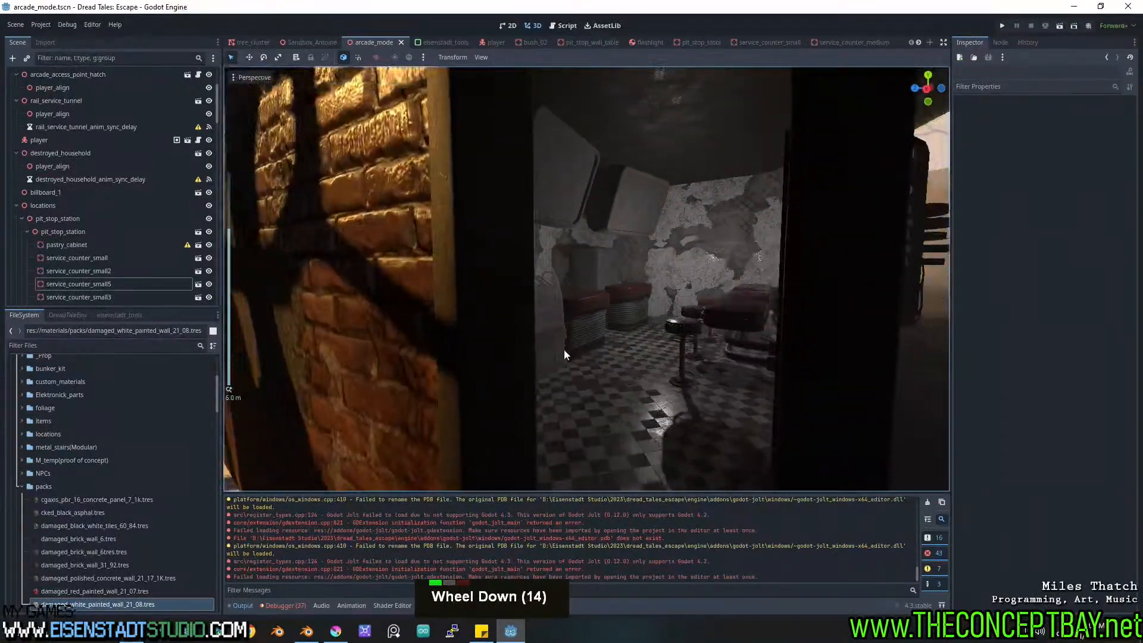
pyautogui.scroll(-2, 482, 349)
pyautogui.moveTo(481, 347); pyautogui.dragTo(712, 370, button='middle')
pyautogui.scroll(4, 538, 339)
pyautogui.scroll(-2, 670, 375)
pyautogui.scroll(1, 488, 343)
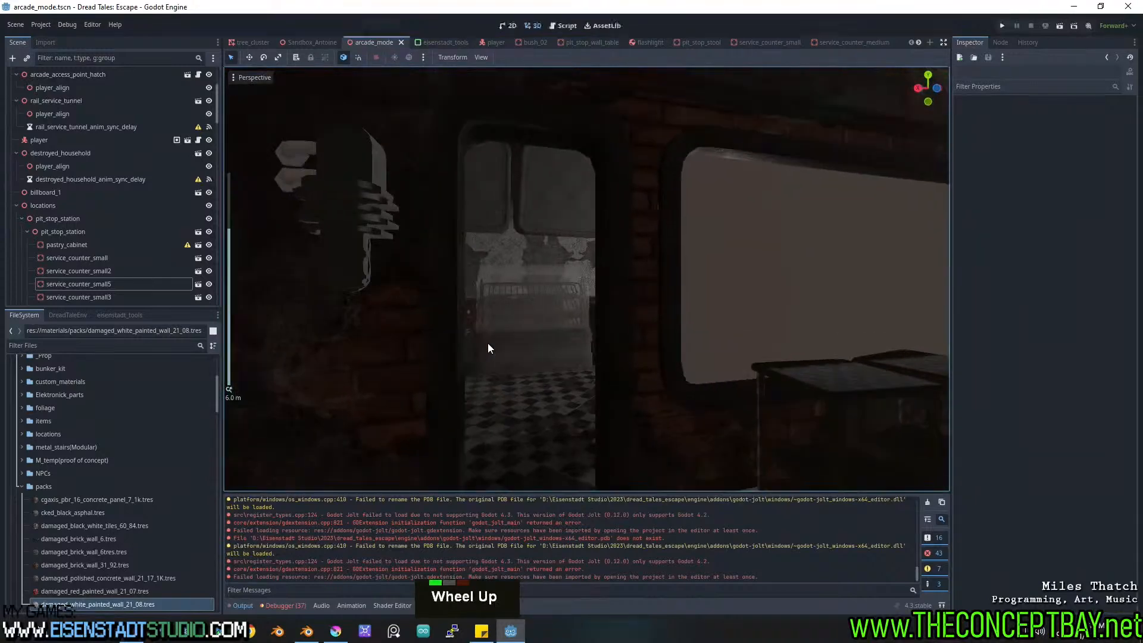
pyautogui.scroll(-1, 548, 314)
pyautogui.moveTo(548, 314); pyautogui.dragTo(651, 245, button='middle')
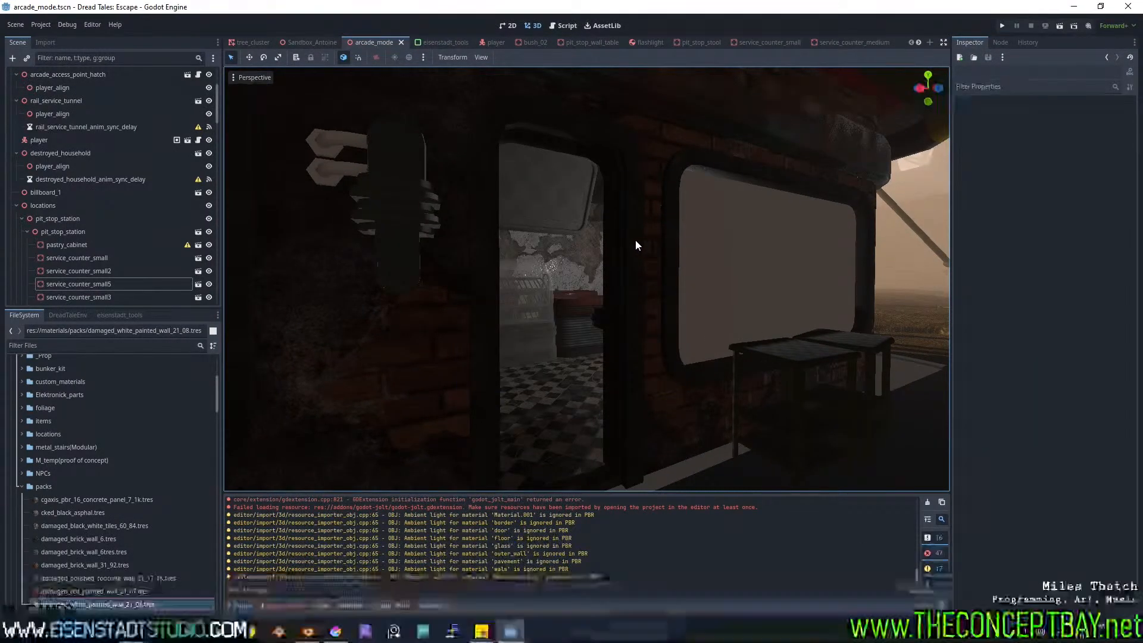
# Close the prop, pit_stop_station, player and eisenstadt_tools scenes and return to the diner doorway in arcade_mode.
pyautogui.click(876, 43)
pyautogui.click(884, 42)
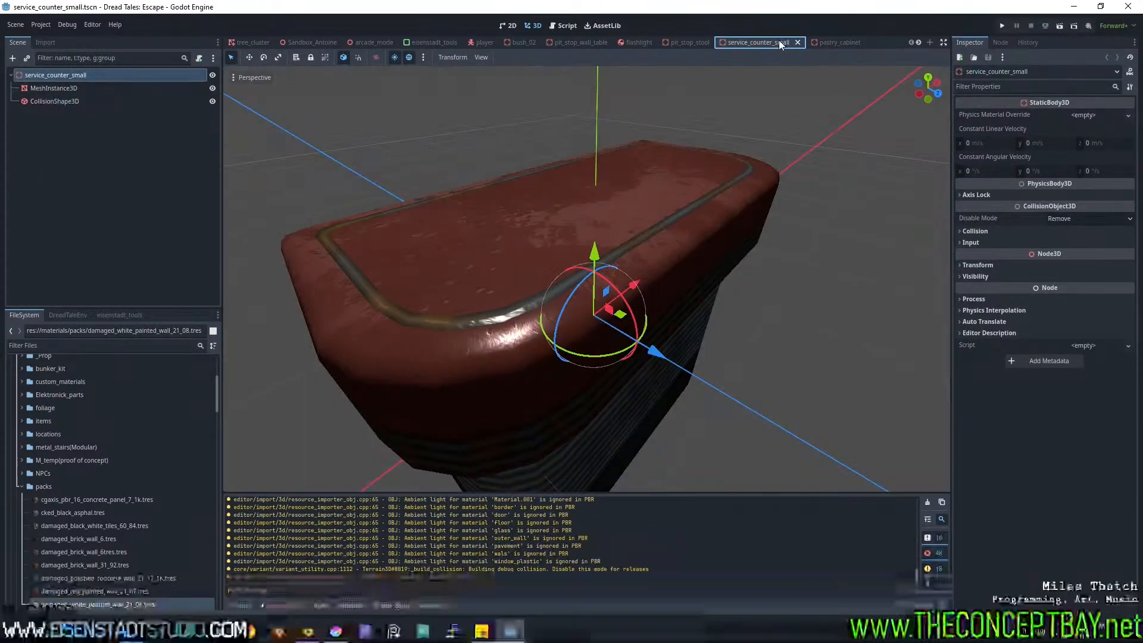
pyautogui.click(799, 42)
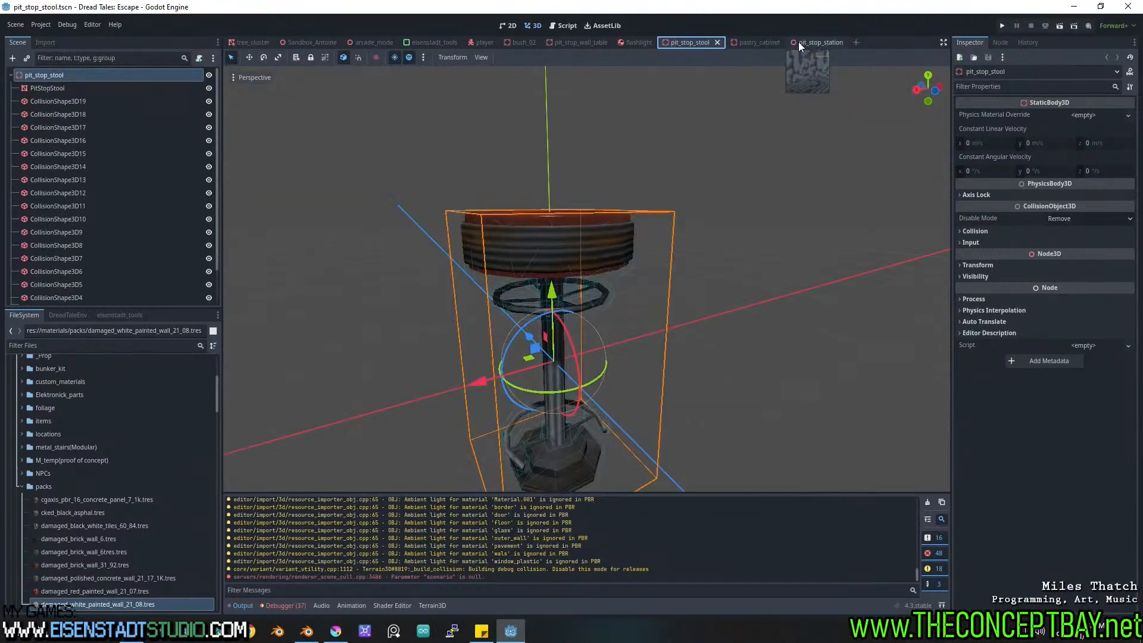
pyautogui.click(718, 41)
pyautogui.click(660, 42)
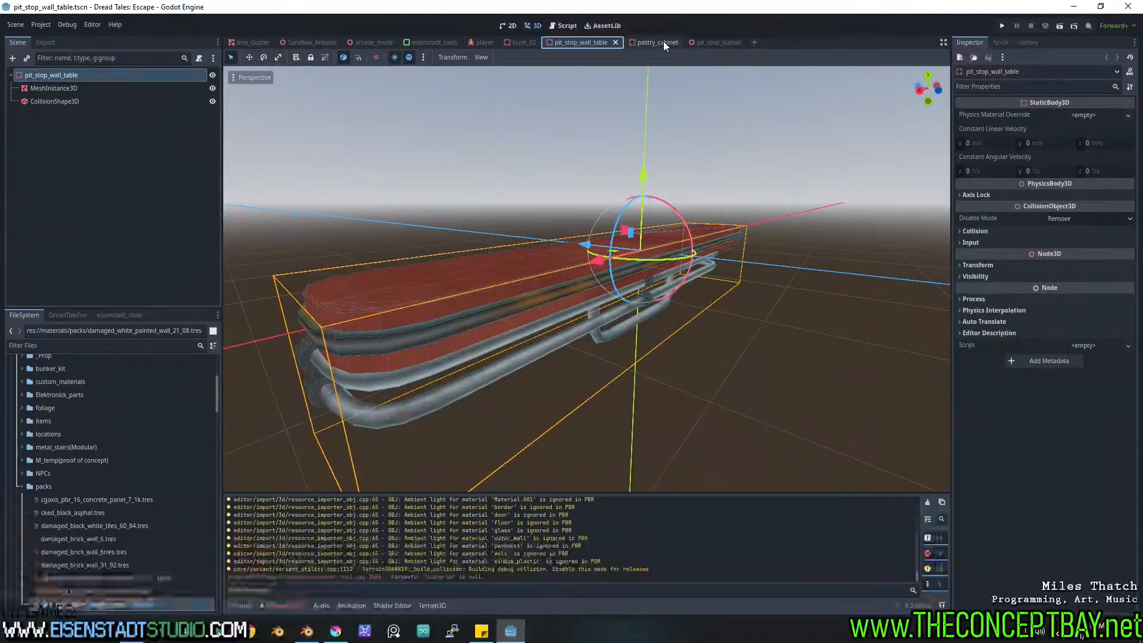
pyautogui.click(671, 41)
pyautogui.click(683, 42)
pyautogui.click(683, 42)
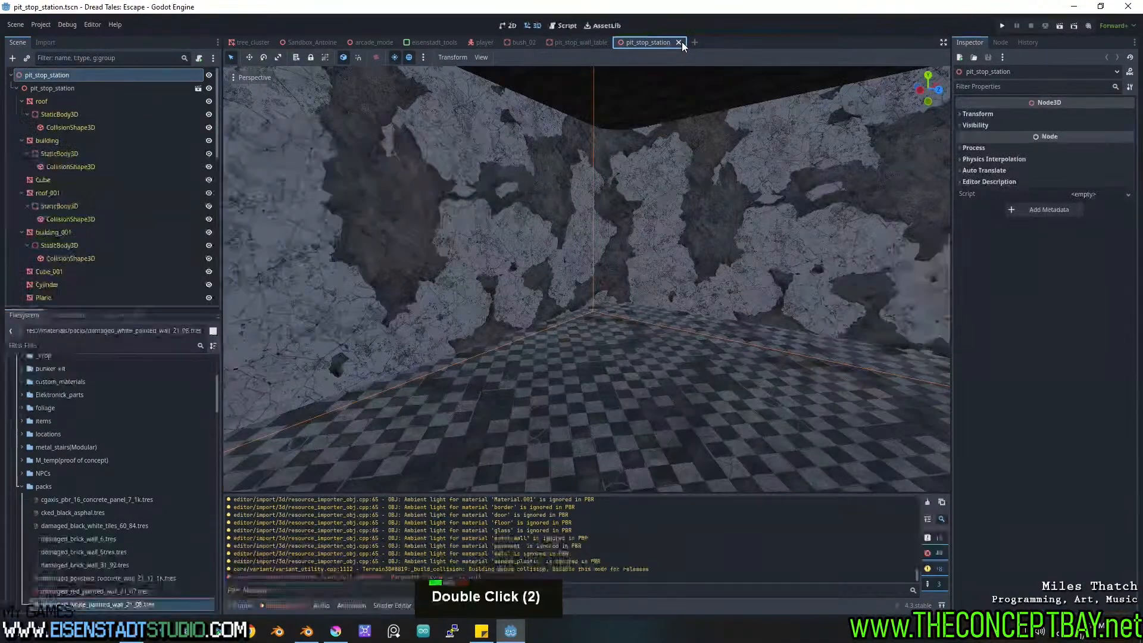
pyautogui.click(681, 42)
pyautogui.click(615, 42)
pyautogui.click(543, 42)
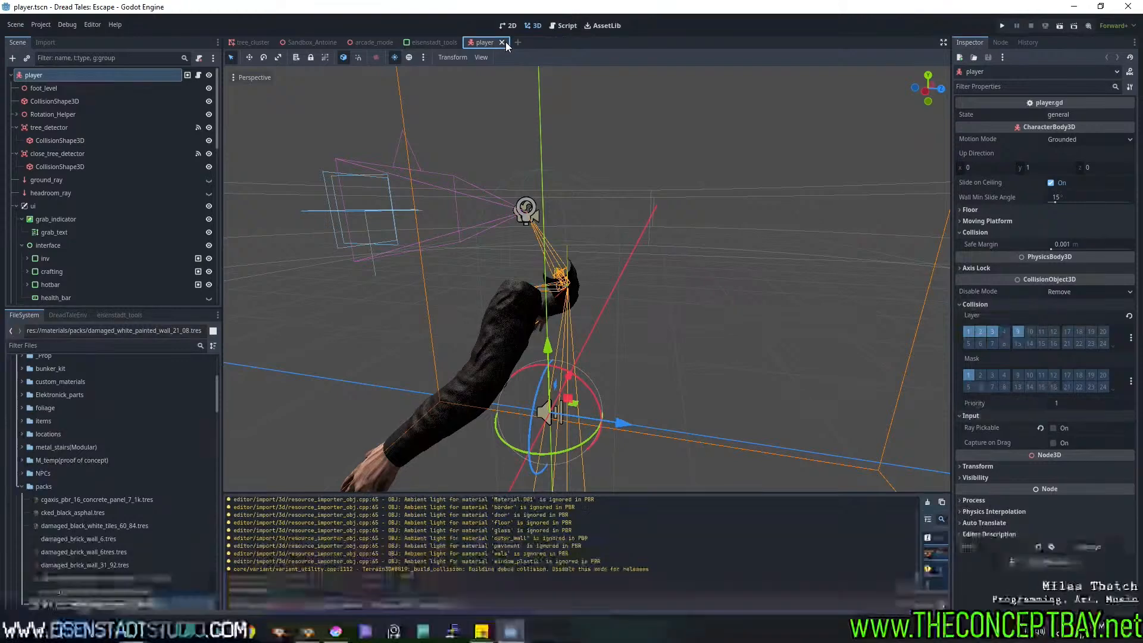
pyautogui.click(505, 41)
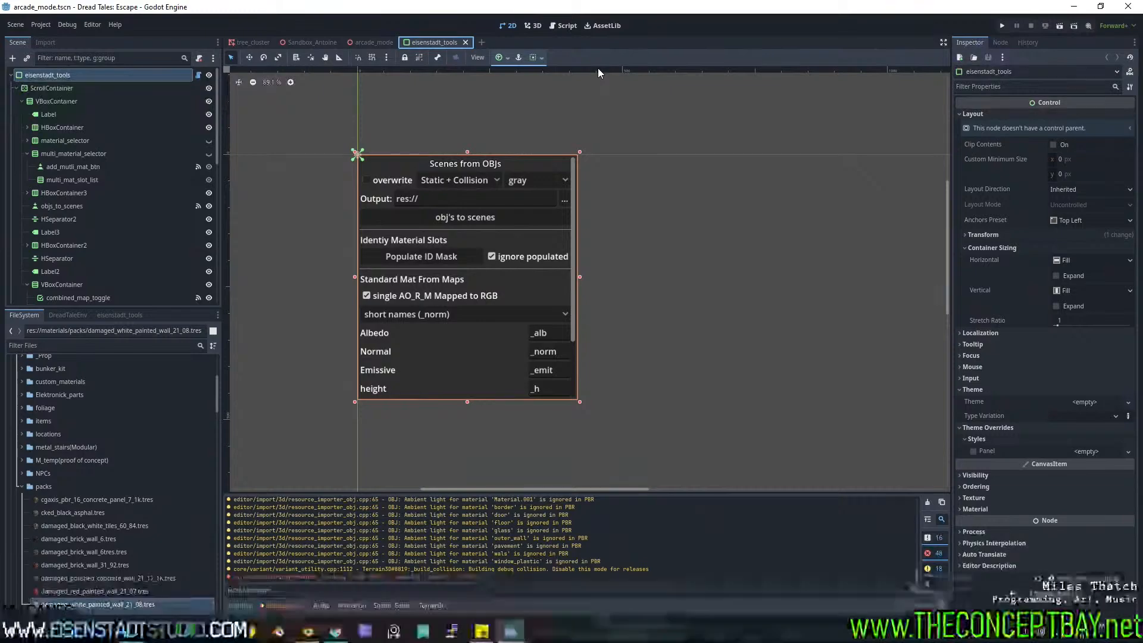
pyautogui.click(466, 42)
pyautogui.scroll(-8, 517, 212)
pyautogui.moveTo(517, 212); pyautogui.dragTo(524, 243, button='middle')
pyautogui.scroll(5, 524, 241)
pyautogui.scroll(2, 519, 252)
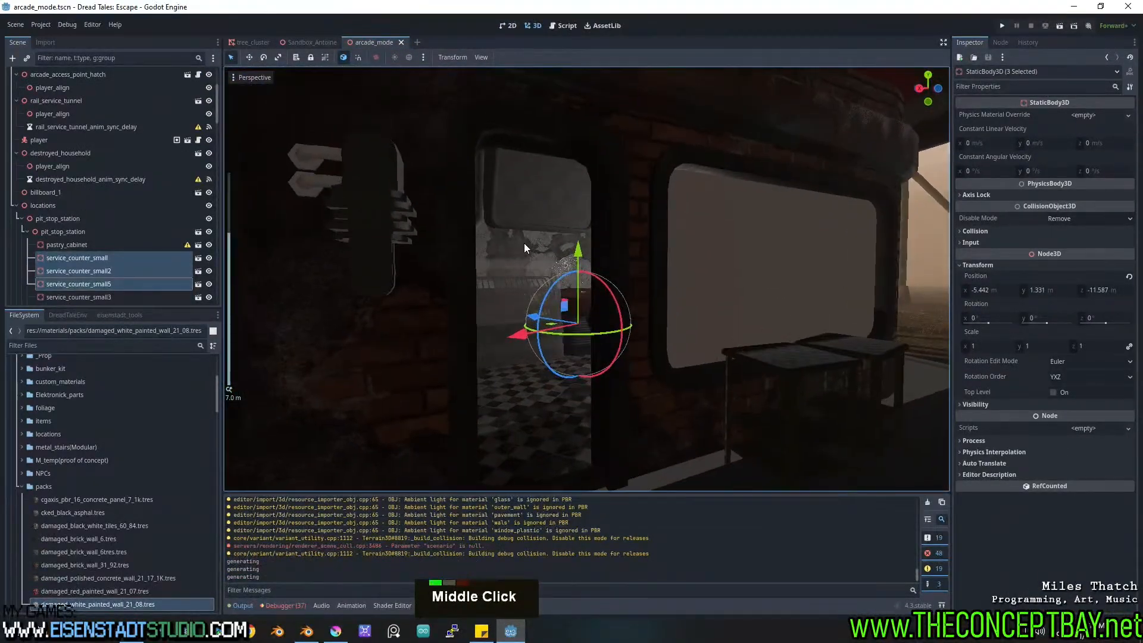
# Create a new scene with a RigidBody3D as its root node.
pyautogui.click(418, 43)
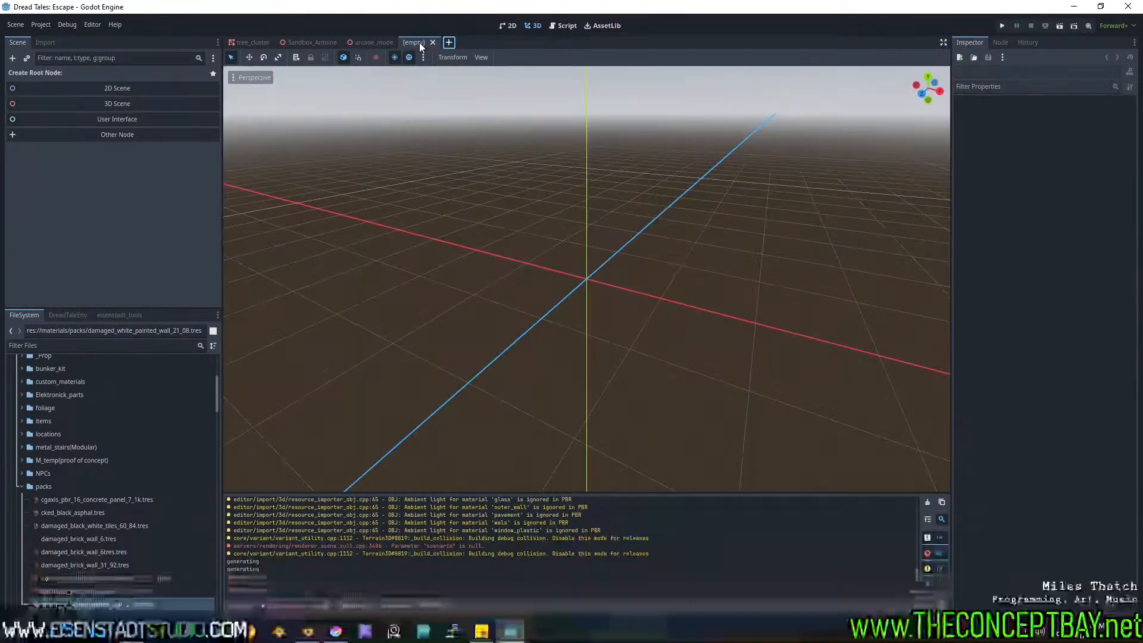
pyautogui.click(136, 139)
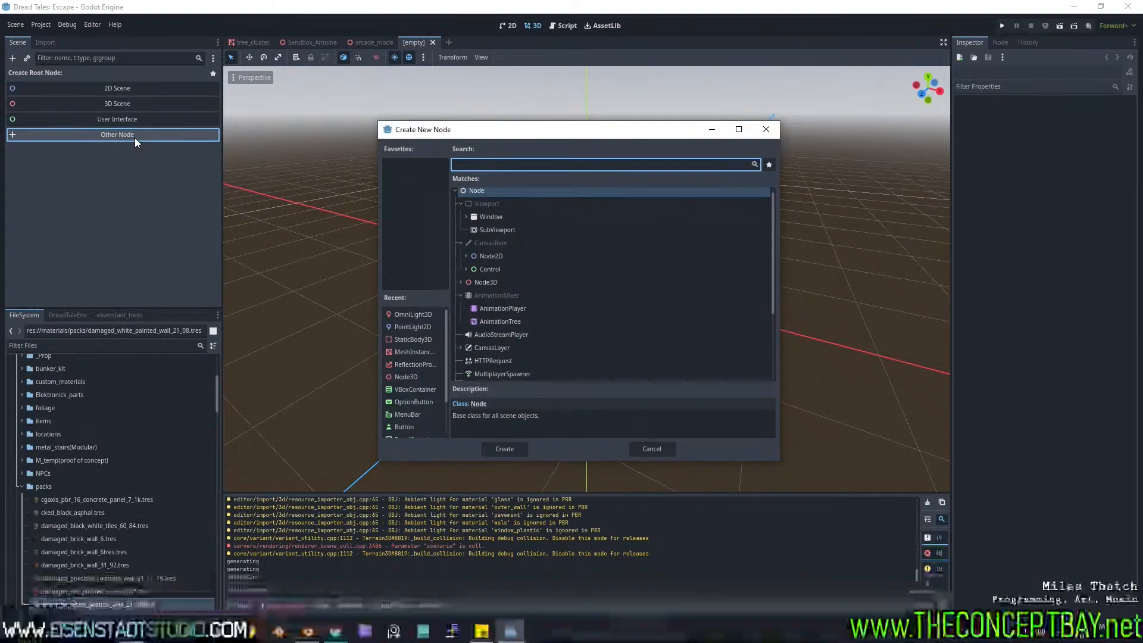
pyautogui.write('static')
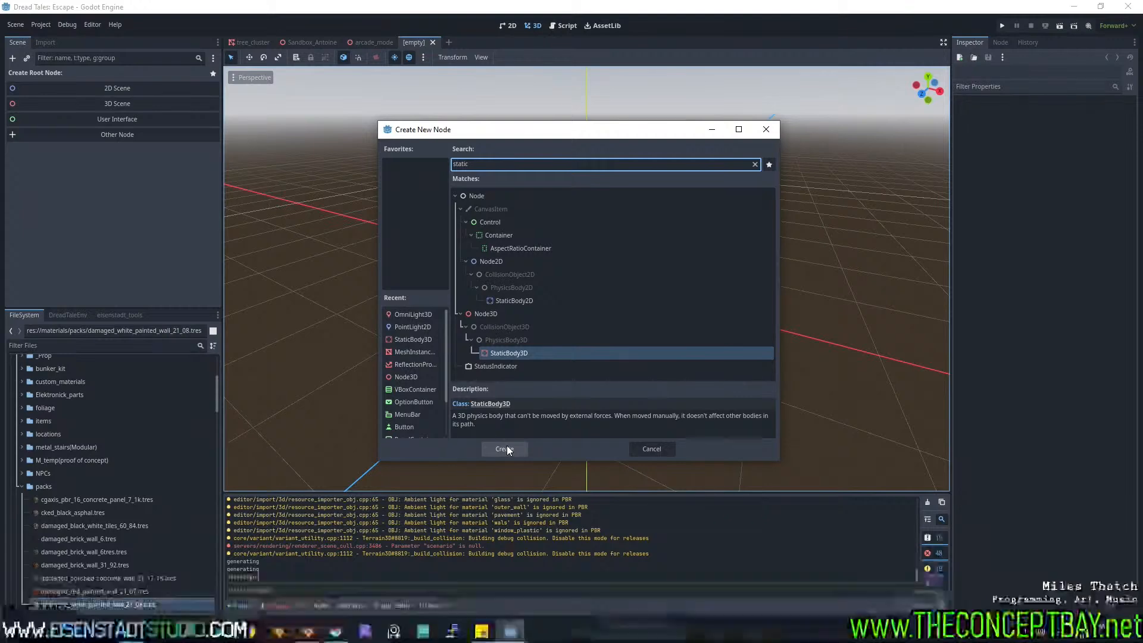
pyautogui.hotkey('ctrl', 'a')
pyautogui.write('rigid')
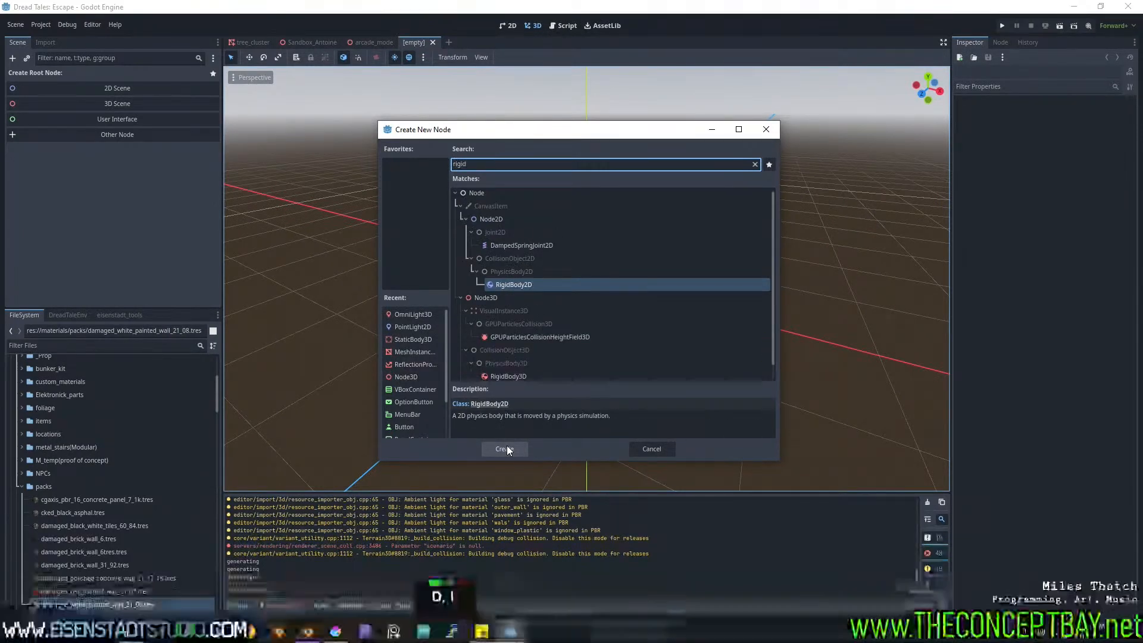
pyautogui.press('Down')
pyautogui.press('Down')
pyautogui.press('Down')
pyautogui.press('Down')
pyautogui.press('Down')
pyautogui.press('Down')
pyautogui.press('Down')
pyautogui.press('Return')
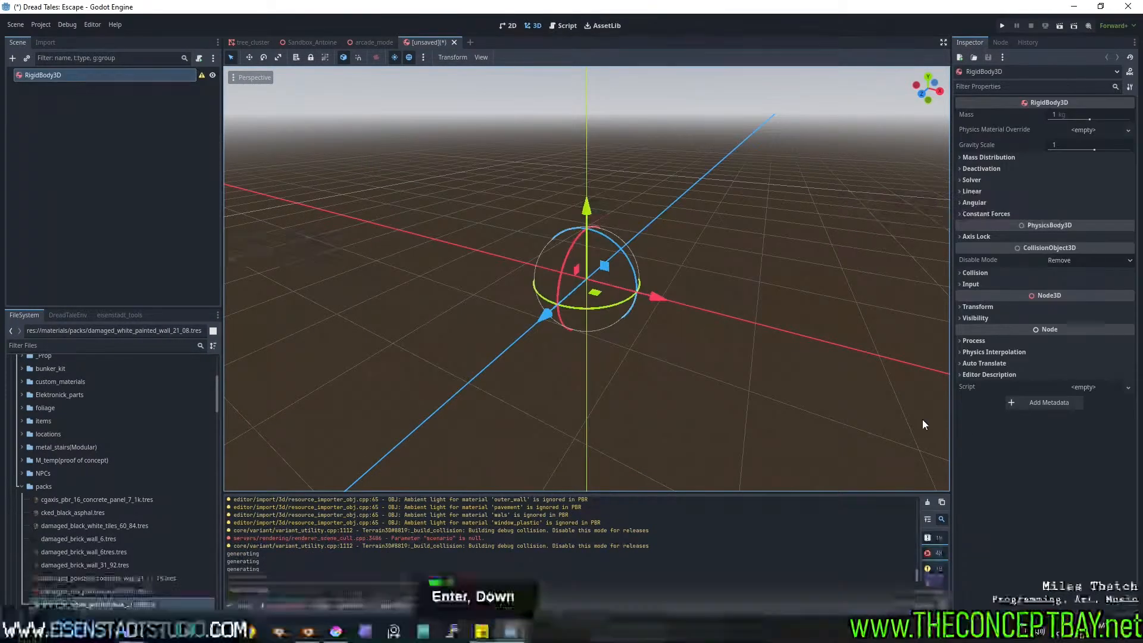
# Set the rigid body's deactivation freeze mode to Kinematic and enable Freeze.
pyautogui.click(996, 156)
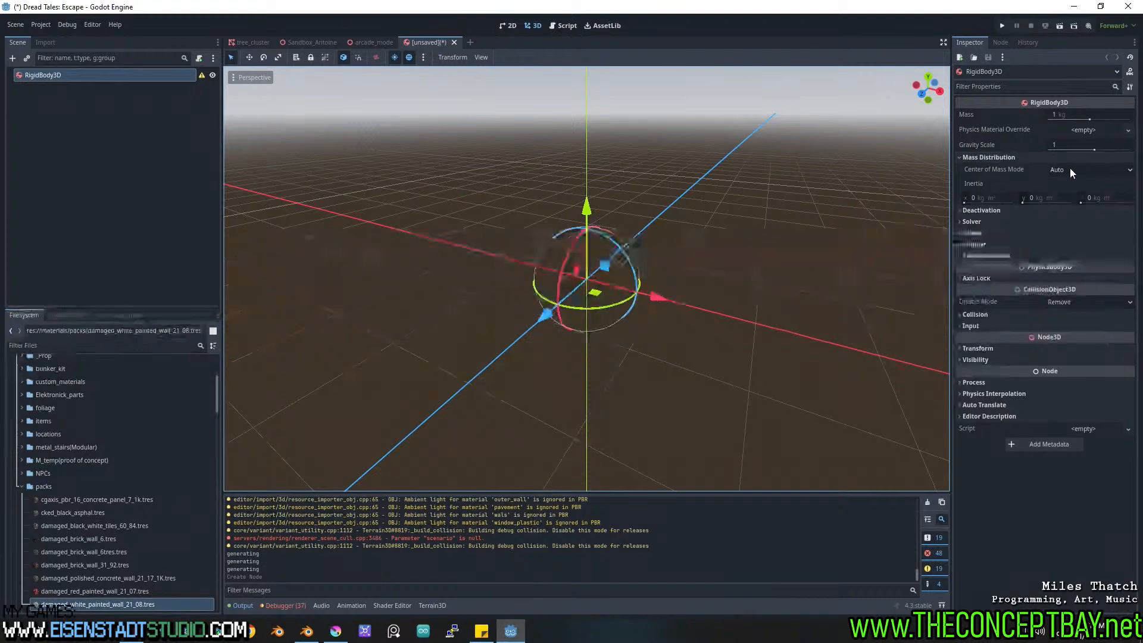
pyautogui.click(1013, 212)
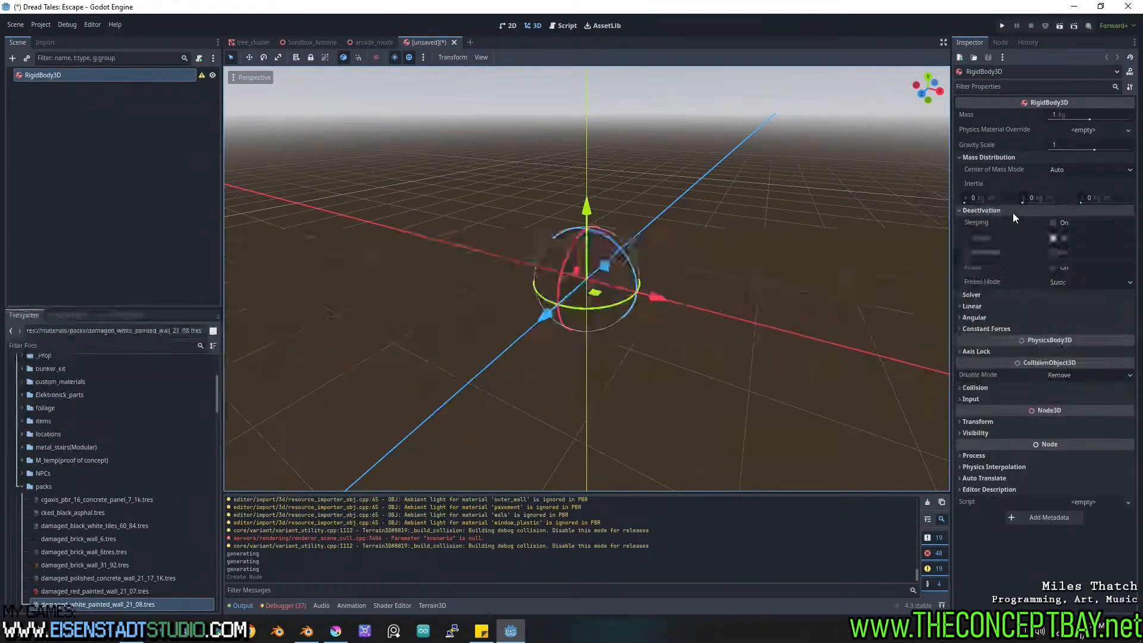
pyautogui.click(1063, 282)
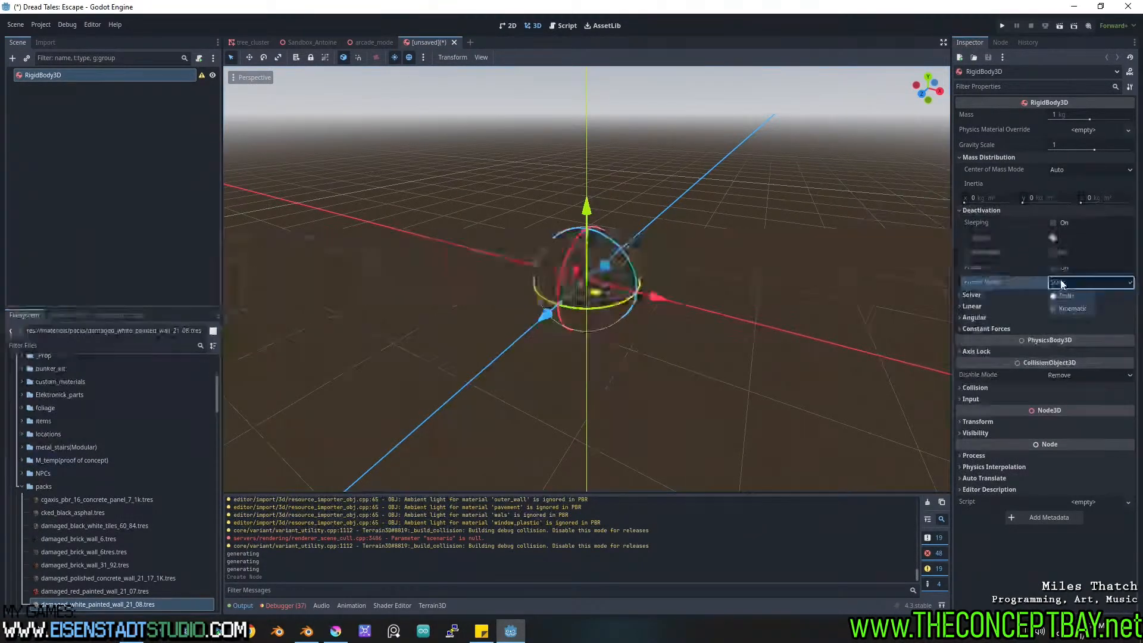
pyautogui.click(1063, 304)
pyautogui.click(1063, 270)
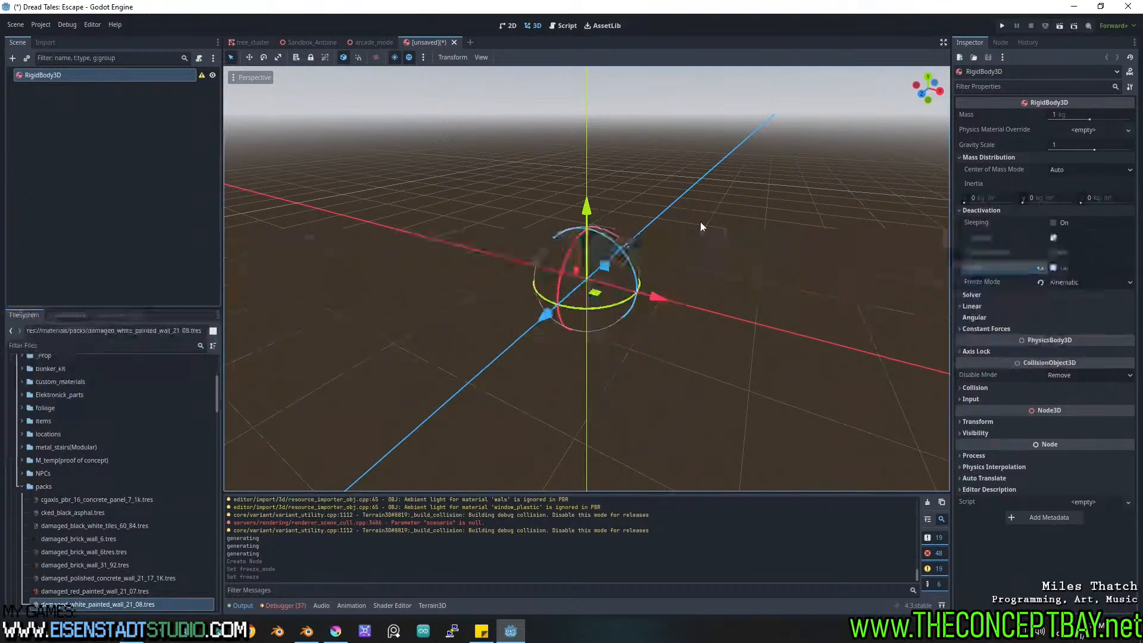
pyautogui.moveTo(700, 221)
pyautogui.mouseDown(button='middle')
pyautogui.moveTo(727, 220)
pyautogui.moveTo(712, 226)
pyautogui.mouseUp(button='middle')
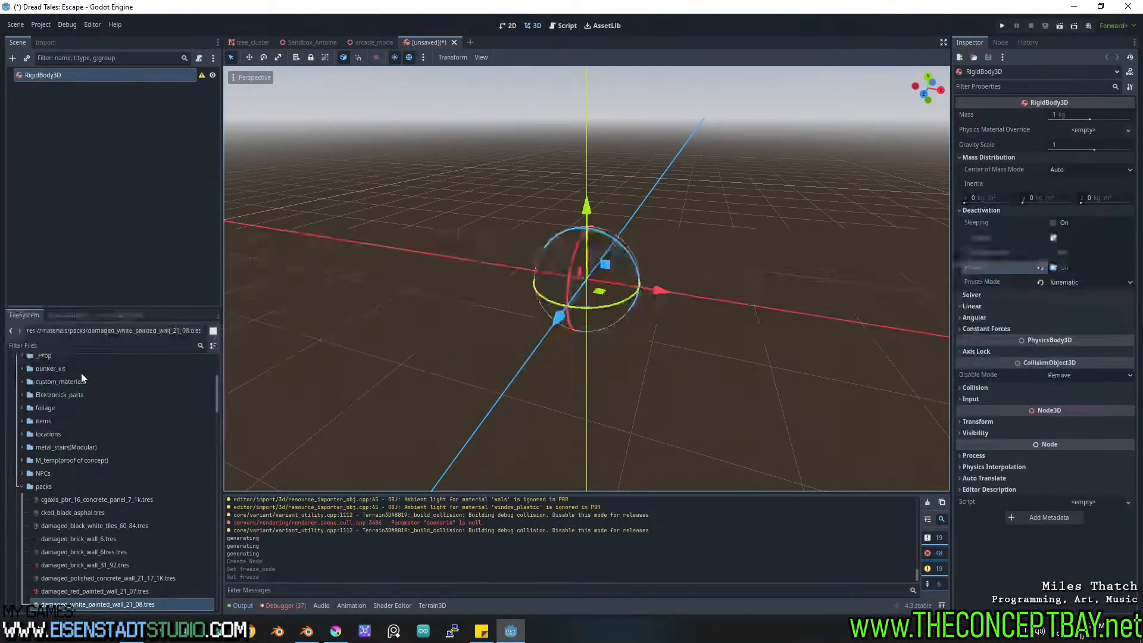
# Search the project files for pit_stop to find the exported door model.
pyautogui.click(91, 344)
pyautogui.write('door')
pyautogui.hotkey('ctrl', 'a')
pyautogui.write('pit_s')
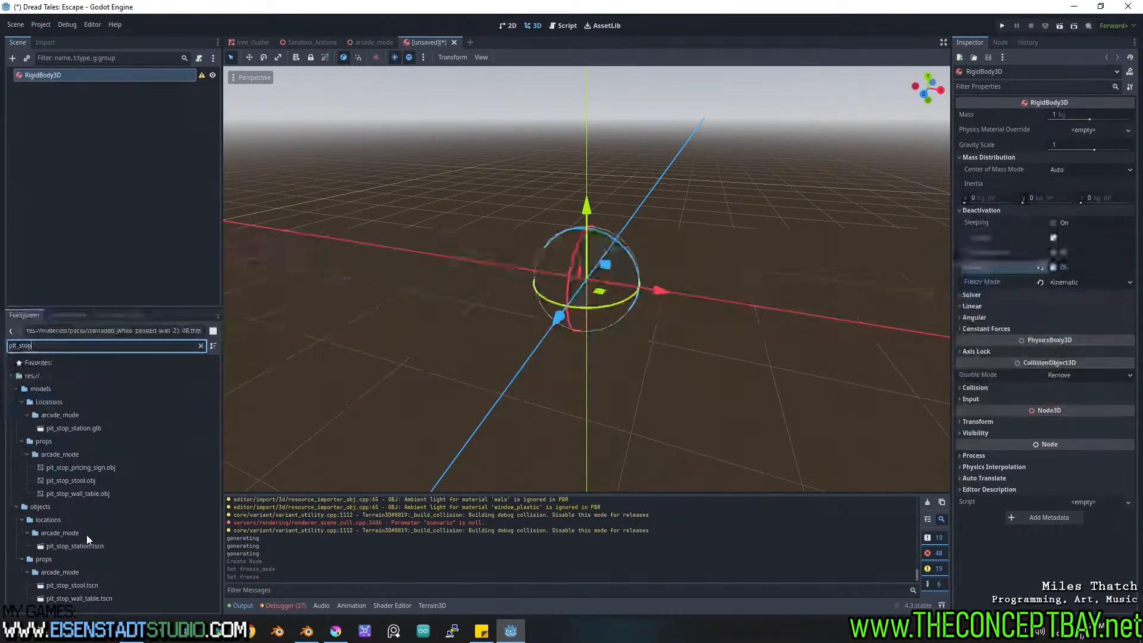
pyautogui.scroll(-4, 77, 521)
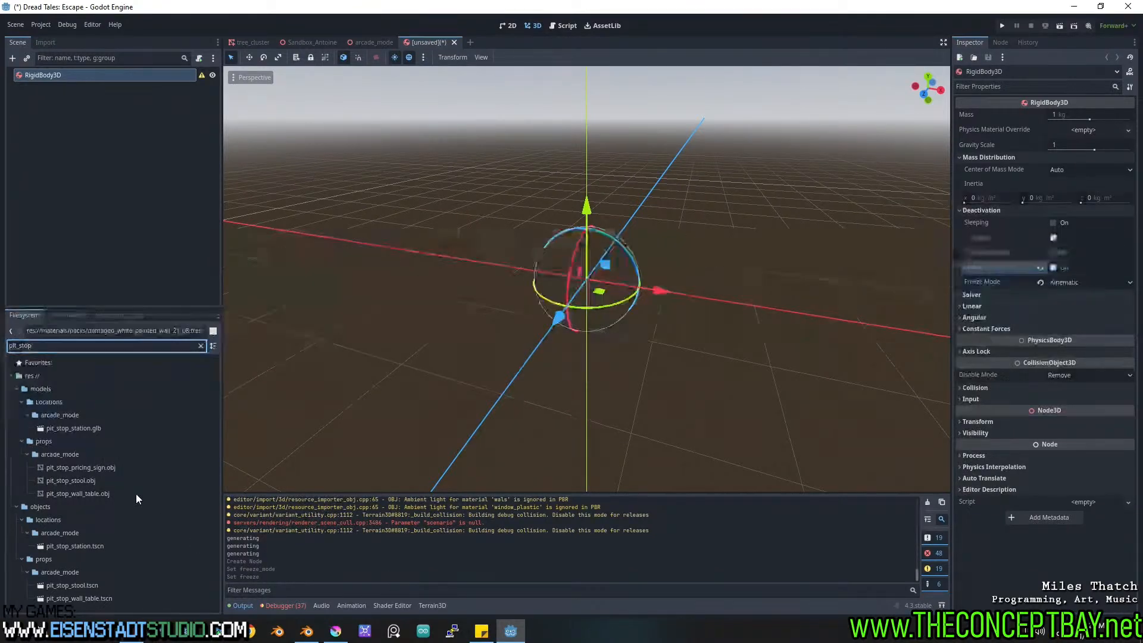
# Open the models/props/arcade_mode folder in the file manager and check its files for the exported door.
pyautogui.rightClick(45, 454)
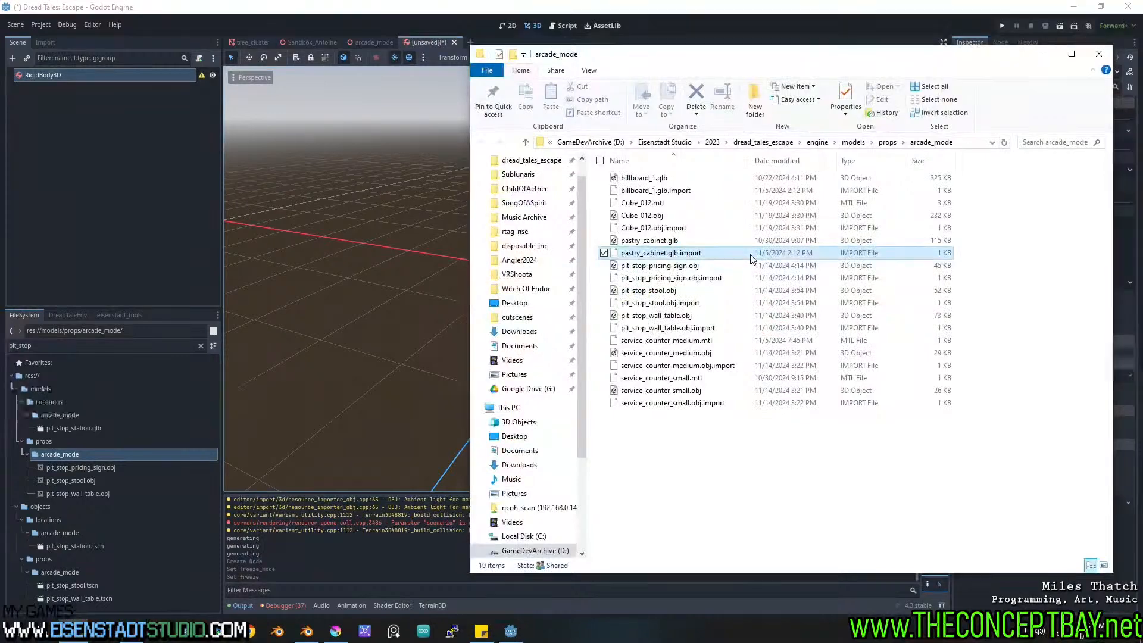
pyautogui.press('p')
pyautogui.press('p')
pyautogui.press('p')
pyautogui.press('p')
pyautogui.press('p')
pyautogui.press('p')
pyautogui.press('p')
pyautogui.press('p')
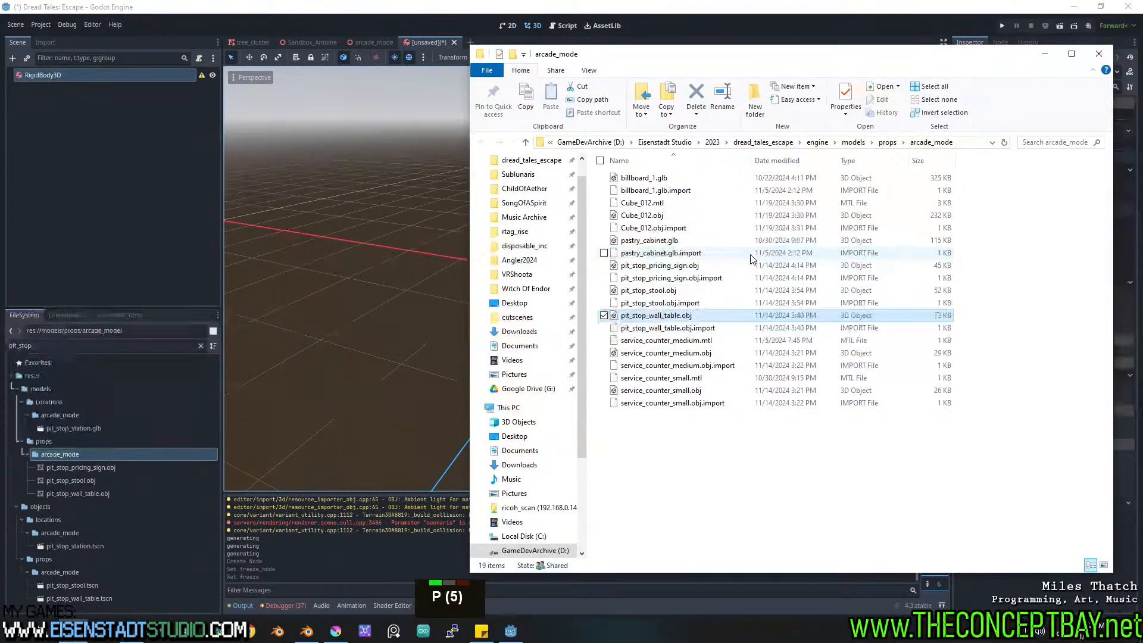
pyautogui.click(776, 24)
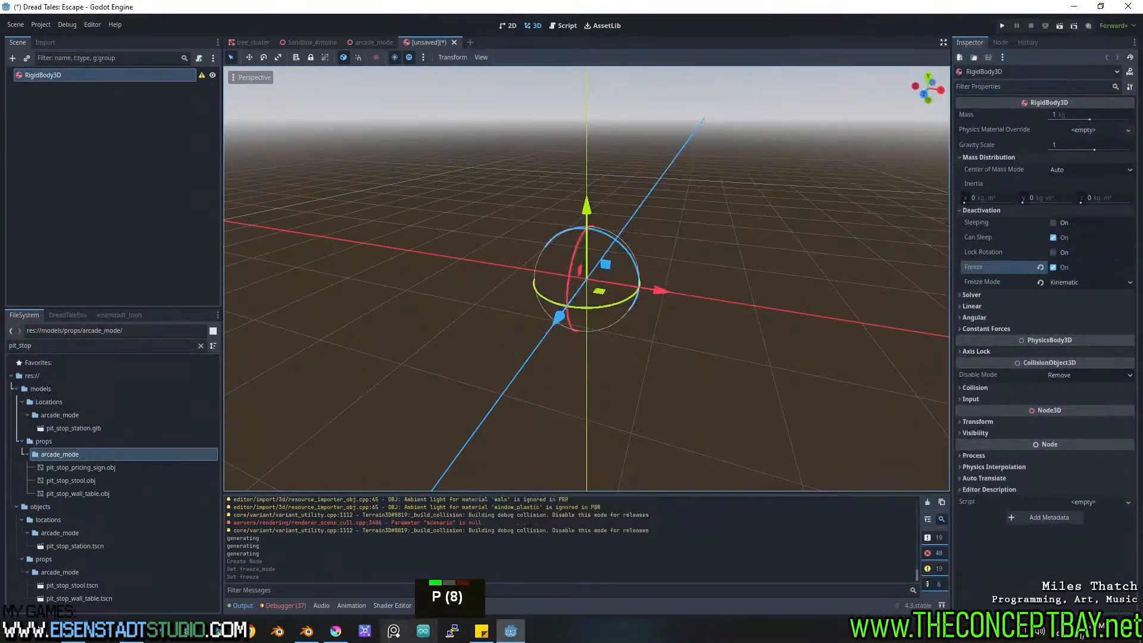
# Switch to Blender, check the batch export directory path, batch export the selected door again and return to Godot.
pyautogui.click(307, 636)
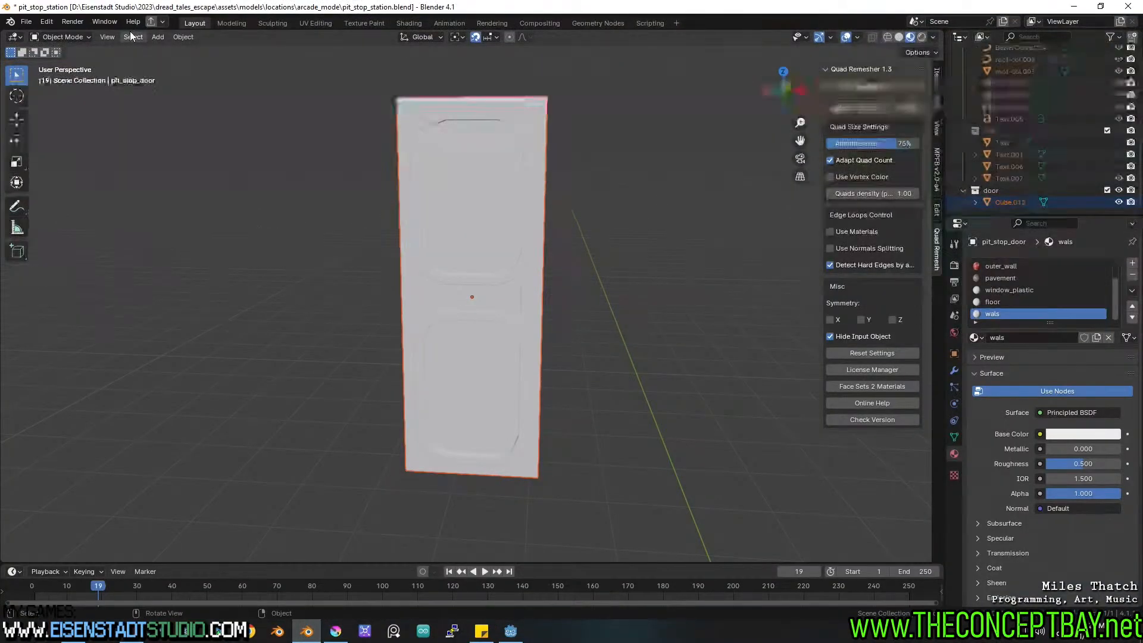
pyautogui.click(162, 23)
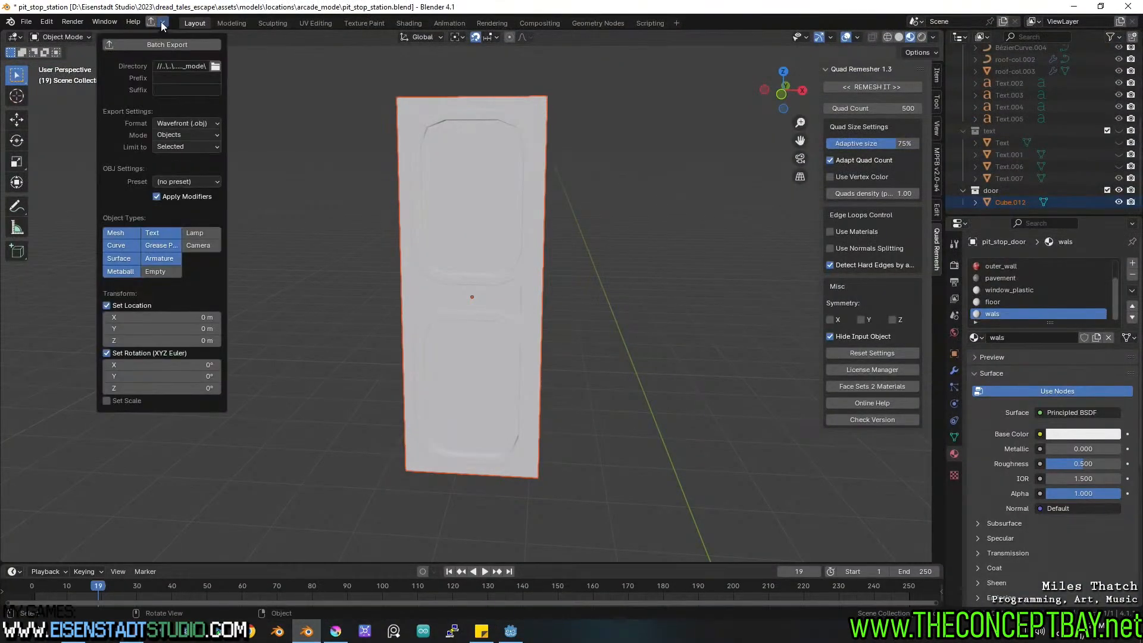
pyautogui.doubleClick(184, 66)
pyautogui.press('Left')
pyautogui.press('Left')
pyautogui.press('Left')
pyautogui.press('Left')
pyautogui.press('Left')
pyautogui.press('Left')
pyautogui.press('Left')
pyautogui.press('Left')
pyautogui.press('Left')
pyautogui.press('Left')
pyautogui.press('Left')
pyautogui.press('Left')
pyautogui.press('Left')
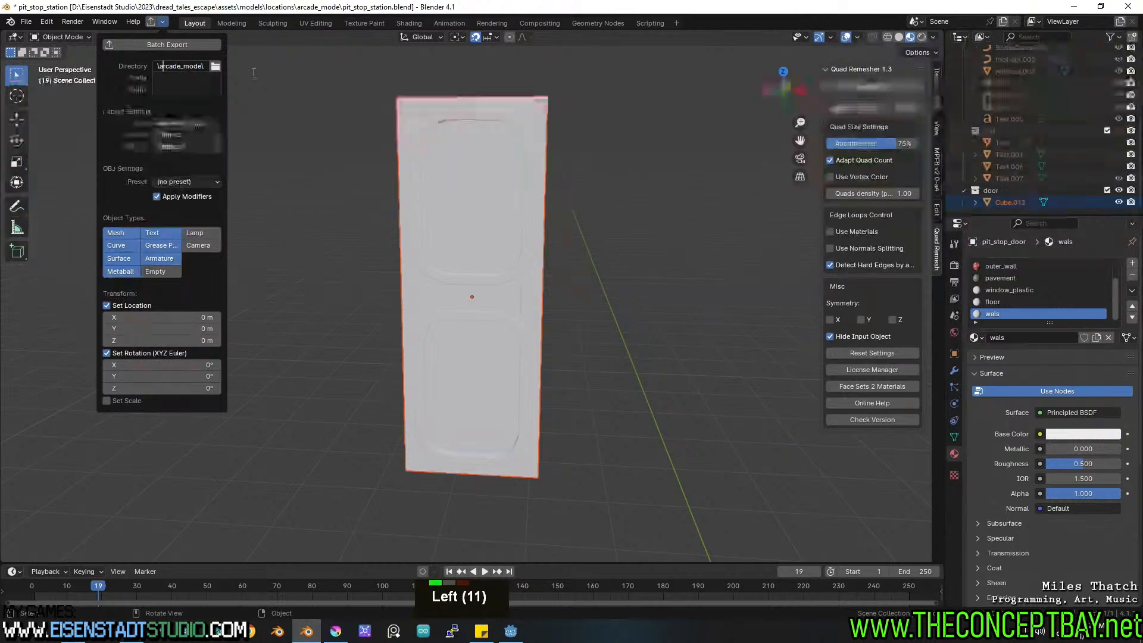
pyautogui.press('Left')
pyautogui.press('Left')
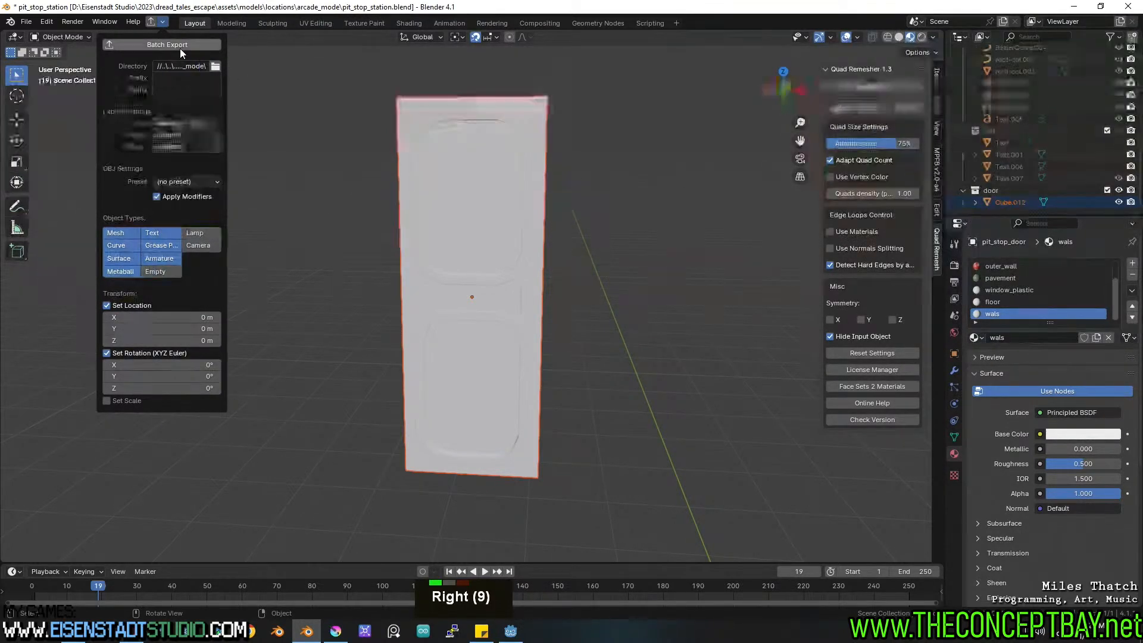
pyautogui.doubleClick(180, 48)
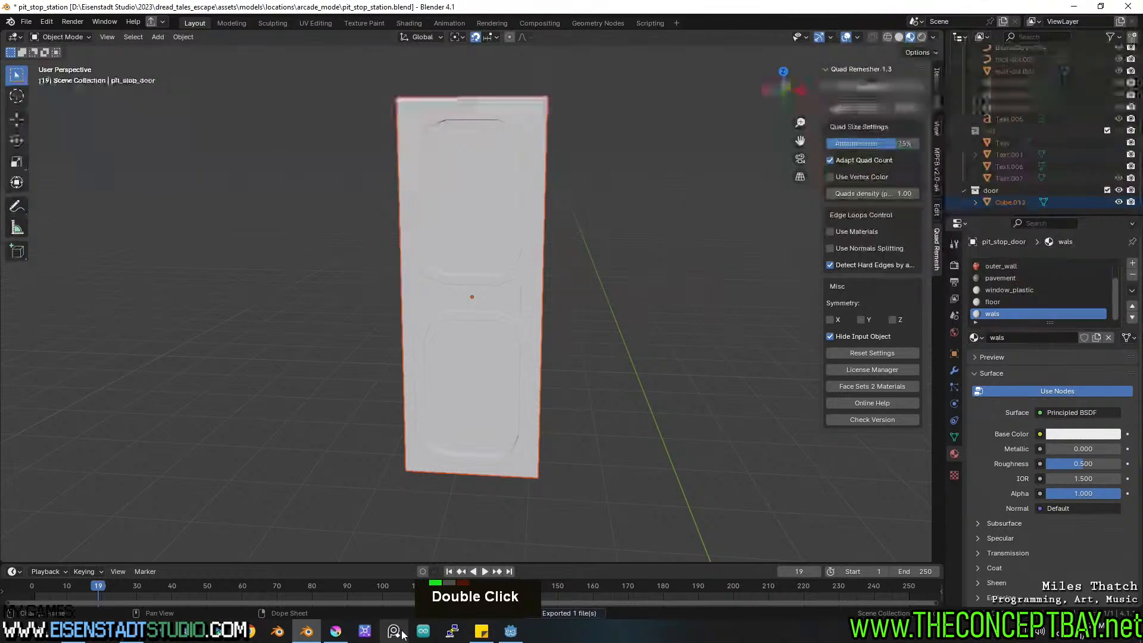
pyautogui.click(501, 635)
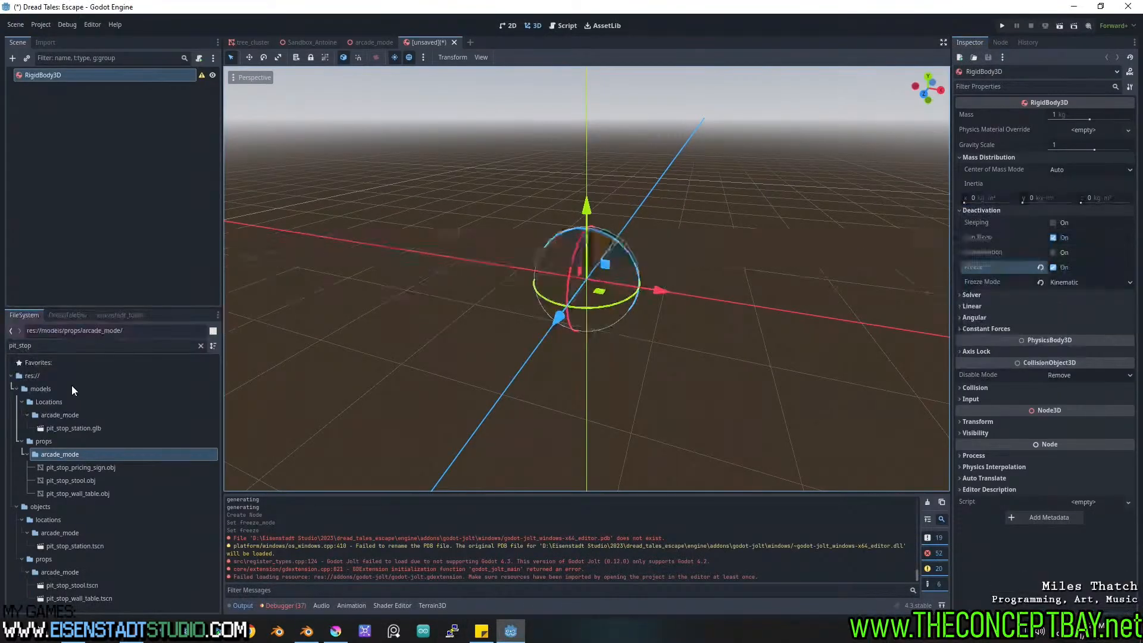
# Switch to Blender, rename the door object Cube.012 to pit_stop_door and save the file.
pyautogui.click(306, 633)
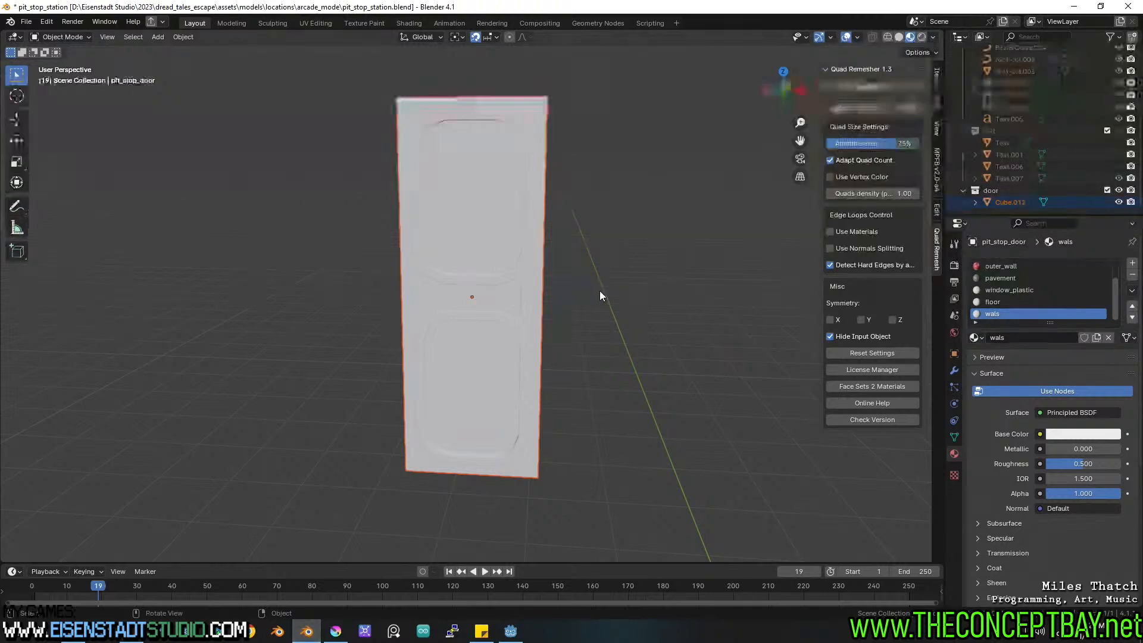
pyautogui.scroll(-4, 1031, 157)
pyautogui.click(518, 235)
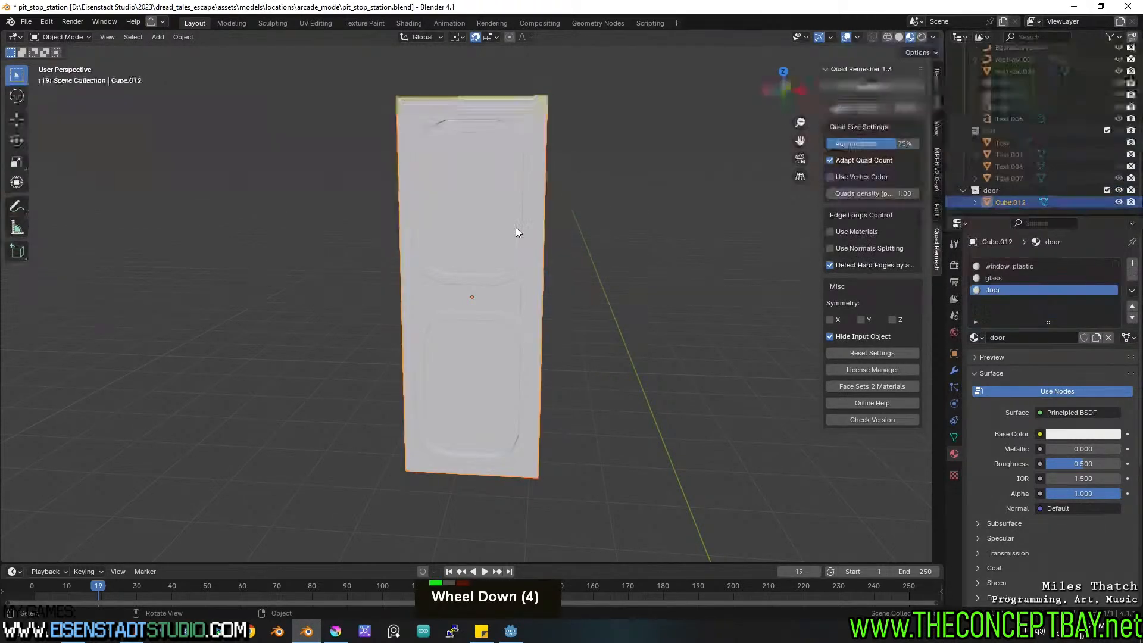
pyautogui.press('F2')
pyautogui.write('piut_s')
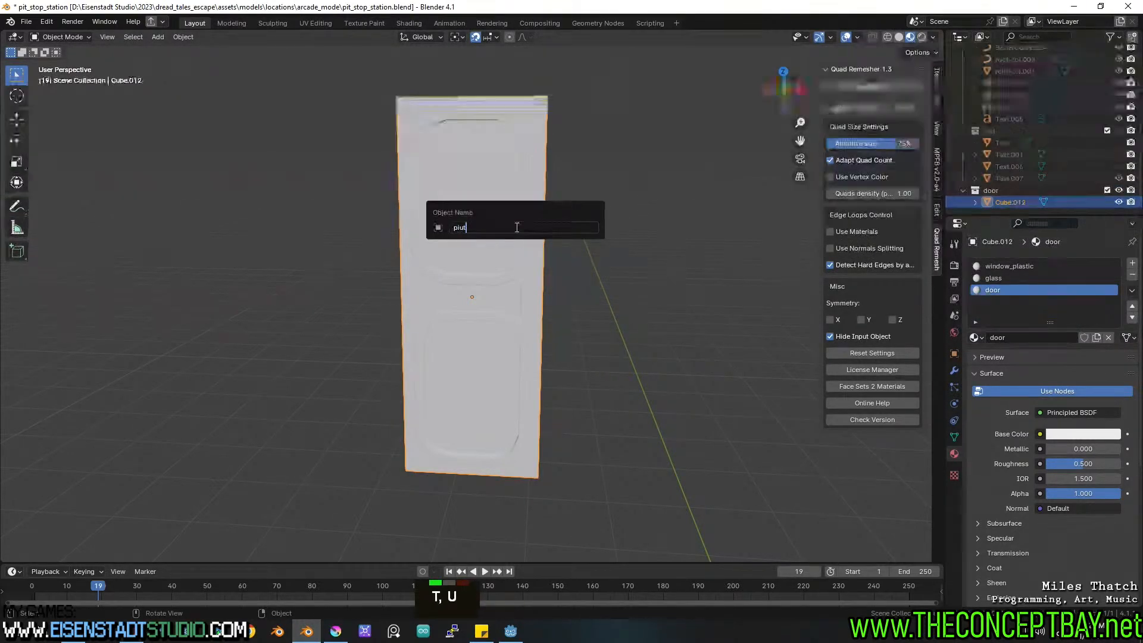
pyautogui.press('BackSpace')
pyautogui.press('BackSpace')
pyautogui.write('t_stop')
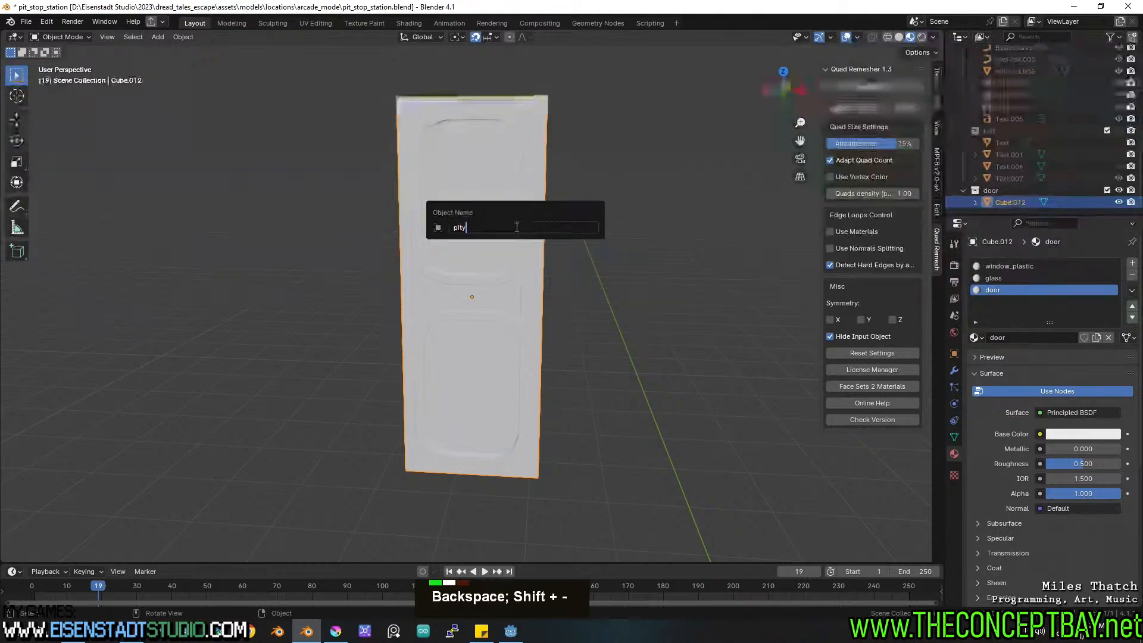
pyautogui.write('_door')
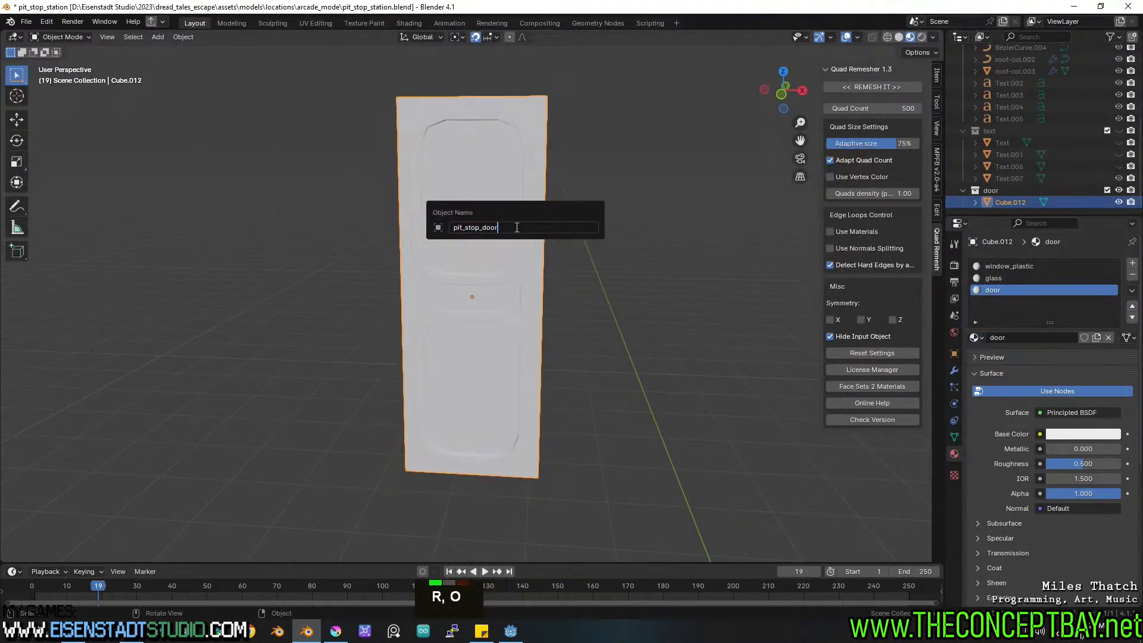
pyautogui.press('Return')
pyautogui.hotkey('ctrl', 's')
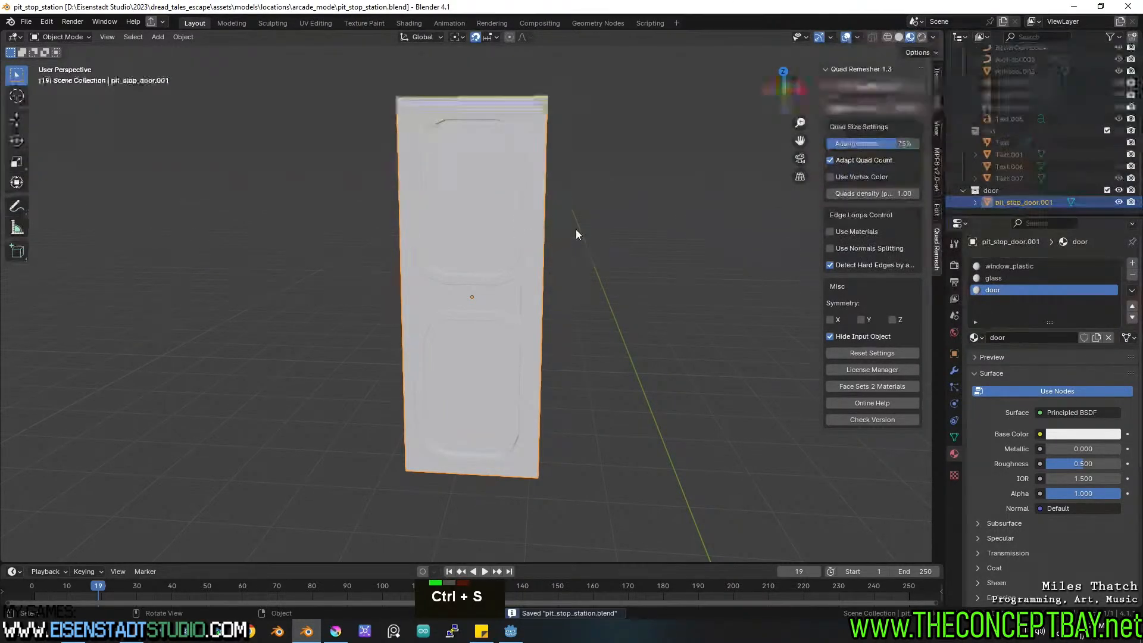
# Filter the outliner for door and move the other object named pit_stop_door into the door collection.
pyautogui.scroll(-5, 1034, 158)
pyautogui.doubleClick(598, 205)
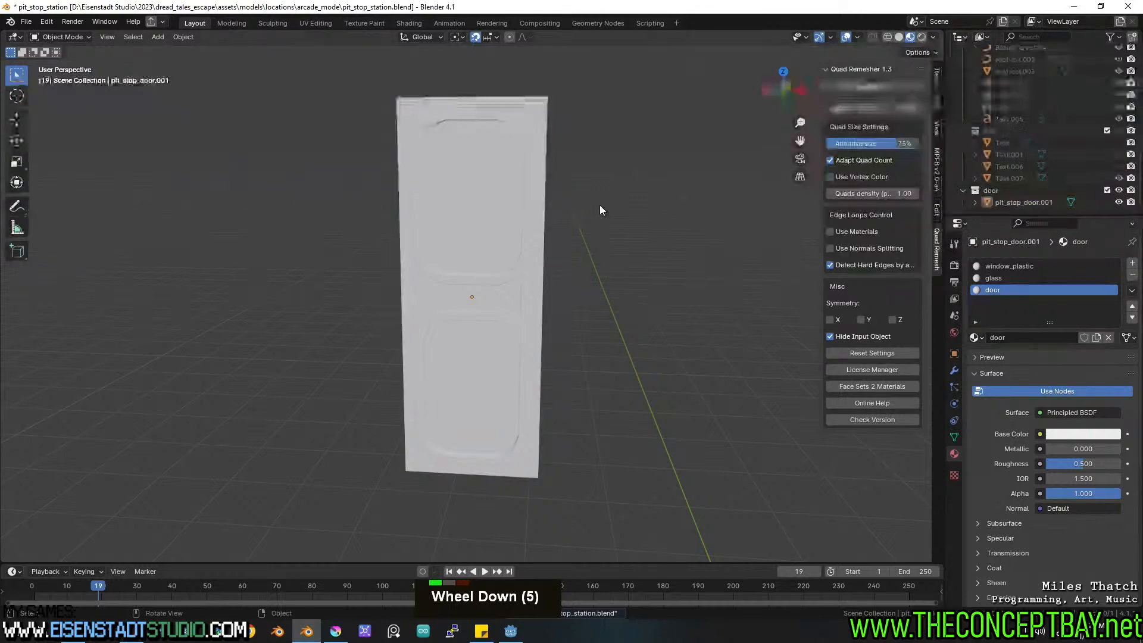
pyautogui.click(495, 223)
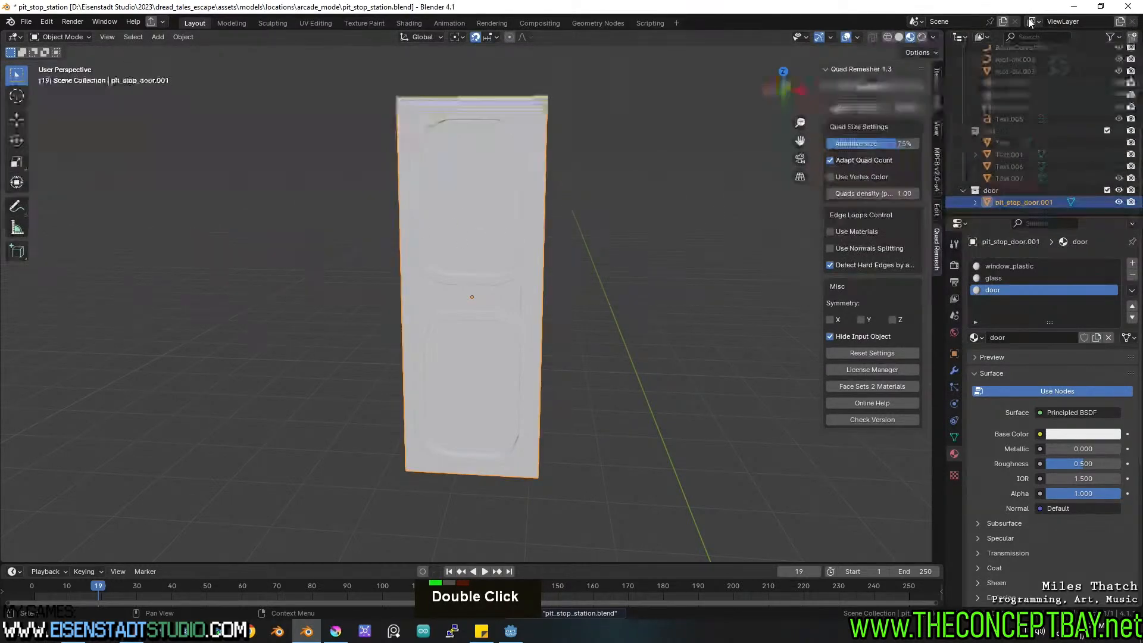
pyautogui.click(1028, 36)
pyautogui.write('door')
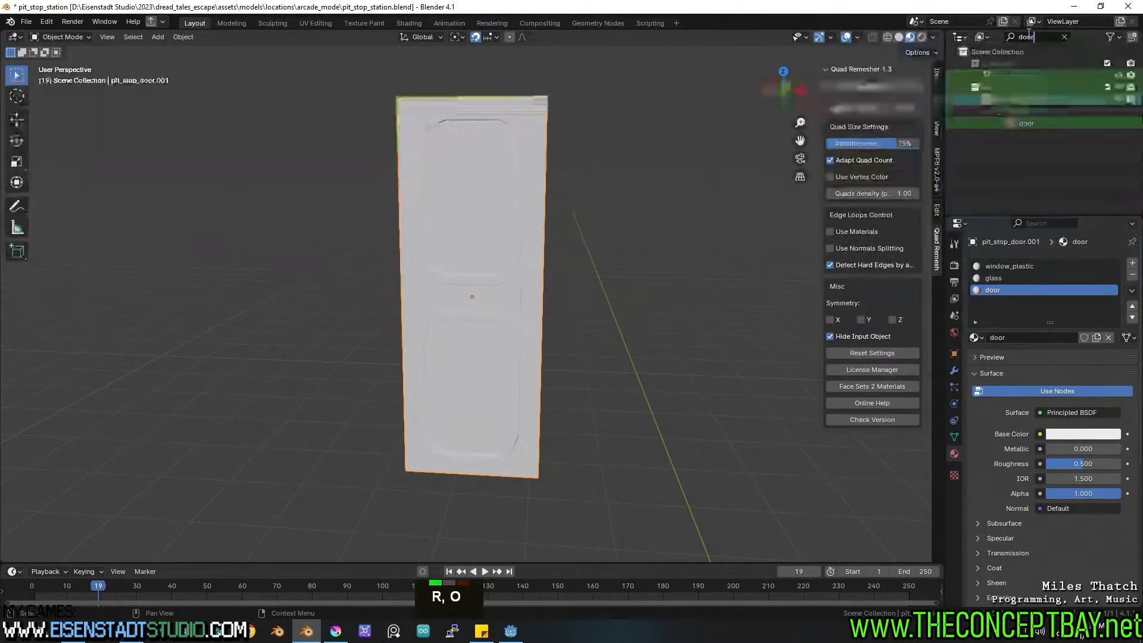
pyautogui.click(1020, 74)
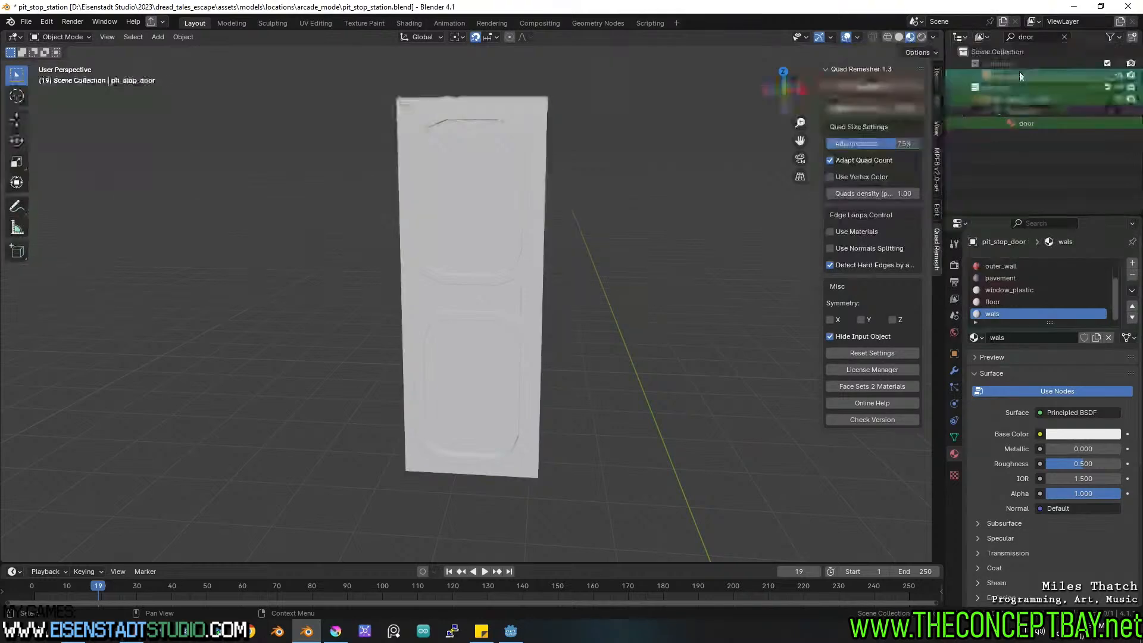
pyautogui.moveTo(1020, 74); pyautogui.dragTo(991, 88)
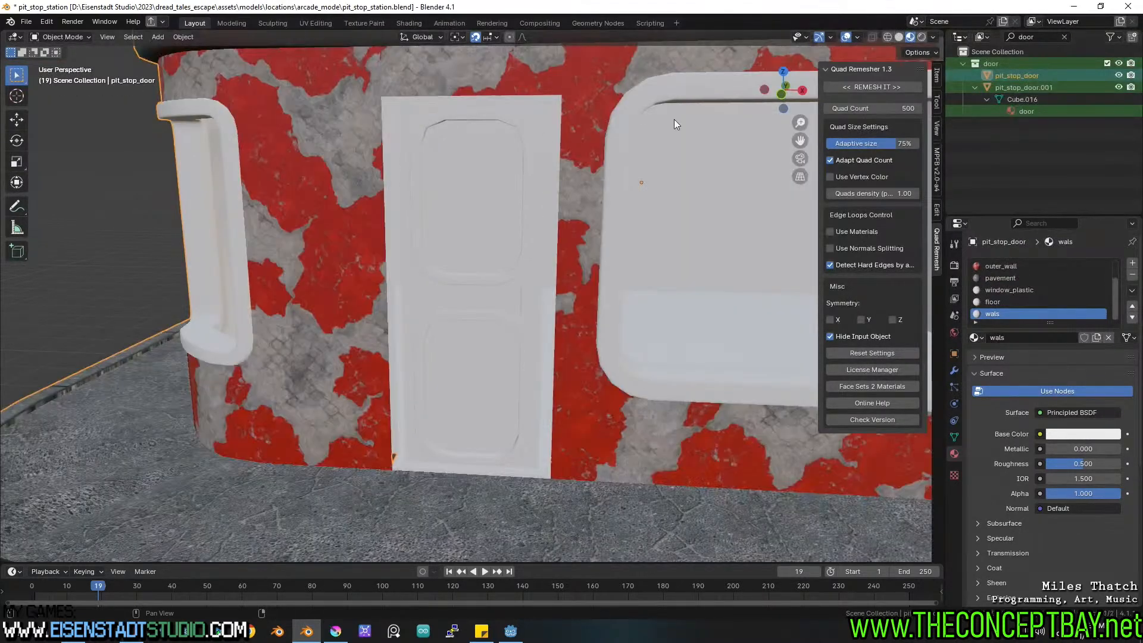
# Clear the outliner filter and examine which geometry the pit_stop_door object holds by toggling its visibility and viewing the building.
pyautogui.scroll(-3, 526, 148)
pyautogui.moveTo(526, 149); pyautogui.dragTo(562, 195, button='middle')
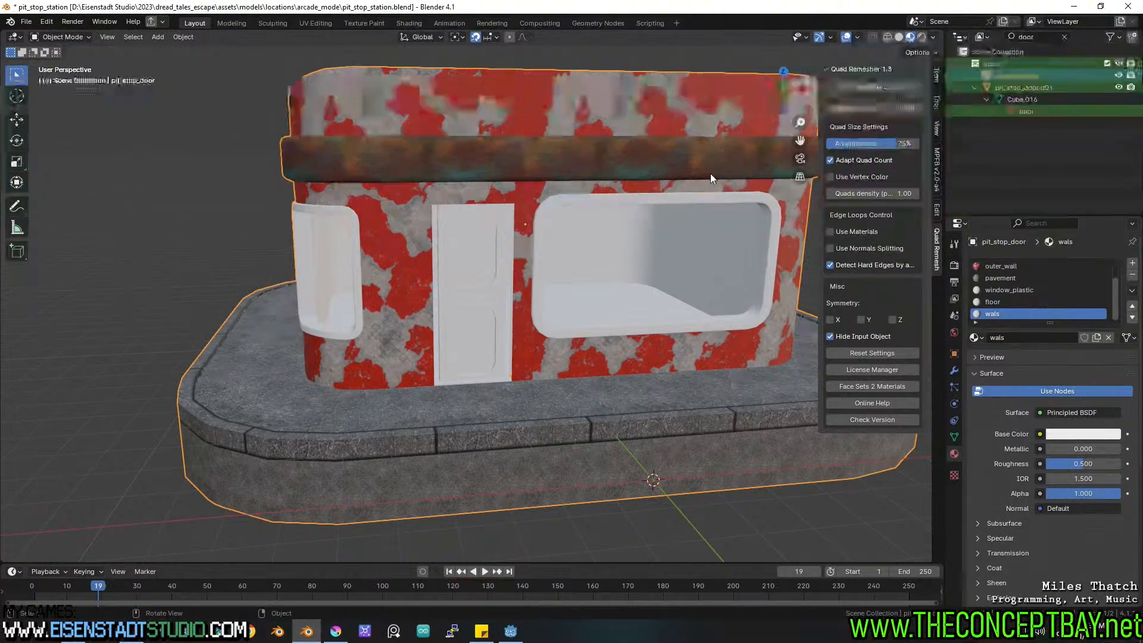
pyautogui.moveTo(709, 173); pyautogui.dragTo(720, 188, button='middle')
pyautogui.scroll(3, 716, 183)
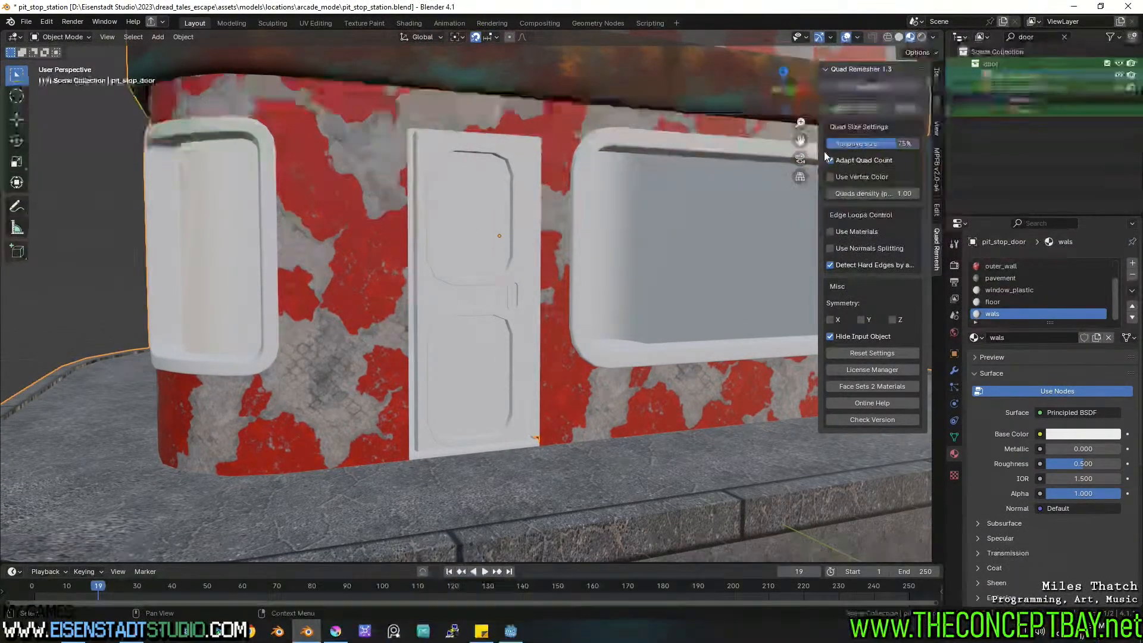
pyautogui.click(1065, 37)
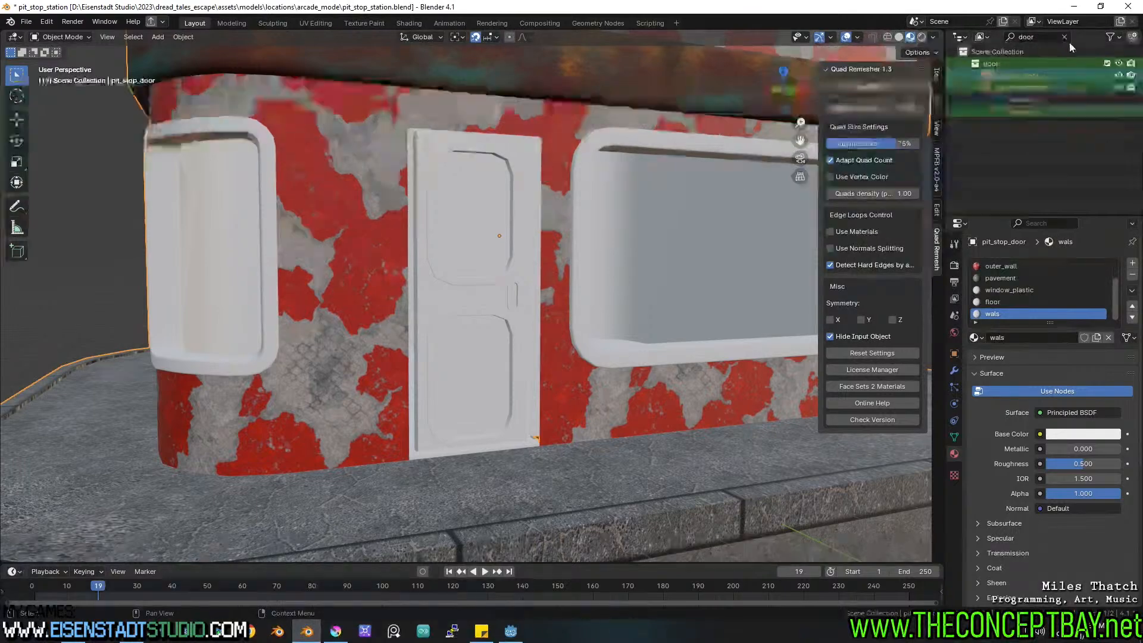
pyautogui.scroll(-13, 1049, 135)
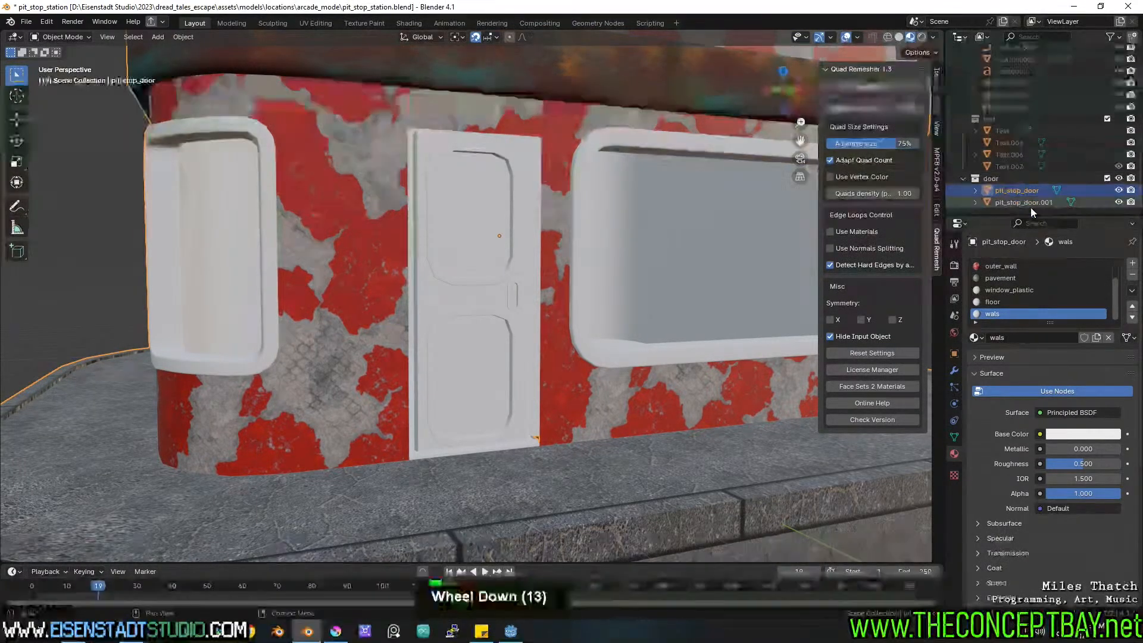
pyautogui.click(1119, 189)
pyautogui.click(1121, 190)
pyautogui.click(1121, 190)
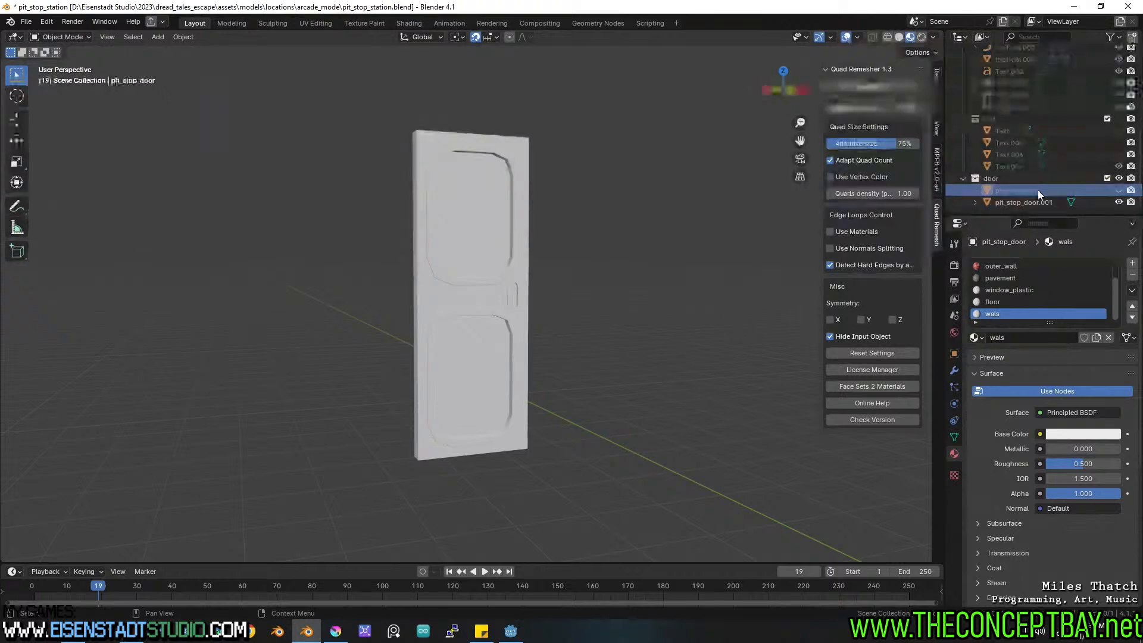
pyautogui.scroll(3, 1055, 161)
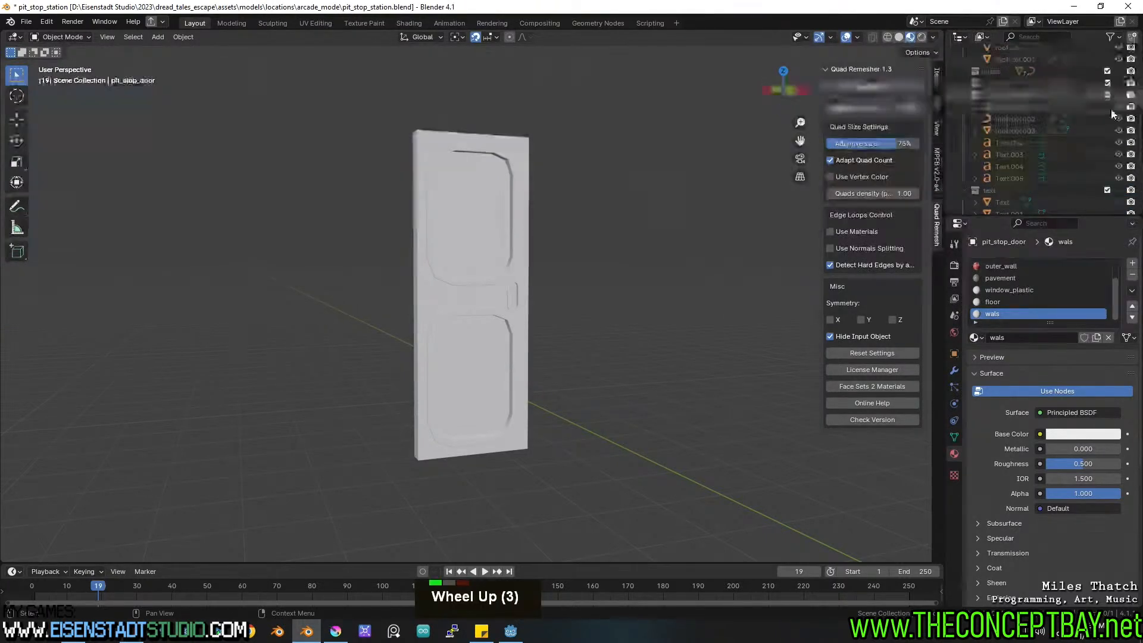
pyautogui.scroll(-3, 1111, 133)
pyautogui.click(1119, 190)
pyautogui.scroll(-5, 542, 237)
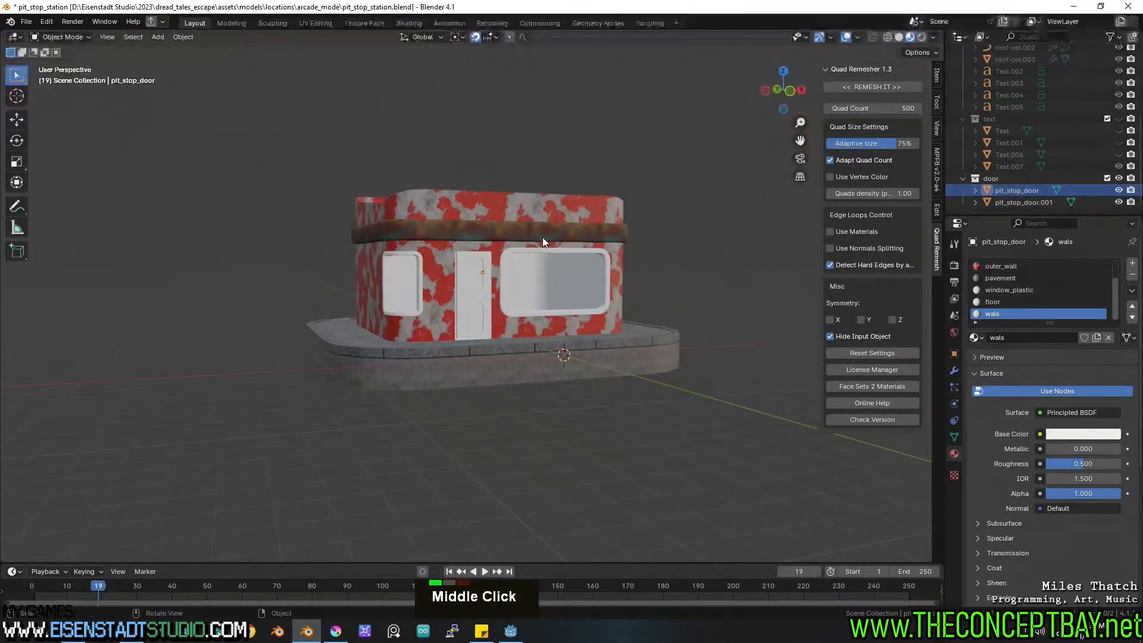
pyautogui.moveTo(542, 237); pyautogui.dragTo(573, 260, button='middle')
pyautogui.scroll(4, 569, 228)
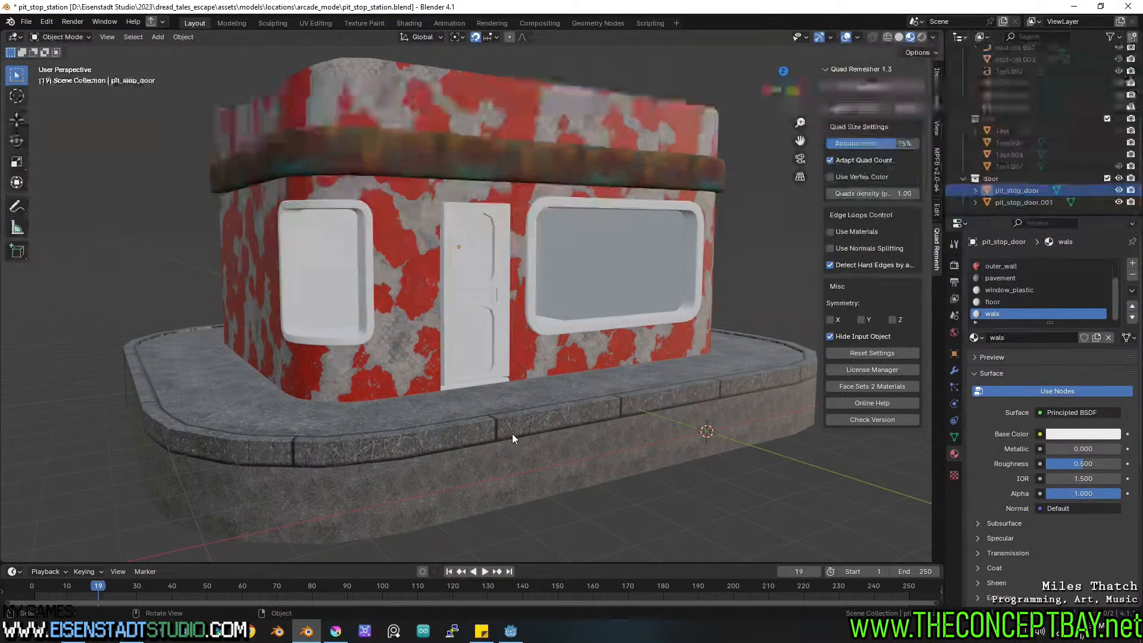
# Hide the building mesh, check the visibility of the other collections and unhide the main Collection.
pyautogui.click(1120, 192)
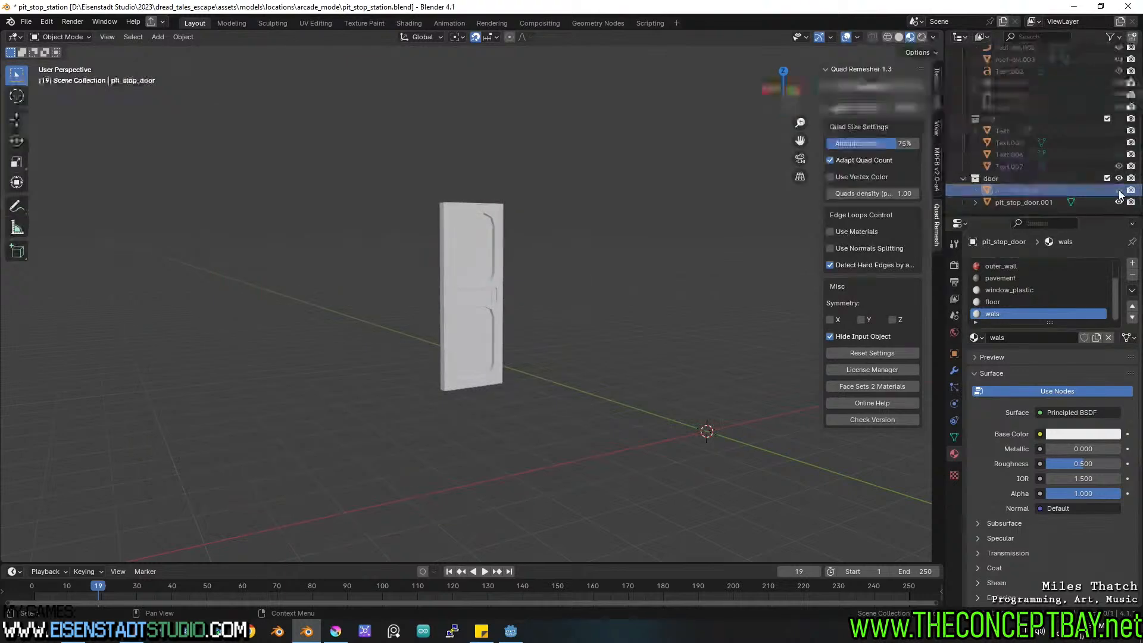
pyautogui.doubleClick(1118, 121)
pyautogui.scroll(4, 1119, 123)
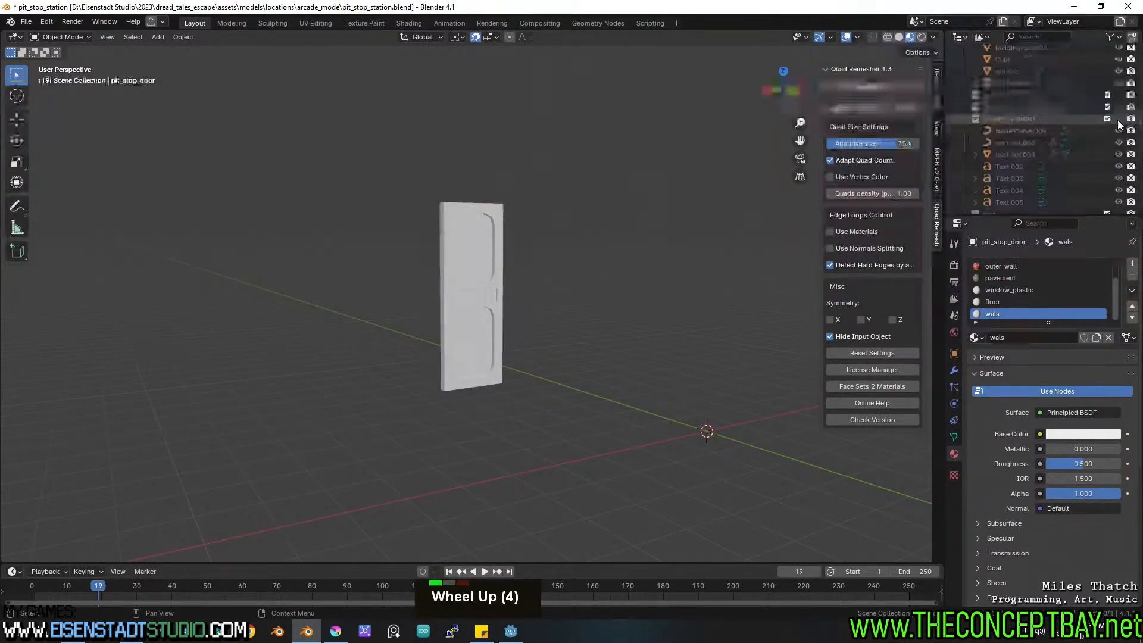
pyautogui.click(1119, 107)
pyautogui.click(1120, 107)
pyautogui.click(1119, 96)
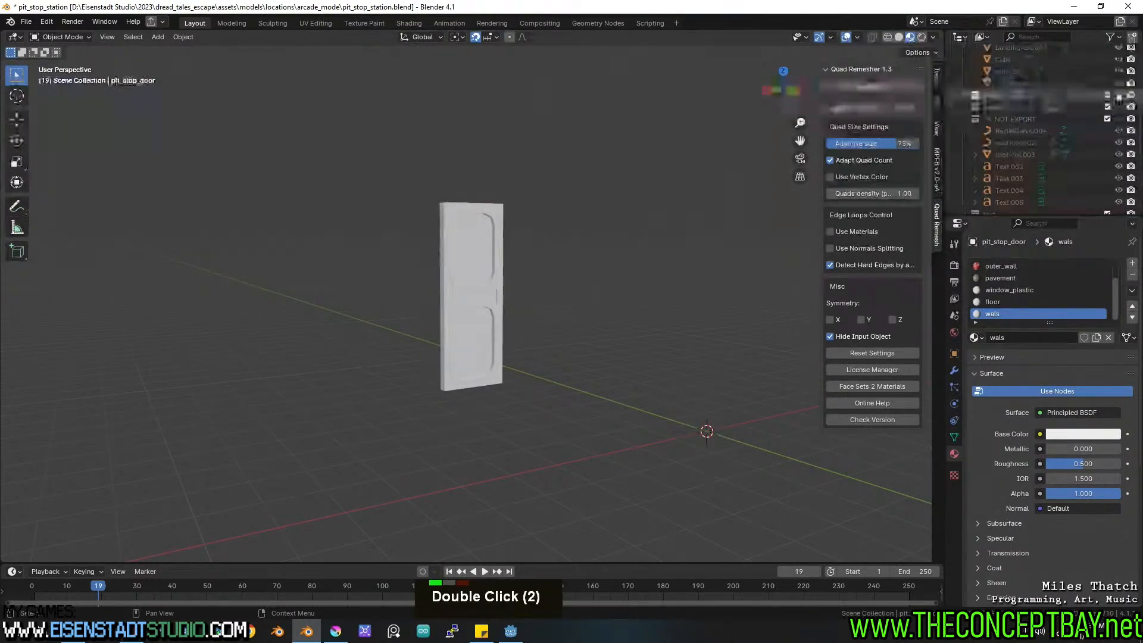
pyautogui.click(1119, 96)
pyautogui.scroll(5, 1119, 93)
pyautogui.click(1119, 63)
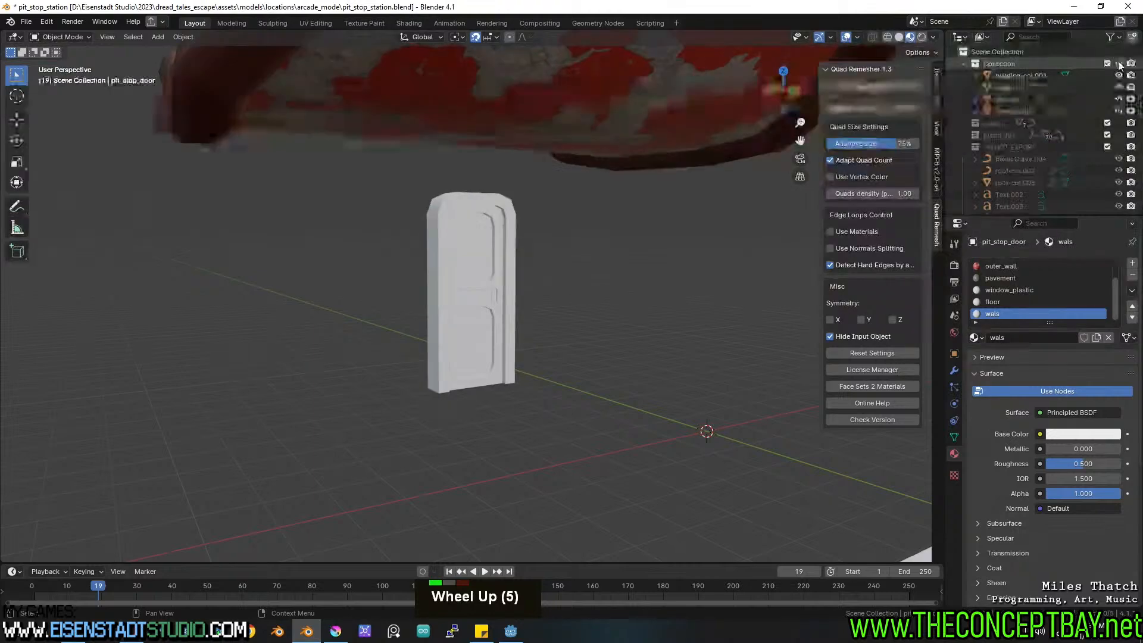
# Rename the building mesh wrongly called pit_stop_door to building.
pyautogui.scroll(-11, 1087, 120)
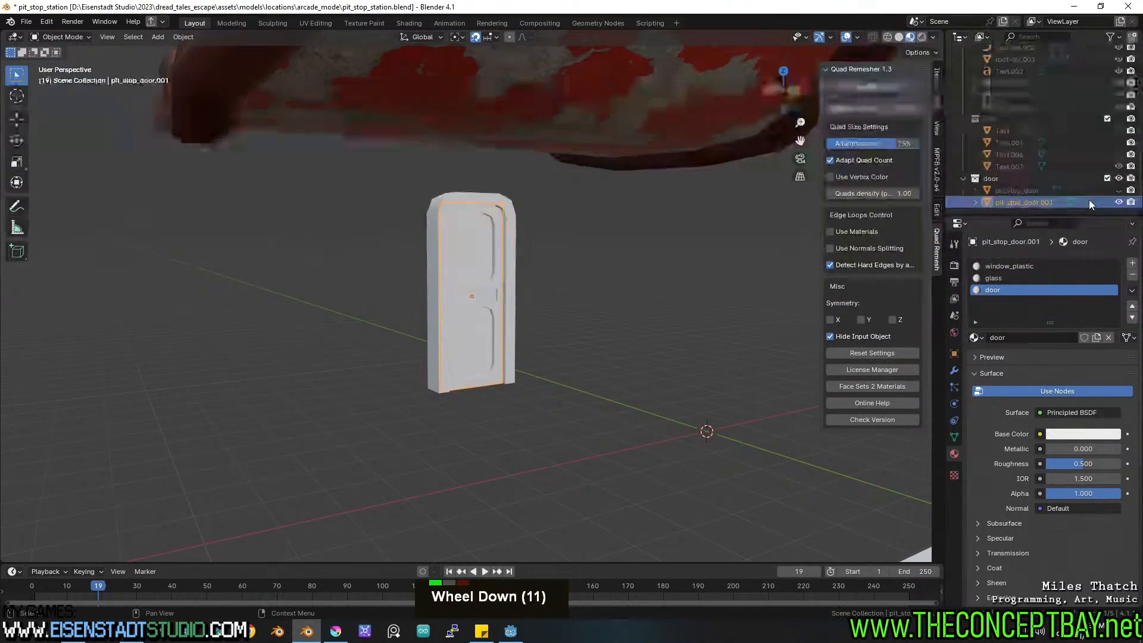
pyautogui.press('F2')
pyautogui.press('BackSpace')
pyautogui.press('BackSpace')
pyautogui.press('BackSpace')
pyautogui.press('BackSpace')
pyautogui.press('BackSpace')
pyautogui.press('BackSpace')
pyautogui.press('BackSpace')
pyautogui.press('BackSpace')
pyautogui.press('BackSpace')
pyautogui.press('BackSpace')
pyautogui.press('BackSpace')
pyautogui.press('BackSpace')
pyautogui.press('BackSpace')
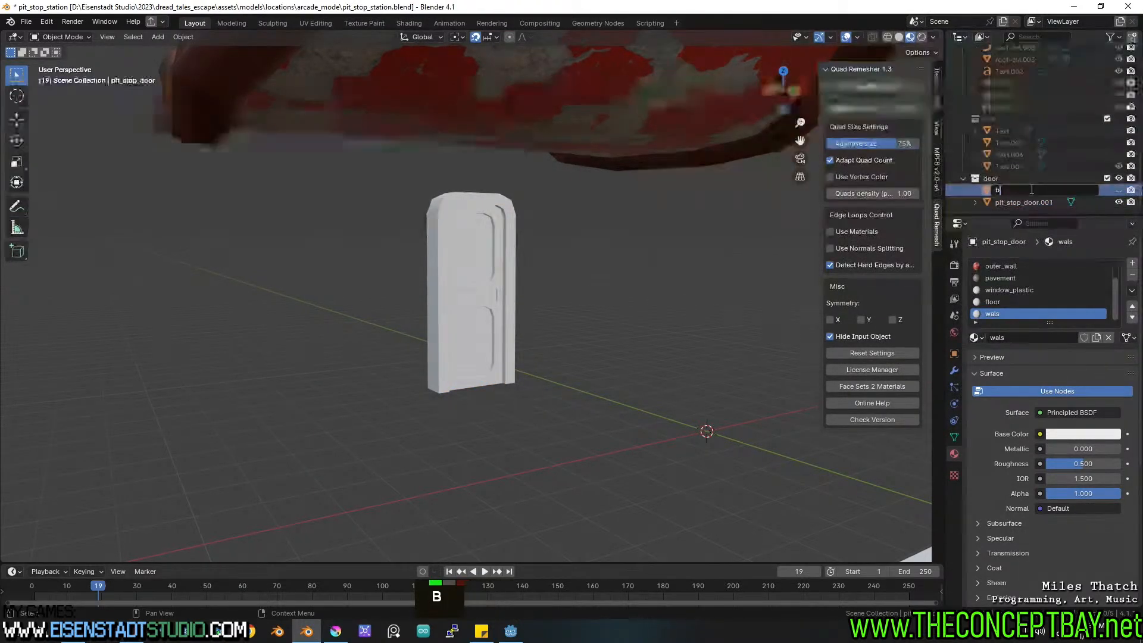
pyautogui.write('building')
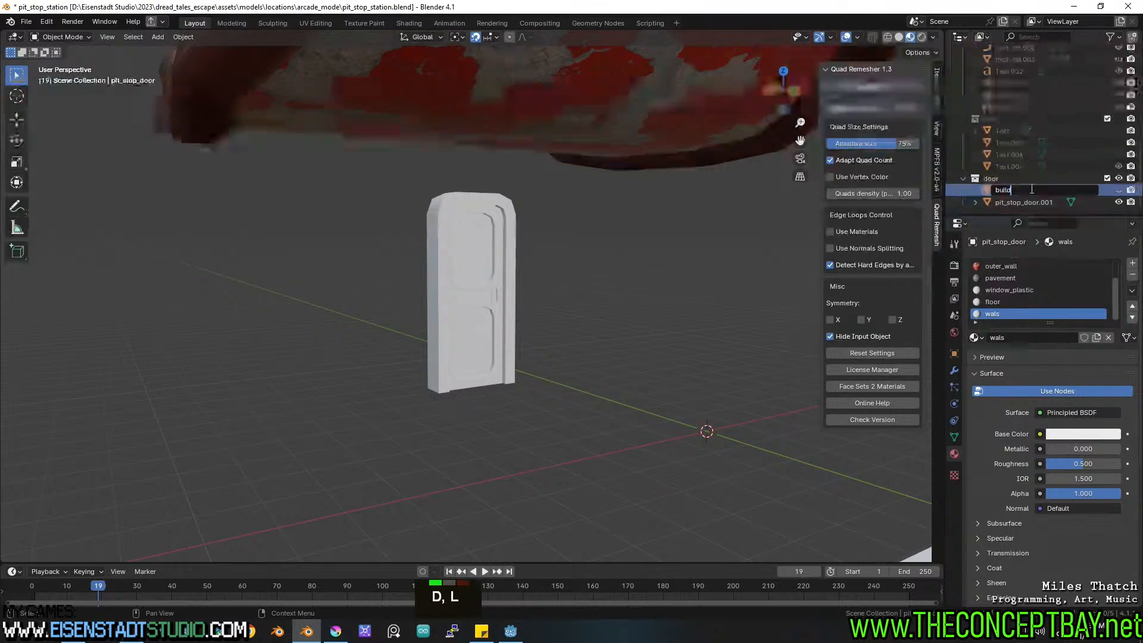
pyautogui.press('Return')
# Move the building object into the main Collection and hide that collection.
pyautogui.press('g')
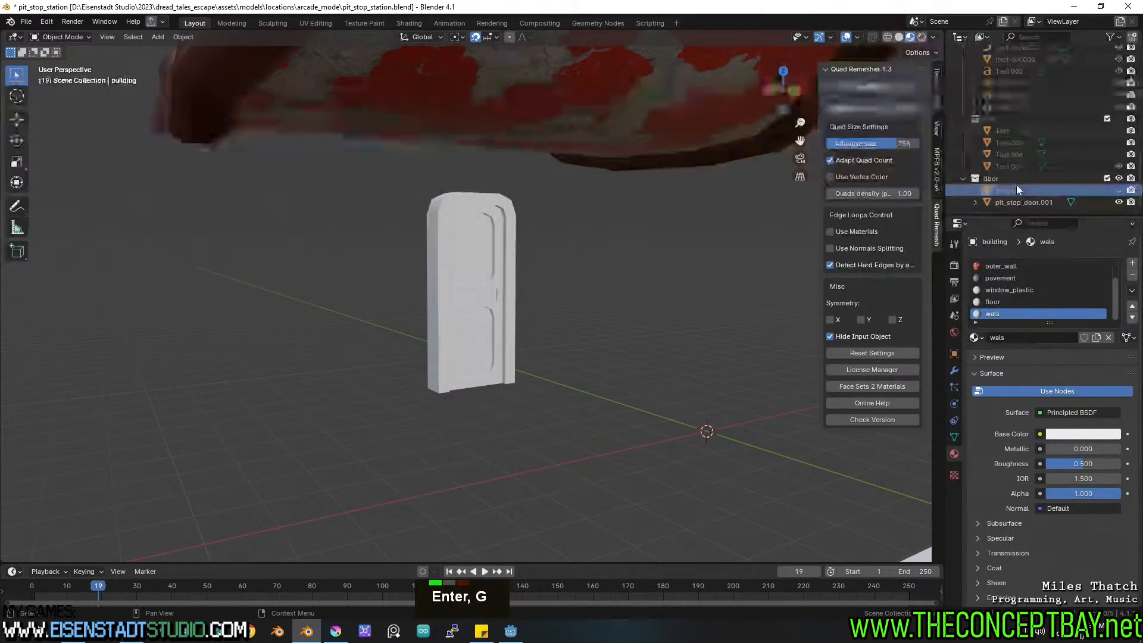
pyautogui.scroll(7, 994, 120)
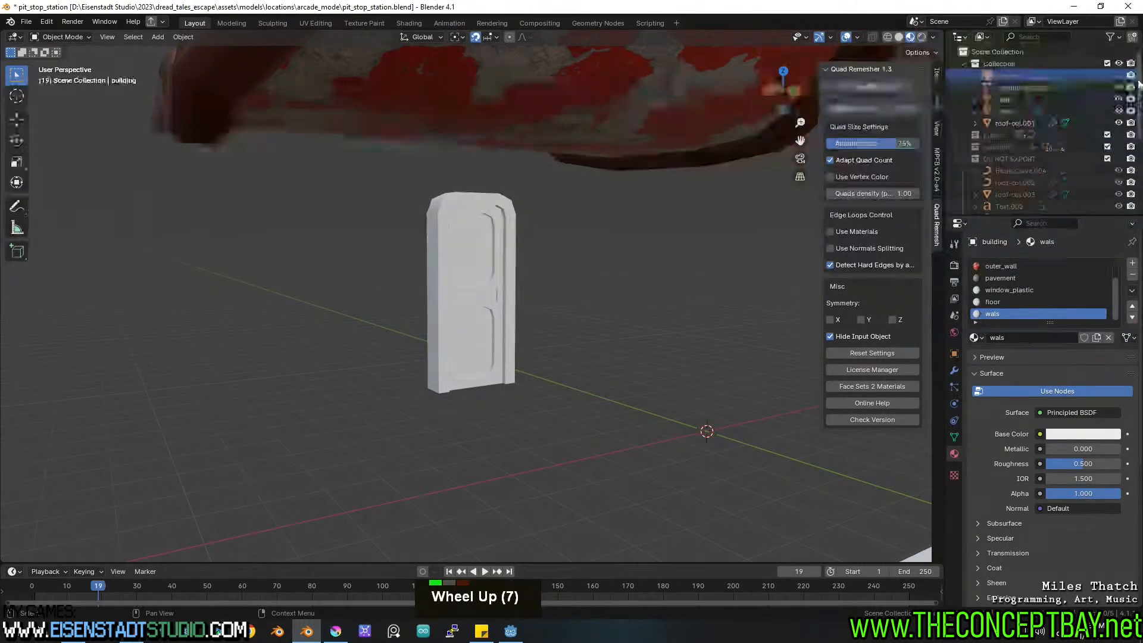
pyautogui.click(1119, 76)
pyautogui.click(1120, 64)
# Rename the door object pit_stop_door.001 to pit_stop_door in the outliner.
pyautogui.scroll(-11, 1035, 166)
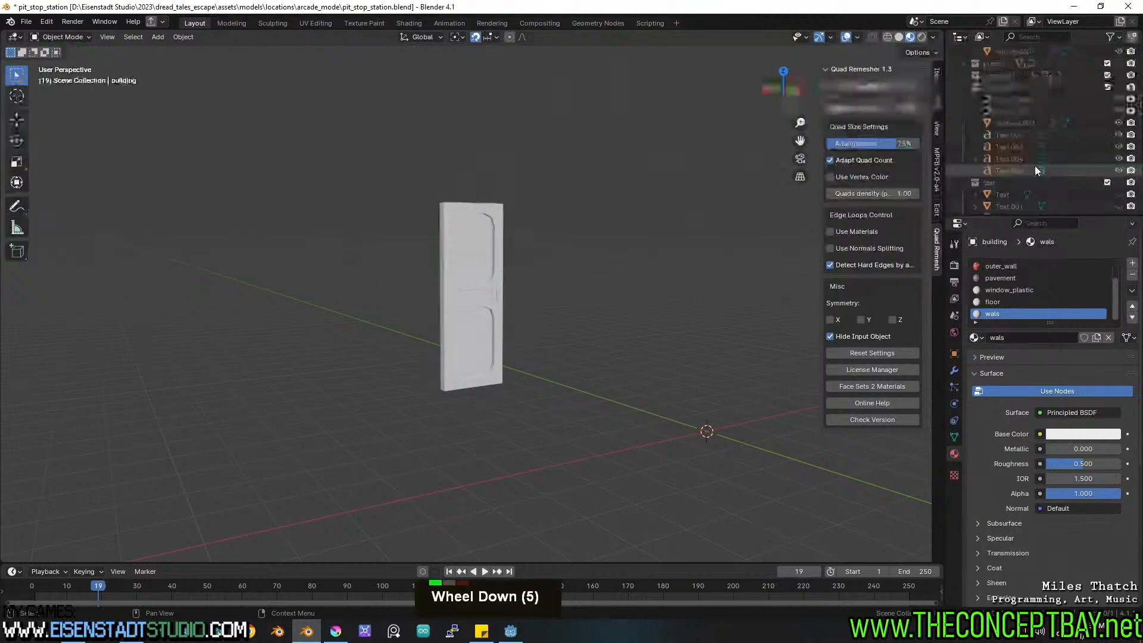
pyautogui.doubleClick(1065, 201)
pyautogui.press('BackSpace')
pyautogui.press('BackSpace')
pyautogui.press('BackSpace')
pyautogui.press('BackSpace')
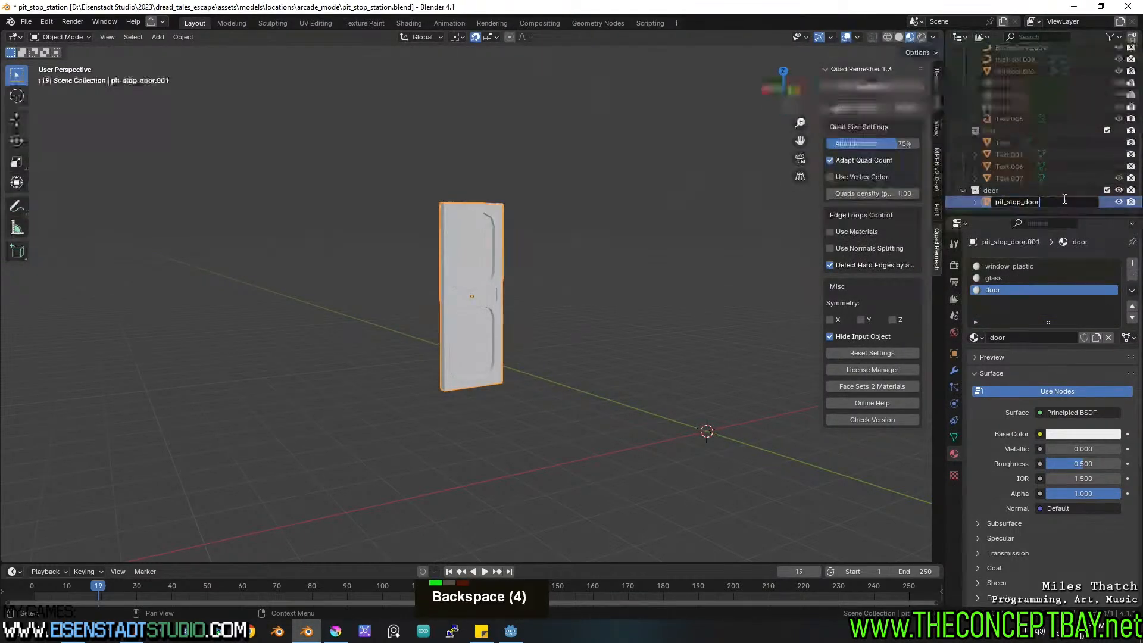
pyautogui.press('Return')
# Select the door, save the Blender file and batch export the door model.
pyautogui.scroll(4, 466, 258)
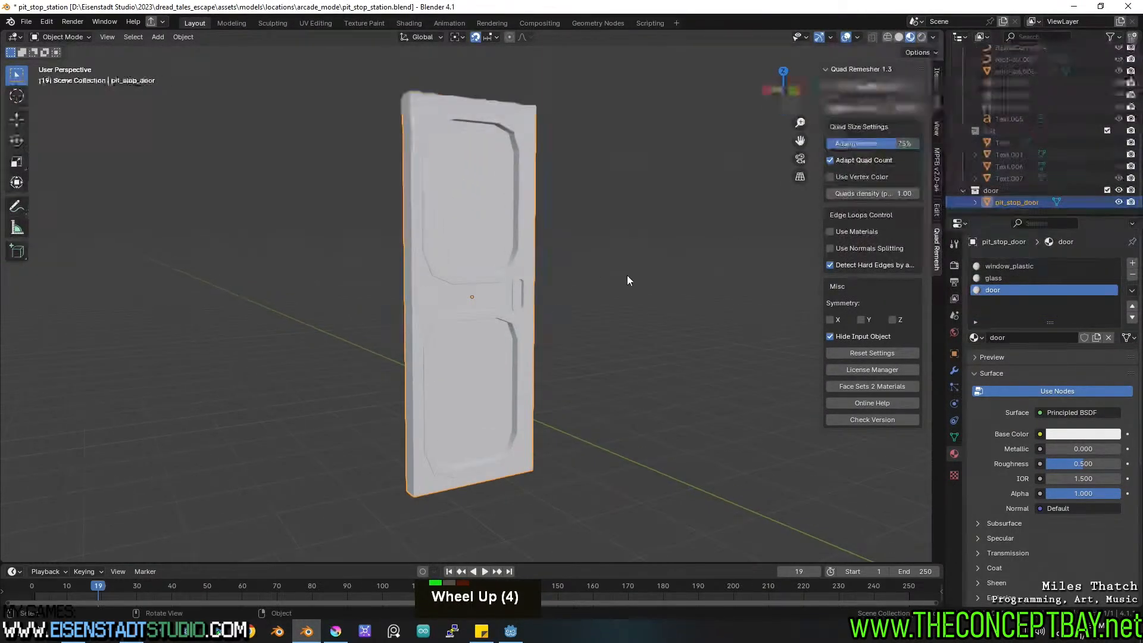
pyautogui.doubleClick(495, 256)
pyautogui.hotkey('ctrl', 's')
pyautogui.click(152, 23)
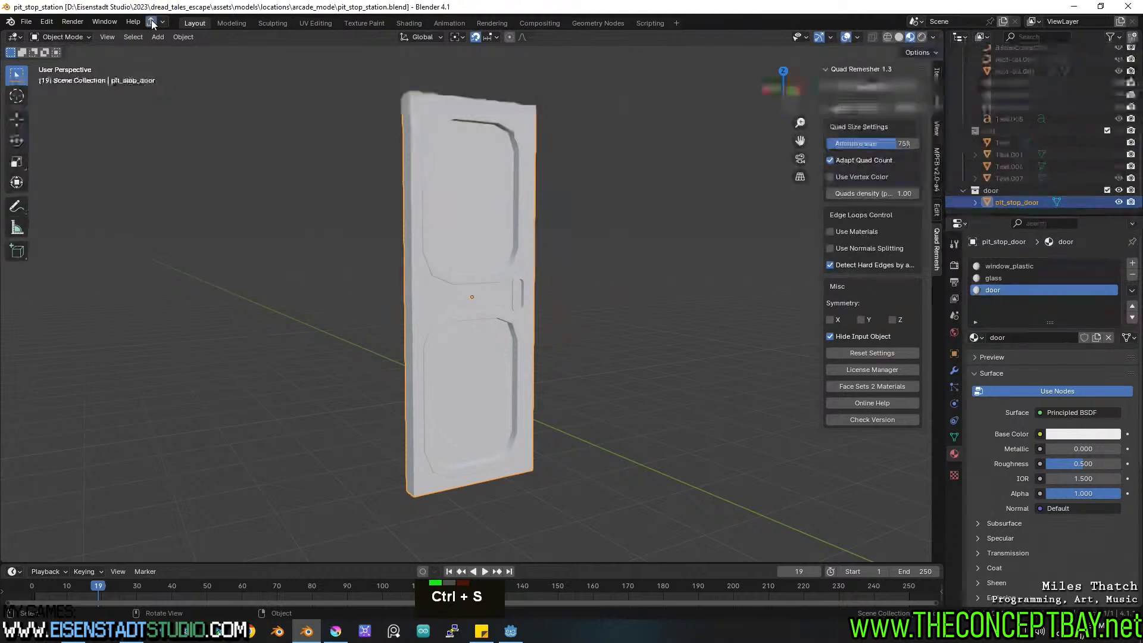
# Return to Godot and add pit_stop_door.obj as a mesh child of the RigidBody3D node.
pyautogui.click(507, 633)
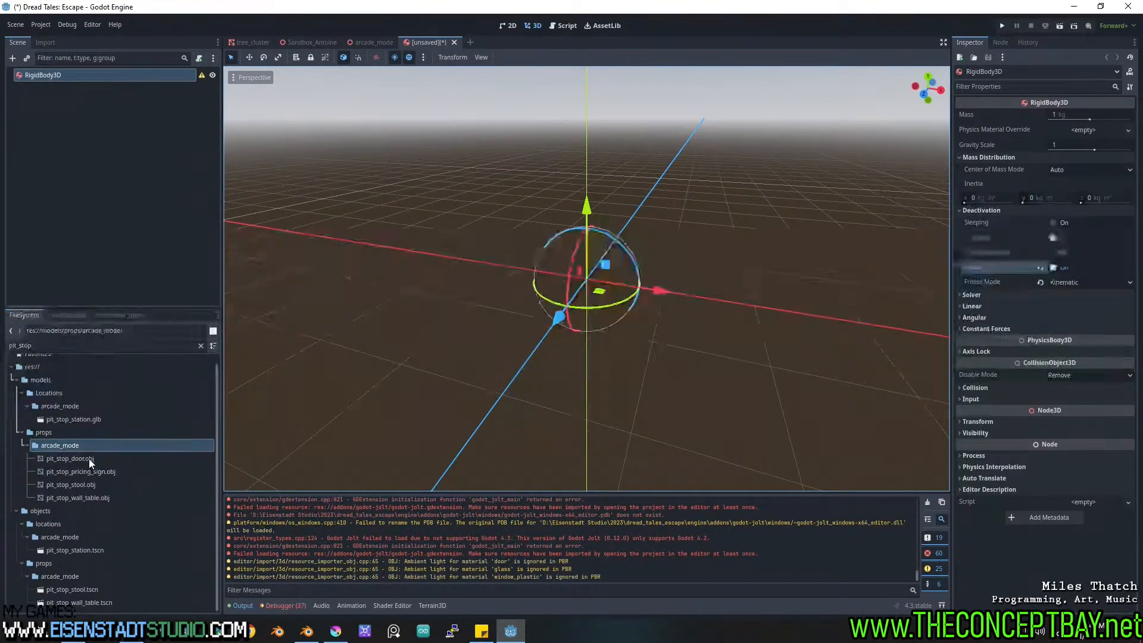
pyautogui.moveTo(87, 456); pyautogui.dragTo(83, 67)
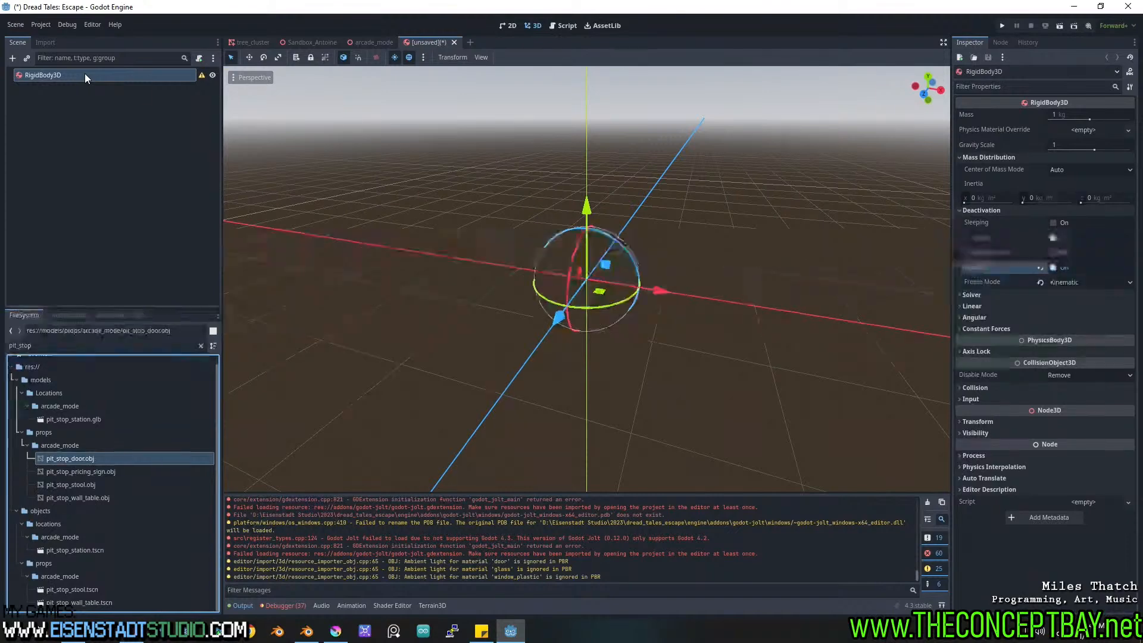
pyautogui.moveTo(441, 349); pyautogui.dragTo(641, 258)
pyautogui.keyDown('shift'); pyautogui.moveTo(642, 259); pyautogui.dragTo(691, 257, button='middle'); pyautogui.keyUp('shift')
pyautogui.scroll(2, 661, 270)
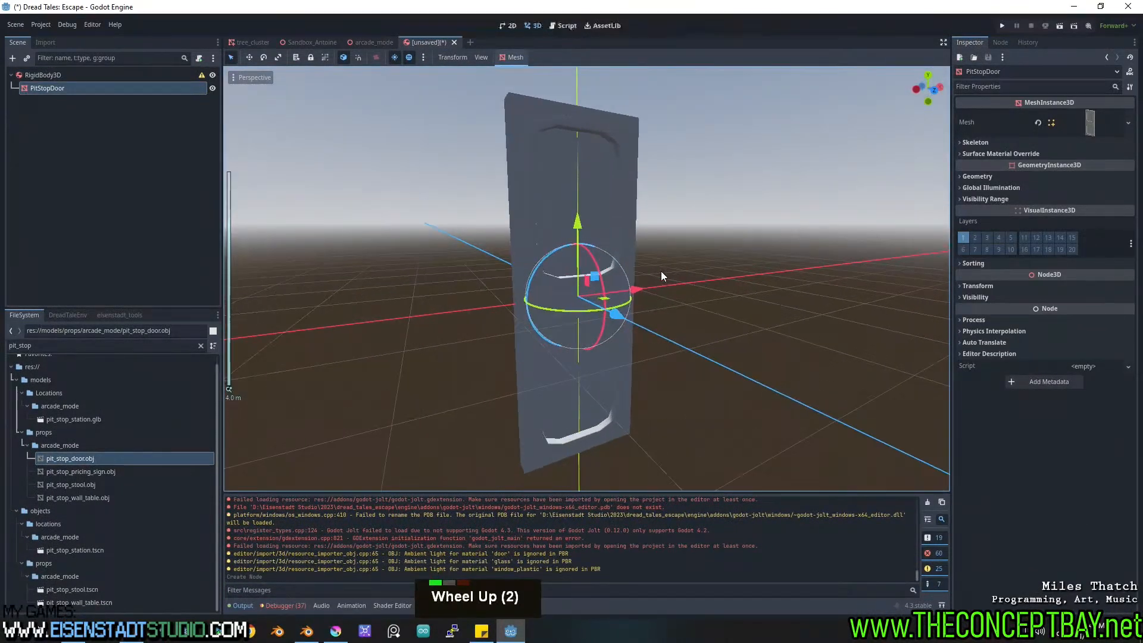
# Rename the RigidBody3D root node to pit_stop_door.
pyautogui.hotkey('ctrl', 's')
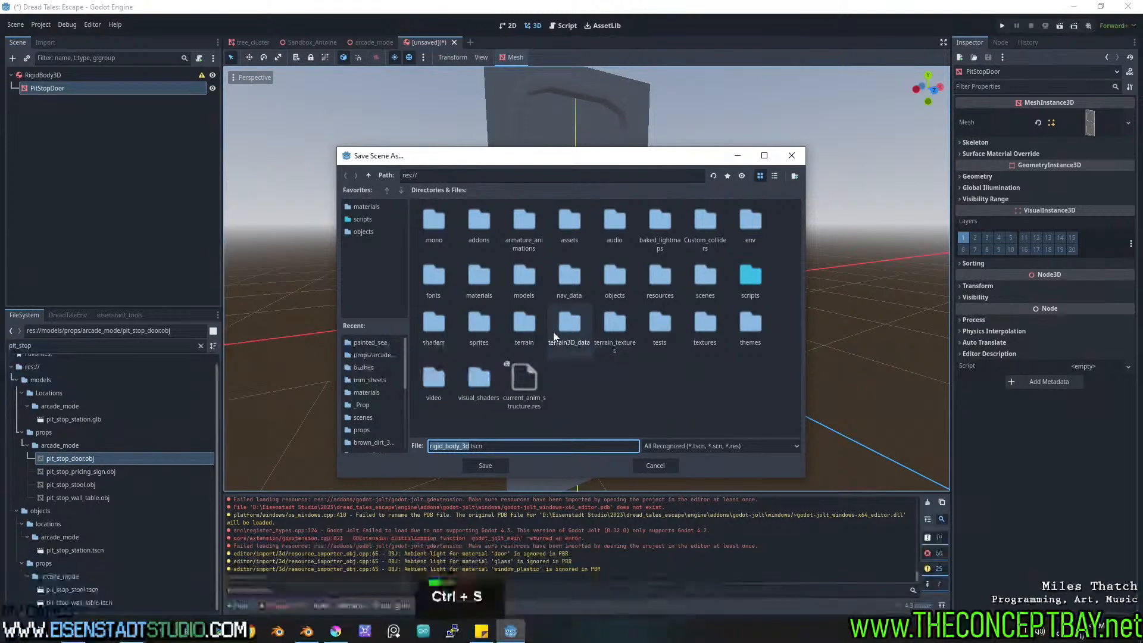
pyautogui.press('Escape')
pyautogui.doubleClick(60, 76)
pyautogui.write('p')
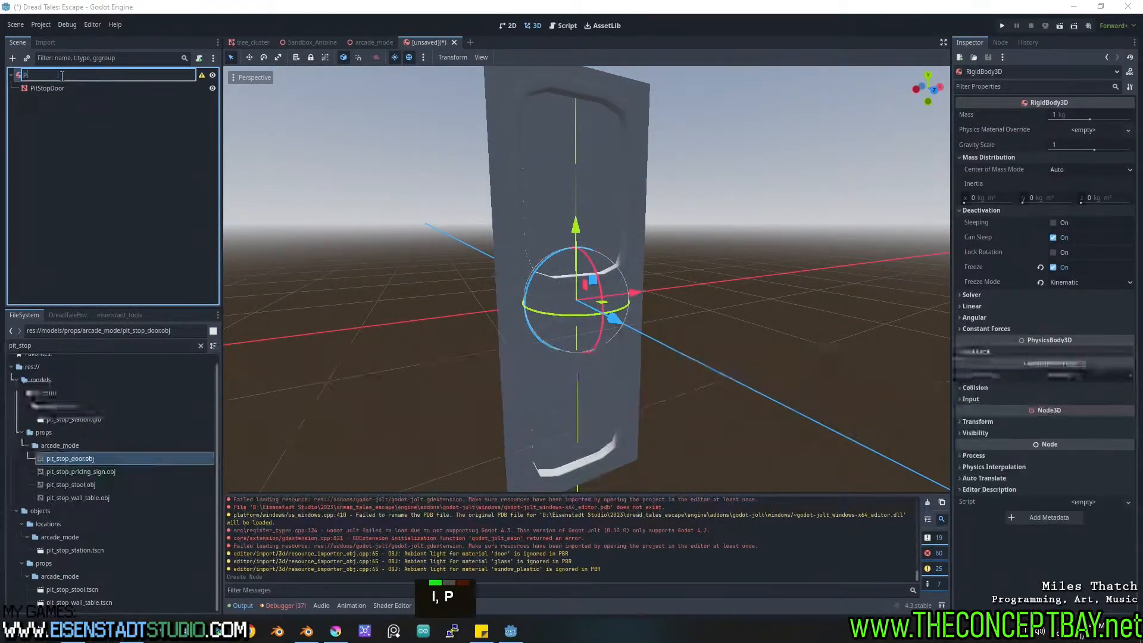
pyautogui.write('itstop_door')
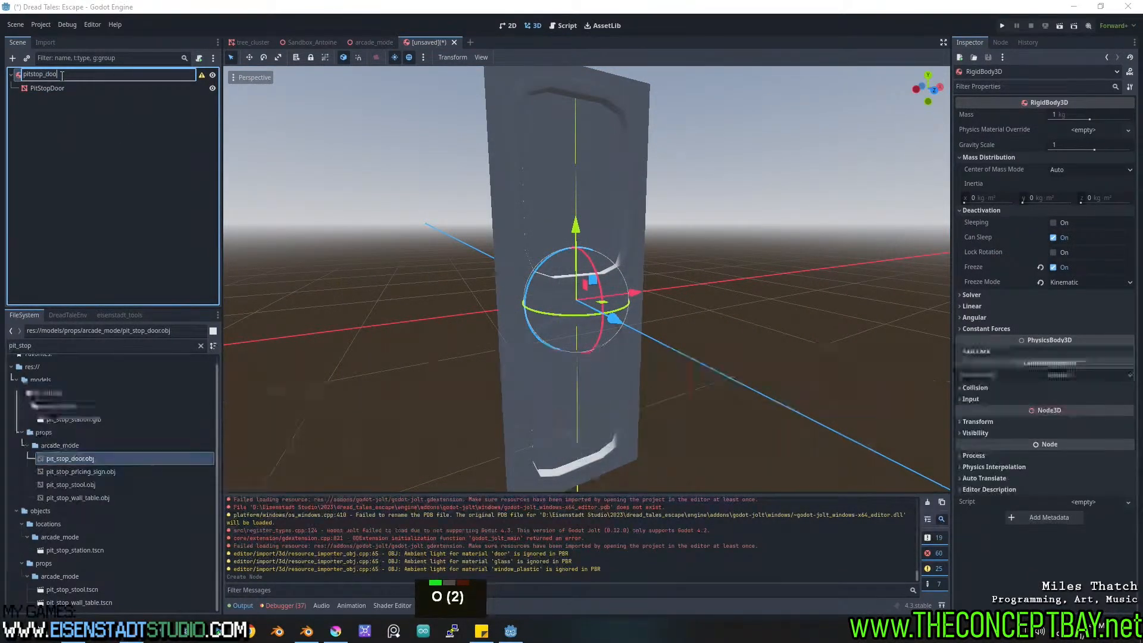
pyautogui.press('Return')
pyautogui.doubleClick(62, 76)
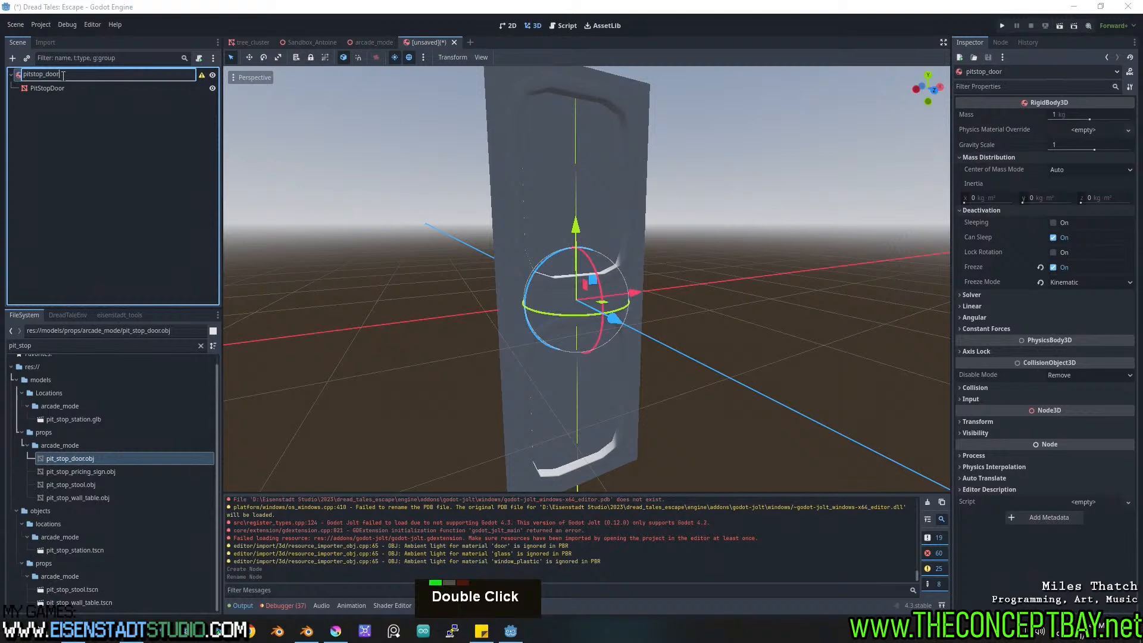
pyautogui.click(31, 75)
pyautogui.write('_')
pyautogui.press('Return')
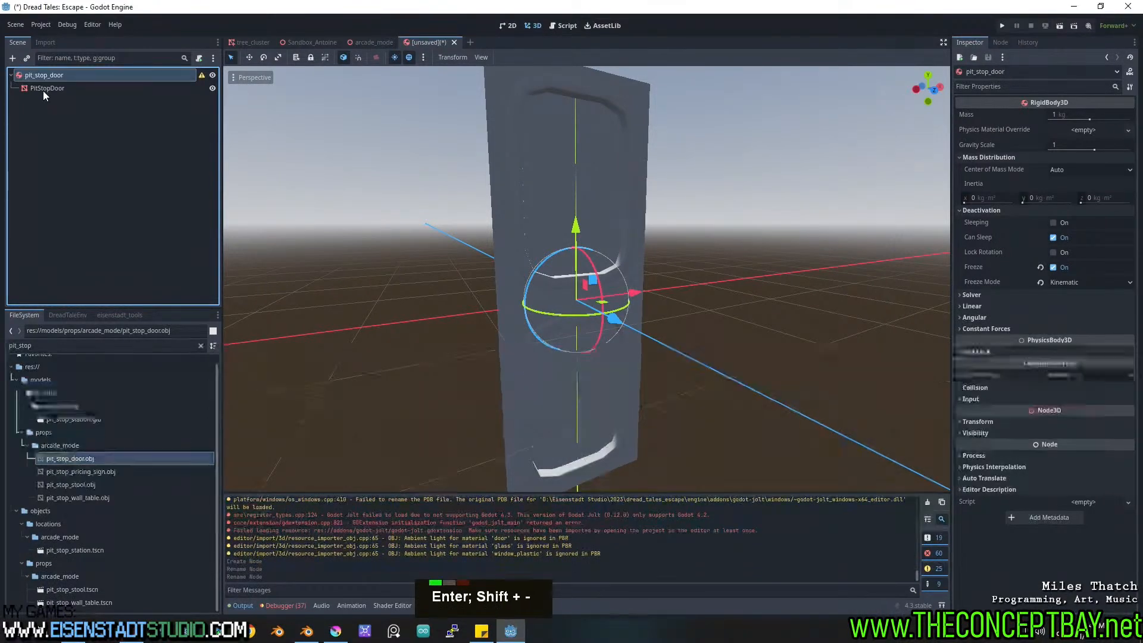
# Add a CollisionShape3D child to the pit_stop_door node and assign it a new BoxShape3D.
pyautogui.hotkey('ctrl', 'a')
pyautogui.write('sha')
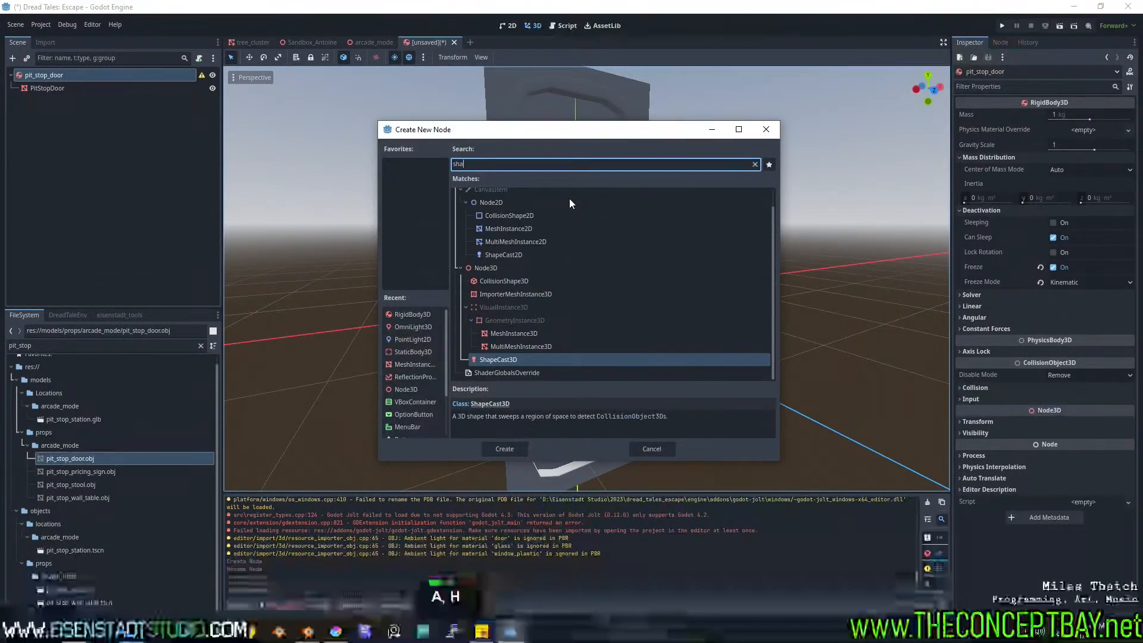
pyautogui.press('Up')
pyautogui.press('Up')
pyautogui.press('Up')
pyautogui.press('Up')
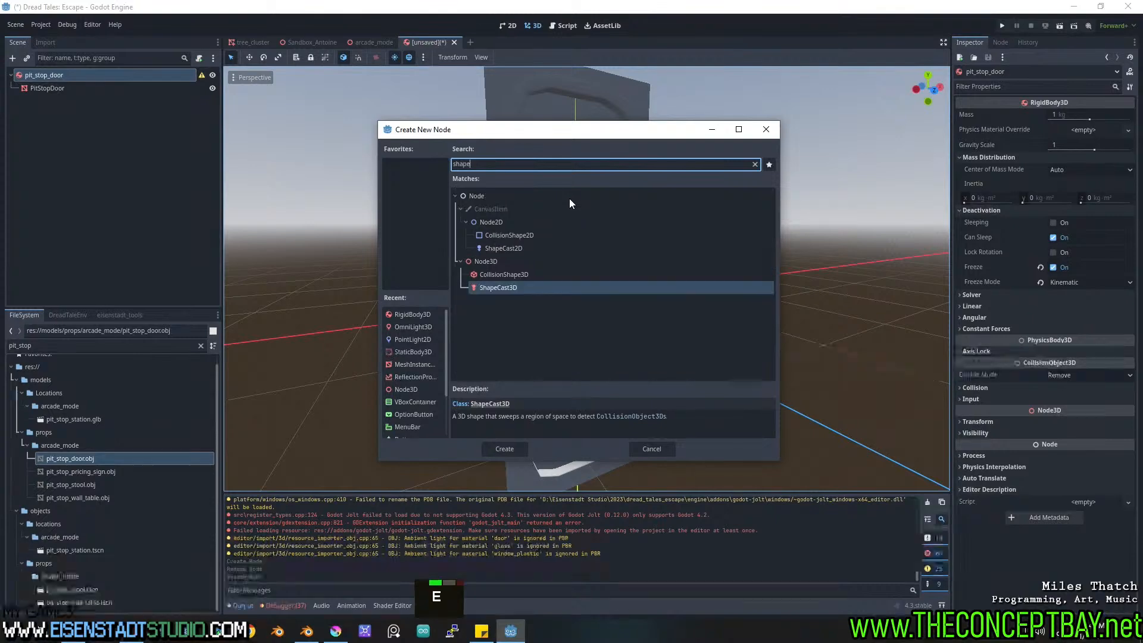
pyautogui.press('Return')
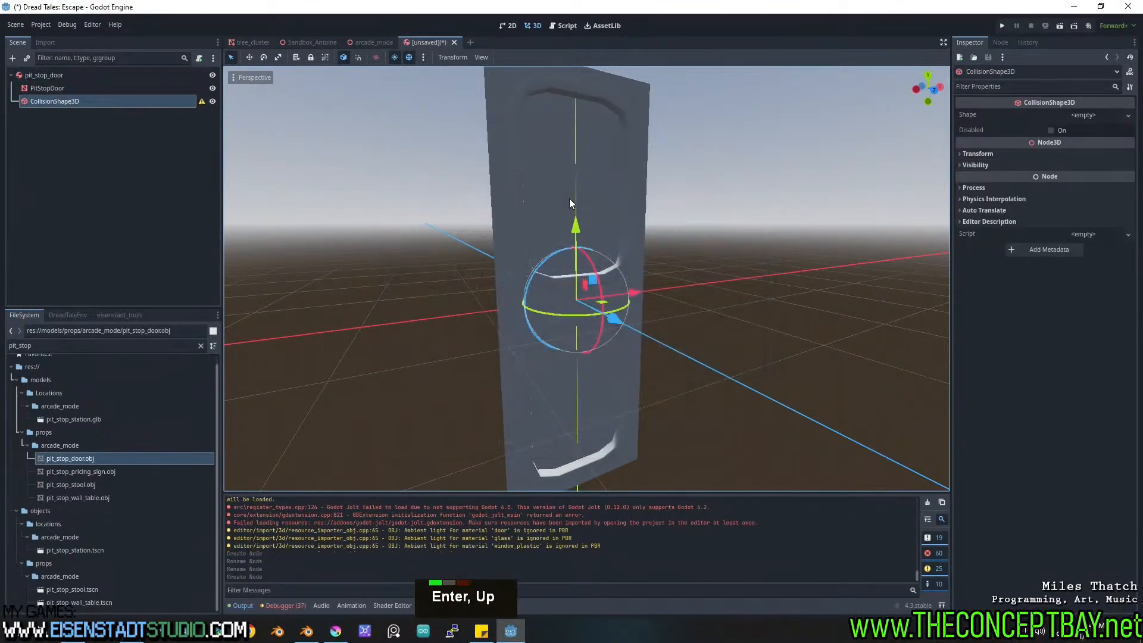
pyautogui.click(1085, 115)
pyautogui.click(1055, 153)
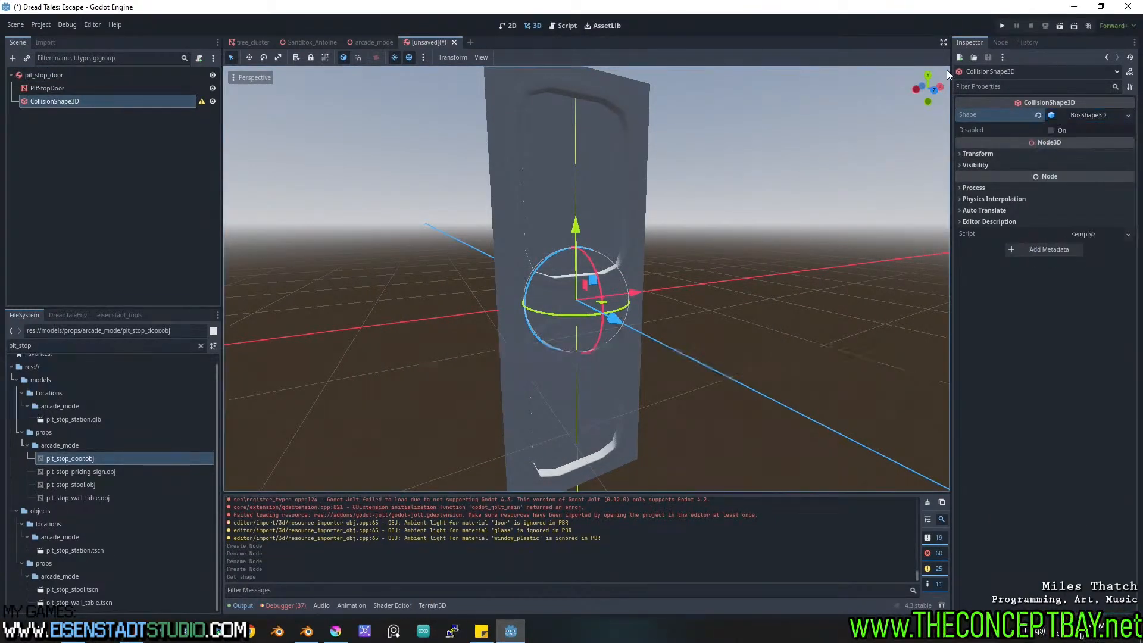
# Turn on the CollisionShape3D gizmo display in the 3D viewport.
pyautogui.click(931, 92)
pyautogui.scroll(-2, 673, 246)
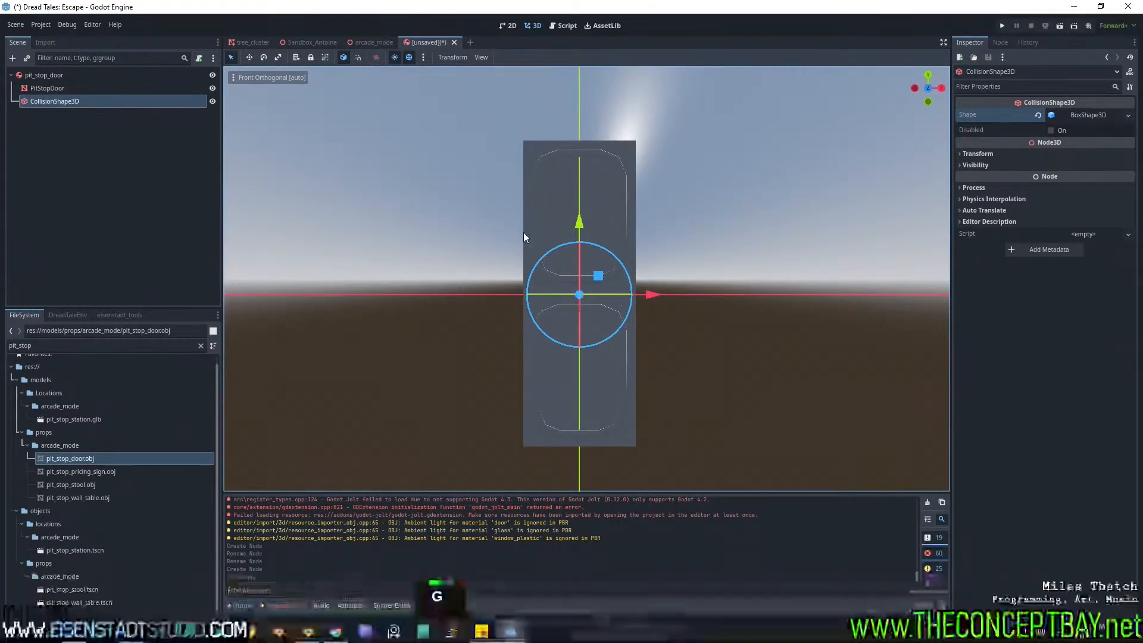
pyautogui.moveTo(523, 238); pyautogui.dragTo(586, 280, button='middle')
pyautogui.click(145, 87)
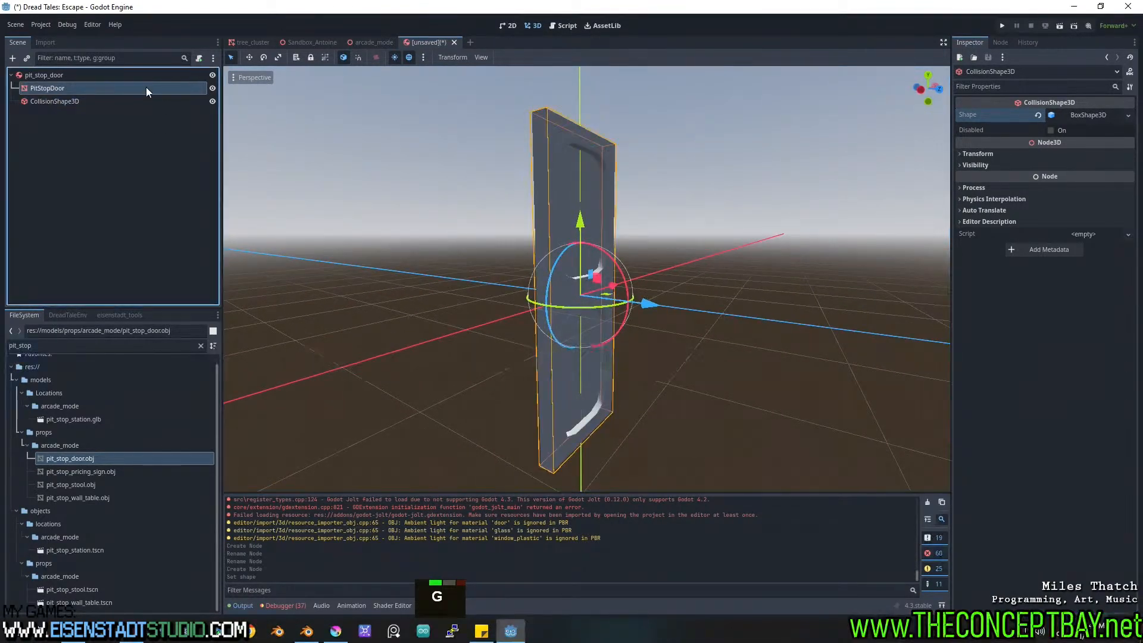
pyautogui.click(145, 103)
pyautogui.press('g')
pyautogui.moveTo(641, 249); pyautogui.dragTo(594, 260, button='middle')
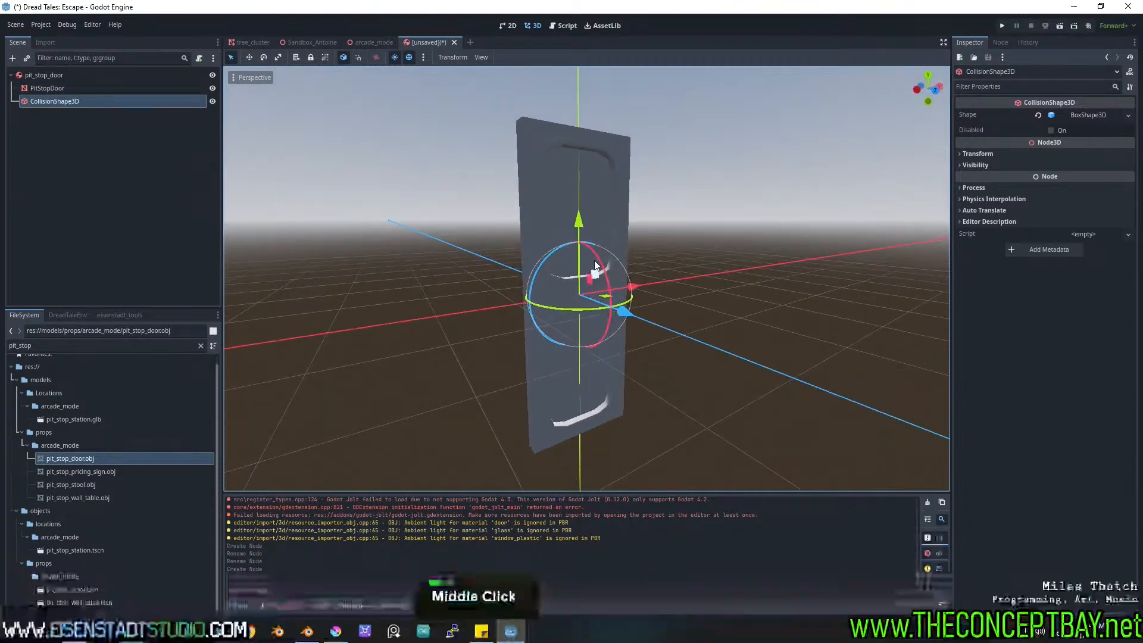
pyautogui.press('g')
pyautogui.click(477, 59)
pyautogui.click(484, 59)
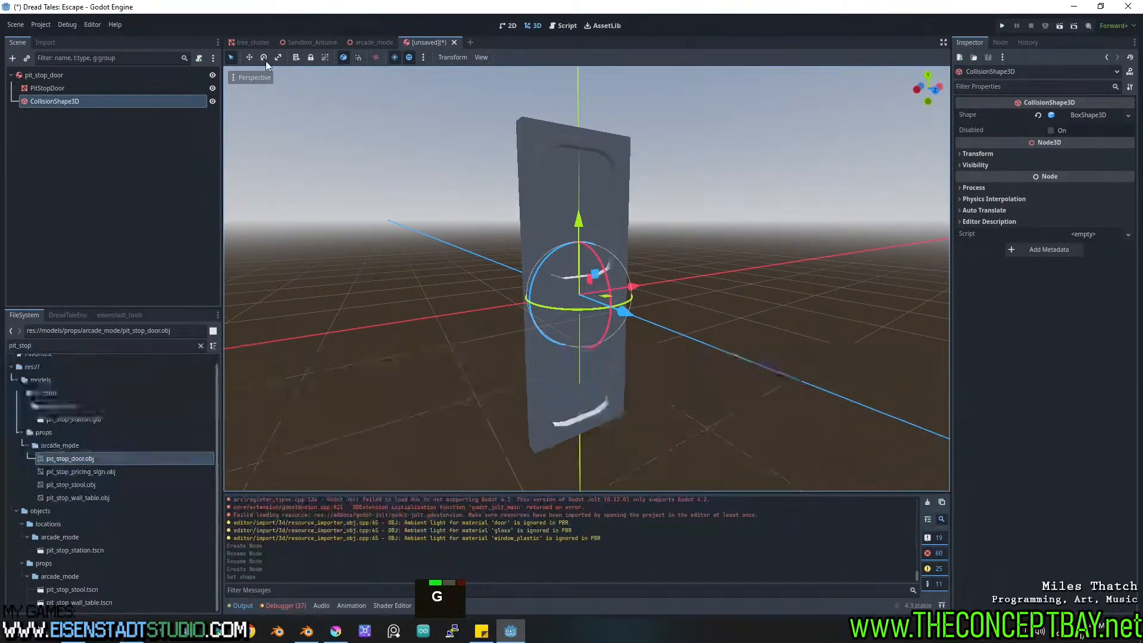
pyautogui.click(484, 59)
pyautogui.moveTo(533, 156)
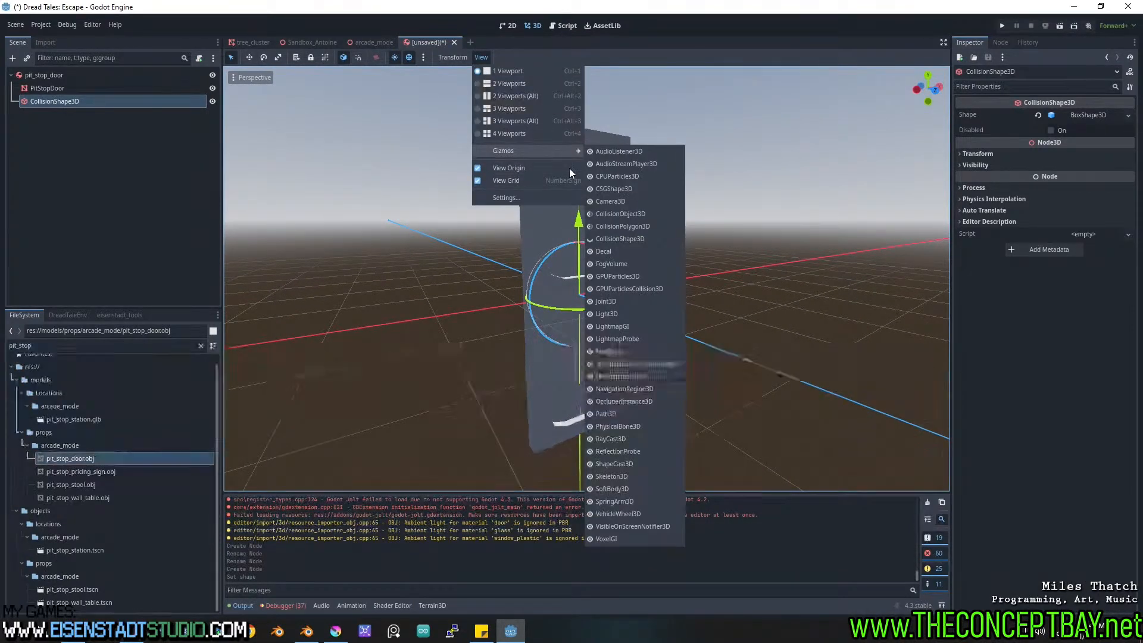
pyautogui.click(627, 238)
pyautogui.moveTo(845, 260); pyautogui.dragTo(809, 259, button='middle')
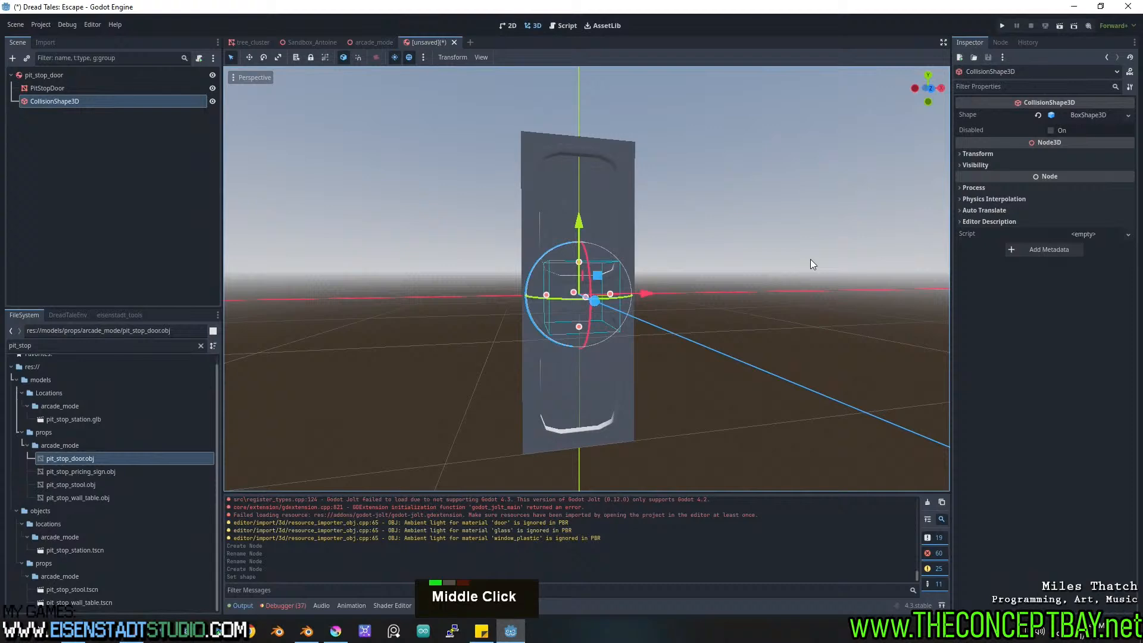
# Resize the box collision shape to enclose the door mesh, about 1.73 × 4.71 × 0.24.
pyautogui.click(930, 88)
pyautogui.keyDown('alt'); pyautogui.moveTo(580, 260); pyautogui.dragTo(586, 141); pyautogui.keyUp('alt')
pyautogui.keyDown('alt'); pyautogui.moveTo(614, 294); pyautogui.dragTo(636, 303); pyautogui.keyUp('alt')
pyautogui.press('KP_6')
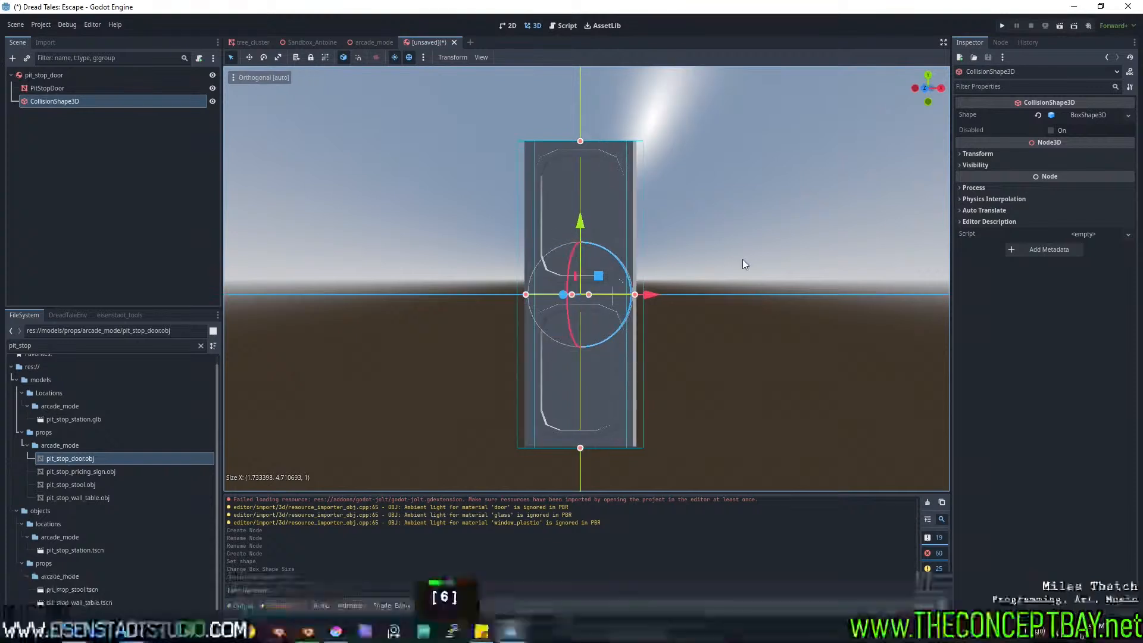
pyautogui.press('KP_4')
pyautogui.press('KP_6')
pyautogui.press('KP_6')
pyautogui.press('KP_6')
pyautogui.press('KP_6')
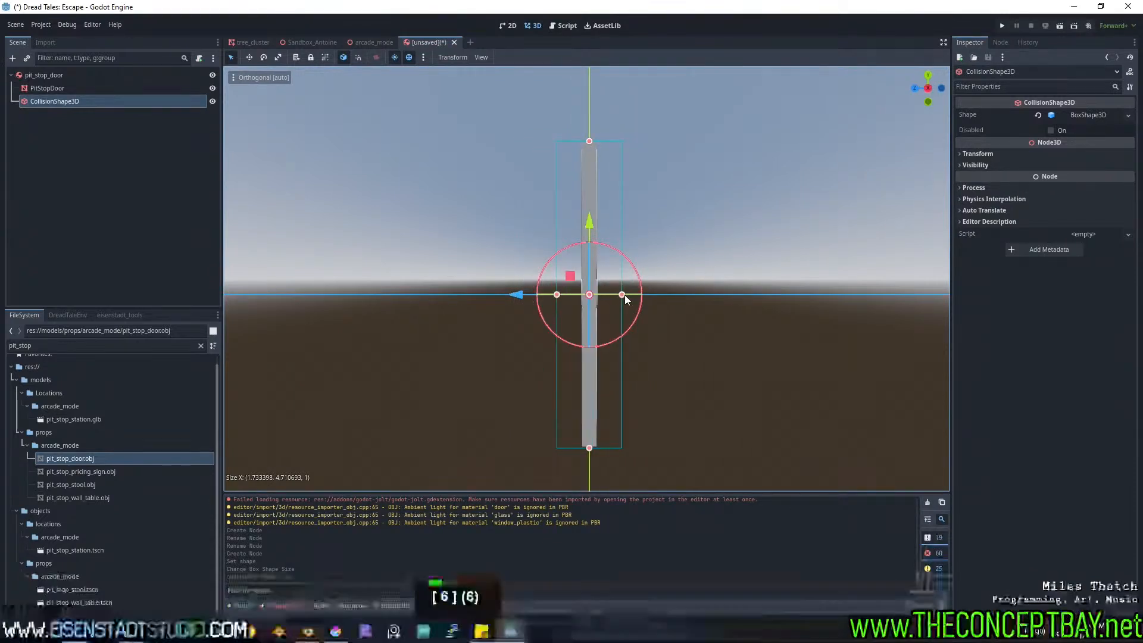
pyautogui.keyDown('alt'); pyautogui.moveTo(624, 294); pyautogui.dragTo(598, 300); pyautogui.keyUp('alt')
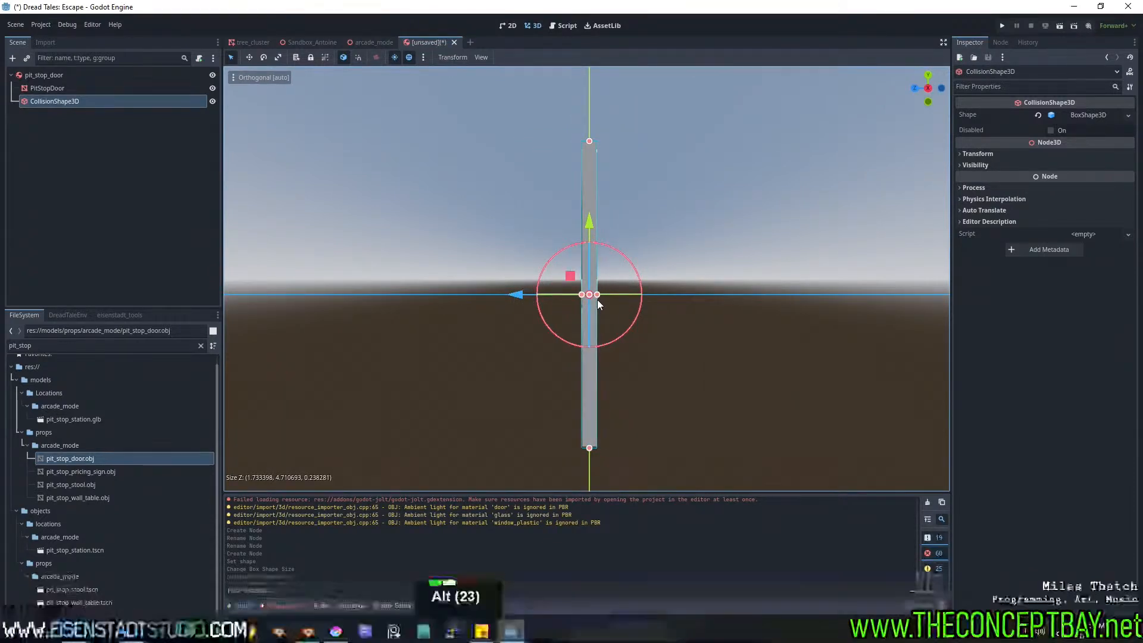
pyautogui.hotkey('shift', 'Left')
pyautogui.hotkey('shift', 'Right')
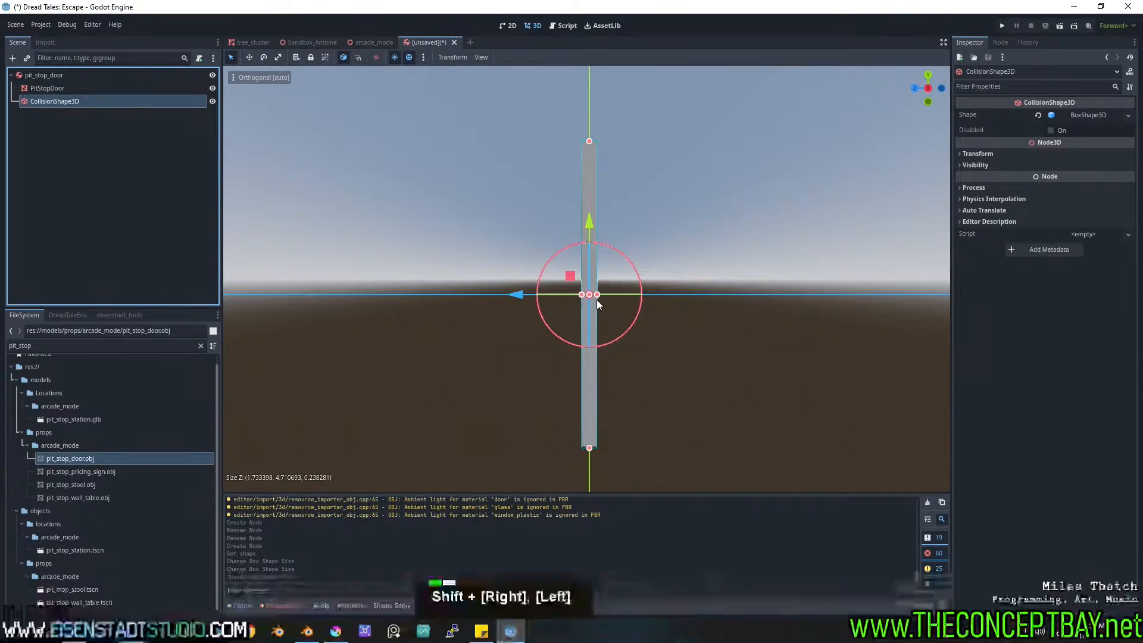
pyautogui.hotkey('shift', 'Left')
pyautogui.press('Right')
pyautogui.press('KP_4')
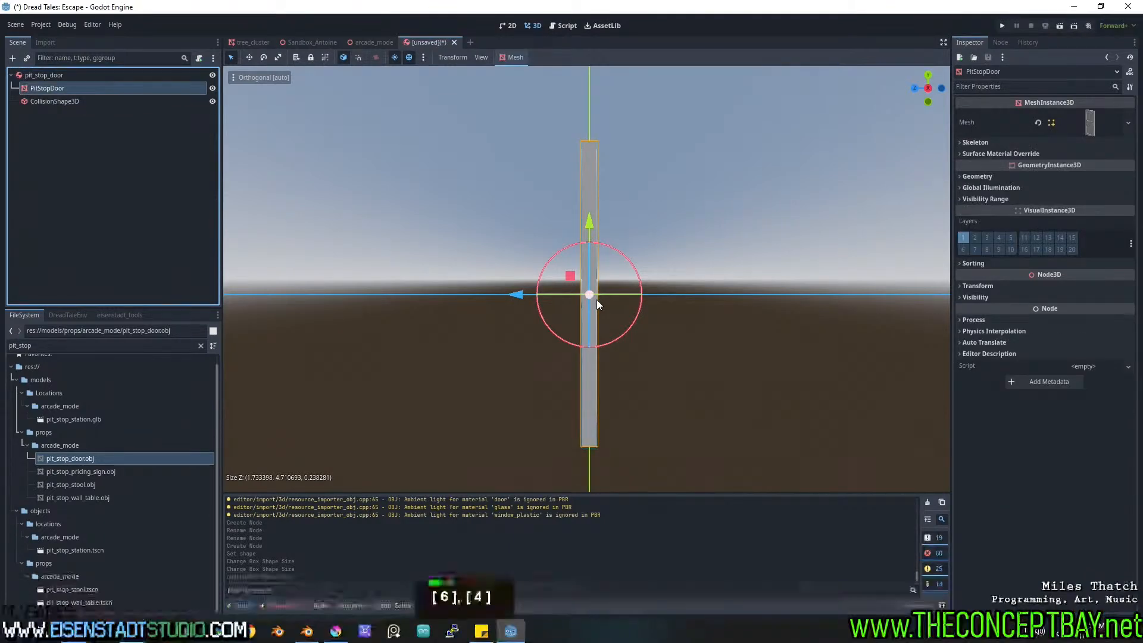
pyautogui.moveTo(598, 303); pyautogui.dragTo(663, 323, button='middle')
pyautogui.press('KP_7')
pyautogui.press('KP_8')
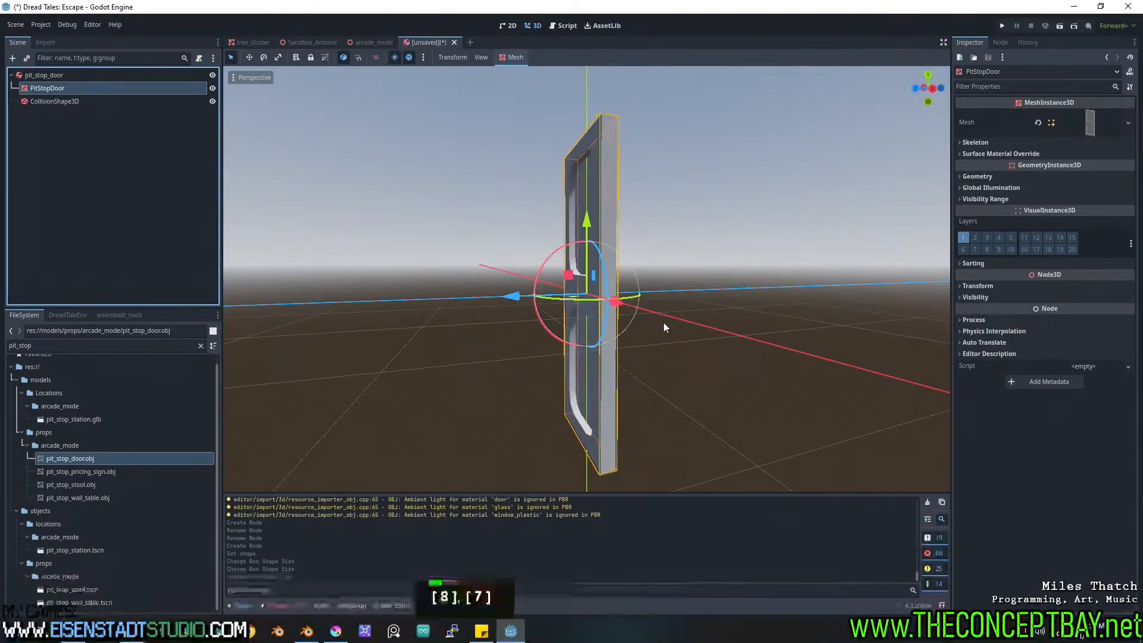
pyautogui.press('KP_9')
pyautogui.press('KP_5')
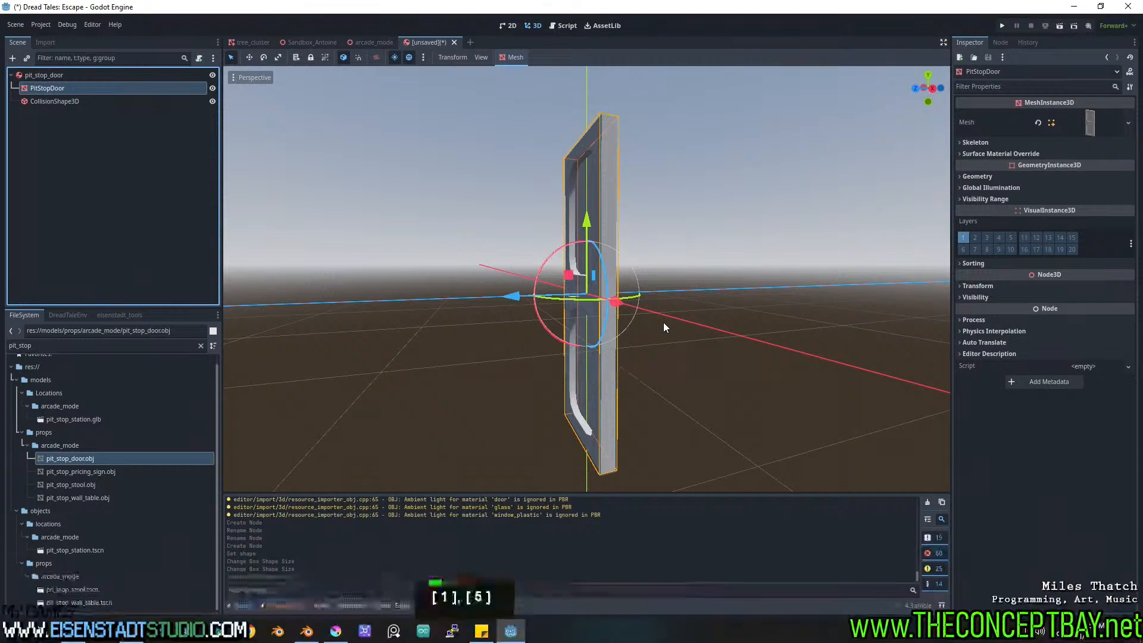
pyautogui.press('Up')
pyautogui.press('pageup')
pyautogui.press('Down')
pyautogui.press('Left')
pyautogui.press('Up')
pyautogui.press('pageup')
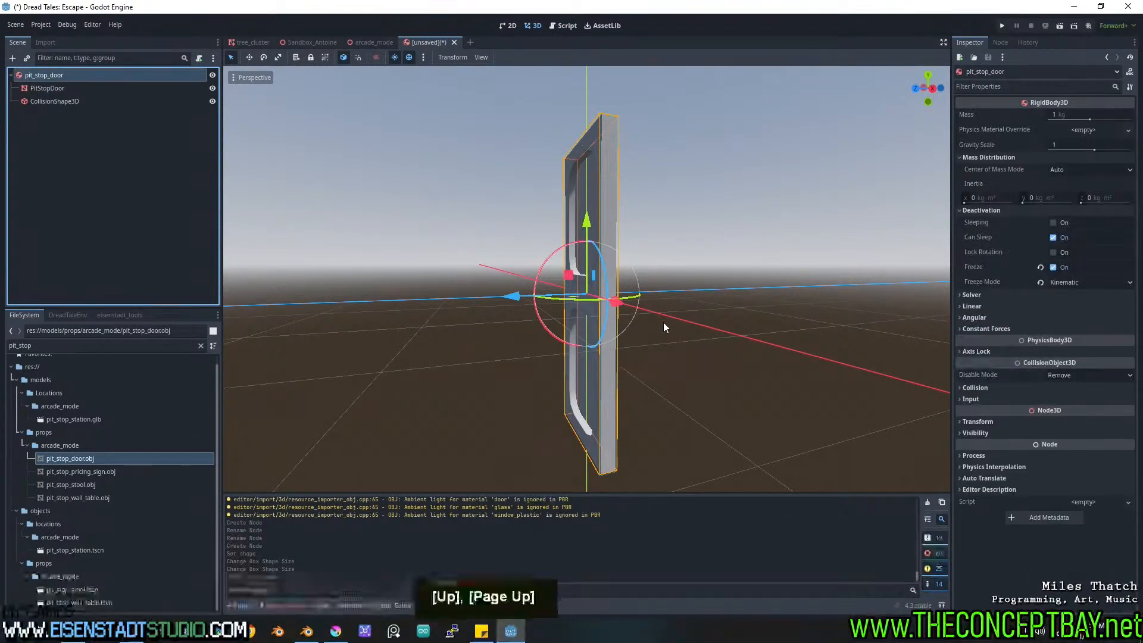
pyautogui.press('Down')
pyautogui.press('pagedown')
pyautogui.press('End')
pyautogui.press('Down')
pyautogui.press('Num_Lock')
pyautogui.press('KP_5')
pyautogui.press('KP_8')
pyautogui.press('KP_1')
pyautogui.press('KP_5')
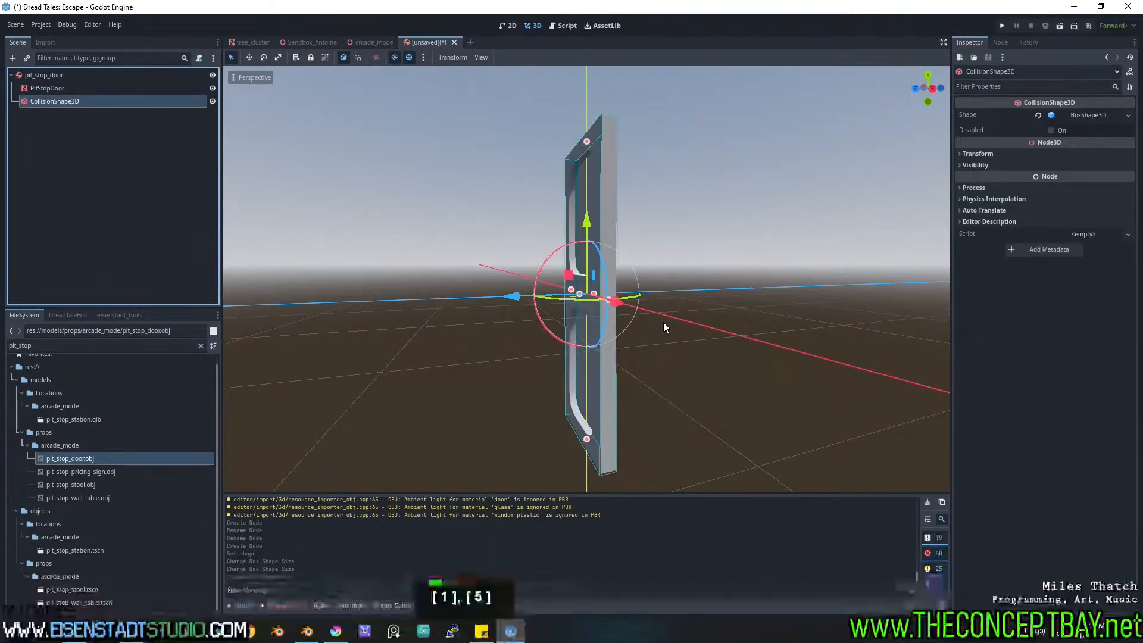
# Examine how the collision box fits the door in the front, top and right orthographic views.
pyautogui.click(918, 88)
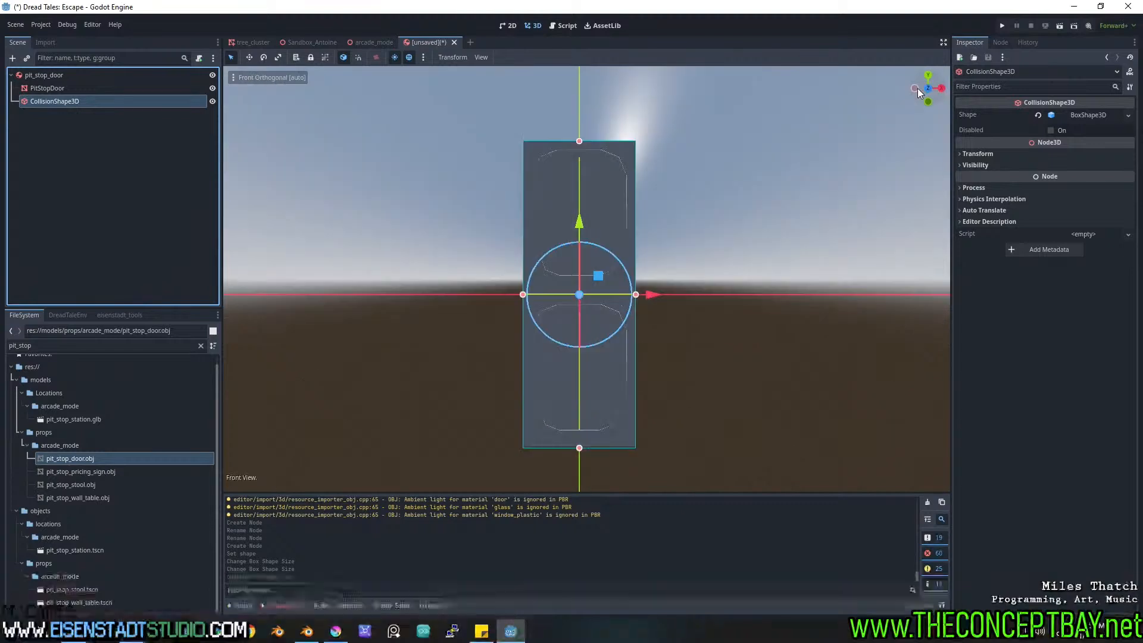
pyautogui.press('KP_7')
pyautogui.press('KP_9')
pyautogui.press('KP_7')
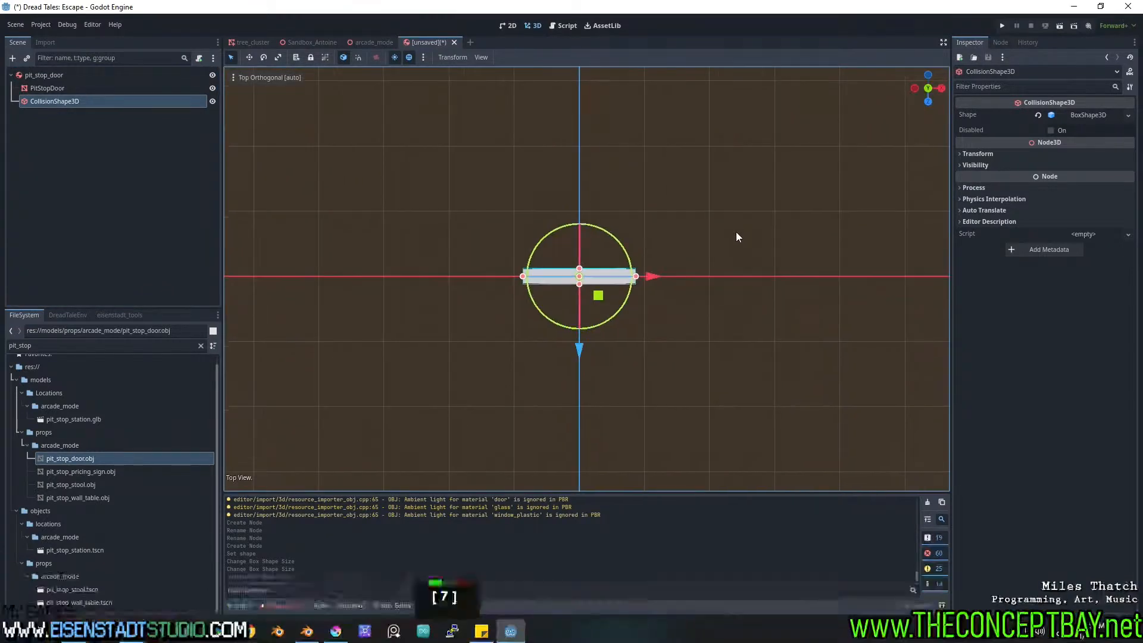
pyautogui.press('KP_7')
pyautogui.press('KP_1')
pyautogui.press('KP_3')
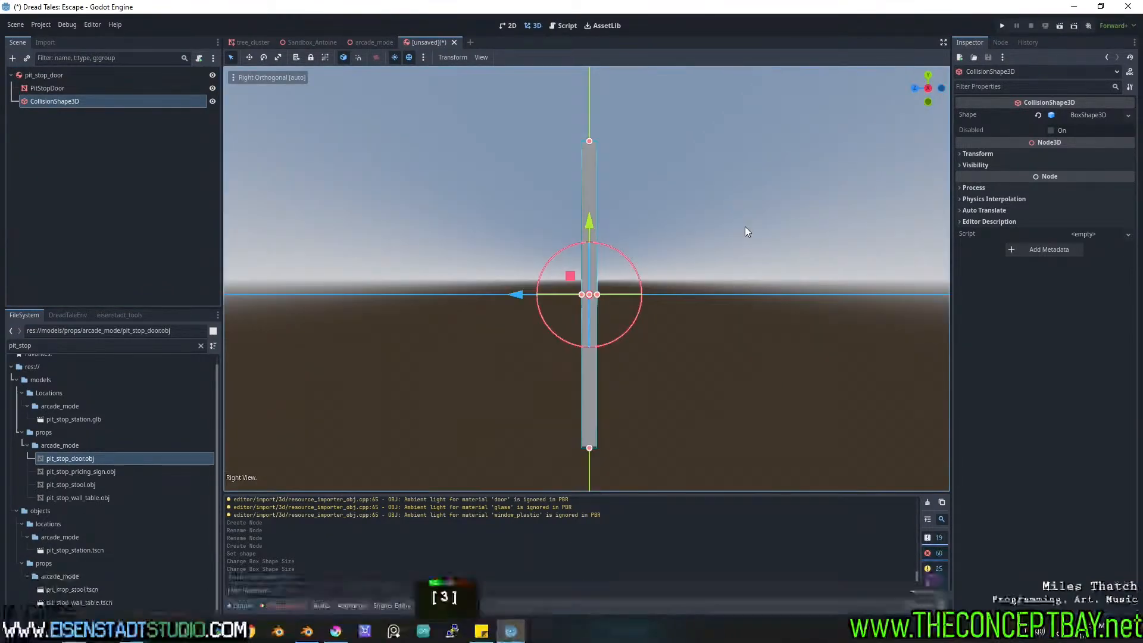
pyautogui.press('KP_1')
pyautogui.press('KP_3')
pyautogui.press('KP_5')
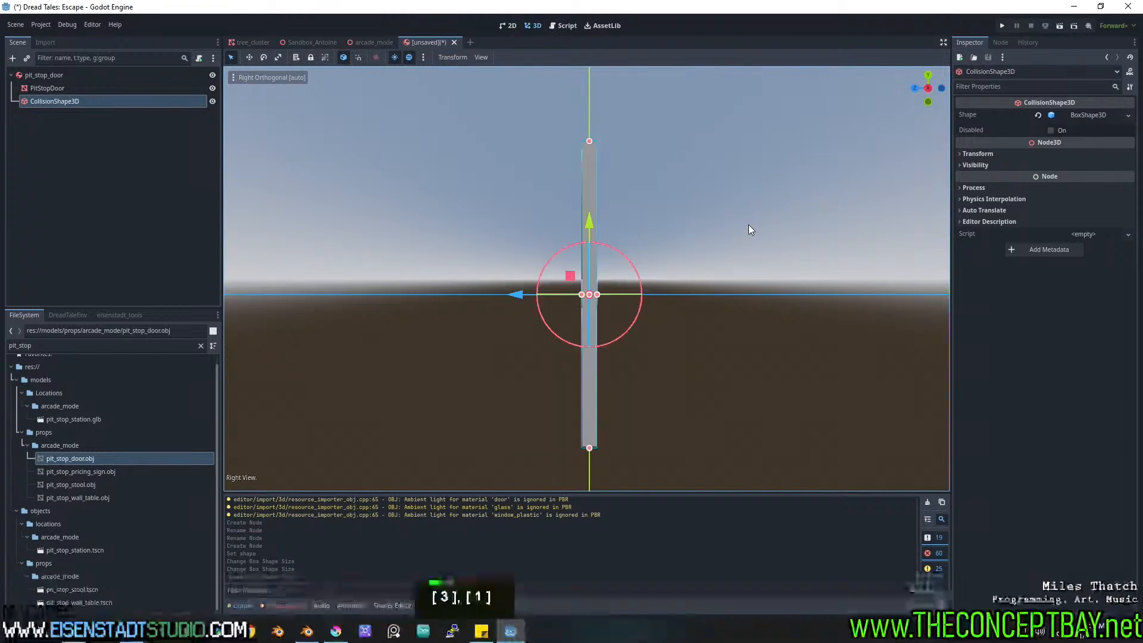
pyautogui.moveTo(718, 206); pyautogui.dragTo(810, 212, button='middle')
pyautogui.keyDown('shift'); pyautogui.moveTo(684, 224); pyautogui.dragTo(795, 244, button='middle'); pyautogui.keyUp('shift')
# Save the door scene as pit_stop_door.tscn in res://objects/props/arcade_mode.
pyautogui.hotkey('ctrl', 's')
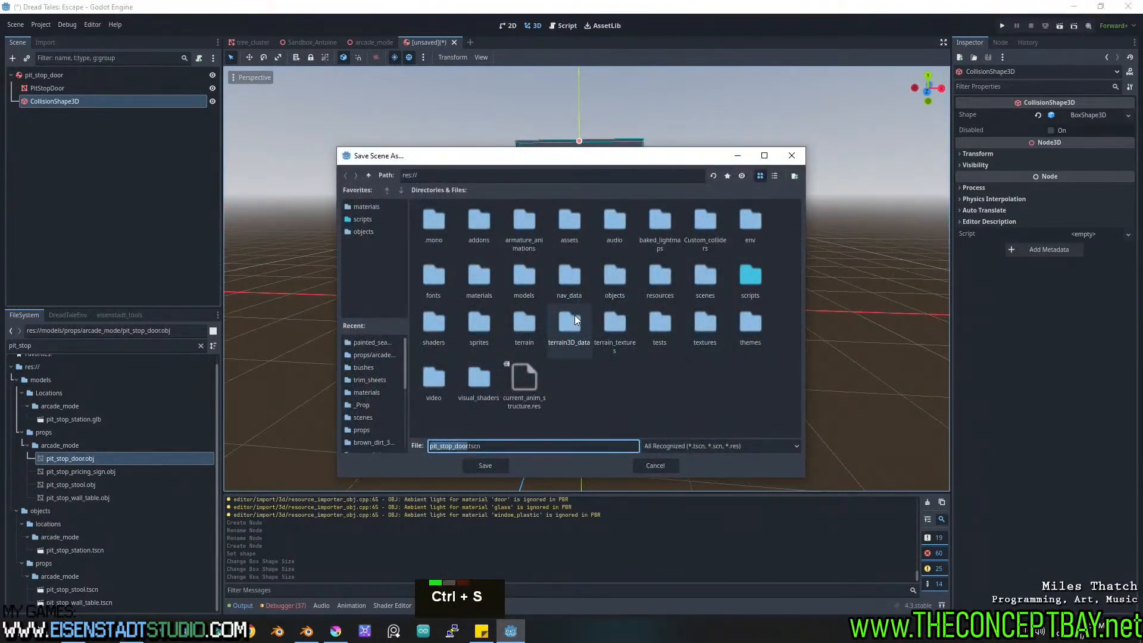
pyautogui.doubleClick(619, 260)
pyautogui.doubleClick(524, 274)
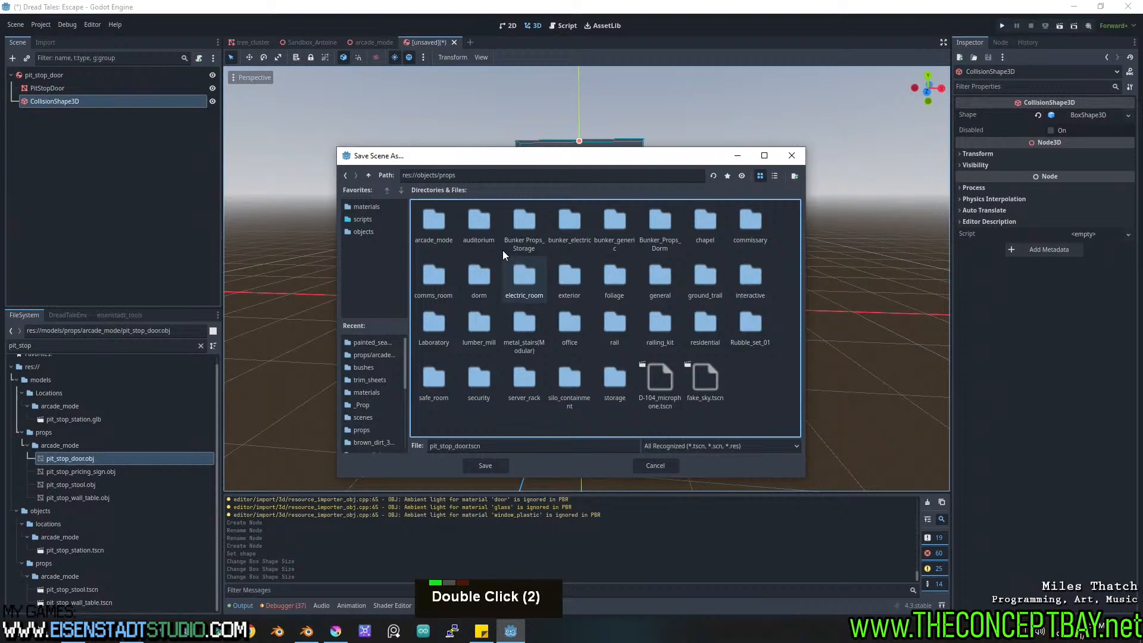
pyautogui.doubleClick(444, 219)
pyautogui.click(486, 465)
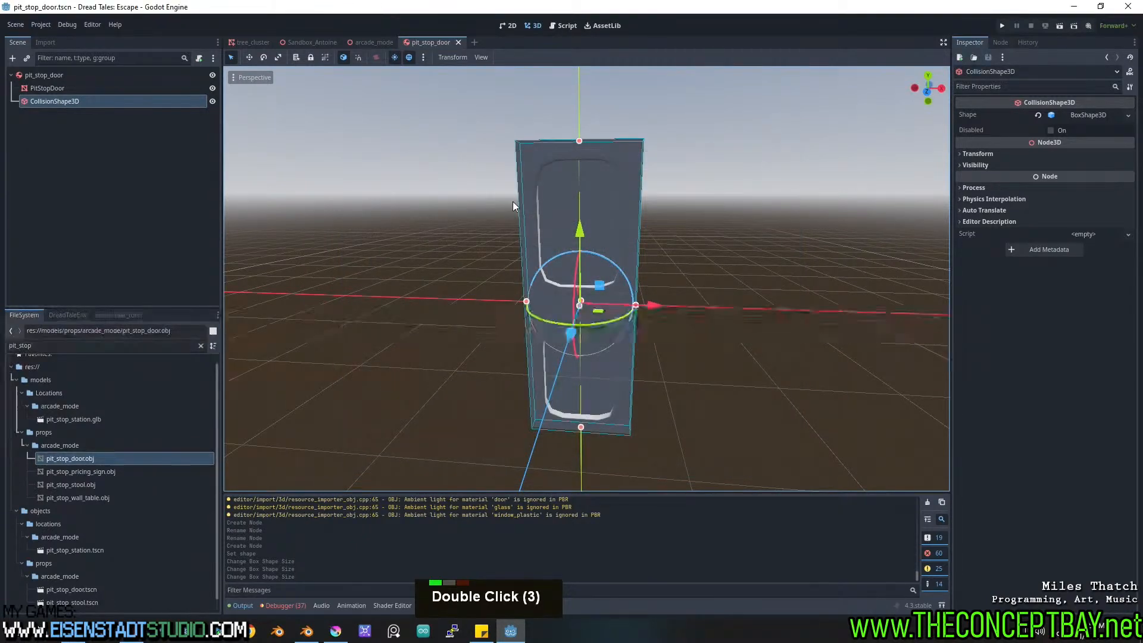
pyautogui.moveTo(513, 201)
pyautogui.mouseDown(button='middle')
pyautogui.moveTo(495, 204)
pyautogui.moveTo(534, 209)
pyautogui.mouseUp(button='middle')
pyautogui.hotkey('ctrl', 's')
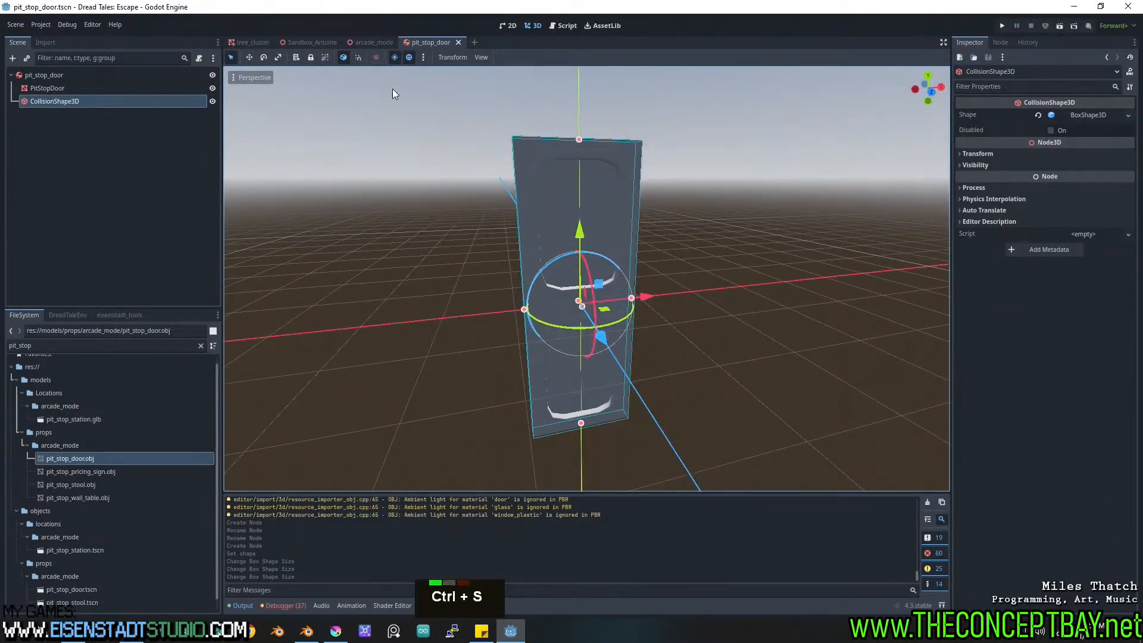
# Switch to the arcade_mode scene and open its pit_stop_station instance for editing.
pyautogui.click(371, 44)
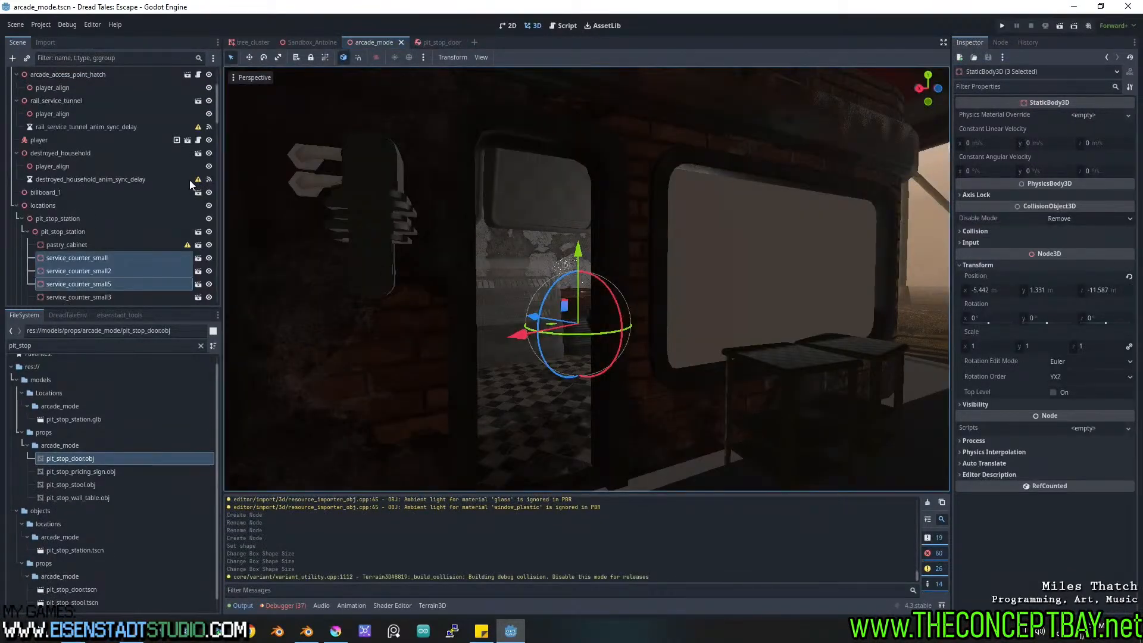
pyautogui.click(472, 332)
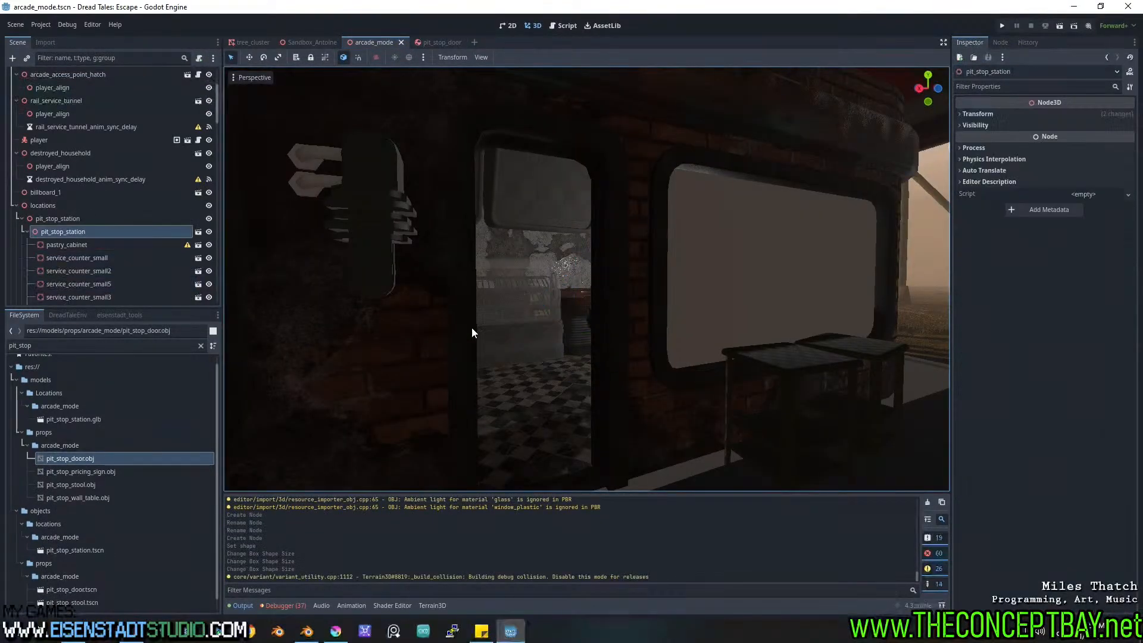
pyautogui.click(199, 231)
pyautogui.scroll(14, 77, 119)
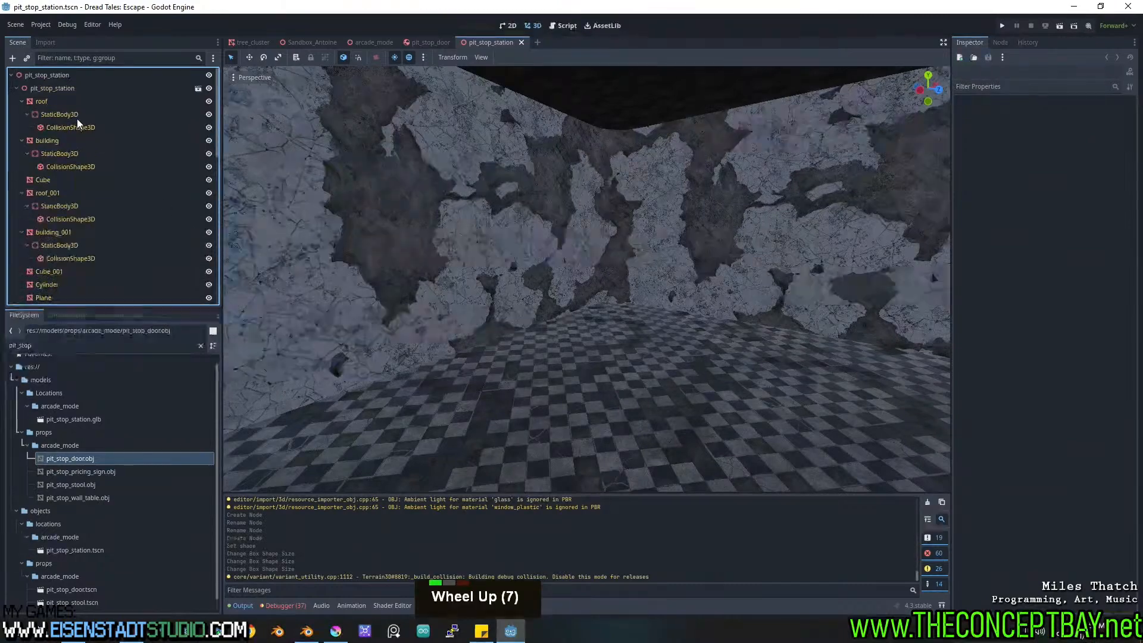
# Instantiate objects/props/arcade_mode/pit_stop_door.tscn as a child of the root pit_stop_station node.
pyautogui.click(16, 88)
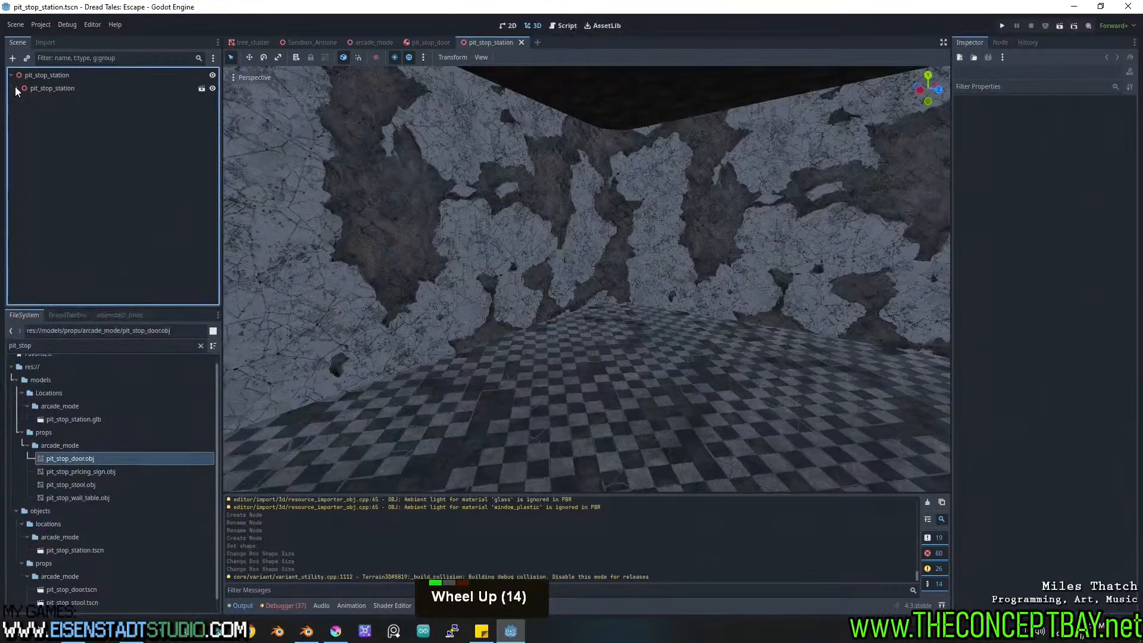
pyautogui.click(60, 89)
pyautogui.click(68, 77)
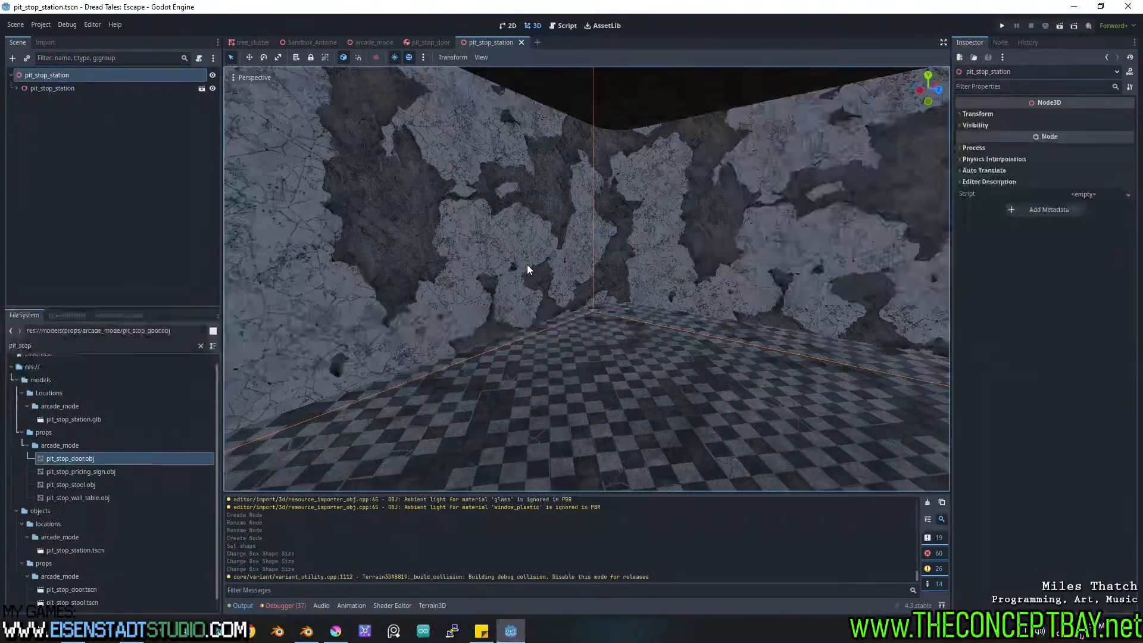
pyautogui.scroll(-6, 533, 272)
pyautogui.scroll(2, 462, 278)
pyautogui.hotkey('ctrl', 'a')
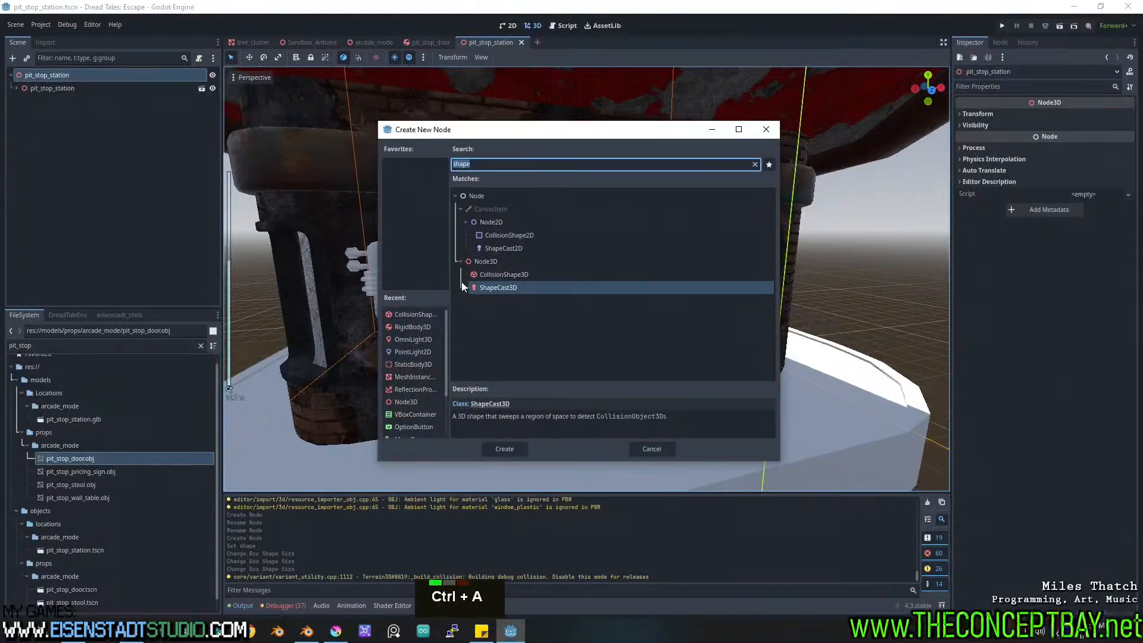
pyautogui.press('Escape')
pyautogui.hotkey('ctrl', 'shift', 'a')
pyautogui.write('pitst')
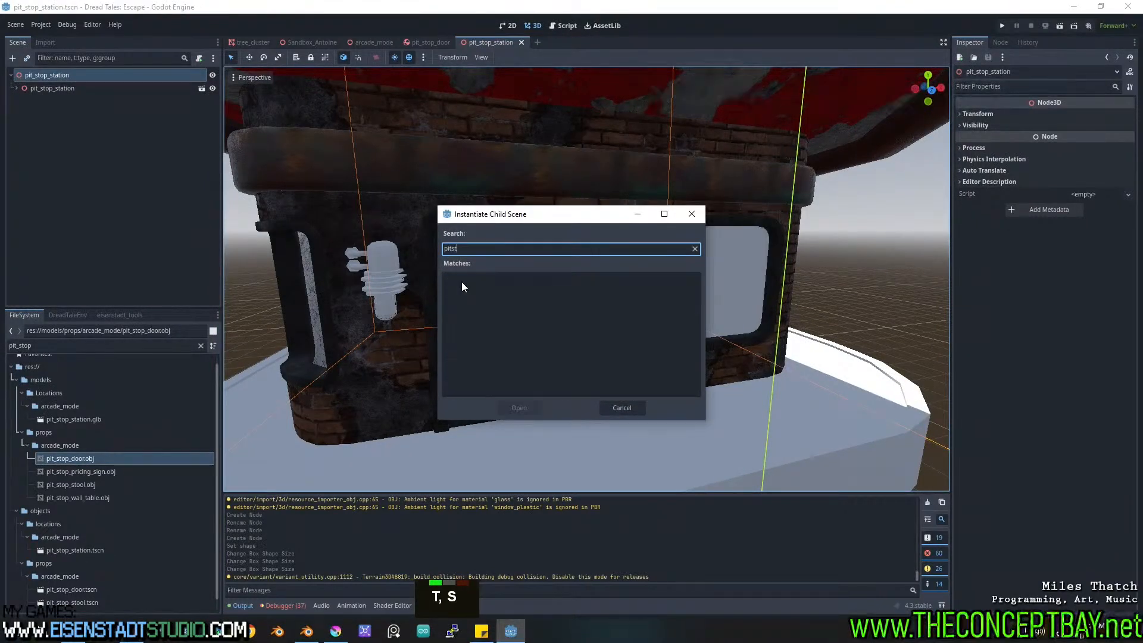
pyautogui.press('BackSpace')
pyautogui.press('BackSpace')
pyautogui.press('Down')
pyautogui.press('Down')
pyautogui.press('Down')
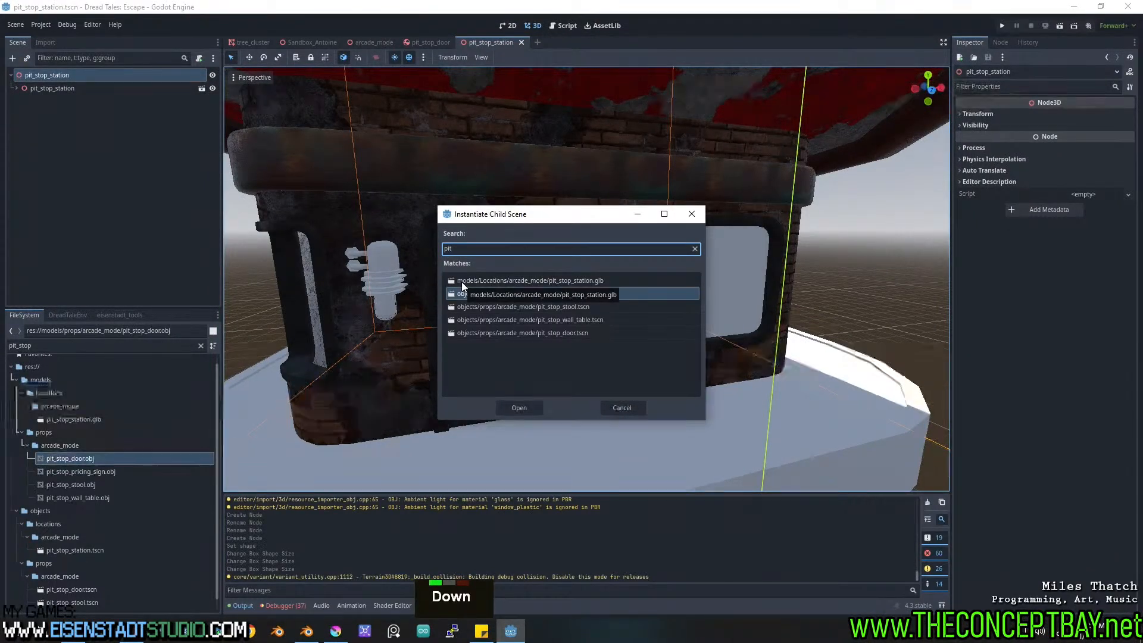
pyautogui.press('Up')
pyautogui.press('Down')
pyautogui.press('Down')
pyautogui.press('Down')
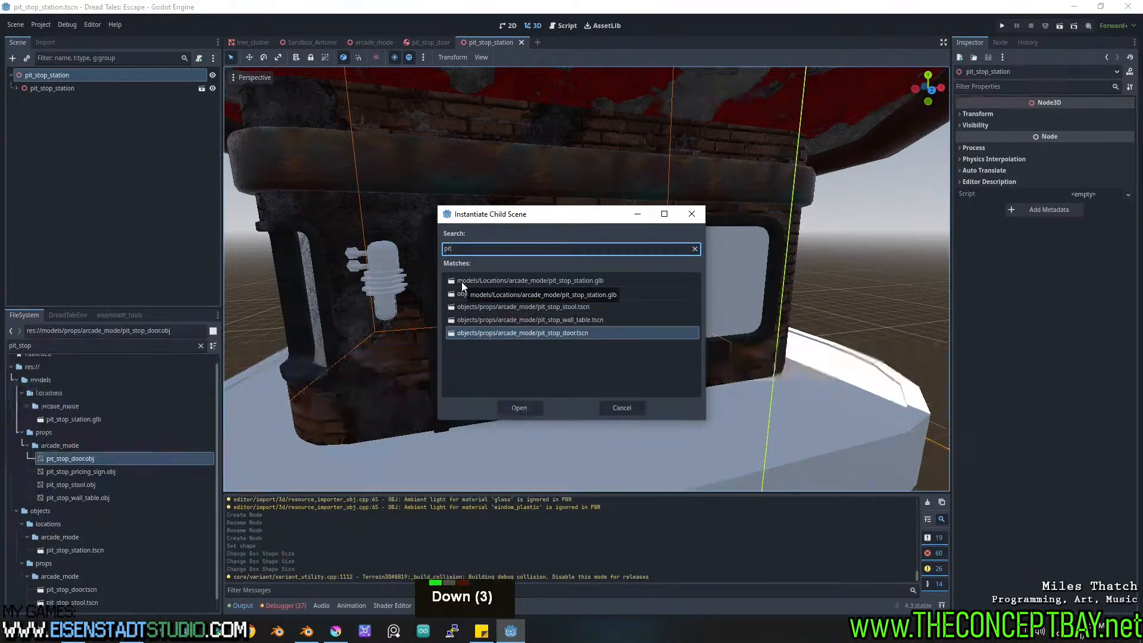
pyautogui.press('Return')
# Move the pit_stop_door instance beside the diner and into the empty doorway of its front wall.
pyautogui.scroll(-2, 568, 334)
pyautogui.moveTo(568, 333); pyautogui.dragTo(711, 376, button='middle')
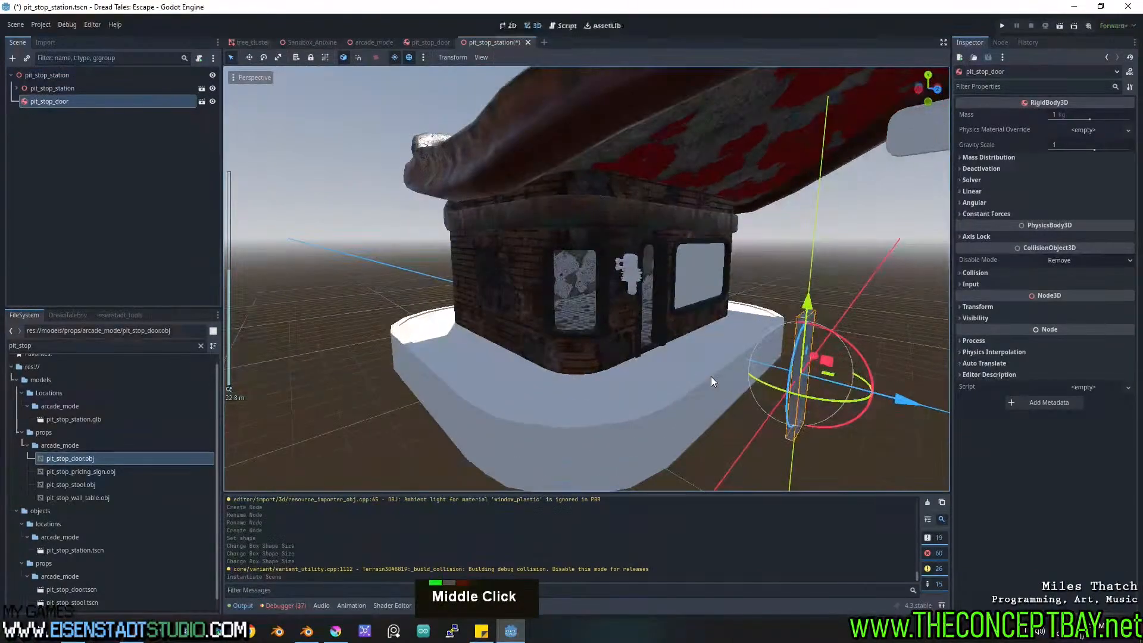
pyautogui.moveTo(912, 398); pyautogui.dragTo(716, 366)
pyautogui.scroll(13, 716, 366)
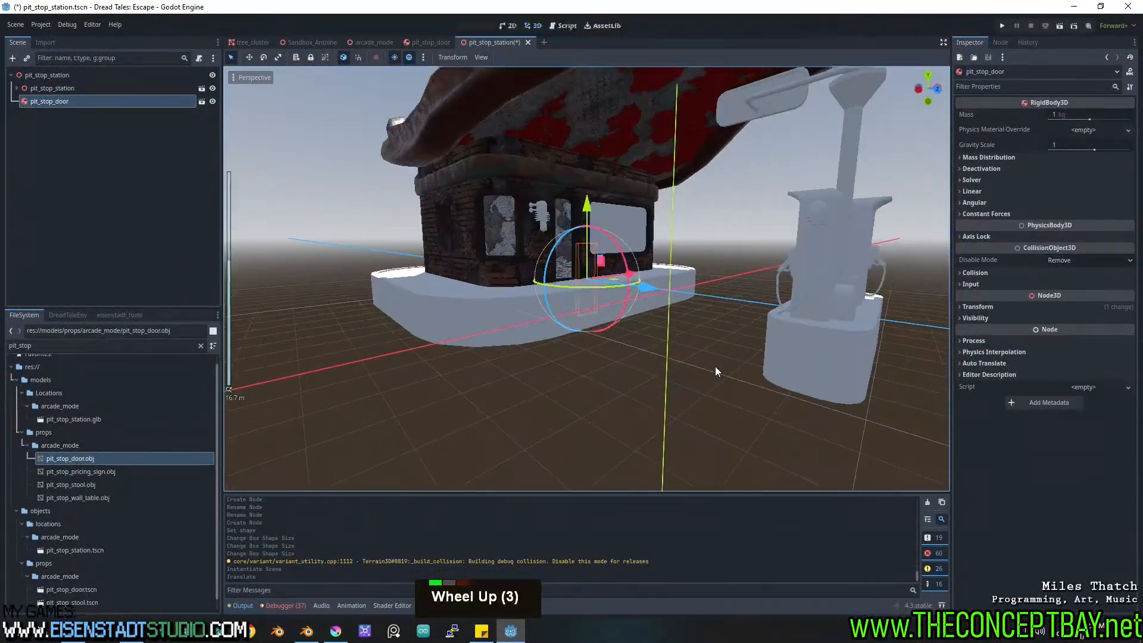
pyautogui.scroll(-5, 520, 316)
pyautogui.keyDown('shift'); pyautogui.moveTo(520, 316); pyautogui.dragTo(692, 404, button='middle'); pyautogui.keyUp('shift')
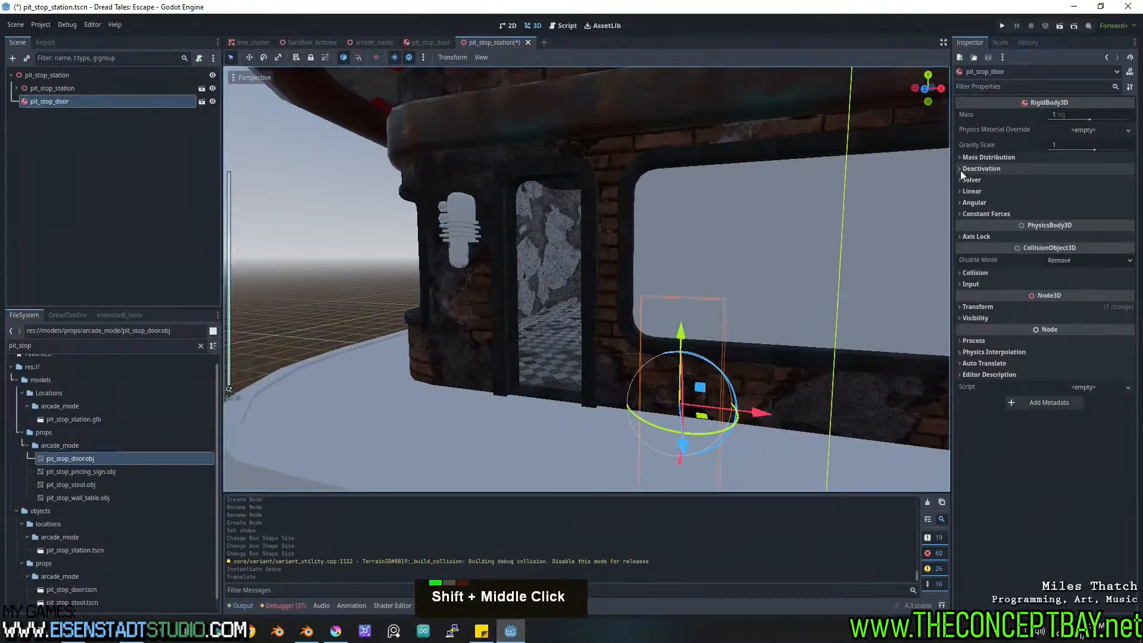
pyautogui.moveTo(700, 389); pyautogui.dragTo(495, 316)
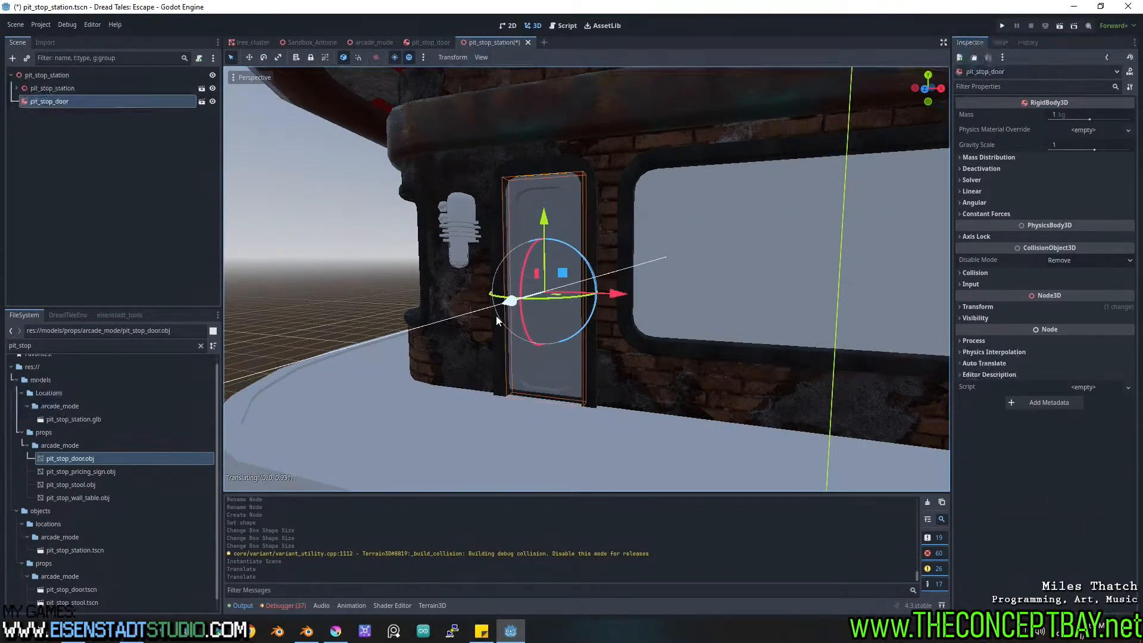
# Raise the door slightly so its lower edge clears the ground and it fits the frame's height.
pyautogui.scroll(5, 495, 316)
pyautogui.moveTo(521, 311); pyautogui.dragTo(675, 263, button='middle')
pyautogui.moveTo(527, 156)
pyautogui.mouseDown()
pyautogui.moveTo(527, 127)
pyautogui.moveTo(527, 150)
pyautogui.mouseUp()
pyautogui.moveTo(525, 231); pyautogui.dragTo(717, 275, button='middle')
pyautogui.keyDown('shift'); pyautogui.scroll(-2, 572, 322); pyautogui.keyUp('shift')
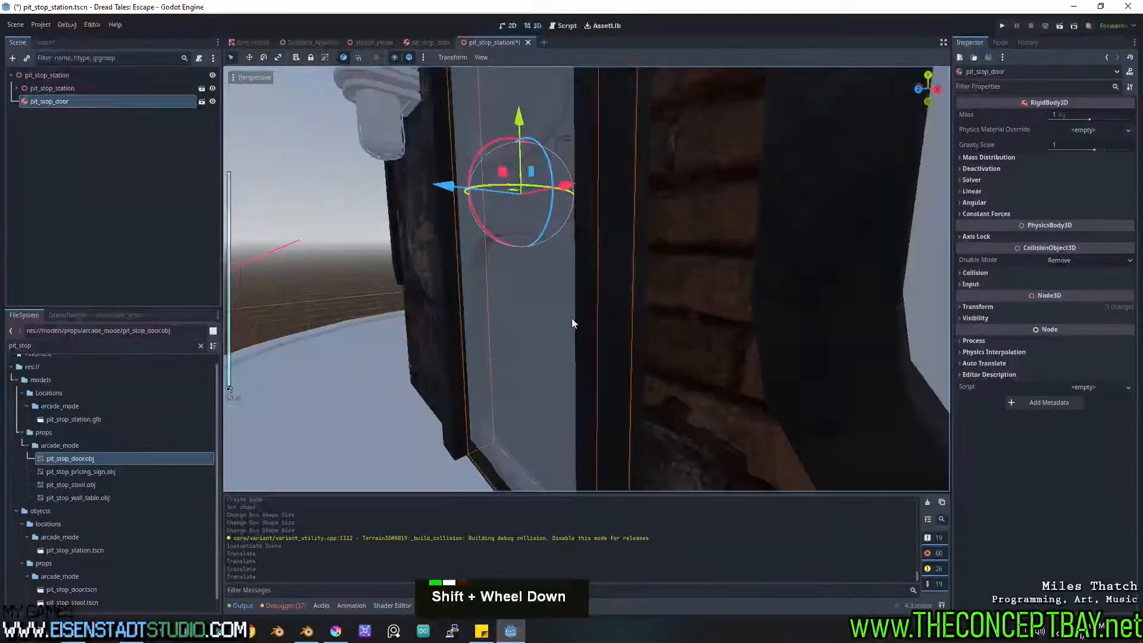
pyautogui.keyDown('shift'); pyautogui.moveTo(571, 322); pyautogui.dragTo(616, 250, button='middle'); pyautogui.keyUp('shift')
pyautogui.scroll(-3, 673, 226)
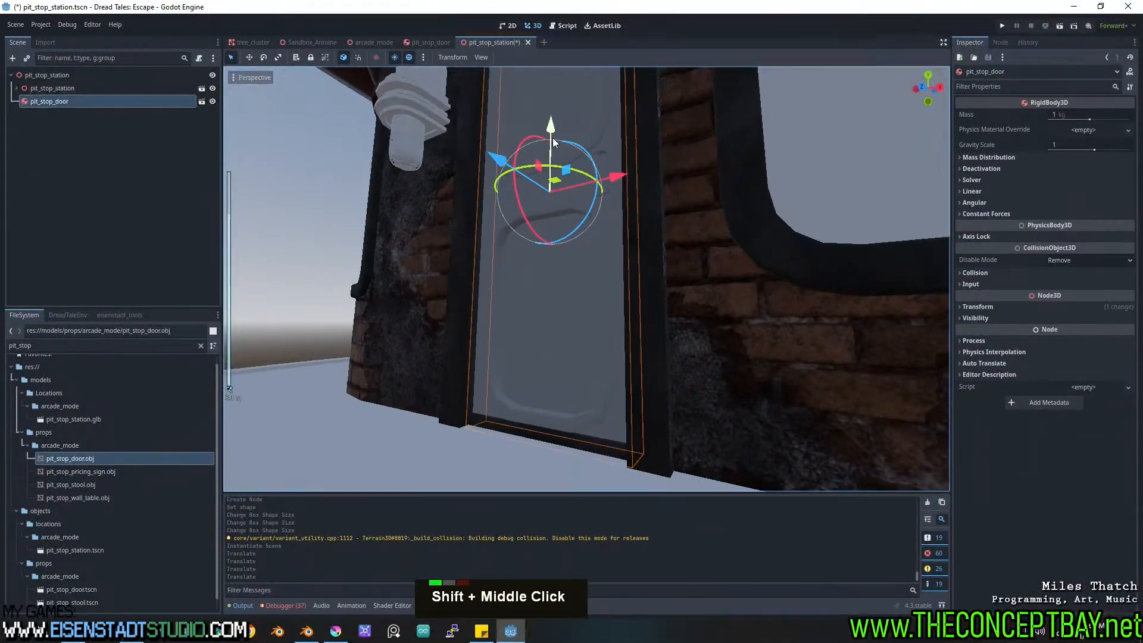
pyautogui.moveTo(552, 135); pyautogui.dragTo(551, 108)
pyautogui.keyDown('shift'); pyautogui.moveTo(550, 108); pyautogui.dragTo(592, 287, button='middle'); pyautogui.keyUp('shift')
pyautogui.scroll(-2, 605, 209)
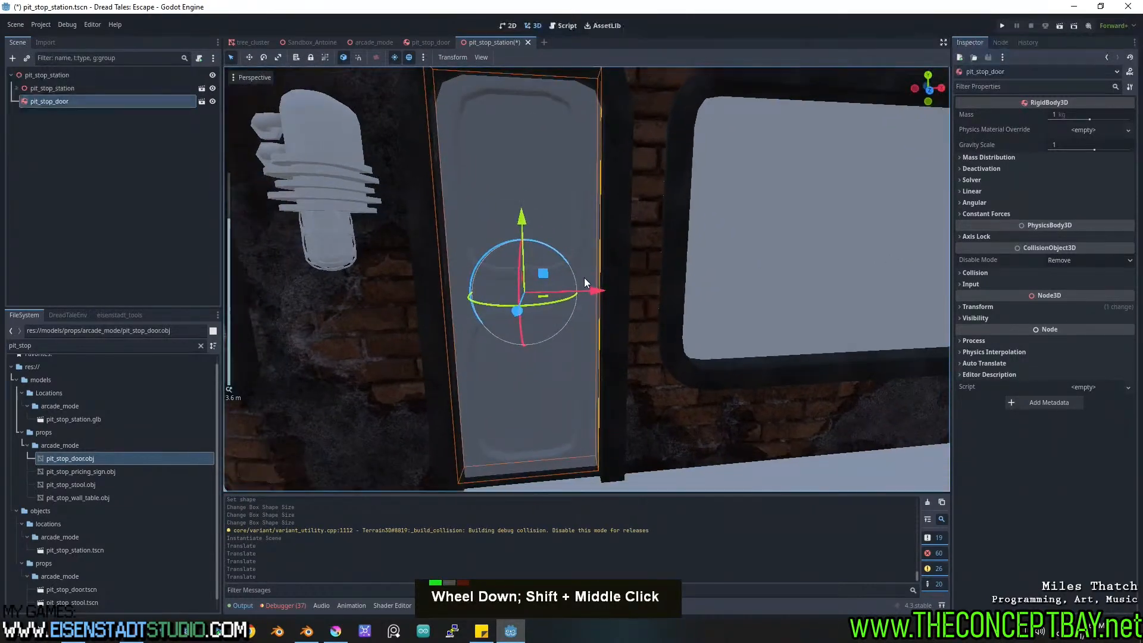
# Fine-tune the door's sideways and vertical position within the frame and save the pit_stop_station scene.
pyautogui.moveTo(592, 288); pyautogui.dragTo(599, 293)
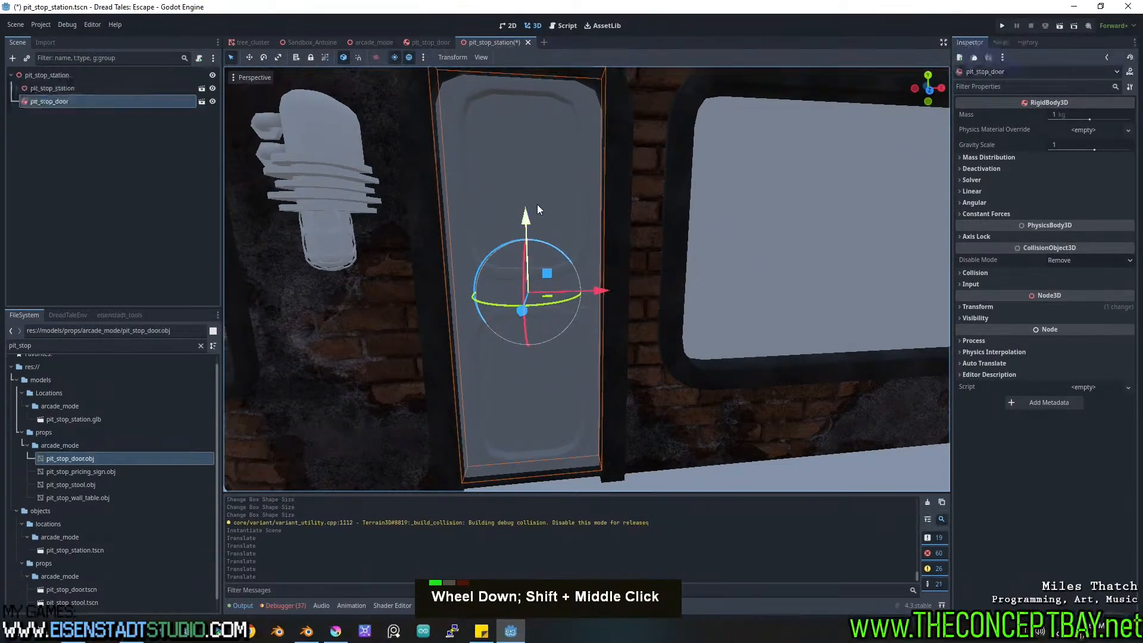
pyautogui.moveTo(526, 215); pyautogui.dragTo(565, 274)
pyautogui.keyDown('shift'); pyautogui.moveTo(565, 274); pyautogui.dragTo(578, 198, button='middle'); pyautogui.keyUp('shift')
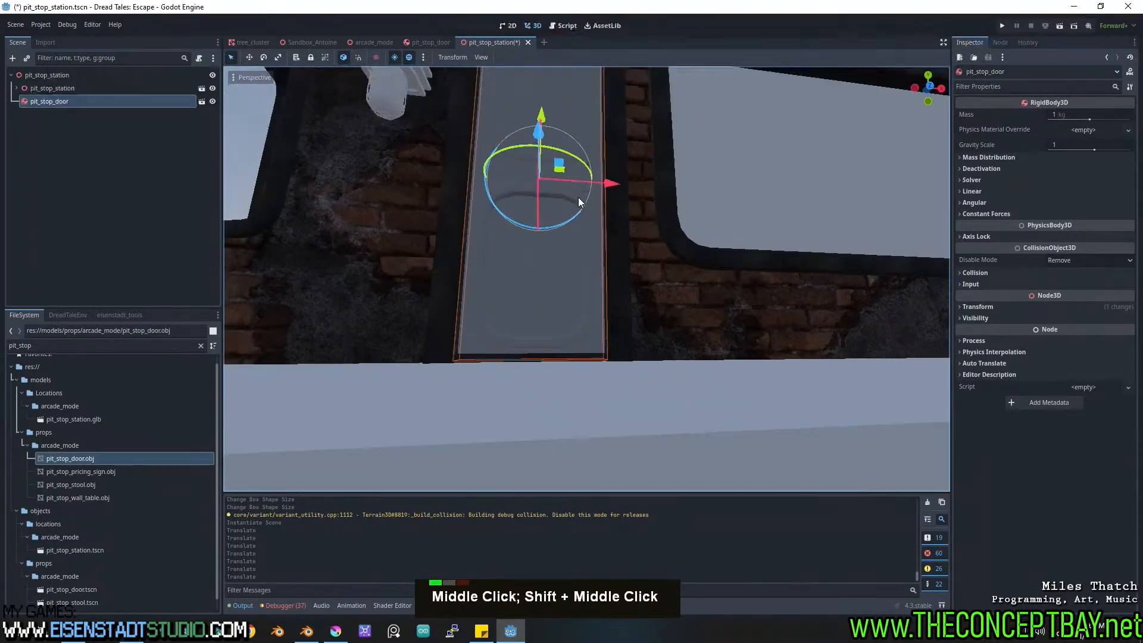
pyautogui.moveTo(617, 182); pyautogui.dragTo(613, 184)
pyautogui.moveTo(614, 184); pyautogui.dragTo(613, 236, button='middle')
pyautogui.hotkey('ctrl', 's')
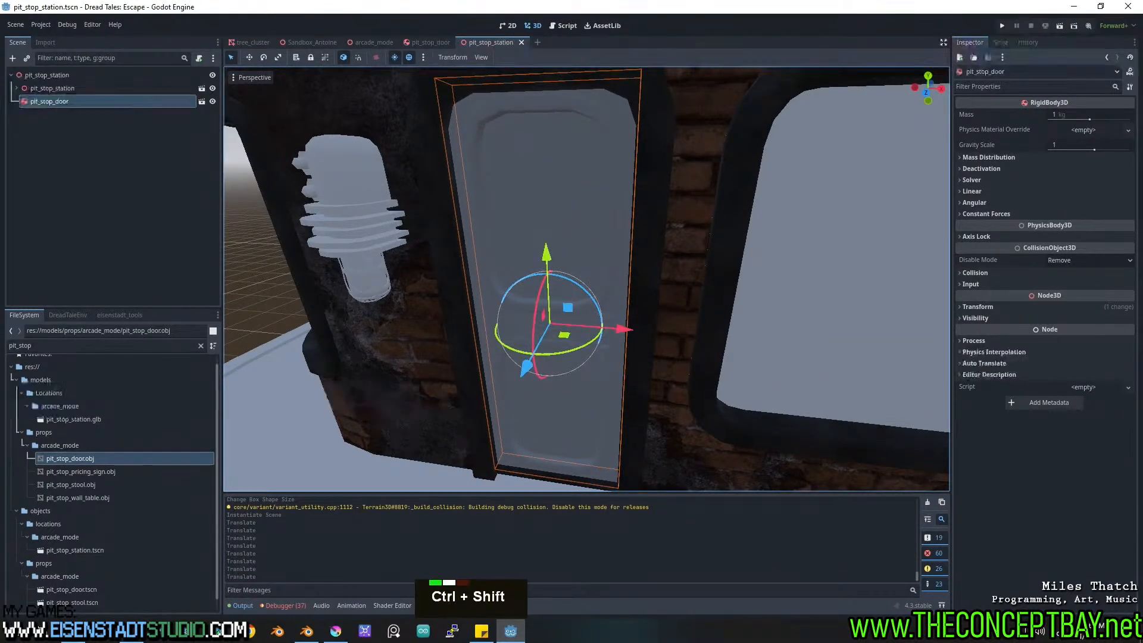
# Search the project's scenes for cabinet and open objects/props/office/filing_cabinet/filing_cabinet_3x.tscn.
pyautogui.hotkey('ctrl', 'shift', 'o')
pyautogui.write('cabinet')
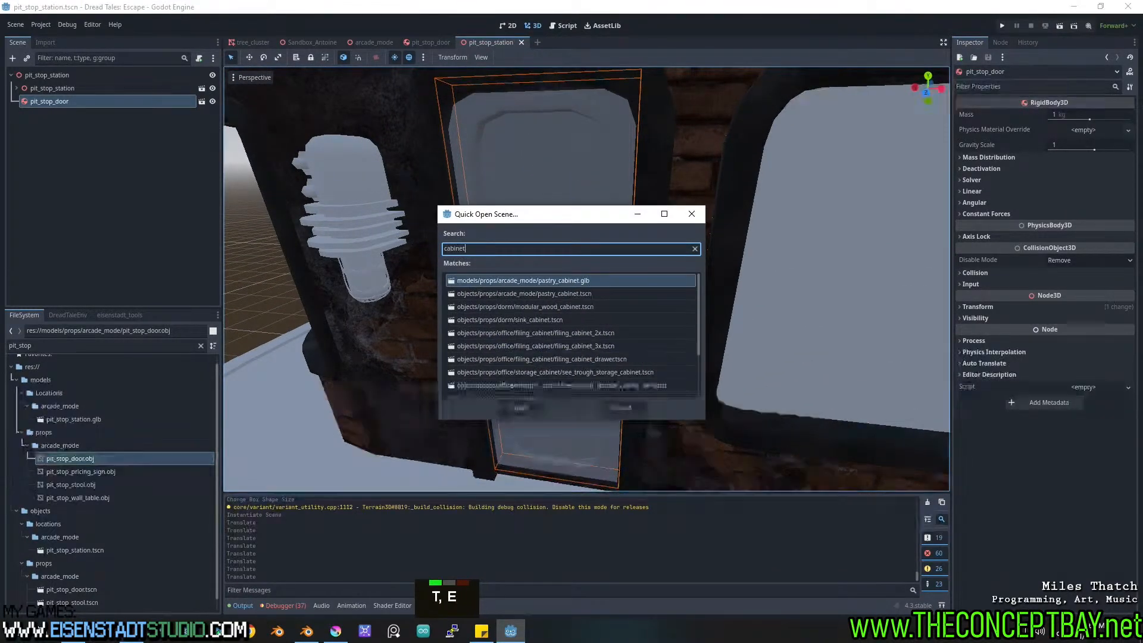
pyautogui.press('Down')
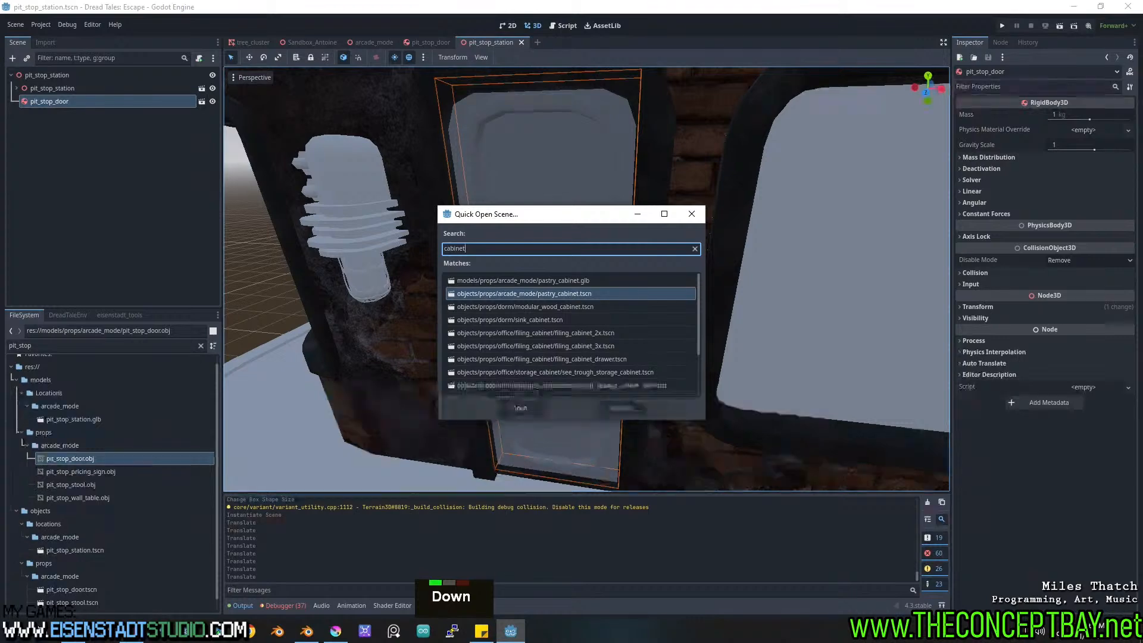
pyautogui.press('Down')
pyautogui.press('Down')
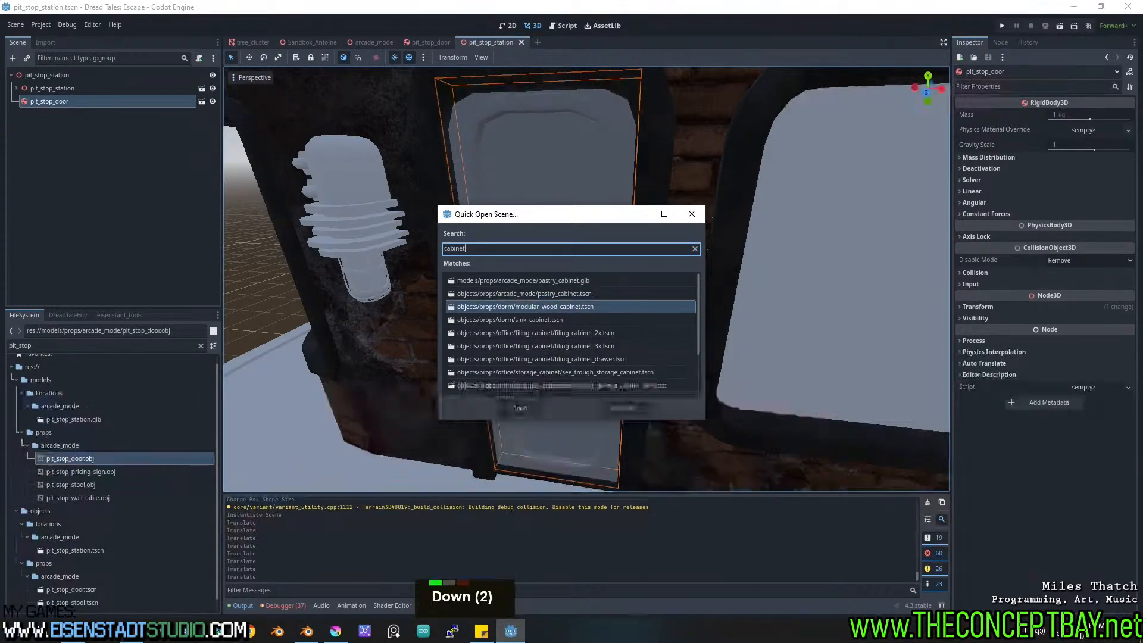
pyautogui.press('Down')
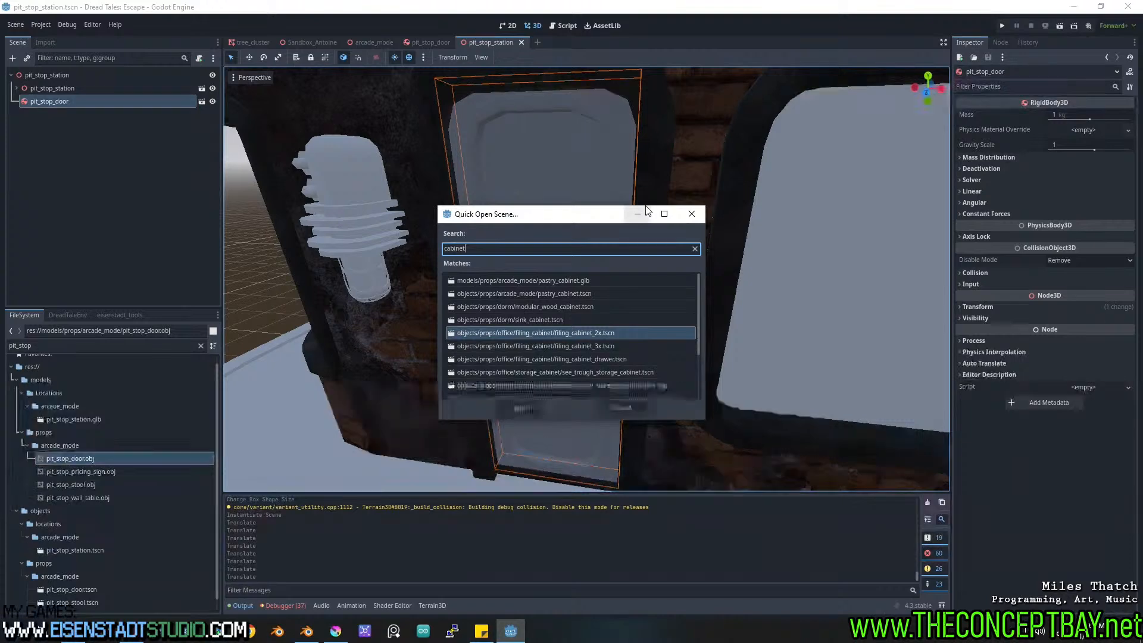
pyautogui.press('Down')
pyautogui.press('Return')
# Show the groups of the filing_cabinet_drawer node and copy the group name rigid_interactable.
pyautogui.click(94, 114)
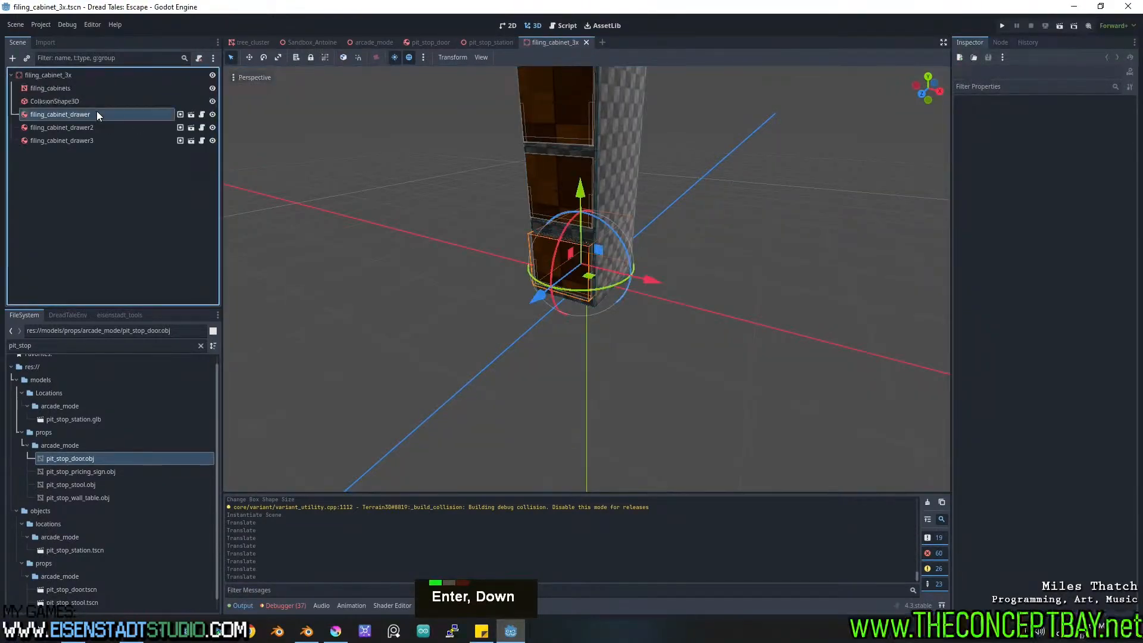
pyautogui.click(1000, 42)
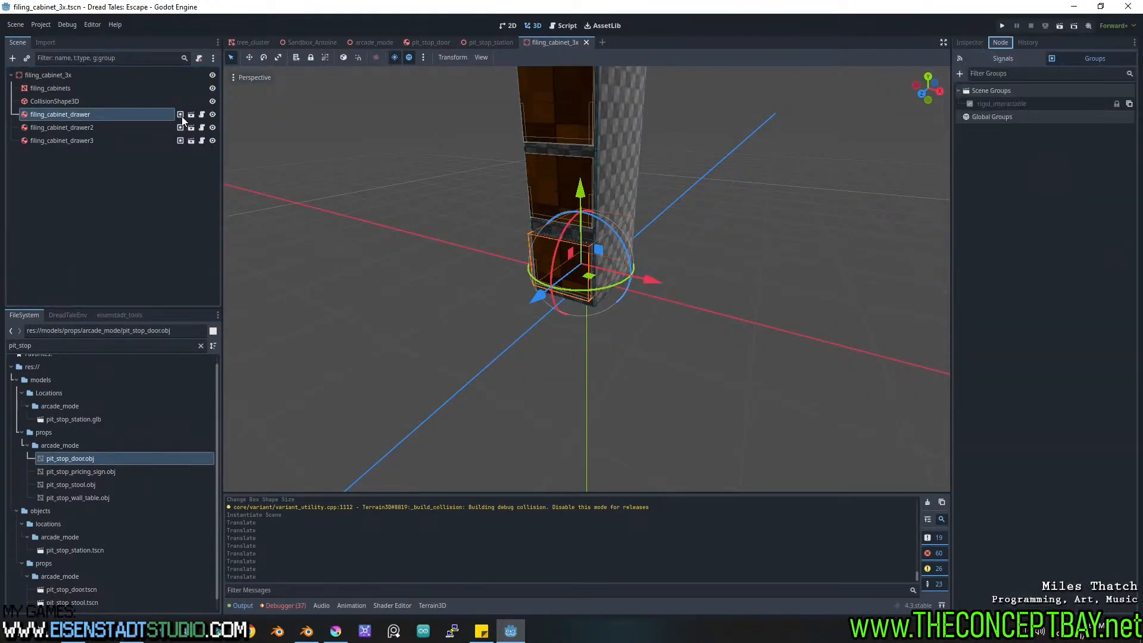
pyautogui.click(1129, 105)
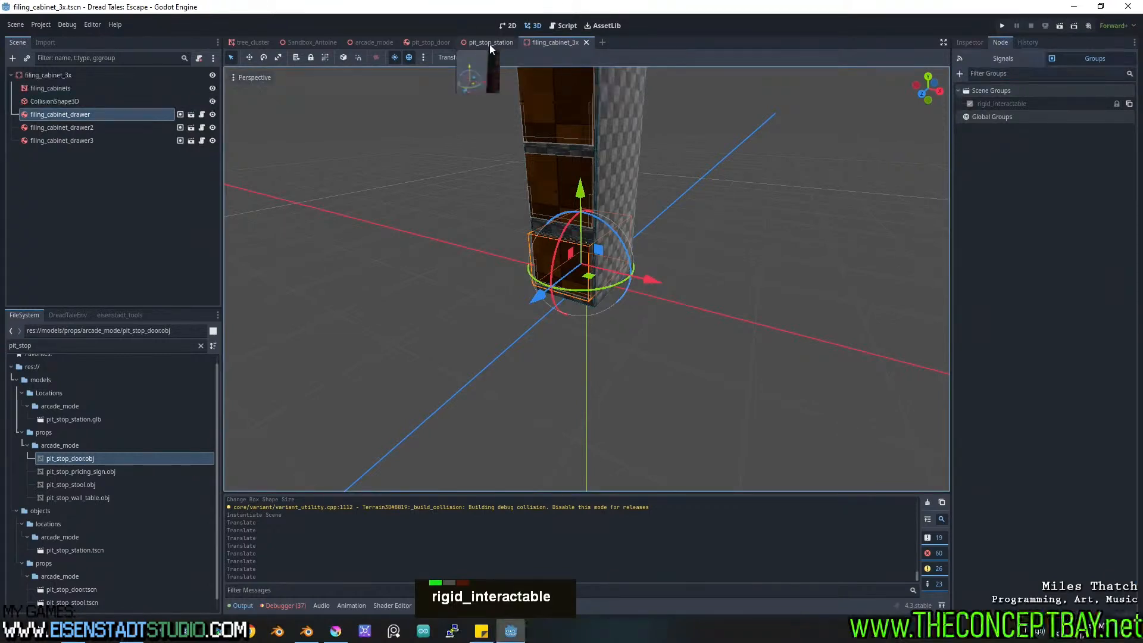
# Switch to the pit_stop_door scene and select its root RigidBody3D node.
pyautogui.click(427, 43)
pyautogui.click(153, 87)
pyautogui.click(155, 76)
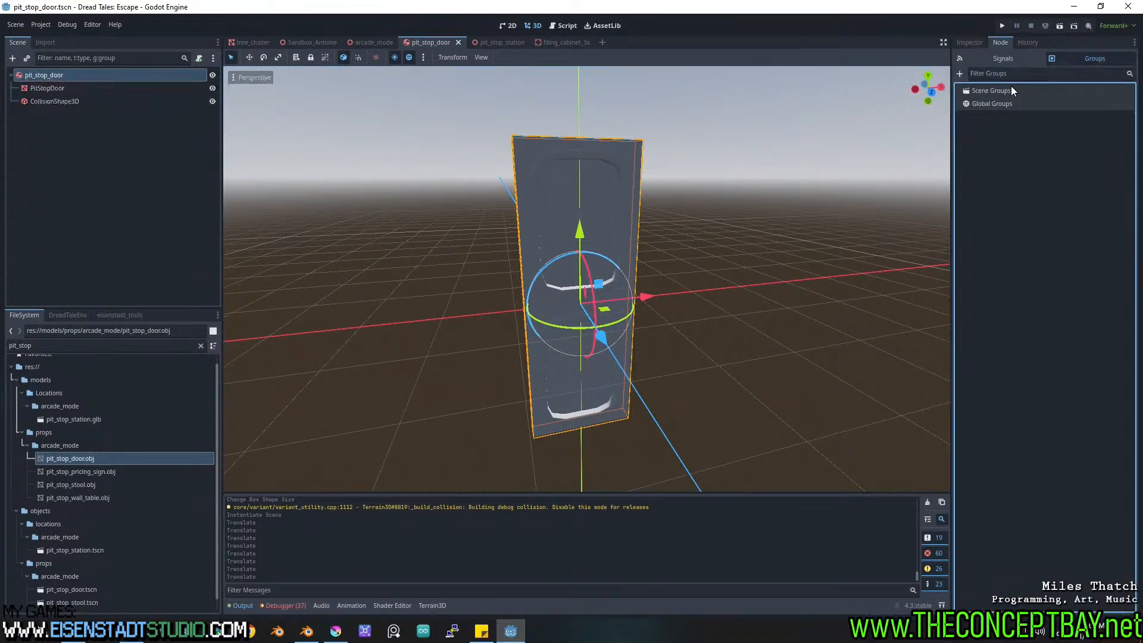
# Try adding the door's root node to a scene group named rigid_interactable, and undo it.
pyautogui.click(960, 73)
pyautogui.hotkey('ctrl', 'v')
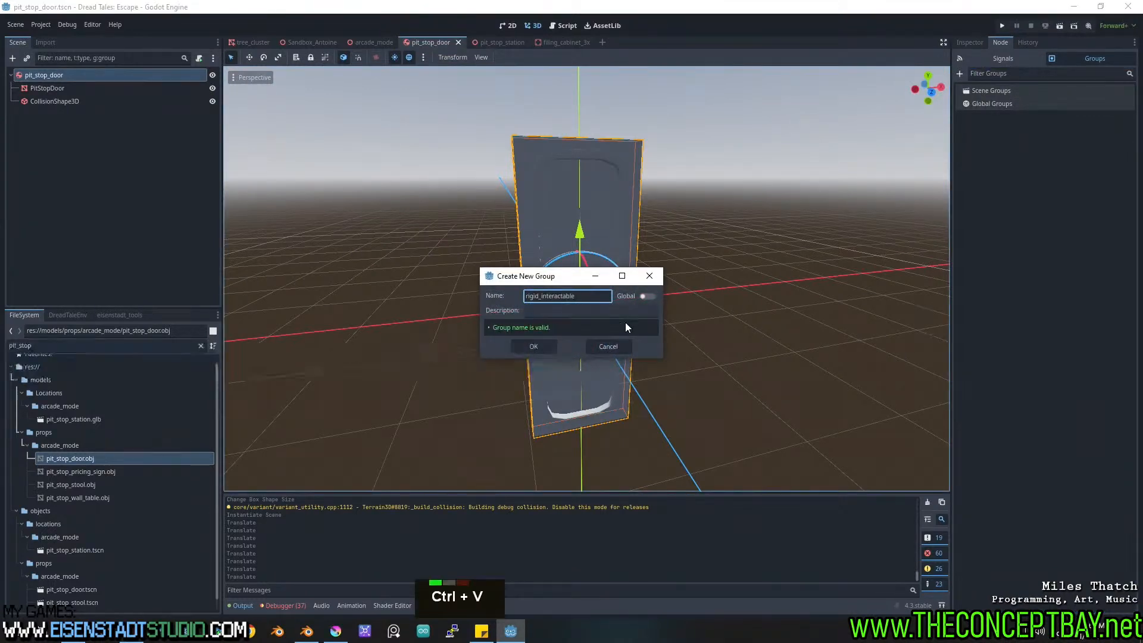
pyautogui.press('Return')
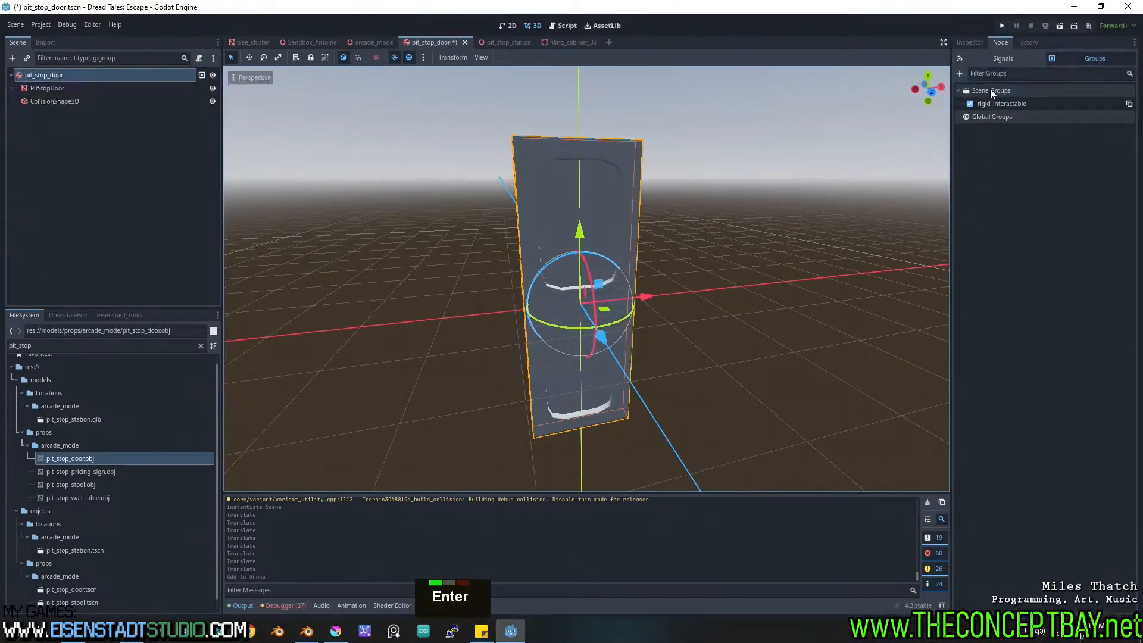
pyautogui.hotkey('ctrl', 'z')
# Add the door's root node to a new global group named rigid_interactable and save the scene.
pyautogui.click(960, 74)
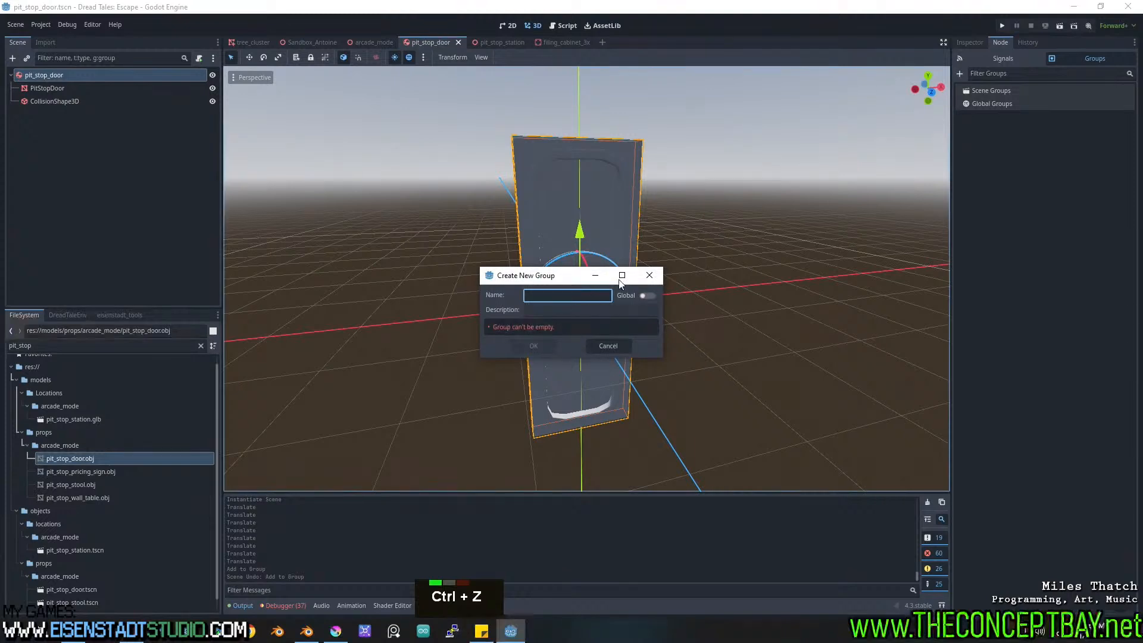
pyautogui.hotkey('ctrl', 'v')
pyautogui.click(646, 296)
pyautogui.press('Return')
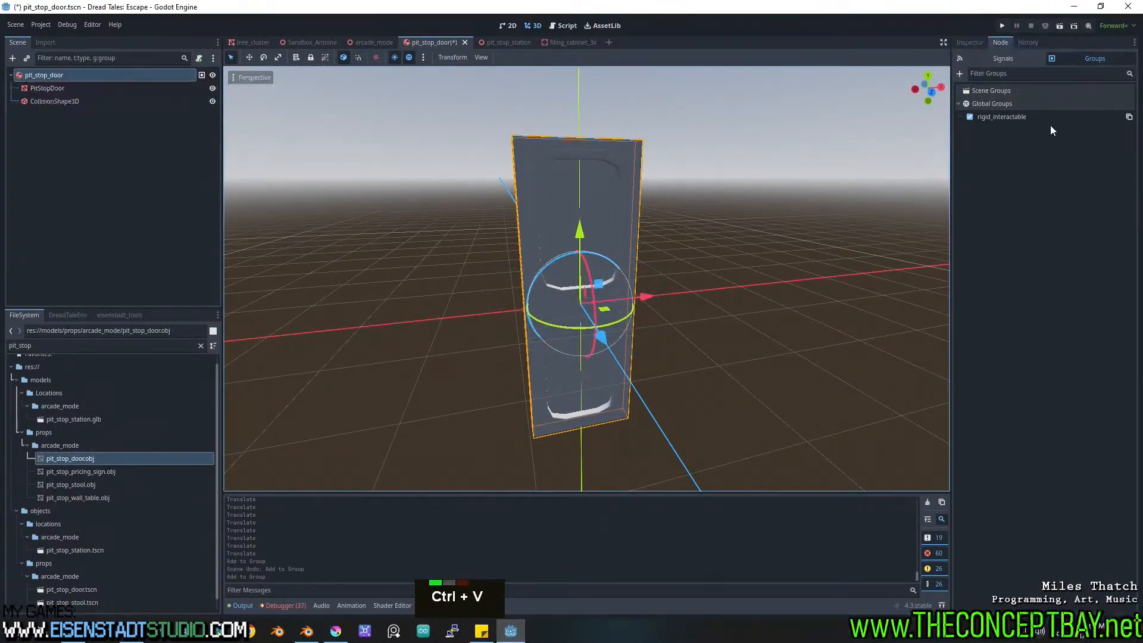
pyautogui.hotkey('ctrl', 's')
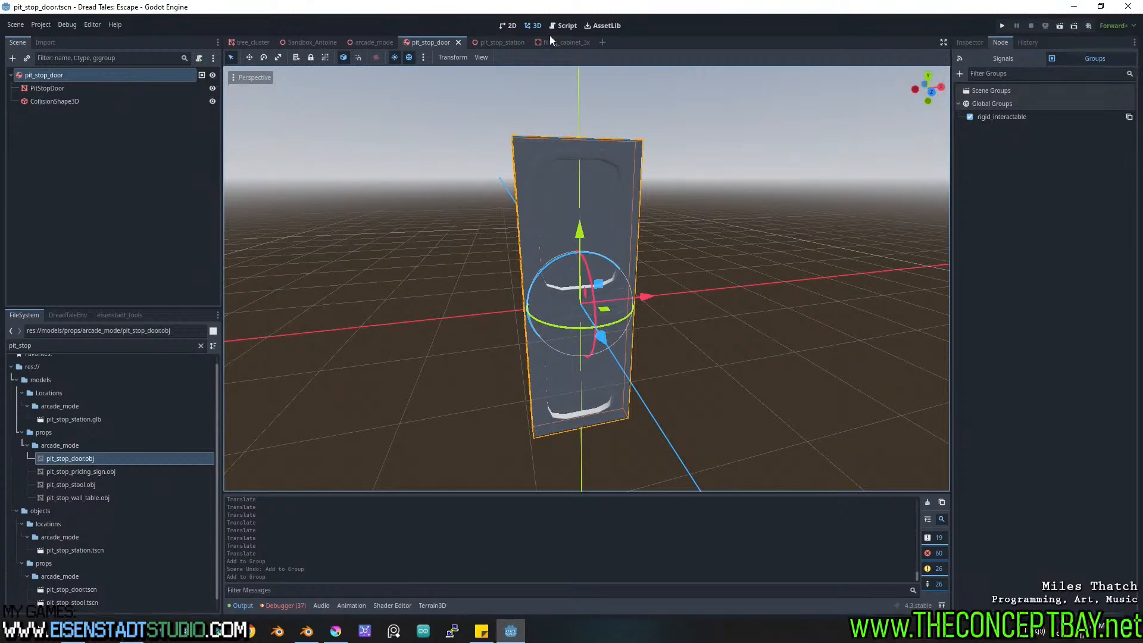
# Compare the group membership of filing_cabinet_drawer with that of the pit_stop_door instance in pit_stop_station.
pyautogui.click(566, 42)
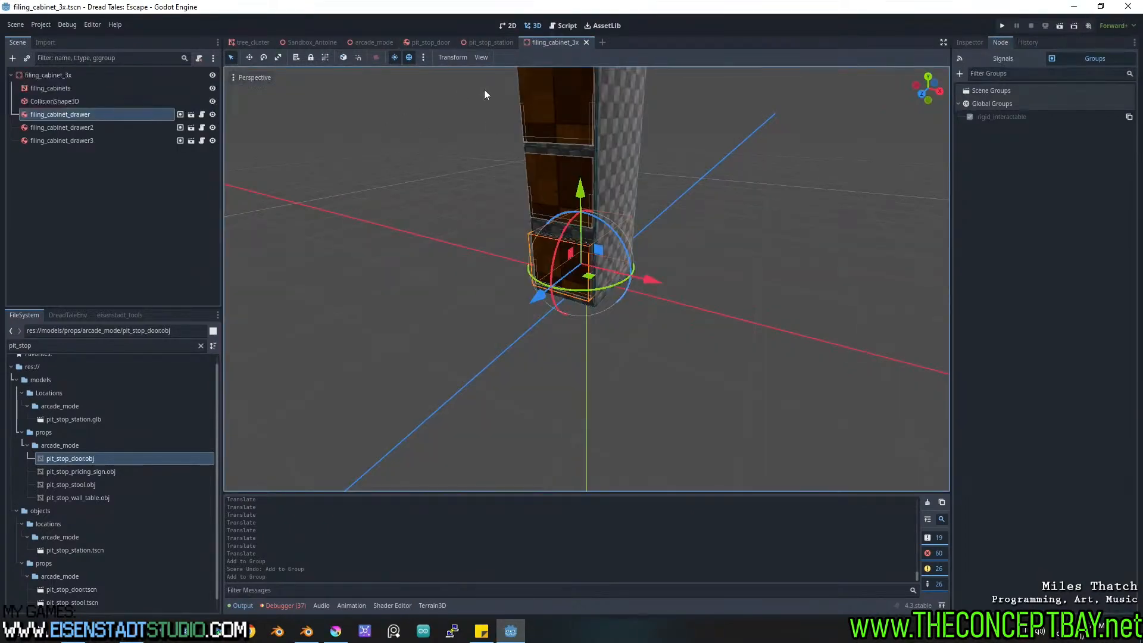
pyautogui.press('shift')
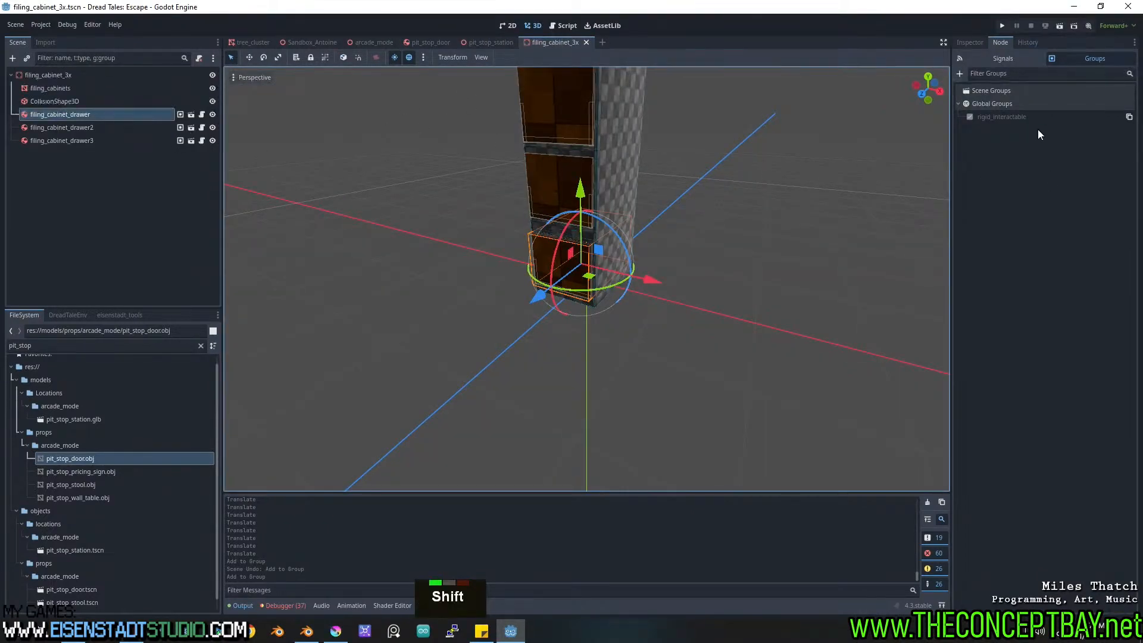
pyautogui.click(491, 41)
# Save the pit_stop_station scene with the placed door and switch to the arcade_mode scene.
pyautogui.middleClick(566, 202)
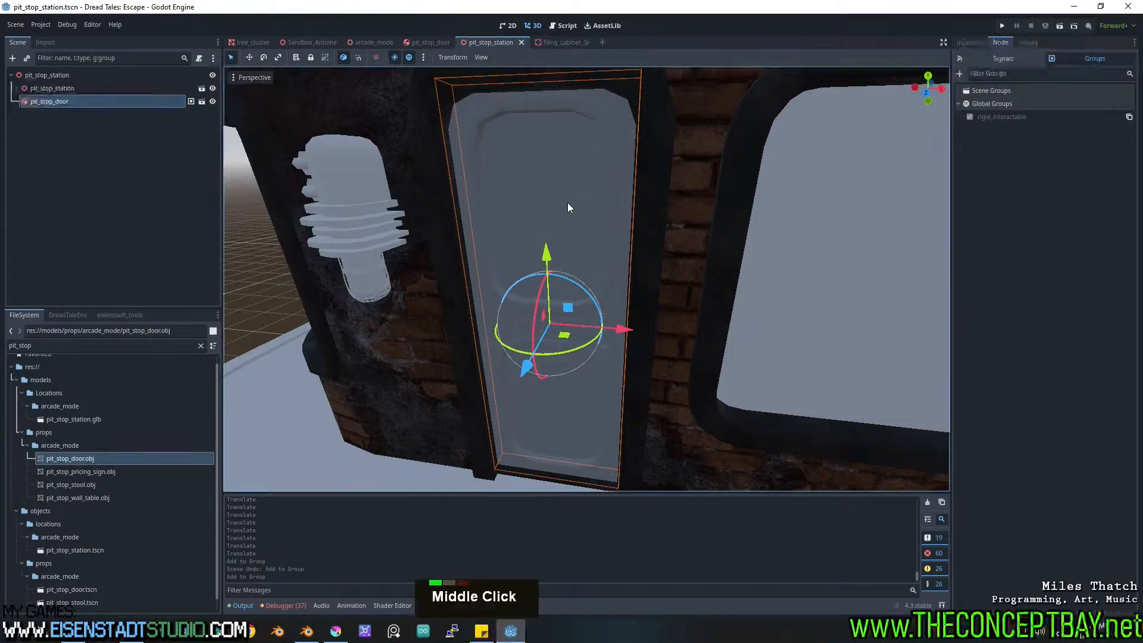
pyautogui.moveTo(567, 202); pyautogui.dragTo(612, 205, button='middle')
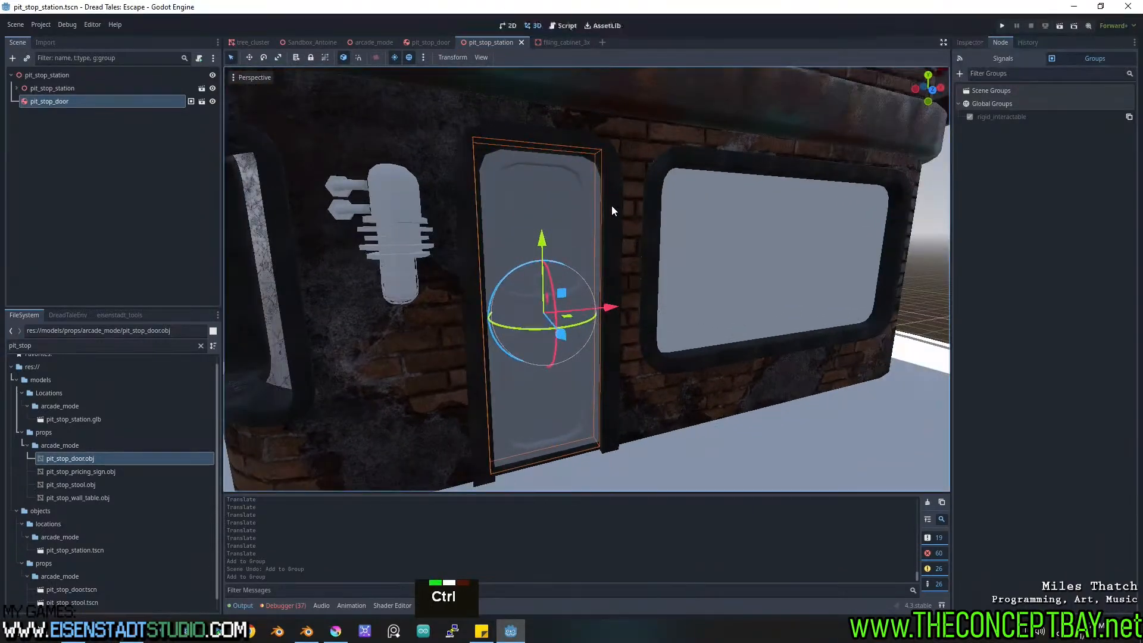
pyautogui.hotkey('ctrl', 's')
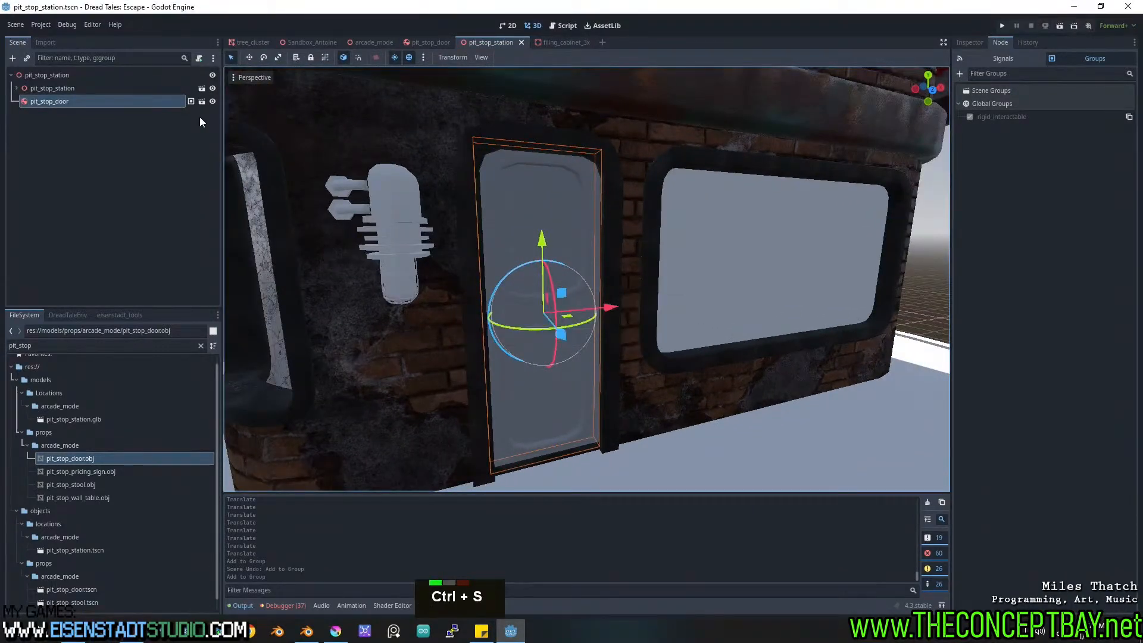
pyautogui.click(377, 51)
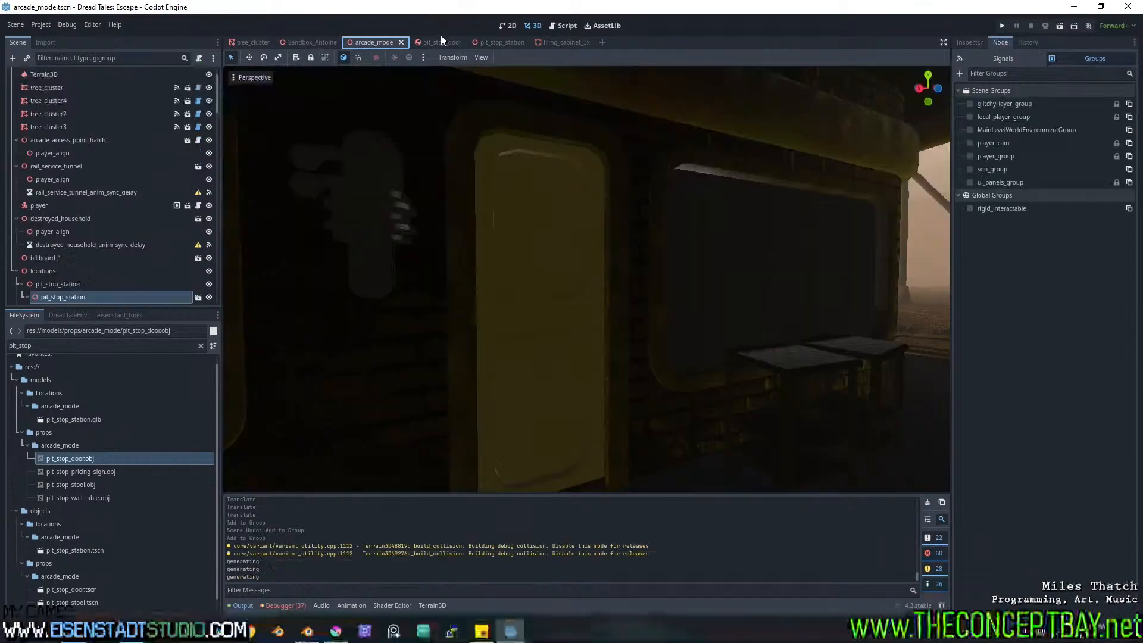
# Attach a new script pit_stop_door.gd in res://scripts/props to the door's root node and delete its template functions.
pyautogui.click(436, 41)
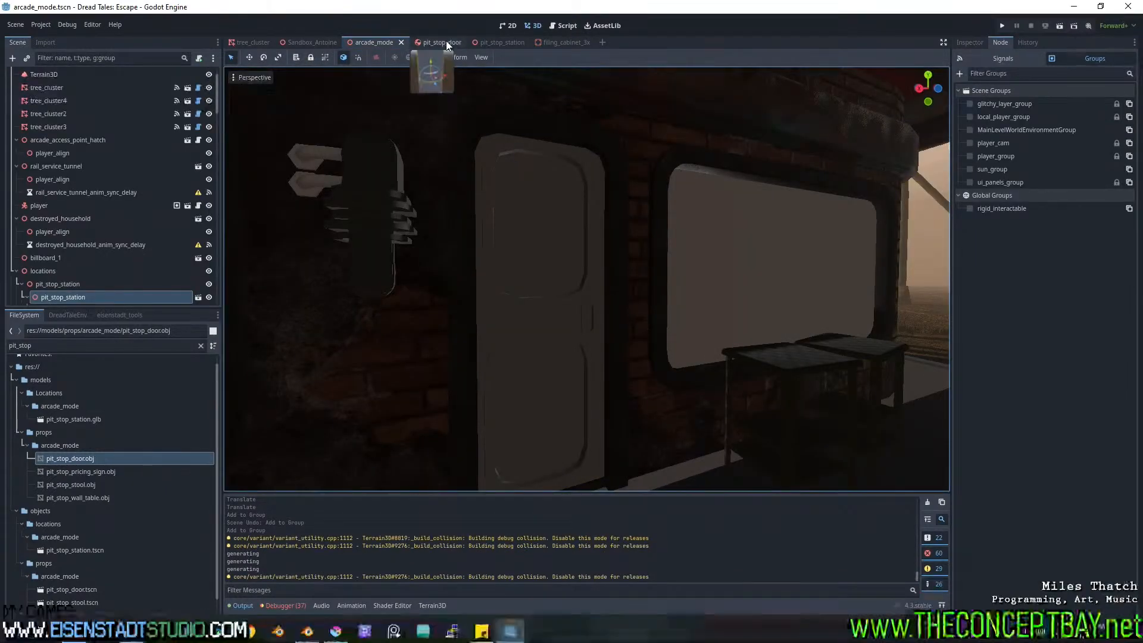
pyautogui.click(447, 43)
pyautogui.rightClick(126, 74)
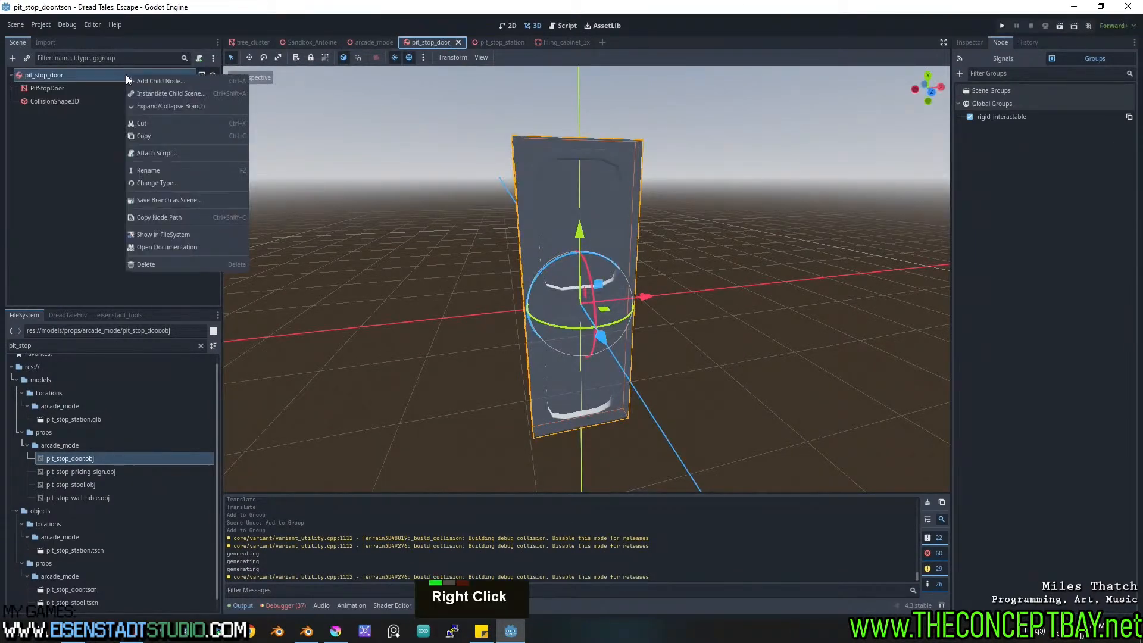
pyautogui.click(168, 153)
pyautogui.click(665, 308)
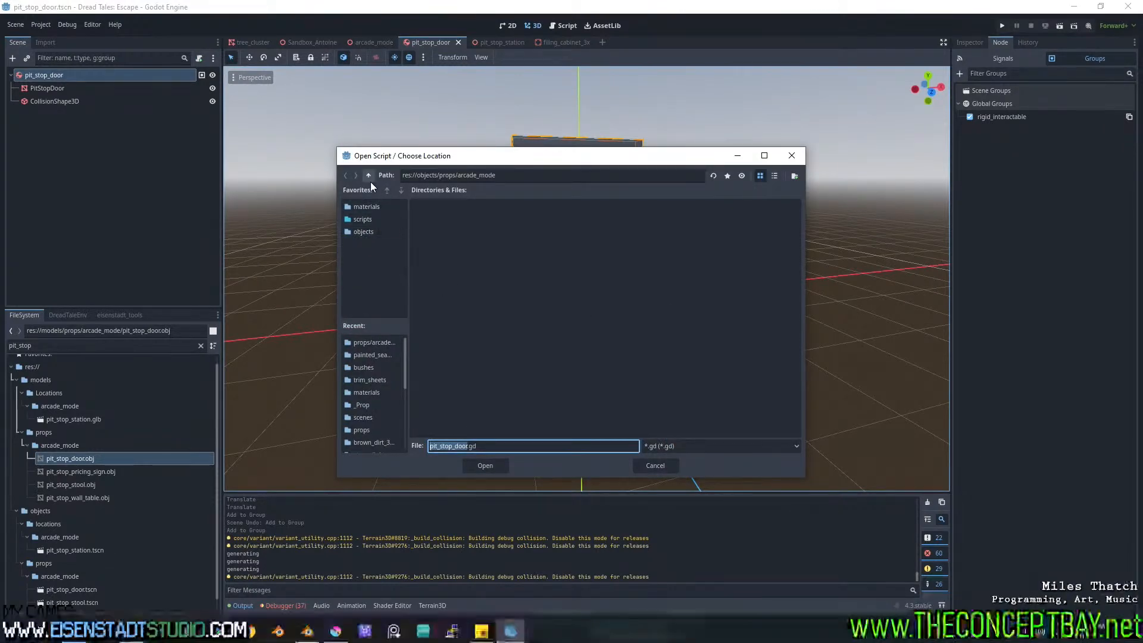
pyautogui.click(370, 219)
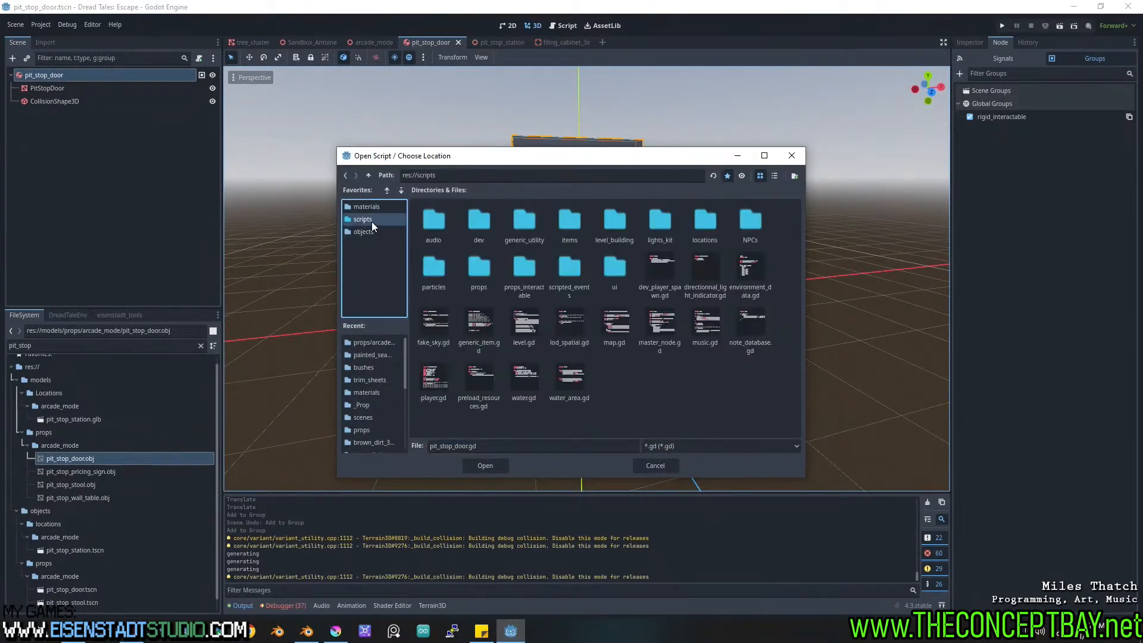
pyautogui.doubleClick(480, 266)
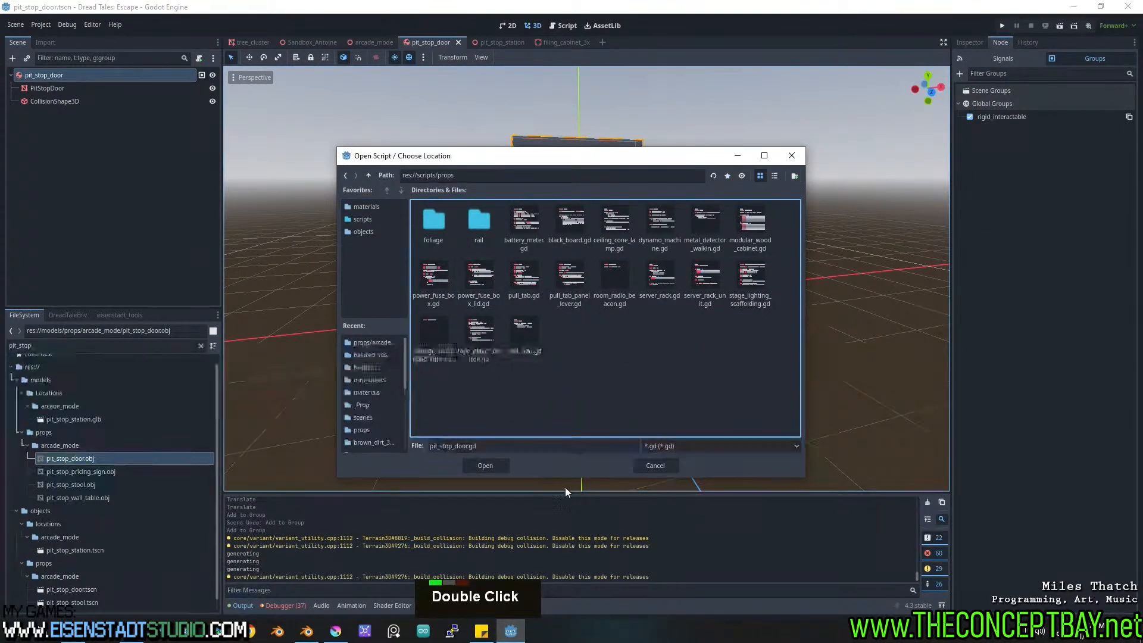
pyautogui.click(486, 466)
pyautogui.click(536, 399)
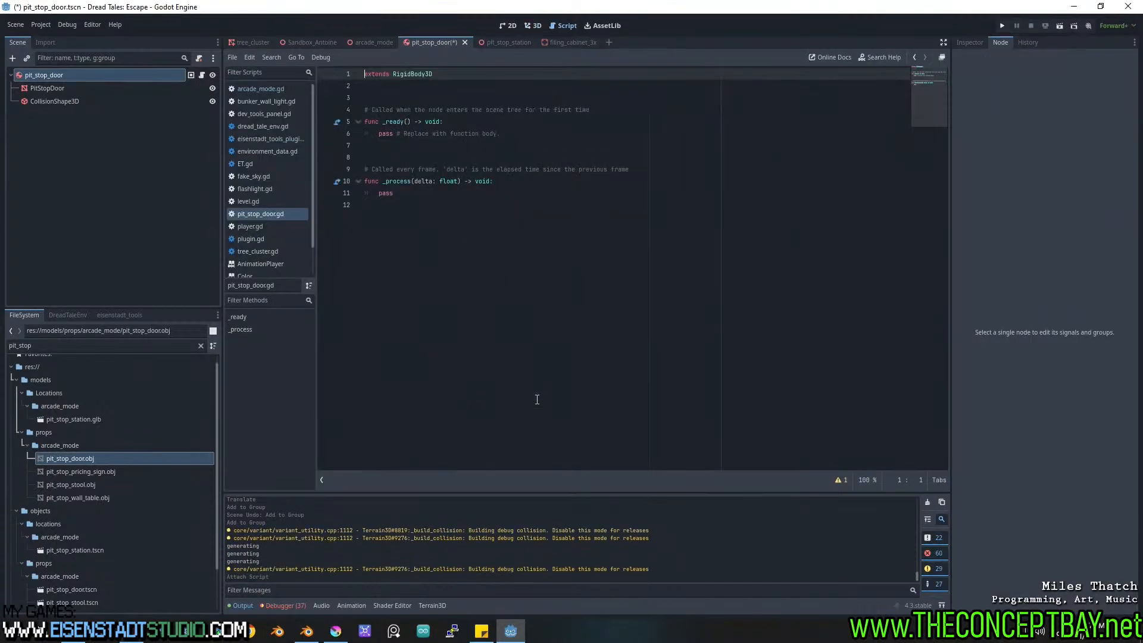
pyautogui.moveTo(593, 309); pyautogui.dragTo(355, 105)
pyautogui.press('BackSpace')
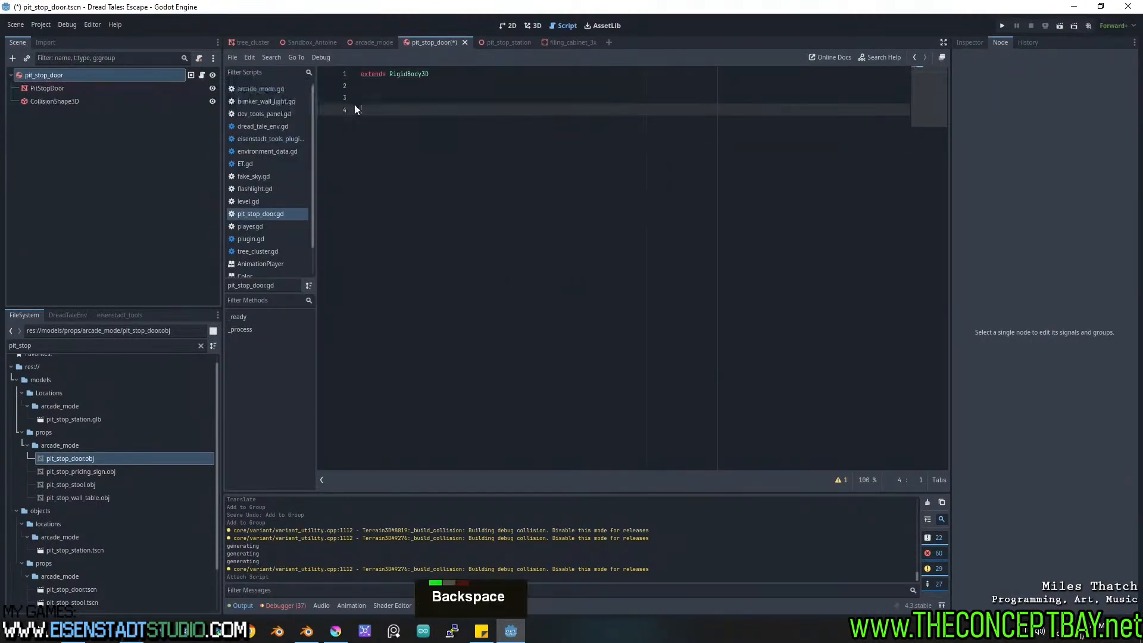
# Copy the input_from_player function from the filing_cabinet_drawer script into pit_stop_door.gd and remove its apply_central_force line.
pyautogui.click(574, 41)
pyautogui.click(202, 113)
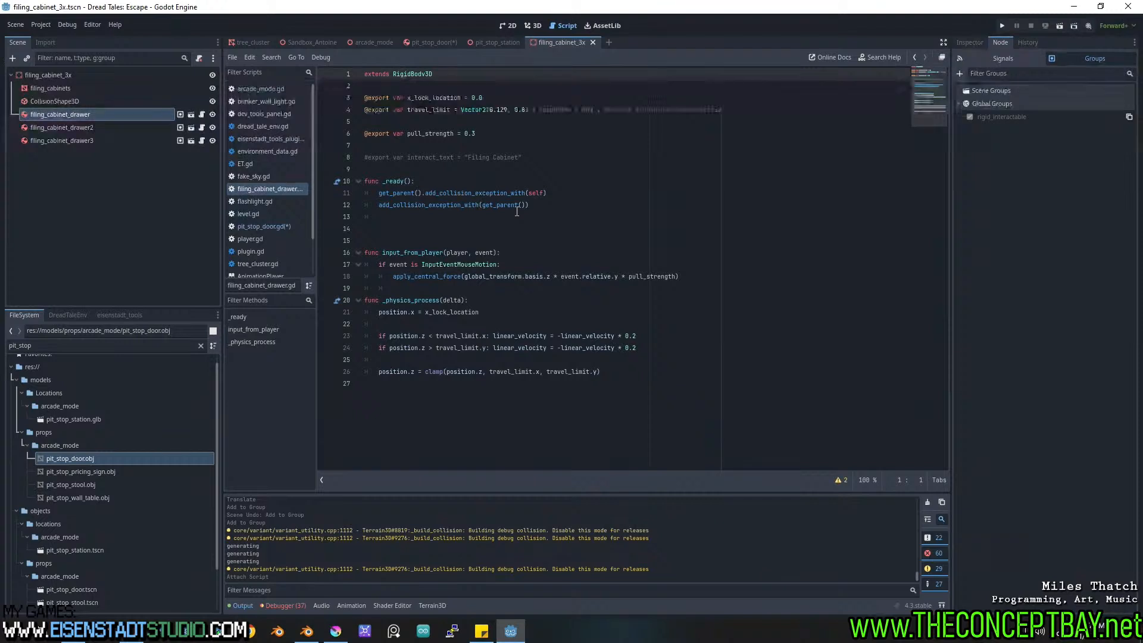
pyautogui.scroll(-1, 517, 212)
pyautogui.scroll(2, 516, 211)
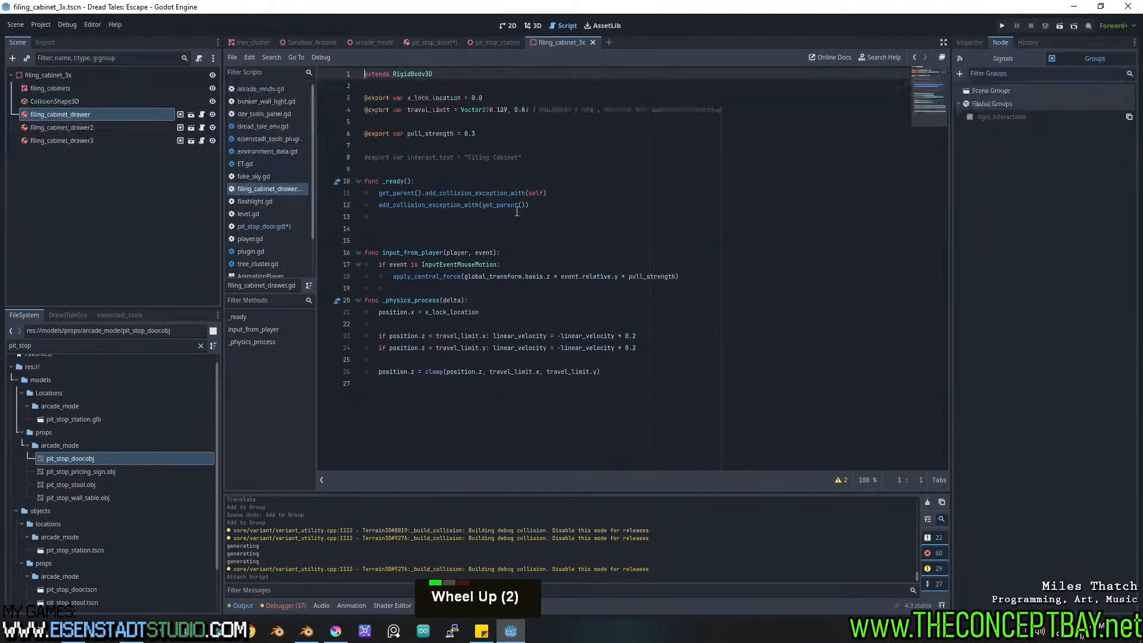
pyautogui.doubleClick(421, 134)
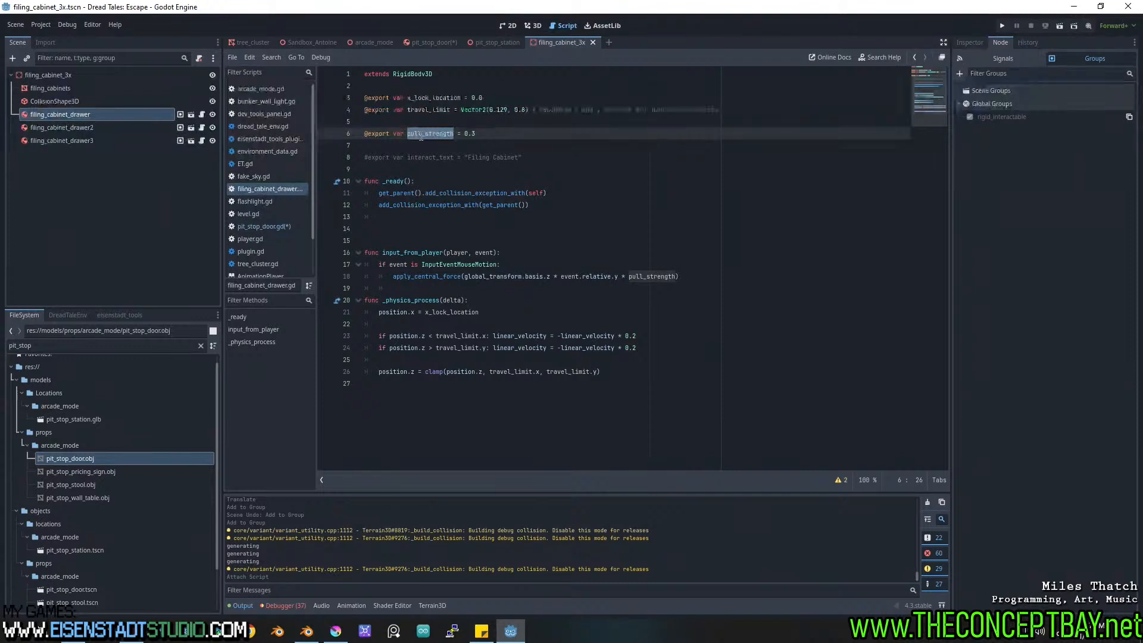
pyautogui.doubleClick(437, 98)
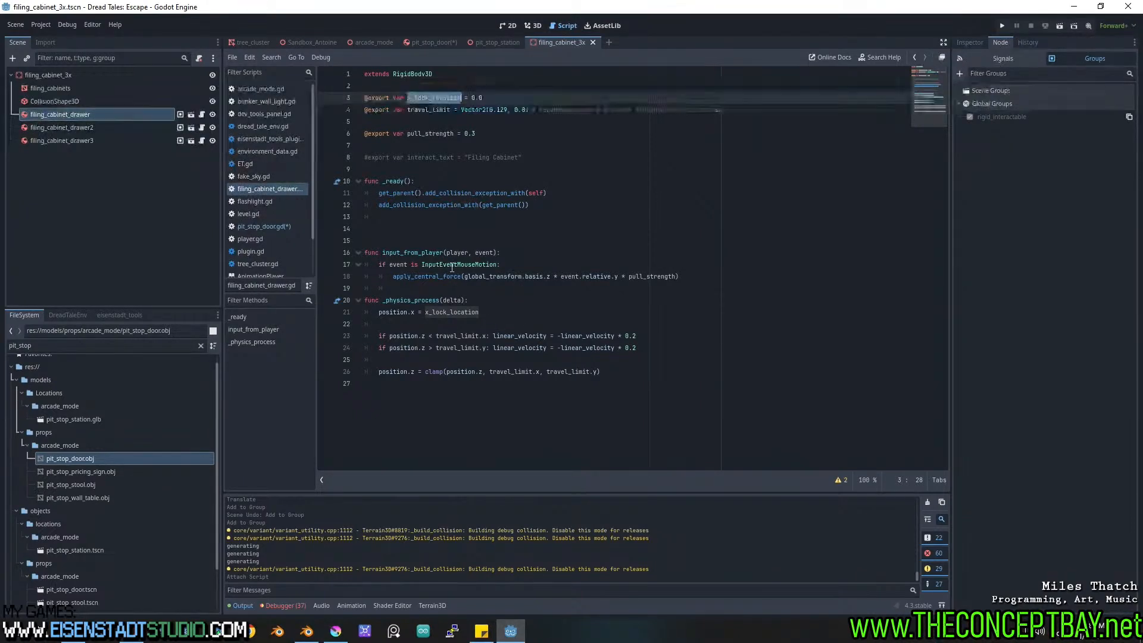
pyautogui.moveTo(679, 276); pyautogui.dragTo(360, 256)
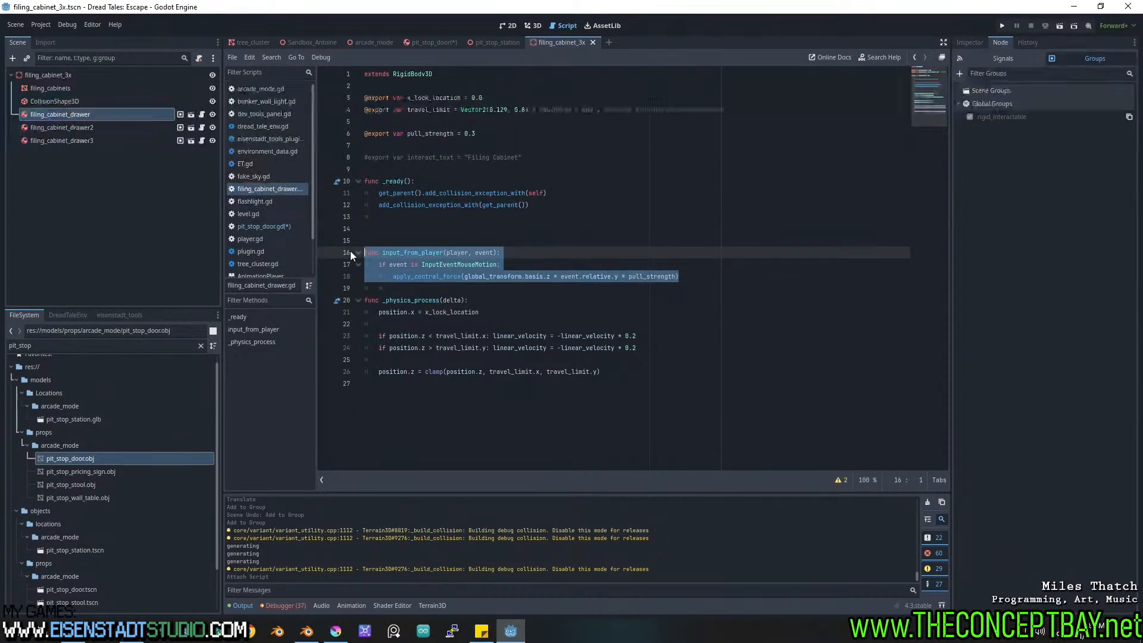
pyautogui.hotkey('ctrl', 'c')
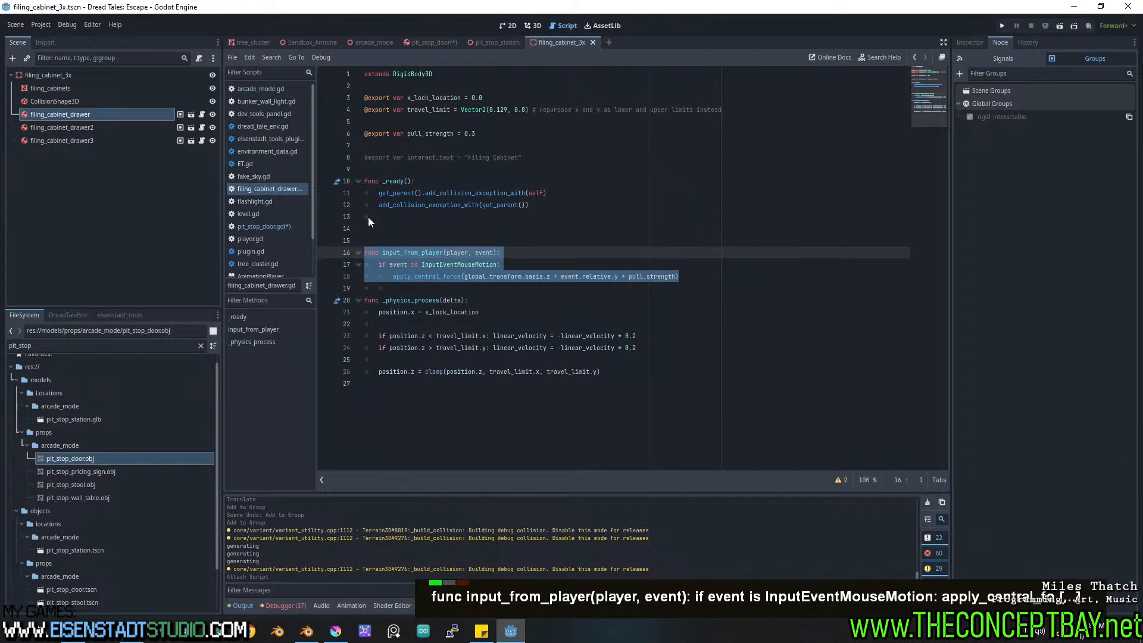
pyautogui.click(435, 43)
pyautogui.hotkey('ctrl', 'v')
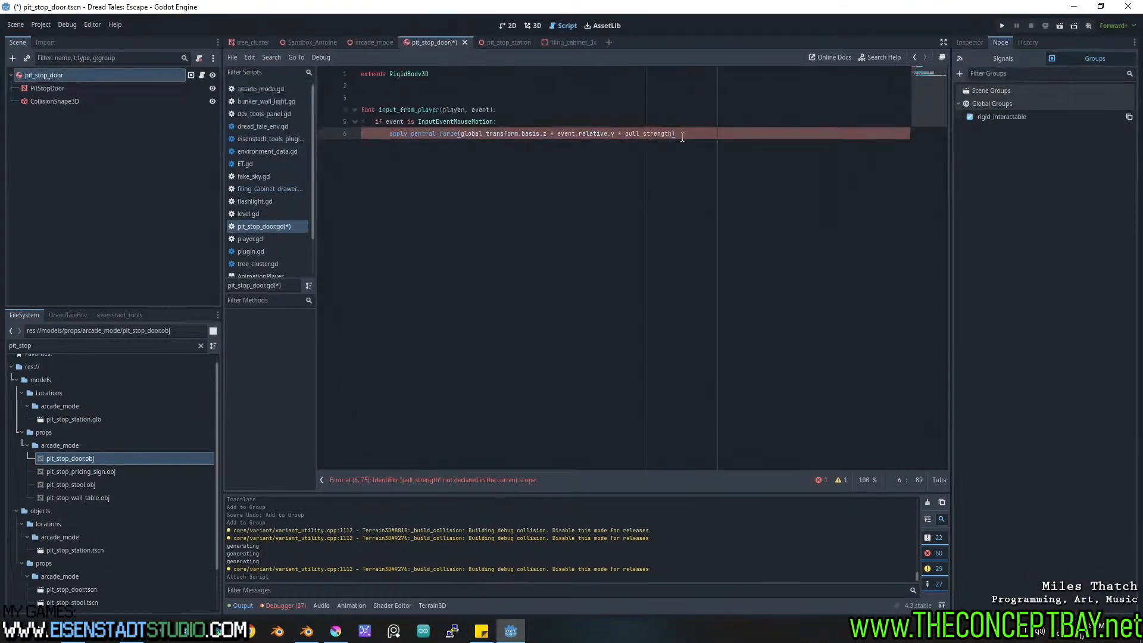
pyautogui.moveTo(685, 134); pyautogui.dragTo(389, 135)
pyautogui.press('BackSpace')
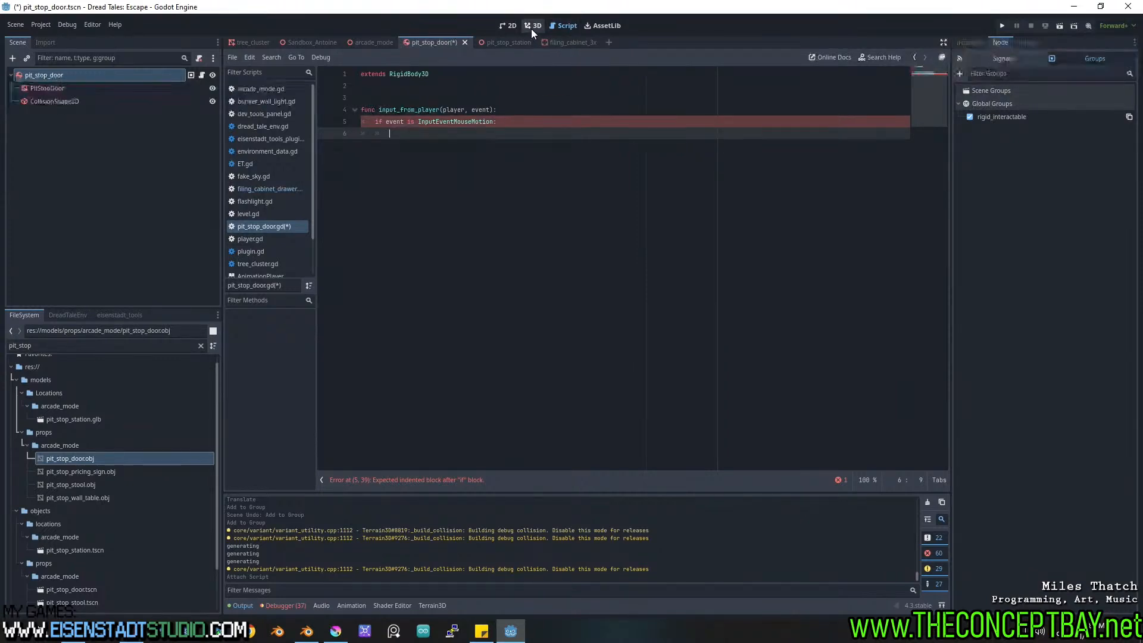
# Try sliding the door's root node along the X axis in the 3D view, undoing each move.
pyautogui.click(511, 27)
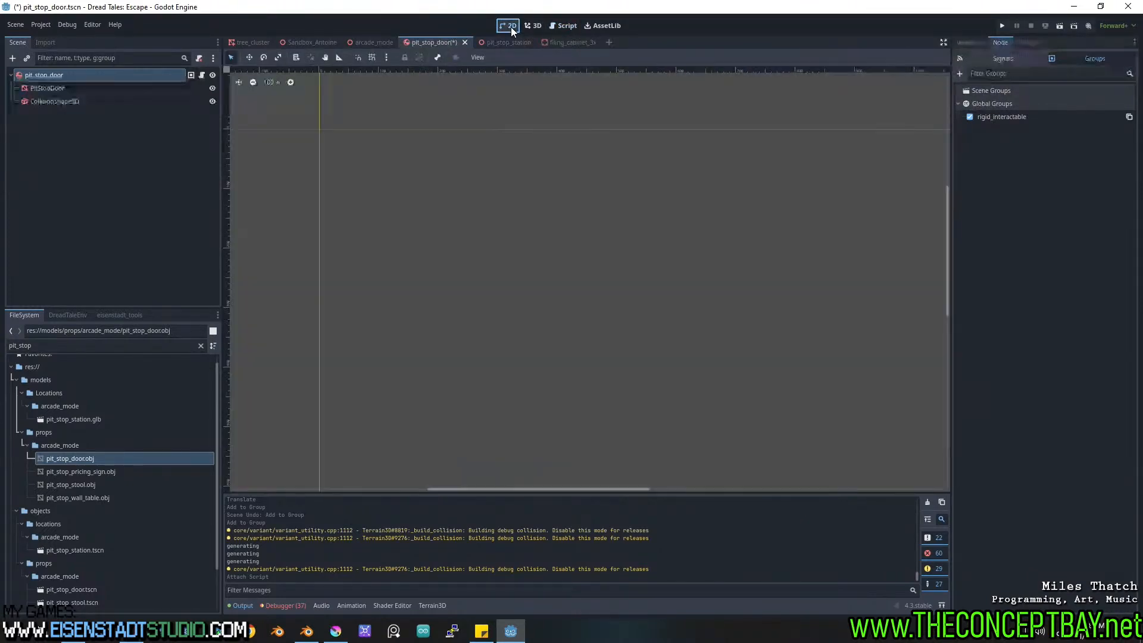
pyautogui.click(533, 25)
pyautogui.keyDown('shift'); pyautogui.moveTo(541, 381); pyautogui.dragTo(616, 395, button='middle'); pyautogui.keyUp('shift')
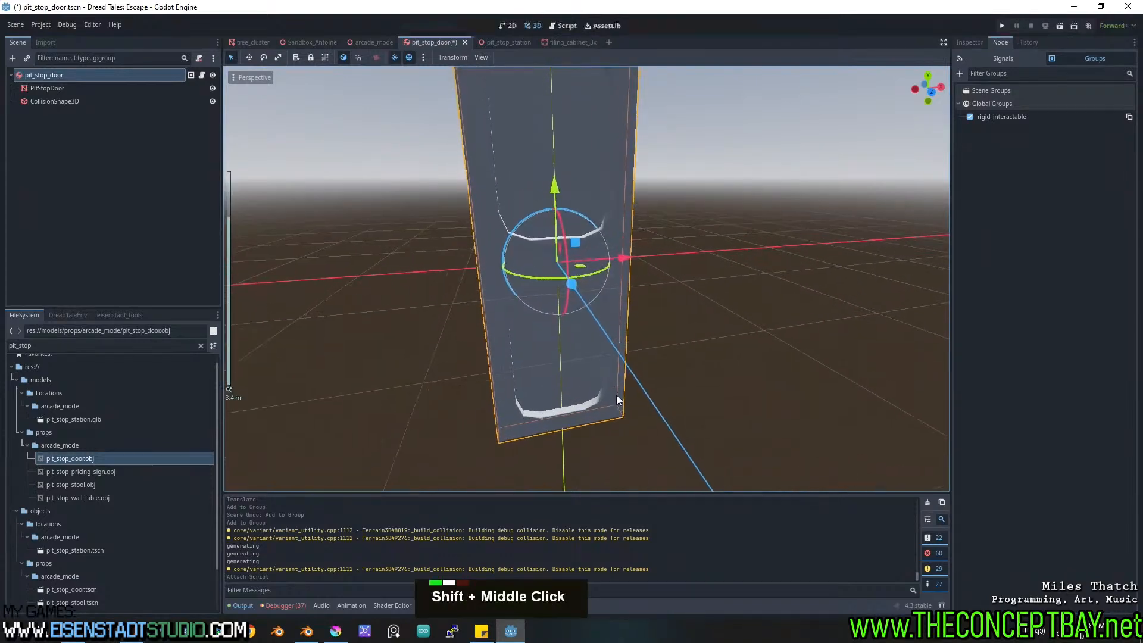
pyautogui.scroll(4, 653, 319)
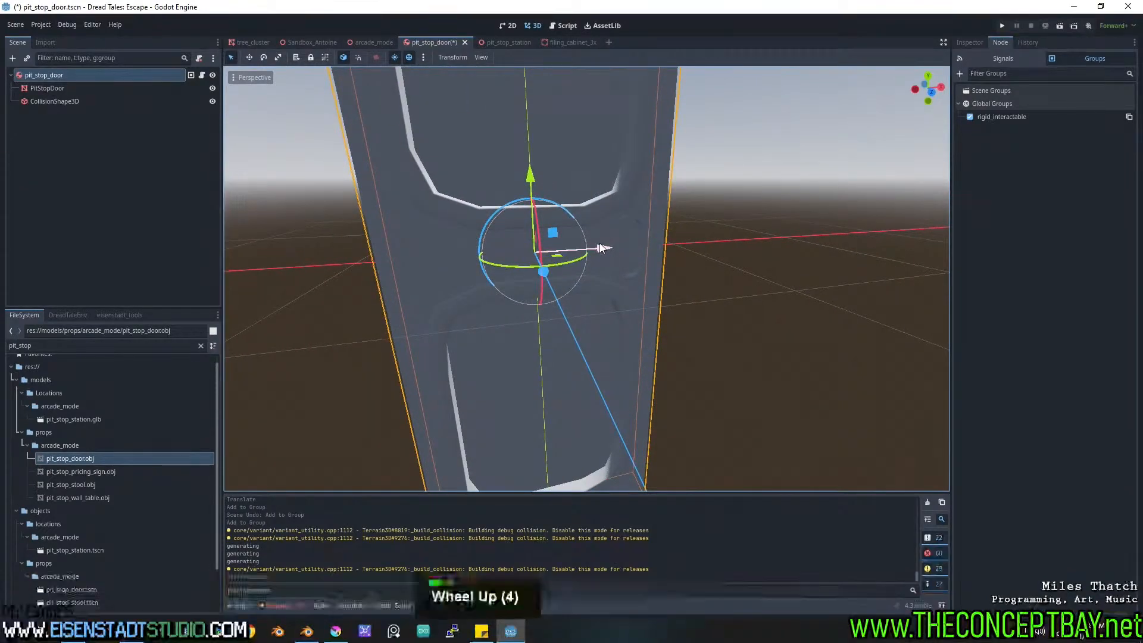
pyautogui.moveTo(599, 243); pyautogui.dragTo(348, 259)
pyautogui.hotkey('ctrl', 'z')
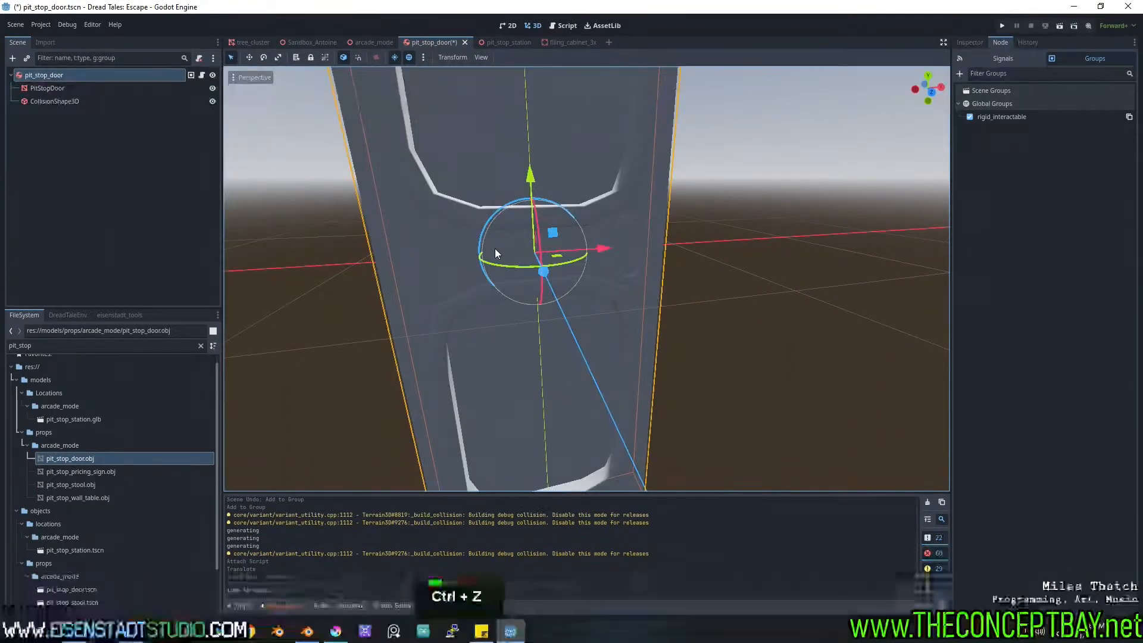
pyautogui.moveTo(595, 253); pyautogui.dragTo(359, 260)
pyautogui.hotkey('ctrl', 'z')
pyautogui.scroll(-2, 657, 237)
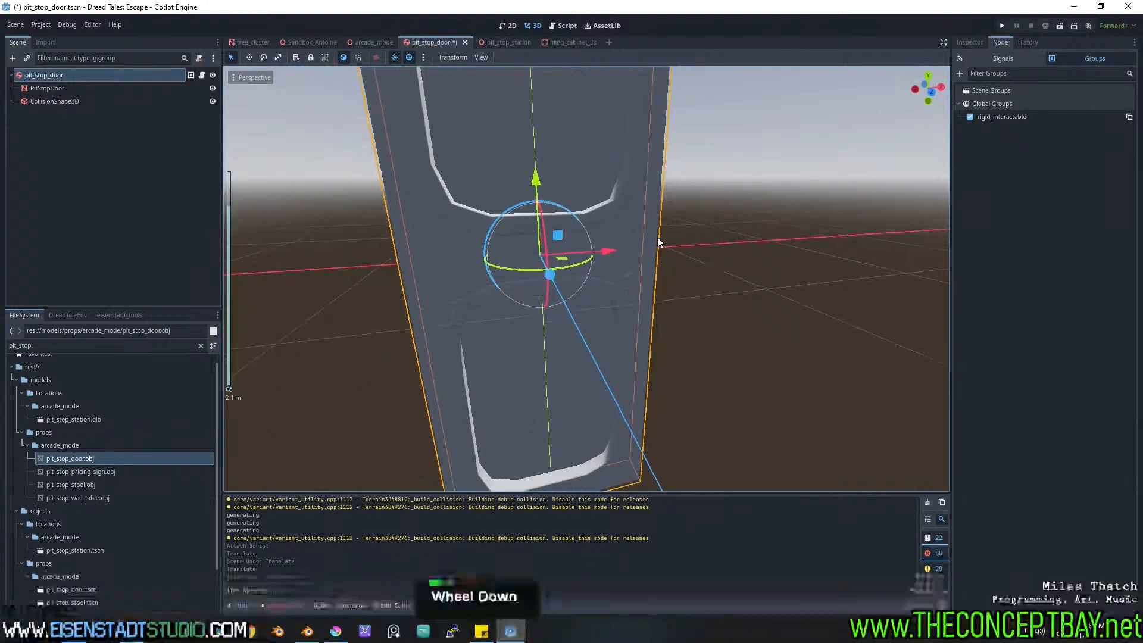
pyautogui.moveTo(657, 237); pyautogui.dragTo(648, 292, button='middle')
pyautogui.scroll(-2, 649, 267)
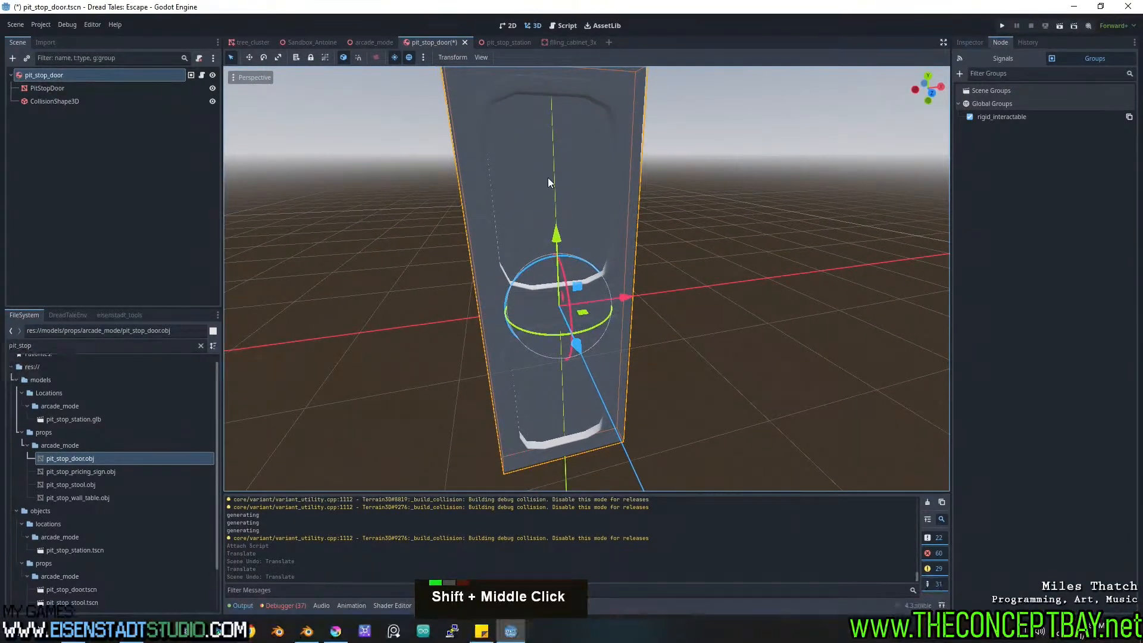
# Show the door root node's Transform properties and try shifting it along the negative X axis, undoing each move.
pyautogui.click(981, 43)
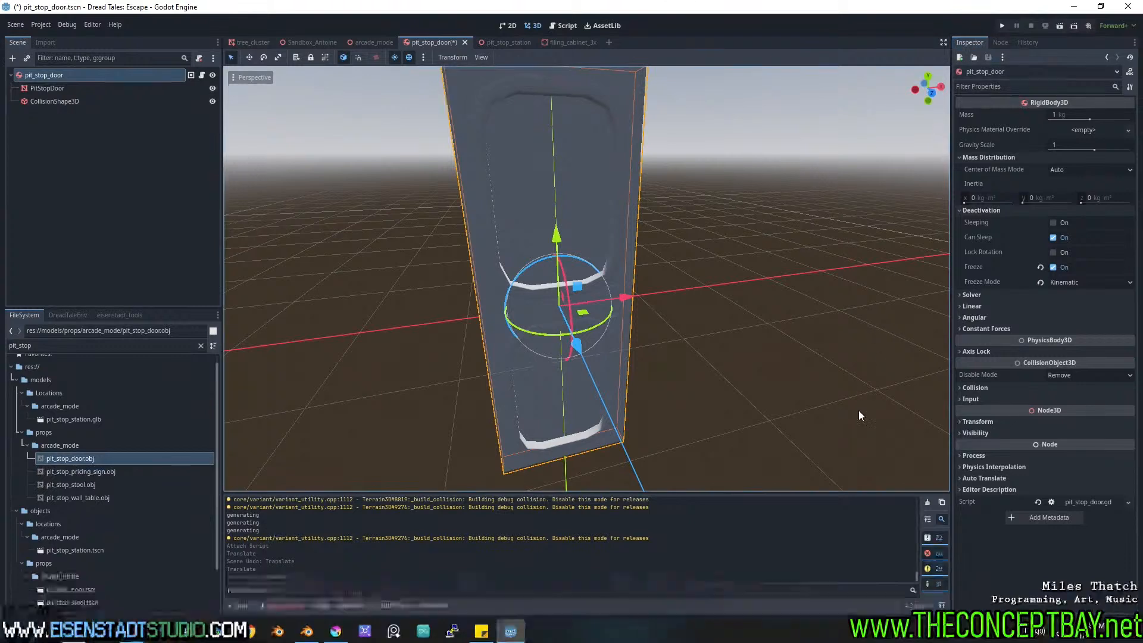
pyautogui.click(1014, 420)
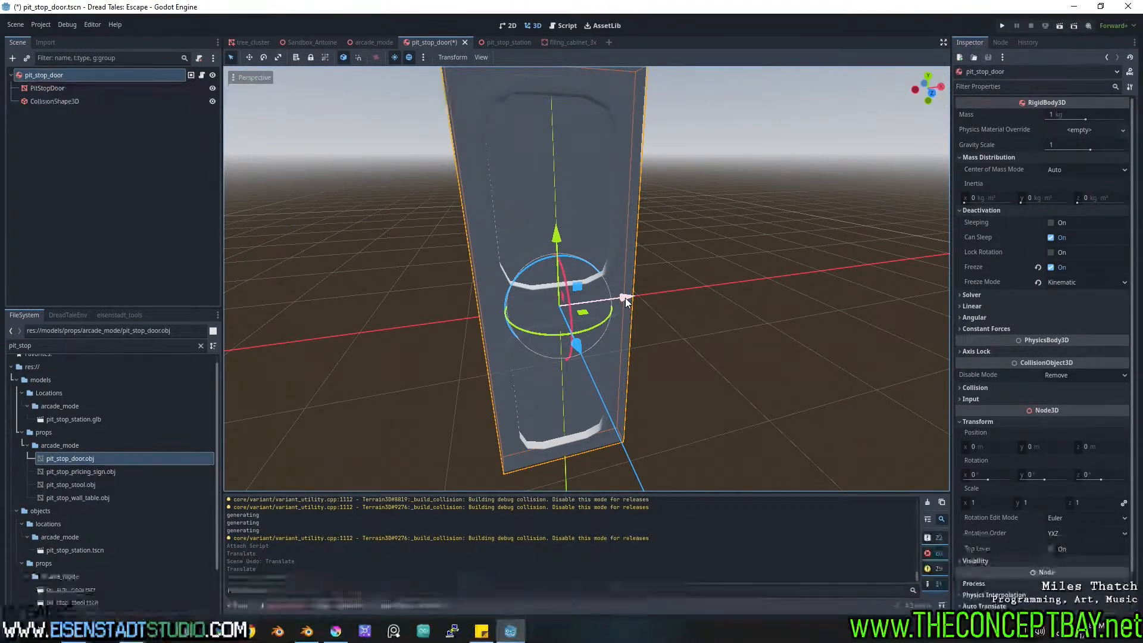
pyautogui.moveTo(625, 297); pyautogui.dragTo(534, 309)
pyautogui.hotkey('ctrl', 'z')
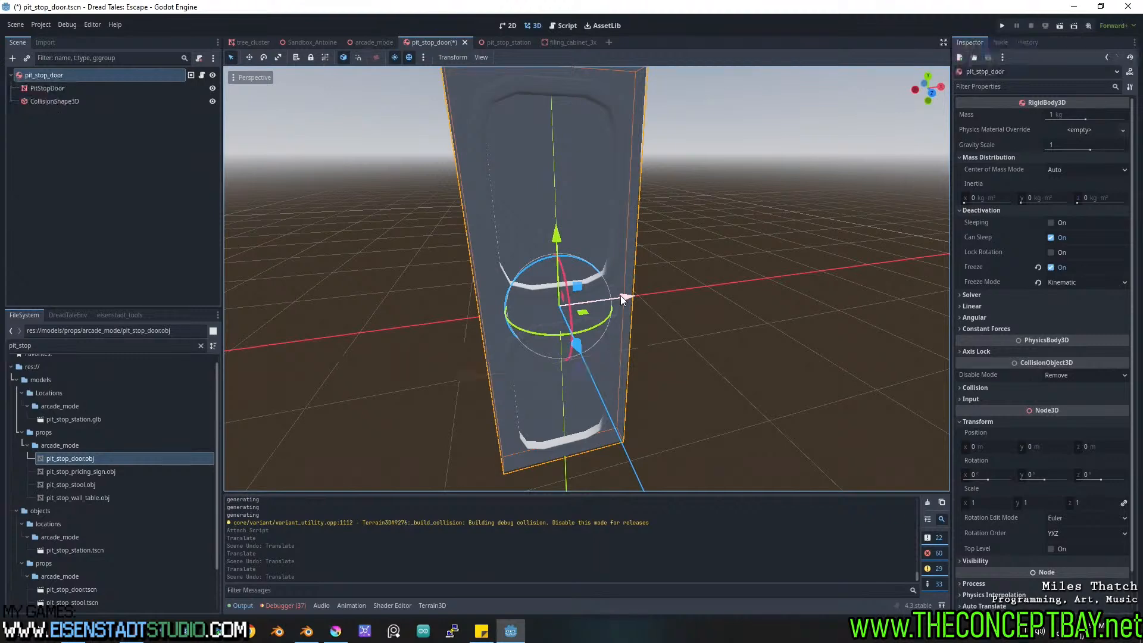
pyautogui.moveTo(621, 295); pyautogui.dragTo(520, 318)
pyautogui.hotkey('ctrl', 'z')
pyautogui.moveTo(631, 293); pyautogui.dragTo(504, 311)
pyautogui.hotkey('ctrl', 'z')
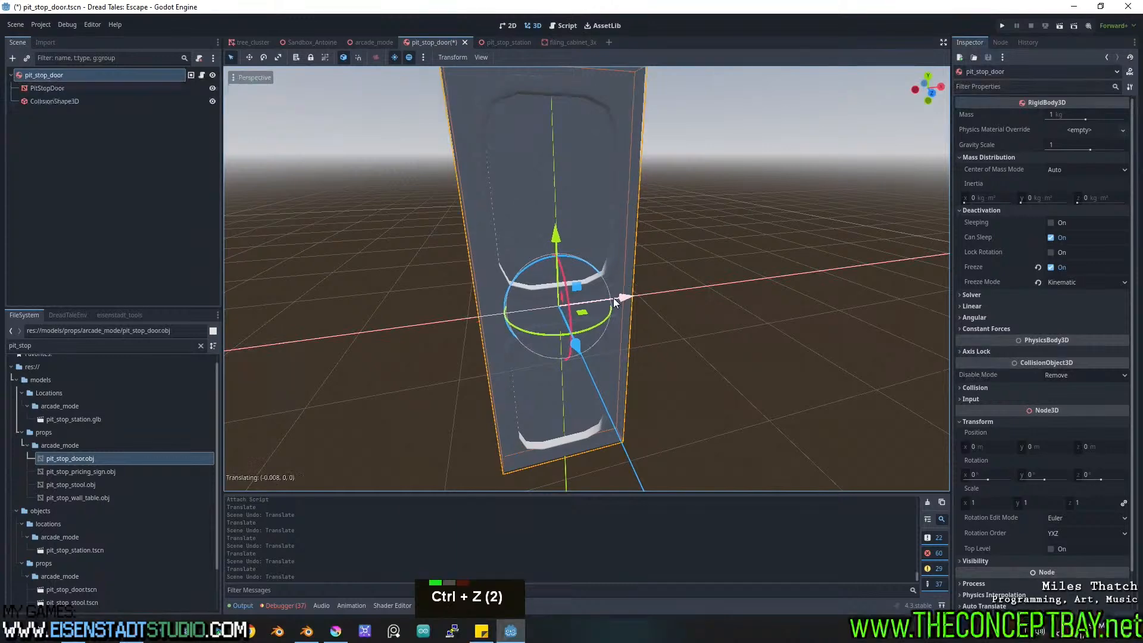
pyautogui.moveTo(613, 298); pyautogui.dragTo(481, 313)
pyautogui.hotkey('ctrl', 'z')
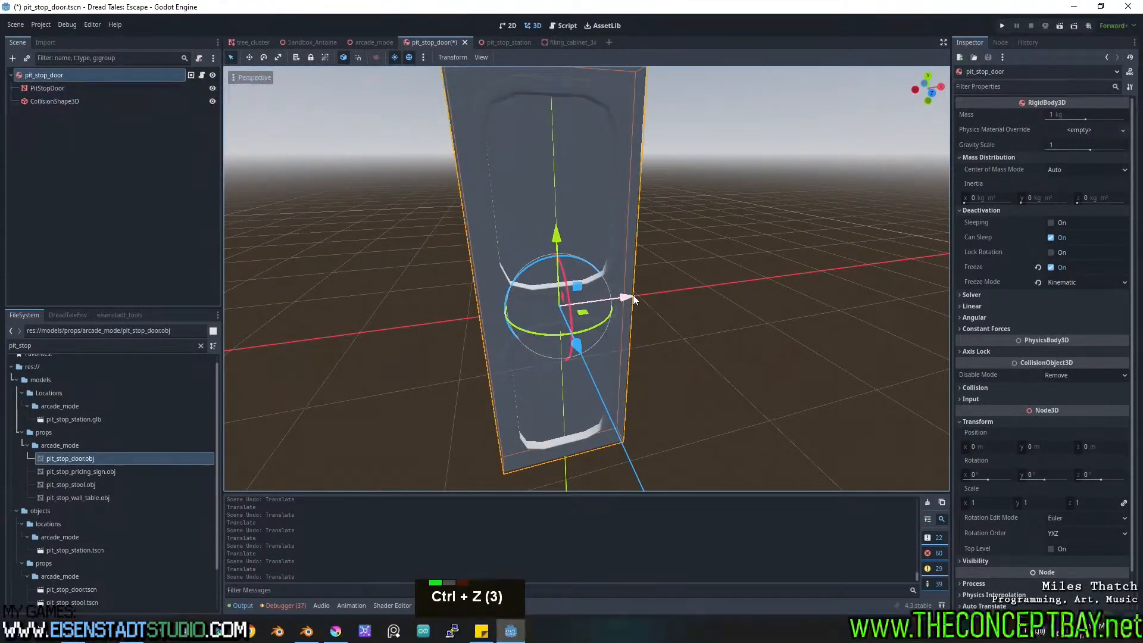
pyautogui.moveTo(633, 295); pyautogui.dragTo(491, 316)
pyautogui.hotkey('ctrl', 'z')
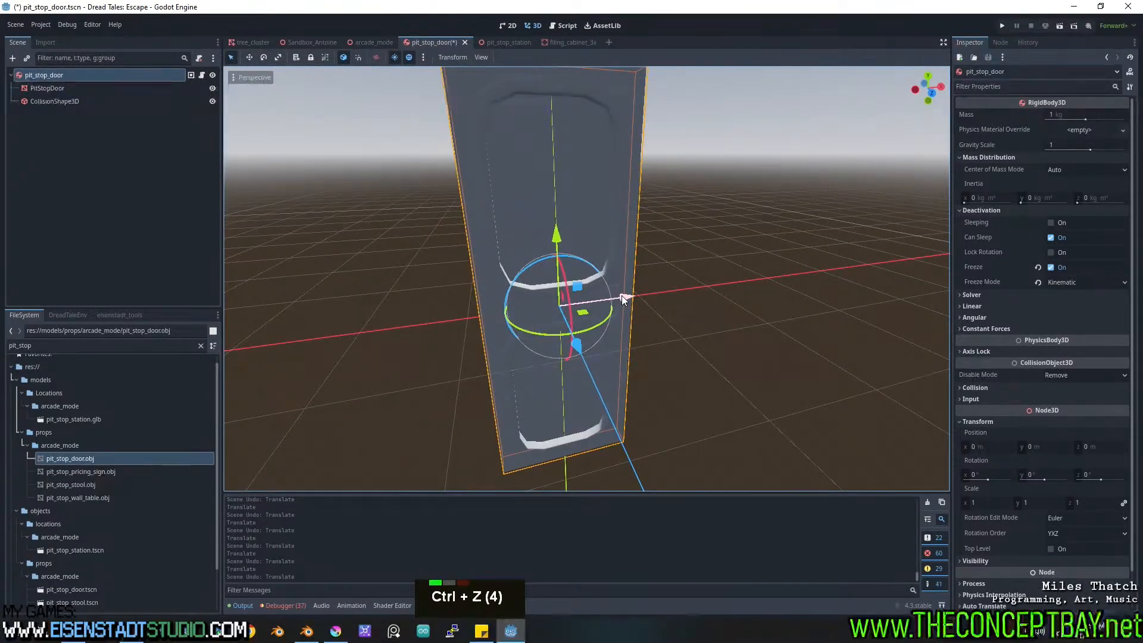
# Try moving the door to about -1.5 m and -1.75 m on X while checking its Position values, and undo the moves.
pyautogui.moveTo(621, 296); pyautogui.dragTo(492, 313)
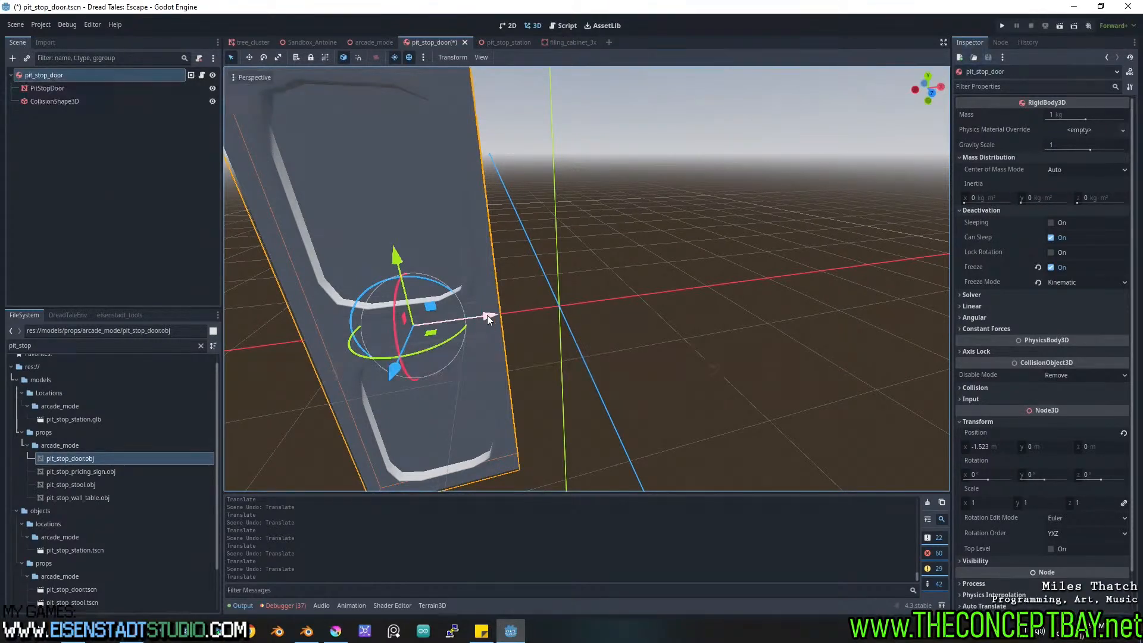
pyautogui.moveTo(487, 316)
pyautogui.mouseDown()
pyautogui.moveTo(815, 276)
pyautogui.moveTo(481, 303)
pyautogui.mouseUp()
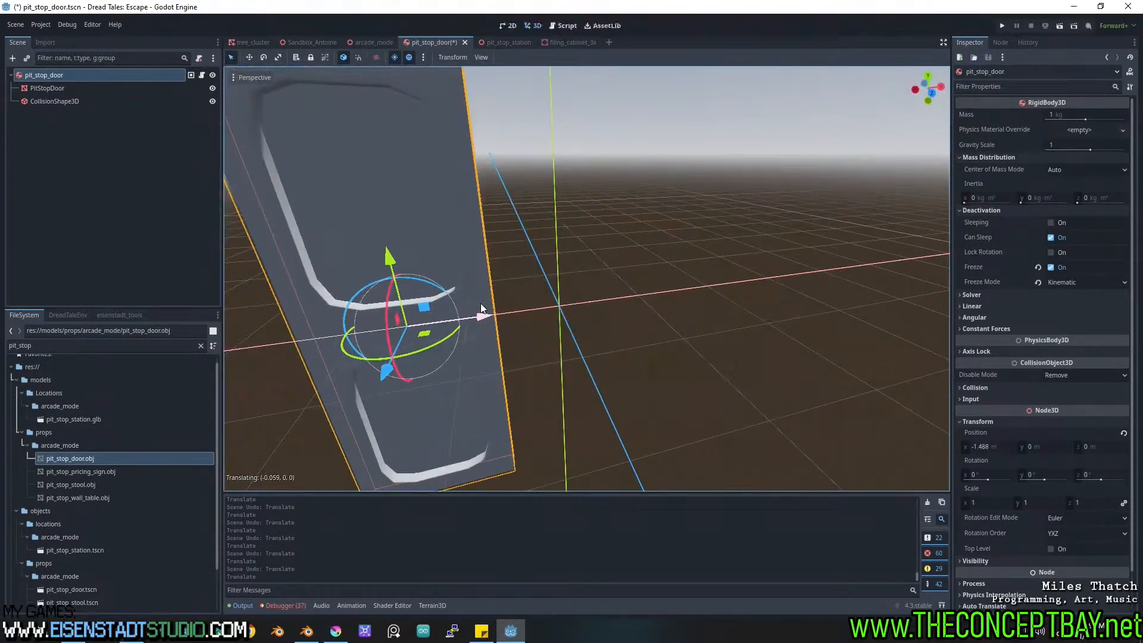
pyautogui.hotkey('ctrl', 'z')
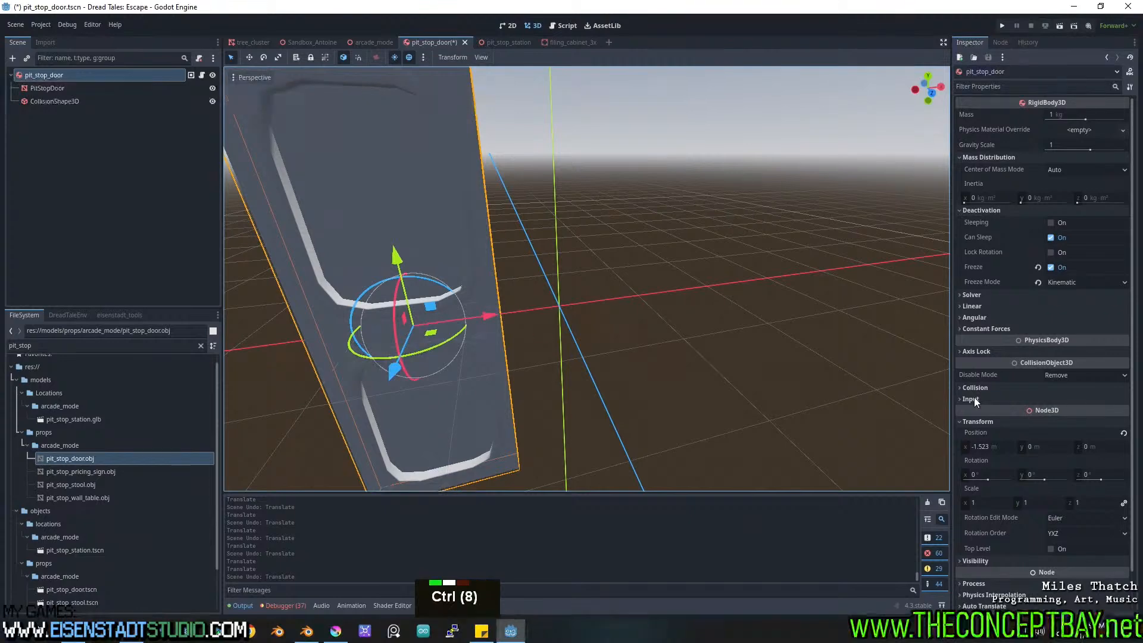
pyautogui.hotkey('ctrl', 'z')
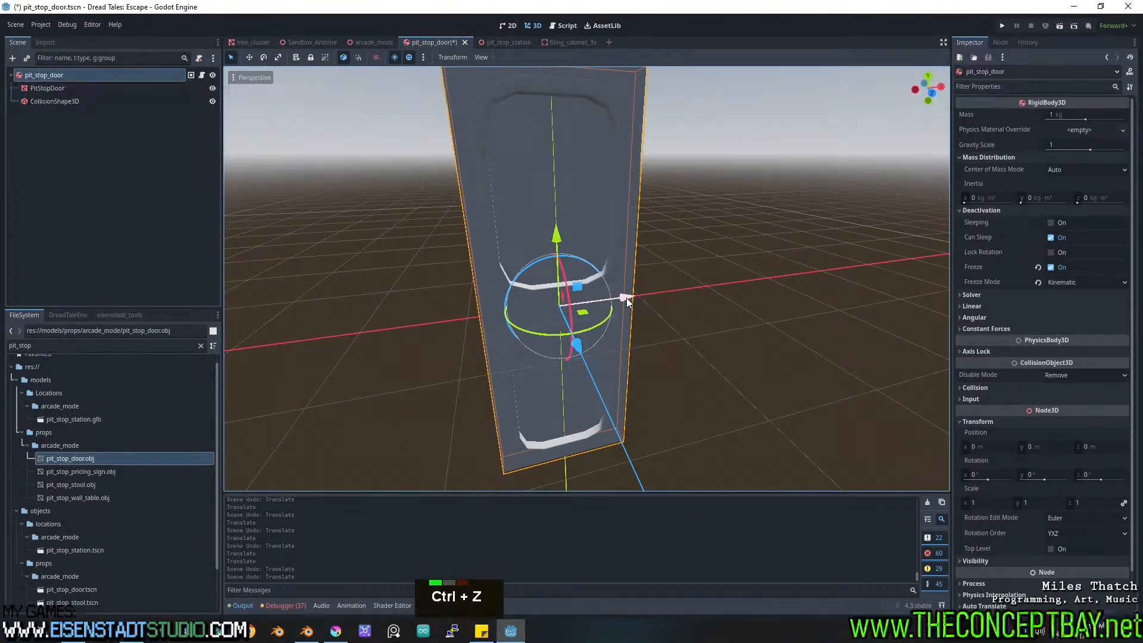
pyautogui.moveTo(626, 298); pyautogui.dragTo(474, 311, button='middle')
pyautogui.hotkey('ctrl', 'z')
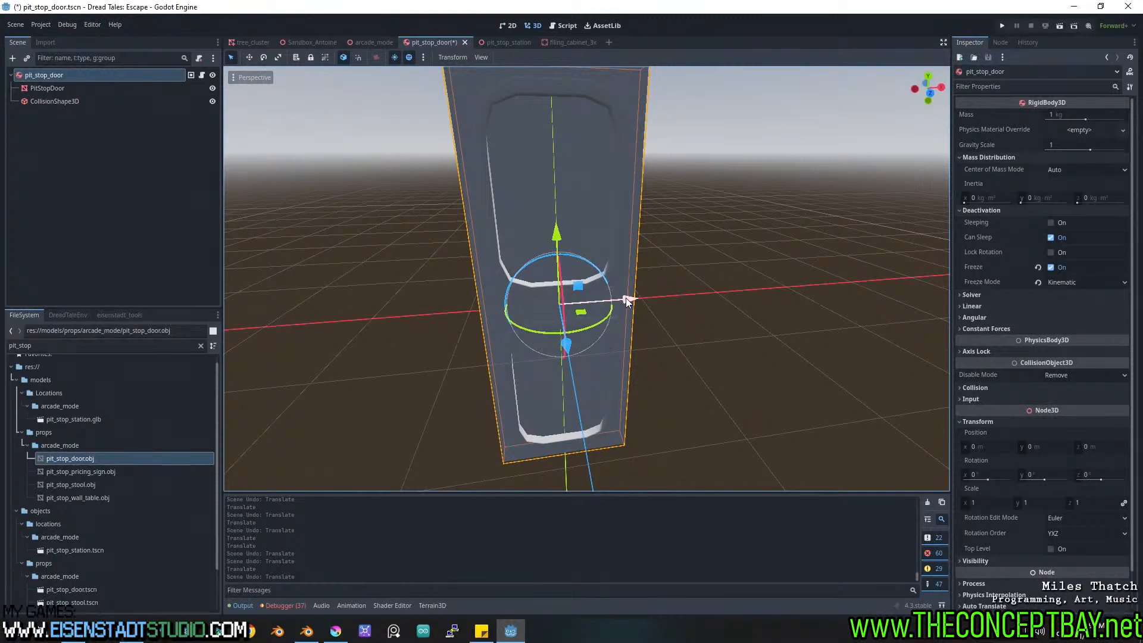
pyautogui.moveTo(626, 298); pyautogui.dragTo(477, 321)
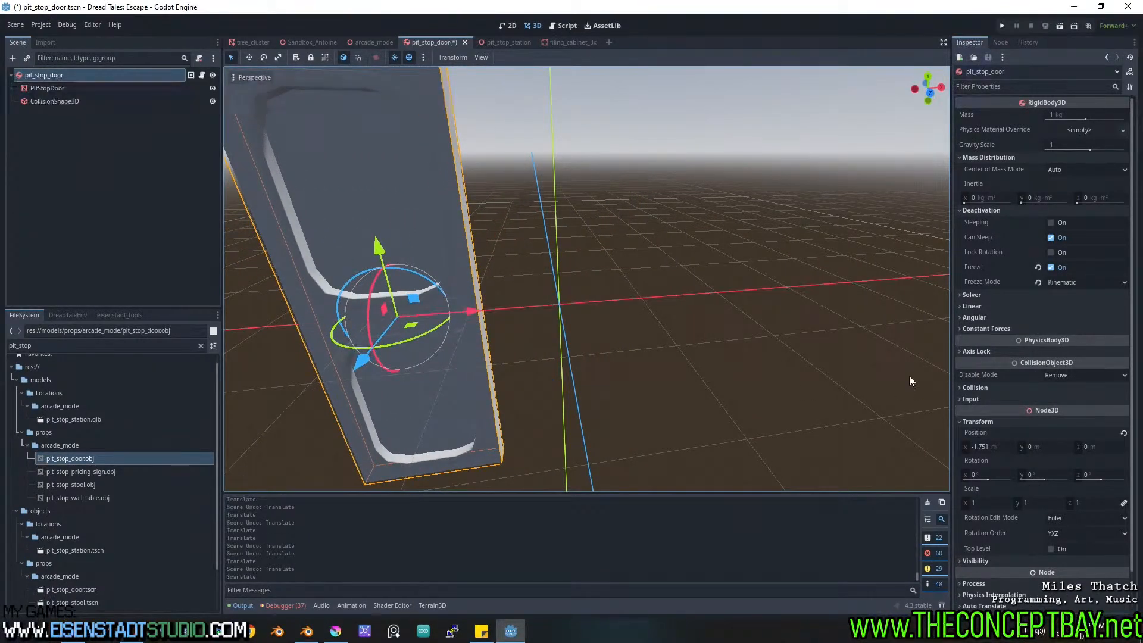
pyautogui.moveTo(994, 451)
pyautogui.hotkey('ctrl', 'z')
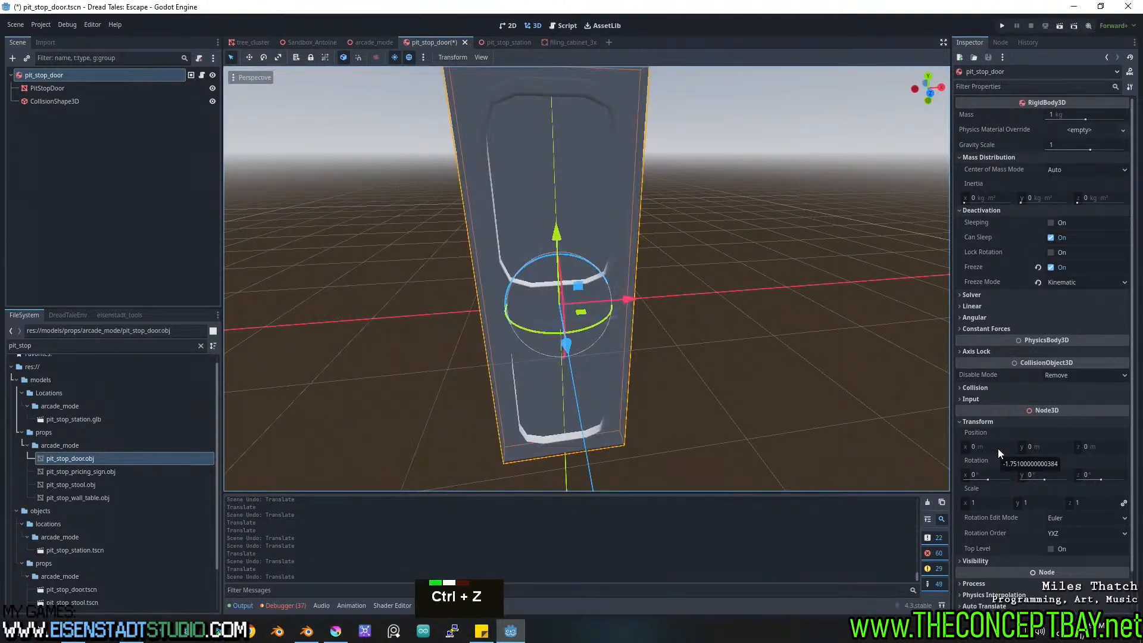
# Open the door root node's script, pit_stop_door.gd, and add two blank lines above the input_from_player function.
pyautogui.click(202, 76)
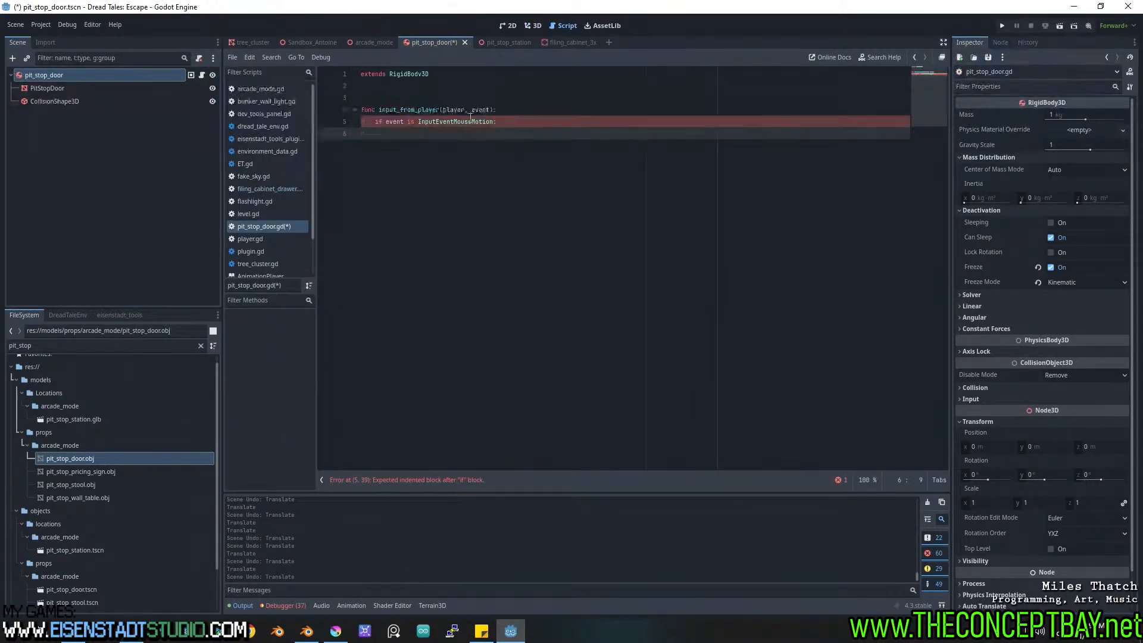
pyautogui.click(466, 92)
pyautogui.press('Return')
pyautogui.press('Return')
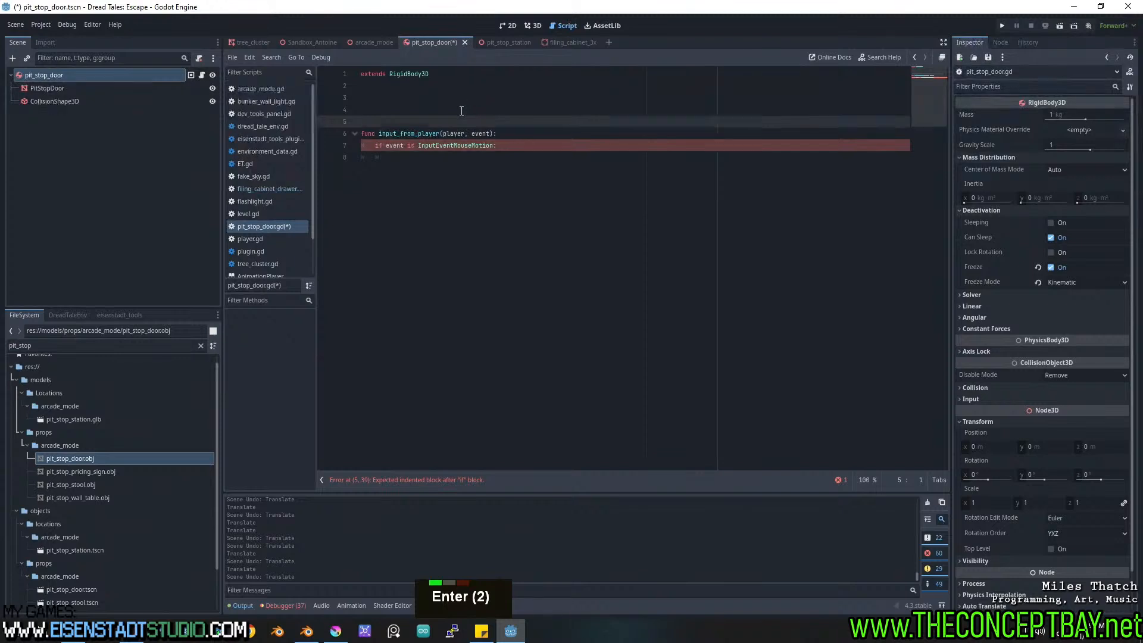
pyautogui.click(461, 111)
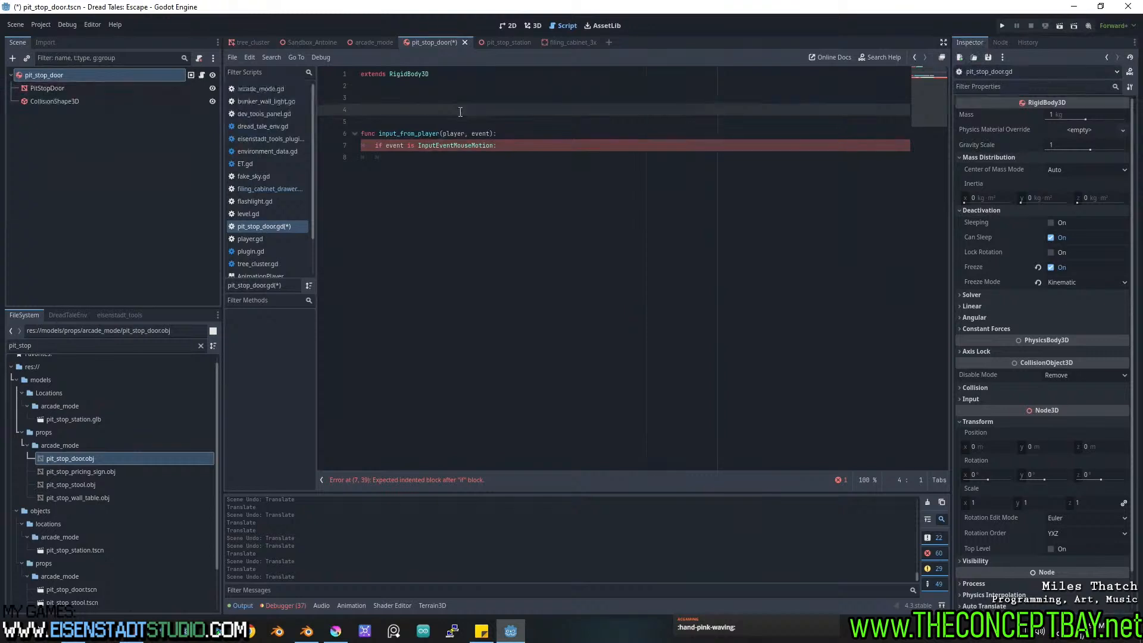
pyautogui.doubleClick(467, 103)
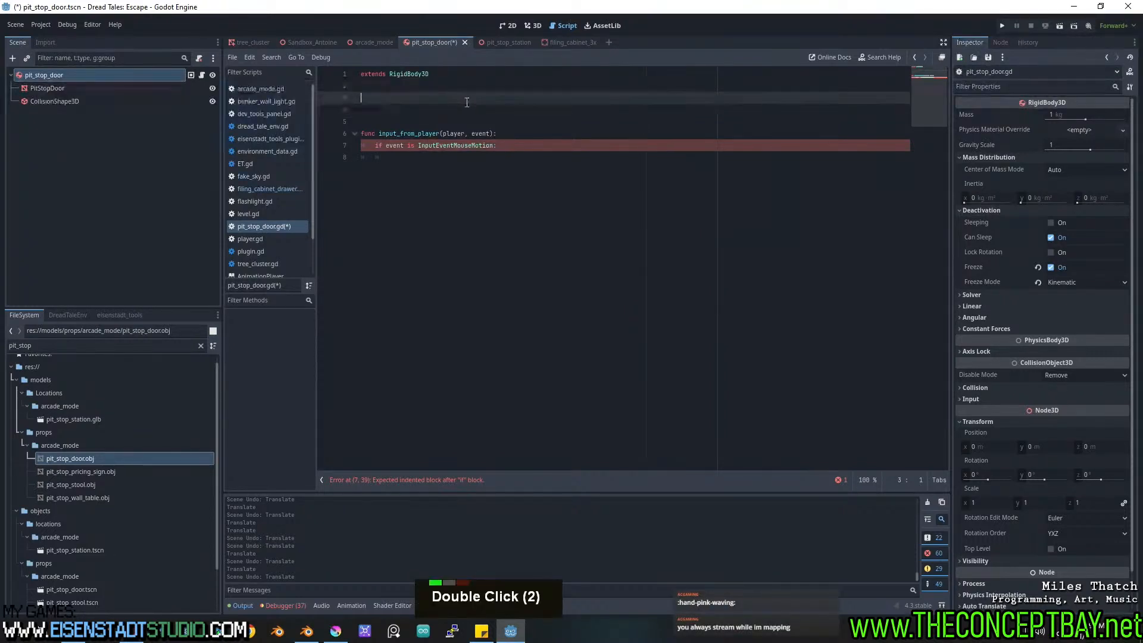
pyautogui.click(465, 118)
pyautogui.write('v')
pyautogui.hotkey('ctrl', 'z')
pyautogui.click(467, 106)
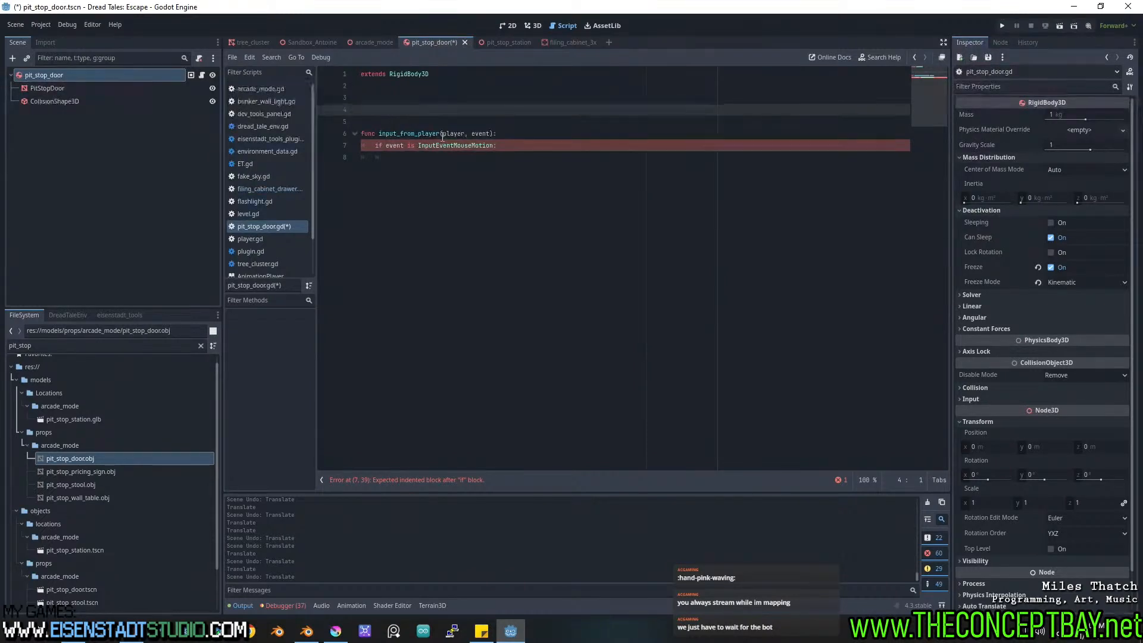
# Declare a script variable move_accumulate with the value 0.0 above the input_from_player function.
pyautogui.click(450, 157)
pyautogui.click(420, 110)
pyautogui.write('var ')
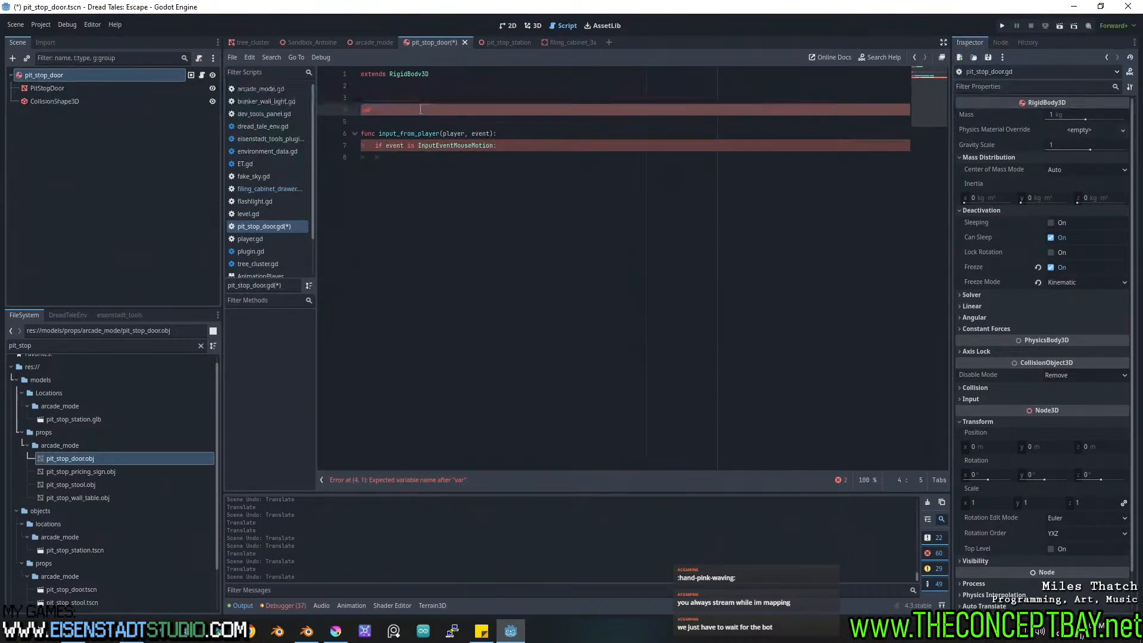
pyautogui.write('move_')
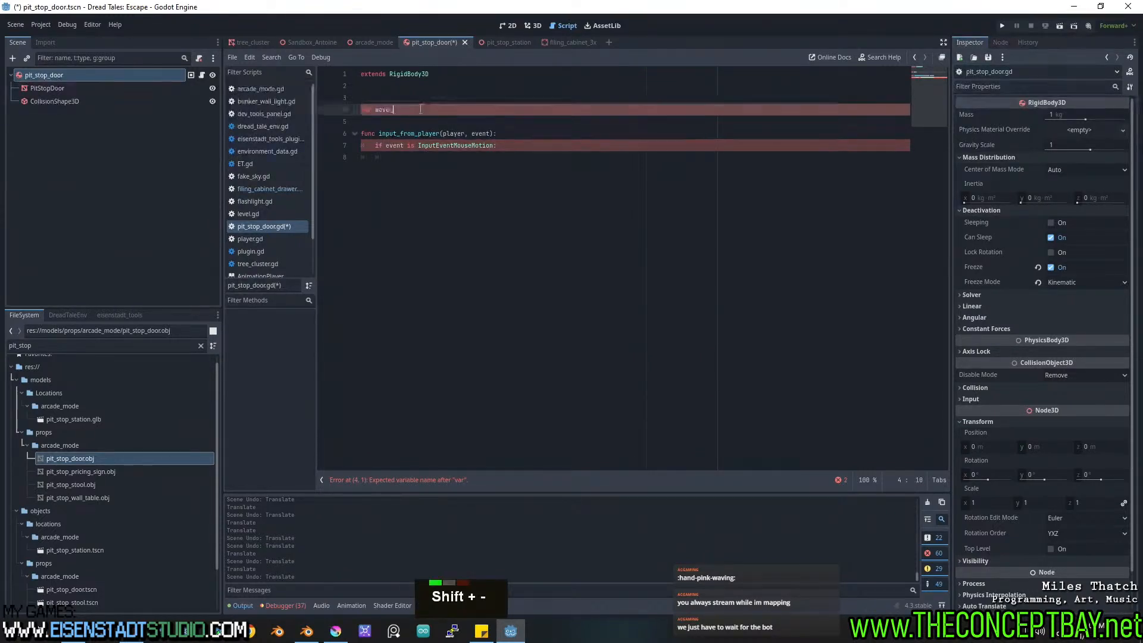
pyautogui.write('accumulate = 0.0')
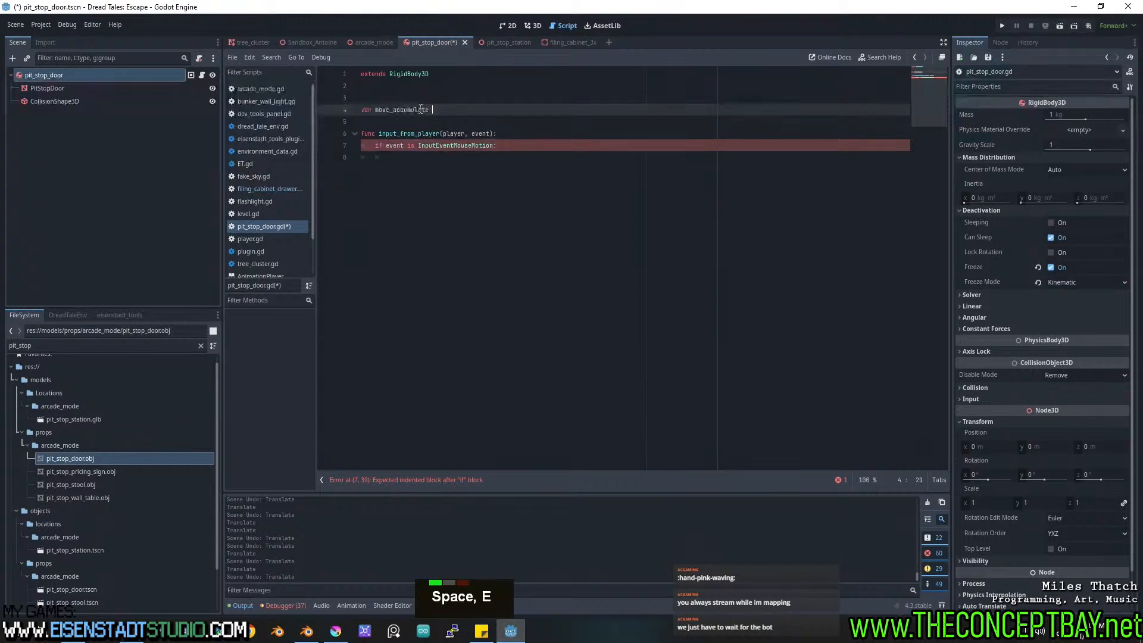
# Fill the InputEventMouseMotion check with the line move_accumulate += event.relative.length() and save the script.
pyautogui.doubleClick(421, 109)
pyautogui.hotkey('ctrl', 'c')
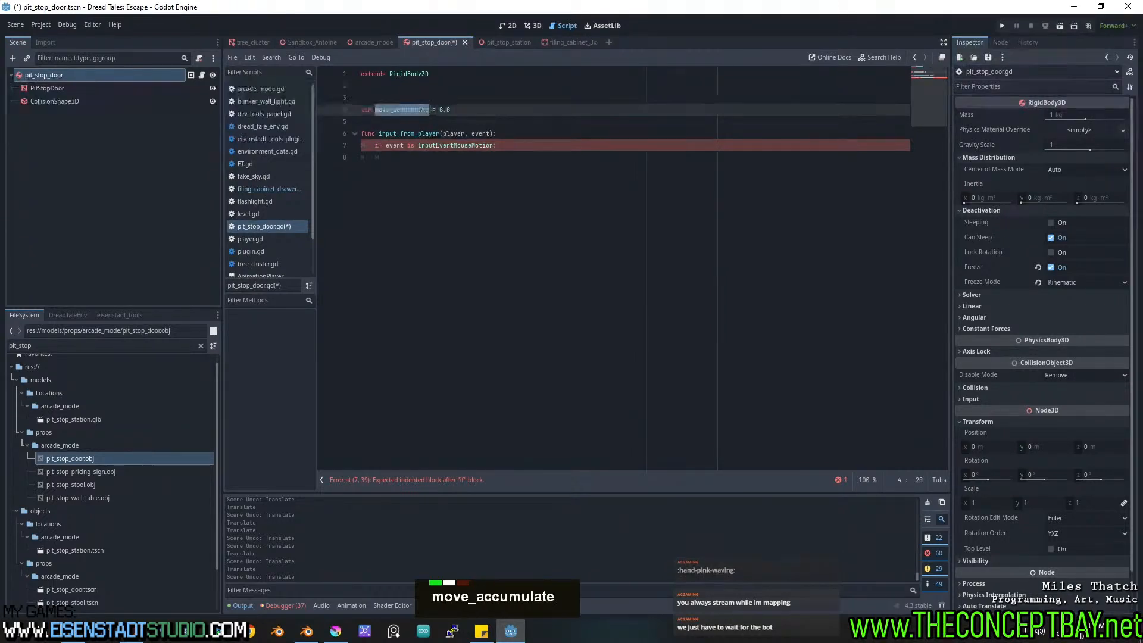
pyautogui.click(488, 213)
pyautogui.hotkey('ctrl', 'v')
pyautogui.write('+=')
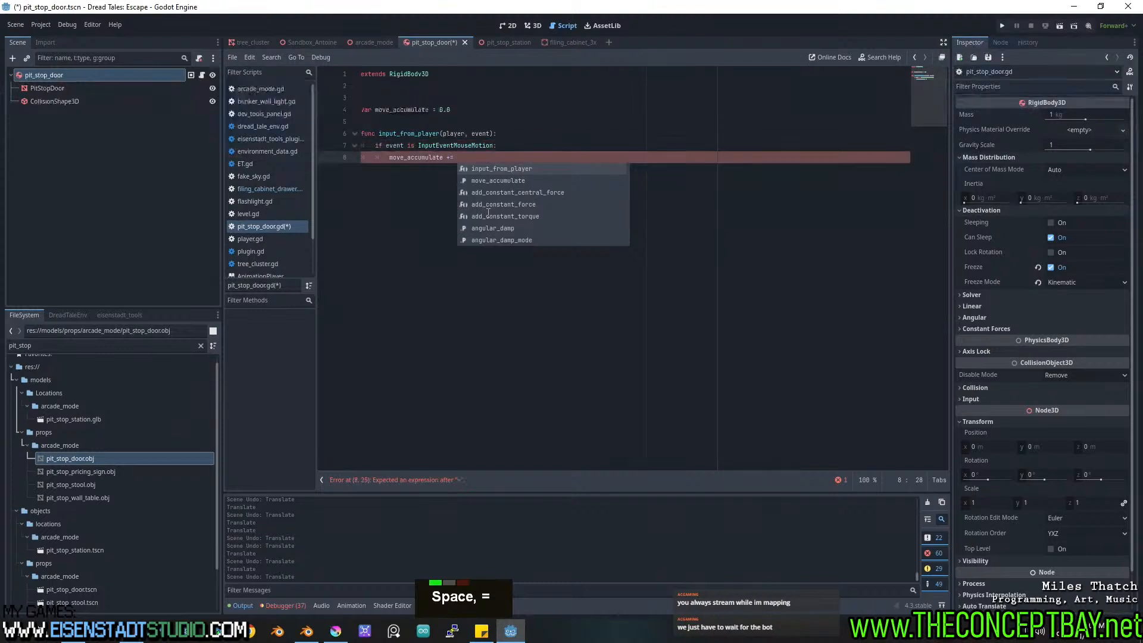
pyautogui.write('event.rel;a')
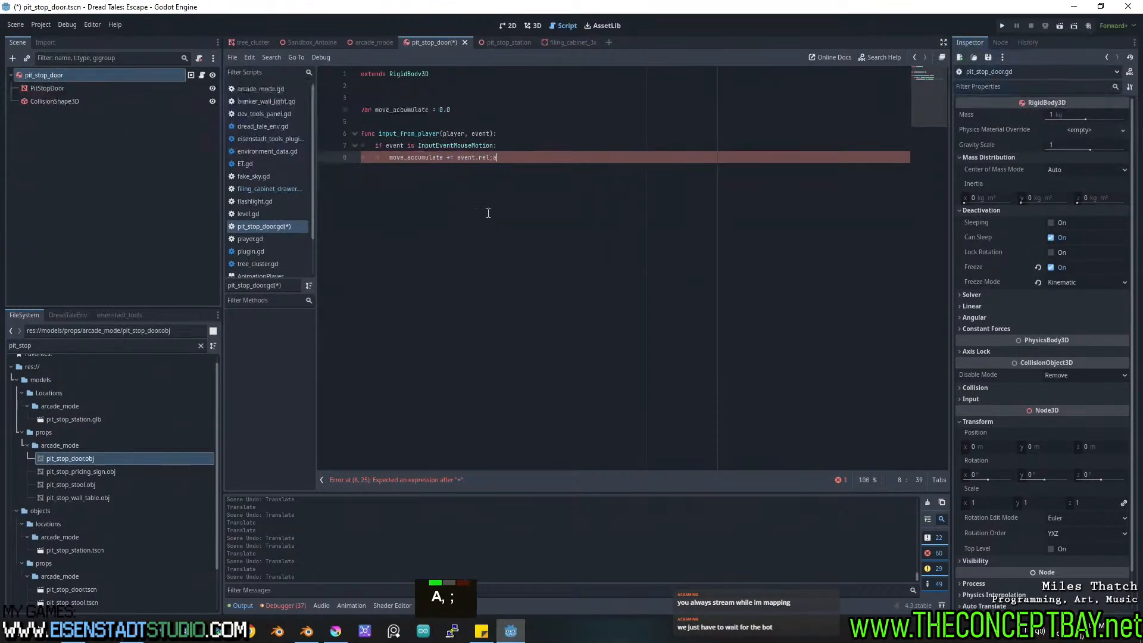
pyautogui.press('BackSpace')
pyautogui.press('BackSpace')
pyautogui.write('ative')
pyautogui.press('Return')
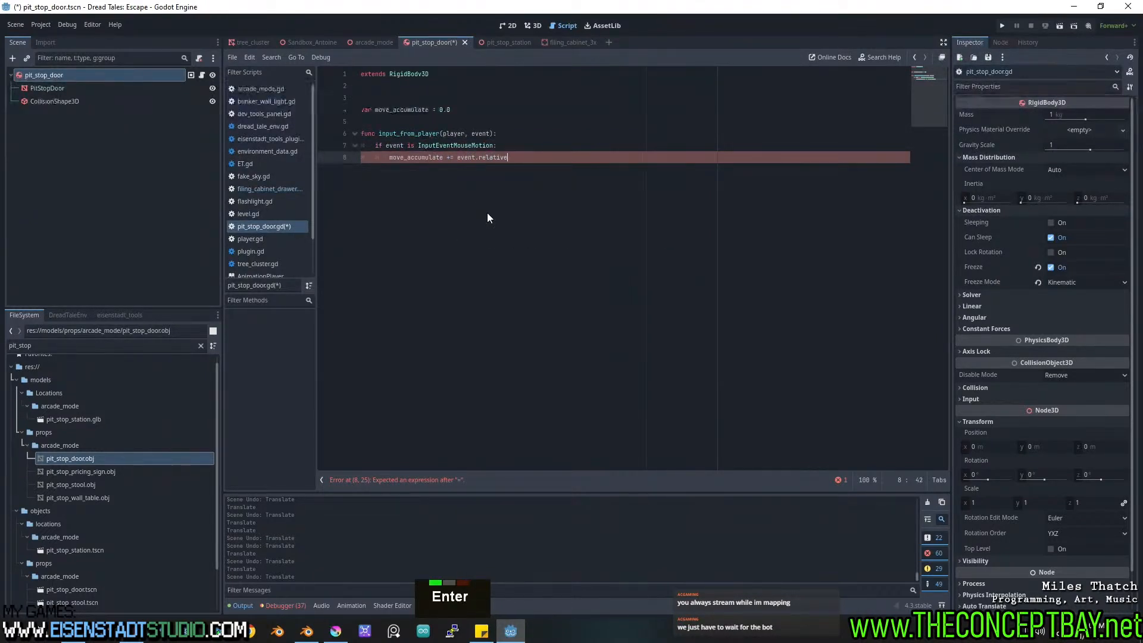
pyautogui.write('.length')
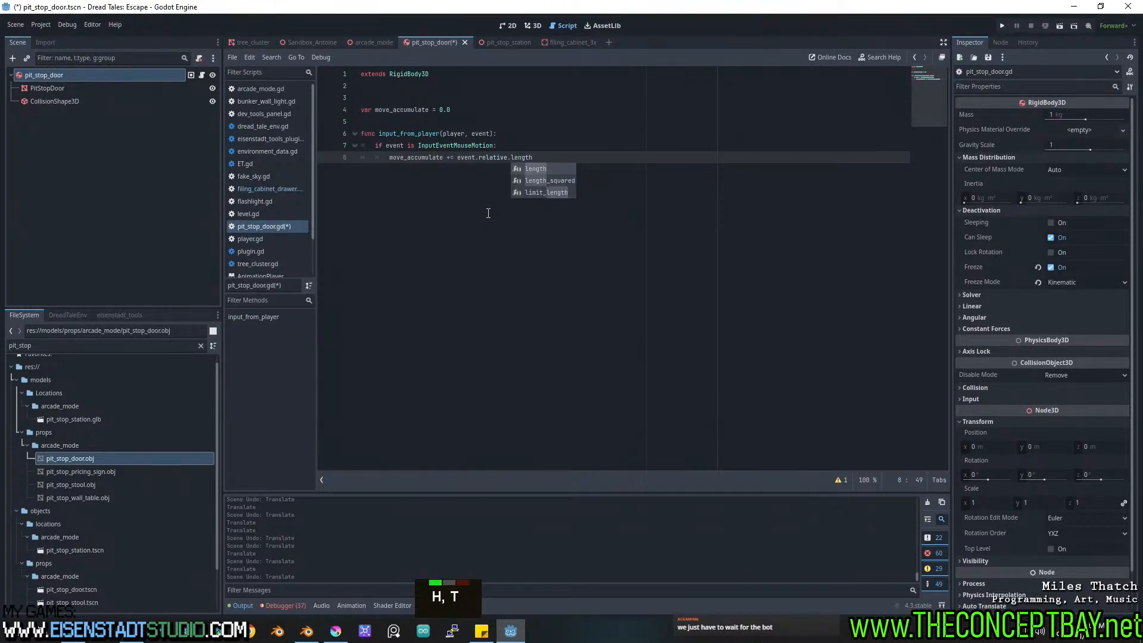
pyautogui.press('Return')
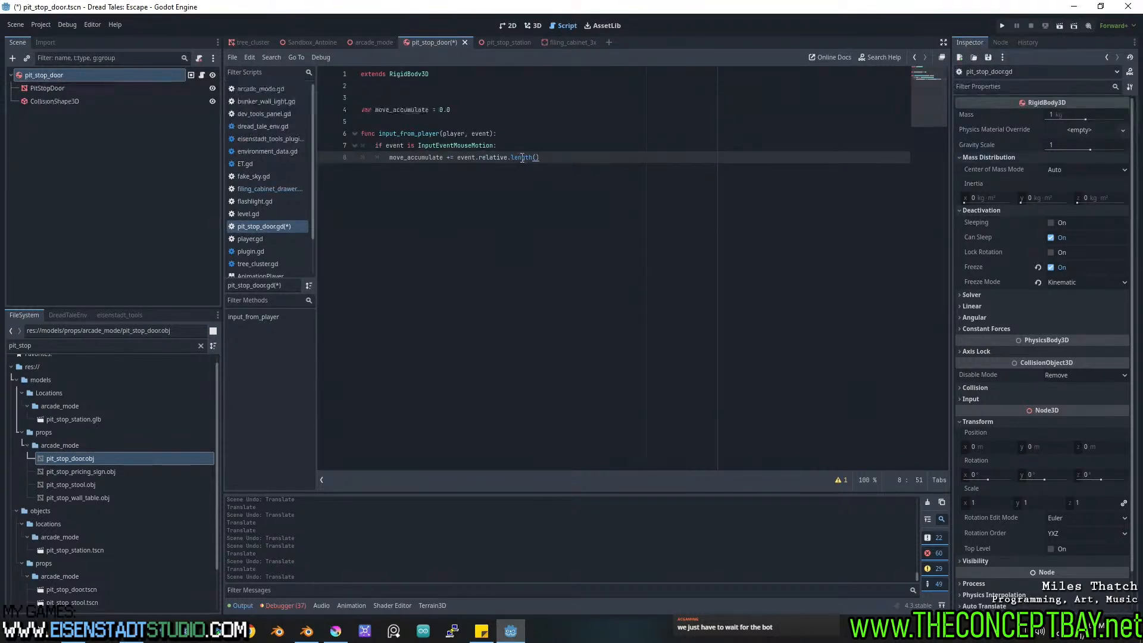
pyautogui.hotkey('ctrl', 's')
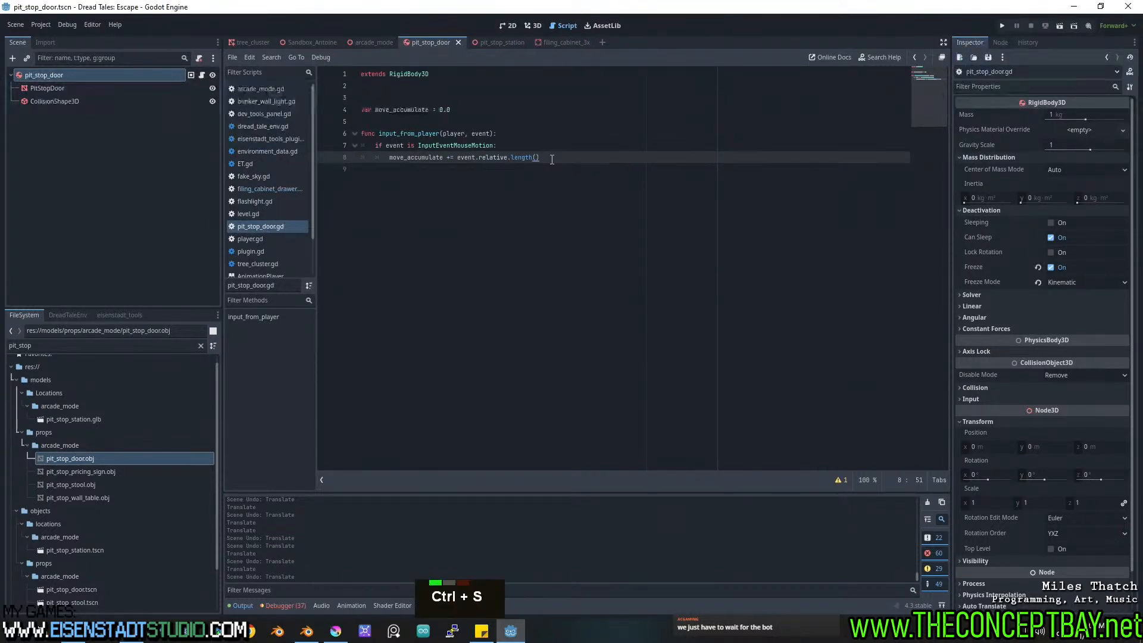
pyautogui.click(538, 148)
pyautogui.doubleClick(540, 157)
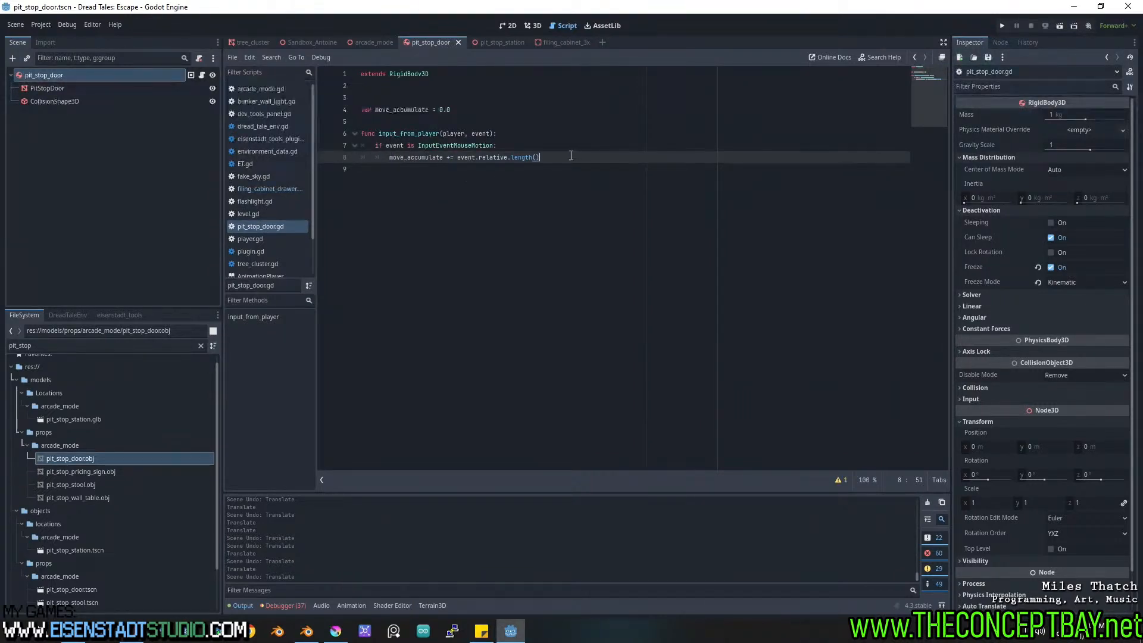
# Add a print(move_accumulate) line at the end of input_from_player, outside the mouse motion check.
pyautogui.doubleClick(424, 158)
pyautogui.hotkey('ctrl', 'c')
pyautogui.click(553, 156)
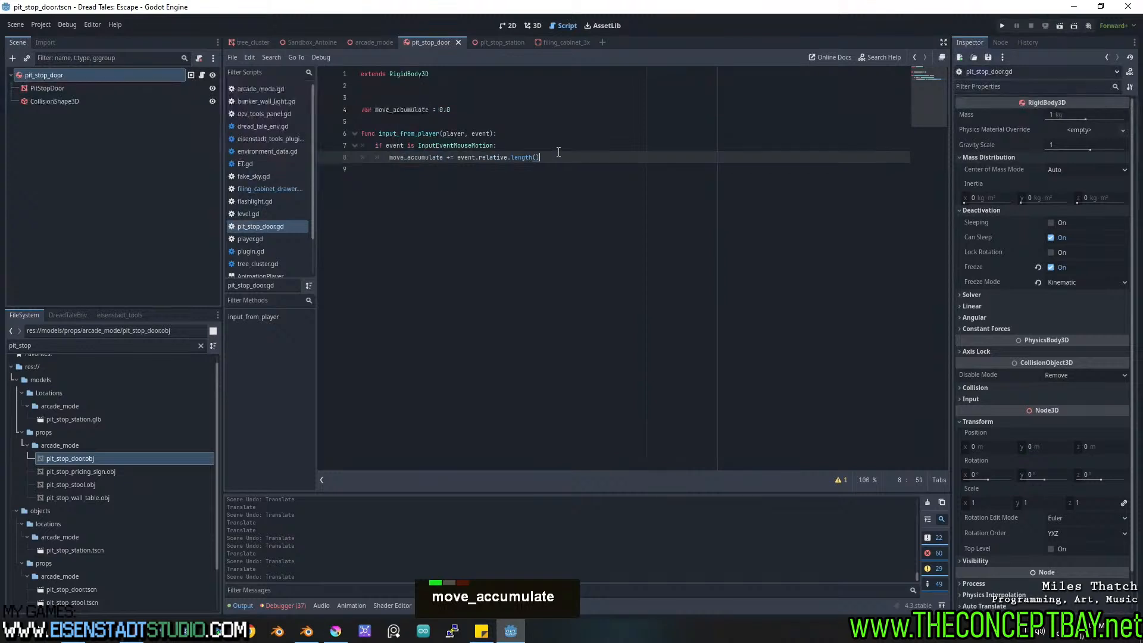
pyautogui.press('Return')
pyautogui.press('Return')
pyautogui.press('BackSpace')
pyautogui.write('pri')
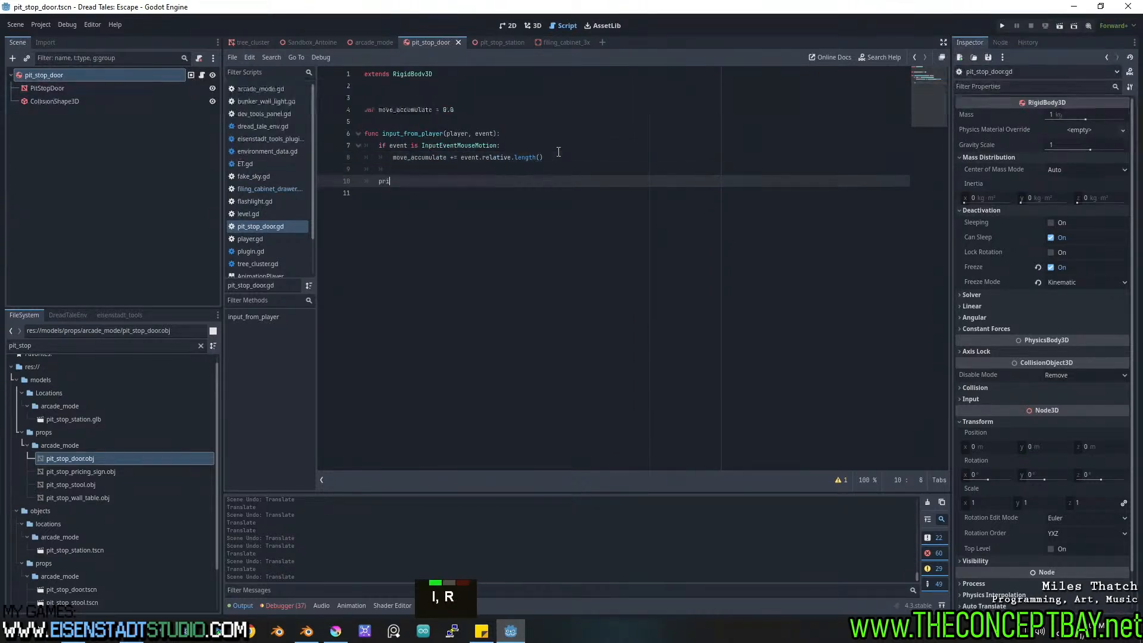
pyautogui.write('nt(')
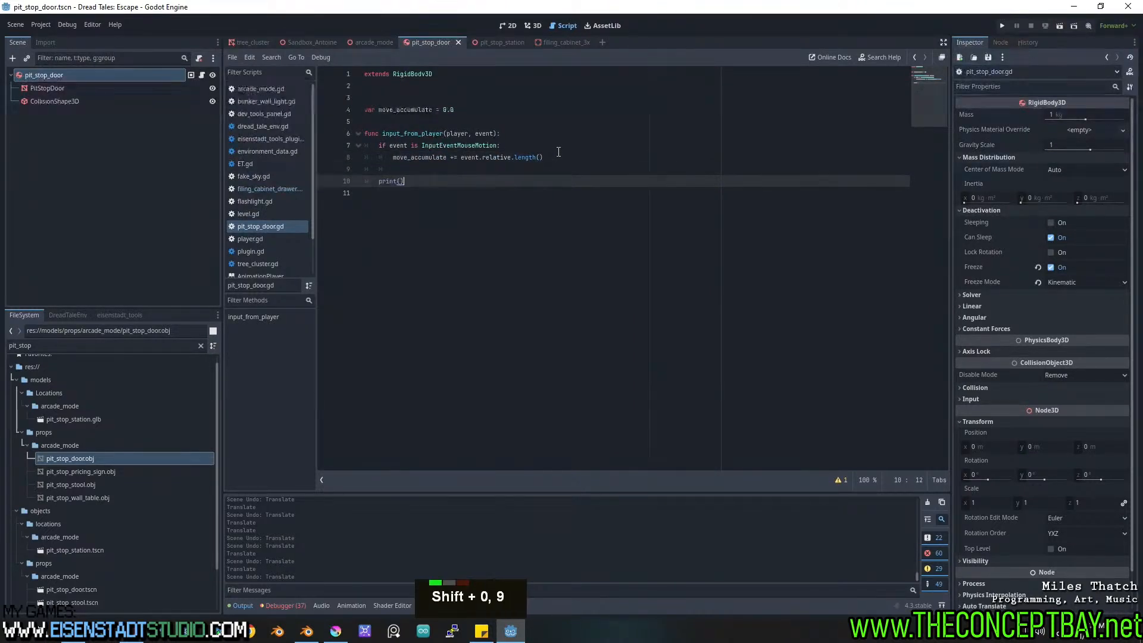
pyautogui.hotkey('ctrl', 'v')
# Label the print output by adding the string "move_accumulate" as its first argument, and save the script.
pyautogui.hotkey('ctrl', 'Left')
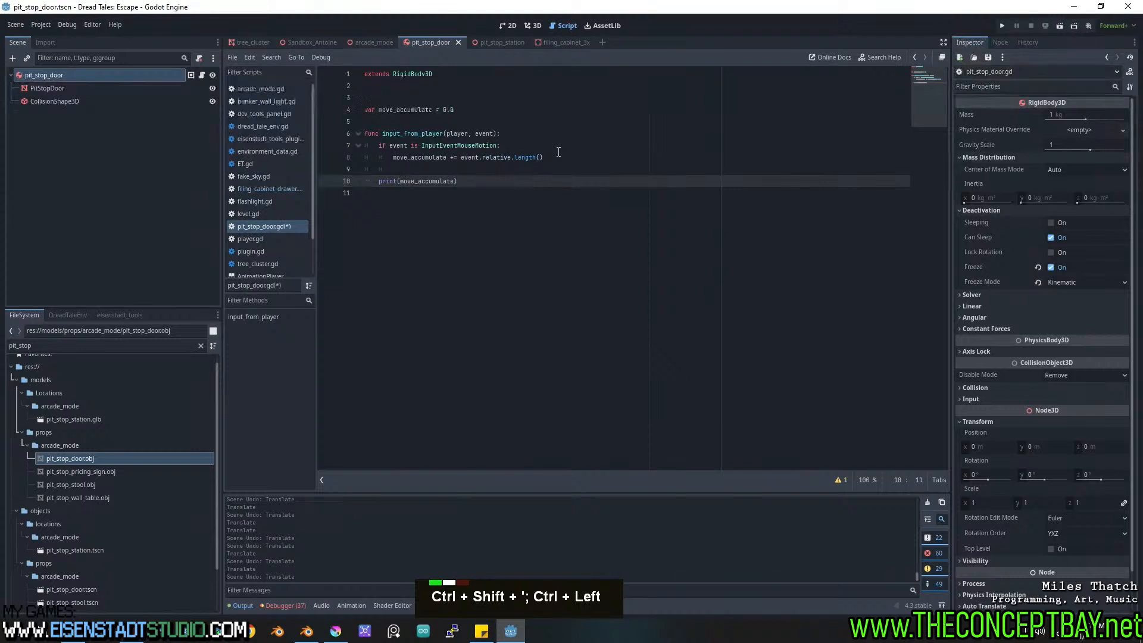
pyautogui.write('""')
pyautogui.press('Left')
pyautogui.hotkey('ctrl', 'v')
pyautogui.press('Right')
pyautogui.write(',')
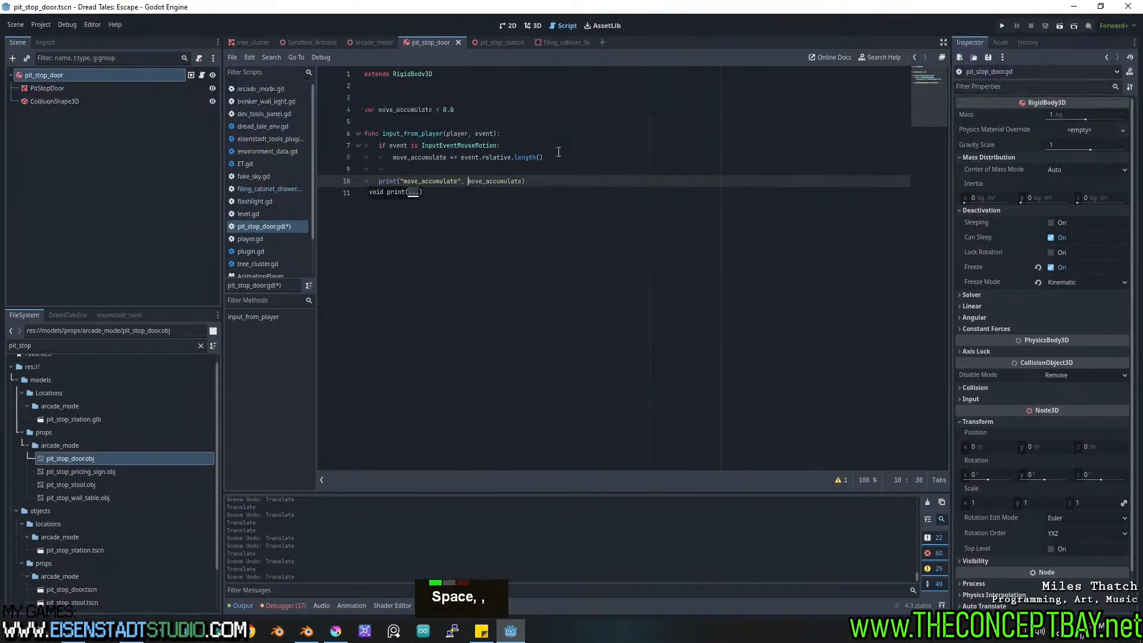
pyautogui.hotkey('ctrl', 's')
pyautogui.click(559, 151)
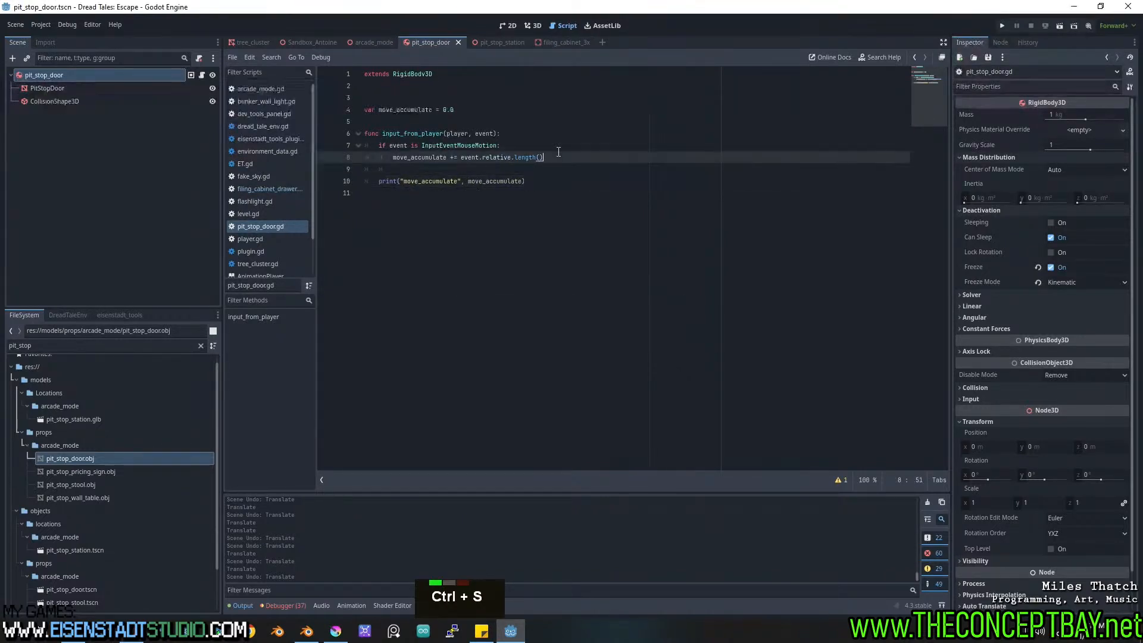
# Run the project and bring the player up to the pit stop door in the game.
pyautogui.press('F5')
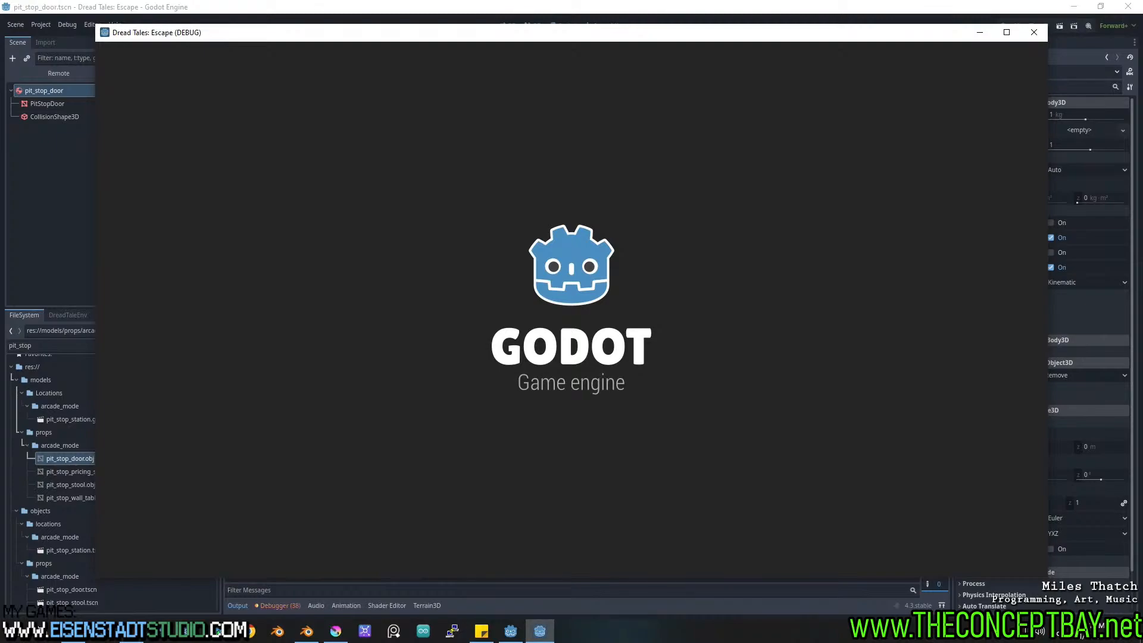
pyautogui.press('w')
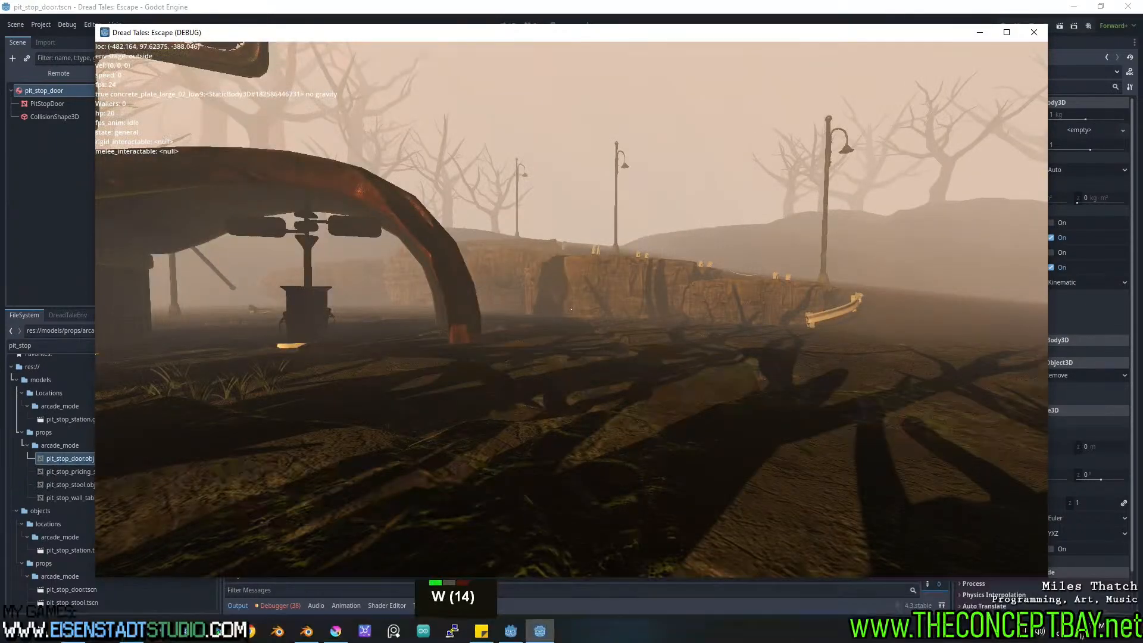
pyautogui.press('F3')
pyautogui.press('F3')
pyautogui.press('F3')
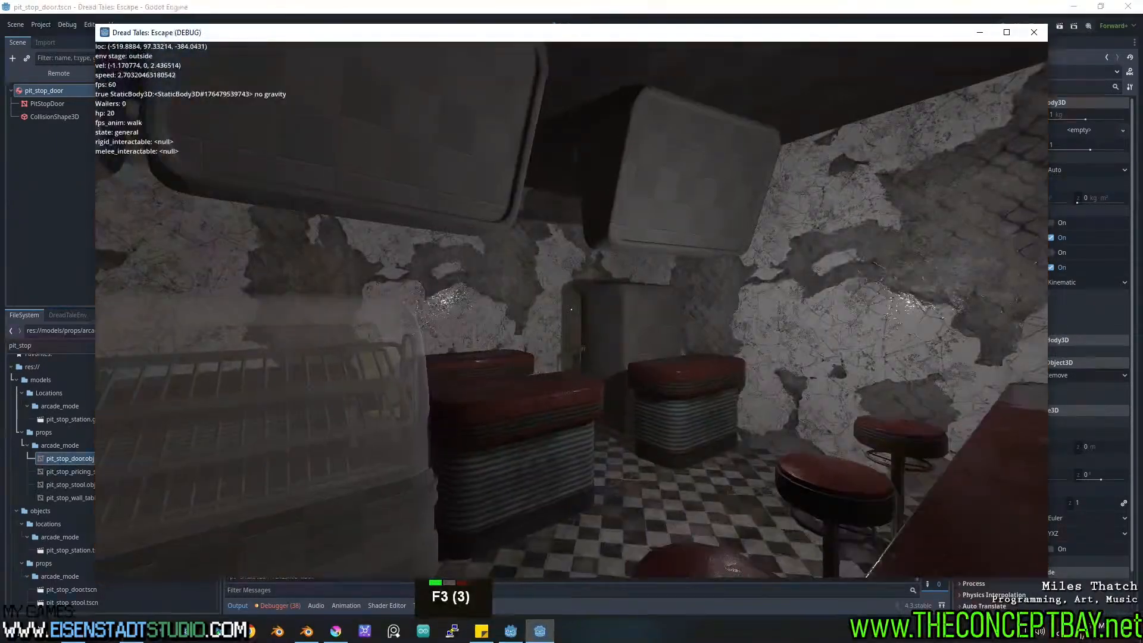
pyautogui.press('s')
pyautogui.press('F3')
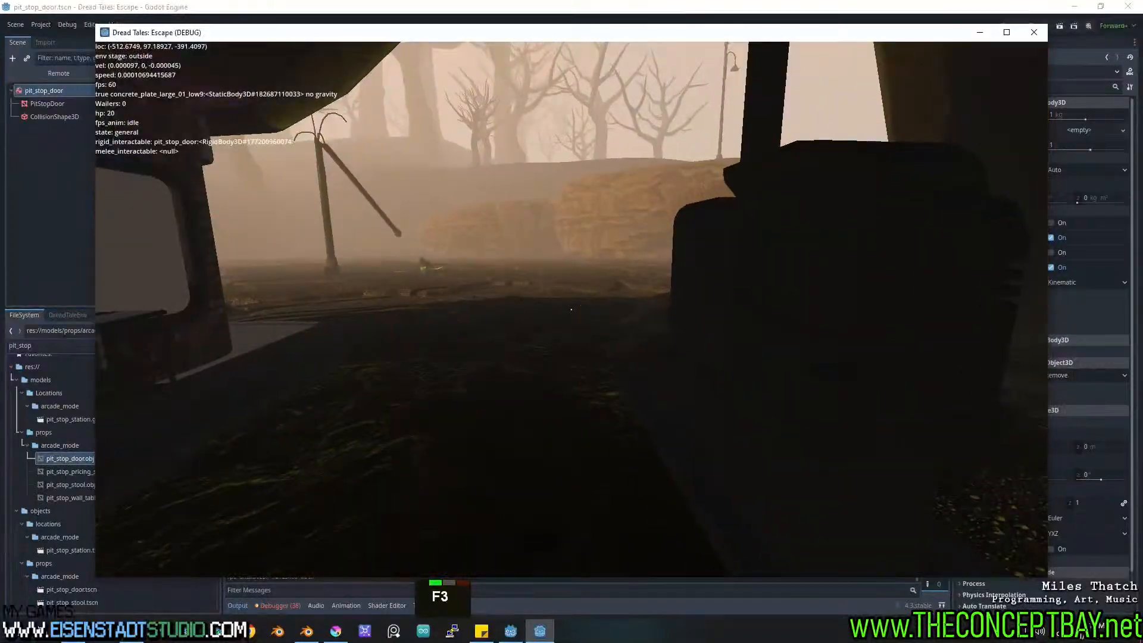
pyautogui.press('w')
pyautogui.press('space')
pyautogui.press('space')
pyautogui.press('d')
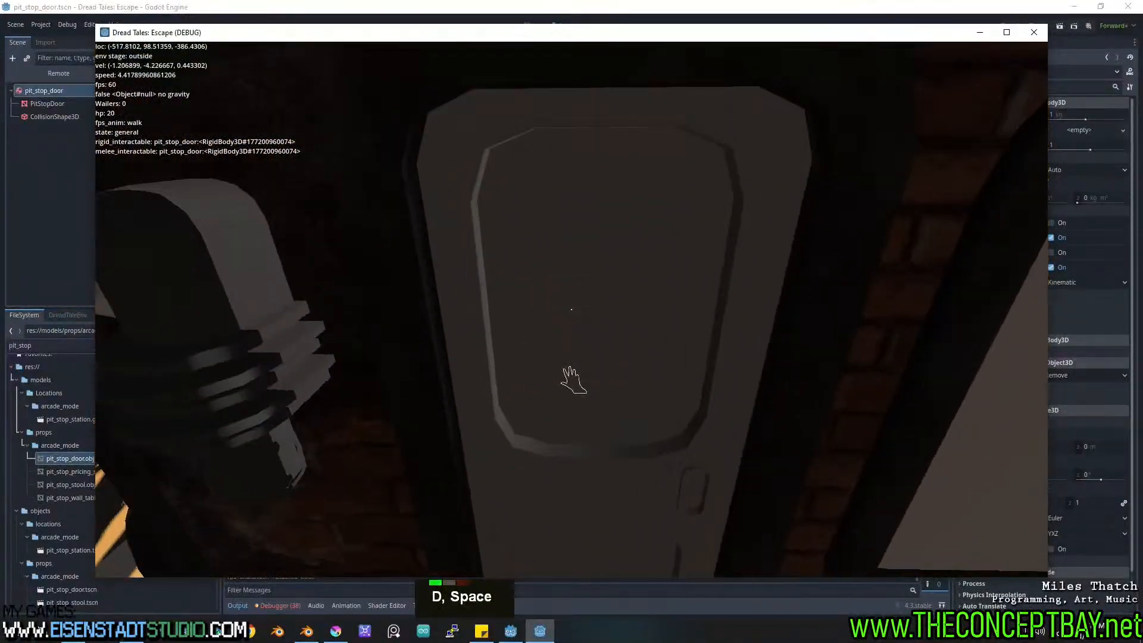
# Test mouse input on the pit stop door while checking the printed move_accumulate values, and close the game.
pyautogui.press('w')
pyautogui.press('d')
pyautogui.press('s')
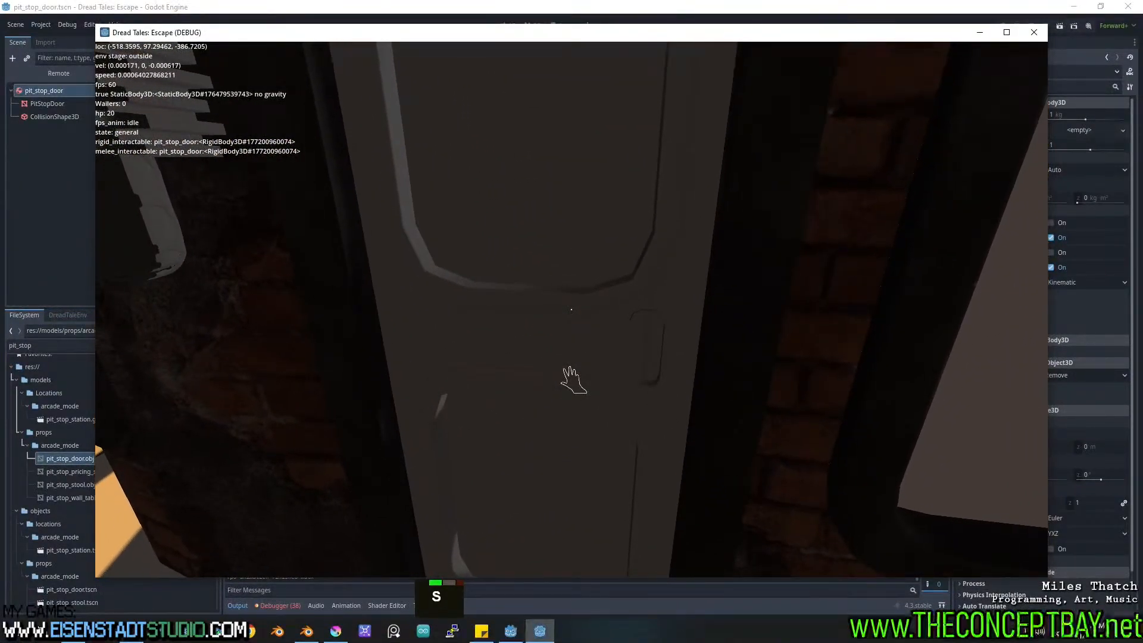
pyautogui.press('Escape')
pyautogui.moveTo(571, 36); pyautogui.dragTo(576, 16)
pyautogui.press('Escape')
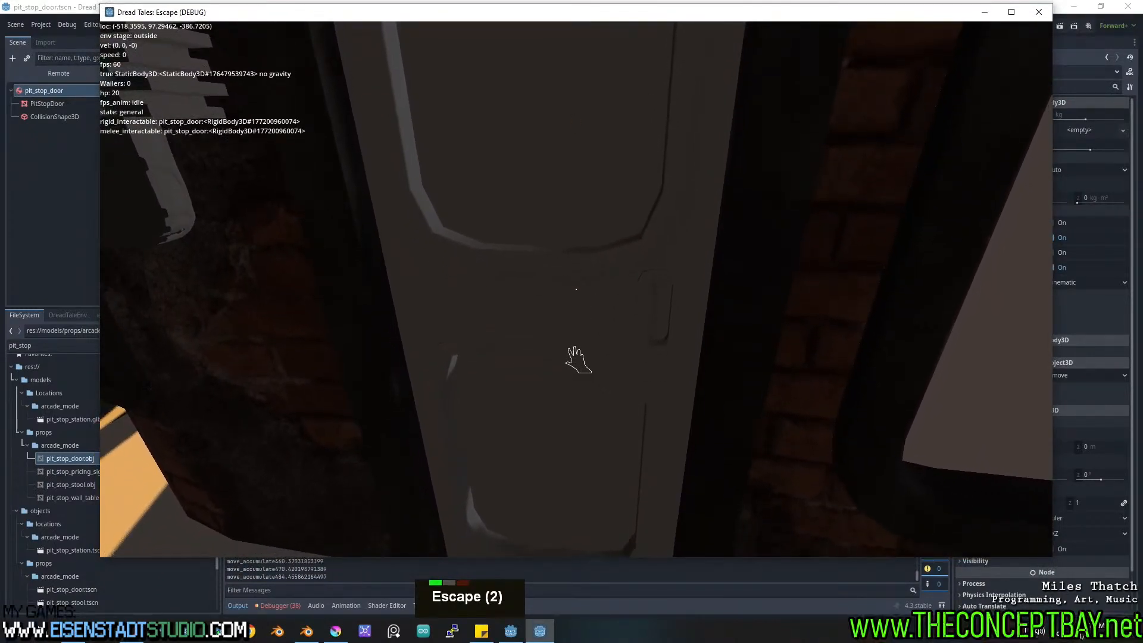
pyautogui.press('alt')
pyautogui.hotkey('alt', 'F4')
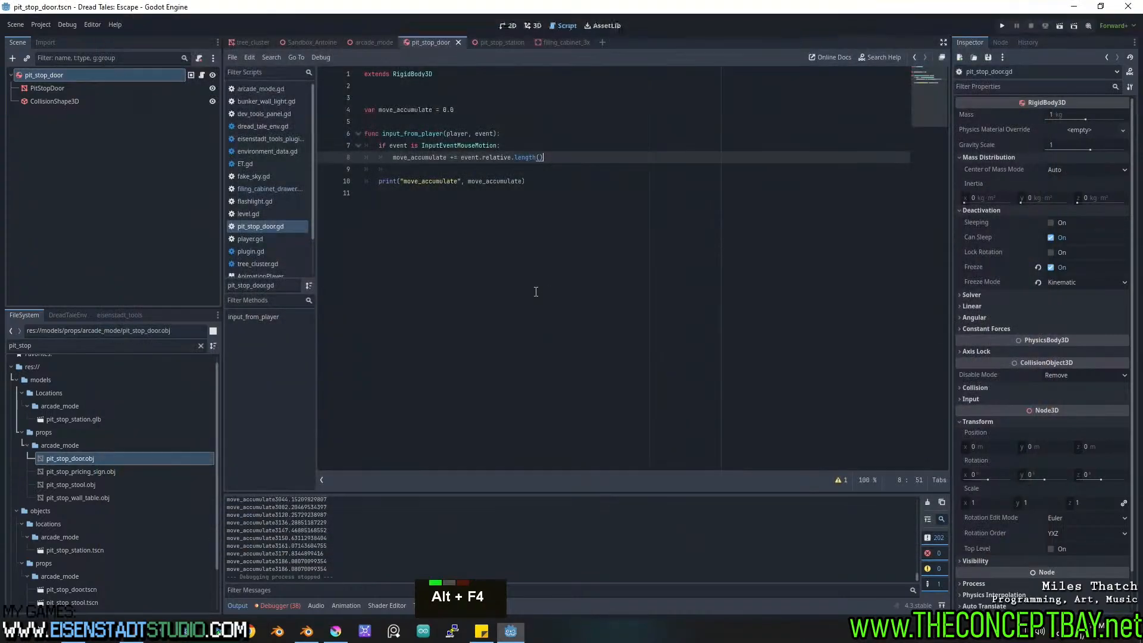
# Multiply the printed move_accumulate value by get_process_delta_time() and run the project briefly.
pyautogui.press('Left')
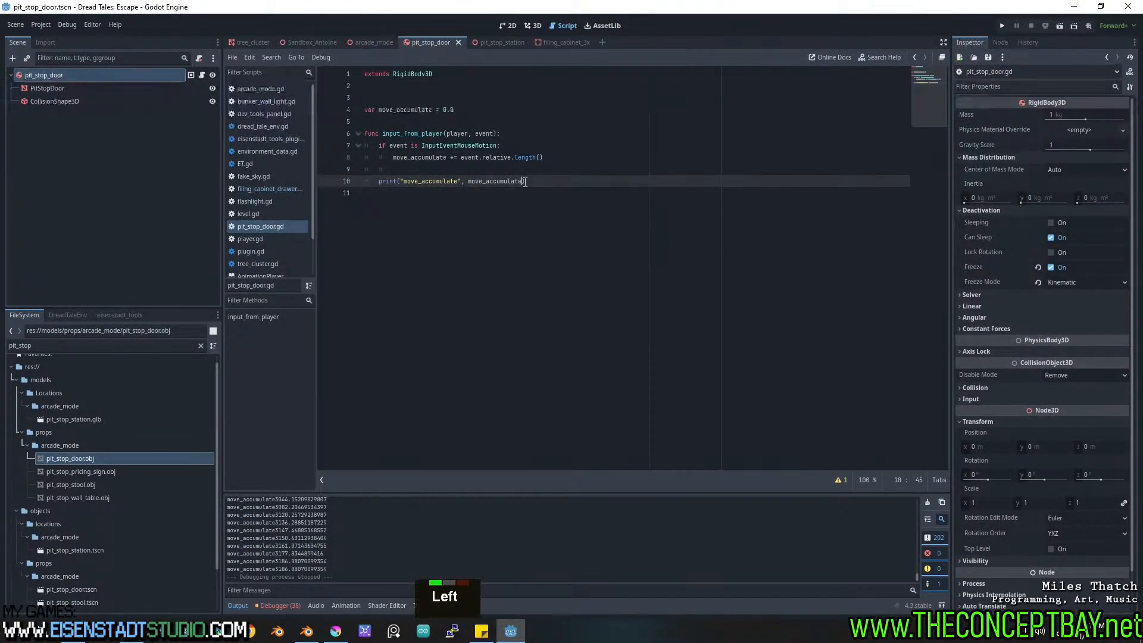
pyautogui.write('* ')
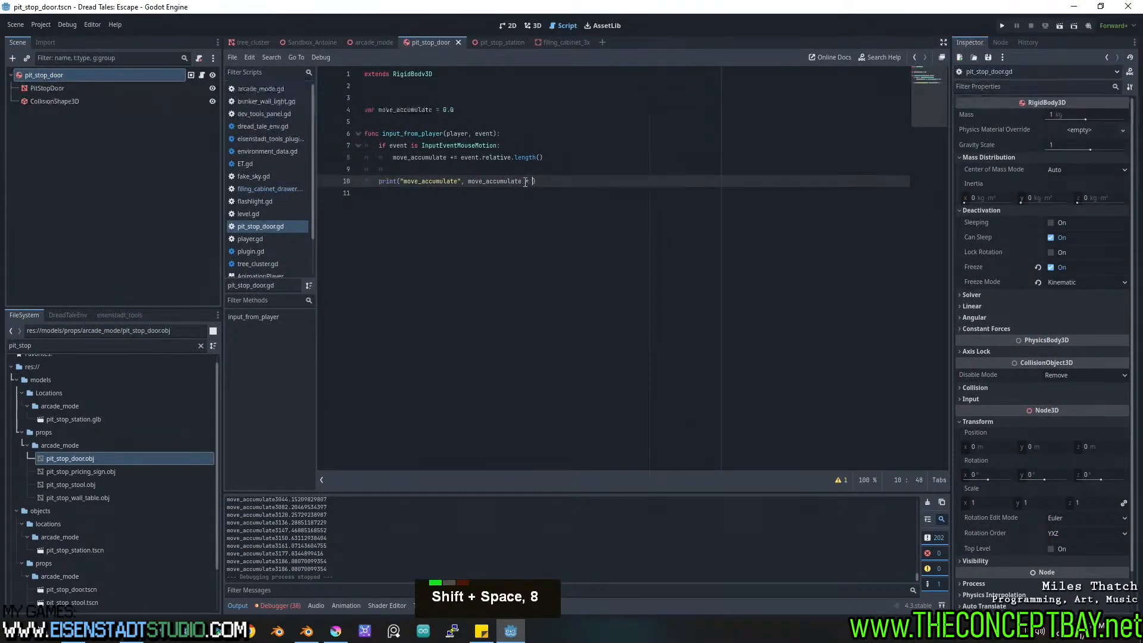
pyautogui.write('delta')
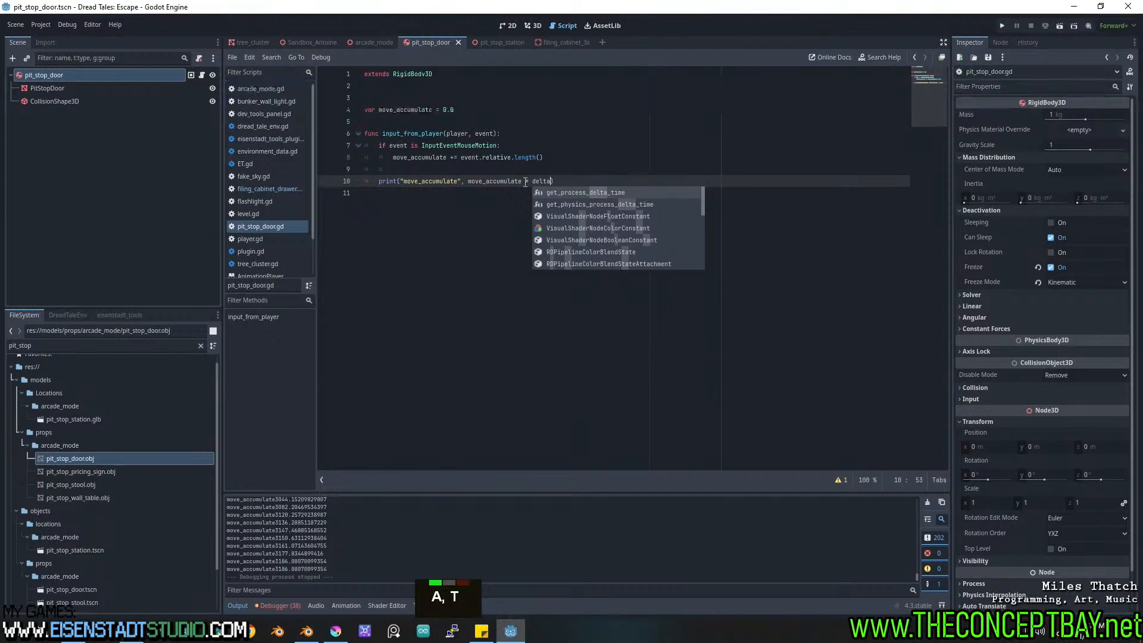
pyautogui.press('Return')
pyautogui.press('F5')
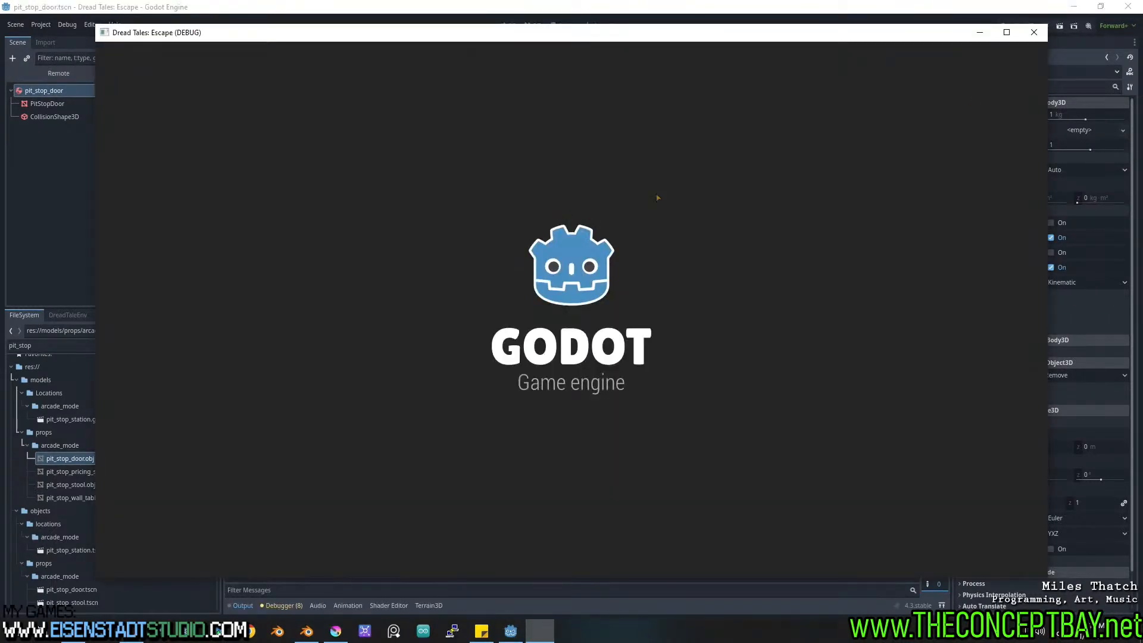
pyautogui.doubleClick(1039, 26)
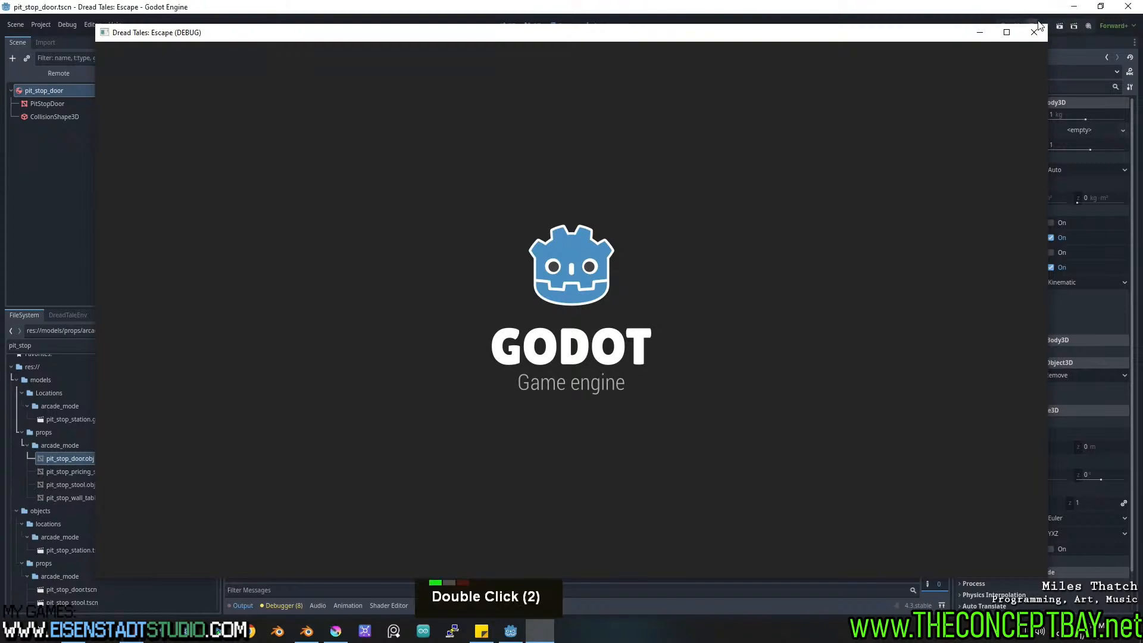
# Move the get_process_delta_time() multiplication from the print call to the end of the move_accumulate += event.relative.length() line.
pyautogui.click(523, 181)
pyautogui.keyDown('shift'); pyautogui.click(621, 181); pyautogui.keyUp('shift')
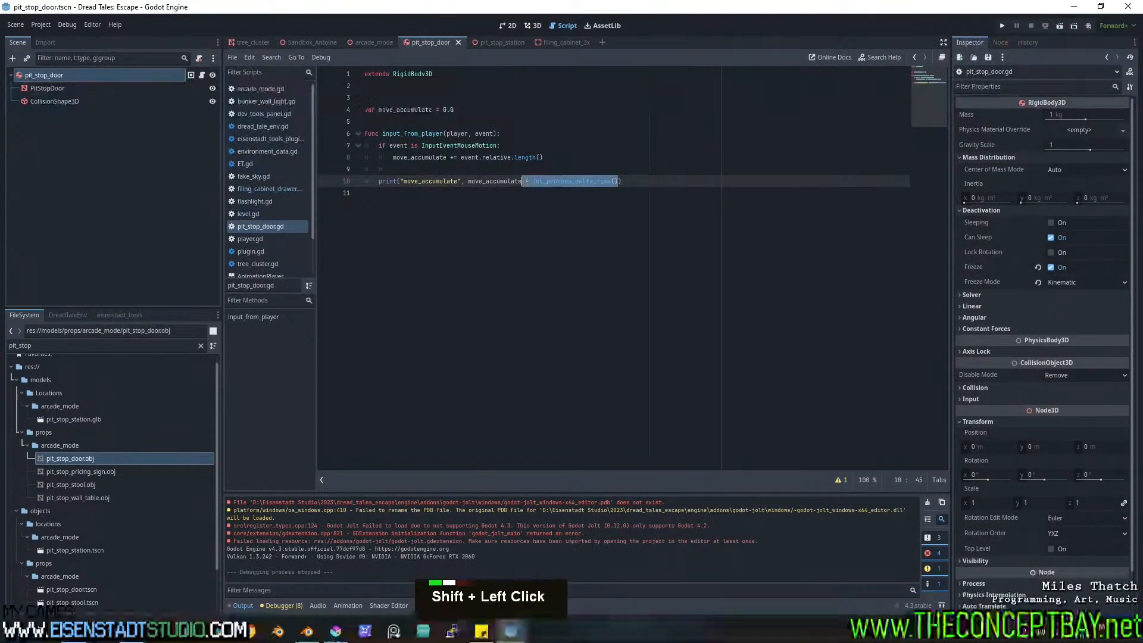
pyautogui.hotkey('ctrl', 'x')
pyautogui.click(615, 158)
pyautogui.hotkey('ctrl', 'v')
# Run the project and bring the player over to the pit stop building in the game.
pyautogui.press('F5')
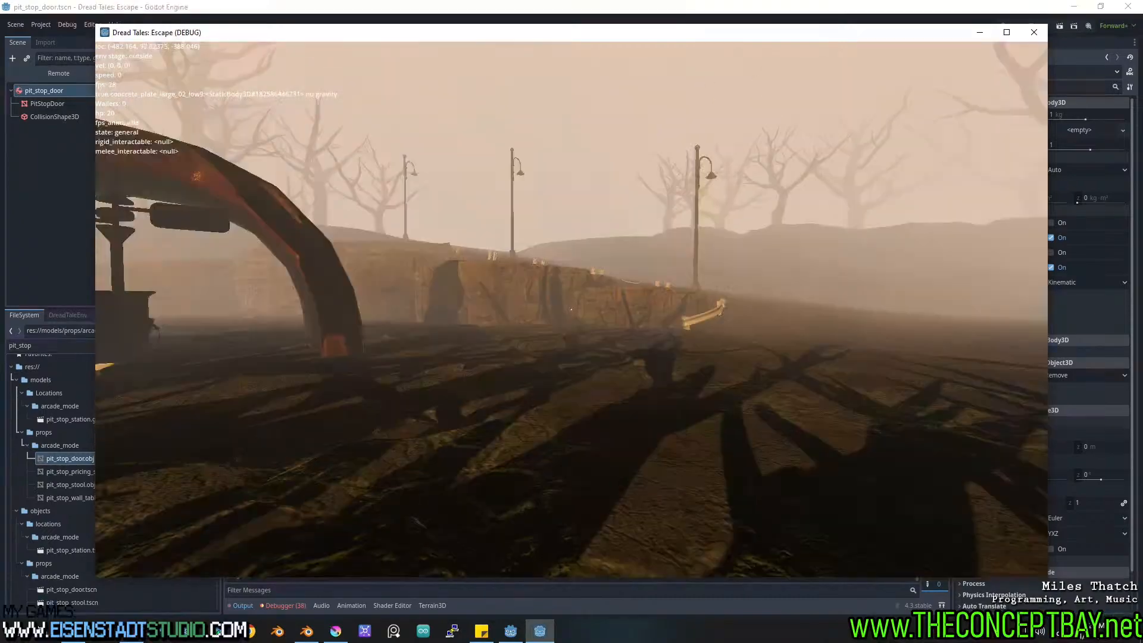
pyautogui.press('F3')
pyautogui.press('F3')
pyautogui.press('F3')
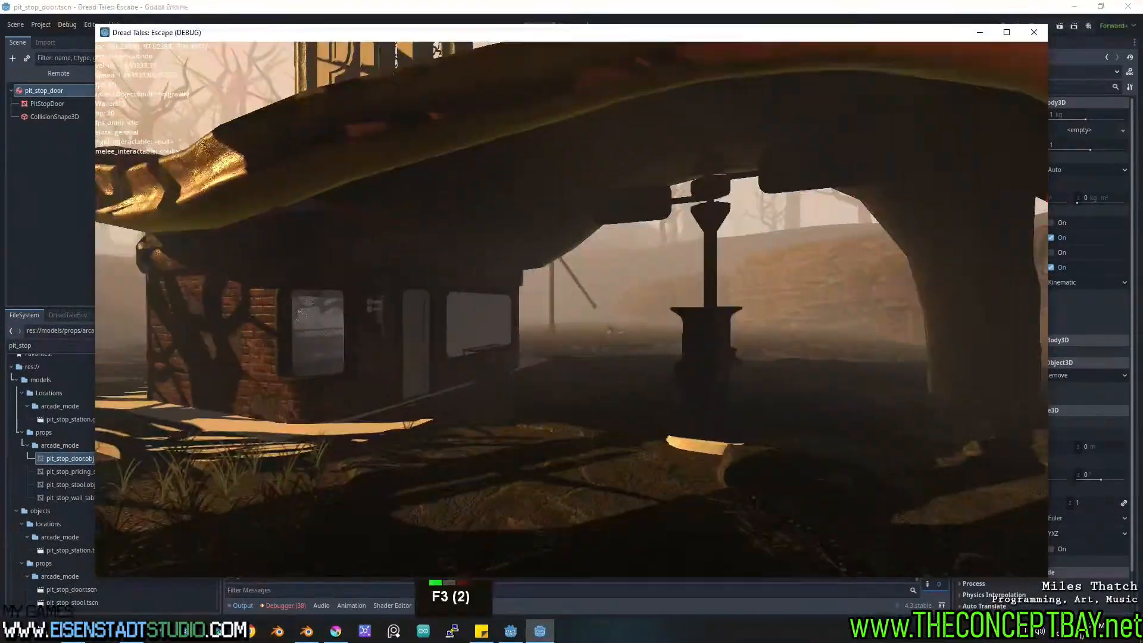
pyautogui.press('w')
pyautogui.press('d')
pyautogui.press('space')
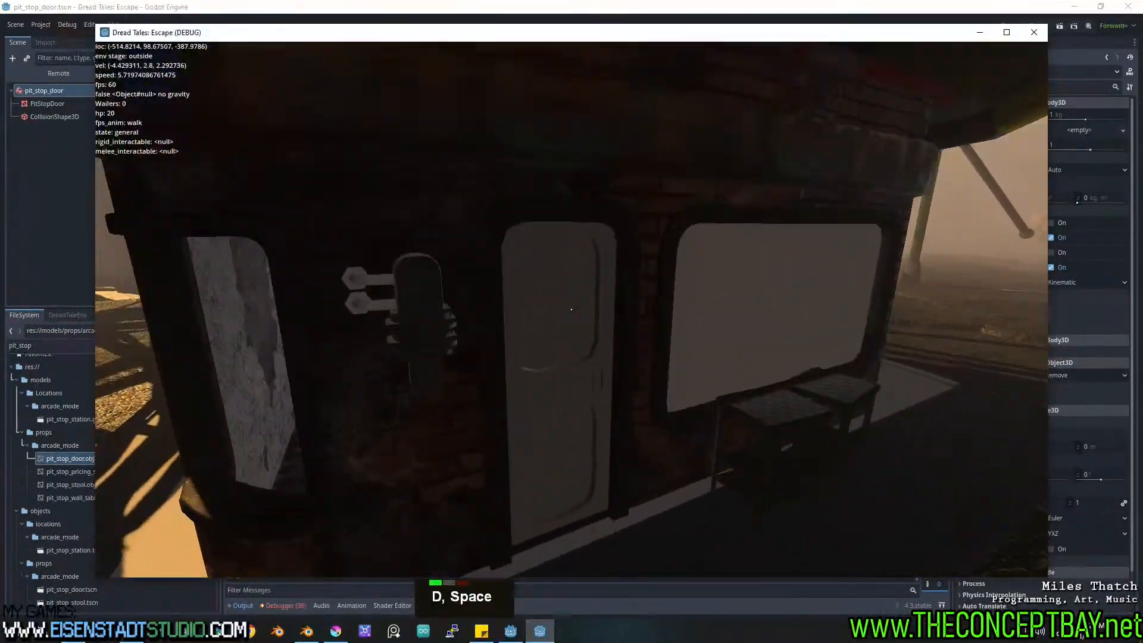
# Position the player at the pit stop door, test mouse input while checking the printed move_accumulate values, and close the game.
pyautogui.press('d')
pyautogui.press('d')
pyautogui.press('d')
pyautogui.press('d')
pyautogui.press('d')
pyautogui.press('w')
pyautogui.press('d')
pyautogui.press('Escape')
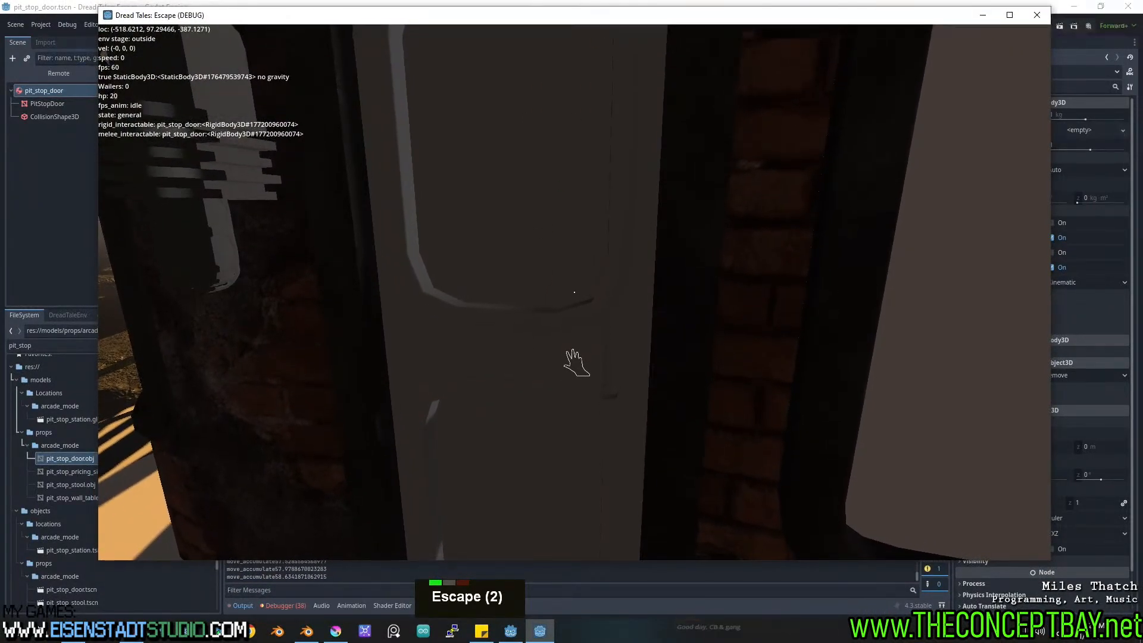
pyautogui.hotkey('alt', 'F4')
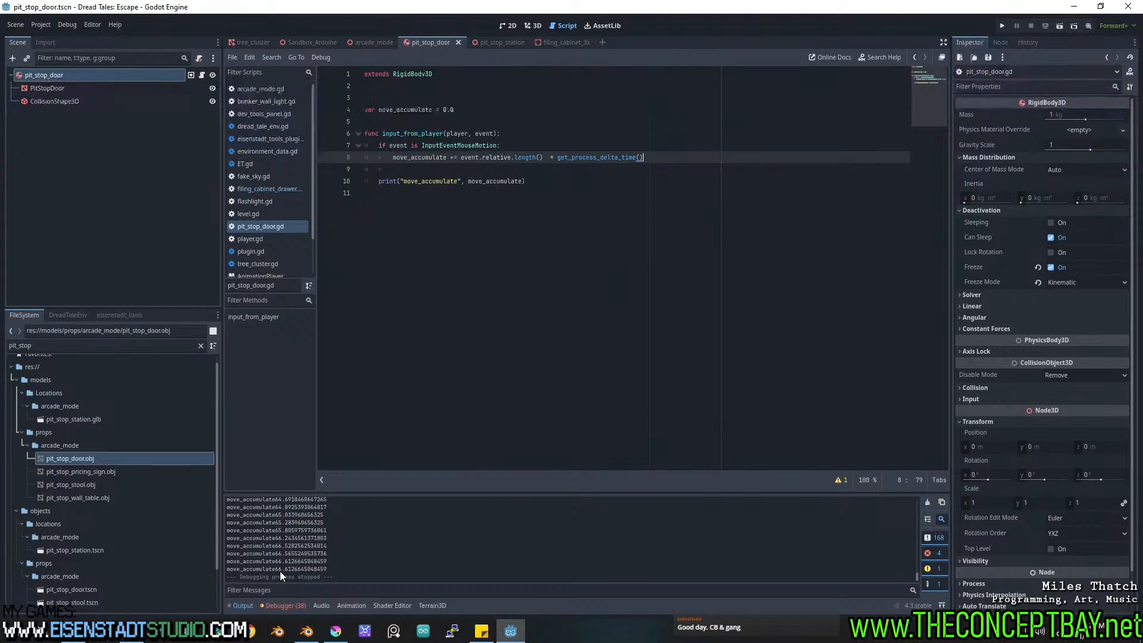
# Add a _physics_process(delta: float) -> void function below input_from_player in the door script.
pyautogui.click(559, 184)
pyautogui.click(495, 194)
pyautogui.press('Return')
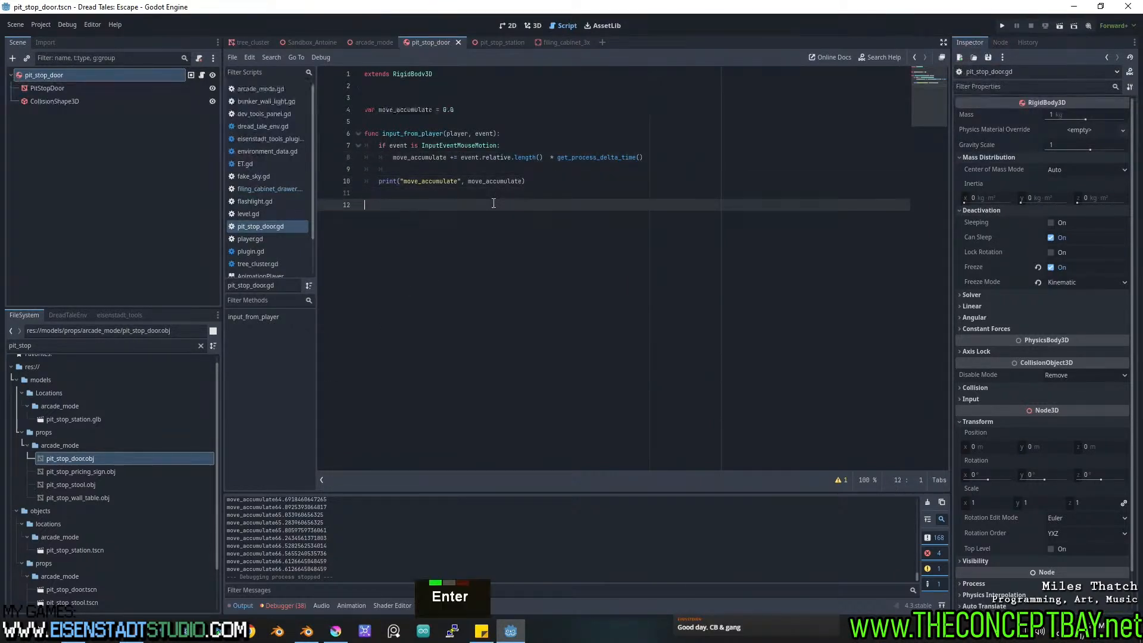
pyautogui.write('func ')
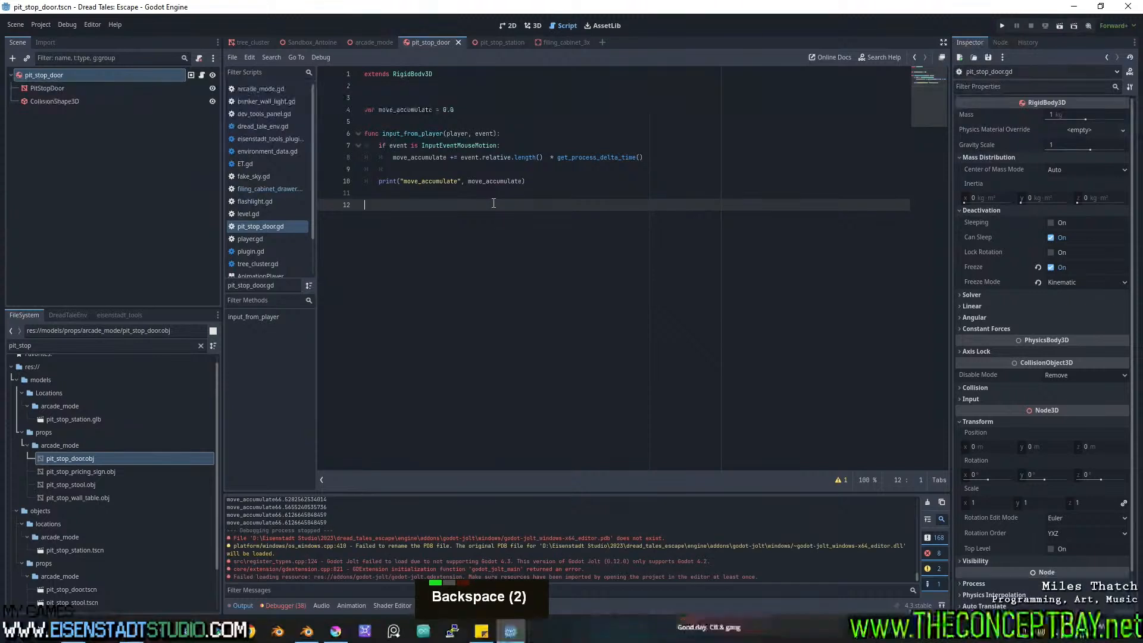
pyautogui.write('_phy')
pyautogui.press('Return')
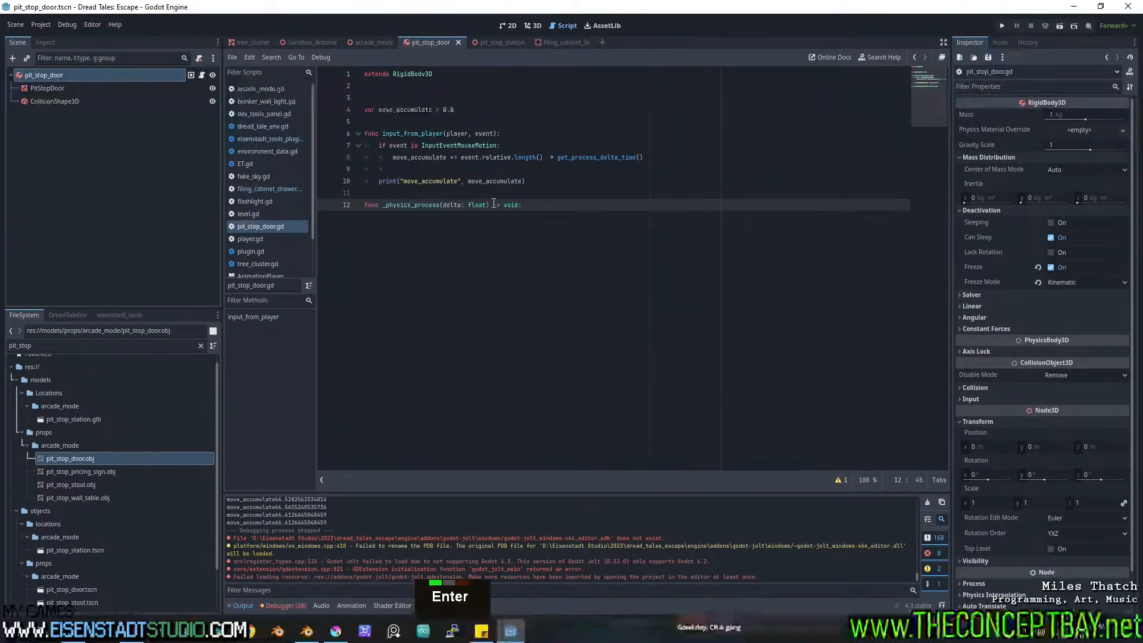
pyautogui.press('Return')
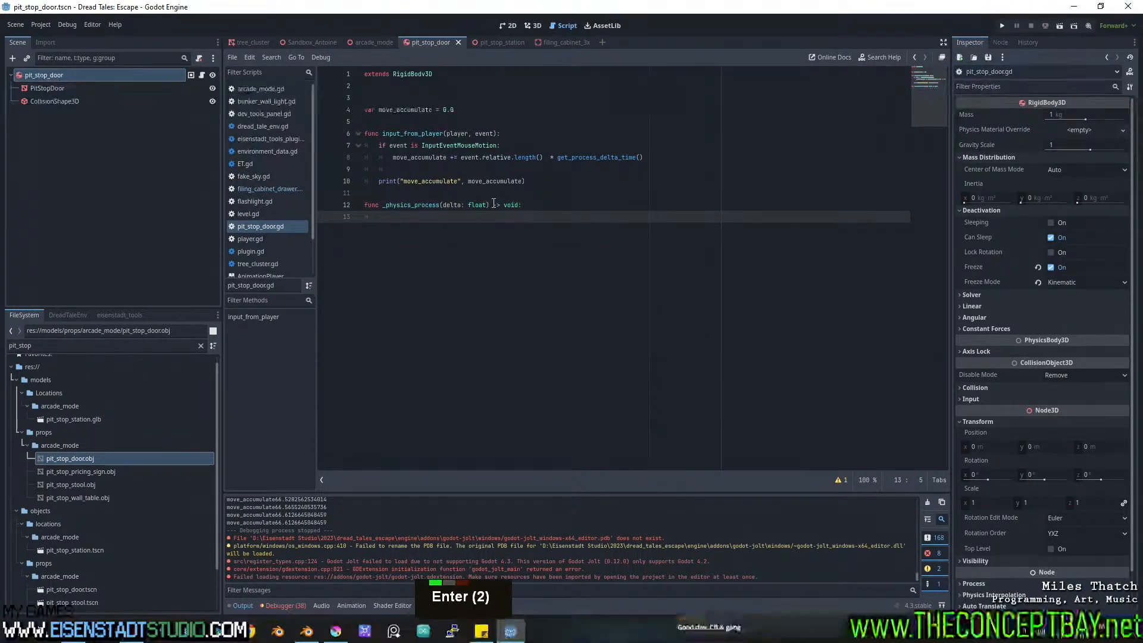
# Start the _physics_process body with the condition if move_accumulate > 50:.
pyautogui.doubleClick(436, 158)
pyautogui.hotkey('ctrl', 'c')
pyautogui.click(432, 220)
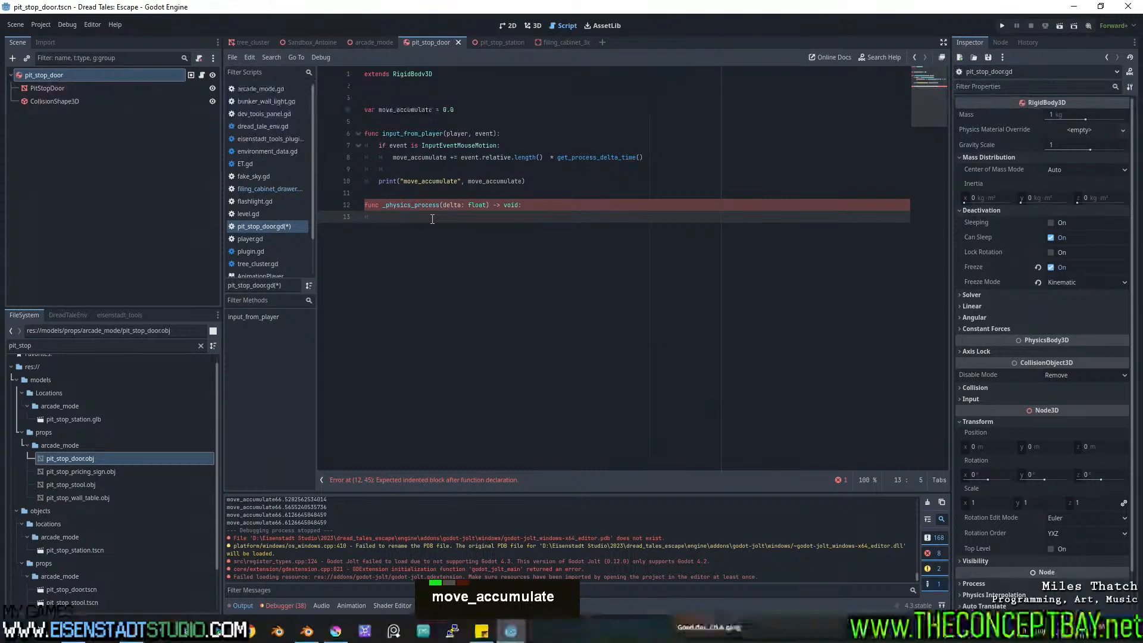
pyautogui.write('if')
pyautogui.hotkey('ctrl', 'v')
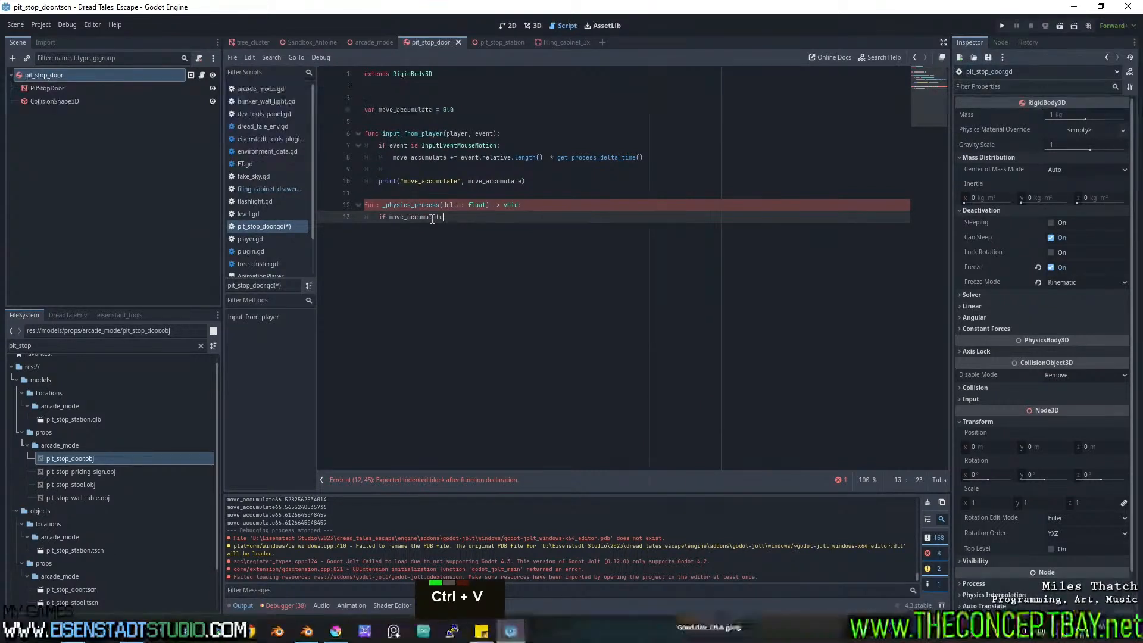
pyautogui.write('> ')
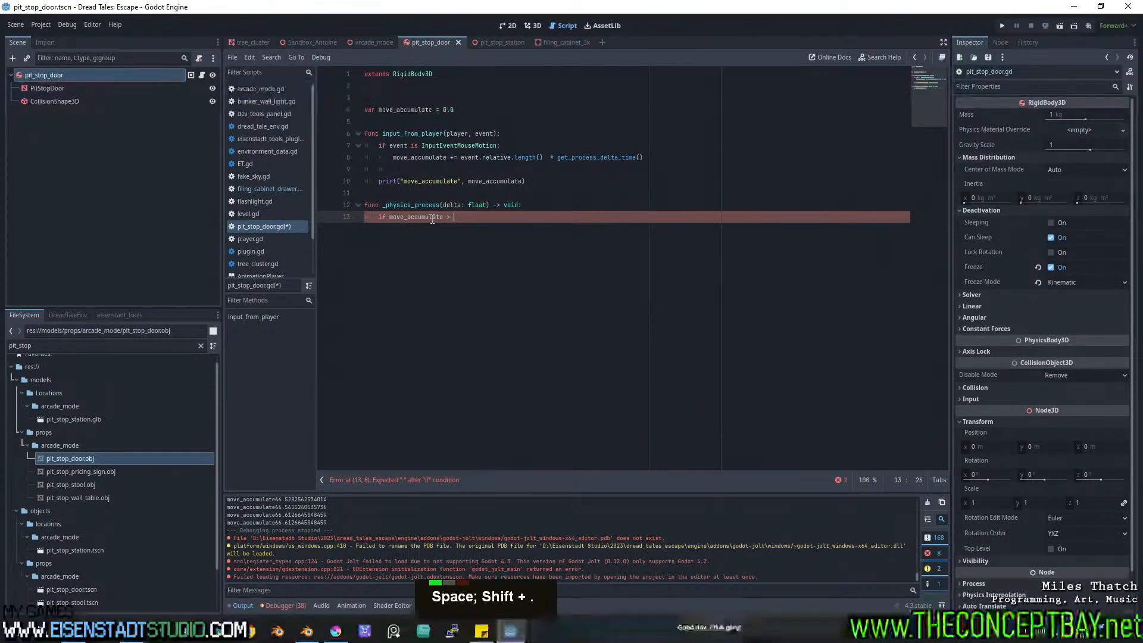
pyautogui.write('50:')
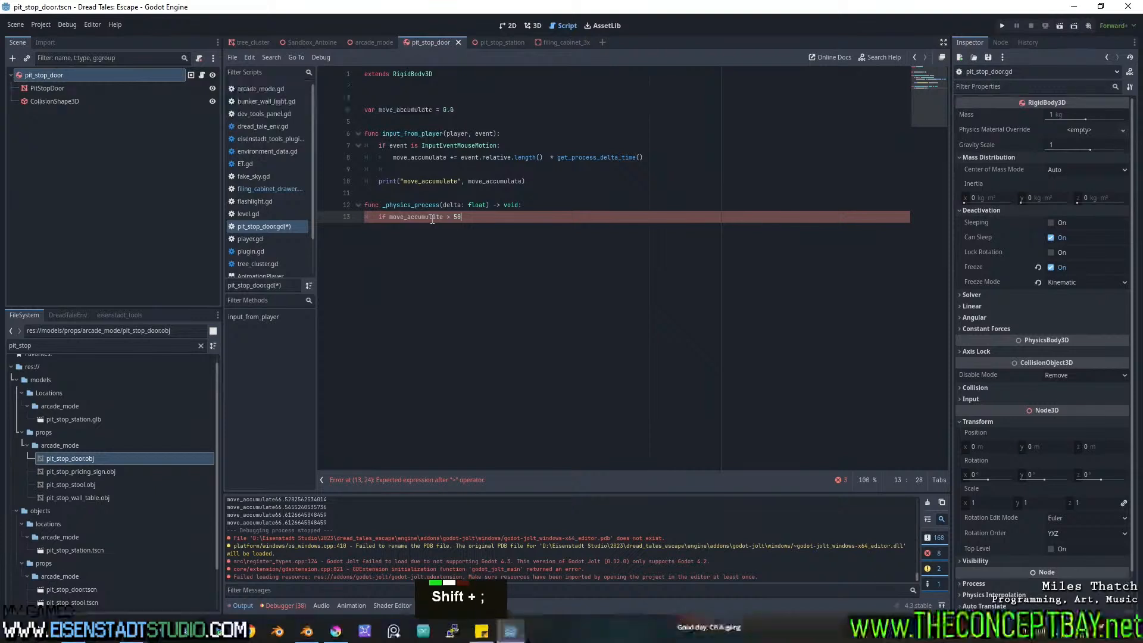
pyautogui.press('Return')
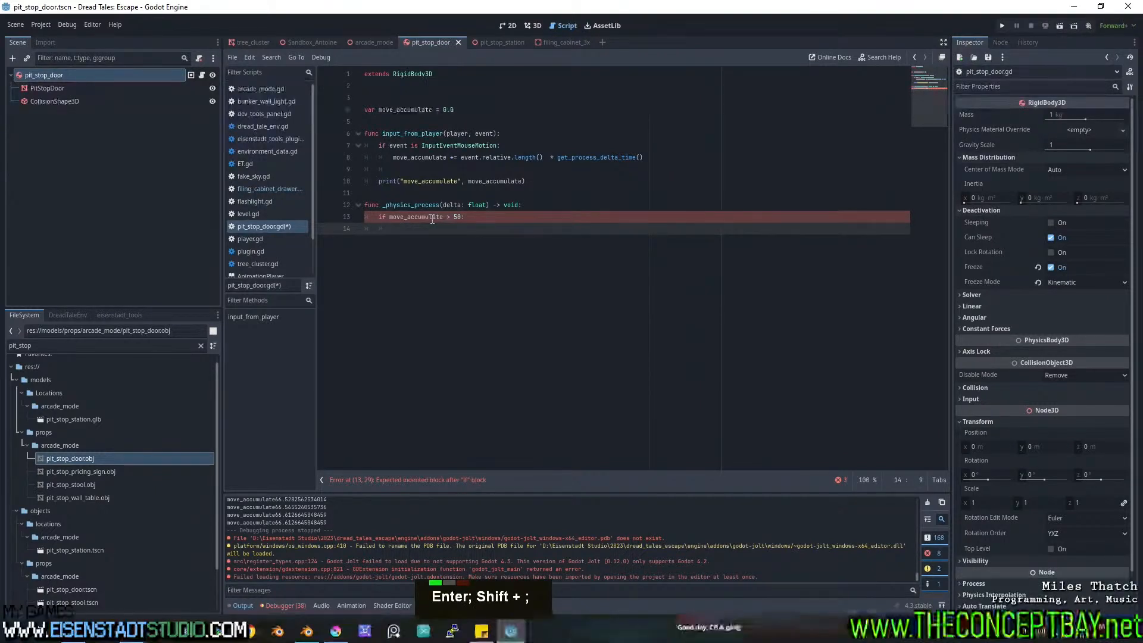
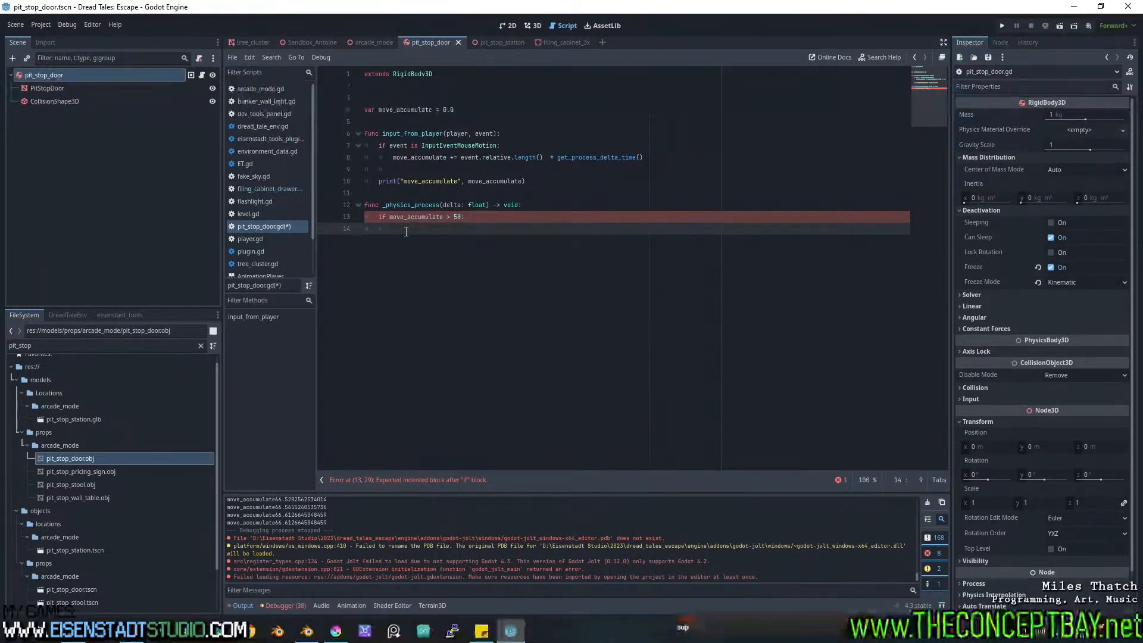
# Reset move_accumulate to 0 inside the if block, leaving the function declaration on a single line.
pyautogui.doubleClick(53, 76)
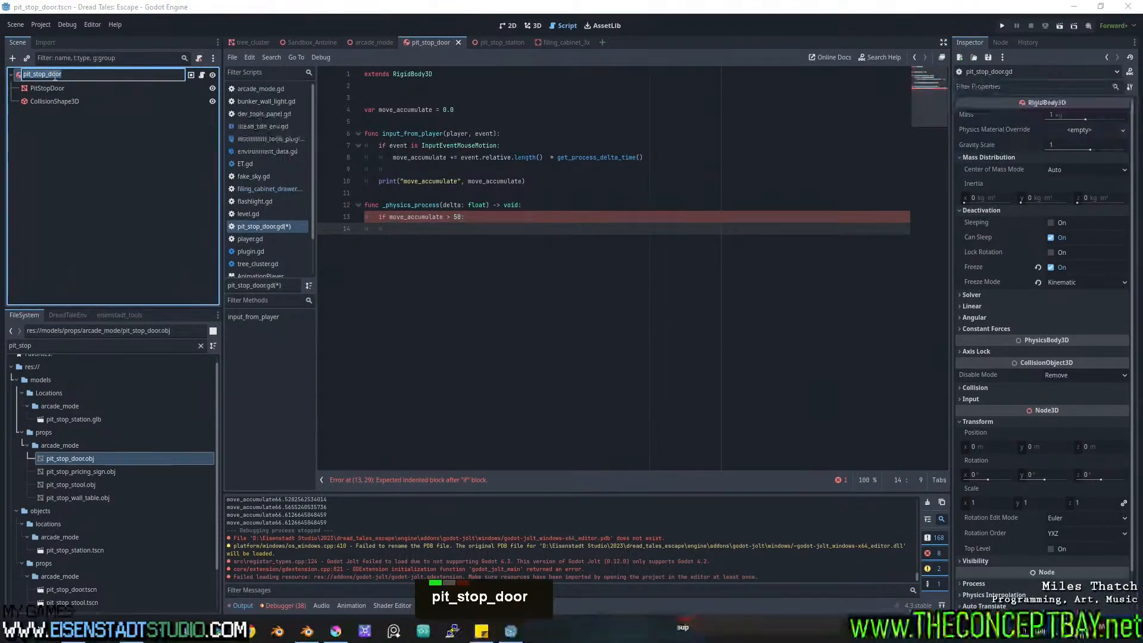
pyautogui.doubleClick(428, 258)
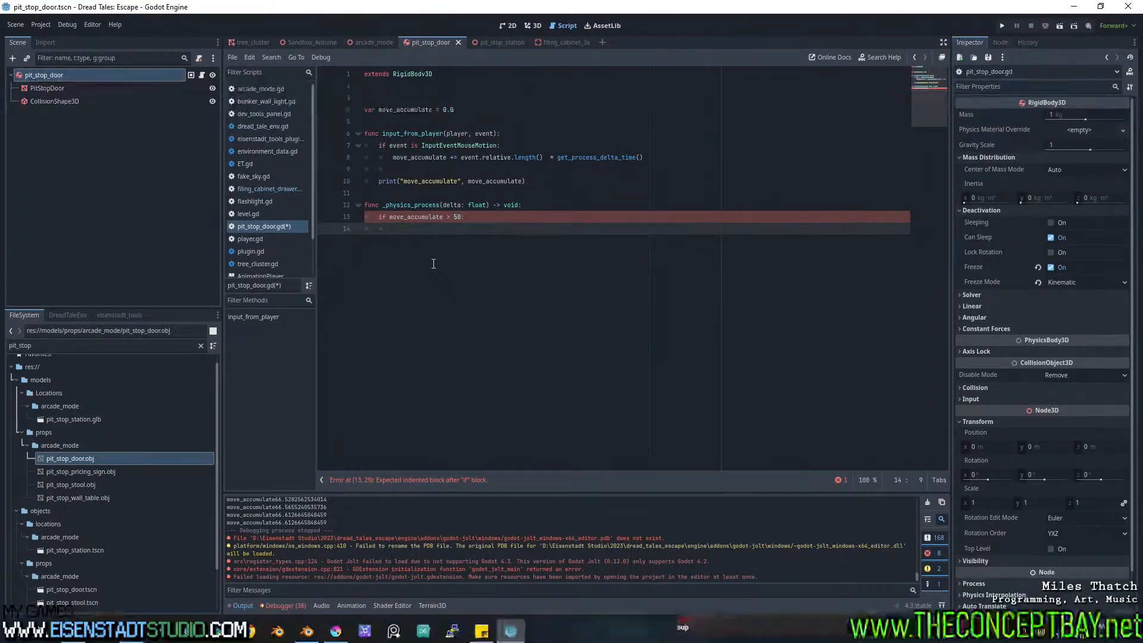
pyautogui.doubleClick(416, 217)
pyautogui.hotkey('ctrl', 'c')
pyautogui.click(466, 228)
pyautogui.hotkey('ctrl', 'v')
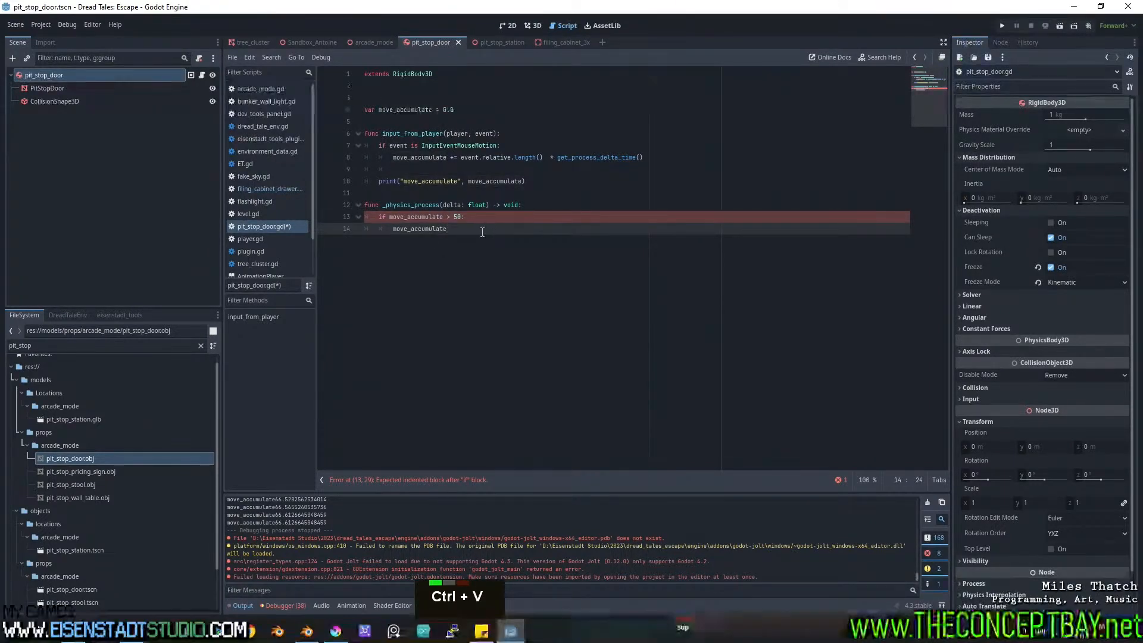
pyautogui.write('= 0')
pyautogui.press('Return')
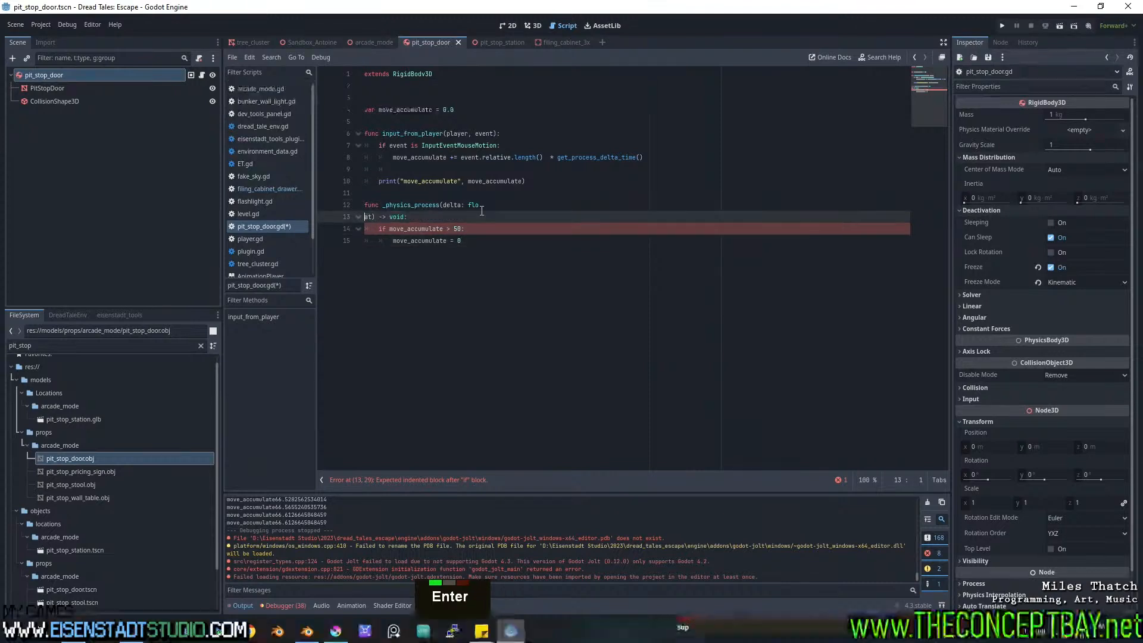
pyautogui.hotkey('ctrl', 'z')
# Above the reset line, declare var t = create_tween() and add an empty t.tween_property() call.
pyautogui.click(488, 217)
pyautogui.press('Return')
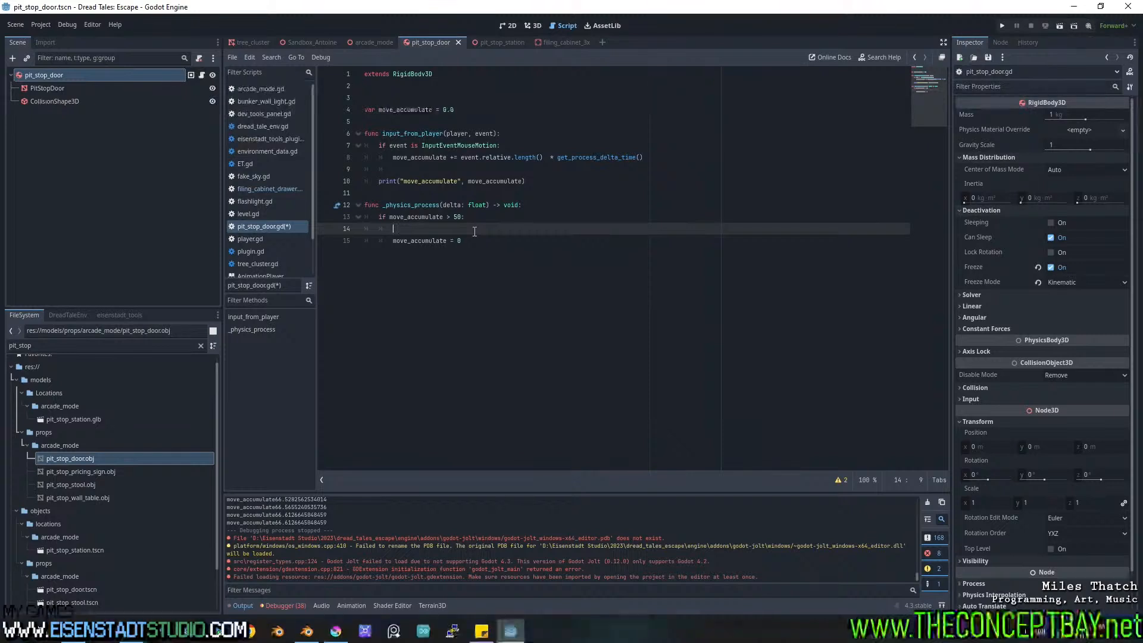
pyautogui.write('var t ')
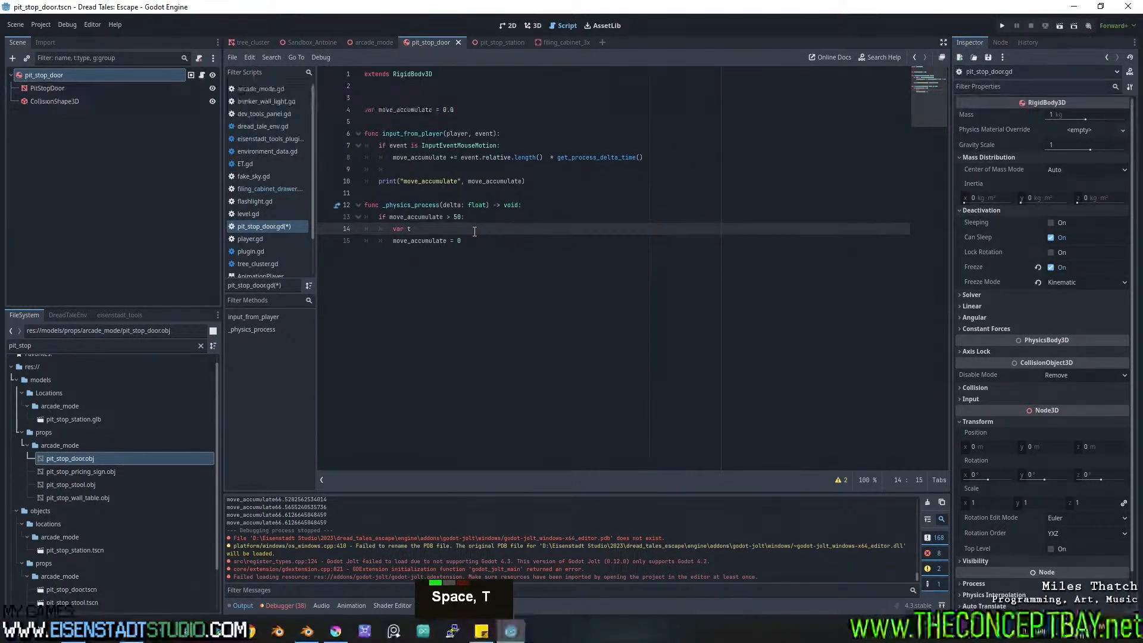
pyautogui.write('= create_tween()')
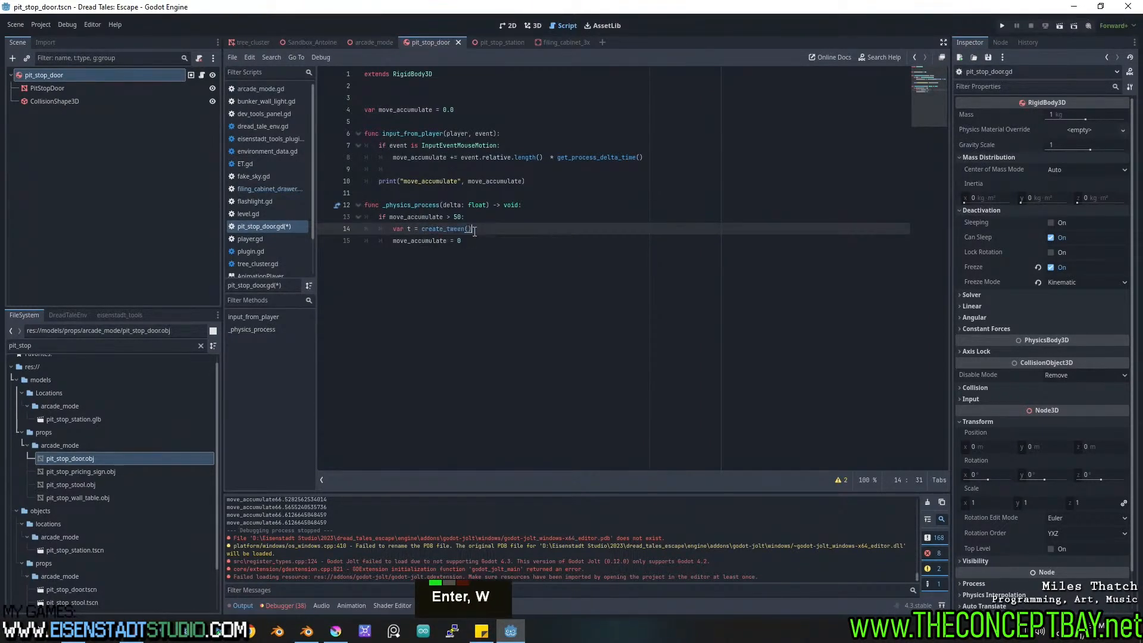
pyautogui.press('Return')
pyautogui.write('t.tween_callback()')
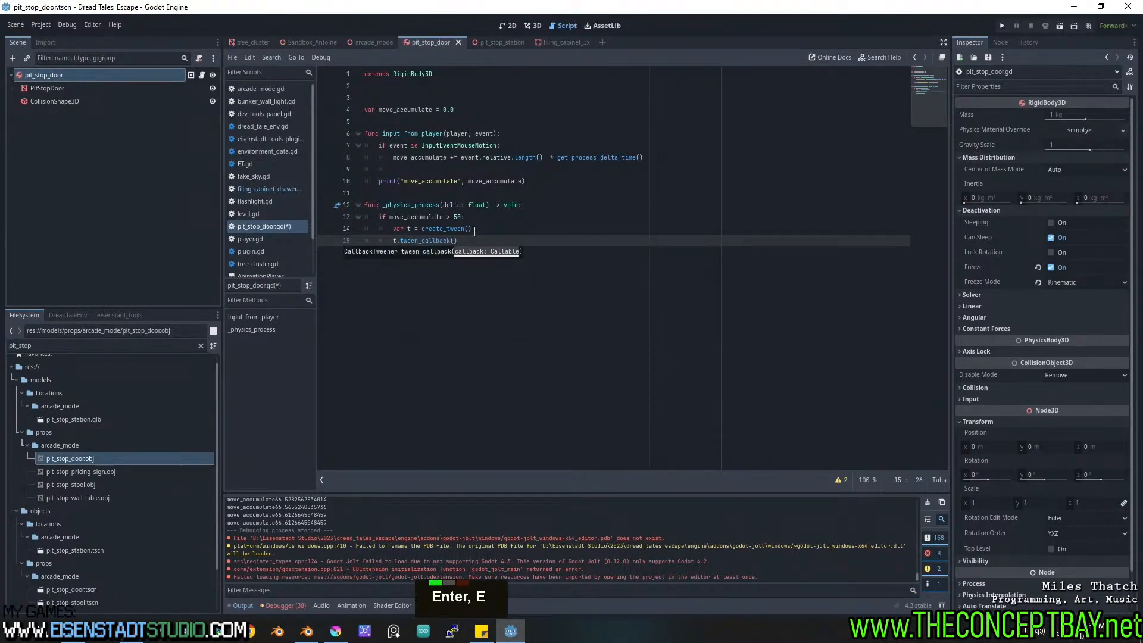
pyautogui.hotkey('ctrl', 'z')
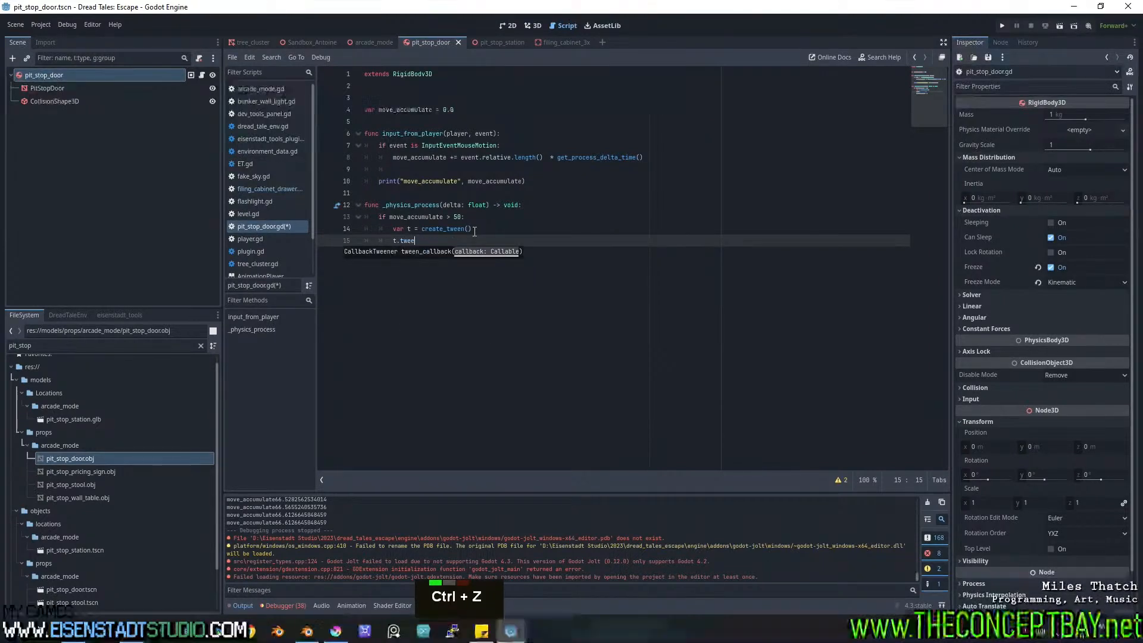
pyautogui.write('_property()')
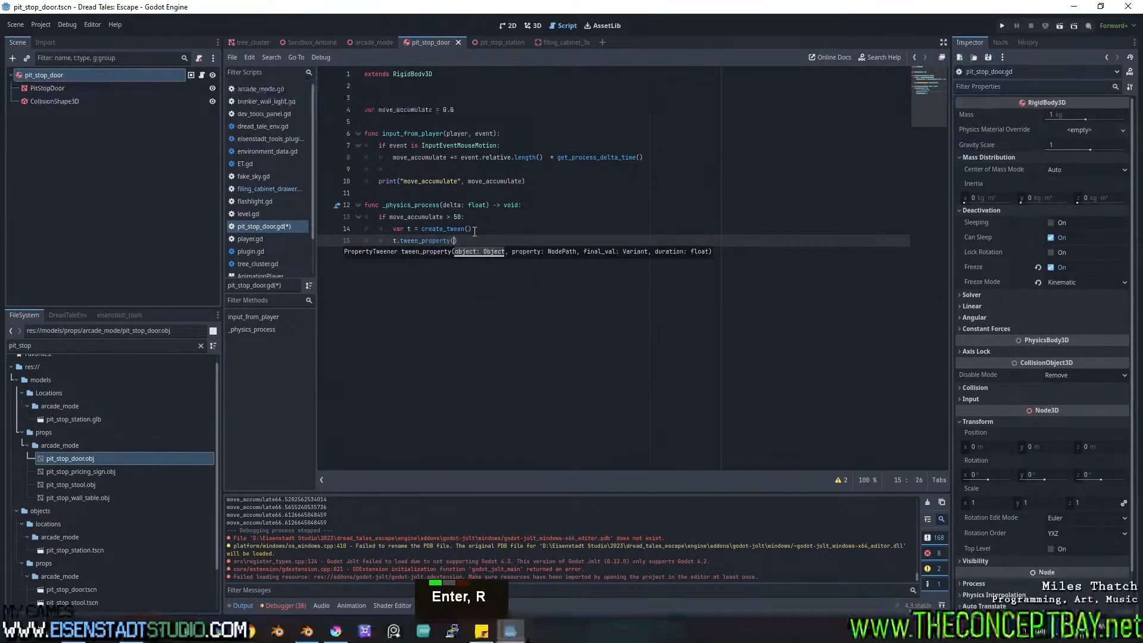
# Pass self and position as the first two arguments of the tween_property call.
pyautogui.write('self, ')
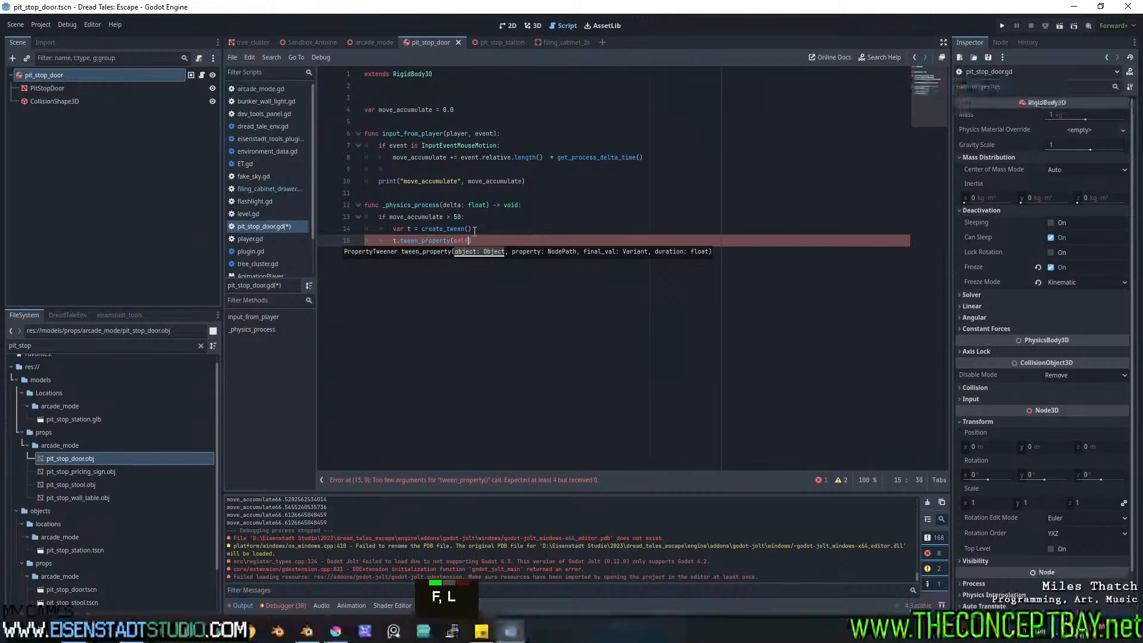
pyautogui.write('global')
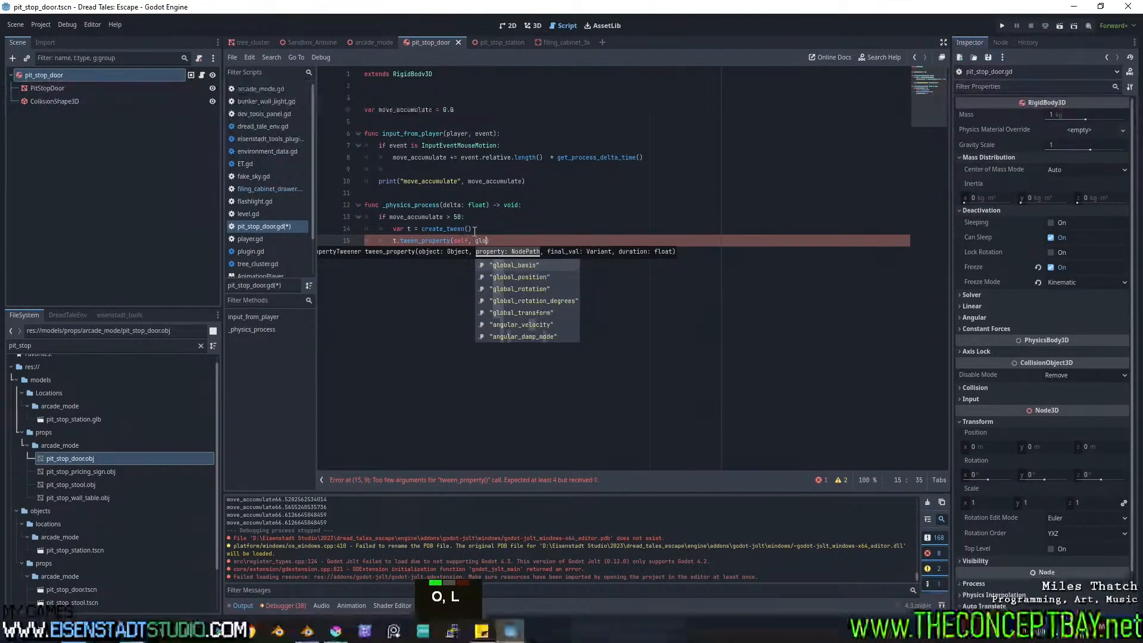
pyautogui.hotkey('ctrl', 'shift', 'Left')
pyautogui.write('position')
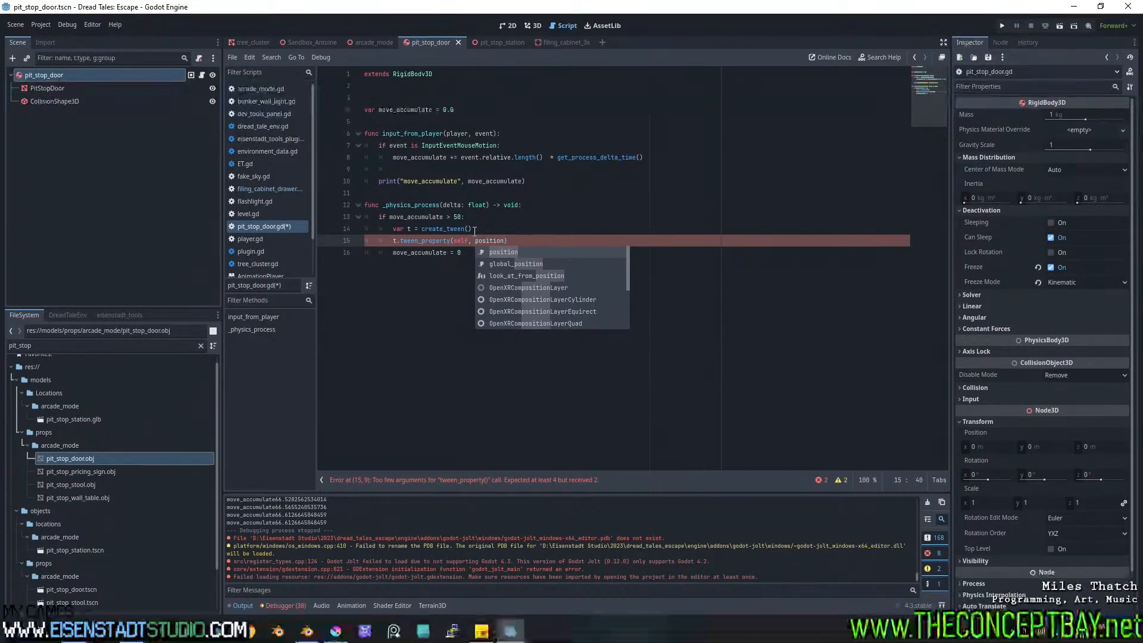
pyautogui.write(', ')
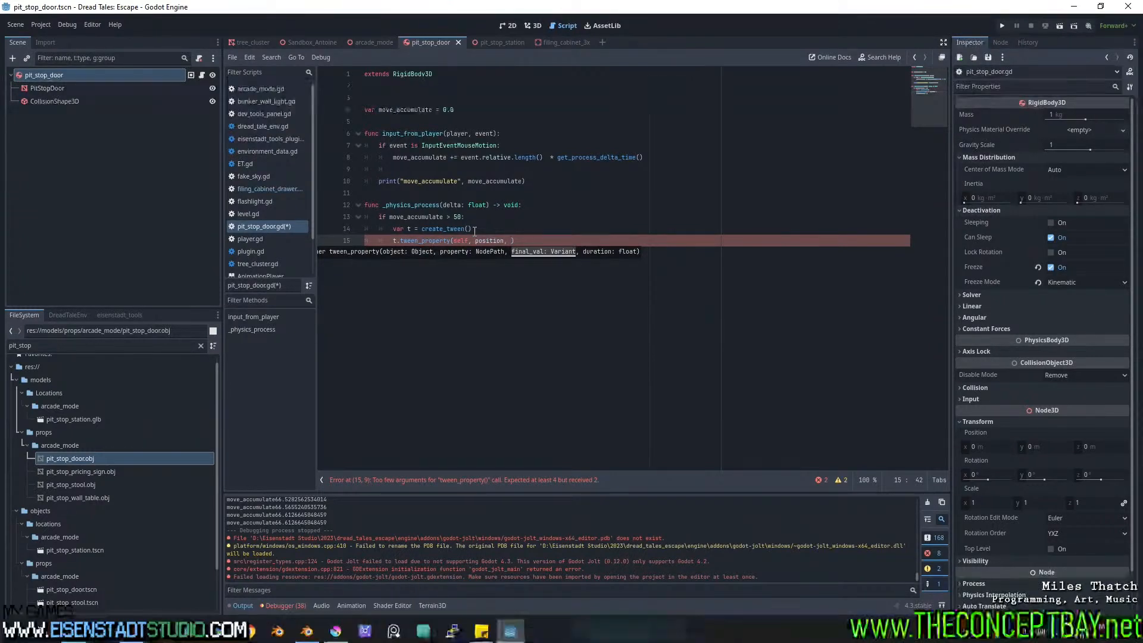
pyautogui.write('position.')
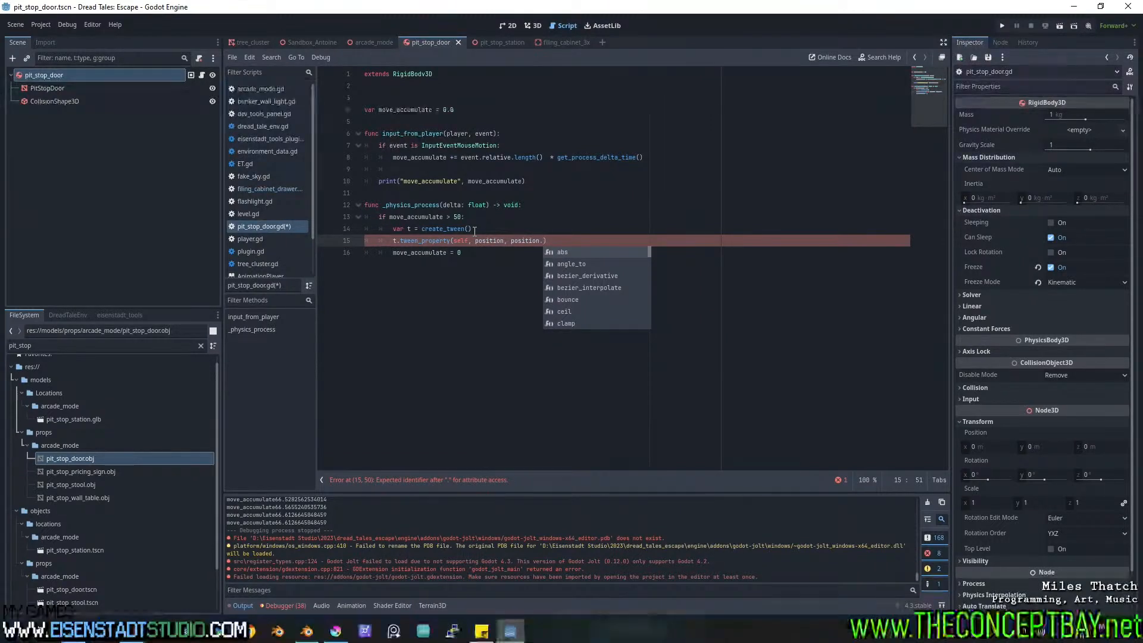
pyautogui.press('BackSpace')
pyautogui.hotkey('ctrl', 'shift', 'Left')
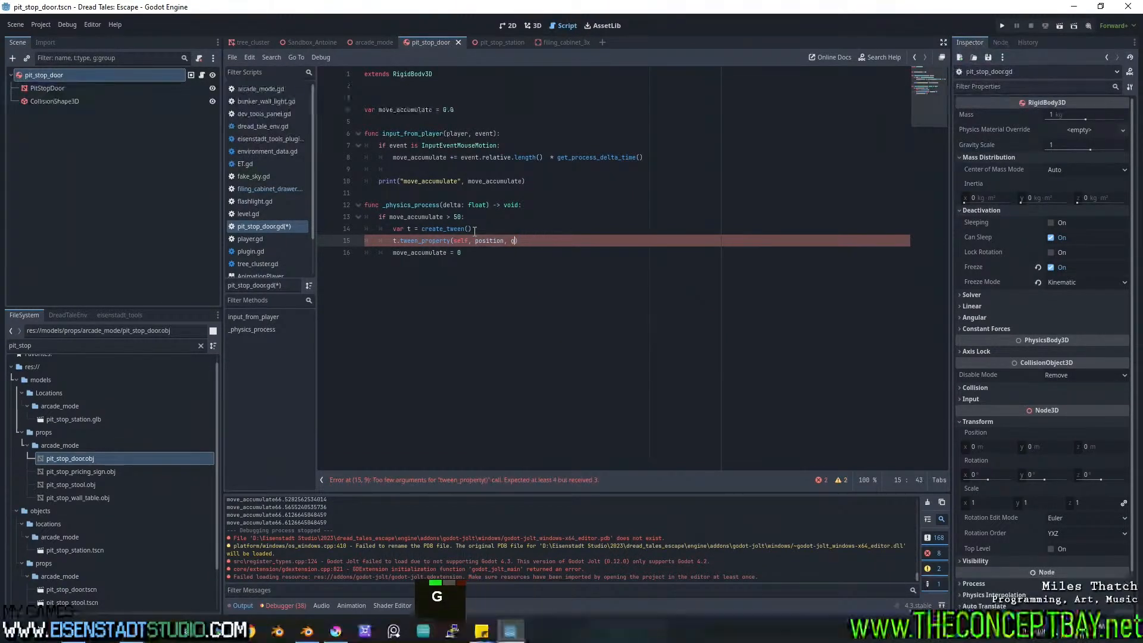
# Change the tween_property call's second argument to global_position.
pyautogui.write('global')
pyautogui.hotkey('ctrl', 'shift', 'Left')
pyautogui.hotkey('ctrl', 'x')
pyautogui.hotkey('ctrl', 'Left')
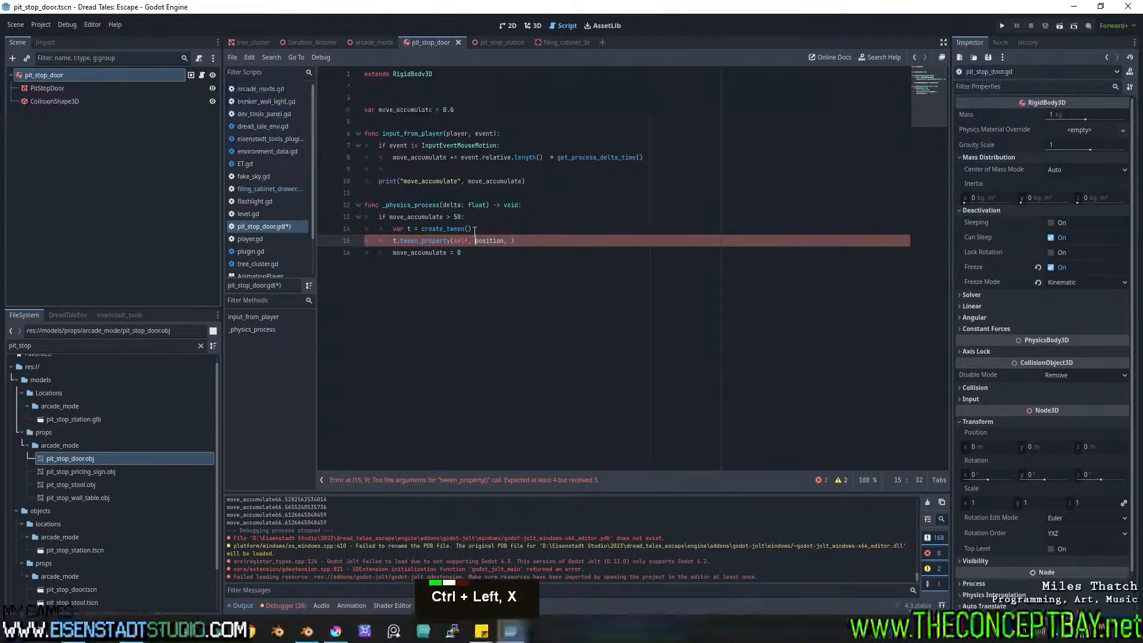
pyautogui.hotkey('ctrl', 'v')
pyautogui.write('_')
# Add global_position + global_transform.basis.x*0.4 as the third argument of the tween_property call.
pyautogui.hotkey('ctrl', 'Right')
pyautogui.press('Right')
pyautogui.hotkey('ctrl', 'v')
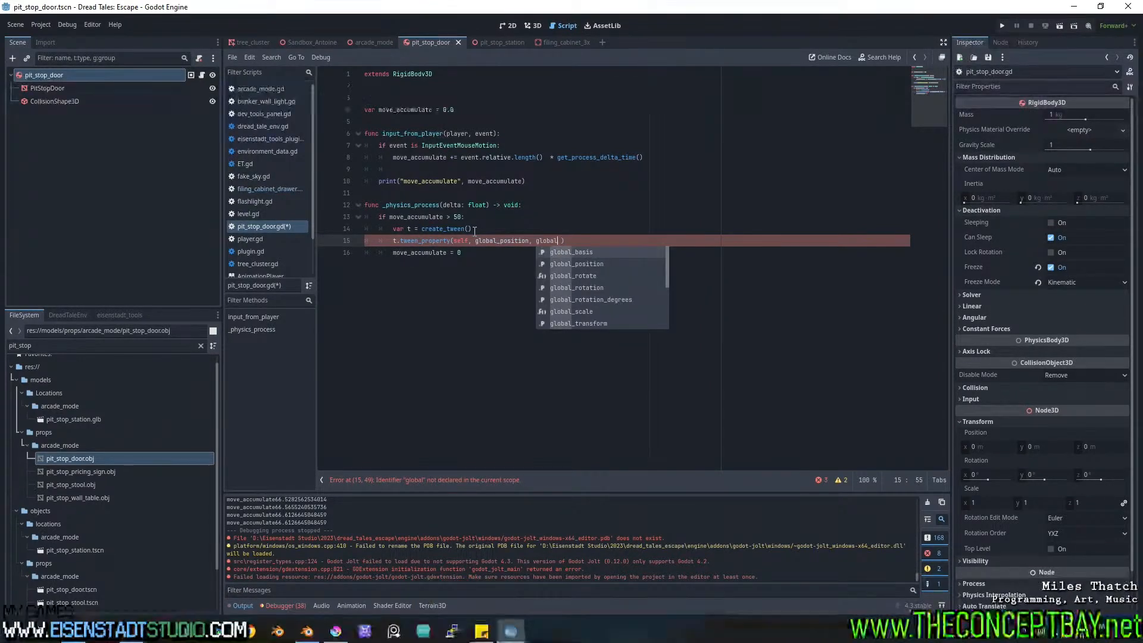
pyautogui.press('Down')
pyautogui.press('Return')
pyautogui.write('+ ')
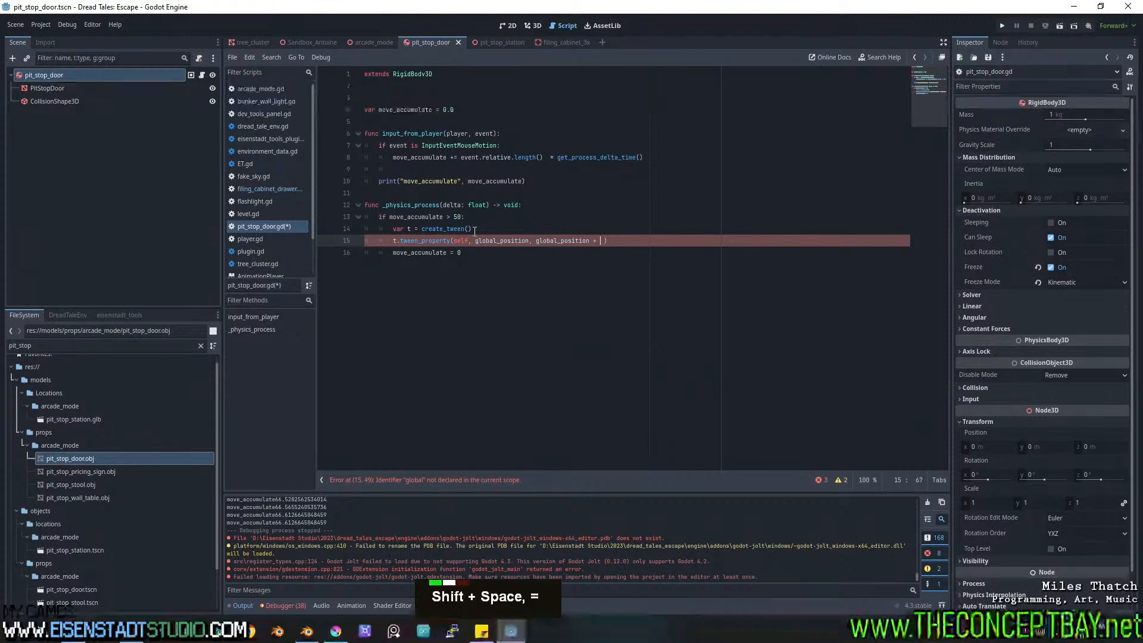
pyautogui.write('global_tra')
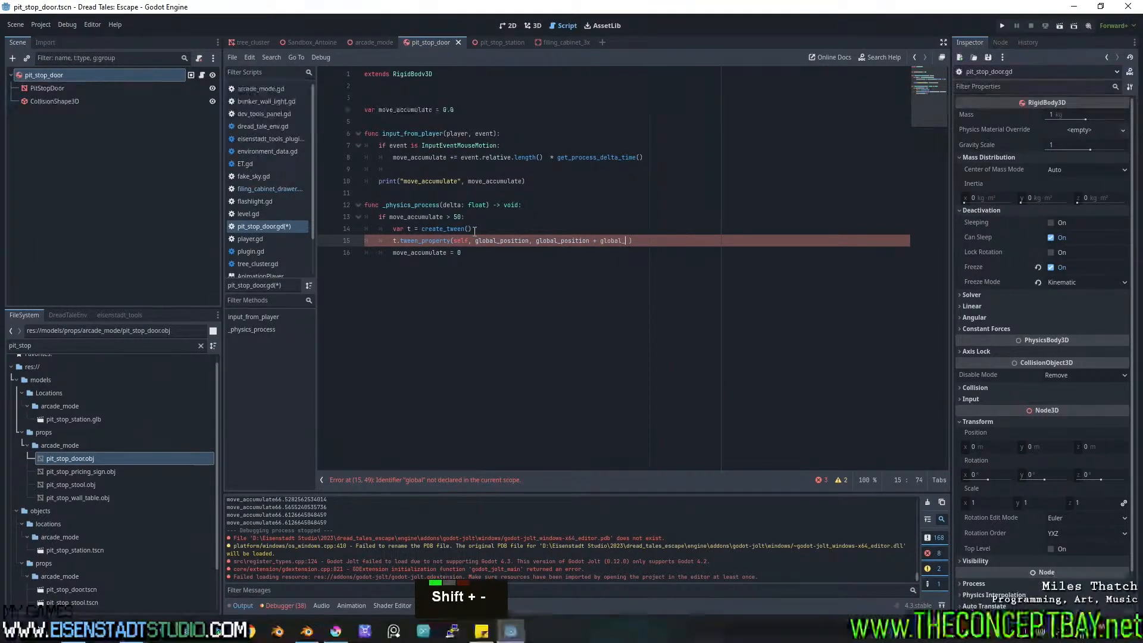
pyautogui.press('Return')
pyautogui.write('.ba')
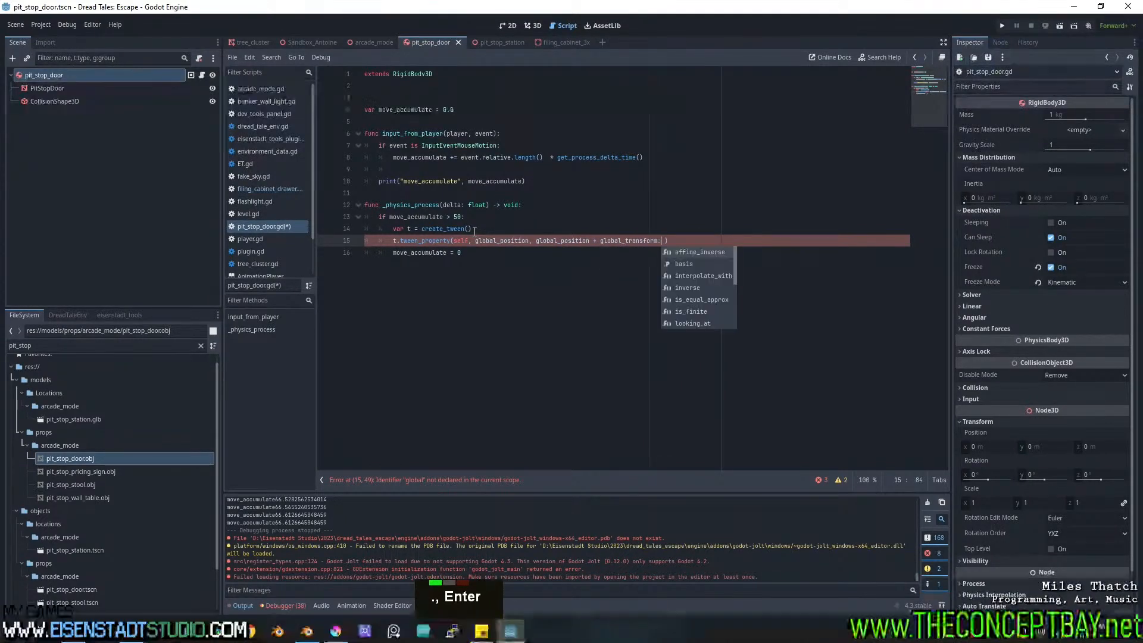
pyautogui.press('Return')
pyautogui.write('.x')
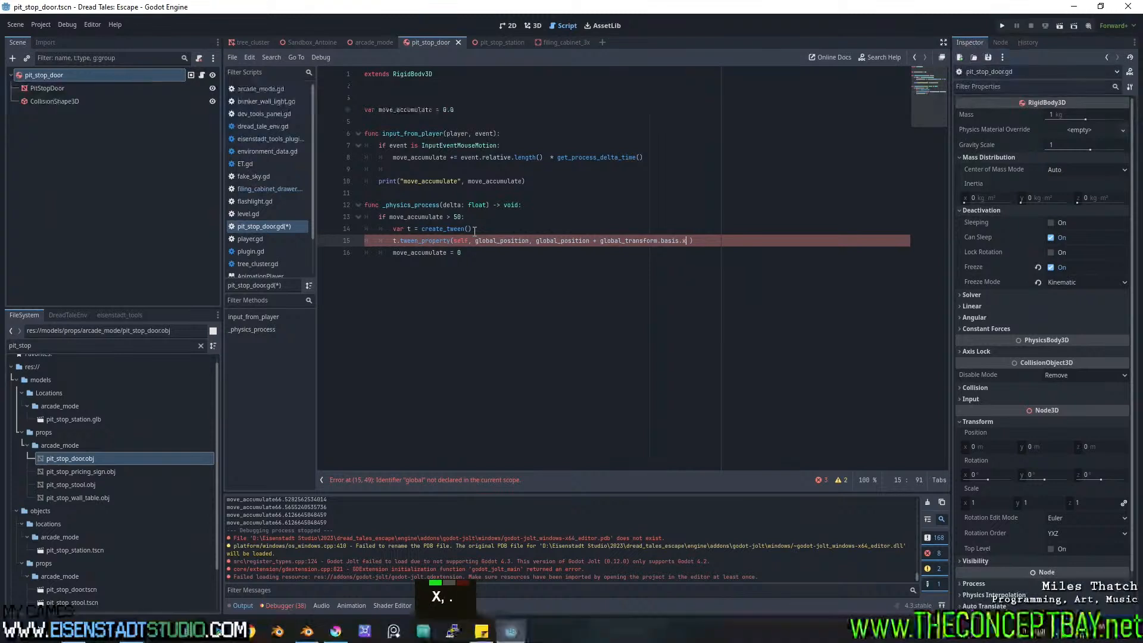
pyautogui.write('*0.4')
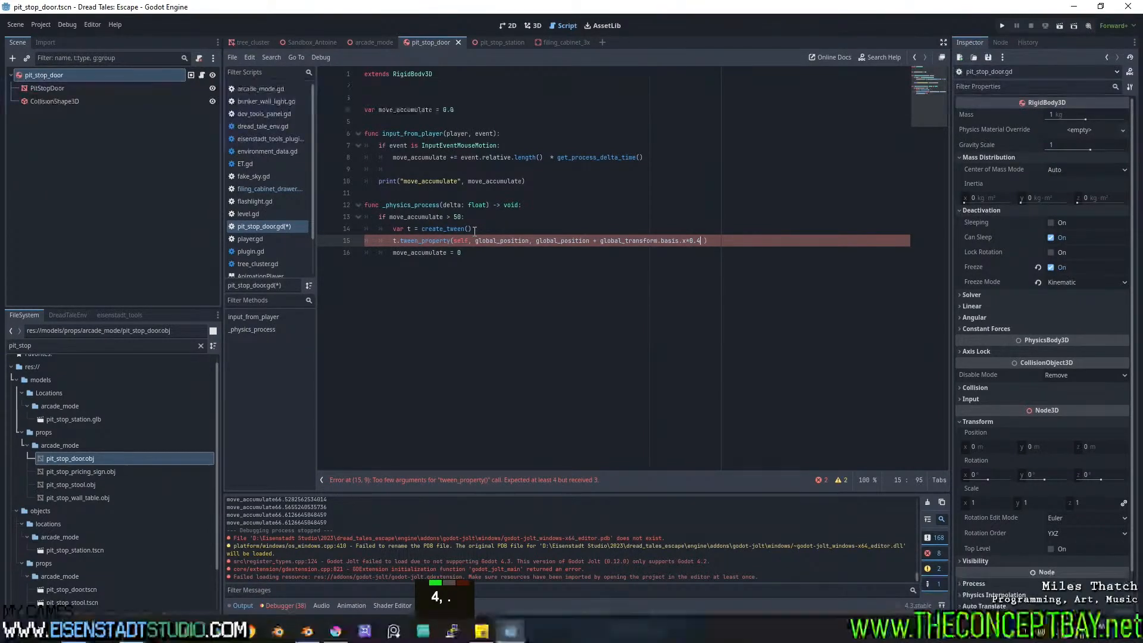
# Add 0.2 as the duration argument of the tween_property call and remove the stray space before its closing parenthesis.
pyautogui.write(', ')
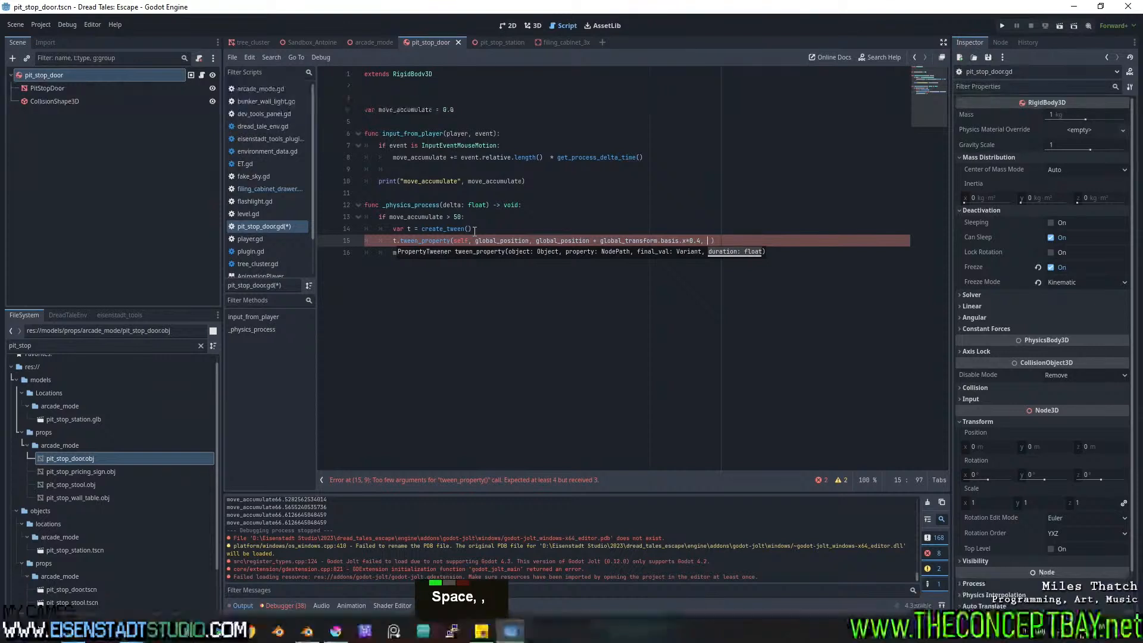
pyautogui.write('0.5')
pyautogui.press('BackSpace')
pyautogui.write('2')
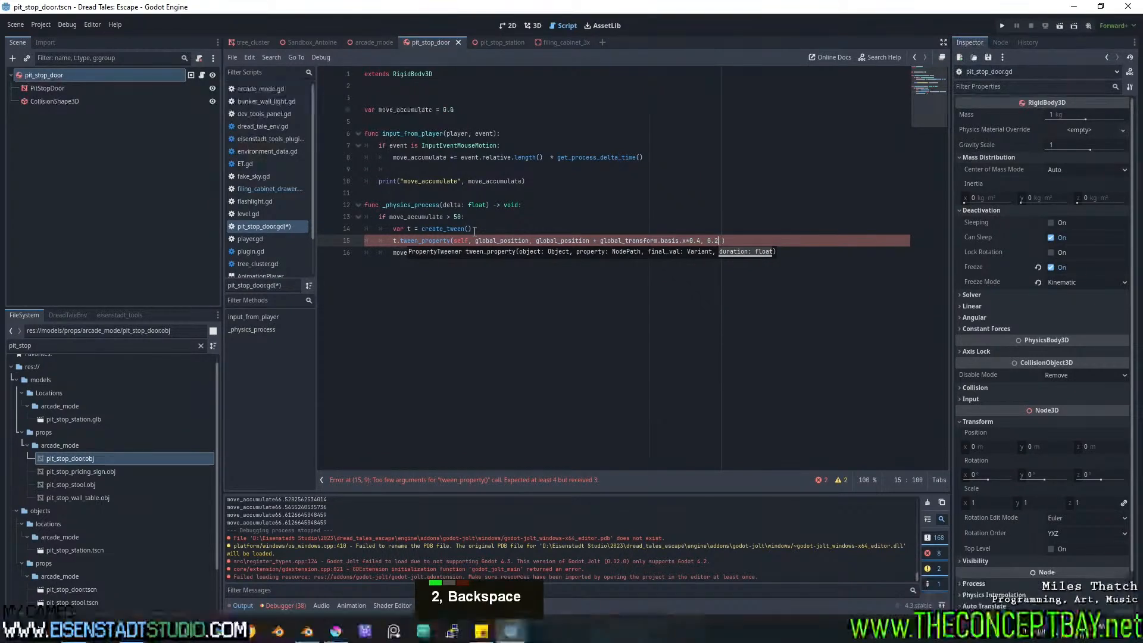
pyautogui.press('Right')
pyautogui.press('Right')
pyautogui.press('Left')
pyautogui.press('BackSpace')
pyautogui.press('Right')
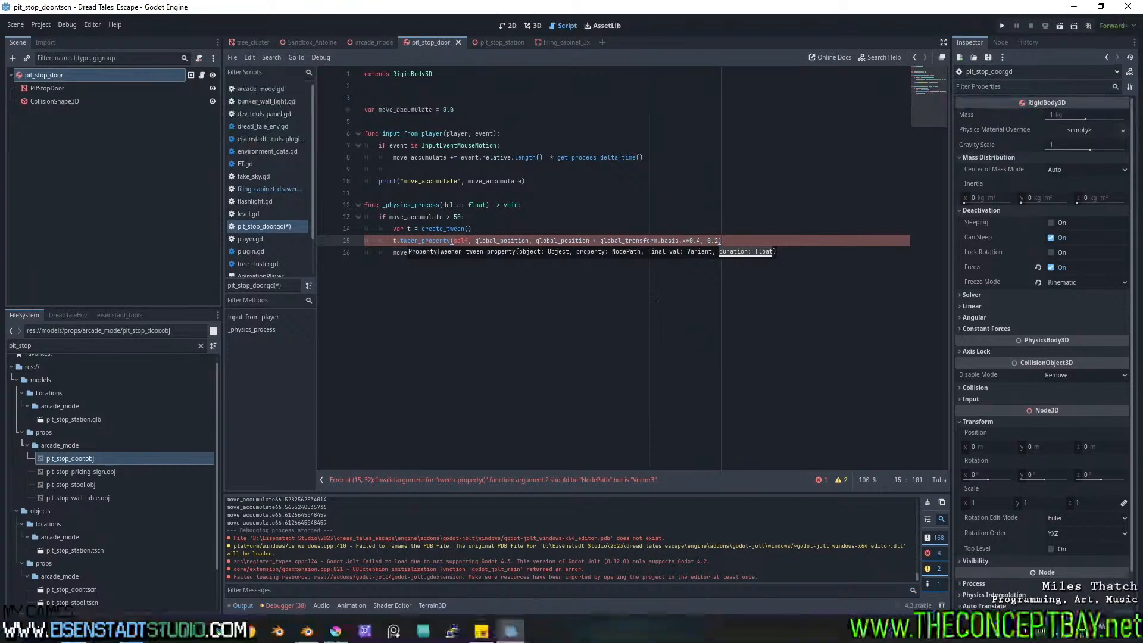
# Put spaces around the multiplication operator before 0.4 and enclose the second argument, global_position, in double quotes.
pyautogui.click(764, 240)
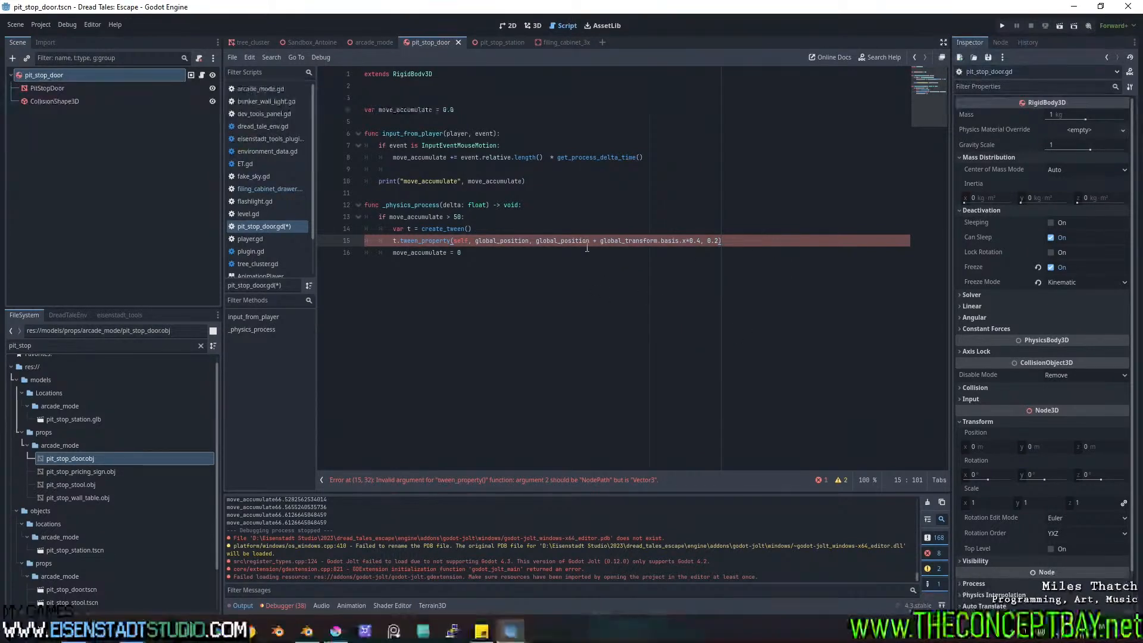
pyautogui.click(684, 240)
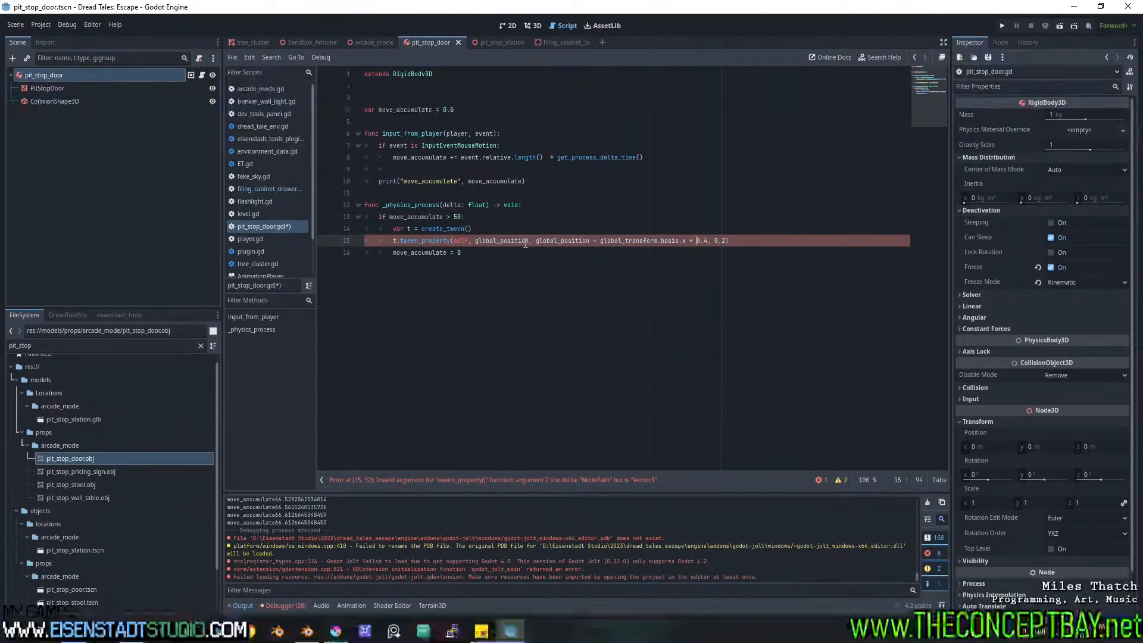
pyautogui.doubleClick(501, 241)
pyautogui.write('"')
pyautogui.click(574, 243)
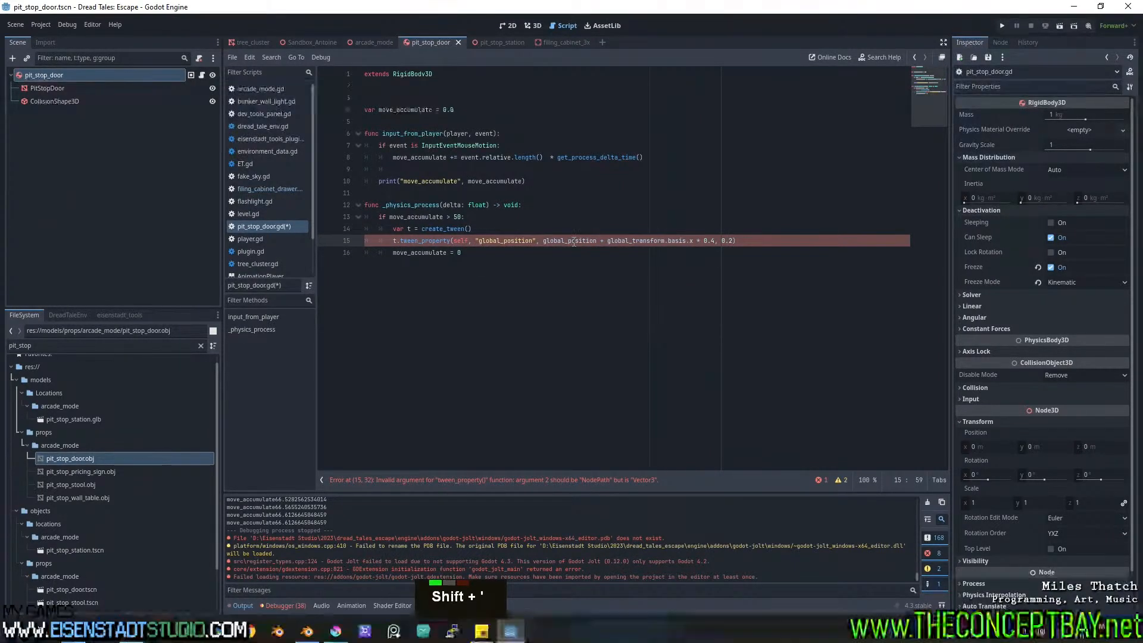
pyautogui.click(783, 243)
# Run the game, go to the pit stop door to test how it slides, and close the game.
pyautogui.press('F5')
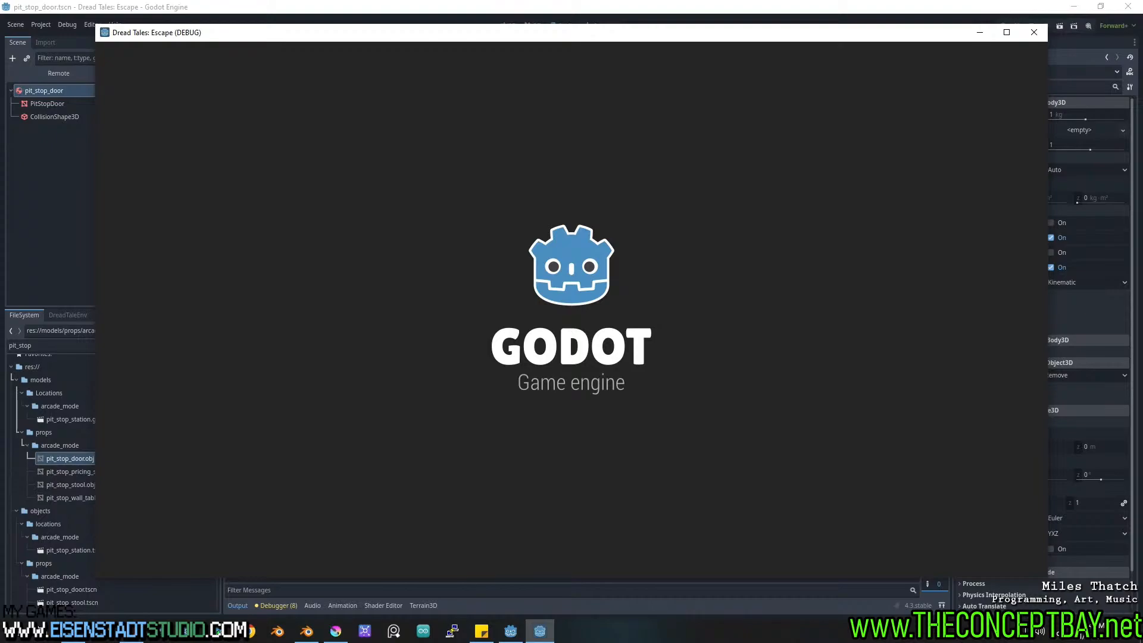
pyautogui.press('w')
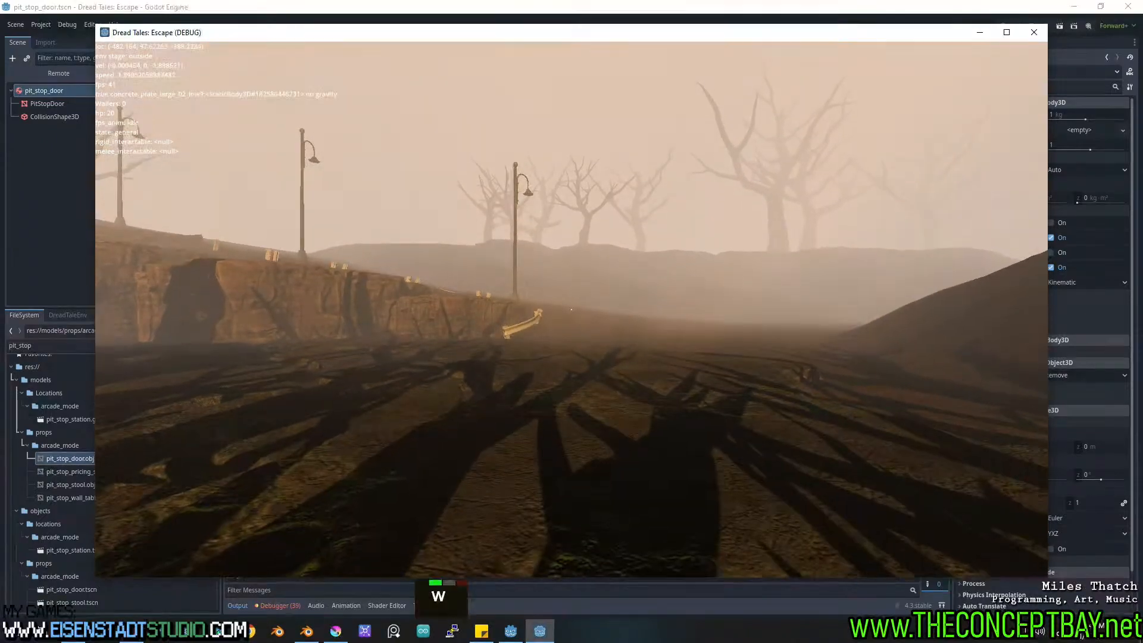
pyautogui.press('F3')
pyautogui.press('F3')
pyautogui.press('F3')
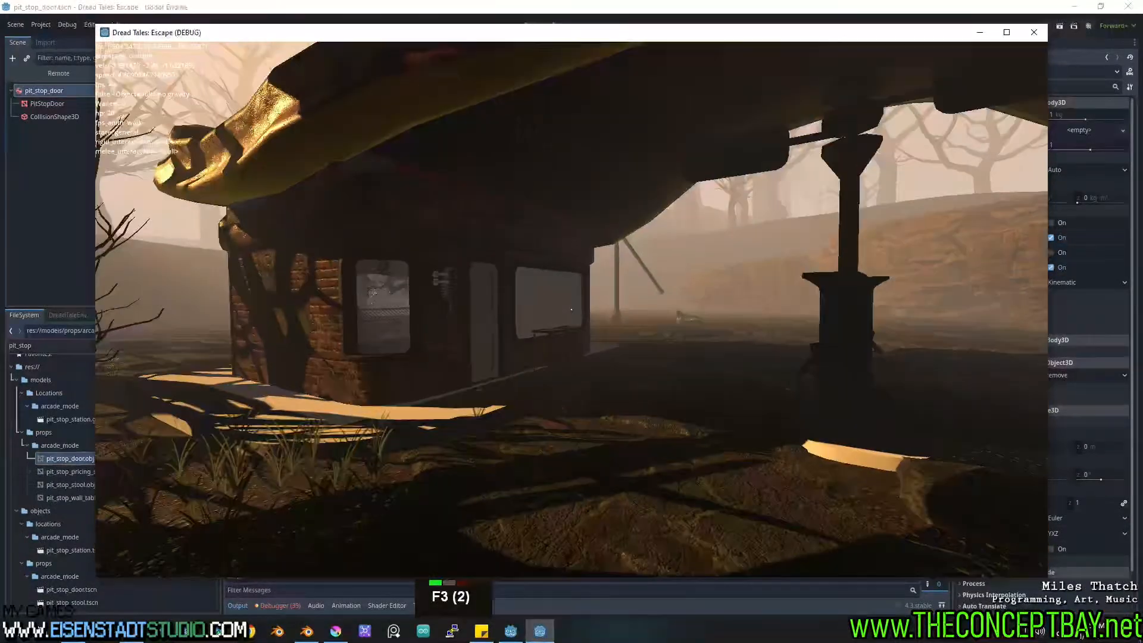
pyautogui.press('a')
pyautogui.press('d')
pyautogui.press('w')
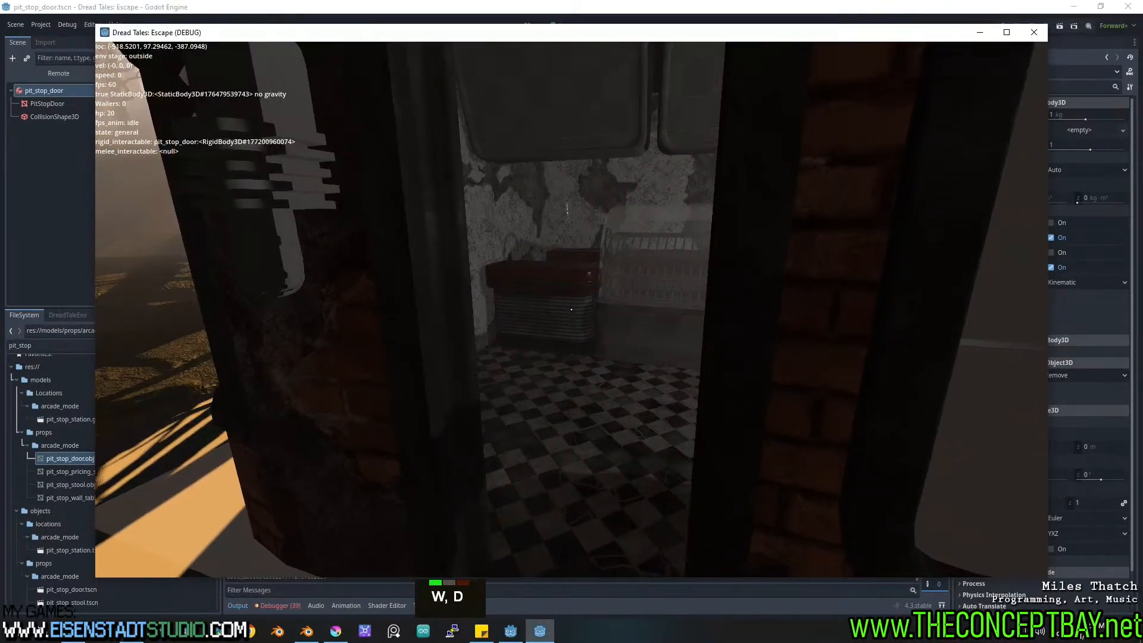
pyautogui.hotkey('alt', 'F4')
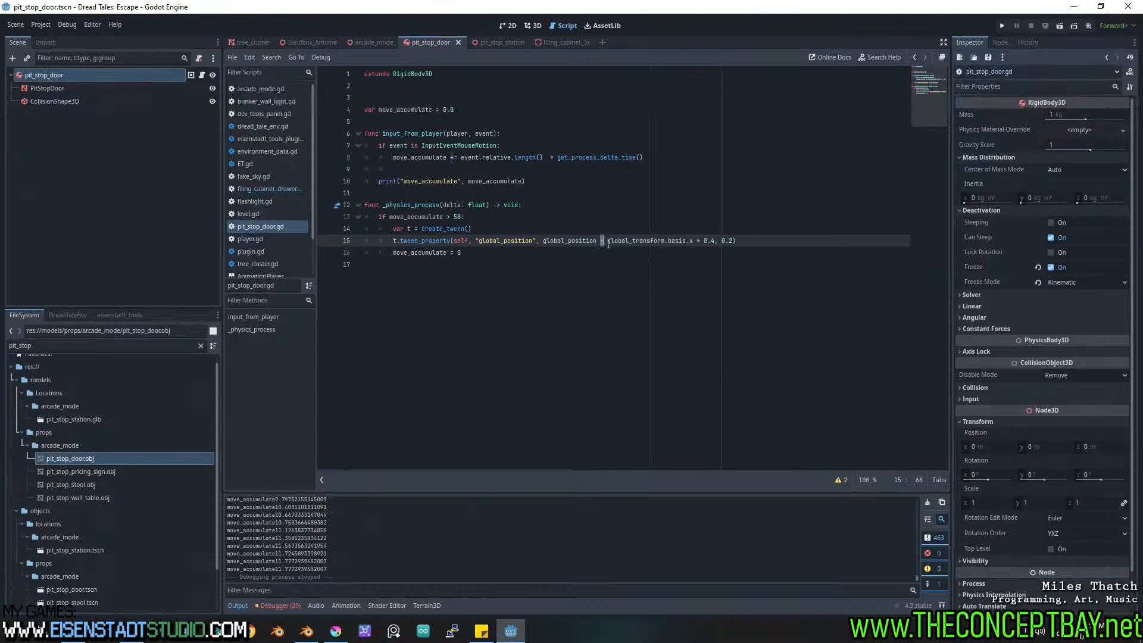
# Change the plus before global_transform to a minus and append .set_ease(Tween.EASE_OUT) to the tween_property call.
pyautogui.write('-')
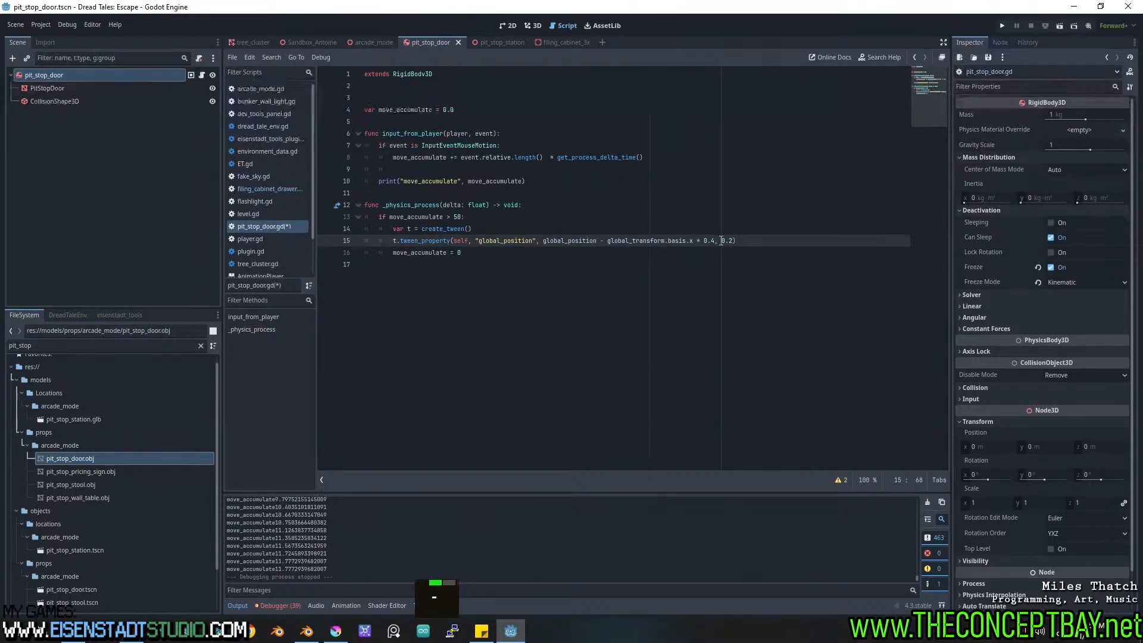
pyautogui.click(751, 240)
pyautogui.write('.set_')
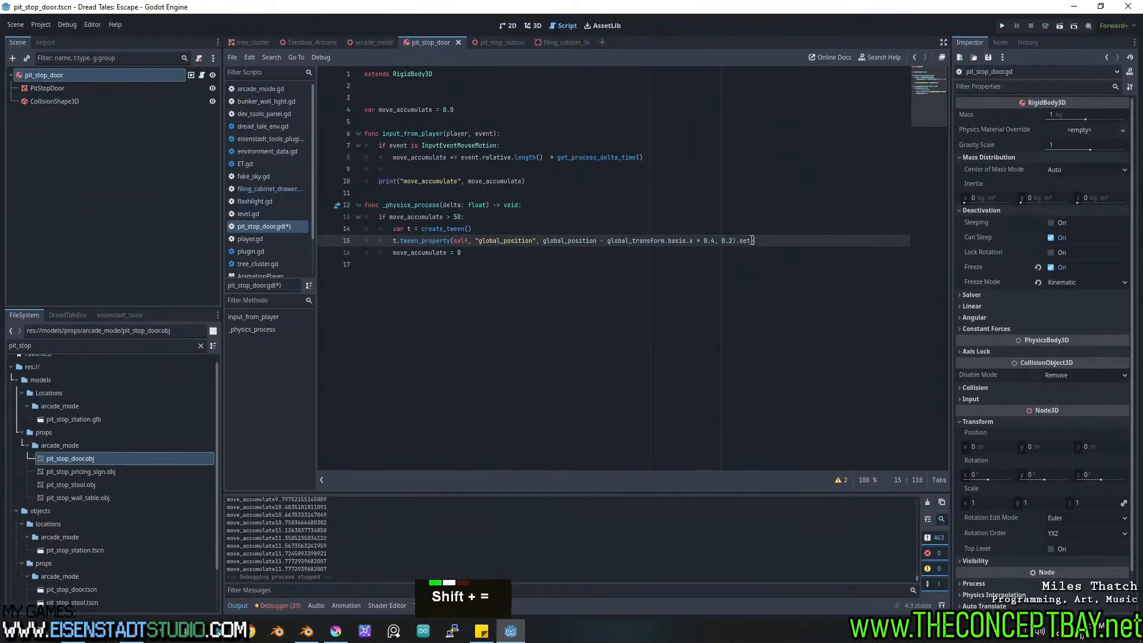
pyautogui.press('BackSpace')
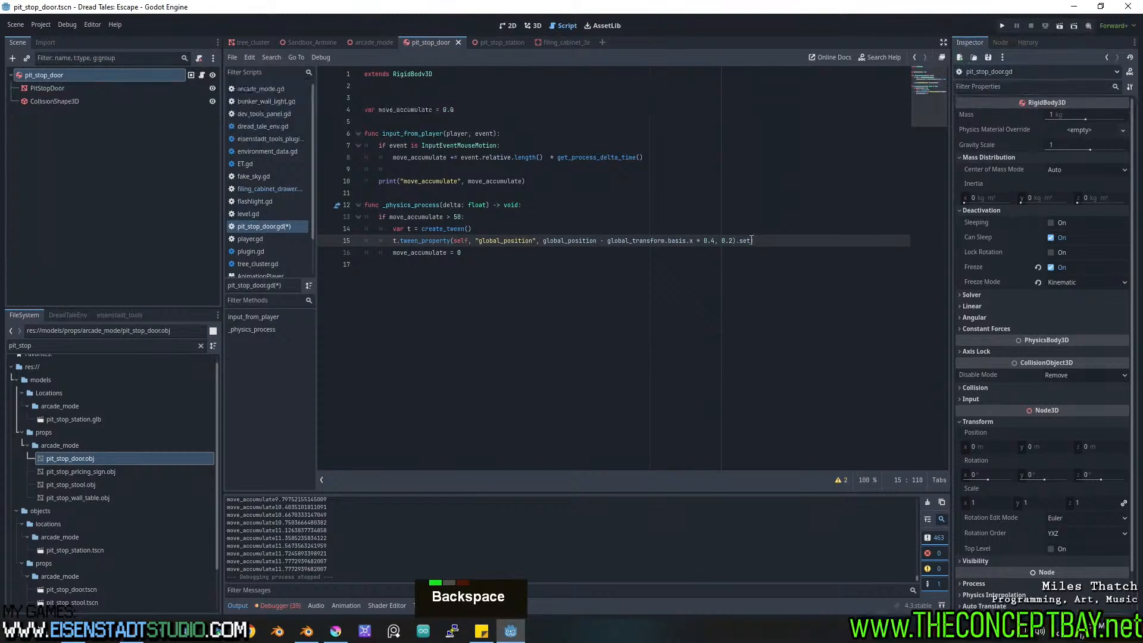
pyautogui.write('_e')
pyautogui.press('BackSpace')
pyautogui.write('_ea')
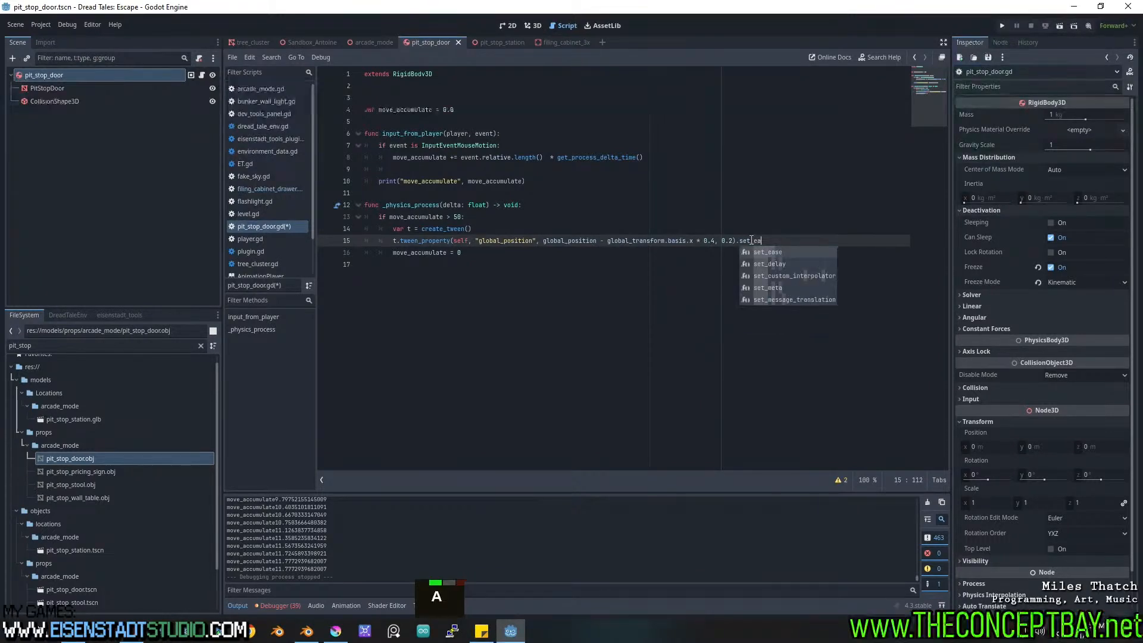
pyautogui.press('Return')
pyautogui.press('Down')
pyautogui.press('Down')
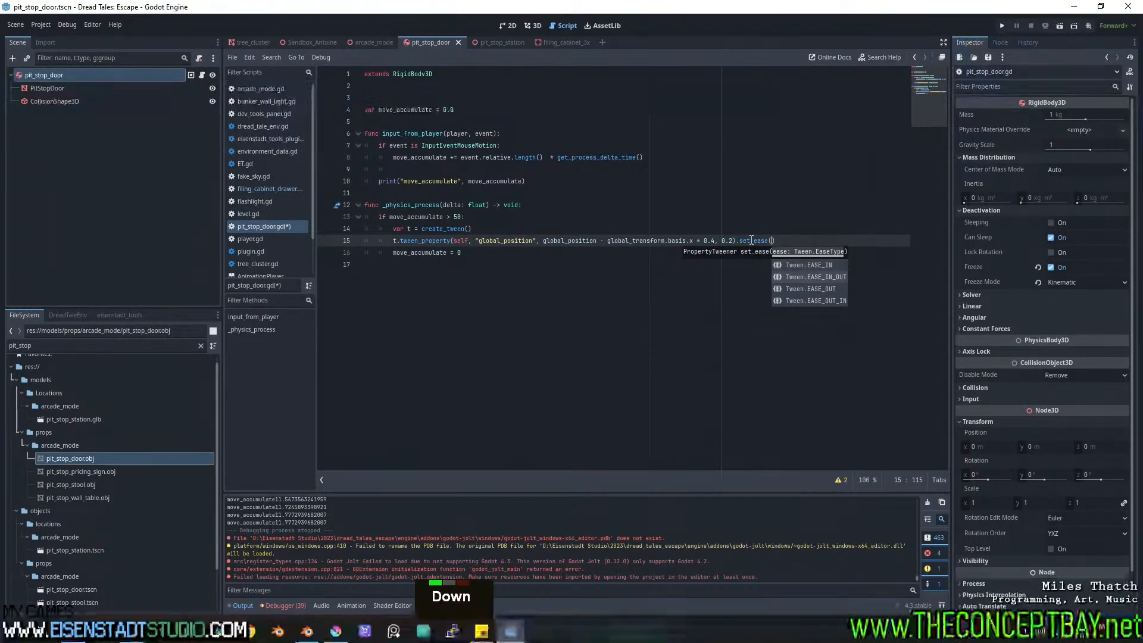
pyautogui.press('Return')
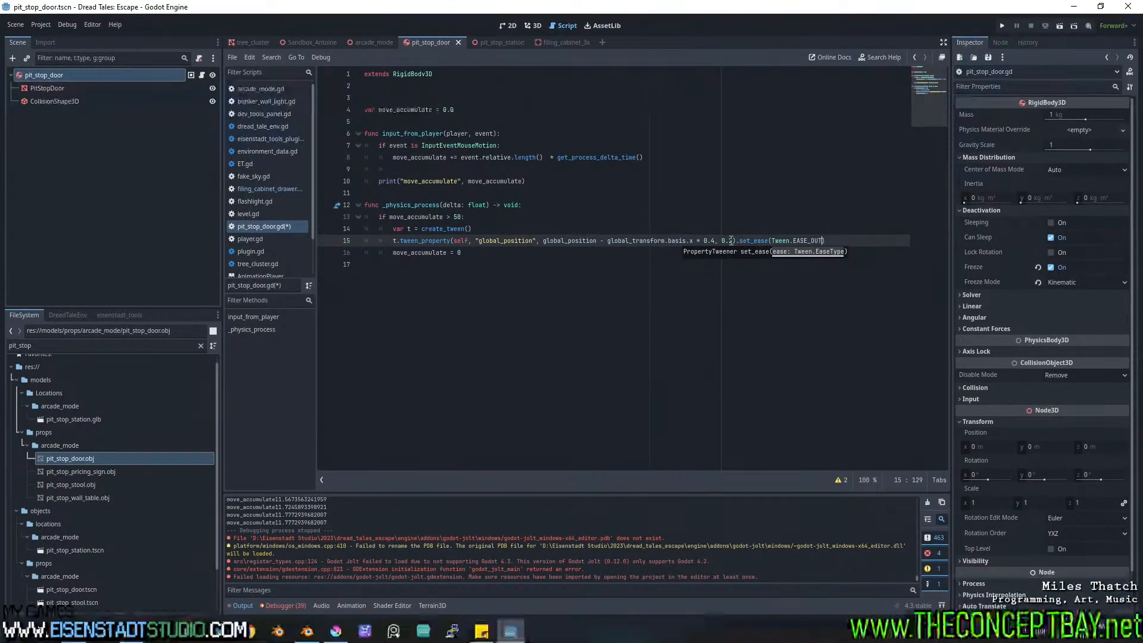
# Replace the 0.4 multiplier in the tween's target position with randf_range(0.1, 0.3).
pyautogui.doubleClick(708, 242)
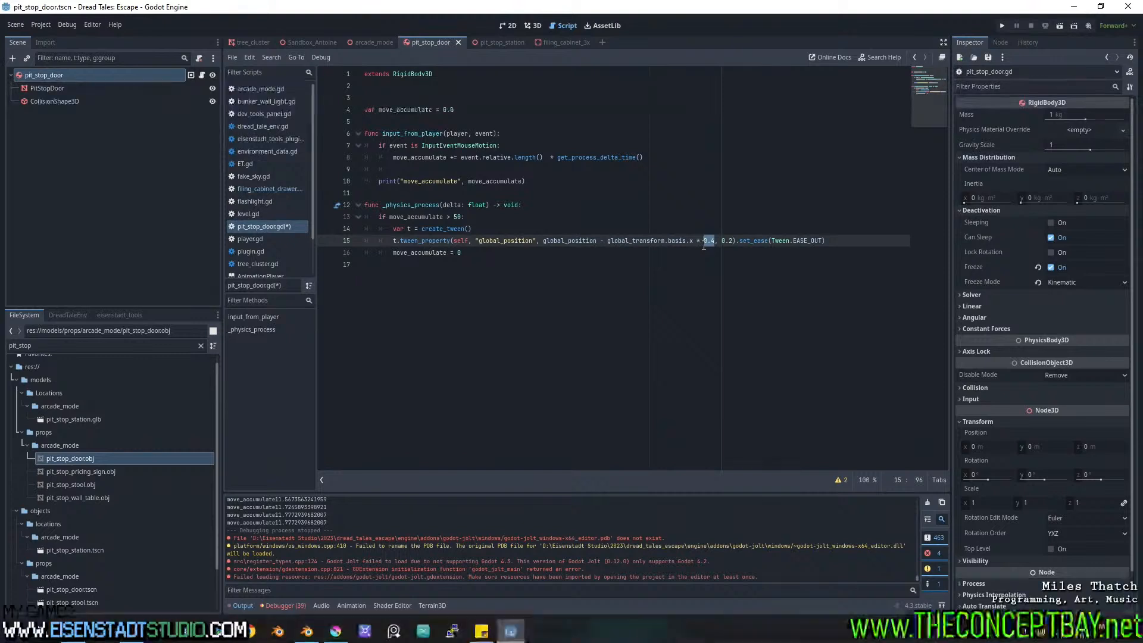
pyautogui.write('rand')
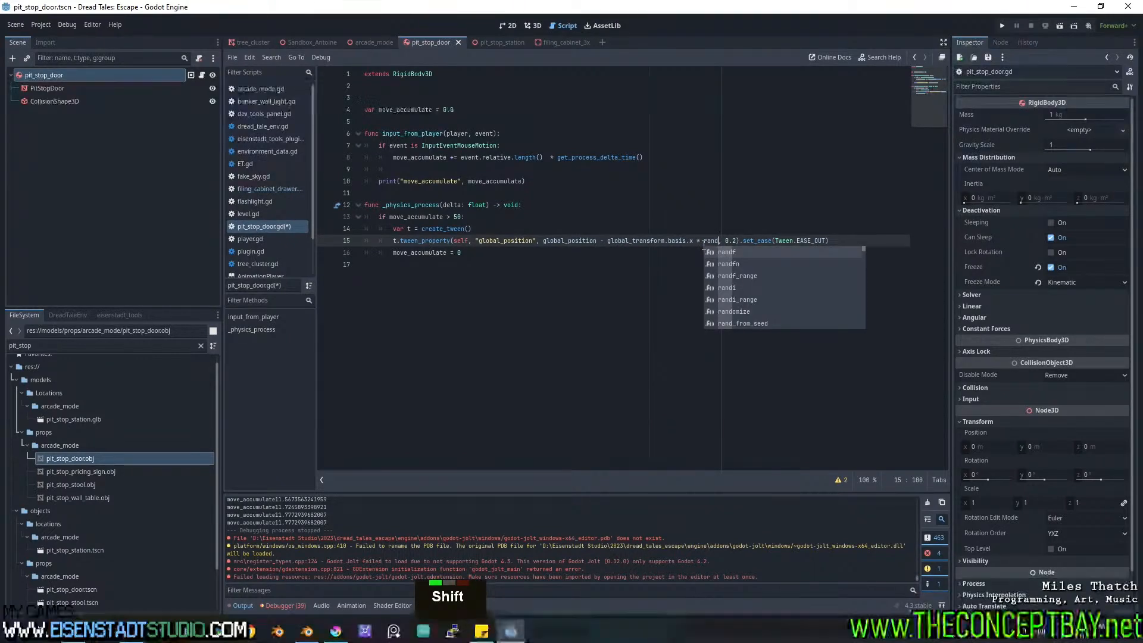
pyautogui.press('Down')
pyautogui.press('Down')
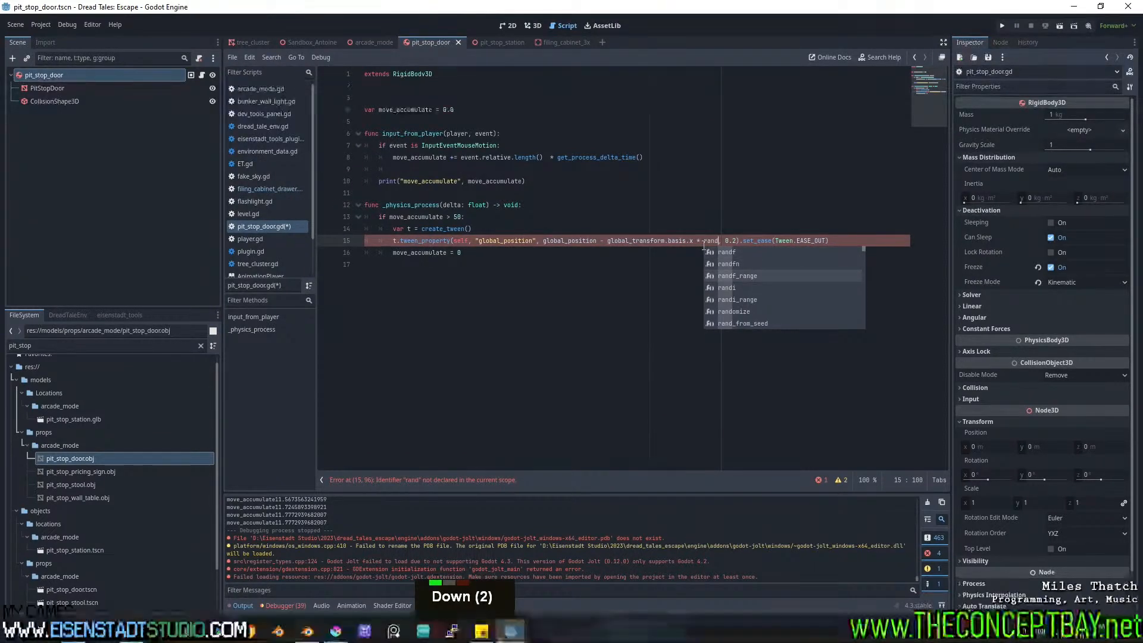
pyautogui.press('Return')
pyautogui.write('0.1,0.')
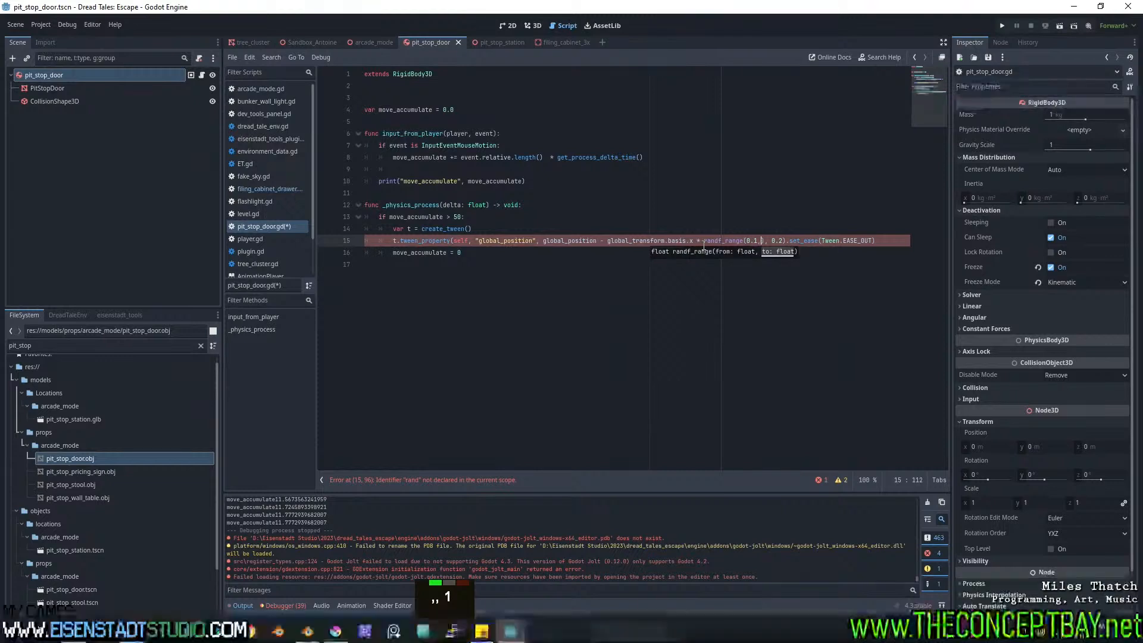
pyautogui.write('3')
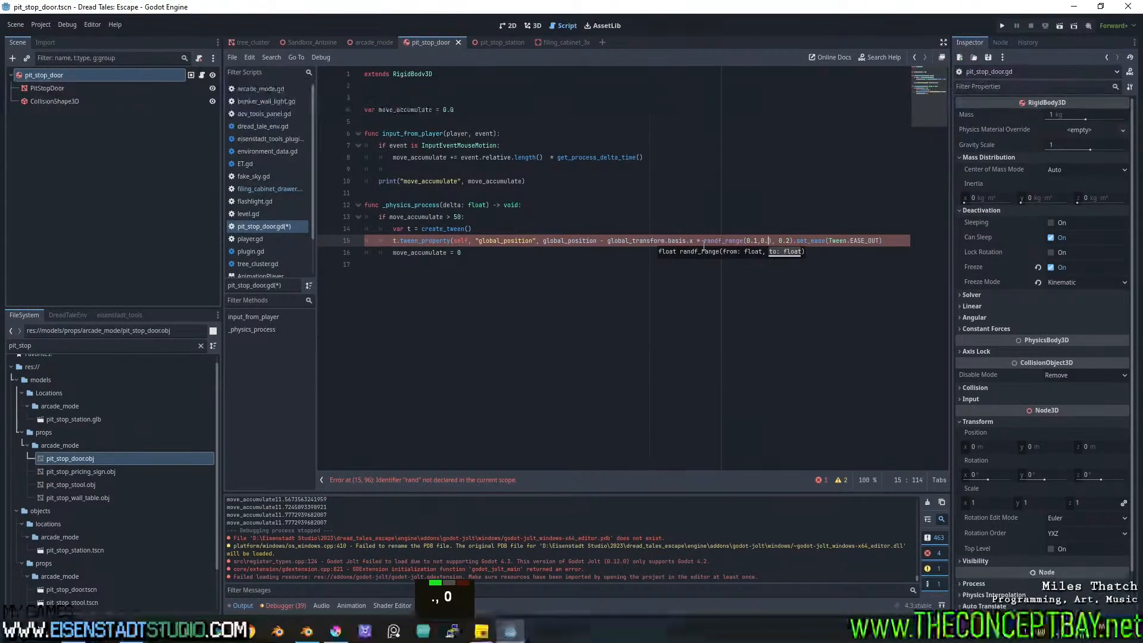
pyautogui.hotkey('ctrl', 'Left')
pyautogui.press('Left')
pyautogui.press('Left')
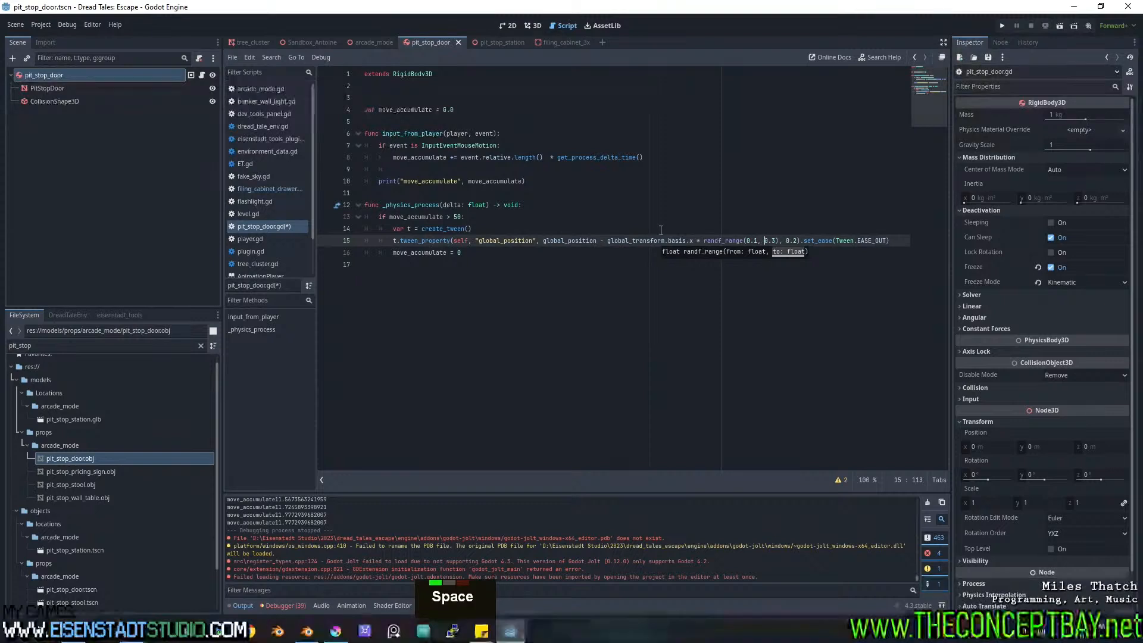
# Declare var budge_threshold = 50 on a new line below the move_accumulate variable.
pyautogui.doubleClick(457, 217)
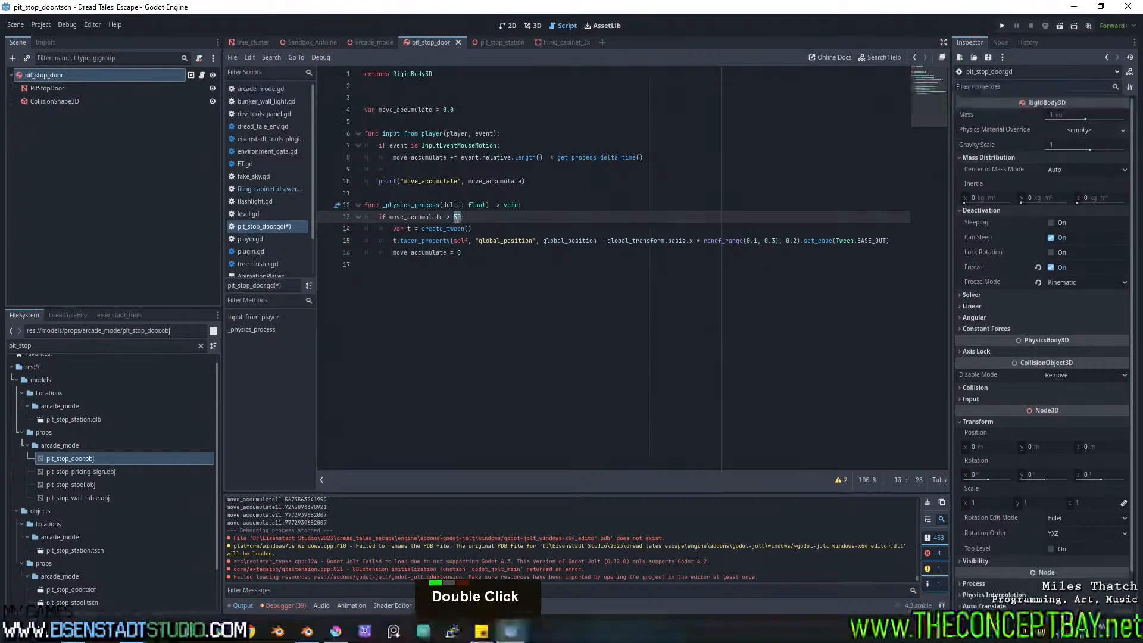
pyautogui.click(465, 113)
pyautogui.press('Return')
pyautogui.write('var ')
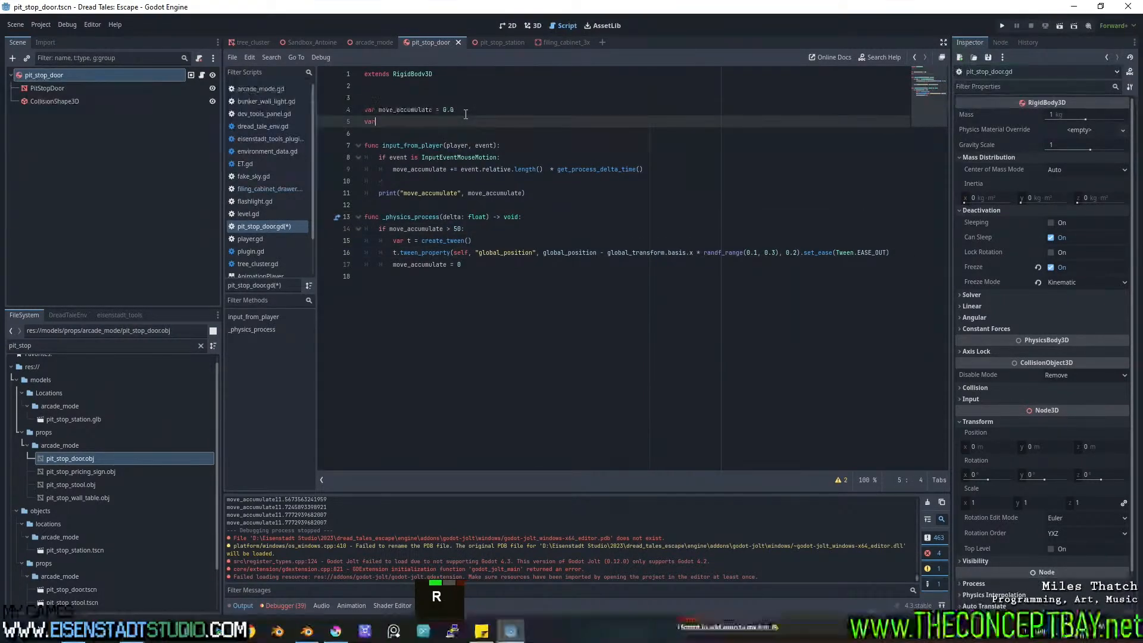
pyautogui.write('p')
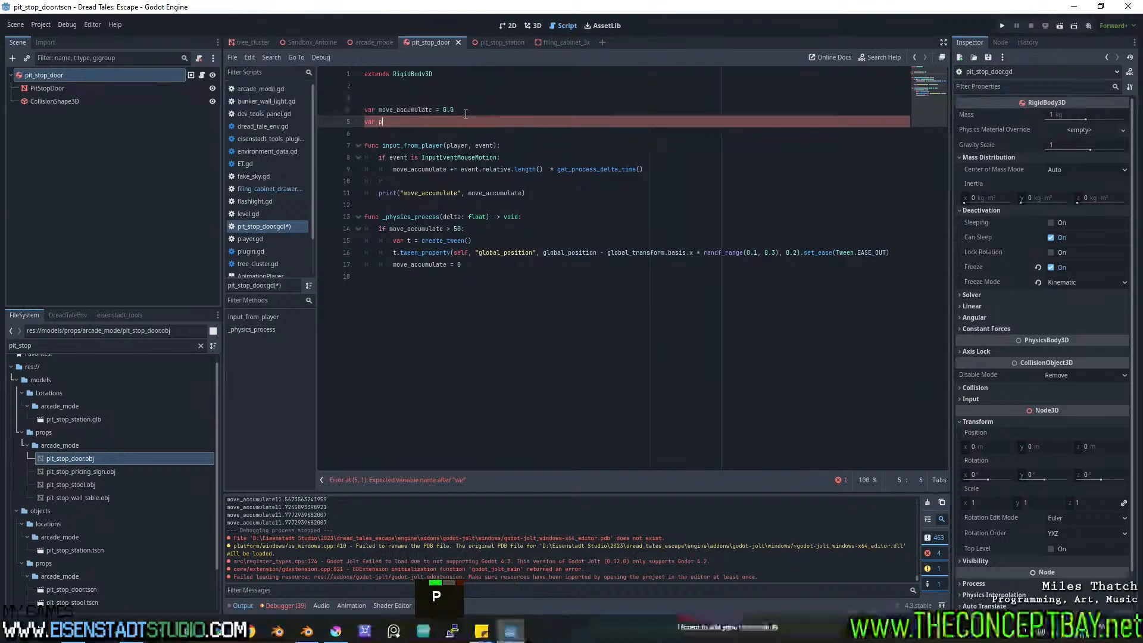
pyautogui.press('BackSpace')
pyautogui.write('budge_the')
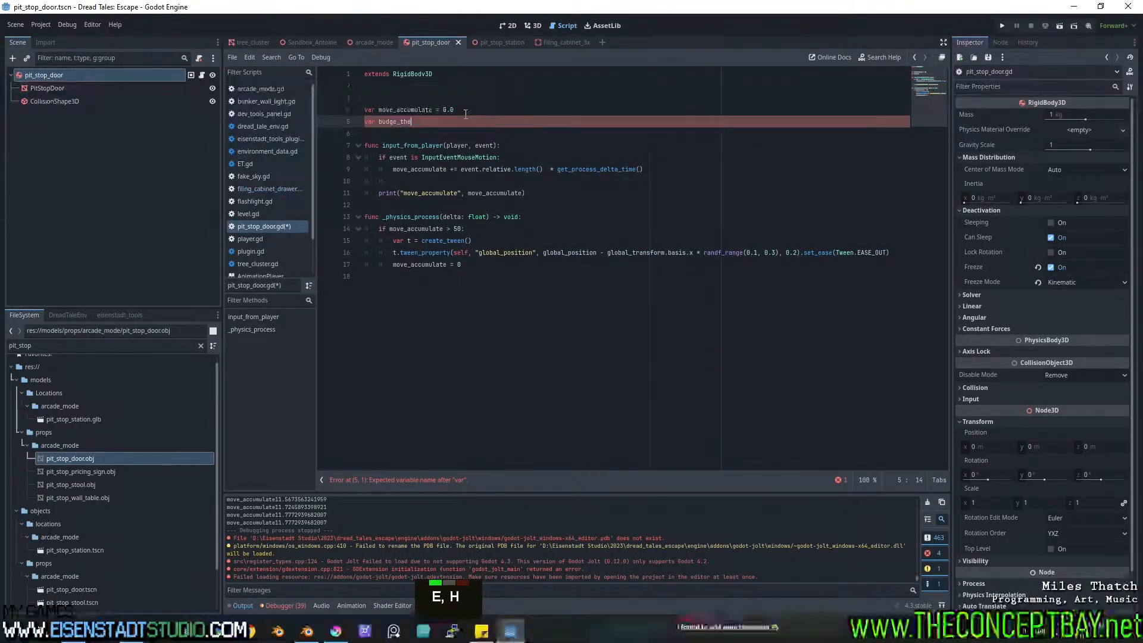
pyautogui.press('BackSpace')
pyautogui.write('reshold = ')
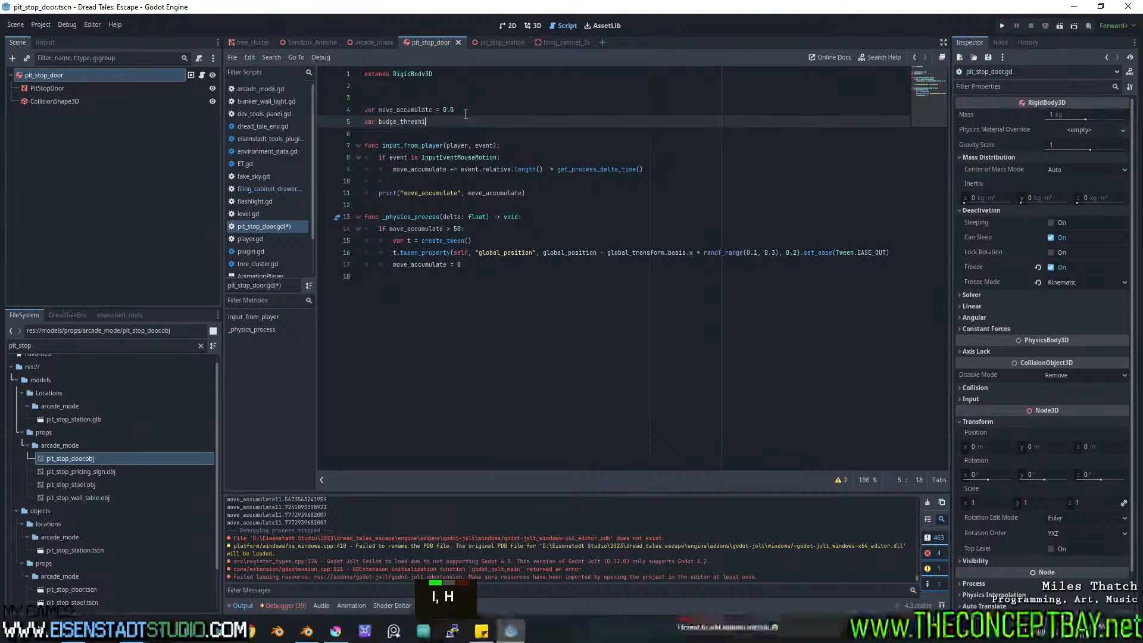
pyautogui.write('50')
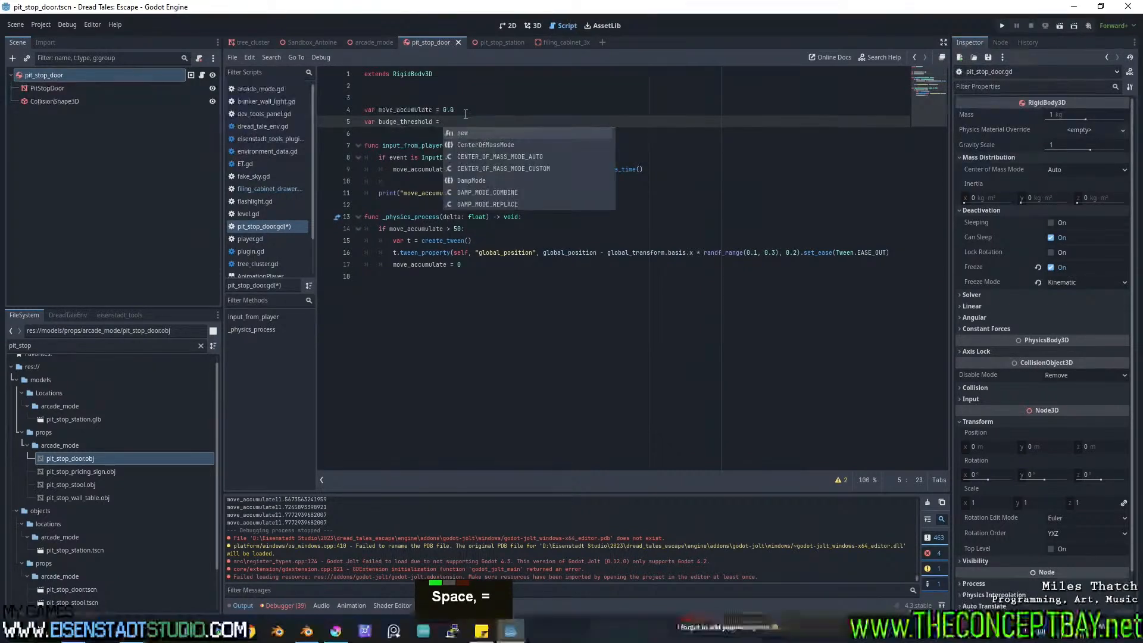
# Replace the hard-coded 50 in the _physics_process if condition with budge_threshold.
pyautogui.doubleClick(403, 121)
pyautogui.hotkey('ctrl', 'c')
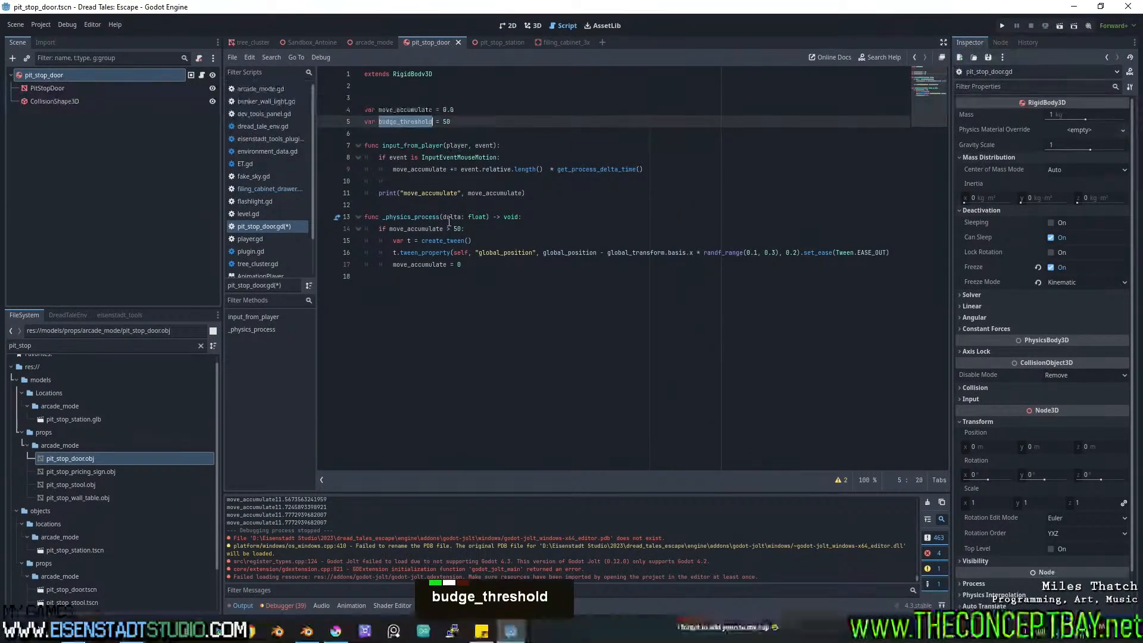
pyautogui.doubleClick(457, 229)
pyautogui.hotkey('ctrl', 'v')
pyautogui.hotkey('ctrl', 'z')
pyautogui.doubleClick(457, 229)
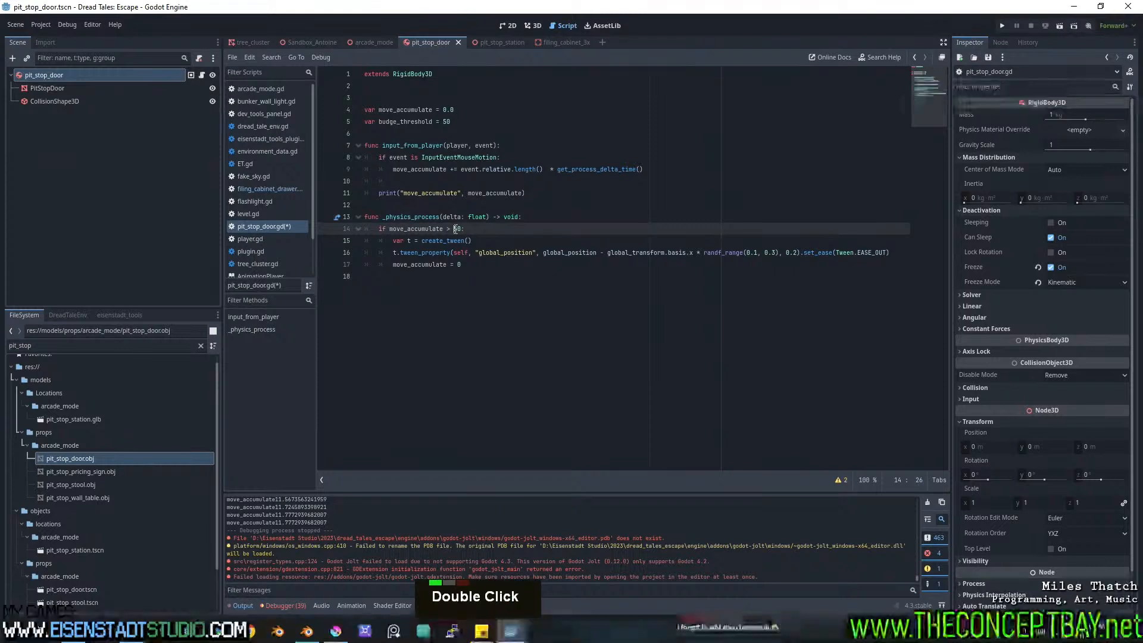
pyautogui.doubleClick(456, 229)
pyautogui.hotkey('ctrl', 'v')
# Add budge_threshold = randf_range(30,60) on a new line below the move_accumulate reset and save the script.
pyautogui.click(474, 266)
pyautogui.press('Return')
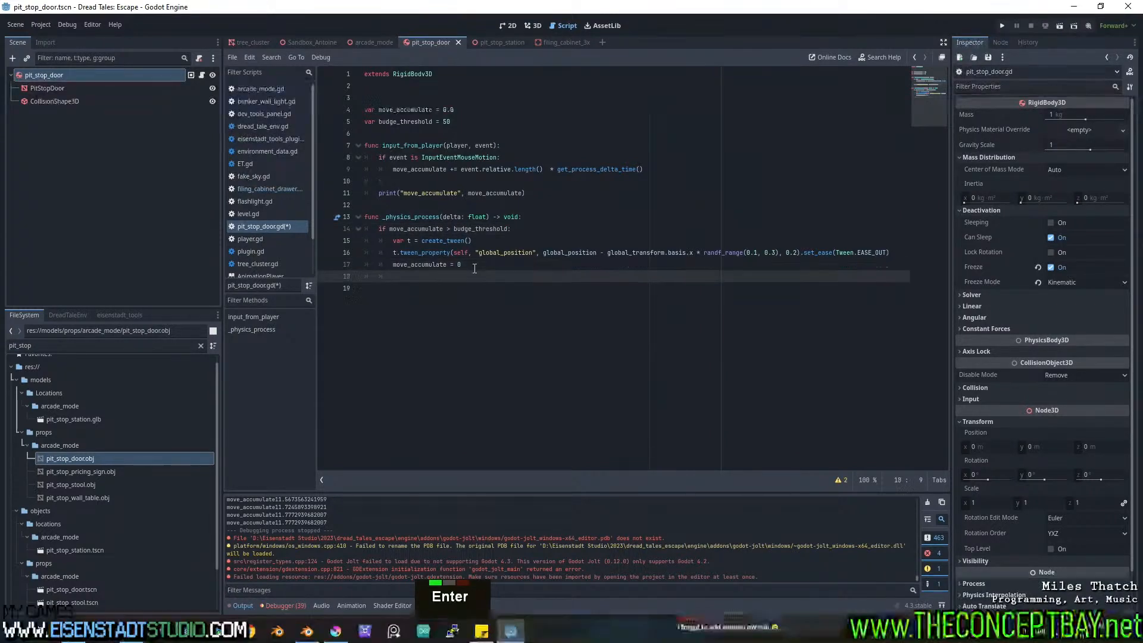
pyautogui.hotkey('ctrl', 'v')
pyautogui.write('= randf_r')
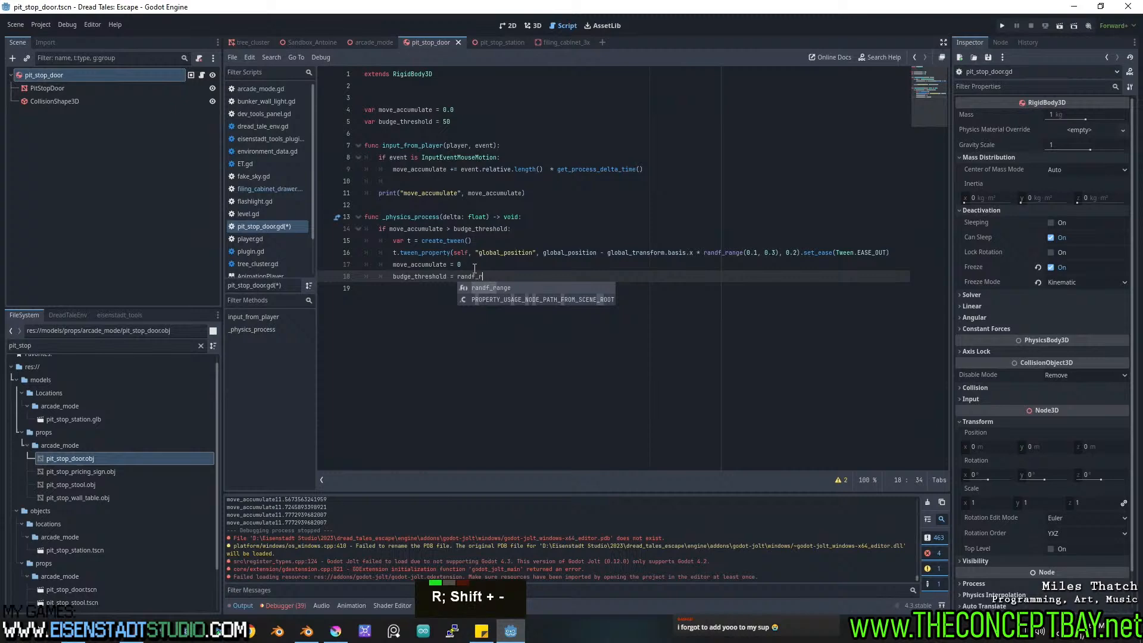
pyautogui.press('Return')
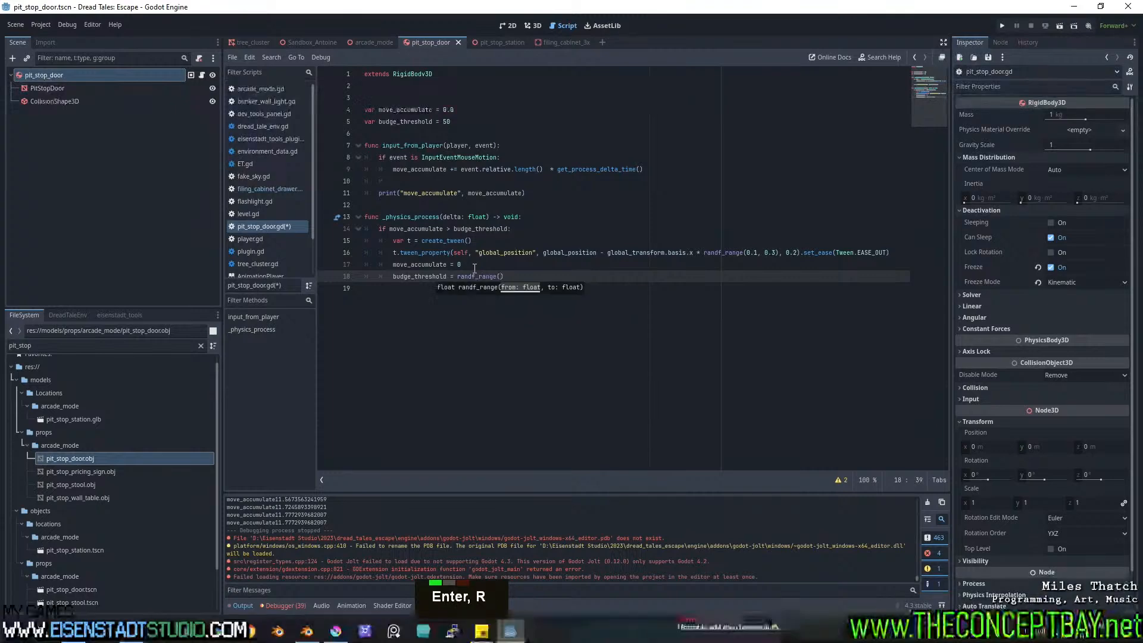
pyautogui.write('3')
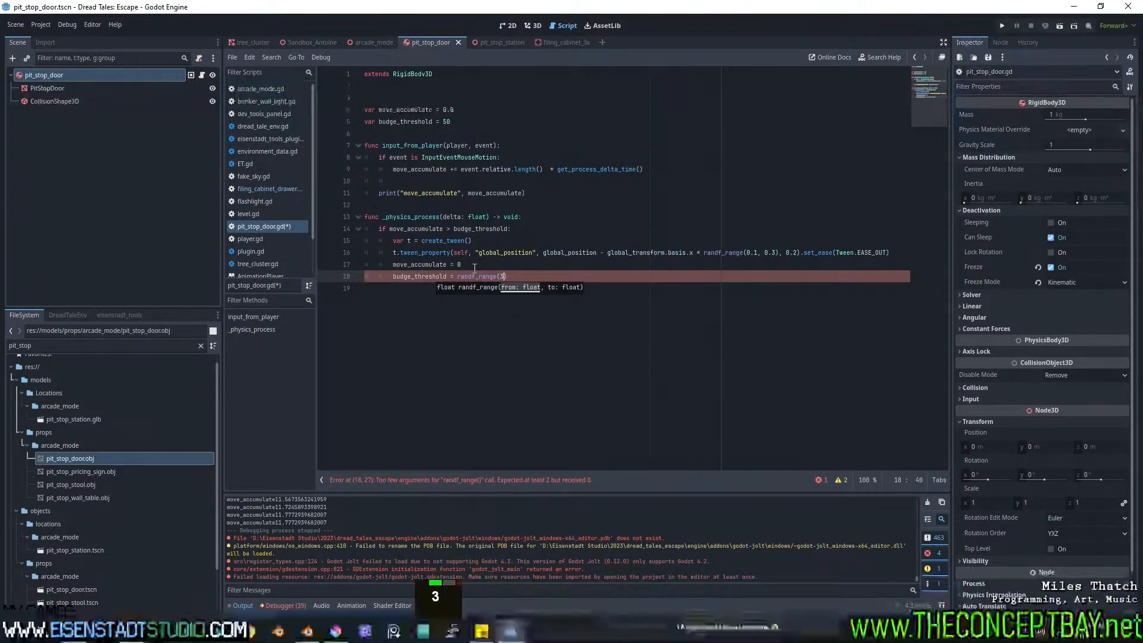
pyautogui.write('0,50')
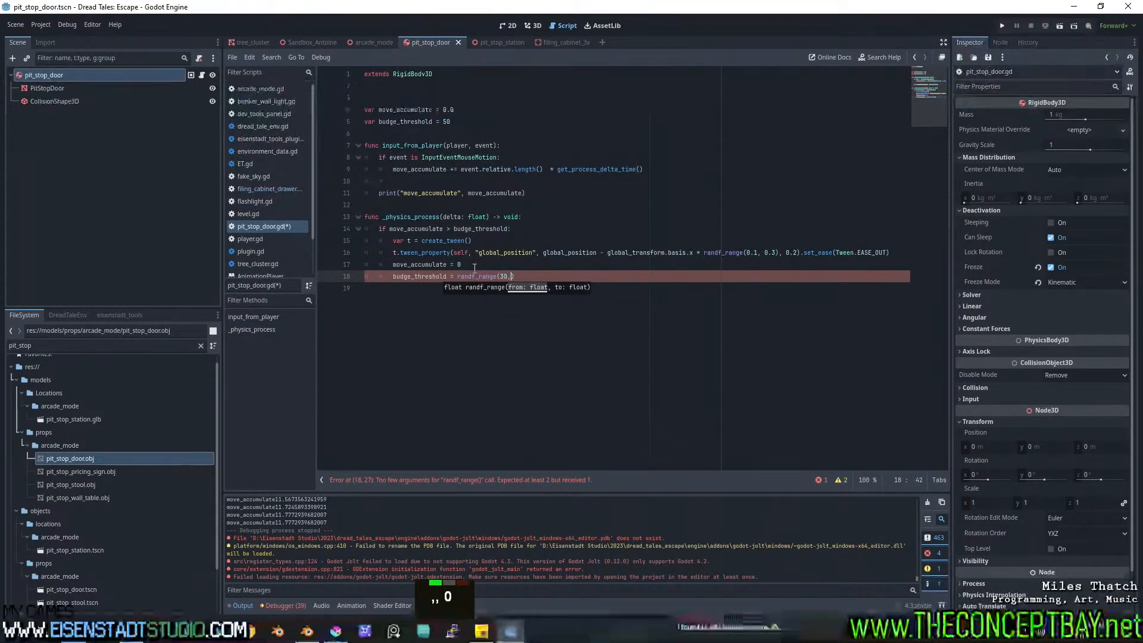
pyautogui.press('BackSpace')
pyautogui.press('BackSpace')
pyautogui.write('60')
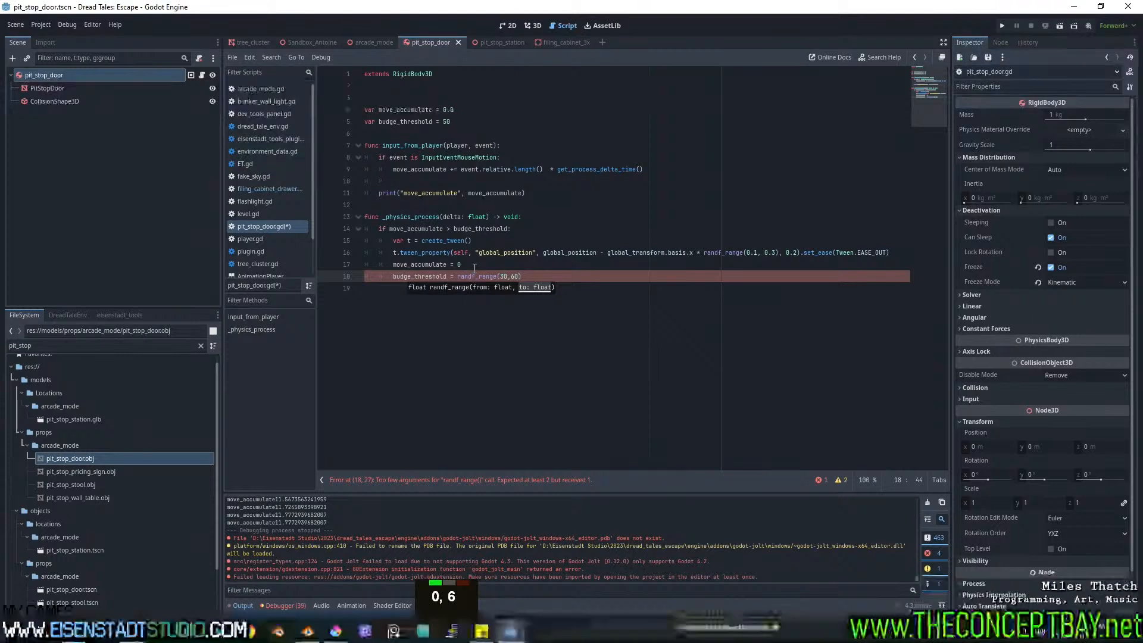
pyautogui.press('Right')
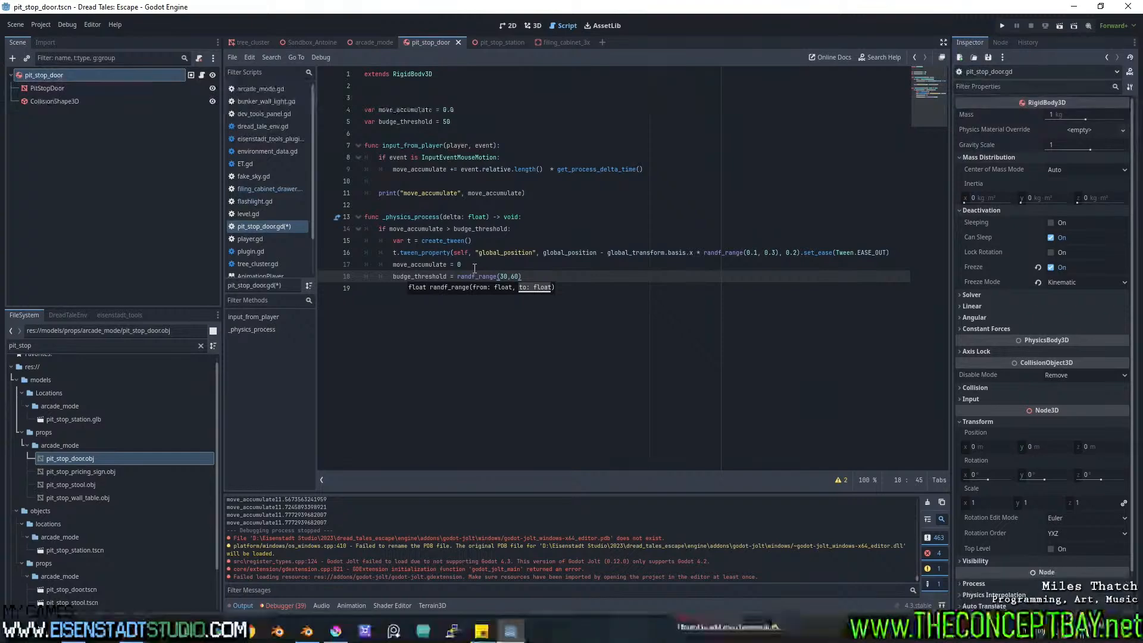
pyautogui.click(567, 284)
pyautogui.click(555, 272)
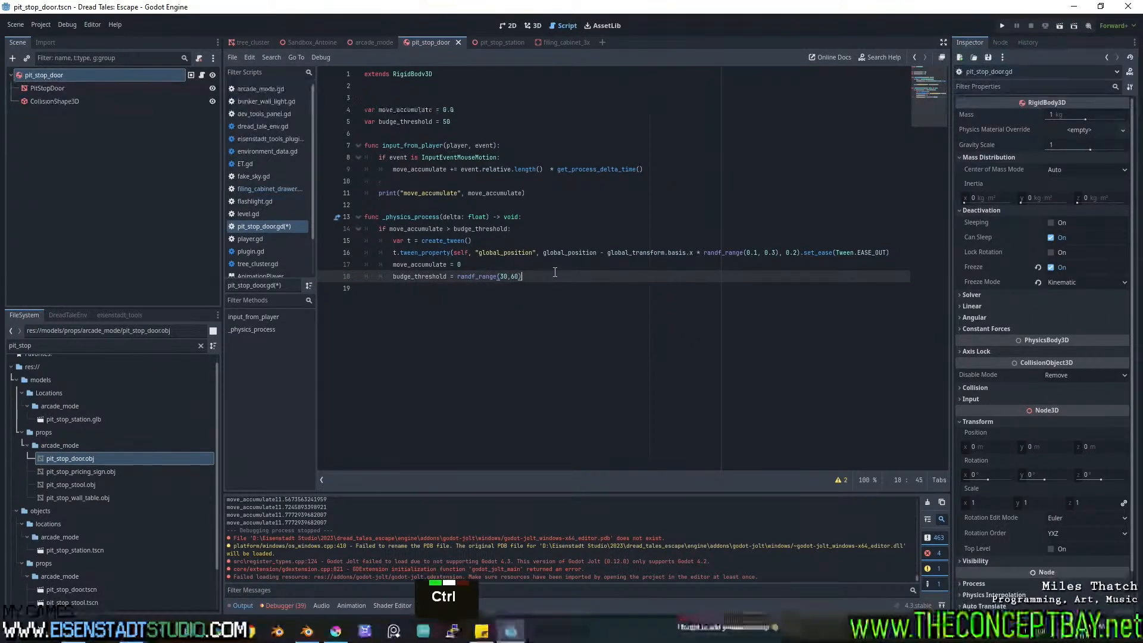
pyautogui.press('Up')
pyautogui.hotkey('ctrl', 's')
pyautogui.click(545, 272)
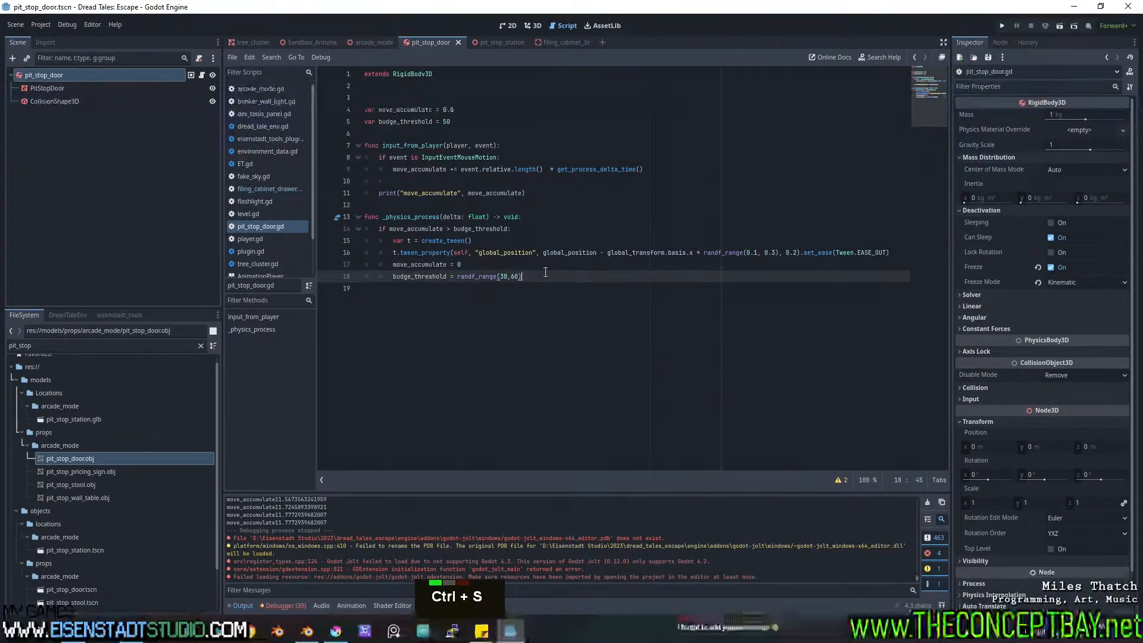
# Run the game and bring the player up to the closed pit stop door.
pyautogui.press('F5')
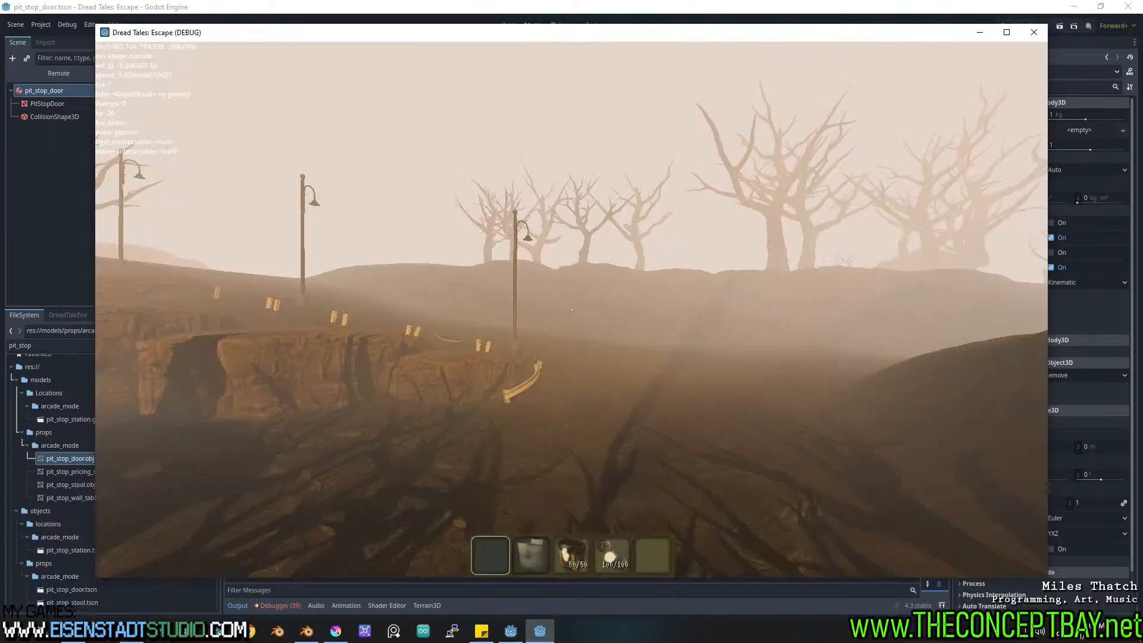
pyautogui.press('w')
pyautogui.press('w')
pyautogui.press('w')
pyautogui.press('w')
pyautogui.press('w')
pyautogui.press('w')
pyautogui.press('w')
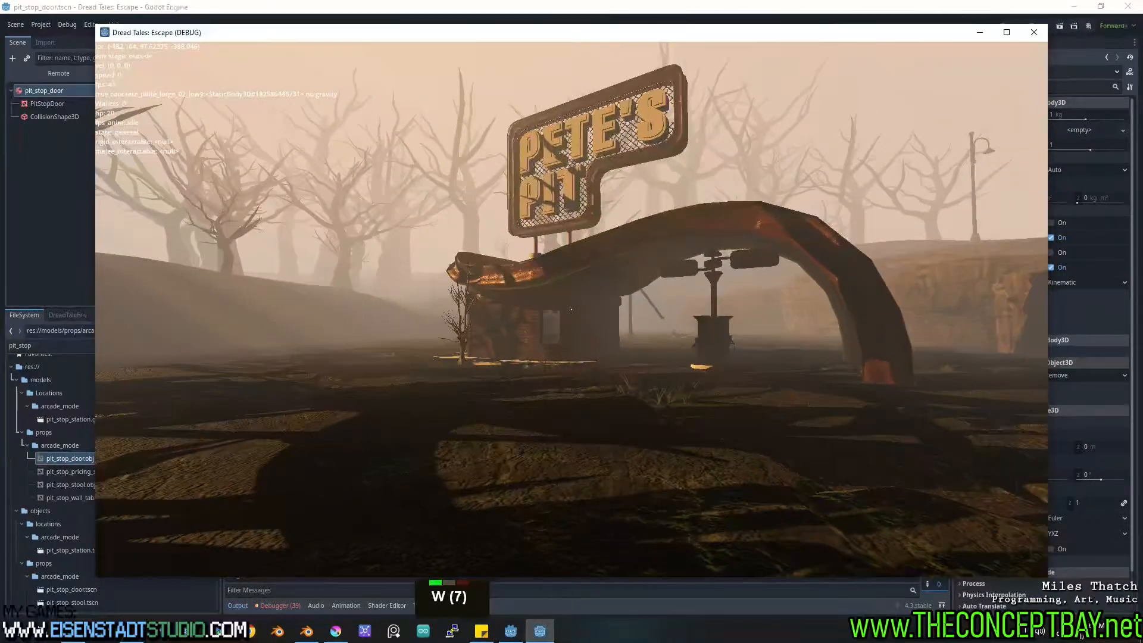
pyautogui.press('F3')
pyautogui.press('F3')
pyautogui.press('d')
pyautogui.press('a')
pyautogui.press('s')
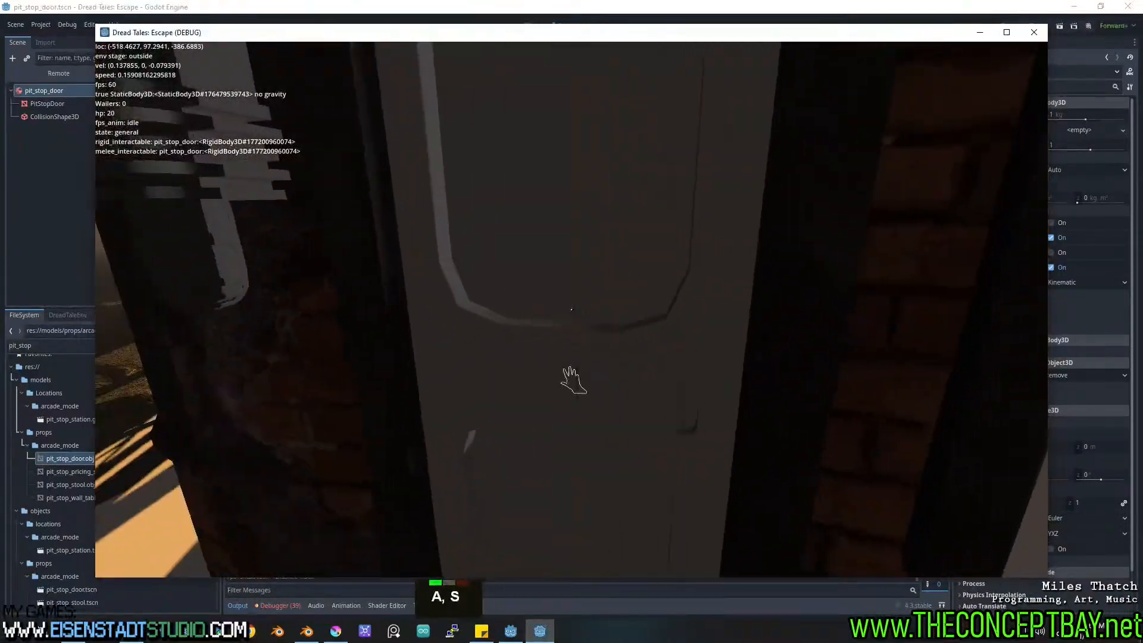
# Test pulling the pit stop door open in repeated budges, walk around the doorway, and close the game.
pyautogui.press('d')
pyautogui.click(573, 380)
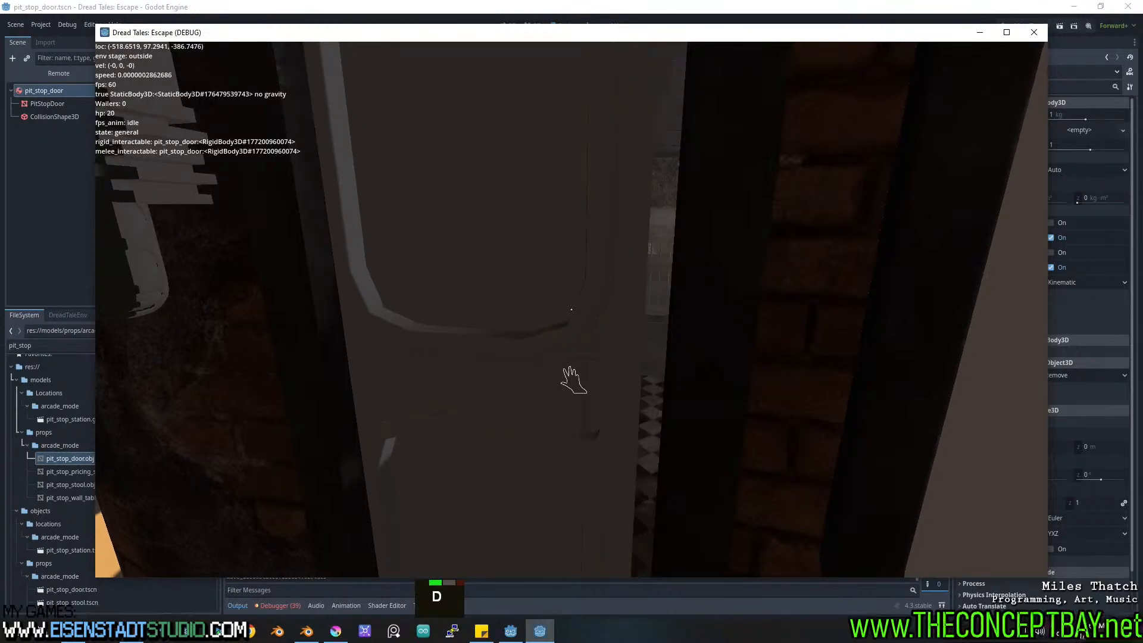
pyautogui.click(573, 380)
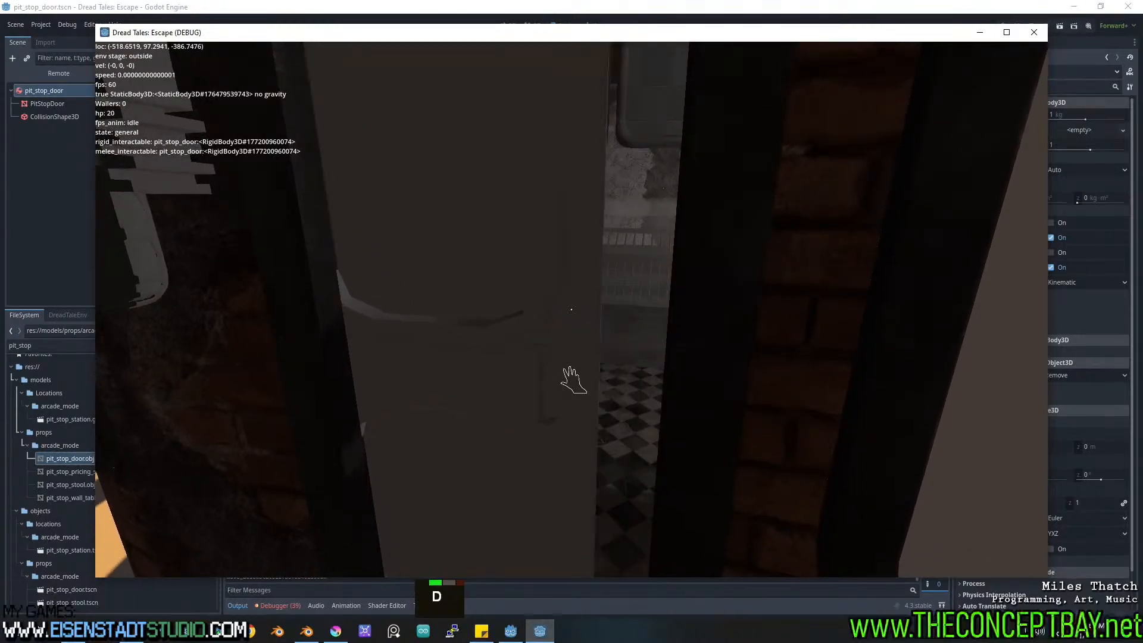
pyautogui.click(574, 380)
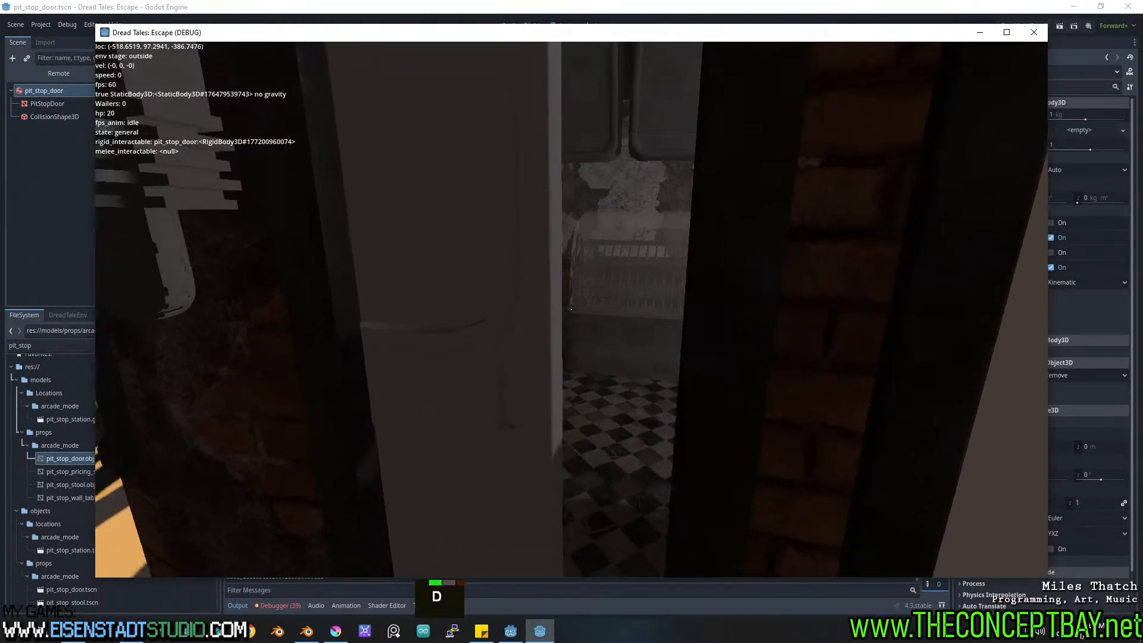
pyautogui.click(572, 310)
pyautogui.click(571, 310)
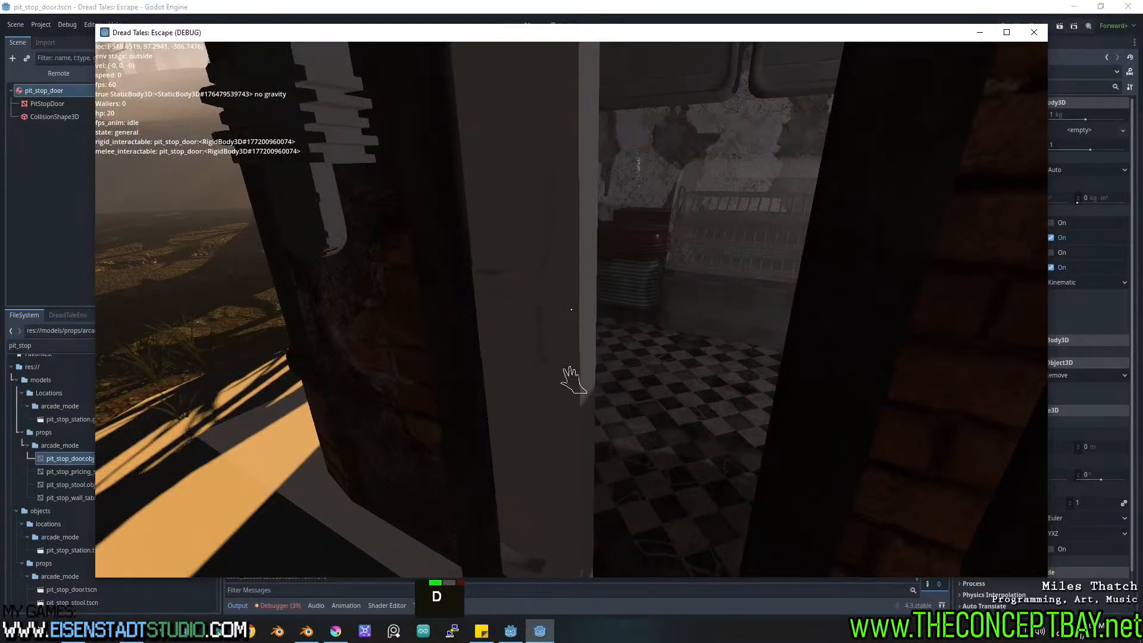
pyautogui.click(571, 310)
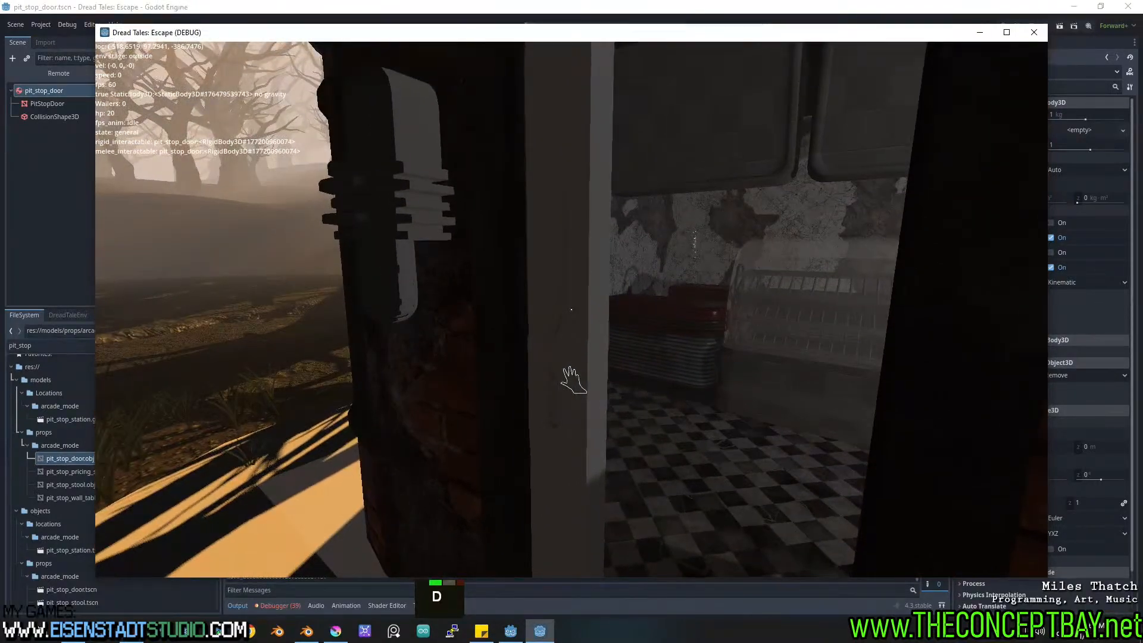
pyautogui.click(571, 309)
pyautogui.click(572, 310)
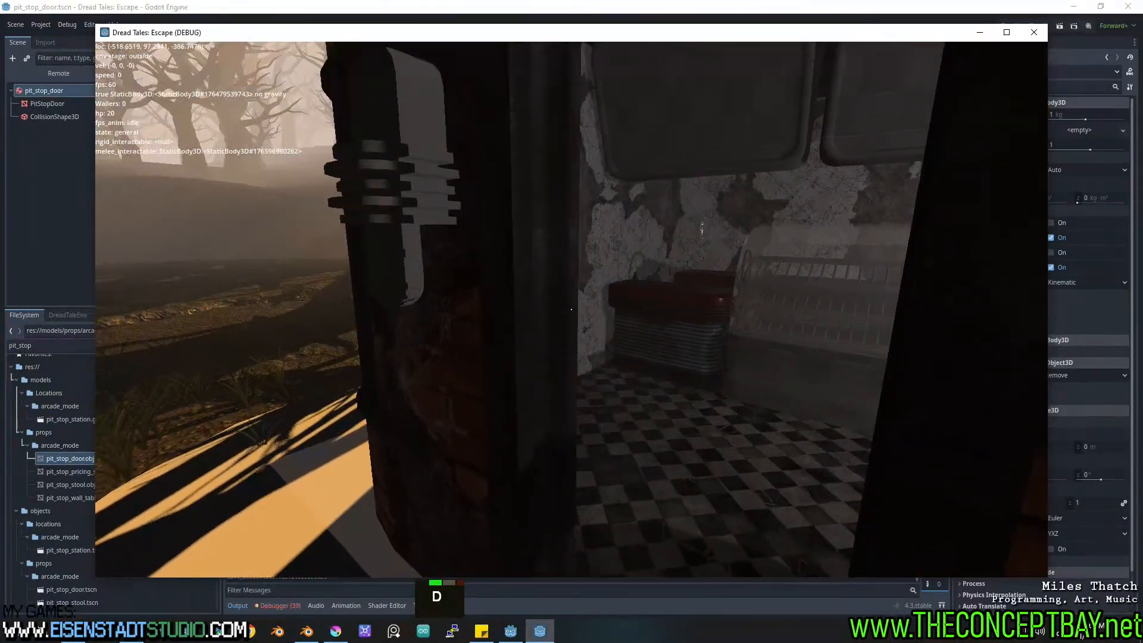
pyautogui.press('w')
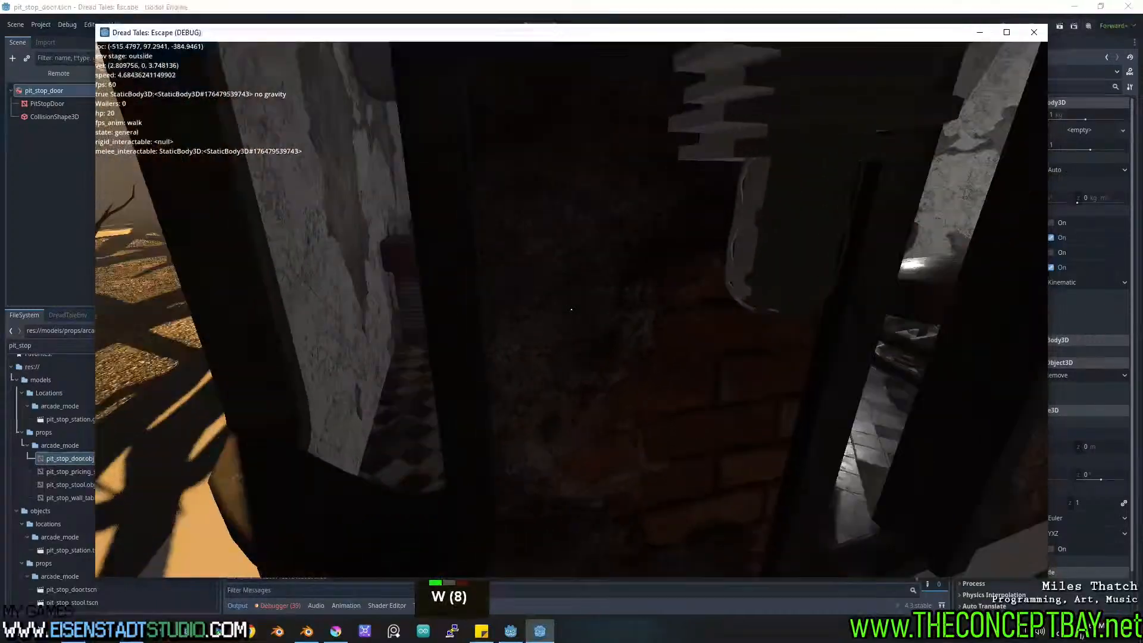
pyautogui.press('d')
pyautogui.press('d')
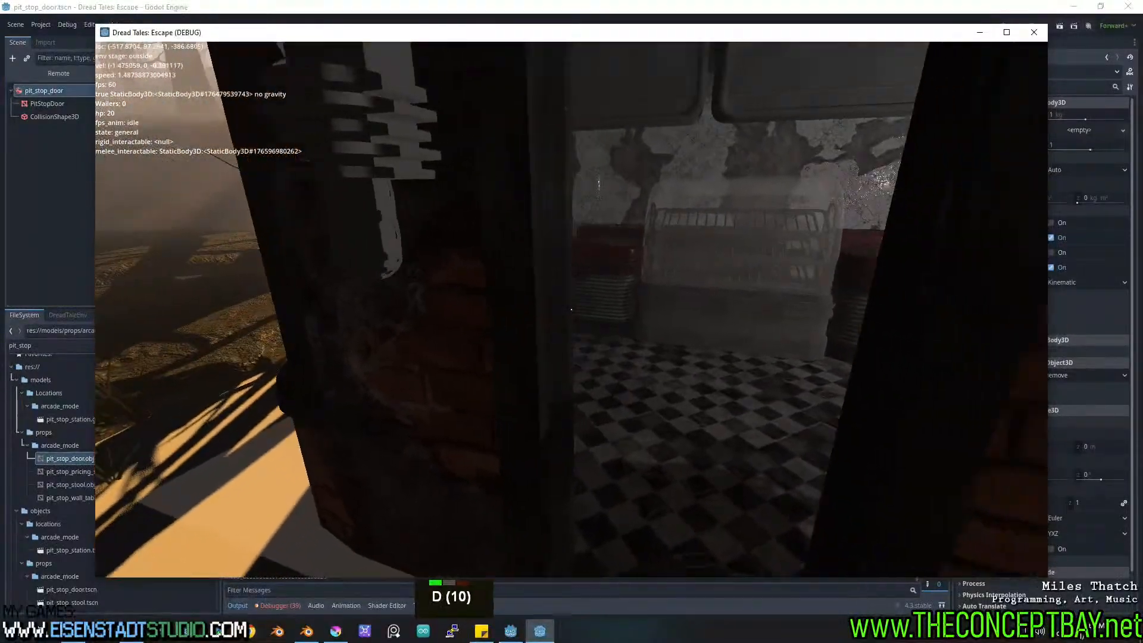
pyautogui.hotkey('alt', 'F4')
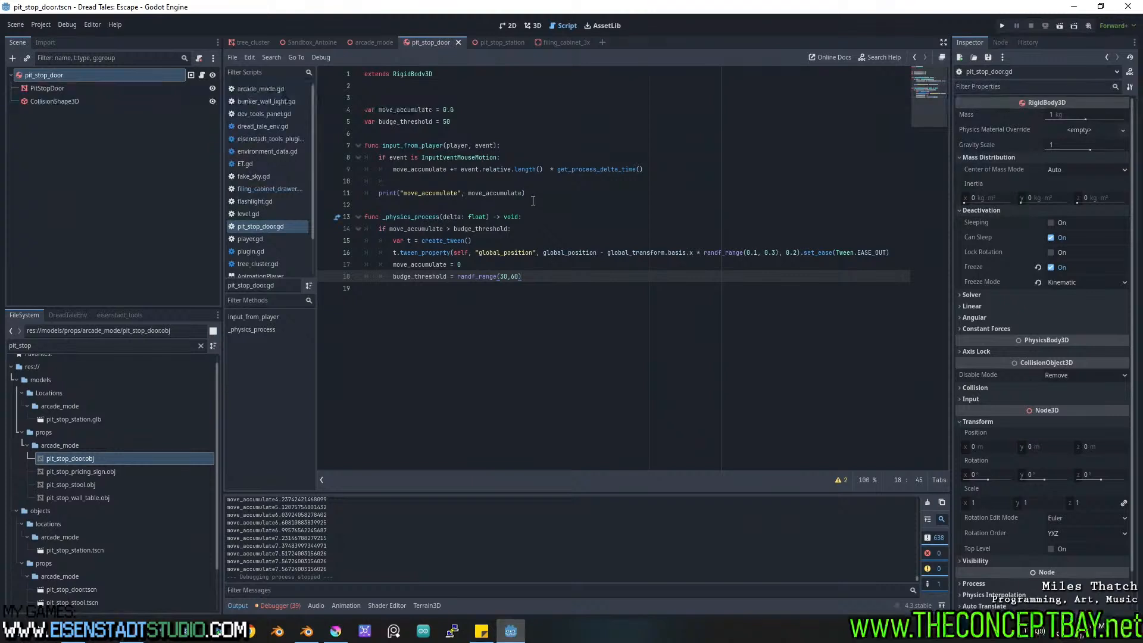
pyautogui.click(466, 121)
pyautogui.press('Return')
pyautogui.write('v')
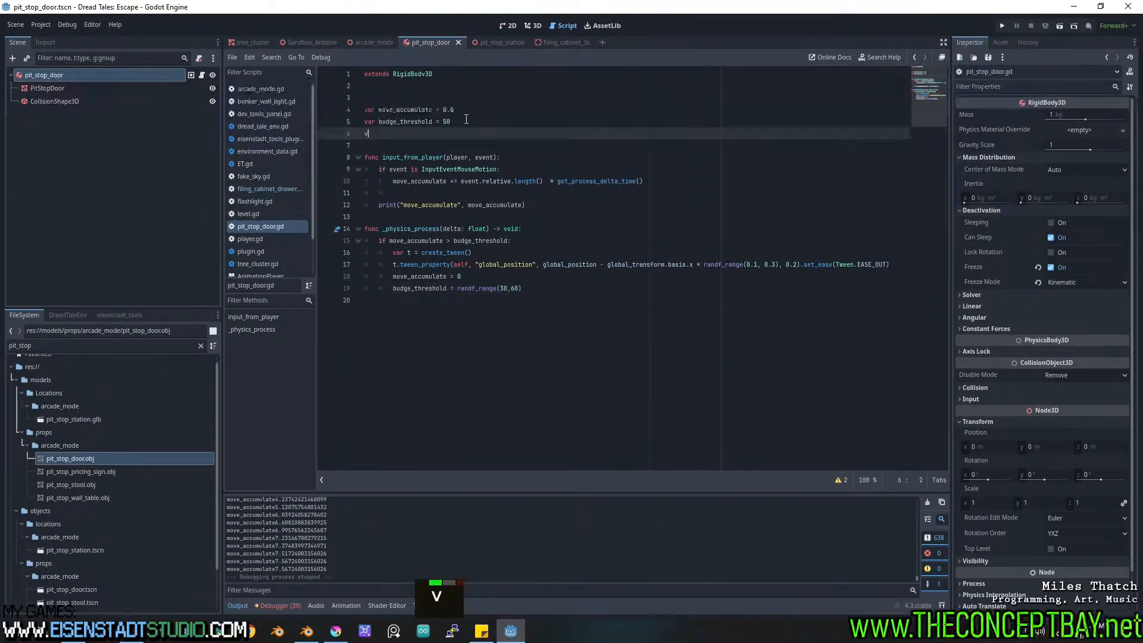
pyautogui.write('ar pull')
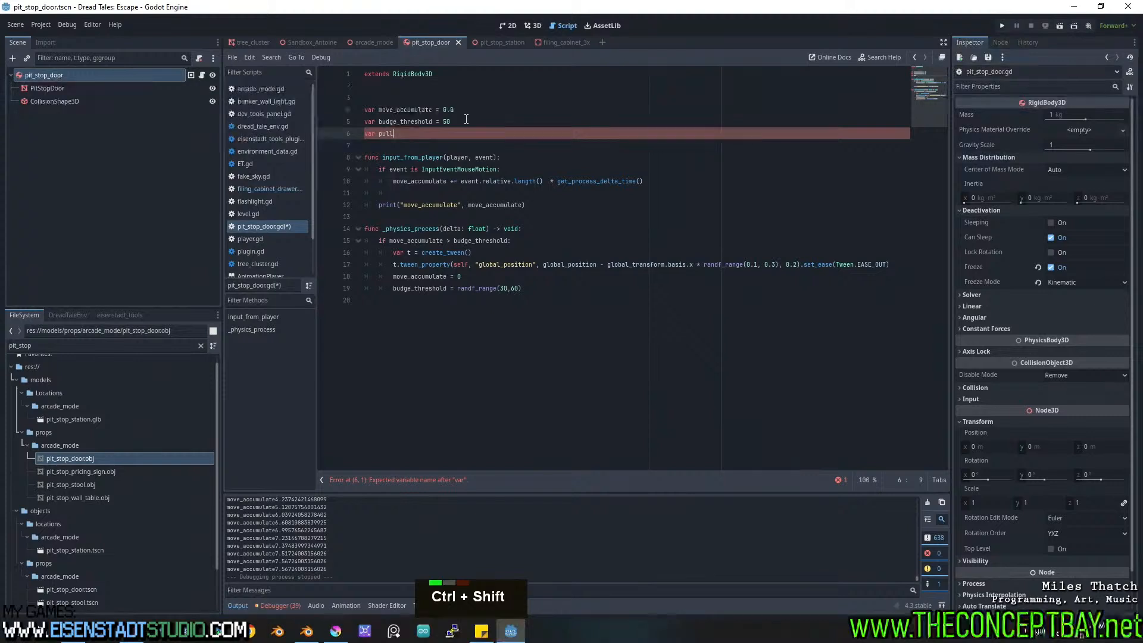
pyautogui.write('ed = fa;lse')
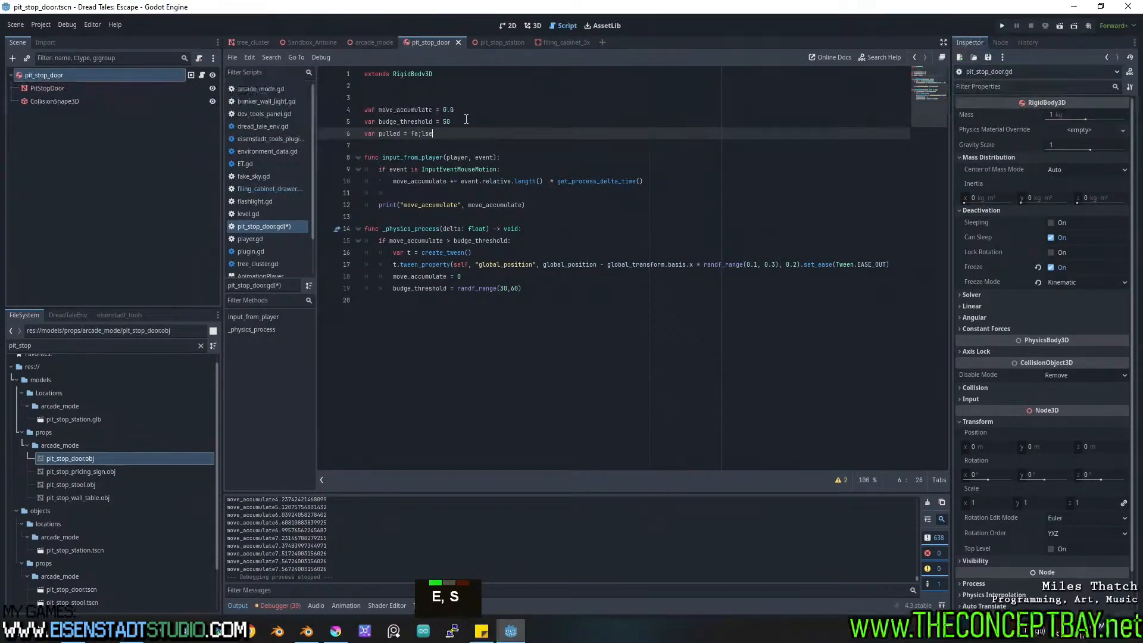
pyautogui.write(';se')
pyautogui.press('BackSpace')
pyautogui.press('BackSpace')
pyautogui.press('BackSpace')
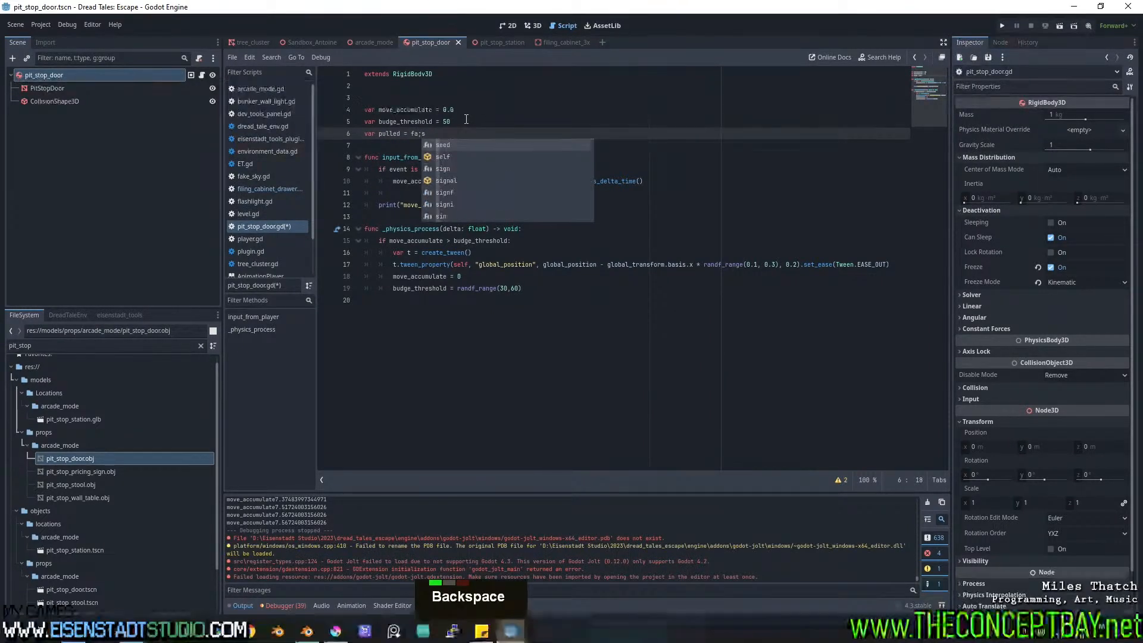
pyautogui.write('lse')
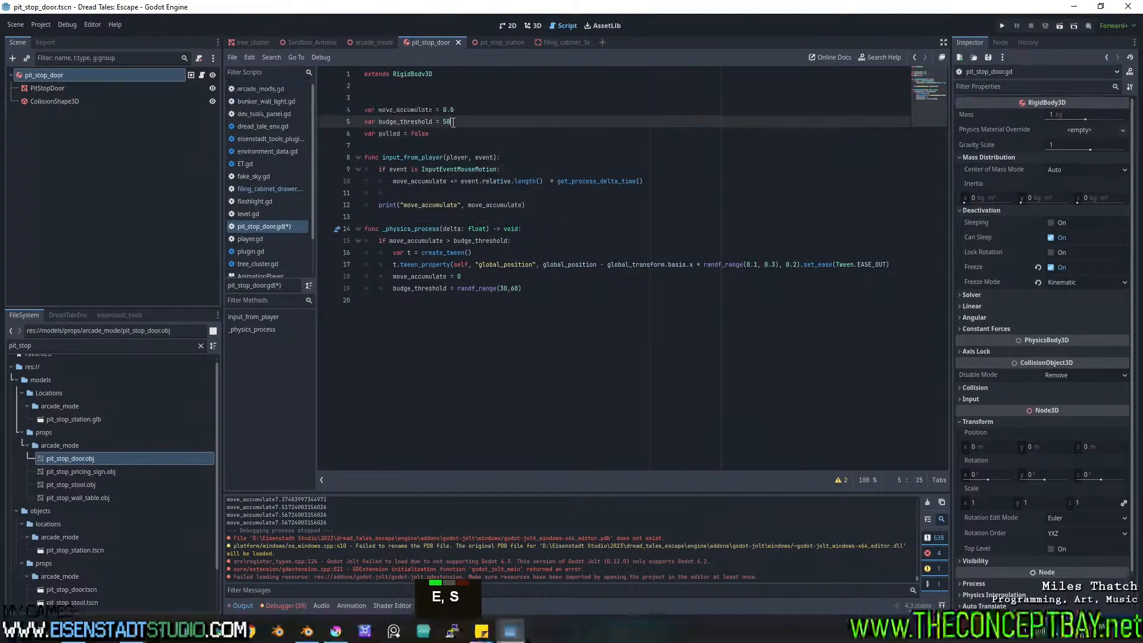
pyautogui.doubleClick(390, 133)
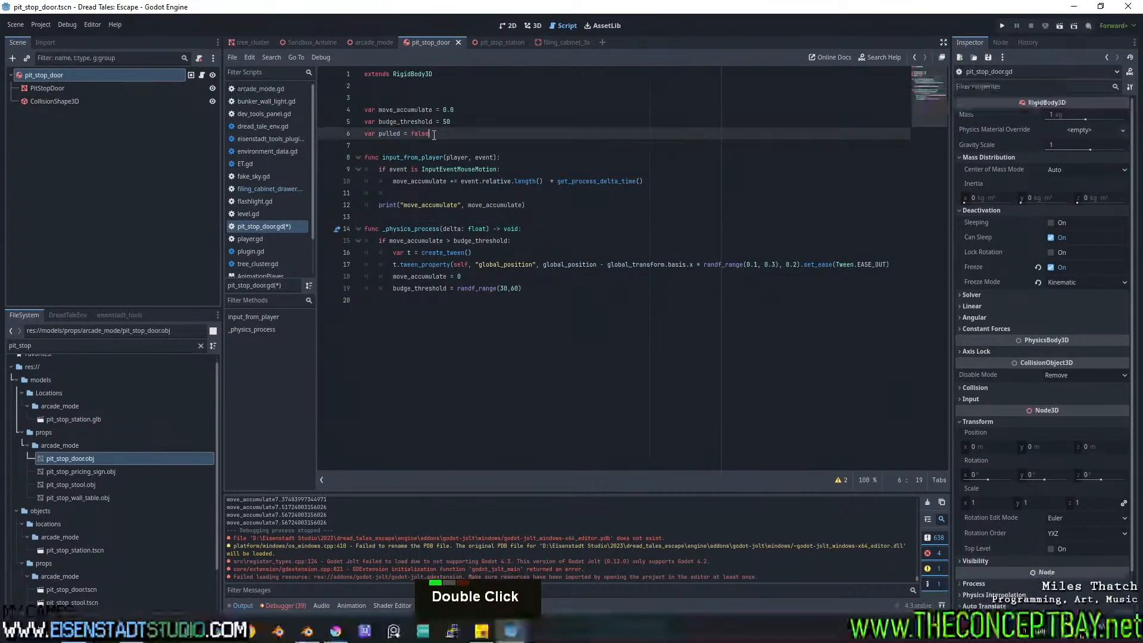
pyautogui.moveTo(431, 133); pyautogui.dragTo(356, 135)
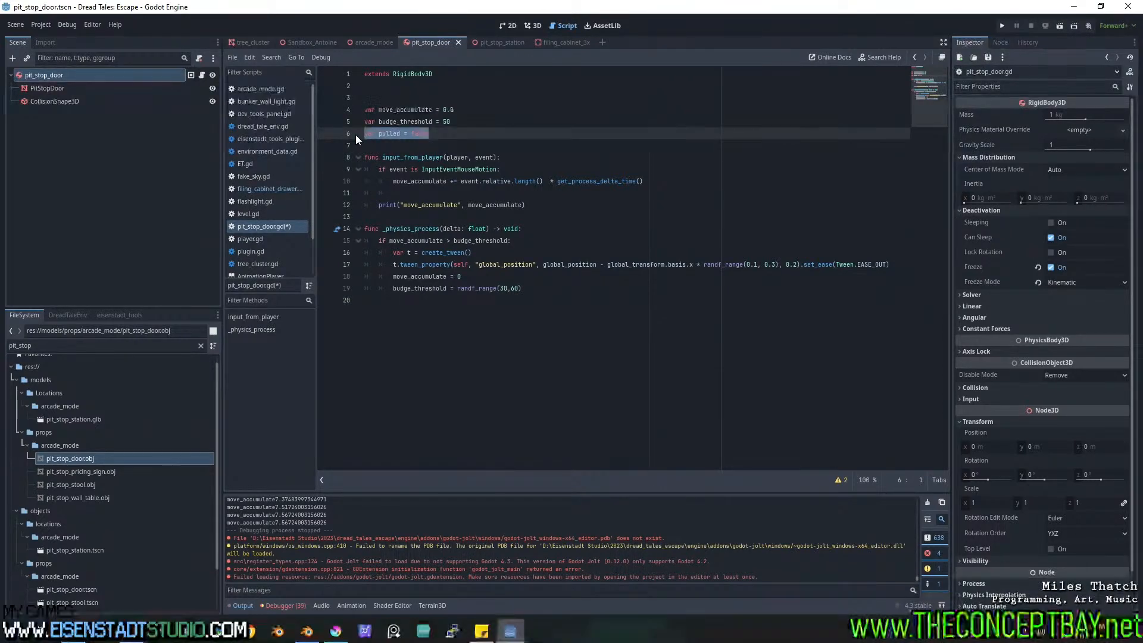
pyautogui.press('BackSpace')
# Examine the filing cabinet drawer's script for reference and return to the pit stop door script.
pyautogui.click(565, 42)
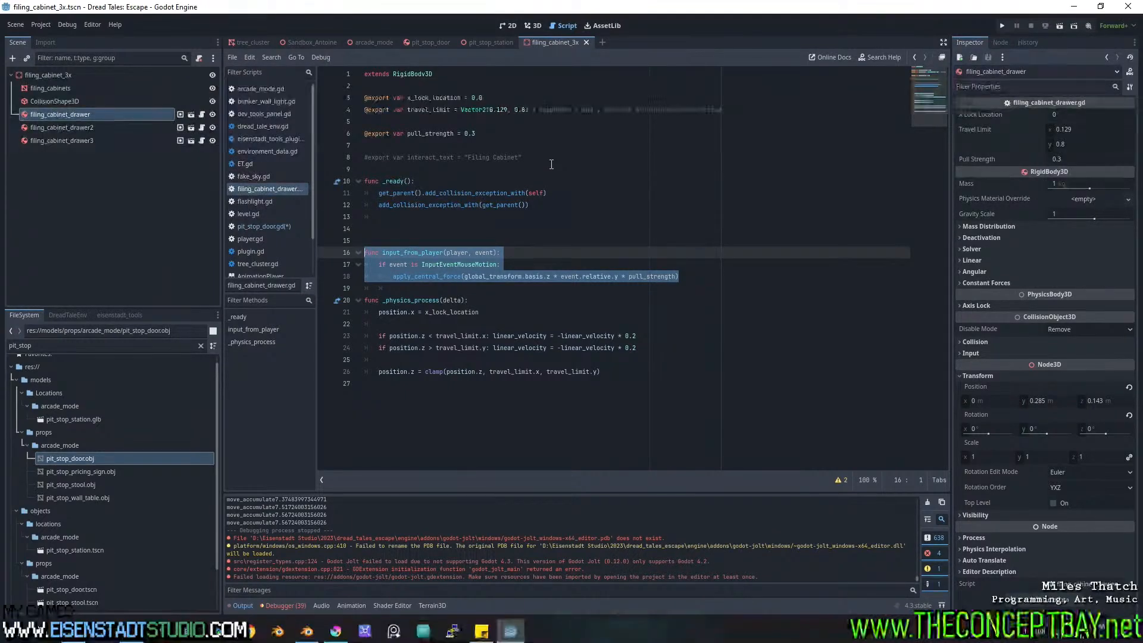
pyautogui.click(480, 49)
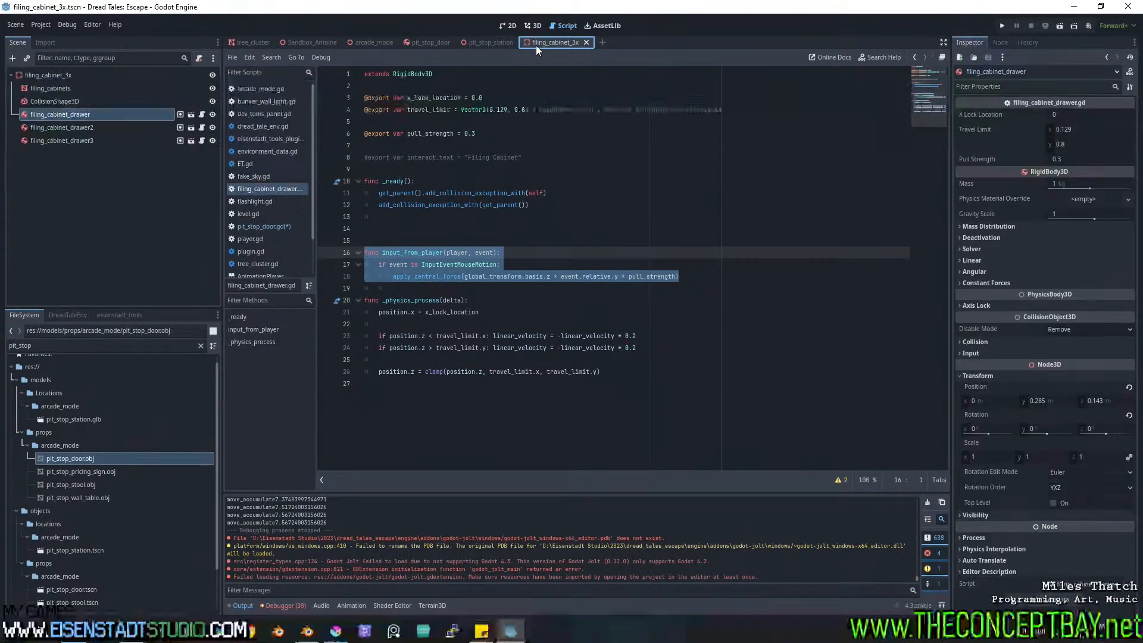
pyautogui.click(427, 45)
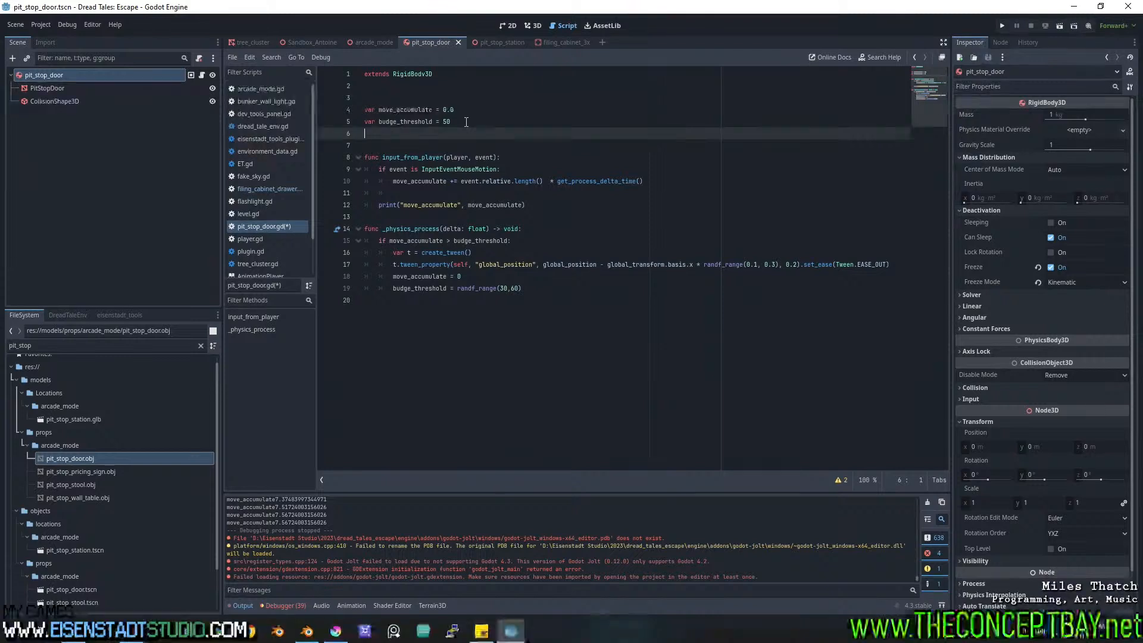
# Declare a starting_pos variable with an open assignment below budge_threshold, separated from it by a blank line.
pyautogui.click(466, 121)
pyautogui.press('Return')
pyautogui.press('Return')
pyautogui.write('var ')
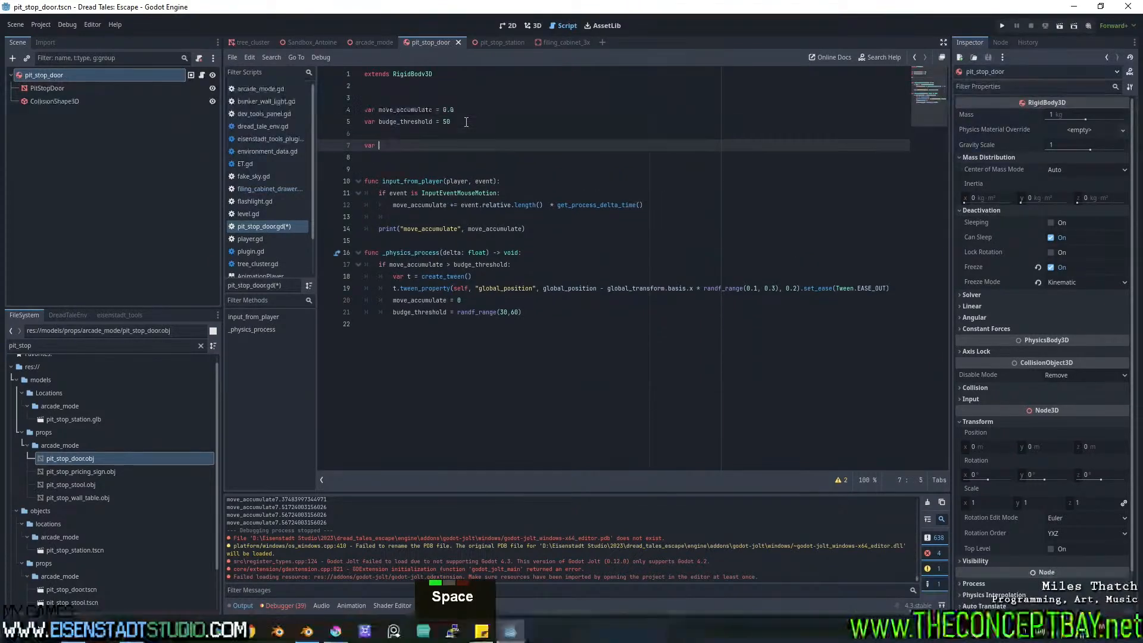
pyautogui.write('dist_')
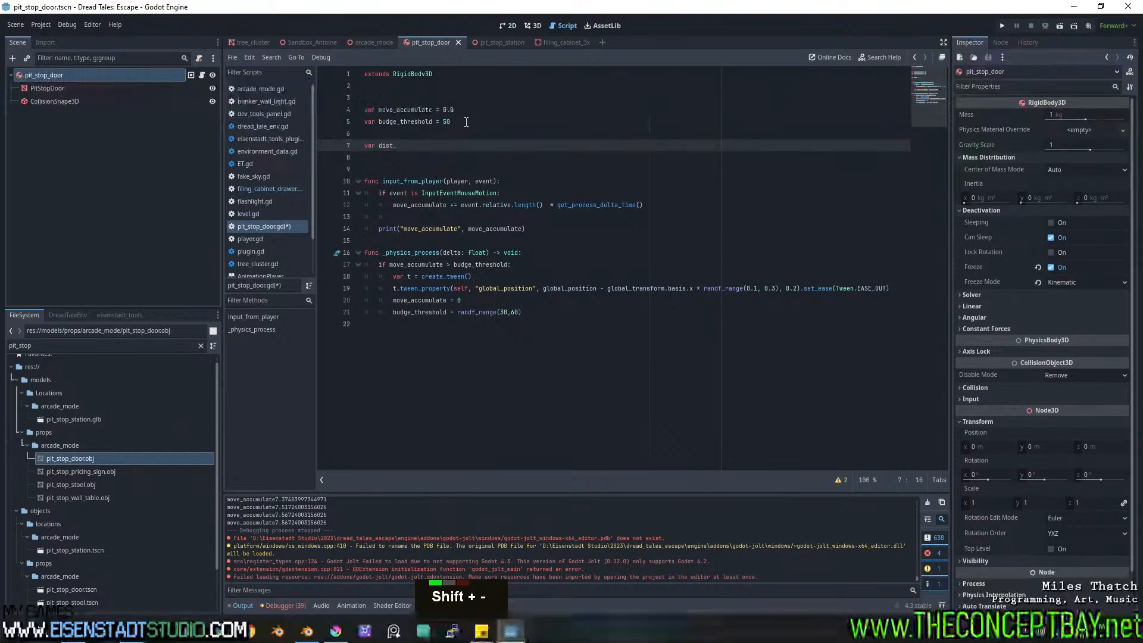
pyautogui.hotkey('ctrl', 'shift', 'Left')
pyautogui.write('starting')
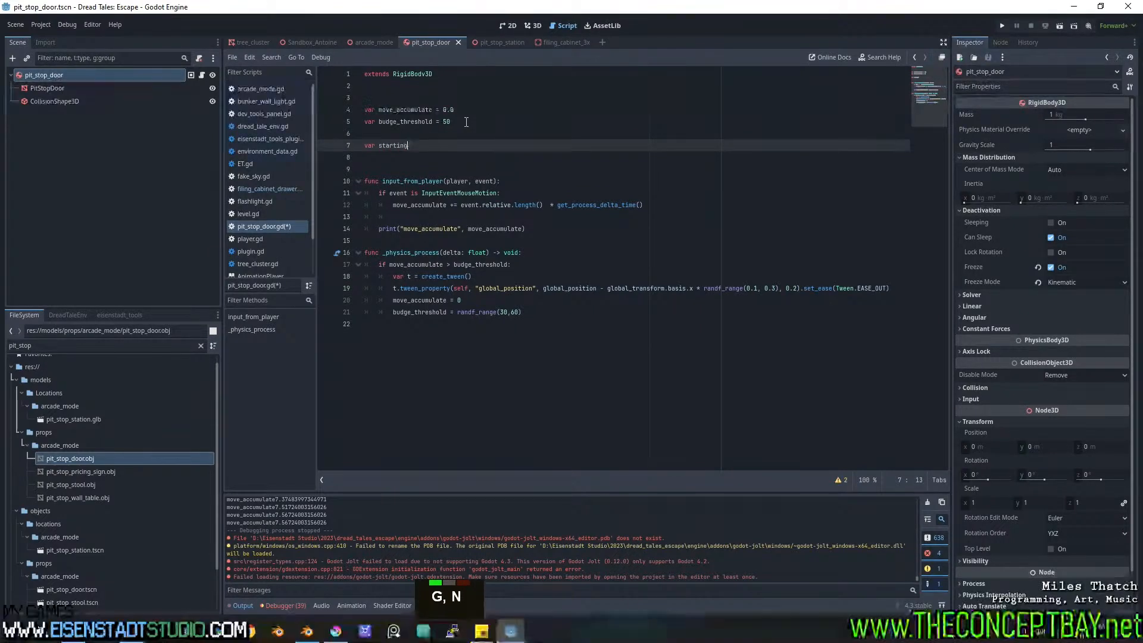
pyautogui.write('_pos =')
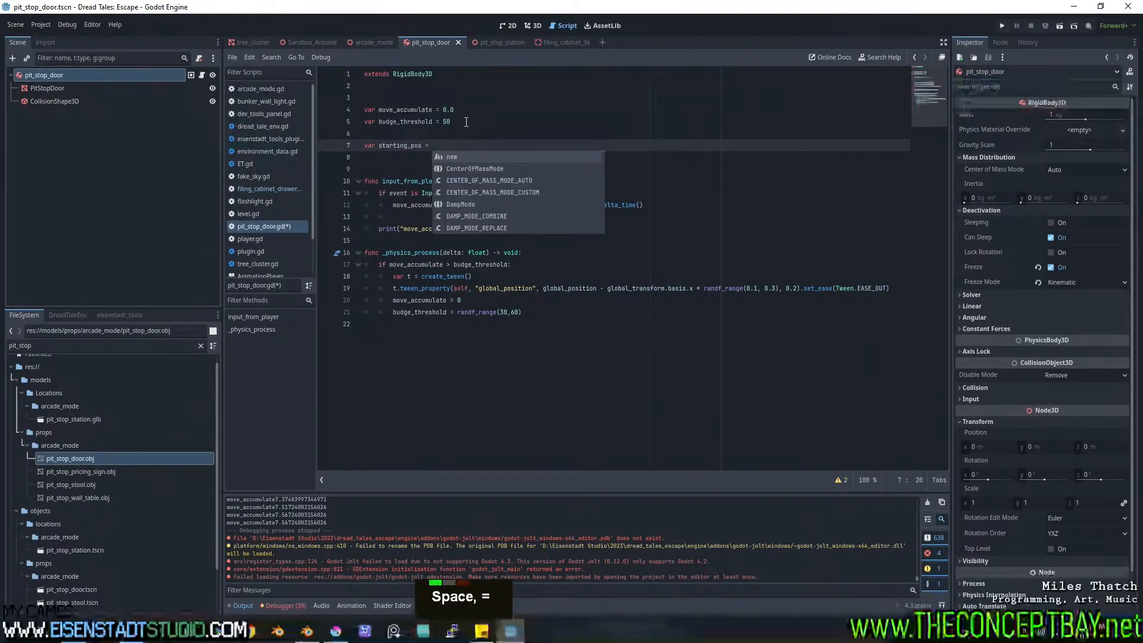
pyautogui.press('Home')
pyautogui.write('on')
pyautogui.press('BackSpace')
pyautogui.press('BackSpace')
pyautogui.write('@onread')
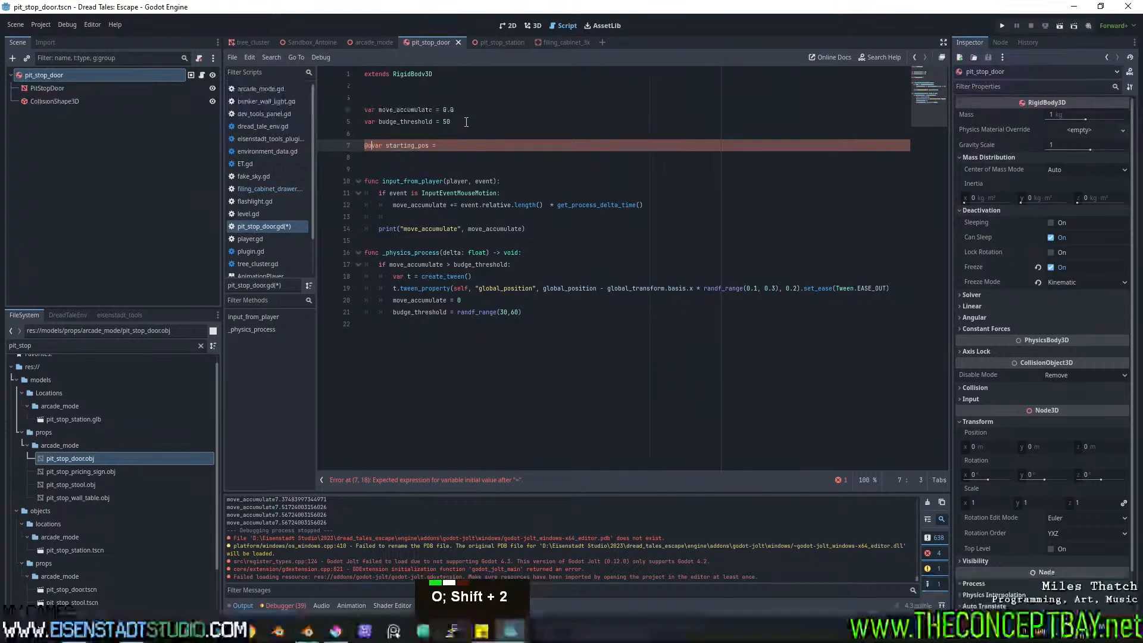
pyautogui.write('y')
# Assign global_position as the initial value of starting_pos.
pyautogui.press('End')
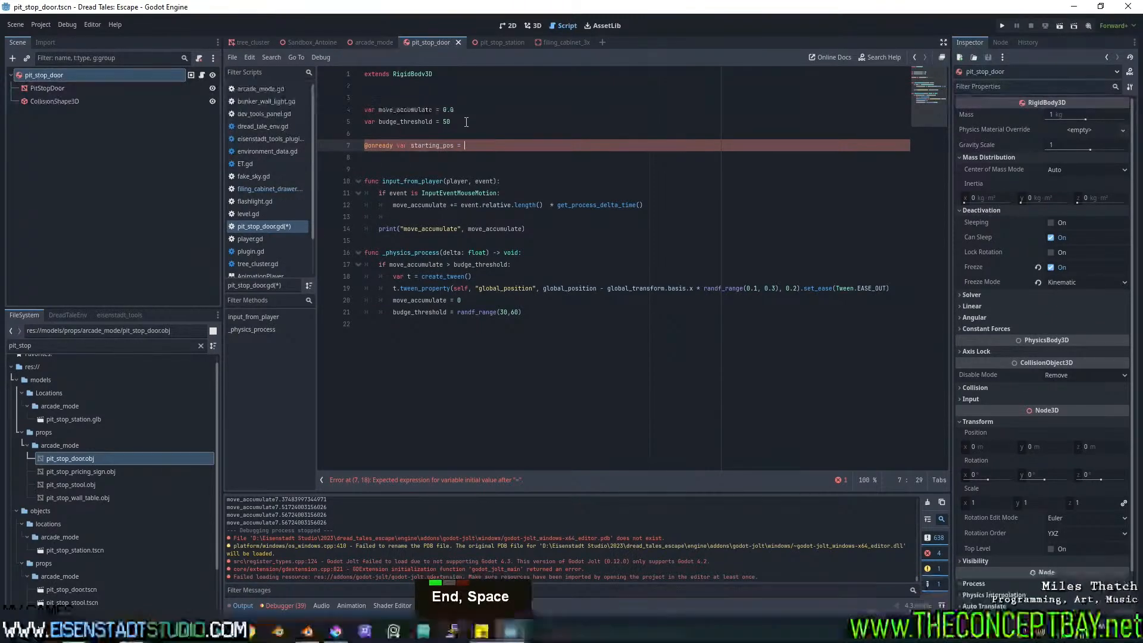
pyautogui.write('global_')
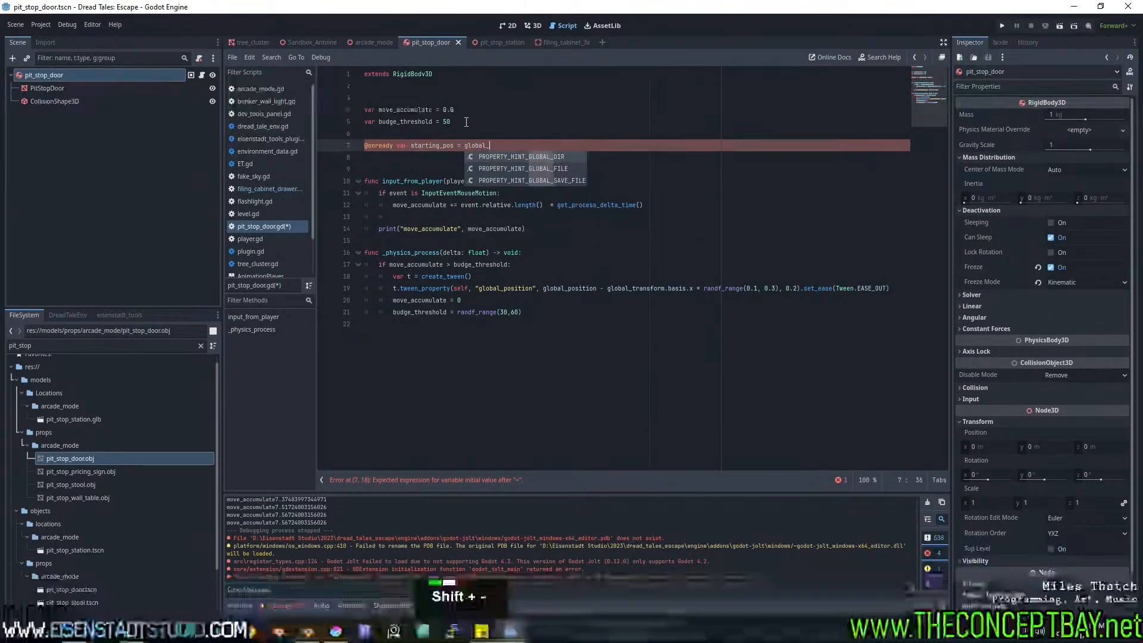
pyautogui.write('_')
pyautogui.press('BackSpace')
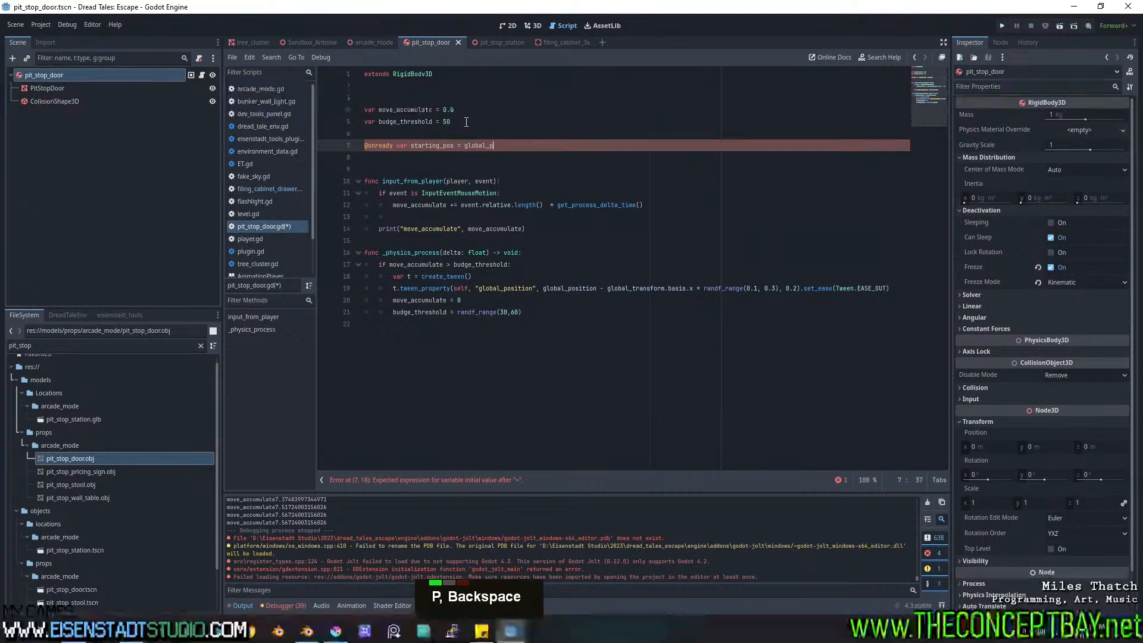
pyautogui.write('pos')
pyautogui.hotkey('ctrl', 'shift', 'Left')
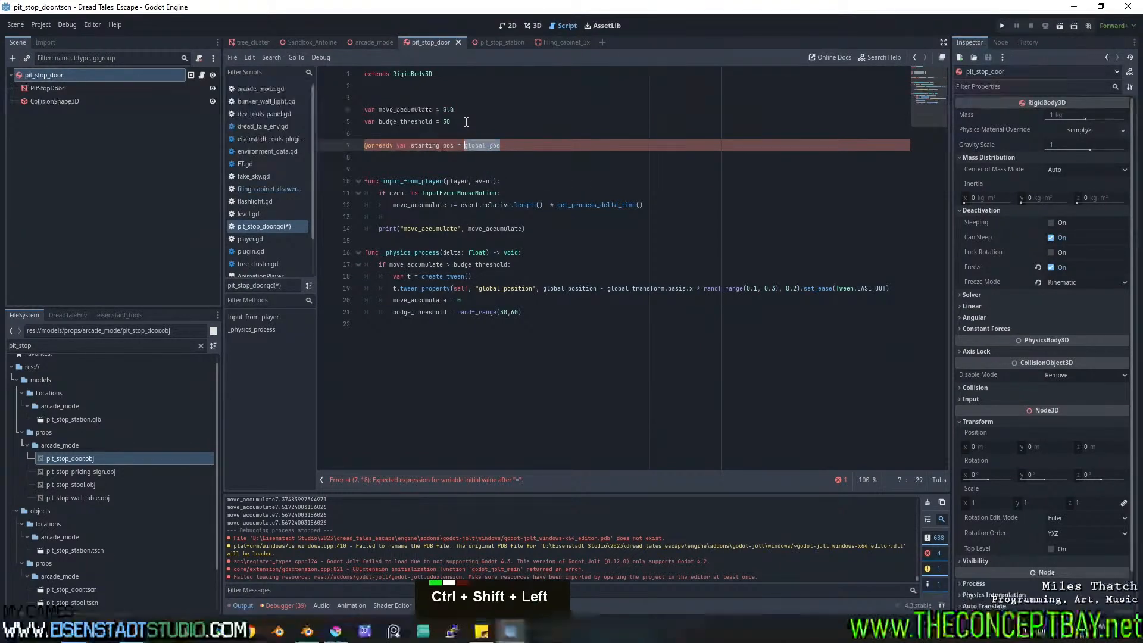
pyautogui.write('global_')
pyautogui.write('_')
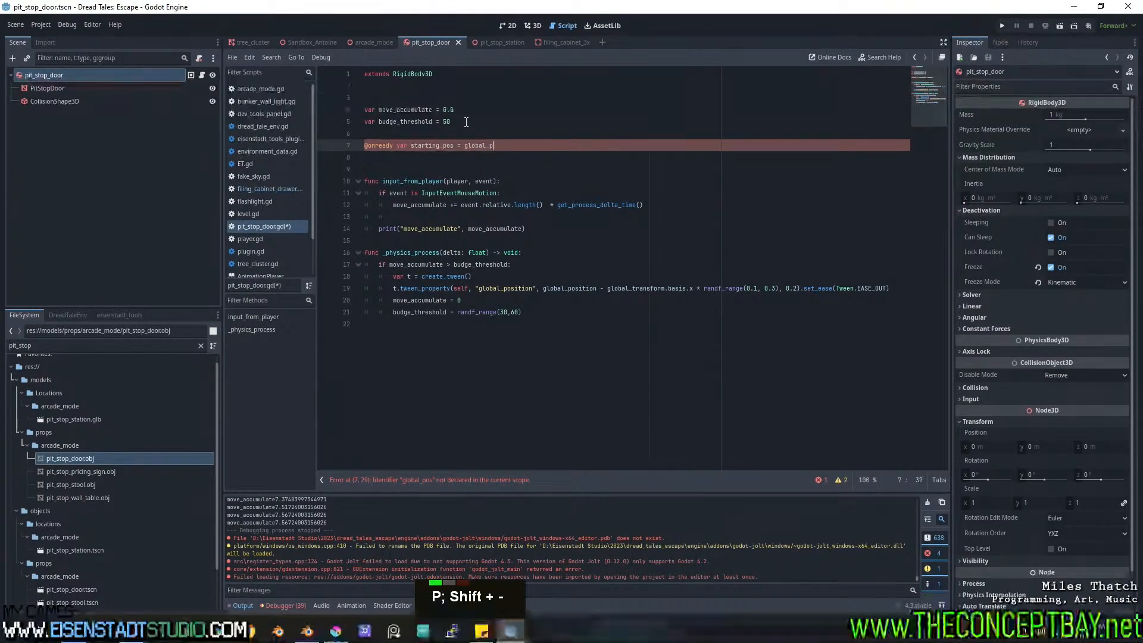
pyautogui.press('BackSpace')
pyautogui.write('position')
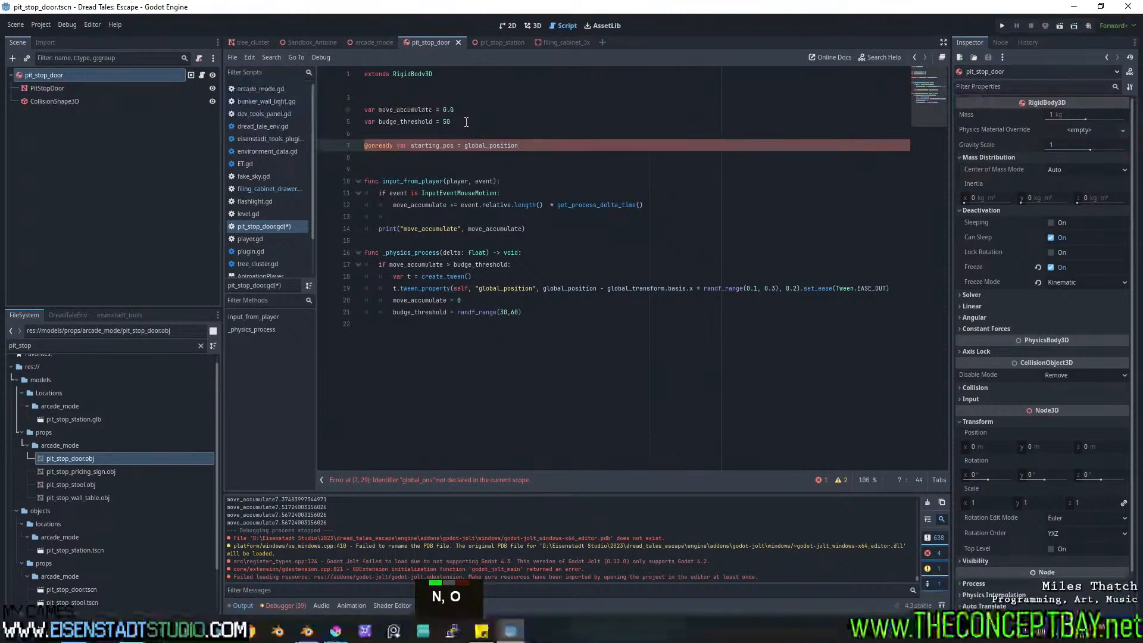
# Begin an if condition on global_position at the start of input_from_player, above the mouse motion check.
pyautogui.doubleClick(437, 145)
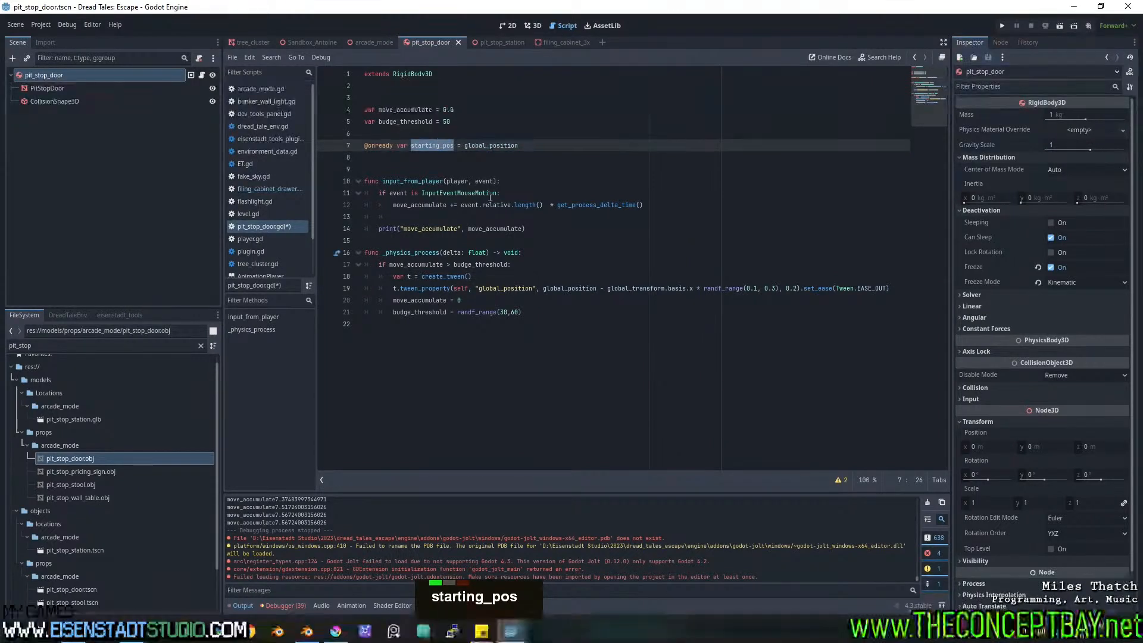
pyautogui.click(518, 180)
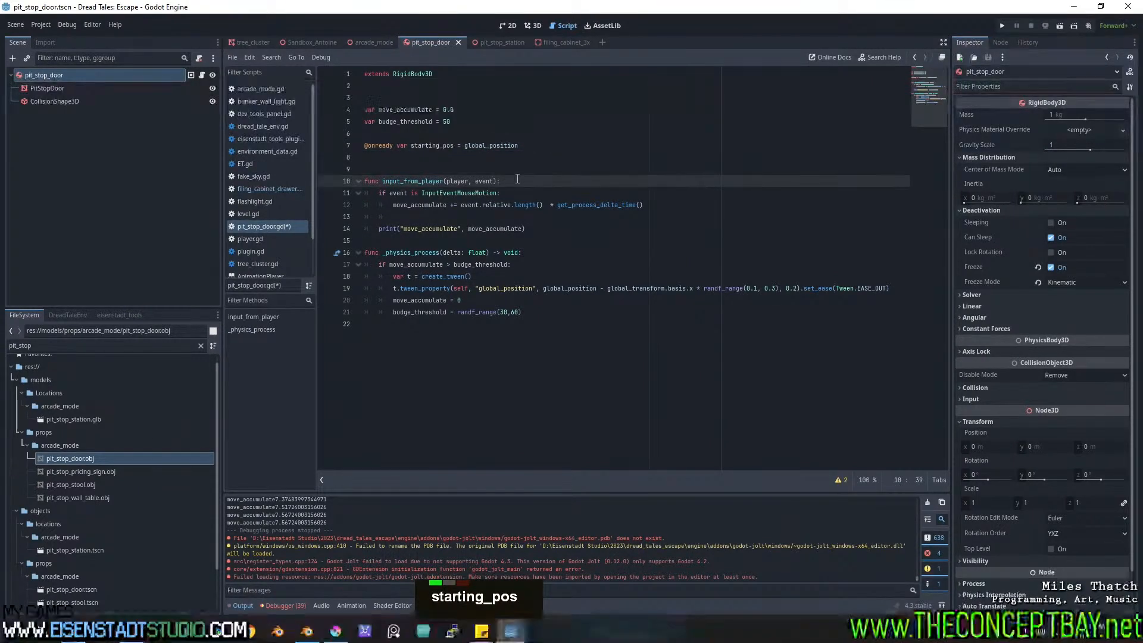
pyautogui.press('Return')
pyautogui.press('Up')
pyautogui.press('Return')
pyautogui.write('if ')
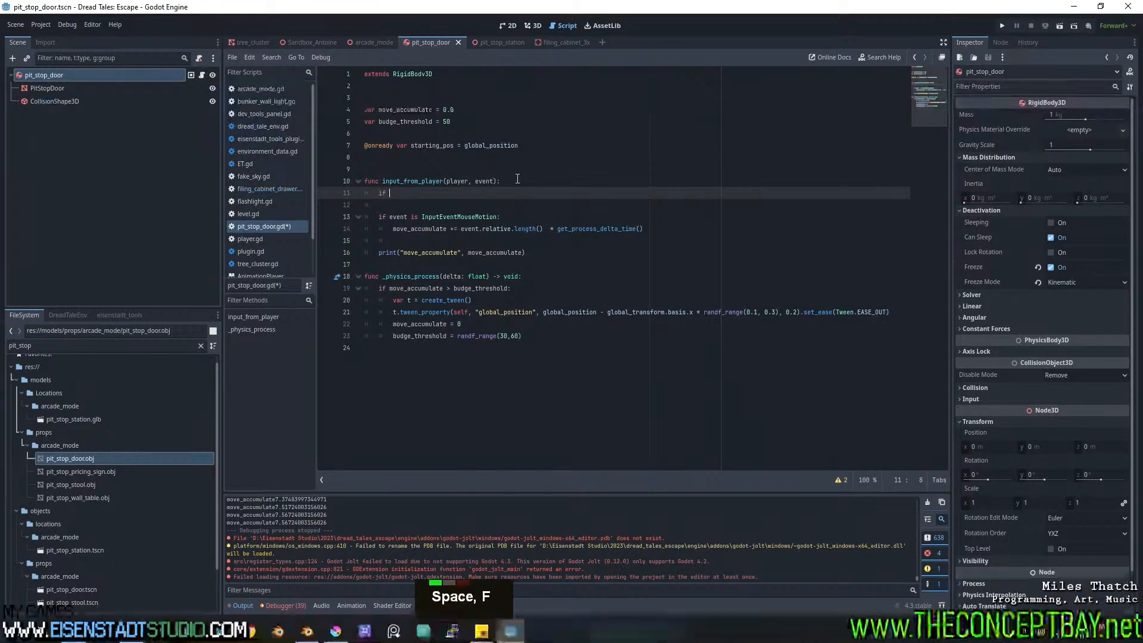
pyautogui.write('globnal_')
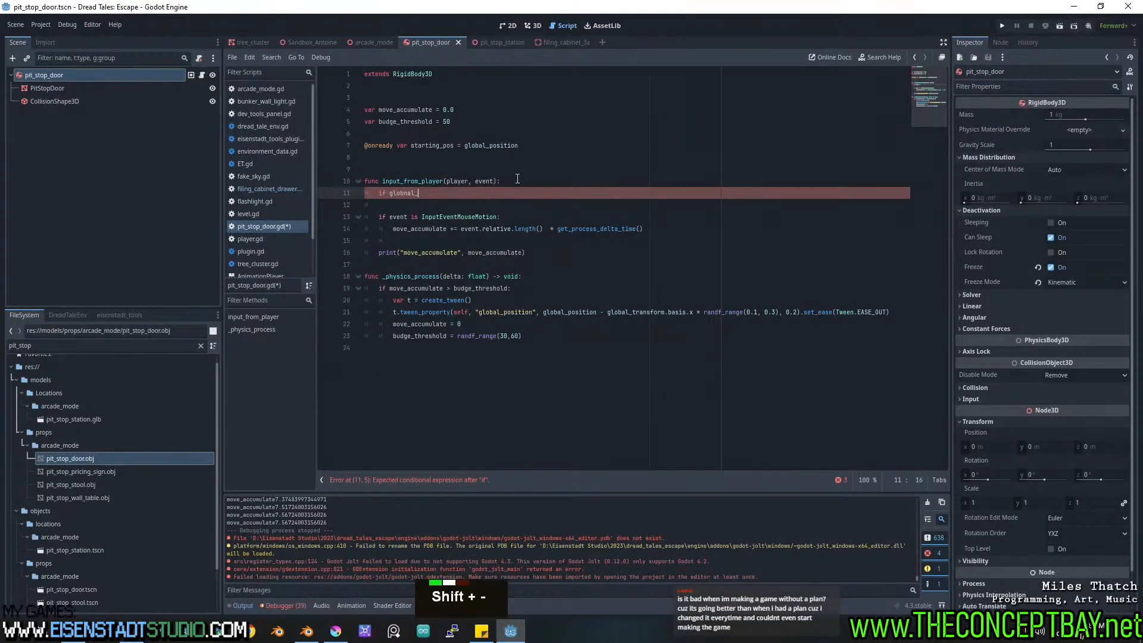
pyautogui.hotkey('ctrl', 'shift', 'Left')
pyautogui.write('gl')
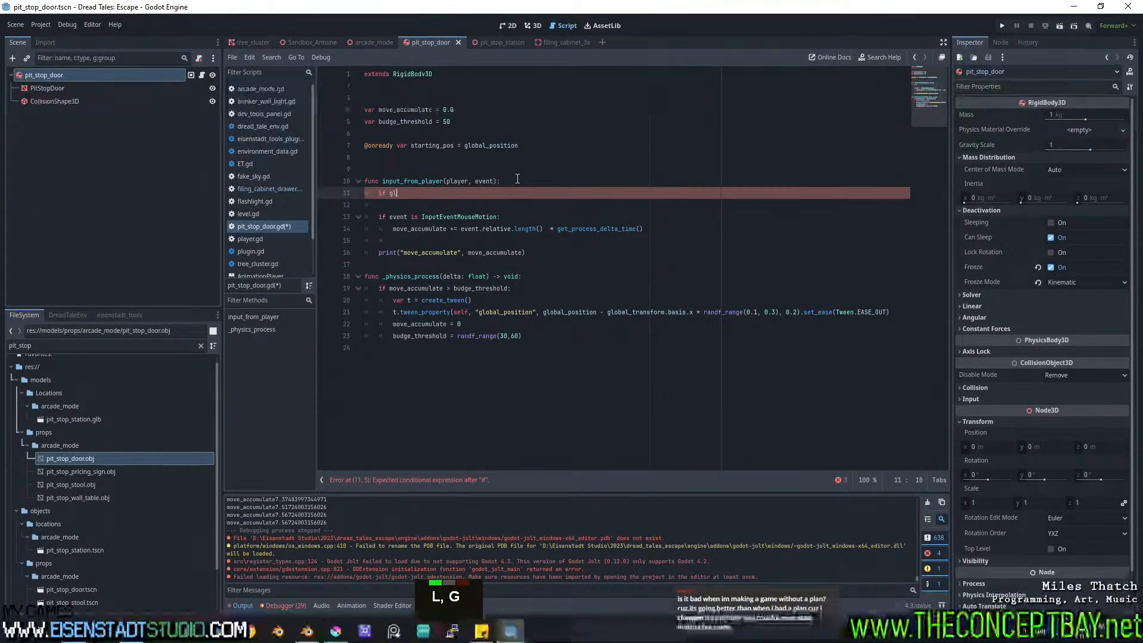
pyautogui.write('obal_p')
pyautogui.press('Return')
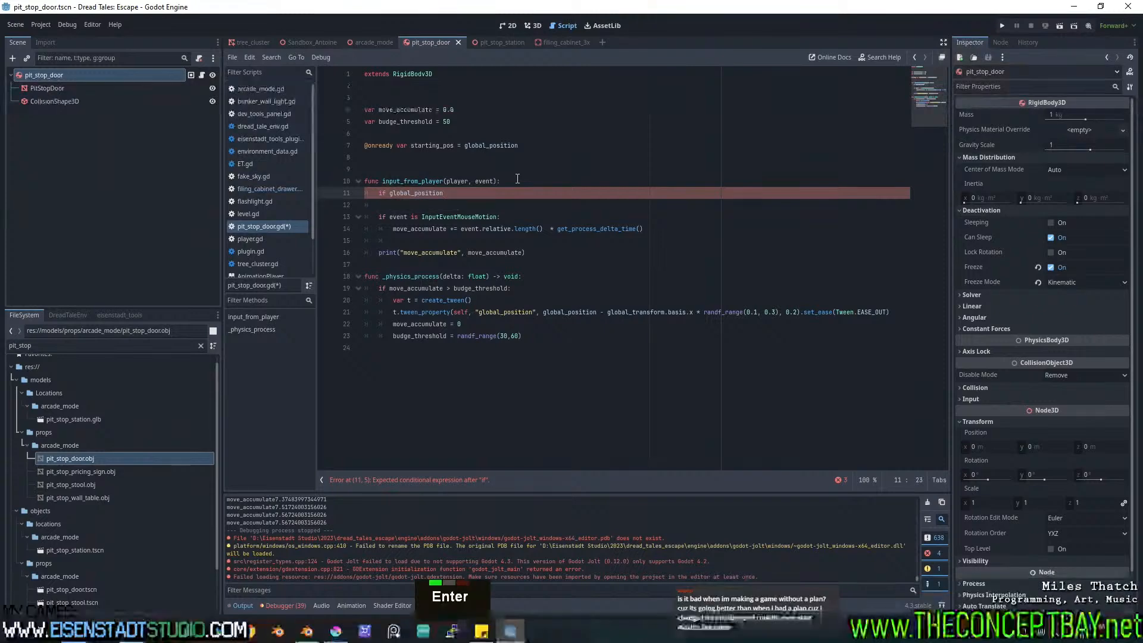
# Extend the if condition with a distance_to(starting_pos) call on global_position.
pyautogui.write('.distance')
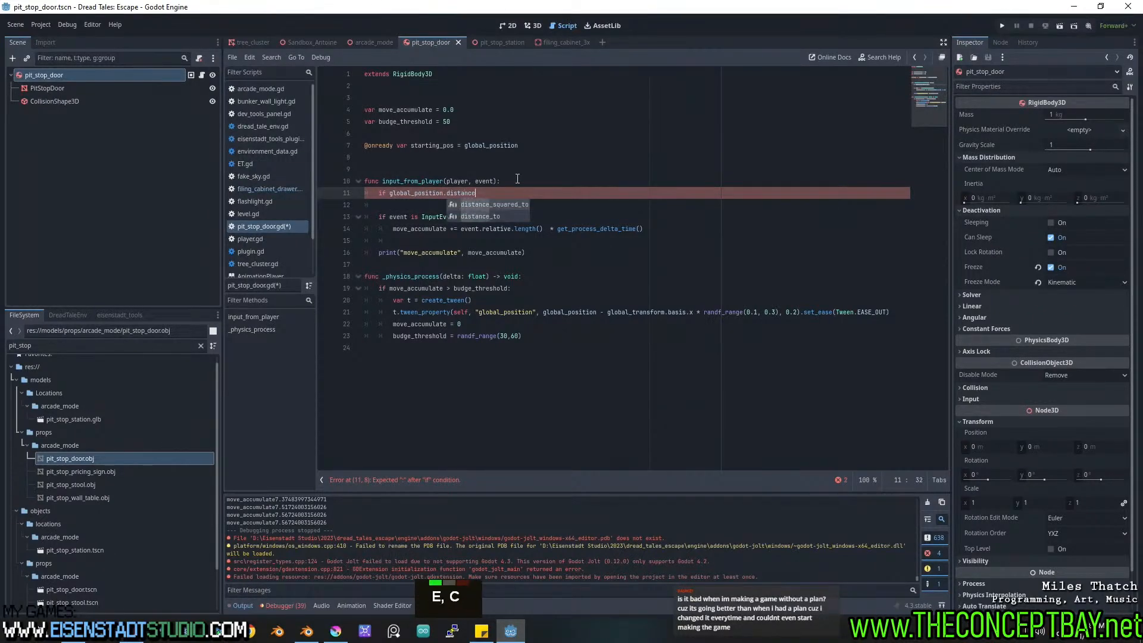
pyautogui.press('Down')
pyautogui.press('Return')
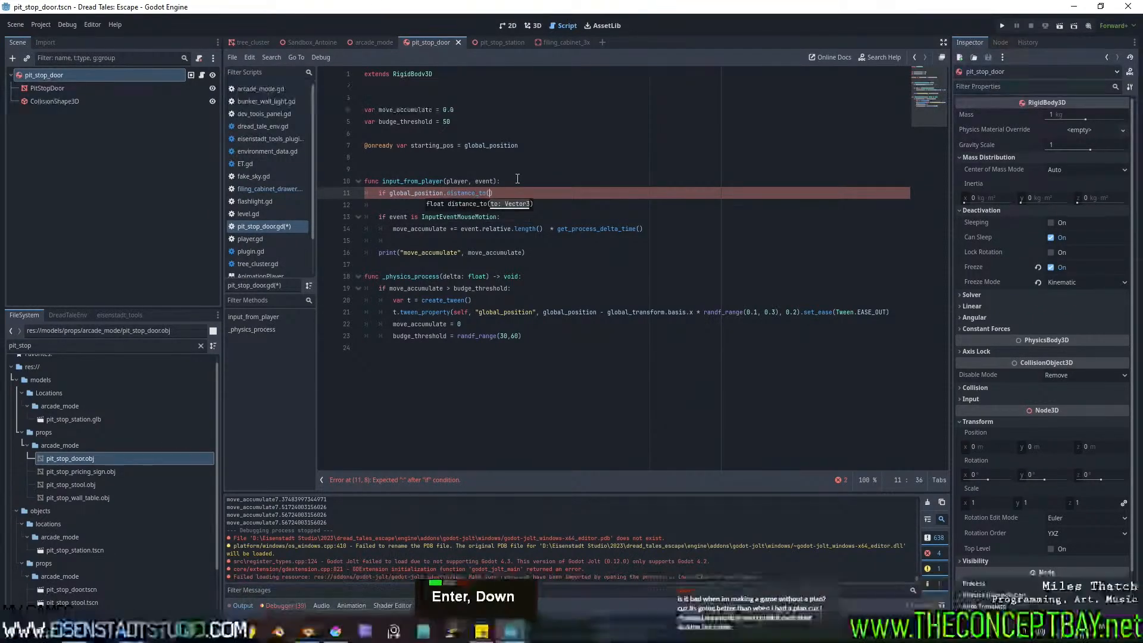
pyautogui.write('start')
pyautogui.press('Return')
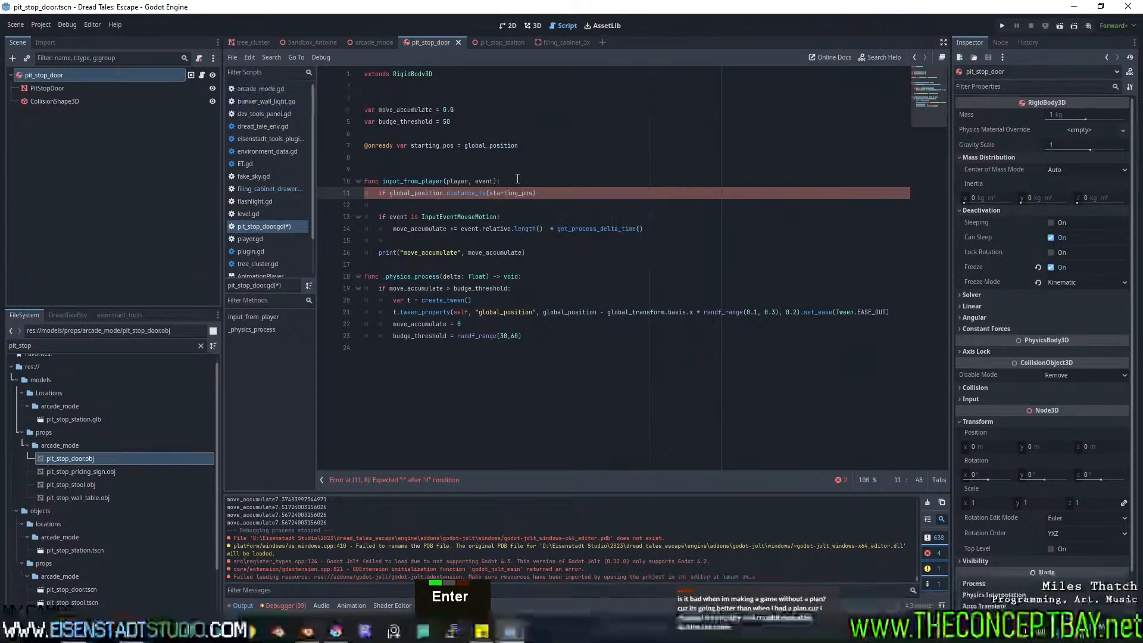
# Complete the distance condition with > 1.7: return and save the script.
pyautogui.press('Right')
pyautogui.write('> 0')
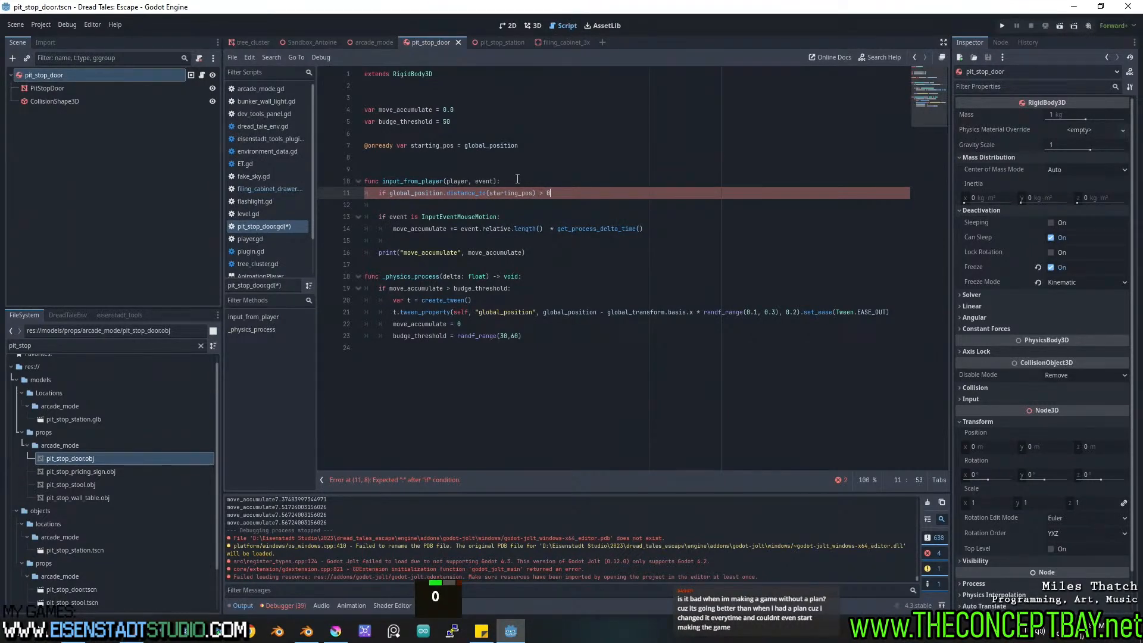
pyautogui.press('BackSpace')
pyautogui.write('1.7')
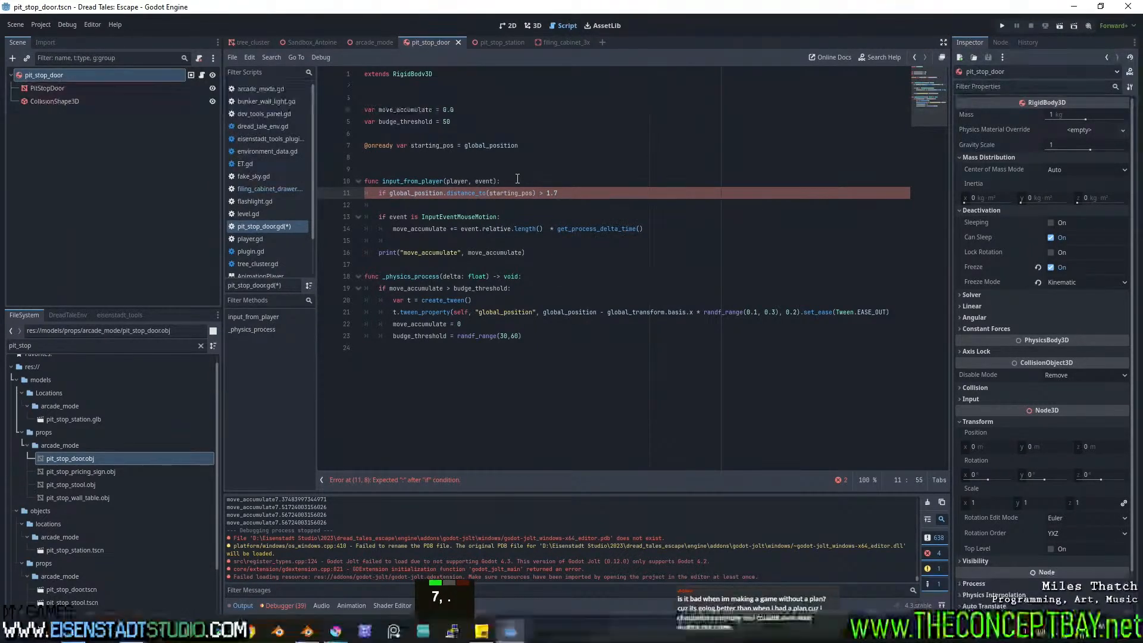
pyautogui.write(': returbn')
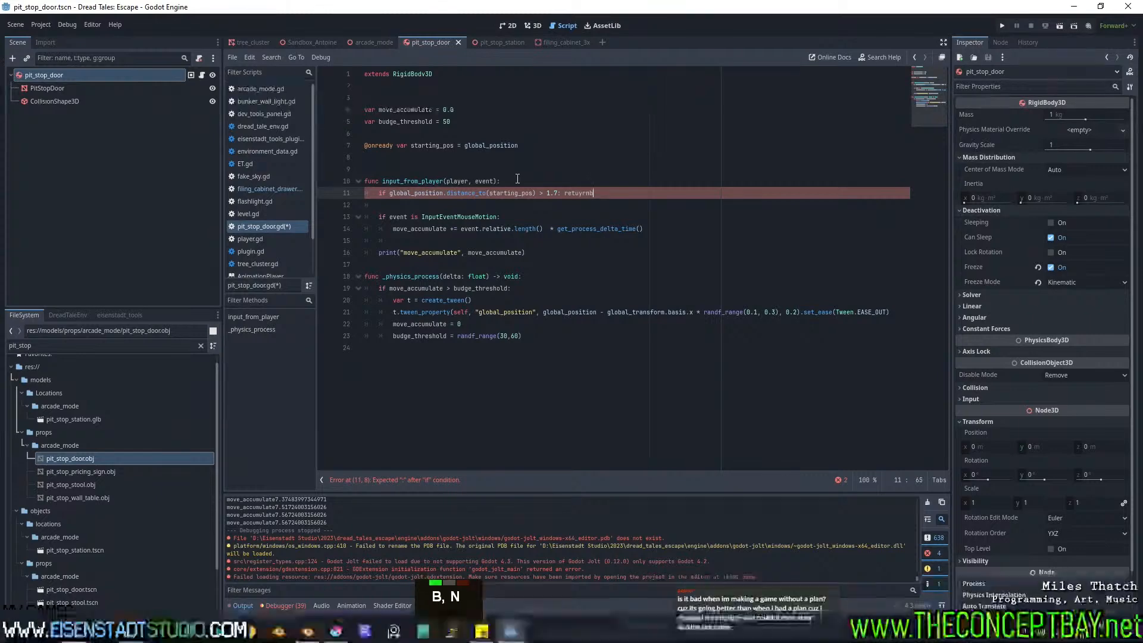
pyautogui.hotkey('ctrl', 'shift', 'Left')
pyautogui.write('return')
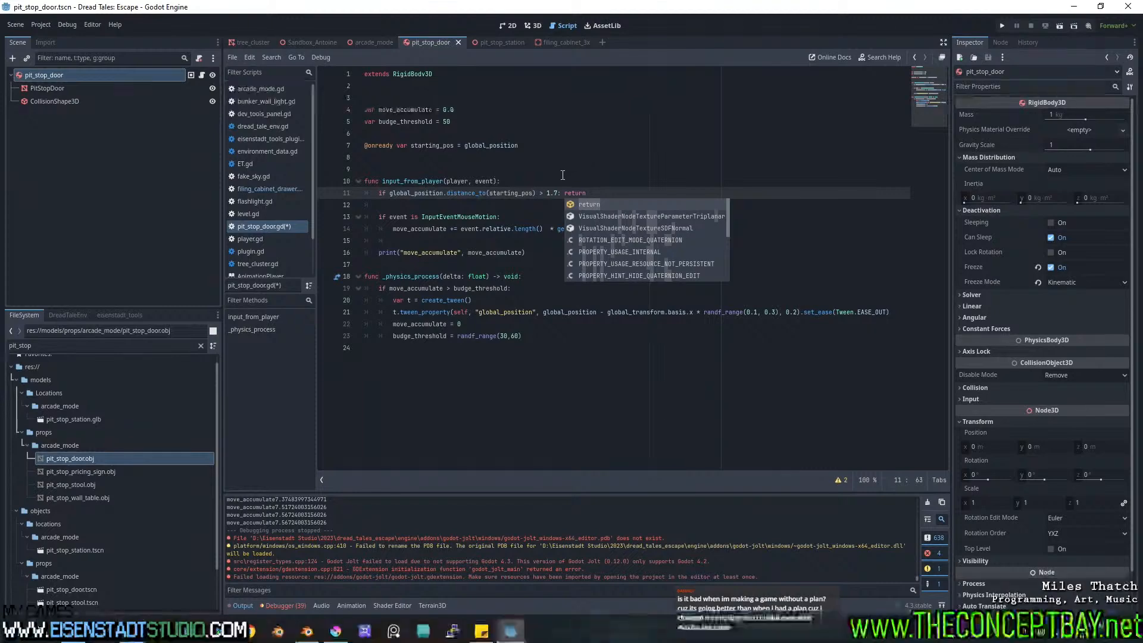
pyautogui.hotkey('ctrl', 's')
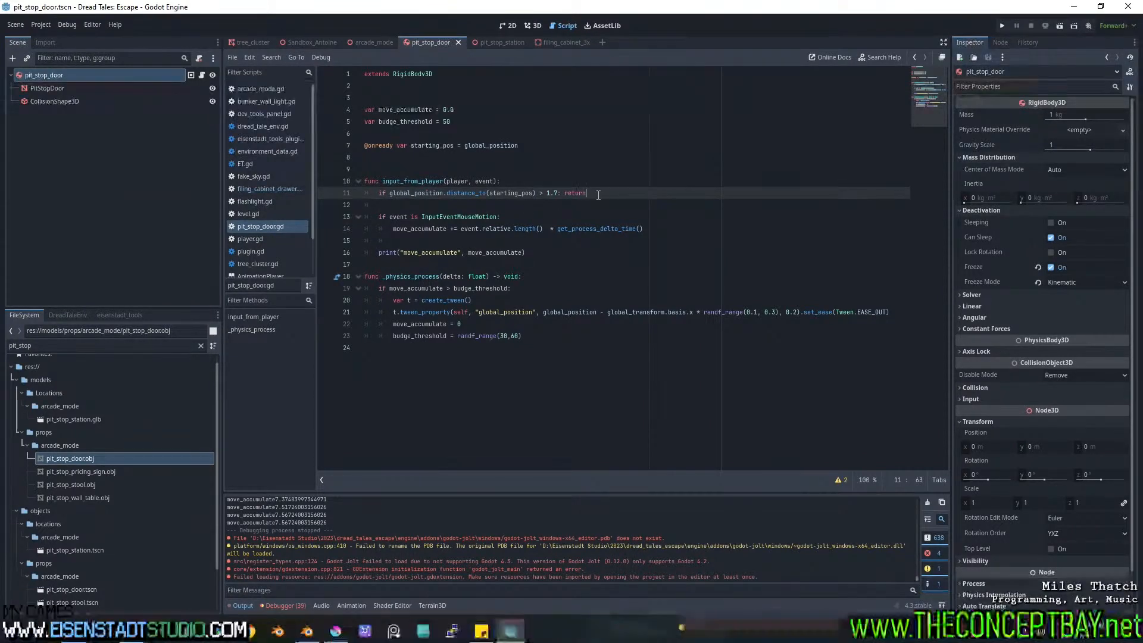
# Remove the stray indentation from the blank line below the distance check.
pyautogui.press('Return')
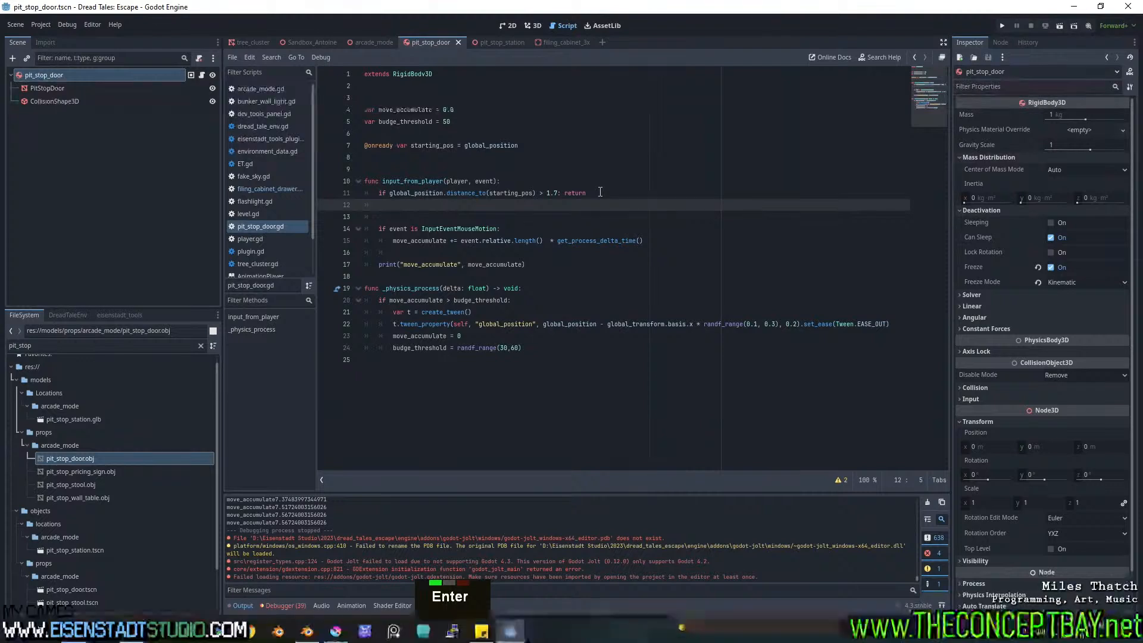
pyautogui.press('BackSpace')
pyautogui.press('BackSpace')
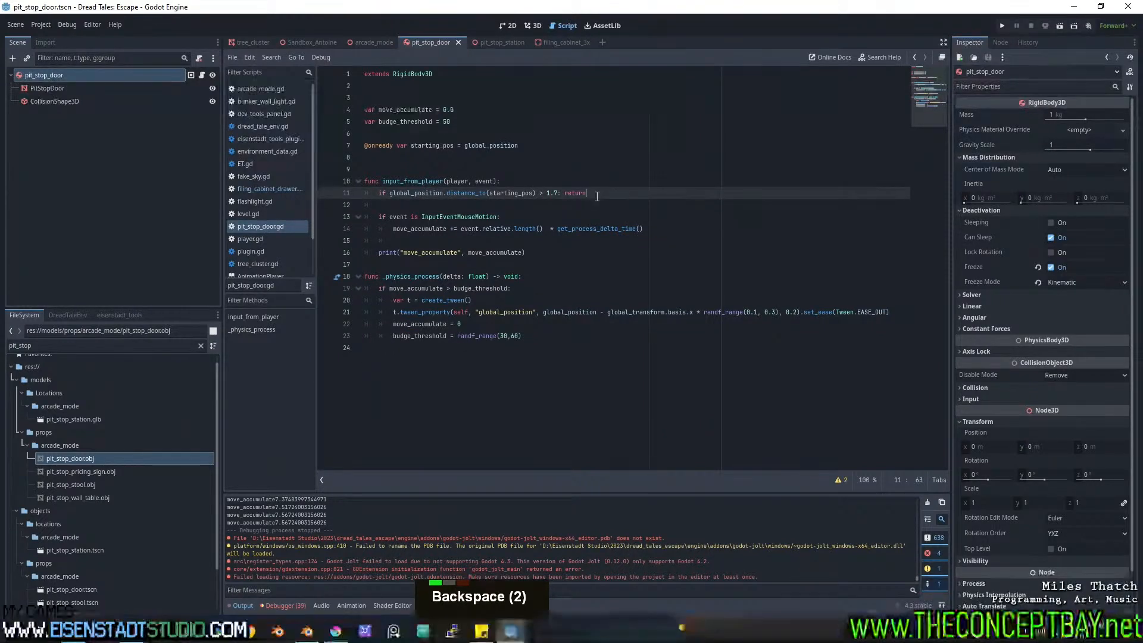
pyautogui.click(586, 208)
pyautogui.press('BackSpace')
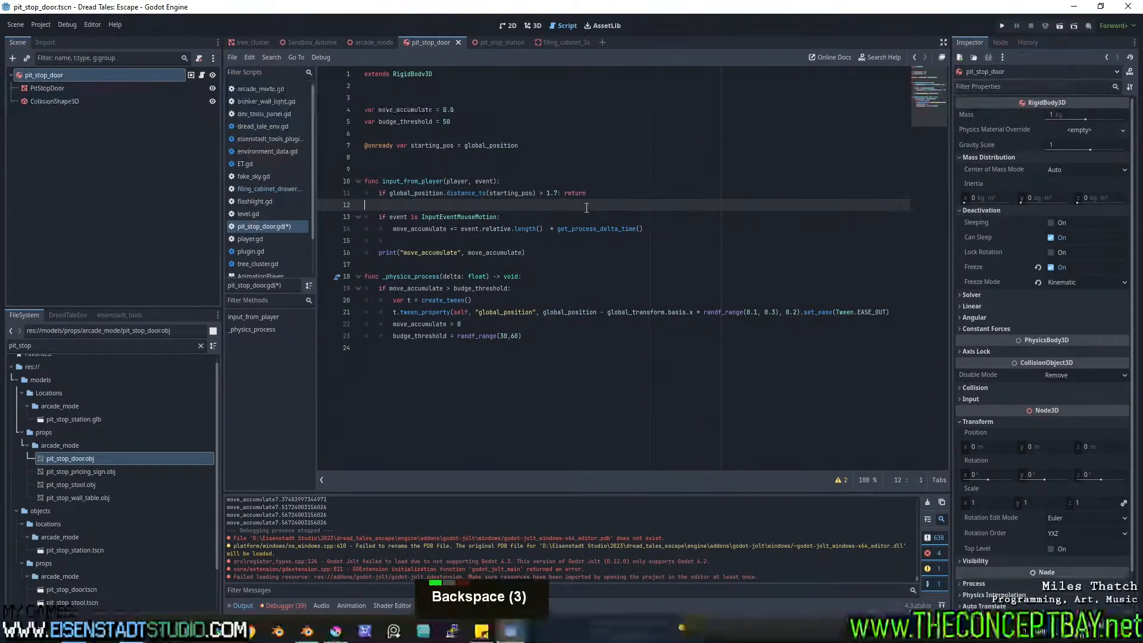
# Clear the leftover indentation from the blank line above the move_accumulate print statement.
pyautogui.click(541, 237)
pyautogui.press('BackSpace')
pyautogui.press('BackSpace')
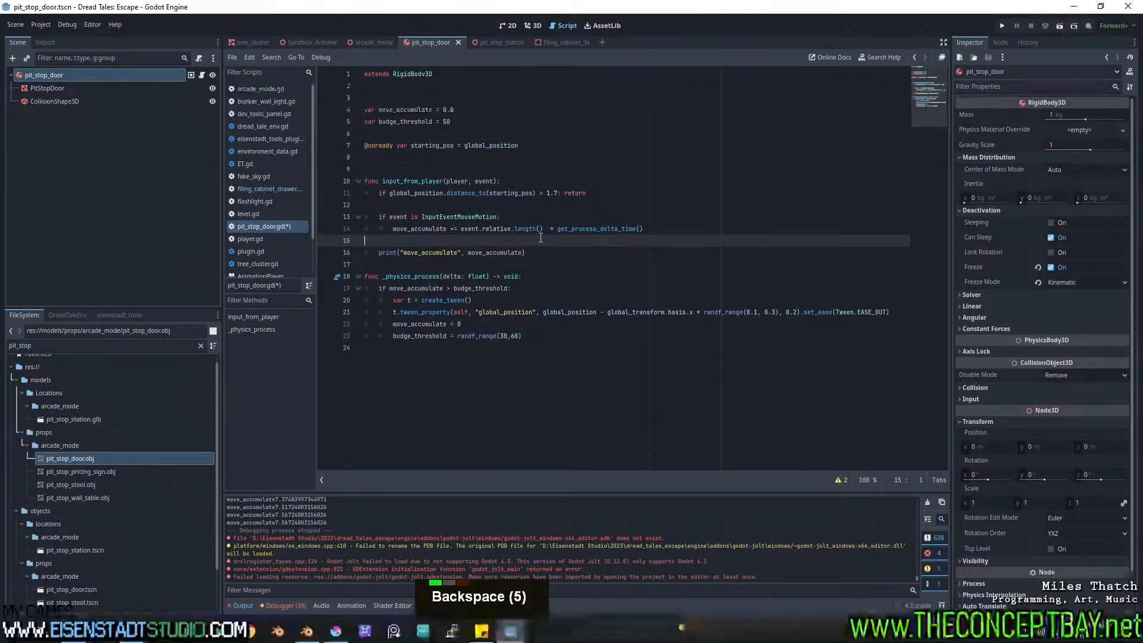
# Expand the 1.7 distance check into a block that calls remove_from_group("rigid_interactable") before return, and save the script.
pyautogui.click(594, 194)
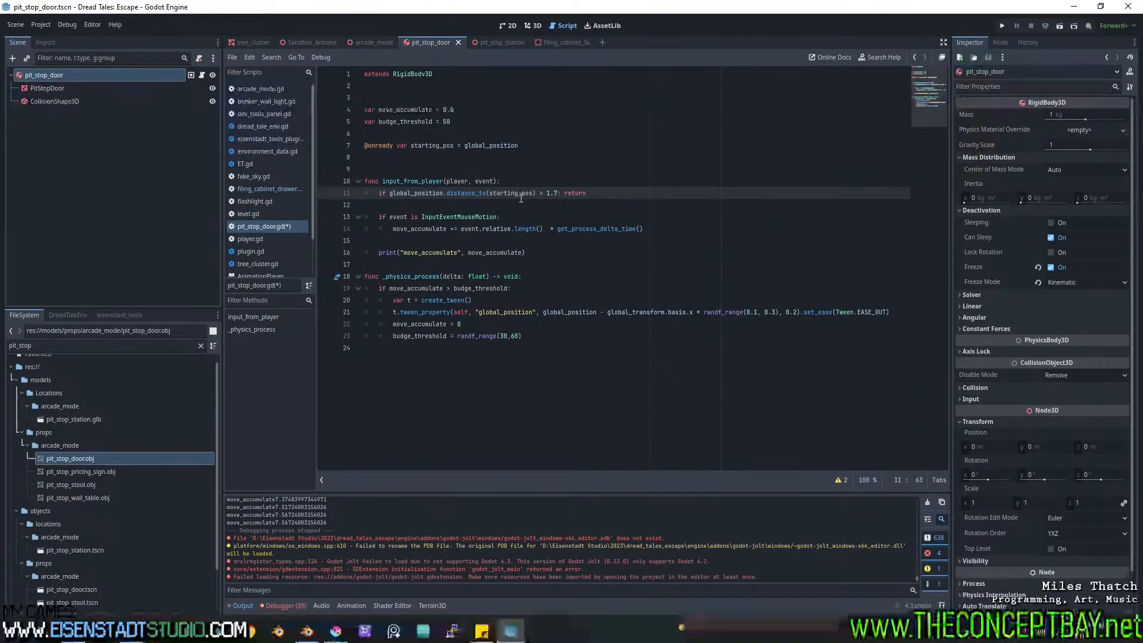
pyautogui.click(566, 193)
pyautogui.press('Return')
pyautogui.press('Return')
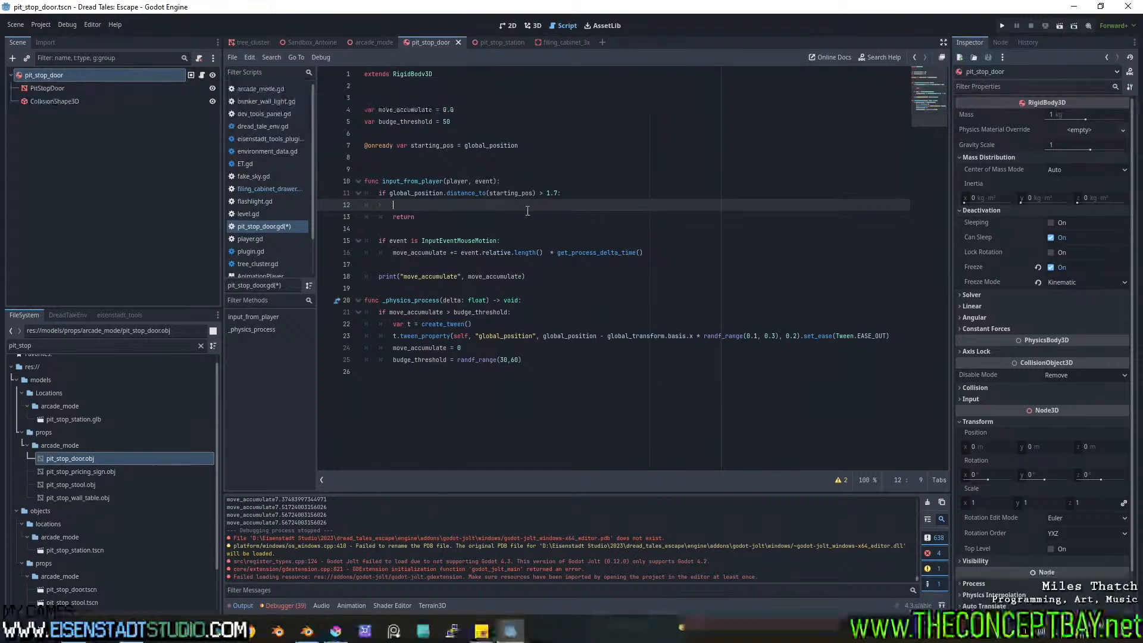
pyautogui.write('remove_')
pyautogui.write('from_group()')
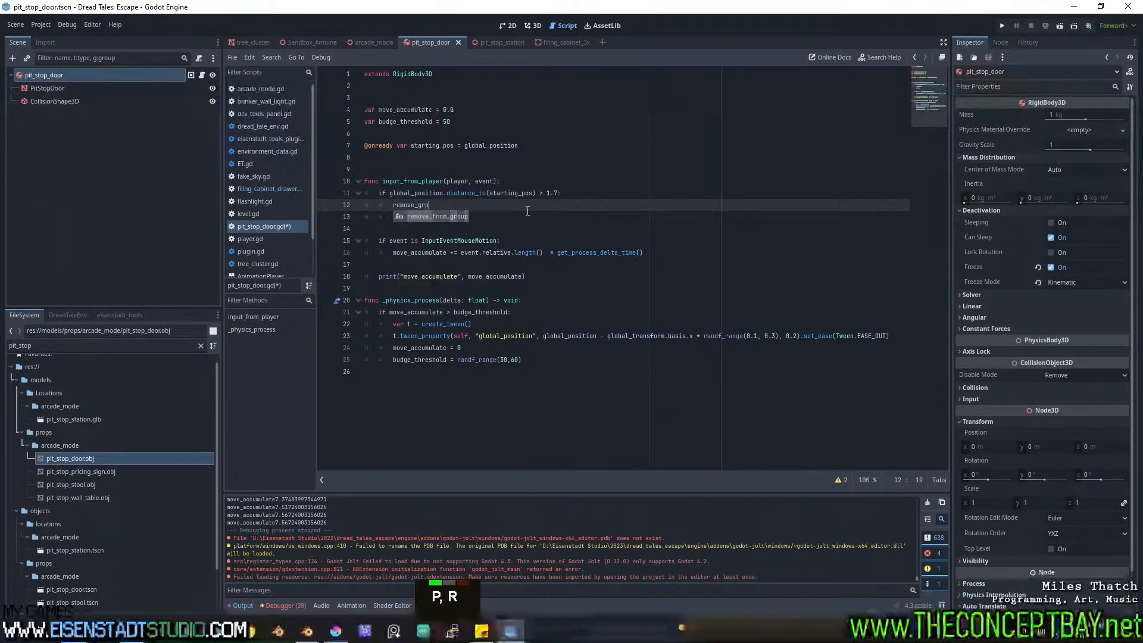
pyautogui.press('Return')
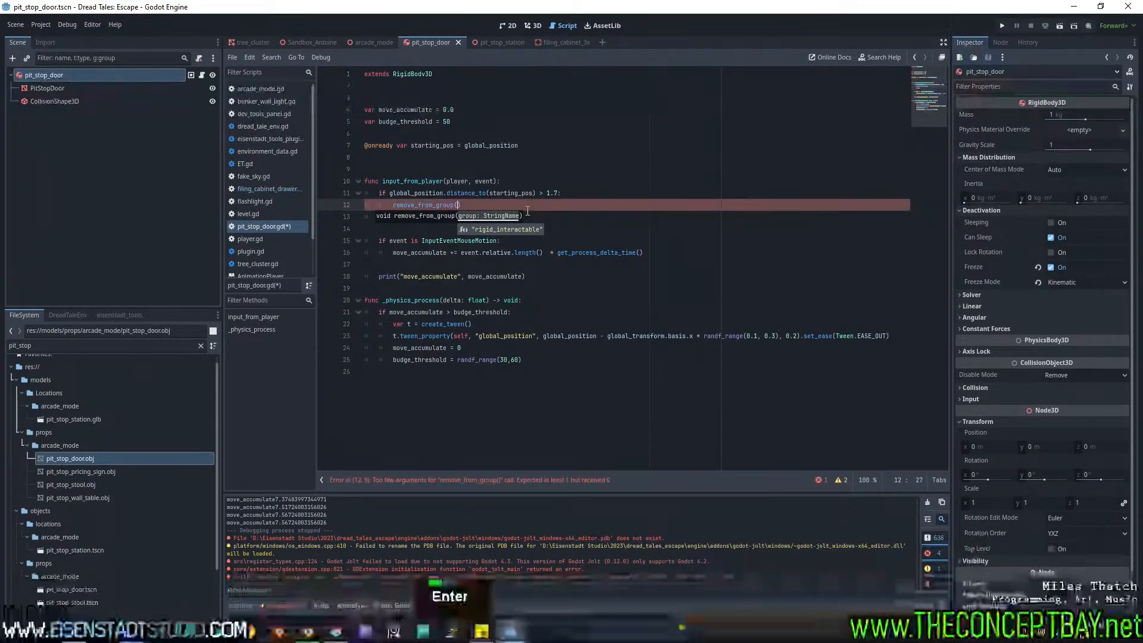
pyautogui.write('"rigid_interactable')
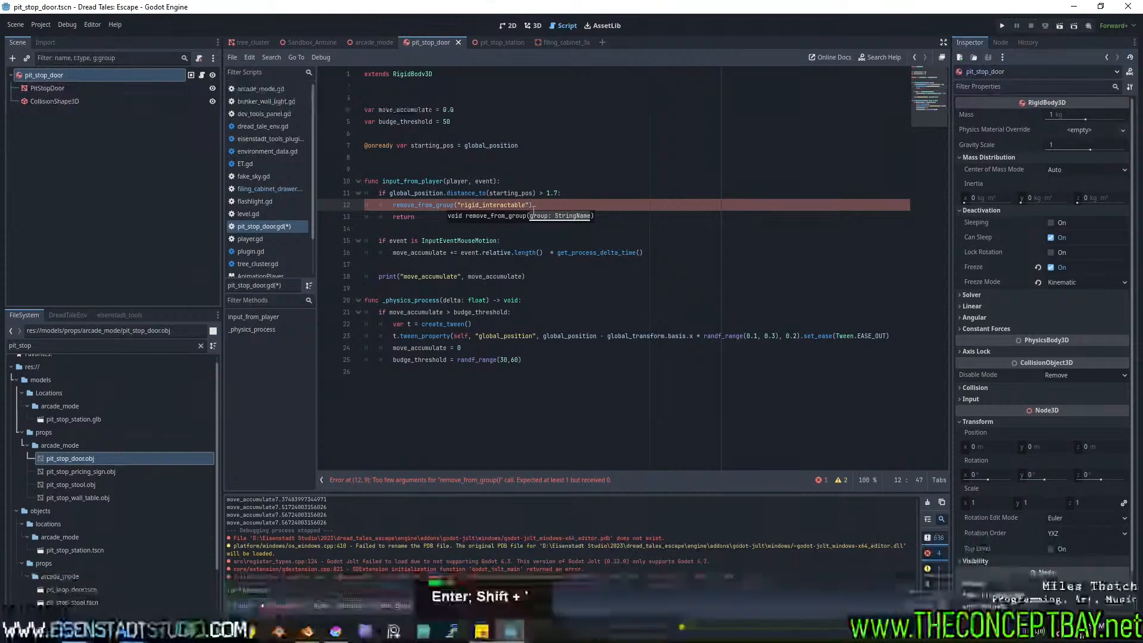
pyautogui.moveTo(415, 217); pyautogui.dragTo(364, 181)
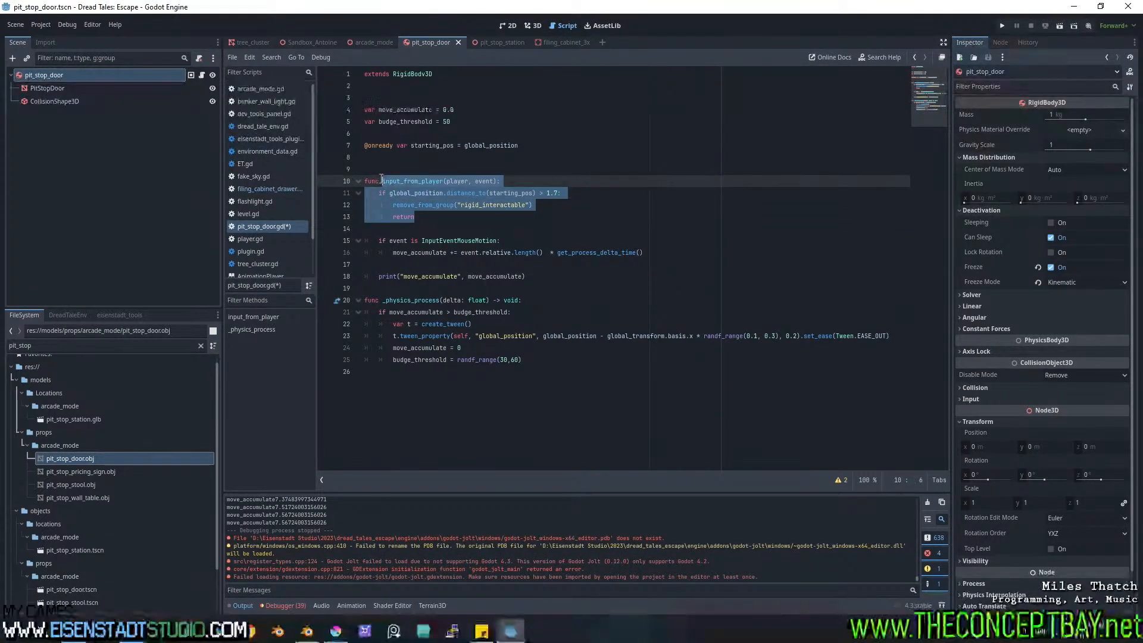
pyautogui.click(555, 213)
pyautogui.hotkey('ctrl', 's')
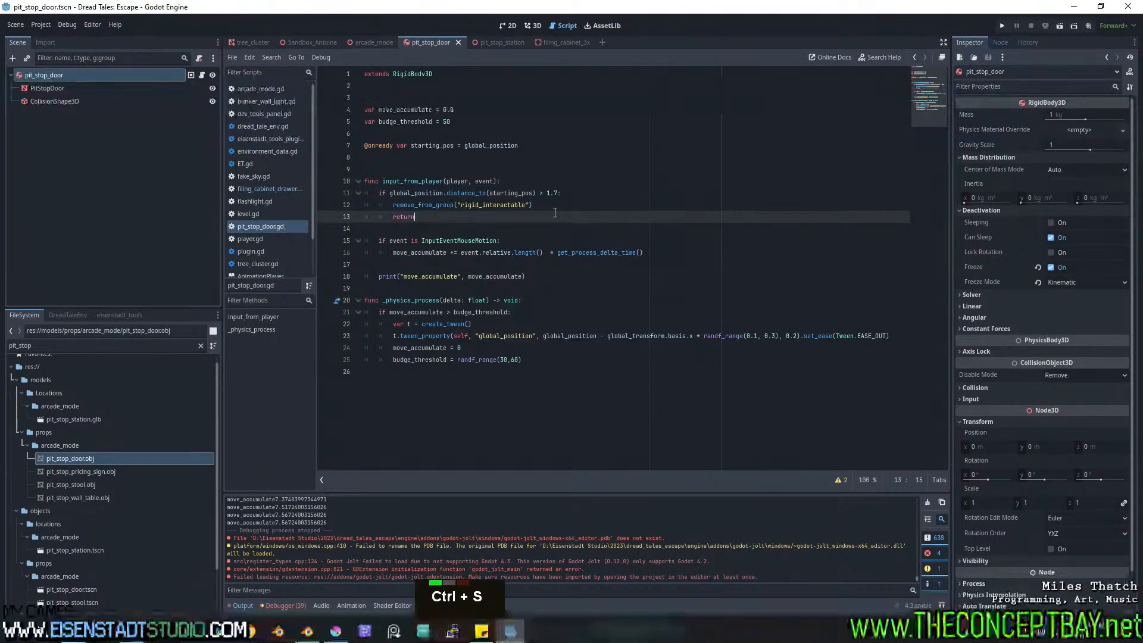
# Run the project and bring the player up to the pit stop station's door.
pyautogui.press('F5')
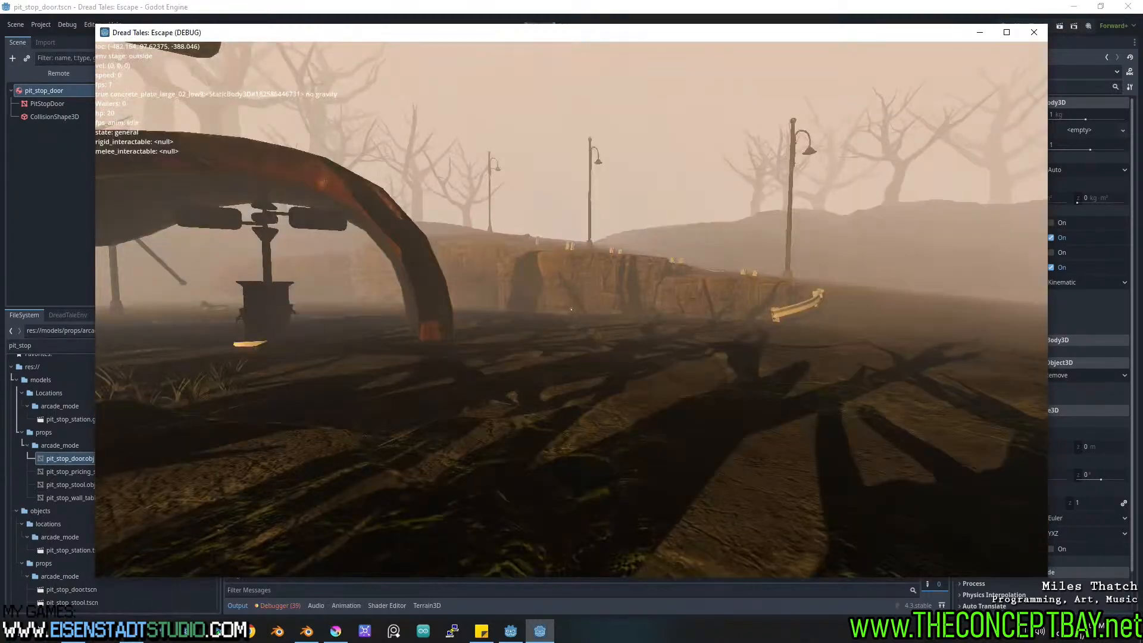
pyautogui.press('w')
pyautogui.press('space')
pyautogui.press('space')
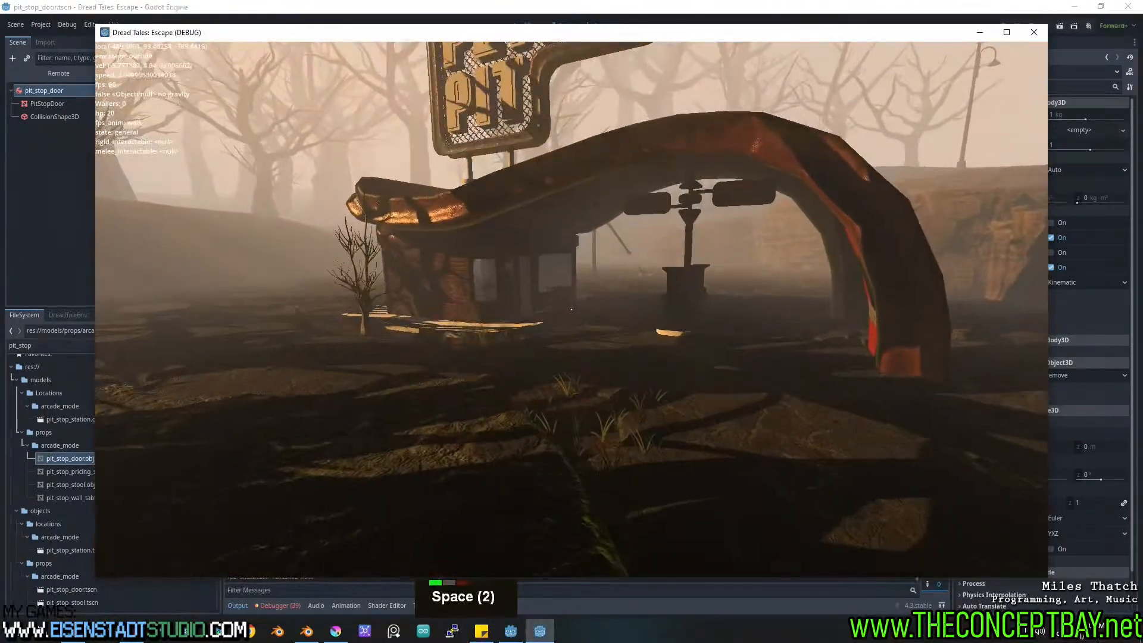
pyautogui.press('F3')
pyautogui.press('F3')
pyautogui.press('space')
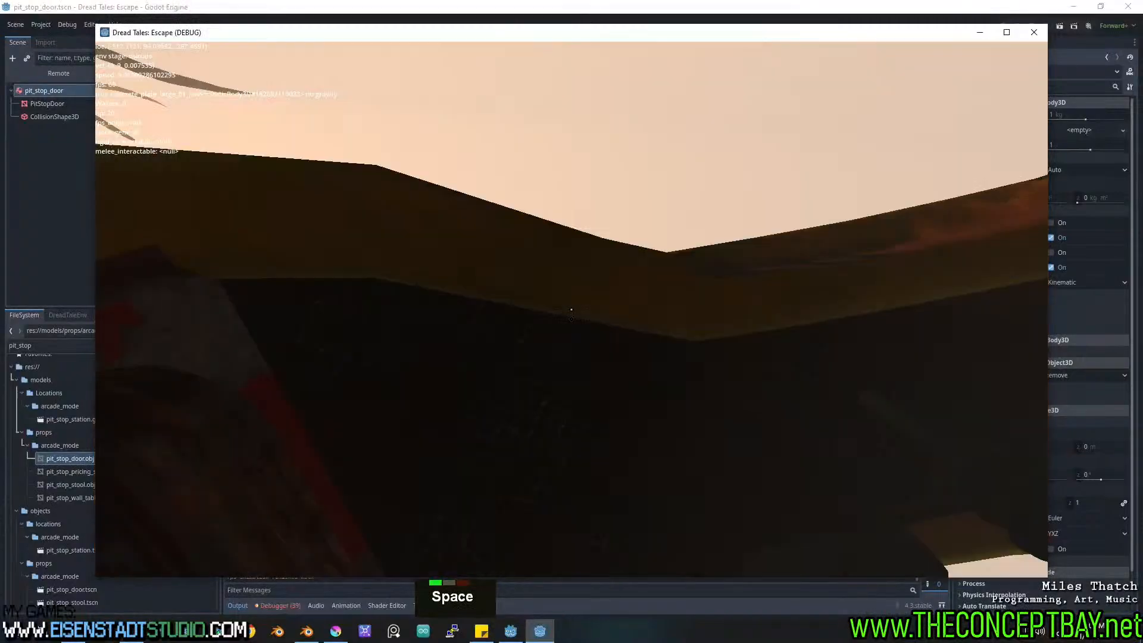
pyautogui.press('F3')
pyautogui.press('s')
pyautogui.press('space')
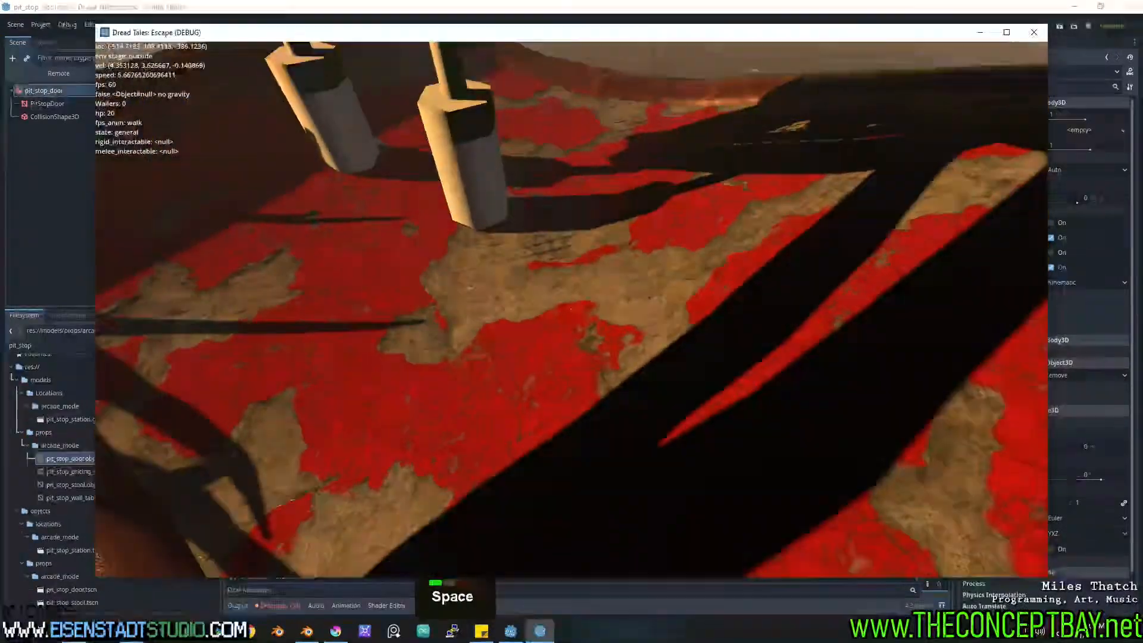
pyautogui.press('a')
pyautogui.press('space')
pyautogui.press('d')
pyautogui.press('w')
pyautogui.press('d')
pyautogui.press('w')
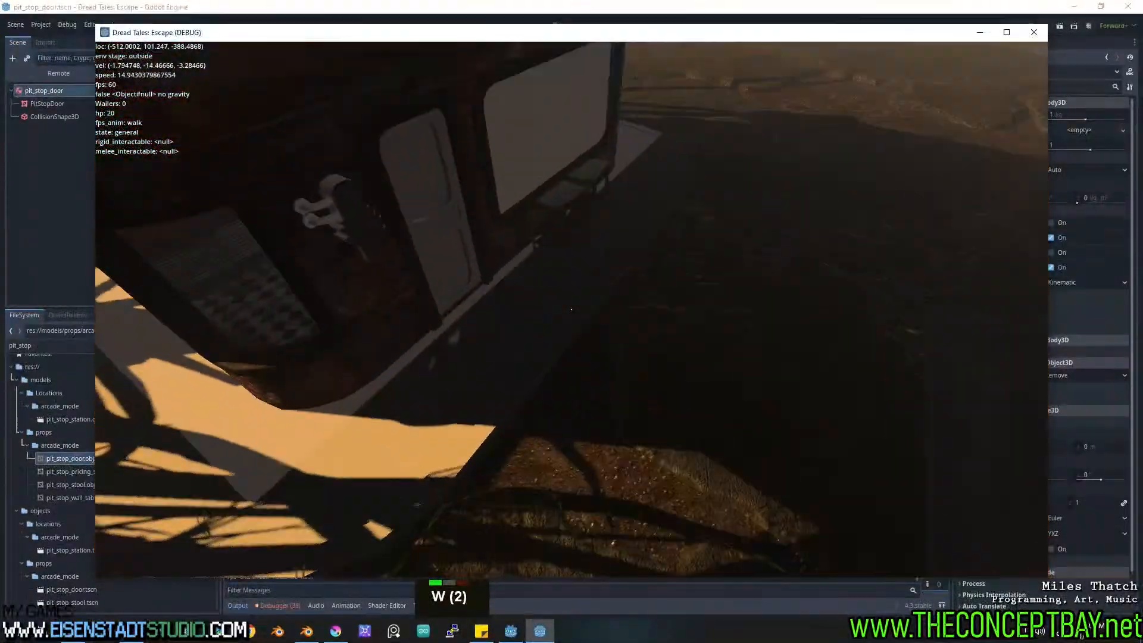
pyautogui.press('w')
pyautogui.press('space')
pyautogui.press('d')
pyautogui.press('a')
pyautogui.press('w')
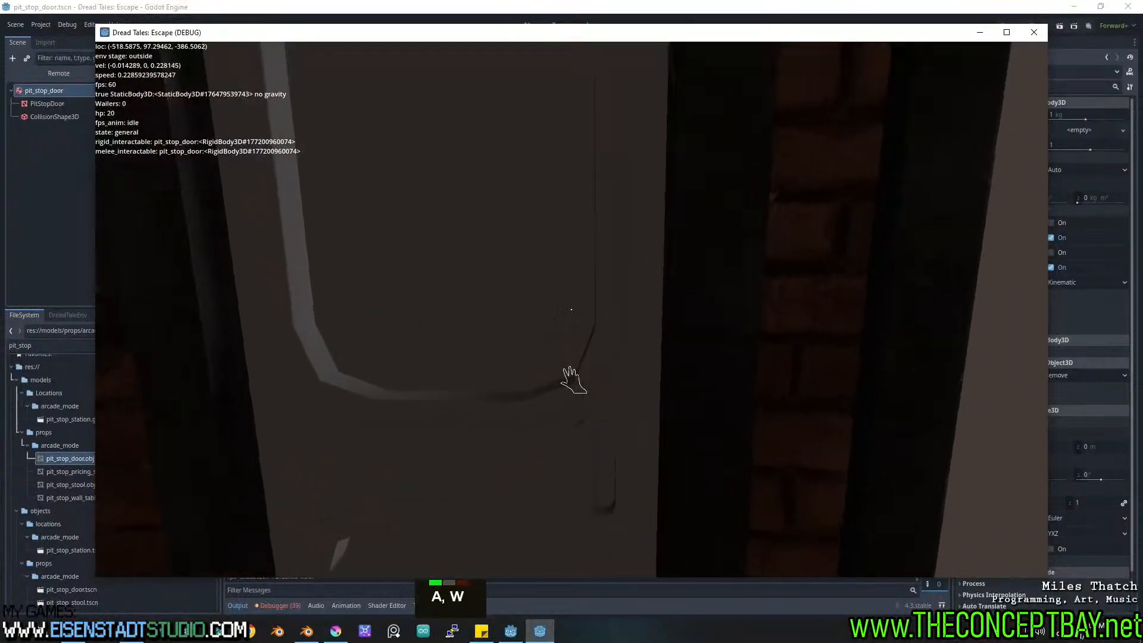
pyautogui.press('s')
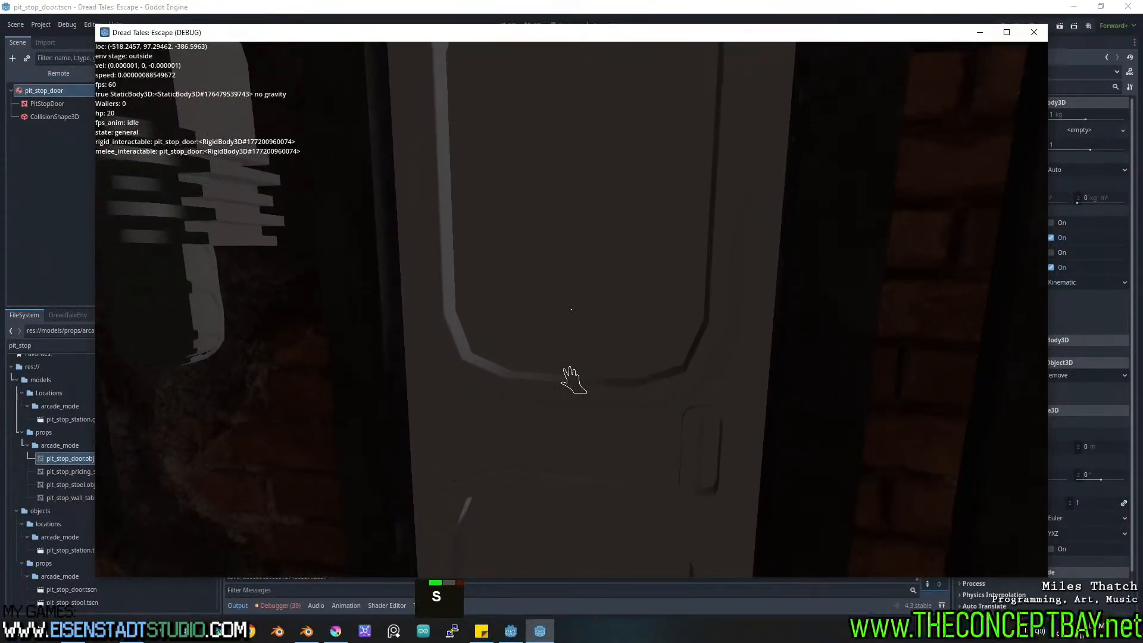
# Slide the pit stop door open in the game, look through the doorway, and close the game.
pyautogui.click(572, 309)
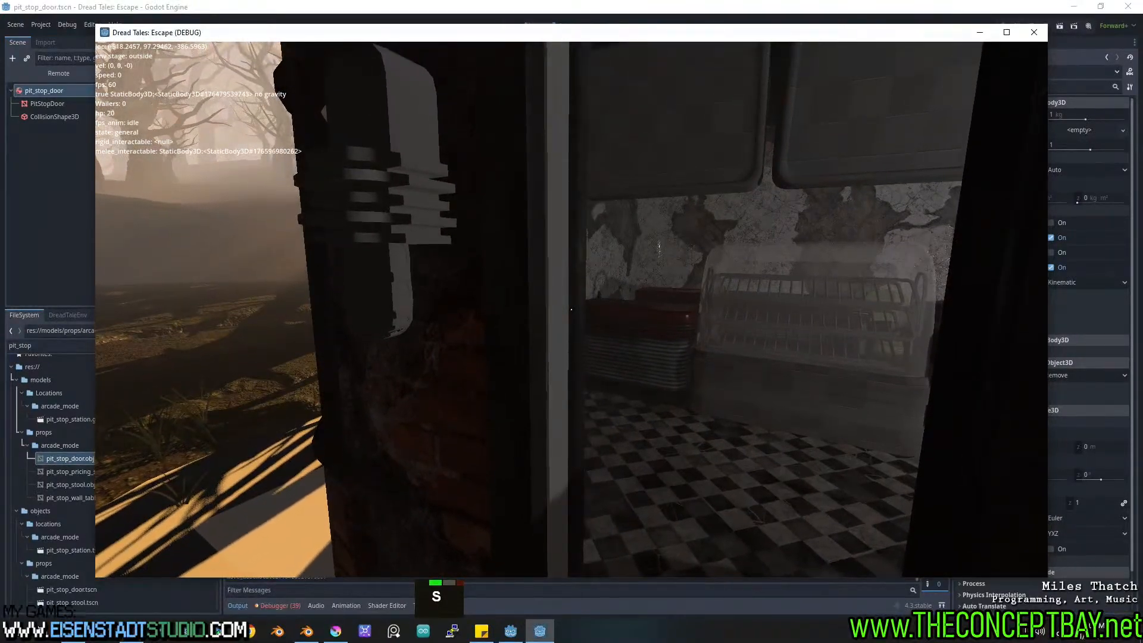
pyautogui.press('d')
pyautogui.press('w')
pyautogui.press('a')
pyautogui.press('d')
pyautogui.press('s')
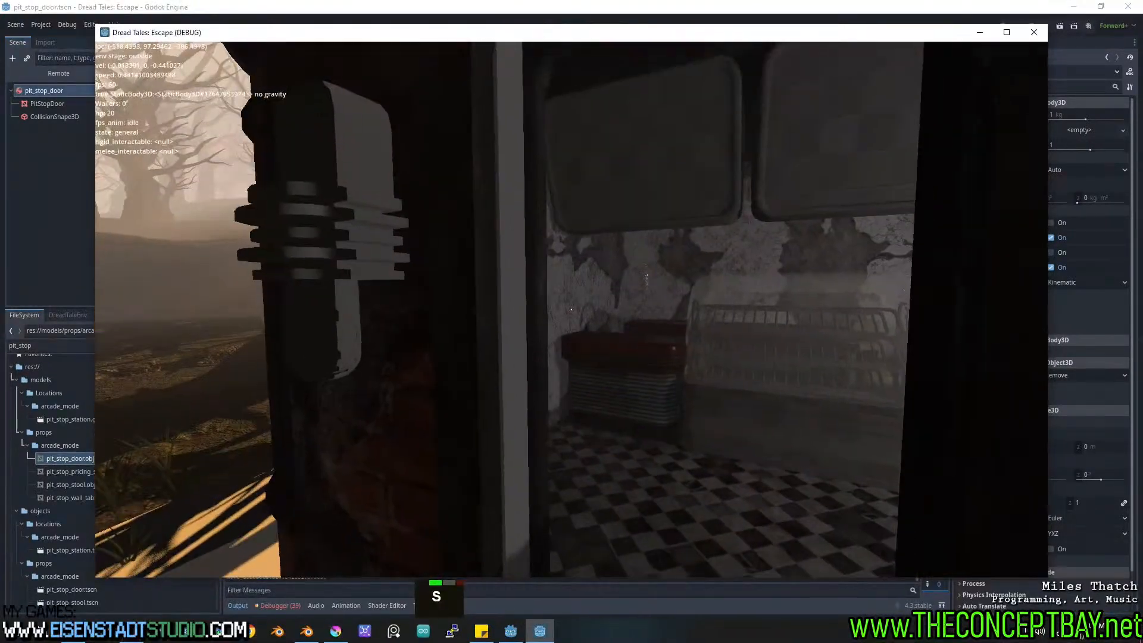
pyautogui.hotkey('alt', 'F4')
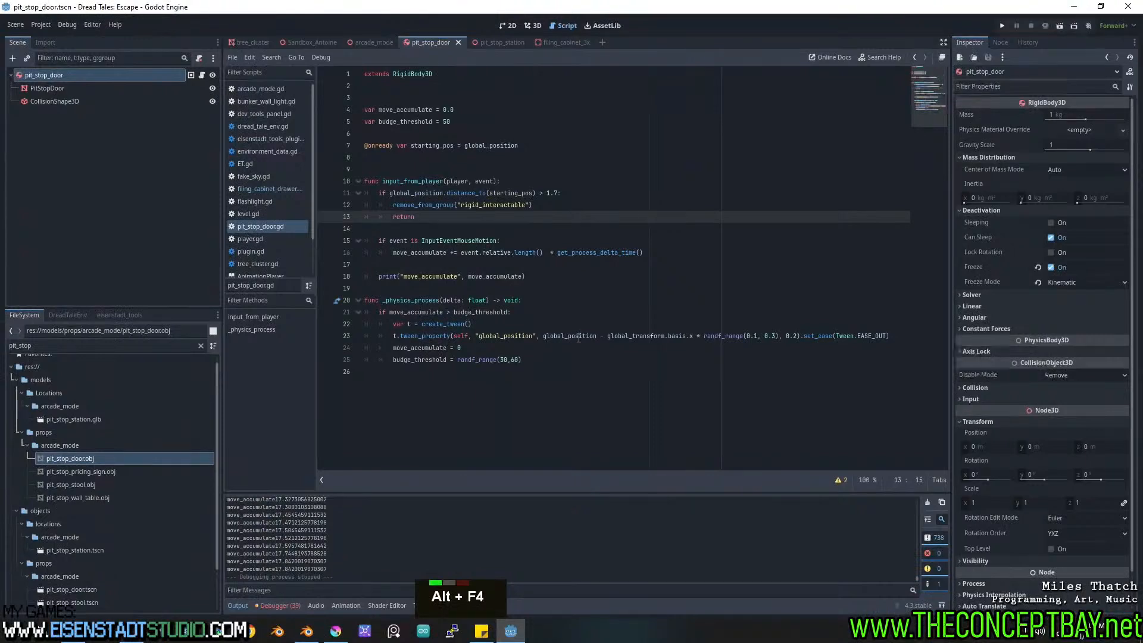
# Add a t.parallel().tween_property() call on a new line below the global_position tween.
pyautogui.doubleClick(900, 336)
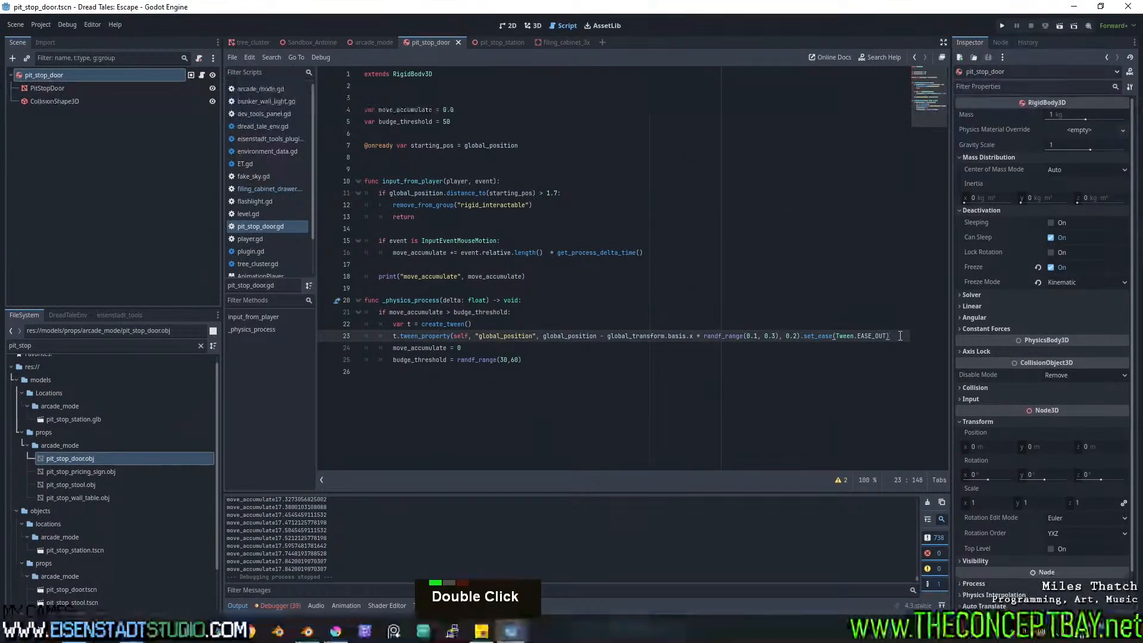
pyautogui.press('Return')
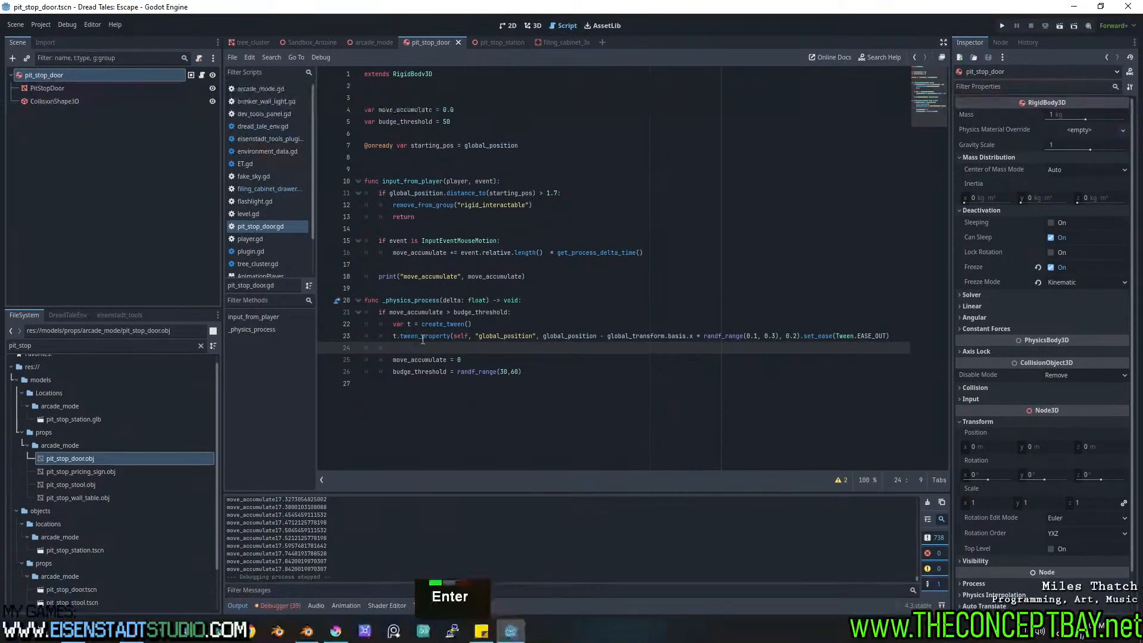
pyautogui.write('t.paral')
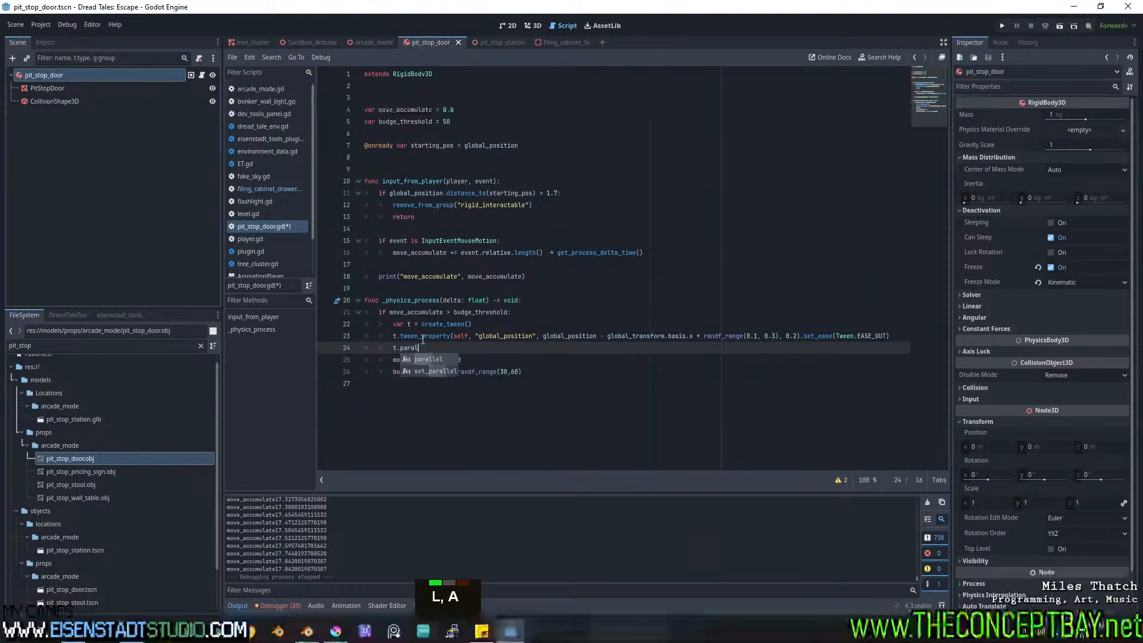
pyautogui.press('Return')
pyautogui.write('.twee')
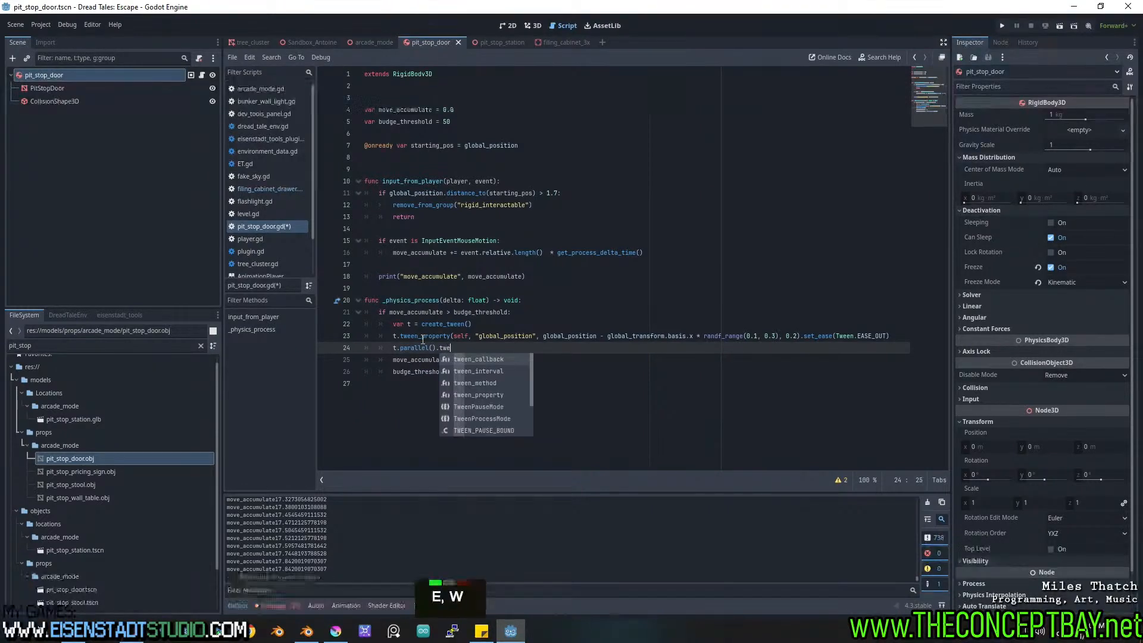
pyautogui.press('Down')
pyautogui.press('Down')
pyautogui.press('Down')
pyautogui.press('Return')
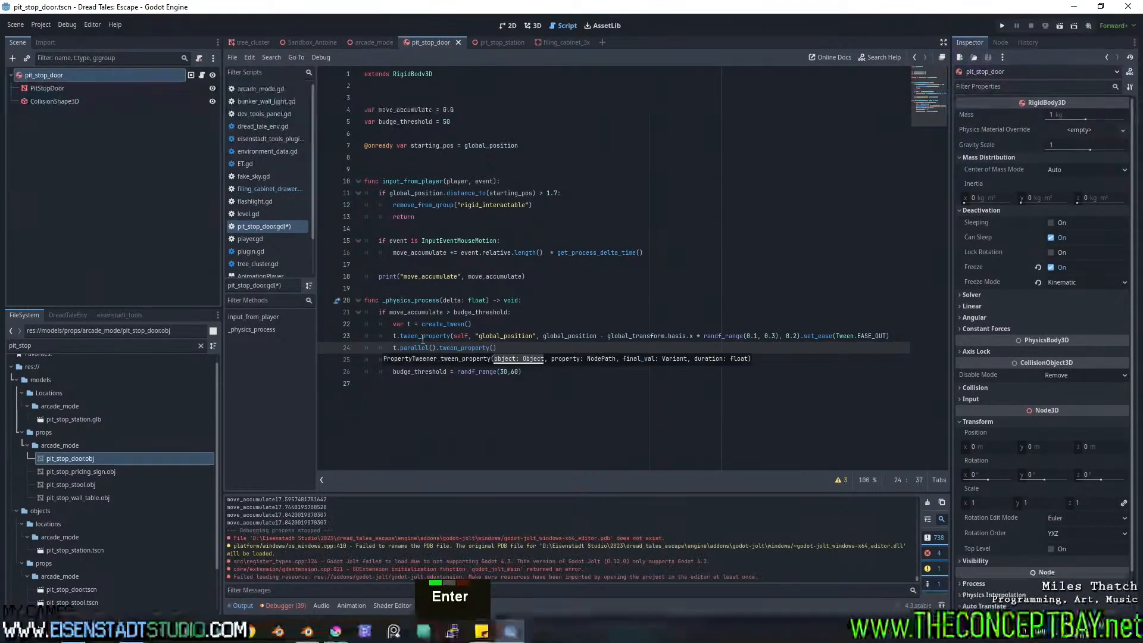
# Pass self and "rotation_degrees" as the object and property of the parallel tween.
pyautogui.write('self, ')
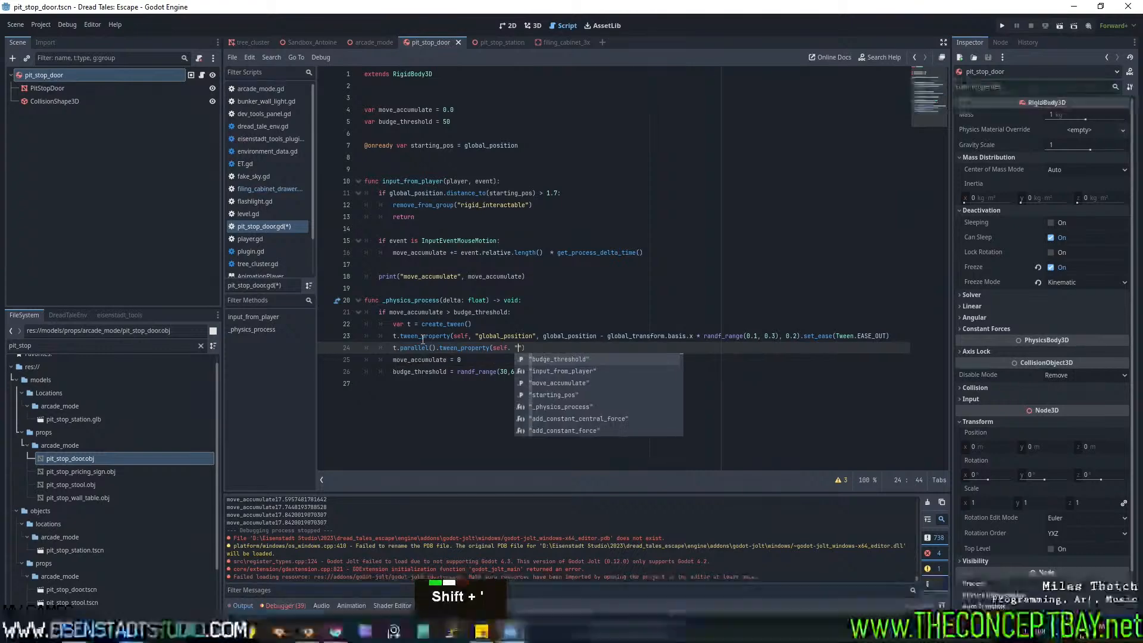
pyautogui.write('"rotp')
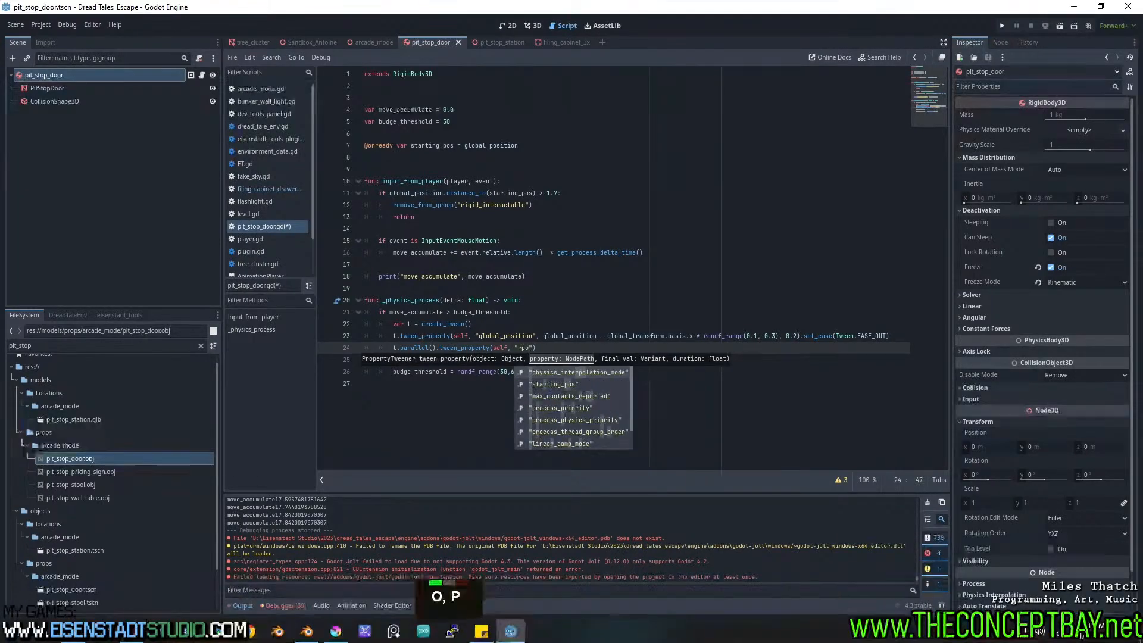
pyautogui.press('BackSpace')
pyautogui.write('at')
pyautogui.press('Down')
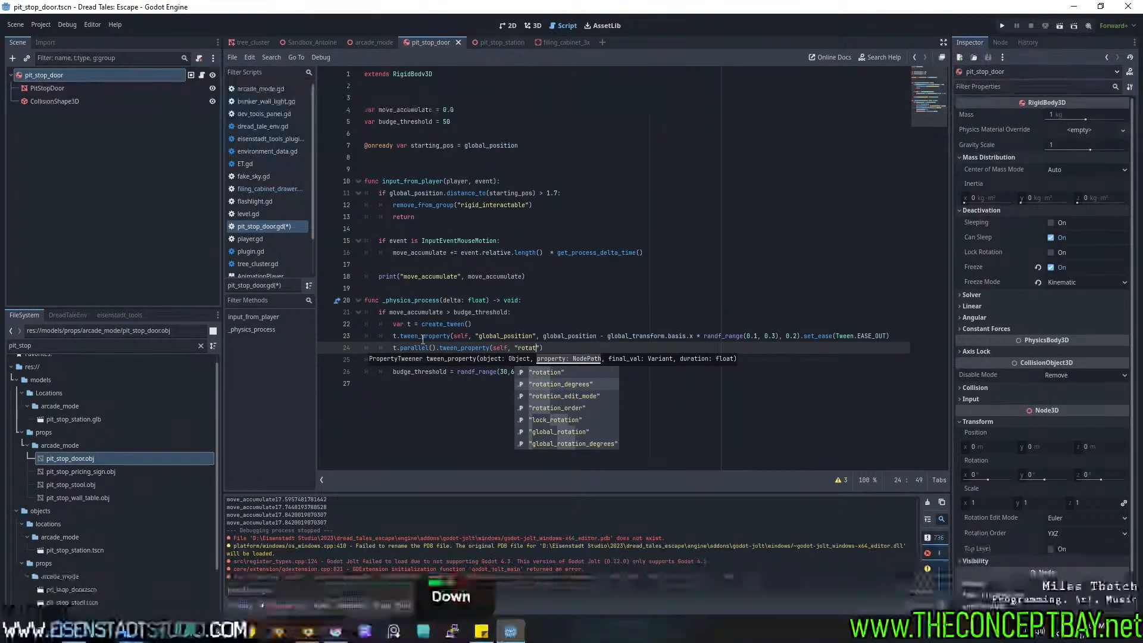
pyautogui.press('Return')
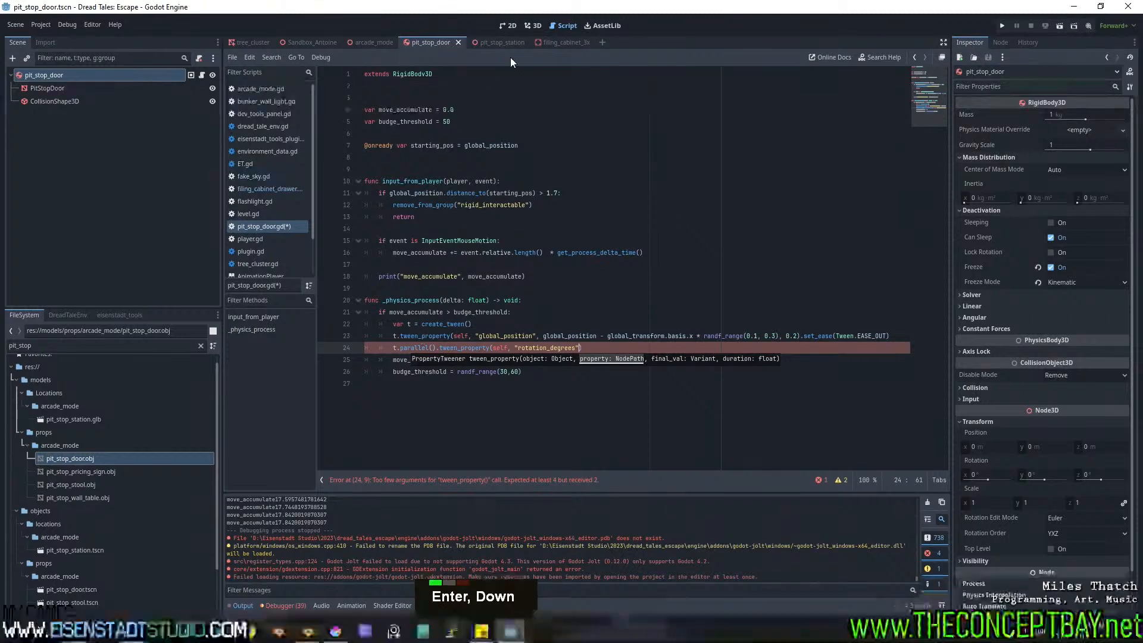
# Check the door's axes in the 3D view and extend the parallel tween's property to "rotation_degrees:z".
pyautogui.click(533, 26)
pyautogui.middleClick(702, 335)
pyautogui.moveTo(701, 335); pyautogui.dragTo(607, 314, button='middle')
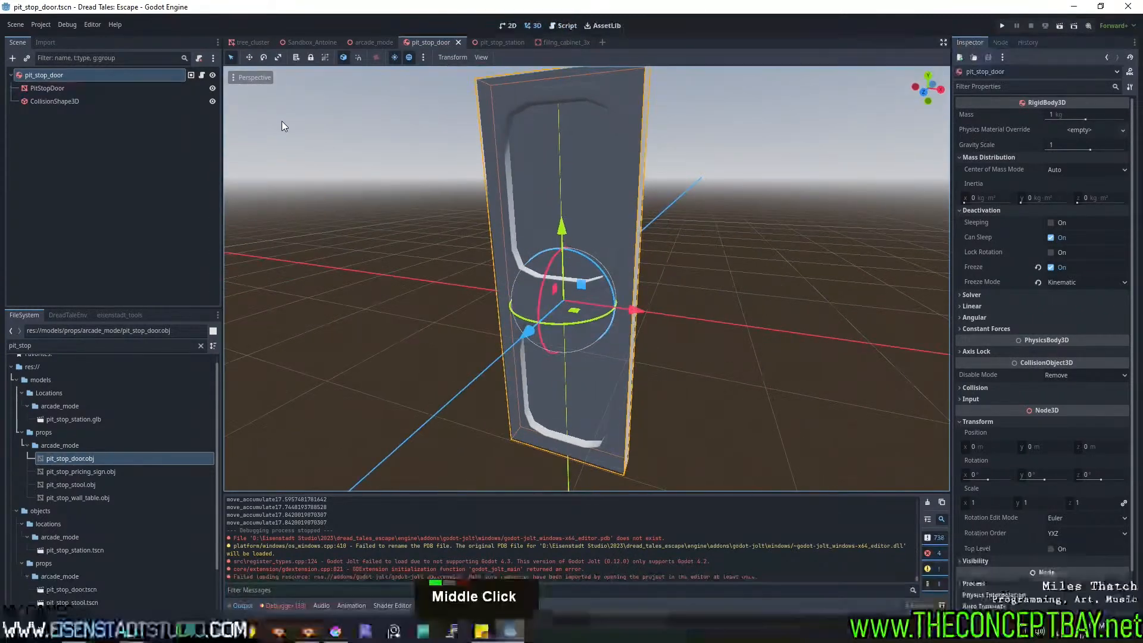
pyautogui.click(202, 75)
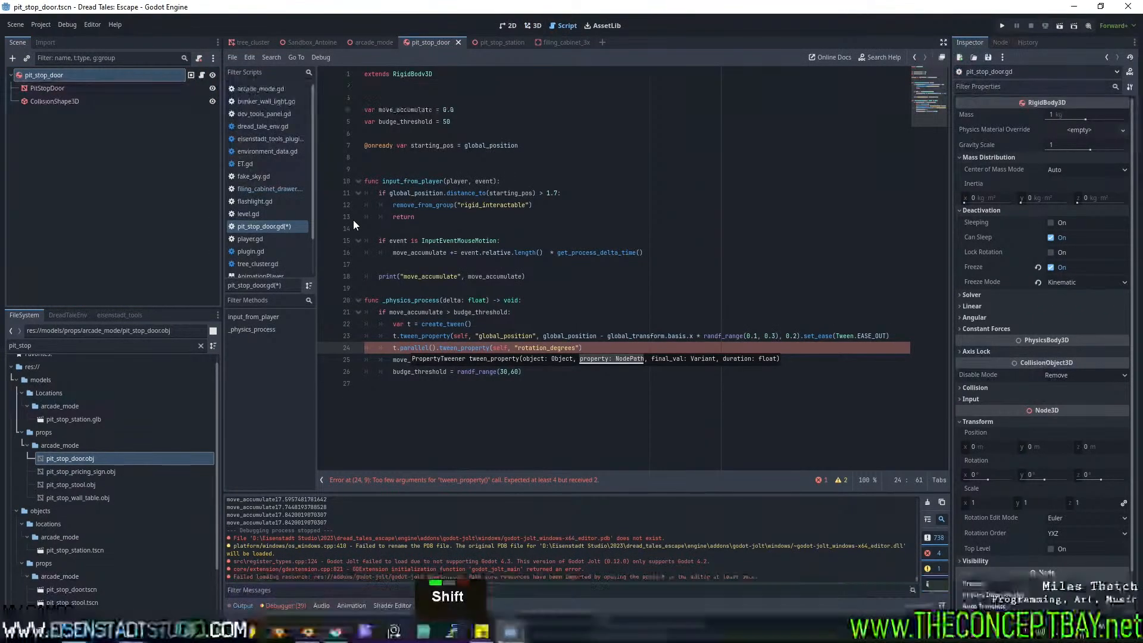
pyautogui.write(':z", ')
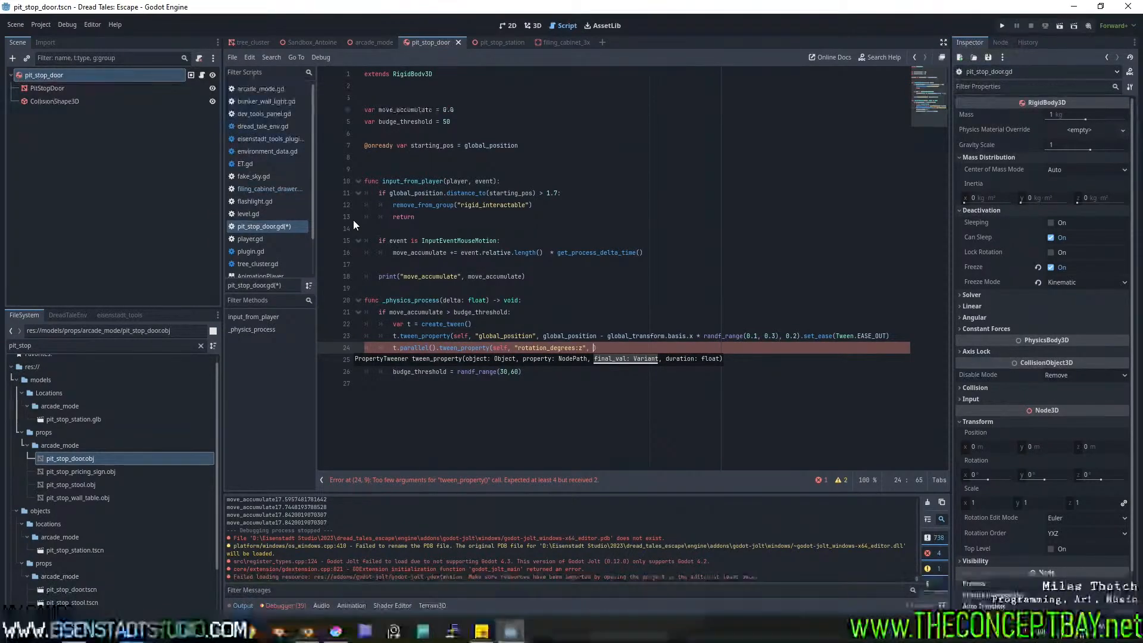
# Give the parallel rotation tween a final value of randf_range(-10,10), followed by a comma for the duration argument.
pyautogui.write('rand')
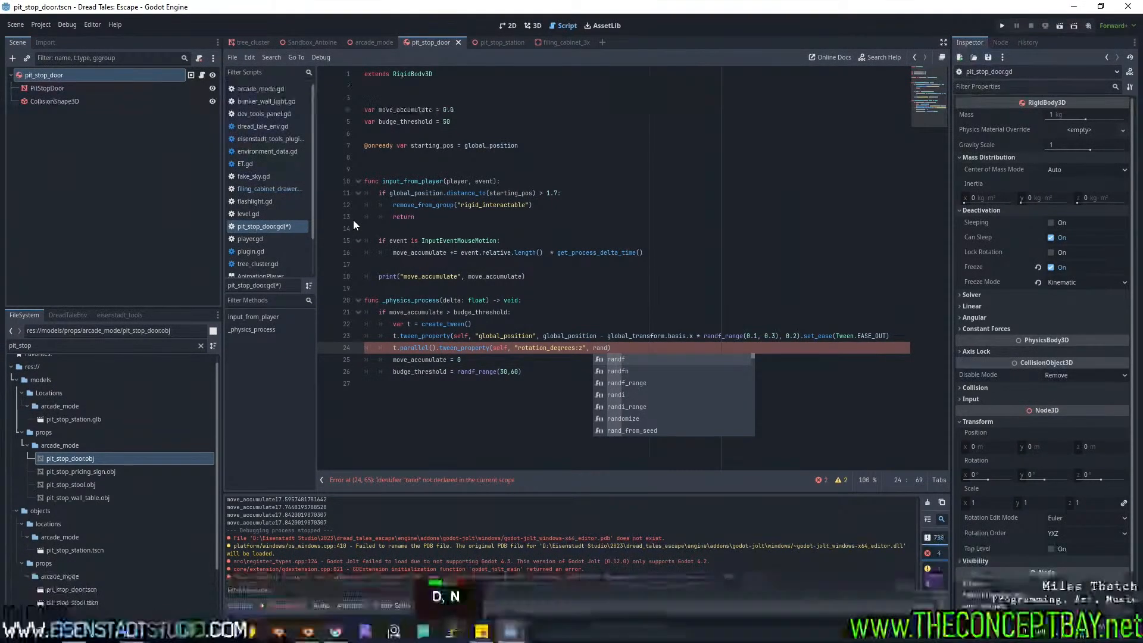
pyautogui.press('Down')
pyautogui.press('Down')
pyautogui.press('Return')
pyautogui.write('-10,10')
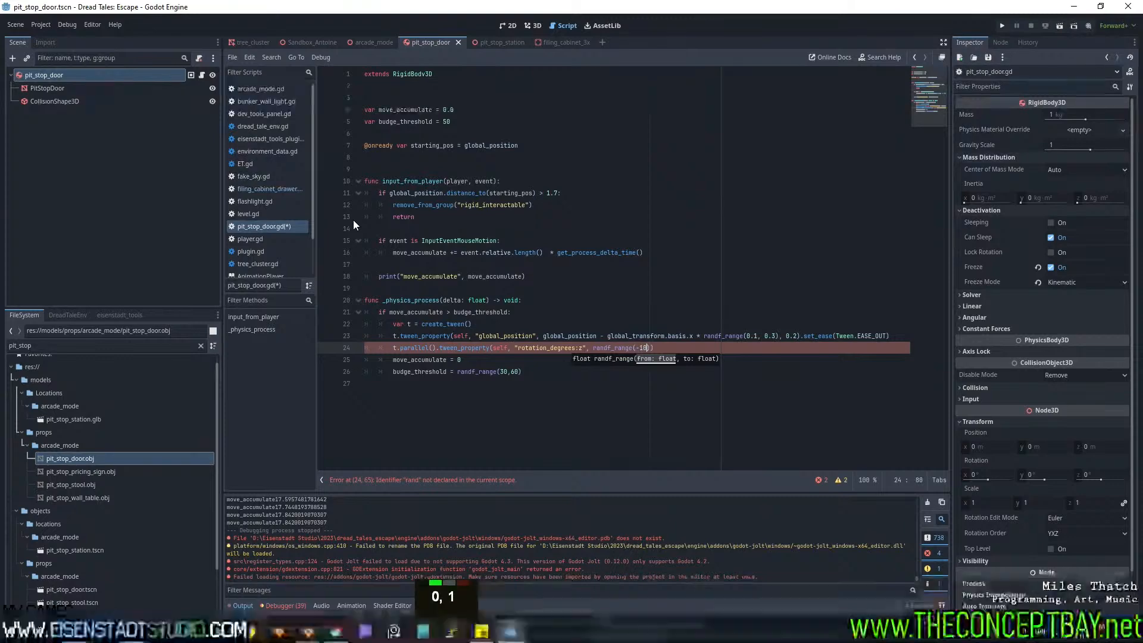
pyautogui.press('Right')
pyautogui.write(',')
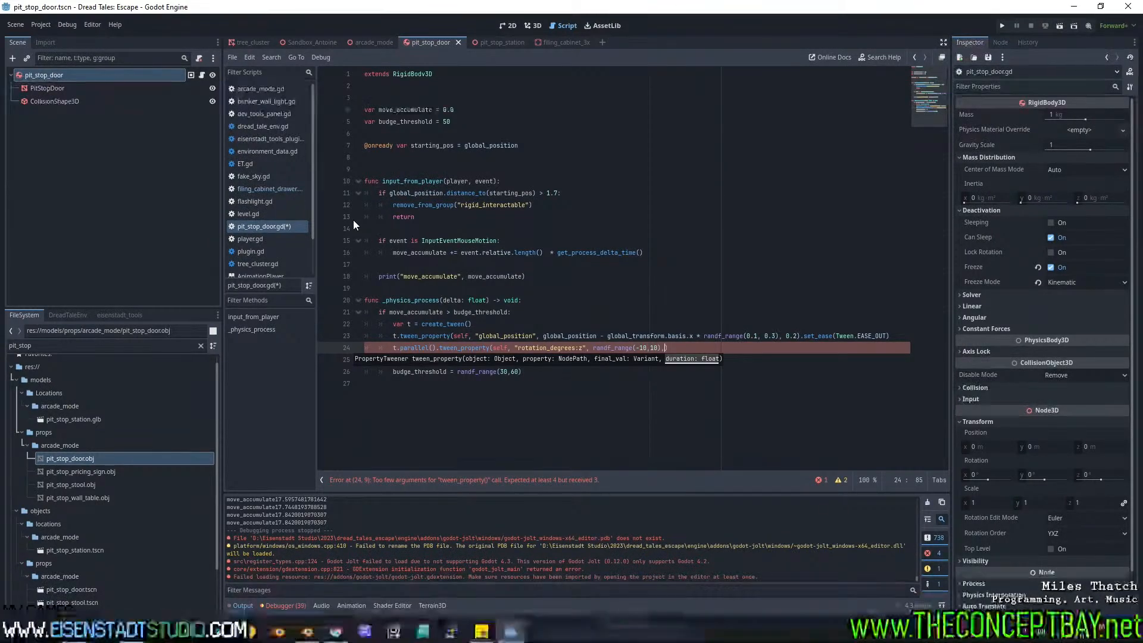
# Below the create_tween() line, declare var tween_duration = randf_range(0.1,0.3).
pyautogui.press('Up')
pyautogui.press('Up')
pyautogui.press('Return')
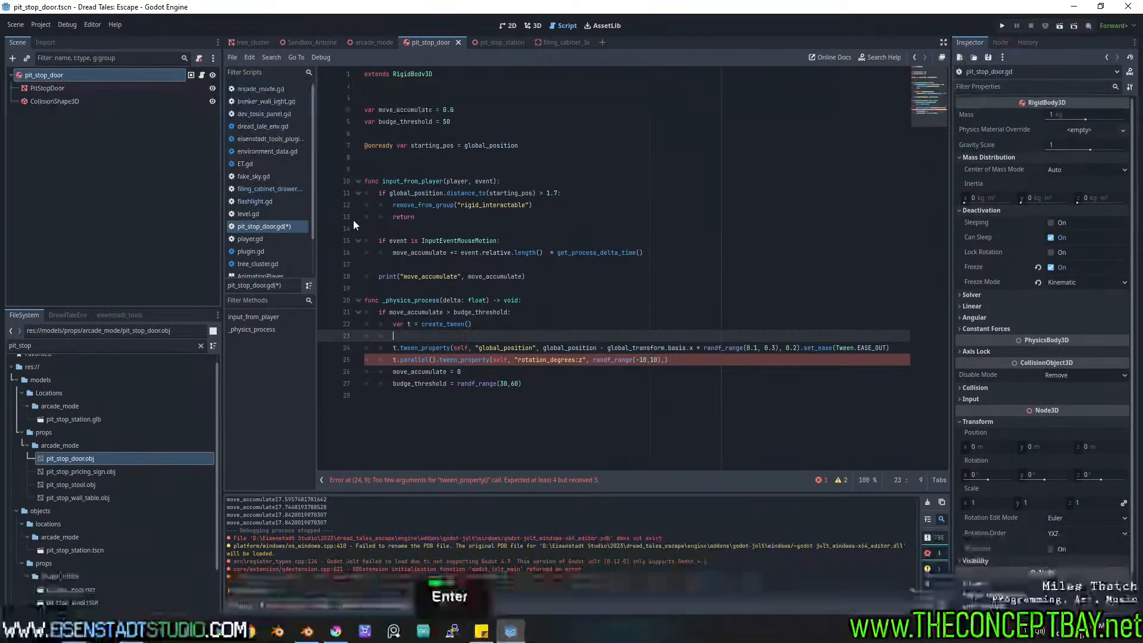
pyautogui.write('var t')
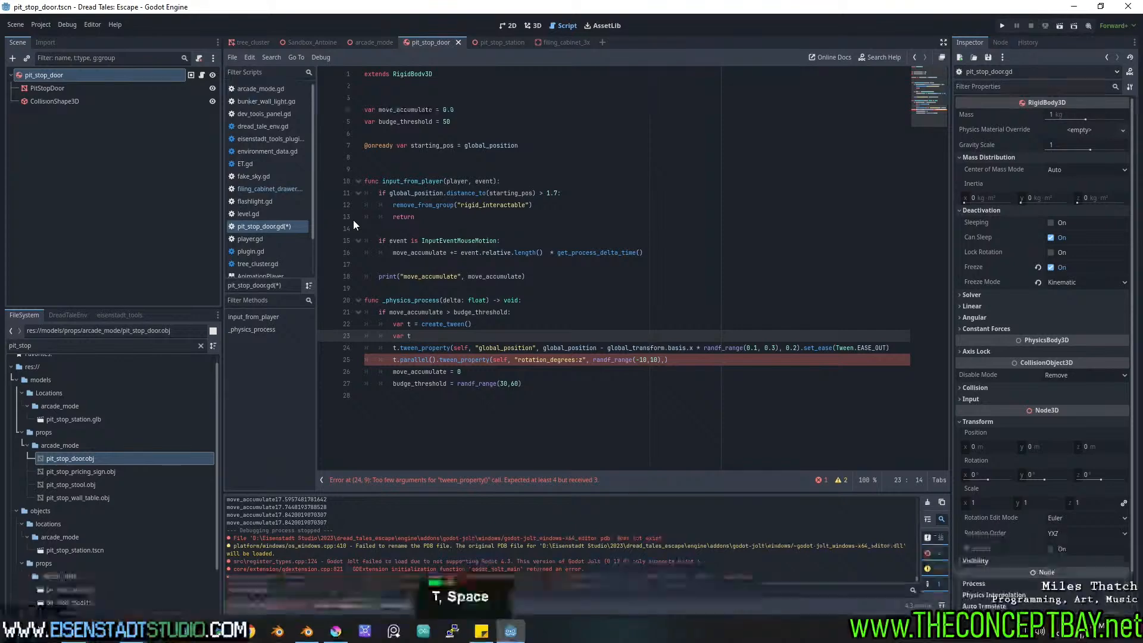
pyautogui.write('ime_du')
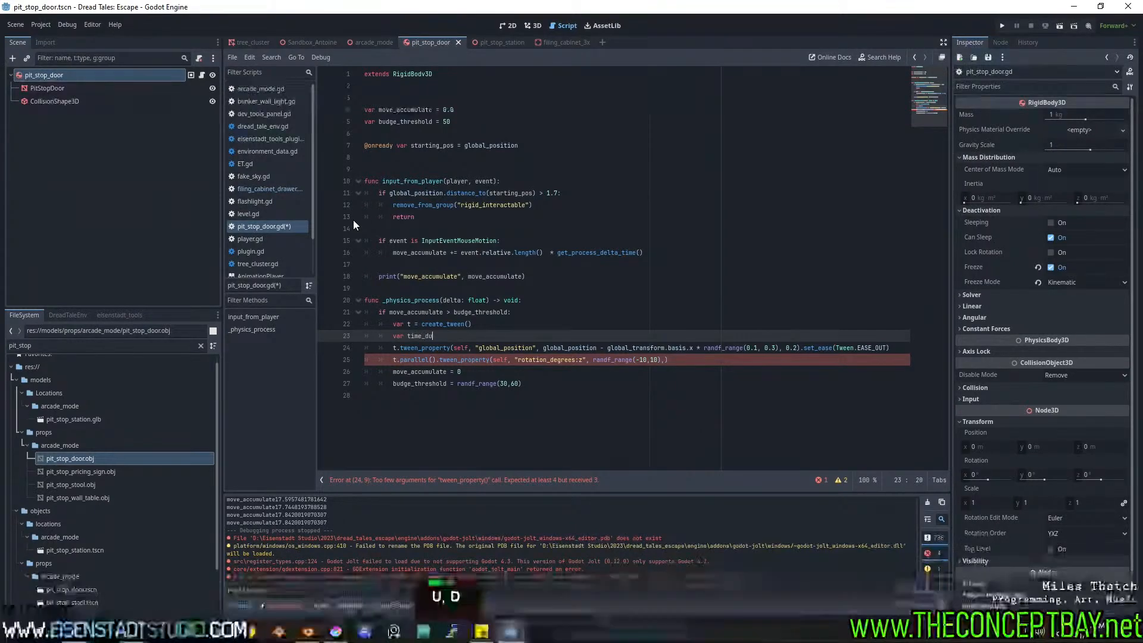
pyautogui.hotkey('ctrl', 'shift', 'Left')
pyautogui.write('tw')
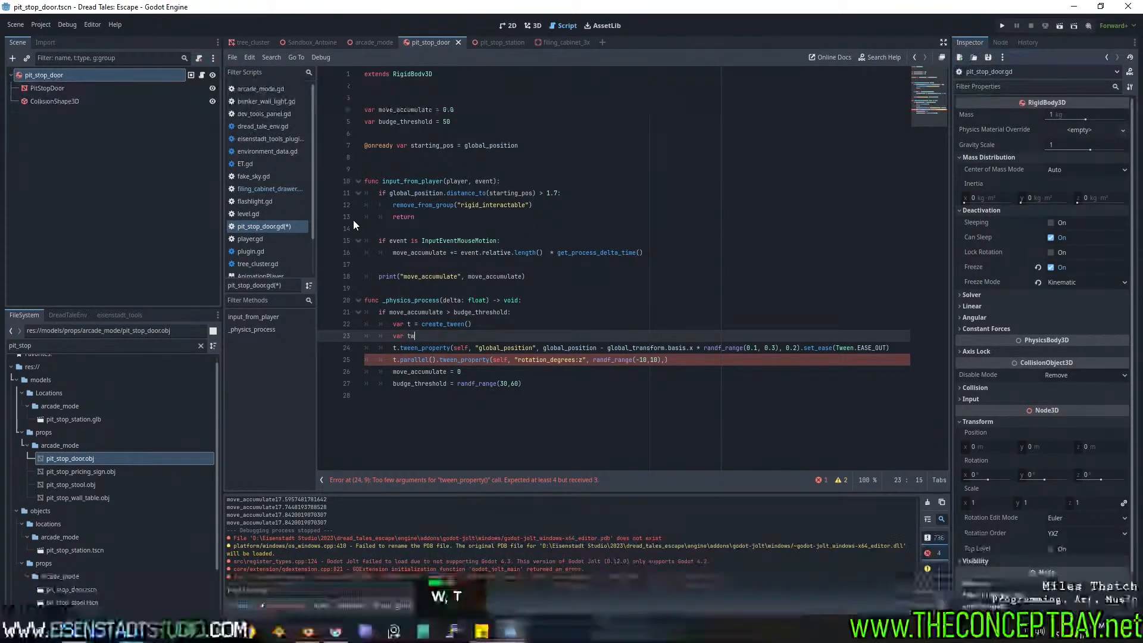
pyautogui.write('een_duration = randf_')
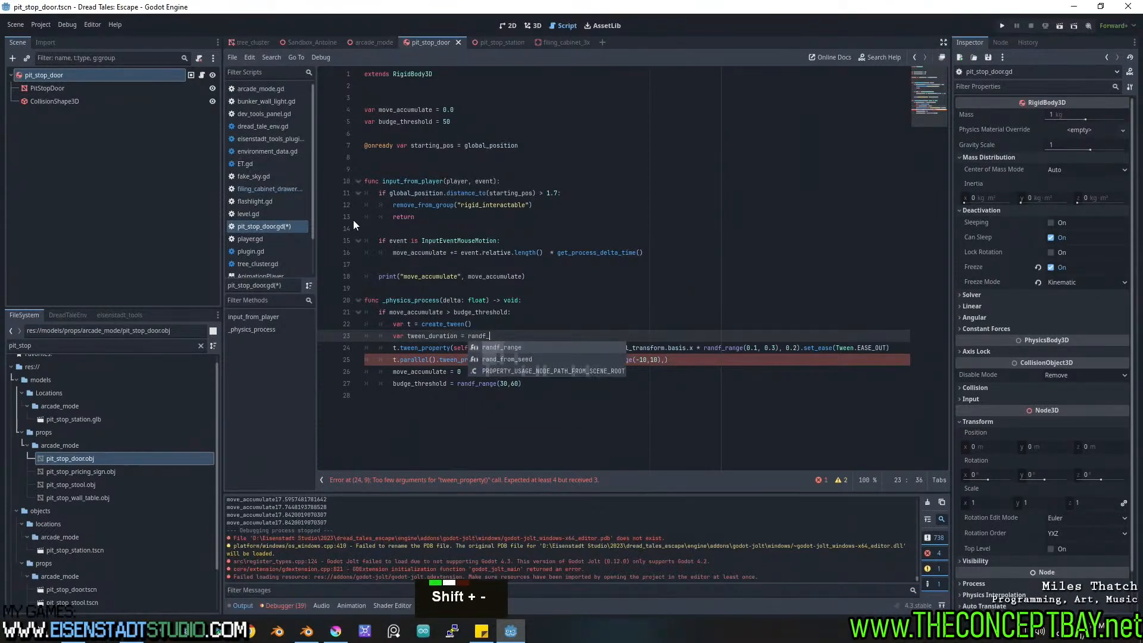
pyautogui.press('Return')
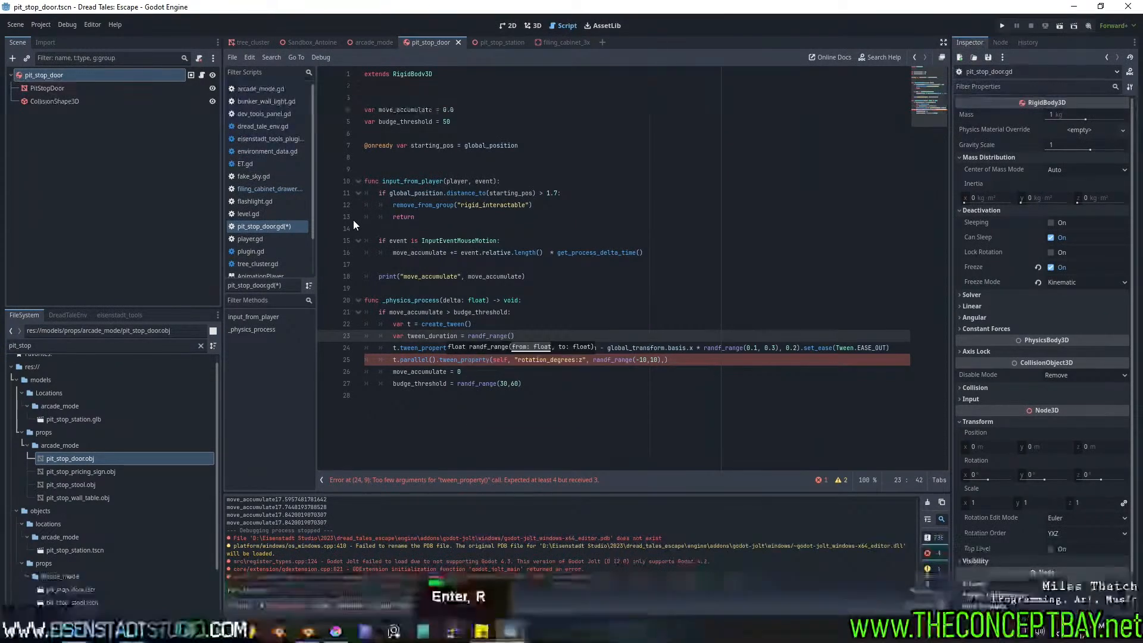
pyautogui.write('0.')
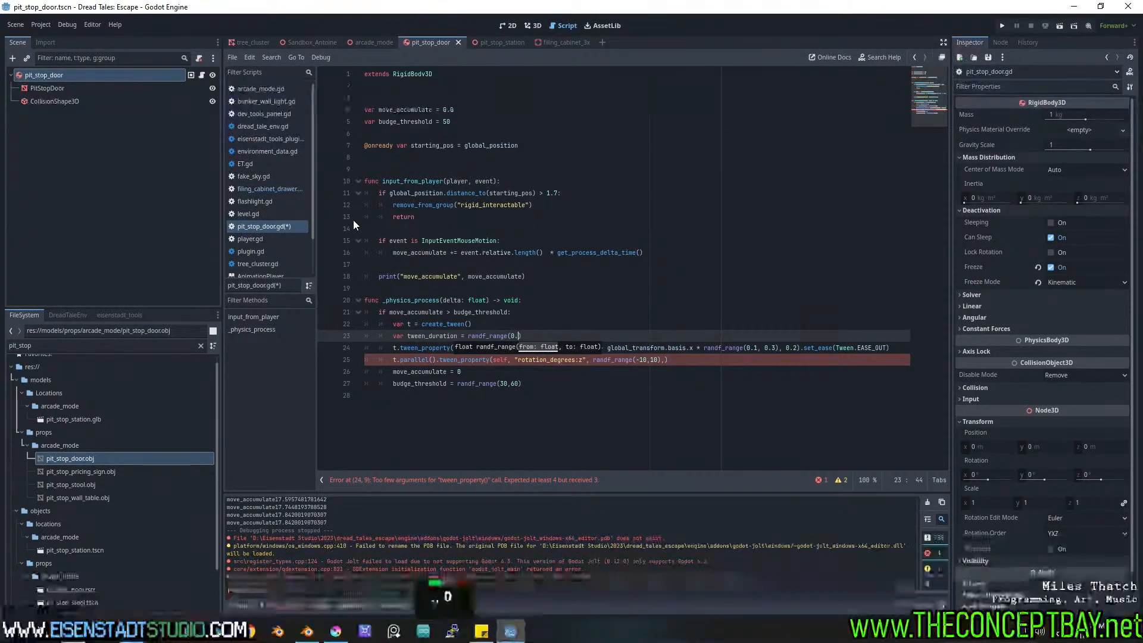
pyautogui.write('1,')
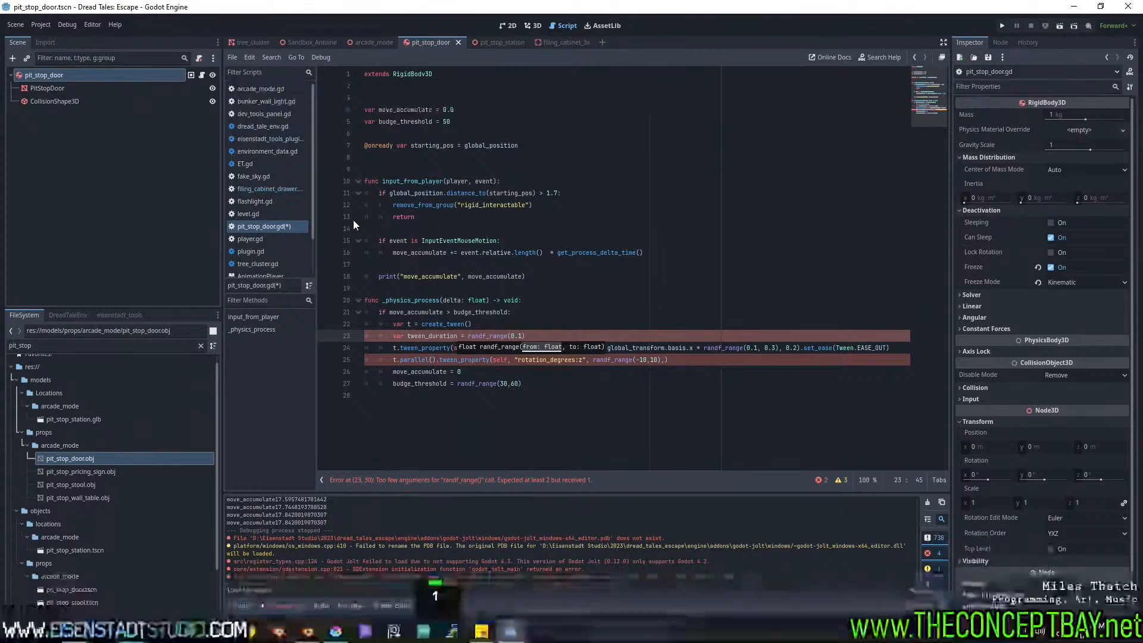
pyautogui.write('0.3')
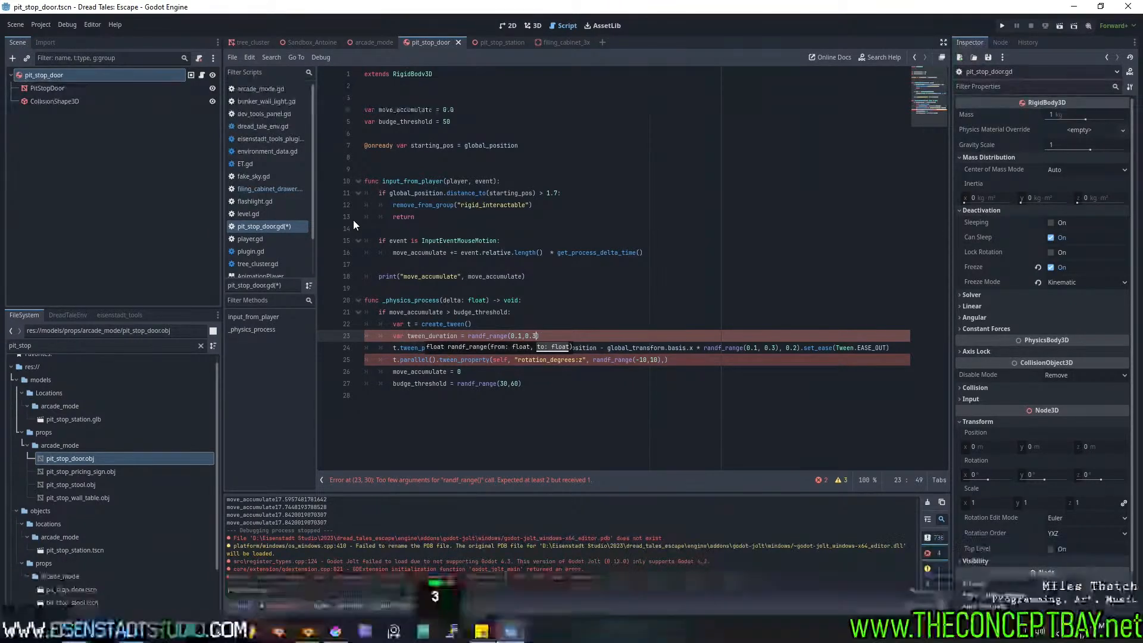
# Use tween_duration as the duration of both the global_position tween and the parallel rotation tween.
pyautogui.doubleClick(433, 335)
pyautogui.hotkey('ctrl', 'c')
pyautogui.doubleClick(792, 348)
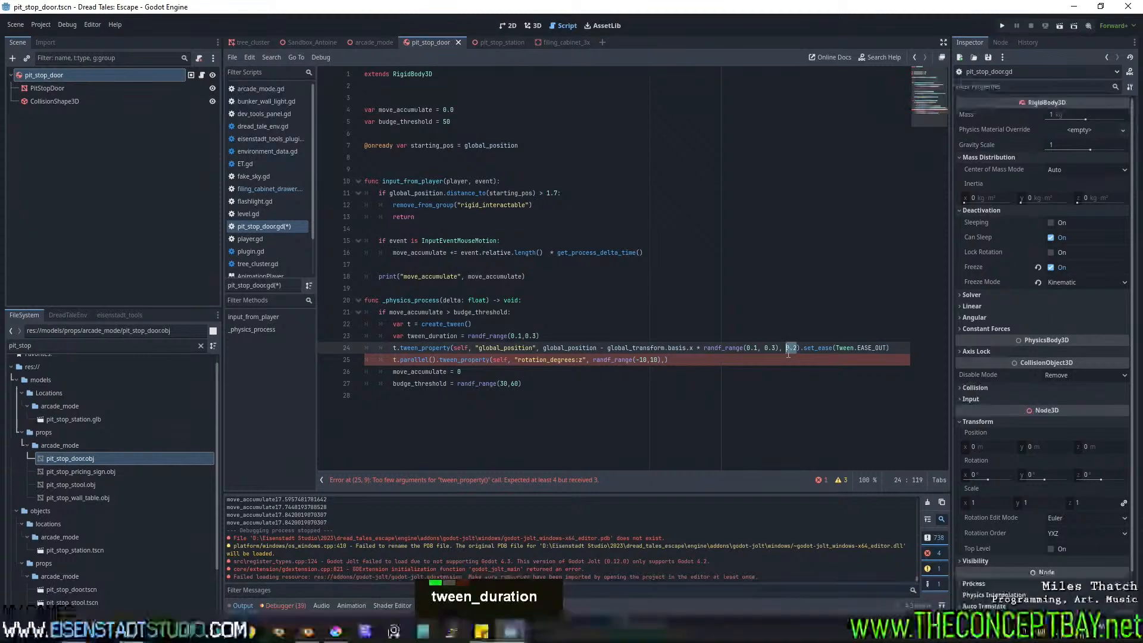
pyautogui.hotkey('ctrl', 'v')
pyautogui.doubleClick(666, 359)
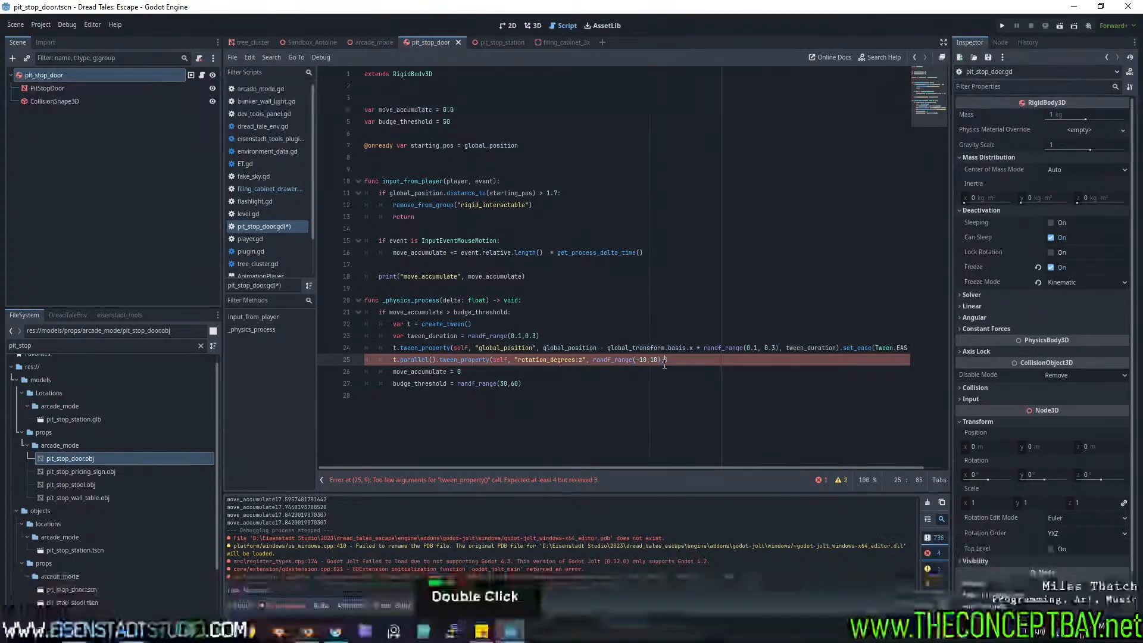
pyautogui.hotkey('ctrl', 'v')
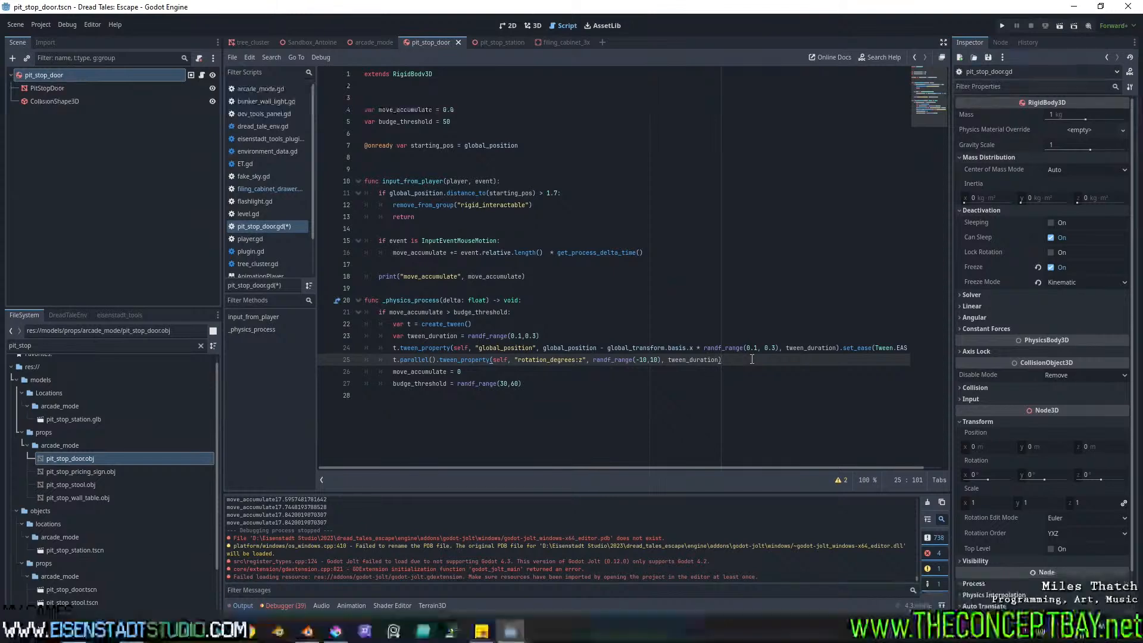
# Run the project and walk the player across the level to the pit stop station.
pyautogui.press('F5')
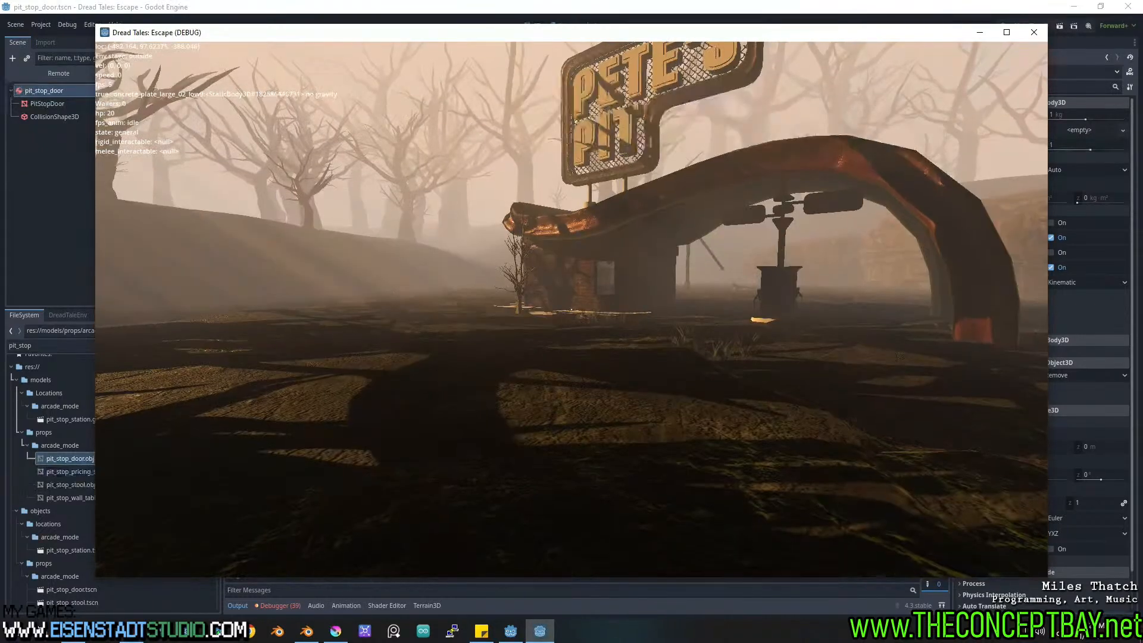
pyautogui.press('w')
pyautogui.press('space')
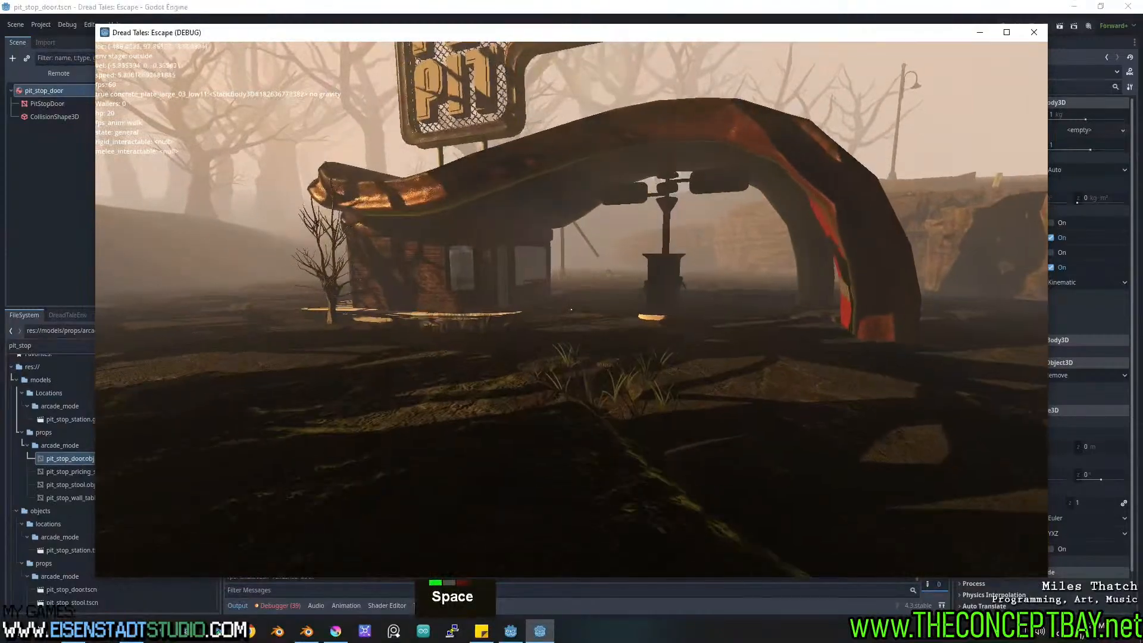
pyautogui.press('a')
pyautogui.press('space')
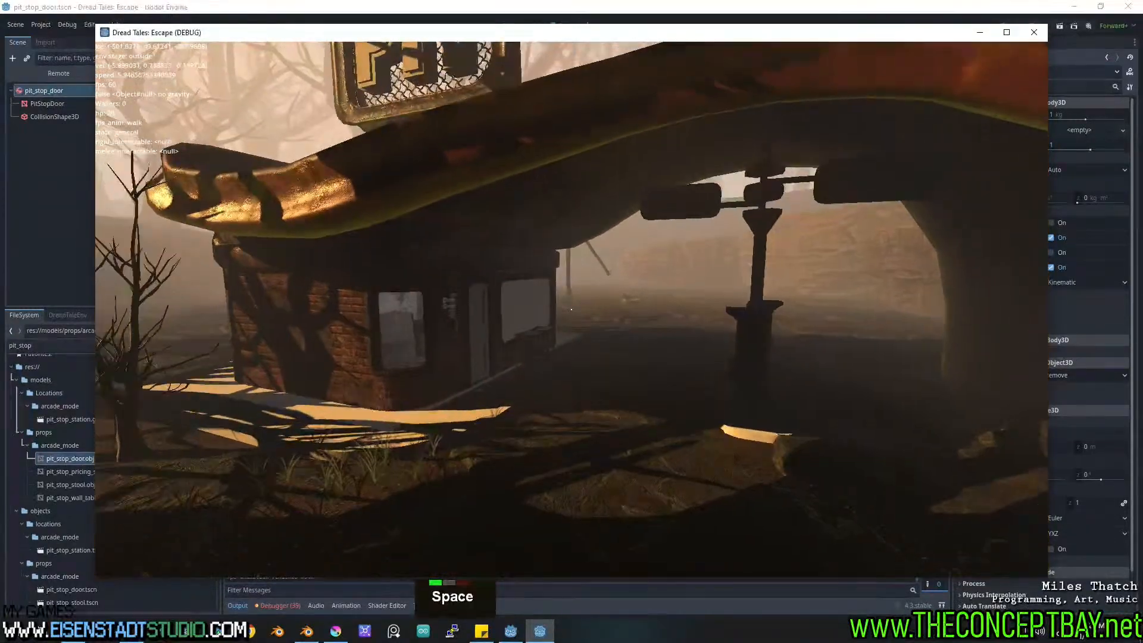
pyautogui.press('d')
pyautogui.press('d')
pyautogui.press('d')
pyautogui.press('d')
pyautogui.press('space')
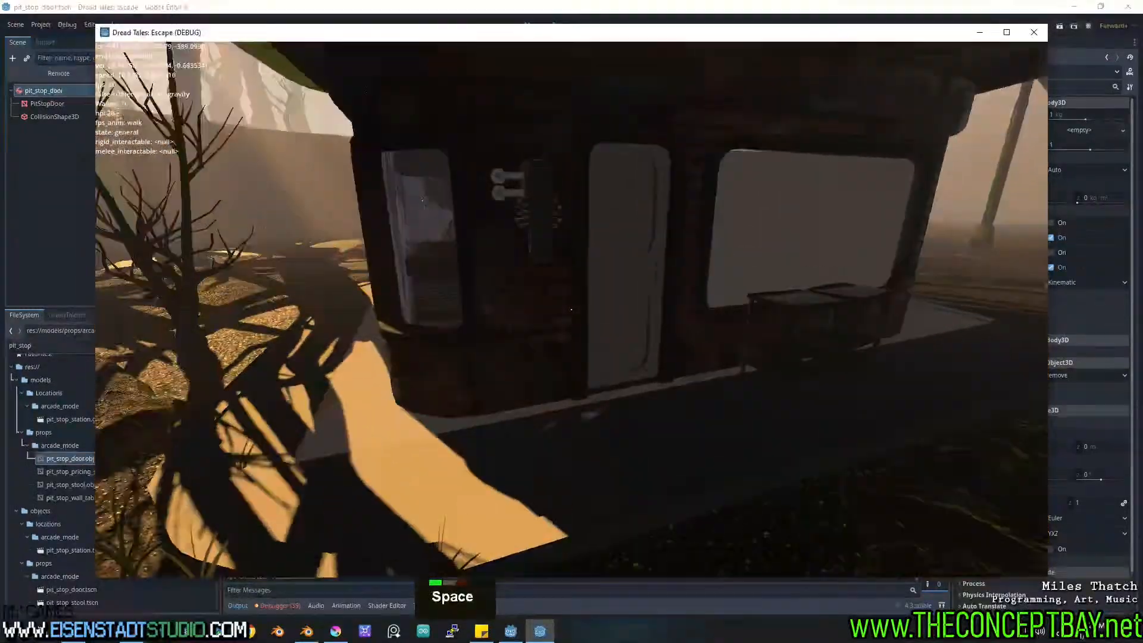
# Slide the pit stop door open in the running game to check its rotation wobble, and close the game.
pyautogui.press('space')
pyautogui.press('s')
pyautogui.press('d')
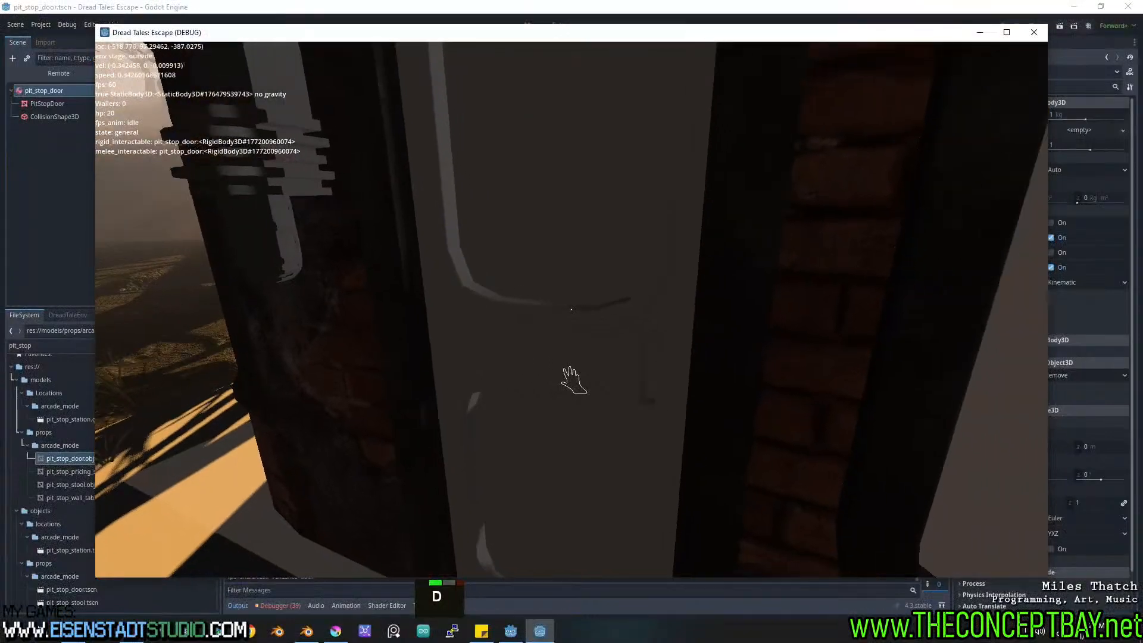
pyautogui.press('a')
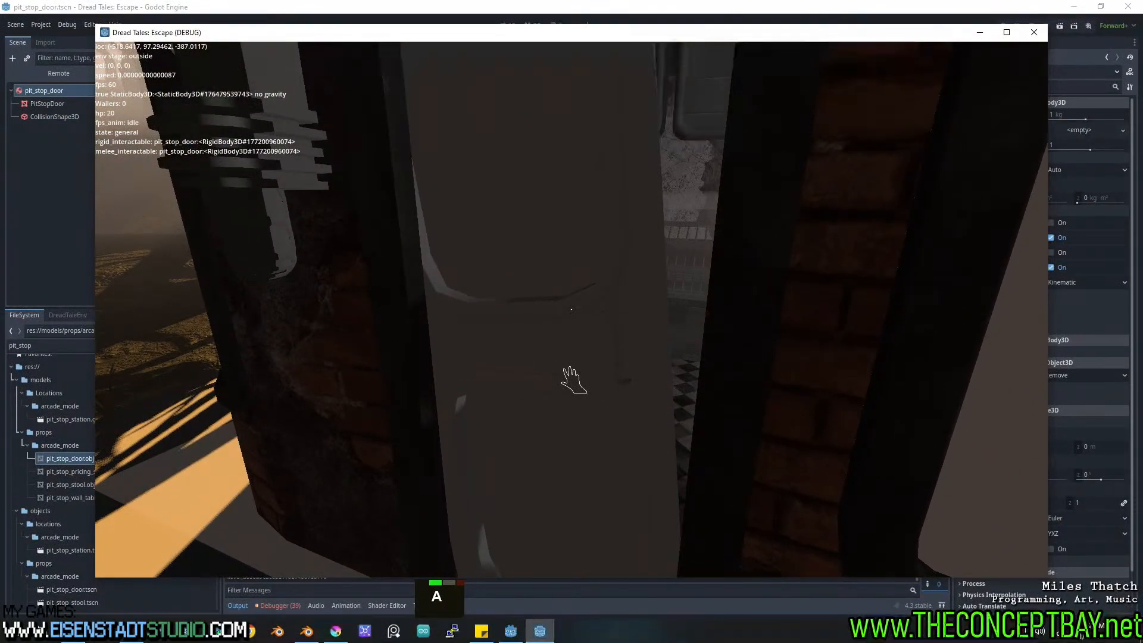
pyautogui.hotkey('alt', 'F4')
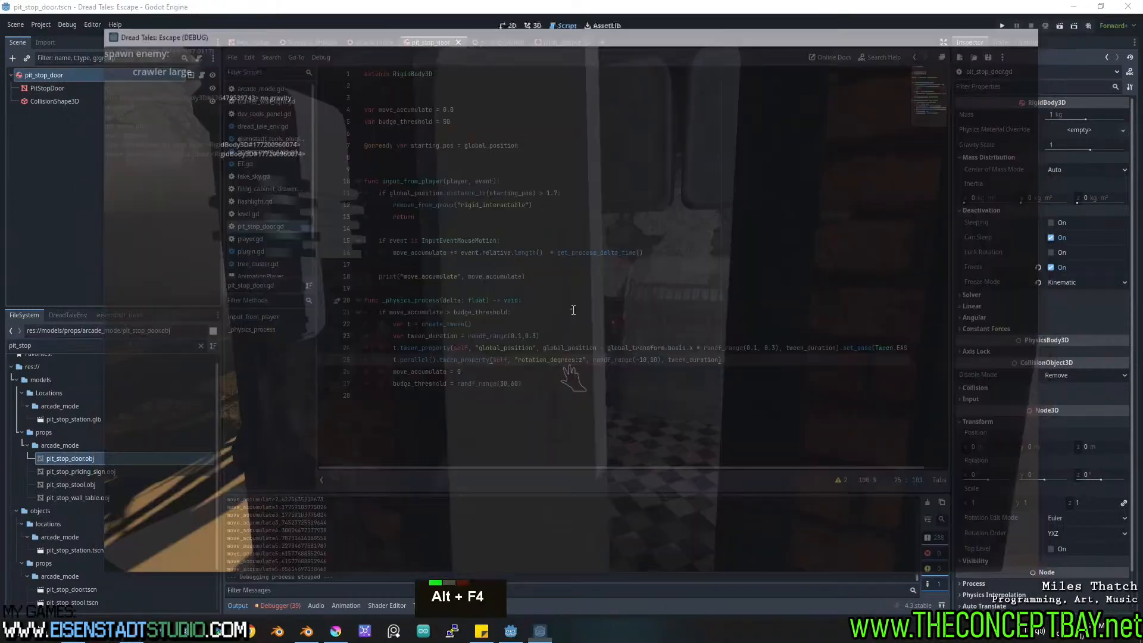
# Reduce the parallel rotation tween's final value to randf_range(-2,2).
pyautogui.press('BackSpace')
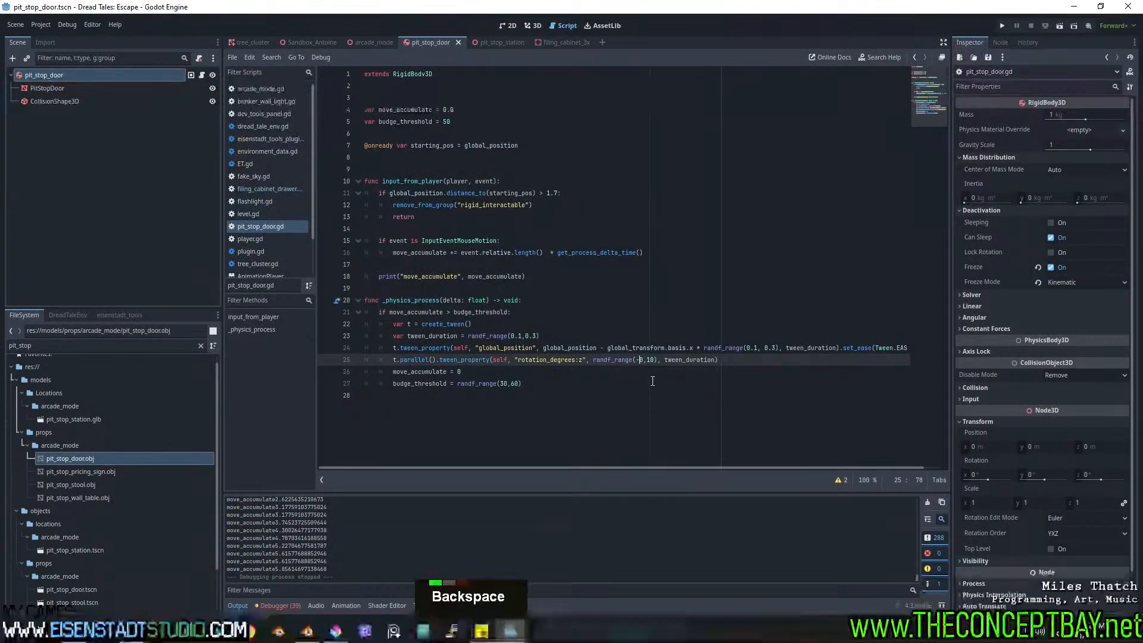
pyautogui.press('Right')
pyautogui.press('BackSpace')
pyautogui.write('2')
pyautogui.press('Right')
pyautogui.press('Right')
pyautogui.press('Right')
pyautogui.press('BackSpace')
pyautogui.press('BackSpace')
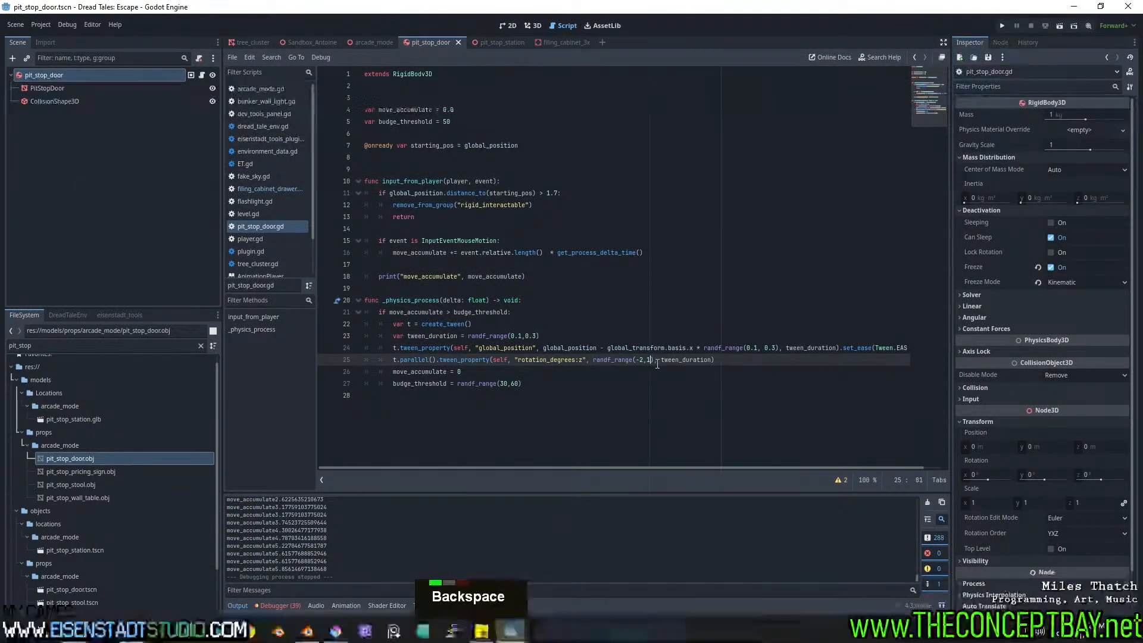
pyautogui.write('2')
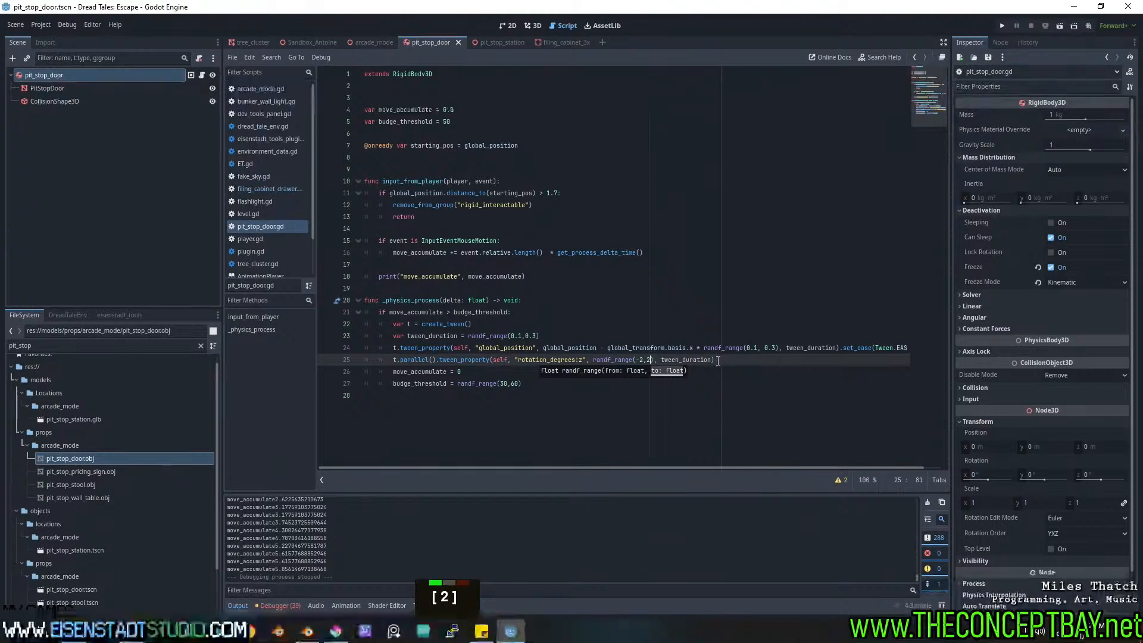
# Remove the tween_duration variable and put randf_range(0.1,0.3) directly in both tweens as their duration.
pyautogui.moveTo(542, 336); pyautogui.dragTo(468, 336)
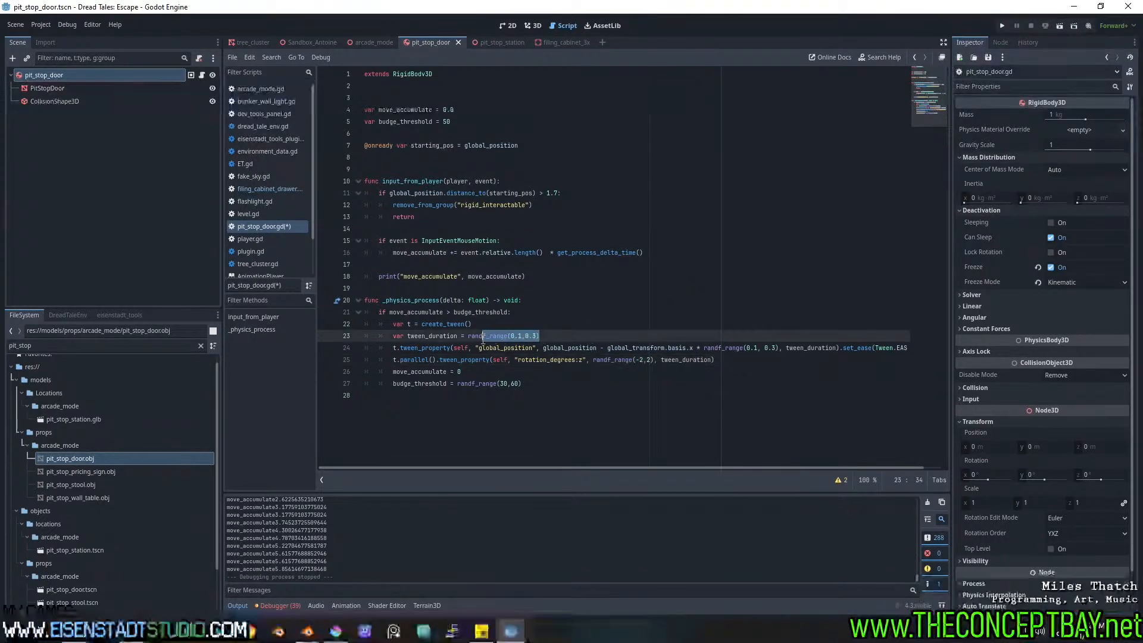
pyautogui.hotkey('ctrl', 'x')
pyautogui.press('BackSpace')
pyautogui.press('BackSpace')
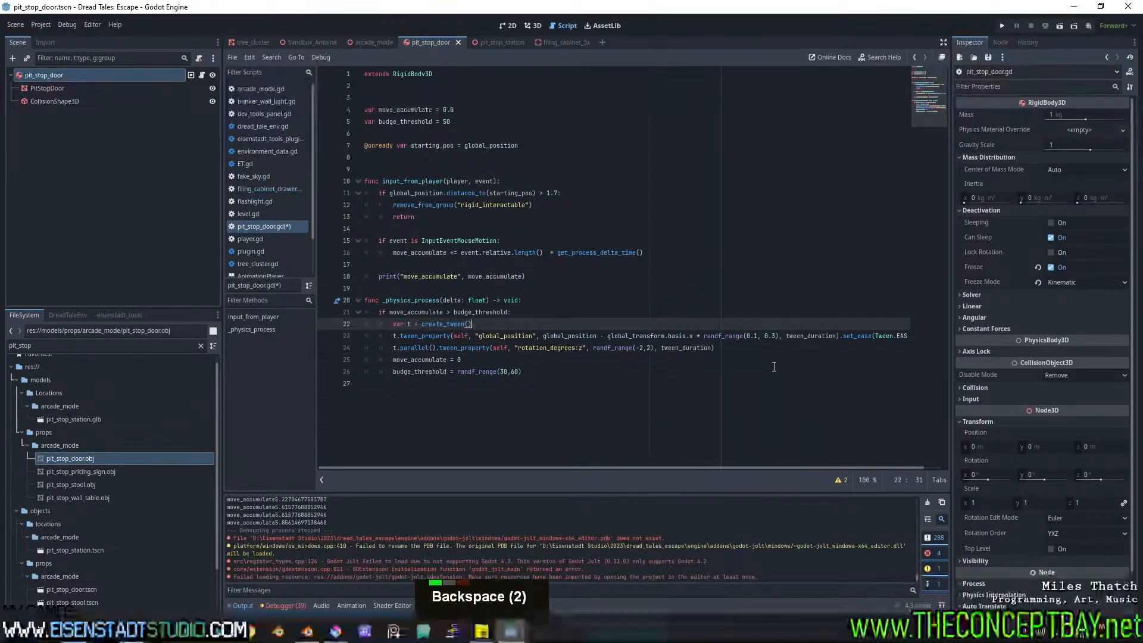
pyautogui.doubleClick(803, 335)
pyautogui.hotkey('ctrl', 'v')
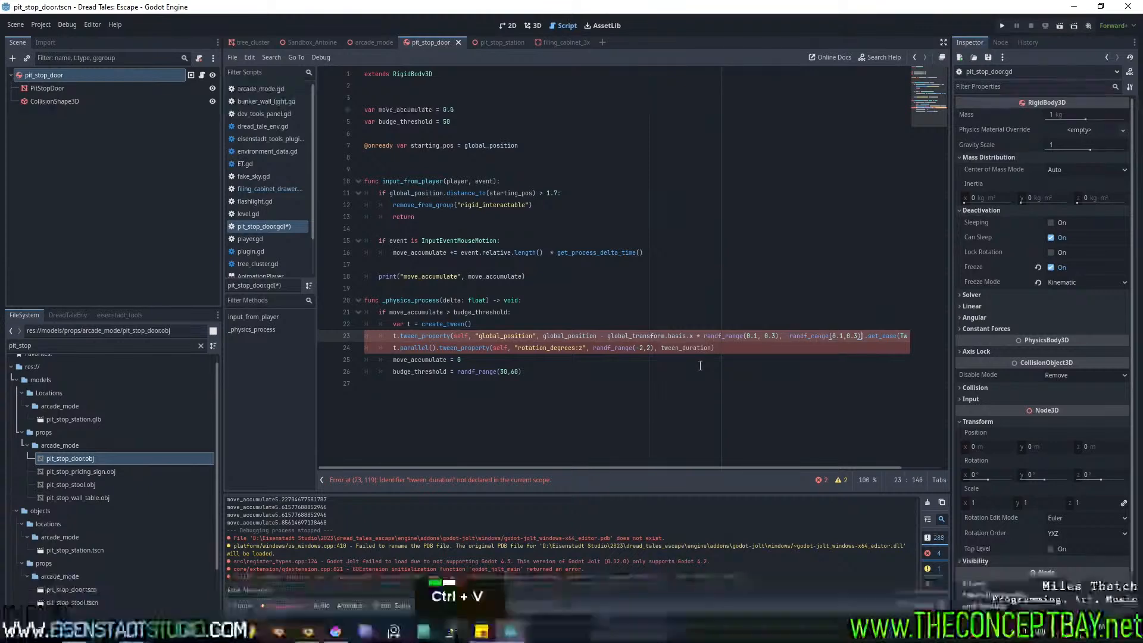
pyautogui.doubleClick(688, 348)
pyautogui.hotkey('ctrl', 'v')
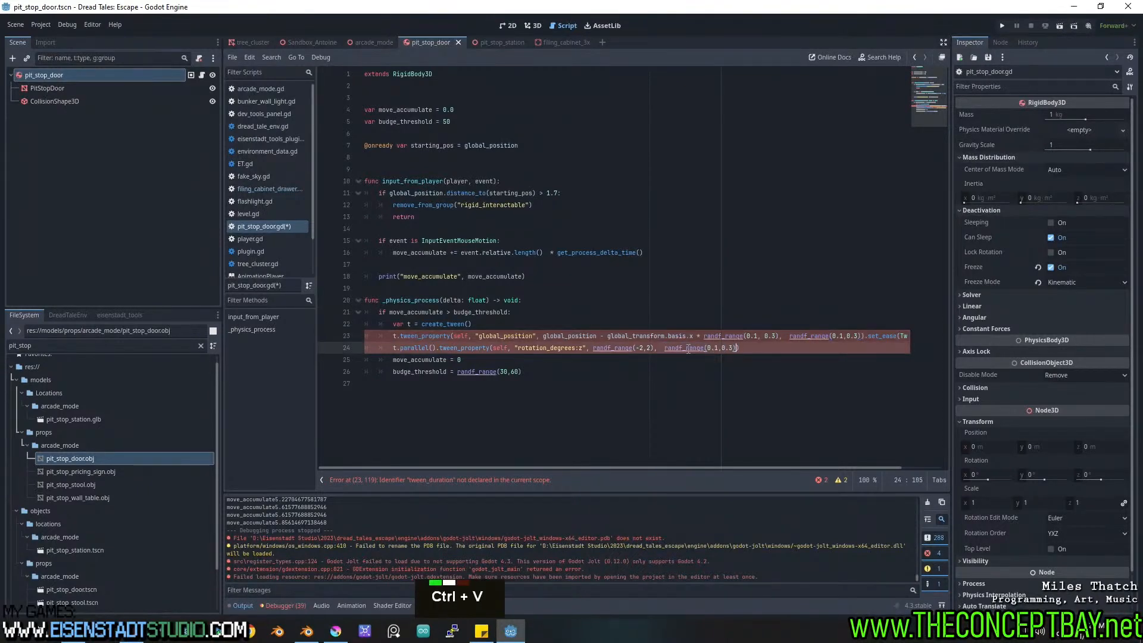
# Append .set_ease(Tween.EASE_IN_OUT) to the parallel rotation tween.
pyautogui.click(746, 351)
pyautogui.write('.set_tar')
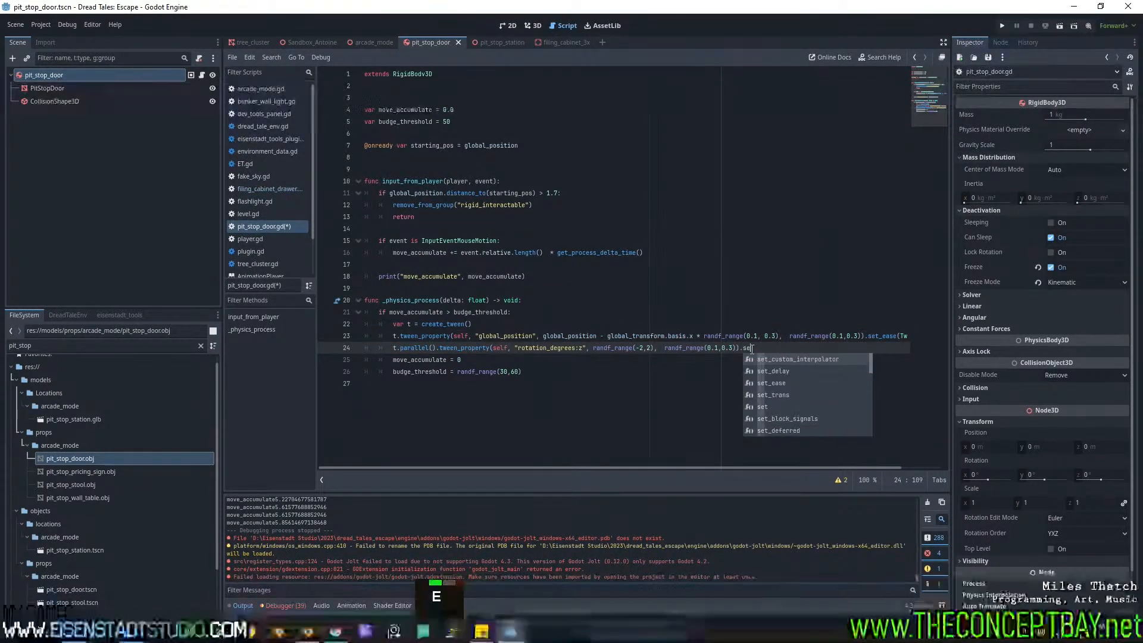
pyautogui.press('BackSpace')
pyautogui.press('BackSpace')
pyautogui.press('BackSpace')
pyautogui.write('eas')
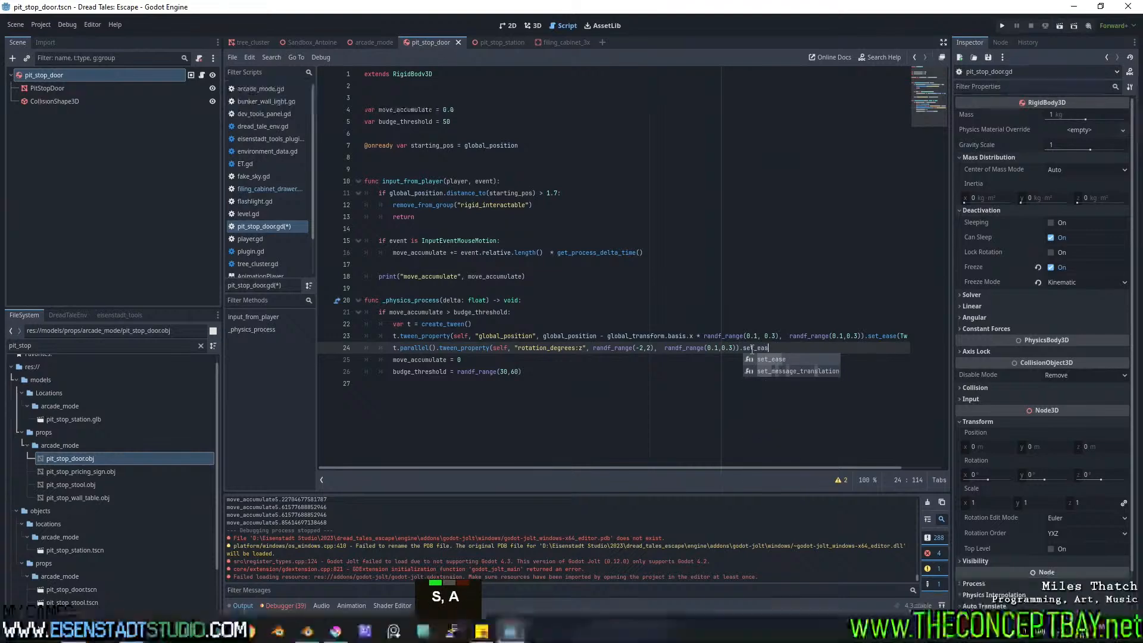
pyautogui.press('Return')
pyautogui.press('Down')
pyautogui.press('Down')
pyautogui.press('Return')
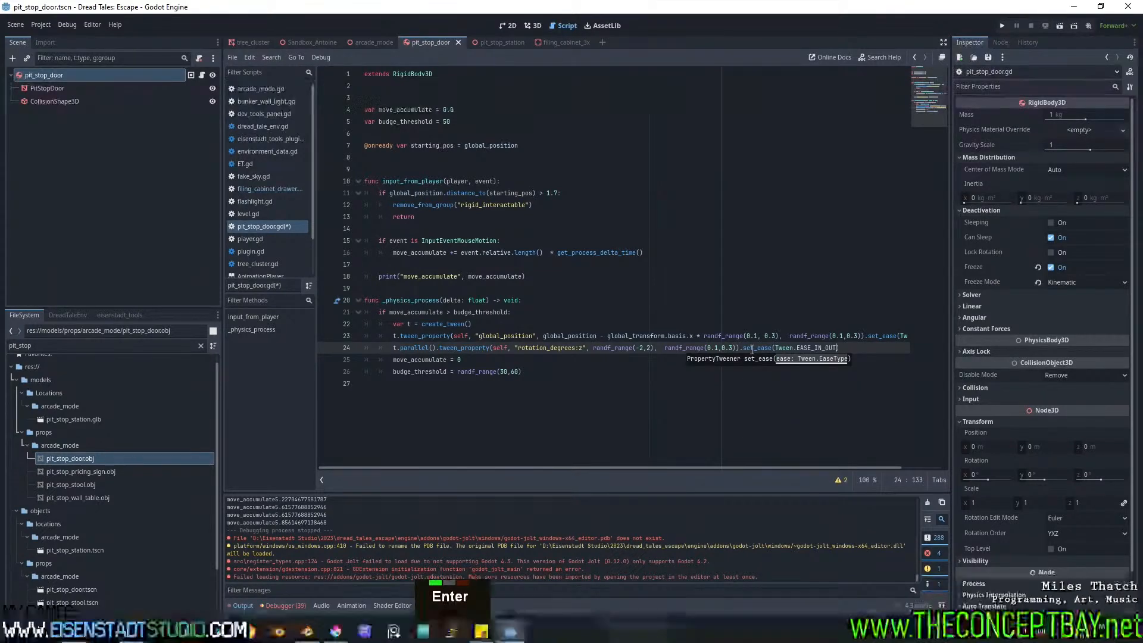
# Change the global_position tween's easing to Tween.EASE_IN_OUT as well.
pyautogui.keyDown('shift'); pyautogui.scroll(-3, 752, 350); pyautogui.keyUp('shift')
pyautogui.doubleClick(773, 348)
pyautogui.hotkey('ctrl', 'c')
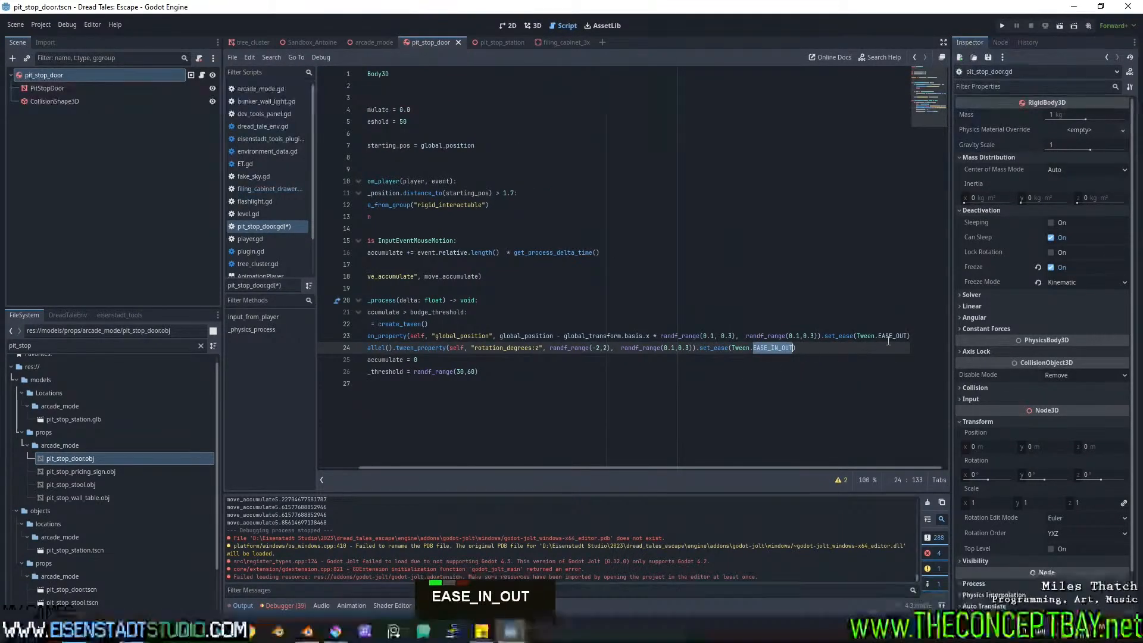
pyautogui.doubleClick(891, 336)
pyautogui.hotkey('ctrl', 'v')
pyautogui.click(837, 354)
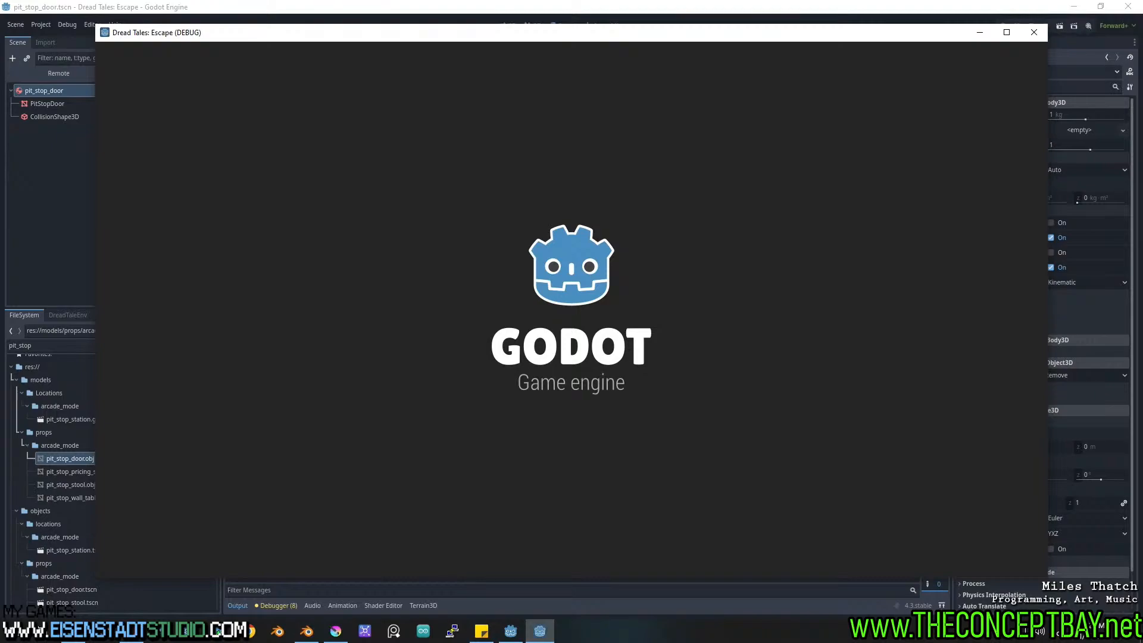
# Go to the pit stop door in the running game and slide it open to check its jolts and wobble.
pyautogui.press('w')
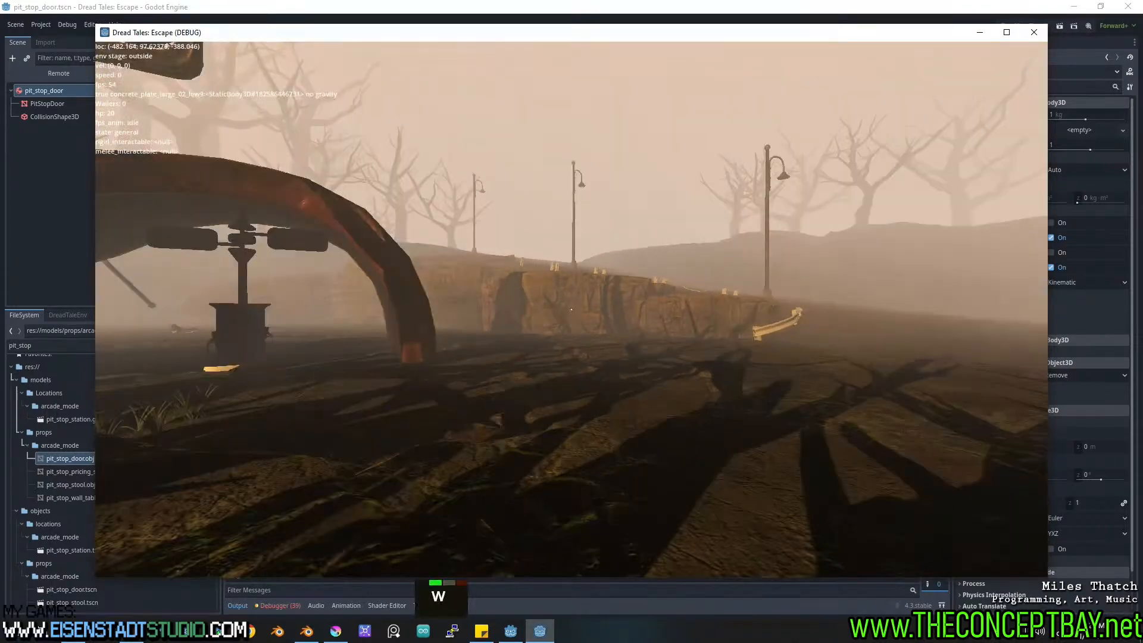
pyautogui.press('F3')
pyautogui.press('F3')
pyautogui.press('F3')
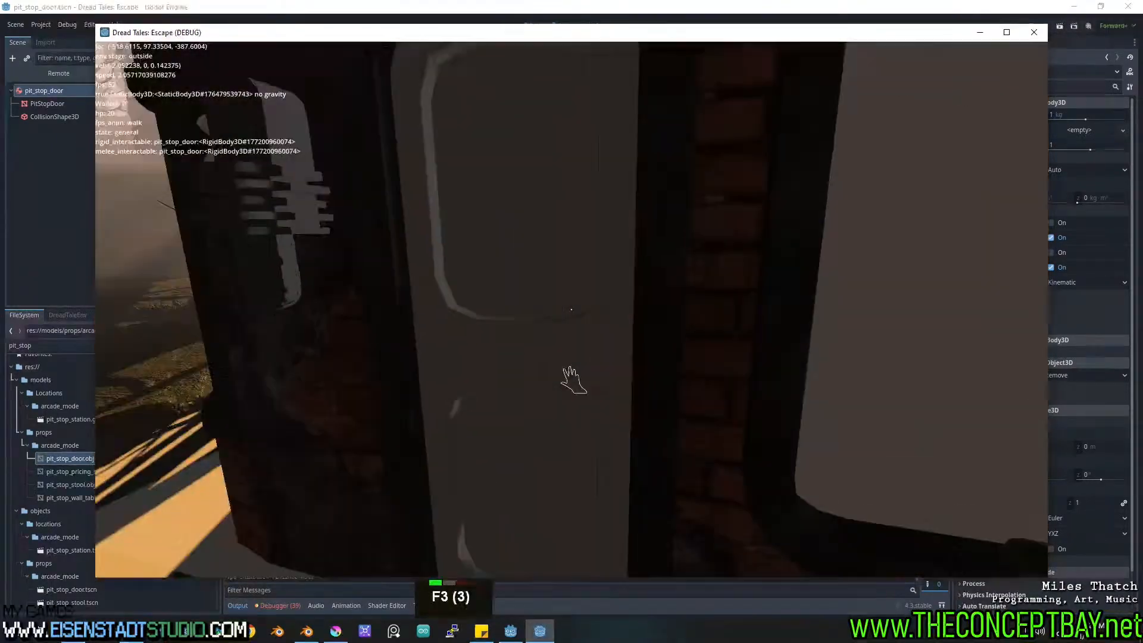
pyautogui.press('d')
pyautogui.press('w')
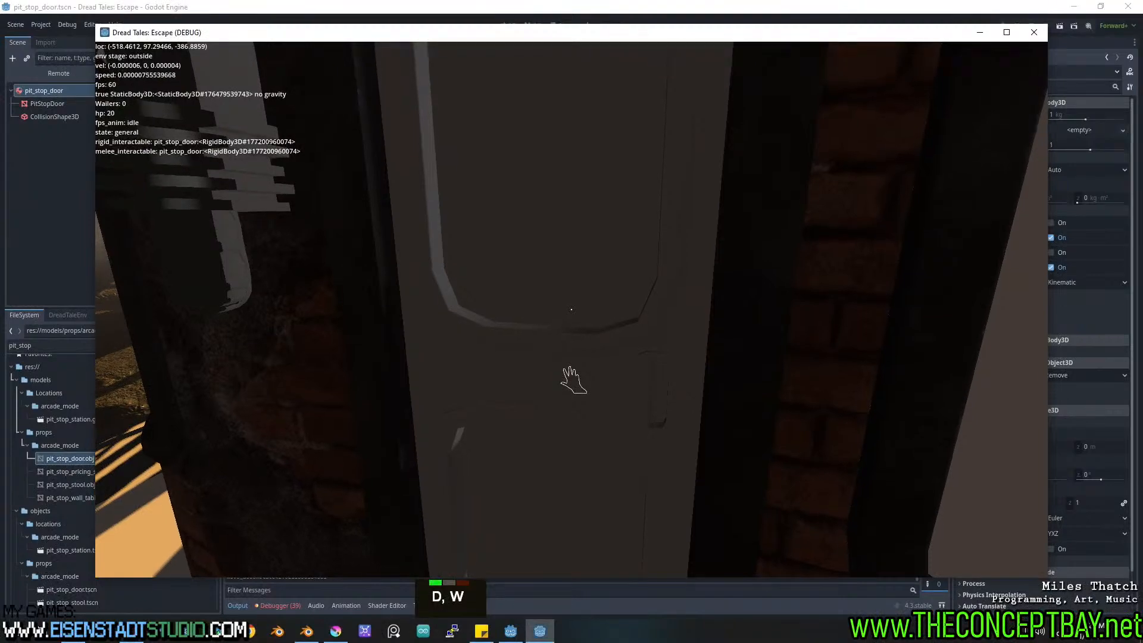
pyautogui.click(572, 309)
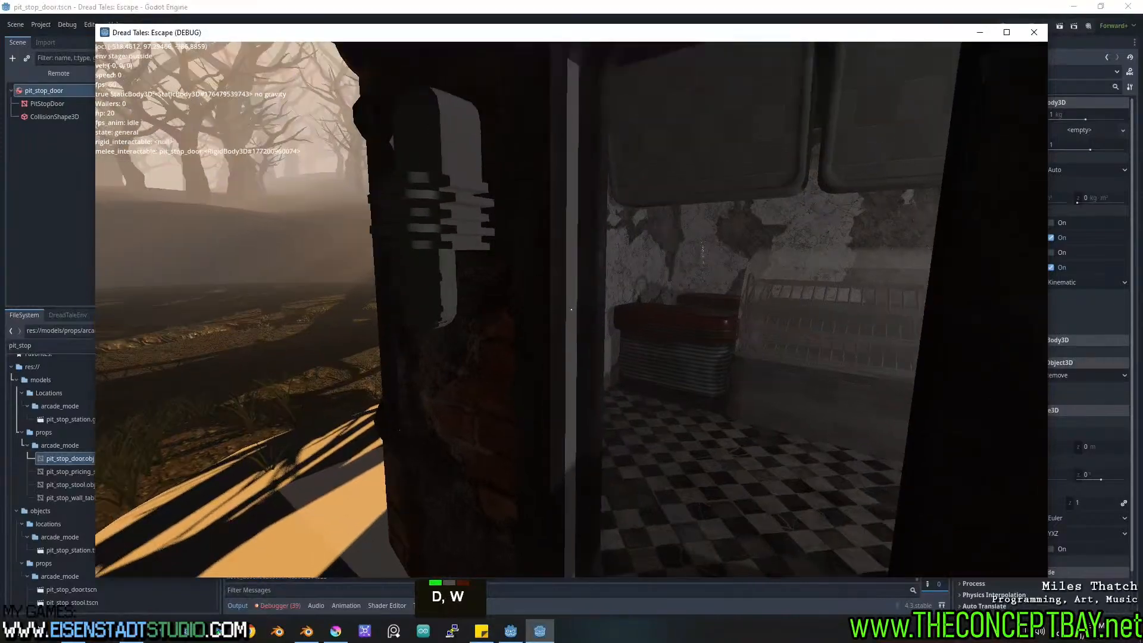
# Walk through the opened pit stop doorway, inspect the slid door from inside and outside, and close the game.
pyautogui.press('d')
pyautogui.press('a')
pyautogui.press('d')
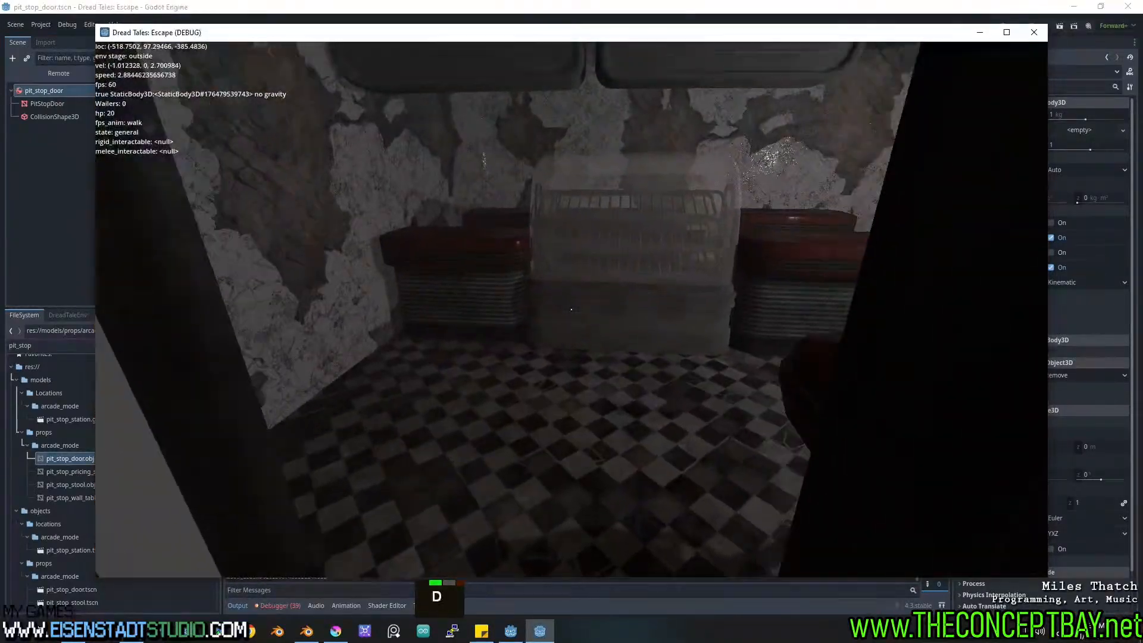
pyautogui.press('a')
pyautogui.press('w')
pyautogui.press('w')
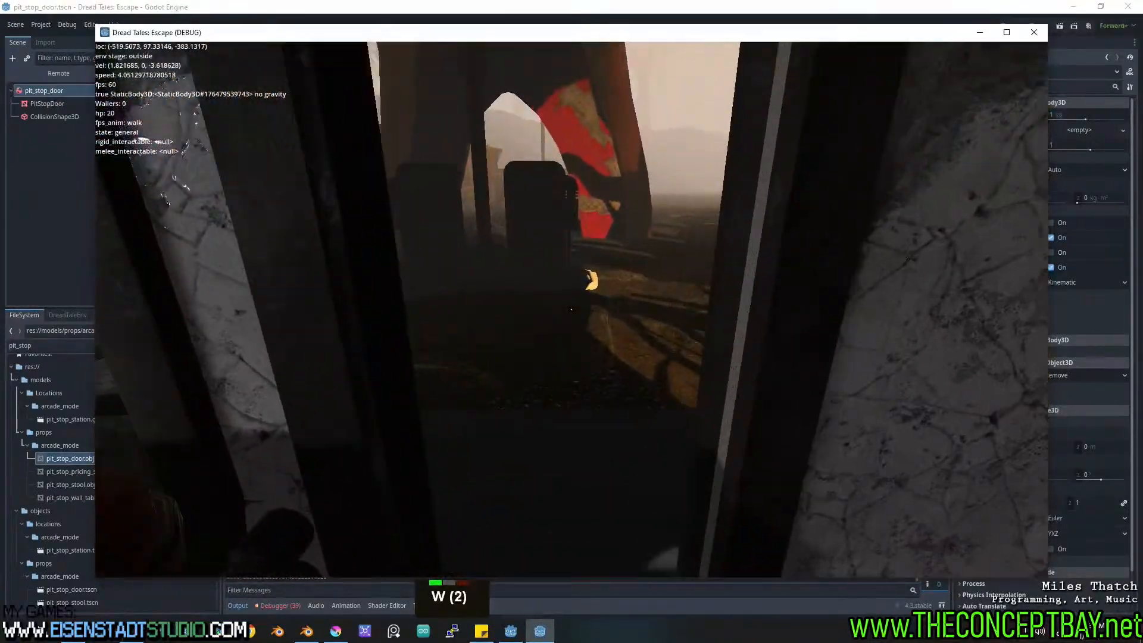
pyautogui.press('a')
pyautogui.press('s')
pyautogui.press('a')
pyautogui.press('s')
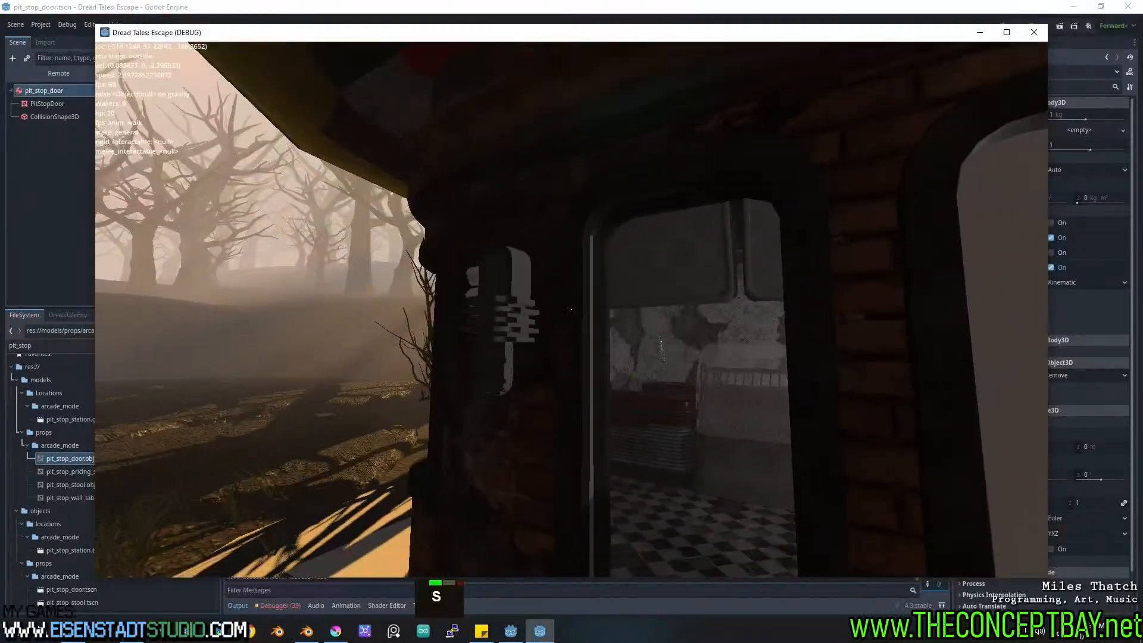
pyautogui.press('d')
pyautogui.press('a')
pyautogui.hotkey('alt', 'F4')
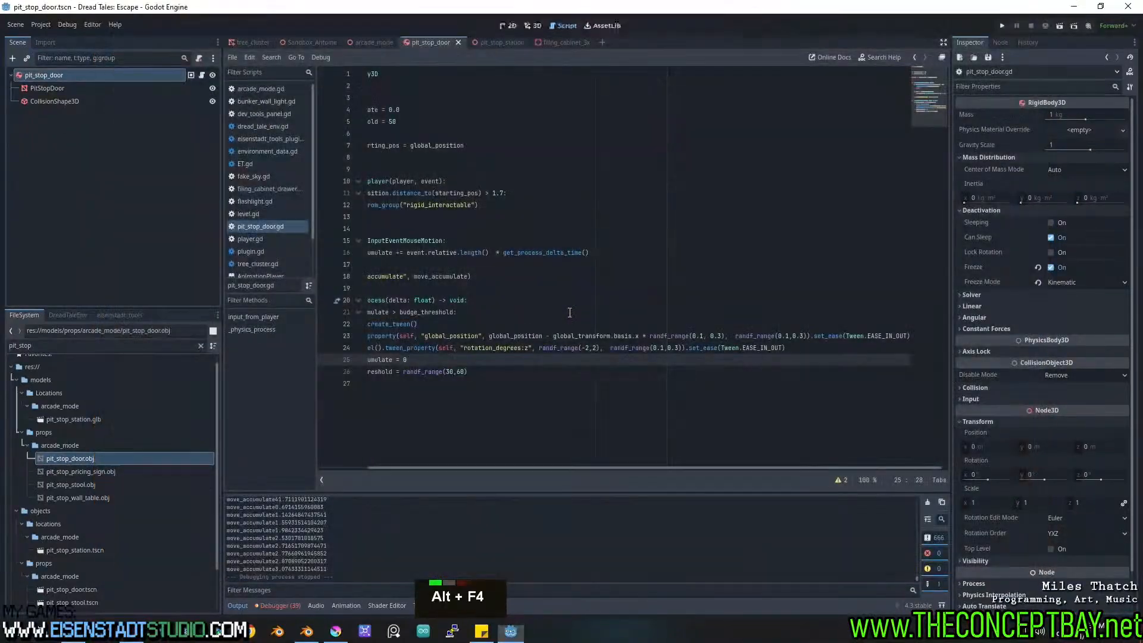
# Set the threshold in the distance_to(starting_pos) check to 1.6.
pyautogui.click(503, 194)
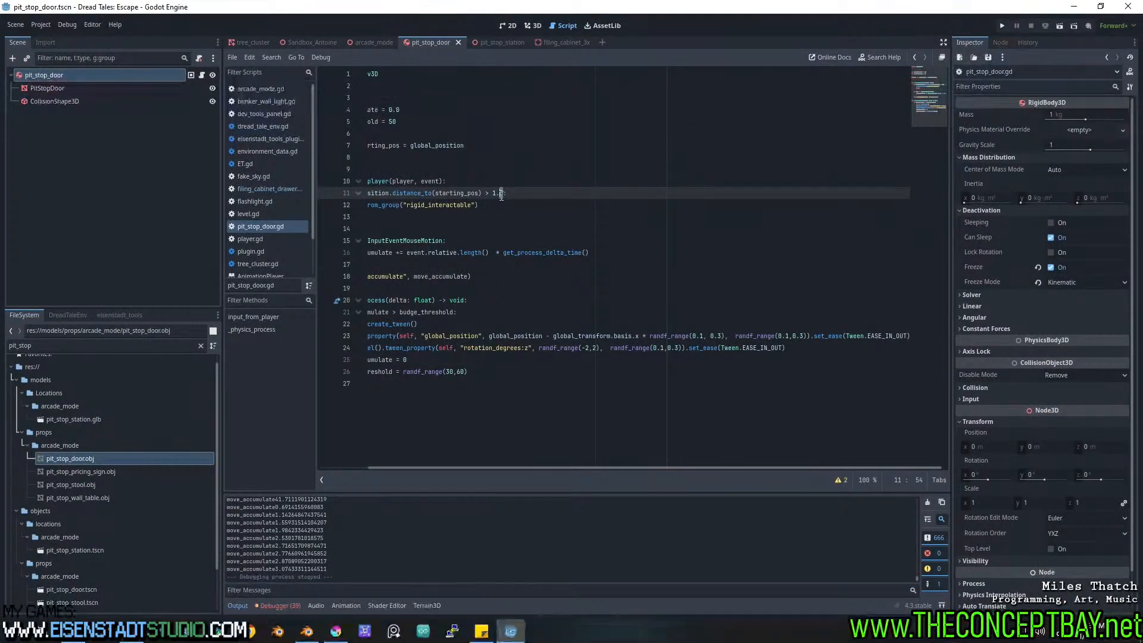
pyautogui.write('6')
pyautogui.click(547, 206)
pyautogui.press('F5')
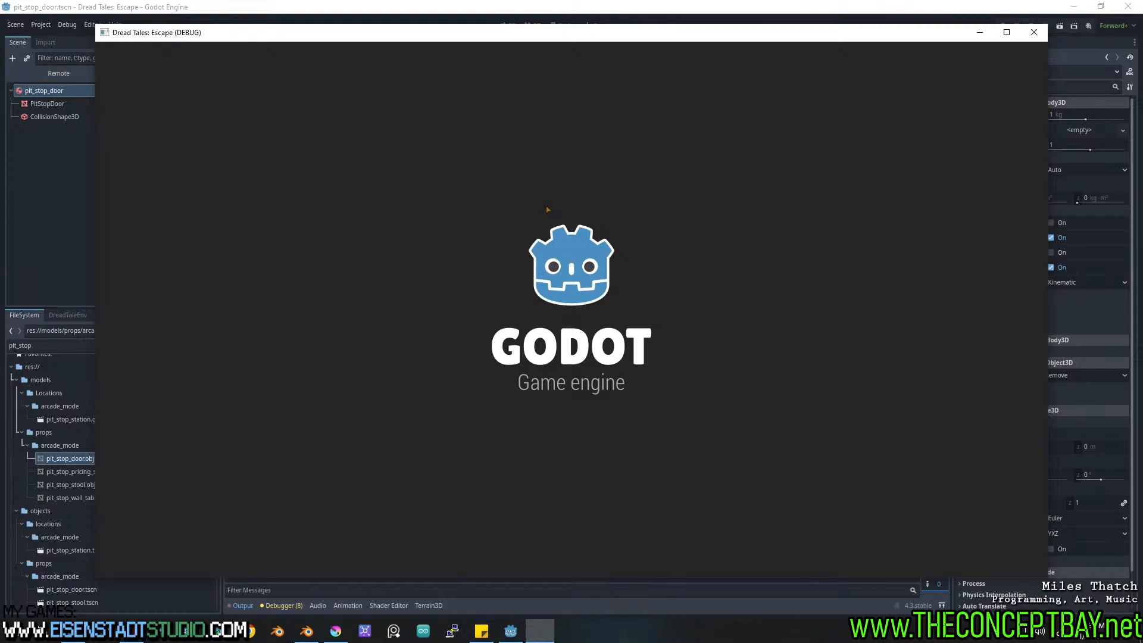
pyautogui.click(1040, 30)
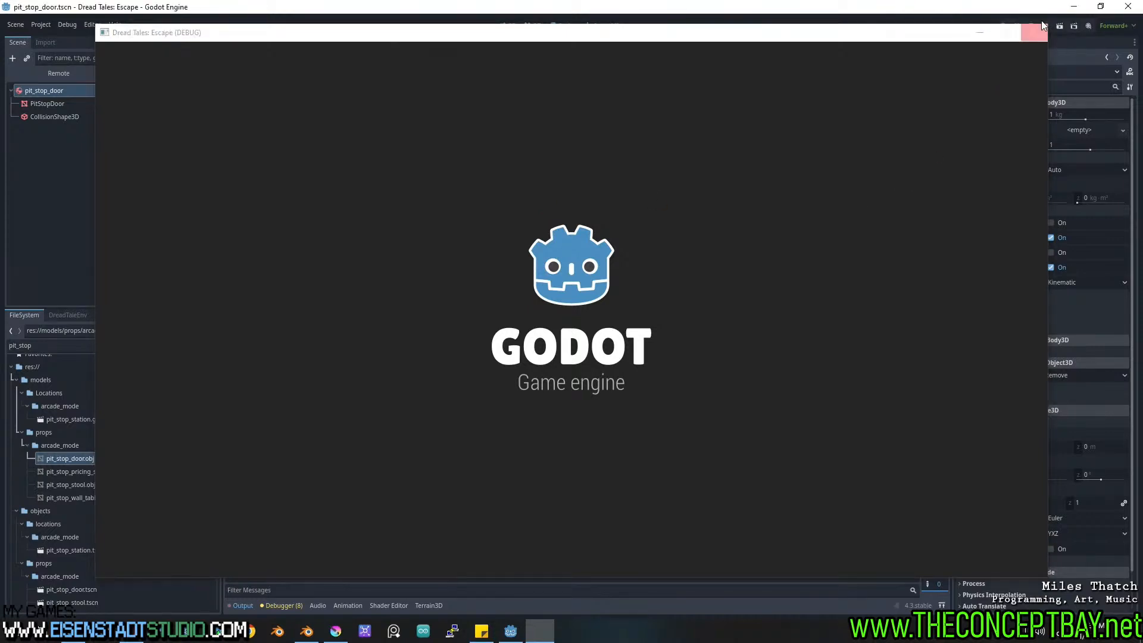
pyautogui.doubleClick(1045, 21)
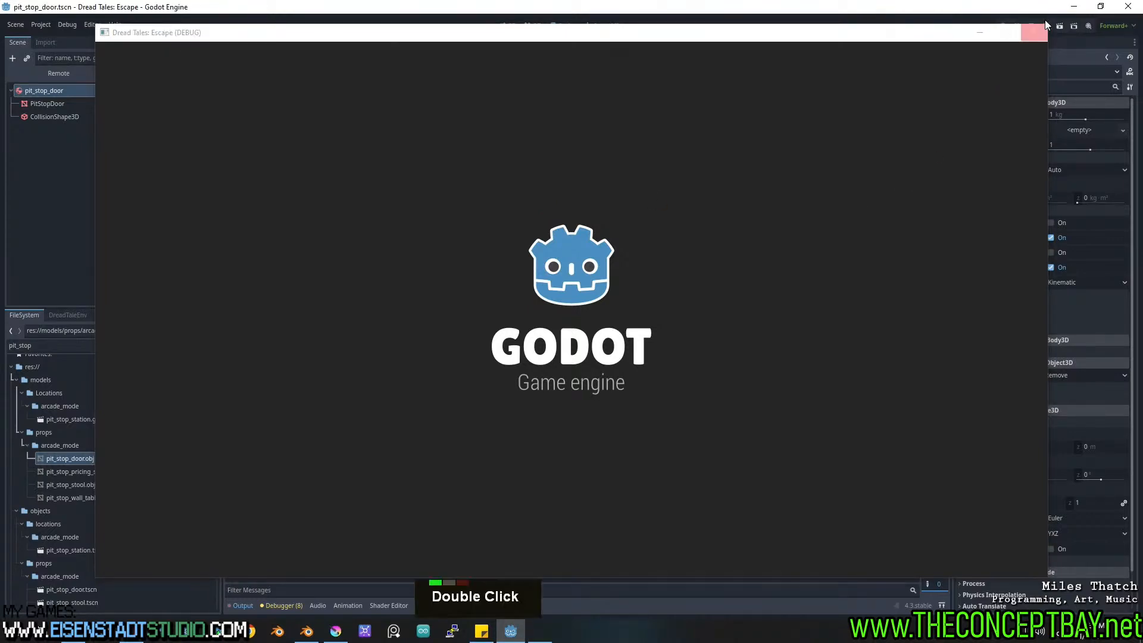
pyautogui.doubleClick(1045, 23)
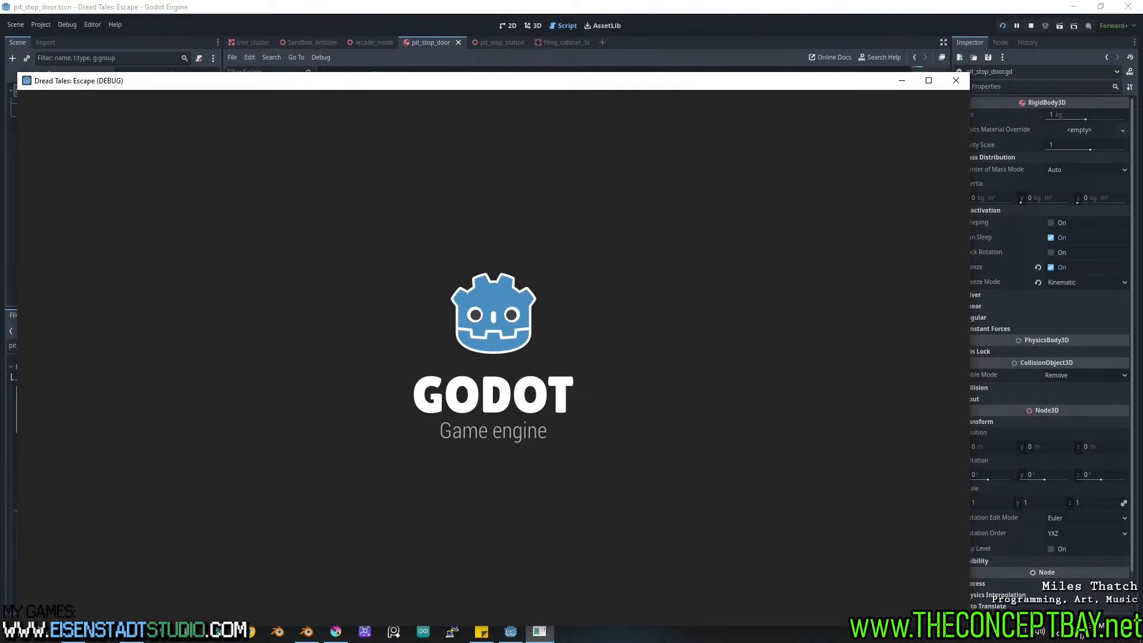
pyautogui.hotkey('alt', 'Tab')
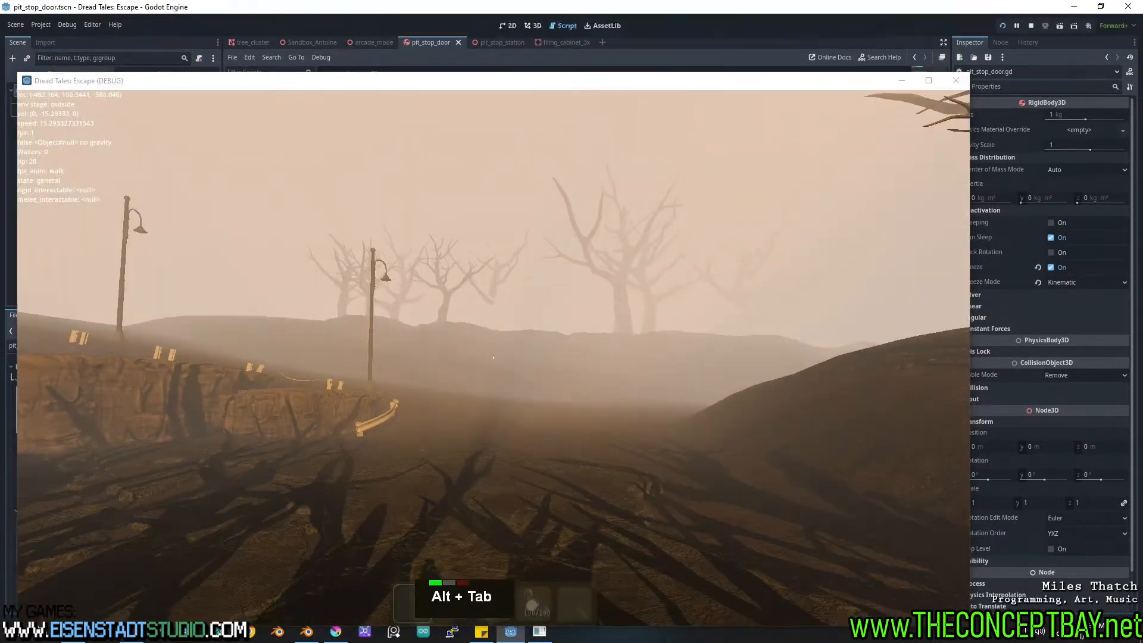
pyautogui.hotkey('alt', 'Tab')
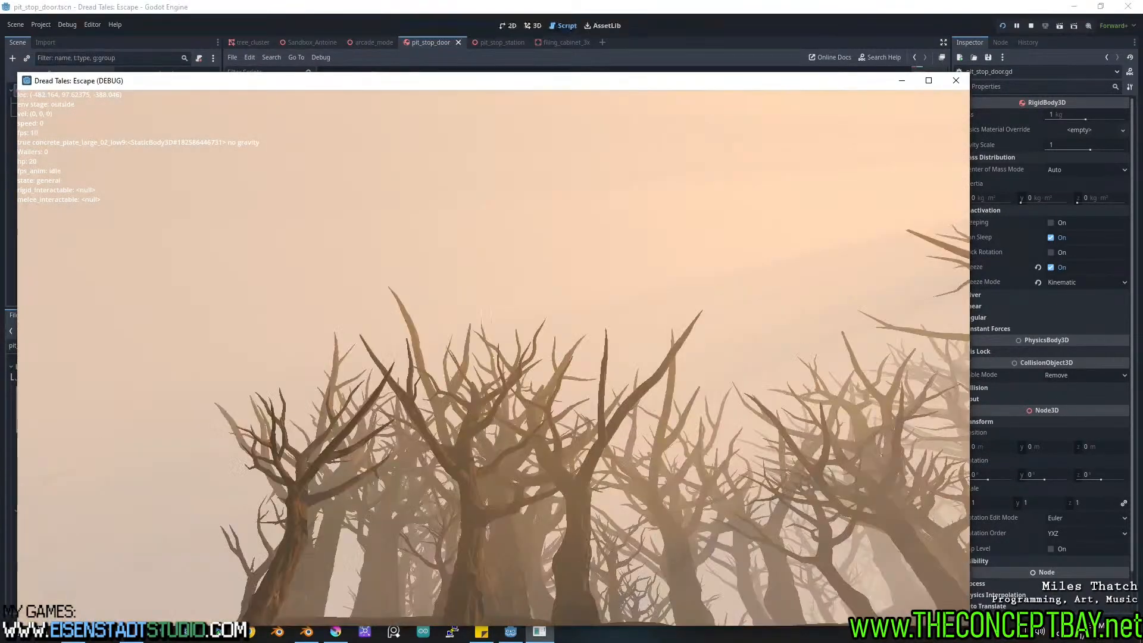
pyautogui.hotkey('alt', 'Tab')
pyautogui.click(1031, 25)
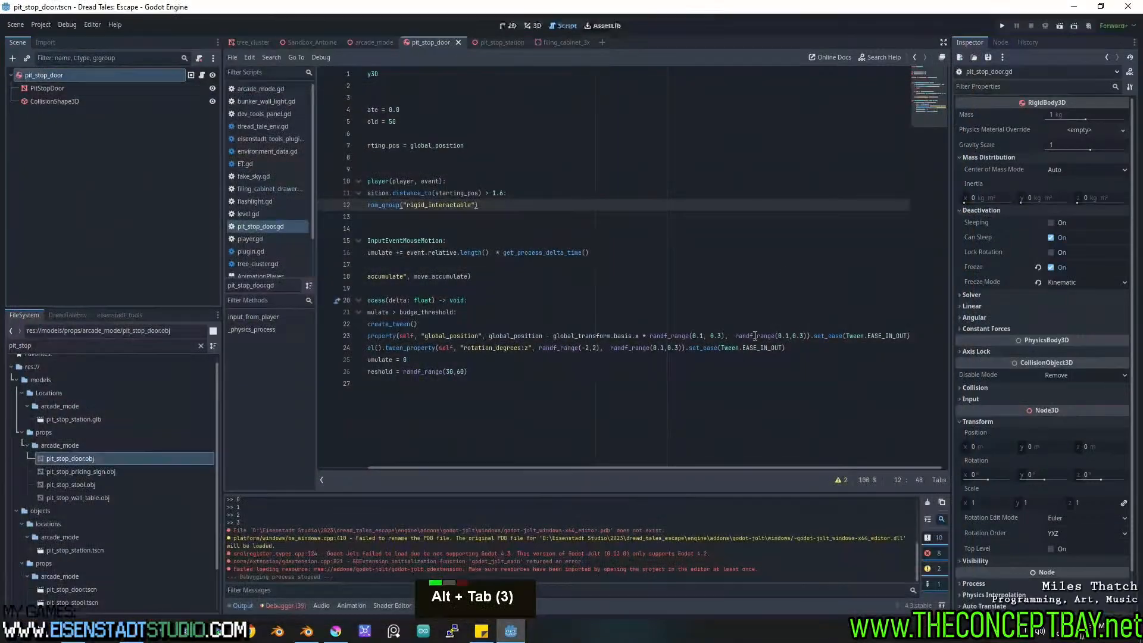
# Append .set_trans(Tween.TRANS_CUBIC) to the parallel rotation_degrees:z tween.
pyautogui.click(801, 349)
pyautogui.write('.set_tra')
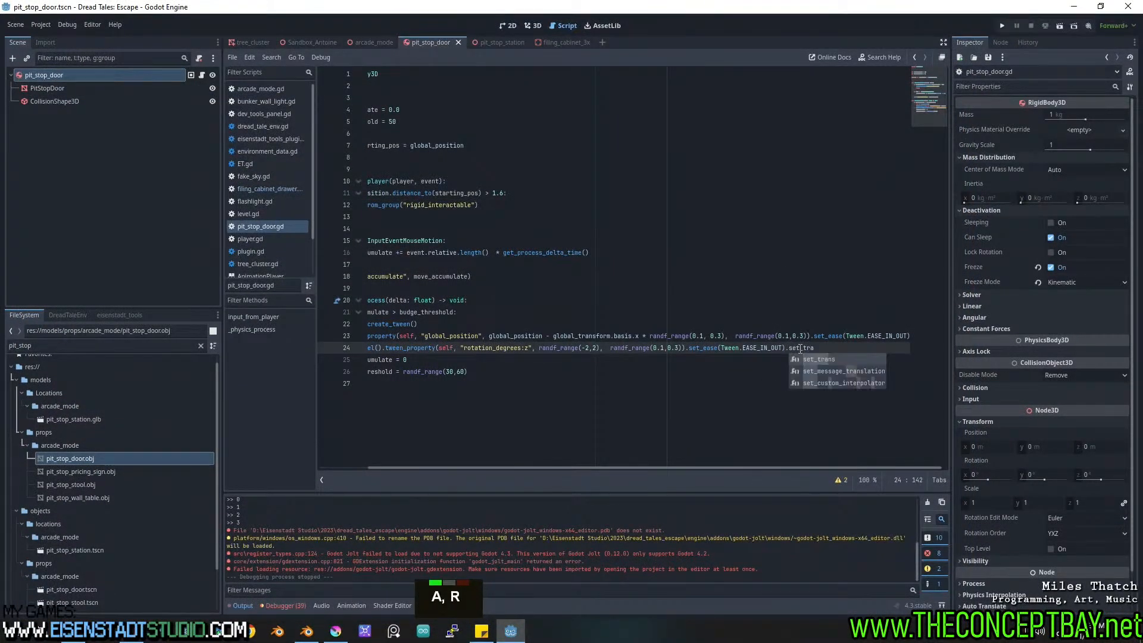
pyautogui.press('Return')
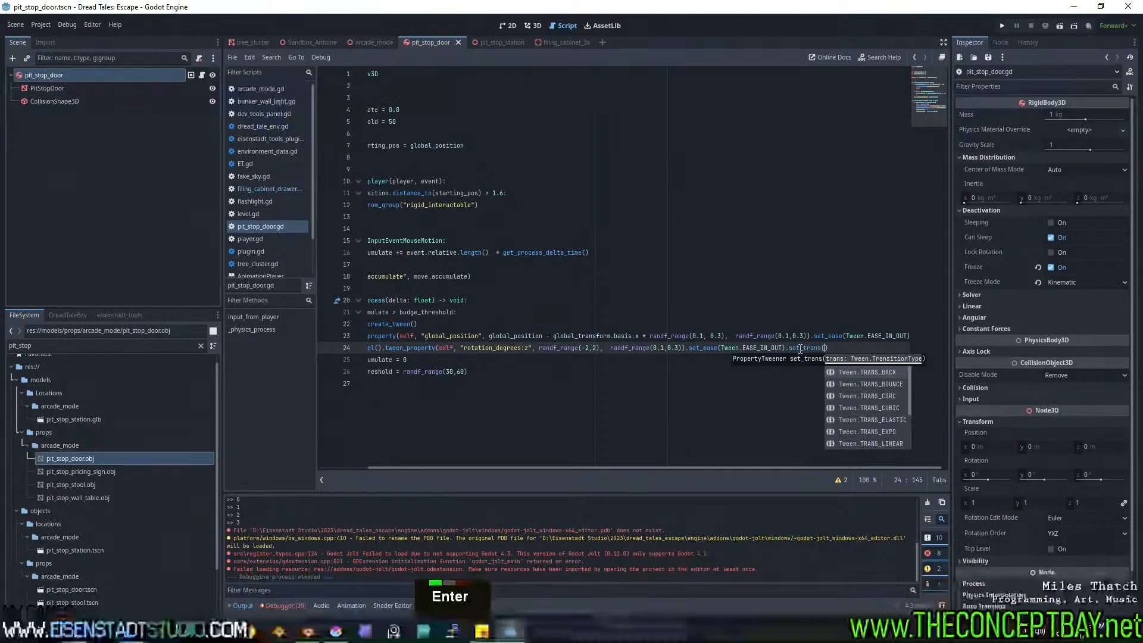
pyautogui.press('Down')
pyautogui.press('Down')
pyautogui.press('Down')
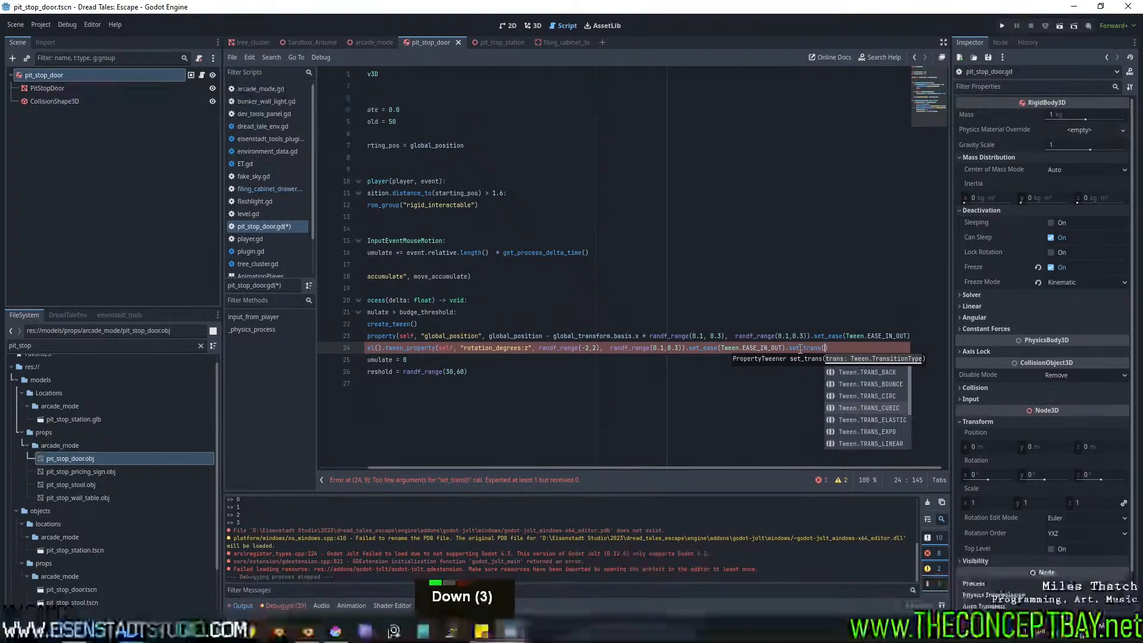
pyautogui.press('Down')
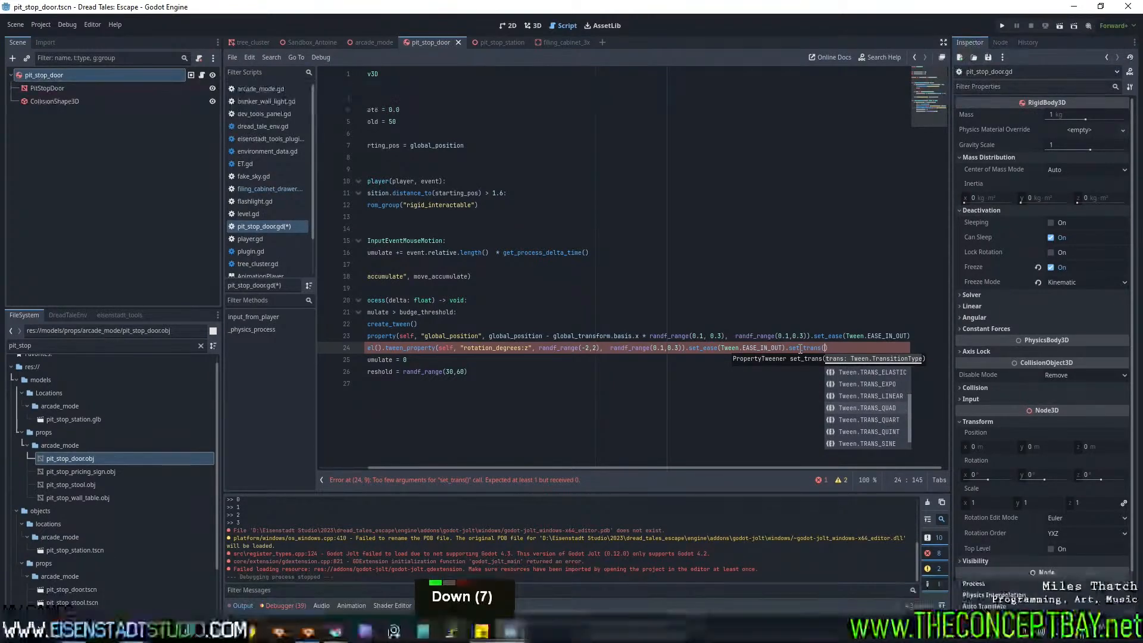
pyautogui.press('Down')
pyautogui.press('Down')
pyautogui.press('Down')
pyautogui.press('Down')
pyautogui.press('Down')
pyautogui.press('Down')
pyautogui.press('Down')
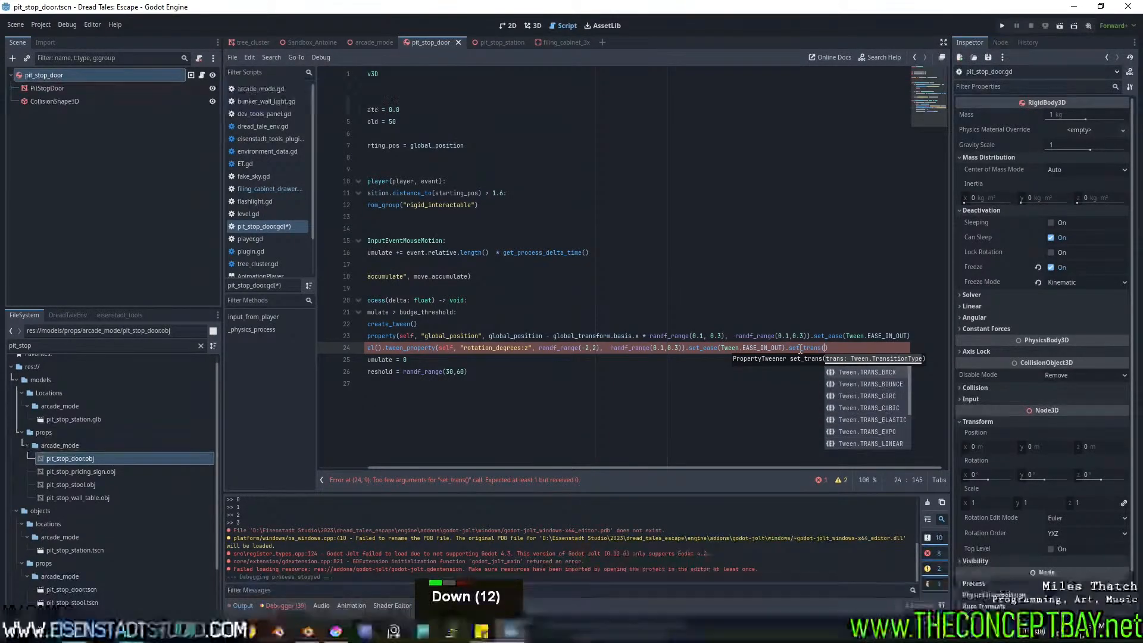
pyautogui.press('Up')
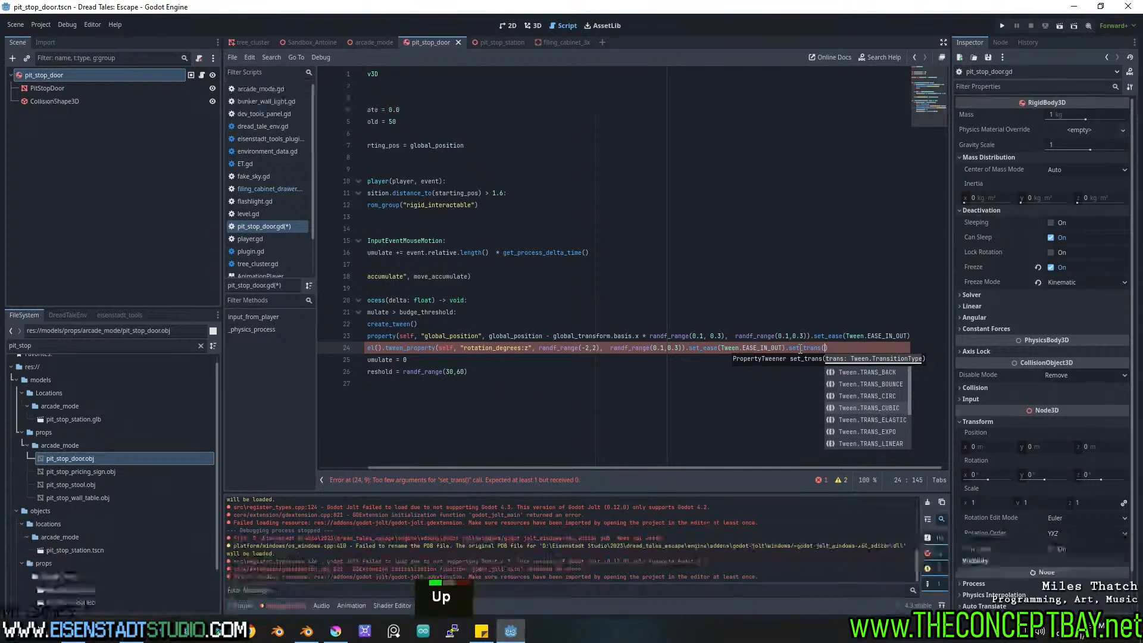
pyautogui.press('Return')
# Copy the .set_trans(Tween.TRANS_CUBIC) call to the end of the global_position tween as well.
pyautogui.hotkey('ctrl', 'shift', 'Left')
pyautogui.hotkey('ctrl', 'shift', 'Left')
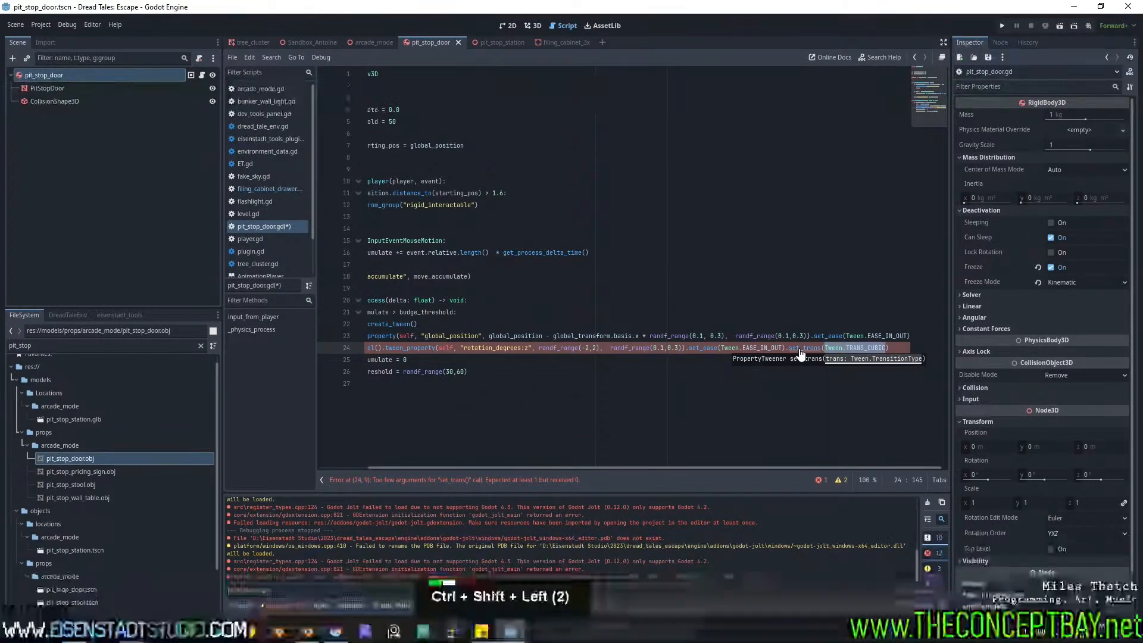
pyautogui.hotkey('ctrl', 'shift', 'Left')
pyautogui.hotkey('shift', 'Left')
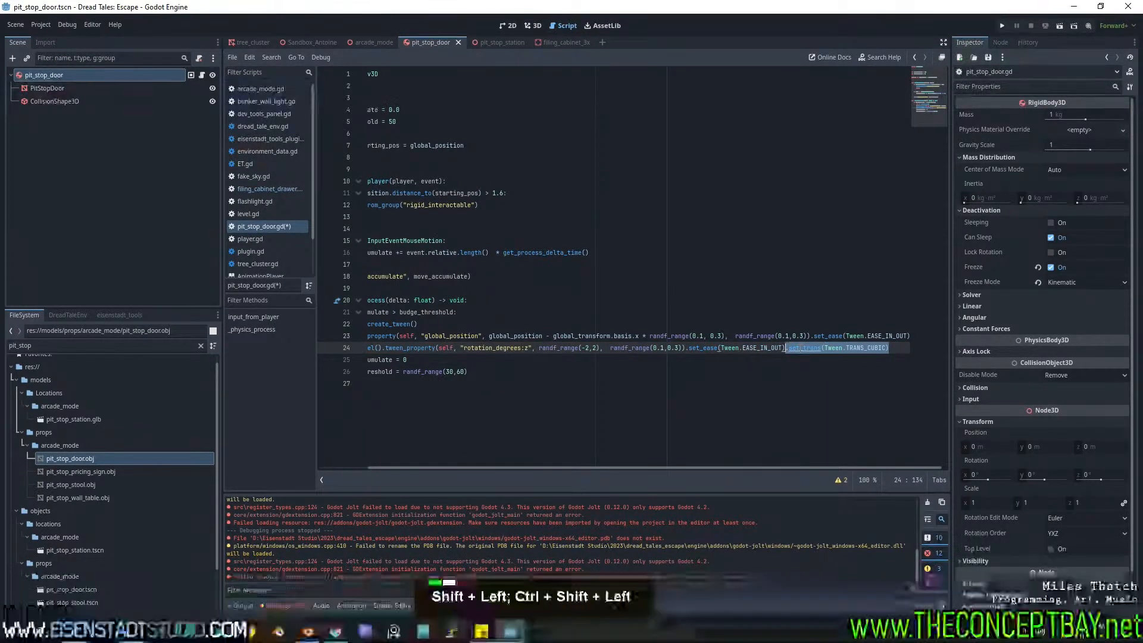
pyautogui.hotkey('ctrl', 'c')
pyautogui.press('Up')
pyautogui.press('End')
pyautogui.hotkey('ctrl', 'v')
# Run the game, go to the pit stop door and slide it fully open to test the cubic transition.
pyautogui.press('F5')
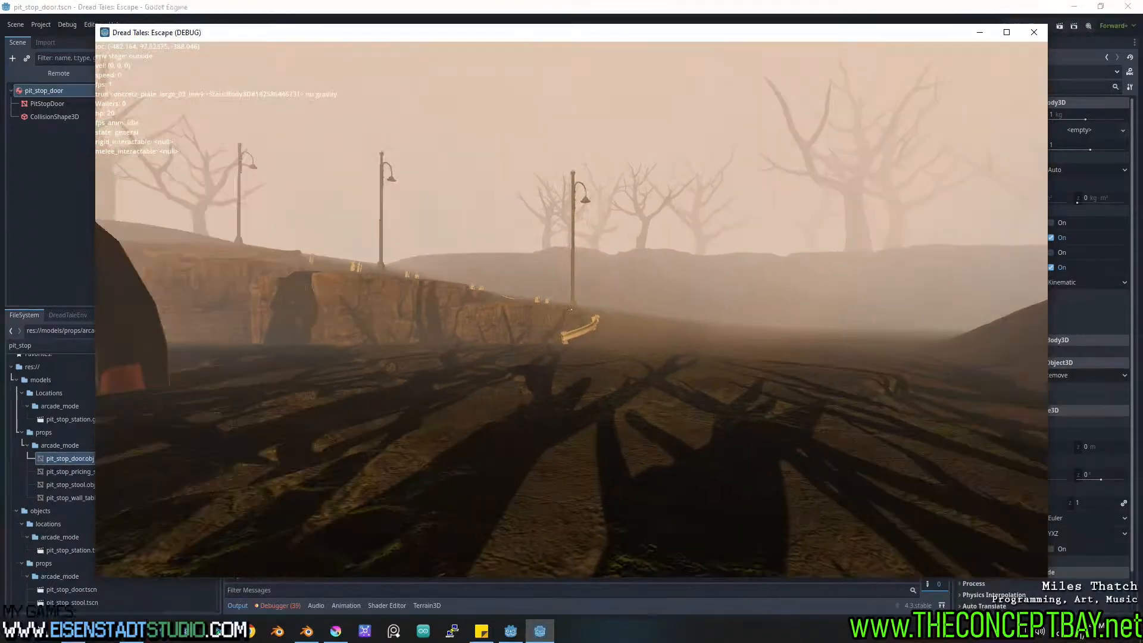
pyautogui.press('w')
pyautogui.press('w')
pyautogui.press('F3')
pyautogui.press('F3')
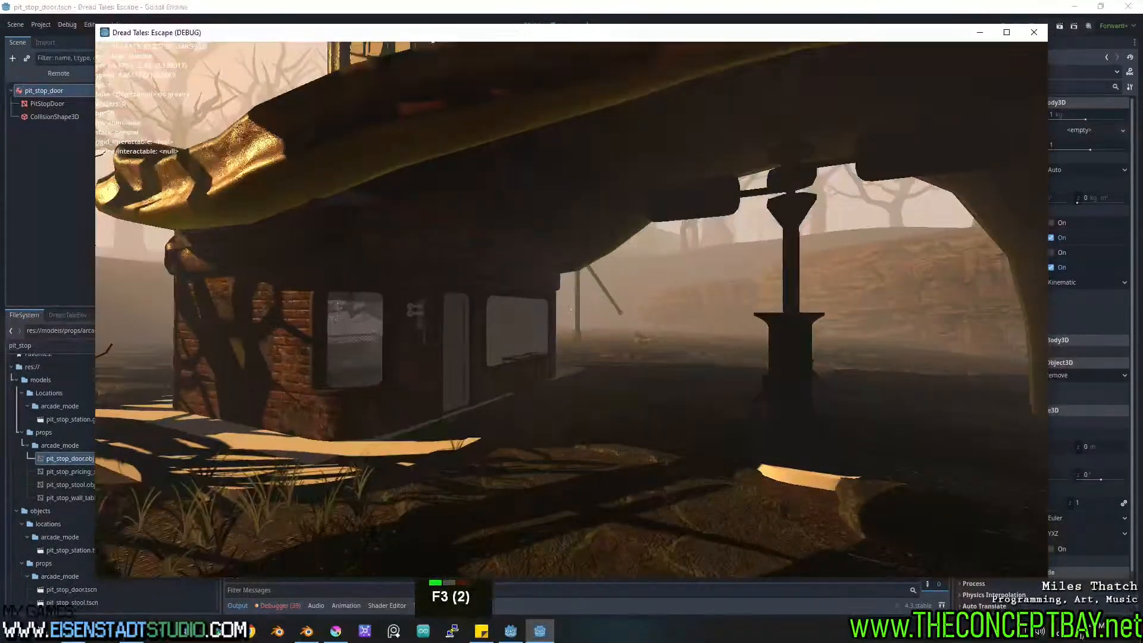
pyautogui.press('F3')
pyautogui.press('w')
pyautogui.press('space')
pyautogui.press('s')
pyautogui.press('d')
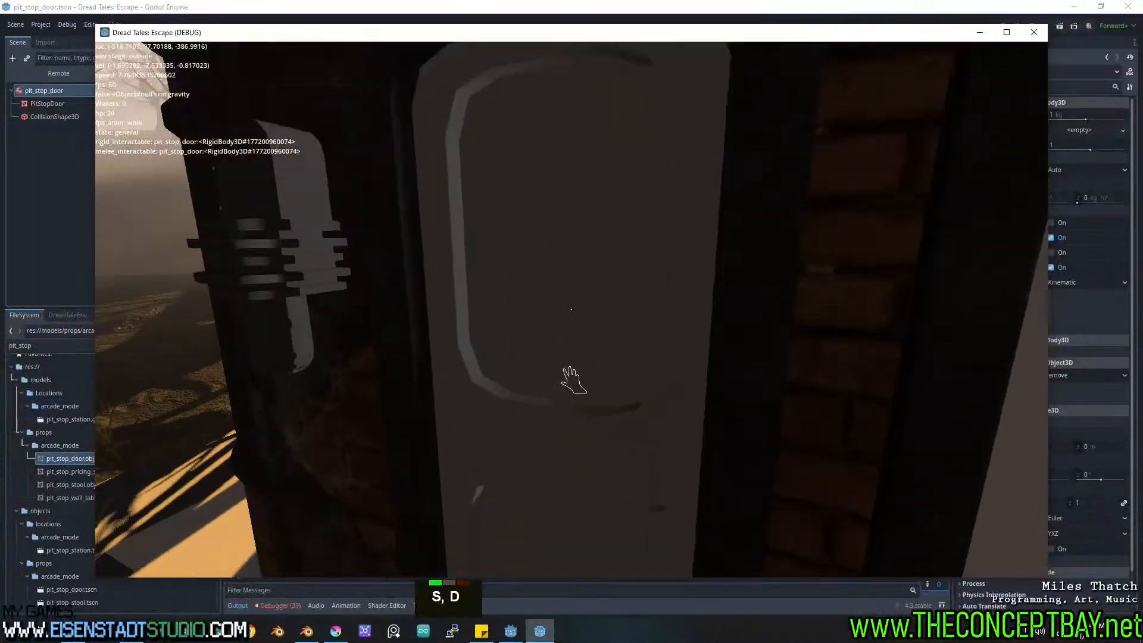
pyautogui.press('a')
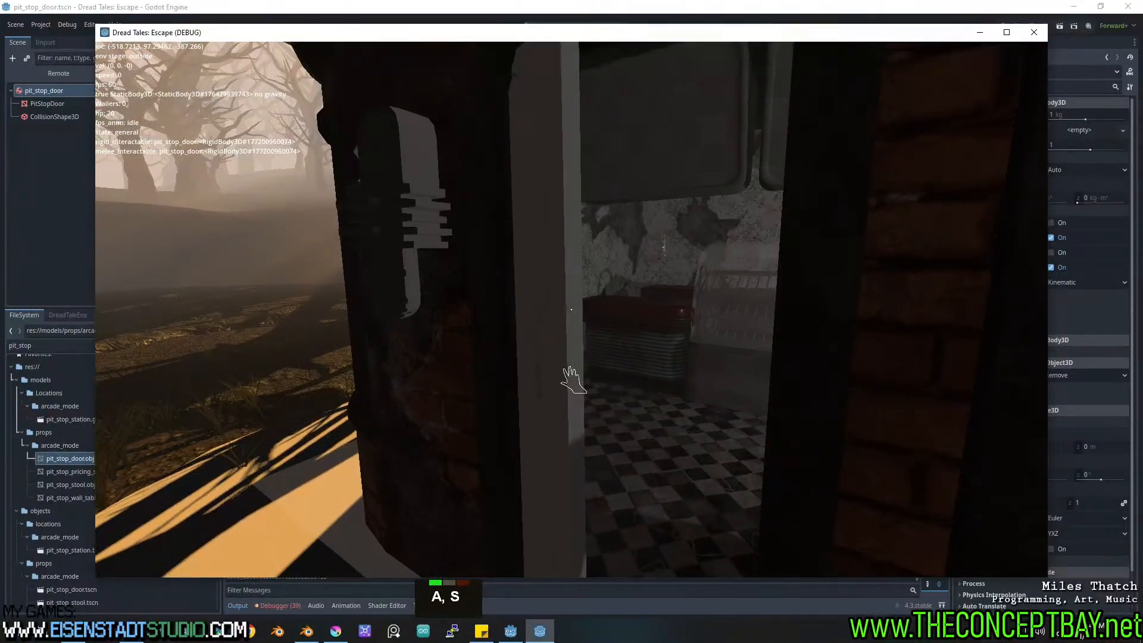
pyautogui.press('w')
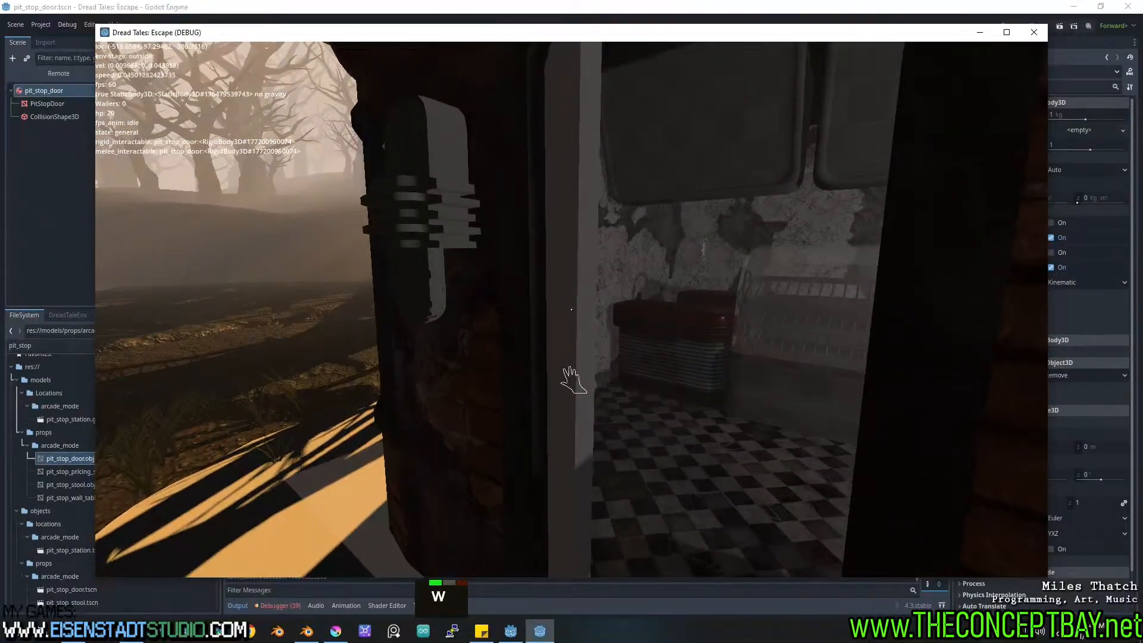
pyautogui.press('w')
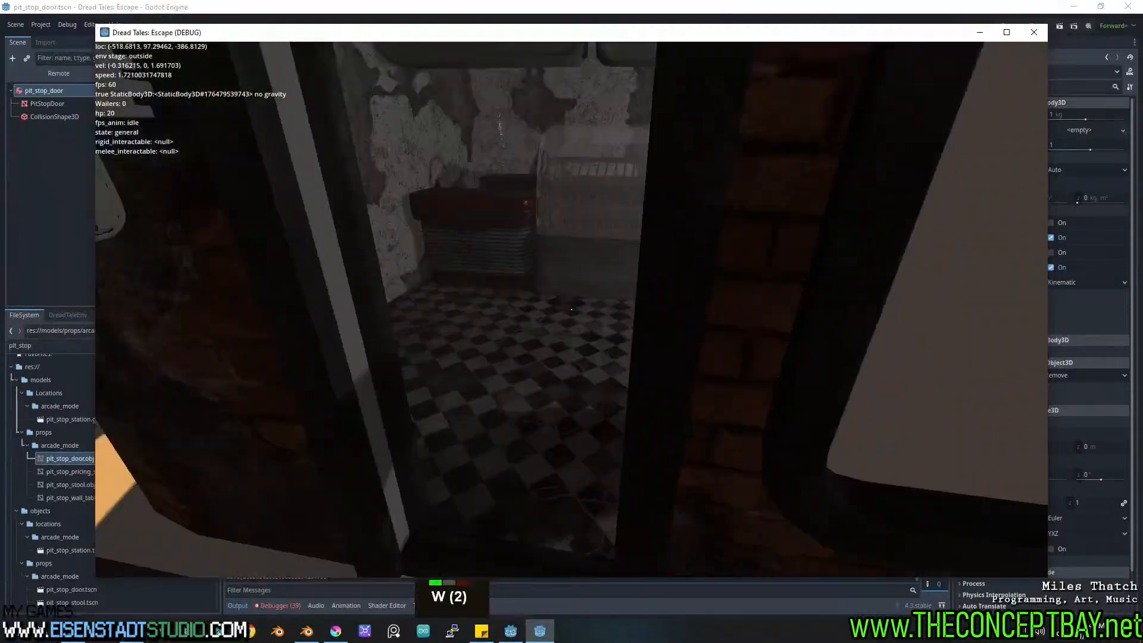
# Walk around inside the pit stop, return outside past the opened door, and close the game.
pyautogui.press('a')
pyautogui.press('a')
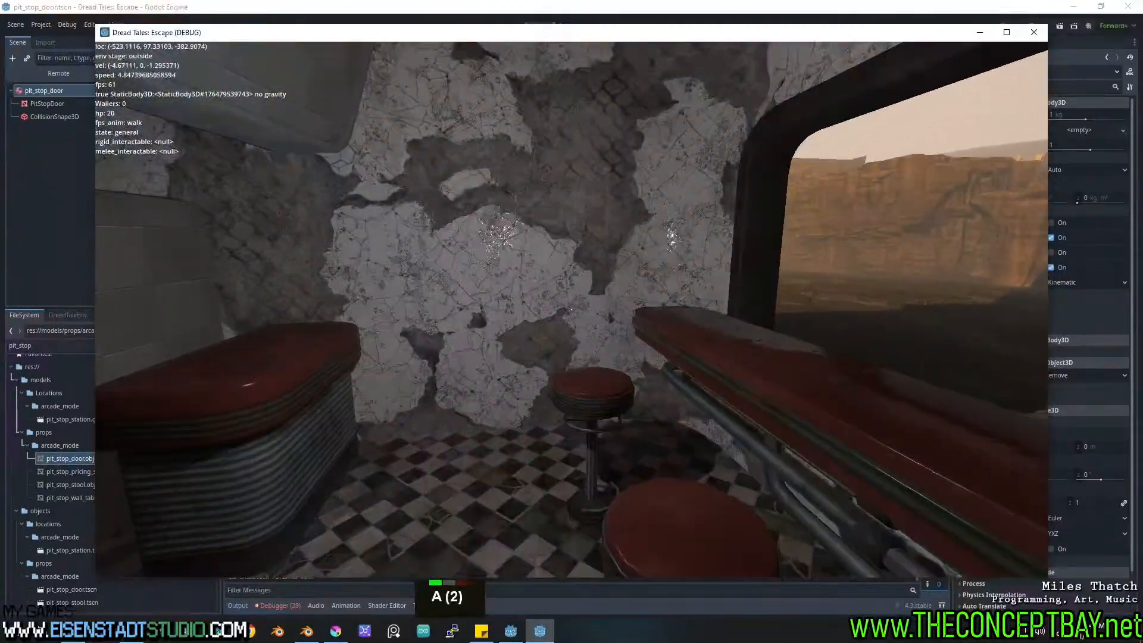
pyautogui.press('d')
pyautogui.press('a')
pyautogui.press('w')
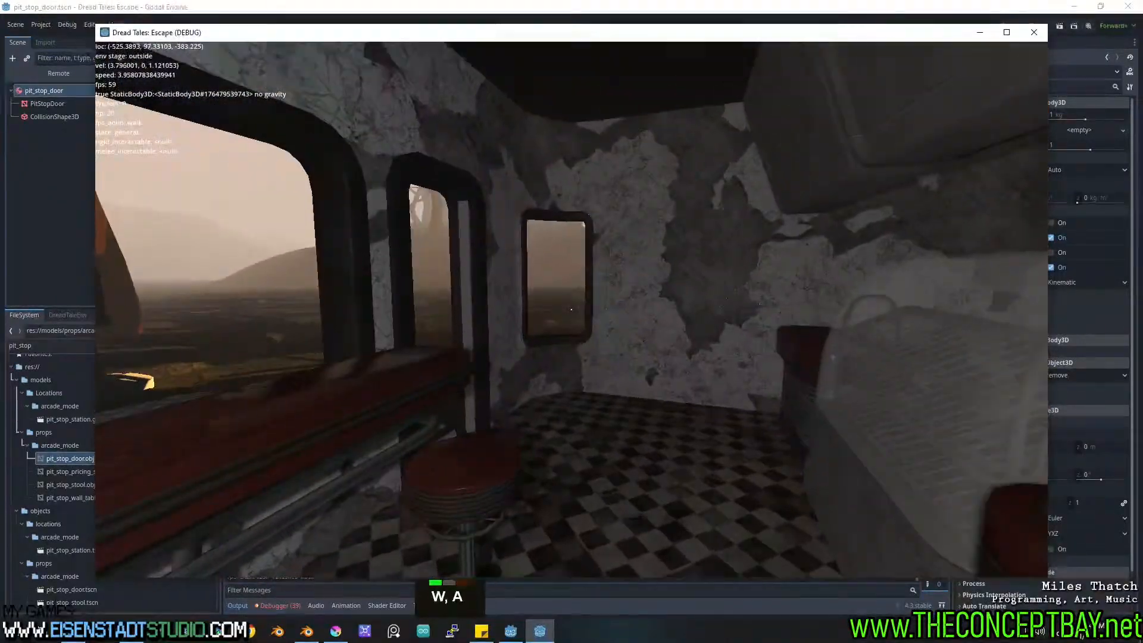
pyautogui.press('d')
pyautogui.press('d')
pyautogui.press('a')
pyautogui.press('s')
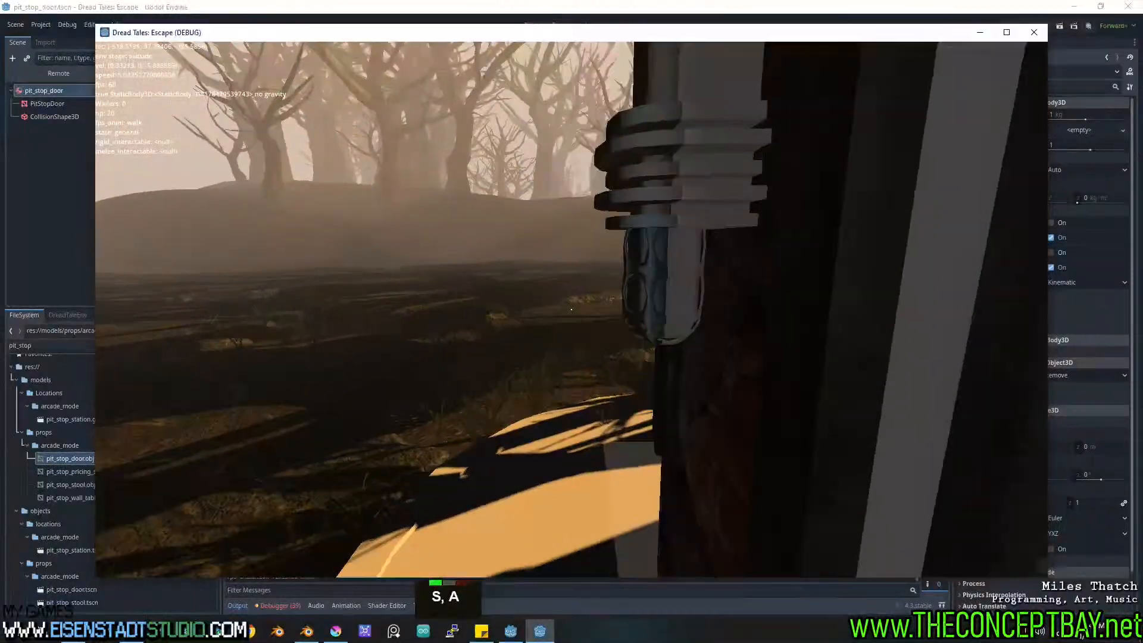
pyautogui.press('d')
pyautogui.hotkey('alt', 'F4')
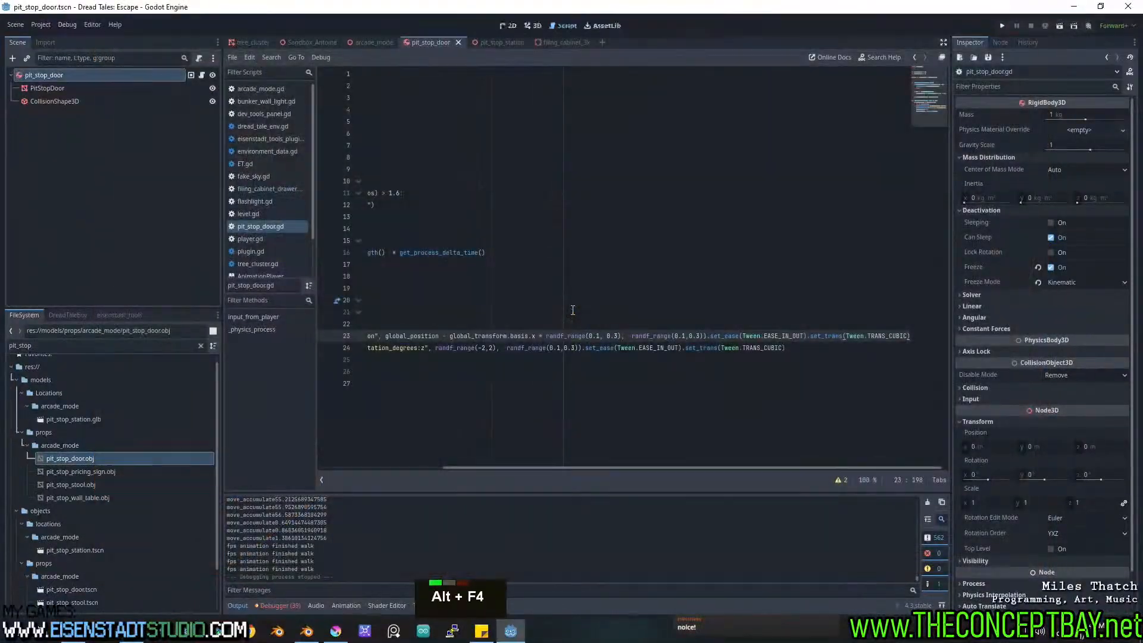
# Run the game again and slide the pit stop door open once more to recheck its motion and stopping point.
pyautogui.press('F5')
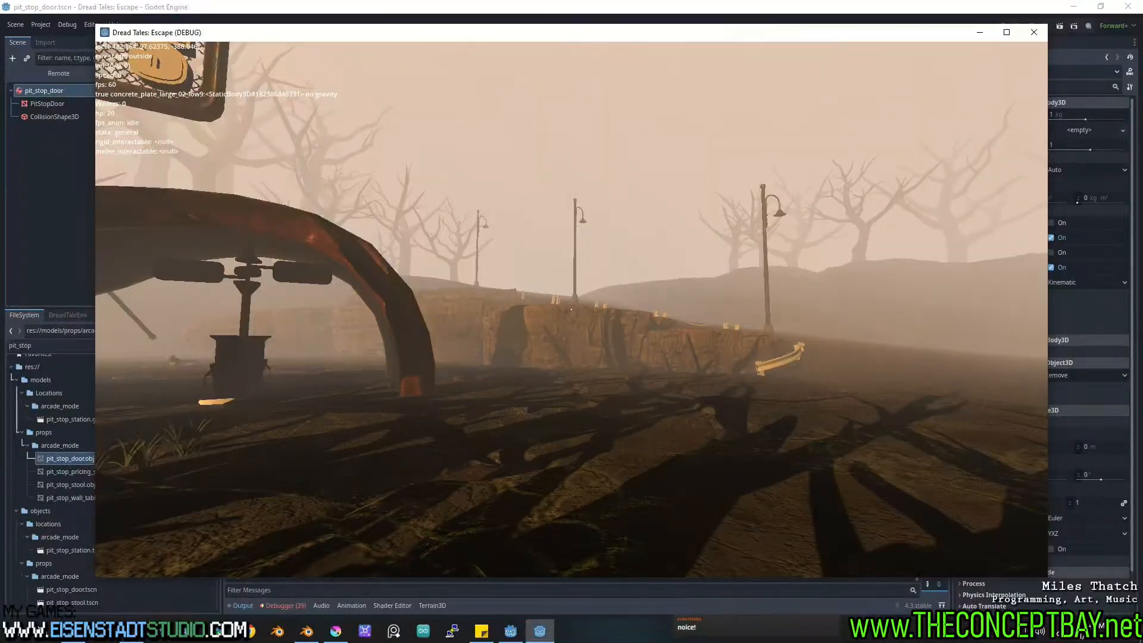
pyautogui.press('w')
pyautogui.press('w')
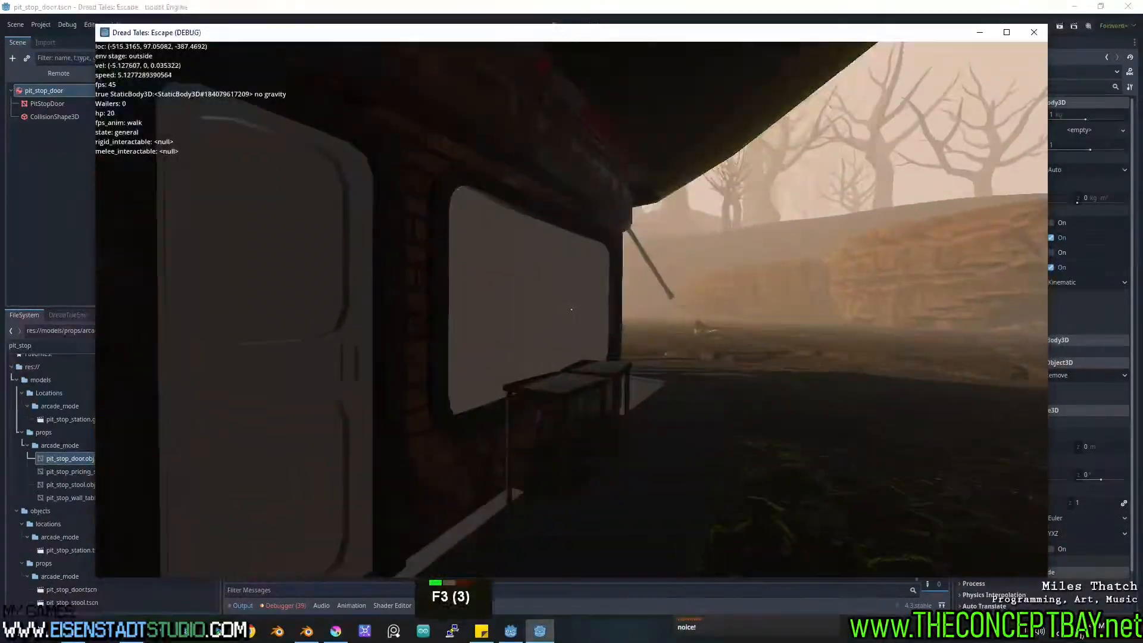
pyautogui.press('d')
pyautogui.press('space')
pyautogui.press('a')
pyautogui.press('w')
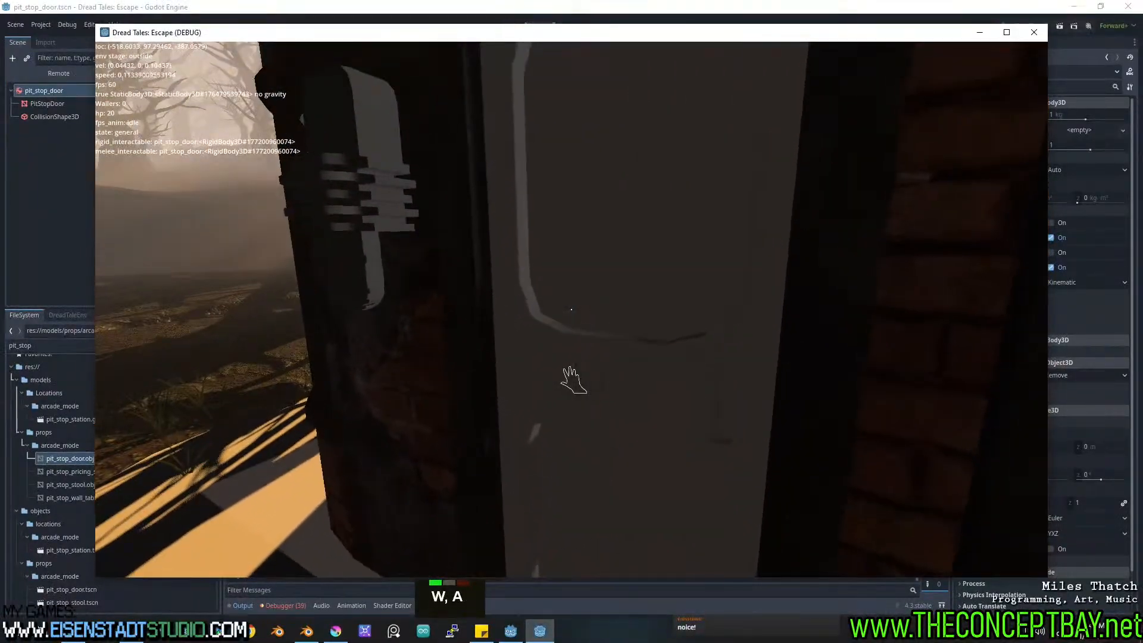
pyautogui.click(572, 310)
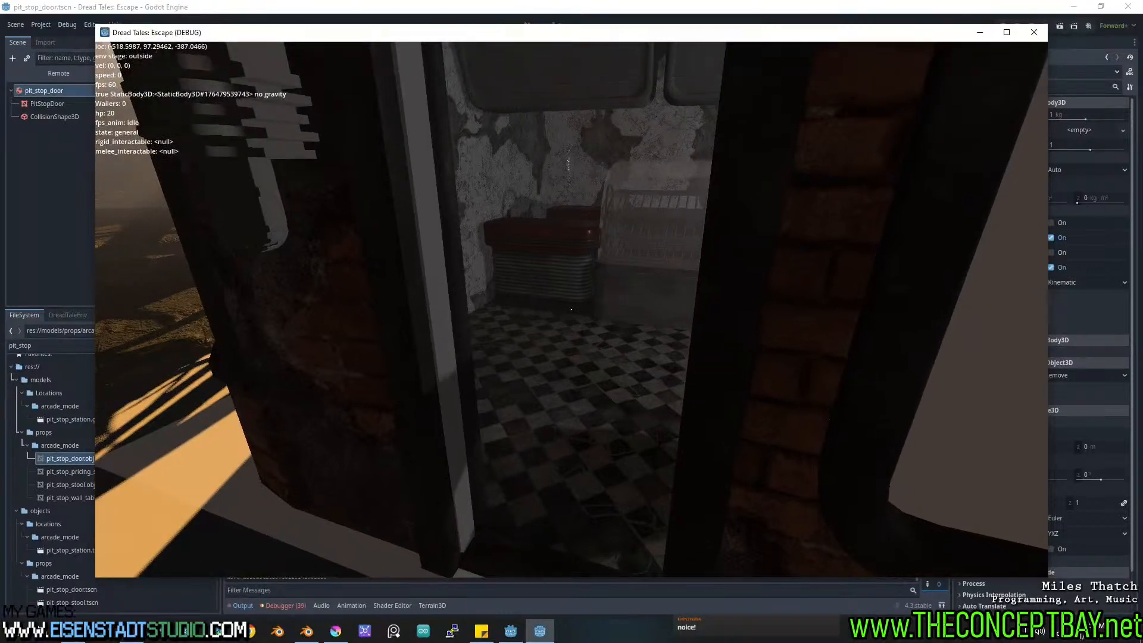
pyautogui.press('d')
pyautogui.press('w')
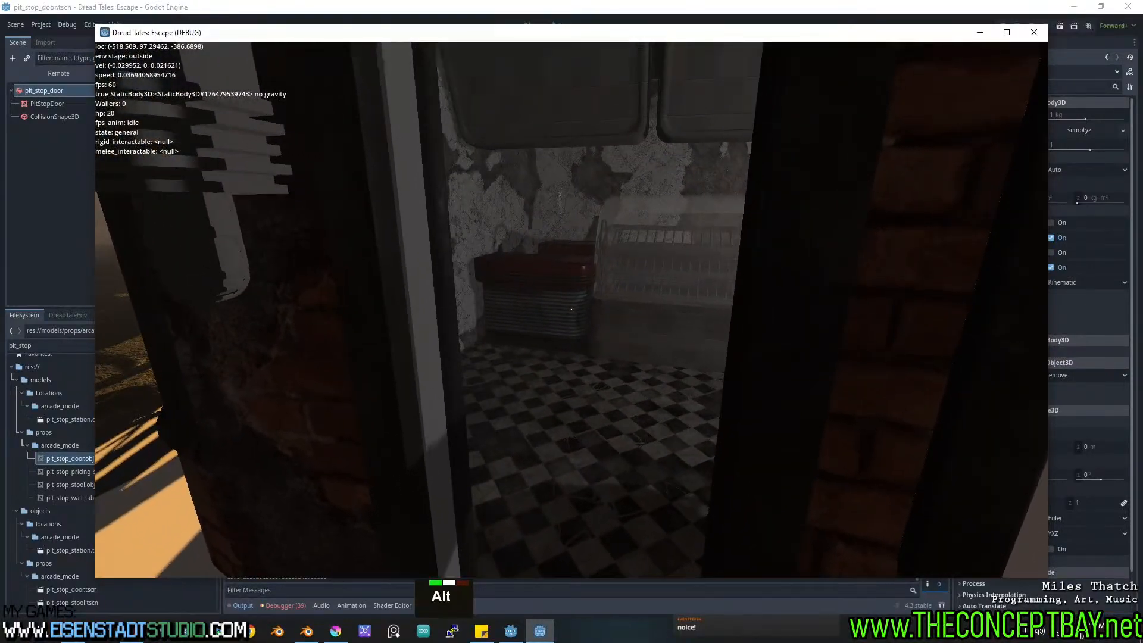
# Close the game and place the cursor at the end of the move_accumulate line in the door script.
pyautogui.hotkey('alt', 'F4')
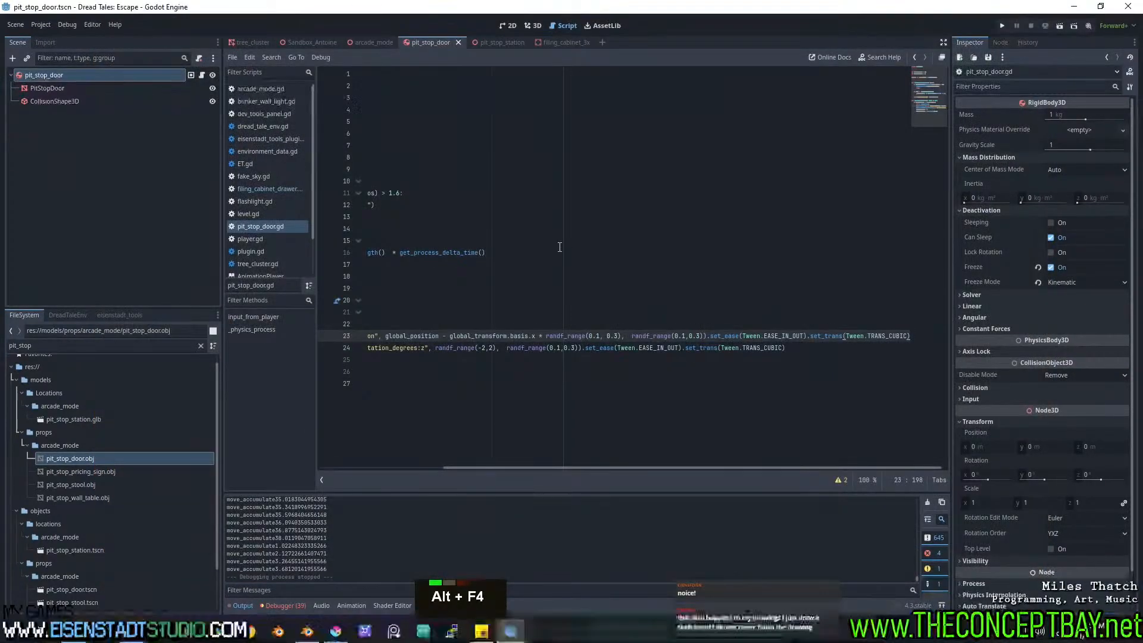
pyautogui.click(559, 241)
pyautogui.keyDown('shift'); pyautogui.hscroll(-7, 559, 245); pyautogui.keyUp('shift')
pyautogui.keyDown('shift'); pyautogui.hscroll(-2, 547, 335); pyautogui.keyUp('shift')
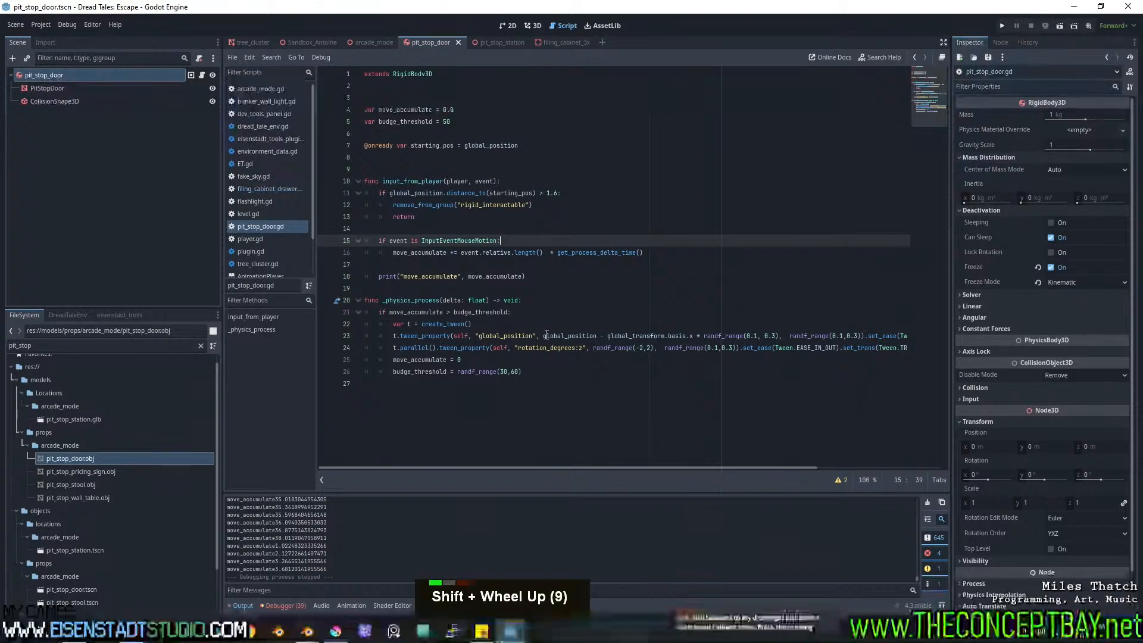
pyautogui.click(663, 252)
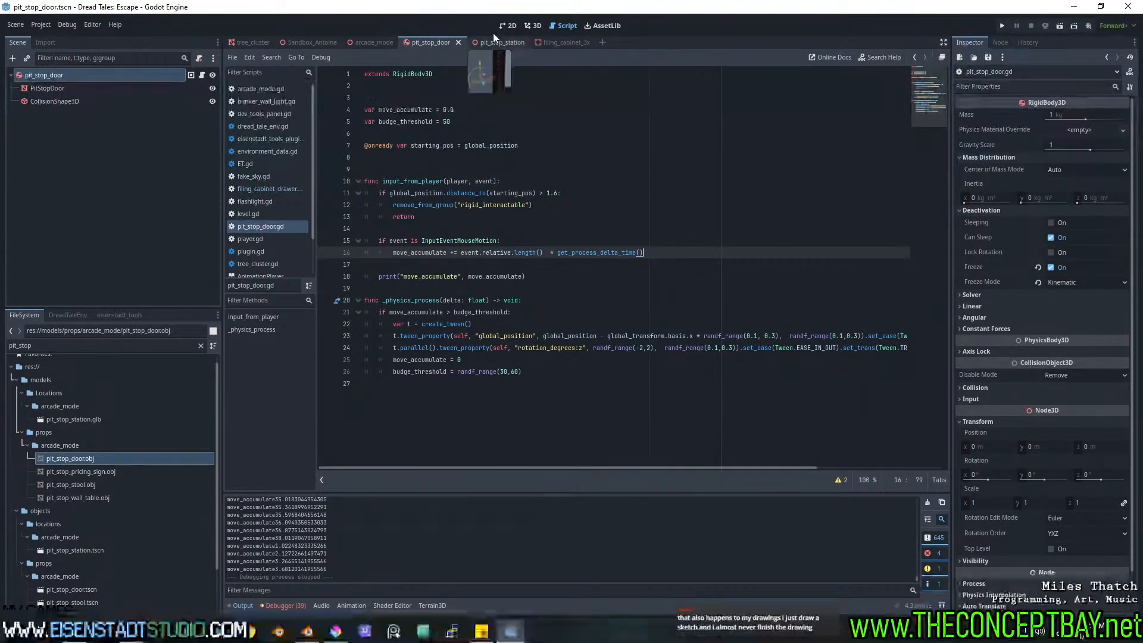
# Copy the PitStopDoor mesh node's name, expand its Transform properties, and reopen the door script.
pyautogui.click(534, 26)
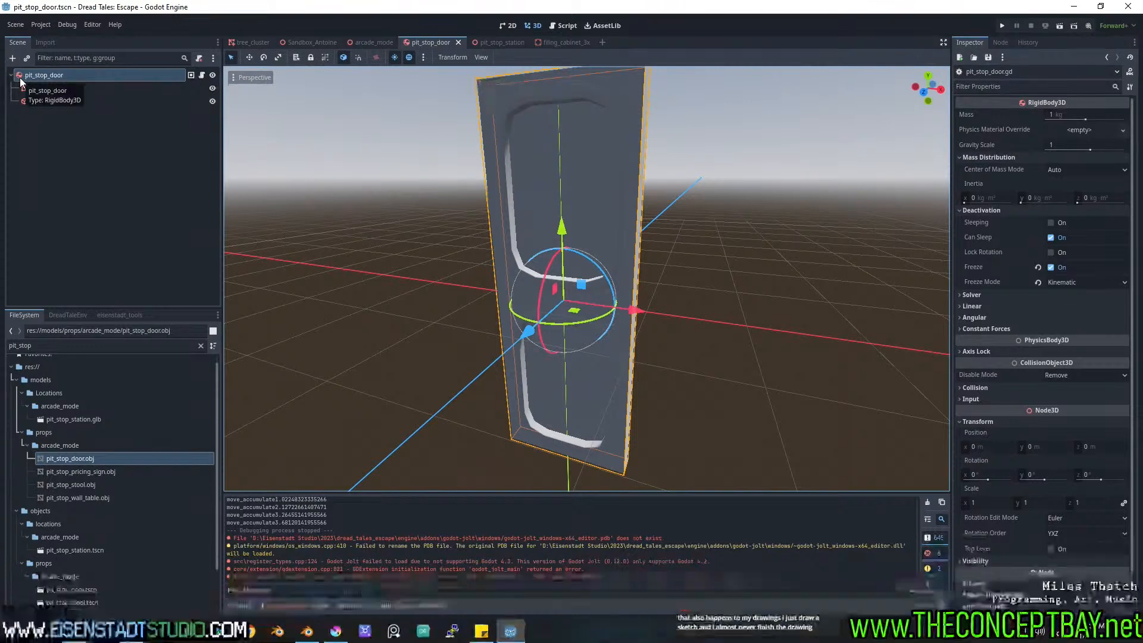
pyautogui.click(39, 90)
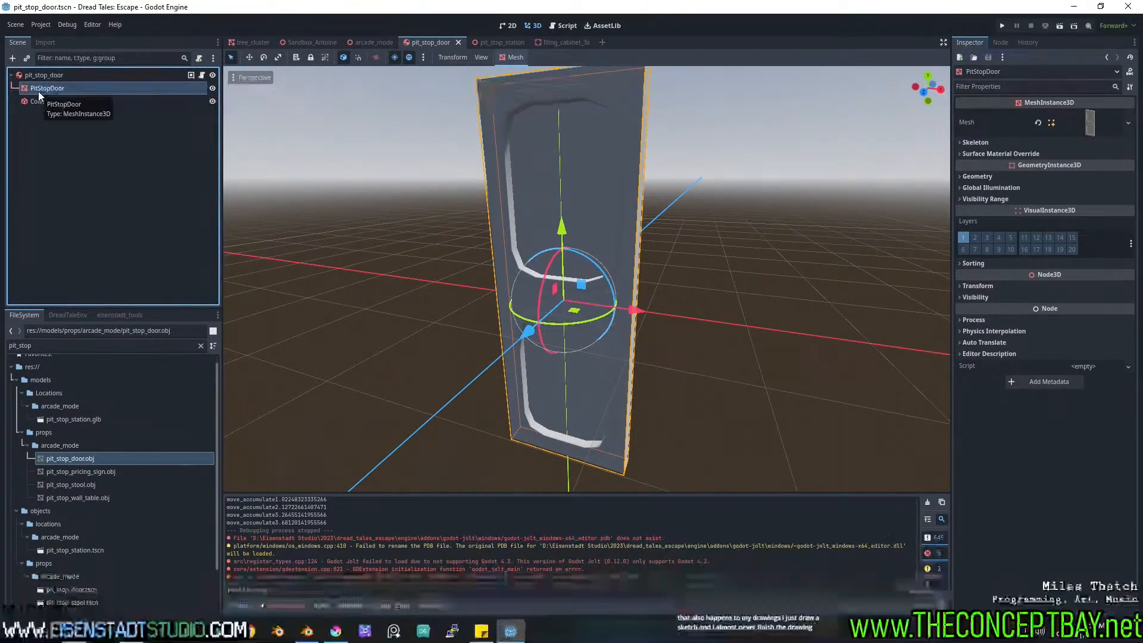
pyautogui.doubleClick(38, 91)
pyautogui.hotkey('ctrl', 'a')
pyautogui.hotkey('ctrl', 'c')
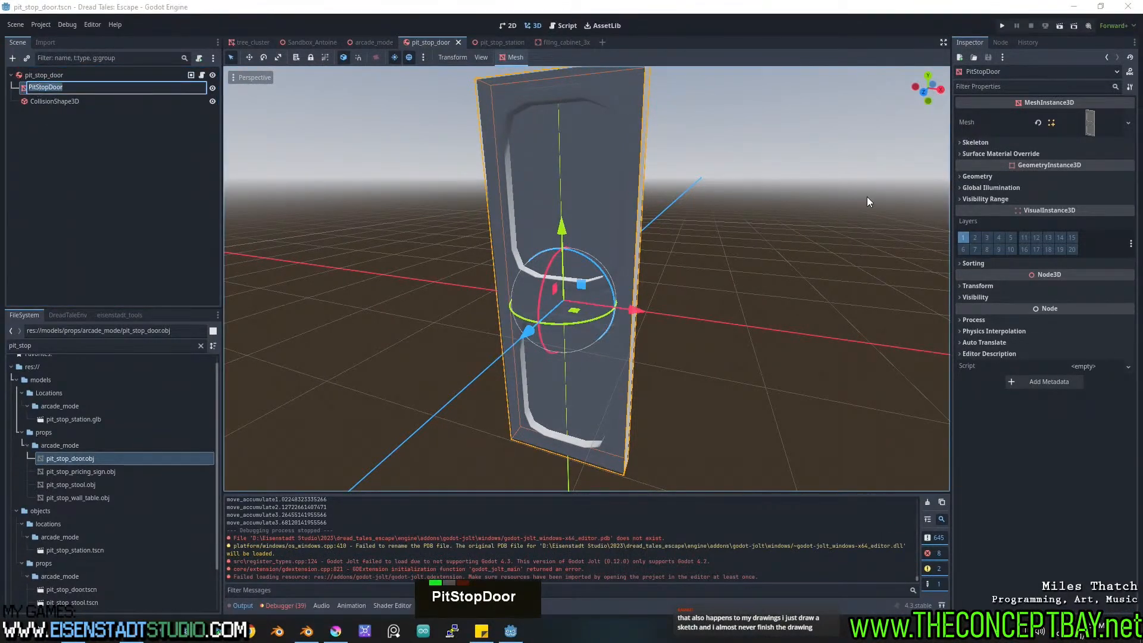
pyautogui.doubleClick(1012, 284)
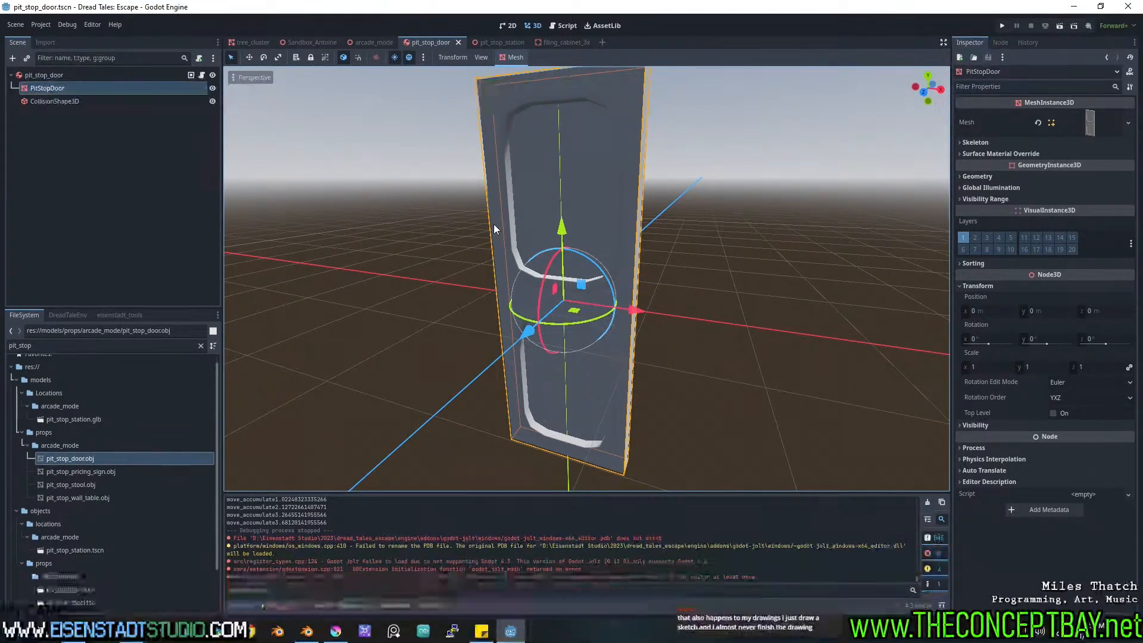
pyautogui.doubleClick(87, 87)
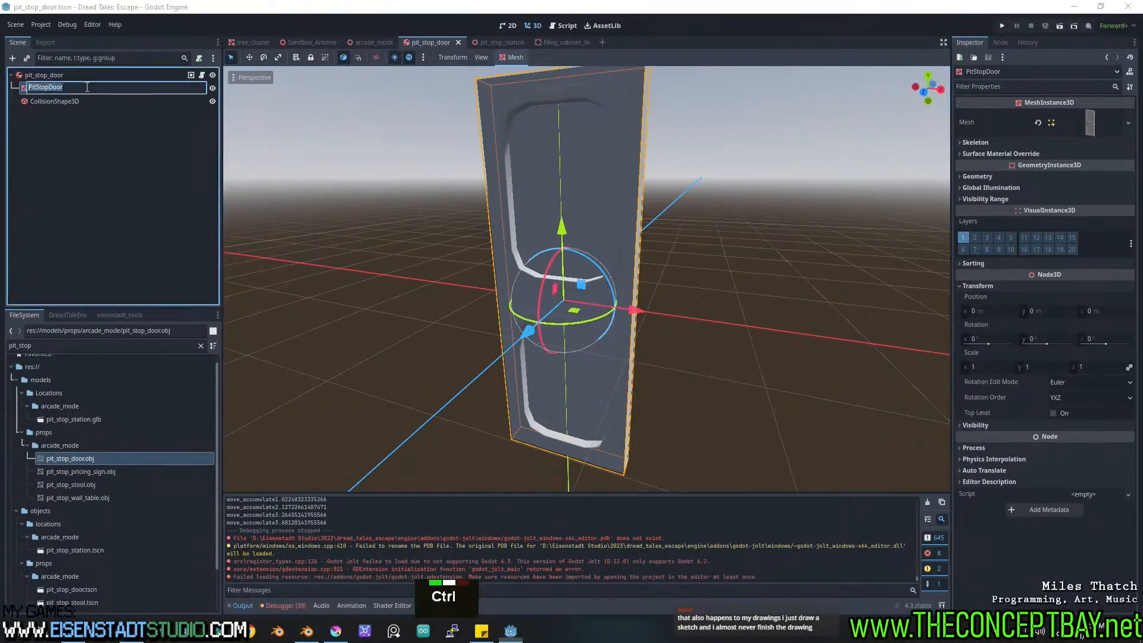
pyautogui.doubleClick(200, 76)
pyautogui.click(486, 215)
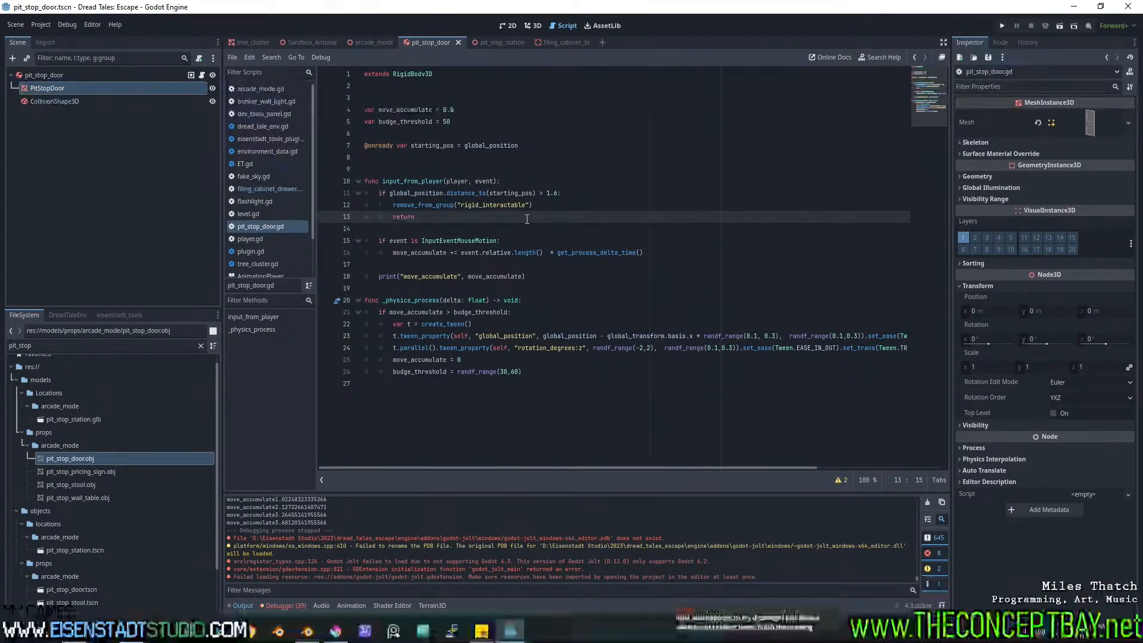
# Begin a new statement with $PitStopDoor inside the mouse motion check, one blank line below the move_accumulate update.
pyautogui.click(663, 250)
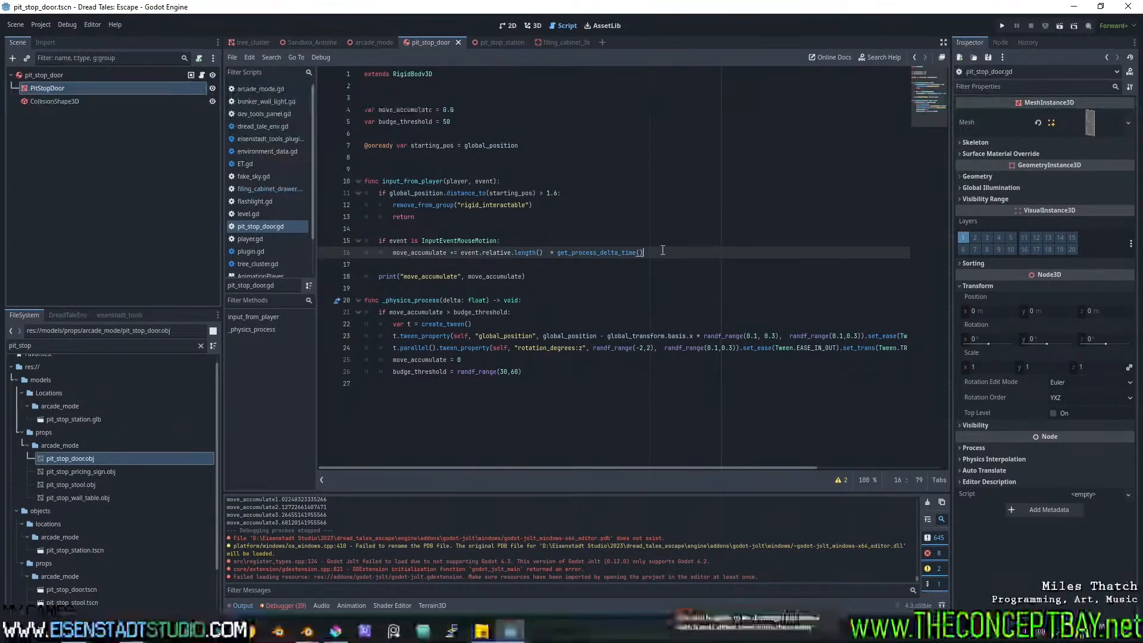
pyautogui.press('Return')
pyautogui.press('Return')
pyautogui.write('#')
pyautogui.press('BackSpace')
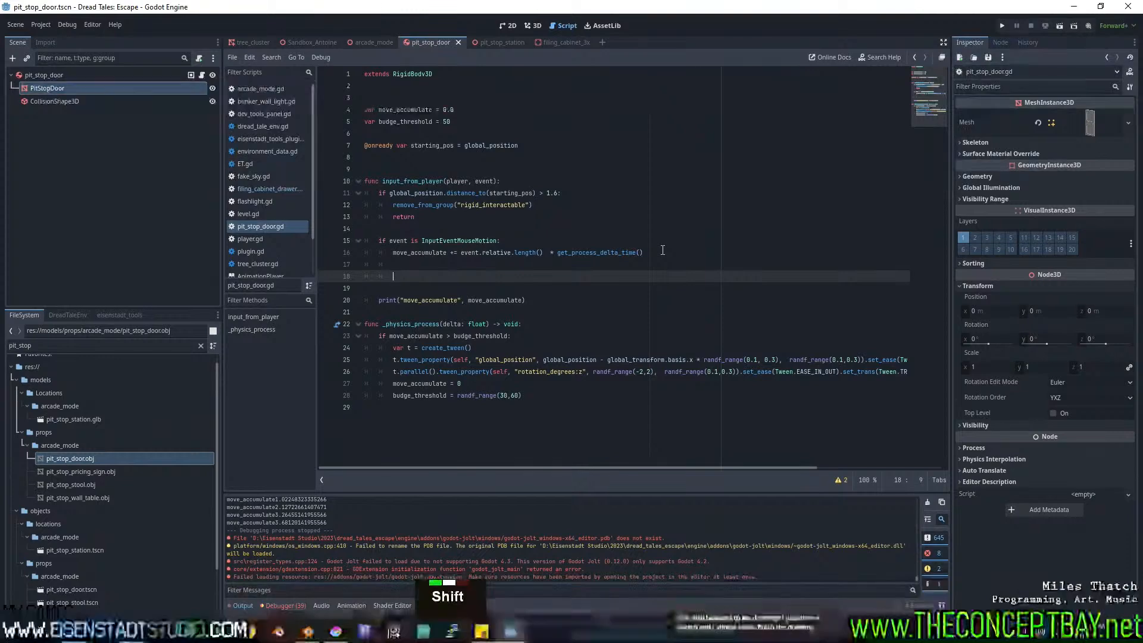
pyautogui.write('$')
pyautogui.hotkey('ctrl', 'v')
pyautogui.write('.')
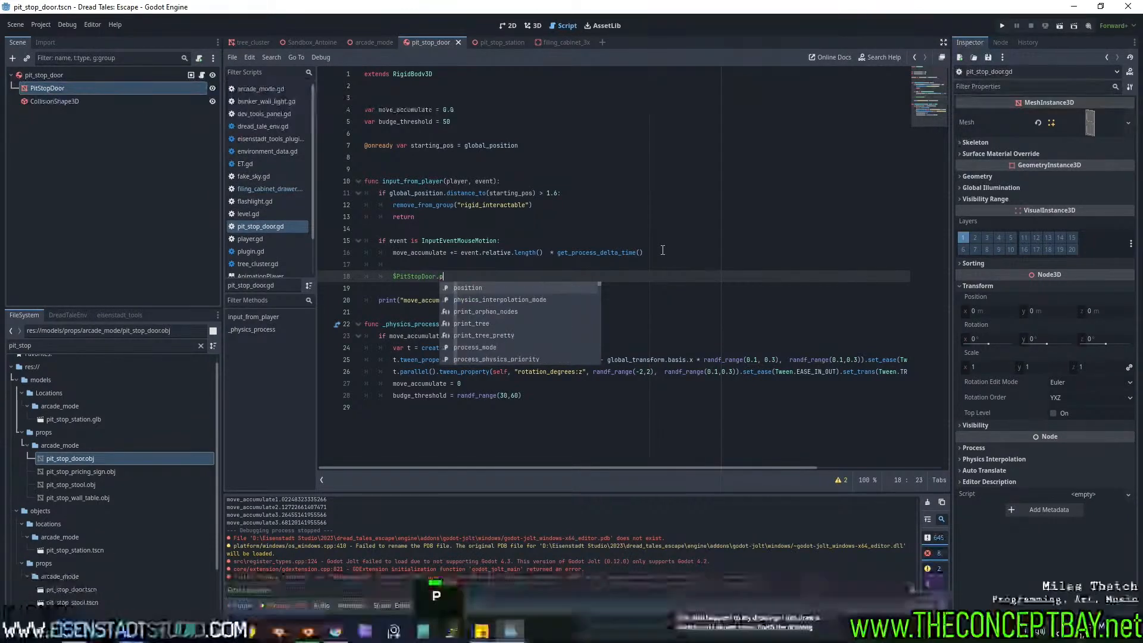
# Extend the $PitStopDoor statement to target position.x with the += operator.
pyautogui.write('position')
pyautogui.press('Return')
pyautogui.write('./')
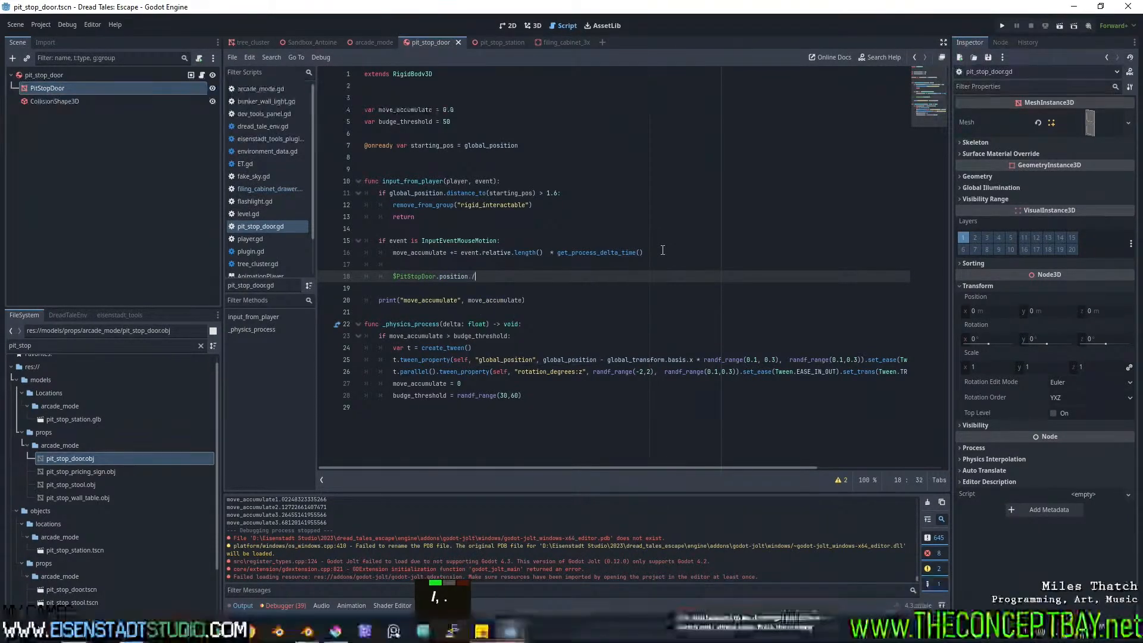
pyautogui.press('BackSpace')
pyautogui.write('a')
pyautogui.press('BackSpace')
pyautogui.write('x ')
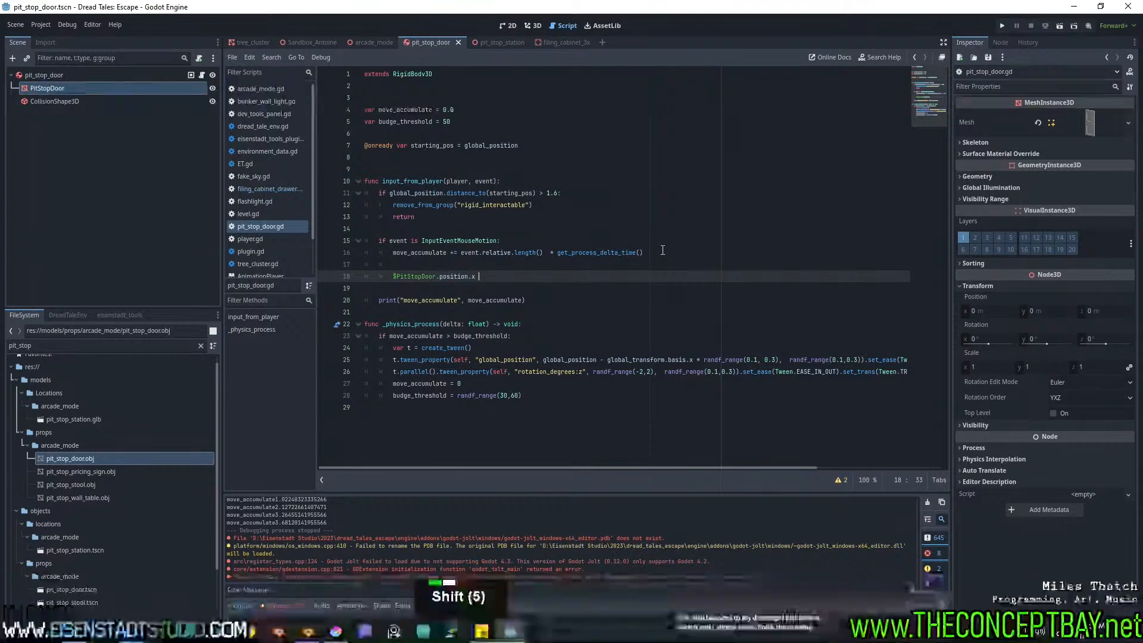
pyautogui.write('+=')
# Copy event.relative.length() * get_process_delta_time() from the move_accumulate line to the end of the $PitStopDoor.position.x statement.
pyautogui.click(662, 251)
pyautogui.moveTo(662, 252); pyautogui.dragTo(461, 252)
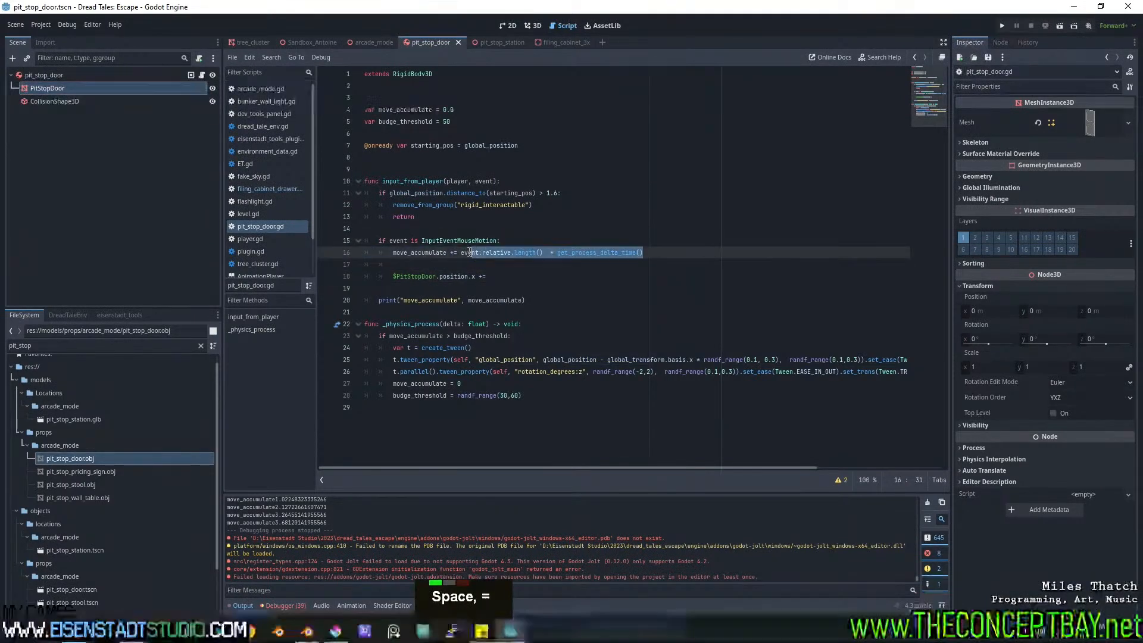
pyautogui.hotkey('ctrl', 'c')
pyautogui.click(513, 276)
pyautogui.hotkey('ctrl', 'v')
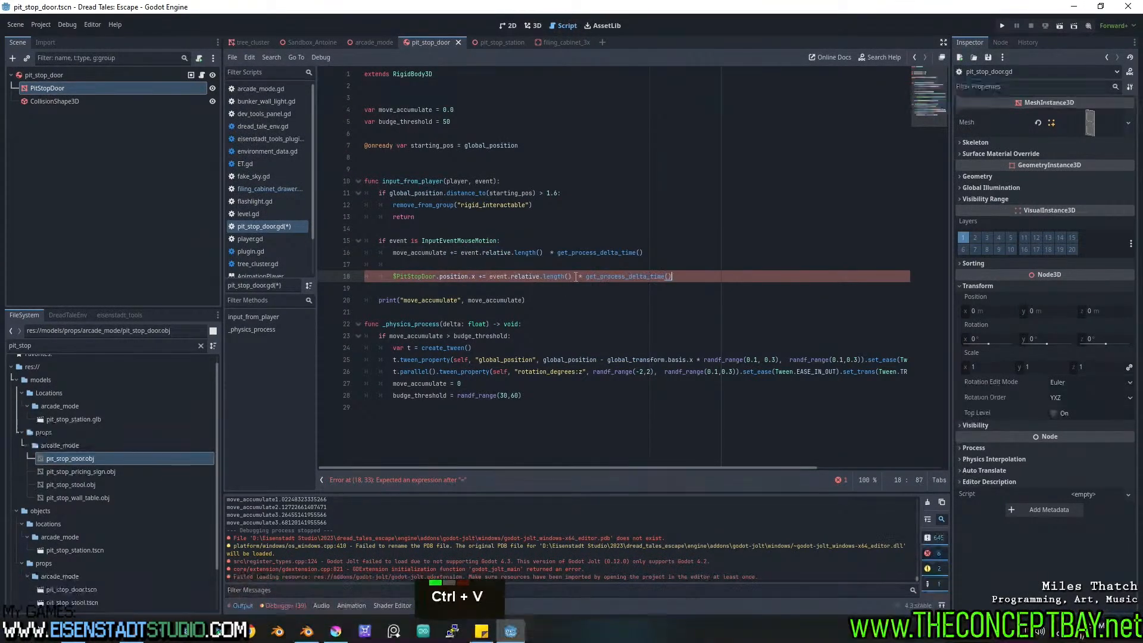
# Insert a * 0.1 factor after event.relative.length() in the $PitStopDoor.position.x line.
pyautogui.press('Right')
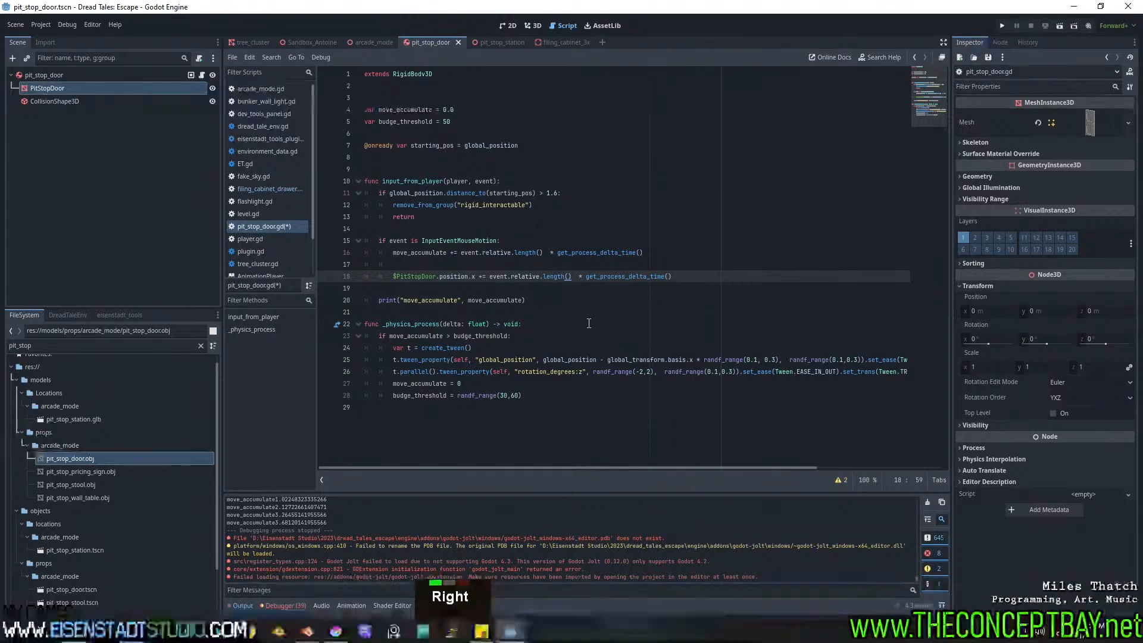
pyautogui.write('* ')
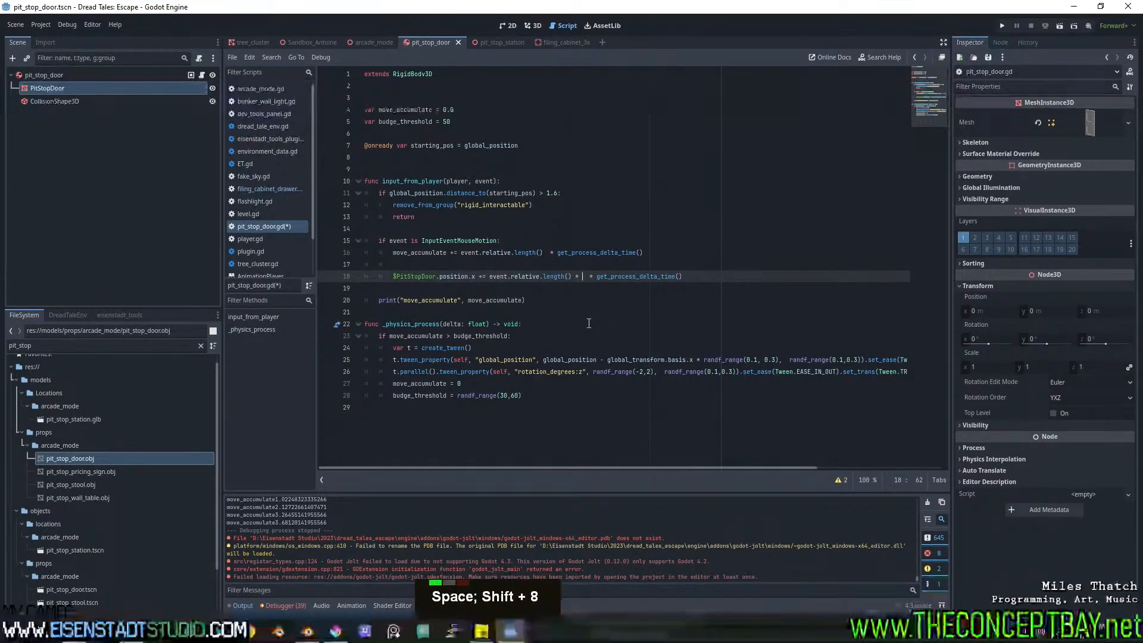
pyautogui.write('0.0')
pyautogui.press('BackSpace')
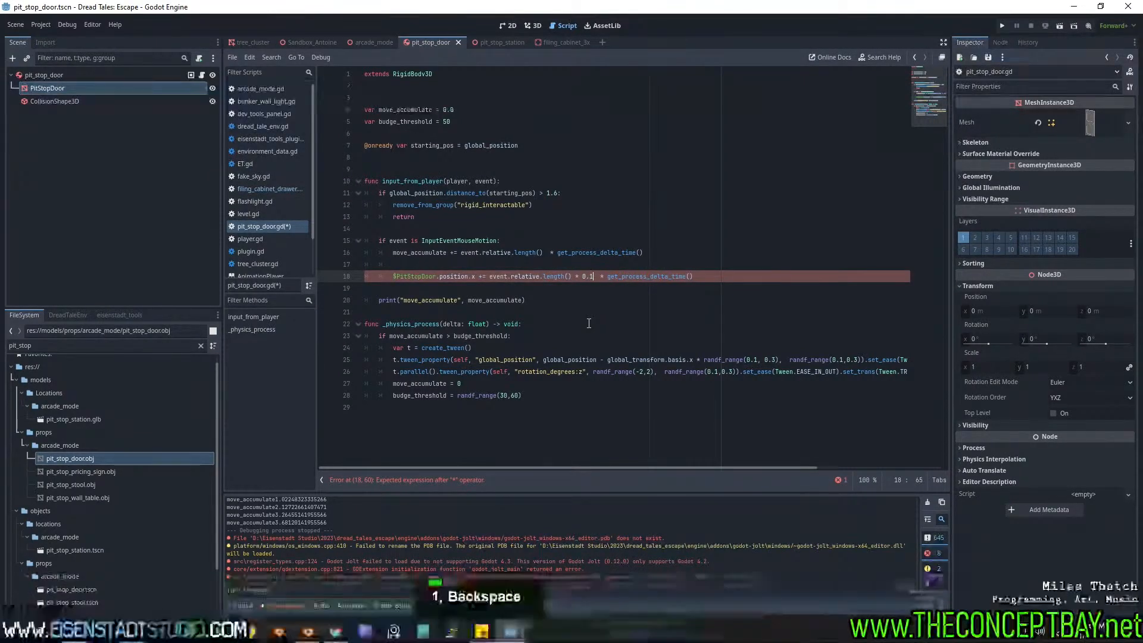
pyautogui.write('1')
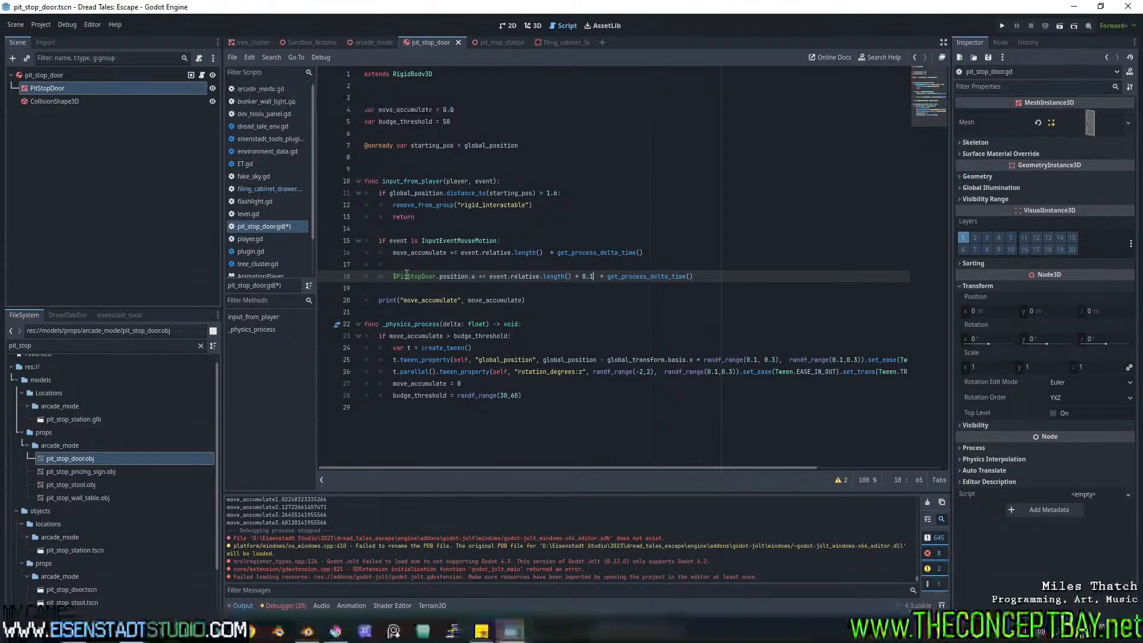
# Add $PitStopDoor.position.x *= 0.95 as the first line of _physics_process, followed by a blank line.
pyautogui.moveTo(393, 276); pyautogui.dragTo(481, 280)
pyautogui.hotkey('ctrl', 'c')
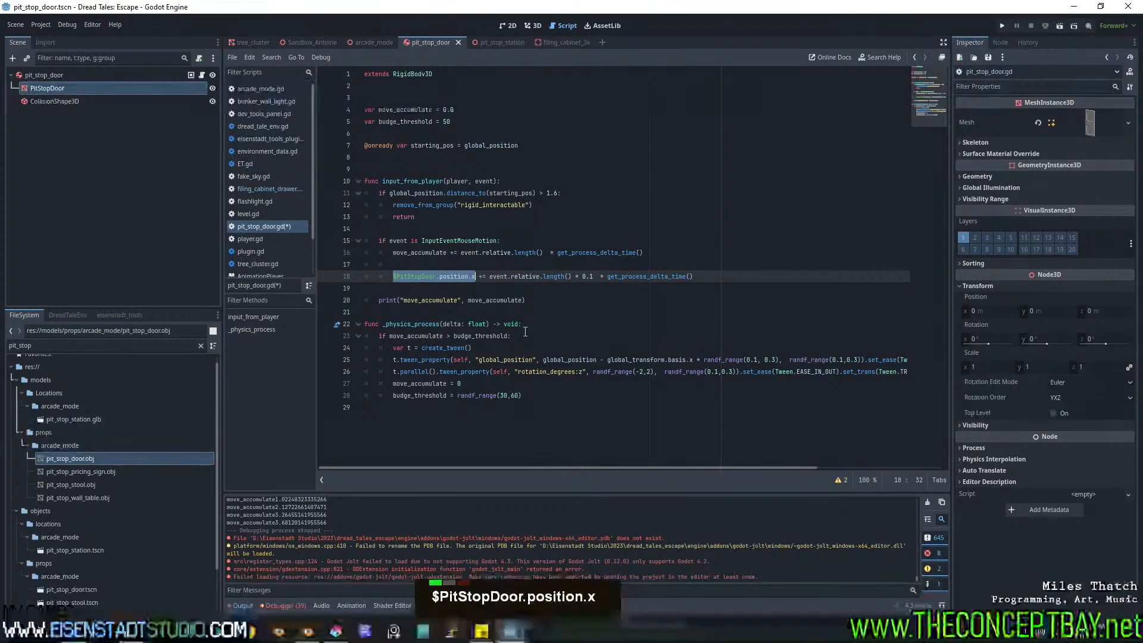
pyautogui.click(532, 326)
pyautogui.press('Return')
pyautogui.press('Return')
pyautogui.press('Up')
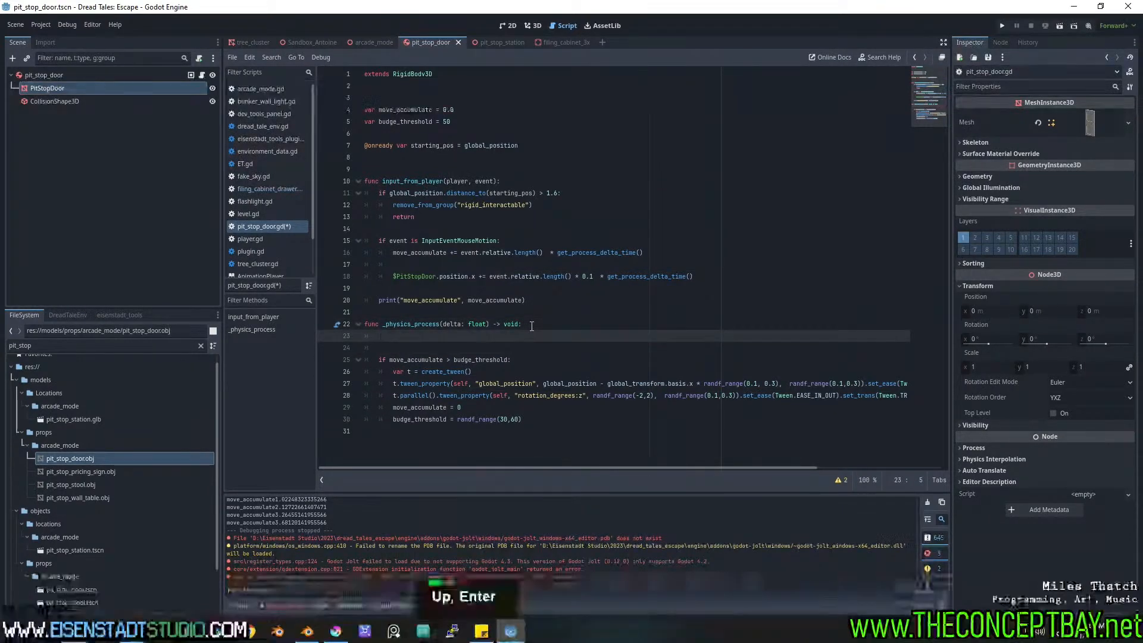
pyautogui.hotkey('ctrl', 'v')
pyautogui.write('*')
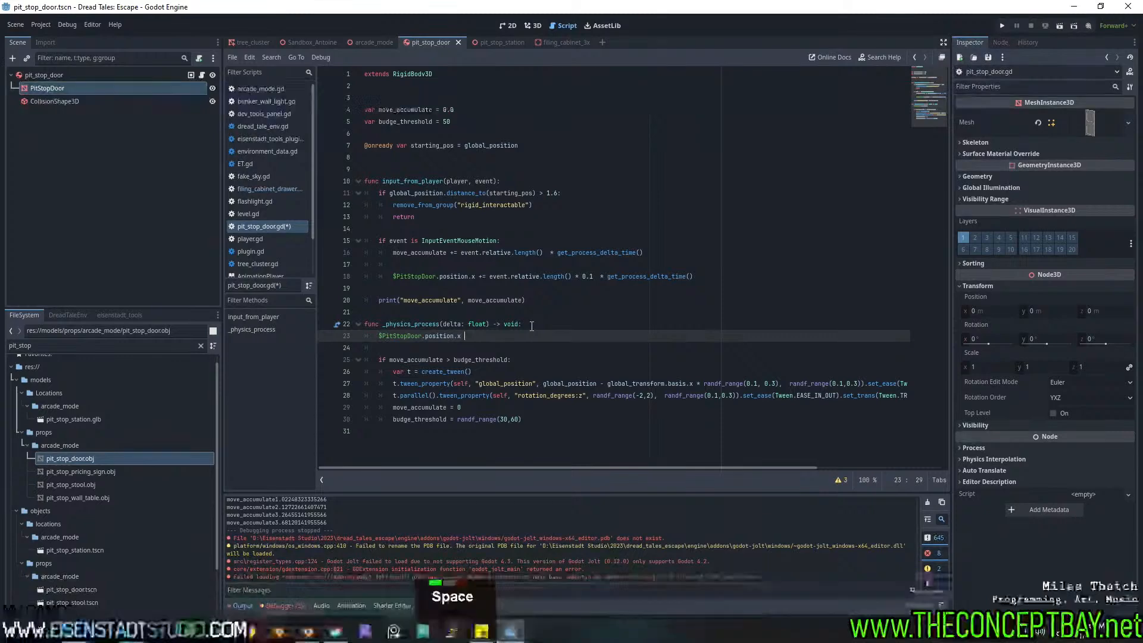
pyautogui.write('= 0.95')
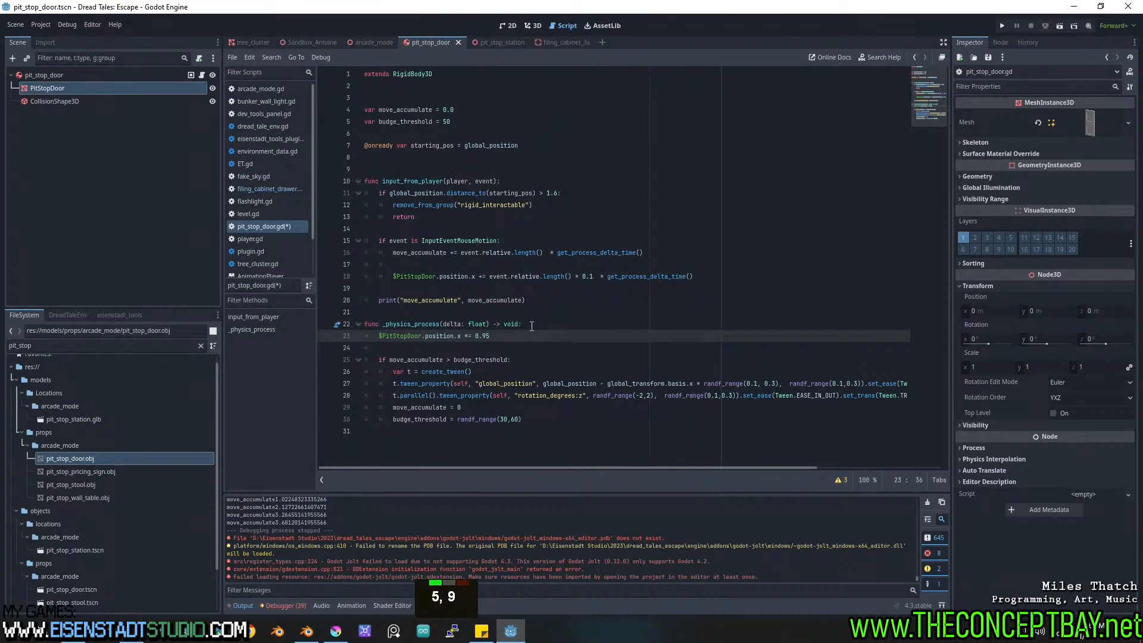
# Run the game and travel to the pit stop building.
pyautogui.click(532, 325)
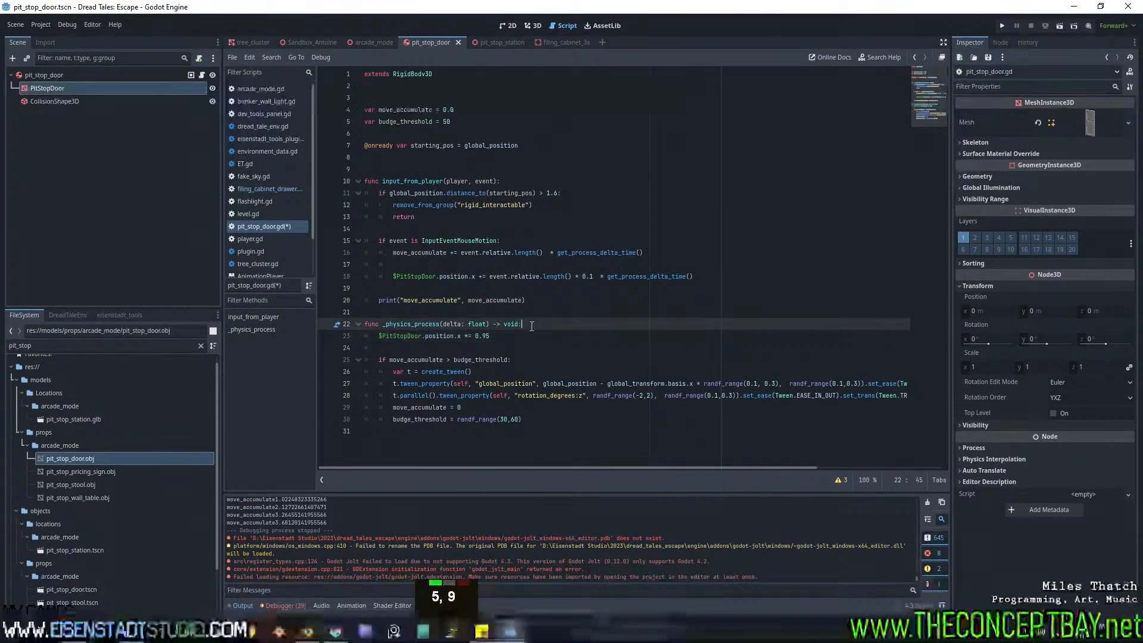
pyautogui.press('F5')
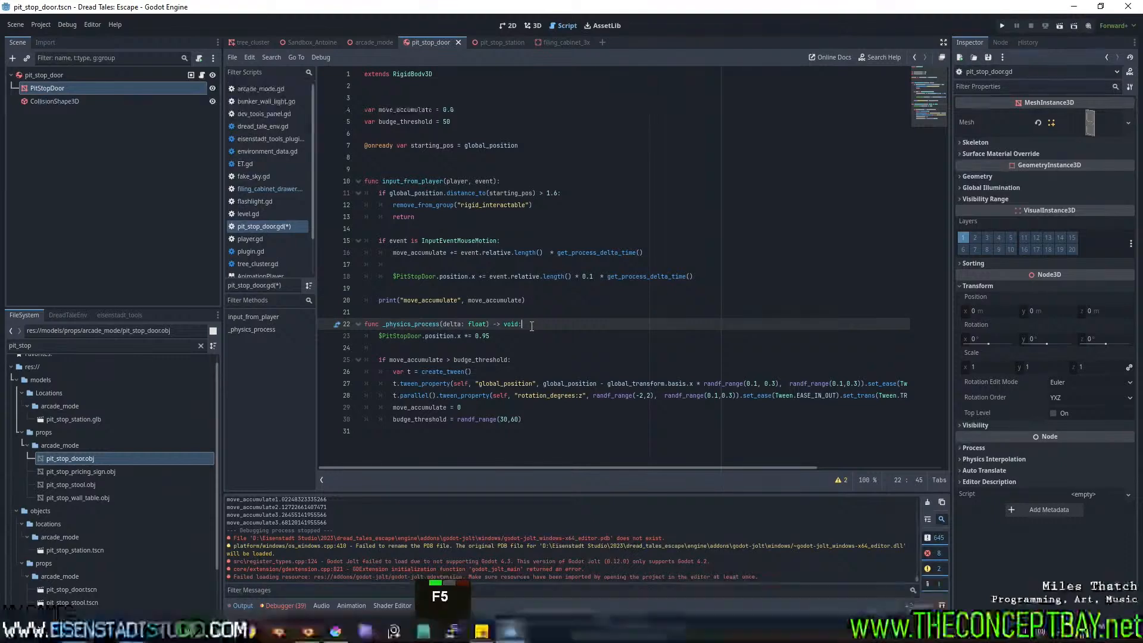
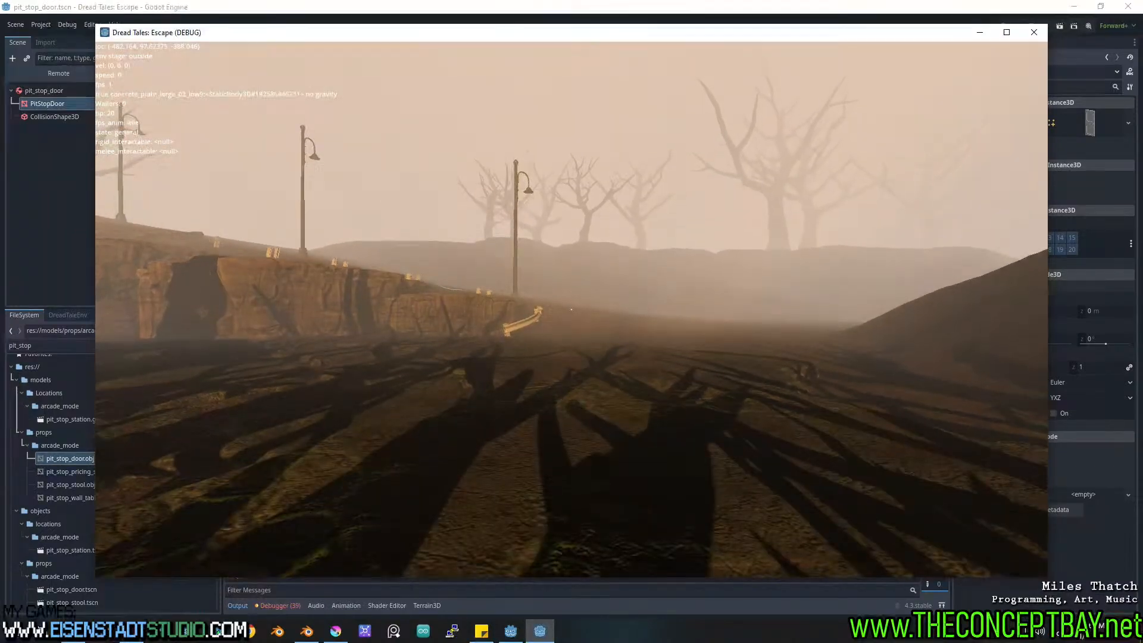
pyautogui.hotkey('shift', 'w')
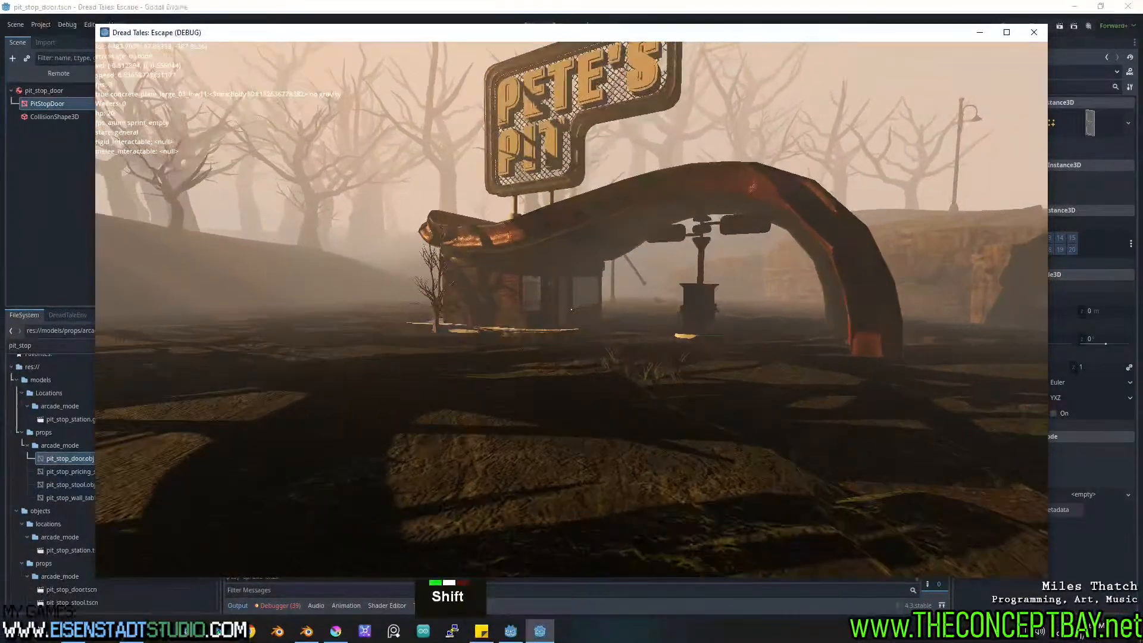
pyautogui.press('F3')
pyautogui.hotkey('shift', 'space')
pyautogui.press('space')
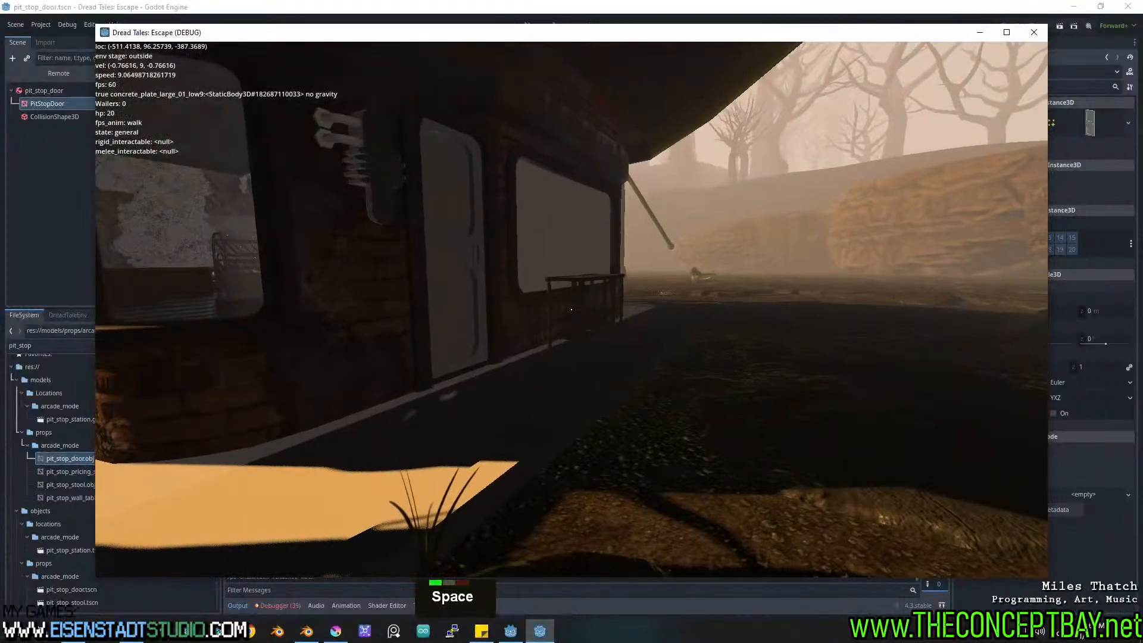
pyautogui.press('F3')
pyautogui.press('a')
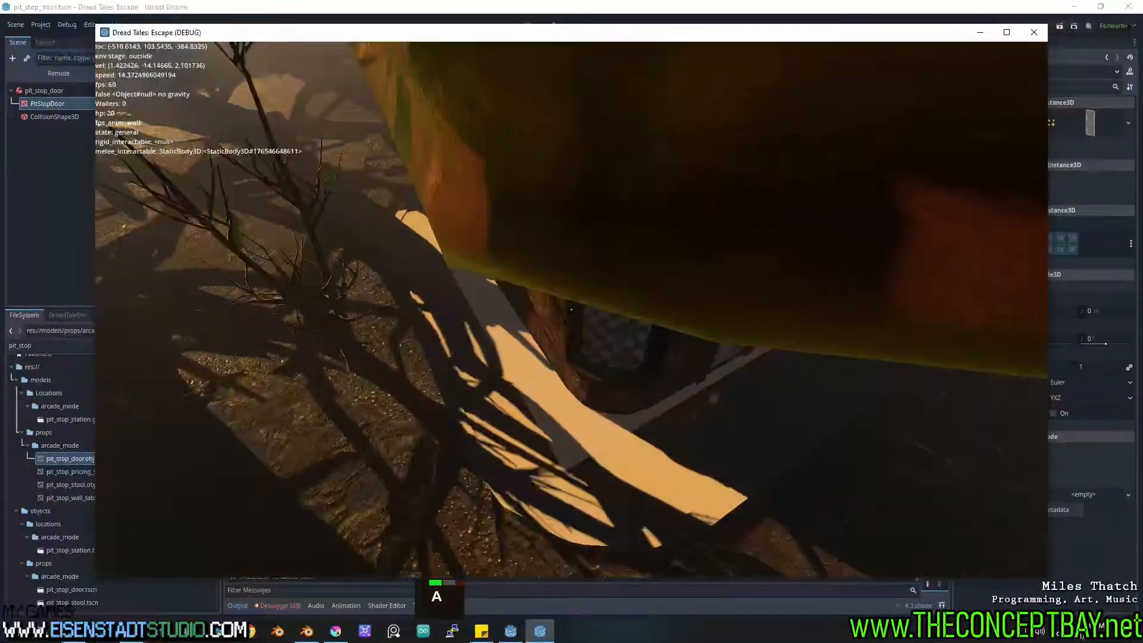
# Approach the pit stop door, pull on it to test the mesh offset, and close the game.
pyautogui.press('w')
pyautogui.press('d')
pyautogui.press('space')
pyautogui.press('d')
pyautogui.press('d')
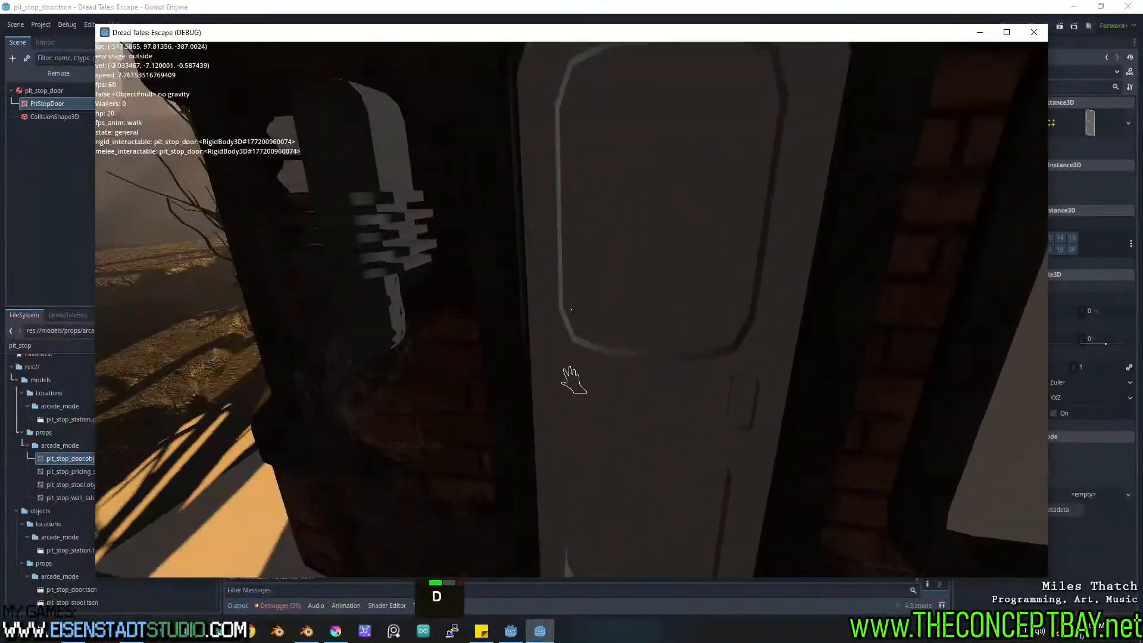
pyautogui.click(572, 310)
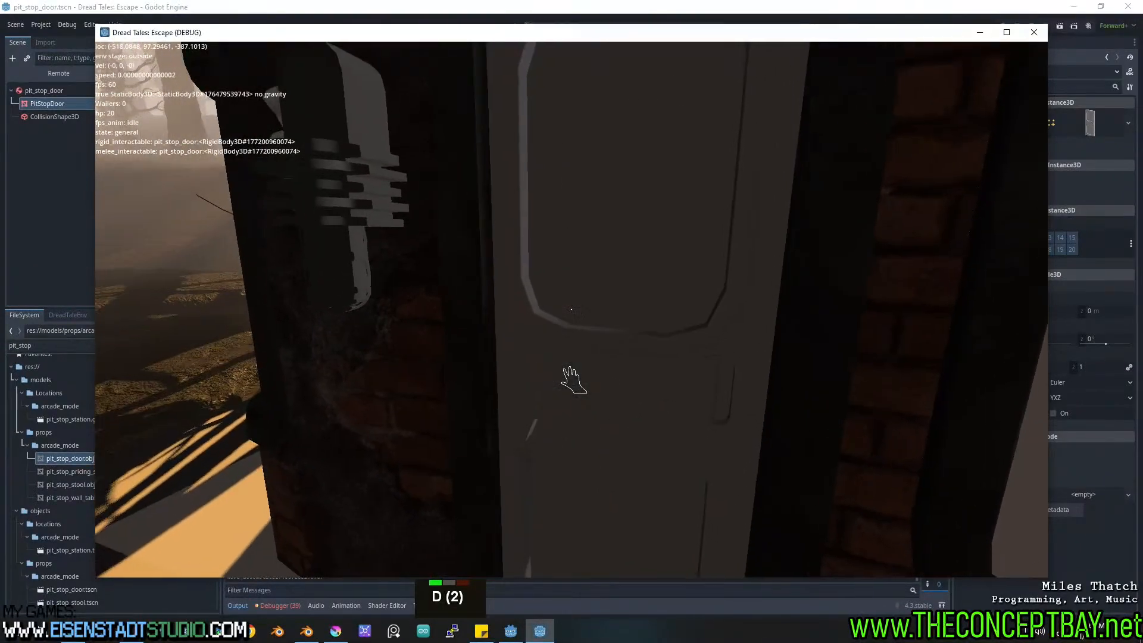
pyautogui.hotkey('alt', 'F4')
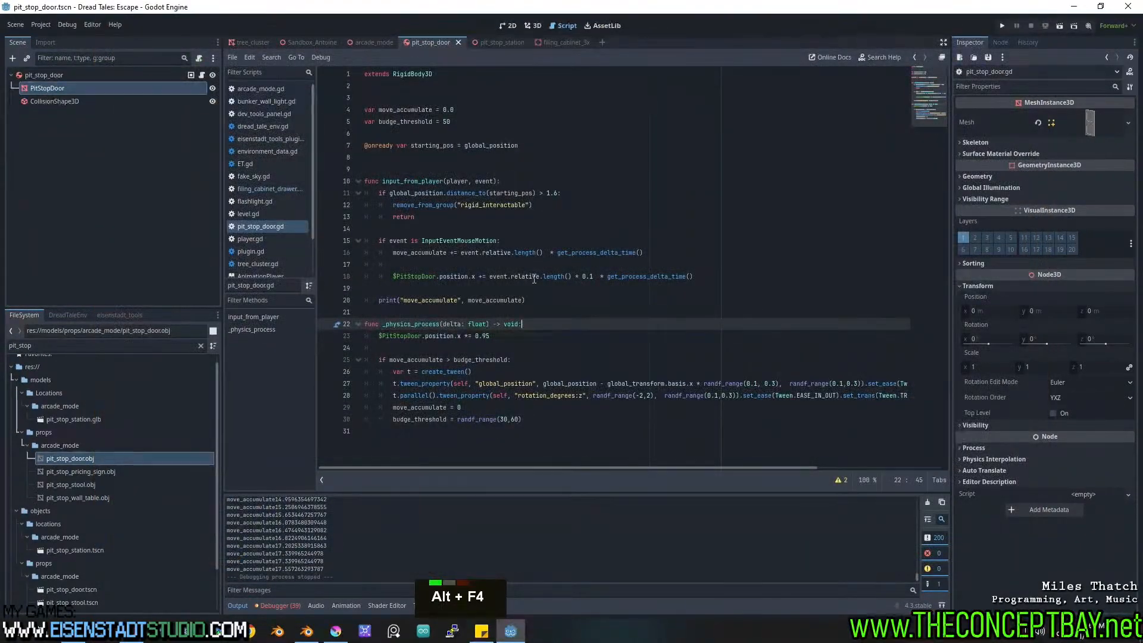
# Set the multiplier in the $PitStopDoor.position.x += line to 0.01.
pyautogui.click(589, 276)
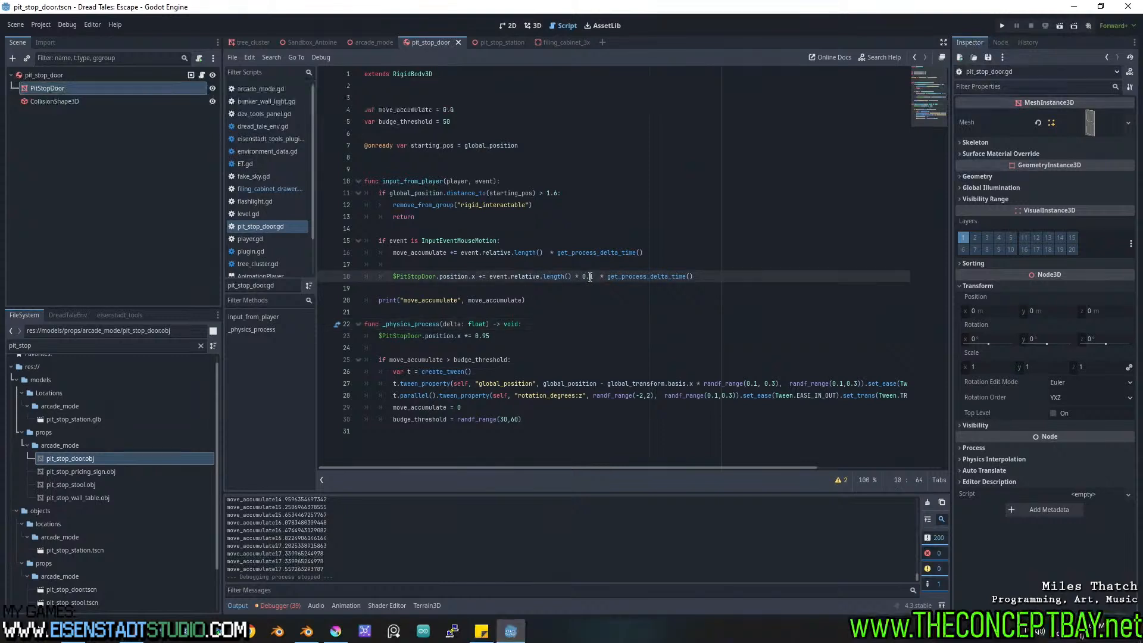
pyautogui.write('0')
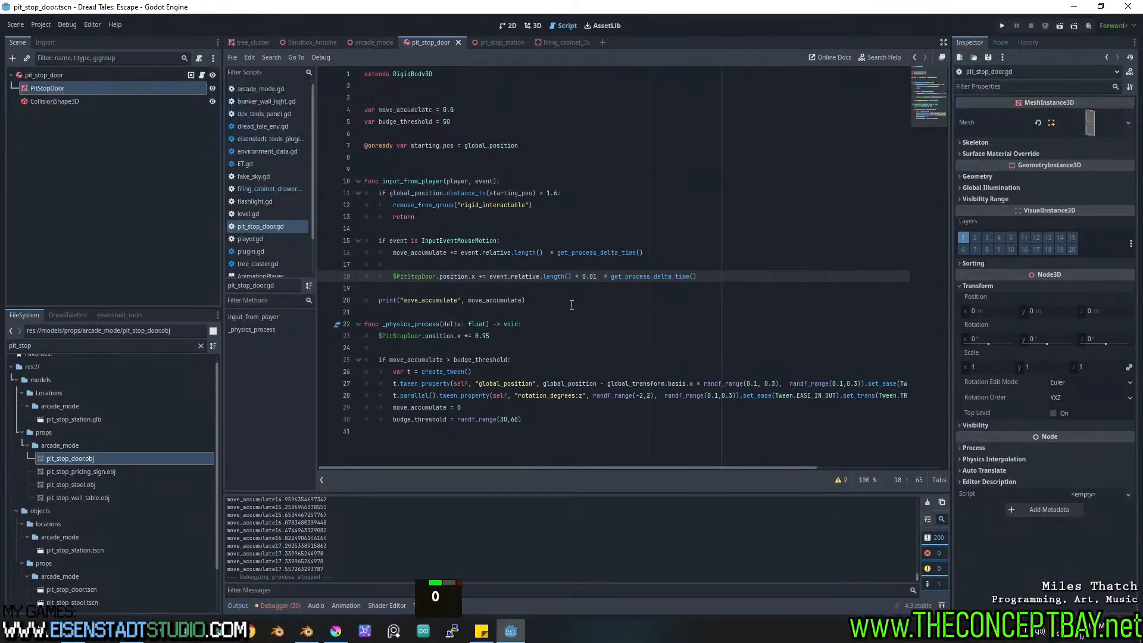
# Change the $PitStopDoor.position.x line to subtract with -= and use a multiplier of 0.001.
pyautogui.write('0')
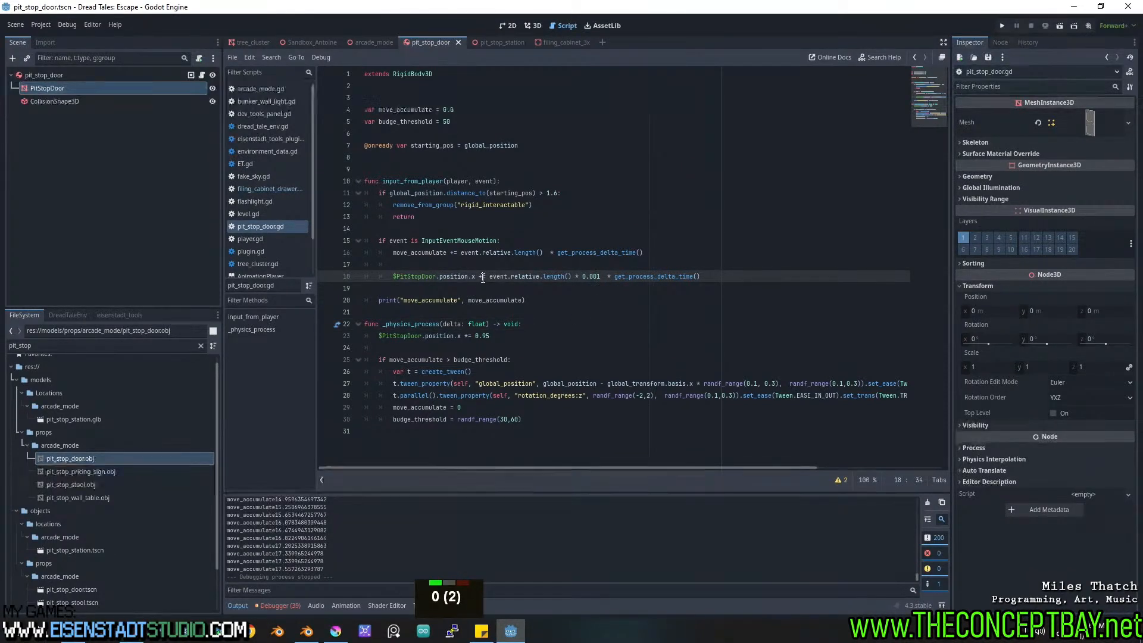
pyautogui.write('-')
pyautogui.click(539, 277)
# Run the game and travel to the closed pit stop door to test the reversed mesh offset.
pyautogui.press('F5')
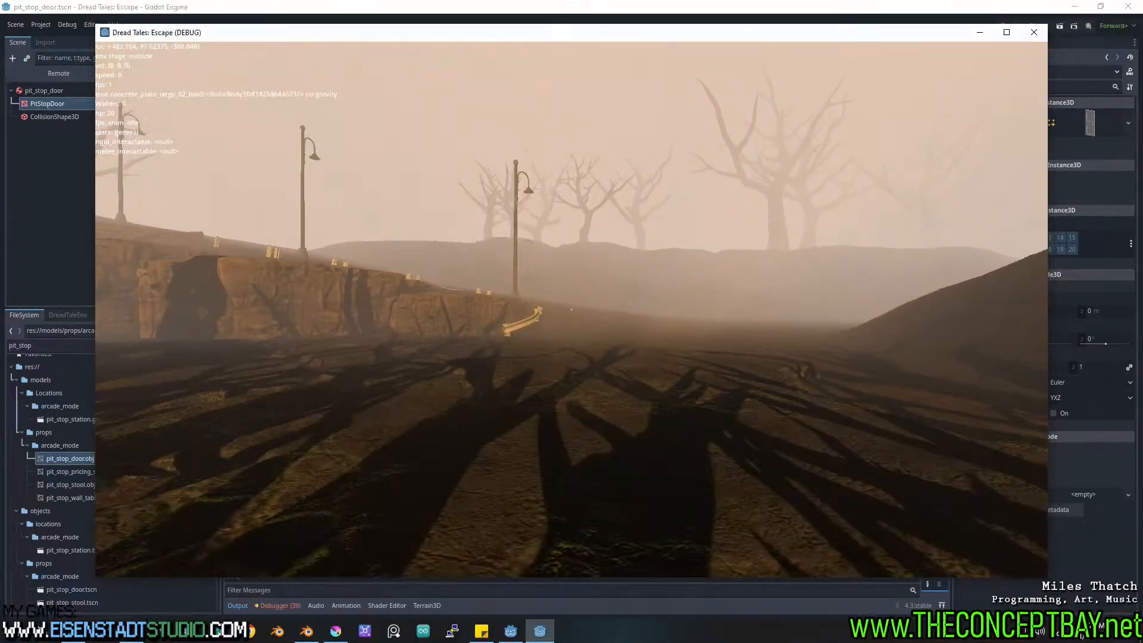
pyautogui.press('space')
pyautogui.press('space')
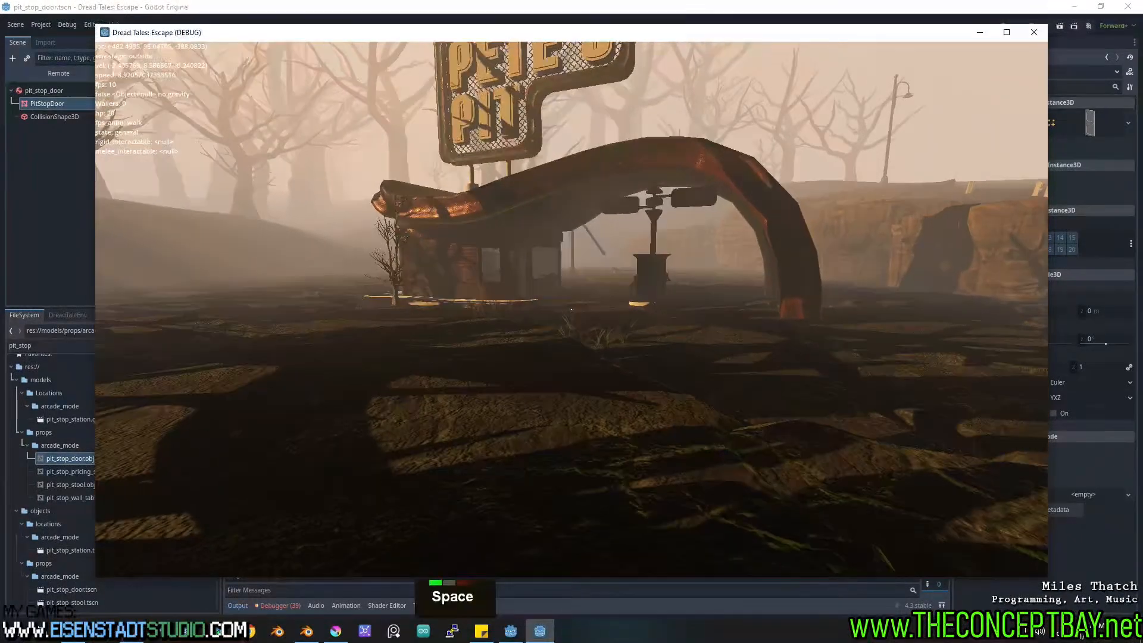
pyautogui.press('F3')
pyautogui.press('space')
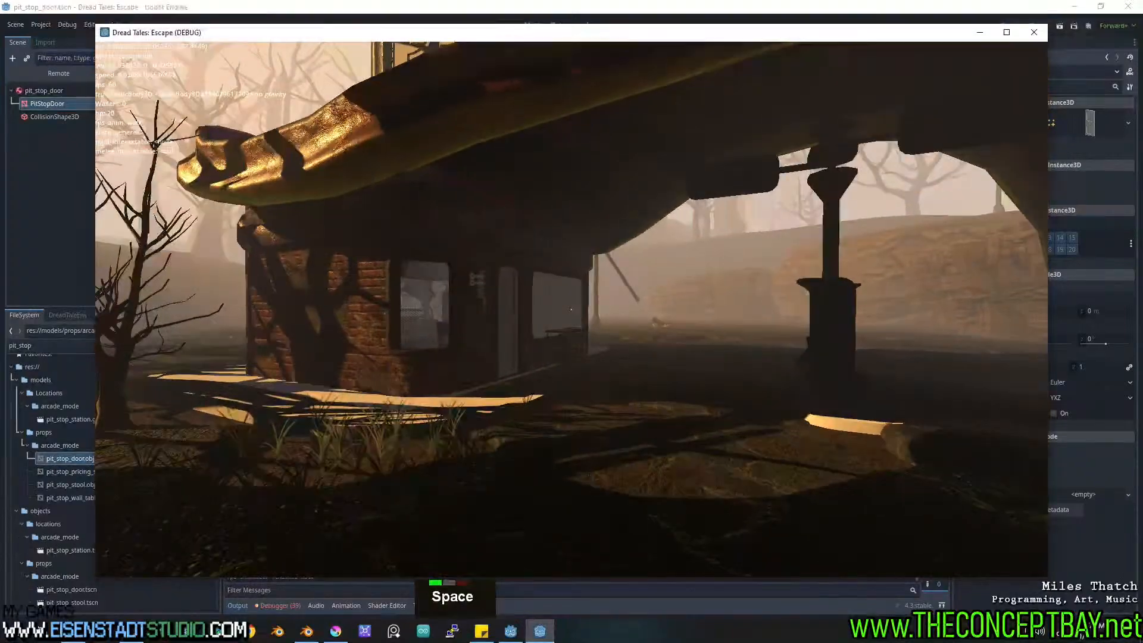
pyautogui.press('F3')
pyautogui.press('space')
pyautogui.press('d')
pyautogui.press('a')
pyautogui.press('w')
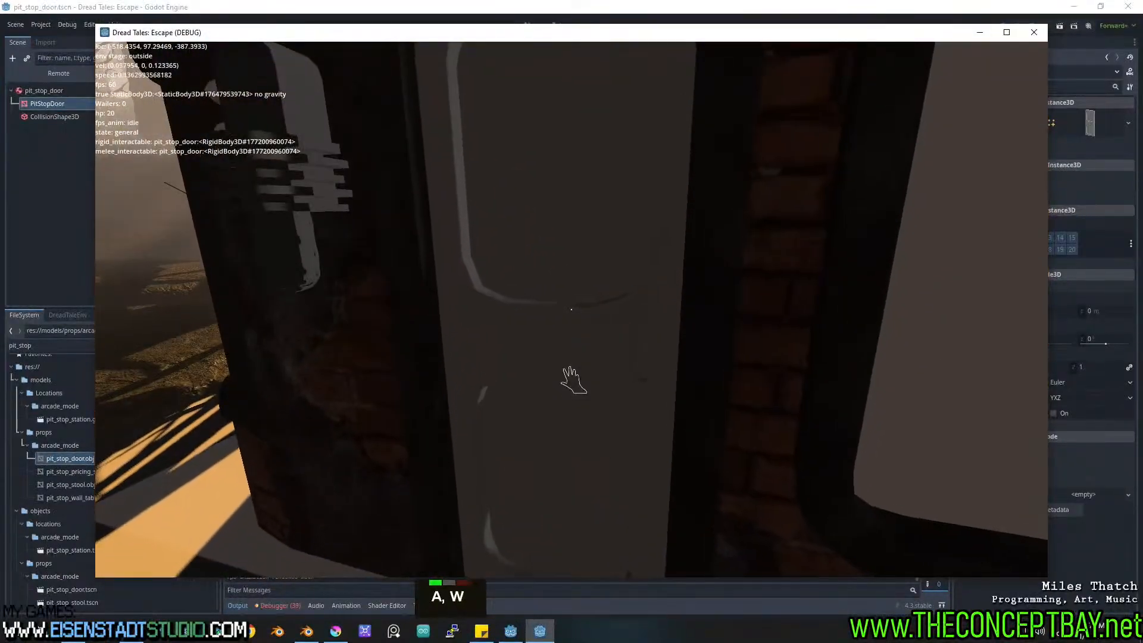
# Pull the pit stop door open, check how far it slides into its frame, and close the game.
pyautogui.click(572, 310)
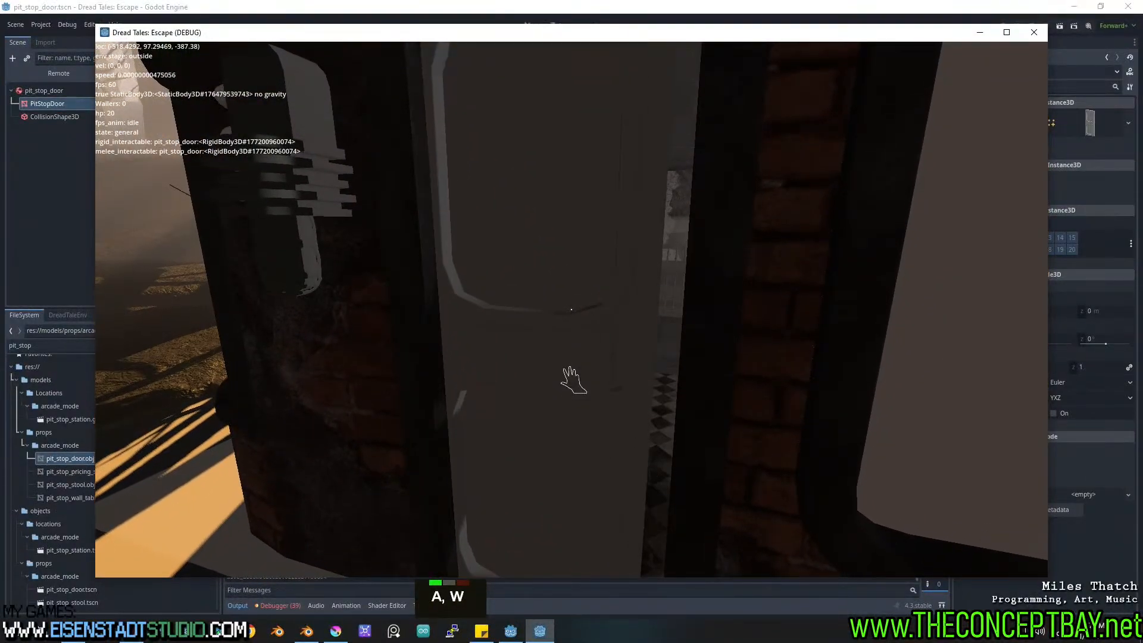
pyautogui.click(571, 310)
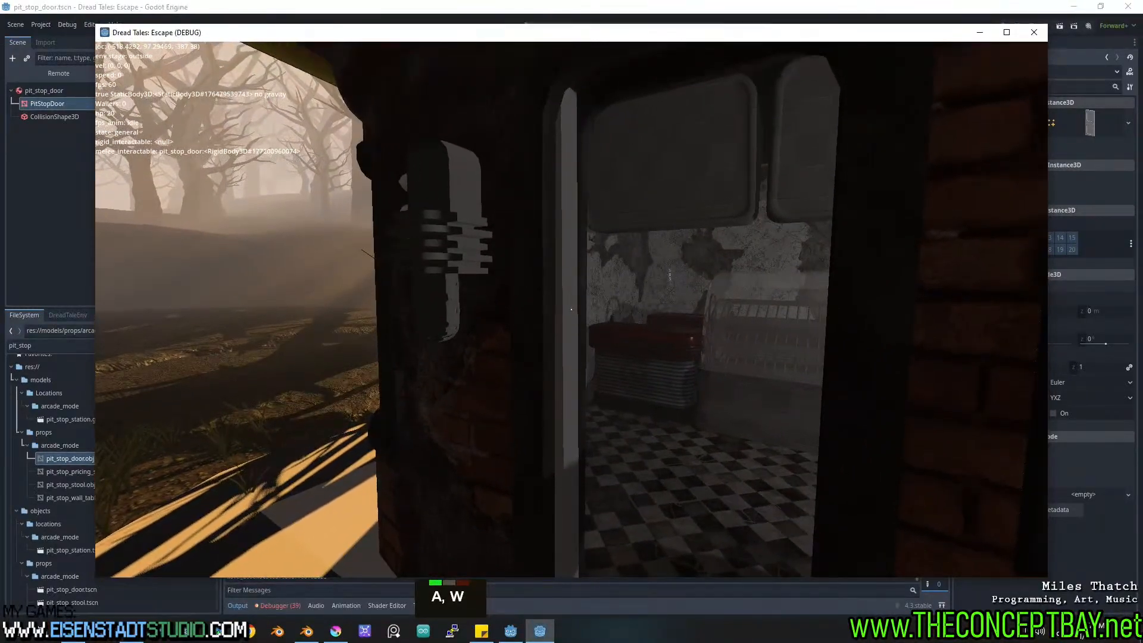
pyautogui.press('w')
pyautogui.press('w')
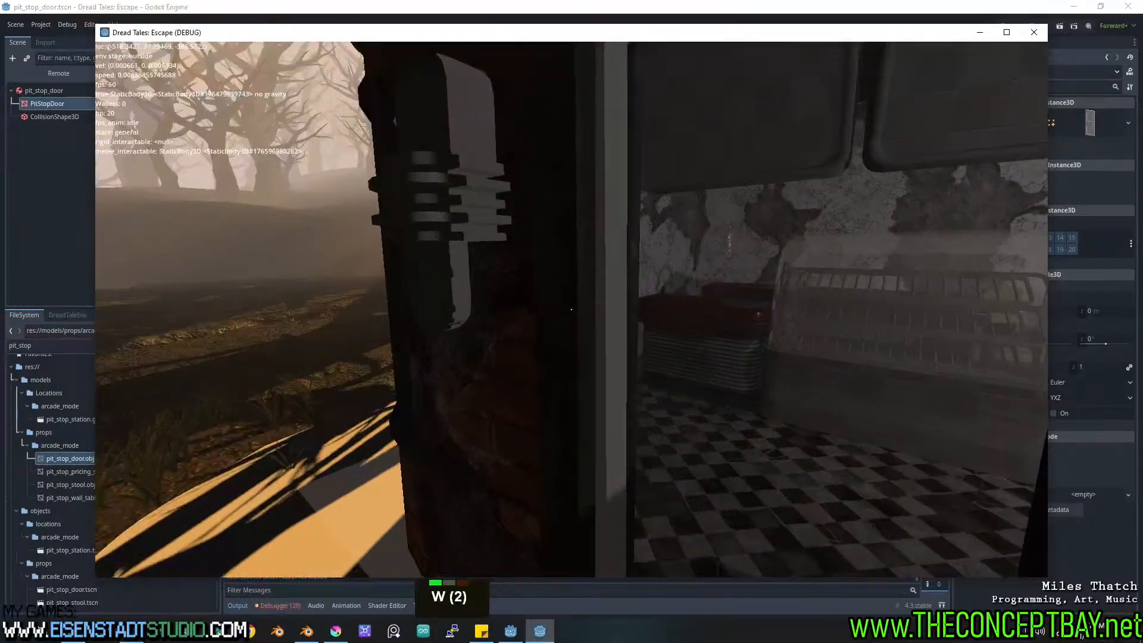
pyautogui.hotkey('alt', 'F4')
# Rerun the game and test pulling the pit stop door all the way open again.
pyautogui.press('F5')
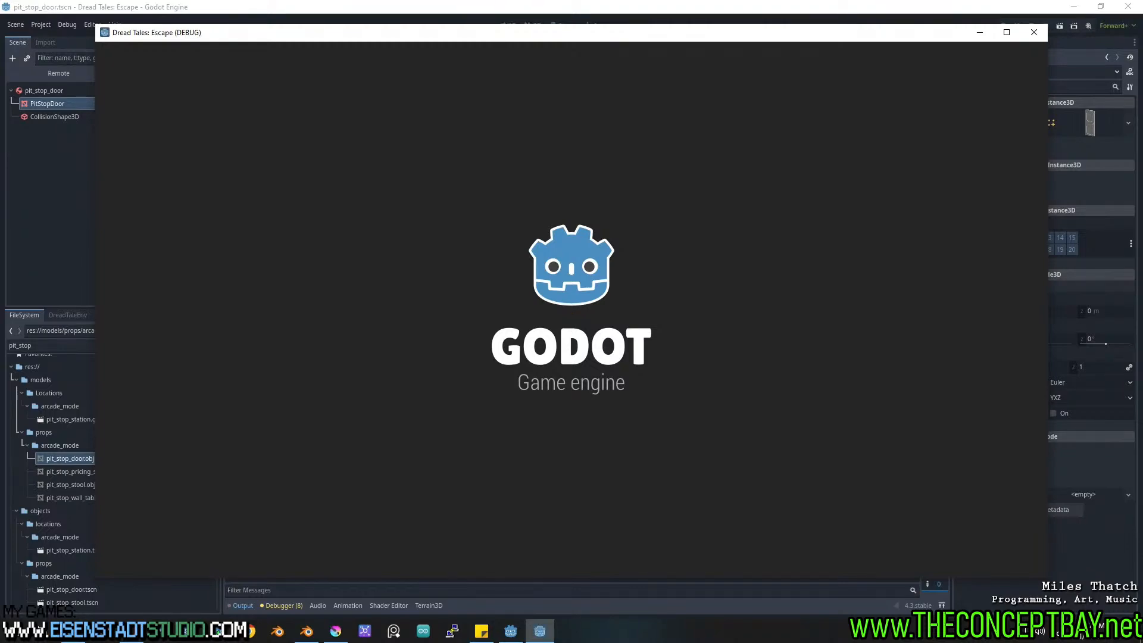
pyautogui.press('w')
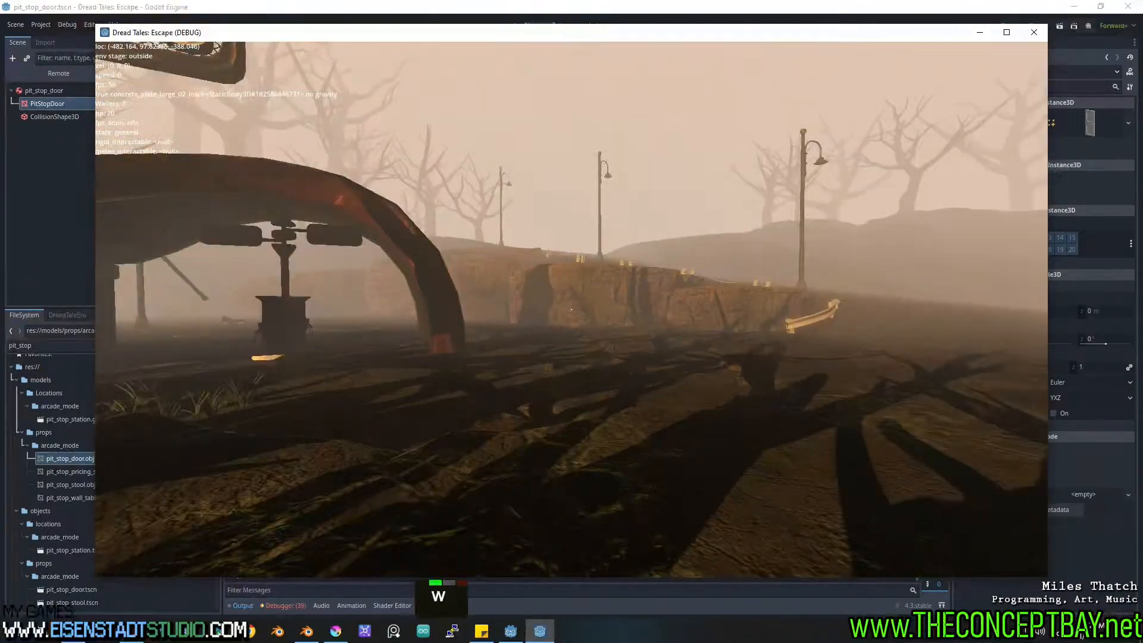
pyautogui.press('w')
pyautogui.press('F3')
pyautogui.press('F3')
pyautogui.press('F3')
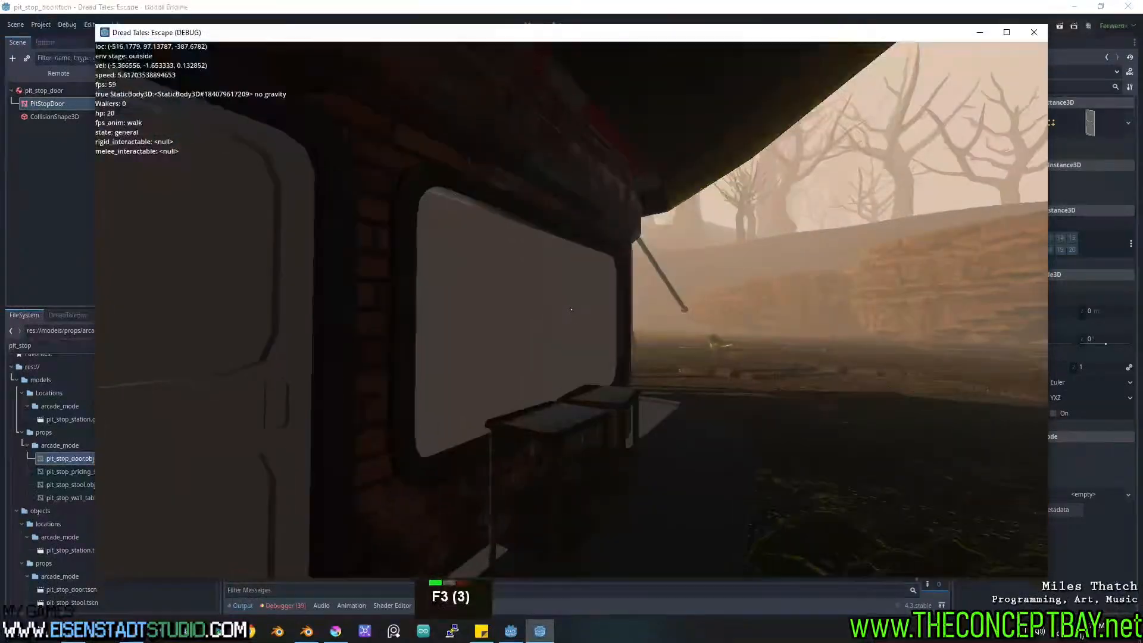
pyautogui.press('space')
pyautogui.press('F3')
pyautogui.press('d')
pyautogui.press('w')
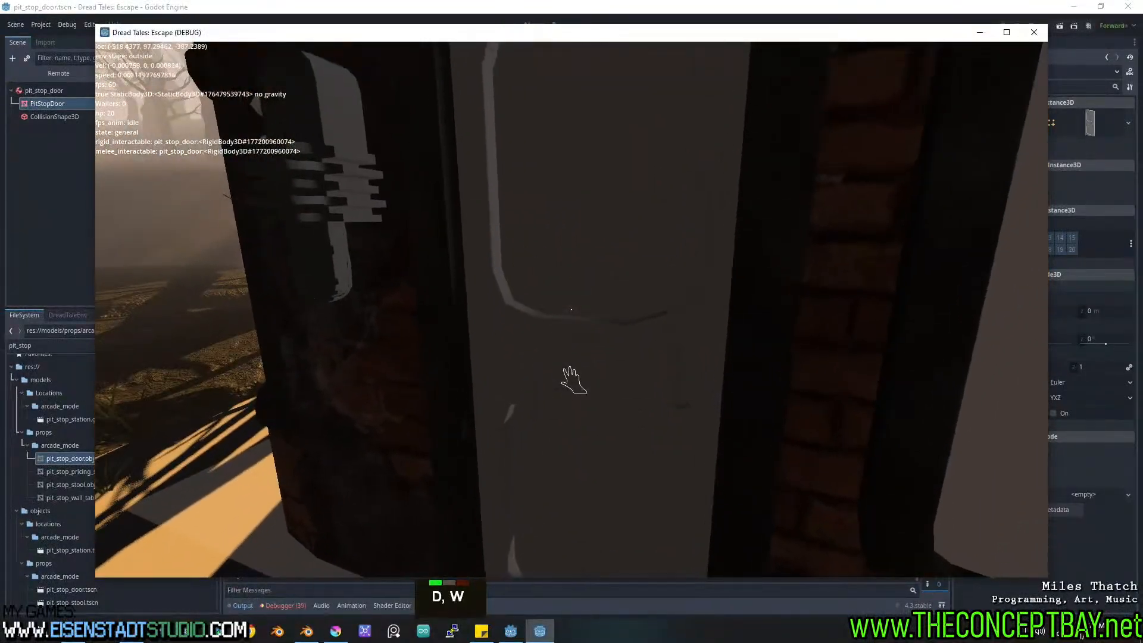
pyautogui.moveTo(572, 309); pyautogui.dragTo(572, 309)
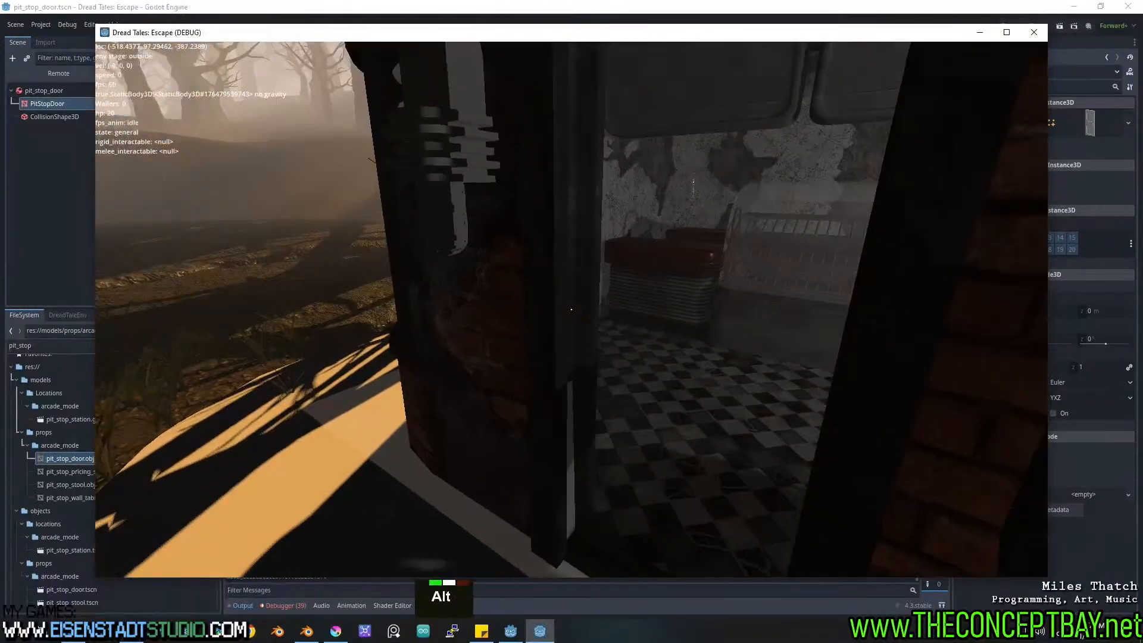
pyautogui.hotkey('alt', 'F4')
# Set the distance threshold in the starting_pos check of input_from_player to 1.5.
pyautogui.click(553, 193)
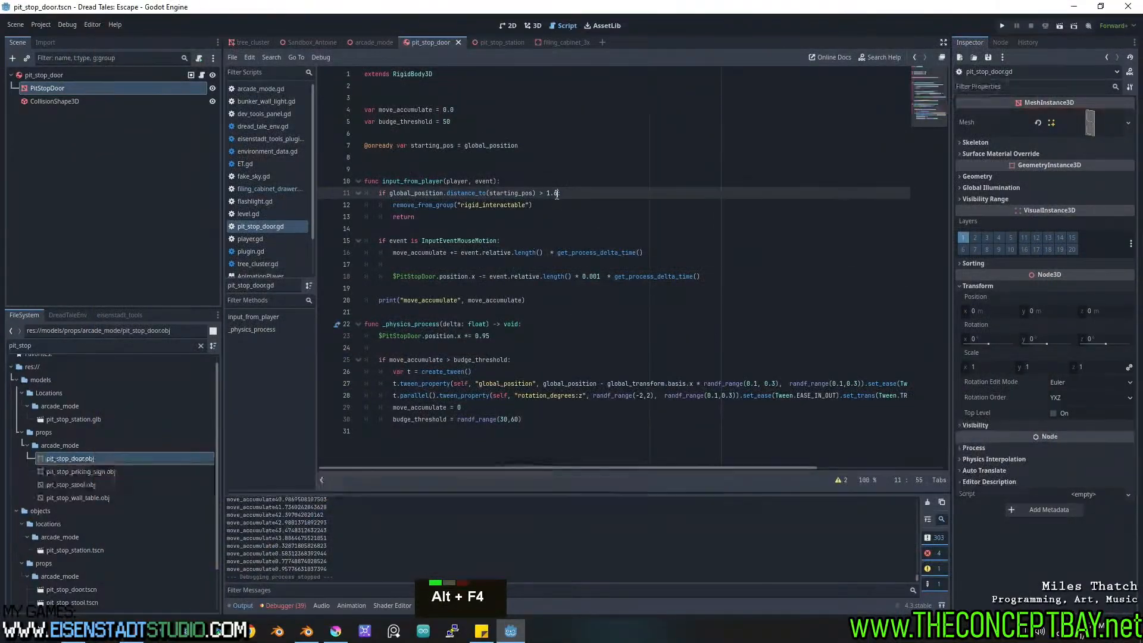
pyautogui.keyDown('shift'); pyautogui.click(558, 194); pyautogui.keyUp('shift')
pyautogui.write('5')
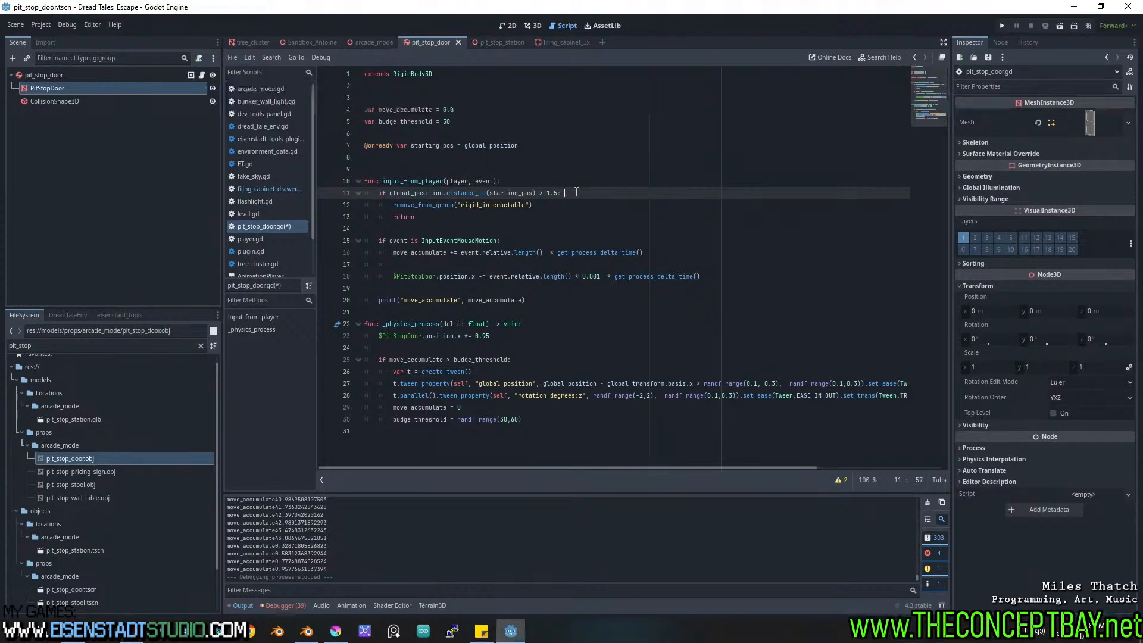
# Run the game and pull the pit stop door open to test the new distance threshold.
pyautogui.press('F5')
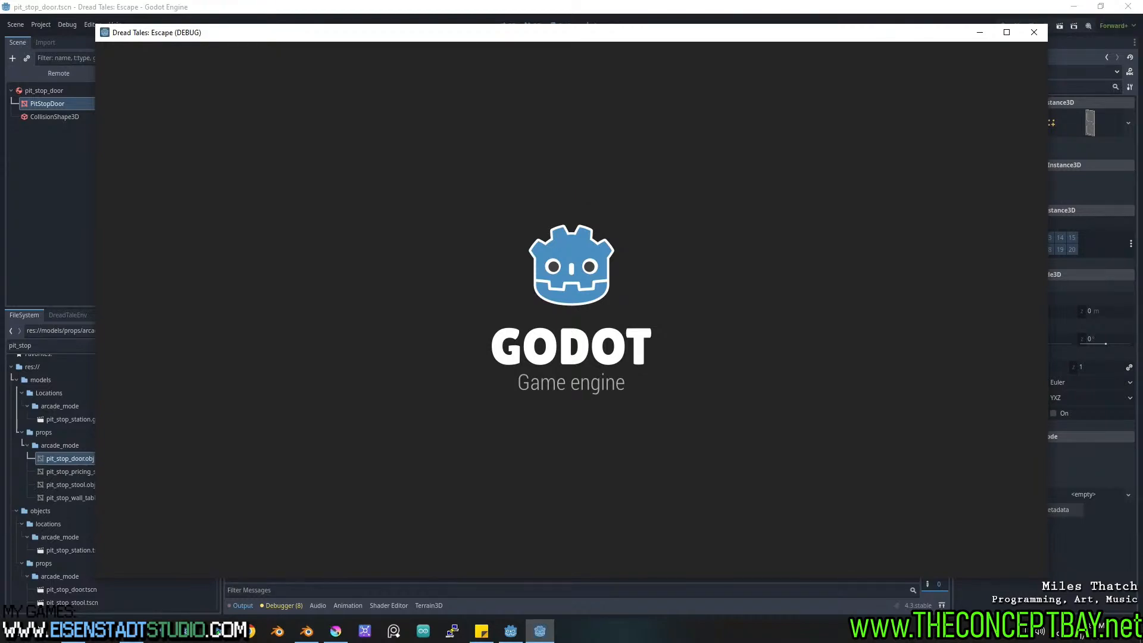
pyautogui.press('w')
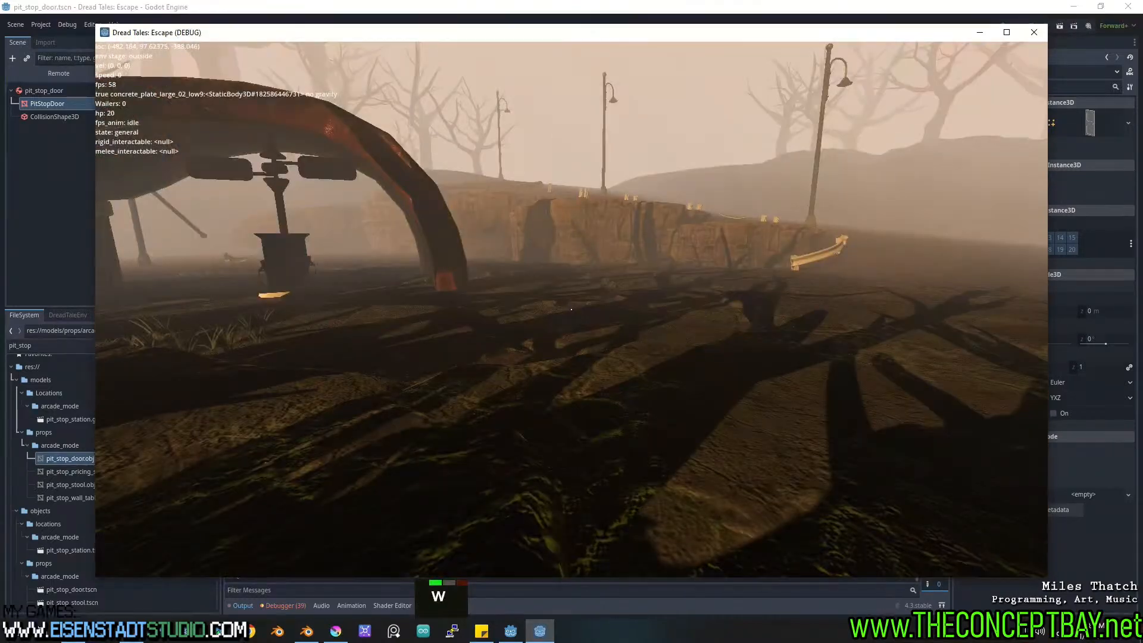
pyautogui.press('w')
pyautogui.press('F3')
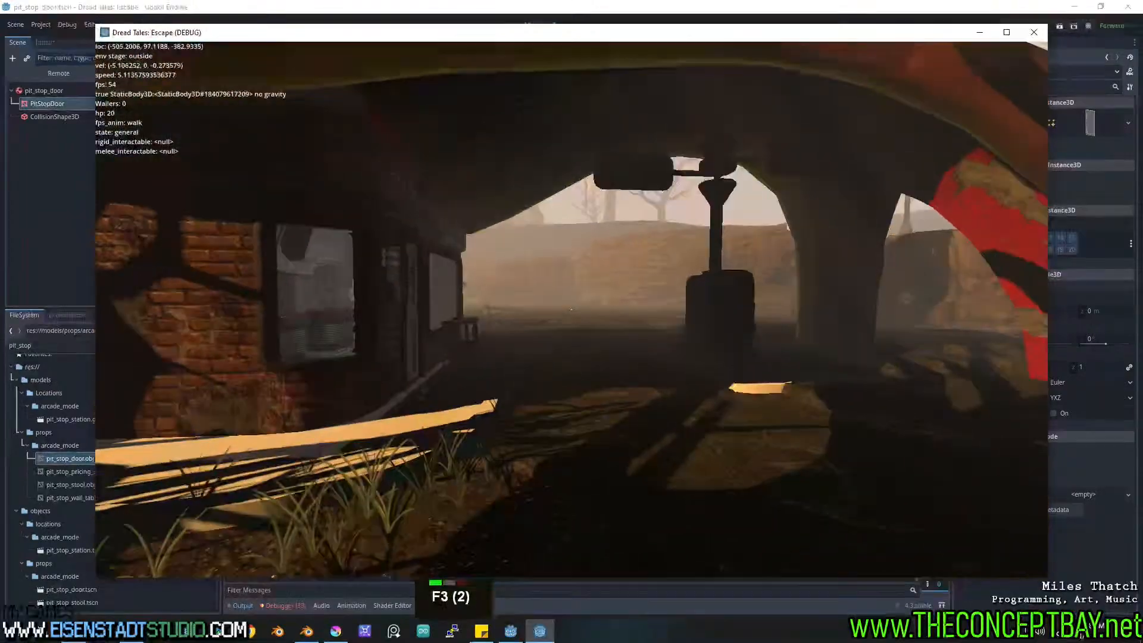
pyautogui.press('F3')
pyautogui.press('space')
pyautogui.press('a')
pyautogui.press('s')
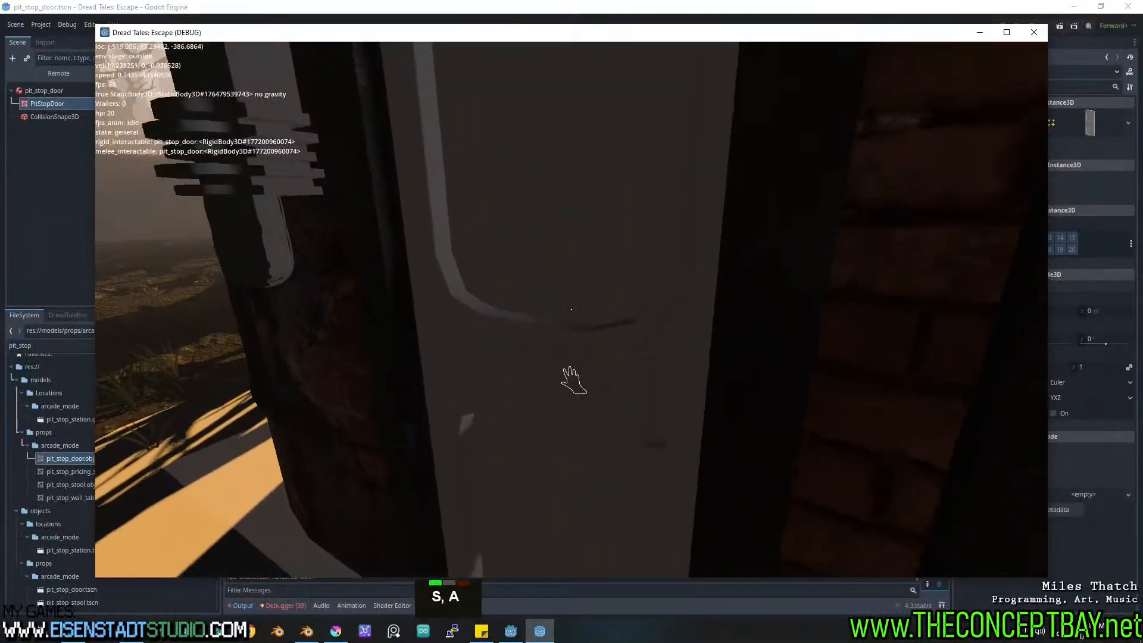
pyautogui.press('s')
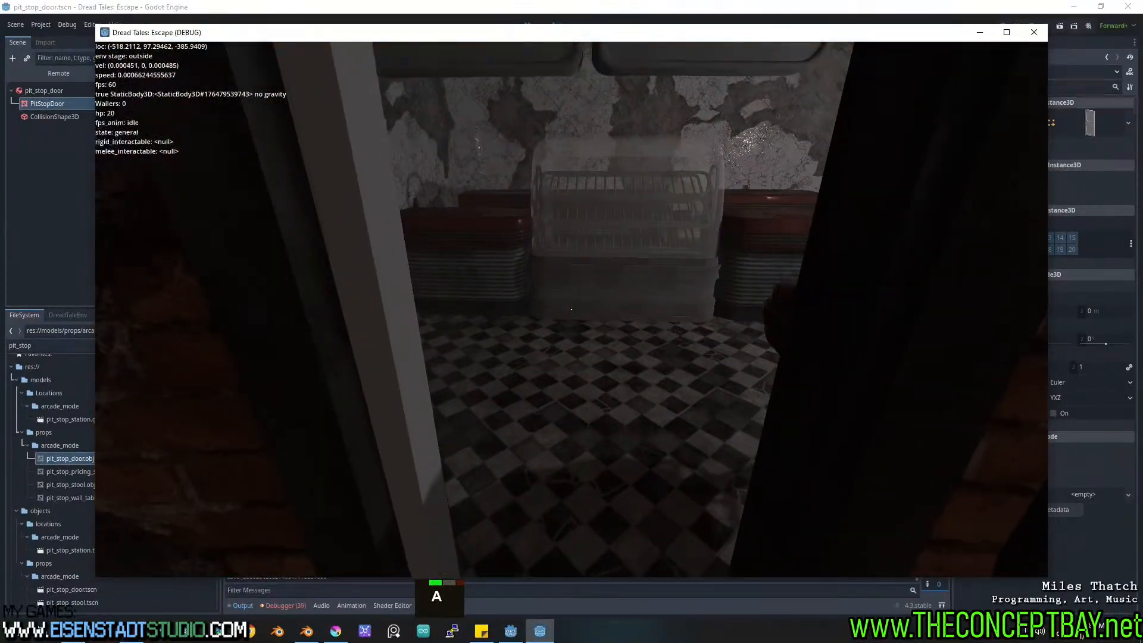
# Walk through the opened doorway and around the outside of the pit stop building, then close the game.
pyautogui.press('a')
pyautogui.press('d')
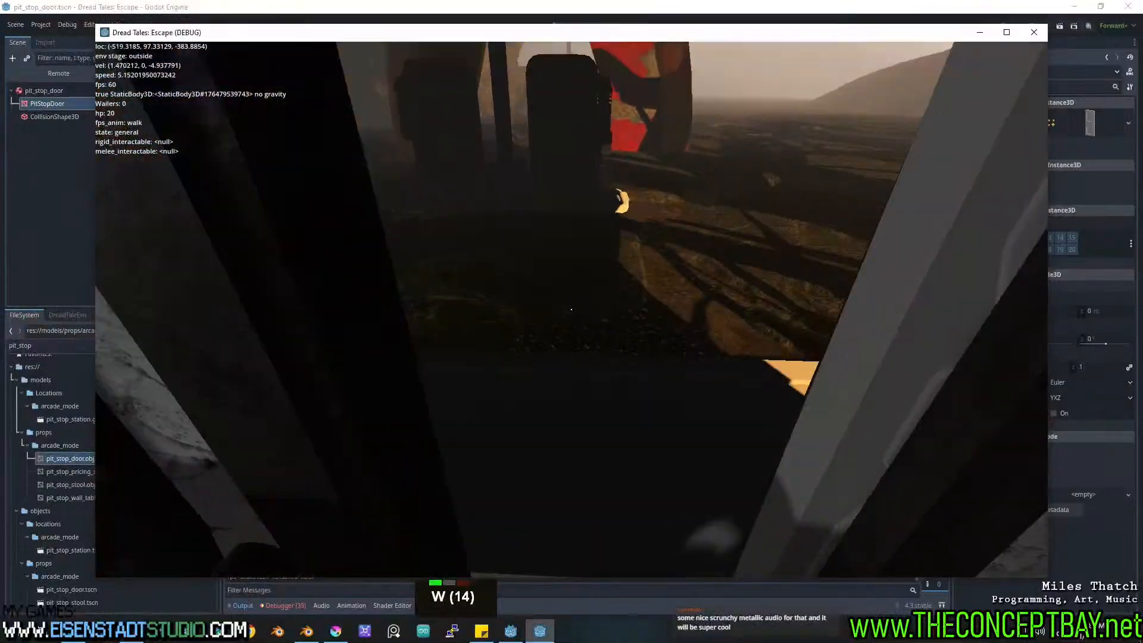
pyautogui.press('d')
pyautogui.press('a')
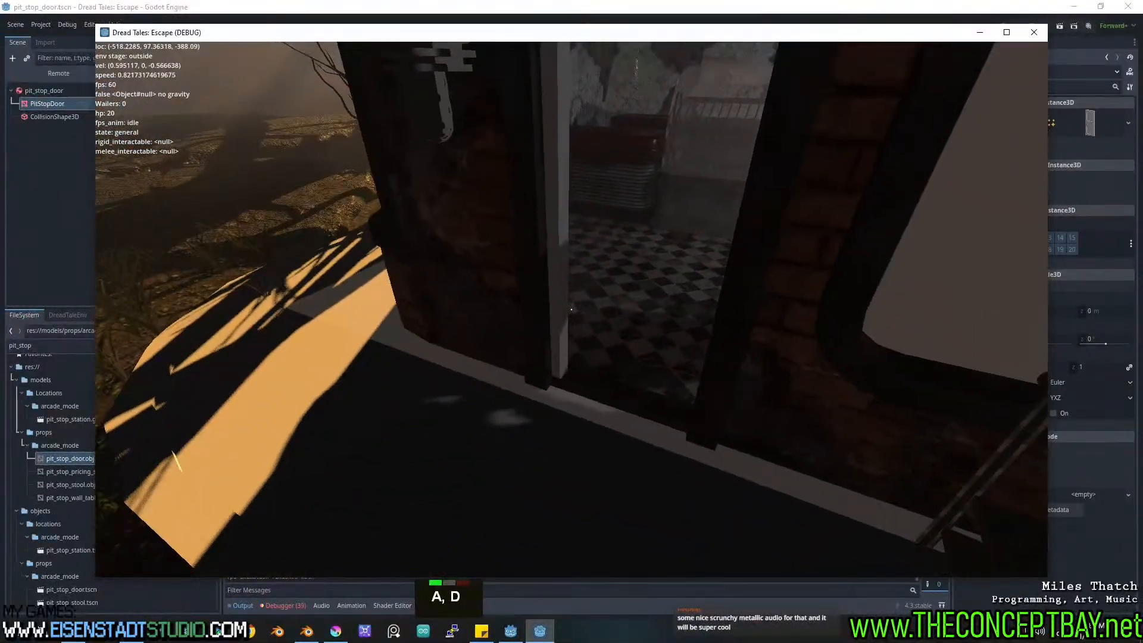
pyautogui.press('w')
pyautogui.press('a')
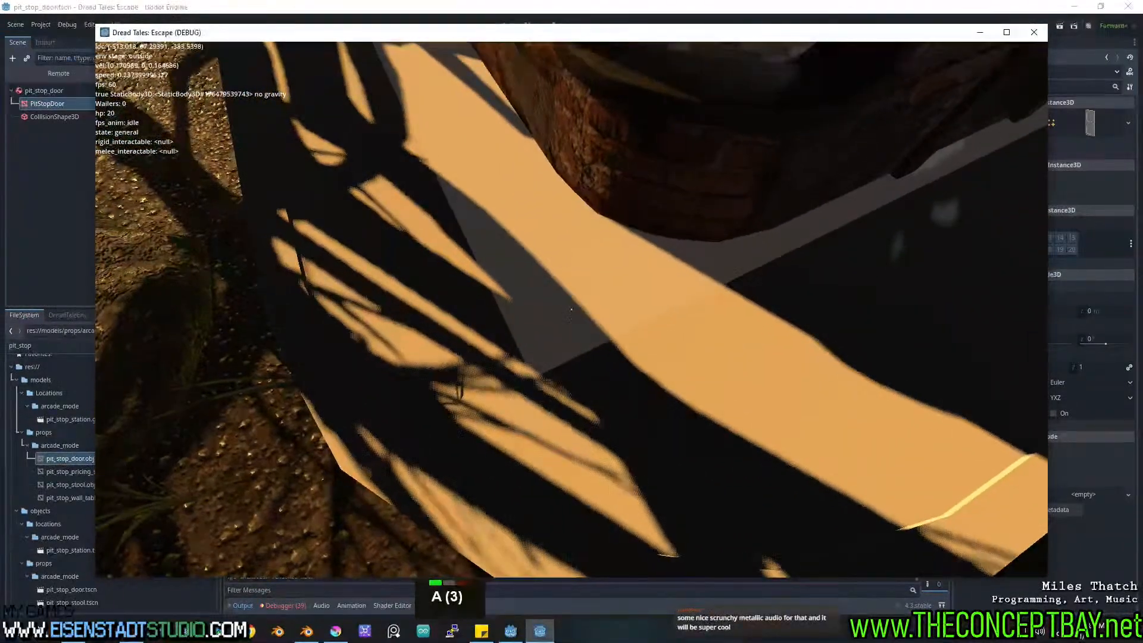
pyautogui.press('w')
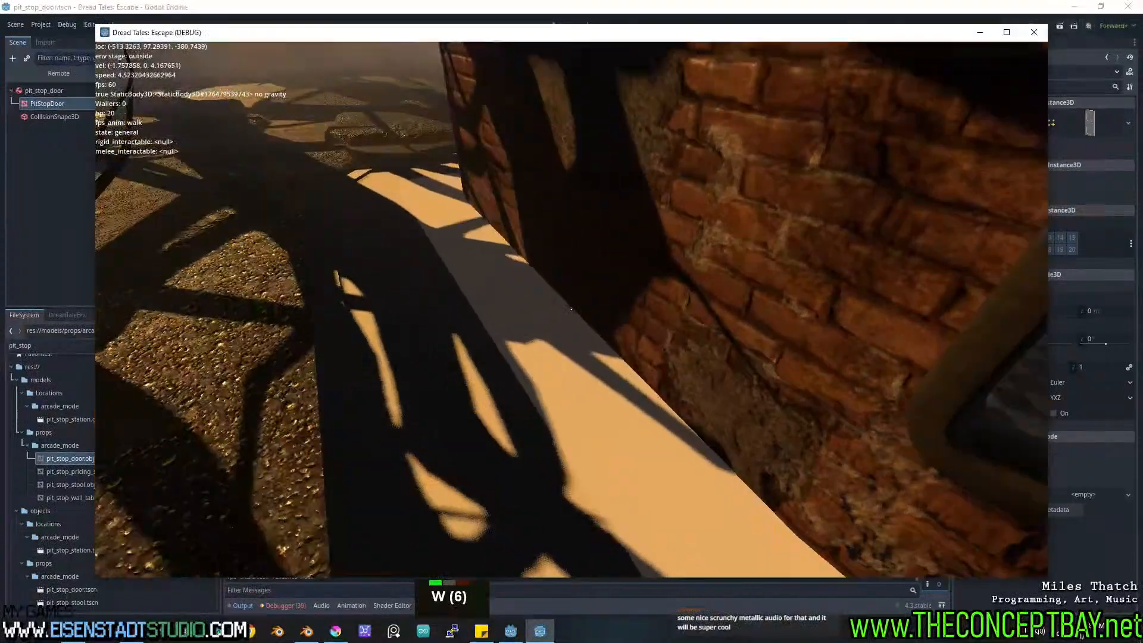
pyautogui.press('a')
pyautogui.press('a')
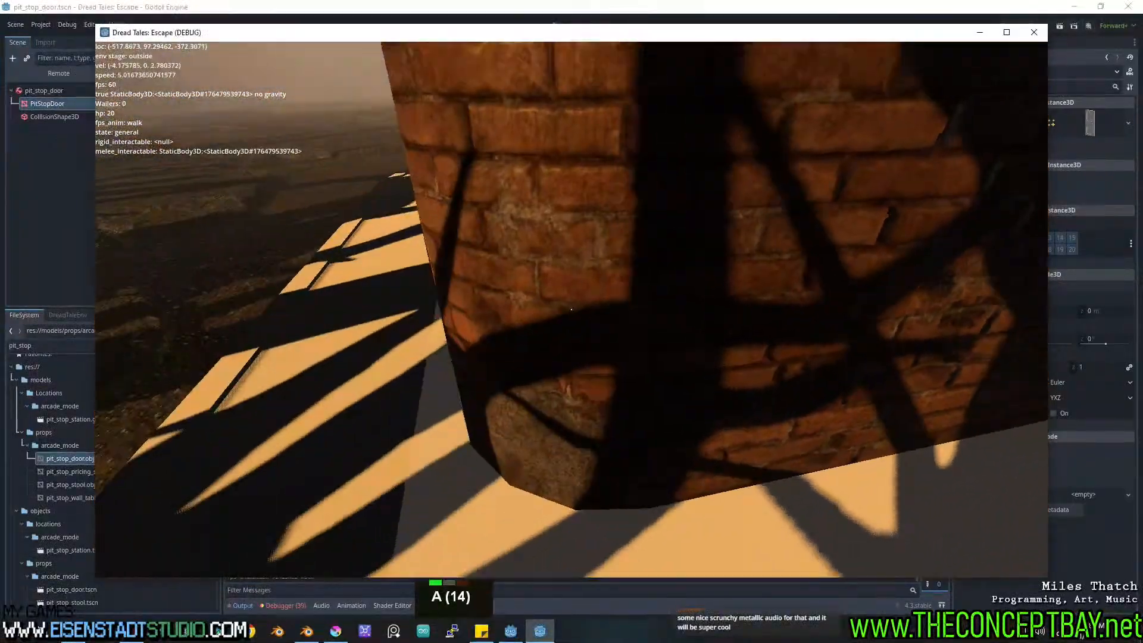
pyautogui.press('w')
pyautogui.press('d')
pyautogui.press('w')
pyautogui.press('w')
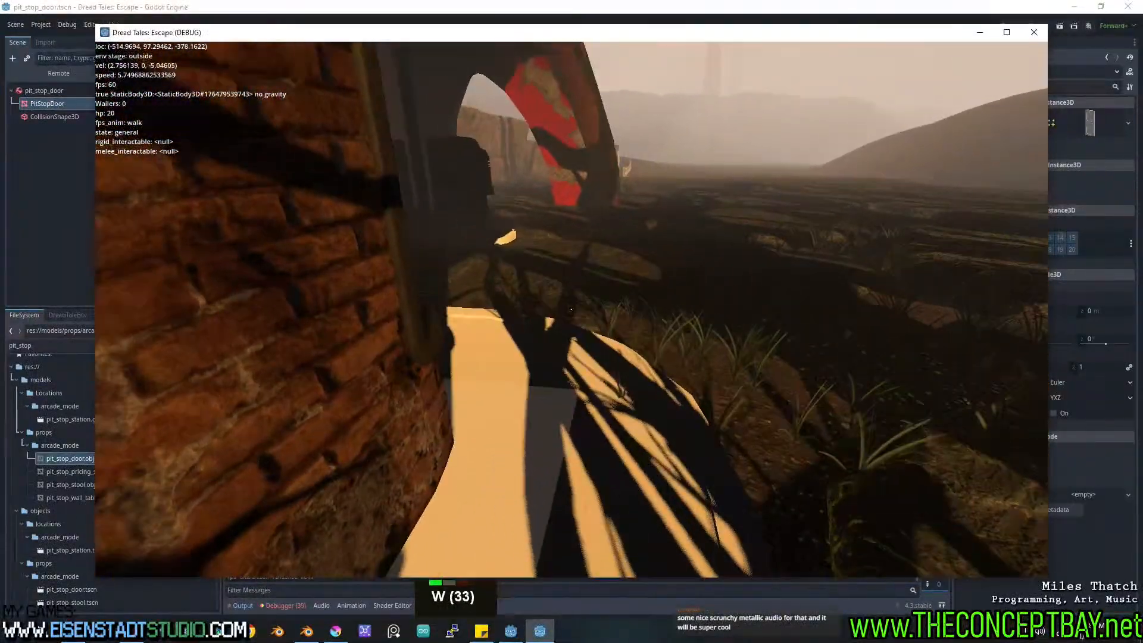
pyautogui.press('d')
pyautogui.press('d')
pyautogui.press('s')
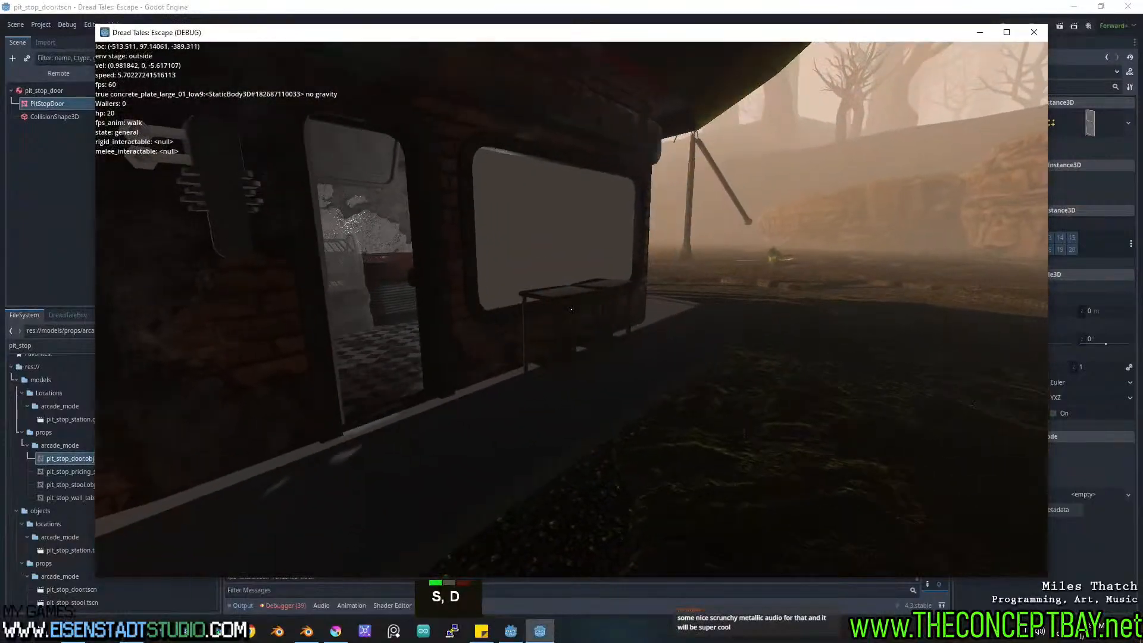
pyautogui.hotkey('alt', 'F4')
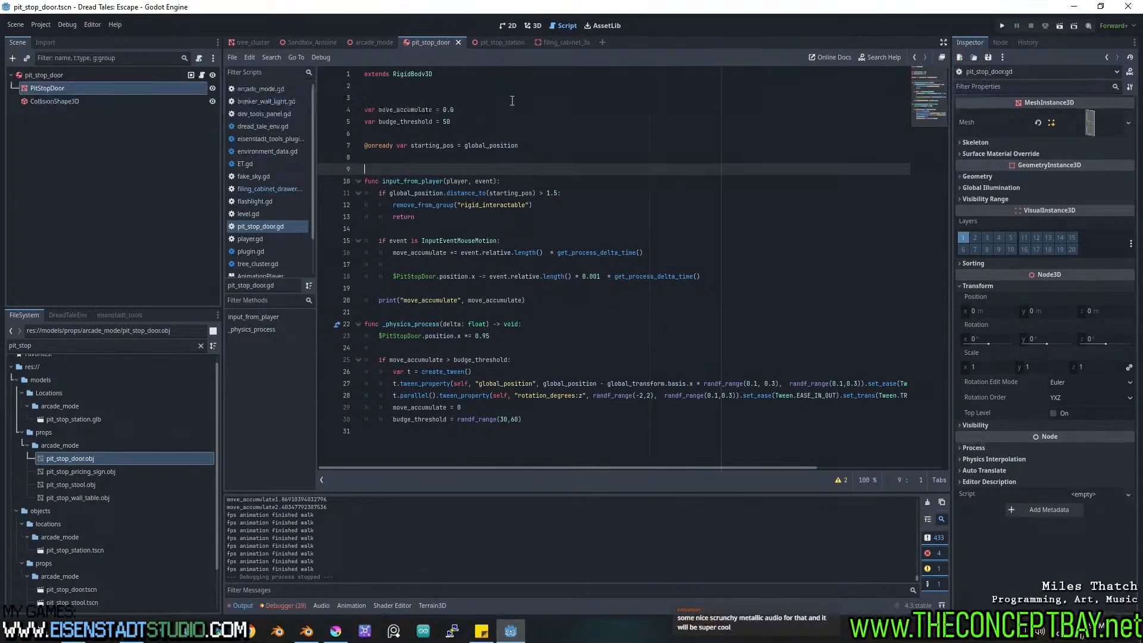
# Inspect the PitStopDoor mesh from several angles in the 3D viewport.
pyautogui.click(526, 28)
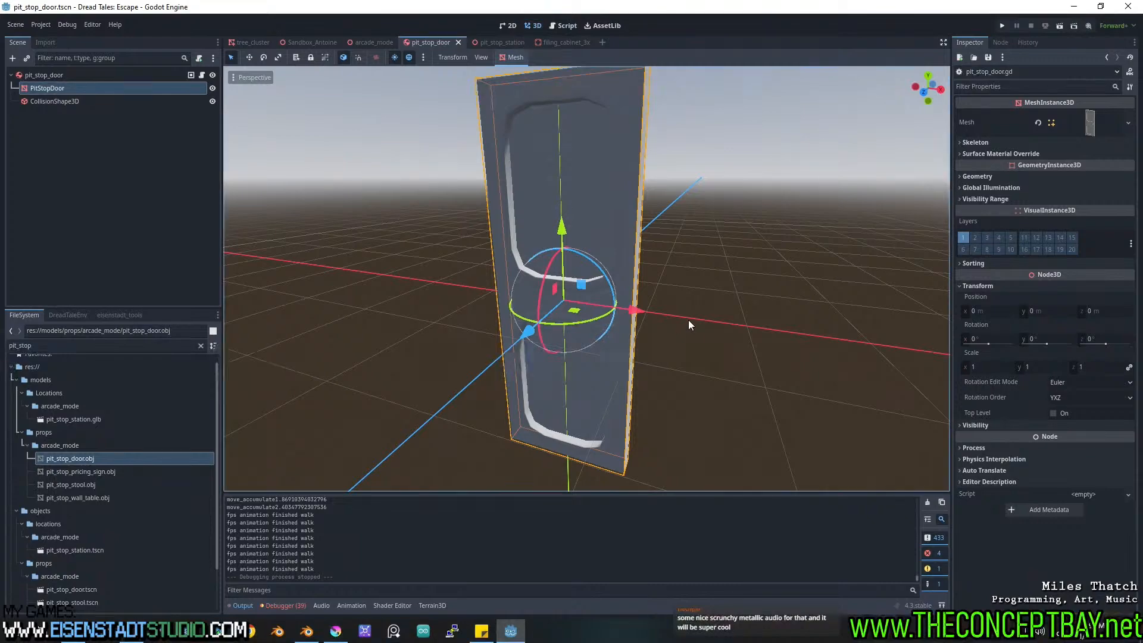
pyautogui.scroll(-2, 696, 325)
pyautogui.moveTo(705, 331); pyautogui.dragTo(784, 328, button='middle')
pyautogui.scroll(5, 619, 315)
pyautogui.moveTo(620, 315); pyautogui.dragTo(499, 285, button='middle')
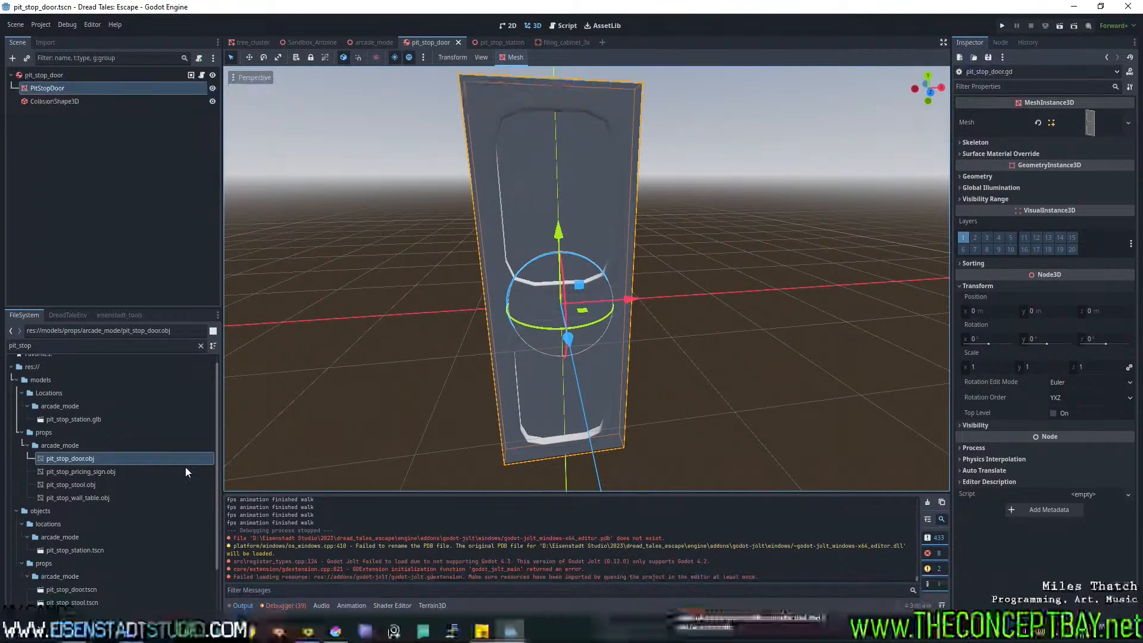
# Switch to Blender, save the pit_stop_station file, and start a new General file.
pyautogui.click(311, 632)
pyautogui.moveTo(528, 275); pyautogui.dragTo(453, 275, button='middle')
pyautogui.hotkey('ctrl', 's')
pyautogui.moveTo(241, 164); pyautogui.dragTo(301, 169, button='middle')
pyautogui.click(28, 22)
pyautogui.moveTo(41, 33)
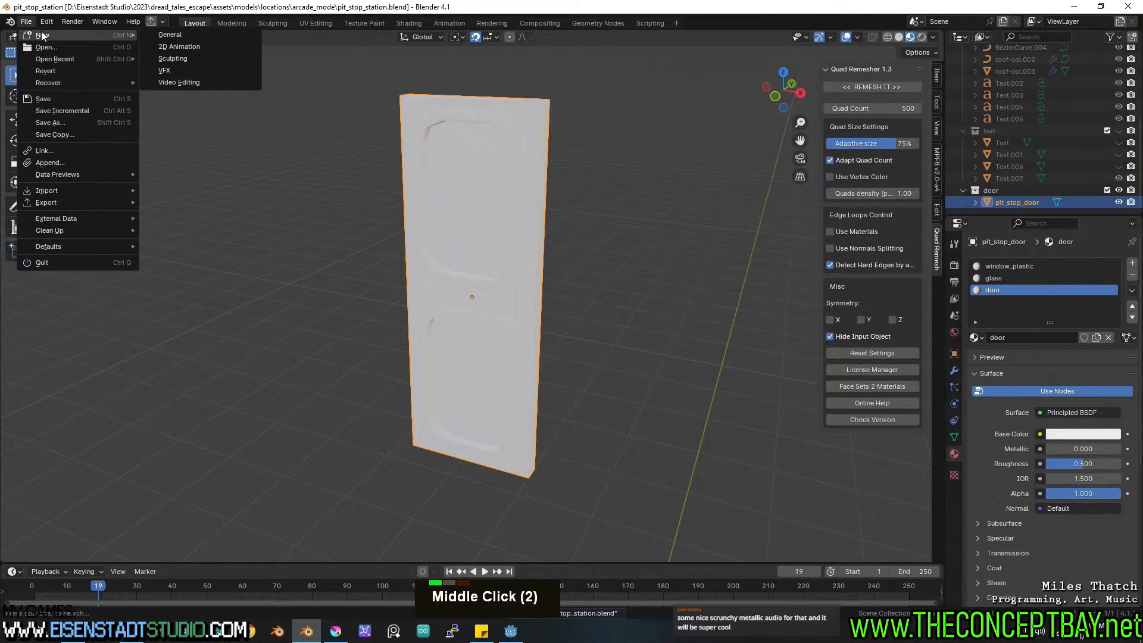
pyautogui.click(167, 34)
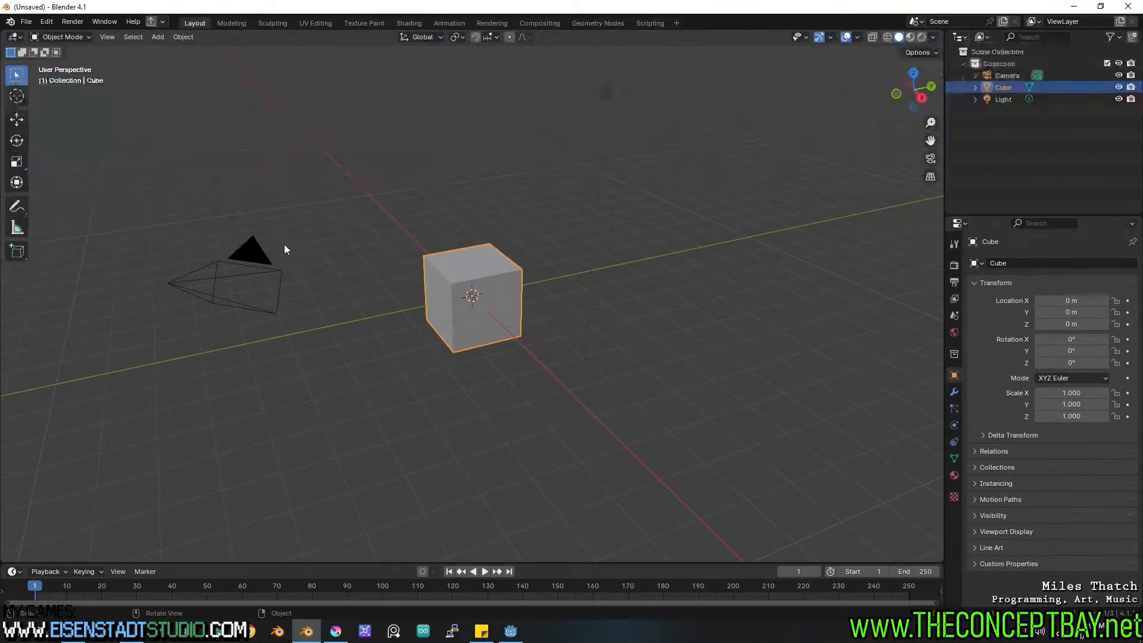
# Delete the default camera and light from the new scene.
pyautogui.click(263, 253)
pyautogui.keyDown('shift'); pyautogui.click(605, 83); pyautogui.keyUp('shift')
pyautogui.press('x')
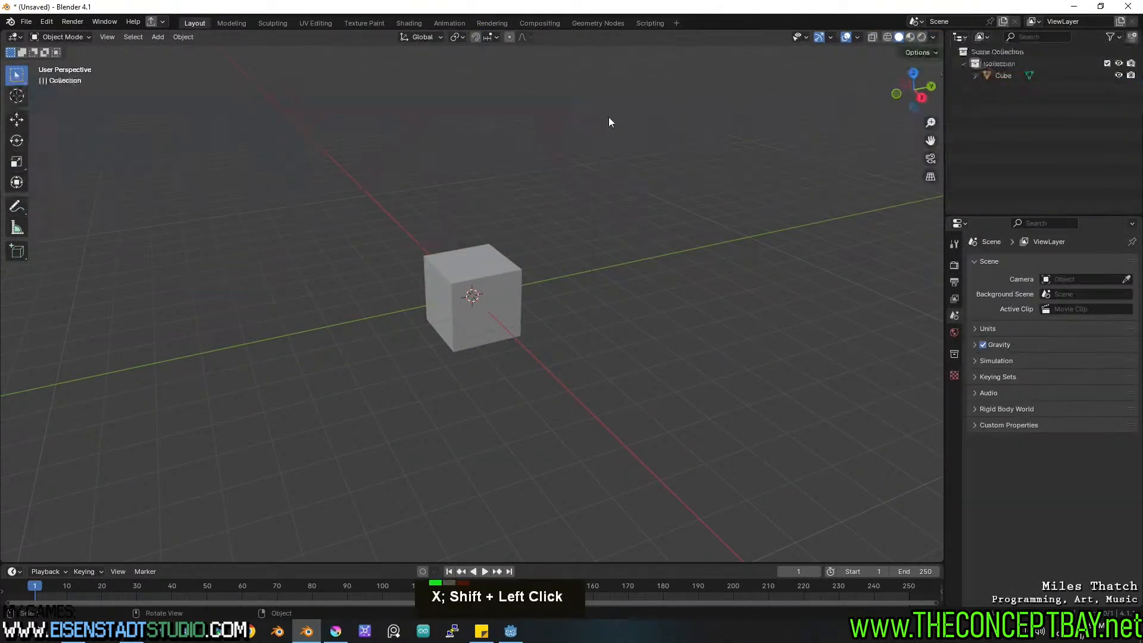
# Select the default cube and stretch it to a scale of about 4.2 along X and 23.7 along Y.
pyautogui.keyDown('shift'); pyautogui.click(452, 337); pyautogui.keyUp('shift')
pyautogui.scroll(-7, 658, 257)
pyautogui.moveTo(584, 288); pyautogui.dragTo(548, 311, button='middle')
pyautogui.press('s')
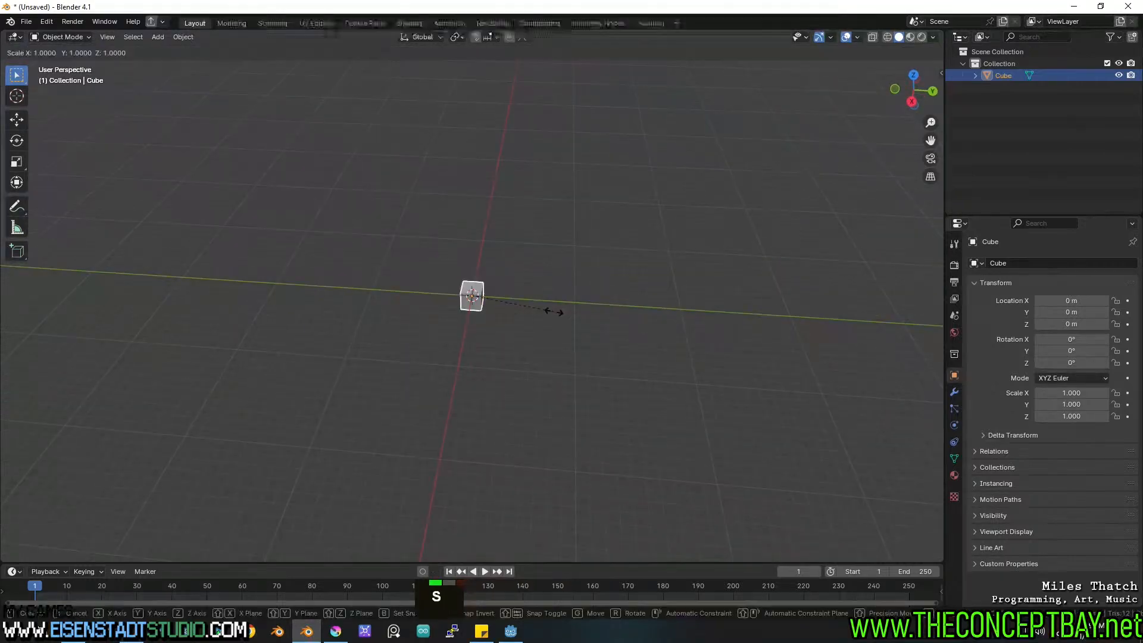
pyautogui.press('x')
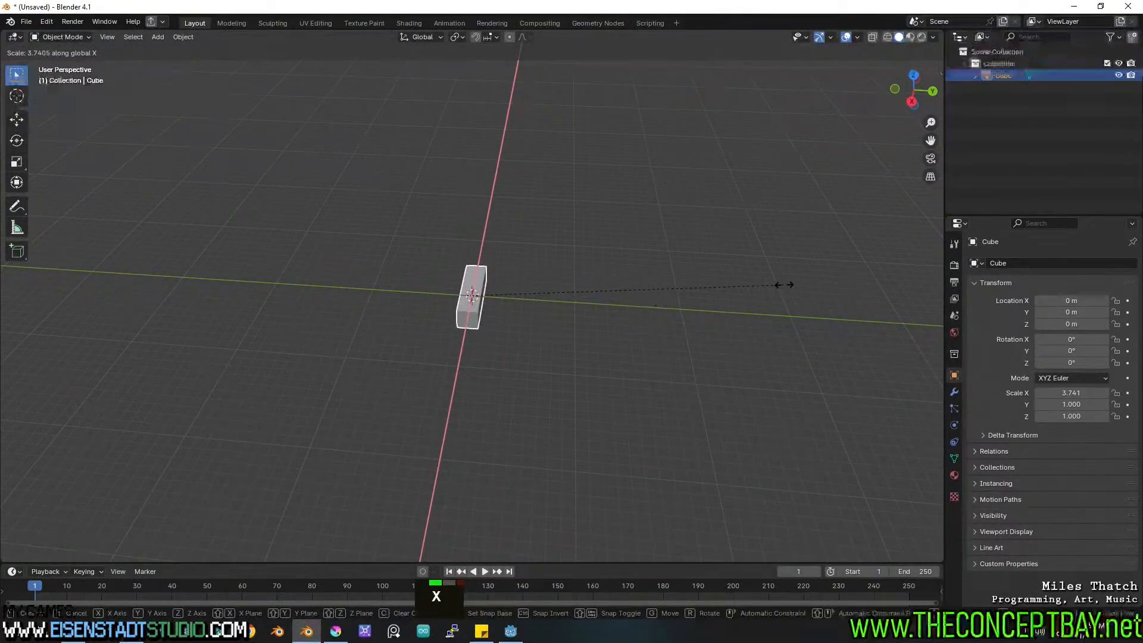
pyautogui.click(816, 278)
pyautogui.press('s')
pyautogui.press('y')
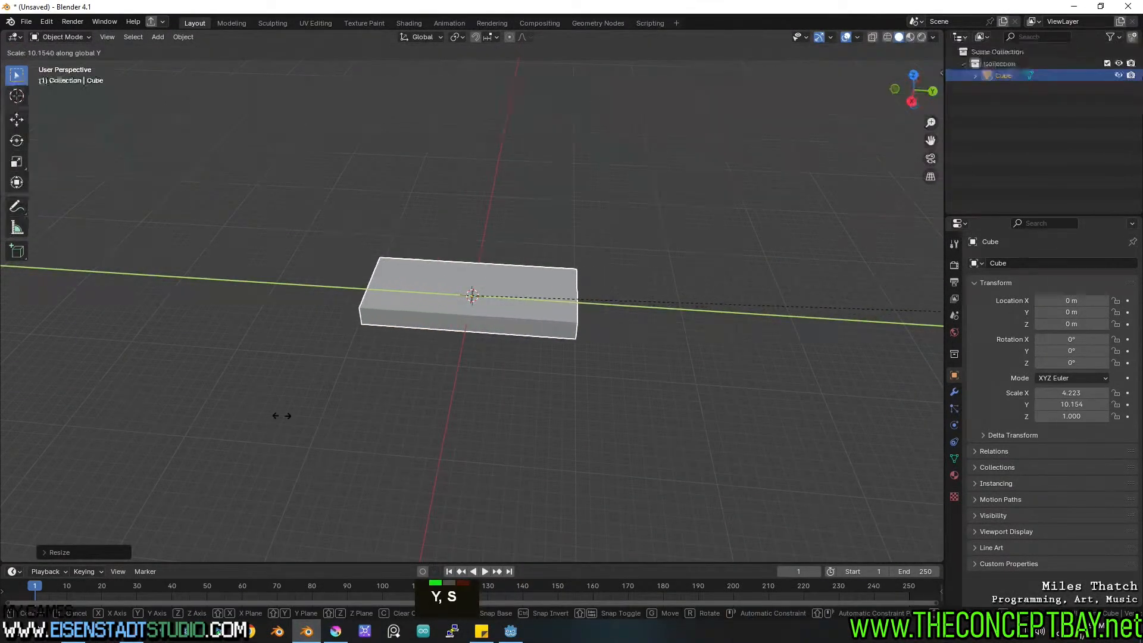
pyautogui.click(321, 325)
# Enlarge the flat slab further to a scale of about 9.6 along X and 43.8 along Y.
pyautogui.moveTo(584, 272); pyautogui.dragTo(597, 294, button='middle')
pyautogui.press('s')
pyautogui.press('x')
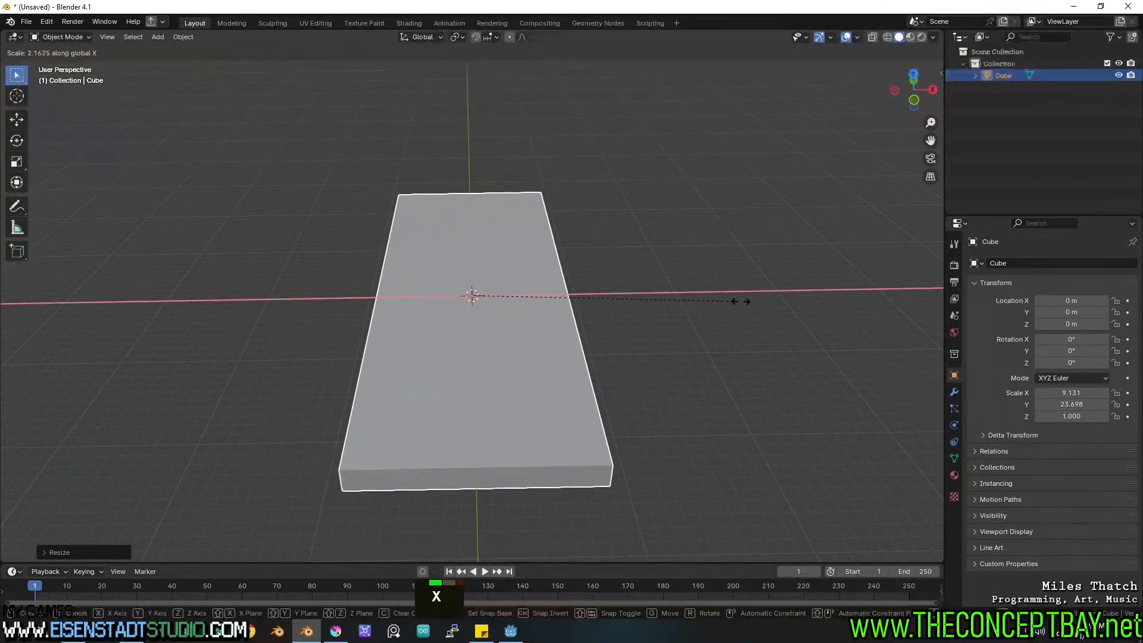
pyautogui.click(740, 301)
pyautogui.moveTo(740, 301); pyautogui.dragTo(673, 306, button='middle')
pyautogui.press('s')
pyautogui.press('y')
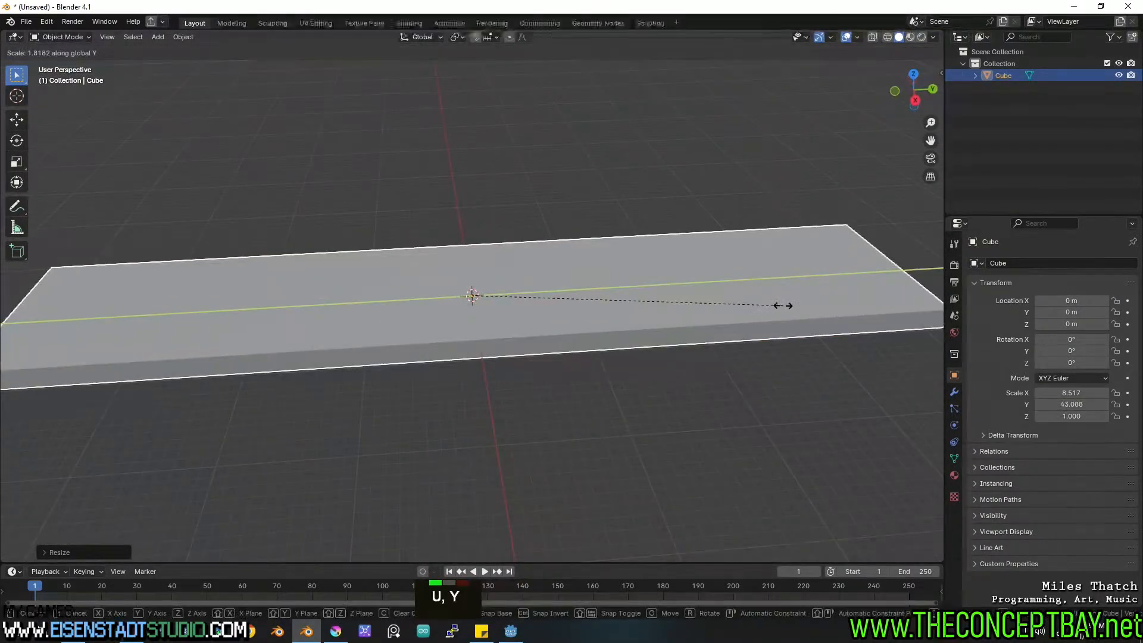
pyautogui.click(738, 309)
pyautogui.moveTo(613, 340); pyautogui.dragTo(597, 349, button='middle')
pyautogui.press('s')
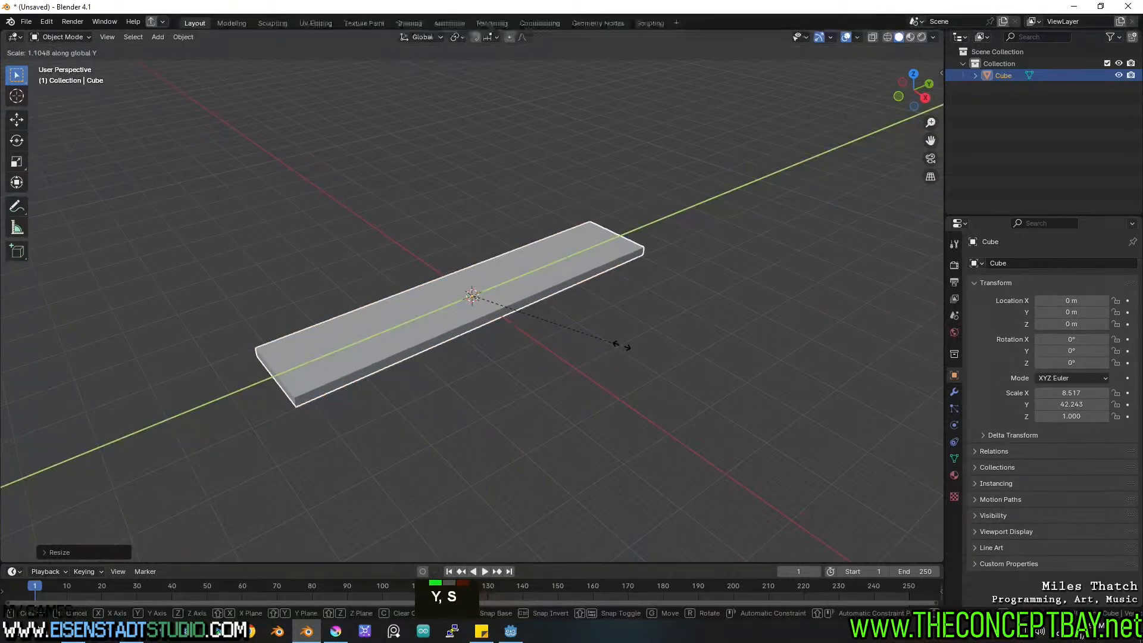
pyautogui.press('x')
pyautogui.click(652, 360)
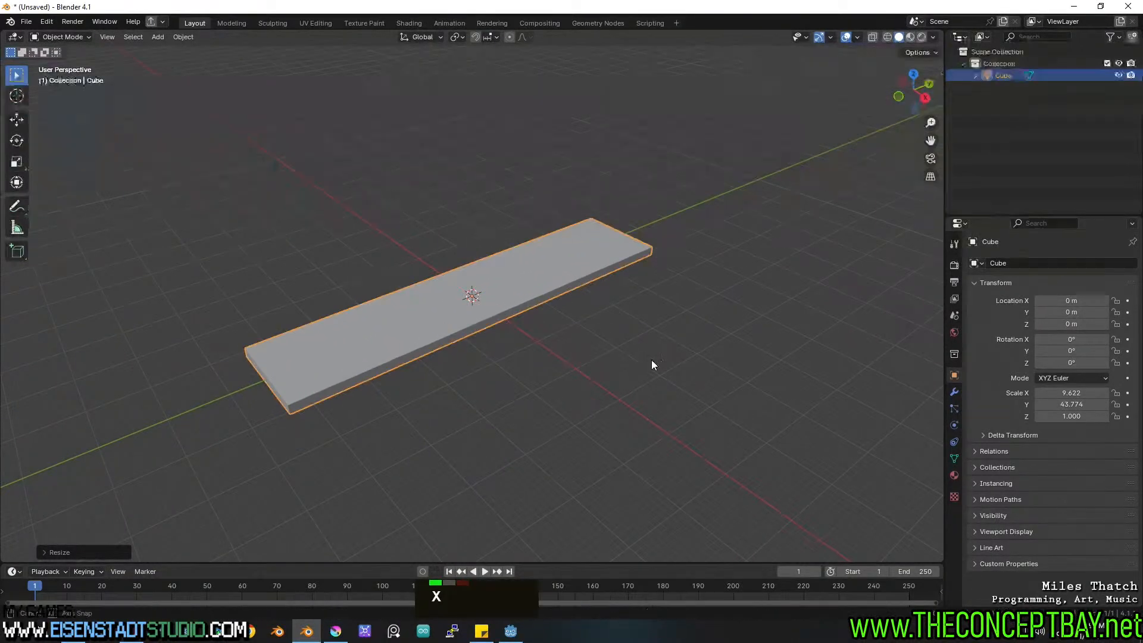
pyautogui.moveTo(651, 360); pyautogui.dragTo(710, 344, button='middle')
# Start a Wavefront OBJ export, open the bookmarked dread_tales_escape folder and move its bookmark to the front of the list.
pyautogui.hotkey('ctrl', 'shift', 'e')
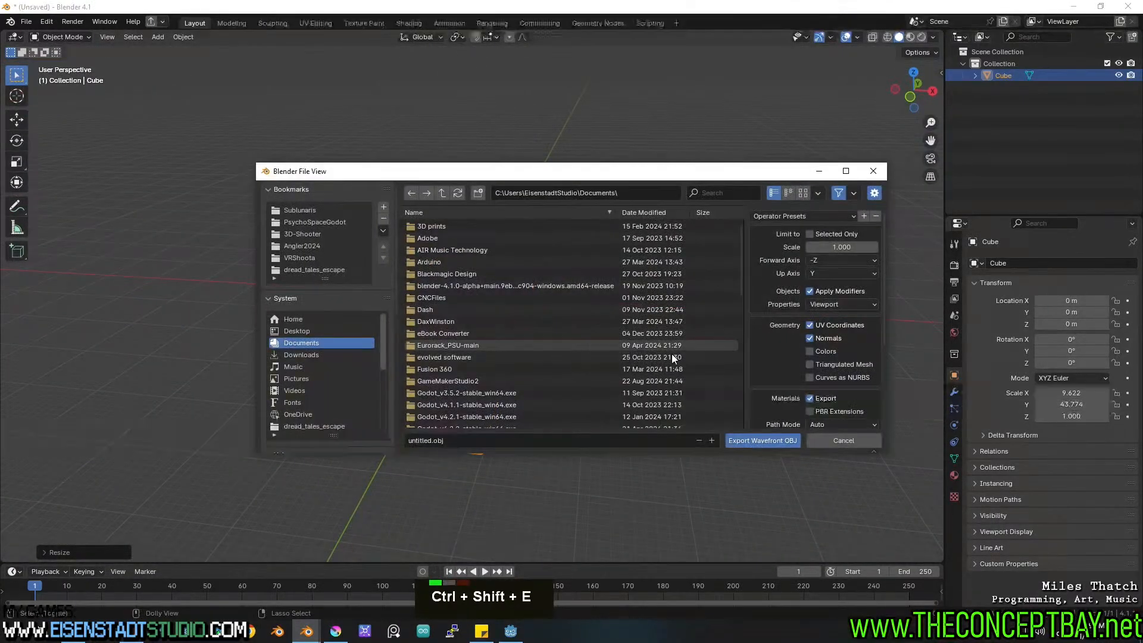
pyautogui.click(320, 210)
pyautogui.scroll(3, 321, 235)
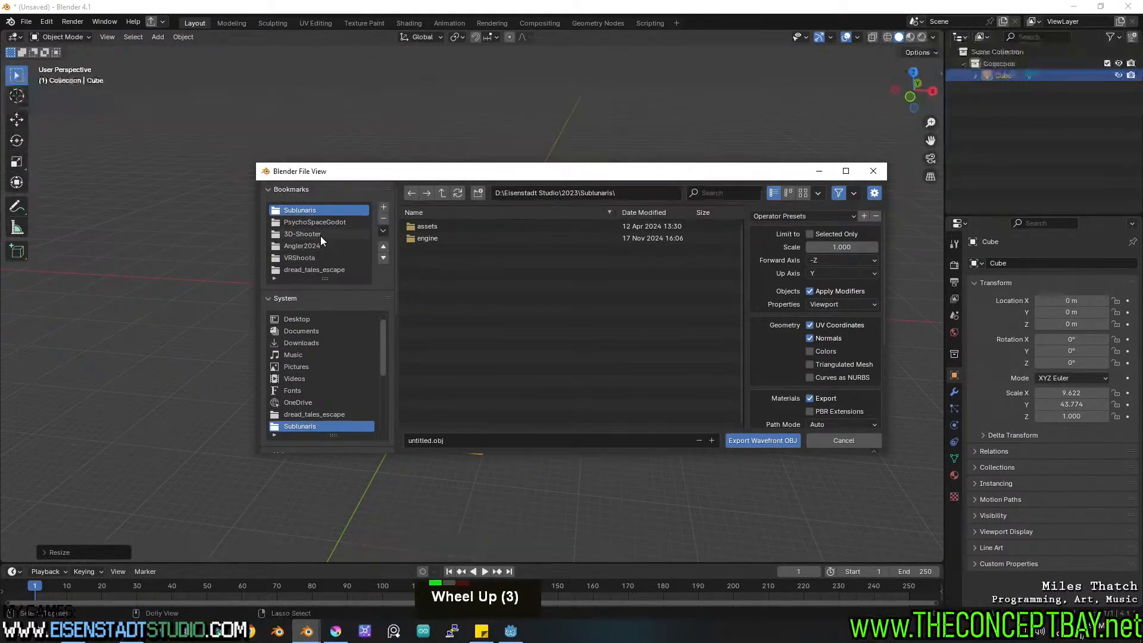
pyautogui.scroll(-3, 320, 236)
pyautogui.scroll(7, 320, 234)
pyautogui.click(312, 270)
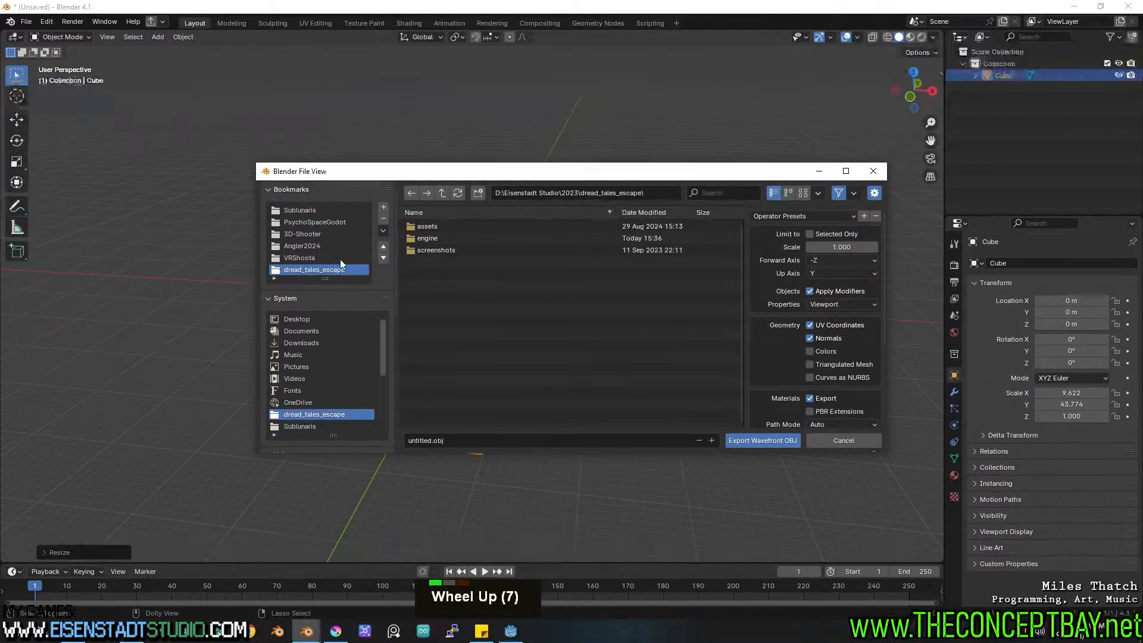
pyautogui.doubleClick(384, 246)
pyautogui.doubleClick(384, 246)
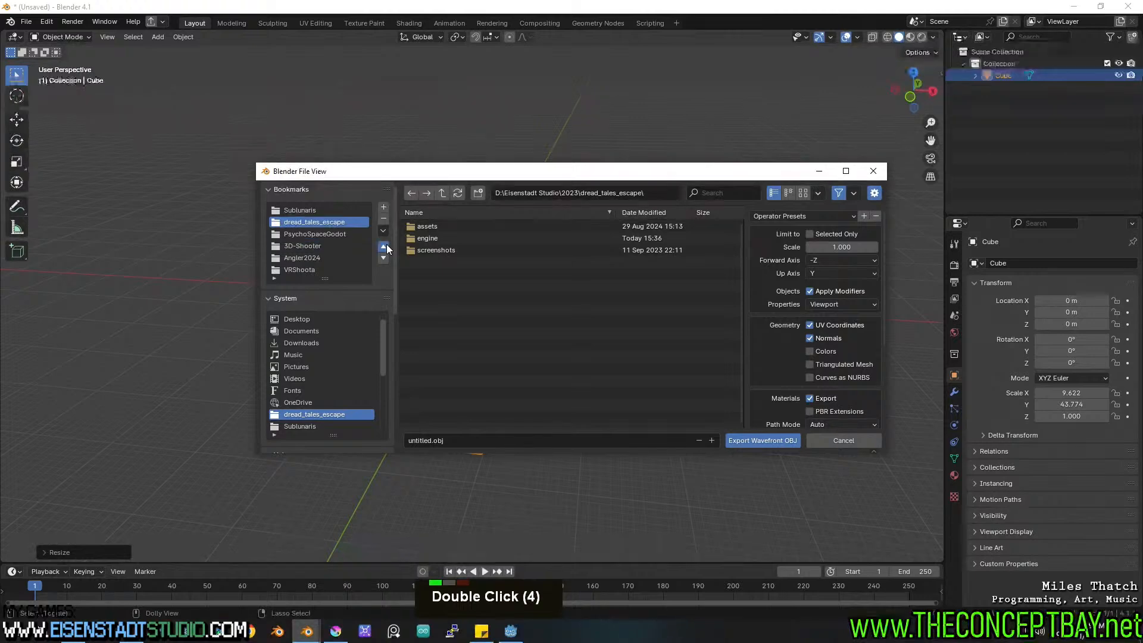
pyautogui.click(384, 246)
# Browse to the engine/models/props folder as the export destination.
pyautogui.click(437, 225)
pyautogui.doubleClick(429, 237)
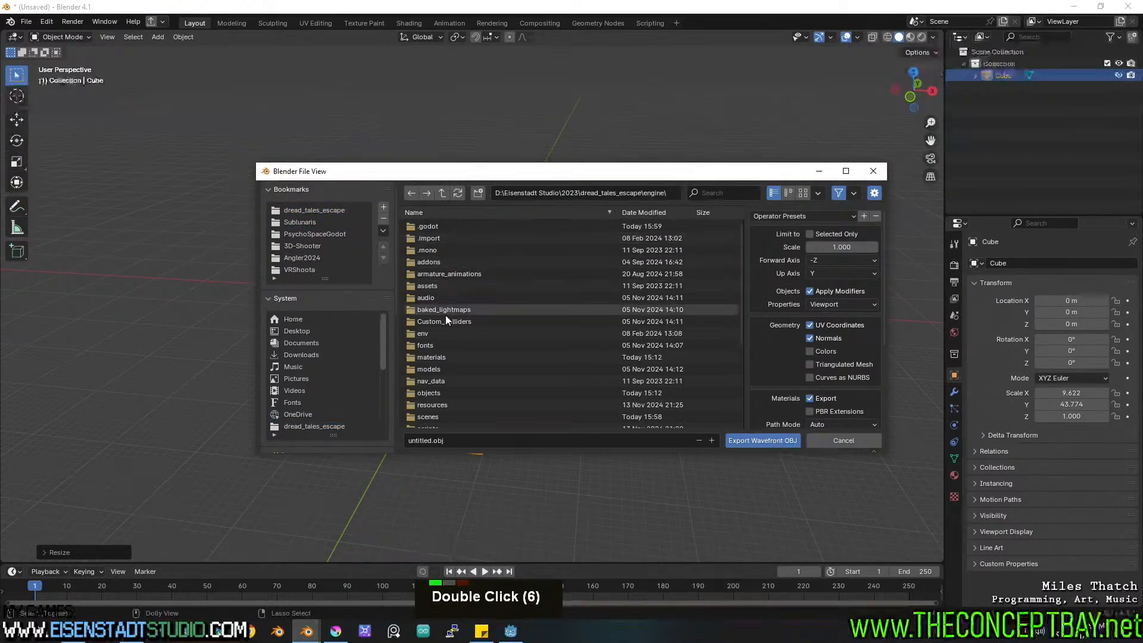
pyautogui.doubleClick(433, 369)
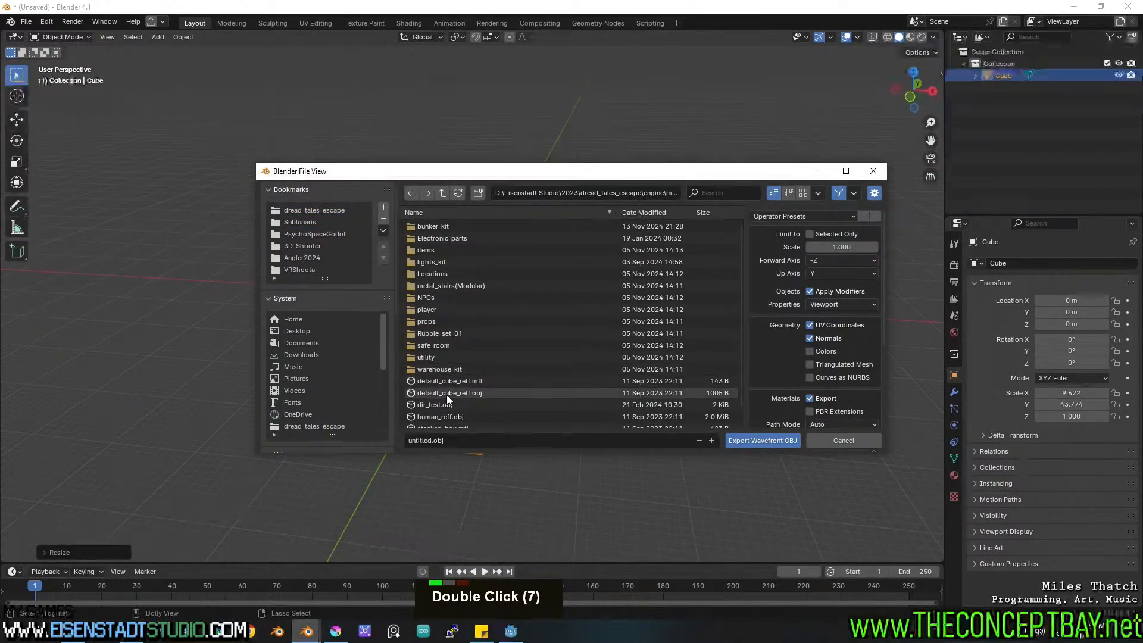
pyautogui.doubleClick(441, 322)
pyautogui.scroll(-2, 461, 345)
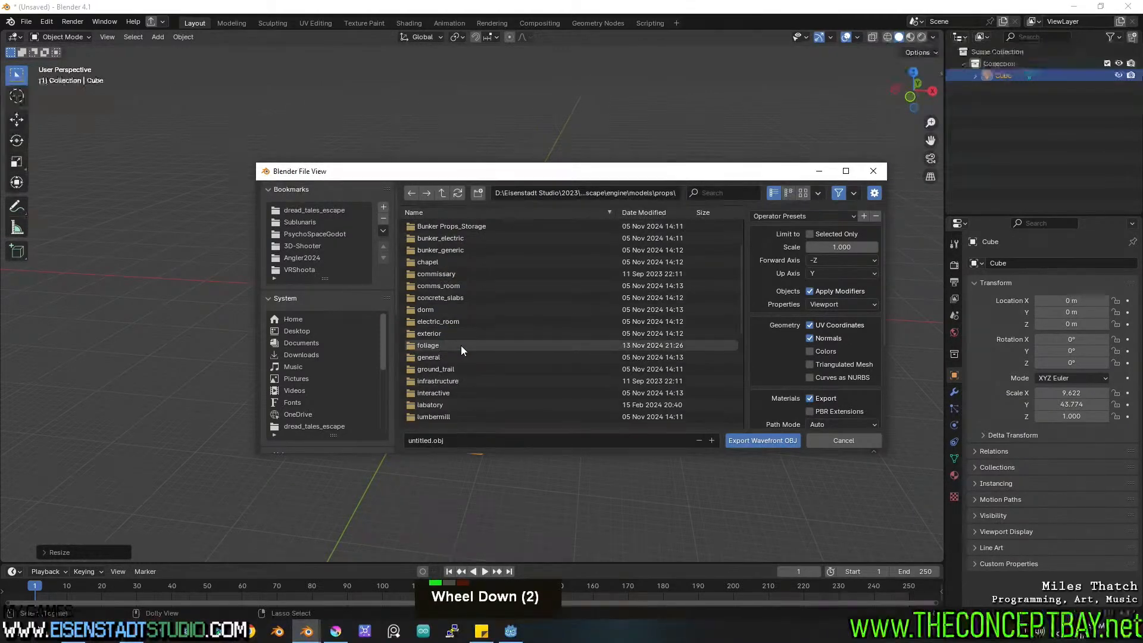
pyautogui.scroll(3, 461, 345)
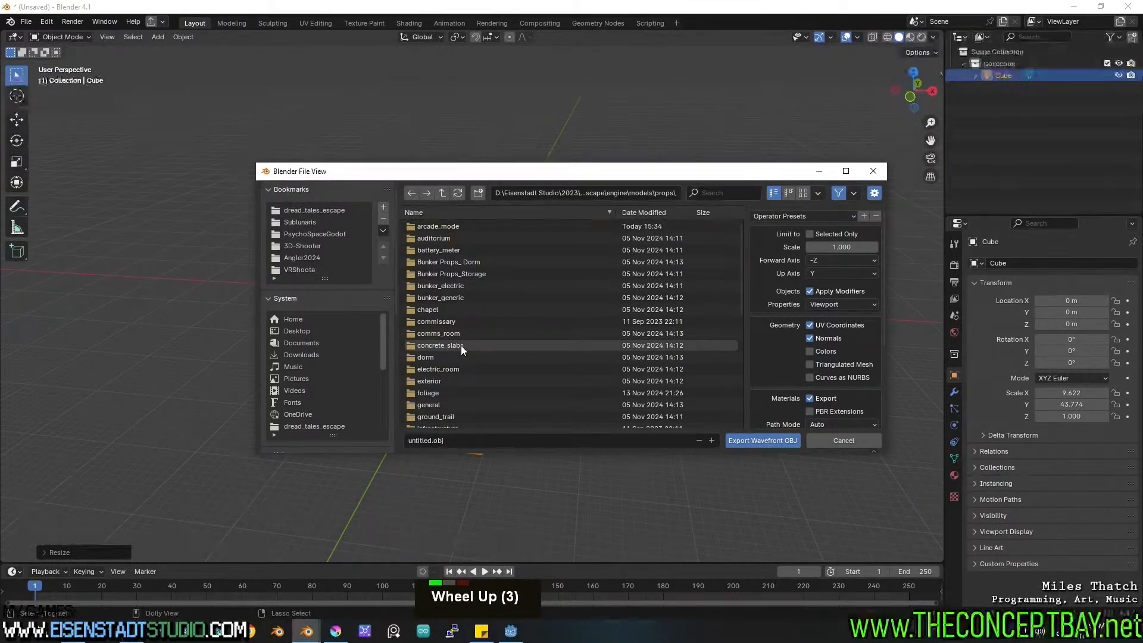
pyautogui.scroll(-6, 461, 345)
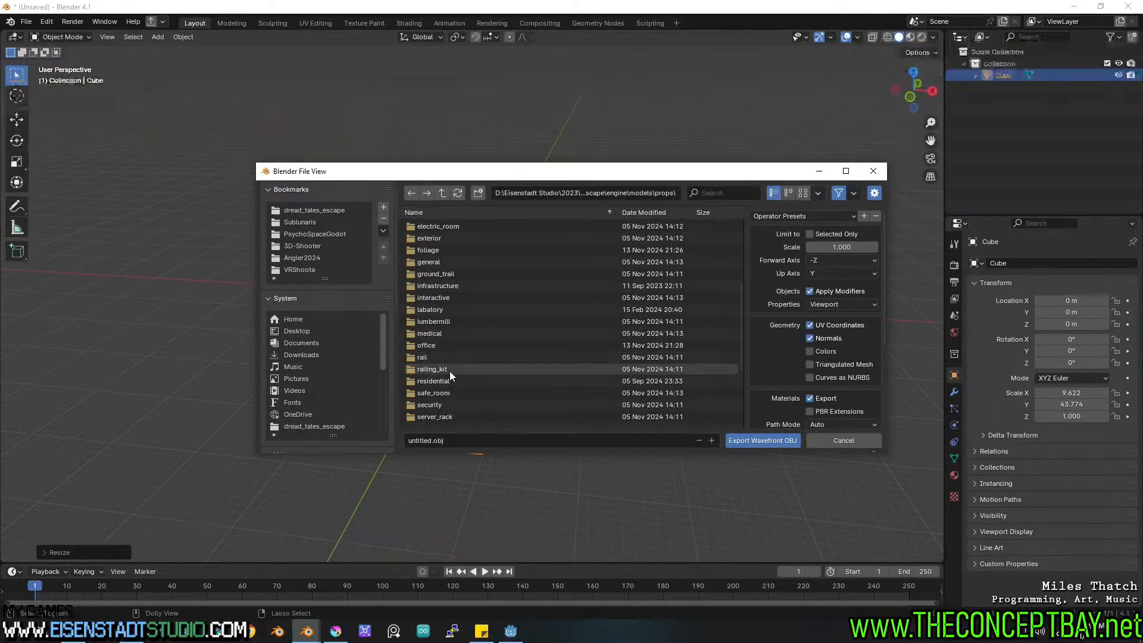
pyautogui.scroll(-11, 449, 371)
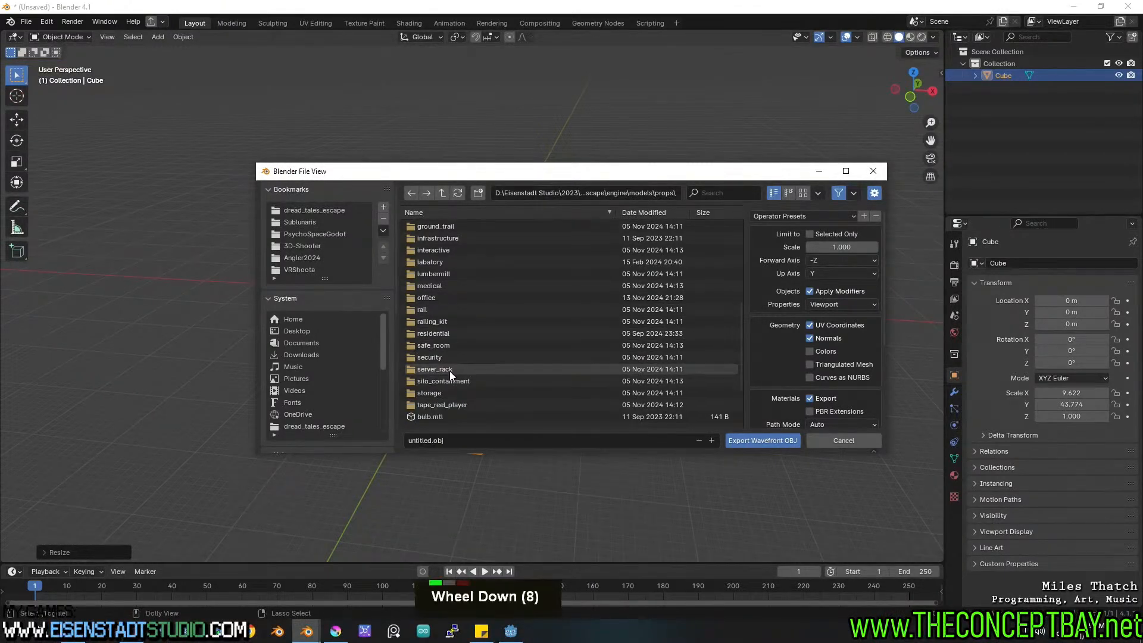
# Export the slab as road_size_template.obj with Selected Only enabled and material export disabled.
pyautogui.click(447, 443)
pyautogui.hotkey('ctrl', 'shift', 'Left')
pyautogui.write('road_size_templa')
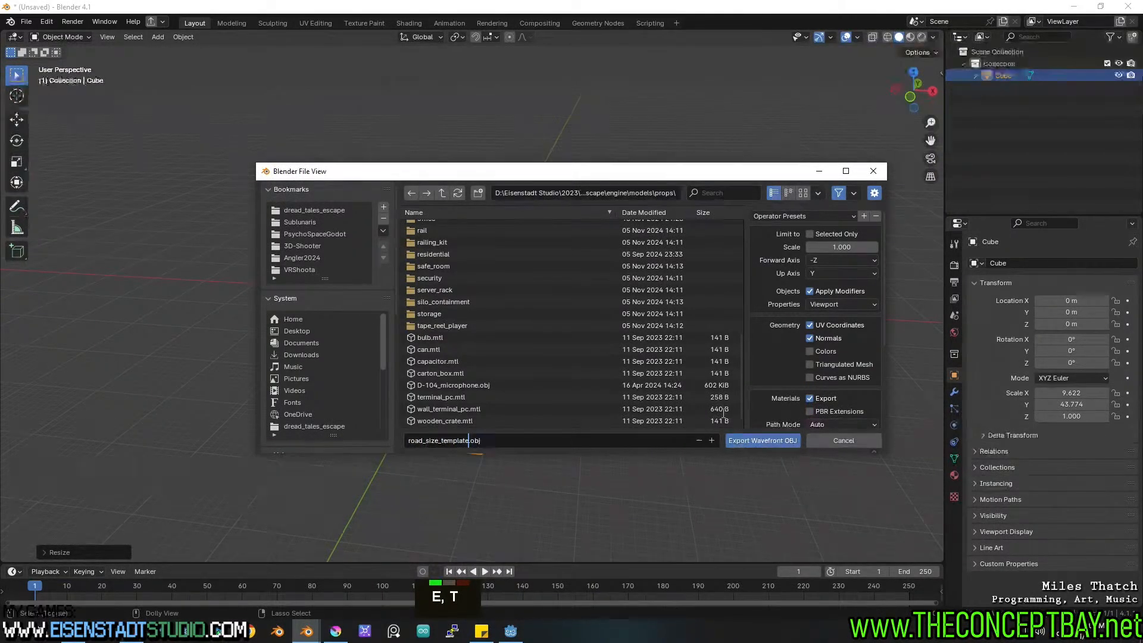
pyautogui.doubleClick(816, 237)
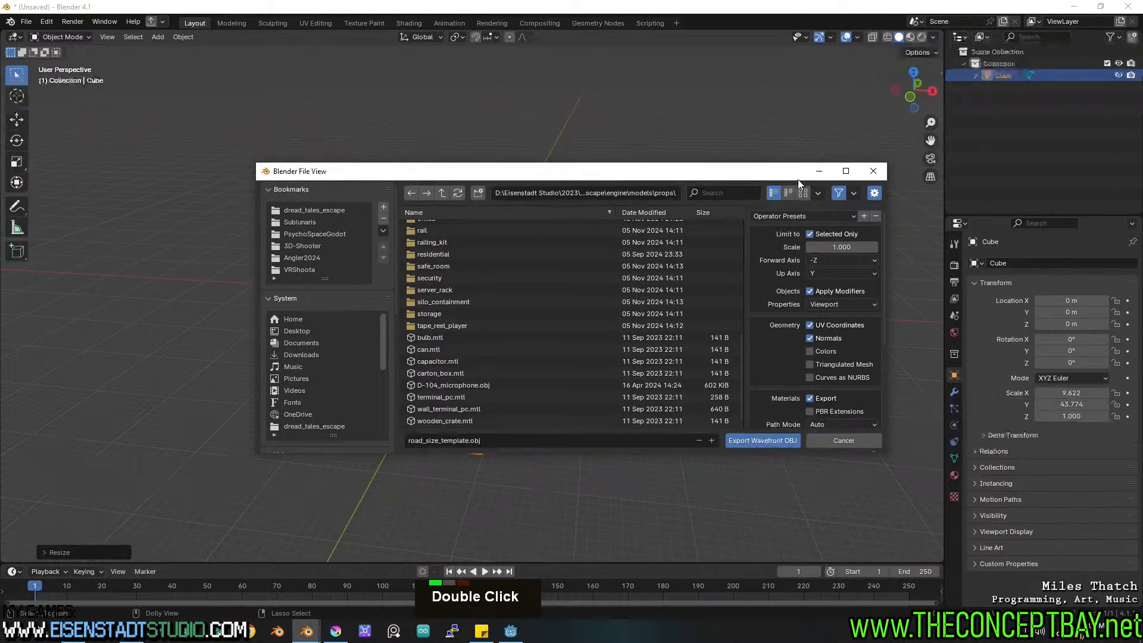
pyautogui.click(810, 398)
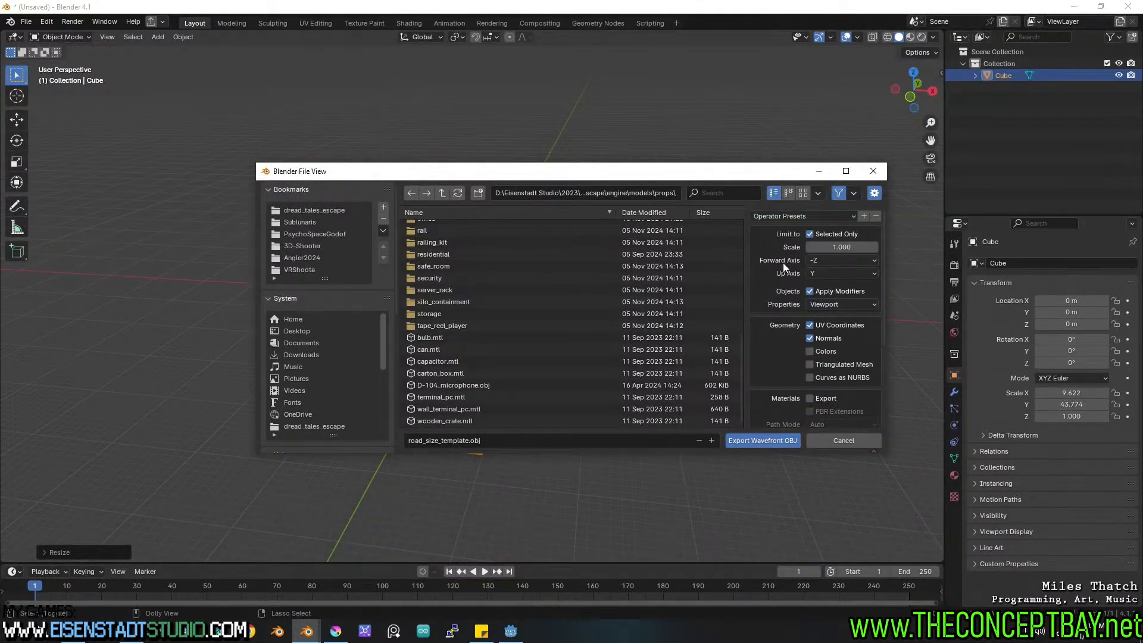
pyautogui.click(768, 441)
# Switch to Godot and close the pit_stop_door, filing cabinet and pit_stop_station scenes, leaving arcade_mode open.
pyautogui.click(513, 630)
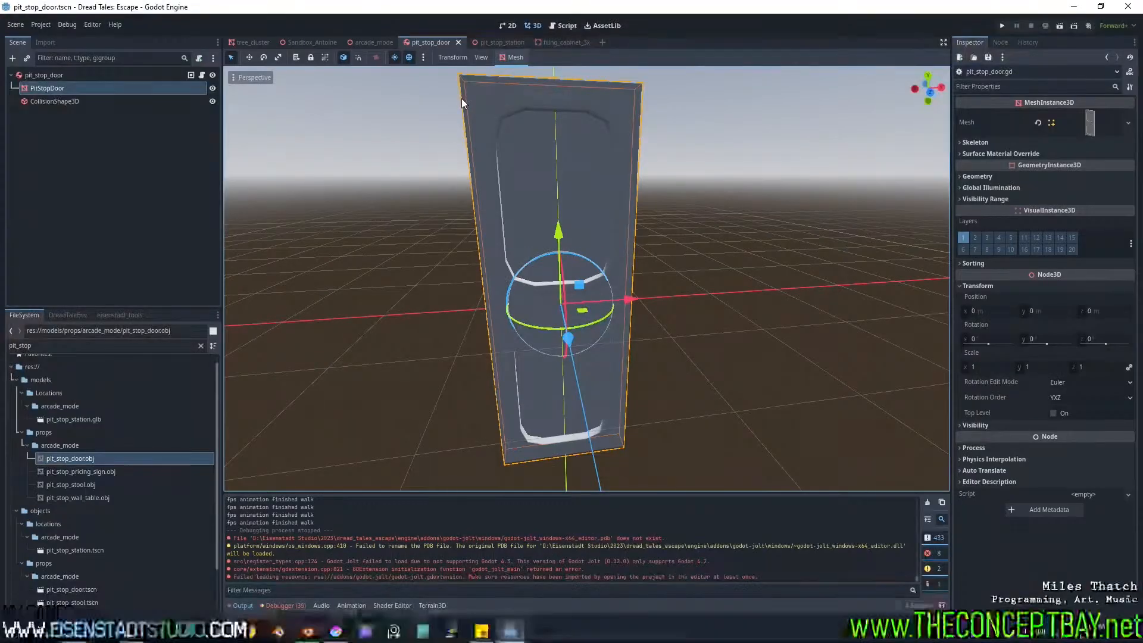
pyautogui.click(457, 39)
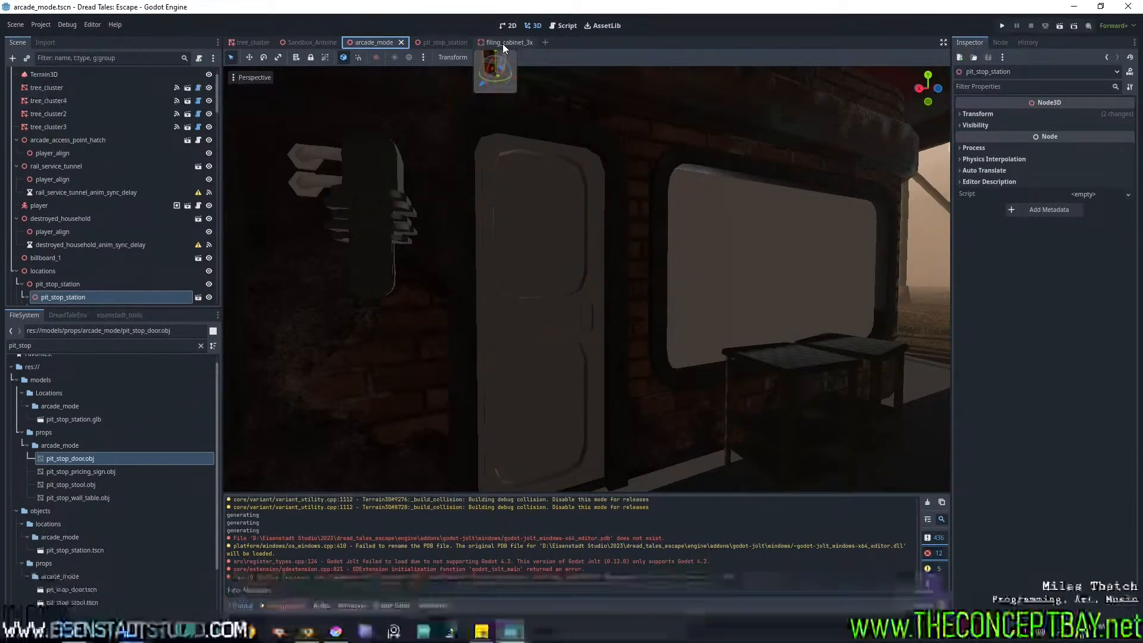
pyautogui.click(502, 44)
pyautogui.click(529, 42)
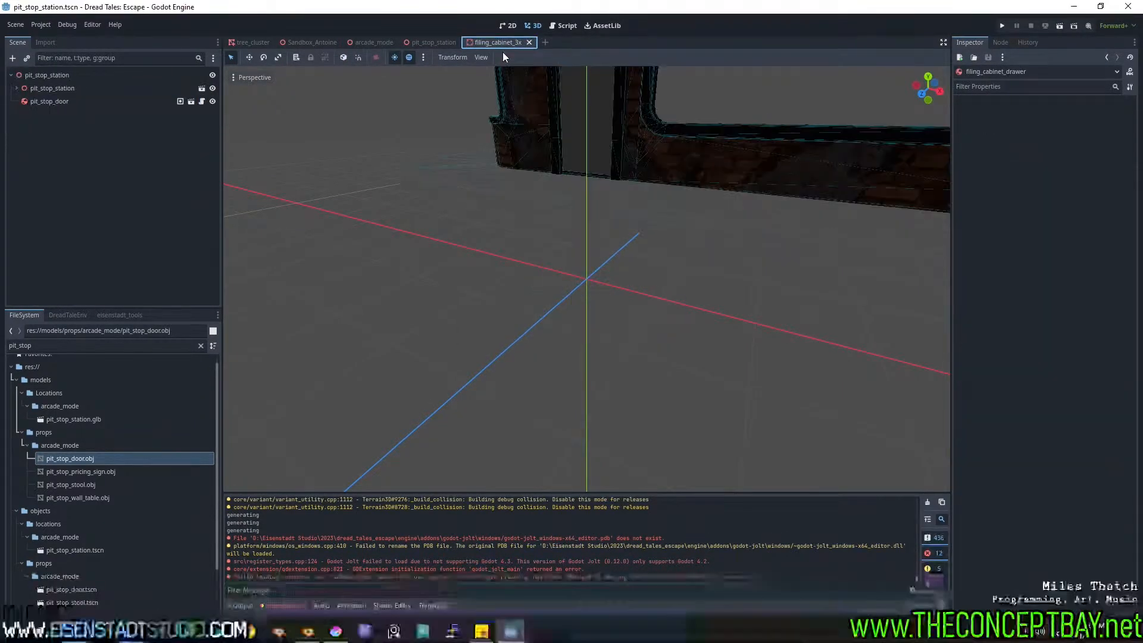
pyautogui.click(467, 44)
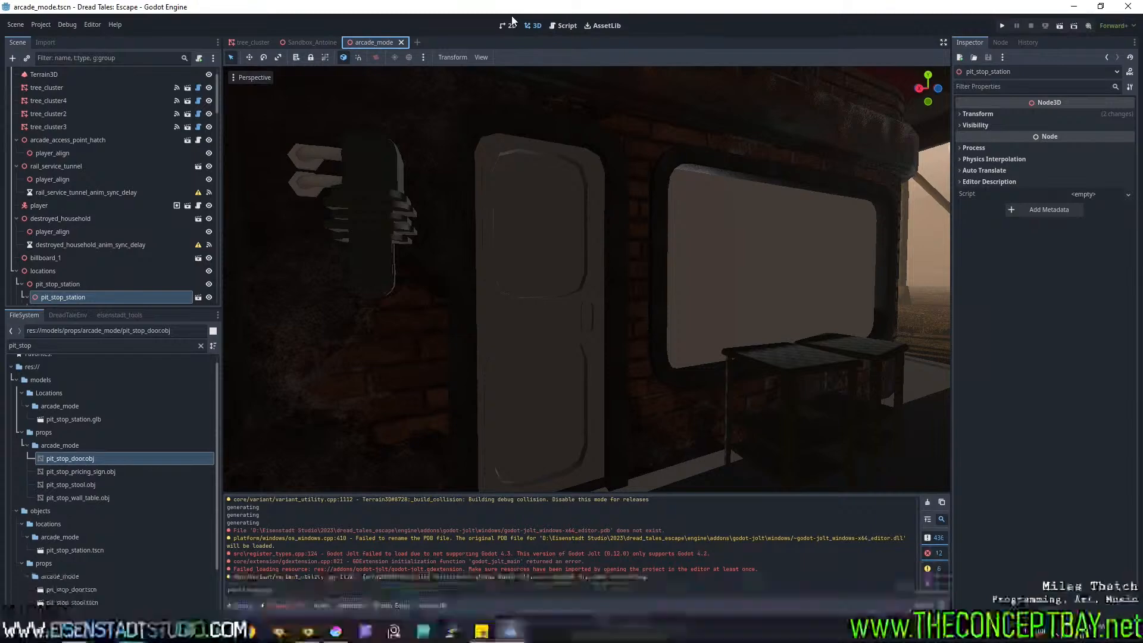
# Go to the open valley path in the arcade_mode scene and filter the project files by road_size.
pyautogui.moveTo(526, 270); pyautogui.dragTo(526, 270, button='right')
pyautogui.press('w')
pyautogui.press('w')
pyautogui.scroll(3, 526, 271)
pyautogui.press('a')
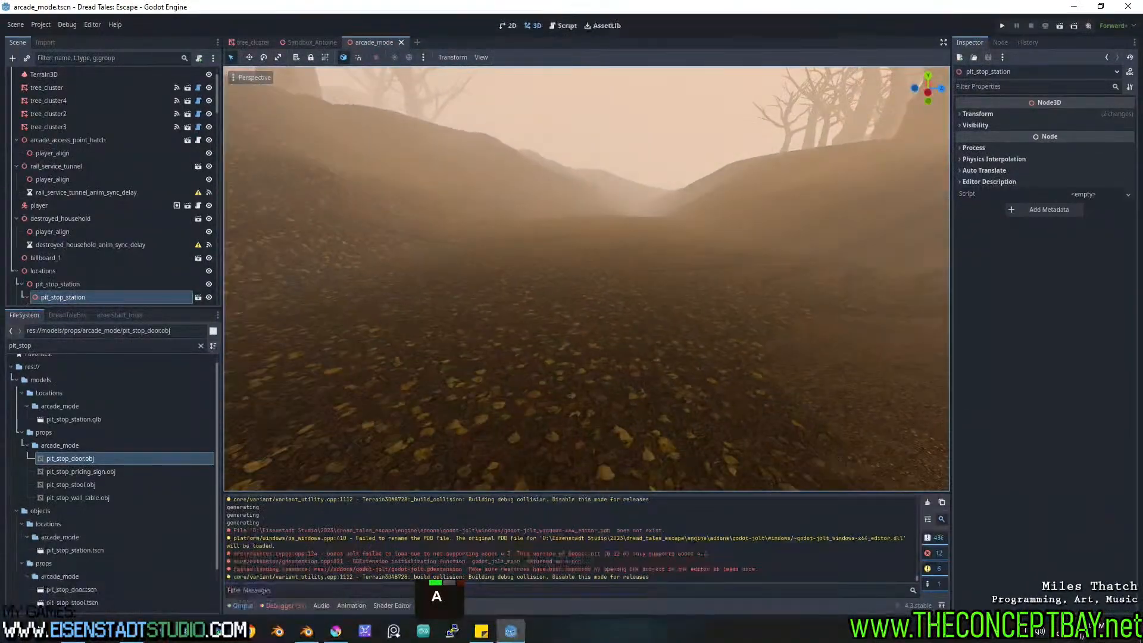
pyautogui.click(97, 346)
pyautogui.hotkey('ctrl', 'a')
pyautogui.write('roiad_')
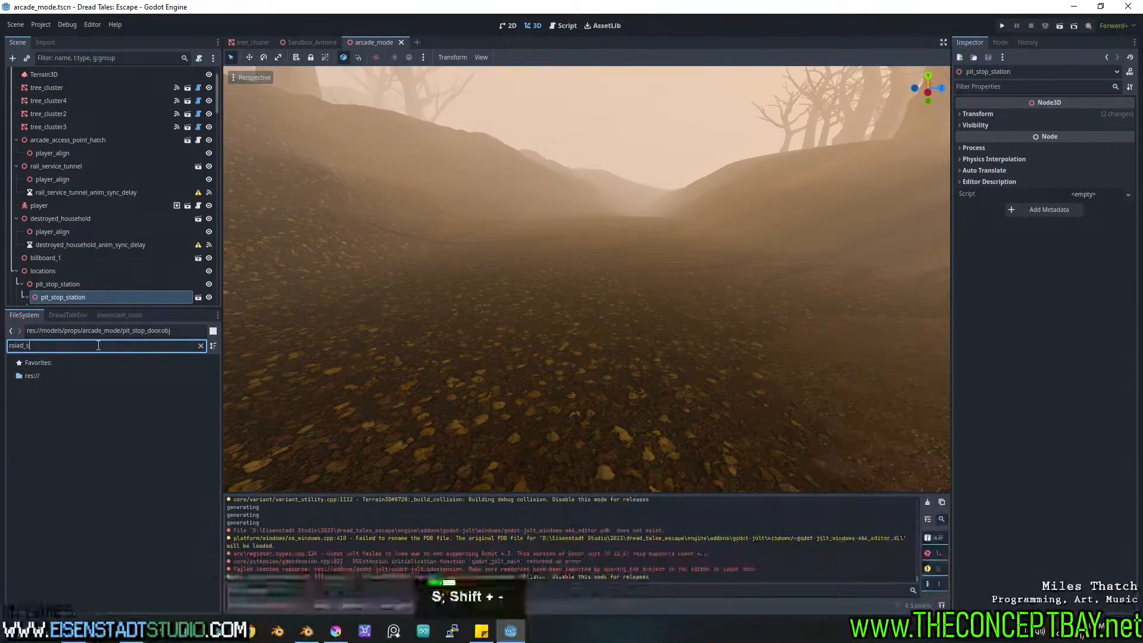
pyautogui.hotkey('ctrl', 'a')
pyautogui.write('road_size')
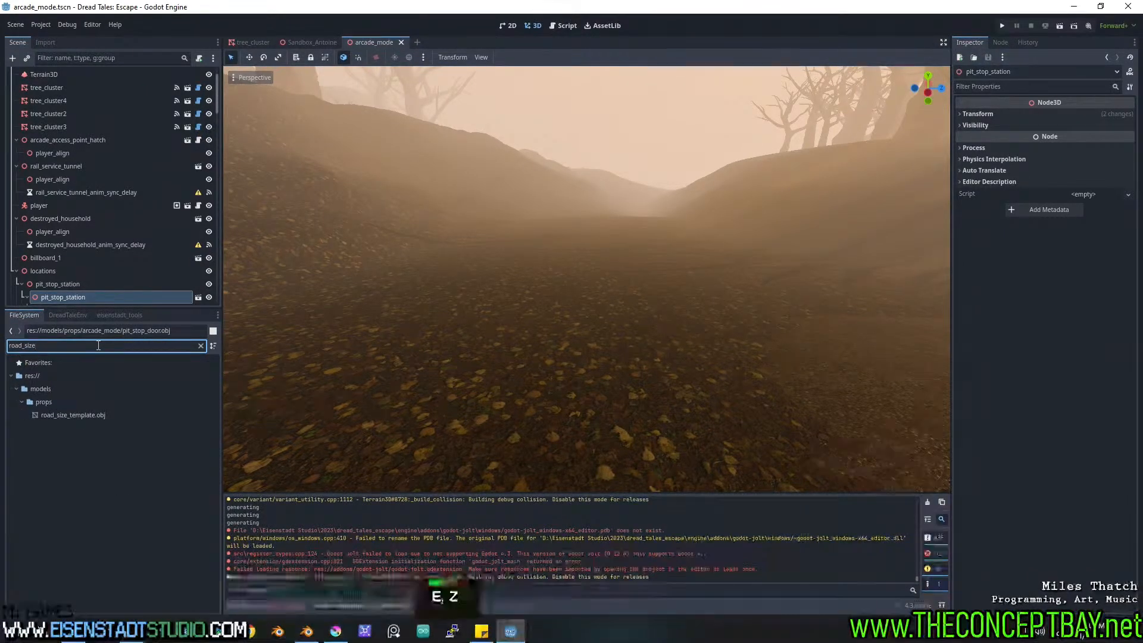
# Add road_size_template.obj on the valley path under the arcade_mode root node and rotate it.
pyautogui.scroll(15, 67, 195)
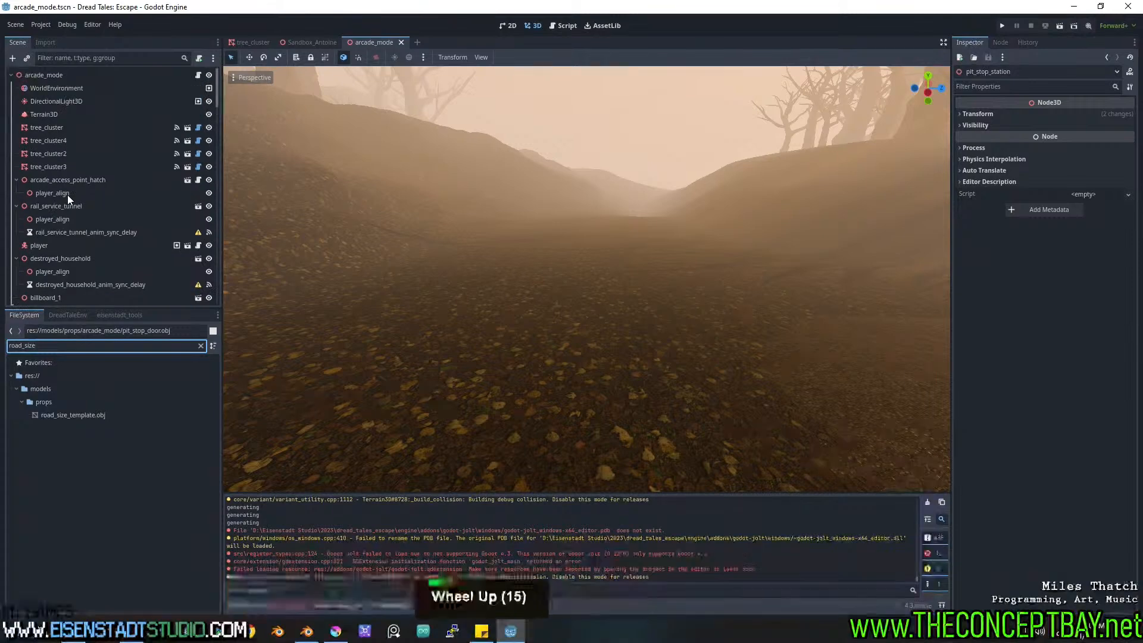
pyautogui.click(39, 86)
pyautogui.click(44, 75)
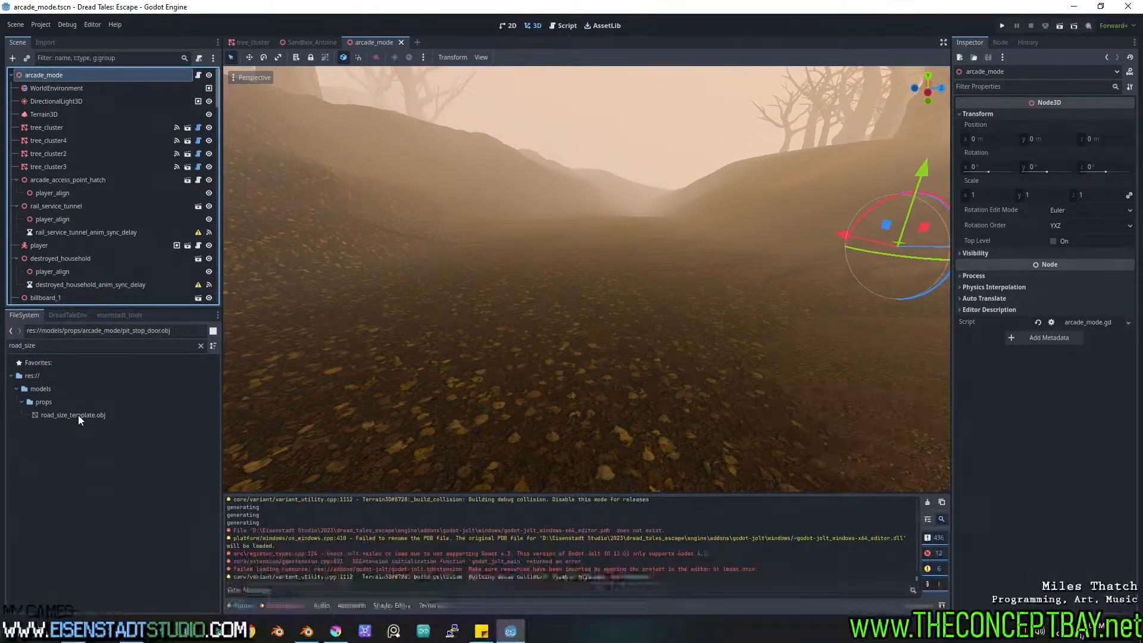
pyautogui.moveTo(77, 416); pyautogui.dragTo(612, 278)
pyautogui.moveTo(726, 302); pyautogui.dragTo(602, 296, button='middle')
pyautogui.scroll(-15, 603, 295)
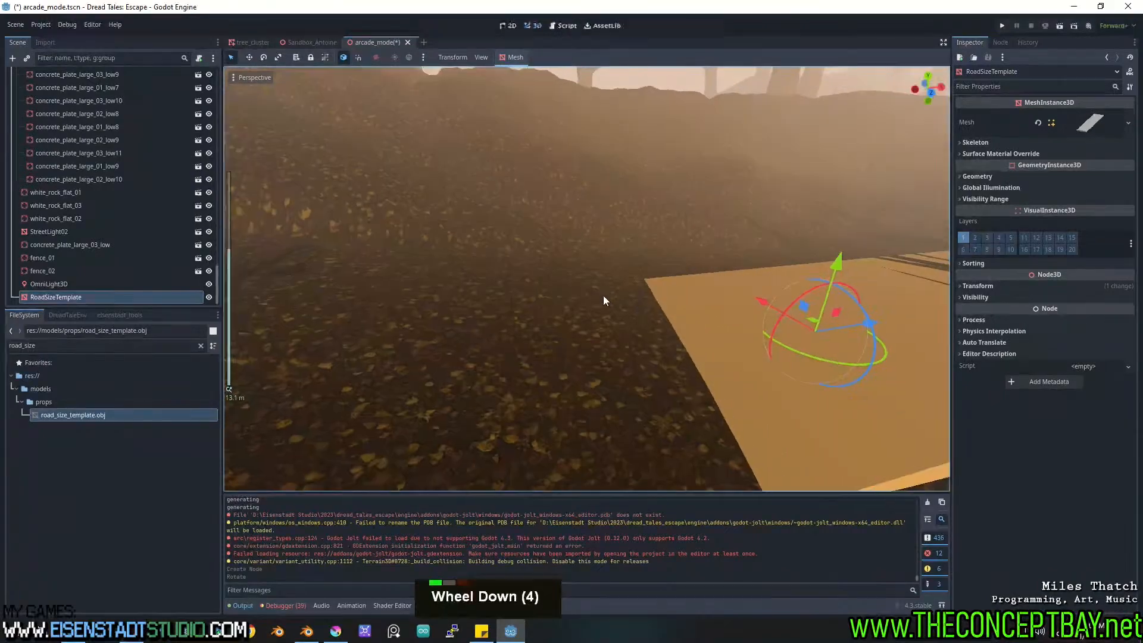
# Tilt the road template slightly about its X axis to follow the valley floor.
pyautogui.keyDown('shift'); pyautogui.moveTo(678, 309); pyautogui.dragTo(630, 320, button='middle'); pyautogui.keyUp('shift')
pyautogui.keyDown('shift'); pyautogui.scroll(1, 630, 320); pyautogui.keyUp('shift')
pyautogui.scroll(1, 630, 319)
pyautogui.scroll(1, 631, 320)
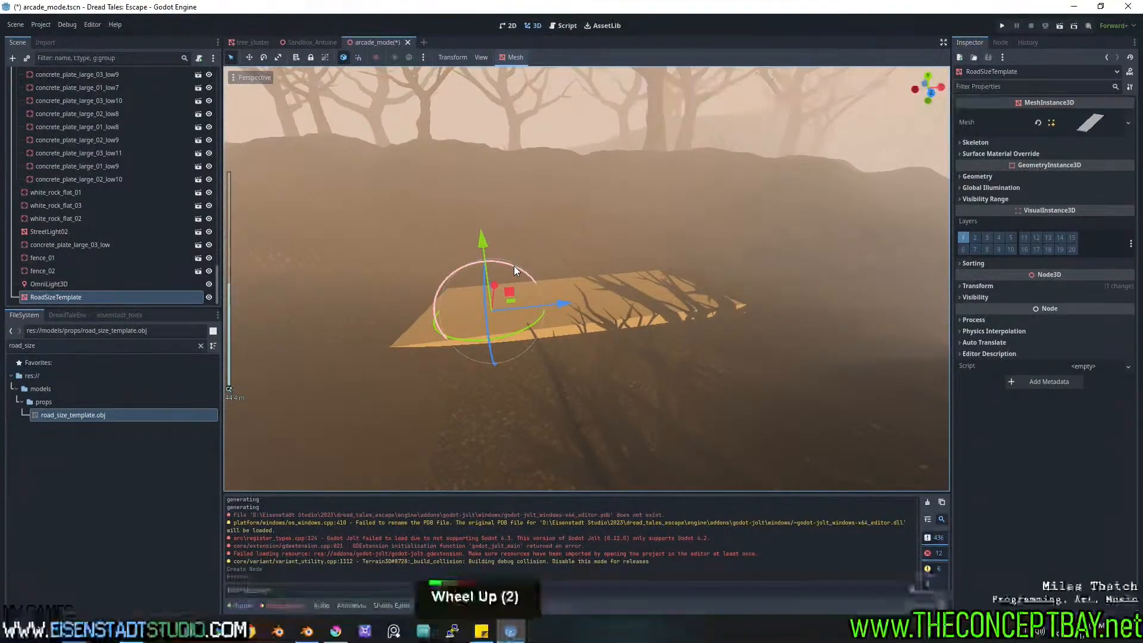
pyautogui.moveTo(486, 240); pyautogui.dragTo(485, 220)
# Shift the road template sideways along its X axis towards the streetlight side of the path and save the scene.
pyautogui.keyDown('shift'); pyautogui.moveTo(528, 285); pyautogui.dragTo(662, 347, button='middle'); pyautogui.keyUp('shift')
pyautogui.scroll(1, 602, 306)
pyautogui.keyDown('shift'); pyautogui.scroll(1, 602, 306); pyautogui.keyUp('shift')
pyautogui.scroll(-3, 580, 321)
pyautogui.keyDown('shift'); pyautogui.scroll(1, 623, 356); pyautogui.keyUp('shift')
pyautogui.keyDown('shift'); pyautogui.scroll(1, 646, 356); pyautogui.keyUp('shift')
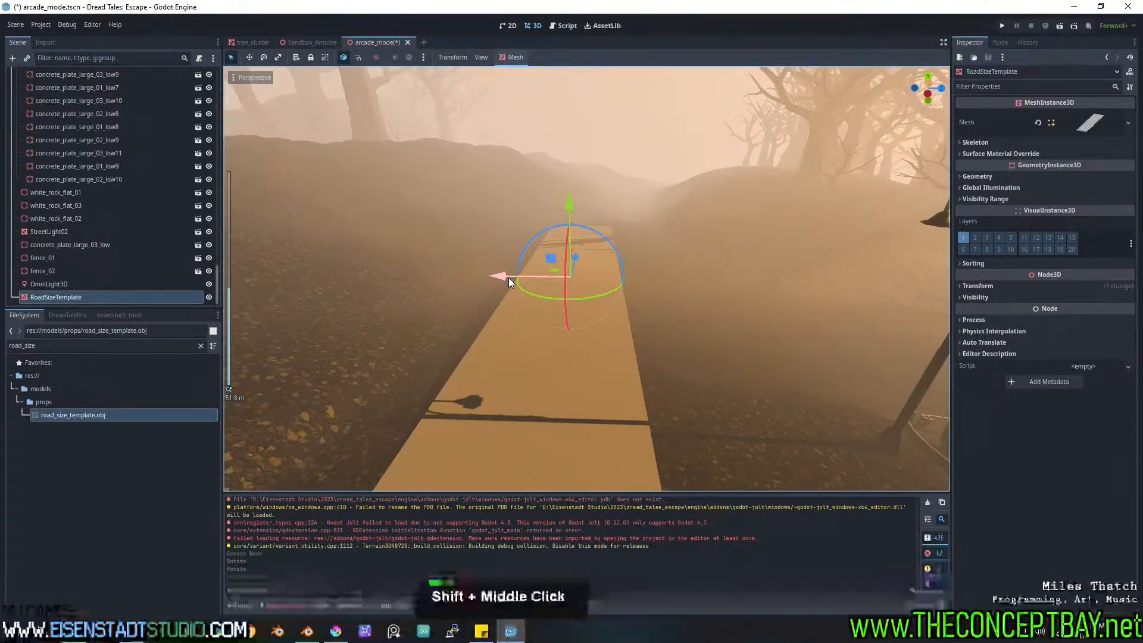
pyautogui.moveTo(507, 278); pyautogui.dragTo(536, 286)
pyautogui.hotkey('ctrl', 's')
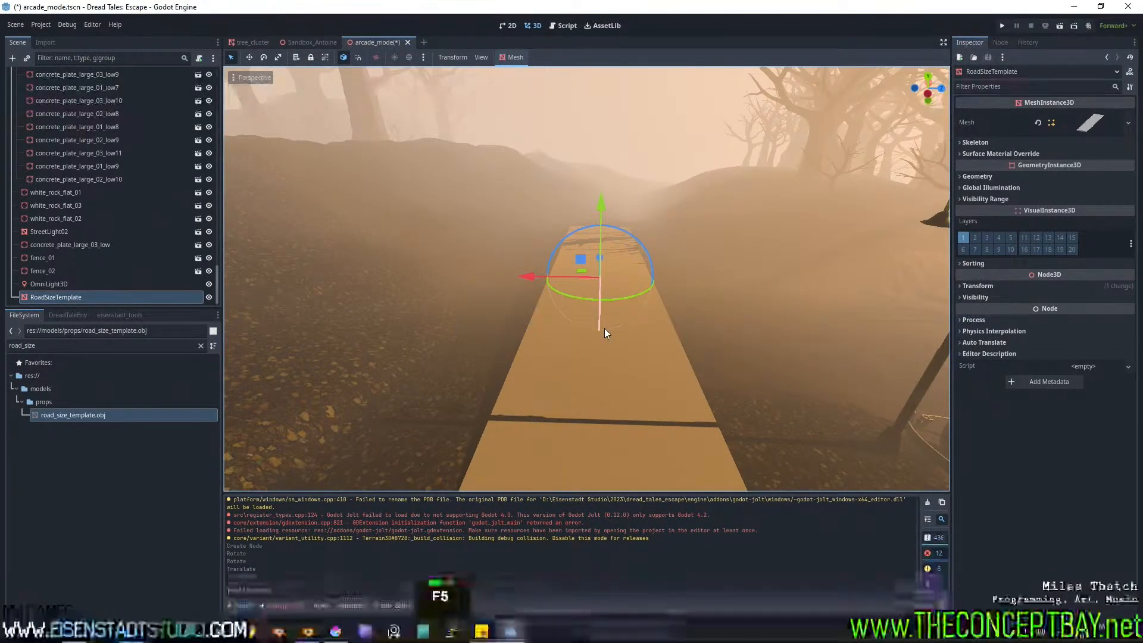
# Run the game and move the player from the starting area across to the road template in the valley.
pyautogui.press('F5')
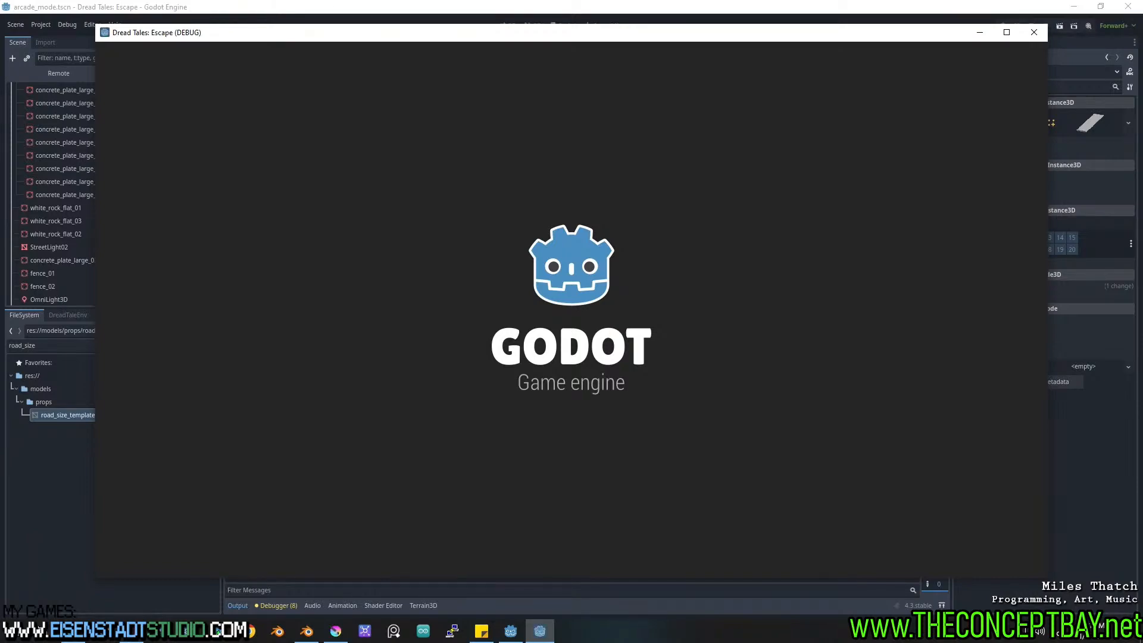
pyautogui.press('w')
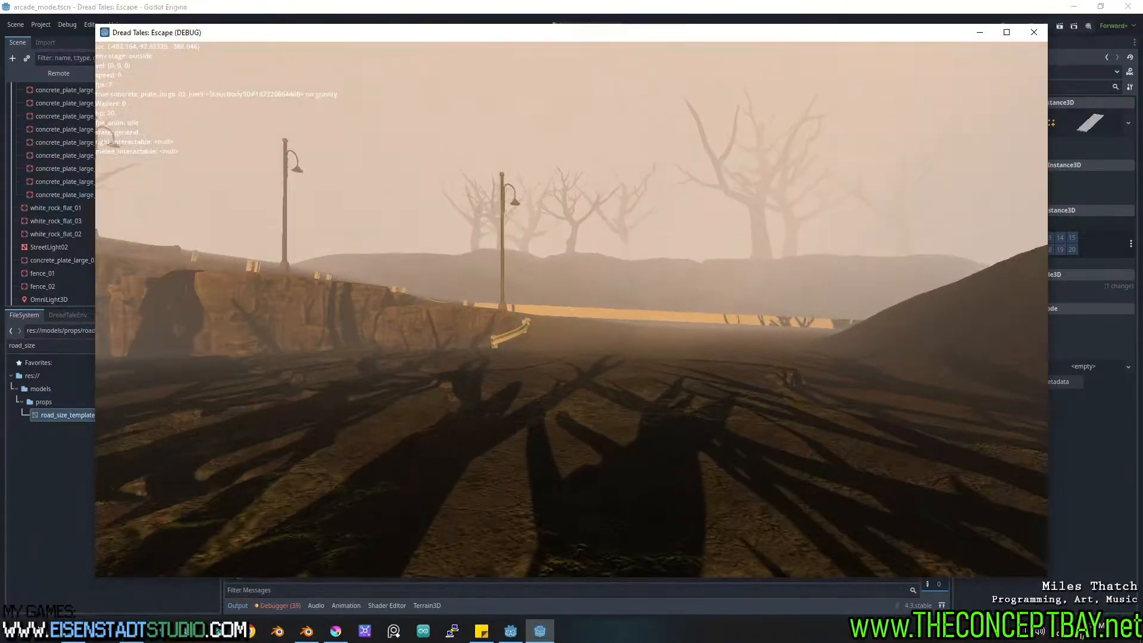
pyautogui.press('F3')
pyautogui.press('F3')
pyautogui.press('F3')
pyautogui.press('F3')
pyautogui.press('F3')
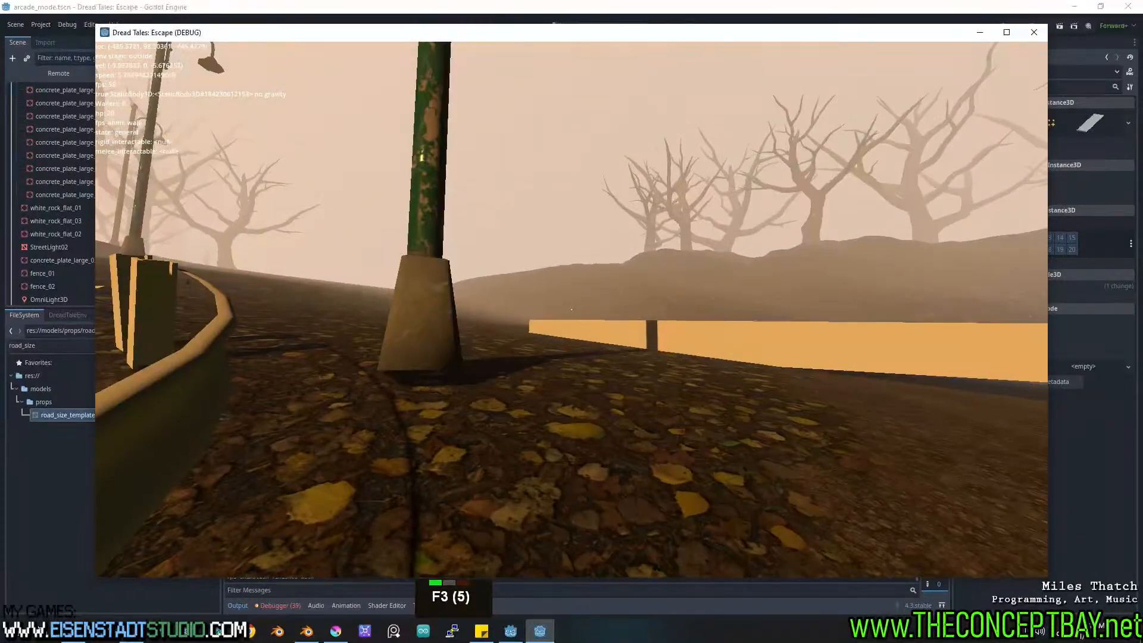
pyautogui.press('space')
pyautogui.press('F3')
pyautogui.press('a')
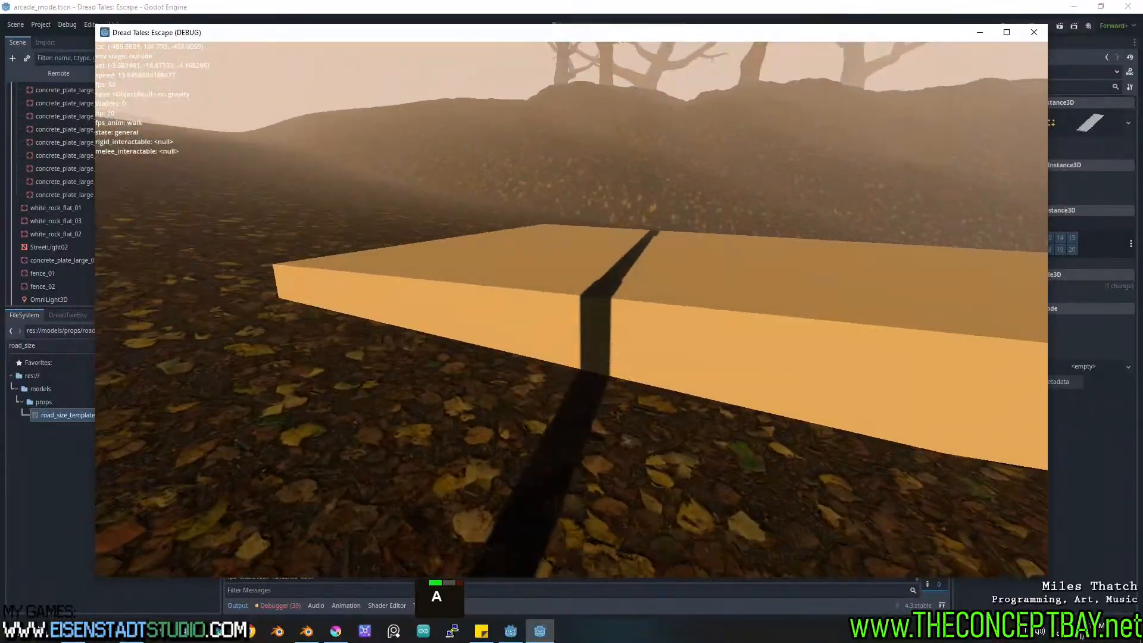
pyautogui.press('s')
pyautogui.press('a')
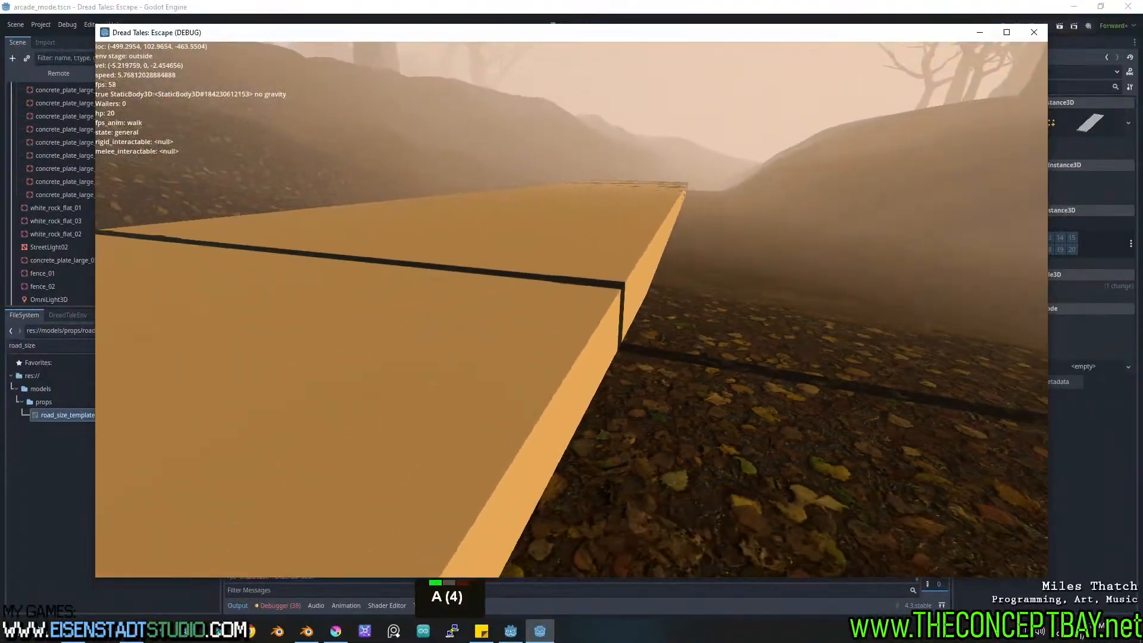
# Walk around the near end of the road template in game to examine its width against the valley floor.
pyautogui.press('w')
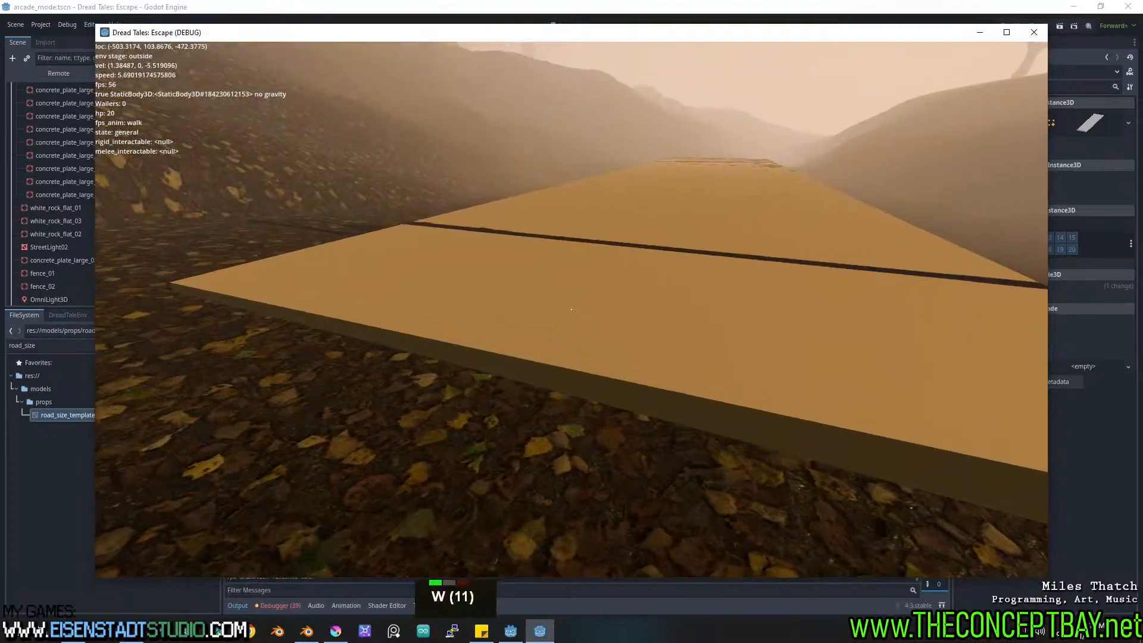
pyautogui.press('s')
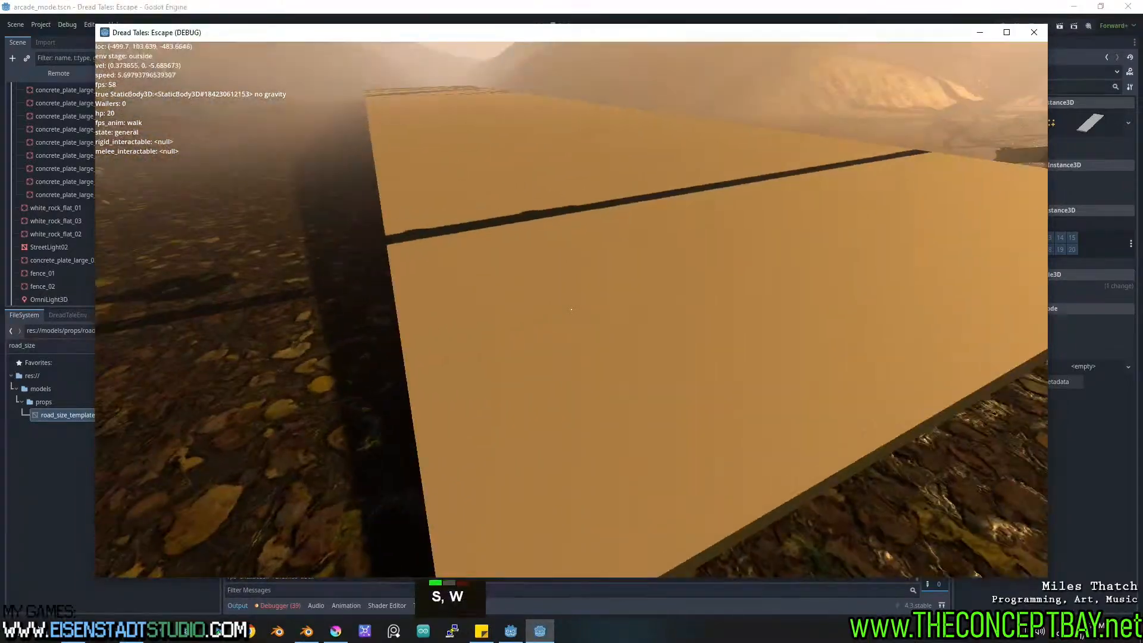
pyautogui.press('d')
pyautogui.press('w')
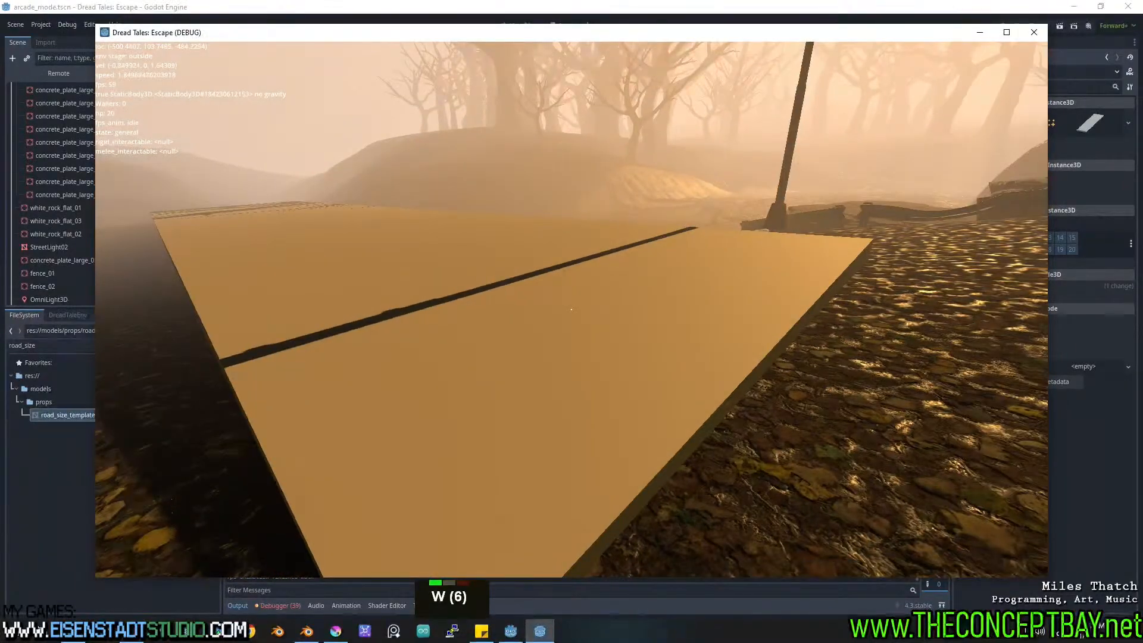
pyautogui.press('w')
pyautogui.press('w')
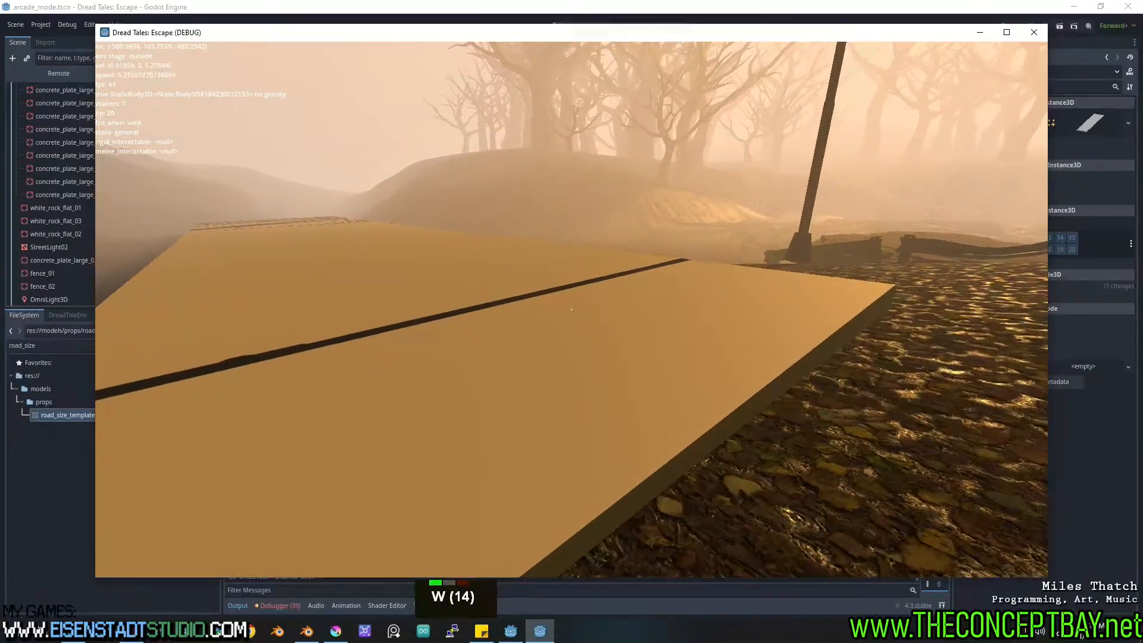
pyautogui.press('w')
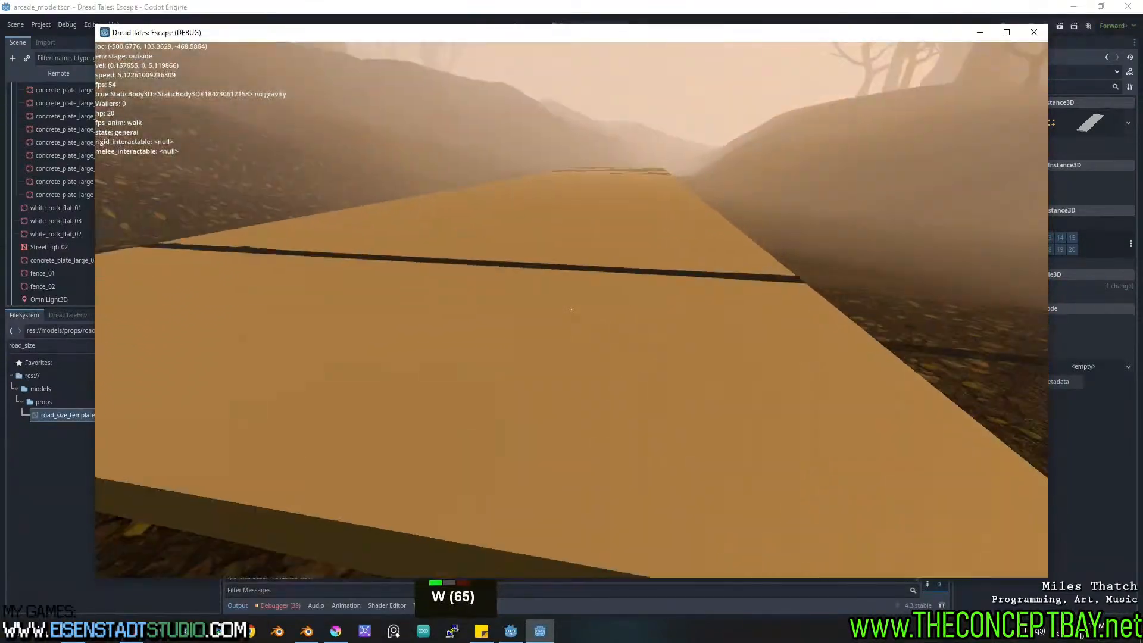
pyautogui.press('s')
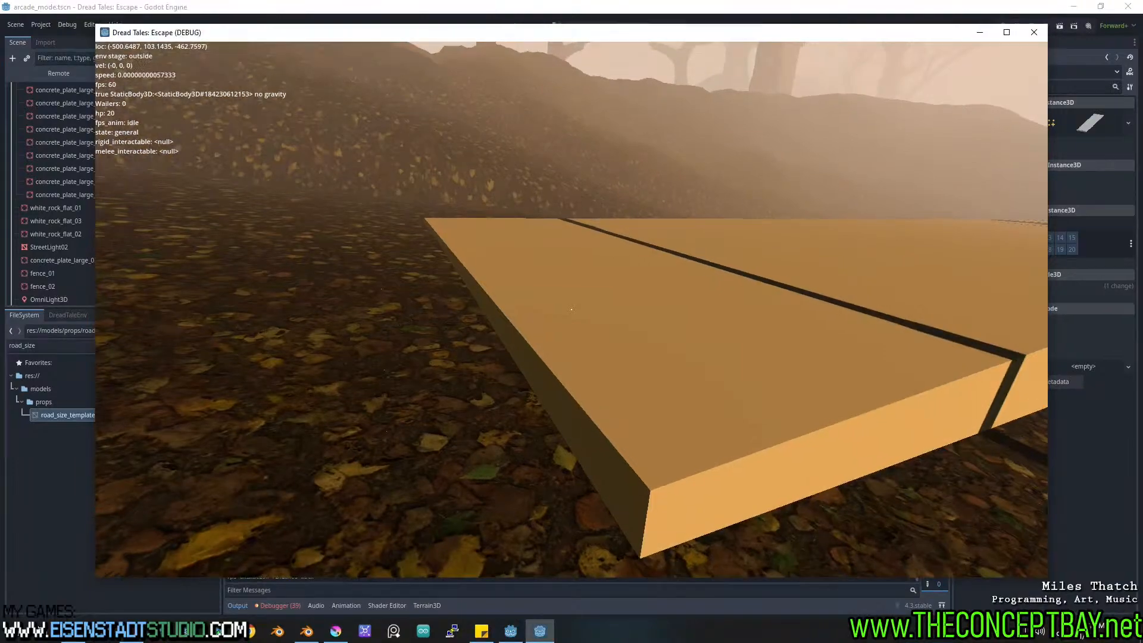
pyautogui.press('a')
pyautogui.press('s')
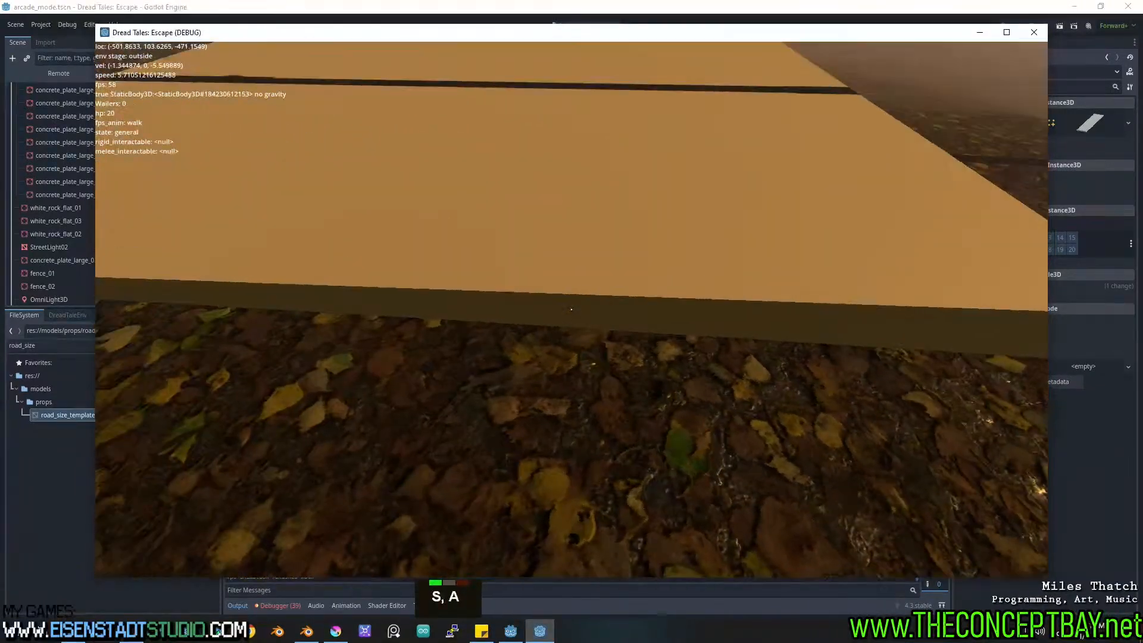
pyautogui.press('s')
pyautogui.press('a')
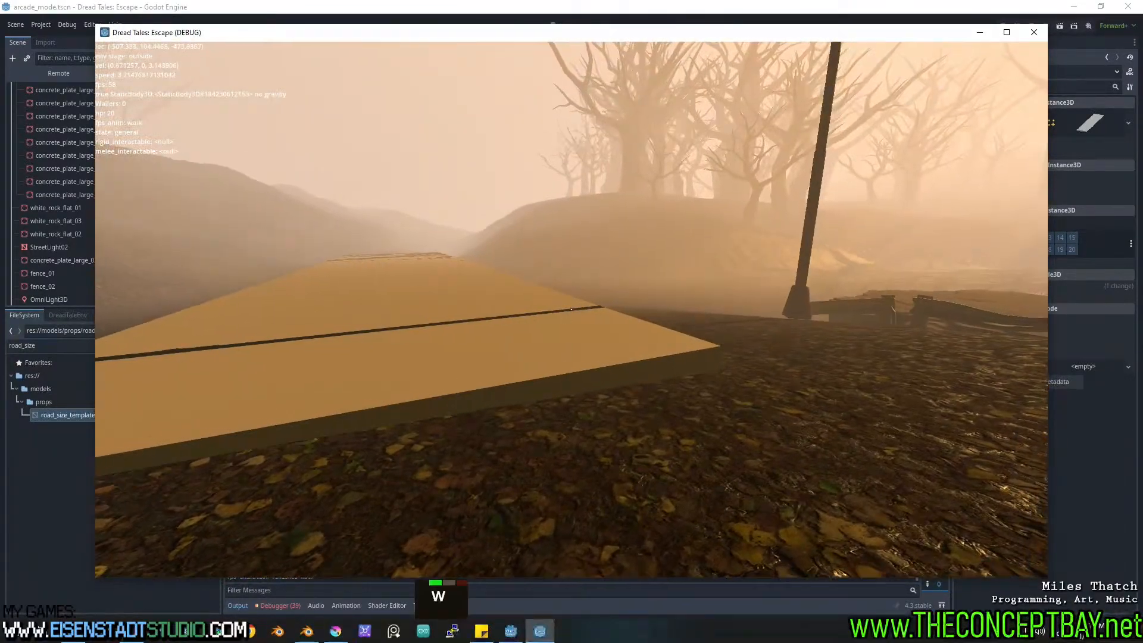
# Examine the road template's length and both side edges from the player's viewpoint, and close the running game.
pyautogui.press('w')
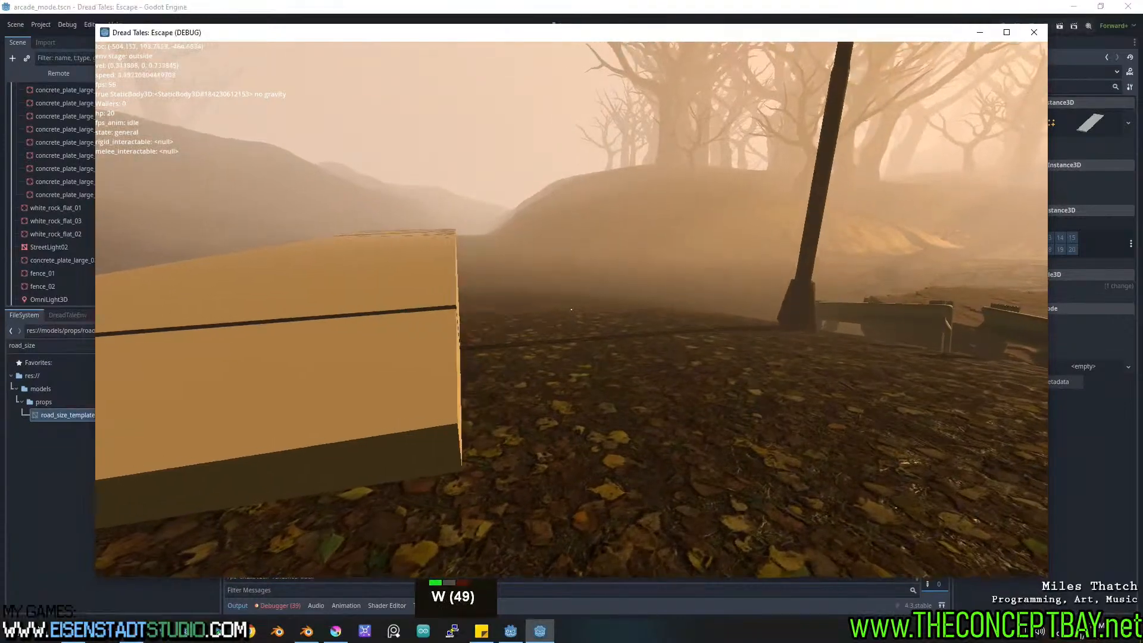
pyautogui.press('a')
pyautogui.press('w')
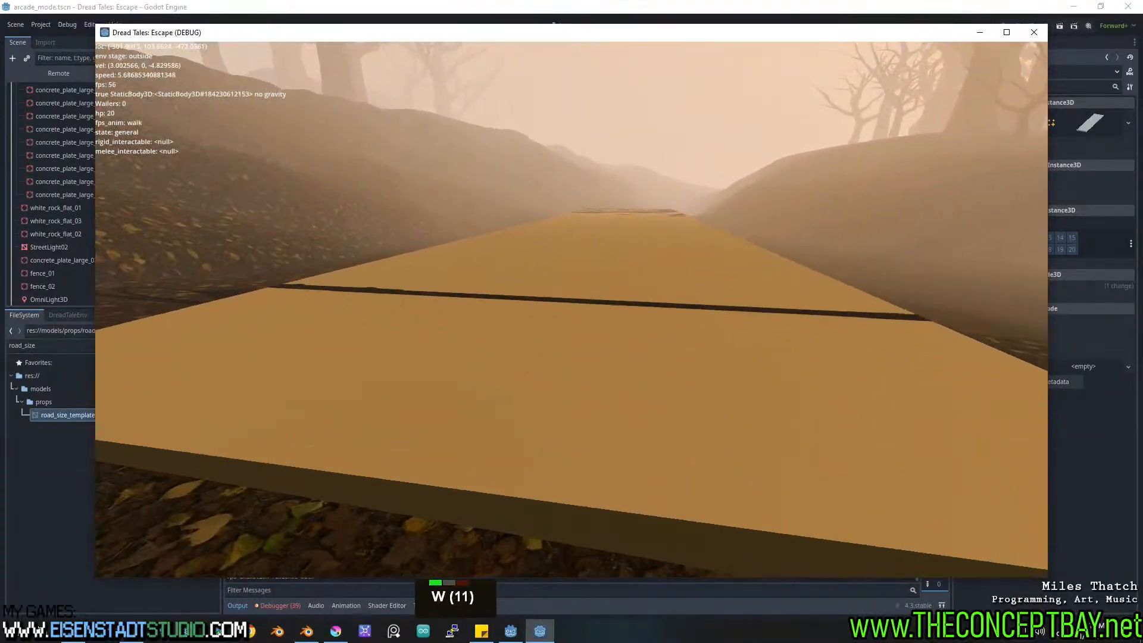
pyautogui.press('a')
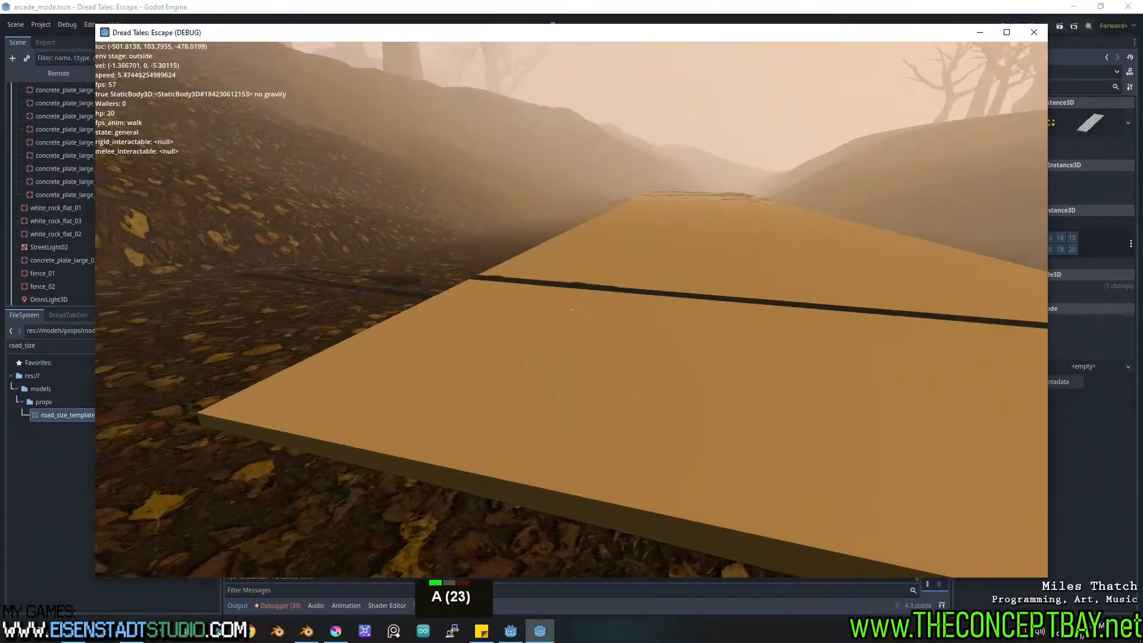
pyautogui.press('w')
pyautogui.press('s')
pyautogui.press('d')
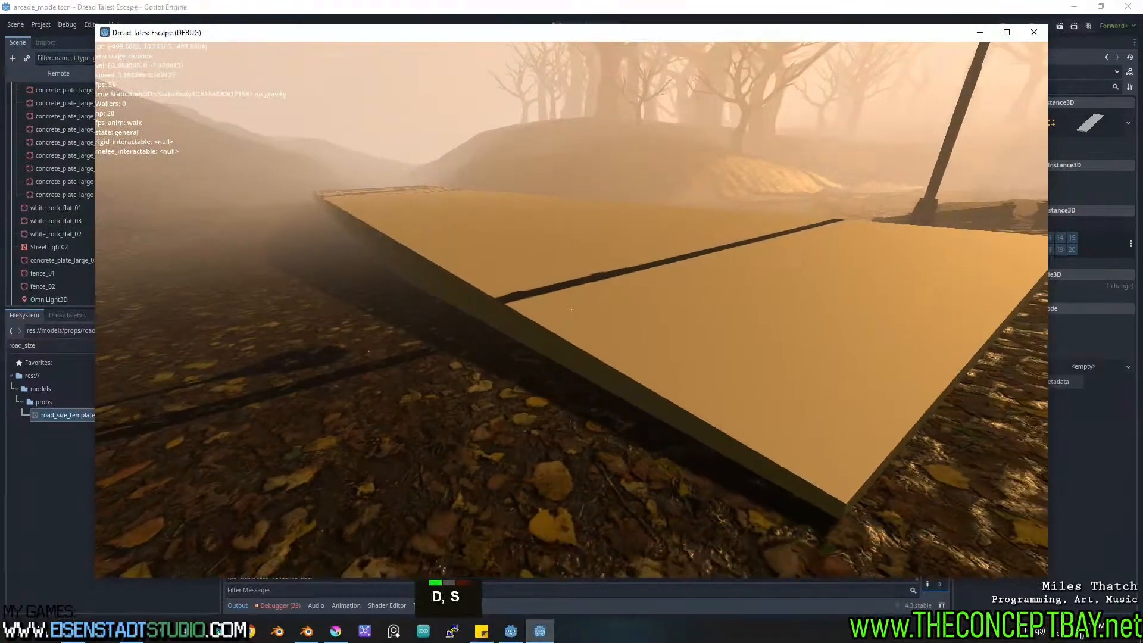
pyautogui.press('w')
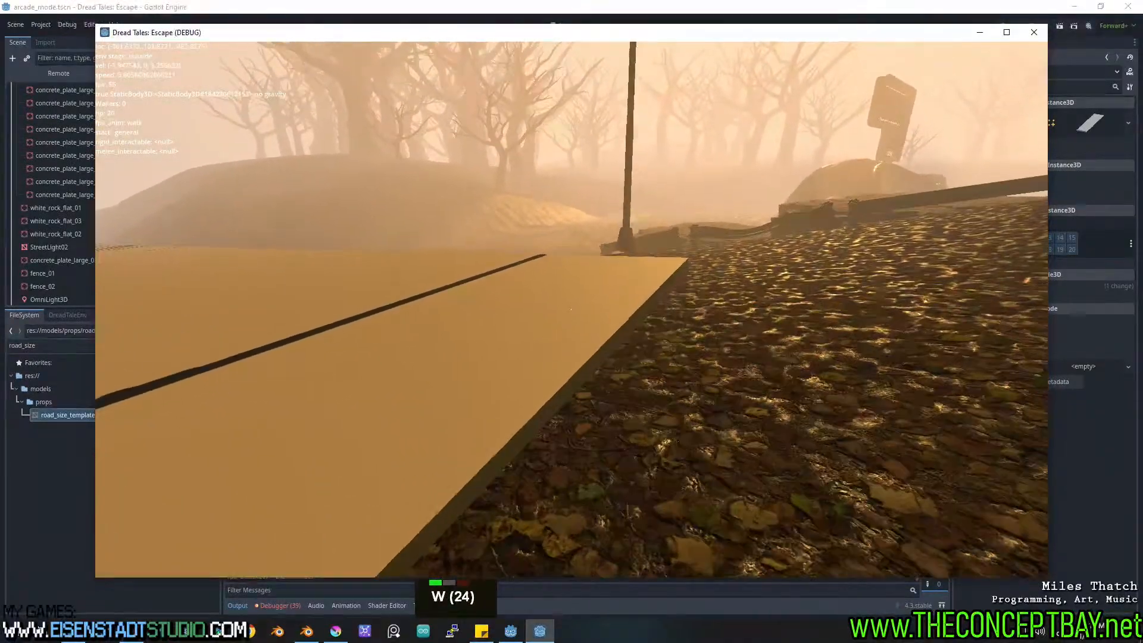
pyautogui.press('w')
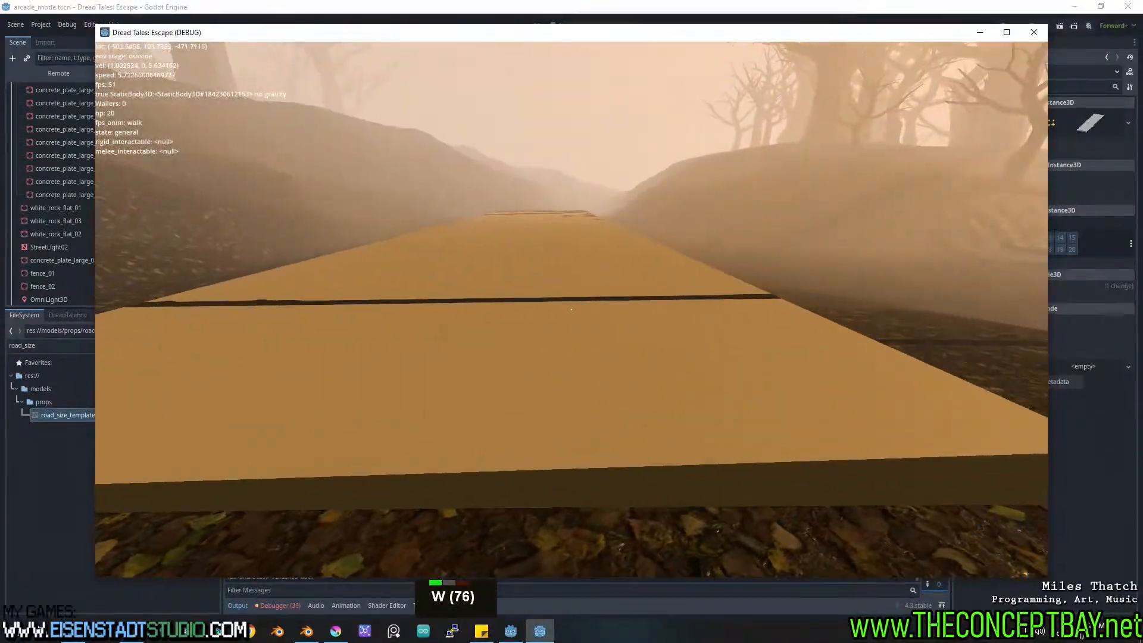
pyautogui.press('w')
pyautogui.hotkey('alt', 'F4')
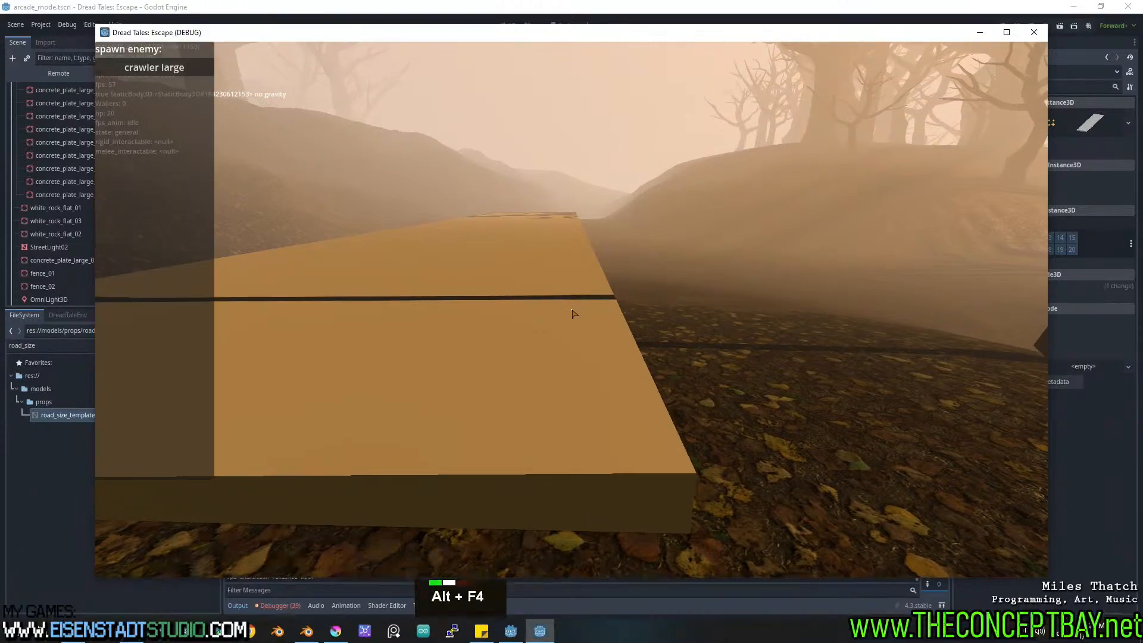
# Switch to Blender and rename the stretched road cube as template.
pyautogui.click(308, 632)
pyautogui.moveTo(522, 305); pyautogui.dragTo(561, 420, button='middle')
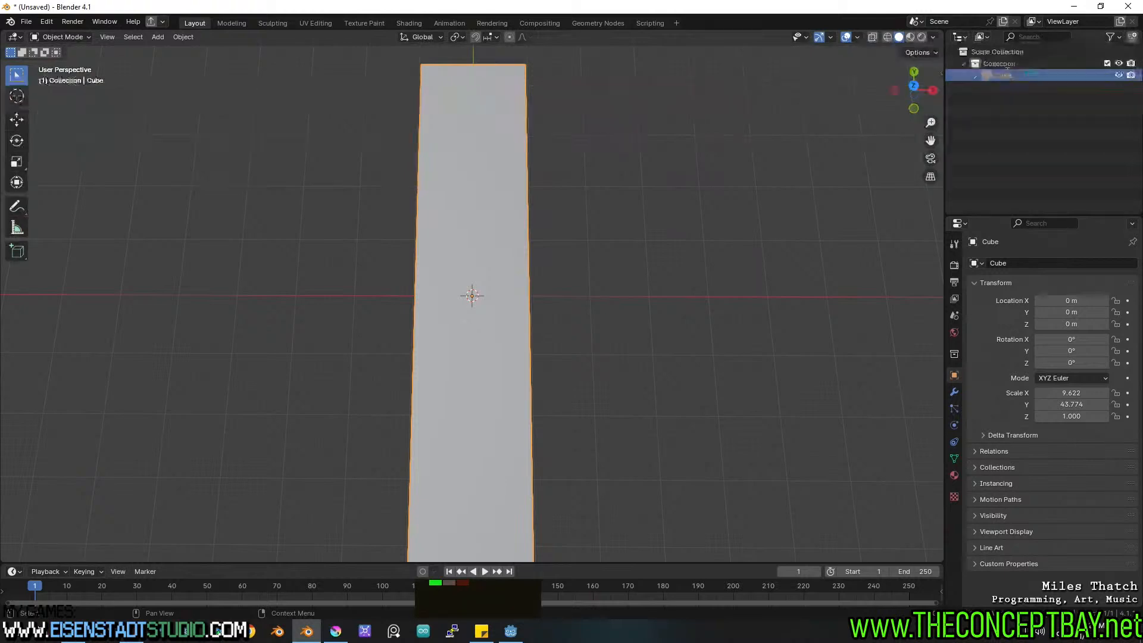
pyautogui.press('Return')
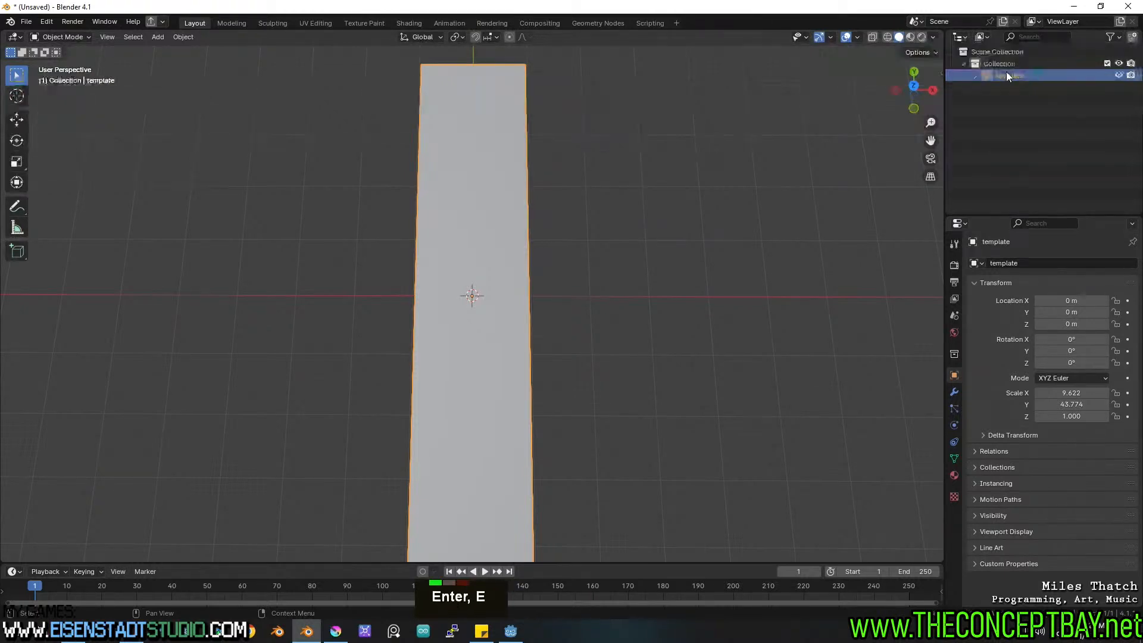
# Add a Bézier curve at the origin in the top orthographic view.
pyautogui.keyDown('alt'); pyautogui.moveTo(695, 264); pyautogui.dragTo(685, 349, button='middle'); pyautogui.keyUp('alt')
pyautogui.hotkey('shift', 'a')
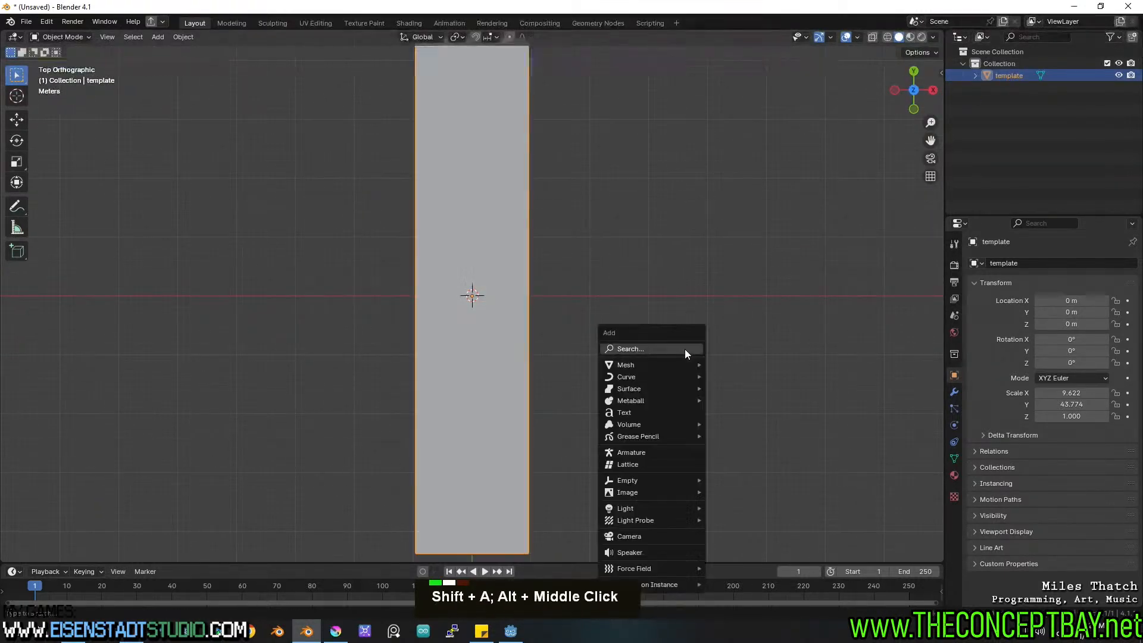
pyautogui.moveTo(679, 375)
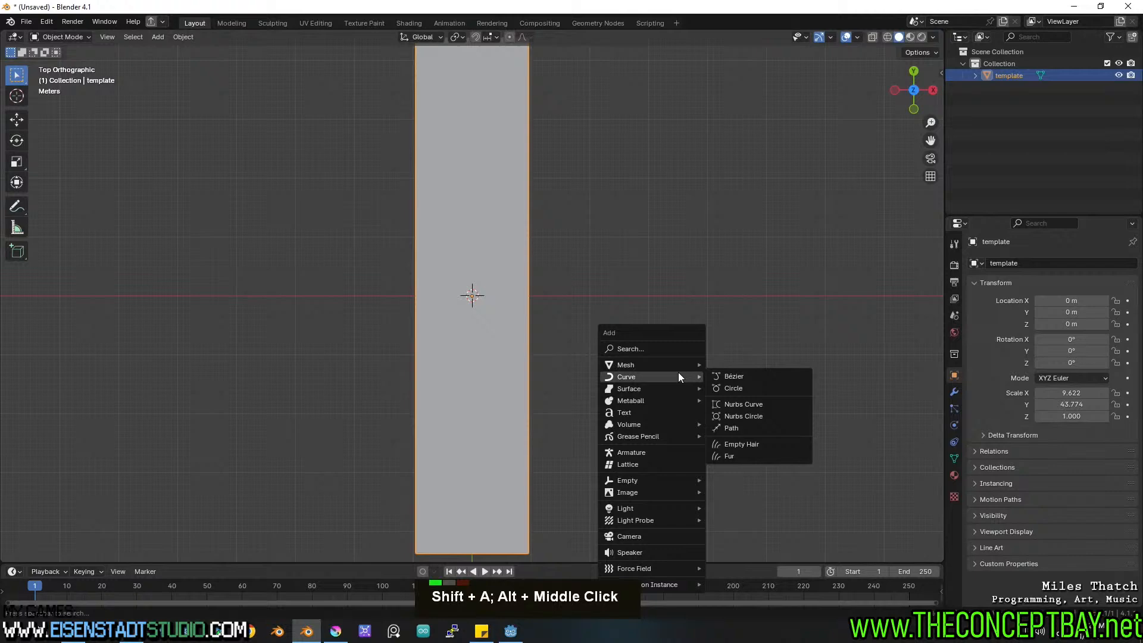
pyautogui.click(736, 375)
pyautogui.scroll(-1, 616, 355)
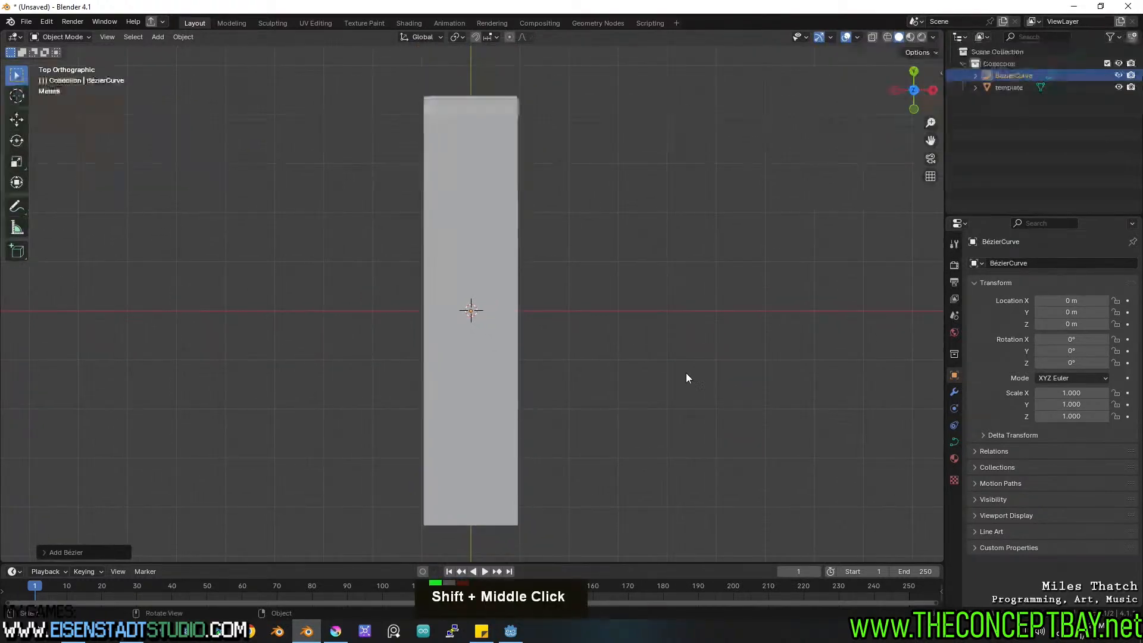
# Set the template object's viewport display to Wire.
pyautogui.click(440, 225)
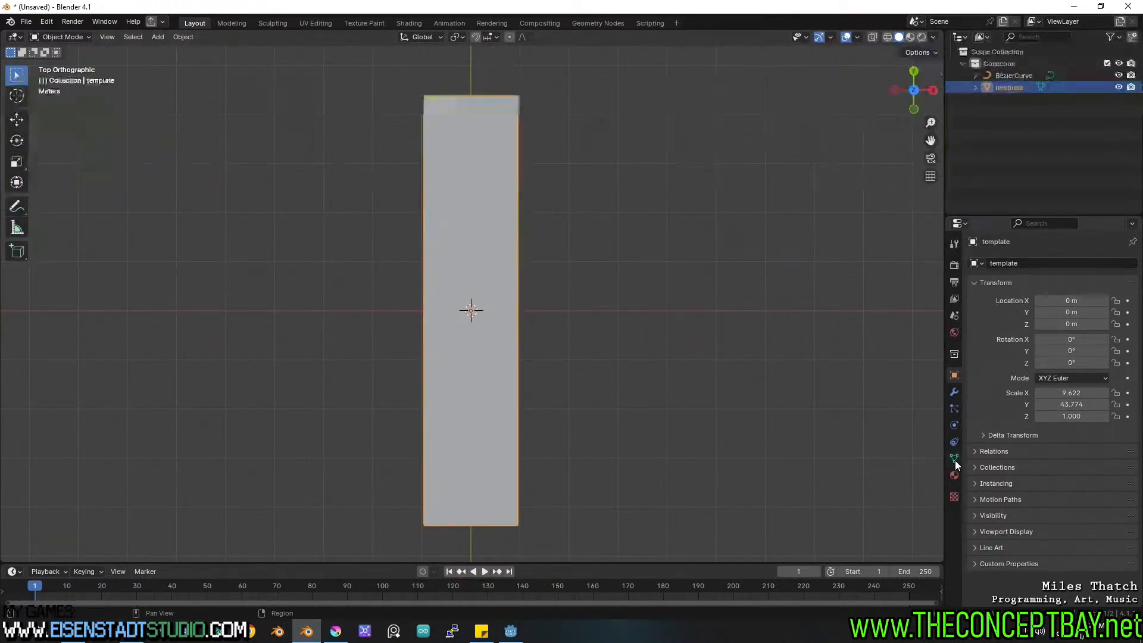
pyautogui.click(975, 484)
pyautogui.click(975, 484)
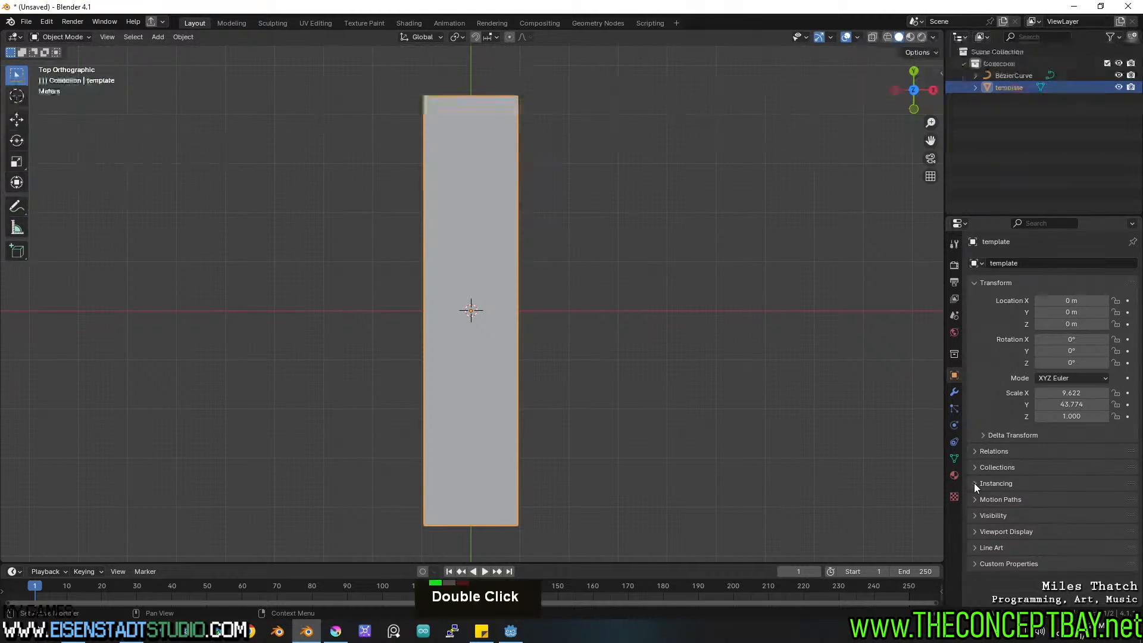
pyautogui.click(975, 516)
pyautogui.click(976, 516)
pyautogui.doubleClick(976, 499)
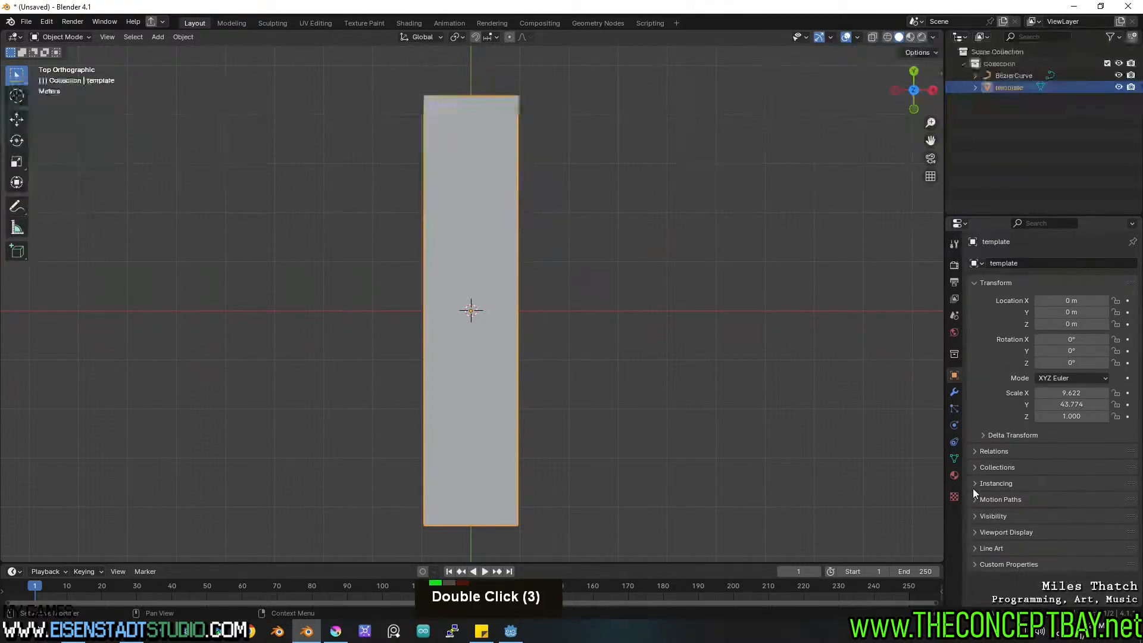
pyautogui.doubleClick(974, 484)
pyautogui.click(974, 532)
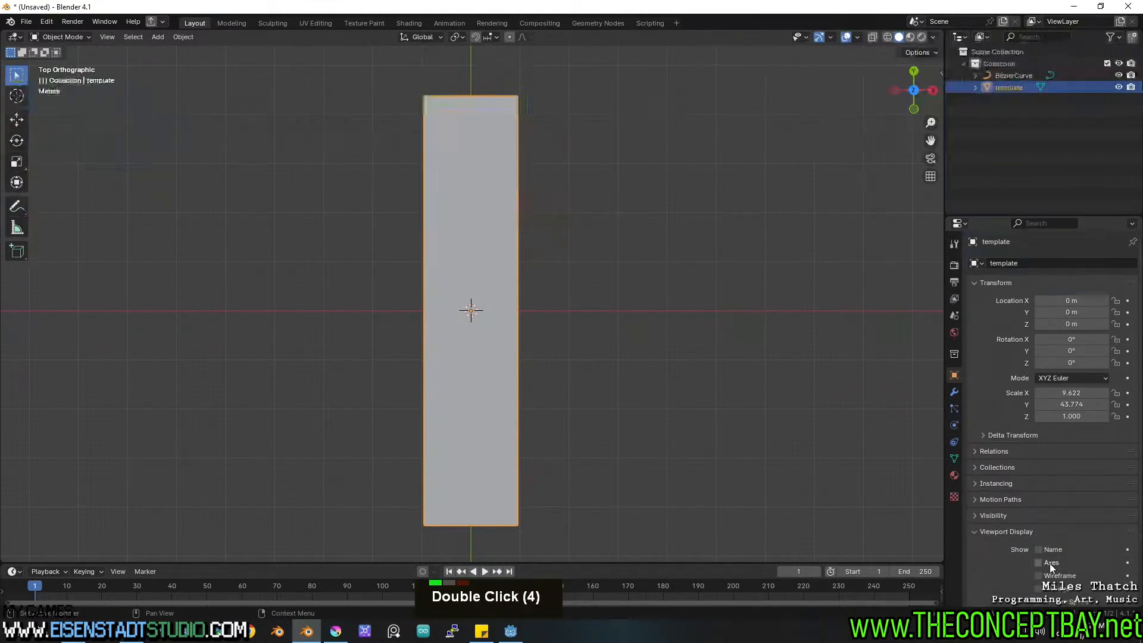
pyautogui.scroll(-5, 1049, 563)
pyautogui.click(1043, 547)
pyautogui.click(1056, 580)
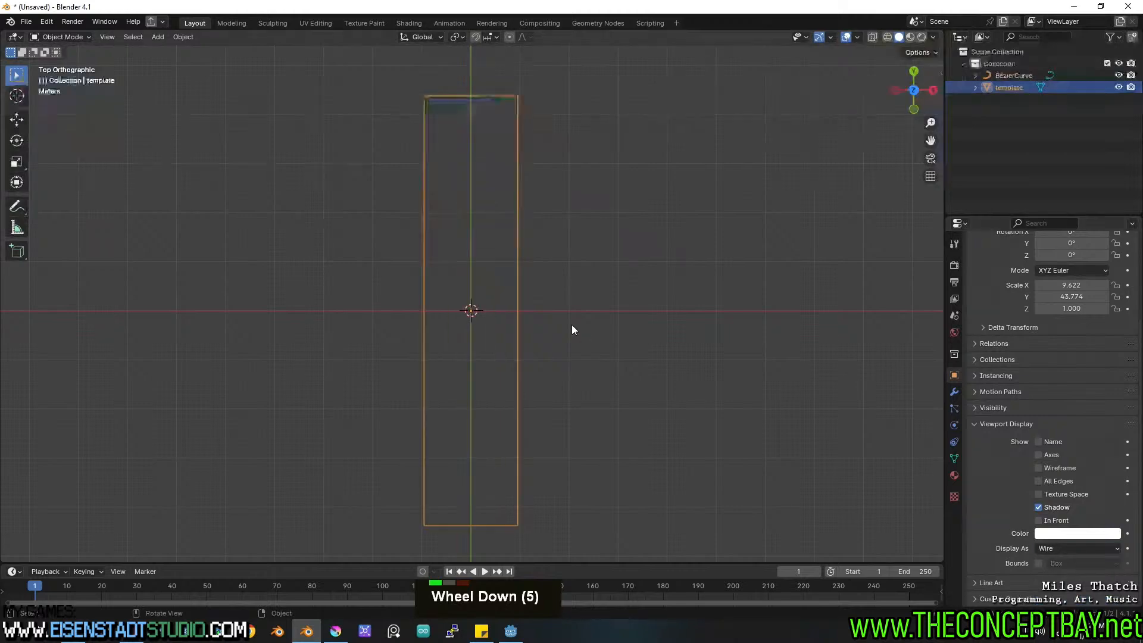
# Enter Edit Mode on the Bézier curve and delete all of its default points.
pyautogui.click(1012, 76)
pyautogui.press('Tab')
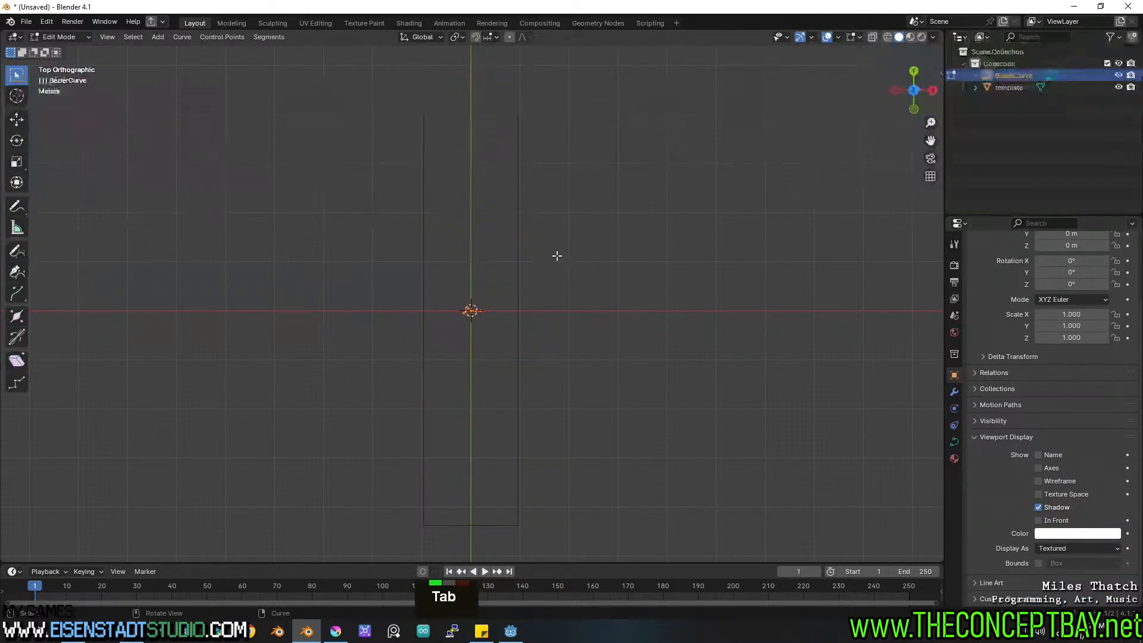
pyautogui.press('x')
pyautogui.press('a')
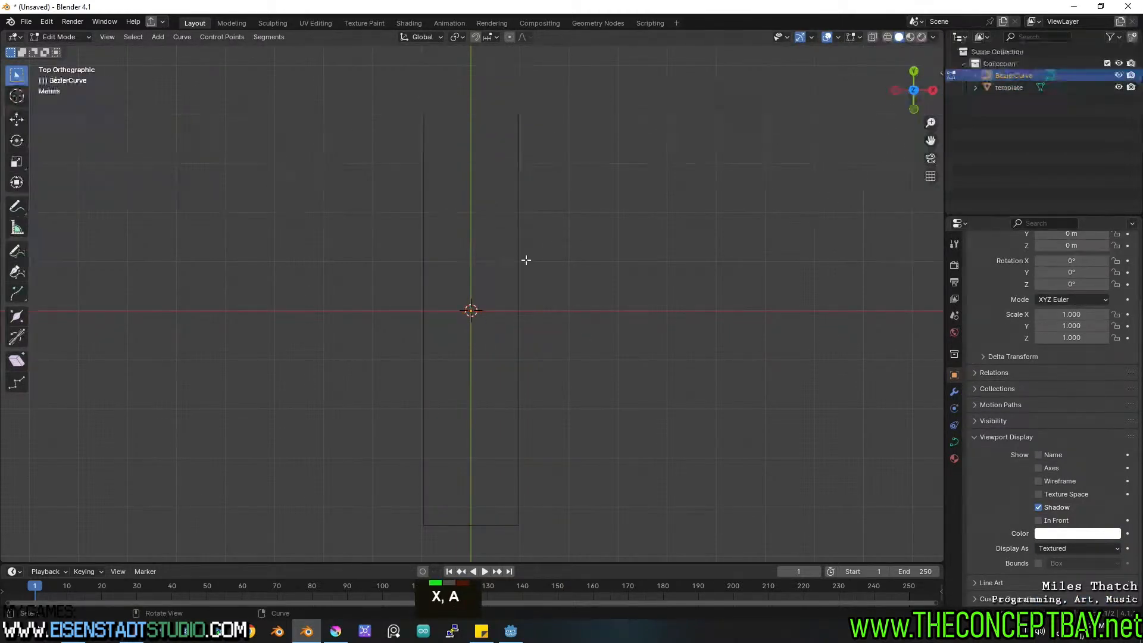
# Draw an irregular, wavy road outline freehand with the curve Draw tool around the template's rectangle, and deselect its points.
pyautogui.click(18, 250)
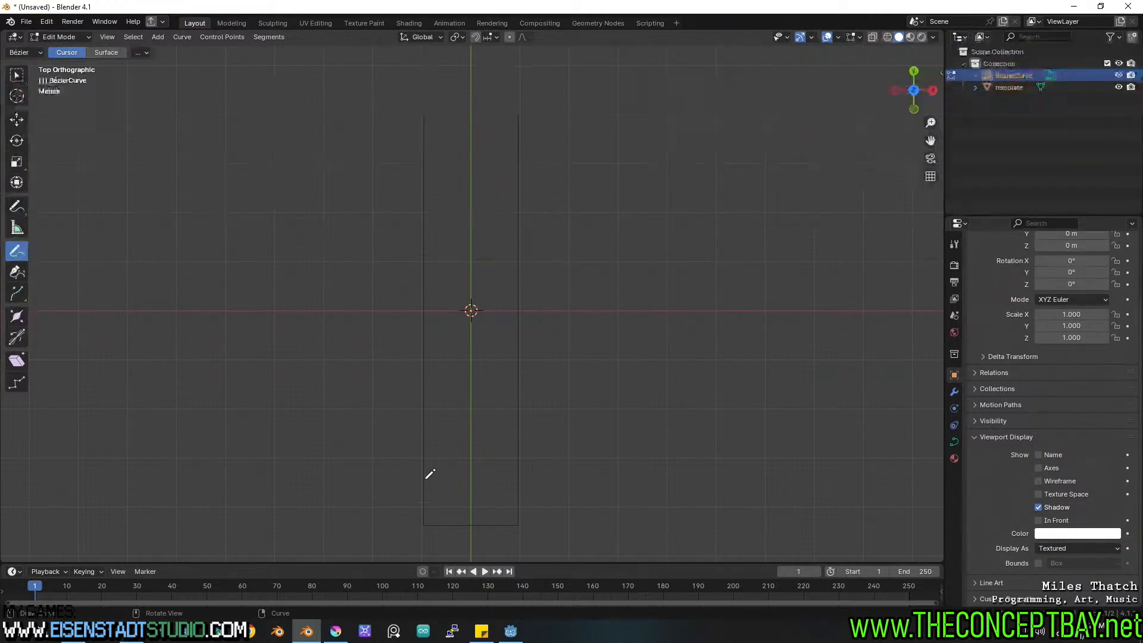
pyautogui.moveTo(424, 480)
pyautogui.mouseDown()
pyautogui.moveTo(455, 522)
pyautogui.moveTo(501, 502)
pyautogui.moveTo(513, 481)
pyautogui.moveTo(507, 410)
pyautogui.mouseUp()
pyautogui.moveTo(519, 359); pyautogui.dragTo(521, 169)
pyautogui.moveTo(515, 129)
pyautogui.mouseDown()
pyautogui.moveTo(450, 97)
pyautogui.moveTo(432, 107)
pyautogui.mouseUp()
pyautogui.moveTo(422, 146); pyautogui.dragTo(429, 314)
pyautogui.moveTo(424, 359); pyautogui.dragTo(415, 411)
pyautogui.moveTo(430, 449); pyautogui.dragTo(424, 479)
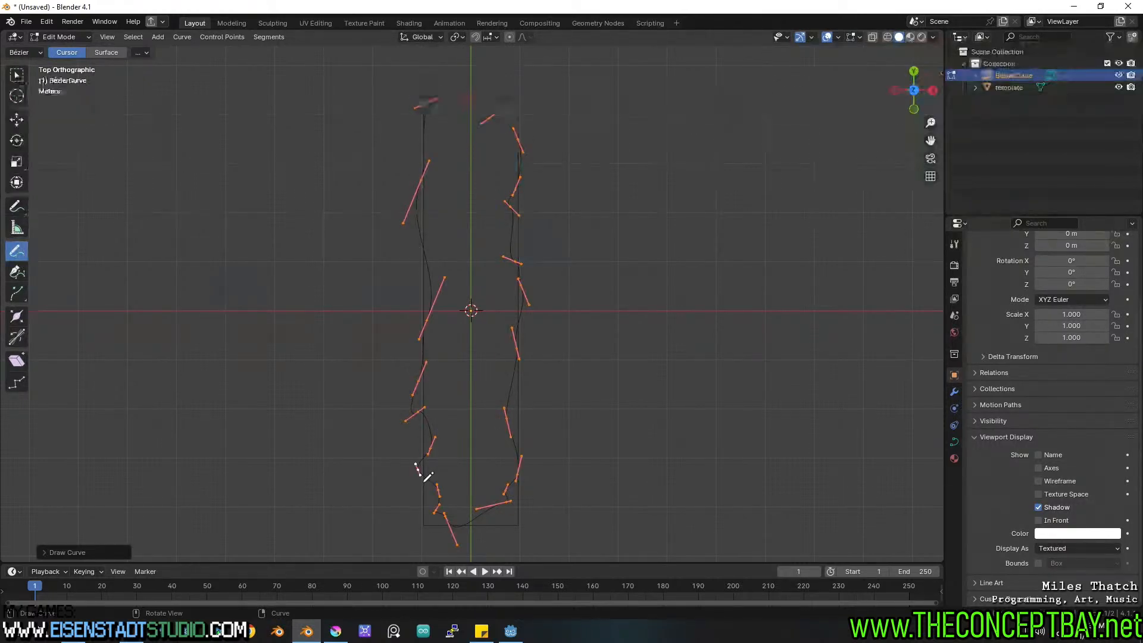
pyautogui.hotkey('alt', 'a')
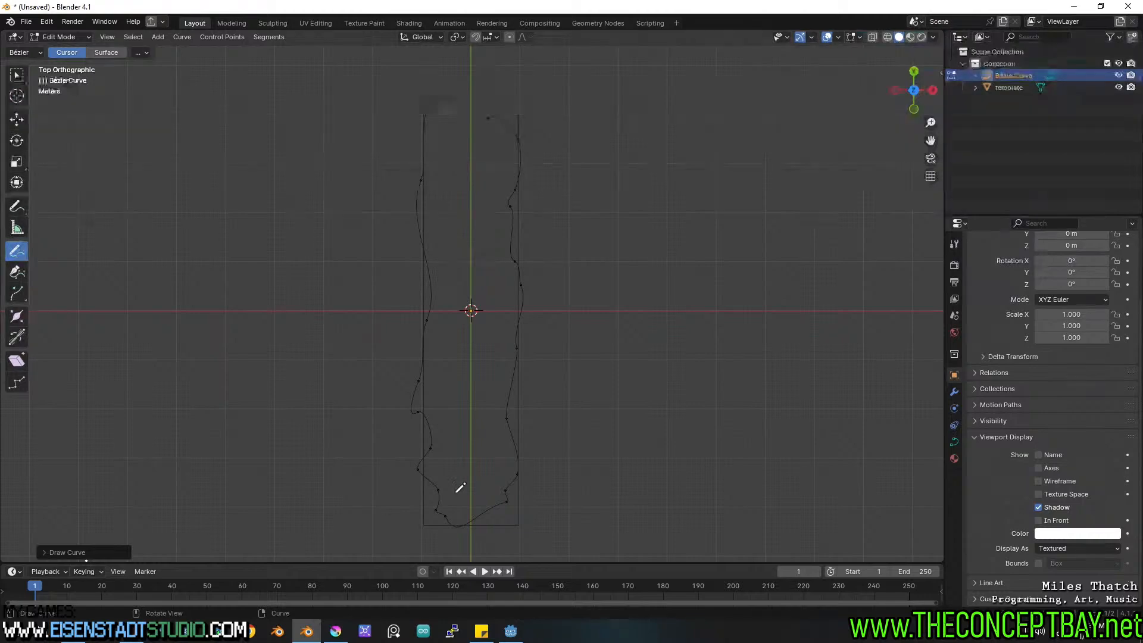
pyautogui.hotkey('ctrl', 'z')
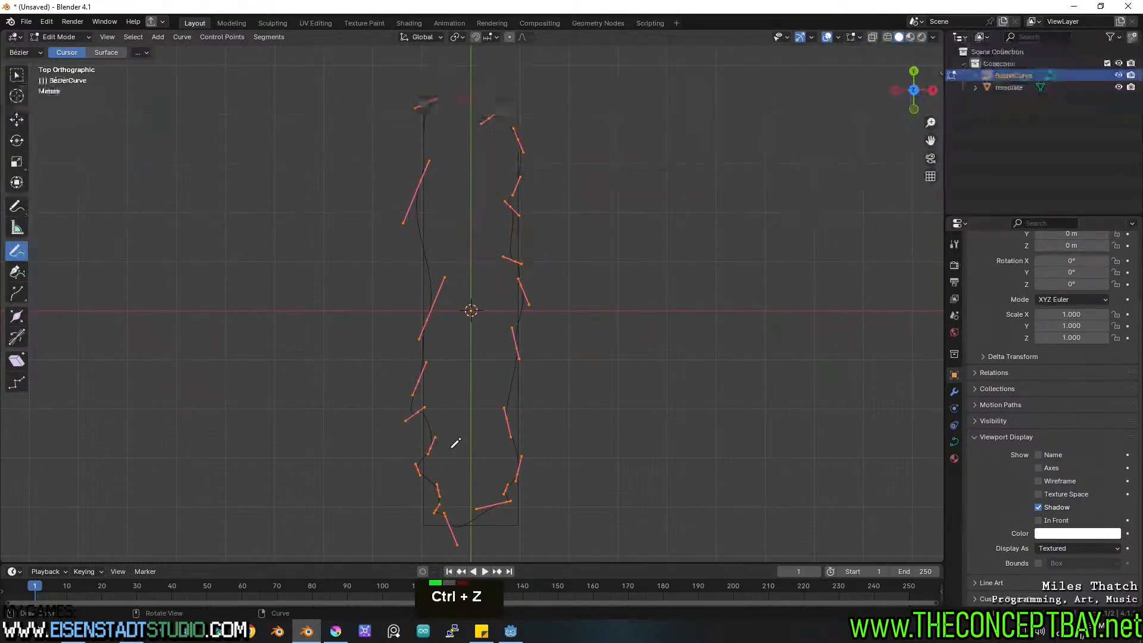
pyautogui.press('Delete')
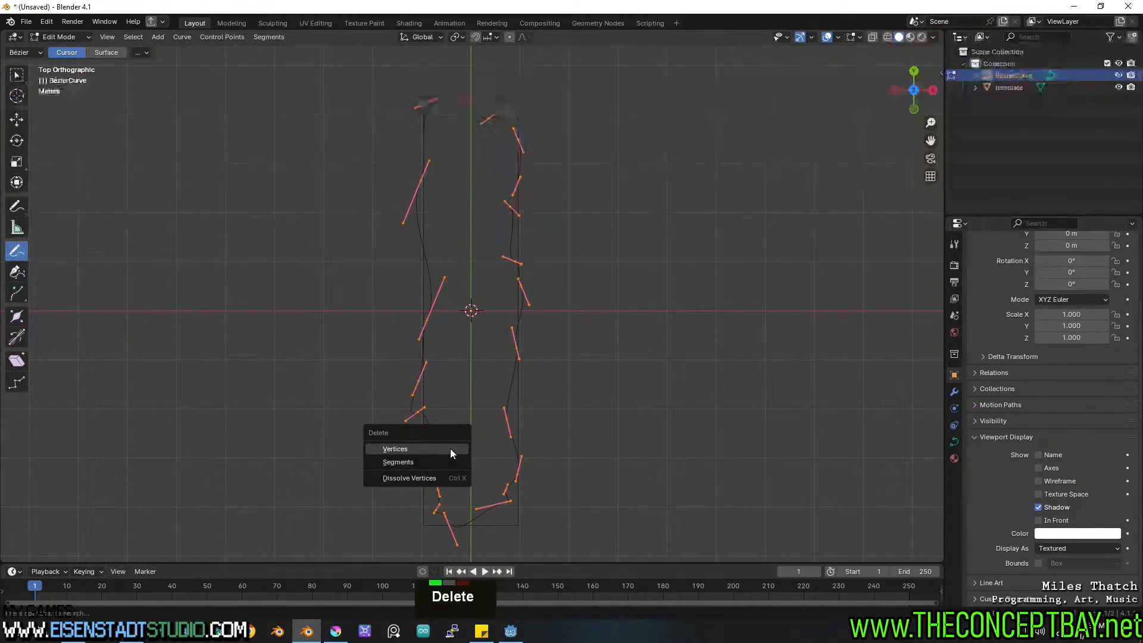
pyautogui.press('Escape')
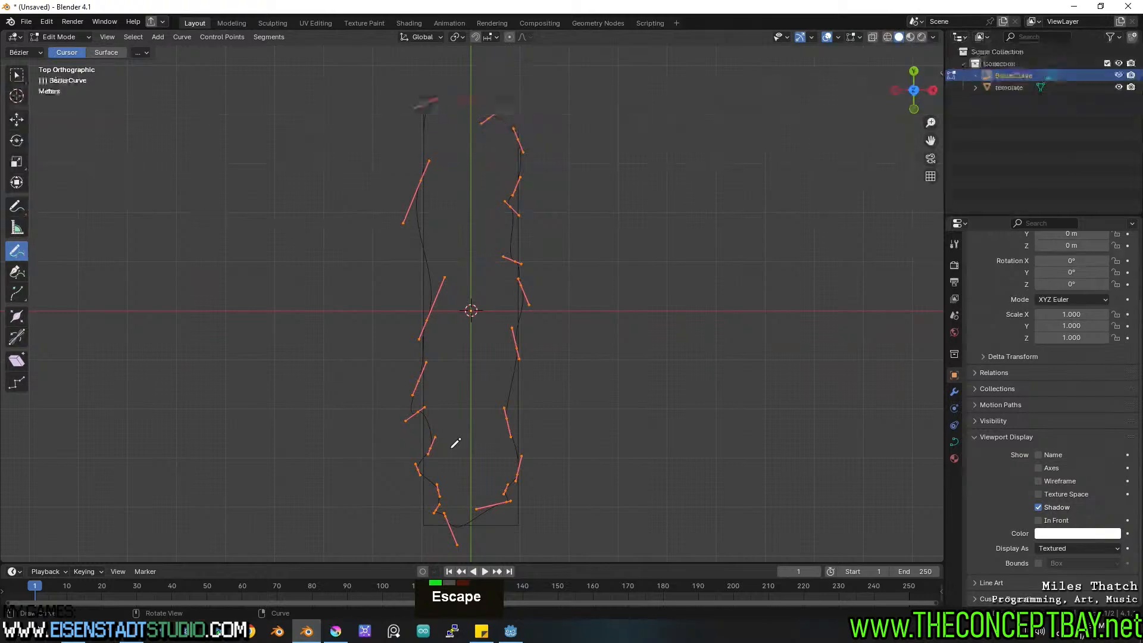
pyautogui.press('F9')
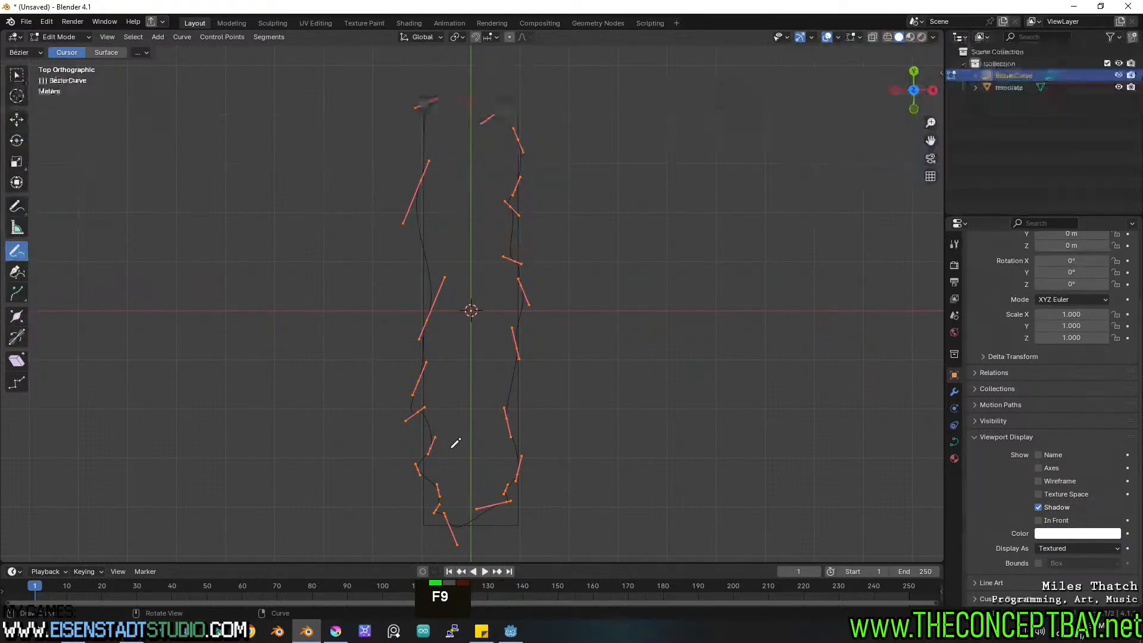
pyautogui.hotkey('ctrl', 'F9')
pyautogui.press('F8')
pyautogui.hotkey('shift', 'F8')
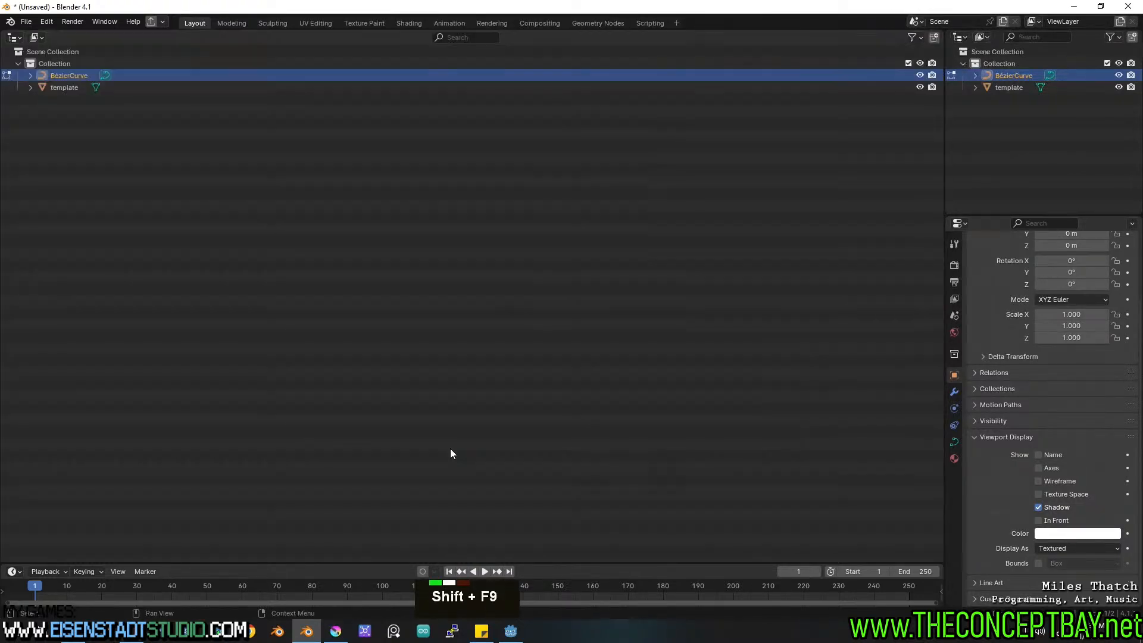
pyautogui.hotkey('shift', 'F8')
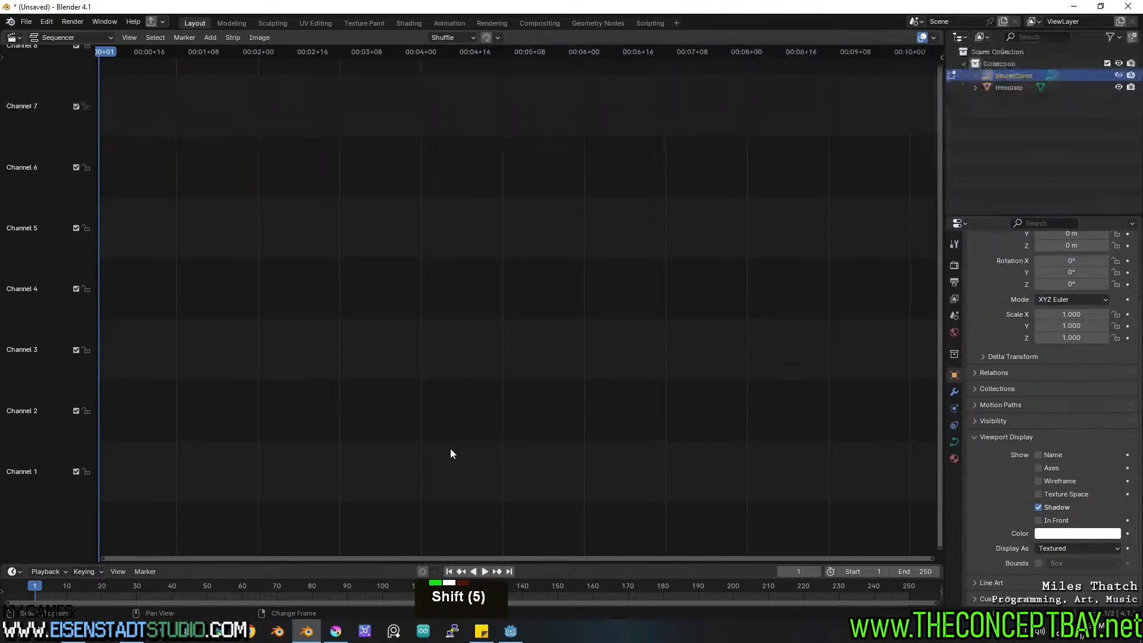
pyautogui.hotkey('shift', 'F1')
pyautogui.hotkey('shift', 'F2')
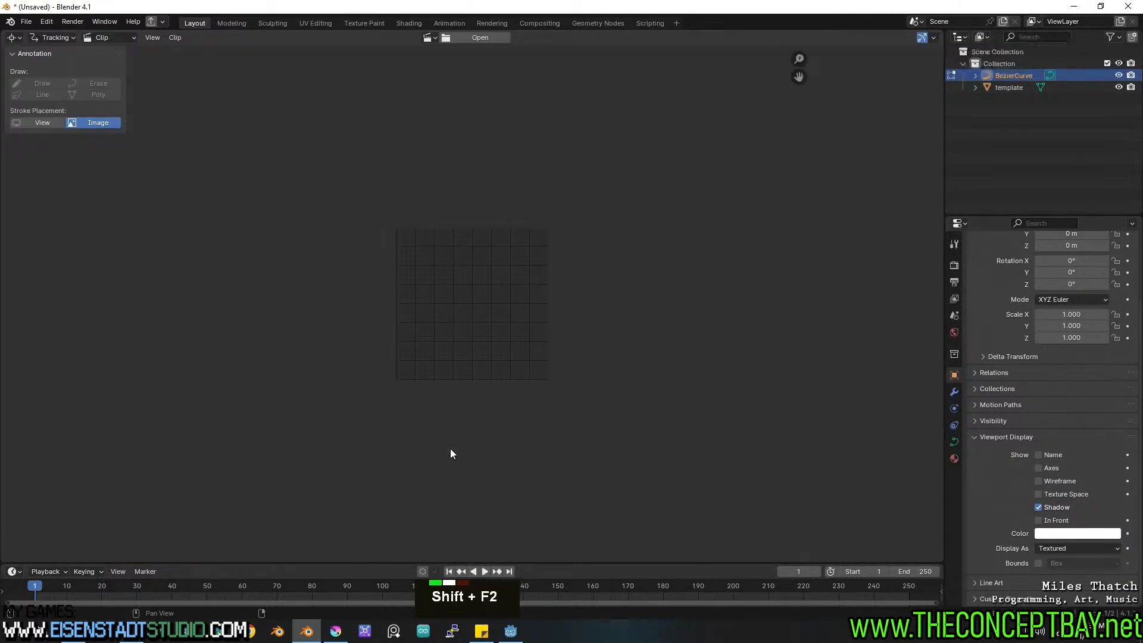
pyautogui.click(25, 37)
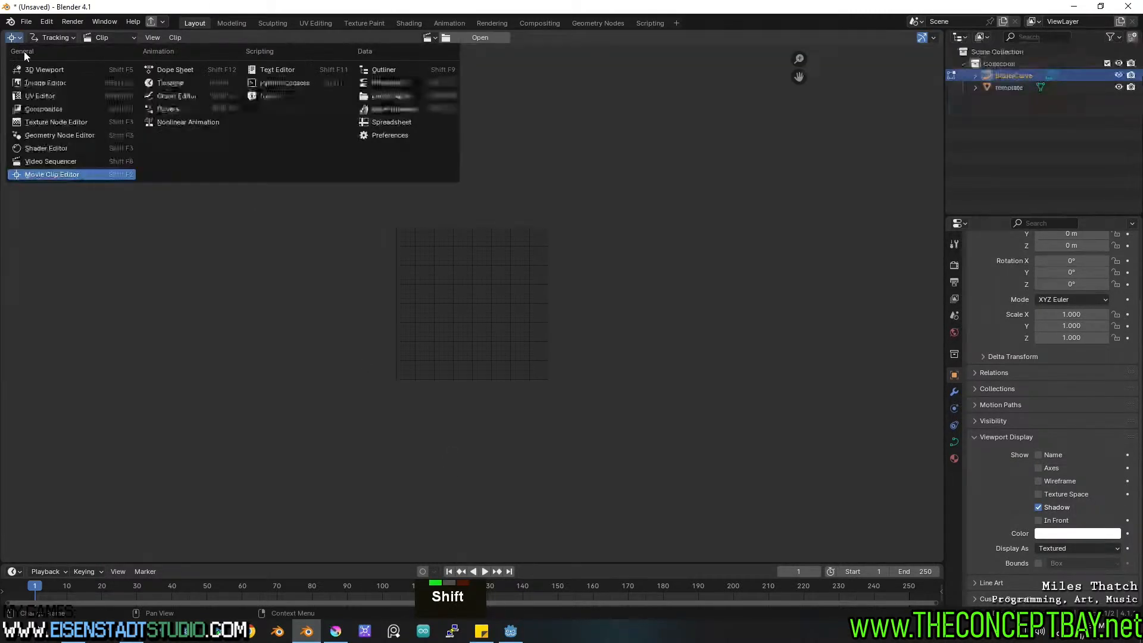
pyautogui.click(24, 51)
# Delete all points of the drawn road outline curve.
pyautogui.press('a')
pyautogui.press('x')
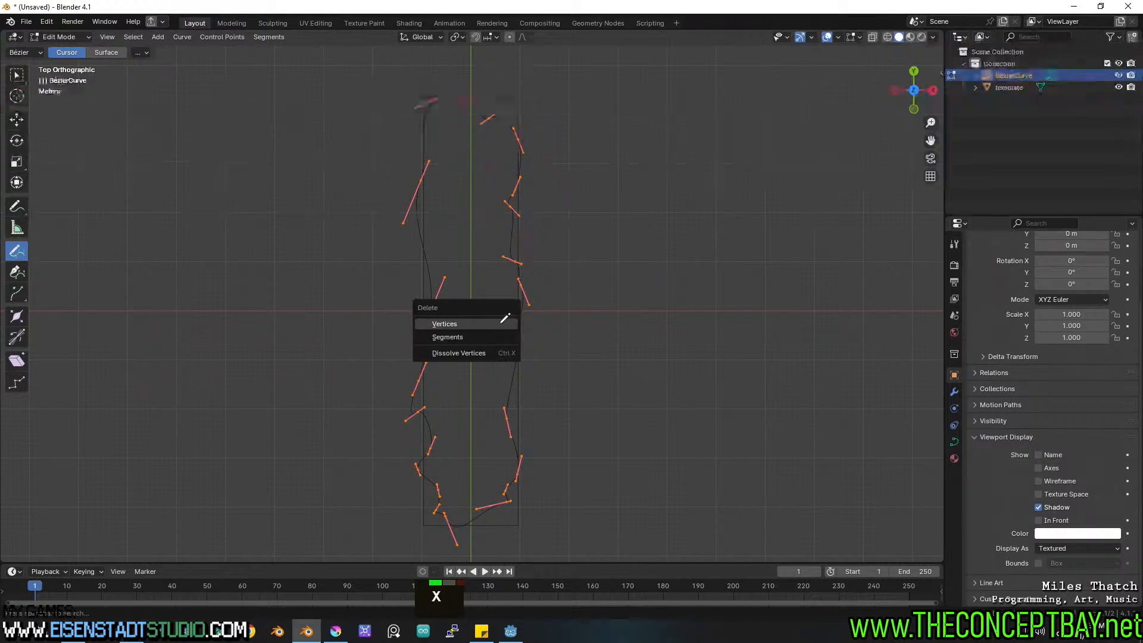
pyautogui.click(505, 322)
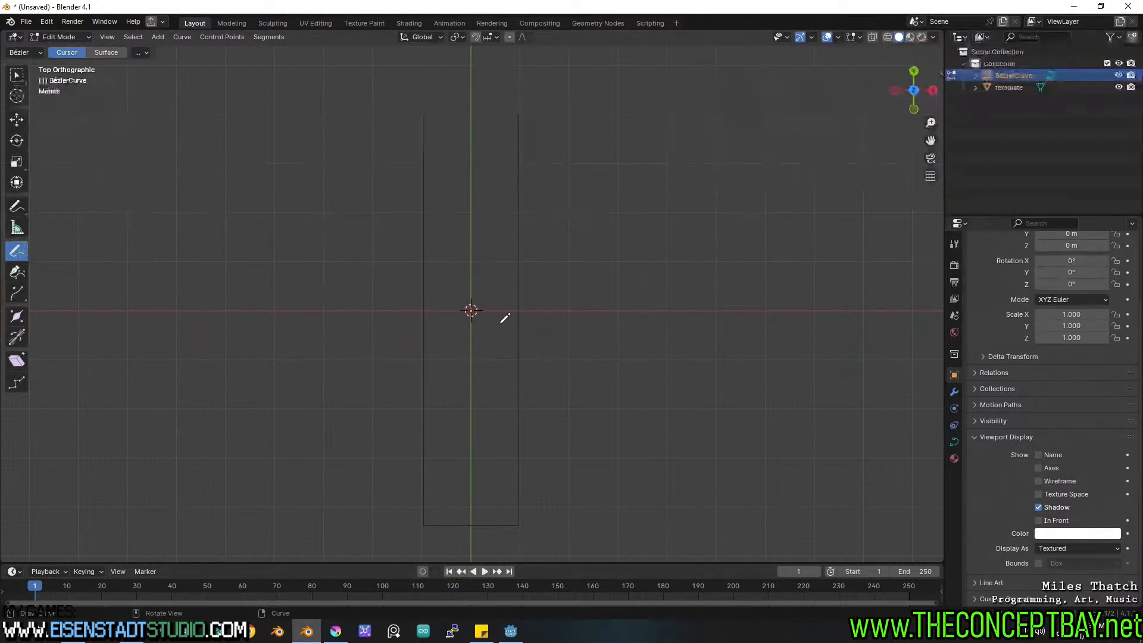
# Redraw a closed, wavy road outline freehand around the template's rectangle in the top view.
pyautogui.moveTo(468, 95)
pyautogui.mouseDown()
pyautogui.moveTo(512, 136)
pyautogui.moveTo(520, 192)
pyautogui.mouseUp()
pyautogui.moveTo(514, 237); pyautogui.dragTo(520, 257)
pyautogui.moveTo(523, 297); pyautogui.dragTo(515, 339)
pyautogui.moveTo(512, 393); pyautogui.dragTo(525, 418)
pyautogui.moveTo(528, 463)
pyautogui.mouseDown()
pyautogui.moveTo(521, 509)
pyautogui.moveTo(484, 527)
pyautogui.moveTo(422, 424)
pyautogui.moveTo(424, 348)
pyautogui.mouseUp()
pyautogui.moveTo(417, 303); pyautogui.dragTo(421, 241)
pyautogui.moveTo(434, 202); pyautogui.dragTo(425, 160)
pyautogui.moveTo(434, 113); pyautogui.dragTo(469, 89)
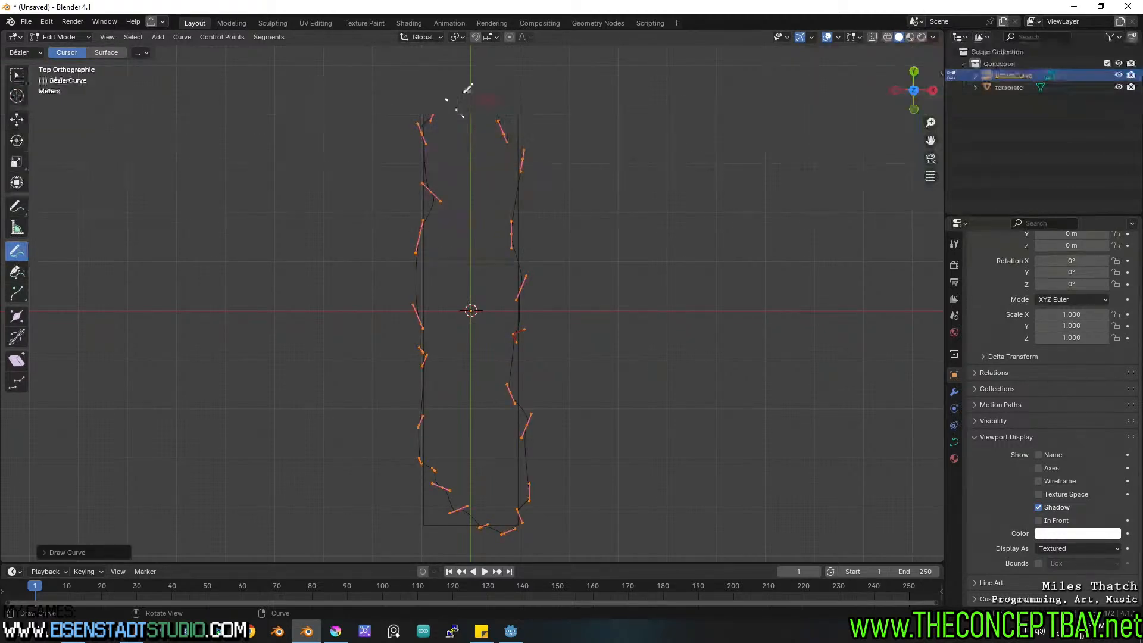
# Lower the Draw Curve fit Error to 0.07672 m so the outline follows the freehand stroke closely.
pyautogui.click(62, 551)
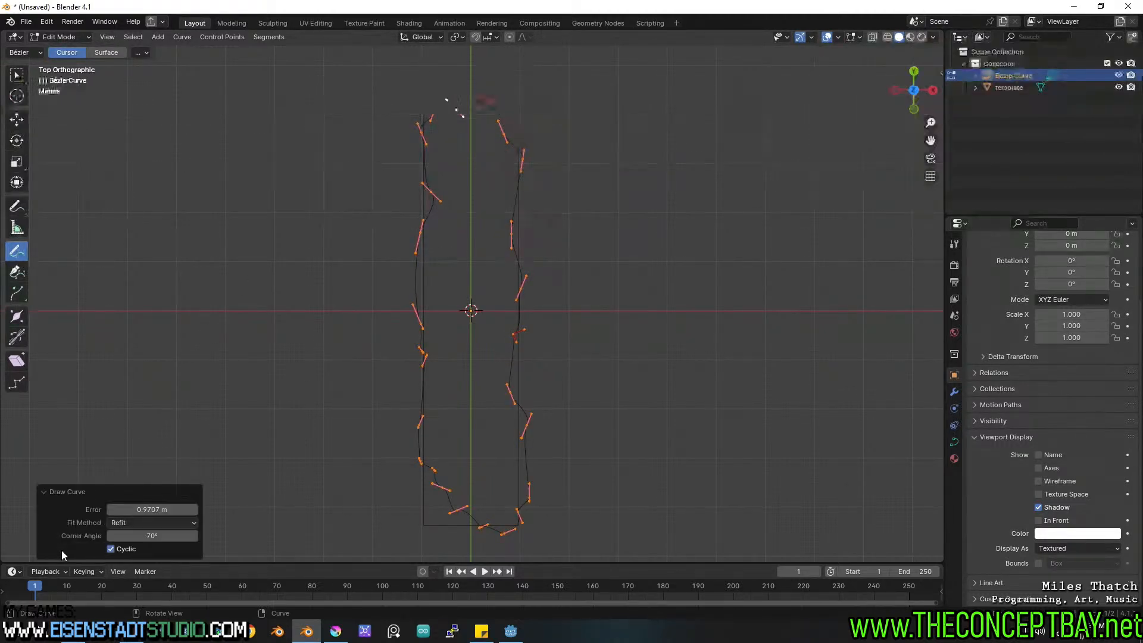
pyautogui.moveTo(163, 508); pyautogui.dragTo(106, 509)
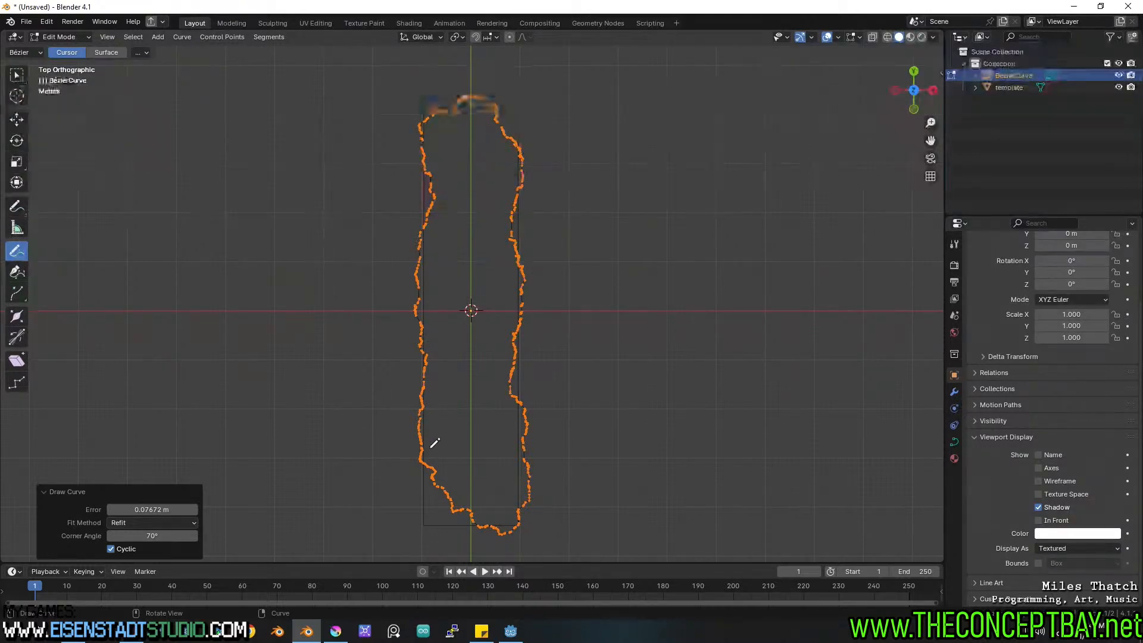
pyautogui.rightClick(170, 508)
pyautogui.moveTo(426, 446); pyautogui.dragTo(499, 371, button='middle')
pyautogui.scroll(2, 467, 330)
pyautogui.keyDown('shift'); pyautogui.scroll(2, 466, 330); pyautogui.keyUp('shift')
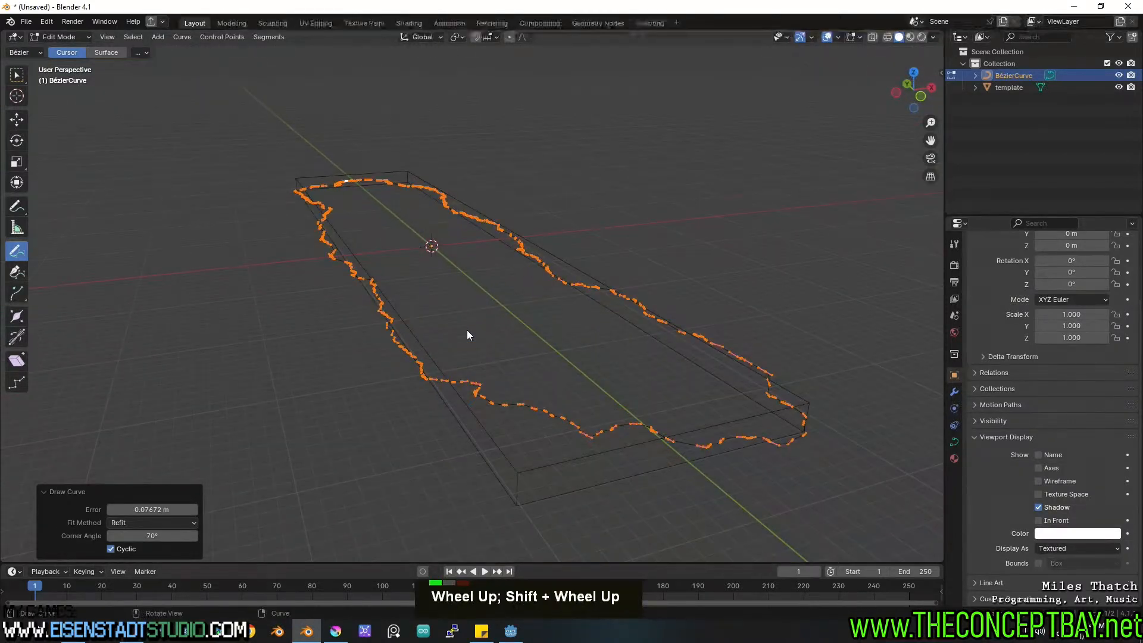
pyautogui.press('Tab')
pyautogui.rightClick(417, 362)
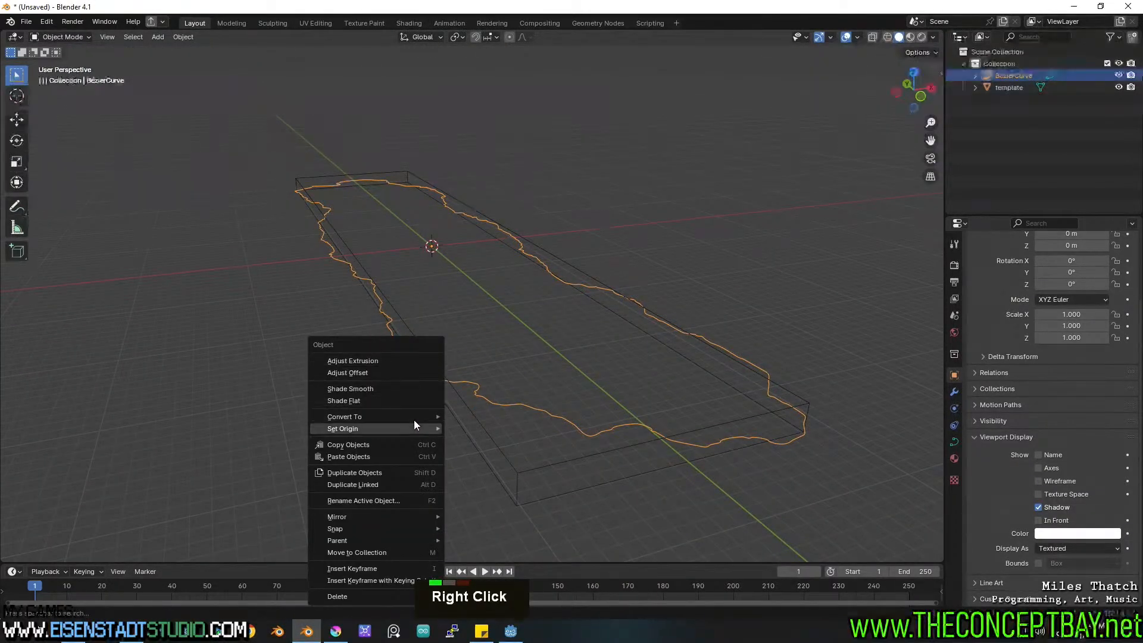
pyautogui.moveTo(413, 419)
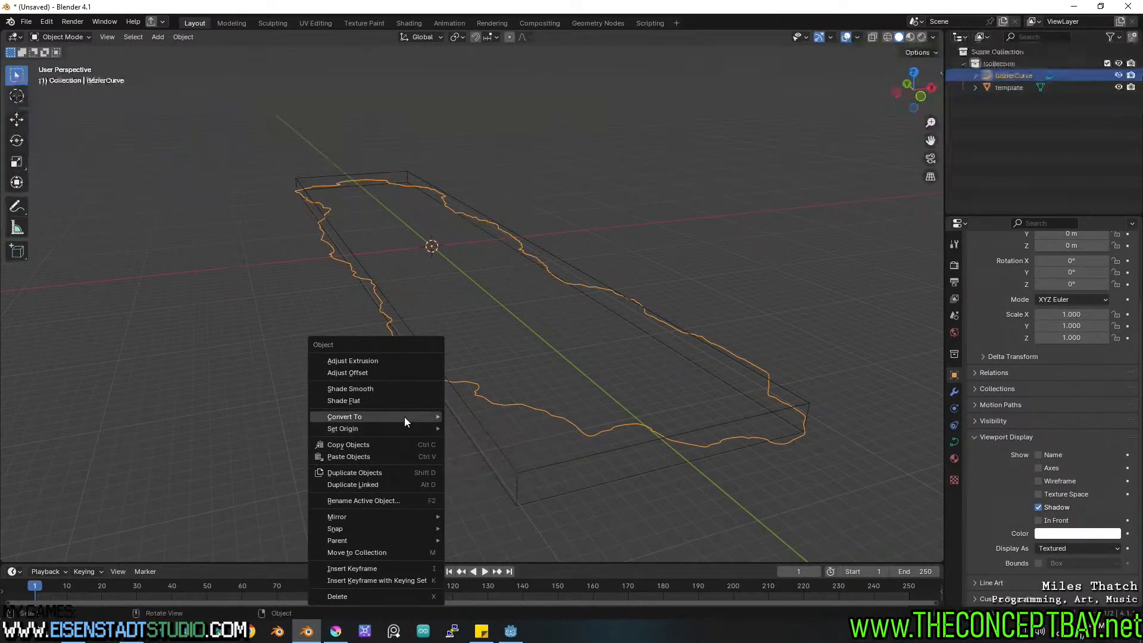
pyautogui.press('Escape')
pyautogui.press('Tab')
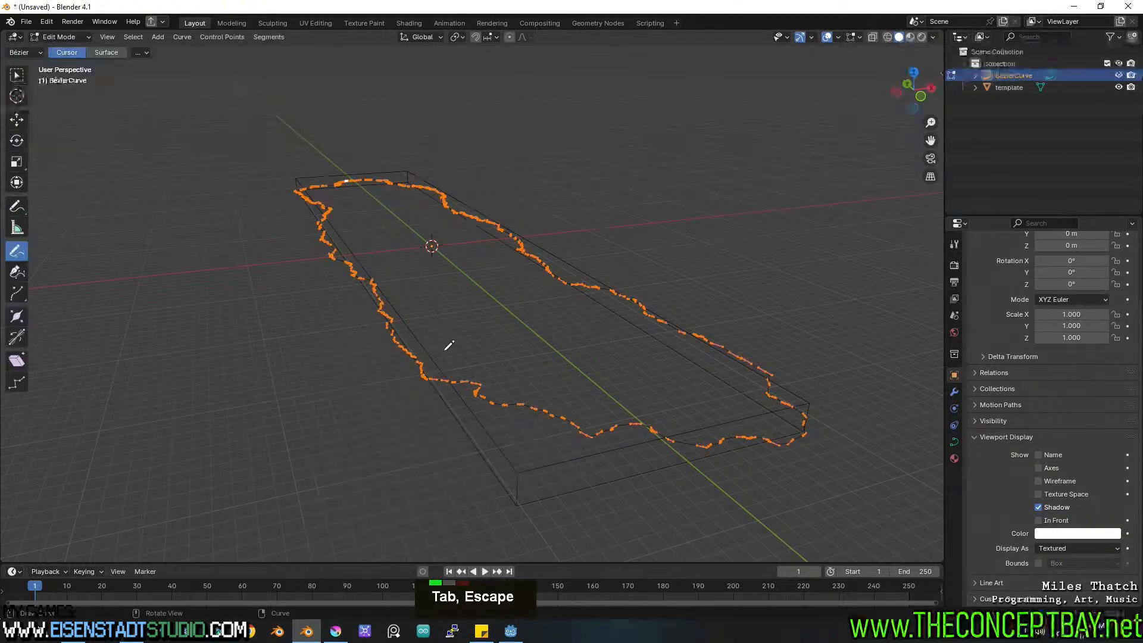
# Set the spline type of the whole road outline curve to Poly.
pyautogui.press('a')
pyautogui.rightClick(442, 399)
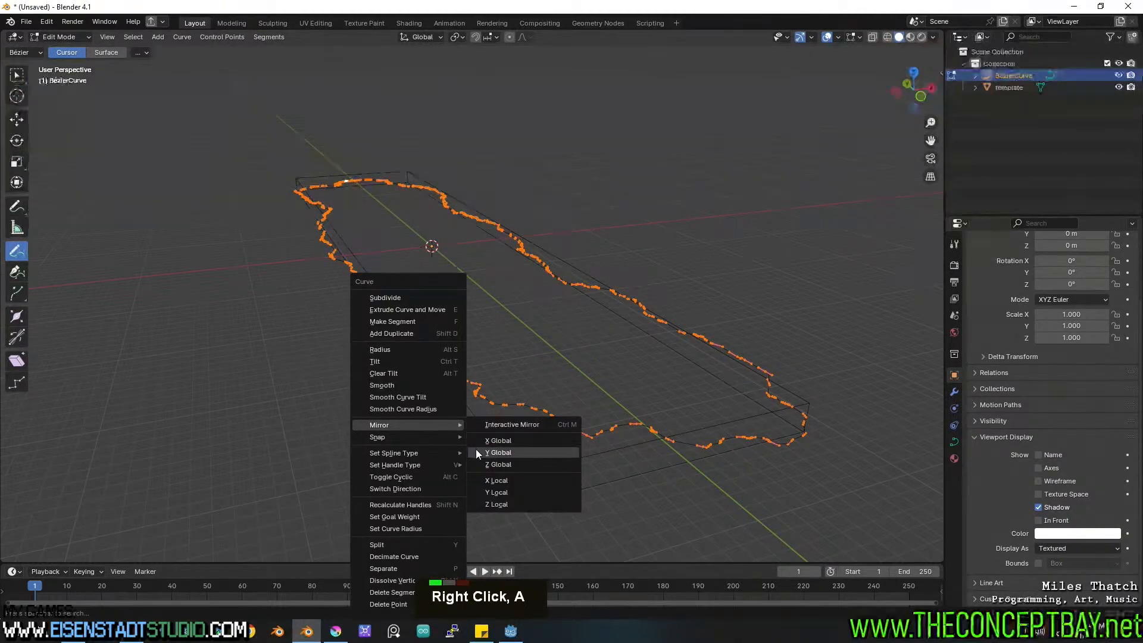
pyautogui.moveTo(440, 456)
pyautogui.click(505, 457)
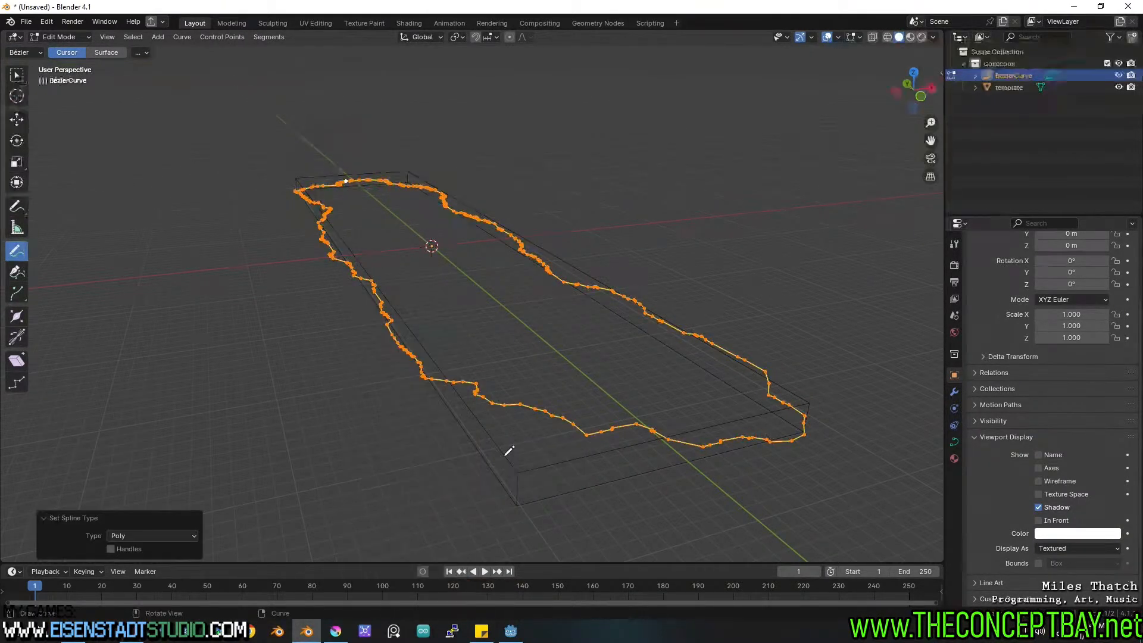
# Return to Object Mode and convert the road outline curve to a mesh.
pyautogui.press('Tab')
pyautogui.rightClick(442, 369)
pyautogui.moveTo(438, 424)
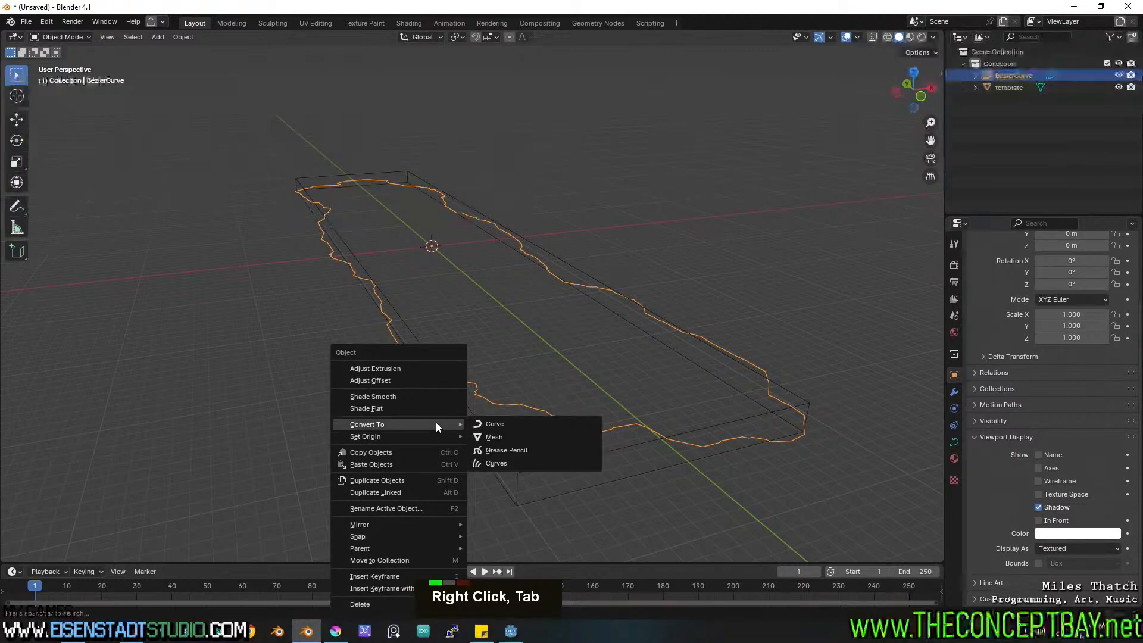
pyautogui.click(496, 437)
# Fill the closed road outline mesh with a single face in Edit Mode.
pyautogui.press('Tab')
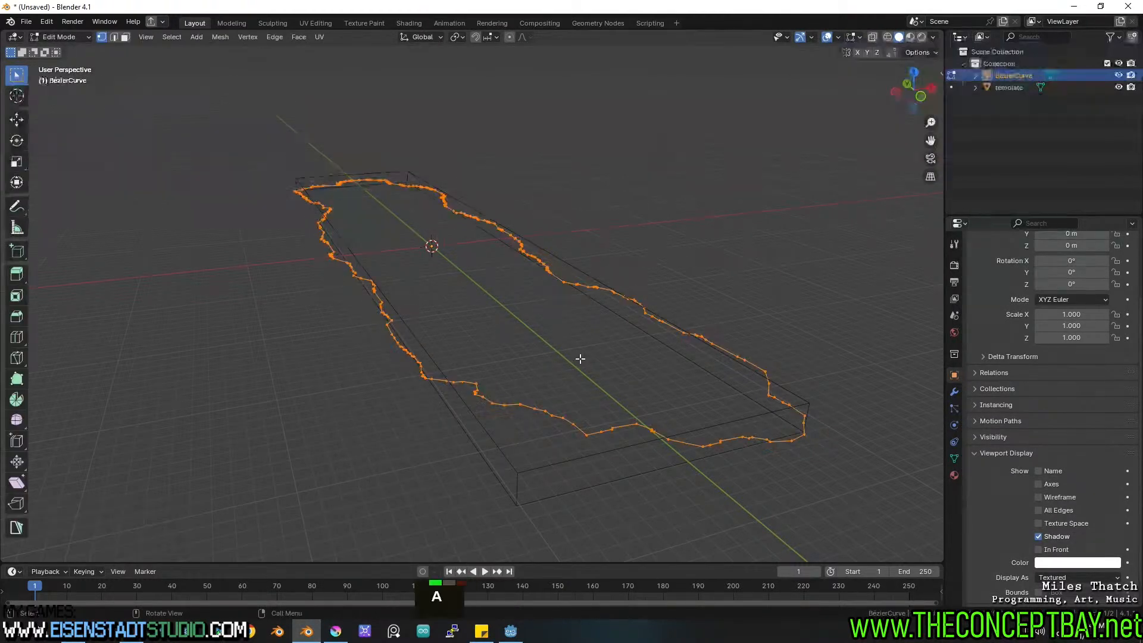
pyautogui.moveTo(628, 365); pyautogui.dragTo(768, 321, button='middle')
pyautogui.press('f')
# Extrude the road face about 1.5 m downward in the front orthographic view.
pyautogui.keyDown('alt'); pyautogui.moveTo(768, 320); pyautogui.dragTo(755, 309, button='middle'); pyautogui.keyUp('alt')
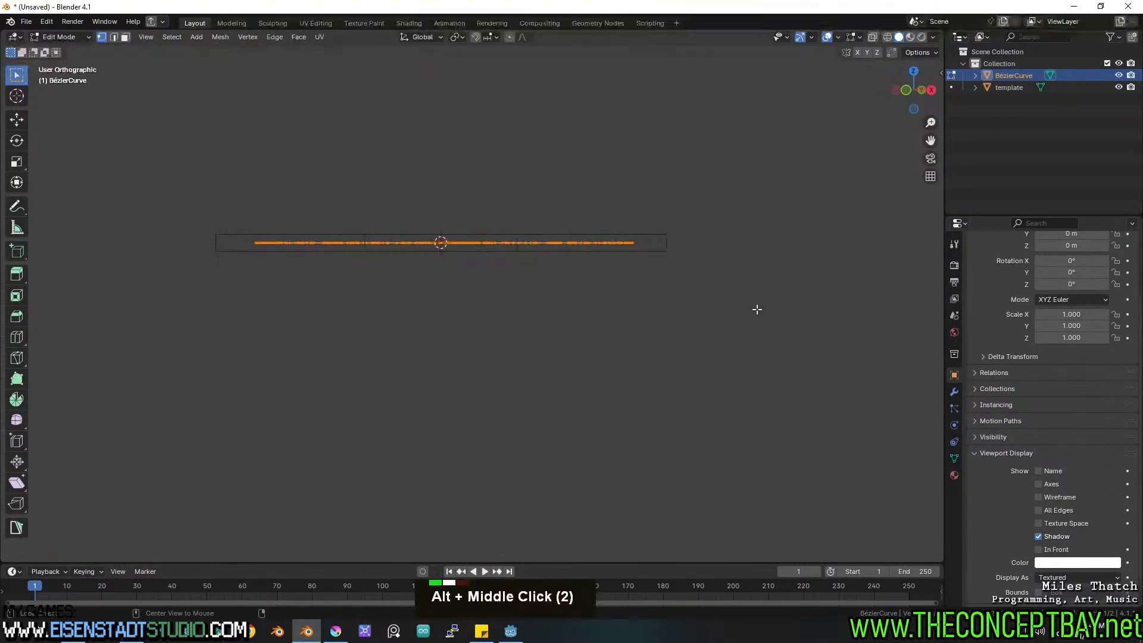
pyautogui.scroll(2, 730, 273)
pyautogui.scroll(1, 709, 238)
pyautogui.keyDown('shift'); pyautogui.moveTo(677, 194); pyautogui.dragTo(695, 251, button='middle'); pyautogui.keyUp('shift')
pyautogui.scroll(2, 696, 251)
pyautogui.press('e')
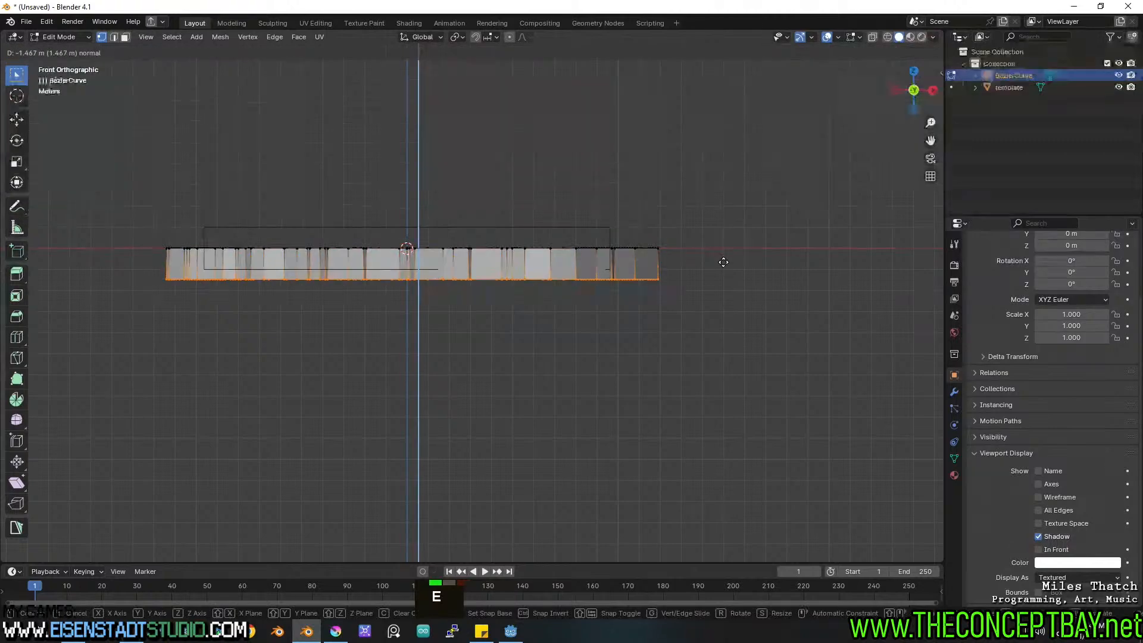
pyautogui.click(723, 264)
# Move the whole road mesh up about 0.82 m along Z to centre it on the template's height, and leave Edit Mode.
pyautogui.press('a')
pyautogui.press('g')
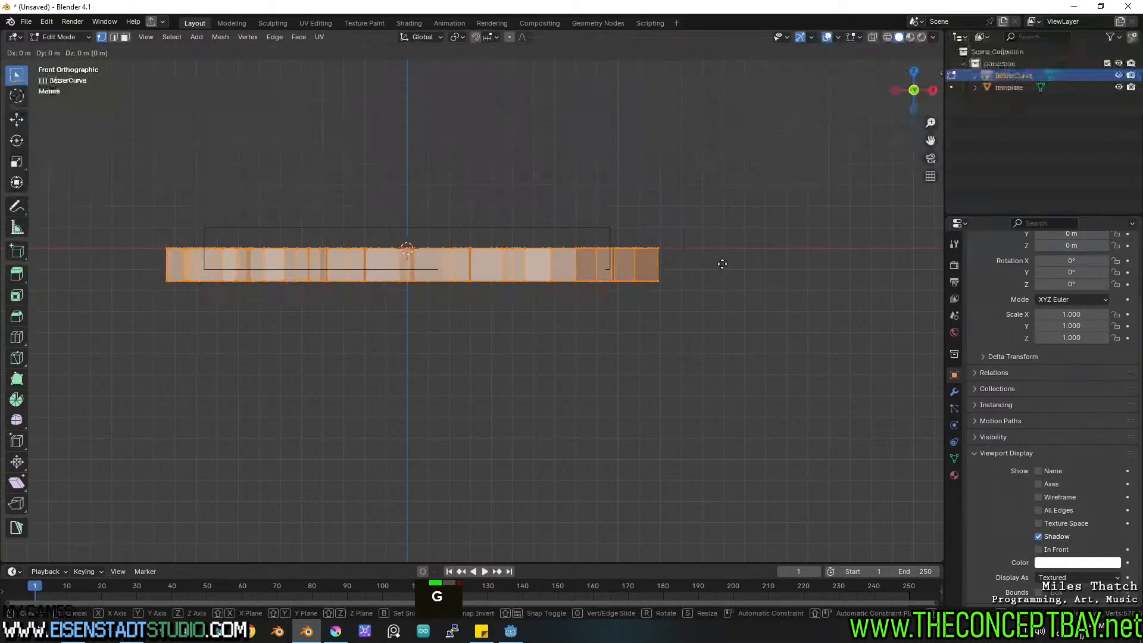
pyautogui.press('z')
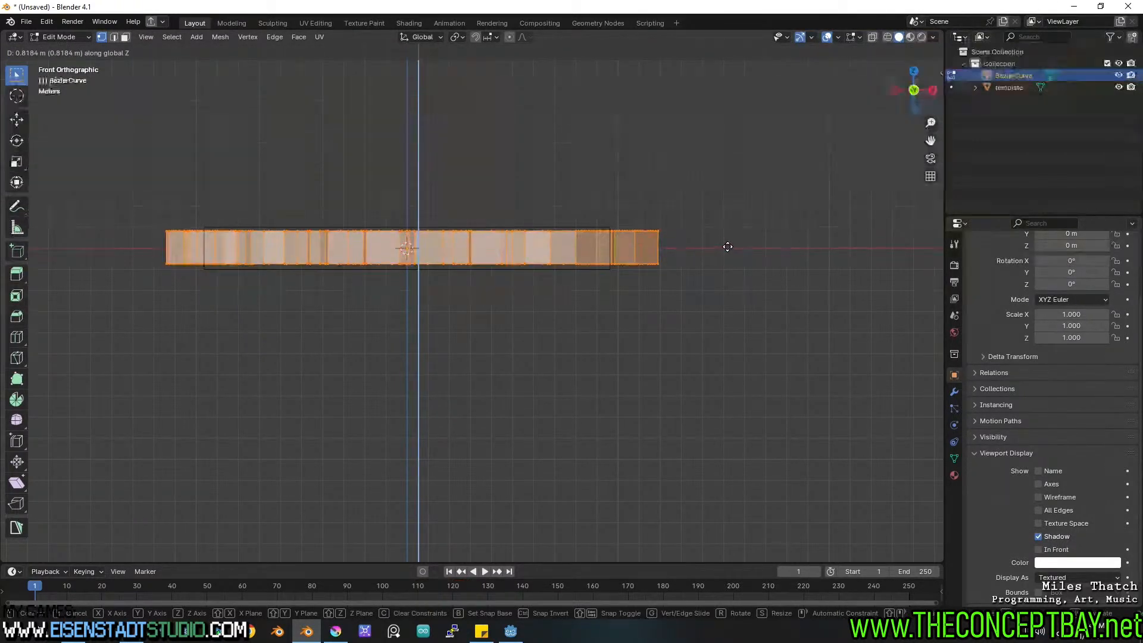
pyautogui.click(728, 247)
pyautogui.scroll(-5, 725, 297)
pyautogui.moveTo(698, 245); pyautogui.dragTo(648, 242, button='middle')
pyautogui.scroll(-2, 724, 296)
pyautogui.scroll(2, 662, 247)
pyautogui.scroll(-1, 664, 250)
pyautogui.press('Tab')
# Start saving the Blender file and browse to the project's assets\models\prop folder.
pyautogui.hotkey('ctrl', 's')
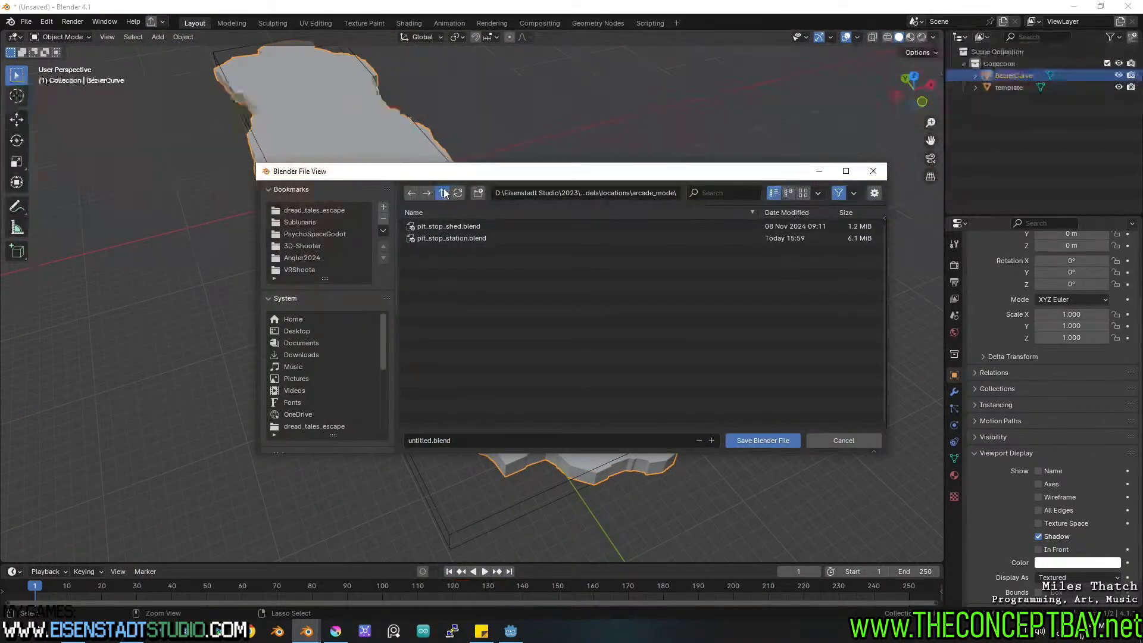
pyautogui.click(443, 192)
pyautogui.doubleClick(444, 192)
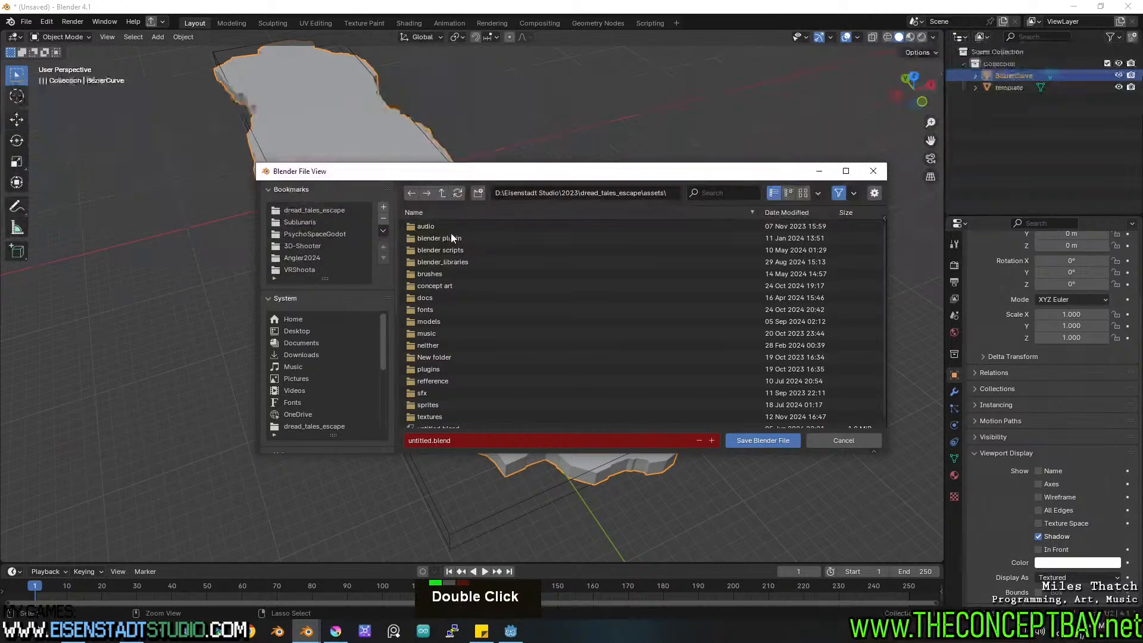
pyautogui.click(436, 334)
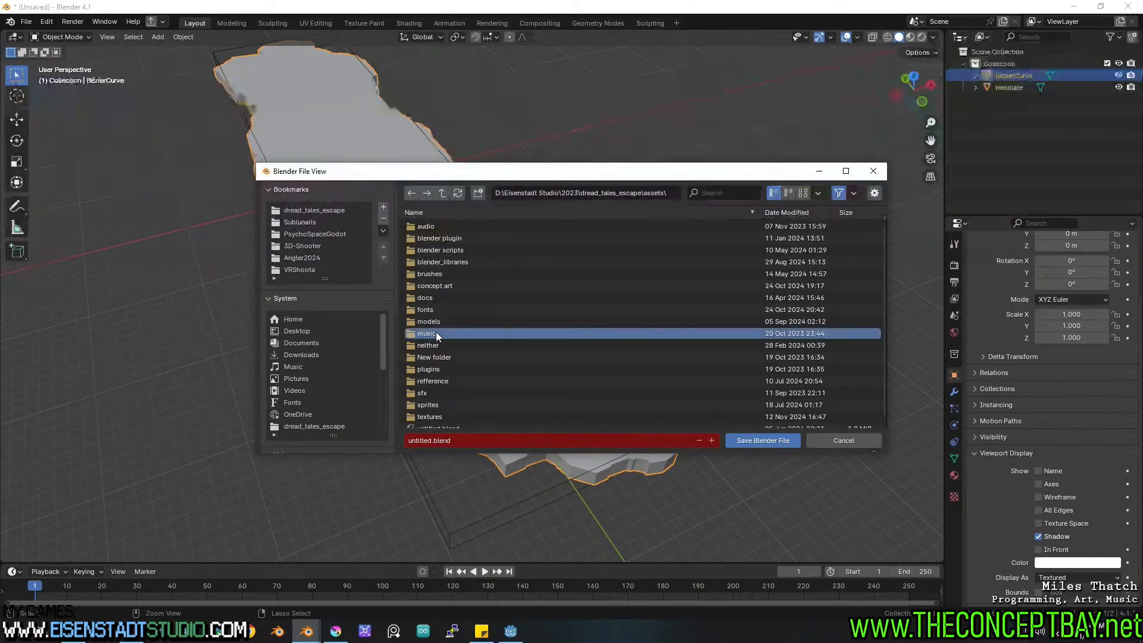
pyautogui.doubleClick(437, 320)
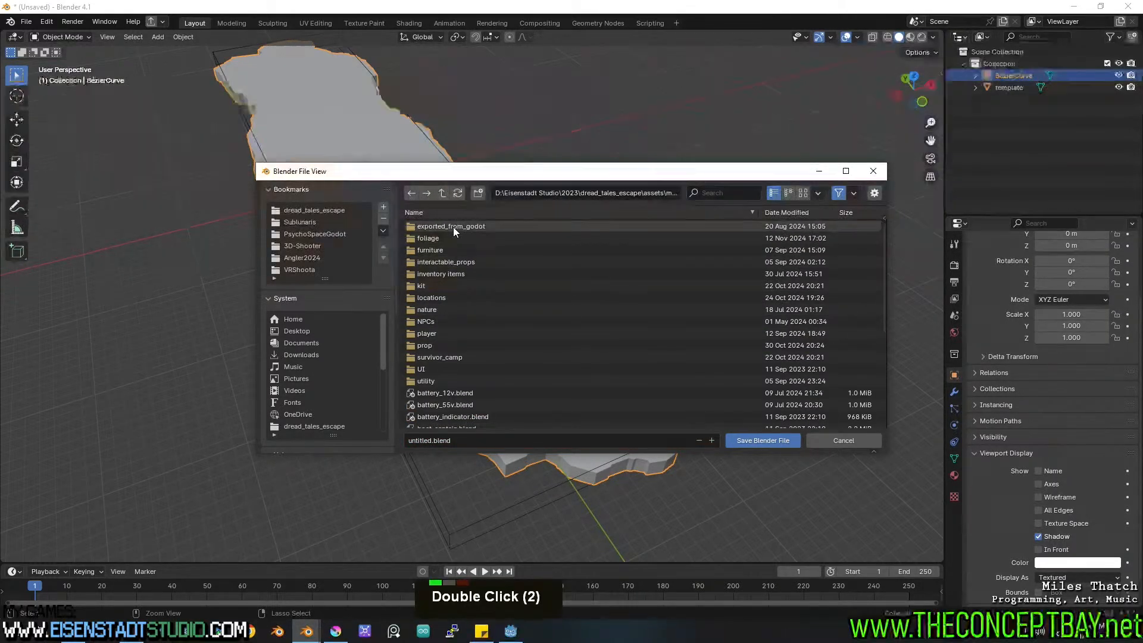
pyautogui.click(445, 345)
pyautogui.doubleClick(445, 346)
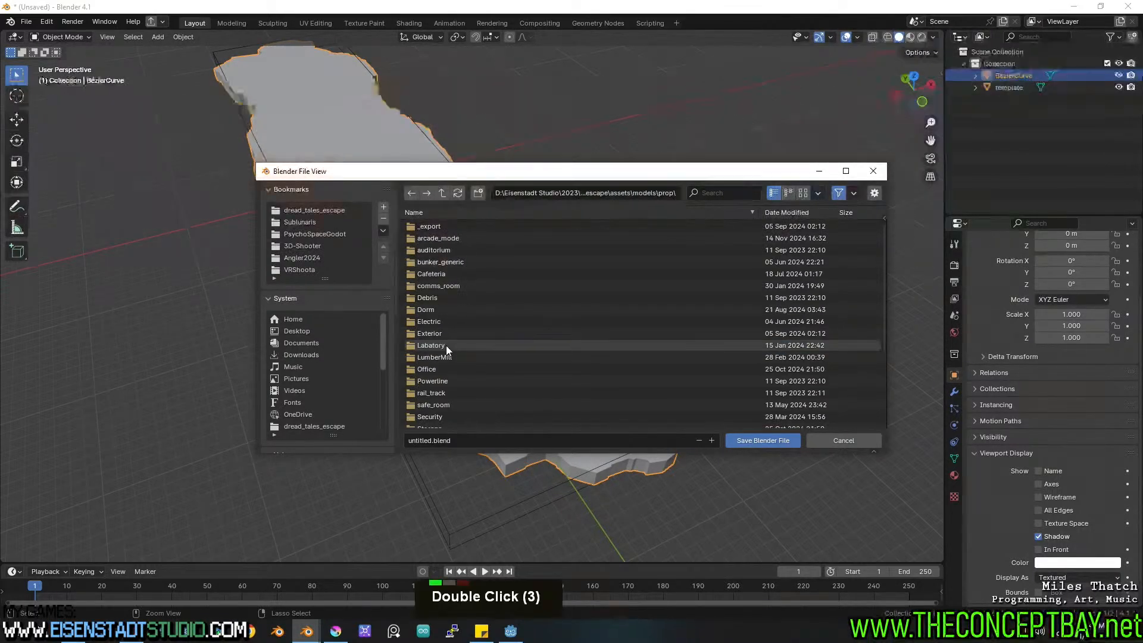
# Save the file in the prop folder as roads_long.blend.
pyautogui.scroll(-2, 445, 346)
pyautogui.scroll(-9, 444, 347)
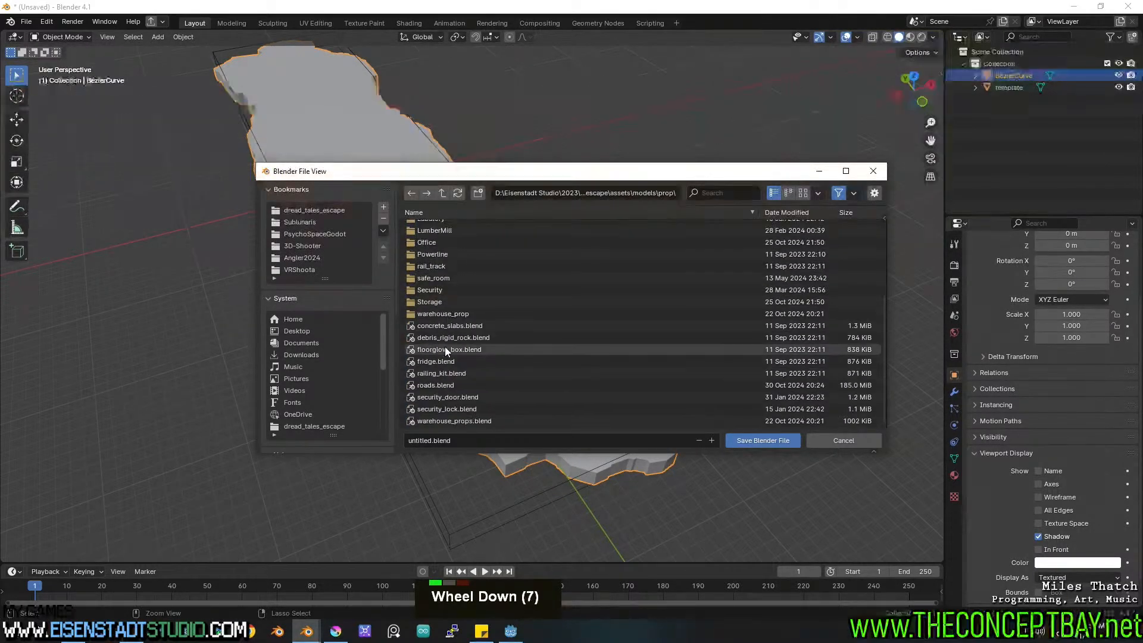
pyautogui.click(424, 384)
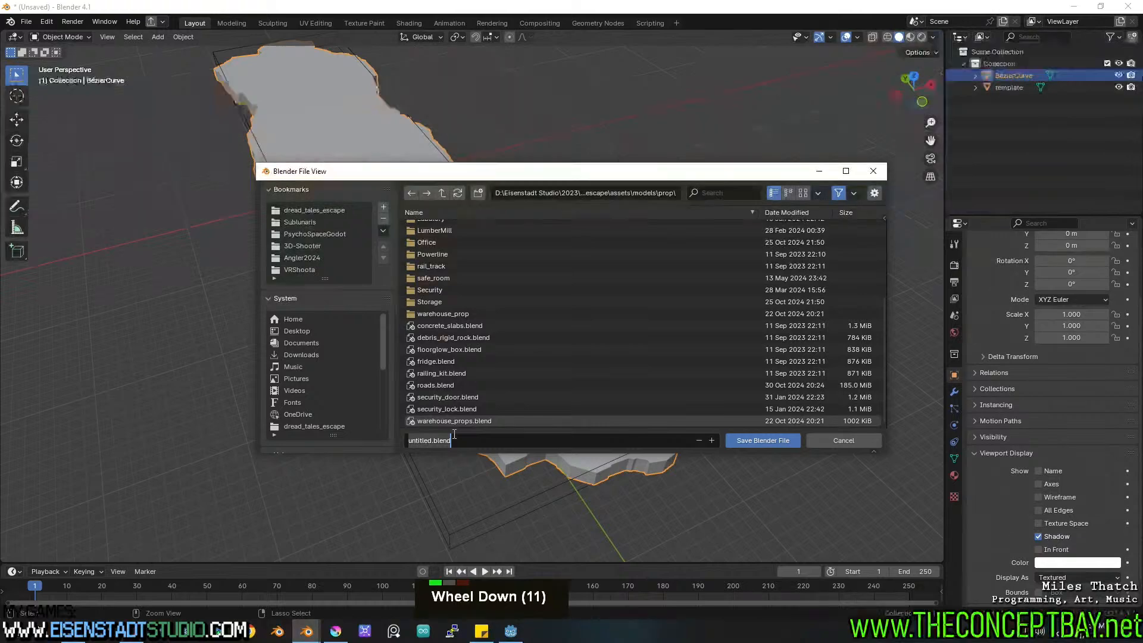
pyautogui.click(454, 440)
pyautogui.write('roads_long')
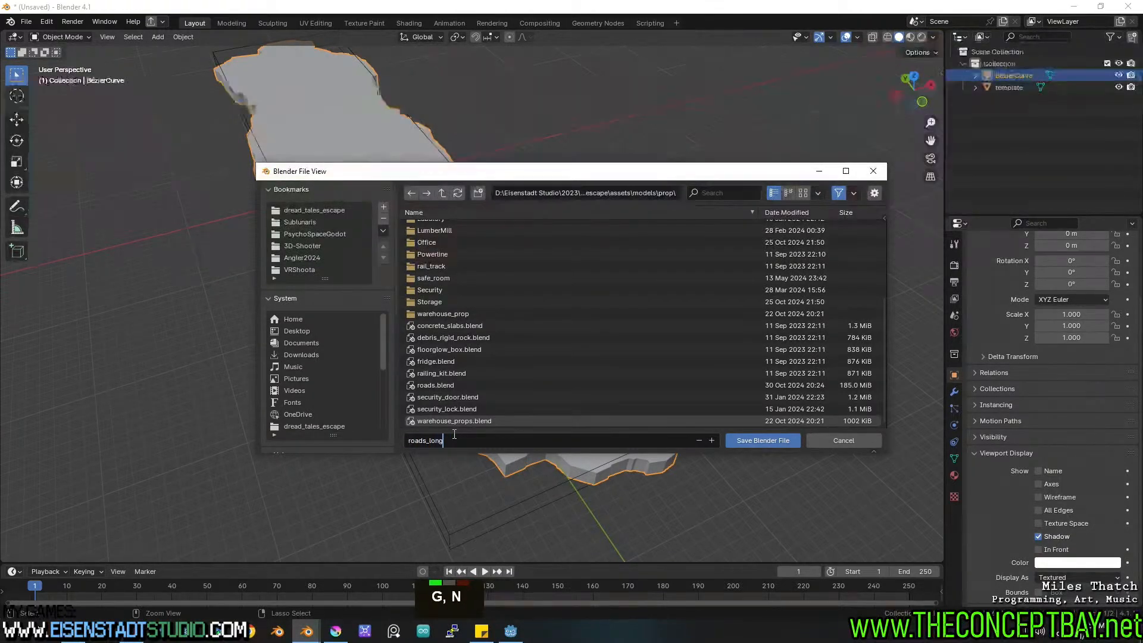
pyautogui.press('Return')
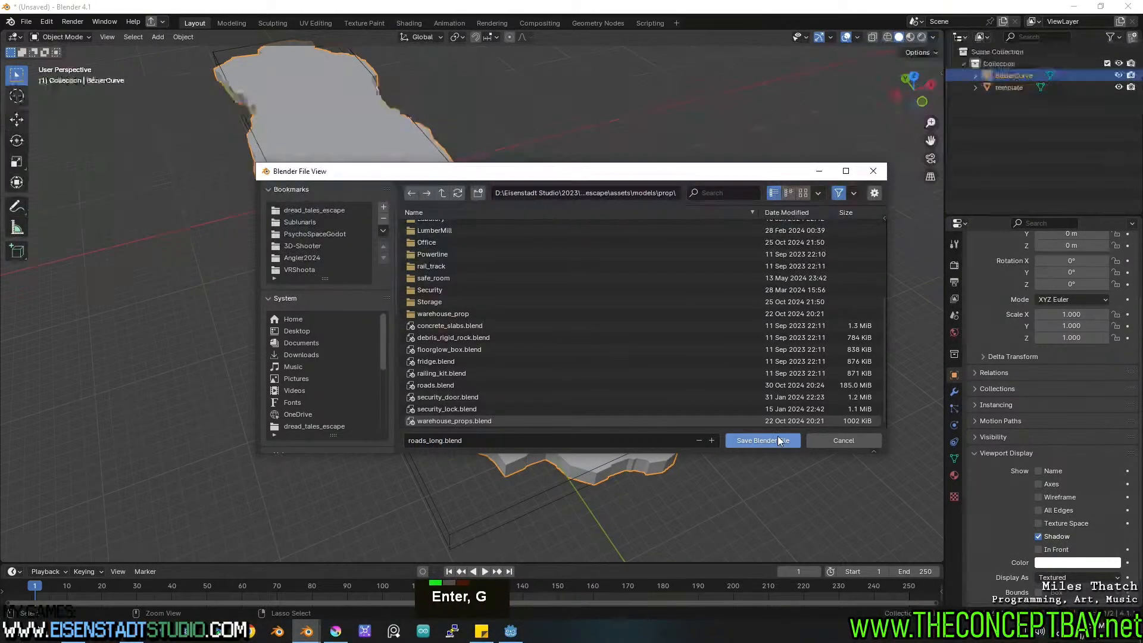
pyautogui.click(778, 440)
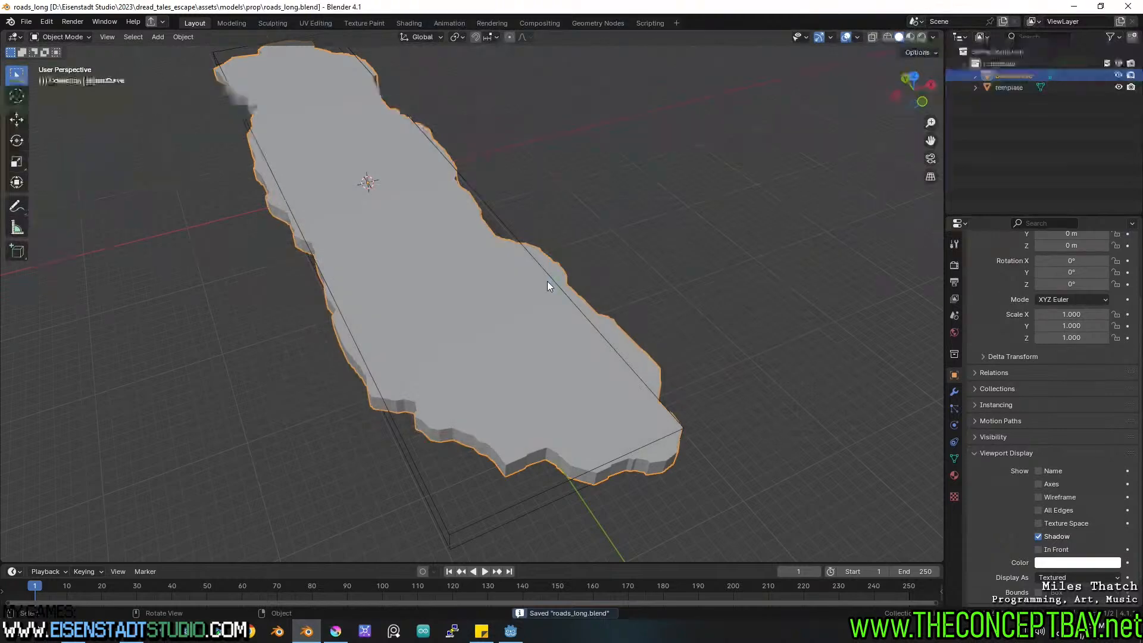
pyautogui.moveTo(548, 281); pyautogui.dragTo(571, 298, button='middle')
pyautogui.hotkey('ctrl', 's')
pyautogui.hotkey('ctrl', 'Tab')
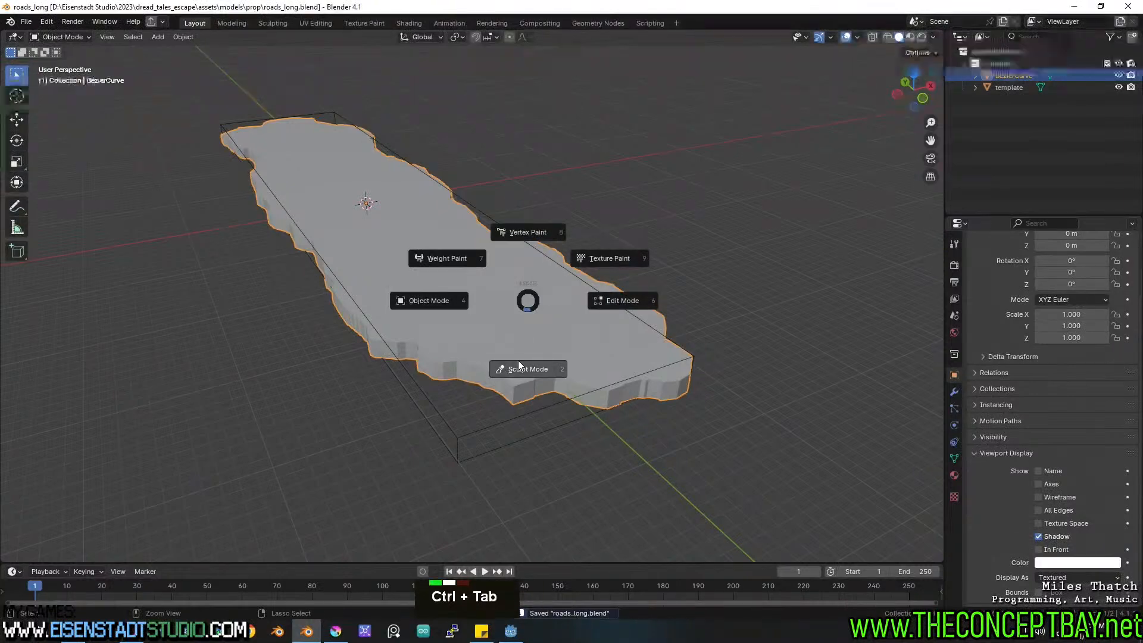
pyautogui.scroll(2, 538, 358)
pyautogui.moveTo(538, 359); pyautogui.dragTo(538, 363, button='middle')
pyautogui.hotkey('ctrl', 'Tab')
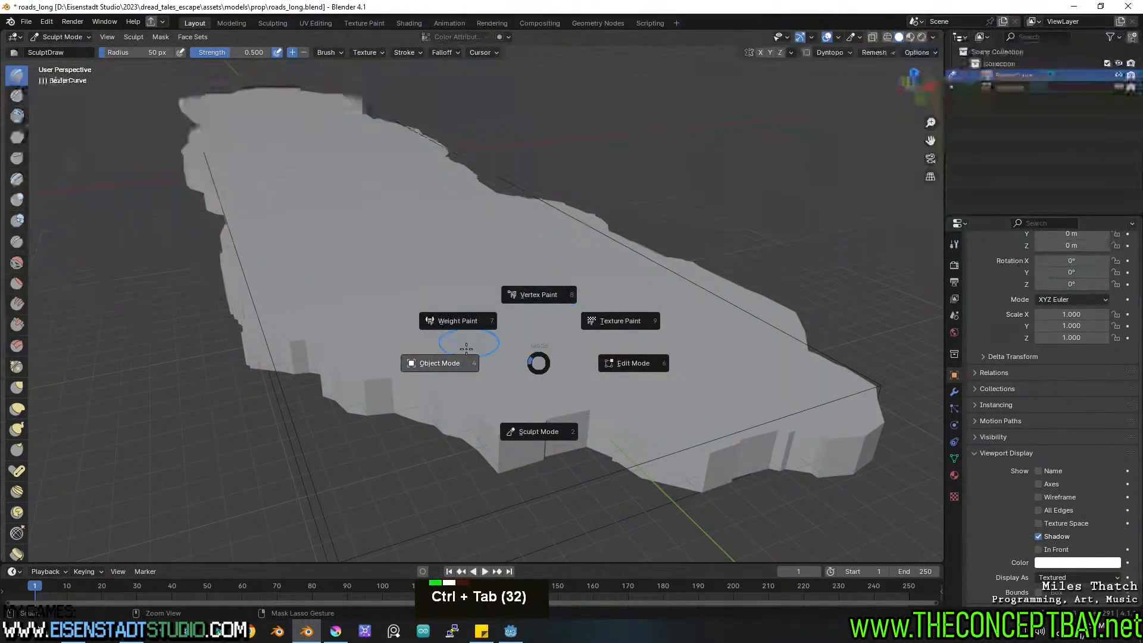
# Select the whole road mesh in Edit Mode and apply the Randomize transform to its vertices.
pyautogui.press('Tab')
pyautogui.press('a')
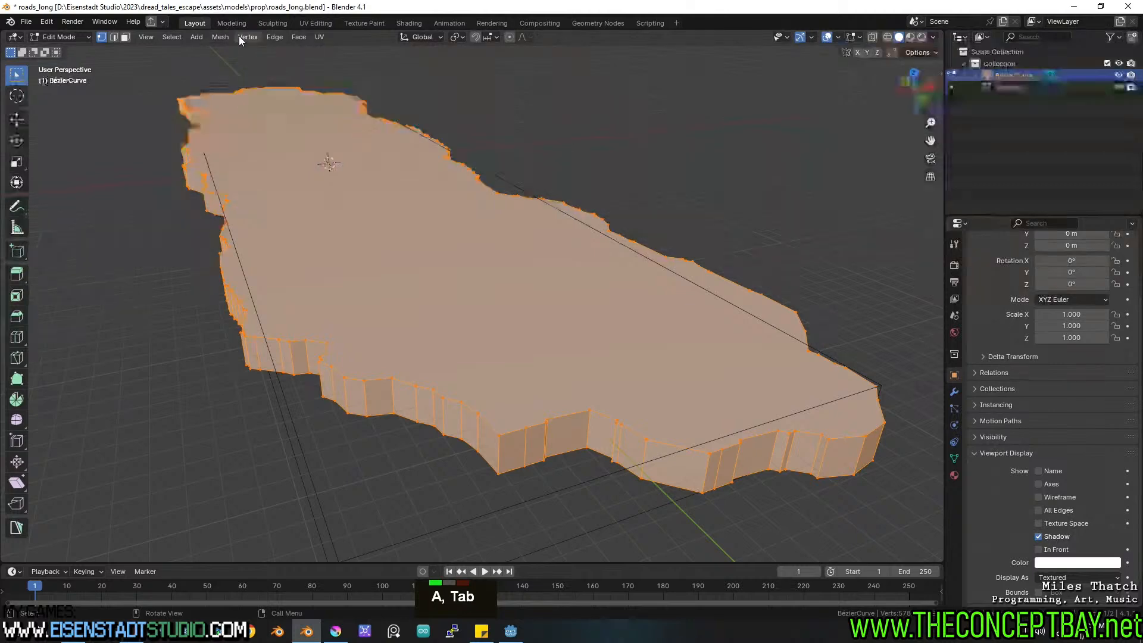
pyautogui.click(220, 37)
pyautogui.moveTo(252, 50)
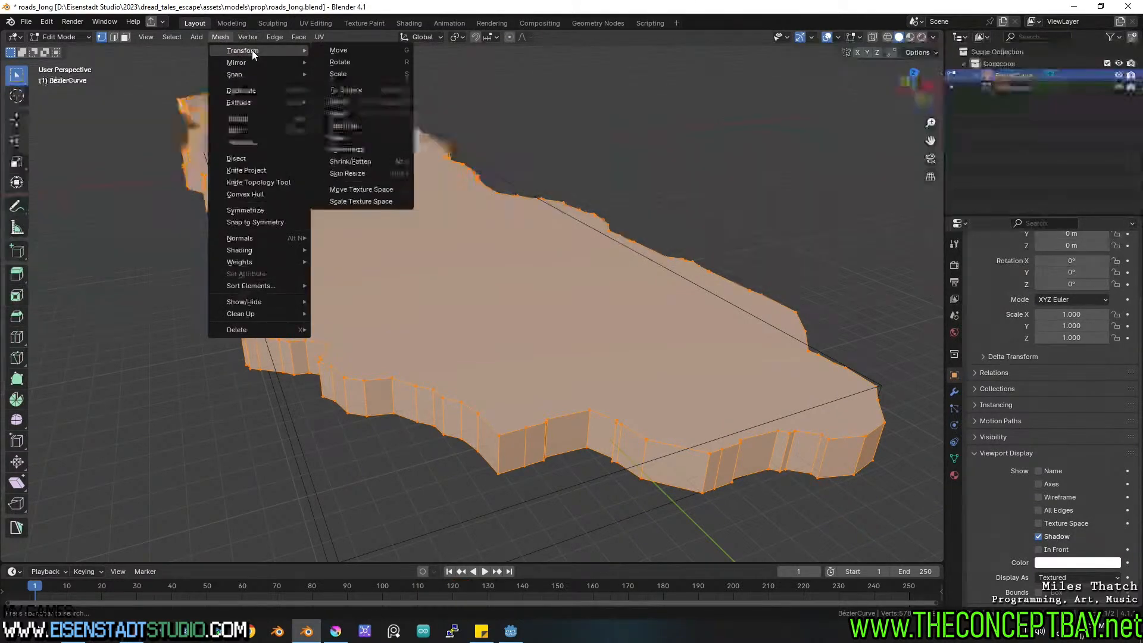
pyautogui.click(355, 150)
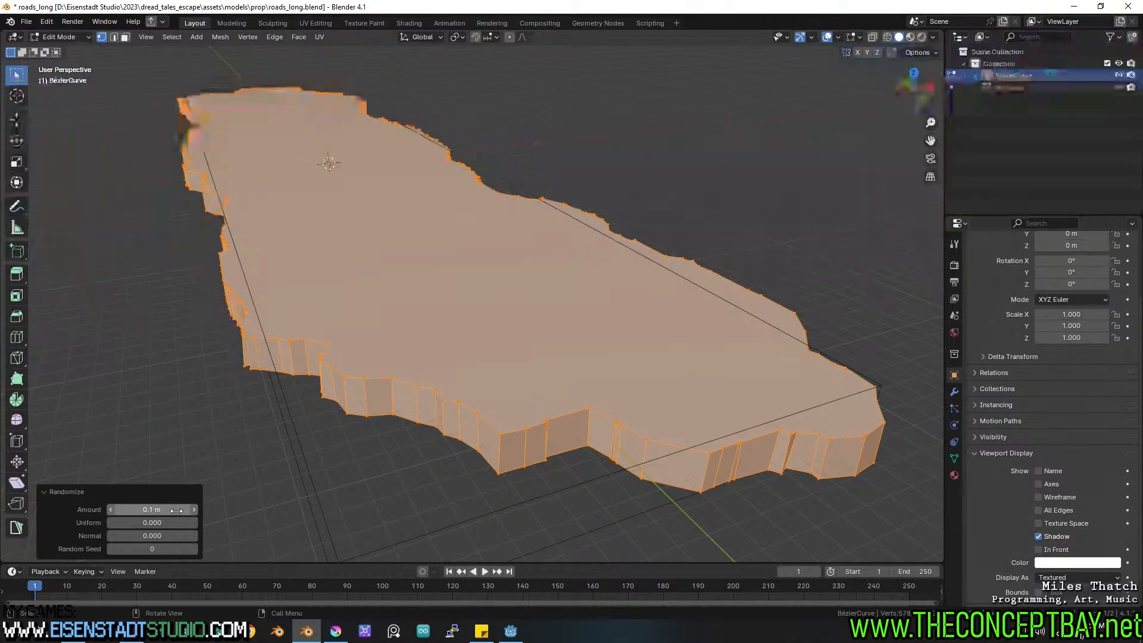
# Raise the Randomize amount to about 0.16 m and fine-tune it from there.
pyautogui.doubleClick(194, 510)
pyautogui.doubleClick(194, 510)
pyautogui.doubleClick(194, 510)
pyautogui.doubleClick(194, 510)
pyautogui.click(194, 510)
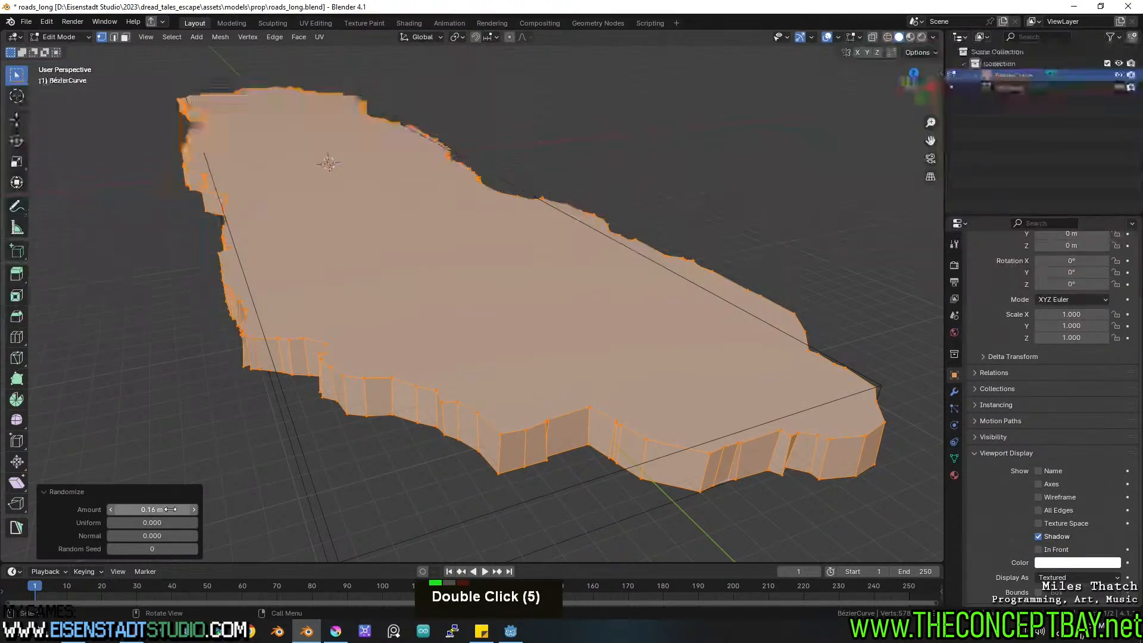
pyautogui.keyDown('shift'); pyautogui.moveTo(149, 510); pyautogui.dragTo(191, 510); pyautogui.keyUp('shift')
pyautogui.keyDown('shift'); pyautogui.moveTo(152, 510); pyautogui.dragTo(126, 510); pyautogui.keyUp('shift')
# In front wireframe view, select the road's upper vertices and flatten them by scaling to 0 along Z.
pyautogui.scroll(-1, 655, 346)
pyautogui.keyDown('alt'); pyautogui.moveTo(704, 343); pyautogui.dragTo(572, 315, button='middle'); pyautogui.keyUp('alt')
pyautogui.keyDown('alt'); pyautogui.moveTo(572, 315); pyautogui.dragTo(592, 296, button='middle'); pyautogui.keyUp('alt')
pyautogui.scroll(2, 607, 350)
pyautogui.press('z')
pyautogui.press('a')
pyautogui.press('a')
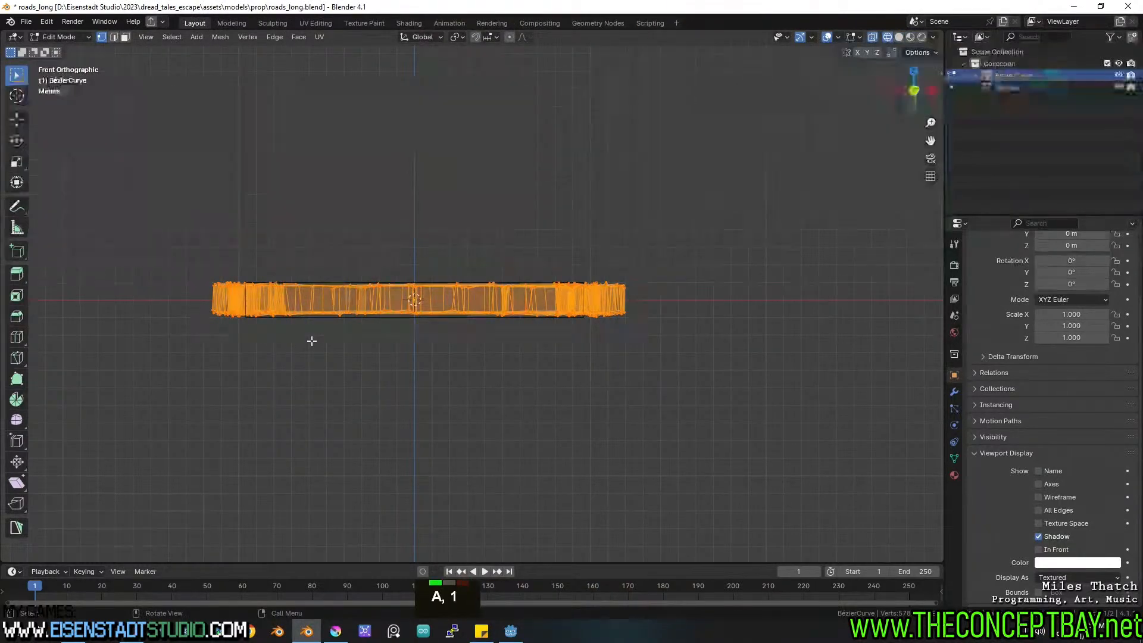
pyautogui.press('b')
pyautogui.moveTo(343, 288); pyautogui.dragTo(694, 293)
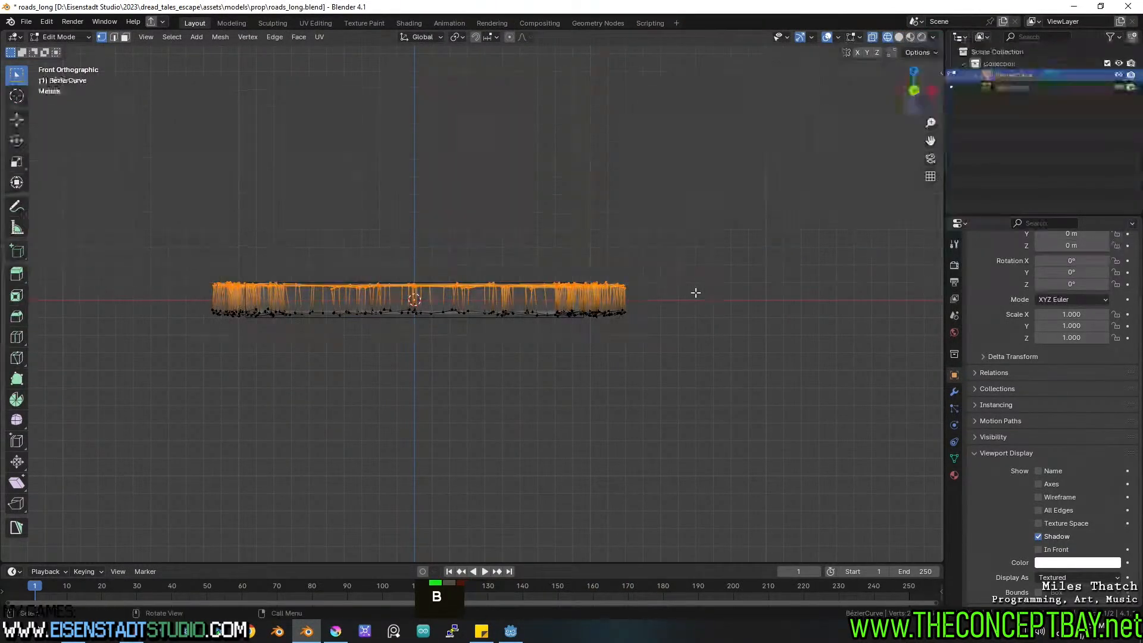
pyautogui.press('s')
pyautogui.press('z')
pyautogui.press('0')
pyautogui.click(695, 293)
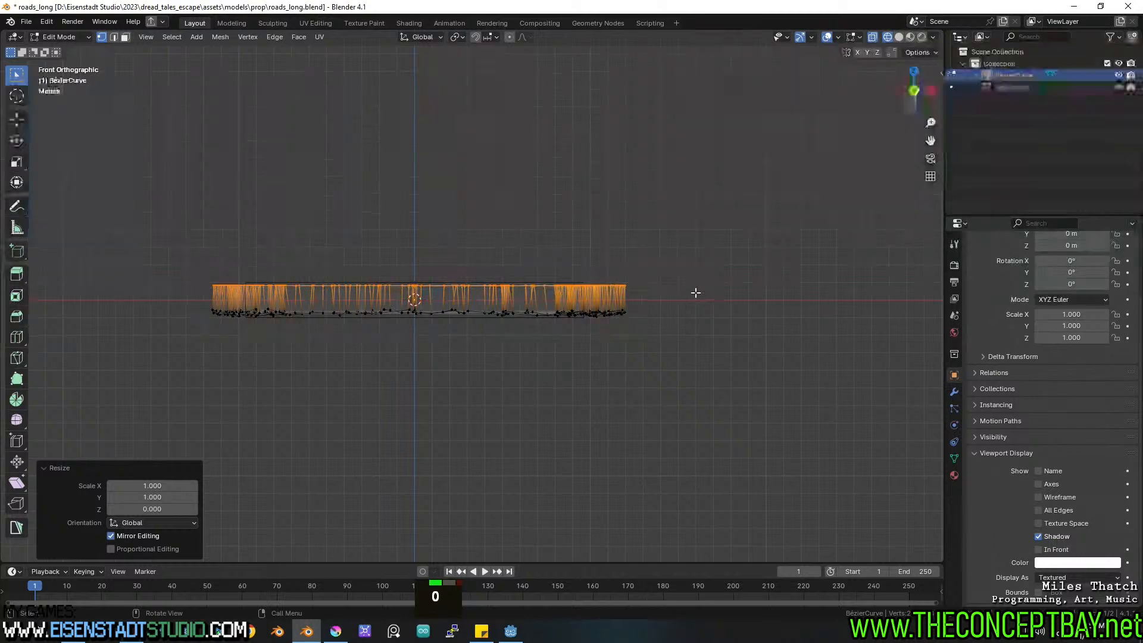
# Select only the road's lower vertices and flatten them by scaling to 0 along Z.
pyautogui.press('a')
pyautogui.press('a')
pyautogui.press('n')
pyautogui.press('b')
pyautogui.moveTo(755, 377); pyautogui.dragTo(164, 303)
pyautogui.press('s')
pyautogui.press('z')
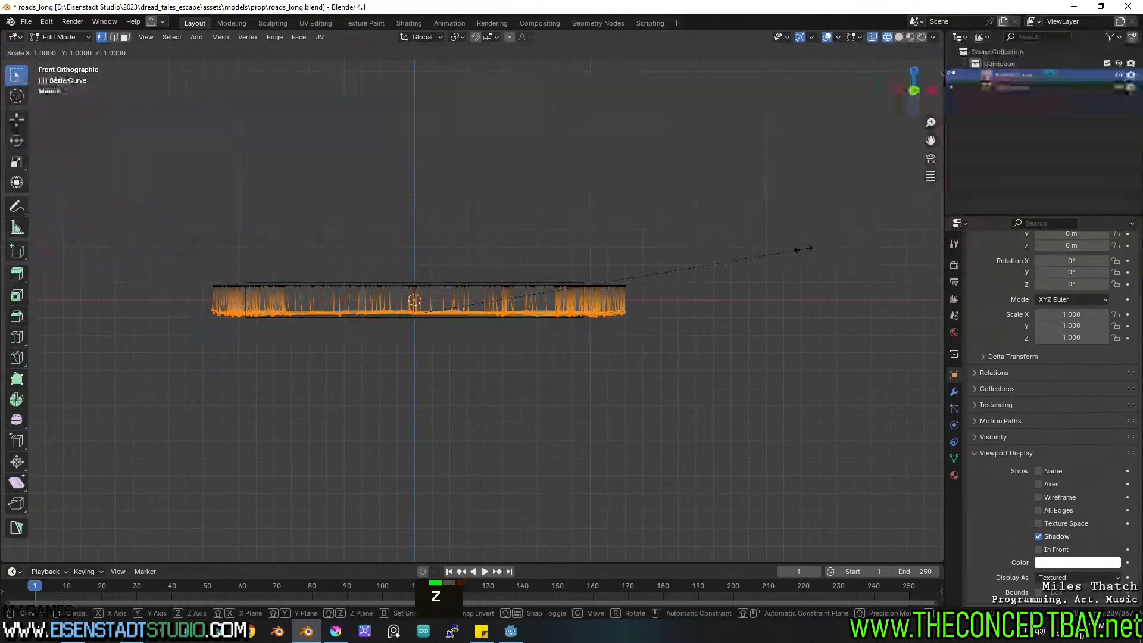
pyautogui.press('0')
pyautogui.click(803, 249)
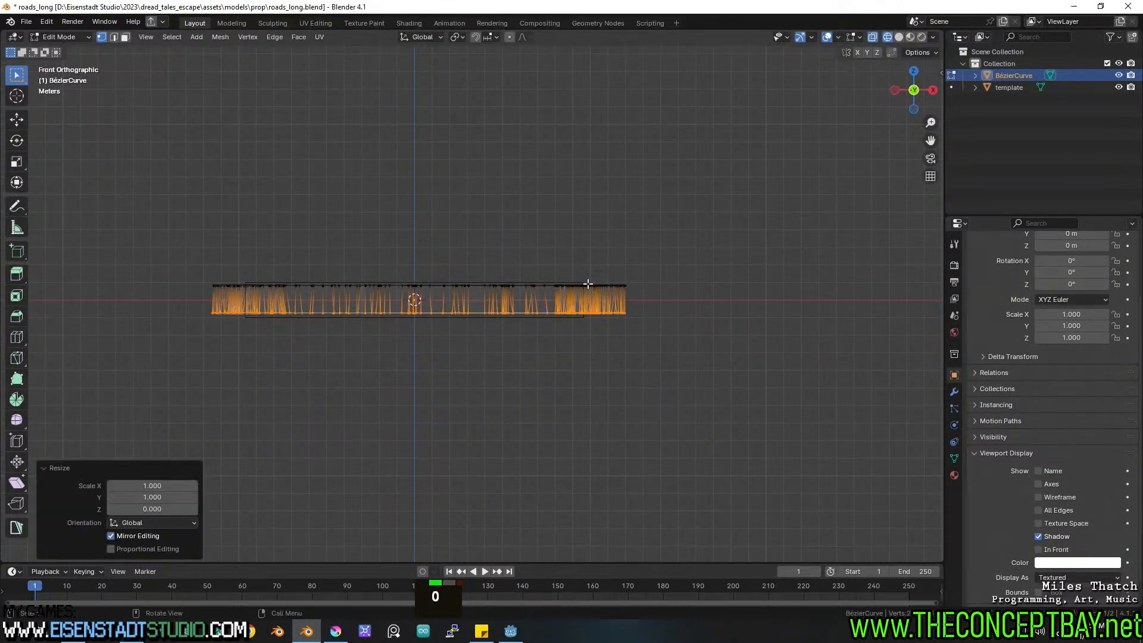
# Move the flattened lower vertices along Z and leave Edit Mode.
pyautogui.press('g')
pyautogui.press('z')
pyautogui.click(694, 270)
pyautogui.moveTo(694, 270)
pyautogui.mouseDown(button='middle')
pyautogui.moveTo(608, 292)
pyautogui.moveTo(602, 280)
pyautogui.moveTo(670, 293)
pyautogui.moveTo(560, 303)
pyautogui.mouseUp(button='middle')
pyautogui.press('Tab')
# Return to solid shading and scale the road's lower vertices outward in Edit Mode so the side walls flare at the base.
pyautogui.scroll(-3, 657, 284)
pyautogui.press('z')
pyautogui.press('Tab')
pyautogui.press('s')
pyautogui.click(636, 279)
pyautogui.press('Tab')
# Switch the road to Sculpt Mode, adjust the voxel size and run a voxel remesh.
pyautogui.hotkey('ctrl', 'a')
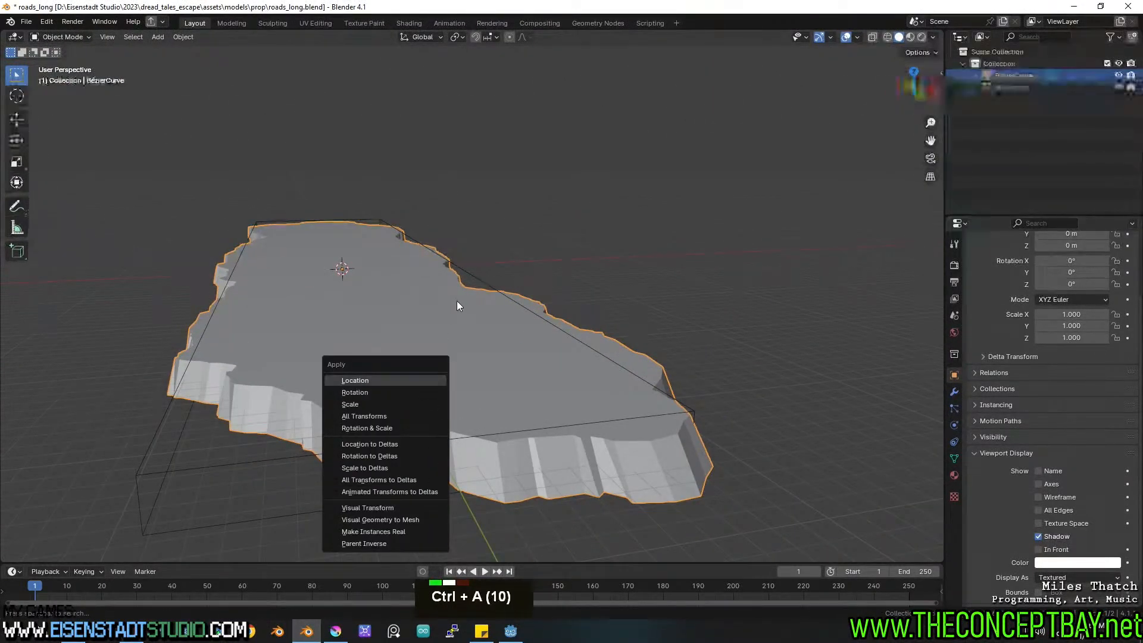
pyautogui.hotkey('ctrl', 'Tab')
pyautogui.click(467, 358)
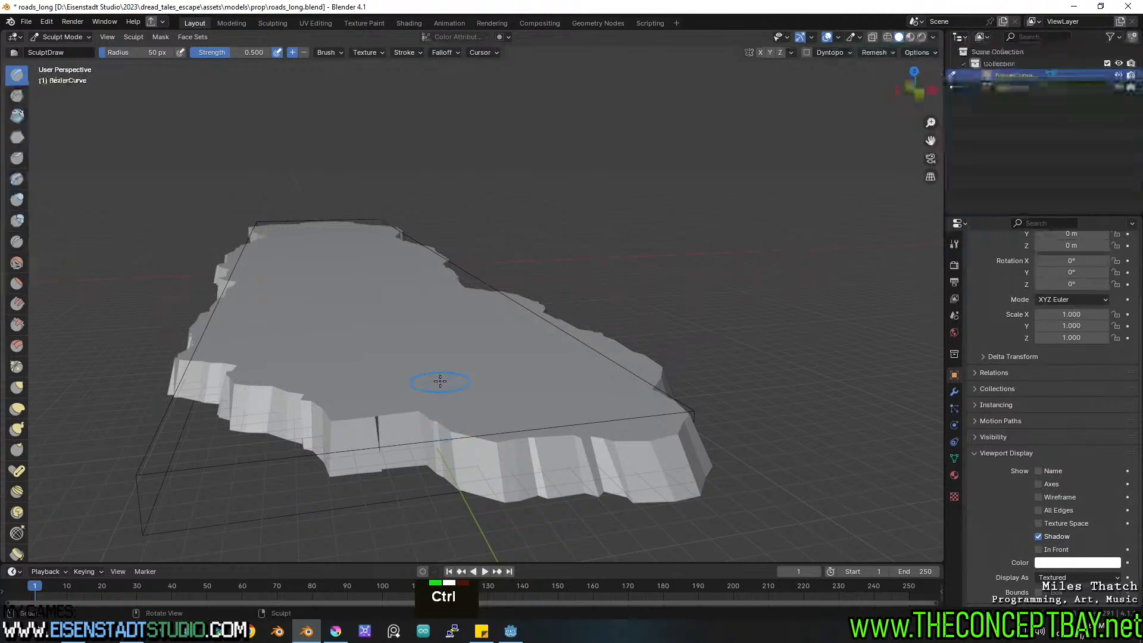
pyautogui.press('r')
pyautogui.hotkey('ctrl', 'r')
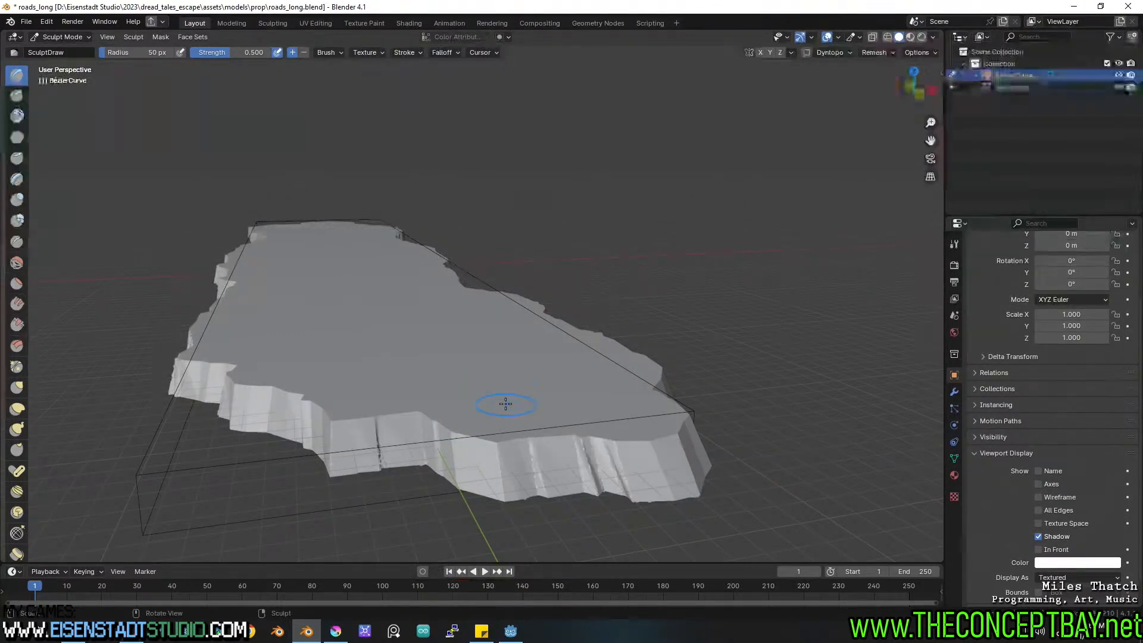
# Smooth the sharp crevice in the road's near side wall and undo the last stroke.
pyautogui.moveTo(385, 428)
pyautogui.keyDown('shift'); pyautogui.mouseDown()
pyautogui.moveTo(373, 475)
pyautogui.moveTo(377, 452)
pyautogui.mouseUp(); pyautogui.keyUp('shift')
pyautogui.hotkey('ctrl', 'z')
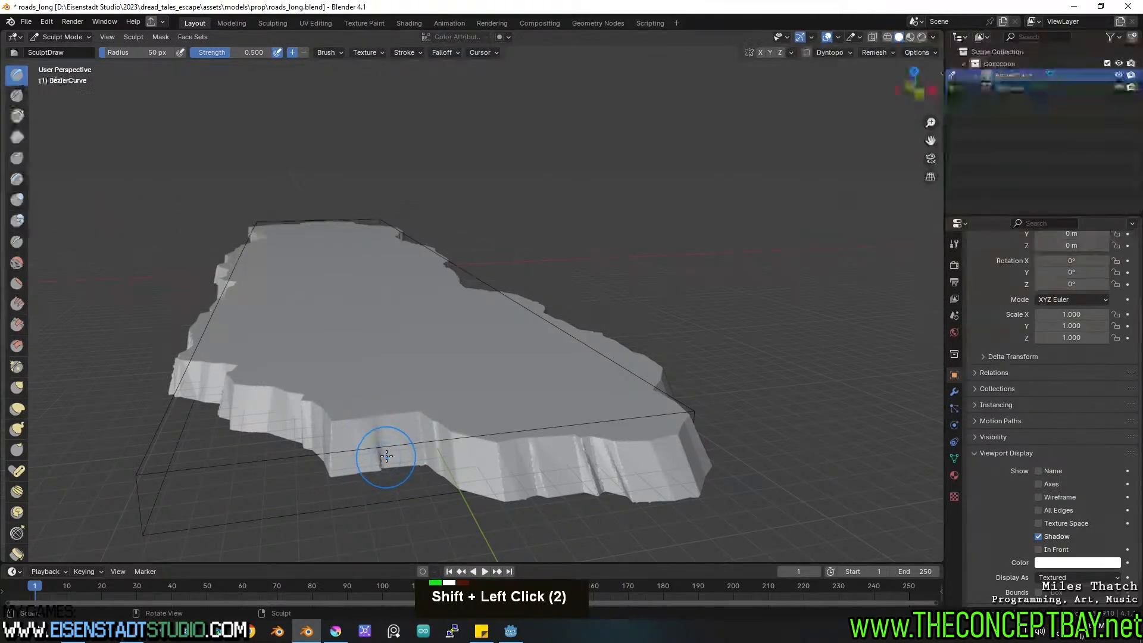
pyautogui.moveTo(327, 203); pyautogui.dragTo(456, 381, button='middle')
pyautogui.scroll(-2, 462, 374)
pyautogui.moveTo(456, 381); pyautogui.dragTo(341, 384, button='middle')
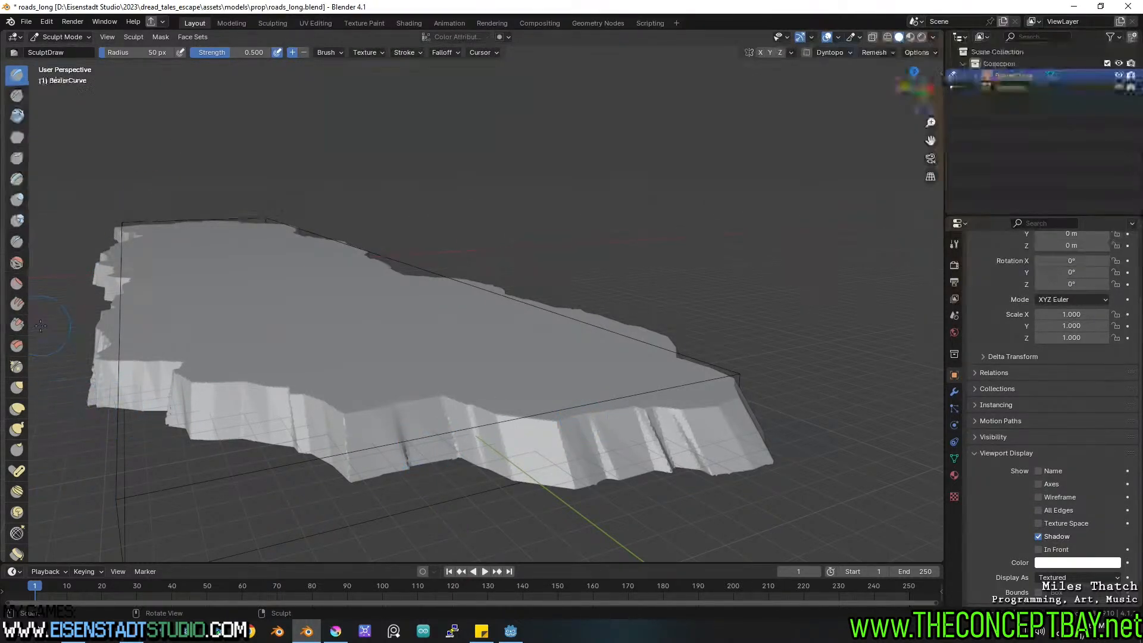
# Choose the Scrape/Peaks brush and enable Plane Trim in its brush settings.
pyautogui.click(17, 325)
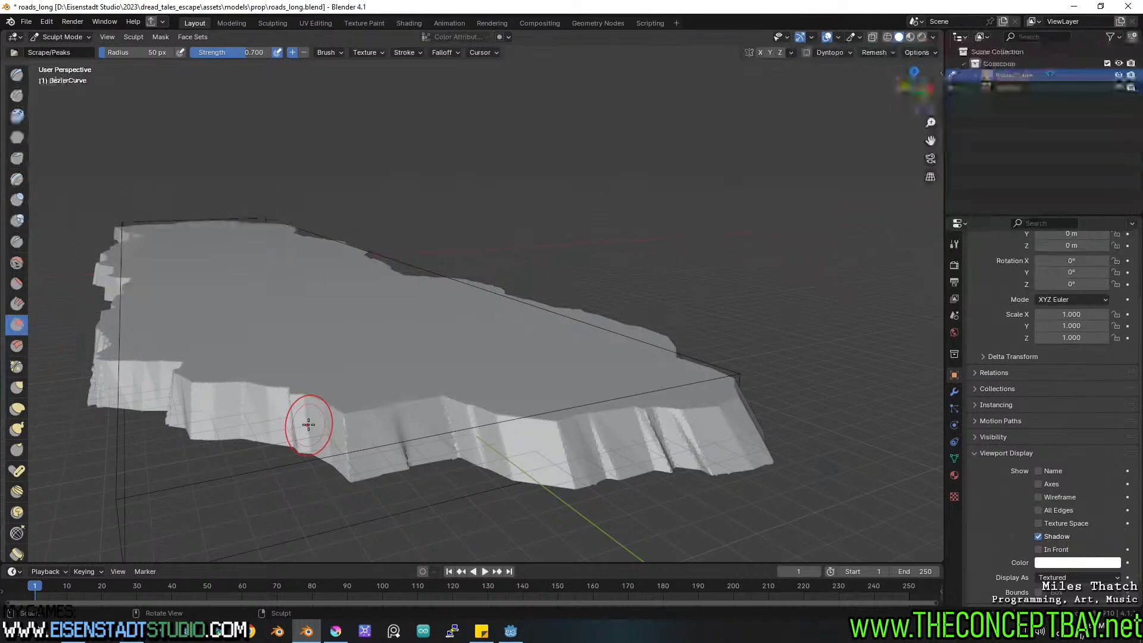
pyautogui.moveTo(1048, 489)
pyautogui.mouseDown(button='middle')
pyautogui.moveTo(1048, 568)
pyautogui.moveTo(1056, 519)
pyautogui.moveTo(1044, 489)
pyautogui.mouseUp(button='middle')
pyautogui.click(954, 244)
pyautogui.click(1043, 488)
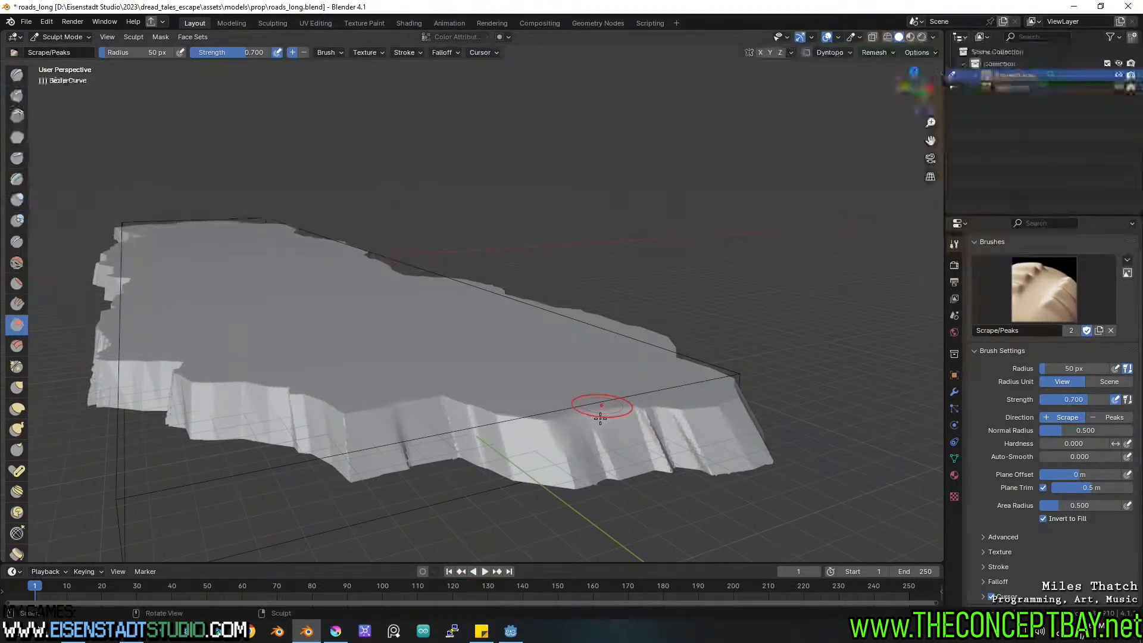
# Scrape the upper edge and side wall at the road's near end.
pyautogui.doubleClick(668, 457)
pyautogui.moveTo(697, 413); pyautogui.dragTo(691, 408)
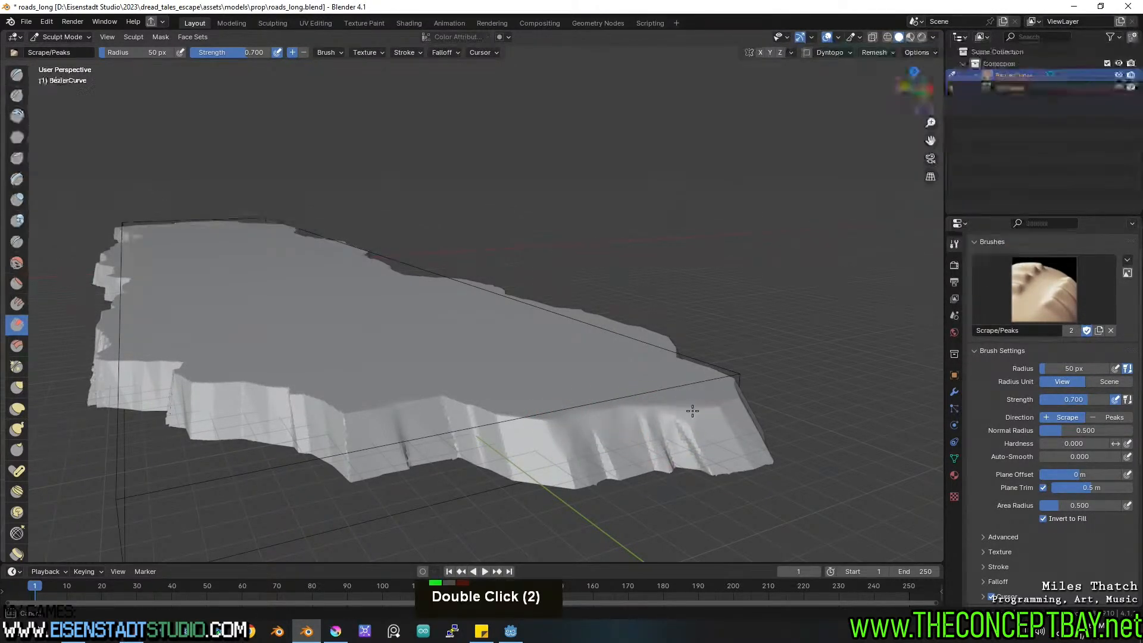
pyautogui.moveTo(691, 408)
pyautogui.mouseDown(button='middle')
pyautogui.moveTo(705, 414)
pyautogui.moveTo(678, 400)
pyautogui.moveTo(692, 374)
pyautogui.mouseUp(button='middle')
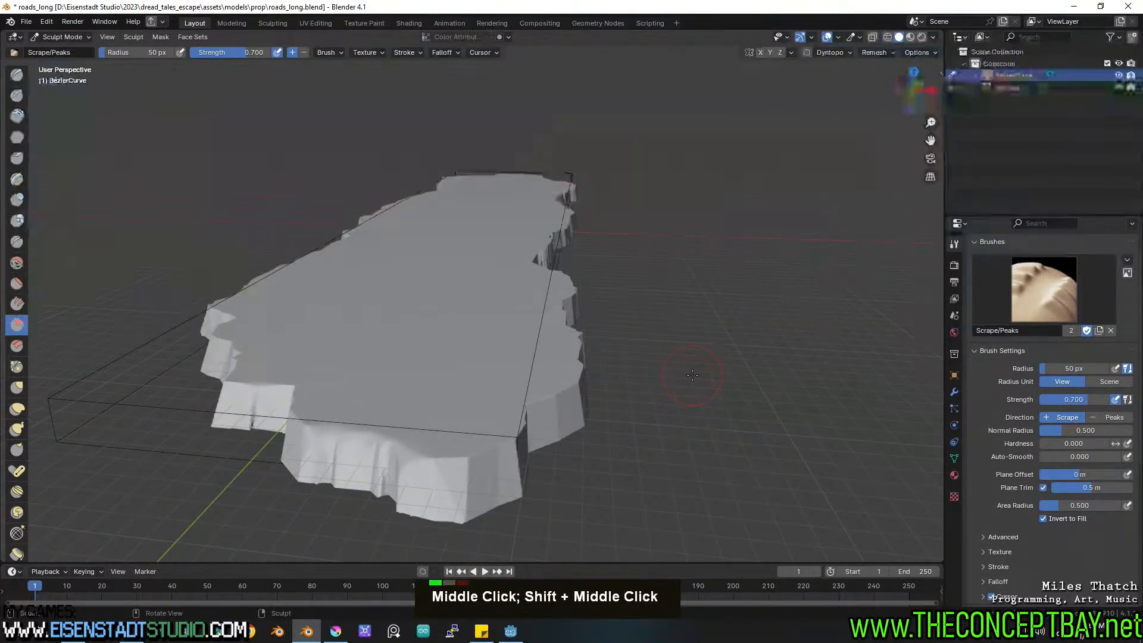
# Enable Original Normal in the Scrape/Peaks brush's advanced settings.
pyautogui.moveTo(1033, 572); pyautogui.dragTo(1015, 354, button='middle')
pyautogui.click(985, 417)
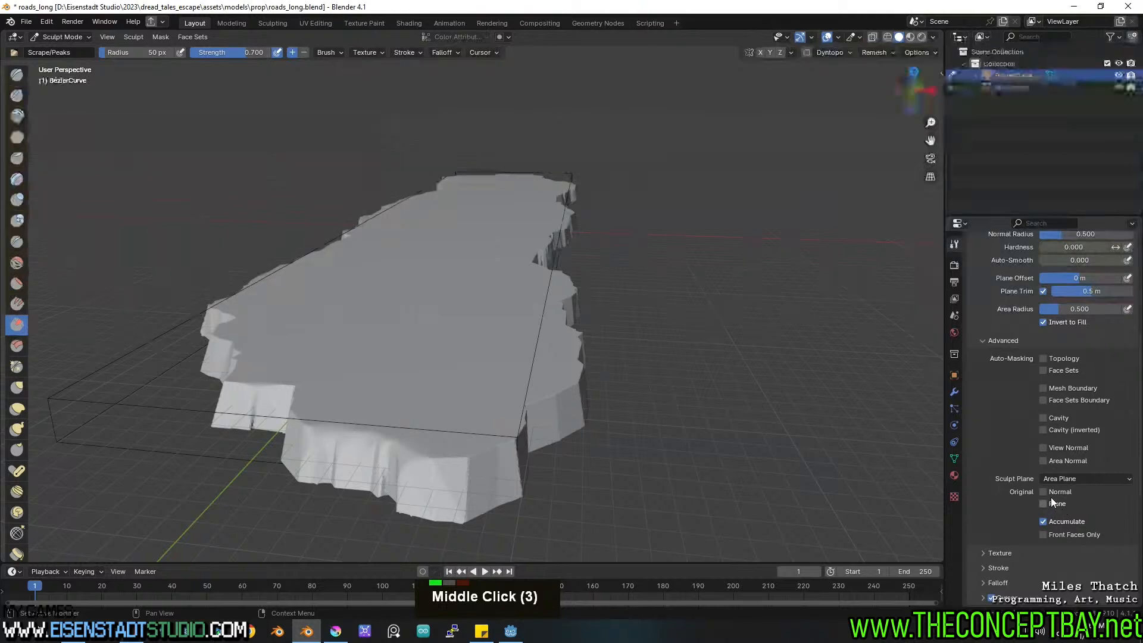
pyautogui.click(1055, 491)
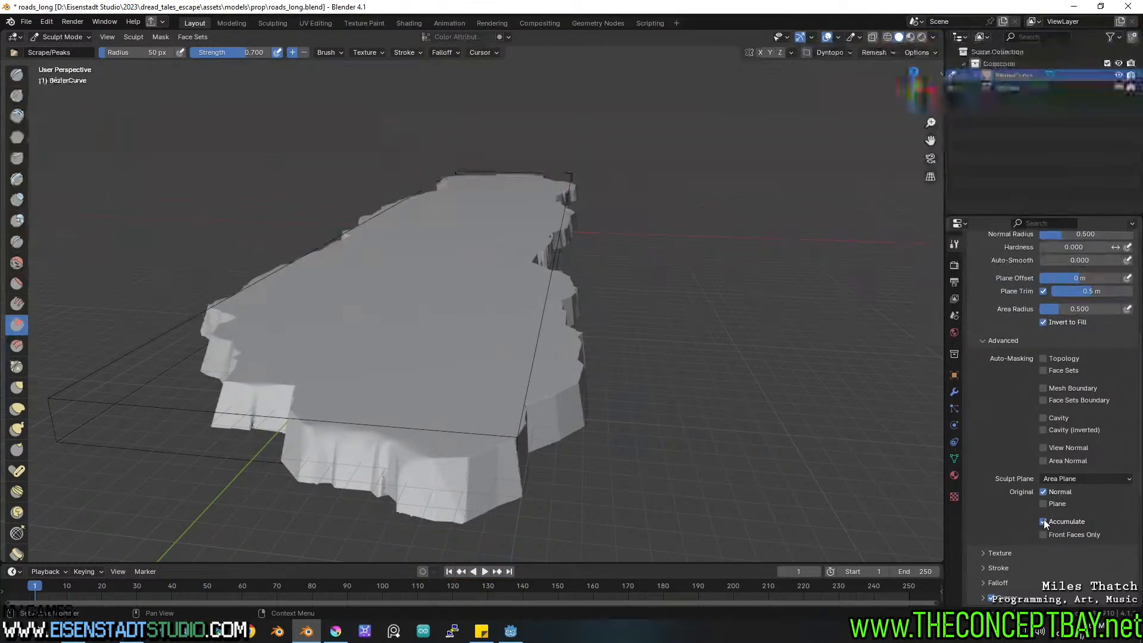
# Scrape the near end's corner and the upper rim of the recessed ledge beside it.
pyautogui.moveTo(466, 460)
pyautogui.mouseDown()
pyautogui.moveTo(473, 470)
pyautogui.moveTo(446, 463)
pyautogui.mouseUp()
pyautogui.moveTo(470, 393); pyautogui.dragTo(477, 390, button='middle')
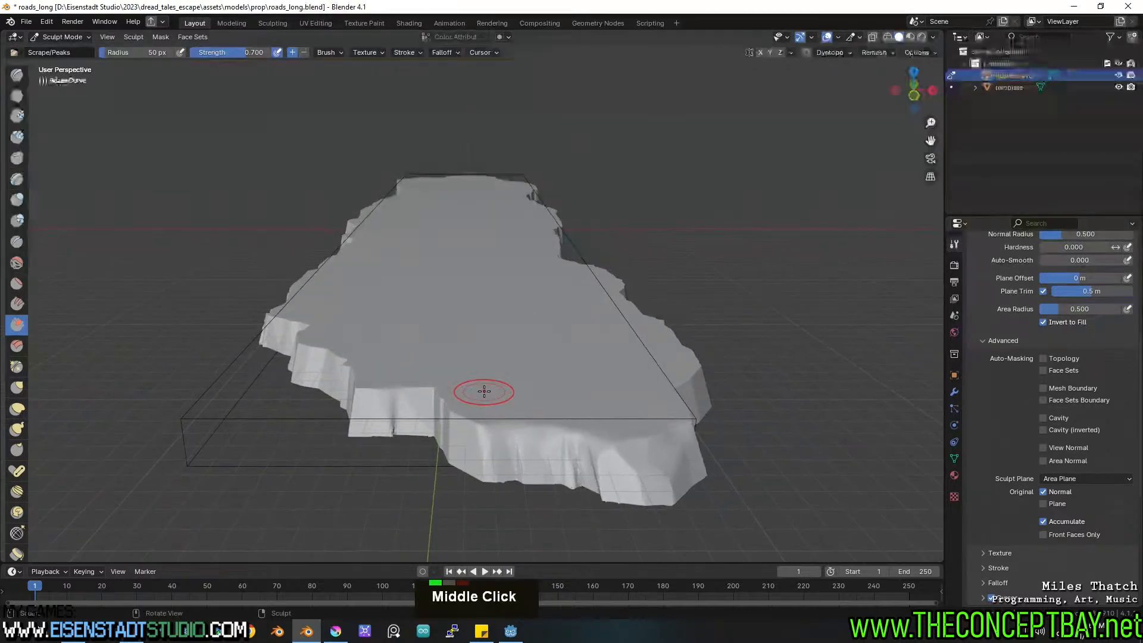
pyautogui.moveTo(469, 419)
pyautogui.mouseDown()
pyautogui.moveTo(444, 393)
pyautogui.moveTo(422, 399)
pyautogui.mouseUp()
pyautogui.doubleClick(370, 388)
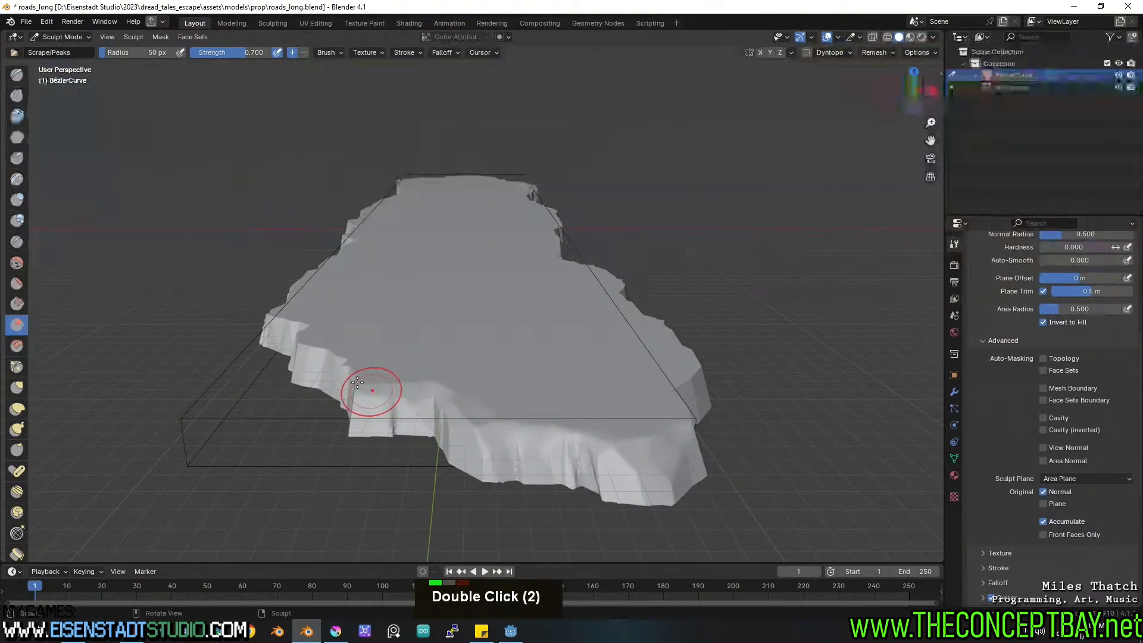
pyautogui.doubleClick(357, 382)
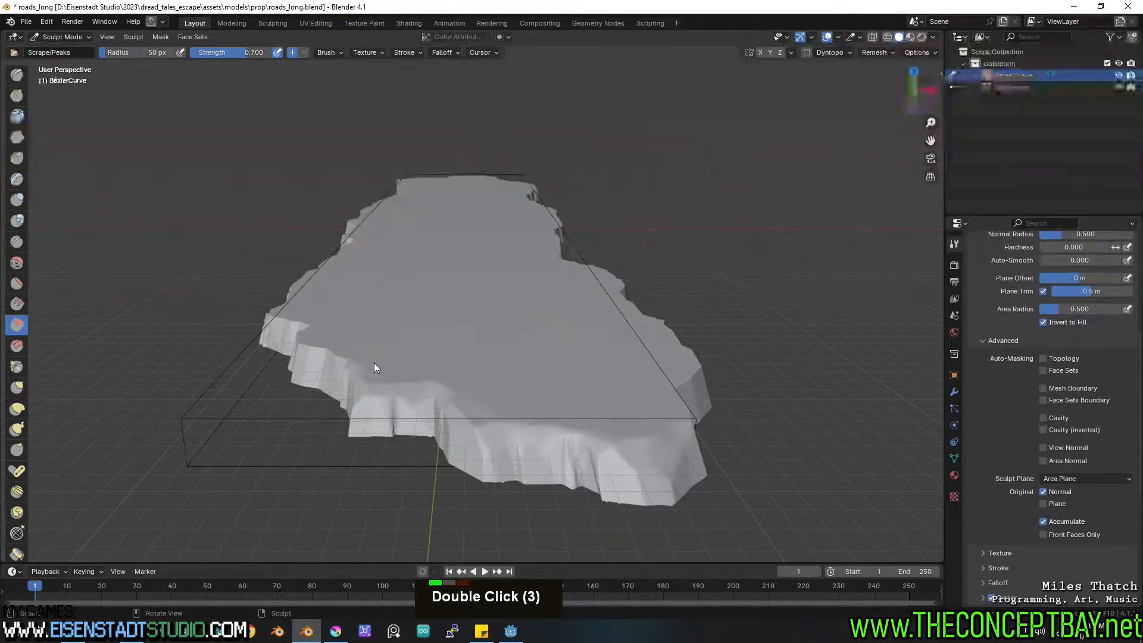
# Scrape and smooth the upper rim around the corner where the near end meets the long side.
pyautogui.moveTo(390, 362); pyautogui.dragTo(442, 375, button='middle')
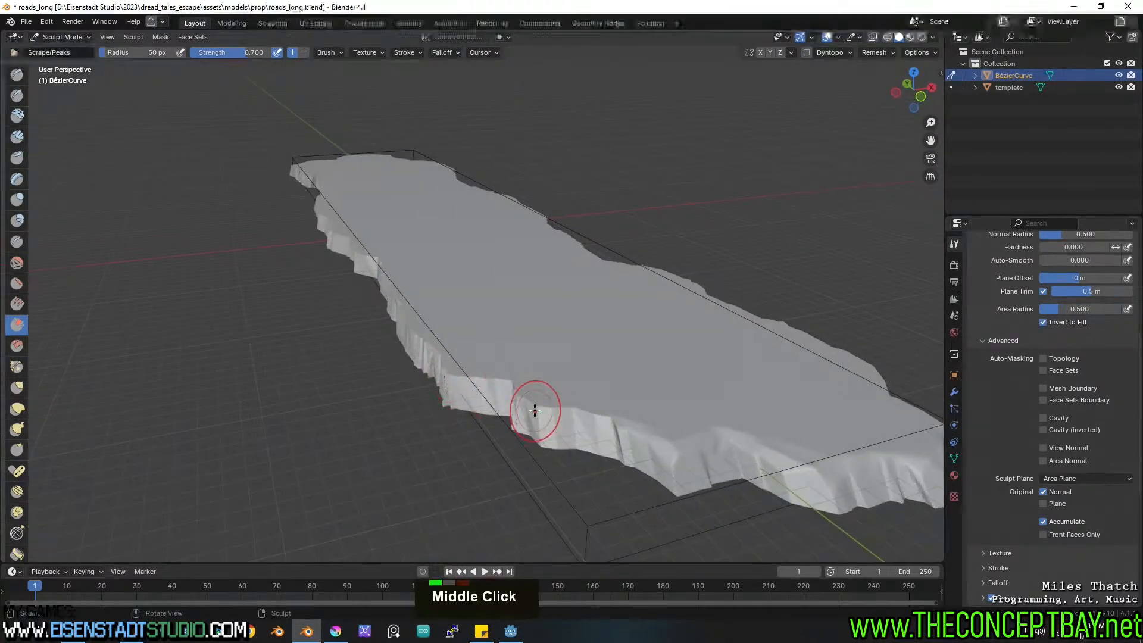
pyautogui.doubleClick(564, 409)
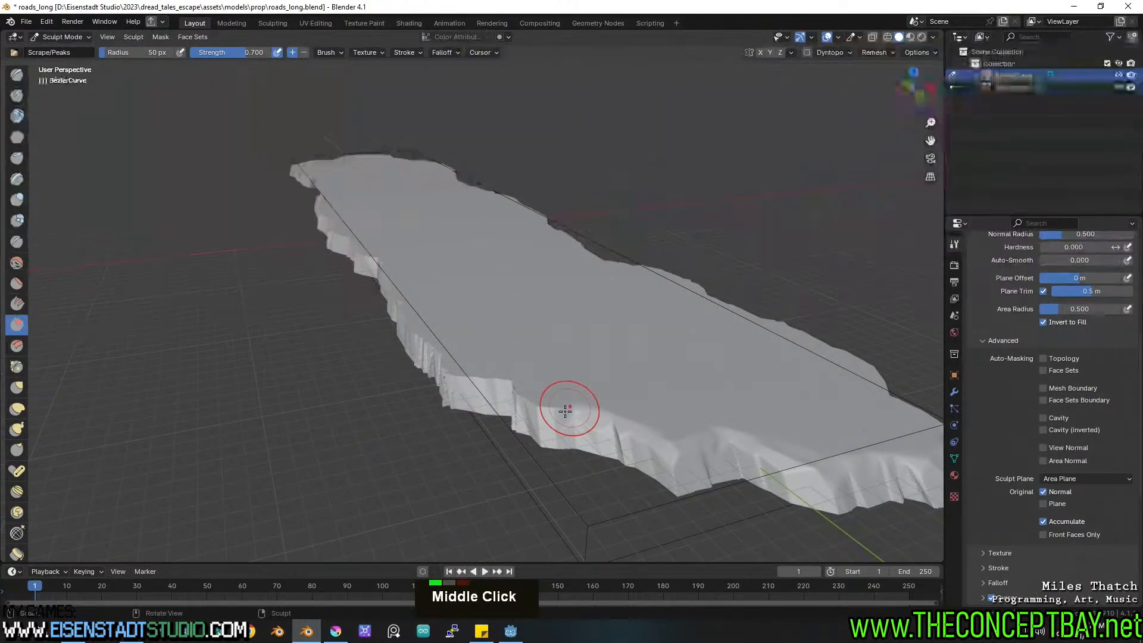
pyautogui.doubleClick(507, 377)
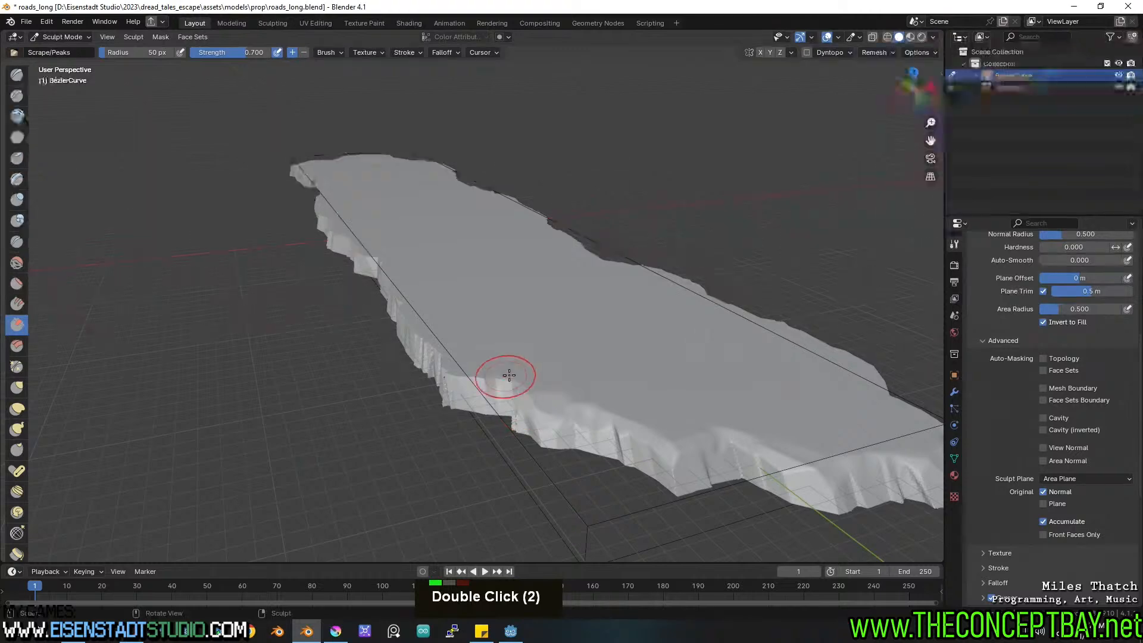
pyautogui.keyDown('shift'); pyautogui.click(514, 393); pyautogui.keyUp('shift')
pyautogui.doubleClick(473, 366)
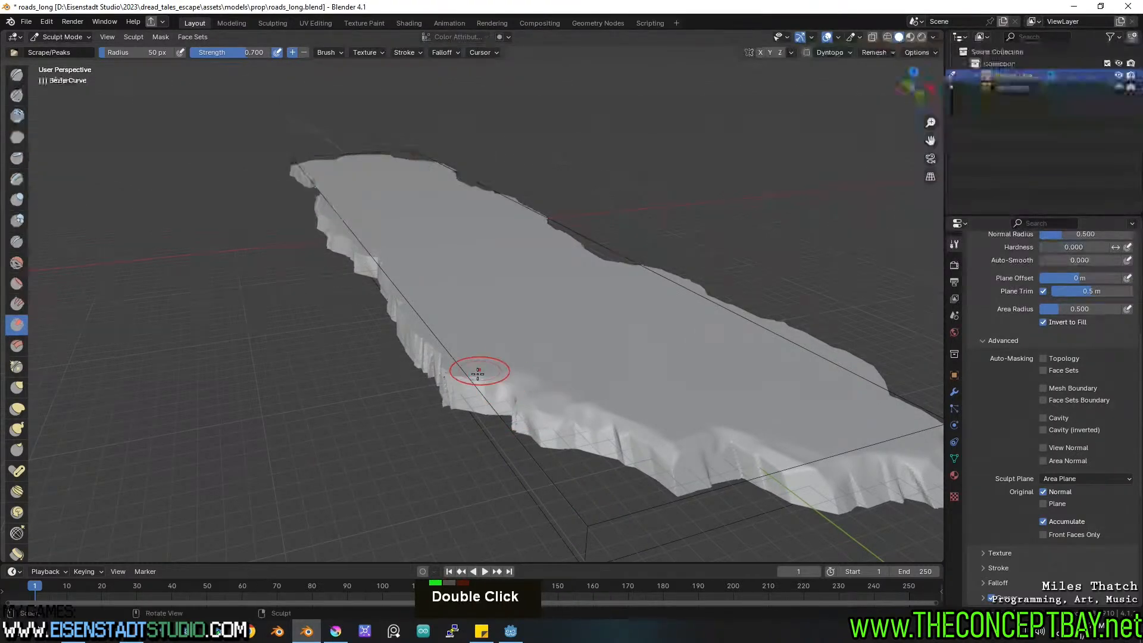
pyautogui.doubleClick(470, 370)
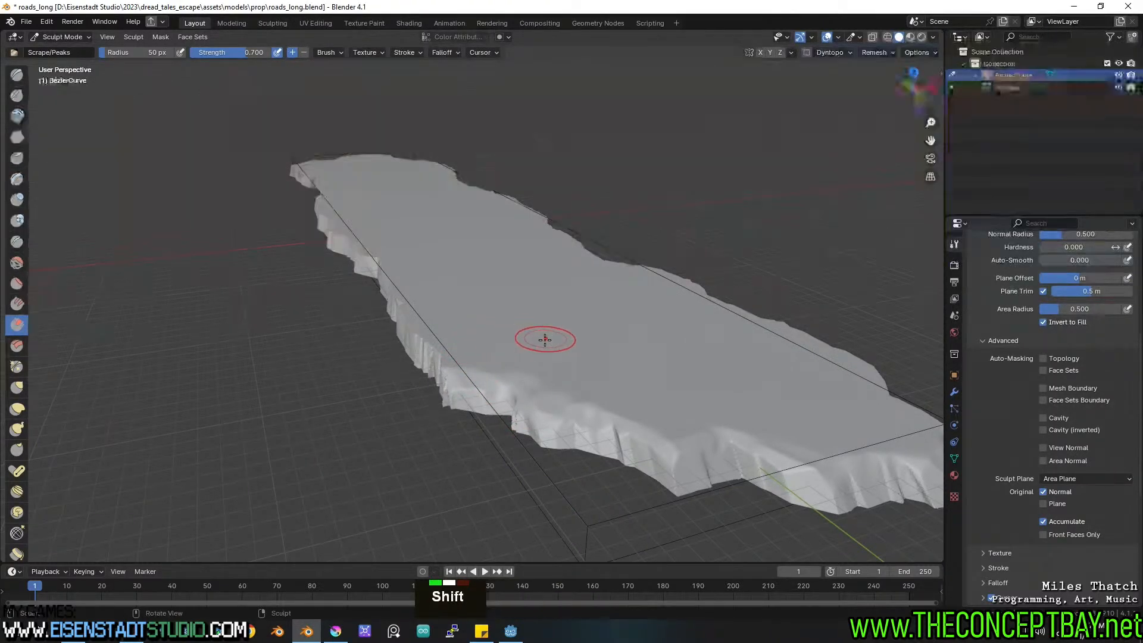
# Scrape the upper rim along the first half of the long side, up to the red X axis.
pyautogui.moveTo(544, 337); pyautogui.dragTo(688, 368, button='middle')
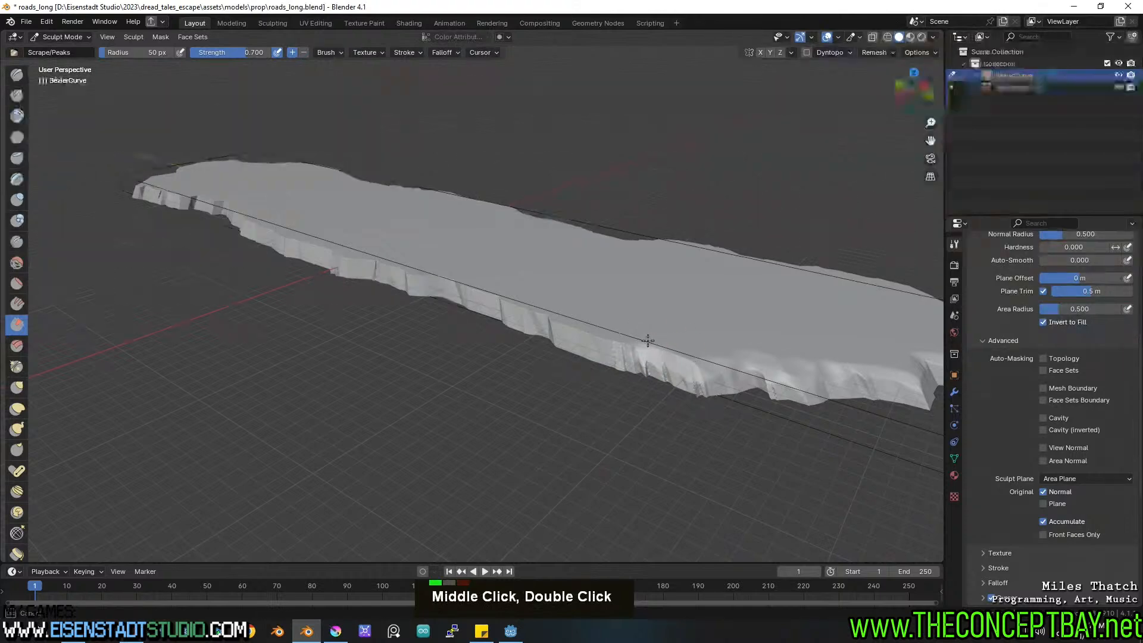
pyautogui.doubleClick(617, 344)
pyautogui.doubleClick(554, 327)
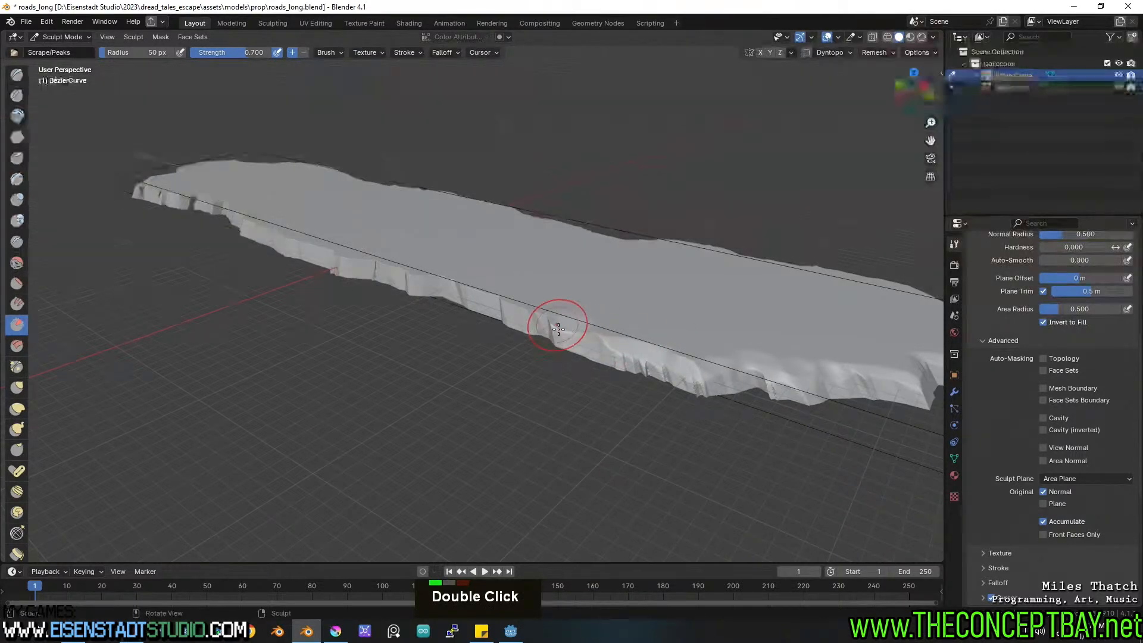
pyautogui.doubleClick(512, 304)
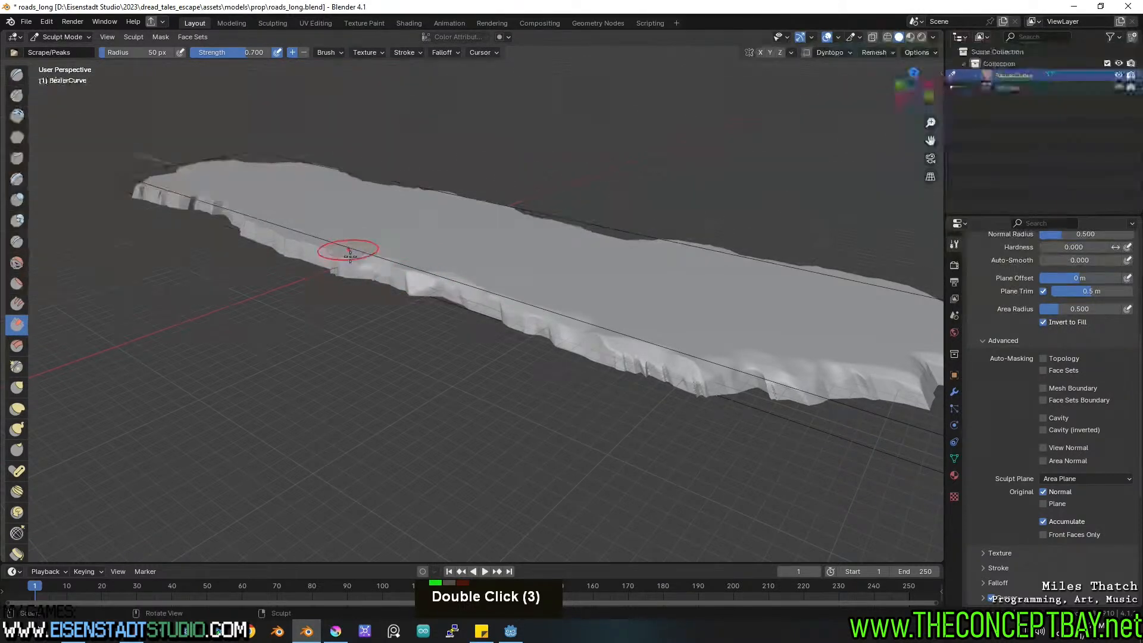
# Scrape the upper rim along the remaining half of the long side and around the corner at its end.
pyautogui.moveTo(452, 199); pyautogui.dragTo(542, 283, button='middle')
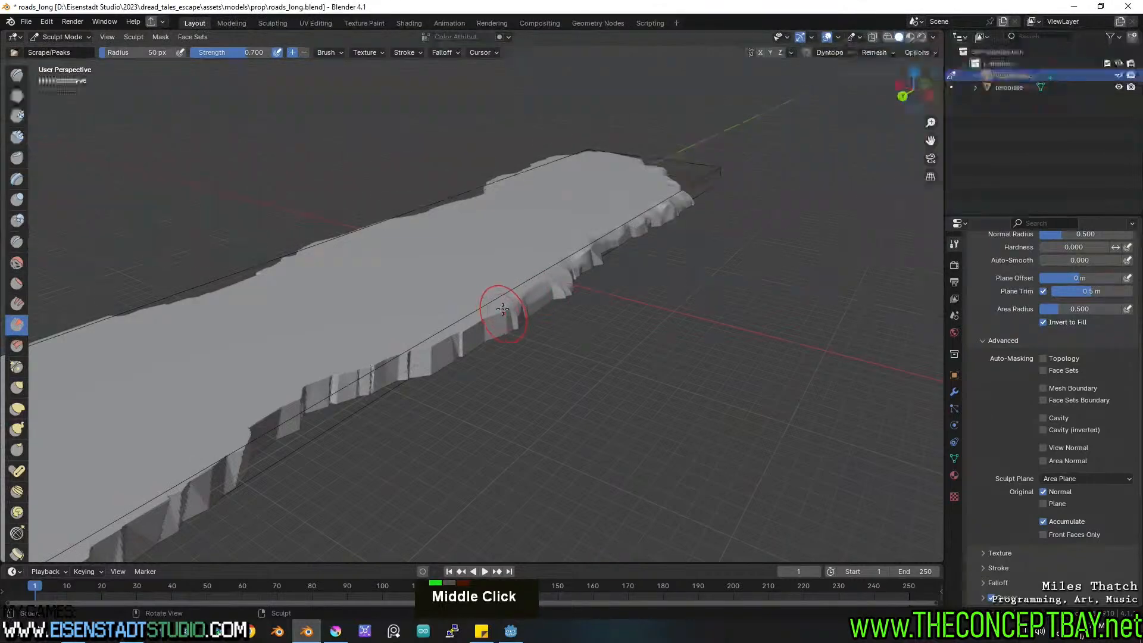
pyautogui.doubleClick(458, 335)
pyautogui.moveTo(405, 350); pyautogui.dragTo(365, 373)
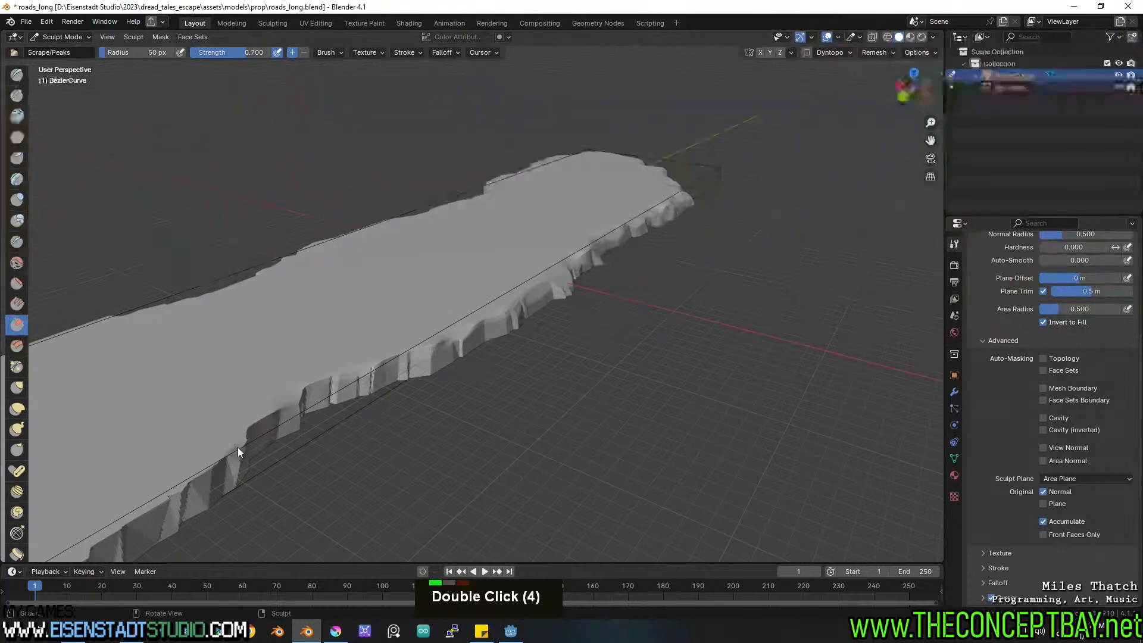
pyautogui.keyDown('shift'); pyautogui.moveTo(234, 449); pyautogui.dragTo(402, 406, button='middle'); pyautogui.keyUp('shift')
pyautogui.keyDown('shift'); pyautogui.scroll(-2, 402, 406); pyautogui.keyUp('shift')
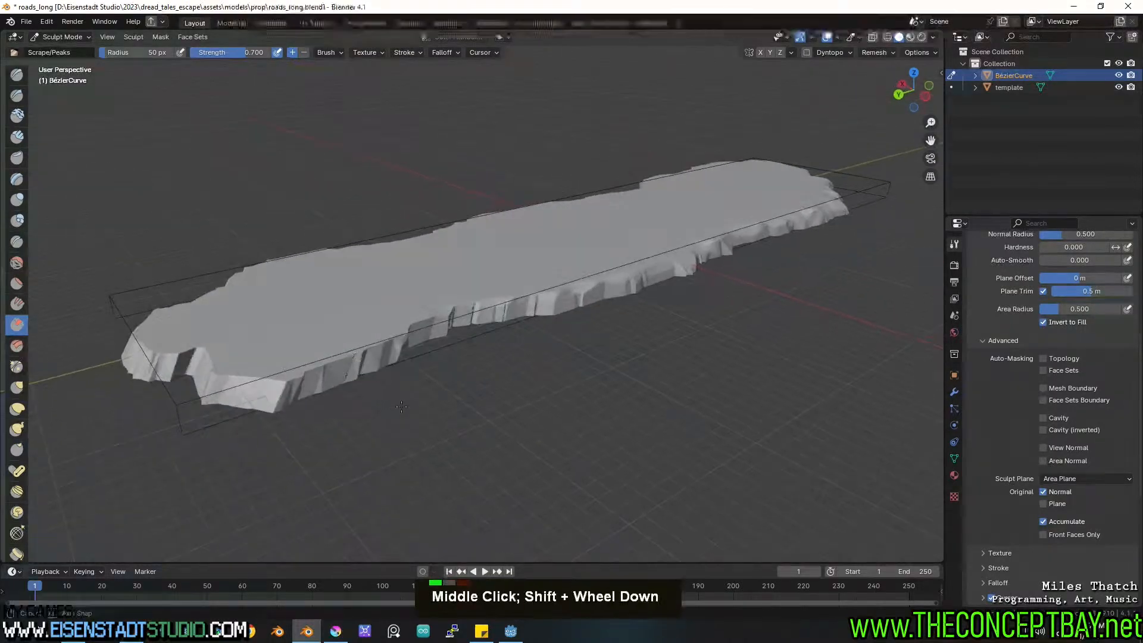
pyautogui.moveTo(388, 338); pyautogui.dragTo(299, 375)
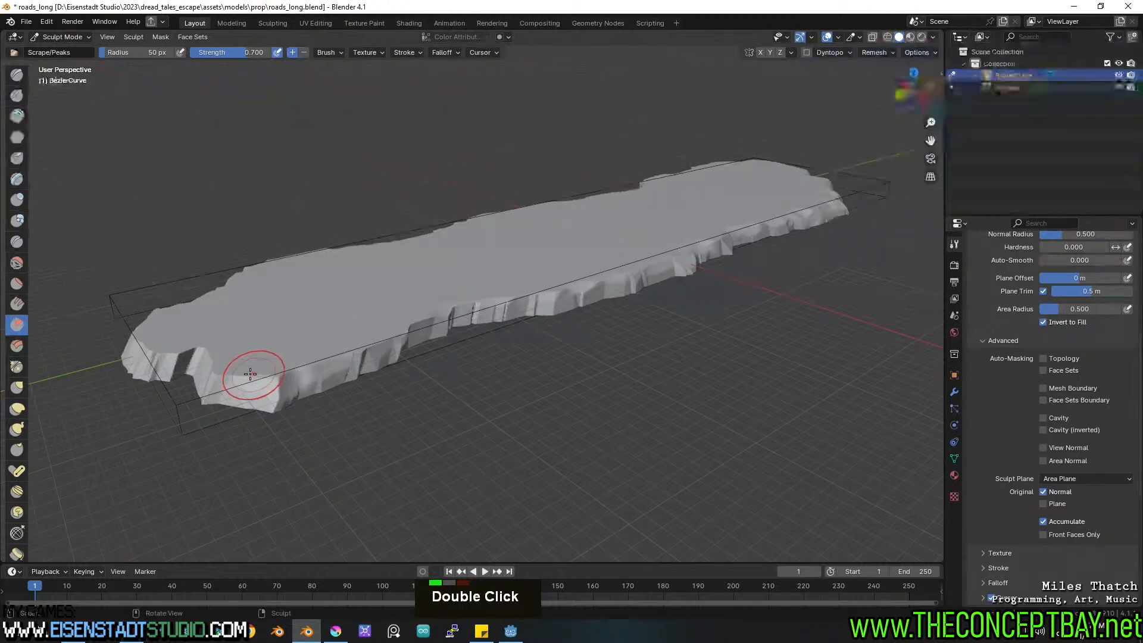
pyautogui.doubleClick(199, 351)
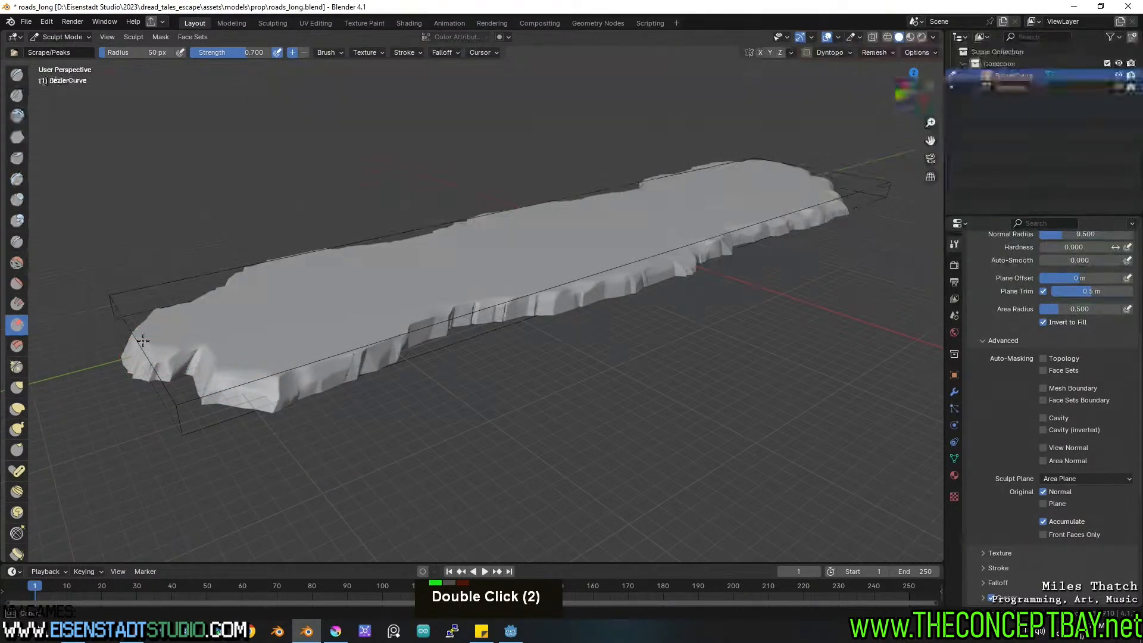
# Scrape the upper rim of the opposite long side from the end corner towards the red X axis.
pyautogui.moveTo(478, 337); pyautogui.dragTo(558, 364, button='middle')
pyautogui.moveTo(530, 361); pyautogui.dragTo(369, 318)
pyautogui.moveTo(446, 261); pyautogui.dragTo(592, 346, button='middle')
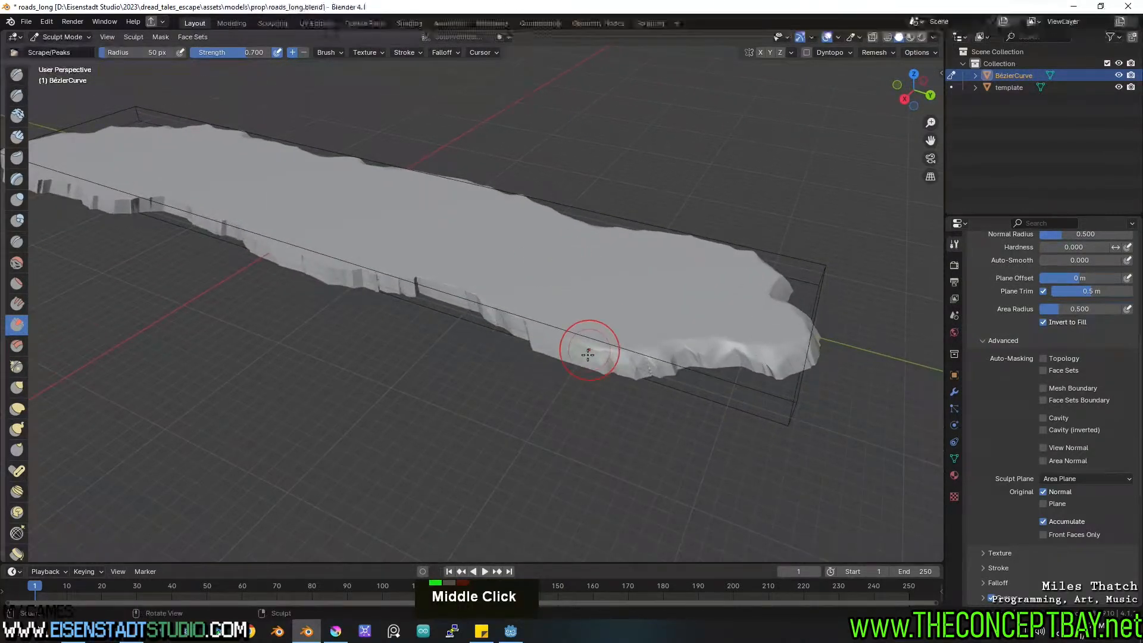
pyautogui.moveTo(518, 332)
pyautogui.mouseDown()
pyautogui.moveTo(494, 300)
pyautogui.moveTo(450, 286)
pyautogui.mouseUp()
pyautogui.keyDown('ctrl'); pyautogui.moveTo(407, 261); pyautogui.dragTo(437, 175, button='middle'); pyautogui.keyUp('ctrl')
pyautogui.keyDown('shift'); pyautogui.moveTo(474, 218); pyautogui.dragTo(578, 271, button='middle'); pyautogui.keyUp('shift')
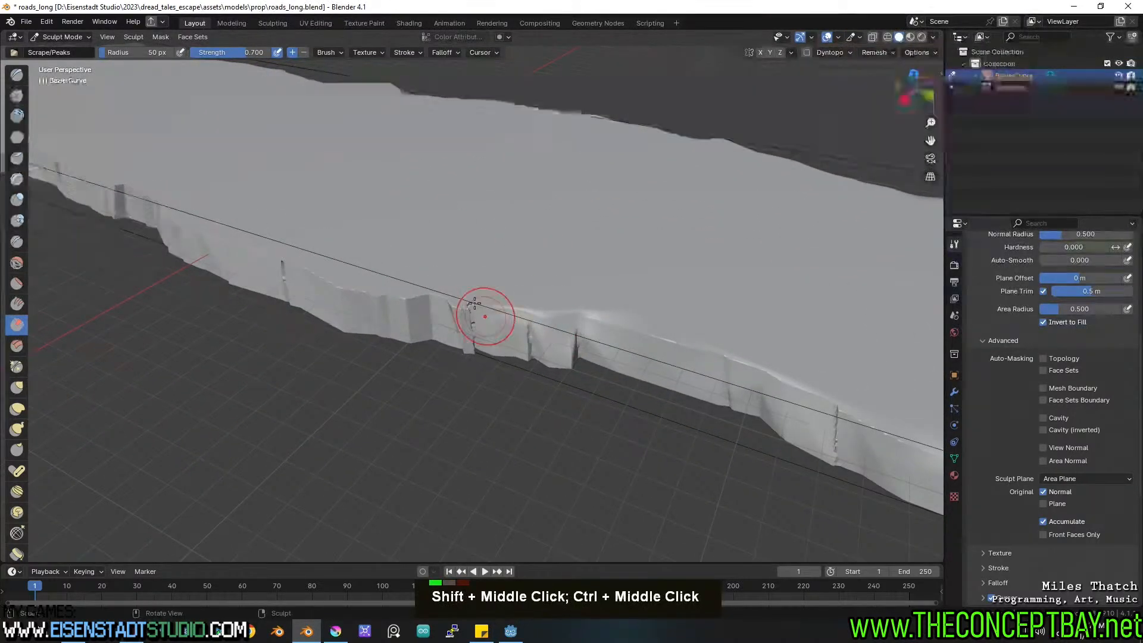
pyautogui.moveTo(484, 327)
pyautogui.mouseDown()
pyautogui.moveTo(461, 303)
pyautogui.moveTo(404, 294)
pyautogui.moveTo(408, 282)
pyautogui.moveTo(370, 293)
pyautogui.mouseUp()
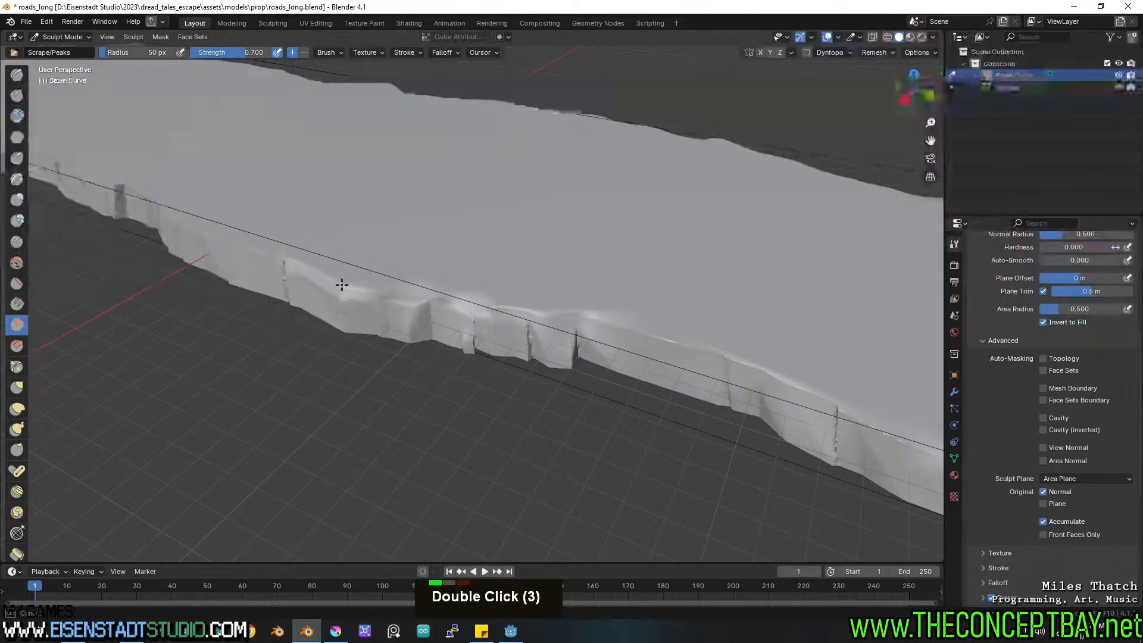
# Scrape the opposite long side's upper rim across the red X axis and on to the deep notch beyond it.
pyautogui.moveTo(340, 286); pyautogui.dragTo(647, 216, button='middle')
pyautogui.moveTo(588, 276)
pyautogui.mouseDown()
pyautogui.moveTo(427, 262)
pyautogui.moveTo(348, 293)
pyautogui.mouseUp()
pyautogui.moveTo(270, 303)
pyautogui.mouseDown()
pyautogui.moveTo(238, 294)
pyautogui.moveTo(94, 353)
pyautogui.mouseUp()
pyautogui.keyDown('shift'); pyautogui.moveTo(191, 278); pyautogui.dragTo(312, 253, button='middle'); pyautogui.keyUp('shift')
pyautogui.moveTo(257, 341)
pyautogui.mouseDown()
pyautogui.moveTo(257, 370)
pyautogui.moveTo(256, 346)
pyautogui.moveTo(208, 383)
pyautogui.moveTo(170, 386)
pyautogui.mouseUp()
# Scrape the jagged upper rim along the stretch of the long side just past the deep notch.
pyautogui.moveTo(289, 332)
pyautogui.keyDown('shift'); pyautogui.mouseDown(button='middle')
pyautogui.moveTo(421, 293)
pyautogui.moveTo(346, 332)
pyautogui.mouseUp(button='middle'); pyautogui.keyUp('shift')
pyautogui.doubleClick(340, 327)
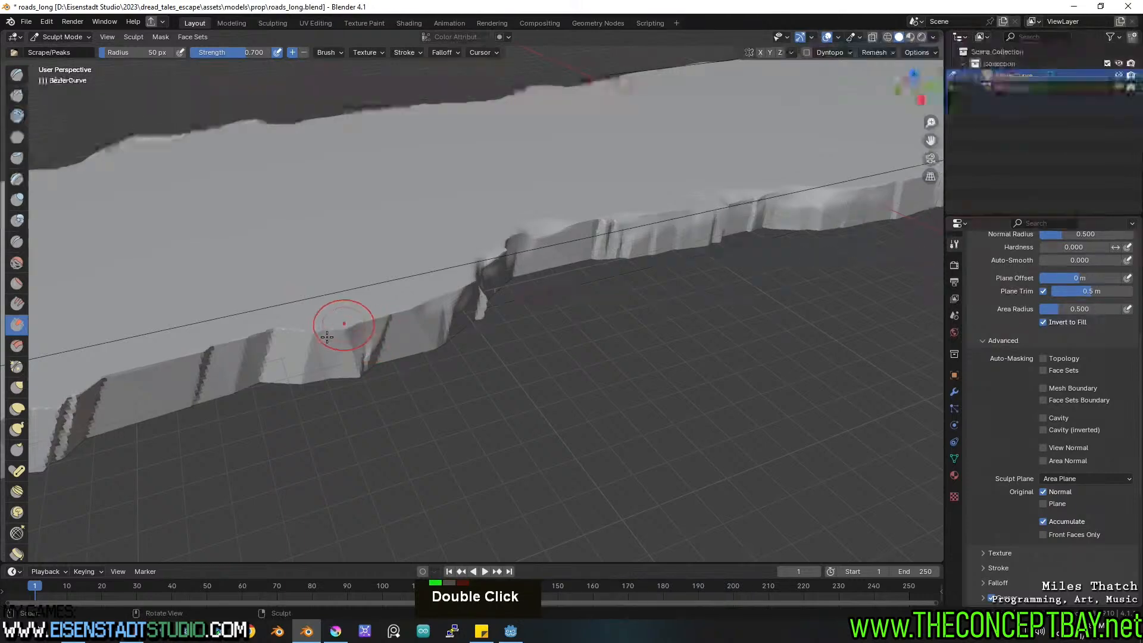
pyautogui.doubleClick(273, 326)
pyautogui.moveTo(274, 329); pyautogui.dragTo(137, 371)
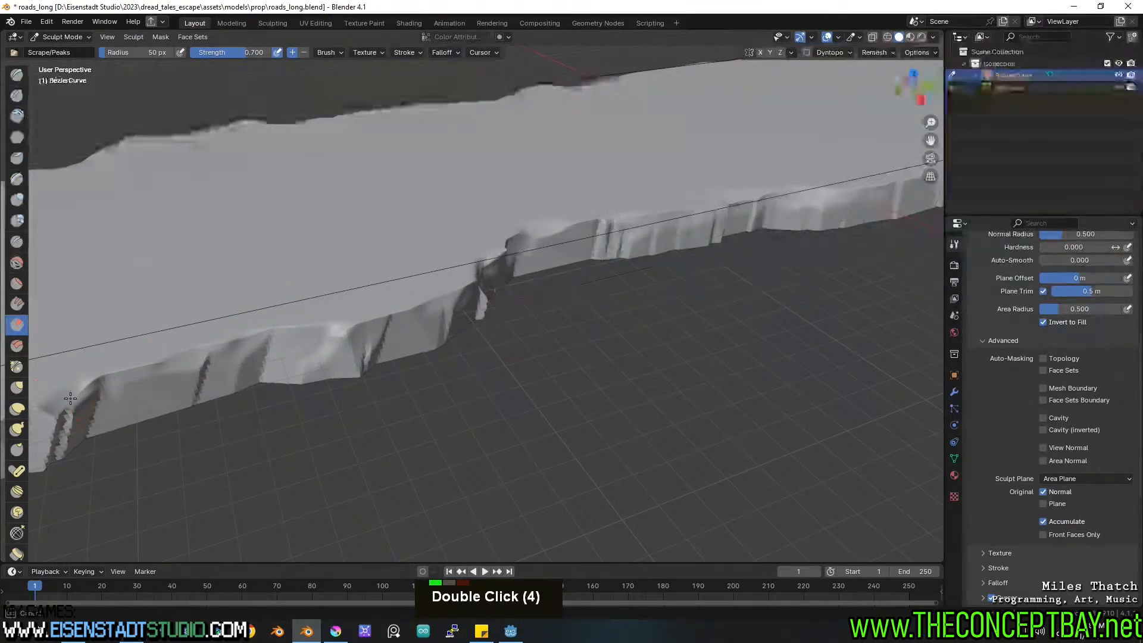
# Scrape the last stretch of the long side's upper rim up to the road's end corner.
pyautogui.keyDown('shift'); pyautogui.moveTo(60, 399); pyautogui.dragTo(536, 286, button='middle'); pyautogui.keyUp('shift')
pyautogui.moveTo(407, 335)
pyautogui.mouseDown()
pyautogui.moveTo(373, 350)
pyautogui.moveTo(332, 337)
pyautogui.moveTo(262, 354)
pyautogui.mouseUp()
pyautogui.moveTo(263, 319); pyautogui.dragTo(293, 327, button='middle')
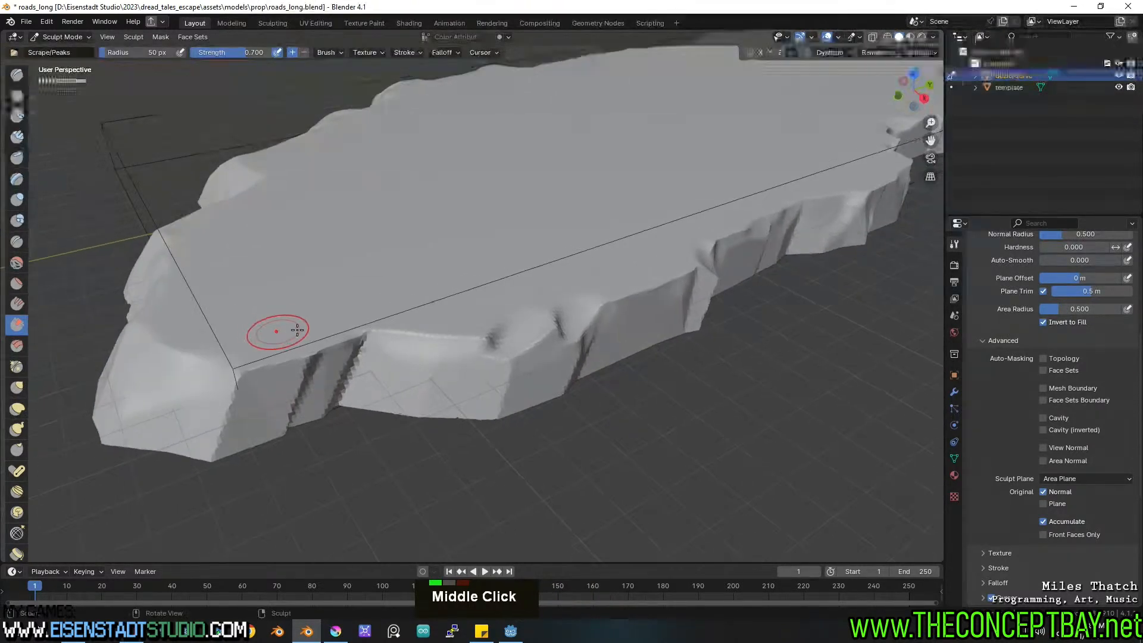
pyautogui.moveTo(254, 372)
pyautogui.mouseDown()
pyautogui.moveTo(246, 366)
pyautogui.moveTo(271, 345)
pyautogui.mouseUp()
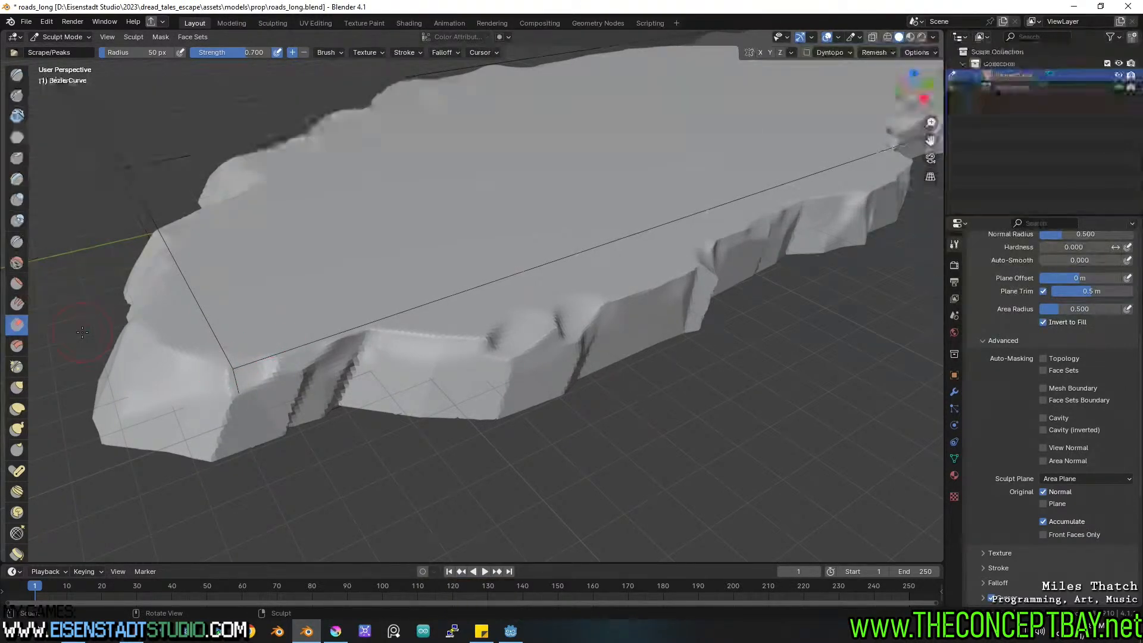
# Smooth the whole road mesh with the Mesh Filter tool set to the Smooth filter type at strength 1.000.
pyautogui.scroll(-4, 27, 500)
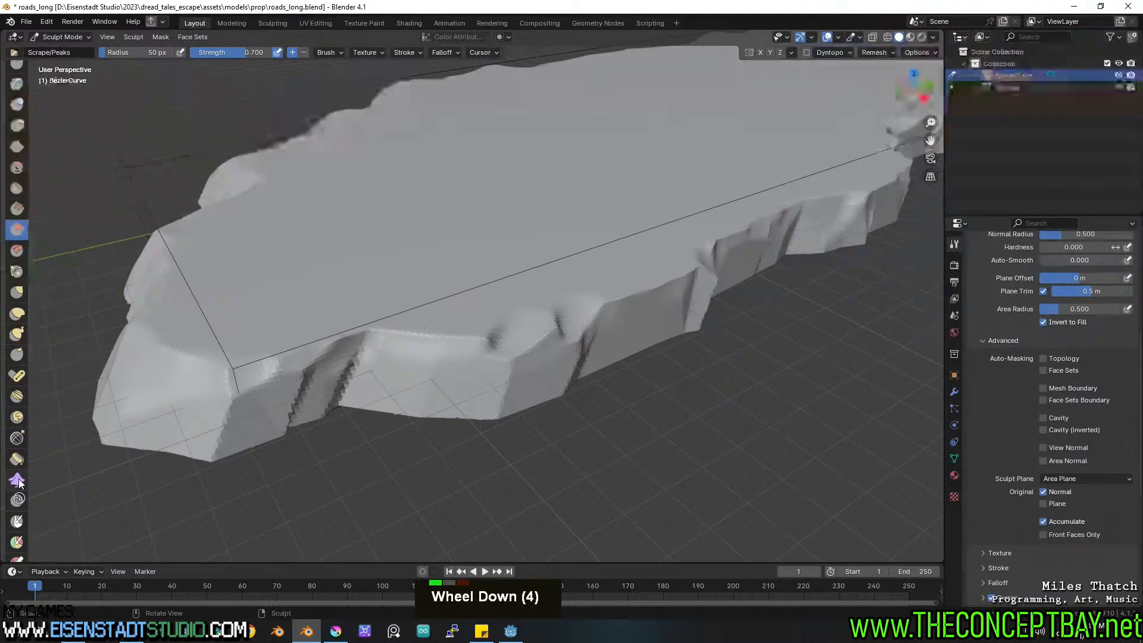
pyautogui.scroll(-4, 24, 494)
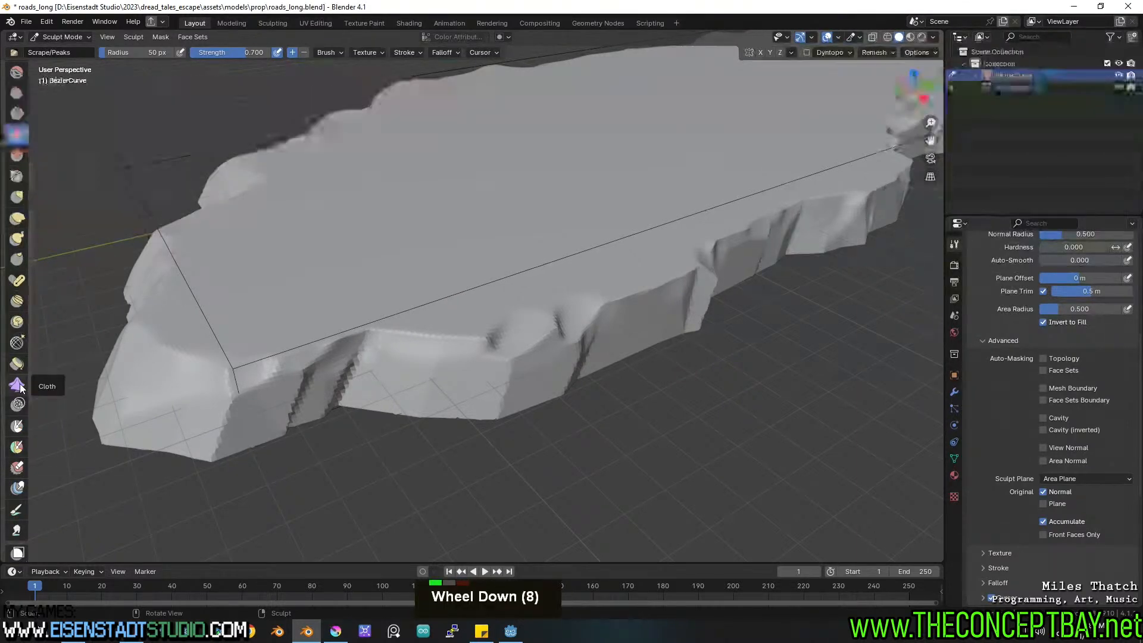
pyautogui.scroll(-2, 22, 448)
pyautogui.scroll(-4, 24, 486)
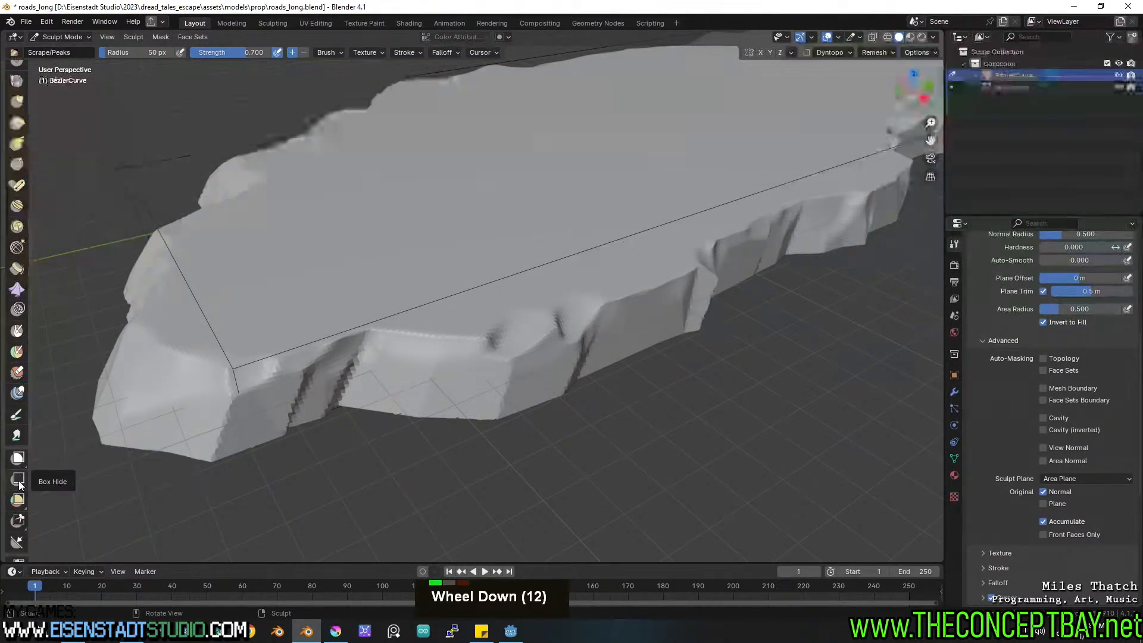
pyautogui.click(20, 518)
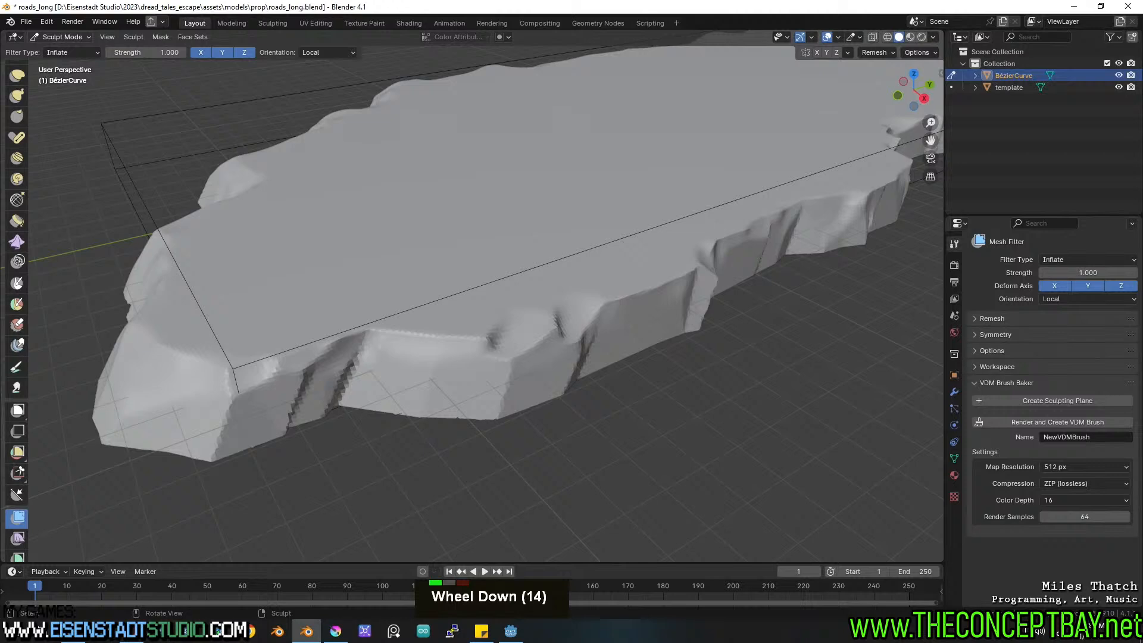
pyautogui.click(81, 53)
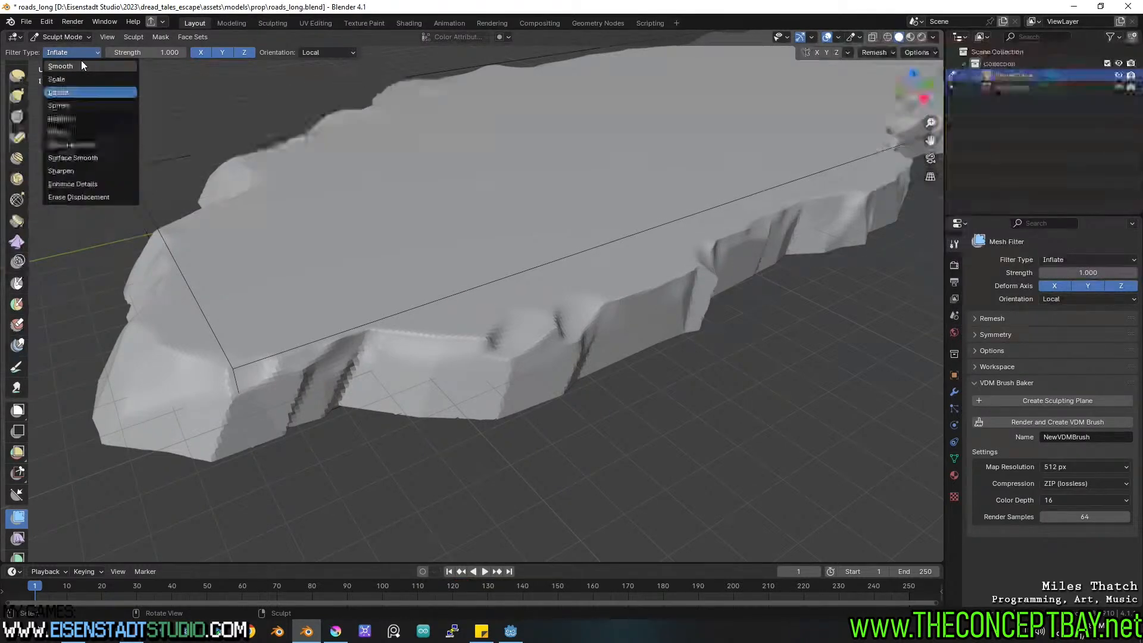
pyautogui.click(80, 65)
pyautogui.keyDown('shift'); pyautogui.moveTo(489, 246); pyautogui.dragTo(783, 209); pyautogui.keyUp('shift')
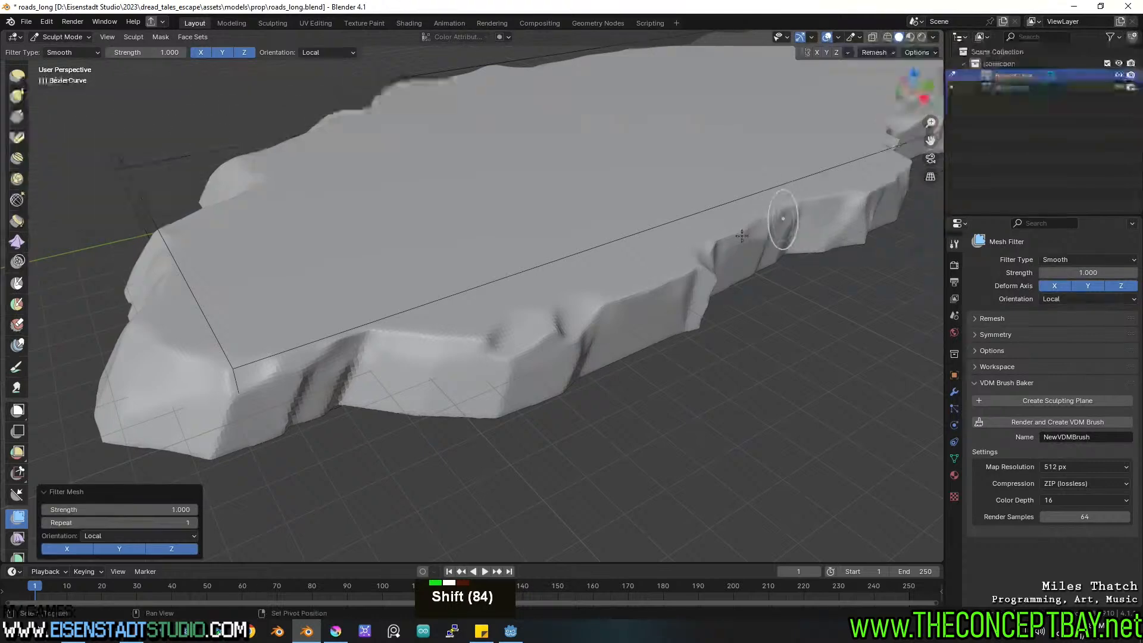
# Check the smoothed road from several angles and save roads_long.blend.
pyautogui.scroll(-2, 613, 276)
pyautogui.moveTo(612, 276); pyautogui.dragTo(697, 299, button='middle')
pyautogui.keyDown('shift'); pyautogui.moveTo(696, 299); pyautogui.dragTo(625, 309, button='middle'); pyautogui.keyUp('shift')
pyautogui.moveTo(626, 309); pyautogui.dragTo(583, 356, button='middle')
pyautogui.keyDown('shift'); pyautogui.moveTo(583, 356); pyautogui.dragTo(494, 328, button='middle'); pyautogui.keyUp('shift')
pyautogui.moveTo(494, 328)
pyautogui.mouseDown(button='middle')
pyautogui.moveTo(581, 280)
pyautogui.moveTo(623, 314)
pyautogui.moveTo(676, 306)
pyautogui.mouseUp(button='middle')
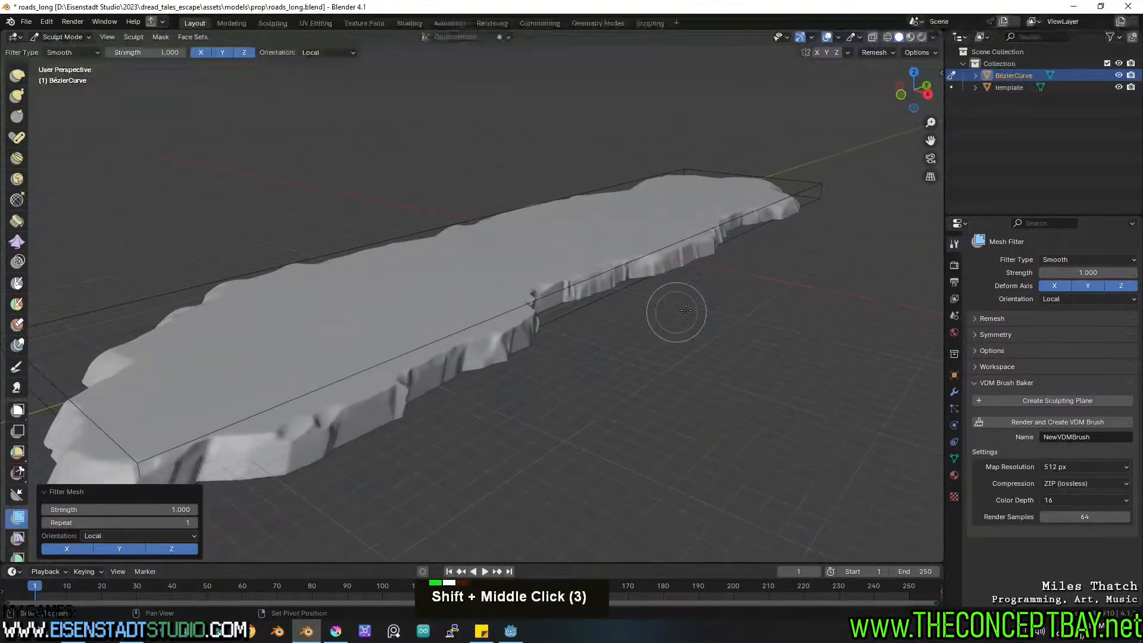
pyautogui.click(56, 37)
pyautogui.doubleClick(89, 75)
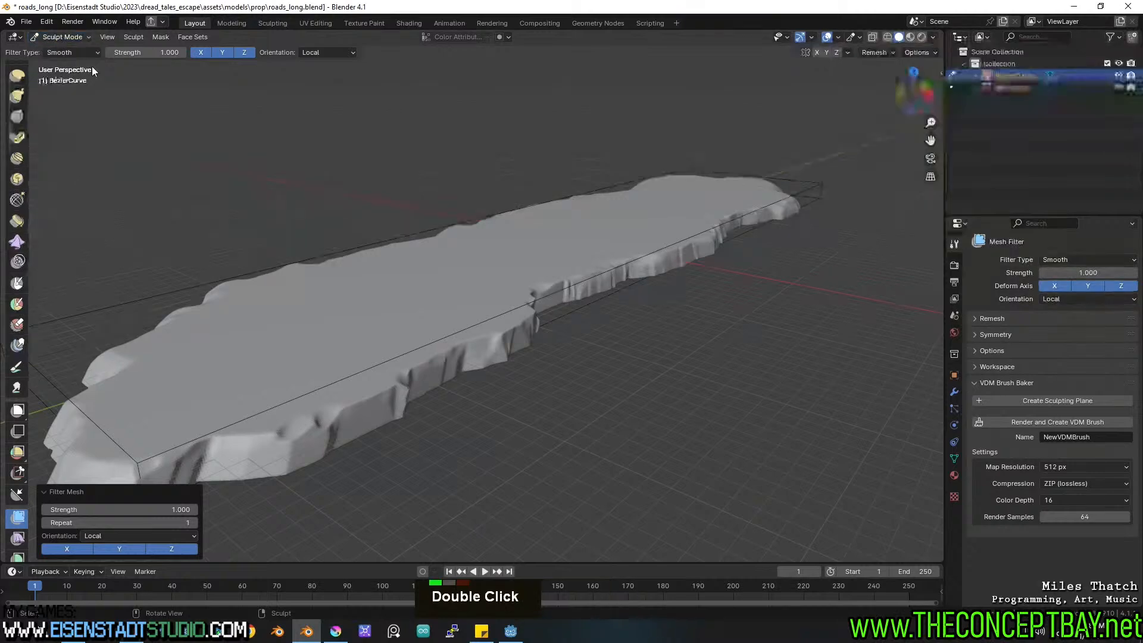
pyautogui.hotkey('ctrl', 's')
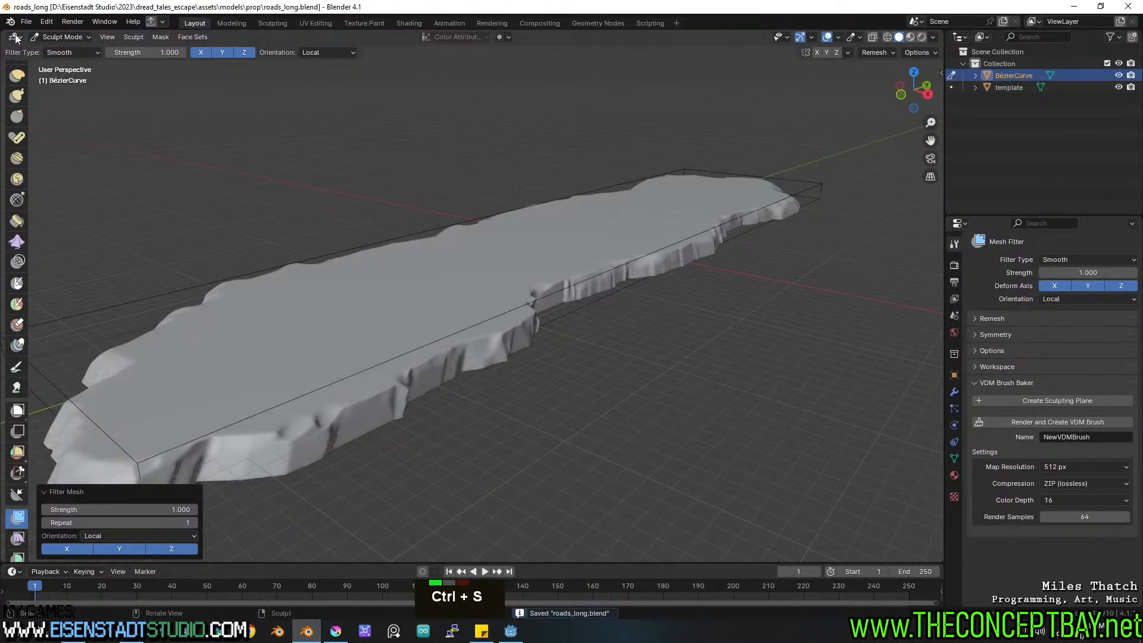
pyautogui.doubleClick(55, 39)
# Start appending data from roads.blend in the prop folder and open its Brush category.
pyautogui.click(26, 21)
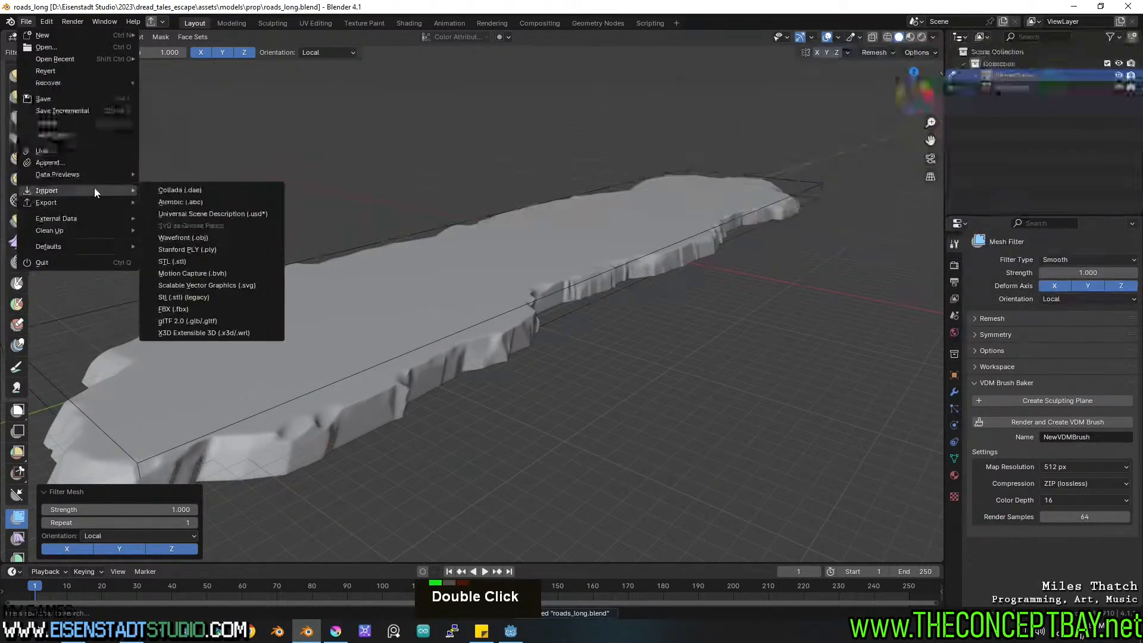
pyautogui.click(77, 160)
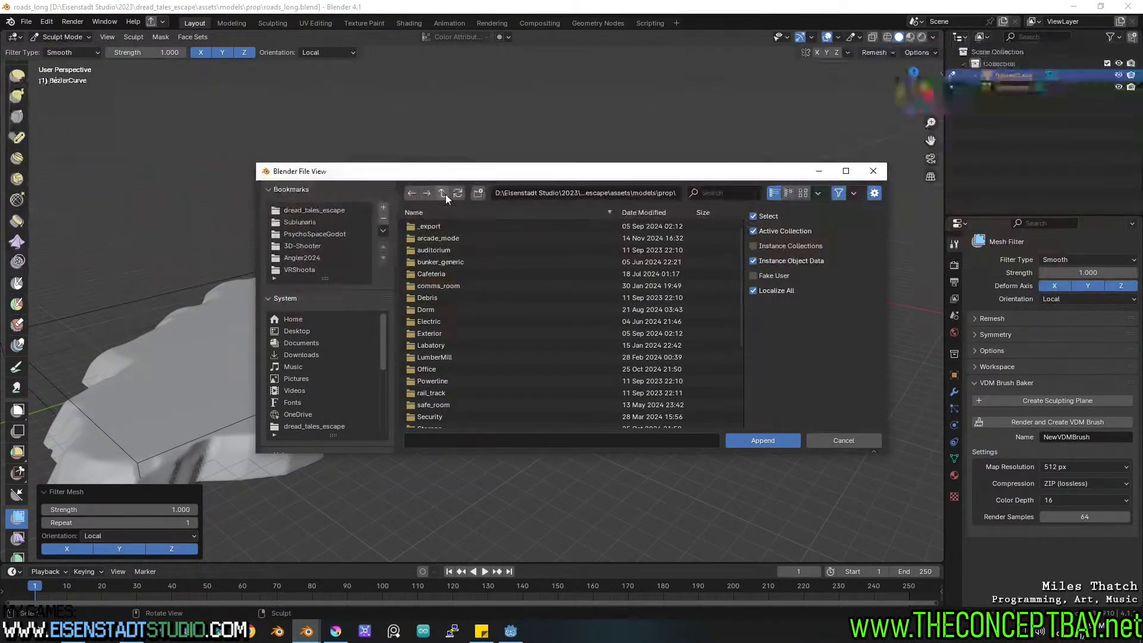
pyautogui.scroll(-6, 493, 388)
pyautogui.scroll(-5, 493, 388)
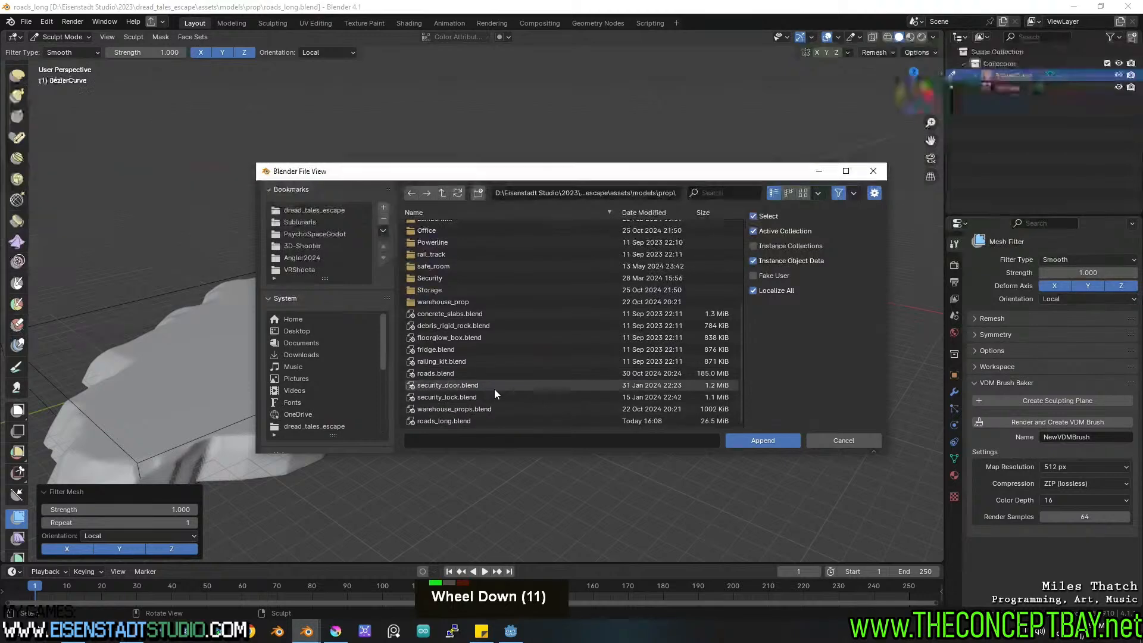
pyautogui.doubleClick(451, 376)
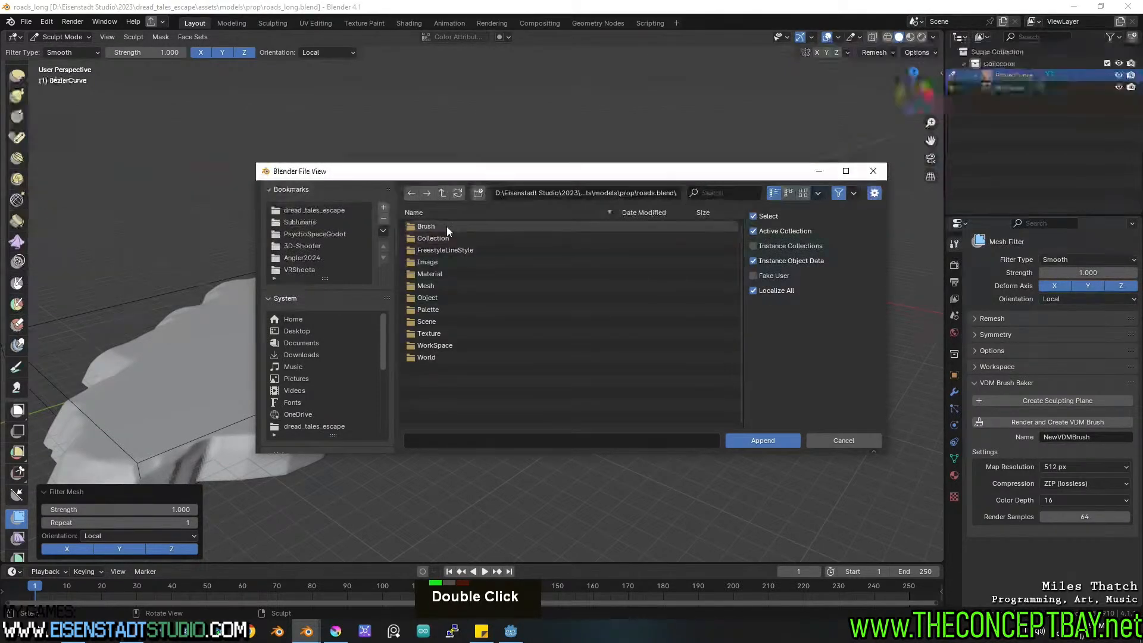
pyautogui.click(446, 226)
pyautogui.doubleClick(447, 226)
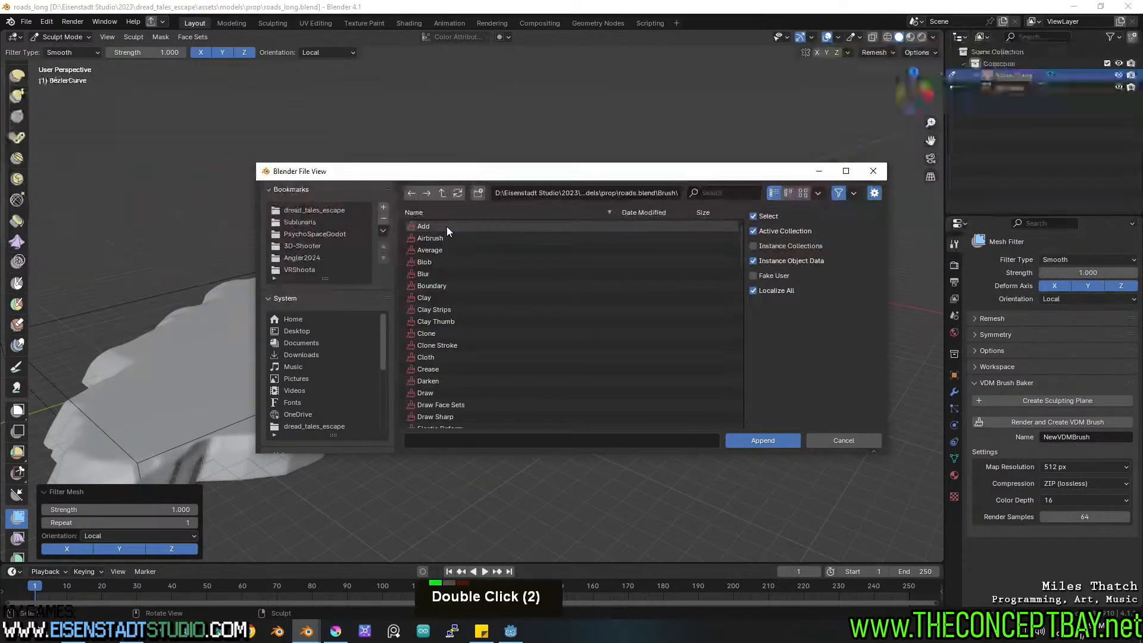
# Select the brushes road_cracks_01, road_cracks_02 and road_cracks_03 for appending.
pyautogui.scroll(-19, 477, 265)
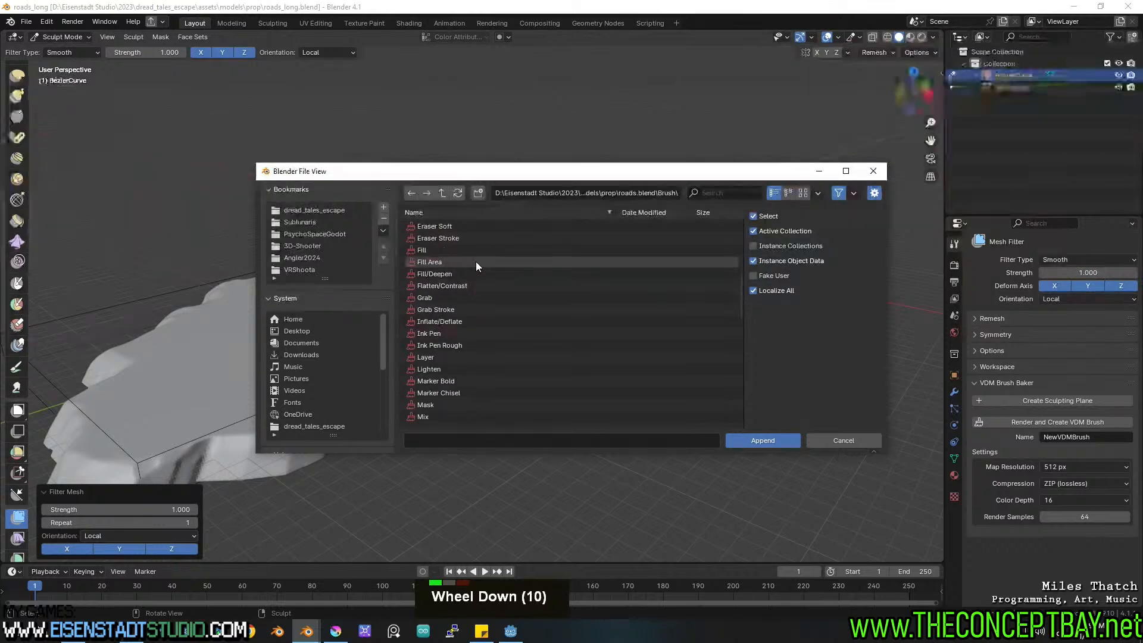
pyautogui.scroll(-2, 476, 262)
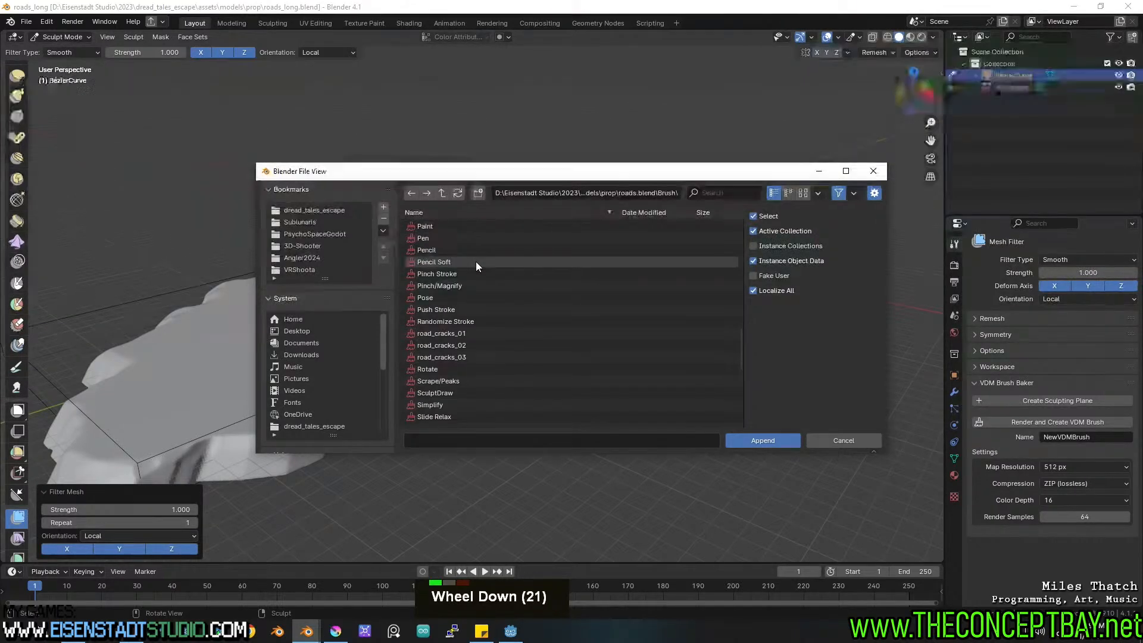
pyautogui.click(466, 329)
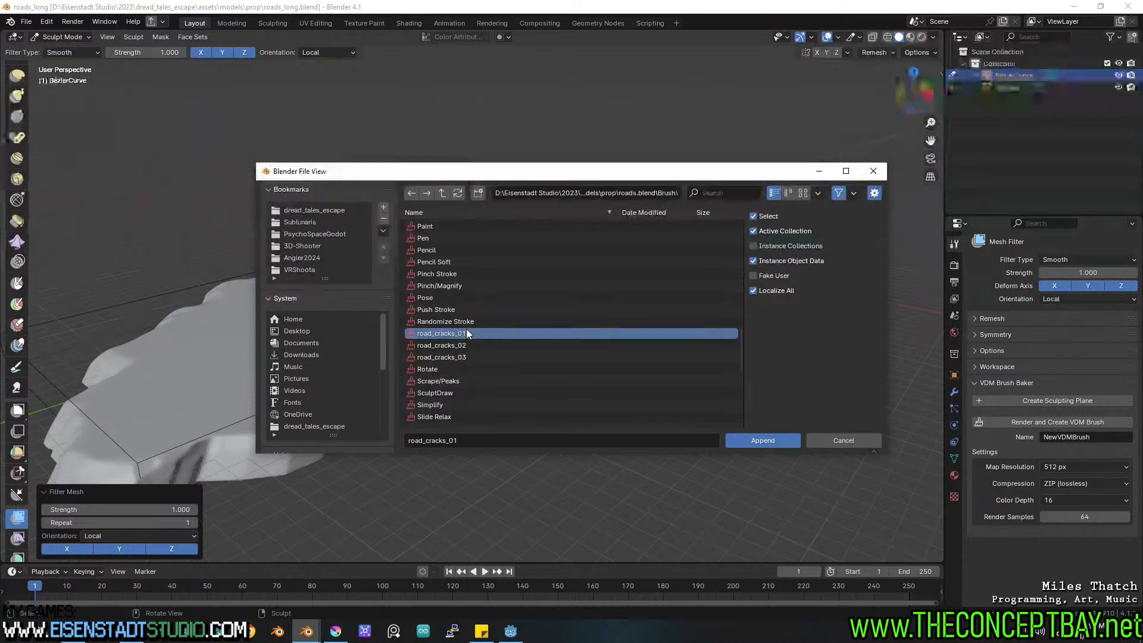
pyautogui.keyDown('shift'); pyautogui.click(463, 358); pyautogui.keyUp('shift')
# Look through the rest of the brush list in roads.blend for any other brushes worth appending.
pyautogui.scroll(-5, 576, 394)
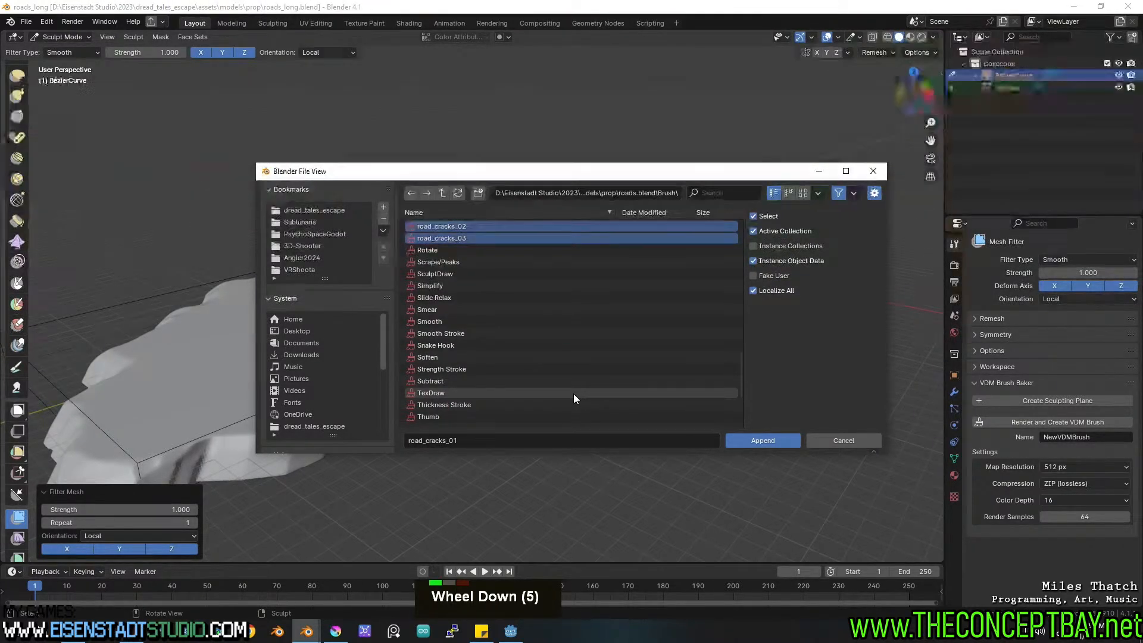
pyautogui.scroll(-3, 573, 394)
pyautogui.scroll(-7, 574, 394)
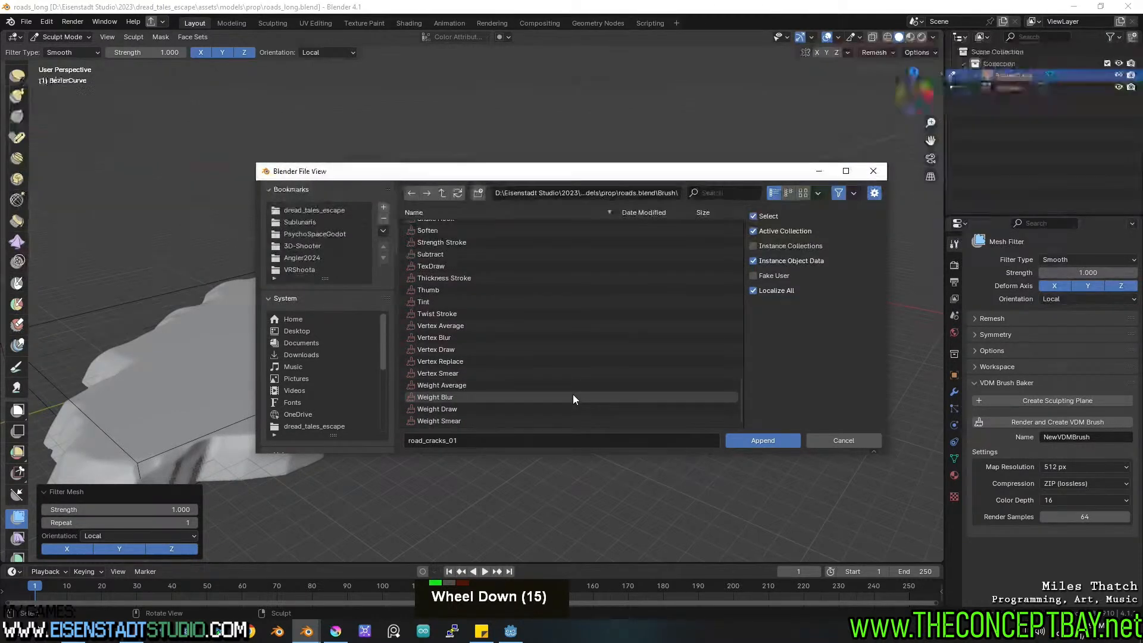
pyautogui.scroll(14, 574, 395)
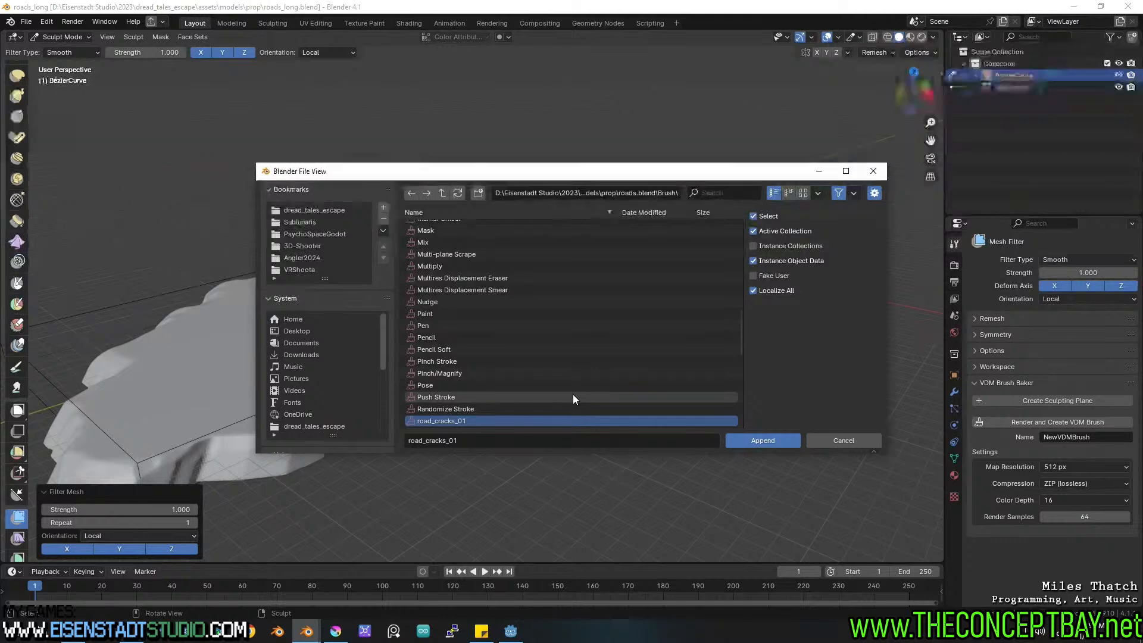
pyautogui.scroll(2, 572, 394)
pyautogui.scroll(2, 572, 394)
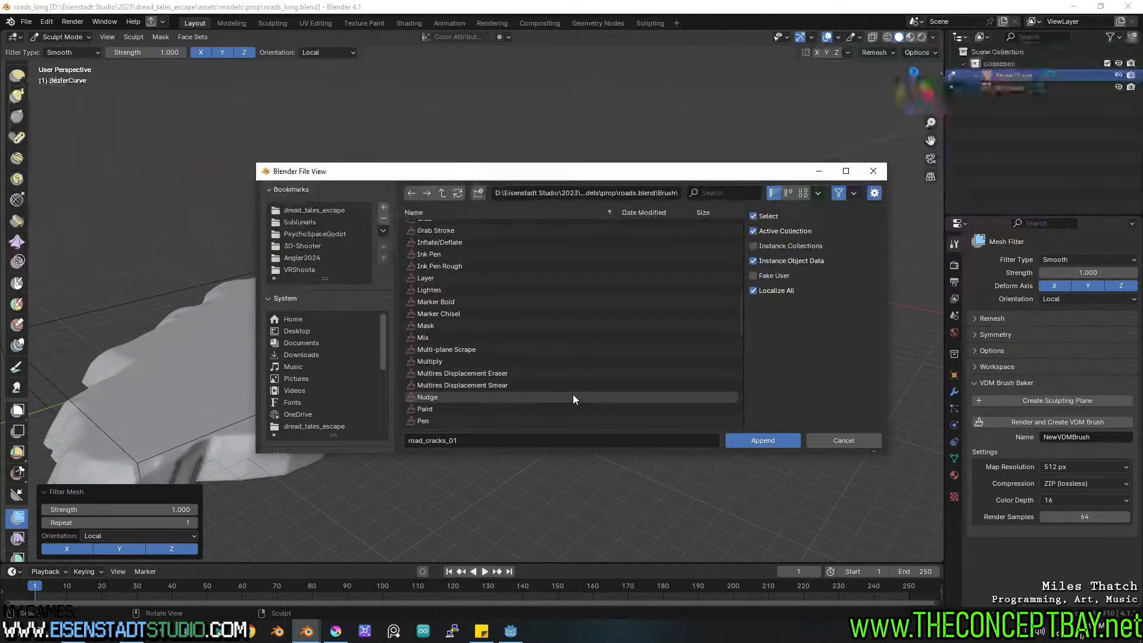
pyautogui.scroll(4, 572, 394)
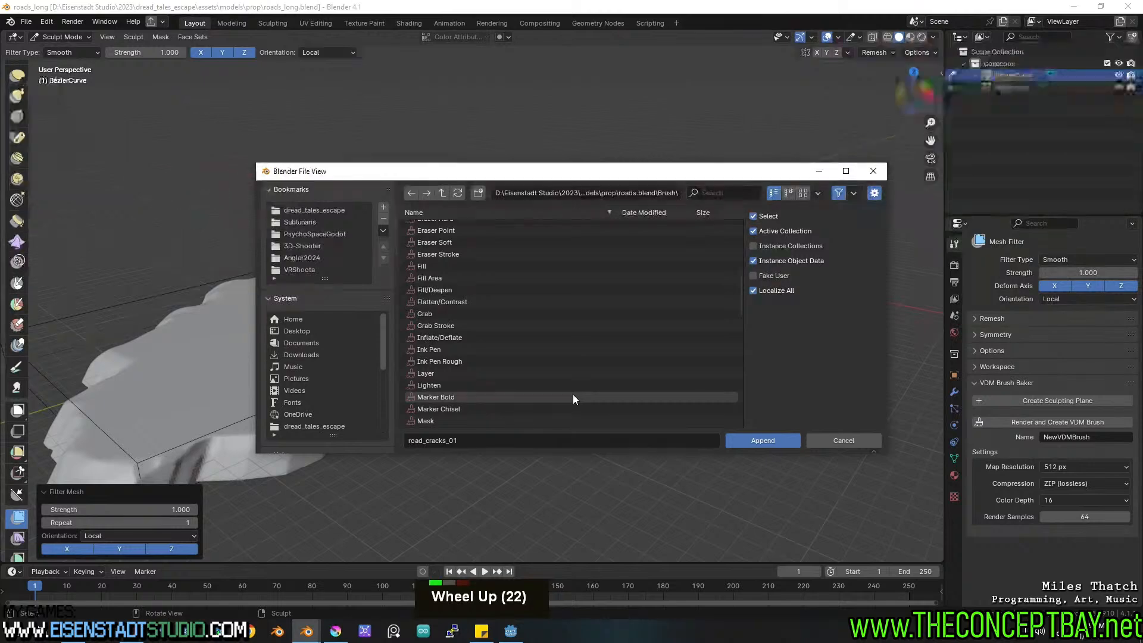
pyautogui.scroll(3, 573, 399)
pyautogui.scroll(6, 573, 399)
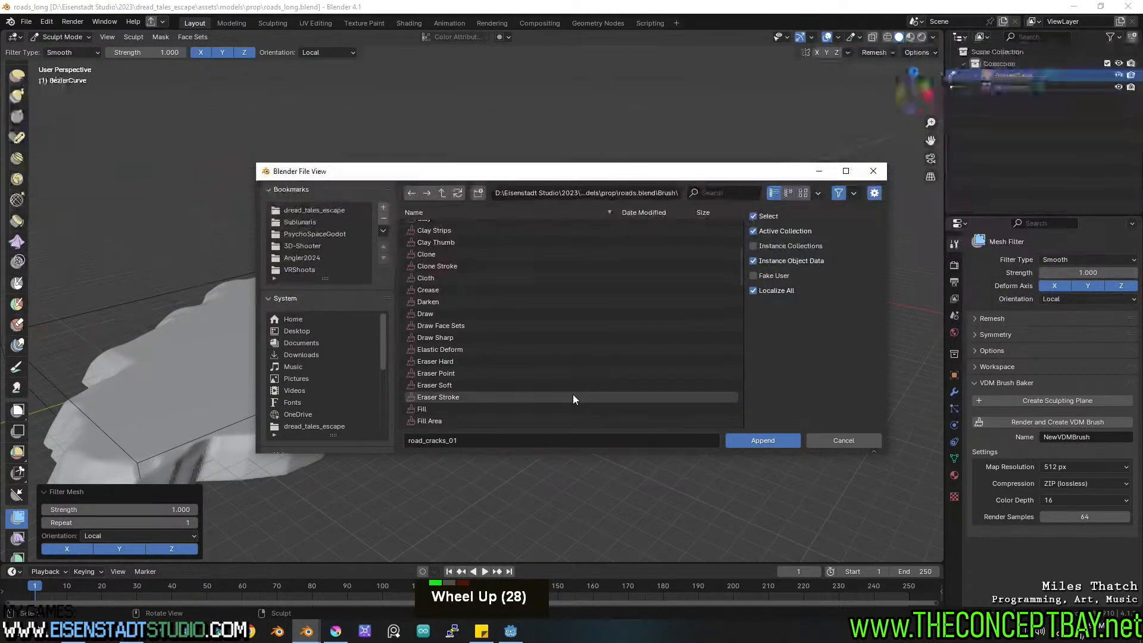
pyautogui.scroll(2, 573, 394)
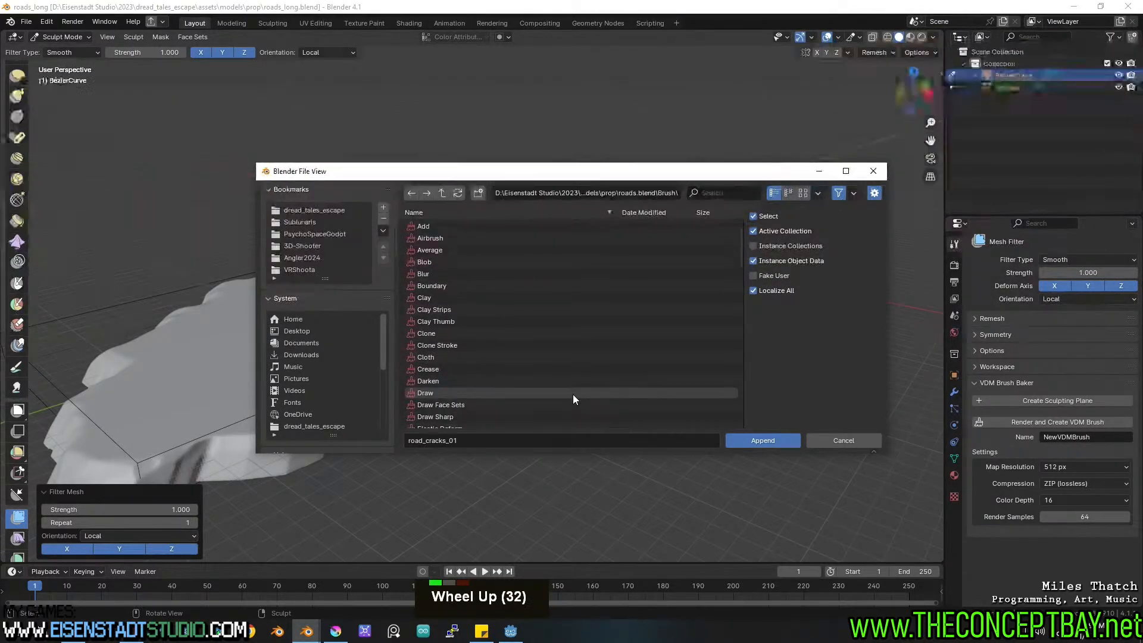
# Append the selected road_cracks brushes to the file and save roads_long.blend.
pyautogui.click(777, 441)
pyautogui.keyDown('shift'); pyautogui.moveTo(309, 349); pyautogui.dragTo(370, 335, button='middle'); pyautogui.keyUp('shift')
pyautogui.hotkey('ctrl', 's')
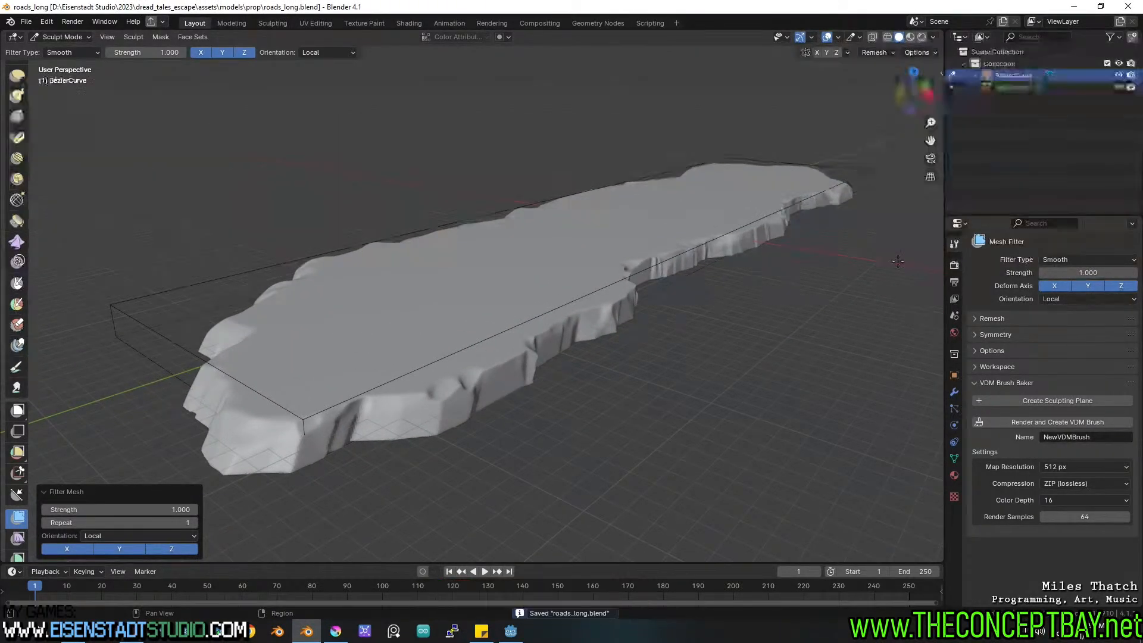
# Activate the Draw sculpting tool and choose the road_cracks_01 brush for it.
pyautogui.scroll(13, 21, 74)
pyautogui.scroll(3, 21, 74)
pyautogui.click(18, 74)
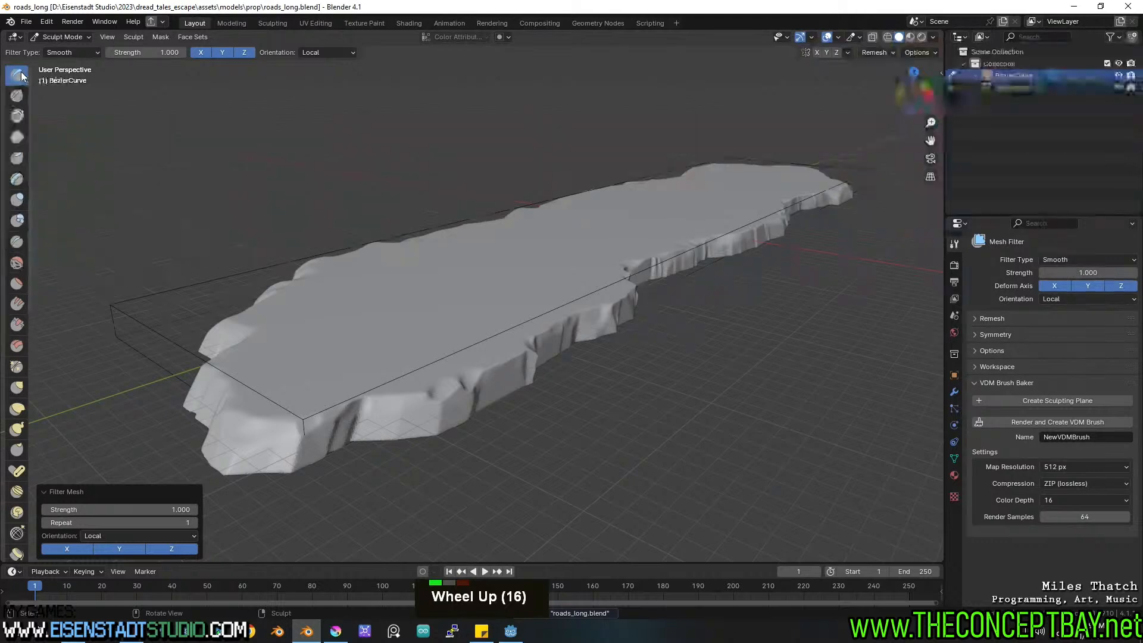
pyautogui.click(1048, 315)
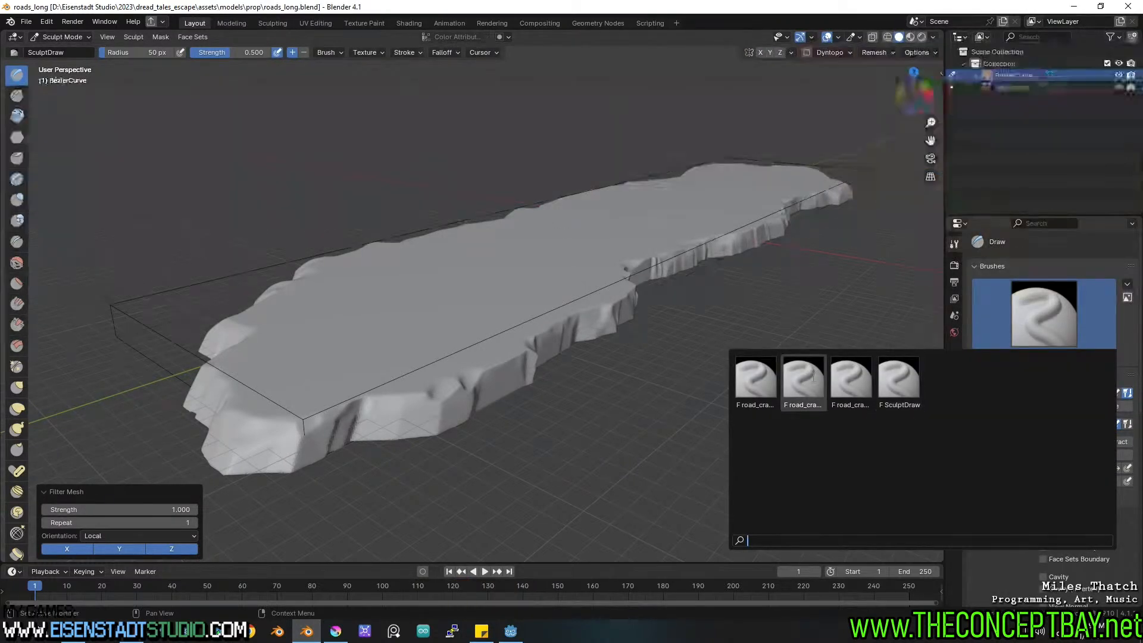
pyautogui.click(752, 378)
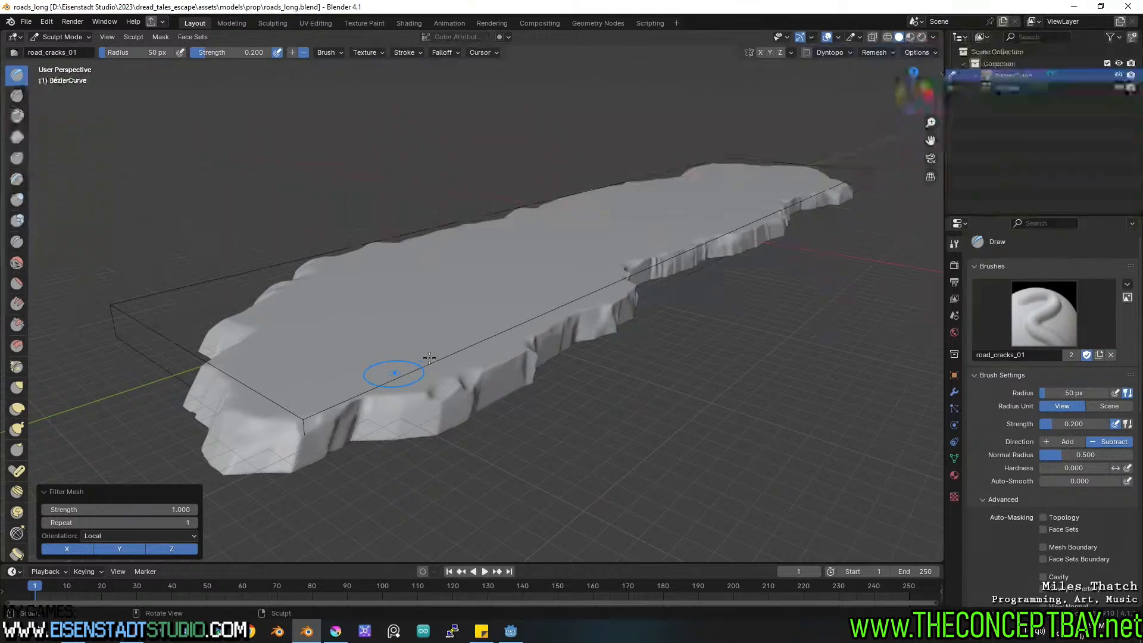
# Try a road_cracks_01 stroke on the road's top surface near the closest side edge, and undo it.
pyautogui.moveTo(411, 381); pyautogui.dragTo(452, 381)
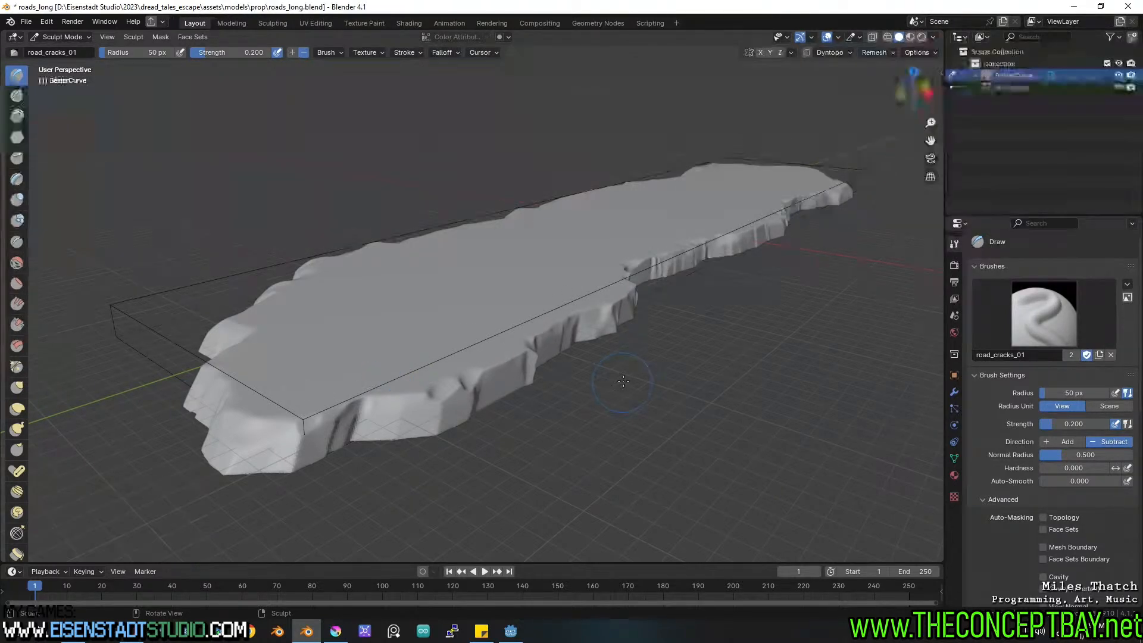
pyautogui.moveTo(413, 376)
pyautogui.mouseDown(button='middle')
pyautogui.moveTo(398, 411)
pyautogui.moveTo(397, 392)
pyautogui.mouseUp(button='middle')
pyautogui.keyDown('shift'); pyautogui.scroll(1, 397, 392); pyautogui.keyUp('shift')
pyautogui.keyDown('shift'); pyautogui.moveTo(397, 392); pyautogui.dragTo(467, 280, button='middle'); pyautogui.keyUp('shift')
pyautogui.scroll(1, 467, 279)
pyautogui.keyDown('shift'); pyautogui.scroll(1, 458, 334); pyautogui.keyUp('shift')
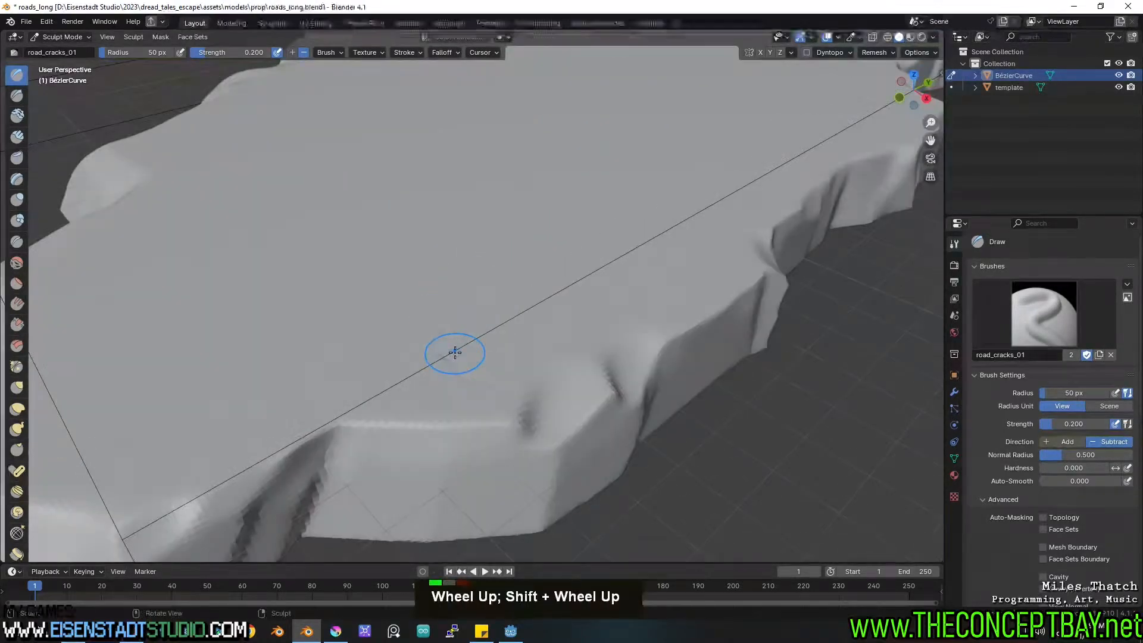
pyautogui.hotkey('ctrl', 'z')
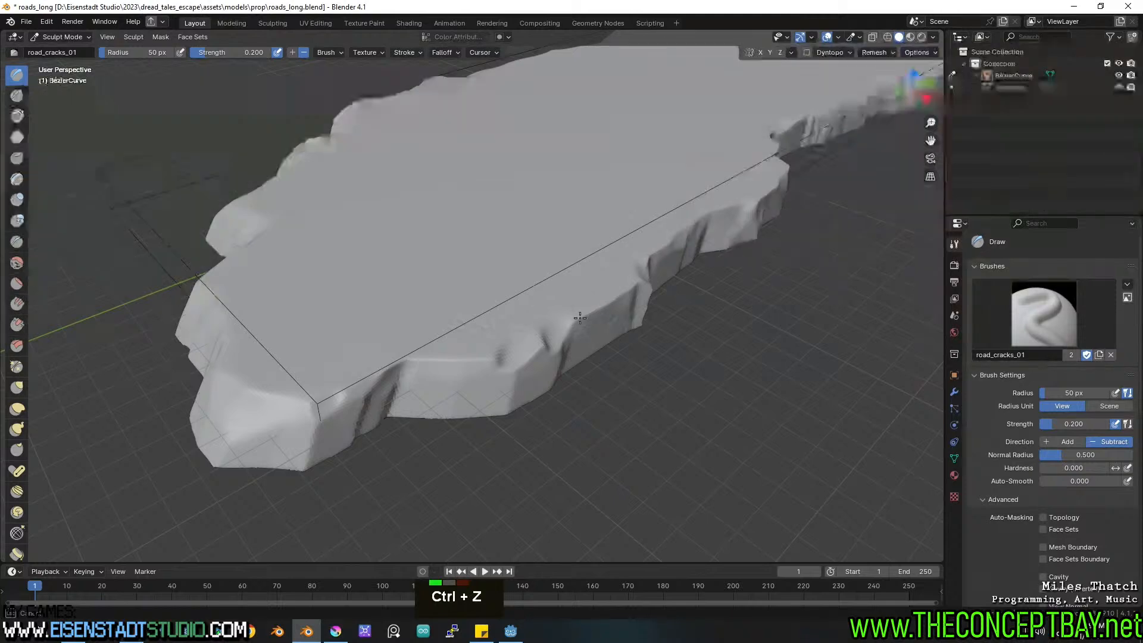
# Switch to the road_cracks_02 brush and sculpt cracks across the top surface near the closest end of the road.
pyautogui.click(1022, 316)
pyautogui.click(801, 378)
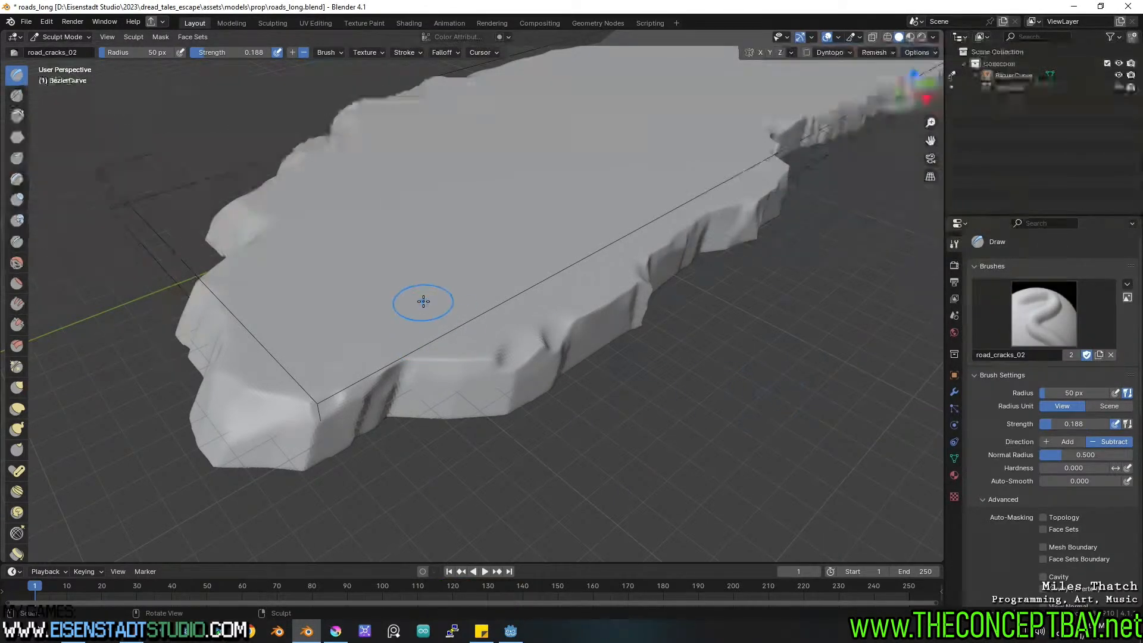
pyautogui.moveTo(423, 301)
pyautogui.mouseDown()
pyautogui.moveTo(502, 306)
pyautogui.moveTo(627, 273)
pyautogui.mouseUp()
# Switch to the road_cracks_03 brush and sculpt crack patches on the top surface along the road's edges.
pyautogui.moveTo(616, 275)
pyautogui.mouseDown(button='middle')
pyautogui.moveTo(607, 278)
pyautogui.moveTo(625, 293)
pyautogui.moveTo(644, 291)
pyautogui.moveTo(542, 324)
pyautogui.moveTo(561, 365)
pyautogui.moveTo(554, 296)
pyautogui.moveTo(564, 304)
pyautogui.moveTo(532, 301)
pyautogui.moveTo(553, 316)
pyautogui.moveTo(528, 305)
pyautogui.mouseUp(button='middle')
pyautogui.click(1018, 301)
pyautogui.click(853, 375)
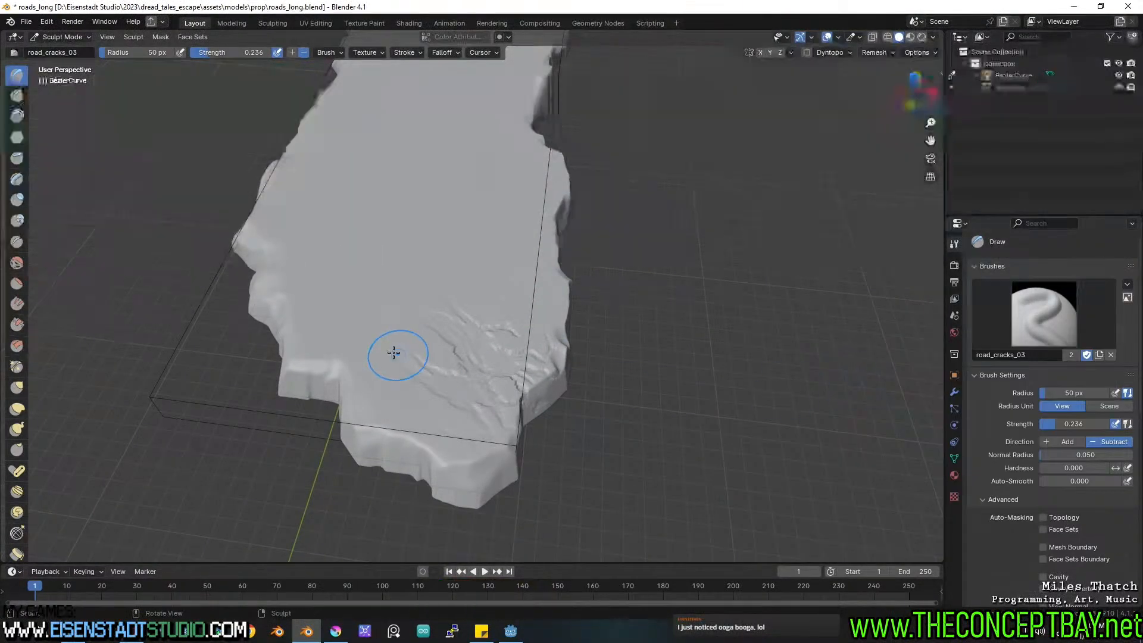
pyautogui.moveTo(334, 352)
pyautogui.mouseDown()
pyautogui.moveTo(318, 375)
pyautogui.moveTo(328, 357)
pyautogui.mouseUp()
pyautogui.moveTo(582, 301)
pyautogui.mouseDown(button='middle')
pyautogui.moveTo(424, 352)
pyautogui.moveTo(524, 429)
pyautogui.mouseUp(button='middle')
pyautogui.moveTo(406, 359); pyautogui.dragTo(611, 287)
# Sculpt another road_cracks_03 patch on the top surface farther along the road, towards its uncracked end.
pyautogui.moveTo(610, 287); pyautogui.dragTo(495, 289, button='middle')
pyautogui.moveTo(646, 251)
pyautogui.mouseDown(button='middle')
pyautogui.moveTo(587, 145)
pyautogui.moveTo(424, 296)
pyautogui.mouseUp(button='middle')
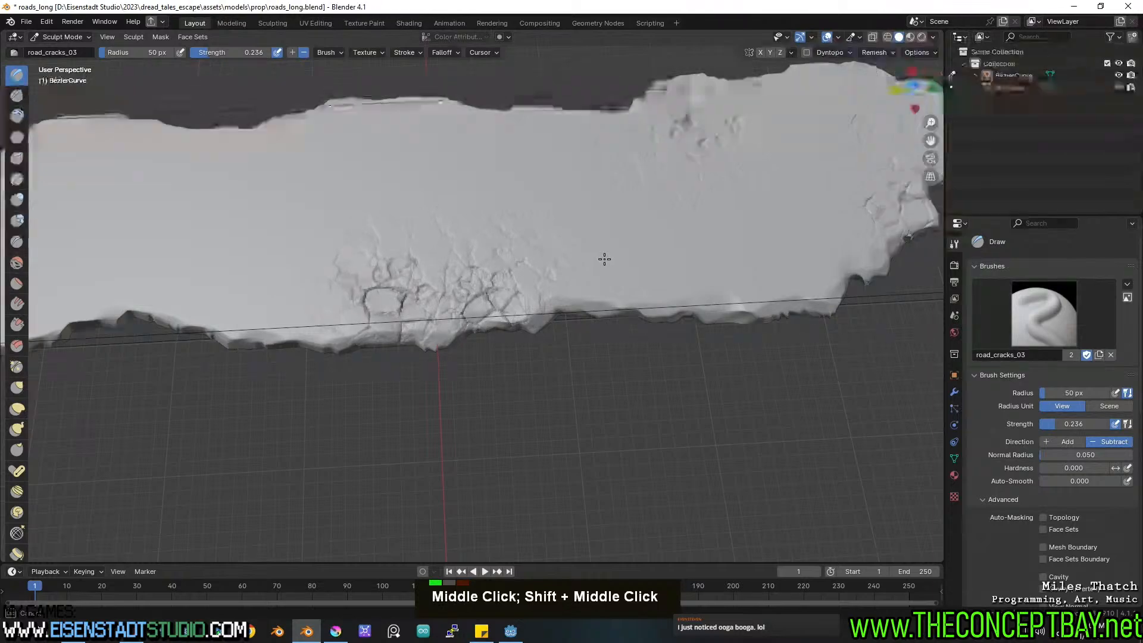
pyautogui.moveTo(594, 262)
pyautogui.mouseDown(button='middle')
pyautogui.moveTo(774, 238)
pyautogui.moveTo(632, 256)
pyautogui.mouseUp(button='middle')
pyautogui.scroll(-2, 714, 248)
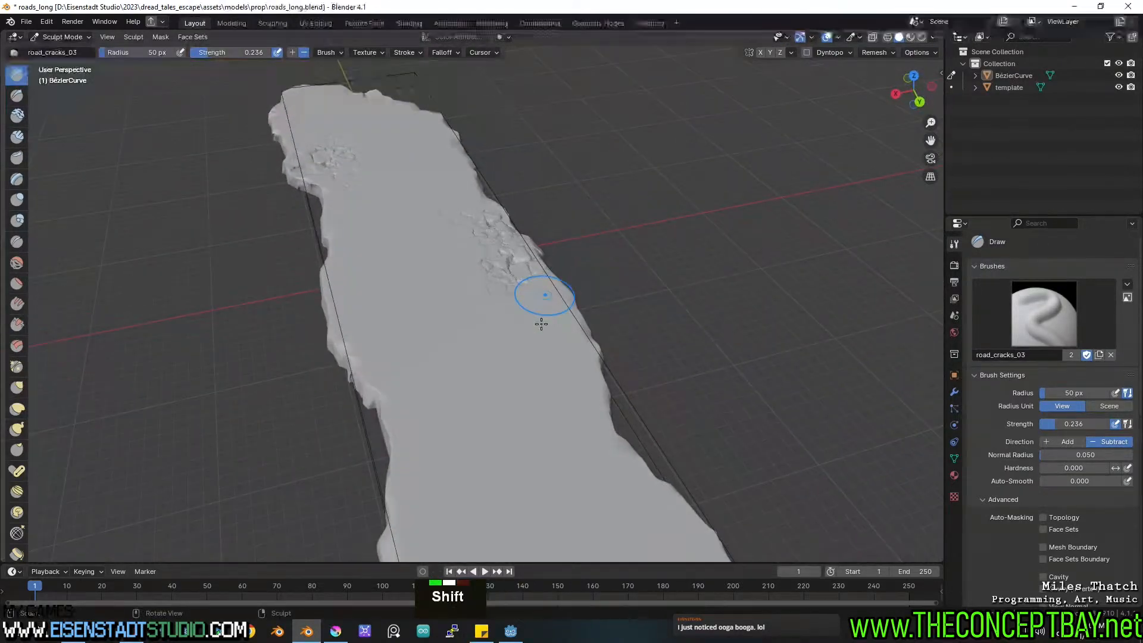
pyautogui.keyDown('shift'); pyautogui.moveTo(541, 324); pyautogui.dragTo(517, 244, button='middle'); pyautogui.keyUp('shift')
pyautogui.moveTo(516, 244)
pyautogui.mouseDown(button='middle')
pyautogui.moveTo(503, 274)
pyautogui.moveTo(382, 292)
pyautogui.mouseUp(button='middle')
pyautogui.moveTo(508, 285); pyautogui.dragTo(557, 287)
# Cover the other end of the road with road_cracks_03 strokes across its full width.
pyautogui.moveTo(553, 288); pyautogui.dragTo(480, 319, button='middle')
pyautogui.scroll(-4, 485, 396)
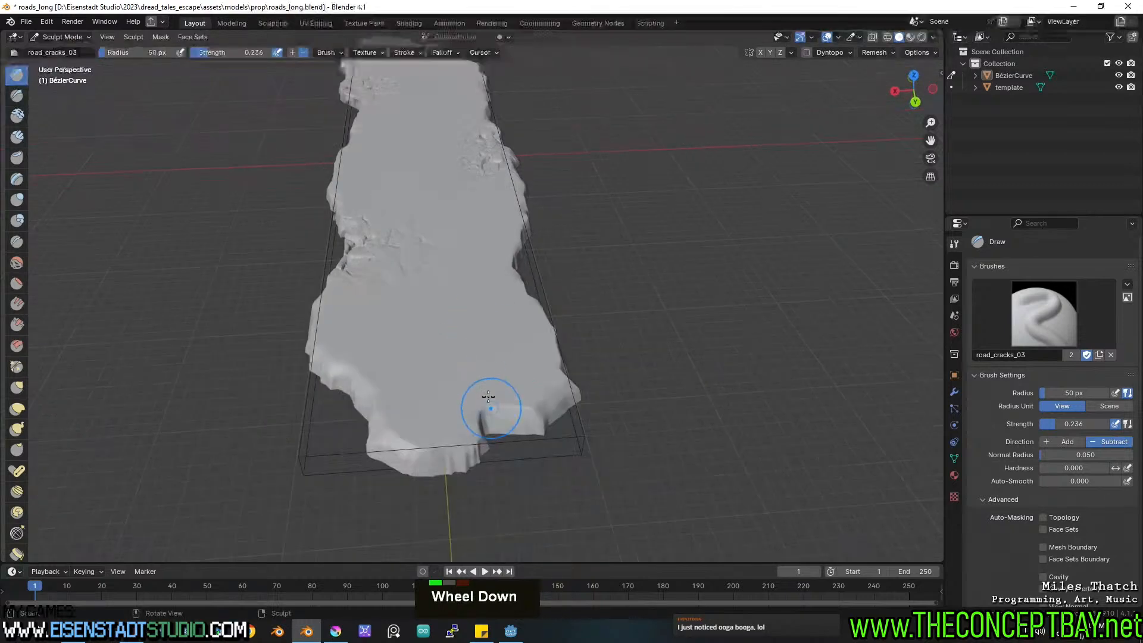
pyautogui.moveTo(661, 383); pyautogui.dragTo(473, 436, button='middle')
pyautogui.moveTo(660, 409)
pyautogui.mouseDown()
pyautogui.moveTo(571, 536)
pyautogui.moveTo(341, 567)
pyautogui.mouseUp()
pyautogui.moveTo(413, 570); pyautogui.dragTo(432, 574)
# Switch to the road_cracks_02 brush and extend cracks from the heavily cracked end along the road's top surface.
pyautogui.click(1029, 324)
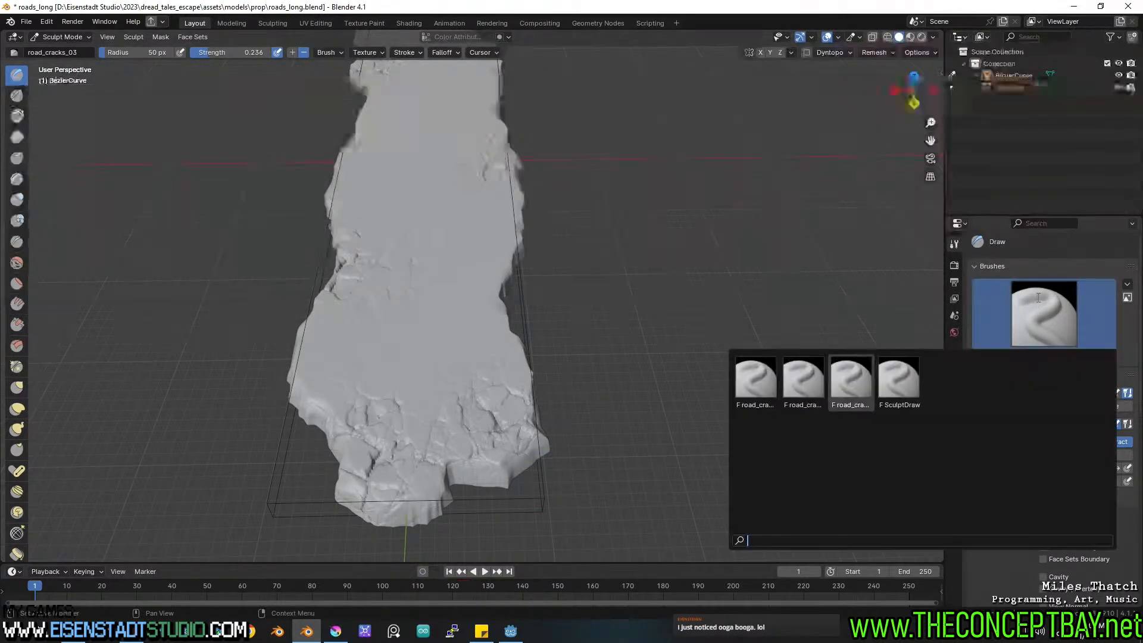
pyautogui.click(804, 381)
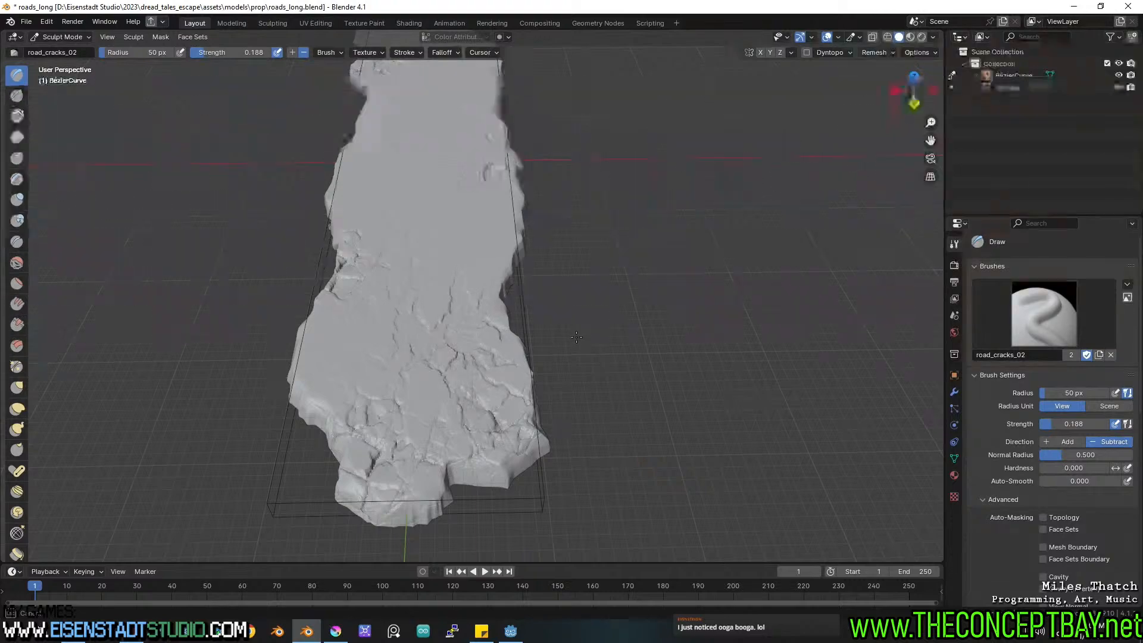
pyautogui.moveTo(609, 344); pyautogui.dragTo(534, 341, button='middle')
pyautogui.keyDown('shift'); pyautogui.moveTo(535, 342); pyautogui.dragTo(625, 402, button='middle'); pyautogui.keyUp('shift')
pyautogui.moveTo(584, 351)
pyautogui.mouseDown(button='middle')
pyautogui.moveTo(650, 390)
pyautogui.moveTo(554, 393)
pyautogui.mouseUp(button='middle')
pyautogui.moveTo(533, 379)
pyautogui.mouseDown()
pyautogui.moveTo(615, 366)
pyautogui.moveTo(590, 376)
pyautogui.mouseUp()
pyautogui.moveTo(590, 377); pyautogui.dragTo(791, 337, button='middle')
pyautogui.moveTo(410, 446); pyautogui.dragTo(534, 416)
# Switch back to the road_cracks_03 brush and sculpt cracks into the middle of one long side face.
pyautogui.scroll(2, 510, 352)
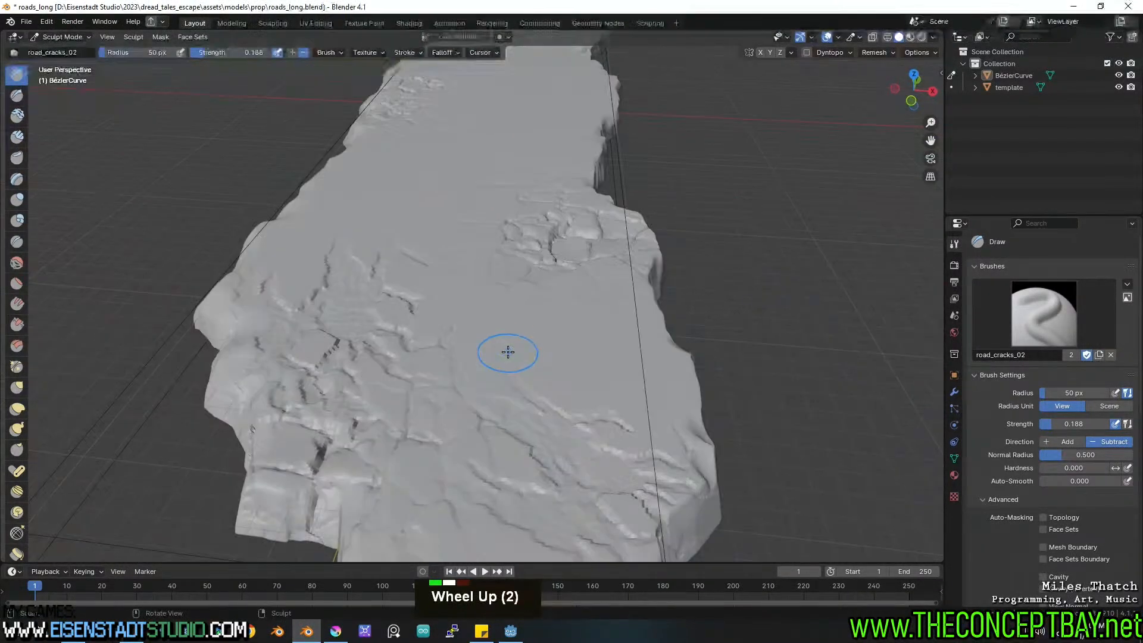
pyautogui.moveTo(510, 352)
pyautogui.mouseDown(button='middle')
pyautogui.moveTo(429, 354)
pyautogui.moveTo(553, 381)
pyautogui.mouseUp(button='middle')
pyautogui.moveTo(554, 381)
pyautogui.mouseDown(button='middle')
pyautogui.moveTo(511, 354)
pyautogui.moveTo(492, 408)
pyautogui.mouseUp(button='middle')
pyautogui.click(1042, 315)
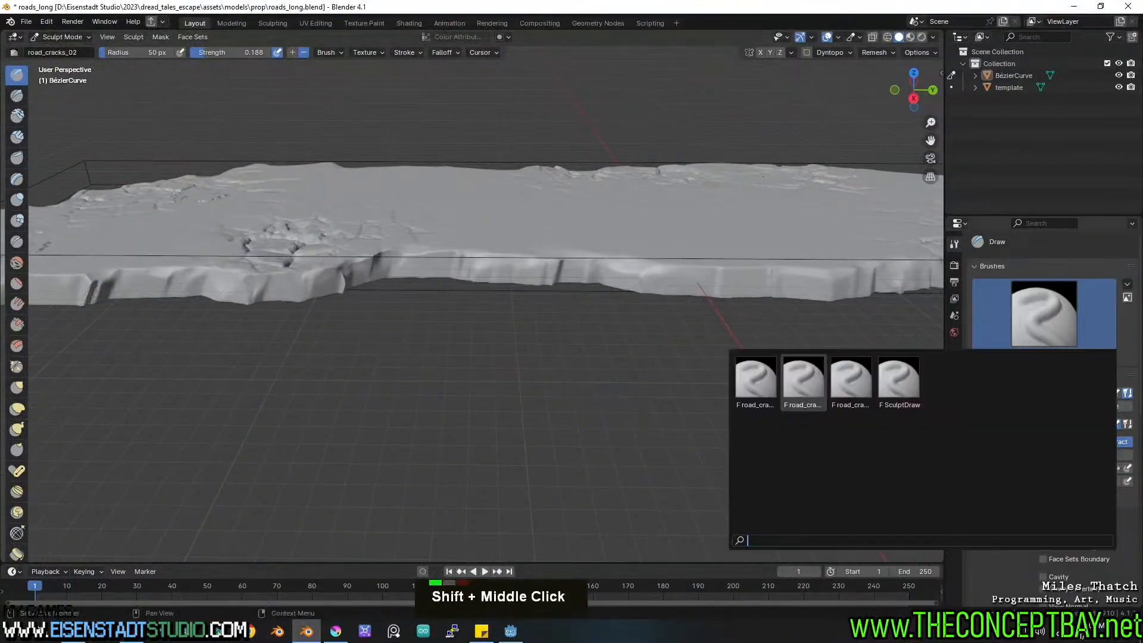
pyautogui.click(850, 379)
pyautogui.moveTo(624, 266); pyautogui.dragTo(649, 259)
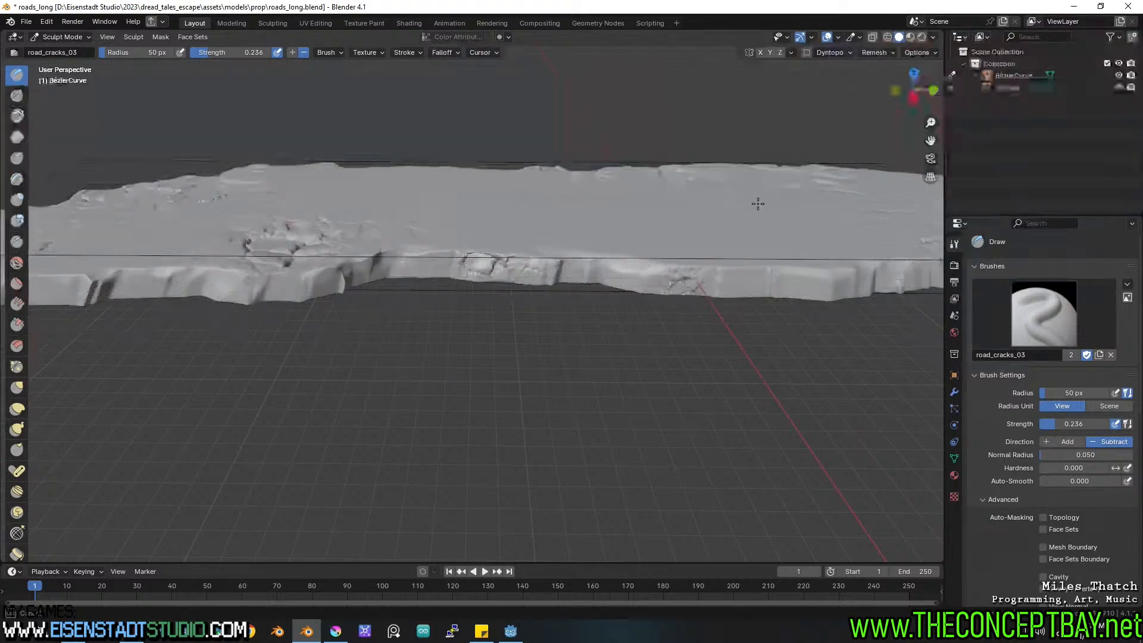
# Continue the road_cracks_03 cracks along the same side face up to the heavily cracked end.
pyautogui.keyDown('shift'); pyautogui.moveTo(781, 135); pyautogui.dragTo(408, 285, button='middle'); pyautogui.keyUp('shift')
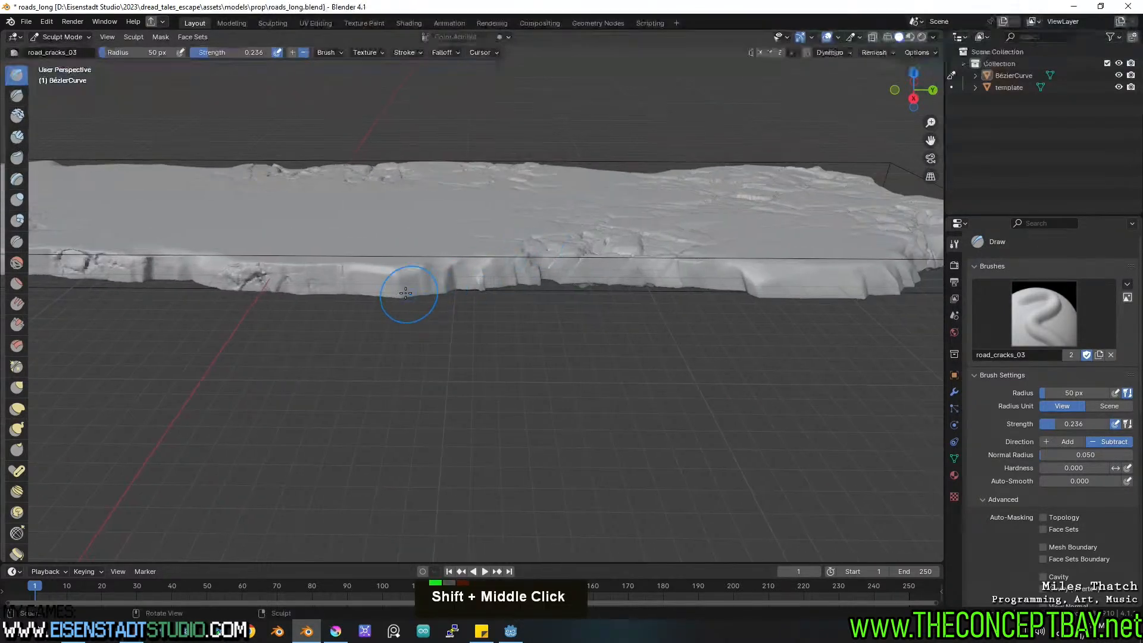
pyautogui.moveTo(559, 275); pyautogui.dragTo(459, 252, button='middle')
pyautogui.moveTo(310, 296); pyautogui.dragTo(581, 295, button='middle')
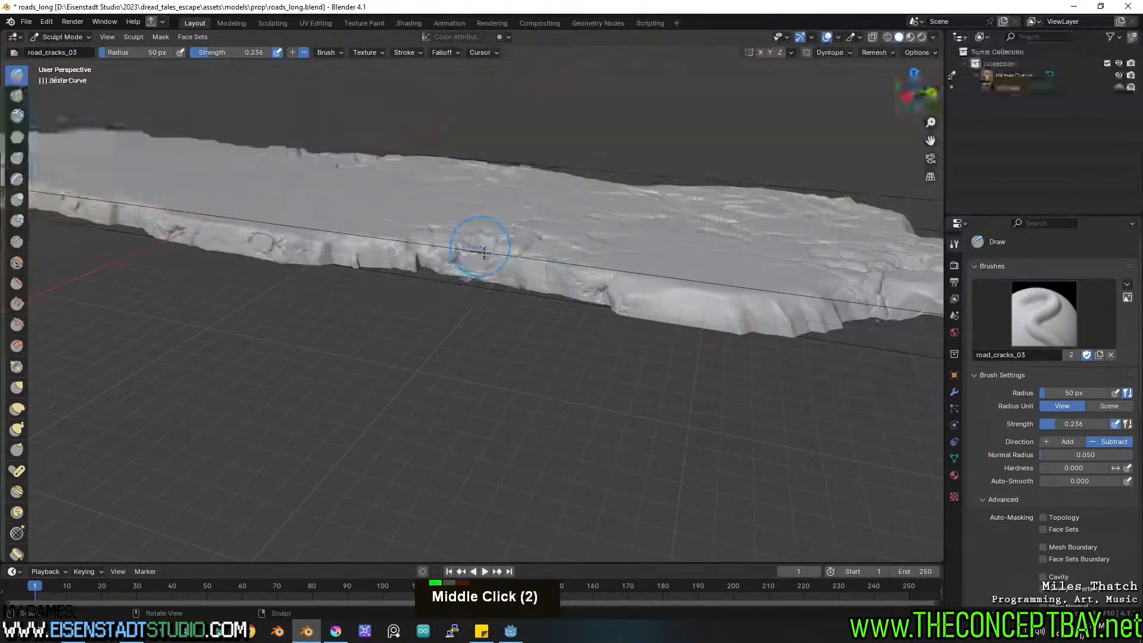
pyautogui.keyDown('shift'); pyautogui.moveTo(721, 319); pyautogui.dragTo(585, 326, button='middle'); pyautogui.keyUp('shift')
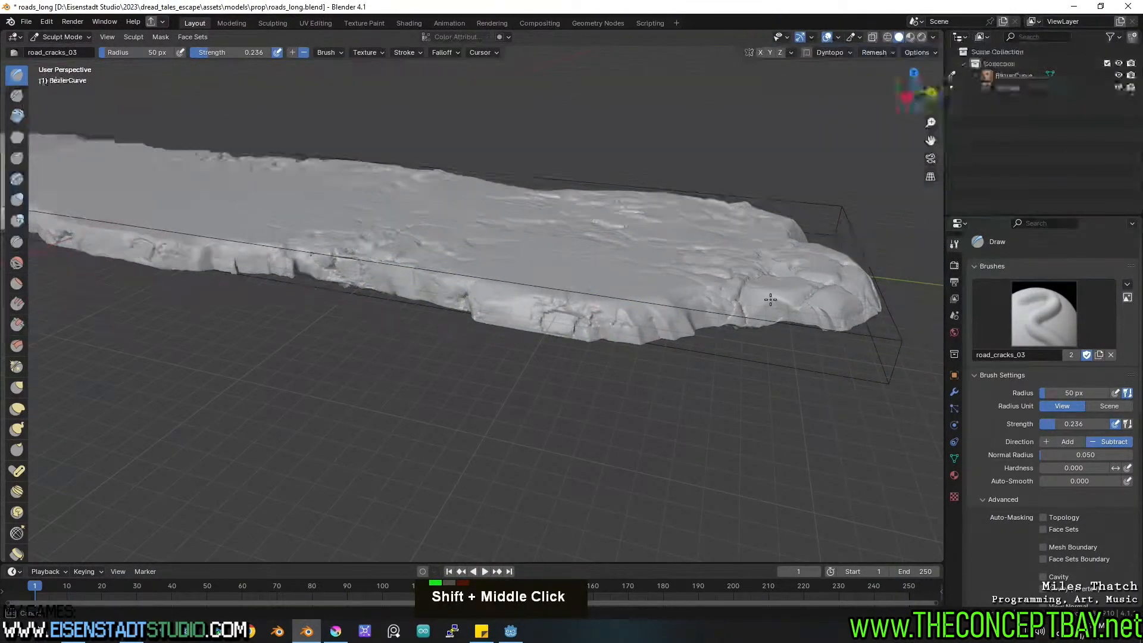
pyautogui.keyDown('shift'); pyautogui.moveTo(765, 306); pyautogui.dragTo(607, 325, button='middle'); pyautogui.keyUp('shift')
# Sculpt road_cracks_03 cracks into the opposite long side face, starting near the heavily cracked end.
pyautogui.moveTo(684, 334); pyautogui.dragTo(544, 334, button='middle')
pyautogui.keyDown('shift'); pyautogui.moveTo(369, 268); pyautogui.dragTo(566, 291, button='middle'); pyautogui.keyUp('shift')
pyautogui.scroll(3, 565, 289)
pyautogui.keyDown('shift'); pyautogui.scroll(1, 565, 289); pyautogui.keyUp('shift')
pyautogui.moveTo(444, 256); pyautogui.dragTo(676, 261)
# Extend the road_cracks_03 cracks on the opposite side face through the middle of the road.
pyautogui.keyDown('shift'); pyautogui.moveTo(661, 253); pyautogui.dragTo(498, 302, button='middle'); pyautogui.keyUp('shift')
pyautogui.keyDown('shift'); pyautogui.moveTo(462, 232); pyautogui.dragTo(369, 264, button='middle'); pyautogui.keyUp('shift')
pyautogui.keyDown('shift'); pyautogui.moveTo(244, 262); pyautogui.dragTo(417, 286, button='middle'); pyautogui.keyUp('shift')
pyautogui.keyDown('shift'); pyautogui.moveTo(417, 286); pyautogui.dragTo(433, 289, button='middle'); pyautogui.keyUp('shift')
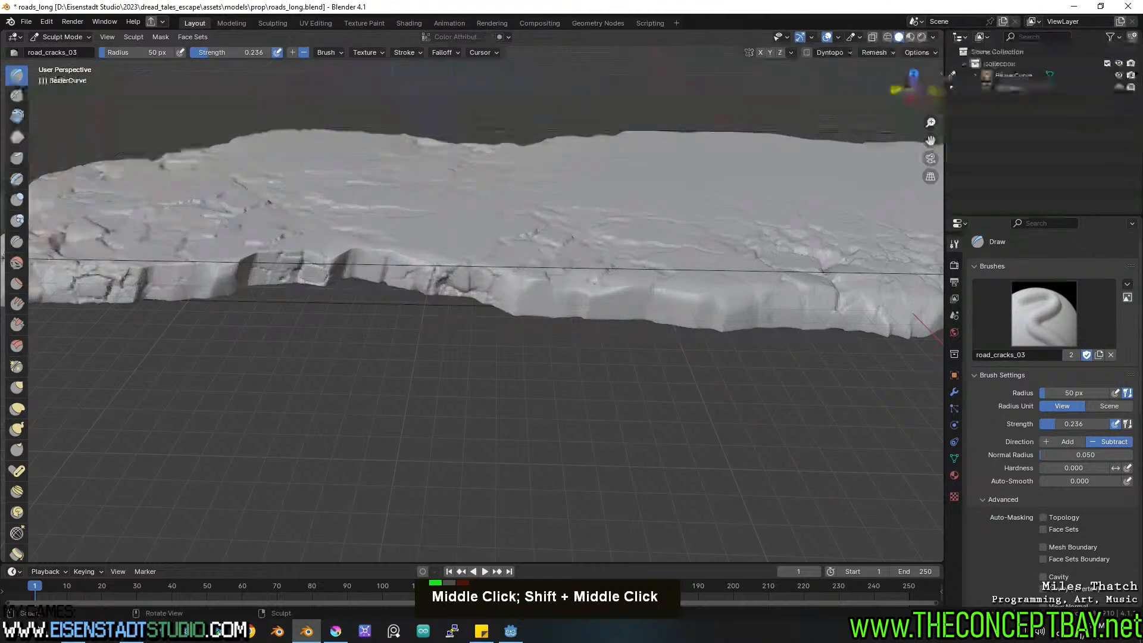
pyautogui.keyDown('shift'); pyautogui.moveTo(453, 280); pyautogui.dragTo(517, 299, button='middle'); pyautogui.keyUp('shift')
pyautogui.scroll(-1, 482, 317)
pyautogui.moveTo(408, 334); pyautogui.dragTo(536, 342)
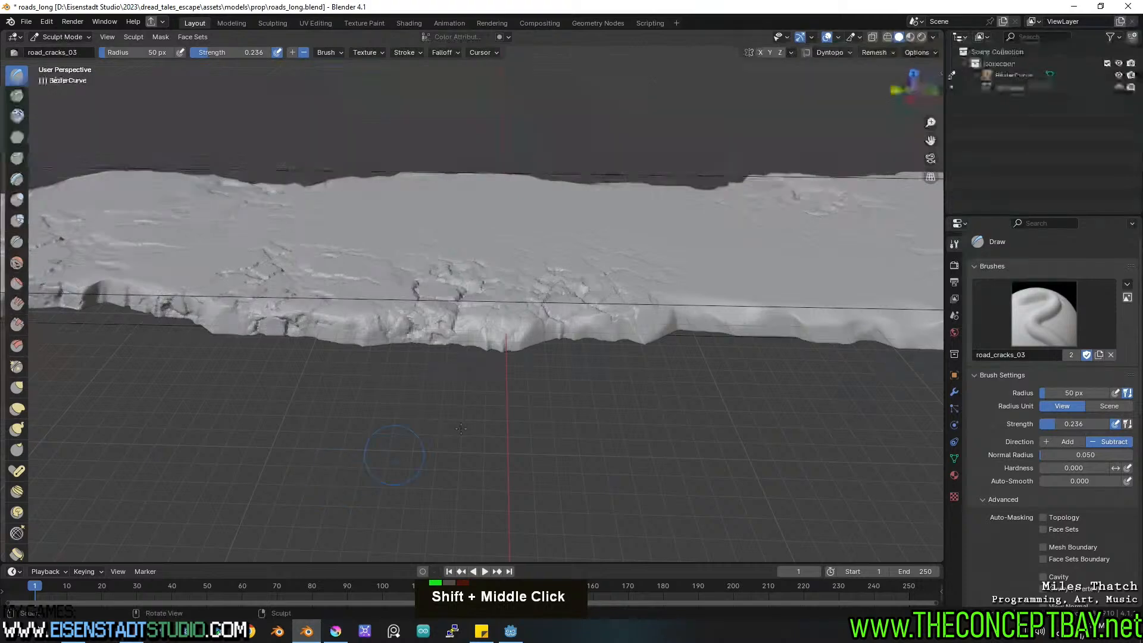
# Sculpt road_cracks_03 cracks into the remaining smooth stretch of this side face, towards the road's far end.
pyautogui.moveTo(357, 461); pyautogui.dragTo(334, 434, button='middle')
pyautogui.keyDown('shift'); pyautogui.moveTo(375, 398); pyautogui.dragTo(420, 419, button='middle'); pyautogui.keyUp('shift')
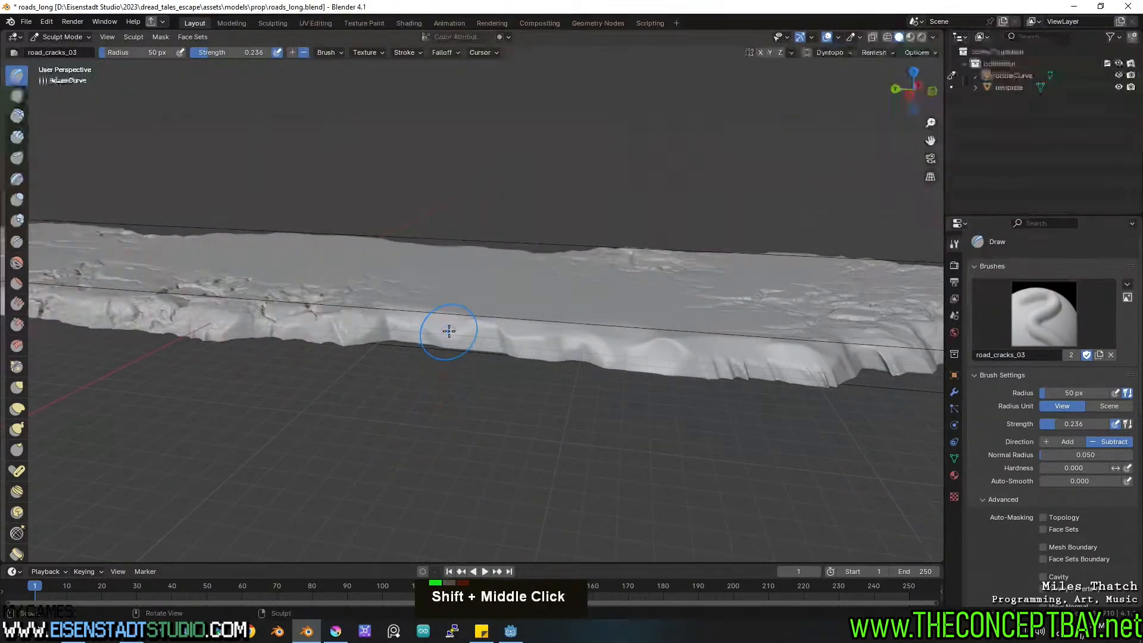
pyautogui.moveTo(641, 310); pyautogui.dragTo(429, 375, button='middle')
pyautogui.moveTo(598, 361); pyautogui.dragTo(282, 478)
pyautogui.keyDown('shift'); pyautogui.moveTo(293, 472); pyautogui.dragTo(222, 467, button='middle'); pyautogui.keyUp('shift')
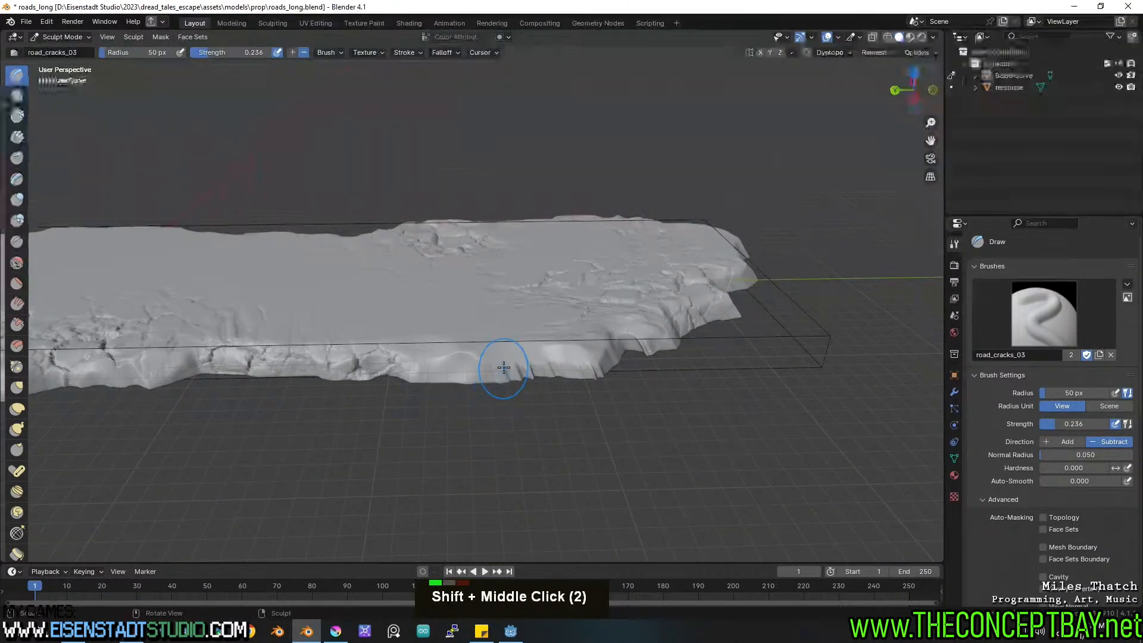
# Examine the slab's cracked side edges and undo the last sculpt stroke.
pyautogui.moveTo(578, 386); pyautogui.dragTo(493, 368, button='middle')
pyautogui.moveTo(361, 375); pyautogui.dragTo(314, 367, button='middle')
pyautogui.keyDown('shift'); pyautogui.moveTo(431, 373); pyautogui.dragTo(446, 352, button='middle'); pyautogui.keyUp('shift')
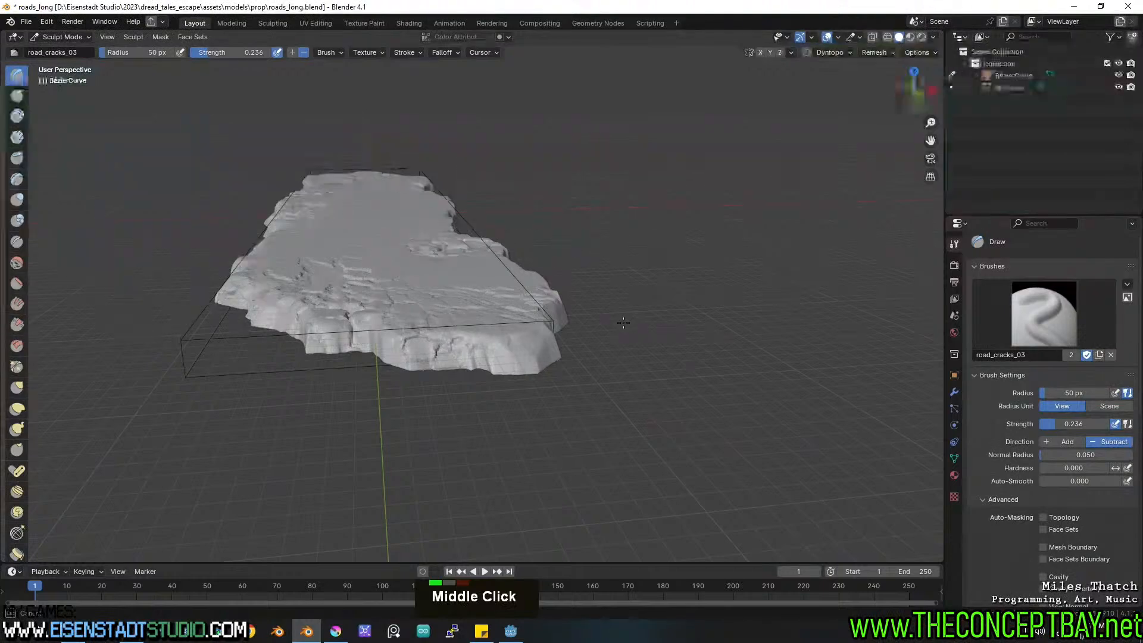
pyautogui.moveTo(389, 385); pyautogui.dragTo(359, 385, button='middle')
pyautogui.scroll(2, 359, 367)
pyautogui.hotkey('ctrl', 'z')
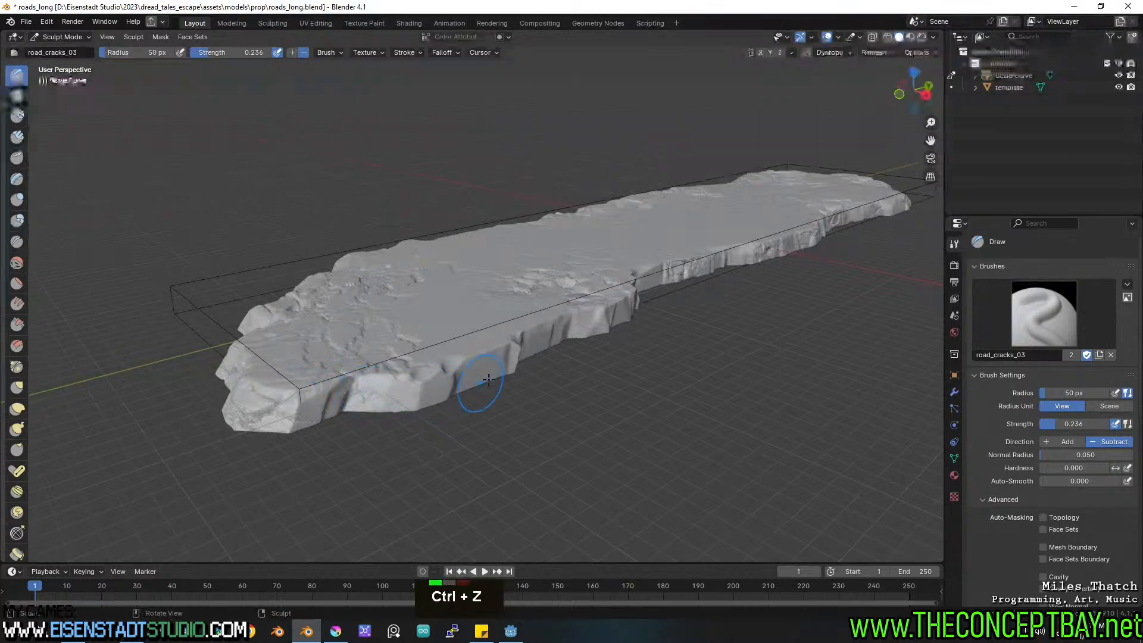
# Try to stamp cracks onto the smooth top surface near the slab's long edge with the road_cracks_03 brush.
pyautogui.moveTo(329, 433); pyautogui.dragTo(427, 378, button='middle')
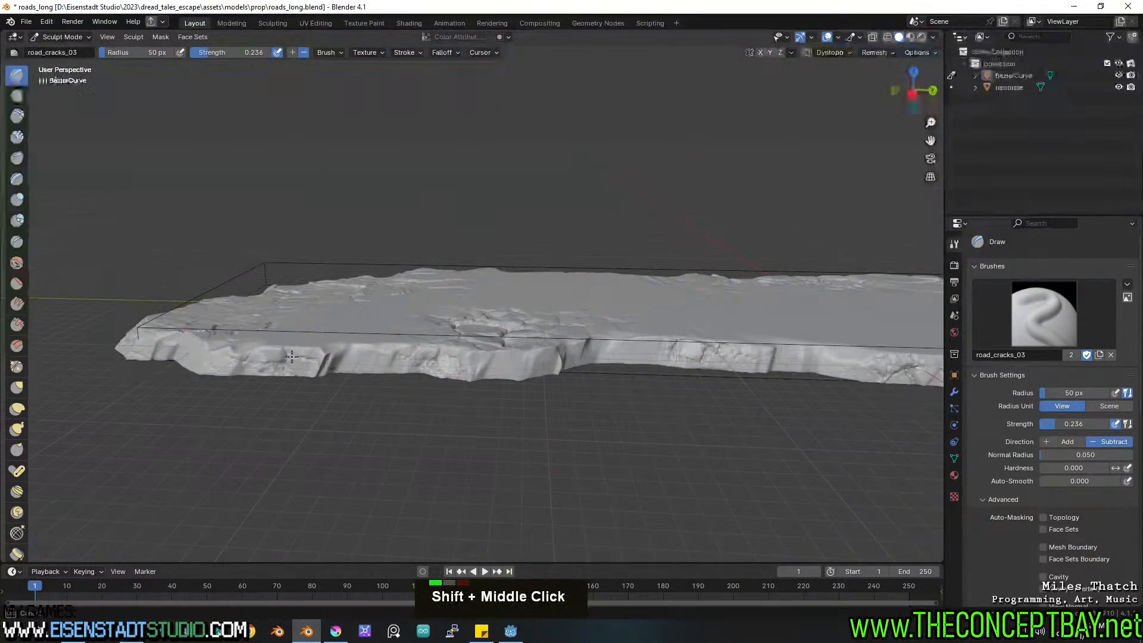
pyautogui.keyDown('shift'); pyautogui.moveTo(574, 357); pyautogui.dragTo(462, 356, button='middle'); pyautogui.keyUp('shift')
pyautogui.moveTo(461, 355); pyautogui.dragTo(430, 357, button='middle')
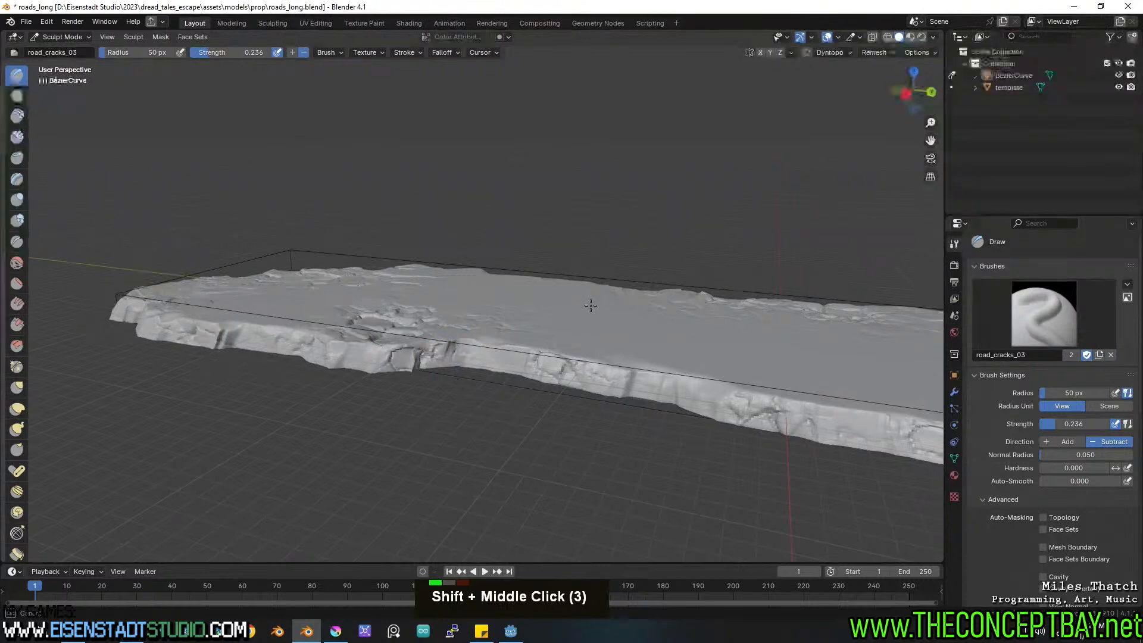
pyautogui.keyDown('shift'); pyautogui.moveTo(592, 293); pyautogui.dragTo(557, 424, button='middle'); pyautogui.keyUp('shift')
pyautogui.keyDown('shift'); pyautogui.moveTo(556, 362); pyautogui.dragTo(439, 393, button='middle'); pyautogui.keyUp('shift')
pyautogui.moveTo(439, 393); pyautogui.dragTo(518, 408, button='middle')
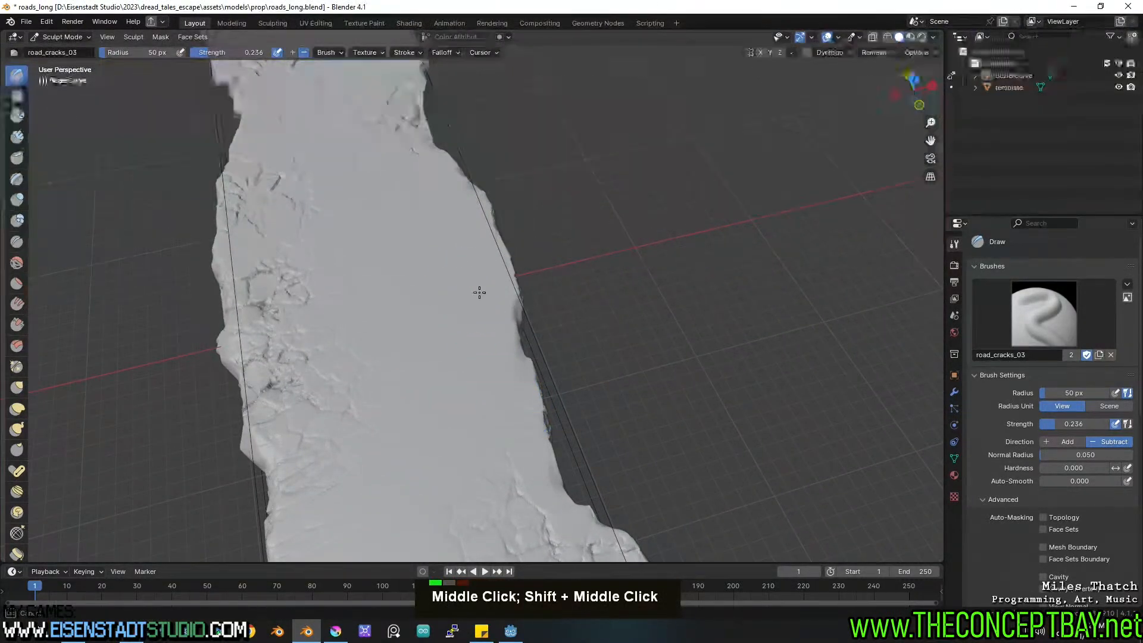
pyautogui.moveTo(480, 292); pyautogui.dragTo(665, 365)
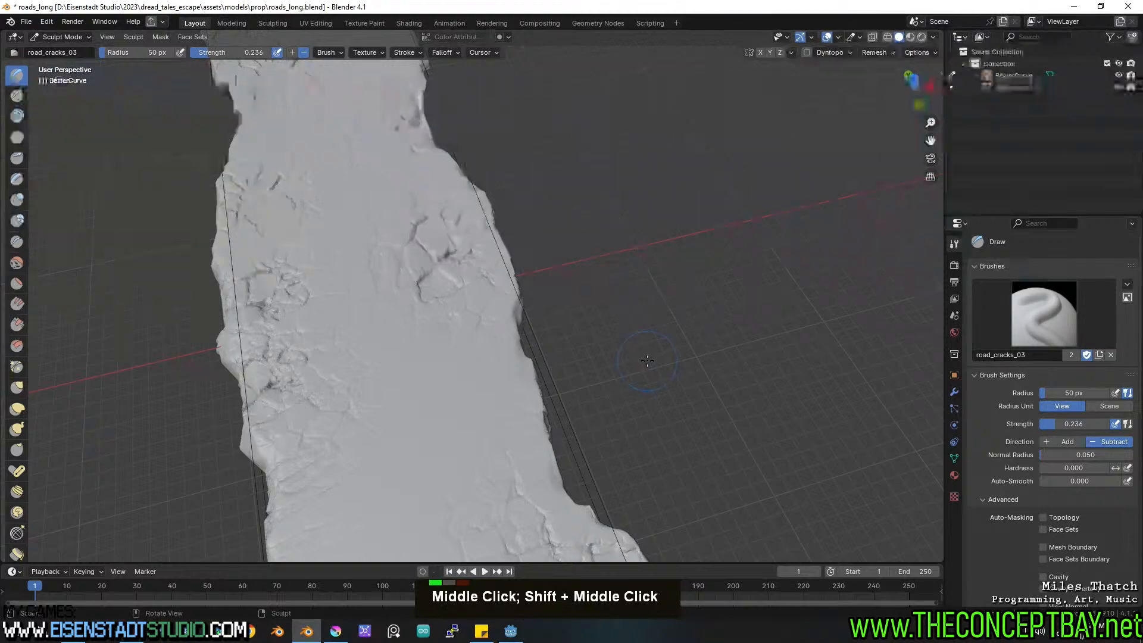
pyautogui.moveTo(643, 356); pyautogui.dragTo(720, 307, button='middle')
pyautogui.scroll(2, 720, 307)
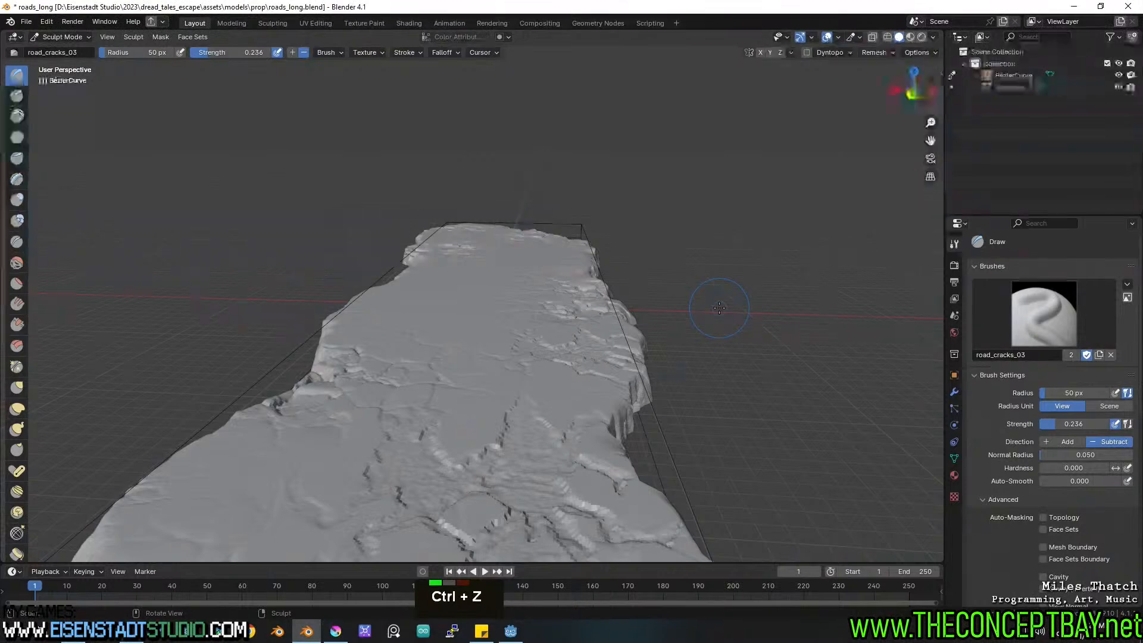
# Return the road slab from Sculpt Mode to Object Mode and save the file.
pyautogui.scroll(-1, 401, 299)
pyautogui.moveTo(569, 300); pyautogui.dragTo(536, 300, button='middle')
pyautogui.click(56, 36)
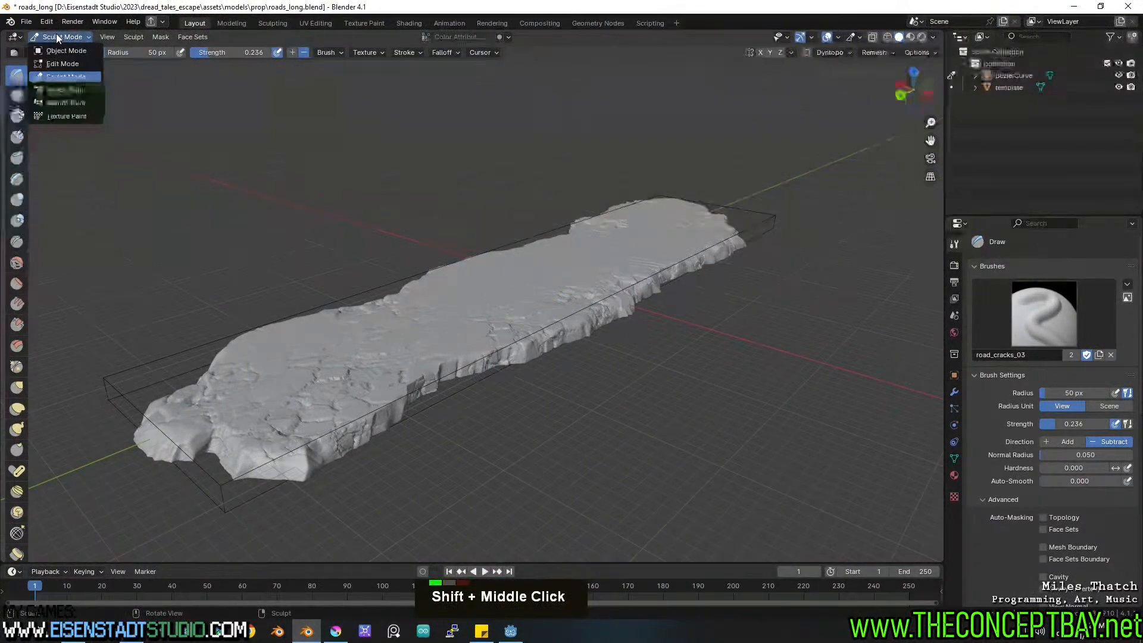
pyautogui.click(56, 50)
pyautogui.hotkey('ctrl', 's')
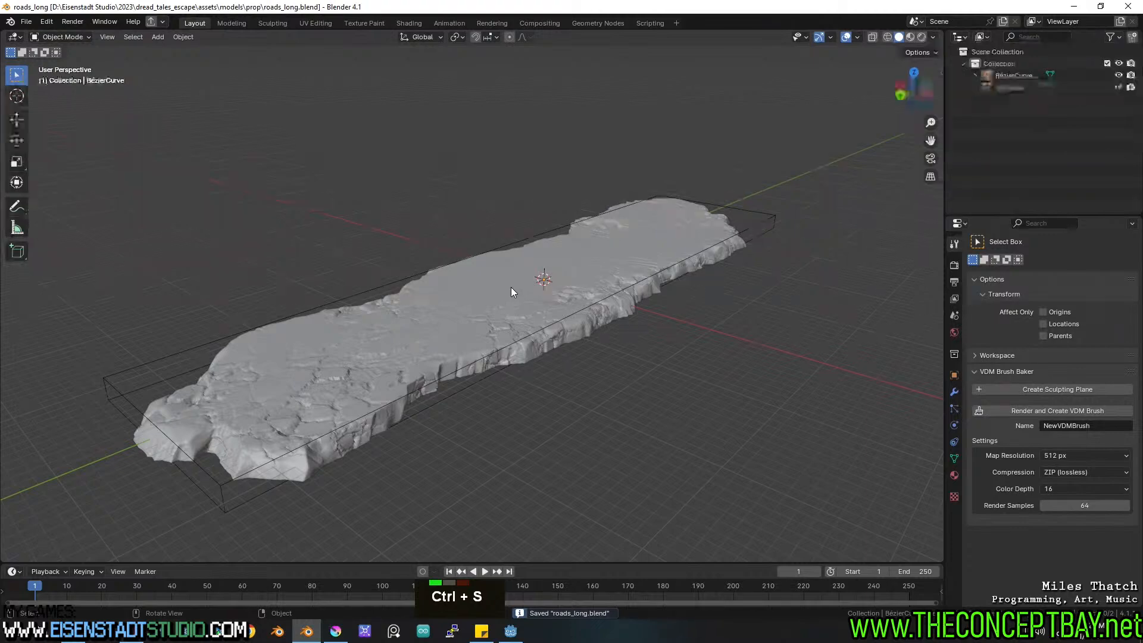
# Rename the sculpted road slab object to road_long_01 and save the file.
pyautogui.moveTo(512, 287); pyautogui.dragTo(597, 338, button='middle')
pyautogui.scroll(-1, 591, 397)
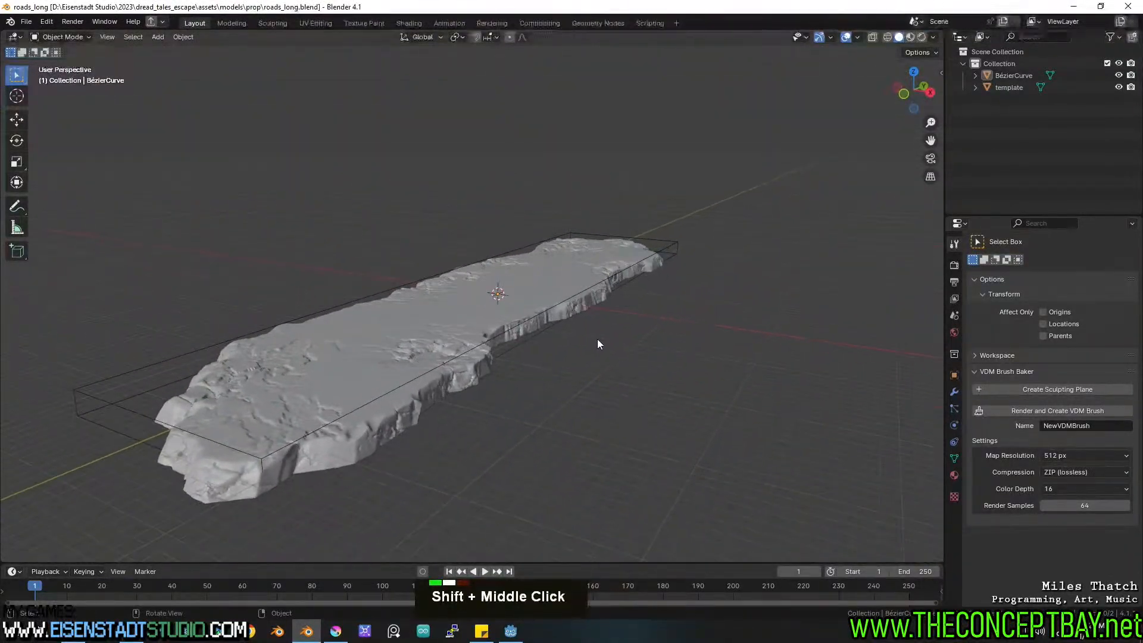
pyautogui.click(531, 281)
pyautogui.press('F2')
pyautogui.write('road_')
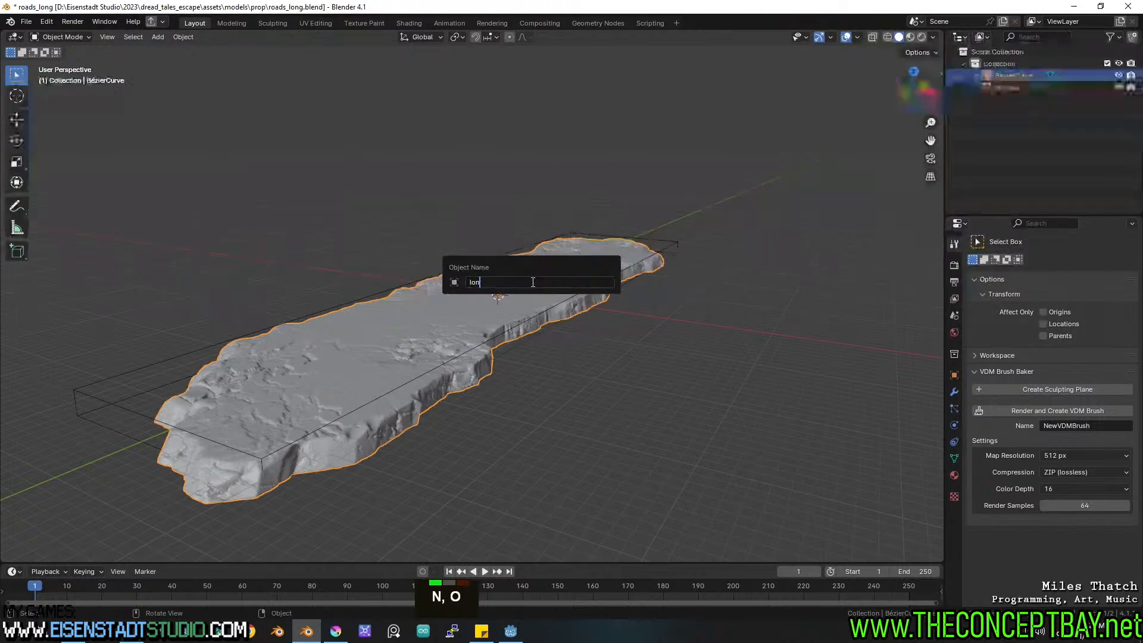
pyautogui.write('long_01')
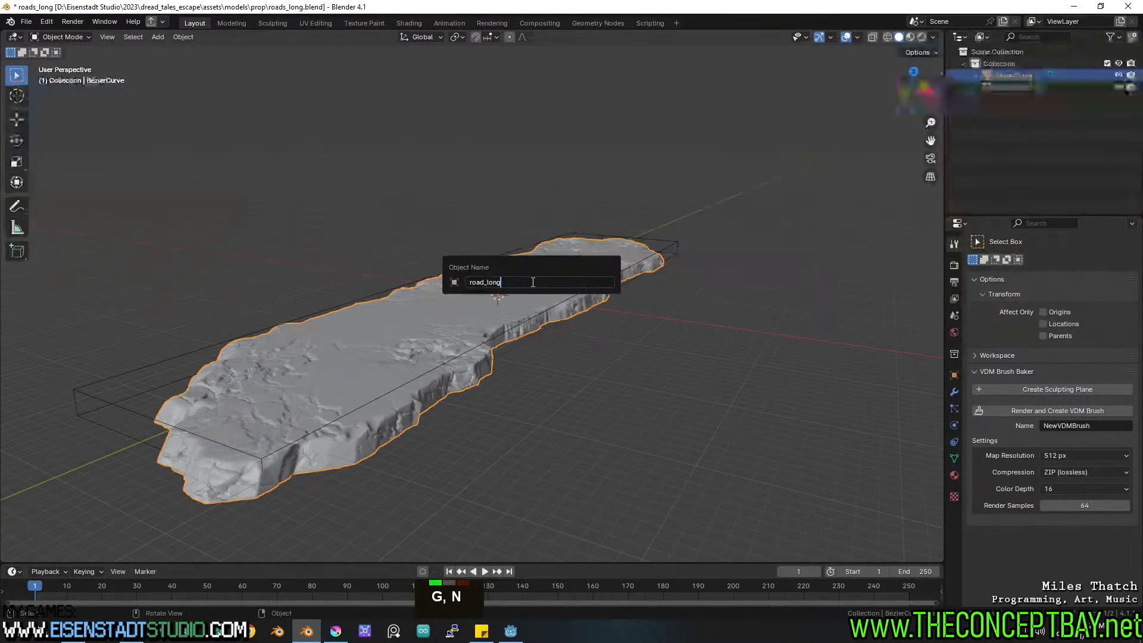
pyautogui.press('Return')
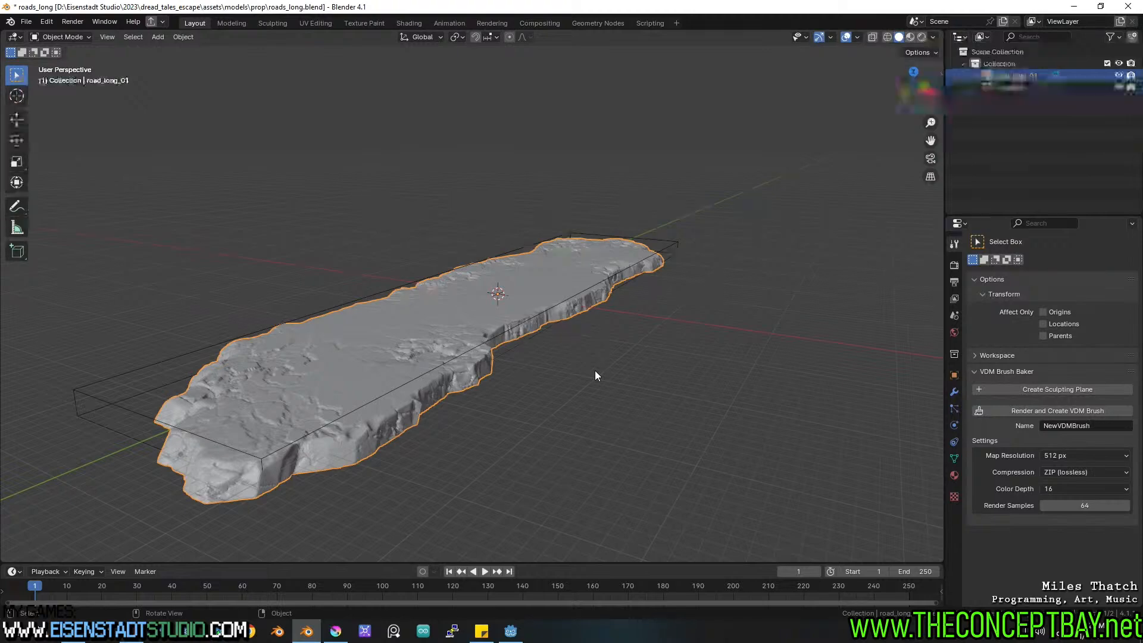
pyautogui.moveTo(596, 373)
pyautogui.mouseDown(button='middle')
pyautogui.moveTo(613, 406)
pyautogui.moveTo(548, 327)
pyautogui.moveTo(536, 341)
pyautogui.moveTo(587, 327)
pyautogui.moveTo(662, 370)
pyautogui.moveTo(602, 323)
pyautogui.moveTo(624, 366)
pyautogui.moveTo(598, 355)
pyautogui.mouseUp(button='middle')
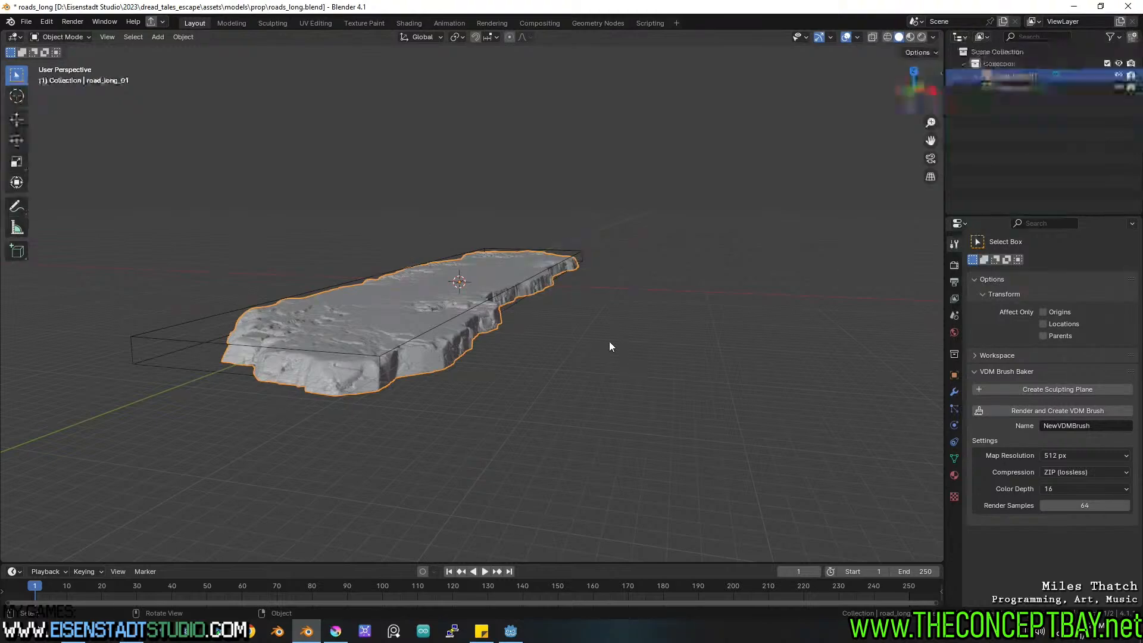
pyautogui.moveTo(610, 345)
pyautogui.mouseDown(button='middle')
pyautogui.moveTo(640, 357)
pyautogui.moveTo(732, 351)
pyautogui.moveTo(651, 325)
pyautogui.moveTo(441, 342)
pyautogui.moveTo(612, 388)
pyautogui.moveTo(536, 350)
pyautogui.moveTo(571, 360)
pyautogui.moveTo(563, 309)
pyautogui.moveTo(652, 292)
pyautogui.moveTo(441, 356)
pyautogui.moveTo(627, 335)
pyautogui.mouseUp(button='middle')
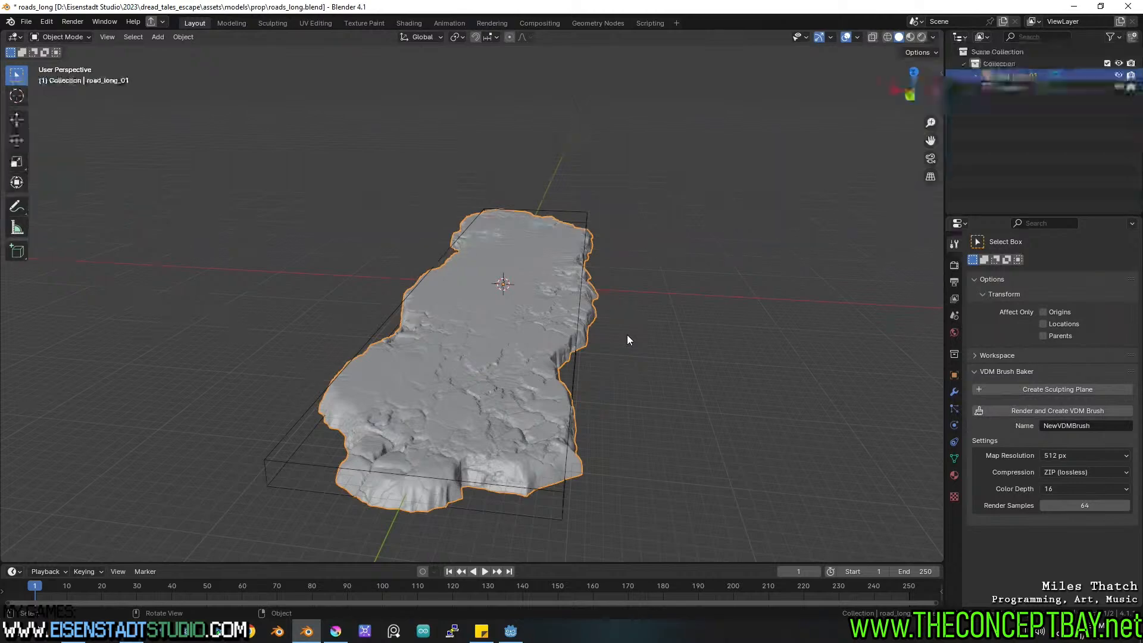
pyautogui.moveTo(648, 337); pyautogui.dragTo(583, 337, button='middle')
pyautogui.hotkey('ctrl', 's')
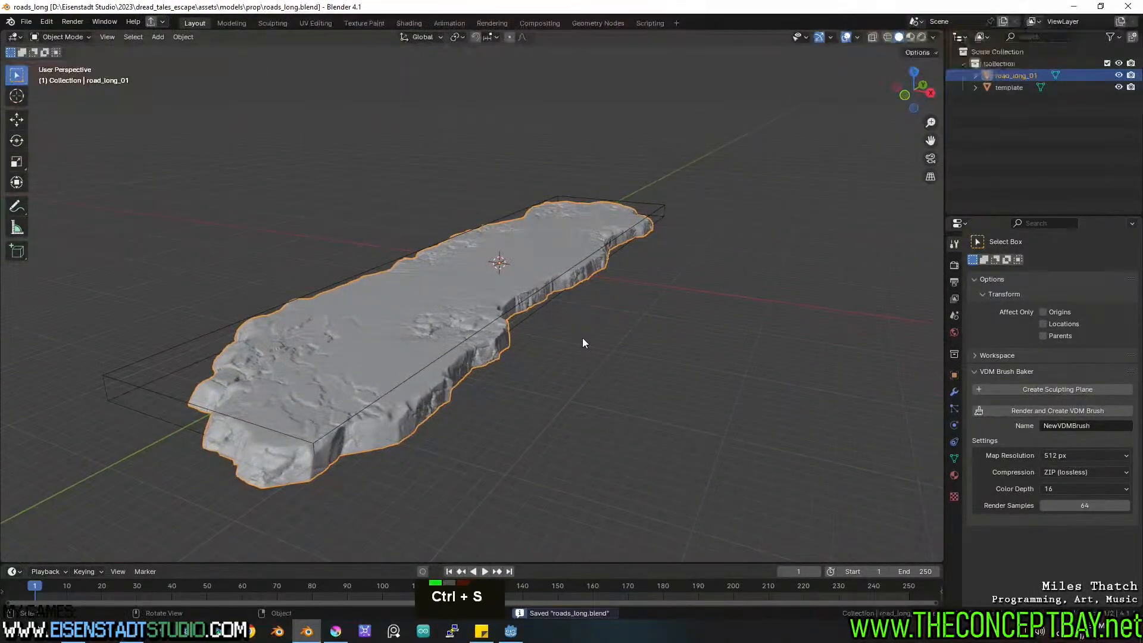
# Hide road_long_01 to view the template box alone, and show and select the road again.
pyautogui.click(1119, 76)
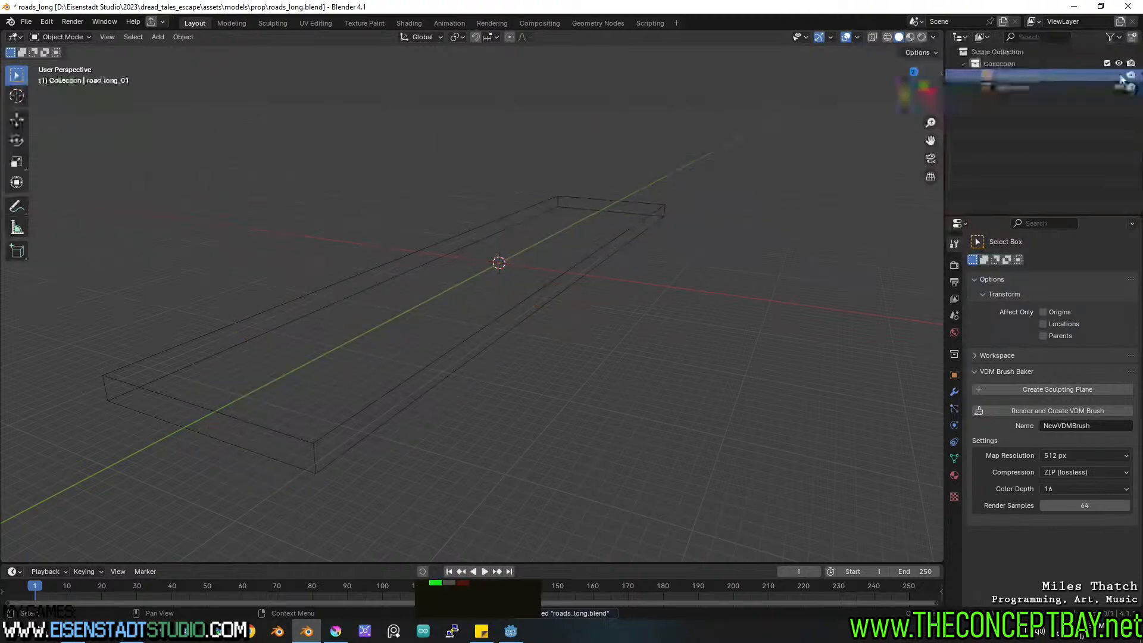
pyautogui.click(1119, 75)
pyautogui.click(475, 302)
# Open the Quad Remesher settings for road_long_01 and set the quad count to 1500.
pyautogui.moveTo(475, 302); pyautogui.dragTo(568, 314, button='middle')
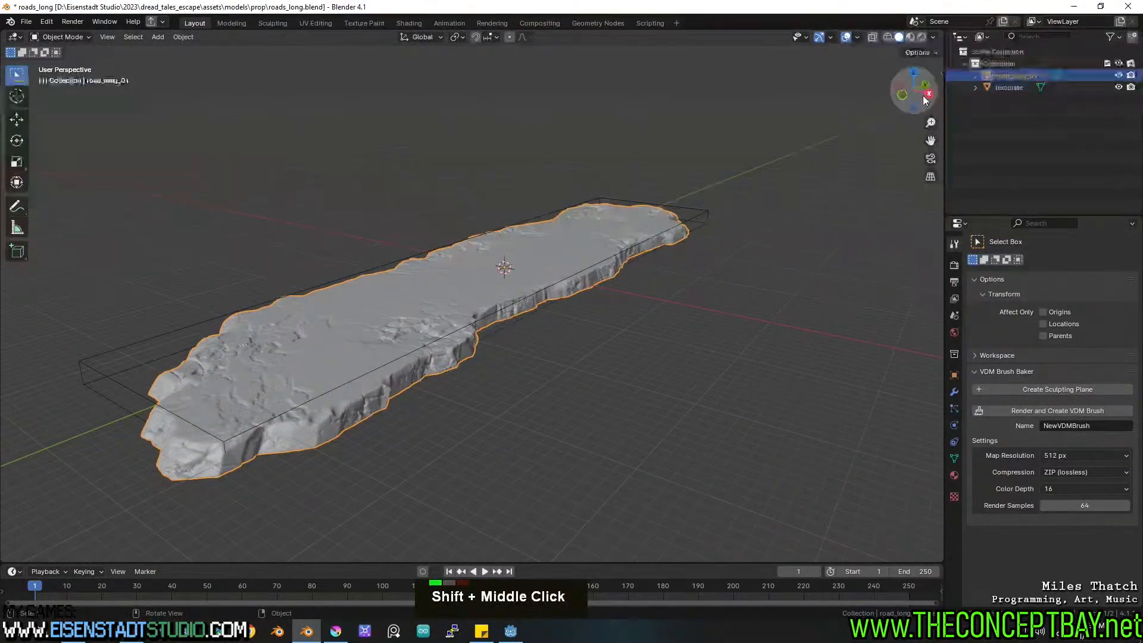
pyautogui.click(938, 73)
pyautogui.click(941, 72)
pyautogui.click(537, 289)
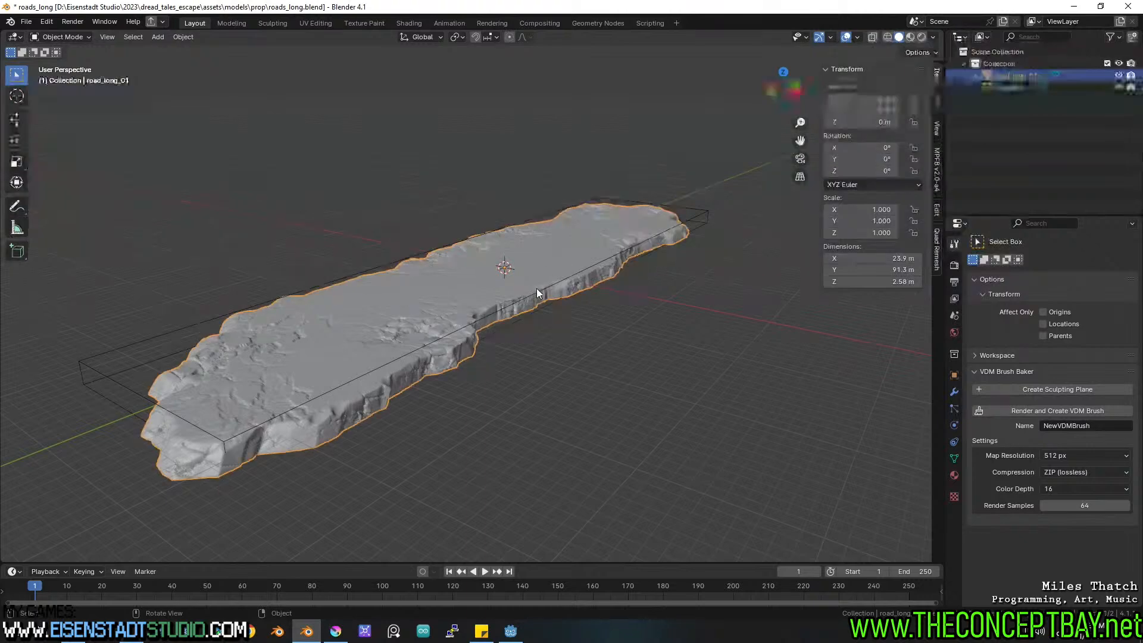
pyautogui.click(934, 239)
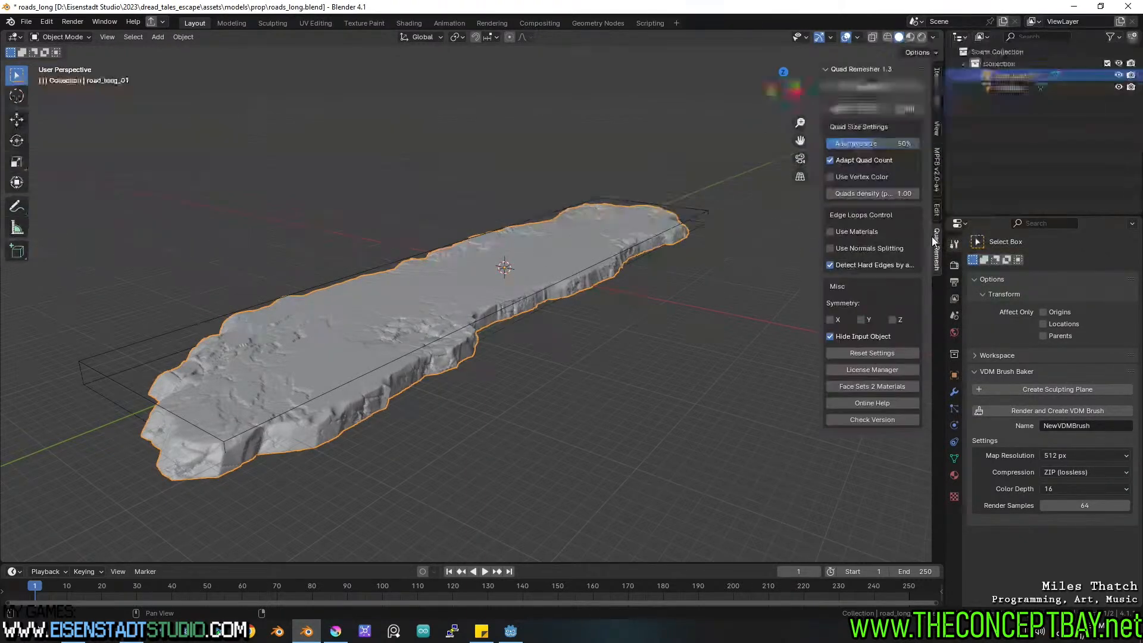
pyautogui.click(903, 109)
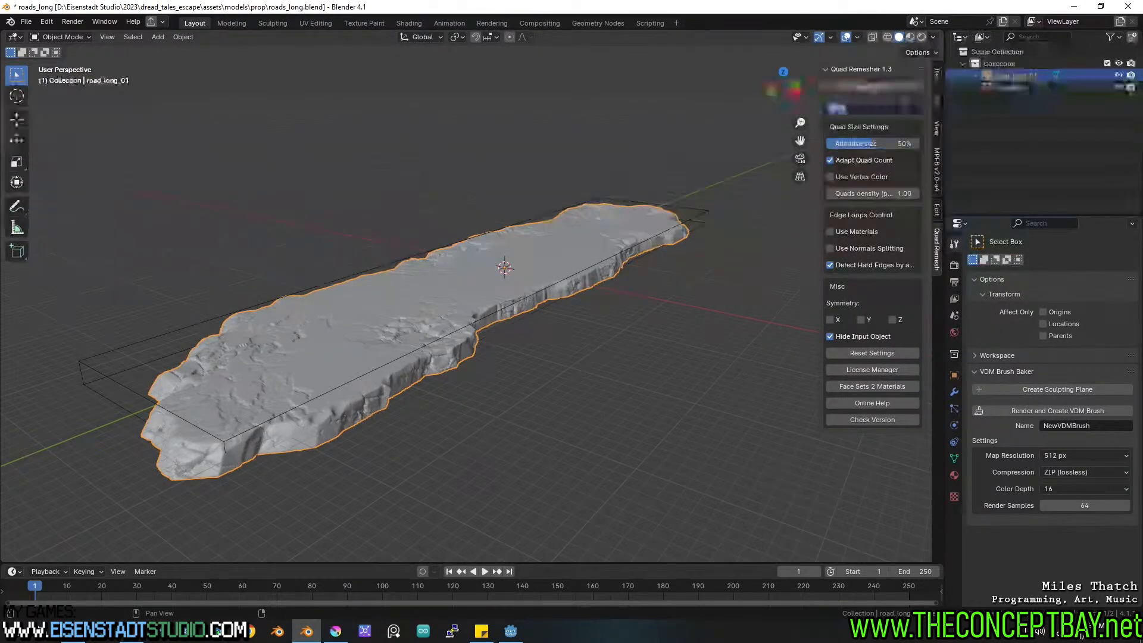
pyautogui.write('1500')
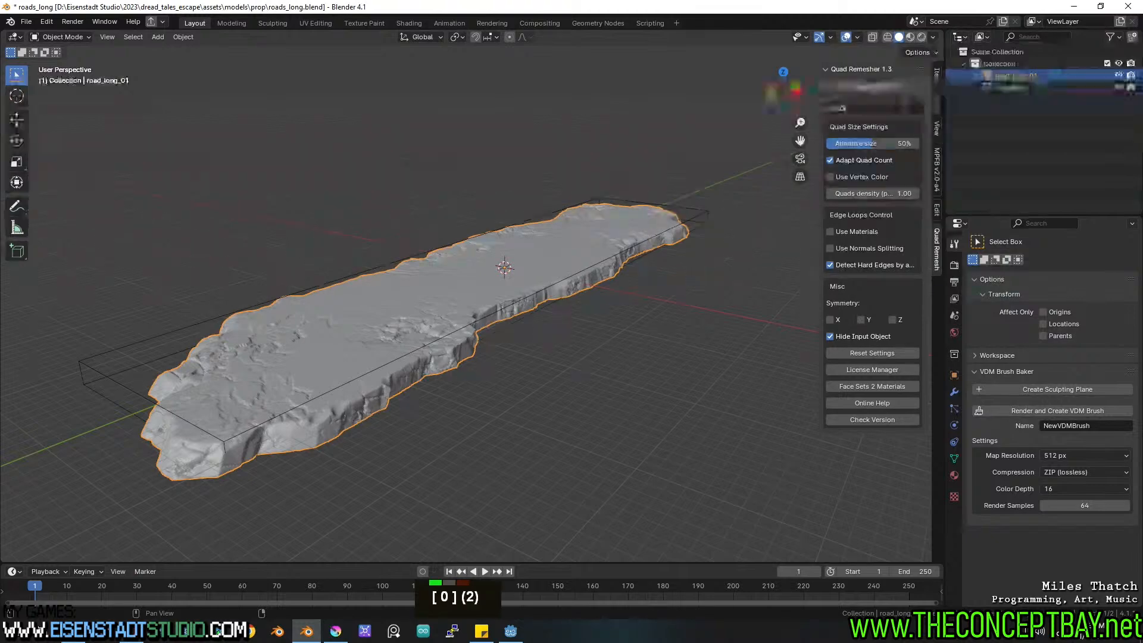
pyautogui.press('Return')
# Try remeshing road_long_01 with Quad Remesher, inspect the retopologized mesh from several angles, and undo the remesh.
pyautogui.click(890, 89)
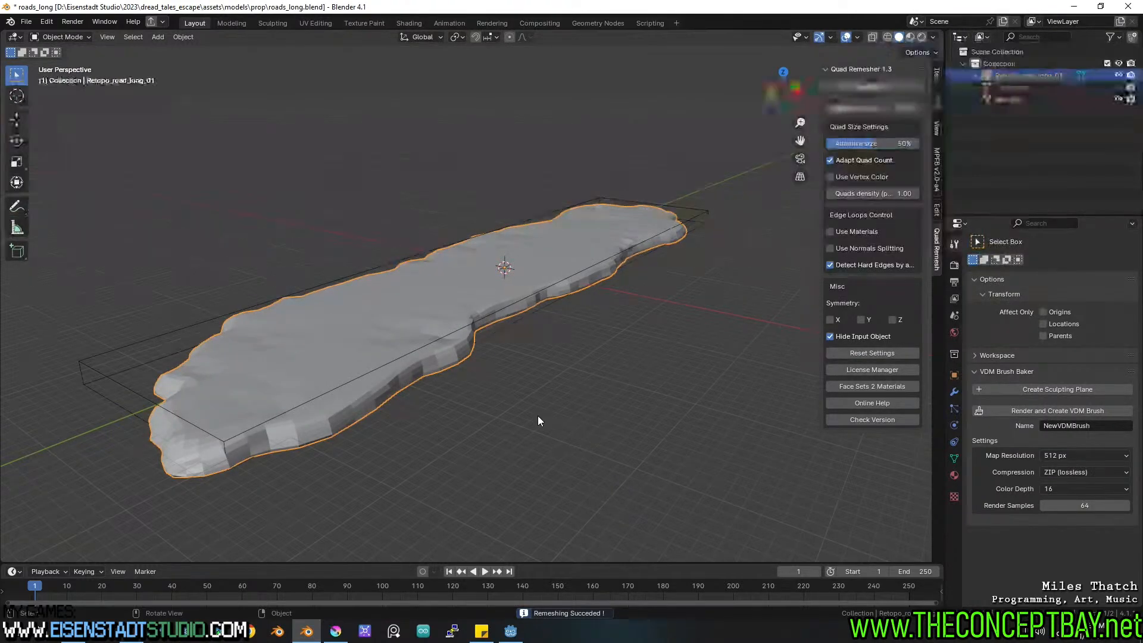
pyautogui.moveTo(525, 417); pyautogui.dragTo(533, 319, button='middle')
pyautogui.scroll(2, 477, 449)
pyautogui.scroll(-1, 533, 320)
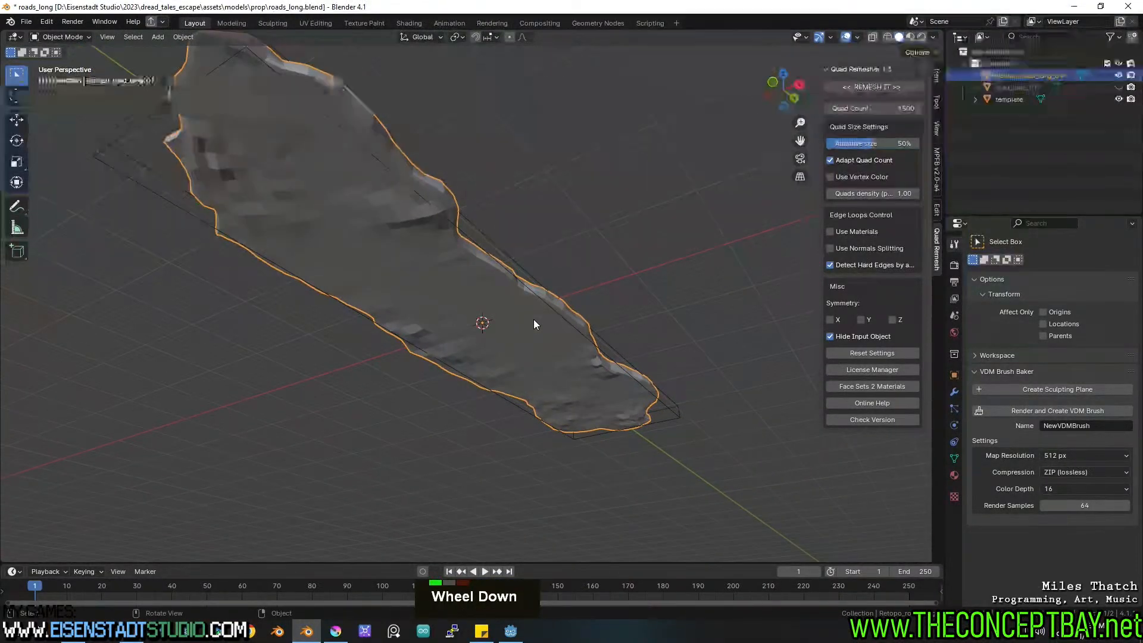
pyautogui.hotkey('ctrl', 'z')
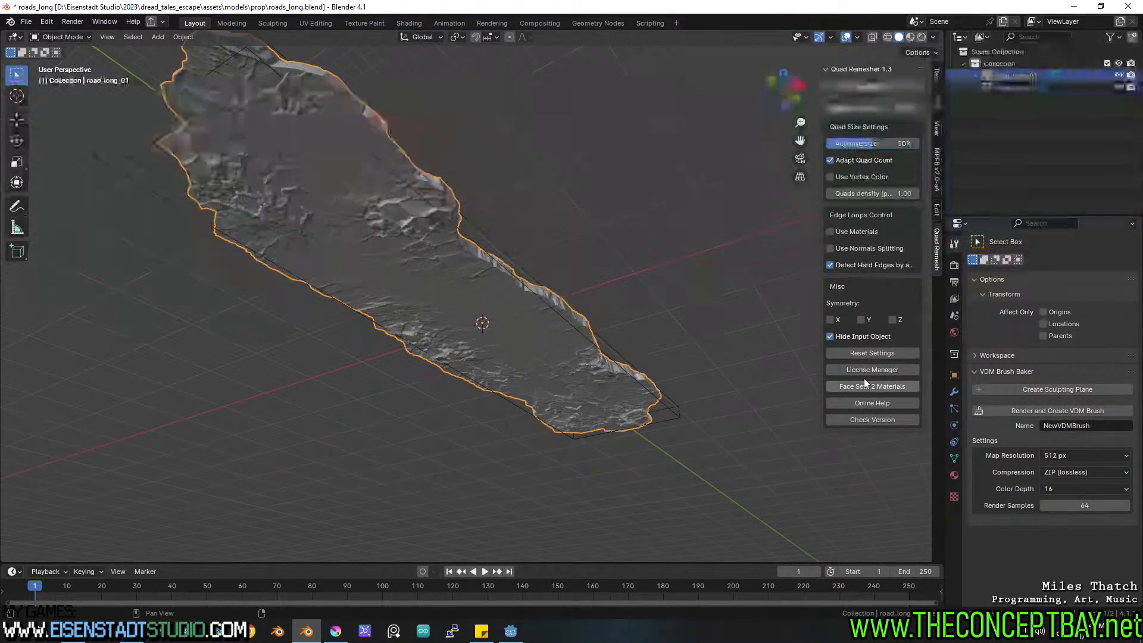
# Enter Edit Mode on road_long_01 and deselect all of its vertices.
pyautogui.moveTo(730, 233)
pyautogui.mouseDown(button='middle')
pyautogui.moveTo(724, 322)
pyautogui.moveTo(720, 222)
pyautogui.mouseUp(button='middle')
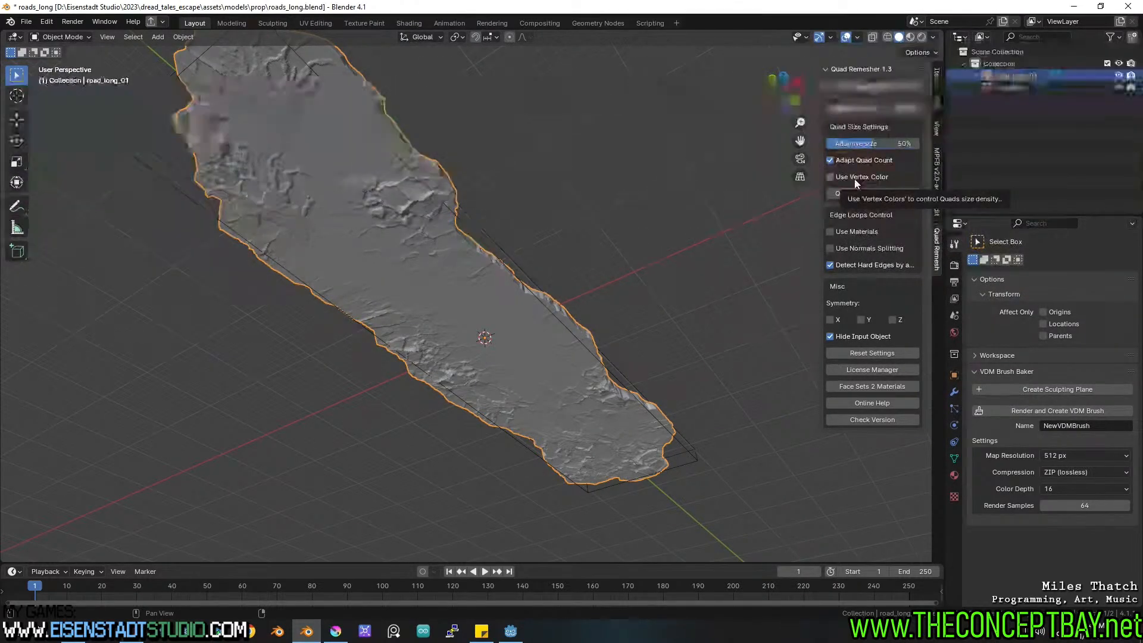
pyautogui.moveTo(559, 250)
pyautogui.mouseDown(button='middle')
pyautogui.moveTo(542, 249)
pyautogui.moveTo(556, 313)
pyautogui.moveTo(695, 274)
pyautogui.moveTo(529, 221)
pyautogui.mouseUp(button='middle')
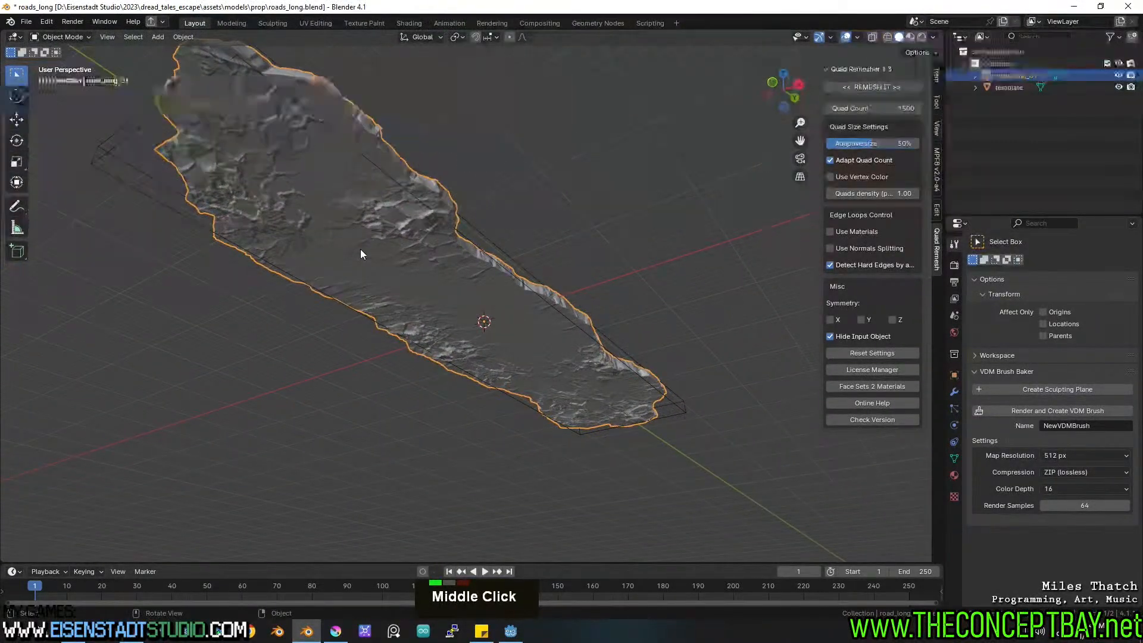
pyautogui.press('Tab')
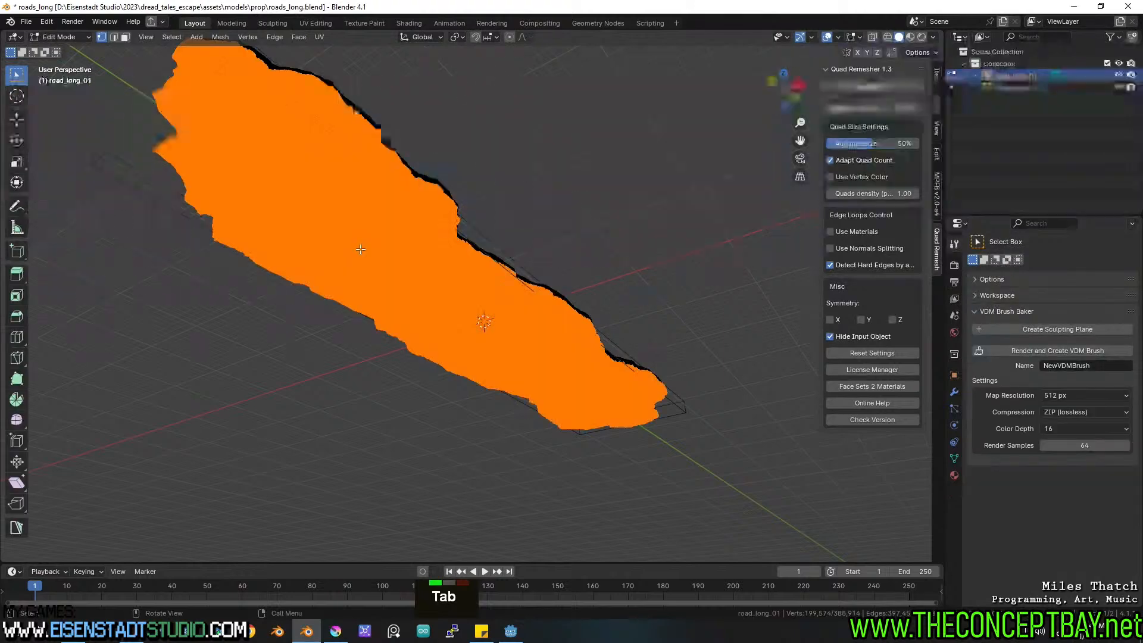
pyautogui.moveTo(361, 255); pyautogui.dragTo(415, 279, button='middle')
pyautogui.press('a')
pyautogui.press('a')
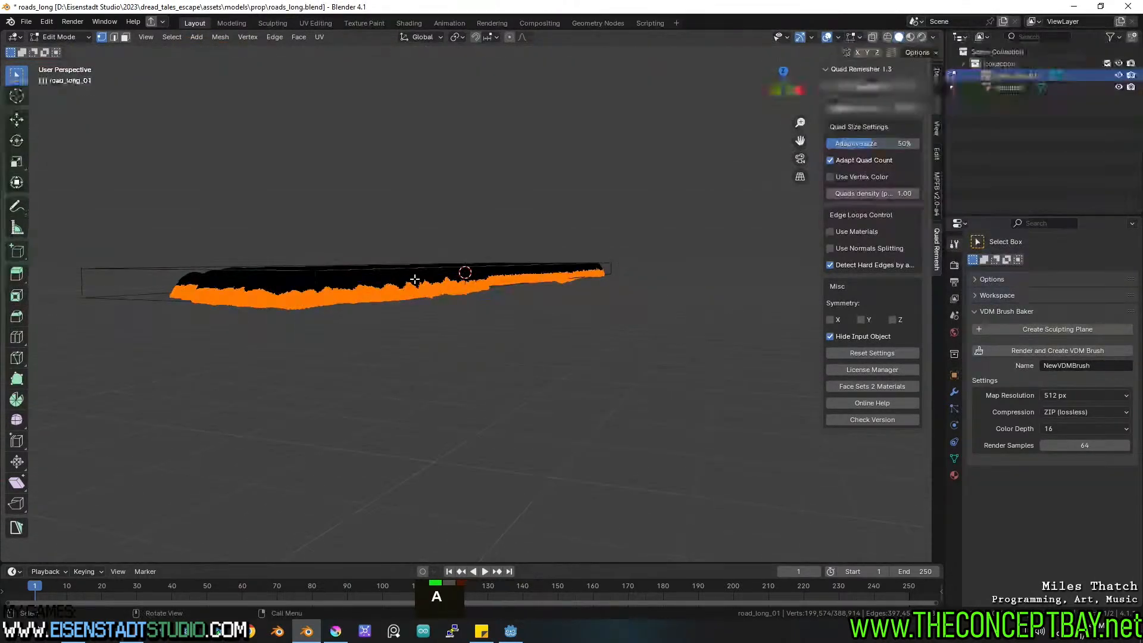
# Switch road_long_01 to Vertex Paint mode and bring its top surface into view.
pyautogui.click(66, 37)
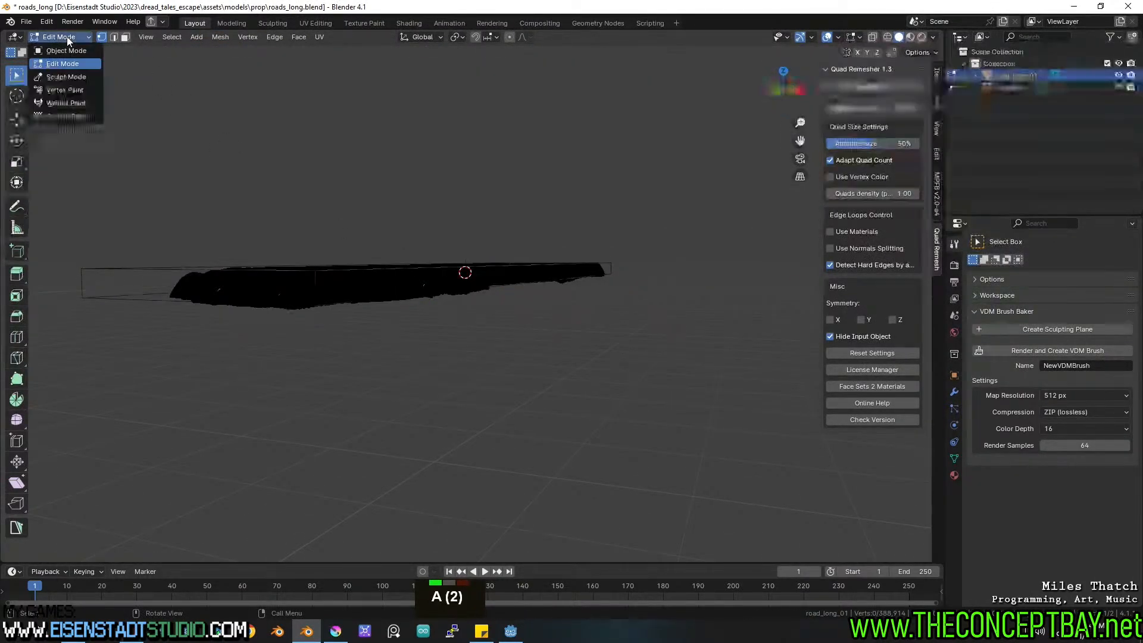
pyautogui.click(81, 90)
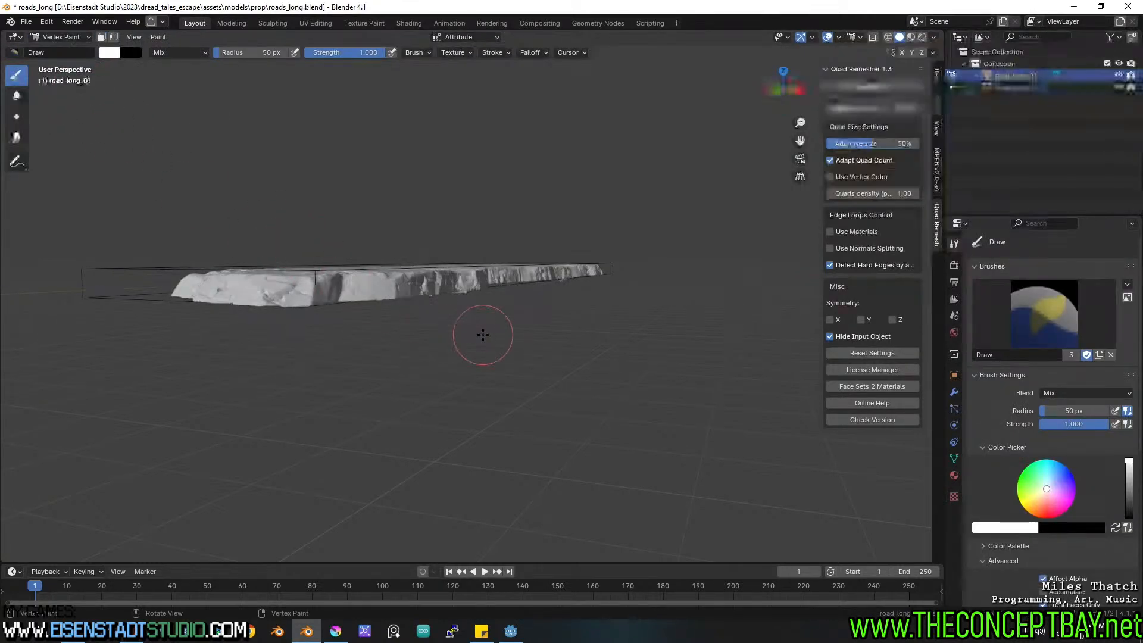
pyautogui.moveTo(505, 365)
pyautogui.mouseDown(button='middle')
pyautogui.moveTo(508, 394)
pyautogui.moveTo(357, 369)
pyautogui.mouseUp(button='middle')
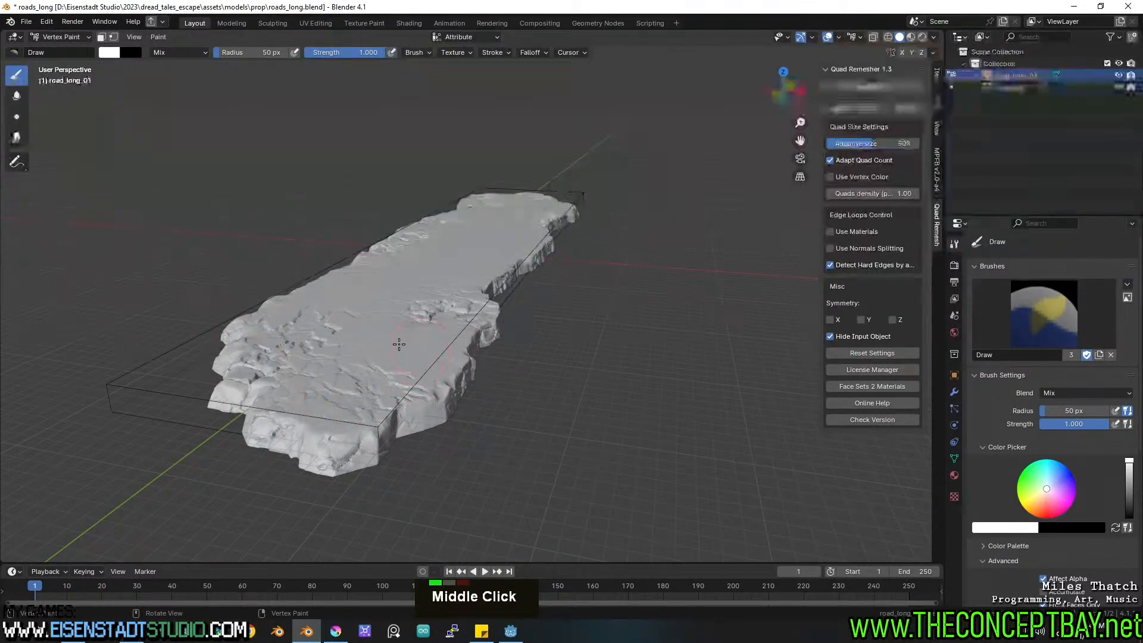
# Compare the Studio, MatCap and Flat viewport lighting modes on the road, and restore Studio lighting.
pyautogui.click(839, 37)
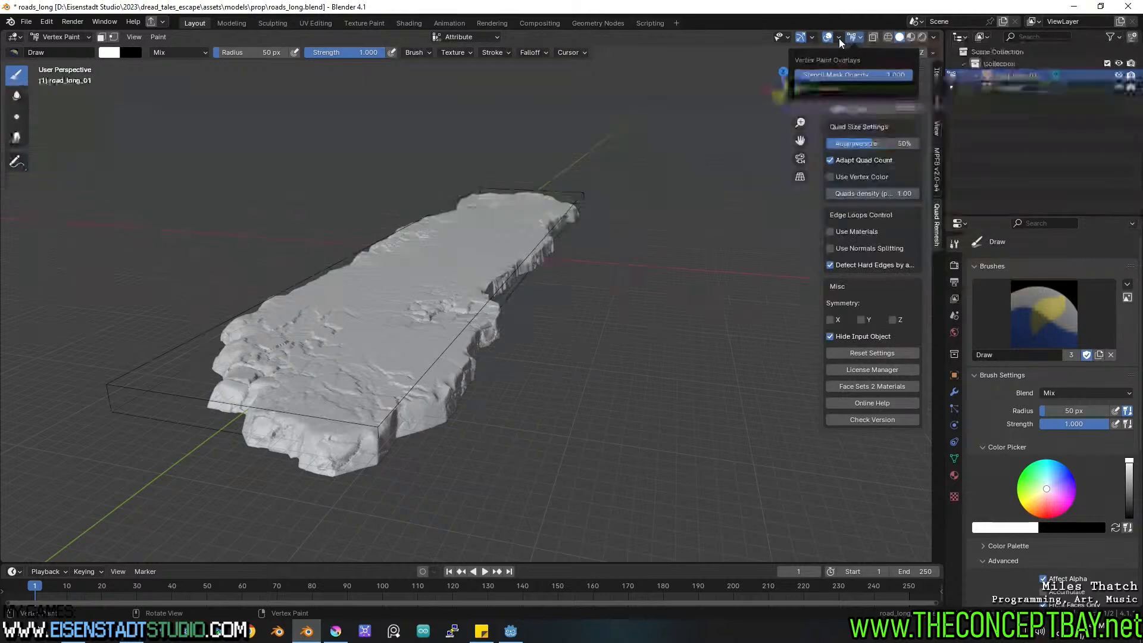
pyautogui.moveTo(857, 36)
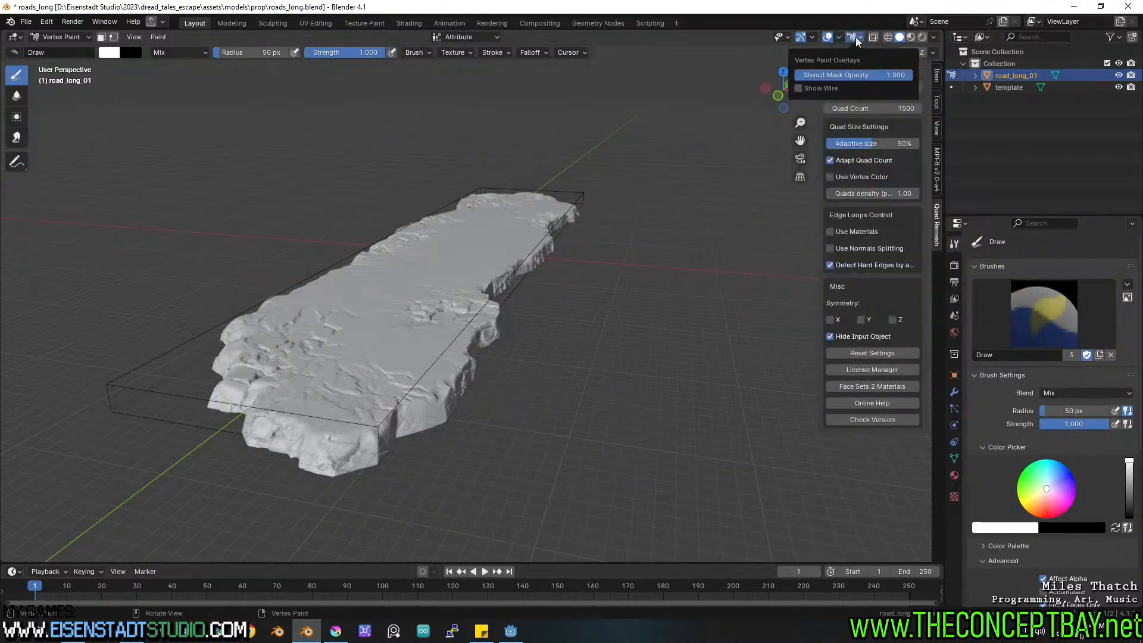
pyautogui.click(936, 36)
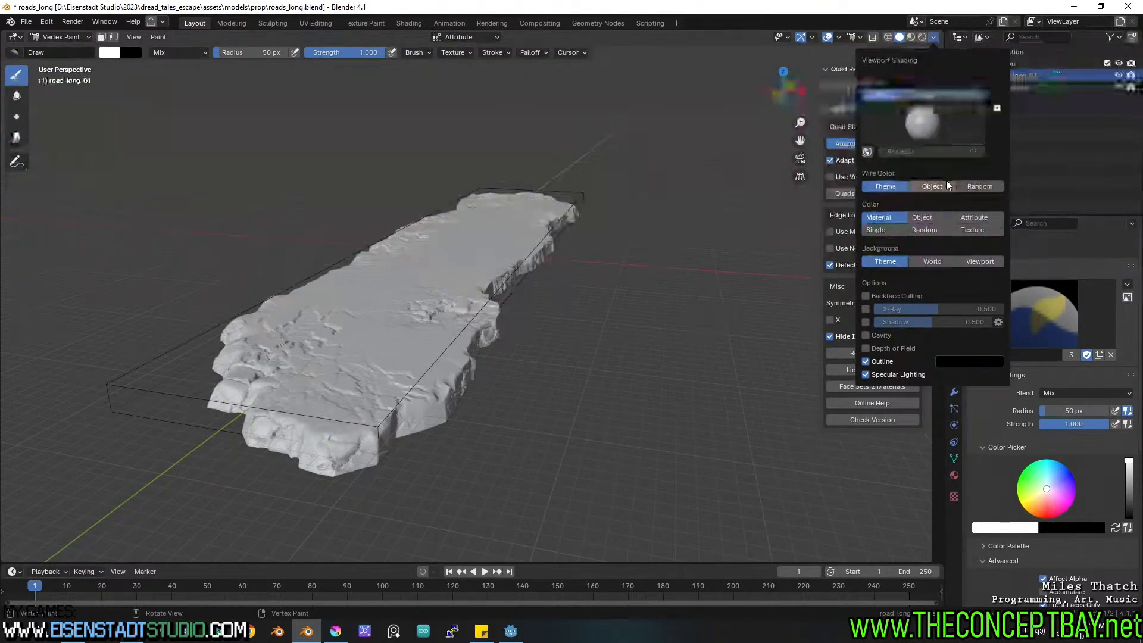
pyautogui.click(931, 96)
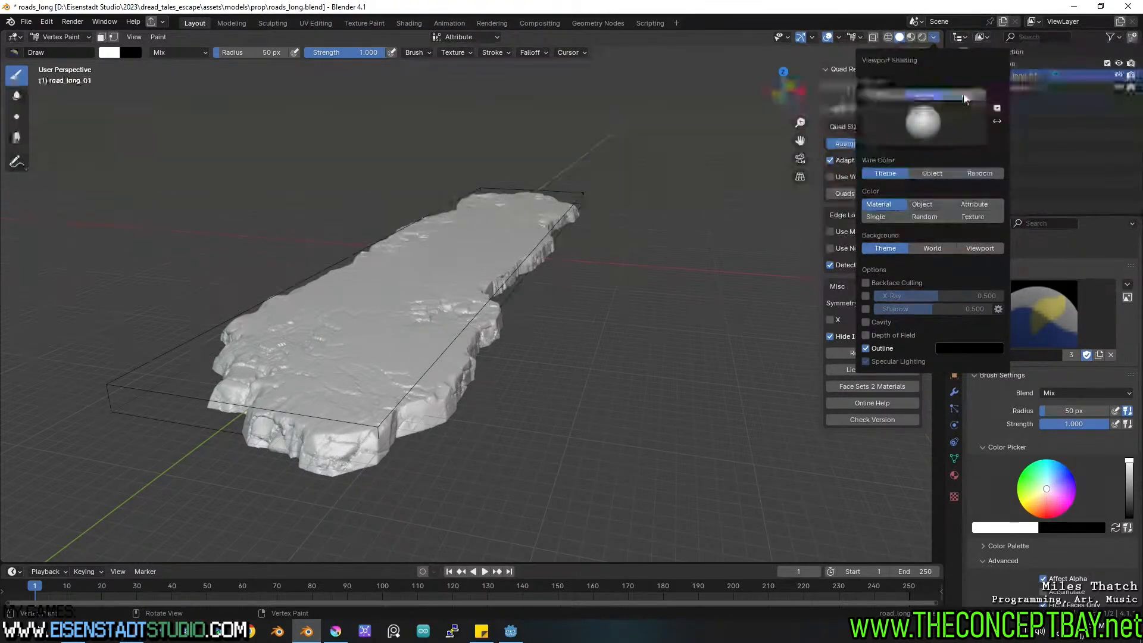
pyautogui.click(959, 95)
pyautogui.click(924, 94)
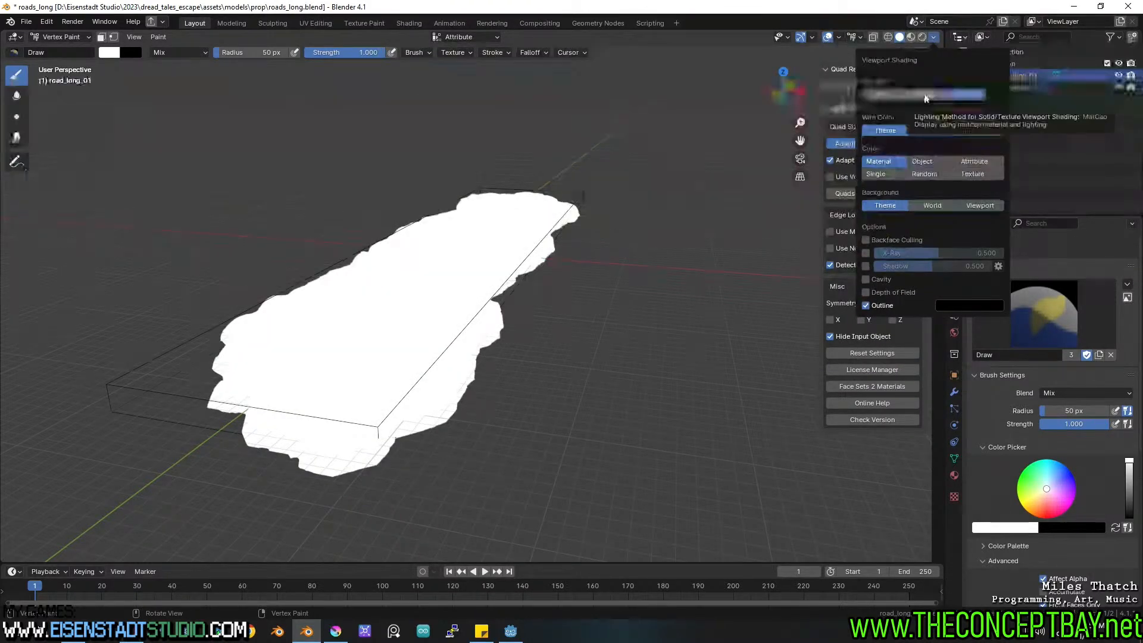
pyautogui.doubleClick(923, 131)
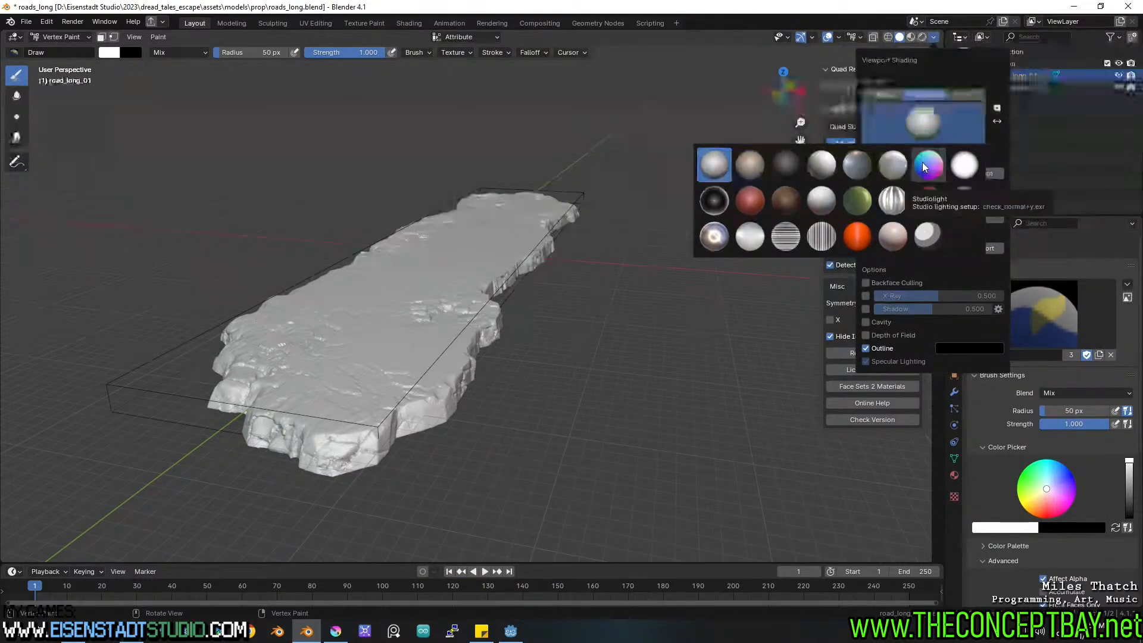
pyautogui.click(881, 95)
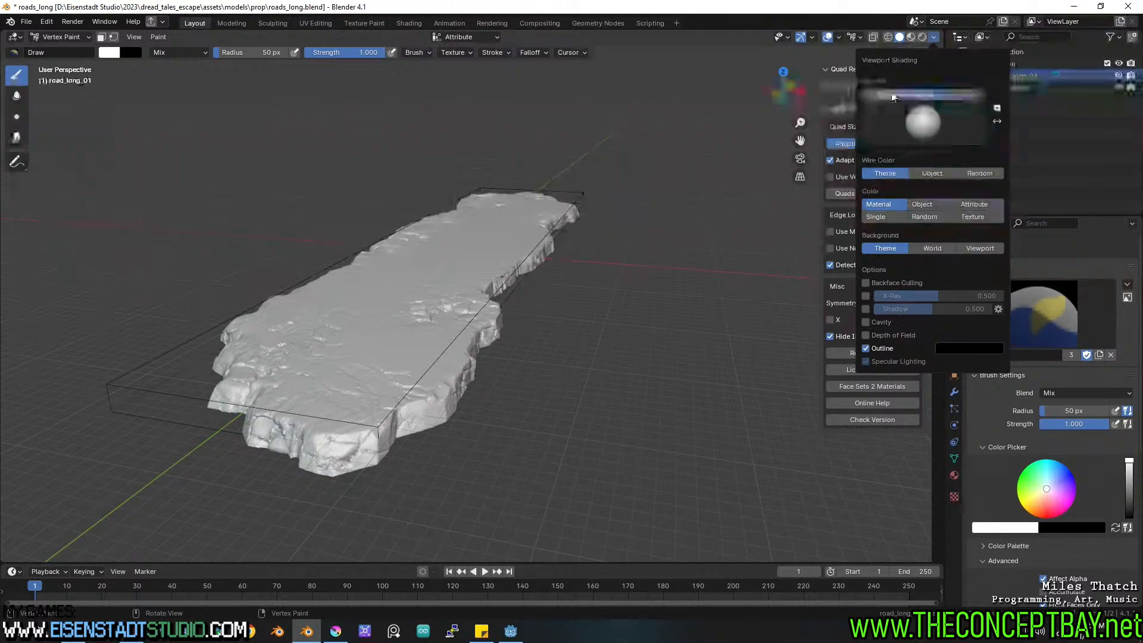
pyautogui.doubleClick(910, 112)
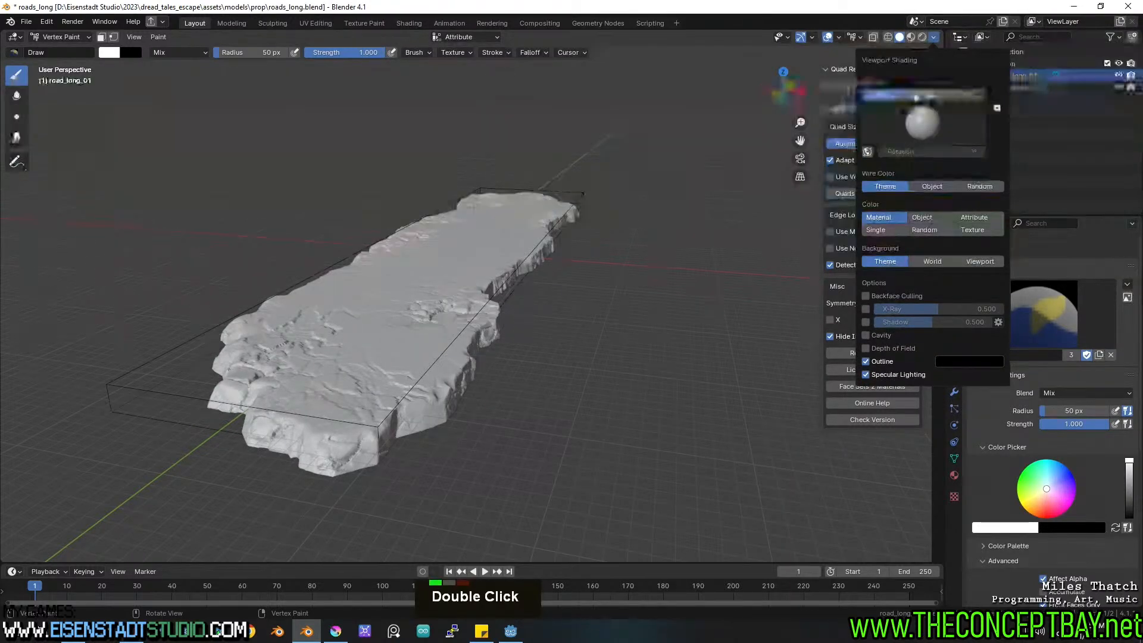
pyautogui.click(915, 94)
pyautogui.click(919, 126)
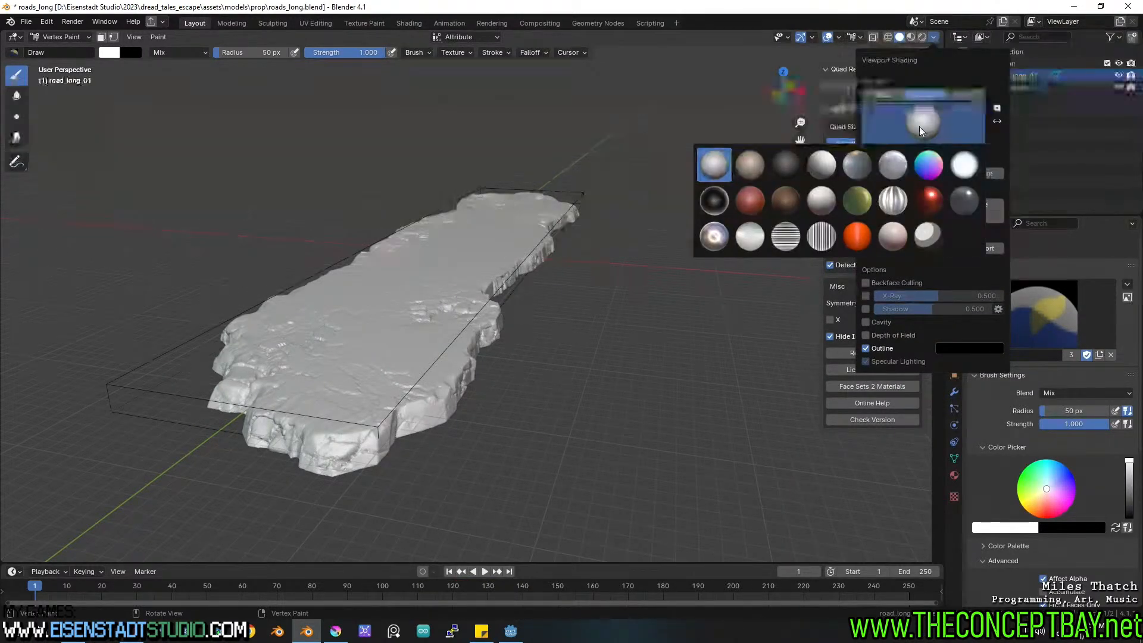
pyautogui.click(878, 95)
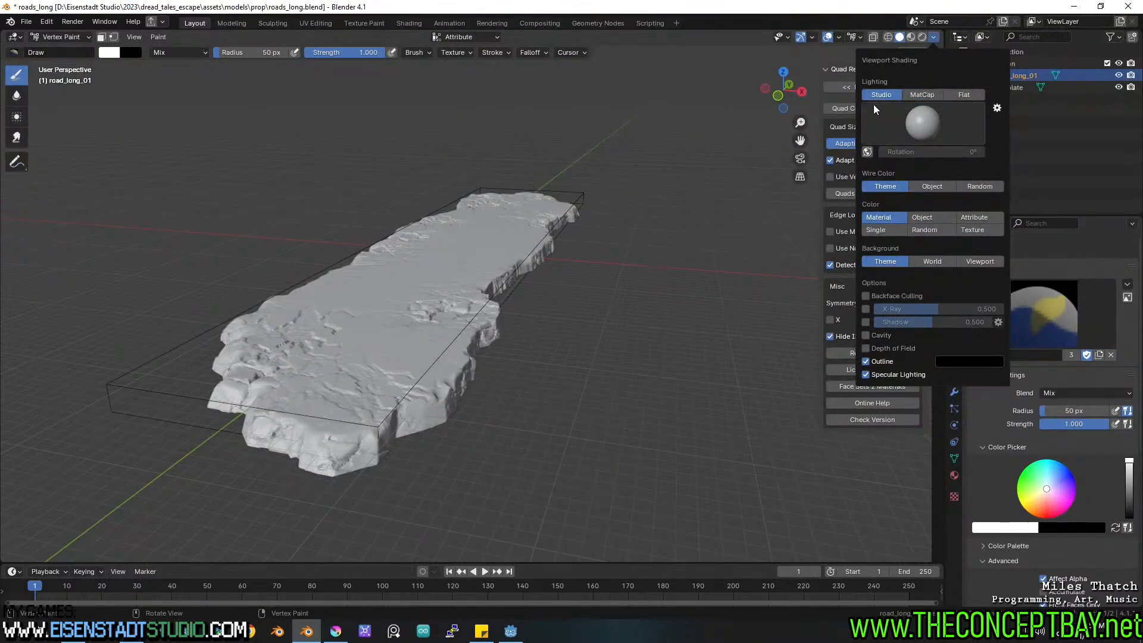
pyautogui.click(841, 38)
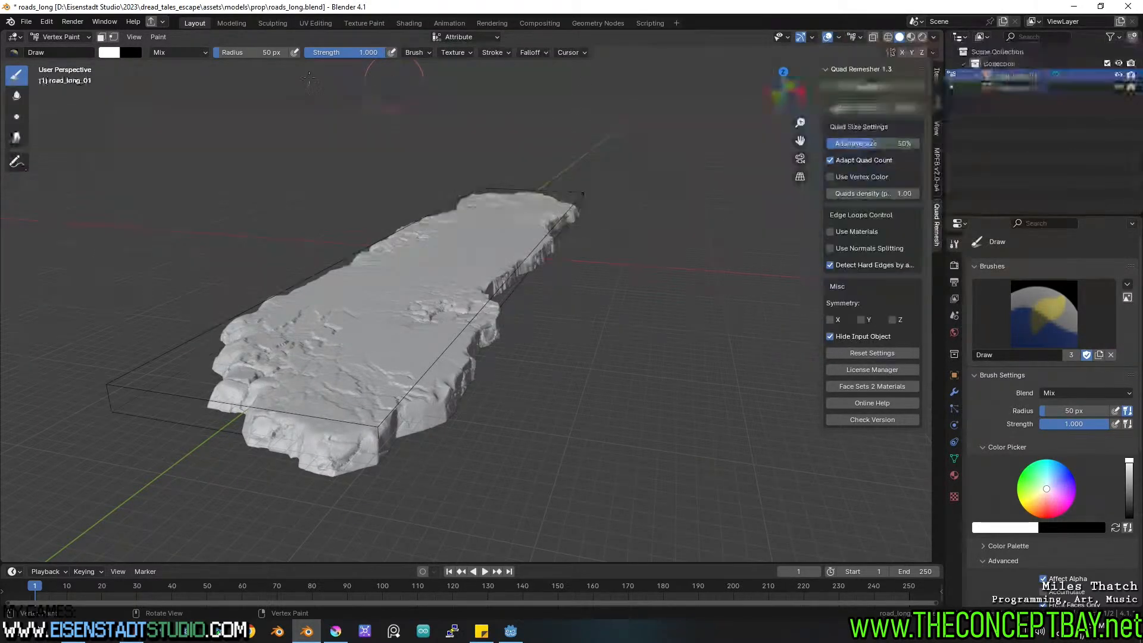
pyautogui.click(135, 36)
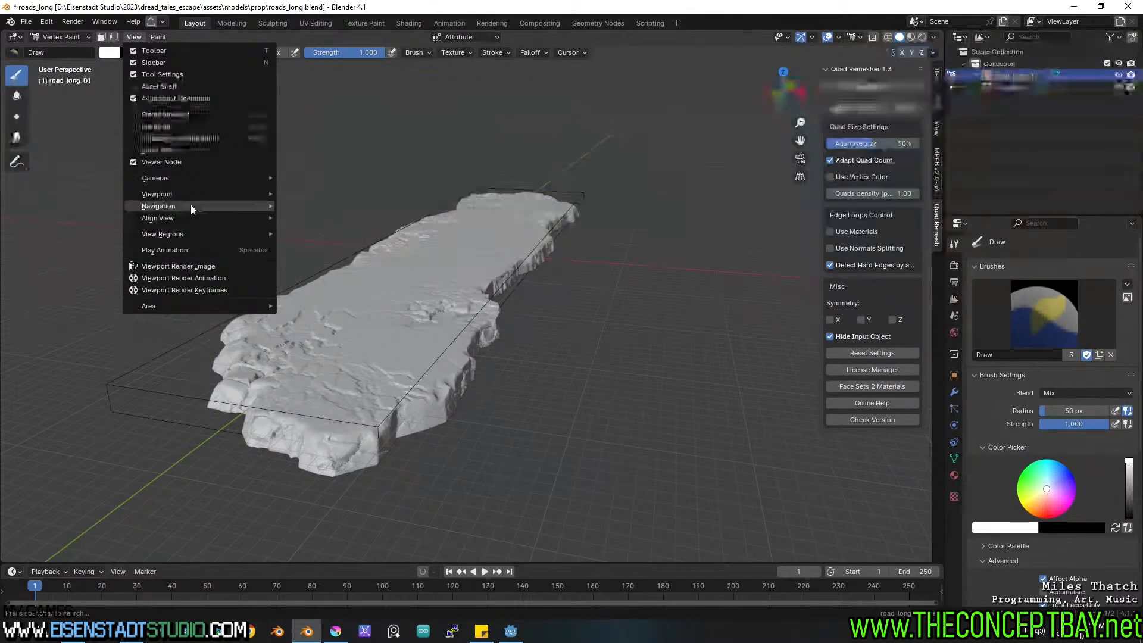
pyautogui.moveTo(188, 146)
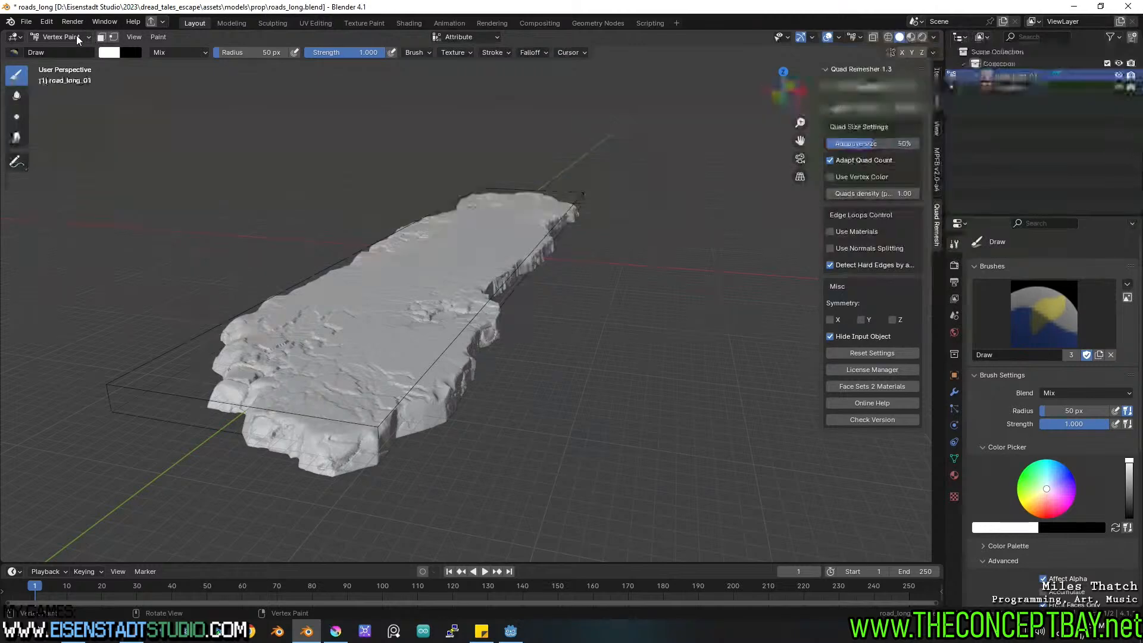
# Swap the brush's two colors back and forth over the road, and bring the road's underside into view.
pyautogui.moveTo(390, 225); pyautogui.dragTo(372, 340, button='middle')
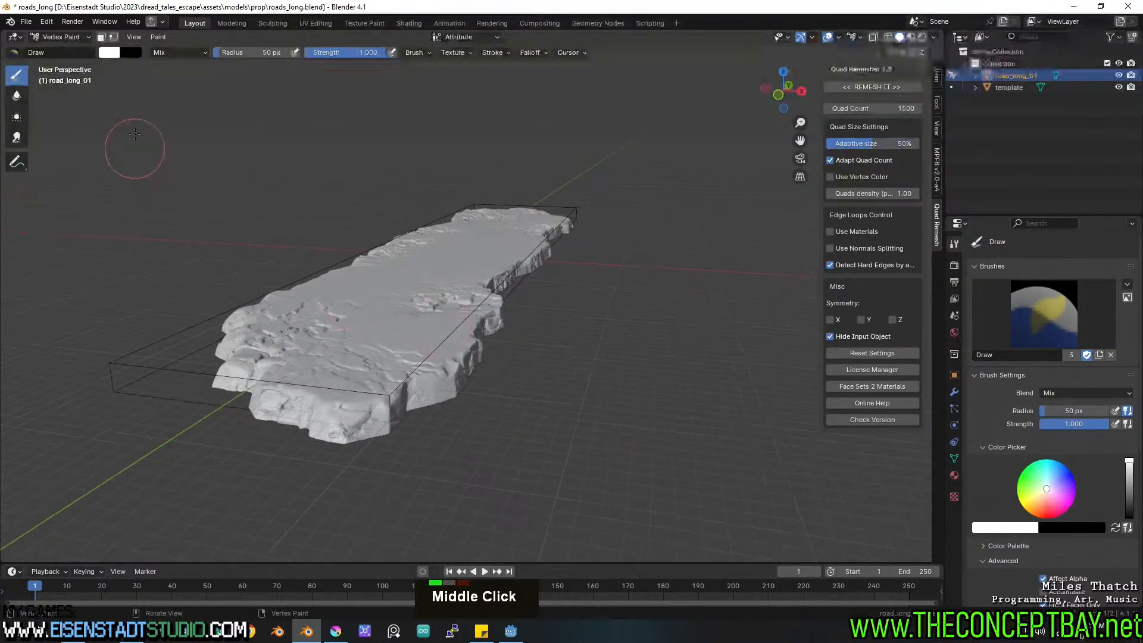
pyautogui.press('x')
pyautogui.moveTo(368, 364)
pyautogui.mouseDown()
pyautogui.moveTo(357, 390)
pyautogui.moveTo(372, 358)
pyautogui.mouseUp()
pyautogui.press('x')
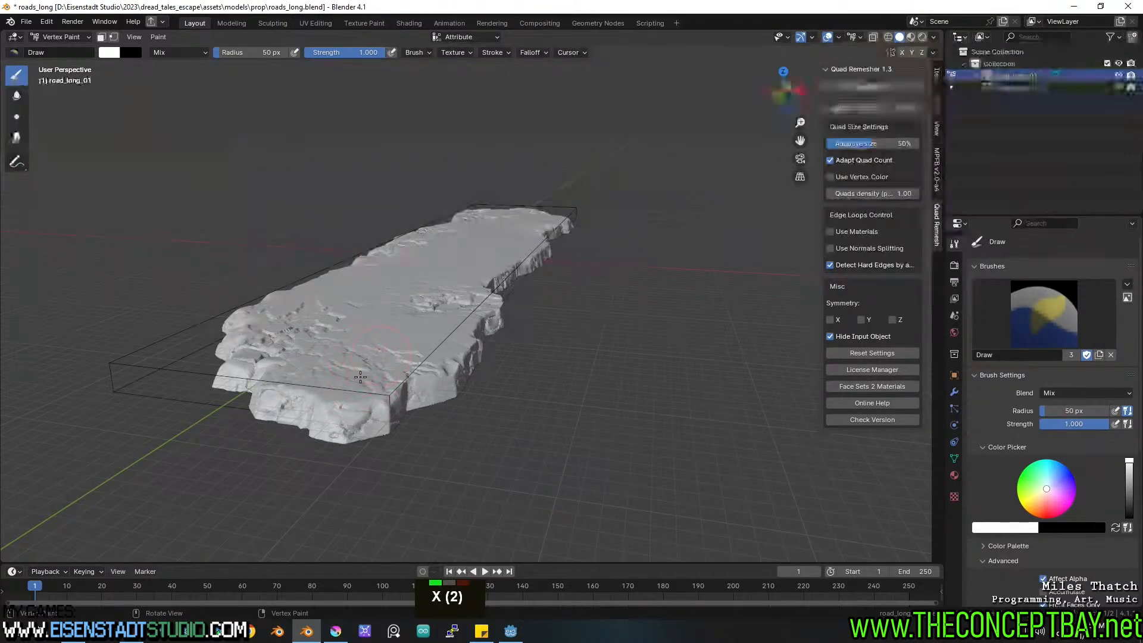
pyautogui.moveTo(387, 393); pyautogui.dragTo(396, 345, button='middle')
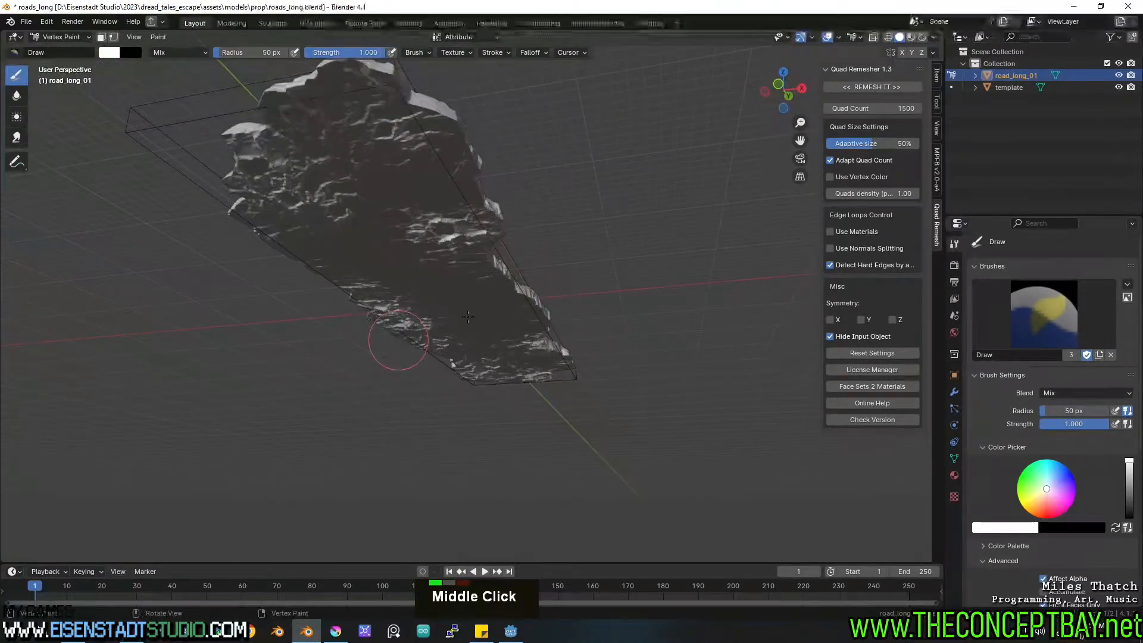
# Open the Quad Remesher 1.3 user documentation PDF from the add-on's online help and search it for "vertex".
pyautogui.click(884, 405)
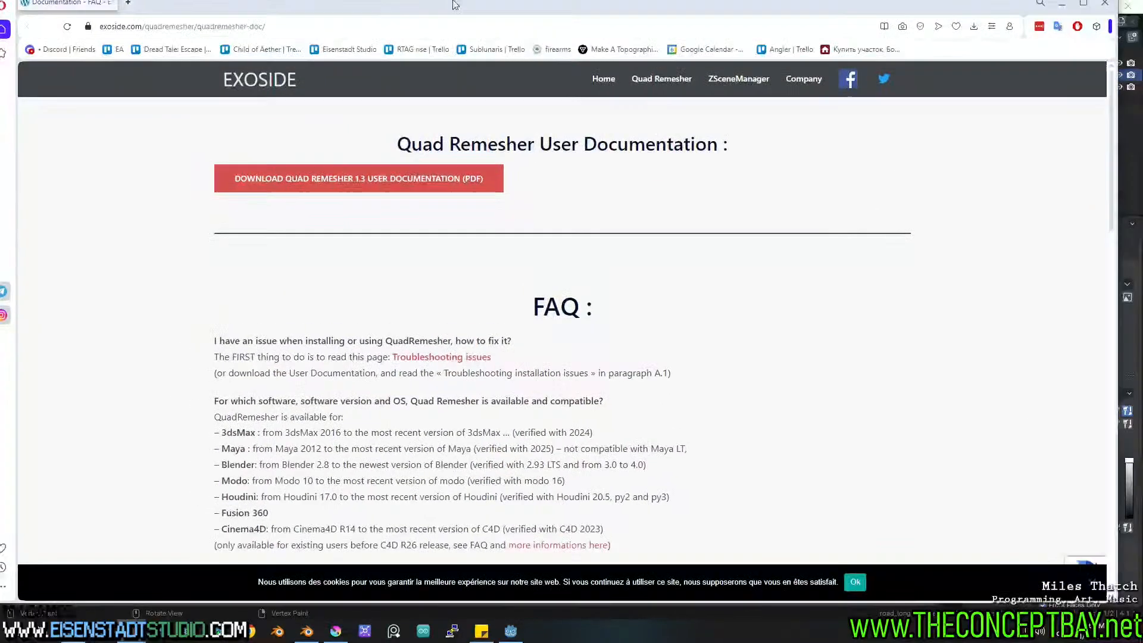
pyautogui.scroll(5, 541, 295)
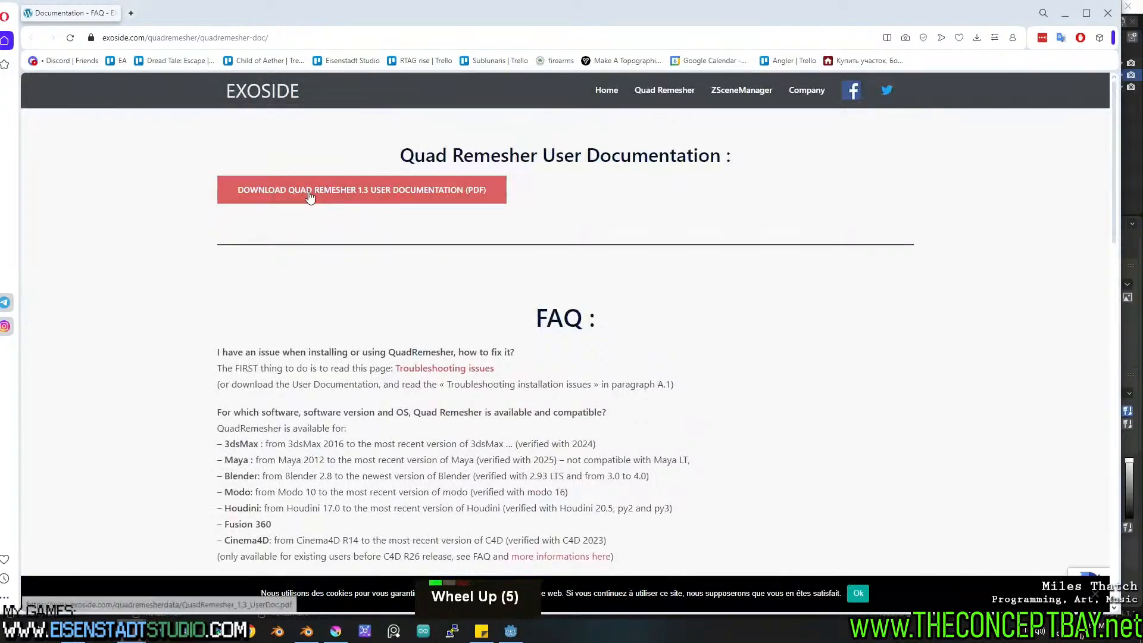
pyautogui.click(317, 190)
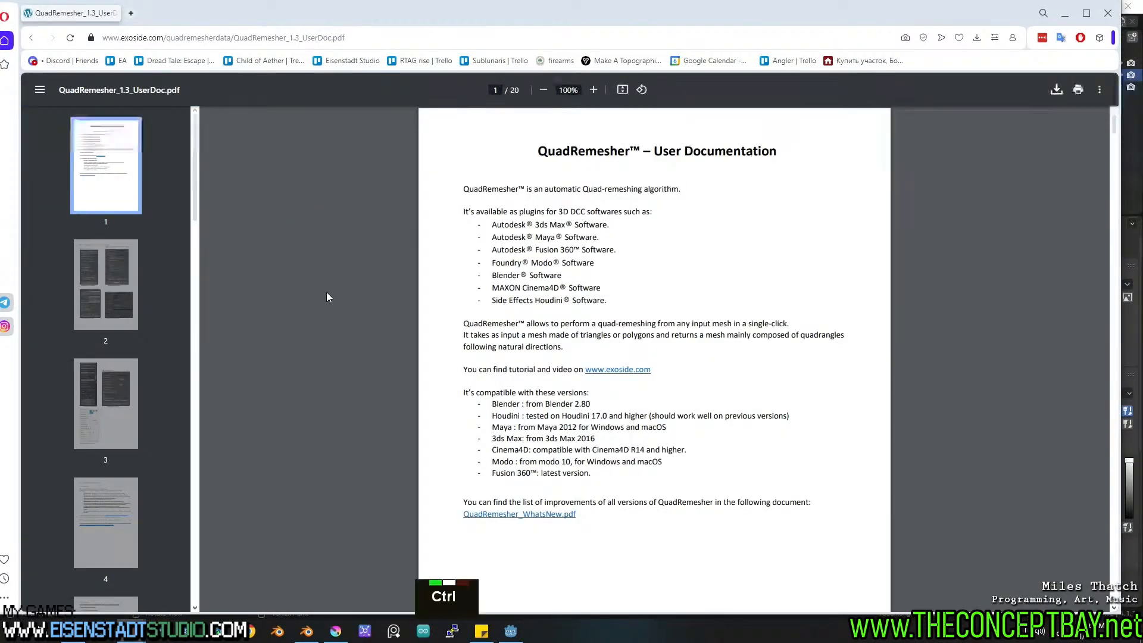
pyautogui.hotkey('ctrl', 'f')
pyautogui.write('vertex')
# Read the "Use Vertex Colors" section on painting quad density, including the Blender instructions, and return to Blender.
pyautogui.scroll(-3, 563, 343)
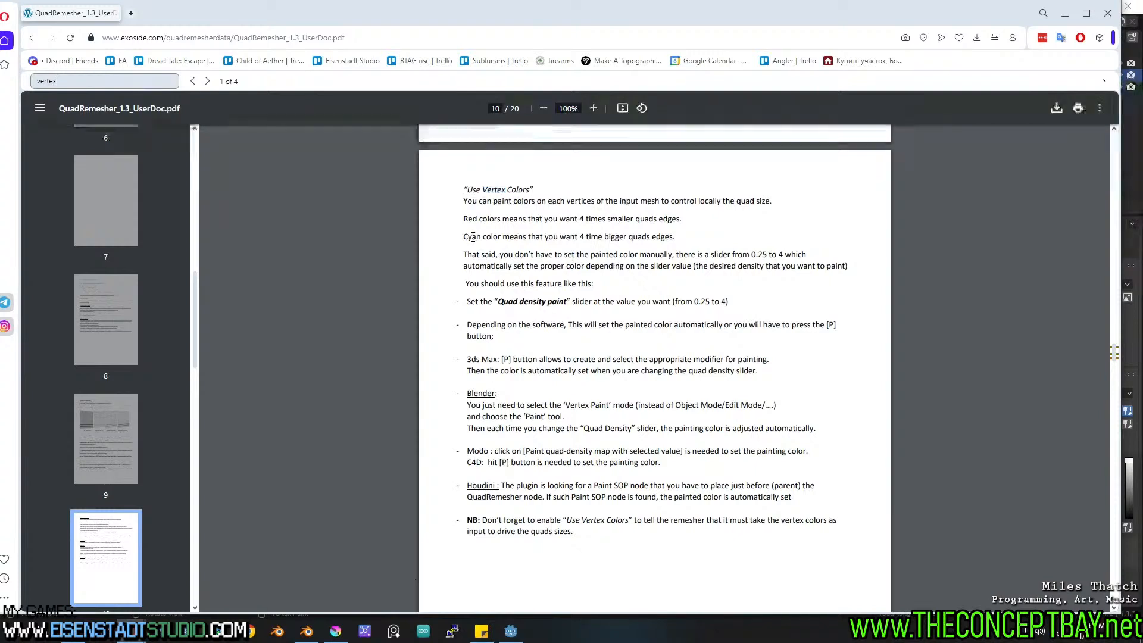
pyautogui.doubleClick(473, 236)
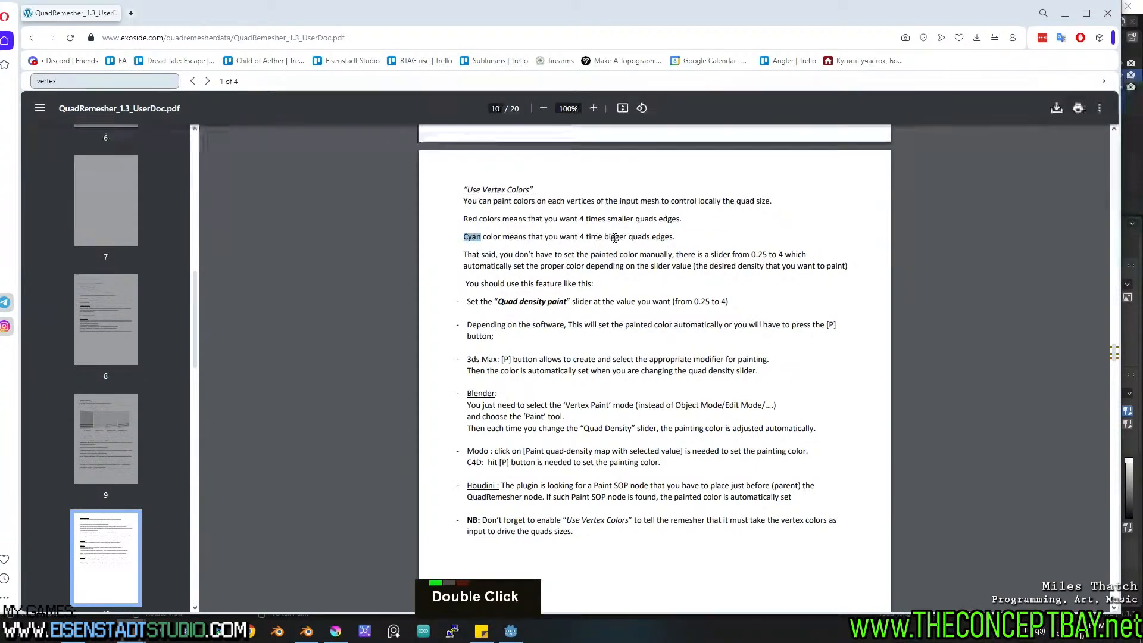
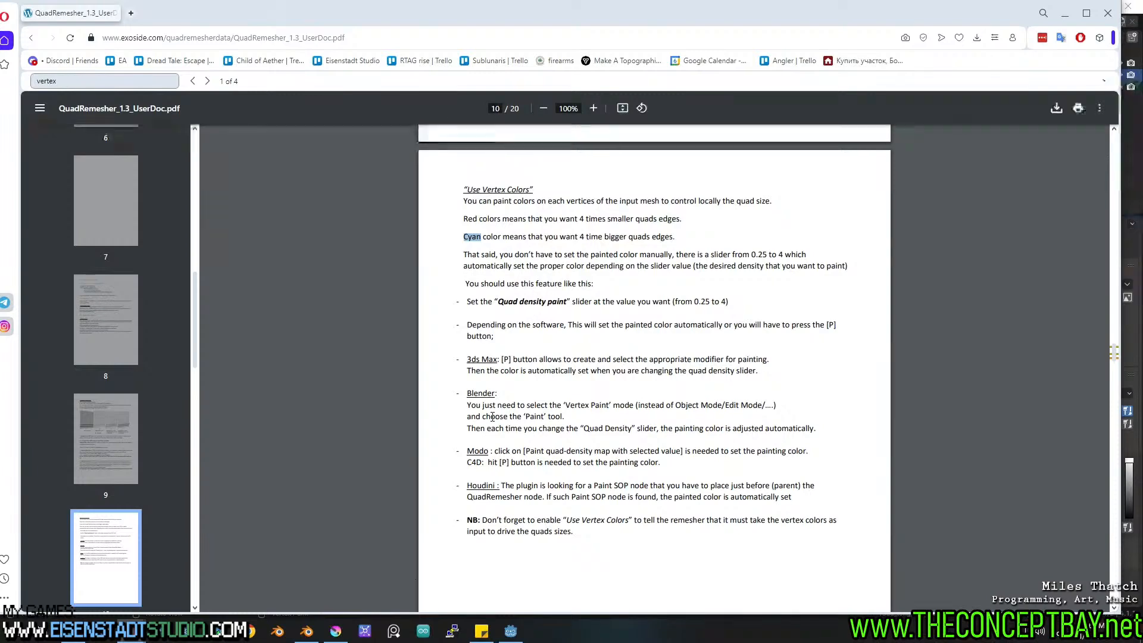
pyautogui.rightClick(457, 429)
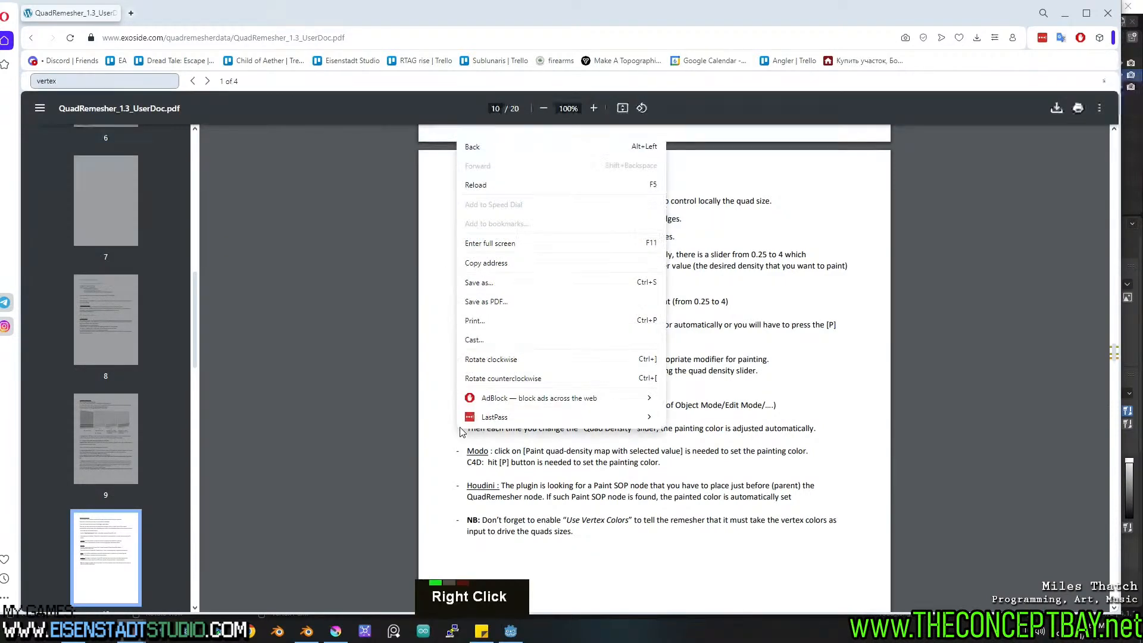
pyautogui.click(426, 452)
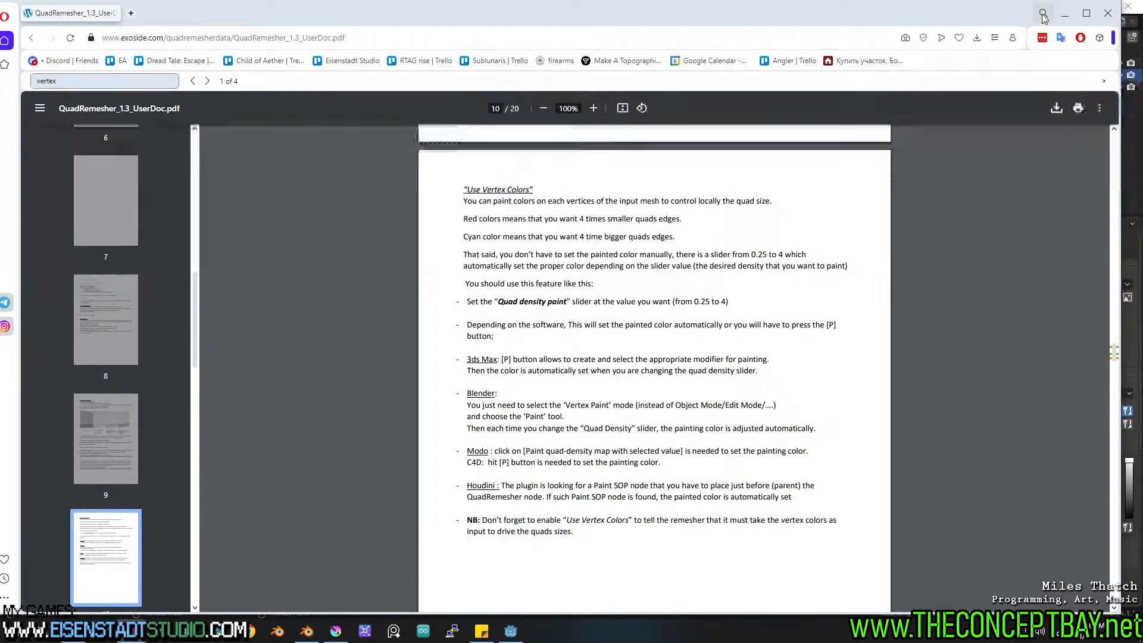
pyautogui.click(1066, 13)
# Set Quad Remesher's adaptive size to 46%, enable Use Vertex Color, and set the quads density to 0.25.
pyautogui.keyDown('shift'); pyautogui.moveTo(372, 200); pyautogui.dragTo(411, 268, button='middle'); pyautogui.keyUp('shift')
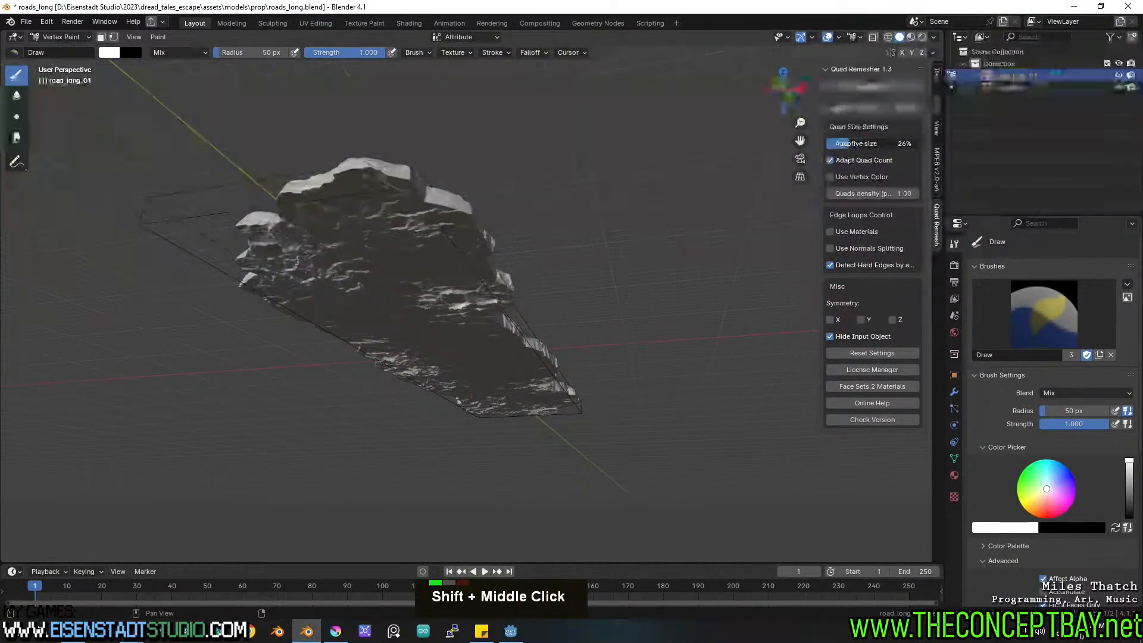
pyautogui.moveTo(863, 143)
pyautogui.mouseDown()
pyautogui.moveTo(844, 142)
pyautogui.moveTo(869, 143)
pyautogui.mouseUp()
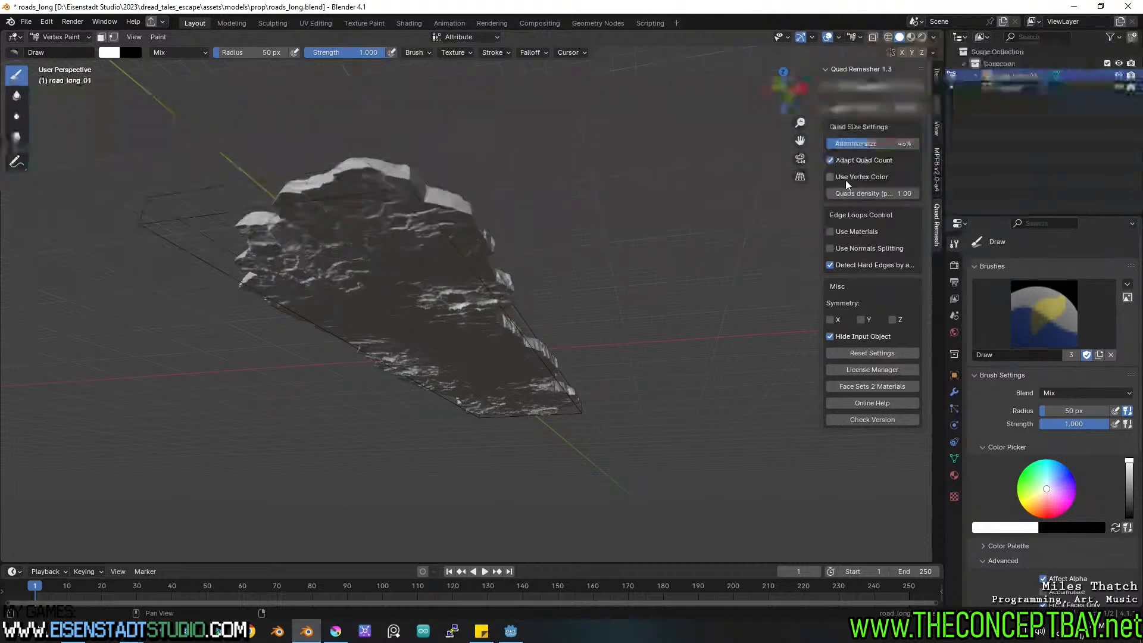
pyautogui.click(846, 177)
pyautogui.moveTo(863, 197); pyautogui.dragTo(848, 196)
pyautogui.moveTo(868, 196)
pyautogui.mouseDown()
pyautogui.moveTo(840, 196)
pyautogui.moveTo(911, 194)
pyautogui.moveTo(858, 194)
pyautogui.mouseUp()
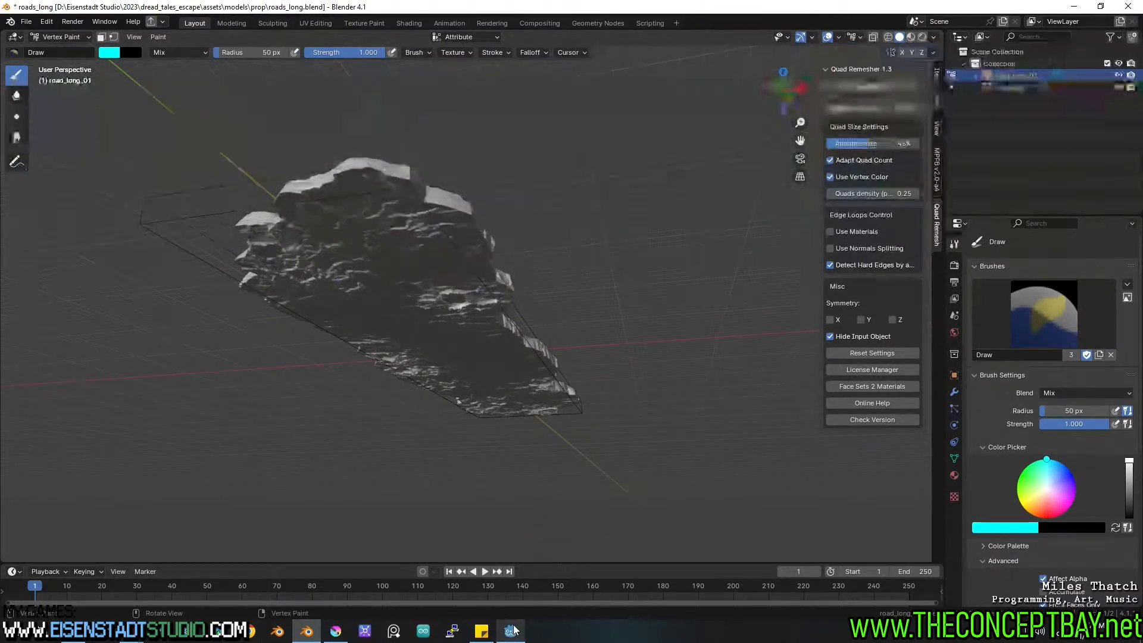
# Recheck the "Use Vertex Colors" section of the documentation in the browser and return to Blender.
pyautogui.moveTo(132, 632)
pyautogui.doubleClick(203, 594)
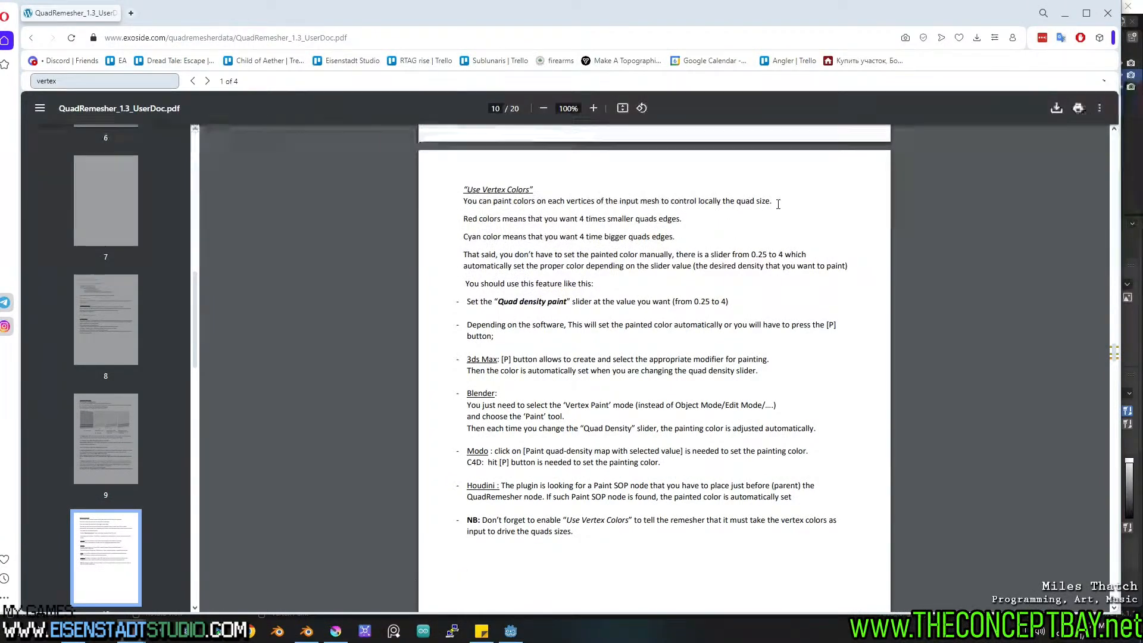
pyautogui.click(1064, 14)
# Paint a cyan patch on the road's underside near its wider end.
pyautogui.moveTo(592, 286); pyautogui.dragTo(467, 241, button='middle')
pyautogui.moveTo(402, 158)
pyautogui.mouseDown()
pyautogui.moveTo(384, 191)
pyautogui.moveTo(417, 238)
pyautogui.moveTo(387, 214)
pyautogui.moveTo(426, 205)
pyautogui.moveTo(438, 170)
pyautogui.moveTo(449, 178)
pyautogui.mouseUp()
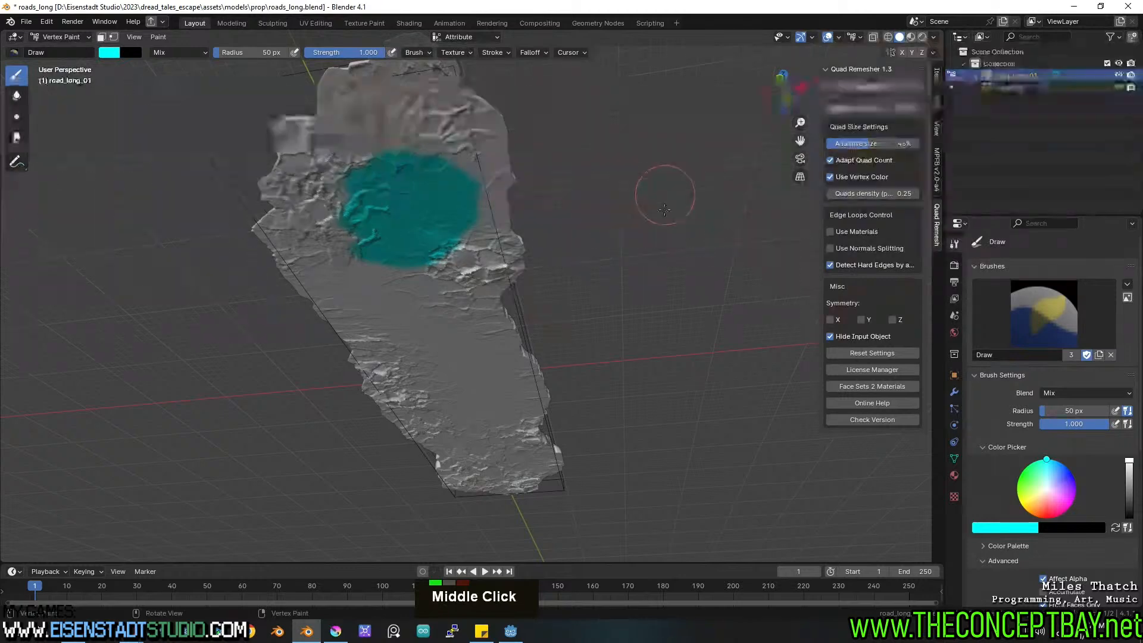
# Set the quads density to 4.00 and paint the road's entire underside red, covering the cyan patch.
pyautogui.moveTo(872, 193); pyautogui.dragTo(917, 194)
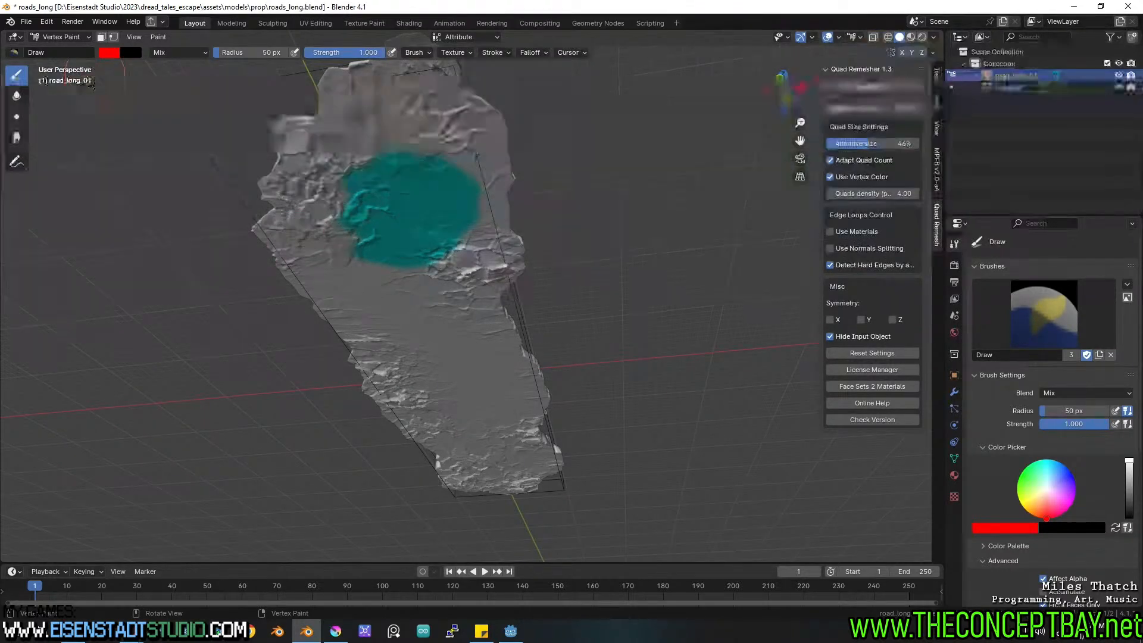
pyautogui.click(167, 51)
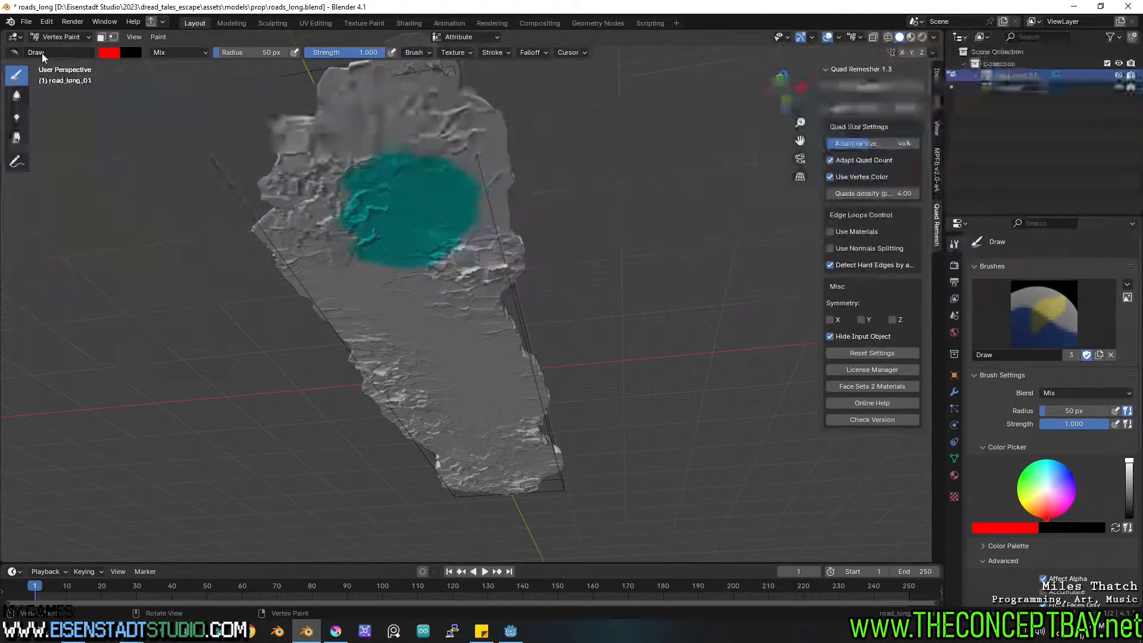
pyautogui.doubleClick(15, 52)
pyautogui.doubleClick(15, 53)
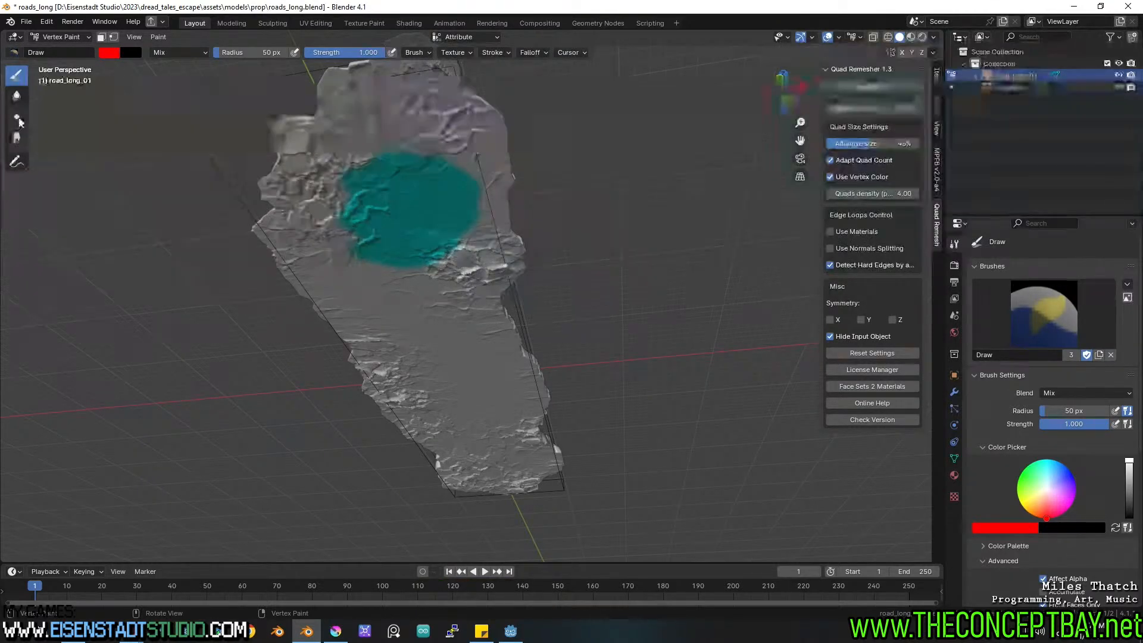
pyautogui.scroll(-7, 386, 270)
pyautogui.scroll(-1, 386, 270)
pyautogui.moveTo(417, 296)
pyautogui.mouseDown()
pyautogui.moveTo(455, 280)
pyautogui.moveTo(477, 357)
pyautogui.moveTo(453, 310)
pyautogui.moveTo(502, 351)
pyautogui.moveTo(455, 296)
pyautogui.moveTo(490, 321)
pyautogui.moveTo(446, 323)
pyautogui.mouseUp()
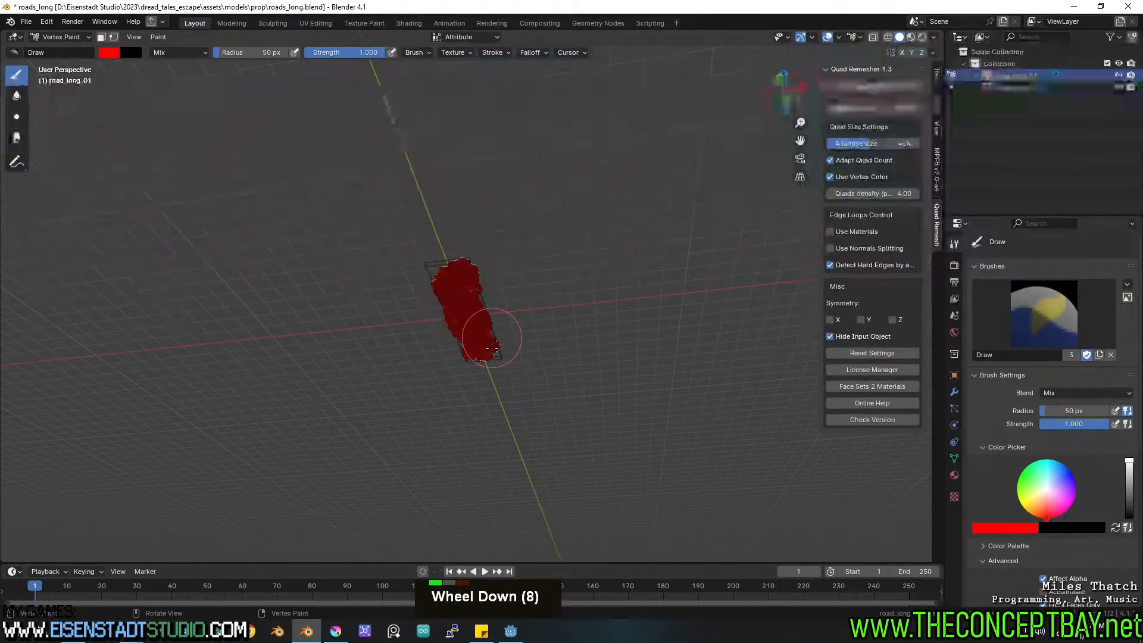
# Check the road in wireframe shading, return to solid shading, and bring its top surface into view.
pyautogui.press('z')
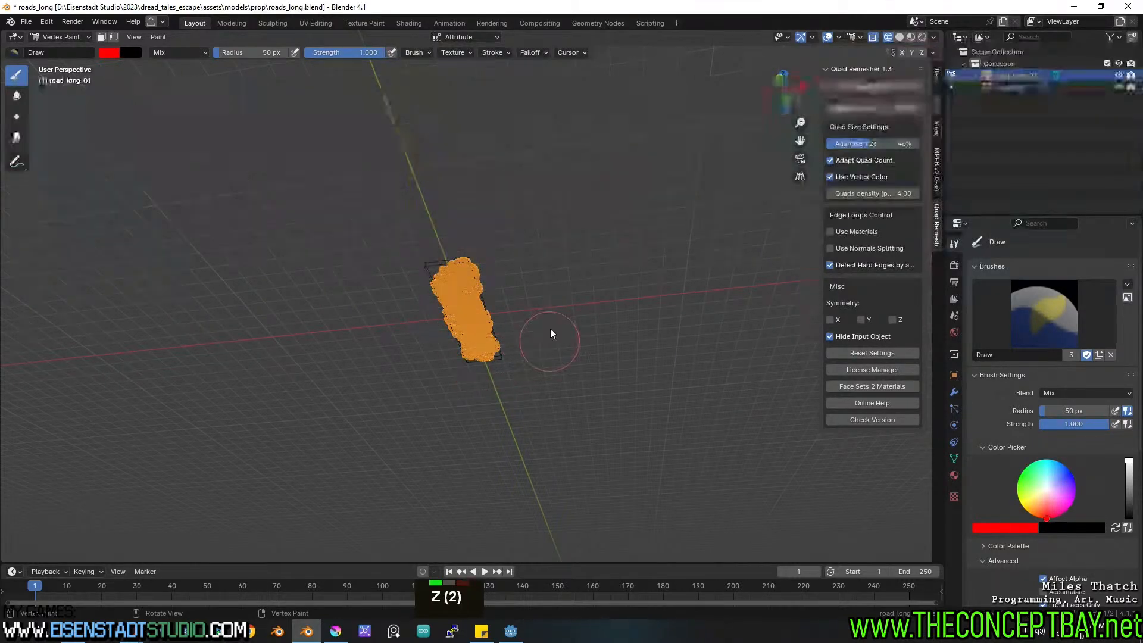
pyautogui.press('z')
pyautogui.click(633, 332)
pyautogui.moveTo(792, 339); pyautogui.dragTo(499, 369, button='middle')
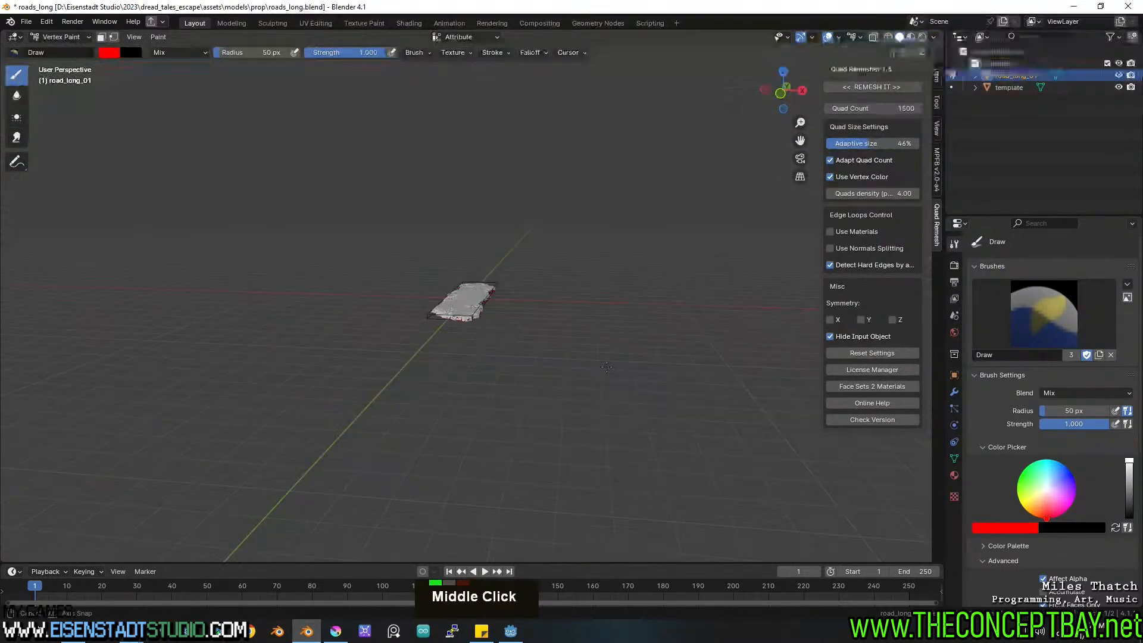
# Paint the road's entire top surface and its rough side edges red.
pyautogui.scroll(3, 499, 369)
pyautogui.moveTo(448, 335)
pyautogui.mouseDown()
pyautogui.moveTo(417, 339)
pyautogui.moveTo(472, 336)
pyautogui.moveTo(421, 334)
pyautogui.mouseUp()
pyautogui.moveTo(466, 268)
pyautogui.mouseDown()
pyautogui.moveTo(496, 295)
pyautogui.moveTo(455, 258)
pyautogui.moveTo(480, 262)
pyautogui.mouseUp()
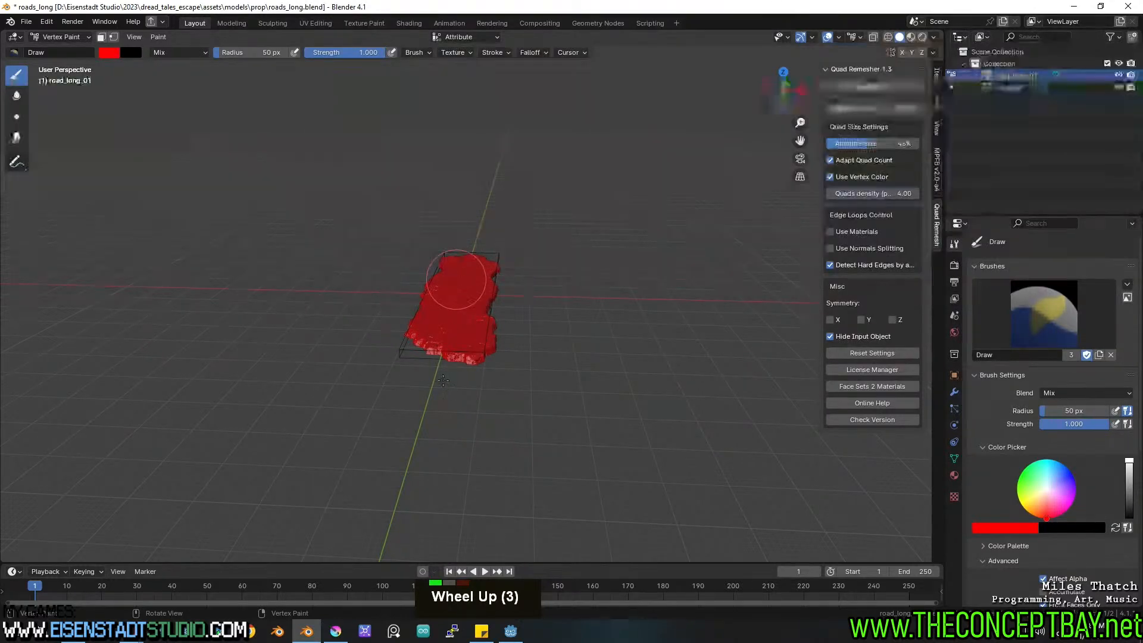
pyautogui.moveTo(408, 363); pyautogui.dragTo(550, 360, button='middle')
pyautogui.scroll(2, 383, 372)
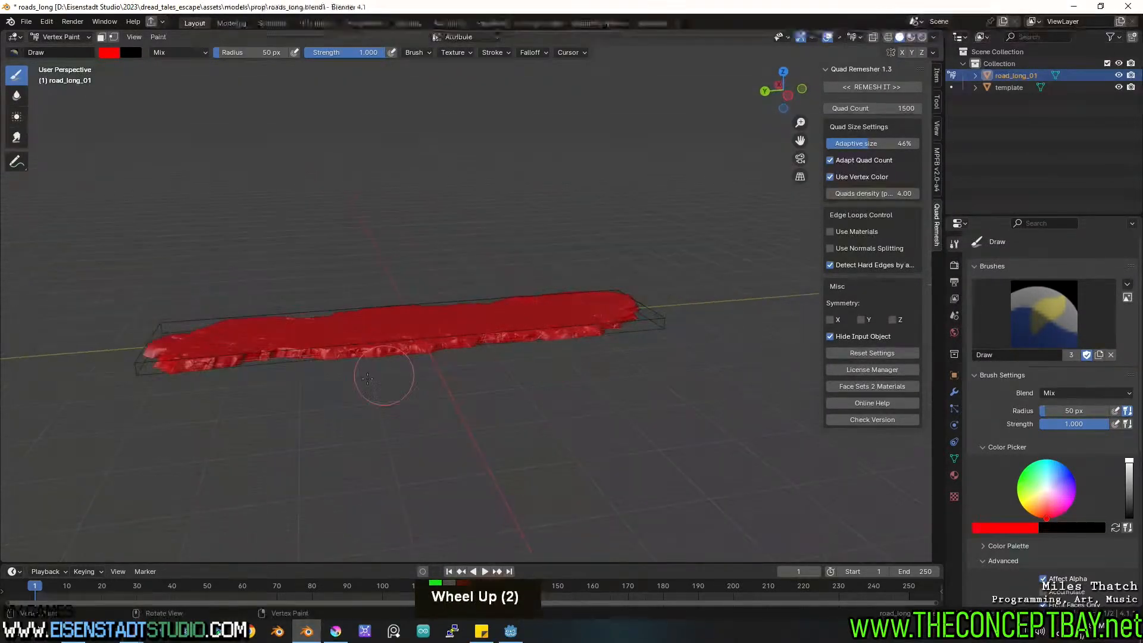
pyautogui.moveTo(382, 372); pyautogui.dragTo(572, 446, button='middle')
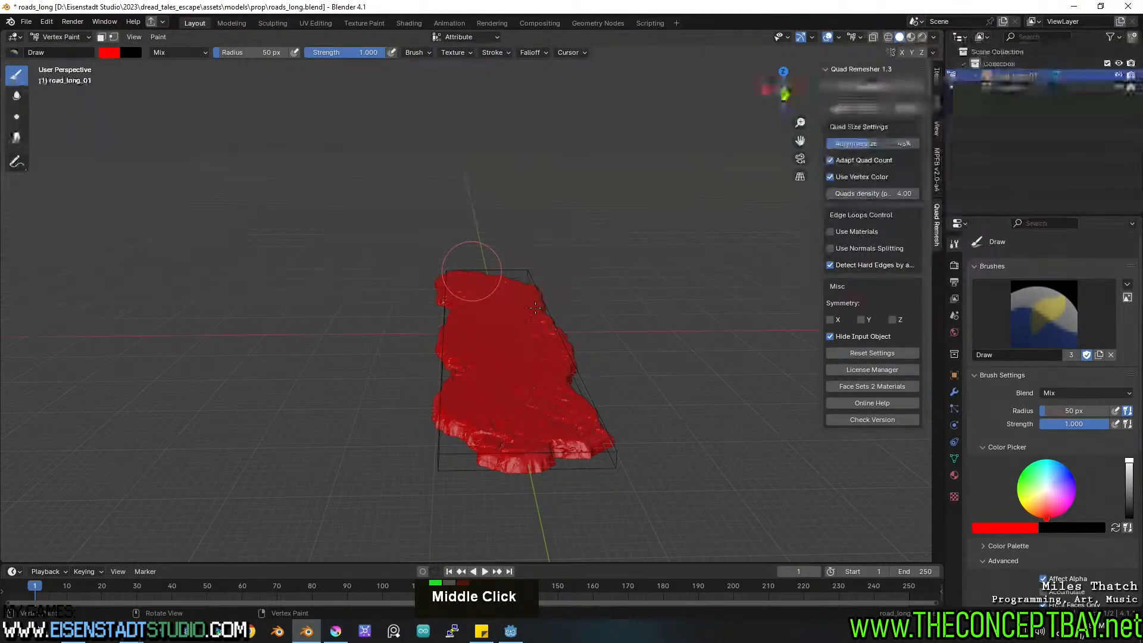
pyautogui.moveTo(446, 293); pyautogui.dragTo(764, 338, button='middle')
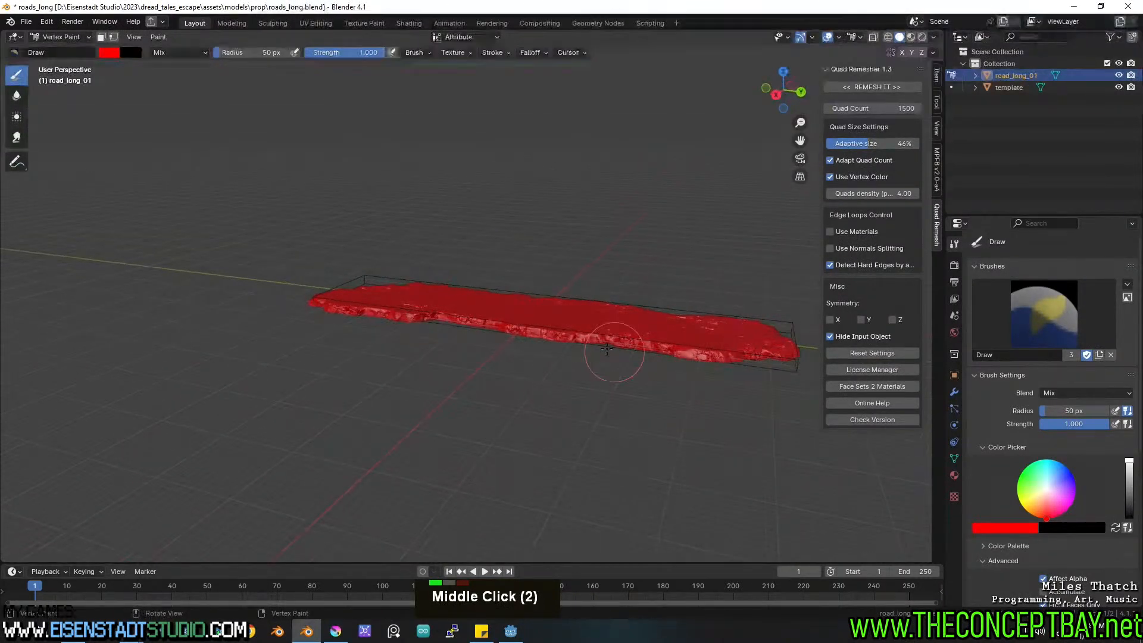
pyautogui.moveTo(406, 322); pyautogui.dragTo(625, 357, button='middle')
pyautogui.moveTo(503, 365); pyautogui.dragTo(584, 367, button='middle')
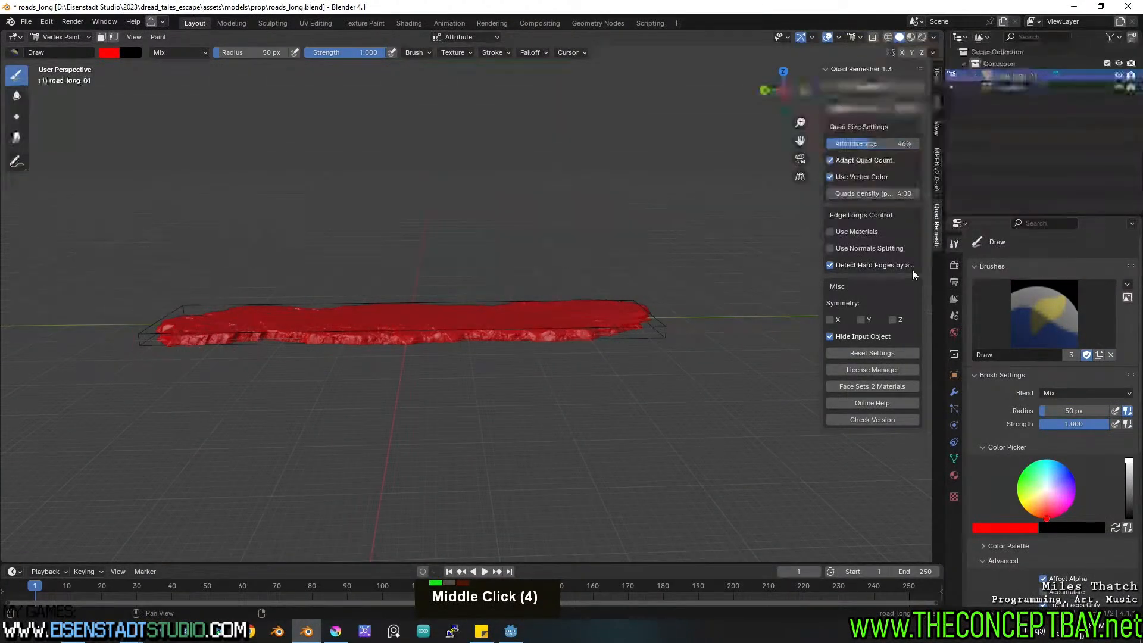
# Set the quads density to 0.25 and paint the road's underside cyan.
pyautogui.moveTo(898, 193); pyautogui.dragTo(741, 192)
pyautogui.moveTo(675, 293); pyautogui.dragTo(655, 191, button='middle')
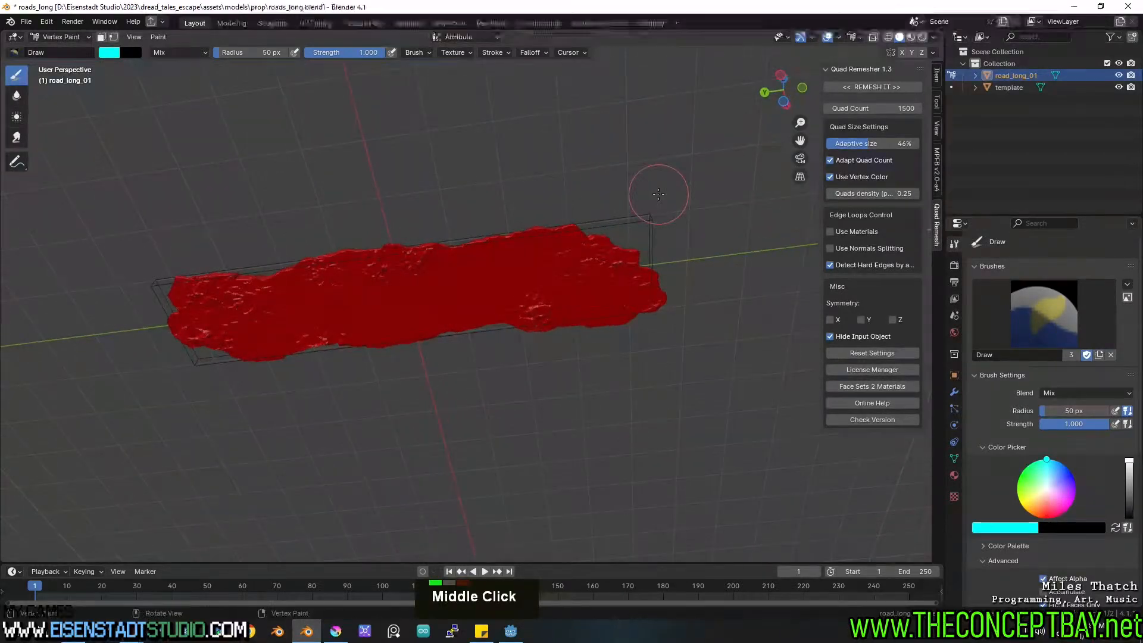
pyautogui.moveTo(643, 273)
pyautogui.keyDown('alt'); pyautogui.mouseDown(button='middle')
pyautogui.moveTo(638, 186)
pyautogui.moveTo(625, 322)
pyautogui.moveTo(626, 187)
pyautogui.moveTo(607, 158)
pyautogui.mouseUp(button='middle'); pyautogui.keyUp('alt')
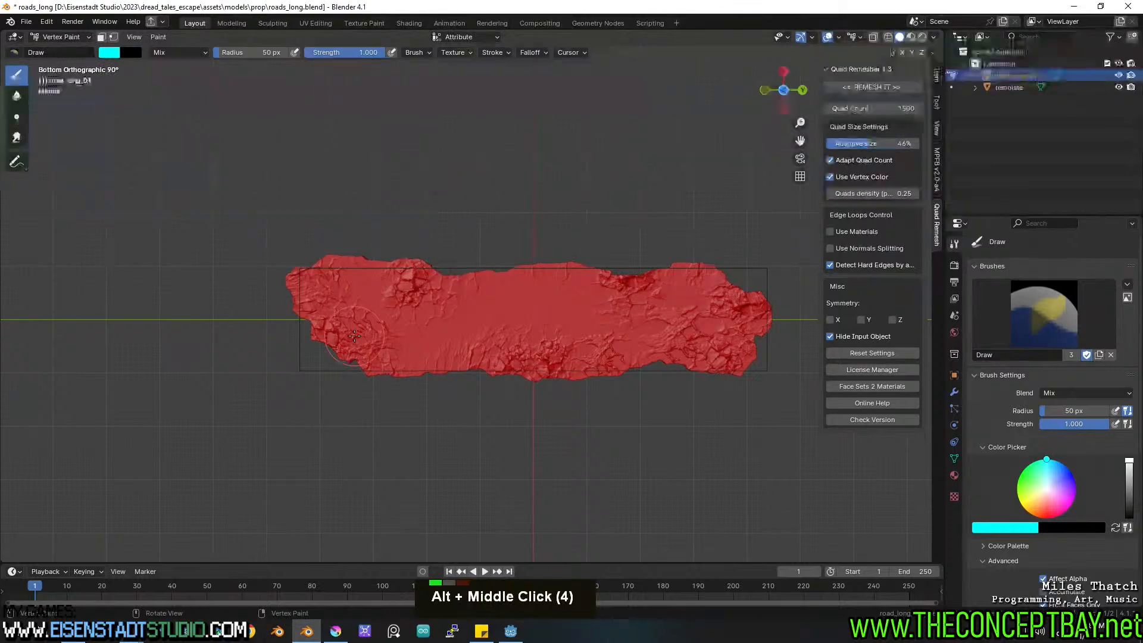
pyautogui.moveTo(423, 271)
pyautogui.mouseDown()
pyautogui.moveTo(391, 291)
pyautogui.moveTo(288, 269)
pyautogui.moveTo(319, 337)
pyautogui.moveTo(371, 303)
pyautogui.moveTo(405, 343)
pyautogui.moveTo(358, 369)
pyautogui.moveTo(339, 363)
pyautogui.moveTo(526, 368)
pyautogui.moveTo(417, 322)
pyautogui.moveTo(488, 304)
pyautogui.moveTo(488, 284)
pyautogui.moveTo(625, 280)
pyautogui.moveTo(524, 321)
pyautogui.moveTo(631, 333)
pyautogui.moveTo(636, 372)
pyautogui.moveTo(709, 352)
pyautogui.moveTo(666, 286)
pyautogui.moveTo(602, 262)
pyautogui.moveTo(626, 308)
pyautogui.moveTo(697, 363)
pyautogui.moveTo(762, 334)
pyautogui.moveTo(726, 298)
pyautogui.moveTo(656, 283)
pyautogui.mouseUp()
pyautogui.moveTo(656, 283); pyautogui.dragTo(575, 326, button='middle')
# Set the quads density to 4.00 and paint red along the road's upper side edge.
pyautogui.keyDown('shift'); pyautogui.moveTo(570, 371); pyautogui.dragTo(626, 354, button='middle'); pyautogui.keyUp('shift')
pyautogui.scroll(1, 622, 357)
pyautogui.moveTo(908, 194); pyautogui.dragTo(1072, 195)
pyautogui.moveTo(344, 393)
pyautogui.mouseDown()
pyautogui.moveTo(316, 405)
pyautogui.moveTo(439, 359)
pyautogui.moveTo(411, 361)
pyautogui.moveTo(499, 354)
pyautogui.moveTo(520, 334)
pyautogui.moveTo(481, 339)
pyautogui.moveTo(720, 277)
pyautogui.mouseUp()
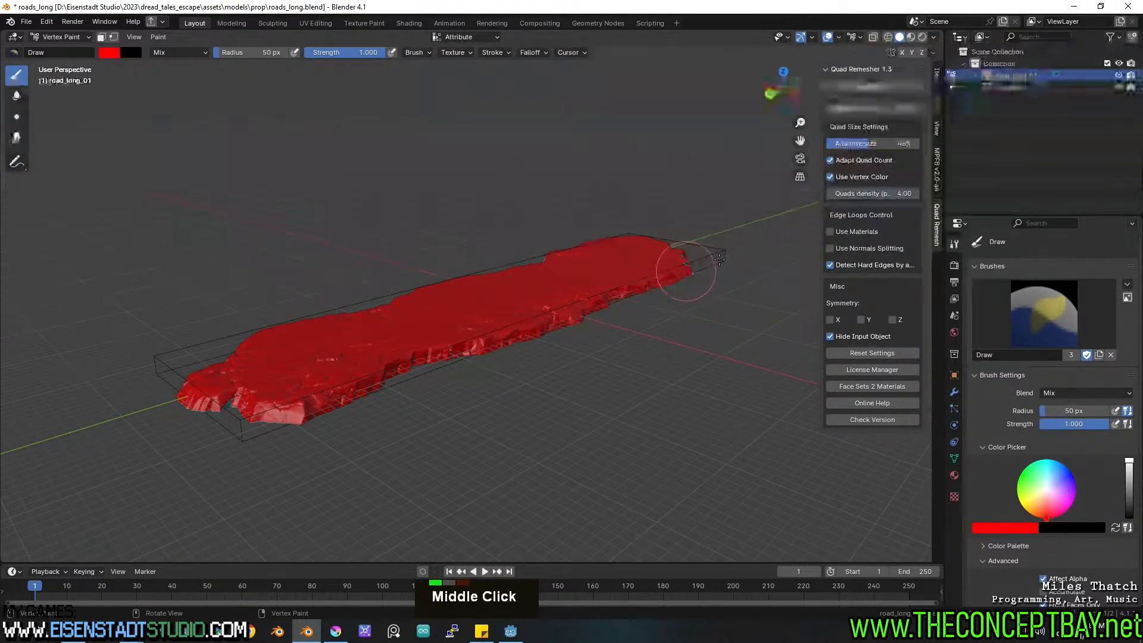
# Cover the remaining cyan spots along the road's opposite long side with red.
pyautogui.moveTo(676, 270)
pyautogui.mouseDown(button='middle')
pyautogui.moveTo(655, 290)
pyautogui.moveTo(501, 334)
pyautogui.mouseUp(button='middle')
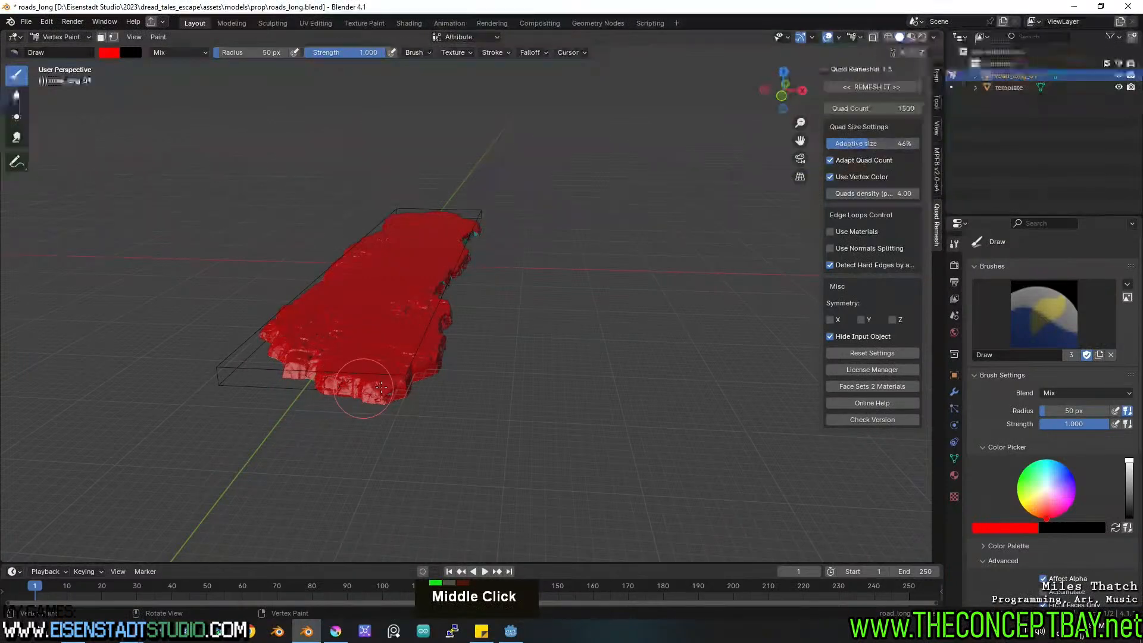
pyautogui.moveTo(405, 381); pyautogui.dragTo(309, 289, button='middle')
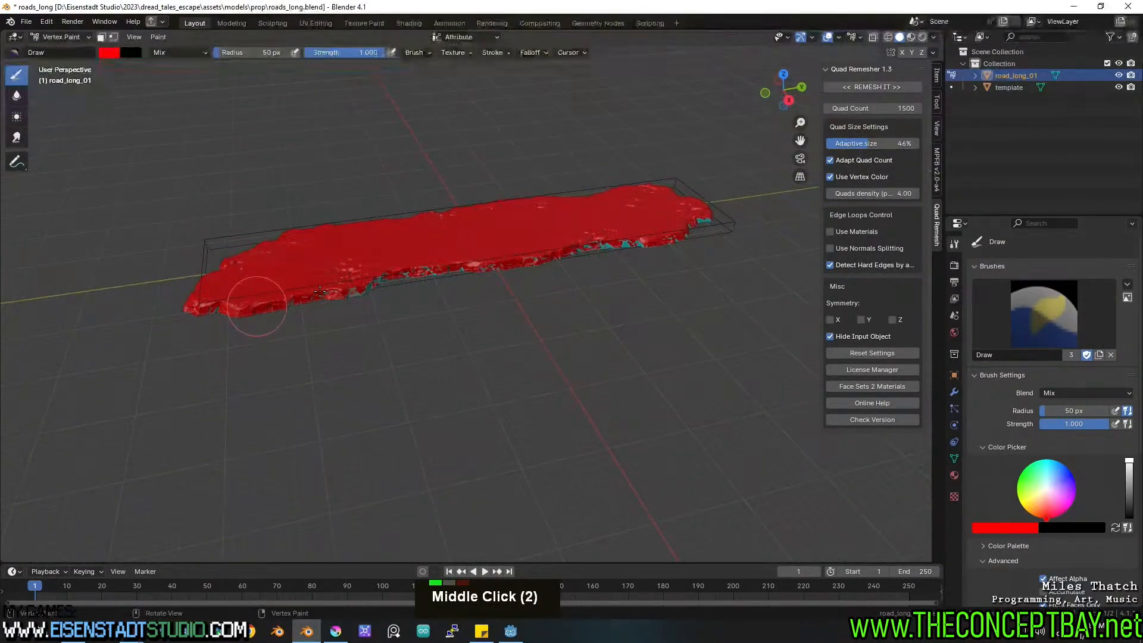
pyautogui.moveTo(633, 244)
pyautogui.mouseDown()
pyautogui.moveTo(715, 206)
pyautogui.moveTo(695, 227)
pyautogui.mouseUp()
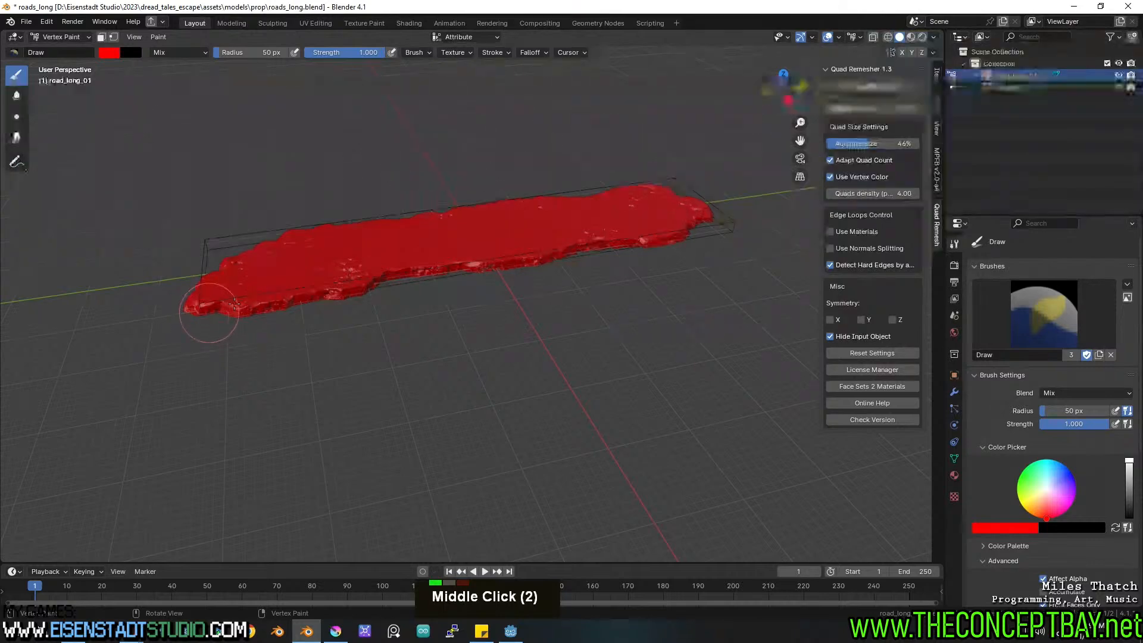
pyautogui.moveTo(597, 276); pyautogui.dragTo(534, 376, button='middle')
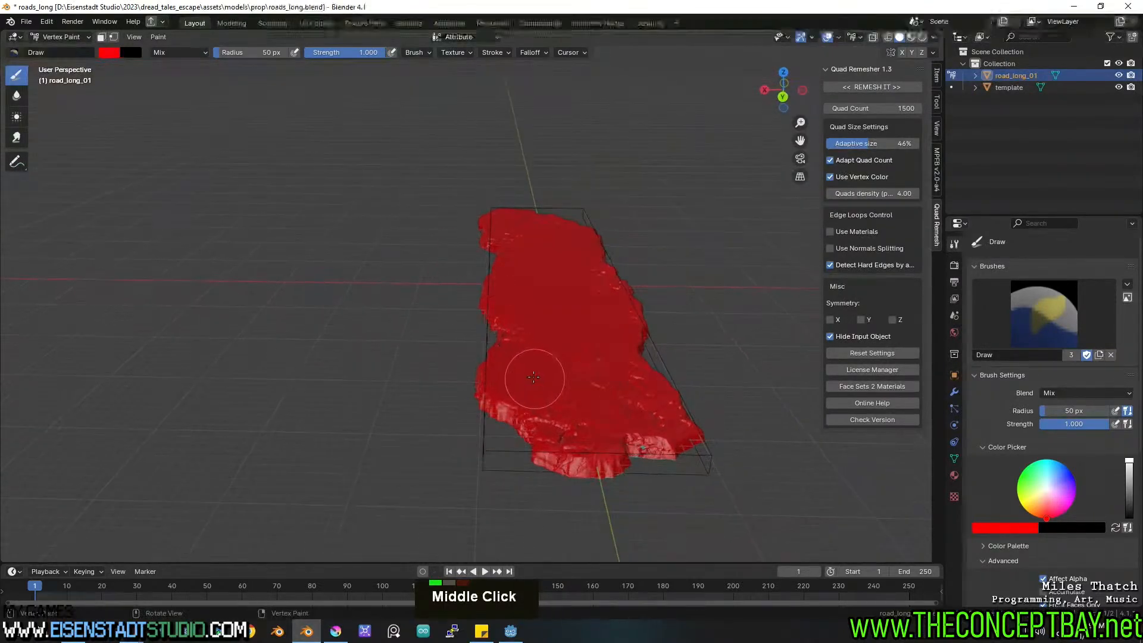
# Remesh the painted road with Quad Remesher at a quad count of 1500 and 46% adaptive size.
pyautogui.moveTo(536, 447); pyautogui.dragTo(822, 423, button='middle')
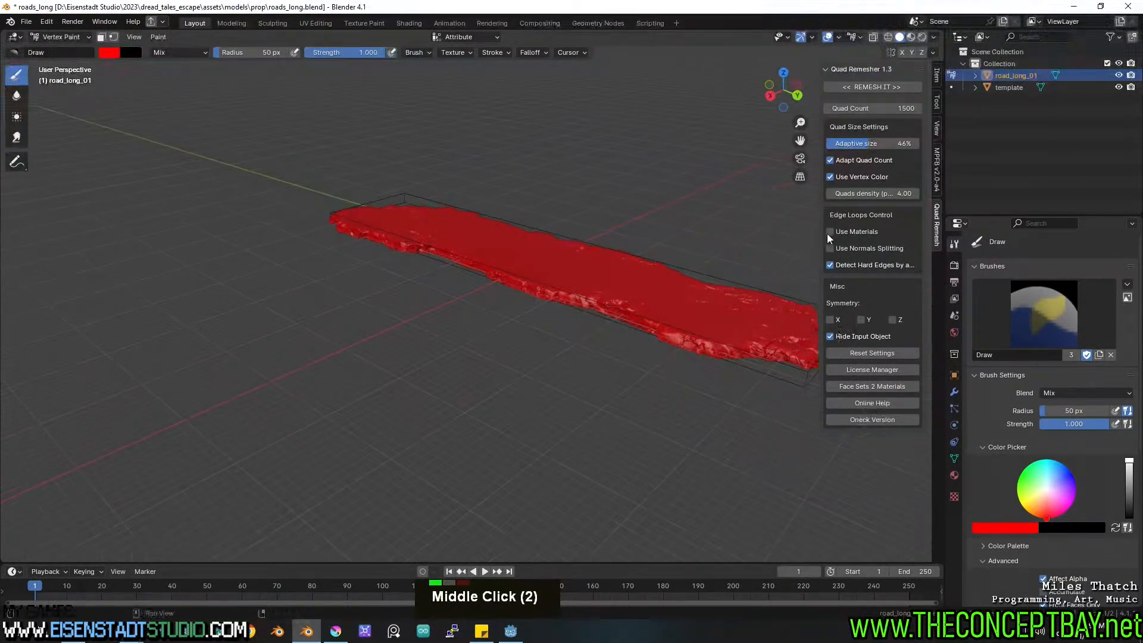
pyautogui.click(895, 87)
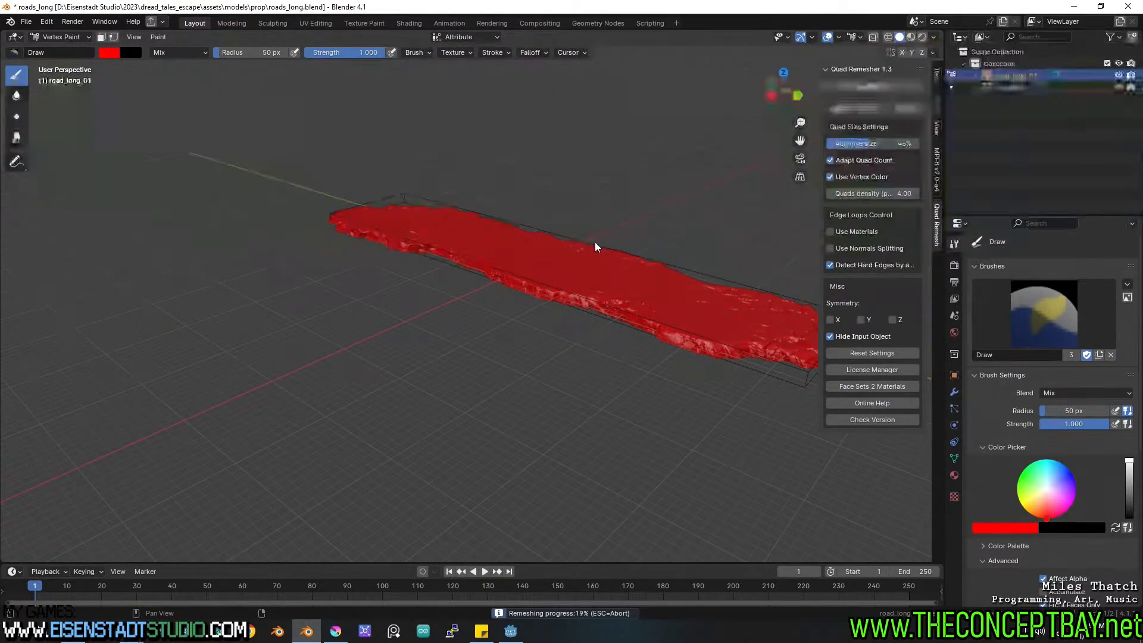
pyautogui.keyDown('shift'); pyautogui.middleClick(534, 351); pyautogui.keyUp('shift')
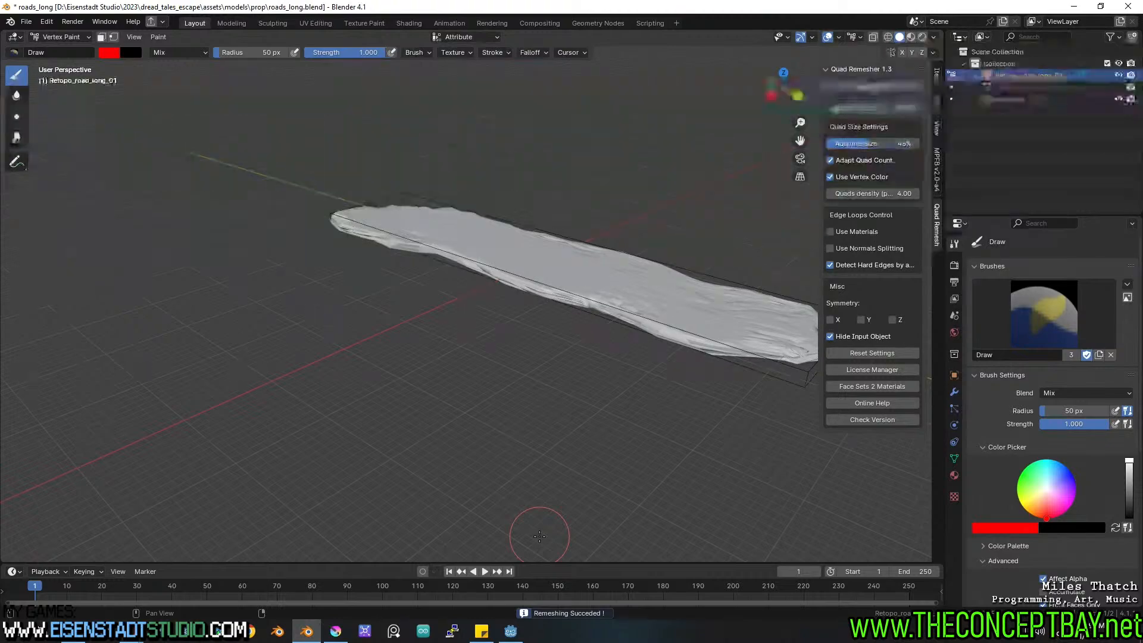
# Examine the remeshed road's top, sides, ends and underside for preserved surface detail.
pyautogui.moveTo(539, 536); pyautogui.dragTo(709, 410, button='middle')
pyautogui.keyDown('shift'); pyautogui.scroll(2, 570, 383); pyautogui.keyUp('shift')
pyautogui.scroll(2, 570, 383)
pyautogui.keyDown('shift'); pyautogui.moveTo(429, 435); pyautogui.dragTo(527, 396, button='middle'); pyautogui.keyUp('shift')
pyautogui.moveTo(527, 396); pyautogui.dragTo(459, 349, button='middle')
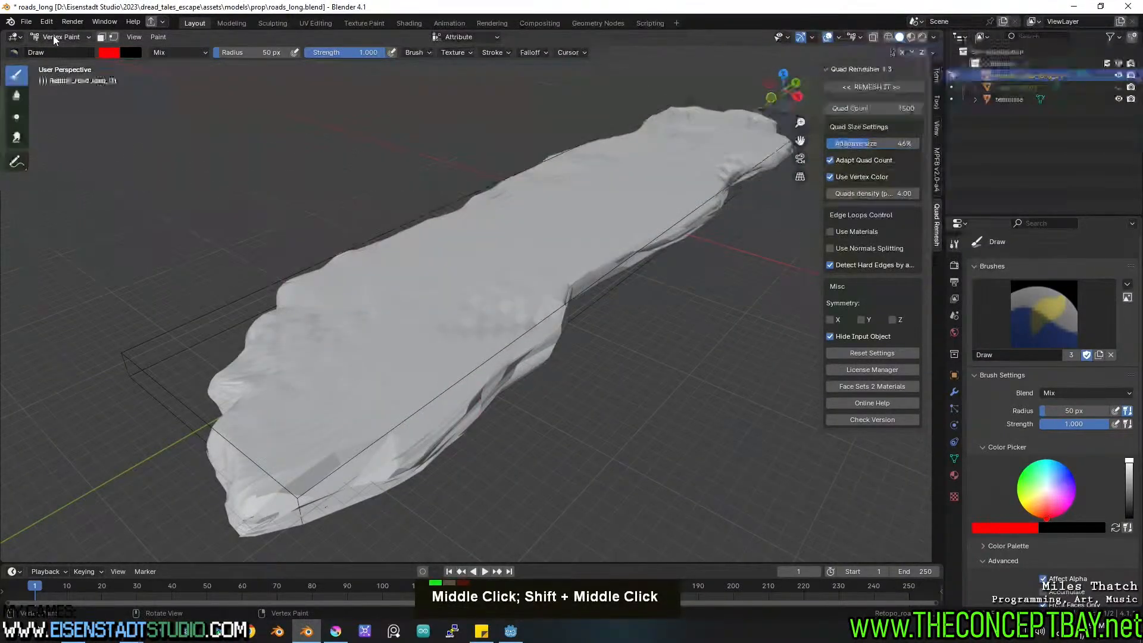
pyautogui.moveTo(384, 202)
pyautogui.mouseDown(button='middle')
pyautogui.moveTo(316, 209)
pyautogui.moveTo(413, 257)
pyautogui.moveTo(284, 202)
pyautogui.moveTo(403, 294)
pyautogui.moveTo(421, 294)
pyautogui.mouseUp(button='middle')
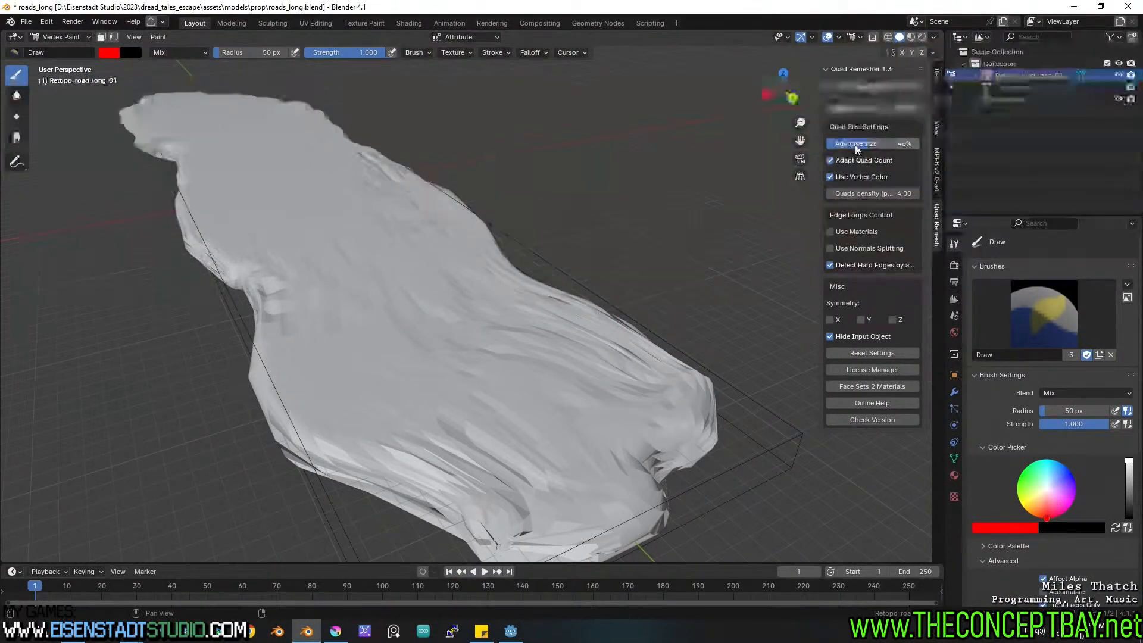
pyautogui.moveTo(628, 369); pyautogui.dragTo(629, 304, button='middle')
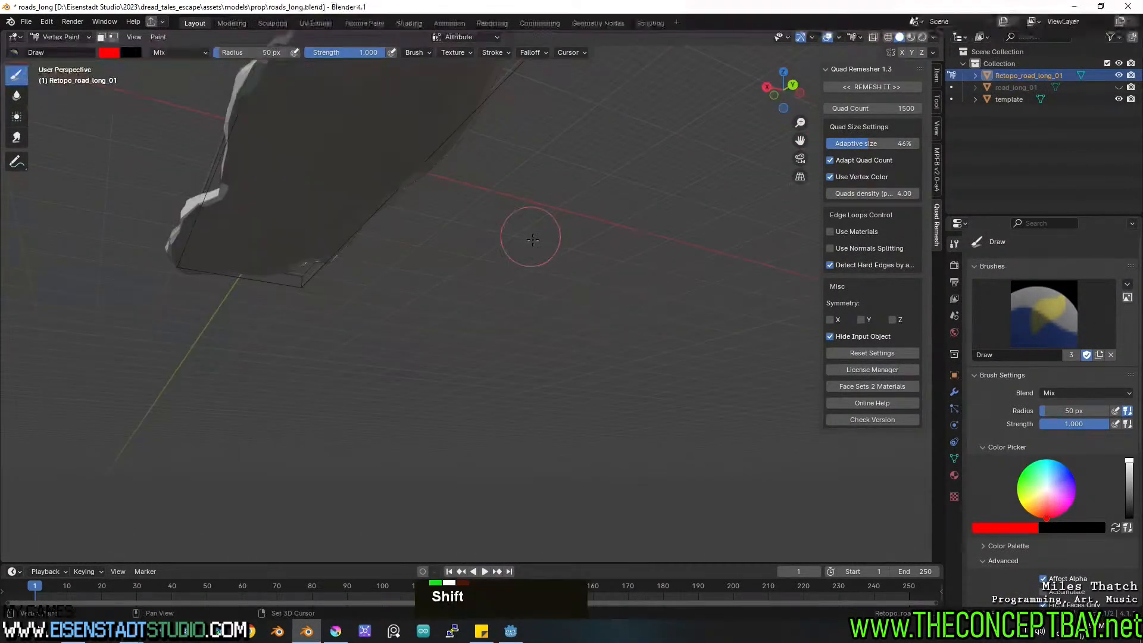
pyautogui.keyDown('shift'); pyautogui.moveTo(528, 238); pyautogui.dragTo(582, 384, button='middle'); pyautogui.keyUp('shift')
pyautogui.moveTo(583, 384); pyautogui.dragTo(538, 462, button='middle')
pyautogui.keyDown('shift'); pyautogui.moveTo(537, 461); pyautogui.dragTo(561, 400, button='middle'); pyautogui.keyUp('shift')
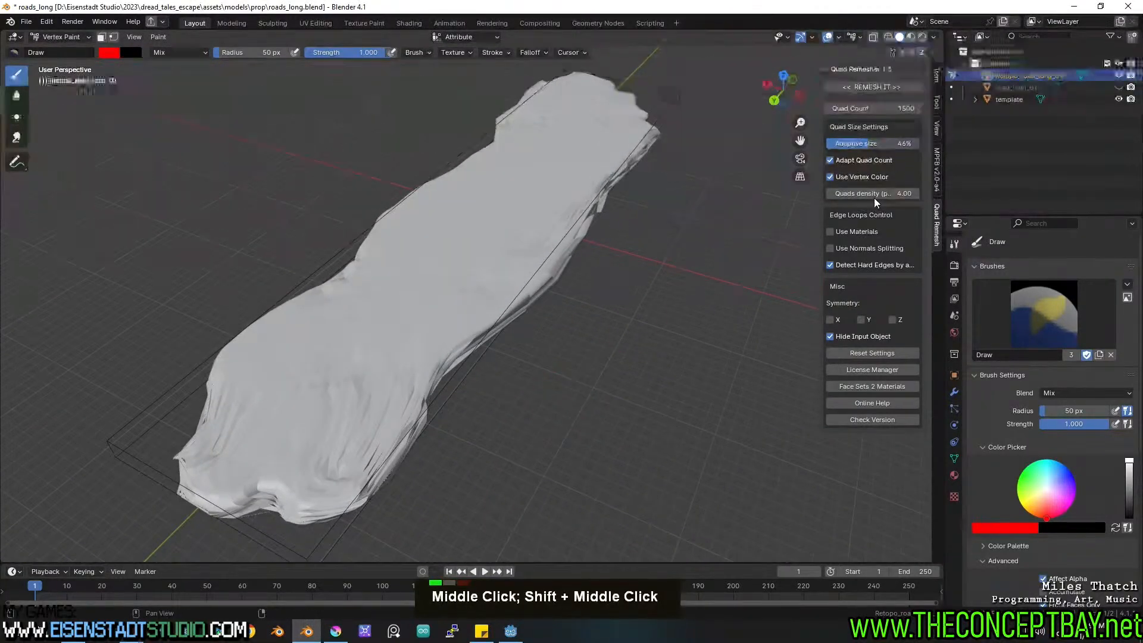
pyautogui.click(877, 144)
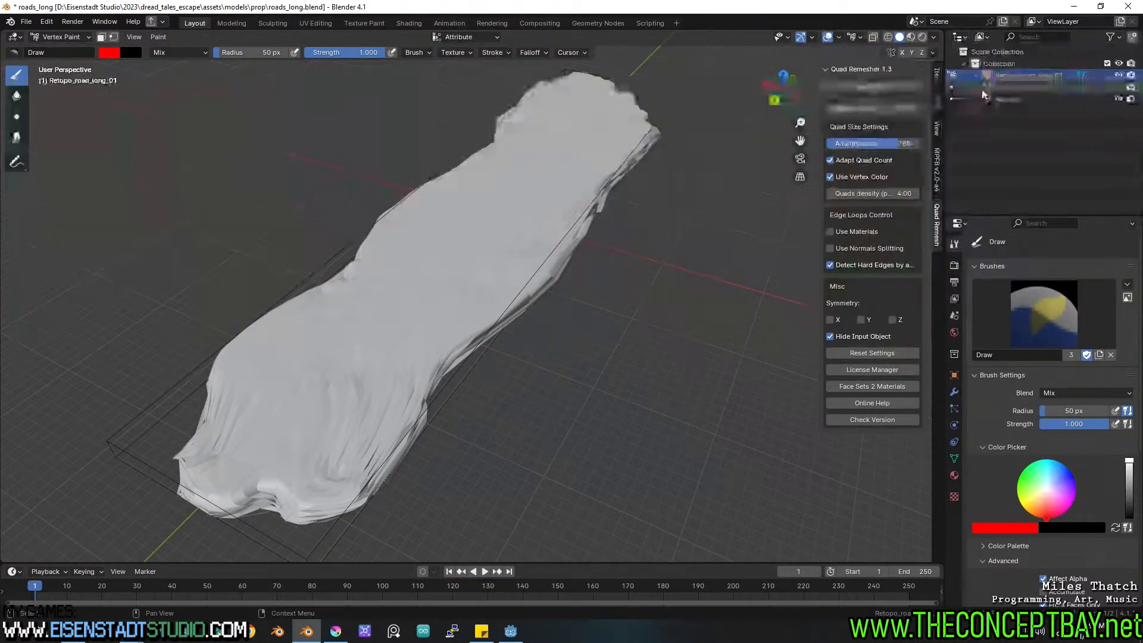
pyautogui.hotkey('ctrl', 'z')
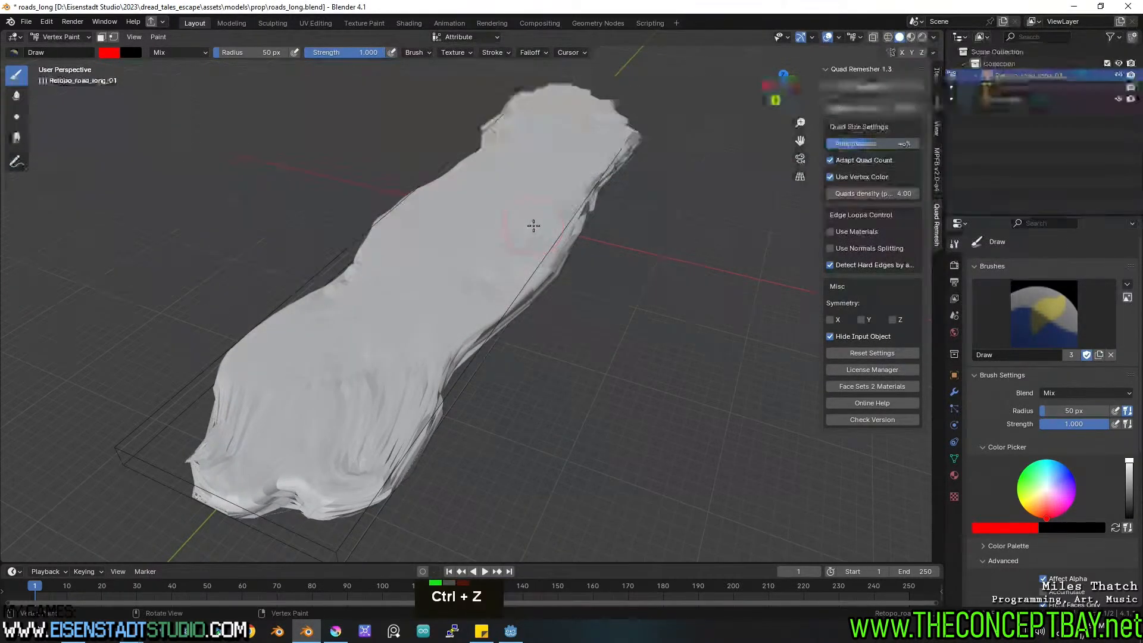
pyautogui.hotkey('ctrl', 'z')
pyautogui.moveTo(534, 225); pyautogui.dragTo(594, 273, button='middle')
pyautogui.hotkey('ctrl', 'z')
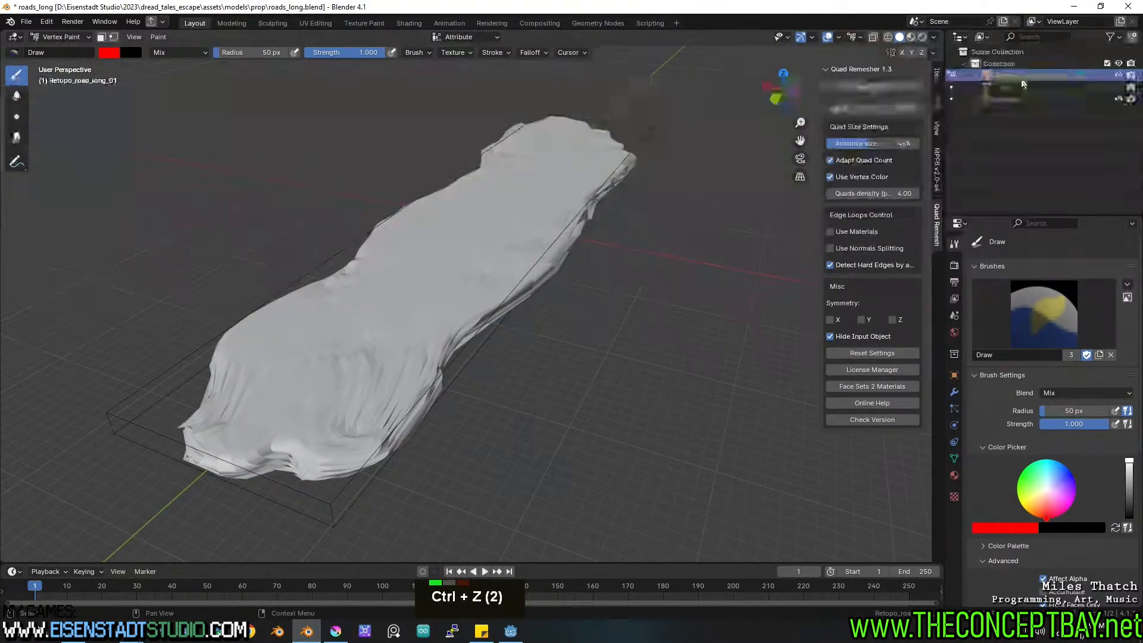
# Delete the remeshed road in Object Mode, then unhide and select the original road_long_01.
pyautogui.press('Tab')
pyautogui.press('Tab')
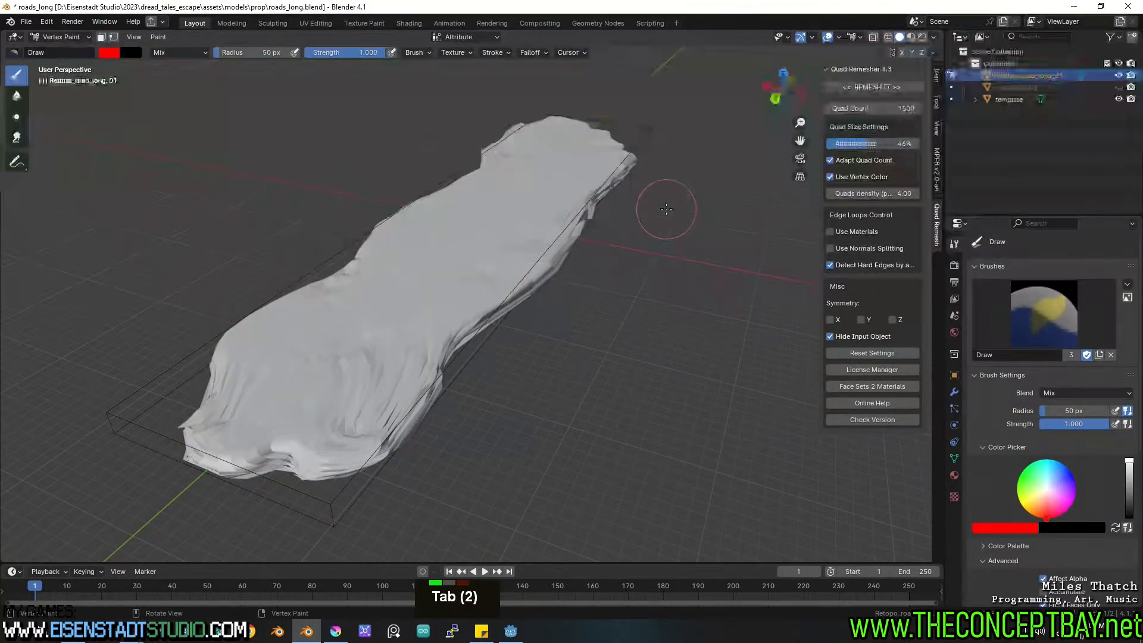
pyautogui.hotkey('ctrl', 'Tab')
pyautogui.press('x')
pyautogui.click(573, 218)
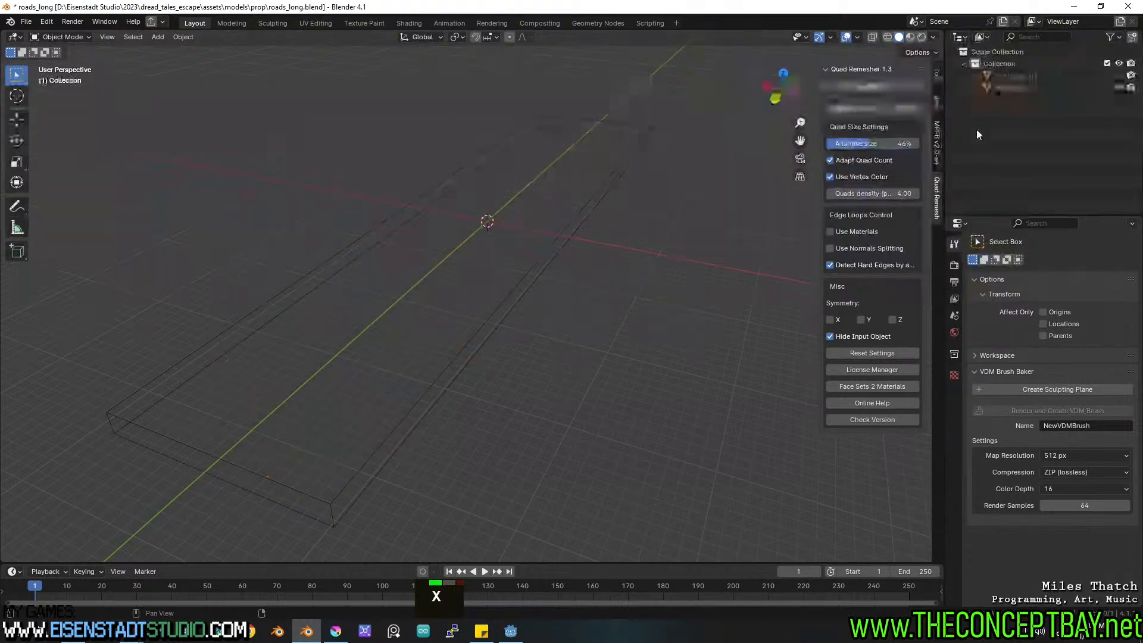
pyautogui.click(1119, 75)
pyautogui.click(1017, 78)
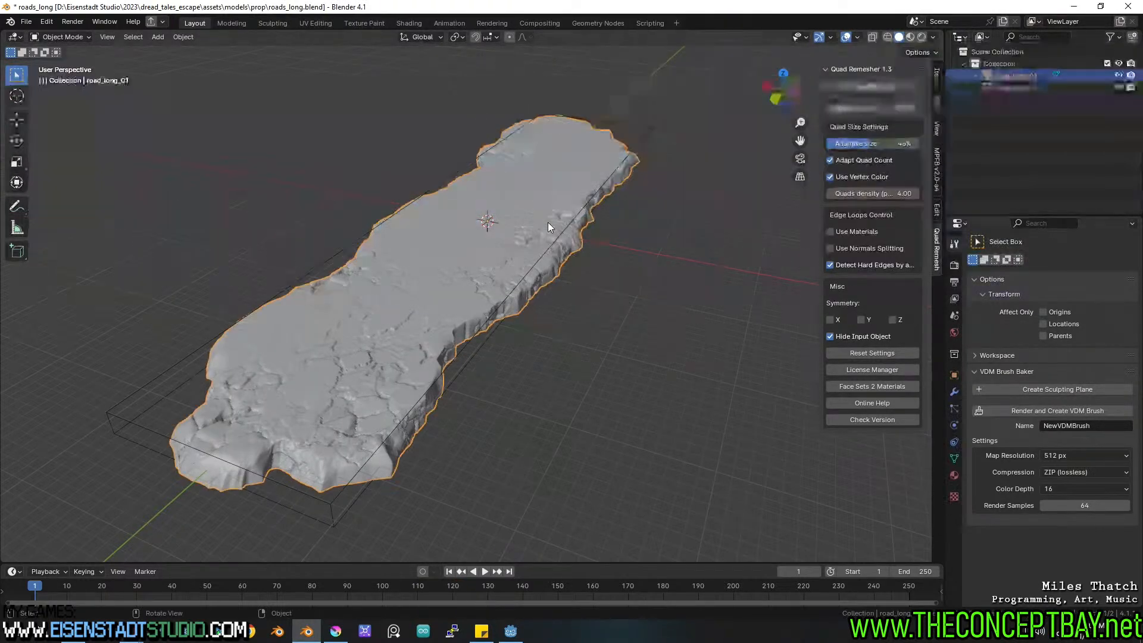
# Set the adaptive size to 82% and remesh the original road with vertex colors enabled.
pyautogui.moveTo(905, 144); pyautogui.dragTo(904, 146)
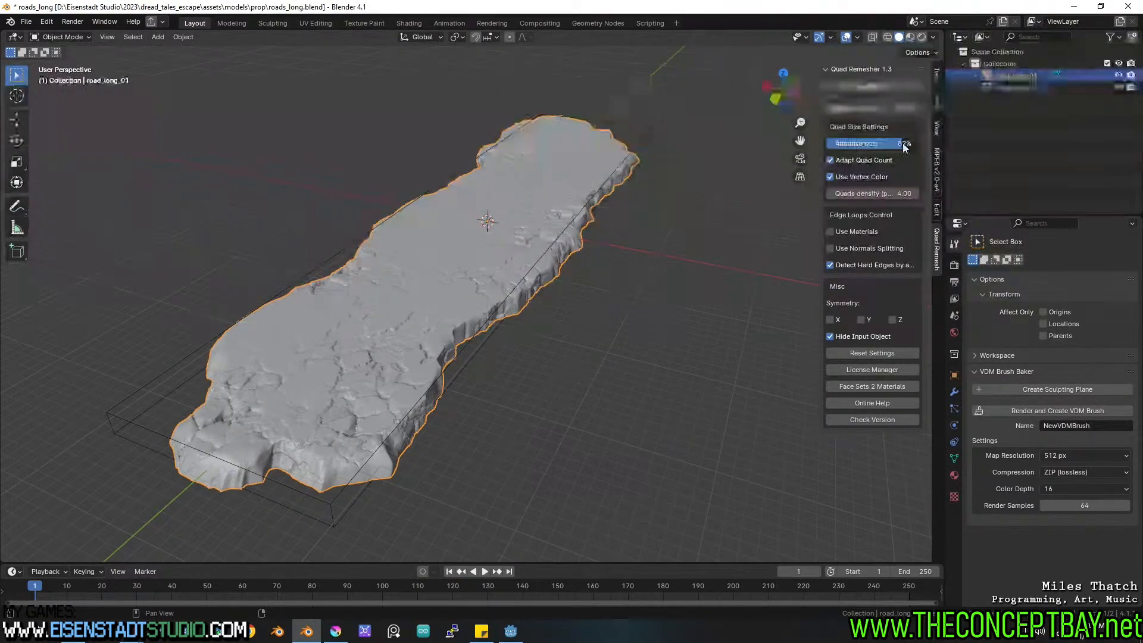
pyautogui.click(873, 86)
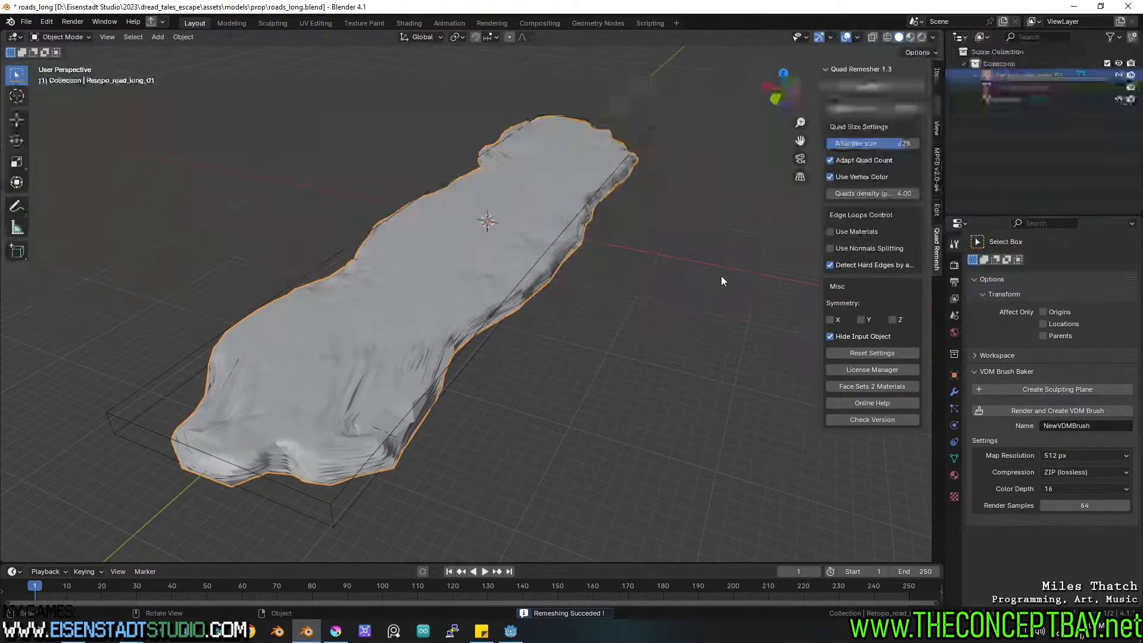
pyautogui.scroll(3, 708, 241)
pyautogui.moveTo(721, 277); pyautogui.dragTo(656, 297, button='middle')
pyautogui.keyDown('shift'); pyautogui.scroll(1, 714, 232); pyautogui.keyUp('shift')
pyautogui.scroll(3, 720, 235)
pyautogui.scroll(-3, 687, 248)
pyautogui.moveTo(656, 298)
pyautogui.keyDown('shift'); pyautogui.mouseDown(button='middle')
pyautogui.moveTo(633, 286)
pyautogui.moveTo(642, 283)
pyautogui.mouseUp(button='middle'); pyautogui.keyUp('shift')
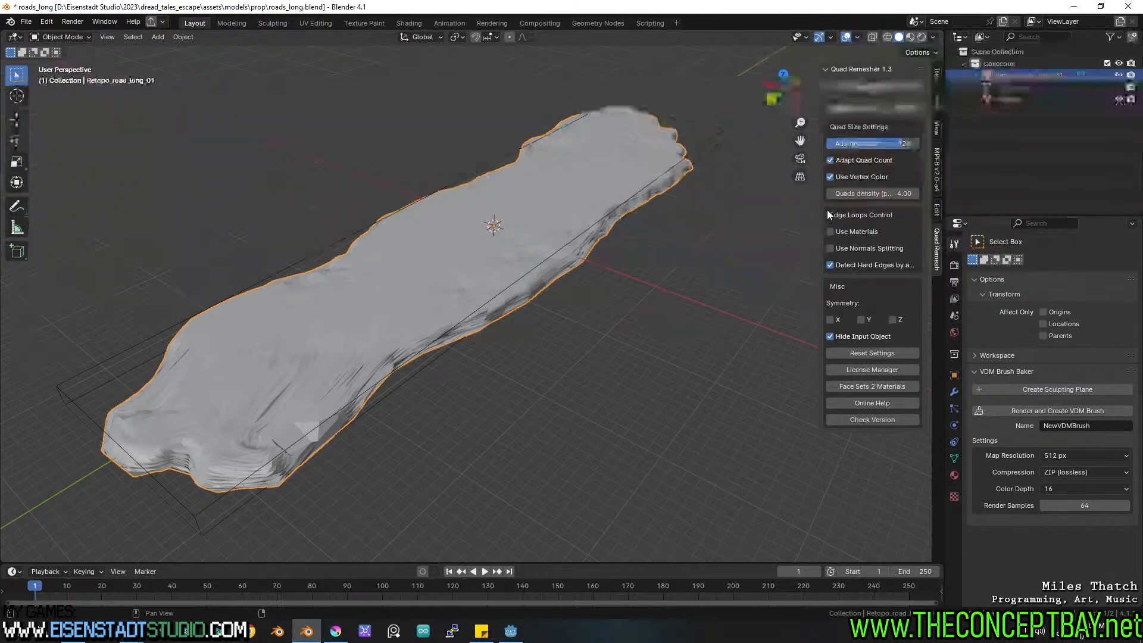
# Examine the quad layout of the remeshed road in Edit Mode, then return to Object Mode.
pyautogui.click(831, 177)
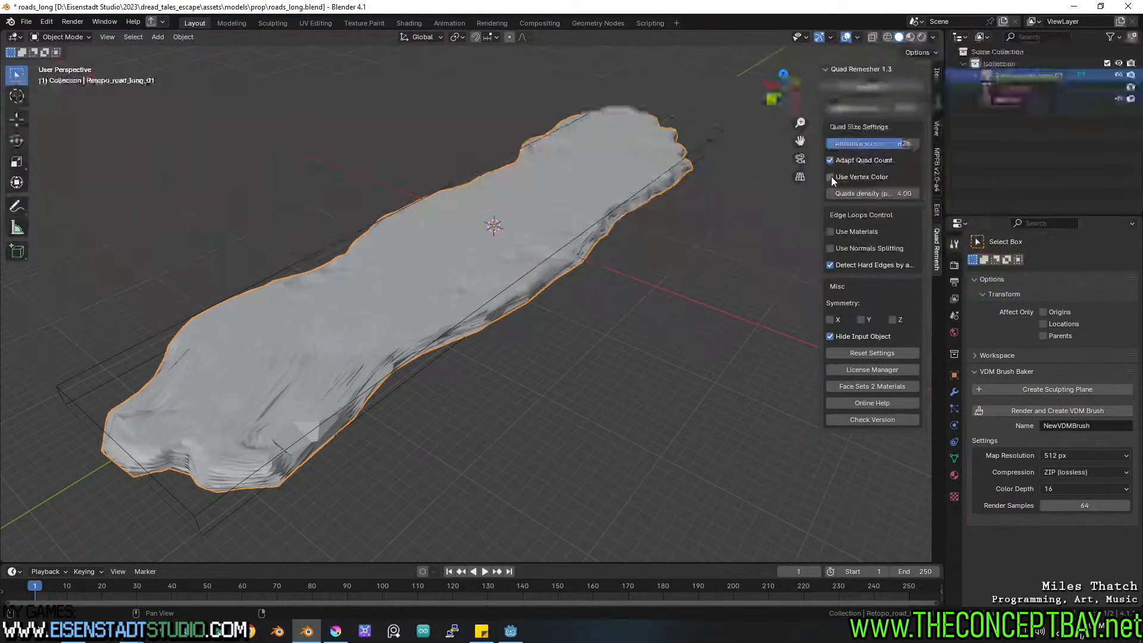
pyautogui.press('Tab')
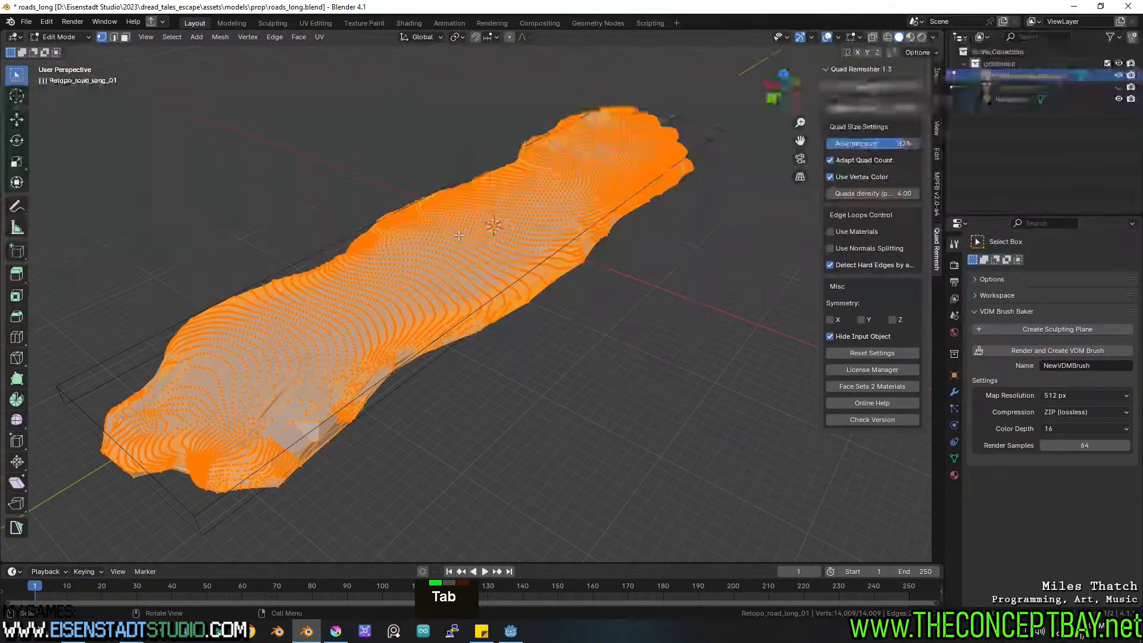
pyautogui.press('a')
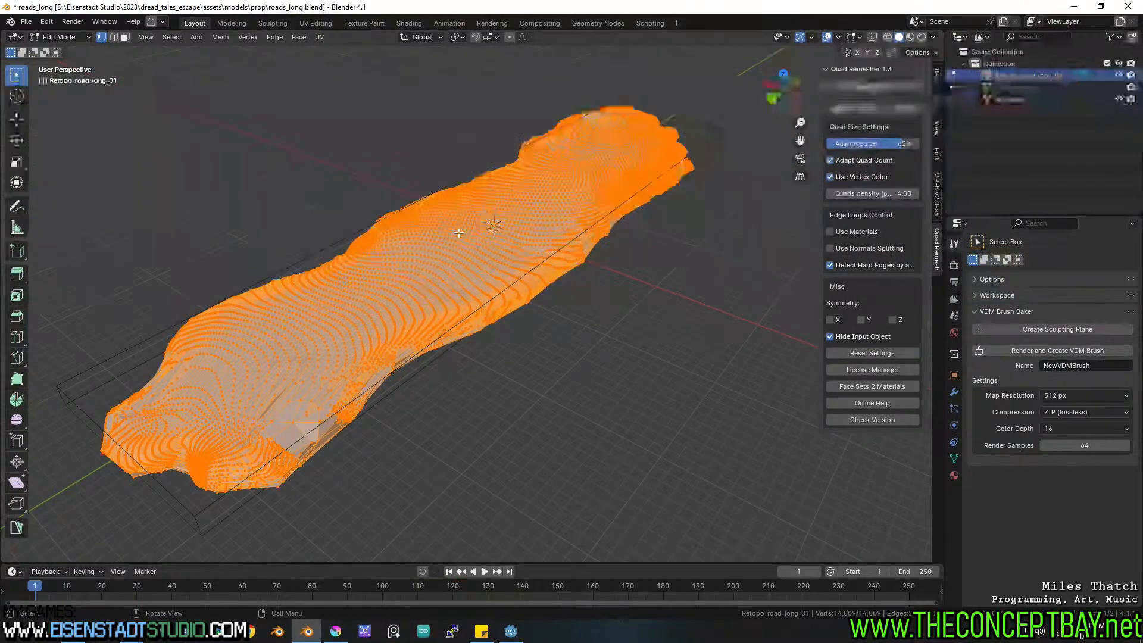
pyautogui.press('Tab')
# Delete Retopo_road_long_01 and unhide the original sculpted road.
pyautogui.press('x')
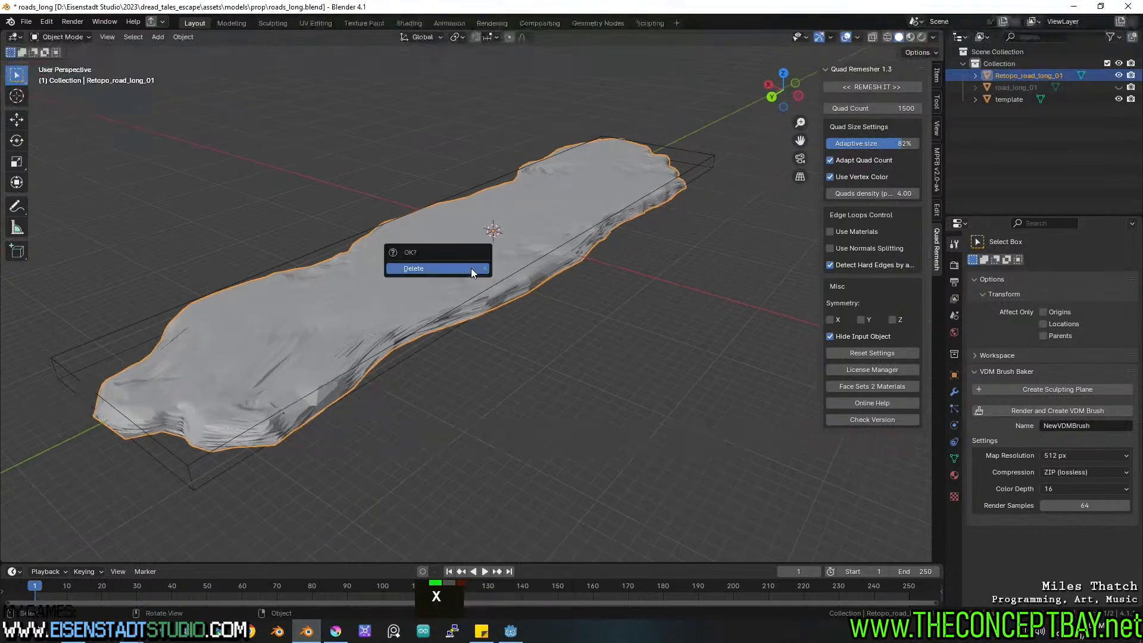
pyautogui.click(471, 268)
pyautogui.hotkey('alt', 'h')
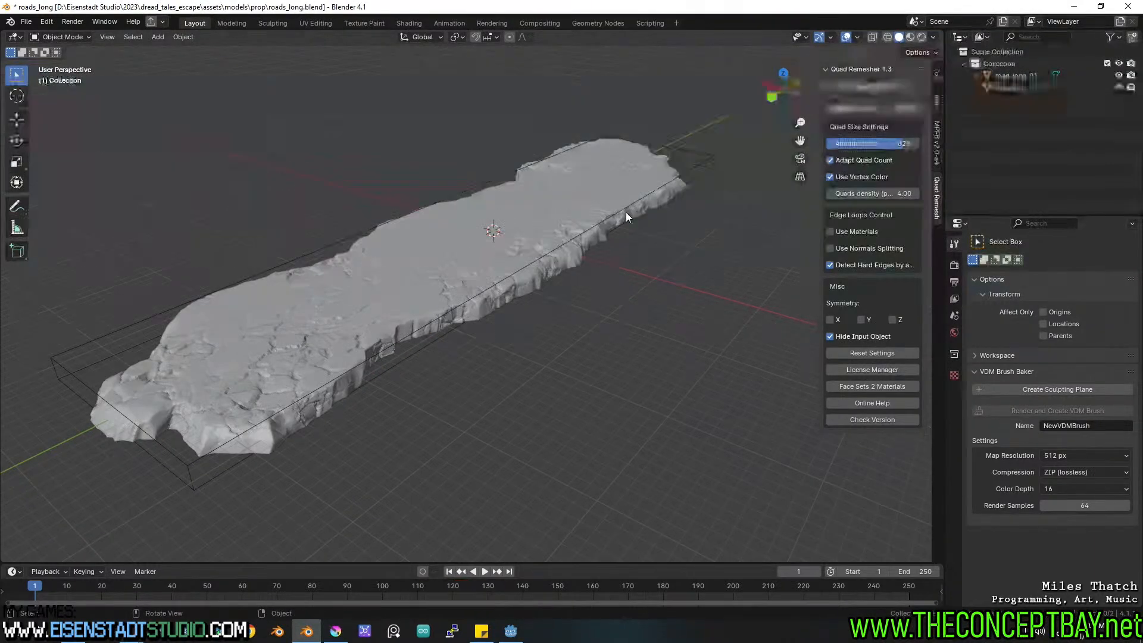
# Turn off Use Vertex Color and raise the adaptive size for remeshing the selected original road.
pyautogui.click(849, 176)
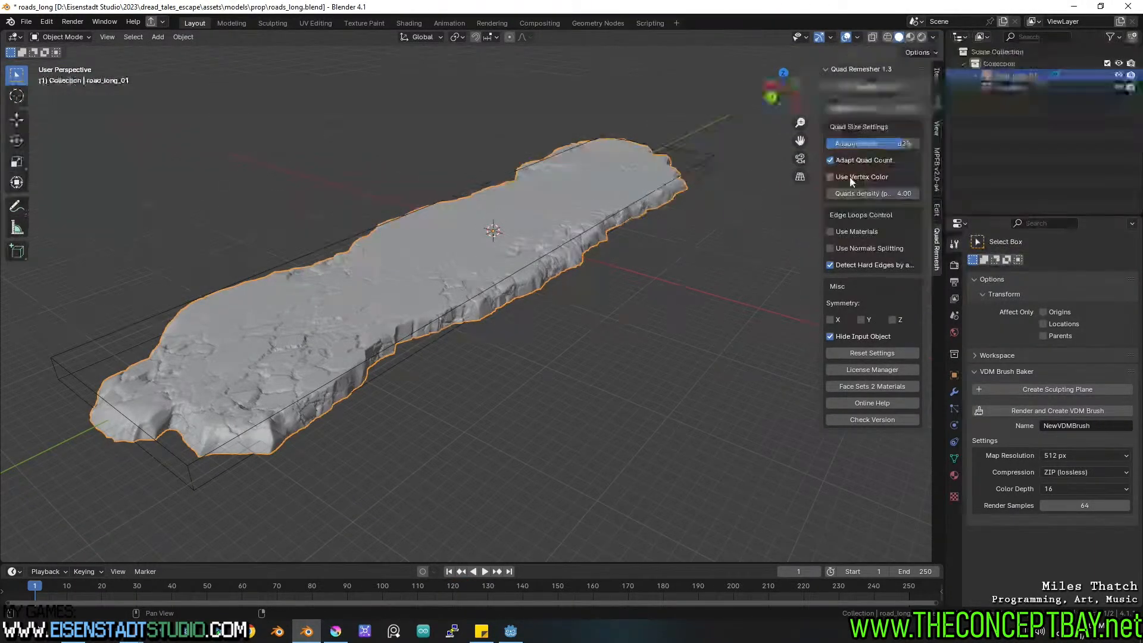
pyautogui.moveTo(911, 143); pyautogui.dragTo(914, 144)
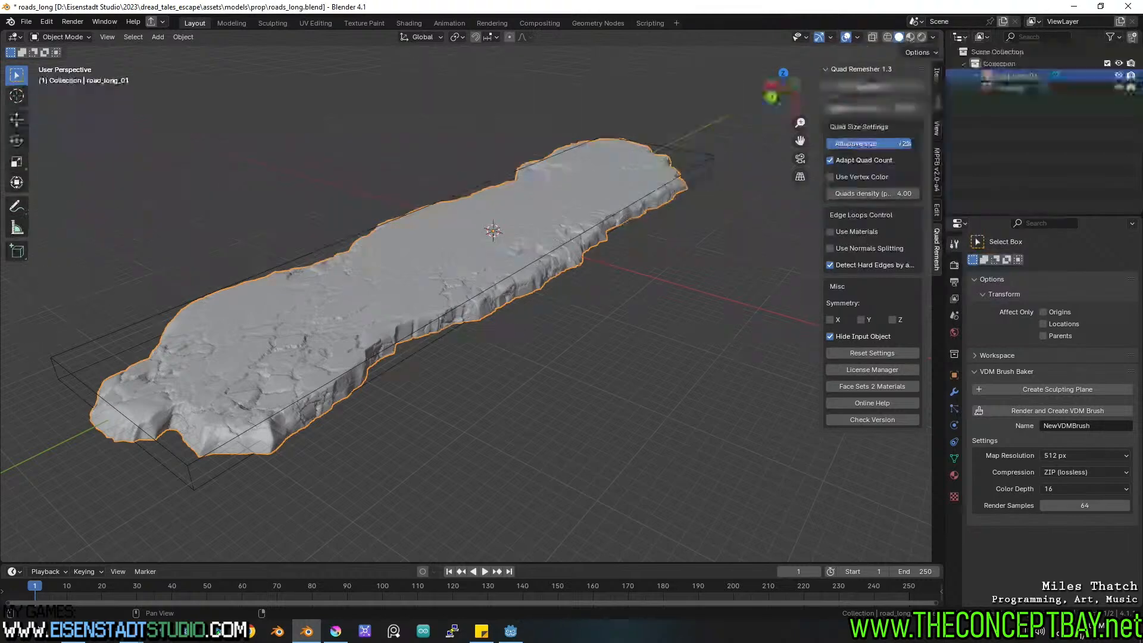
# Turn off Adapt Quad Count, remesh the original road at 89% adaptive size, and inspect the resulting mesh.
pyautogui.click(865, 160)
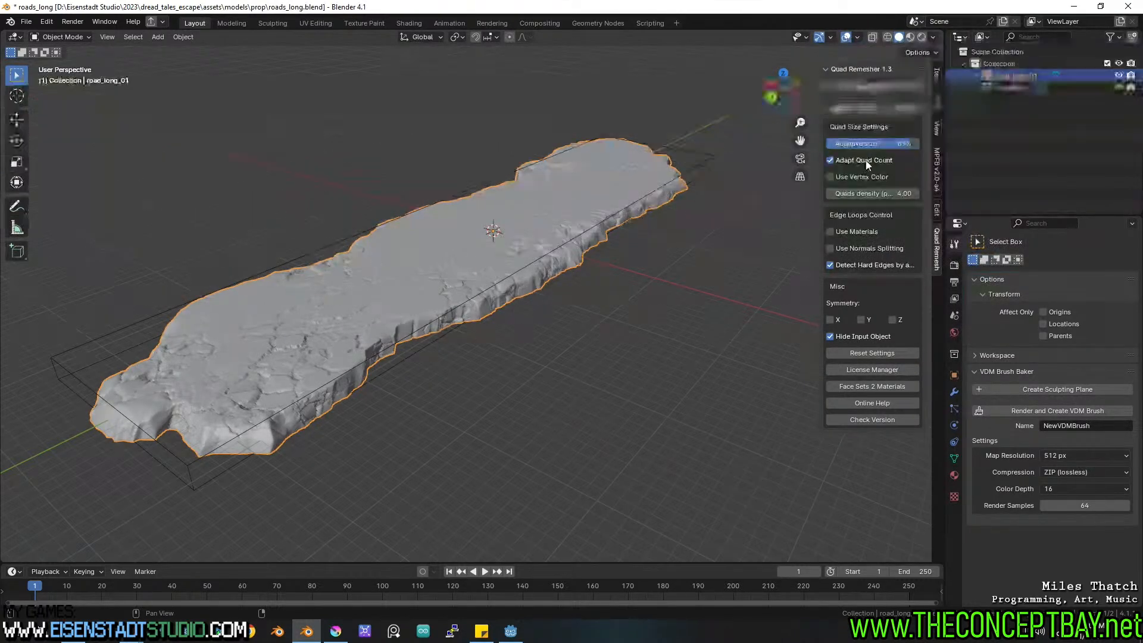
pyautogui.click(872, 87)
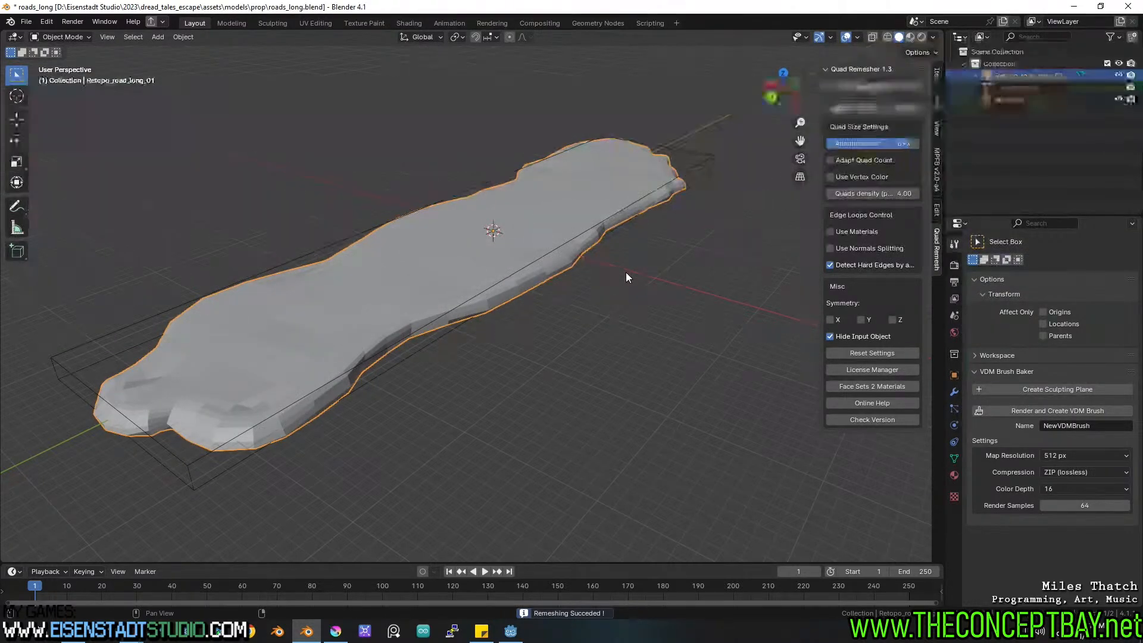
pyautogui.moveTo(294, 316); pyautogui.dragTo(372, 352, button='middle')
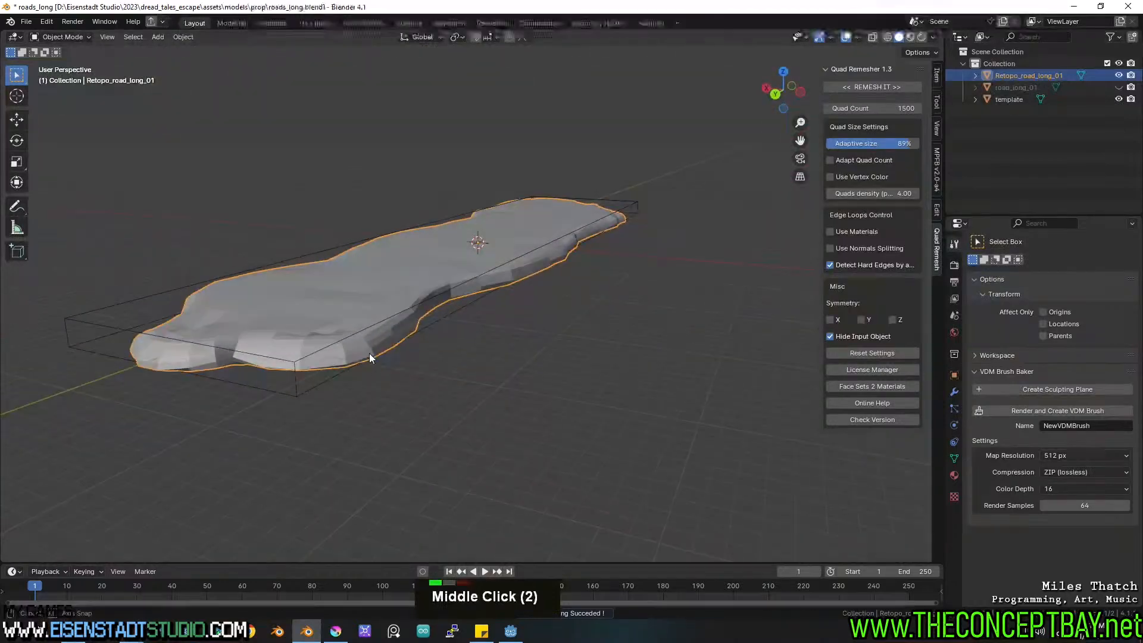
pyautogui.scroll(2, 381, 364)
pyautogui.scroll(-2, 381, 364)
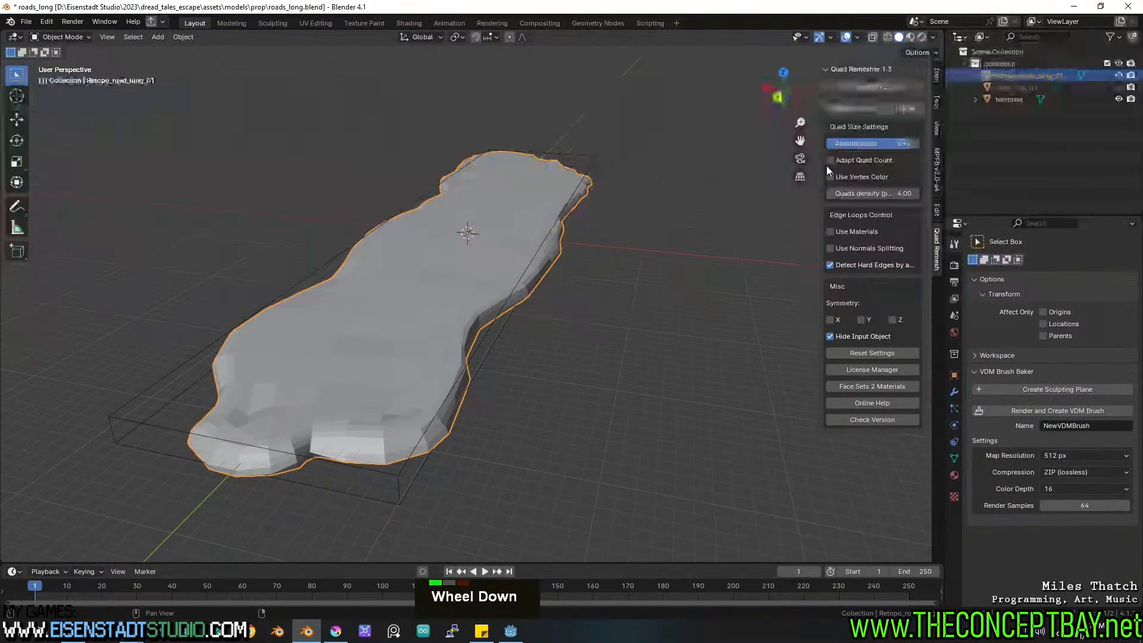
pyautogui.moveTo(656, 257); pyautogui.dragTo(648, 271, button='middle')
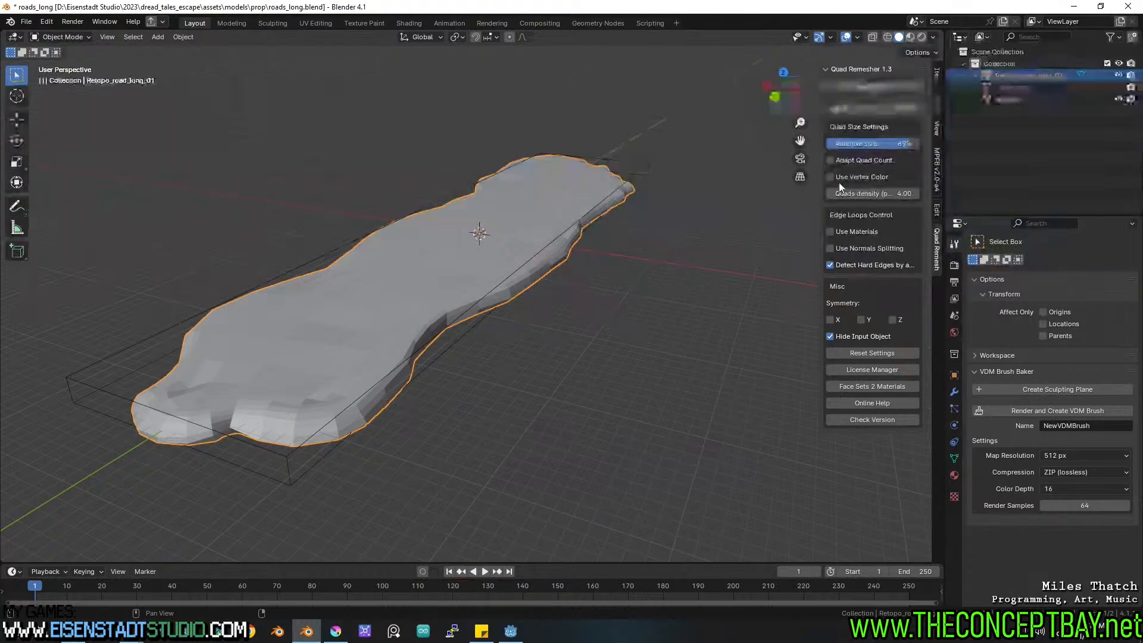
# Delete Retopo_road_long_01, then unhide and select the original sculpted road.
pyautogui.press('x')
pyautogui.click(503, 234)
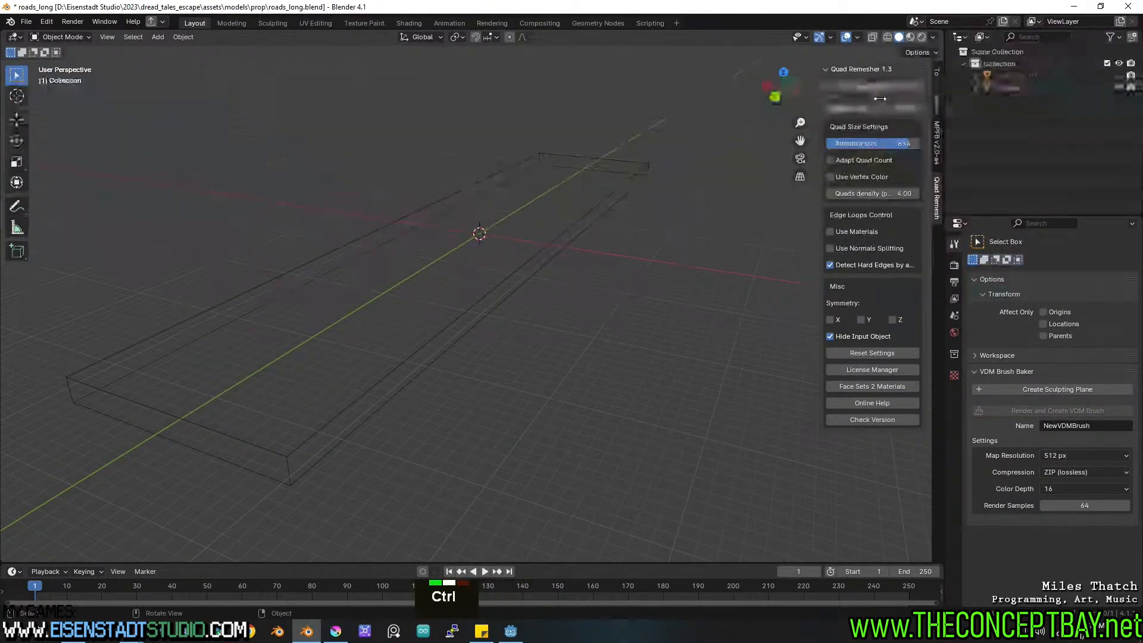
pyautogui.click(1119, 75)
pyautogui.click(552, 201)
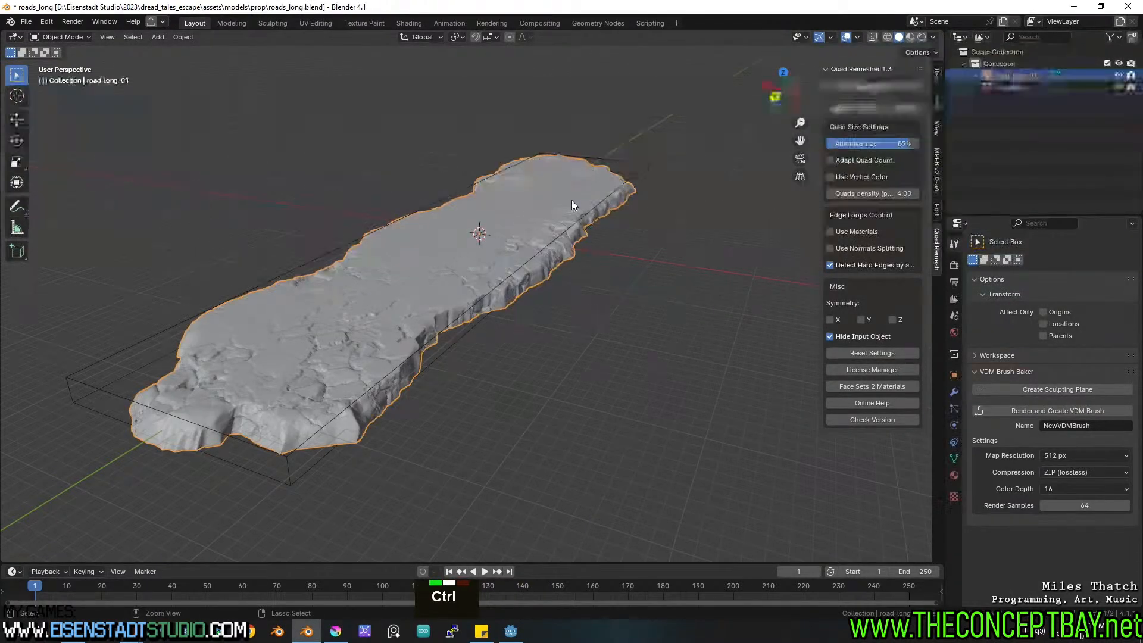
# Switch the original road to Vertex Paint mode and try quads density paint values of 0.25 and 1.00.
pyautogui.hotkey('ctrl', 'Tab')
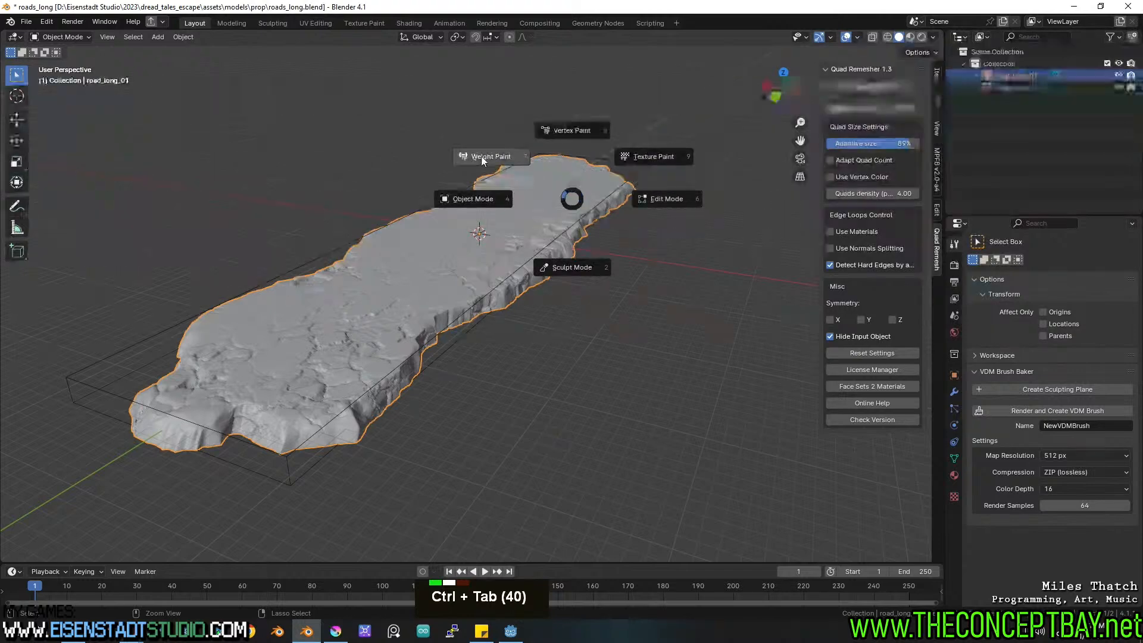
pyautogui.click(573, 130)
pyautogui.click(881, 194)
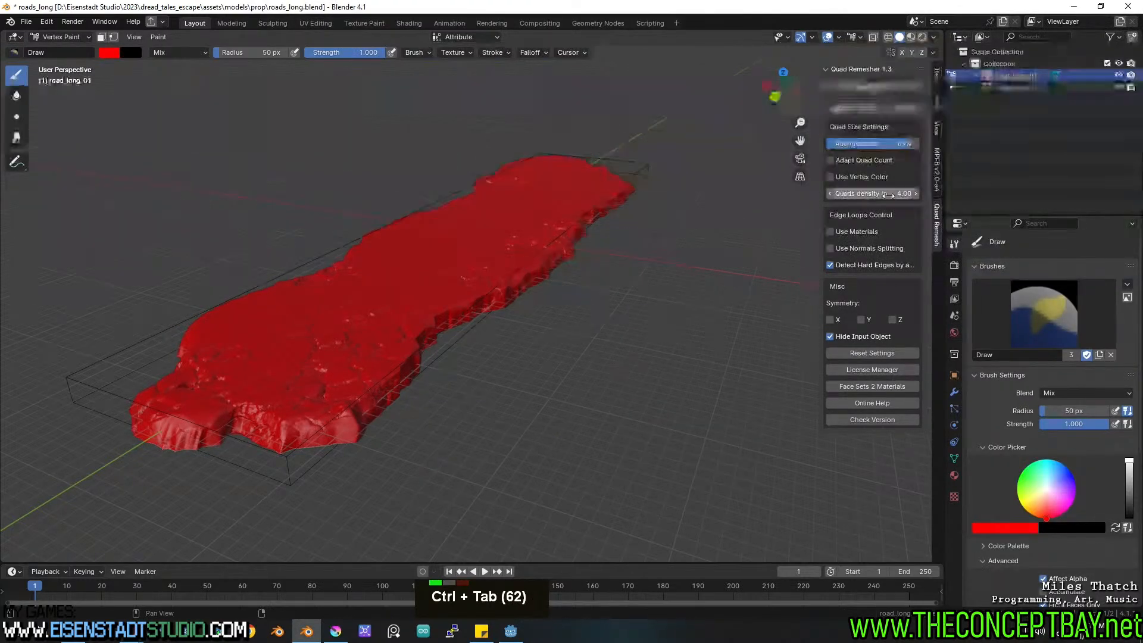
pyautogui.write('0')
pyautogui.press('Return')
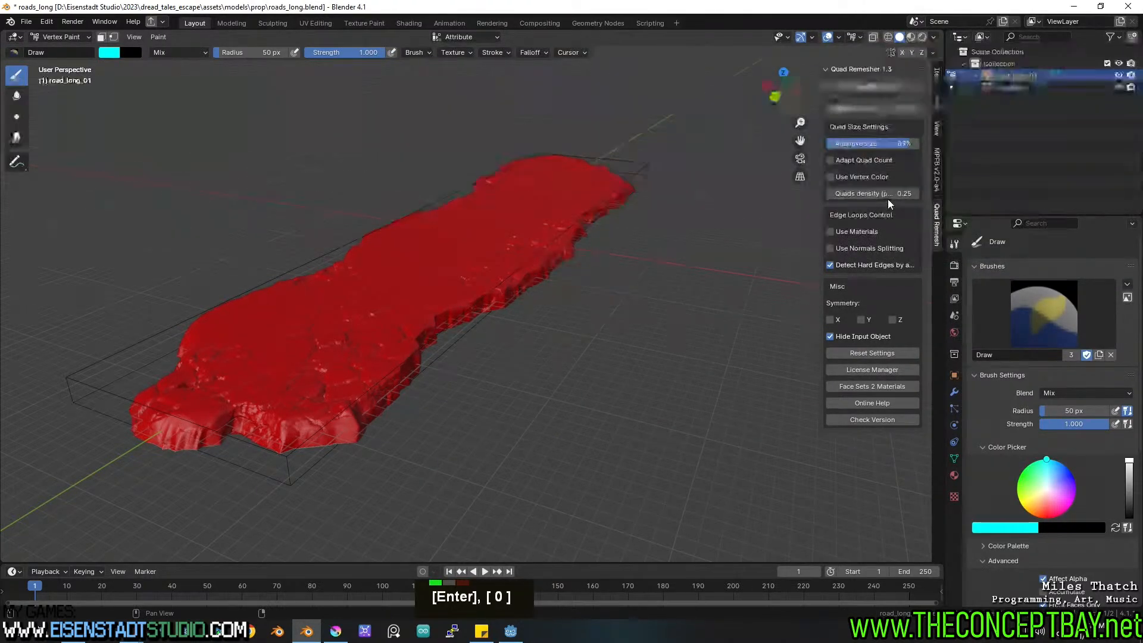
pyautogui.click(888, 193)
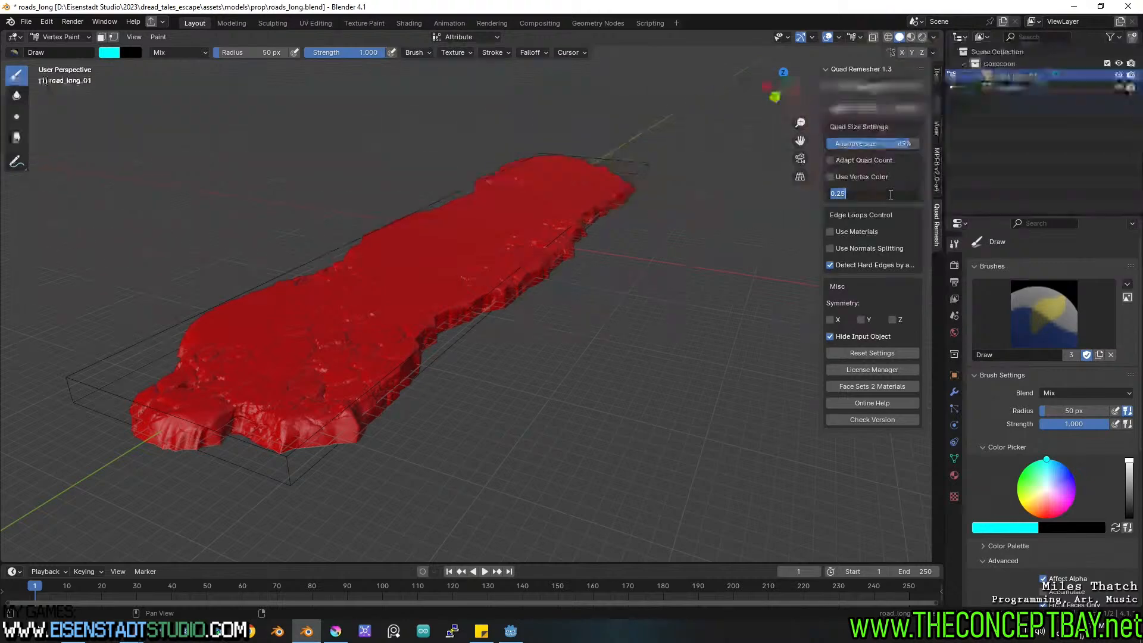
pyautogui.write('1')
pyautogui.press('Return')
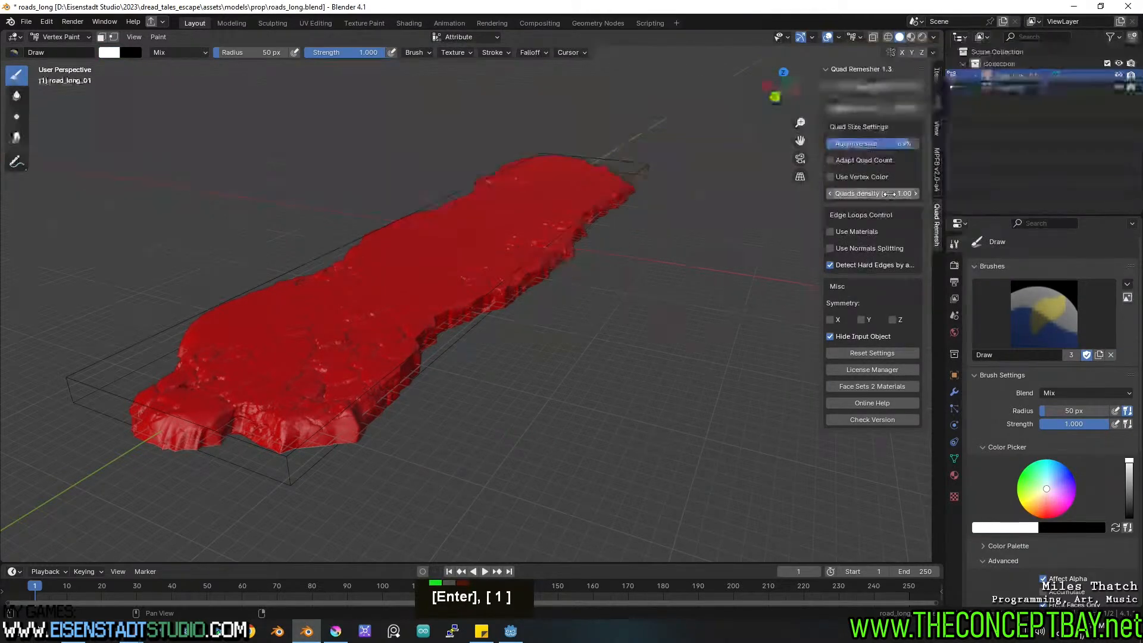
pyautogui.click(889, 193)
pyautogui.write('.25')
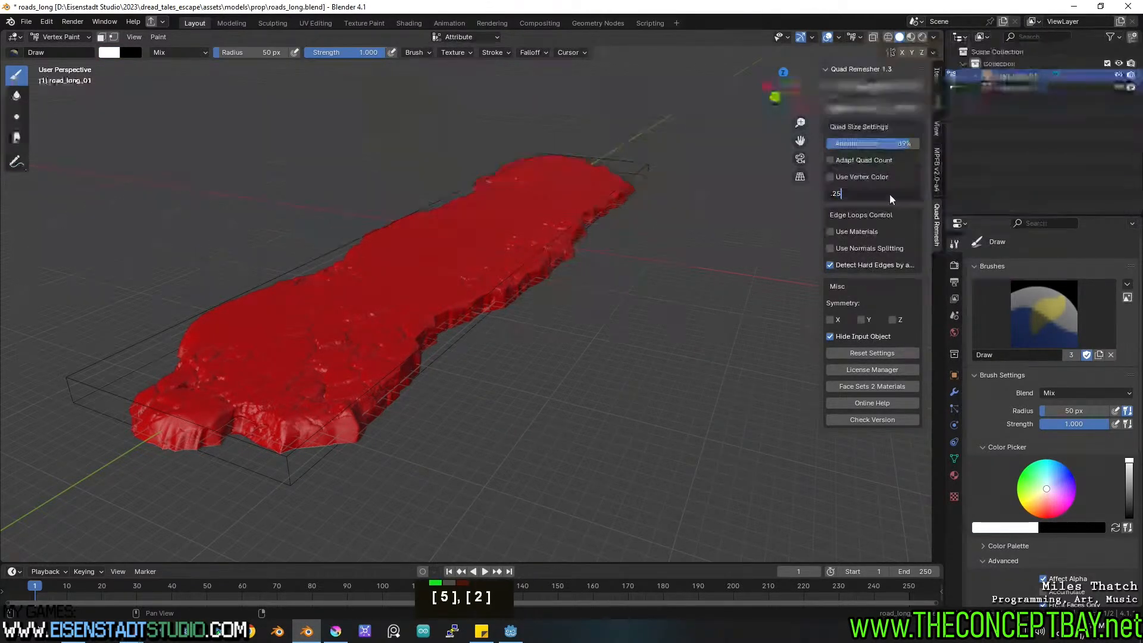
pyautogui.press('Return')
# Set the quads density paint value to 0.50 and paint the whole underside of the road.
pyautogui.click(875, 194)
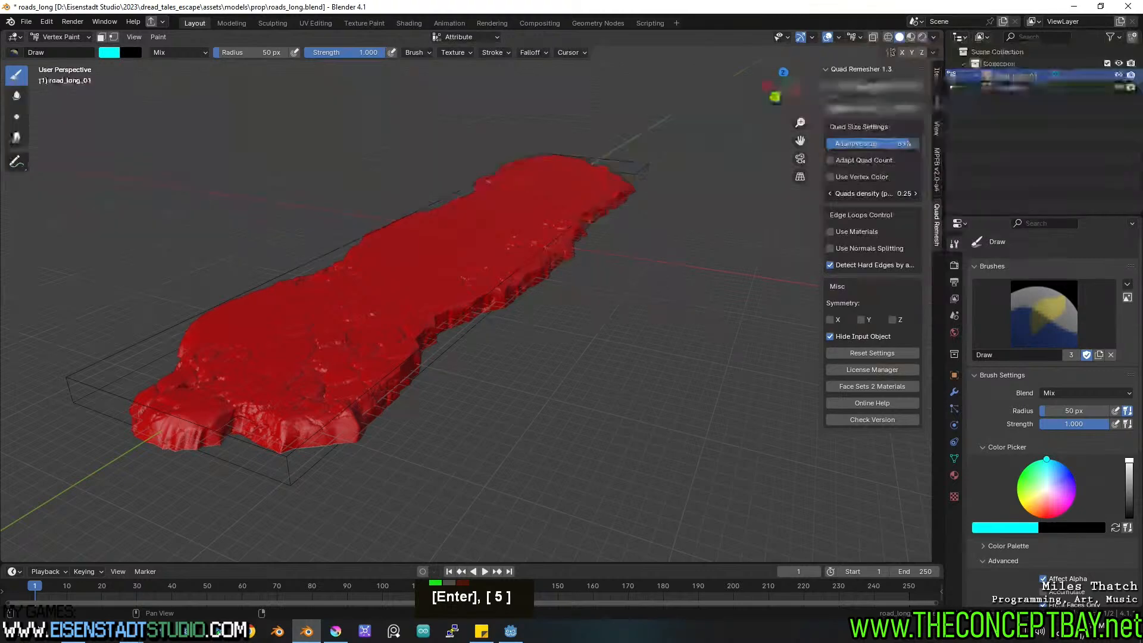
pyautogui.write('.5')
pyautogui.press('Return')
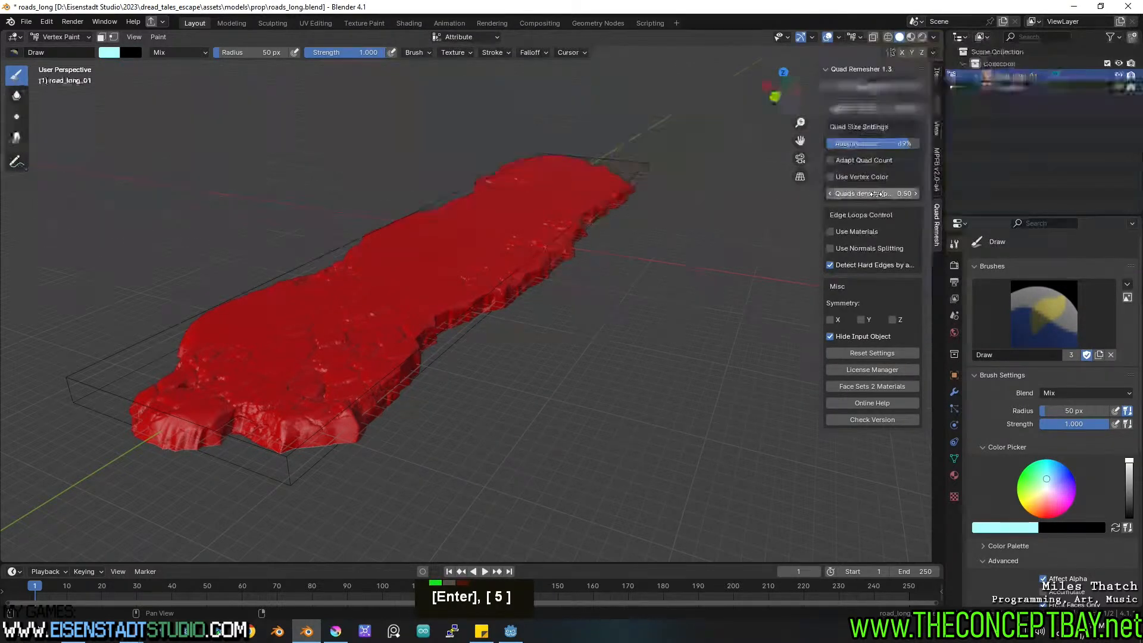
pyautogui.moveTo(378, 388); pyautogui.dragTo(463, 298, button='middle')
pyautogui.scroll(-1, 428, 266)
pyautogui.moveTo(463, 298)
pyautogui.mouseDown(button='middle')
pyautogui.moveTo(481, 261)
pyautogui.moveTo(428, 226)
pyautogui.mouseUp(button='middle')
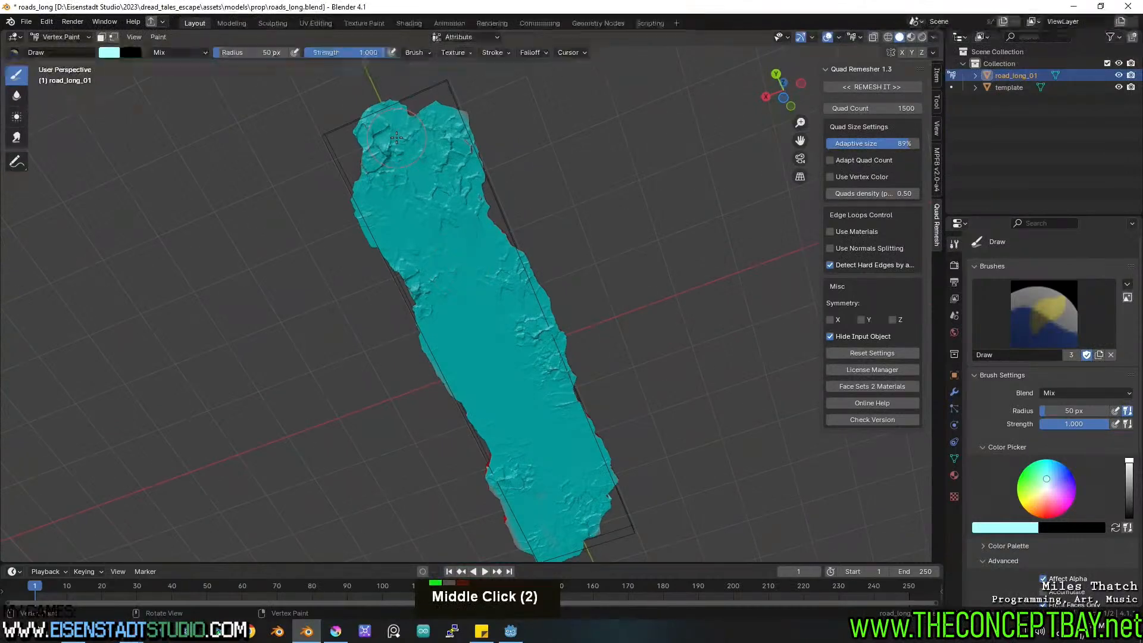
pyautogui.moveTo(394, 118)
pyautogui.mouseDown()
pyautogui.moveTo(360, 196)
pyautogui.moveTo(403, 188)
pyautogui.moveTo(381, 107)
pyautogui.moveTo(492, 155)
pyautogui.mouseUp()
pyautogui.moveTo(406, 205)
pyautogui.mouseDown()
pyautogui.moveTo(418, 286)
pyautogui.moveTo(436, 250)
pyautogui.mouseUp()
pyautogui.moveTo(523, 244)
pyautogui.mouseDown()
pyautogui.moveTo(508, 205)
pyautogui.moveTo(470, 315)
pyautogui.moveTo(569, 294)
pyautogui.moveTo(437, 460)
pyautogui.moveTo(491, 262)
pyautogui.mouseUp()
pyautogui.moveTo(529, 302)
pyautogui.mouseDown()
pyautogui.moveTo(565, 441)
pyautogui.moveTo(549, 430)
pyautogui.moveTo(572, 441)
pyautogui.moveTo(490, 486)
pyautogui.mouseUp()
pyautogui.moveTo(607, 478)
pyautogui.mouseDown()
pyautogui.moveTo(655, 477)
pyautogui.moveTo(696, 503)
pyautogui.mouseUp()
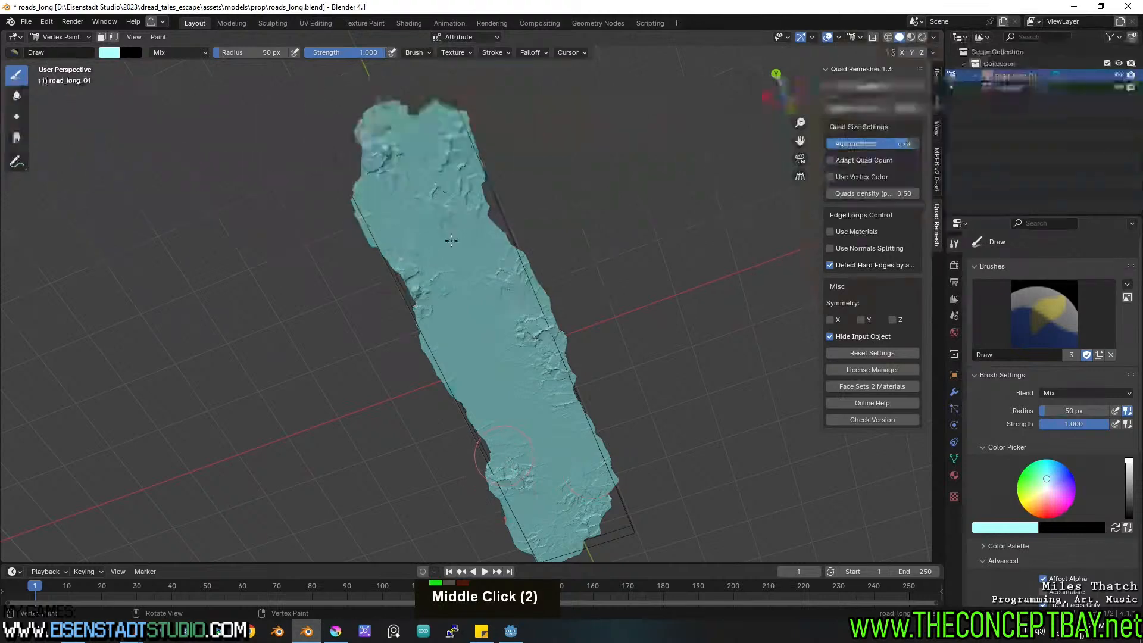
# Set the quads density paint value to 2.00 and paint the road's entire top surface.
pyautogui.keyDown('alt'); pyautogui.moveTo(677, 222); pyautogui.dragTo(653, 396, button='middle'); pyautogui.keyUp('alt')
pyautogui.keyDown('shift'); pyautogui.moveTo(632, 210); pyautogui.dragTo(623, 325, button='middle'); pyautogui.keyUp('shift')
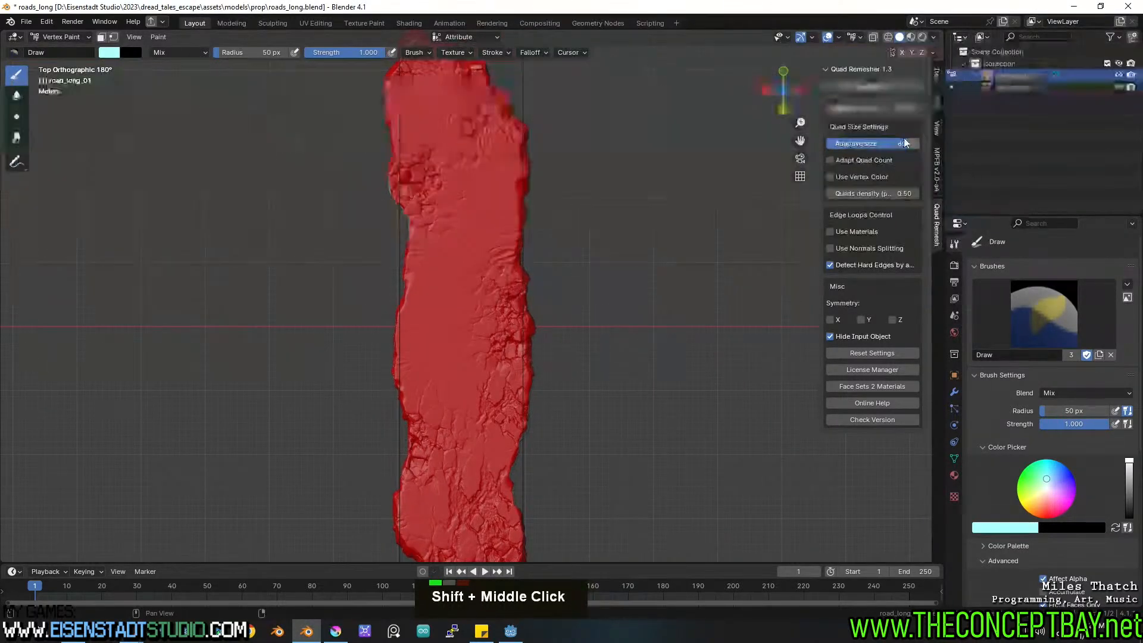
pyautogui.click(902, 194)
pyautogui.write('2')
pyautogui.press('Return')
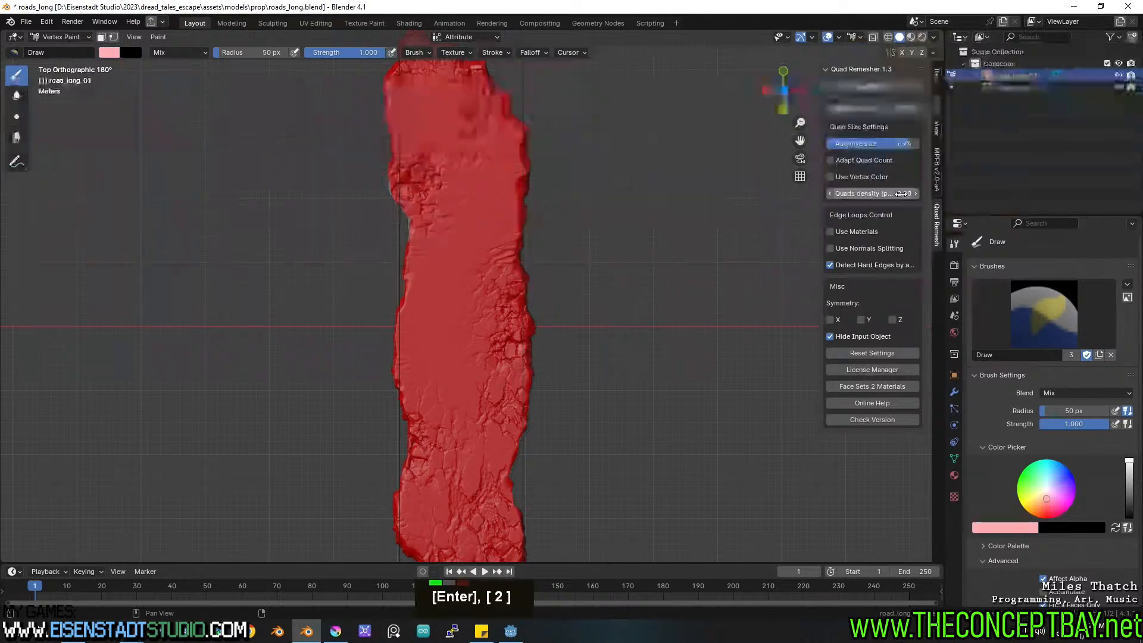
pyautogui.scroll(-2, 655, 393)
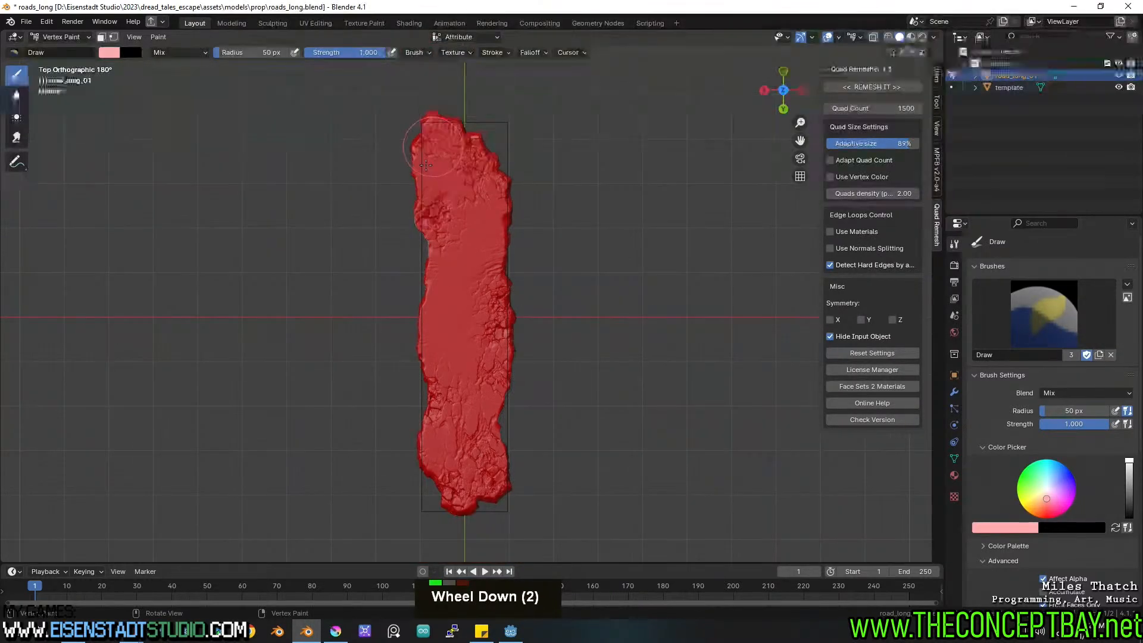
pyautogui.moveTo(428, 176)
pyautogui.mouseDown()
pyautogui.moveTo(450, 119)
pyautogui.moveTo(464, 176)
pyautogui.moveTo(378, 191)
pyautogui.moveTo(453, 217)
pyautogui.moveTo(510, 176)
pyautogui.moveTo(497, 280)
pyautogui.moveTo(509, 339)
pyautogui.moveTo(523, 181)
pyautogui.moveTo(484, 265)
pyautogui.mouseUp()
pyautogui.moveTo(443, 306)
pyautogui.mouseDown()
pyautogui.moveTo(420, 358)
pyautogui.moveTo(429, 381)
pyautogui.mouseUp()
pyautogui.moveTo(484, 511); pyautogui.dragTo(502, 411)
pyautogui.moveTo(509, 346); pyautogui.dragTo(523, 459)
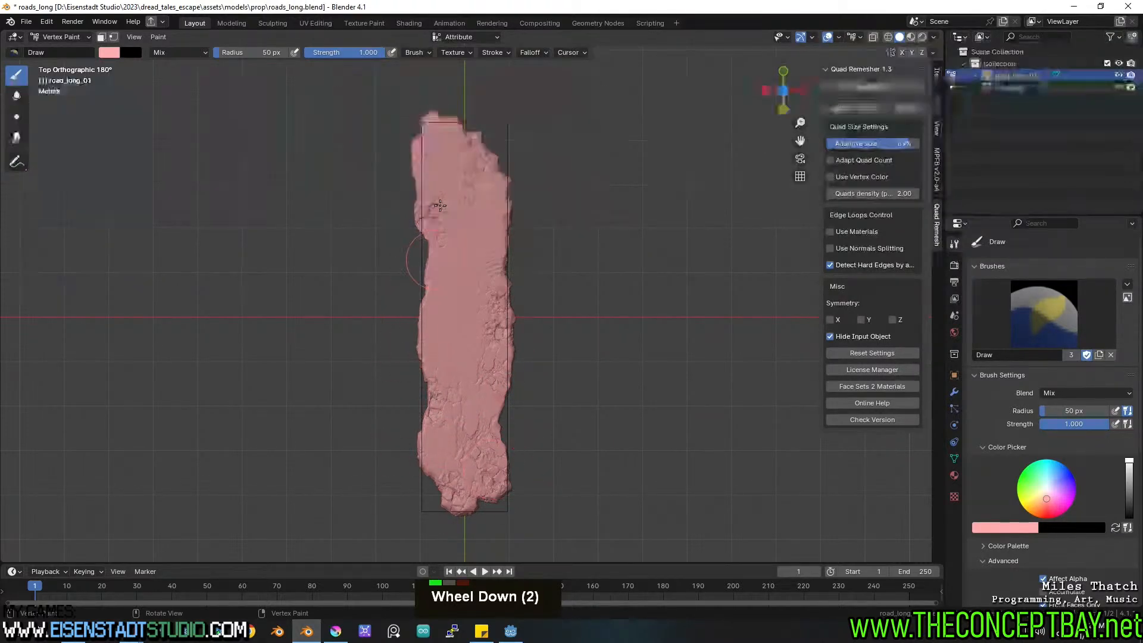
# Check the painted road from several angles and return it to Object Mode.
pyautogui.moveTo(574, 425); pyautogui.dragTo(429, 315, button='middle')
pyautogui.scroll(3, 488, 321)
pyautogui.keyDown('shift'); pyautogui.moveTo(428, 316); pyautogui.dragTo(554, 363, button='middle'); pyautogui.keyUp('shift')
pyautogui.keyDown('shift'); pyautogui.moveTo(554, 363); pyautogui.dragTo(572, 303, button='middle'); pyautogui.keyUp('shift')
pyautogui.moveTo(572, 304); pyautogui.dragTo(551, 303, button='middle')
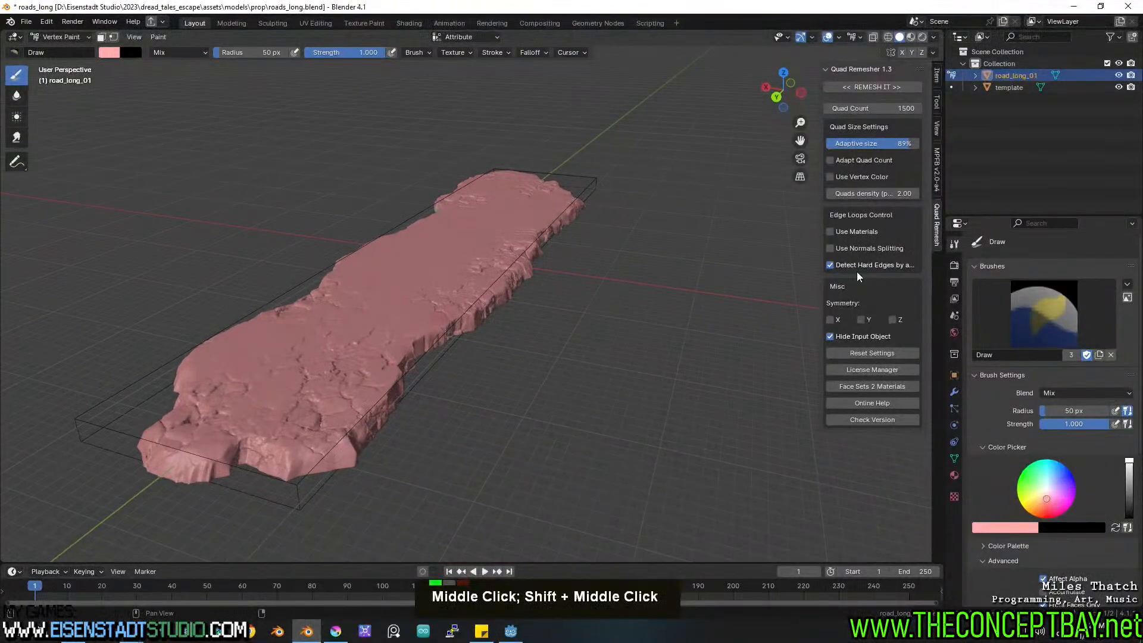
pyautogui.click(56, 37)
pyautogui.click(58, 48)
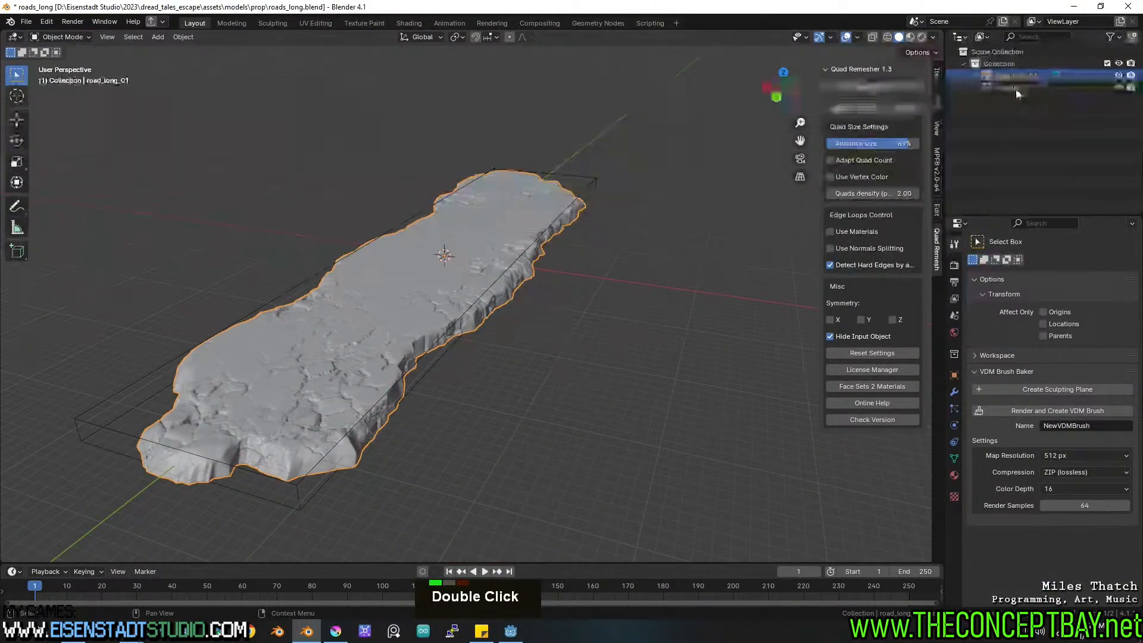
# Remesh the original road with Adapt Quad Count turned on and check the quad layout in Edit Mode.
pyautogui.click(852, 160)
pyautogui.click(877, 88)
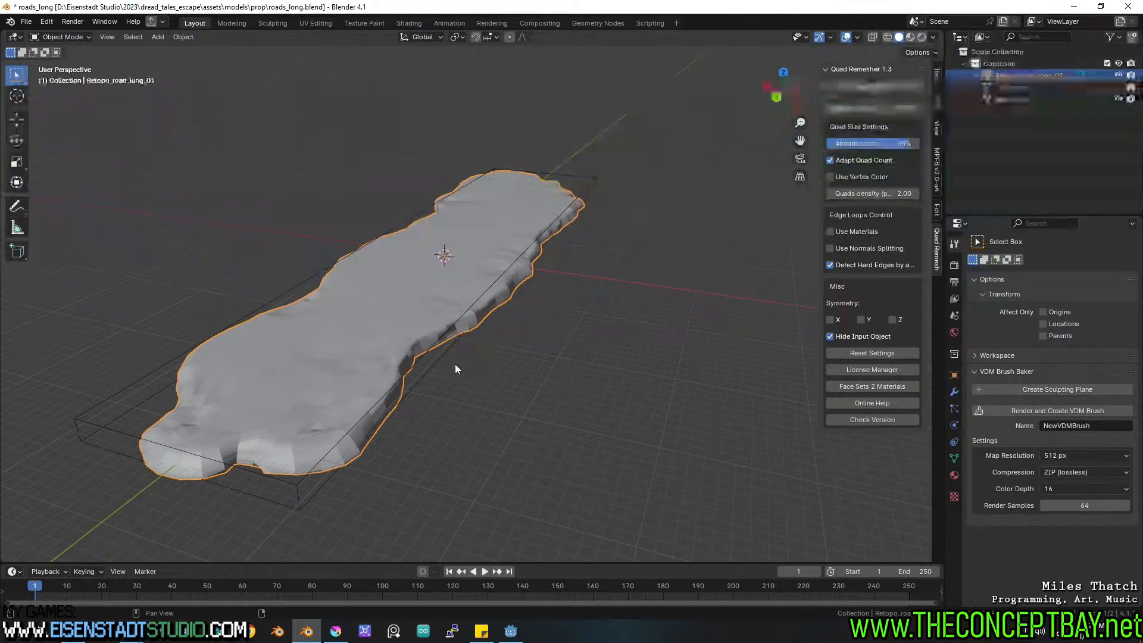
pyautogui.moveTo(557, 325); pyautogui.dragTo(530, 316, button='middle')
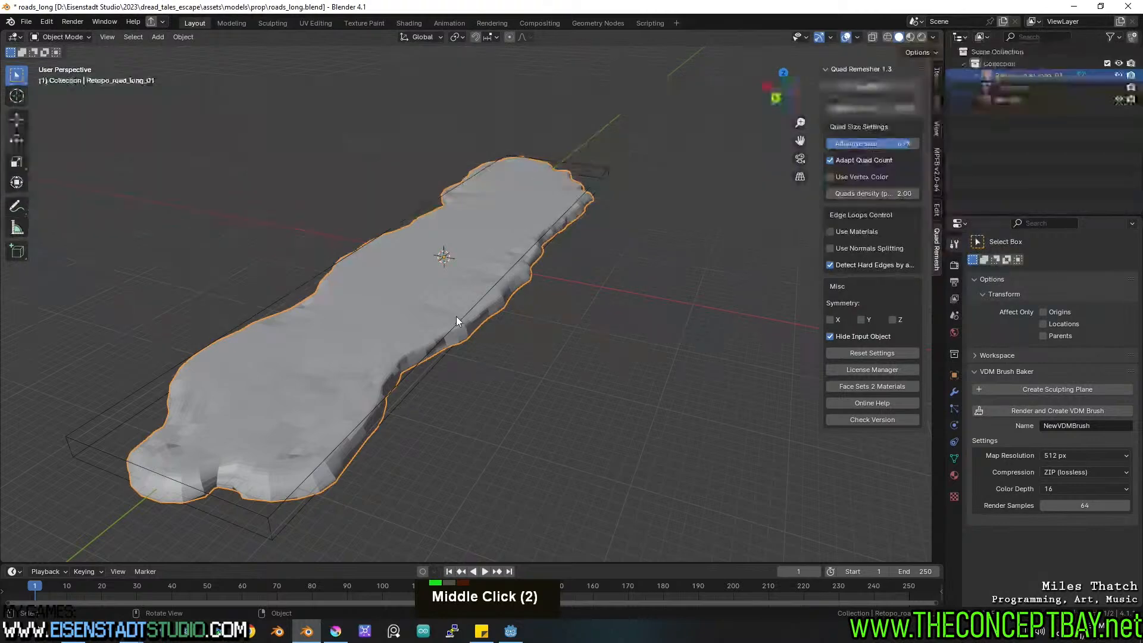
pyautogui.press('Tab')
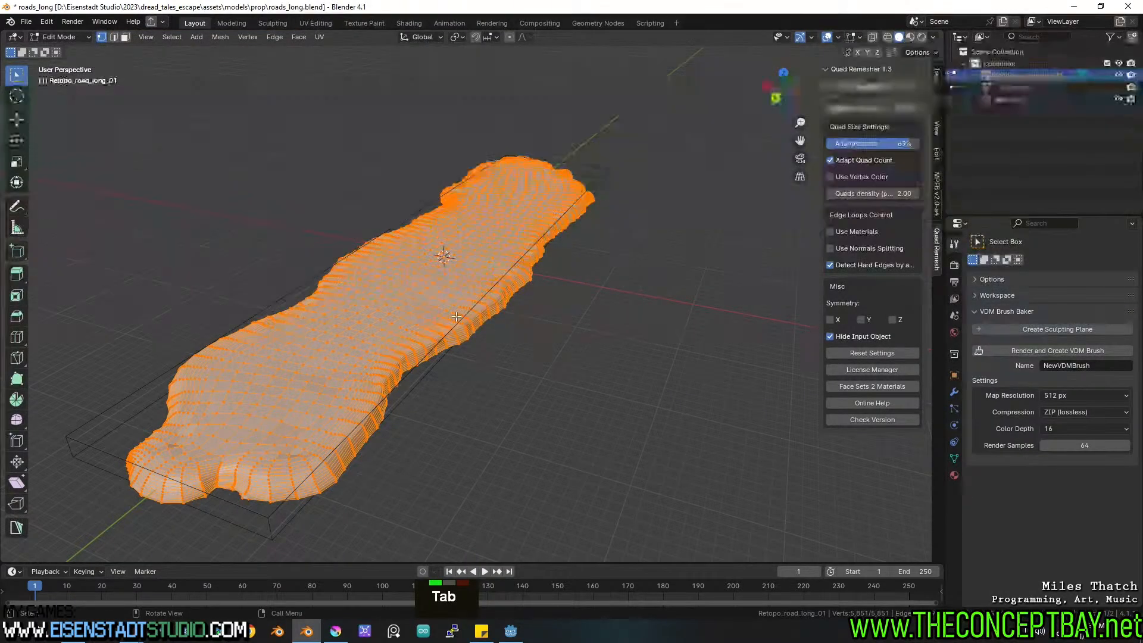
pyautogui.press('Tab')
# Delete the remeshed road and unhide the original sculpted road.
pyautogui.press('x')
pyautogui.click(456, 316)
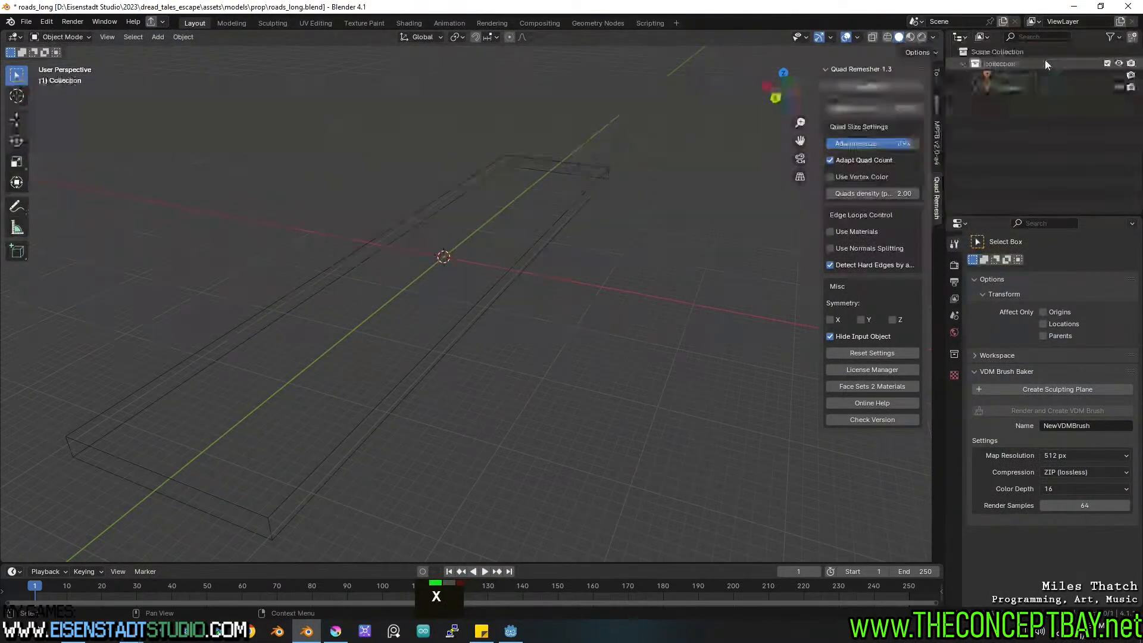
pyautogui.hotkey('alt', 'h')
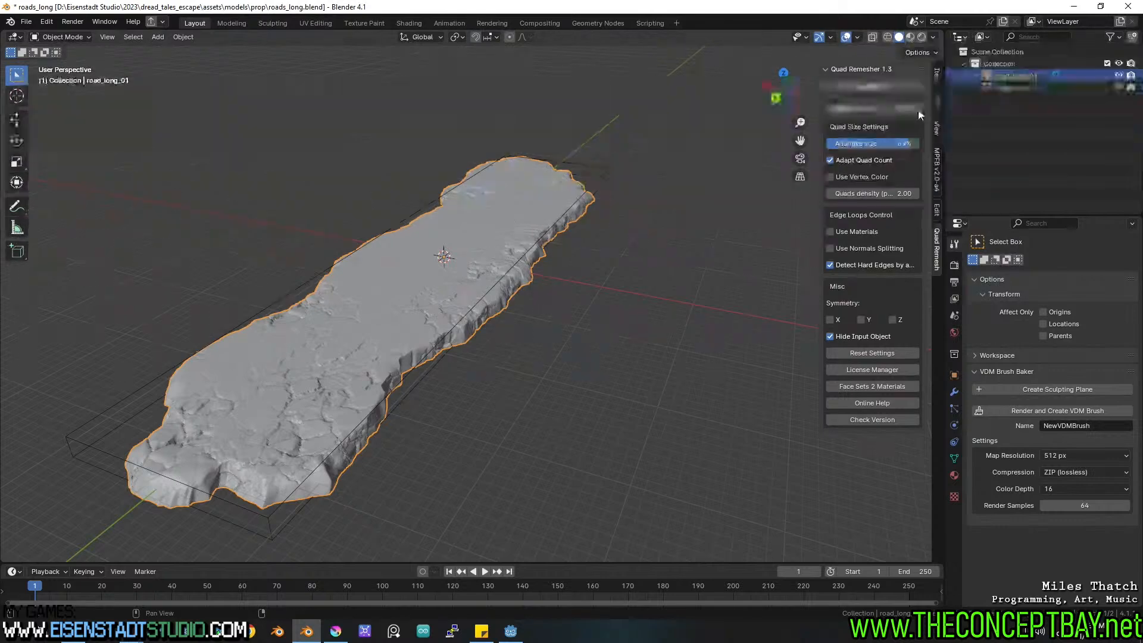
# Set the adaptive size to 70%, turn off Adapt Quad Count, and start a remesh of the original road but cancel it.
pyautogui.moveTo(887, 144)
pyautogui.mouseDown()
pyautogui.moveTo(869, 144)
pyautogui.moveTo(891, 144)
pyautogui.mouseUp()
pyautogui.click(876, 159)
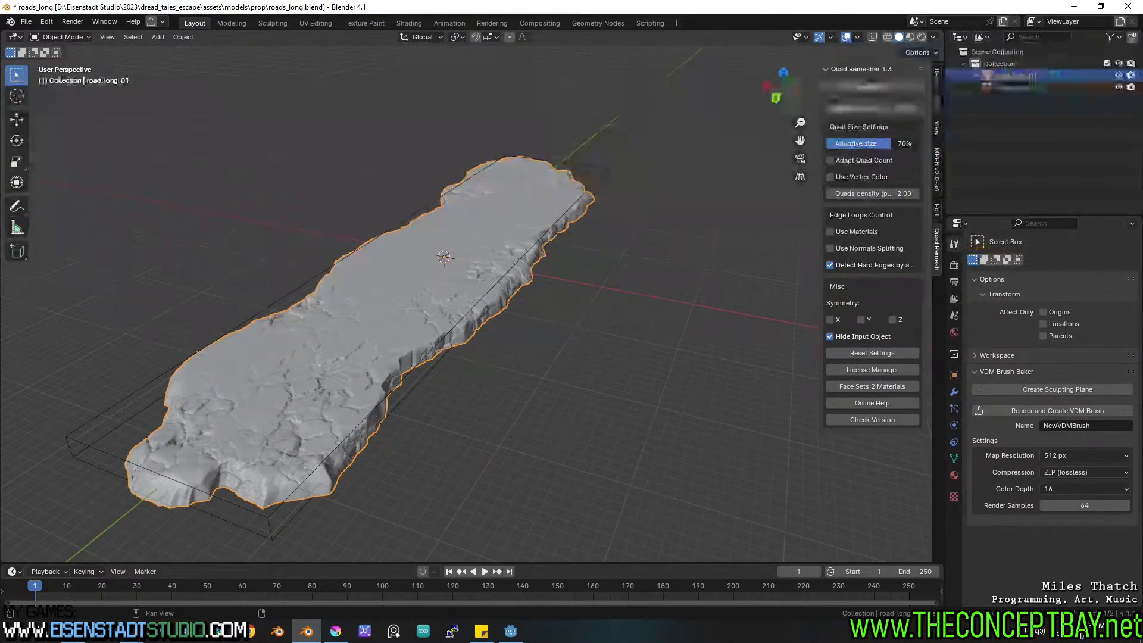
pyautogui.click(876, 87)
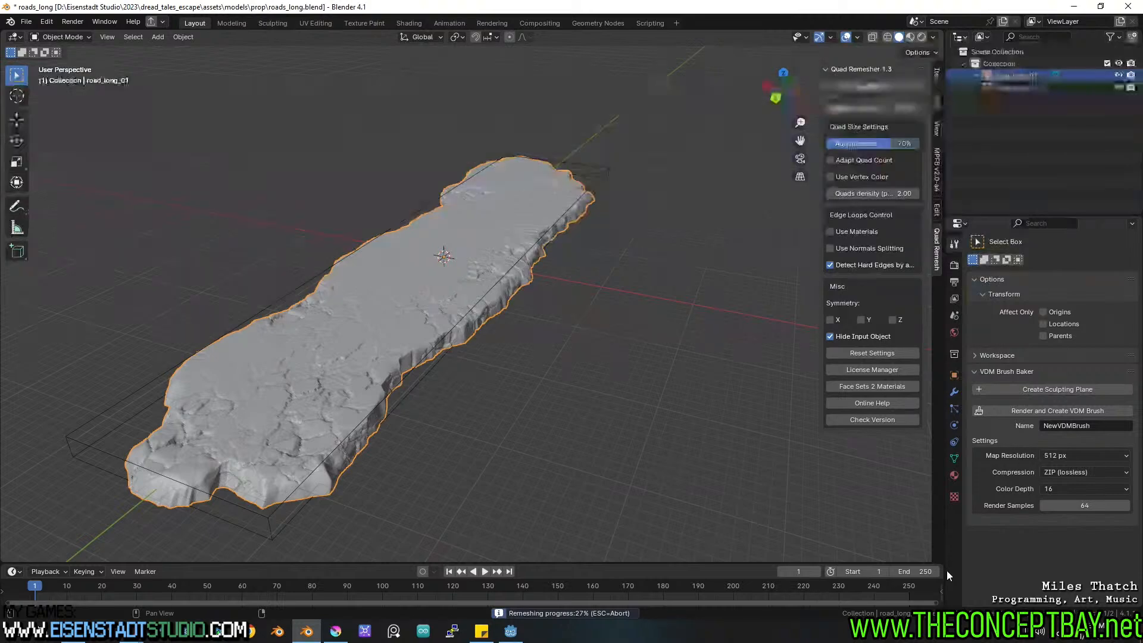
pyautogui.press('Escape')
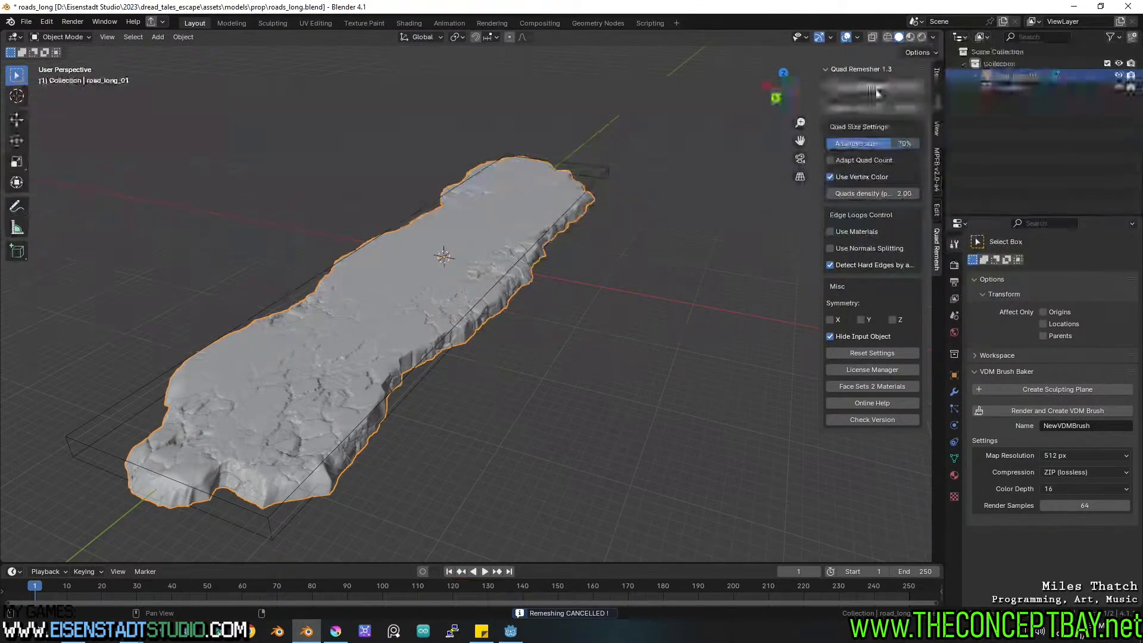
# Remesh the painted road with Use Vertex Color on and Adapt Quad Count off, and save the file.
pyautogui.click(852, 160)
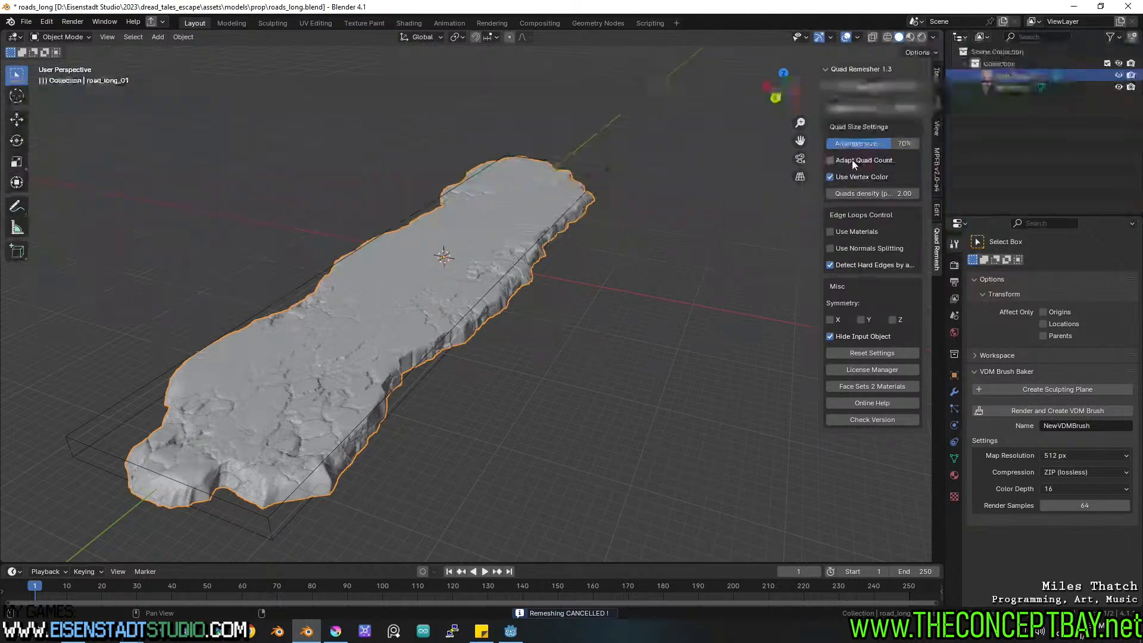
pyautogui.click(855, 87)
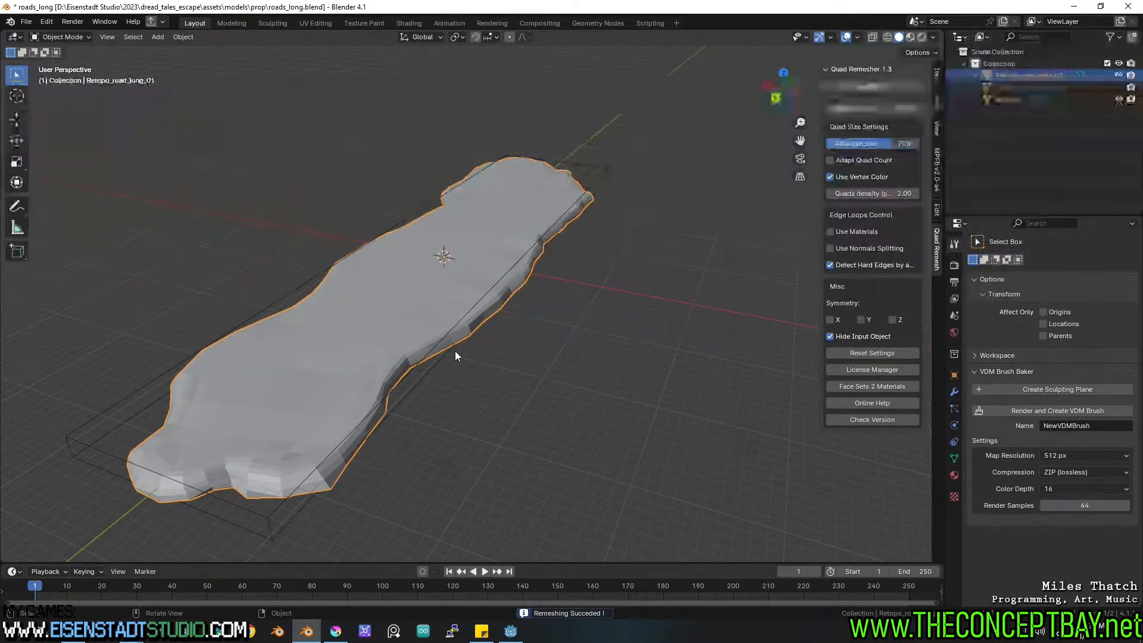
pyautogui.moveTo(454, 352); pyautogui.dragTo(485, 374, button='middle')
pyautogui.scroll(3, 436, 383)
pyautogui.hotkey('ctrl', 's')
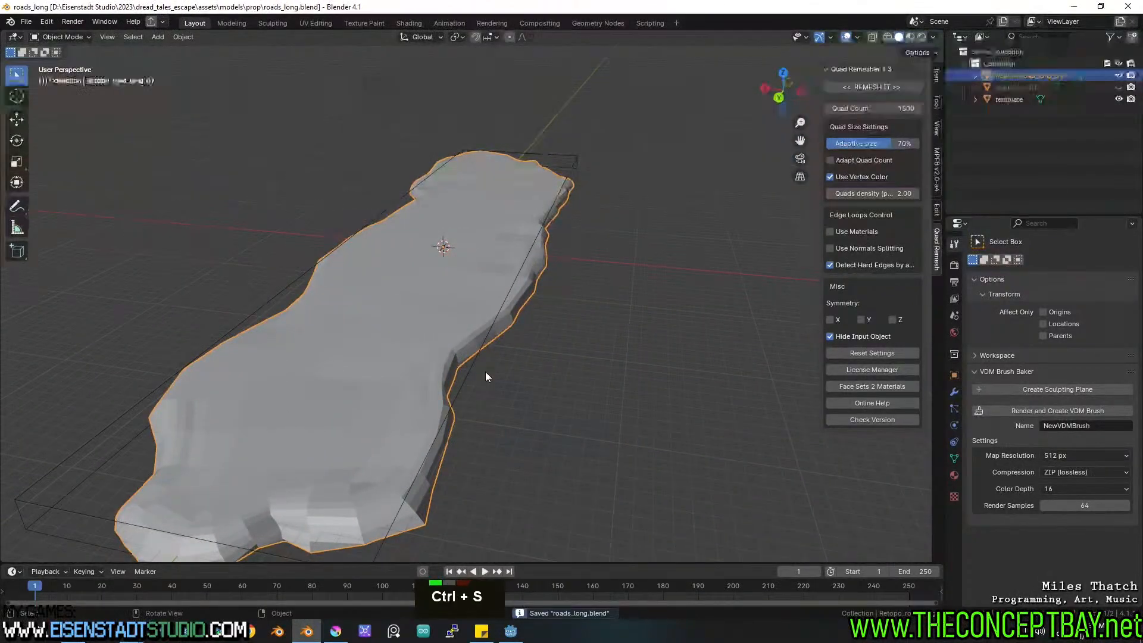
pyautogui.scroll(-3, 730, 328)
pyautogui.keyDown('shift'); pyautogui.moveTo(625, 348); pyautogui.dragTo(494, 307, button='middle'); pyautogui.keyUp('shift')
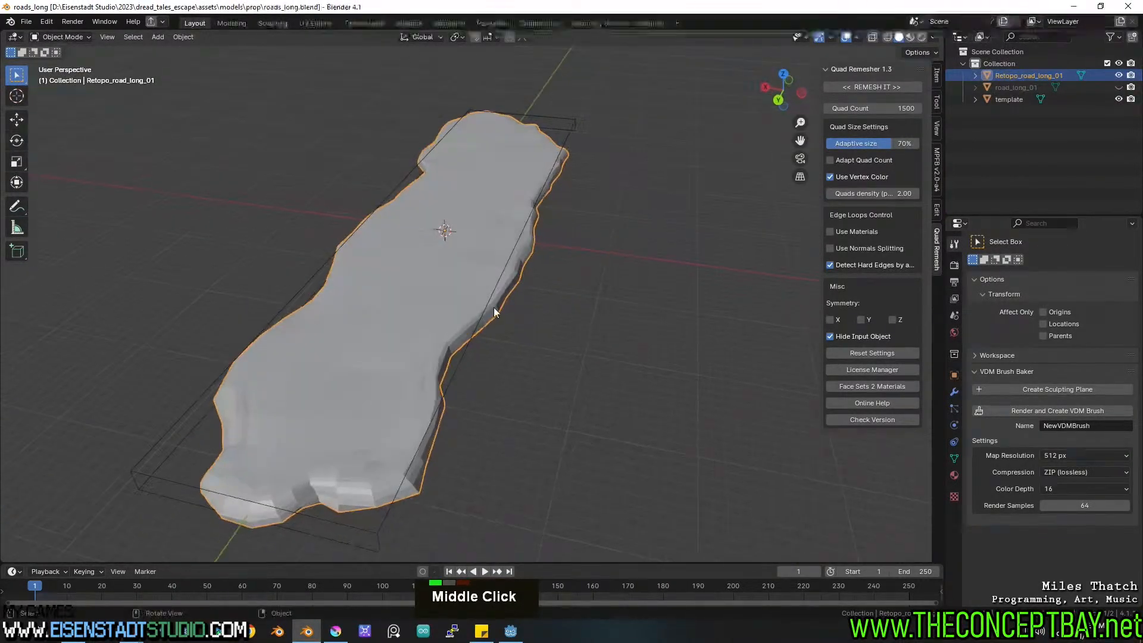
# Shade the retopologized road smooth.
pyautogui.rightClick(474, 295)
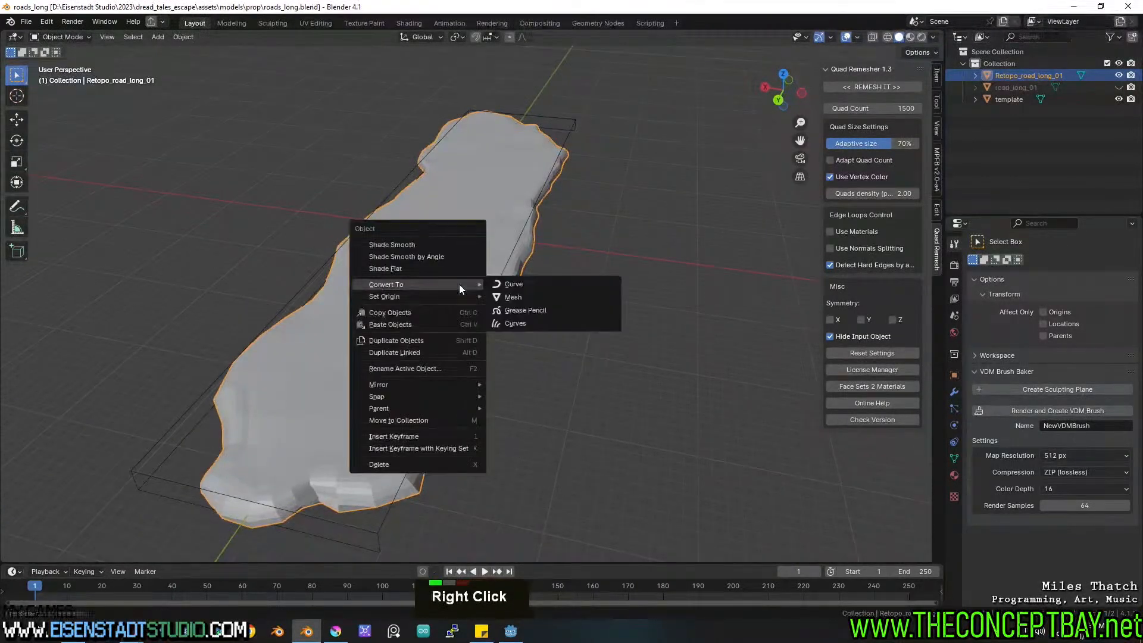
pyautogui.click(435, 245)
pyautogui.moveTo(434, 244); pyautogui.dragTo(465, 293, button='middle')
# Inspect the remeshed road's quad layout and edge loops in Edit Mode from below and from the top view.
pyautogui.press('Tab')
pyautogui.press('a')
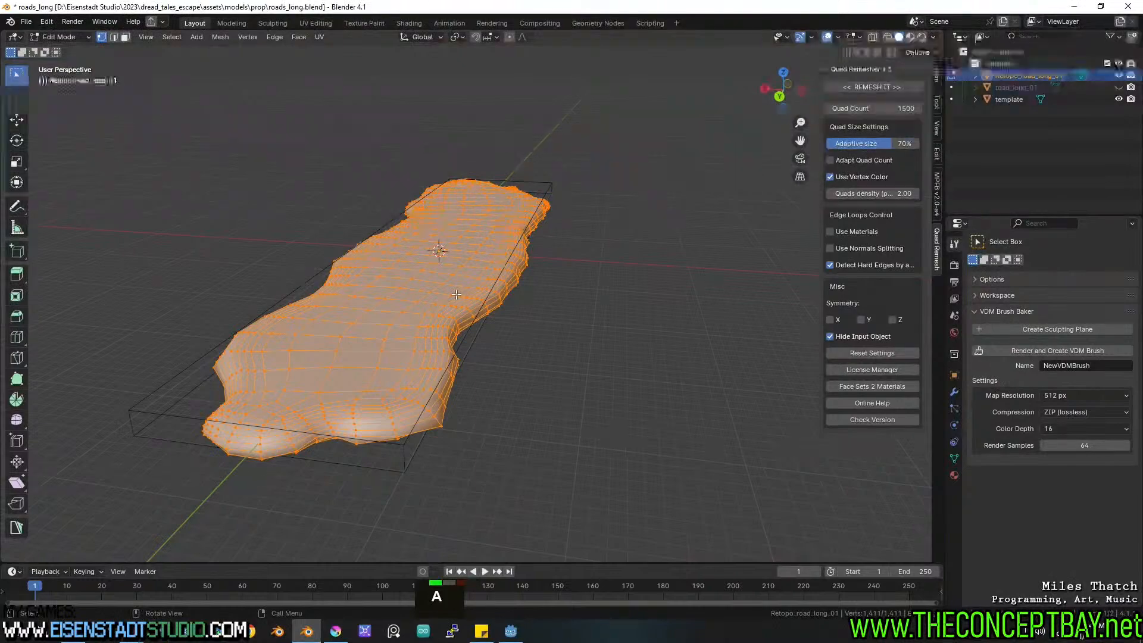
pyautogui.moveTo(367, 448); pyautogui.dragTo(360, 390, button='middle')
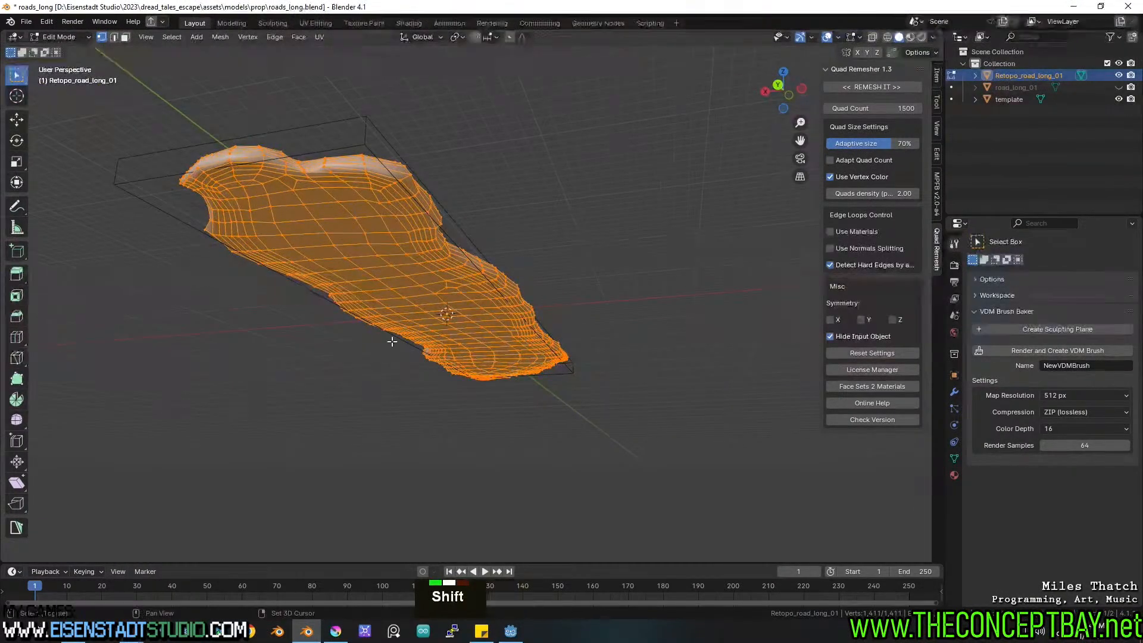
pyautogui.keyDown('shift'); pyautogui.moveTo(391, 339); pyautogui.dragTo(402, 381, button='middle'); pyautogui.keyUp('shift')
pyautogui.moveTo(401, 381); pyautogui.dragTo(430, 443, button='middle')
pyautogui.keyDown('shift'); pyautogui.moveTo(430, 444); pyautogui.dragTo(429, 406, button='middle'); pyautogui.keyUp('shift')
pyautogui.press('2')
pyautogui.keyDown('alt'); pyautogui.click(446, 331); pyautogui.keyUp('alt')
pyautogui.scroll(3, 448, 315)
pyautogui.scroll(-5, 428, 405)
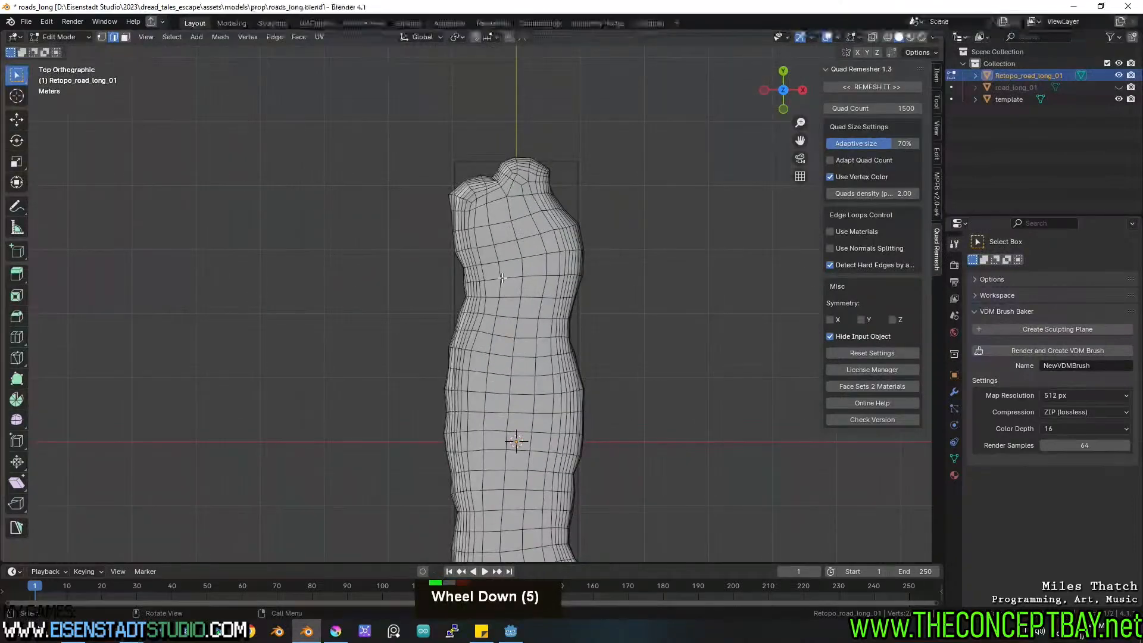
pyautogui.keyDown('shift'); pyautogui.moveTo(534, 323); pyautogui.dragTo(466, 246, button='middle'); pyautogui.keyUp('shift')
pyautogui.scroll(-1, 466, 247)
# Clear the mesh selection and switch to Select Circle with a radius of 108.
pyautogui.press('a')
pyautogui.press('a')
pyautogui.press('w')
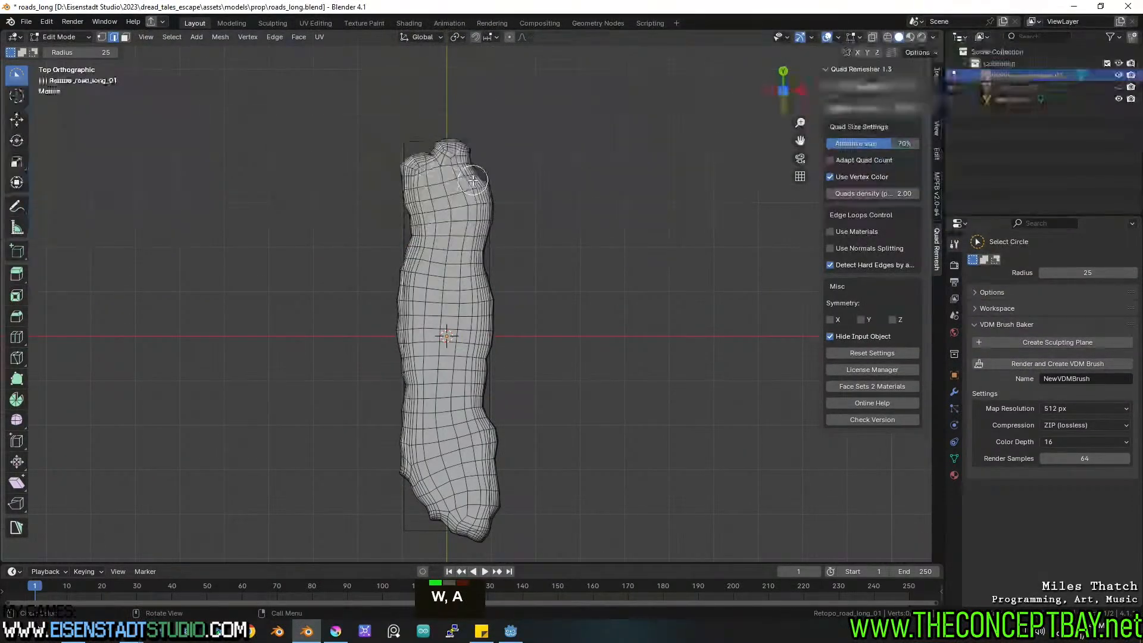
pyautogui.scroll(-3, 459, 191)
pyautogui.scroll(2, 460, 211)
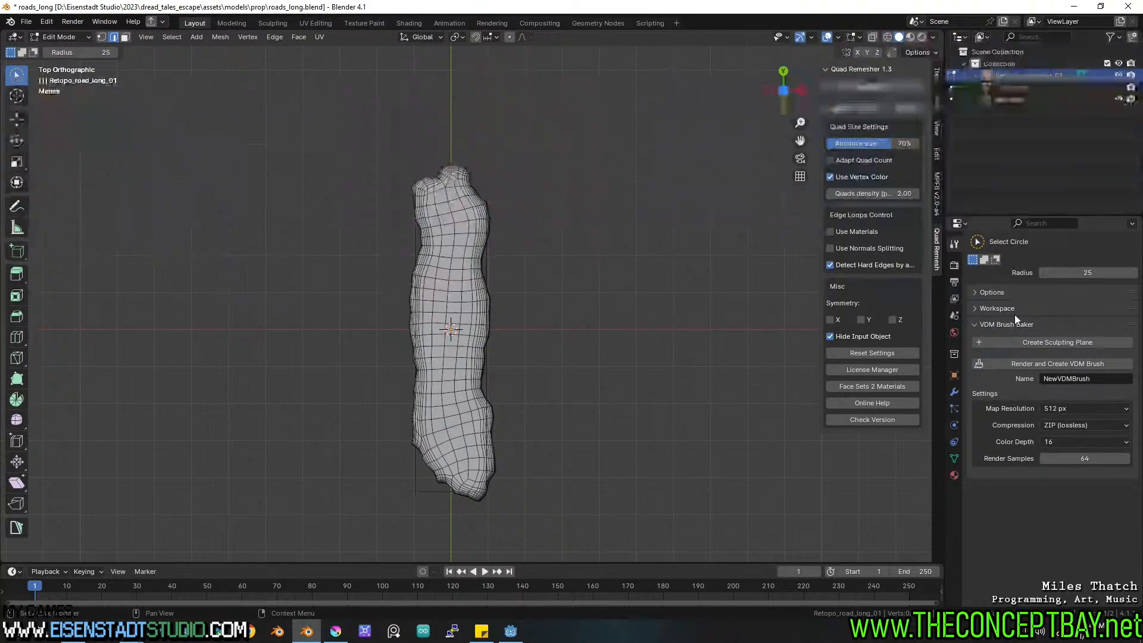
pyautogui.click(988, 292)
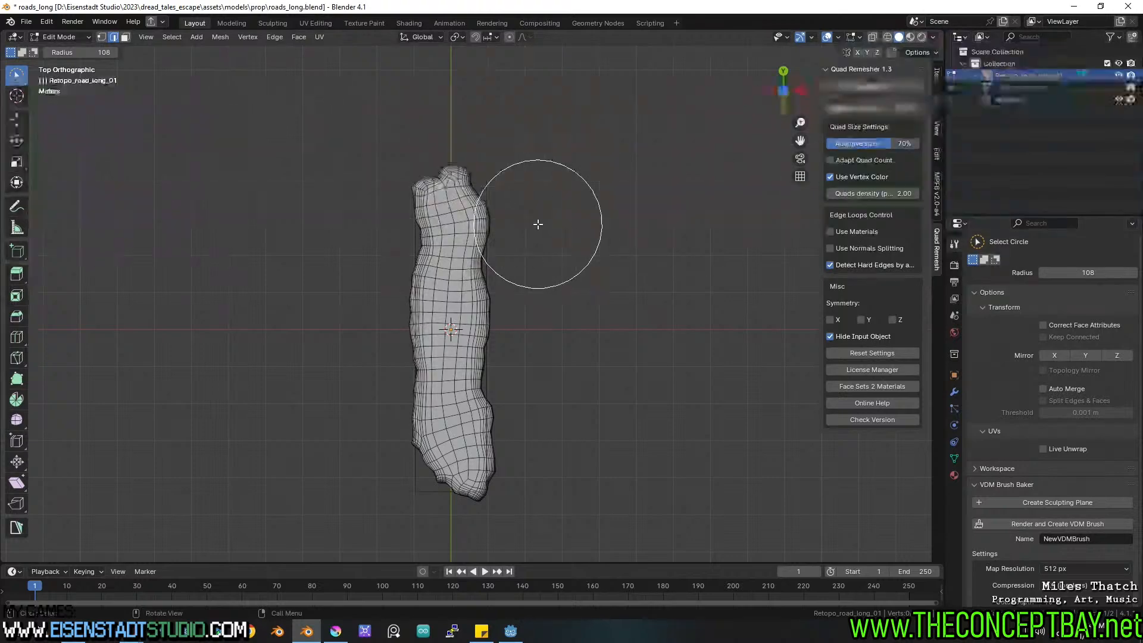
pyautogui.press('f')
# Circle-select the edges of the road's upper surface from the top view and check the coverage from the front.
pyautogui.moveTo(445, 188)
pyautogui.mouseDown()
pyautogui.moveTo(485, 205)
pyautogui.moveTo(510, 409)
pyautogui.moveTo(484, 485)
pyautogui.moveTo(624, 534)
pyautogui.mouseUp()
pyautogui.keyDown('alt'); pyautogui.moveTo(624, 534); pyautogui.dragTo(582, 354, button='middle'); pyautogui.keyUp('alt')
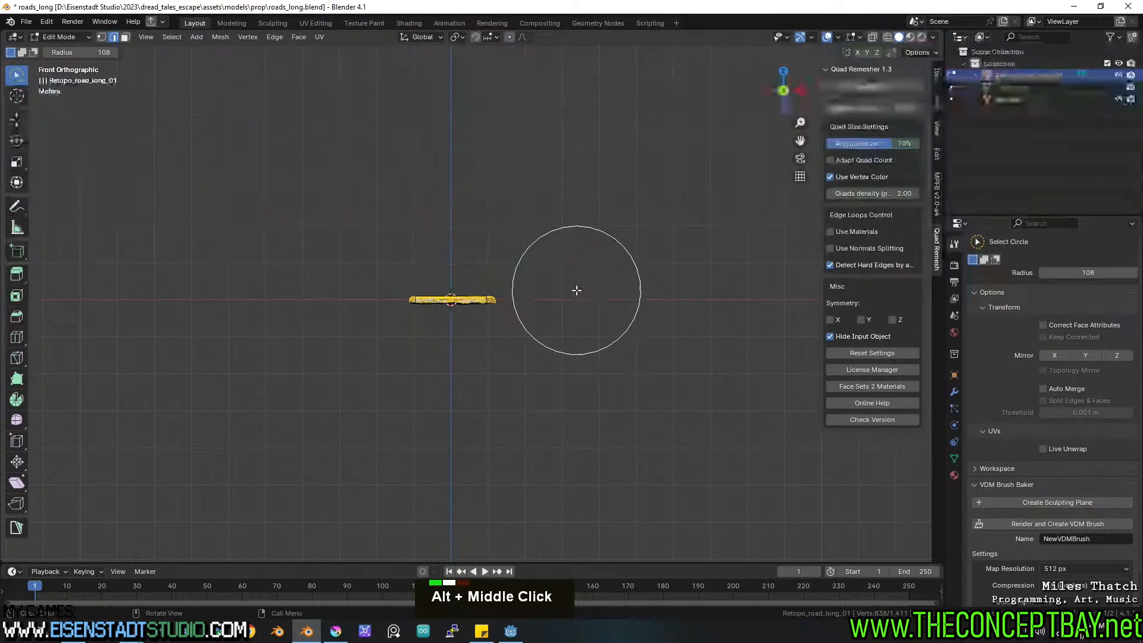
pyautogui.scroll(9, 574, 289)
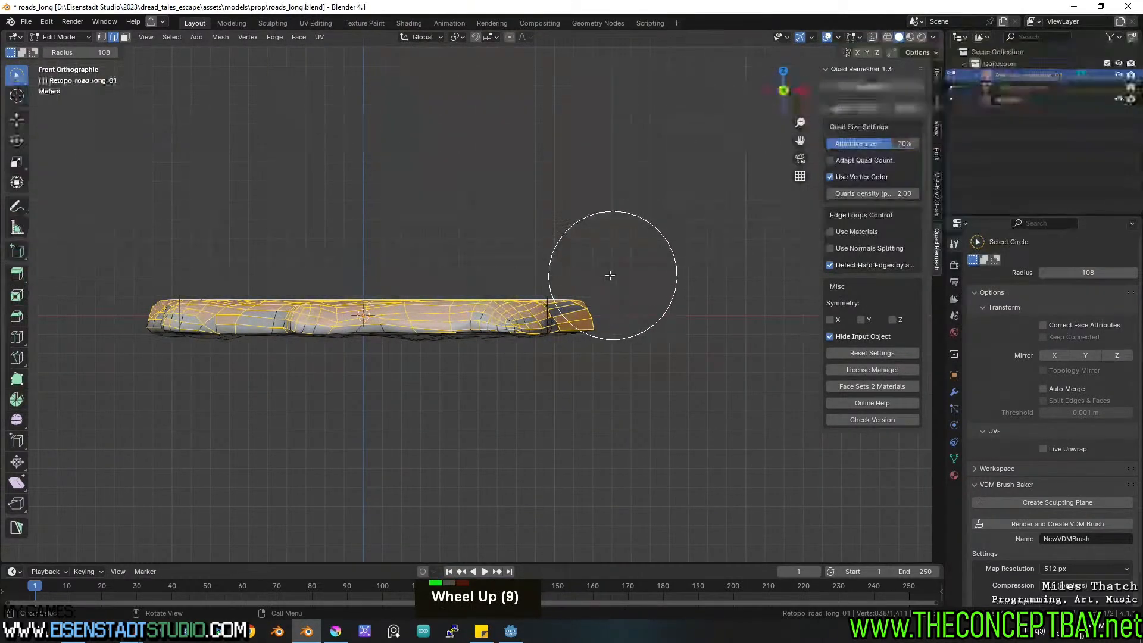
pyautogui.scroll(-2, 612, 273)
pyautogui.moveTo(612, 273); pyautogui.dragTo(542, 334, button='middle')
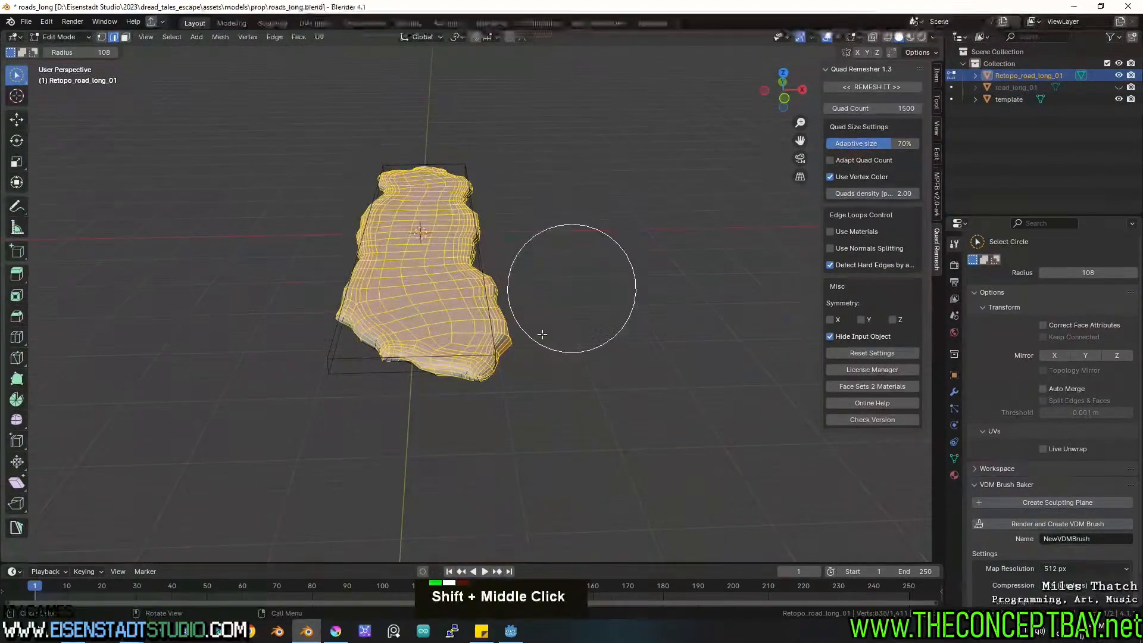
pyautogui.click(485, 405)
pyautogui.hotkey('ctrl', 'z')
# Extend the edge selection around the road's side walls and check it from underneath.
pyautogui.keyDown('shift'); pyautogui.moveTo(393, 360); pyautogui.dragTo(351, 328); pyautogui.keyUp('shift')
pyautogui.moveTo(358, 339); pyautogui.dragTo(554, 355, button='middle')
pyautogui.keyDown('shift'); pyautogui.moveTo(704, 314); pyautogui.dragTo(354, 287); pyautogui.keyUp('shift')
pyautogui.moveTo(367, 287); pyautogui.dragTo(400, 292, button='middle')
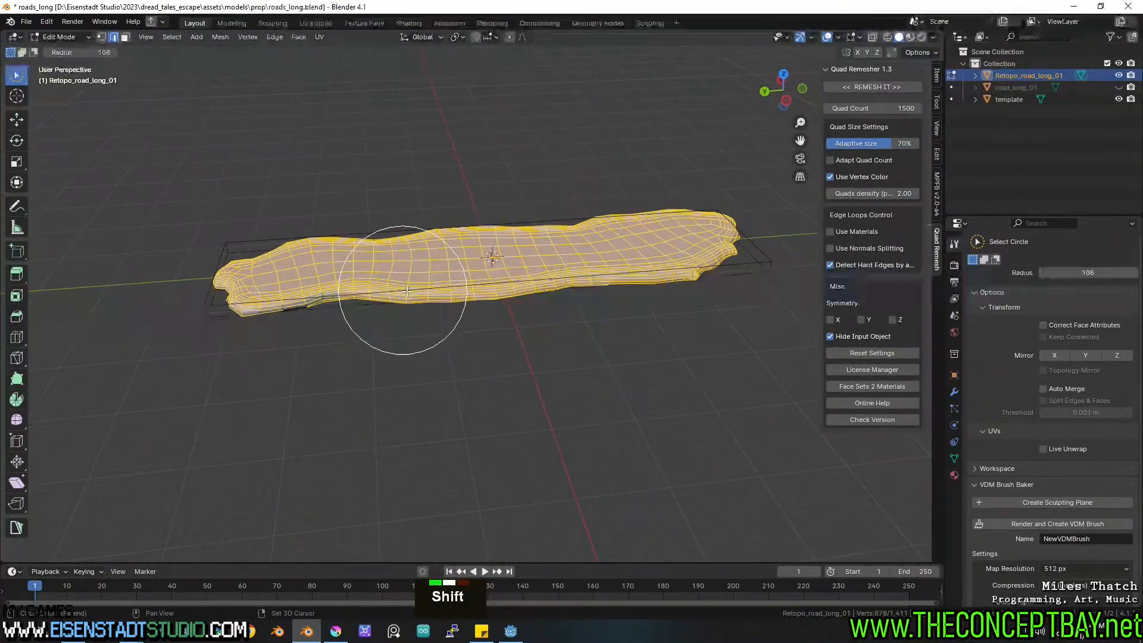
pyautogui.keyDown('shift'); pyautogui.moveTo(400, 291); pyautogui.dragTo(269, 308); pyautogui.keyUp('shift')
pyautogui.moveTo(269, 307); pyautogui.dragTo(390, 310, button='middle')
pyautogui.keyDown('shift'); pyautogui.moveTo(593, 359); pyautogui.dragTo(455, 398); pyautogui.keyUp('shift')
pyautogui.moveTo(455, 397); pyautogui.dragTo(609, 416, button='middle')
pyautogui.keyDown('shift'); pyautogui.moveTo(723, 249); pyautogui.dragTo(485, 247); pyautogui.keyUp('shift')
pyautogui.moveTo(485, 247); pyautogui.dragTo(557, 254, button='middle')
pyautogui.keyDown('shift'); pyautogui.moveTo(557, 253); pyautogui.dragTo(275, 281); pyautogui.keyUp('shift')
pyautogui.moveTo(276, 280); pyautogui.dragTo(385, 327, button='middle')
pyautogui.keyDown('shift'); pyautogui.moveTo(385, 327); pyautogui.dragTo(216, 358); pyautogui.keyUp('shift')
pyautogui.moveTo(216, 357); pyautogui.dragTo(334, 294, button='middle')
pyautogui.scroll(2, 354, 313)
pyautogui.keyDown('shift'); pyautogui.scroll(2, 362, 322); pyautogui.keyUp('shift')
pyautogui.scroll(2, 363, 322)
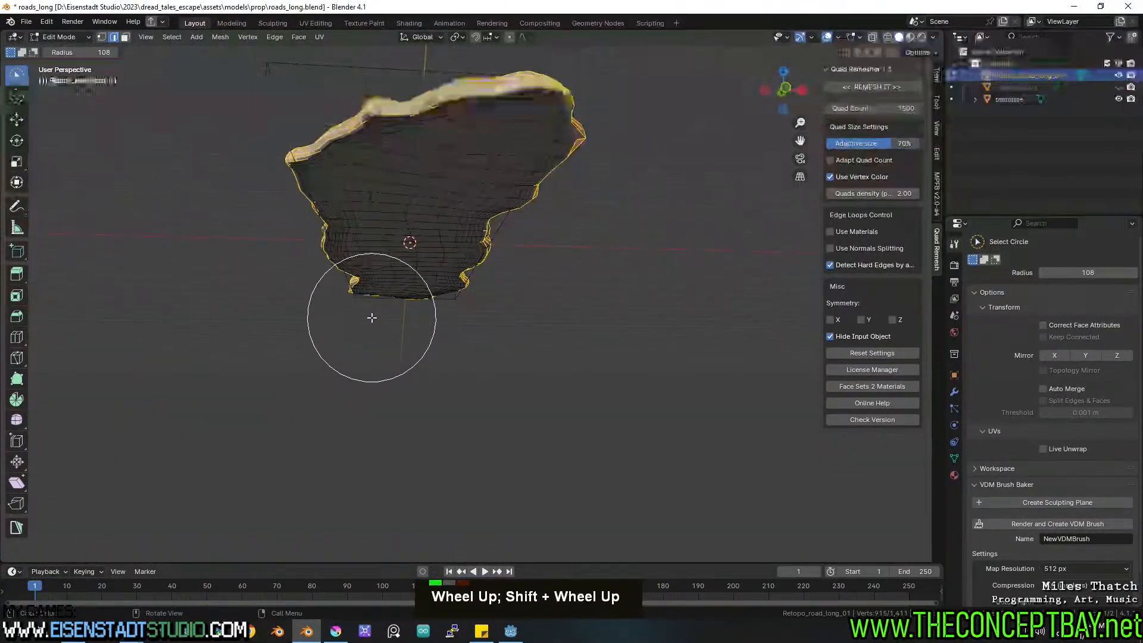
# In face select mode, circle-select all upper and side faces of the road from several angles, excluding the underside.
pyautogui.moveTo(153, 99); pyautogui.dragTo(674, 287, button='middle')
pyautogui.scroll(-3, 673, 292)
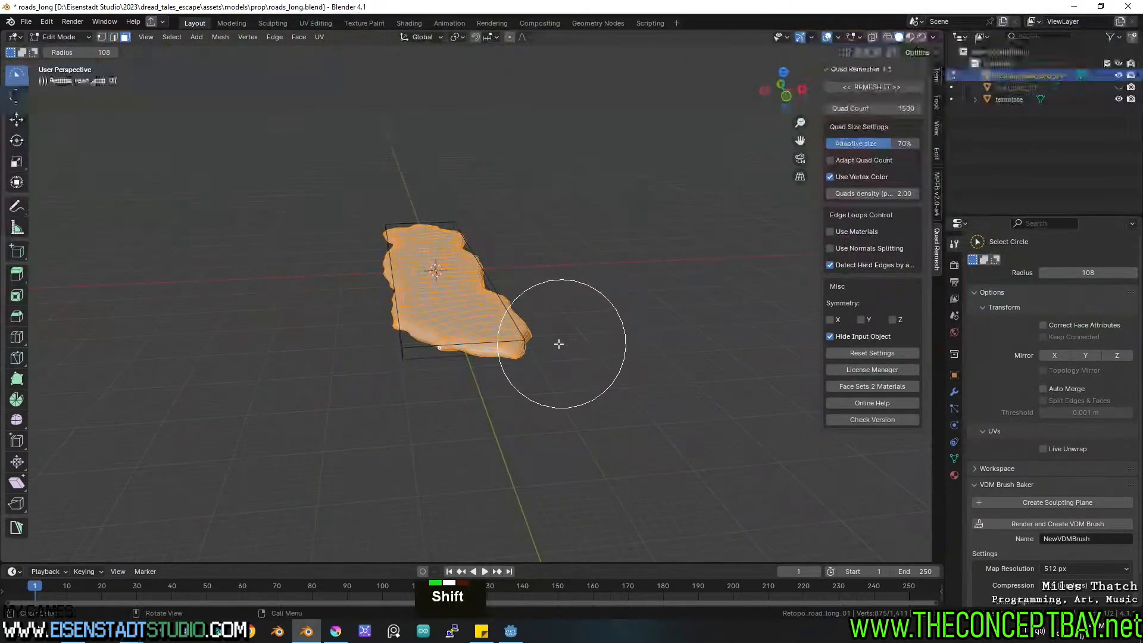
pyautogui.moveTo(559, 342); pyautogui.dragTo(629, 375, button='middle')
pyautogui.scroll(-1, 631, 375)
pyautogui.click(686, 373)
pyautogui.moveTo(666, 372)
pyautogui.mouseDown()
pyautogui.moveTo(536, 421)
pyautogui.moveTo(401, 365)
pyautogui.mouseUp()
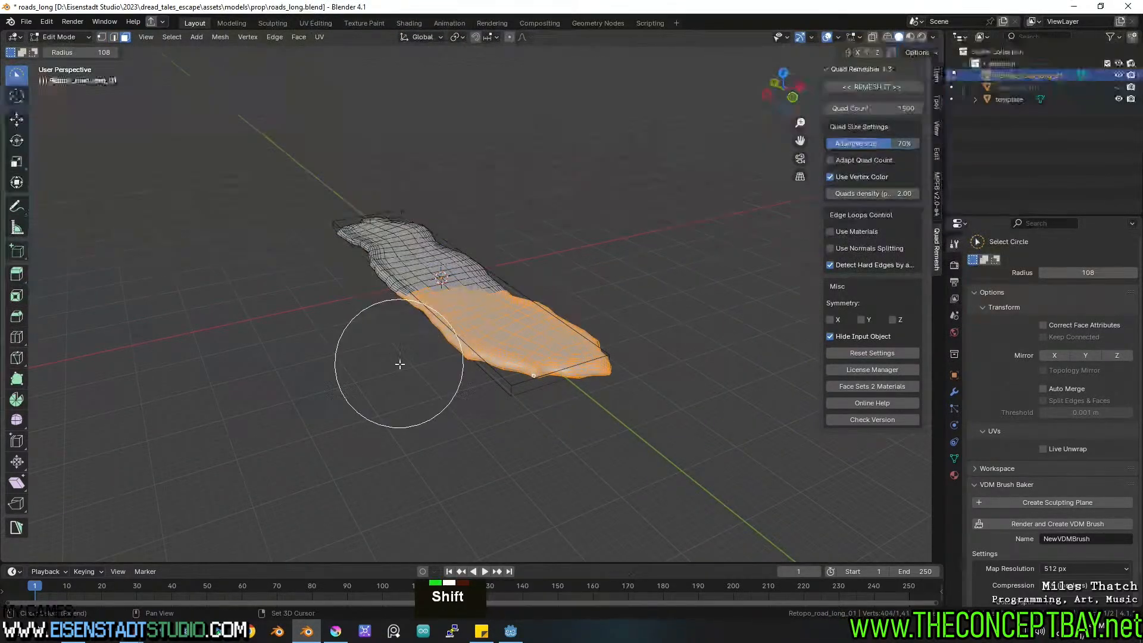
pyautogui.moveTo(401, 365)
pyautogui.keyDown('shift'); pyautogui.mouseDown(button='middle')
pyautogui.moveTo(587, 413)
pyautogui.moveTo(455, 405)
pyautogui.moveTo(571, 393)
pyautogui.mouseUp(button='middle'); pyautogui.keyUp('shift')
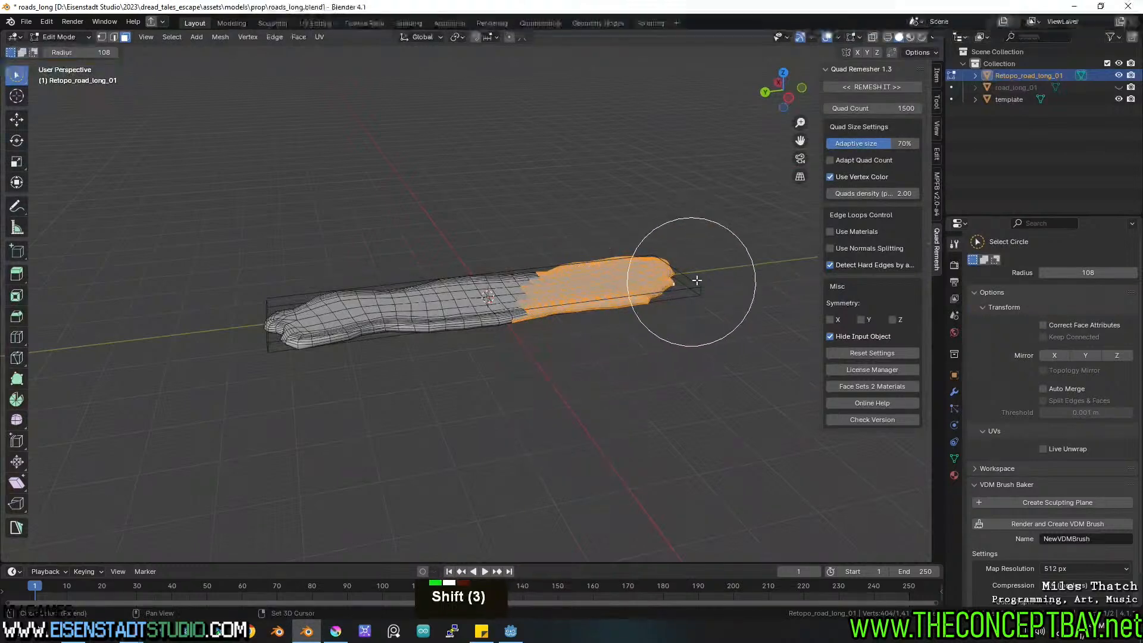
pyautogui.moveTo(697, 280)
pyautogui.keyDown('shift'); pyautogui.mouseDown()
pyautogui.moveTo(484, 285)
pyautogui.moveTo(278, 347)
pyautogui.mouseUp(); pyautogui.keyUp('shift')
pyautogui.moveTo(333, 361); pyautogui.dragTo(456, 356, button='middle')
pyautogui.keyDown('shift'); pyautogui.moveTo(743, 317); pyautogui.dragTo(406, 378); pyautogui.keyUp('shift')
pyautogui.moveTo(406, 379); pyautogui.dragTo(574, 388, button='middle')
pyautogui.keyDown('shift'); pyautogui.moveTo(662, 214); pyautogui.dragTo(152, 306); pyautogui.keyUp('shift')
pyautogui.moveTo(252, 295); pyautogui.dragTo(341, 181, button='middle')
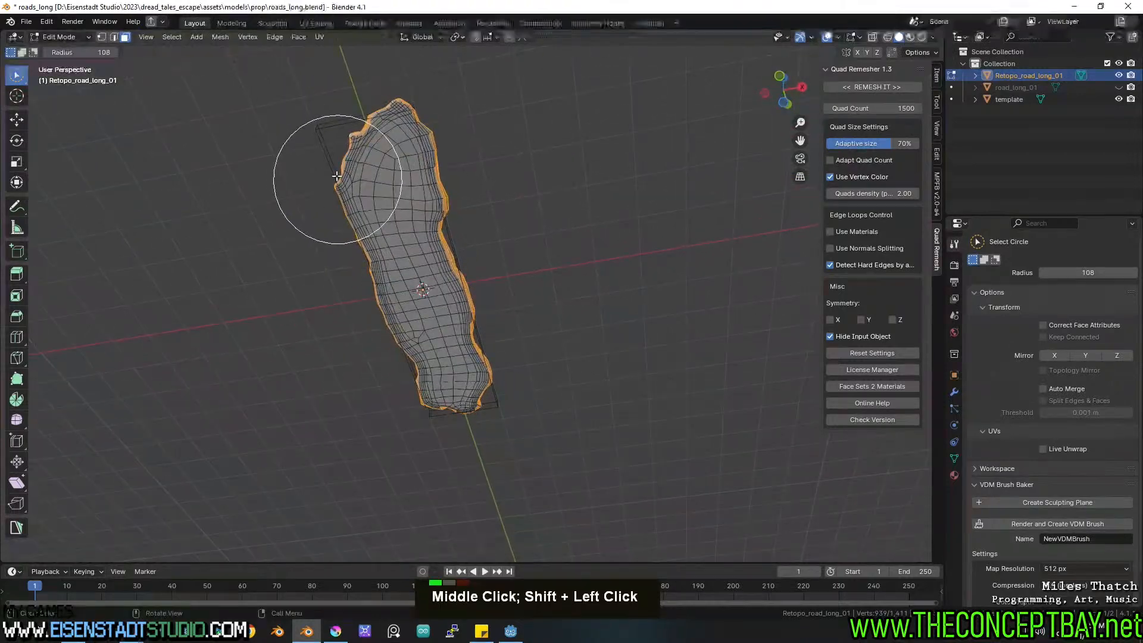
# Switch to the UV Editing workspace and unwrap the selected upper and side faces.
pyautogui.scroll(2, 340, 180)
pyautogui.scroll(-1, 351, 231)
pyautogui.moveTo(411, 162); pyautogui.dragTo(410, 271, button='middle')
pyautogui.moveTo(410, 271); pyautogui.dragTo(478, 337, button='middle')
pyautogui.keyDown('shift'); pyautogui.moveTo(479, 334); pyautogui.dragTo(480, 285, button='middle'); pyautogui.keyUp('shift')
pyautogui.click(316, 22)
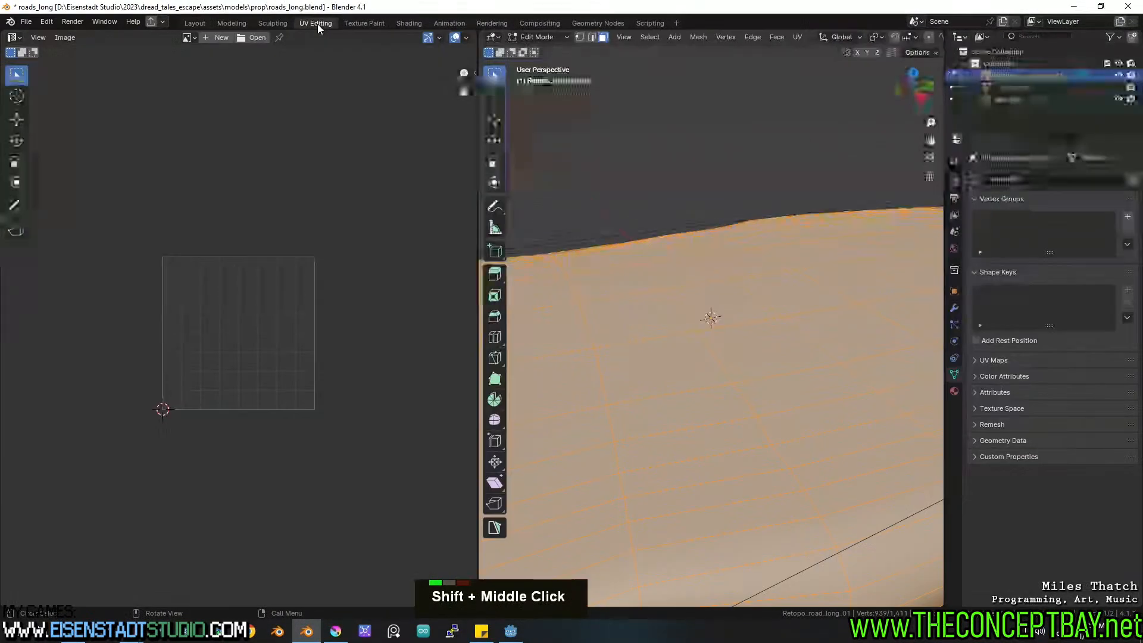
pyautogui.scroll(-3, 732, 378)
pyautogui.keyDown('shift'); pyautogui.scroll(-2, 731, 378); pyautogui.keyUp('shift')
pyautogui.press('u')
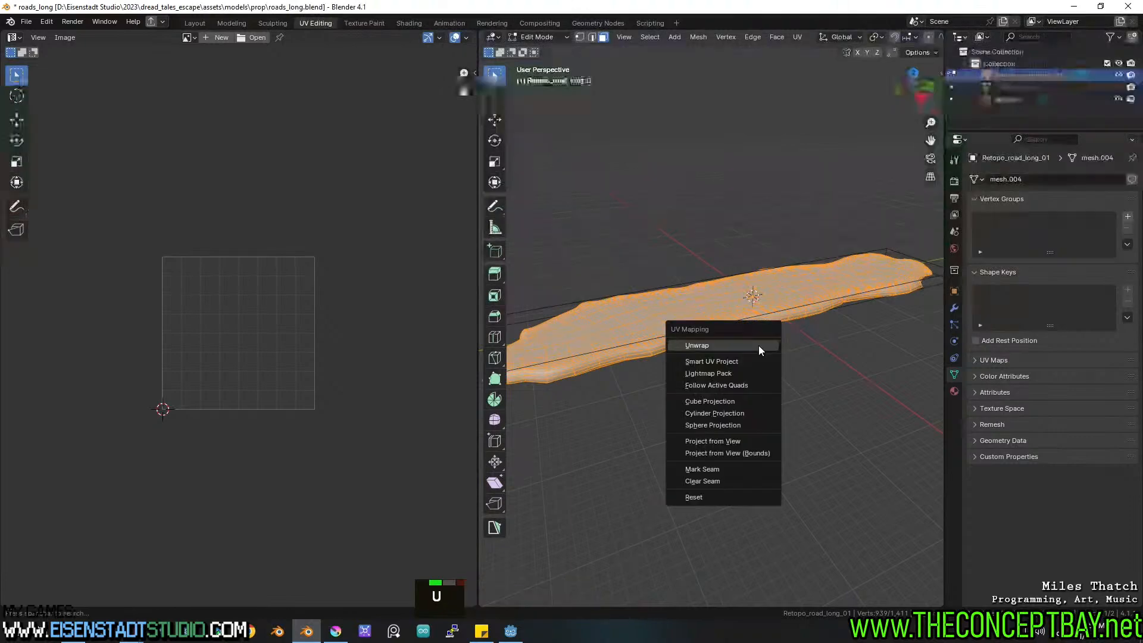
pyautogui.click(759, 346)
pyautogui.scroll(2, 200, 370)
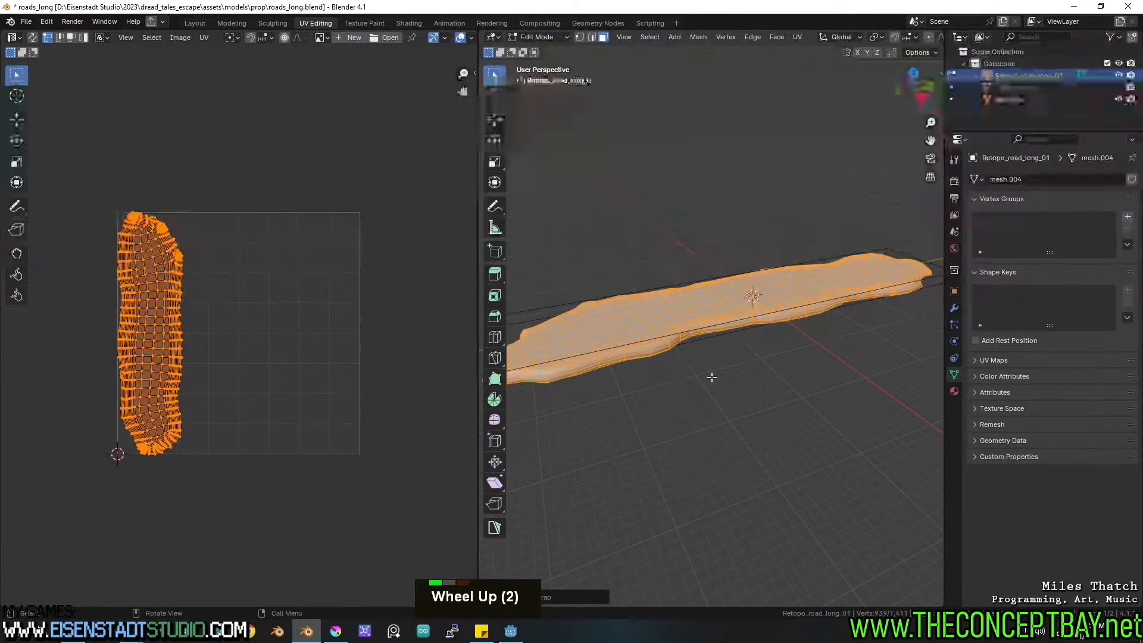
# Invert the selection, unwrap the road's underside faces, and select the whole mesh to show both UV islands.
pyautogui.moveTo(711, 400); pyautogui.dragTo(724, 334, button='middle')
pyautogui.hotkey('ctrl', 'i')
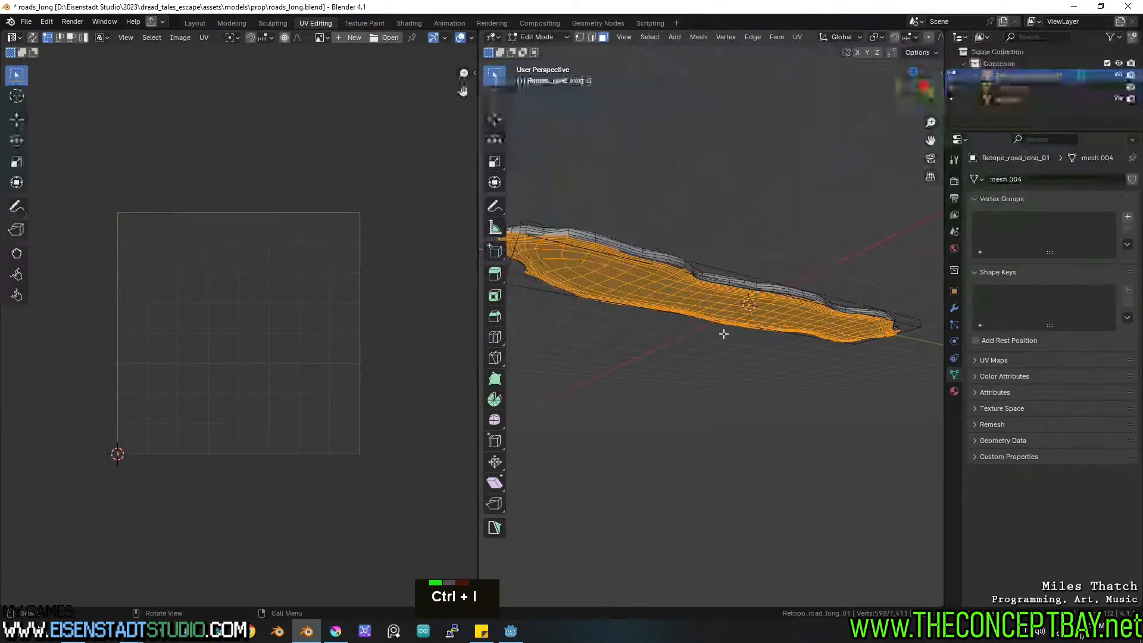
pyautogui.press('u')
pyautogui.click(723, 334)
pyautogui.press('a')
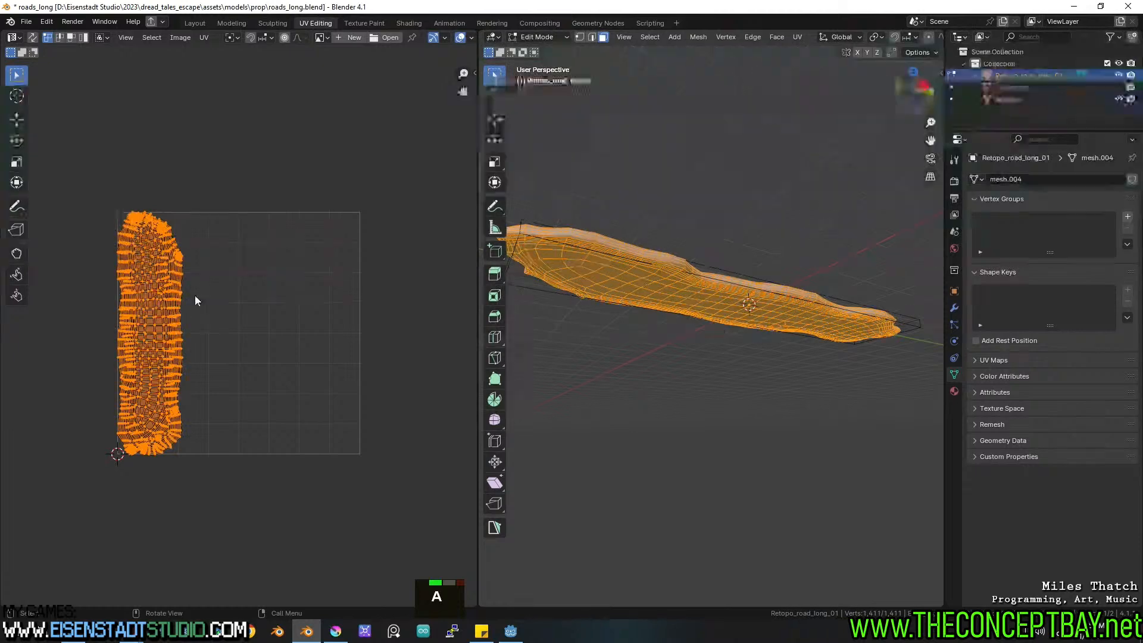
pyautogui.moveTo(627, 289); pyautogui.dragTo(632, 357, button='middle')
pyautogui.click(32, 37)
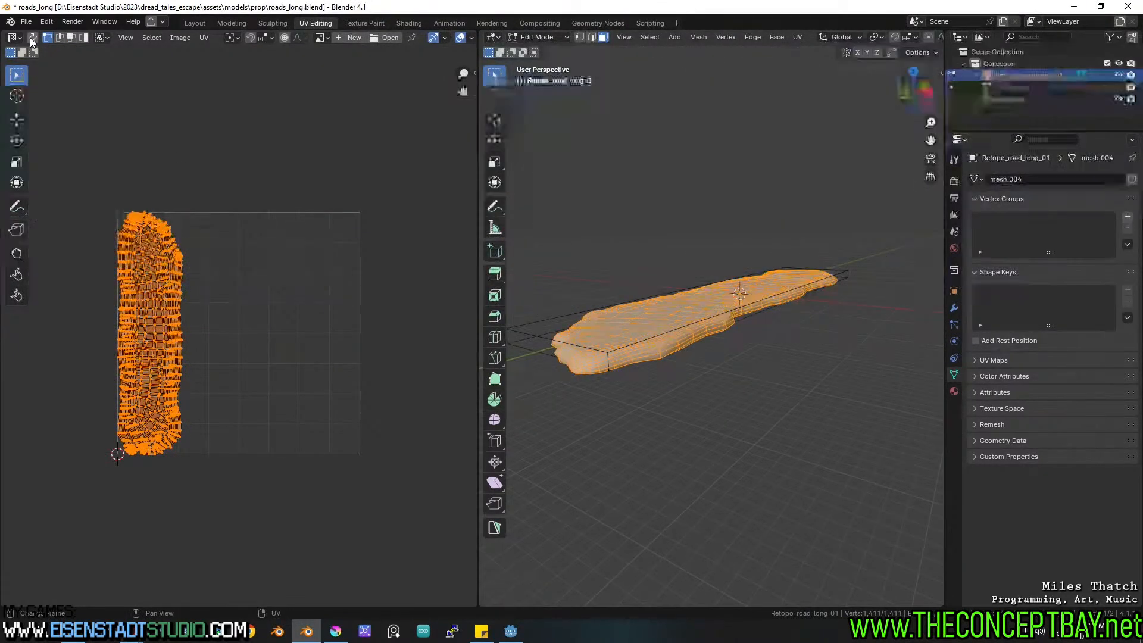
pyautogui.doubleClick(164, 282)
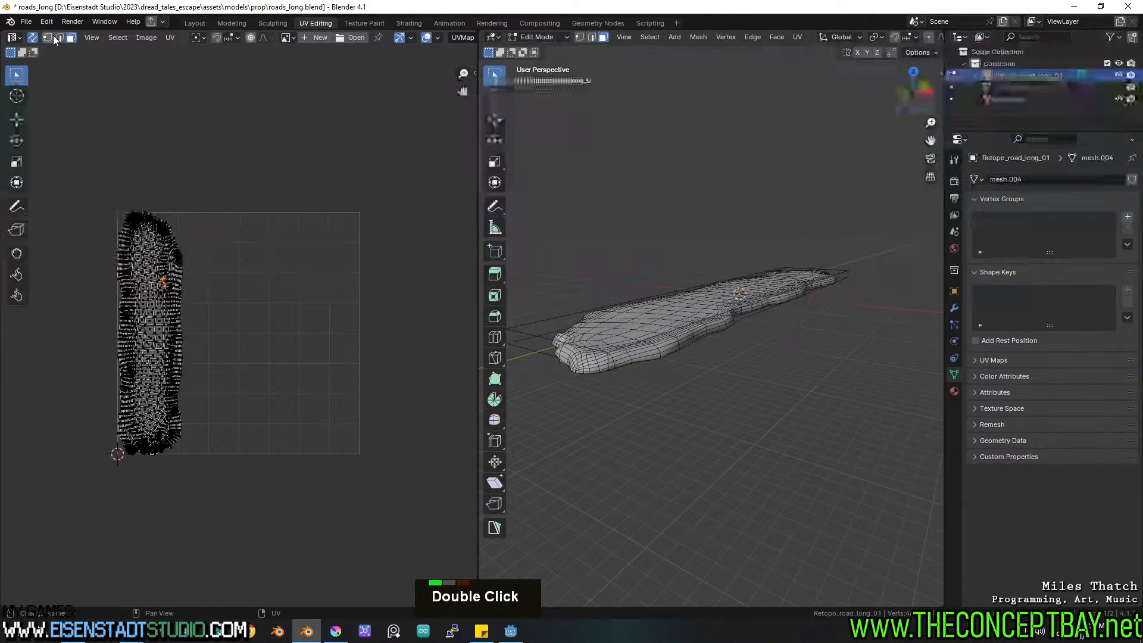
pyautogui.click(33, 37)
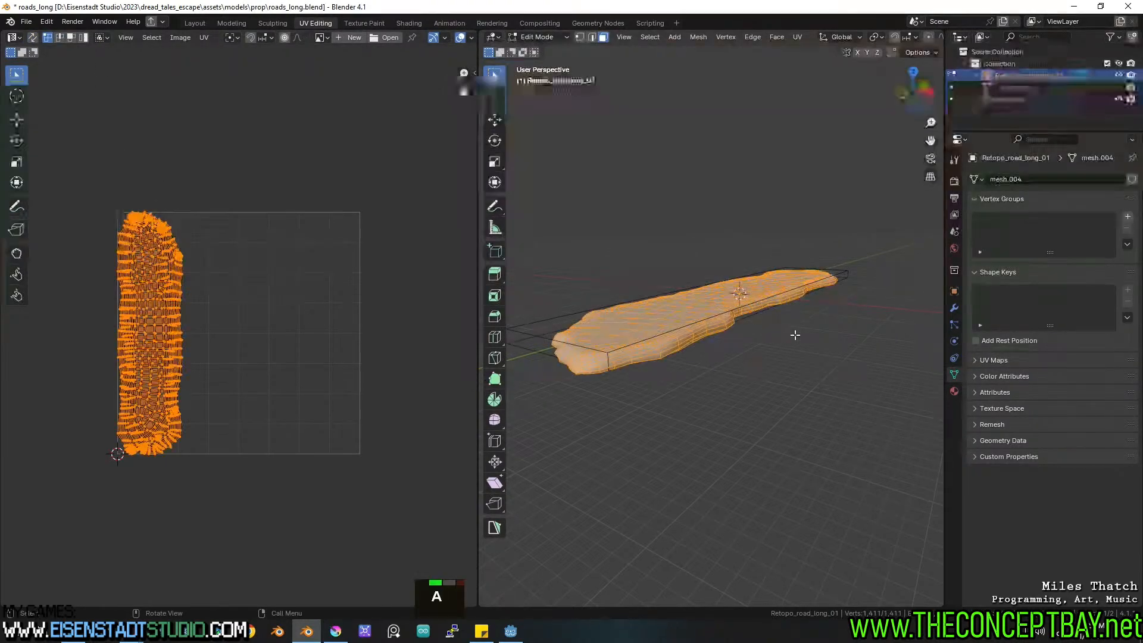
pyautogui.press('a')
# Use island selection to move the overlapping underside island away from the upper-surface island inside the UV square.
pyautogui.click(83, 37)
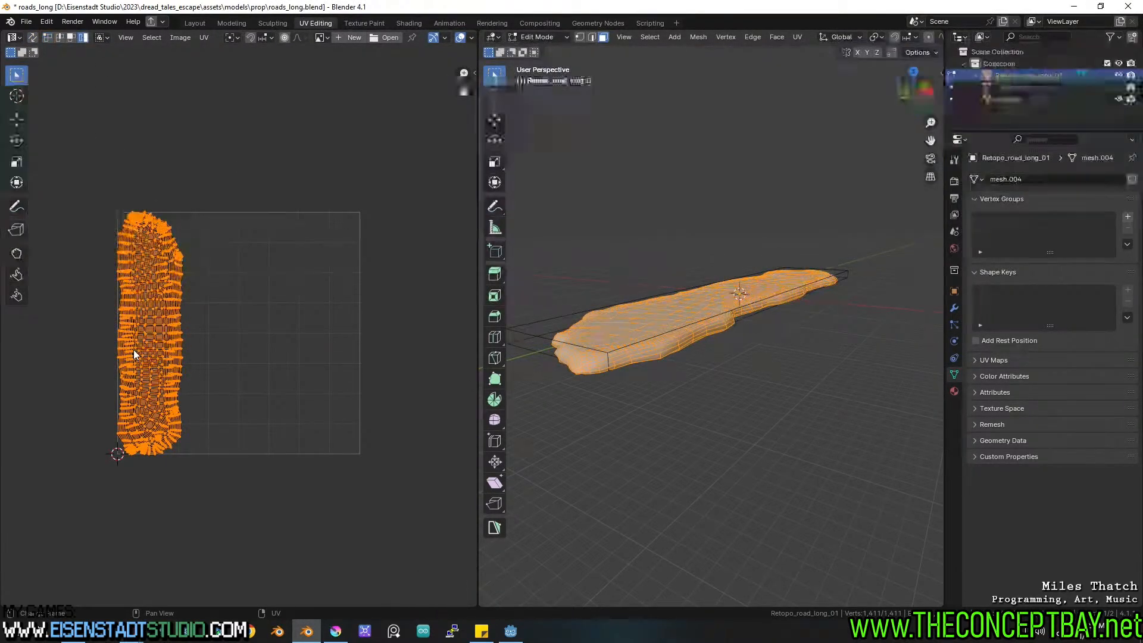
pyautogui.click(137, 354)
pyautogui.press('g')
pyautogui.click(358, 353)
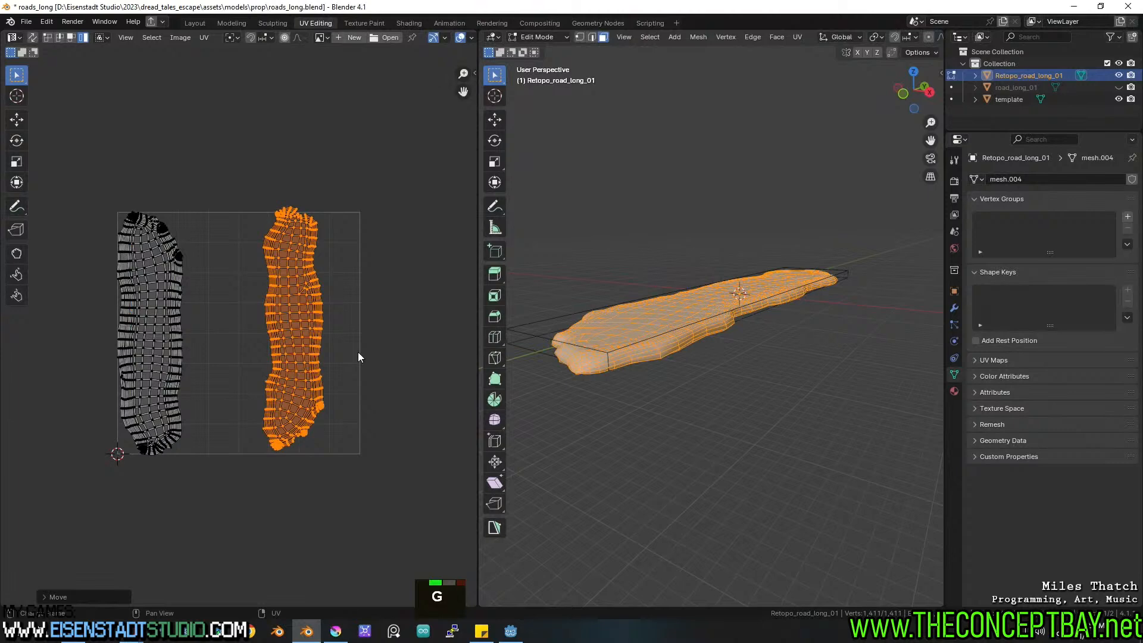
pyautogui.click(182, 345)
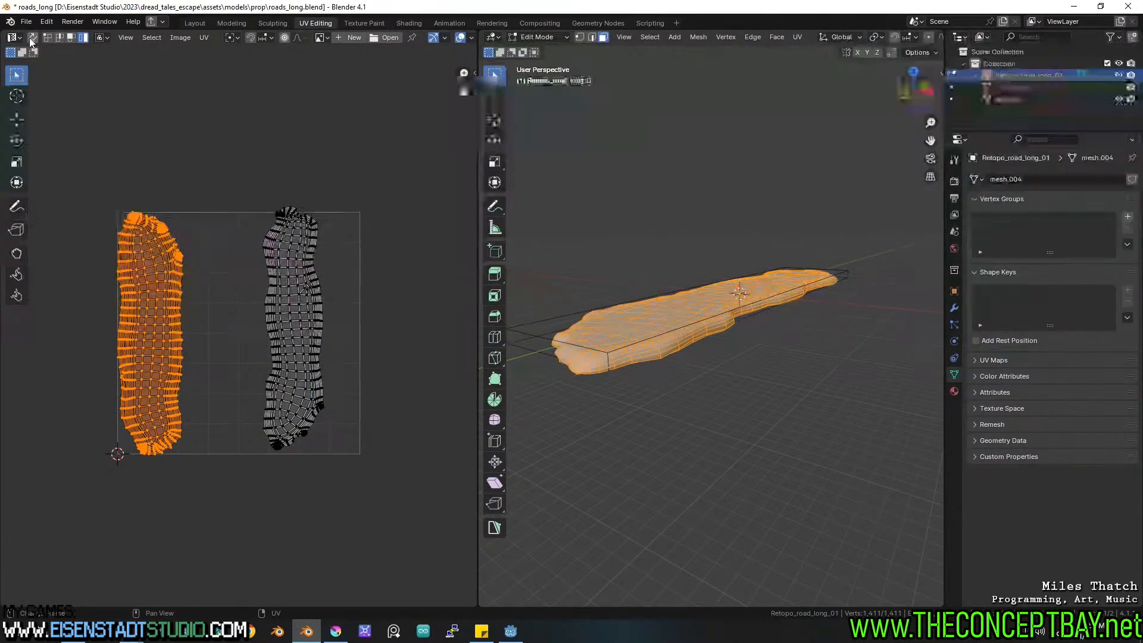
pyautogui.moveTo(733, 330); pyautogui.dragTo(738, 280, button='middle')
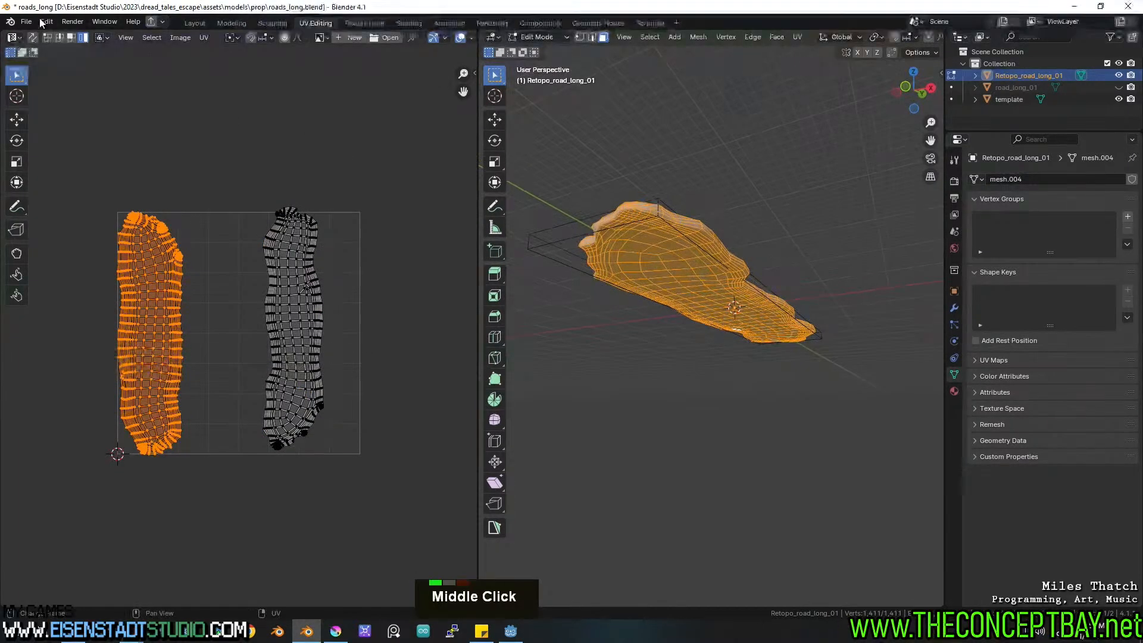
# With UV sync selection on, scale the linked underside island down to a tiny size and place it above the UV square.
pyautogui.click(33, 37)
pyautogui.click(294, 290)
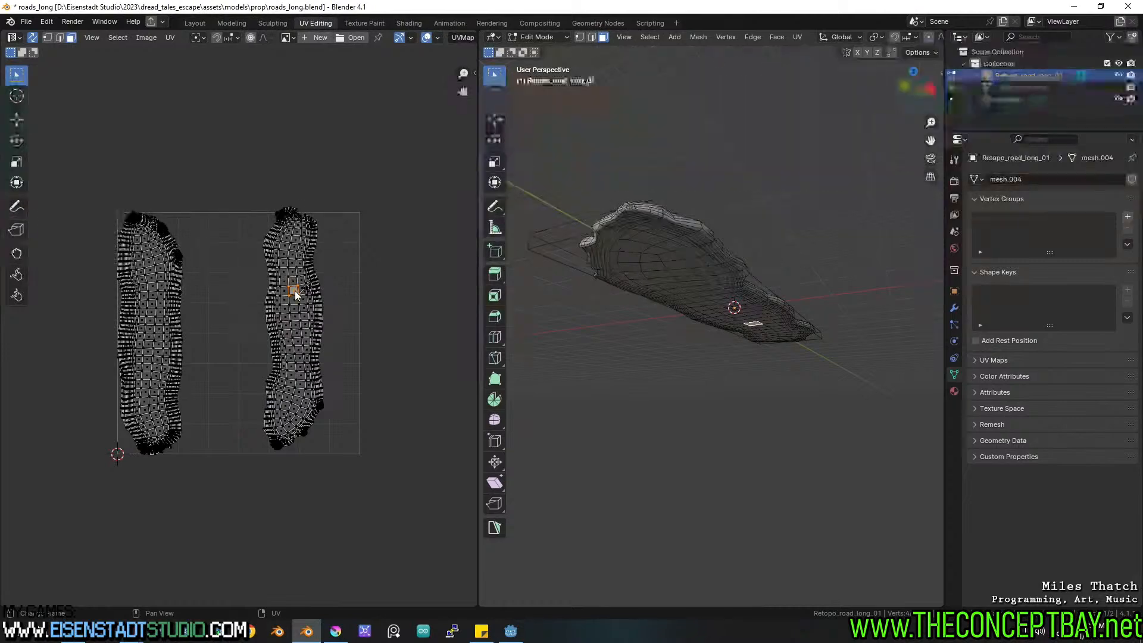
pyautogui.press('l')
pyautogui.press('s')
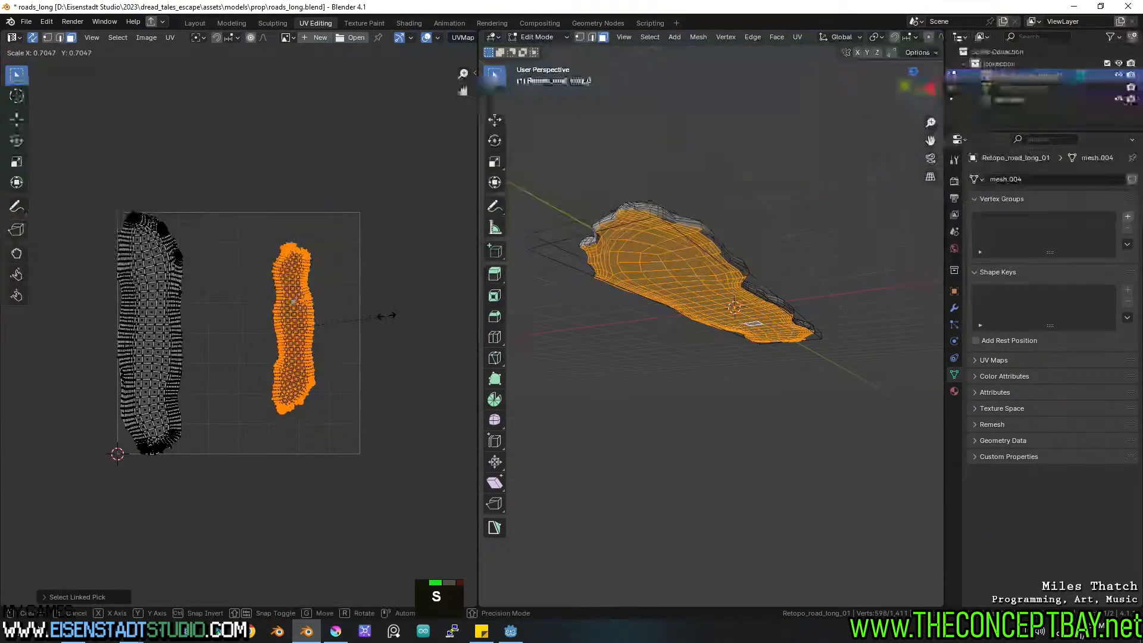
pyautogui.click(355, 312)
pyautogui.press('g')
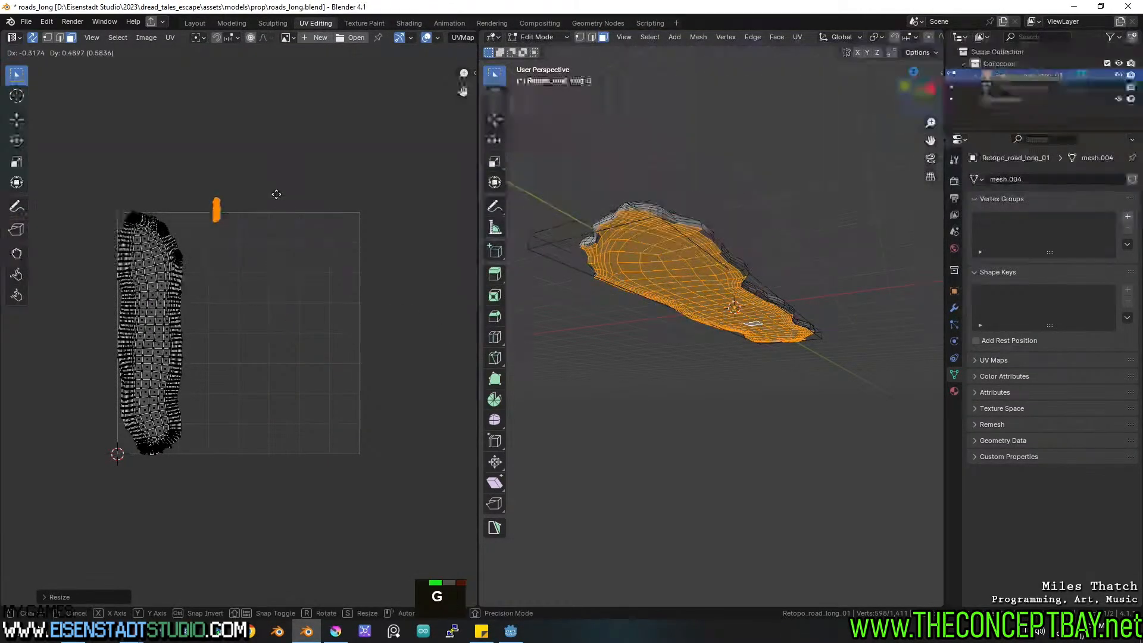
pyautogui.click(230, 165)
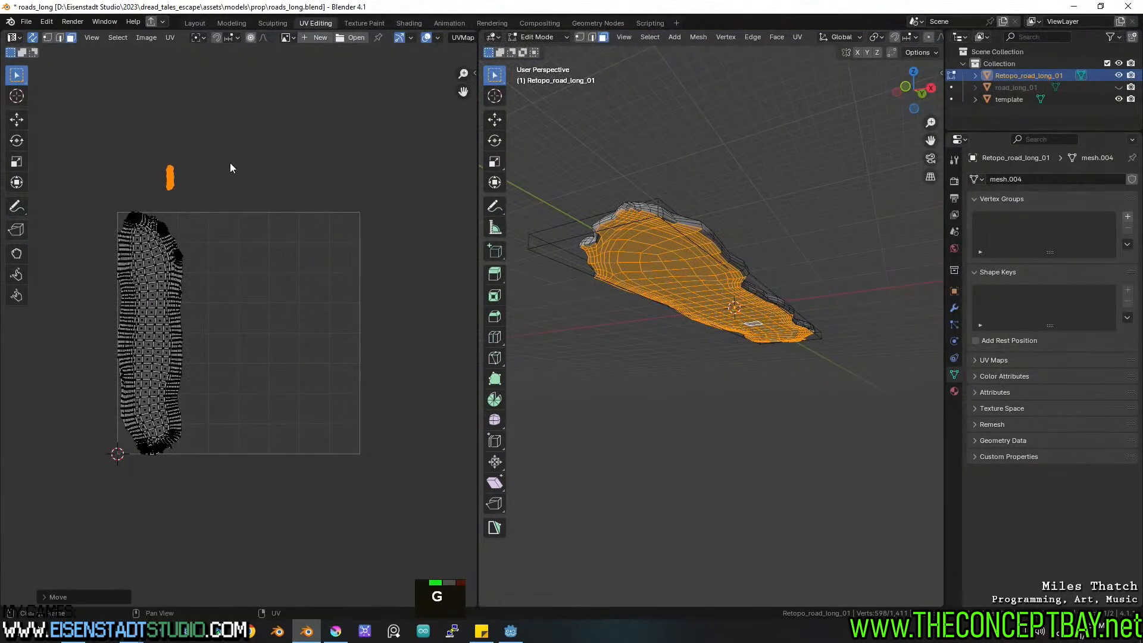
# Examine the quad layout of the upper-surface UV island up close.
pyautogui.click(163, 309)
pyautogui.moveTo(160, 294); pyautogui.dragTo(145, 298, button='middle')
pyautogui.moveTo(283, 301); pyautogui.dragTo(273, 296, button='middle')
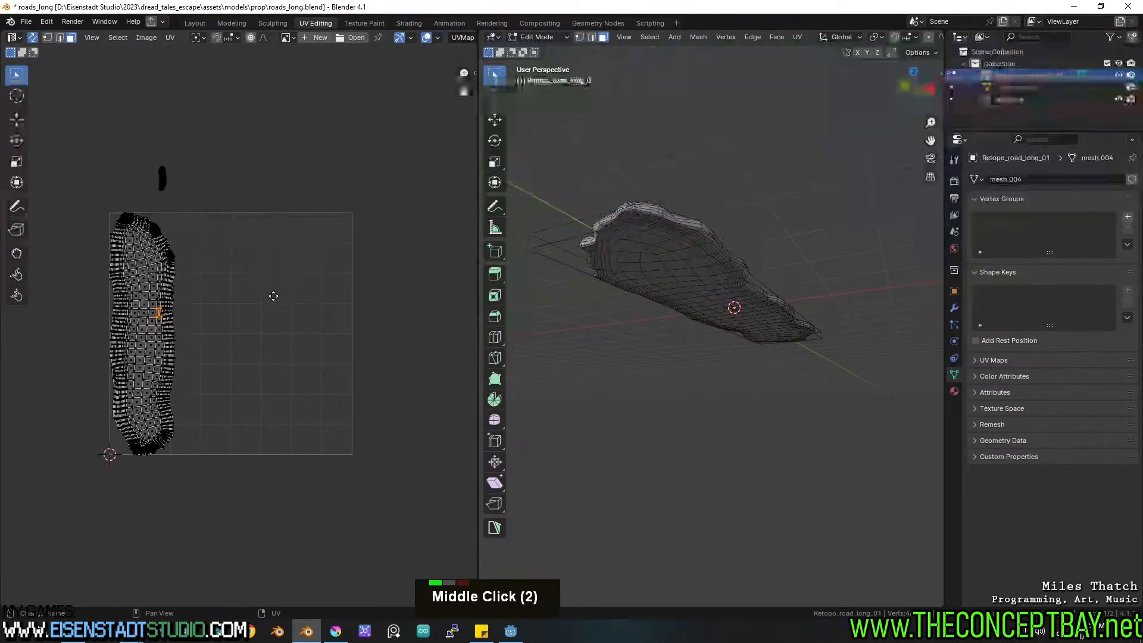
pyautogui.scroll(2, 273, 296)
pyautogui.scroll(3, 235, 423)
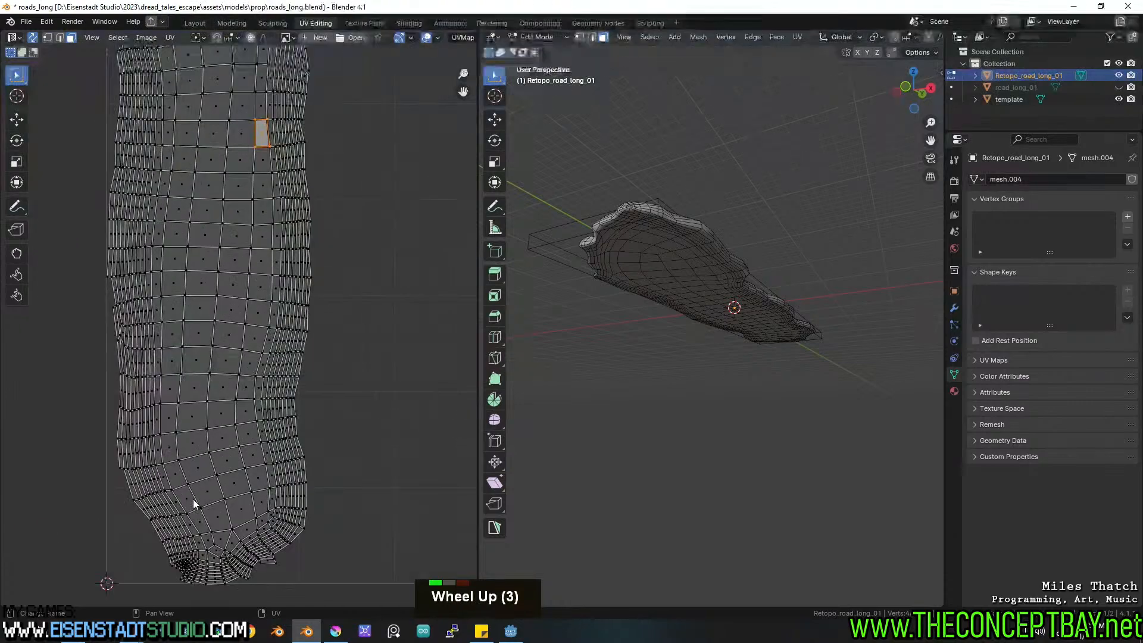
pyautogui.scroll(-6, 238, 423)
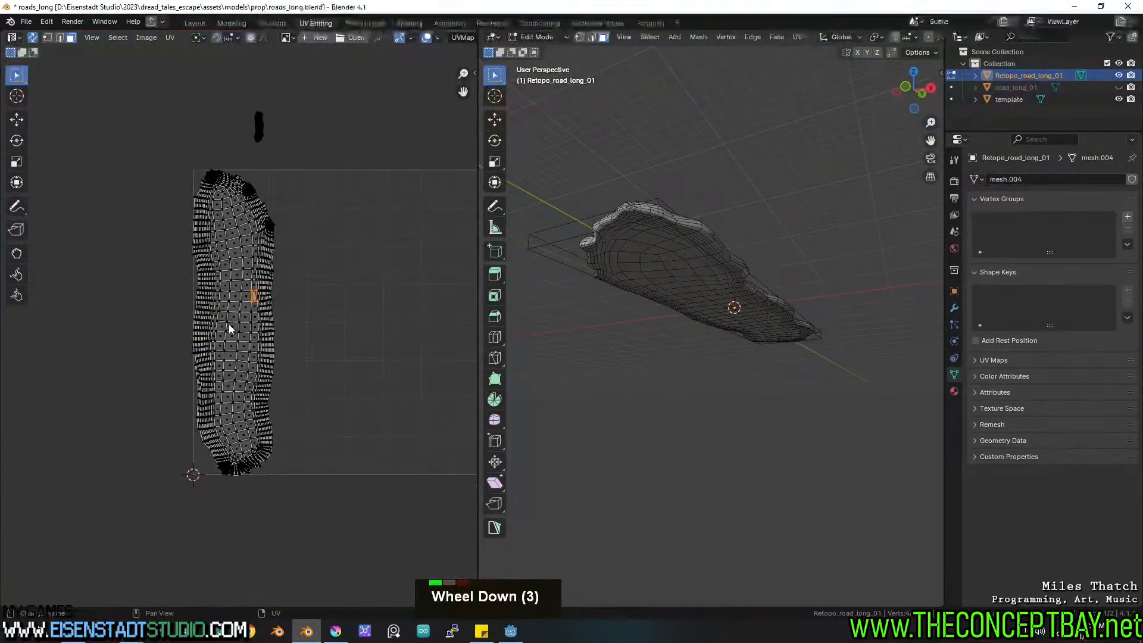
# Examine the retopologized road's upper surface beside its full UV layout and save the file.
pyautogui.scroll(3, 217, 376)
pyautogui.moveTo(582, 307); pyautogui.dragTo(657, 332, button='middle')
pyautogui.scroll(-1, 657, 332)
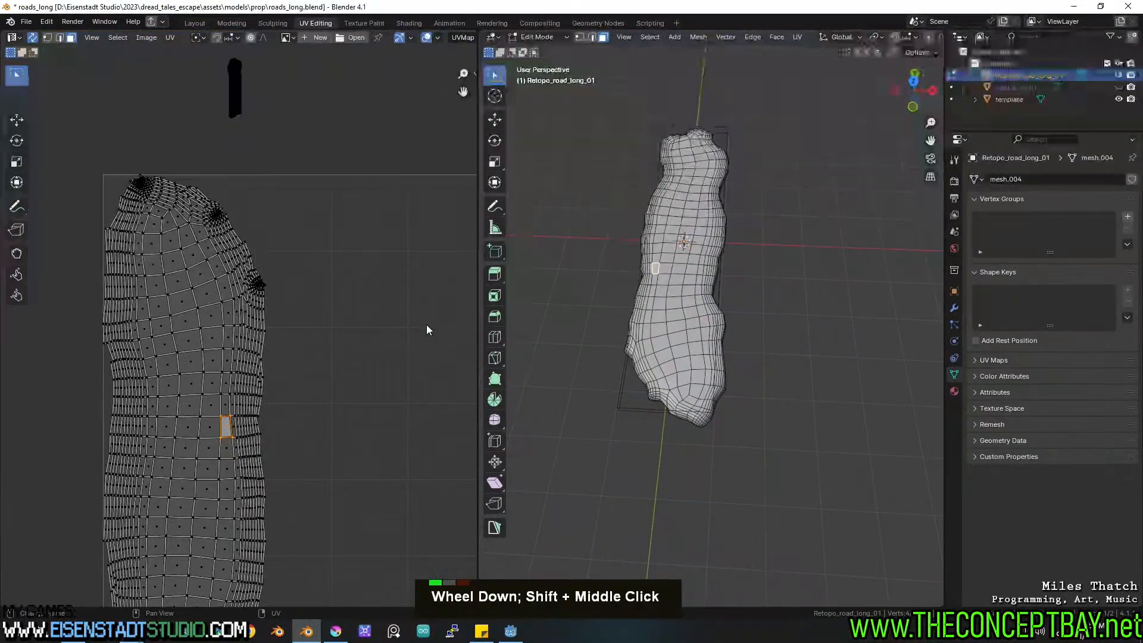
pyautogui.scroll(-2, 426, 324)
pyautogui.keyDown('shift'); pyautogui.moveTo(426, 324); pyautogui.dragTo(238, 245, button='middle'); pyautogui.keyUp('shift')
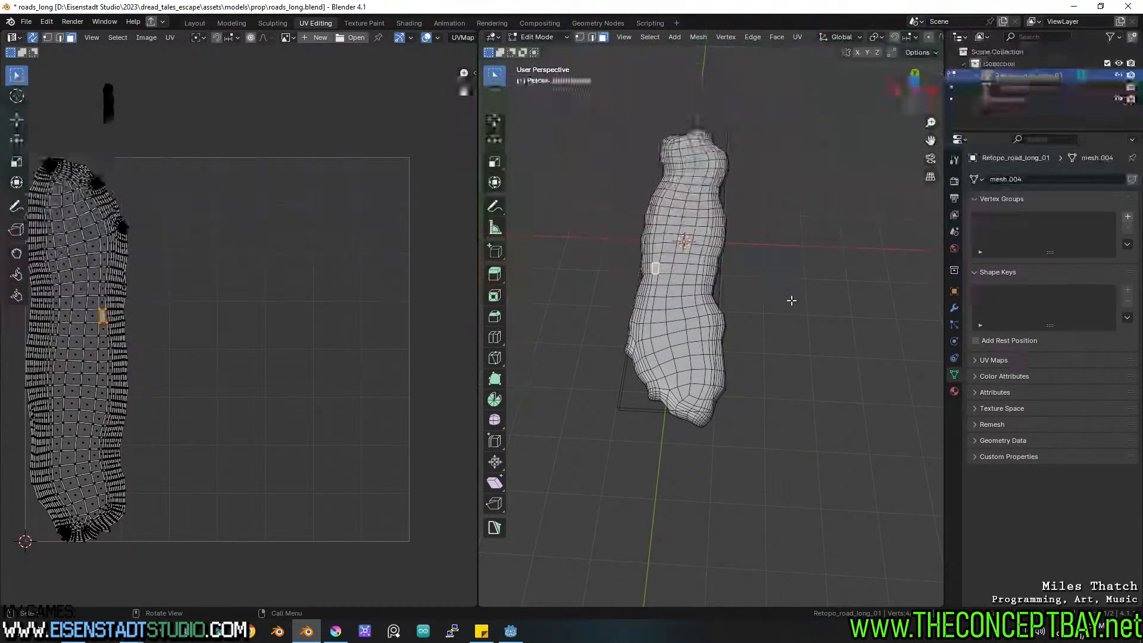
pyautogui.moveTo(794, 296)
pyautogui.mouseDown(button='middle')
pyautogui.moveTo(803, 378)
pyautogui.moveTo(806, 312)
pyautogui.mouseUp(button='middle')
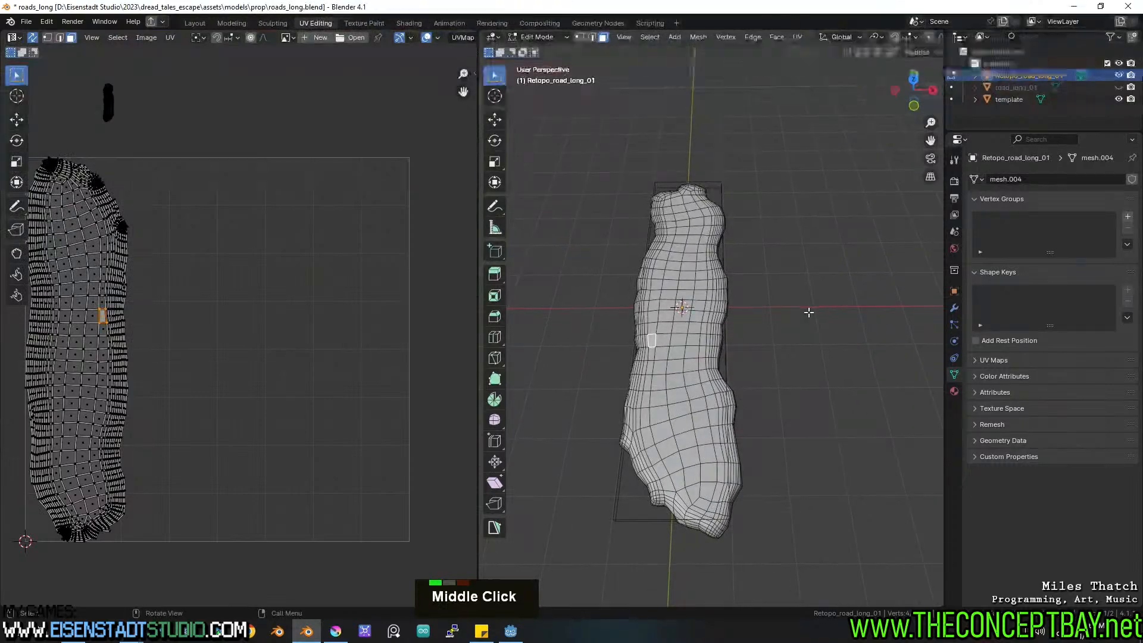
pyautogui.scroll(-2, 794, 311)
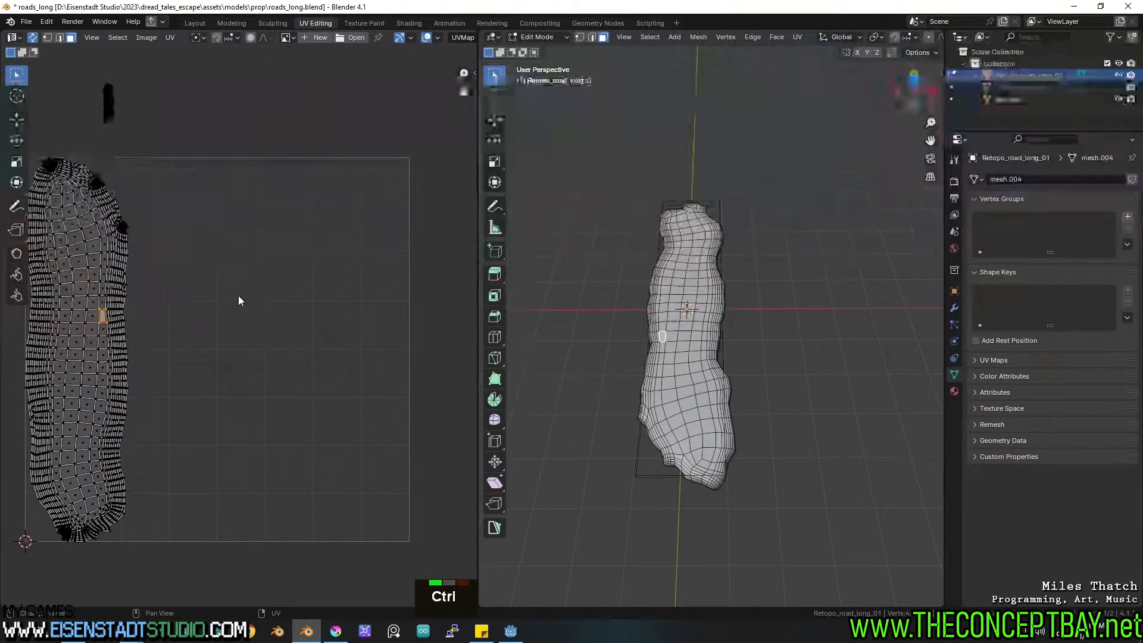
pyautogui.hotkey('ctrl', 's')
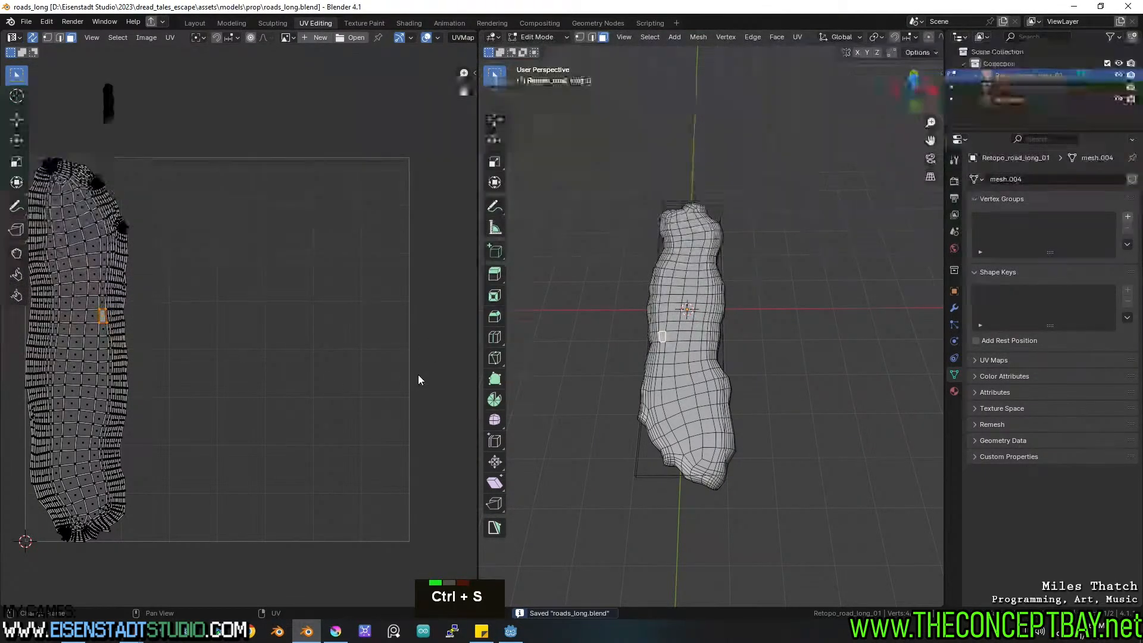
# Return the road mesh to Object Mode and launch Substance 3D Painter 2022.
pyautogui.moveTo(655, 369); pyautogui.dragTo(808, 362, button='middle')
pyautogui.scroll(2, 808, 362)
pyautogui.press('Tab')
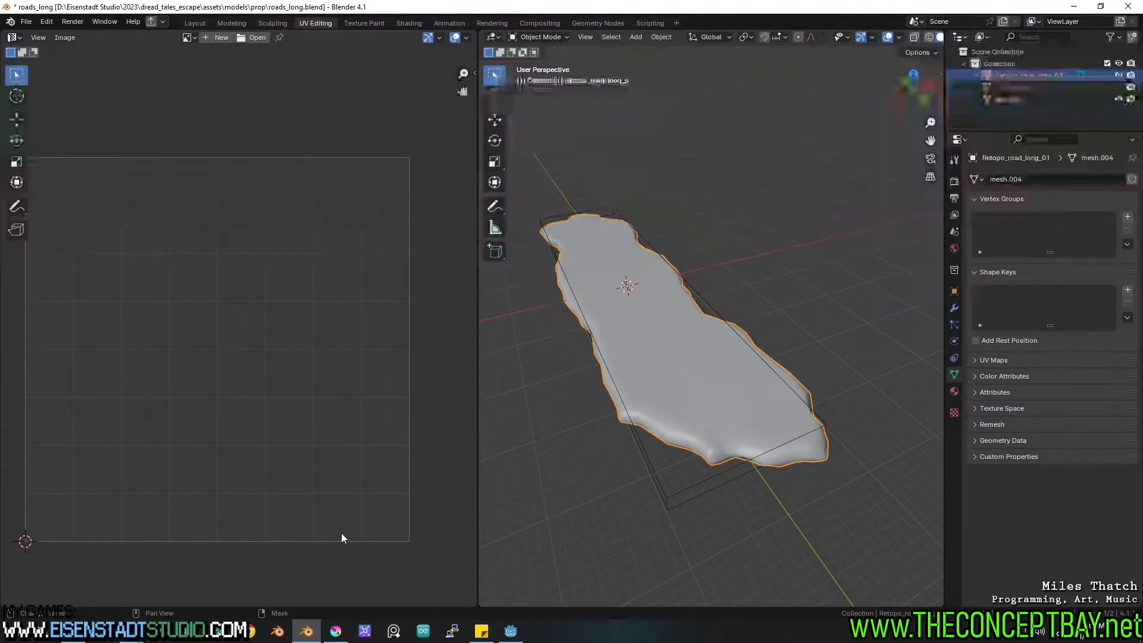
pyautogui.press('super')
pyautogui.write('r')
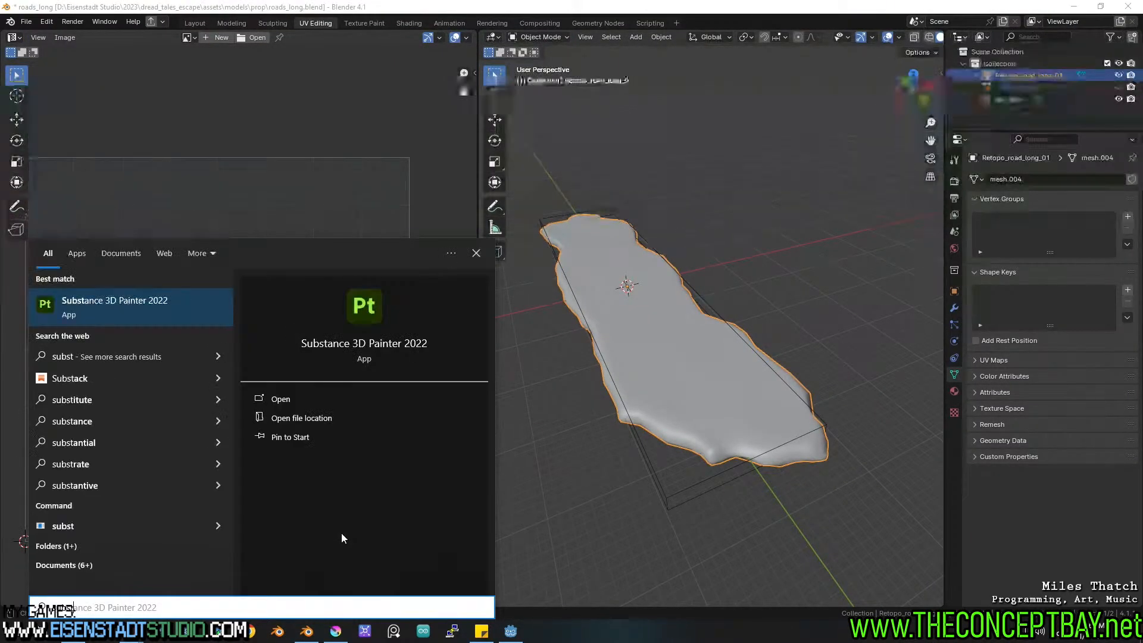
pyautogui.press('Return')
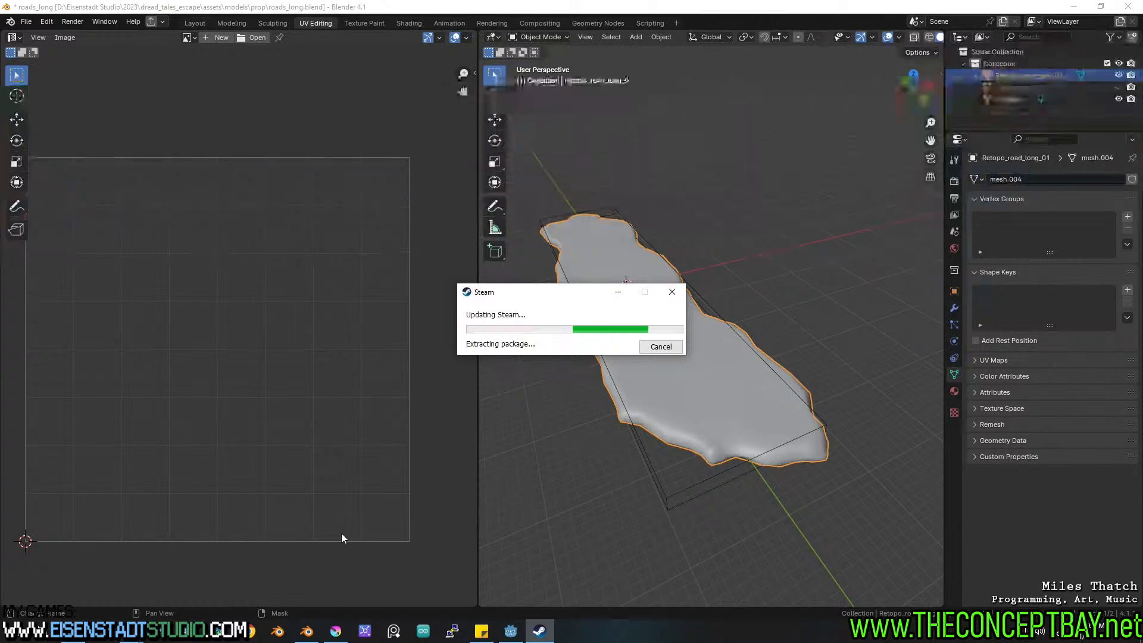
# Switch back to Blender while Steam updates and save roads_long.blend again in Object Mode.
pyautogui.click(834, 331)
pyautogui.doubleClick(684, 406)
pyautogui.middleClick(760, 364)
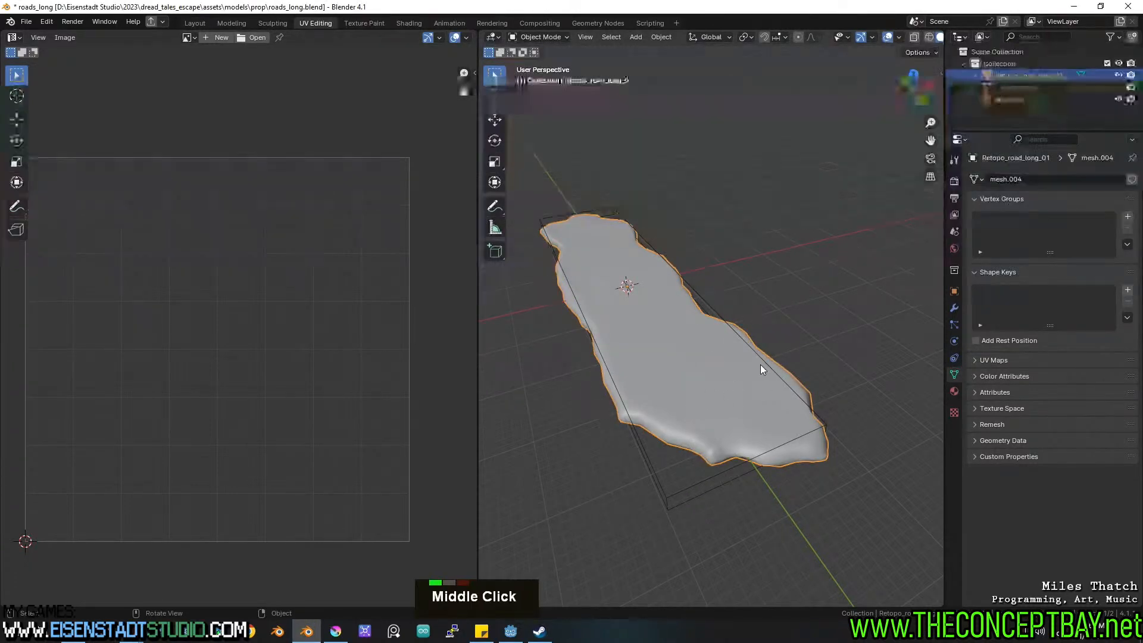
pyautogui.scroll(-2, 759, 366)
pyautogui.moveTo(759, 367); pyautogui.dragTo(774, 366, button='middle')
pyautogui.hotkey('ctrl', 's')
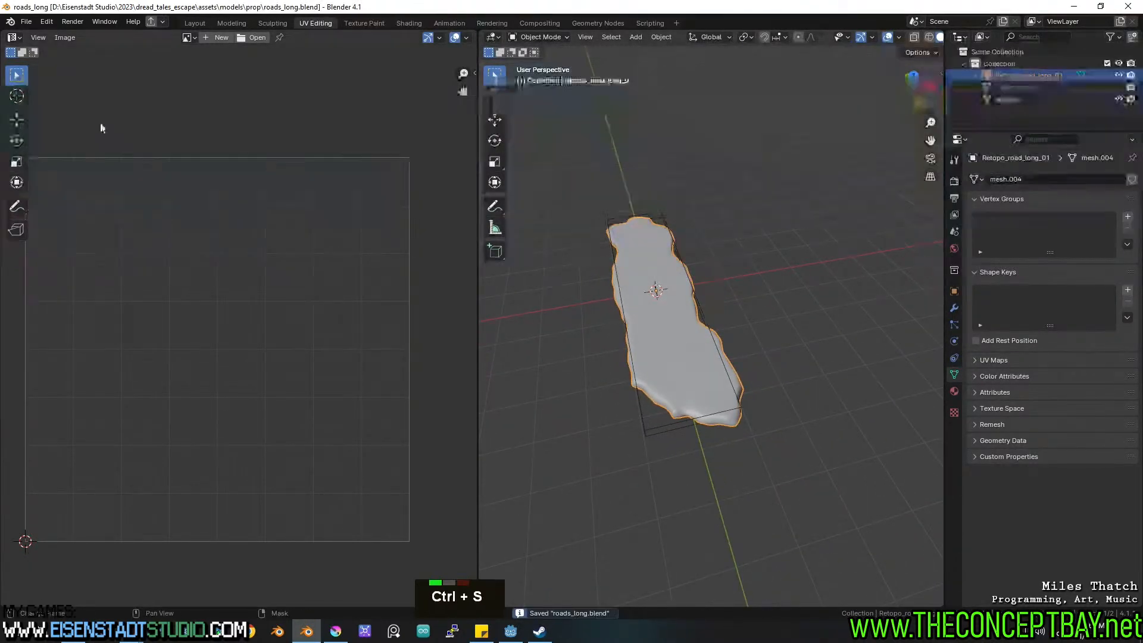
# Start a Wavefront OBJ export and browse to dread_tales_escape/assets/textures/Substance Textures as the destination.
pyautogui.click(28, 22)
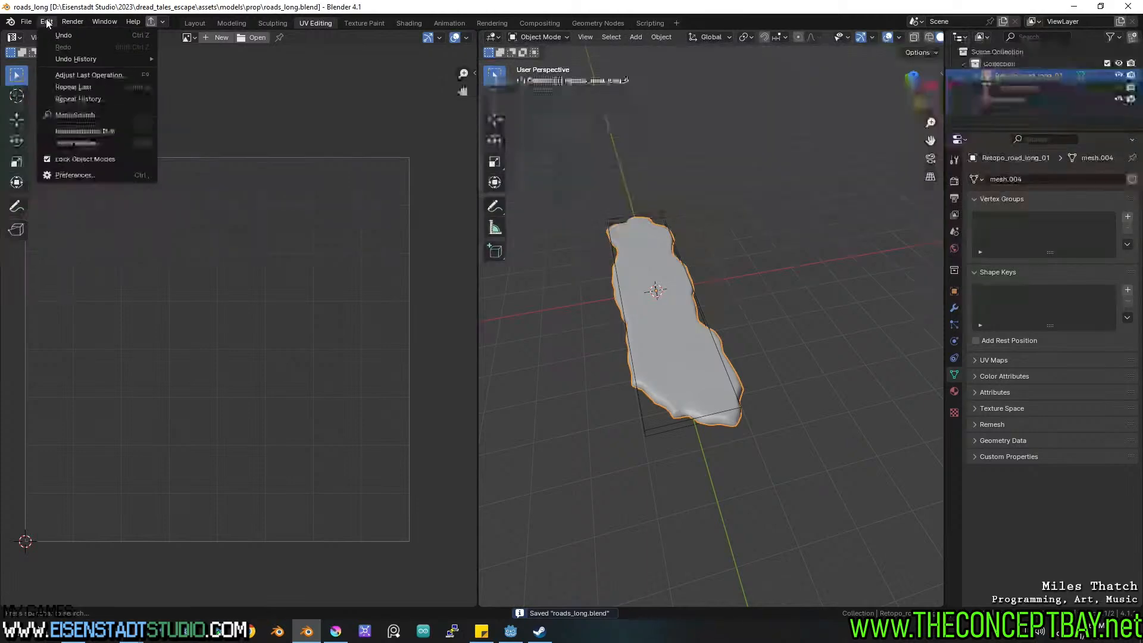
pyautogui.moveTo(63, 204)
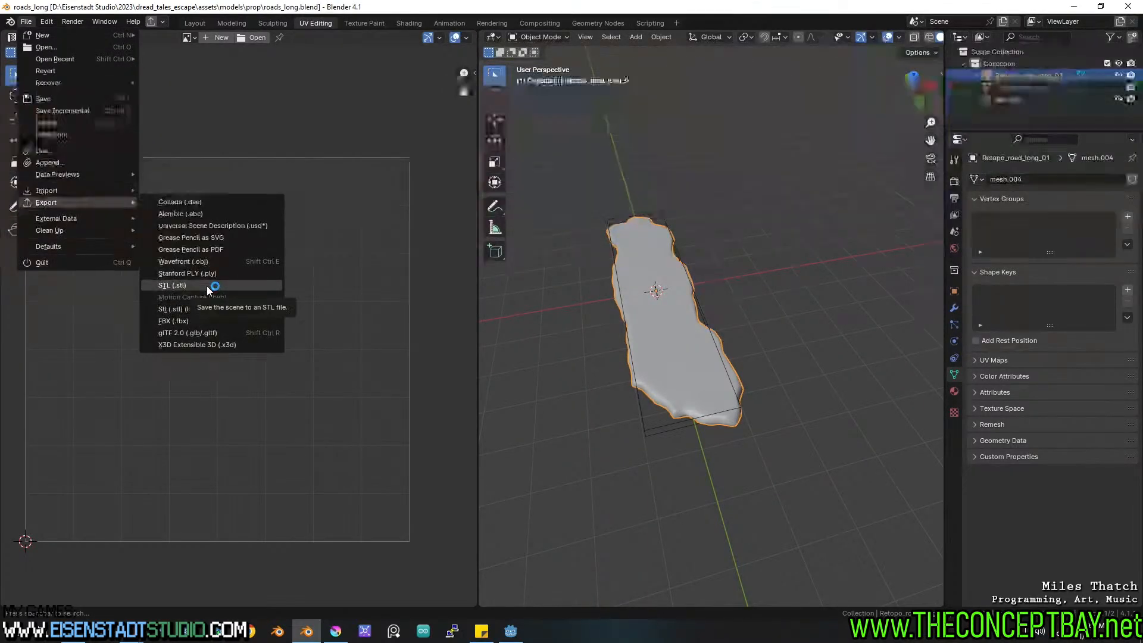
pyautogui.click(209, 263)
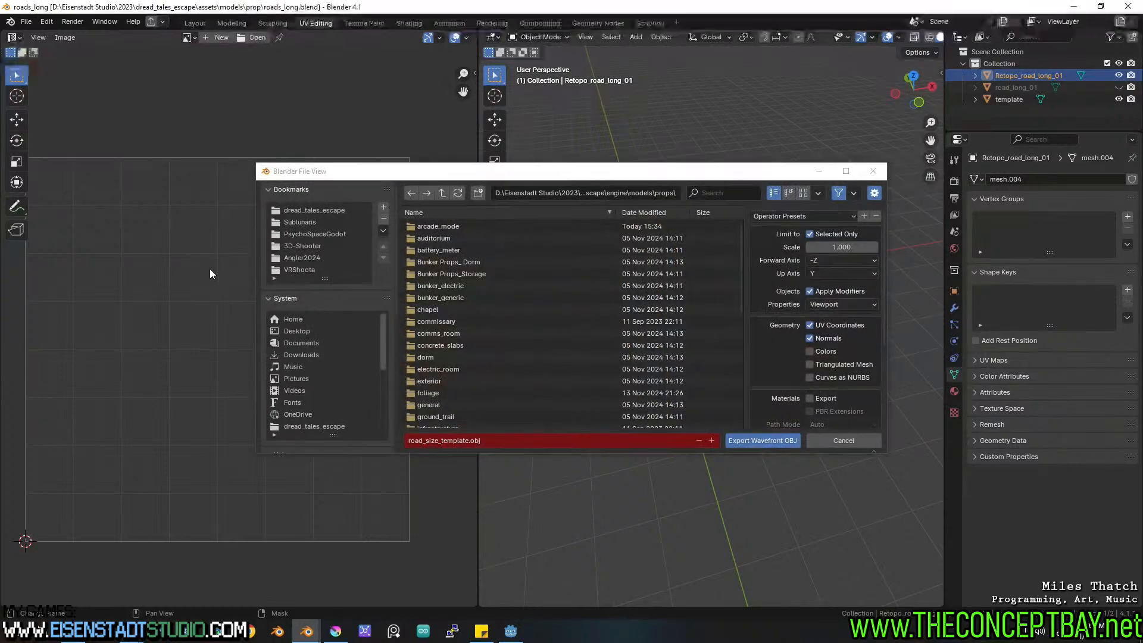
pyautogui.click(297, 211)
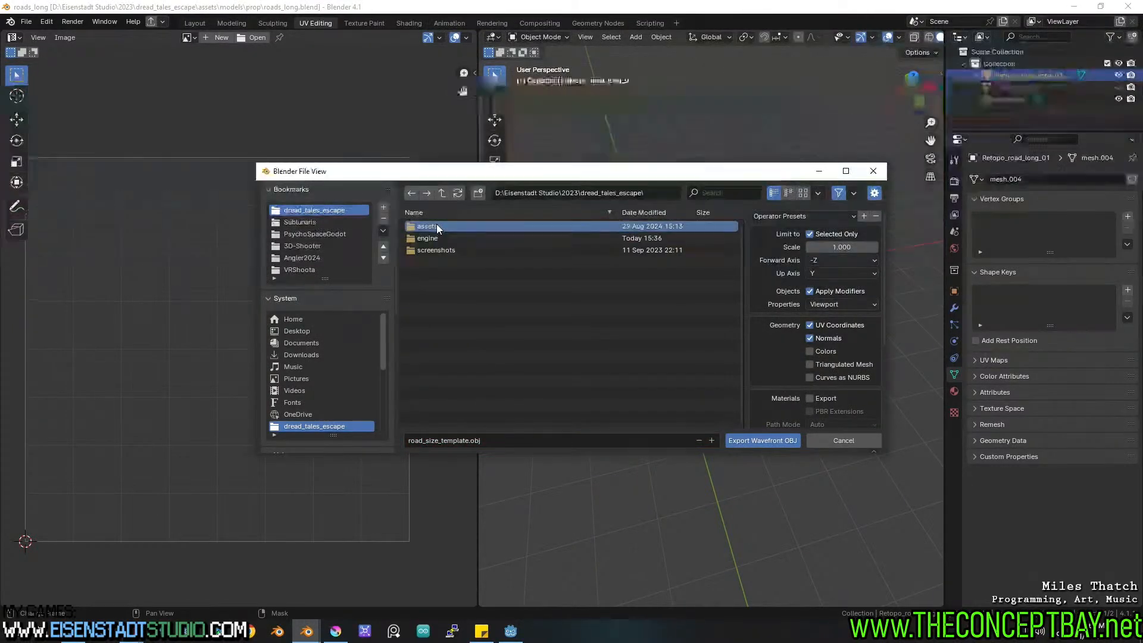
pyautogui.click(437, 237)
pyautogui.doubleClick(443, 227)
pyautogui.scroll(-4, 449, 387)
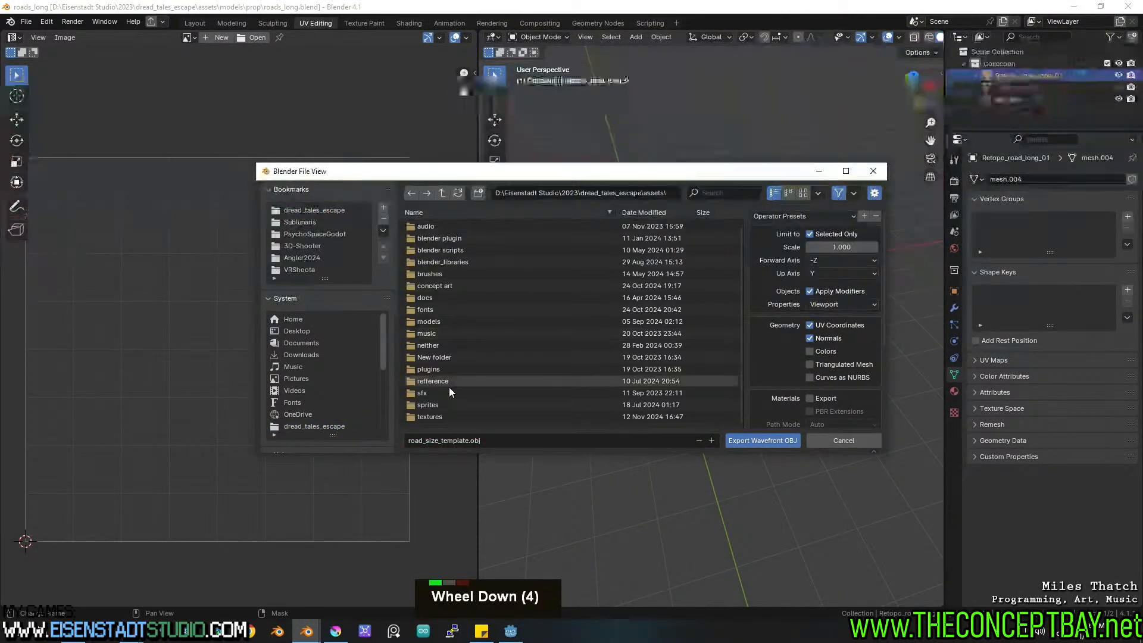
pyautogui.doubleClick(437, 417)
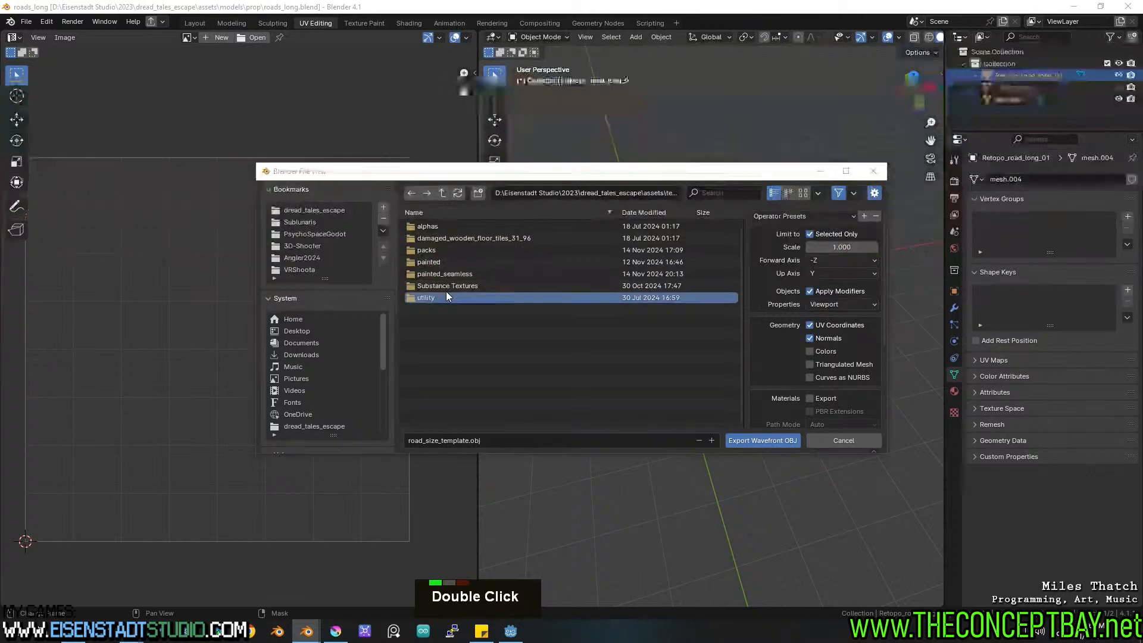
pyautogui.doubleClick(451, 286)
# Create a folder named roads_long inside Substance Textures and open it.
pyautogui.click(479, 192)
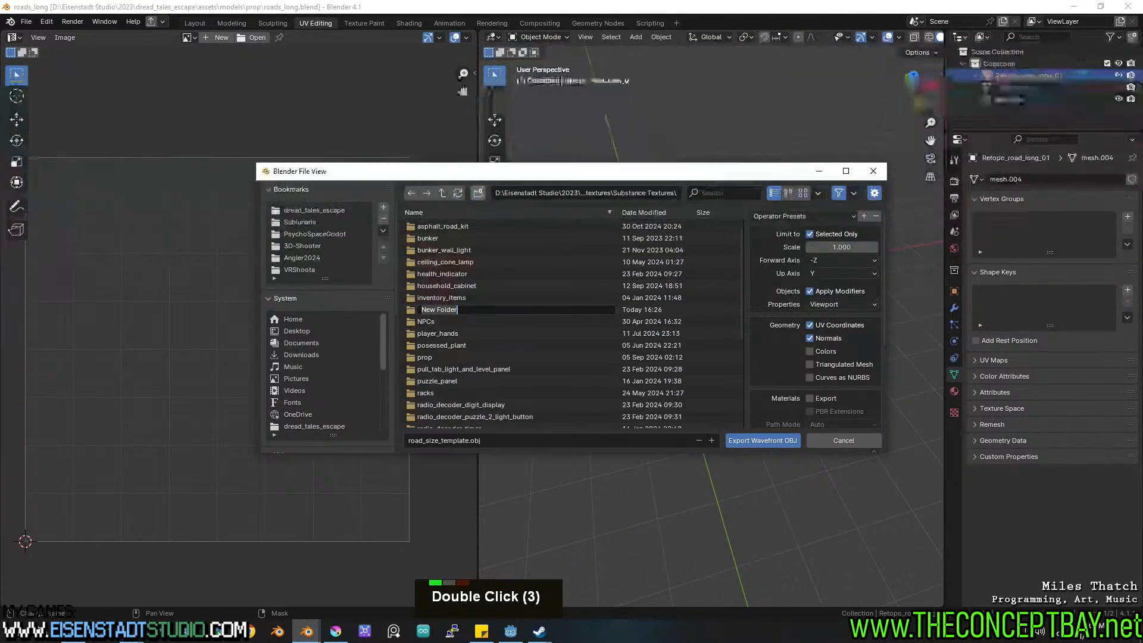
pyautogui.write('ro')
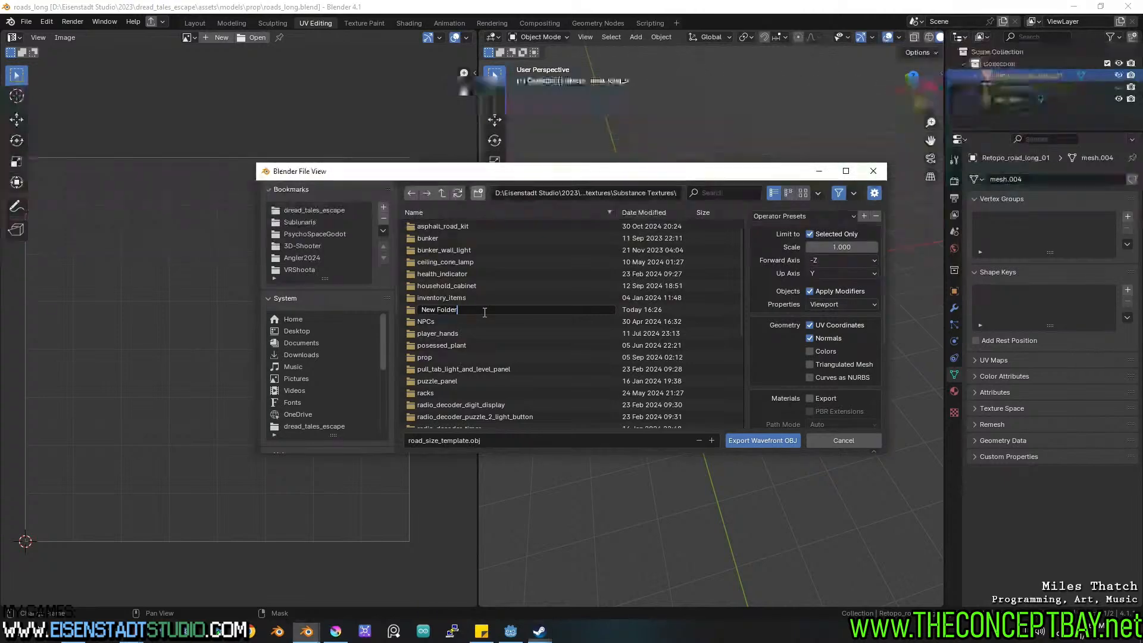
pyautogui.hotkey('ctrl', 'a')
pyautogui.write('roads_long')
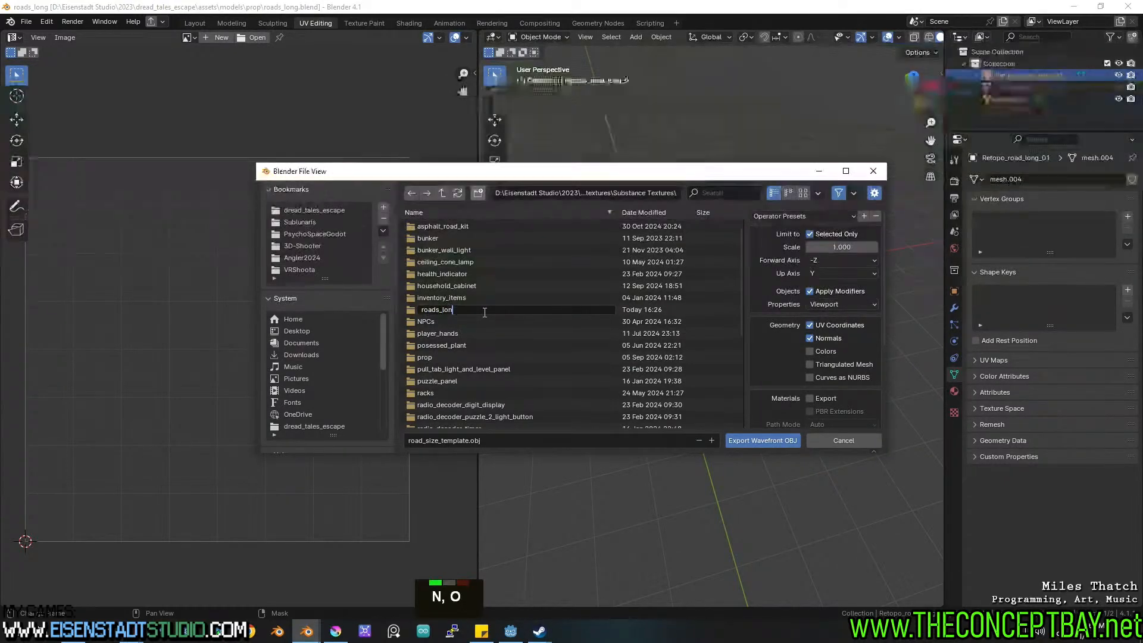
pyautogui.press('Return')
pyautogui.doubleClick(486, 309)
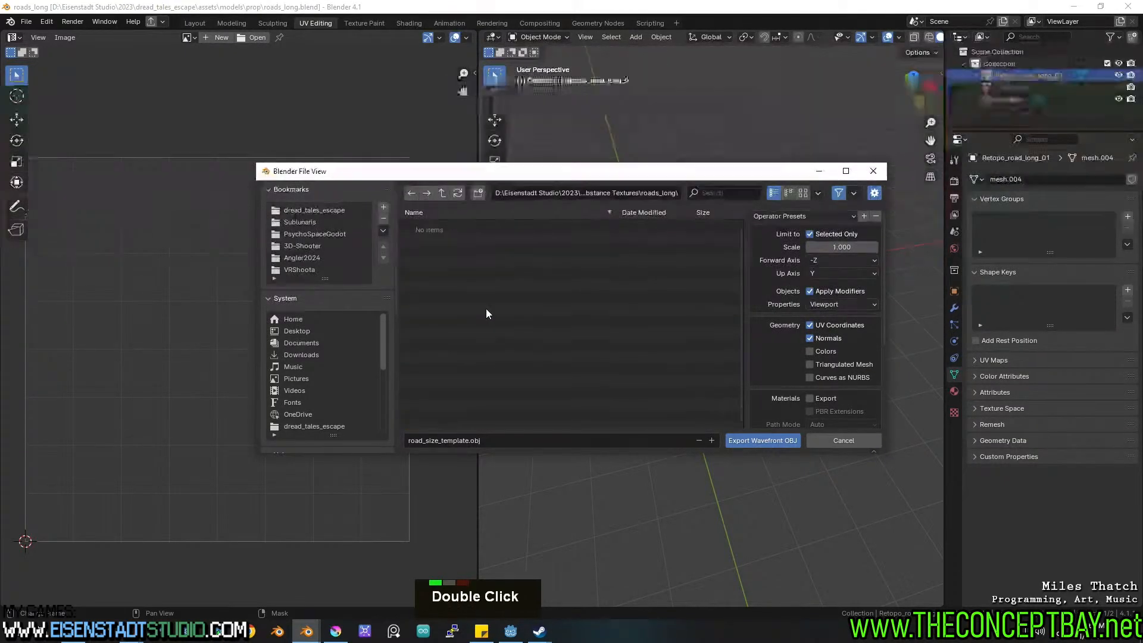
# Name the export file roads_long_low.obj and export the selected retopologized road into the roads_long folder.
pyautogui.click(500, 439)
pyautogui.doubleClick(500, 439)
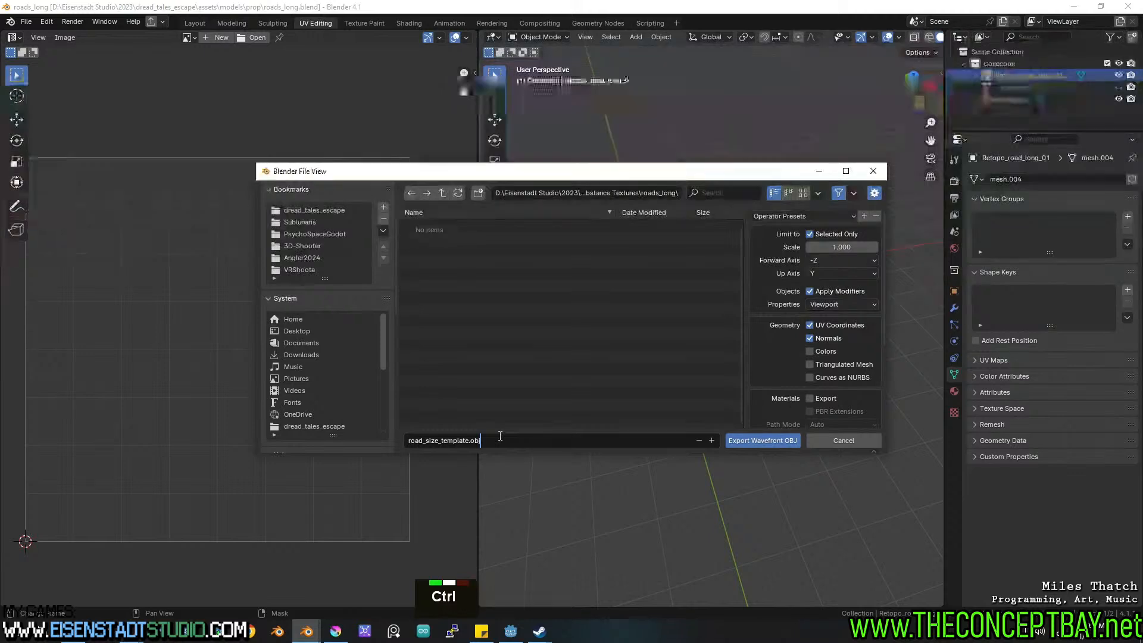
pyautogui.hotkey('ctrl', 'Left')
pyautogui.hotkey('ctrl', 'shift', 'Left')
pyautogui.press('Left')
pyautogui.write('roads_lonl')
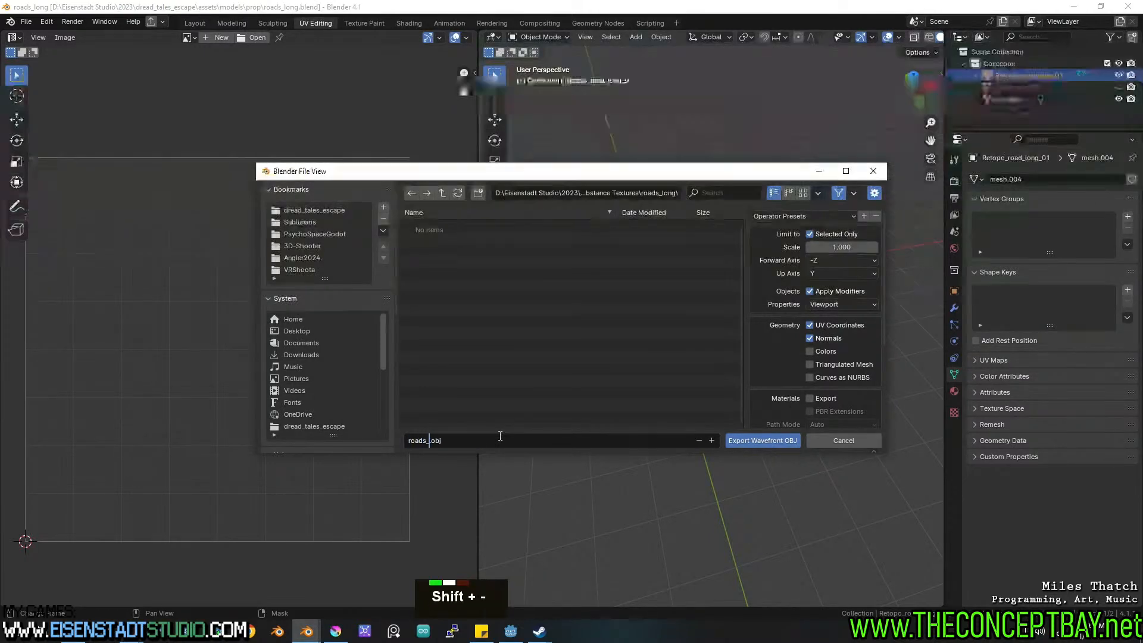
pyautogui.press('BackSpace')
pyautogui.press('BackSpace')
pyautogui.write('ng_low')
pyautogui.press('Return')
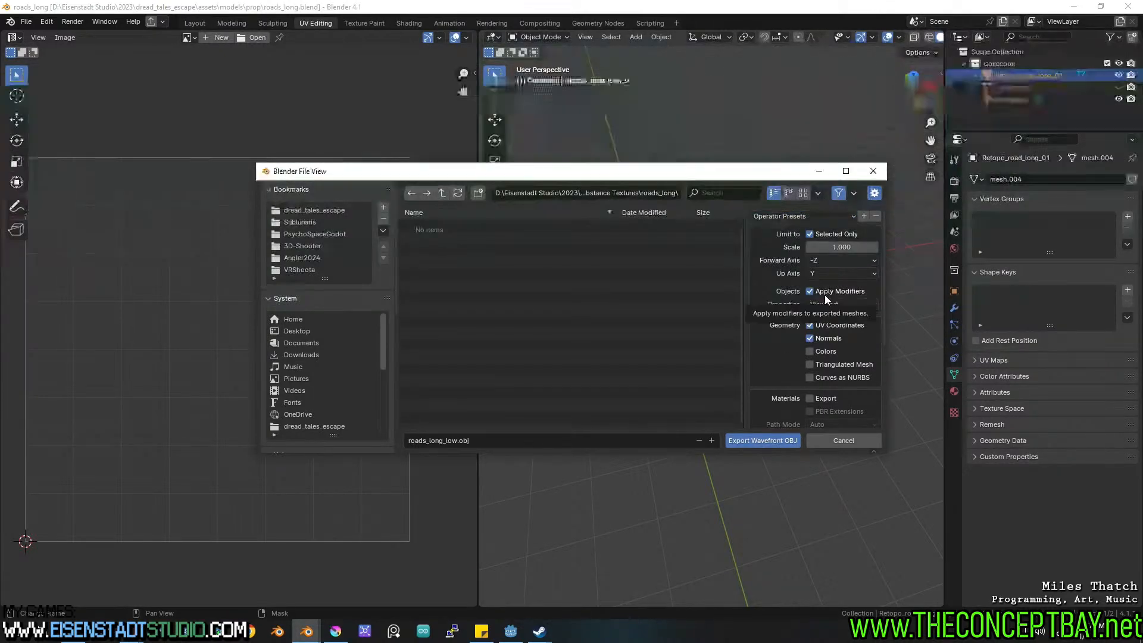
pyautogui.click(774, 440)
# Unhide the sculpted road_long_01 object, select it and save the file.
pyautogui.click(1119, 87)
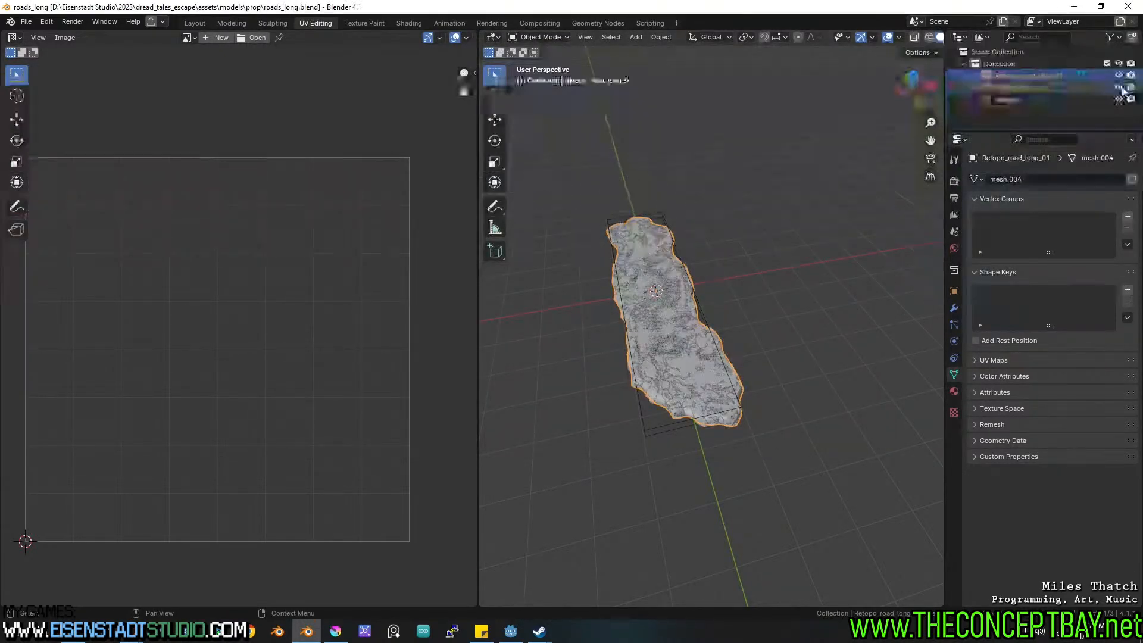
pyautogui.click(1032, 89)
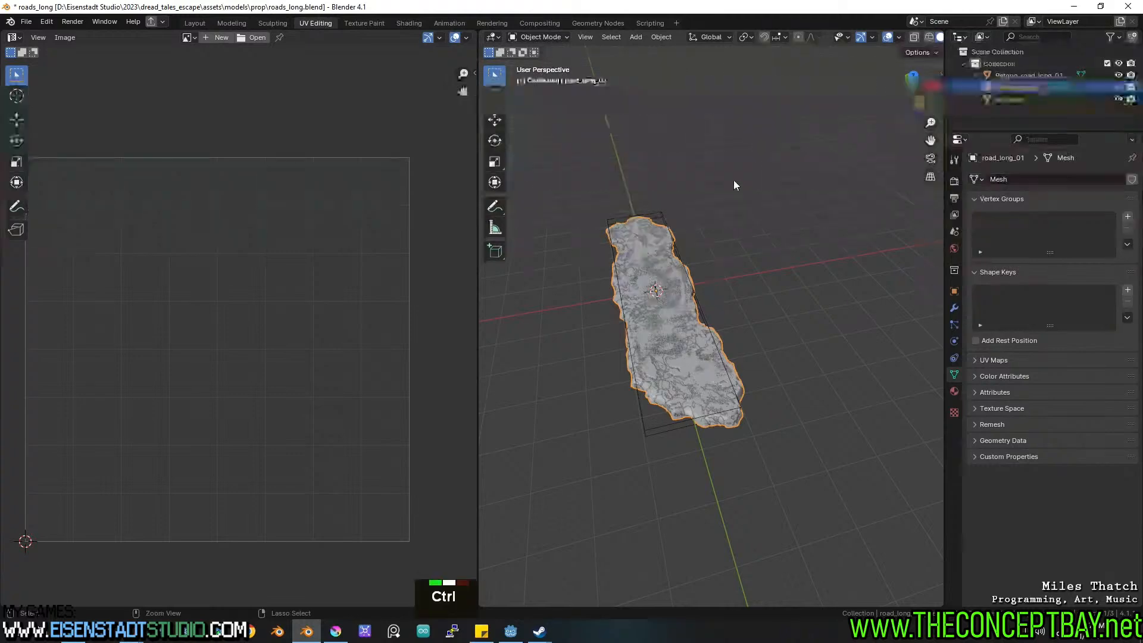
pyautogui.hotkey('ctrl', 's')
# Export the sculpted road_long_01 mesh as roads_long_high.obj into the same roads_long folder.
pyautogui.hotkey('ctrl', 'shift', 'e')
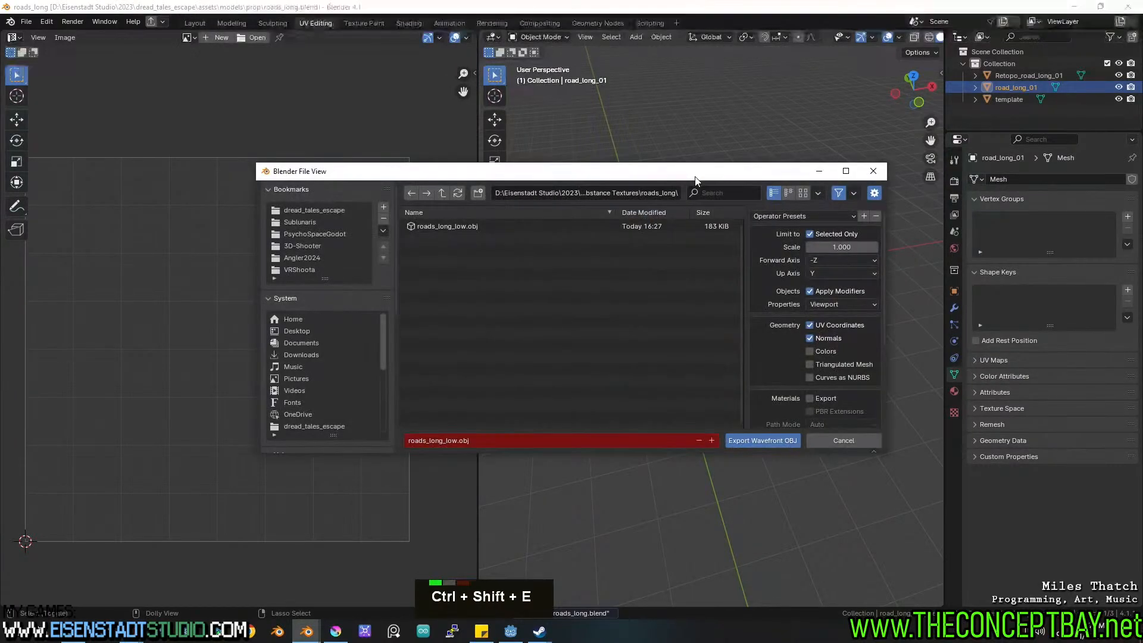
pyautogui.press('Left')
pyautogui.press('Left')
pyautogui.press('Left')
pyautogui.press('Left')
pyautogui.press('Left')
pyautogui.press('Left')
pyautogui.press('Left')
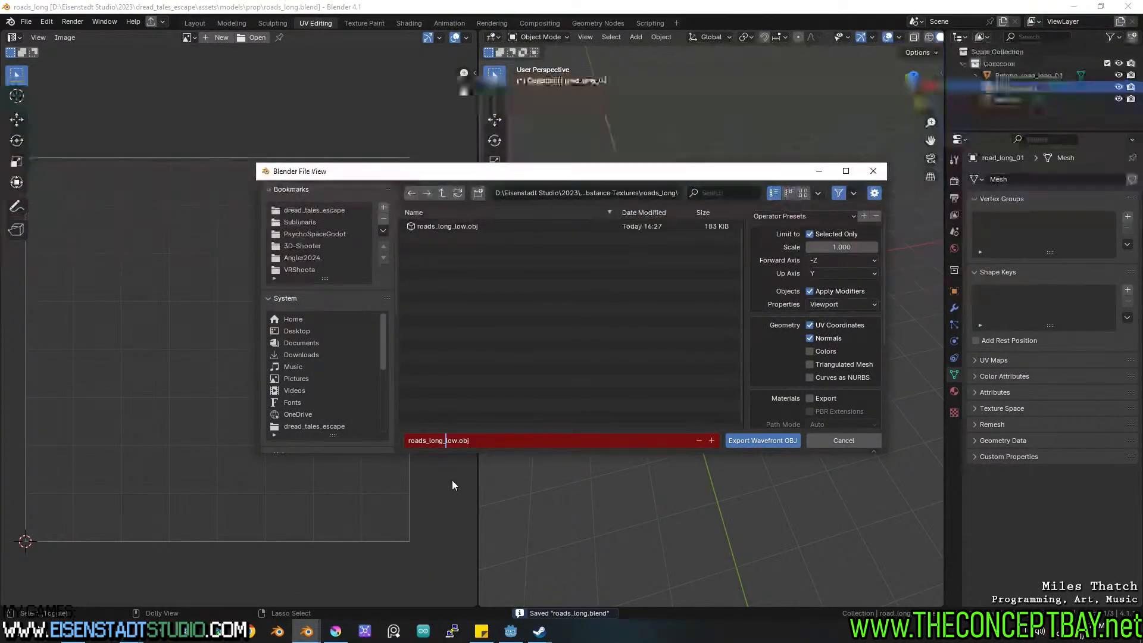
pyautogui.hotkey('shift', 'Right')
pyautogui.hotkey('shift', 'Right')
pyautogui.hotkey('shift', 'Right')
pyautogui.write('high')
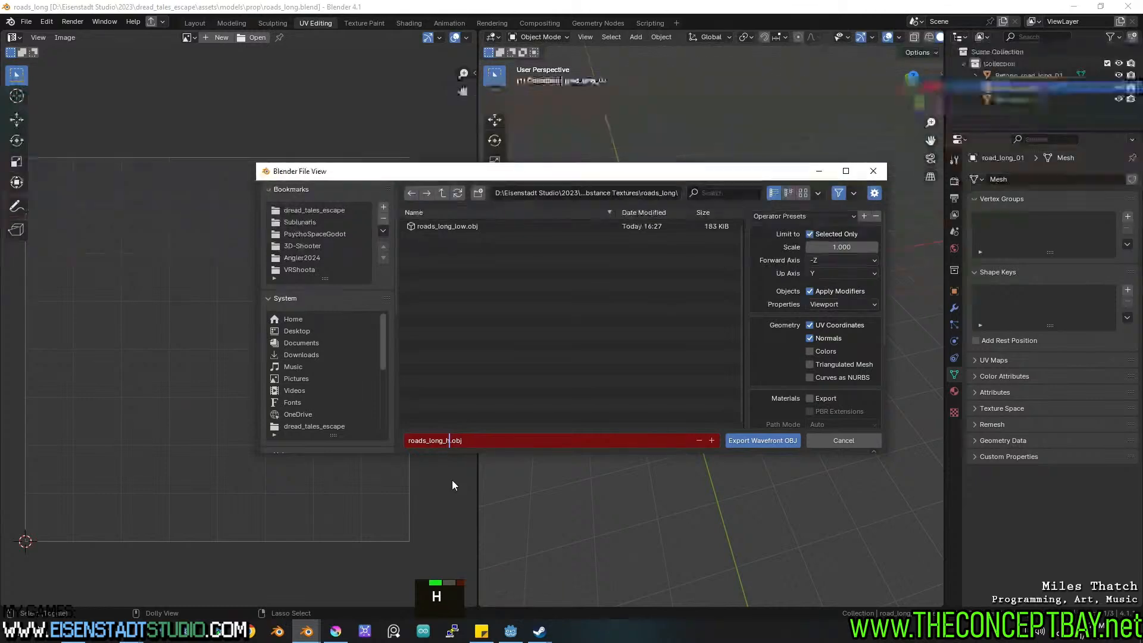
pyautogui.press('Return')
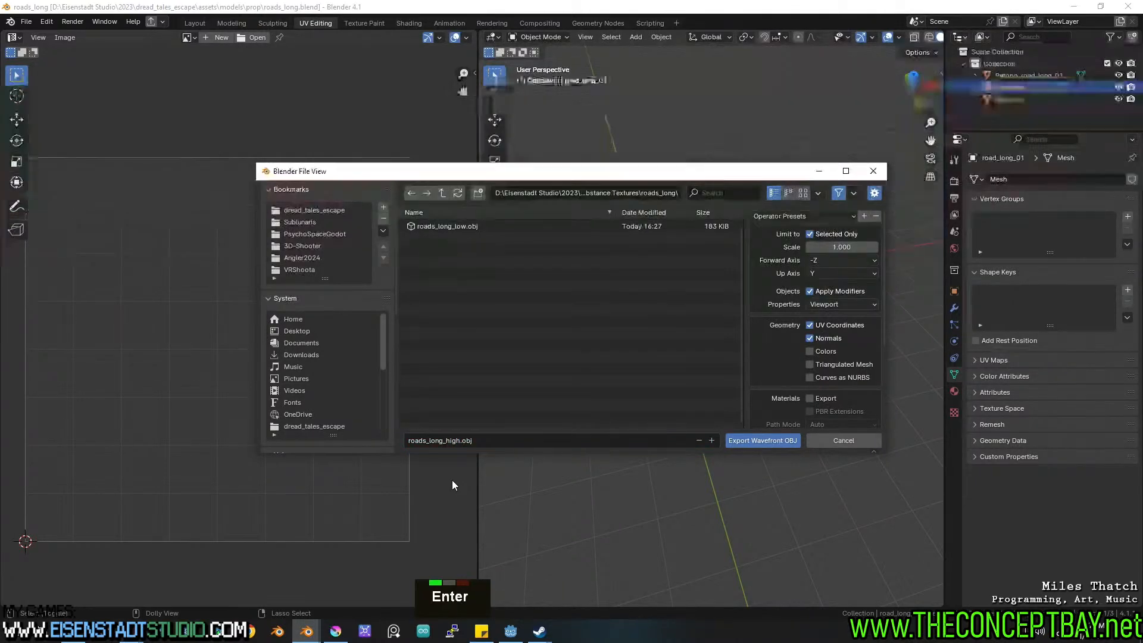
pyautogui.click(784, 439)
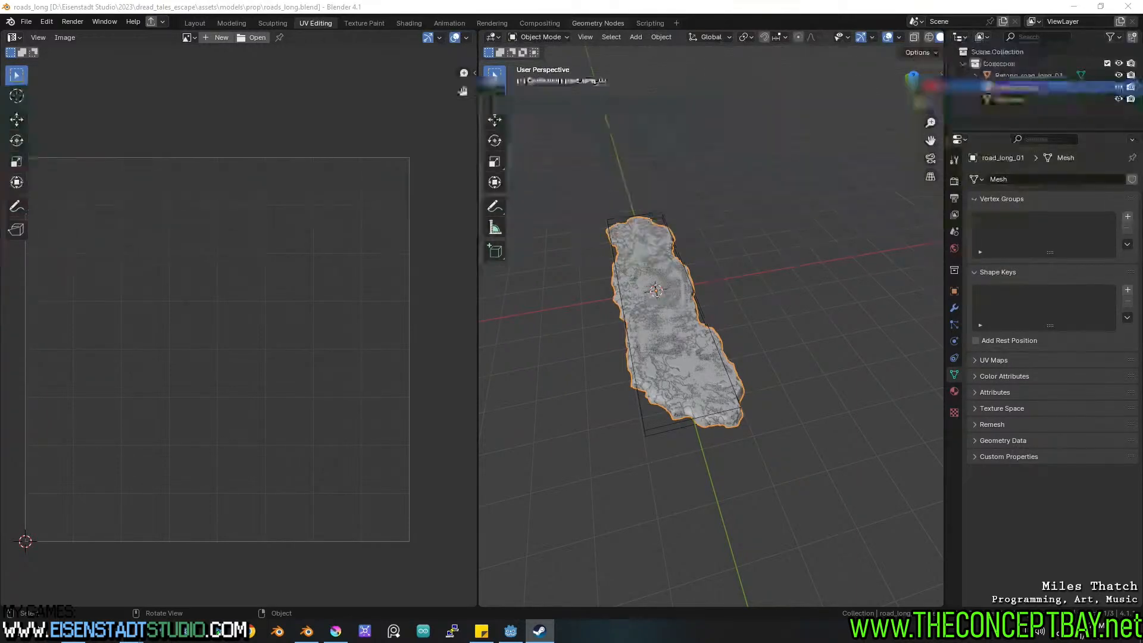
# Check the Adobe Substance 3D Painter process in Task Manager and close Task Manager.
pyautogui.hotkey('ctrl', 'shift', 'Escape')
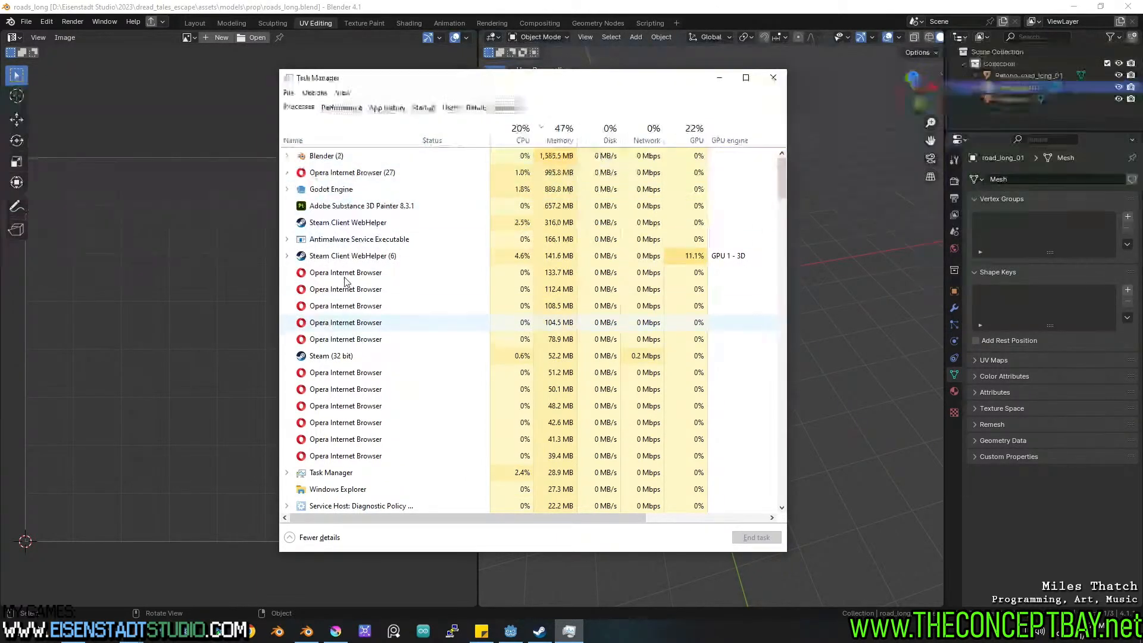
pyautogui.click(356, 208)
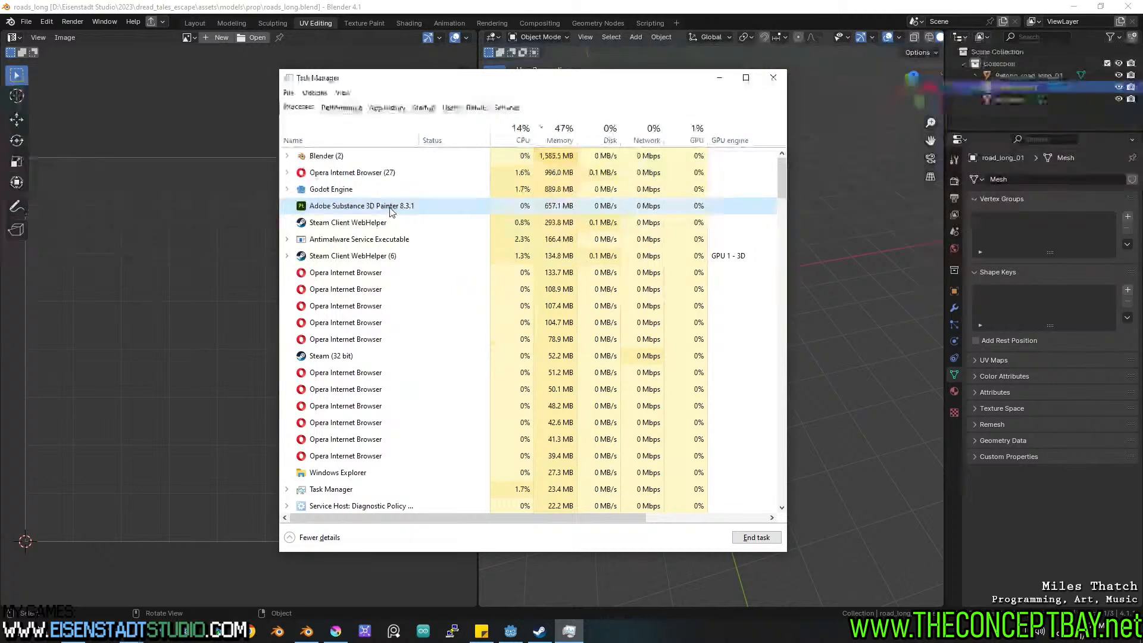
pyautogui.click(773, 78)
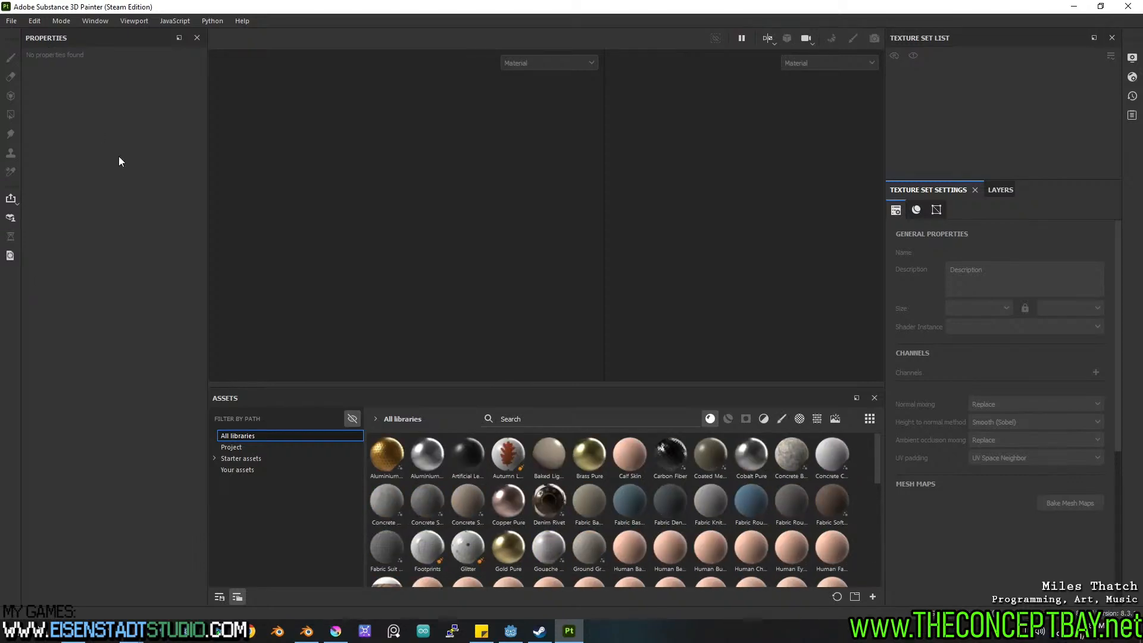
pyautogui.click(12, 21)
pyautogui.doubleClick(27, 34)
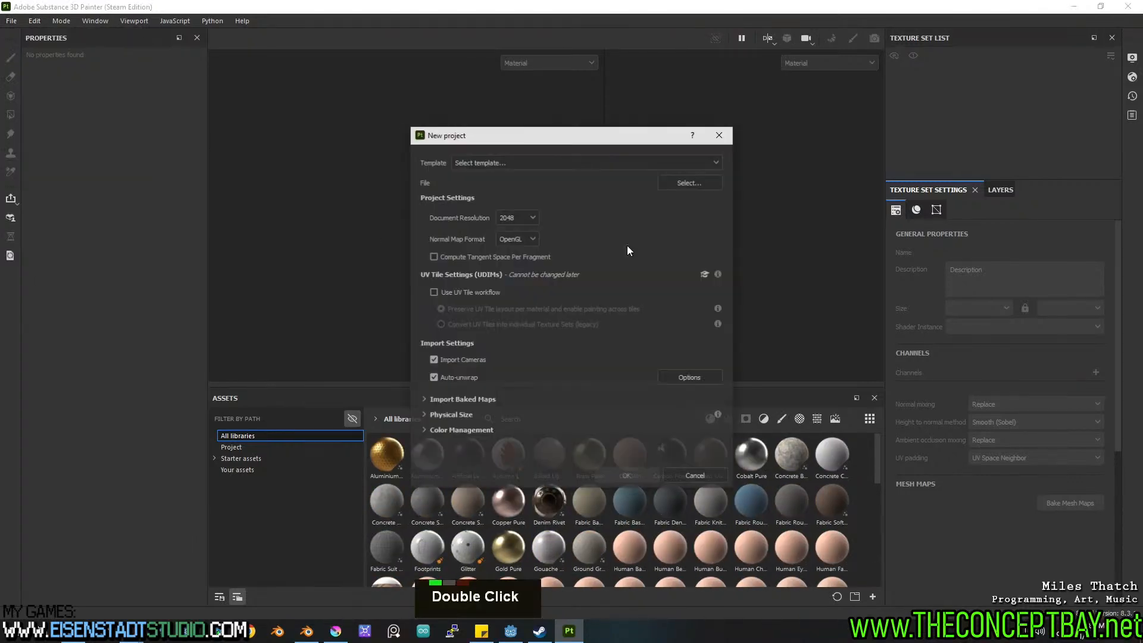
pyautogui.click(682, 181)
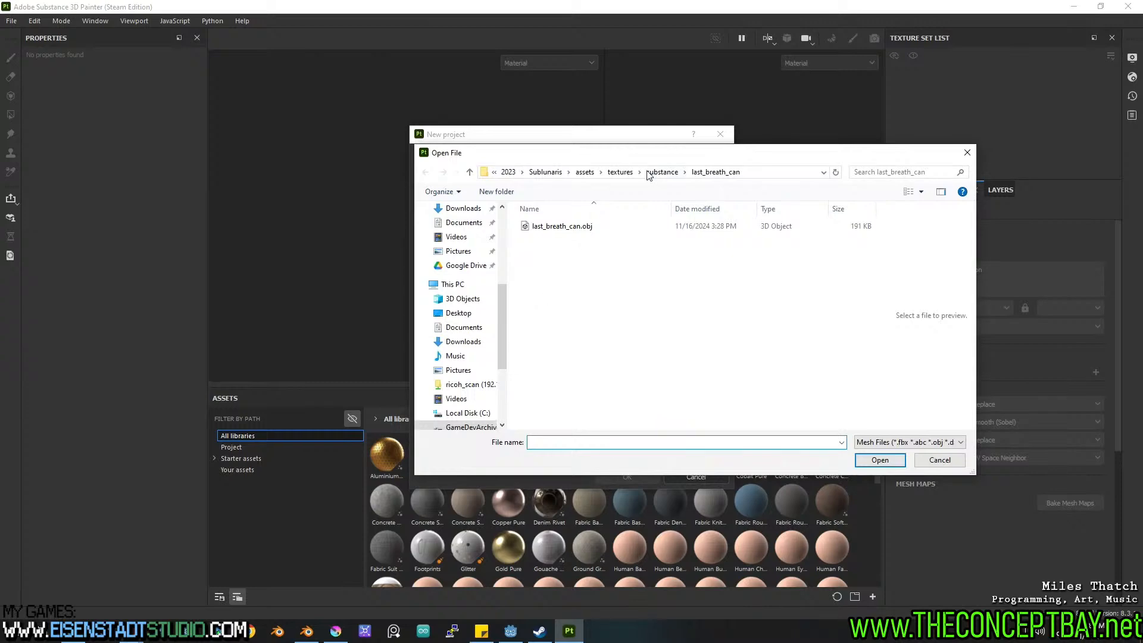
pyautogui.press('Escape')
pyautogui.press('Escape')
# Search the asset libraries for "road" and look through the matches in different asset categories.
pyautogui.click(541, 419)
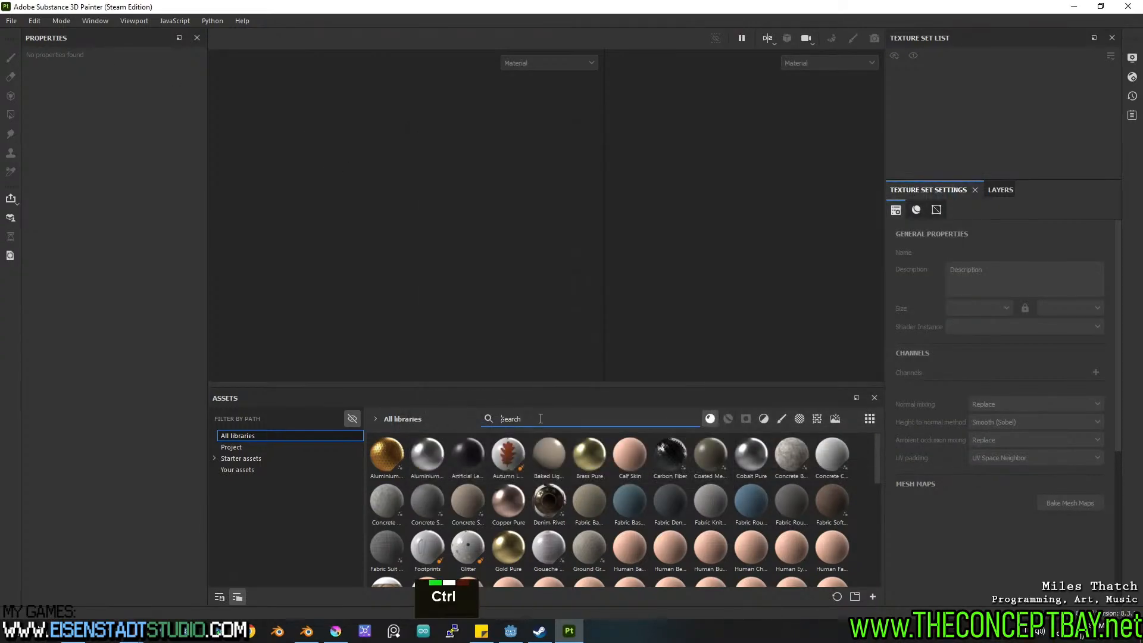
pyautogui.hotkey('ctrl', 'a')
pyautogui.write('road')
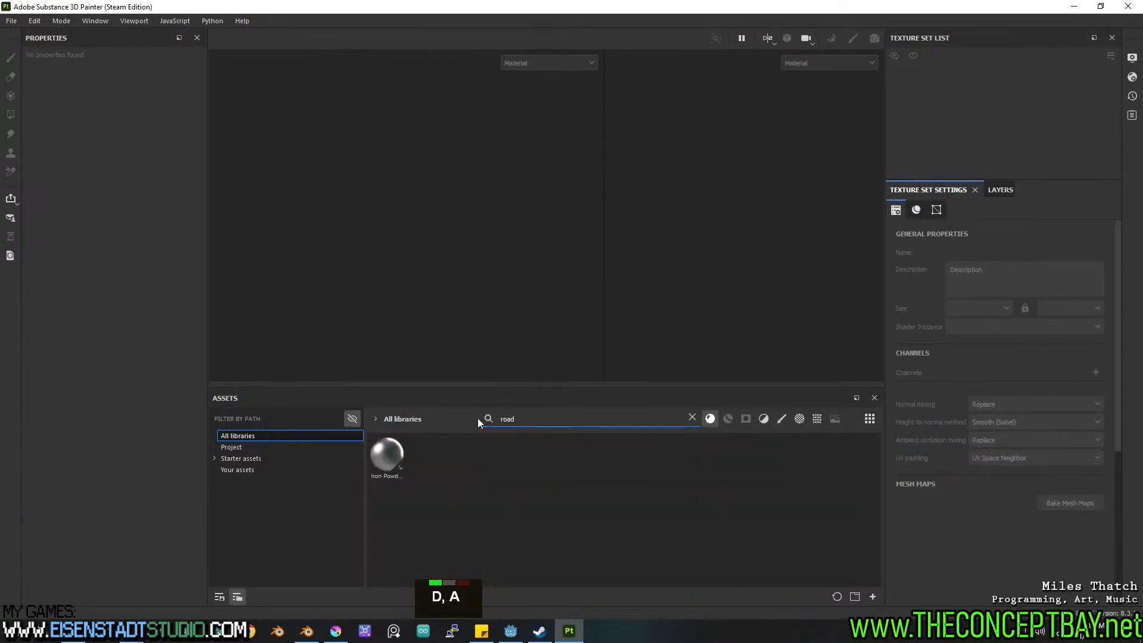
pyautogui.click(746, 419)
pyautogui.click(760, 421)
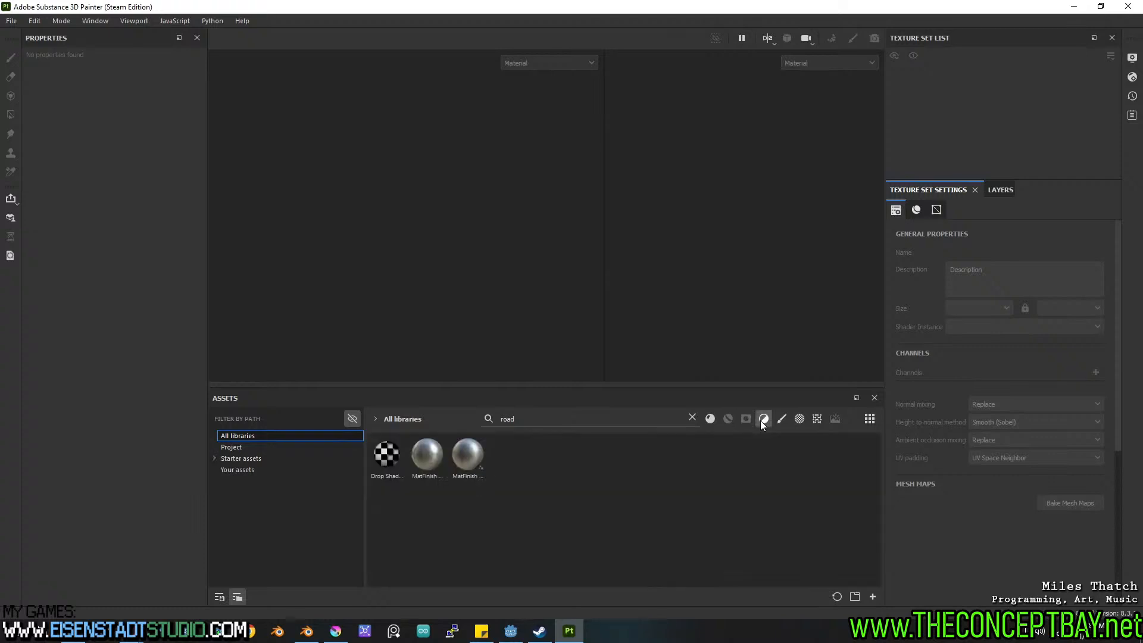
# Open the recent asphalt_road_kit.spp project from the dread_tales_escape Substance Textures folder.
pyautogui.click(12, 21)
pyautogui.moveTo(82, 63)
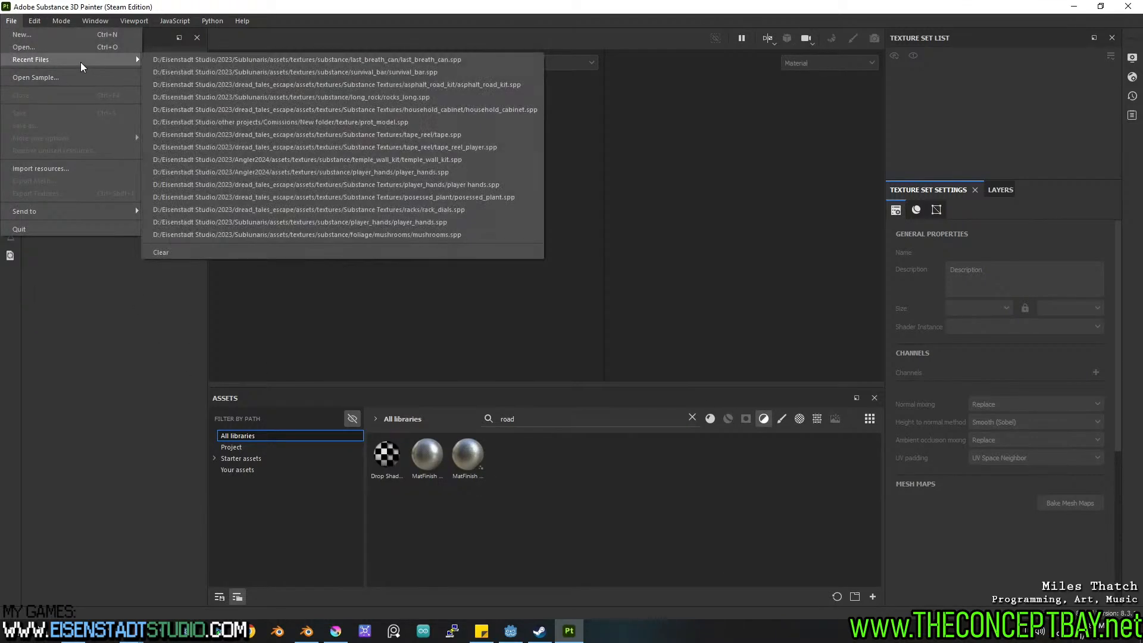
pyautogui.click(378, 87)
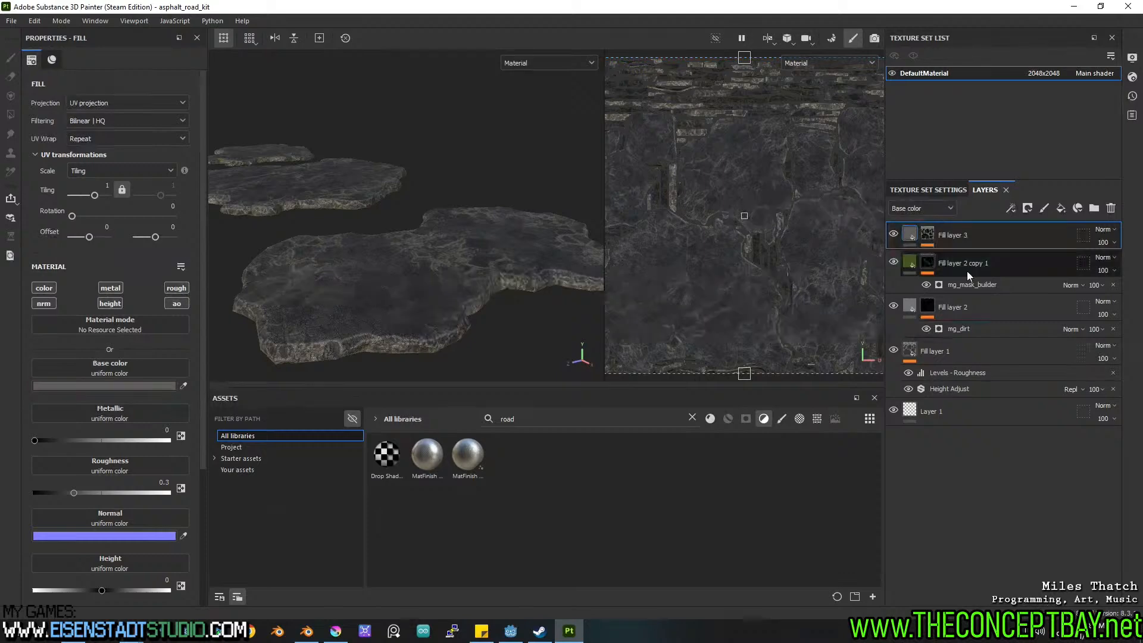
# Add a folder to the layer stack and move Fill layer 3 through Fill layer 1 into it, leaving out Layer 1.
pyautogui.click(1095, 206)
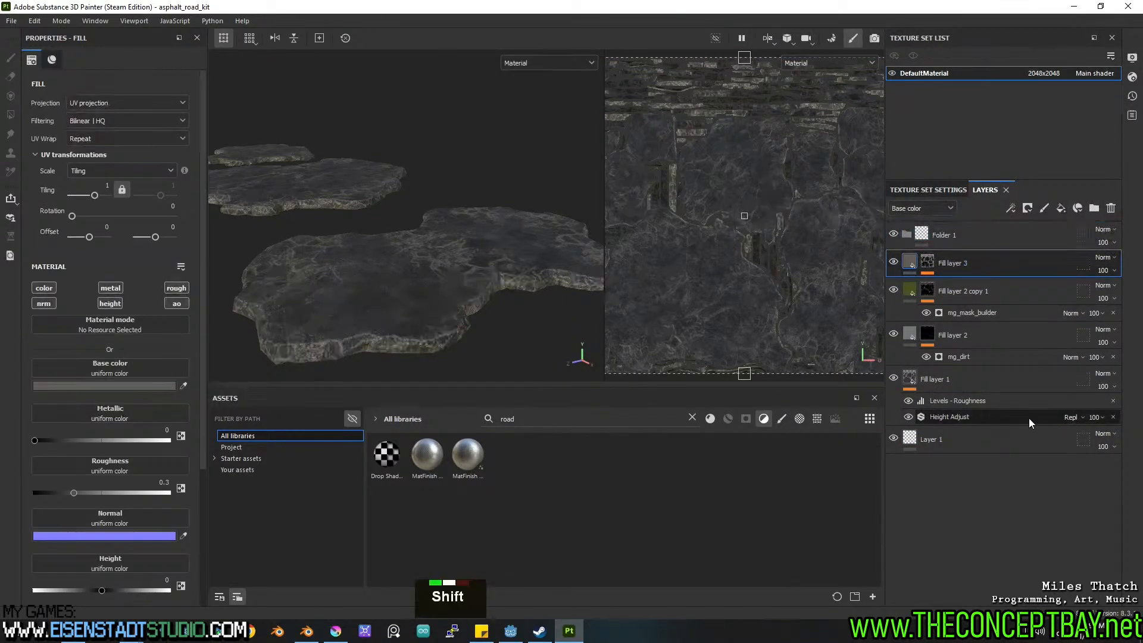
pyautogui.keyDown('shift'); pyautogui.click(1037, 384); pyautogui.keyUp('shift')
pyautogui.moveTo(980, 265); pyautogui.dragTo(992, 237)
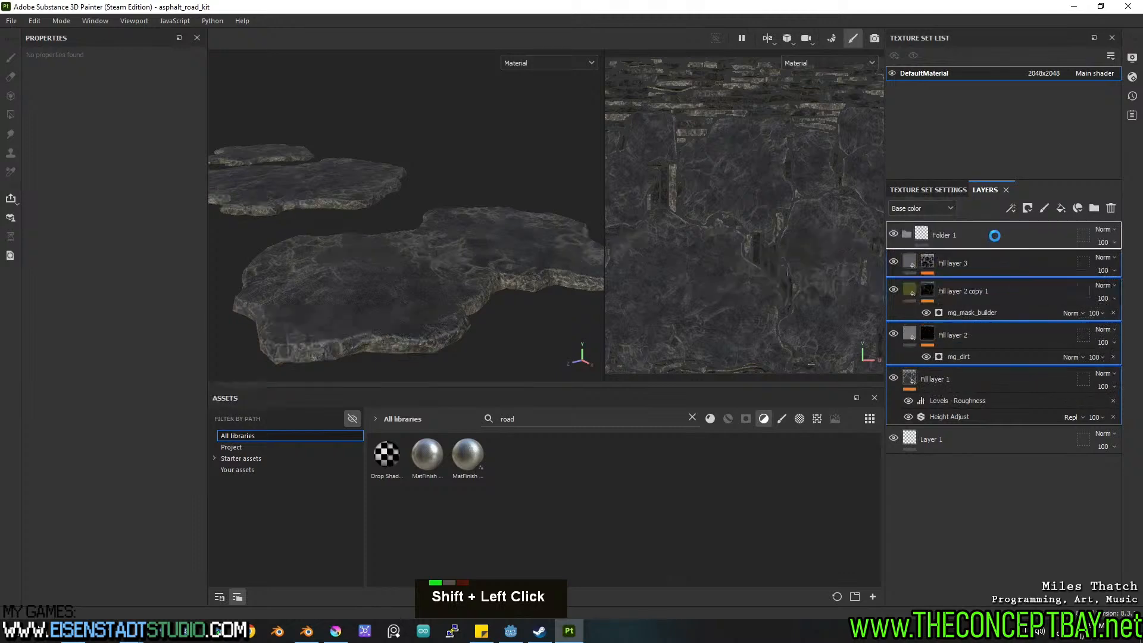
# Rename the new layer folder asphalt_road and create a smart material from it.
pyautogui.doubleClick(950, 237)
pyautogui.write('asphalt')
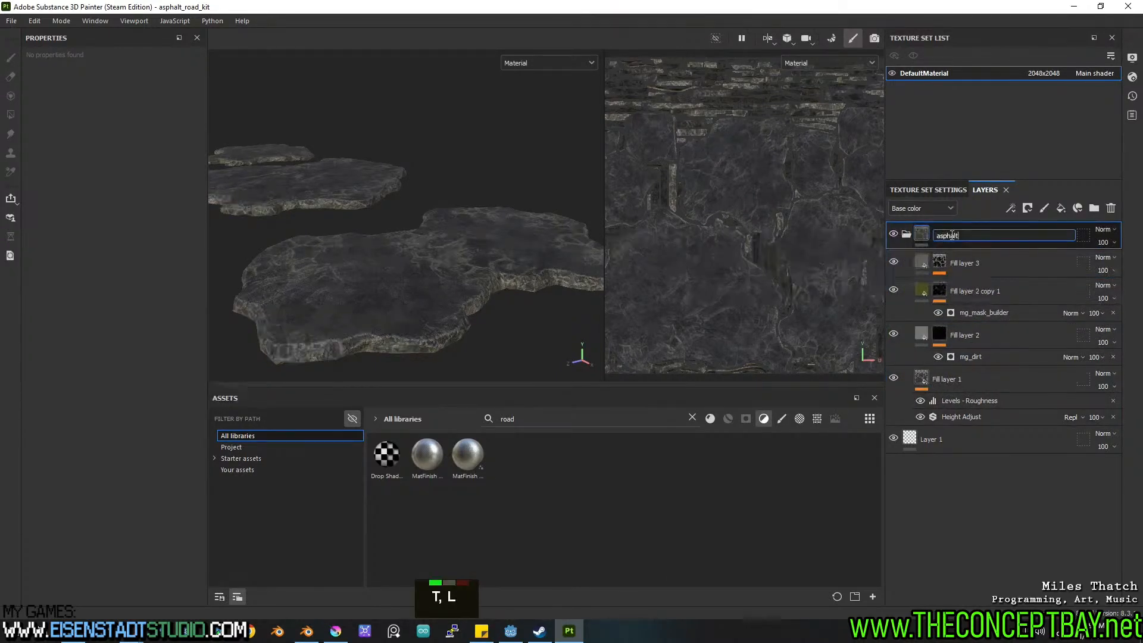
pyautogui.write('_road')
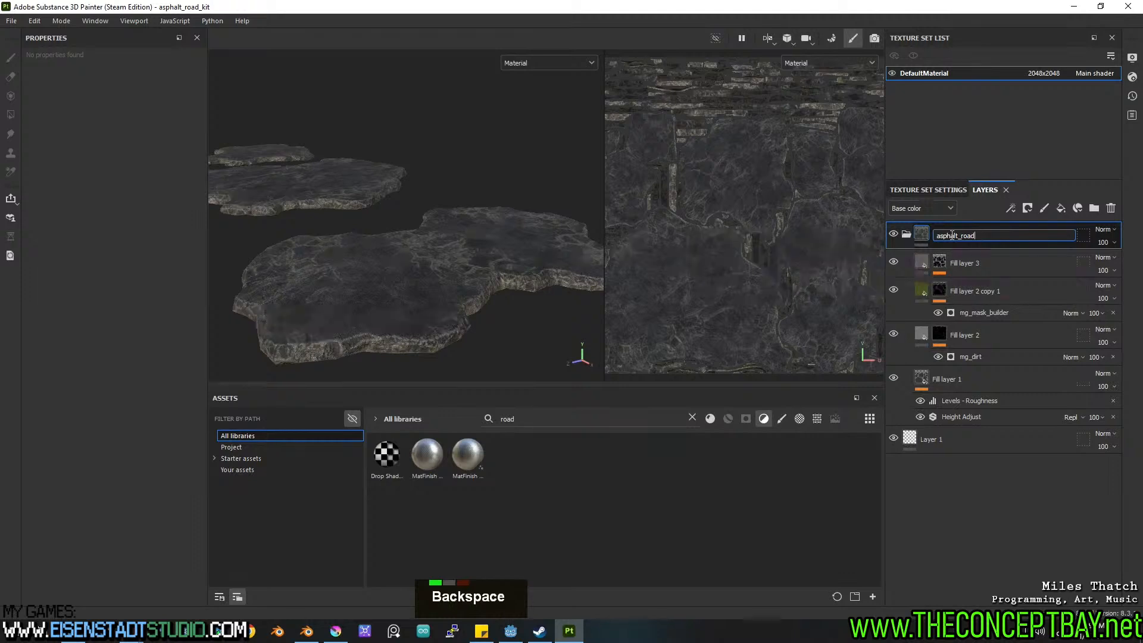
pyautogui.write('_')
pyautogui.press('BackSpace')
pyautogui.press('Return')
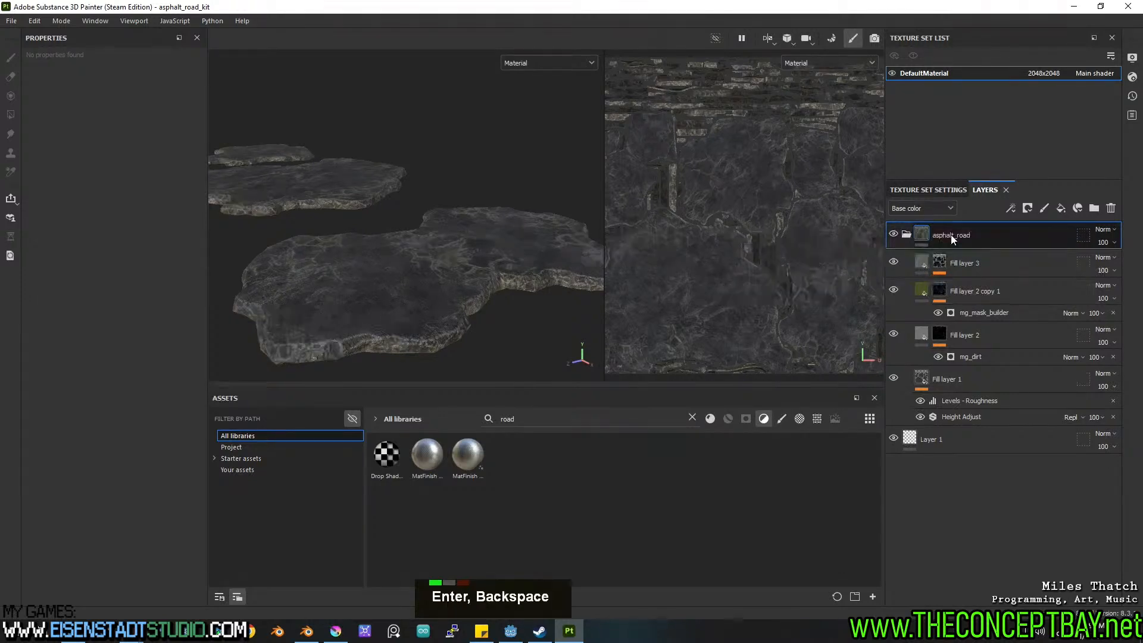
pyautogui.rightClick(952, 234)
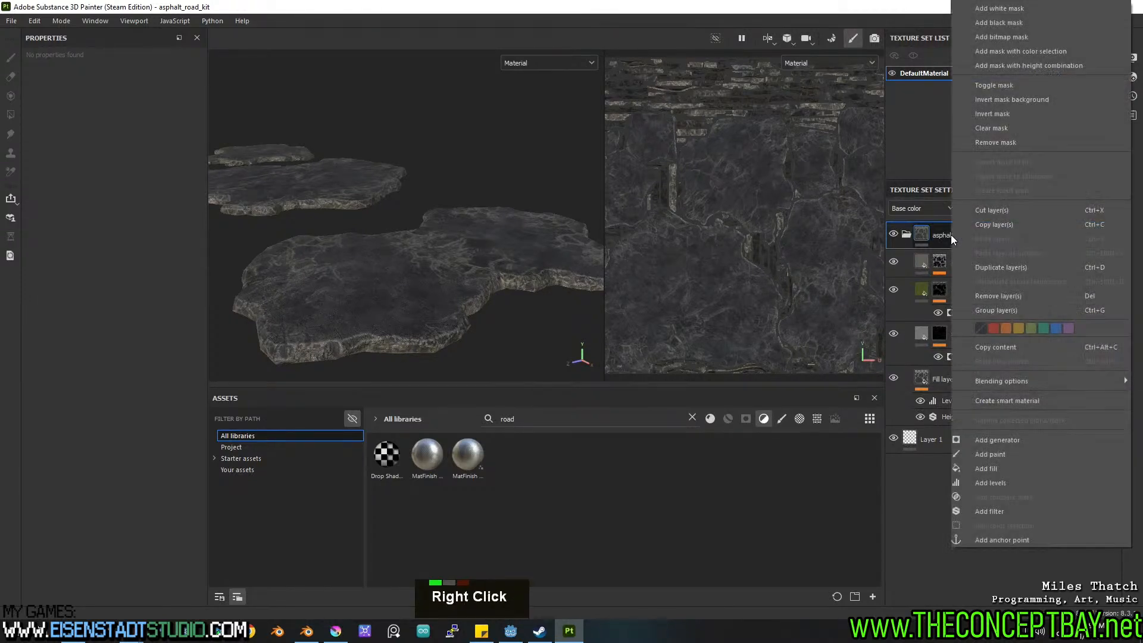
pyautogui.click(980, 397)
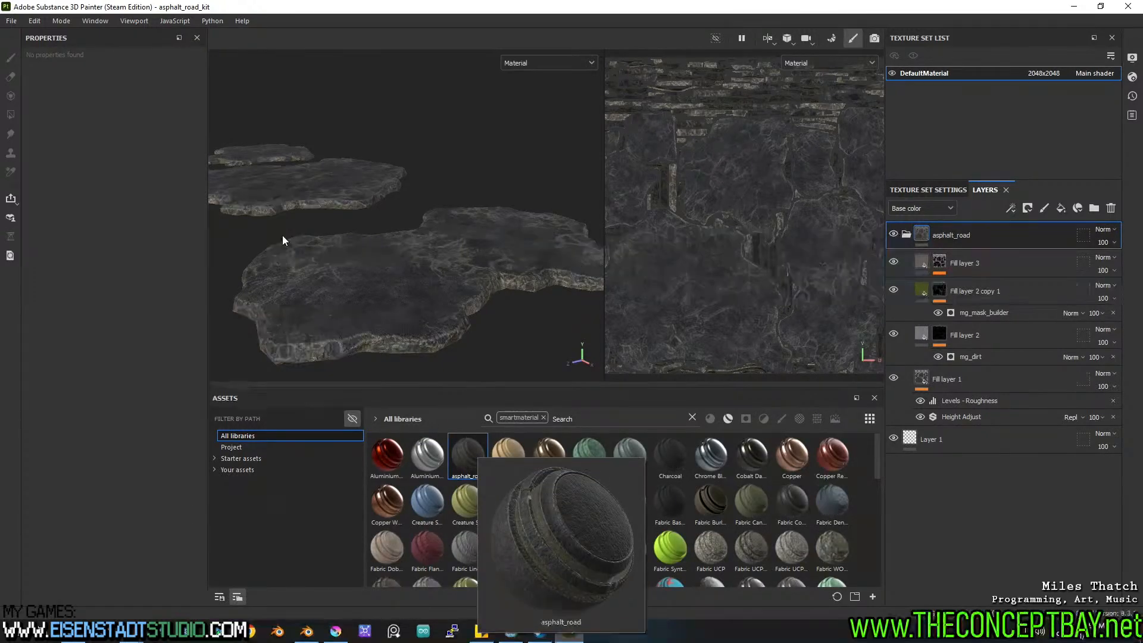
# Start a new project and browse for its mesh in dread_tales_escape/assets/textures/Substance Textures.
pyautogui.click(12, 22)
pyautogui.click(59, 34)
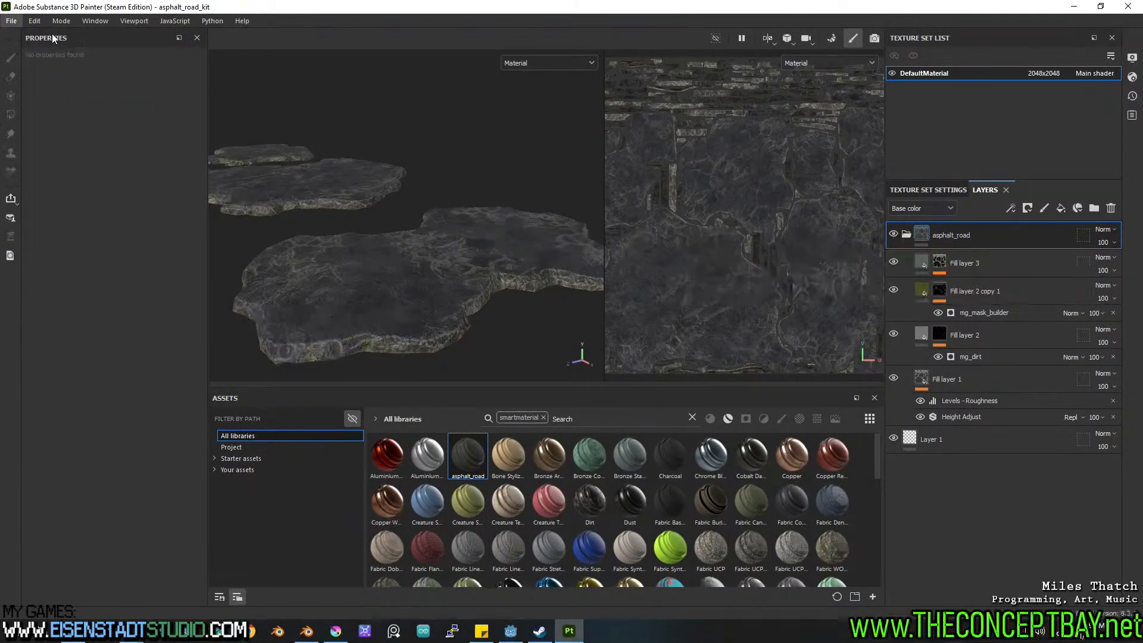
pyautogui.click(690, 182)
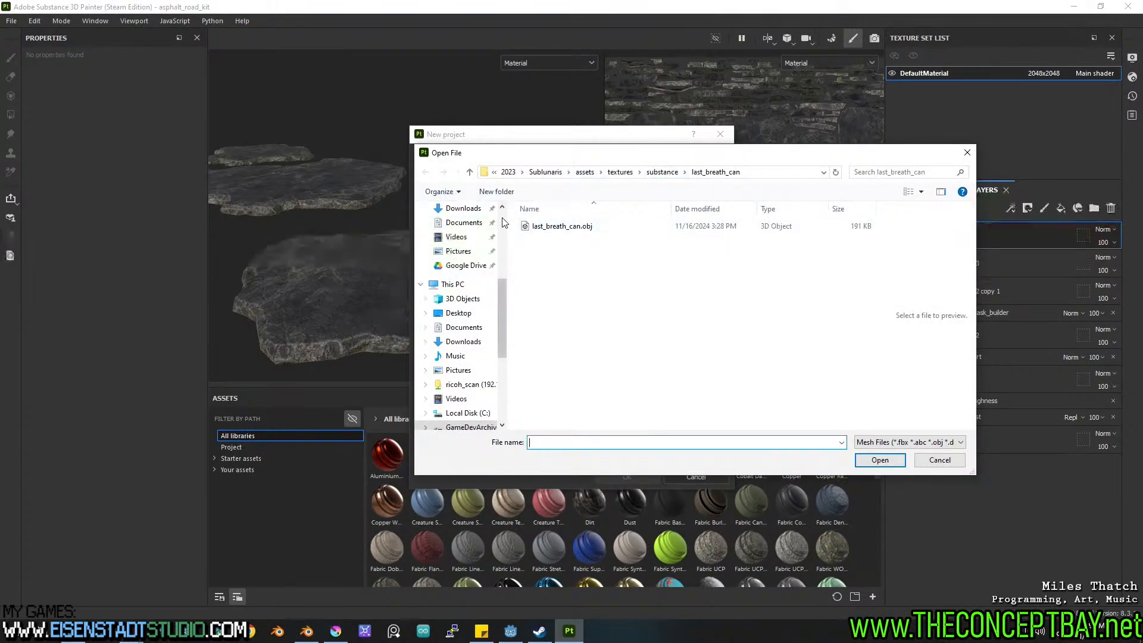
pyautogui.scroll(5, 476, 268)
pyautogui.click(466, 232)
pyautogui.doubleClick(542, 227)
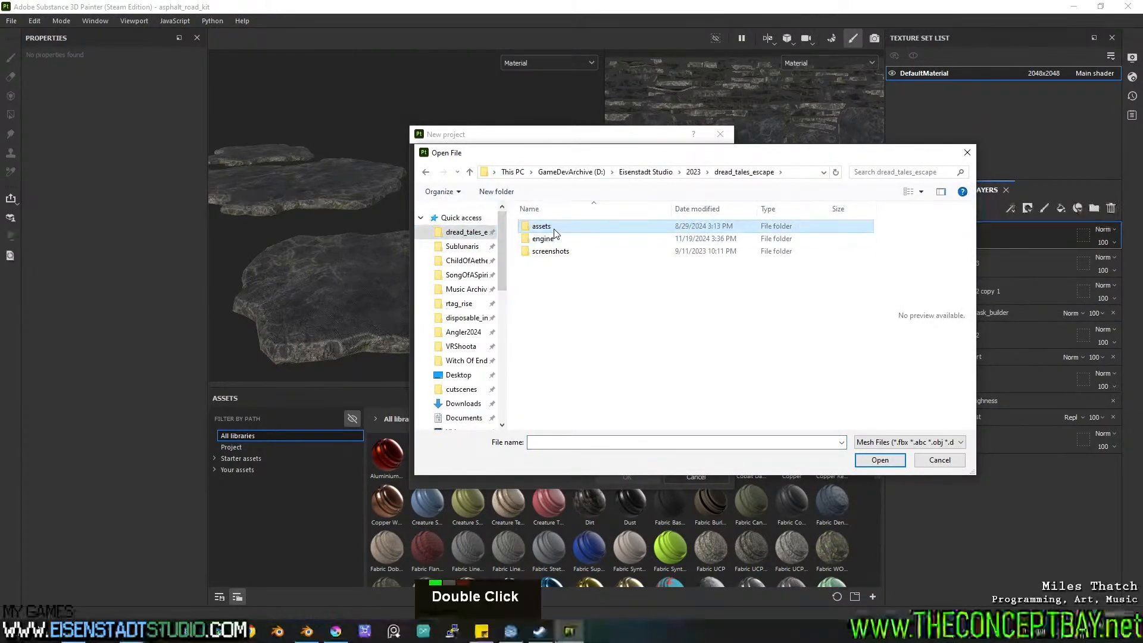
pyautogui.scroll(-4, 552, 393)
pyautogui.doubleClick(551, 415)
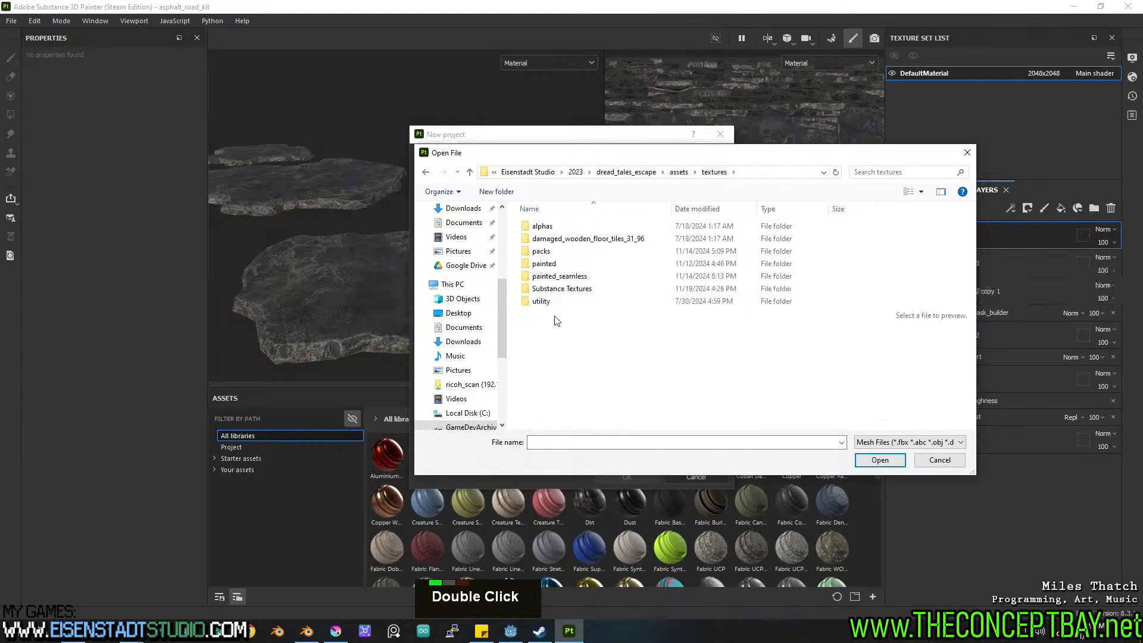
pyautogui.doubleClick(560, 289)
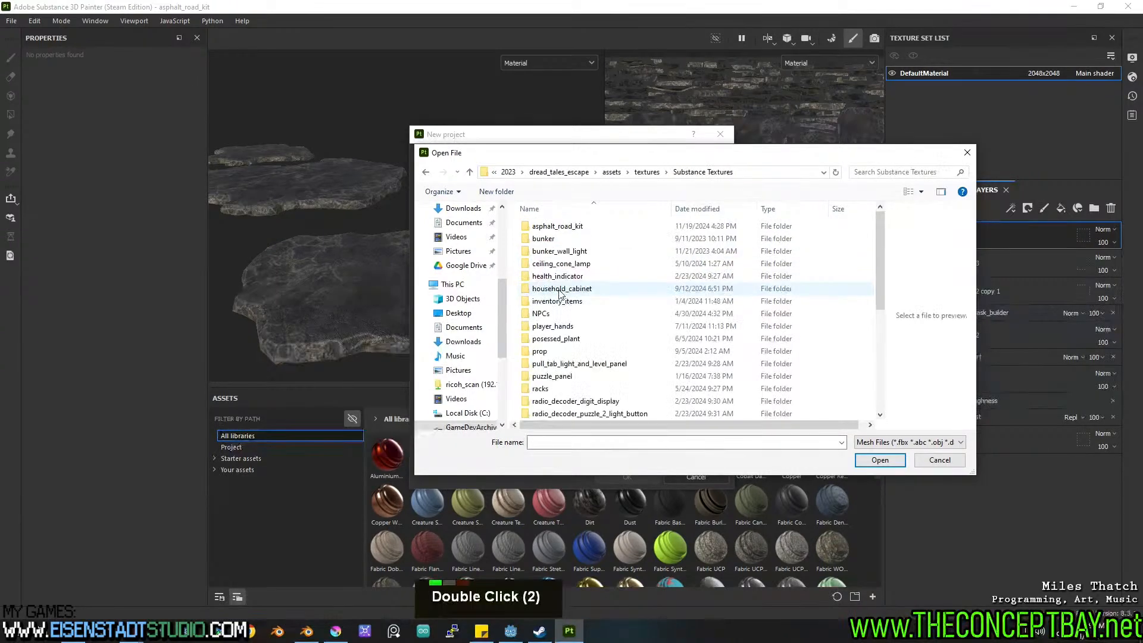
# Find and open the roads_long folder within Substance Textures.
pyautogui.press('r')
pyautogui.press('Down')
pyautogui.press('Down')
pyautogui.press('Down')
pyautogui.press('Down')
pyautogui.press('Down')
pyautogui.press('Down')
pyautogui.press('Down')
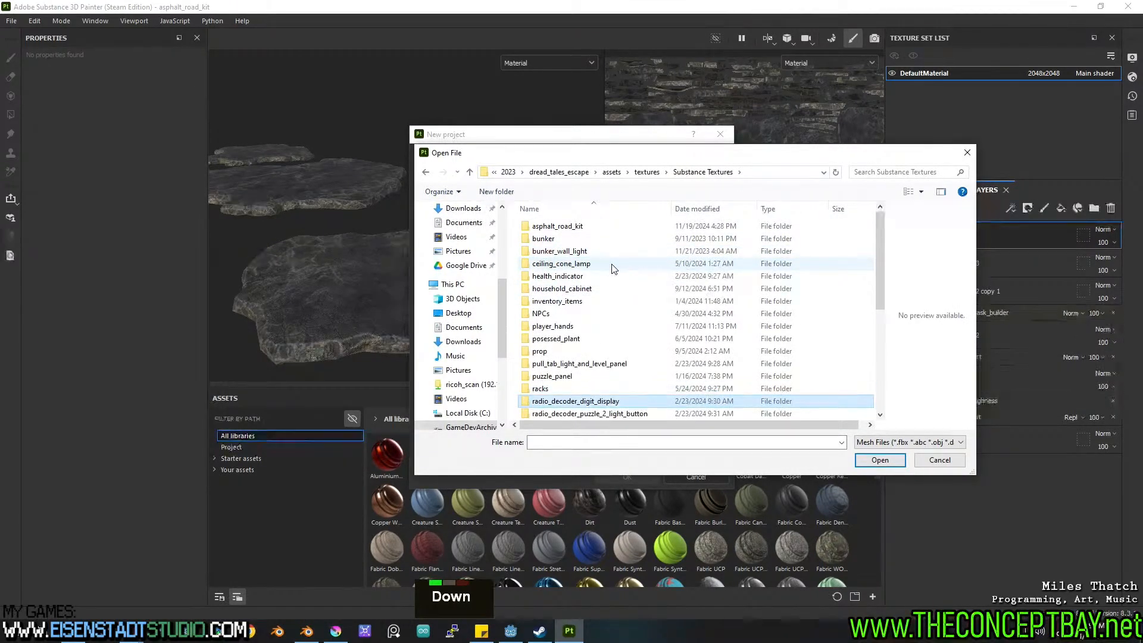
pyautogui.scroll(-1, 611, 264)
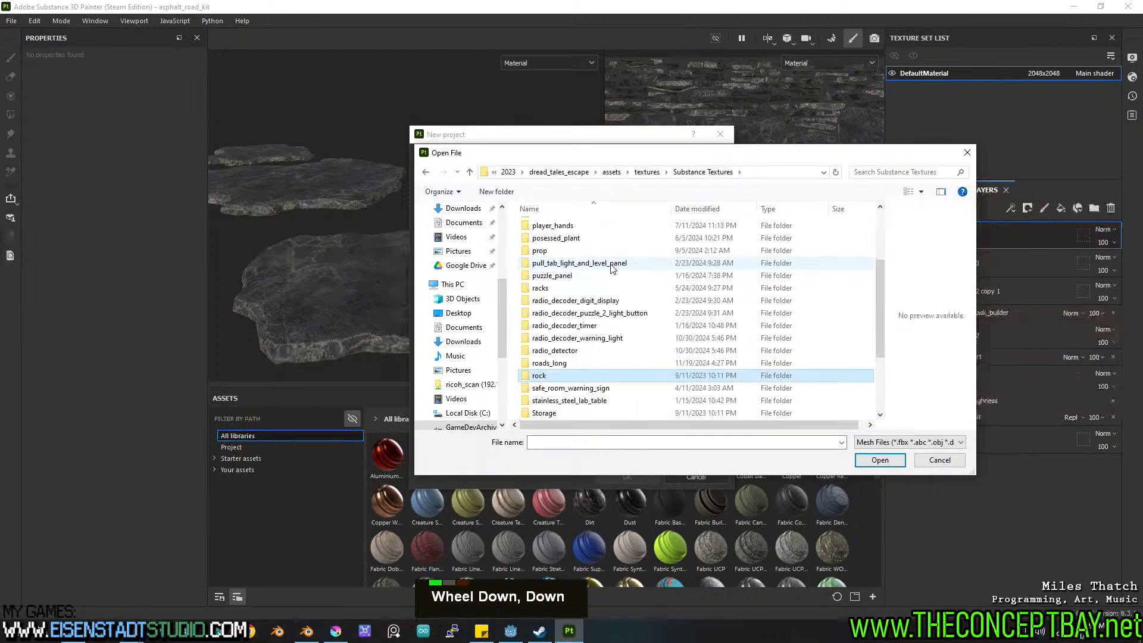
pyautogui.press('Up')
pyautogui.press('Up')
pyautogui.press('Down')
pyautogui.press('Return')
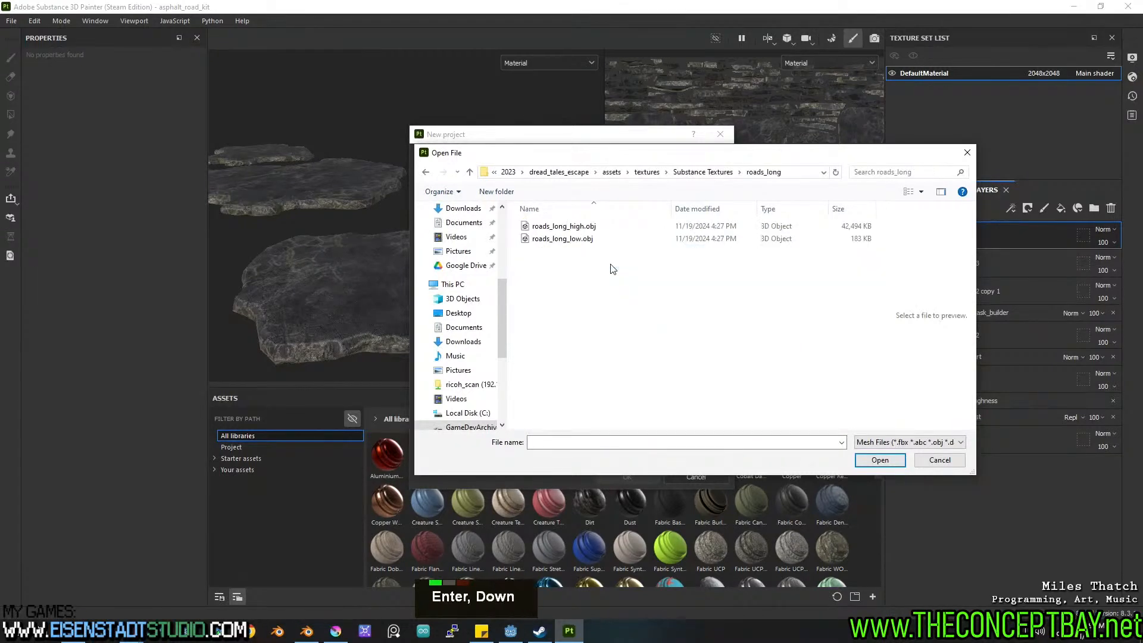
# Choose roads_long_low.obj as the mesh and create the project, discarding the unsaved changes to asphalt_road_kit.
pyautogui.doubleClick(567, 241)
pyautogui.doubleClick(565, 240)
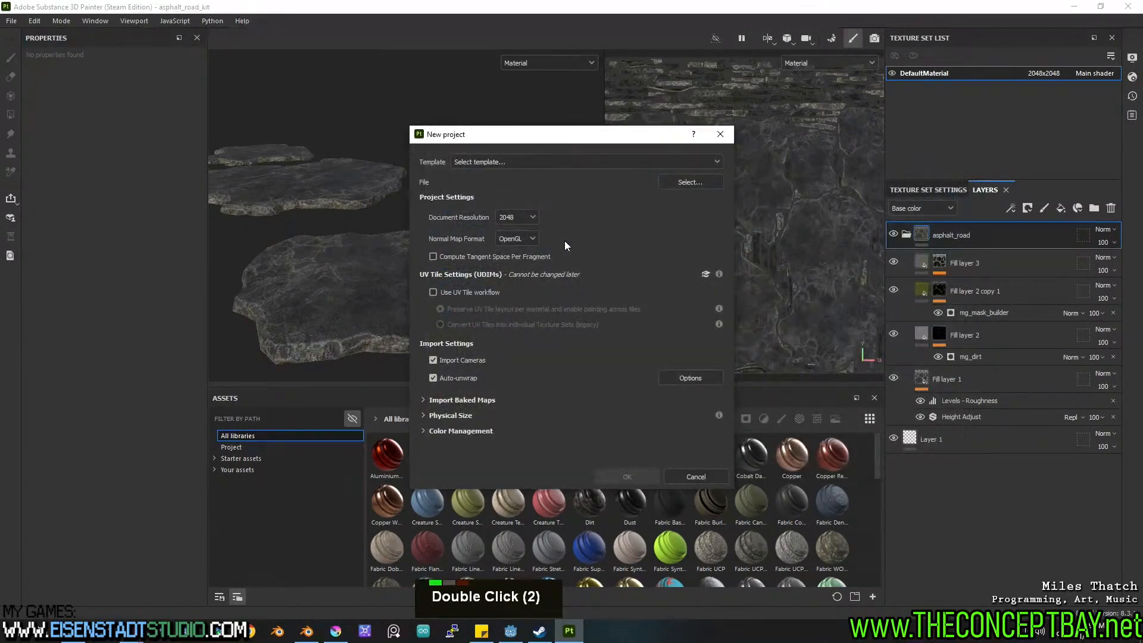
pyautogui.click(631, 475)
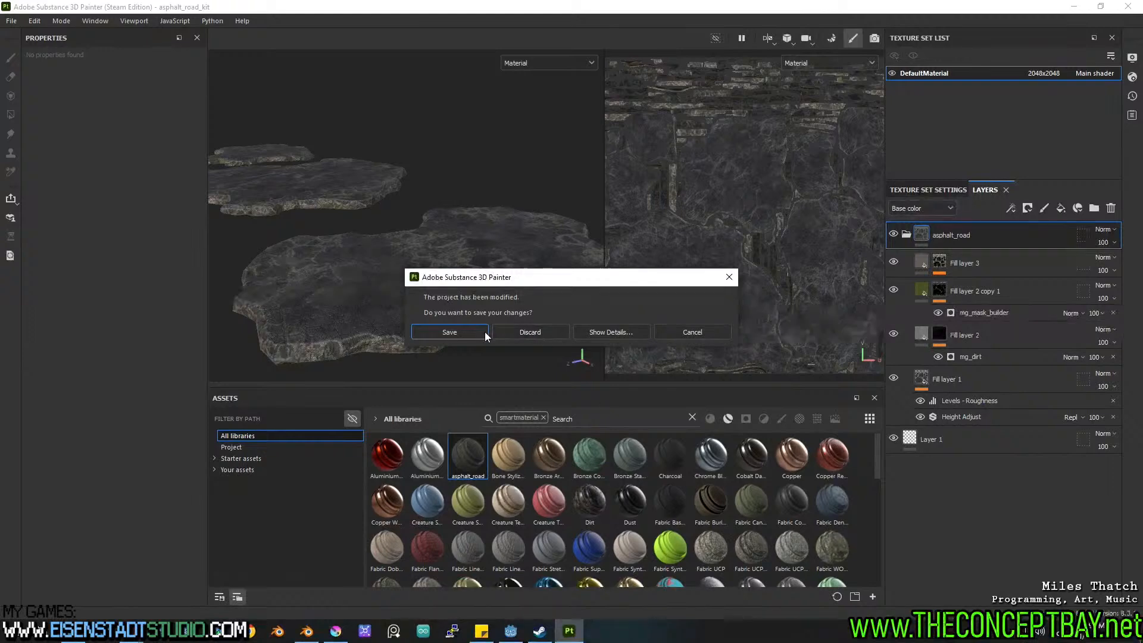
pyautogui.click(549, 332)
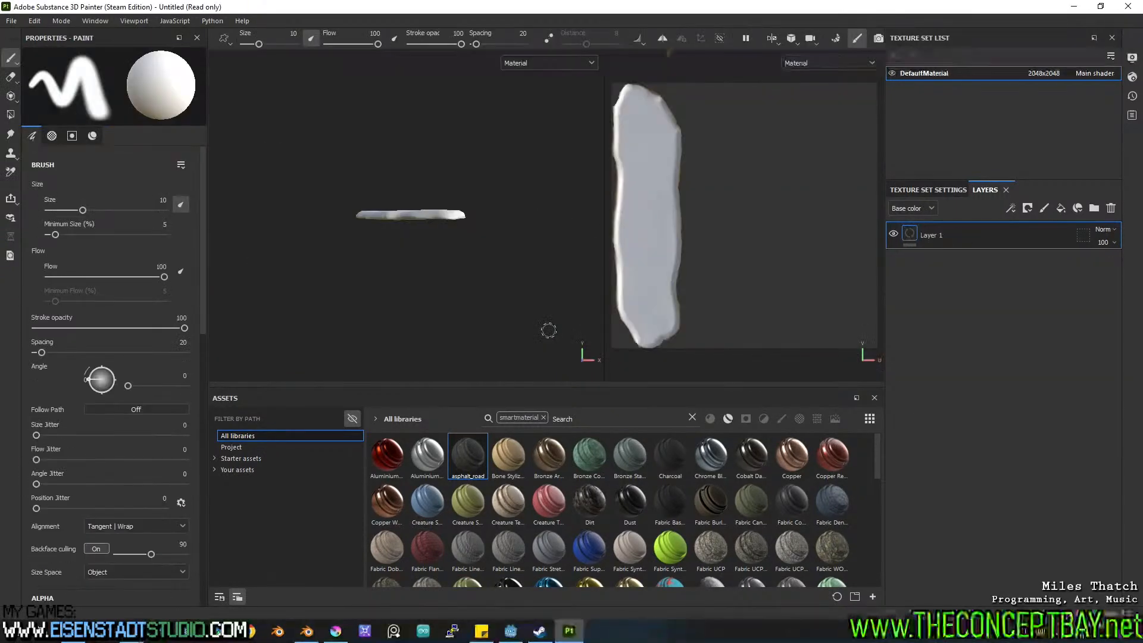
# Open mesh map baking for the DefaultMaterial texture set and set the output size to 2048.
pyautogui.click(928, 190)
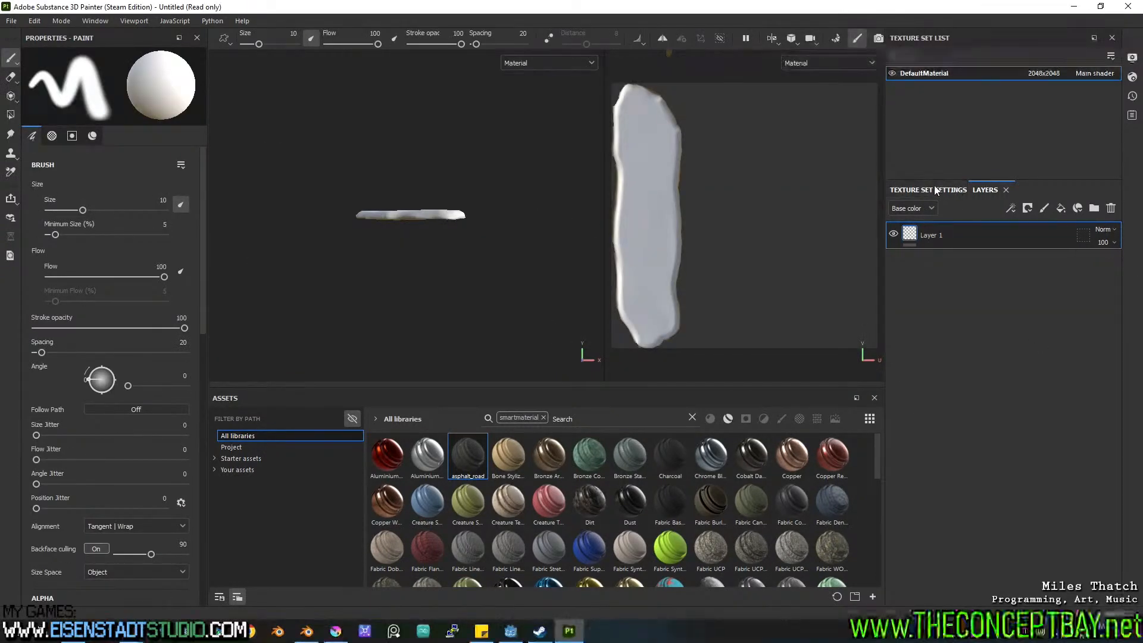
pyautogui.doubleClick(1078, 591)
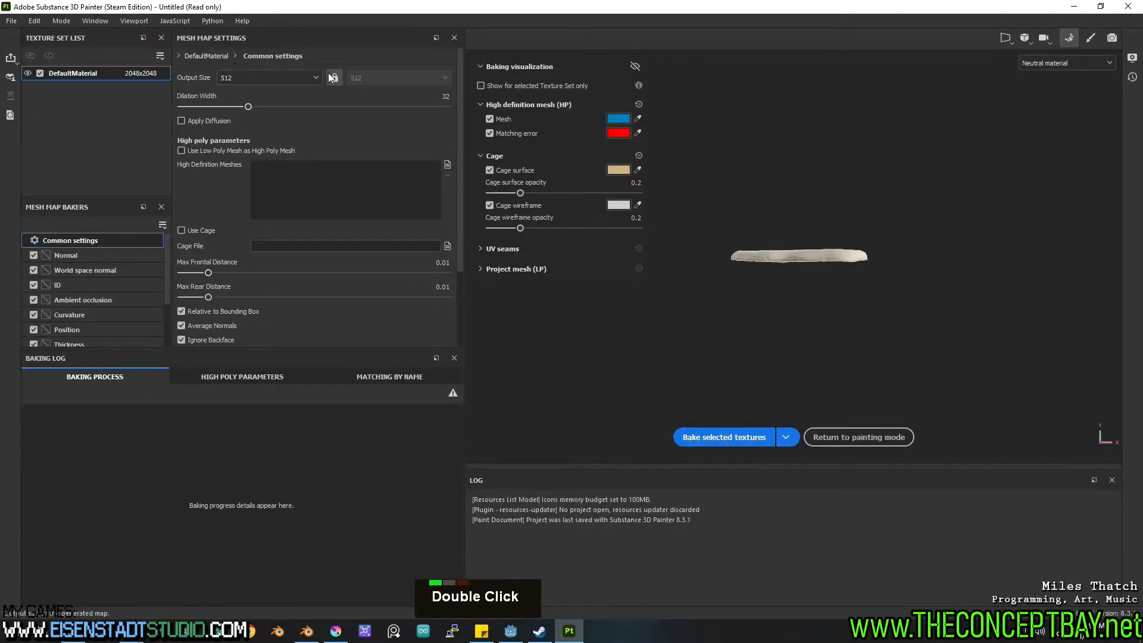
pyautogui.click(271, 77)
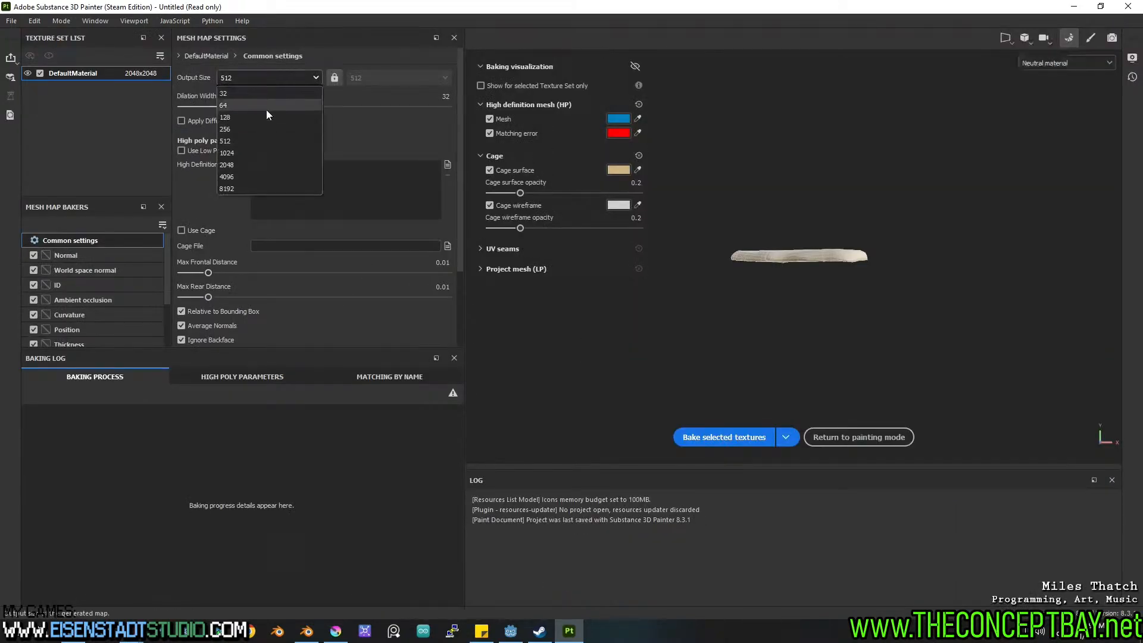
pyautogui.click(267, 154)
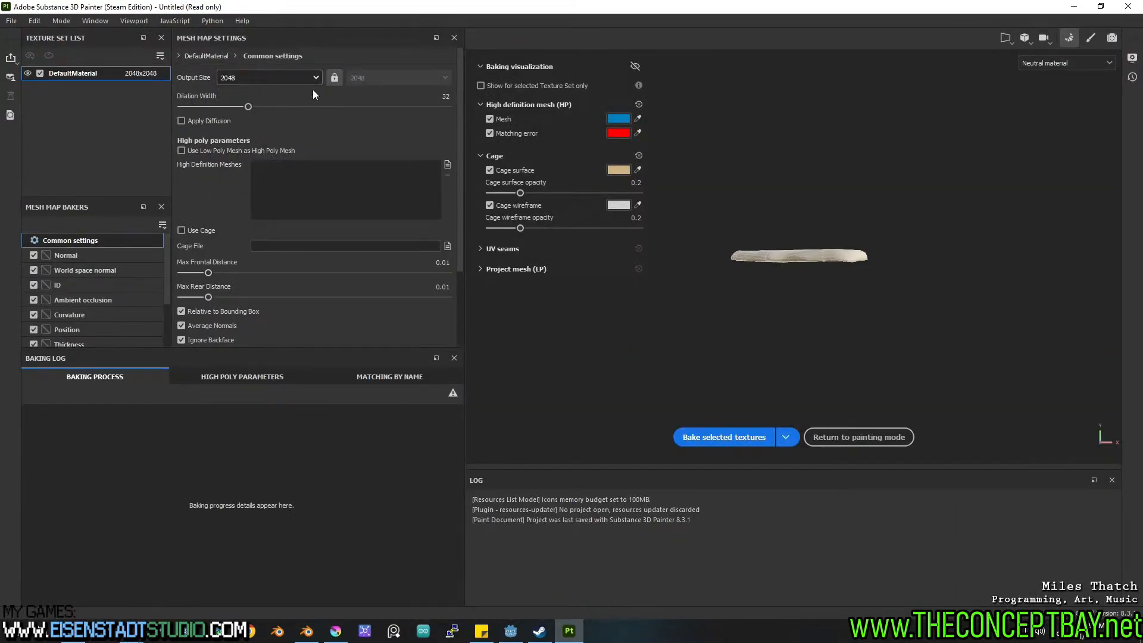
# Load roads_long_high.obj as the high-definition mesh, bake the selected mesh maps and return to painting mode.
pyautogui.click(447, 166)
pyautogui.doubleClick(179, 97)
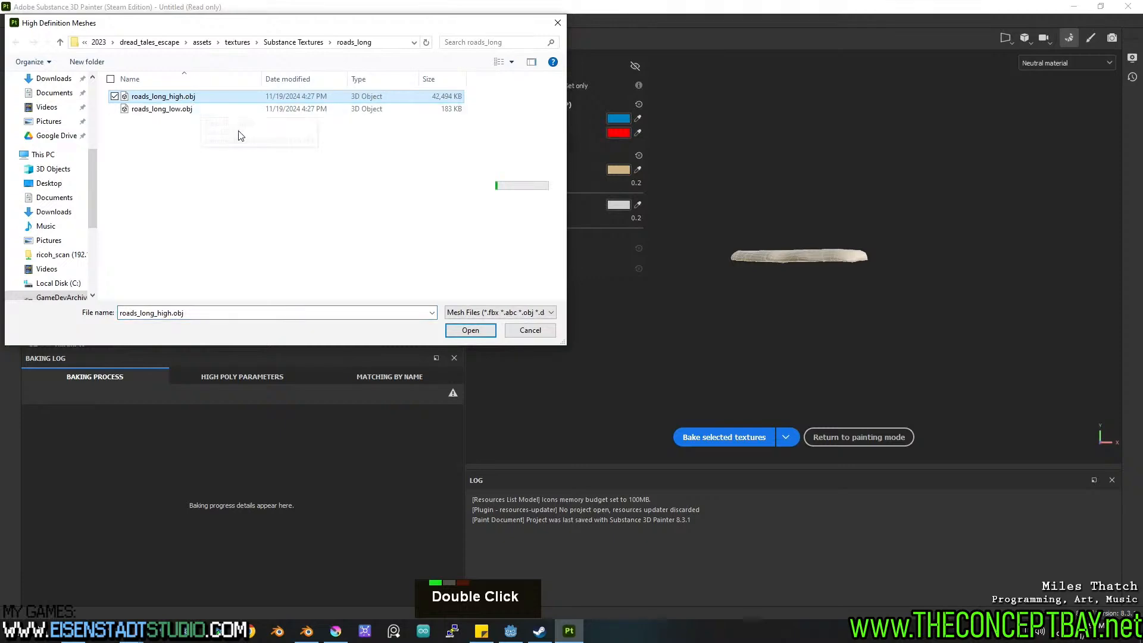
pyautogui.click(457, 334)
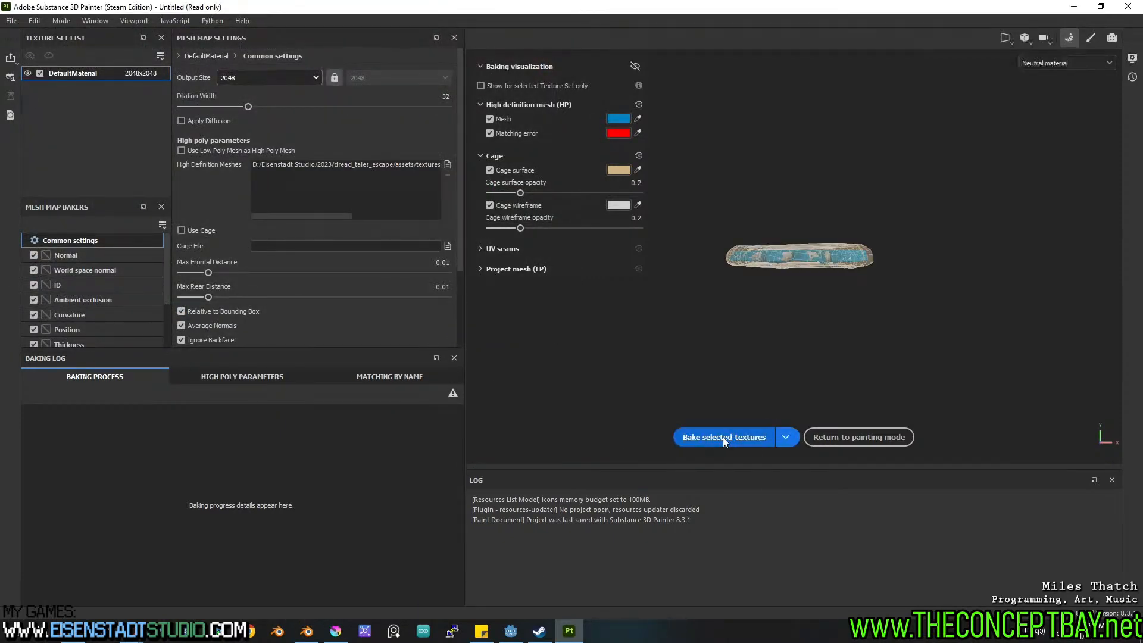
pyautogui.click(722, 437)
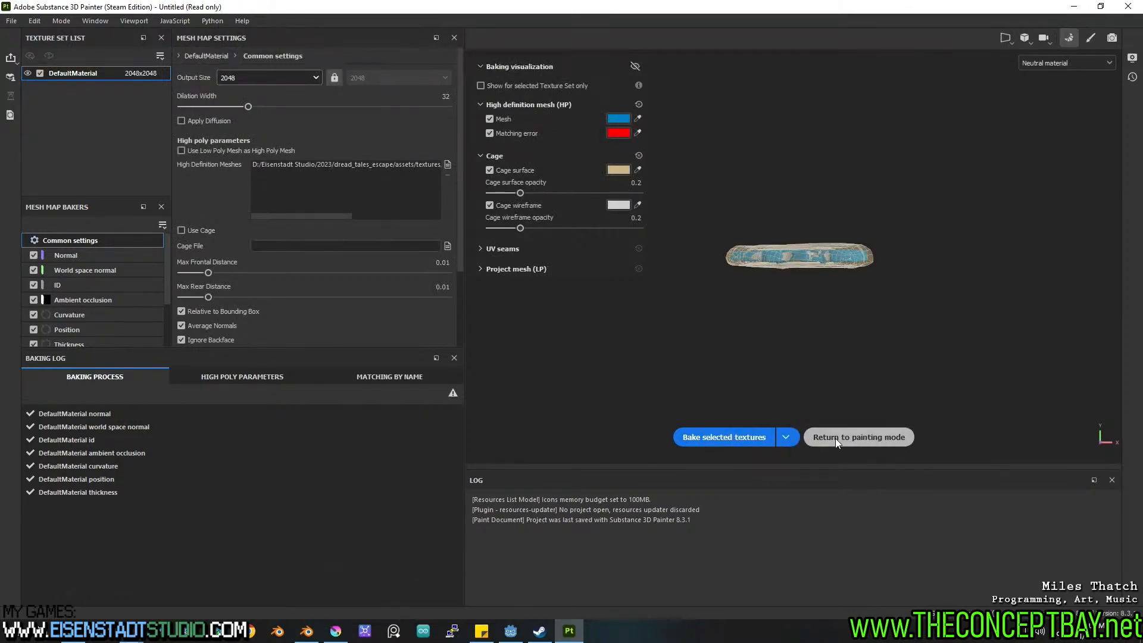
pyautogui.click(840, 437)
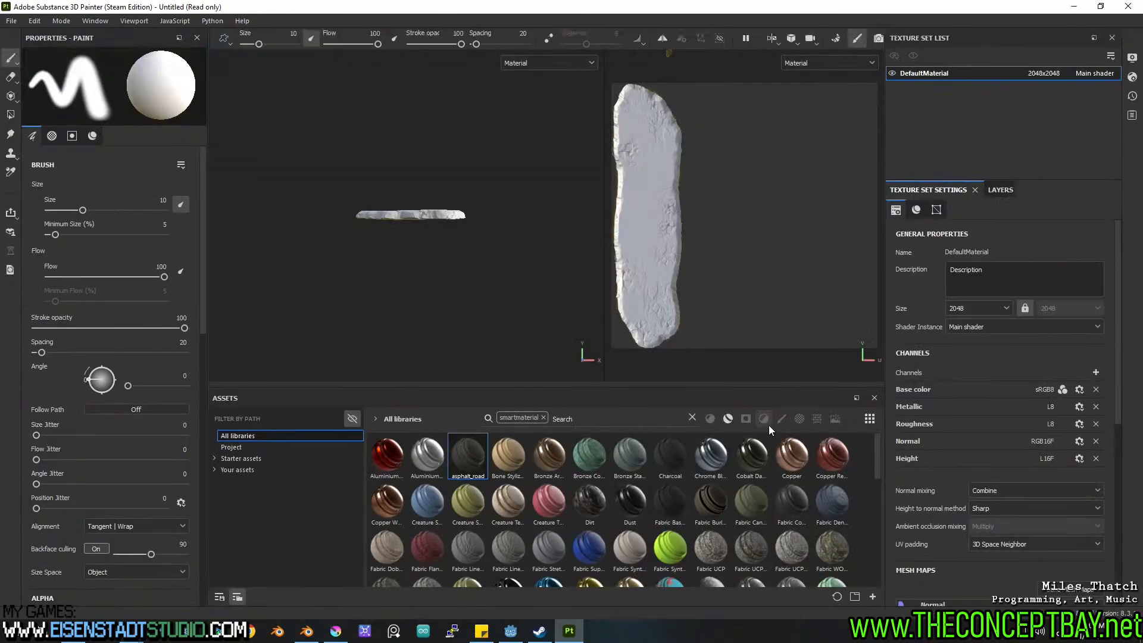
# Examine the baked surface detail on the road mesh up close and bring up its layer stack.
pyautogui.scroll(8, 388, 245)
pyautogui.keyDown('alt'); pyautogui.moveTo(388, 245); pyautogui.dragTo(388, 250); pyautogui.keyUp('alt')
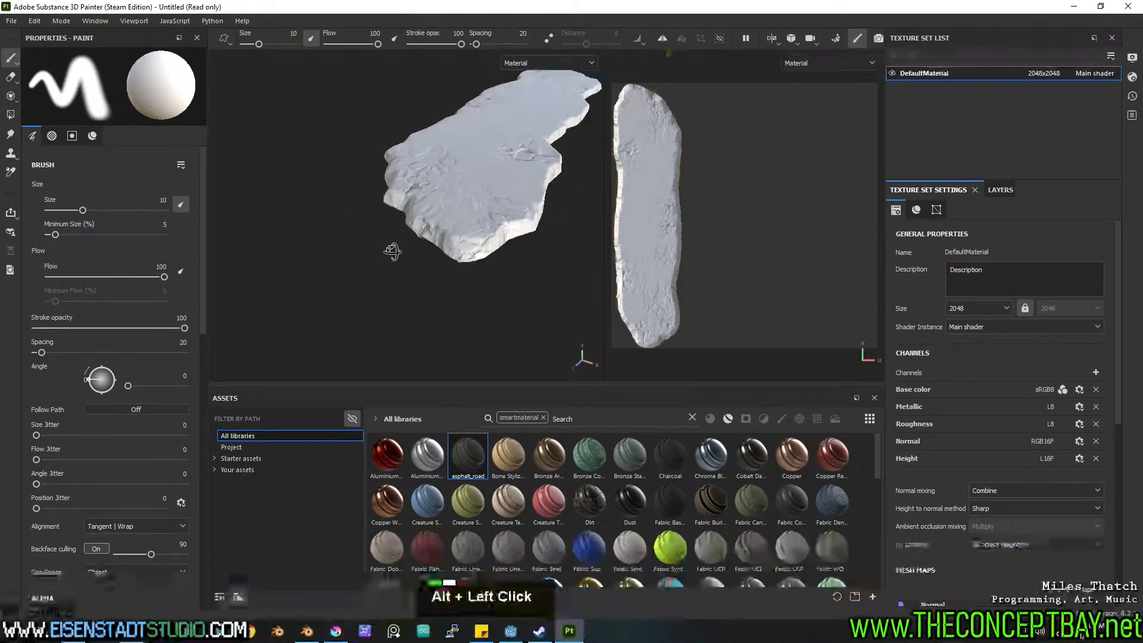
pyautogui.keyDown('alt'); pyautogui.moveTo(388, 250); pyautogui.dragTo(462, 226, button='middle'); pyautogui.keyUp('alt')
pyautogui.keyDown('alt'); pyautogui.moveTo(462, 227); pyautogui.dragTo(427, 278); pyautogui.keyUp('alt')
pyautogui.moveTo(427, 278)
pyautogui.keyDown('shift'); pyautogui.mouseDown(button='right')
pyautogui.moveTo(451, 272)
pyautogui.moveTo(427, 277)
pyautogui.mouseUp(button='right'); pyautogui.keyUp('shift')
pyautogui.click(1001, 190)
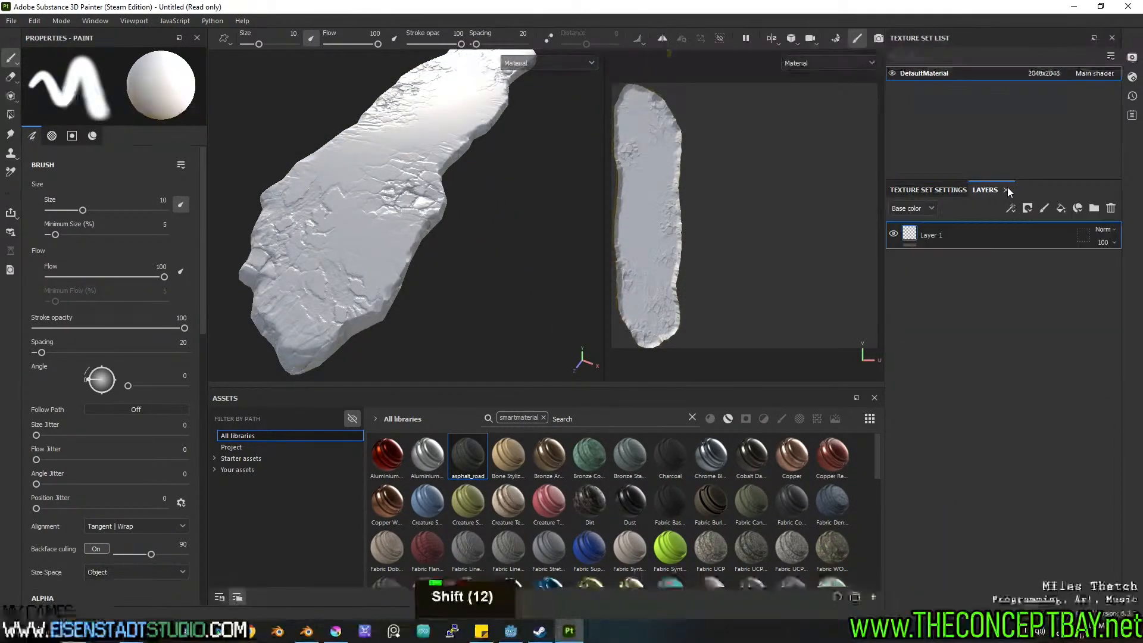
# Add the asphalt_road smart material above Layer 1 and examine the textured road mesh up close from several angles.
pyautogui.moveTo(643, 399); pyautogui.dragTo(946, 235)
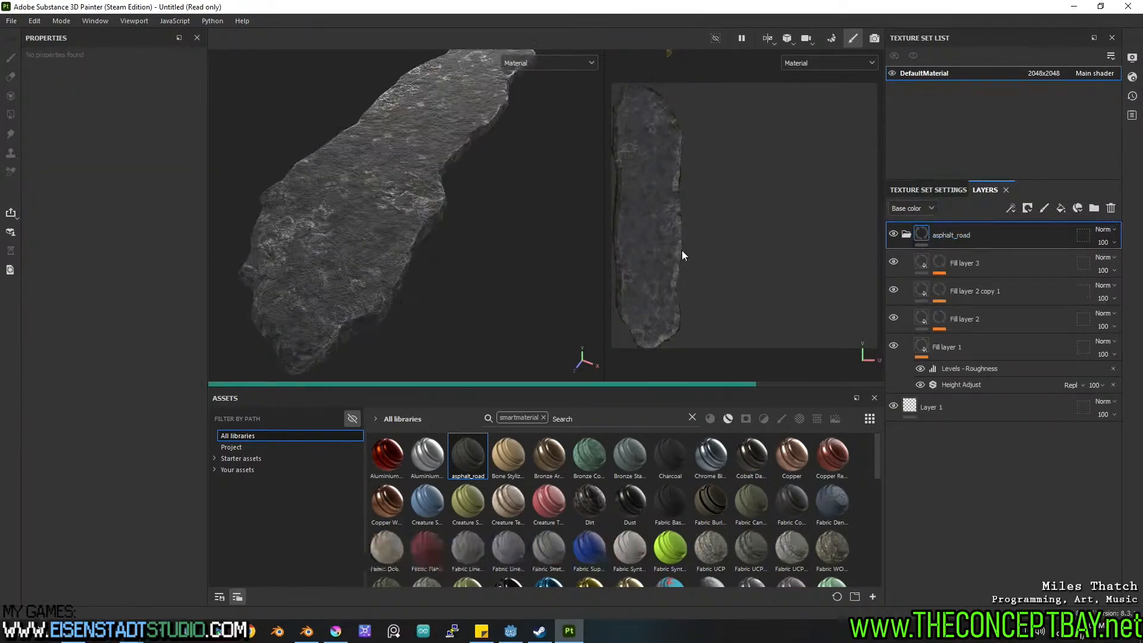
pyautogui.scroll(8, 464, 262)
pyautogui.keyDown('alt'); pyautogui.moveTo(462, 262); pyautogui.dragTo(484, 273, button='middle'); pyautogui.keyUp('alt')
pyautogui.keyDown('alt'); pyautogui.moveTo(483, 273); pyautogui.dragTo(525, 273); pyautogui.keyUp('alt')
pyautogui.keyDown('alt'); pyautogui.moveTo(434, 277); pyautogui.dragTo(519, 230, button='middle'); pyautogui.keyUp('alt')
pyautogui.keyDown('alt'); pyautogui.moveTo(517, 228); pyautogui.dragTo(343, 275); pyautogui.keyUp('alt')
pyautogui.keyDown('alt'); pyautogui.moveTo(435, 245); pyautogui.dragTo(277, 251, button='middle'); pyautogui.keyUp('alt')
pyautogui.keyDown('alt'); pyautogui.moveTo(411, 241); pyautogui.dragTo(477, 202); pyautogui.keyUp('alt')
pyautogui.moveTo(499, 208)
pyautogui.keyDown('shift'); pyautogui.mouseDown(button='right')
pyautogui.moveTo(468, 212)
pyautogui.moveTo(499, 218)
pyautogui.mouseUp(button='right'); pyautogui.keyUp('shift')
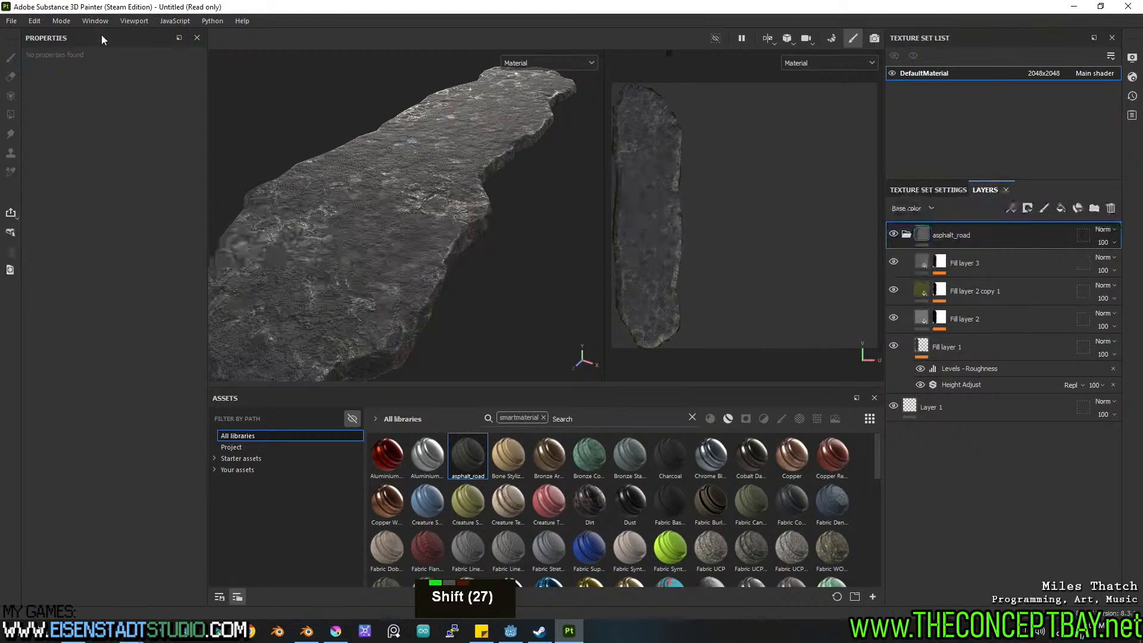
# Start saving the project and browse to the Substance Textures folder under dread_tales_escape/assets/textures.
pyautogui.hotkey('ctrl', 's')
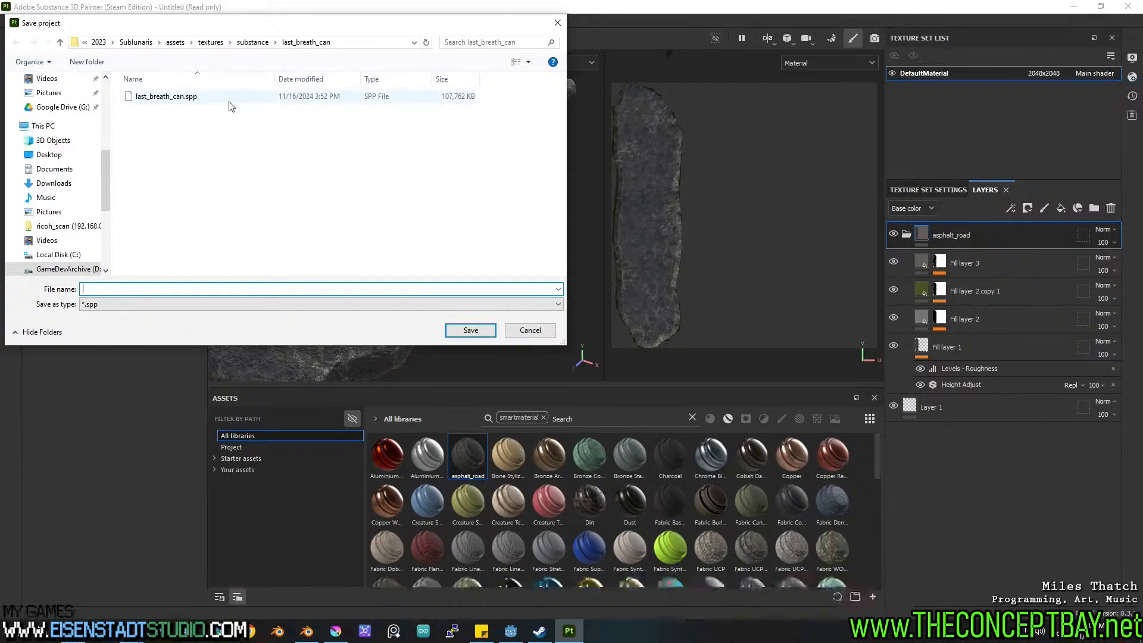
pyautogui.click(250, 44)
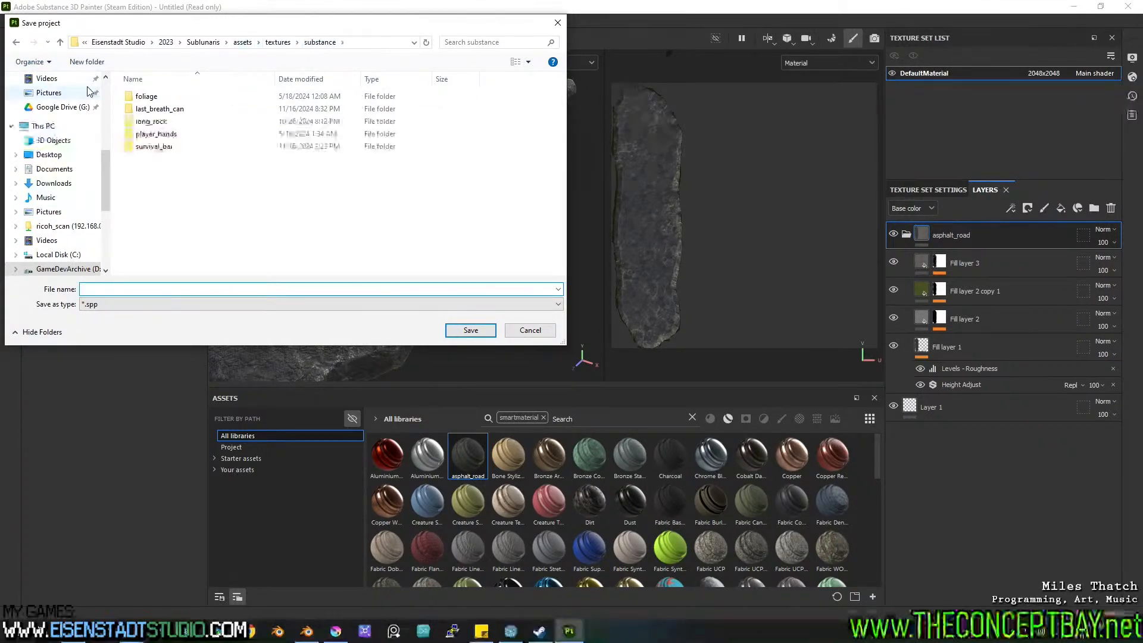
pyautogui.click(108, 94)
pyautogui.scroll(5, 66, 95)
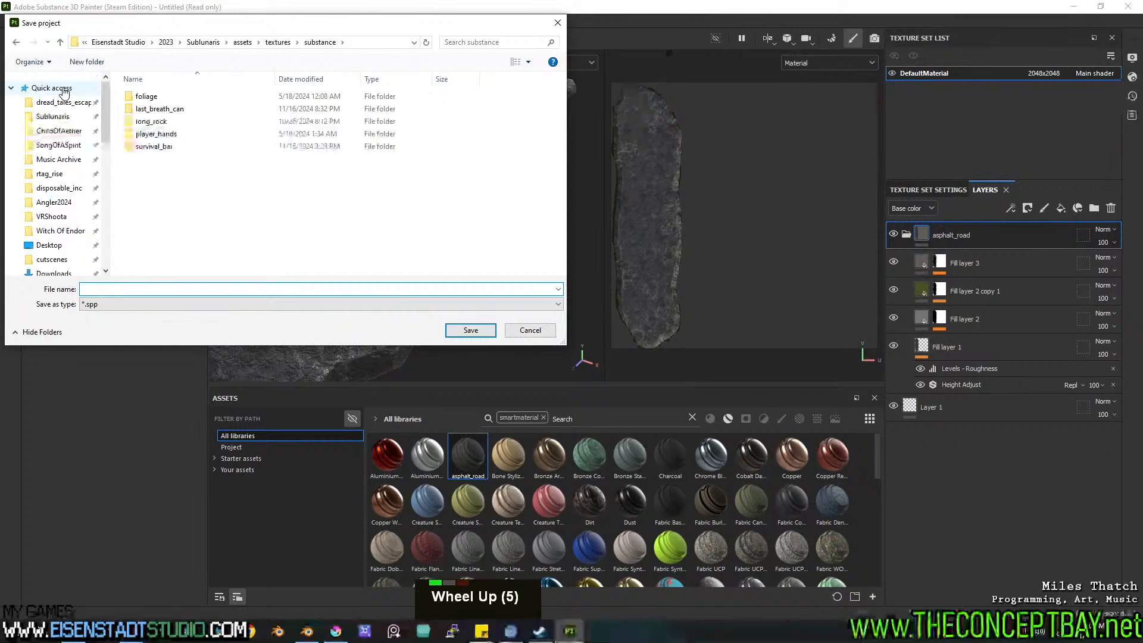
pyautogui.click(56, 106)
pyautogui.doubleClick(168, 97)
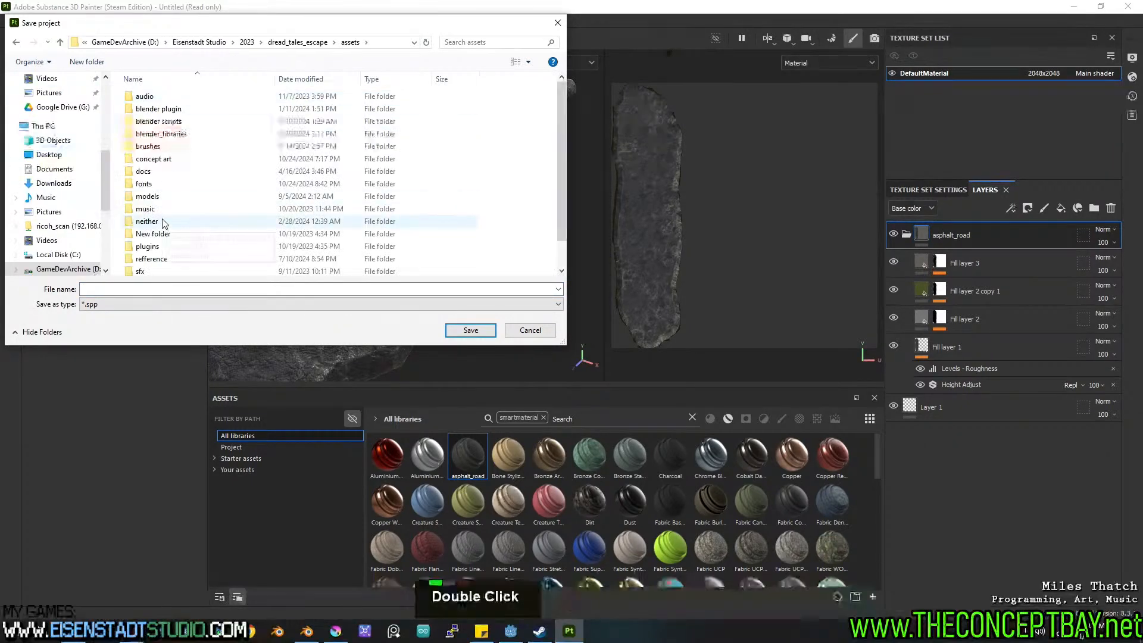
pyautogui.scroll(-4, 167, 221)
pyautogui.doubleClick(158, 271)
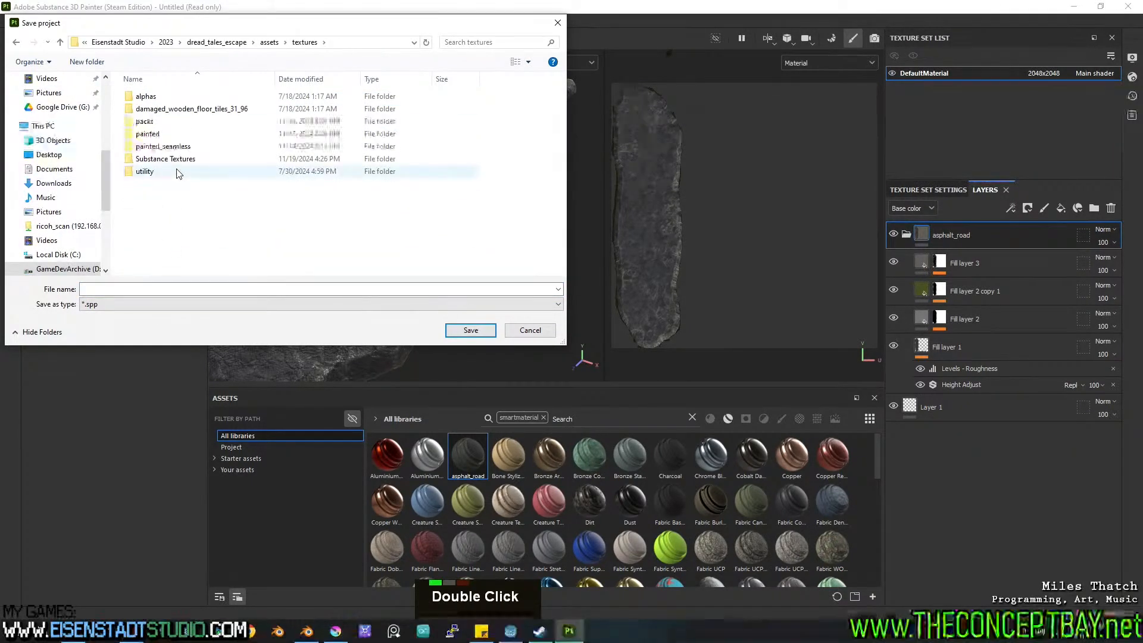
pyautogui.doubleClick(165, 160)
# Save the project as roads_long in the roads_long subfolder.
pyautogui.scroll(-5, 165, 179)
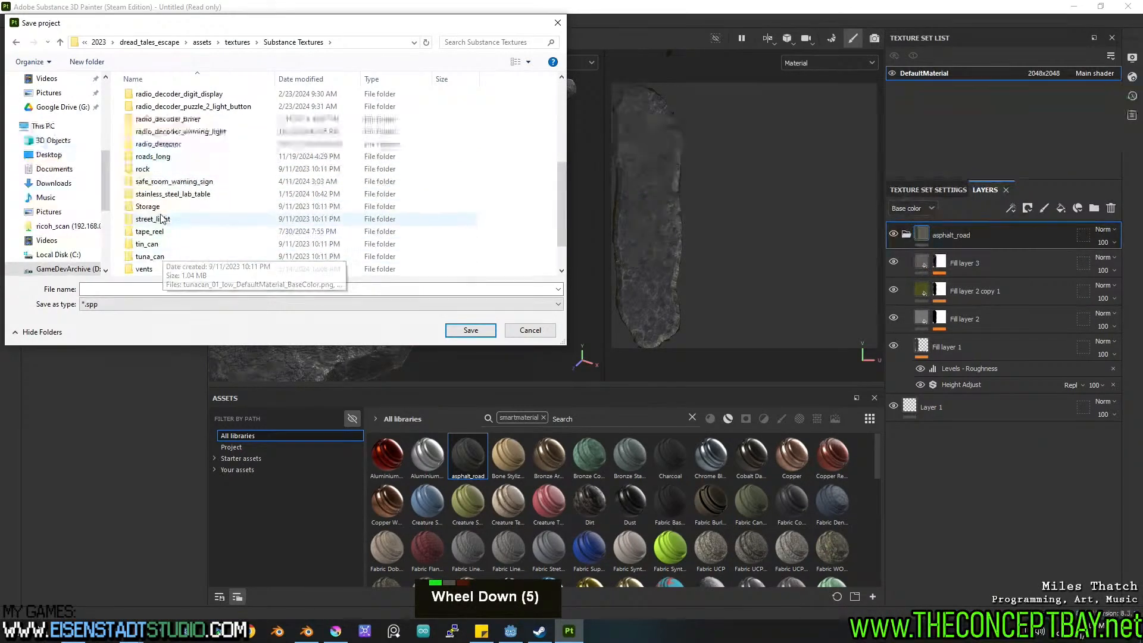
pyautogui.scroll(-5, 167, 262)
pyautogui.scroll(-1, 170, 264)
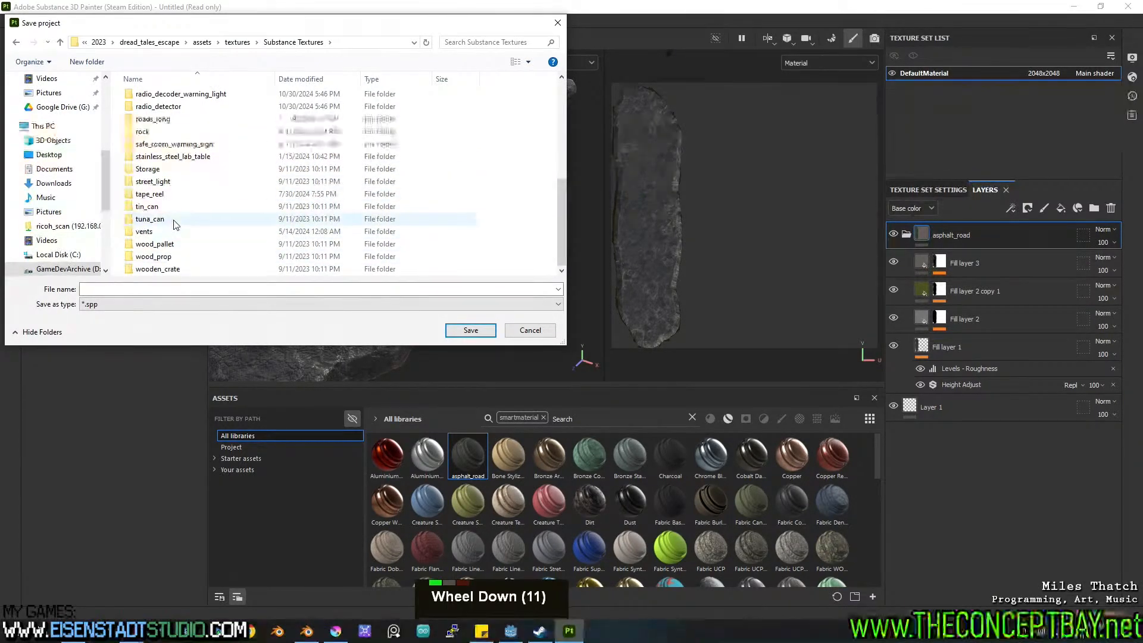
pyautogui.scroll(2, 174, 224)
pyautogui.doubleClick(153, 192)
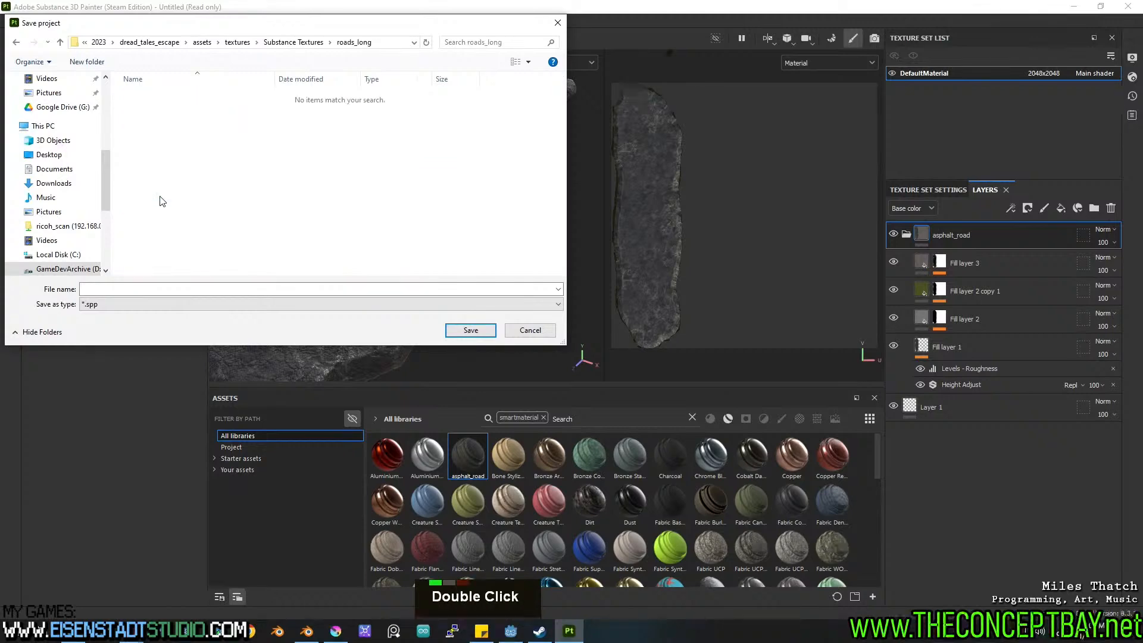
pyautogui.click(158, 290)
pyautogui.write('roads')
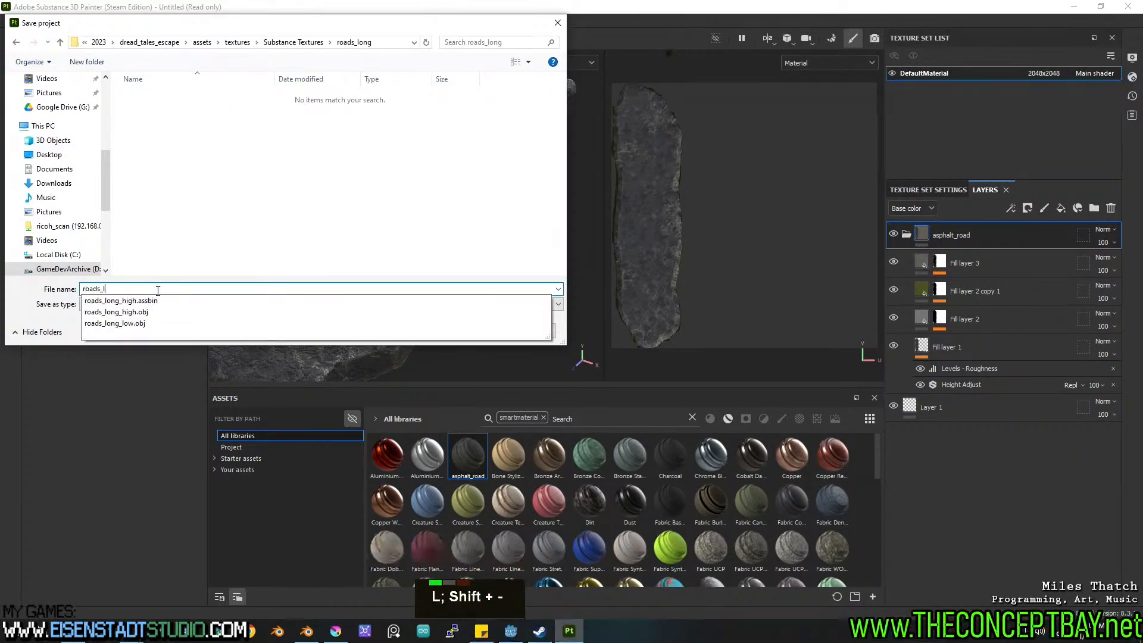
pyautogui.write('_l')
pyautogui.press('Return')
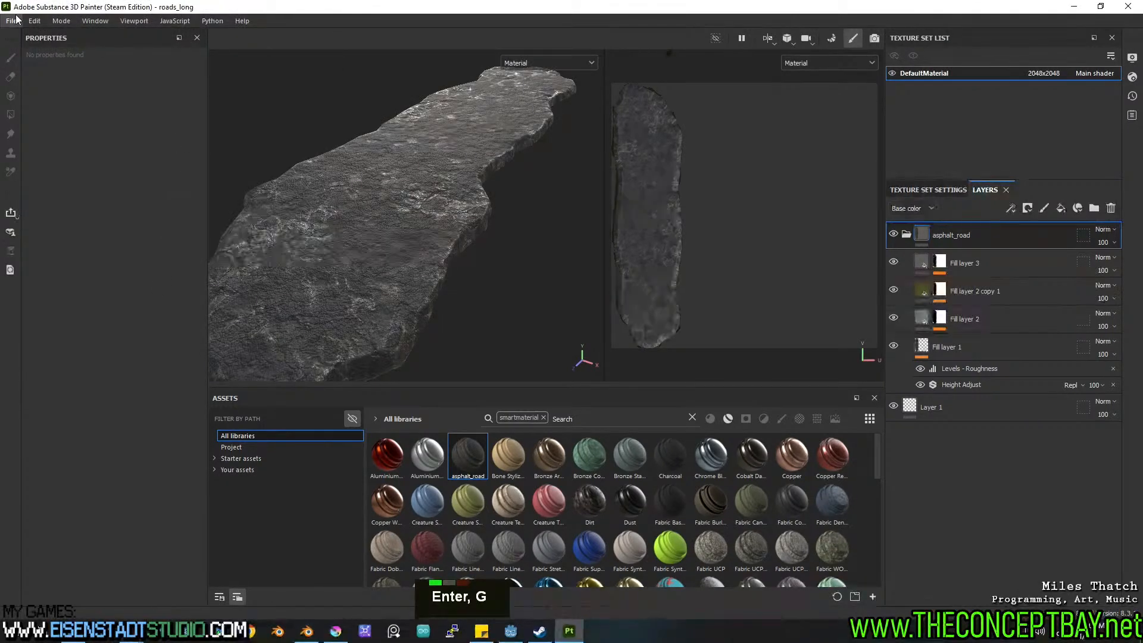
# Export the textures to the default directory using the Godot_combined output template.
pyautogui.click(13, 20)
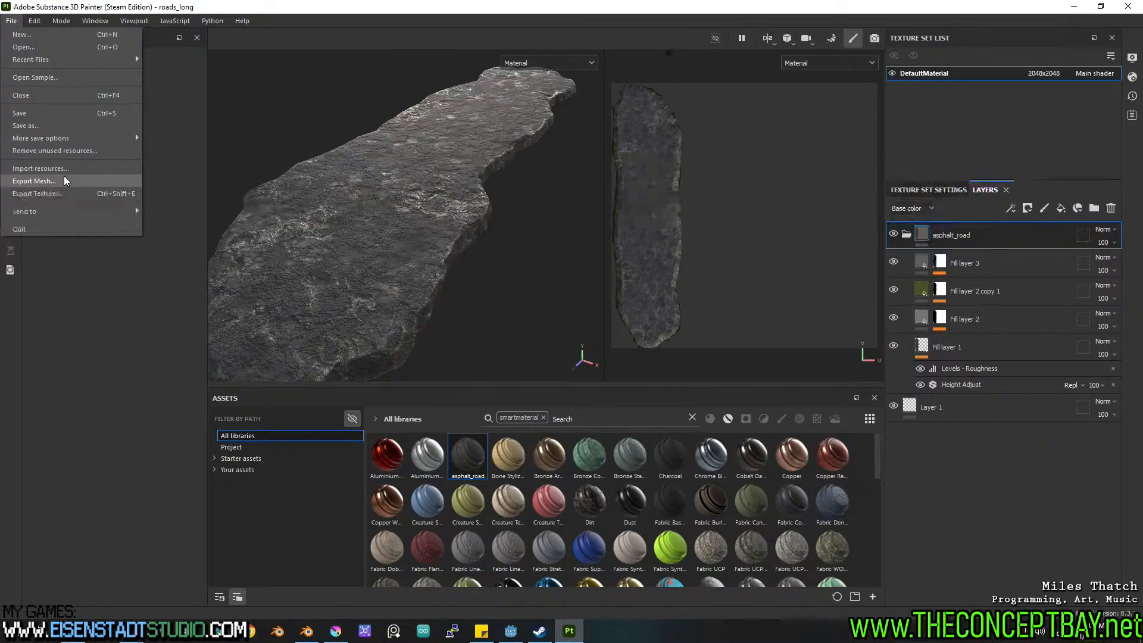
pyautogui.click(70, 192)
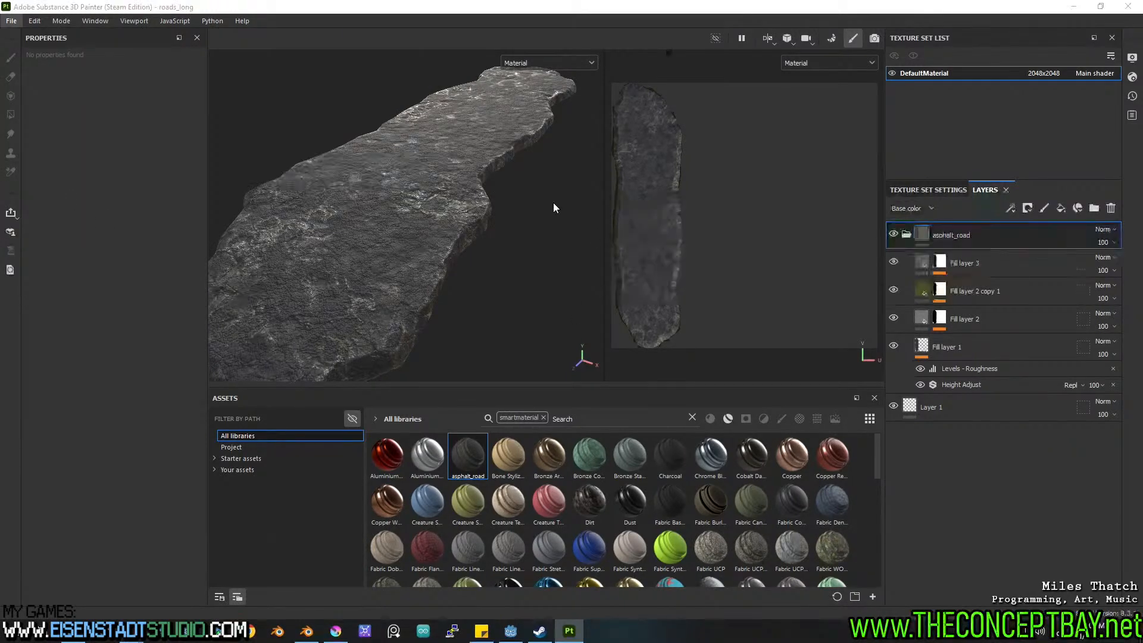
pyautogui.click(600, 206)
pyautogui.doubleClick(610, 186)
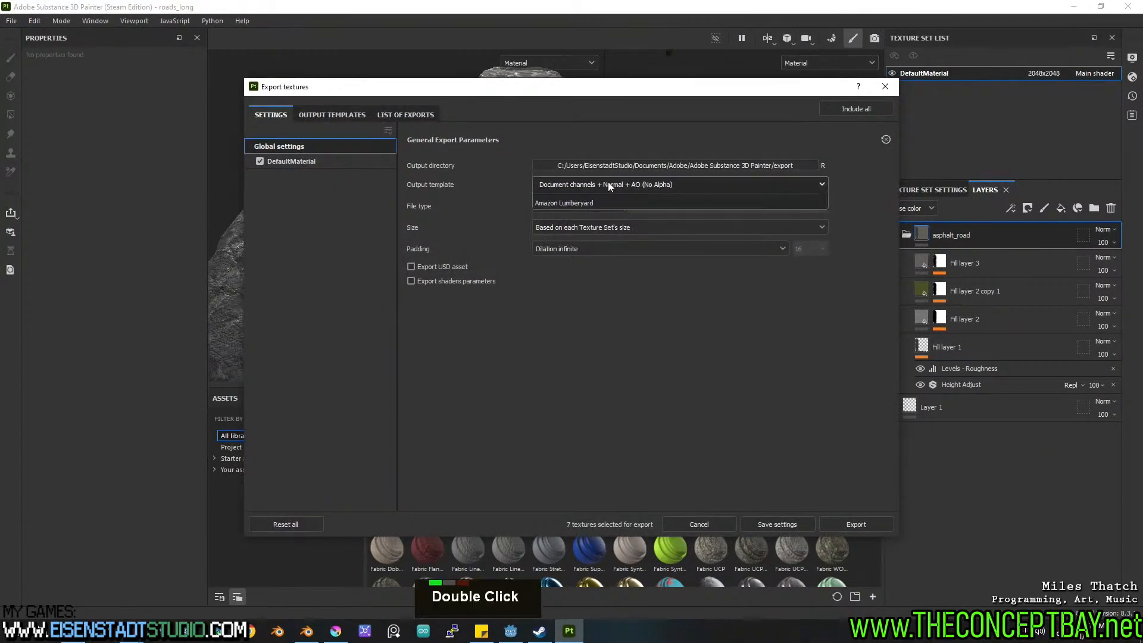
pyautogui.scroll(-11, 597, 245)
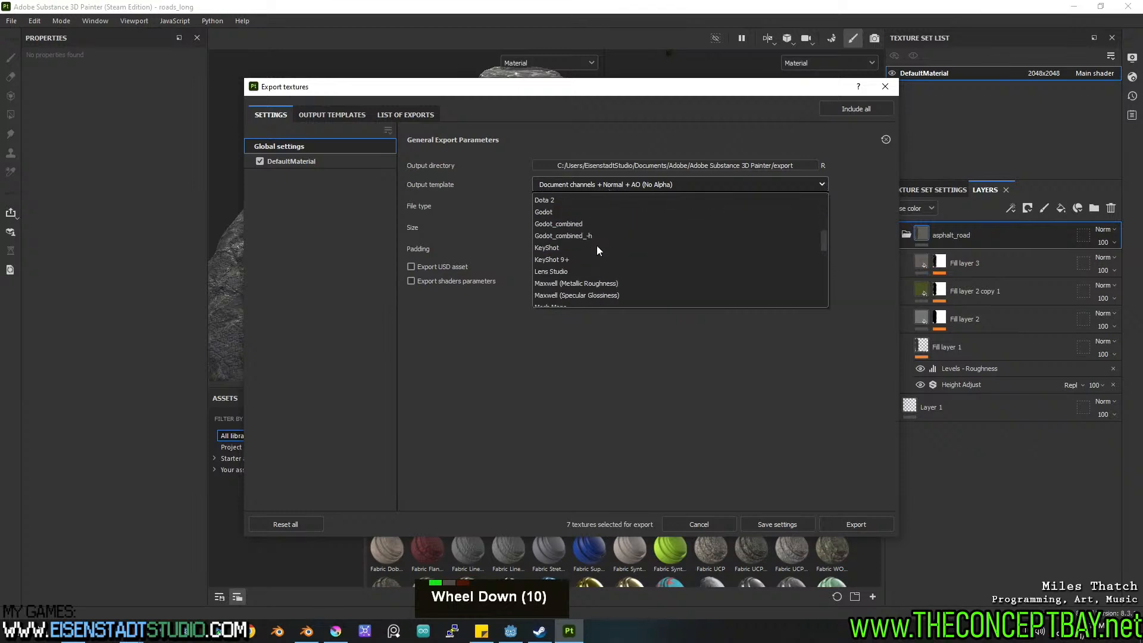
pyautogui.scroll(-5, 594, 255)
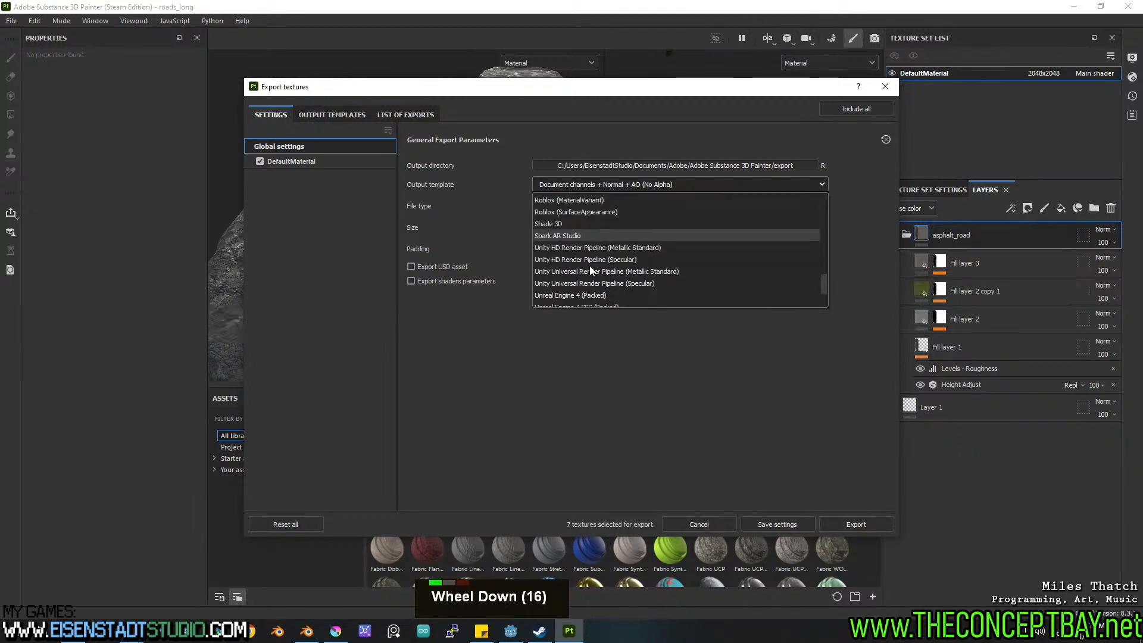
pyautogui.scroll(-3, 595, 253)
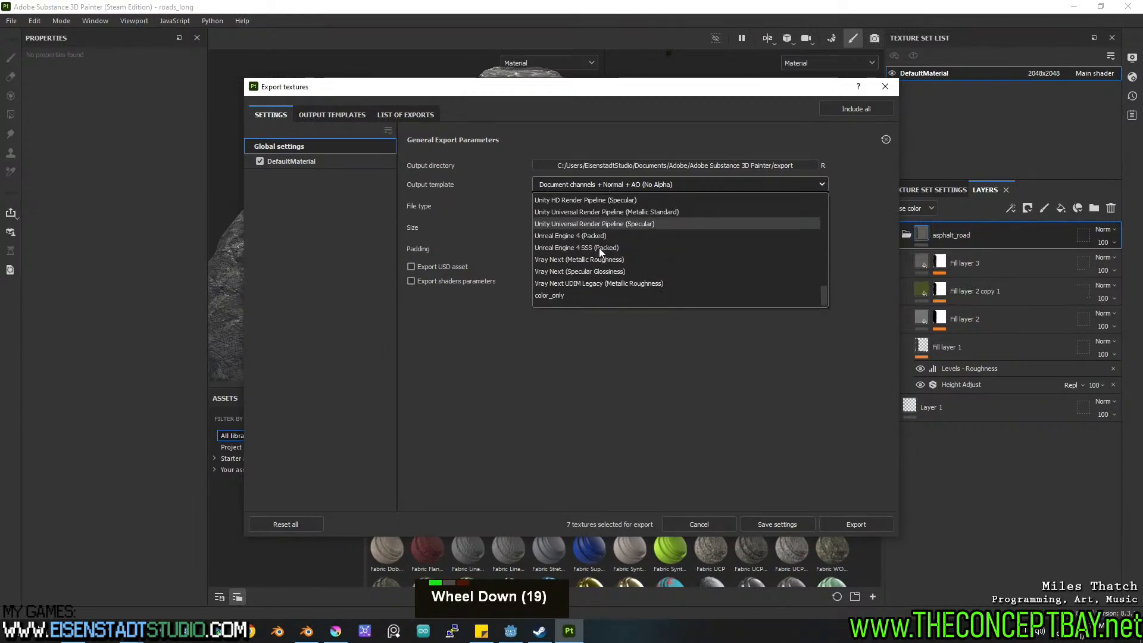
pyautogui.scroll(3, 599, 247)
pyautogui.scroll(5, 599, 248)
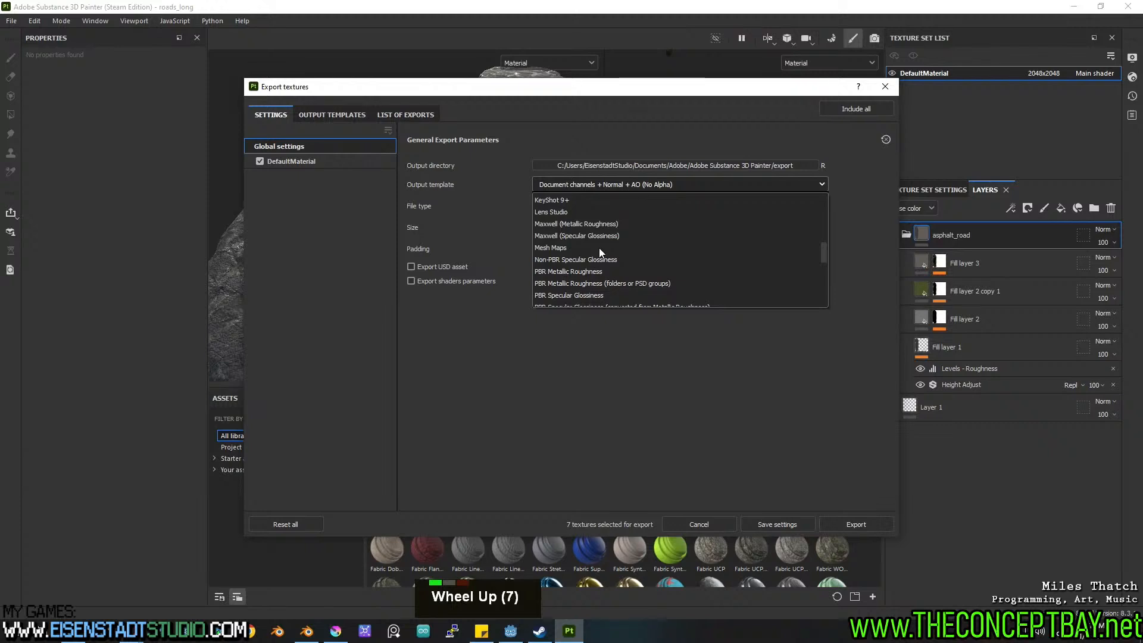
pyautogui.scroll(1, 596, 283)
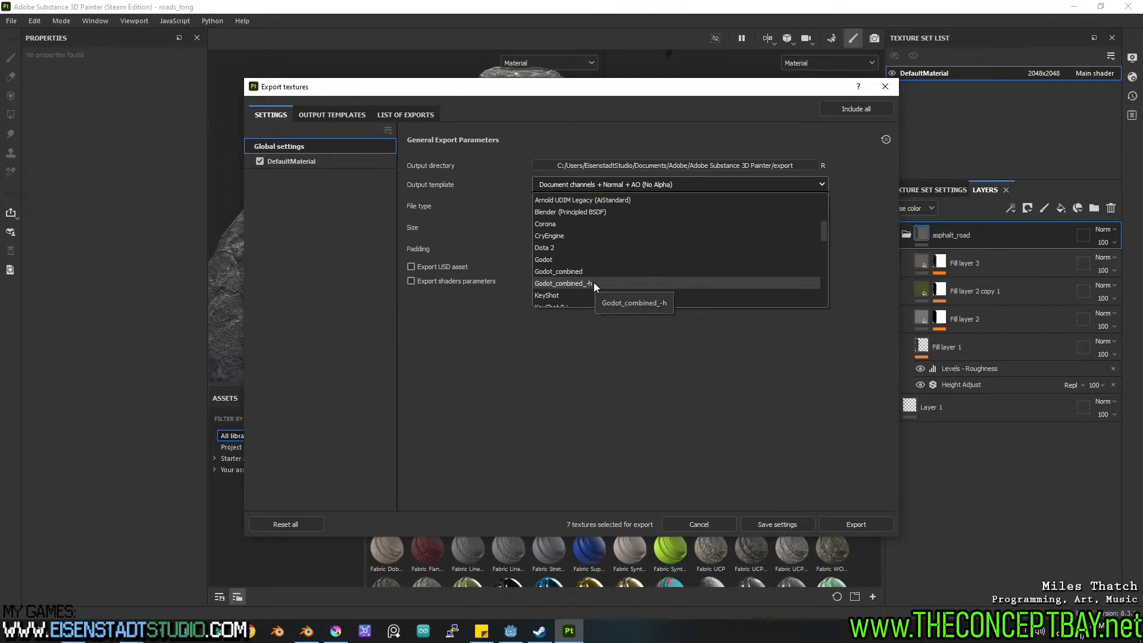
pyautogui.click(596, 272)
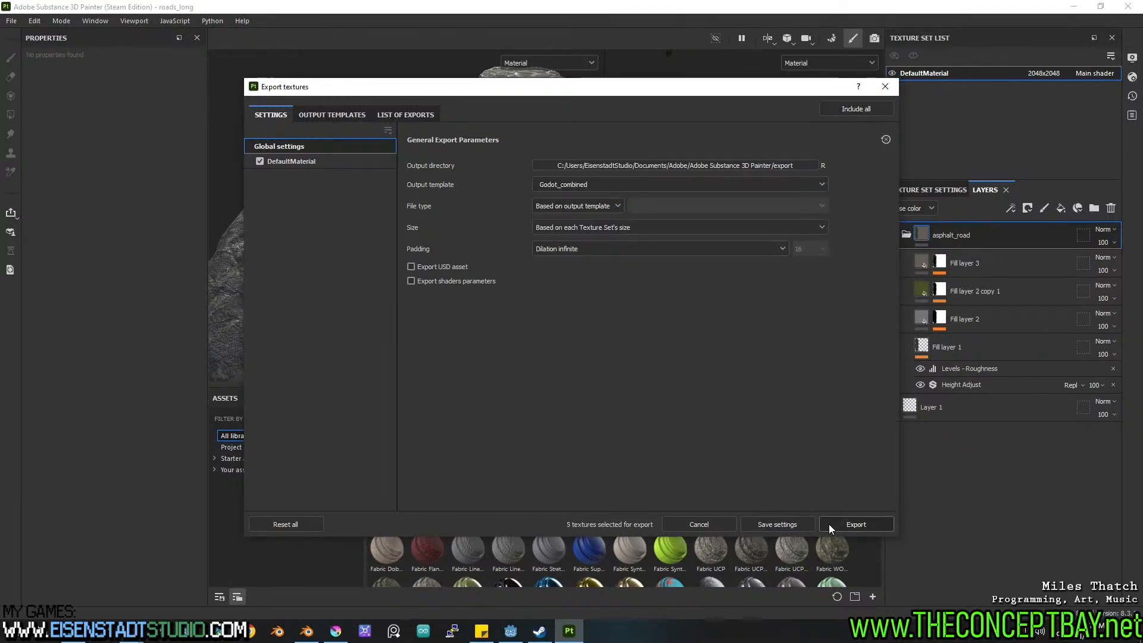
pyautogui.click(849, 522)
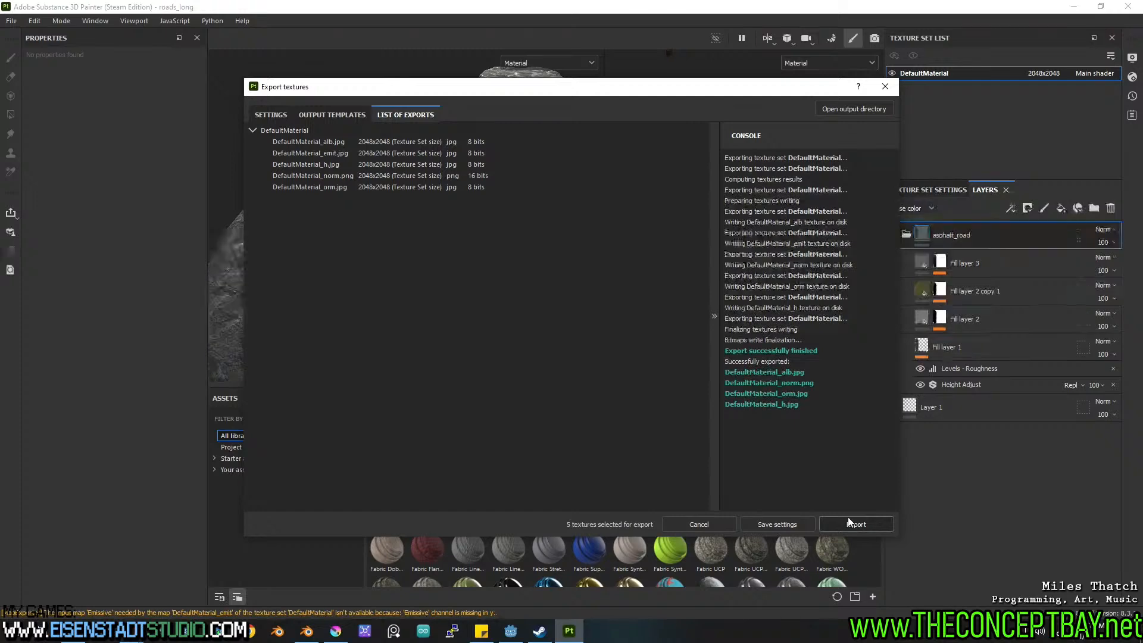
# Reopen the export settings and browse for an output directory in dread_tales_escape/engine/textures/substance.
pyautogui.click(271, 115)
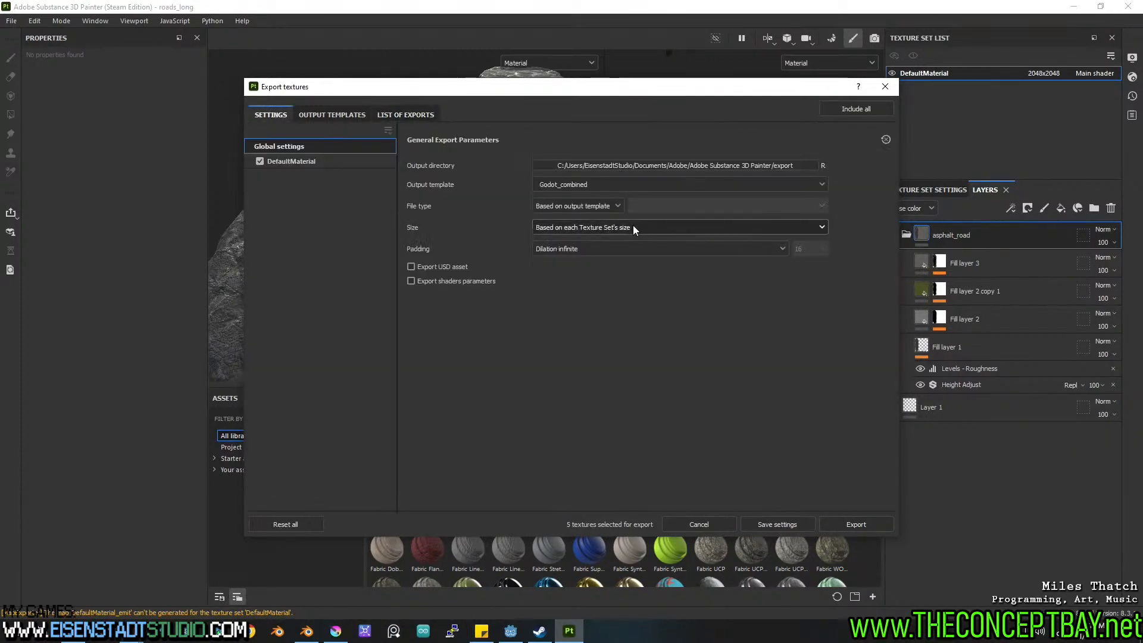
pyautogui.click(727, 166)
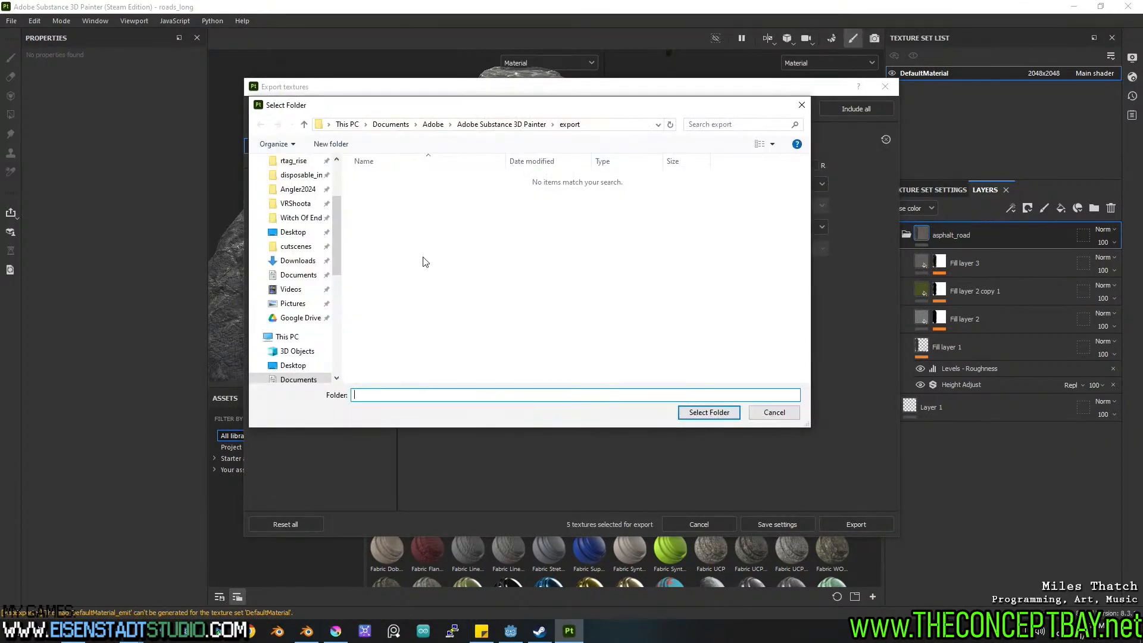
pyautogui.scroll(3, 339, 170)
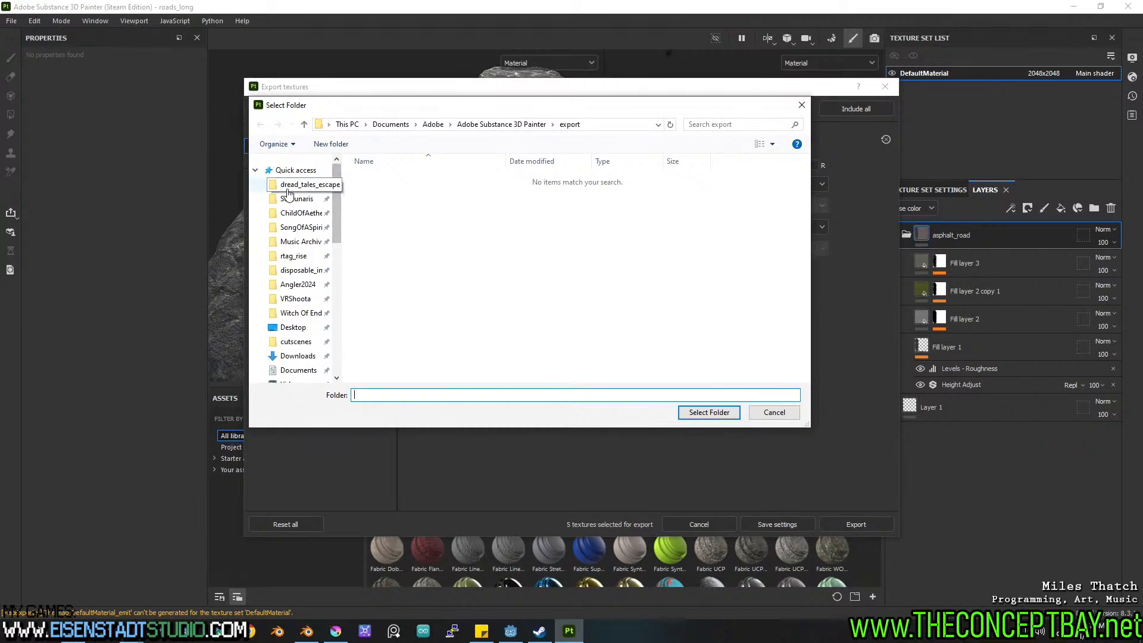
pyautogui.click(310, 184)
pyautogui.click(376, 189)
pyautogui.doubleClick(376, 189)
pyautogui.scroll(-11, 408, 366)
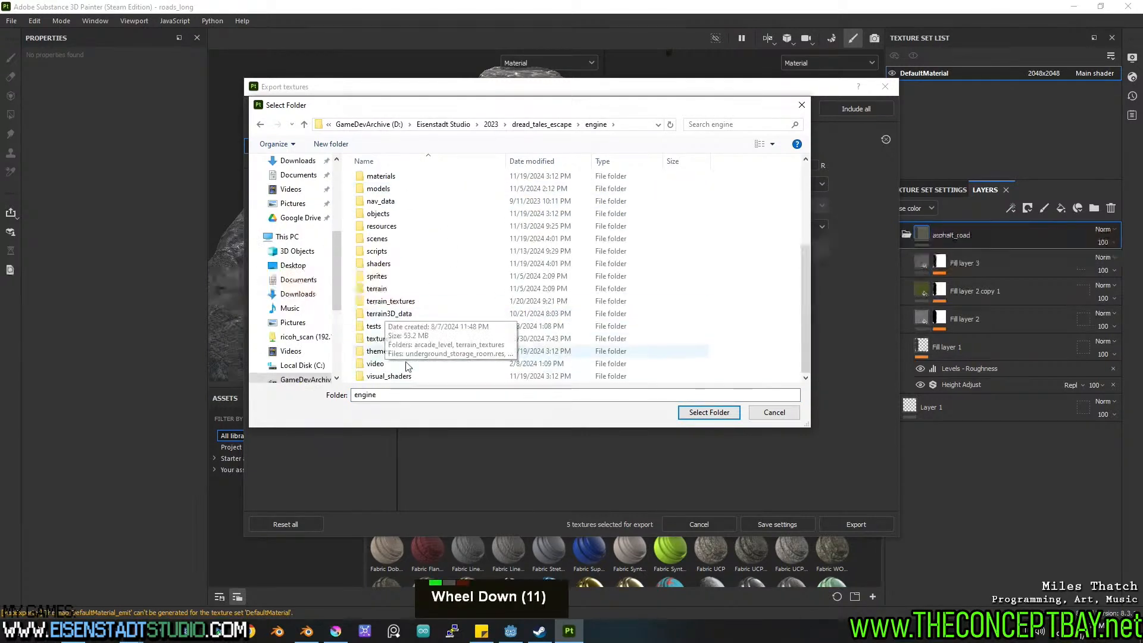
pyautogui.doubleClick(393, 339)
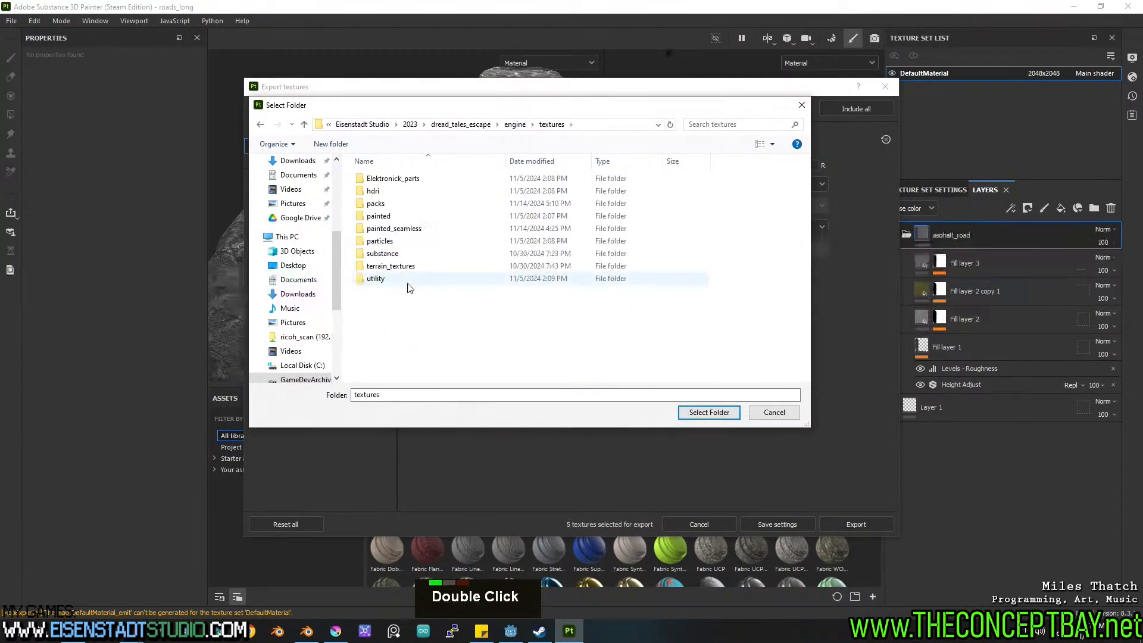
pyautogui.doubleClick(405, 255)
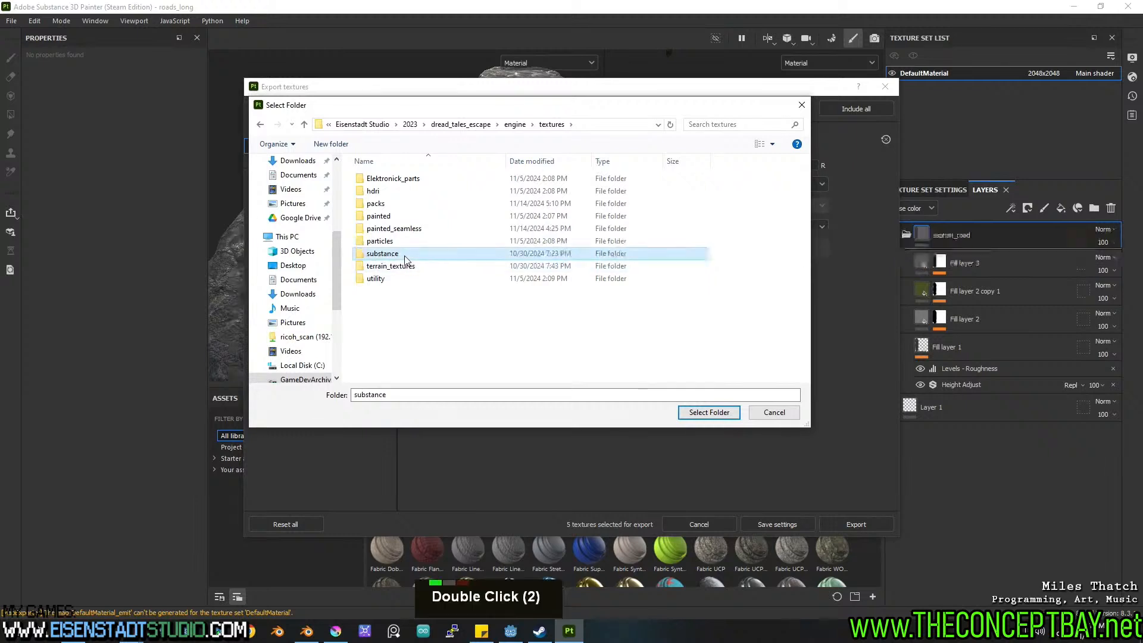
# Export the textures into a new roads_long folder inside the substance folder and close the export window.
pyautogui.click(341, 145)
pyautogui.write('roads_lo')
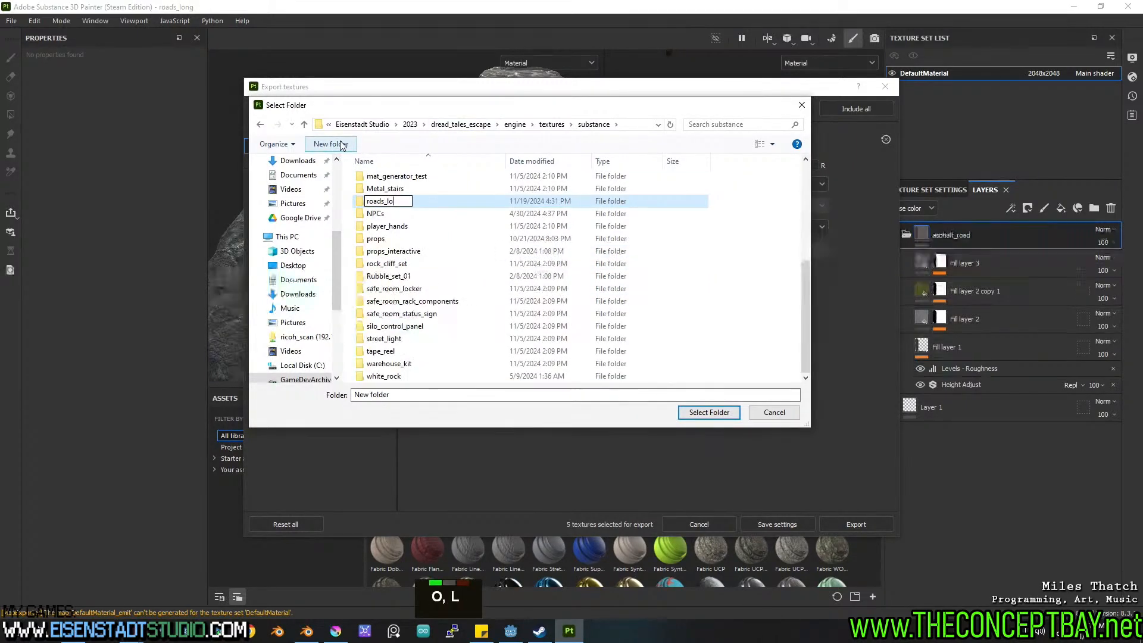
pyautogui.write('ng')
pyautogui.press('Return')
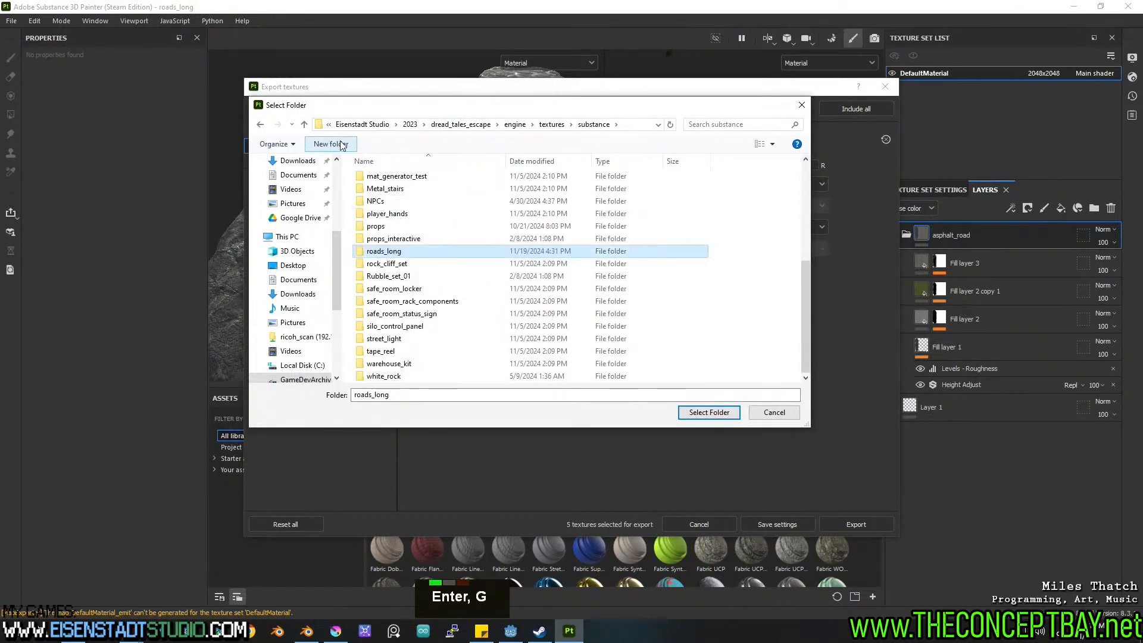
pyautogui.click(709, 412)
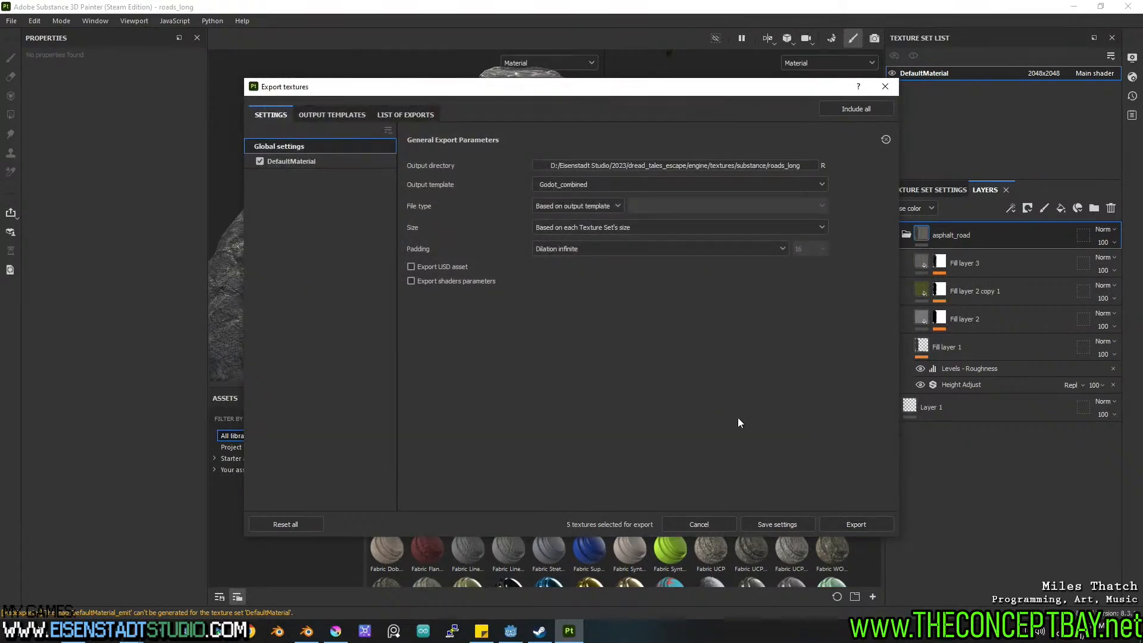
pyautogui.click(877, 524)
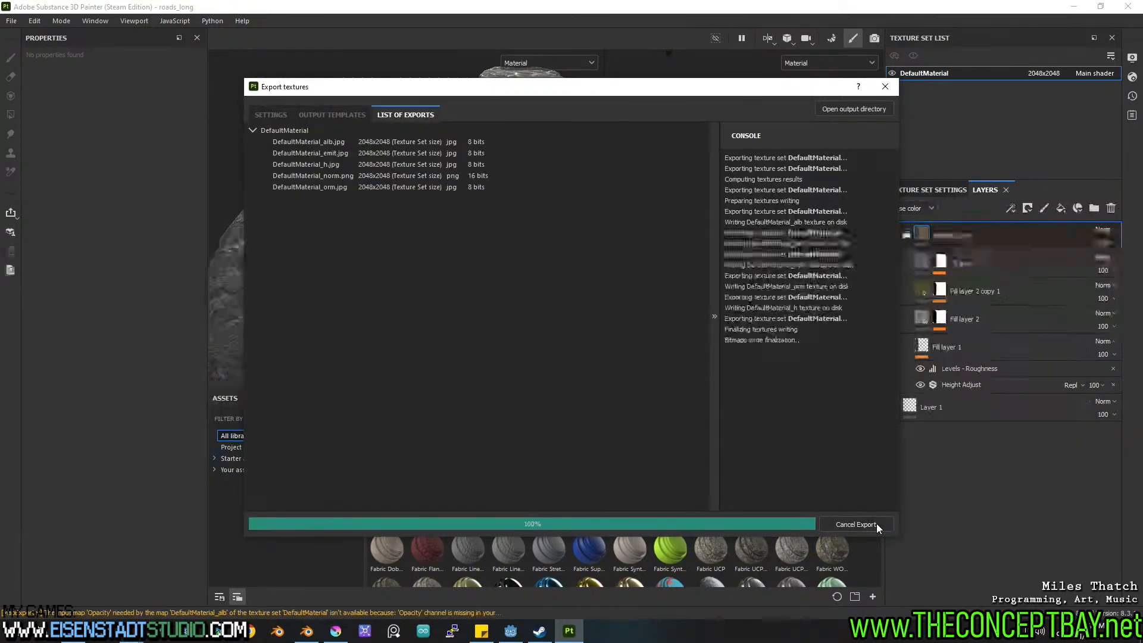
pyautogui.click(886, 89)
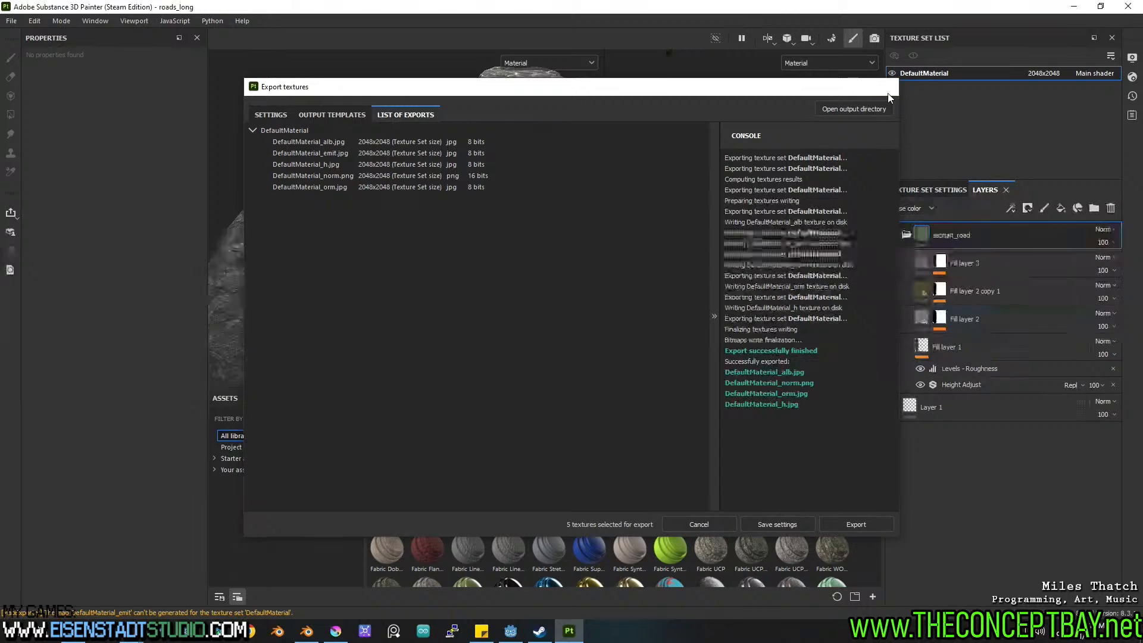
# Switch to Blender's roads_long file and select the retopologized road object in the scene collection.
pyautogui.click(303, 634)
pyautogui.moveTo(782, 342); pyautogui.dragTo(760, 300, button='middle')
pyautogui.scroll(3, 760, 300)
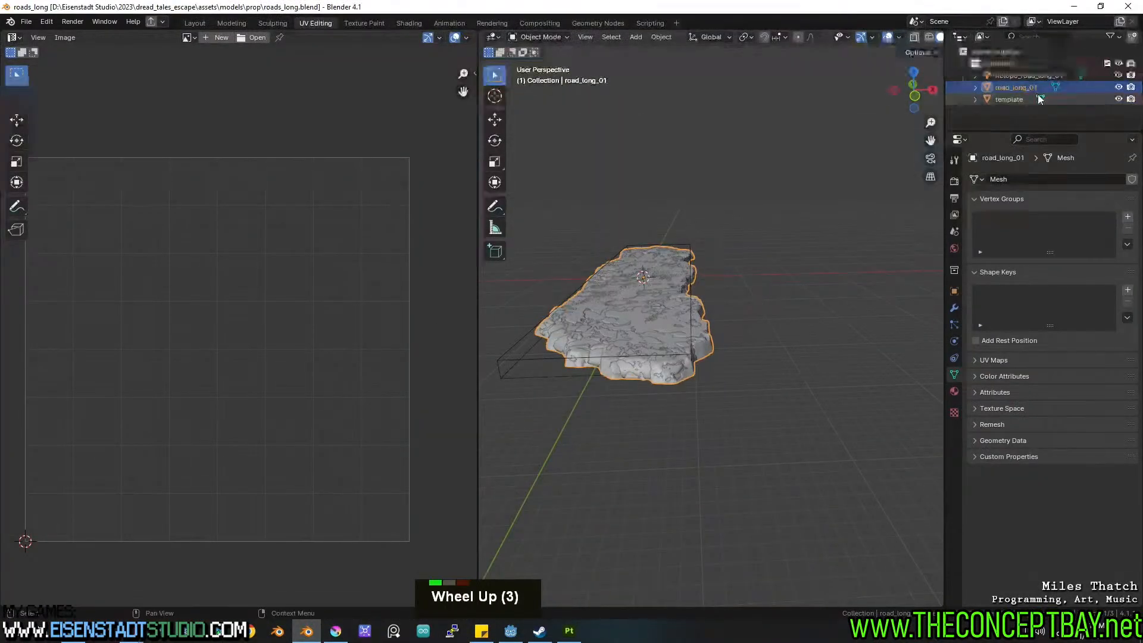
pyautogui.click(1036, 75)
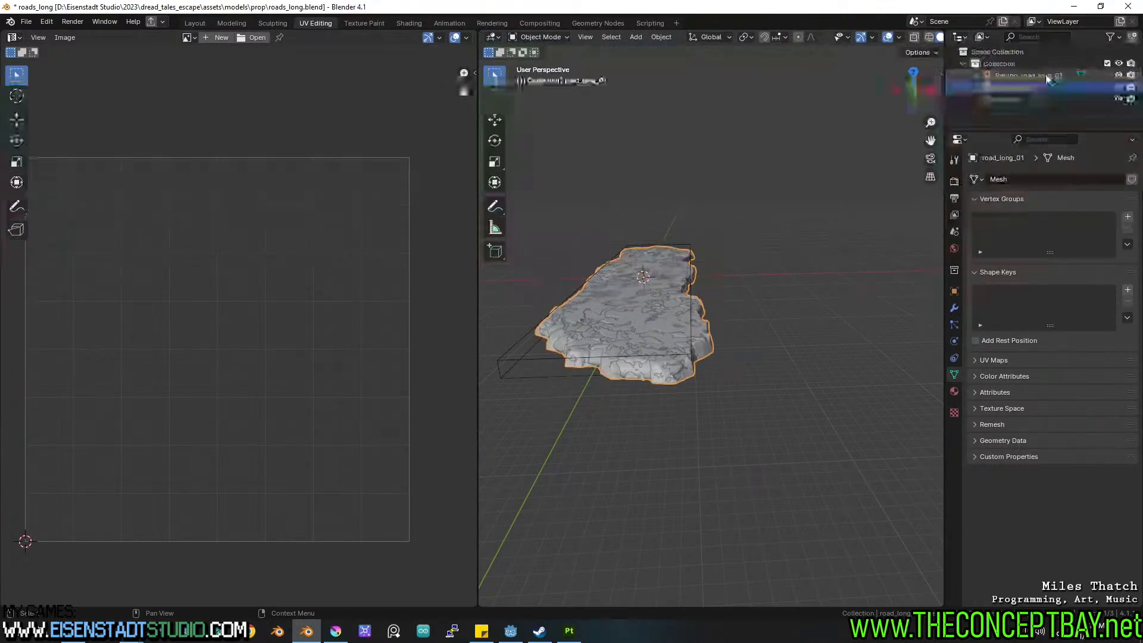
# Hide the retopologized road and rename the detailed road mesh road_long_01_high.
pyautogui.press('h')
pyautogui.click(641, 312)
pyautogui.press('F2')
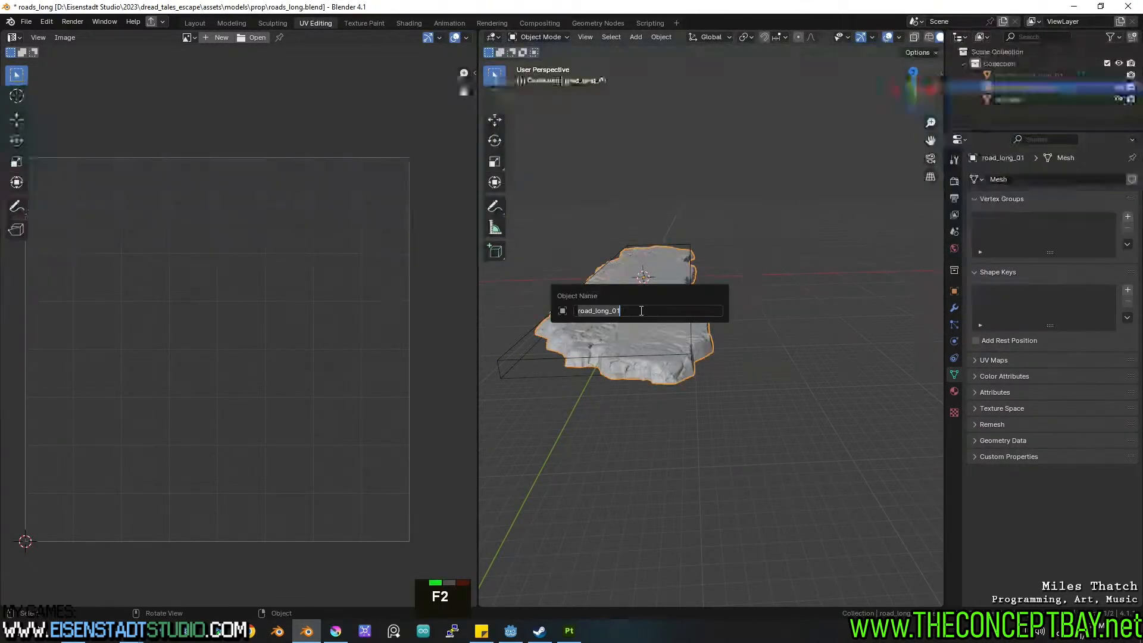
pyautogui.write('_high')
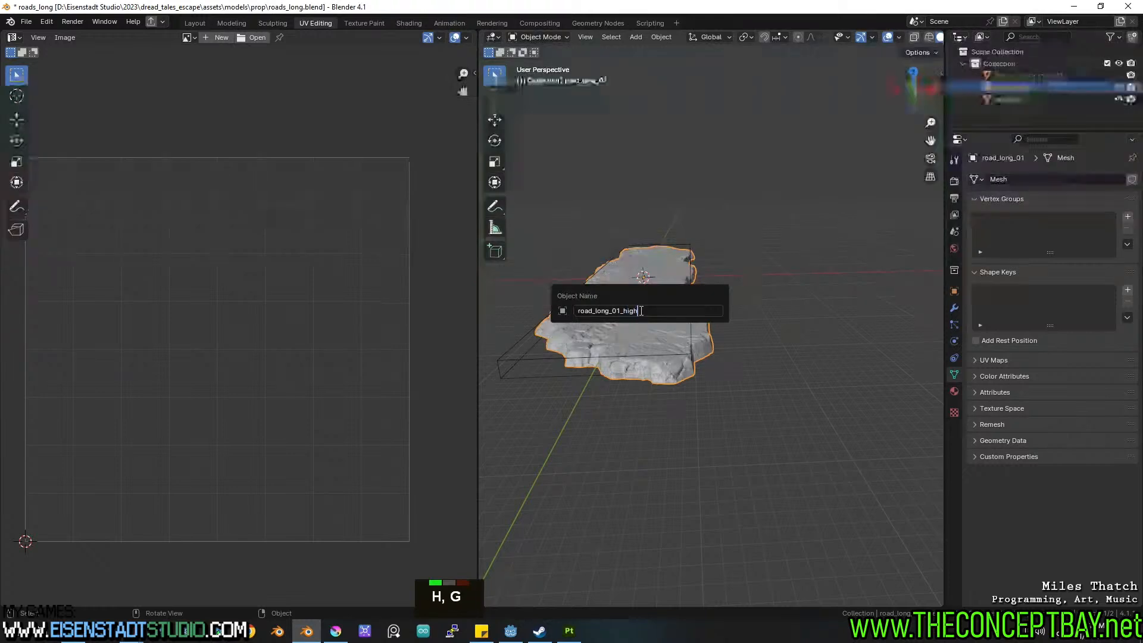
pyautogui.press('Return')
# Rename the Retopo_road_long_01 object as road_long_01_low.
pyautogui.click(1054, 75)
pyautogui.press('F2')
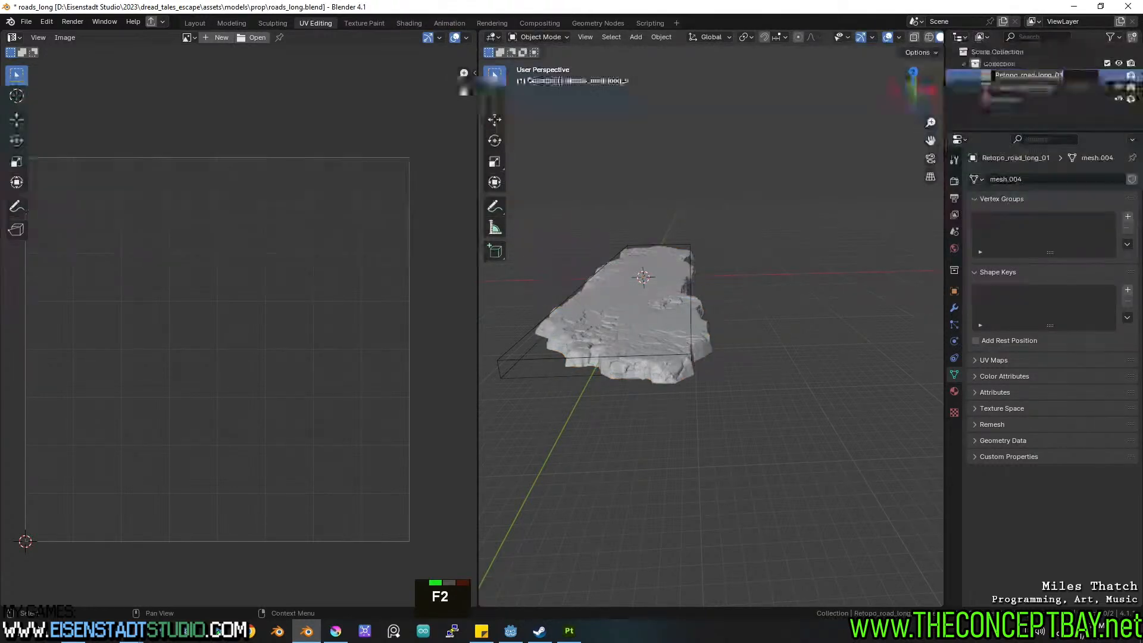
pyautogui.write('road_')
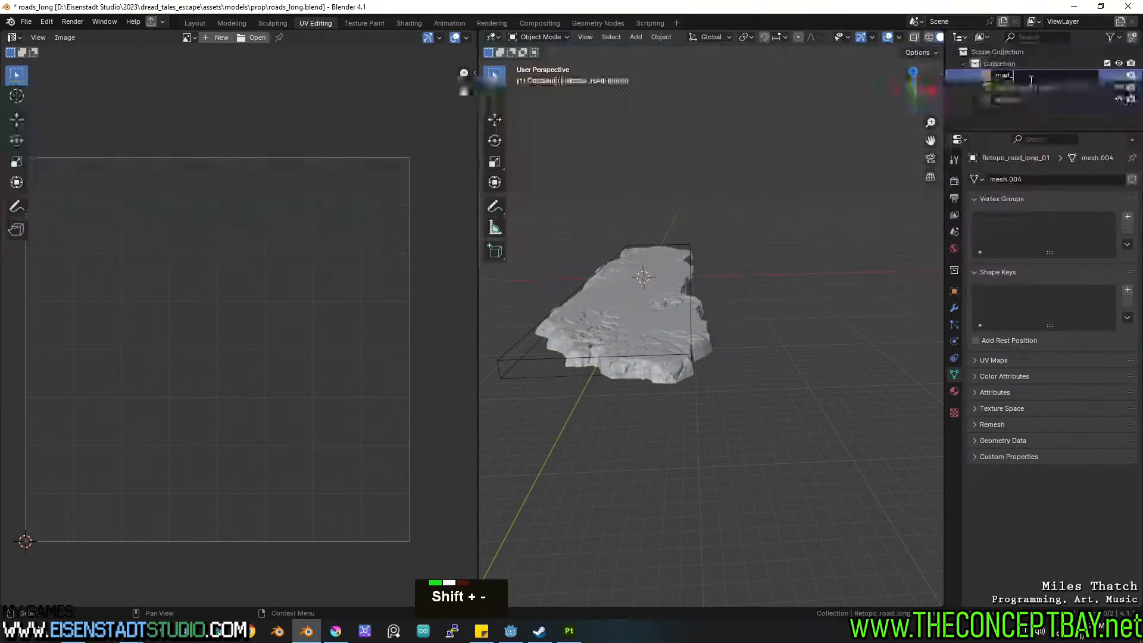
pyautogui.write('long_09')
pyautogui.press('BackSpace')
pyautogui.write('1_low')
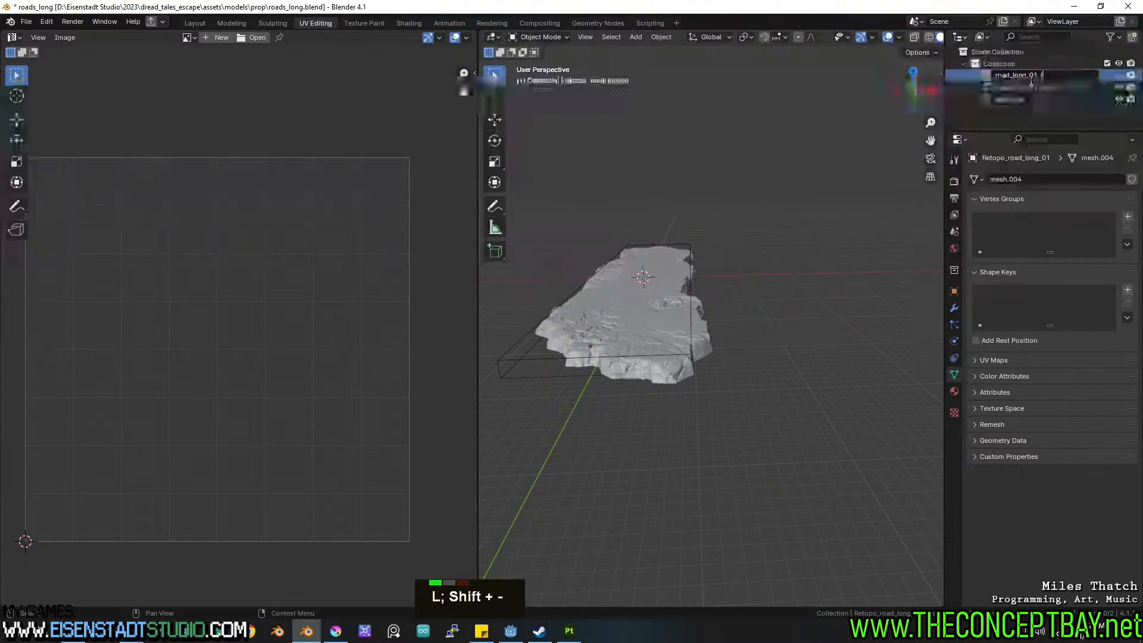
pyautogui.press('Return')
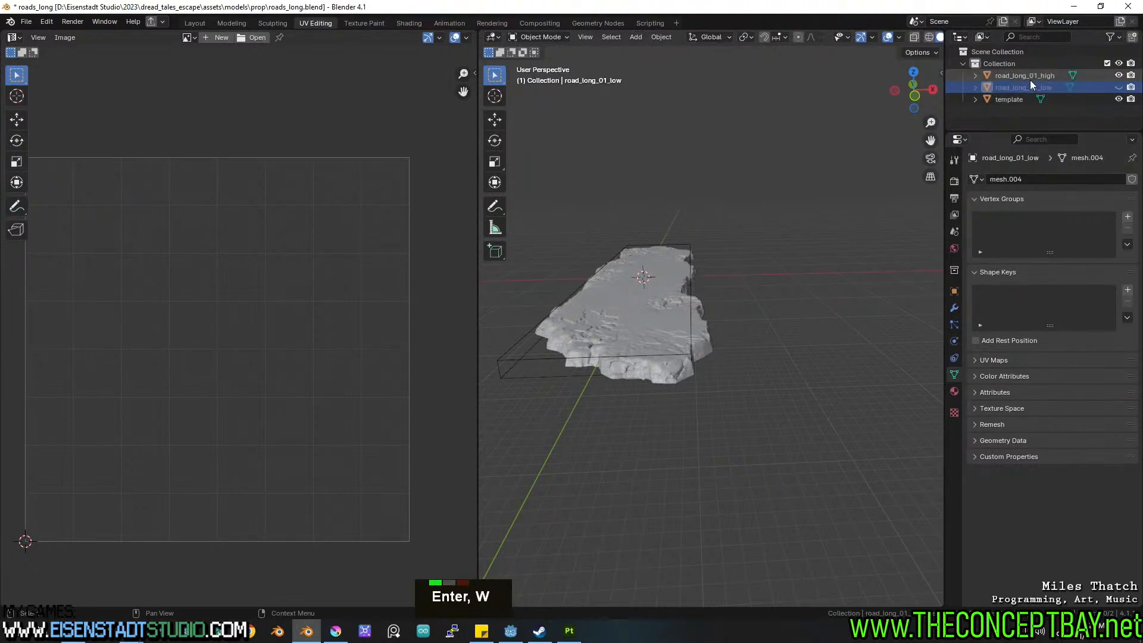
# Hide road_long_01_high, show and select road_long_01_low, and save the Blender file.
pyautogui.click(1119, 75)
pyautogui.click(1119, 88)
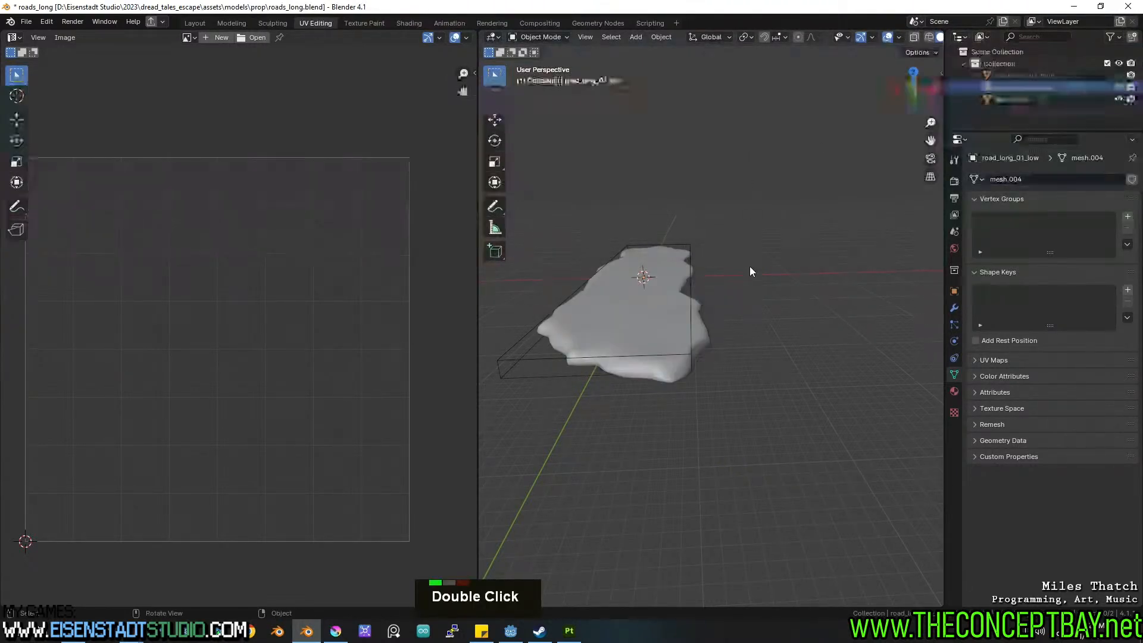
pyautogui.click(658, 316)
pyautogui.hotkey('ctrl', 's')
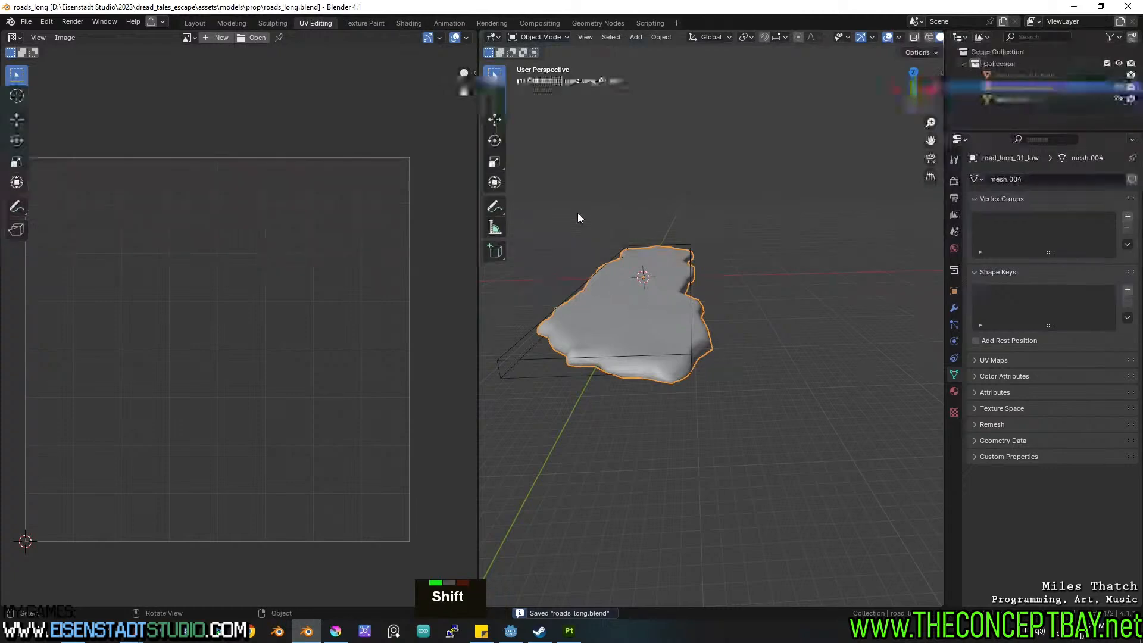
pyautogui.moveTo(577, 213); pyautogui.dragTo(503, 68, button='middle')
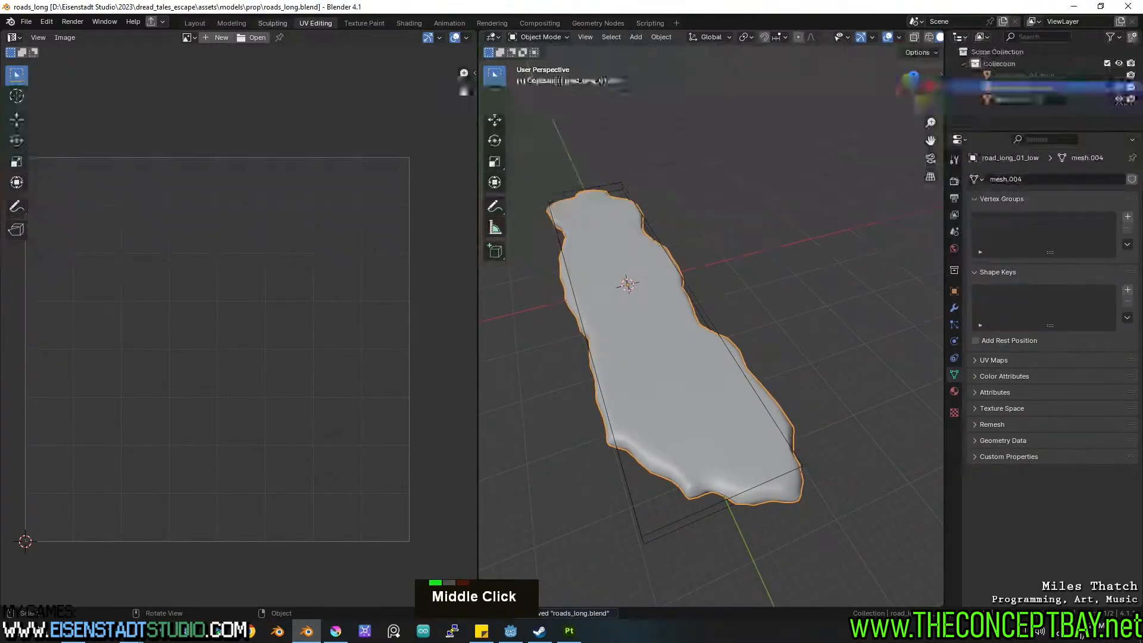
# Browse for a batch export directory in dread_tales_escape/engine/models/props.
pyautogui.click(164, 23)
pyautogui.click(215, 66)
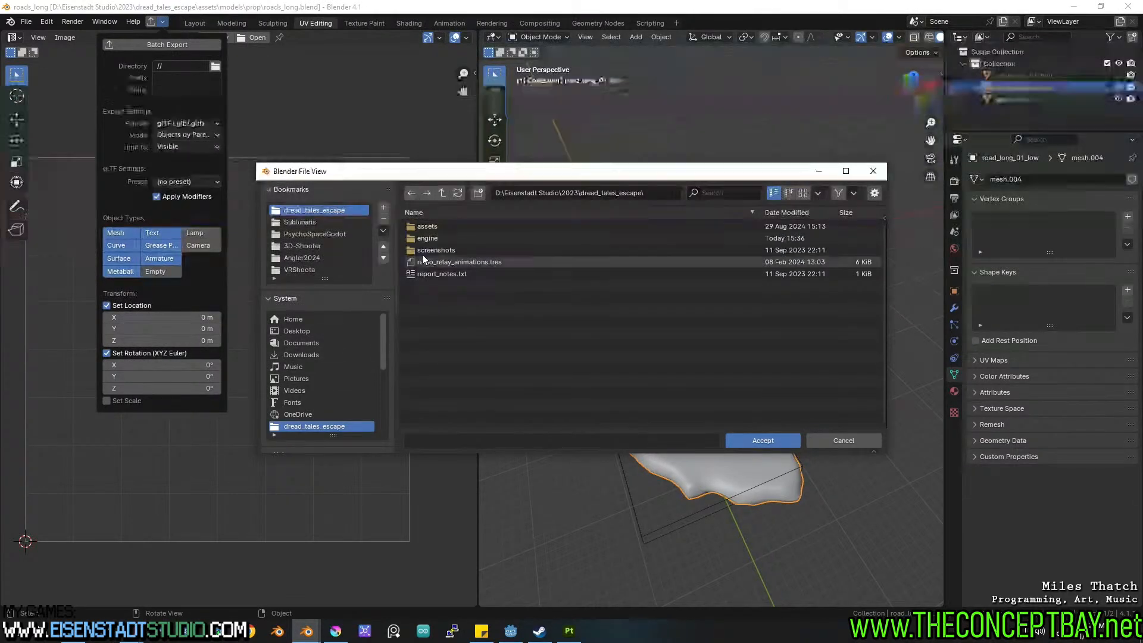
pyautogui.doubleClick(435, 238)
pyautogui.doubleClick(433, 370)
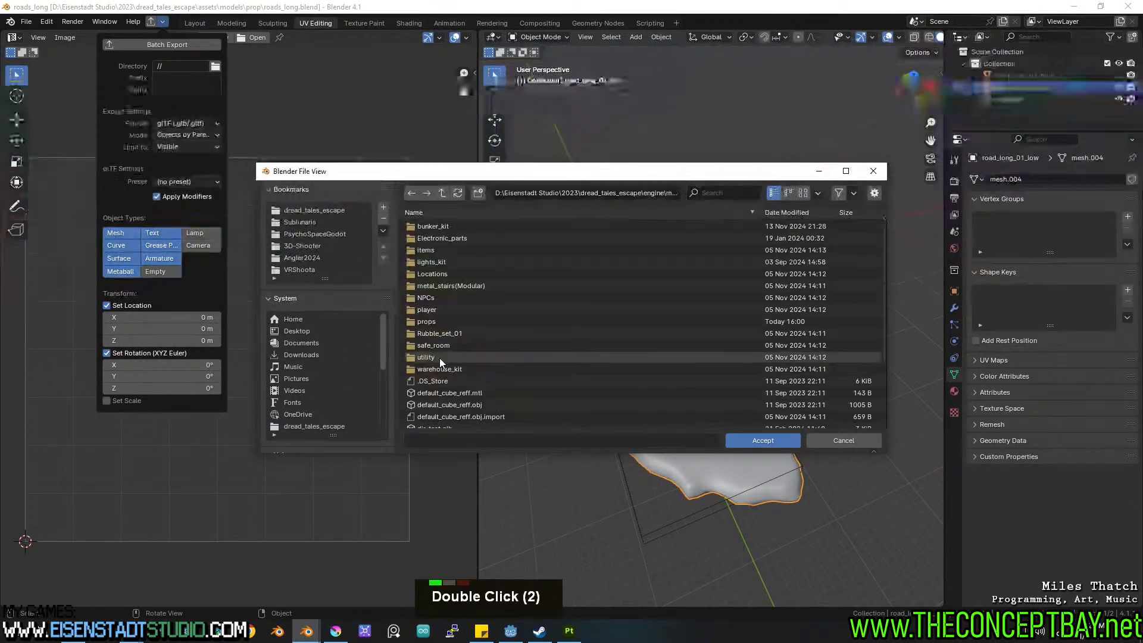
pyautogui.doubleClick(436, 320)
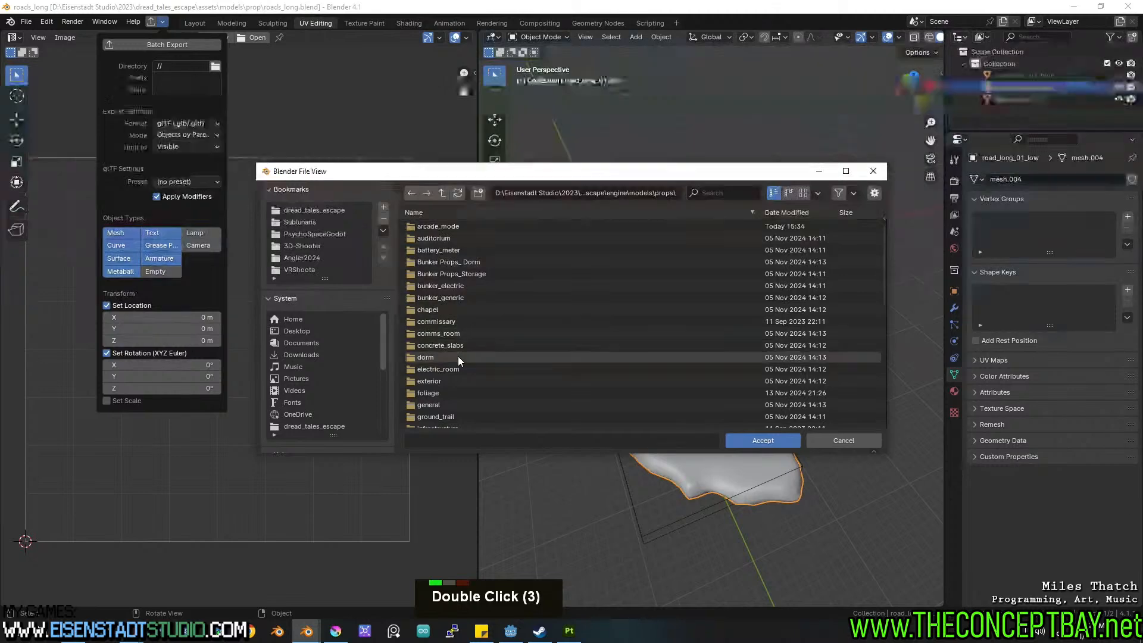
pyautogui.scroll(-7, 450, 393)
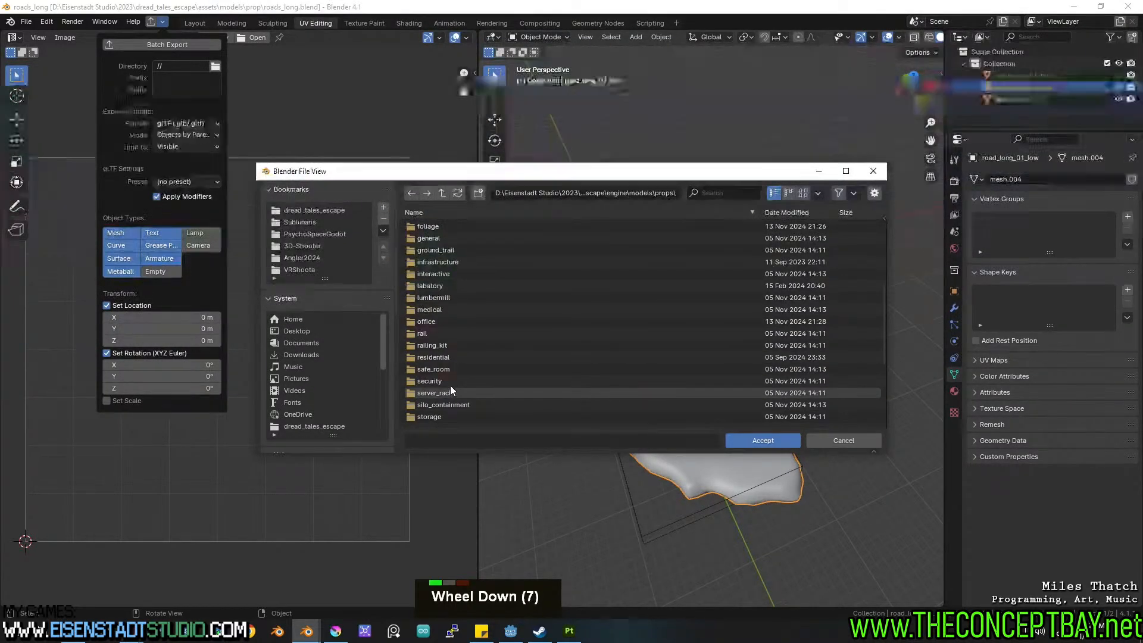
pyautogui.scroll(-2, 447, 354)
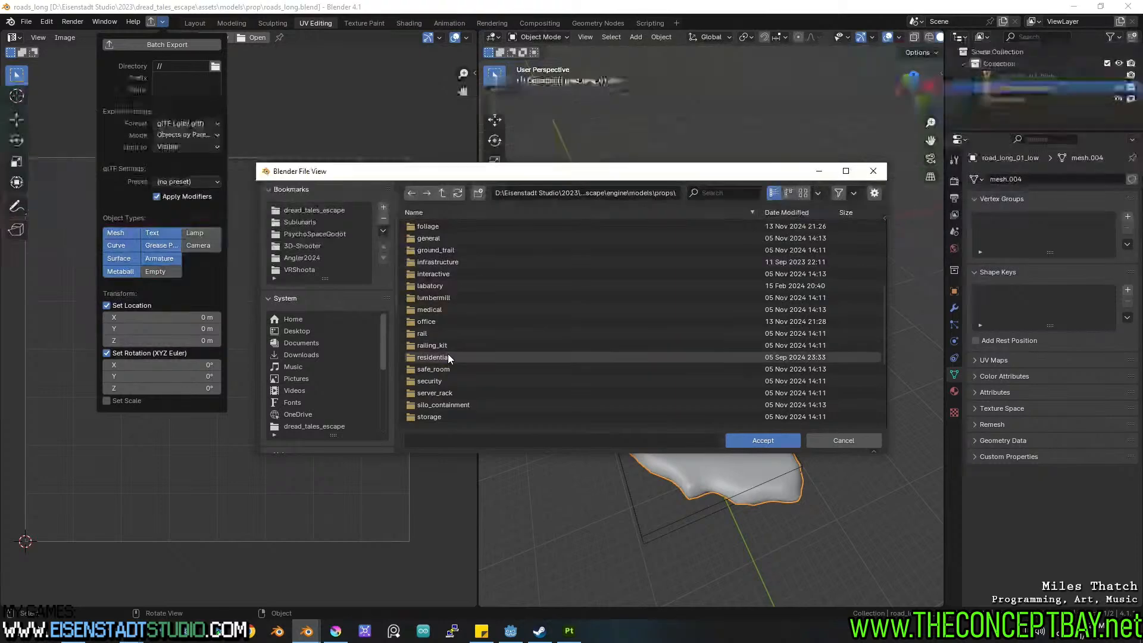
pyautogui.scroll(12, 448, 354)
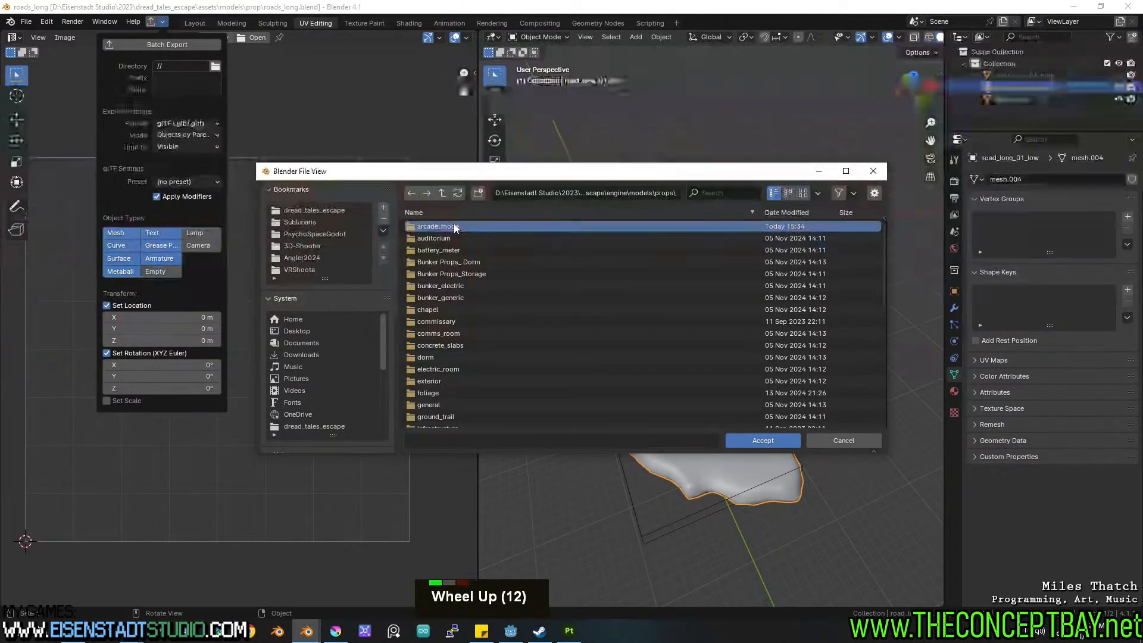
pyautogui.doubleClick(439, 226)
pyautogui.scroll(-7, 450, 240)
pyautogui.click(442, 192)
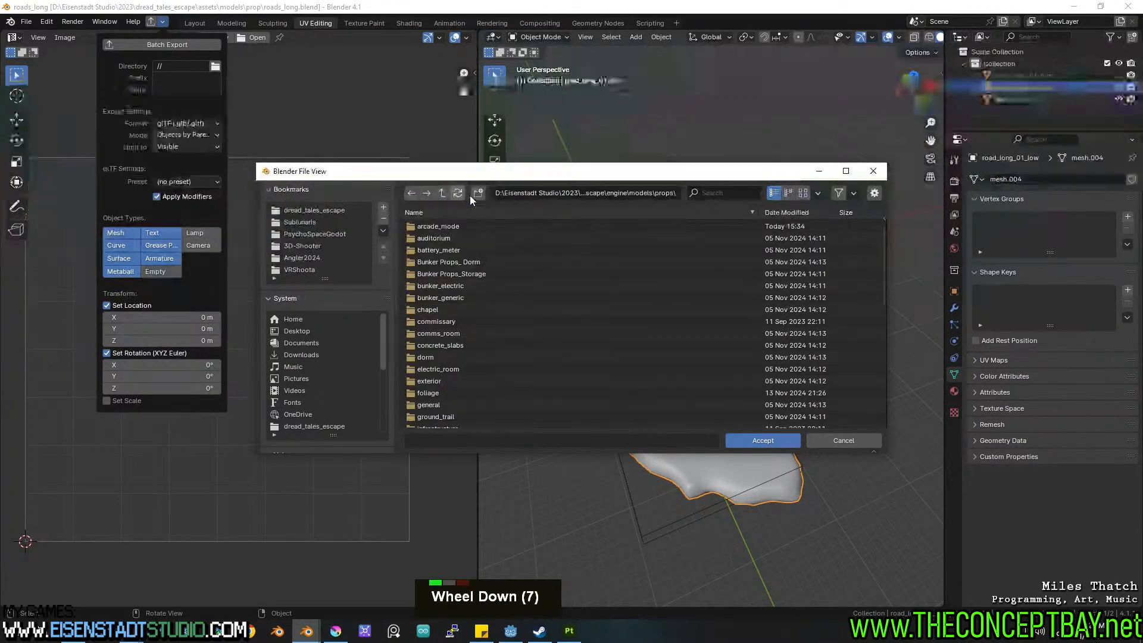
# Create a roads_long folder inside props and accept it as the batch export directory.
pyautogui.click(479, 192)
pyautogui.write('roads_long')
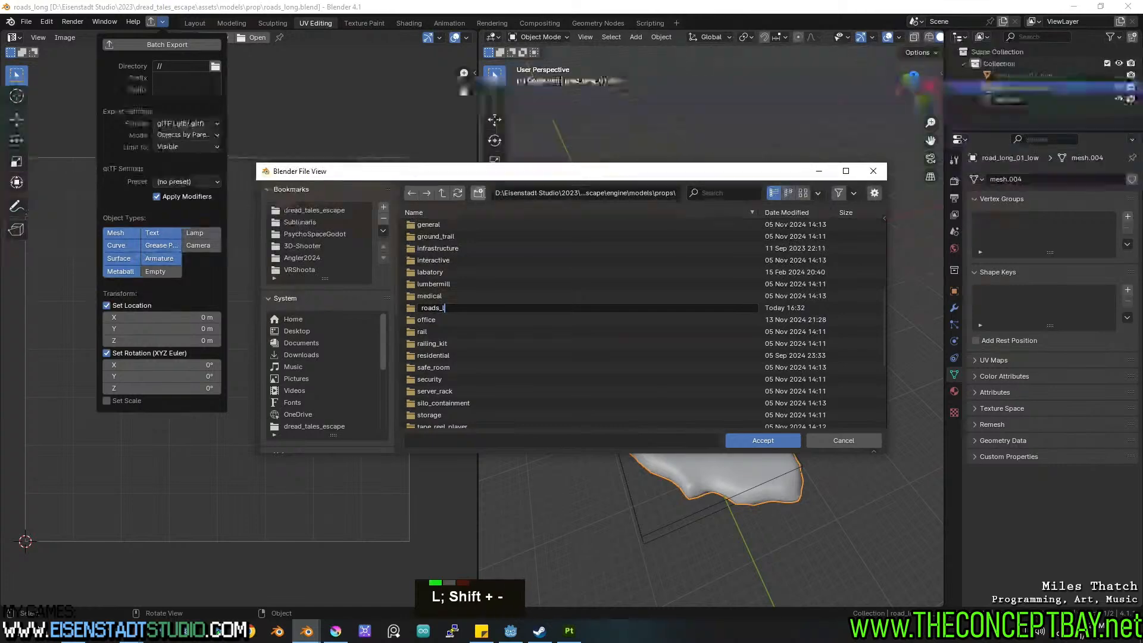
pyautogui.press('Return')
pyautogui.press('f')
pyautogui.press('F2')
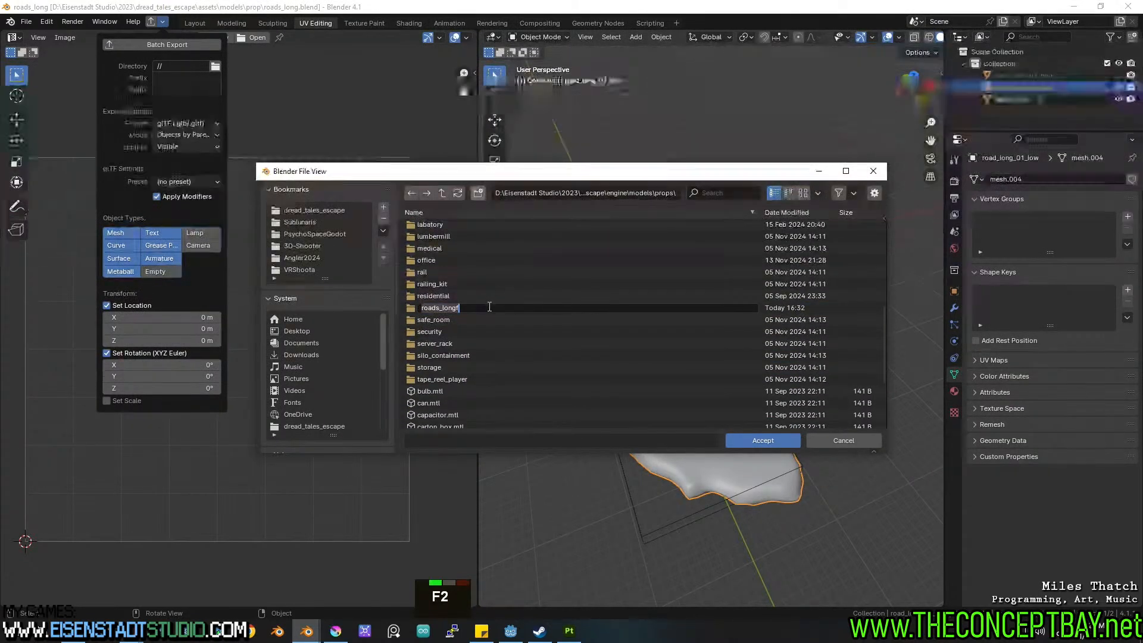
pyautogui.click(489, 308)
pyautogui.press('BackSpace')
pyautogui.press('Return')
pyautogui.doubleClick(439, 305)
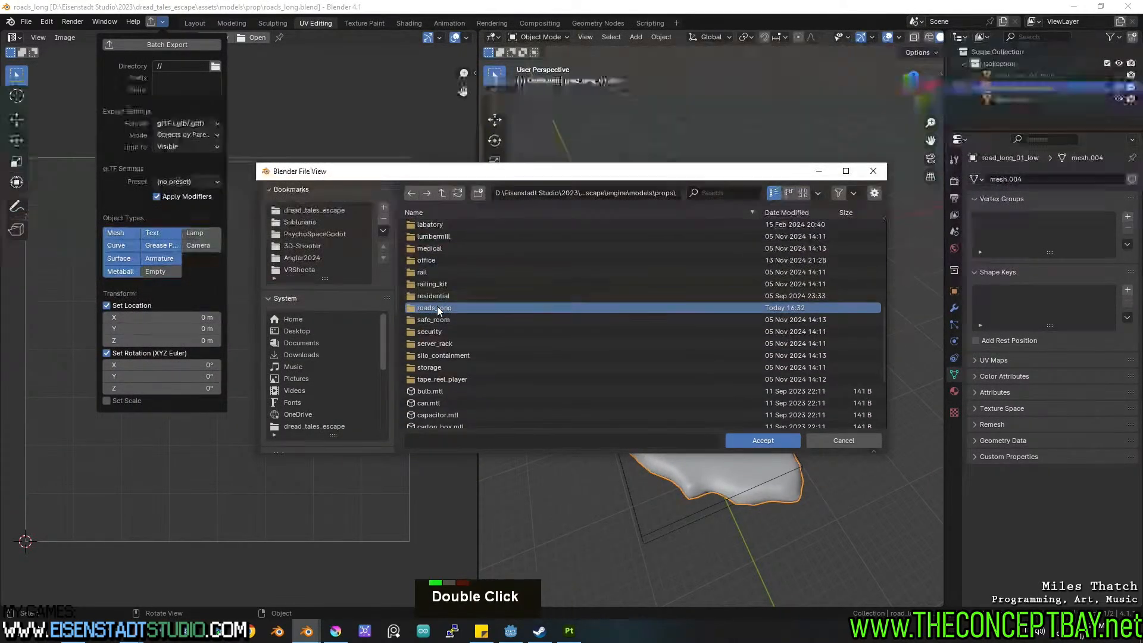
pyautogui.click(772, 441)
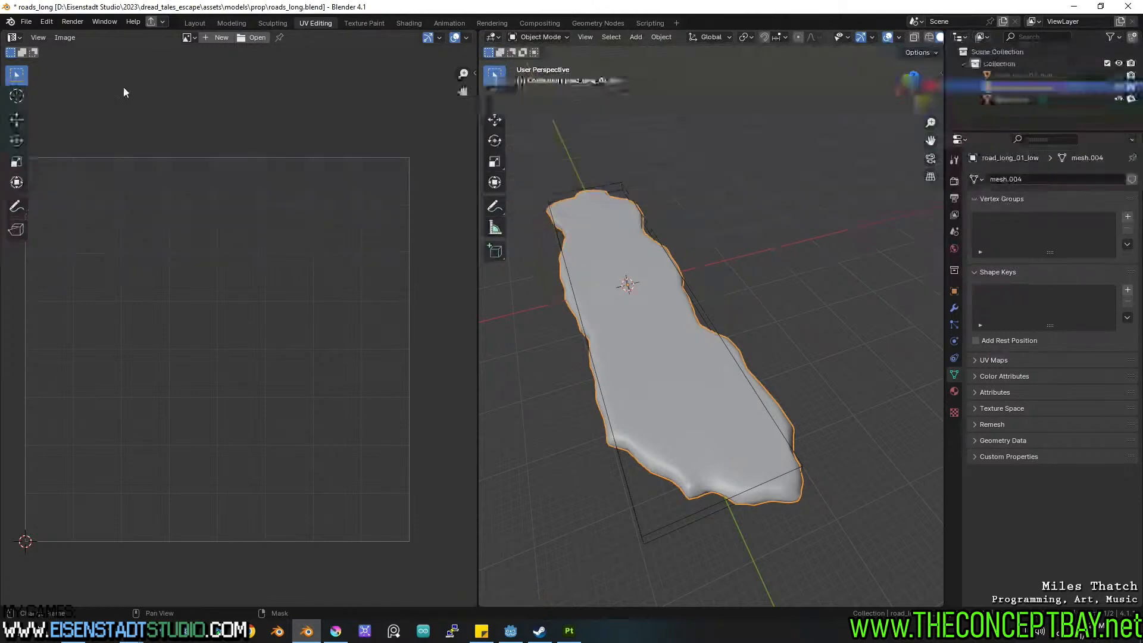
# Batch export the low-poly road in Wavefront (.obj) format, limited to selected objects.
pyautogui.click(163, 22)
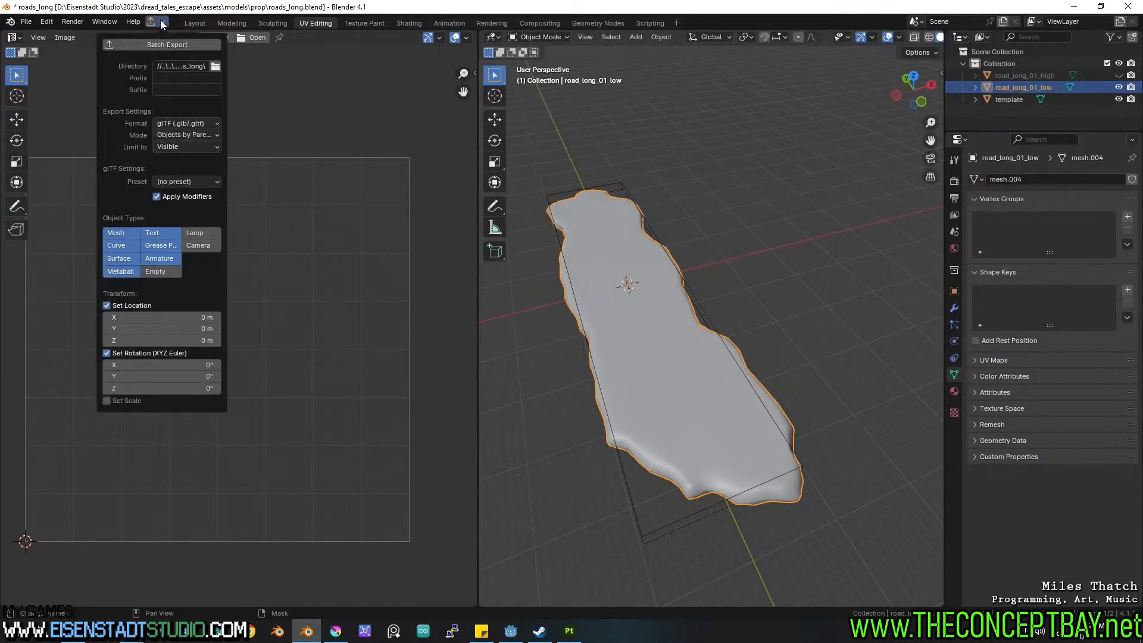
pyautogui.click(186, 123)
pyautogui.click(199, 203)
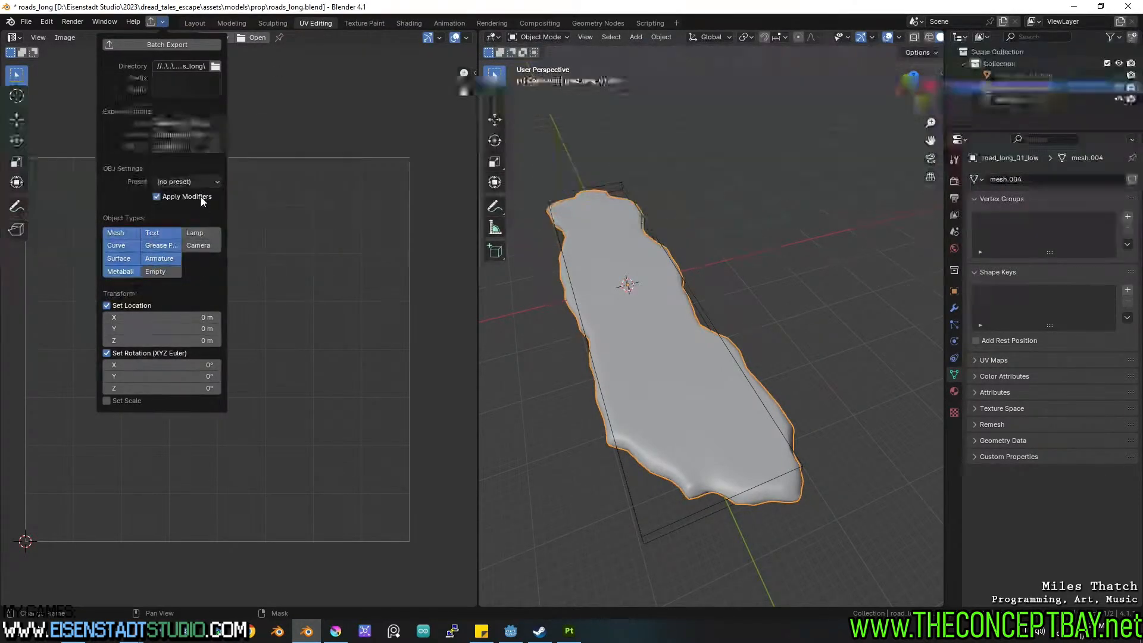
pyautogui.click(186, 134)
pyautogui.click(186, 134)
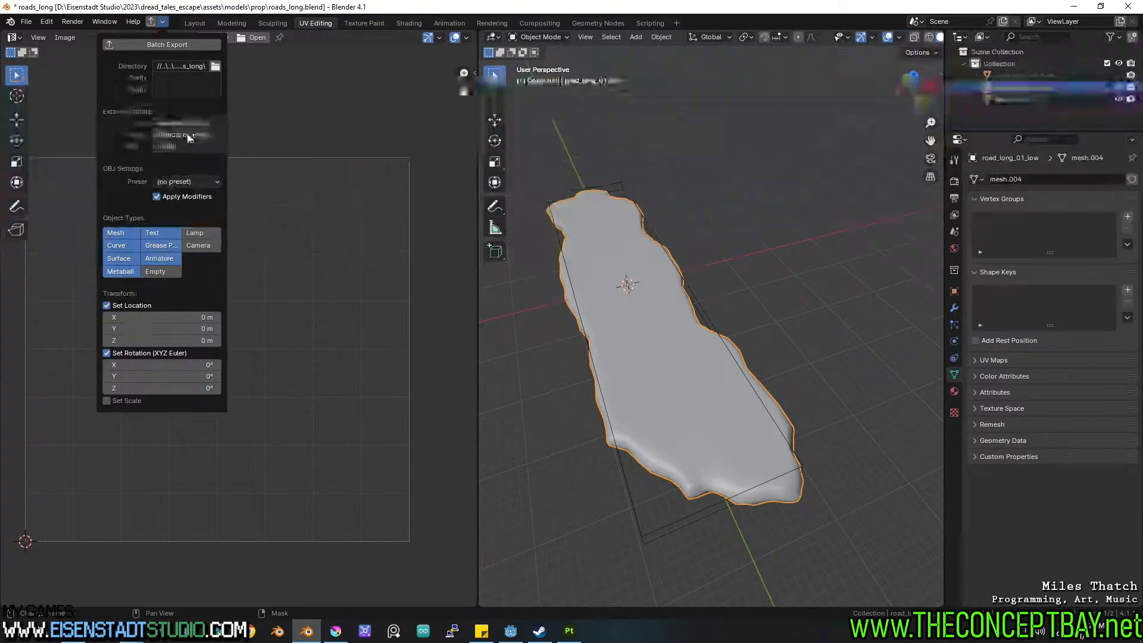
pyautogui.click(184, 146)
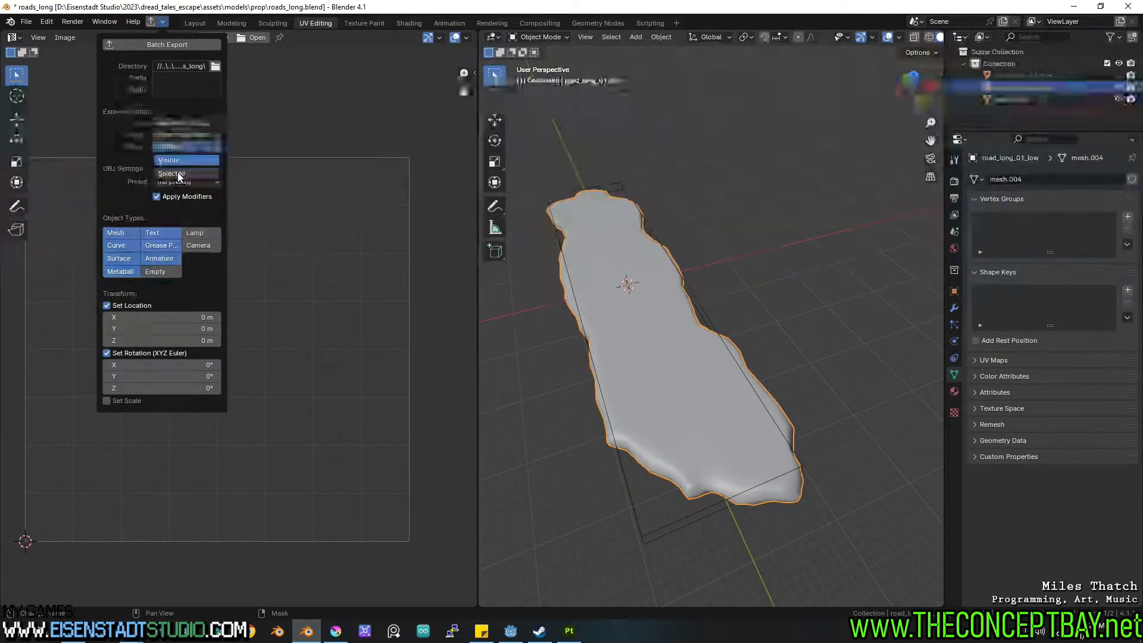
pyautogui.click(181, 159)
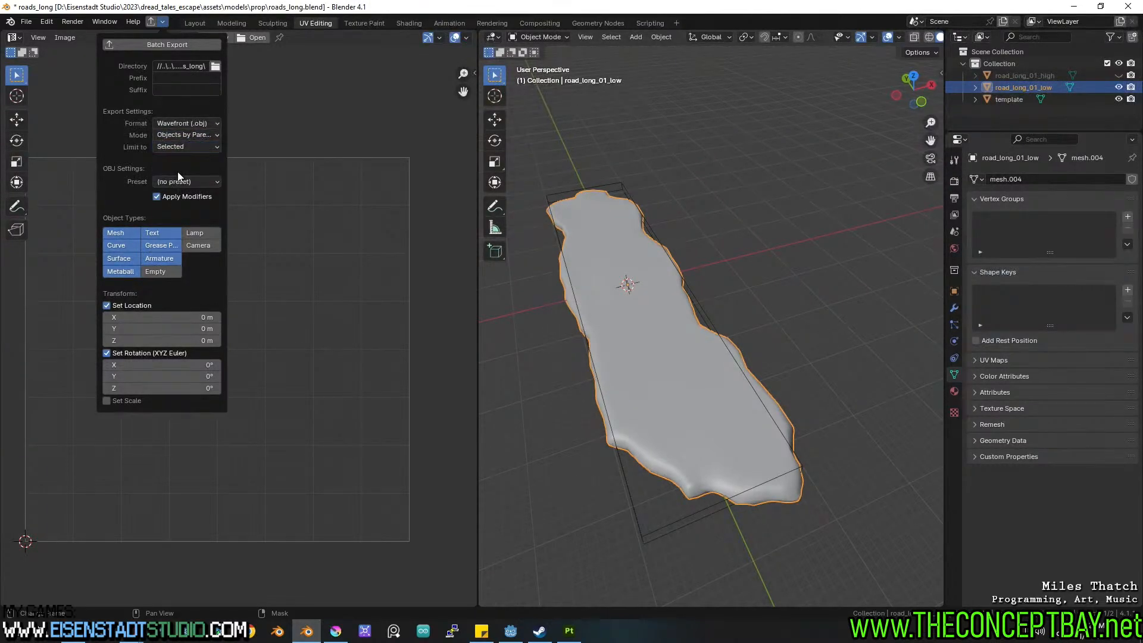
pyautogui.click(183, 46)
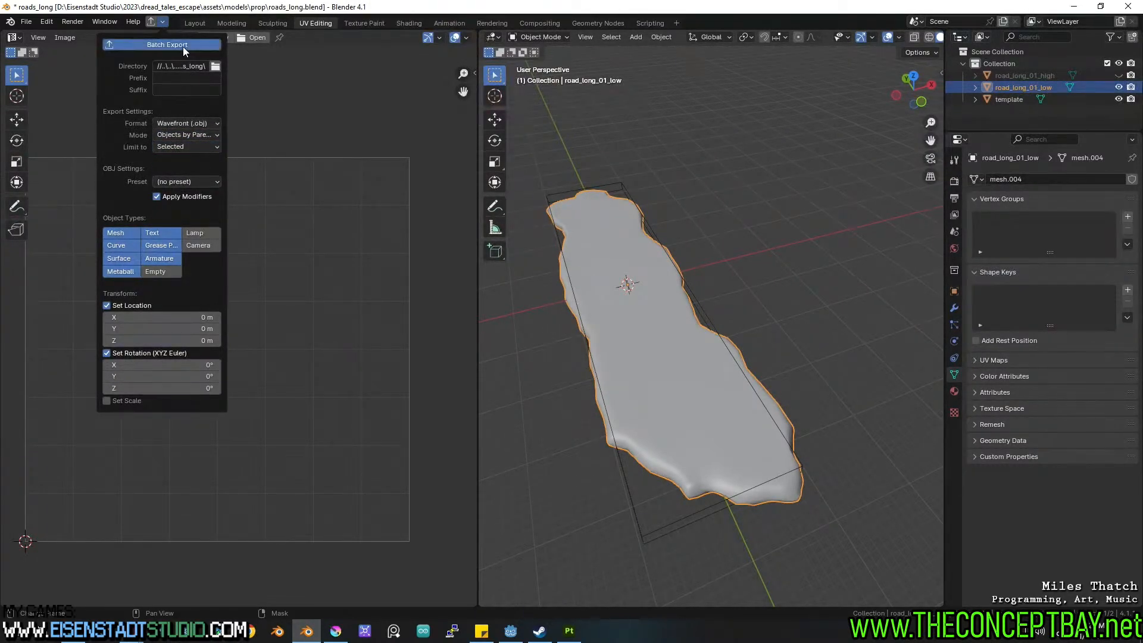
# Switch to Godot and examine the road size template placed in the arcade_mode scene.
pyautogui.click(511, 631)
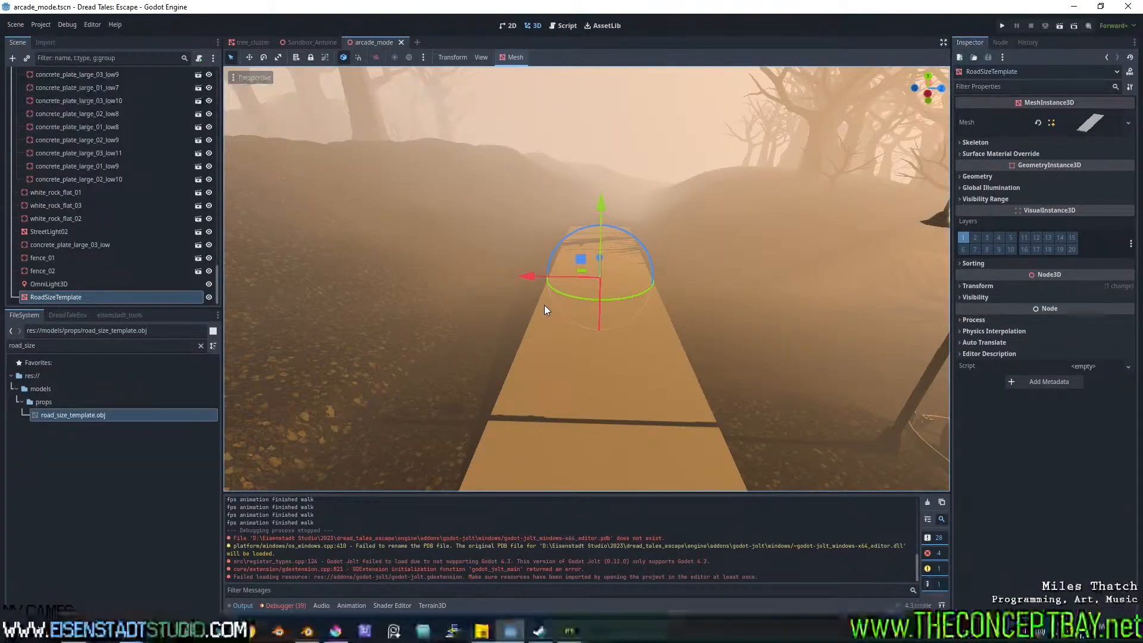
pyautogui.scroll(-3, 544, 305)
pyautogui.scroll(1, 556, 323)
pyautogui.keyDown('shift'); pyautogui.moveTo(556, 323); pyautogui.dragTo(570, 302, button='middle'); pyautogui.keyUp('shift')
pyautogui.scroll(1, 566, 305)
pyautogui.scroll(1, 562, 309)
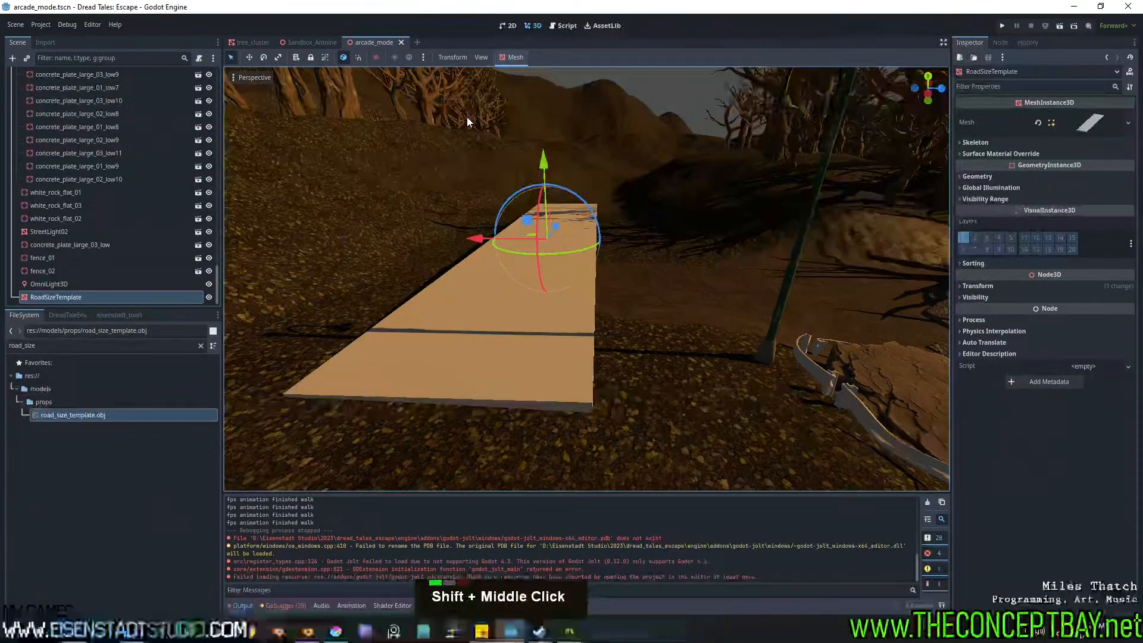
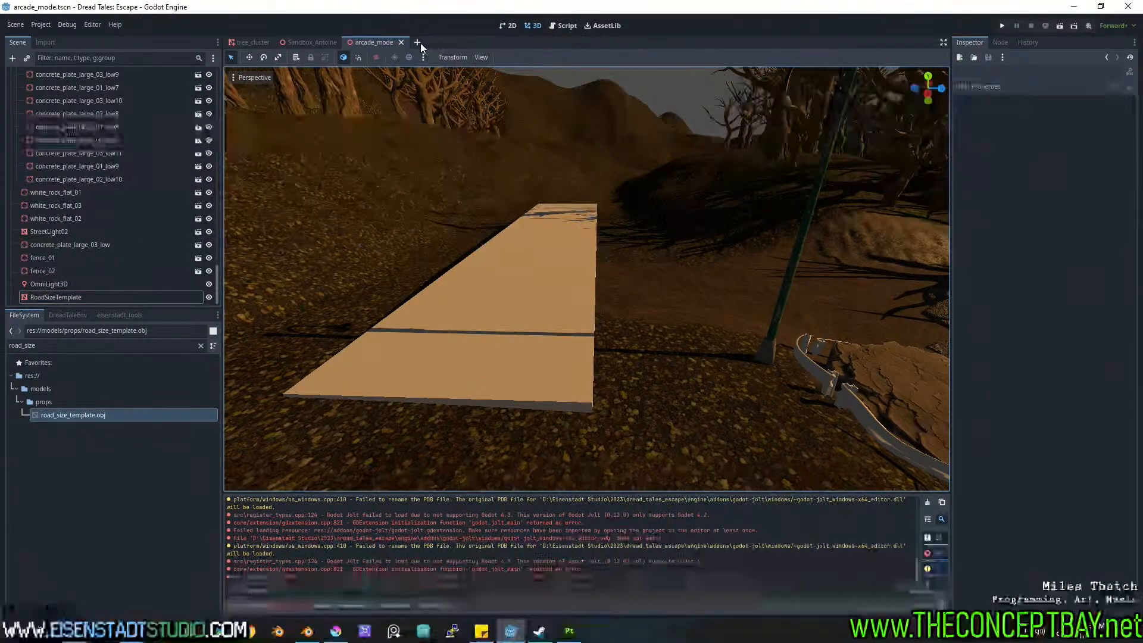
# Create a new scene with a StaticBody3D as its root node.
pyautogui.click(418, 43)
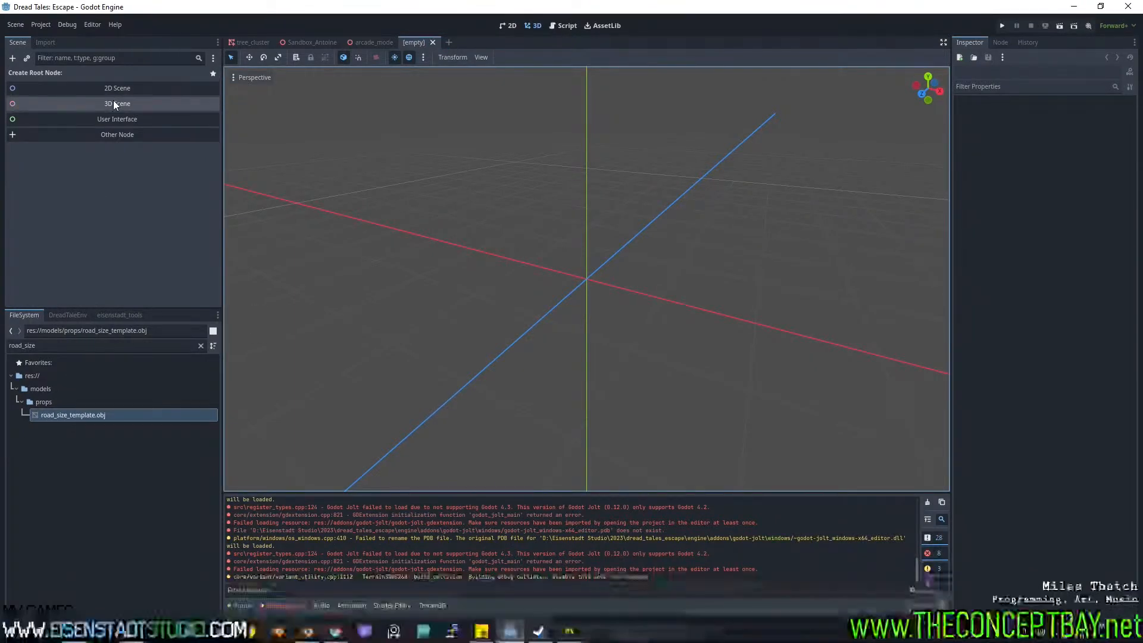
pyautogui.click(112, 135)
pyautogui.write('static')
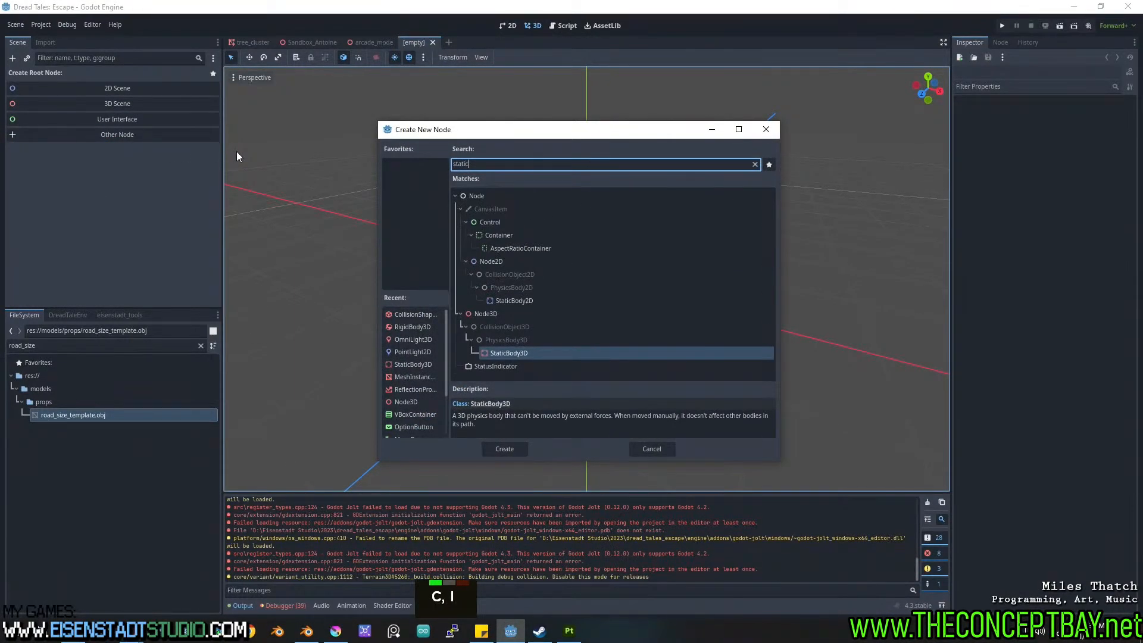
pyautogui.press('Return')
# Rename the StaticBody3D root node as road_long_01.
pyautogui.doubleClick(58, 74)
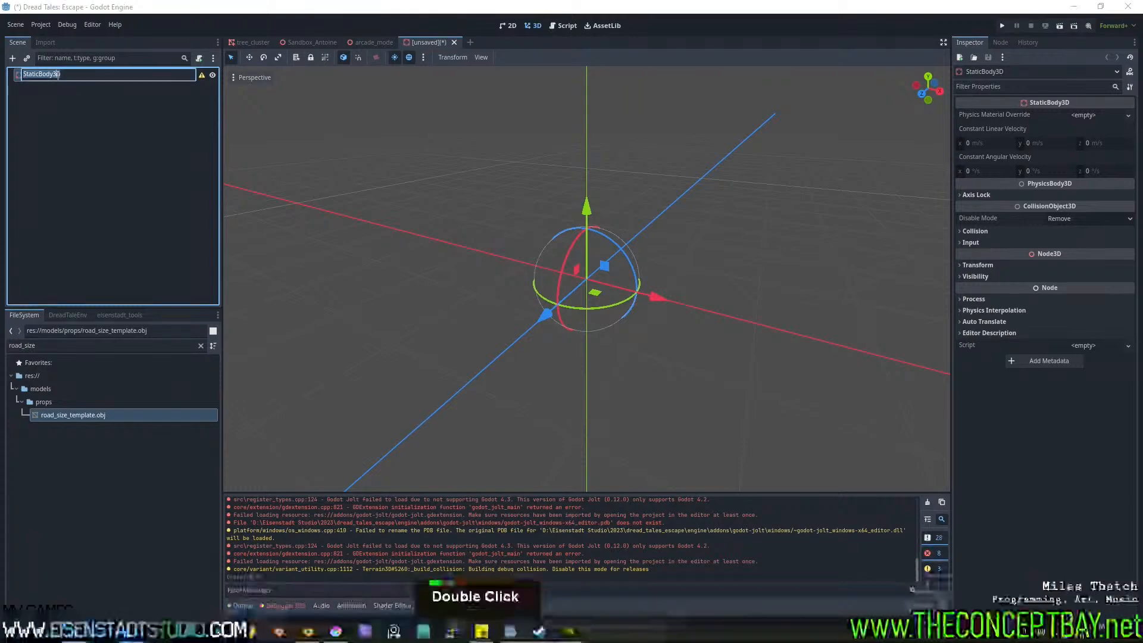
pyautogui.hotkey('ctrl', 'a')
pyautogui.write('road_long_091')
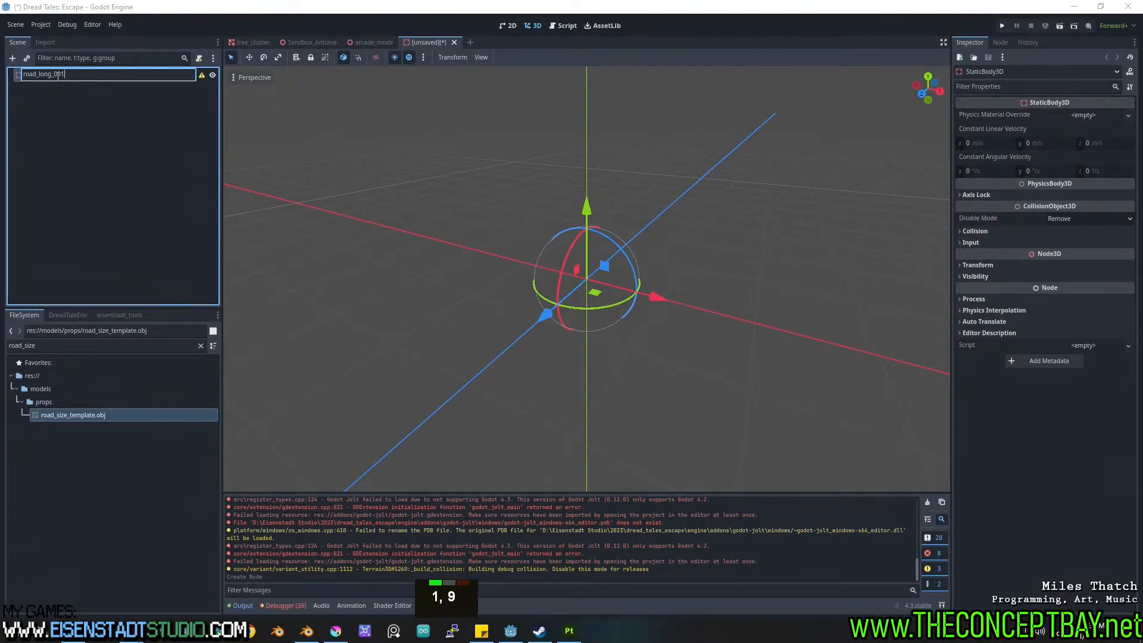
pyautogui.press('Return')
pyautogui.press('F2')
pyautogui.press('Right')
pyautogui.press('Left')
pyautogui.press('BackSpace')
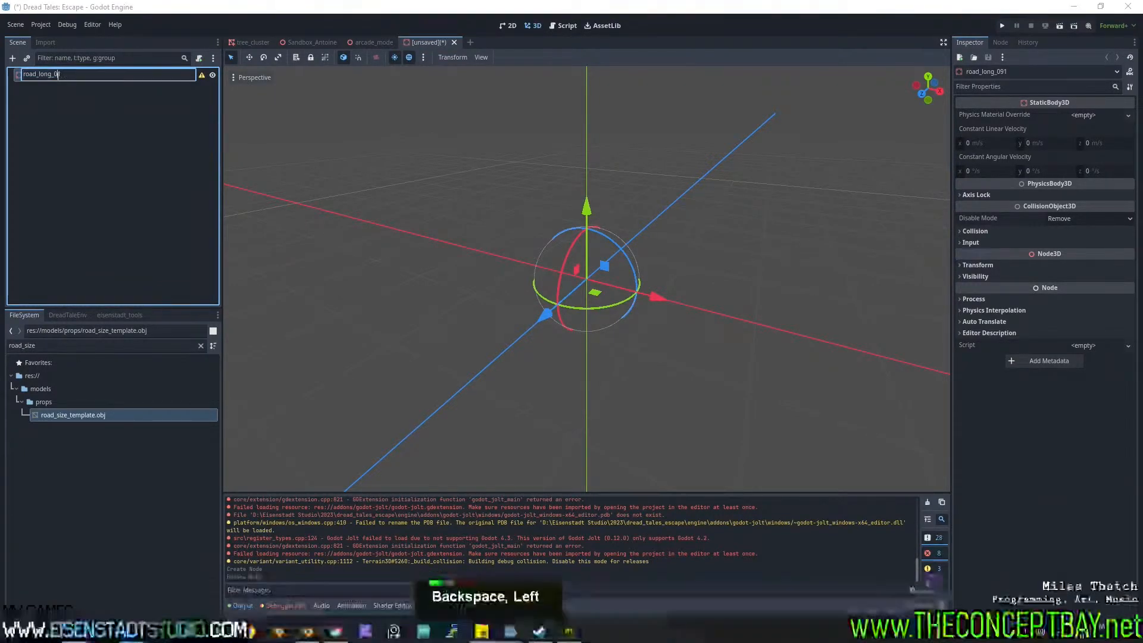
pyautogui.press('Return')
# Add the road_long_01_low.obj mesh from models/props/roads_long to the scene as a child of road_long_01.
pyautogui.click(91, 344)
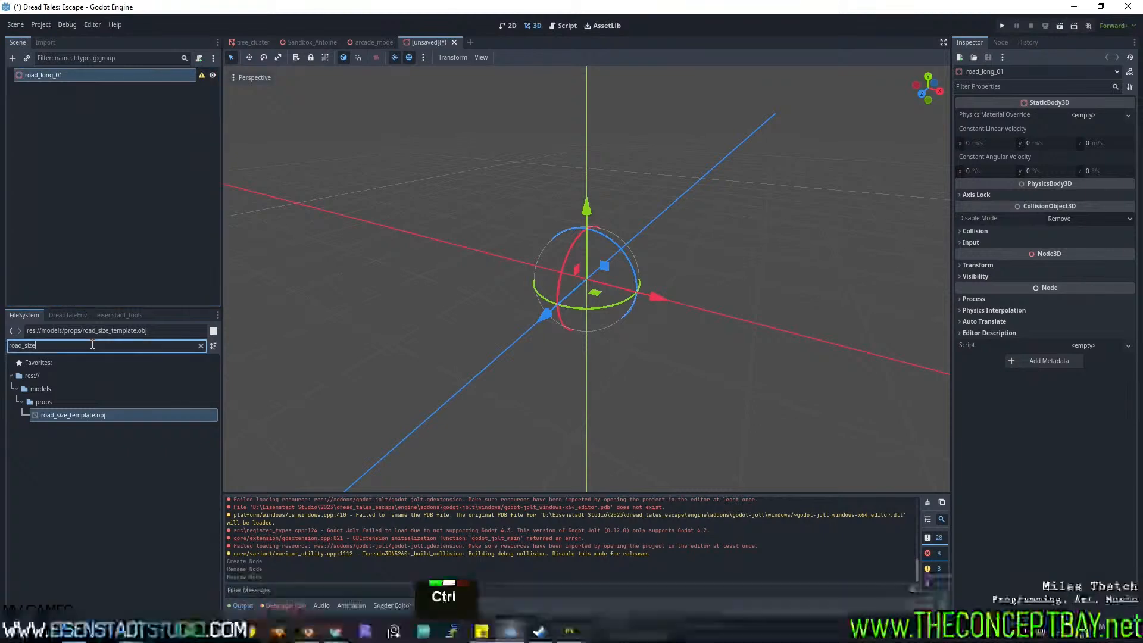
pyautogui.hotkey('ctrl', 'a')
pyautogui.write('road_long')
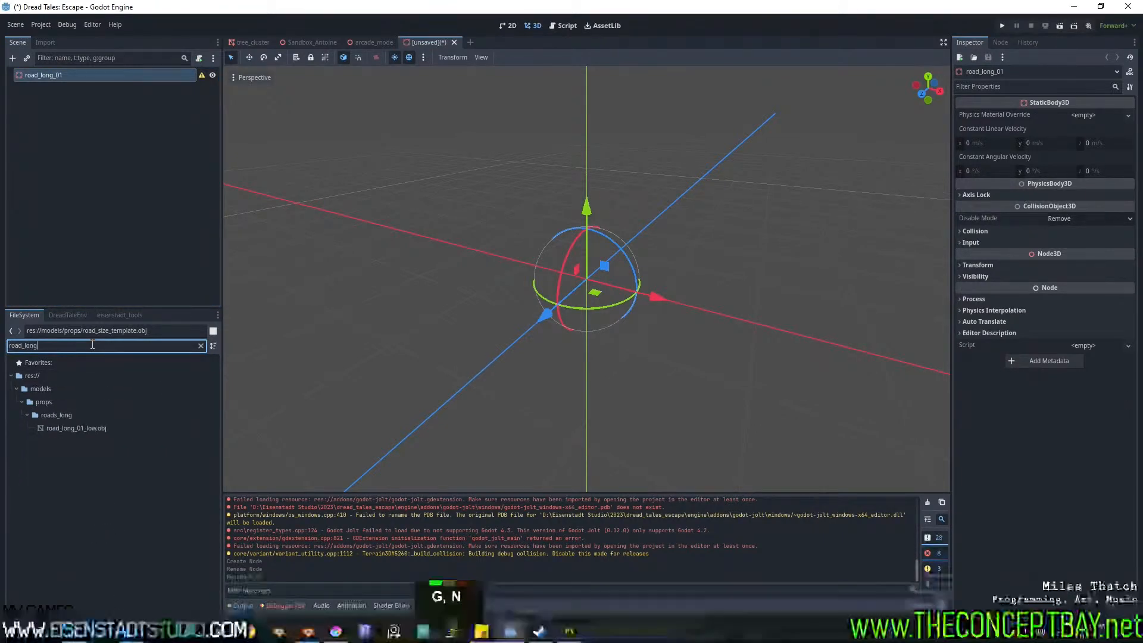
pyautogui.click(67, 414)
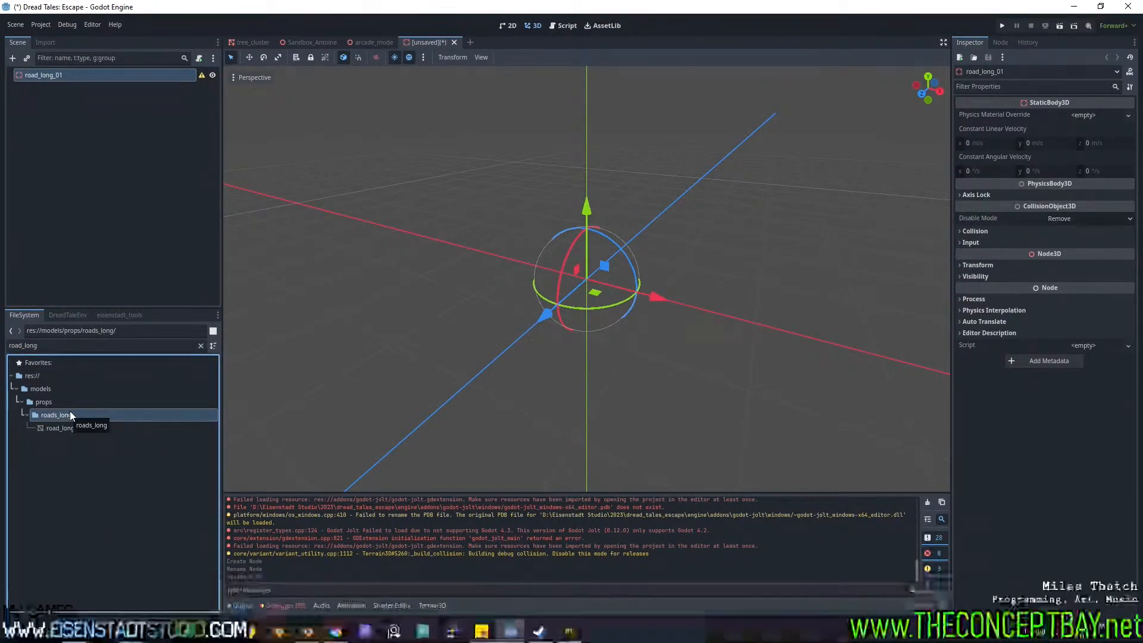
pyautogui.click(201, 346)
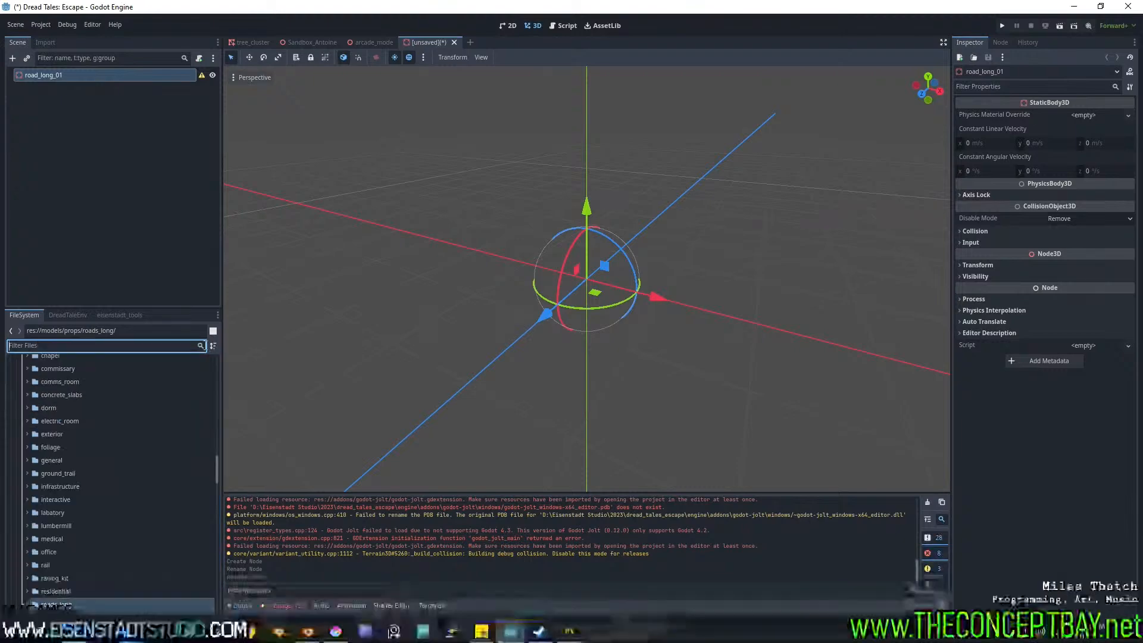
pyautogui.scroll(-5, 83, 444)
pyautogui.click(34, 446)
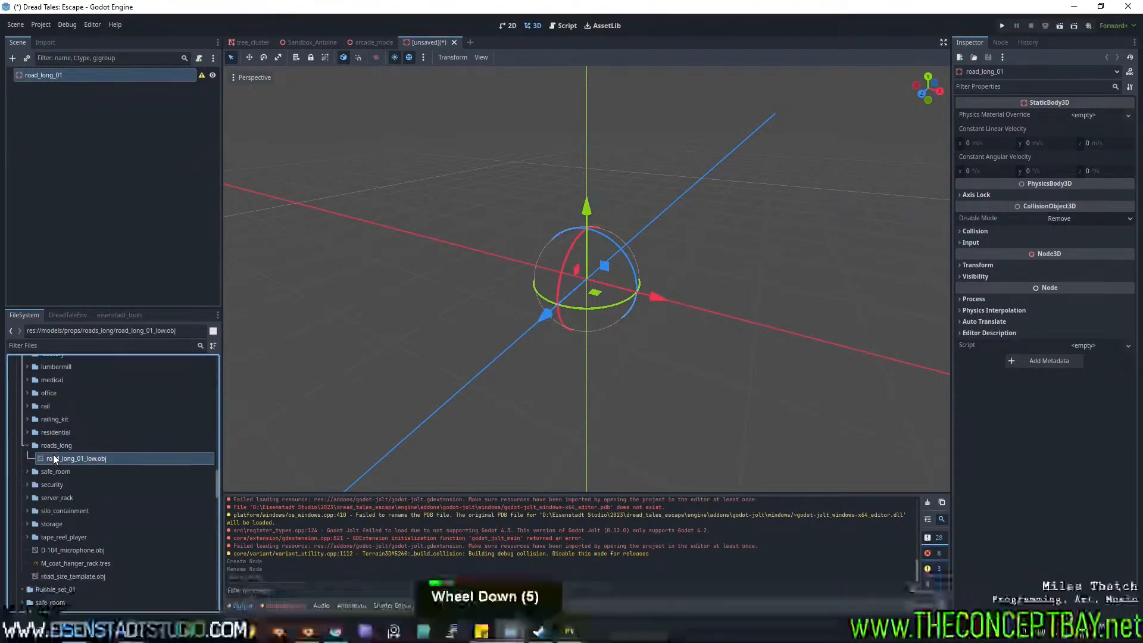
pyautogui.moveTo(53, 455); pyautogui.dragTo(591, 278)
pyautogui.scroll(-13, 591, 278)
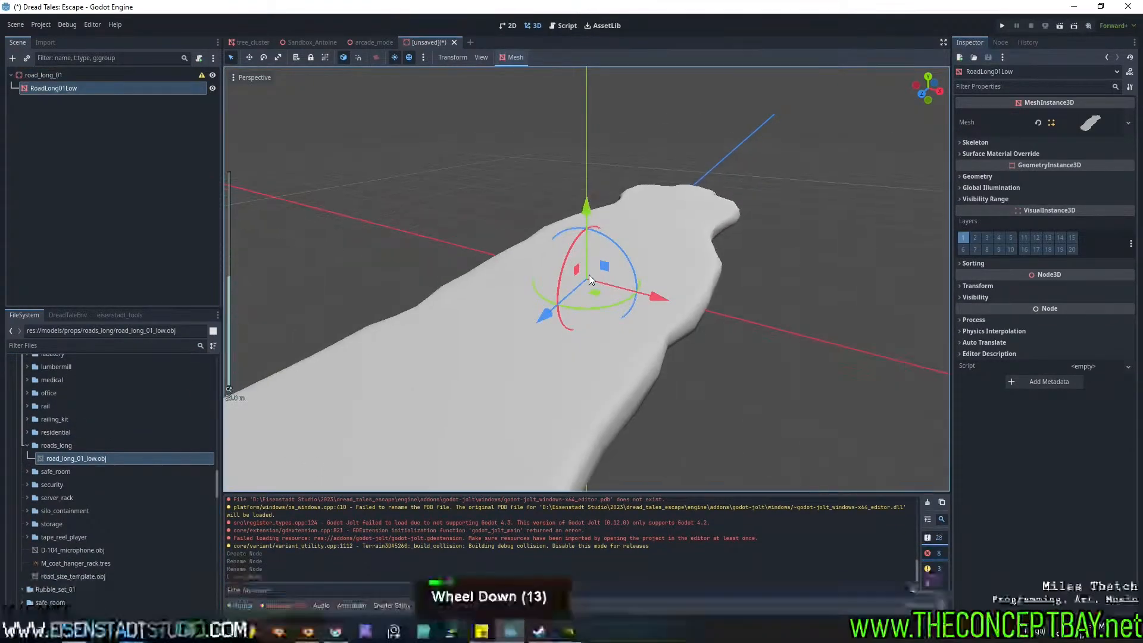
pyautogui.moveTo(588, 273); pyautogui.dragTo(565, 316, button='middle')
pyautogui.scroll(2, 660, 218)
pyautogui.scroll(-4, 569, 306)
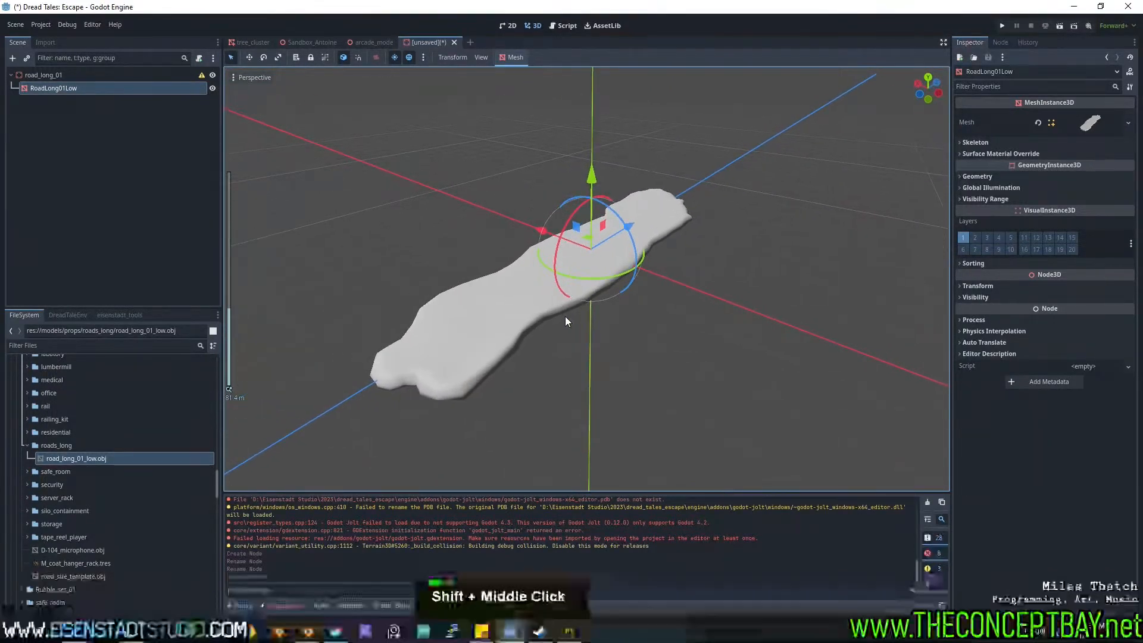
# Locate the roads_long folder under textures/substance in the project files and copy its name.
pyautogui.click(118, 345)
pyautogui.hotkey('ctrl', 'a')
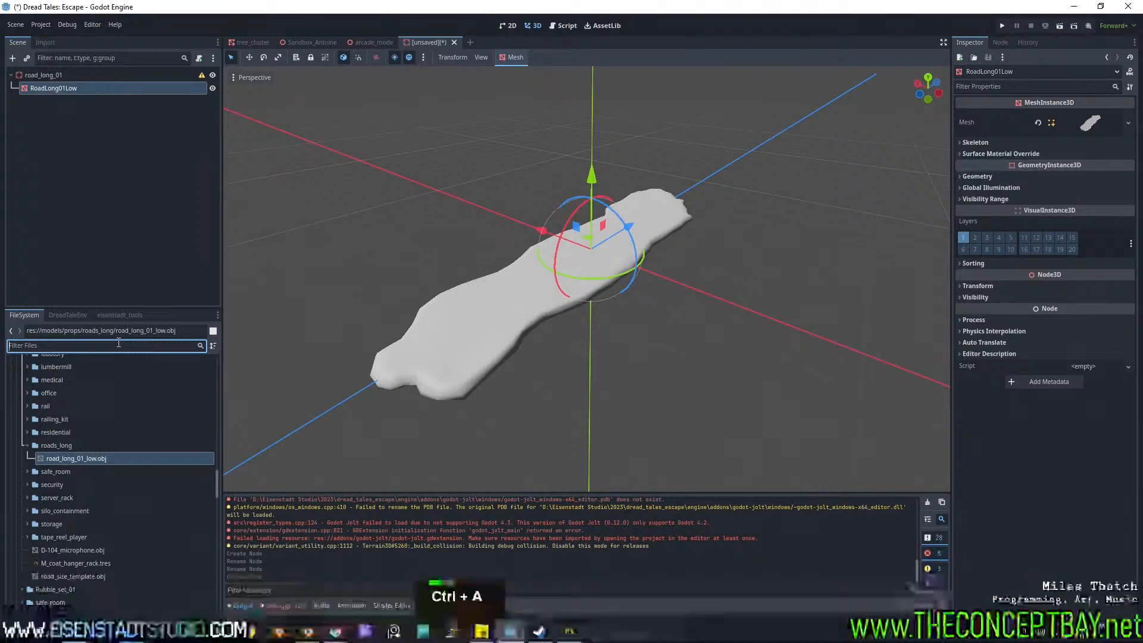
pyautogui.write('roads_l')
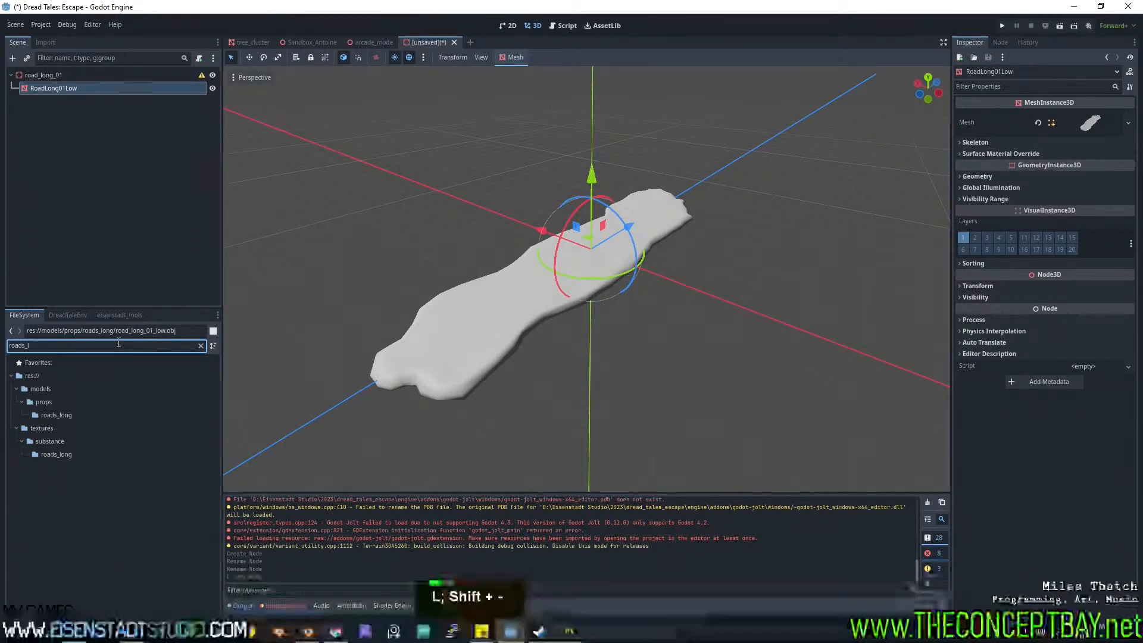
pyautogui.click(65, 452)
pyautogui.click(200, 346)
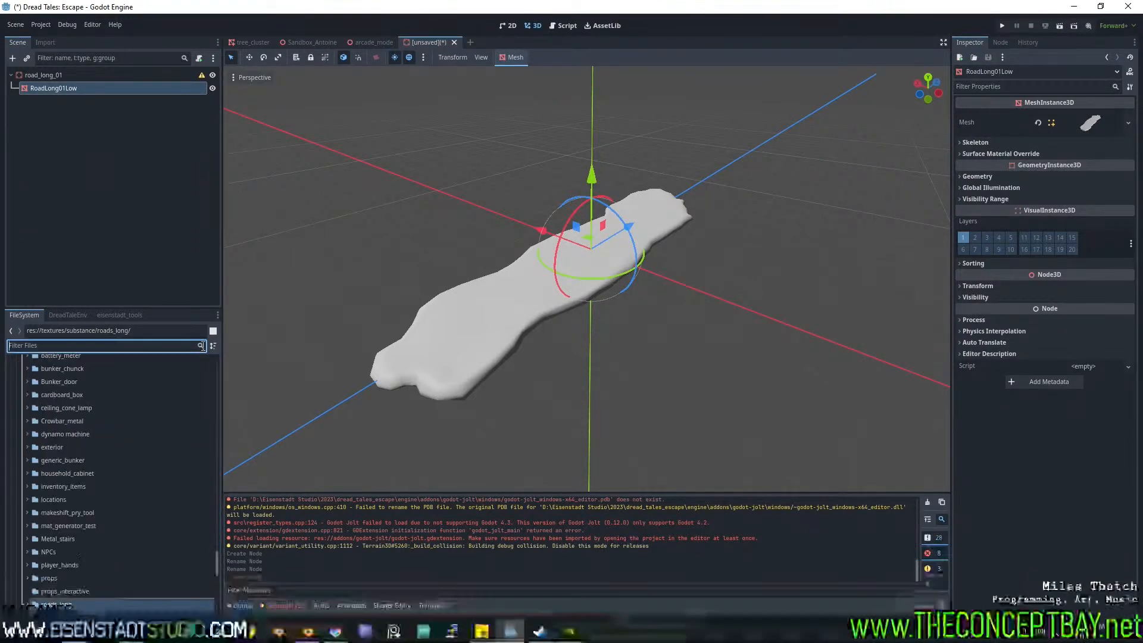
pyautogui.scroll(-6, 95, 469)
pyautogui.press('Escape')
pyautogui.hotkey('ctrl', 'c')
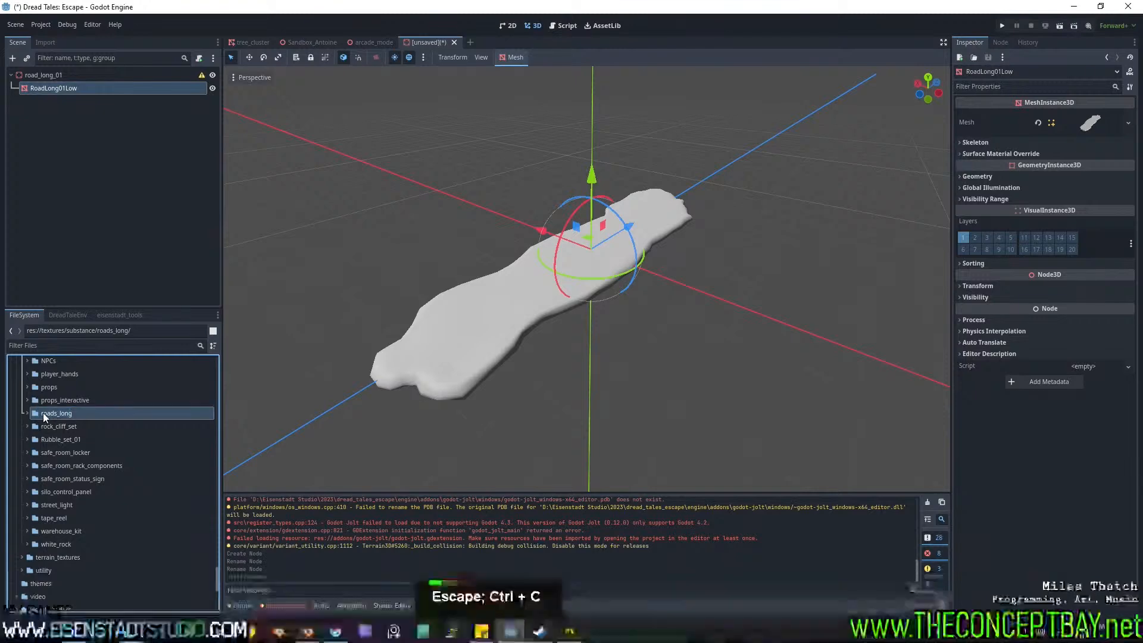
# Select the four DefaultMaterial maps (alb, h, norm and orm) in the roads_long texture folder.
pyautogui.click(27, 413)
pyautogui.click(77, 427)
pyautogui.keyDown('shift'); pyautogui.click(77, 465); pyautogui.keyUp('shift')
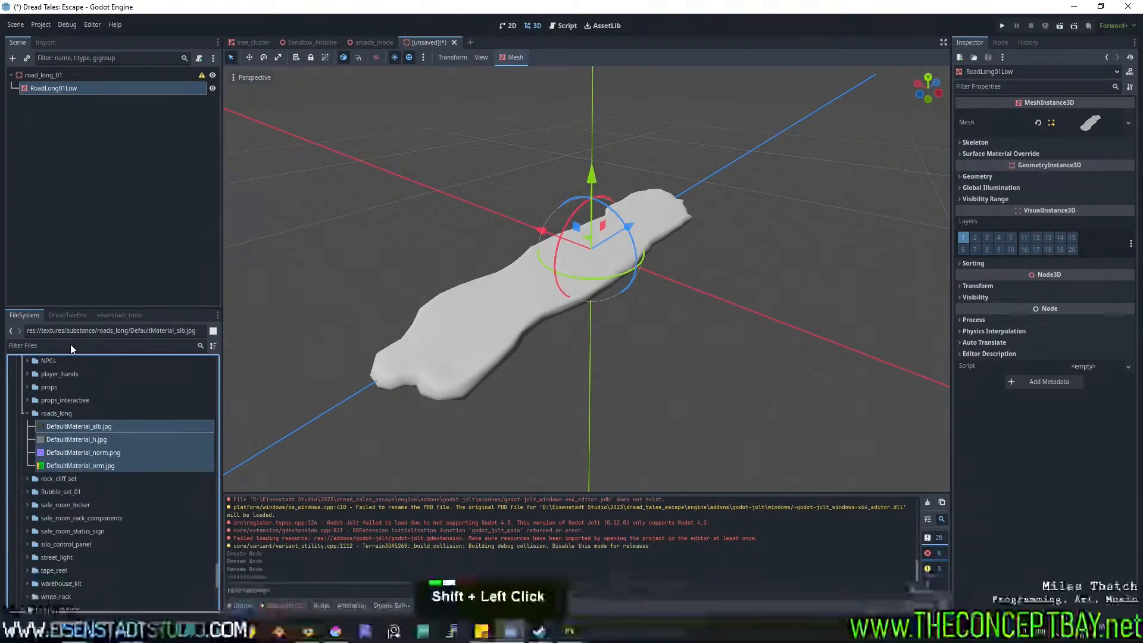
# Enter roads_long as the new material name in the eisenstadt_tools Standard Mat From Maps generator.
pyautogui.doubleClick(111, 316)
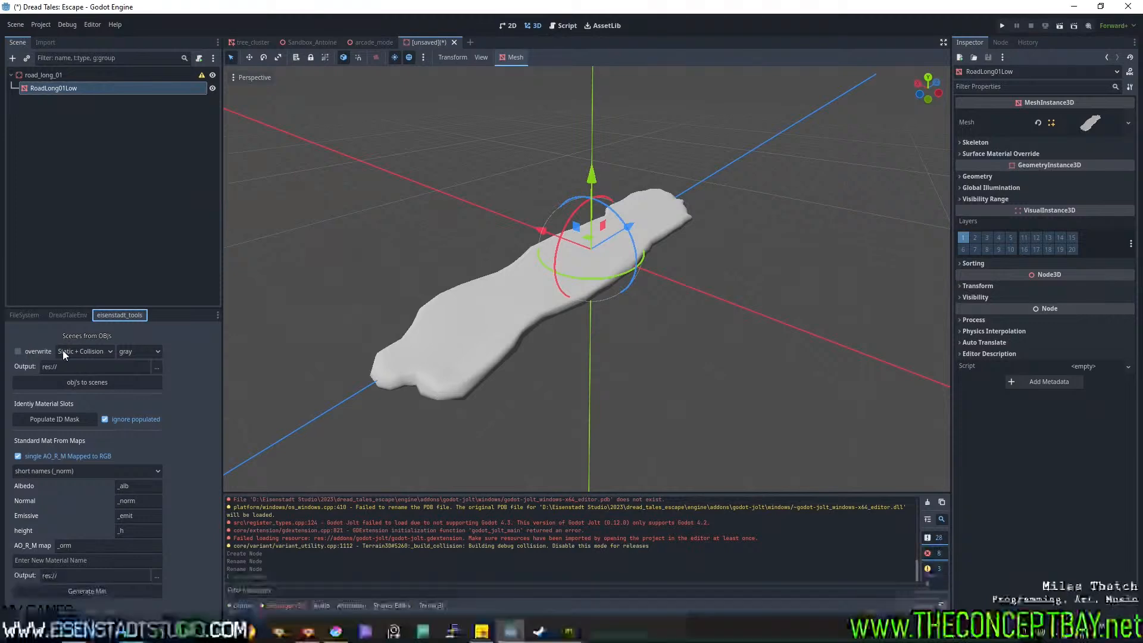
pyautogui.click(125, 351)
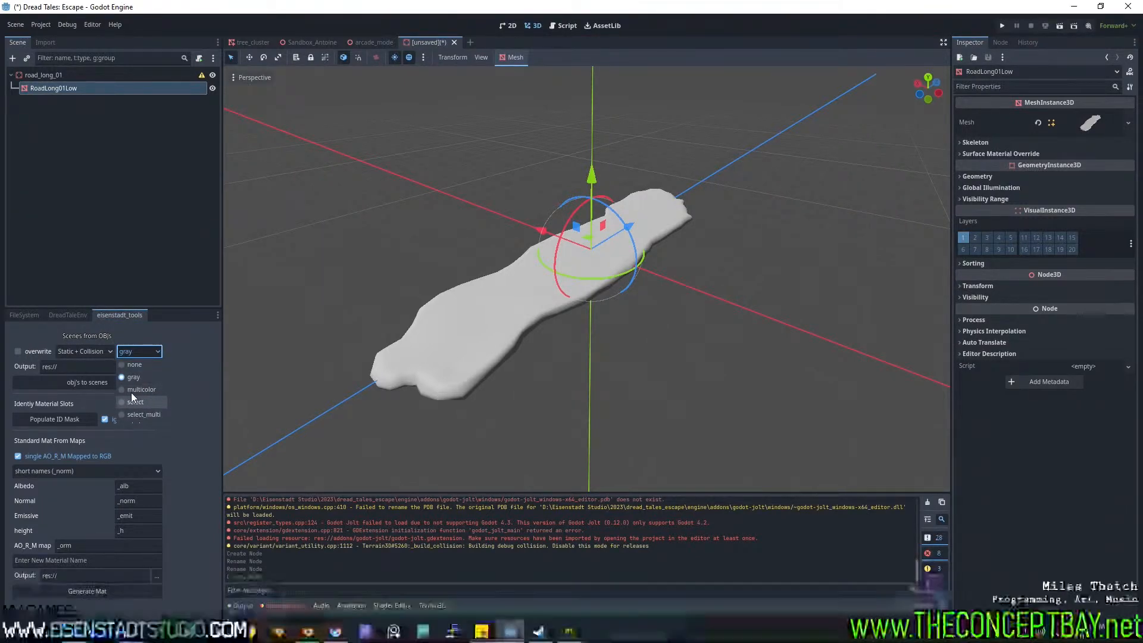
pyautogui.click(188, 363)
pyautogui.click(89, 561)
pyautogui.hotkey('ctrl', 'v')
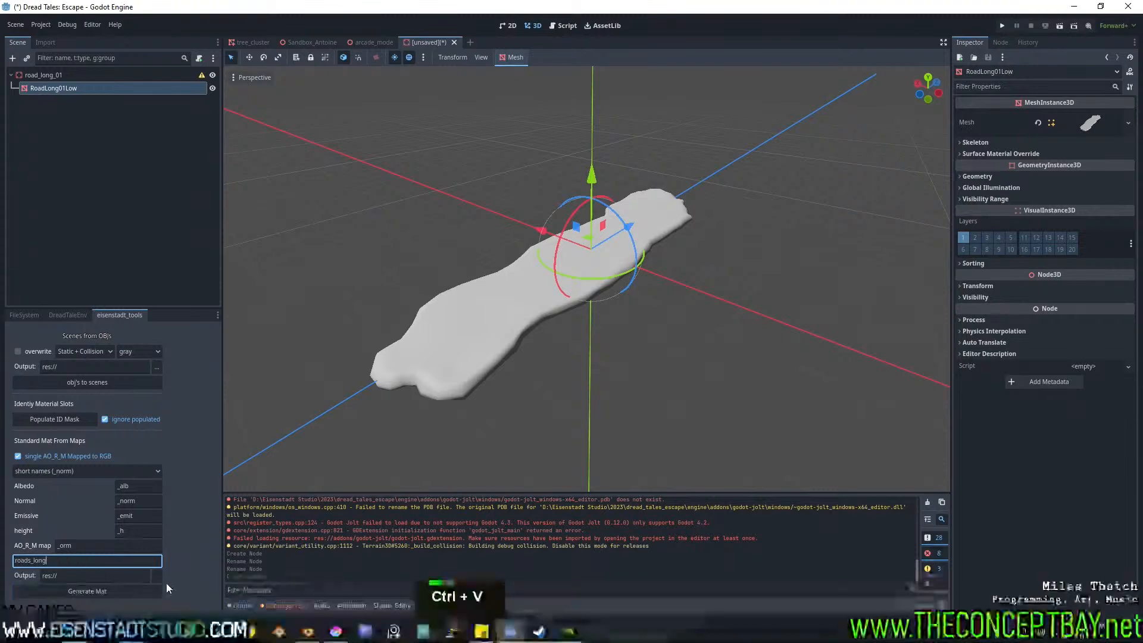
# Set the material generator's output directory to res://materials/substance.
pyautogui.click(156, 576)
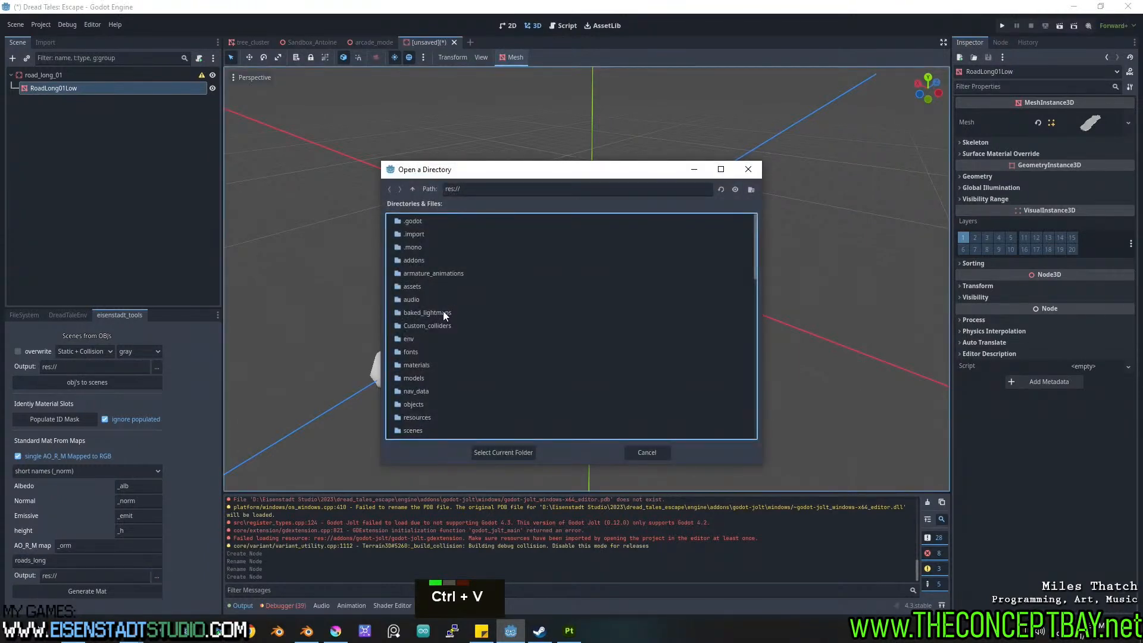
pyautogui.doubleClick(418, 365)
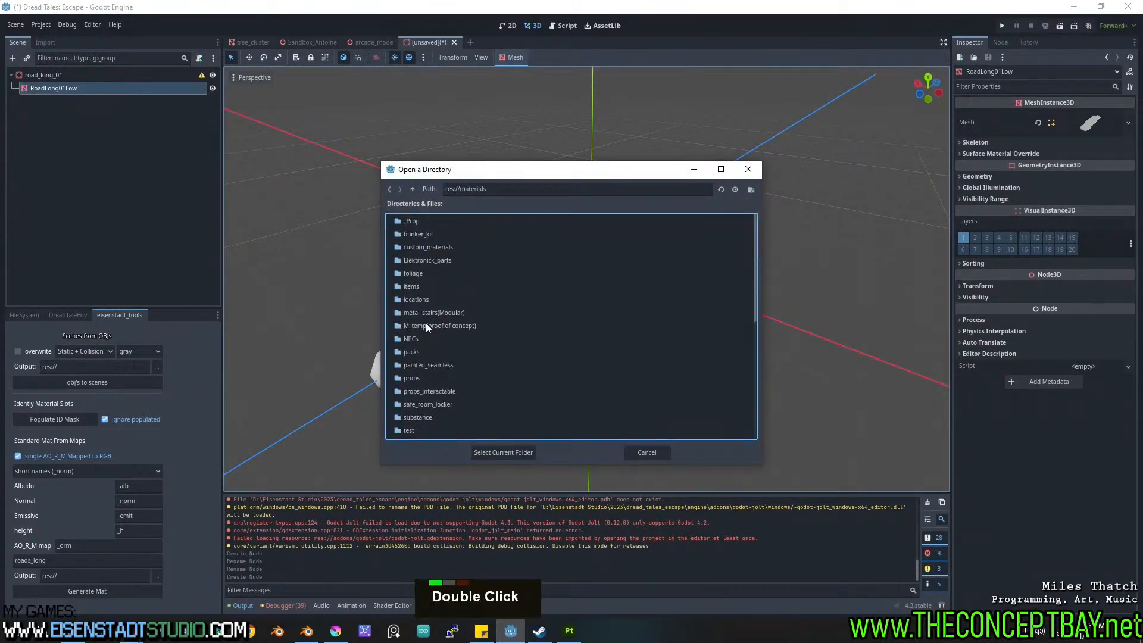
pyautogui.doubleClick(420, 417)
pyautogui.click(506, 452)
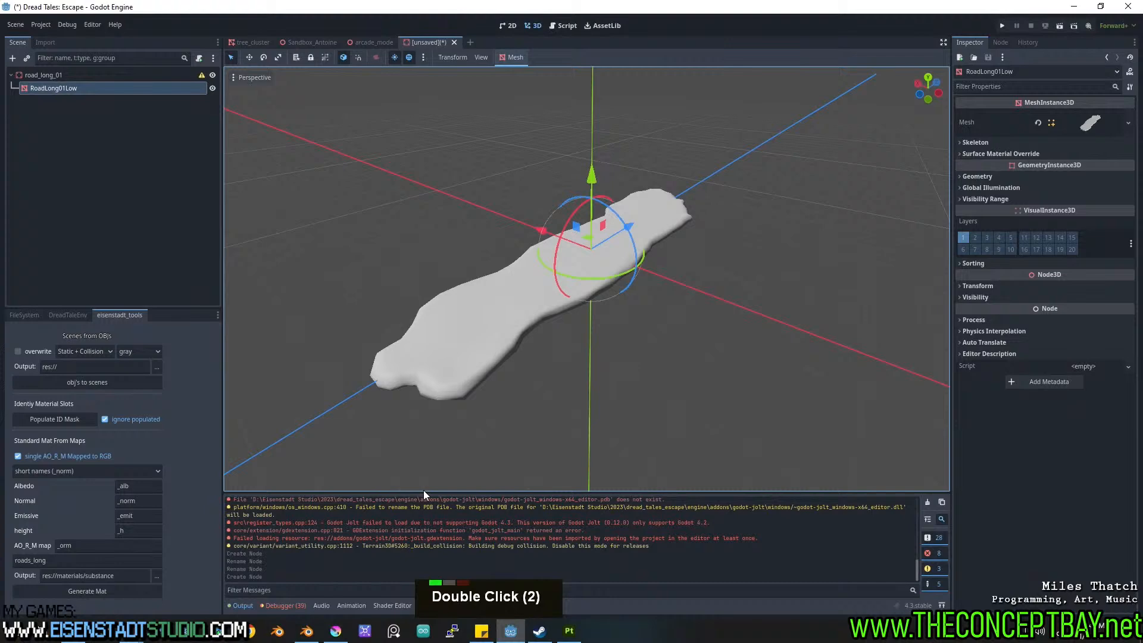
# Generate the roads_long material from the selected texture maps and dismiss the texture detection notices.
pyautogui.click(85, 560)
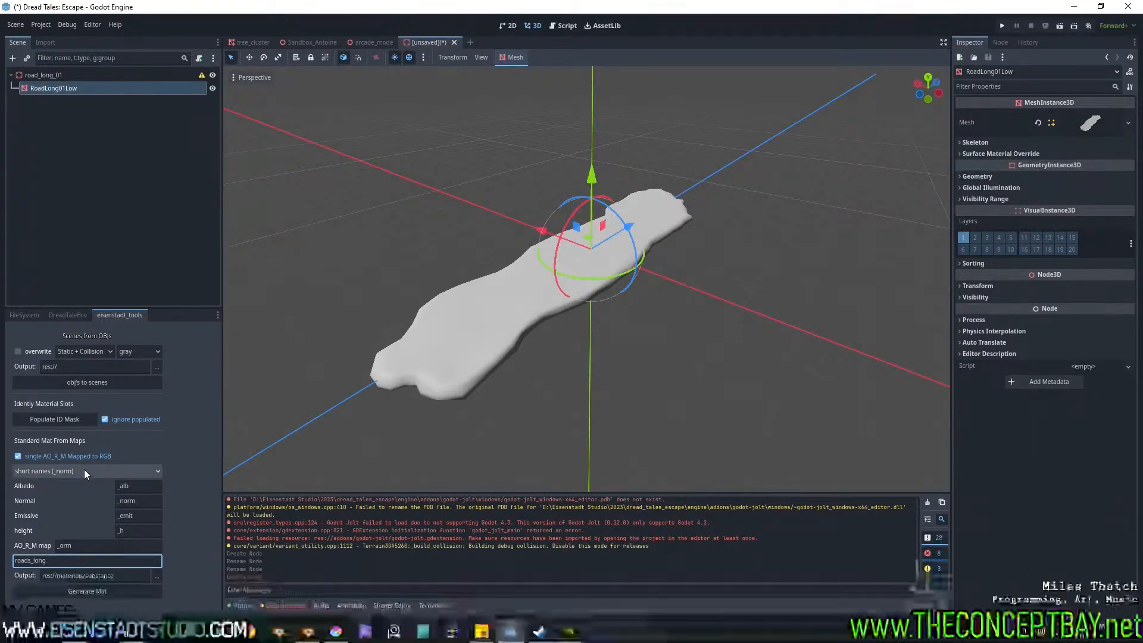
pyautogui.click(70, 585)
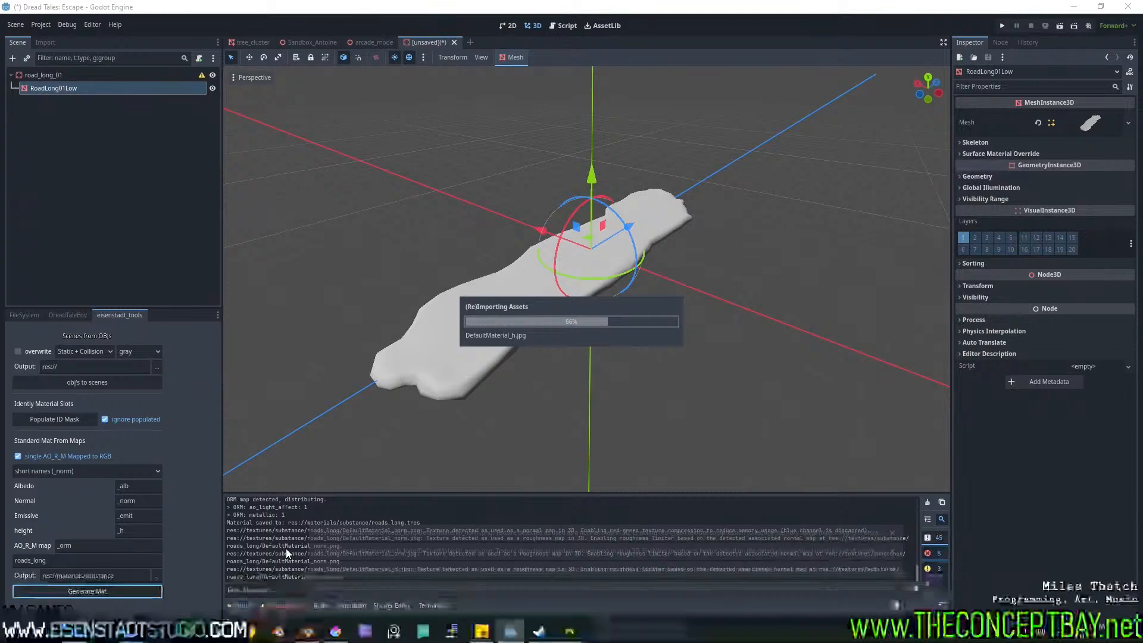
pyautogui.click(892, 588)
pyautogui.click(893, 588)
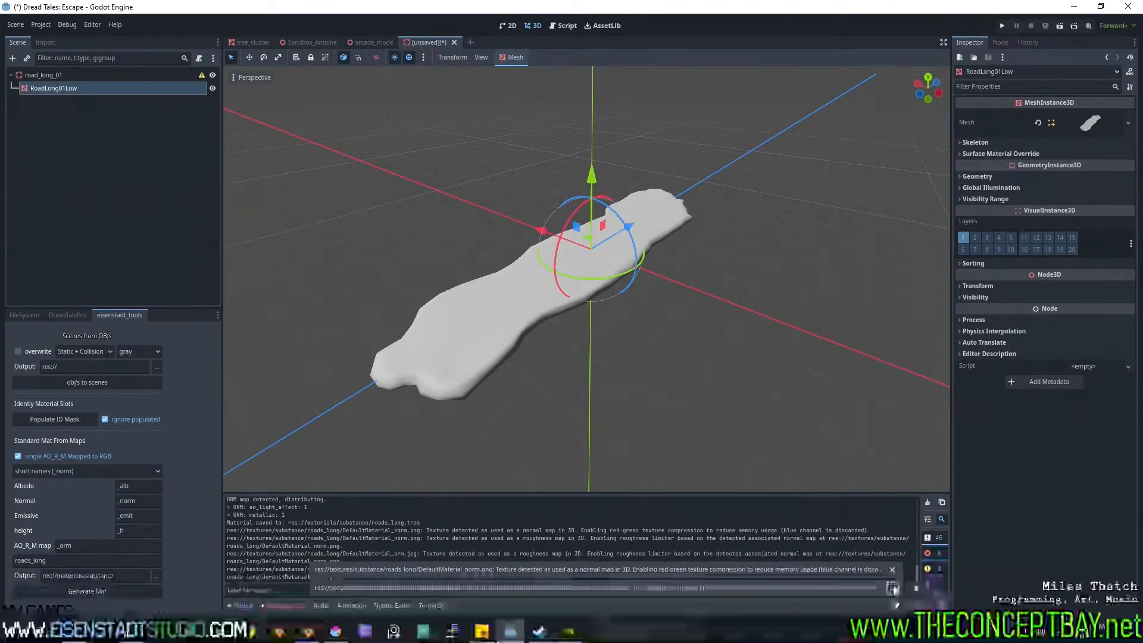
pyautogui.click(893, 588)
pyautogui.click(893, 588)
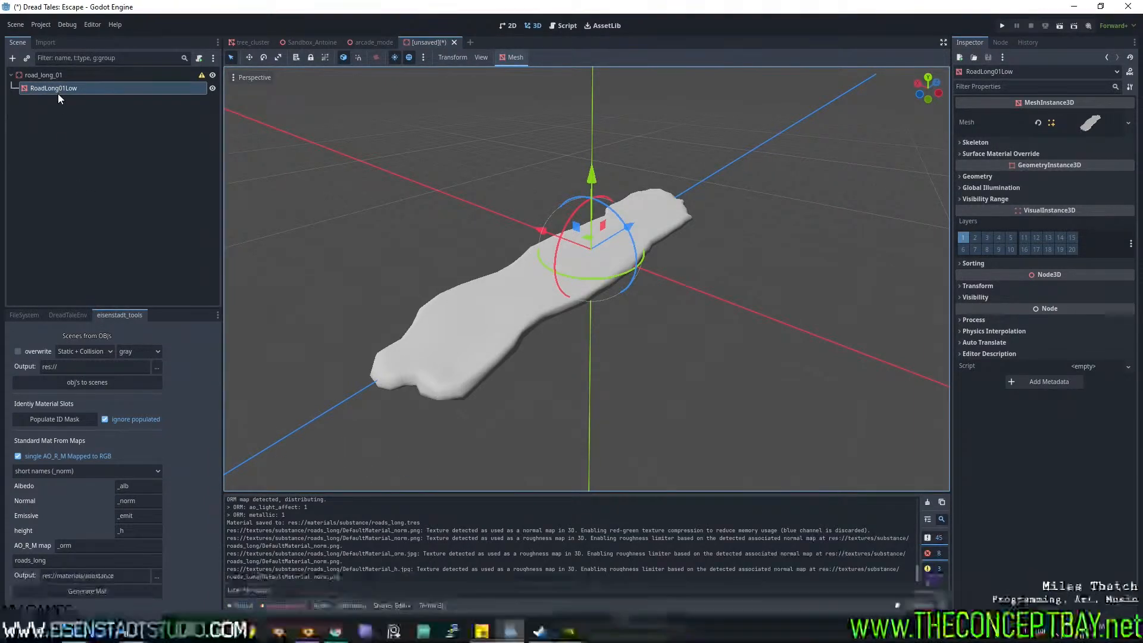
# Assign roads_long.tres as surface material override 0 on the RoadLong01Low mesh and inspect the textured road.
pyautogui.click(23, 315)
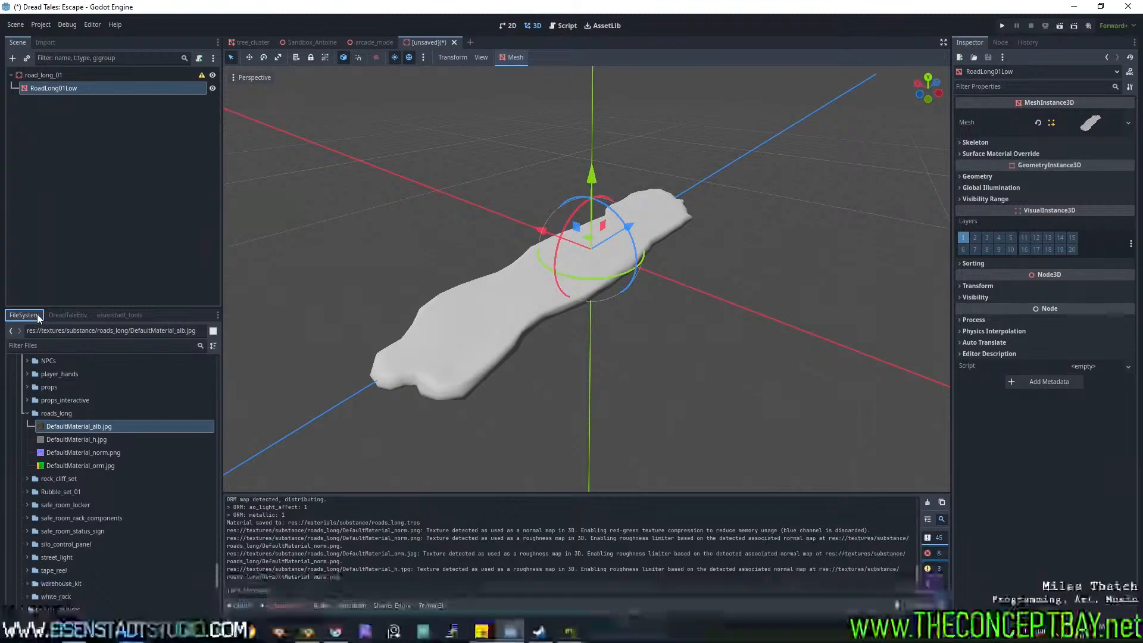
pyautogui.click(1077, 155)
pyautogui.doubleClick(1089, 167)
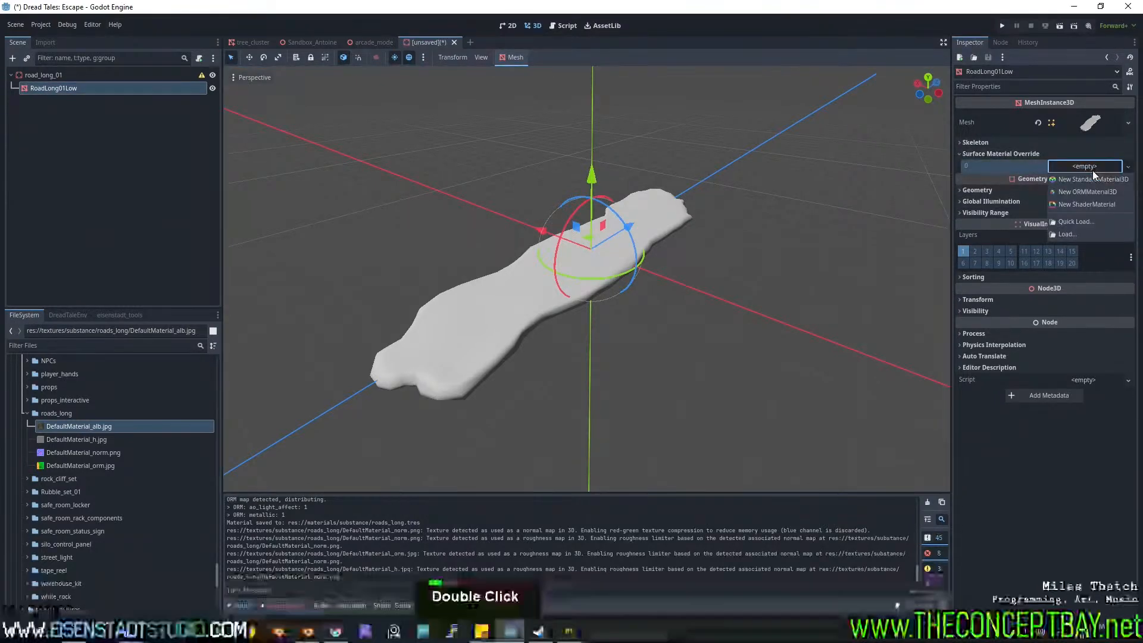
pyautogui.click(1076, 221)
pyautogui.hotkey('ctrl', 'v')
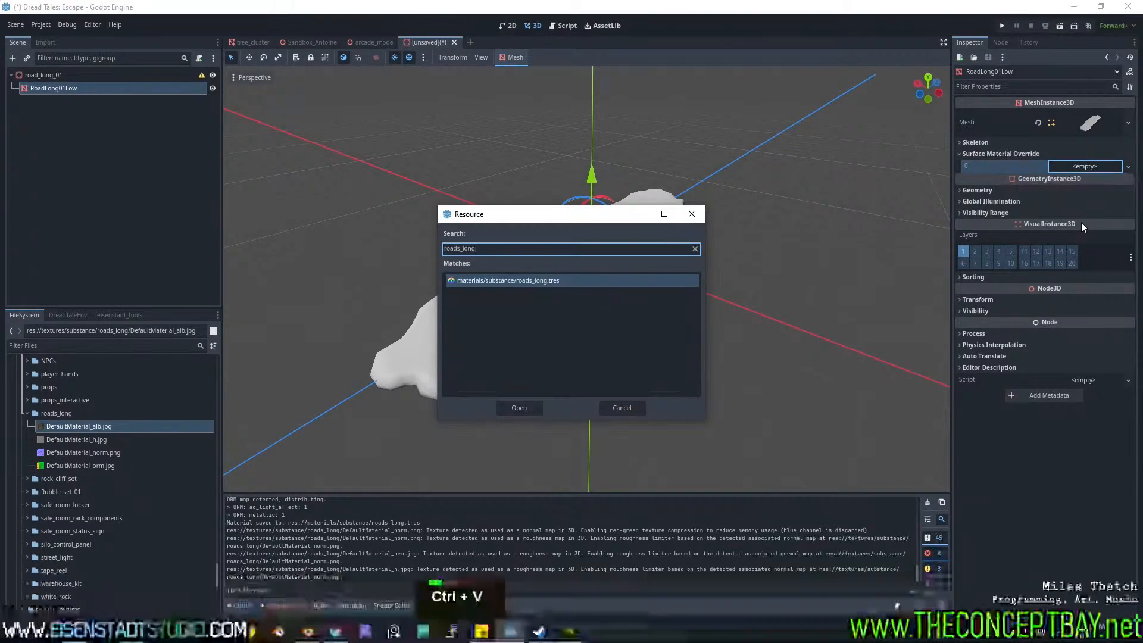
pyautogui.press('Return')
pyautogui.scroll(4, 548, 323)
pyautogui.moveTo(544, 322); pyautogui.dragTo(608, 276, button='middle')
pyautogui.scroll(-2, 570, 321)
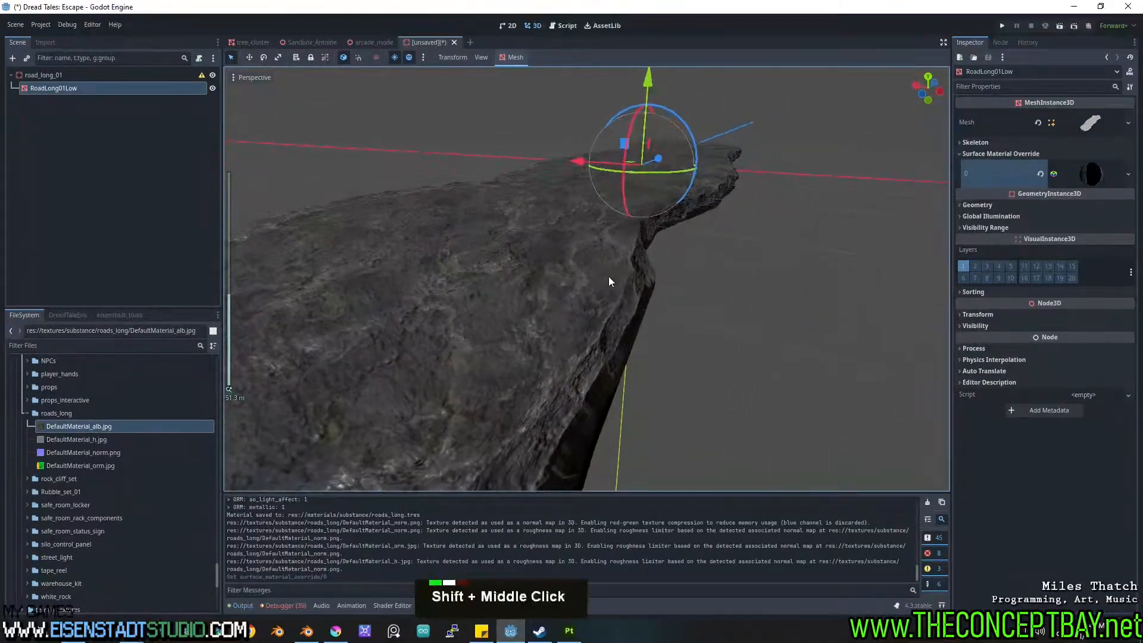
# Enable Deep Parallax in the road material's height settings and set the height scale to 0.2.
pyautogui.click(1080, 167)
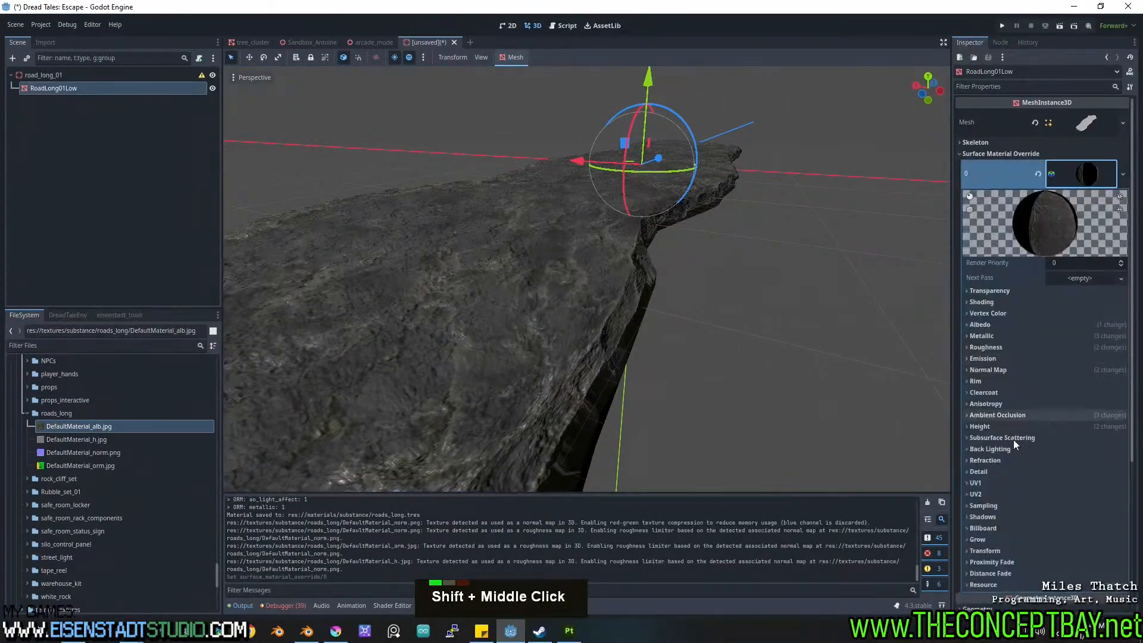
pyautogui.click(982, 427)
pyautogui.click(1053, 468)
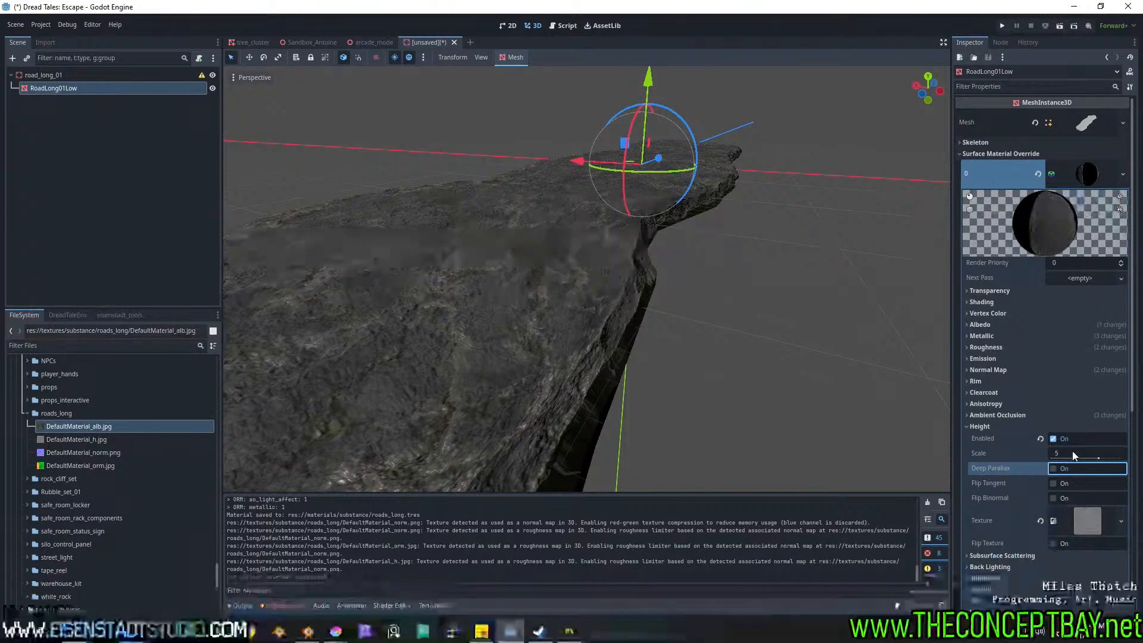
pyautogui.click(1073, 450)
pyautogui.write('2')
pyautogui.press('Return')
pyautogui.scroll(-2, 536, 360)
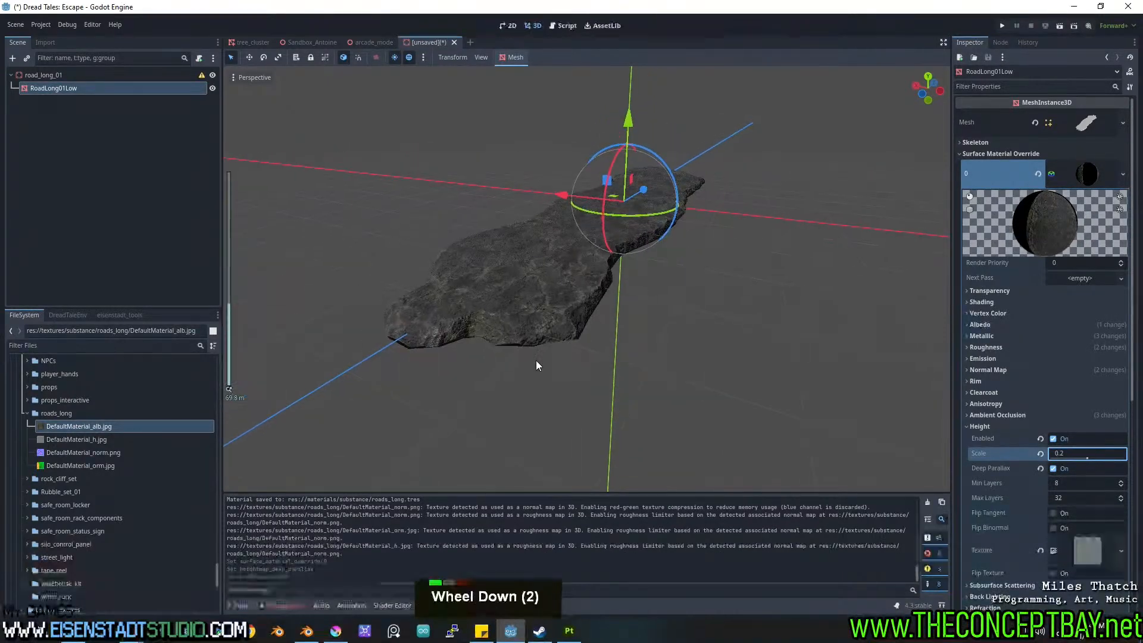
pyautogui.scroll(2, 547, 361)
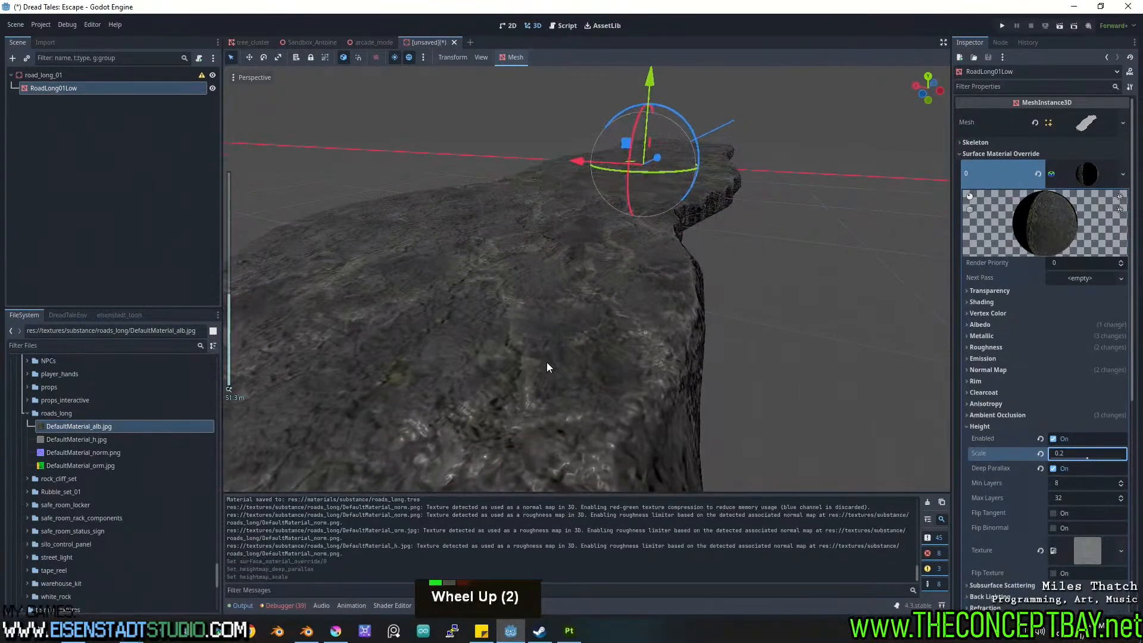
# Try further height scales starting at 0.3, settle on 1, and inspect the road surface from another angle.
pyautogui.click(1066, 453)
pyautogui.write('.3')
pyautogui.press('Return')
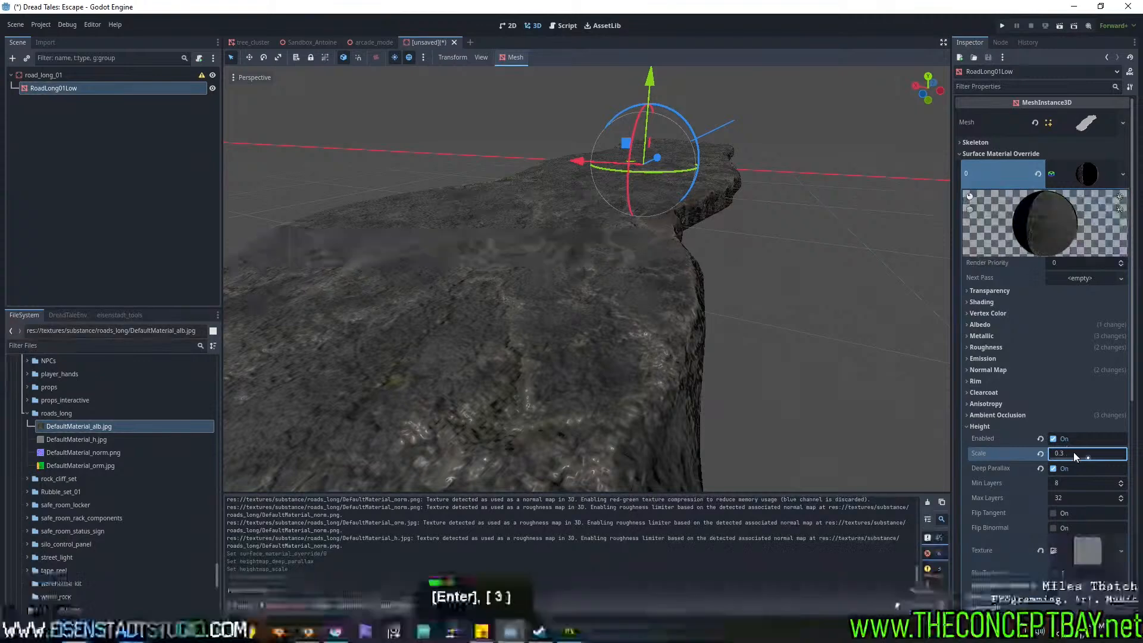
pyautogui.write('4')
pyautogui.press('Return')
pyautogui.write('1')
pyautogui.press('Return')
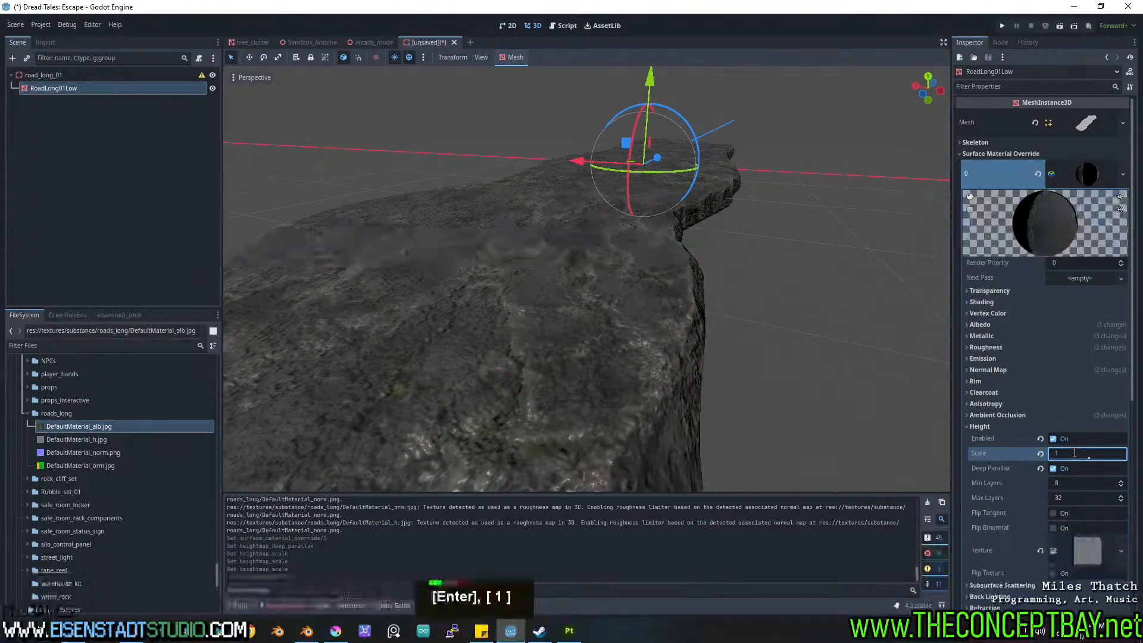
pyautogui.doubleClick(1075, 453)
pyautogui.moveTo(832, 401); pyautogui.dragTo(732, 357, button='middle')
pyautogui.scroll(2, 750, 360)
pyautogui.keyDown('shift'); pyautogui.scroll(1, 697, 356); pyautogui.keyUp('shift')
# Lower the road material's metallic specular value to 0.38 and inspect the road surface from other angles.
pyautogui.click(997, 426)
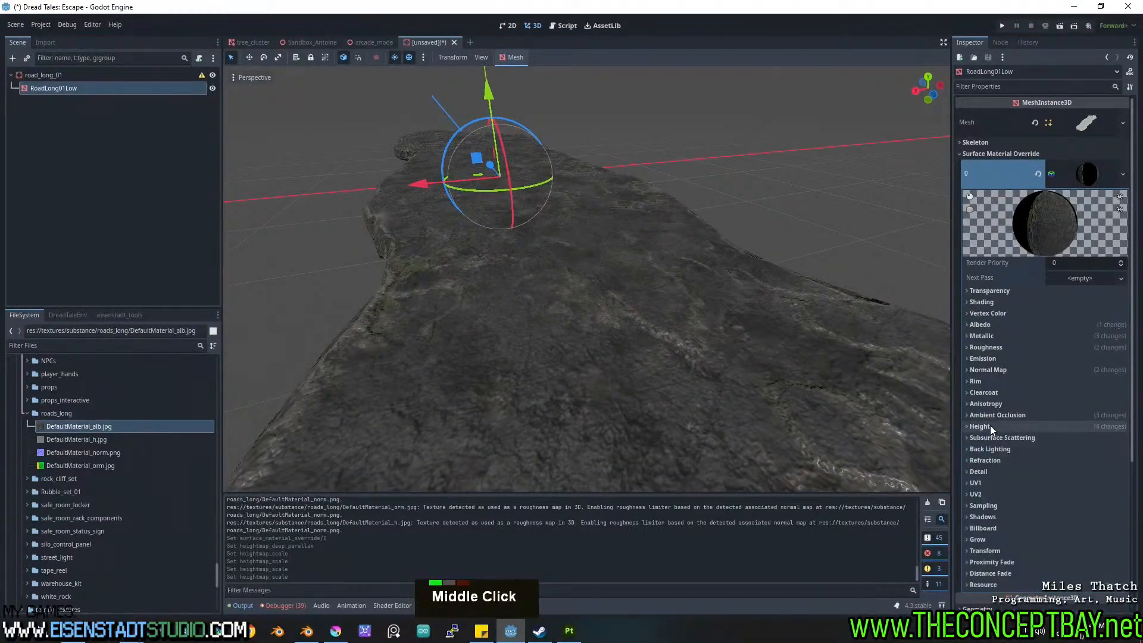
pyautogui.click(989, 370)
pyautogui.click(991, 368)
pyautogui.click(985, 347)
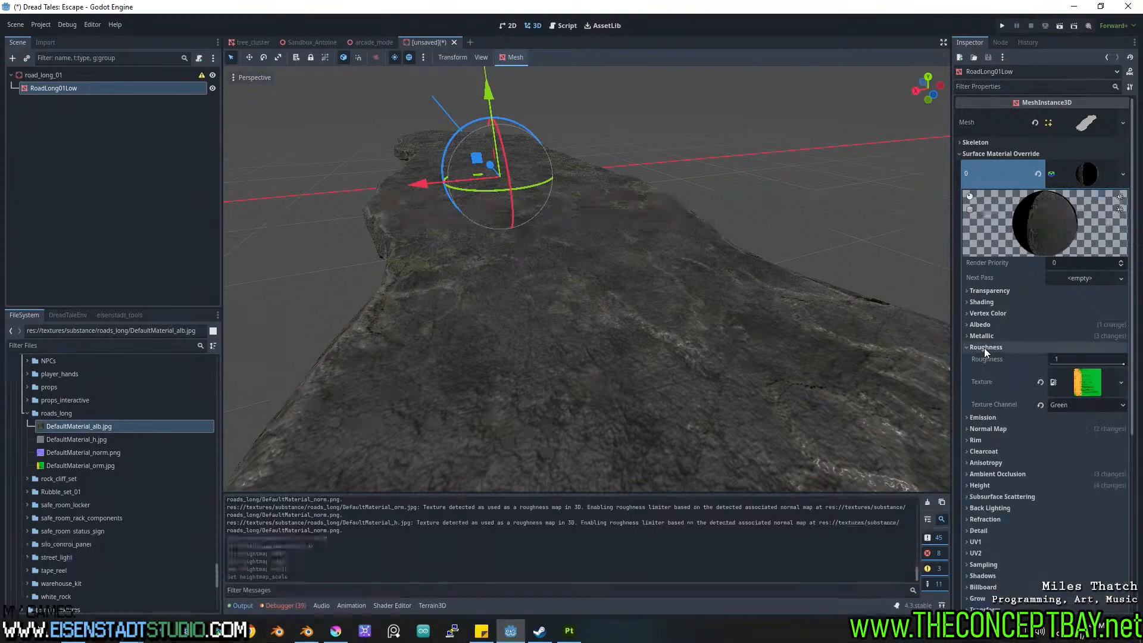
pyautogui.click(986, 346)
pyautogui.click(989, 337)
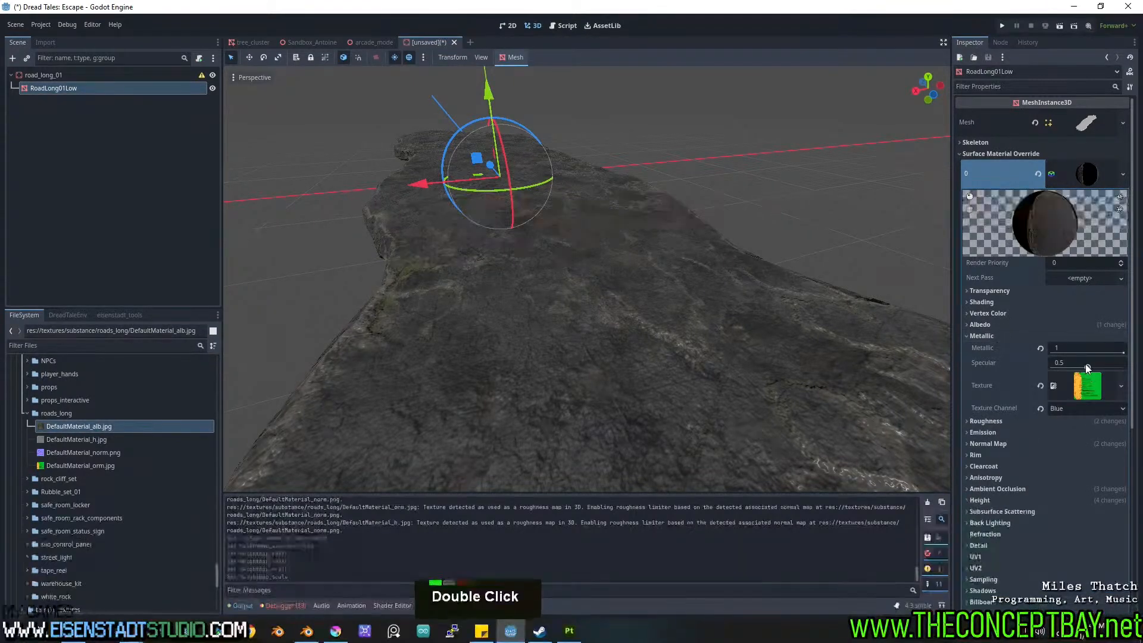
pyautogui.moveTo(1085, 363)
pyautogui.mouseDown()
pyautogui.moveTo(1055, 363)
pyautogui.moveTo(1101, 365)
pyautogui.moveTo(1055, 367)
pyautogui.moveTo(1081, 364)
pyautogui.mouseUp()
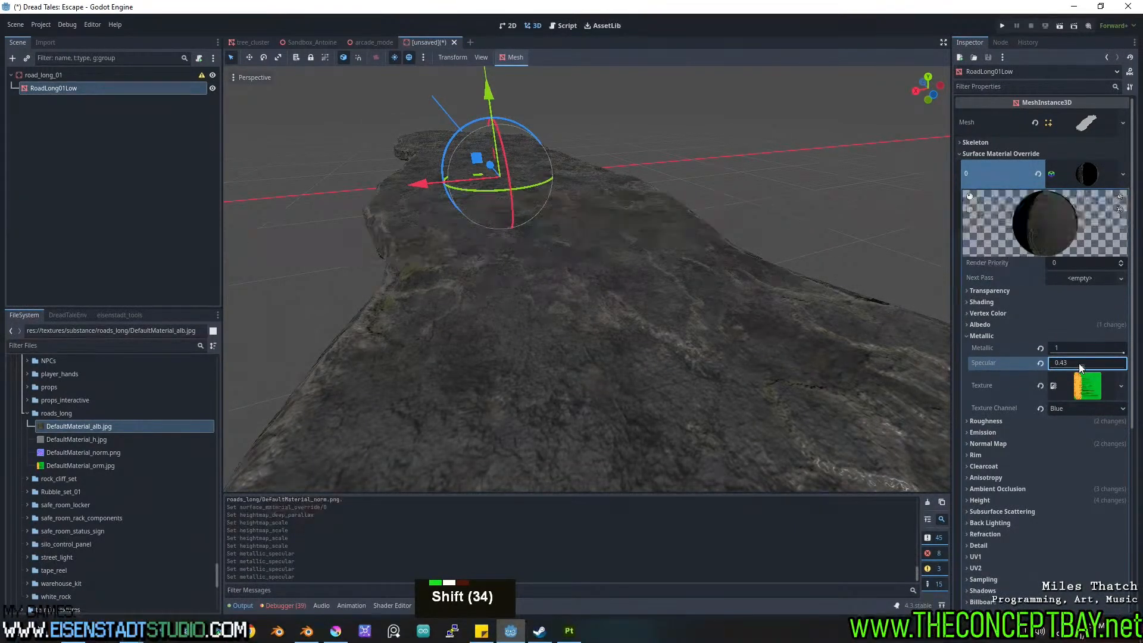
pyautogui.moveTo(616, 305); pyautogui.dragTo(524, 258, button='middle')
pyautogui.scroll(2, 528, 291)
pyautogui.scroll(-1, 532, 285)
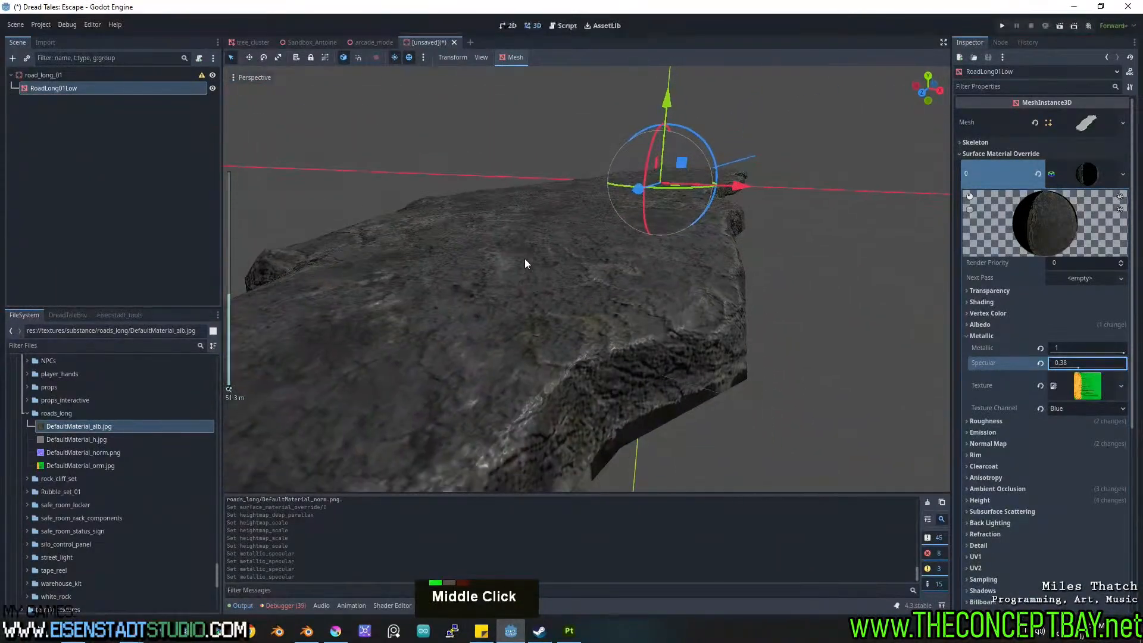
pyautogui.scroll(-2, 526, 274)
pyautogui.scroll(2, 510, 297)
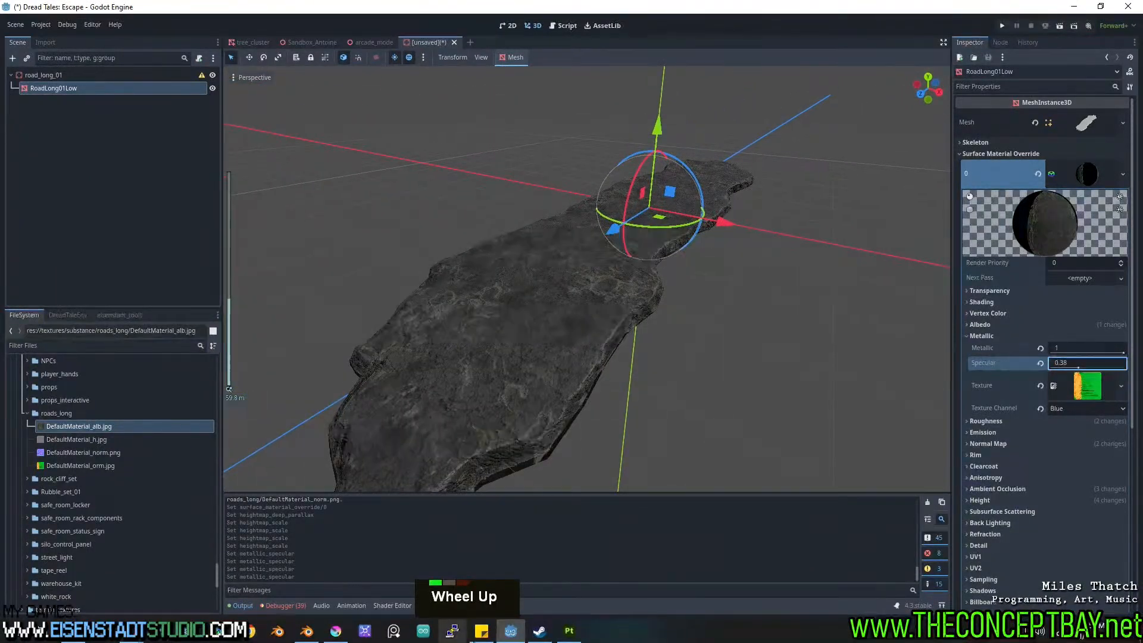
# Switch to Substance 3D Painter, examine the road's texture set settings and surface detail for comparison, and return to Godot.
pyautogui.click(569, 633)
pyautogui.click(944, 189)
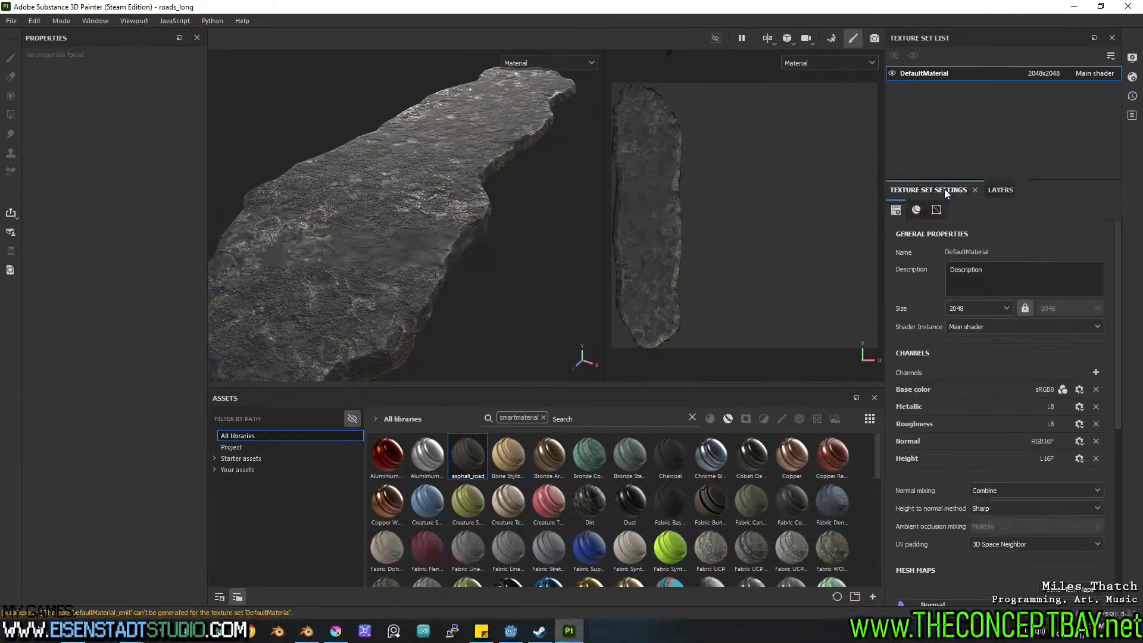
pyautogui.rightClick(977, 309)
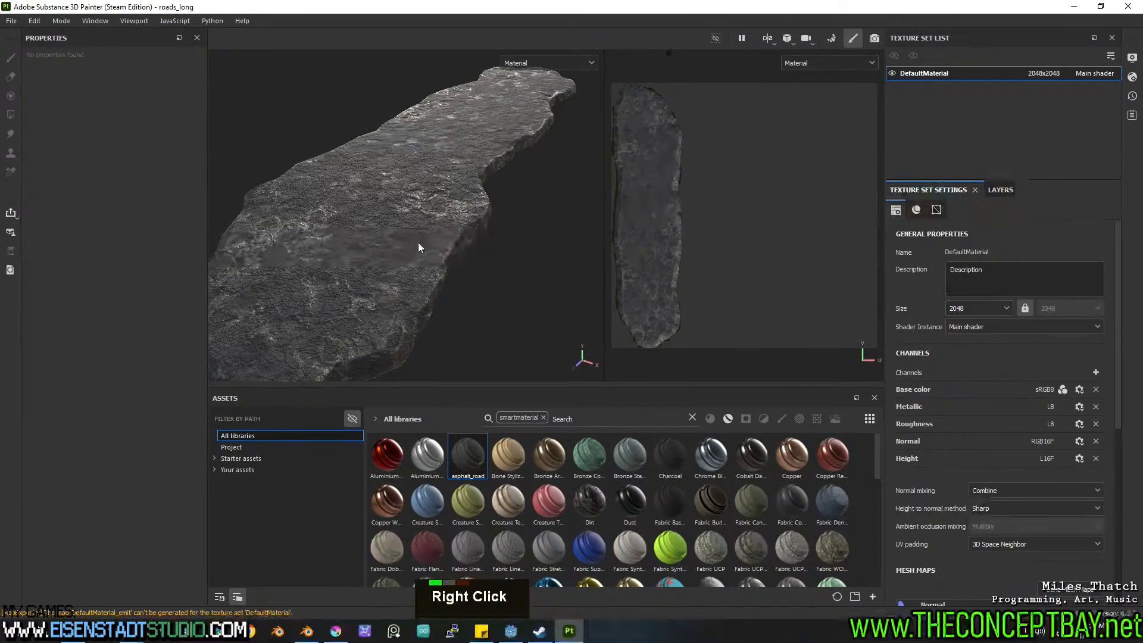
pyautogui.moveTo(418, 242)
pyautogui.mouseDown(button='middle')
pyautogui.moveTo(434, 238)
pyautogui.moveTo(435, 224)
pyautogui.moveTo(421, 233)
pyautogui.mouseUp(button='middle')
pyautogui.scroll(-2, 400, 241)
pyautogui.scroll(6, 418, 268)
pyautogui.scroll(6, 417, 271)
pyautogui.scroll(-12, 412, 268)
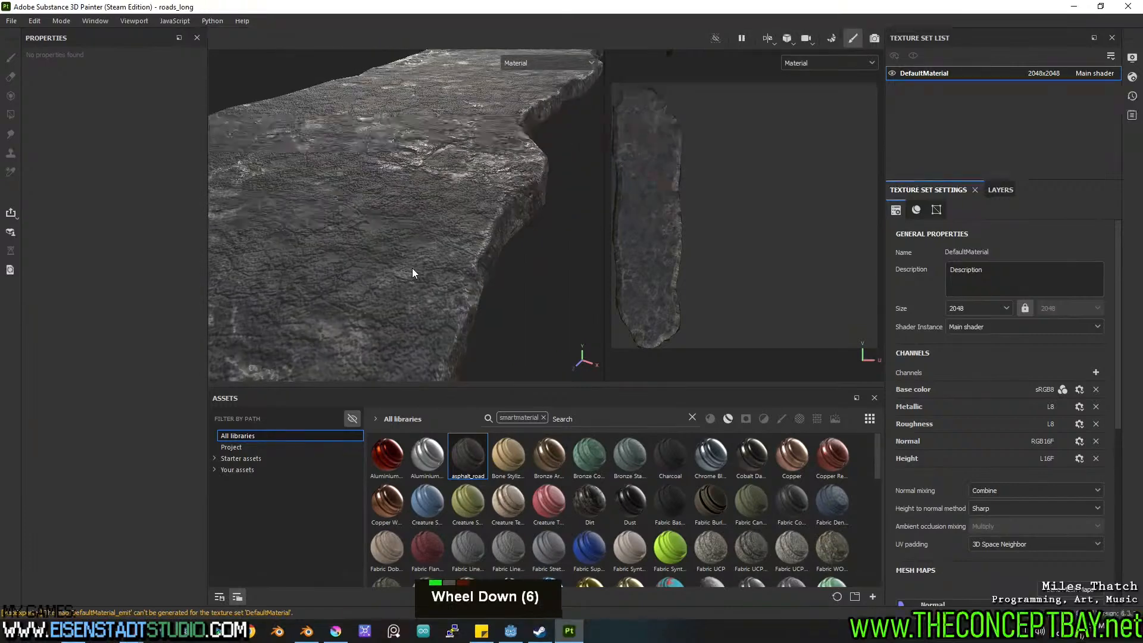
pyautogui.click(396, 318)
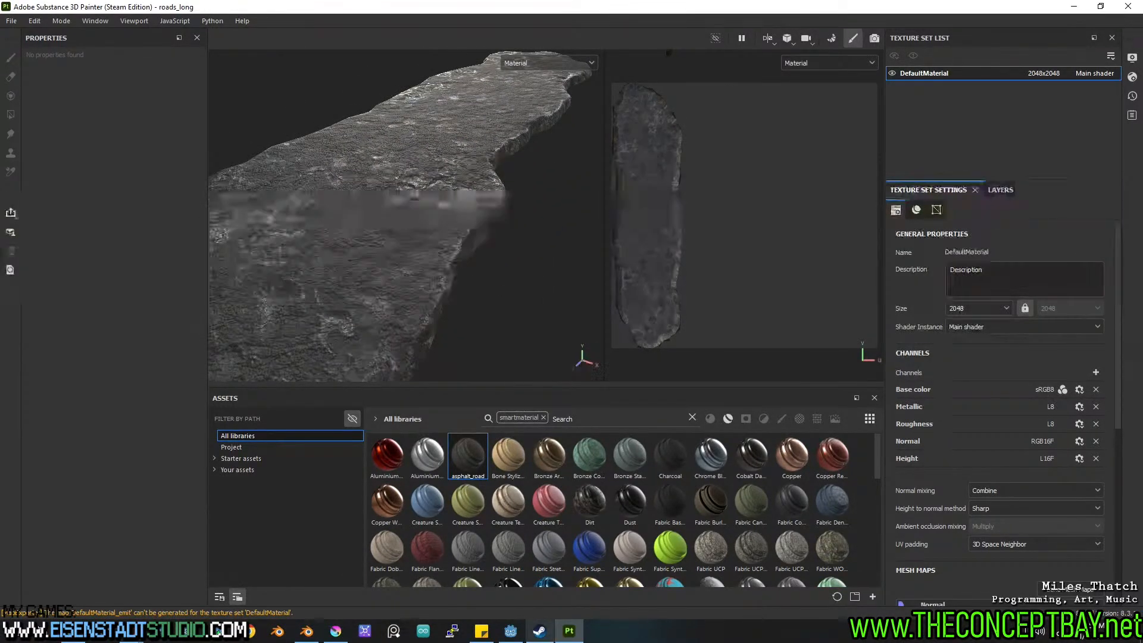
pyautogui.moveTo(517, 636)
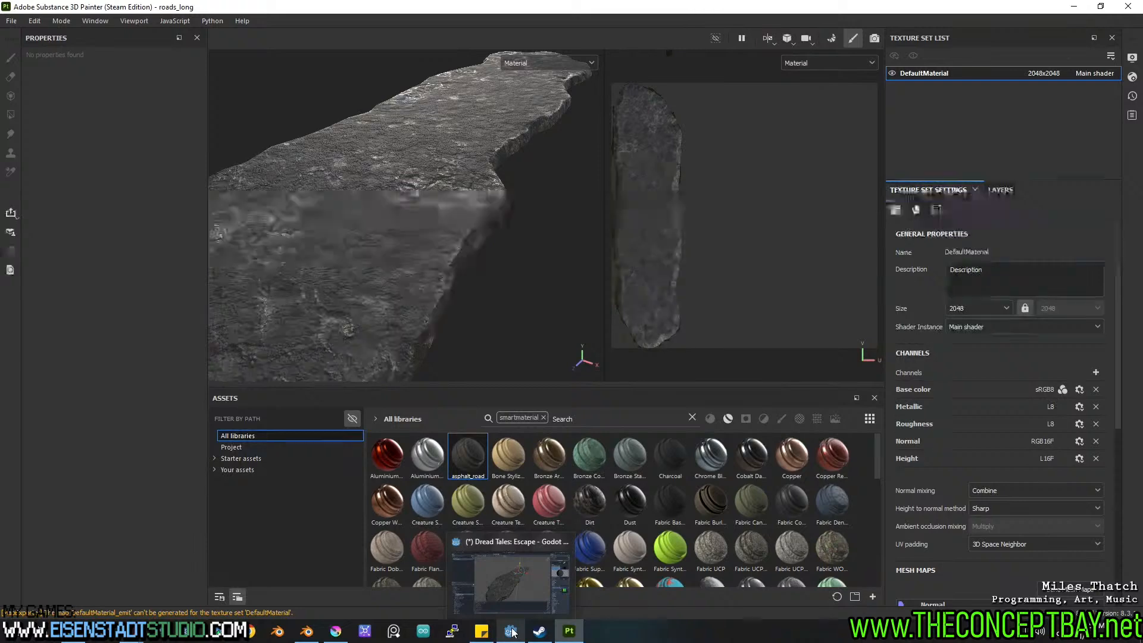
pyautogui.click(516, 543)
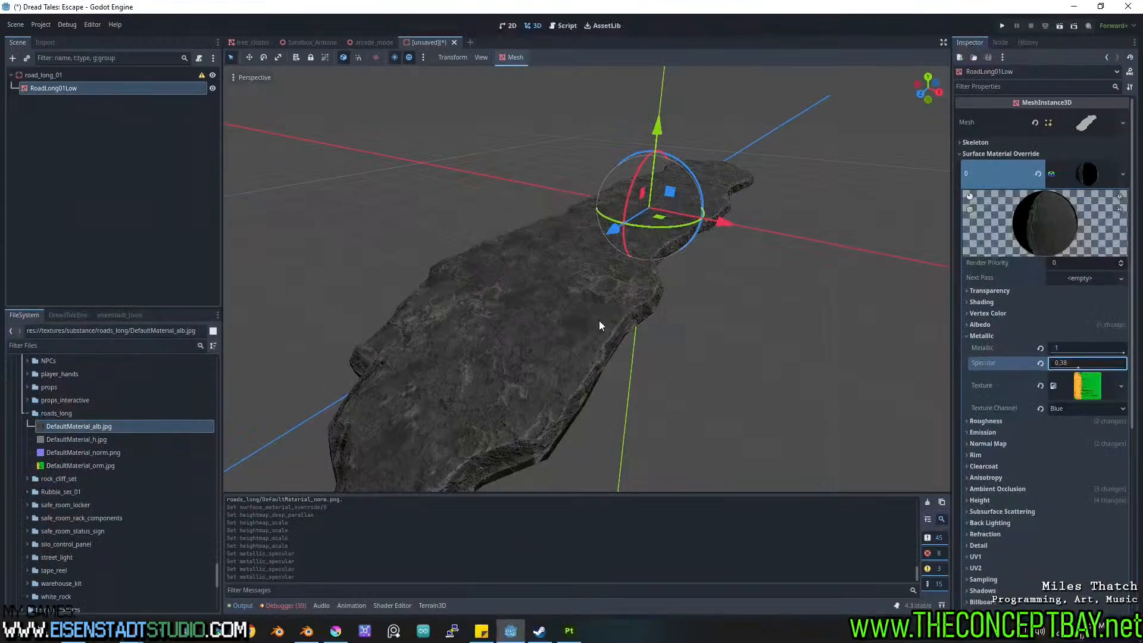
pyautogui.scroll(-3, 613, 297)
pyautogui.moveTo(613, 297); pyautogui.dragTo(624, 300, button='middle')
pyautogui.scroll(2, 646, 293)
pyautogui.hotkey('ctrl', 's')
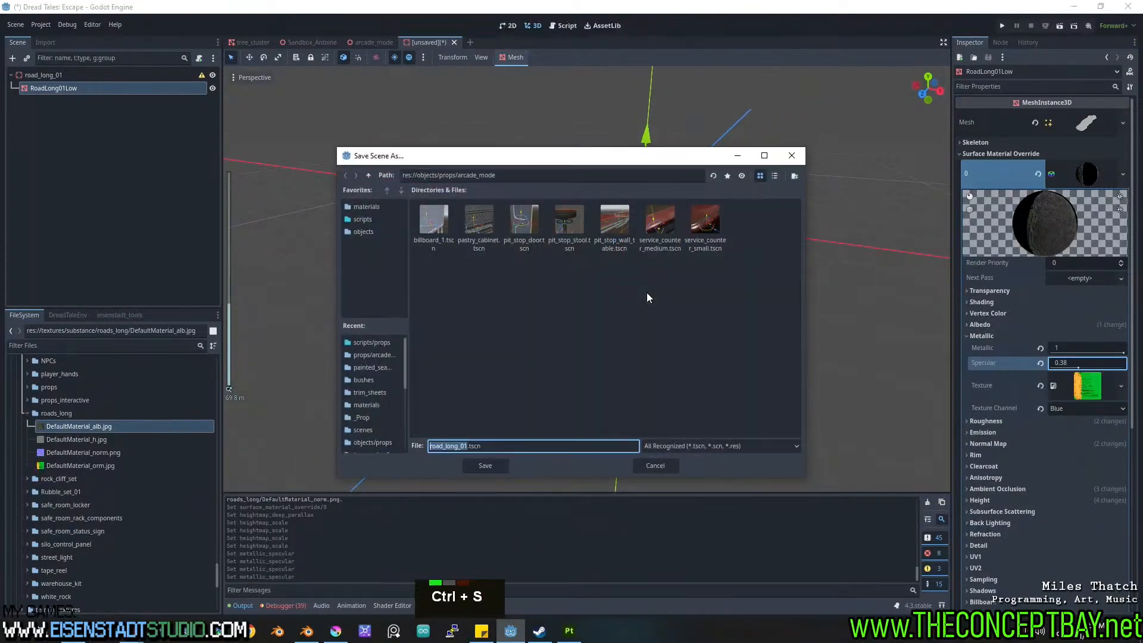
pyautogui.press('Escape')
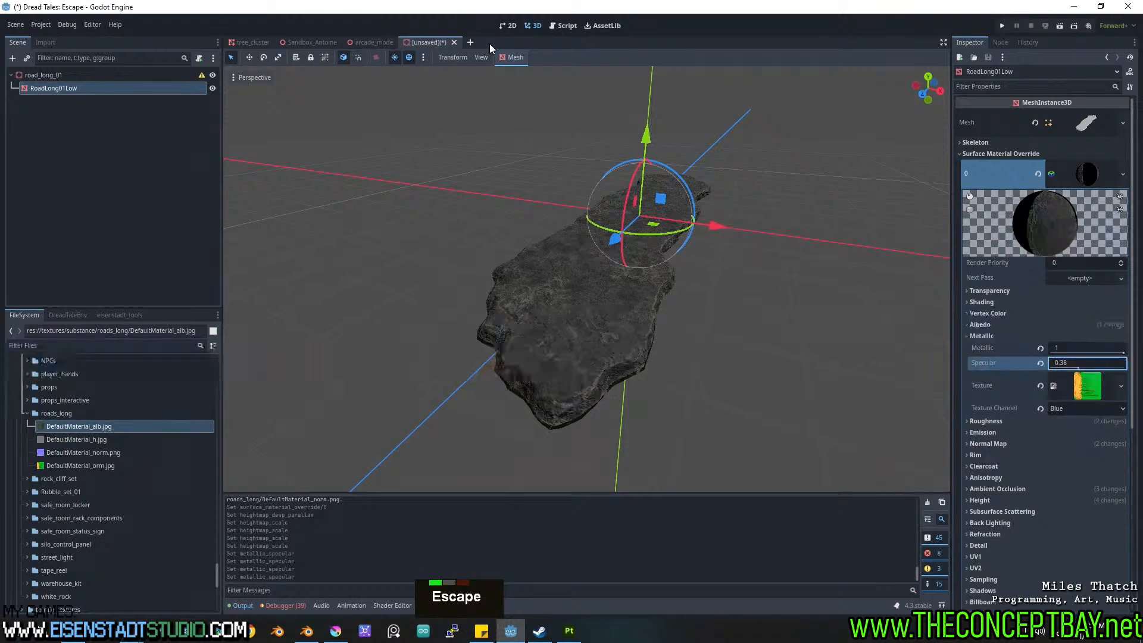
# Create a Simplified Convex collision shape as a sibling of the RoadLong01Low mesh.
pyautogui.click(507, 58)
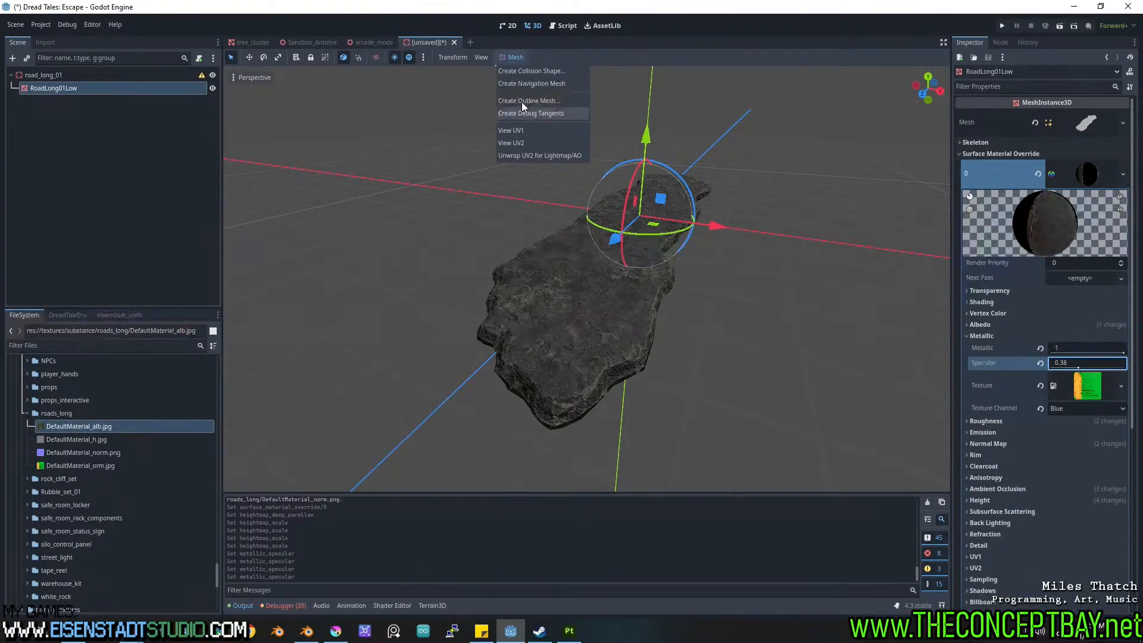
pyautogui.click(525, 71)
pyautogui.click(549, 336)
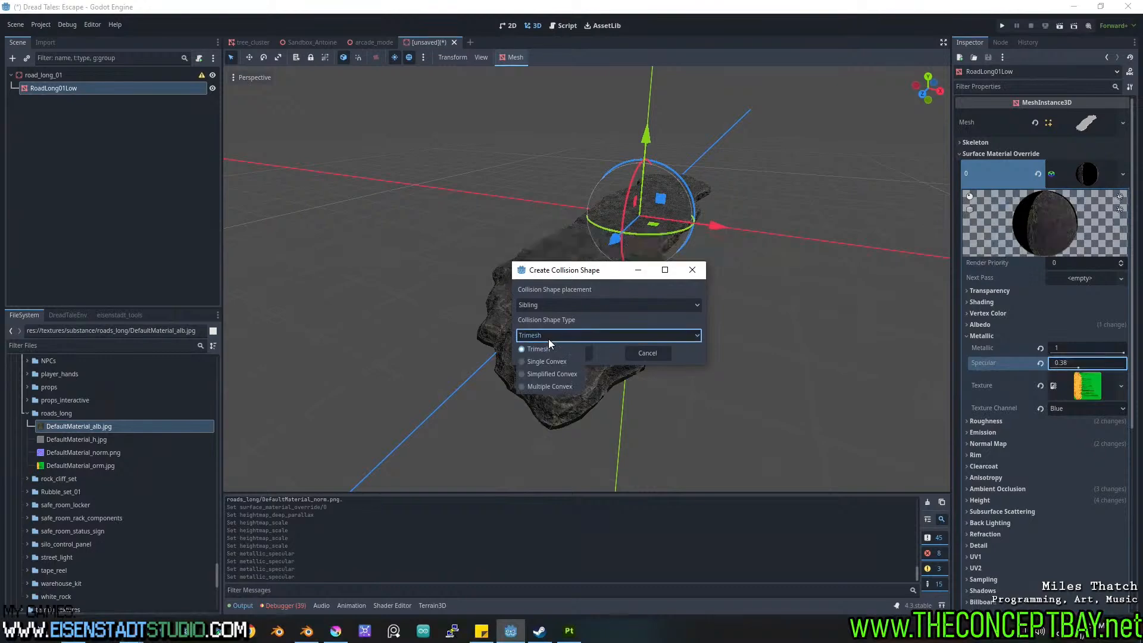
pyautogui.click(552, 375)
pyautogui.doubleClick(570, 355)
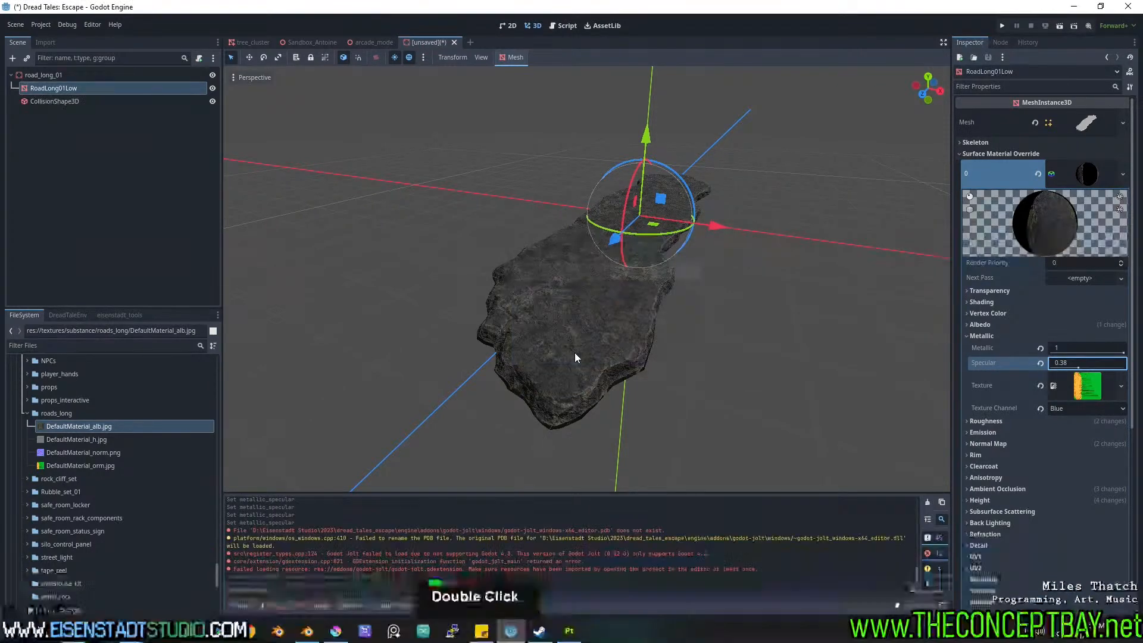
pyautogui.scroll(3, 577, 354)
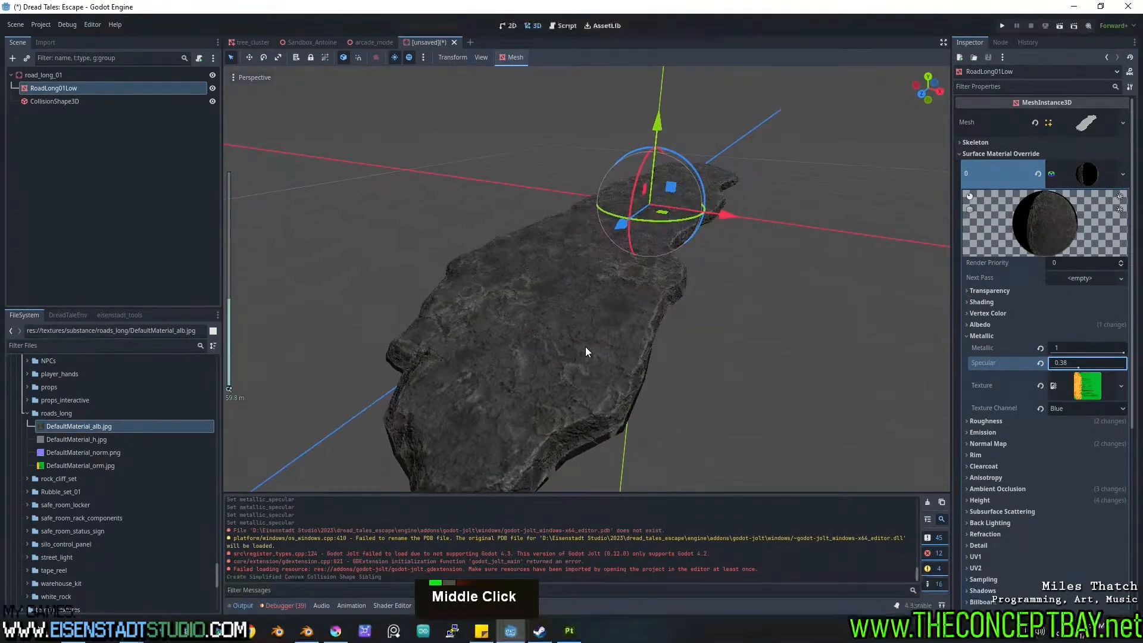
# Check the viewport's gizmo visibility options and inspect how the CollisionShape3D hull fits around the road.
pyautogui.click(480, 57)
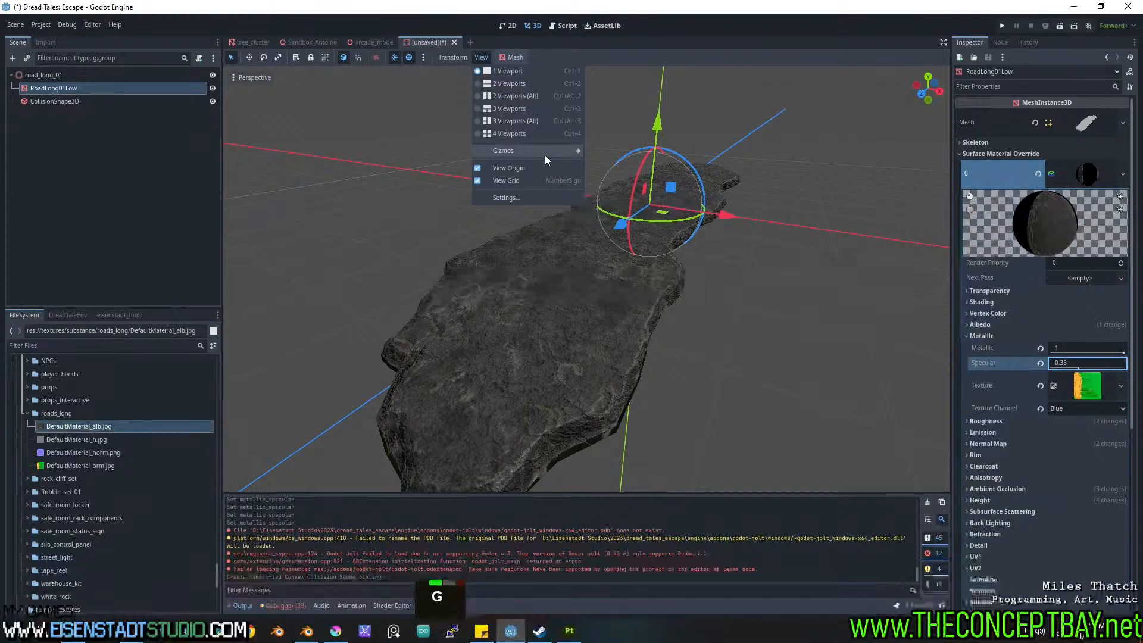
pyautogui.moveTo(545, 151)
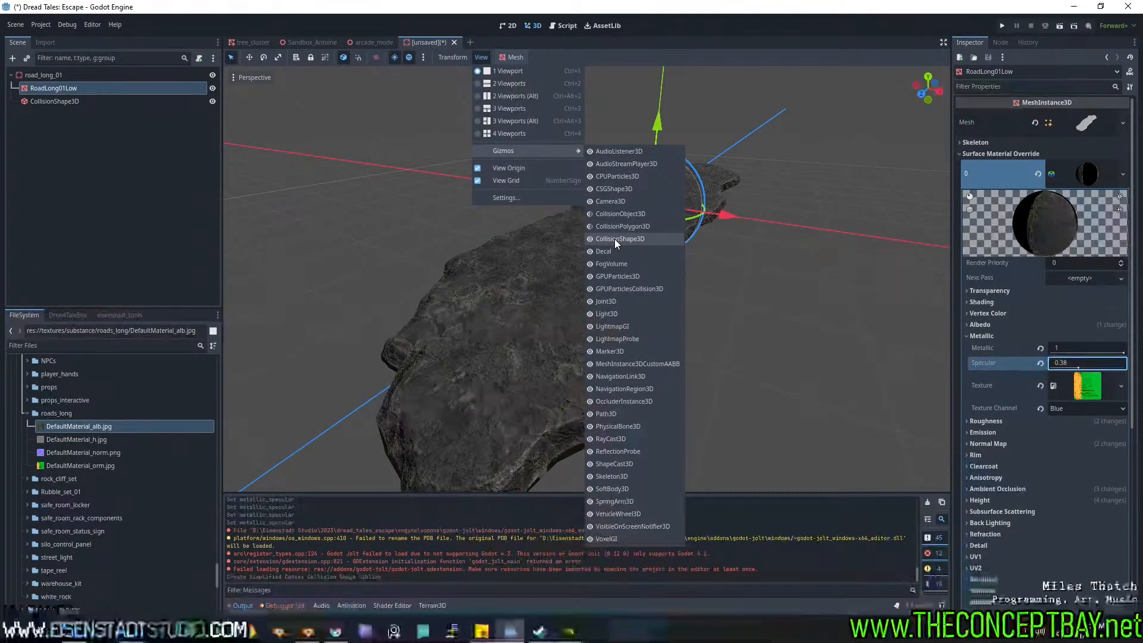
pyautogui.moveTo(615, 238); pyautogui.dragTo(799, 292, button='middle')
pyautogui.press('g')
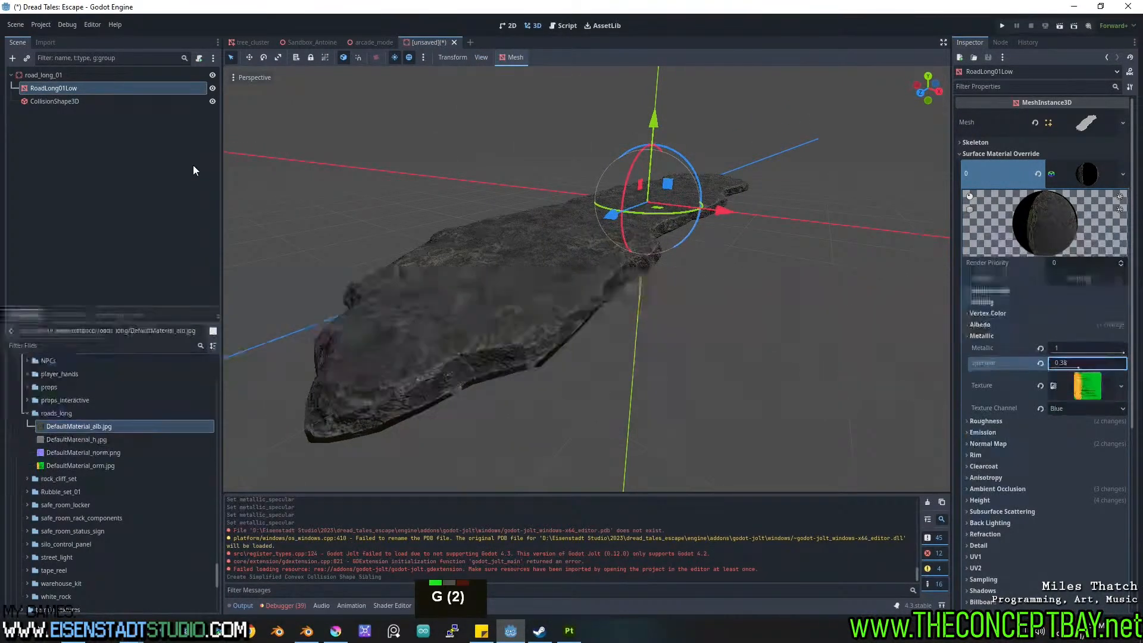
pyautogui.doubleClick(76, 102)
pyautogui.middleClick(576, 212)
pyautogui.moveTo(575, 214); pyautogui.dragTo(581, 251, button='middle')
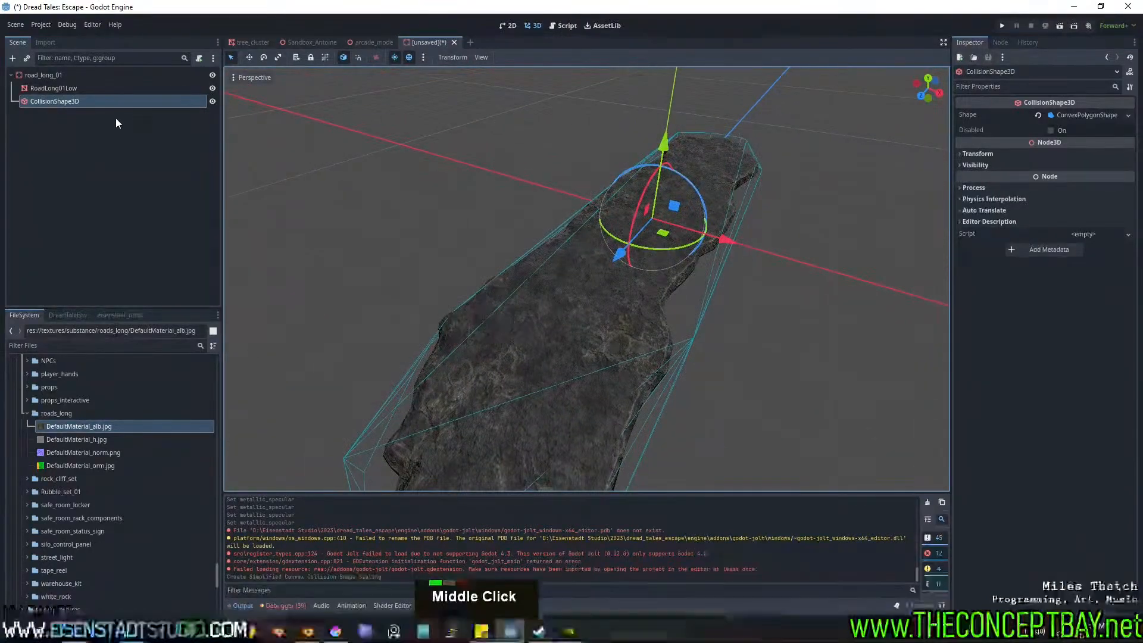
# Delete the simplified convex CollisionShape3D node from the road scene.
pyautogui.click(108, 98)
pyautogui.press('Delete')
pyautogui.press('Return')
# Create a Trimesh collision shape as a sibling of the RoadLong01Low mesh and inspect its fit.
pyautogui.click(74, 87)
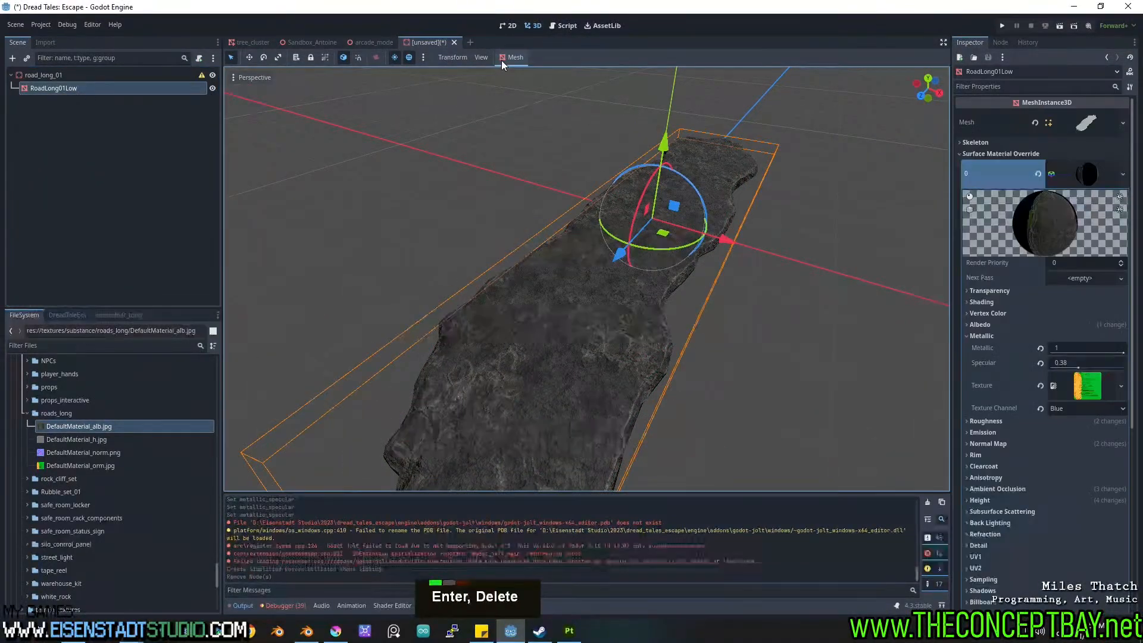
pyautogui.click(512, 57)
pyautogui.click(531, 71)
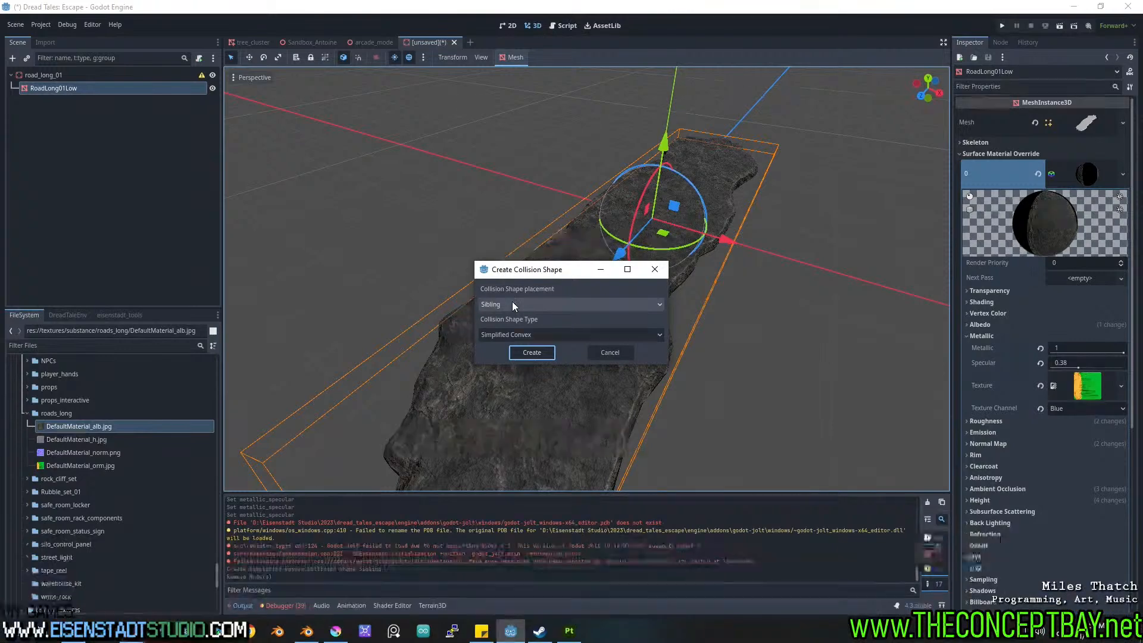
pyautogui.doubleClick(498, 335)
pyautogui.doubleClick(498, 350)
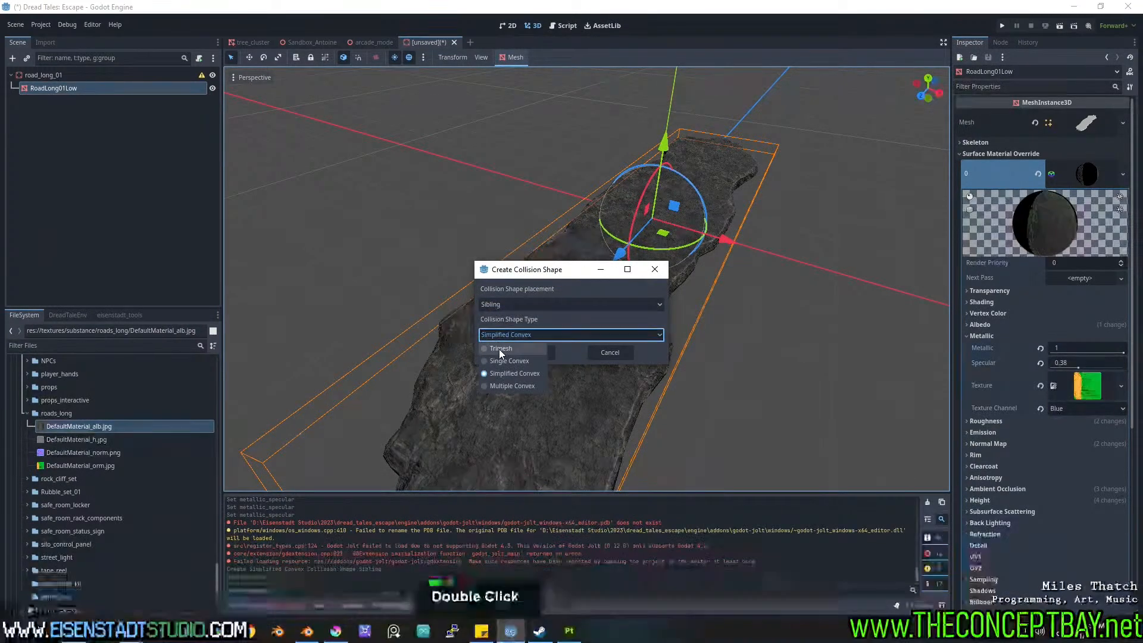
pyautogui.click(552, 352)
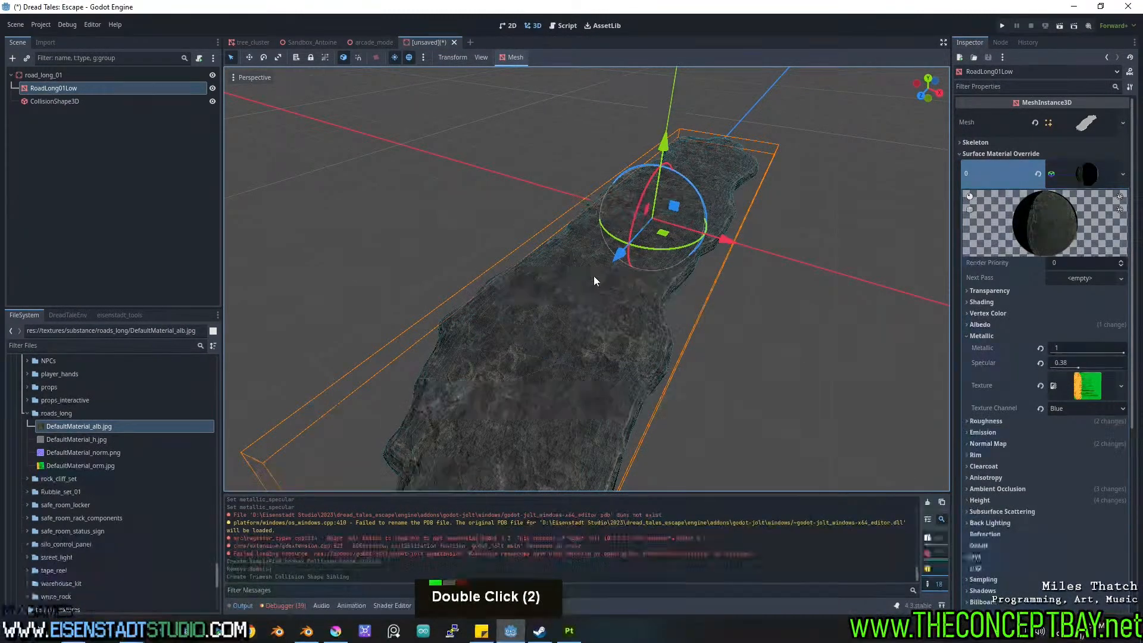
pyautogui.moveTo(594, 276); pyautogui.dragTo(548, 332, button='middle')
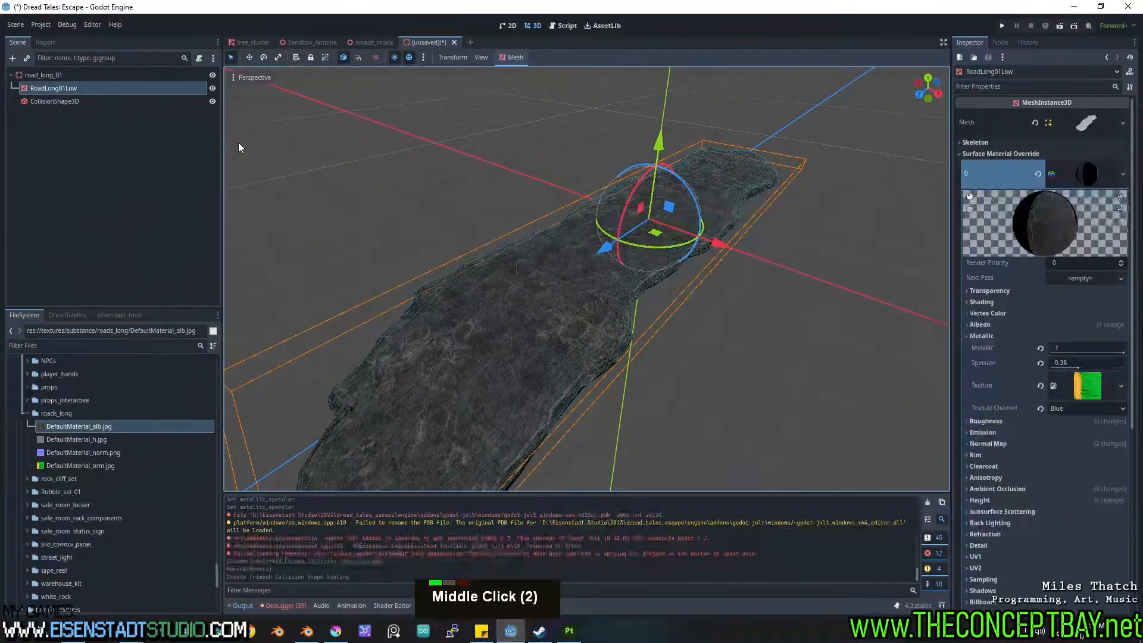
# Save the road scene as road_long_01.tscn in a new roads_long folder under res://objects/props.
pyautogui.moveTo(492, 247); pyautogui.dragTo(612, 277, button='middle')
pyautogui.scroll(2, 692, 290)
pyautogui.hotkey('ctrl', 's')
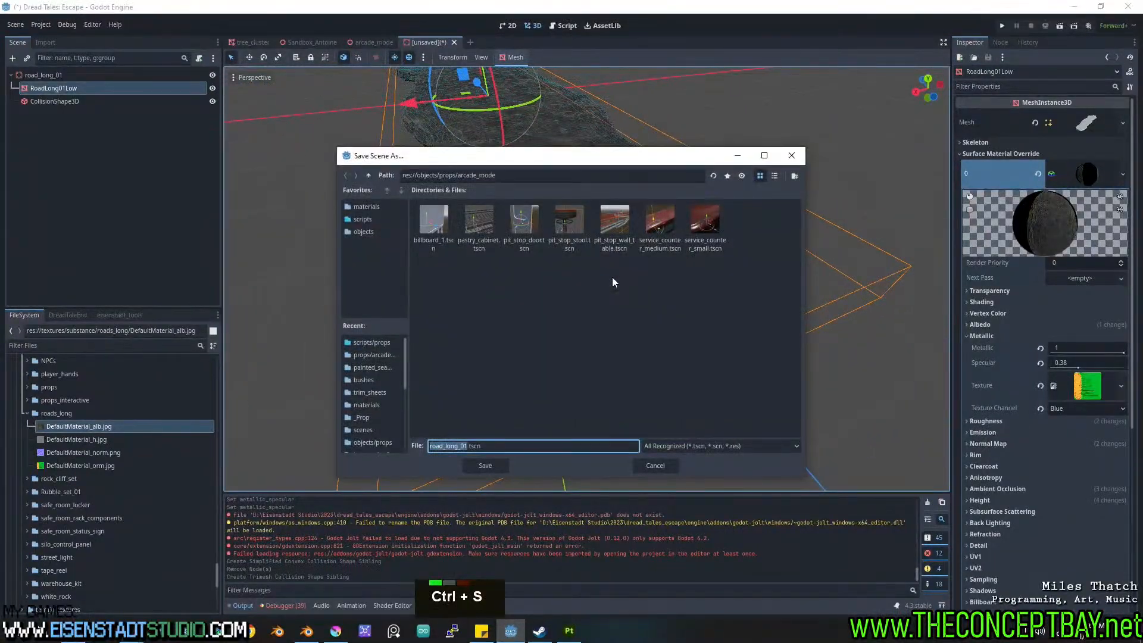
pyautogui.click(369, 175)
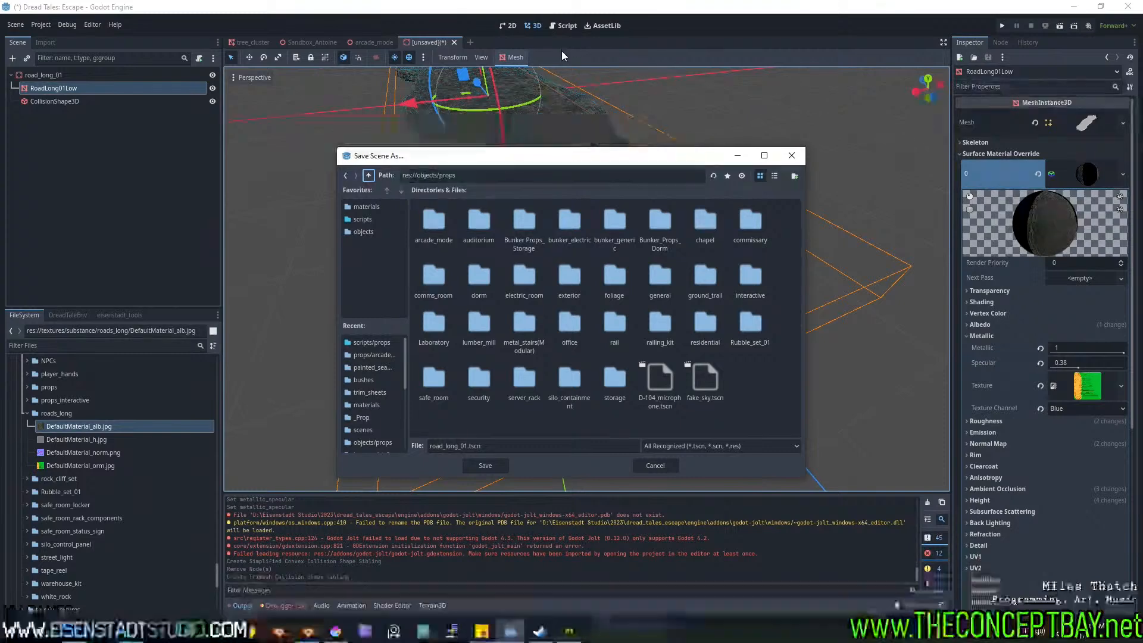
pyautogui.click(369, 176)
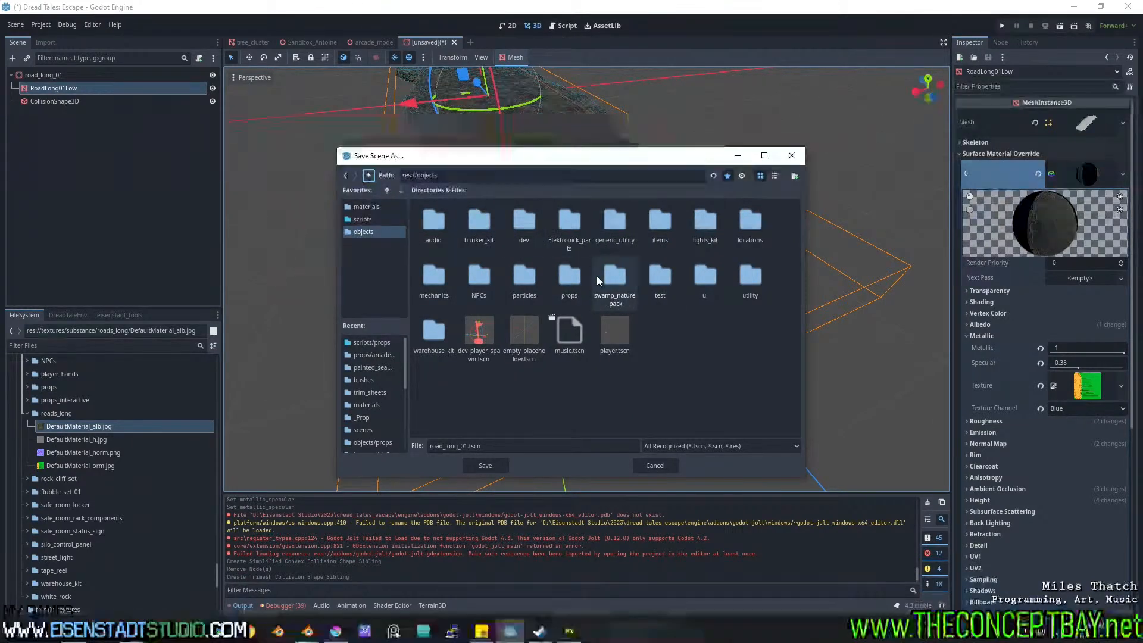
pyautogui.doubleClick(566, 275)
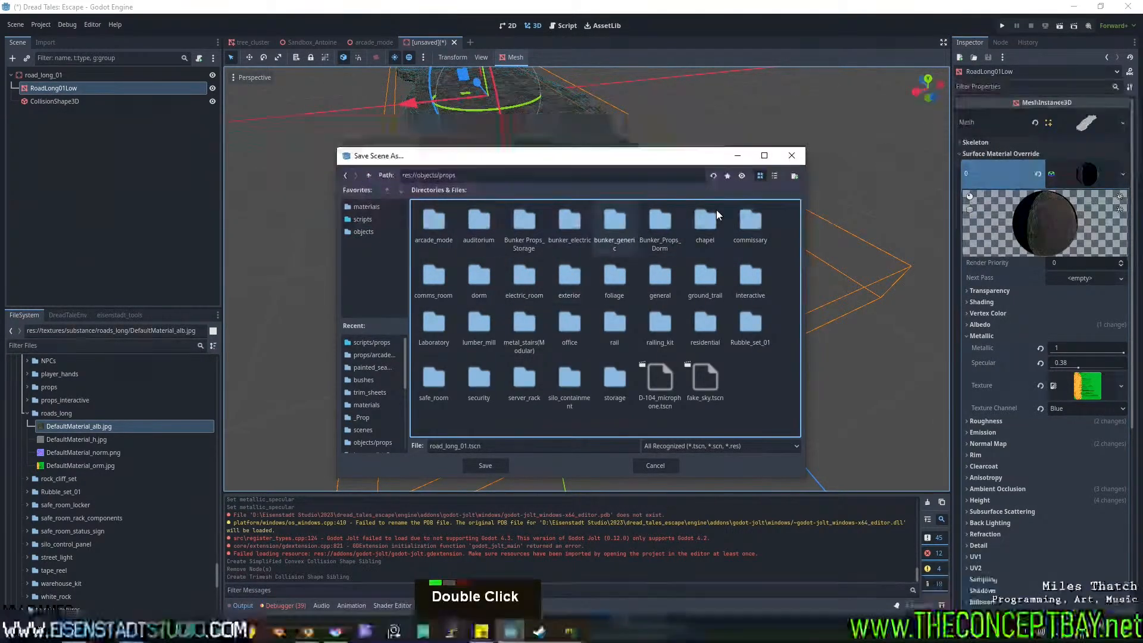
pyautogui.click(795, 176)
pyautogui.write('r')
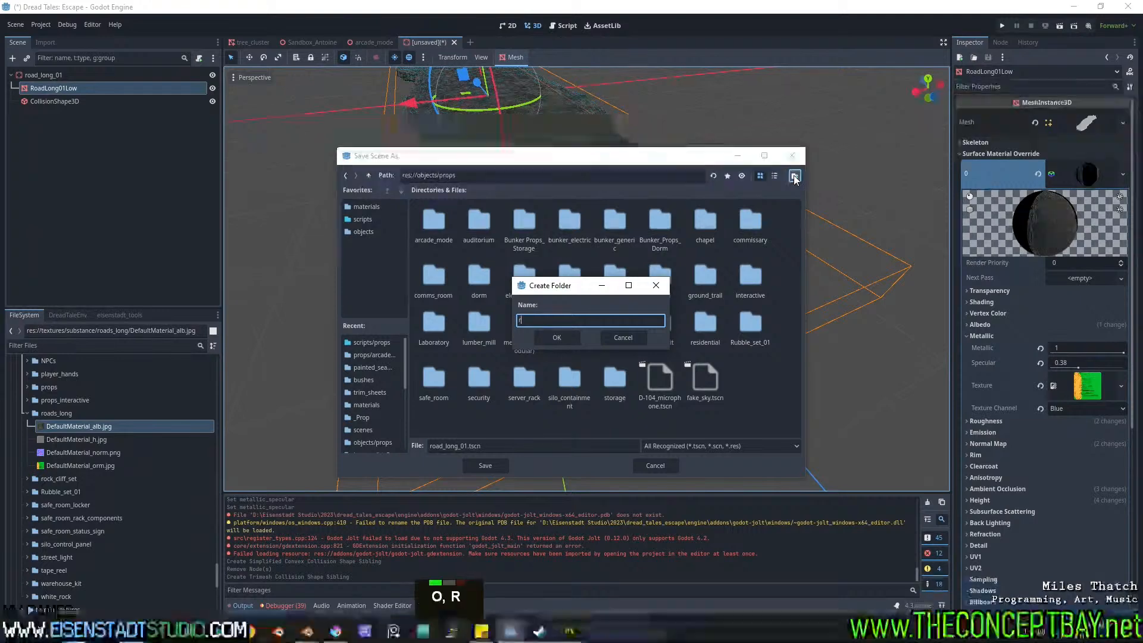
pyautogui.write('oads_long')
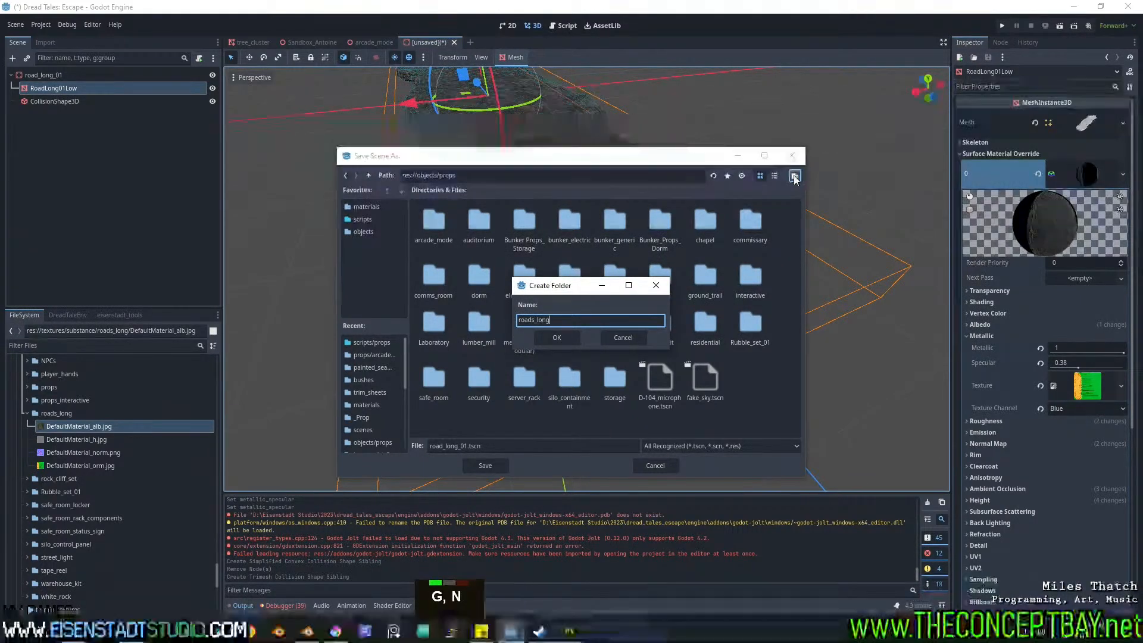
pyautogui.press('Return')
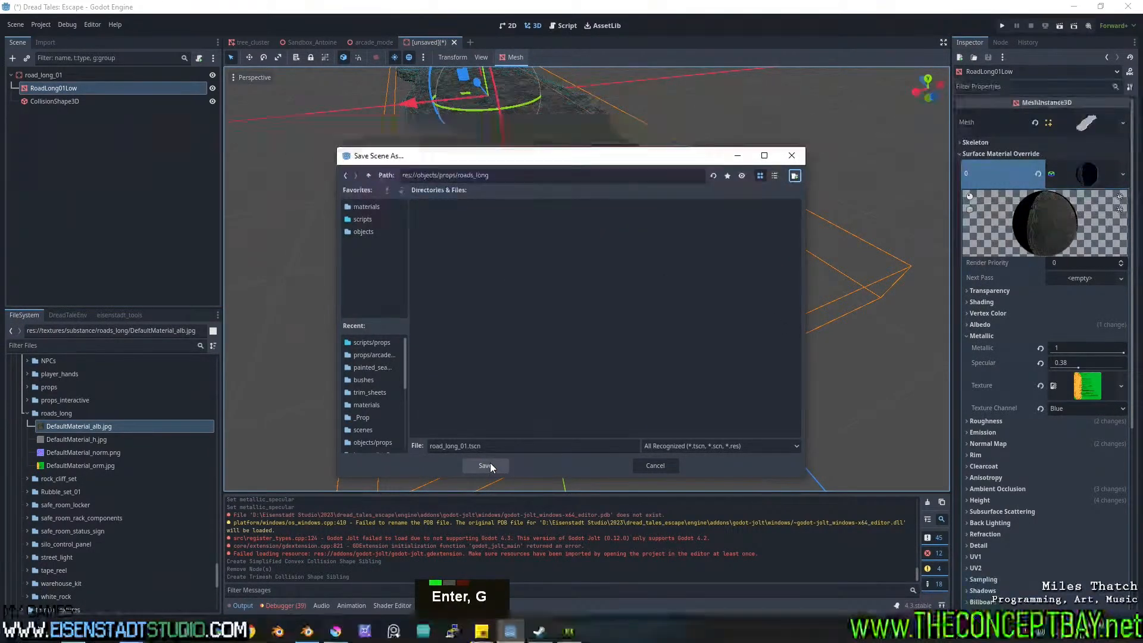
pyautogui.click(491, 465)
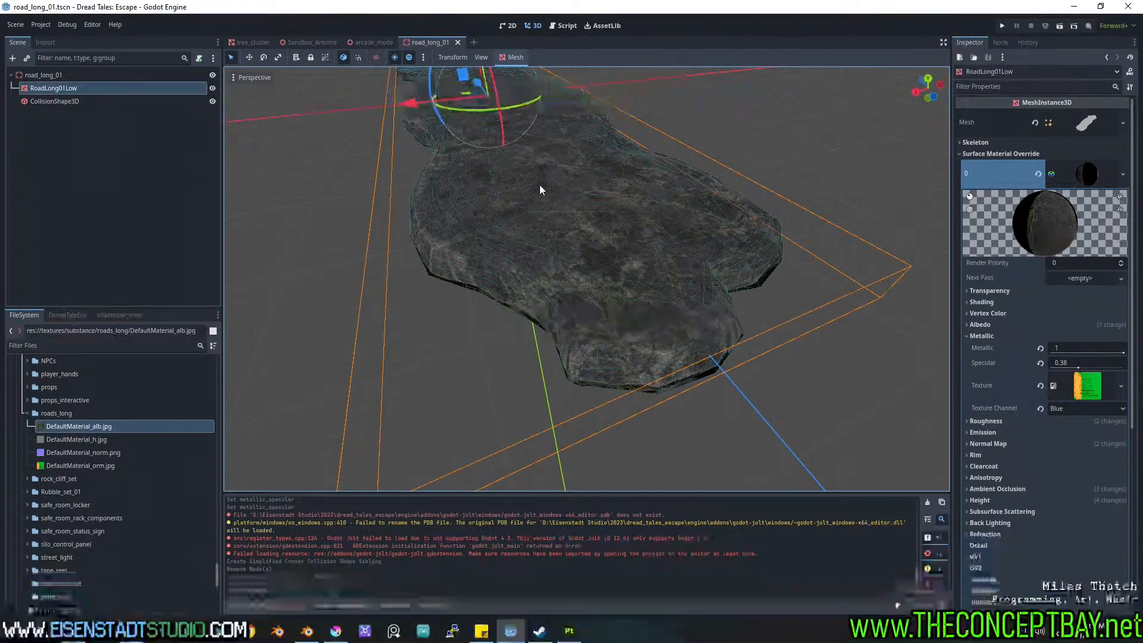
pyautogui.hotkey('ctrl', 's')
# Open the arcade_mode scene and filter the project files for road_long.
pyautogui.click(361, 41)
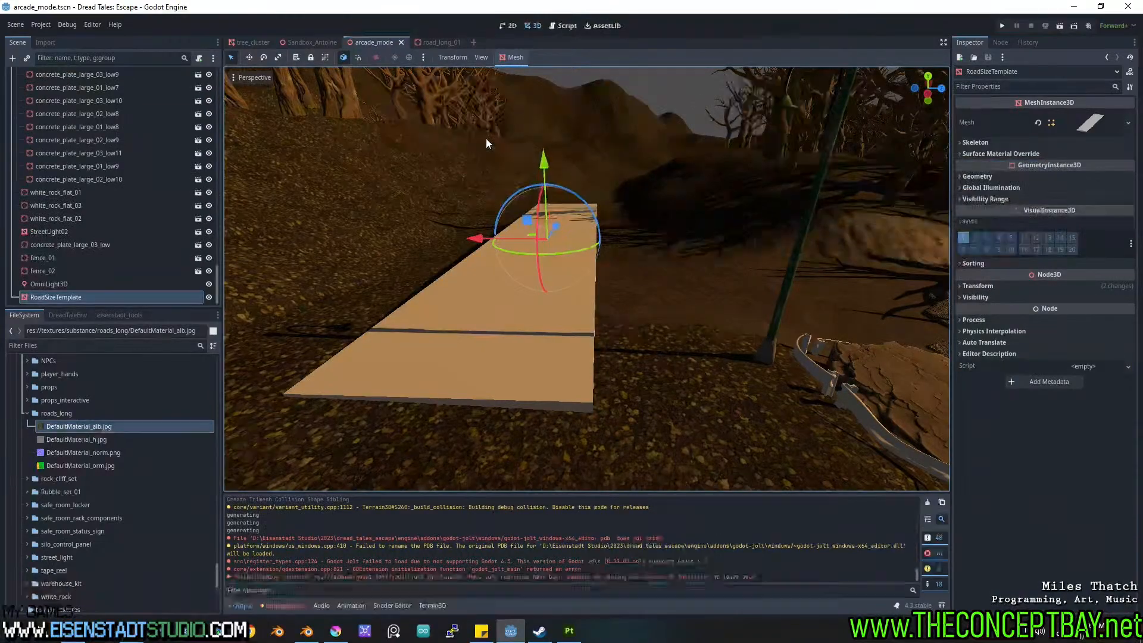
pyautogui.click(156, 346)
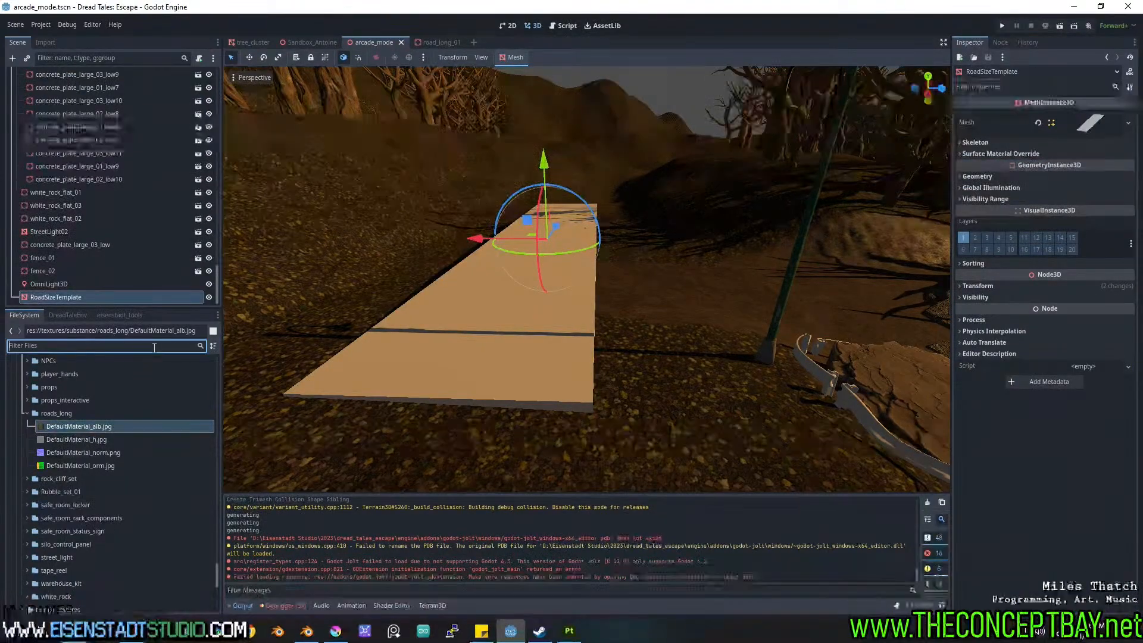
pyautogui.write('road_long')
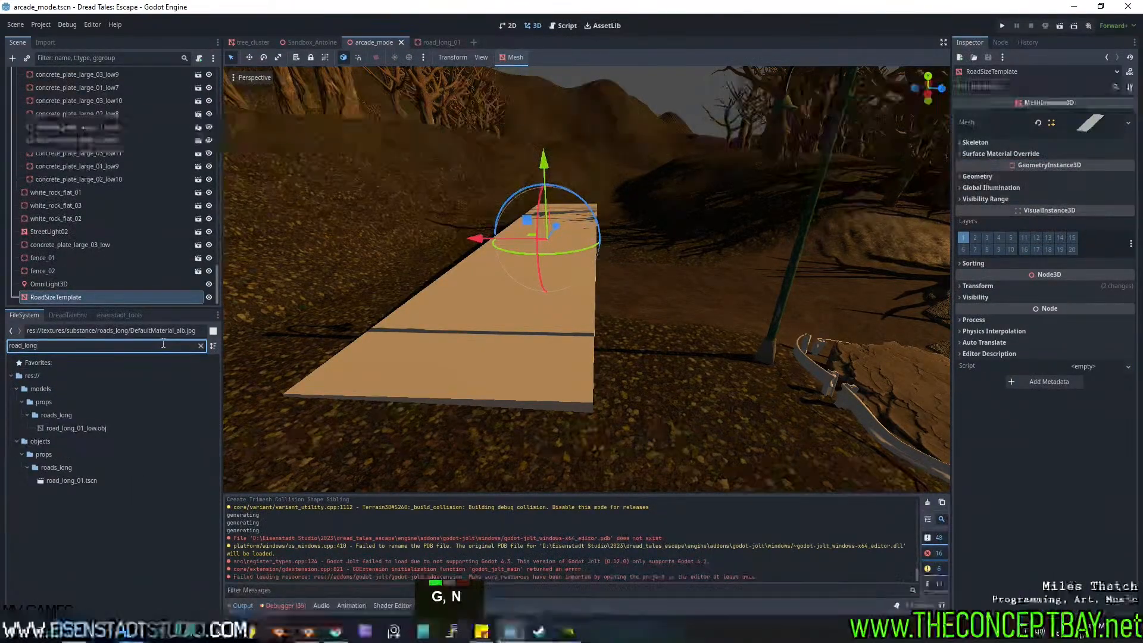
# Delete the RoadSizeTemplate mesh from the arcade_mode scene.
pyautogui.moveTo(599, 325); pyautogui.dragTo(589, 356, button='middle')
pyautogui.scroll(3, 307, 251)
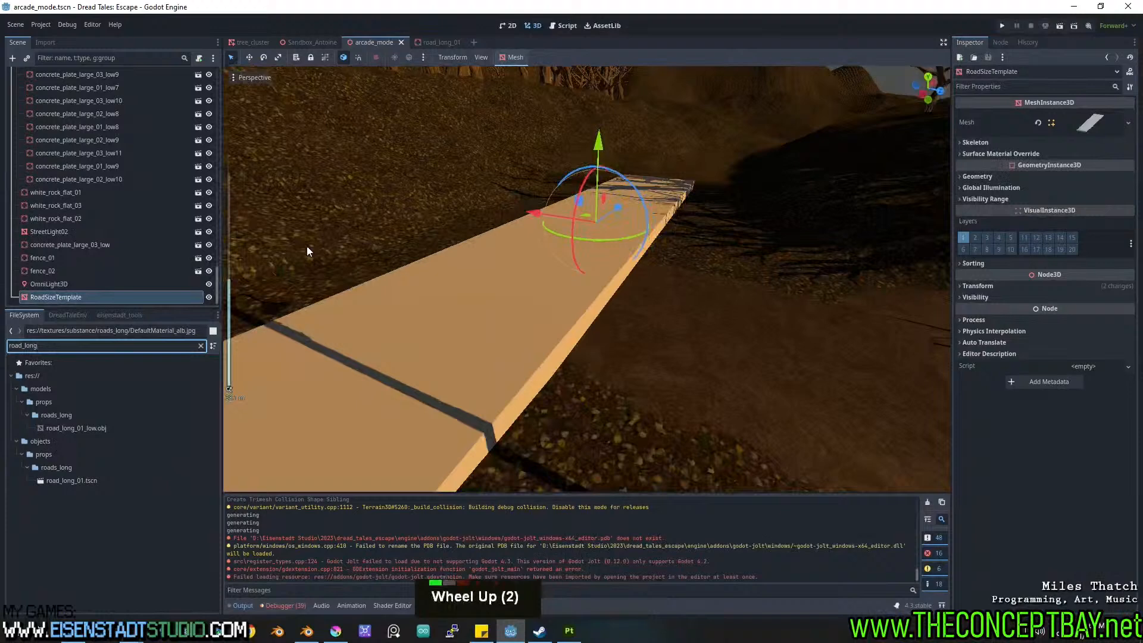
pyautogui.click(45, 284)
pyautogui.click(59, 298)
pyautogui.press('Return')
pyautogui.press('Delete')
pyautogui.press('Return')
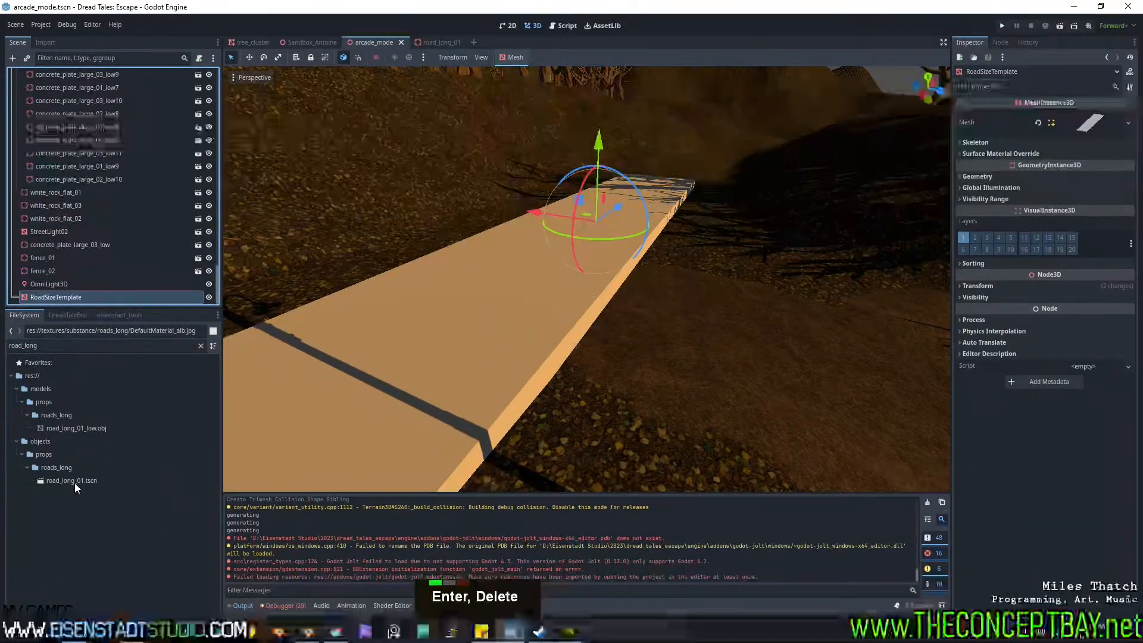
# Place an instance of road_long_01.tscn where the road template stood, then rotate and move it to follow the path.
pyautogui.moveTo(80, 482); pyautogui.dragTo(542, 293)
pyautogui.moveTo(542, 293); pyautogui.dragTo(492, 280, button='middle')
pyautogui.scroll(-4, 571, 238)
pyautogui.moveTo(598, 212); pyautogui.dragTo(584, 191)
pyautogui.moveTo(685, 214); pyautogui.dragTo(594, 222, button='middle')
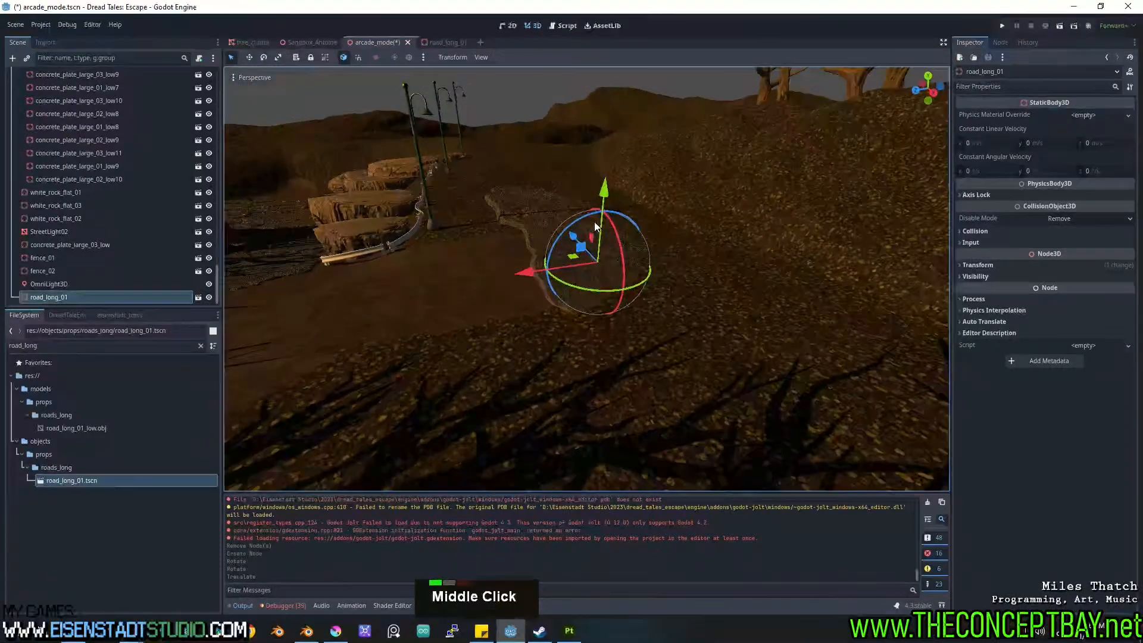
# Shift the road_long_01 instance slightly along its X axis toward the street-light side of the path.
pyautogui.keyDown('shift'); pyautogui.moveTo(743, 292); pyautogui.dragTo(768, 241, button='middle'); pyautogui.keyUp('shift')
pyautogui.moveTo(558, 261); pyautogui.dragTo(667, 265, button='middle')
pyautogui.scroll(-2, 667, 265)
pyautogui.keyDown('shift'); pyautogui.moveTo(667, 268); pyautogui.dragTo(634, 285, button='middle'); pyautogui.keyUp('shift')
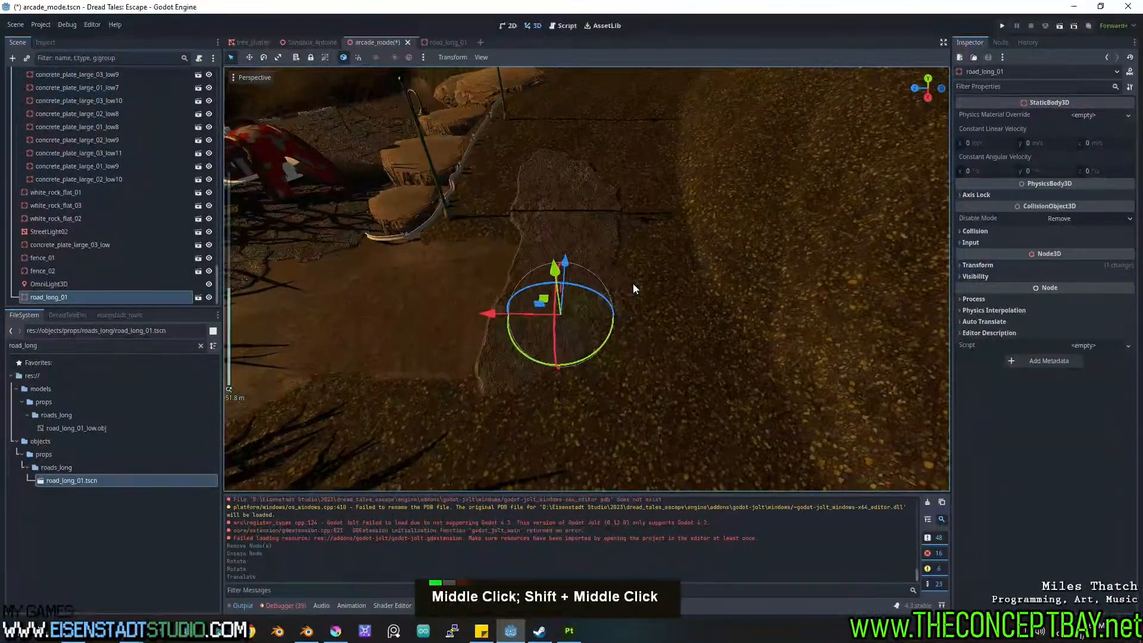
pyautogui.moveTo(488, 314)
pyautogui.mouseDown()
pyautogui.moveTo(565, 315)
pyautogui.moveTo(451, 322)
pyautogui.moveTo(475, 314)
pyautogui.mouseUp()
# Duplicate the road piece, move the copy along the path to continue the road, and rotate it slightly.
pyautogui.moveTo(475, 314); pyautogui.dragTo(587, 384, button='middle')
pyautogui.scroll(-3, 707, 292)
pyautogui.keyDown('shift'); pyautogui.scroll(-2, 557, 273); pyautogui.keyUp('shift')
pyautogui.hotkey('ctrl', 'd')
pyautogui.moveTo(562, 374); pyautogui.dragTo(546, 148)
pyautogui.moveTo(590, 189)
pyautogui.mouseDown()
pyautogui.moveTo(577, 189)
pyautogui.moveTo(590, 190)
pyautogui.mouseUp()
pyautogui.moveTo(592, 189)
pyautogui.mouseDown(button='middle')
pyautogui.moveTo(520, 214)
pyautogui.moveTo(490, 245)
pyautogui.moveTo(600, 208)
pyautogui.mouseUp(button='middle')
pyautogui.scroll(3, 490, 245)
pyautogui.scroll(1, 600, 208)
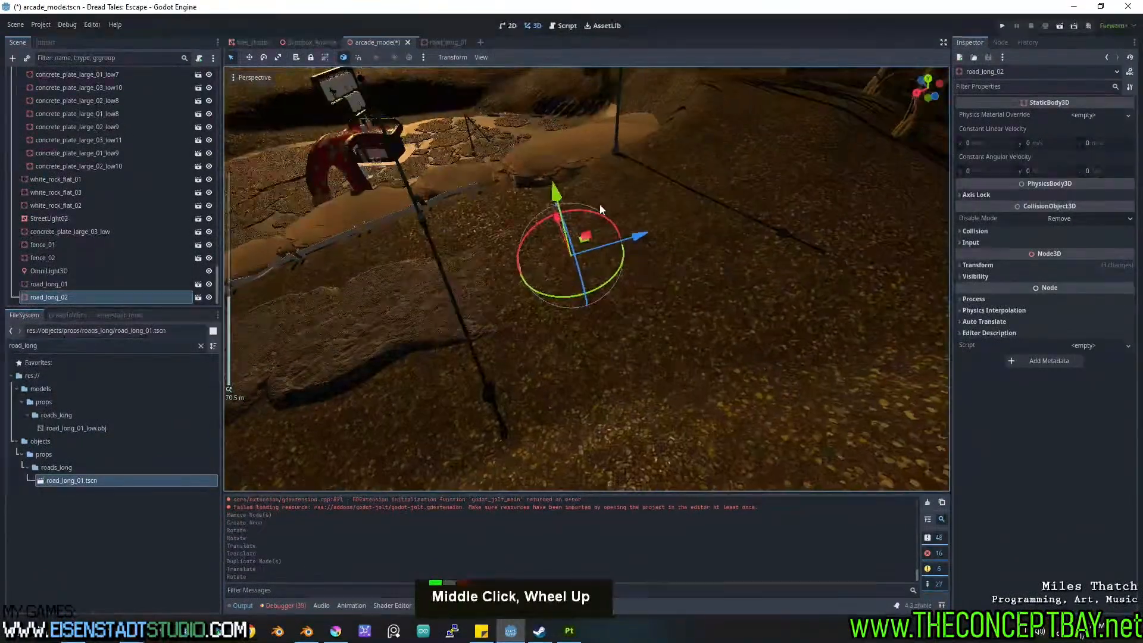
# Fine-tune the duplicated road piece's position and tilt to meet the first piece, undoing the vertical move.
pyautogui.moveTo(641, 237); pyautogui.dragTo(670, 231)
pyautogui.moveTo(595, 185); pyautogui.dragTo(598, 188)
pyautogui.hotkey('ctrl', 'z')
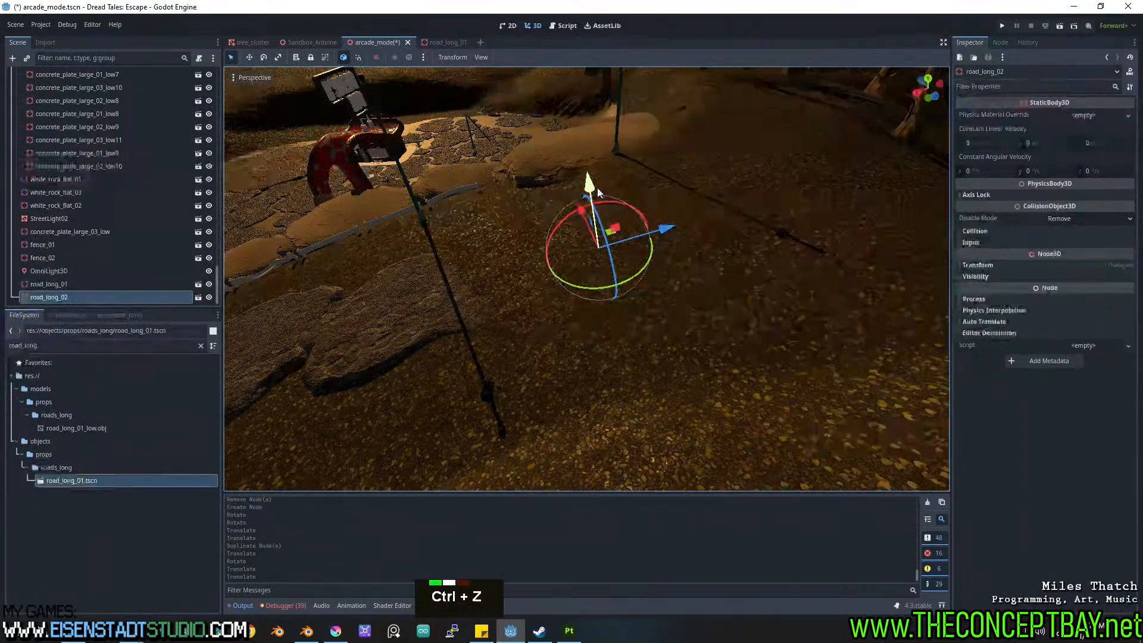
pyautogui.moveTo(598, 188); pyautogui.dragTo(570, 181, button='middle')
pyautogui.moveTo(569, 181); pyautogui.dragTo(566, 182)
pyautogui.moveTo(605, 137); pyautogui.dragTo(604, 130)
# Examine the joint between the two road pieces, then test-run the game briefly and close it.
pyautogui.moveTo(605, 129); pyautogui.dragTo(716, 350, button='middle')
pyautogui.keyDown('shift'); pyautogui.scroll(-2, 557, 229); pyautogui.keyUp('shift')
pyautogui.scroll(-3, 556, 230)
pyautogui.keyDown('shift'); pyautogui.scroll(2, 757, 327); pyautogui.keyUp('shift')
pyautogui.scroll(3, 762, 302)
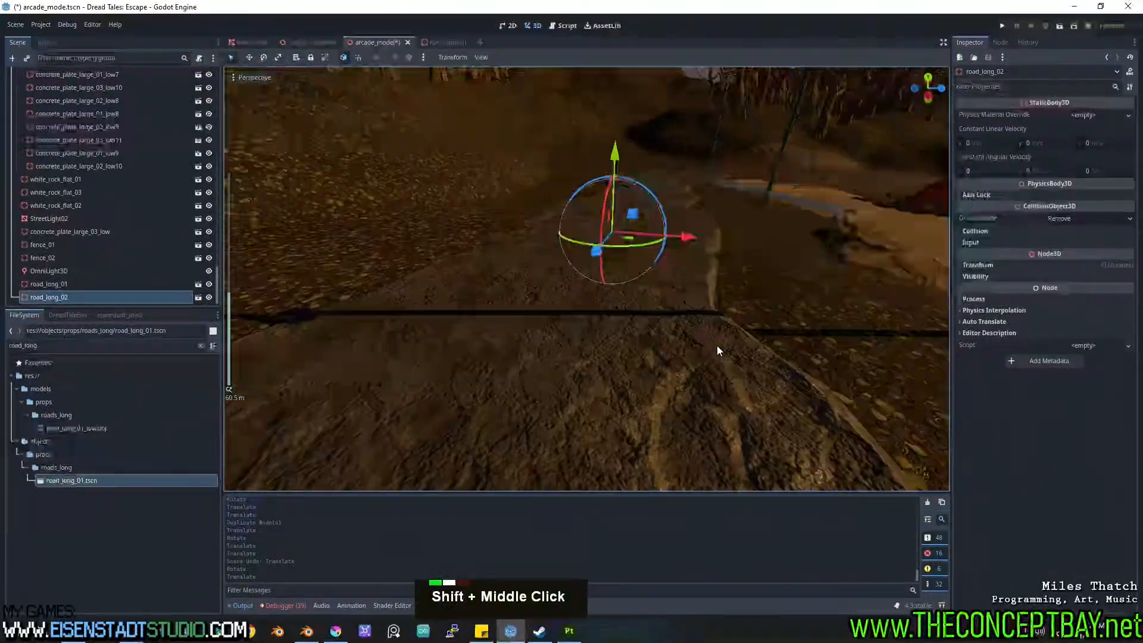
pyautogui.scroll(2, 758, 291)
pyautogui.scroll(1, 758, 291)
pyautogui.keyDown('shift'); pyautogui.moveTo(758, 291); pyautogui.dragTo(638, 371, button='middle'); pyautogui.keyUp('shift')
pyautogui.keyDown('shift'); pyautogui.scroll(2, 638, 371); pyautogui.keyUp('shift')
pyautogui.press('F5')
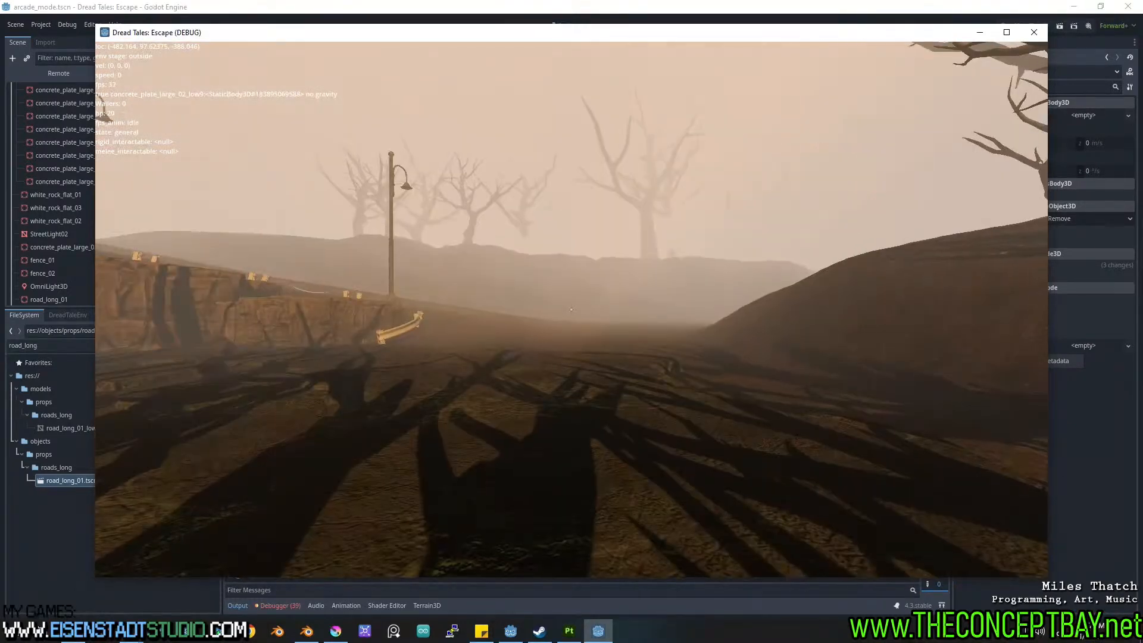
pyautogui.hotkey('alt', 'F4')
# Close Substance 3D Painter, saving the roads_long project, and close Krita as well.
pyautogui.click(570, 632)
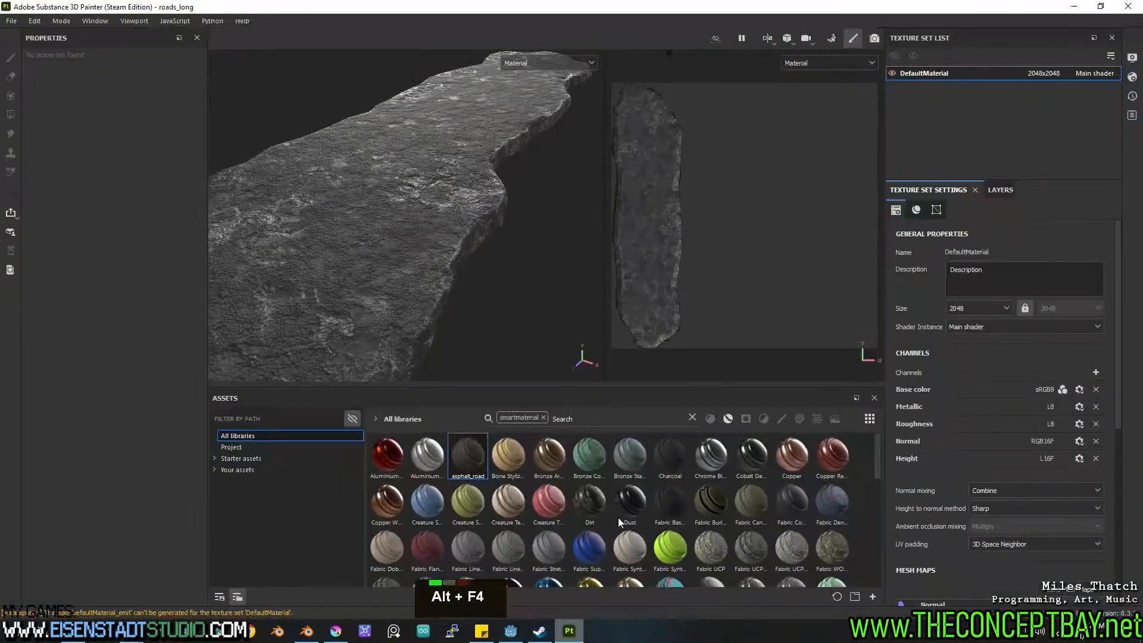
pyautogui.click(1128, 6)
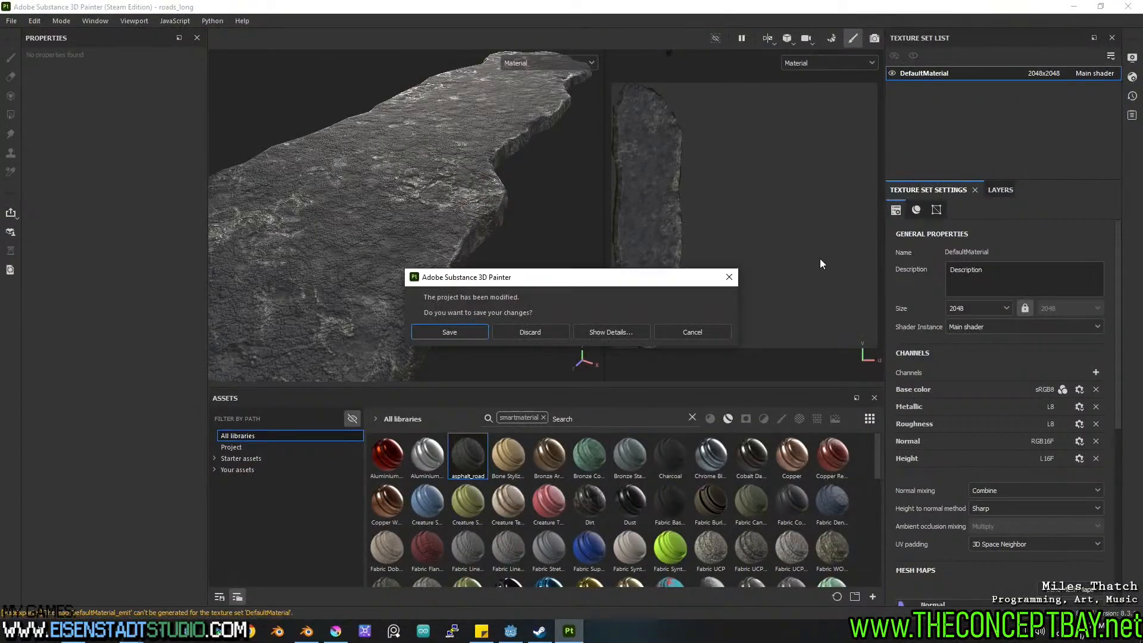
pyautogui.click(417, 333)
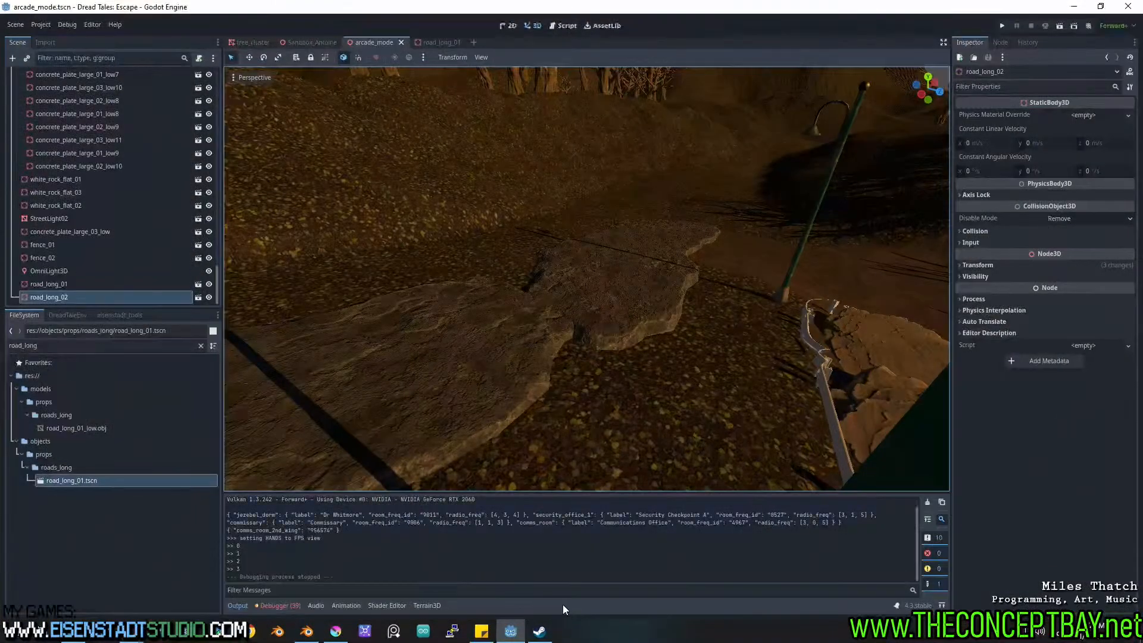
pyautogui.click(334, 633)
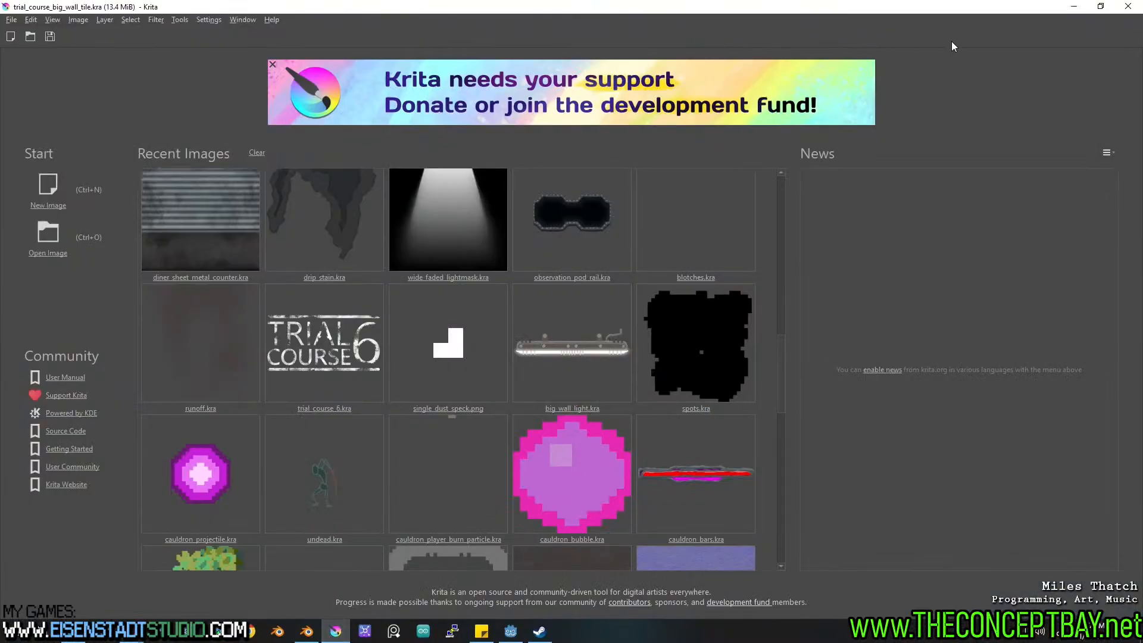
pyautogui.click(1126, 9)
# Run the game again and walk up to the new road to examine its edge.
pyautogui.middleClick(599, 355)
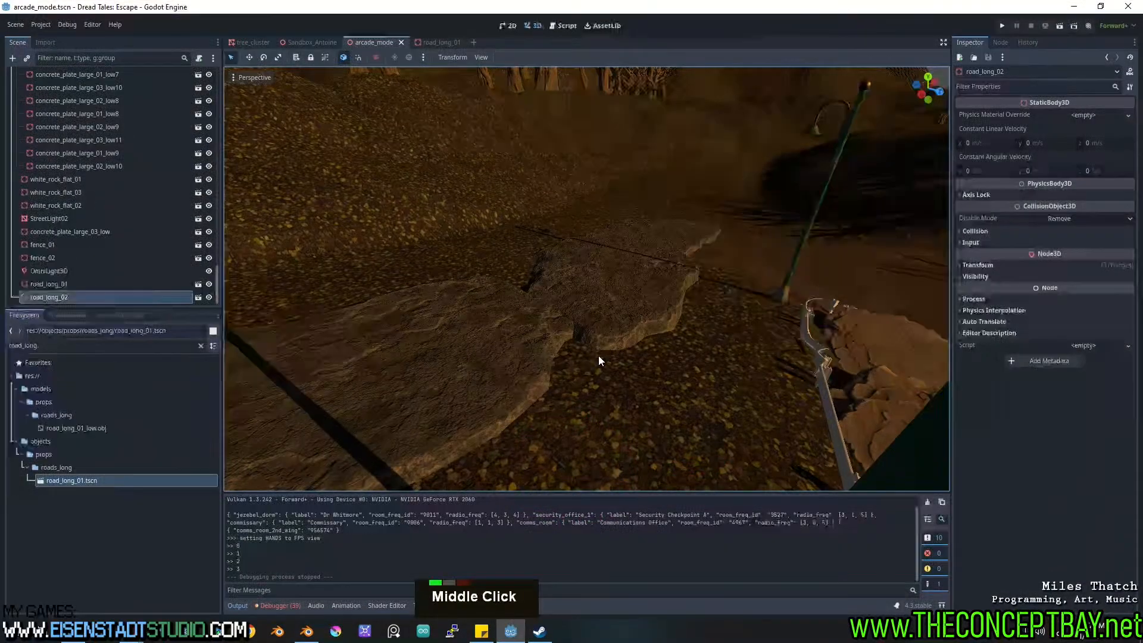
pyautogui.press('F5')
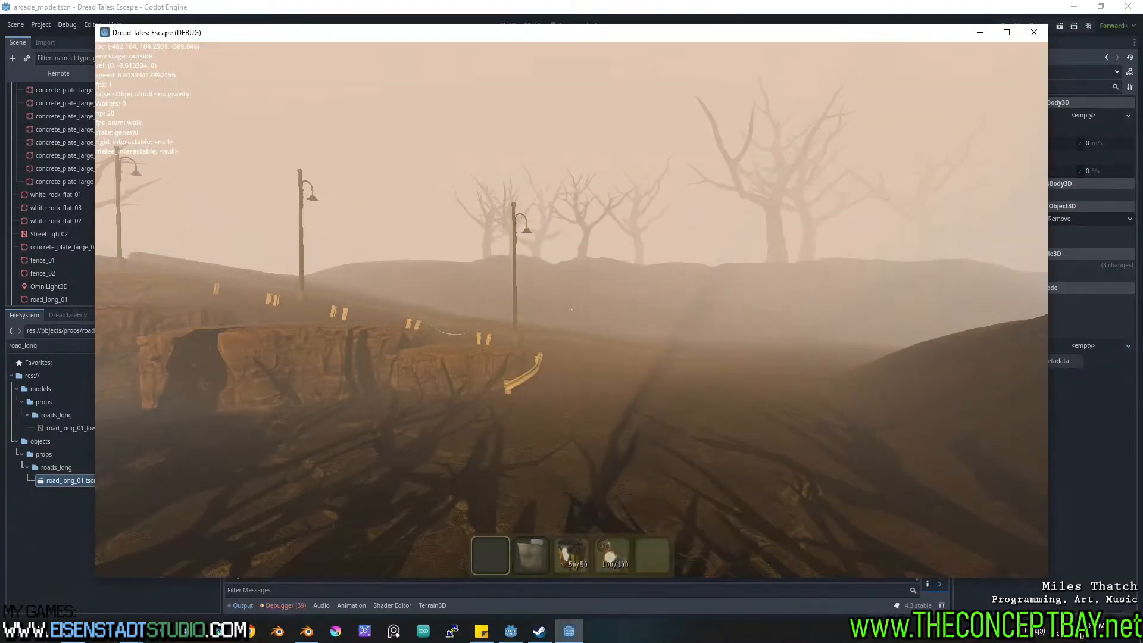
pyautogui.press('w')
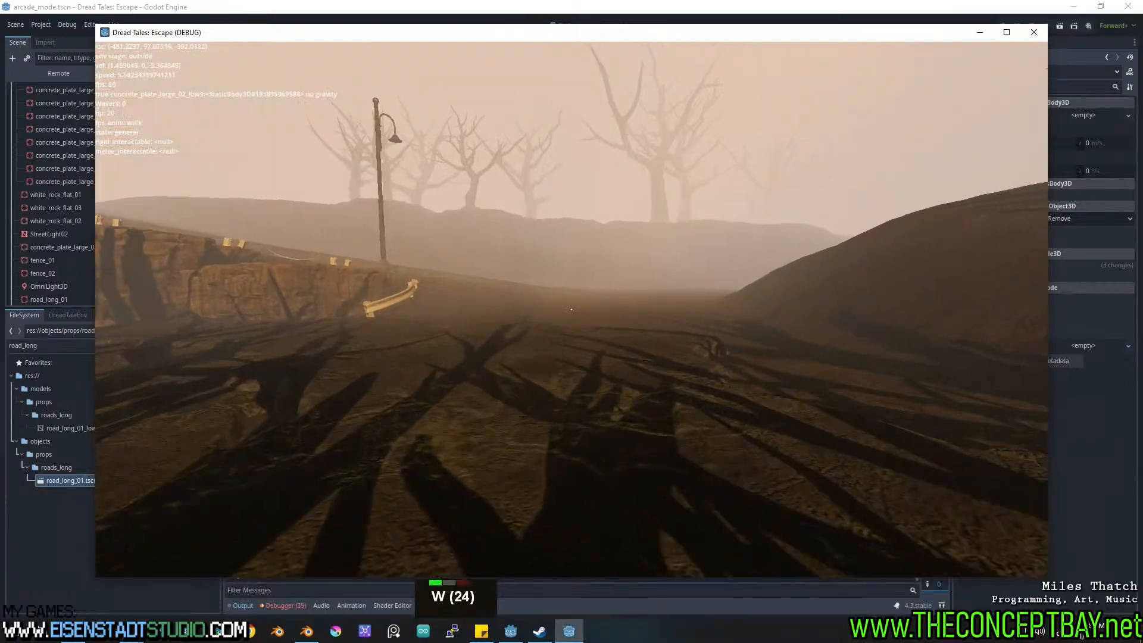
pyautogui.press('F3')
pyautogui.press('F3')
pyautogui.press('F3')
pyautogui.press('F3')
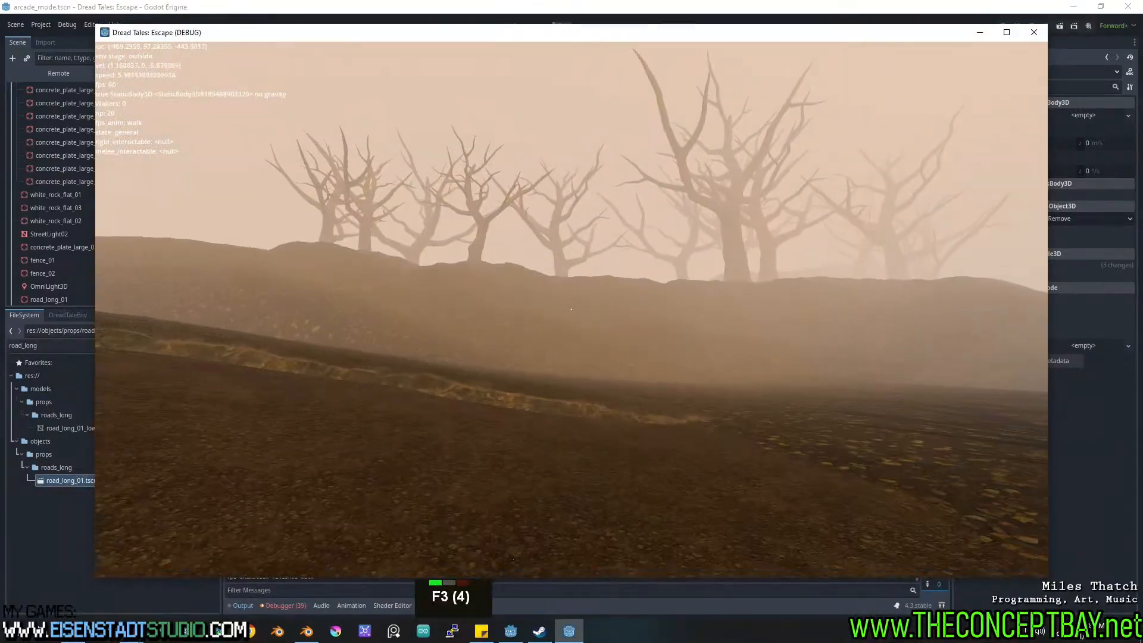
pyautogui.press('d')
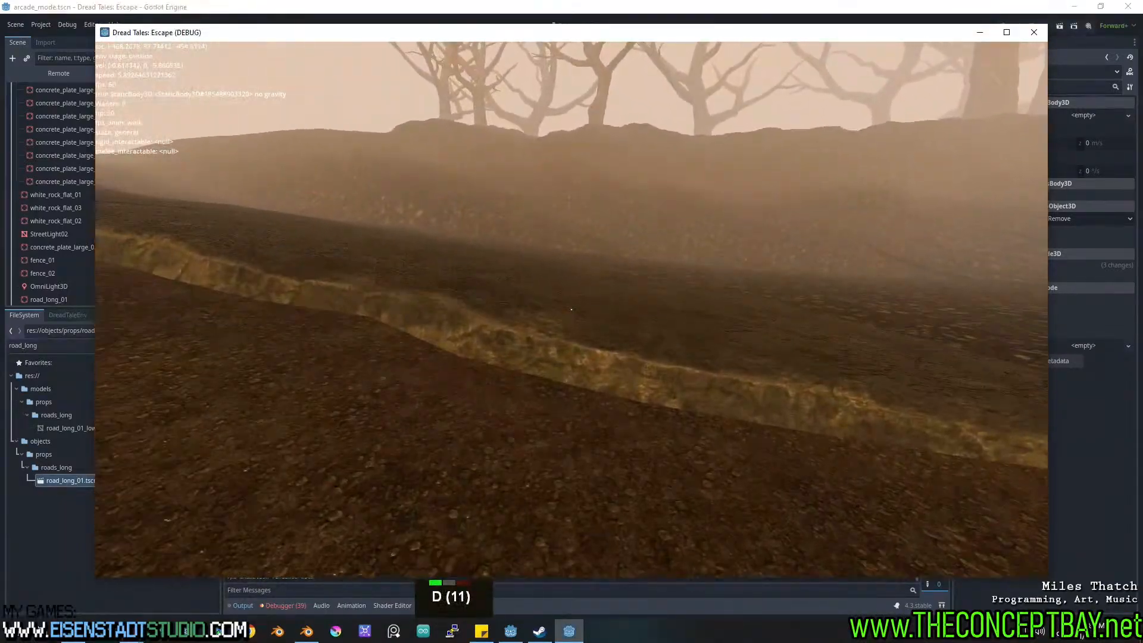
pyautogui.press('a')
pyautogui.press('w')
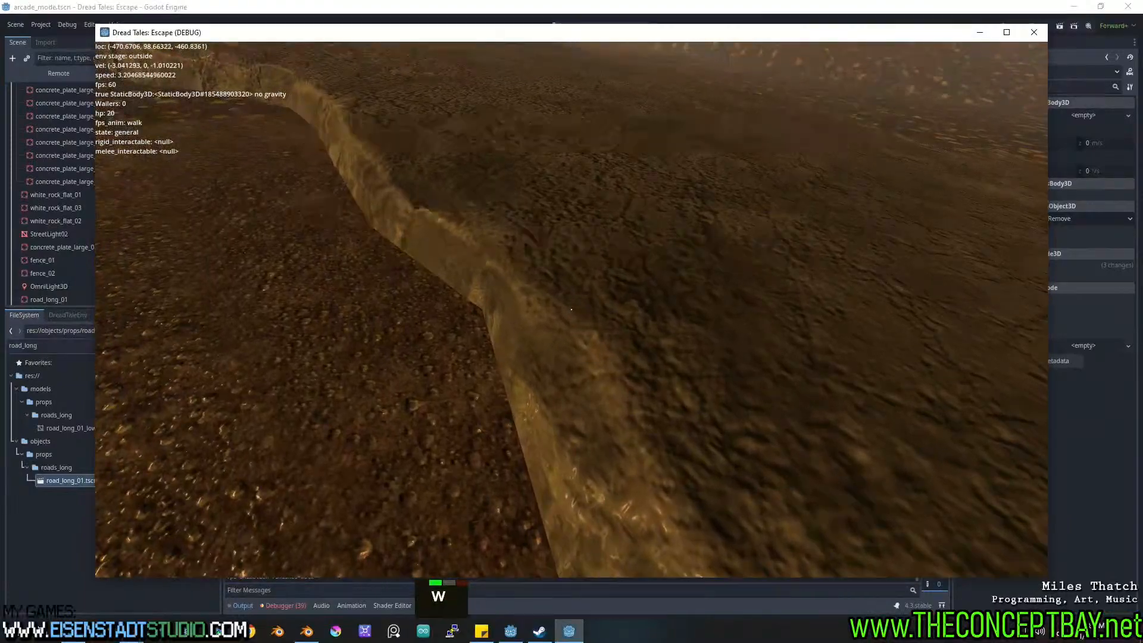
# Walk over both road pieces in the running game, examining the joint between them and the side edges.
pyautogui.press('space')
pyautogui.press('d')
pyautogui.press('d')
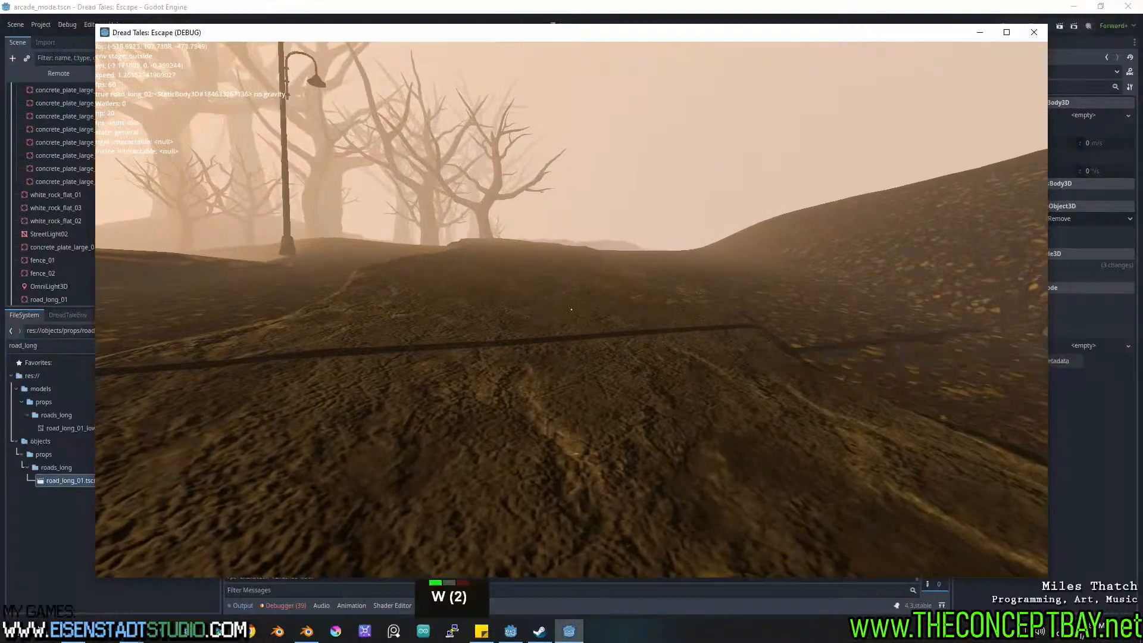
pyautogui.press('d')
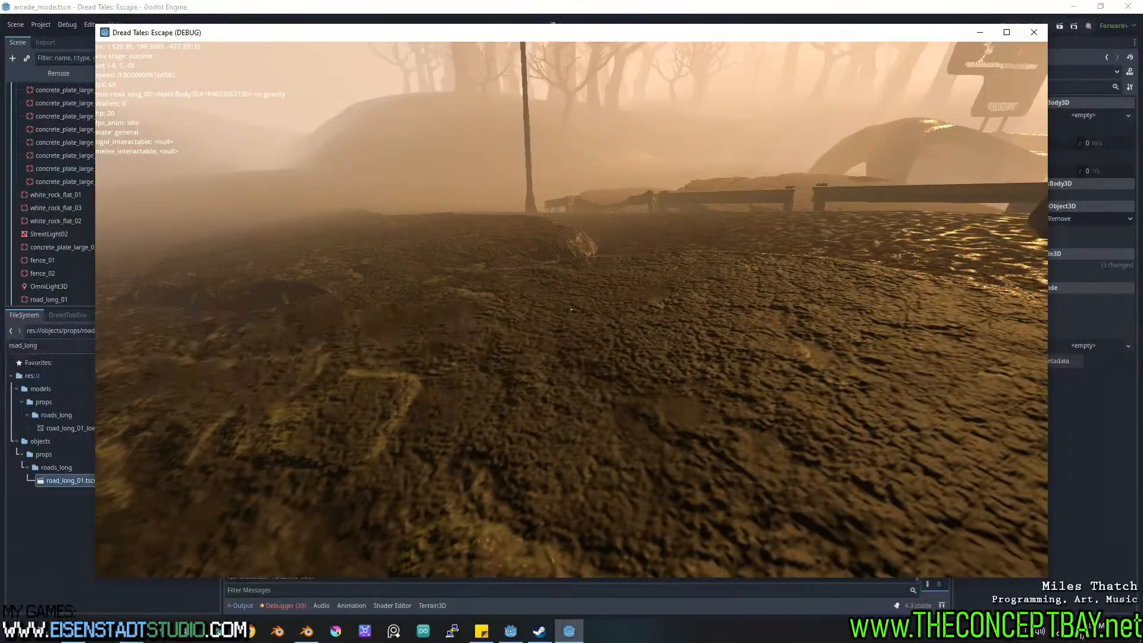
pyautogui.press('w')
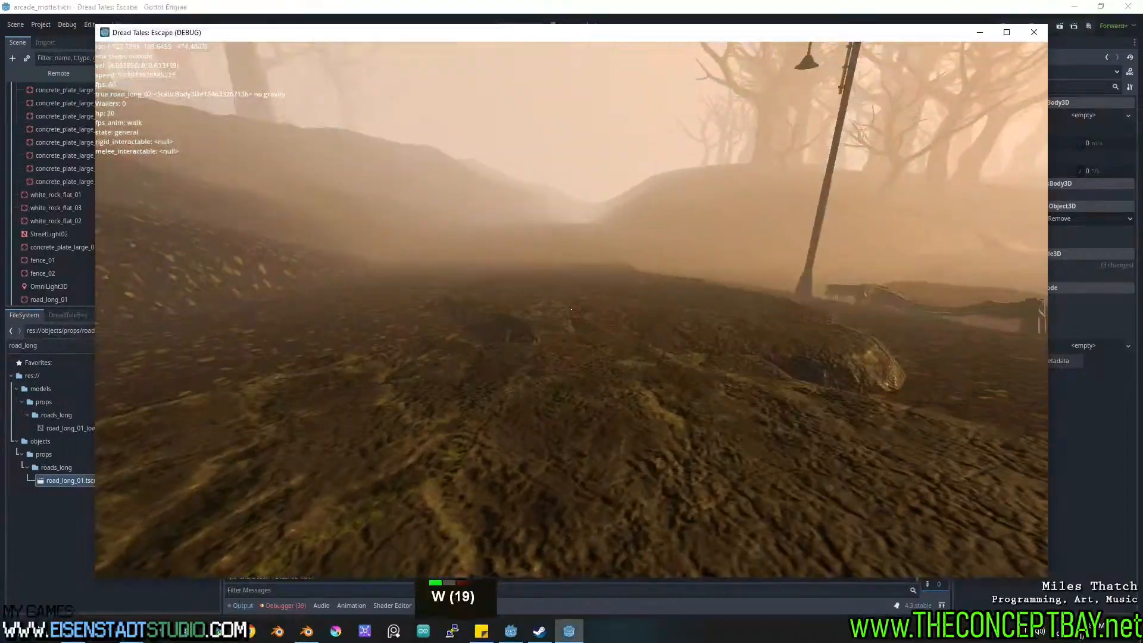
pyautogui.press('d')
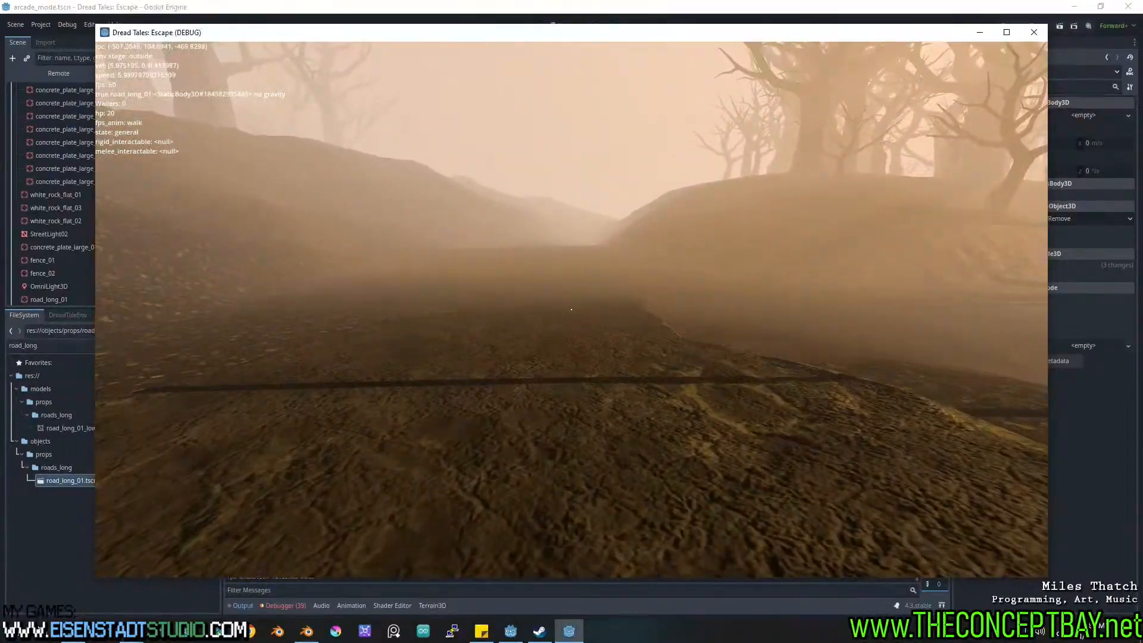
pyautogui.press('a')
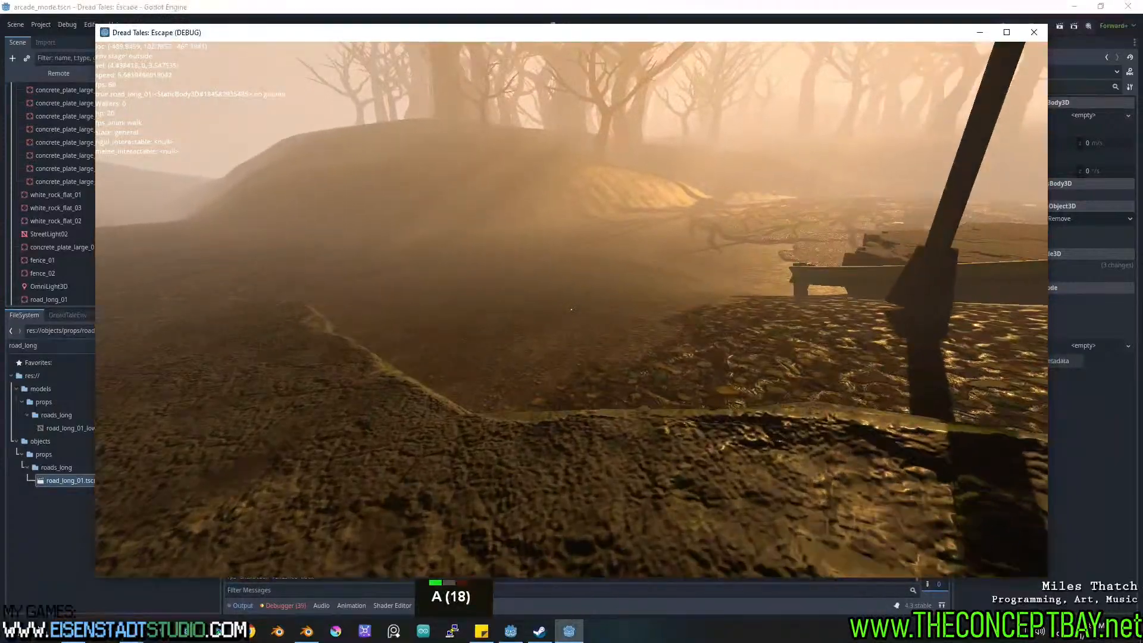
pyautogui.press('d')
pyautogui.press('d')
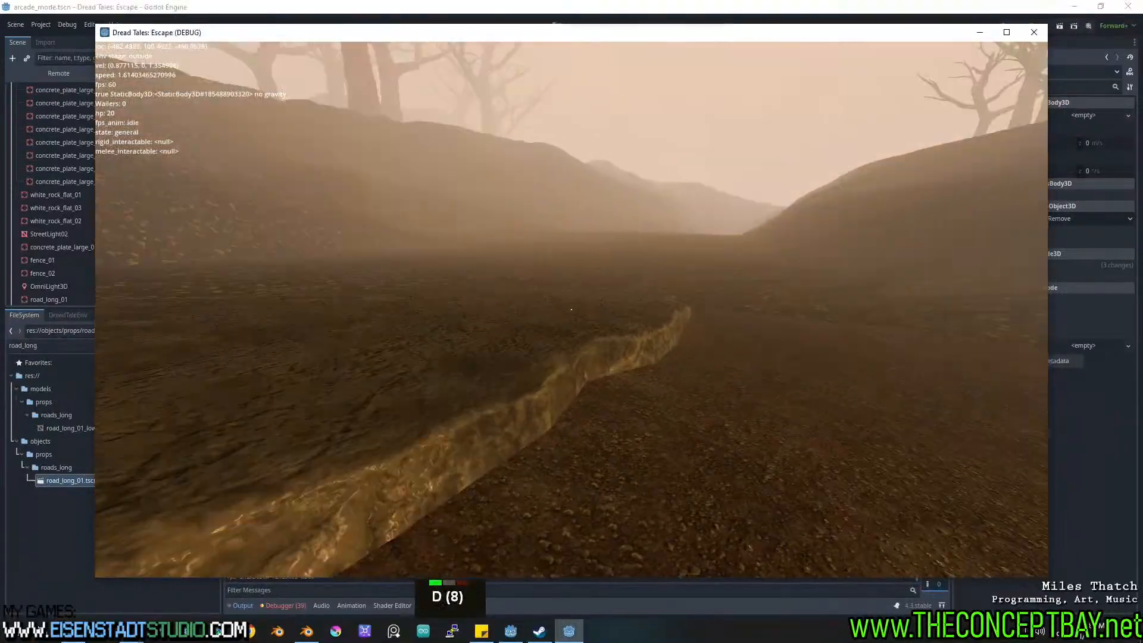
# Run up to the far end of the second road piece and sprint back across the joint to check the walking surface.
pyautogui.press('w')
pyautogui.press('space')
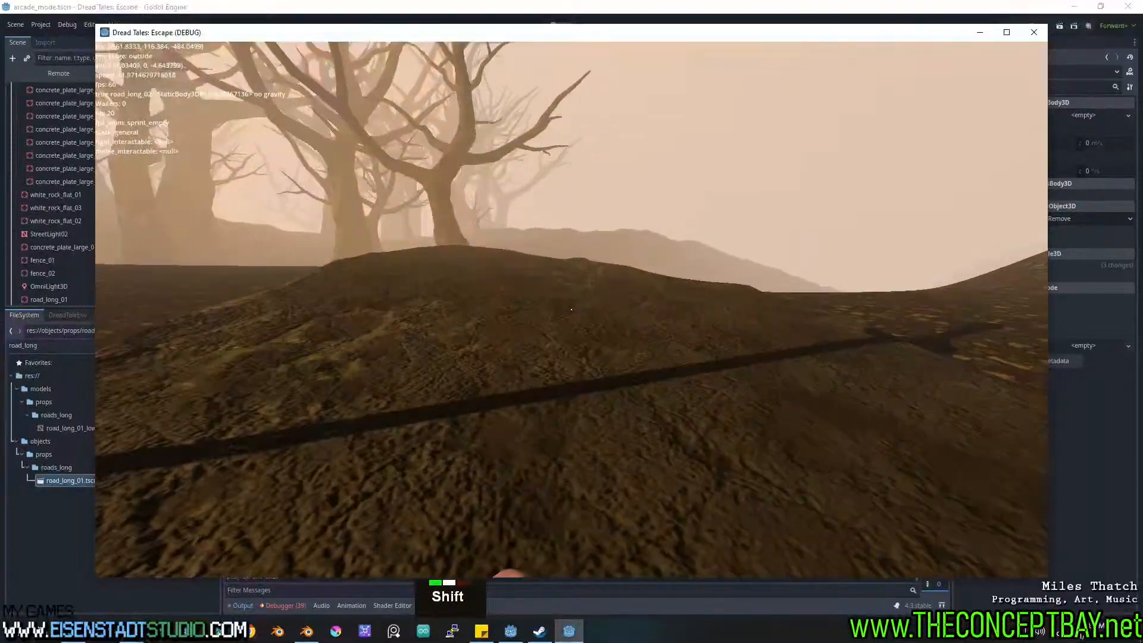
pyautogui.press('a')
pyautogui.hotkey('shift', 'space')
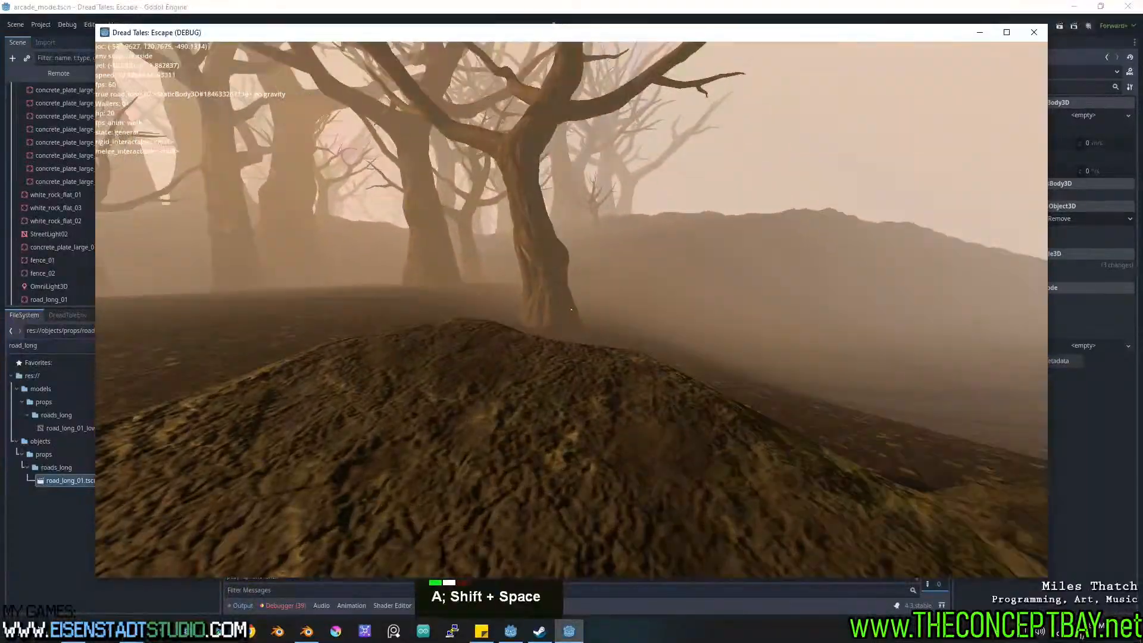
pyautogui.press('a')
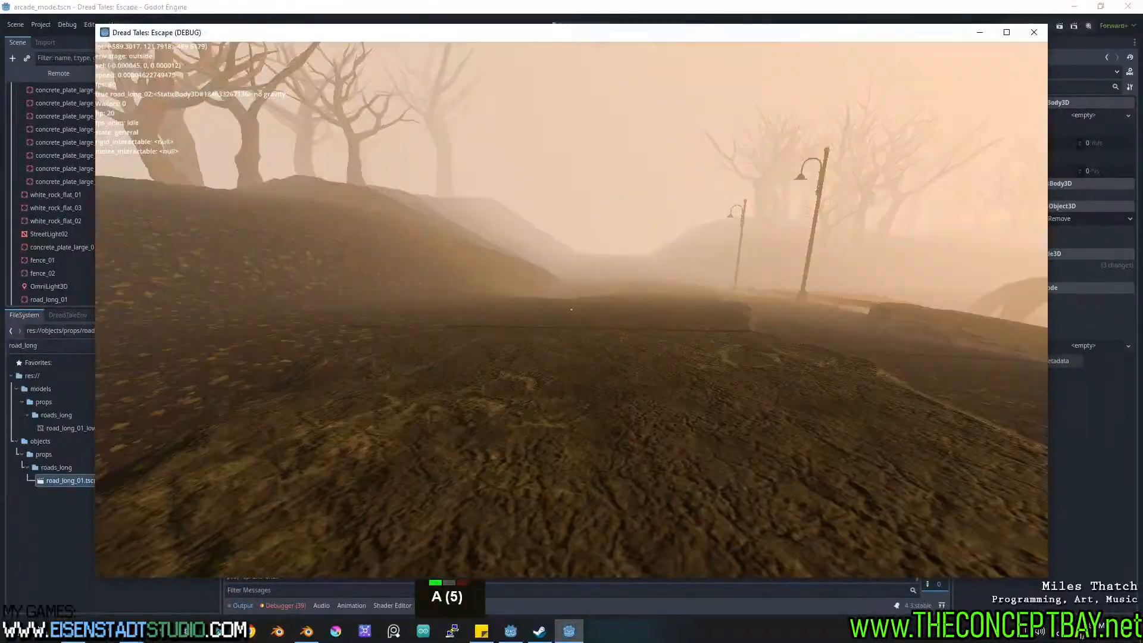
pyautogui.press('w')
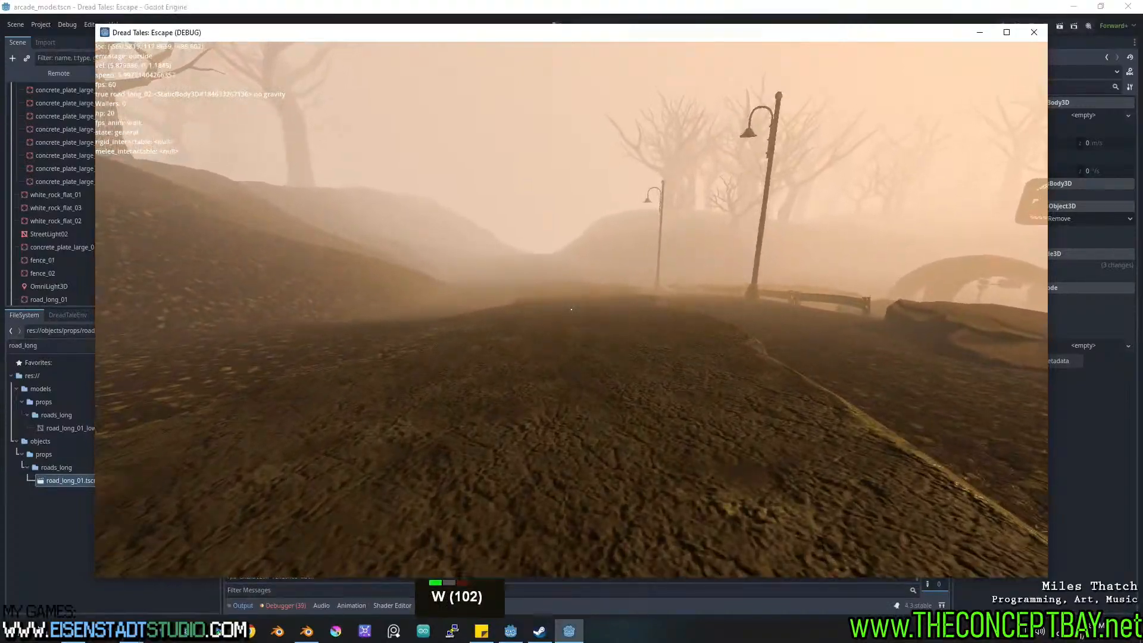
pyautogui.press('shift')
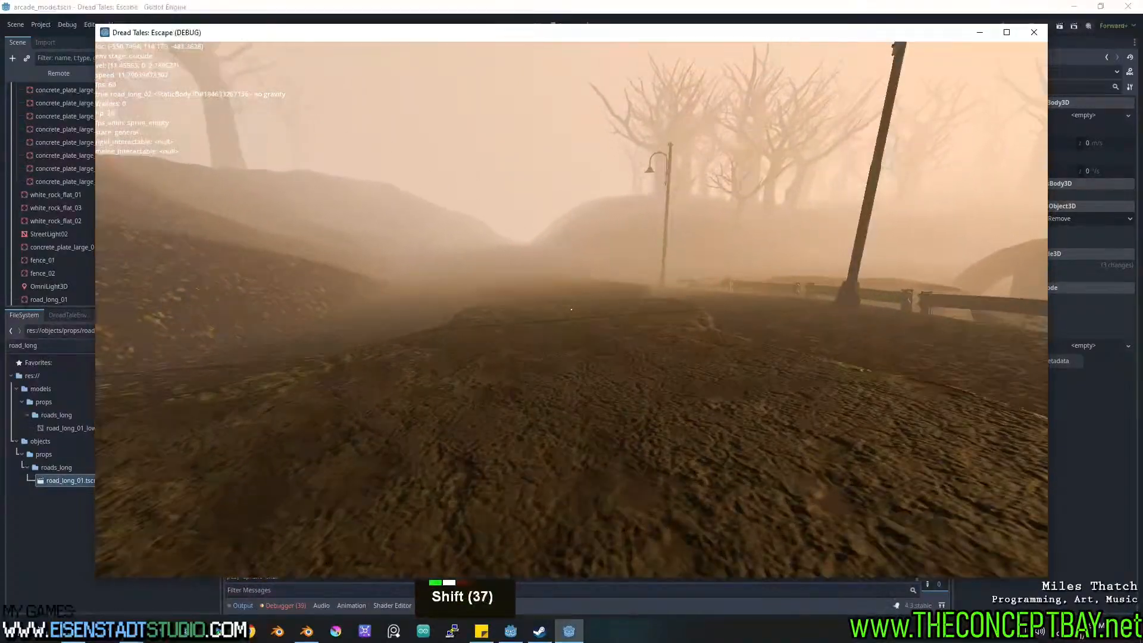
pyautogui.press('shift')
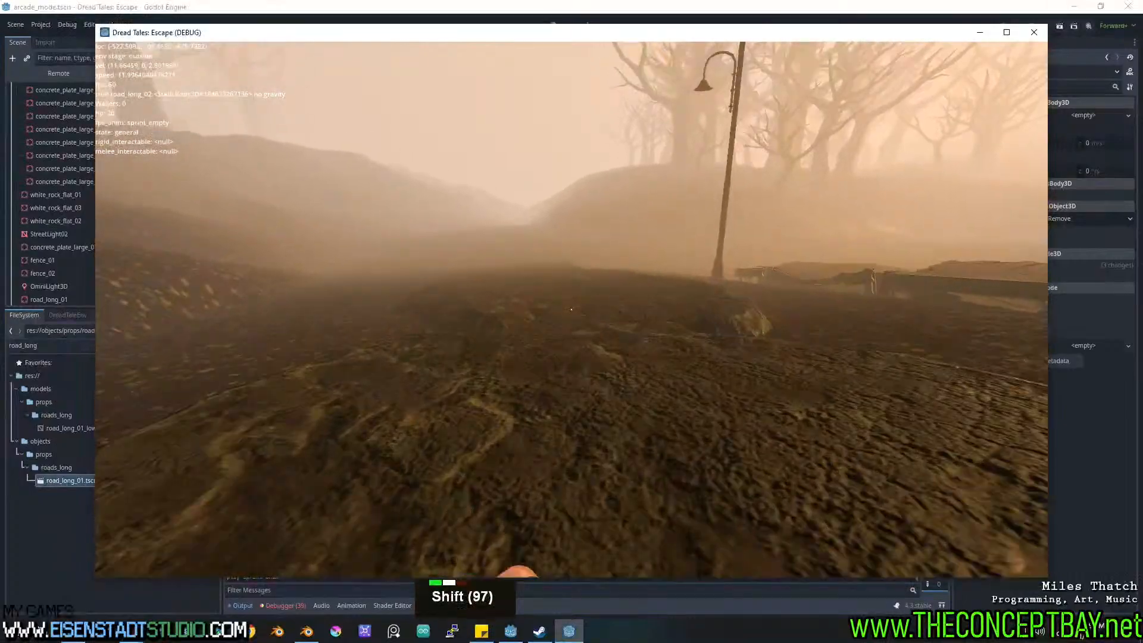
pyautogui.press('shift')
pyautogui.hotkey('shift', 'd')
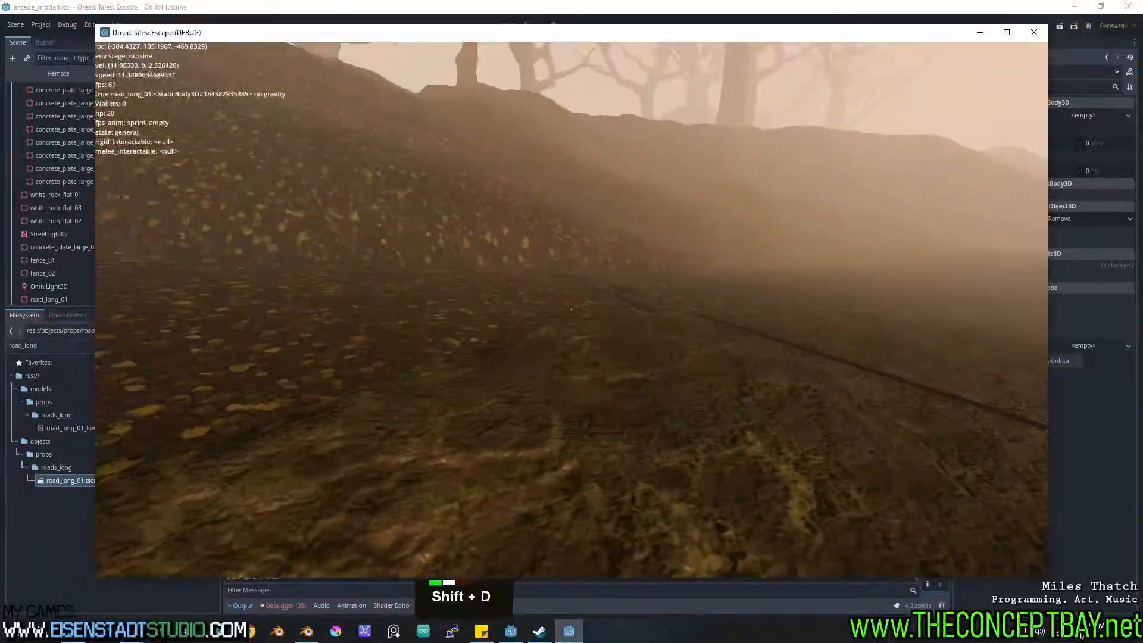
# Examine the first road piece's free end and the surrounding ground in game, and close the running game.
pyautogui.press('d')
pyautogui.press('w')
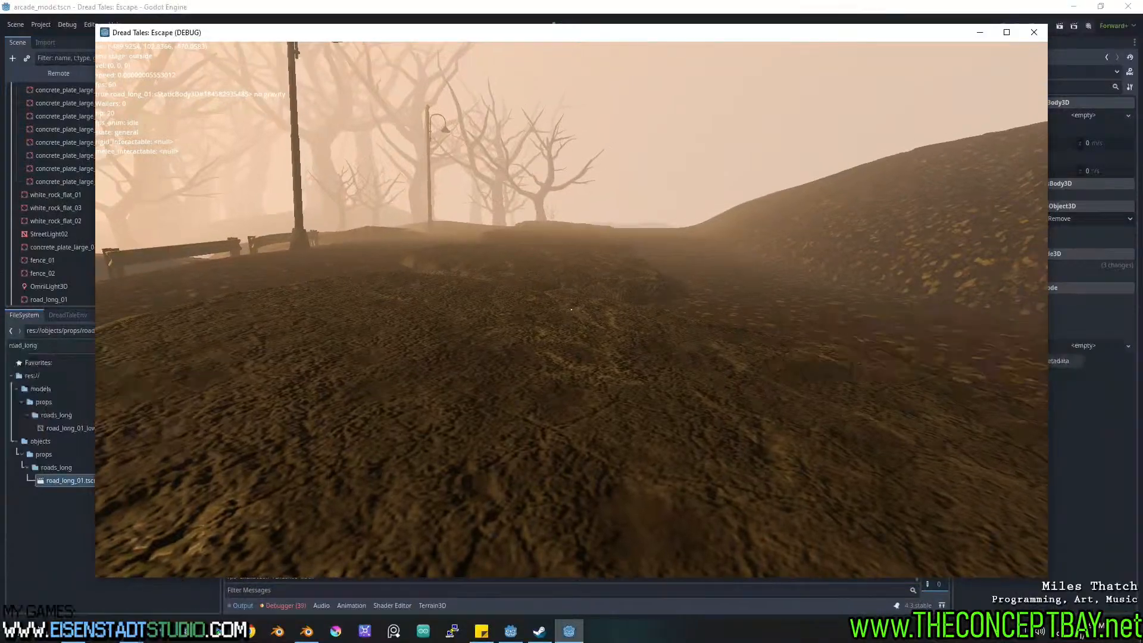
pyautogui.press('w')
pyautogui.press('w')
pyautogui.press('w')
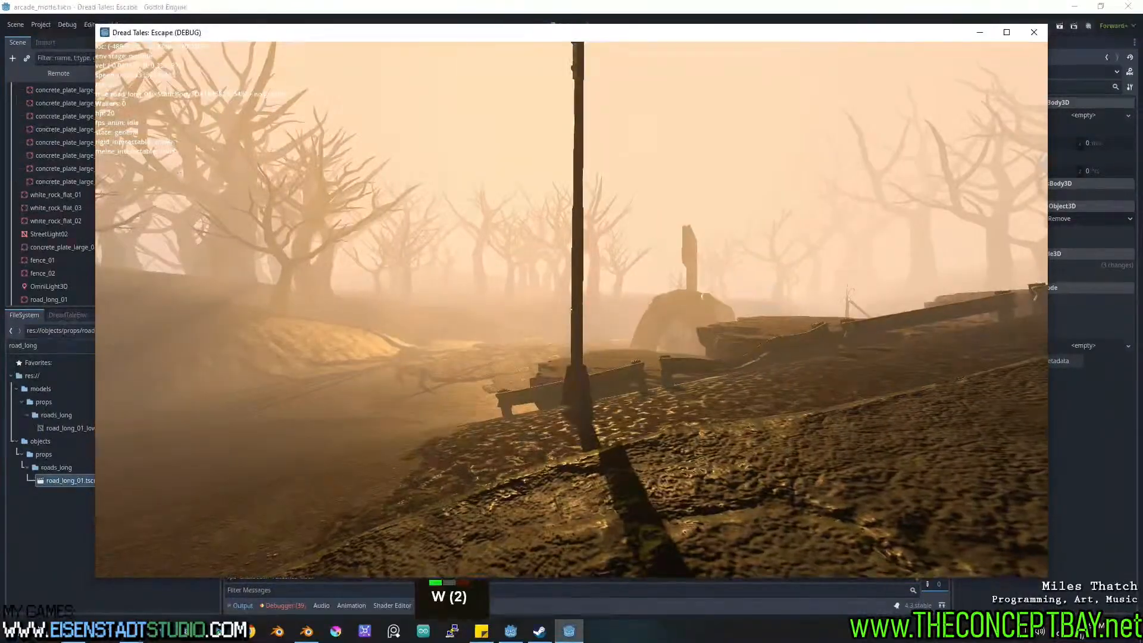
pyautogui.press('d')
pyautogui.press('d')
pyautogui.press('d')
pyautogui.press('d')
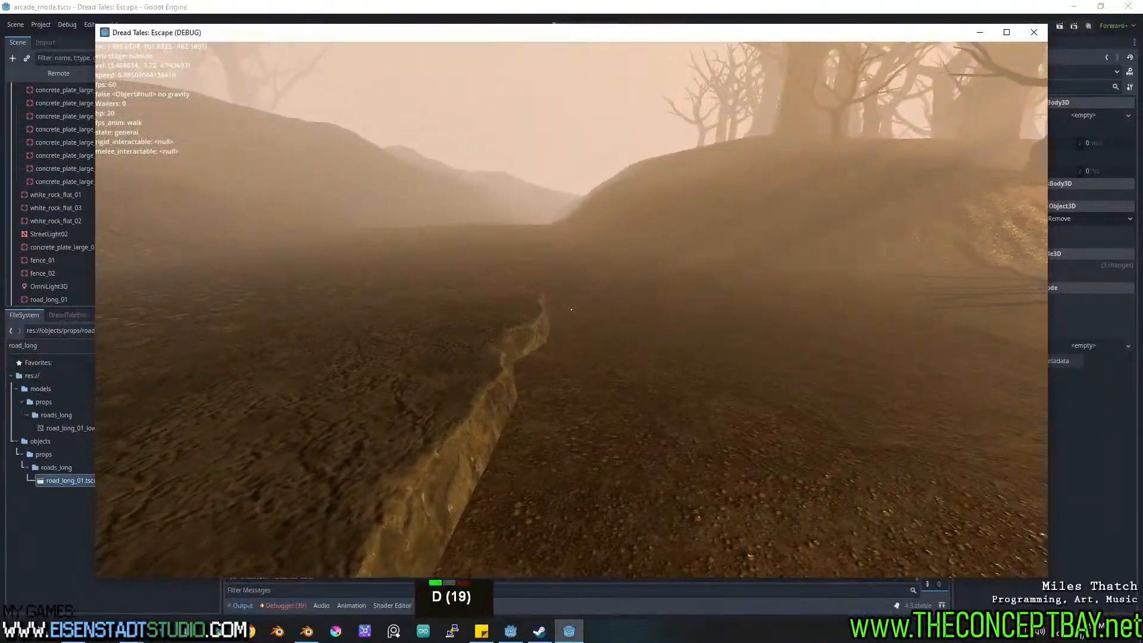
pyautogui.hotkey('alt', 'F4')
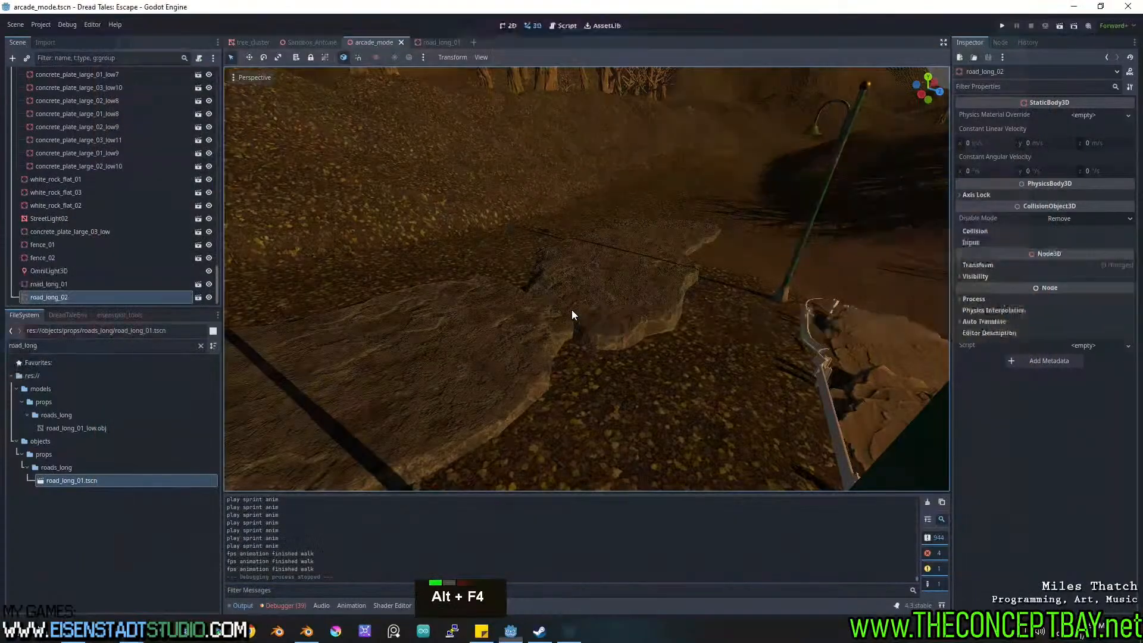
# Duplicate the first road piece, move the copy about 59 m along the path past its free end, then raise and rotate it.
pyautogui.click(635, 281)
pyautogui.keyDown('shift'); pyautogui.moveTo(719, 282); pyautogui.dragTo(481, 348, button='middle'); pyautogui.keyUp('shift')
pyautogui.scroll(3, 537, 323)
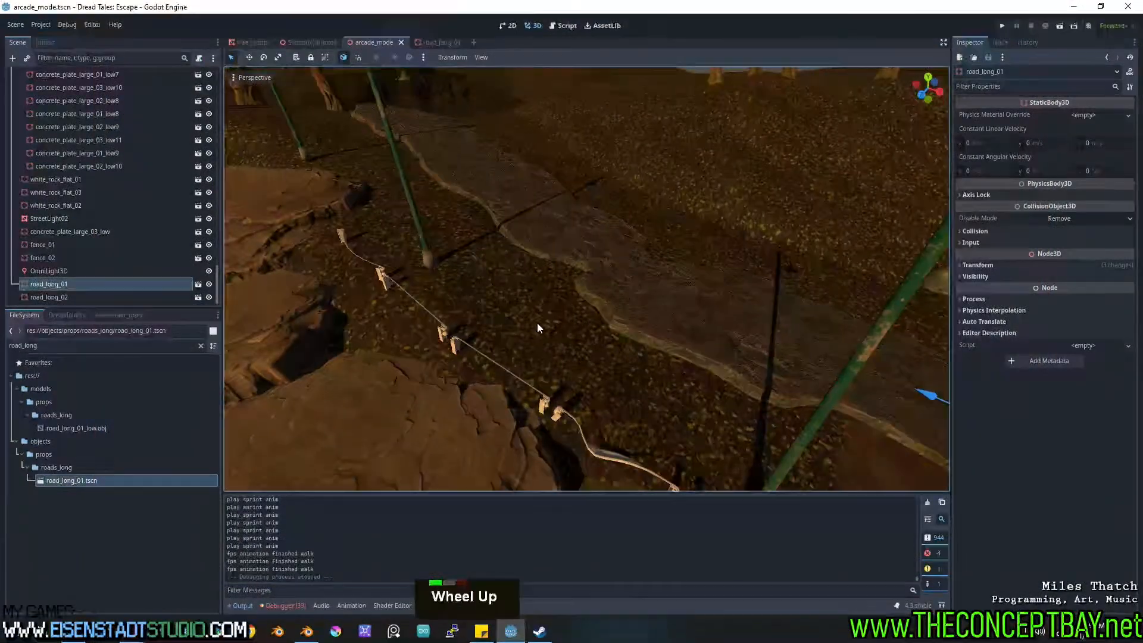
pyautogui.keyDown('shift'); pyautogui.moveTo(537, 322); pyautogui.dragTo(261, 177, button='middle'); pyautogui.keyUp('shift')
pyautogui.scroll(-8, 659, 280)
pyautogui.moveTo(659, 281); pyautogui.dragTo(602, 262, button='middle')
pyautogui.moveTo(601, 262)
pyautogui.keyDown('shift'); pyautogui.mouseDown(button='middle')
pyautogui.moveTo(483, 252)
pyautogui.moveTo(573, 252)
pyautogui.moveTo(591, 278)
pyautogui.mouseUp(button='middle'); pyautogui.keyUp('shift')
pyautogui.hotkey('ctrl', 'd')
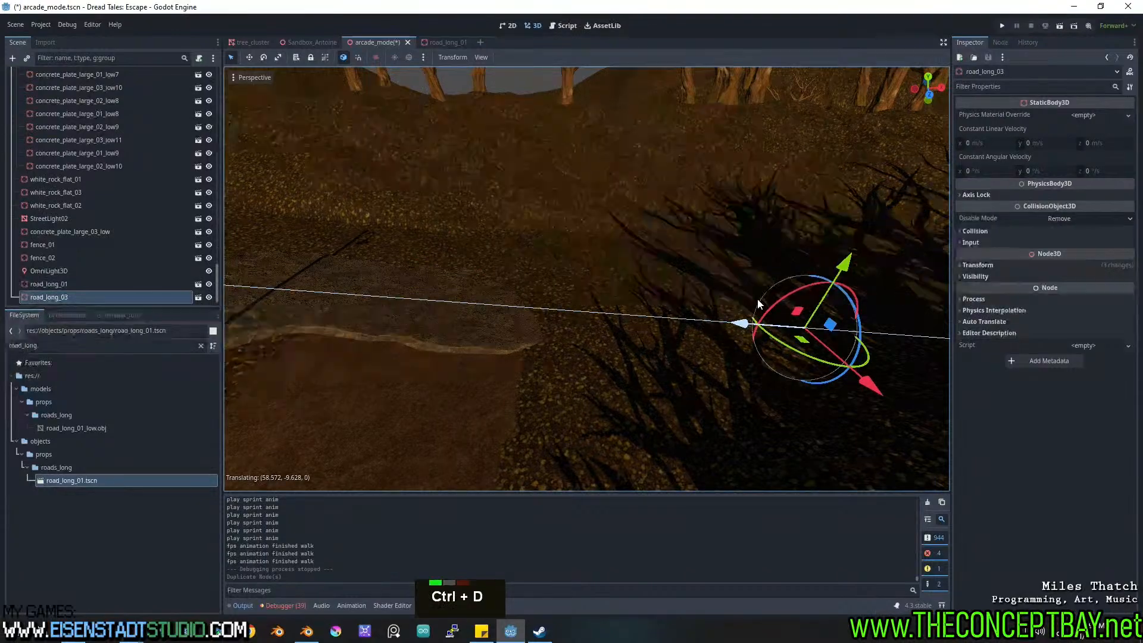
pyautogui.moveTo(851, 259); pyautogui.dragTo(875, 217)
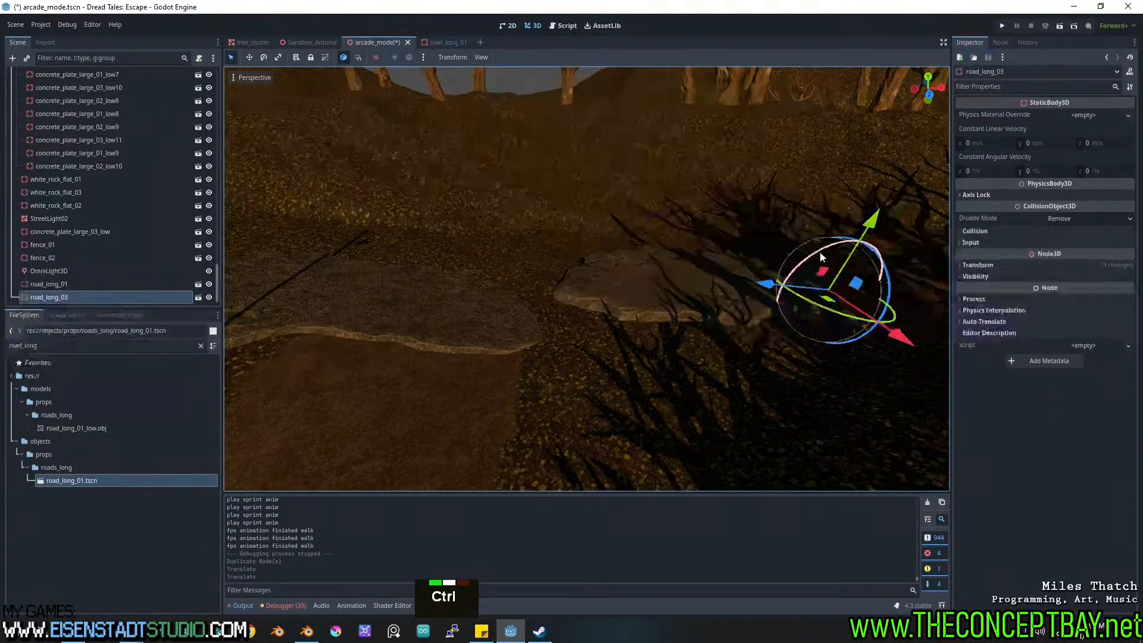
pyautogui.moveTo(820, 253)
pyautogui.keyDown('ctrl'); pyautogui.mouseDown()
pyautogui.moveTo(808, 257)
pyautogui.moveTo(818, 257)
pyautogui.mouseUp(); pyautogui.keyUp('ctrl')
# Turn on the foggy environment preview and adjust the third road piece's rotation and height against the terrain.
pyautogui.keyDown('shift'); pyautogui.moveTo(818, 257); pyautogui.dragTo(755, 274, button='middle'); pyautogui.keyUp('shift')
pyautogui.press('h')
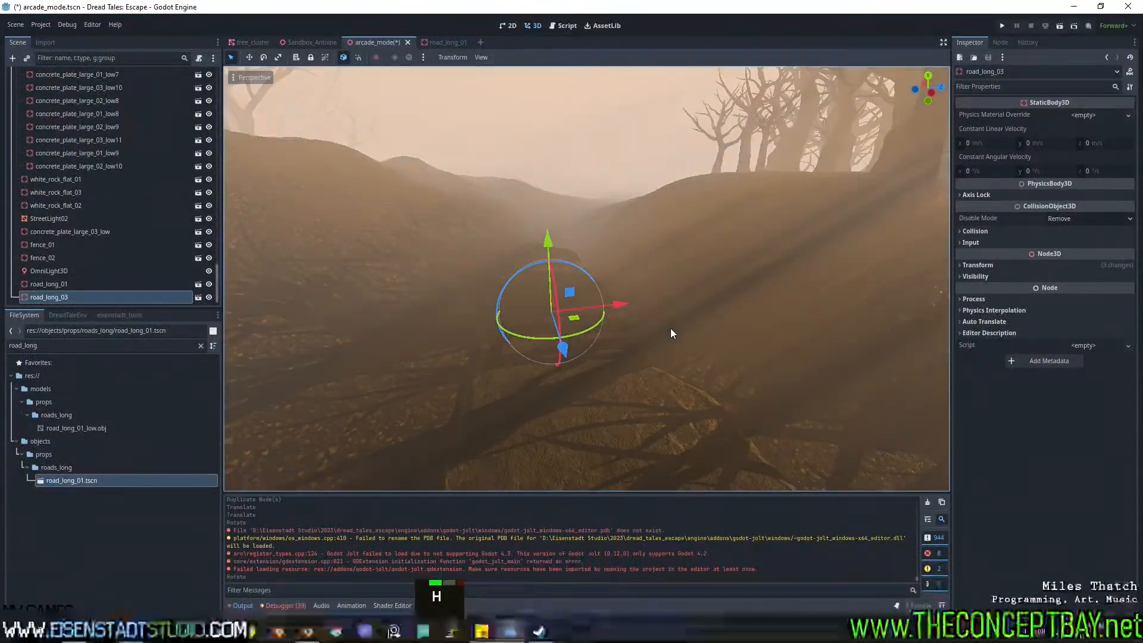
pyautogui.moveTo(671, 328); pyautogui.dragTo(804, 284, button='middle')
pyautogui.moveTo(518, 333); pyautogui.dragTo(656, 317, button='middle')
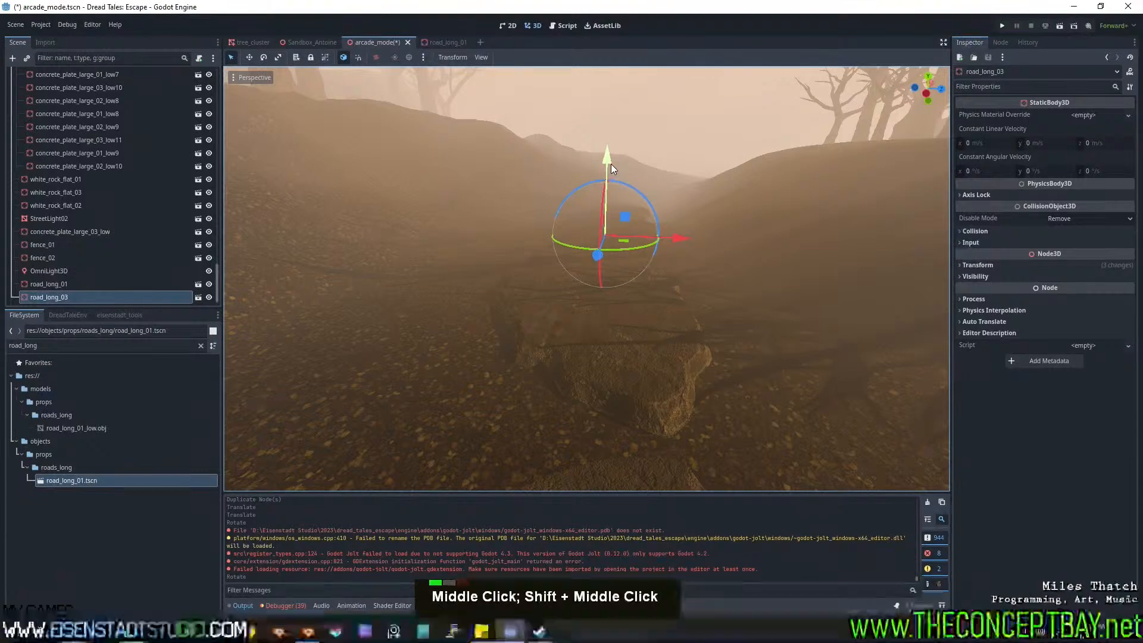
pyautogui.moveTo(611, 164); pyautogui.dragTo(610, 167)
pyautogui.moveTo(738, 265); pyautogui.dragTo(591, 284, button='middle')
pyautogui.keyDown('shift'); pyautogui.moveTo(590, 284); pyautogui.dragTo(500, 238, button='middle'); pyautogui.keyUp('shift')
pyautogui.scroll(4, 746, 294)
pyautogui.scroll(-3, 597, 313)
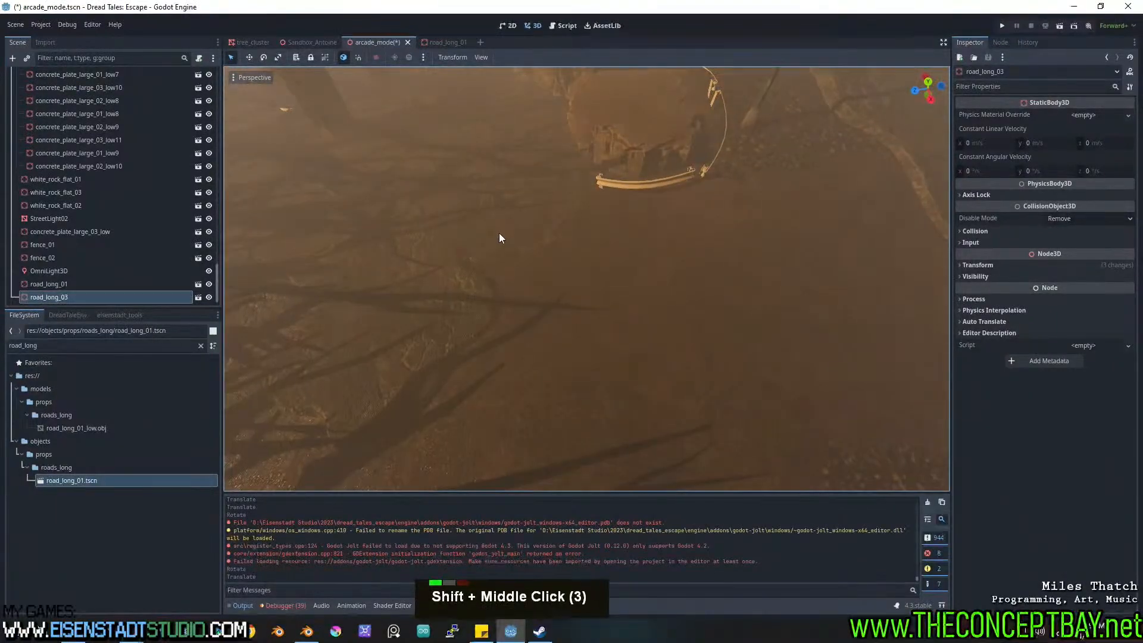
# Duplicate a large concrete plate and move the copy to the ground beside the new road, raising it slightly.
pyautogui.click(499, 233)
pyautogui.keyDown('shift'); pyautogui.moveTo(649, 275); pyautogui.dragTo(426, 255, button='middle'); pyautogui.keyUp('shift')
pyautogui.hotkey('ctrl', 'd')
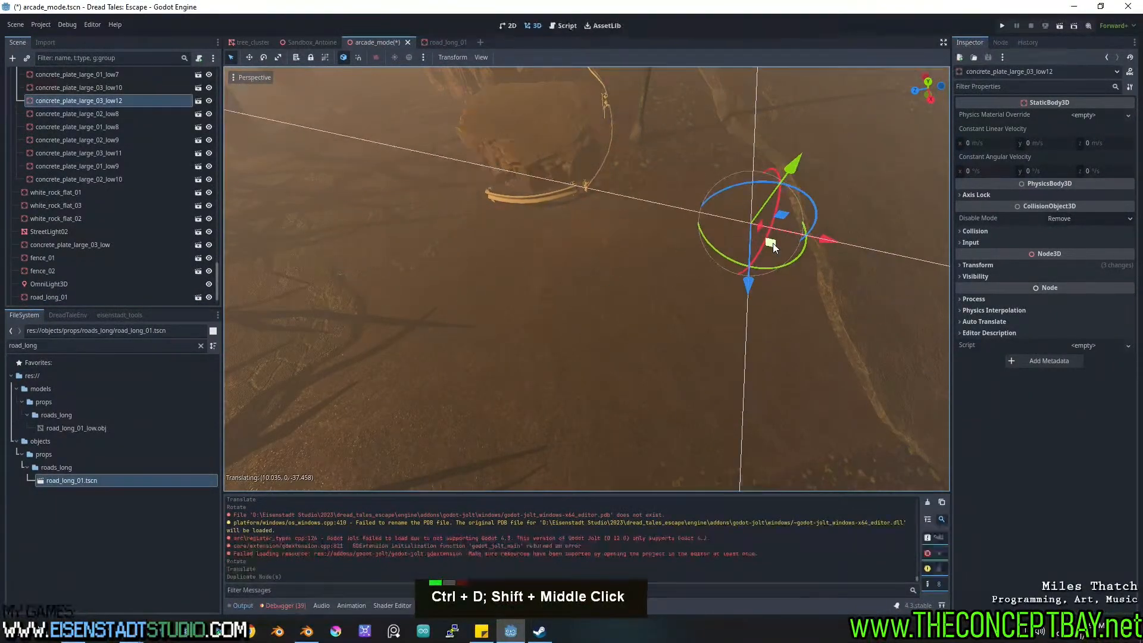
pyautogui.moveTo(744, 236); pyautogui.dragTo(742, 238)
pyautogui.moveTo(760, 159); pyautogui.dragTo(766, 136)
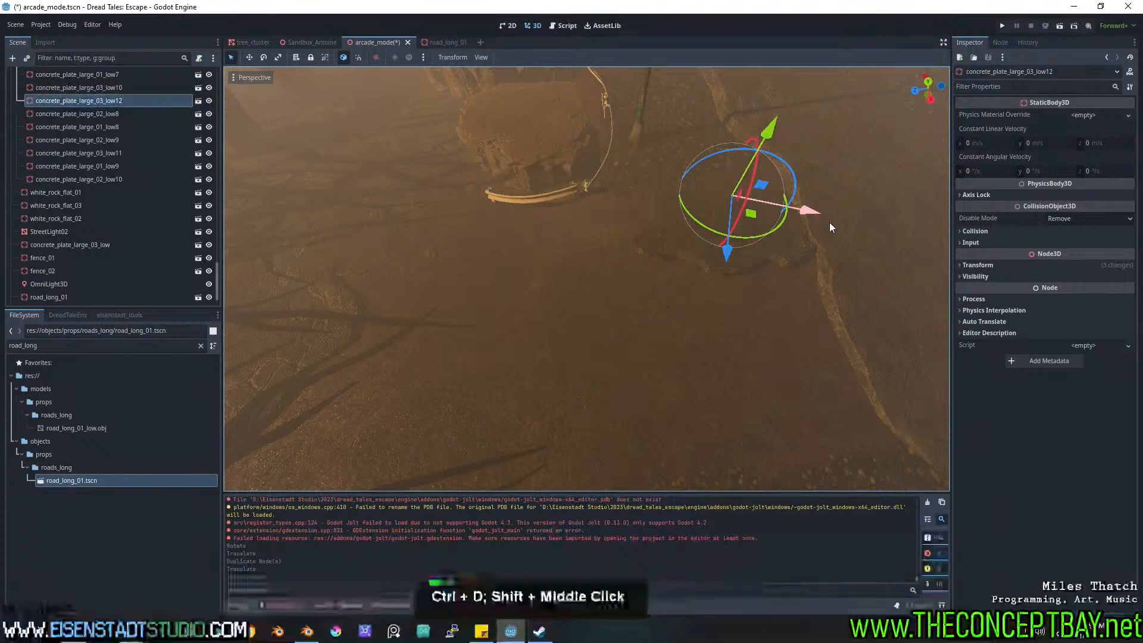
# Rotate the duplicated concrete plate and reposition it between the street light and the road edge, undoing one misplaced move.
pyautogui.scroll(2, 638, 187)
pyautogui.moveTo(638, 187); pyautogui.dragTo(647, 186, button='middle')
pyautogui.moveTo(657, 179); pyautogui.dragTo(554, 192)
pyautogui.hotkey('ctrl', 'z')
pyautogui.moveTo(660, 234); pyautogui.dragTo(588, 197)
pyautogui.moveTo(588, 198); pyautogui.dragTo(822, 250, button='middle')
pyautogui.keyDown('shift'); pyautogui.moveTo(822, 250); pyautogui.dragTo(594, 233, button='middle'); pyautogui.keyUp('shift')
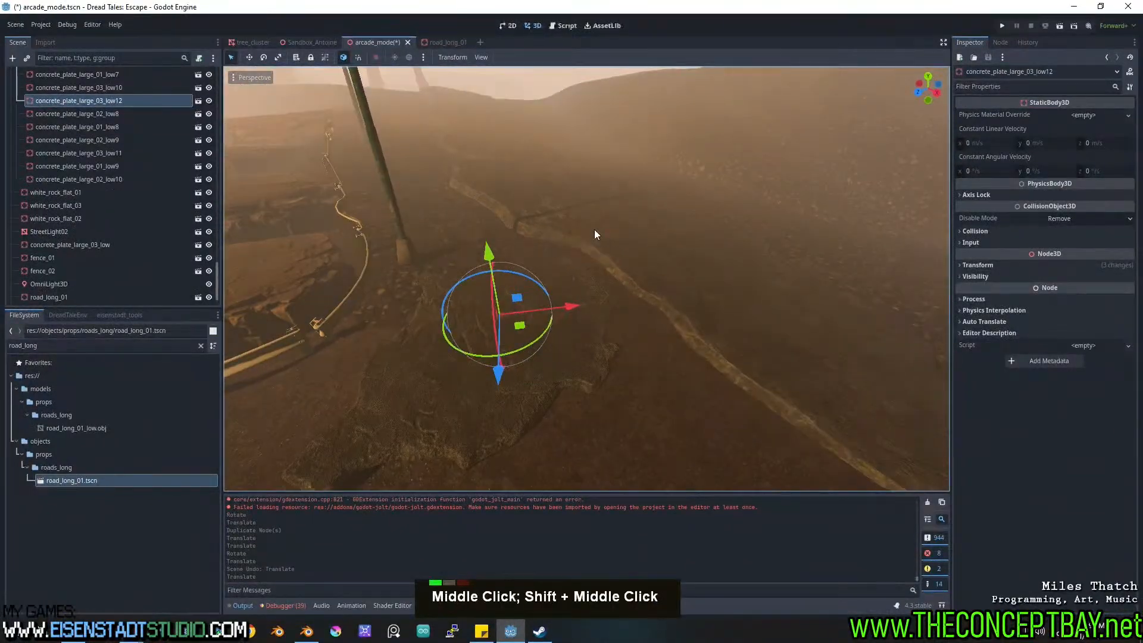
# Lower the first road piece slightly into the ground, check its end, and deselect it.
pyautogui.click(595, 233)
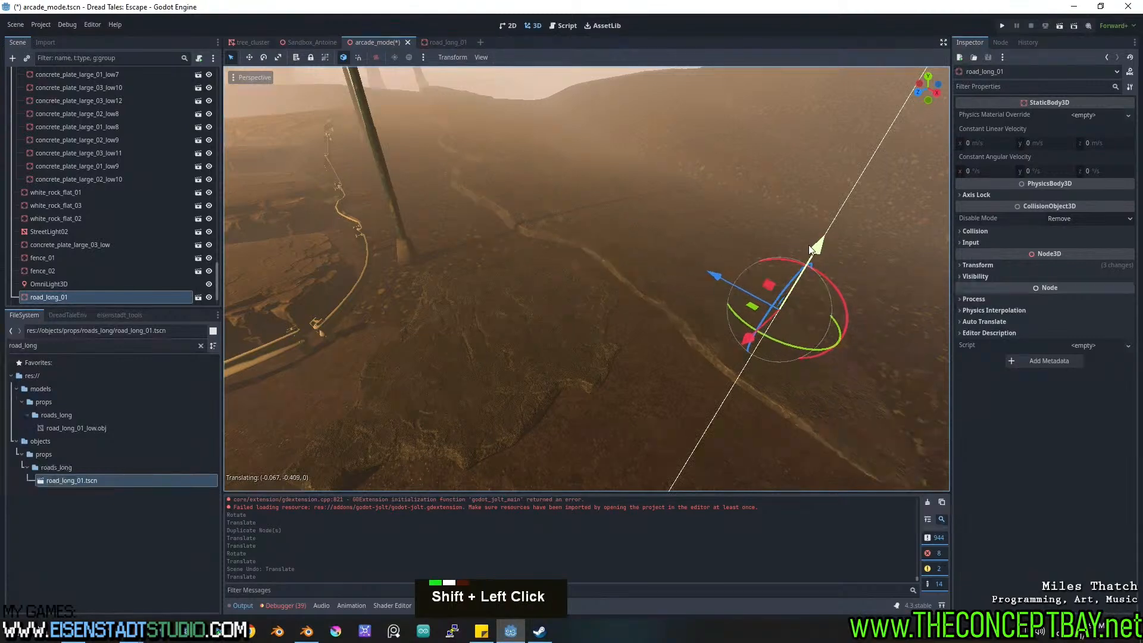
pyautogui.moveTo(809, 245); pyautogui.dragTo(804, 245)
pyautogui.keyDown('shift'); pyautogui.moveTo(805, 245); pyautogui.dragTo(787, 174, button='middle'); pyautogui.keyUp('shift')
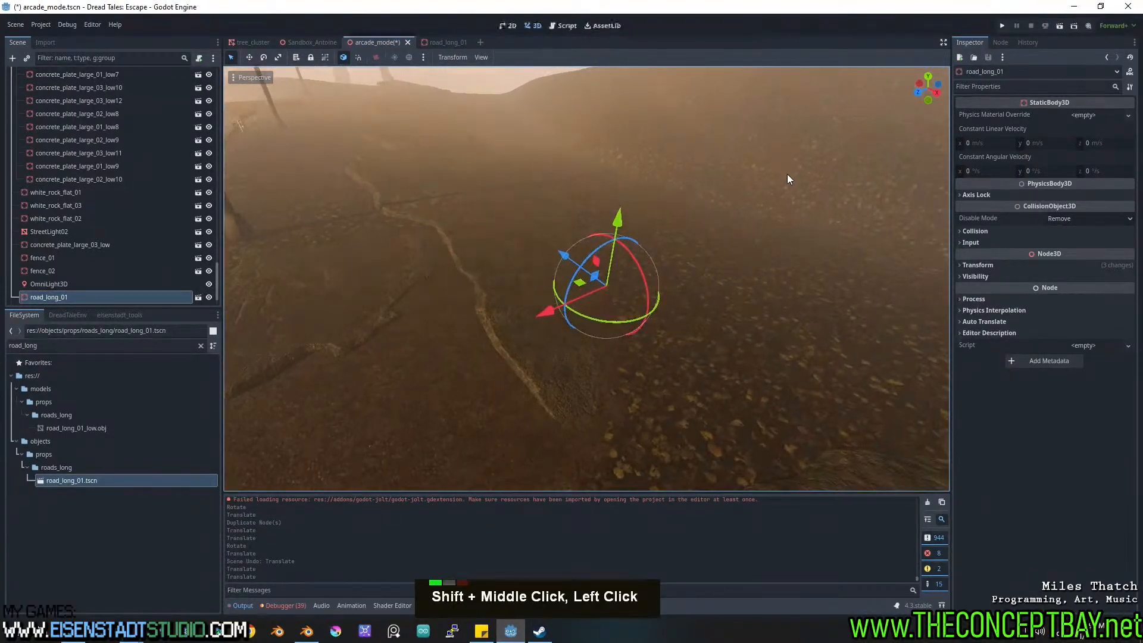
pyautogui.click(787, 179)
# Select the Terrain3D node and sculpt the ground around the road's end with a 50 m brush at 10% strength, undoing one stroke.
pyautogui.scroll(13, 113, 125)
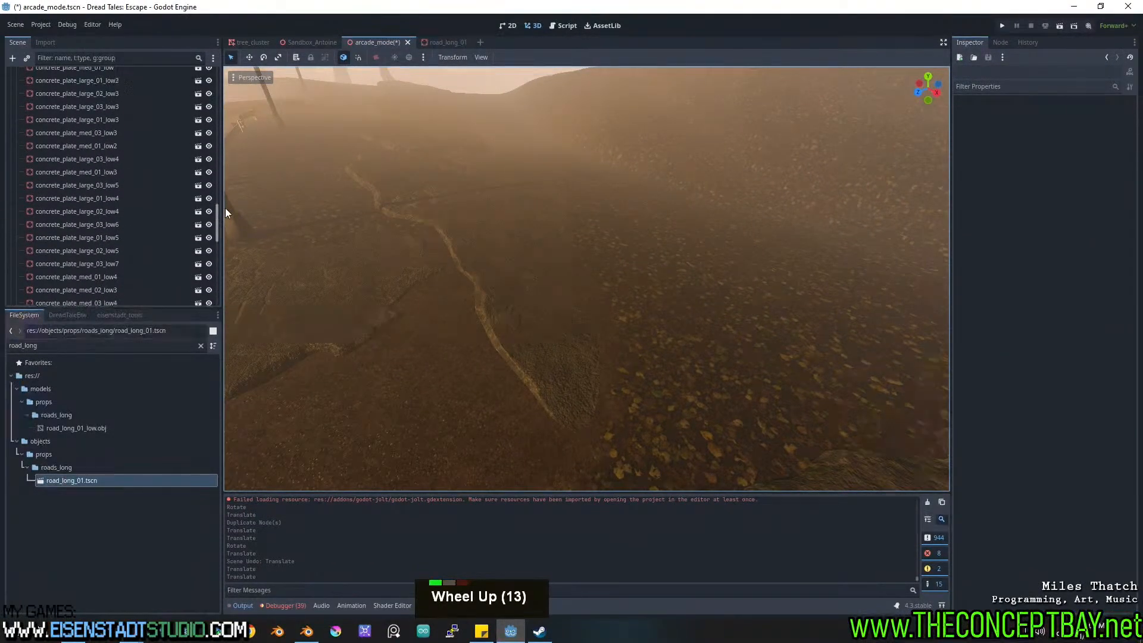
pyautogui.moveTo(218, 216); pyautogui.dragTo(208, 69)
pyautogui.click(48, 115)
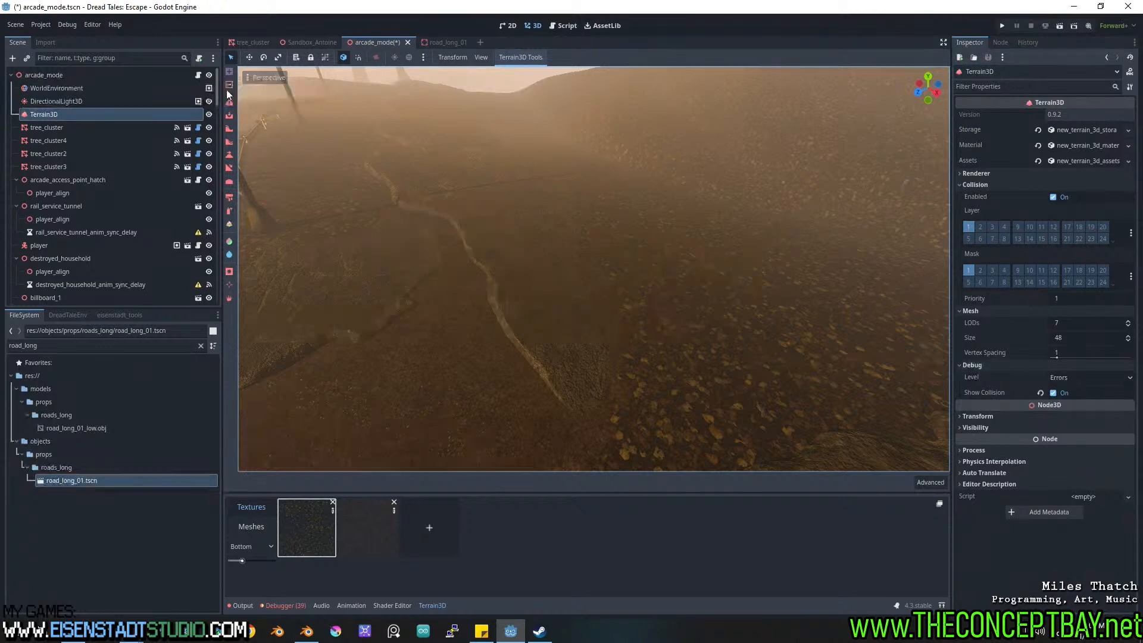
pyautogui.moveTo(646, 236); pyautogui.dragTo(588, 334, button='middle')
pyautogui.hotkey('ctrl', 'z')
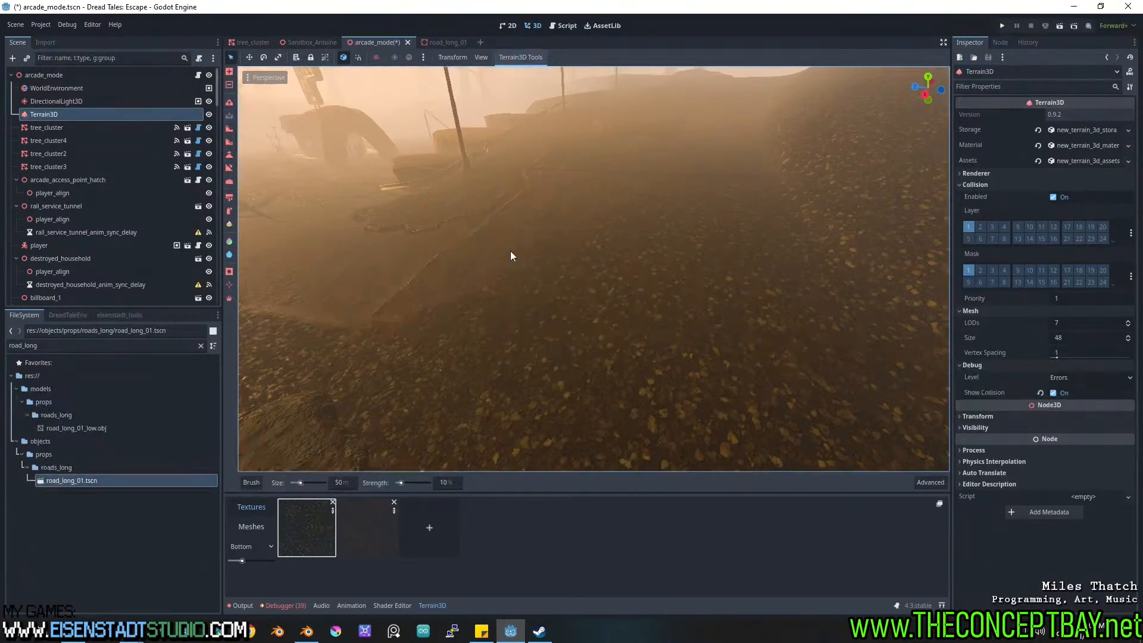
pyautogui.moveTo(517, 336); pyautogui.dragTo(590, 396)
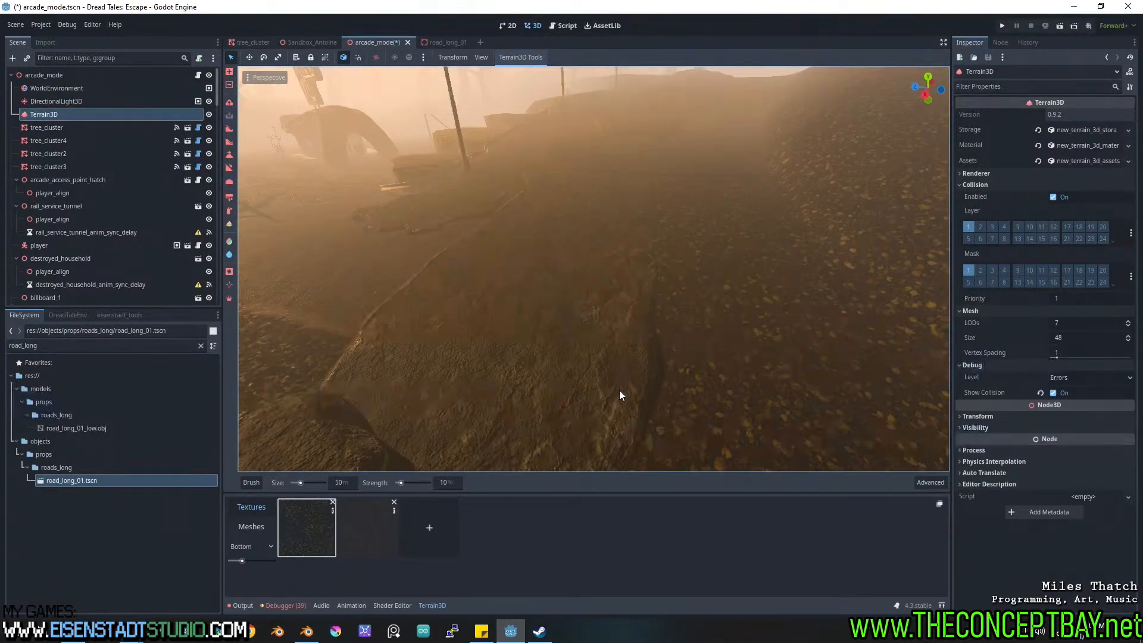
# Reduce the terrain brush strength to 2% and undo the last sculpting stroke beside the road.
pyautogui.moveTo(705, 252); pyautogui.dragTo(486, 287, button='middle')
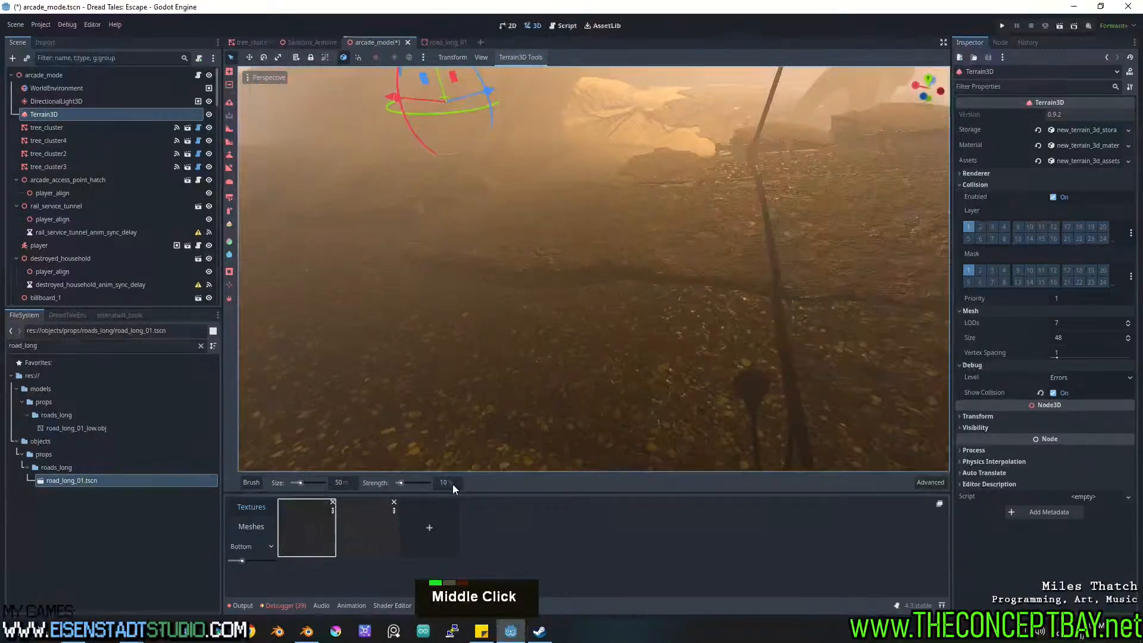
pyautogui.moveTo(401, 483); pyautogui.dragTo(399, 484)
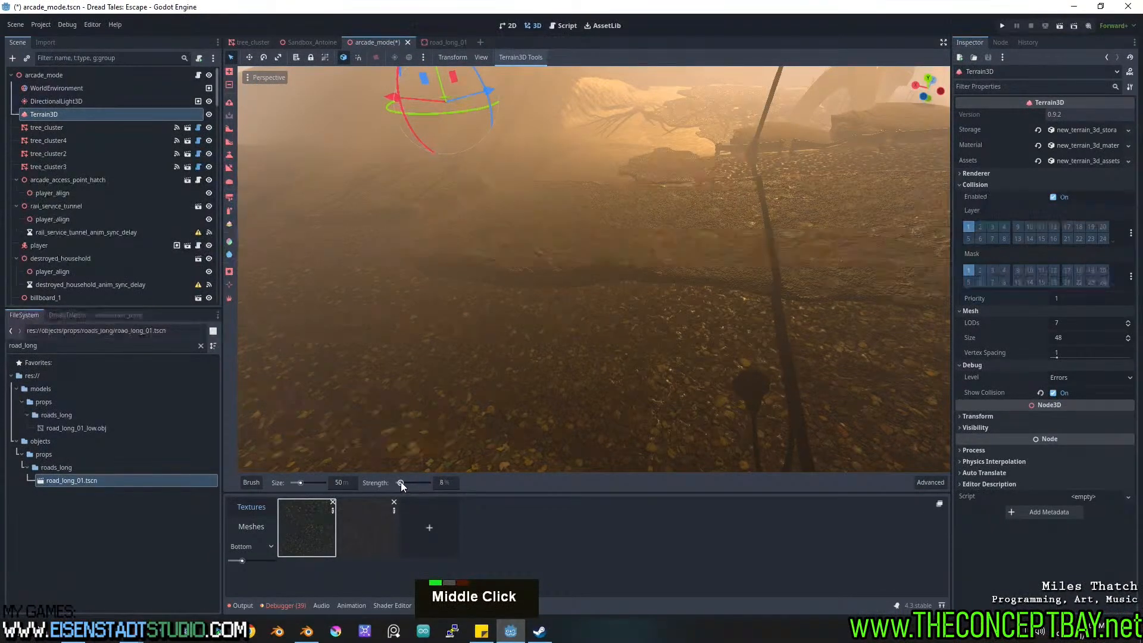
pyautogui.hotkey('ctrl', 'z')
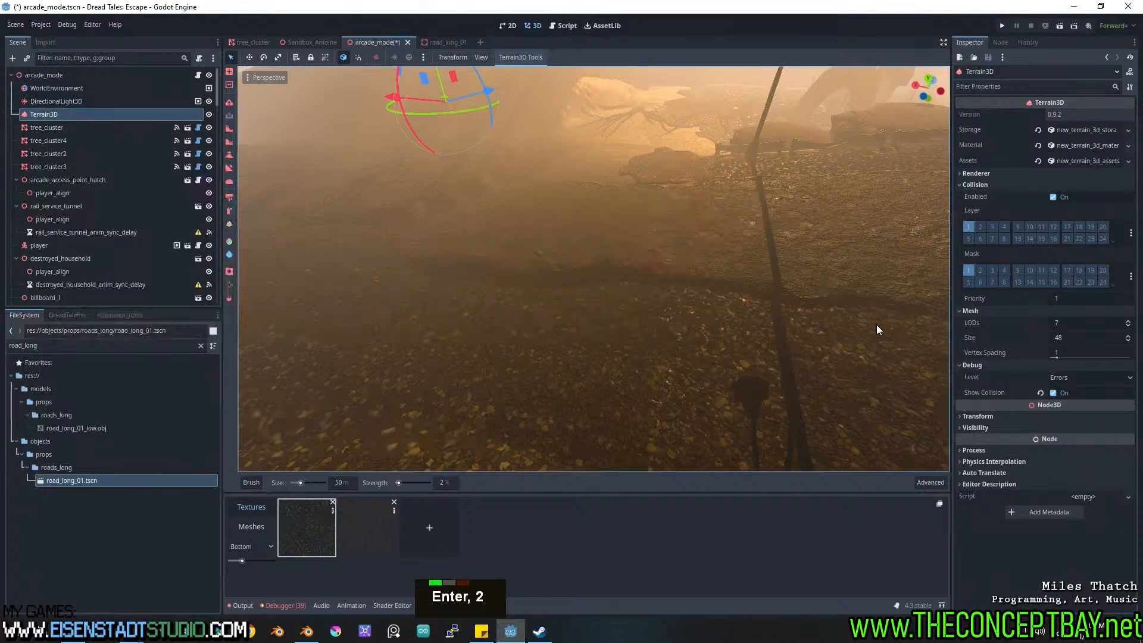
# Undo the last terrain stroke and raise the ground along the road's edge with the 50 m brush at 2% strength.
pyautogui.keyDown('shift'); pyautogui.scroll(3, 580, 380); pyautogui.keyUp('shift')
pyautogui.moveTo(581, 380); pyautogui.dragTo(643, 297, button='middle')
pyautogui.hotkey('ctrl', 'z')
pyautogui.scroll(-2, 566, 321)
pyautogui.scroll(-1, 695, 304)
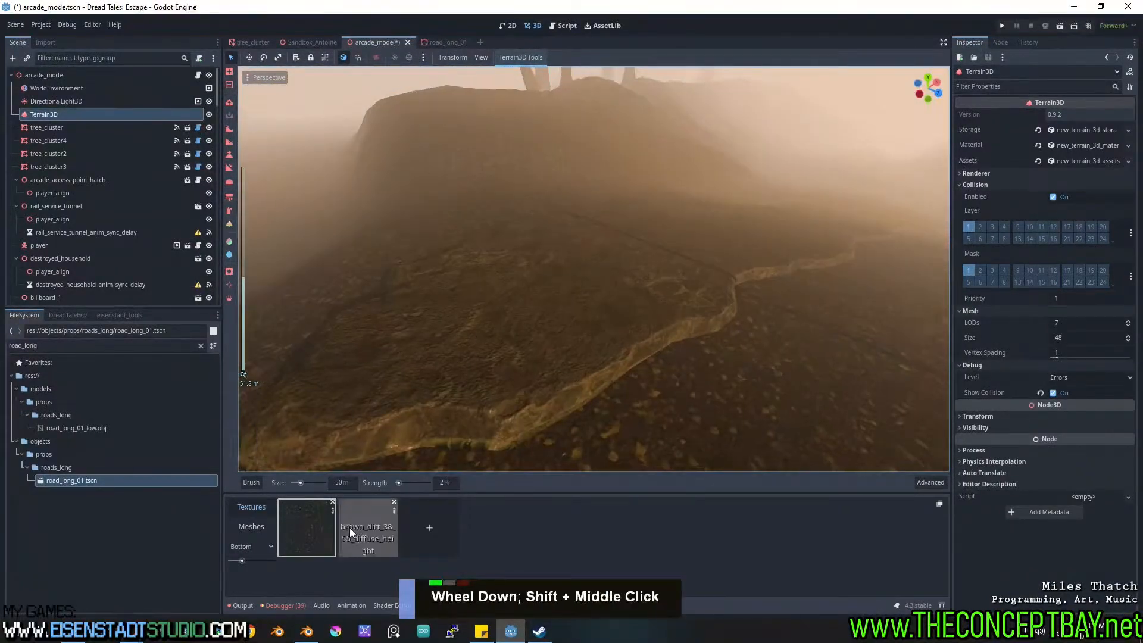
pyautogui.click(229, 106)
pyautogui.moveTo(774, 344); pyautogui.dragTo(812, 303)
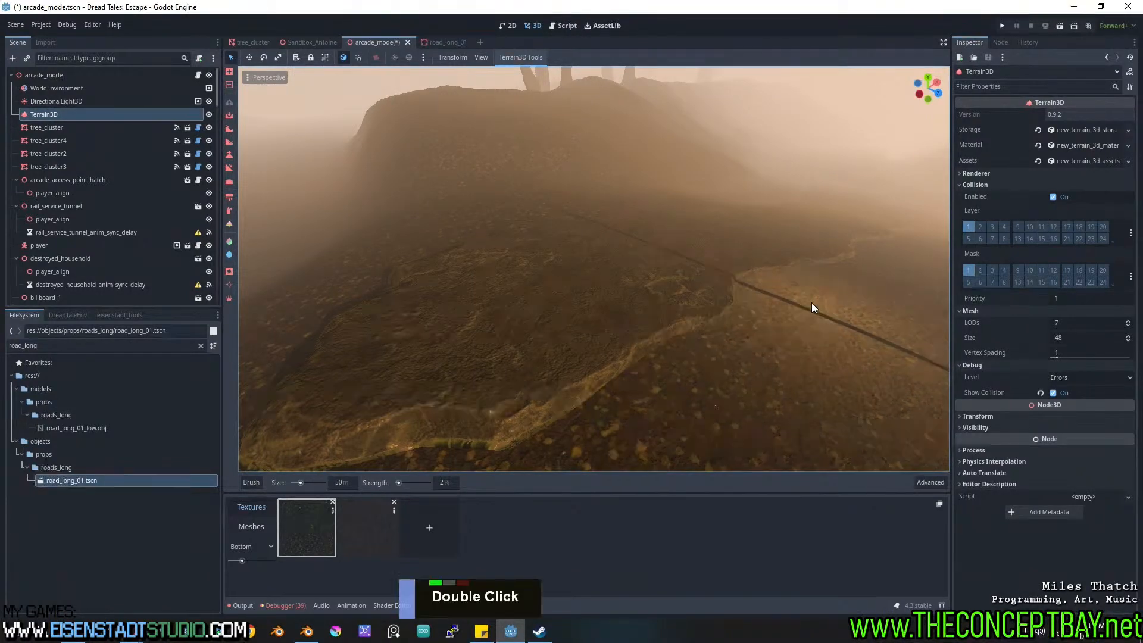
# Undo the last height stroke and check the ground around the street light at the road's edge.
pyautogui.keyDown('shift'); pyautogui.moveTo(812, 302); pyautogui.dragTo(571, 312, button='middle'); pyautogui.keyUp('shift')
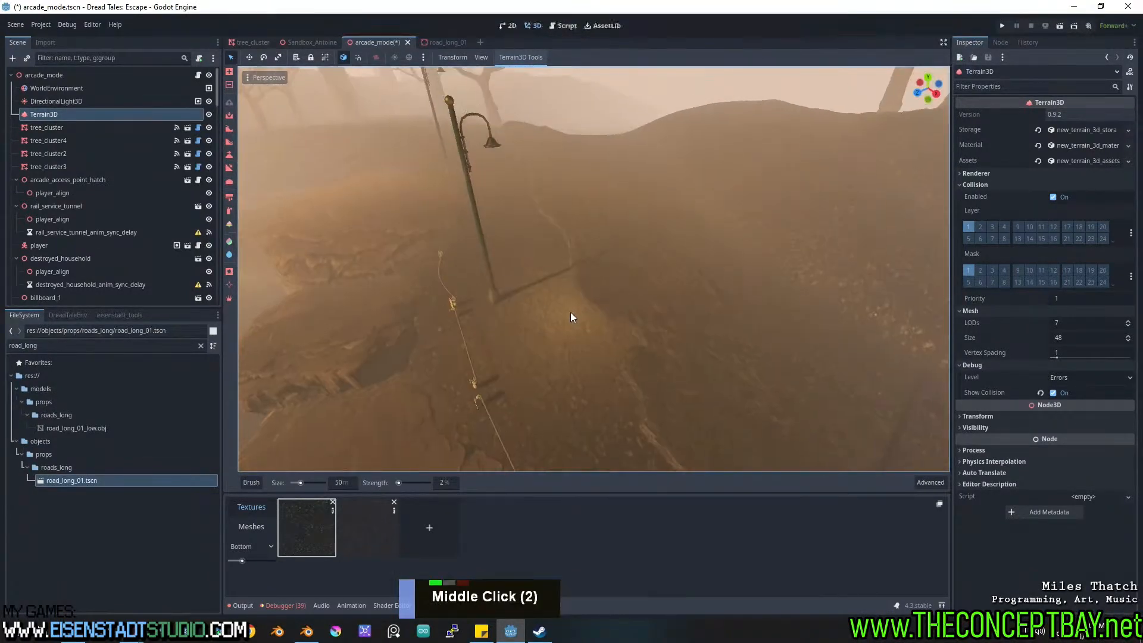
pyautogui.scroll(1, 637, 392)
pyautogui.keyDown('shift'); pyautogui.moveTo(637, 391); pyautogui.dragTo(535, 229, button='middle'); pyautogui.keyUp('shift')
pyautogui.scroll(-2, 557, 238)
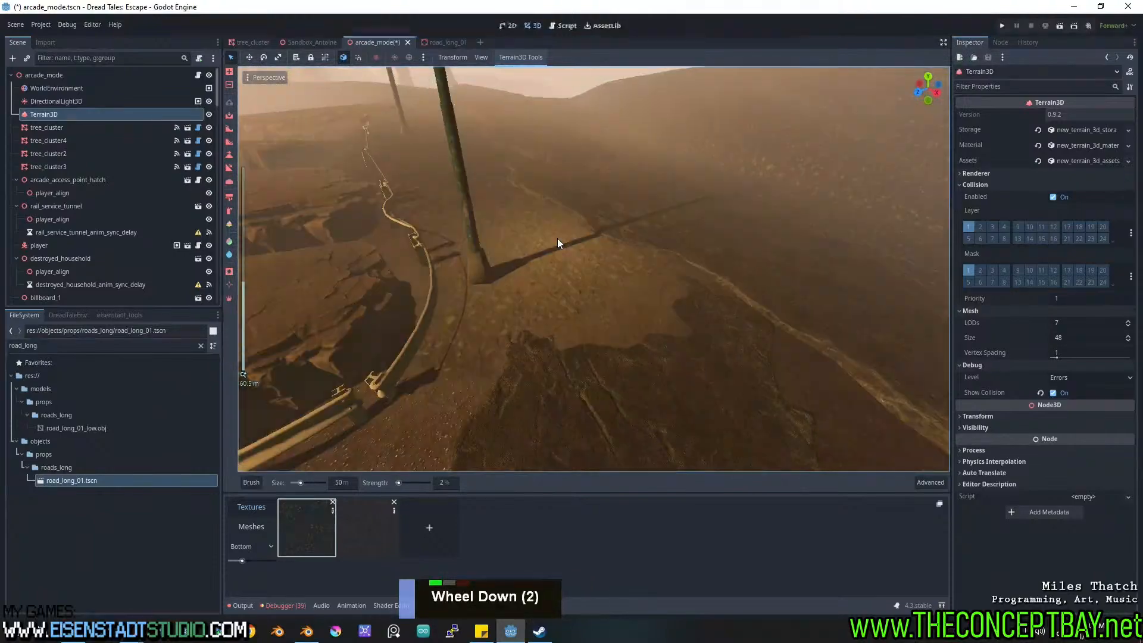
pyautogui.hotkey('ctrl', 'z')
pyautogui.keyDown('shift'); pyautogui.moveTo(655, 327); pyautogui.dragTo(600, 225, button='middle'); pyautogui.keyUp('shift')
pyautogui.scroll(-2, 601, 288)
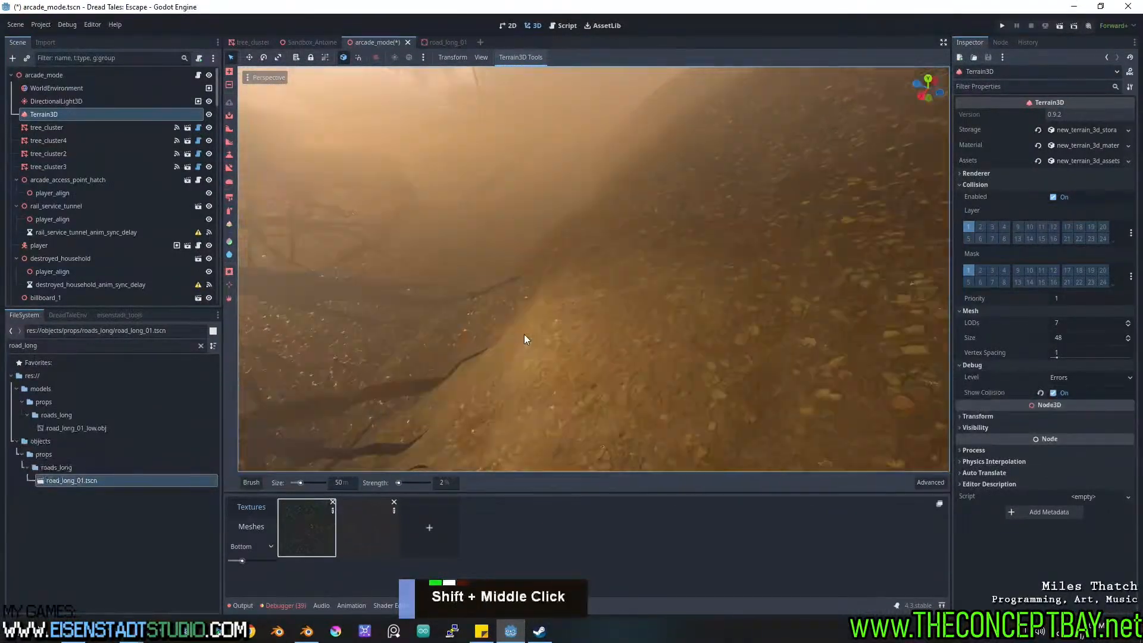
# Raise the ground on the slope beside the road in several brush strokes, undoing the last three.
pyautogui.scroll(2, 602, 224)
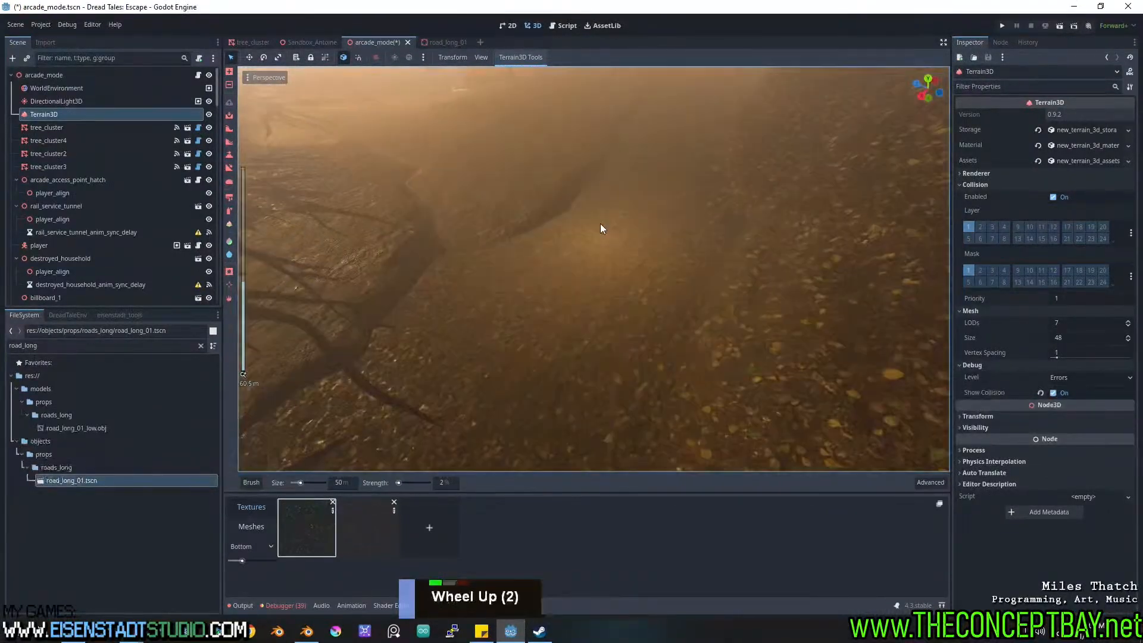
pyautogui.doubleClick(634, 157)
pyautogui.keyDown('shift'); pyautogui.moveTo(491, 330); pyautogui.dragTo(663, 311, button='middle'); pyautogui.keyUp('shift')
pyautogui.keyDown('shift'); pyautogui.scroll(-2, 592, 275); pyautogui.keyUp('shift')
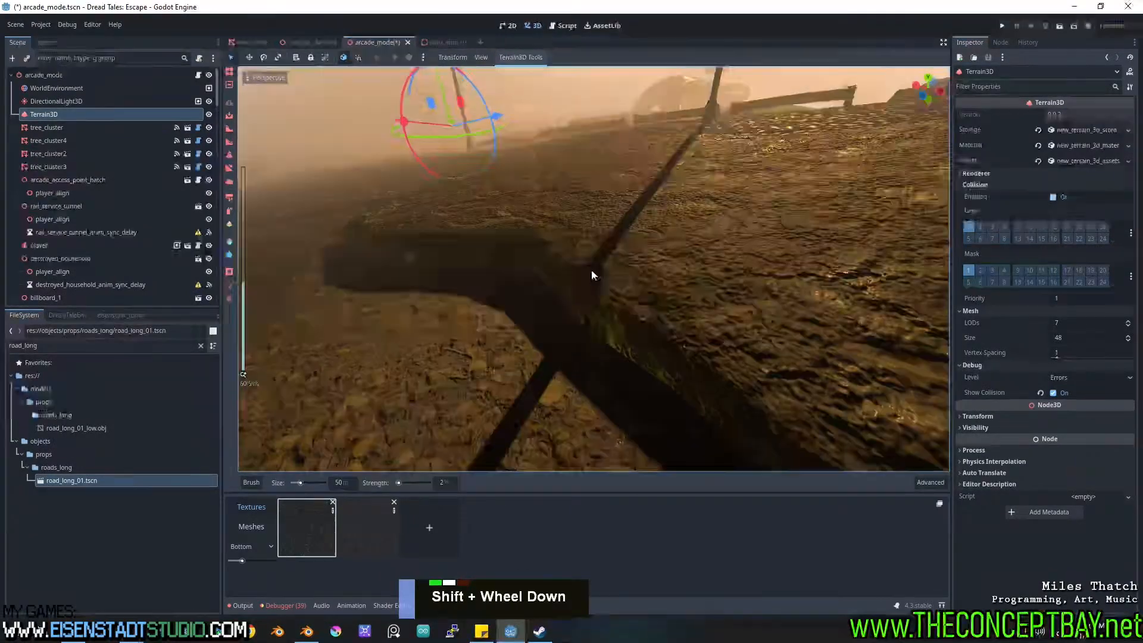
pyautogui.scroll(-1, 565, 292)
pyautogui.doubleClick(489, 291)
pyautogui.doubleClick(492, 298)
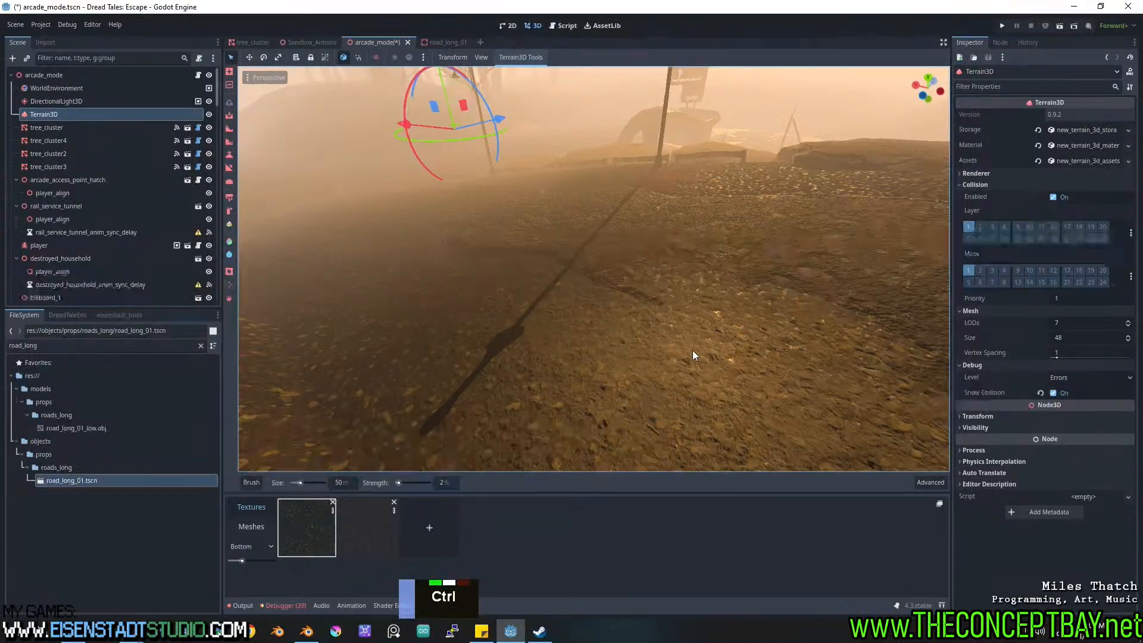
pyautogui.hotkey('ctrl', 'z')
pyautogui.hotkey('ctrl', 'z')
pyautogui.hotkey('ctrl', 'z')
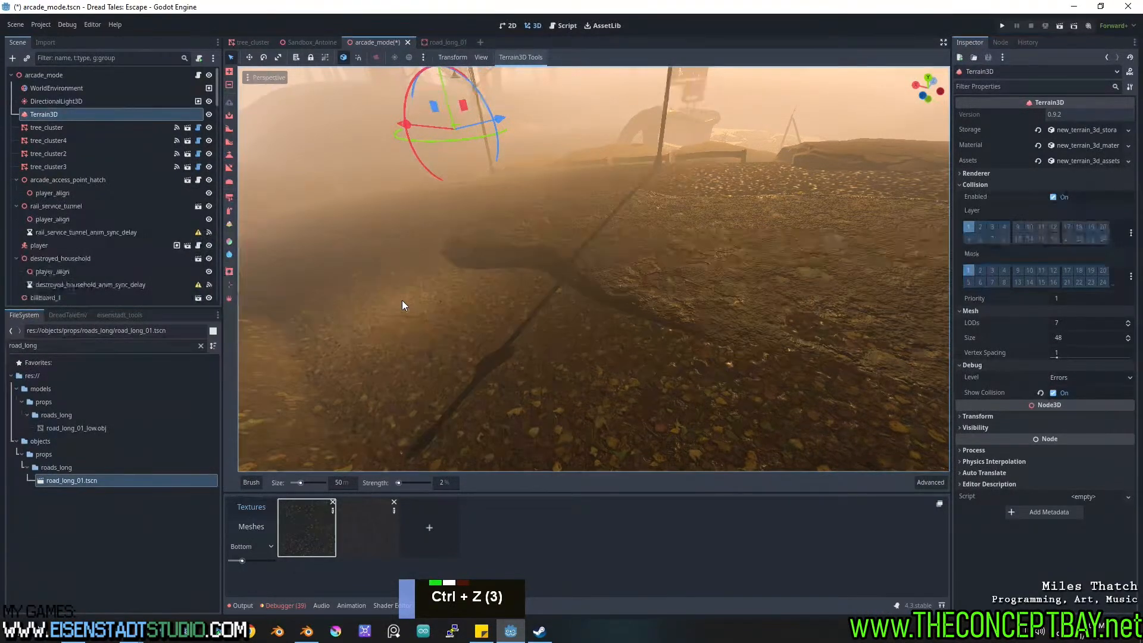
# Raise the terrain around the dark dip on the slope beside the road, undoing the excess stroke.
pyautogui.doubleClick(402, 300)
pyautogui.moveTo(402, 300); pyautogui.dragTo(537, 291, button='middle')
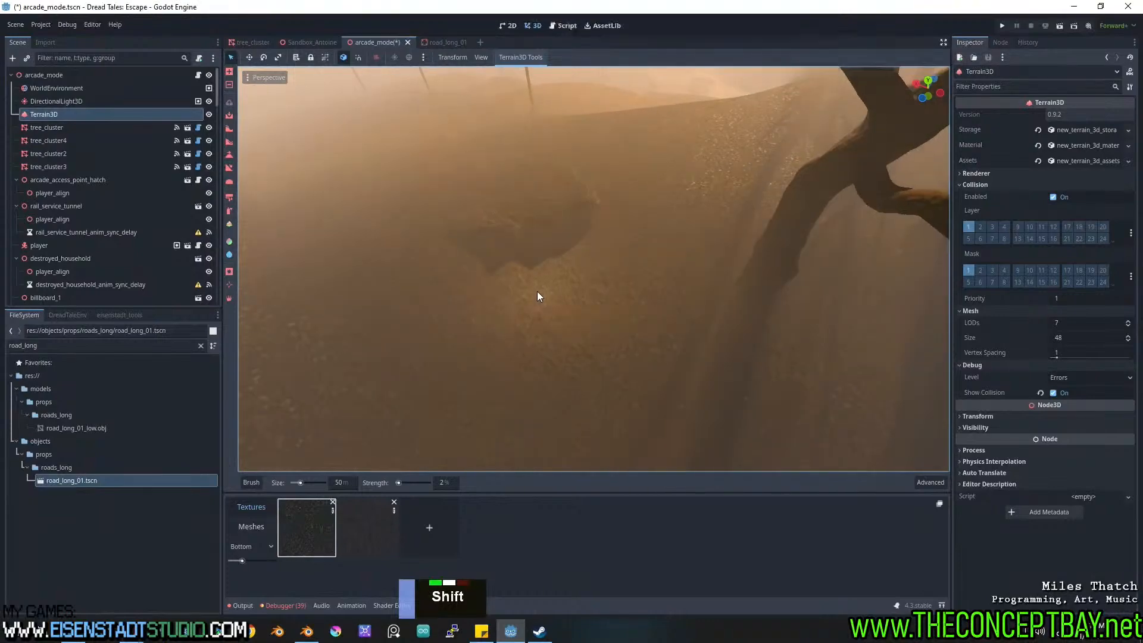
pyautogui.doubleClick(537, 291)
pyautogui.doubleClick(608, 263)
pyautogui.click(544, 262)
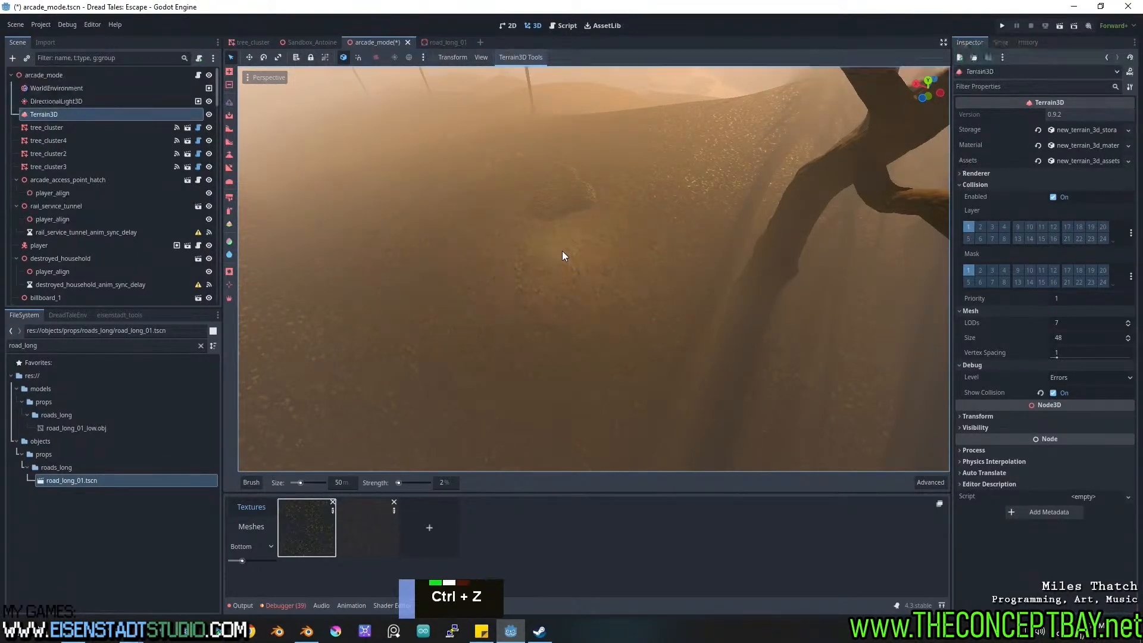
# Leave terrain editing by selecting the arcade_mode root node and save the scene.
pyautogui.moveTo(495, 256); pyautogui.dragTo(566, 301, button='middle')
pyautogui.click(57, 75)
pyautogui.scroll(-2, 595, 289)
pyautogui.hotkey('ctrl', 's')
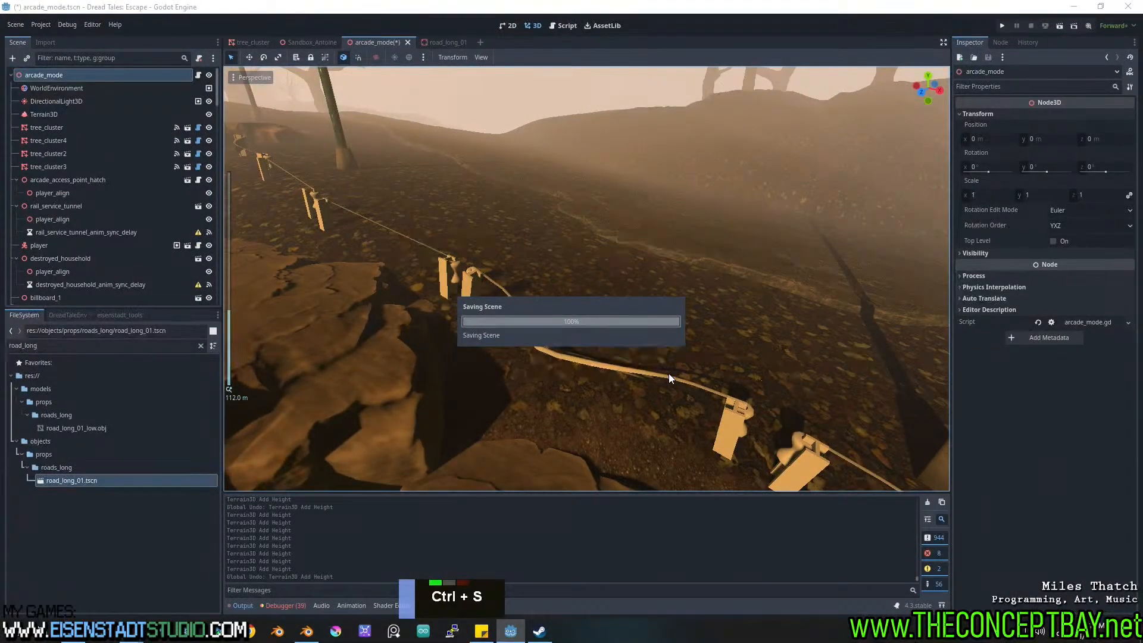
# Fly from the road through the level to the diner and examine its interior.
pyautogui.scroll(-2, 549, 331)
pyautogui.keyDown('shift'); pyautogui.moveTo(549, 331); pyautogui.dragTo(541, 375, button='middle'); pyautogui.keyUp('shift')
pyautogui.moveTo(541, 375); pyautogui.dragTo(229, 289, button='right')
pyautogui.press('a')
pyautogui.scroll(2, 573, 378)
pyautogui.press('w')
pyautogui.press('d')
pyautogui.press('d')
pyautogui.press('d')
pyautogui.press('a')
pyautogui.press('w')
pyautogui.press('w')
pyautogui.press('s')
pyautogui.press('w')
pyautogui.press('a')
pyautogui.press('s')
pyautogui.press('w')
pyautogui.press('d')
pyautogui.press('d')
pyautogui.press('w')
pyautogui.press('s')
pyautogui.press('d')
pyautogui.press('w')
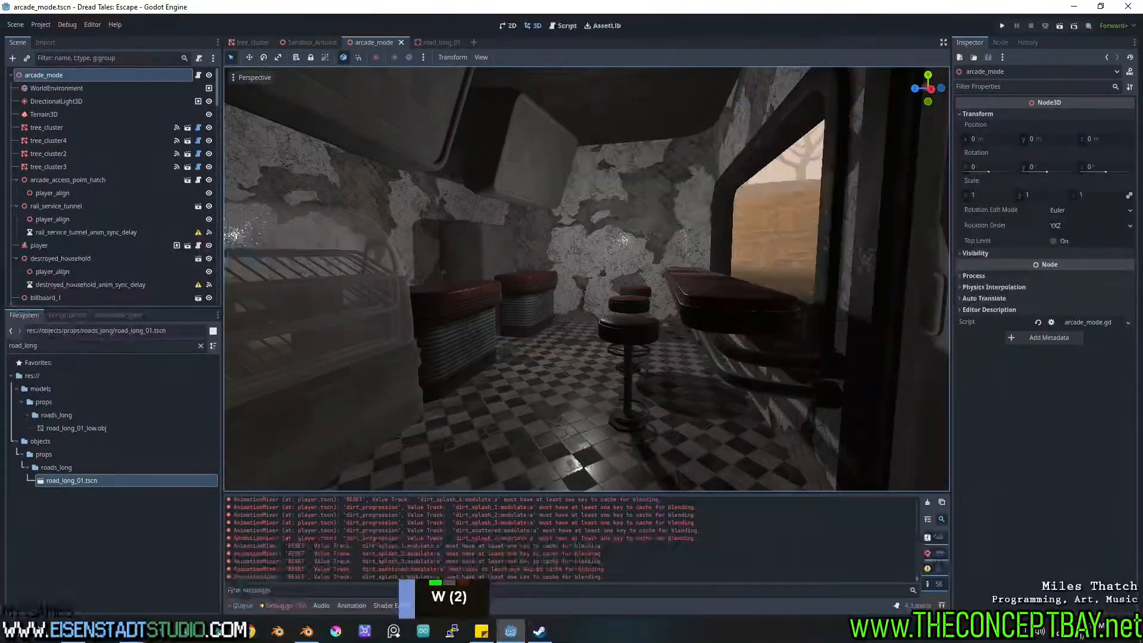
pyautogui.press('w')
# Inspect the station's canopy, sign and surrounding ground from outside, and save the scene.
pyautogui.moveTo(587, 279); pyautogui.dragTo(122, 265, button='right')
pyautogui.press('d')
pyautogui.press('a')
pyautogui.press('w')
pyautogui.press('w')
pyautogui.press('d')
pyautogui.press('w')
pyautogui.press('d')
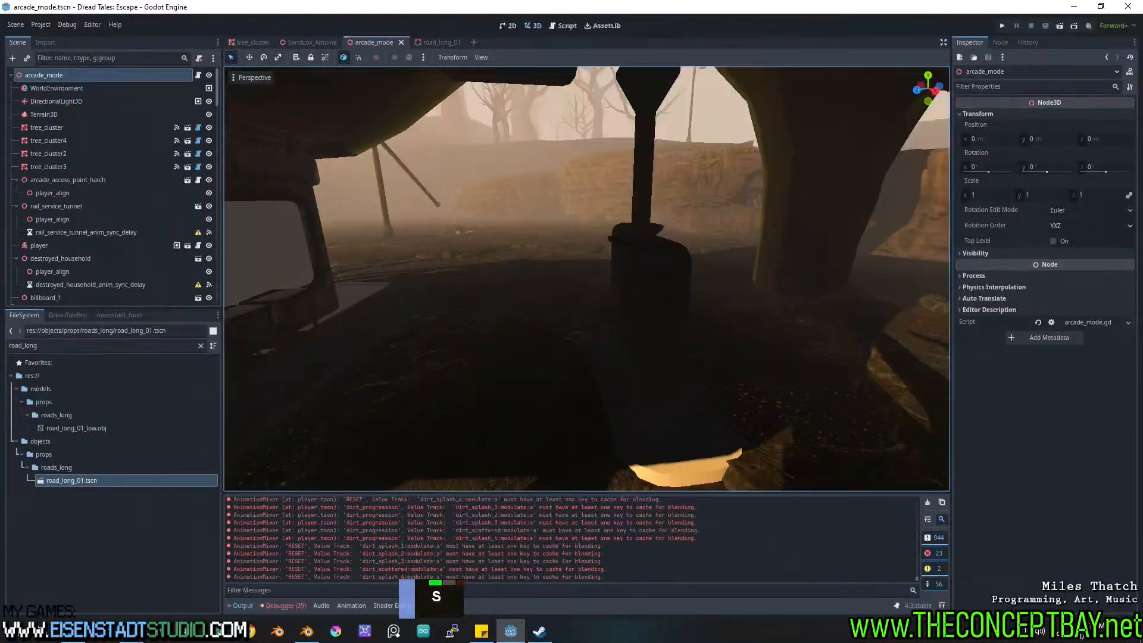
pyautogui.moveTo(586, 278); pyautogui.dragTo(556, 344, button='right')
pyautogui.press('w')
pyautogui.press('a')
pyautogui.press('s')
pyautogui.press('d')
pyautogui.press('a')
pyautogui.press('w')
pyautogui.press('d')
pyautogui.press('w')
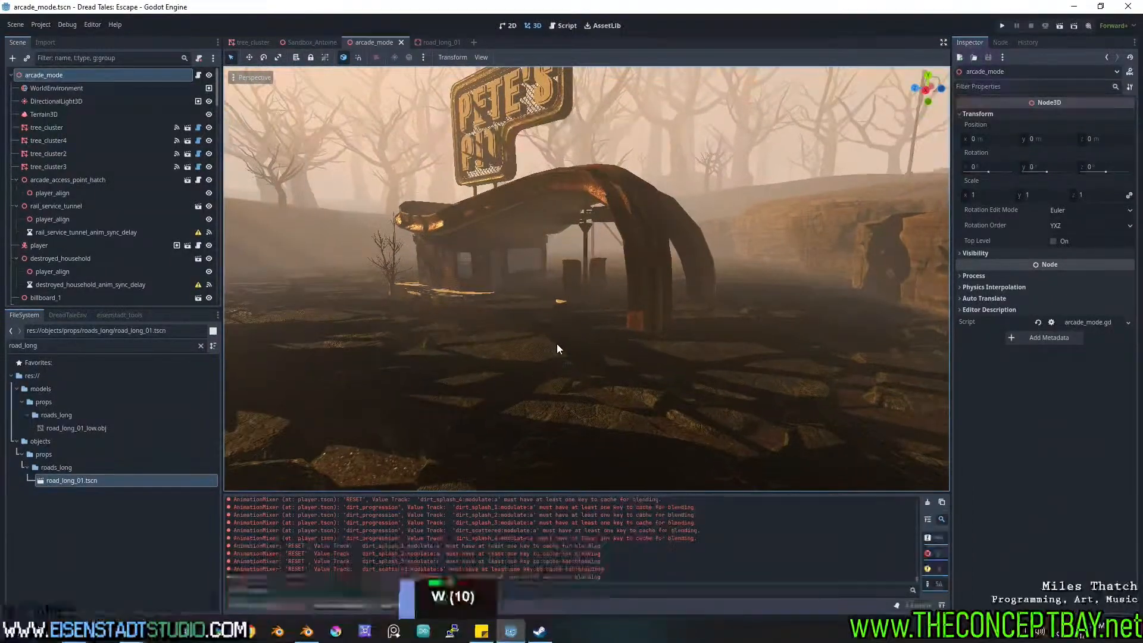
pyautogui.moveTo(558, 349)
pyautogui.mouseDown(button='middle')
pyautogui.moveTo(546, 326)
pyautogui.moveTo(556, 326)
pyautogui.mouseUp(button='middle')
pyautogui.moveTo(556, 326); pyautogui.dragTo(555, 329, button='right')
pyautogui.press('w')
pyautogui.hotkey('ctrl', 's')
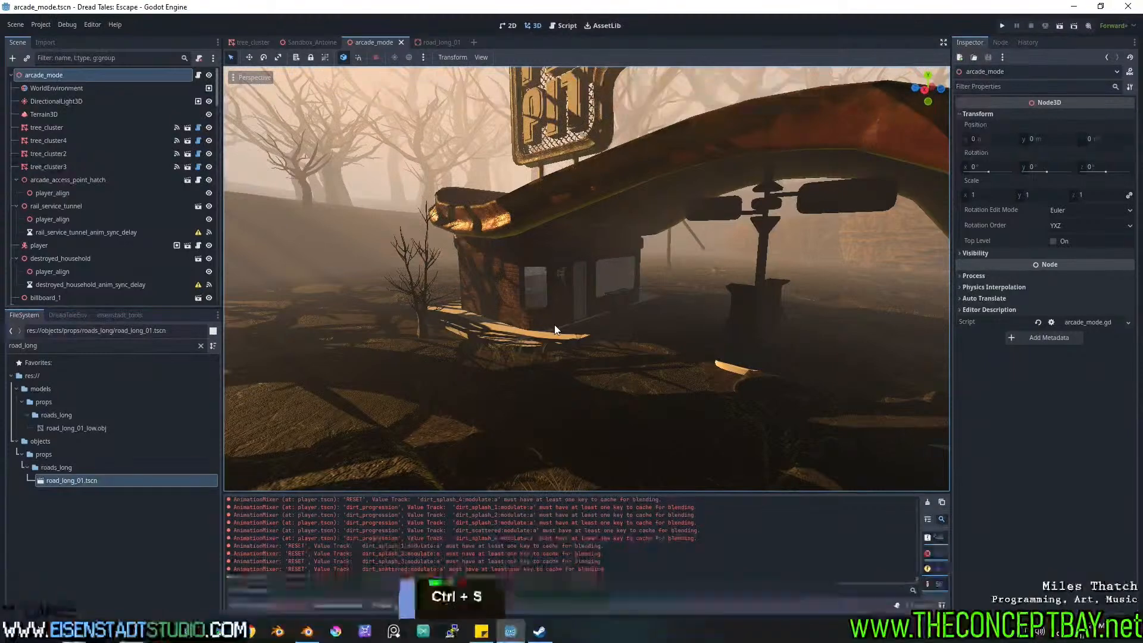
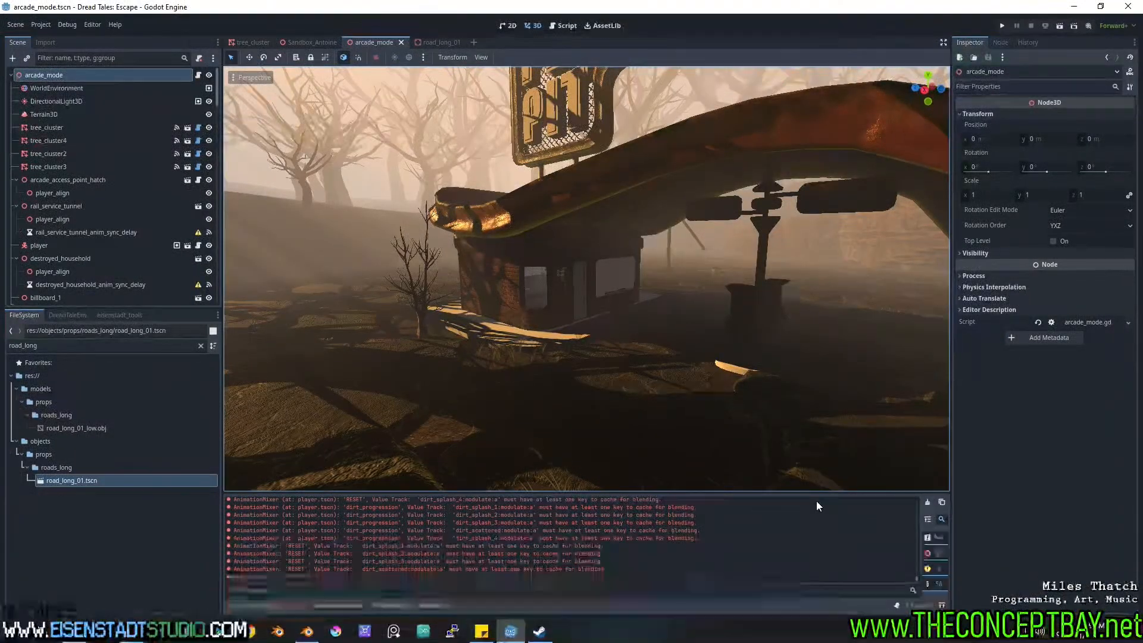
# Examine the area around the station canopy and the valley path with its rock plates.
pyautogui.scroll(-3, 737, 374)
pyautogui.scroll(-1, 744, 370)
pyautogui.scroll(2, 751, 374)
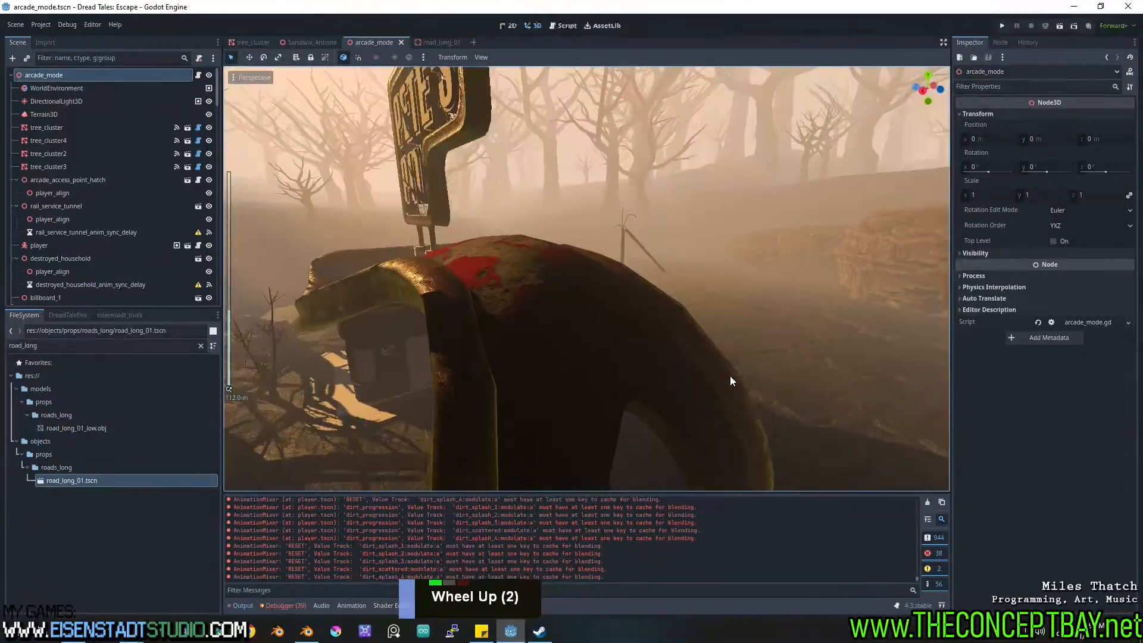
pyautogui.moveTo(730, 377); pyautogui.dragTo(729, 376, button='right')
pyautogui.press('w')
pyautogui.press('w')
pyautogui.press('d')
pyautogui.press('s')
pyautogui.press('w')
pyautogui.press('a')
pyautogui.press('w')
pyautogui.press('a')
pyautogui.press('a')
pyautogui.press('a')
pyautogui.press('w')
pyautogui.press('a')
pyautogui.press('a')
pyautogui.press('w')
pyautogui.press('a')
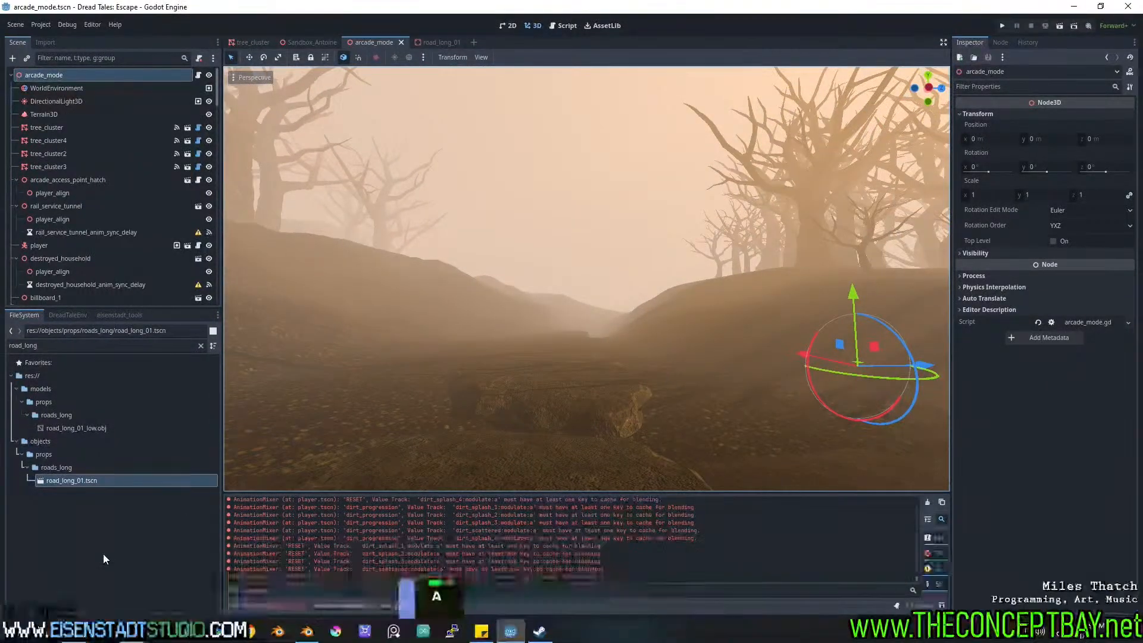
# Switch to Blender, save roads_long.blend, and start a new General file.
pyautogui.click(307, 632)
pyautogui.middleClick(698, 271)
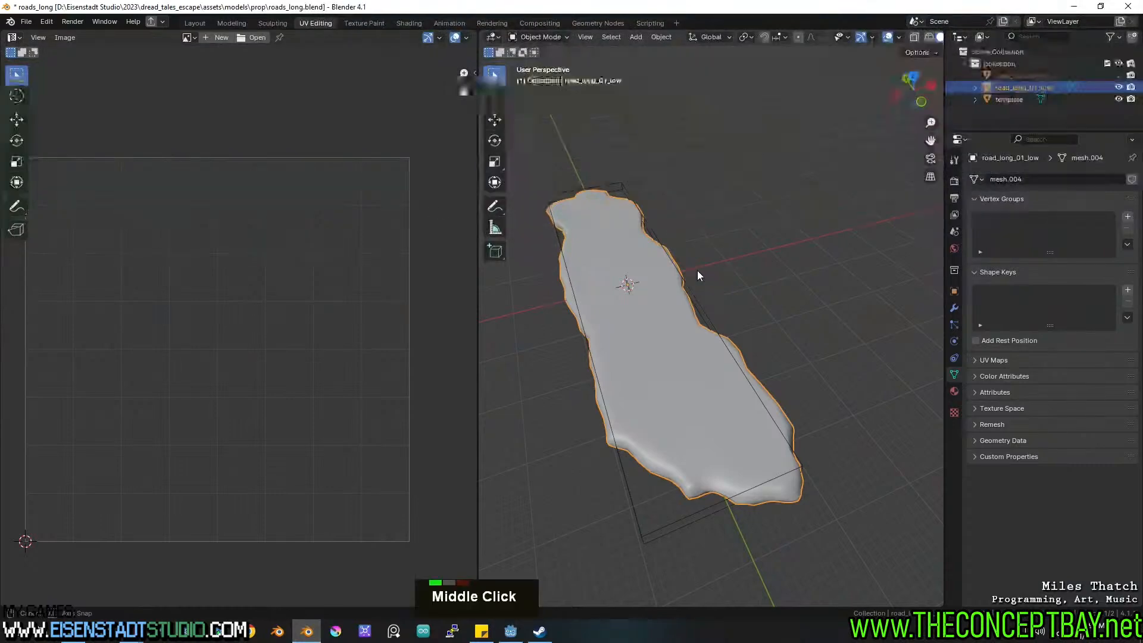
pyautogui.hotkey('ctrl', 's')
pyautogui.doubleClick(26, 21)
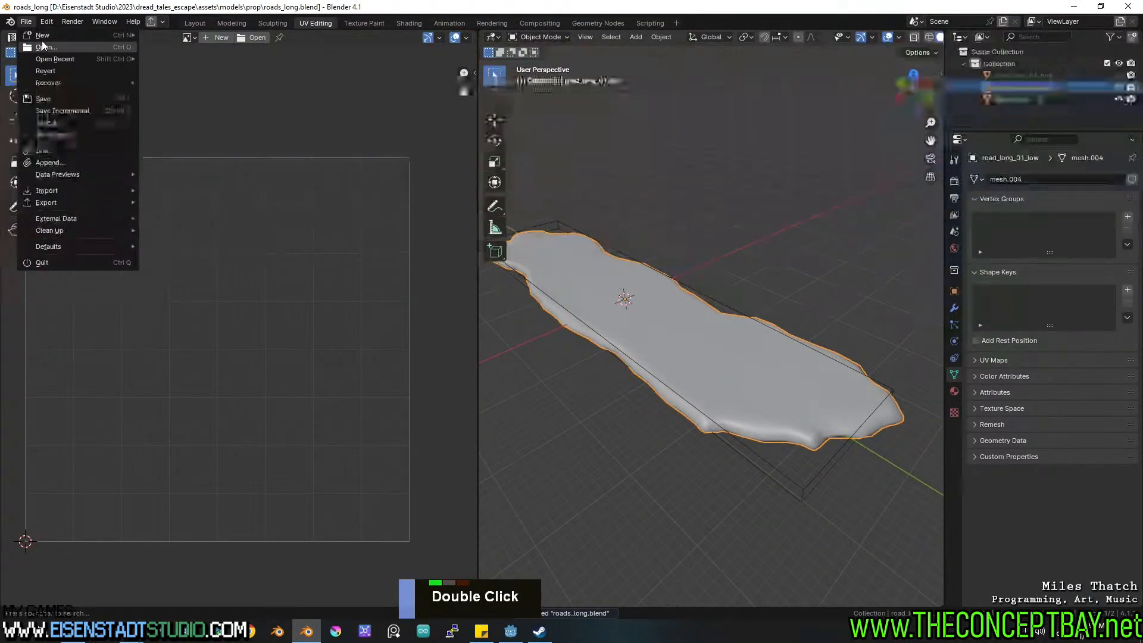
pyautogui.moveTo(48, 37)
pyautogui.click(188, 34)
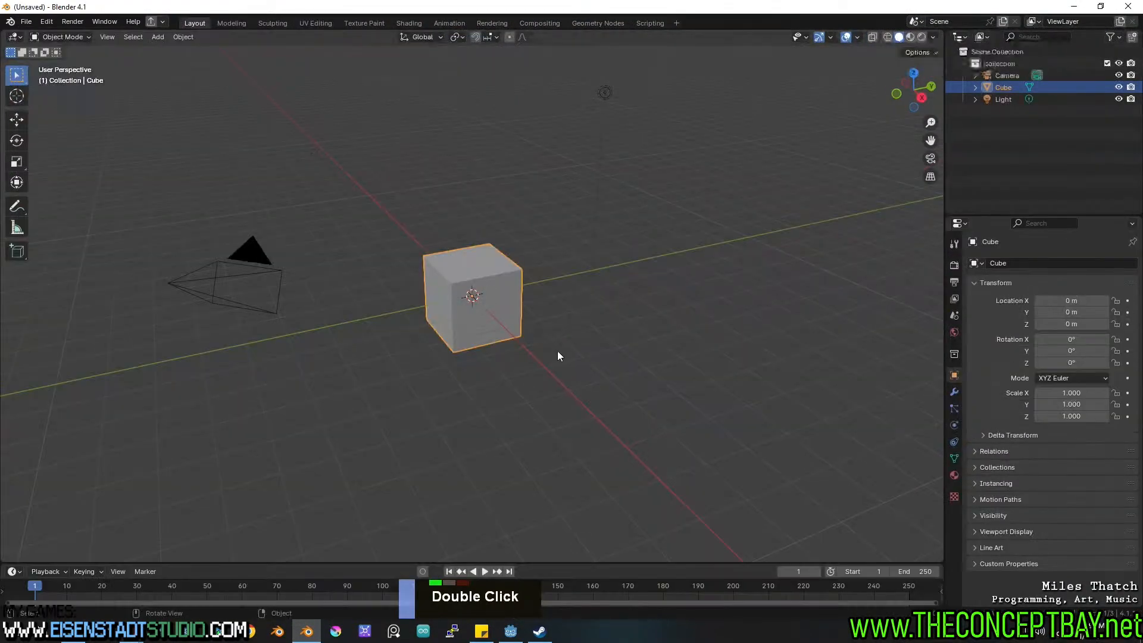
# Delete the default camera and light, keeping only the cube selected.
pyautogui.scroll(-2, 462, 317)
pyautogui.keyDown('shift'); pyautogui.click(328, 255); pyautogui.keyUp('shift')
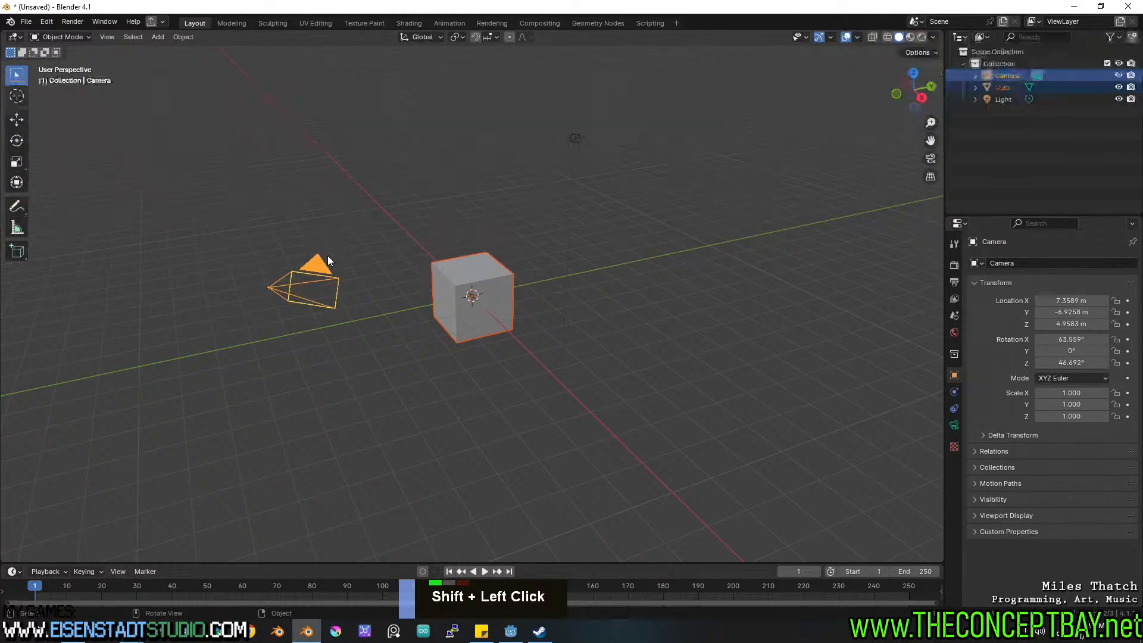
pyautogui.keyDown('shift'); pyautogui.click(580, 138); pyautogui.keyUp('shift')
pyautogui.press('x')
pyautogui.click(580, 138)
pyautogui.click(493, 249)
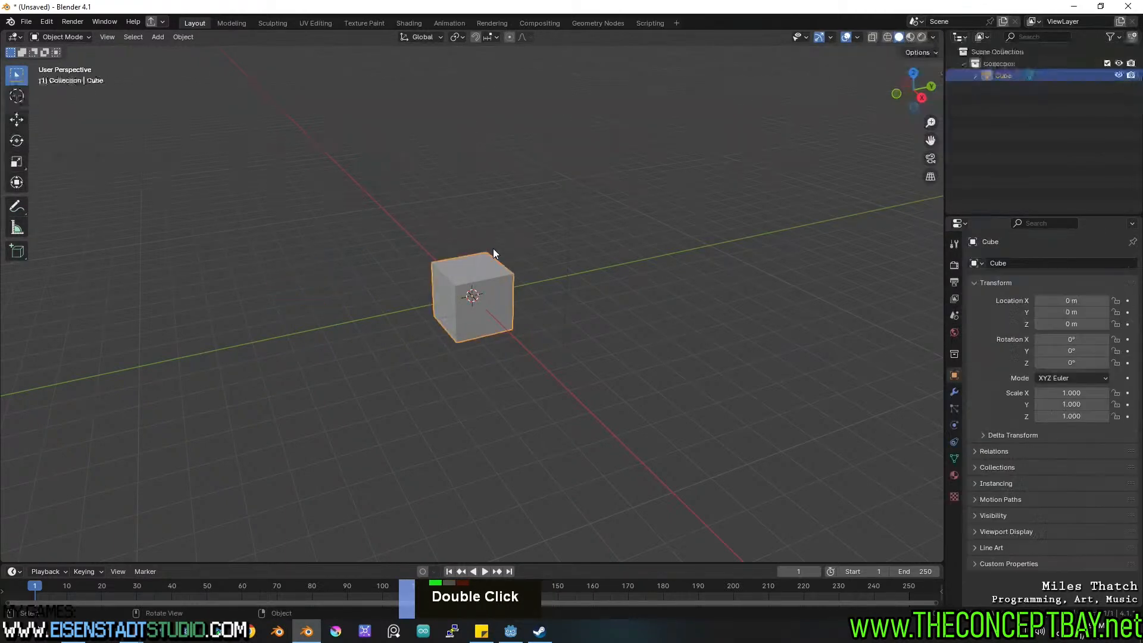
# Scale the cube along X to about 6.28 and raise it along Z to about 0.89 m.
pyautogui.moveTo(649, 330); pyautogui.dragTo(692, 334, button='middle')
pyautogui.press('s')
pyautogui.press('x')
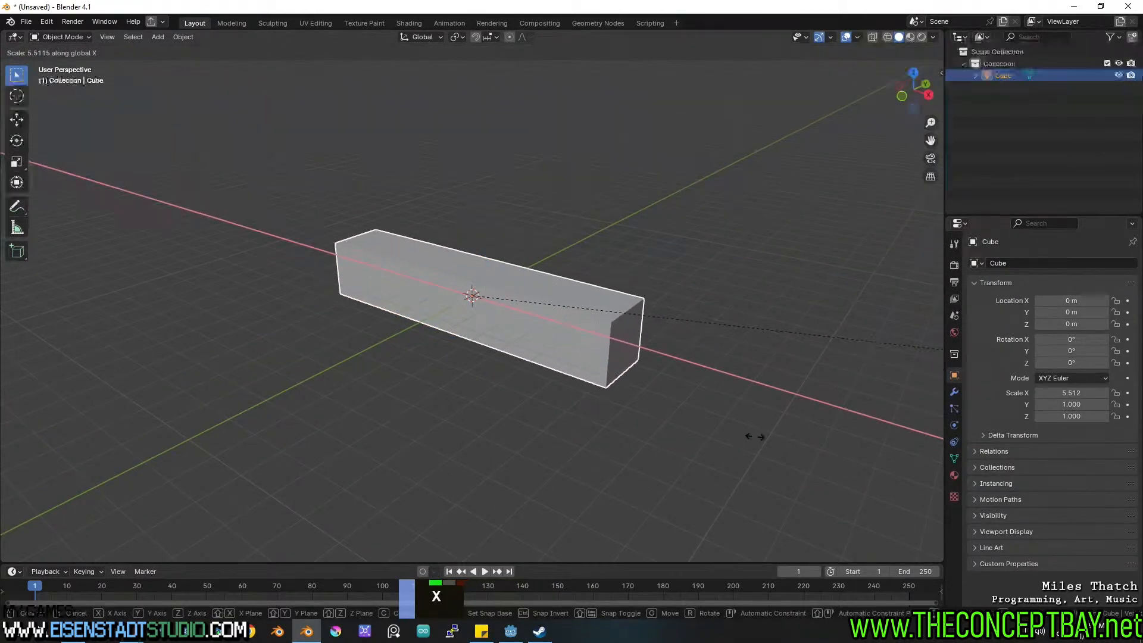
pyautogui.click(909, 450)
pyautogui.scroll(-5, 638, 367)
pyautogui.keyDown('shift'); pyautogui.moveTo(639, 368); pyautogui.dragTo(644, 381, button='middle'); pyautogui.keyUp('shift')
pyautogui.moveTo(644, 381); pyautogui.dragTo(646, 364, button='middle')
pyautogui.scroll(2, 646, 364)
pyautogui.press('g')
pyautogui.press('z')
pyautogui.click(482, 364)
# Scale the block along Y to about 13.77 and widen it along X to about 8.92.
pyautogui.moveTo(482, 364); pyautogui.dragTo(664, 375, button='middle')
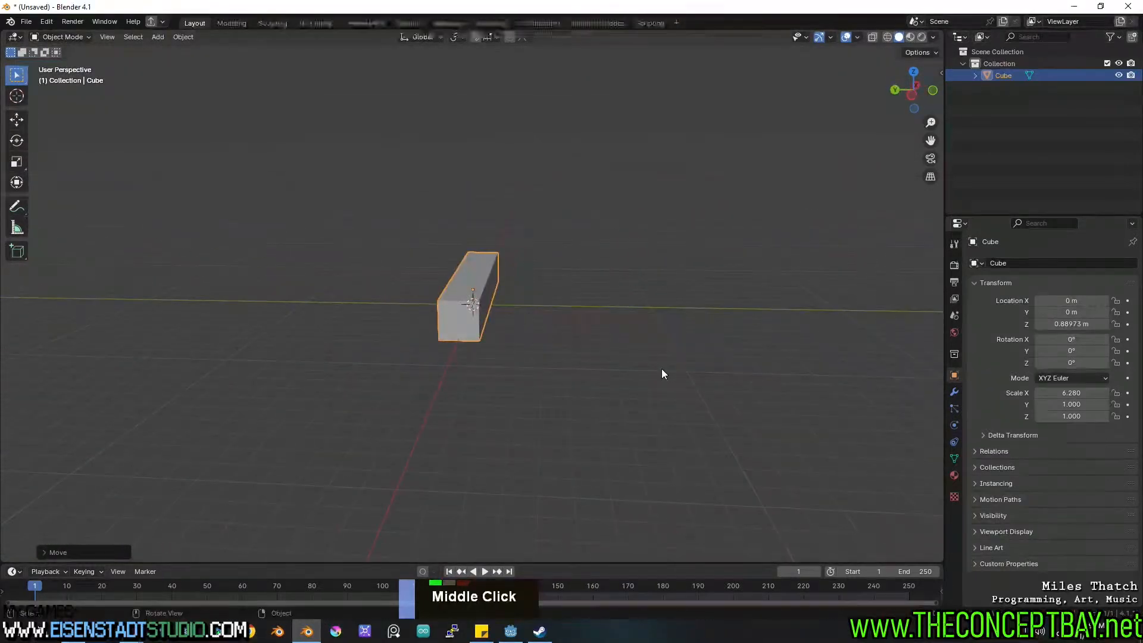
pyautogui.press('s')
pyautogui.press('y')
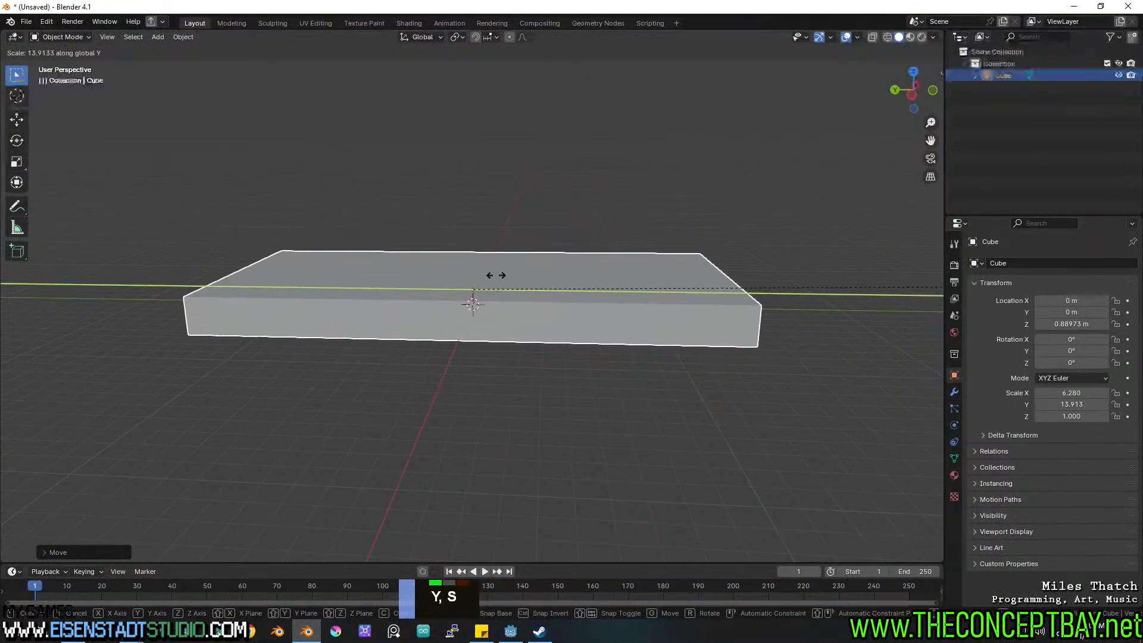
pyautogui.click(444, 287)
pyautogui.moveTo(444, 287); pyautogui.dragTo(532, 331, button='middle')
pyautogui.press('s')
pyautogui.press('x')
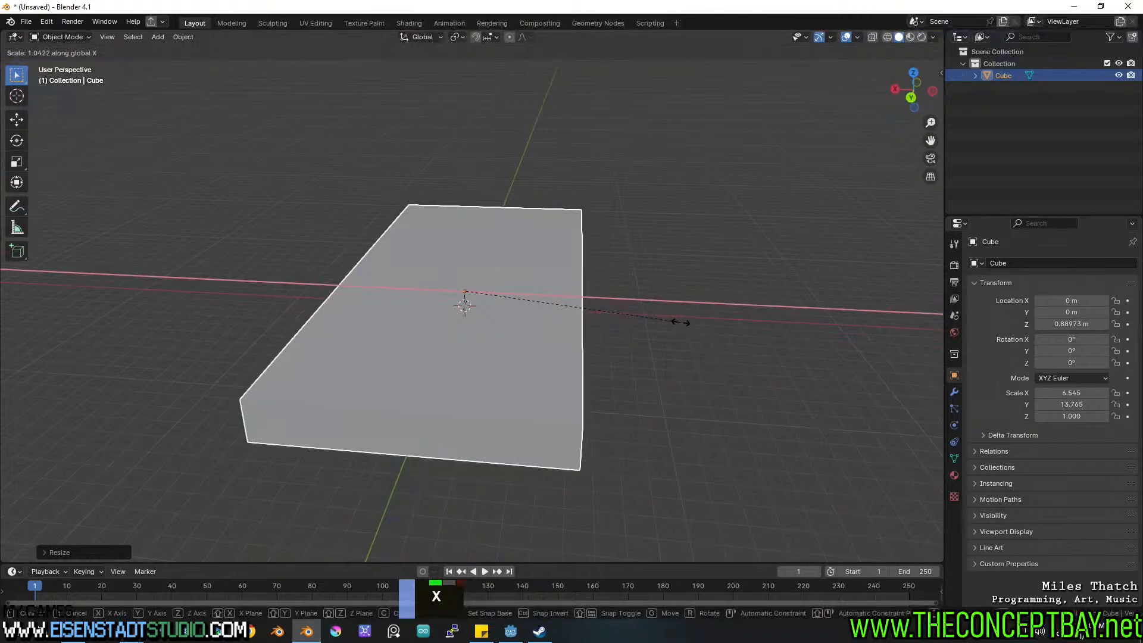
pyautogui.click(761, 327)
pyautogui.moveTo(760, 327); pyautogui.dragTo(668, 323, button='middle')
# Scale the block along Z to about 6.5 and raise it to about 6.48 m above the origin.
pyautogui.press('Tab')
pyautogui.press('Tab')
pyautogui.press('s')
pyautogui.press('z')
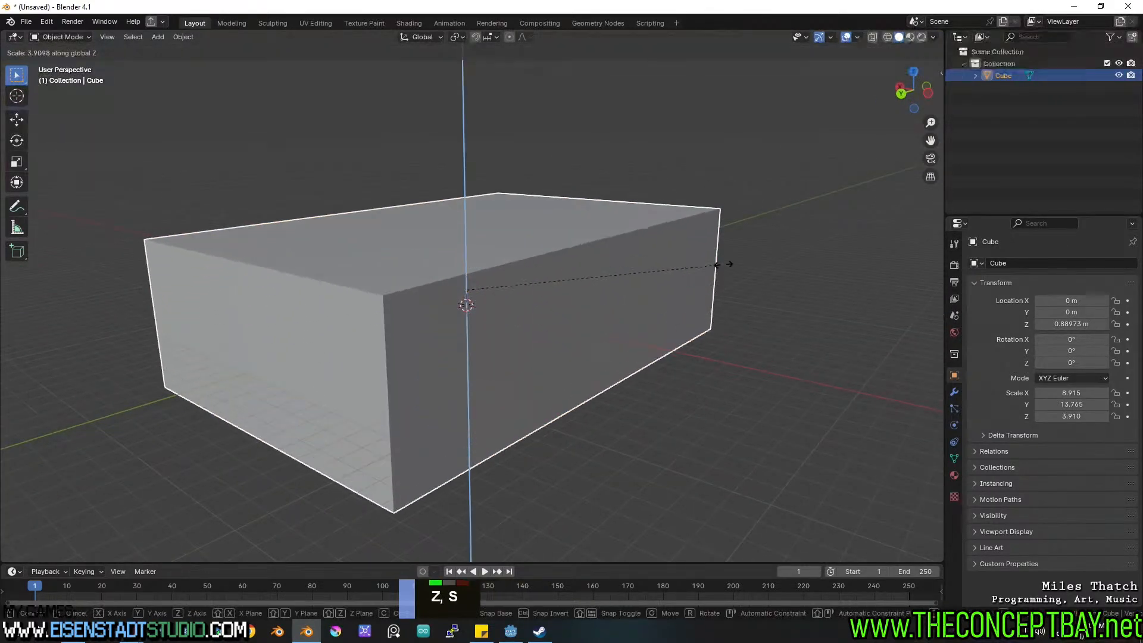
pyautogui.click(881, 252)
pyautogui.keyDown('shift'); pyautogui.moveTo(790, 312); pyautogui.dragTo(719, 285, button='middle'); pyautogui.keyUp('shift')
pyautogui.moveTo(719, 285); pyautogui.dragTo(630, 301, button='middle')
pyautogui.press('g')
pyautogui.press('z')
pyautogui.click(633, 206)
# Select the block's top face in edit mode and lower it along Z to reduce the height.
pyautogui.moveTo(632, 207); pyautogui.dragTo(660, 242, button='middle')
pyautogui.press('Tab')
pyautogui.press('3')
pyautogui.click(490, 111)
pyautogui.press('g')
pyautogui.press('z')
pyautogui.click(492, 189)
# Scale the whole block along Y to about 15.53 and along X to about 10.92.
pyautogui.moveTo(661, 242); pyautogui.dragTo(599, 249, button='middle')
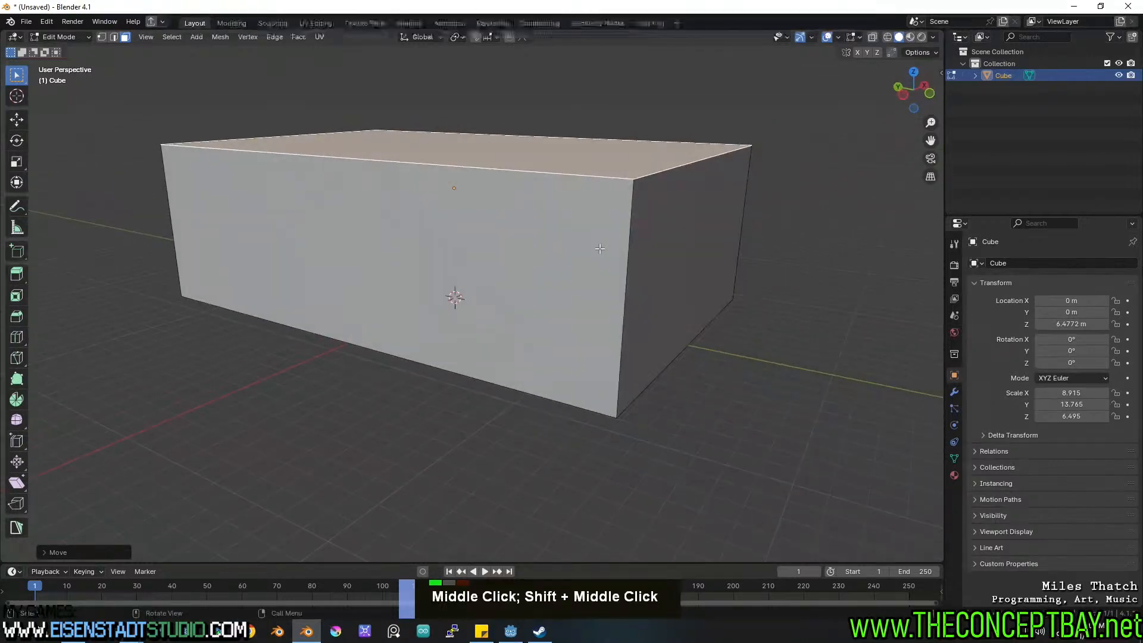
pyautogui.press('Tab')
pyautogui.press('s')
pyautogui.press('y')
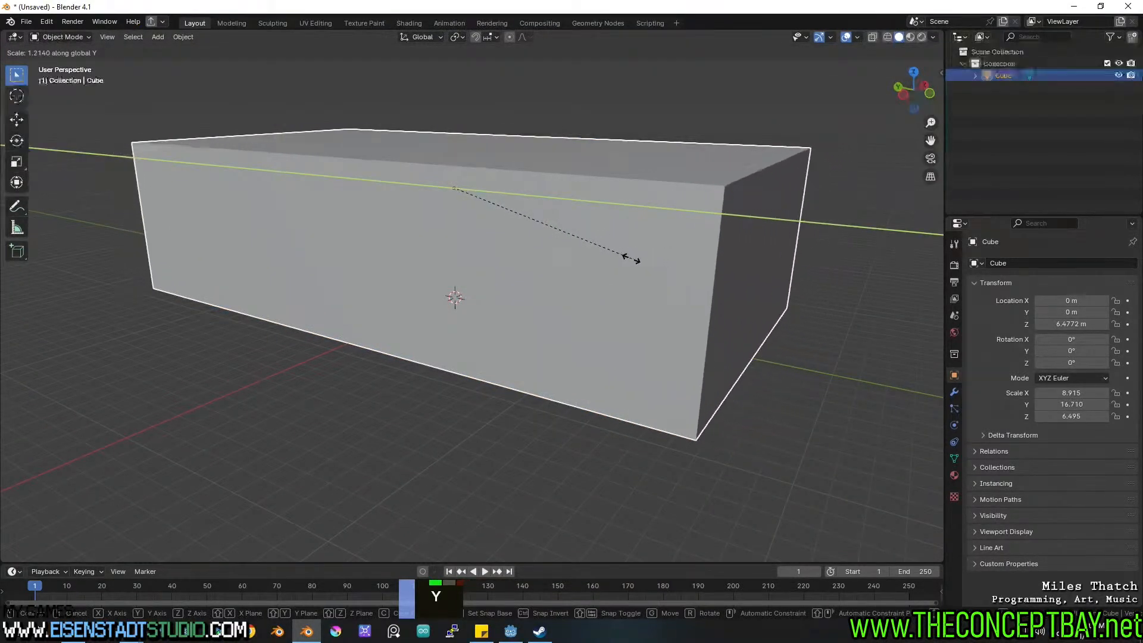
pyautogui.click(617, 259)
pyautogui.scroll(-2, 629, 261)
pyautogui.keyDown('shift'); pyautogui.moveTo(628, 261); pyautogui.dragTo(594, 288, button='middle'); pyautogui.keyUp('shift')
pyautogui.press('s')
pyautogui.press('x')
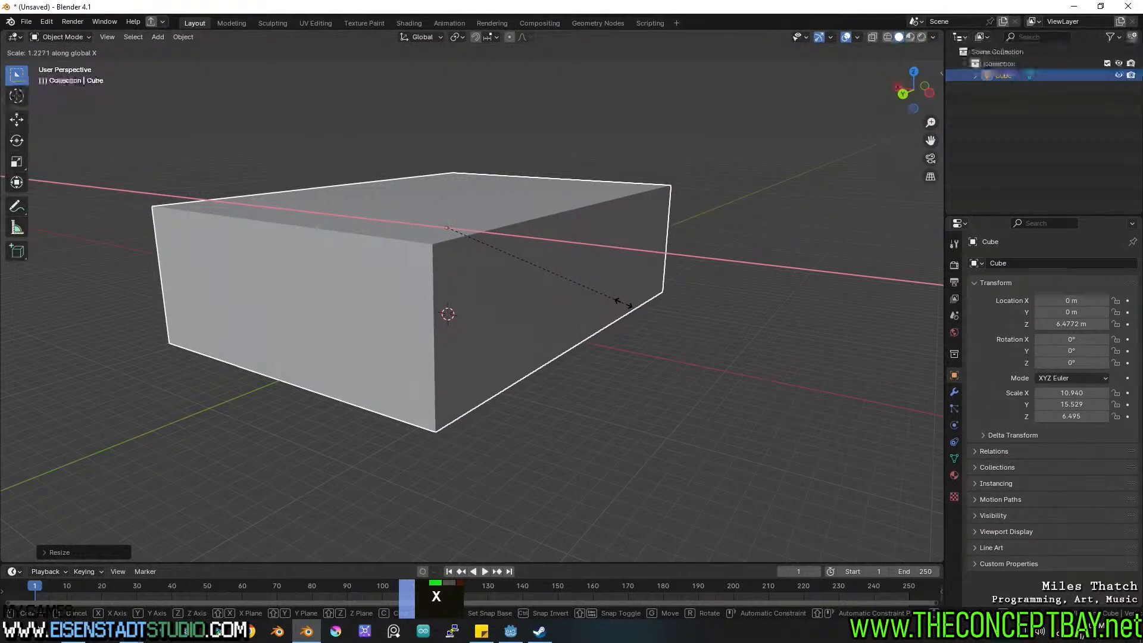
pyautogui.click(622, 304)
pyautogui.moveTo(649, 319); pyautogui.dragTo(524, 337, button='middle')
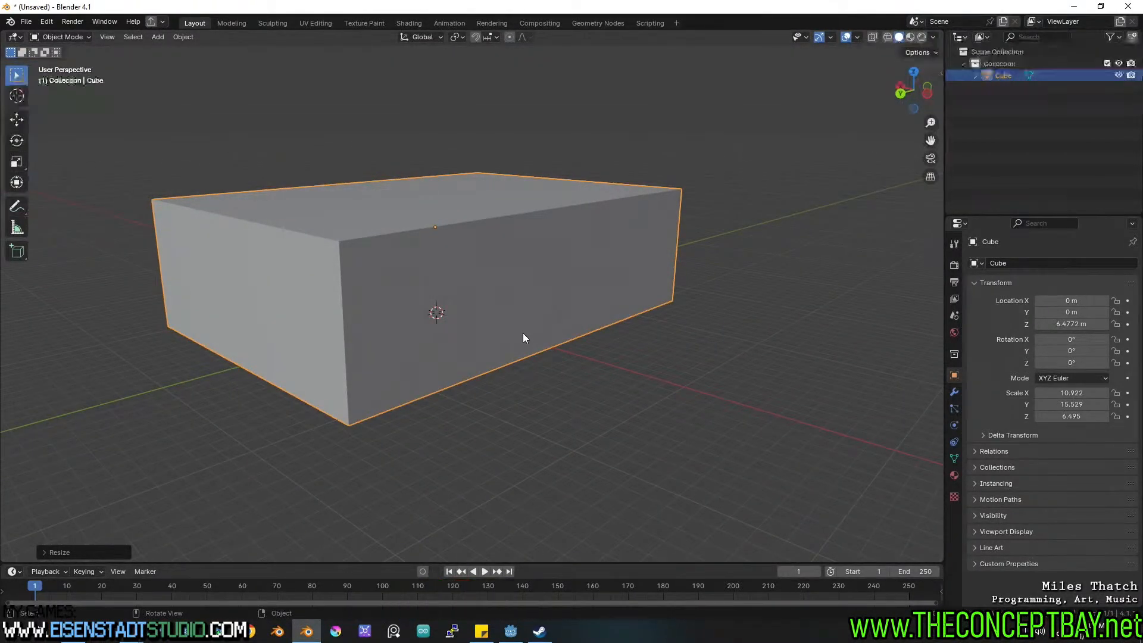
# Add a single lengthwise loop cut along Y to divide the block into two halves.
pyautogui.press('Tab')
pyautogui.keyDown('shift'); pyautogui.moveTo(385, 339); pyautogui.dragTo(349, 271, button='middle'); pyautogui.keyUp('shift')
pyautogui.hotkey('ctrl', 'r')
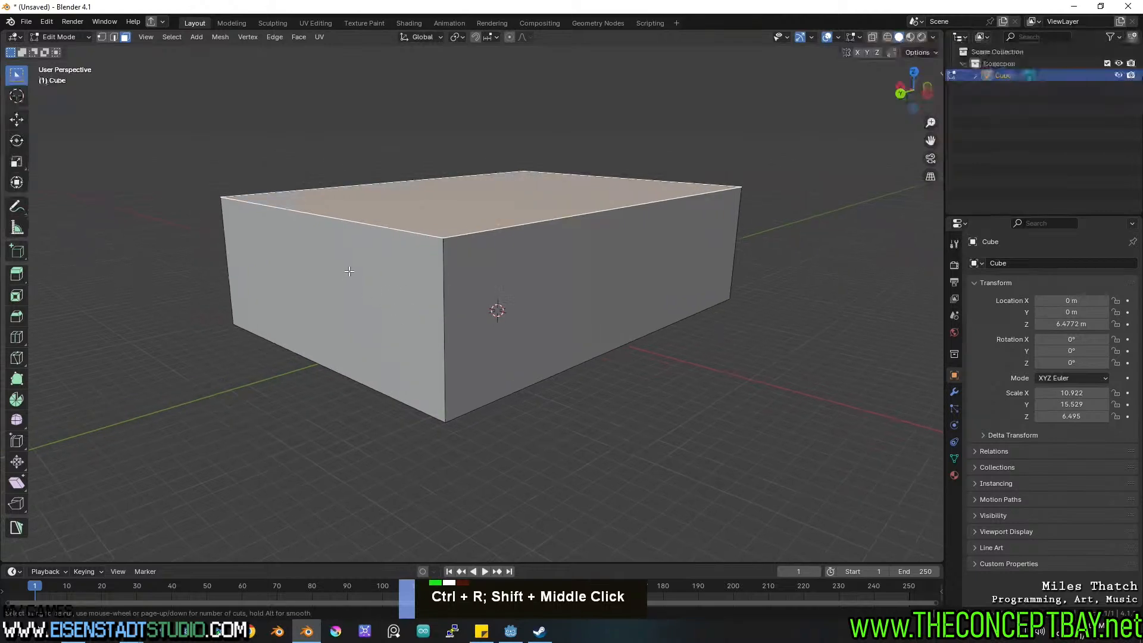
pyautogui.click(359, 245)
pyautogui.click(396, 260)
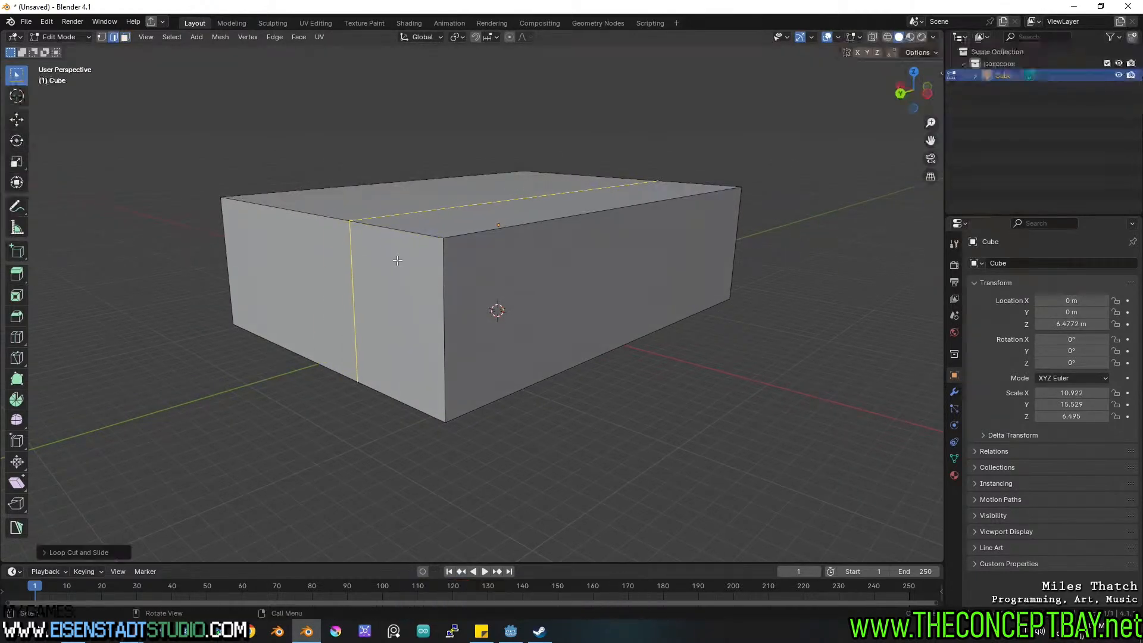
# Extrude one half of the block's divided end face outward about 20 m to form an L-shaped building, and return to object mode.
pyautogui.press('3')
pyautogui.click(312, 263)
pyautogui.moveTo(512, 262); pyautogui.dragTo(429, 247, button='middle')
pyautogui.keyDown('shift'); pyautogui.moveTo(429, 247); pyautogui.dragTo(535, 263, button='middle'); pyautogui.keyUp('shift')
pyautogui.keyDown('shift'); pyautogui.moveTo(534, 263); pyautogui.dragTo(612, 269, button='middle'); pyautogui.keyUp('shift')
pyautogui.press('e')
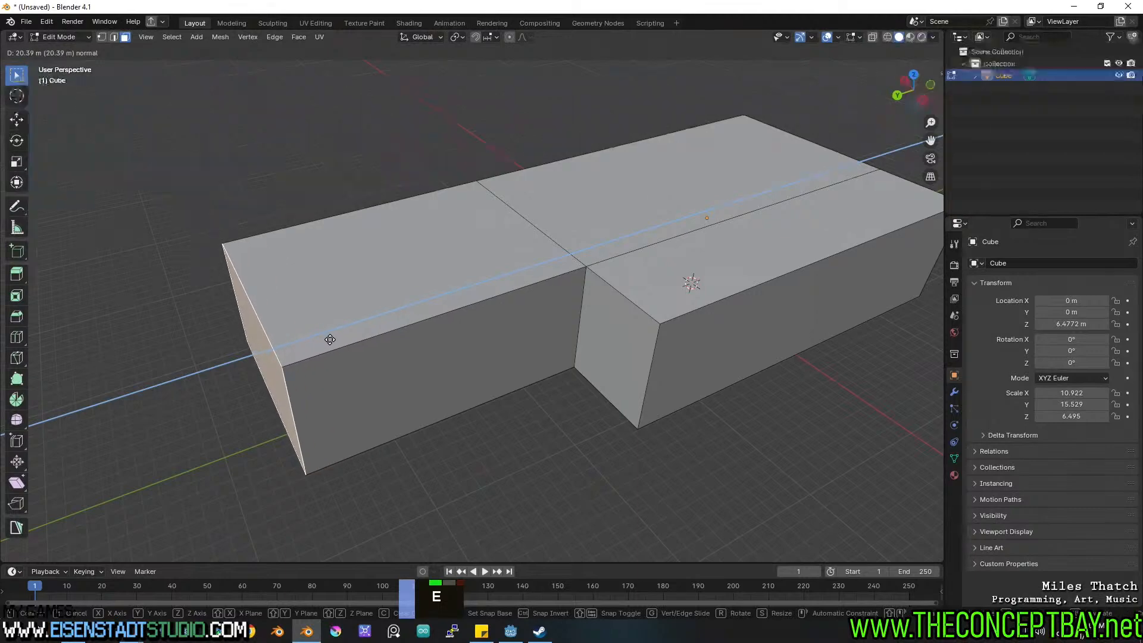
pyautogui.click(335, 335)
pyautogui.moveTo(515, 404); pyautogui.dragTo(545, 348, button='middle')
pyautogui.keyDown('shift'); pyautogui.moveTo(544, 349); pyautogui.dragTo(453, 411, button='middle'); pyautogui.keyUp('shift')
pyautogui.moveTo(479, 376); pyautogui.dragTo(466, 400, button='middle')
pyautogui.keyDown('shift'); pyautogui.moveTo(592, 365); pyautogui.dragTo(563, 368, button='middle'); pyautogui.keyUp('shift')
pyautogui.moveTo(563, 368); pyautogui.dragTo(602, 357, button='middle')
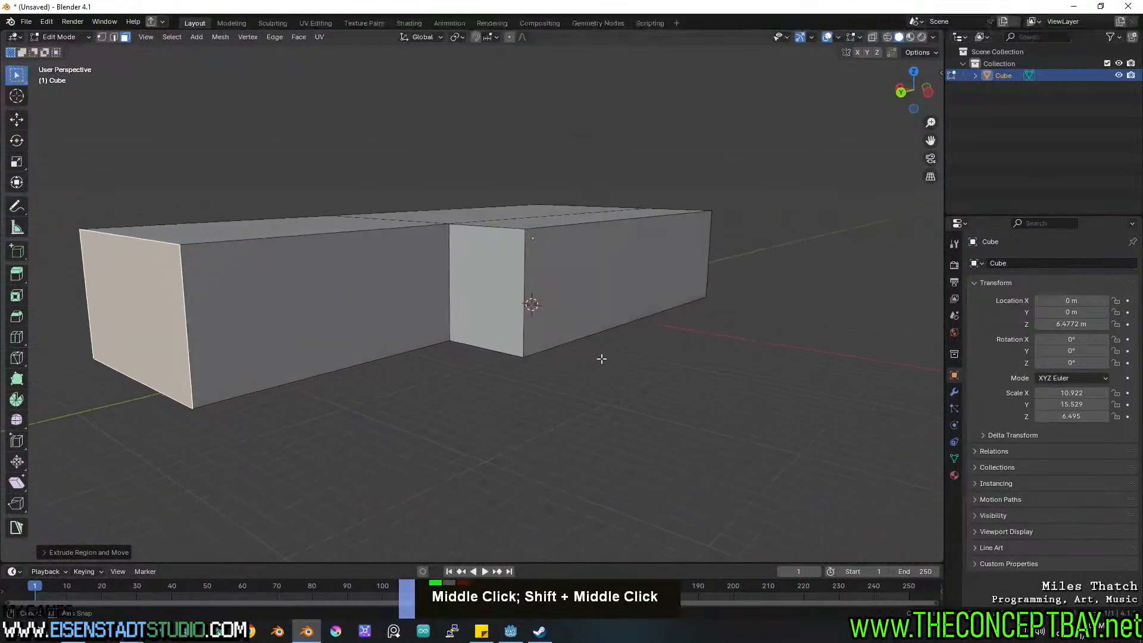
pyautogui.press('Tab')
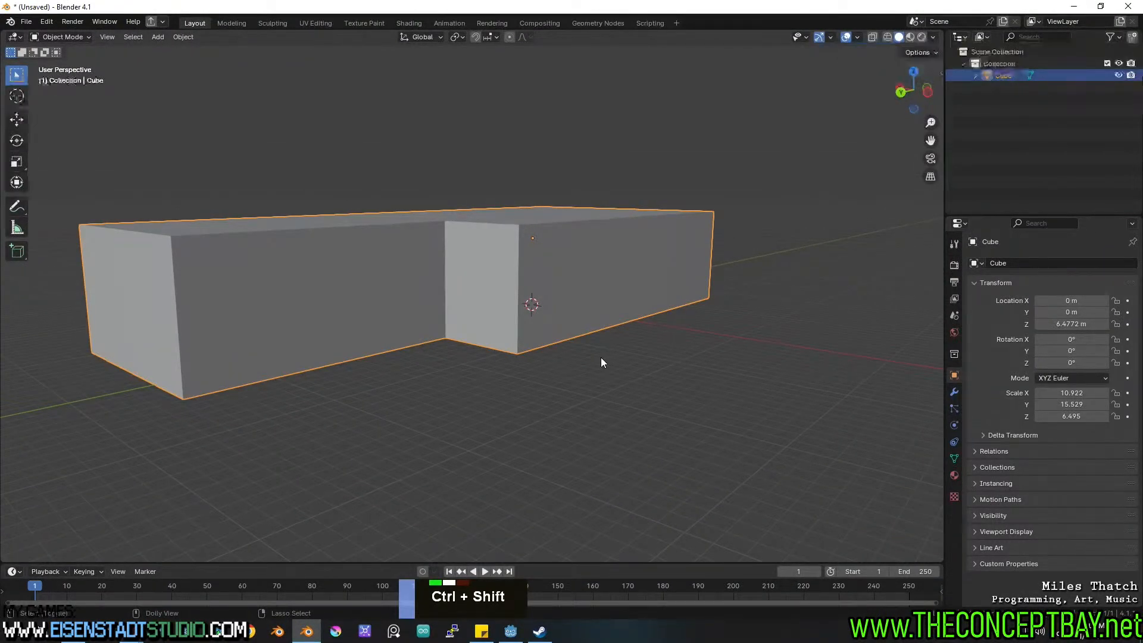
# Start saving the file and browse to dread_tales_escape\assets\models\locations\arcade_mode.
pyautogui.hotkey('ctrl', 's')
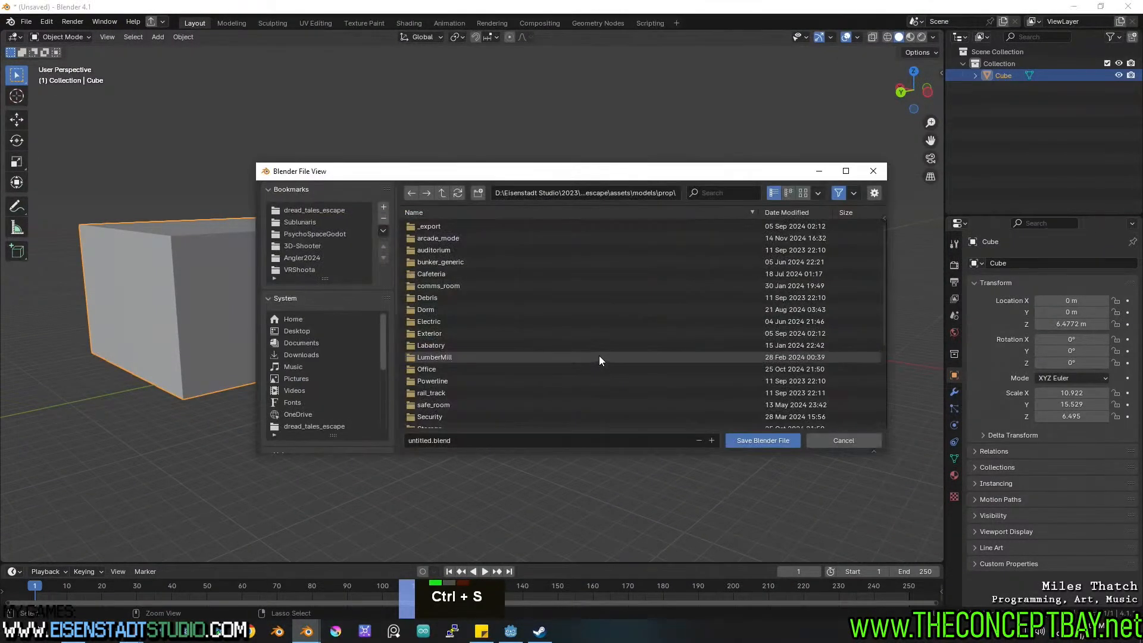
pyautogui.click(336, 212)
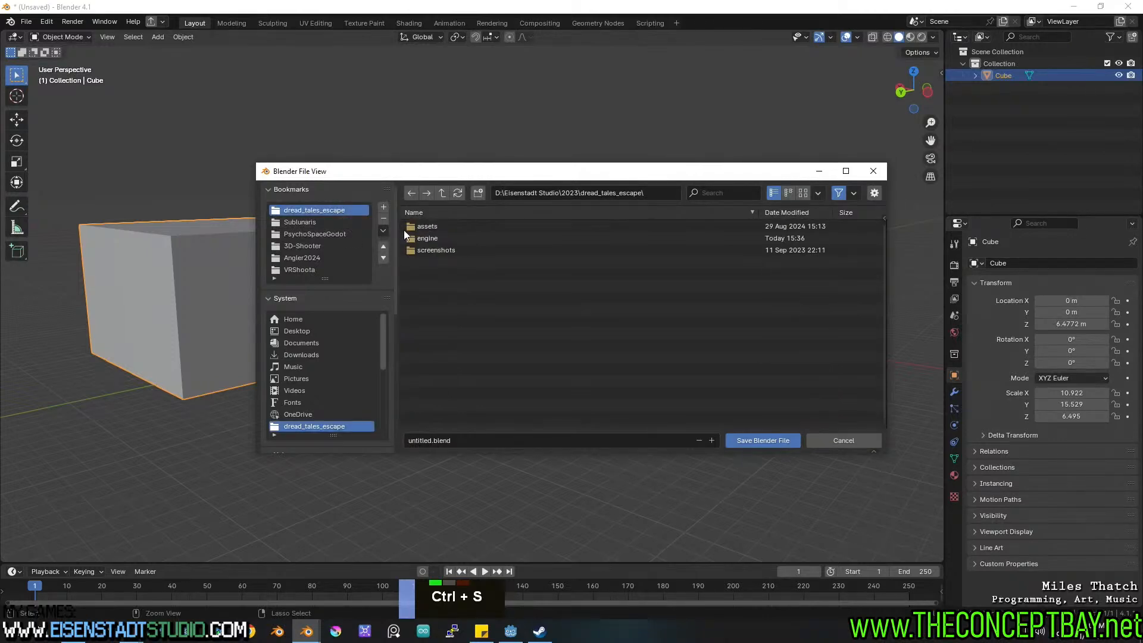
pyautogui.doubleClick(447, 225)
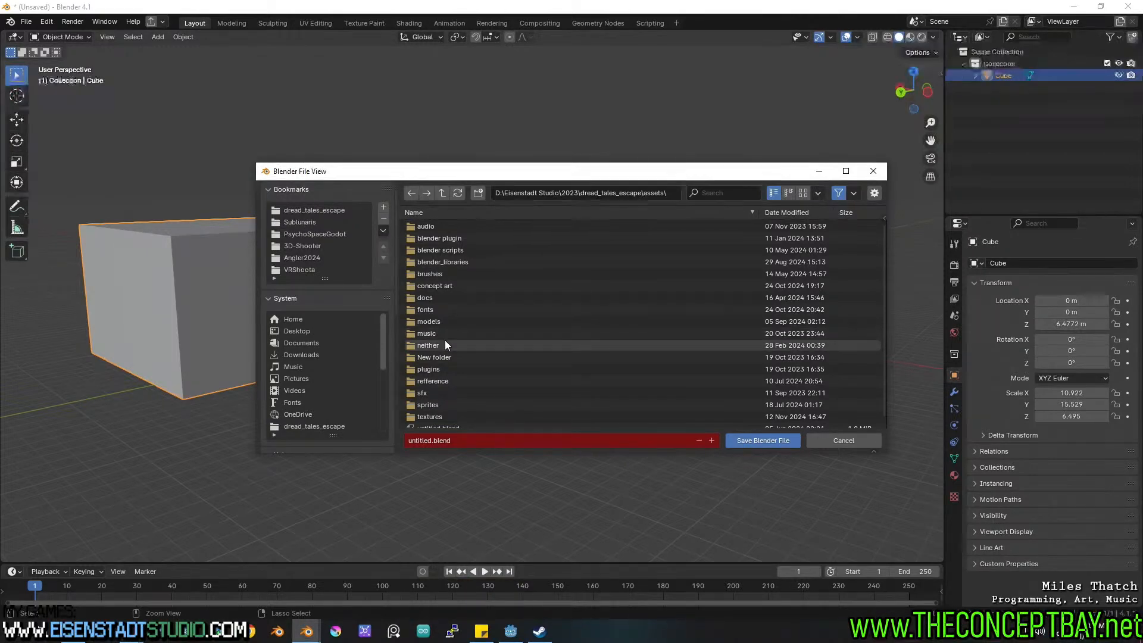
pyautogui.doubleClick(441, 322)
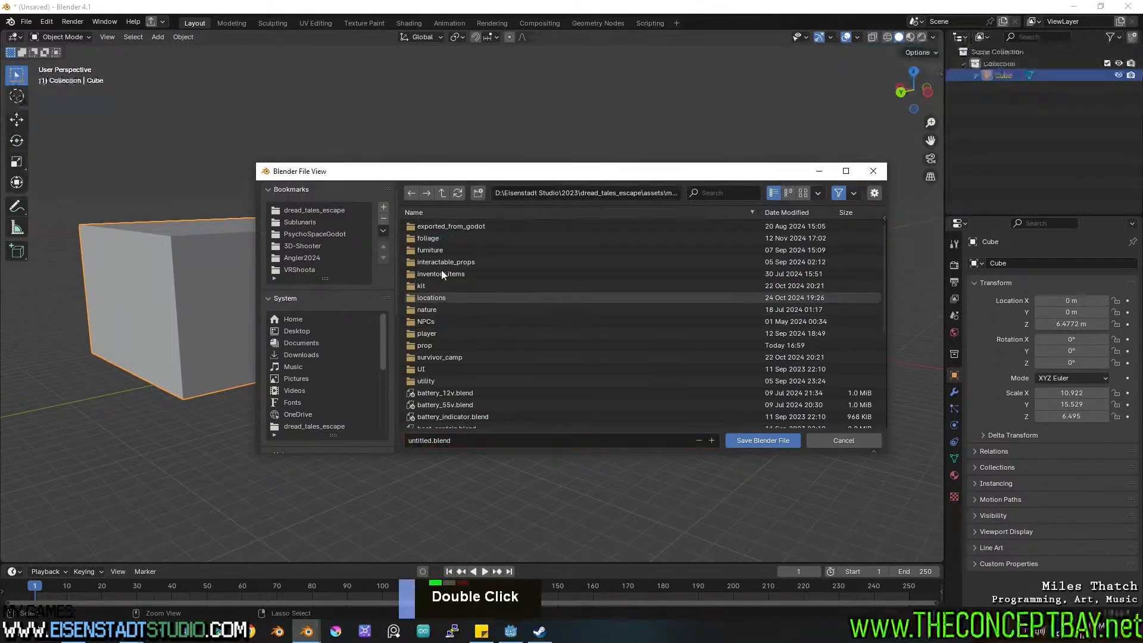
pyautogui.doubleClick(443, 298)
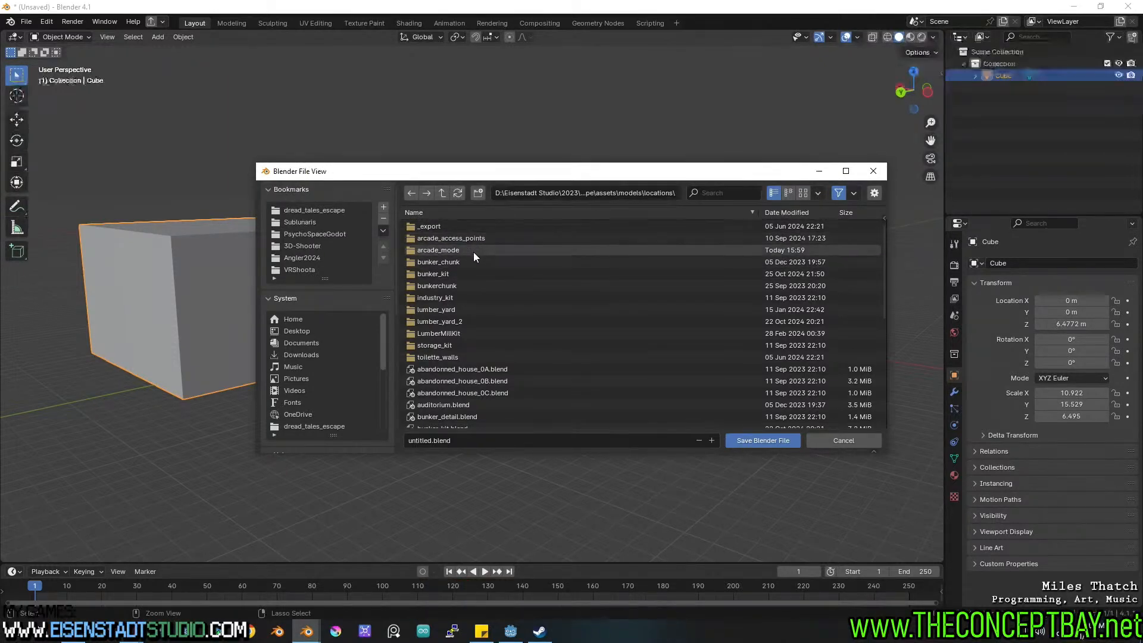
pyautogui.doubleClick(452, 251)
# Name the file sheriff_station.blend.
pyautogui.click(465, 440)
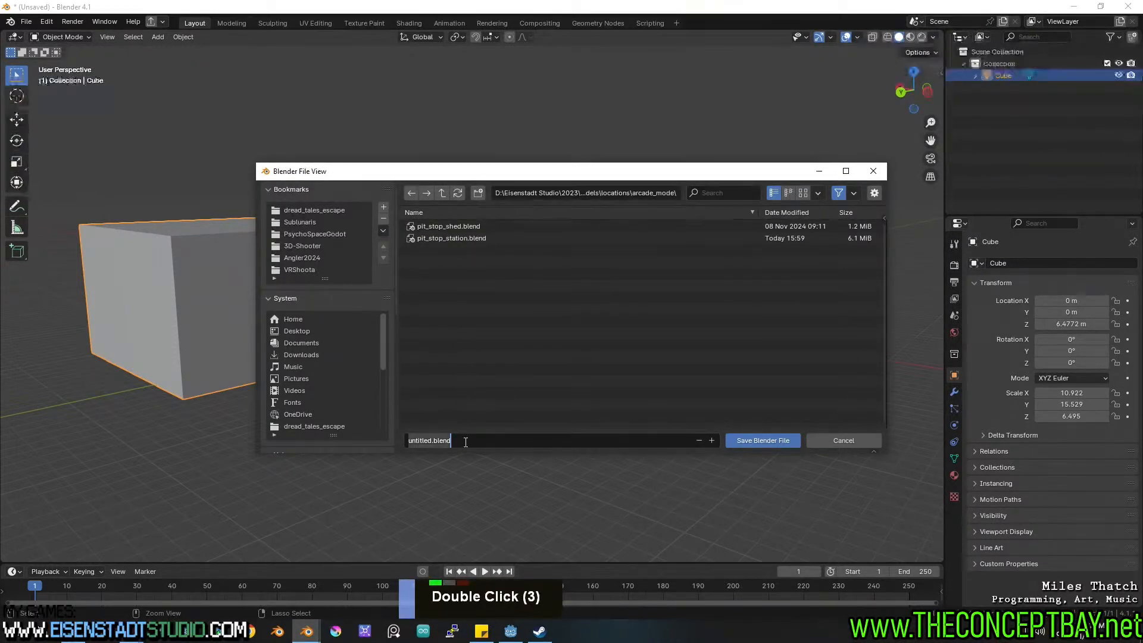
pyautogui.write('SHERIFF_STATO')
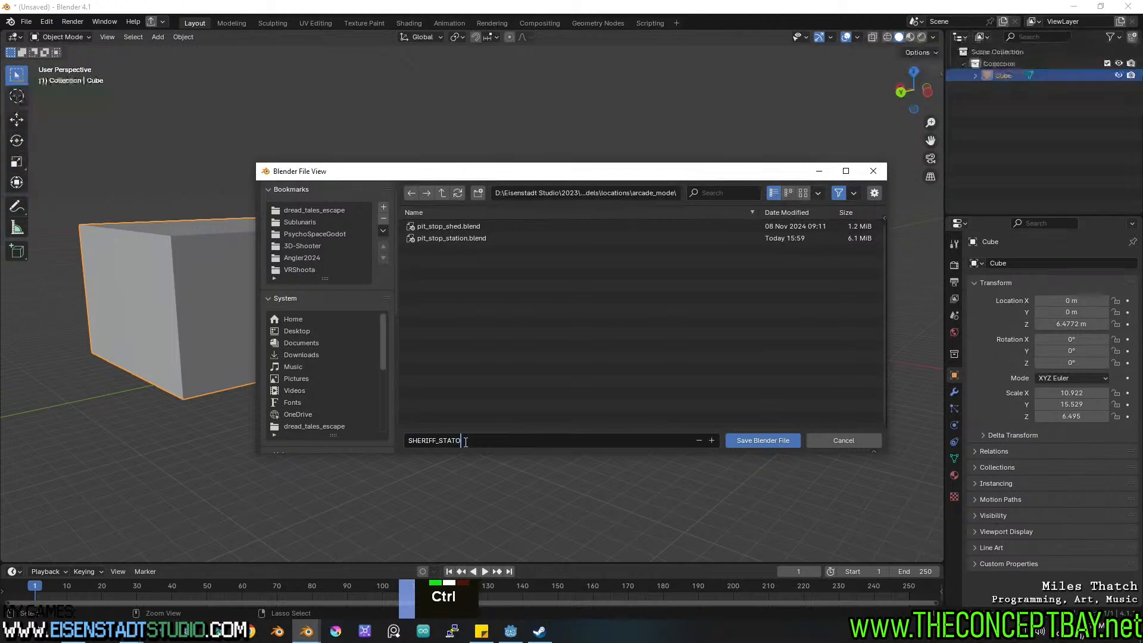
pyautogui.hotkey('ctrl', 'a')
pyautogui.write('she')
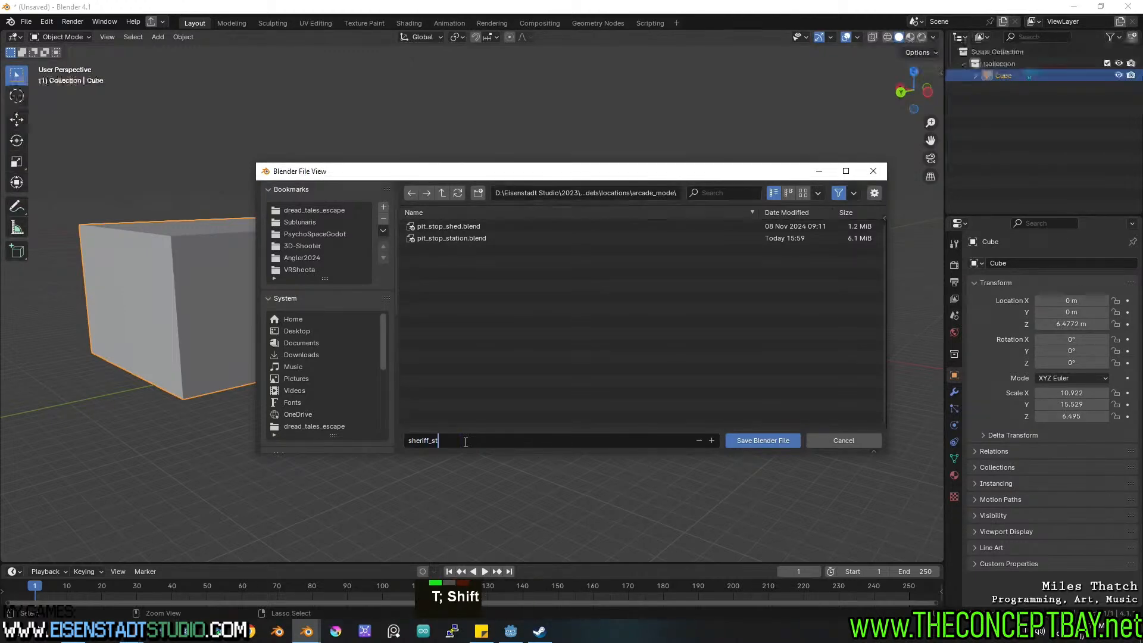
pyautogui.hotkey('shift', 'Left')
pyautogui.hotkey('ctrl', 'shift', 'Right')
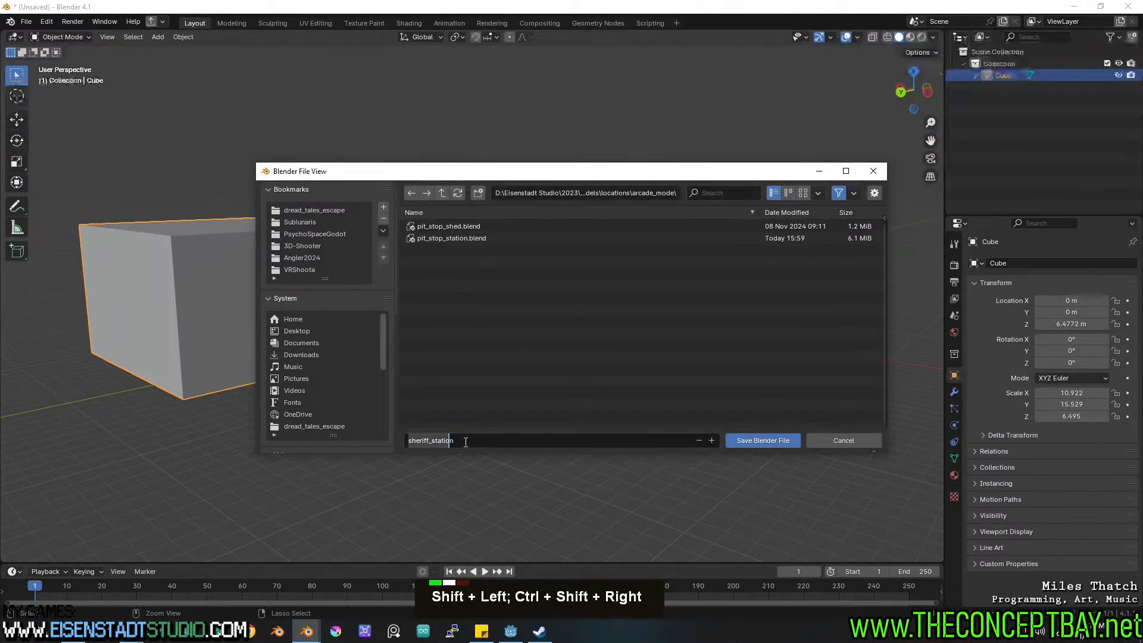
pyautogui.hotkey('shift', 'Left')
pyautogui.hotkey('shift', 'Left')
pyautogui.hotkey('shift', 'Left')
pyautogui.hotkey('shift', 'Left')
pyautogui.hotkey('shift', 'Left')
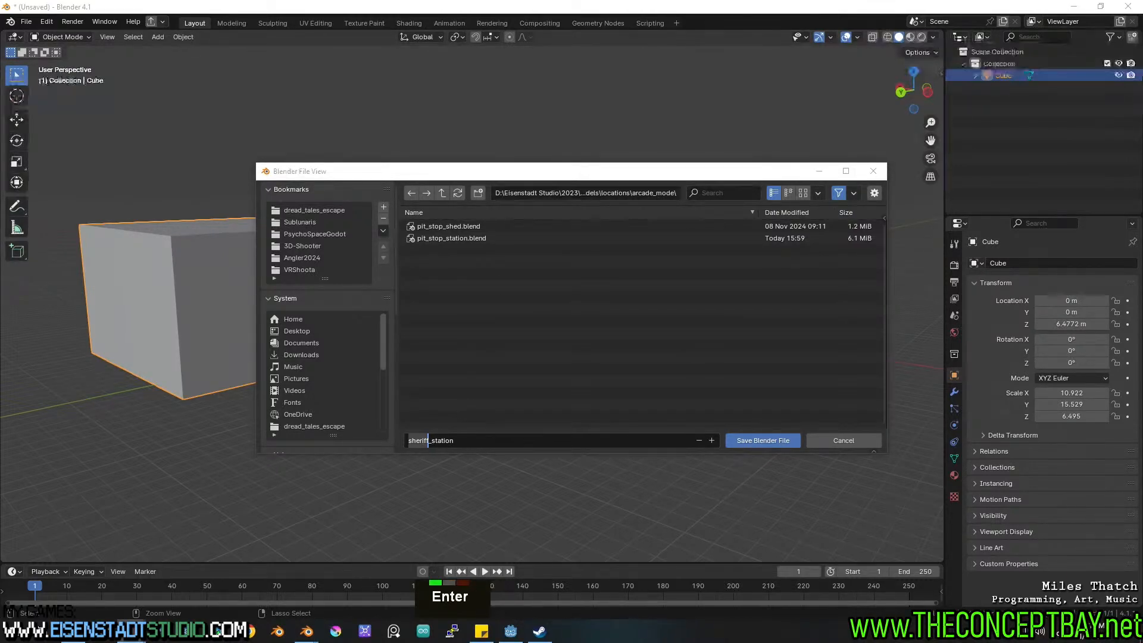
pyautogui.click(468, 445)
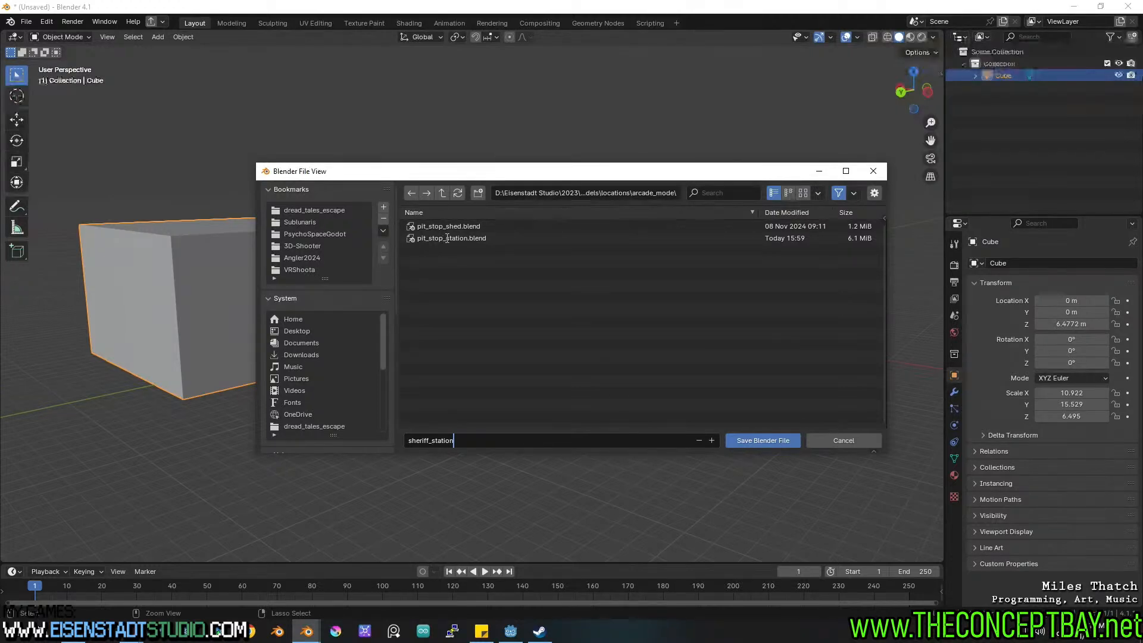
pyautogui.click(510, 295)
pyautogui.click(487, 439)
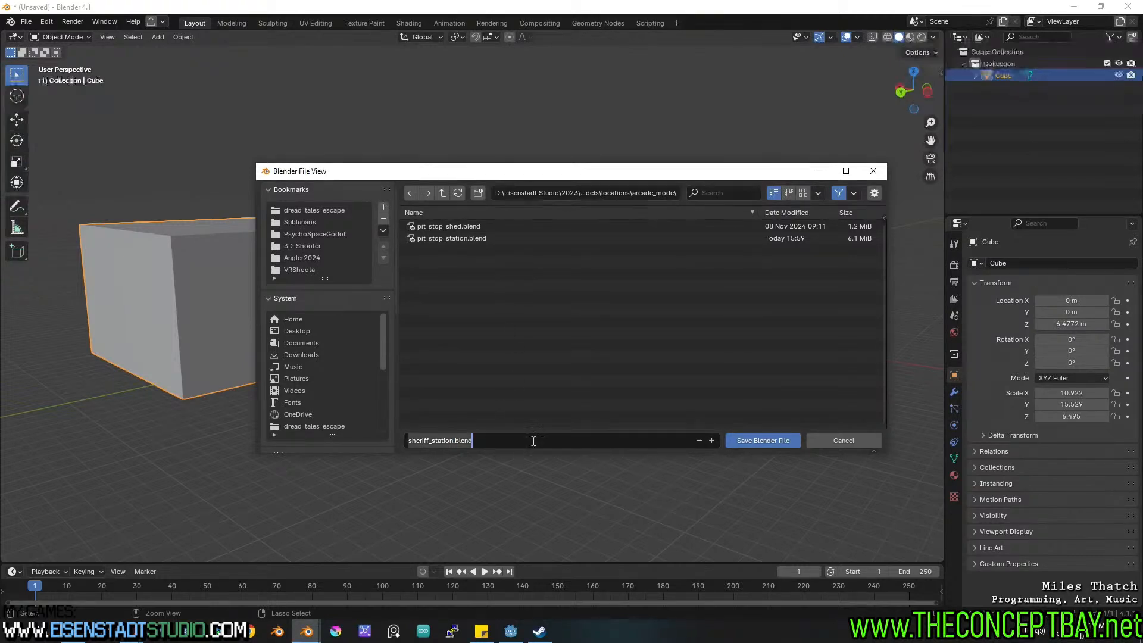
# Copy the arcade_mode folder path and save sheriff_station.blend there.
pyautogui.click(642, 196)
pyautogui.keyDown('ctrl'); pyautogui.click(642, 196); pyautogui.keyUp('ctrl')
pyautogui.hotkey('ctrl', 'c')
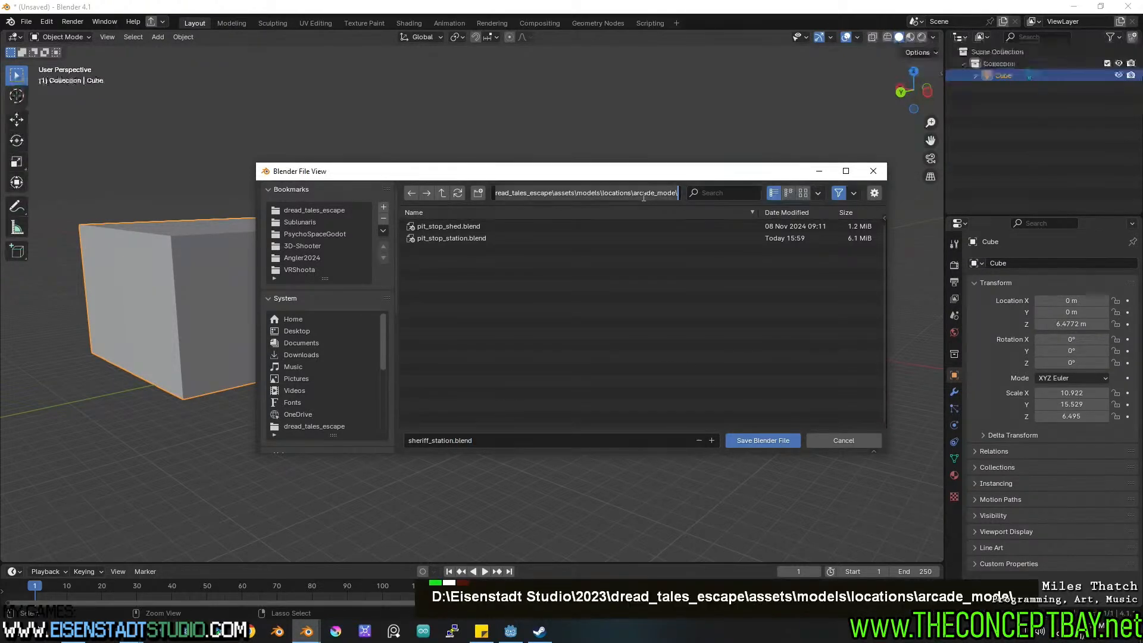
pyautogui.click(684, 428)
pyautogui.click(778, 440)
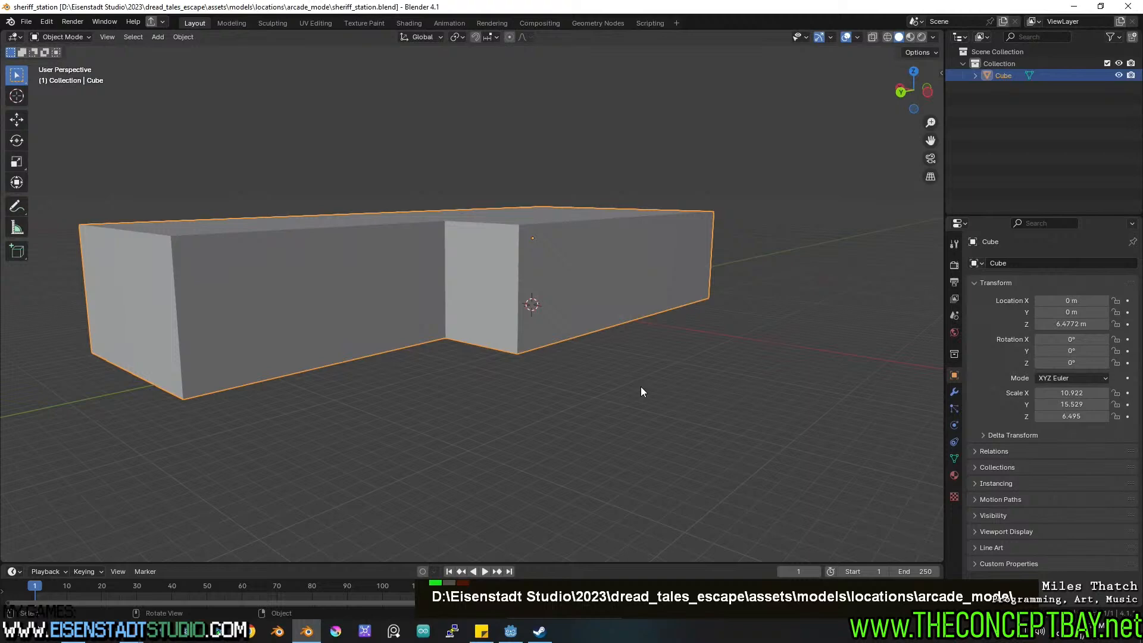
# Open pit_stop_shed.blend from the arcade_mode folder and examine the shed's damaged roof.
pyautogui.click(26, 21)
pyautogui.click(43, 47)
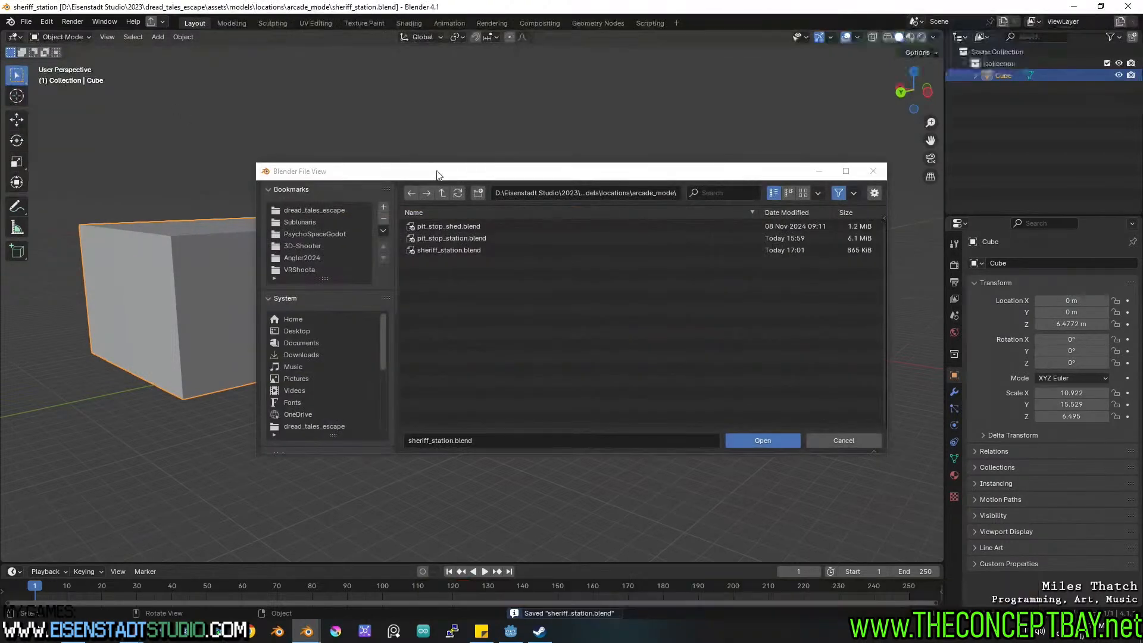
pyautogui.doubleClick(461, 226)
pyautogui.moveTo(542, 299); pyautogui.dragTo(647, 319, button='middle')
pyautogui.scroll(2, 574, 351)
pyautogui.scroll(-1, 646, 319)
pyautogui.moveTo(528, 322); pyautogui.dragTo(606, 336, button='middle')
pyautogui.scroll(2, 628, 401)
pyautogui.keyDown('shift'); pyautogui.moveTo(606, 337); pyautogui.dragTo(634, 368, button='middle'); pyautogui.keyUp('shift')
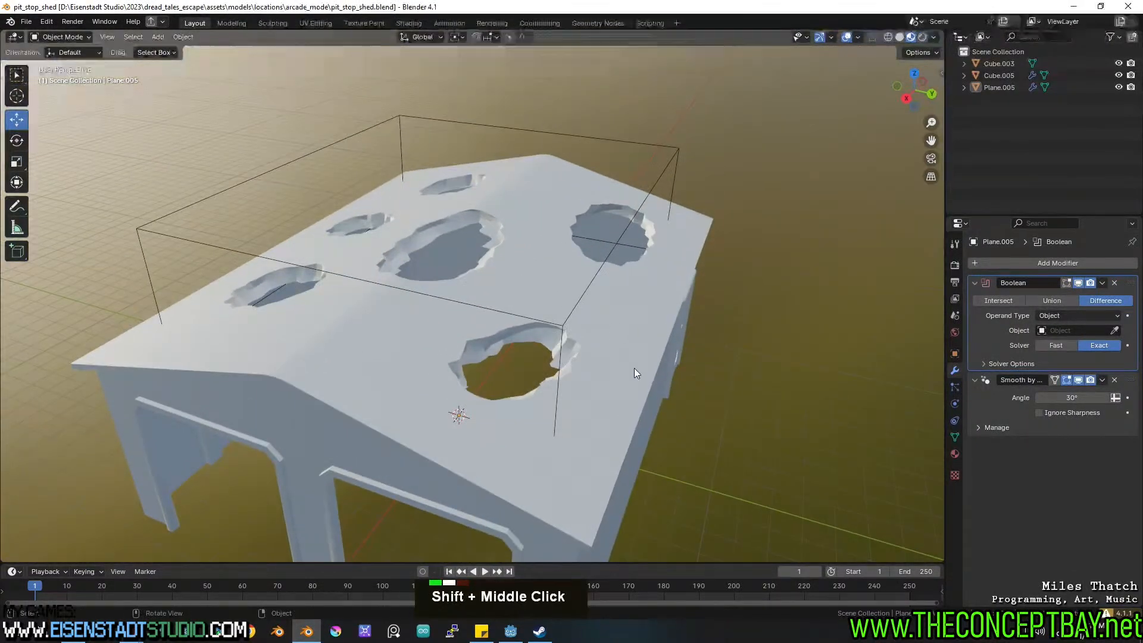
# Try to move the roof's hole-cutting object Cube.005 along Z.
pyautogui.click(599, 319)
pyautogui.moveTo(599, 319); pyautogui.dragTo(682, 200, button='middle')
pyautogui.click(681, 200)
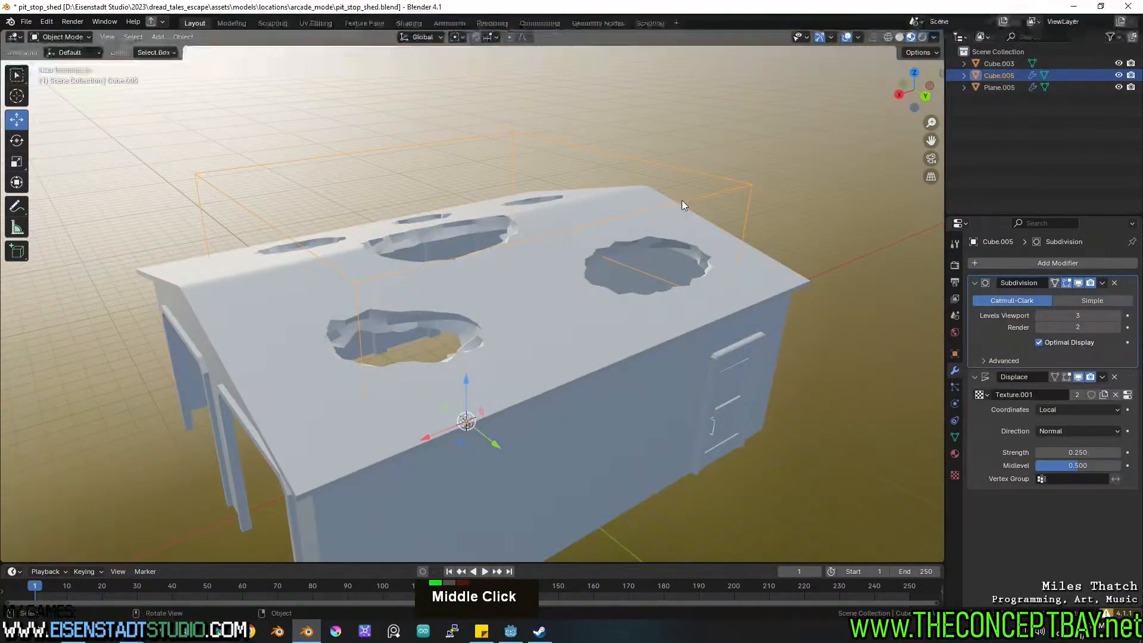
pyautogui.press('g')
pyautogui.press('z')
pyautogui.press('Escape')
pyautogui.moveTo(649, 154); pyautogui.dragTo(629, 166, button='middle')
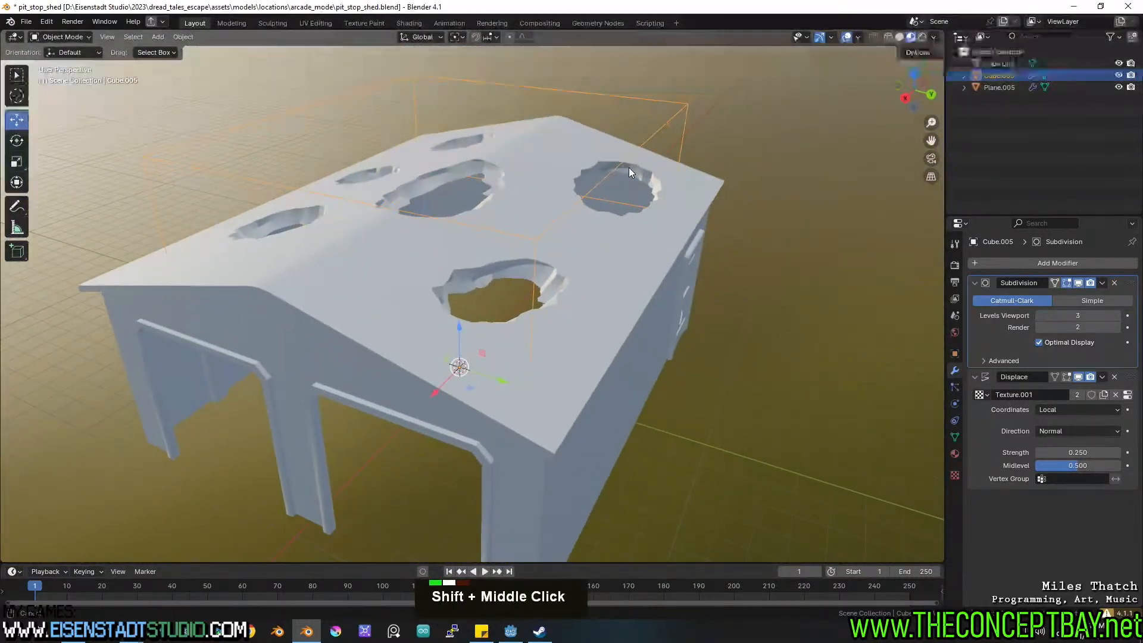
pyautogui.scroll(-2, 628, 163)
pyautogui.scroll(1, 631, 165)
# Dismiss saving the shed file and reopen the recent sheriff_station.blend, discarding the shed changes.
pyautogui.hotkey('ctrl', 's')
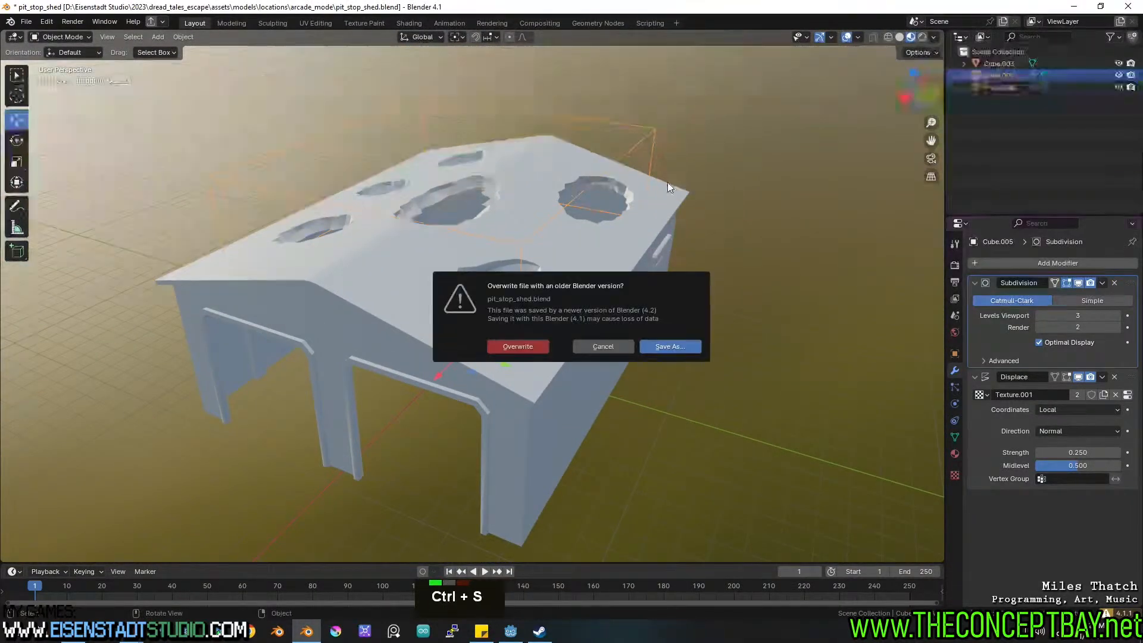
pyautogui.press('Escape')
pyautogui.click(28, 22)
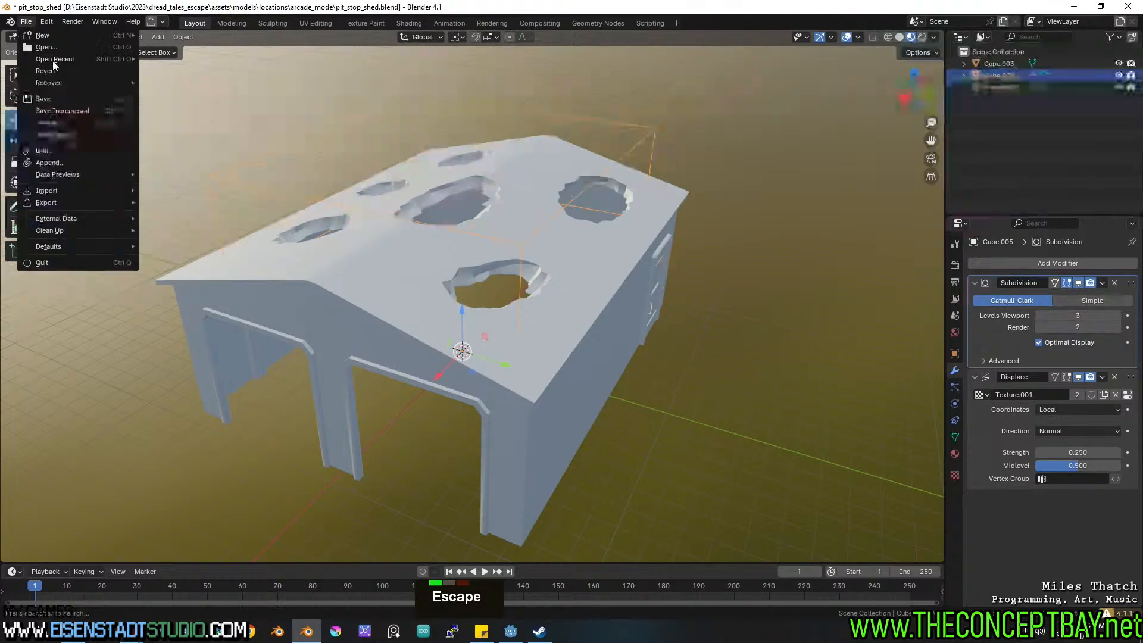
pyautogui.moveTo(85, 57)
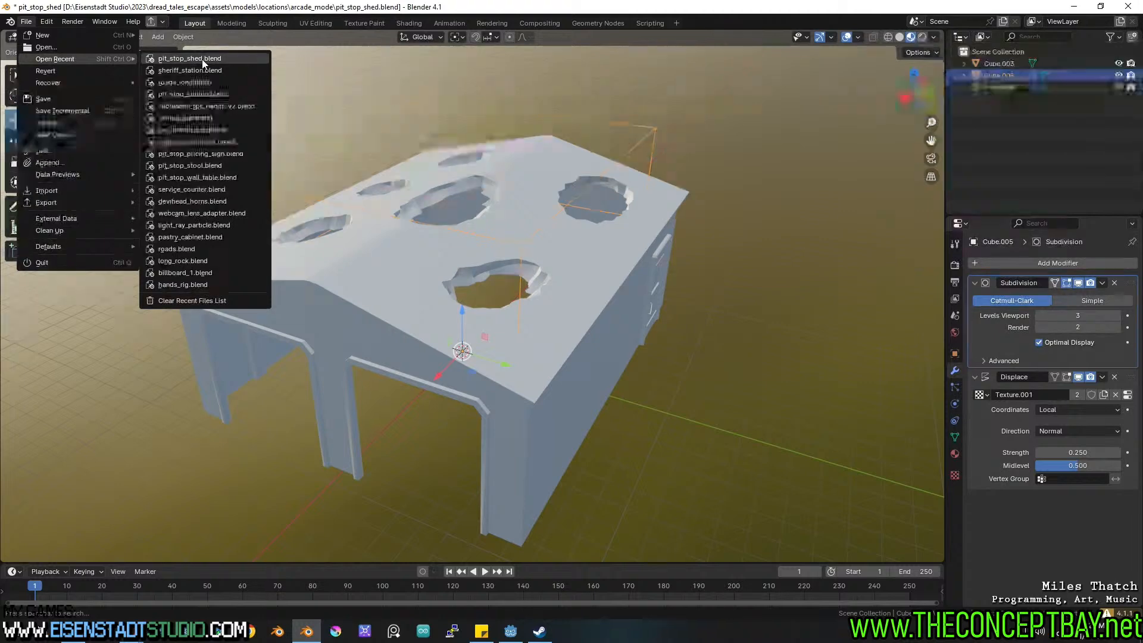
pyautogui.click(191, 70)
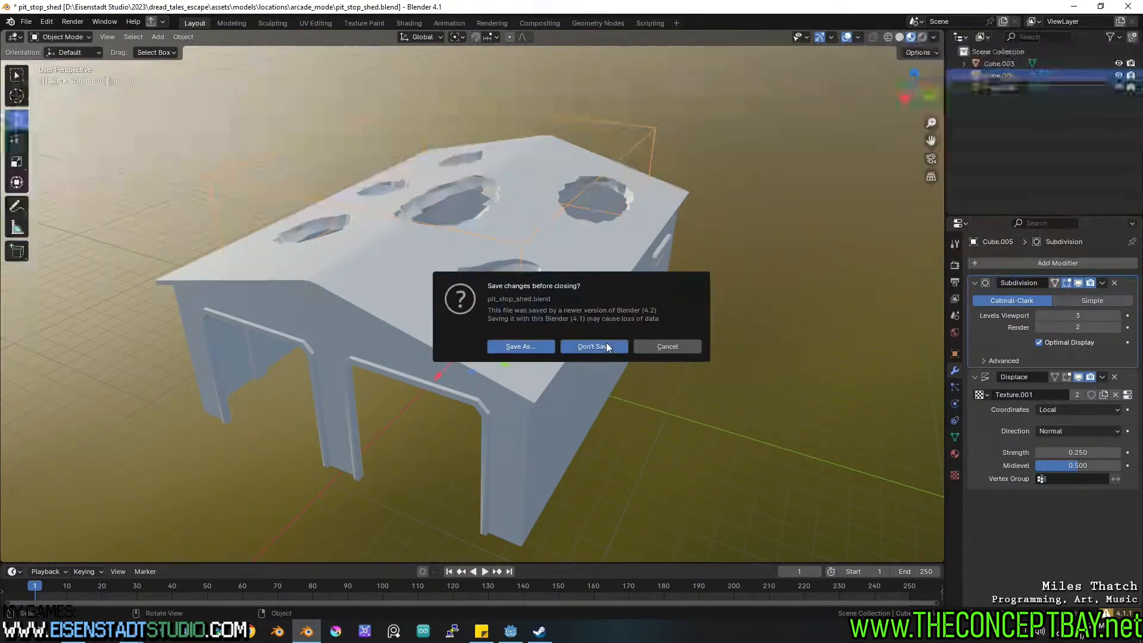
pyautogui.click(607, 342)
pyautogui.moveTo(638, 400); pyautogui.dragTo(650, 400, button='middle')
pyautogui.hotkey('ctrl', 'shift', 'e')
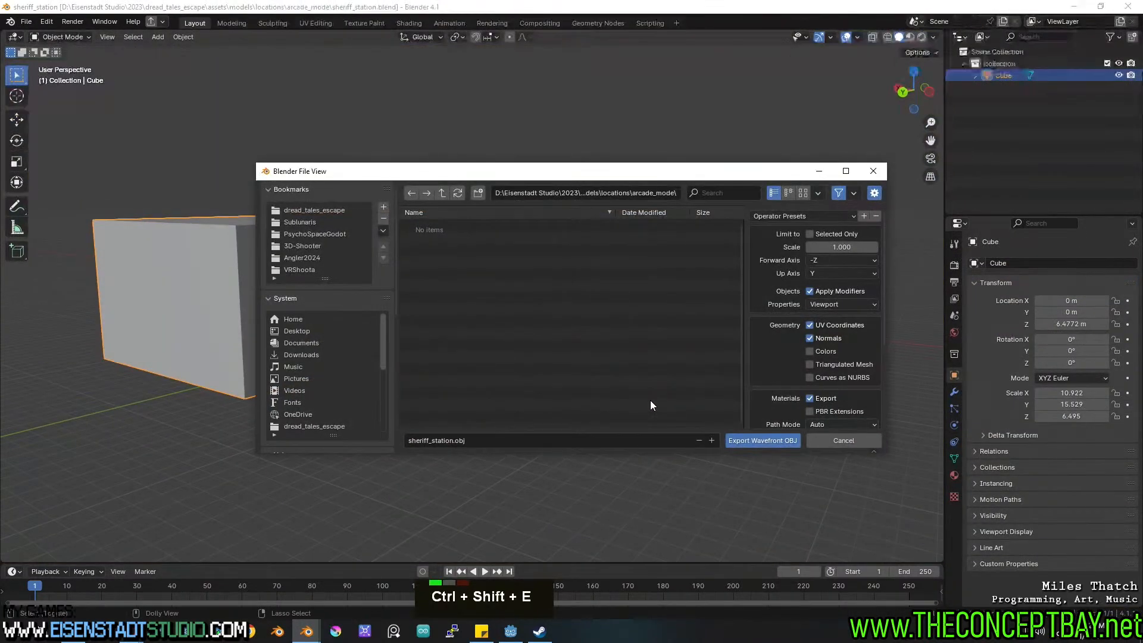
pyautogui.click(443, 192)
pyautogui.press('Escape')
# Start a glTF export and set its destination to the engine's models/Locations/arcade_mode folder.
pyautogui.hotkey('ctrl', 'shift', 'r')
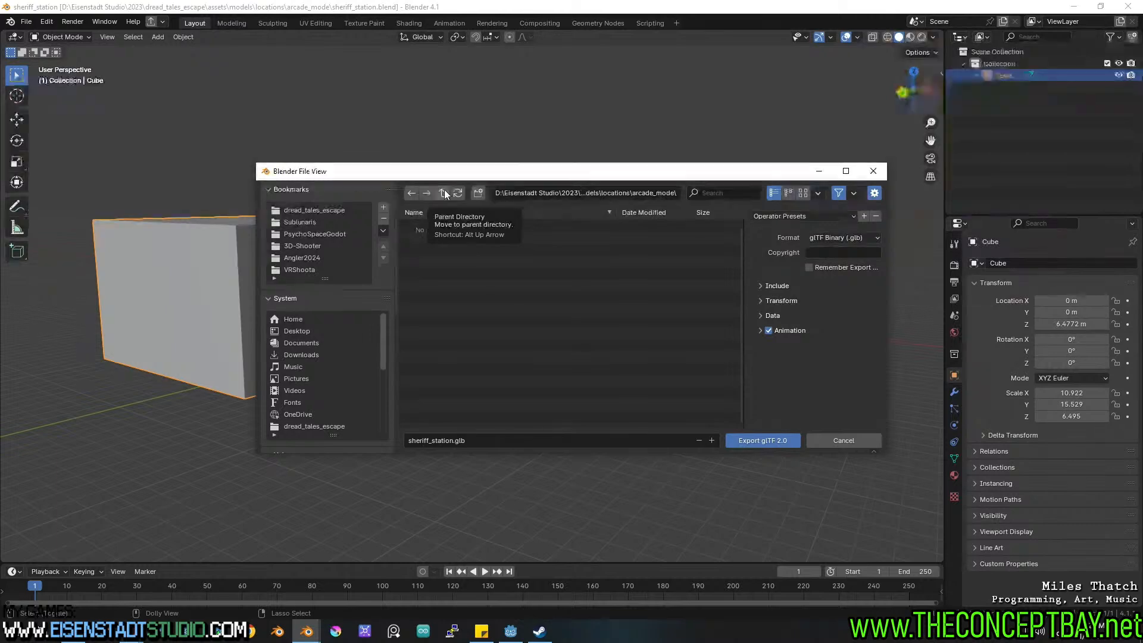
pyautogui.click(444, 190)
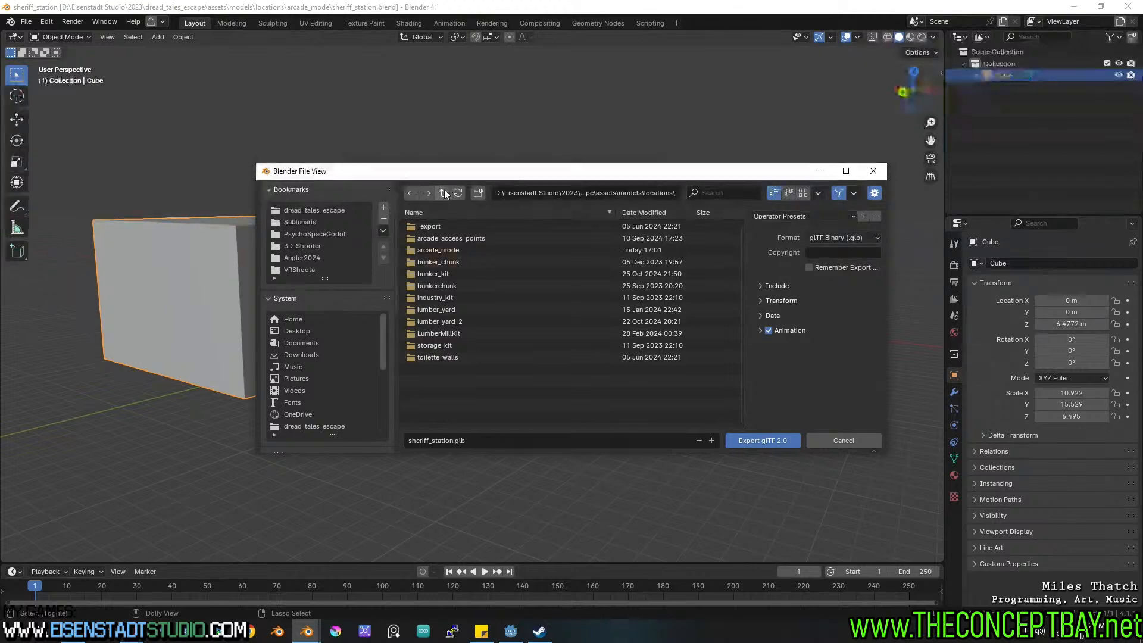
pyautogui.doubleClick(444, 190)
pyautogui.click(445, 191)
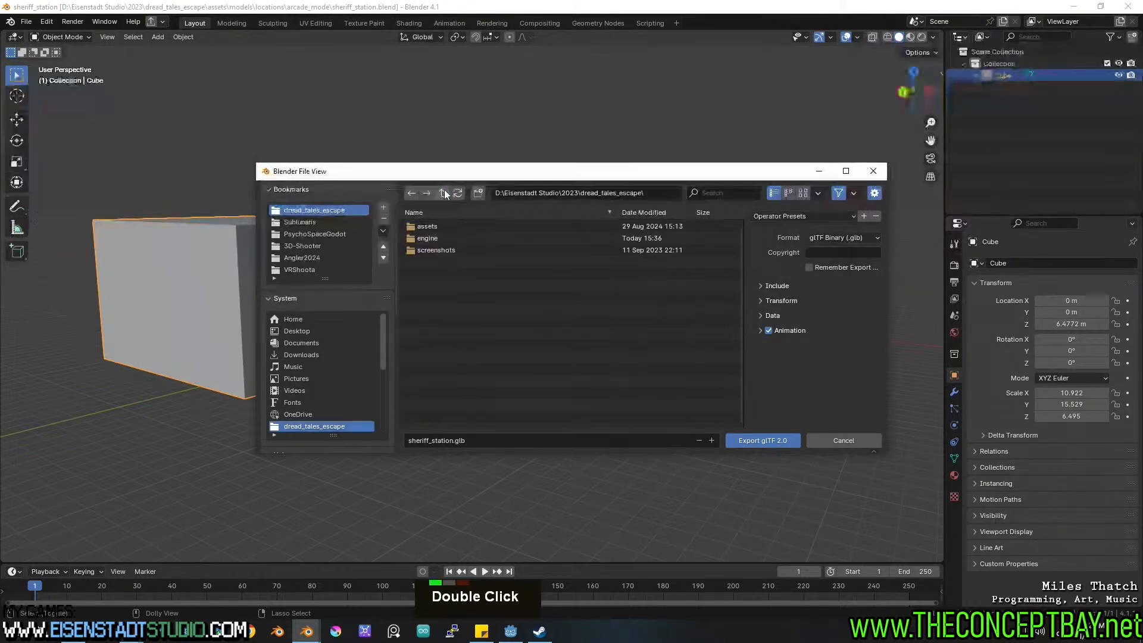
pyautogui.doubleClick(431, 240)
pyautogui.doubleClick(431, 369)
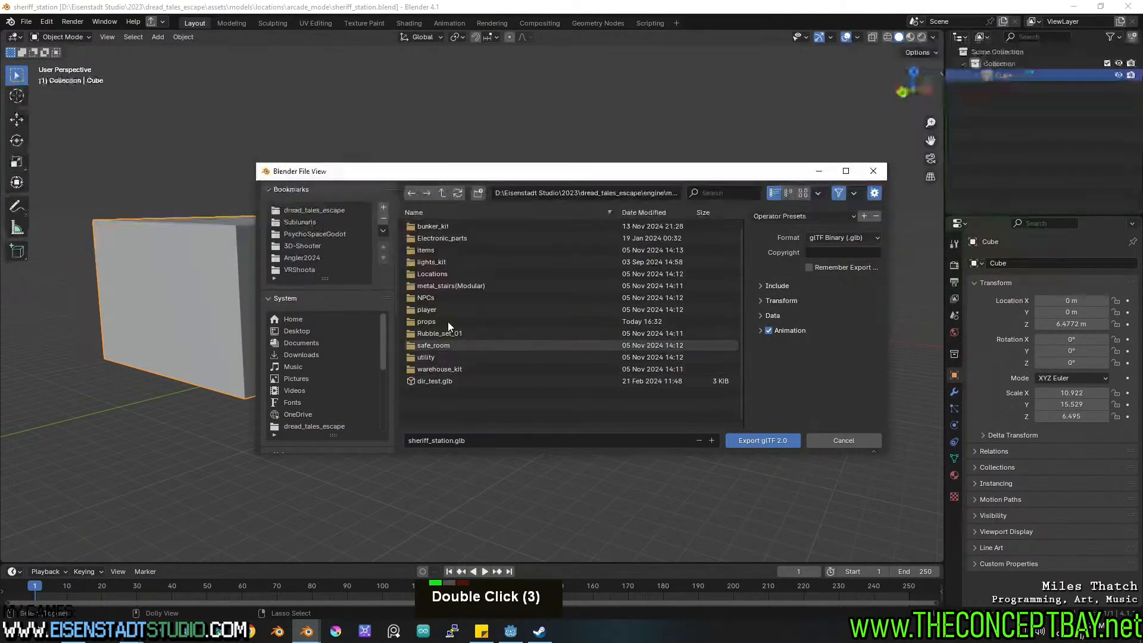
pyautogui.doubleClick(440, 272)
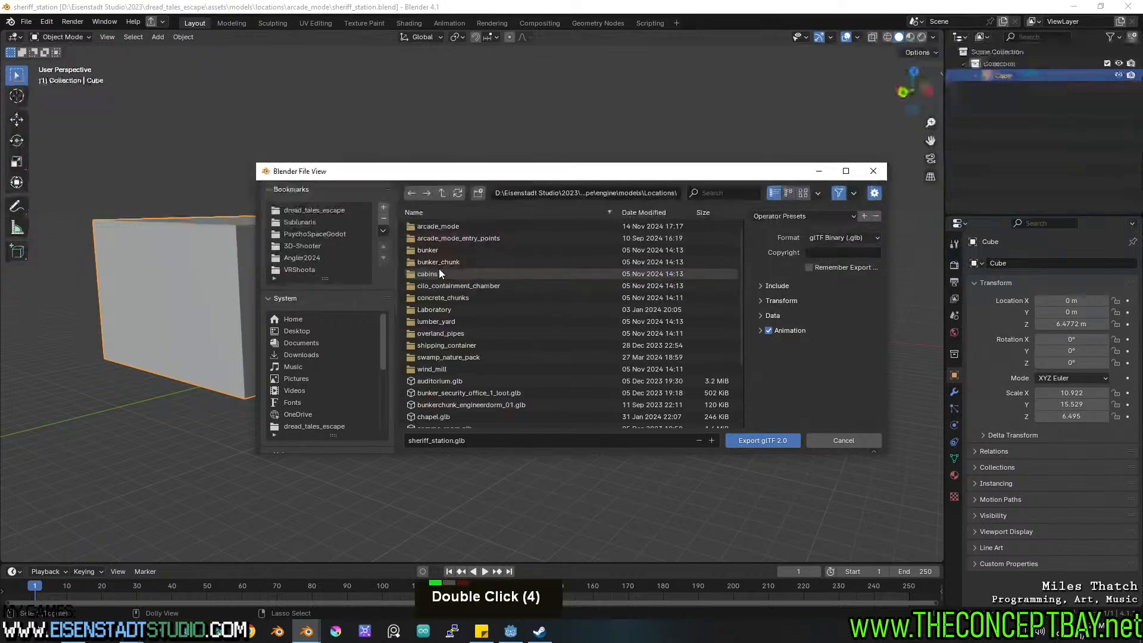
pyautogui.doubleClick(445, 225)
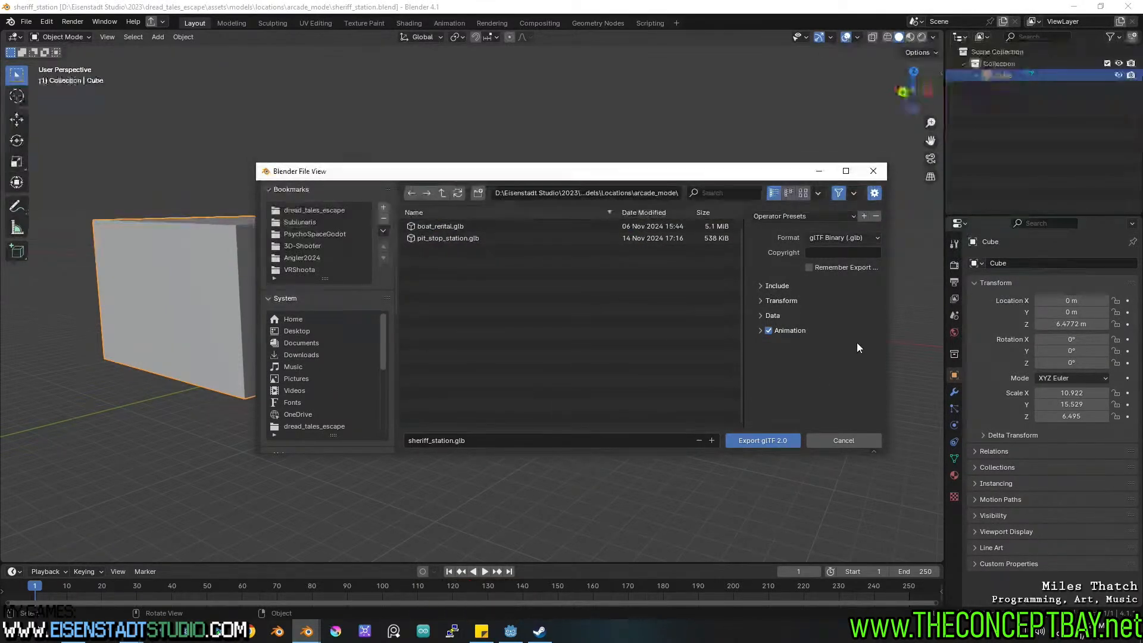
# Keep the glTF Binary (.glb) format, choose an operator preset, and export the building as sheriff_station.glb.
pyautogui.click(830, 238)
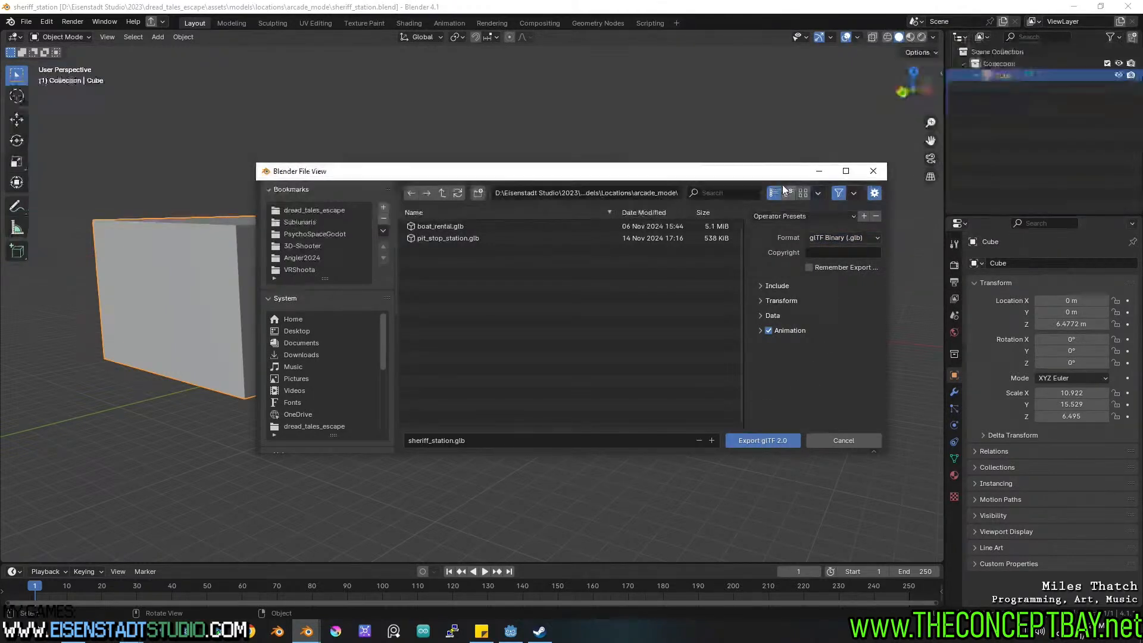
pyautogui.click(778, 216)
pyautogui.click(785, 247)
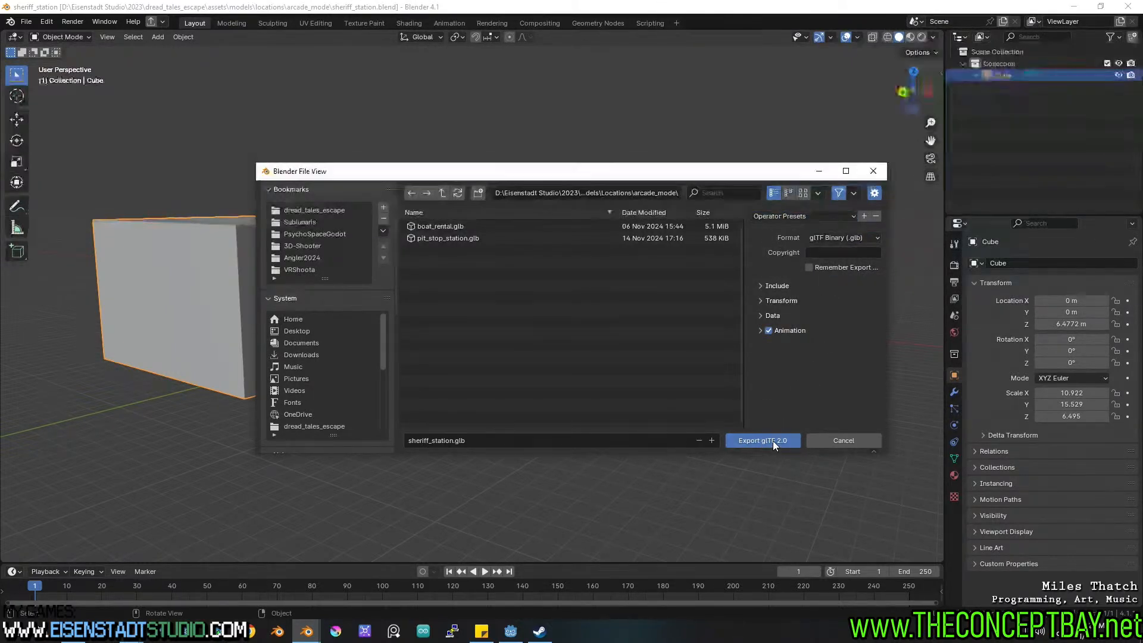
pyautogui.click(773, 441)
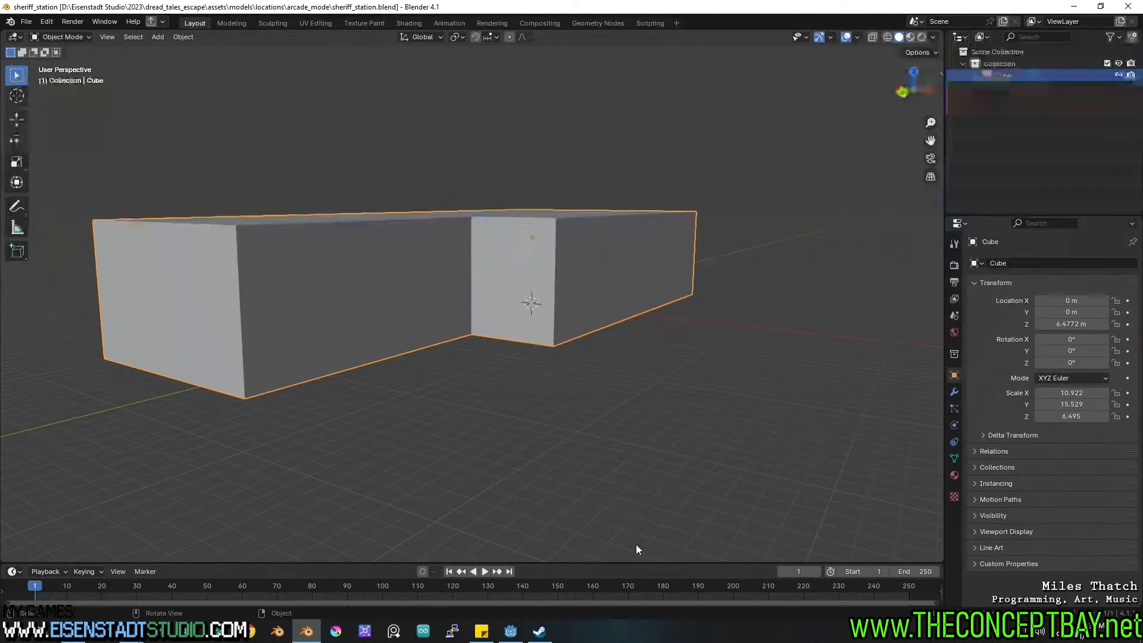
# Switch to Godot and select the Terrain3D node in the arcade_mode scene.
pyautogui.click(510, 631)
pyautogui.moveTo(540, 384); pyautogui.dragTo(540, 384, button='right')
pyautogui.press('w')
pyautogui.press('d')
pyautogui.press('w')
pyautogui.click(51, 111)
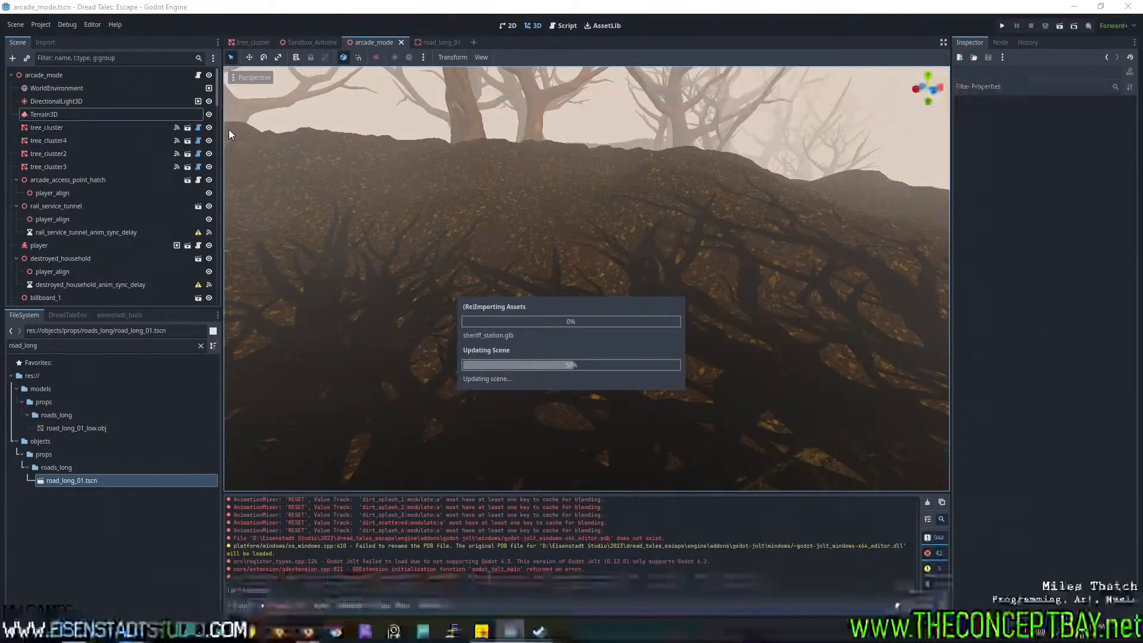
pyautogui.click(66, 100)
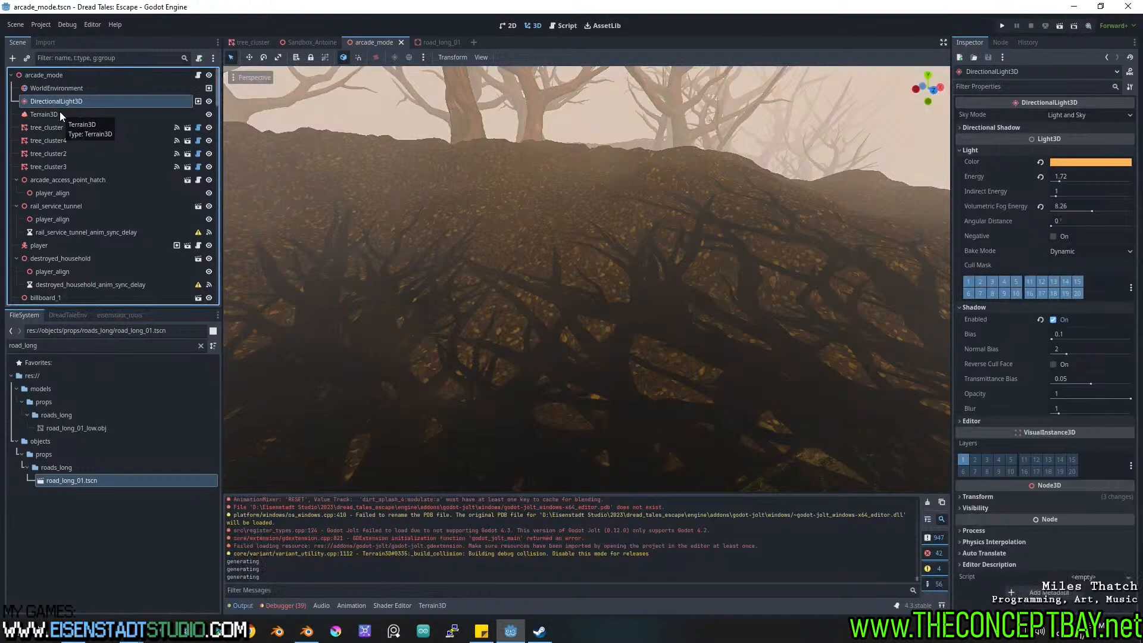
pyautogui.click(60, 113)
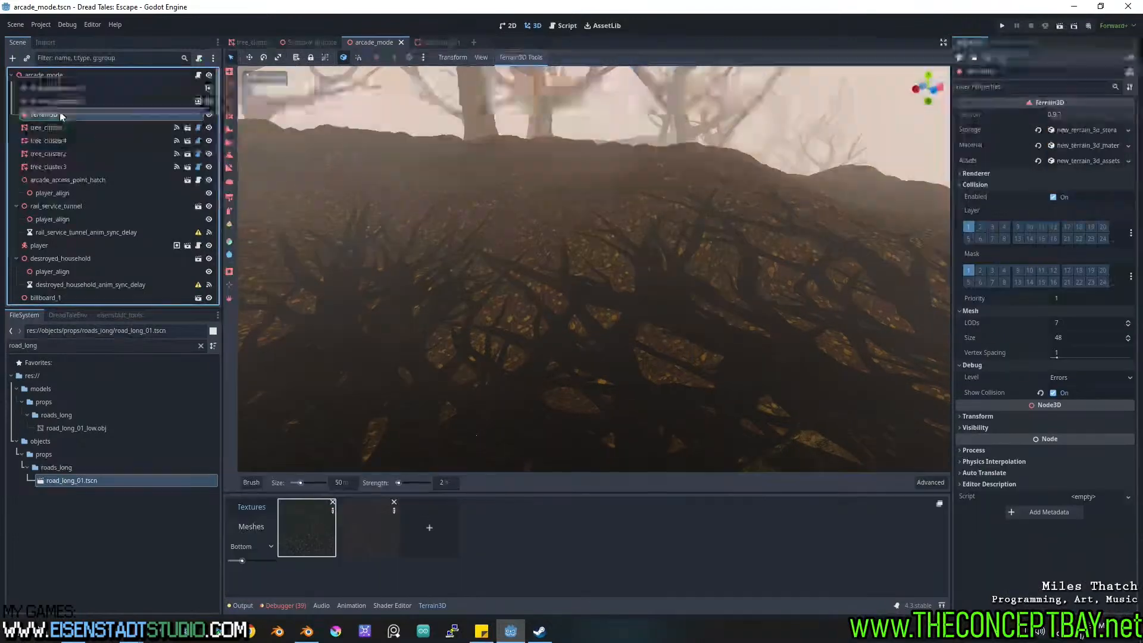
# Set up the Terrain3D height brush with a sampled height of 94.5 m, strength 27% and size 70 m to level the slope.
pyautogui.click(229, 155)
pyautogui.click(567, 482)
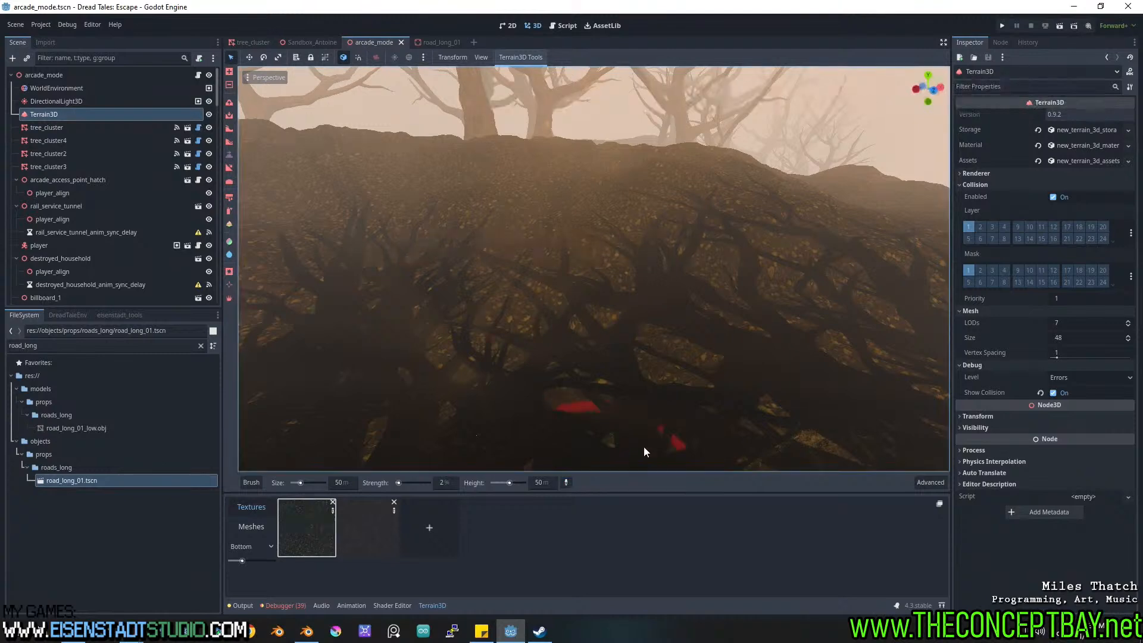
pyautogui.doubleClick(711, 409)
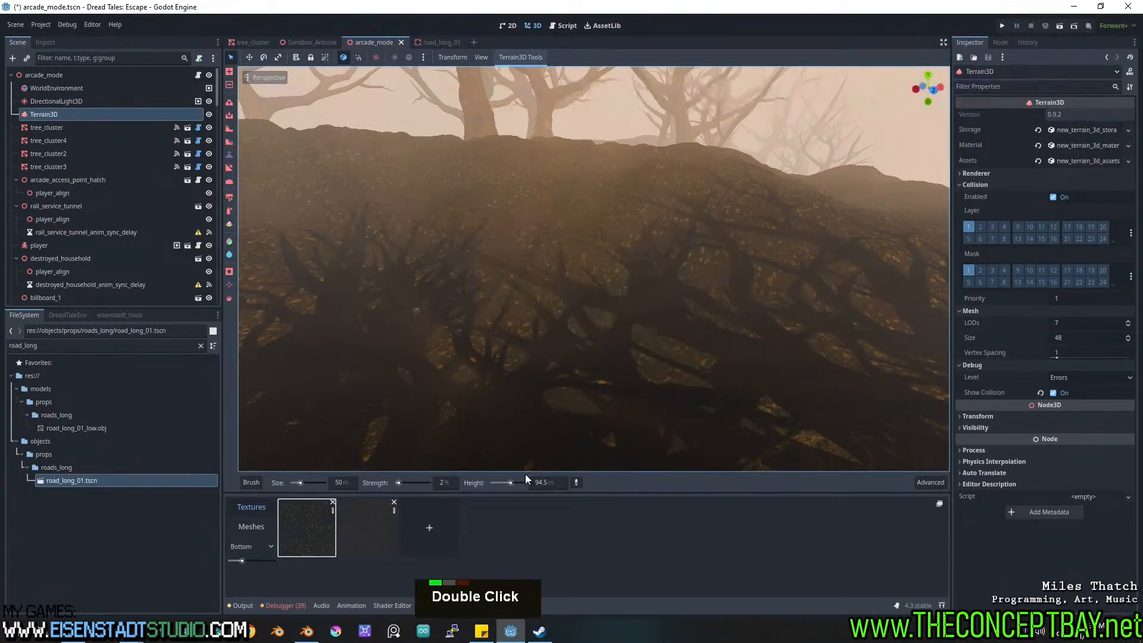
pyautogui.moveTo(398, 483); pyautogui.dragTo(405, 484)
pyautogui.moveTo(304, 481); pyautogui.dragTo(308, 483)
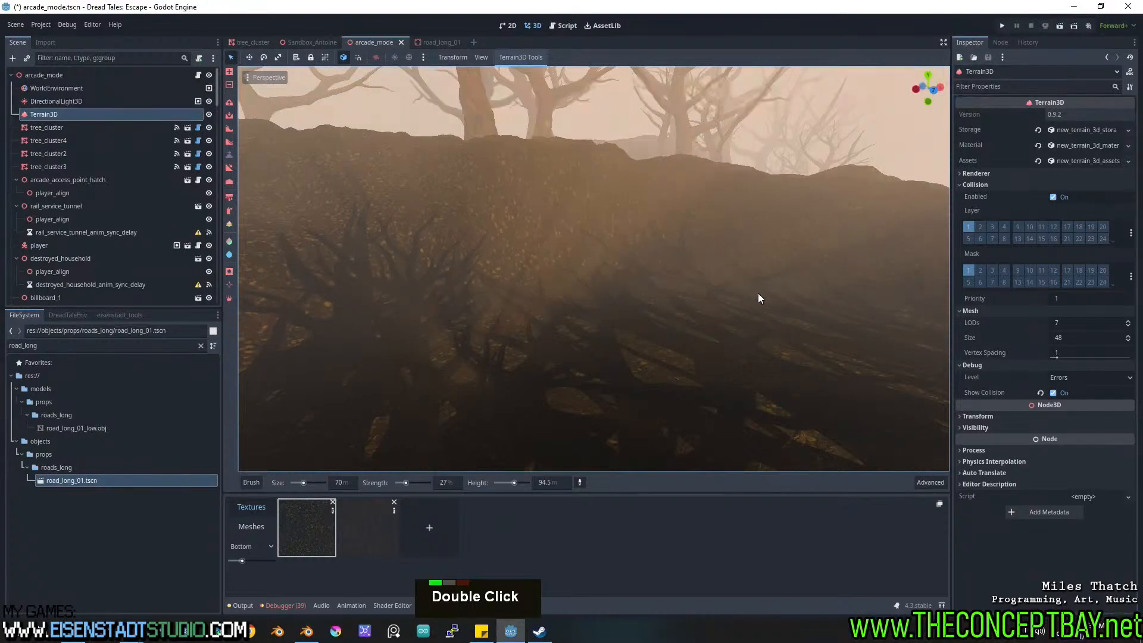
# Examine the leveled ground and the surrounding trees from several angles and distances.
pyautogui.moveTo(517, 354); pyautogui.dragTo(631, 356, button='middle')
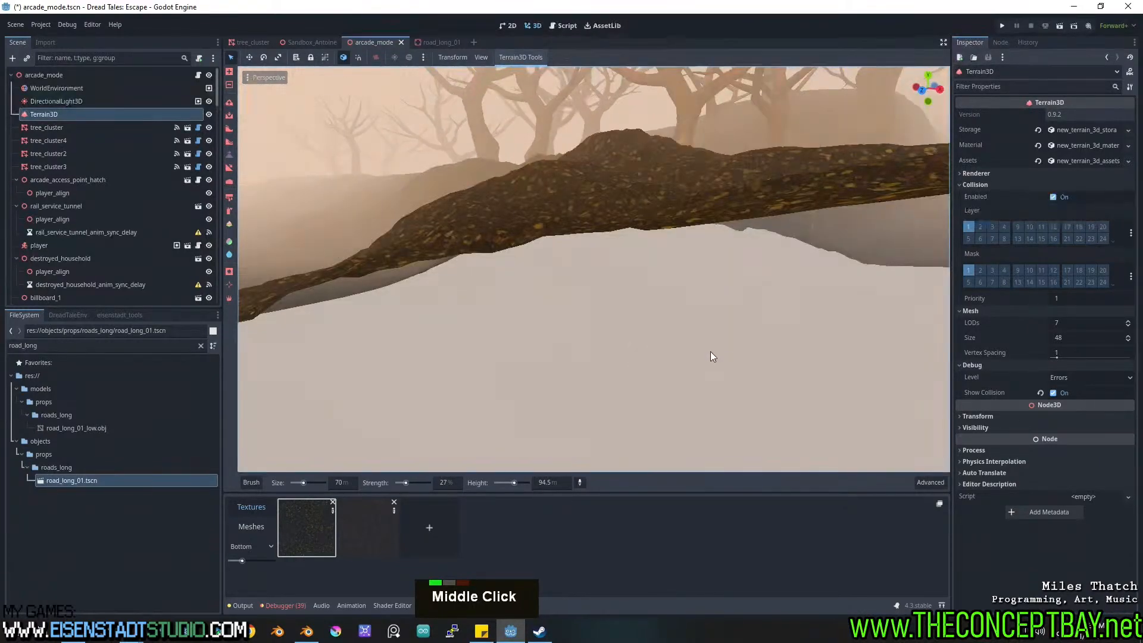
pyautogui.scroll(-3, 490, 305)
pyautogui.moveTo(491, 305); pyautogui.dragTo(577, 298, button='middle')
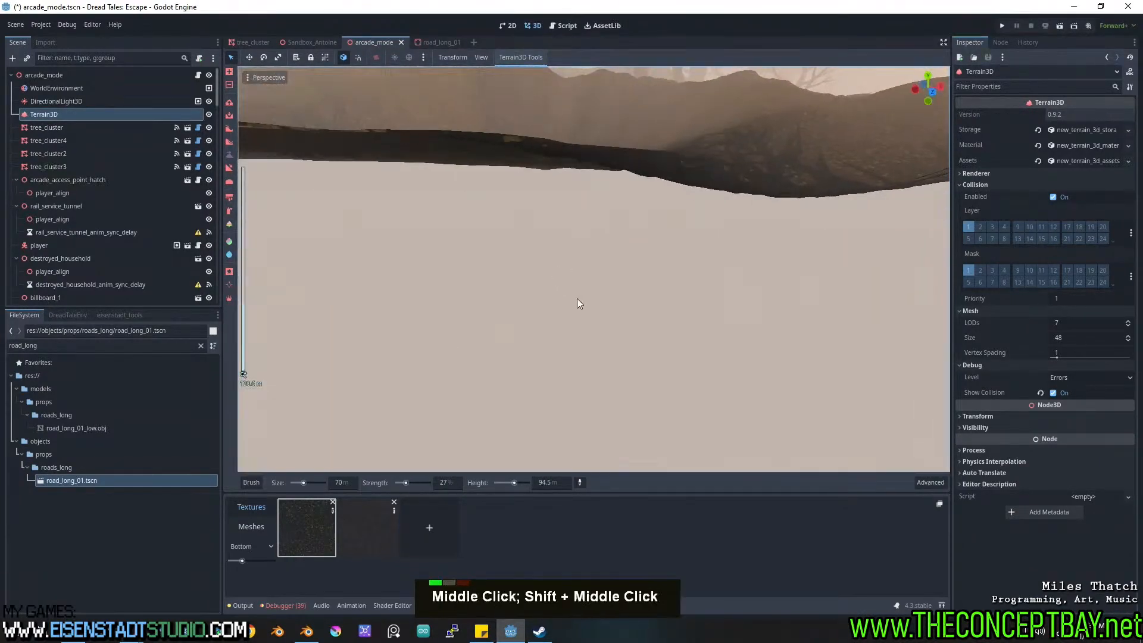
pyautogui.press('h')
pyautogui.scroll(-2, 577, 316)
pyautogui.moveTo(558, 194); pyautogui.dragTo(358, 285, button='middle')
pyautogui.keyDown('shift'); pyautogui.moveTo(623, 234); pyautogui.dragTo(559, 248, button='middle'); pyautogui.keyUp('shift')
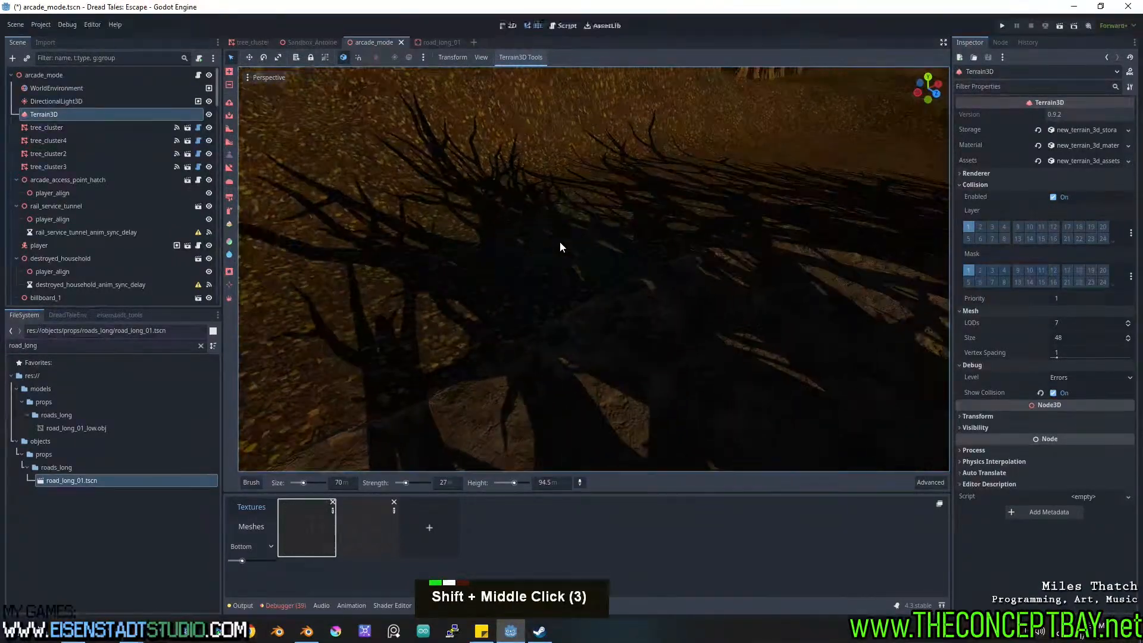
pyautogui.scroll(-2, 471, 267)
pyautogui.scroll(4, 679, 232)
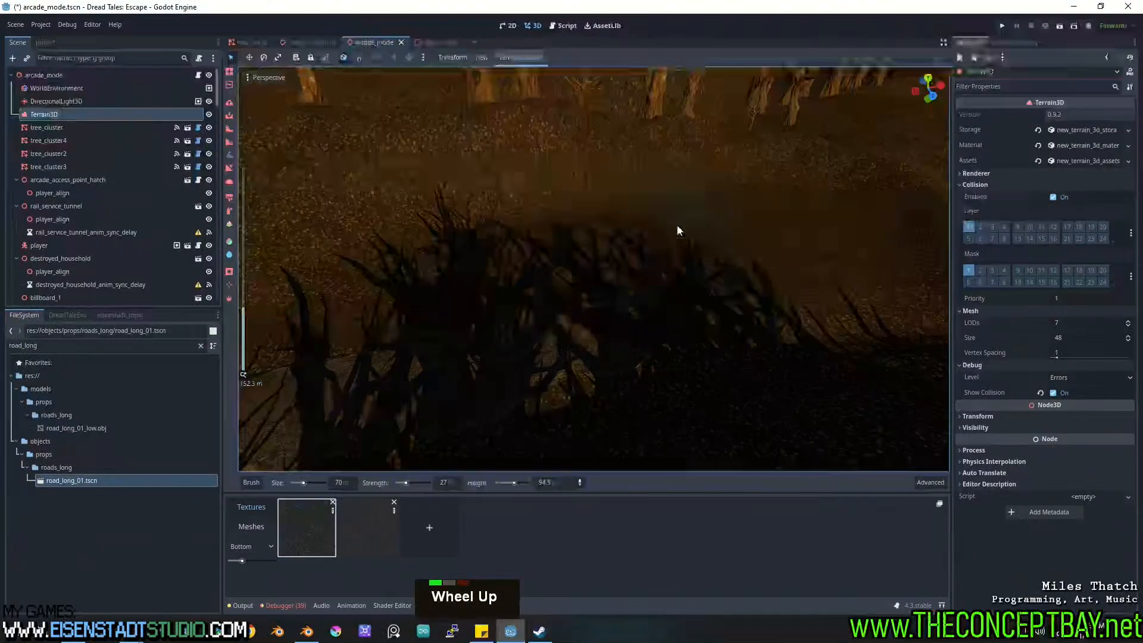
pyautogui.moveTo(680, 232)
pyautogui.mouseDown(button='middle')
pyautogui.moveTo(700, 223)
pyautogui.moveTo(684, 252)
pyautogui.moveTo(666, 244)
pyautogui.mouseUp(button='middle')
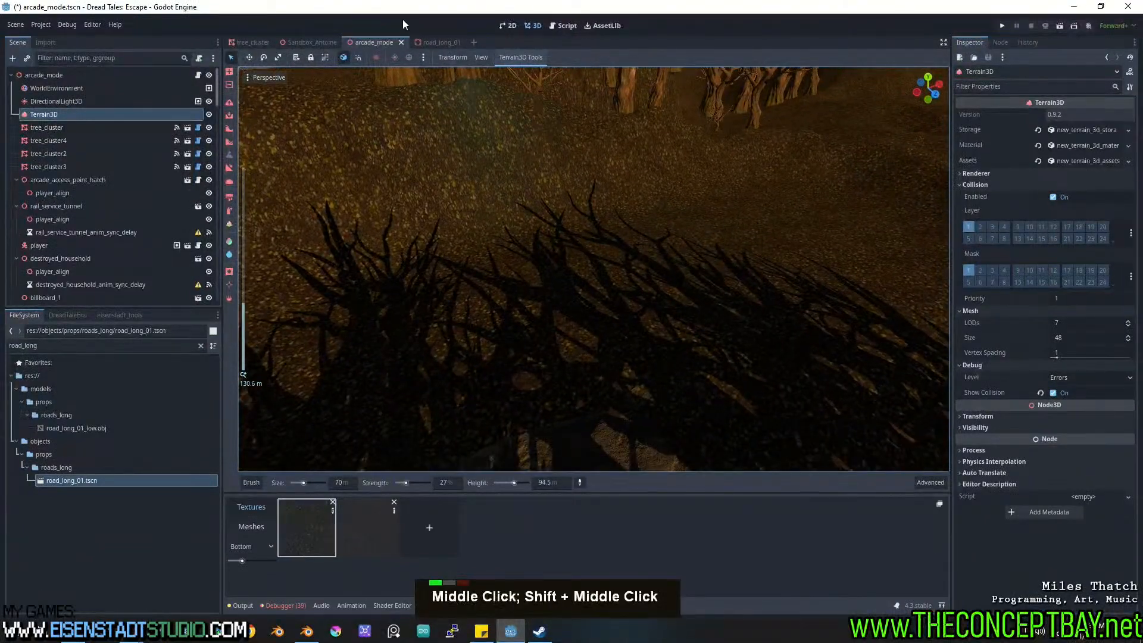
# Create a new scene with a StaticBody3D as its root node.
pyautogui.click(474, 42)
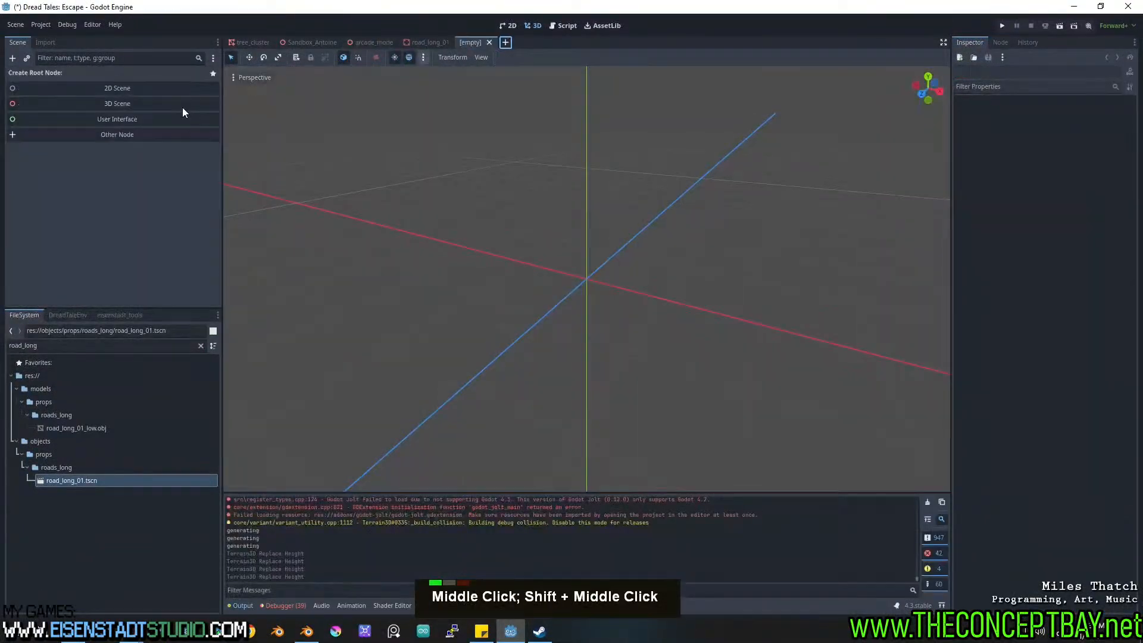
pyautogui.click(114, 135)
pyautogui.write('static')
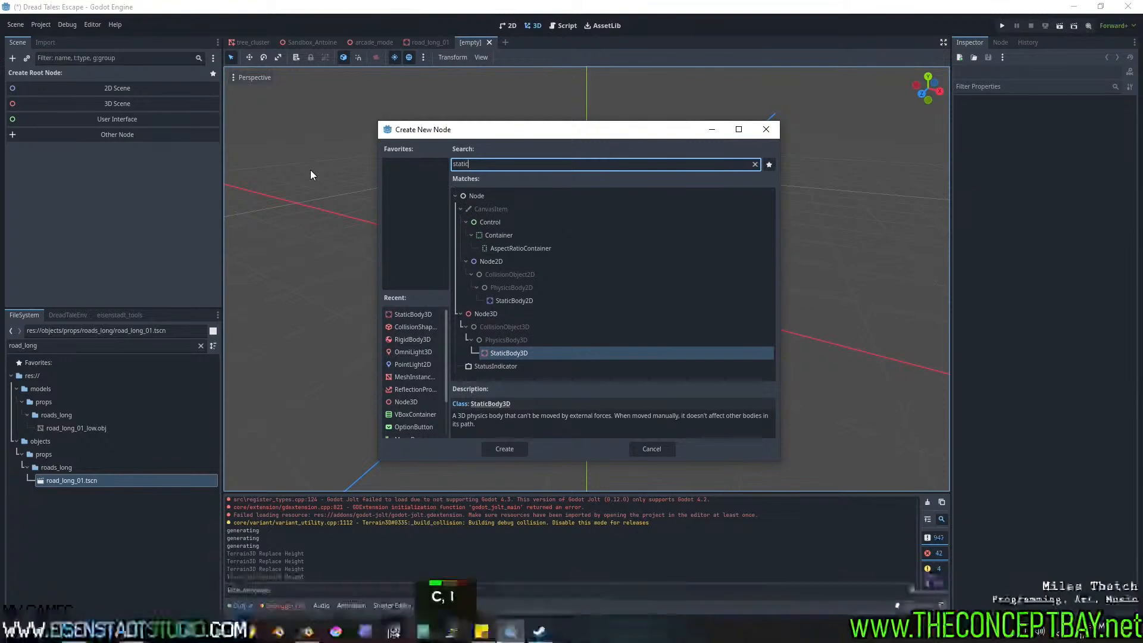
pyautogui.press('Return')
# Rename the StaticBody3D root node to sheriff_station.
pyautogui.doubleClick(63, 76)
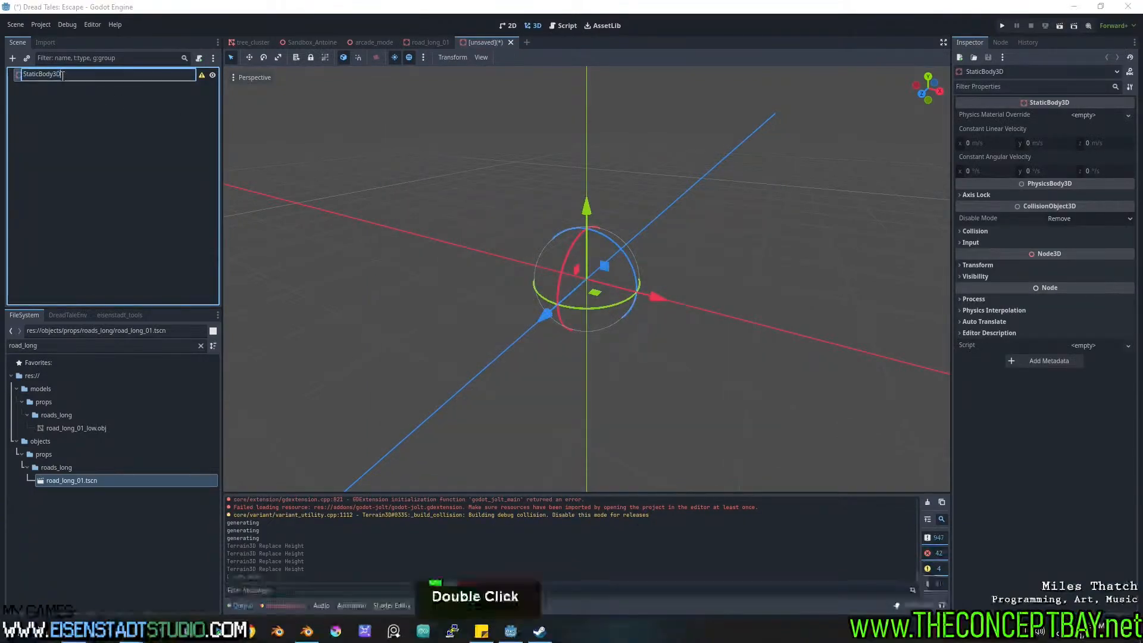
pyautogui.hotkey('ctrl', 'a')
pyautogui.write('Sheriff_stsati')
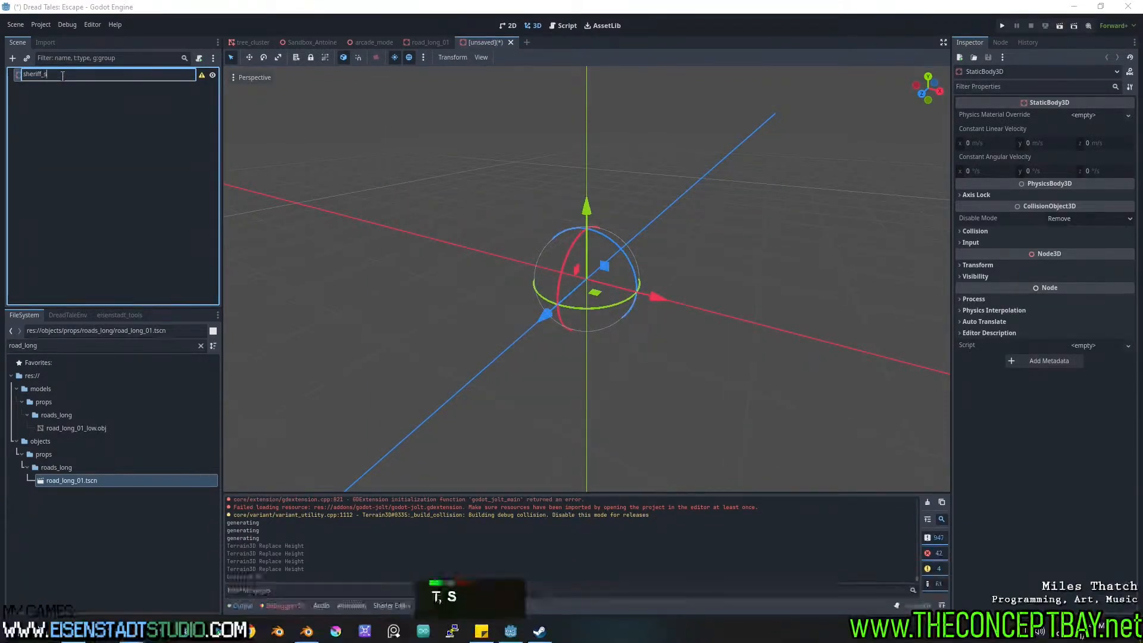
pyautogui.press('BackSpace')
pyautogui.press('BackSpace')
pyautogui.press('BackSpace')
pyautogui.press('BackSpace')
pyautogui.write('ation')
pyautogui.press('Return')
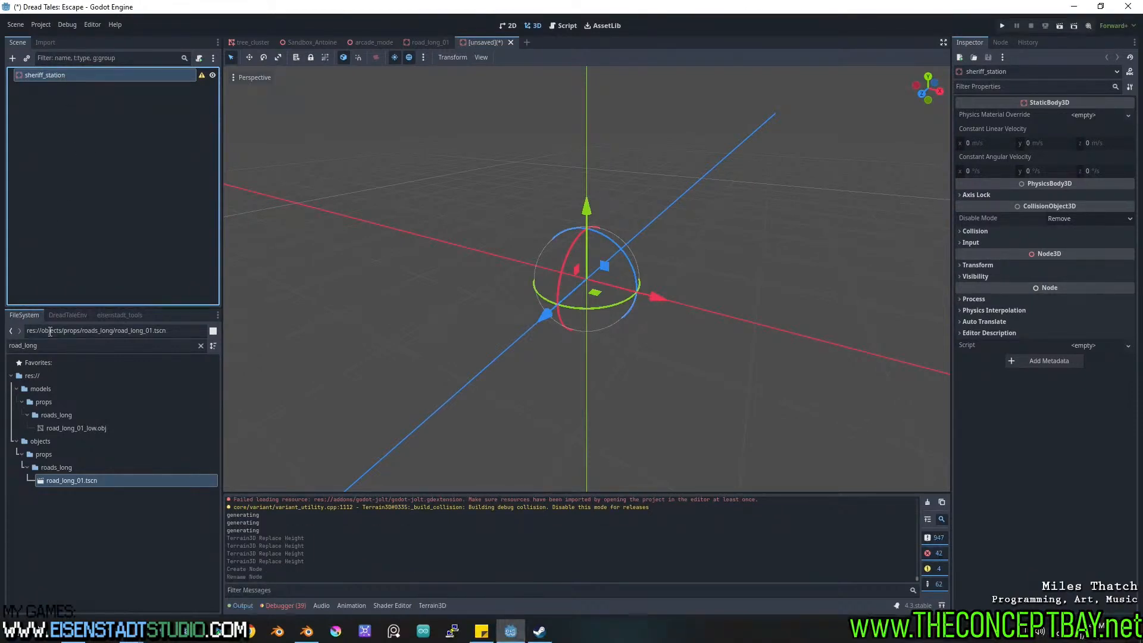
# Search the project files for "sheriff" and add sheriff_station.glb to the scene under the root node.
pyautogui.click(69, 340)
pyautogui.hotkey('ctrl', 'a')
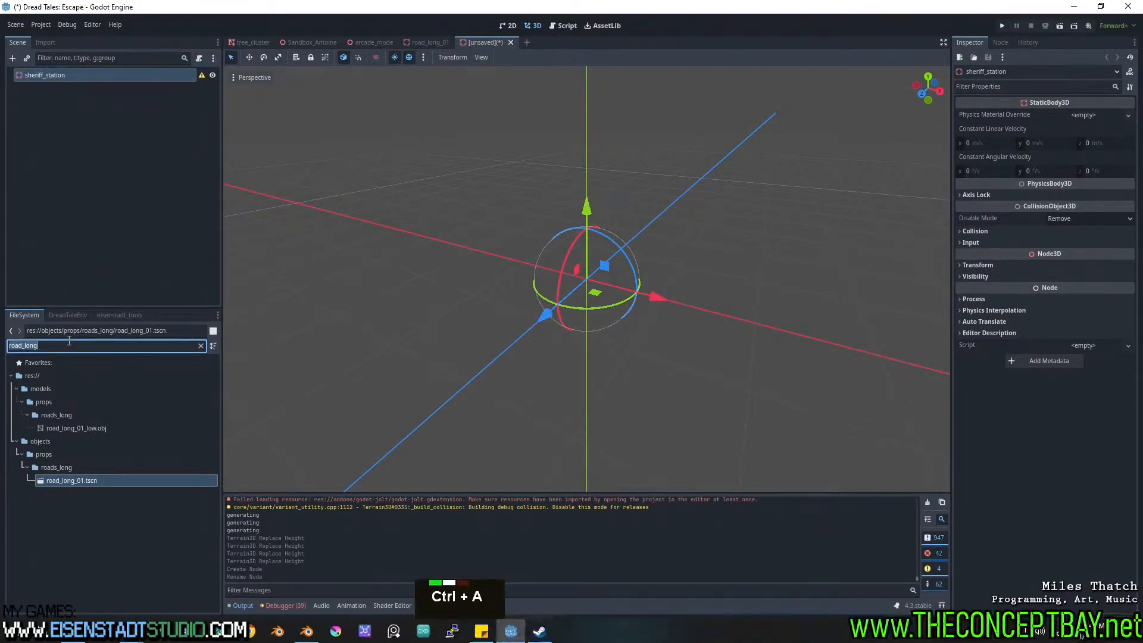
pyautogui.write('sheriff')
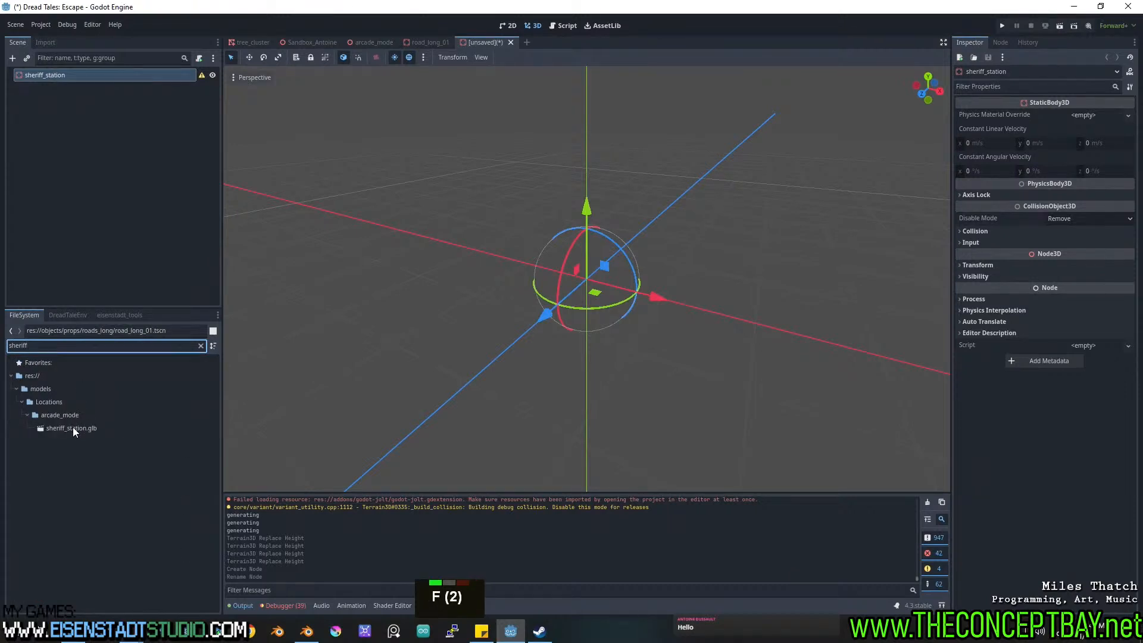
pyautogui.moveTo(74, 428); pyautogui.dragTo(589, 283)
pyautogui.scroll(-8, 585, 285)
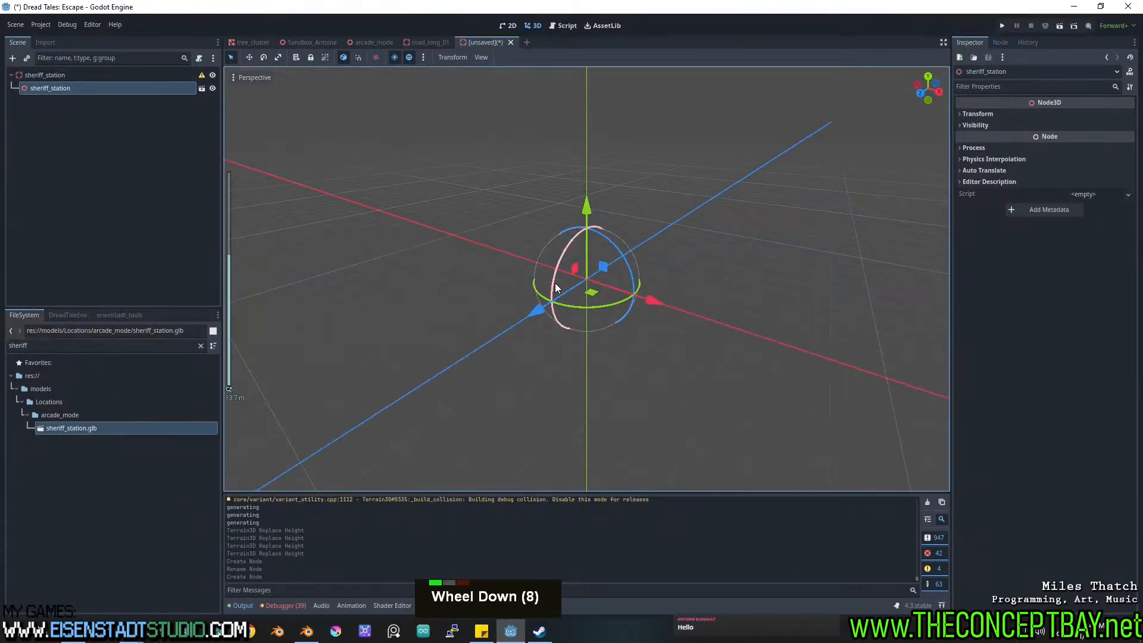
pyautogui.moveTo(586, 287); pyautogui.dragTo(565, 269, button='middle')
pyautogui.scroll(4, 596, 290)
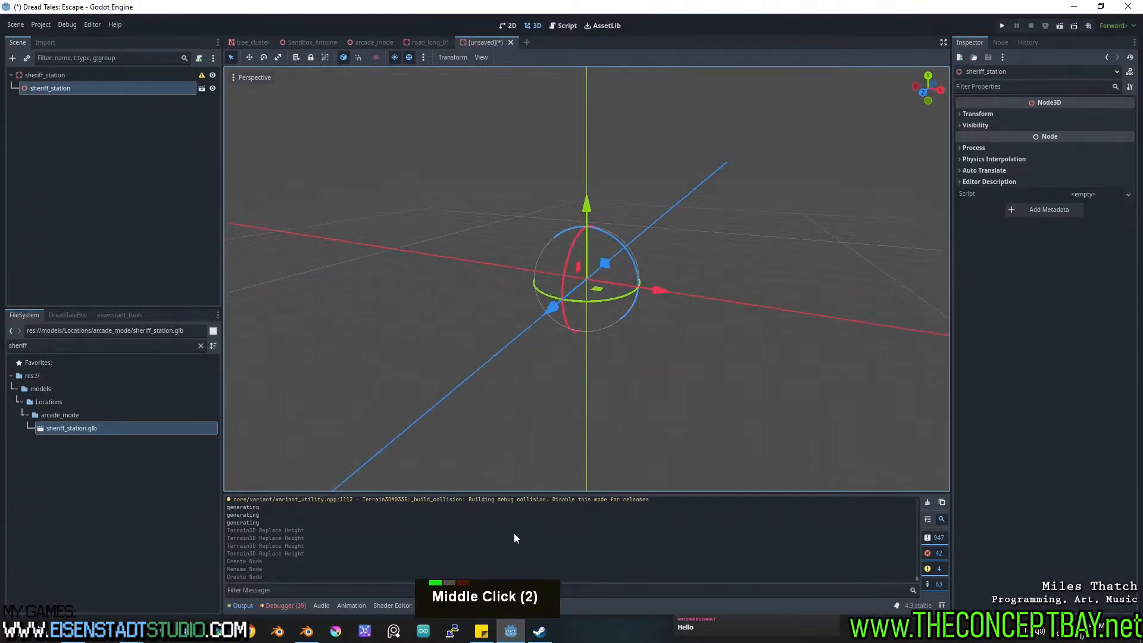
# Switch to Blender and export the building as glTF again with an operator preset, overwriting sheriff_station.glb.
pyautogui.click(307, 631)
pyautogui.hotkey('ctrl', 'shift', 'r')
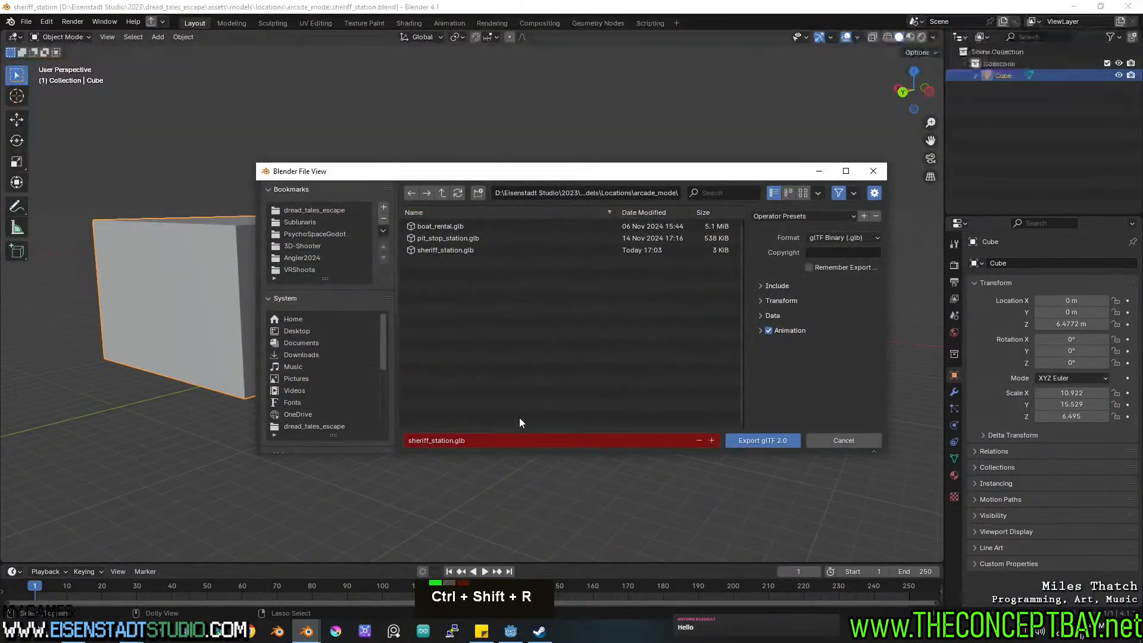
pyautogui.click(802, 216)
pyautogui.click(792, 247)
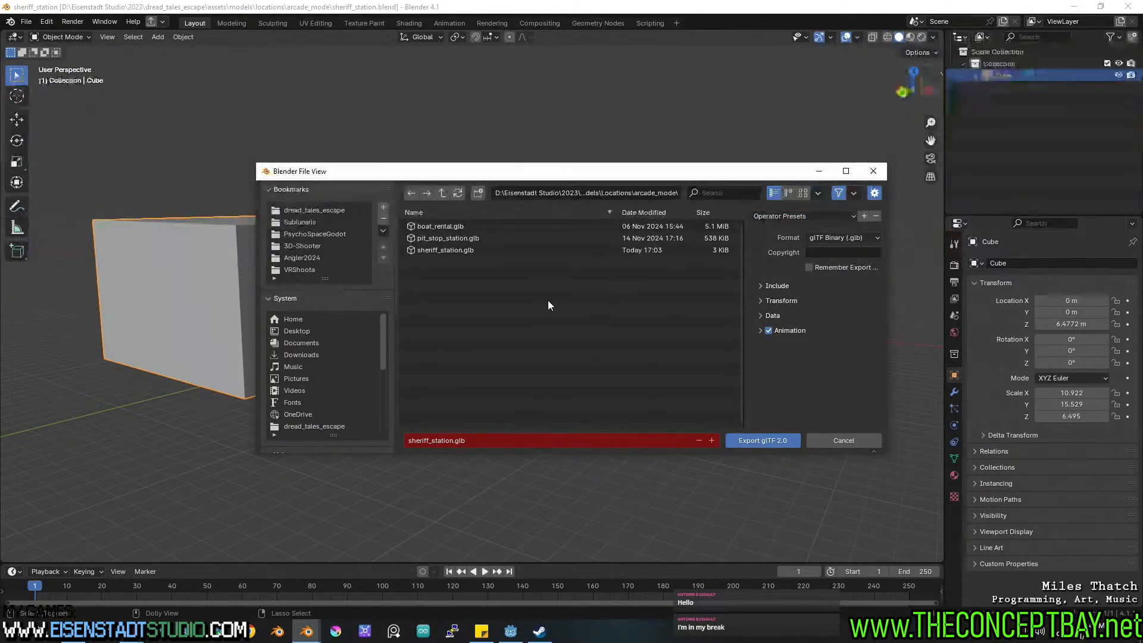
pyautogui.click(461, 250)
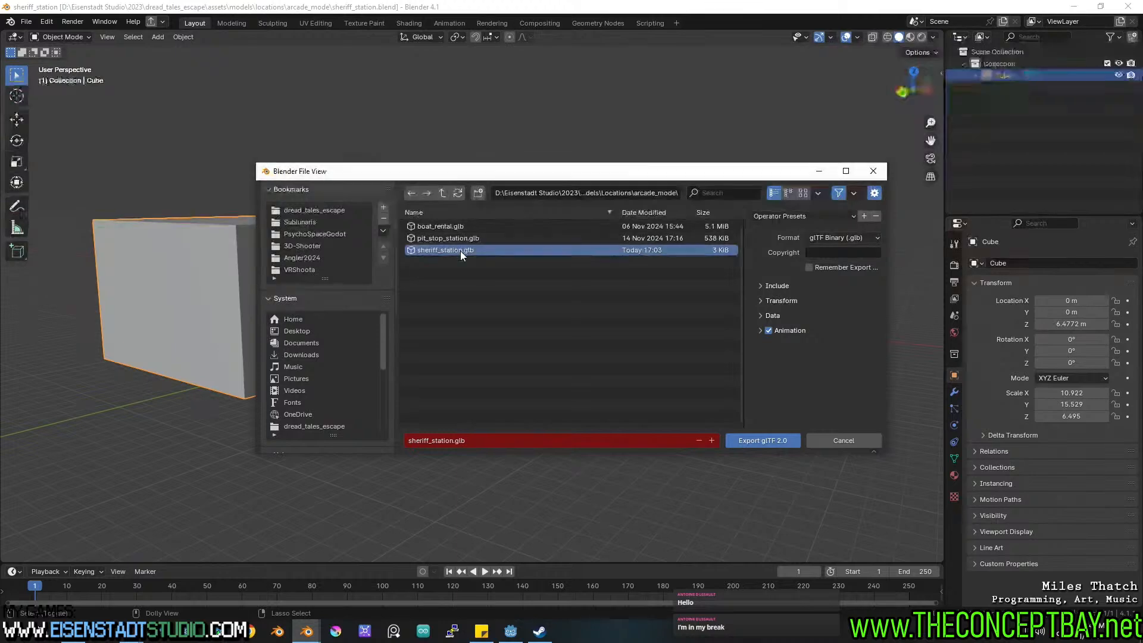
pyautogui.click(767, 440)
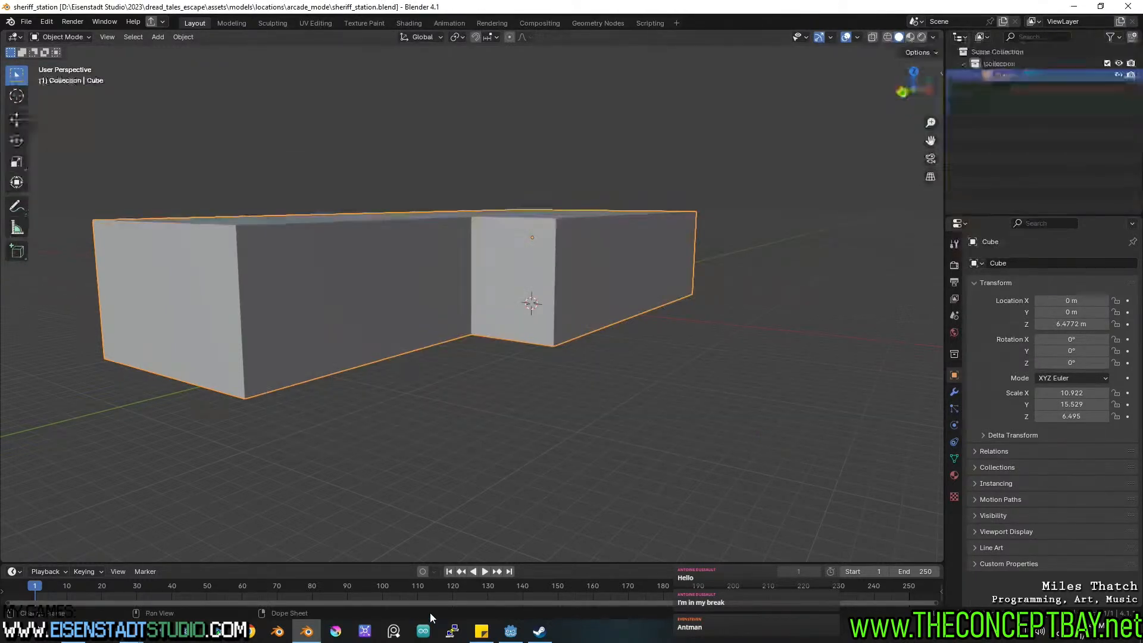
# Switch back to Godot and inspect the sheriff_station model in the new scene.
pyautogui.click(511, 631)
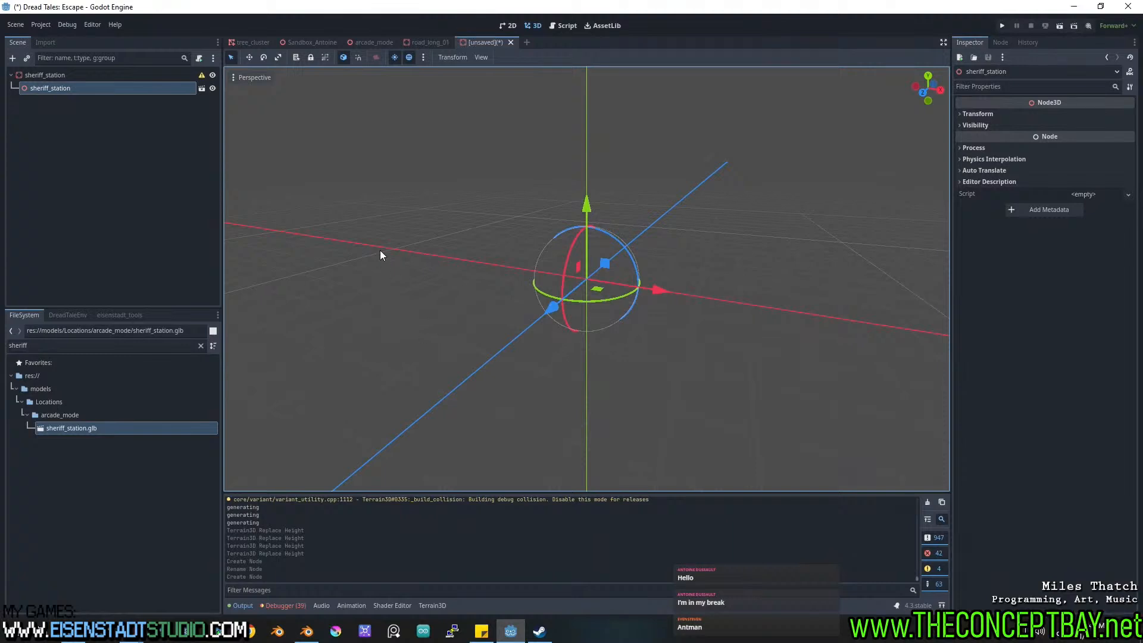
pyautogui.scroll(-3, 383, 252)
pyautogui.scroll(11, 383, 251)
pyautogui.moveTo(384, 251); pyautogui.dragTo(483, 297, button='middle')
pyautogui.scroll(-20, 619, 258)
pyautogui.scroll(1, 706, 276)
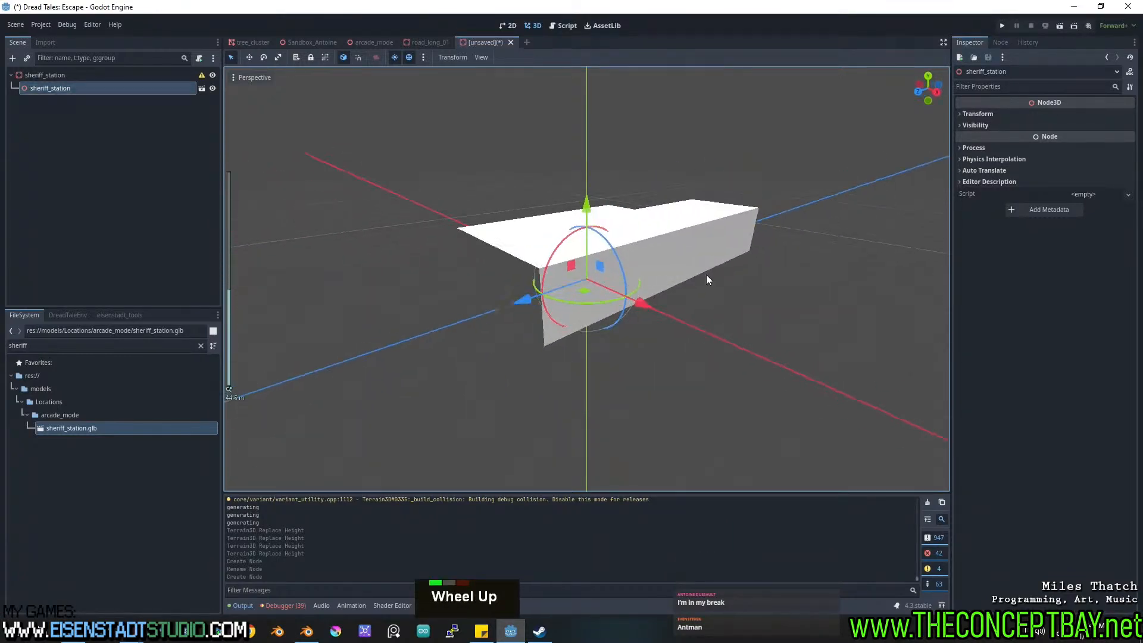
# Start saving the new scene and set its destination folder to res://objects/locations/arcade_mode.
pyautogui.moveTo(706, 275); pyautogui.dragTo(644, 294, button='middle')
pyautogui.moveTo(644, 294); pyautogui.dragTo(641, 269, button='middle')
pyautogui.scroll(2, 641, 269)
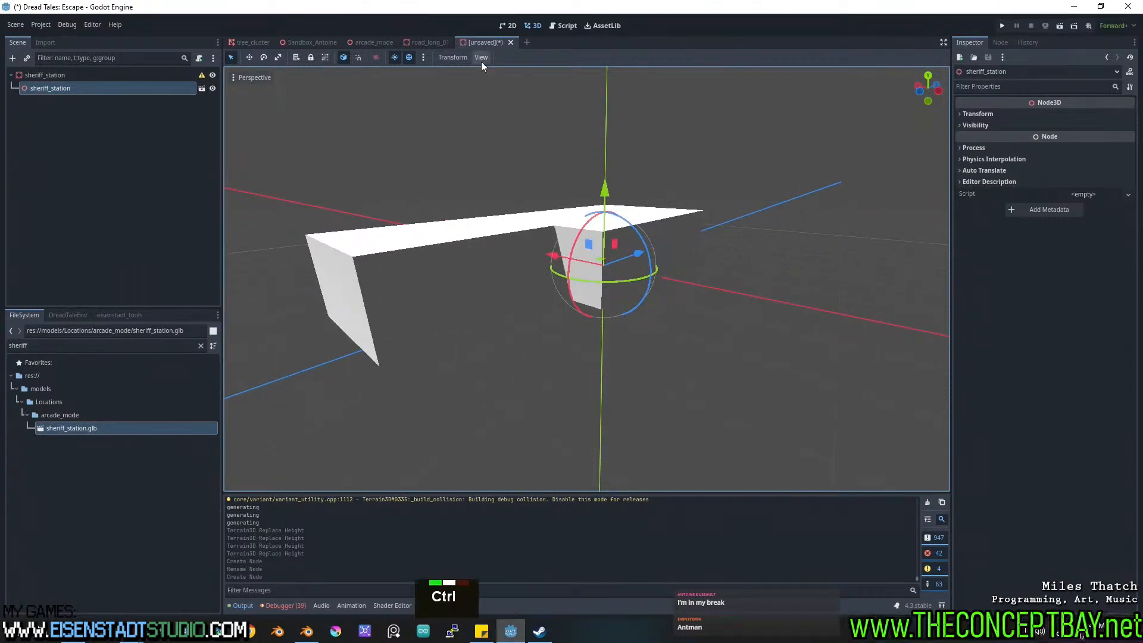
pyautogui.hotkey('ctrl', 's')
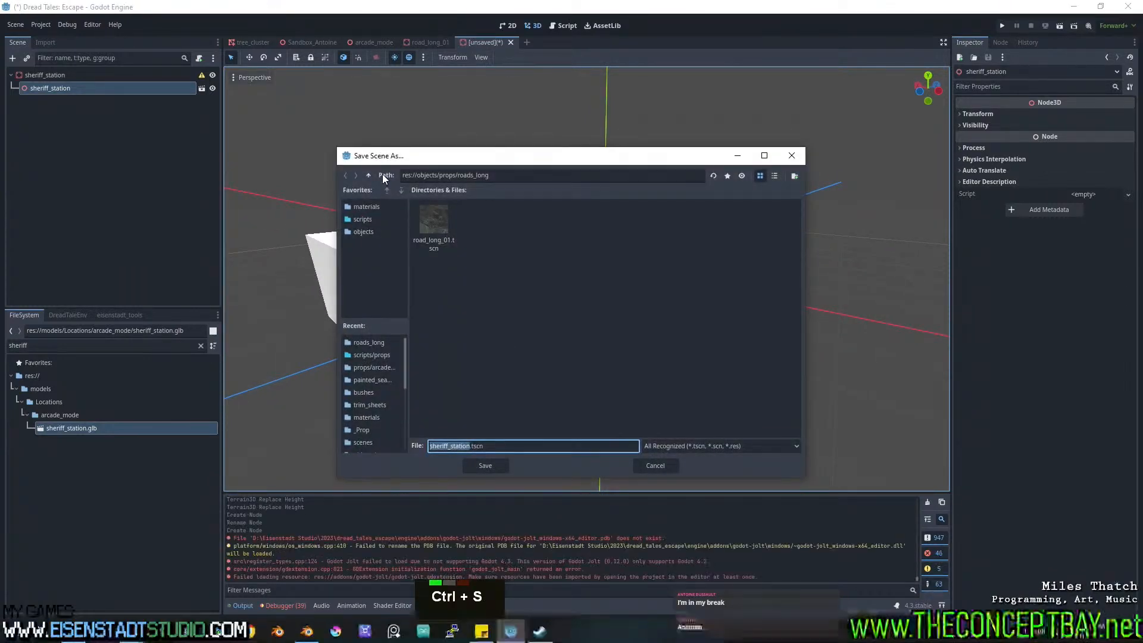
pyautogui.click(373, 175)
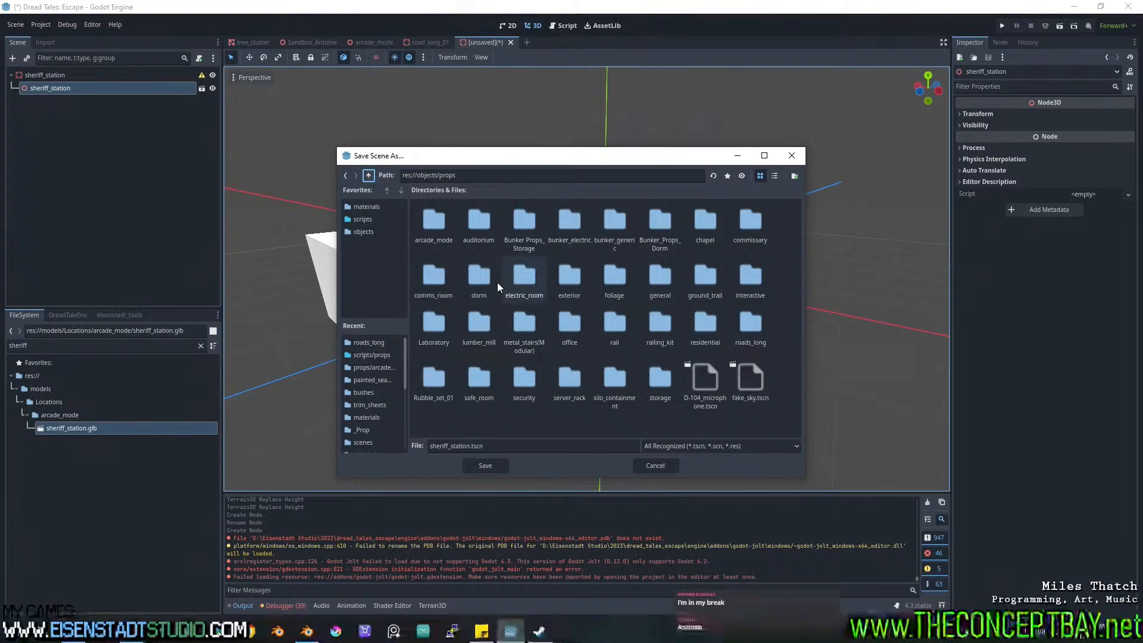
pyautogui.click(369, 175)
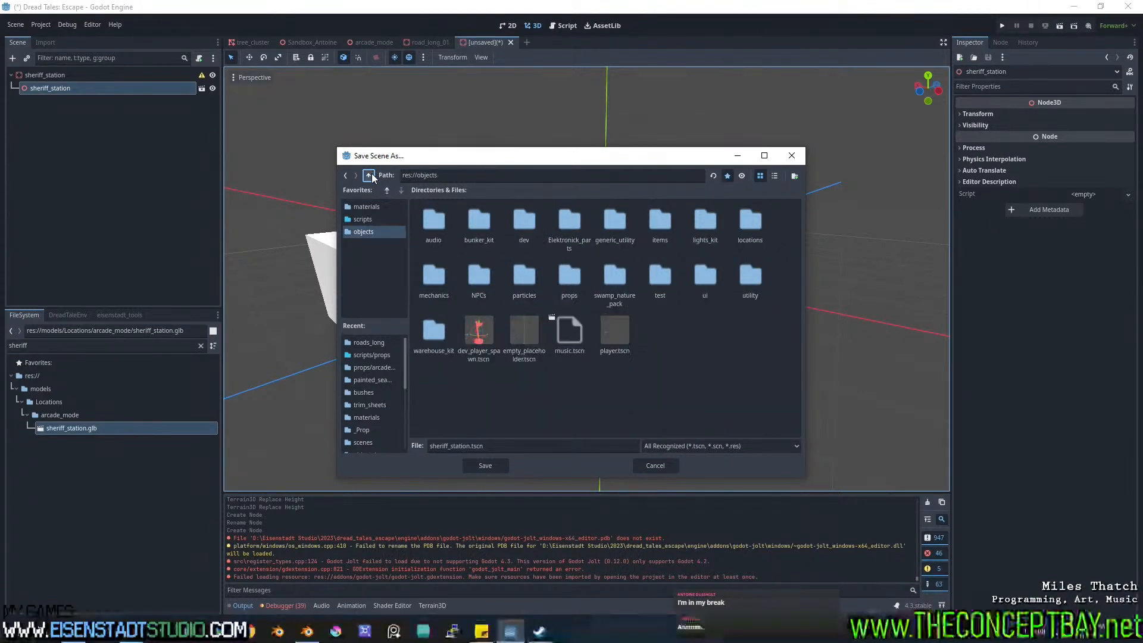
pyautogui.doubleClick(763, 219)
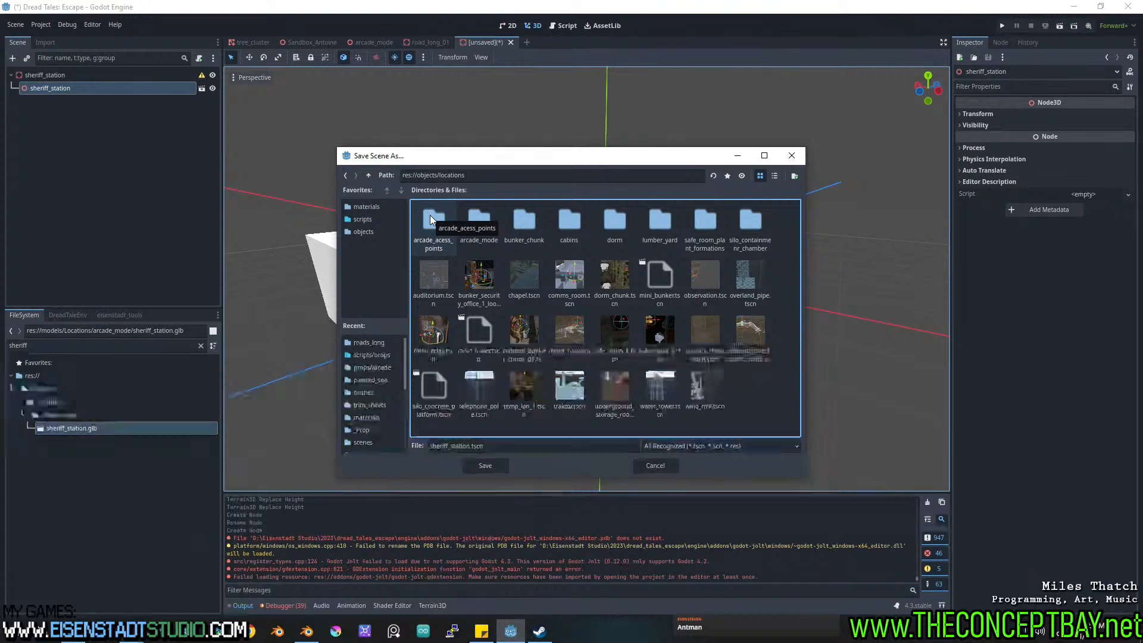
pyautogui.doubleClick(484, 216)
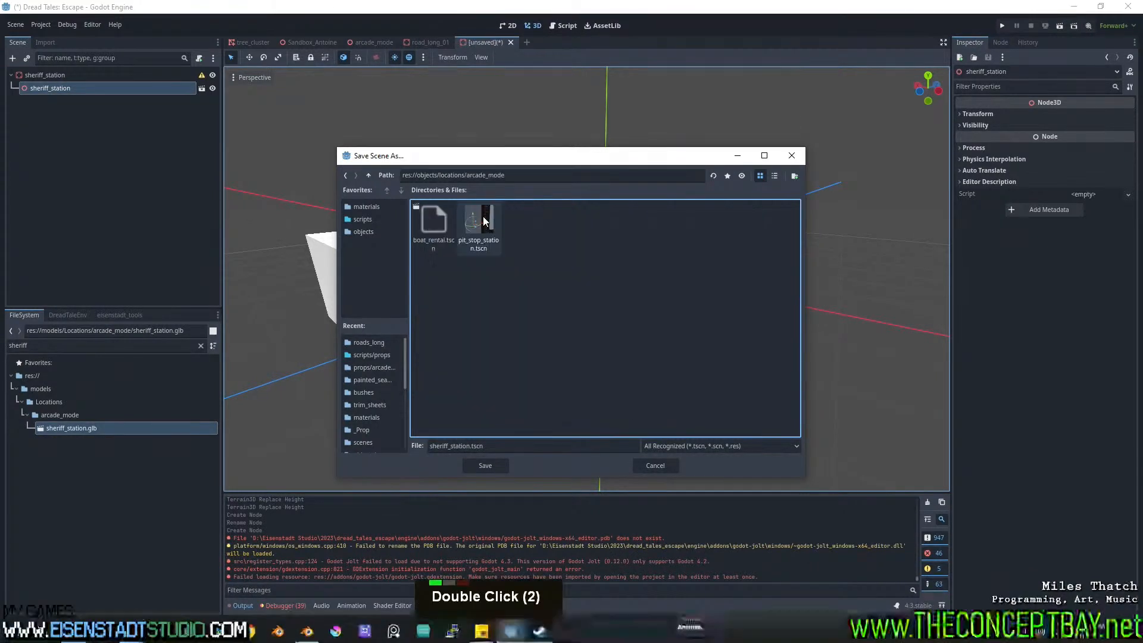
pyautogui.rightClick(483, 218)
pyautogui.click(498, 446)
pyautogui.click(485, 465)
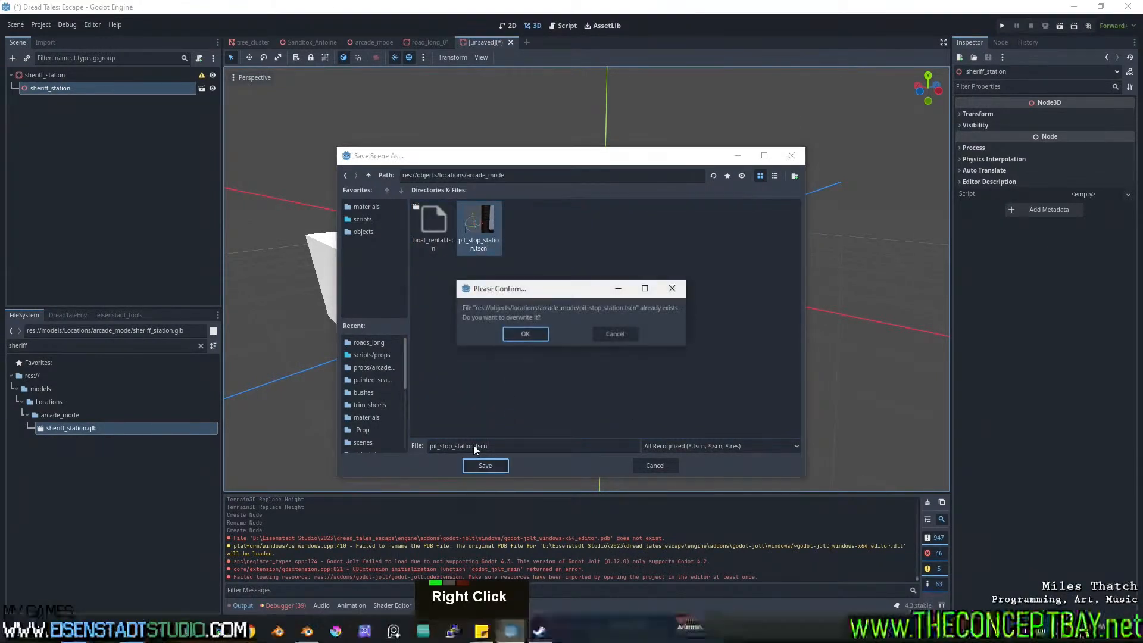
pyautogui.press('Escape')
# Name the scene file sheriff_station.tscn and save it in the arcade_mode locations folder.
pyautogui.doubleClick(478, 445)
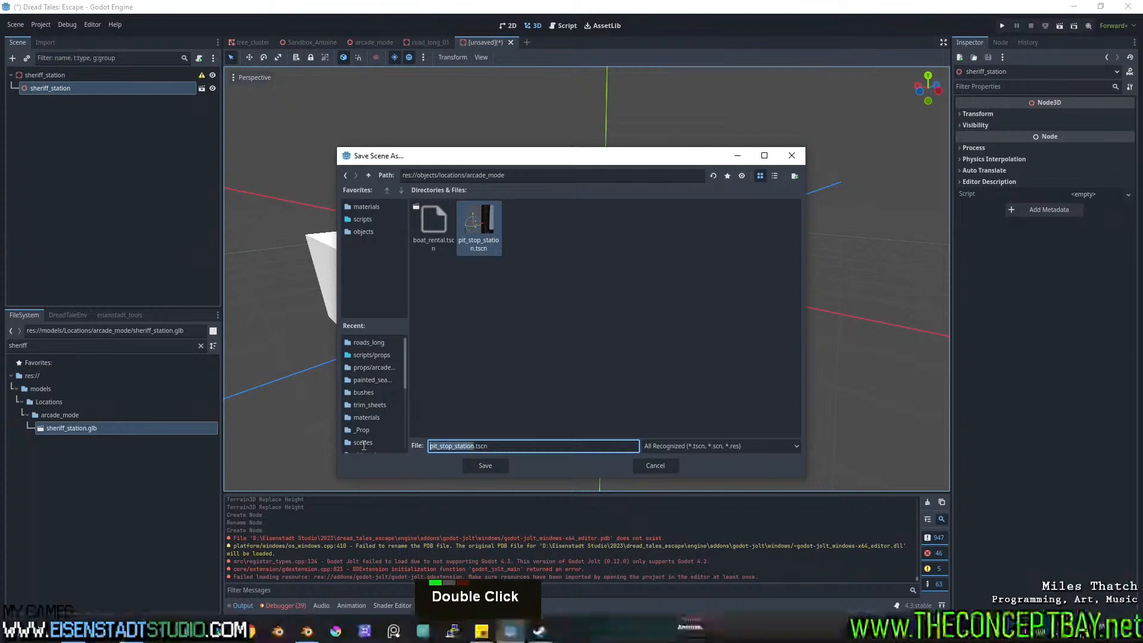
pyautogui.press('BackSpace')
pyautogui.write('sheriff_Stat')
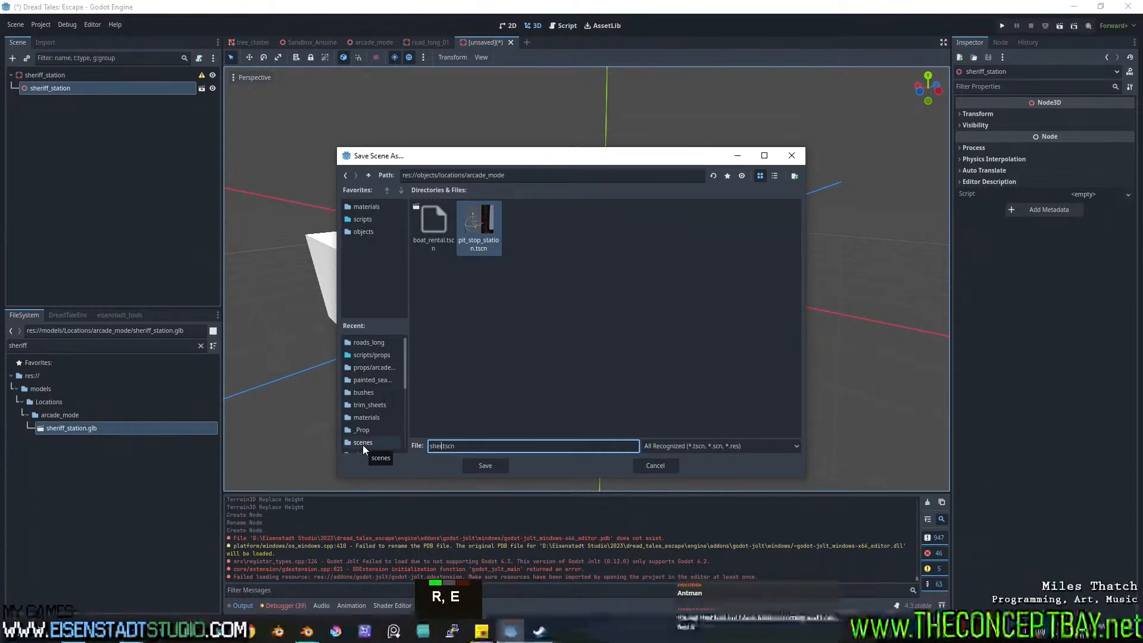
pyautogui.press('BackSpace')
pyautogui.press('BackSpace')
pyautogui.press('BackSpace')
pyautogui.press('BackSpace')
pyautogui.write('station')
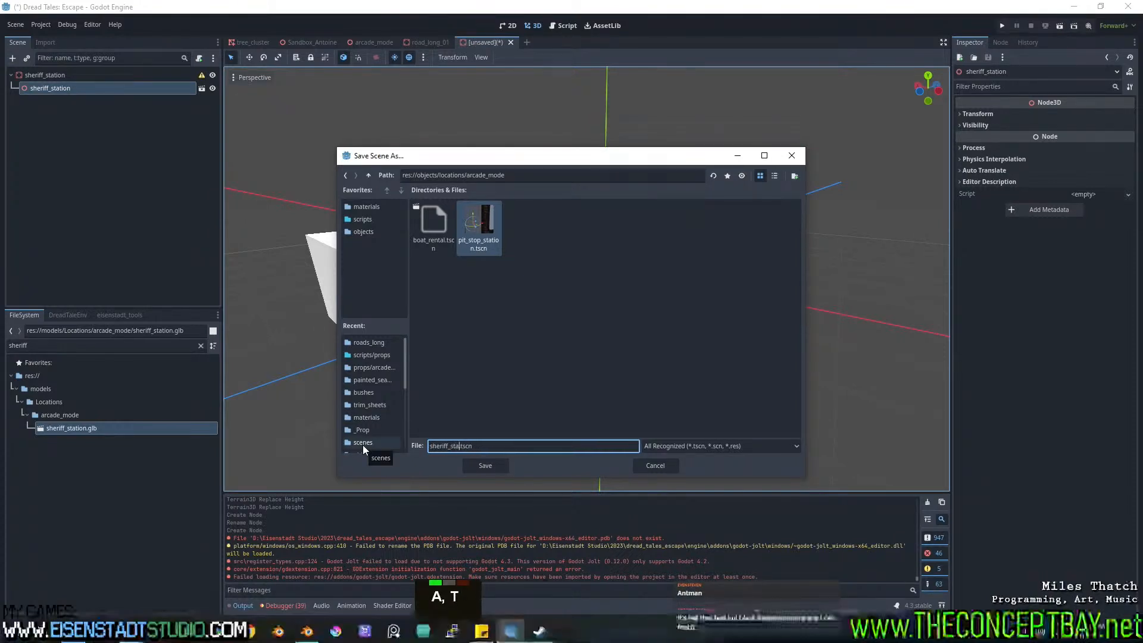
pyautogui.press('Return')
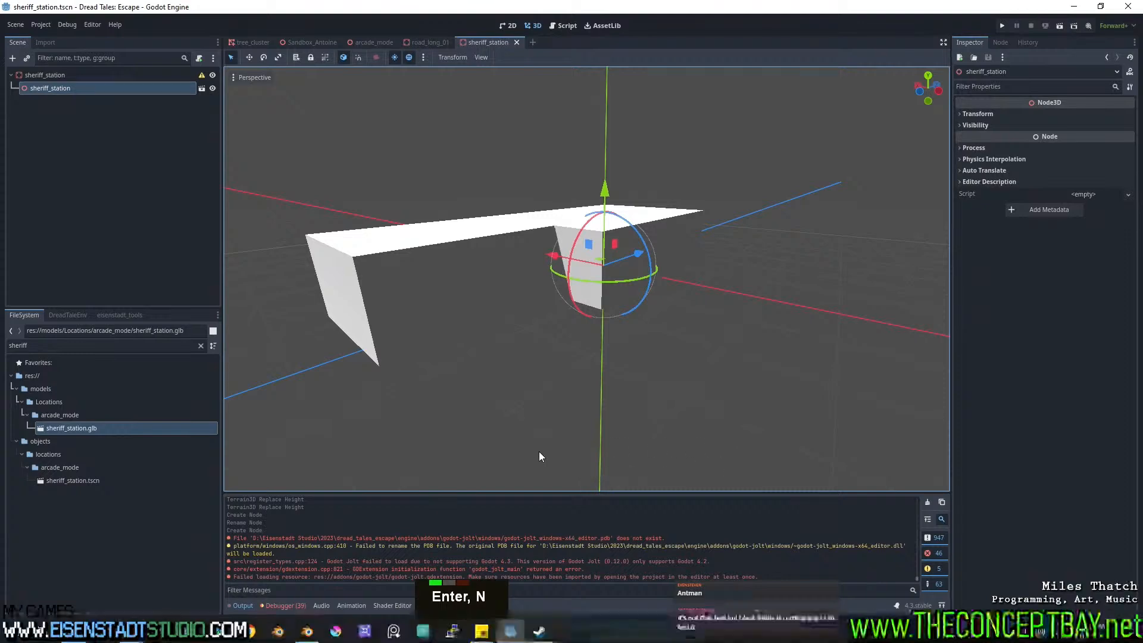
# Search the system for "git", open the Git client and look through its contents.
pyautogui.press('super')
pyautogui.write('git')
pyautogui.press('Return')
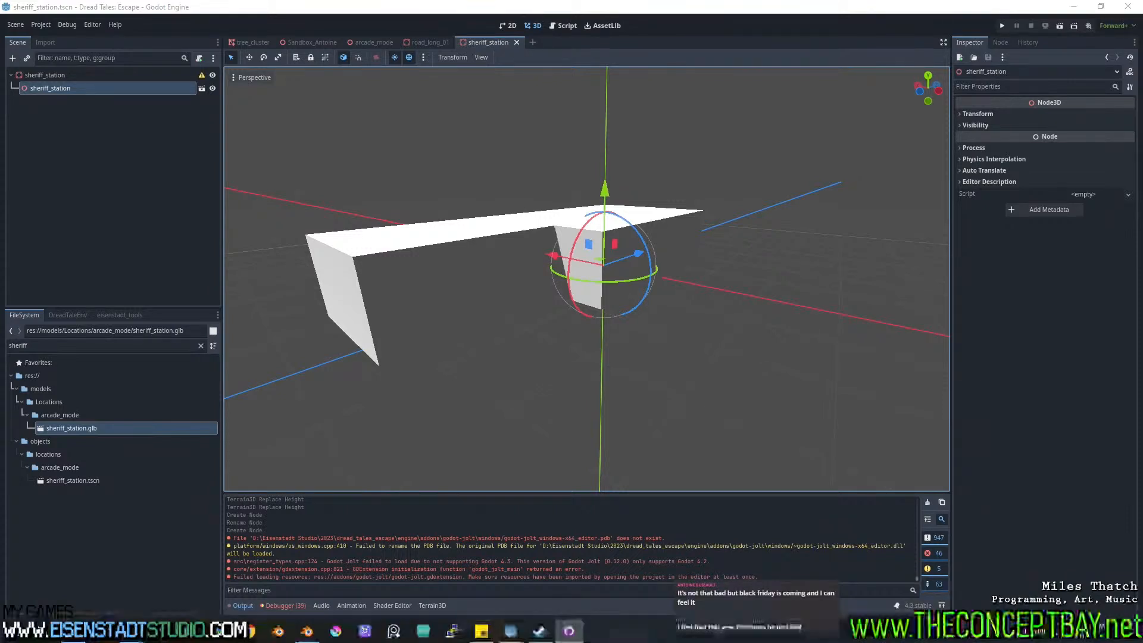
pyautogui.scroll(-7, 571, 322)
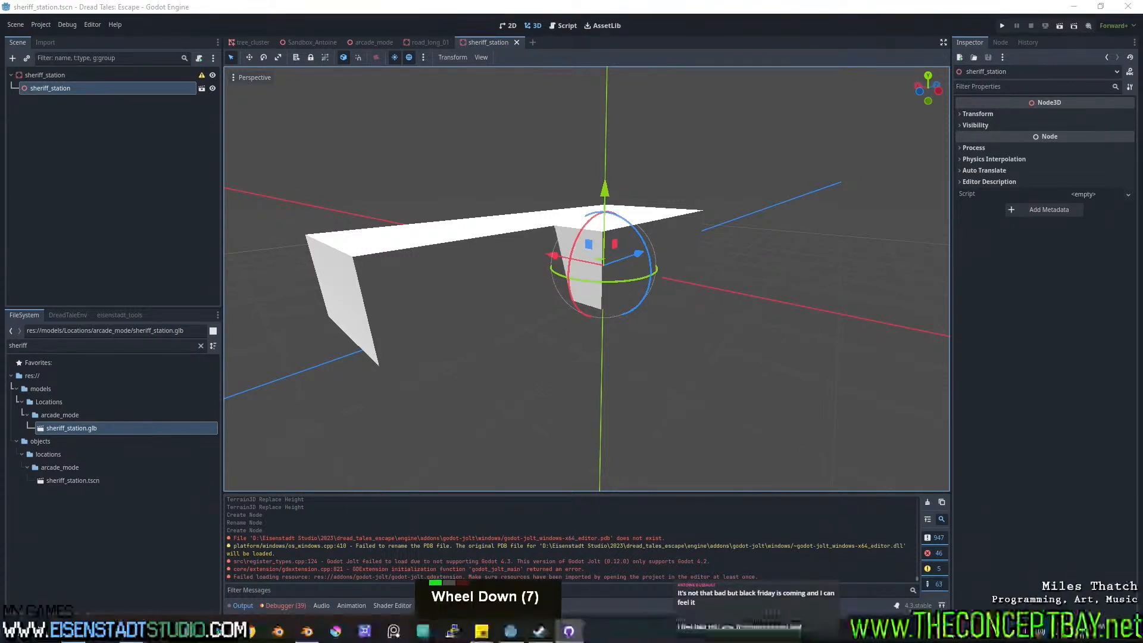
pyautogui.scroll(-5, 572, 322)
pyautogui.scroll(8, 572, 321)
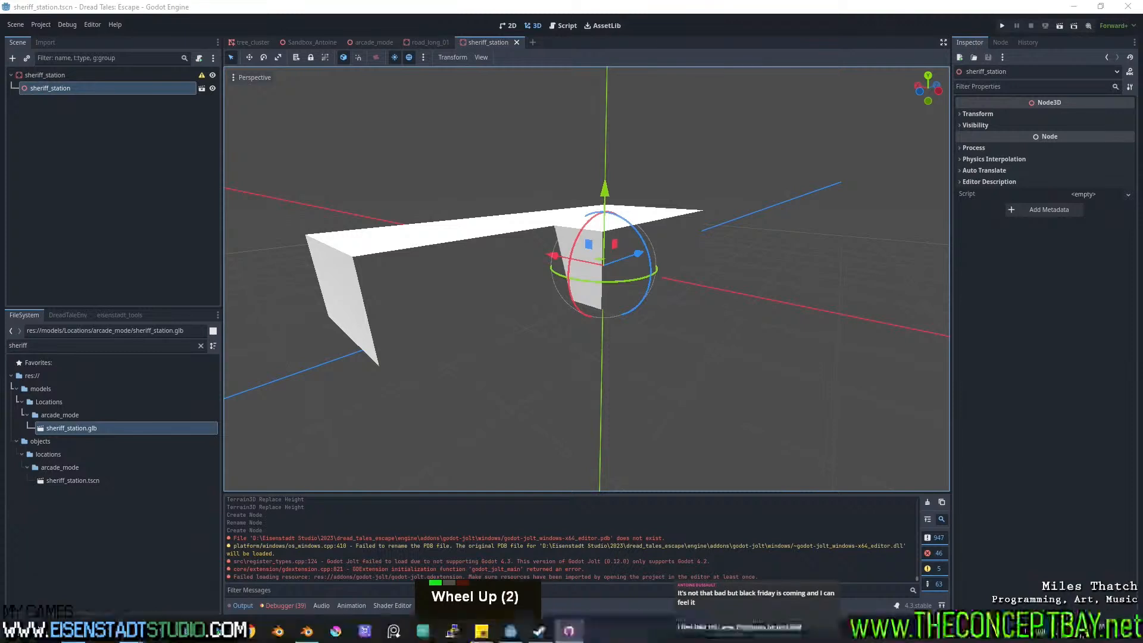
pyautogui.scroll(-5, 572, 321)
pyautogui.scroll(-3, 572, 322)
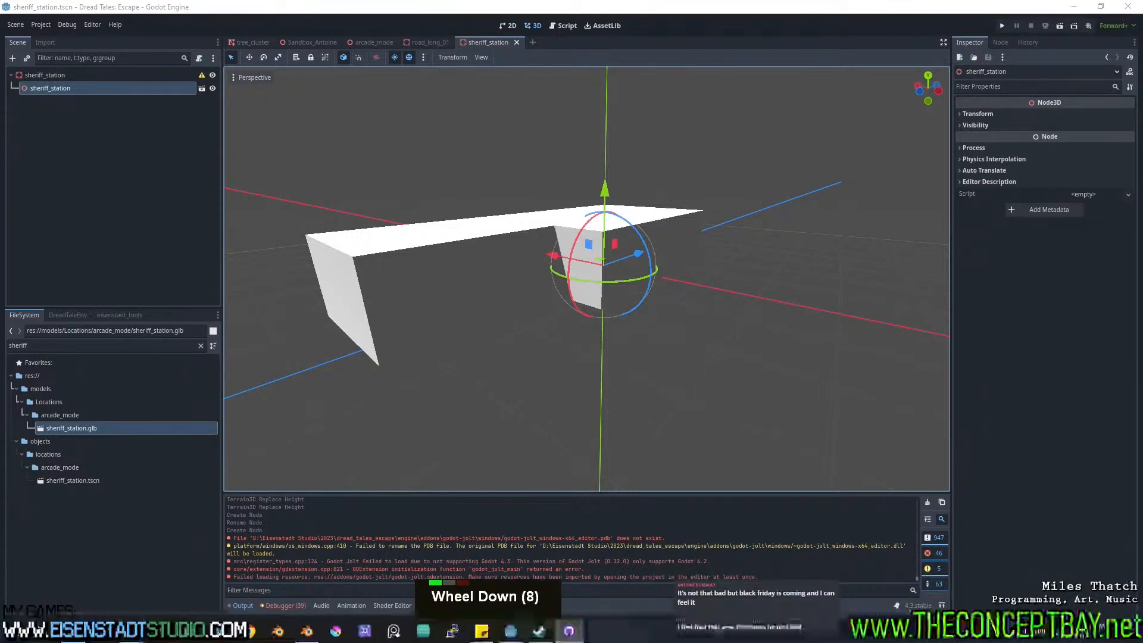
pyautogui.scroll(2, 571, 321)
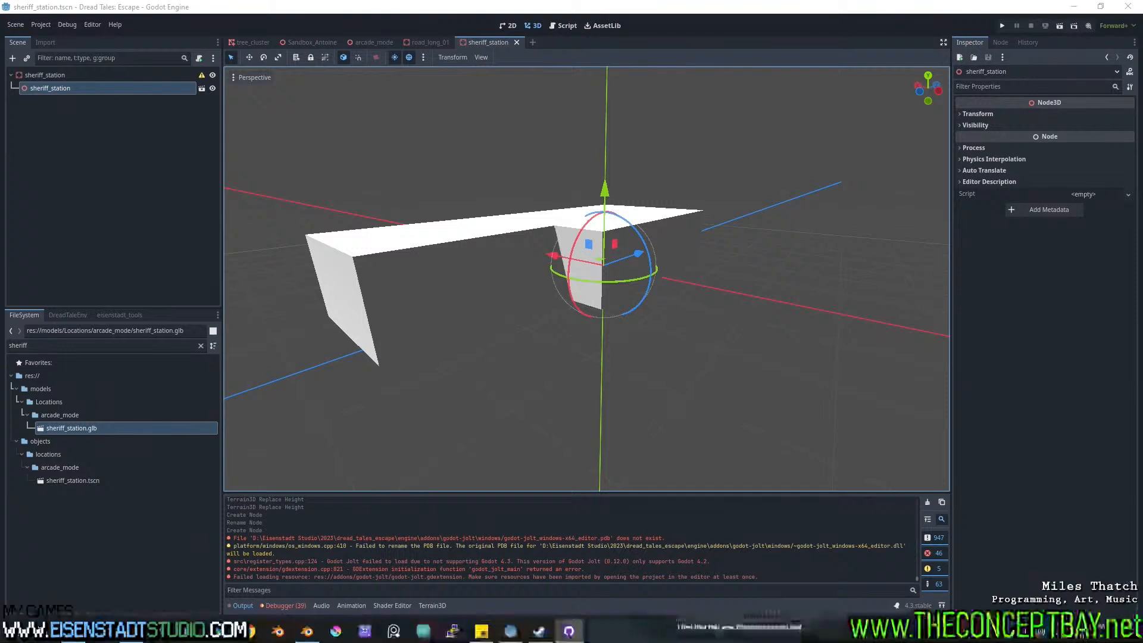
pyautogui.press('t')
pyautogui.hotkey('shift', 's')
pyautogui.press('BackSpace')
pyautogui.press('o')
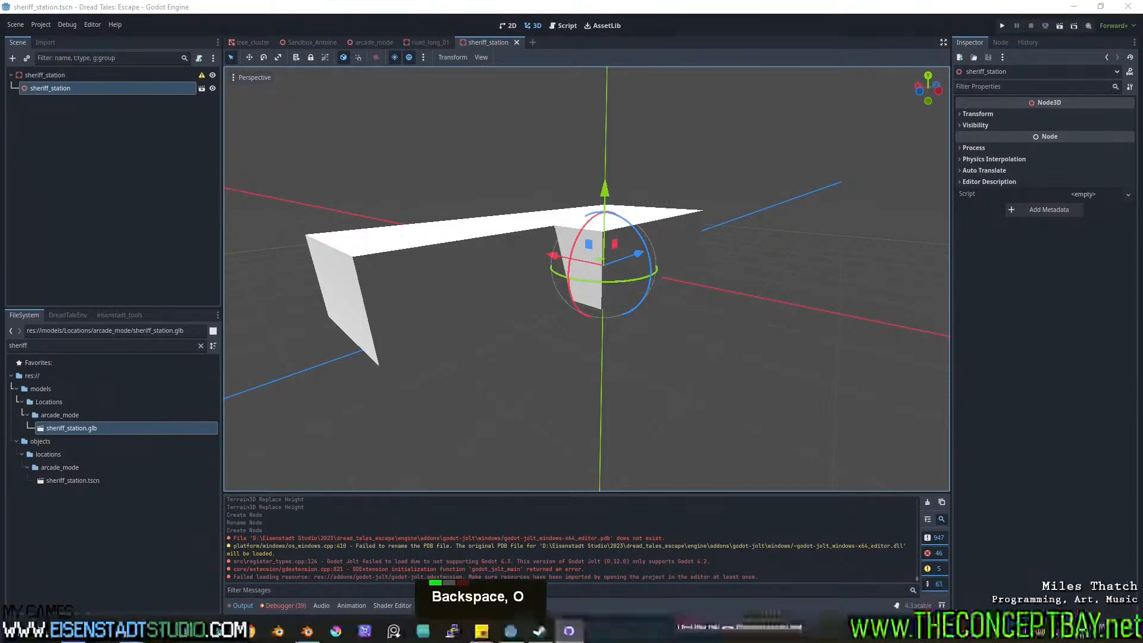
pyautogui.press('BackSpace')
pyautogui.press('BackSpace')
pyautogui.press('BackSpace')
pyautogui.press('BackSpace')
pyautogui.hotkey('shift', 's')
pyautogui.press('p')
pyautogui.press('o')
pyautogui.press('o')
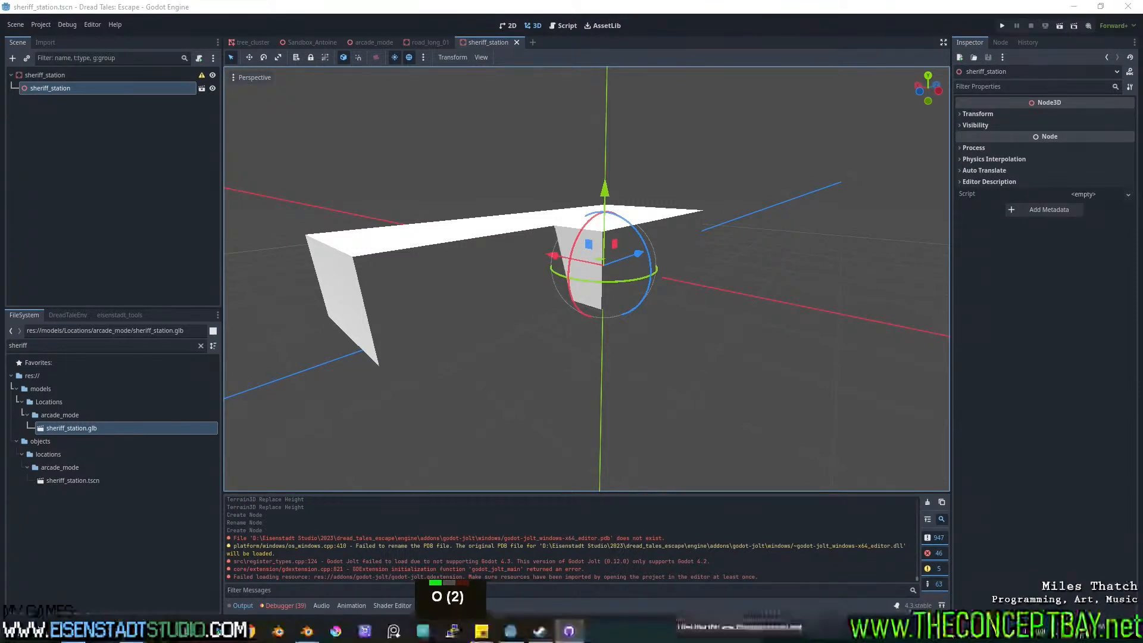
pyautogui.press('Return')
pyautogui.press('r')
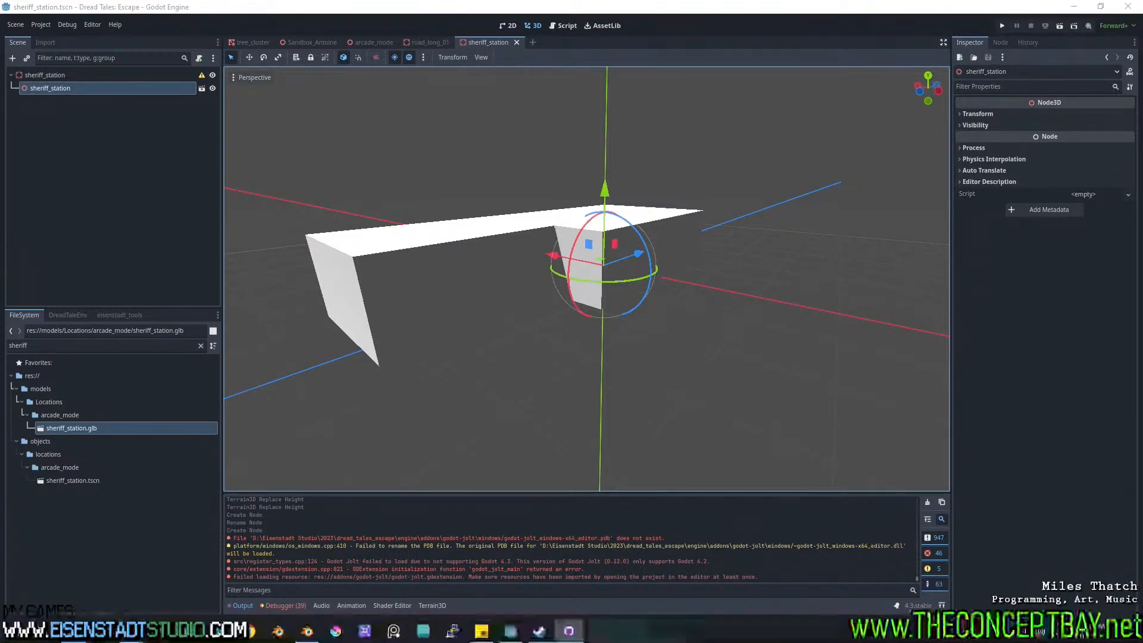
# Inspect the sheriff_station model in Godot and the road mesh in the road_long_01 scene.
pyautogui.scroll(2, 612, 331)
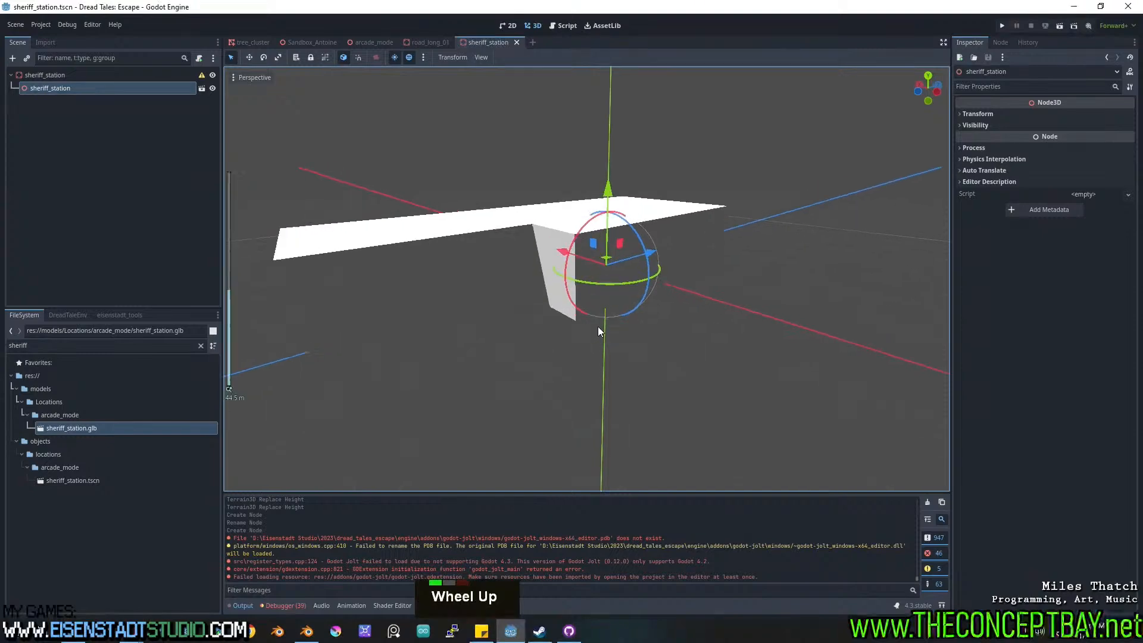
pyautogui.keyDown('shift'); pyautogui.moveTo(598, 326); pyautogui.dragTo(630, 313, button='middle'); pyautogui.keyUp('shift')
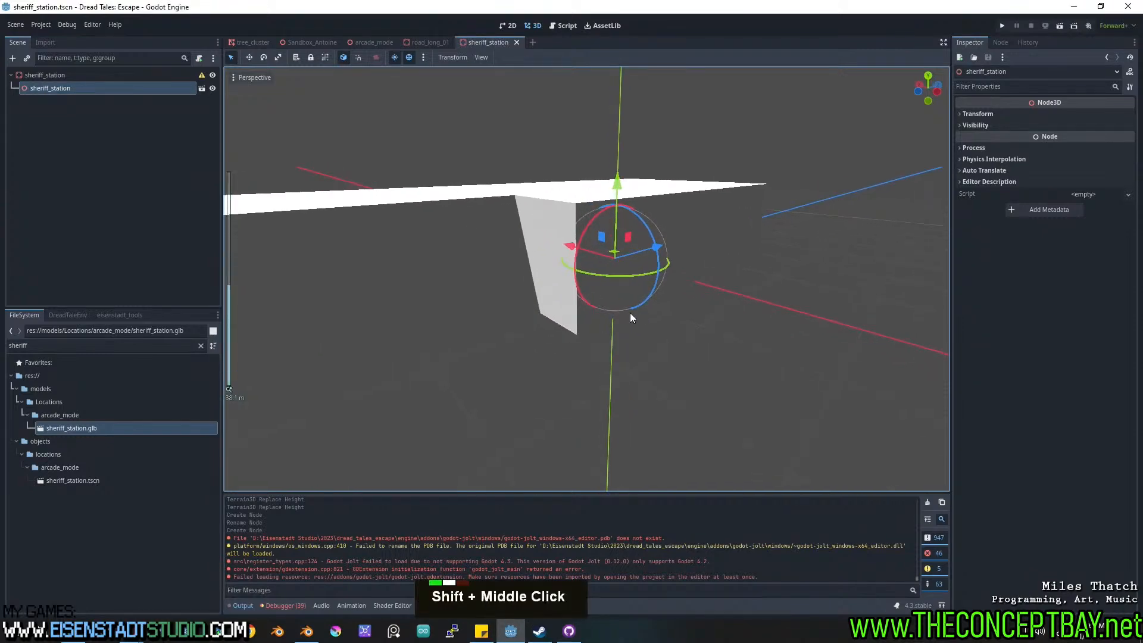
pyautogui.click(430, 42)
pyautogui.scroll(-4, 492, 198)
pyautogui.scroll(2, 574, 253)
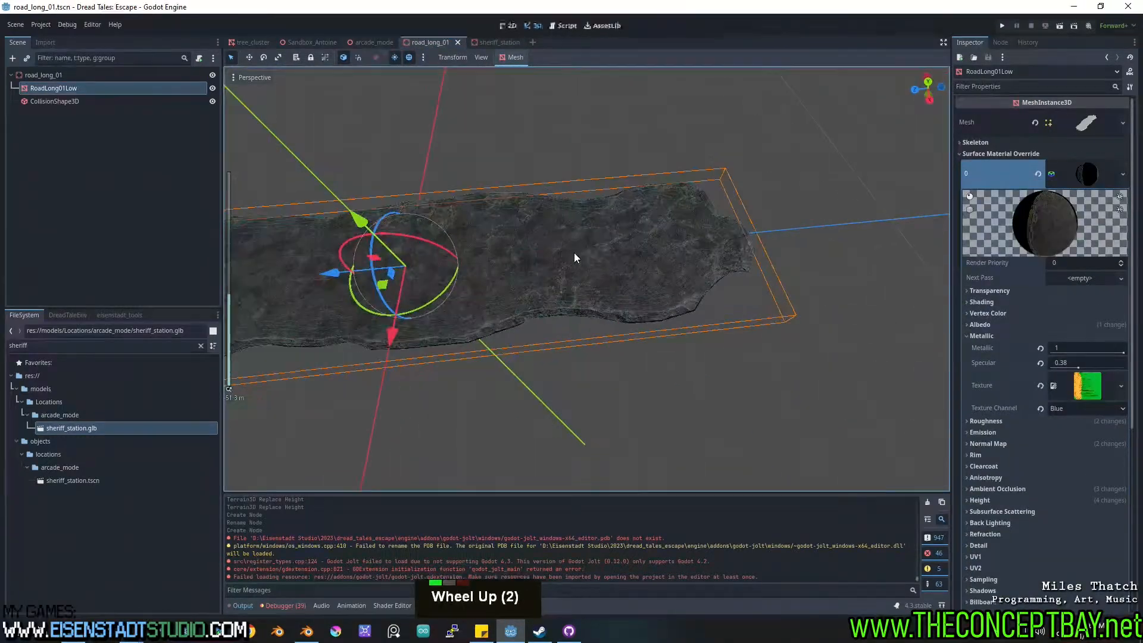
pyautogui.moveTo(600, 257); pyautogui.dragTo(687, 227, button='middle')
pyautogui.scroll(-2, 627, 267)
pyautogui.keyDown('shift'); pyautogui.moveTo(629, 269); pyautogui.dragTo(534, 158, button='middle'); pyautogui.keyUp('shift')
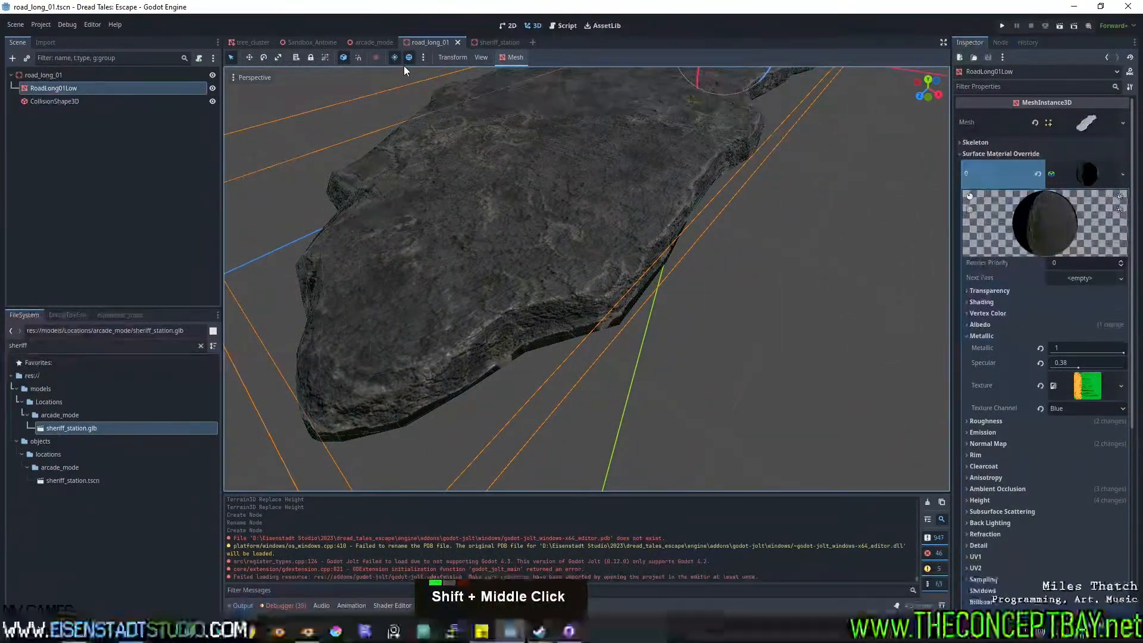
# Add sheriff_station.tscn to the arcade_mode scene under its root node and rotate the building on the terrain.
pyautogui.click(377, 45)
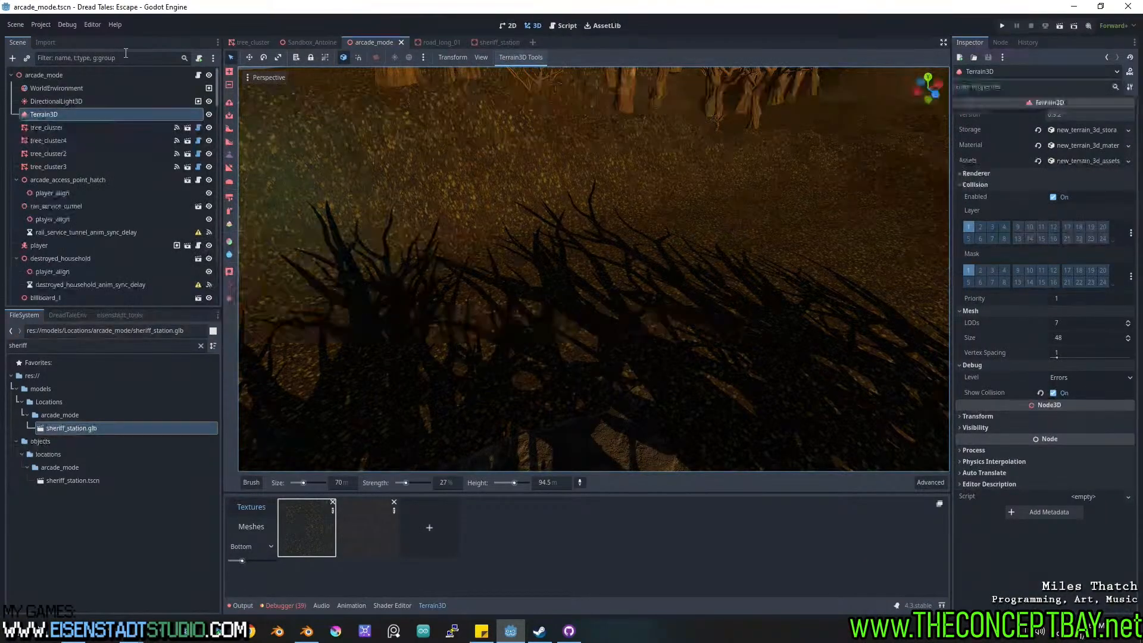
pyautogui.click(65, 74)
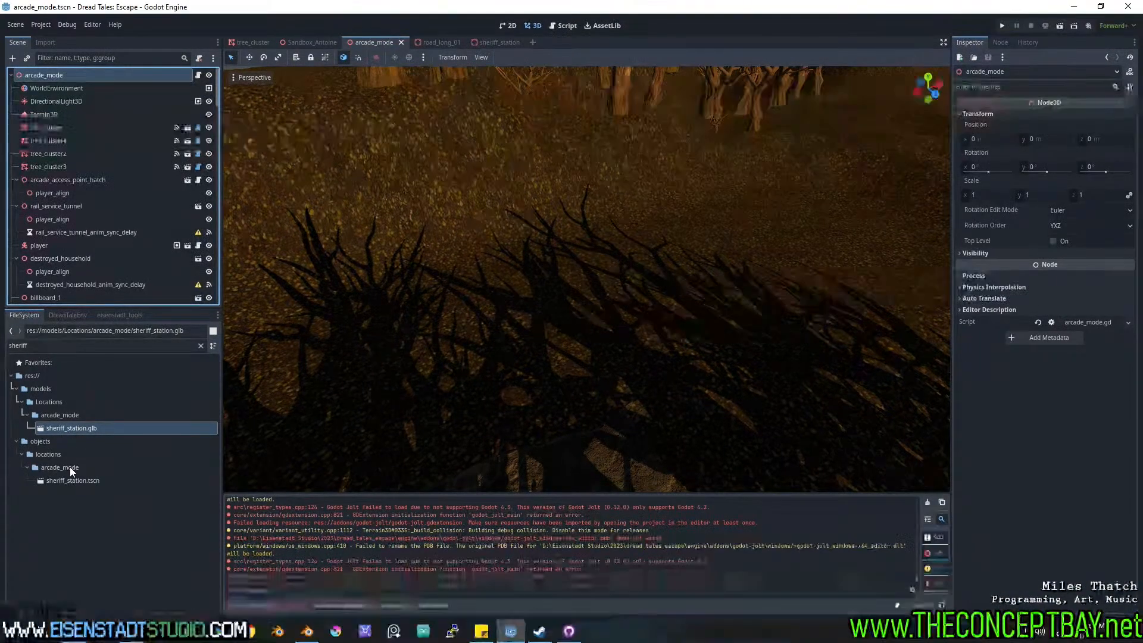
pyautogui.moveTo(73, 480); pyautogui.dragTo(579, 286)
pyautogui.moveTo(580, 286); pyautogui.dragTo(663, 304, button='middle')
pyautogui.keyDown('ctrl'); pyautogui.moveTo(542, 238); pyautogui.dragTo(597, 228); pyautogui.keyUp('ctrl')
pyautogui.keyDown('shift'); pyautogui.moveTo(589, 241); pyautogui.dragTo(691, 326, button='middle'); pyautogui.keyUp('shift')
pyautogui.scroll(4, 682, 321)
pyautogui.keyDown('shift'); pyautogui.scroll(3, 680, 319); pyautogui.keyUp('shift')
pyautogui.scroll(-5, 680, 319)
# Filter the scene tree by "pl" and search the project files for "player".
pyautogui.click(87, 57)
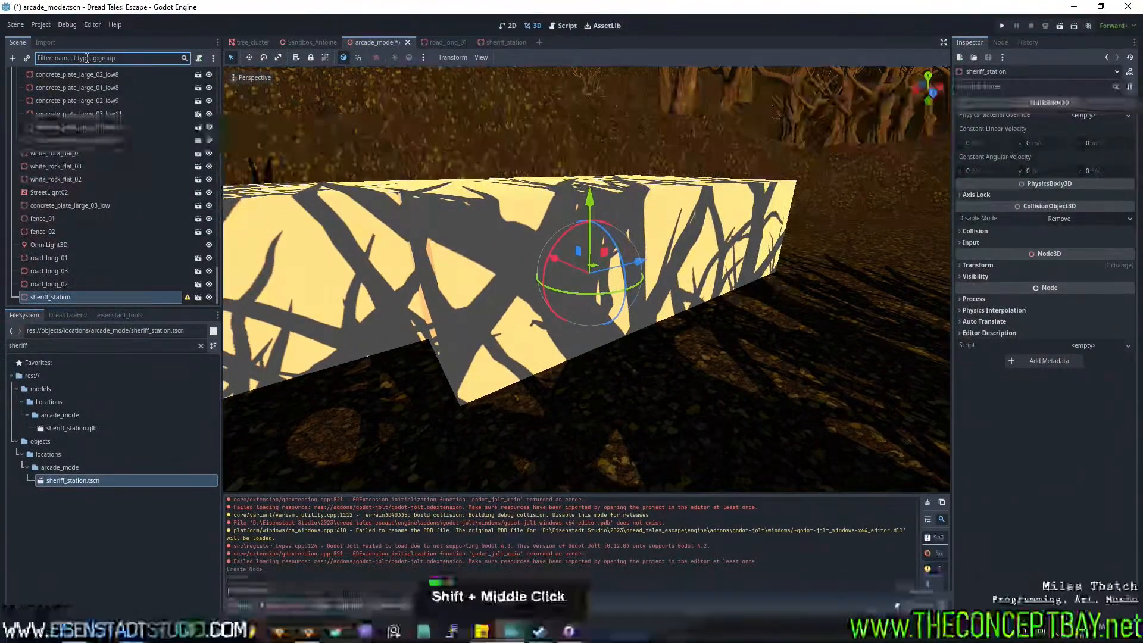
pyautogui.write('pl')
pyautogui.click(74, 346)
pyautogui.hotkey('ctrl', 'a')
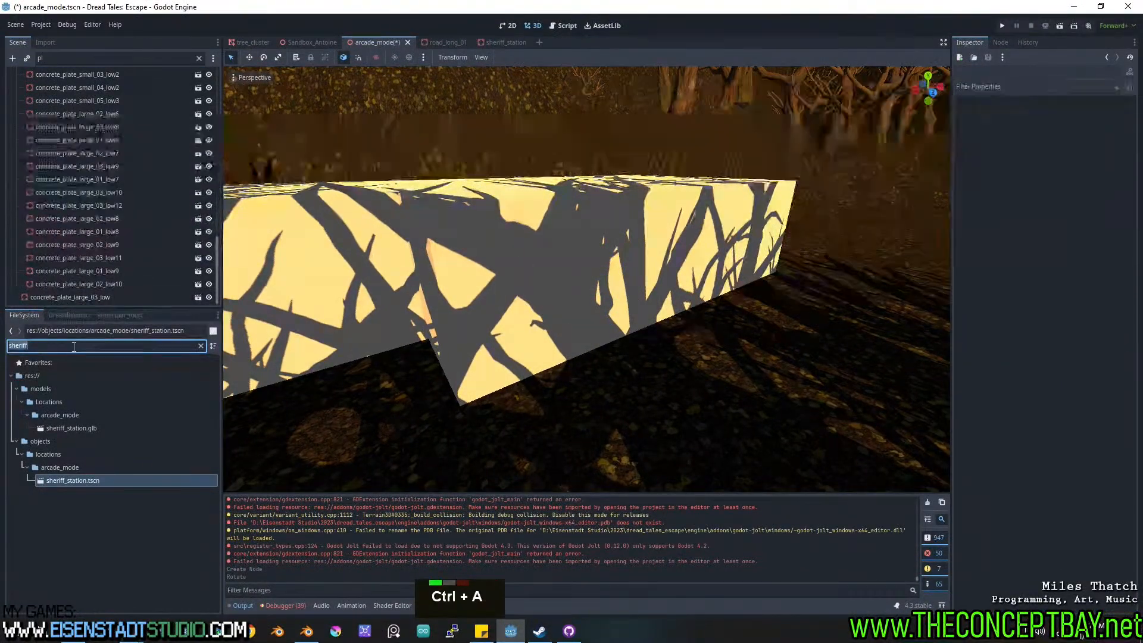
pyautogui.write('player')
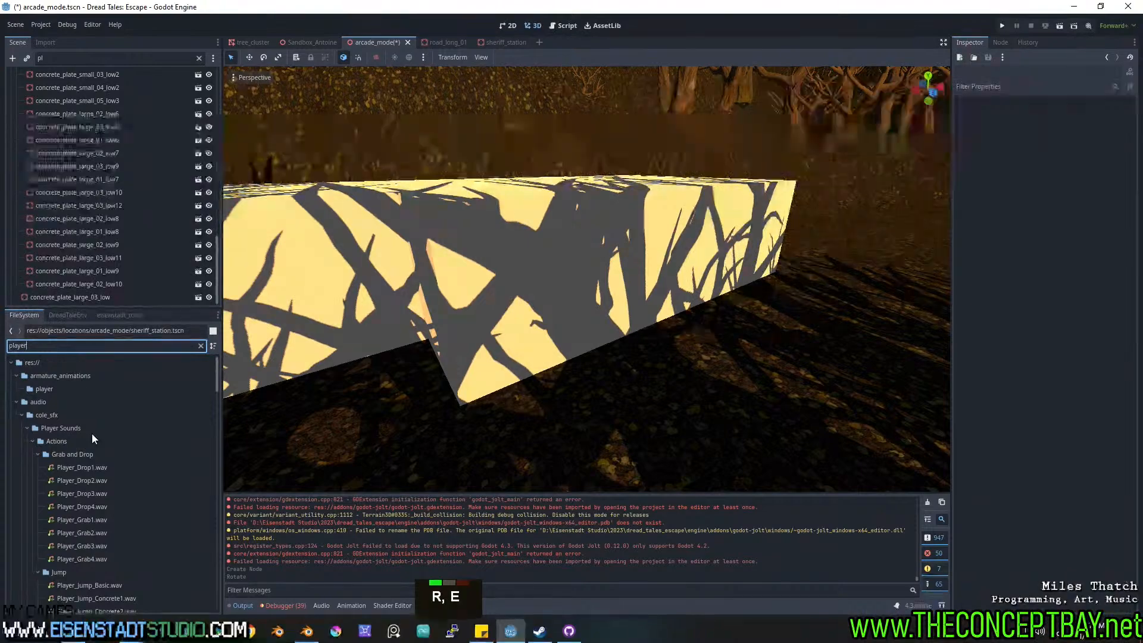
# Find dev_player_spawn.tscn among the matching project files and place it on the ground in front of the sheriff station.
pyautogui.scroll(-20, 102, 470)
pyautogui.scroll(-20, 102, 462)
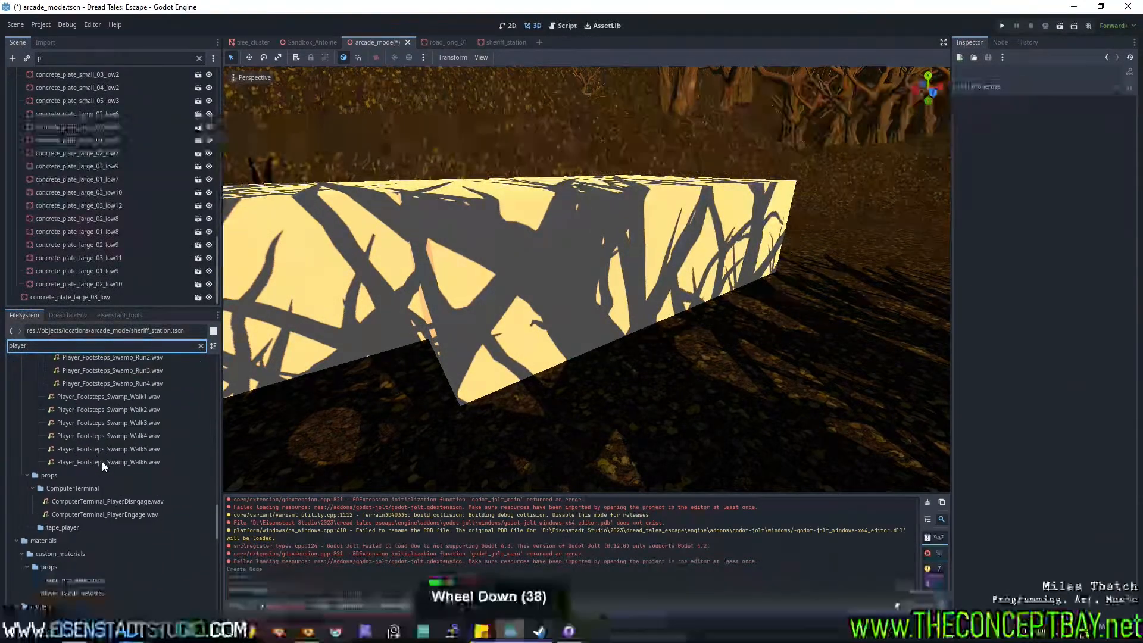
pyautogui.press('ctrl')
pyautogui.press('ctrl')
pyautogui.press('ctrl')
pyautogui.press('ctrl')
pyautogui.press('ctrl')
pyautogui.press('ctrl')
pyautogui.press('ctrl')
pyautogui.press('ctrl')
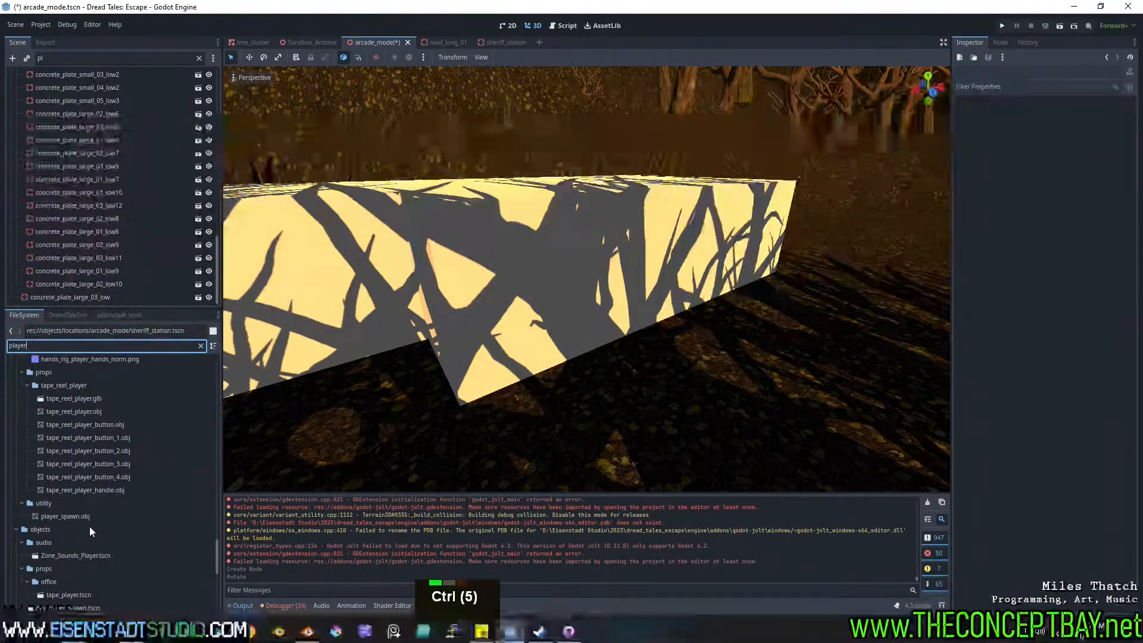
pyautogui.scroll(-1, 91, 519)
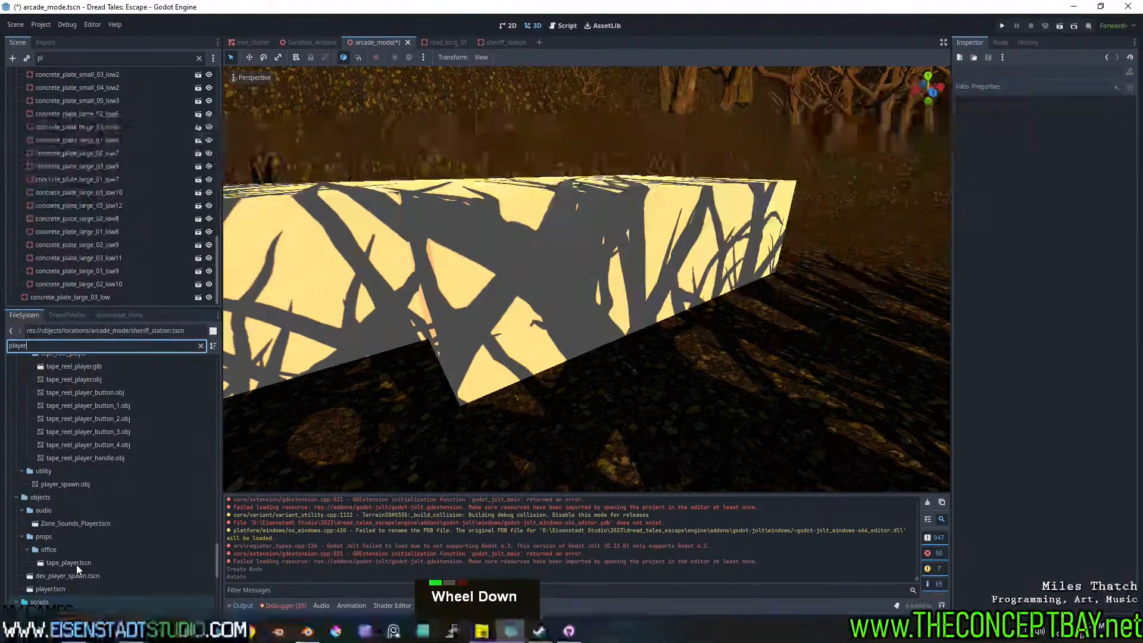
pyautogui.scroll(-2, 67, 585)
pyautogui.moveTo(75, 512); pyautogui.dragTo(705, 410)
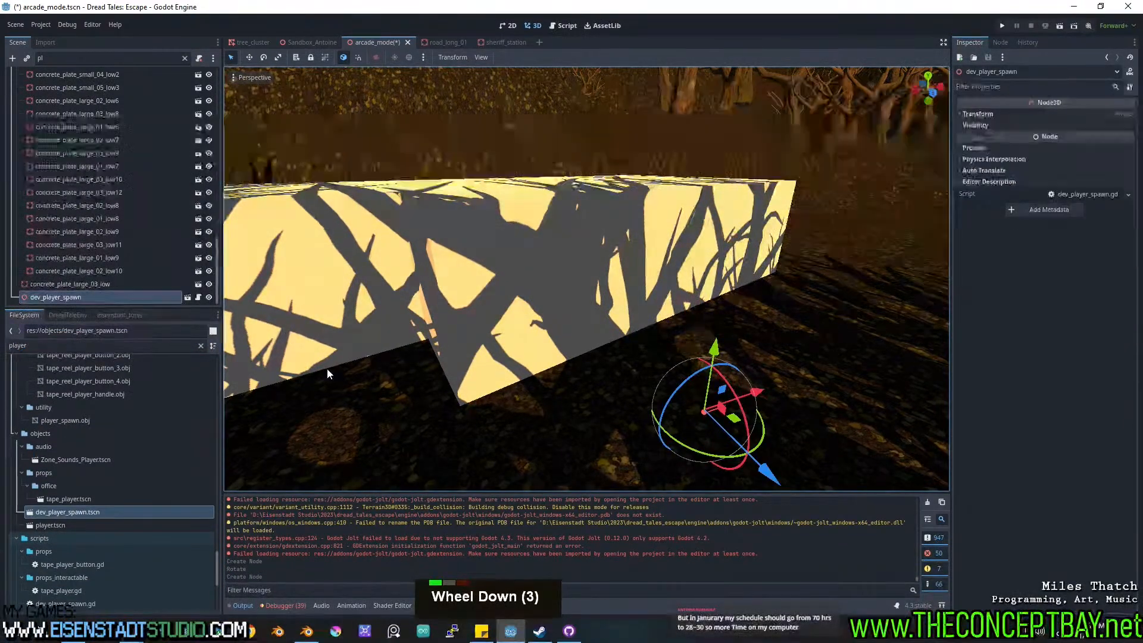
# Run the game to test the player beside the sheriff station, and close the game window.
pyautogui.press('F5')
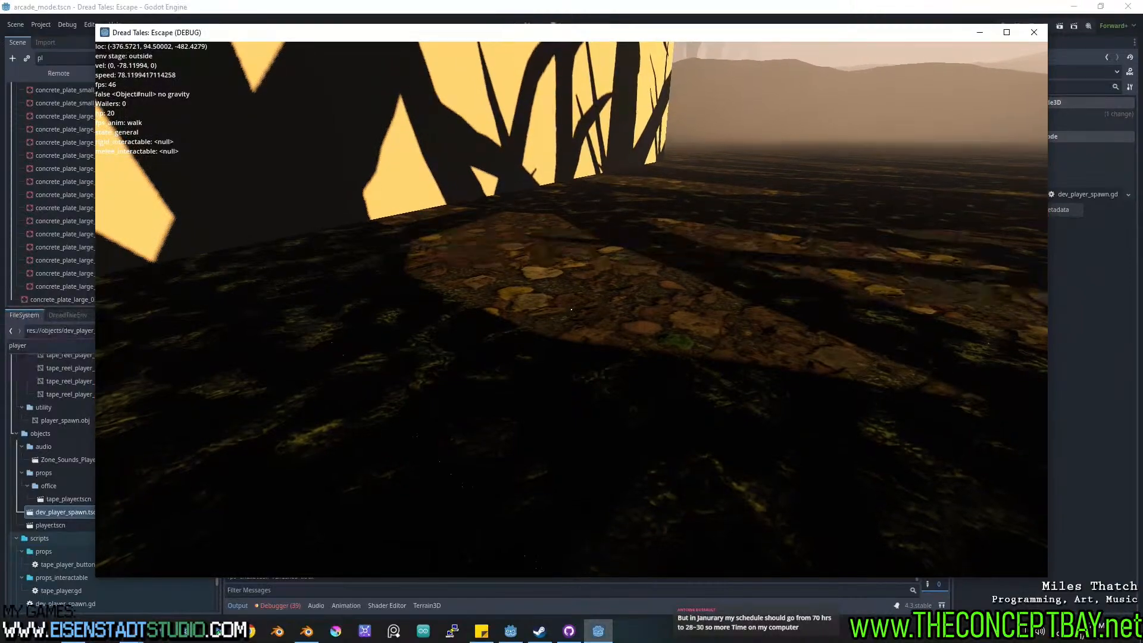
pyautogui.press('d')
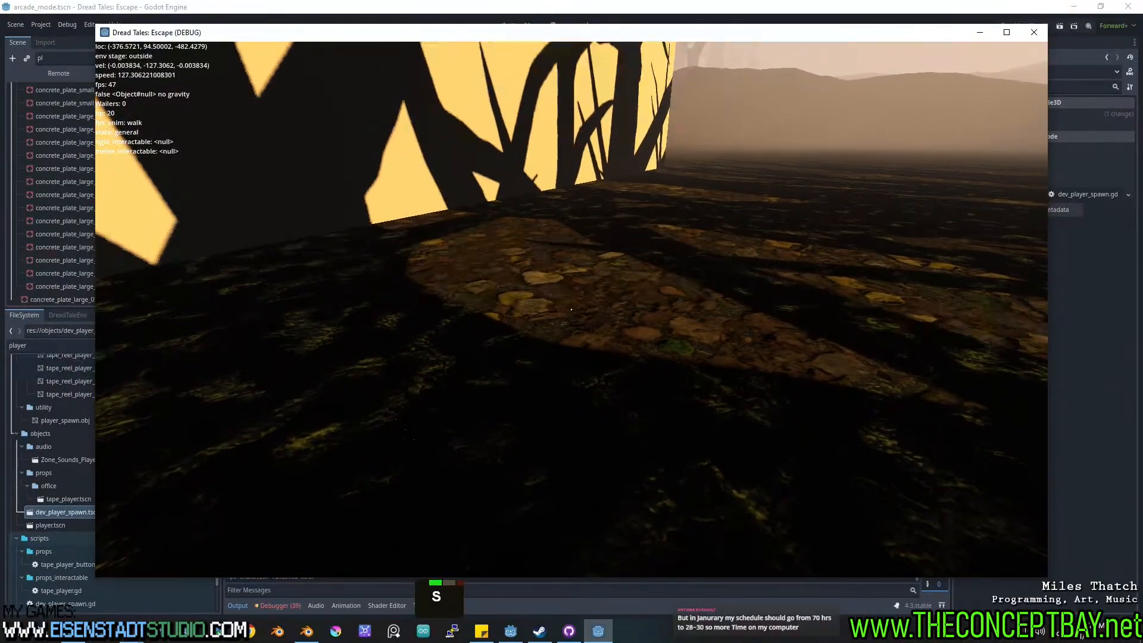
pyautogui.press('space')
pyautogui.hotkey('alt', 'F4')
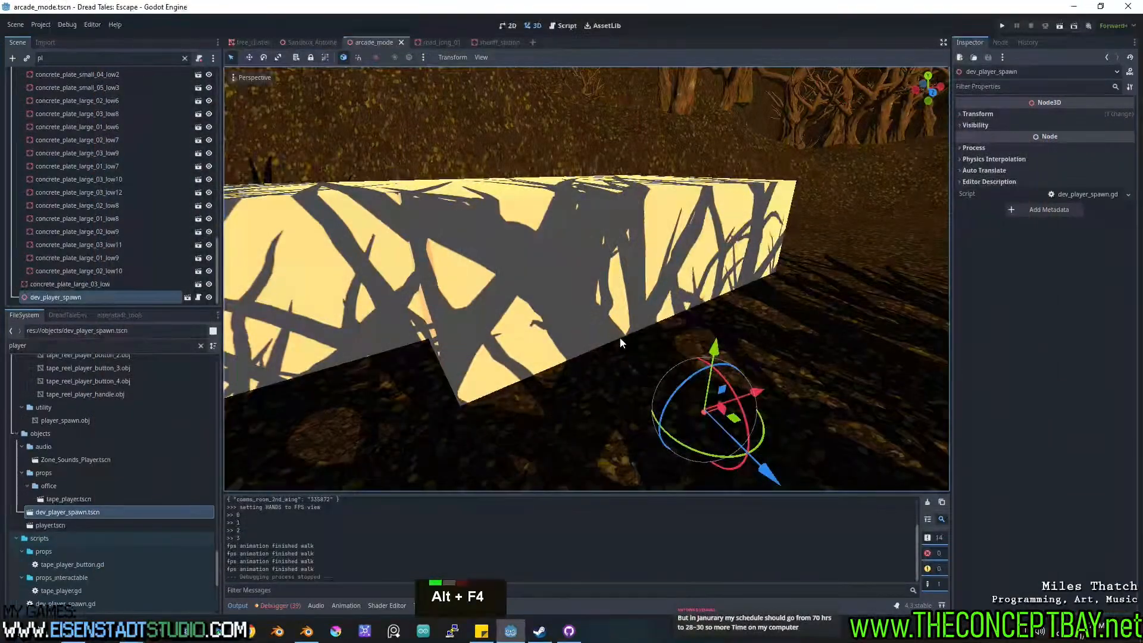
# Raise dev_player_spawn above the ground beside the sheriff station, run the game to check the player's spawn height, and close the game.
pyautogui.moveTo(723, 362); pyautogui.dragTo(720, 301)
pyautogui.press('F5')
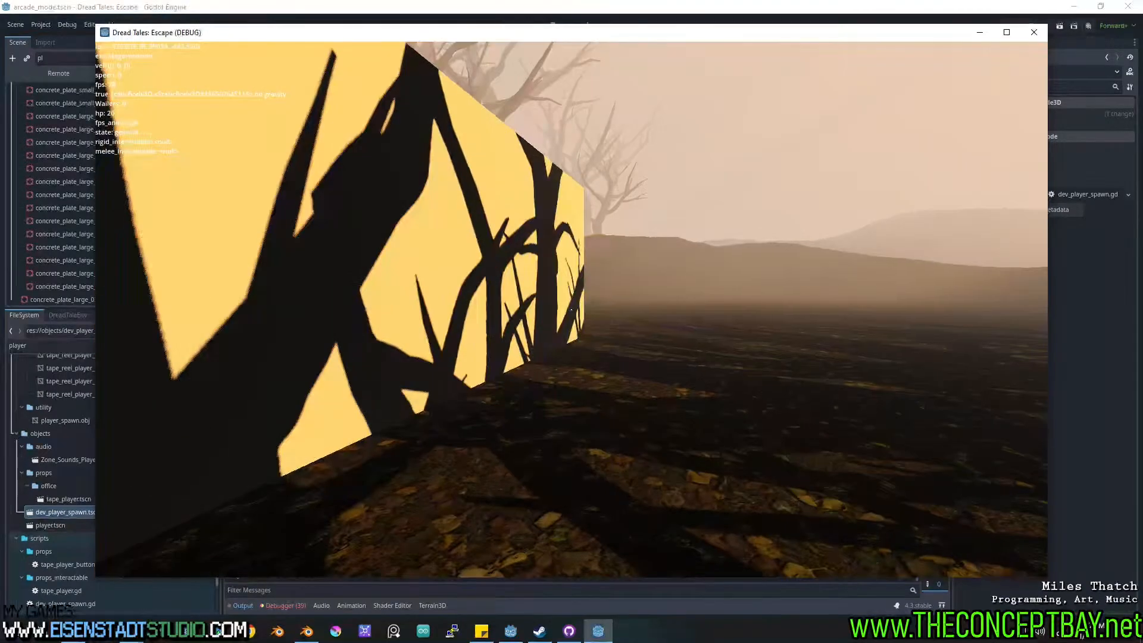
pyautogui.hotkey('alt', 'F4')
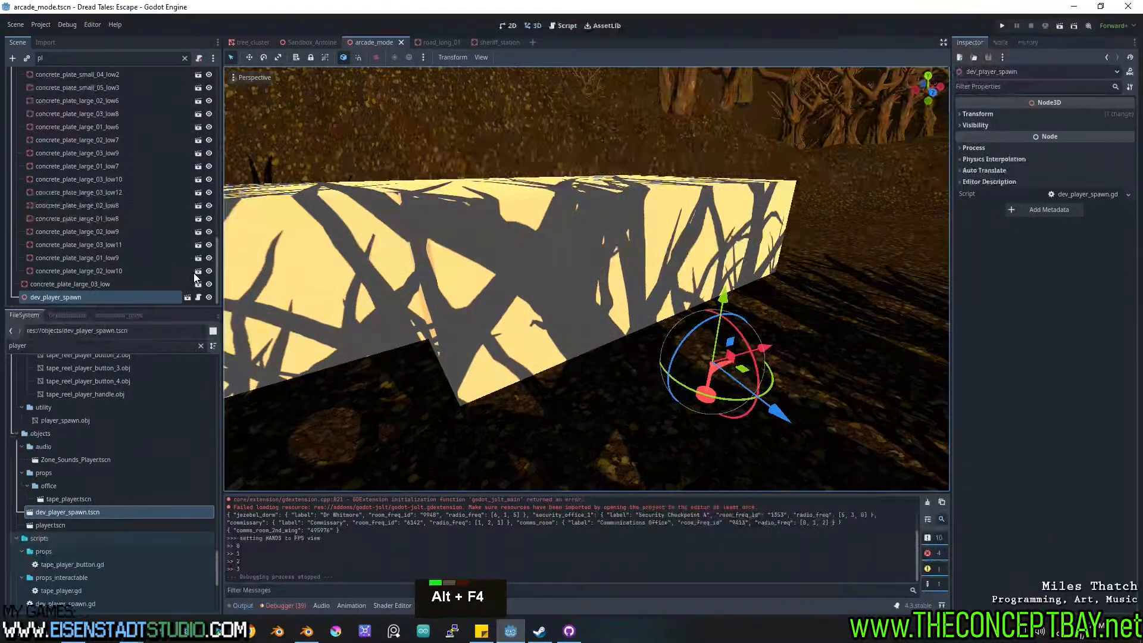
# Open the dev_player_spawn scene, clear the scene tree filter, and raise the flag's MeshInstance3D so its base sits at the origin.
pyautogui.click(196, 297)
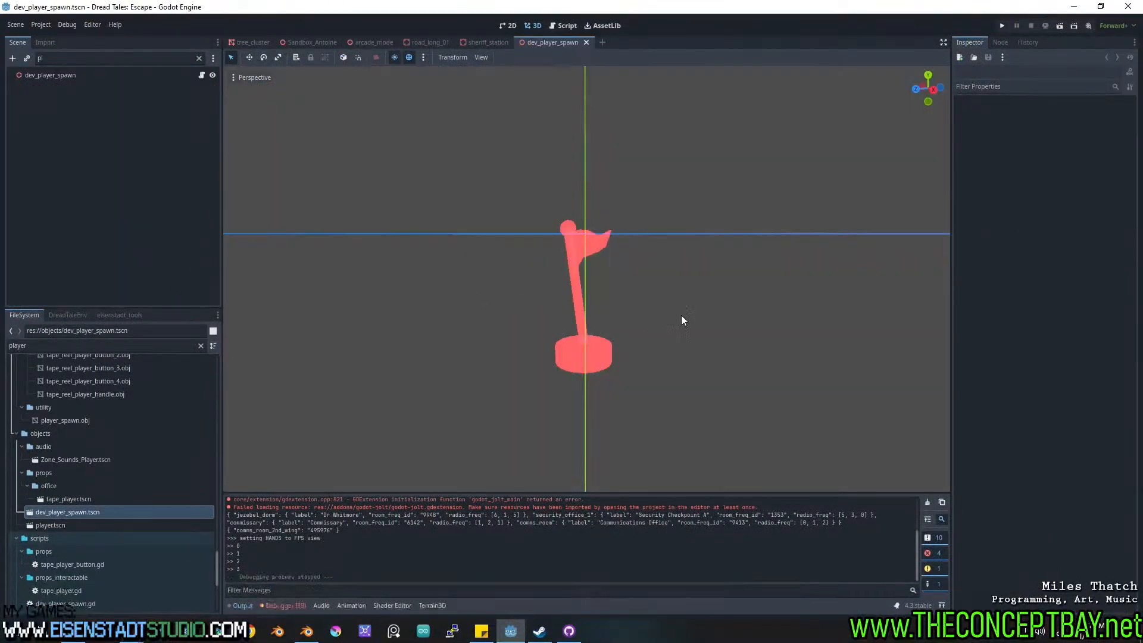
pyautogui.moveTo(681, 315); pyautogui.dragTo(625, 315, button='middle')
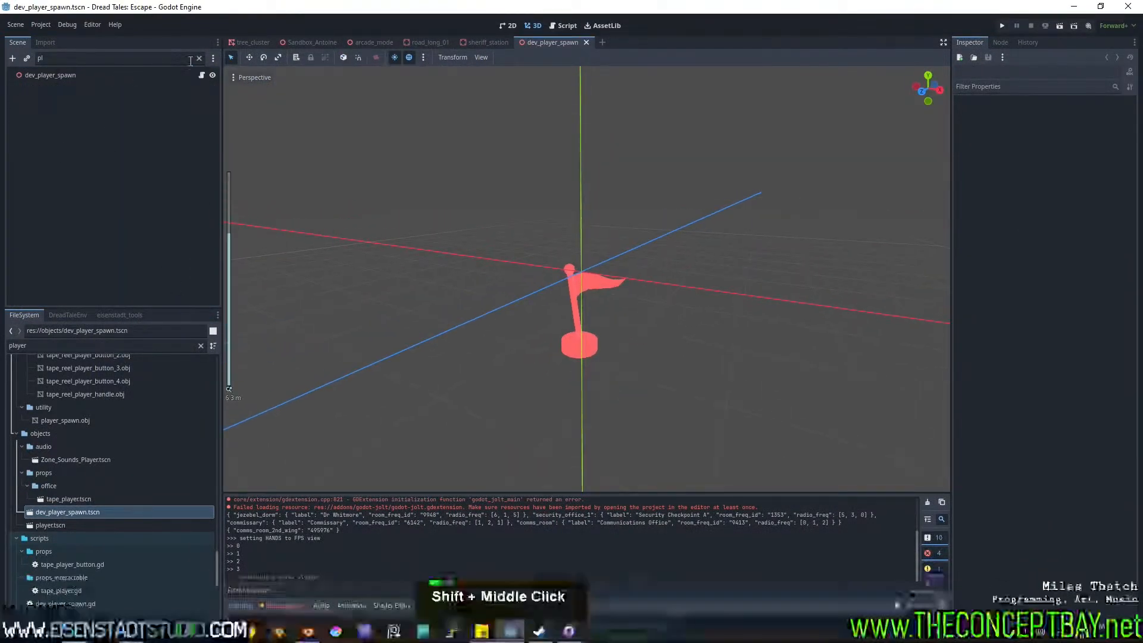
pyautogui.click(199, 58)
pyautogui.click(54, 88)
pyautogui.moveTo(581, 225); pyautogui.dragTo(580, 144)
pyautogui.moveTo(553, 178); pyautogui.dragTo(599, 211, button='middle')
pyautogui.scroll(7, 582, 169)
pyautogui.scroll(-1, 598, 166)
pyautogui.moveTo(564, 88); pyautogui.dragTo(574, 98)
pyautogui.moveTo(574, 98); pyautogui.dragTo(631, 248, button='middle')
# Add a Node3D child under the dev_player_spawn root and raise it about 2 m to the top of the flag.
pyautogui.click(92, 74)
pyautogui.hotkey('ctrl', 'a')
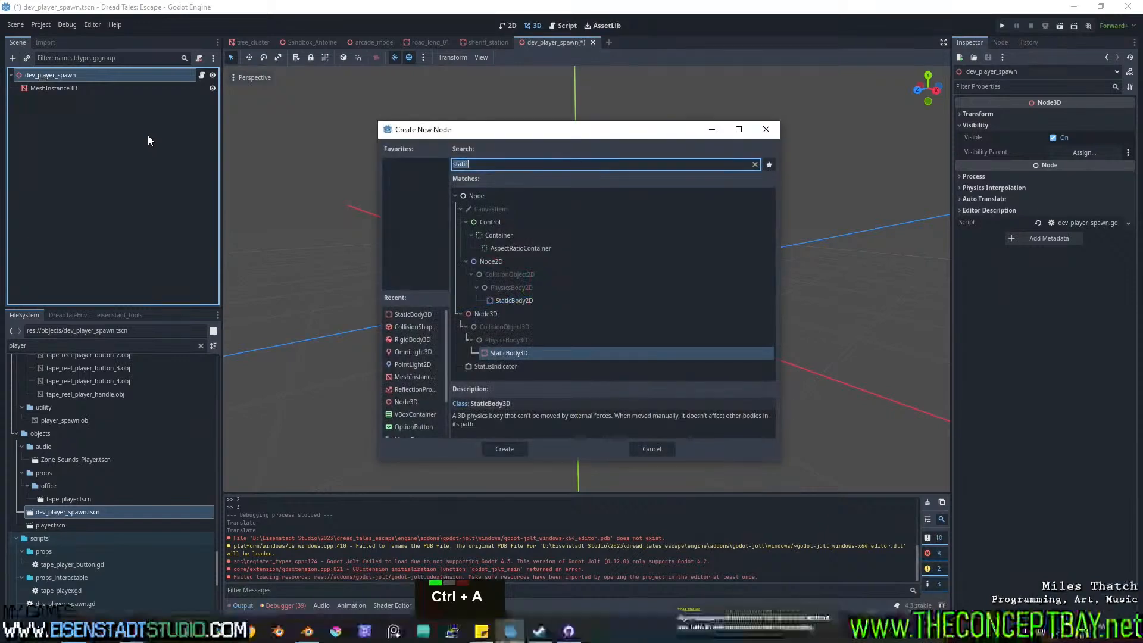
pyautogui.write('node')
pyautogui.press('Down')
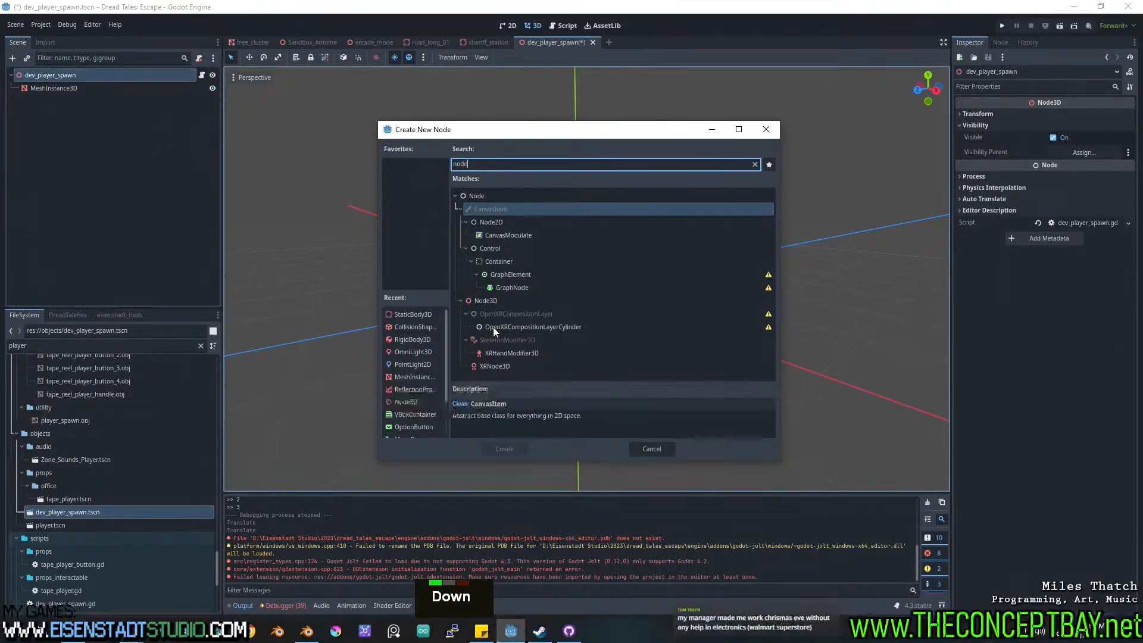
pyautogui.doubleClick(505, 300)
pyautogui.moveTo(577, 213); pyautogui.dragTo(569, 71)
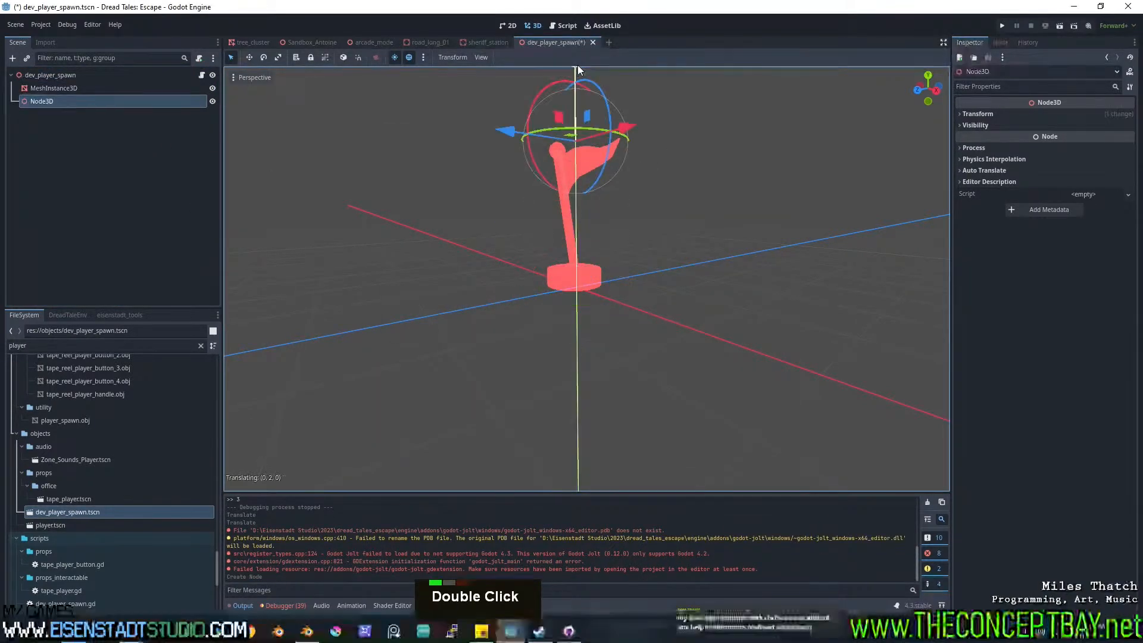
pyautogui.keyDown('shift'); pyautogui.moveTo(601, 119); pyautogui.dragTo(603, 255, button='middle'); pyautogui.keyUp('shift')
# Rename the new Node3D as spawn_origin.
pyautogui.doubleClick(70, 102)
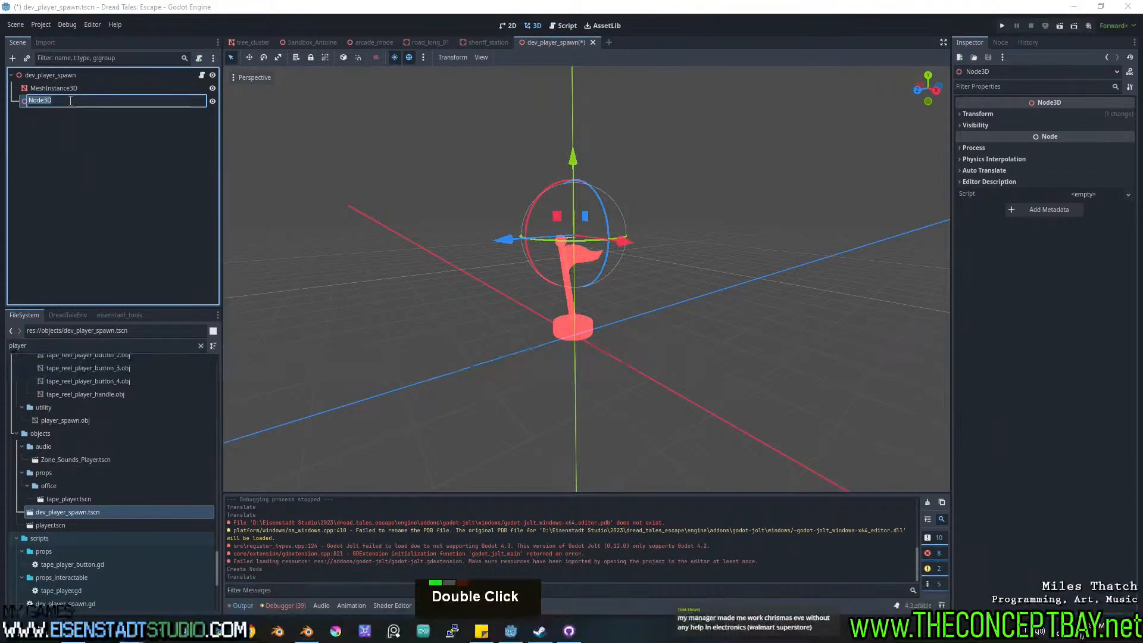
pyautogui.write('spawn_origin')
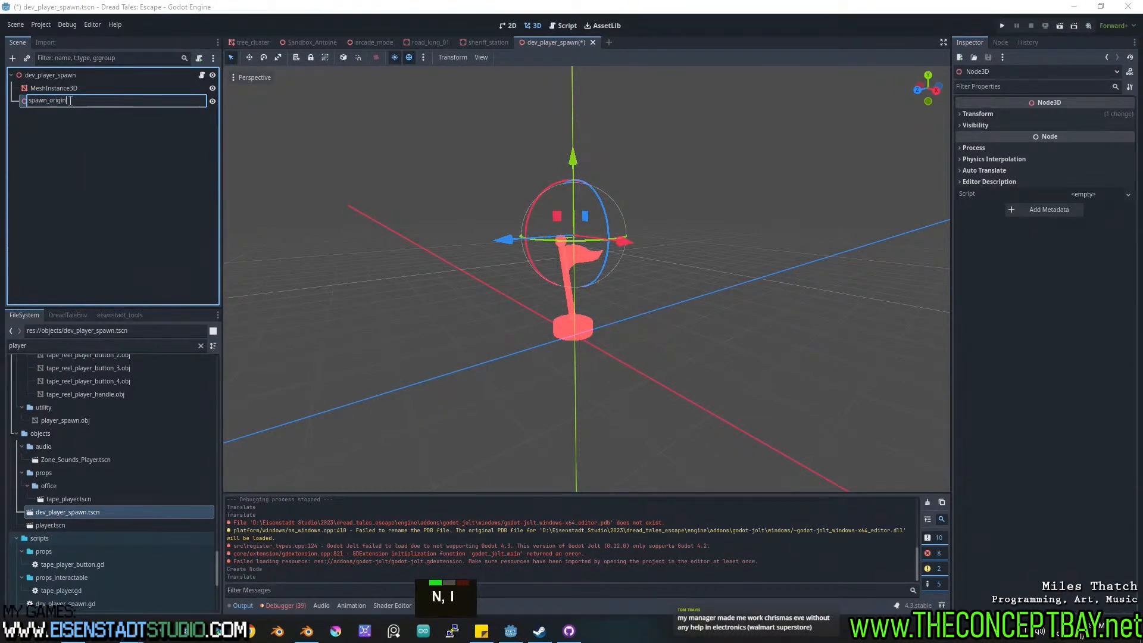
pyautogui.press('Return')
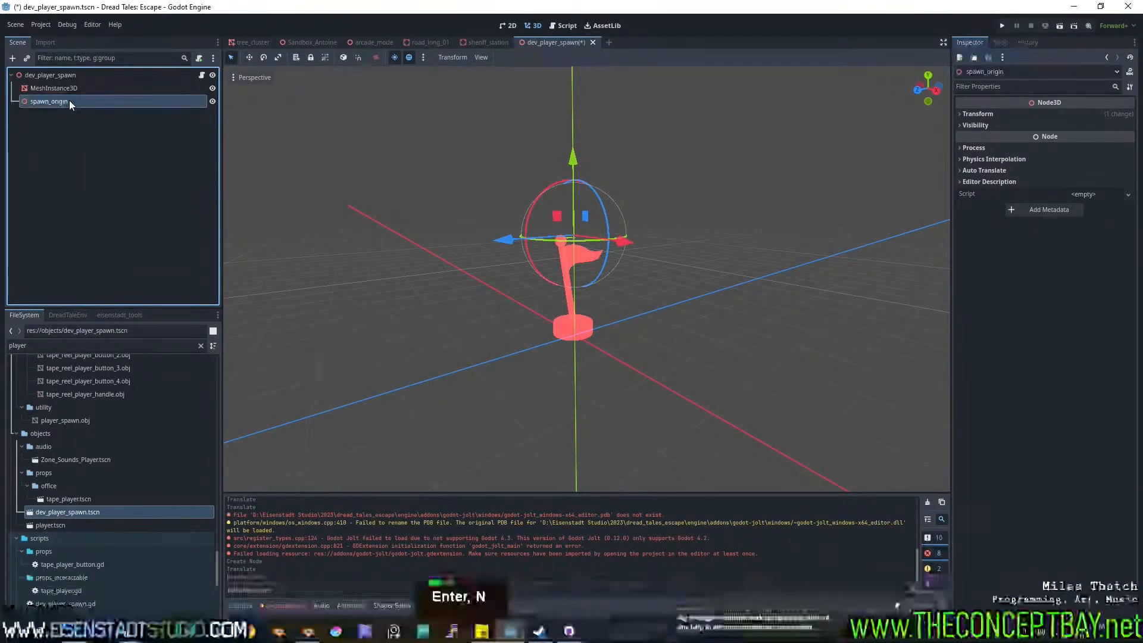
# In dev_player_spawn.gd, assign $spawn_origin.global_position to the player's global_position in _ready() and save.
pyautogui.click(201, 77)
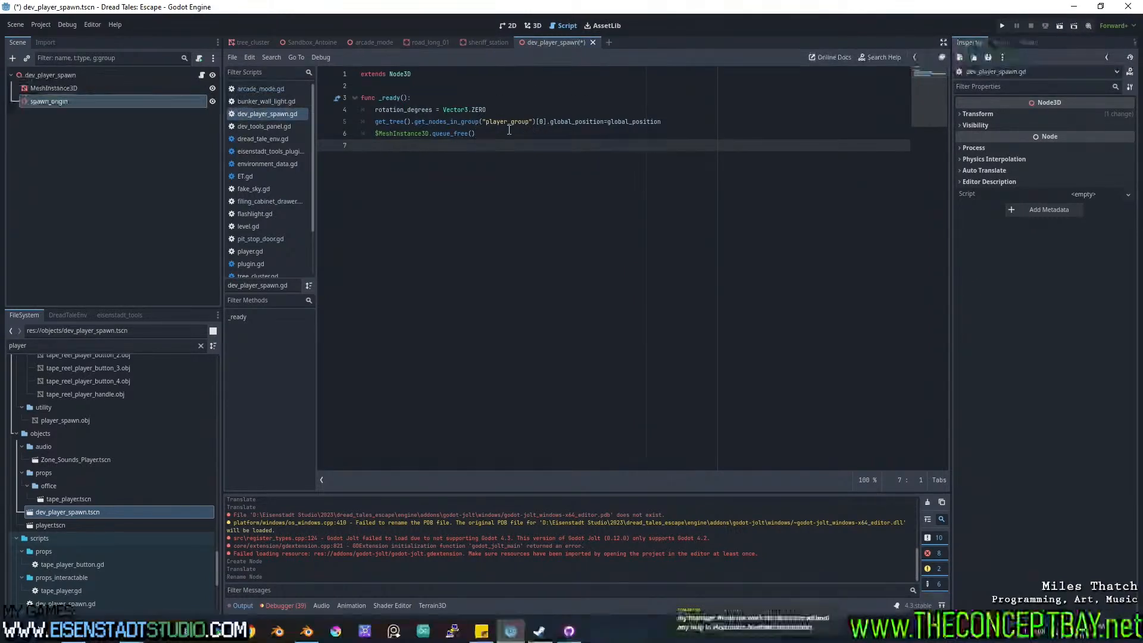
pyautogui.click(609, 121)
pyautogui.write('#')
pyautogui.write('spawn_origin/')
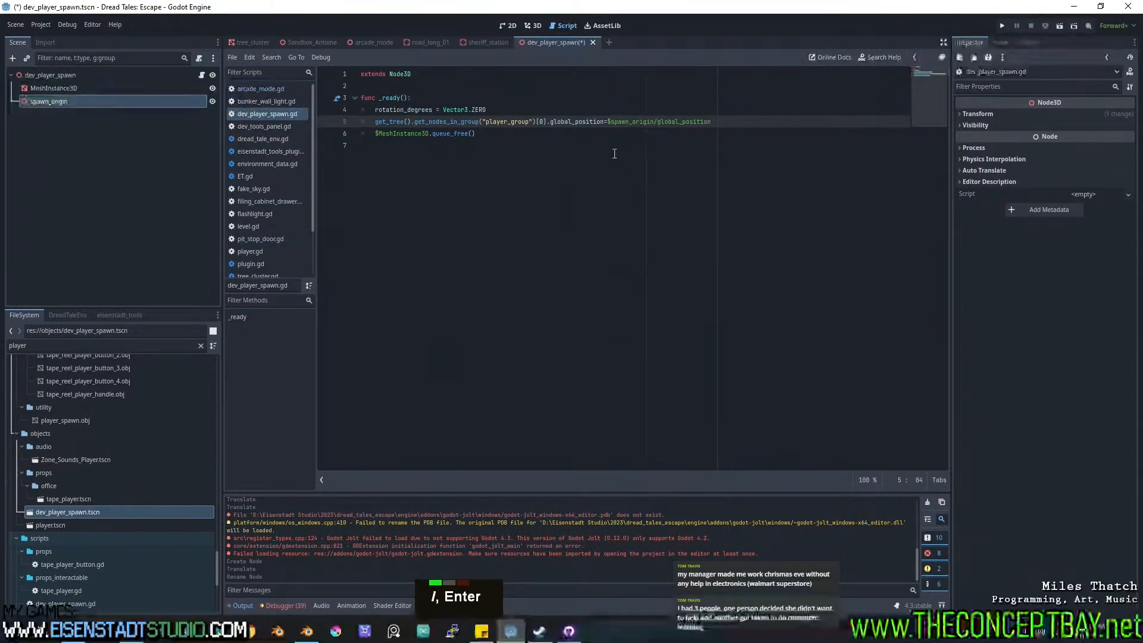
pyautogui.press('BackSpace')
pyautogui.write('.')
pyautogui.hotkey('ctrl', 's')
pyautogui.click(615, 154)
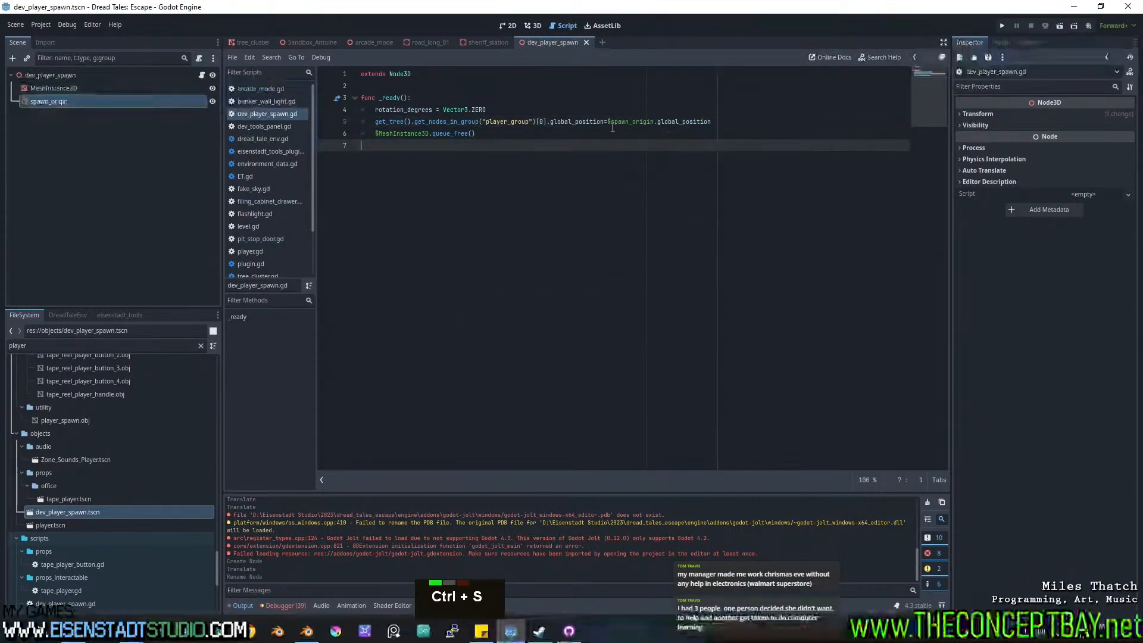
# Put spaces around the equals sign in the script's global_position assignment and save.
pyautogui.click(606, 121)
pyautogui.click(612, 121)
pyautogui.click(626, 147)
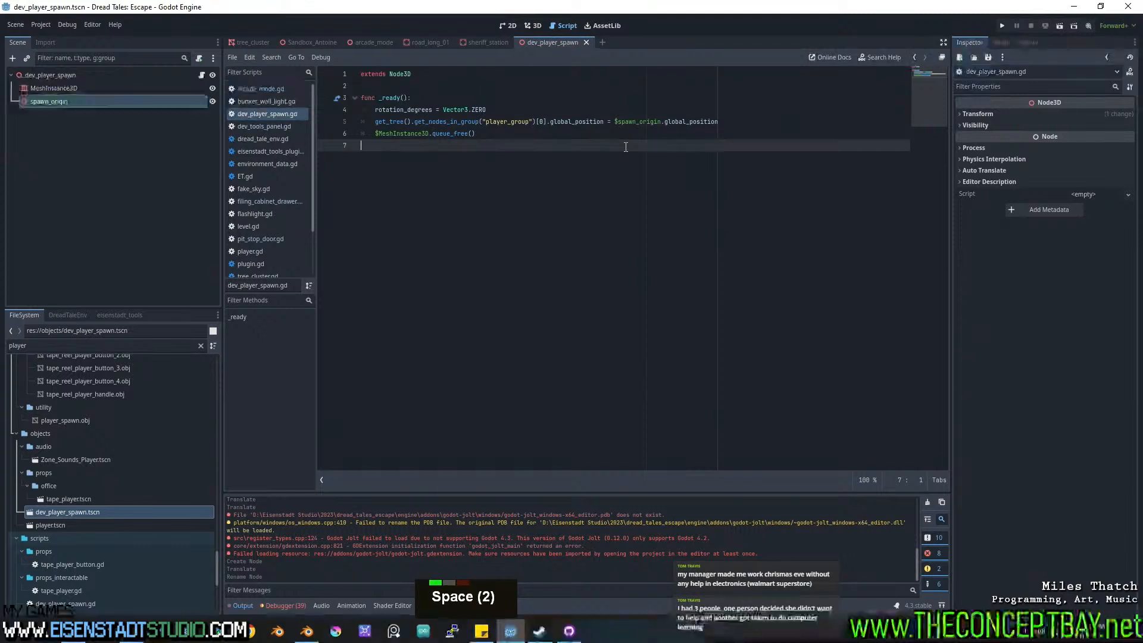
pyautogui.hotkey('ctrl', 's')
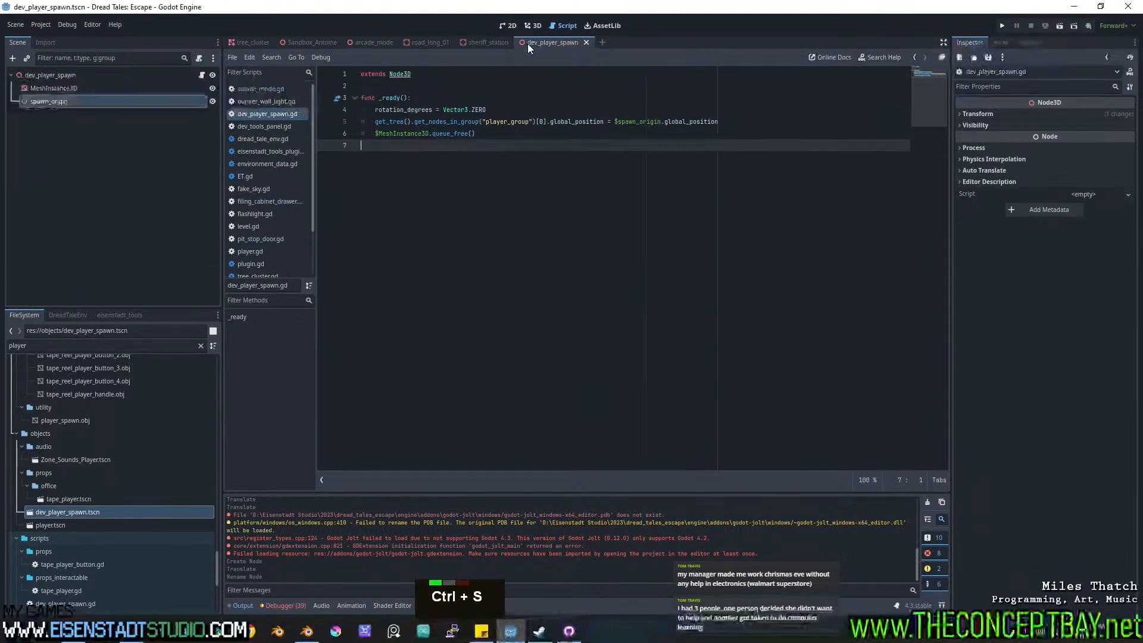
# Close the dev_player_spawn scene and return to the arcade_mode scene's 3D view.
pyautogui.click(586, 42)
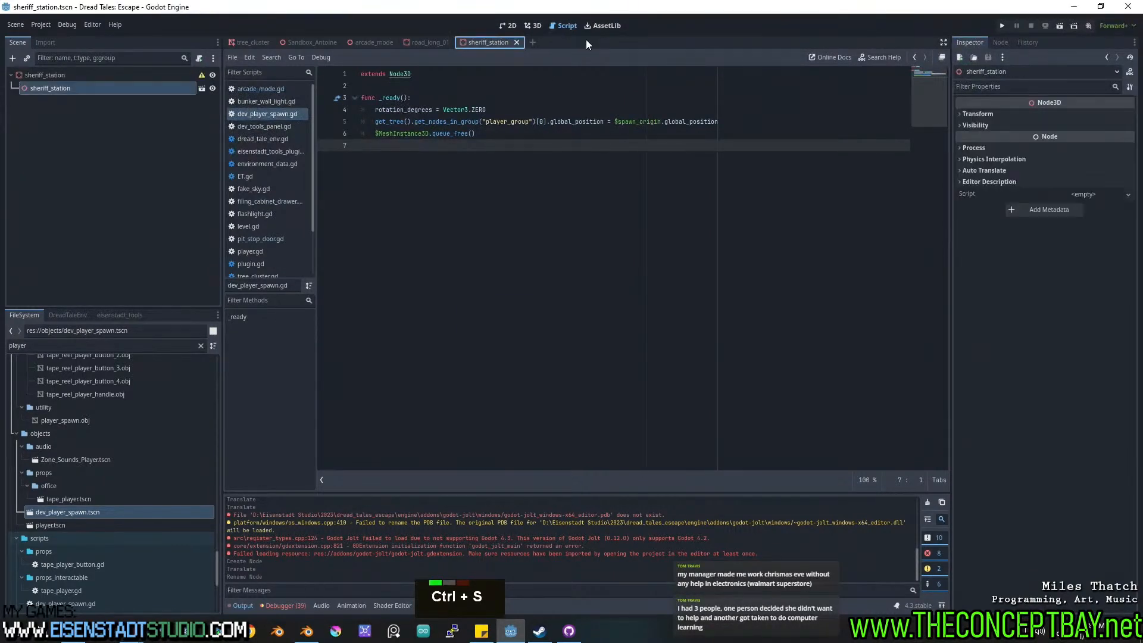
pyautogui.click(423, 43)
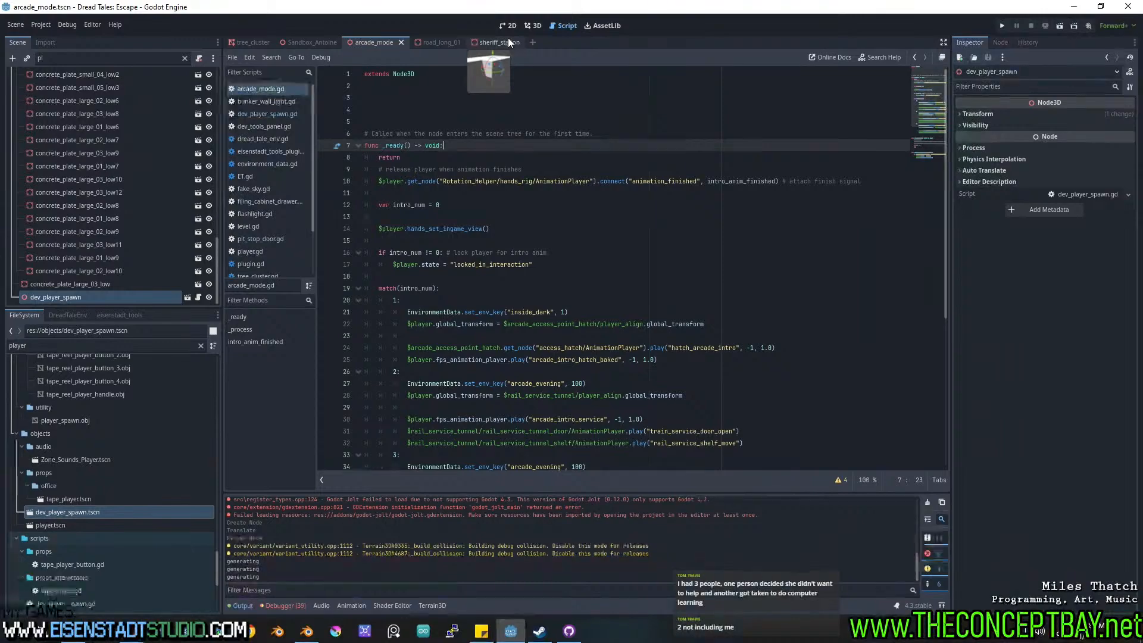
pyautogui.click(532, 27)
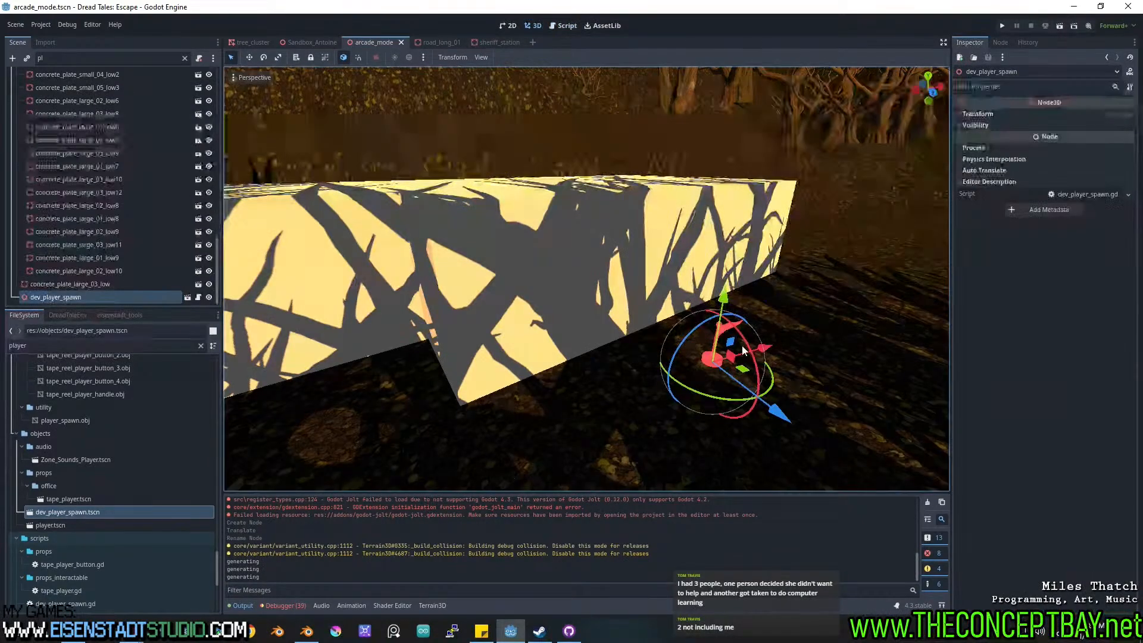
# Delete the old dev_player_spawn node from arcade_mode and place a fresh dev_player_spawn.tscn on the ground beside the sheriff station.
pyautogui.keyDown('shift'); pyautogui.moveTo(654, 310); pyautogui.dragTo(680, 326, button='middle'); pyautogui.keyUp('shift')
pyautogui.scroll(3, 681, 326)
pyautogui.press('f')
pyautogui.scroll(20, 691, 338)
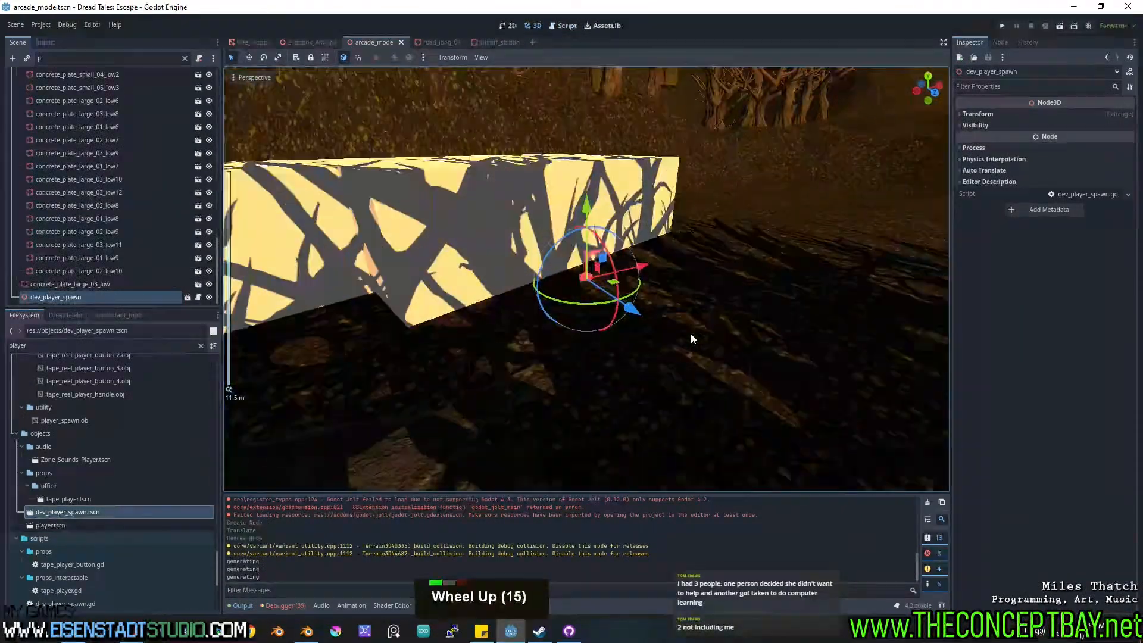
pyautogui.scroll(-8, 691, 338)
pyautogui.moveTo(694, 339); pyautogui.dragTo(674, 309, button='middle')
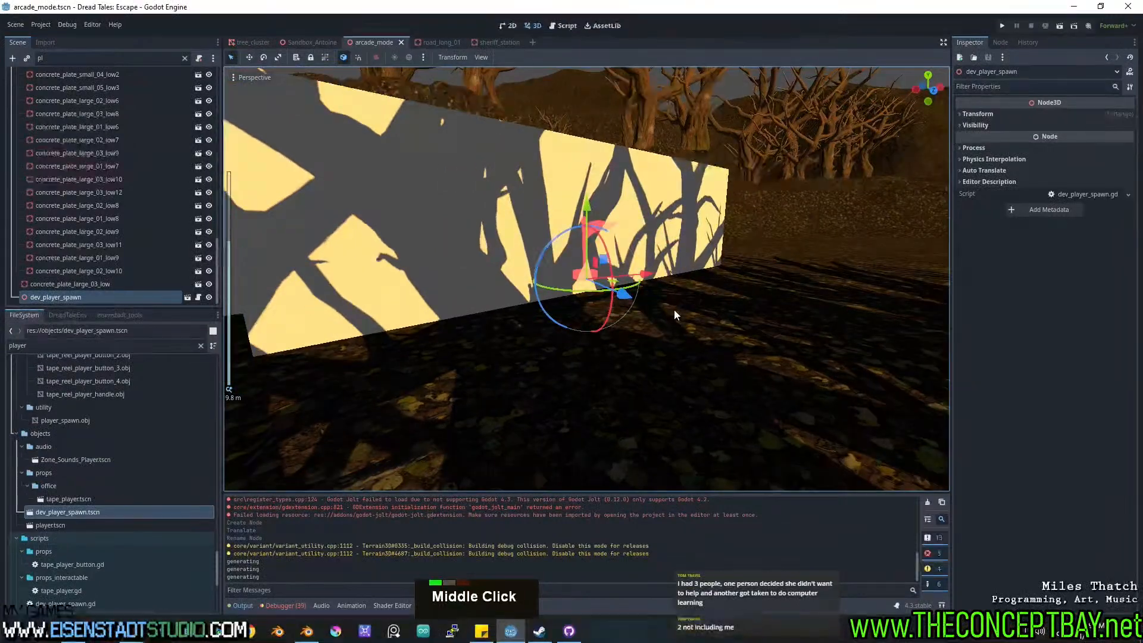
pyautogui.press('Delete')
pyautogui.press('Return')
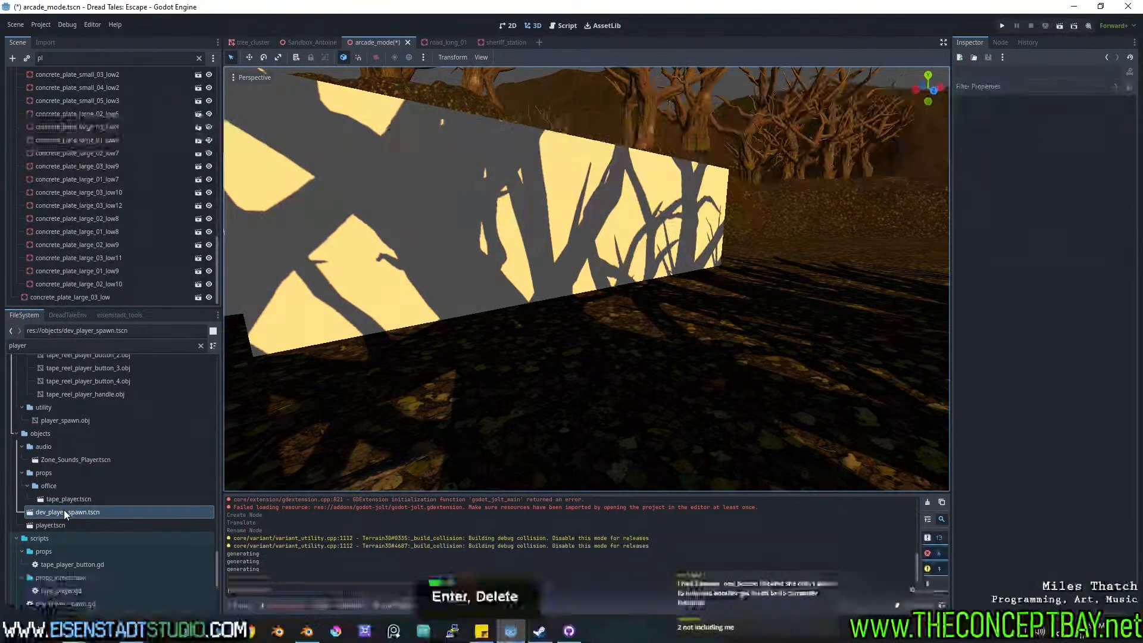
pyautogui.moveTo(63, 511); pyautogui.dragTo(620, 336)
pyautogui.moveTo(619, 337); pyautogui.dragTo(630, 356, button='middle')
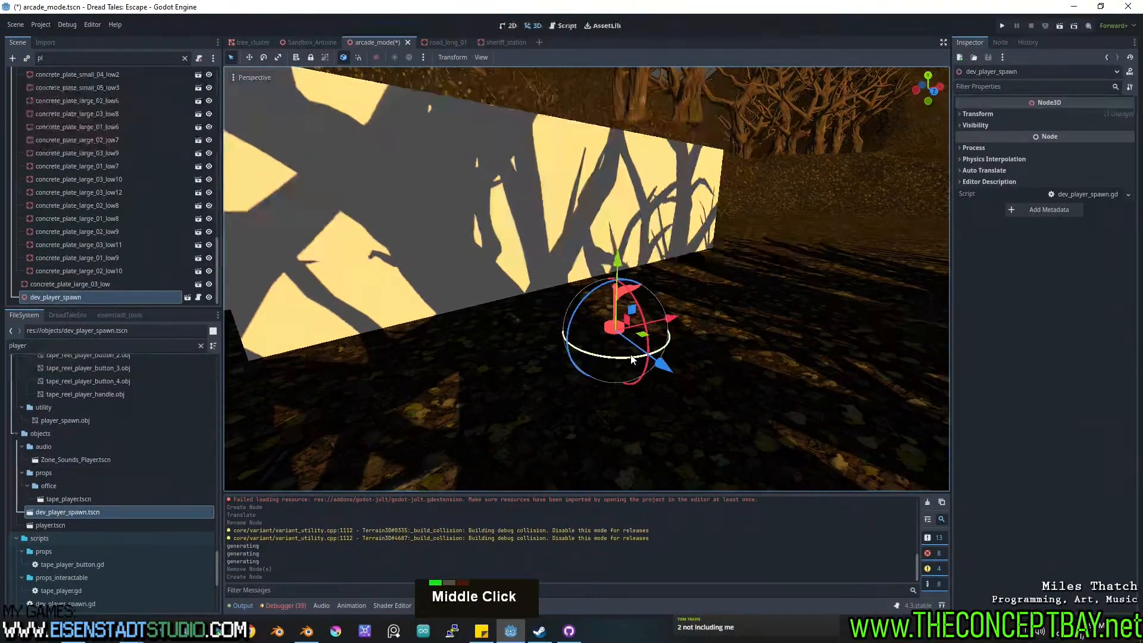
# Run the game and walk the player around the spawn point to check the building's scale at eye level.
pyautogui.press('F5')
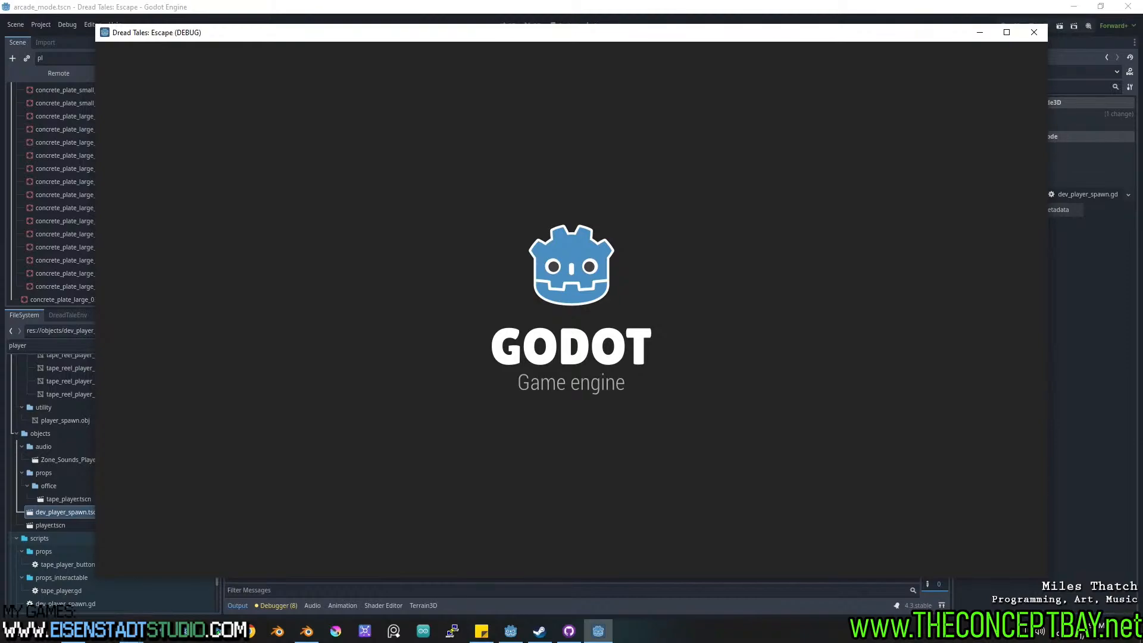
pyautogui.press('d')
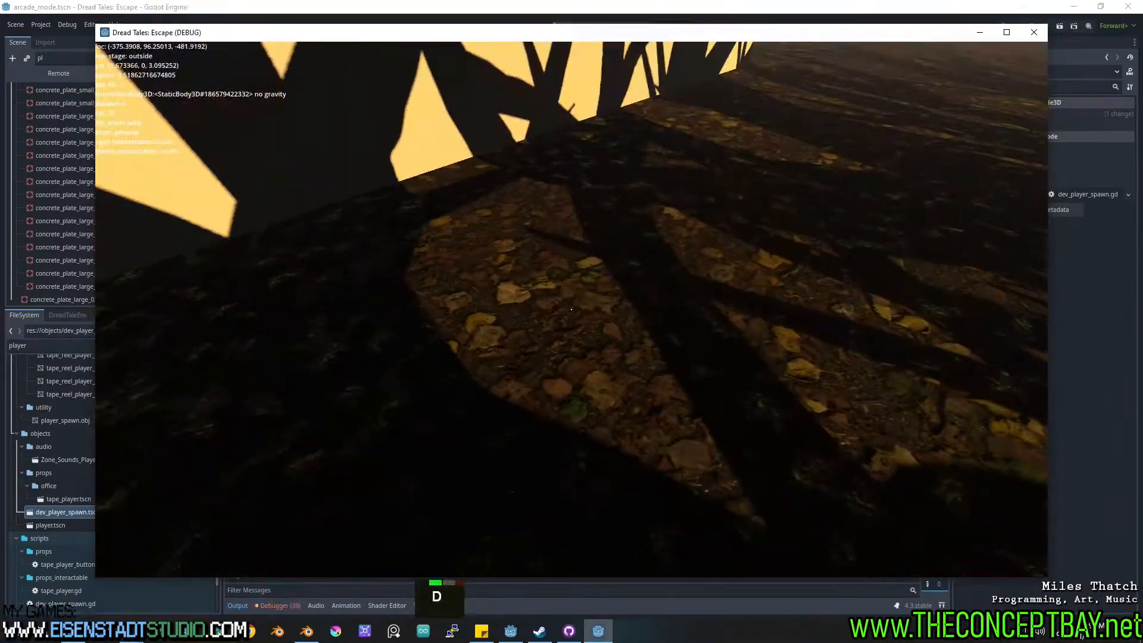
pyautogui.press('w')
pyautogui.press('a')
pyautogui.press('d')
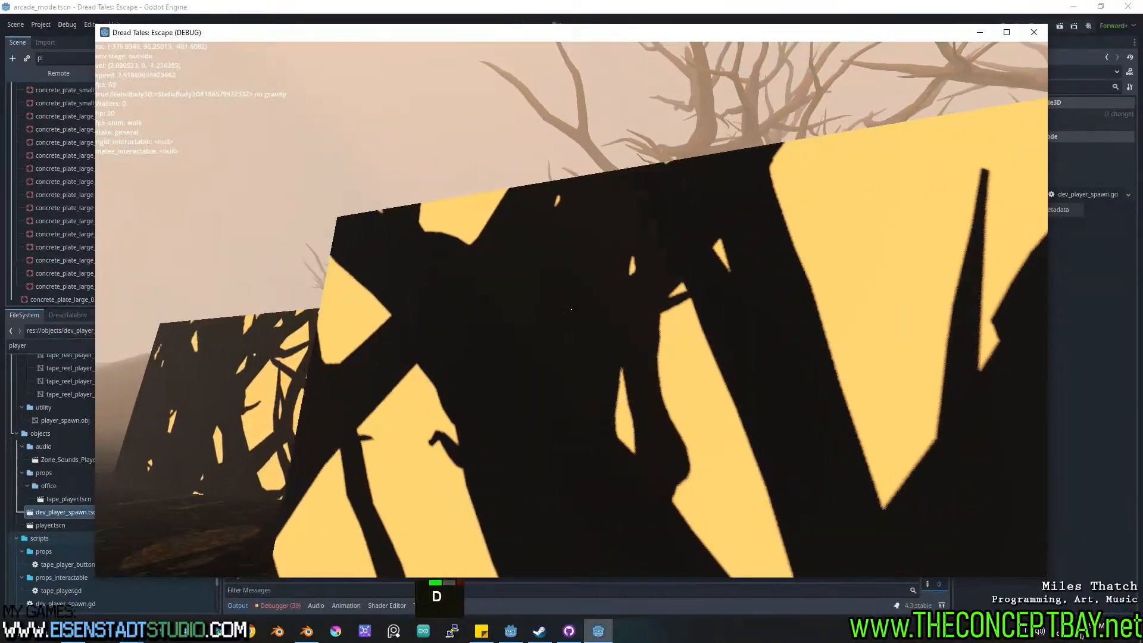
pyautogui.press('d')
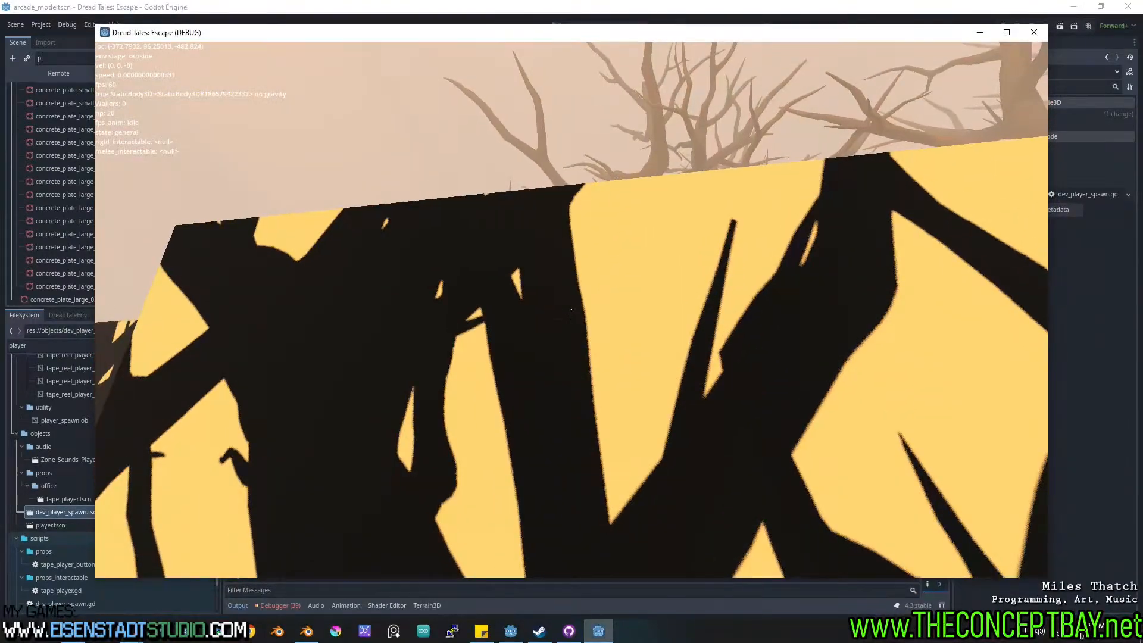
pyautogui.press('w')
pyautogui.press('a')
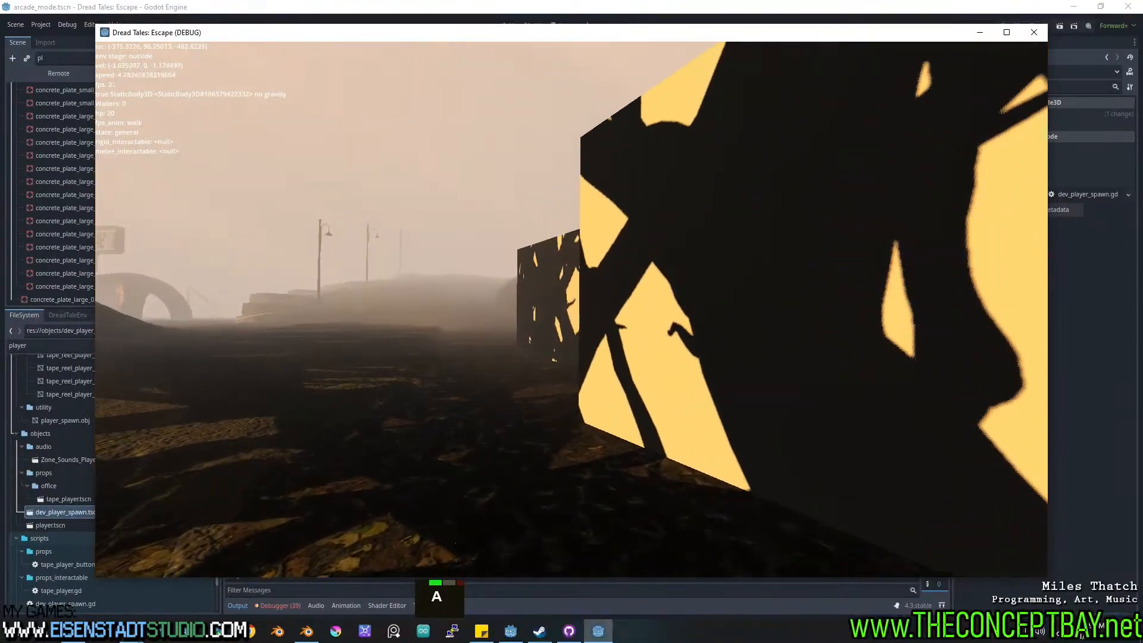
# Walk and sprint the player back and forth along the sheriff station's front wall to judge its length and height.
pyautogui.hotkey('shift', 'a')
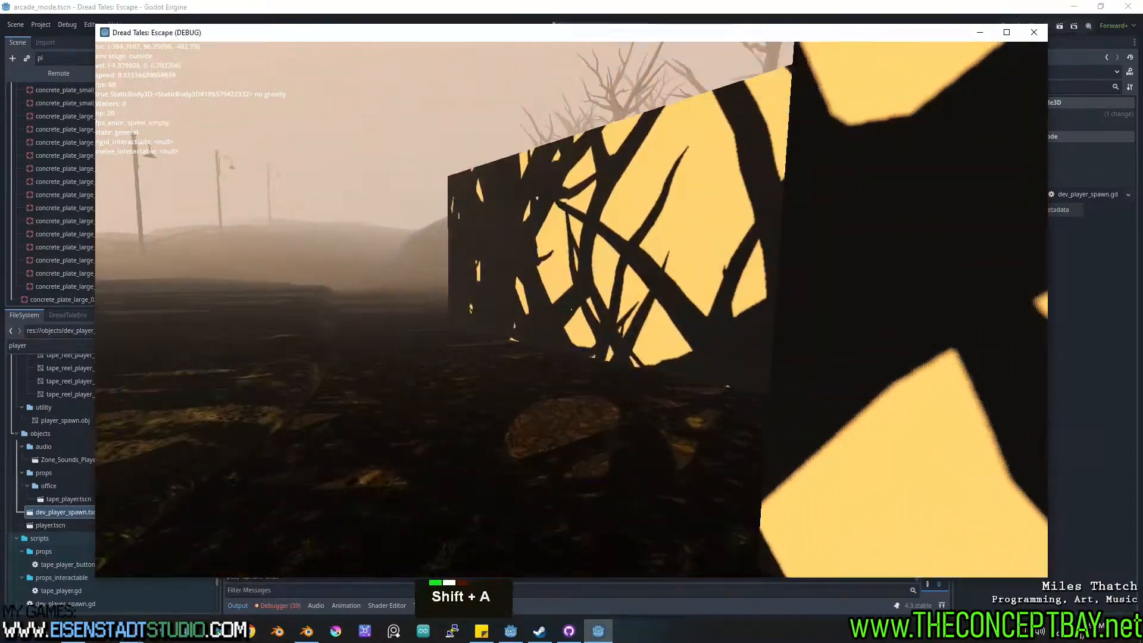
pyautogui.hotkey('shift', 'a')
pyautogui.hotkey('shift', 'a')
pyautogui.hotkey('shift', 'a')
pyautogui.press('w')
pyautogui.press('shift')
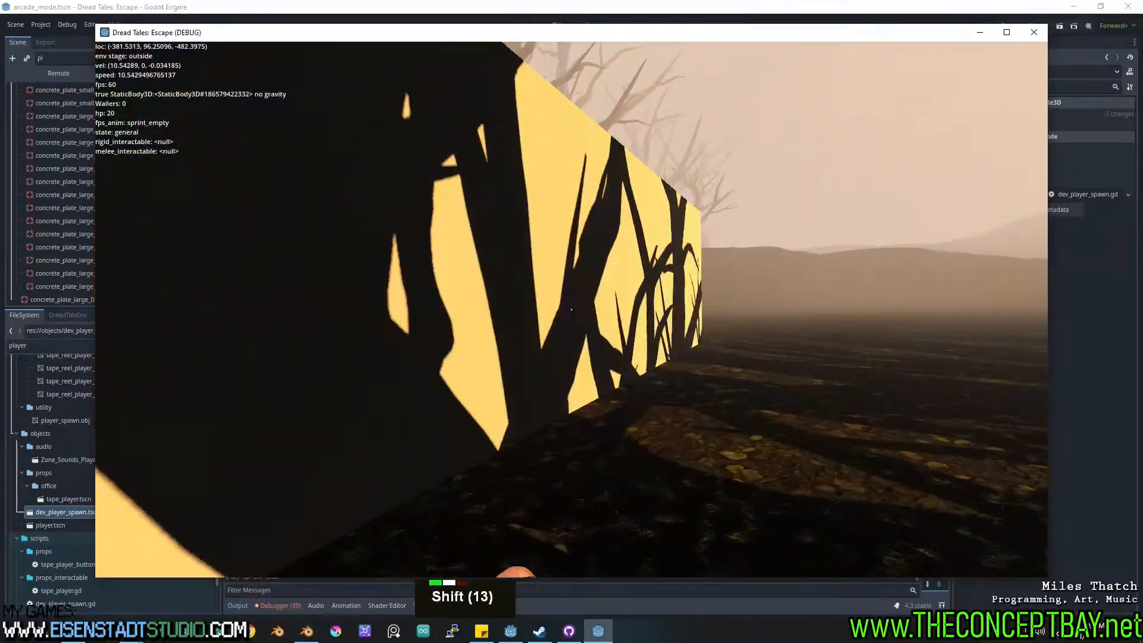
pyautogui.press('w')
pyautogui.press('d')
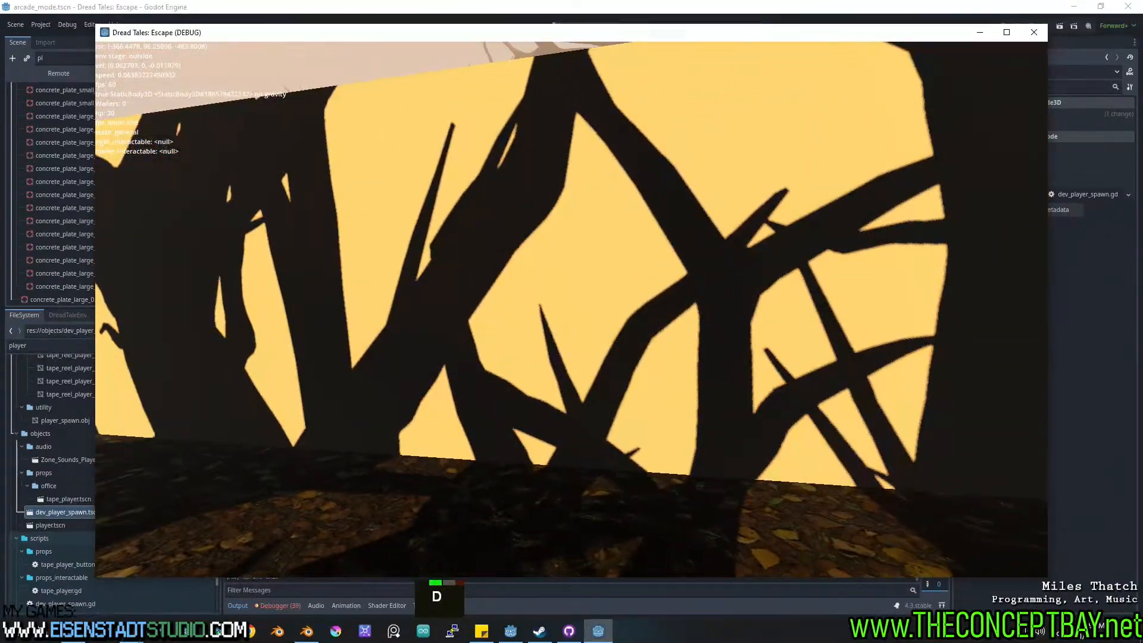
pyautogui.press('a')
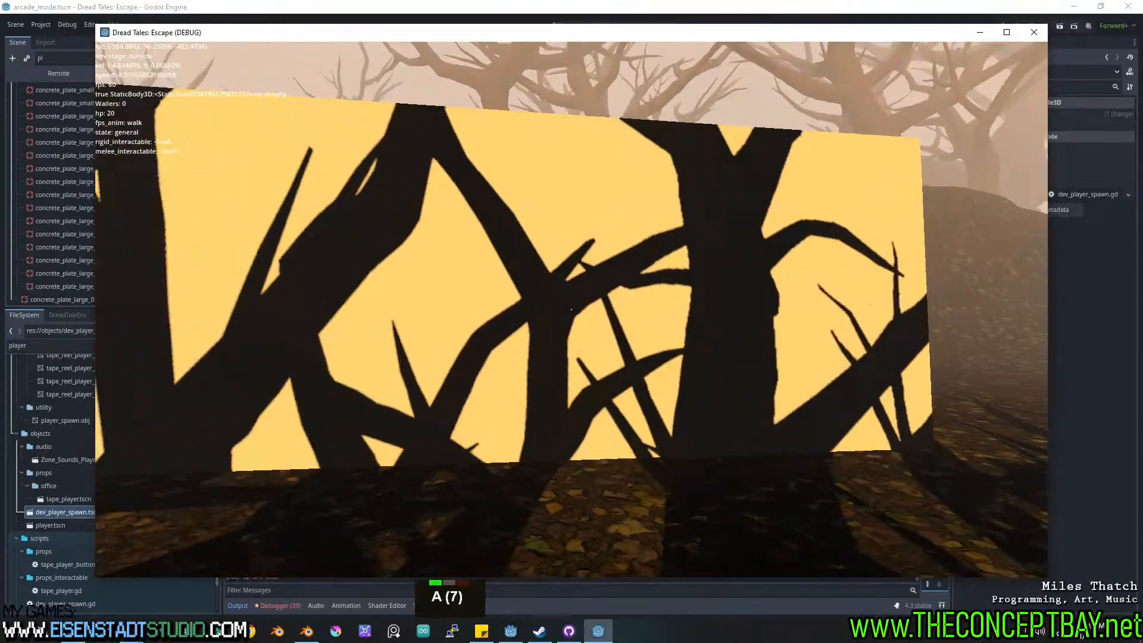
pyautogui.press('s')
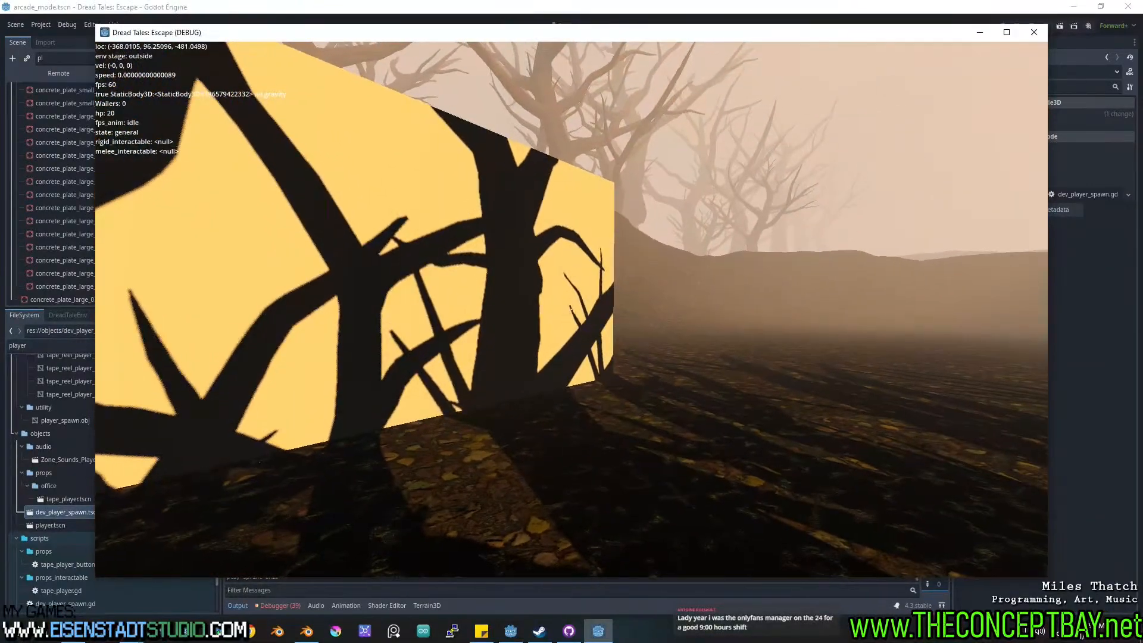
# Examine the station's far corner and facade from several distances at player height, then close the game.
pyautogui.press('w')
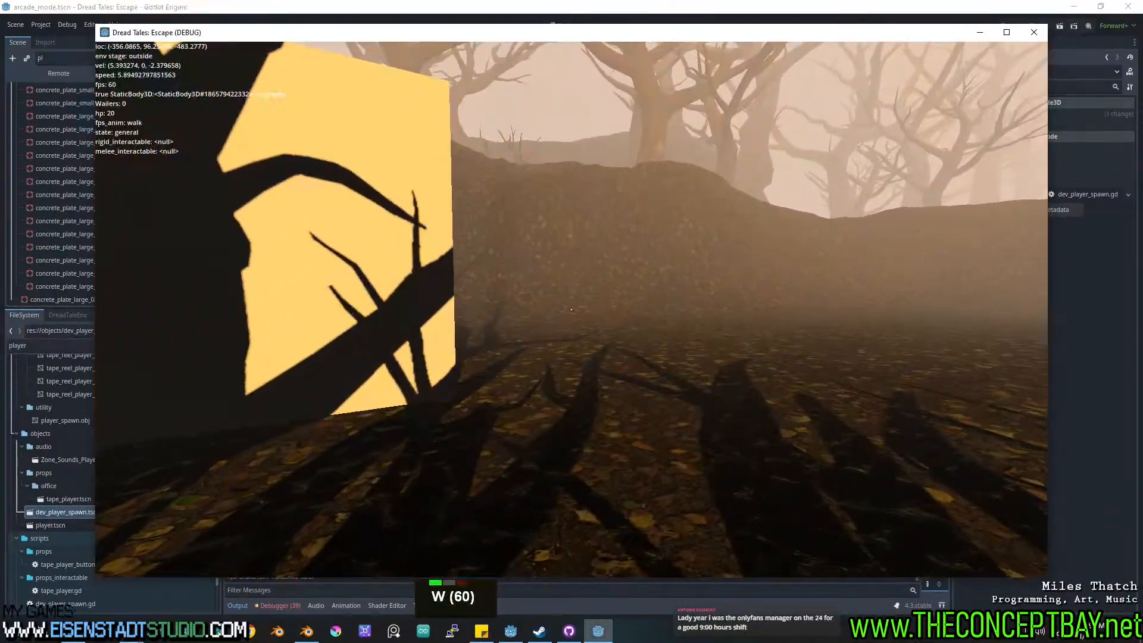
pyautogui.press('s')
pyautogui.press('d')
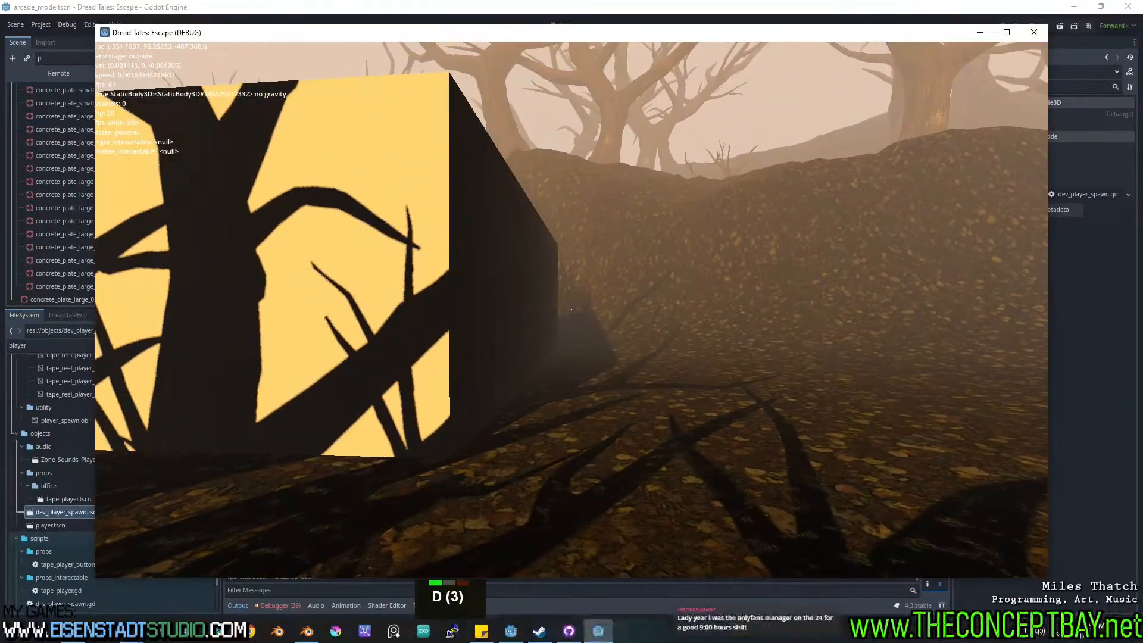
pyautogui.press('a')
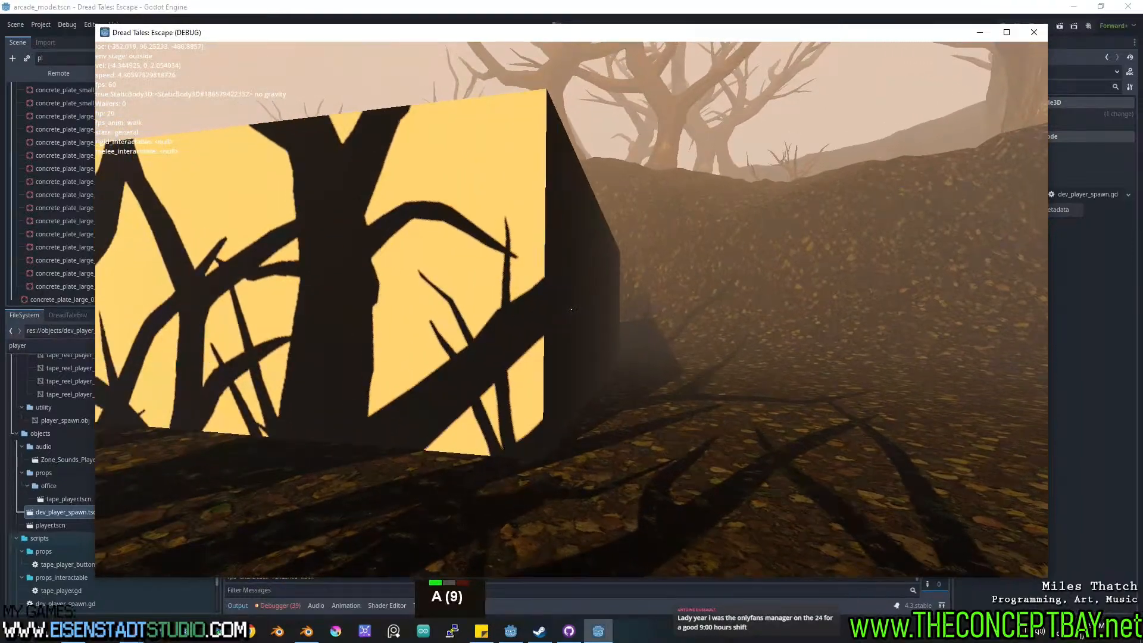
pyautogui.press('w')
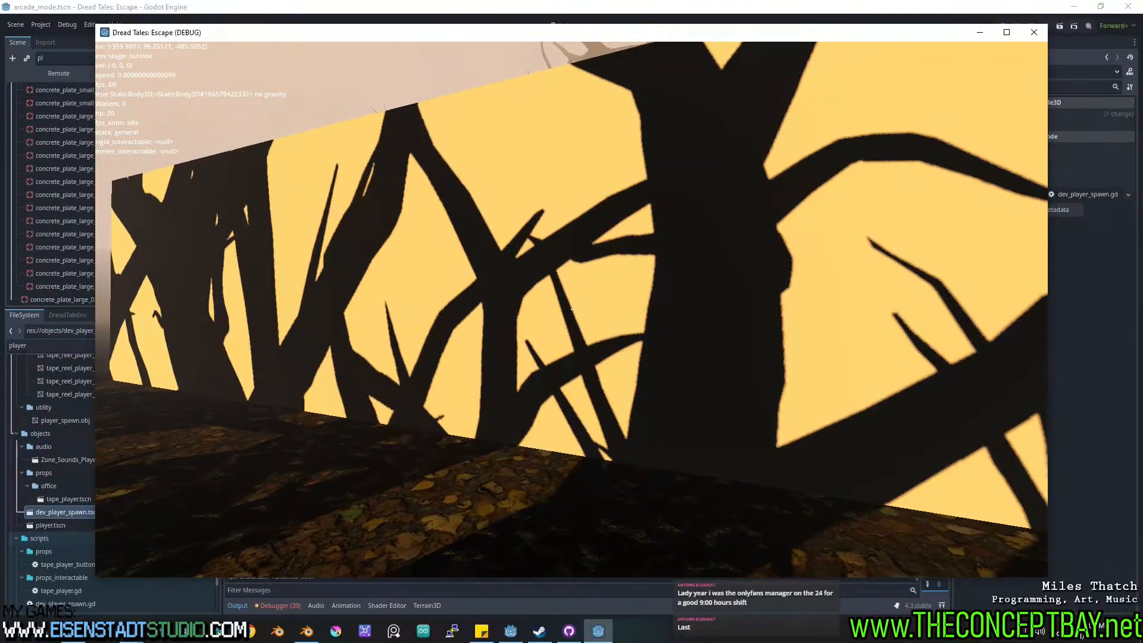
pyautogui.press('a')
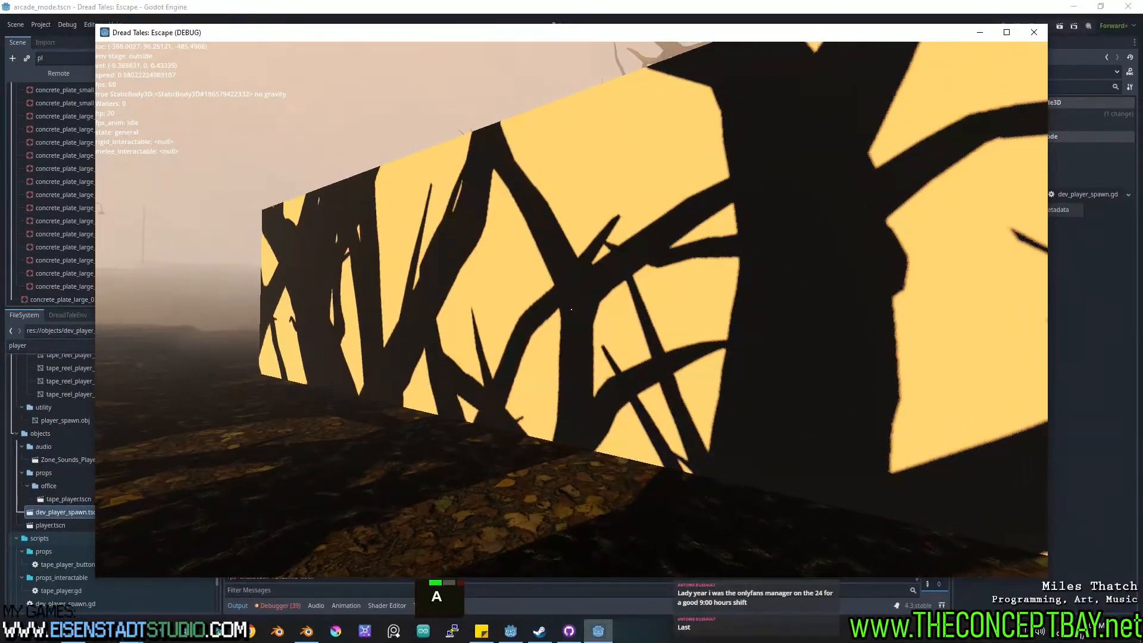
pyautogui.press('w')
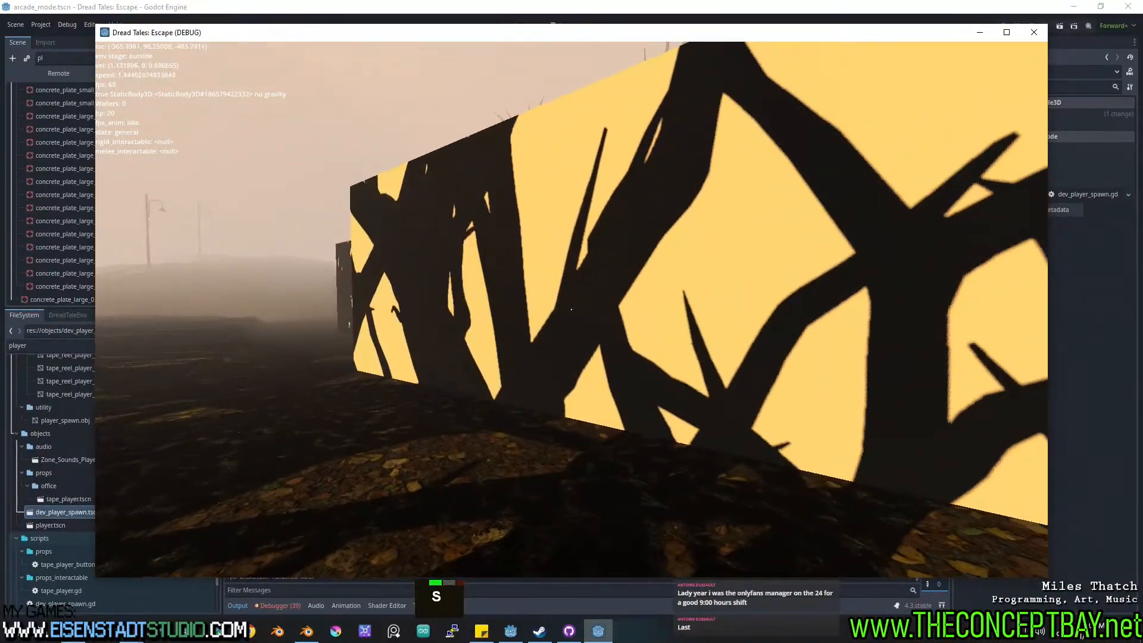
pyautogui.press('a')
pyautogui.press('w')
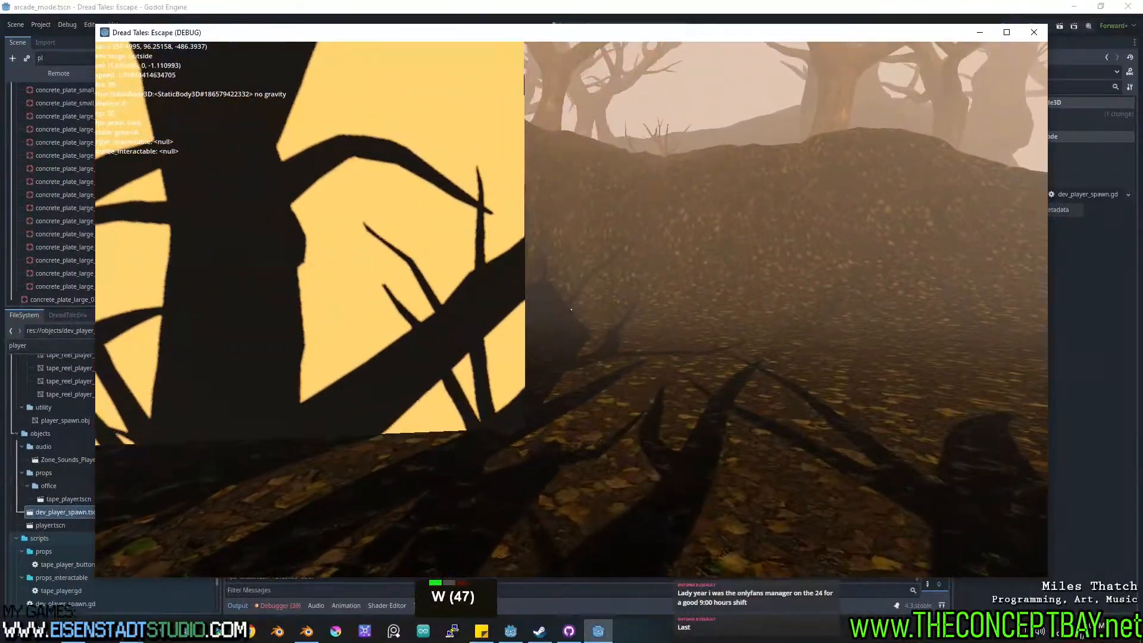
pyautogui.press('a')
pyautogui.press('w')
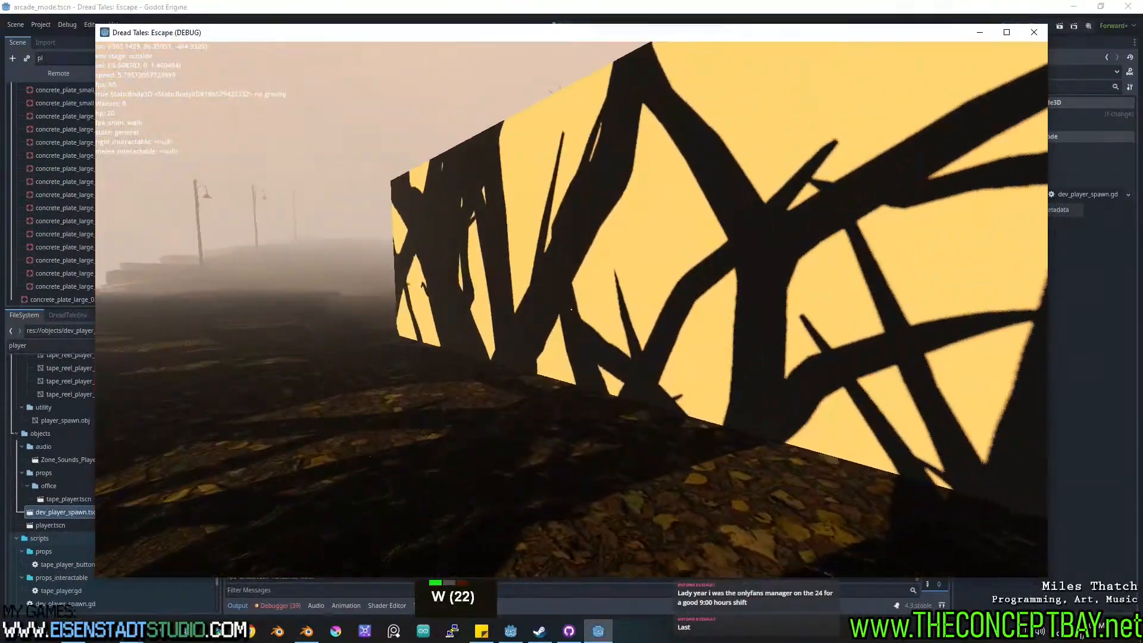
pyautogui.press('s')
pyautogui.press('s')
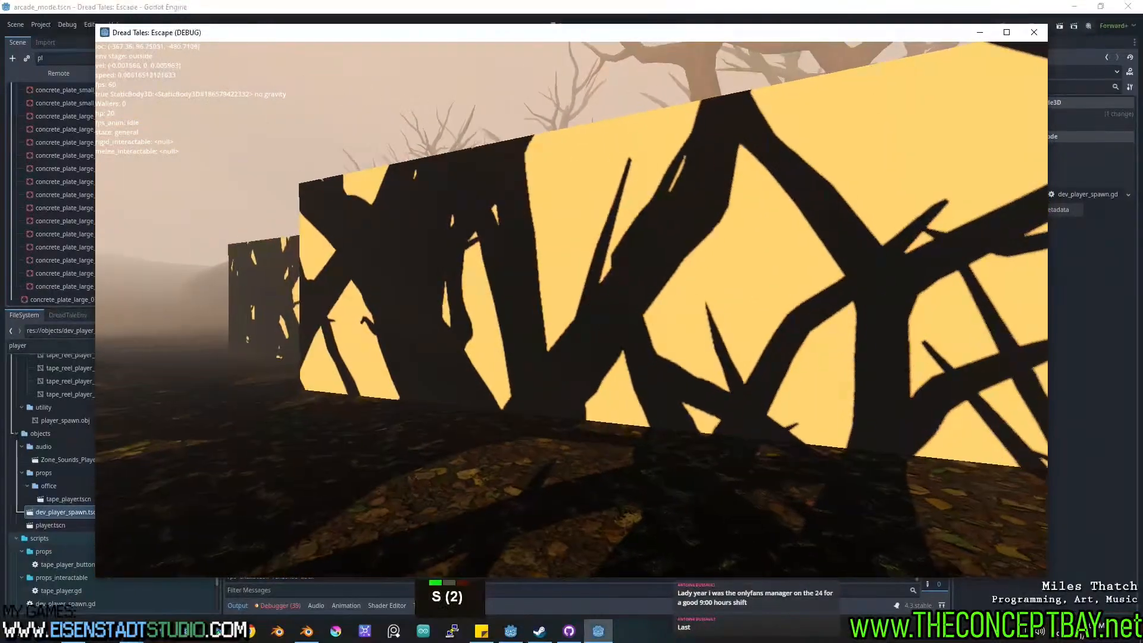
pyautogui.hotkey('alt', 'F4')
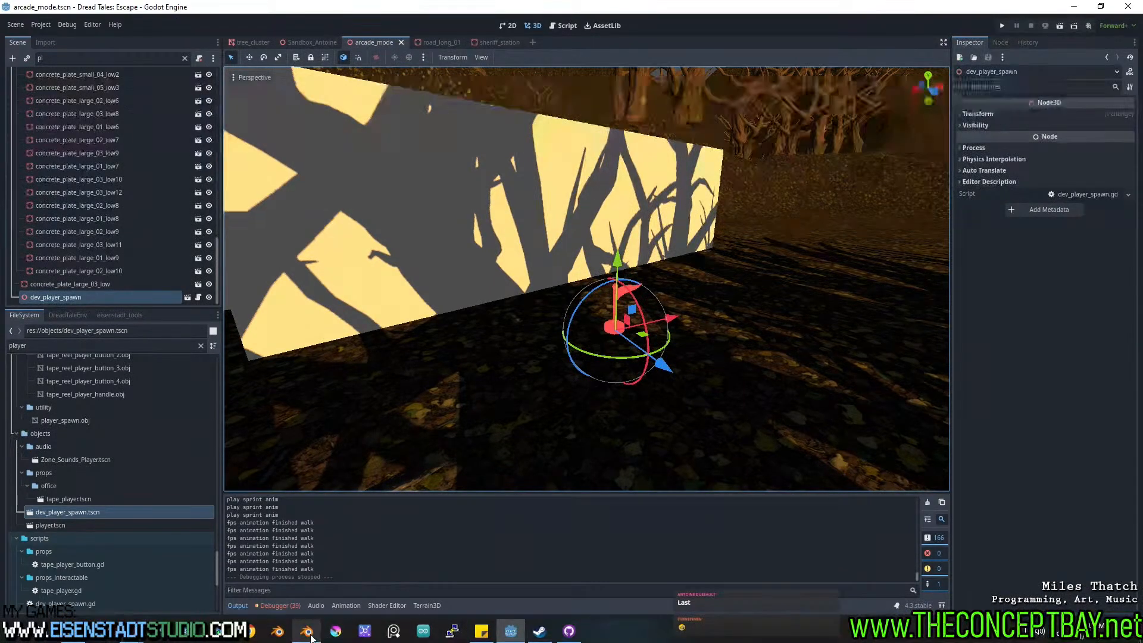
# Switch to Blender and add a centred vertical loop cut through the building's protruding front block in Edit Mode.
pyautogui.moveTo(525, 629)
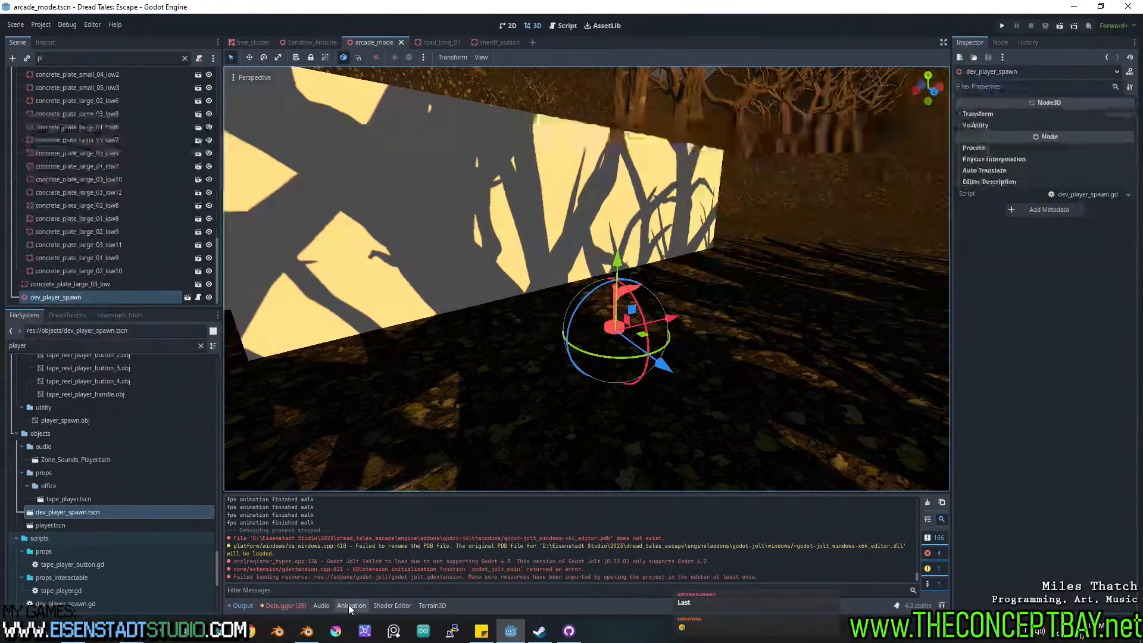
pyautogui.click(306, 631)
pyautogui.moveTo(407, 430); pyautogui.dragTo(483, 451, button='middle')
pyautogui.keyDown('shift'); pyautogui.moveTo(484, 452); pyautogui.dragTo(515, 404, button='middle'); pyautogui.keyUp('shift')
pyautogui.press('Tab')
pyautogui.hotkey('ctrl', 'r')
pyautogui.click(510, 298)
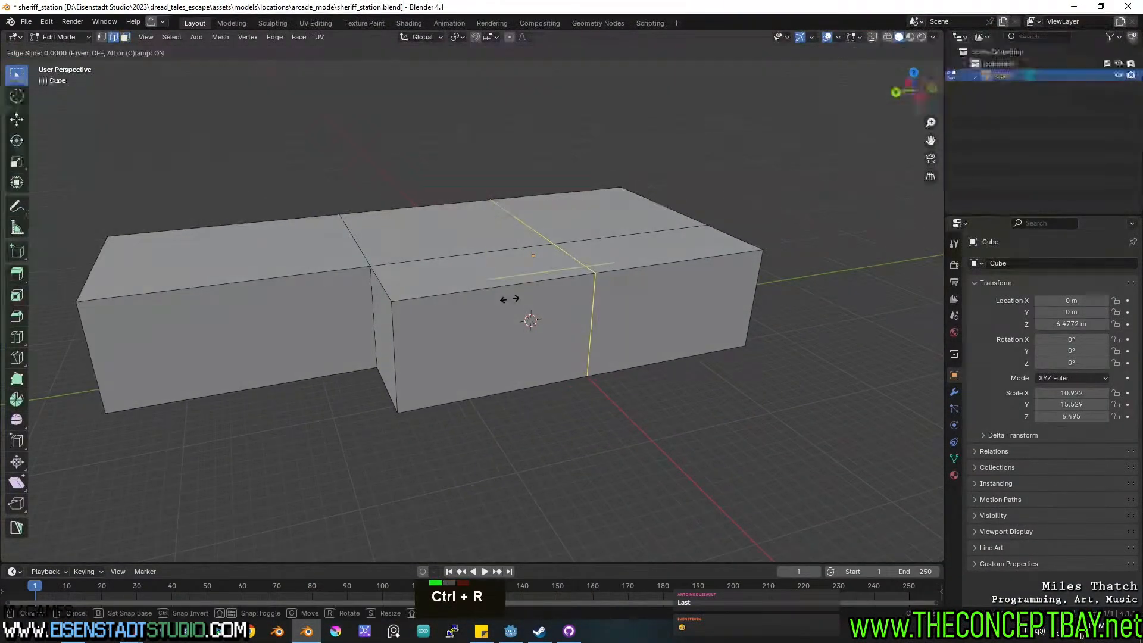
pyautogui.click(509, 298)
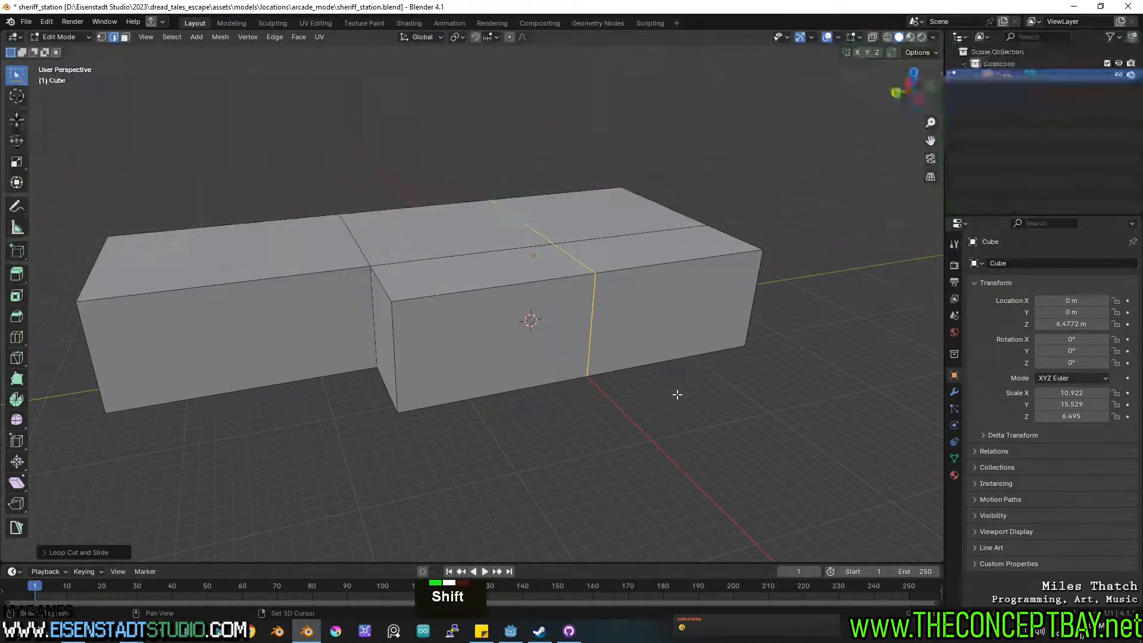
# Bevel the new vertical loop with one segment into a wide strip for the entrance.
pyautogui.keyDown('shift'); pyautogui.scroll(3, 679, 393); pyautogui.keyUp('shift')
pyautogui.keyDown('shift'); pyautogui.moveTo(678, 393); pyautogui.dragTo(592, 355, button='middle'); pyautogui.keyUp('shift')
pyautogui.hotkey('ctrl', 'b')
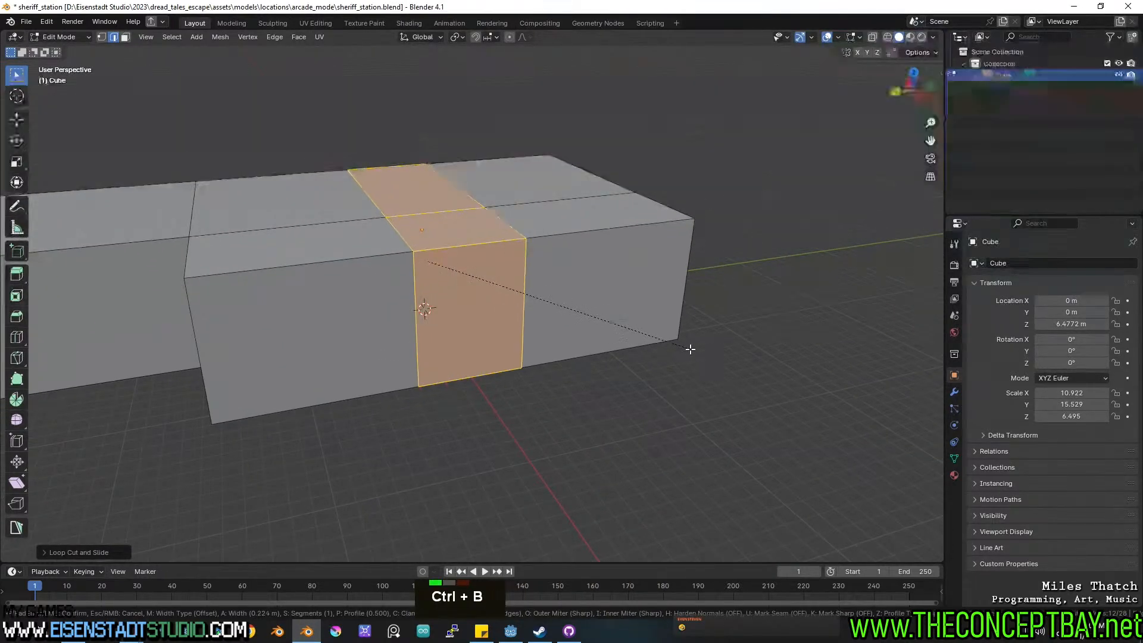
pyautogui.click(423, 298)
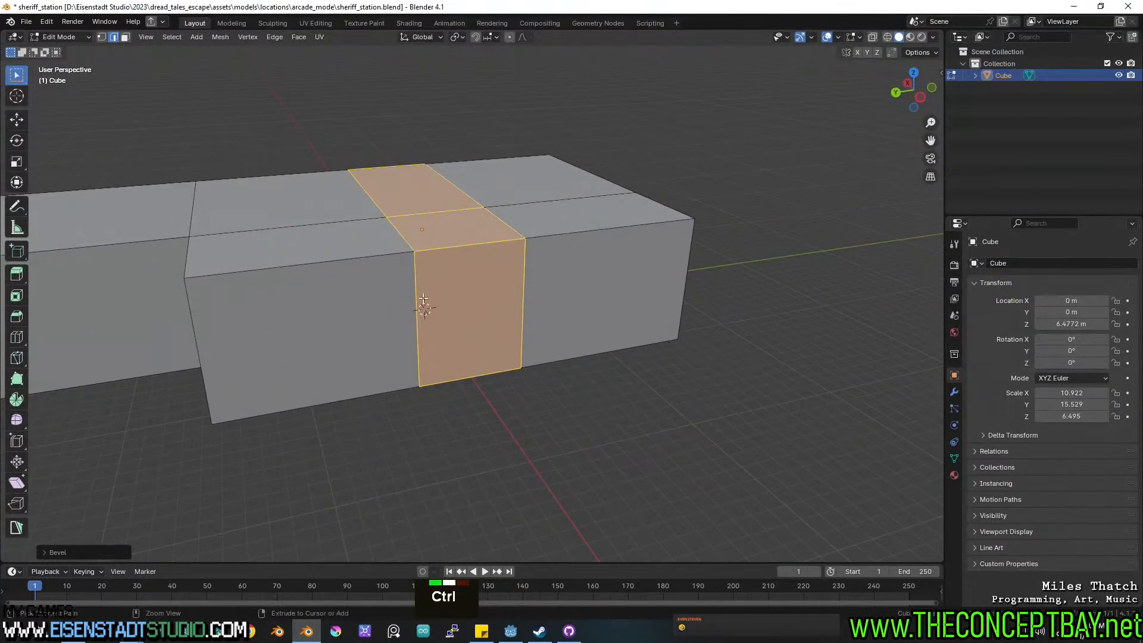
# Add a horizontal loop cut around the building's upper walls to mark the top of the entrance.
pyautogui.click(188, 322)
pyautogui.click(196, 292)
pyautogui.moveTo(419, 388); pyautogui.dragTo(435, 346, button='middle')
pyautogui.press('3')
pyautogui.click(469, 283)
pyautogui.moveTo(470, 286); pyautogui.dragTo(548, 324, button='middle')
# Add another horizontal loop cut and slide it down by a factor of about 0.9, just above the building's base.
pyautogui.scroll(2, 548, 325)
pyautogui.keyDown('shift'); pyautogui.moveTo(705, 366); pyautogui.dragTo(513, 288, button='middle'); pyautogui.keyUp('shift')
pyautogui.keyDown('shift'); pyautogui.moveTo(514, 289); pyautogui.dragTo(525, 330, button='middle'); pyautogui.keyUp('shift')
pyautogui.hotkey('ctrl', 'r')
pyautogui.click(389, 293)
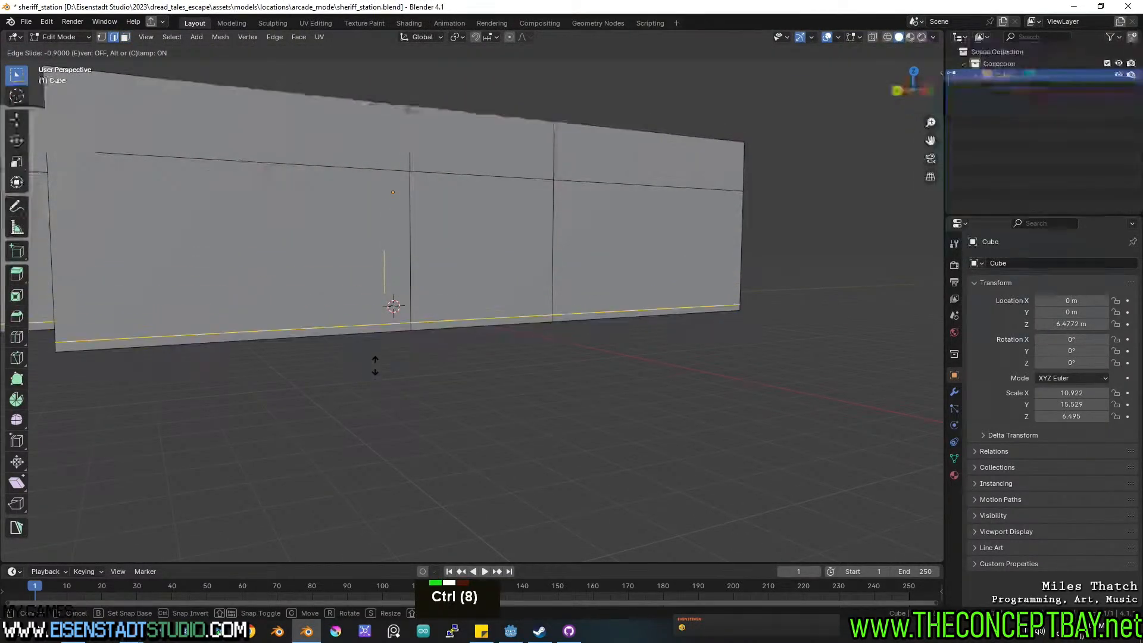
pyautogui.keyDown('ctrl'); pyautogui.click(375, 358); pyautogui.keyUp('ctrl')
# Extrude the entrance face on the front wall inward by about 0.29 m to recess it.
pyautogui.press('3')
pyautogui.click(457, 244)
pyautogui.moveTo(457, 244); pyautogui.dragTo(674, 318, button='middle')
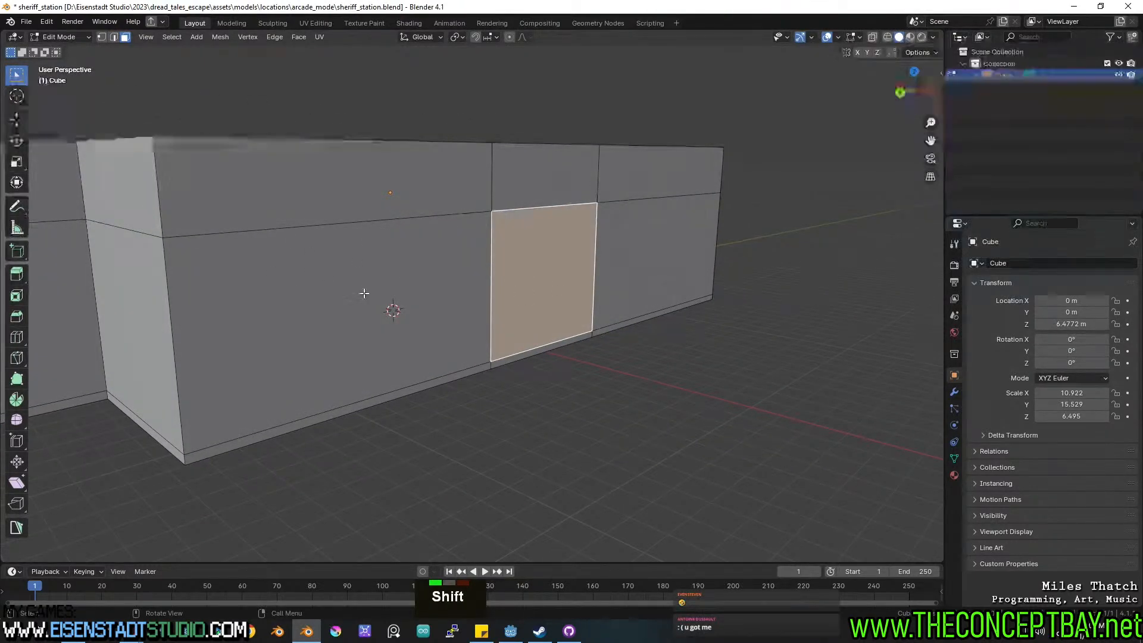
pyautogui.keyDown('shift'); pyautogui.moveTo(611, 303); pyautogui.dragTo(618, 280, button='middle'); pyautogui.keyUp('shift')
pyautogui.scroll(-5, 599, 278)
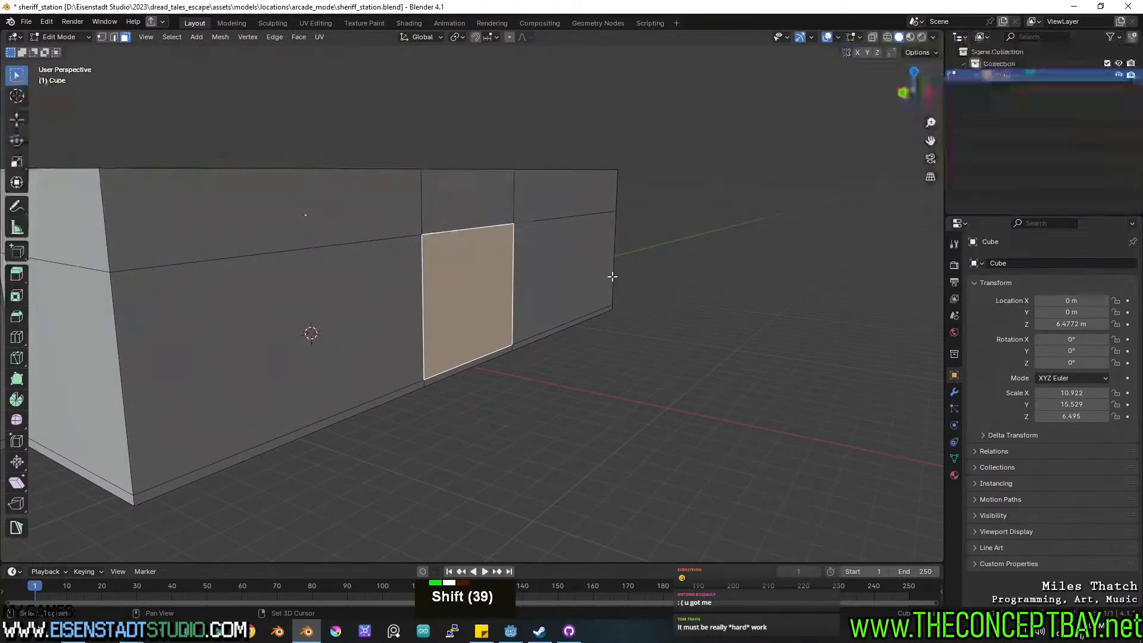
pyautogui.keyDown('shift'); pyautogui.moveTo(646, 268); pyautogui.dragTo(636, 306, button='middle'); pyautogui.keyUp('shift')
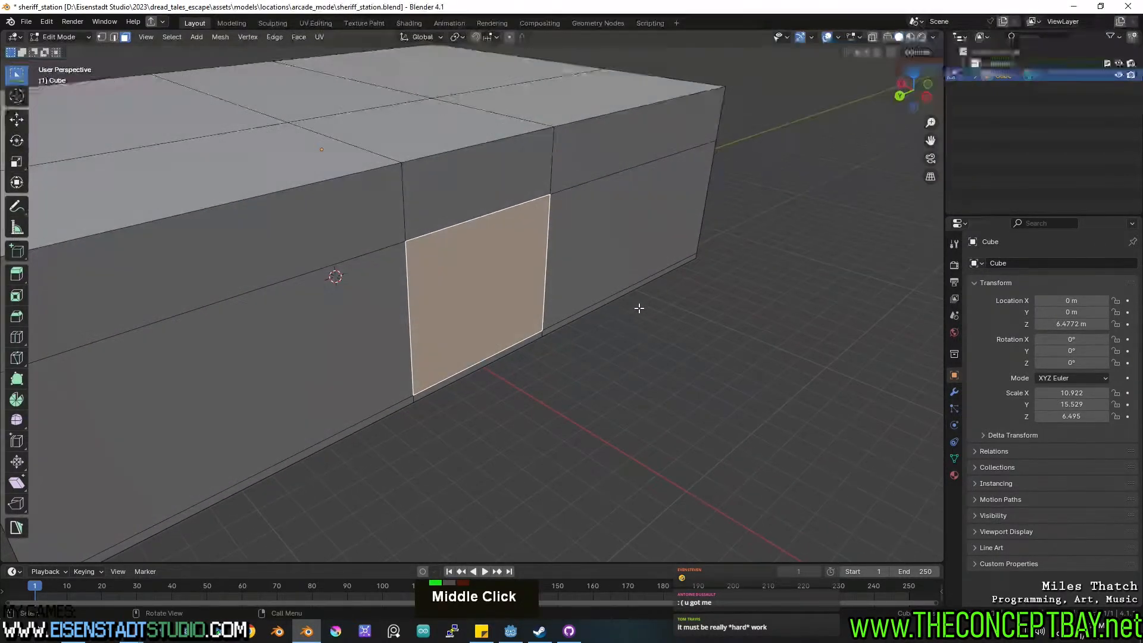
pyautogui.press('e')
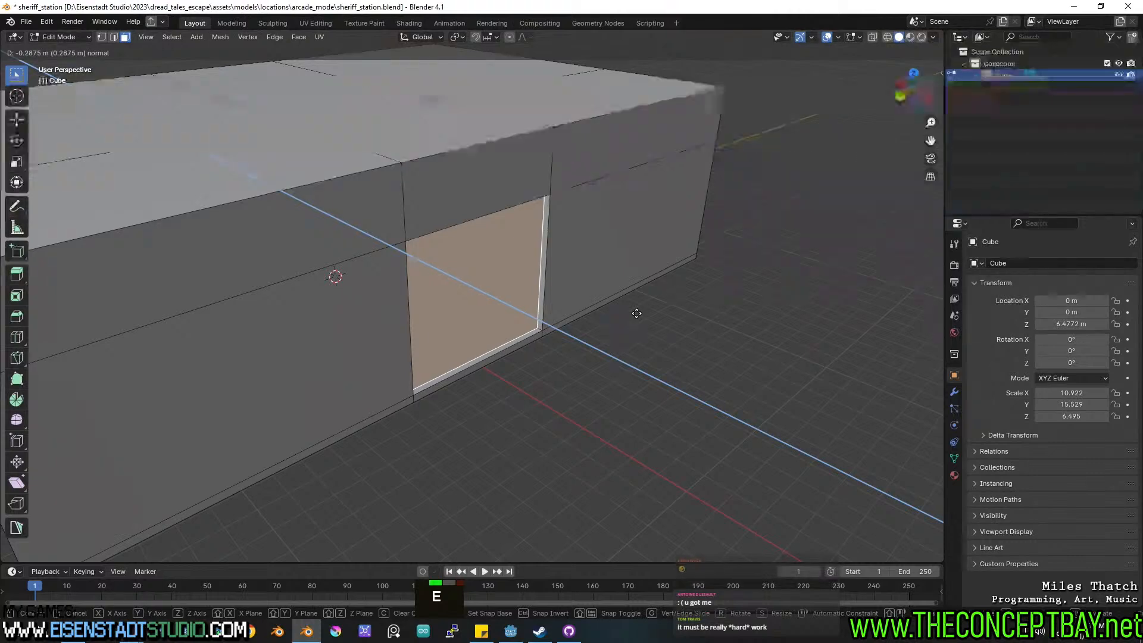
pyautogui.click(636, 313)
pyautogui.moveTo(632, 337); pyautogui.dragTo(612, 326, button='middle')
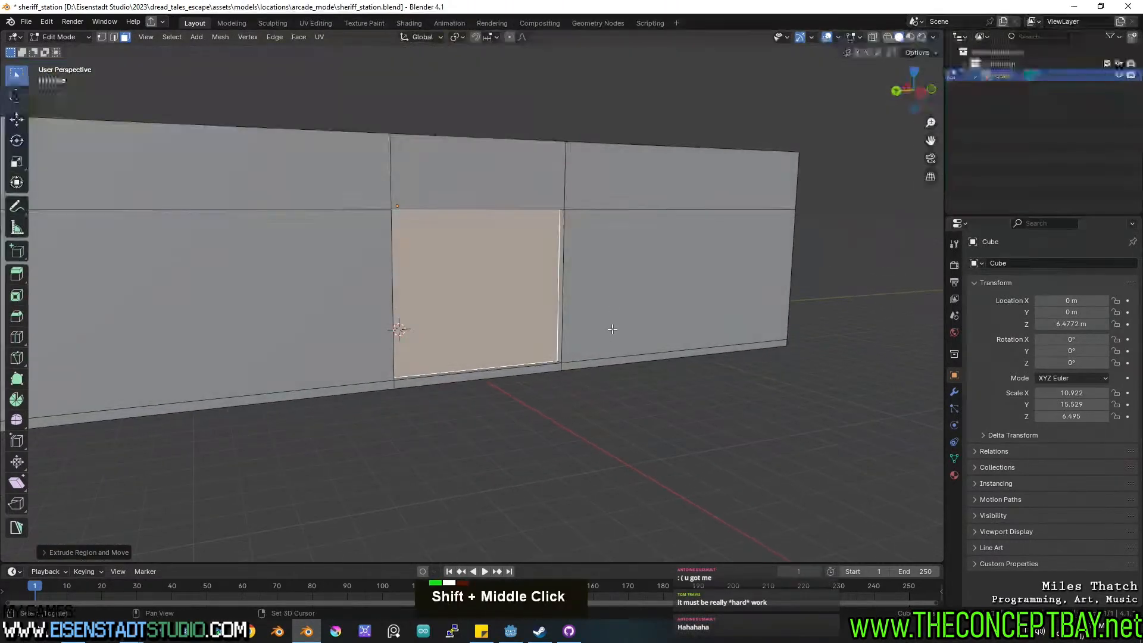
# Return the building to Object Mode and save the sheriff_station blend file.
pyautogui.scroll(-2, 602, 311)
pyautogui.hotkey('ctrl', 's')
pyautogui.scroll(-4, 603, 310)
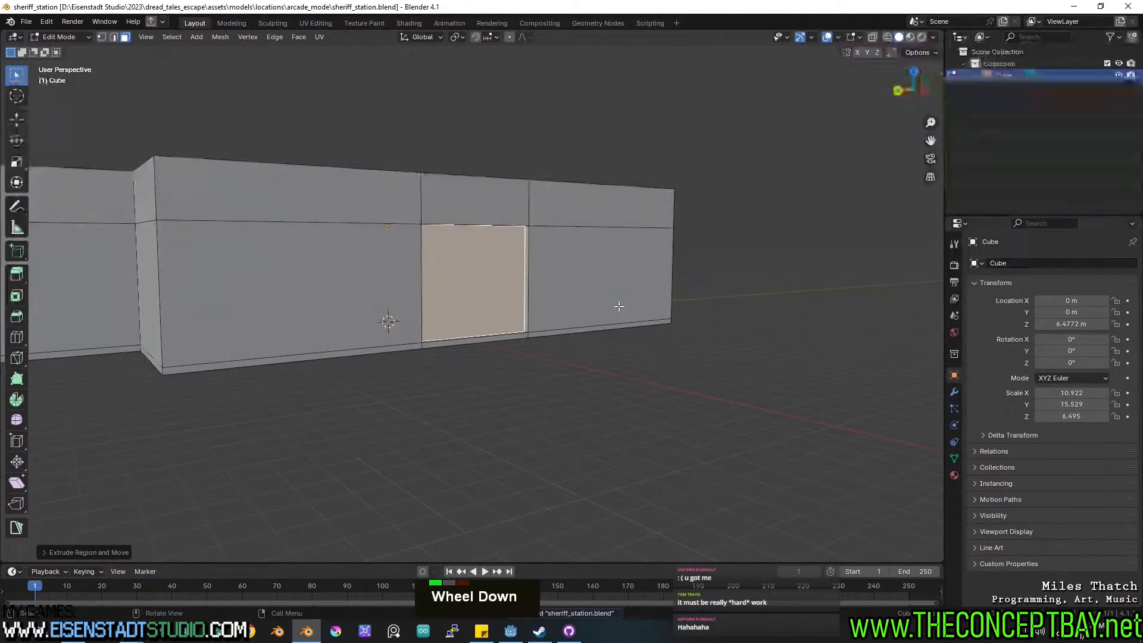
pyautogui.press('Tab')
pyautogui.middleClick(615, 305)
pyautogui.hotkey('ctrl', 's')
# Export the building as glTF Binary, overwriting sheriff_station.glb in the arcade_mode folder.
pyautogui.moveTo(599, 307); pyautogui.dragTo(560, 288, button='middle')
pyautogui.moveTo(617, 323); pyautogui.dragTo(673, 359, button='middle')
pyautogui.moveTo(673, 359); pyautogui.dragTo(602, 363, button='middle')
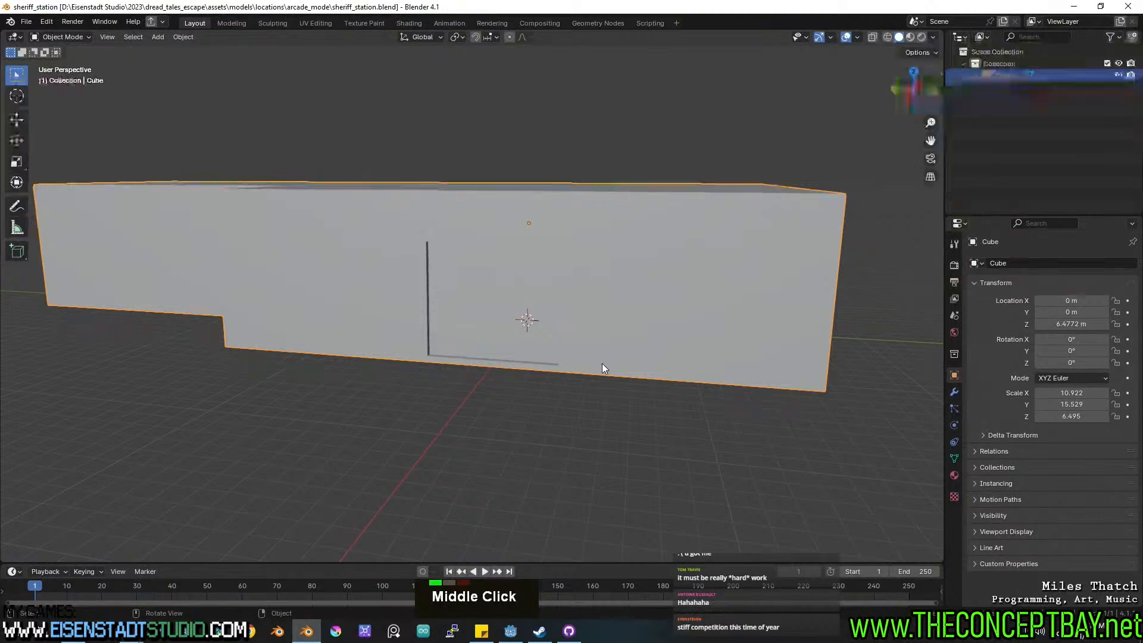
pyautogui.hotkey('ctrl', 'shift', 'r')
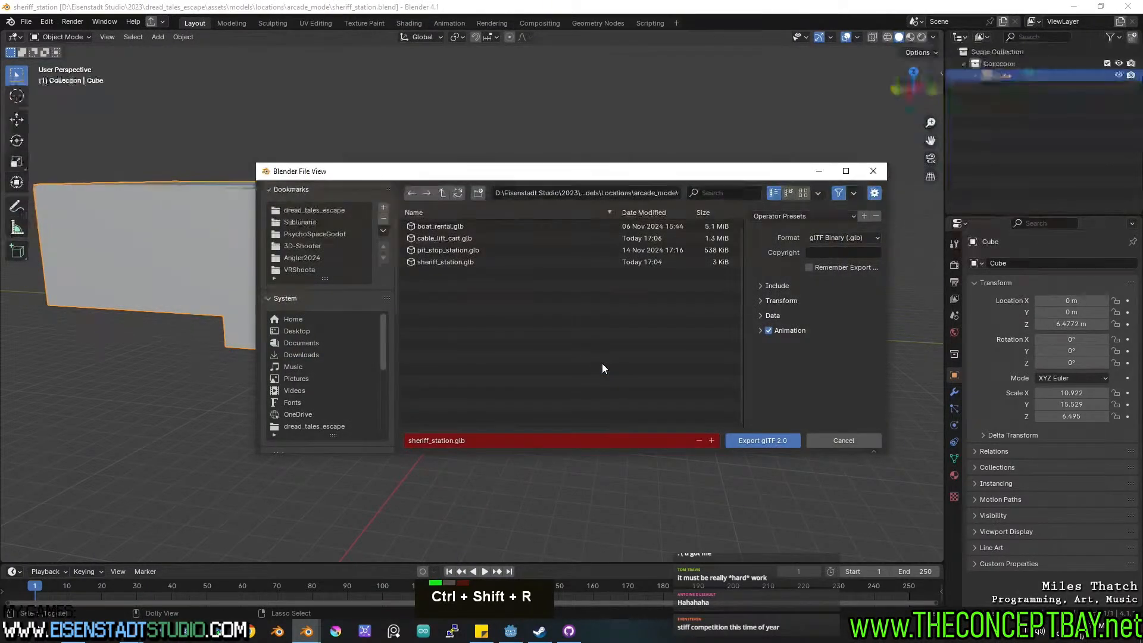
pyautogui.click(758, 440)
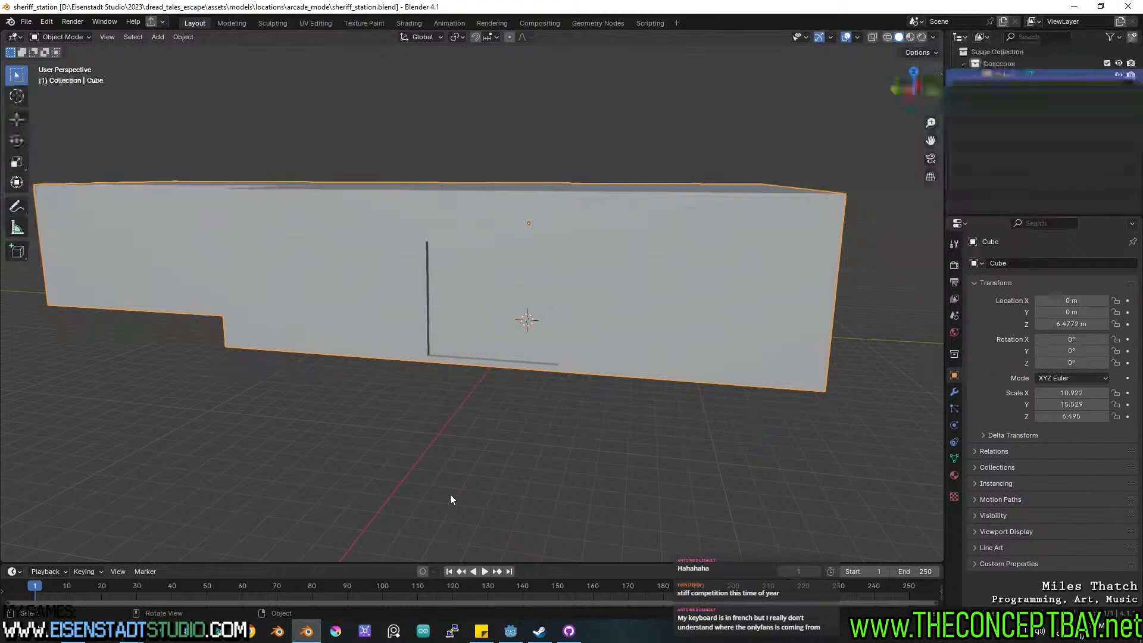
# Switch to Godot, check the reimported station with its recessed entrance in arcade_mode, and run the game.
pyautogui.click(510, 632)
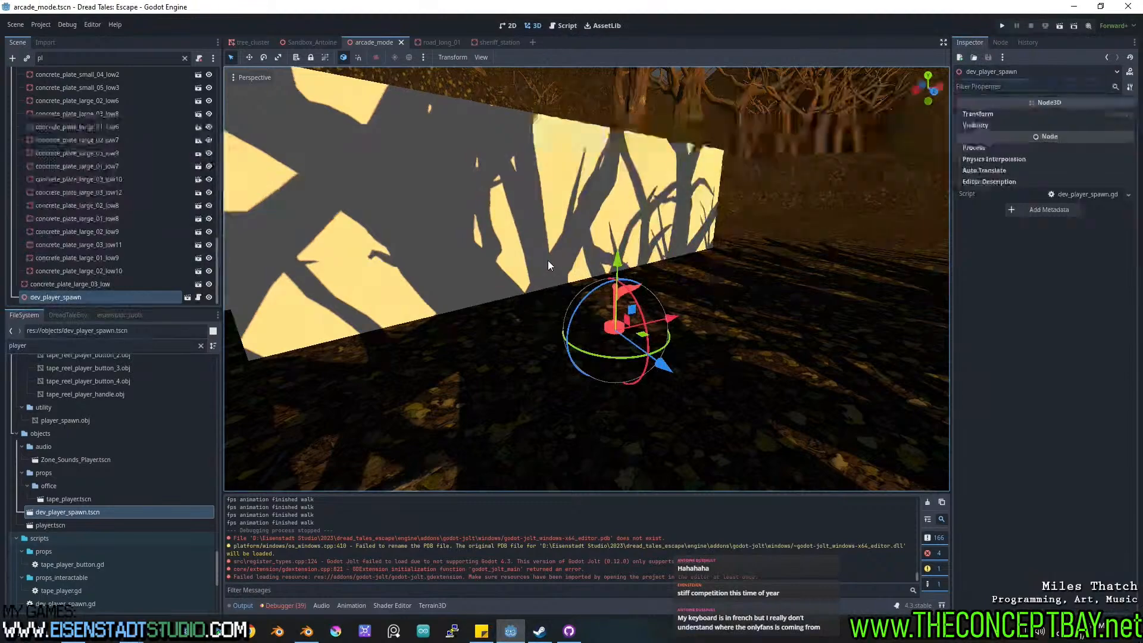
pyautogui.keyDown('shift'); pyautogui.moveTo(556, 212); pyautogui.dragTo(614, 271, button='middle'); pyautogui.keyUp('shift')
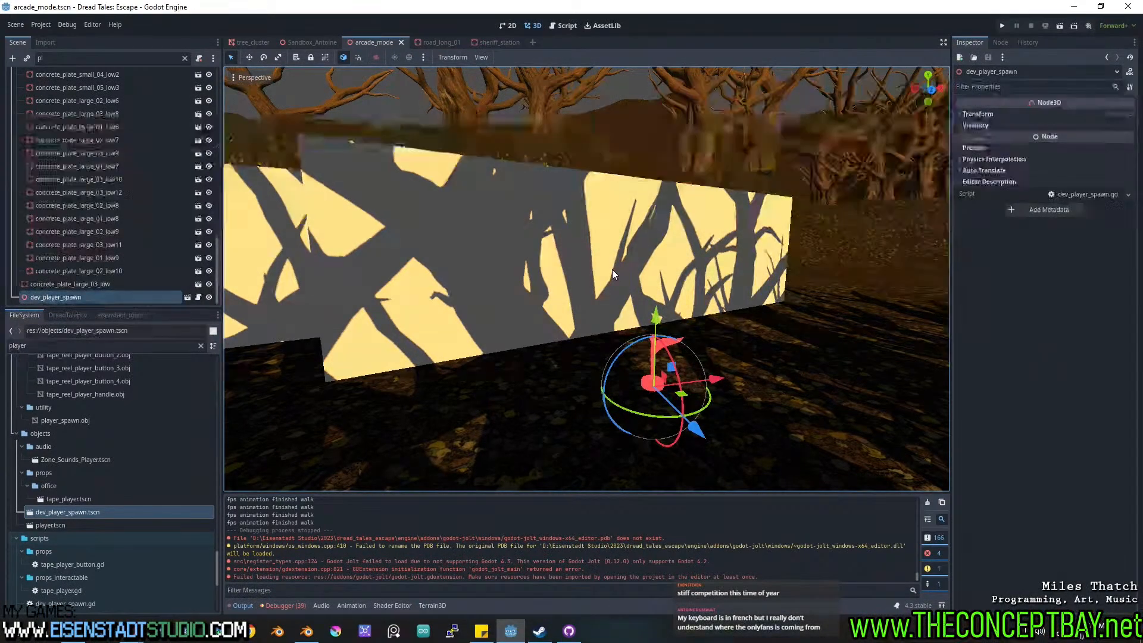
pyautogui.moveTo(613, 271); pyautogui.dragTo(741, 306, button='middle')
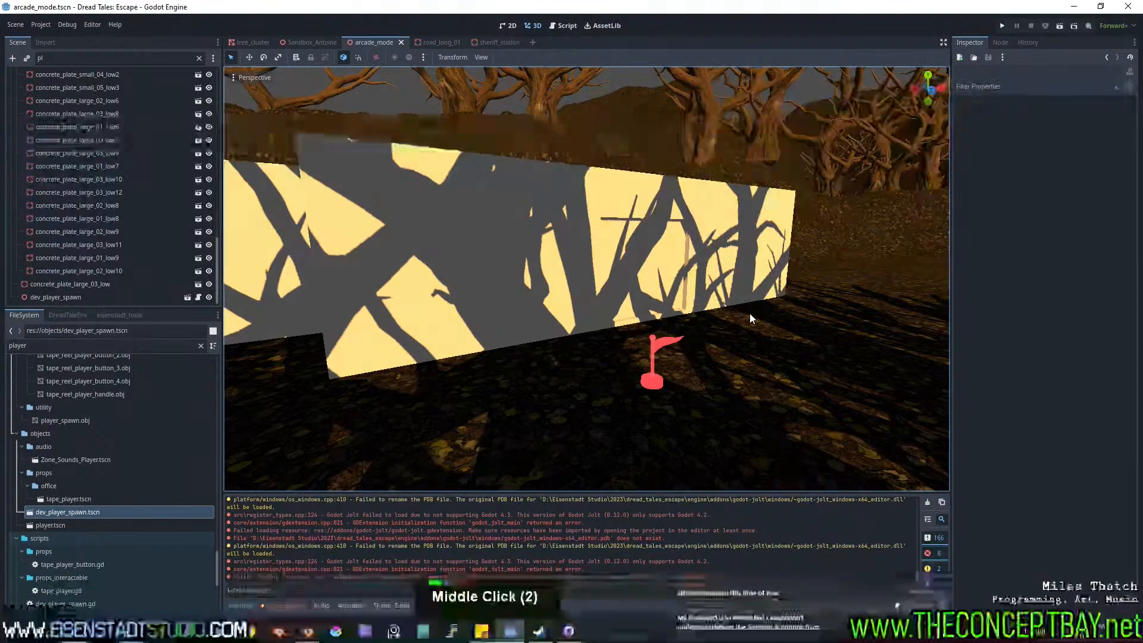
pyautogui.middleClick(691, 314)
pyautogui.scroll(-2, 710, 307)
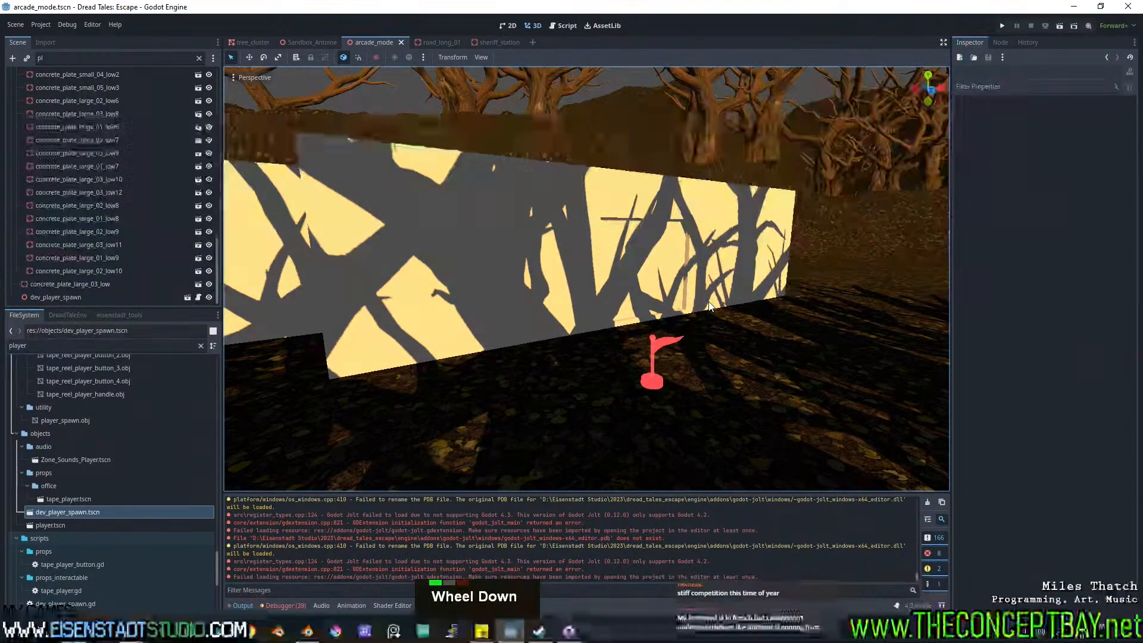
pyautogui.press('F5')
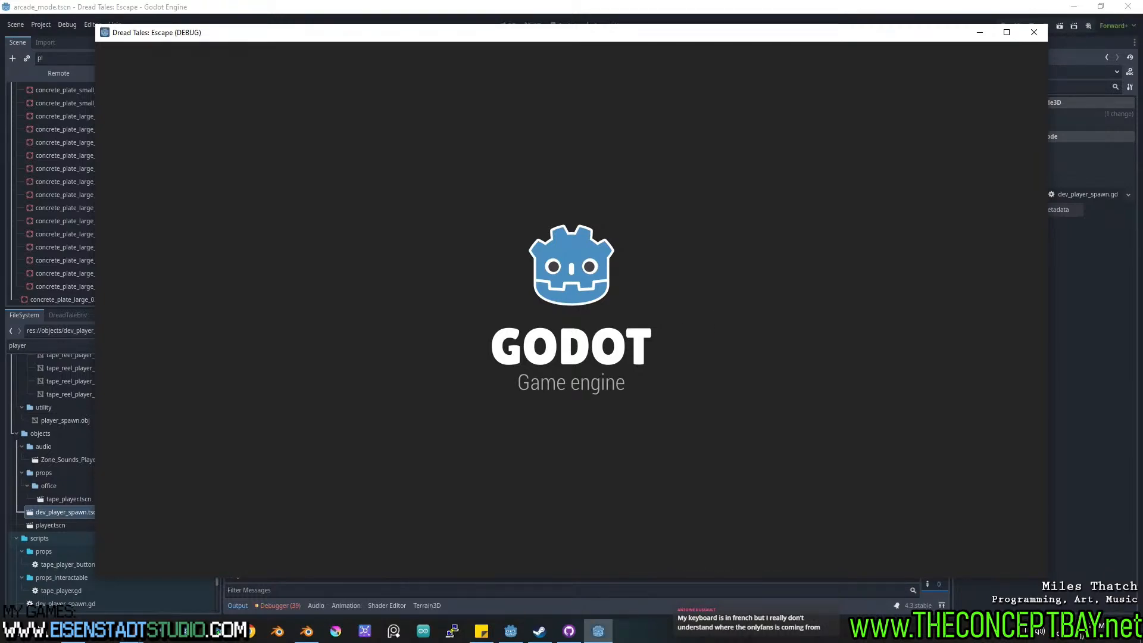
# Walk around the sheriff station in the running game to judge its scale and recessed entrance, and close the playtest.
pyautogui.press('d')
pyautogui.press('w')
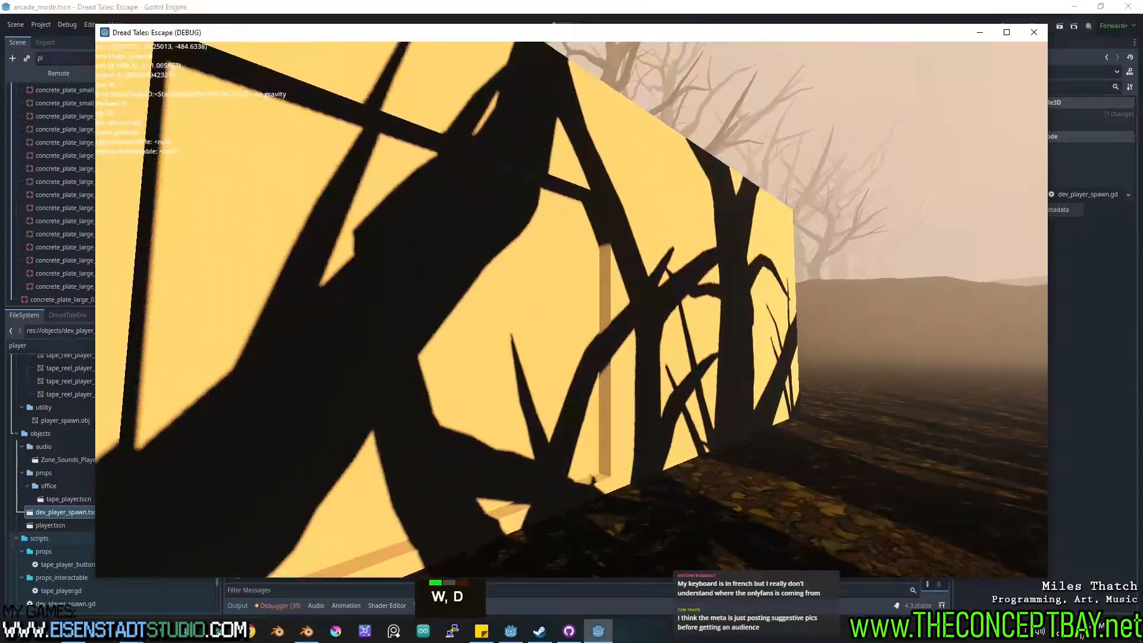
pyautogui.press('w')
pyautogui.press('w')
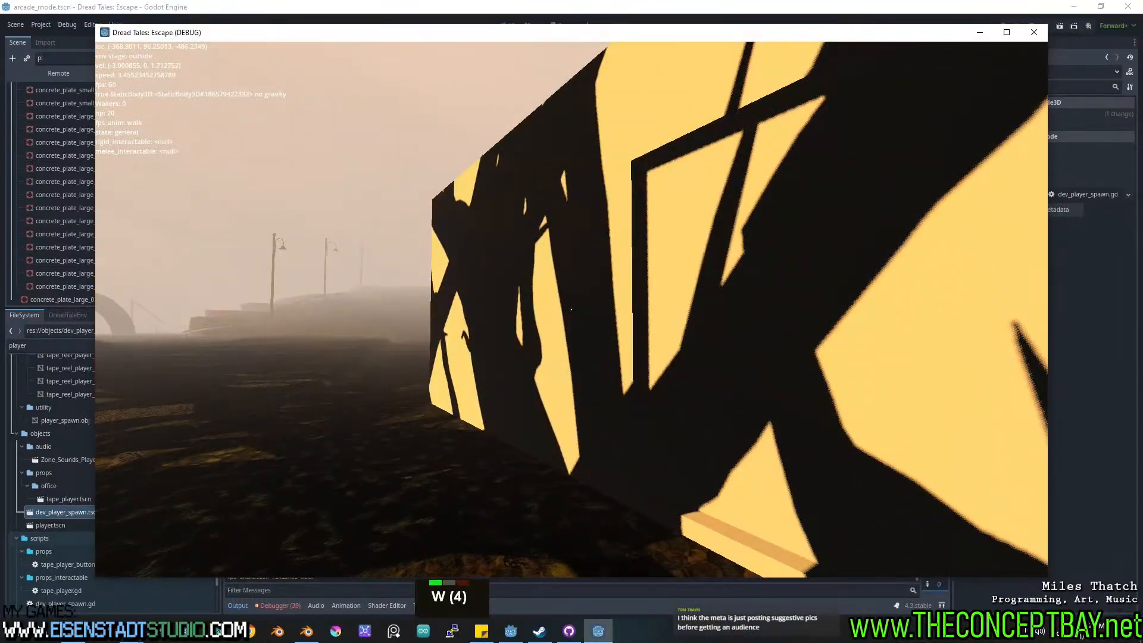
pyautogui.press('d')
pyautogui.press('w')
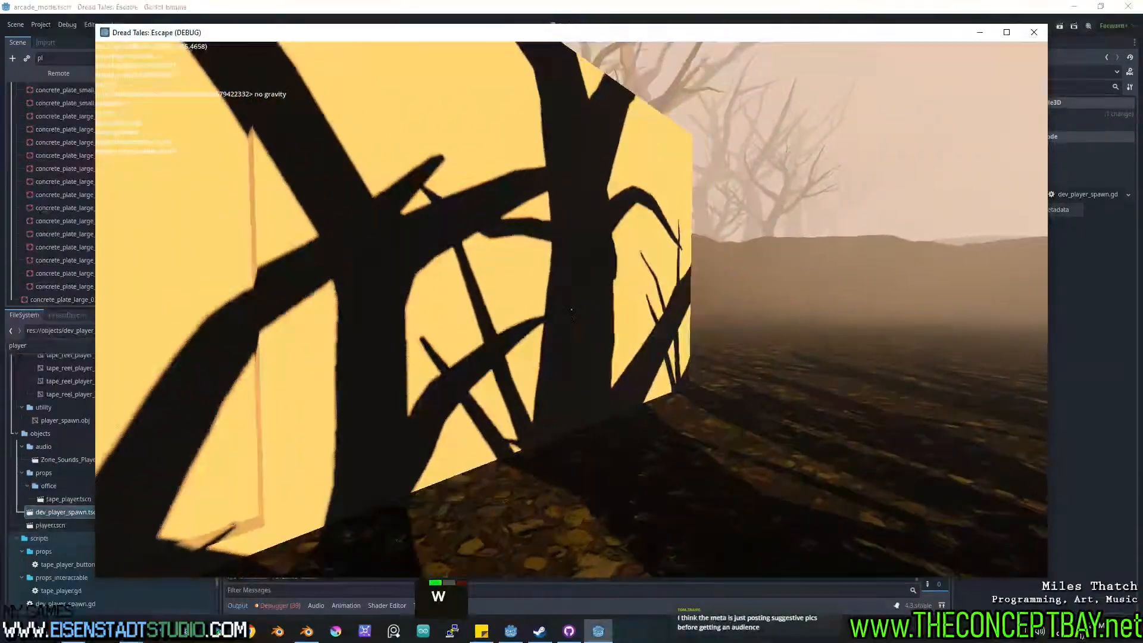
pyautogui.press('w')
pyautogui.press('s')
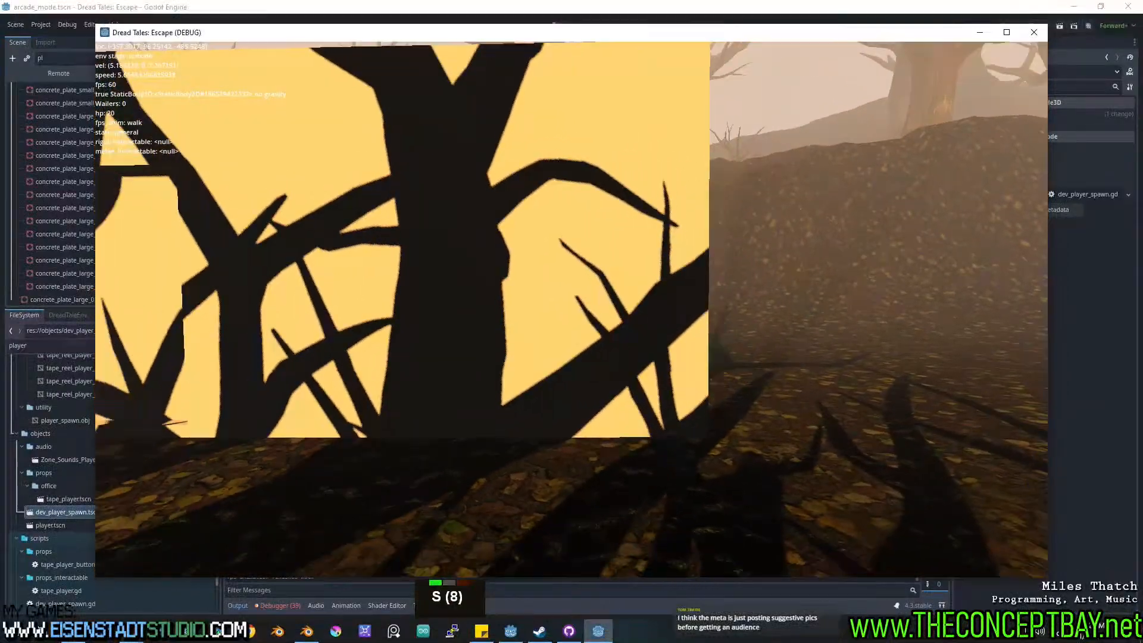
pyautogui.press('w')
pyautogui.press('w')
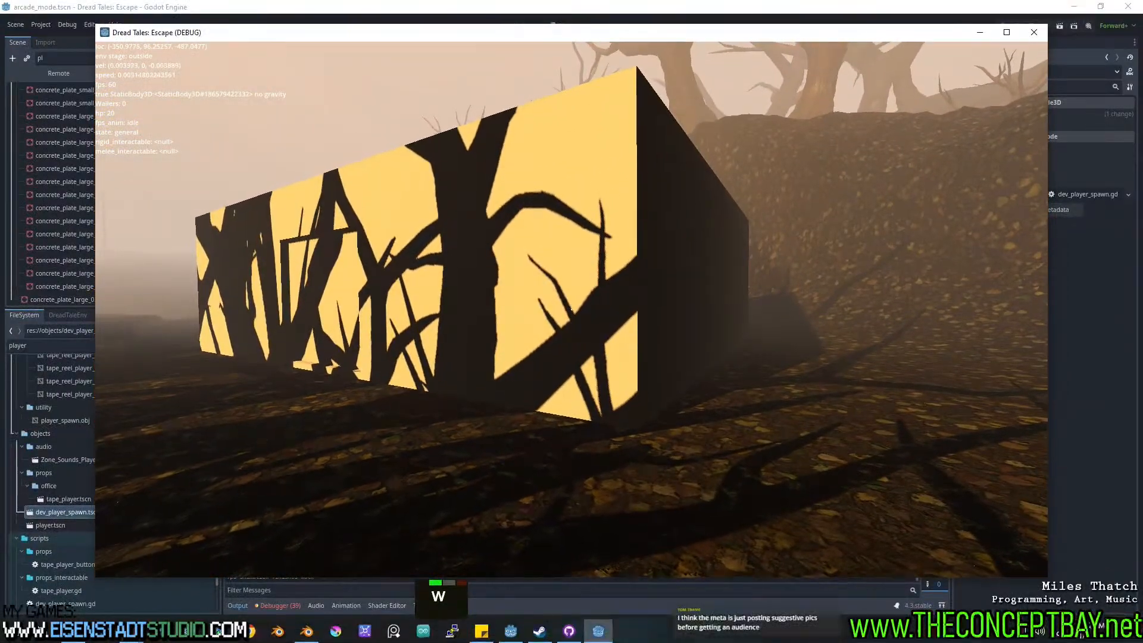
pyautogui.press('w')
pyautogui.press('a')
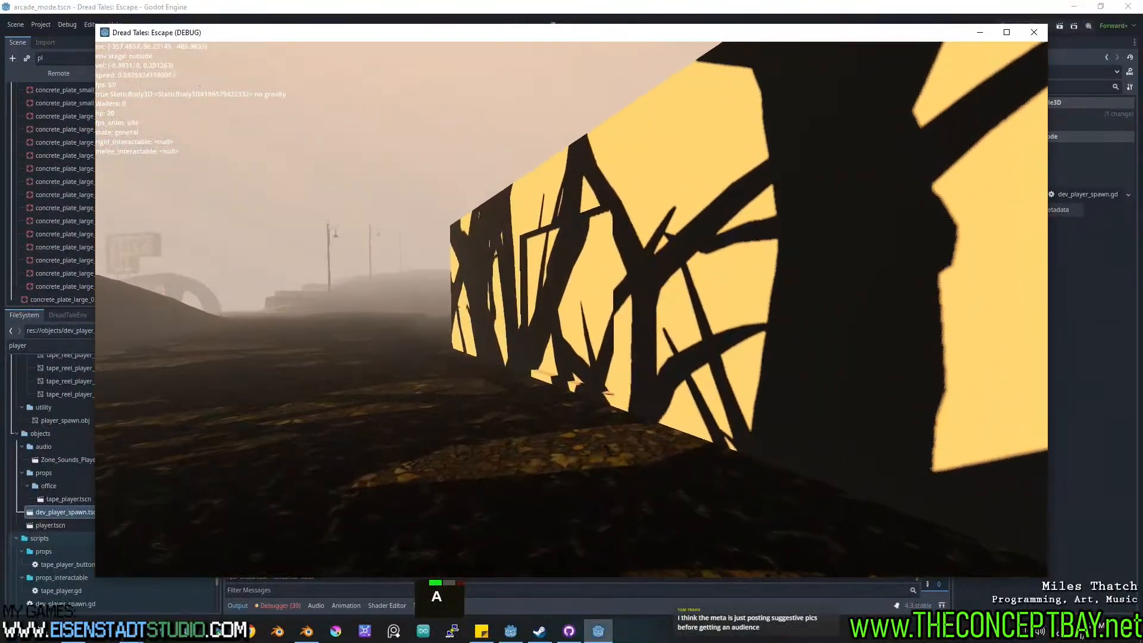
pyautogui.press('a')
pyautogui.press('w')
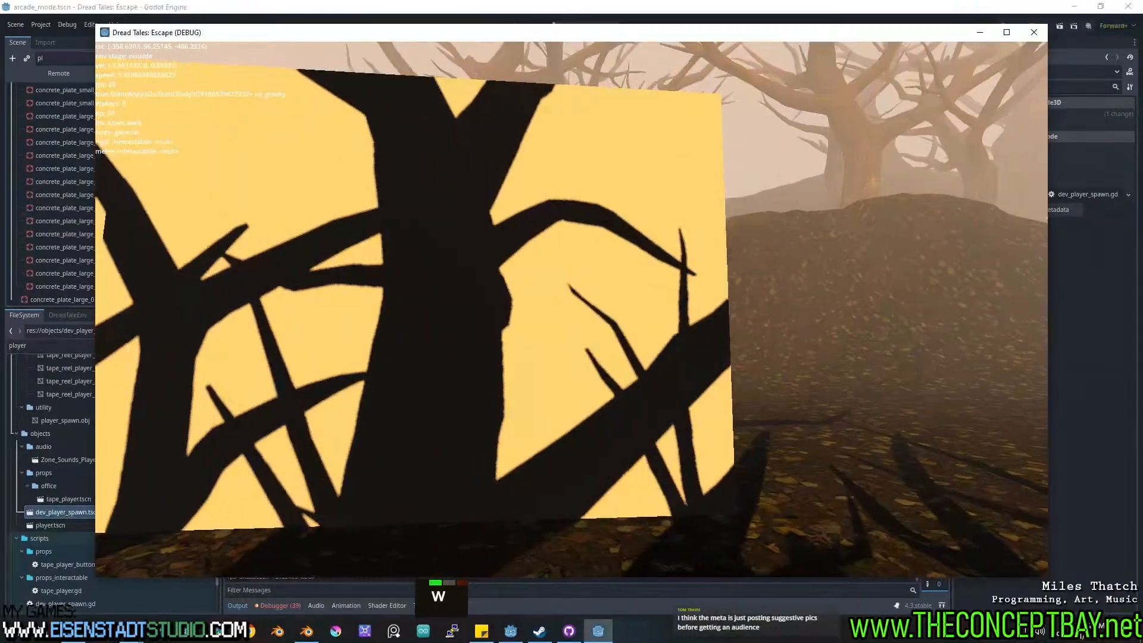
pyautogui.press('s')
pyautogui.press('w')
pyautogui.press('a')
pyautogui.hotkey('alt', 'F4')
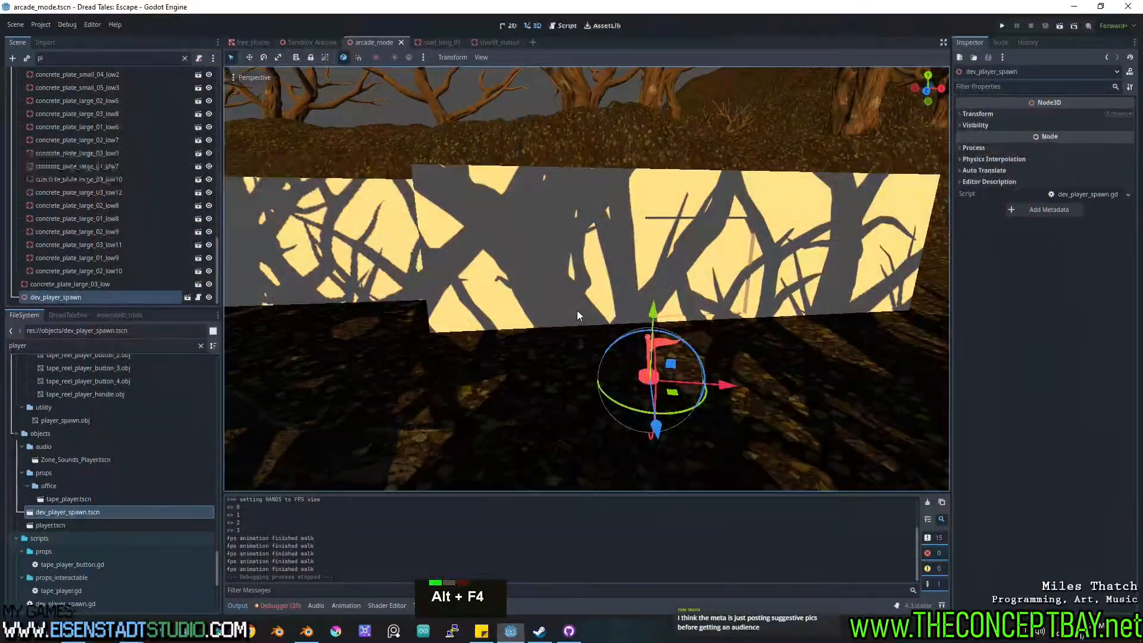
pyautogui.middleClick(676, 332)
pyautogui.scroll(-2, 676, 332)
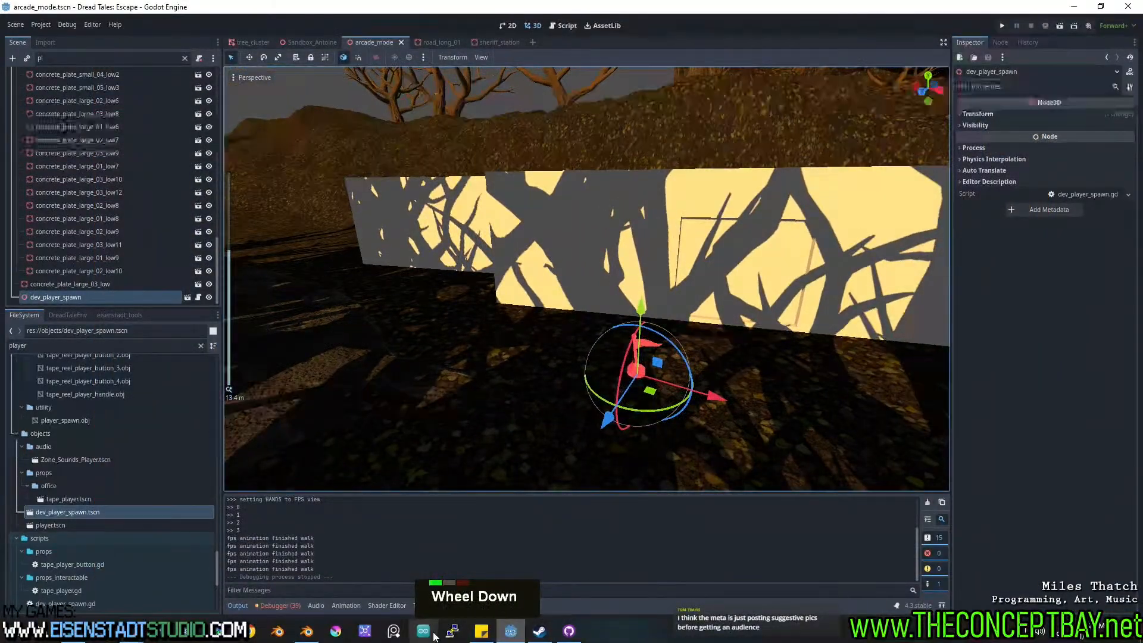
# Switch to Blender and lengthen the station by moving all faces of its end wall outward along the Y axis.
pyautogui.click(296, 633)
pyautogui.keyDown('shift'); pyautogui.moveTo(417, 459); pyautogui.dragTo(476, 440, button='middle'); pyautogui.keyUp('shift')
pyautogui.keyDown('shift'); pyautogui.moveTo(477, 440); pyautogui.dragTo(526, 434, button='middle'); pyautogui.keyUp('shift')
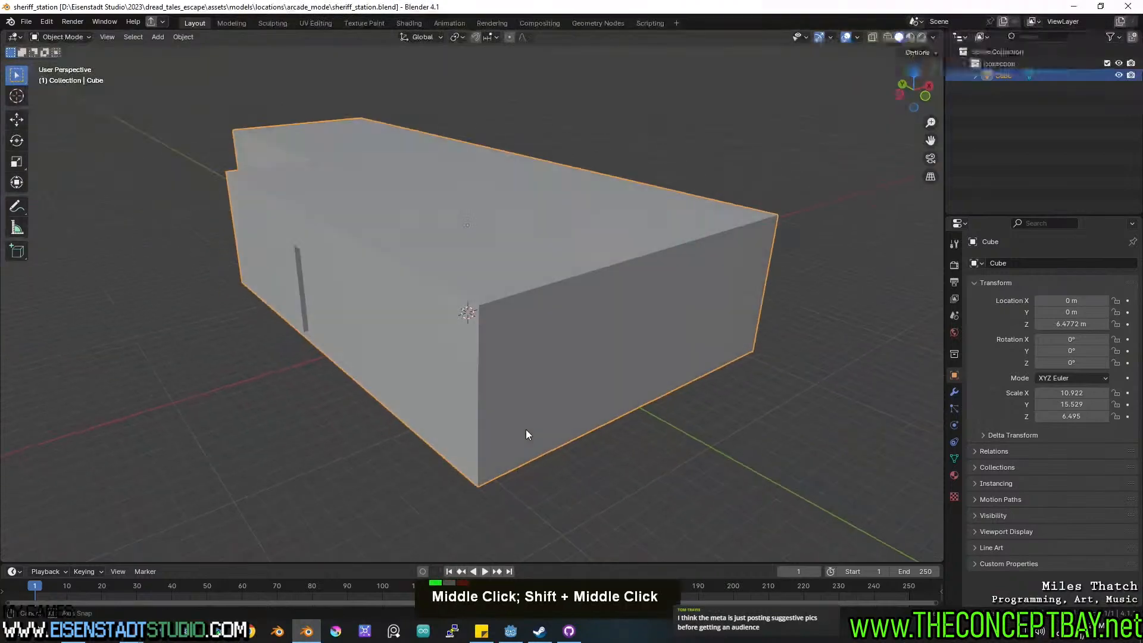
pyautogui.press('3')
pyautogui.press('Tab')
pyautogui.click(643, 357)
pyautogui.keyDown('shift'); pyautogui.click(556, 319); pyautogui.keyUp('shift')
pyautogui.keyDown('shift'); pyautogui.click(621, 289); pyautogui.keyUp('shift')
pyautogui.keyDown('shift'); pyautogui.click(576, 398); pyautogui.keyUp('shift')
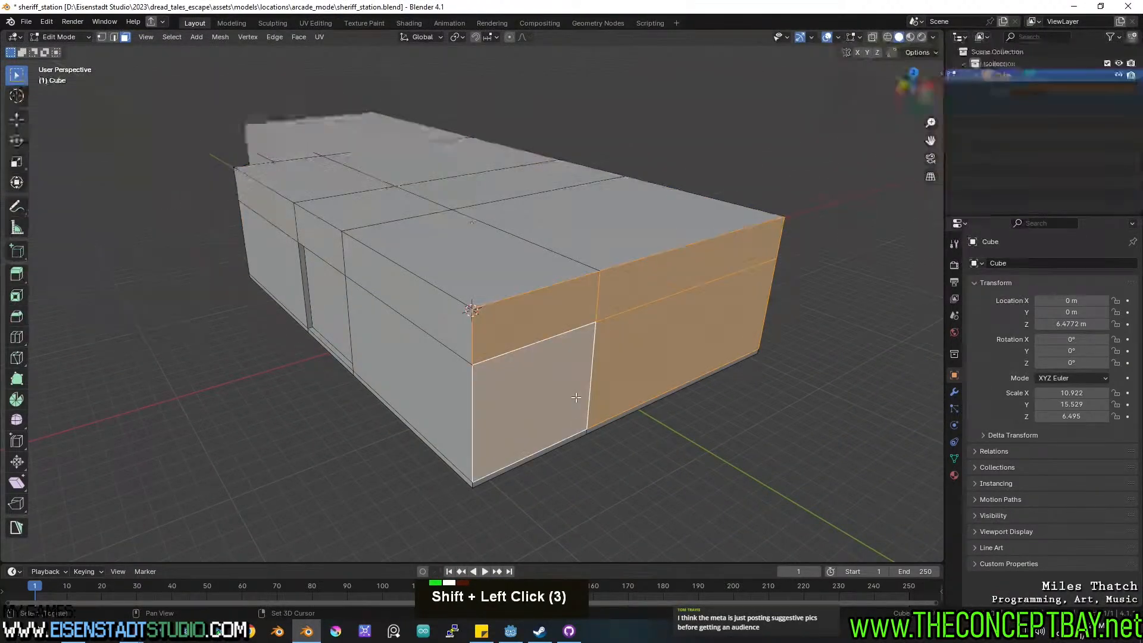
pyautogui.keyDown('shift'); pyautogui.click(581, 436); pyautogui.keyUp('shift')
pyautogui.moveTo(724, 430); pyautogui.dragTo(708, 426, button='middle')
pyautogui.keyDown('shift'); pyautogui.moveTo(708, 425); pyautogui.dragTo(694, 420, button='middle'); pyautogui.keyUp('shift')
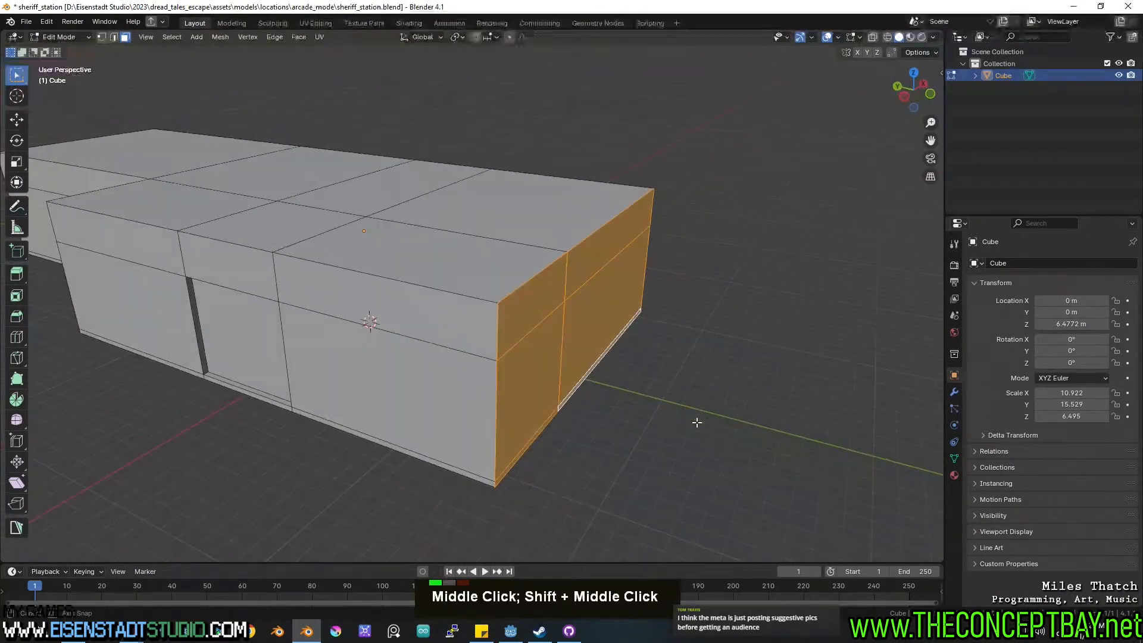
pyautogui.press('g')
pyautogui.press('y')
pyautogui.click(796, 427)
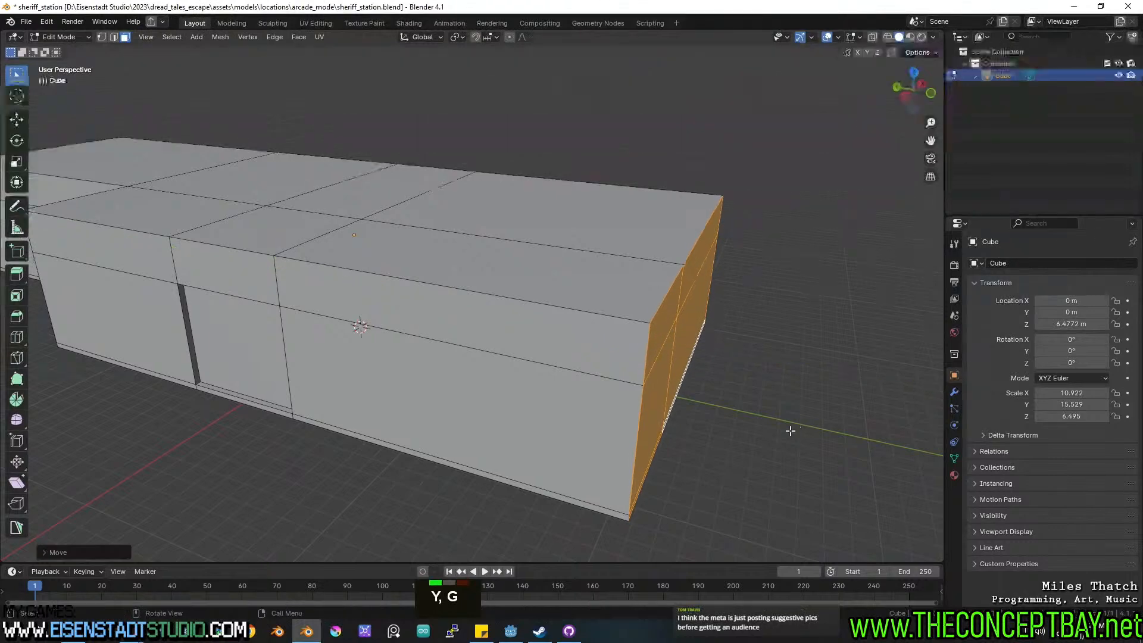
# Save the sheriff_station file from Object Mode and return the building to Edit Mode at the front wall.
pyautogui.press('Tab')
pyautogui.moveTo(796, 427); pyautogui.dragTo(757, 410, button='middle')
pyautogui.hotkey('ctrl', 's')
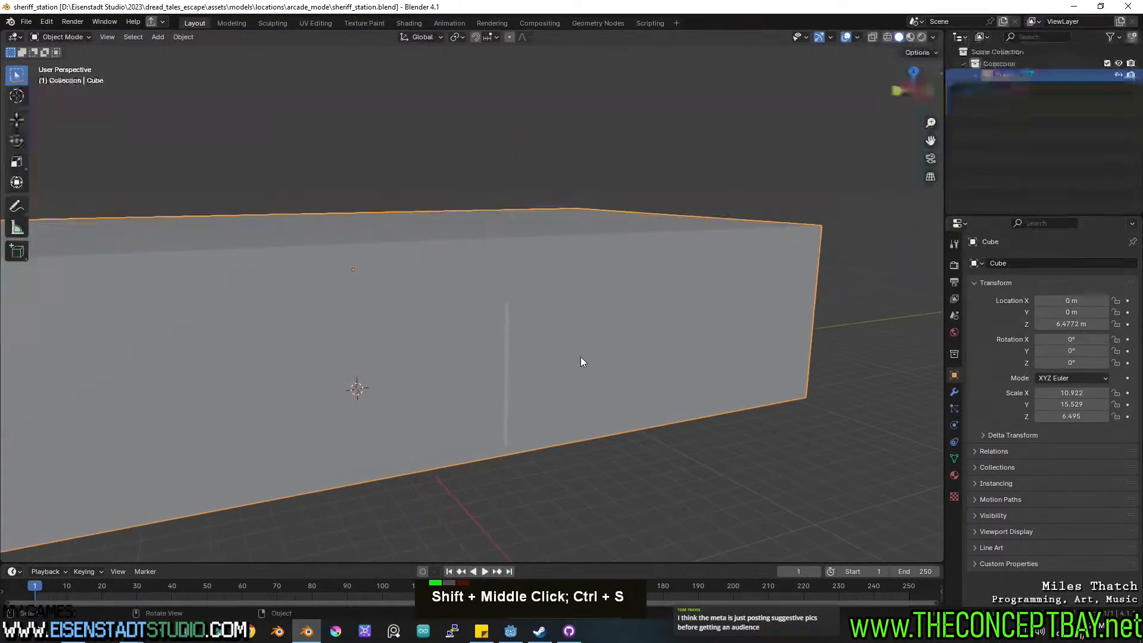
pyautogui.keyDown('shift'); pyautogui.moveTo(542, 367); pyautogui.dragTo(531, 314, button='middle'); pyautogui.keyUp('shift')
pyautogui.scroll(-3, 605, 355)
pyautogui.hotkey('ctrl', 's')
pyautogui.scroll(2, 595, 327)
pyautogui.press('Tab')
pyautogui.moveTo(524, 270); pyautogui.dragTo(490, 273, button='middle')
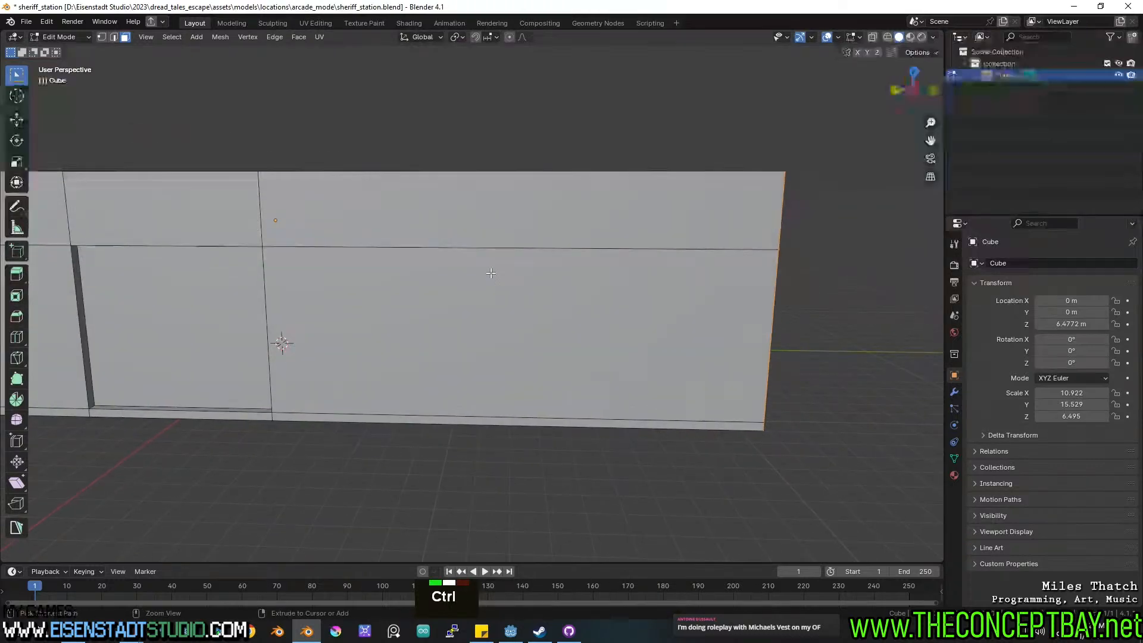
# Try dividing the front wall section beside the entrance with three evenly spaced loop cuts, and undo them.
pyautogui.scroll(2, 505, 245)
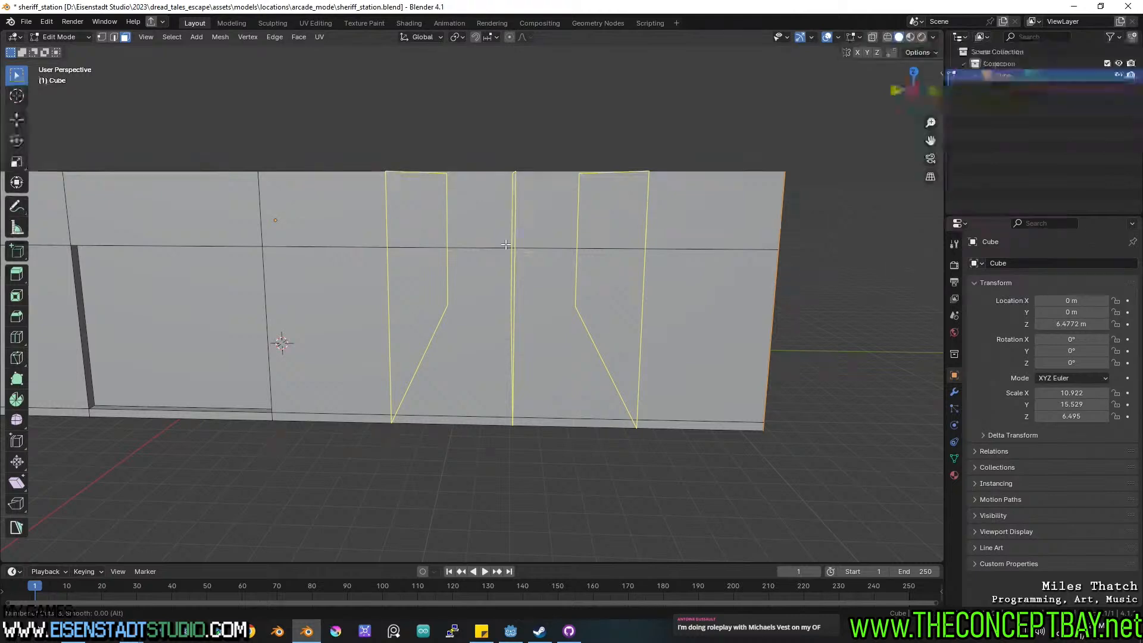
pyautogui.press('Escape')
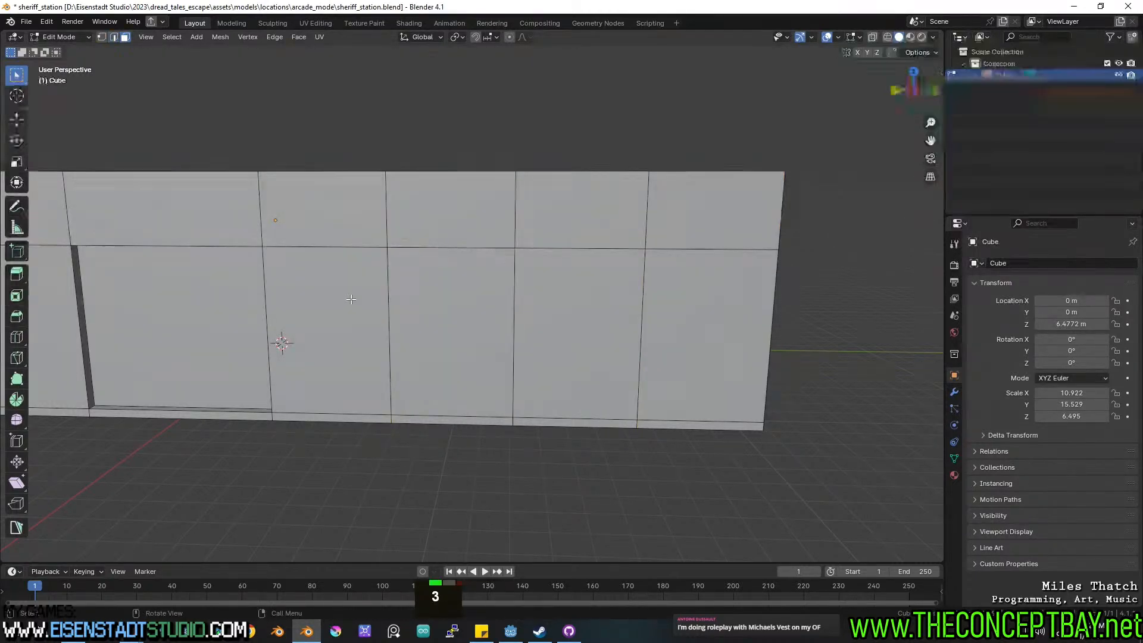
pyautogui.click(352, 299)
pyautogui.keyDown('shift'); pyautogui.click(451, 330); pyautogui.keyUp('shift')
pyautogui.keyDown('shift'); pyautogui.click(643, 337); pyautogui.keyUp('shift')
pyautogui.moveTo(699, 338); pyautogui.dragTo(680, 383, button='middle')
pyautogui.keyDown('shift'); pyautogui.click(651, 329); pyautogui.keyUp('shift')
pyautogui.hotkey('ctrl', 'z')
pyautogui.hotkey('ctrl', 'z')
pyautogui.hotkey('ctrl', 'z')
pyautogui.hotkey('ctrl', 'z')
pyautogui.hotkey('ctrl', 'z')
pyautogui.hotkey('ctrl', 'z')
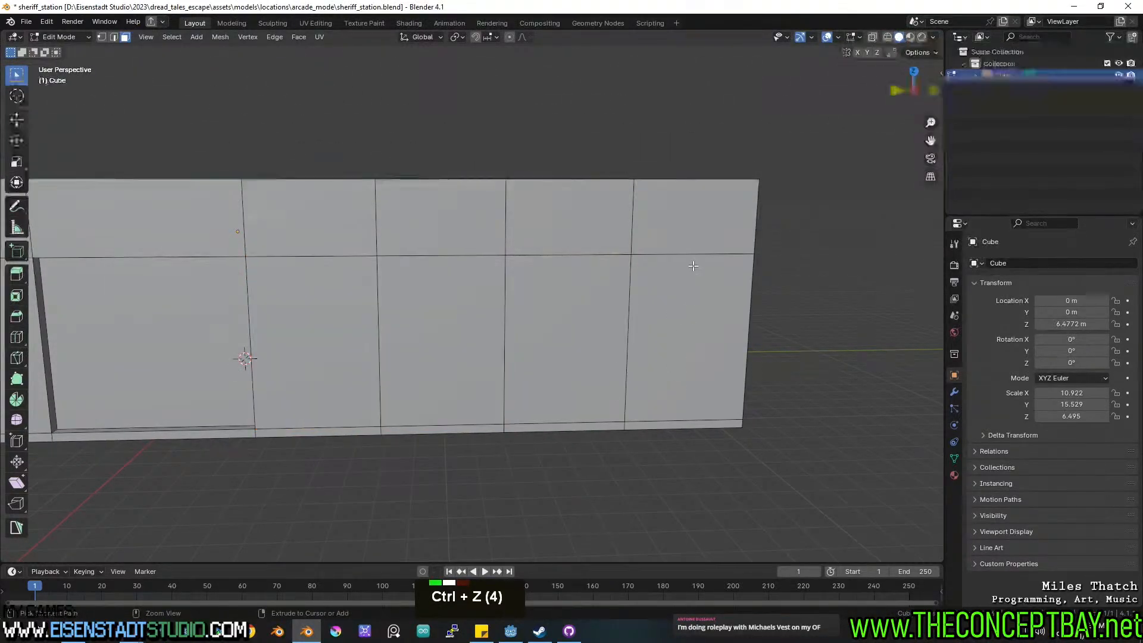
# Try a loop cut near the lengthened end of the front wall and another near the corner on the end wall.
pyautogui.click(552, 193)
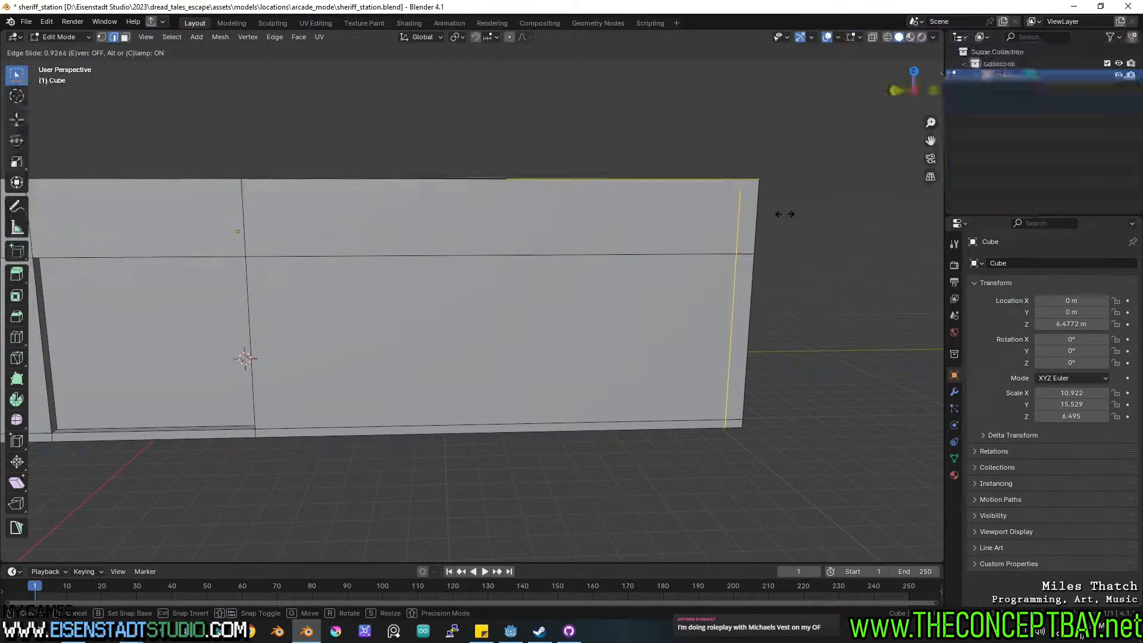
pyautogui.click(785, 214)
pyautogui.moveTo(783, 212); pyautogui.dragTo(584, 262, button='middle')
pyautogui.hotkey('ctrl', 'r')
pyautogui.click(357, 276)
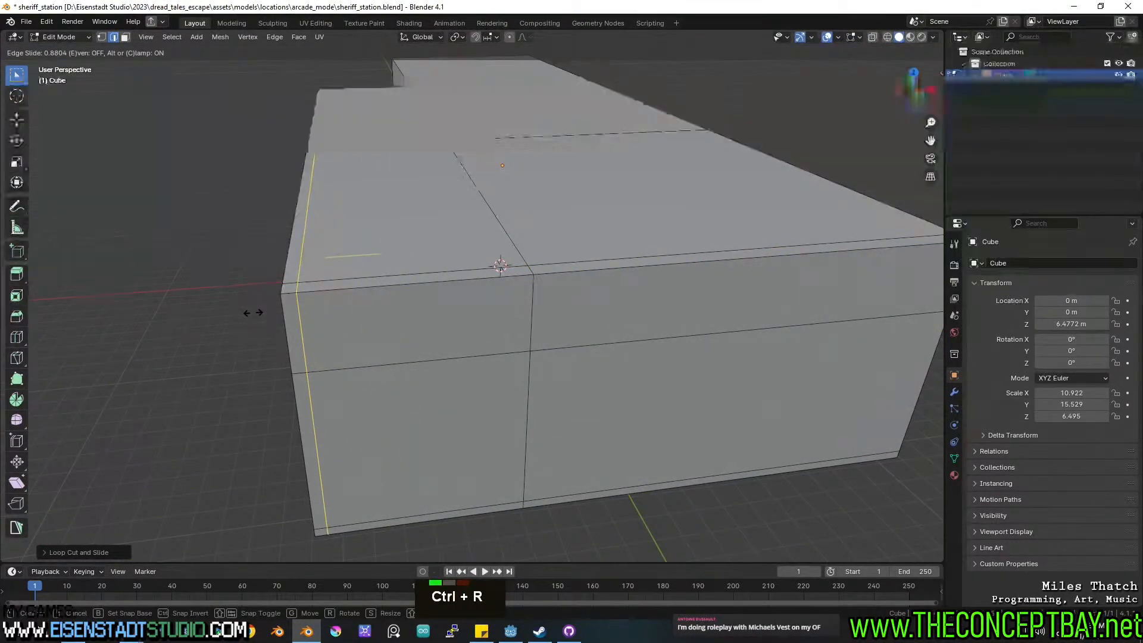
pyautogui.click(258, 312)
pyautogui.moveTo(476, 316); pyautogui.dragTo(646, 305, button='middle')
pyautogui.hotkey('ctrl', 'z')
pyautogui.hotkey('ctrl', 'z')
# Add a loop cut near the front wall's lengthened end at a slide of about 0.83, plus one beside the corner on the end wall.
pyautogui.hotkey('ctrl', 'r')
pyautogui.click(645, 223)
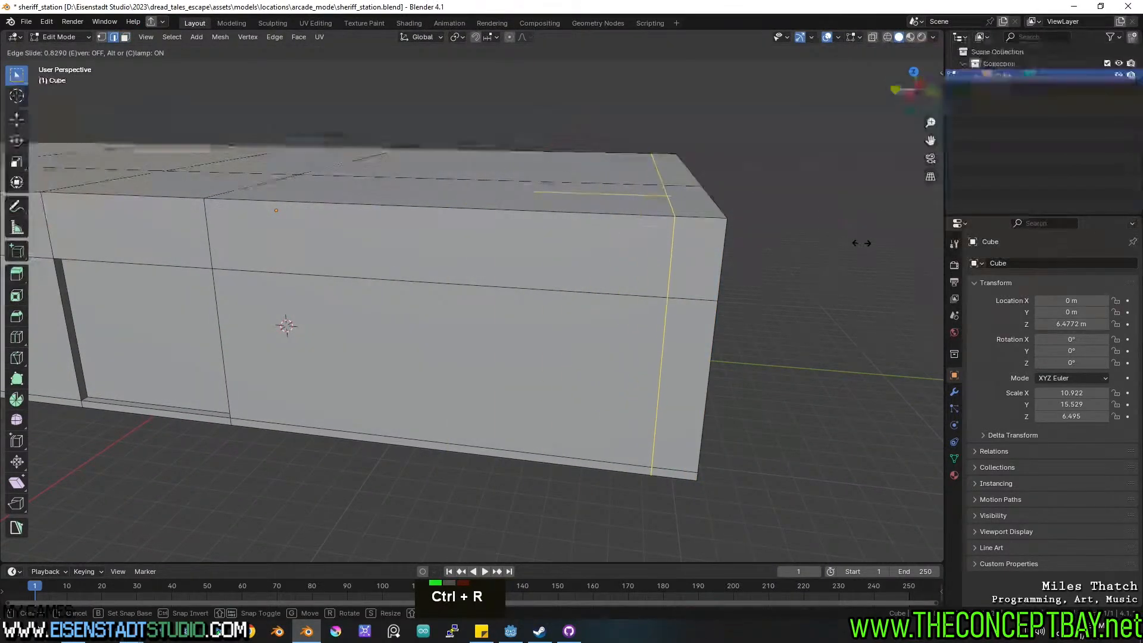
pyautogui.click(861, 243)
pyautogui.moveTo(855, 245); pyautogui.dragTo(548, 309, button='middle')
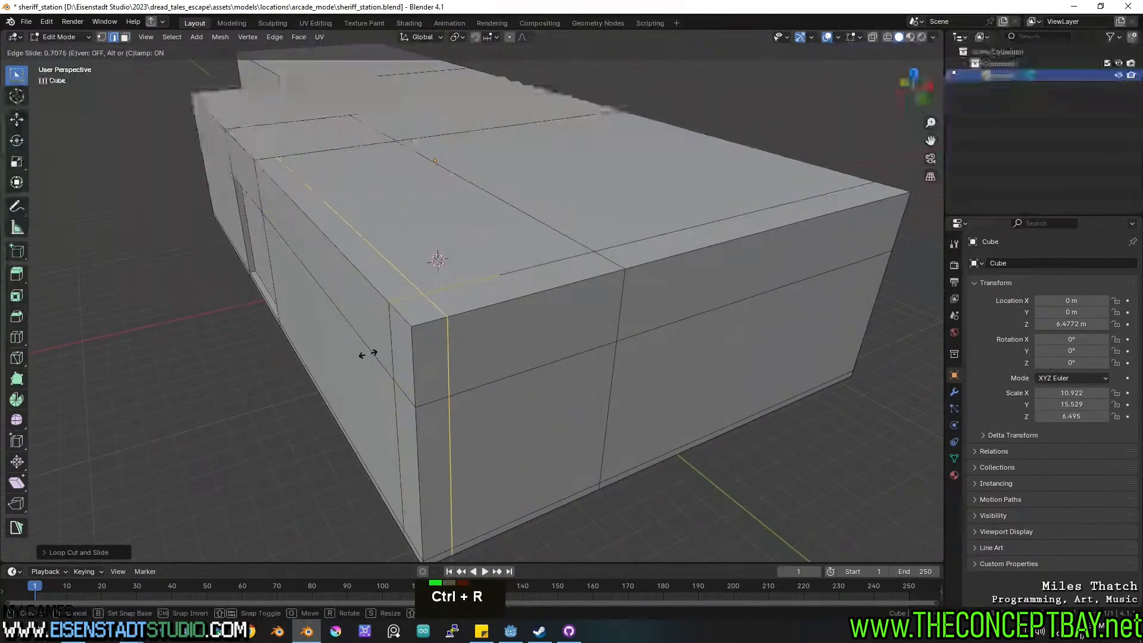
pyautogui.moveTo(379, 353); pyautogui.dragTo(516, 323, button='middle')
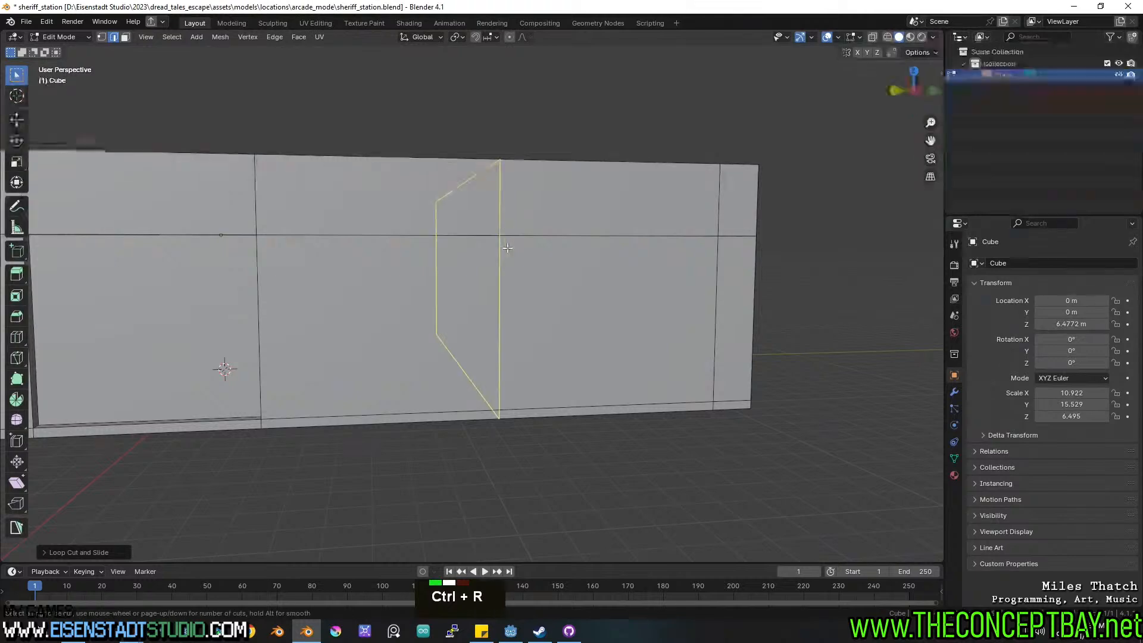
# Try three evenly spaced loop cuts between the entrance edge and the end border cut, and undo them.
pyautogui.scroll(2, 506, 241)
pyautogui.press('3')
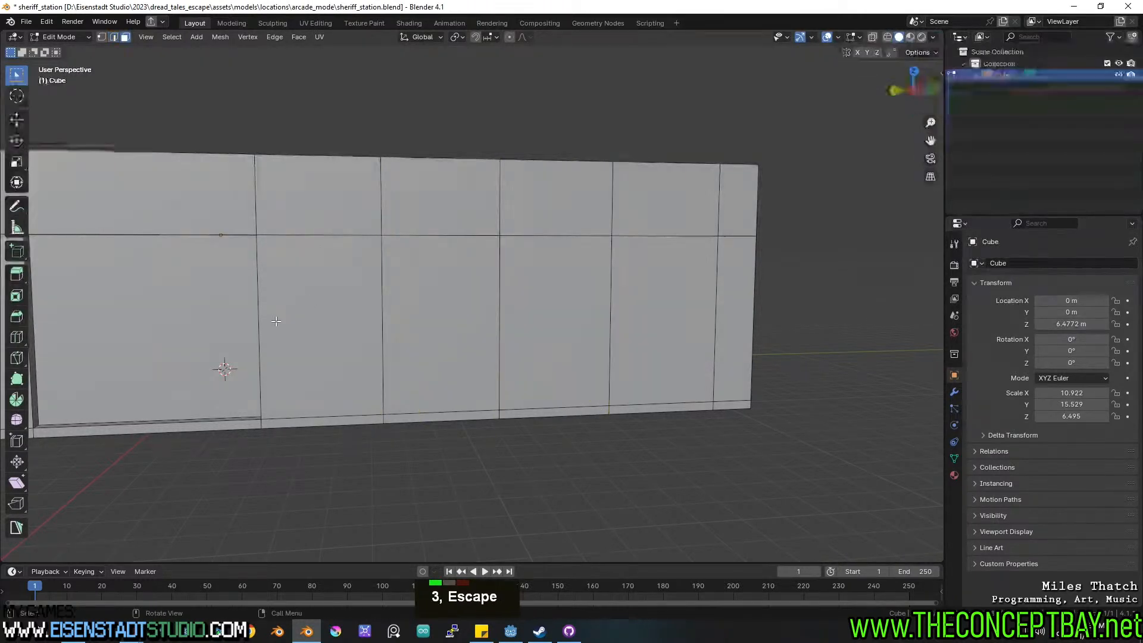
pyautogui.click(322, 321)
pyautogui.keyDown('shift'); pyautogui.click(399, 308); pyautogui.keyUp('shift')
pyautogui.keyDown('shift'); pyautogui.scroll(-2, 382, 317); pyautogui.keyUp('shift')
pyautogui.moveTo(382, 317)
pyautogui.mouseDown(button='middle')
pyautogui.moveTo(411, 313)
pyautogui.moveTo(398, 306)
pyautogui.mouseUp(button='middle')
pyautogui.scroll(-1, 411, 312)
pyautogui.scroll(1, 397, 306)
pyautogui.hotkey('ctrl', 'z')
pyautogui.hotkey('ctrl', 'z')
pyautogui.hotkey('ctrl', 'z')
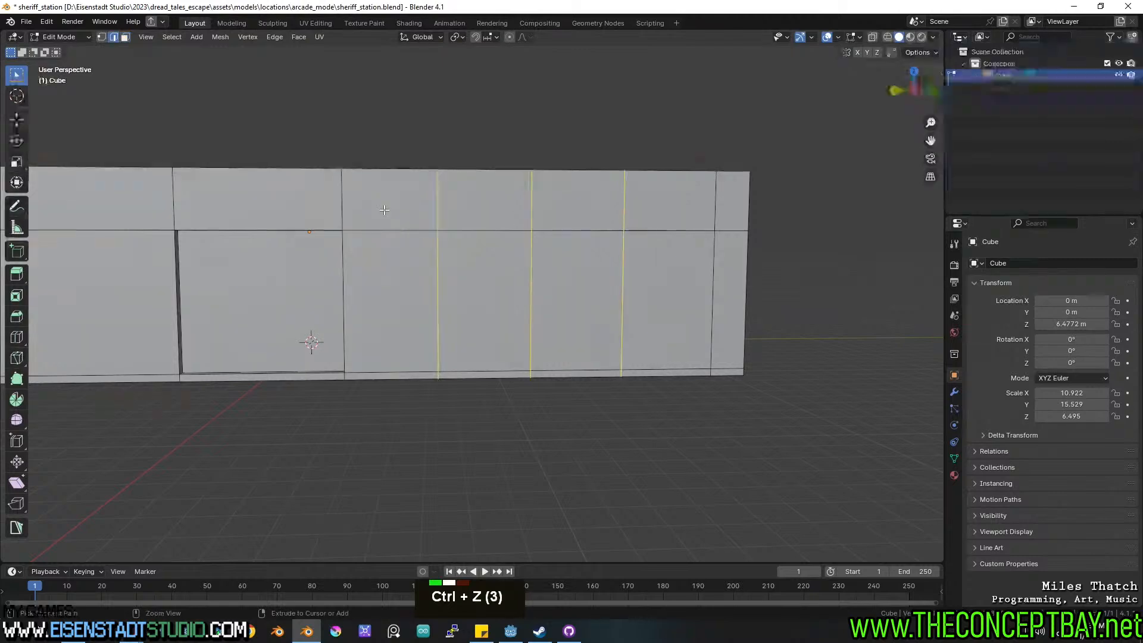
# Add a vertical loop cut just beside the entrance on the long front wall section as its second border.
pyautogui.click(224, 215)
pyautogui.click(85, 174)
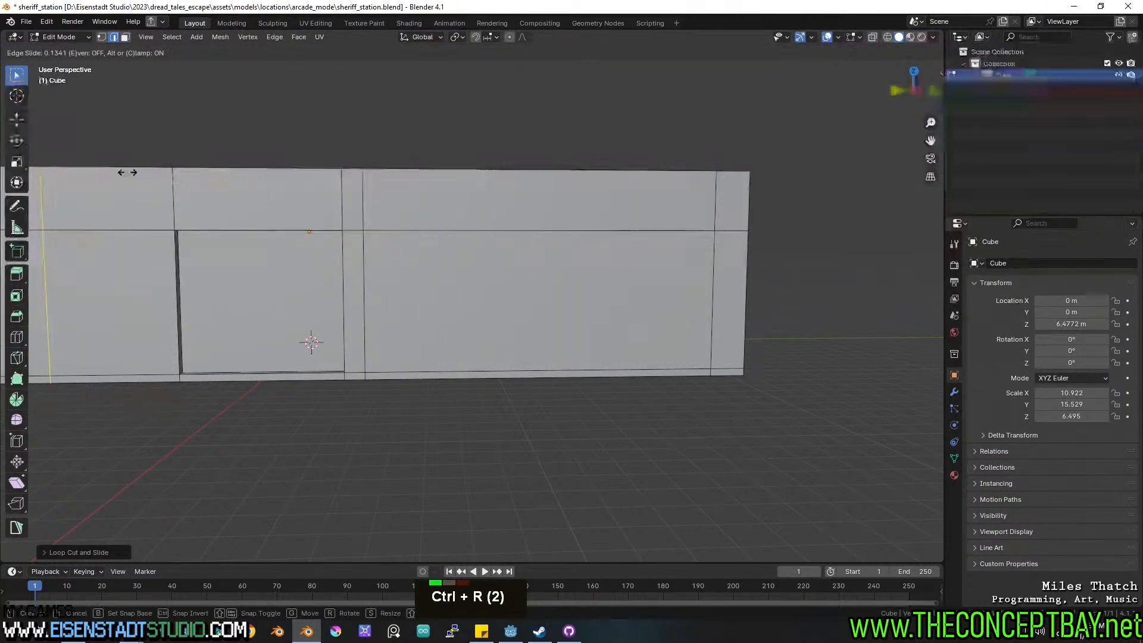
pyautogui.hotkey('ctrl', 'z')
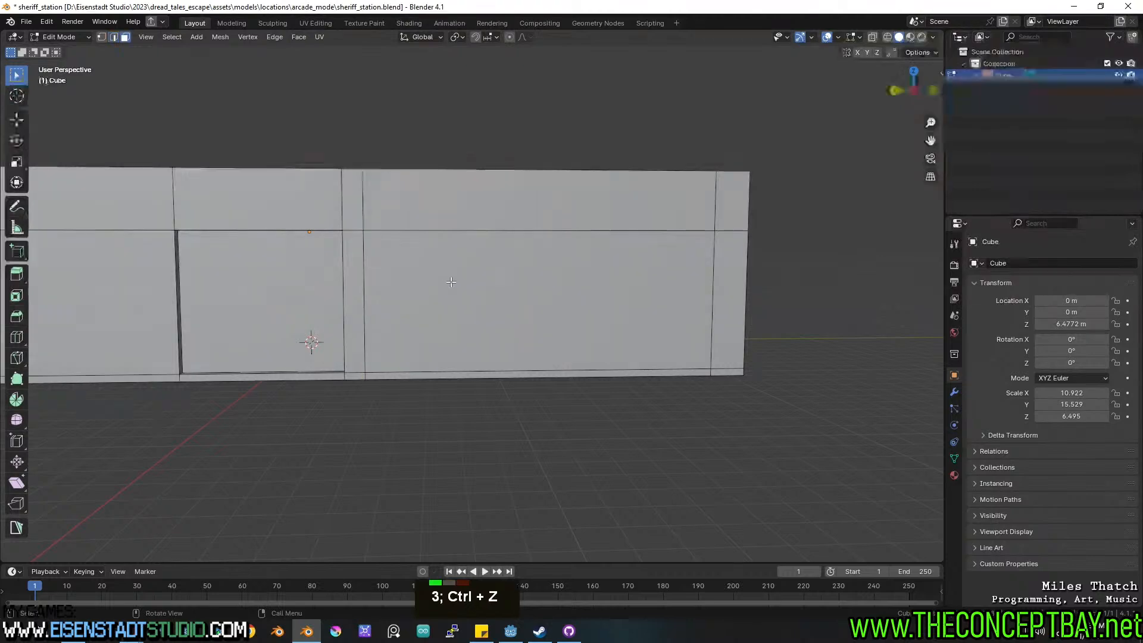
# Try dividing the wall section between the two border cuts with four evenly spaced loop cuts.
pyautogui.scroll(3, 517, 235)
pyautogui.click(517, 234)
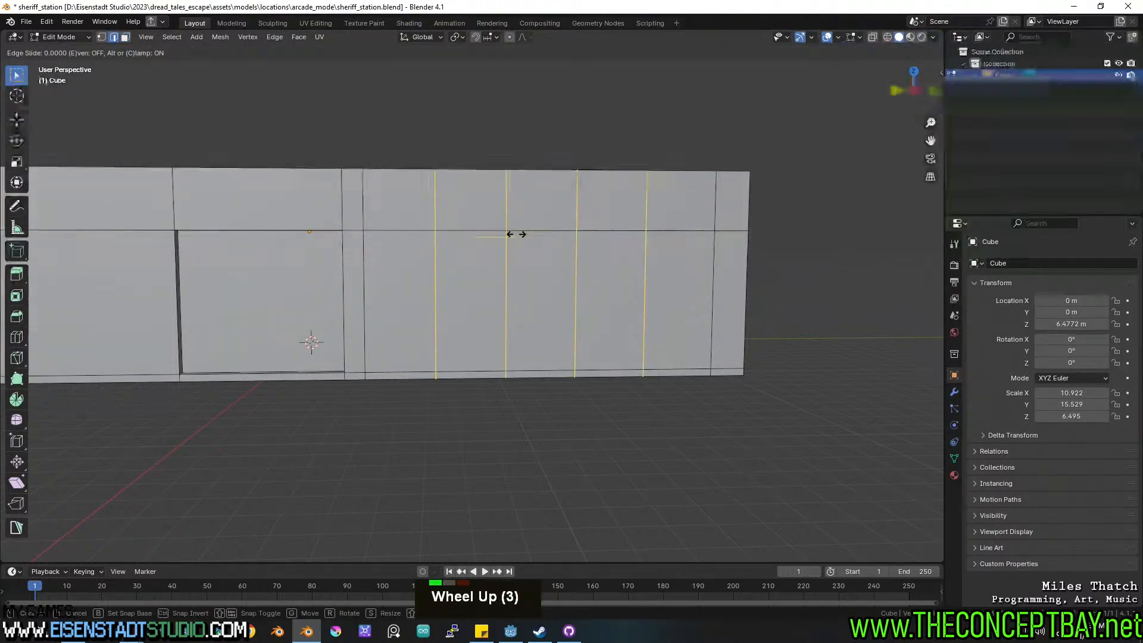
pyautogui.hotkey('ctrl', 'z')
pyautogui.press('Escape')
pyautogui.press('Escape')
# Divide the wall section between the two border cuts with three evenly spaced loop cuts.
pyautogui.scroll(2, 517, 234)
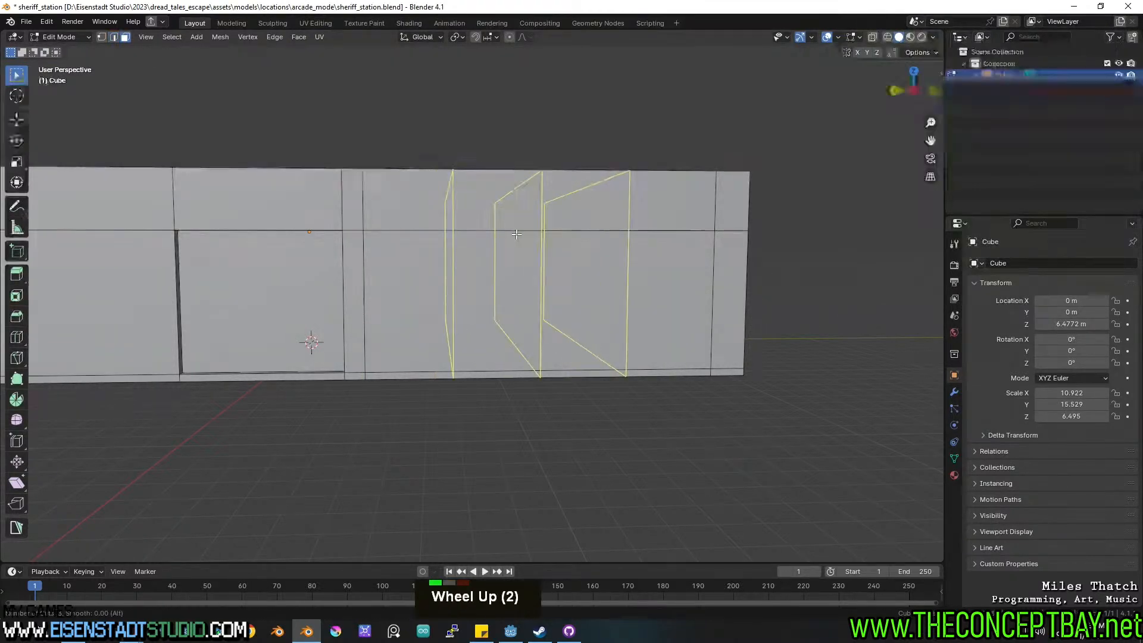
pyautogui.click(517, 235)
pyautogui.press('Escape')
# Extrude the four large wall panels between the border cuts as individual faces, leaving them in place without an offset.
pyautogui.press('3')
pyautogui.click(408, 301)
pyautogui.keyDown('shift'); pyautogui.click(508, 285); pyautogui.keyUp('shift')
pyautogui.keyDown('shift'); pyautogui.click(586, 291); pyautogui.keyUp('shift')
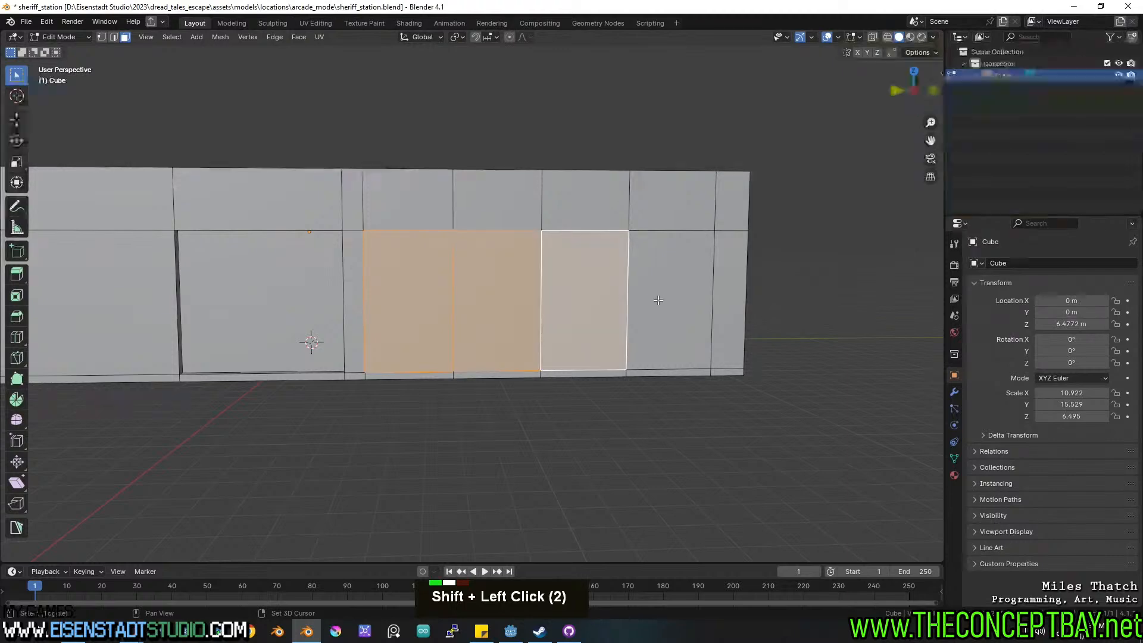
pyautogui.keyDown('shift'); pyautogui.click(659, 296); pyautogui.keyUp('shift')
pyautogui.moveTo(653, 306)
pyautogui.keyDown('shift'); pyautogui.mouseDown(button='middle')
pyautogui.moveTo(638, 302)
pyautogui.moveTo(640, 312)
pyautogui.mouseUp(button='middle'); pyautogui.keyUp('shift')
pyautogui.scroll(1, 640, 312)
pyautogui.click(300, 38)
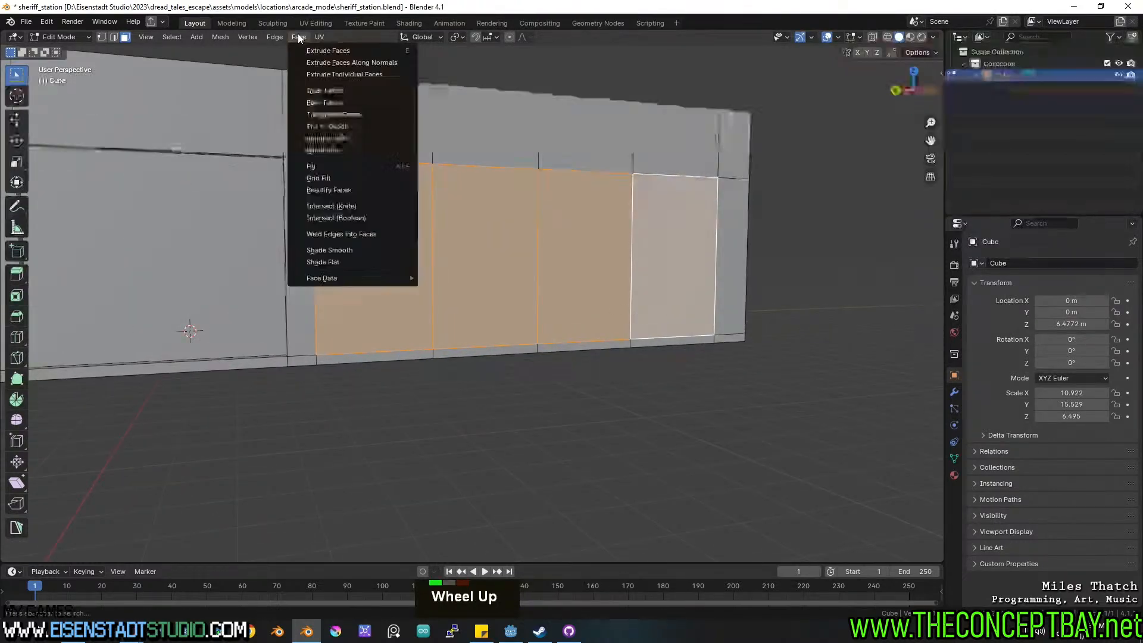
pyautogui.click(299, 38)
pyautogui.click(299, 38)
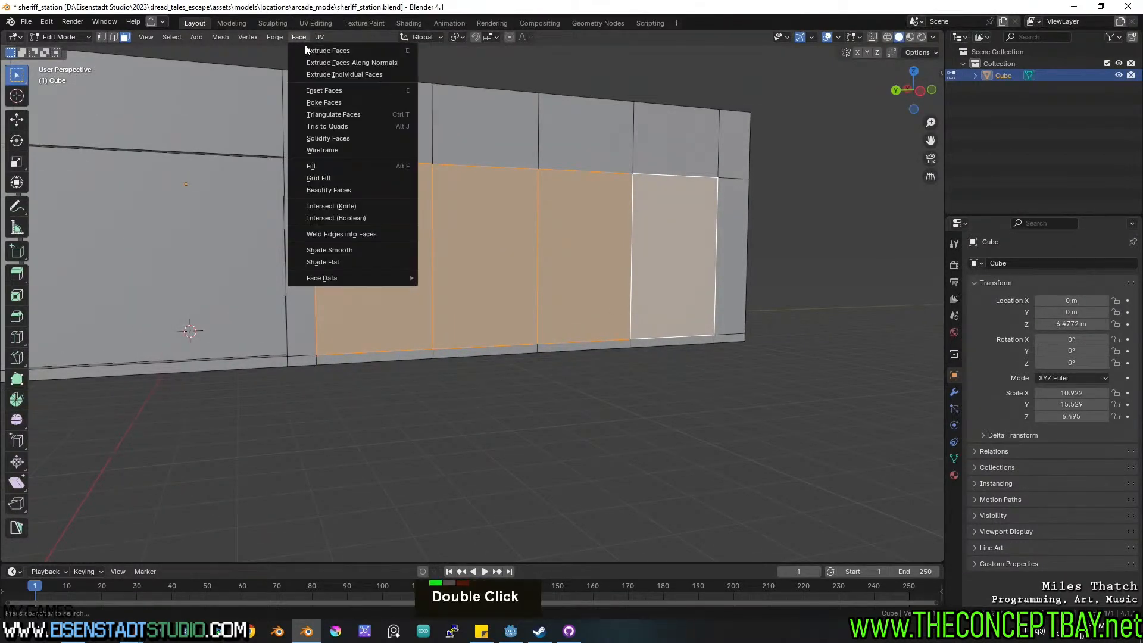
pyautogui.click(332, 73)
pyautogui.press('Escape')
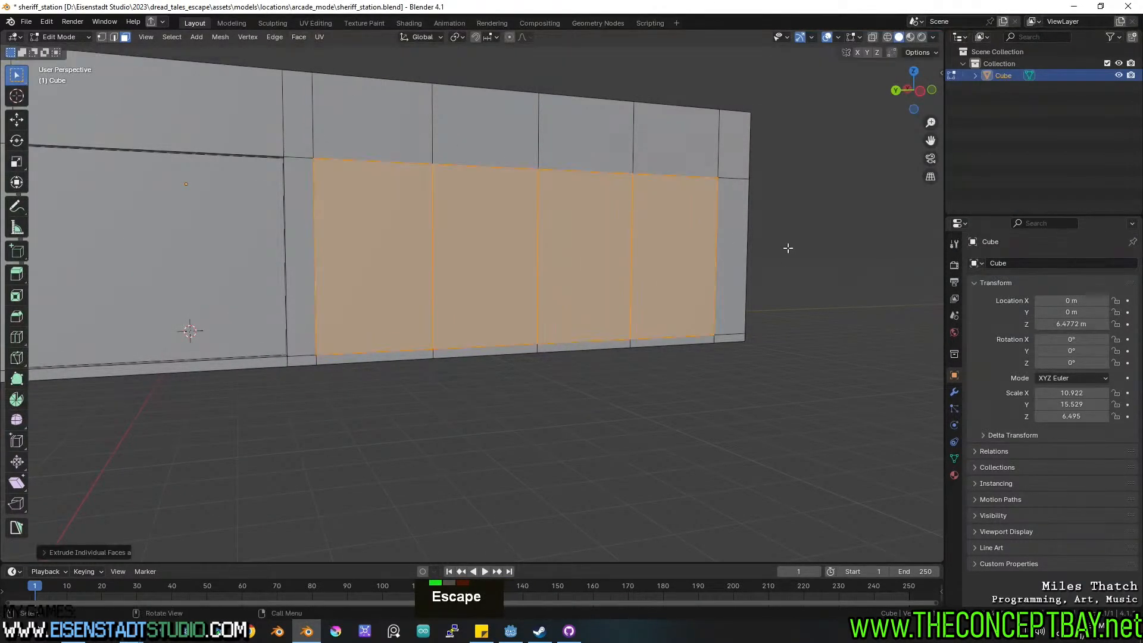
# Set the pivot point to Individual Origins and scale the four extruded panels down slightly to form frames between them.
pyautogui.click(457, 37)
pyautogui.click(494, 93)
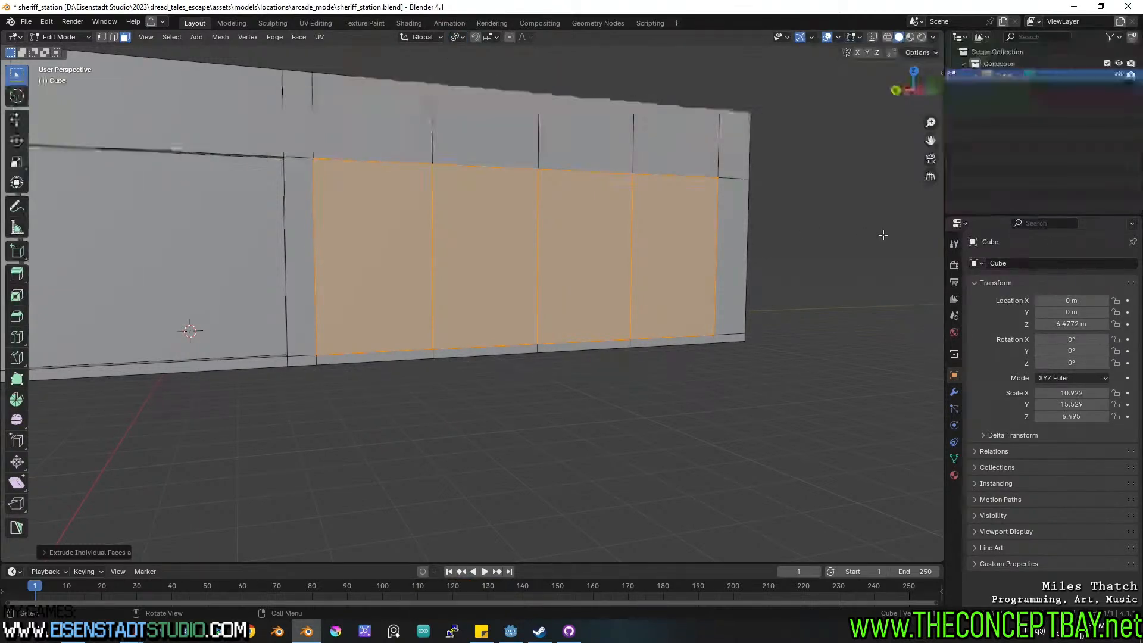
pyautogui.press('s')
pyautogui.click(859, 243)
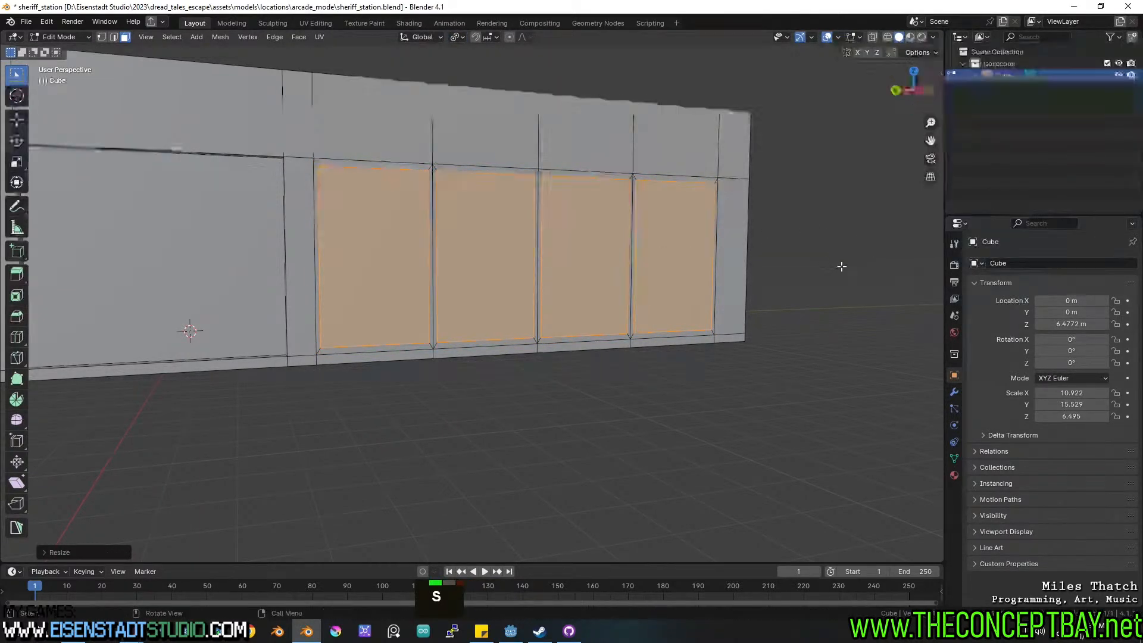
# Scale the four extruded wall panels along Z by about 1.016 to thin the frame above and below them.
pyautogui.scroll(1, 858, 266)
pyautogui.moveTo(842, 266)
pyautogui.mouseDown(button='middle')
pyautogui.moveTo(856, 266)
pyautogui.moveTo(843, 274)
pyautogui.mouseUp(button='middle')
pyautogui.press('s')
pyautogui.press('z')
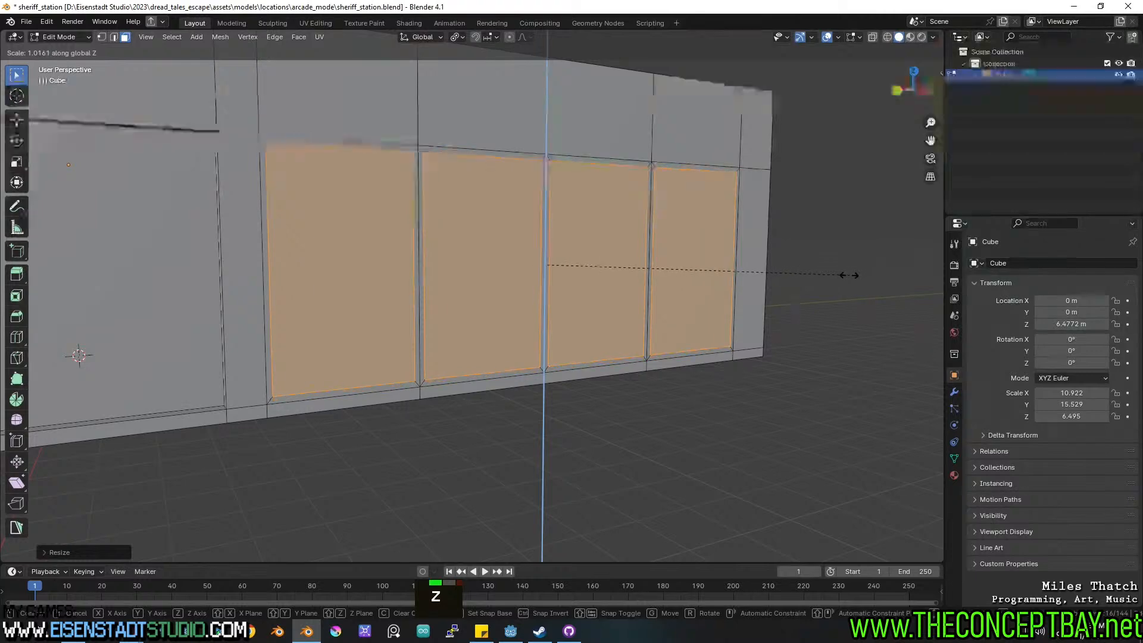
pyautogui.click(846, 276)
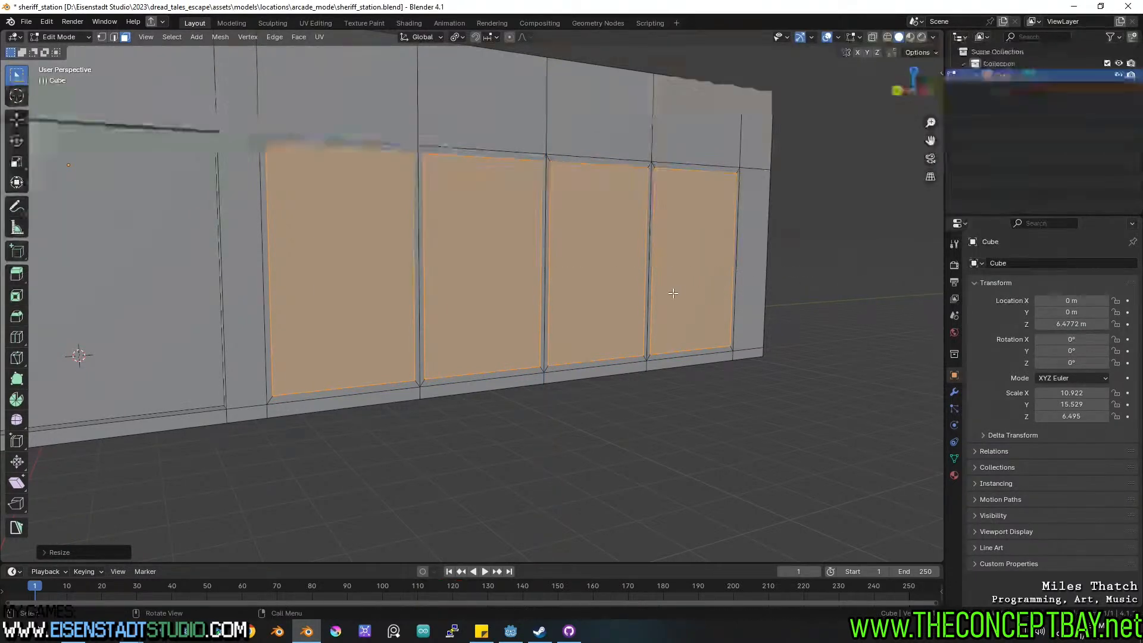
# Extrude the four panels and, with vertex snapping enabled, move them inward along X to match the depth of the recessed entrance.
pyautogui.moveTo(829, 286); pyautogui.dragTo(724, 298, button='middle')
pyautogui.press('e')
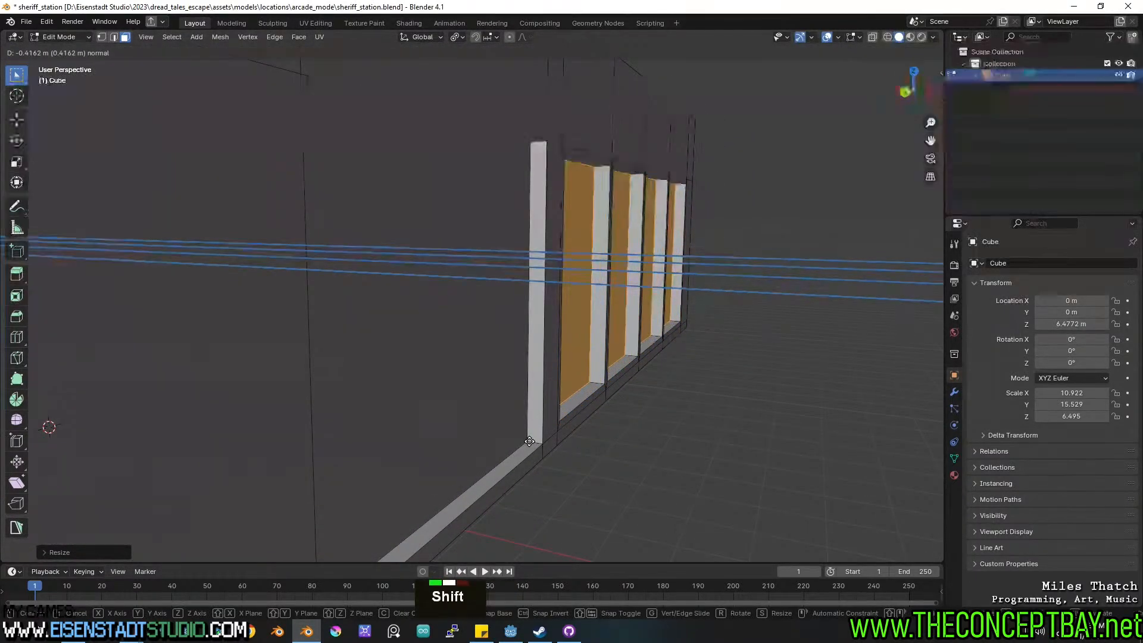
pyautogui.hotkey('shift', 'Tab')
pyautogui.press('Escape')
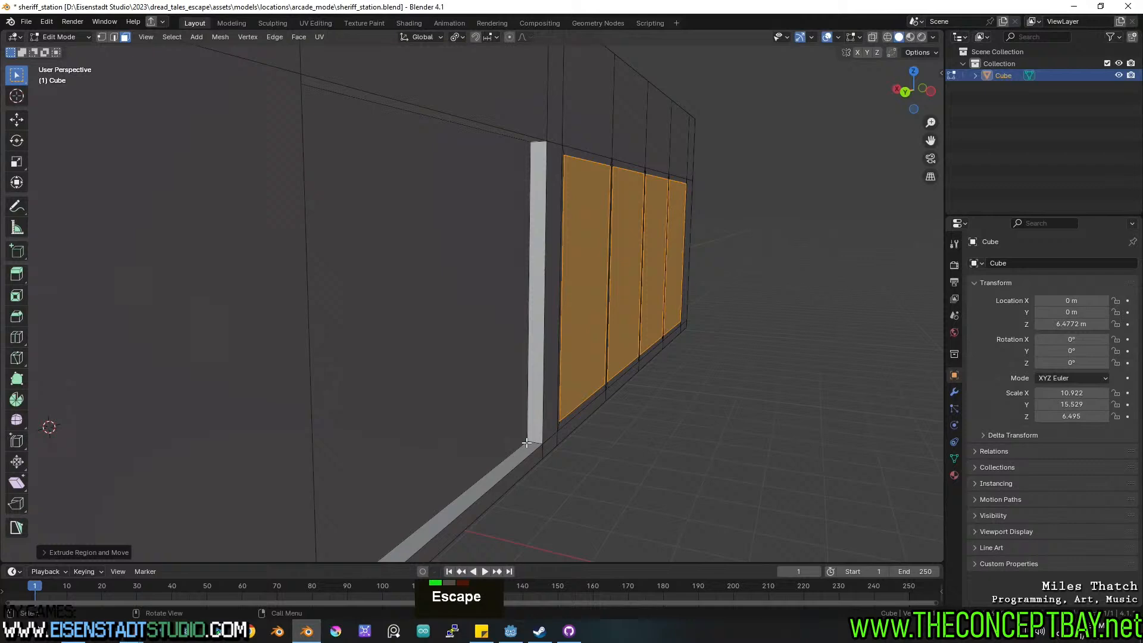
pyautogui.doubleClick(476, 37)
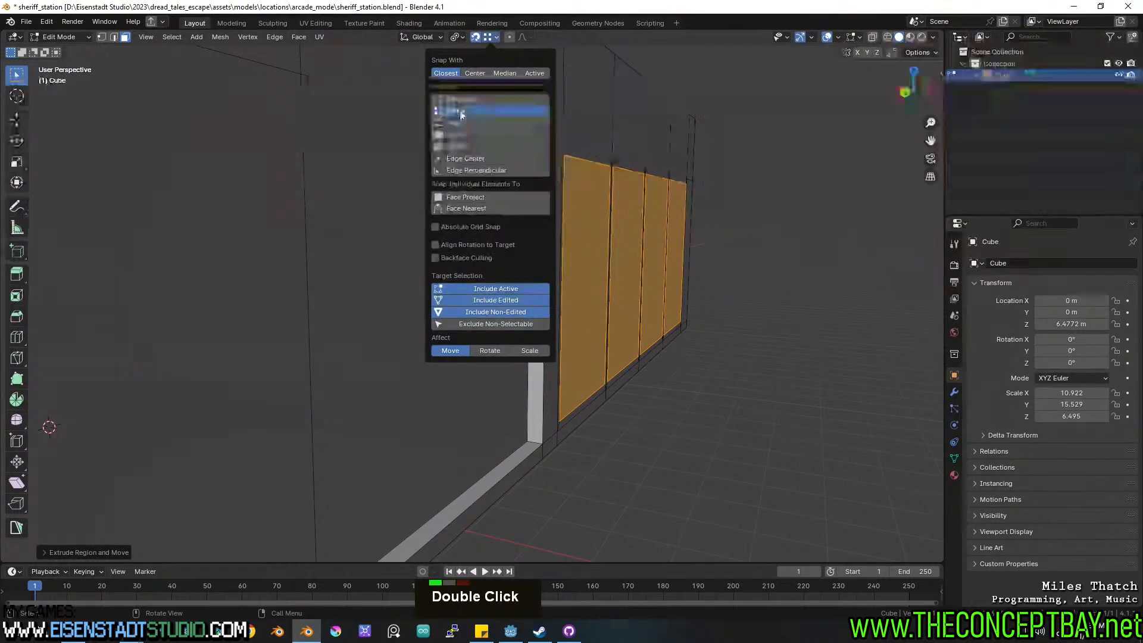
pyautogui.press('g')
pyautogui.press('y')
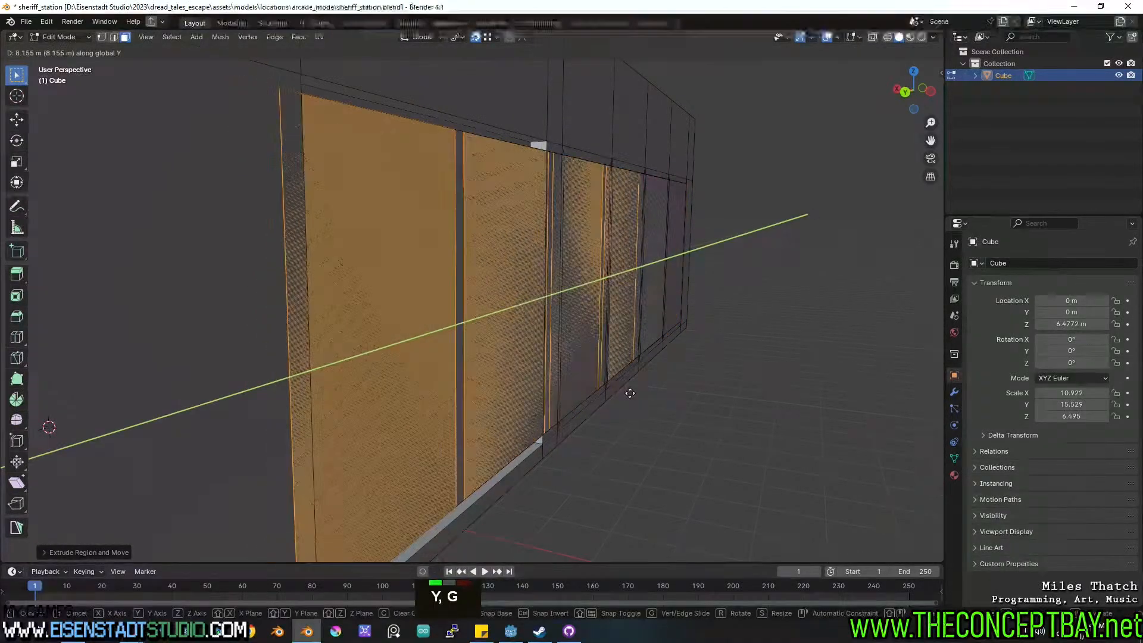
pyautogui.press('x')
pyautogui.click(523, 432)
pyautogui.moveTo(522, 433); pyautogui.dragTo(591, 441, button='middle')
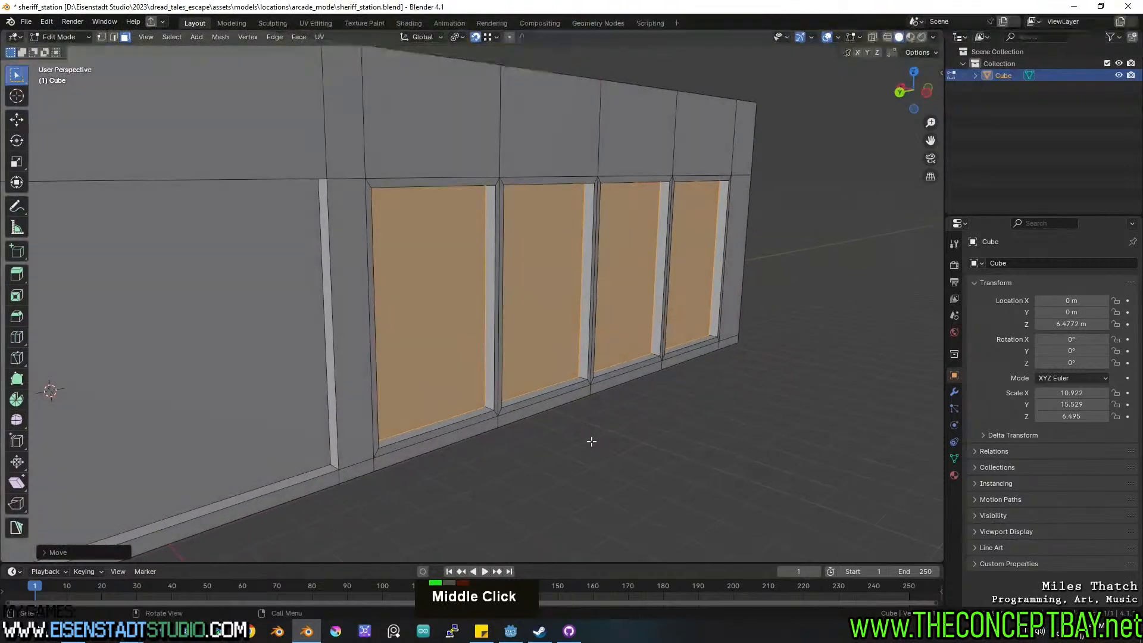
# Delete the four recessed panel faces to turn the frames into open windows.
pyautogui.press('x')
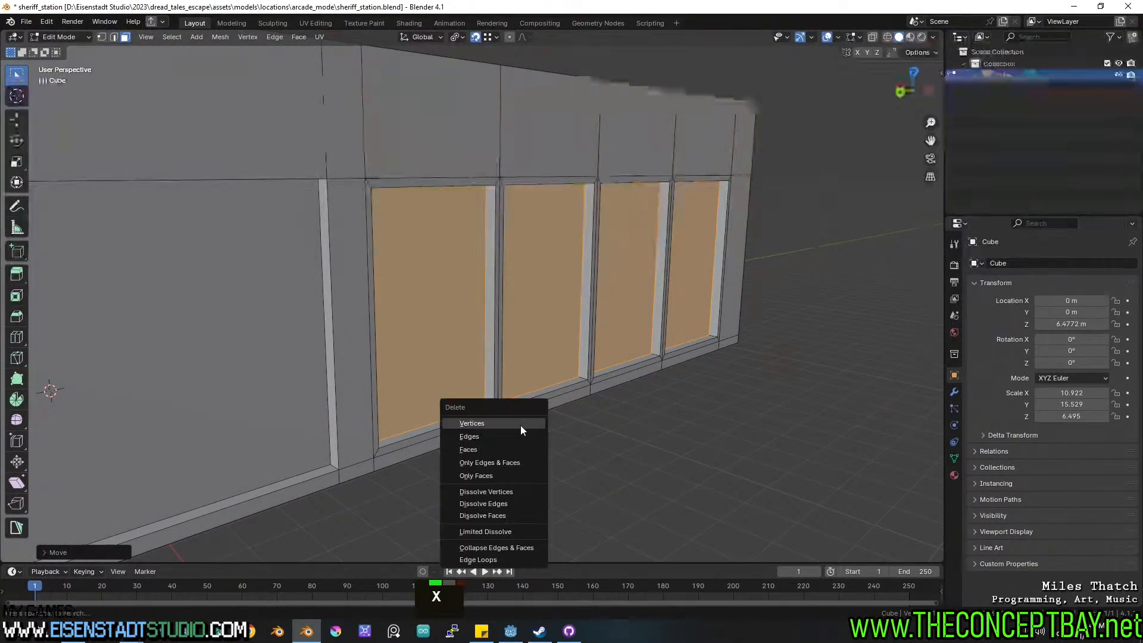
pyautogui.click(489, 452)
pyautogui.moveTo(489, 452); pyautogui.dragTo(502, 413, button='middle')
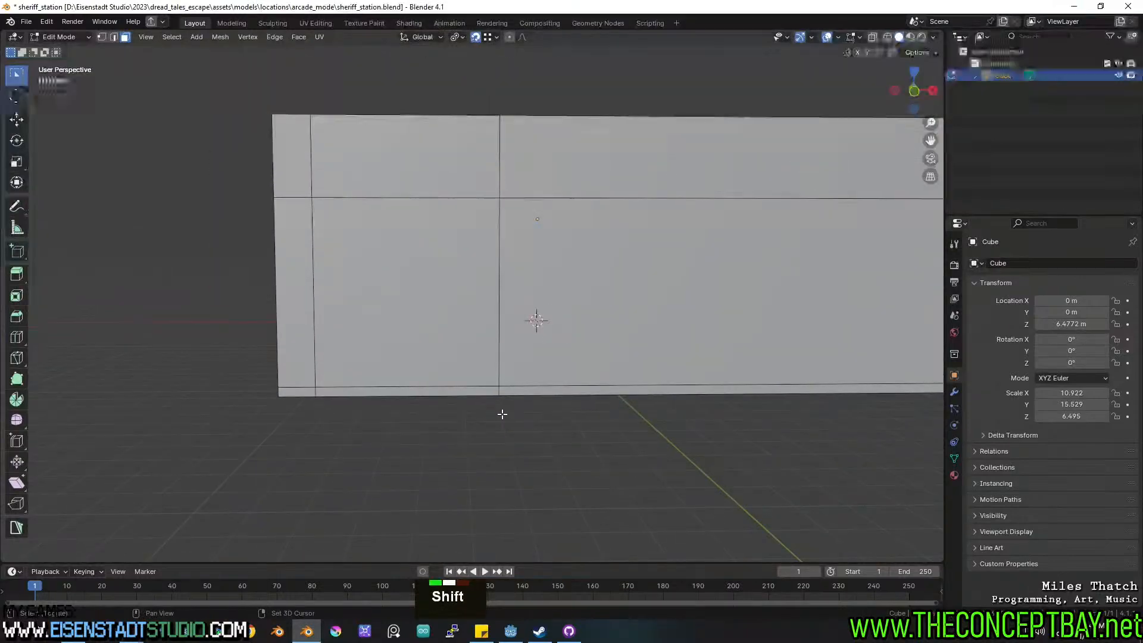
pyautogui.moveTo(487, 304); pyautogui.dragTo(615, 306, button='middle')
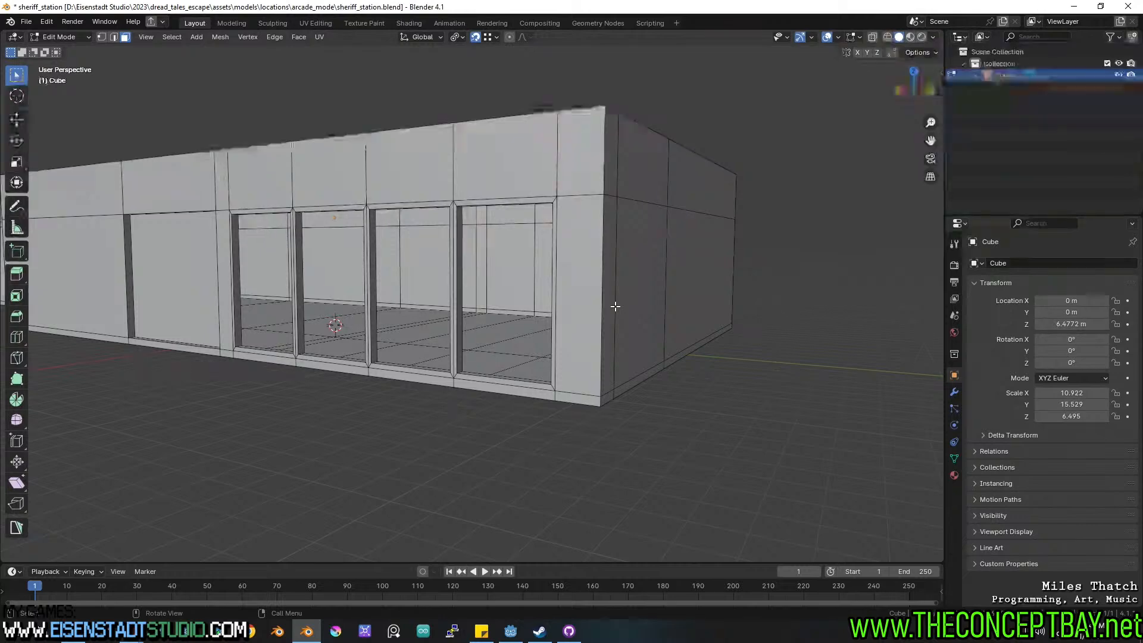
# Add a vertical loop cut through the wide section of the end wall.
pyautogui.keyDown('shift'); pyautogui.moveTo(701, 272); pyautogui.dragTo(631, 269, button='middle'); pyautogui.keyUp('shift')
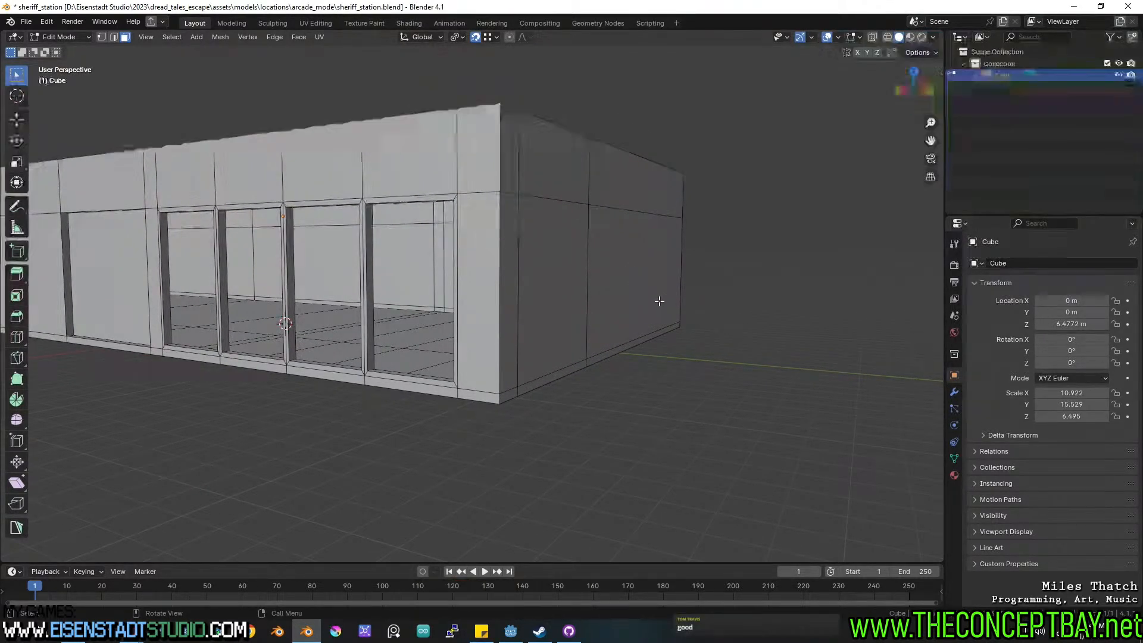
pyautogui.moveTo(659, 301); pyautogui.dragTo(652, 312, button='middle')
pyautogui.keyDown('shift'); pyautogui.moveTo(652, 313); pyautogui.dragTo(486, 347, button='middle'); pyautogui.keyUp('shift')
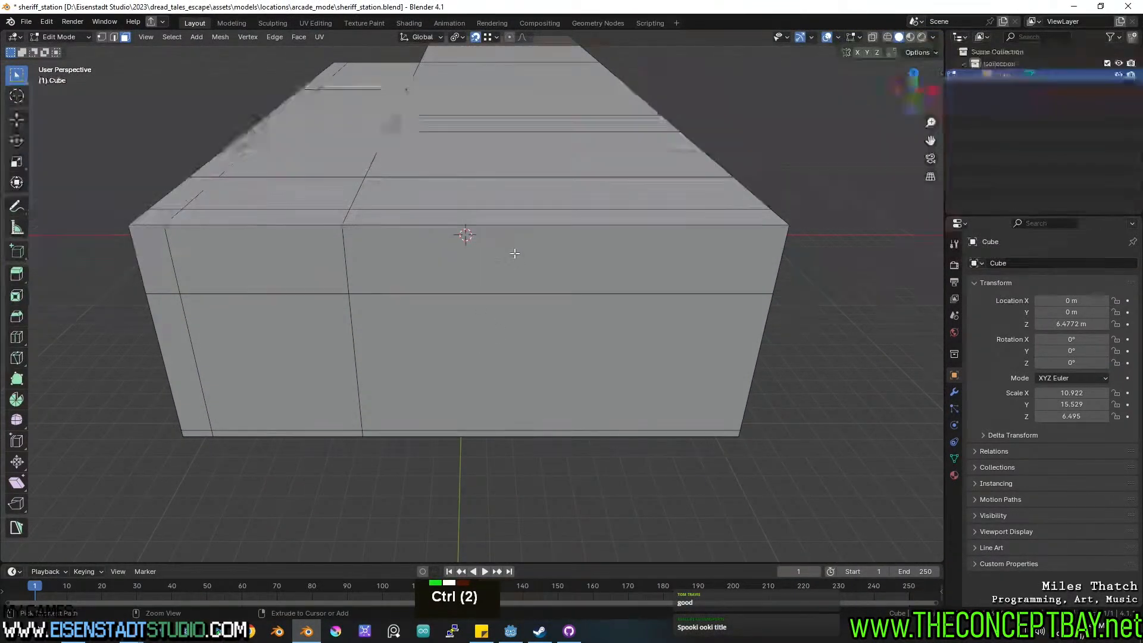
pyautogui.click(476, 237)
pyautogui.keyDown('shift'); pyautogui.moveTo(551, 285); pyautogui.dragTo(553, 295, button='middle'); pyautogui.keyUp('shift')
pyautogui.moveTo(554, 295); pyautogui.dragTo(368, 306, button='middle')
pyautogui.press('3')
pyautogui.click(368, 306)
pyautogui.keyDown('shift'); pyautogui.click(251, 273); pyautogui.keyUp('shift')
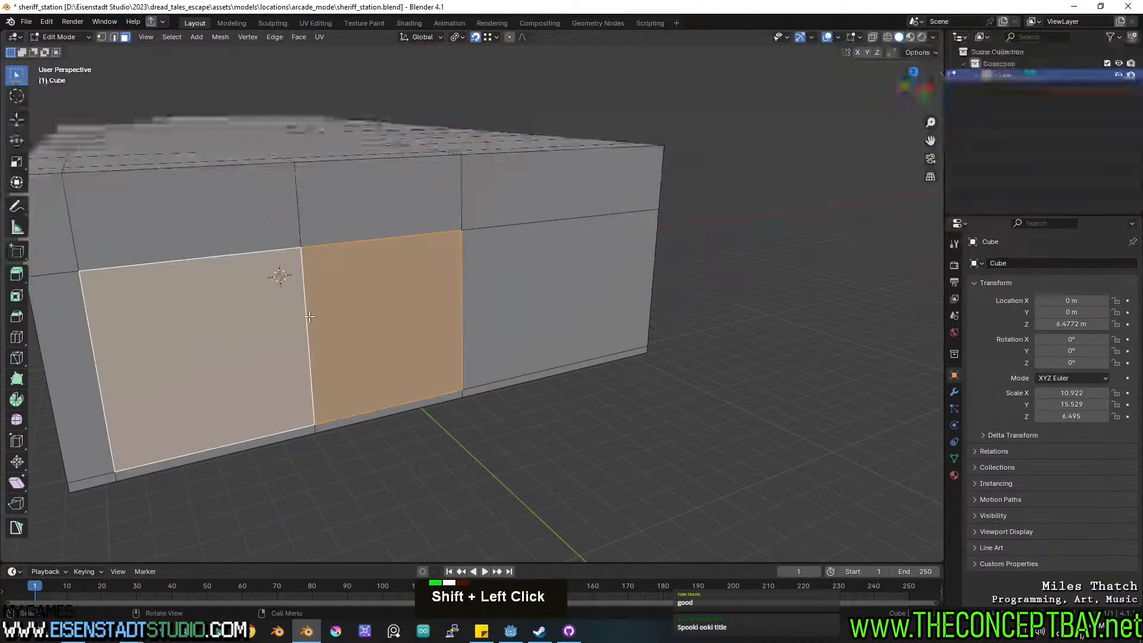
# Add another loop cut on the end wall close beside the existing middle edge to form a narrow pillar strip.
pyautogui.keyDown('shift'); pyautogui.moveTo(282, 315); pyautogui.dragTo(420, 319, button='middle'); pyautogui.keyUp('shift')
pyautogui.press('2')
pyautogui.keyDown('alt'); pyautogui.click(353, 299); pyautogui.keyUp('alt')
pyautogui.click(286, 231)
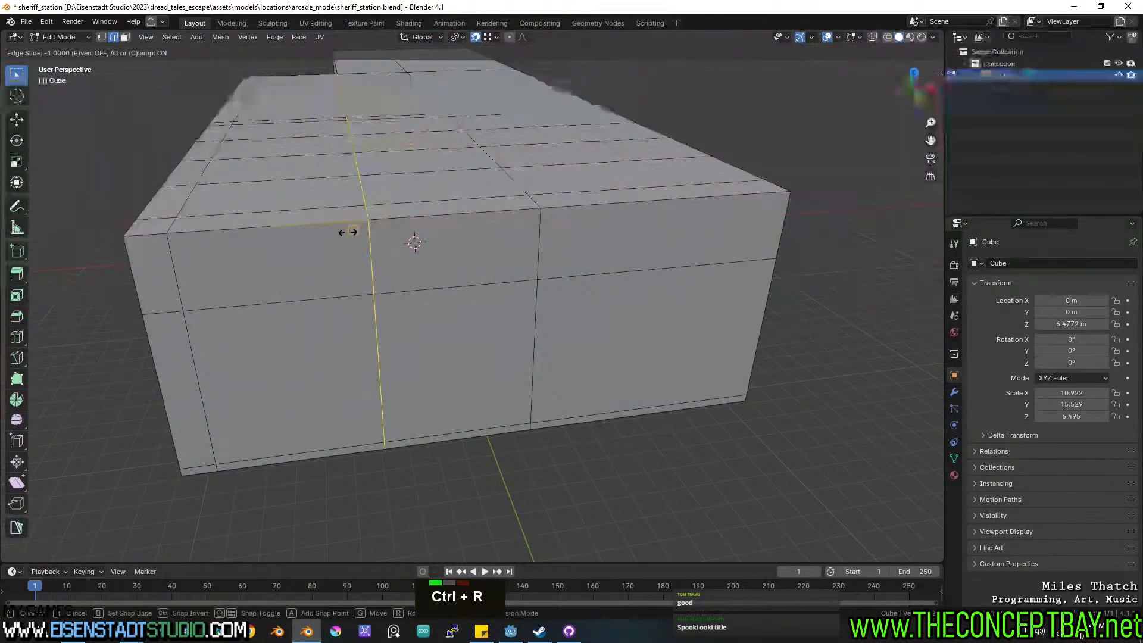
pyautogui.keyDown('ctrl'); pyautogui.click(369, 224); pyautogui.keyUp('ctrl')
# Extrude the two large end-wall faces on either side of the narrow strip inward and delete them to open two windows.
pyautogui.press('3')
pyautogui.keyDown('ctrl'); pyautogui.click(268, 357); pyautogui.keyUp('ctrl')
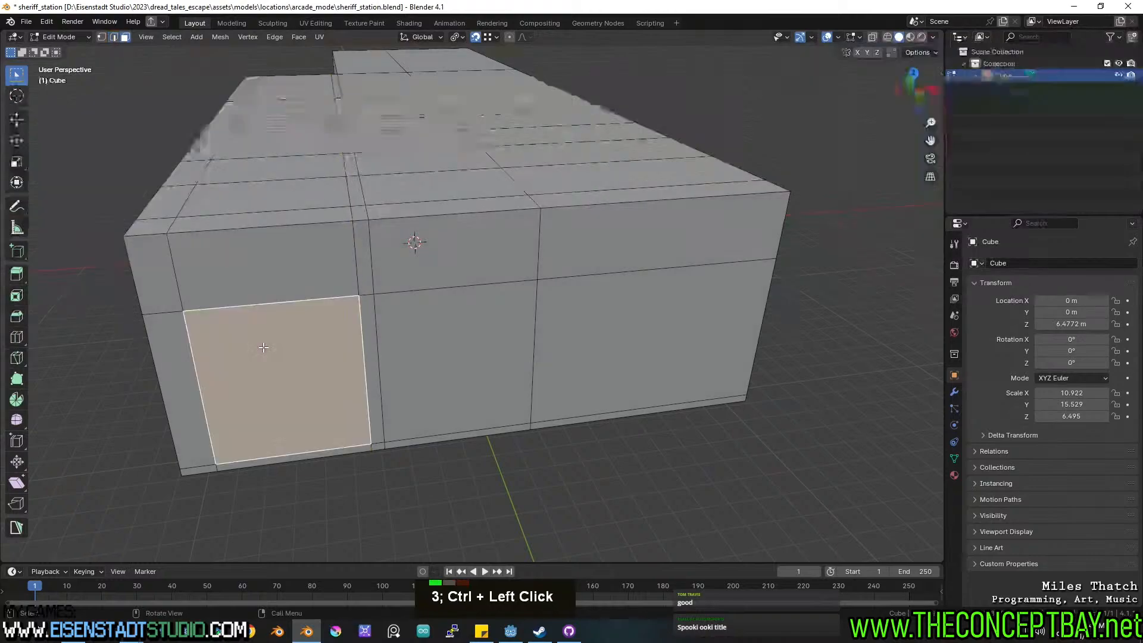
pyautogui.keyDown('shift'); pyautogui.click(440, 345); pyautogui.keyUp('shift')
pyautogui.moveTo(441, 346); pyautogui.dragTo(572, 345, button='middle')
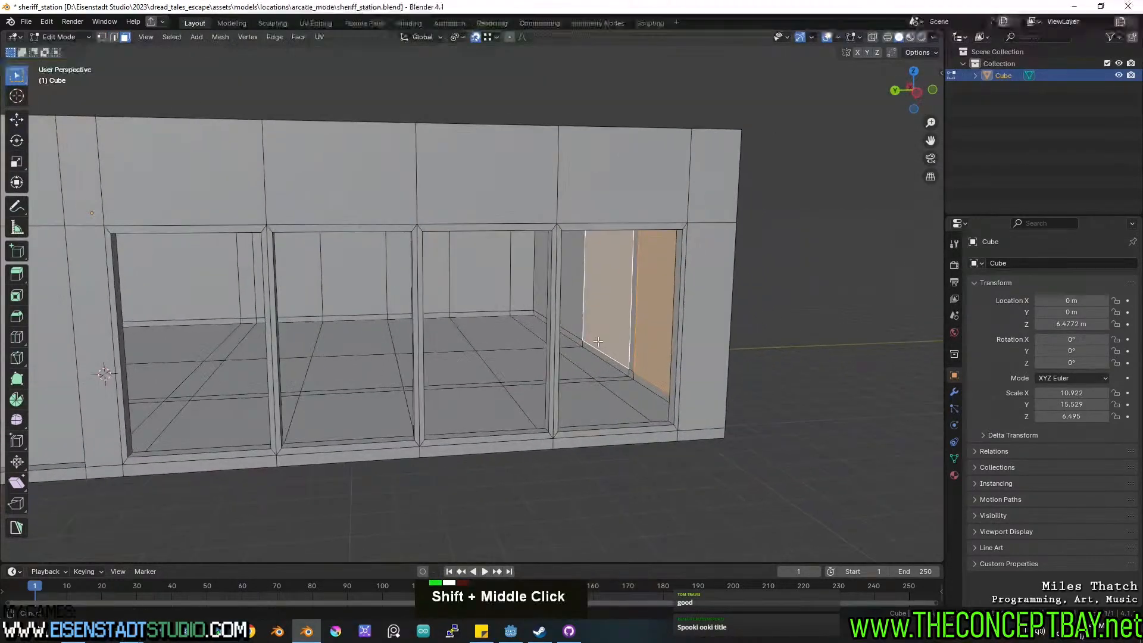
pyautogui.scroll(3, 595, 357)
pyautogui.press('e')
pyautogui.click(658, 430)
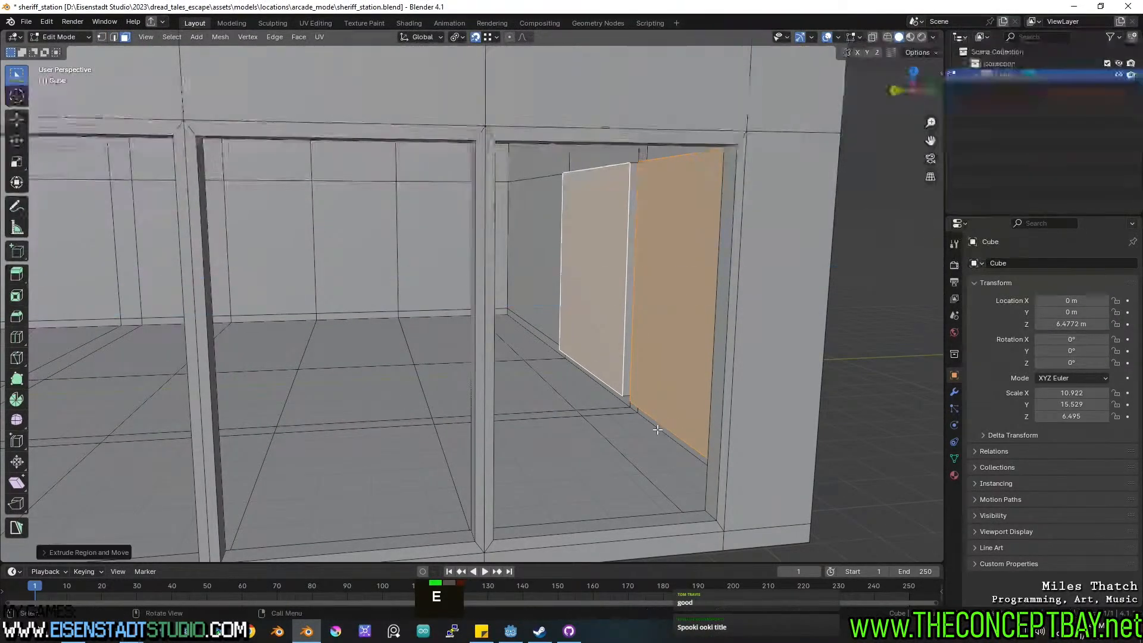
pyautogui.press('x')
pyautogui.click(657, 430)
# Add a centered horizontal loop cut around the building through the wall band above the windows.
pyautogui.keyDown('shift'); pyautogui.moveTo(657, 430); pyautogui.dragTo(502, 428, button='middle'); pyautogui.keyUp('shift')
pyautogui.scroll(-2, 615, 416)
pyautogui.scroll(1, 506, 427)
pyautogui.moveTo(707, 383); pyautogui.dragTo(191, 395, button='middle')
pyautogui.scroll(-1, 481, 392)
pyautogui.scroll(-1, 306, 357)
pyautogui.keyDown('shift'); pyautogui.scroll(-1, 306, 357); pyautogui.keyUp('shift')
pyautogui.keyDown('shift'); pyautogui.moveTo(306, 358); pyautogui.dragTo(465, 308, button='middle'); pyautogui.keyUp('shift')
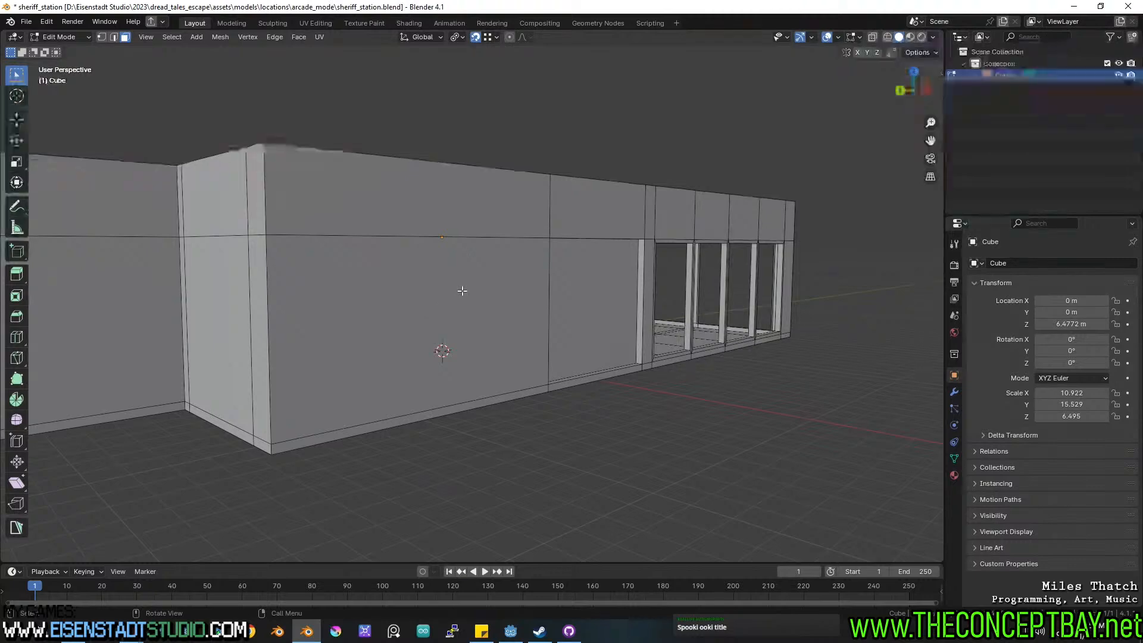
pyautogui.moveTo(462, 291); pyautogui.dragTo(559, 293, button='middle')
pyautogui.click(436, 364)
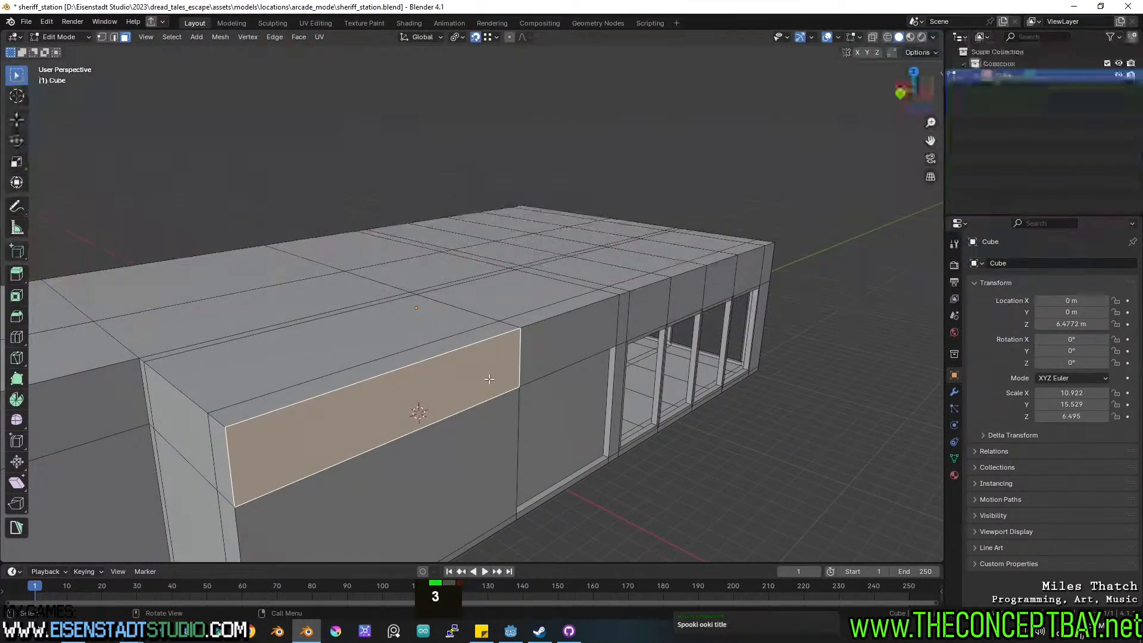
pyautogui.moveTo(488, 379)
pyautogui.mouseDown(button='middle')
pyautogui.moveTo(403, 347)
pyautogui.moveTo(496, 387)
pyautogui.mouseUp(button='middle')
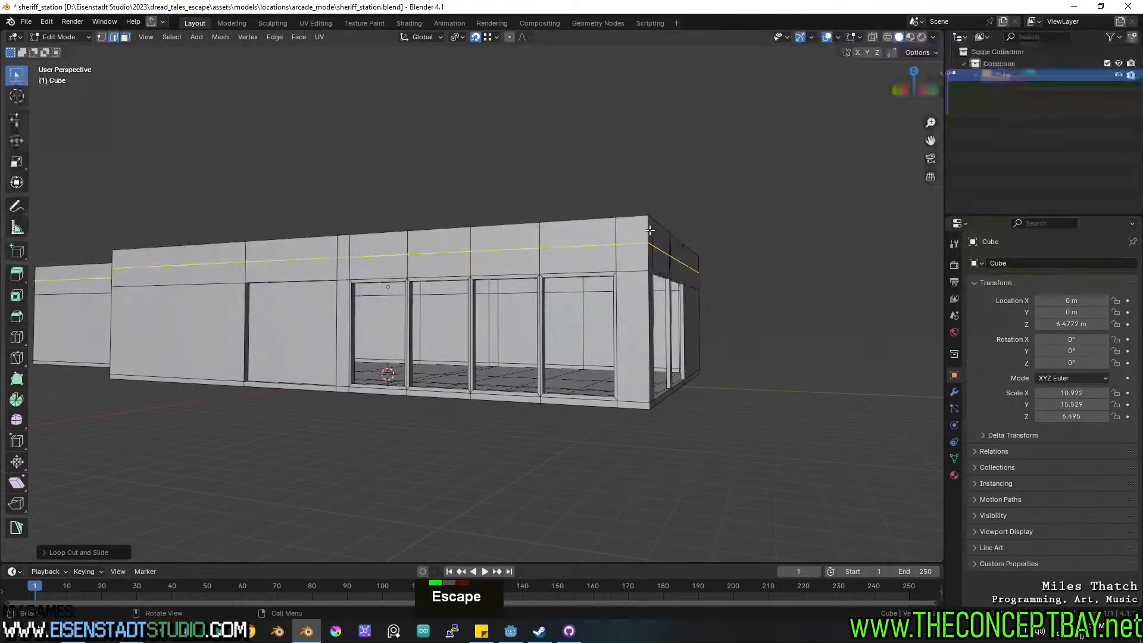
# Select all vertices of the top wall band in the left wireframe view and move them up along Z by about the band's height.
pyautogui.keyDown('alt'); pyautogui.moveTo(752, 246); pyautogui.dragTo(811, 259, button='middle'); pyautogui.keyUp('alt')
pyautogui.keyDown('shift'); pyautogui.moveTo(213, 220); pyautogui.dragTo(444, 197, button='middle'); pyautogui.keyUp('shift')
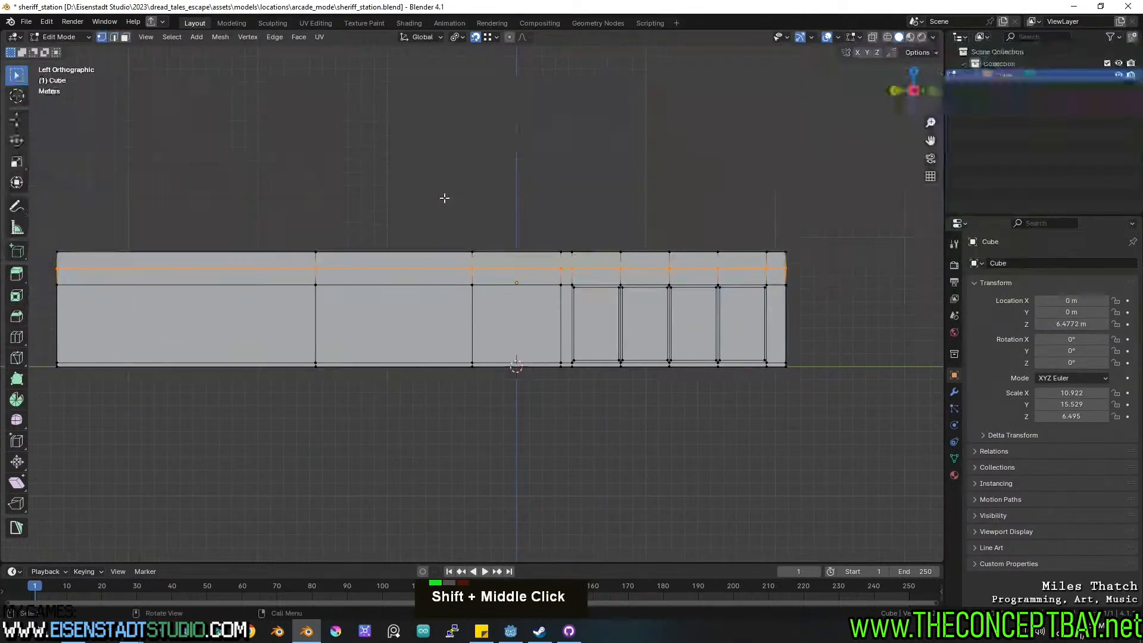
pyautogui.scroll(-1, 445, 197)
pyautogui.press('a')
pyautogui.press('a')
pyautogui.press('a')
pyautogui.press('b')
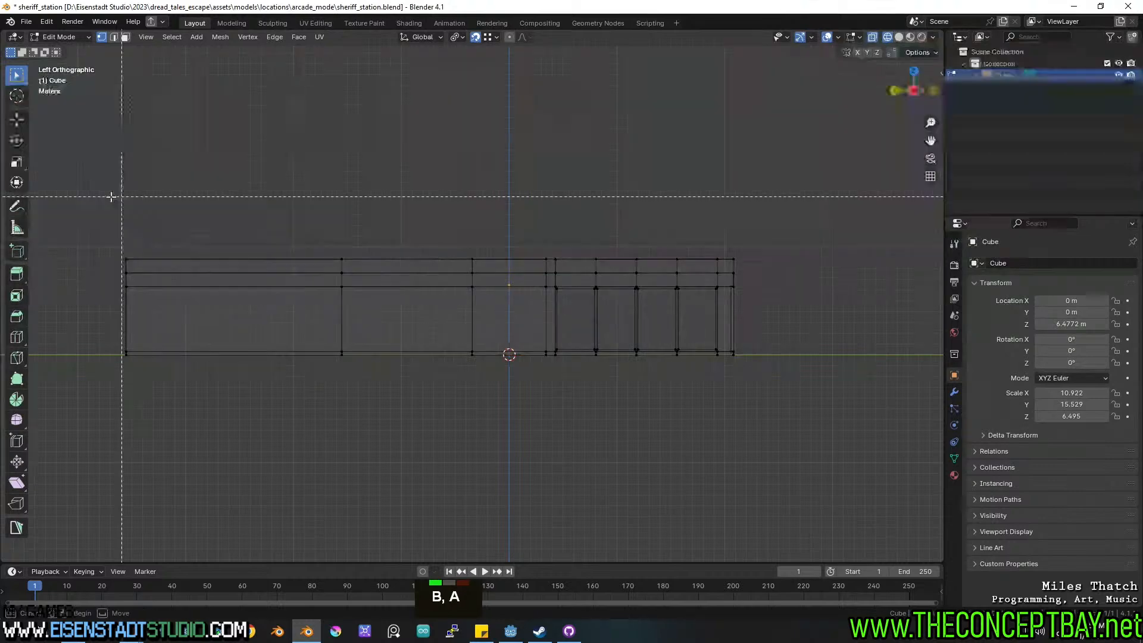
pyautogui.moveTo(827, 206); pyautogui.dragTo(811, 275)
pyautogui.scroll(2, 811, 275)
pyautogui.keyDown('shift'); pyautogui.moveTo(893, 270); pyautogui.dragTo(609, 302, button='middle'); pyautogui.keyUp('shift')
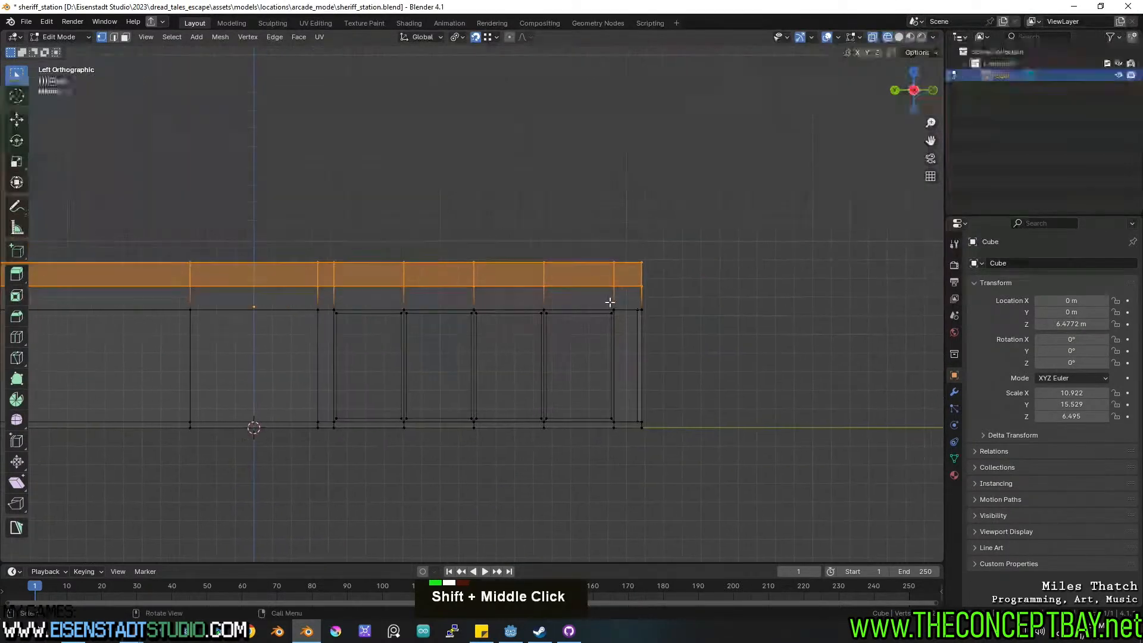
pyautogui.press('g')
pyautogui.press('z')
pyautogui.click(703, 263)
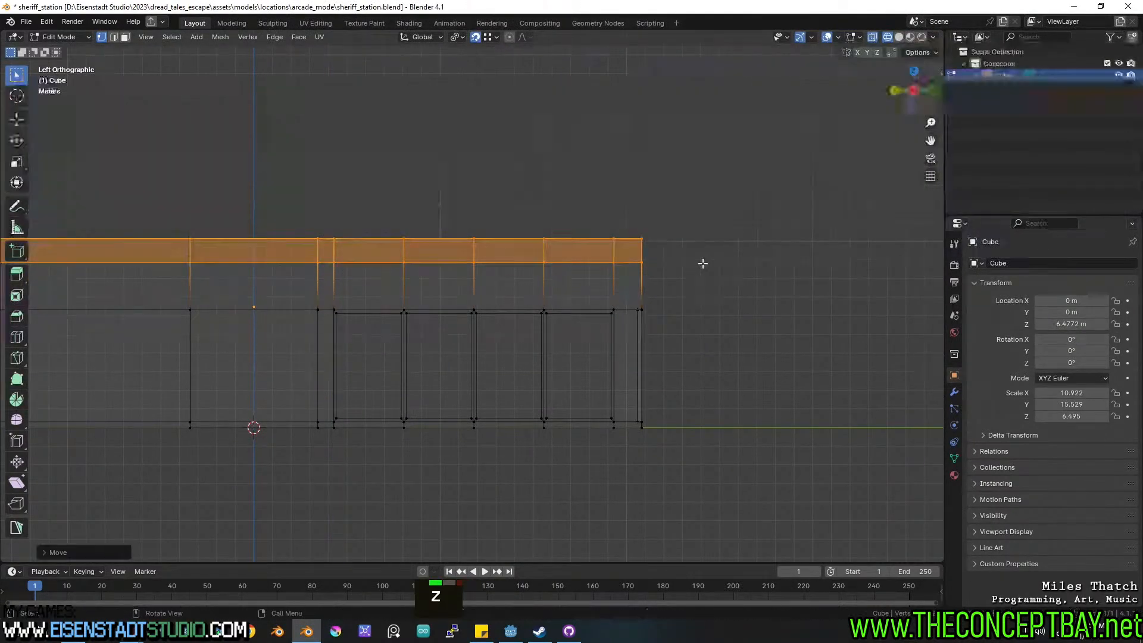
# Extrude the face loop of the top band along its normals with Offset Even enabled and an offset of 0.206 m.
pyautogui.moveTo(759, 288)
pyautogui.mouseDown(button='middle')
pyautogui.moveTo(798, 294)
pyautogui.moveTo(768, 290)
pyautogui.mouseUp(button='middle')
pyautogui.scroll(-1, 786, 283)
pyautogui.press('3')
pyautogui.keyDown('alt'); pyautogui.click(774, 262); pyautogui.keyUp('alt')
pyautogui.click(295, 38)
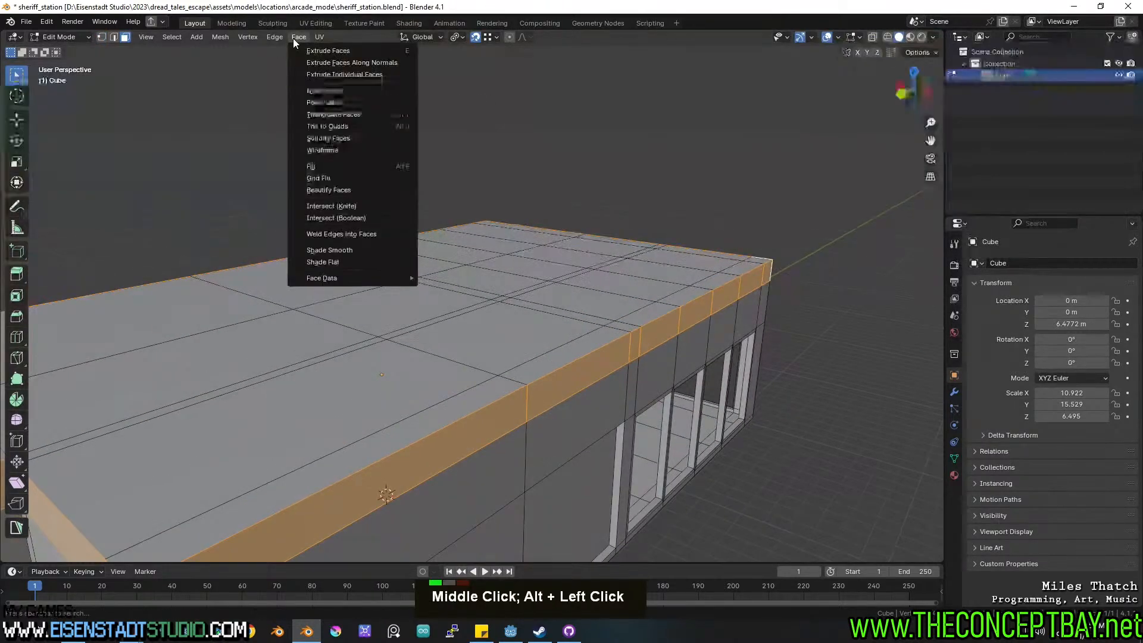
pyautogui.click(334, 63)
pyautogui.press('shift')
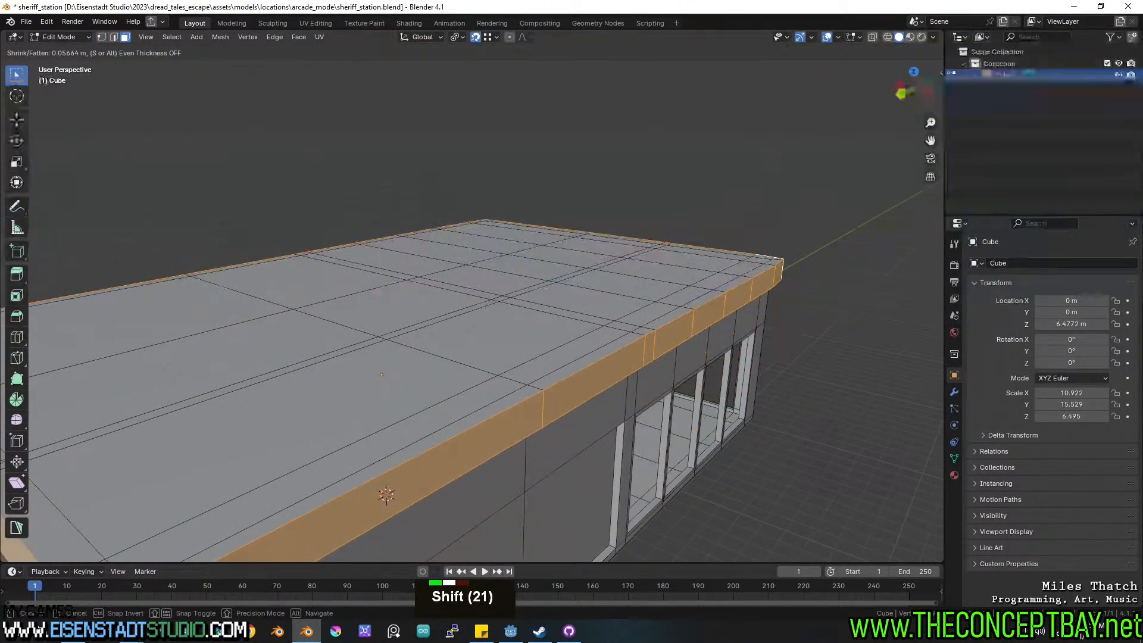
pyautogui.click(70, 554)
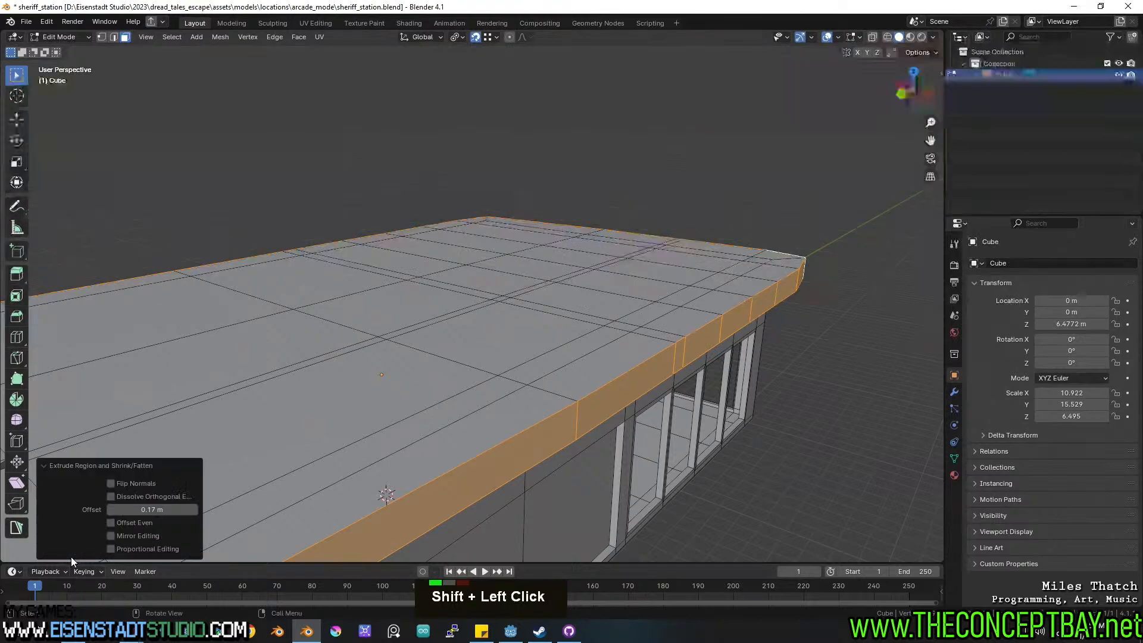
pyautogui.keyDown('shift'); pyautogui.click(111, 523); pyautogui.keyUp('shift')
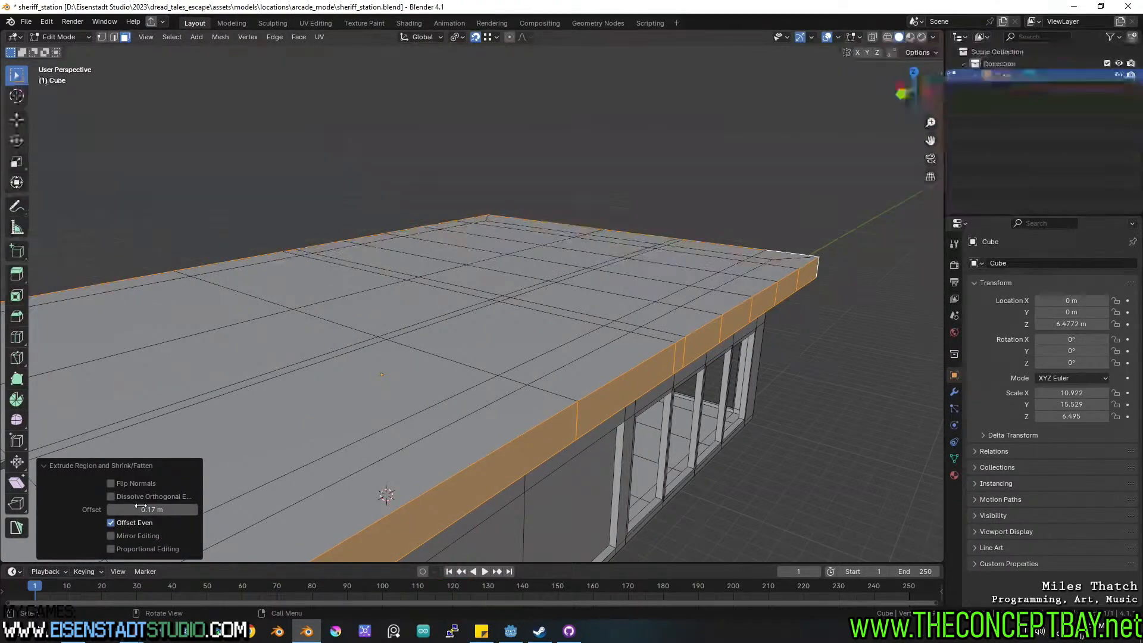
pyautogui.keyDown('shift'); pyautogui.moveTo(152, 510); pyautogui.dragTo(178, 509); pyautogui.keyUp('shift')
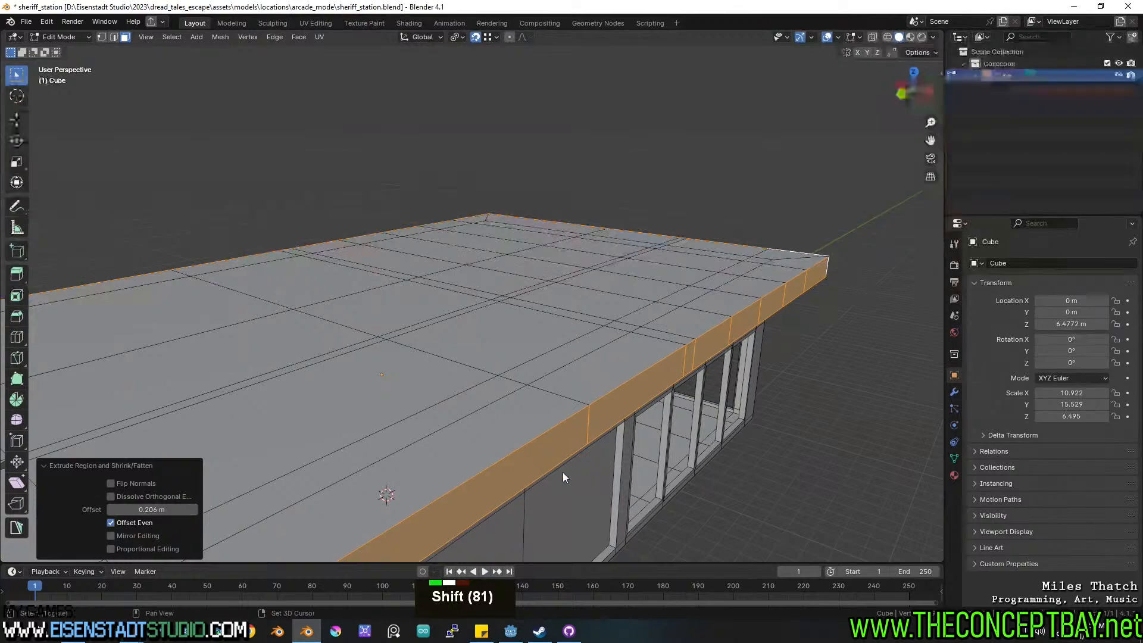
# Check the roof overhang at the stepped corner and undo the top band's extrusion.
pyautogui.keyDown('shift'); pyautogui.moveTo(562, 473); pyautogui.dragTo(587, 419, button='middle'); pyautogui.keyUp('shift')
pyautogui.keyDown('shift'); pyautogui.moveTo(655, 476); pyautogui.dragTo(434, 458, button='middle'); pyautogui.keyUp('shift')
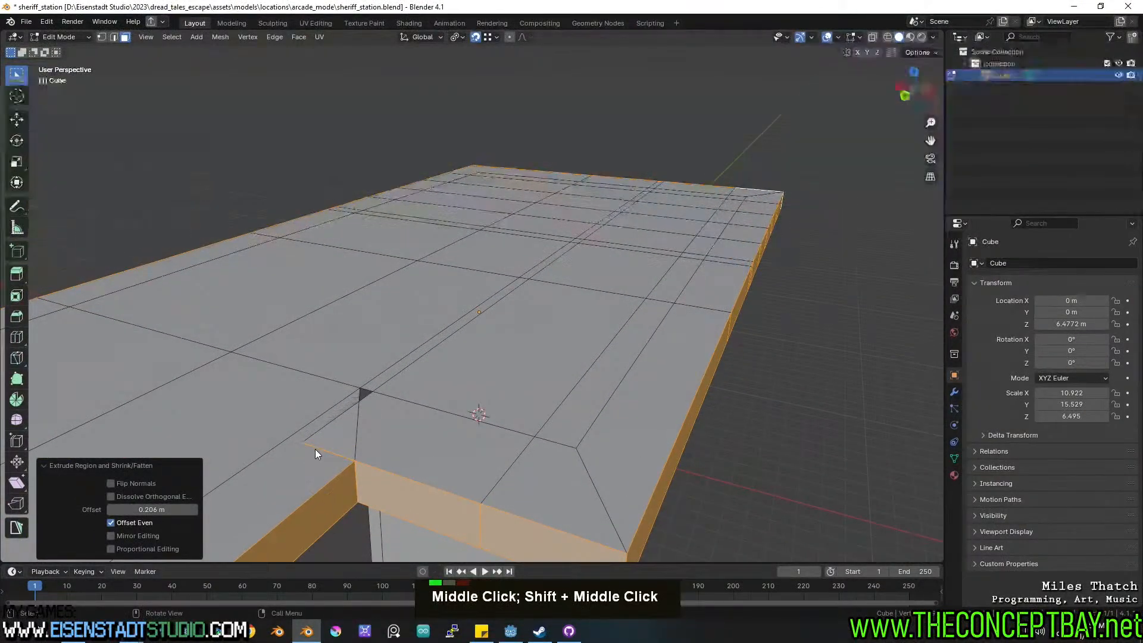
pyautogui.moveTo(316, 449); pyautogui.dragTo(531, 444, button='middle')
pyautogui.hotkey('ctrl', 'z')
pyautogui.moveTo(306, 441); pyautogui.dragTo(296, 421, button='middle')
pyautogui.moveTo(419, 434); pyautogui.dragTo(409, 455, button='middle')
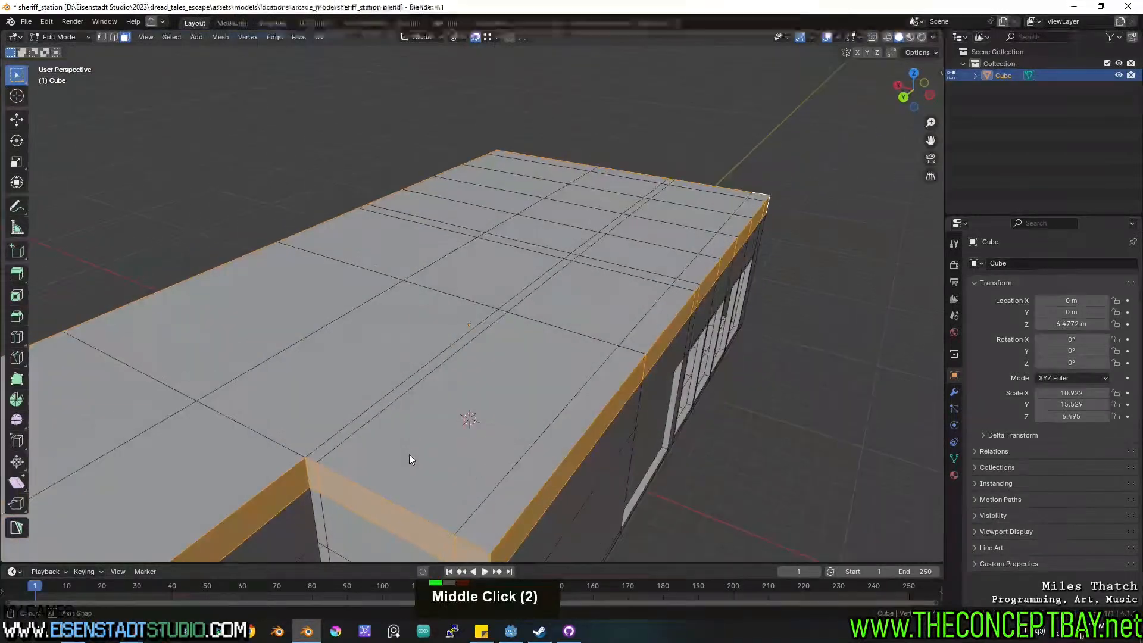
# Try to slide the roof vertex at the building's inner stepped corner.
pyautogui.press('a')
pyautogui.press('1')
pyautogui.click(298, 441)
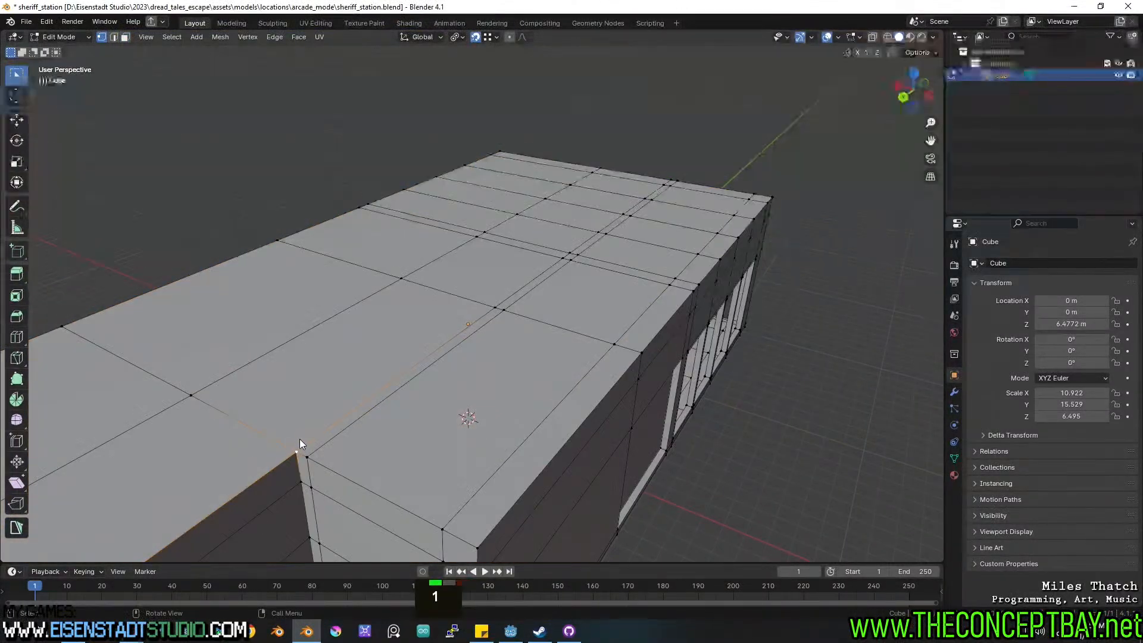
pyautogui.press('g')
pyautogui.press('Escape')
pyautogui.press('g')
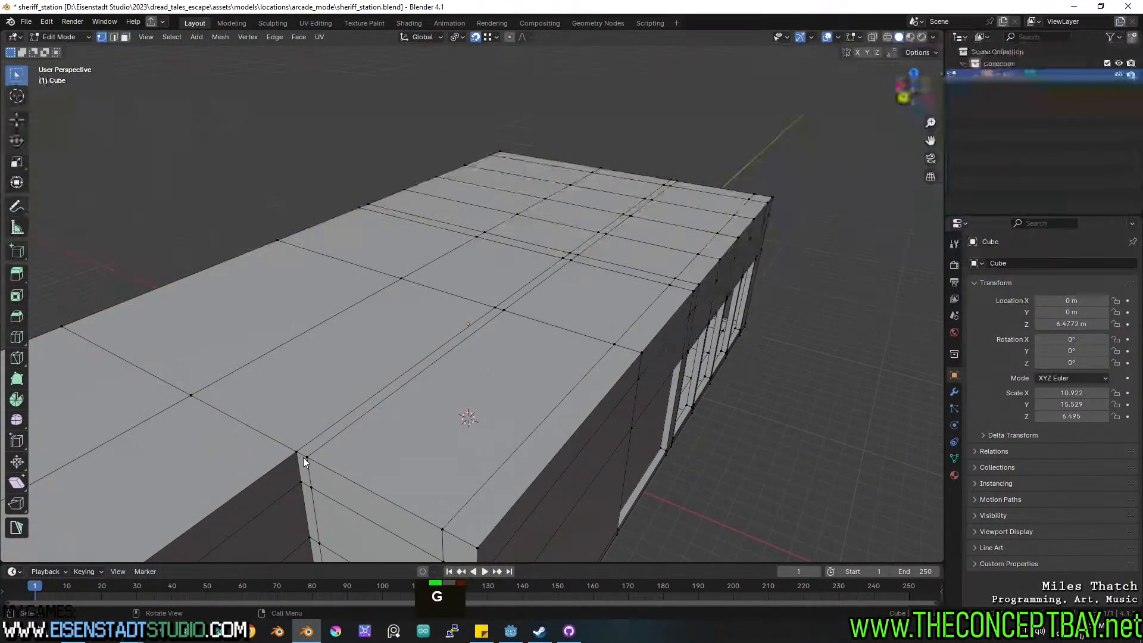
pyautogui.press('g')
pyautogui.press('Escape')
pyautogui.moveTo(348, 459); pyautogui.dragTo(459, 416, button='middle')
pyautogui.scroll(-1, 507, 411)
pyautogui.hotkey('ctrl', 'z')
# Select the top band's face loop including the stepped corner's end faces and extrude it along its normals with Offset Even enabled.
pyautogui.press('3')
pyautogui.keyDown('alt'); pyautogui.click(492, 257); pyautogui.keyUp('alt')
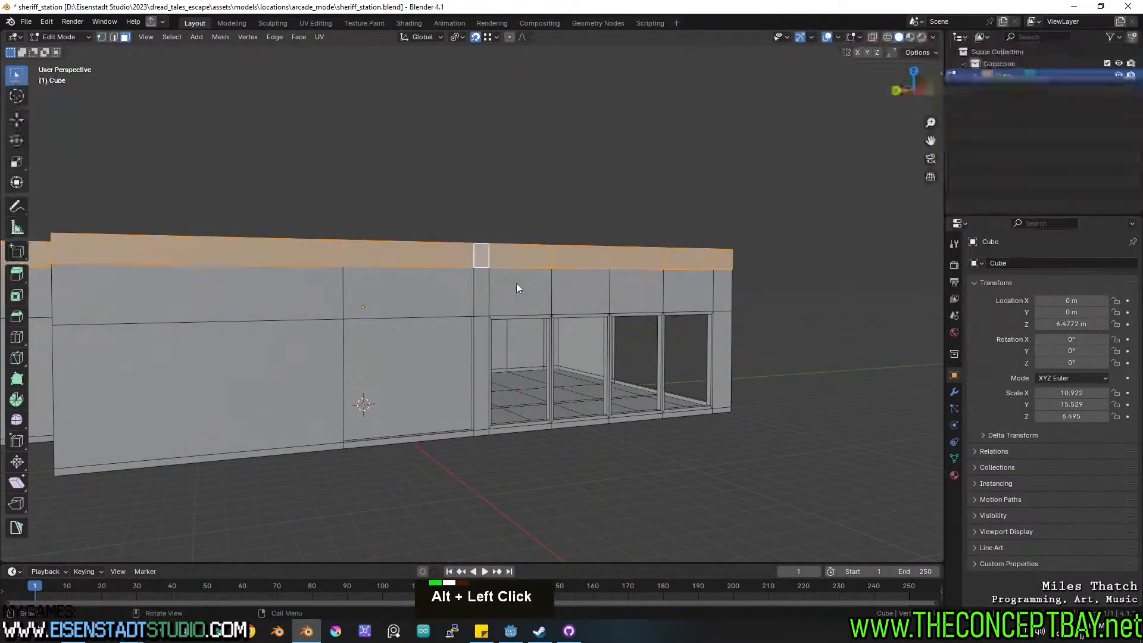
pyautogui.keyDown('alt'); pyautogui.moveTo(518, 286); pyautogui.dragTo(534, 298, button='middle'); pyautogui.keyUp('alt')
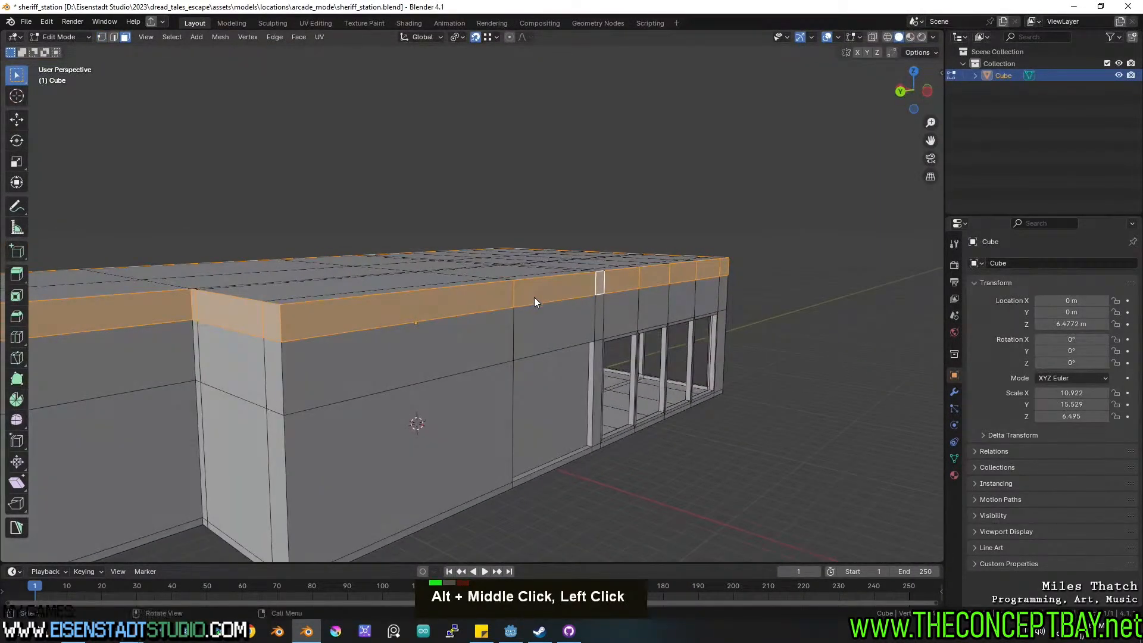
pyautogui.keyDown('shift'); pyautogui.click(193, 311); pyautogui.keyUp('shift')
pyautogui.keyDown('shift'); pyautogui.click(250, 314); pyautogui.keyUp('shift')
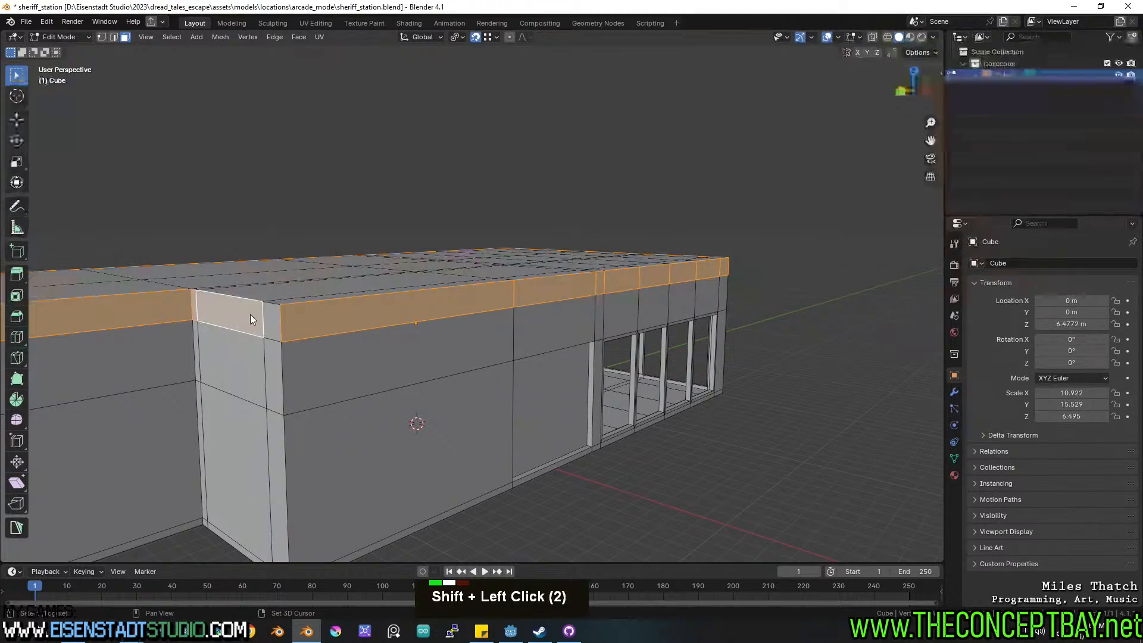
pyautogui.keyDown('shift'); pyautogui.click(269, 317); pyautogui.keyUp('shift')
pyautogui.click(294, 38)
pyautogui.click(322, 59)
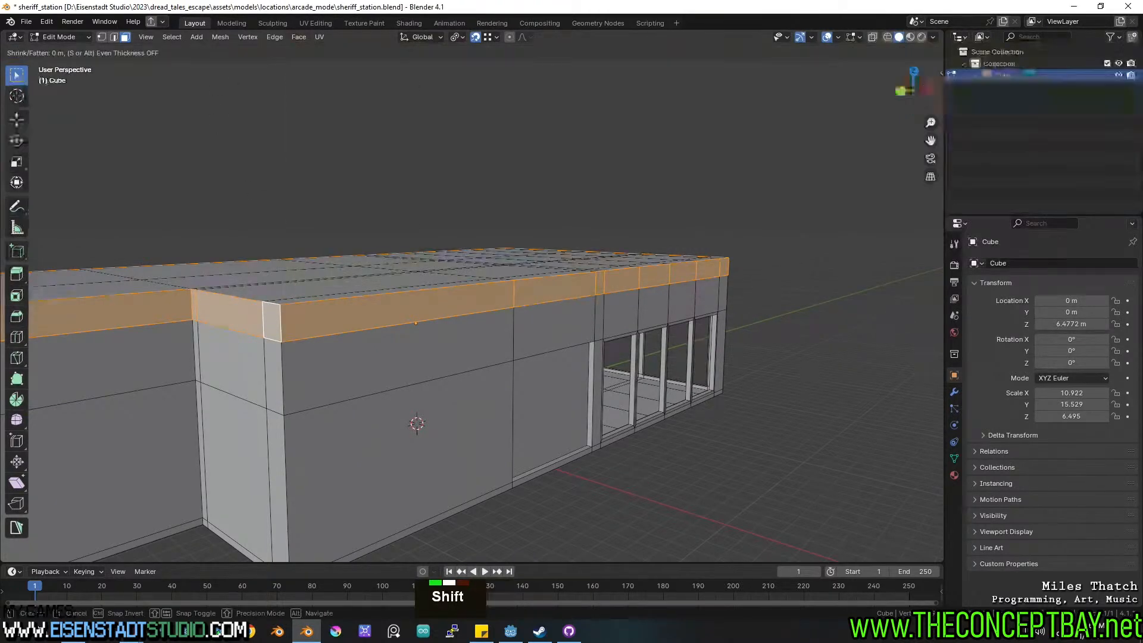
pyautogui.keyDown('shift'); pyautogui.click(122, 306); pyautogui.keyUp('shift')
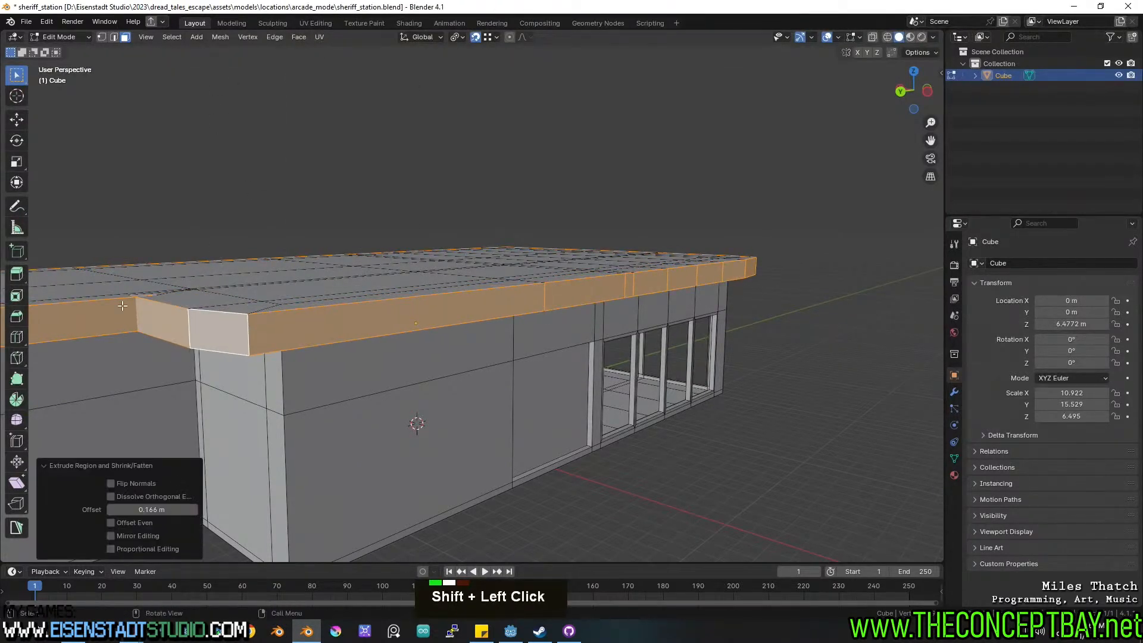
pyautogui.click(123, 523)
# Try the extrusion's Dissolve Orthogonal Edges, Mirror Editing and Proportional Editing options, switching each back off.
pyautogui.moveTo(148, 431); pyautogui.dragTo(152, 455, button='middle')
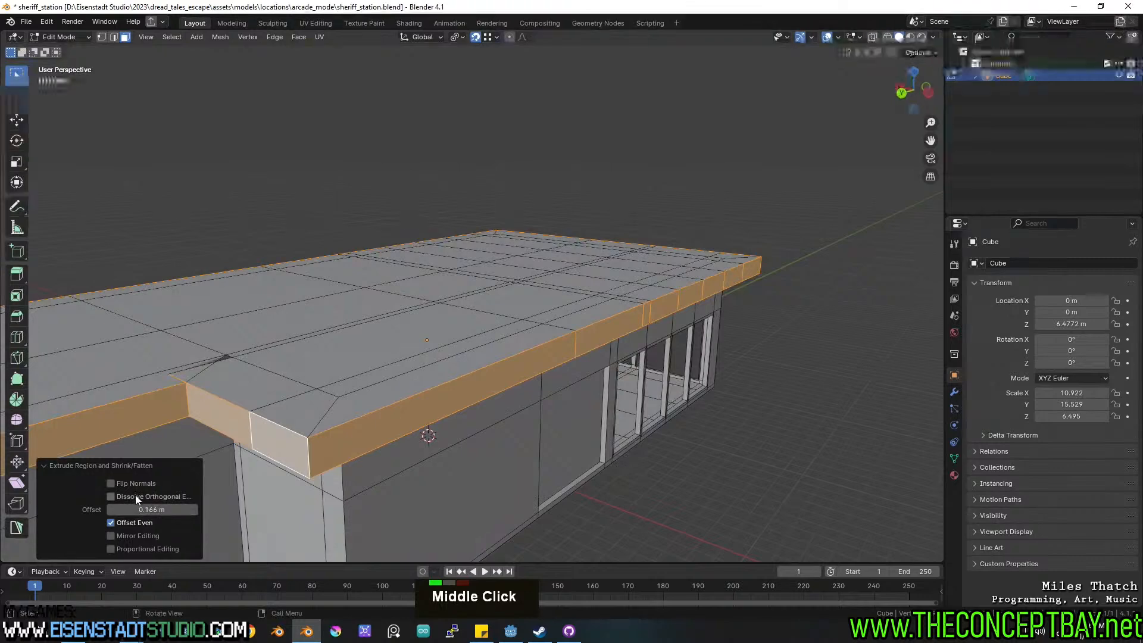
pyautogui.doubleClick(135, 498)
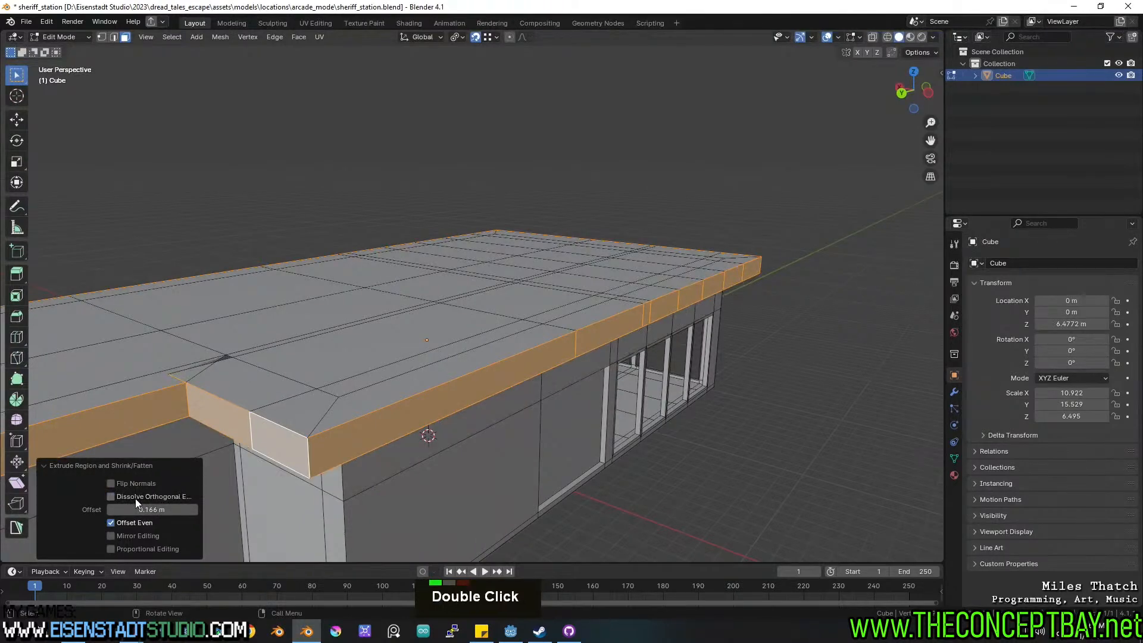
pyautogui.doubleClick(130, 535)
pyautogui.doubleClick(122, 548)
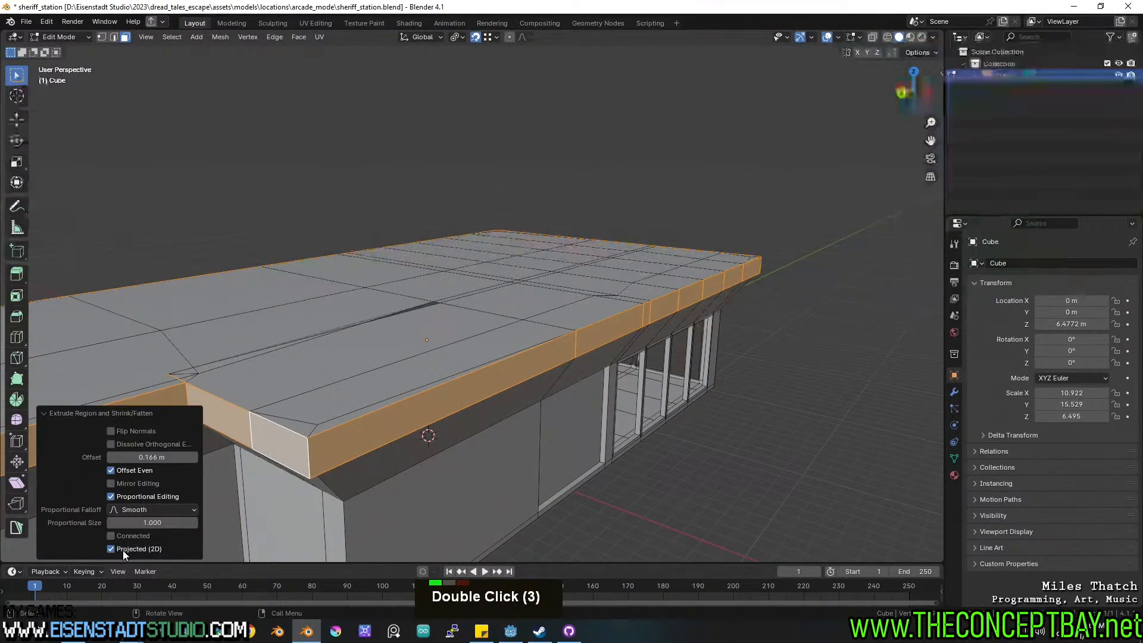
pyautogui.doubleClick(128, 497)
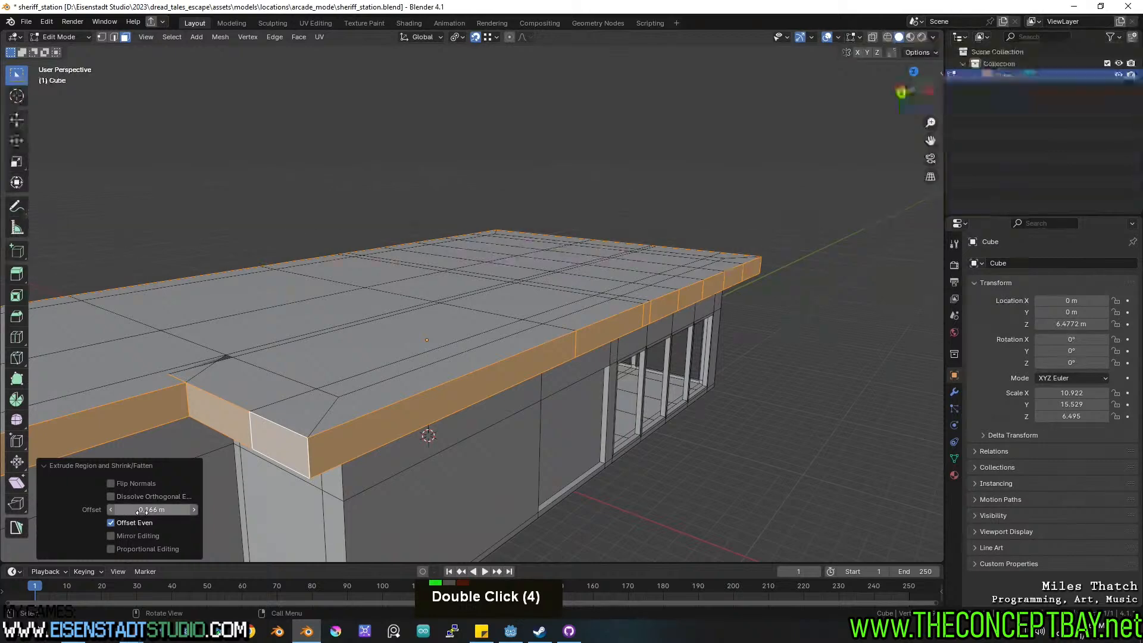
# Reduce the band extrusion's offset to 0.0972 m.
pyautogui.keyDown('shift'); pyautogui.moveTo(152, 510); pyautogui.dragTo(128, 509); pyautogui.keyUp('shift')
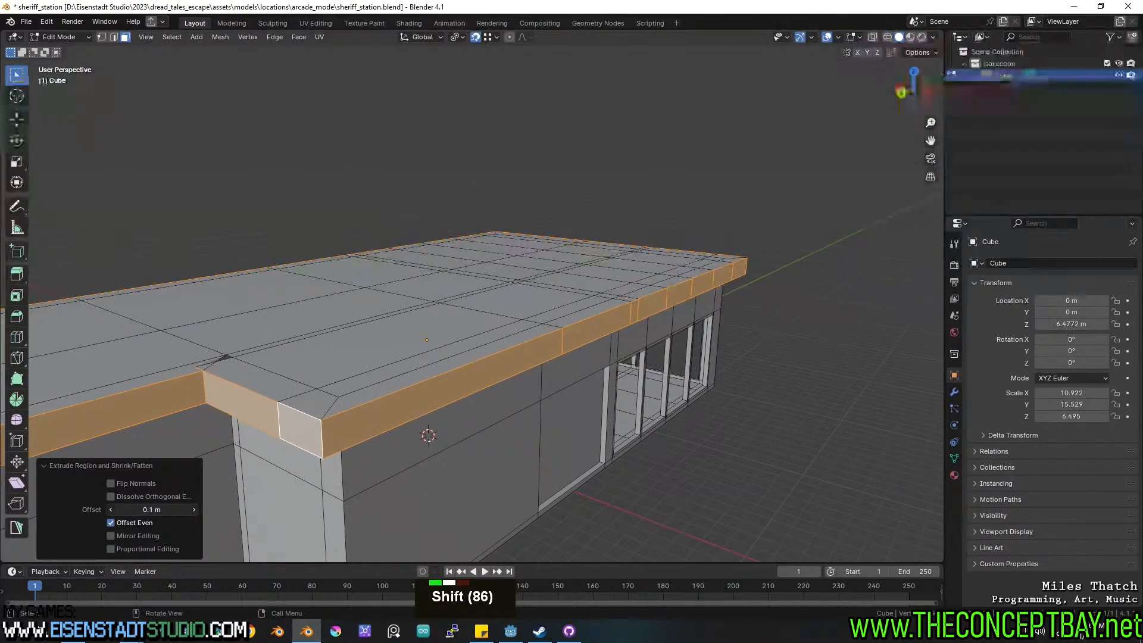
pyautogui.moveTo(603, 375); pyautogui.dragTo(654, 344, button='middle')
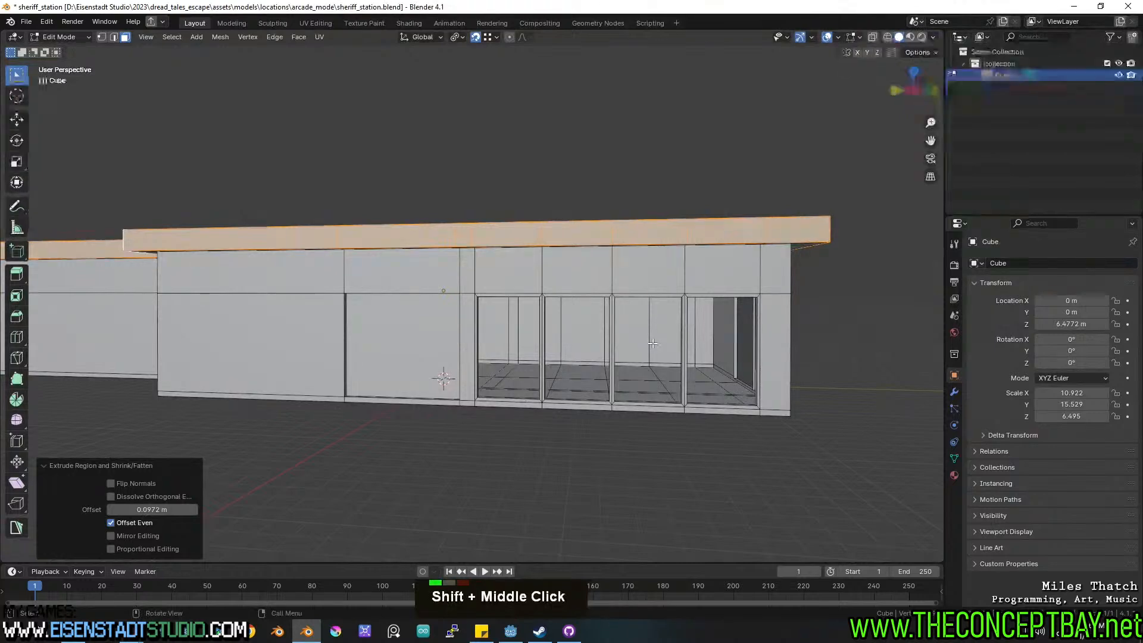
pyautogui.middleClick(667, 336)
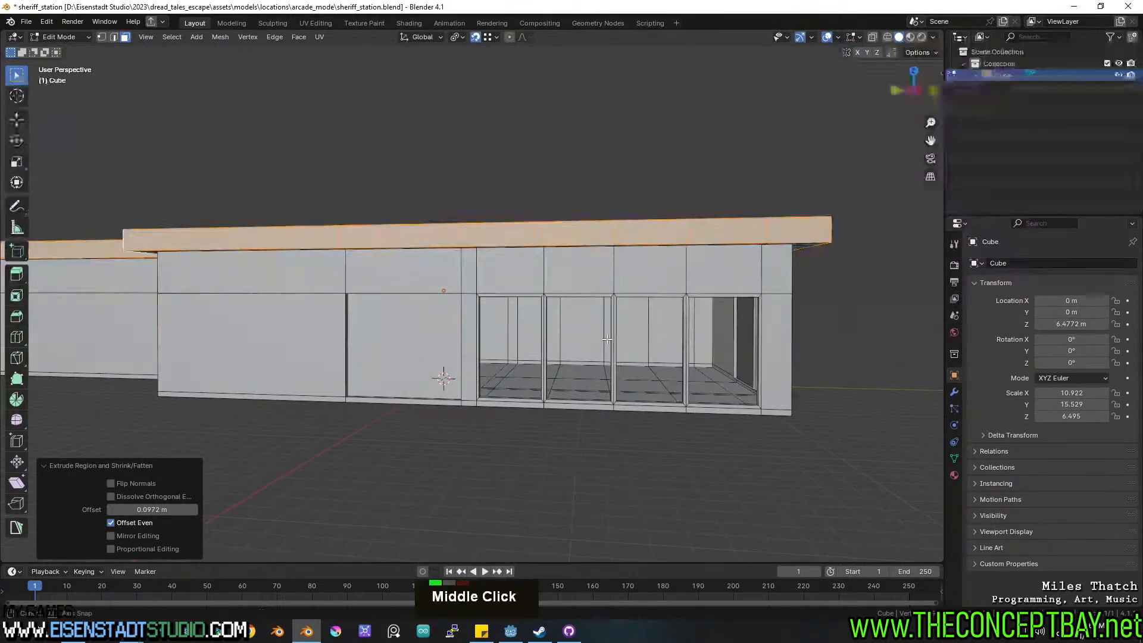
# Select all vertices of the roof band in the left wireframe view and move them 1.6106 m down along Z.
pyautogui.scroll(2, 664, 336)
pyautogui.keyDown('shift'); pyautogui.moveTo(664, 336); pyautogui.dragTo(553, 329, button='middle'); pyautogui.keyUp('shift')
pyautogui.scroll(-1, 655, 337)
pyautogui.keyDown('alt'); pyautogui.moveTo(553, 329); pyautogui.dragTo(452, 315, button='middle'); pyautogui.keyUp('alt')
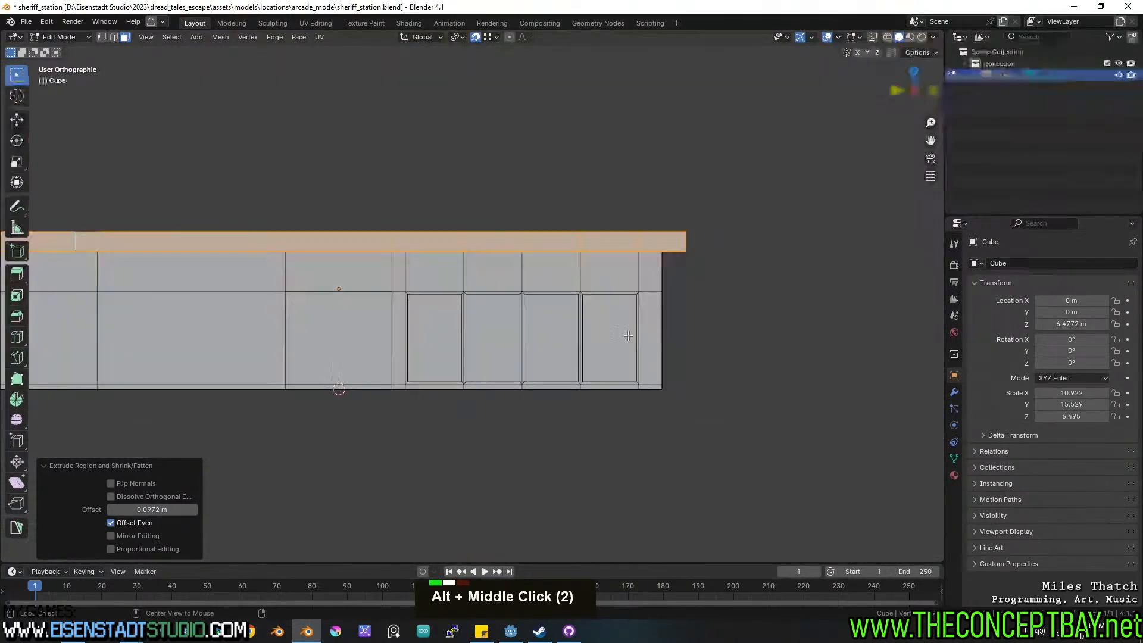
pyautogui.hotkey('shift', 'z')
pyautogui.scroll(-3, 252, 291)
pyautogui.press('1')
pyautogui.press('1')
pyautogui.press('a')
pyautogui.press('a')
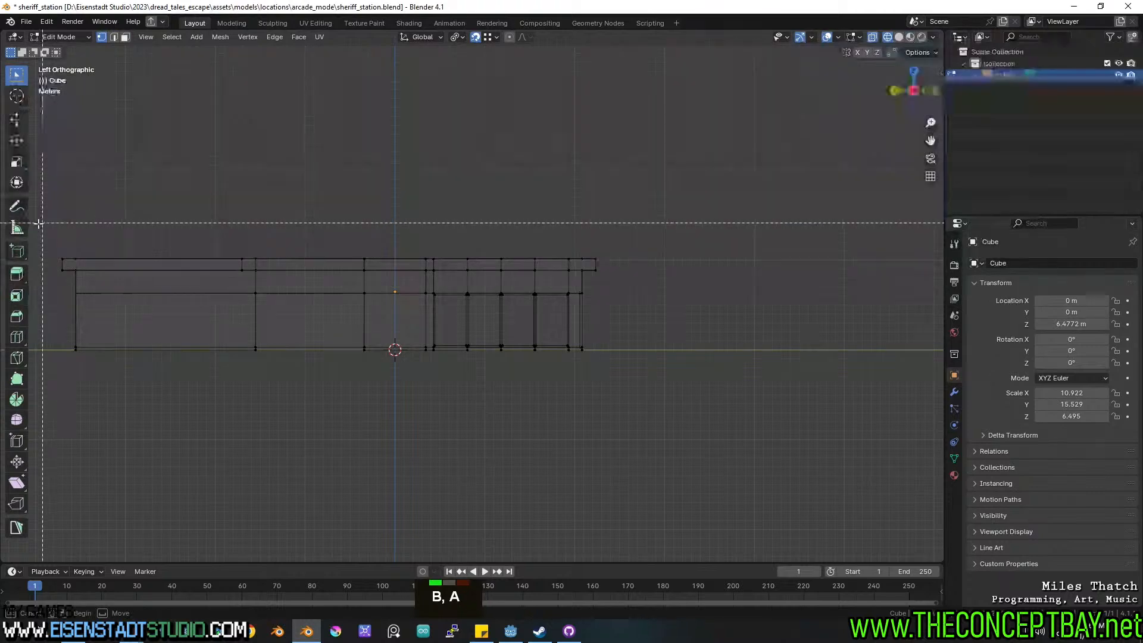
pyautogui.moveTo(38, 223); pyautogui.dragTo(659, 283)
pyautogui.scroll(2, 685, 276)
pyautogui.press('g')
pyautogui.press('z')
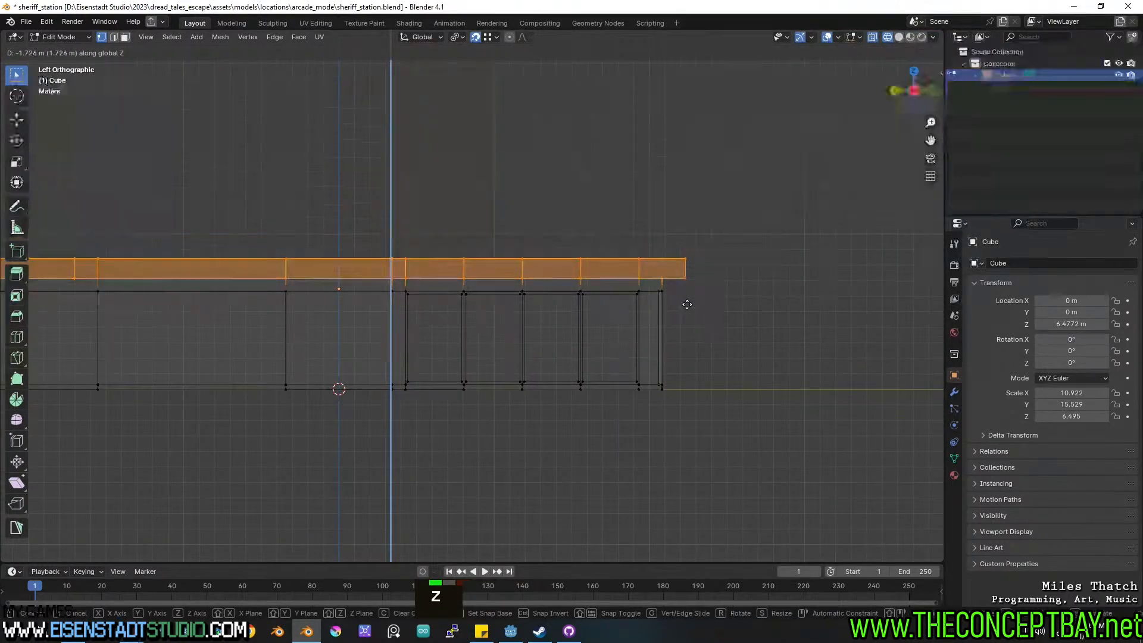
pyautogui.click(680, 302)
pyautogui.press('z')
pyautogui.click(686, 314)
# Select only the roof band's upper row of vertices and raise it along Z by about 1.2 m.
pyautogui.moveTo(689, 320); pyautogui.dragTo(476, 323, button='middle')
pyautogui.scroll(-1, 596, 334)
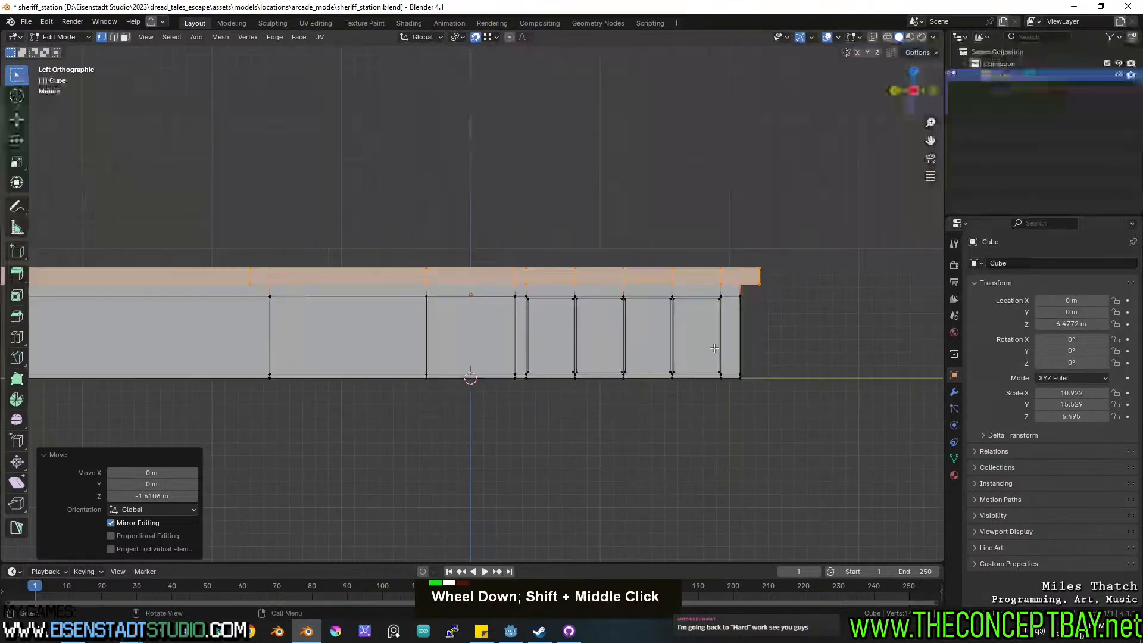
pyautogui.scroll(-2, 476, 323)
pyautogui.click(186, 314)
pyautogui.hotkey('alt', 'a')
pyautogui.press('b')
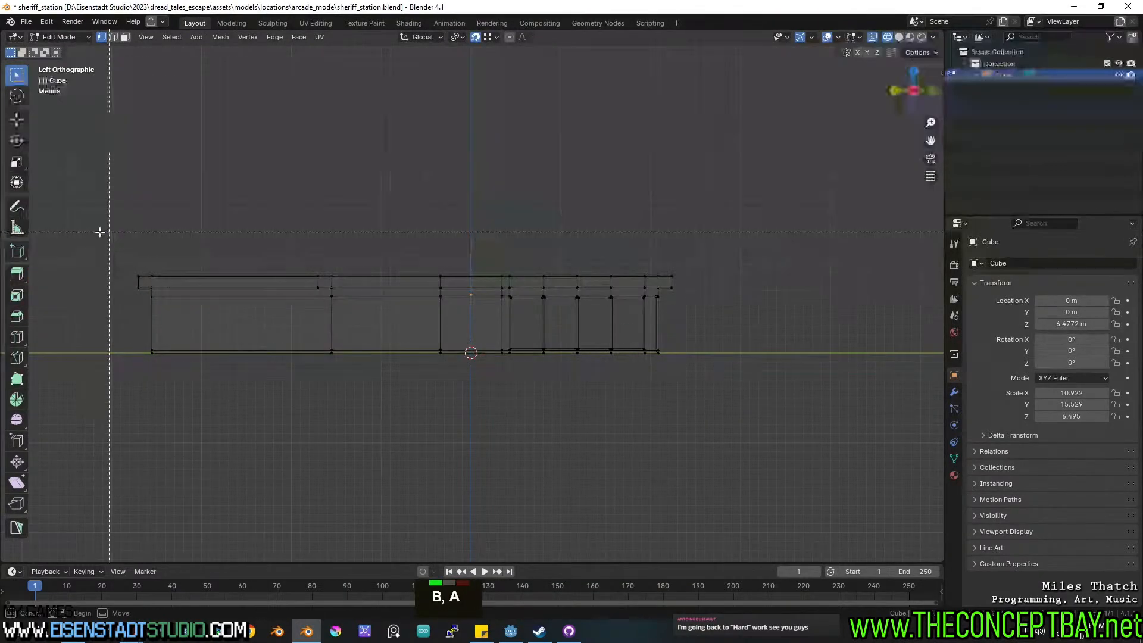
pyautogui.moveTo(732, 280); pyautogui.dragTo(731, 280)
pyautogui.press('g')
pyautogui.press('z')
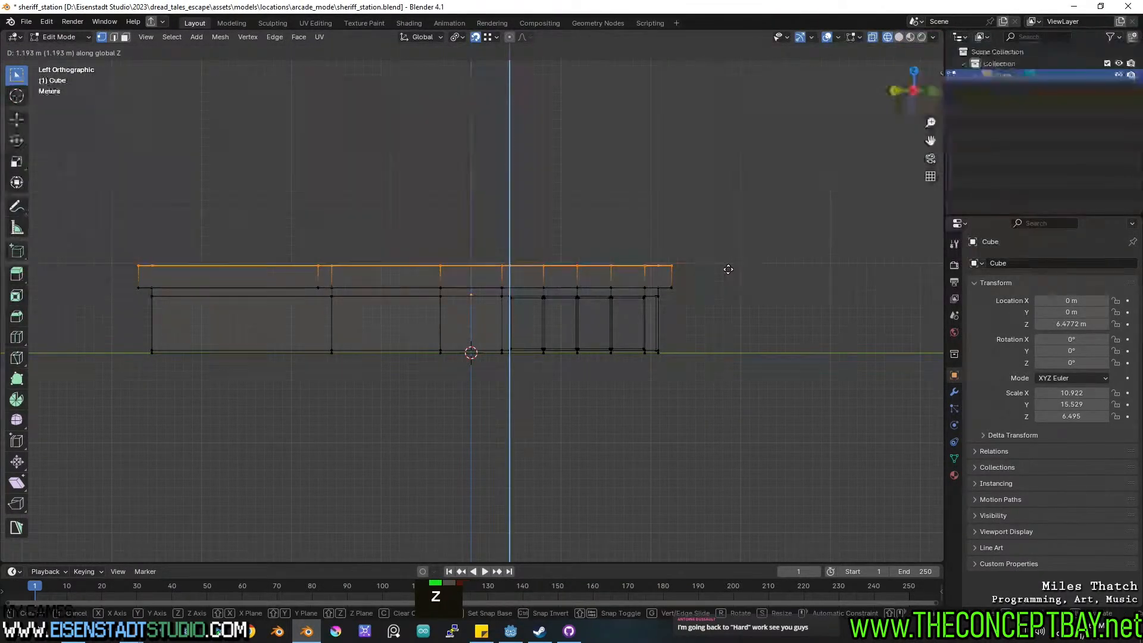
pyautogui.click(728, 272)
pyautogui.click(834, 279)
# Leave edit mode, apply the building's scale and save the file.
pyautogui.scroll(2, 809, 301)
pyautogui.moveTo(786, 281)
pyautogui.mouseDown(button='middle')
pyautogui.moveTo(809, 301)
pyautogui.moveTo(694, 293)
pyautogui.moveTo(711, 306)
pyautogui.mouseUp(button='middle')
pyautogui.press('Tab')
pyautogui.scroll(1, 711, 309)
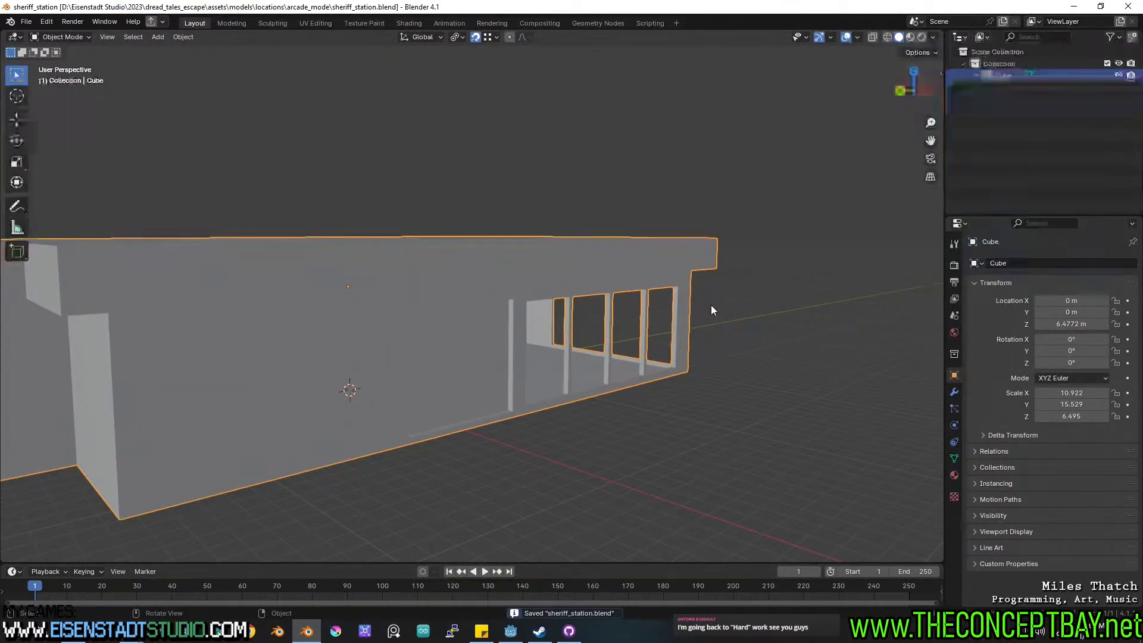
pyautogui.moveTo(711, 310); pyautogui.dragTo(633, 287, button='middle')
pyautogui.scroll(1, 671, 277)
pyautogui.keyDown('shift'); pyautogui.moveTo(633, 287); pyautogui.dragTo(635, 337, button='middle'); pyautogui.keyUp('shift')
pyautogui.hotkey('ctrl', 's')
pyautogui.hotkey('ctrl', 'a')
pyautogui.click(611, 312)
pyautogui.hotkey('ctrl', 's')
# Merge the two overlapping upper roof vertices at the inner stepped corner with At Last.
pyautogui.keyDown('shift'); pyautogui.moveTo(635, 337); pyautogui.dragTo(660, 363, button='middle'); pyautogui.keyUp('shift')
pyautogui.moveTo(661, 363); pyautogui.dragTo(732, 388, button='middle')
pyautogui.press('z')
pyautogui.keyDown('shift'); pyautogui.moveTo(628, 324); pyautogui.dragTo(566, 337, button='middle'); pyautogui.keyUp('shift')
pyautogui.keyDown('shift'); pyautogui.scroll(1, 567, 337); pyautogui.keyUp('shift')
pyautogui.press('z')
pyautogui.press('Tab')
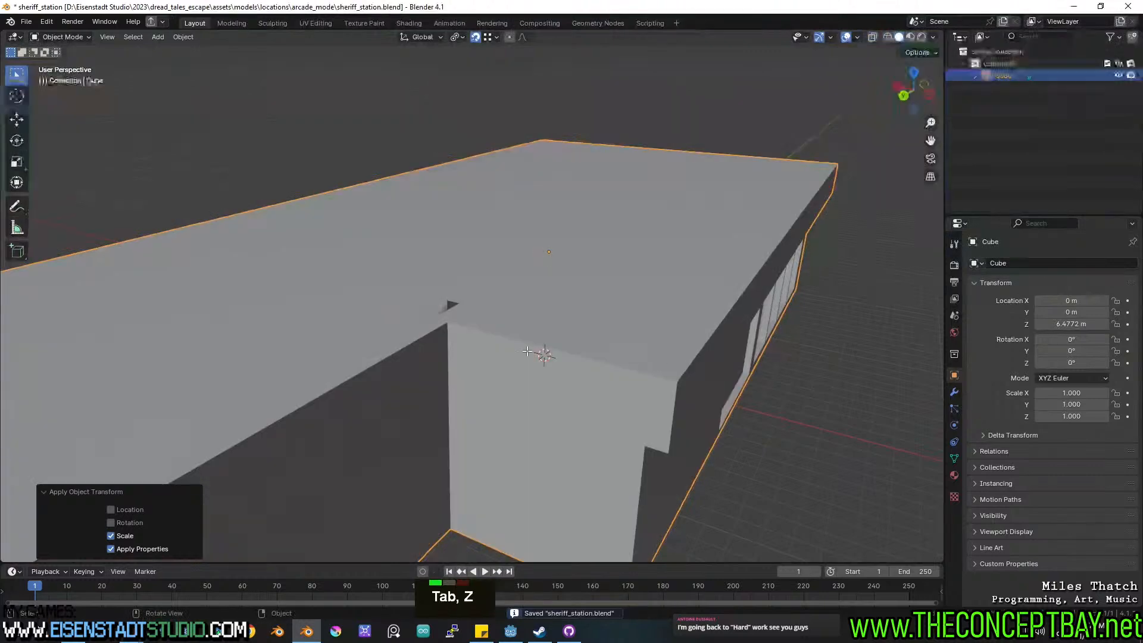
pyautogui.press('1')
pyautogui.click(433, 318)
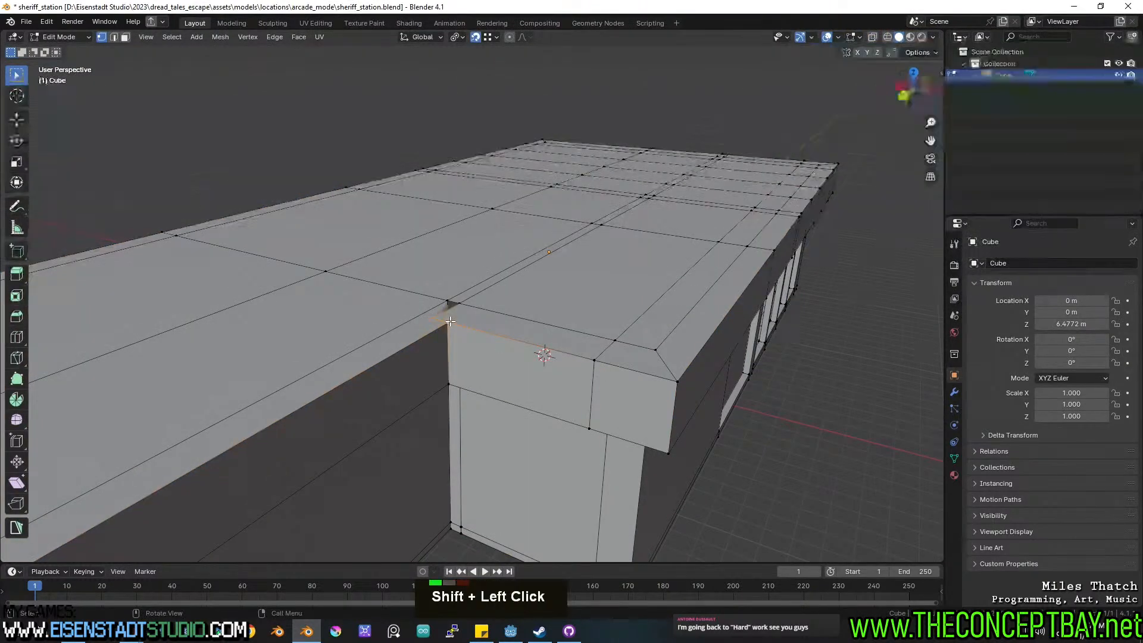
pyautogui.press('m')
pyautogui.click(412, 370)
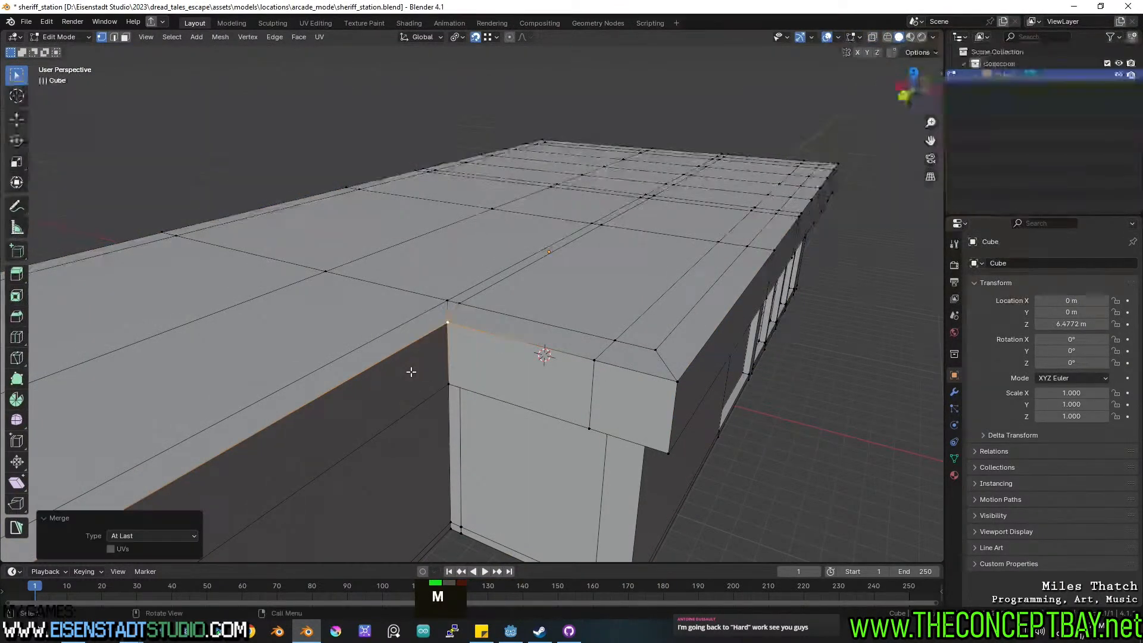
# Merge the two lower roof band vertices at the inner stepped corner with At Last.
pyautogui.press('z')
pyautogui.click(344, 372)
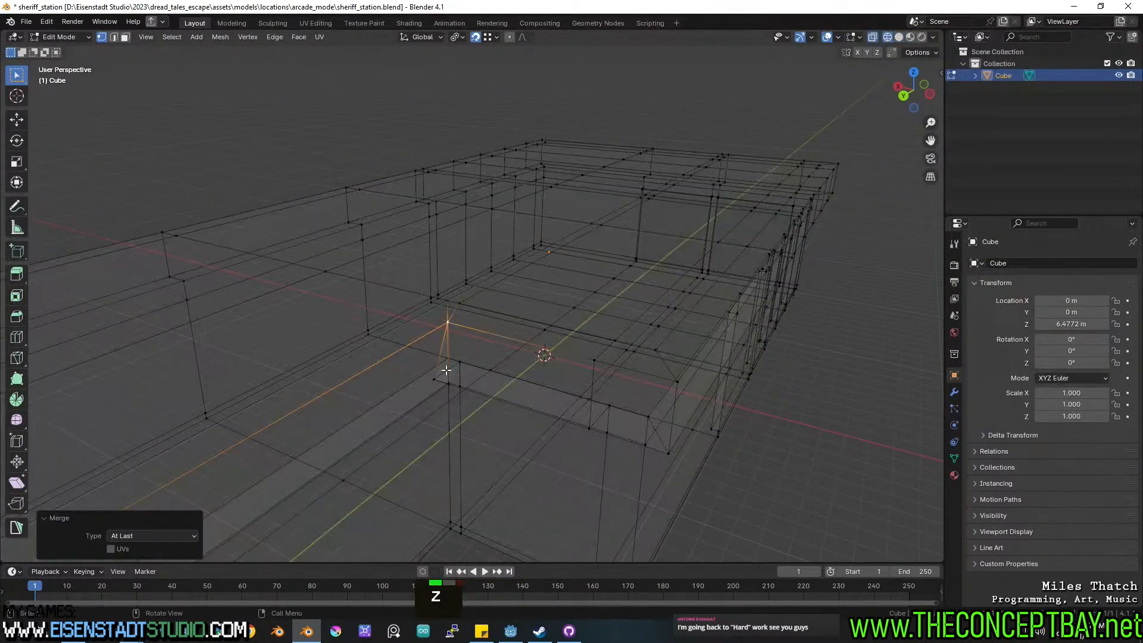
pyautogui.click(592, 381)
pyautogui.moveTo(513, 388); pyautogui.dragTo(519, 383, button='middle')
pyautogui.press('m')
pyautogui.click(457, 341)
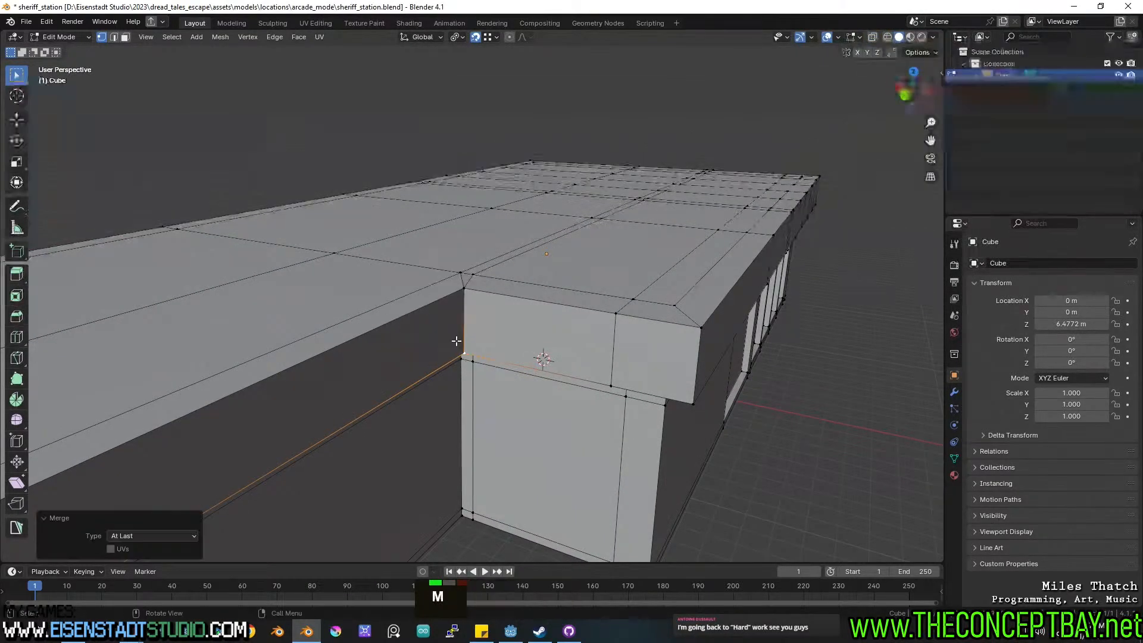
# Leave edit mode, check the merged corner and roof overhang around the building, and save the file.
pyautogui.moveTo(458, 341); pyautogui.dragTo(477, 266, button='middle')
pyautogui.keyDown('shift'); pyautogui.moveTo(478, 265); pyautogui.dragTo(589, 363, button='middle'); pyautogui.keyUp('shift')
pyautogui.press('Tab')
pyautogui.scroll(-3, 594, 347)
pyautogui.keyDown('shift'); pyautogui.moveTo(589, 363); pyautogui.dragTo(617, 342, button='middle'); pyautogui.keyUp('shift')
pyautogui.moveTo(616, 341); pyautogui.dragTo(734, 352, button='middle')
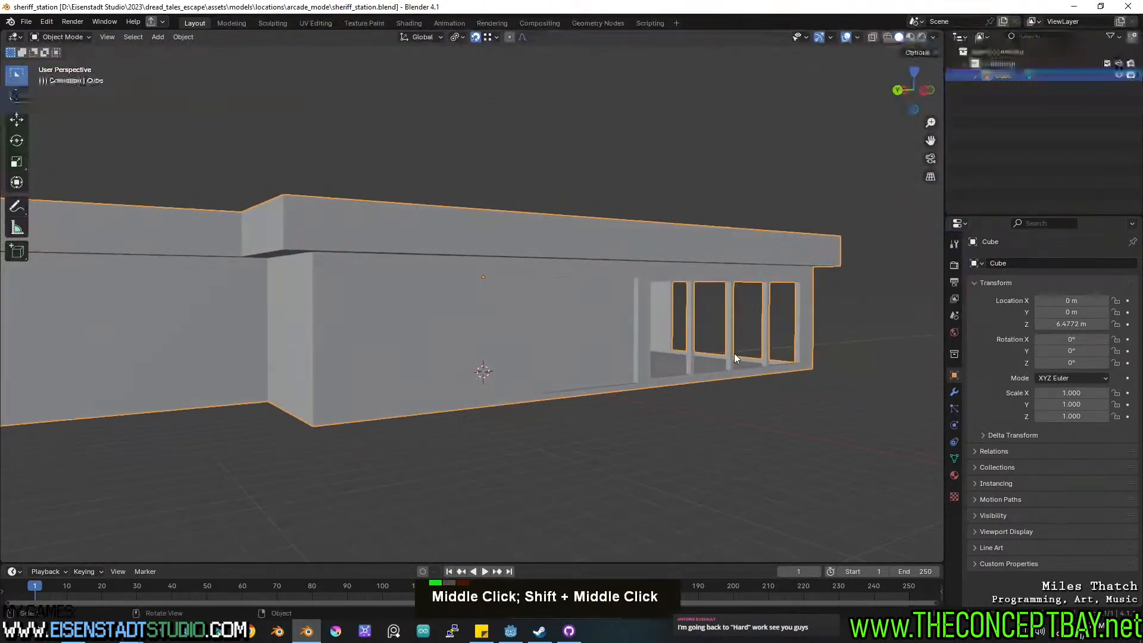
pyautogui.scroll(3, 596, 347)
pyautogui.keyDown('shift'); pyautogui.scroll(2, 541, 349); pyautogui.keyUp('shift')
pyautogui.moveTo(542, 348); pyautogui.dragTo(570, 380, button='middle')
pyautogui.scroll(1, 571, 381)
# Extrude the recessed wall panel beside the windows 21.505 m inward across the building's interior.
pyautogui.press('Tab')
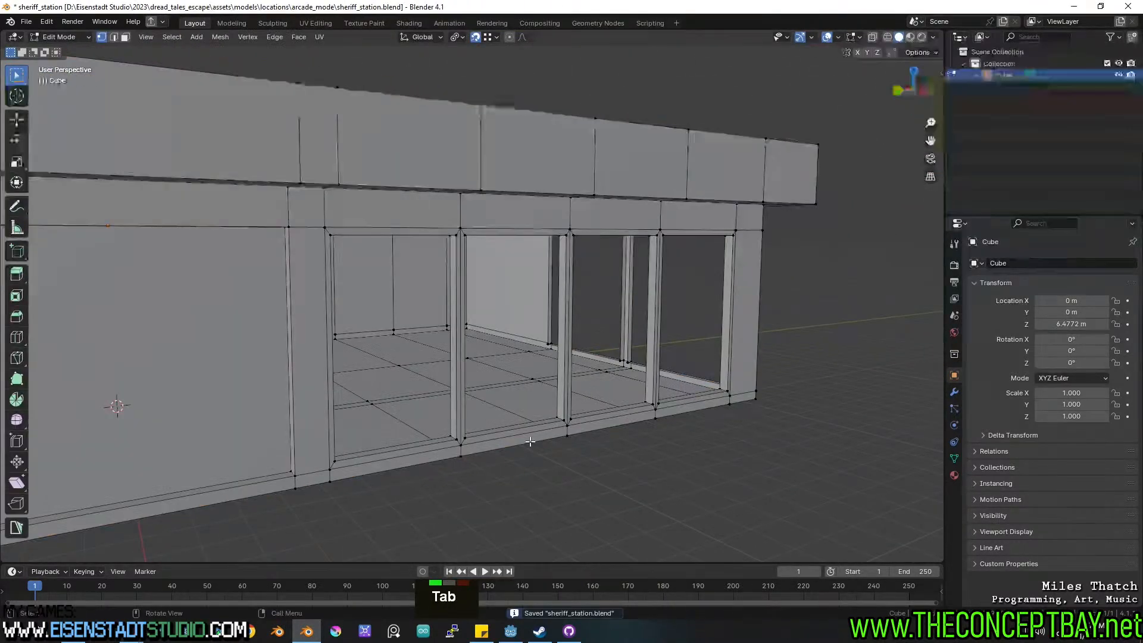
pyautogui.keyDown('shift'); pyautogui.moveTo(449, 465); pyautogui.dragTo(559, 422, button='middle'); pyautogui.keyUp('shift')
pyautogui.click(333, 329)
pyautogui.moveTo(201, 360); pyautogui.dragTo(515, 323, button='middle')
pyautogui.press('e')
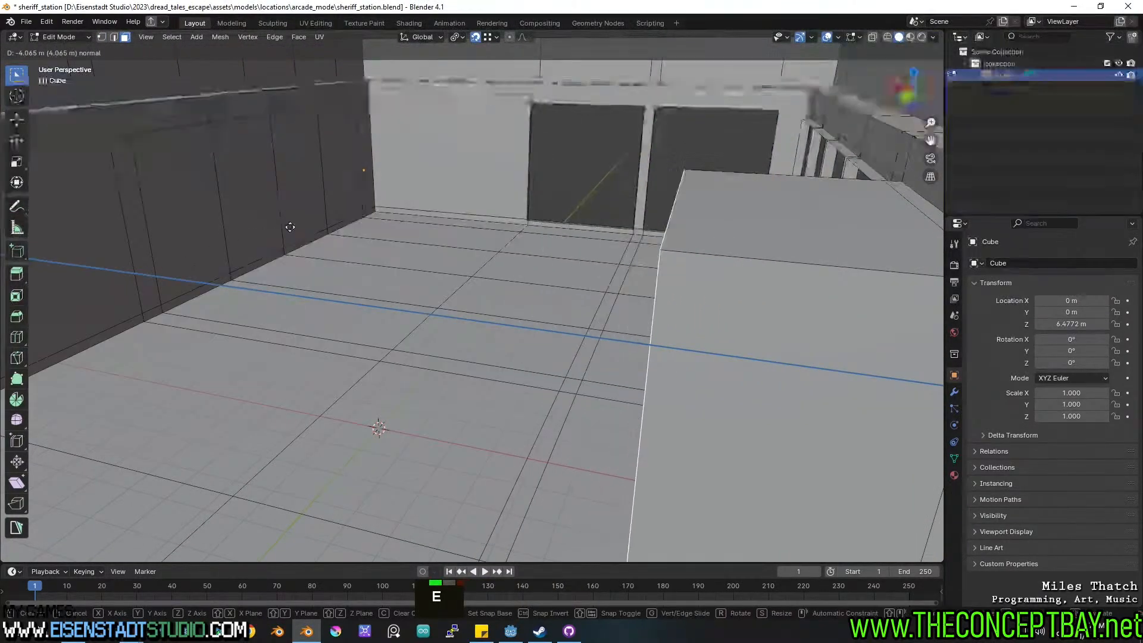
pyautogui.click(337, 216)
pyautogui.moveTo(333, 235)
pyautogui.mouseDown(button='middle')
pyautogui.moveTo(355, 221)
pyautogui.moveTo(347, 334)
pyautogui.moveTo(584, 226)
pyautogui.mouseUp(button='middle')
# Move the extruded face -0.28405 m along X in the top wireframe view and return to solid shading.
pyautogui.press('z')
pyautogui.click(274, 334)
pyautogui.scroll(2, 584, 226)
pyautogui.keyDown('shift'); pyautogui.moveTo(643, 307); pyautogui.dragTo(533, 316, button='middle'); pyautogui.keyUp('shift')
pyautogui.scroll(-3, 534, 316)
pyautogui.keyDown('shift'); pyautogui.moveTo(450, 363); pyautogui.dragTo(533, 315, button='middle'); pyautogui.keyUp('shift')
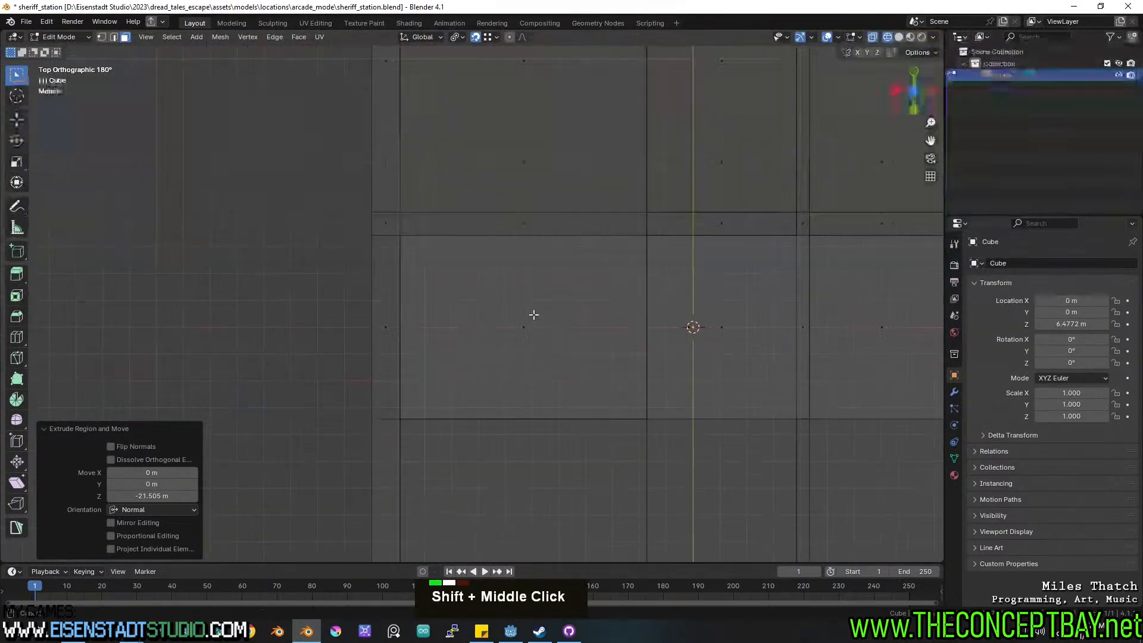
pyautogui.press('g')
pyautogui.press('y')
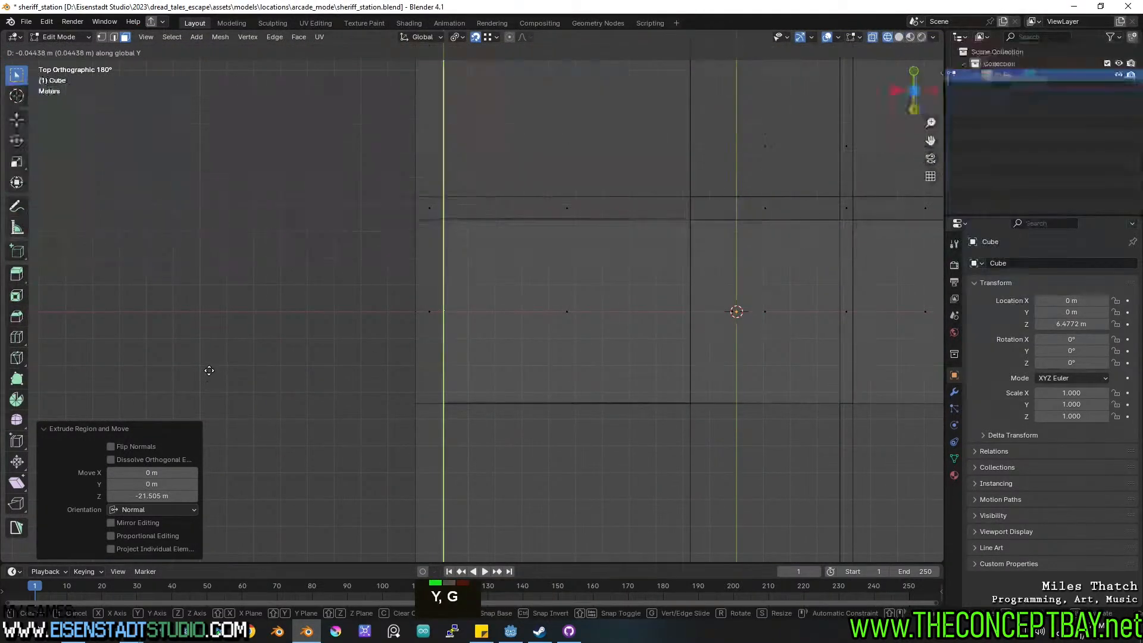
pyautogui.keyDown('shift'); pyautogui.click(328, 381); pyautogui.keyUp('shift')
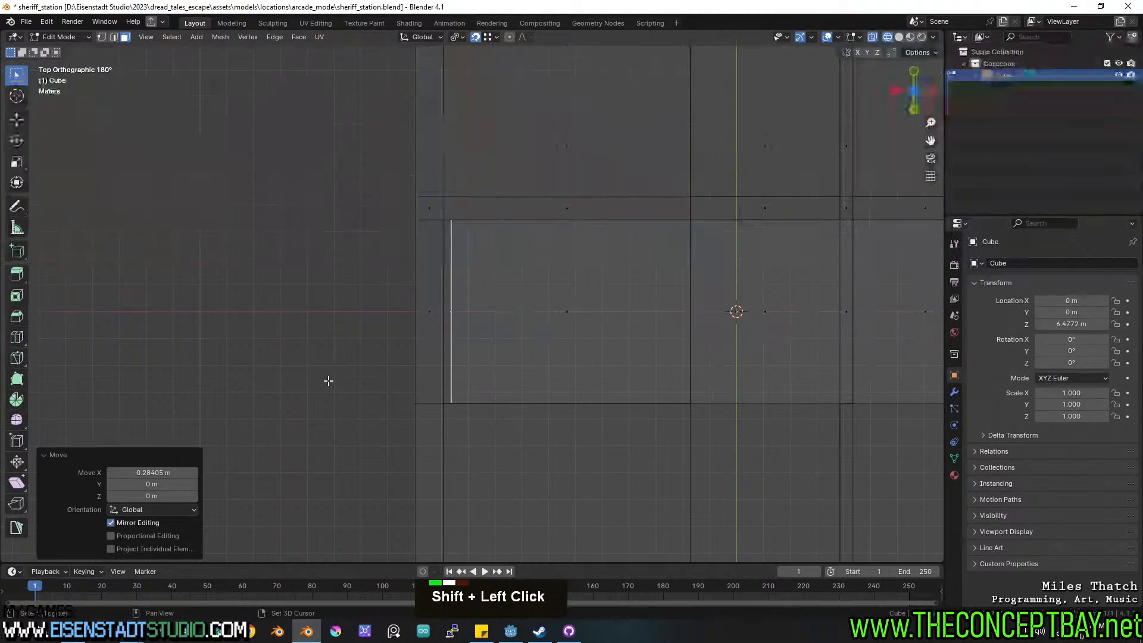
pyautogui.moveTo(712, 441); pyautogui.dragTo(668, 370, button='middle')
pyautogui.press('z')
pyautogui.click(819, 367)
# Try to extend the interior block's side face through to the end wall with two window openings.
pyautogui.keyDown('shift'); pyautogui.moveTo(819, 367); pyautogui.dragTo(730, 370, button='middle'); pyautogui.keyUp('shift')
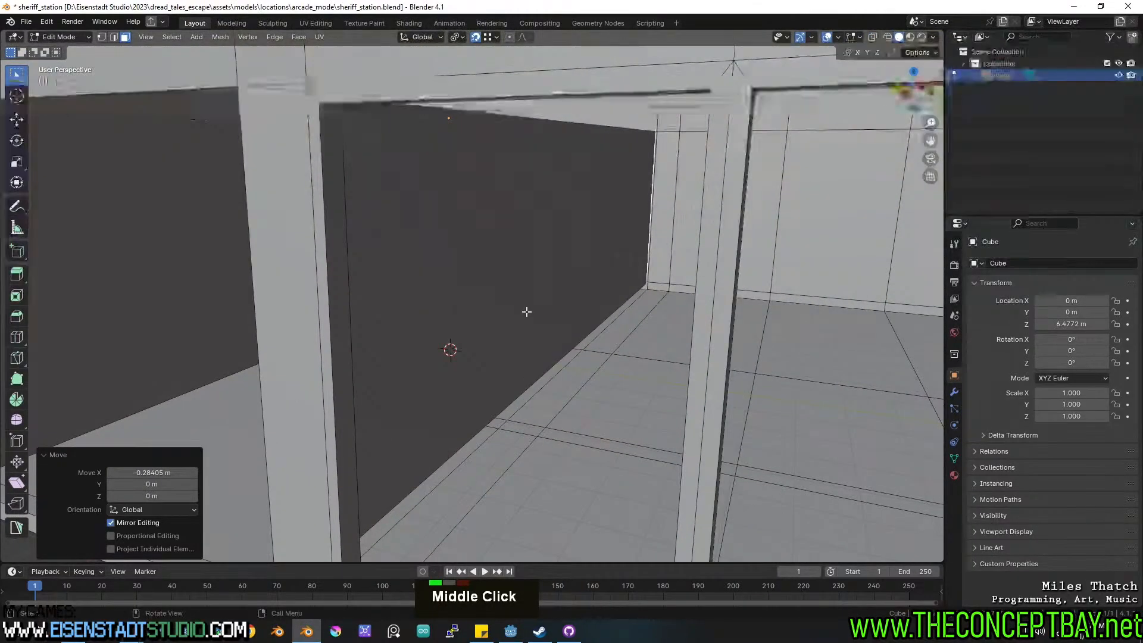
pyautogui.click(529, 314)
pyautogui.scroll(-3, 556, 323)
pyautogui.keyDown('shift'); pyautogui.moveTo(556, 323); pyautogui.dragTo(439, 328, button='middle'); pyautogui.keyUp('shift')
pyautogui.scroll(-3, 478, 334)
pyautogui.moveTo(439, 328); pyautogui.dragTo(440, 357, button='middle')
pyautogui.moveTo(441, 357); pyautogui.dragTo(602, 393, button='middle')
pyautogui.click(696, 363)
# Move the extended block's end face 0.22422 m along Y at the end wall's window openings.
pyautogui.scroll(2, 602, 393)
pyautogui.press('z')
pyautogui.moveTo(733, 438)
pyautogui.keyDown('shift'); pyautogui.mouseDown(button='middle')
pyautogui.moveTo(687, 440)
pyautogui.moveTo(727, 421)
pyautogui.moveTo(646, 391)
pyautogui.moveTo(748, 421)
pyautogui.moveTo(772, 395)
pyautogui.moveTo(732, 397)
pyautogui.mouseUp(button='middle'); pyautogui.keyUp('shift')
pyautogui.press('g')
pyautogui.press('y')
pyautogui.click(549, 430)
pyautogui.click(759, 423)
# Undo the interior block's extrusions and face moves.
pyautogui.scroll(-2, 730, 422)
pyautogui.moveTo(647, 394); pyautogui.dragTo(609, 393, button='middle')
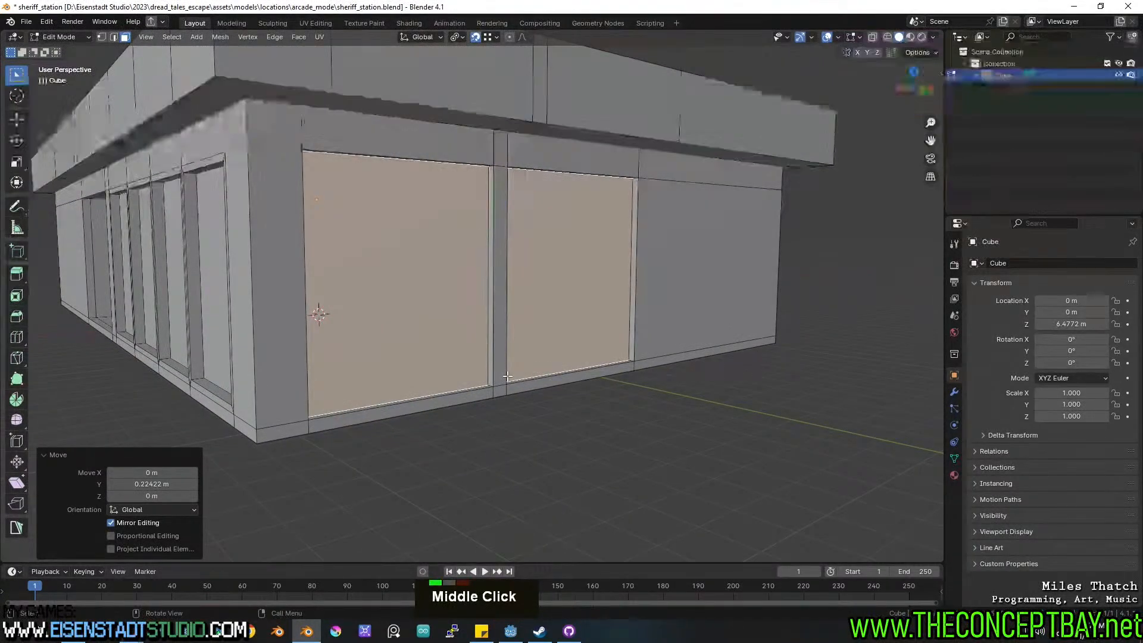
pyautogui.press('z')
pyautogui.hotkey('ctrl', 'z')
pyautogui.hotkey('ctrl', 'z')
pyautogui.hotkey('ctrl', 'z')
pyautogui.hotkey('ctrl', 'z')
pyautogui.hotkey('ctrl', 'z')
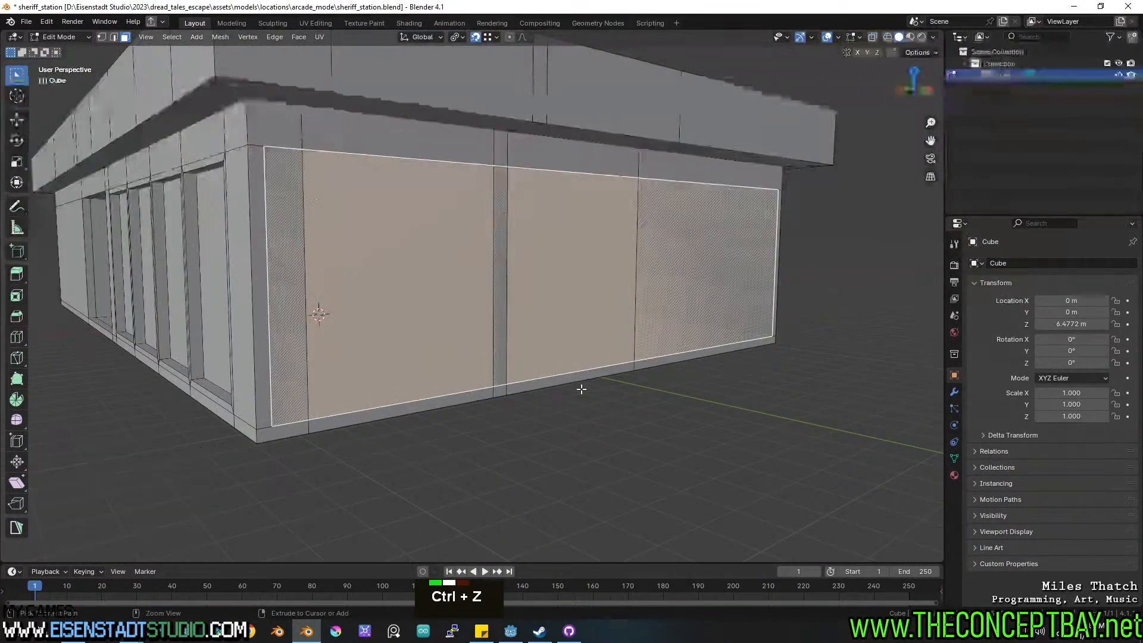
pyautogui.hotkey('ctrl', 'z')
# Delete the face closing off the last filled window opening in the long window wall.
pyautogui.keyDown('shift'); pyautogui.moveTo(310, 374); pyautogui.dragTo(417, 385, button='middle'); pyautogui.keyUp('shift')
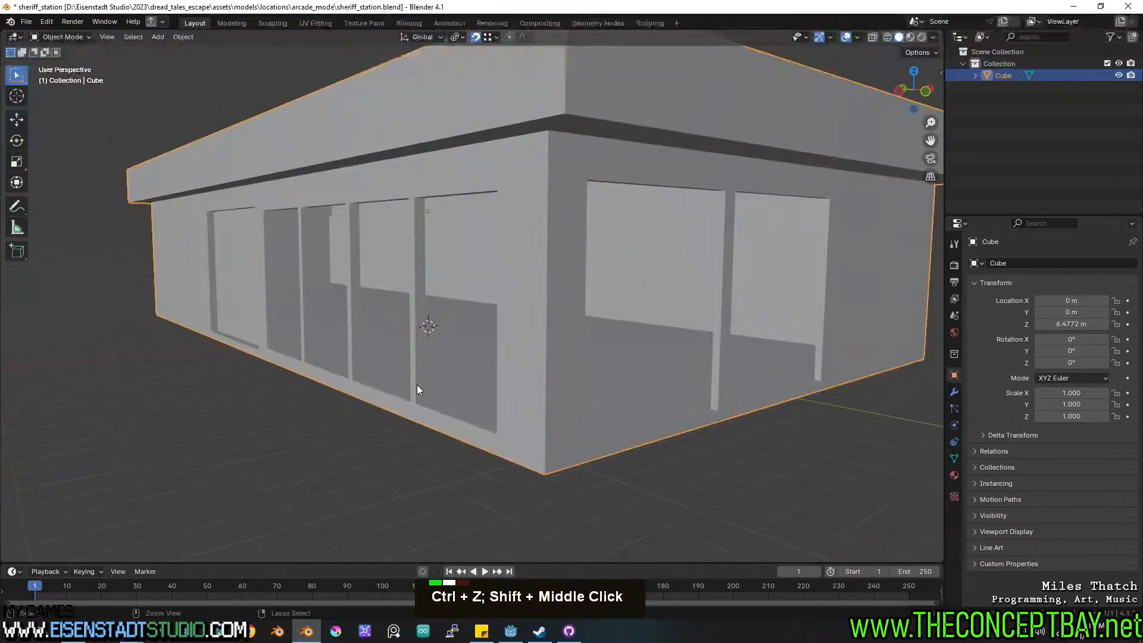
pyautogui.press('Tab')
pyautogui.click(234, 293)
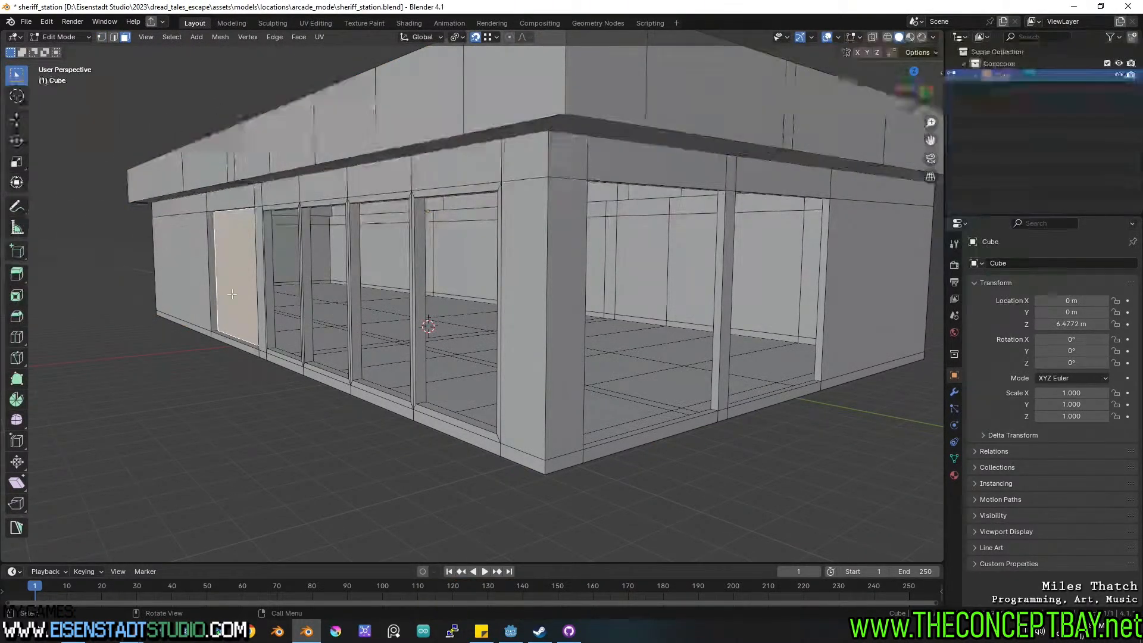
pyautogui.press('ctrl+KP_Add')
pyautogui.press('x')
pyautogui.click(231, 294)
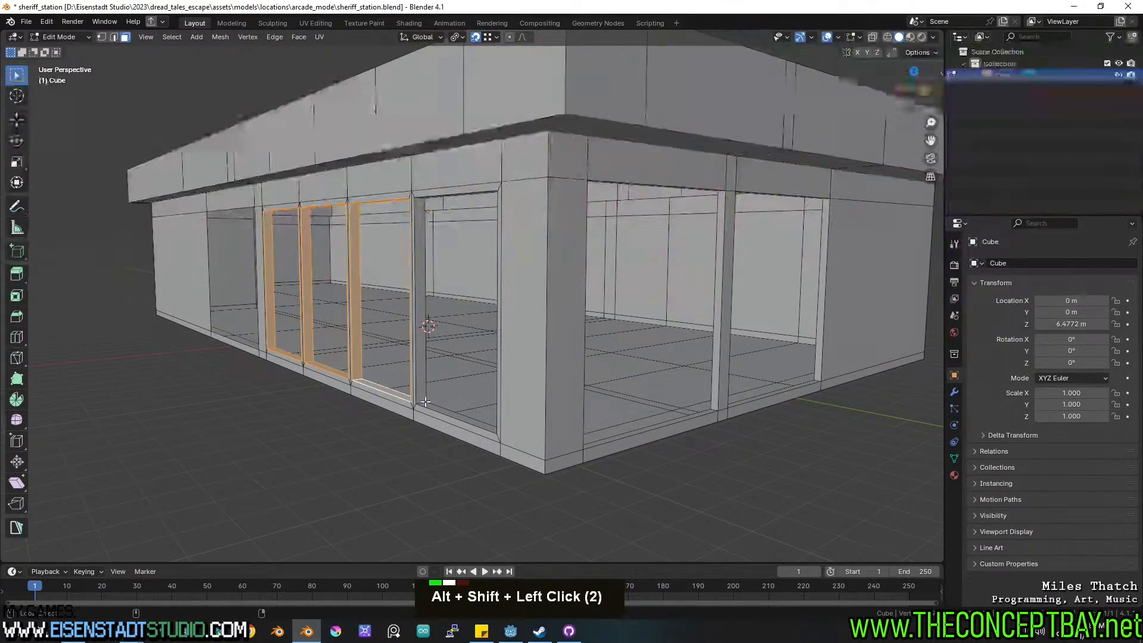
# Delete the inner reveal faces around the window openings on the long wall and the end wall.
pyautogui.press('x')
pyautogui.click(703, 409)
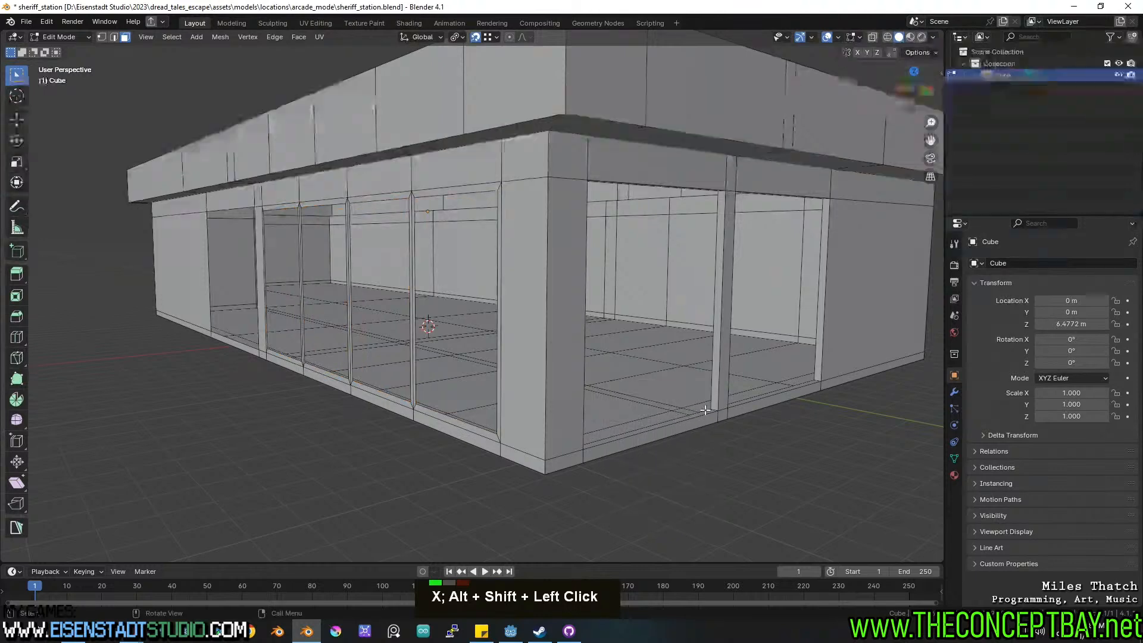
pyautogui.keyDown('alt'); pyautogui.keyDown('shift'); pyautogui.click(813, 378); pyautogui.keyUp('shift'); pyautogui.keyUp('alt')
pyautogui.press('x')
pyautogui.click(816, 376)
# In the left wireframe view, separate all wall and floor geometry below the roof band into its own object and leave Edit Mode.
pyautogui.keyDown('alt'); pyautogui.moveTo(802, 380); pyautogui.dragTo(829, 373, button='middle'); pyautogui.keyUp('alt')
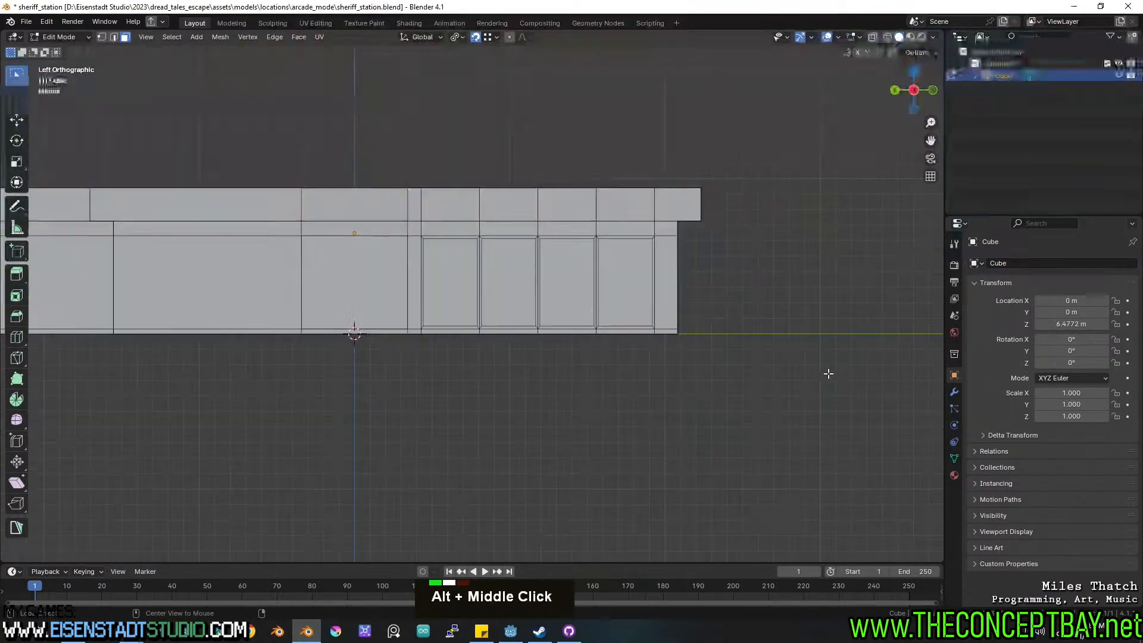
pyautogui.scroll(-2, 758, 347)
pyautogui.keyDown('shift'); pyautogui.moveTo(758, 347); pyautogui.dragTo(705, 339, button='middle'); pyautogui.keyUp('shift')
pyautogui.scroll(-2, 831, 347)
pyautogui.press('Tab')
pyautogui.scroll(3, 832, 354)
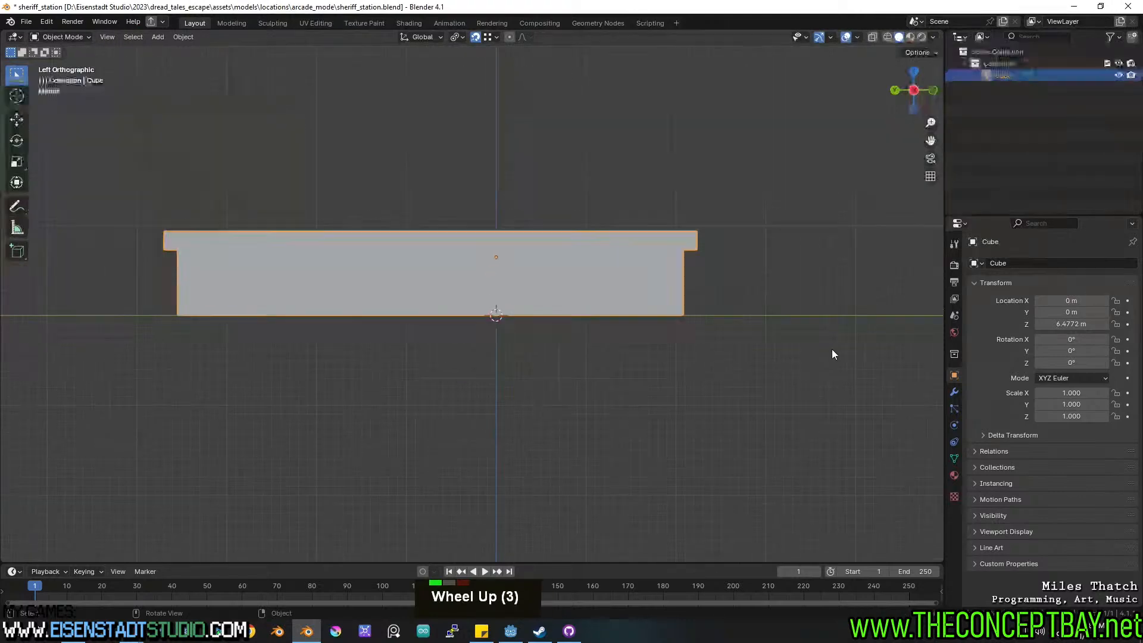
pyautogui.scroll(1, 833, 350)
pyautogui.press('Tab')
pyautogui.press('z')
pyautogui.press('Tab')
pyautogui.press('Tab')
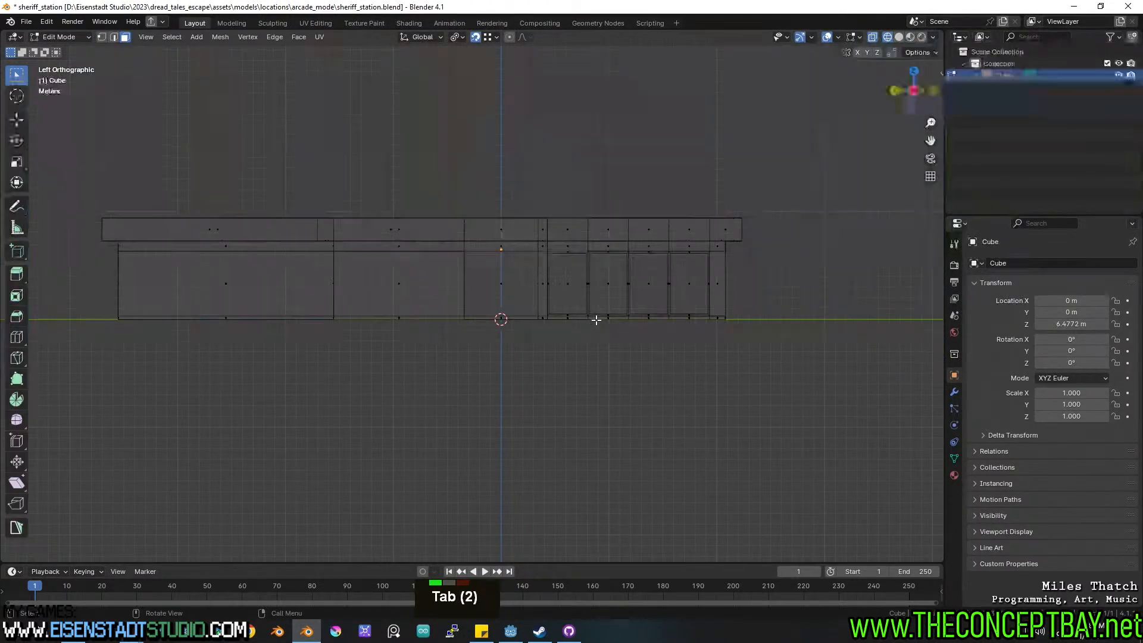
pyautogui.press('a')
pyautogui.press('b')
pyautogui.moveTo(896, 389); pyautogui.dragTo(86, 244)
pyautogui.press('p')
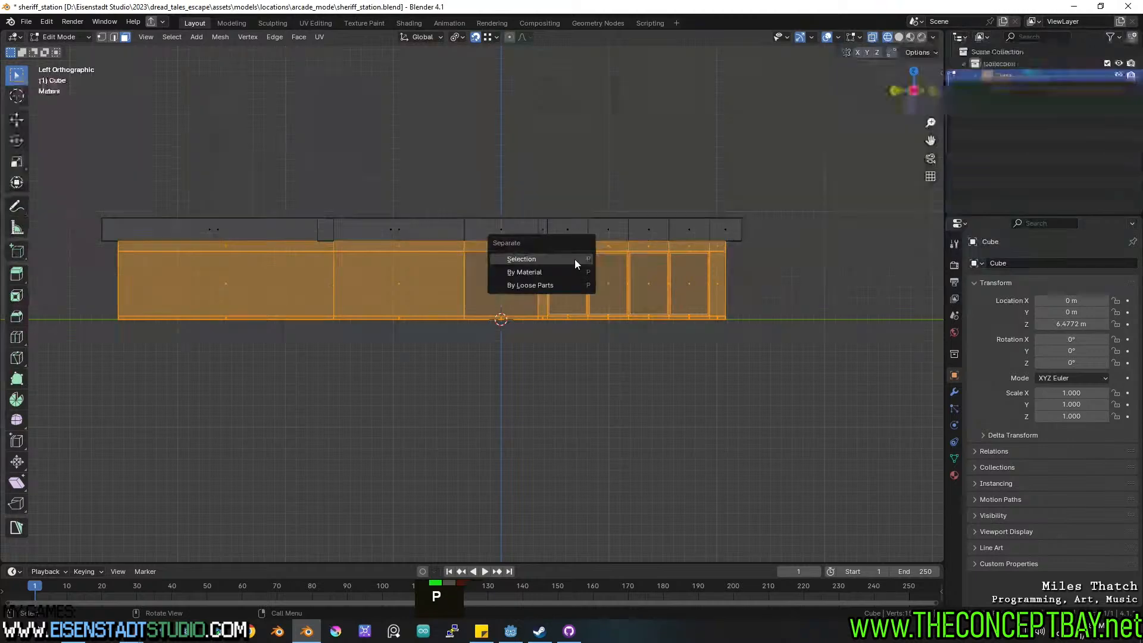
pyautogui.click(574, 259)
pyautogui.press('Tab')
# Return to solid shading, select only the separated wall object and show its modifier properties.
pyautogui.moveTo(574, 259); pyautogui.dragTo(594, 287, button='middle')
pyautogui.scroll(2, 594, 287)
pyautogui.press('z')
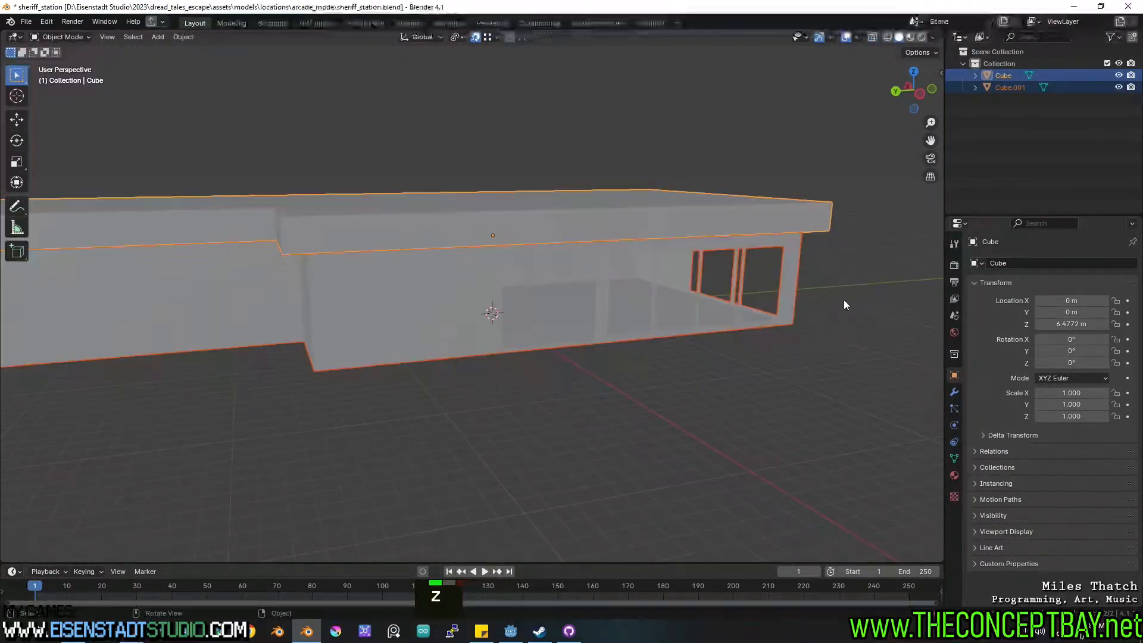
pyautogui.scroll(3, 792, 299)
pyautogui.keyDown('shift'); pyautogui.moveTo(788, 299); pyautogui.dragTo(623, 320, button='middle'); pyautogui.keyUp('shift')
pyautogui.click(525, 325)
pyautogui.moveTo(471, 353); pyautogui.dragTo(623, 342, button='middle')
pyautogui.keyDown('shift'); pyautogui.moveTo(622, 342); pyautogui.dragTo(571, 340, button='middle'); pyautogui.keyUp('shift')
pyautogui.click(955, 391)
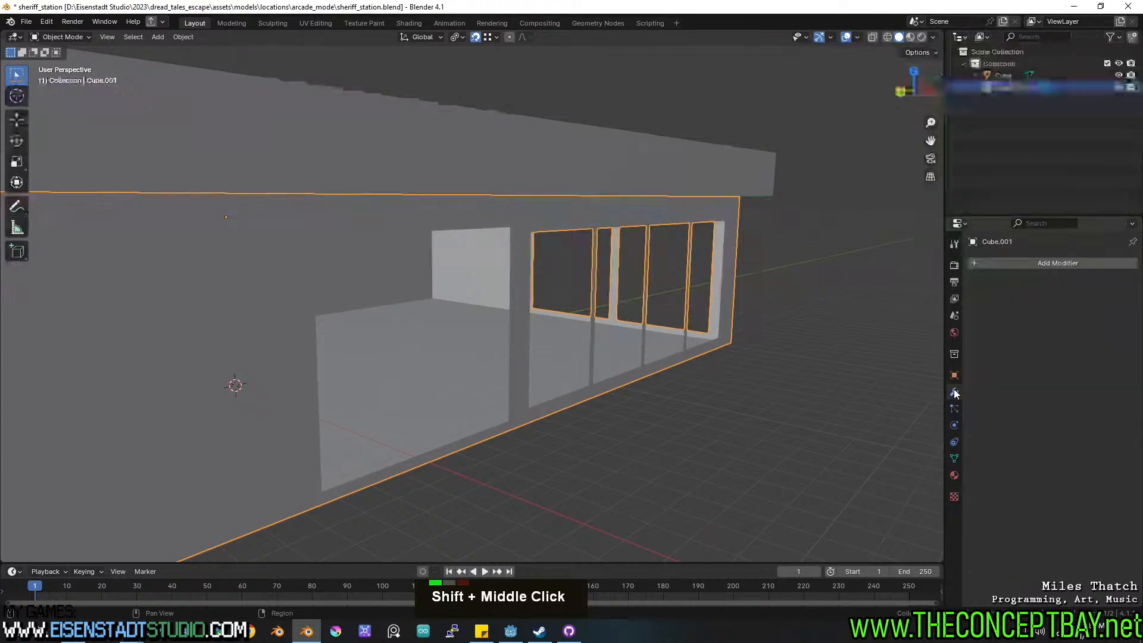
# Add a Solidify modifier to the station walls with Even Thickness enabled and a thickness of about 0.229 m.
pyautogui.click(981, 260)
pyautogui.moveTo(950, 304)
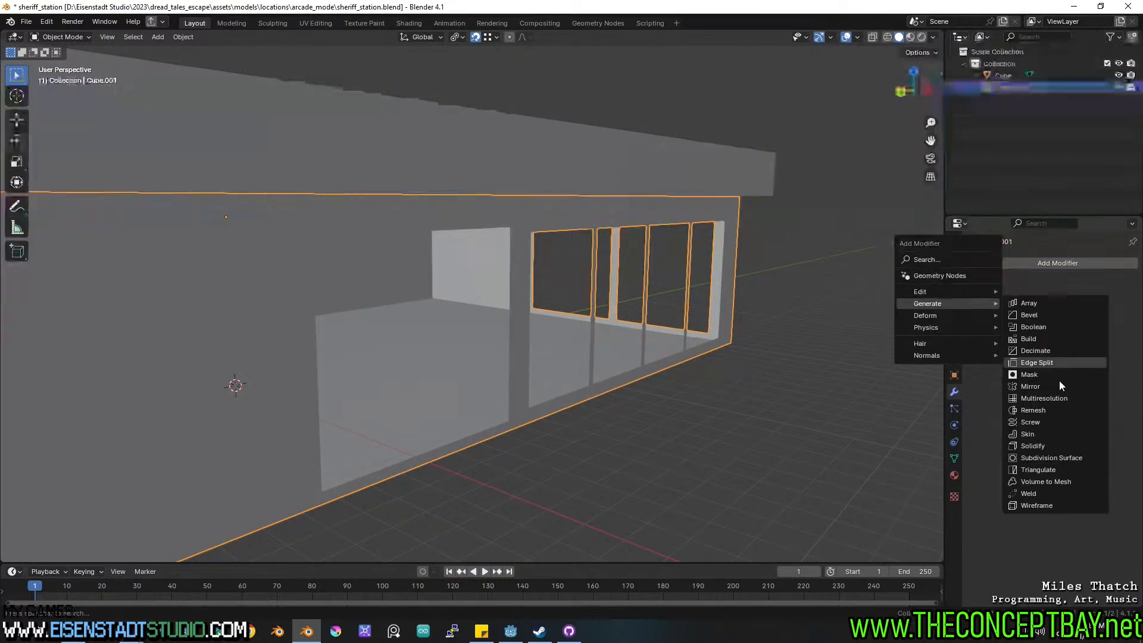
pyautogui.click(1033, 446)
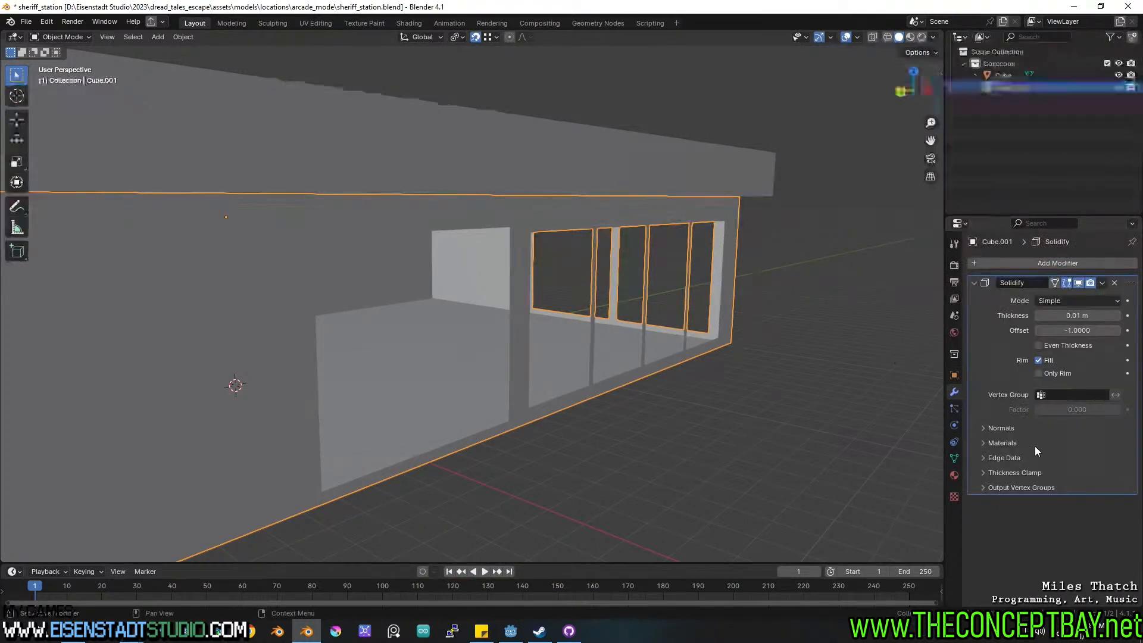
pyautogui.scroll(2, 389, 383)
pyautogui.moveTo(1078, 316)
pyautogui.keyDown('shift'); pyautogui.mouseDown()
pyautogui.moveTo(1102, 316)
pyautogui.moveTo(1090, 316)
pyautogui.mouseUp(); pyautogui.keyUp('shift')
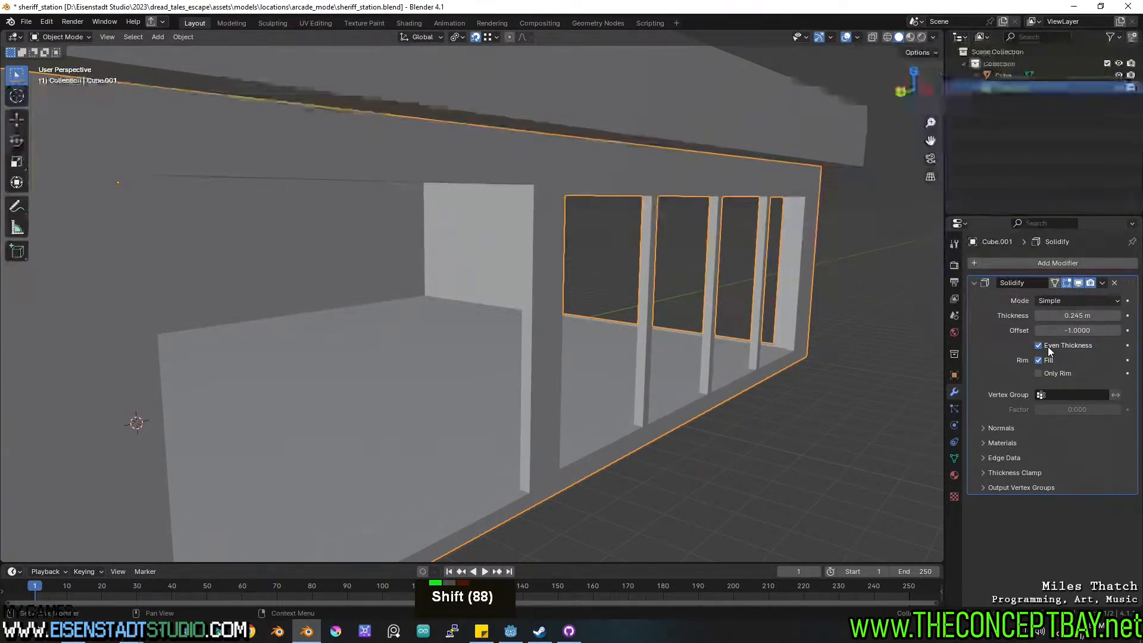
pyautogui.keyDown('shift'); pyautogui.moveTo(1090, 315); pyautogui.dragTo(1097, 315); pyautogui.keyUp('shift')
# Examine the thickened walls and window openings from inside and outside, comparing object and edit mode.
pyautogui.keyDown('shift'); pyautogui.moveTo(853, 351); pyautogui.dragTo(727, 344, button='middle'); pyautogui.keyUp('shift')
pyautogui.scroll(1, 820, 342)
pyautogui.scroll(-2, 677, 313)
pyautogui.keyDown('shift'); pyautogui.moveTo(678, 313); pyautogui.dragTo(627, 325, button='middle'); pyautogui.keyUp('shift')
pyautogui.press('Tab')
pyautogui.scroll(2, 481, 362)
pyautogui.press('Tab')
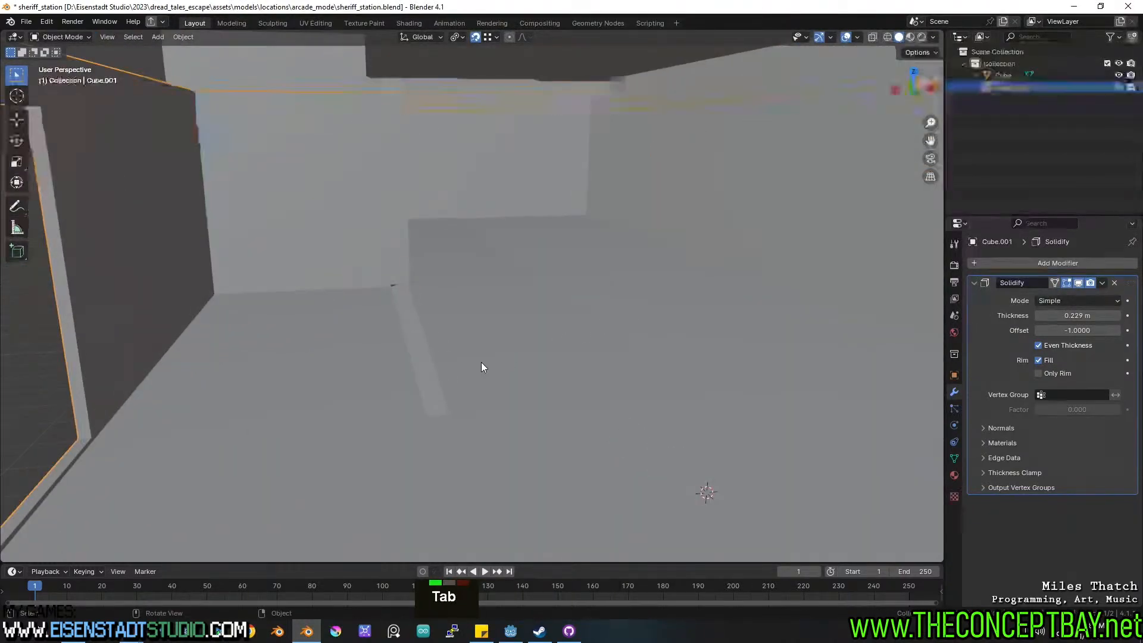
pyautogui.press('Tab')
pyautogui.moveTo(481, 362)
pyautogui.mouseDown(button='middle')
pyautogui.moveTo(507, 324)
pyautogui.moveTo(508, 238)
pyautogui.moveTo(540, 228)
pyautogui.moveTo(538, 332)
pyautogui.mouseUp(button='middle')
pyautogui.scroll(-6, 507, 324)
pyautogui.press('z')
pyautogui.press('z')
pyautogui.moveTo(658, 357); pyautogui.dragTo(665, 379, button='middle')
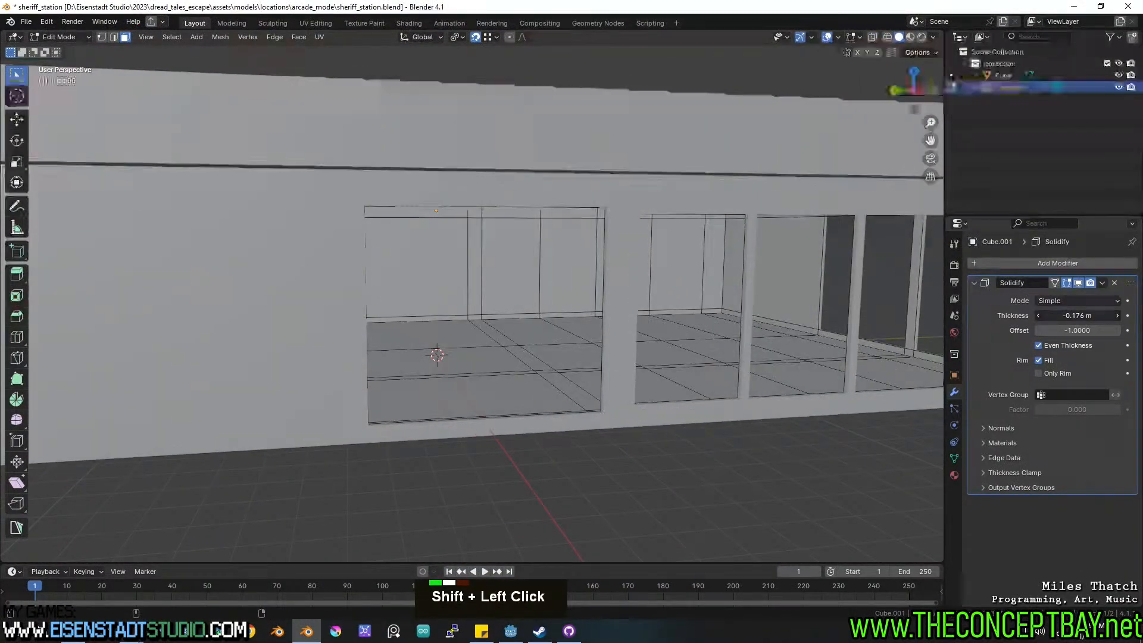
# Try a negative Solidify thickness of about -0.293 m and check the walls around the windows.
pyautogui.keyDown('shift'); pyautogui.moveTo(1077, 316); pyautogui.dragTo(1057, 316); pyautogui.keyUp('shift')
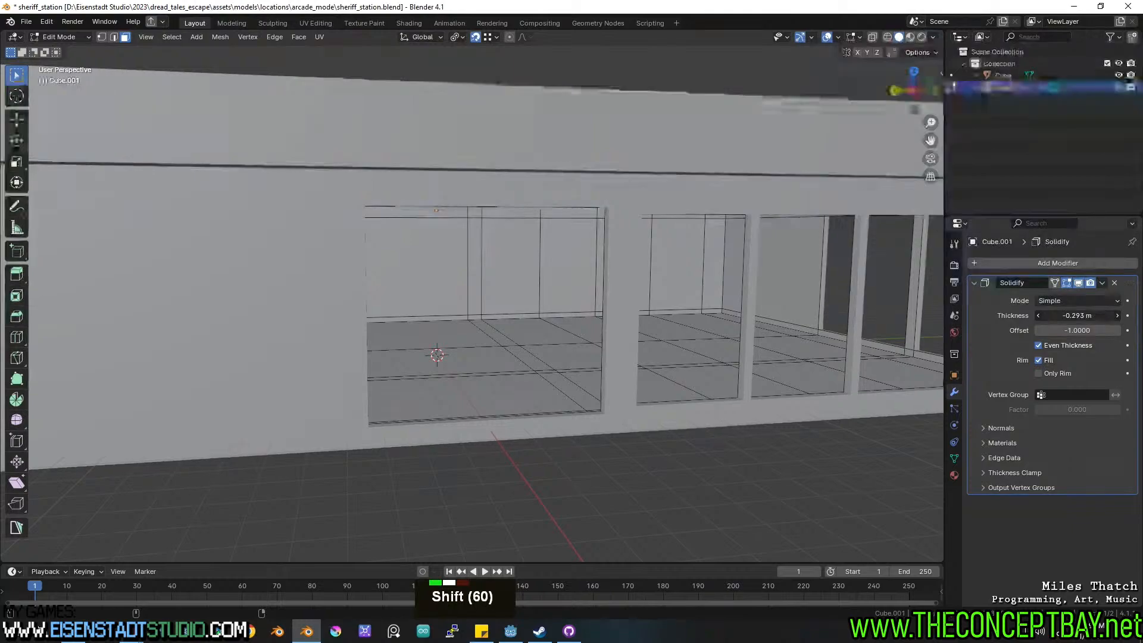
pyautogui.keyDown('shift'); pyautogui.moveTo(823, 372); pyautogui.dragTo(536, 340, button='middle'); pyautogui.keyUp('shift')
pyautogui.keyDown('shift'); pyautogui.moveTo(536, 339); pyautogui.dragTo(477, 350, button='middle'); pyautogui.keyUp('shift')
pyautogui.keyDown('shift'); pyautogui.moveTo(476, 350); pyautogui.dragTo(650, 358, button='middle'); pyautogui.keyUp('shift')
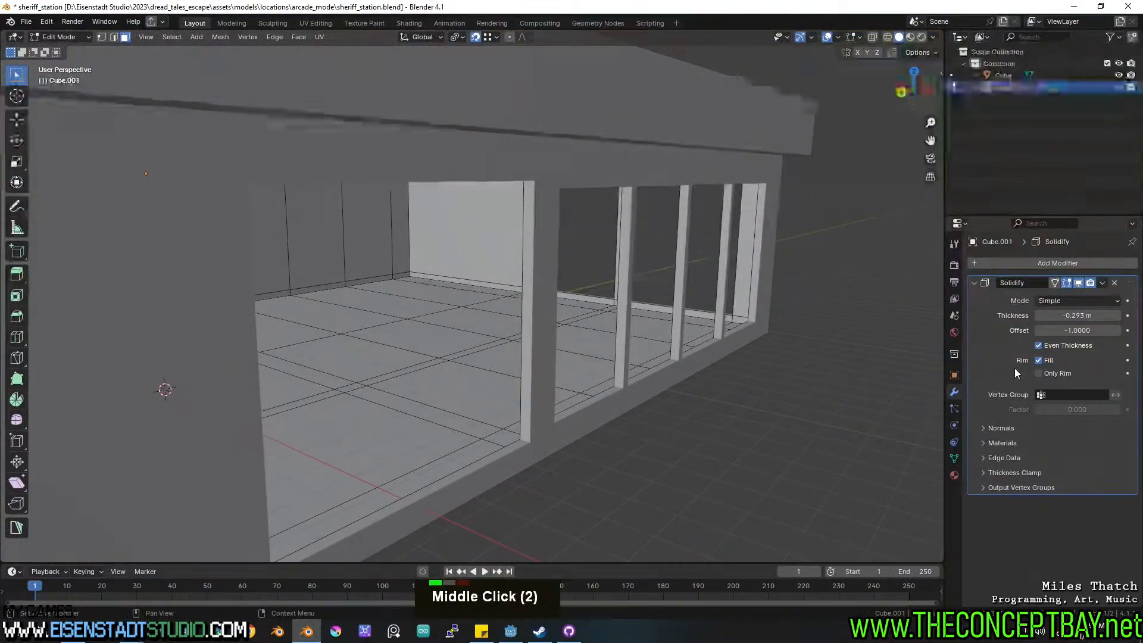
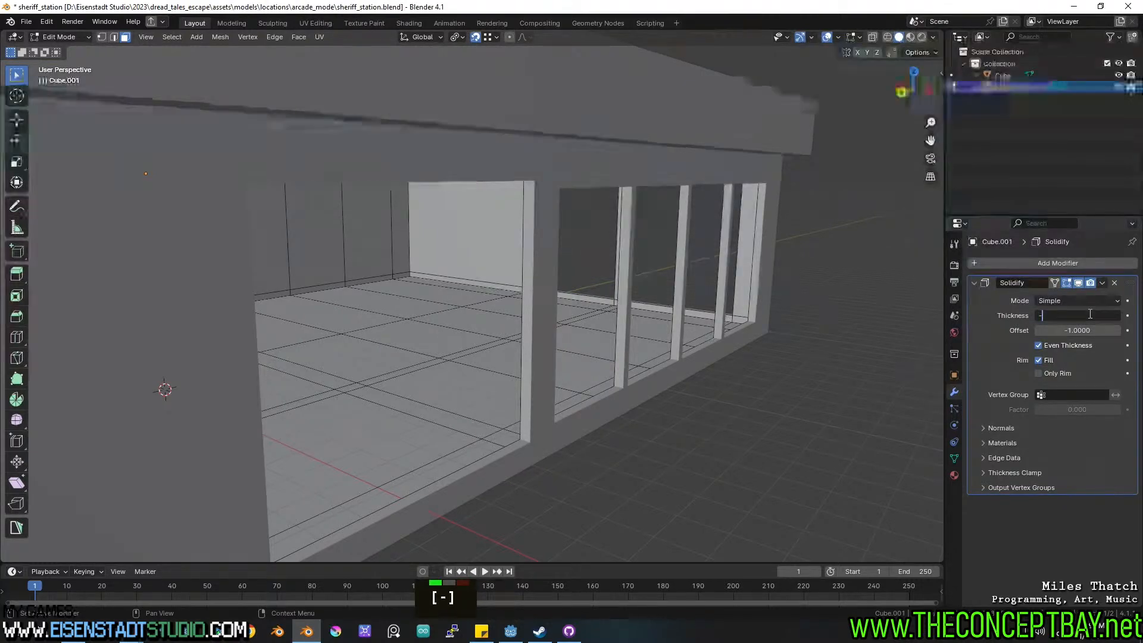
# Try a Solidify thickness of -3 m on the walls and undo it.
pyautogui.write('3')
pyautogui.press('Return')
pyautogui.hotkey('ctrl', 'z')
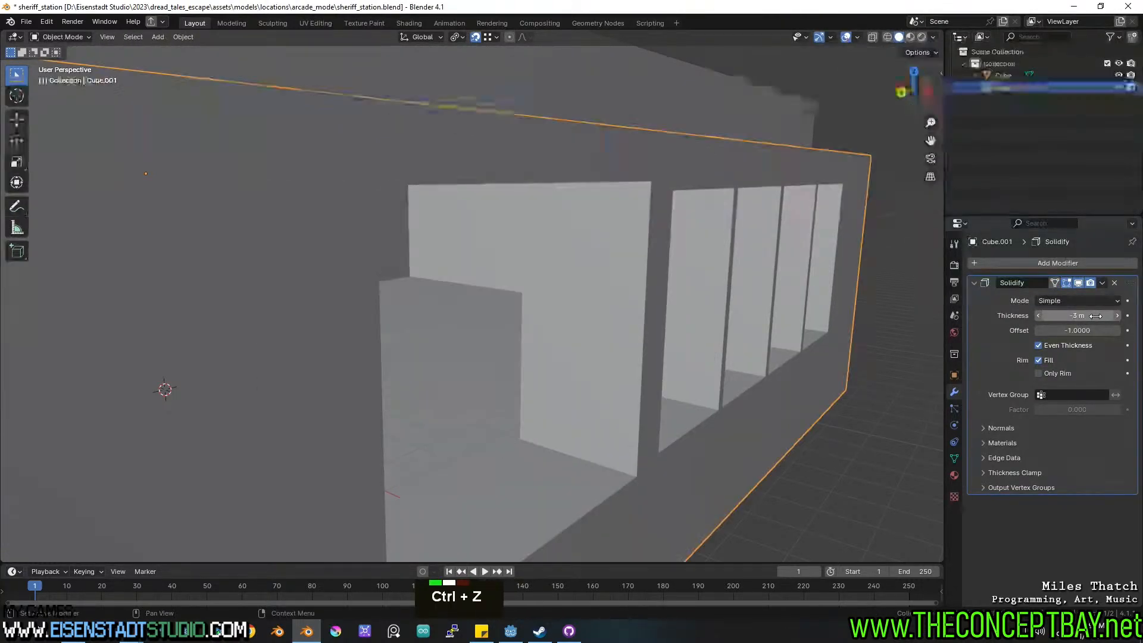
pyautogui.hotkey('ctrl', 'z')
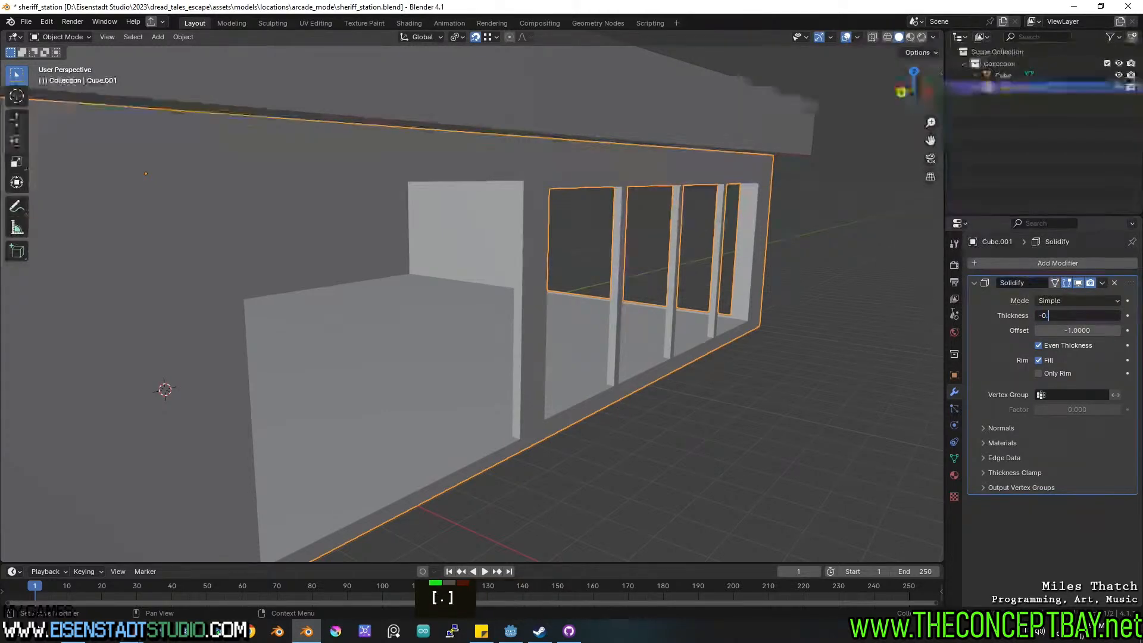
# Set the walls' Solidify thickness to -0.3 m and save the file.
pyautogui.write('3')
pyautogui.press('Return')
pyautogui.moveTo(488, 405); pyautogui.dragTo(599, 274, button='middle')
pyautogui.hotkey('ctrl', 's')
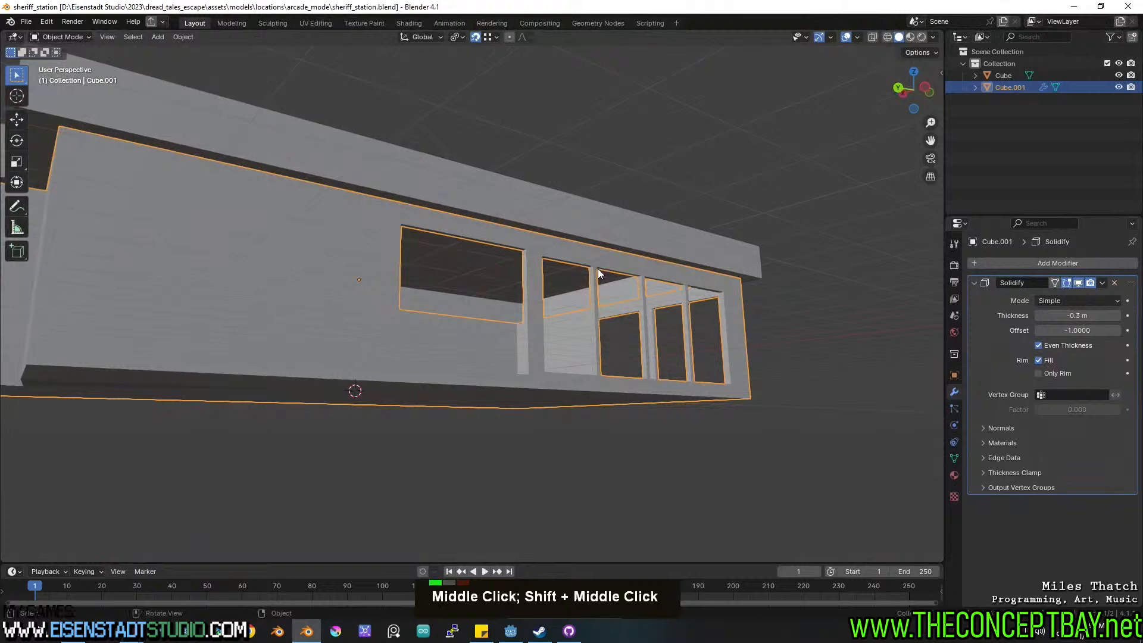
# Select the roof object and examine the open interior where the walls meet it.
pyautogui.click(620, 227)
pyautogui.moveTo(620, 226); pyautogui.dragTo(610, 304, button='middle')
pyautogui.scroll(3, 671, 239)
pyautogui.scroll(2, 555, 283)
pyautogui.scroll(2, 517, 277)
pyautogui.scroll(-4, 681, 292)
pyautogui.scroll(2, 677, 289)
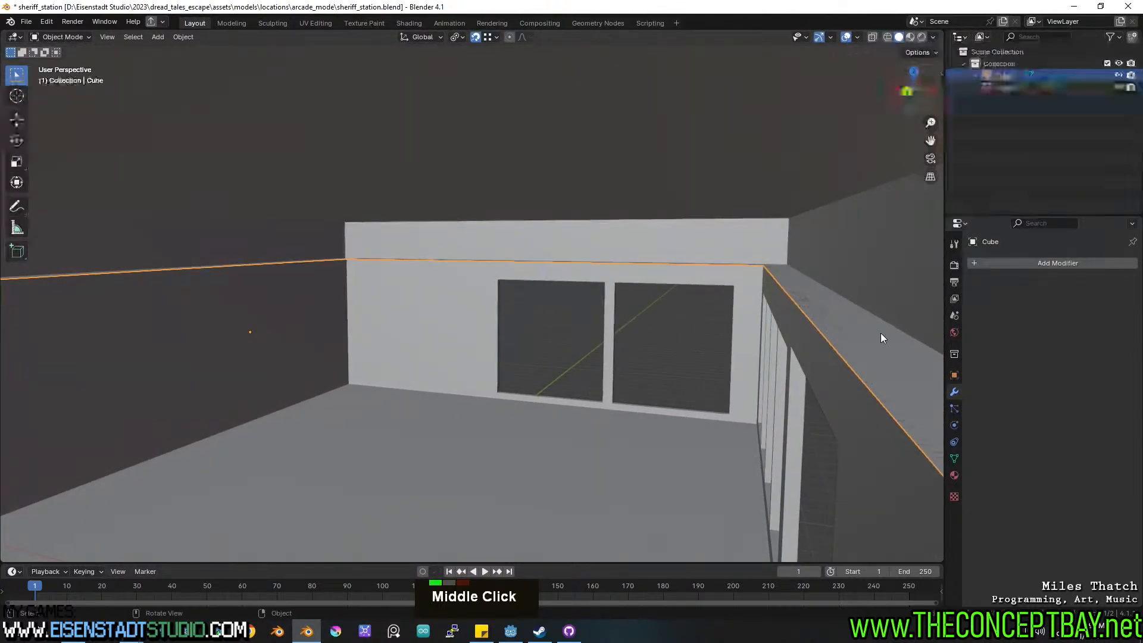
# Open the walls object for mesh editing and select one floor face near the corner by the windows.
pyautogui.click(816, 374)
pyautogui.press('Tab')
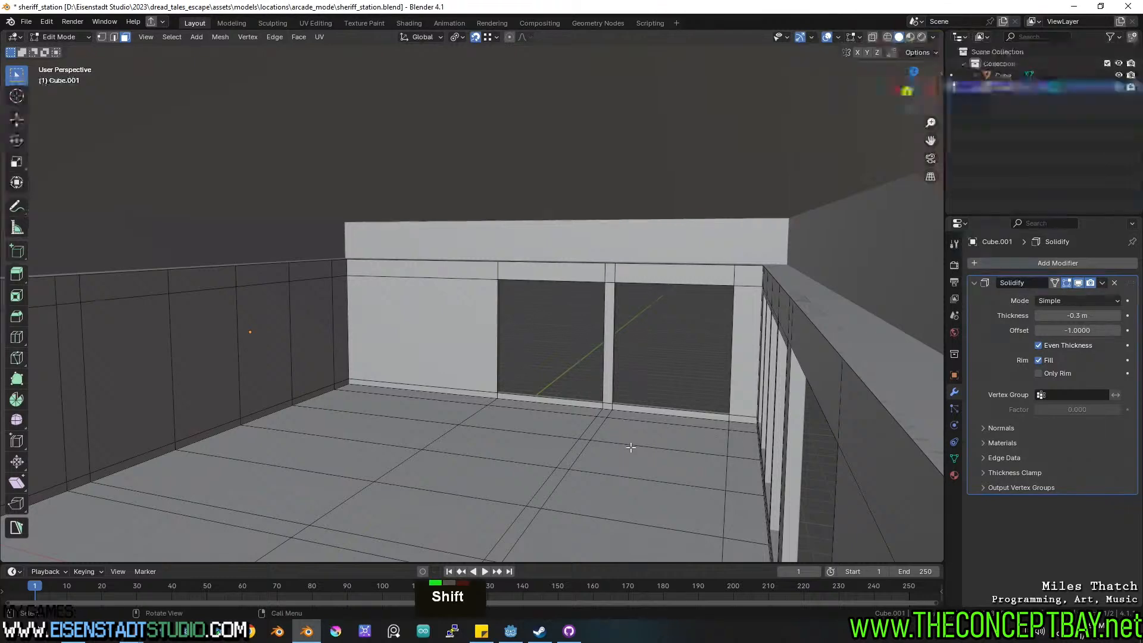
pyautogui.keyDown('shift'); pyautogui.moveTo(628, 415); pyautogui.dragTo(651, 371, button='middle'); pyautogui.keyUp('shift')
pyautogui.scroll(-3, 682, 339)
pyautogui.keyDown('shift'); pyautogui.scroll(-4, 681, 339); pyautogui.keyUp('shift')
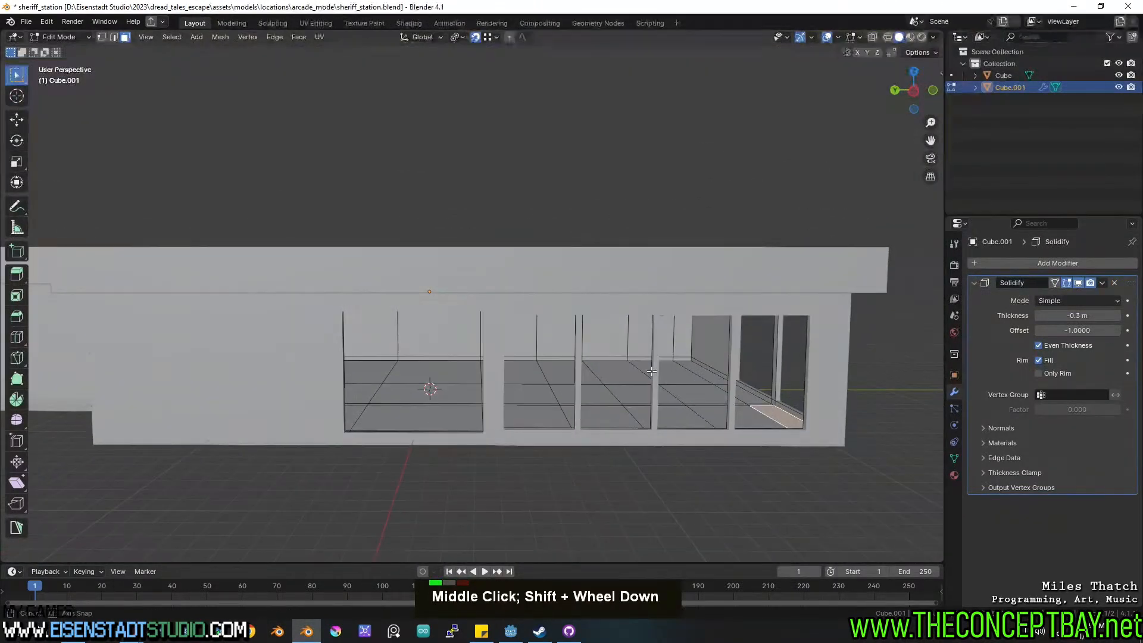
# Select all faces with a normal similar to the chosen floor face and switch to wireframe display.
pyautogui.click(247, 36)
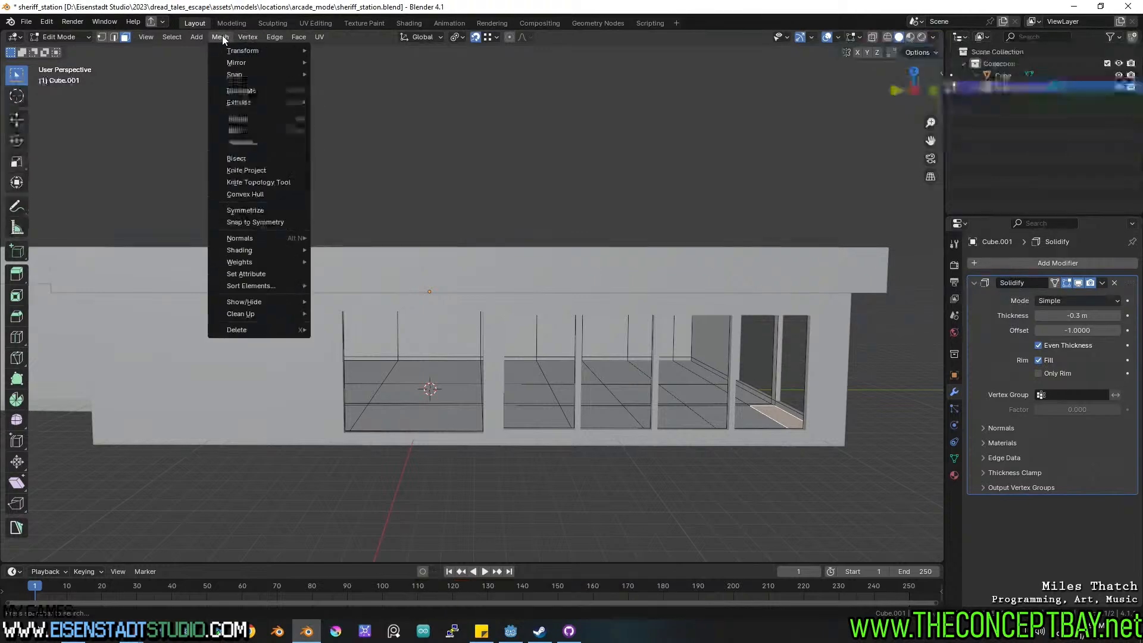
pyautogui.moveTo(262, 238)
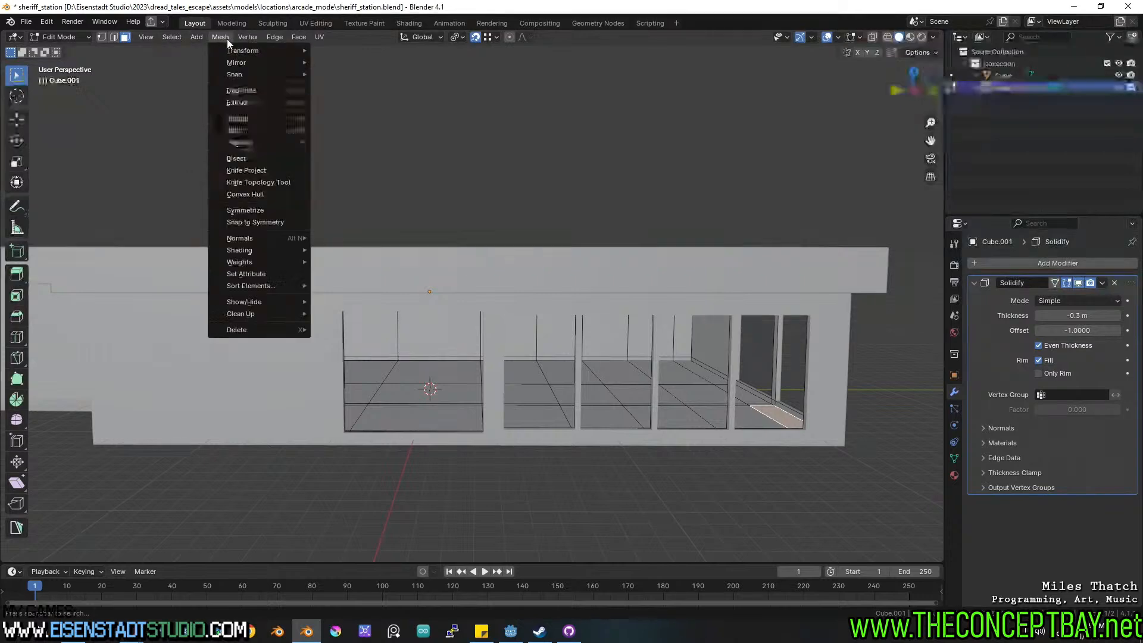
pyautogui.moveTo(172, 36)
pyautogui.moveTo(228, 182)
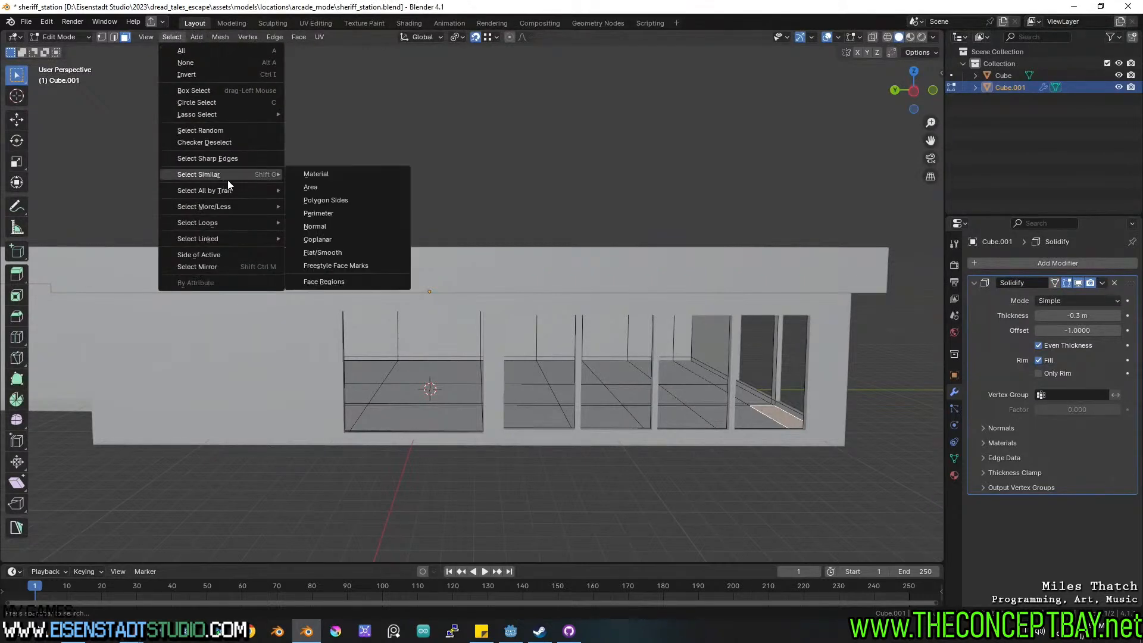
pyautogui.click(315, 227)
pyautogui.press('z')
pyautogui.click(409, 281)
pyautogui.scroll(-2, 410, 281)
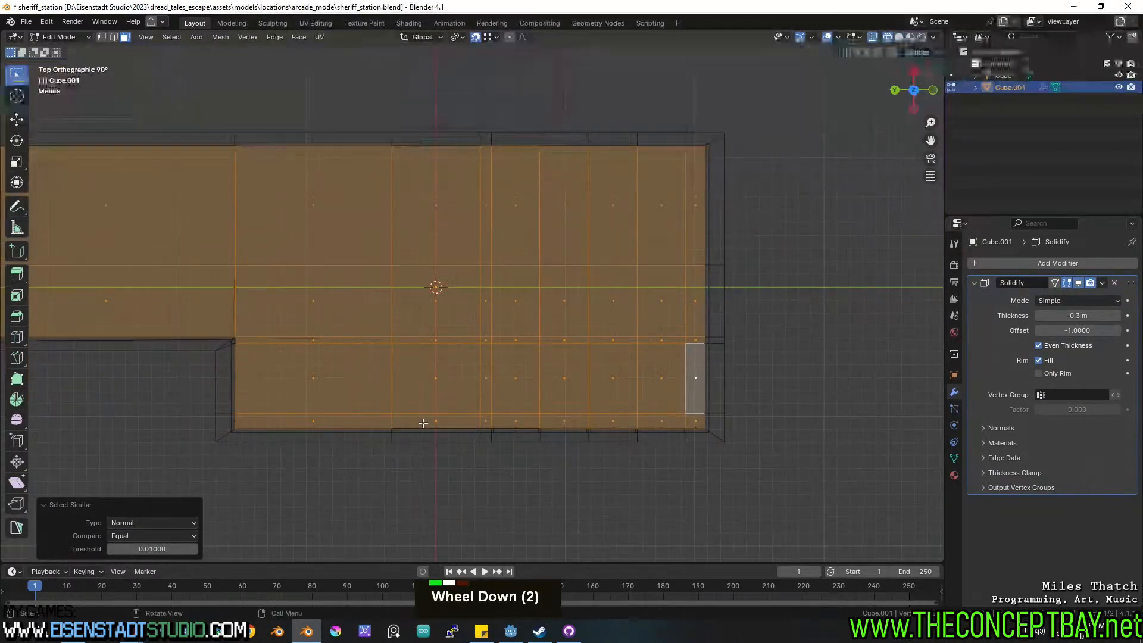
# Hide the roof object and duplicate the selected floor faces about 7.28 m up along Z to form a ceiling.
pyautogui.keyDown('alt'); pyautogui.middleClick(447, 265); pyautogui.keyUp('alt')
pyautogui.scroll(5, 582, 337)
pyautogui.moveTo(582, 337); pyautogui.dragTo(902, 113, button='middle')
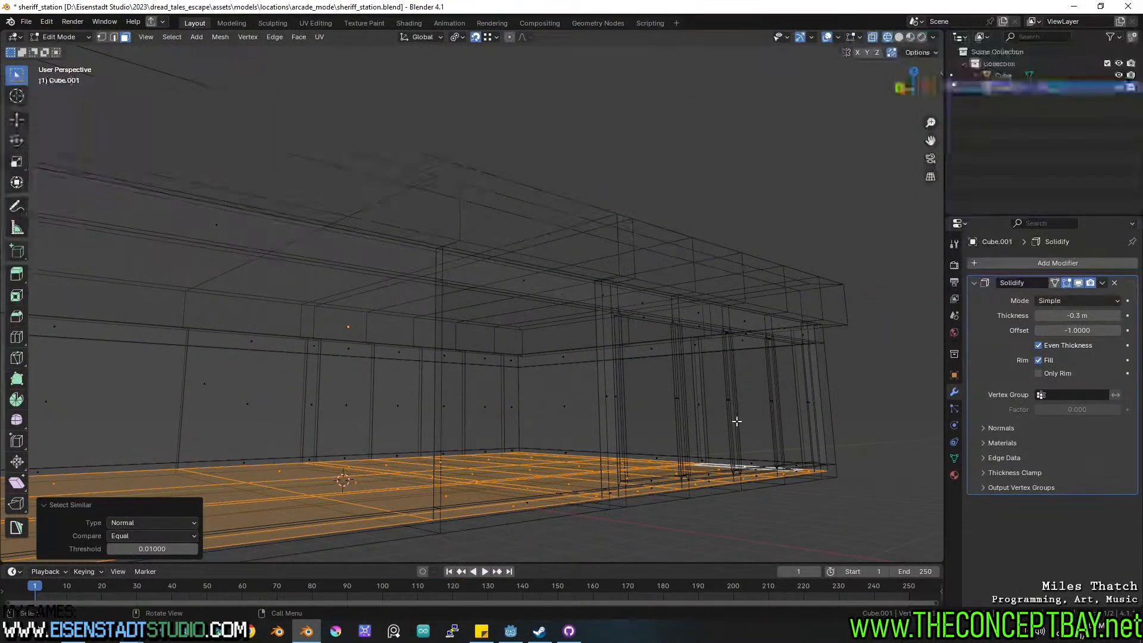
pyautogui.click(1120, 76)
pyautogui.moveTo(798, 309); pyautogui.dragTo(186, 97, button='middle')
pyautogui.hotkey('shift', 'd')
pyautogui.press('z')
pyautogui.click(802, 300)
# Flip the normals of the duplicated ceiling faces and return to object mode with solid shading.
pyautogui.click(227, 36)
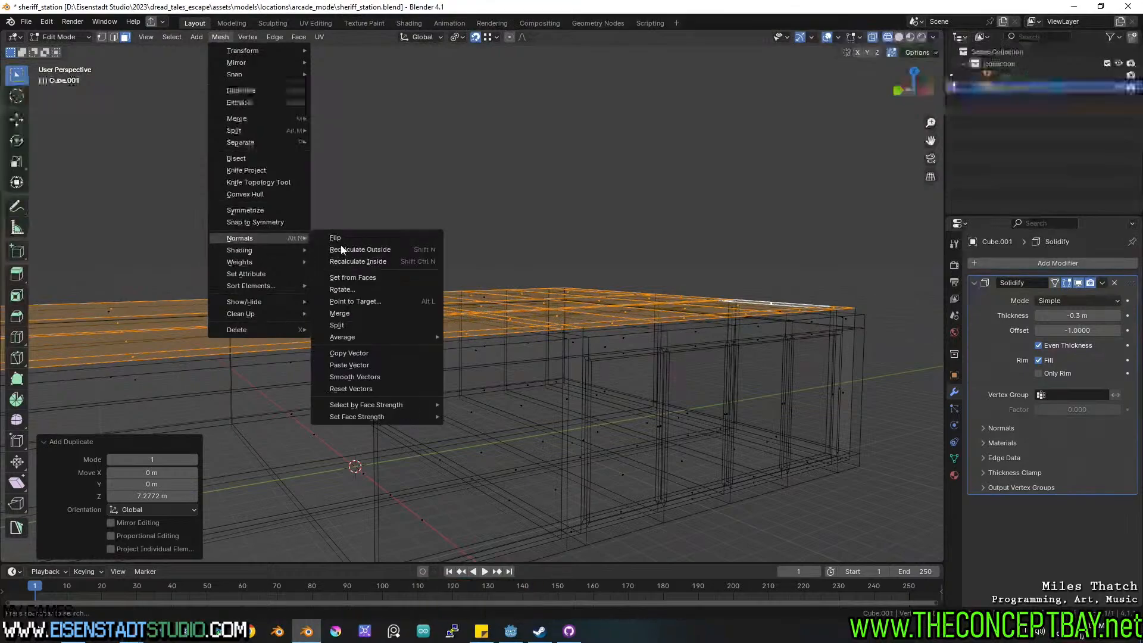
pyautogui.click(346, 241)
pyautogui.press('Tab')
pyautogui.press('z')
# Inspect the new ceiling from above and below, especially the raised strip near the inner corner.
pyautogui.moveTo(780, 316)
pyautogui.mouseDown(button='middle')
pyautogui.moveTo(748, 301)
pyautogui.moveTo(777, 219)
pyautogui.moveTo(797, 221)
pyautogui.mouseUp(button='middle')
pyautogui.scroll(-2, 623, 250)
pyautogui.moveTo(739, 290)
pyautogui.mouseDown(button='middle')
pyautogui.moveTo(809, 337)
pyautogui.moveTo(742, 314)
pyautogui.moveTo(718, 284)
pyautogui.mouseUp(button='middle')
pyautogui.scroll(2, 717, 288)
pyautogui.press('Tab')
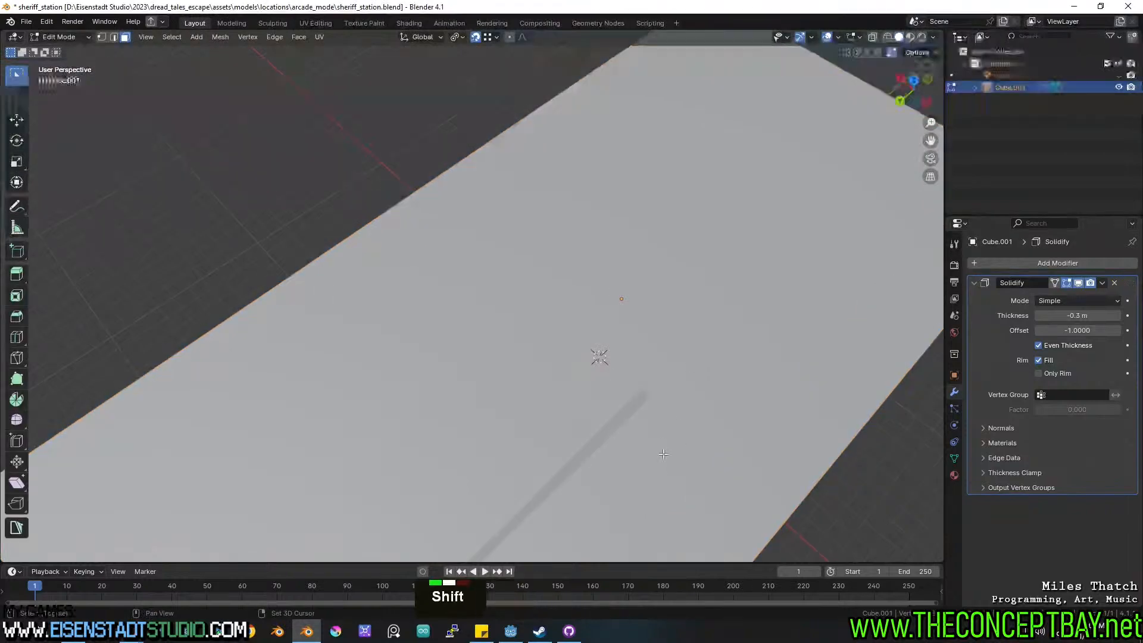
pyautogui.moveTo(597, 352); pyautogui.dragTo(577, 373, button='middle')
pyautogui.press('Tab')
pyautogui.moveTo(468, 356); pyautogui.dragTo(529, 359, button='middle')
pyautogui.press('Tab')
pyautogui.rightClick(528, 373)
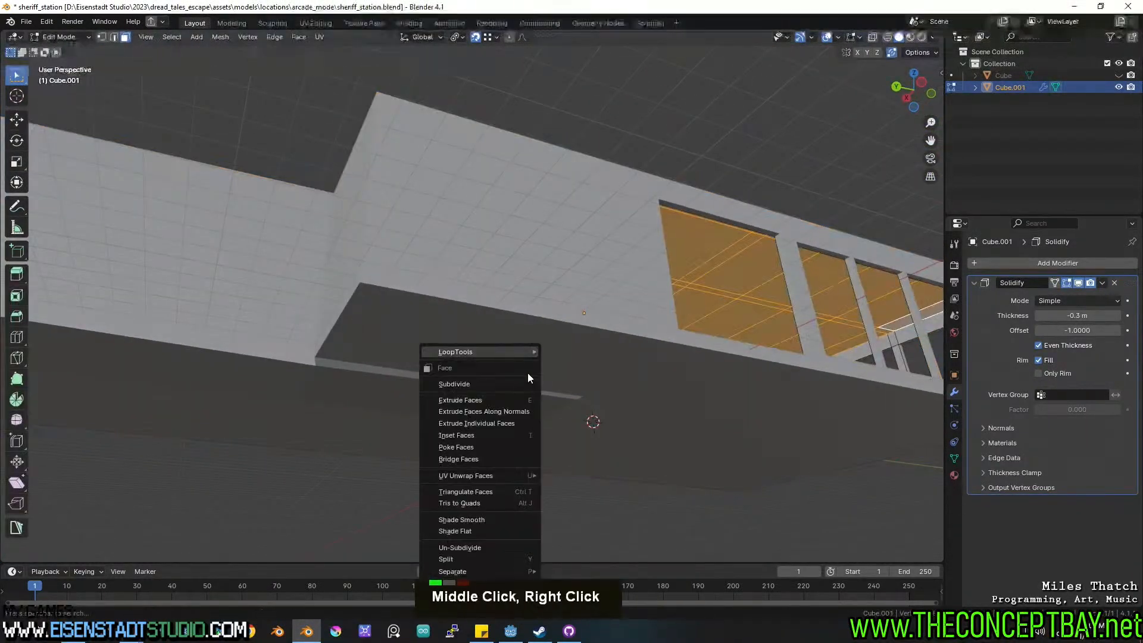
pyautogui.press('Escape')
pyautogui.moveTo(422, 283); pyautogui.dragTo(409, 262, button='middle')
pyautogui.press('Tab')
pyautogui.press('Tab')
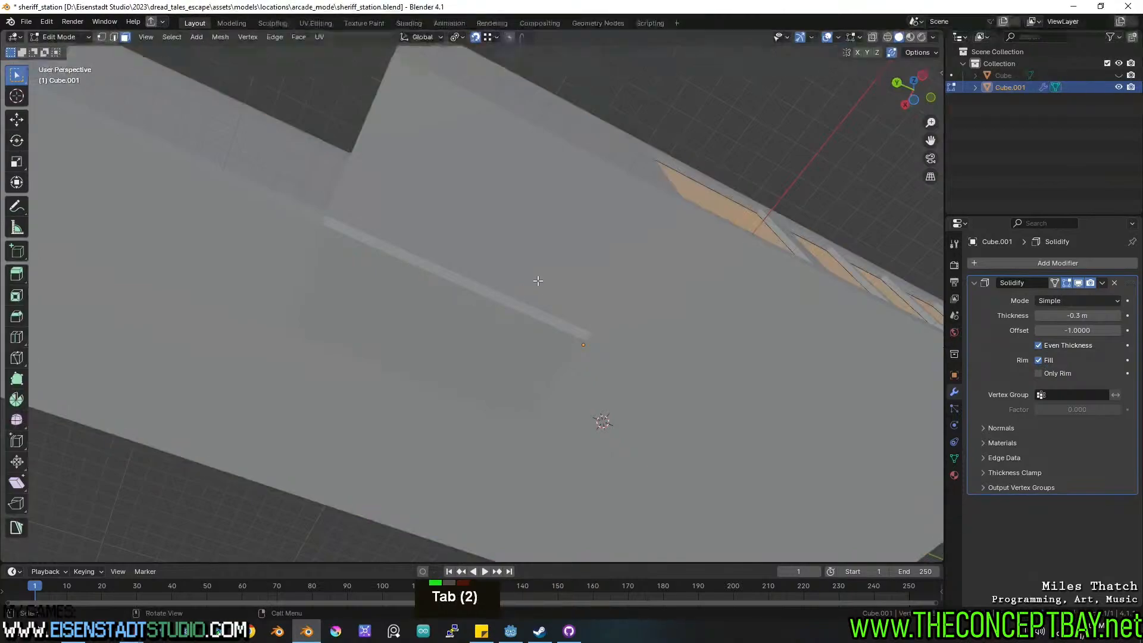
pyautogui.moveTo(536, 280); pyautogui.dragTo(610, 408, button='middle')
# Examine the ceiling geometry around the building's inner corner in wireframe display.
pyautogui.press('z')
pyautogui.moveTo(244, 367); pyautogui.dragTo(376, 395, button='middle')
pyautogui.moveTo(376, 395)
pyautogui.keyDown('shift'); pyautogui.mouseDown(button='middle')
pyautogui.moveTo(406, 409)
pyautogui.moveTo(498, 329)
pyautogui.moveTo(507, 414)
pyautogui.mouseUp(button='middle'); pyautogui.keyUp('shift')
pyautogui.keyDown('shift'); pyautogui.moveTo(582, 434); pyautogui.dragTo(552, 424, button='middle'); pyautogui.keyUp('shift')
pyautogui.moveTo(552, 424); pyautogui.dragTo(469, 422, button='middle')
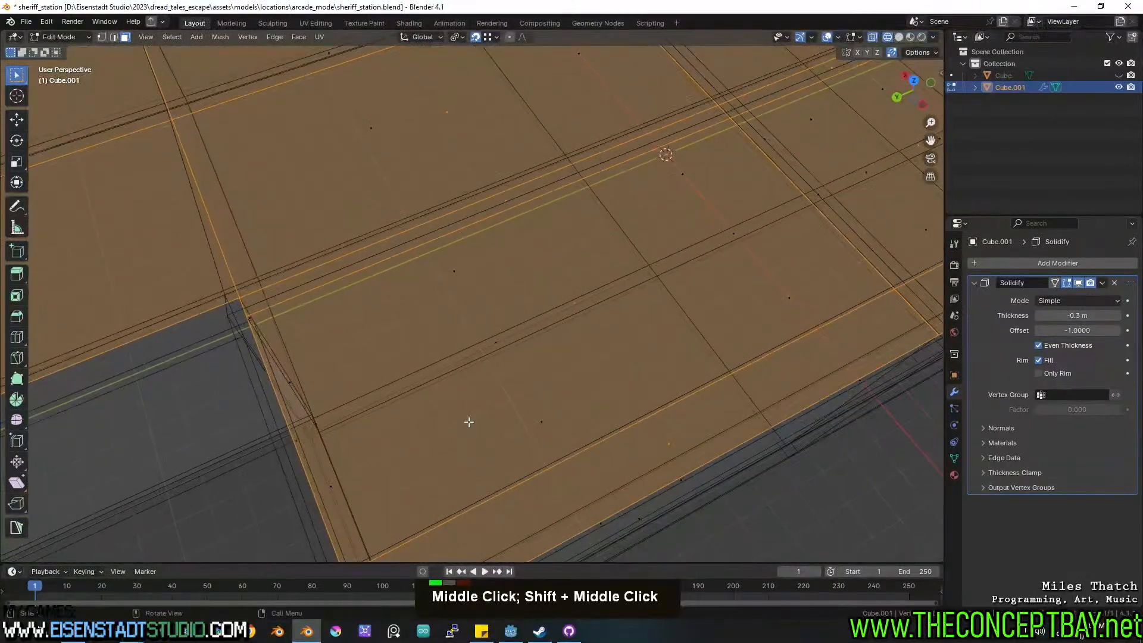
# Toggle the Solidify modifier's Even Thickness, Rim Fill and Only Rim options to test their effect on the corner.
pyautogui.doubleClick(1053, 346)
pyautogui.click(1043, 361)
pyautogui.doubleClick(1043, 362)
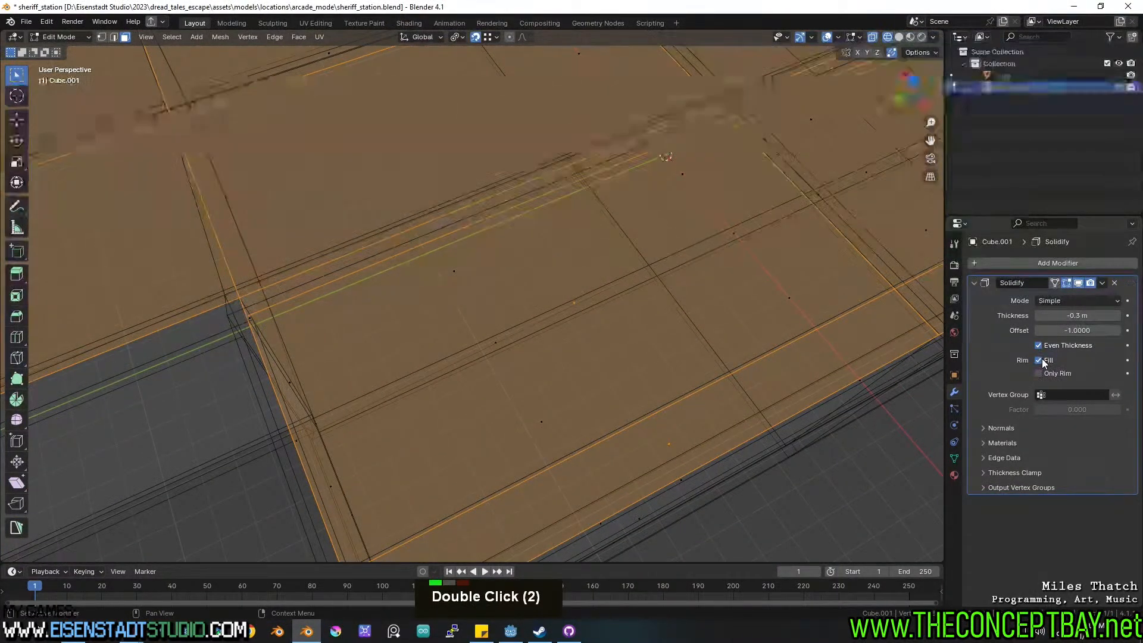
pyautogui.click(1041, 375)
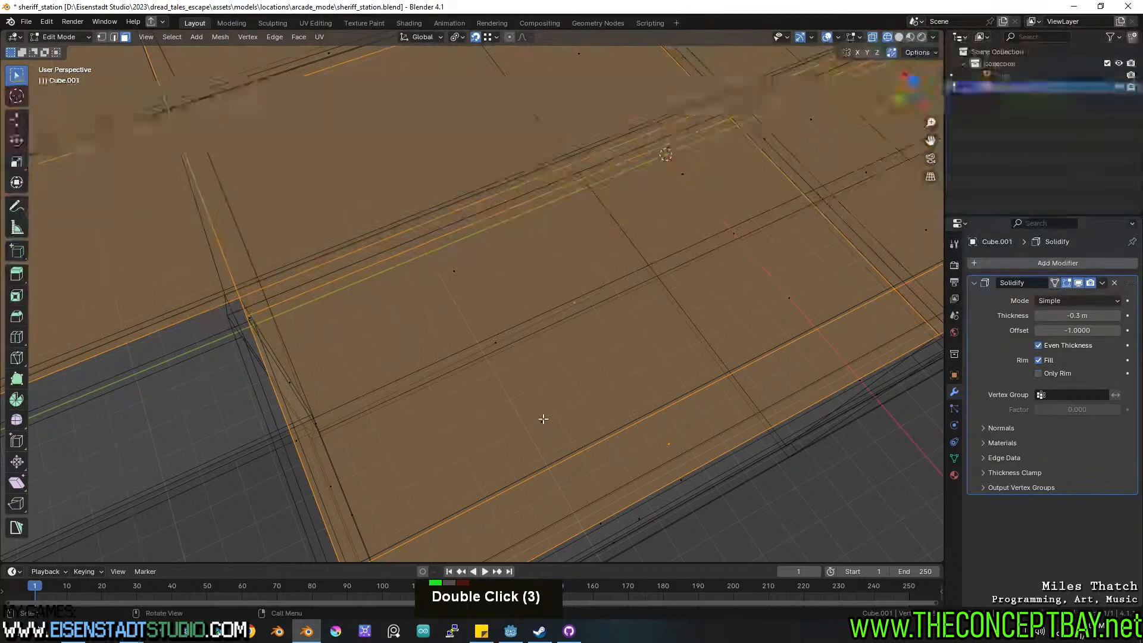
# Select the whole walls mesh and merge its overlapping vertices by distance.
pyautogui.moveTo(544, 417); pyautogui.dragTo(592, 352, button='middle')
pyautogui.press('a')
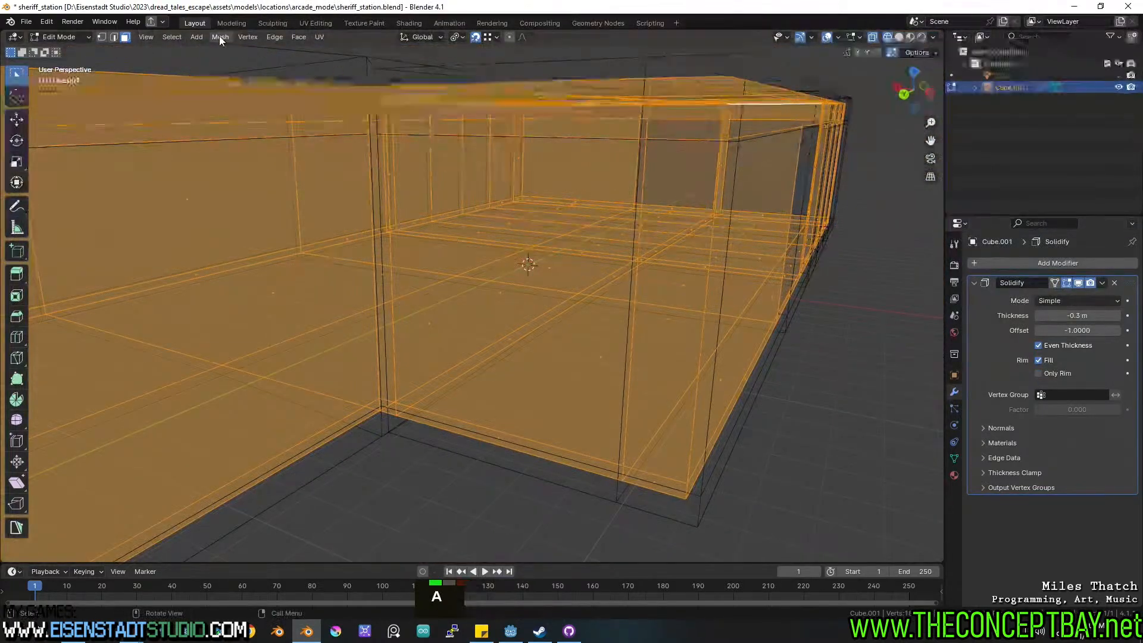
pyautogui.click(220, 37)
pyautogui.moveTo(302, 311)
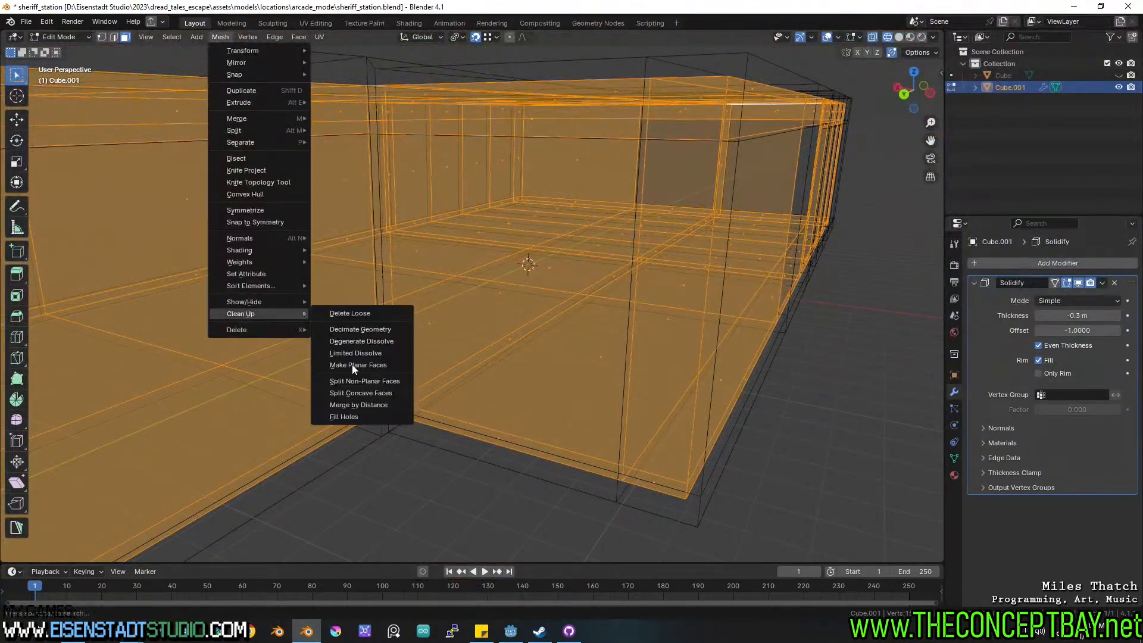
pyautogui.click(352, 404)
pyautogui.moveTo(427, 399); pyautogui.dragTo(590, 326, button='middle')
pyautogui.press('Tab')
pyautogui.press('Tab')
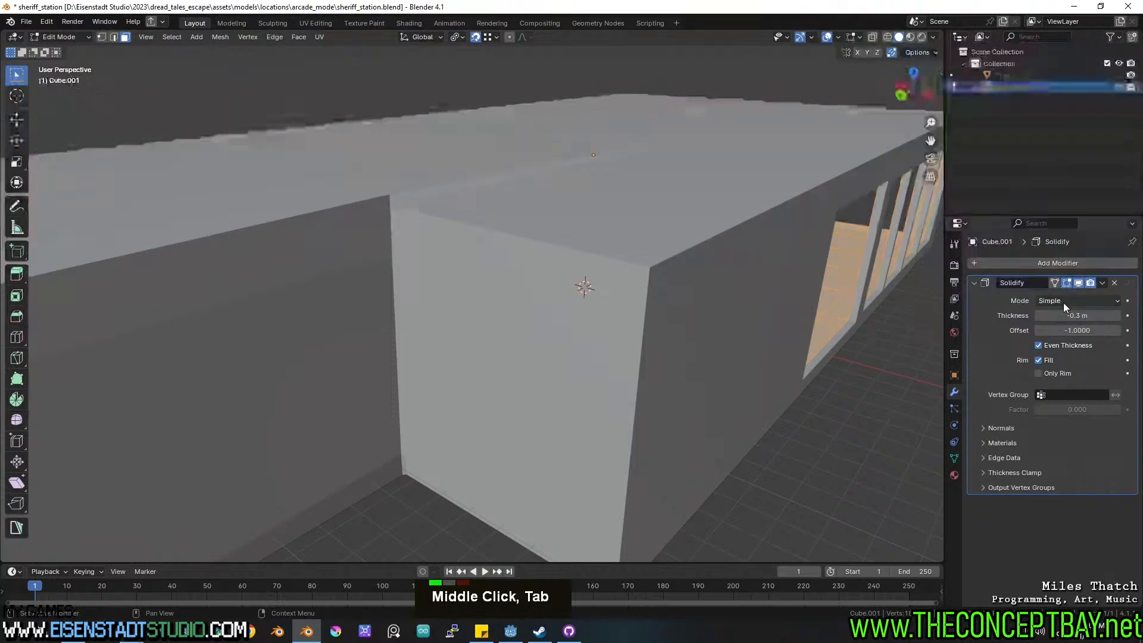
# Turn off the Solidify modifier's viewport display, inspect the bare mesh in solid and wireframe, and turn it back on.
pyautogui.click(1079, 283)
pyautogui.moveTo(643, 259)
pyautogui.mouseDown(button='middle')
pyautogui.moveTo(634, 301)
pyautogui.moveTo(648, 275)
pyautogui.moveTo(566, 276)
pyautogui.moveTo(548, 309)
pyautogui.moveTo(666, 288)
pyautogui.moveTo(640, 274)
pyautogui.moveTo(658, 247)
pyautogui.mouseUp(button='middle')
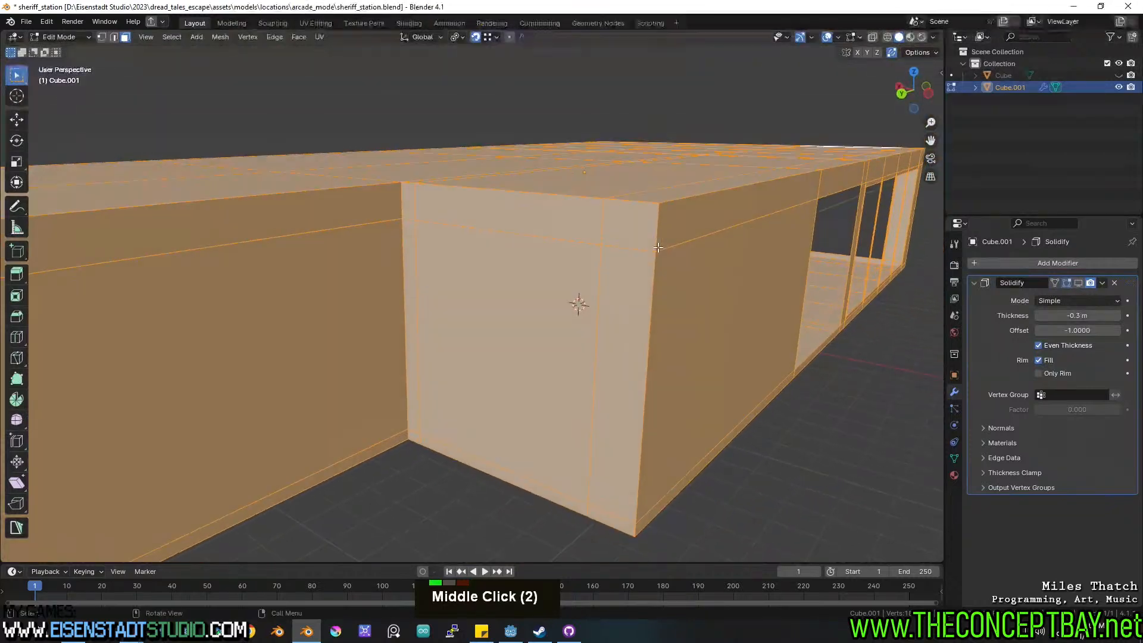
pyautogui.keyDown('alt'); pyautogui.moveTo(746, 229); pyautogui.dragTo(722, 363, button='middle'); pyautogui.keyUp('alt')
pyautogui.scroll(-3, 250, 202)
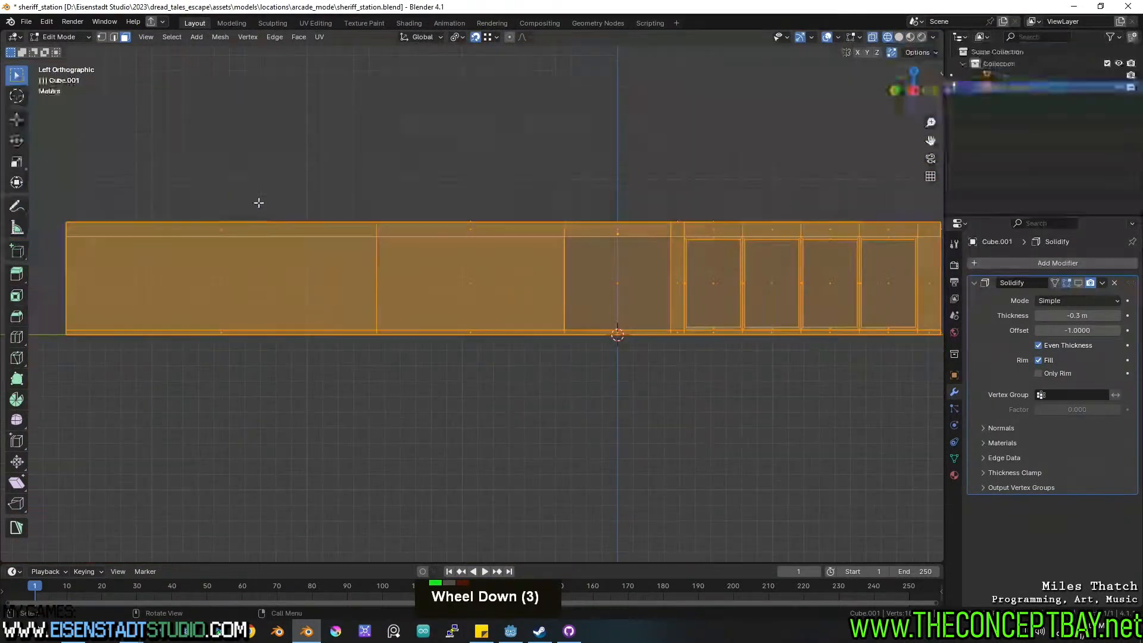
pyautogui.scroll(-1, 325, 224)
pyautogui.moveTo(325, 224); pyautogui.dragTo(362, 240, button='middle')
pyautogui.press('z')
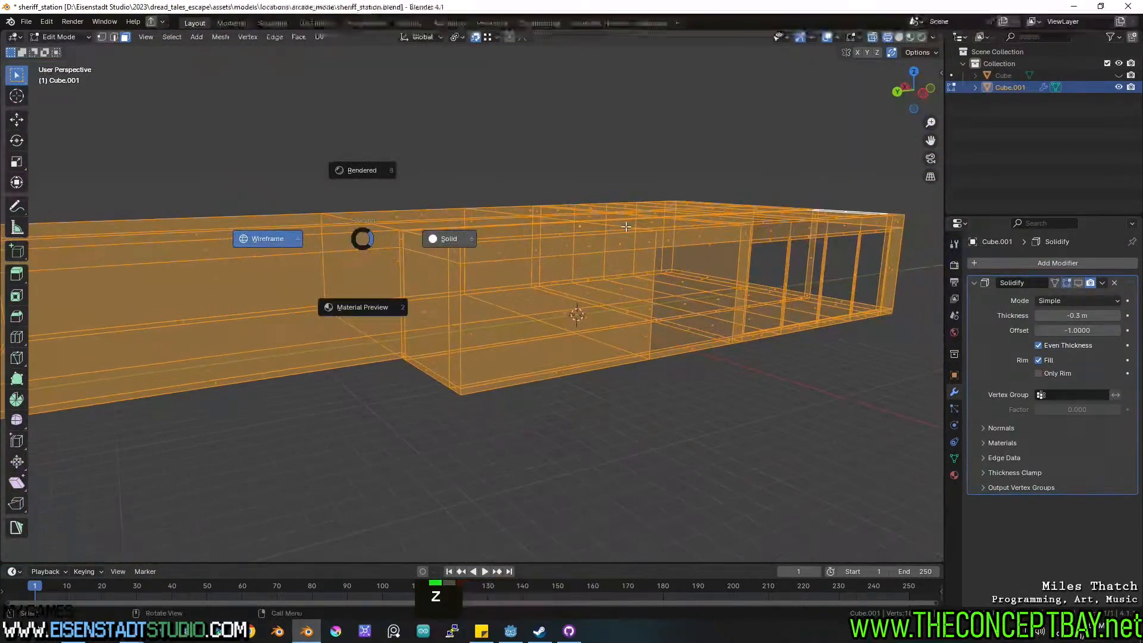
pyautogui.moveTo(560, 235)
pyautogui.mouseDown(button='middle')
pyautogui.moveTo(595, 265)
pyautogui.moveTo(641, 269)
pyautogui.moveTo(633, 250)
pyautogui.moveTo(554, 298)
pyautogui.moveTo(591, 186)
pyautogui.moveTo(558, 175)
pyautogui.moveTo(609, 203)
pyautogui.moveTo(905, 291)
pyautogui.mouseUp(button='middle')
pyautogui.click(1080, 284)
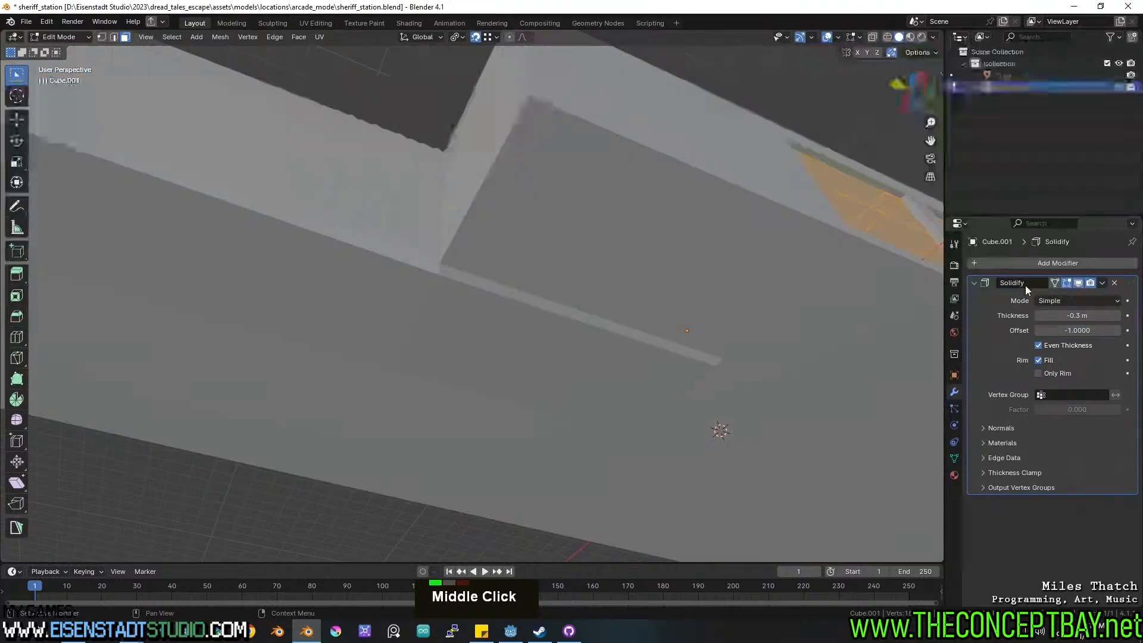
# Try adjusting the Solidify modifier's offset while viewing the building's inner corner from below.
pyautogui.moveTo(673, 268); pyautogui.dragTo(580, 327, button='middle')
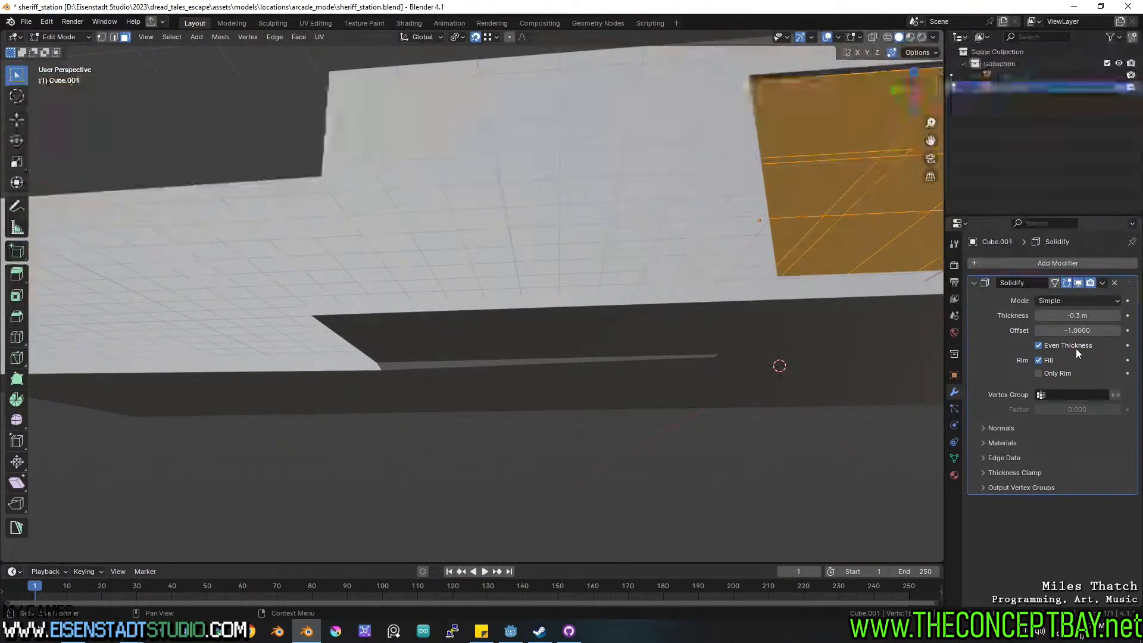
pyautogui.moveTo(1042, 331)
pyautogui.mouseDown()
pyautogui.moveTo(1120, 331)
pyautogui.moveTo(1037, 331)
pyautogui.mouseUp()
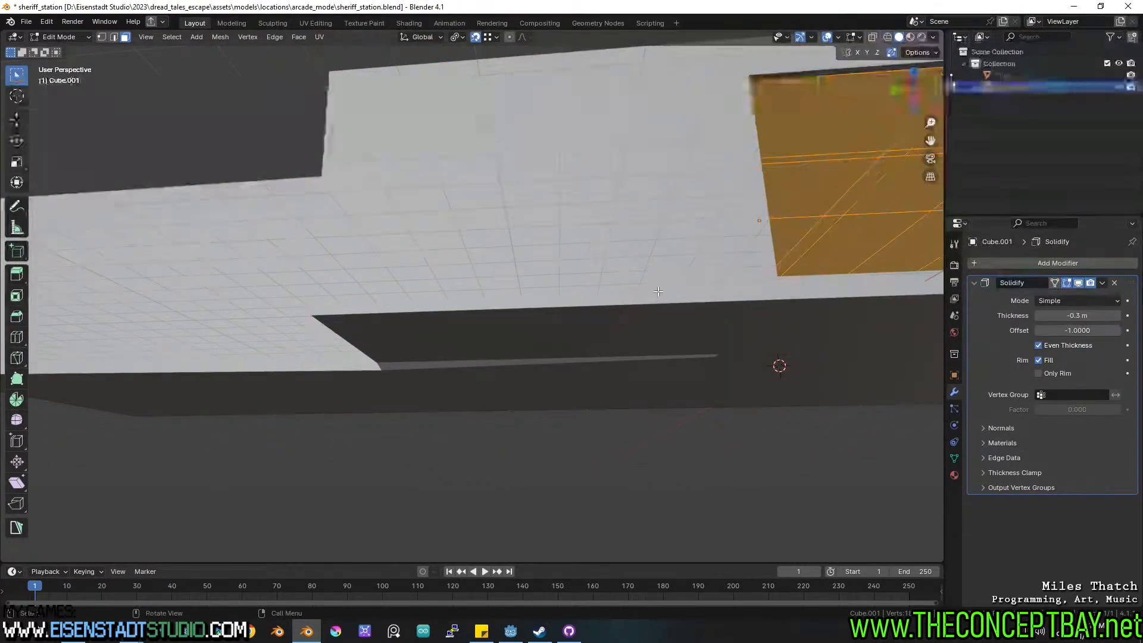
# Examine the walls' inner corner and interior from below and up close, in both Edit Mode and Object Mode.
pyautogui.moveTo(658, 292); pyautogui.dragTo(540, 403, button='middle')
pyautogui.moveTo(656, 391)
pyautogui.mouseDown(button='middle')
pyautogui.moveTo(449, 337)
pyautogui.moveTo(671, 377)
pyautogui.mouseUp(button='middle')
pyautogui.scroll(3, 487, 370)
pyautogui.scroll(3, 487, 370)
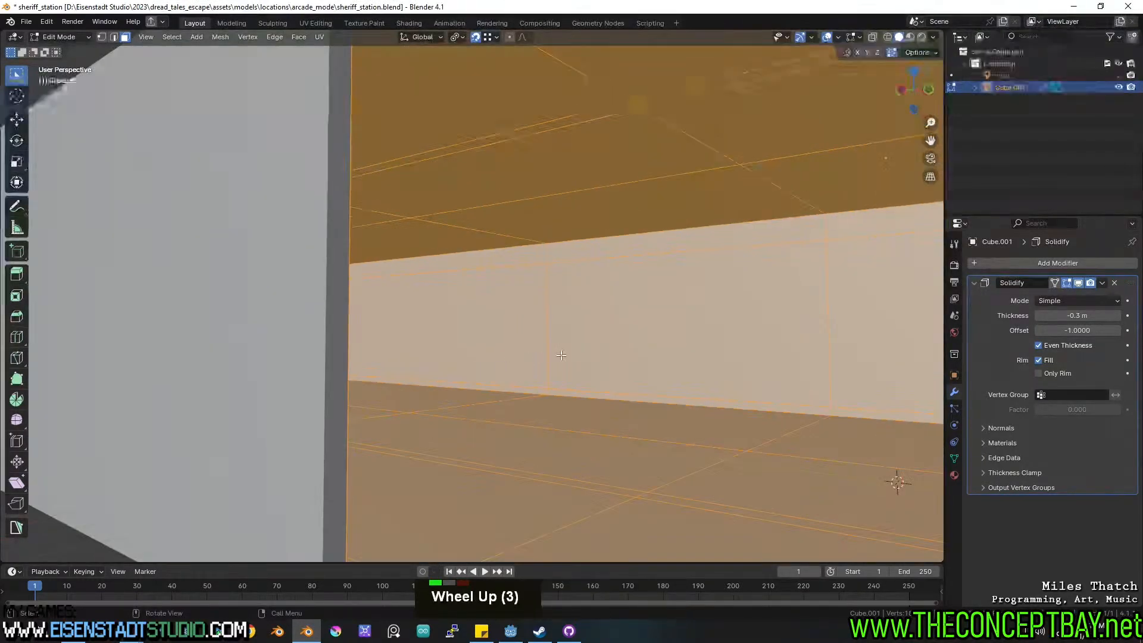
pyautogui.press('Tab')
pyautogui.moveTo(488, 370); pyautogui.dragTo(473, 351, button='middle')
pyautogui.moveTo(473, 352); pyautogui.dragTo(503, 334, button='middle')
pyautogui.press('Tab')
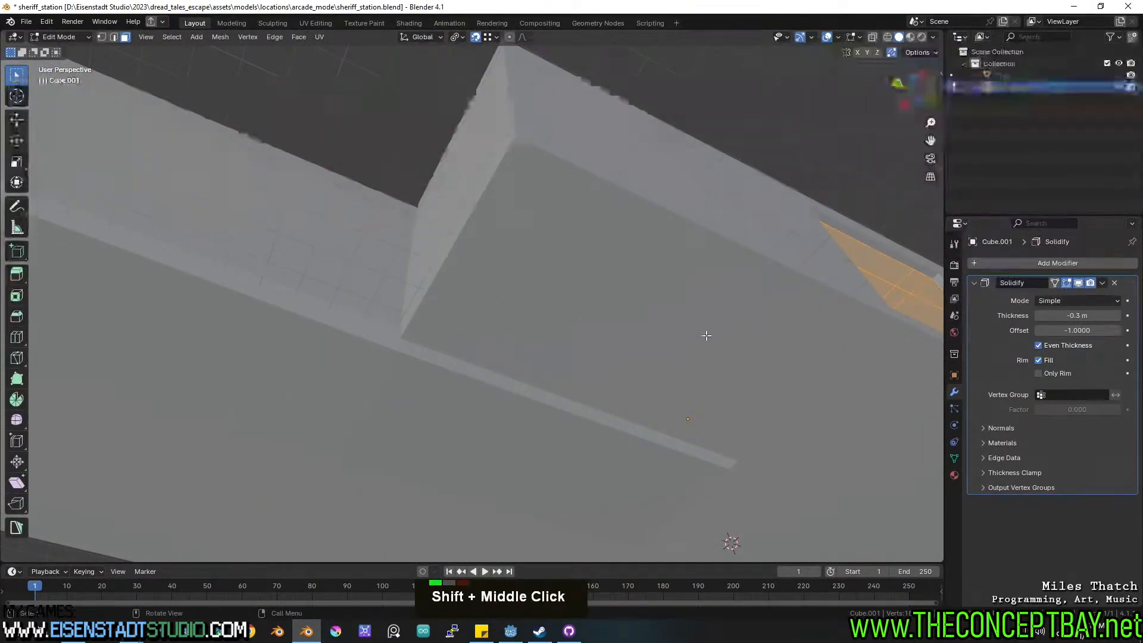
# Try a Solidify offset of 1.0 on the walls, inspect the corner, and set the offset back to -1.0.
pyautogui.moveTo(1082, 333); pyautogui.dragTo(1119, 334)
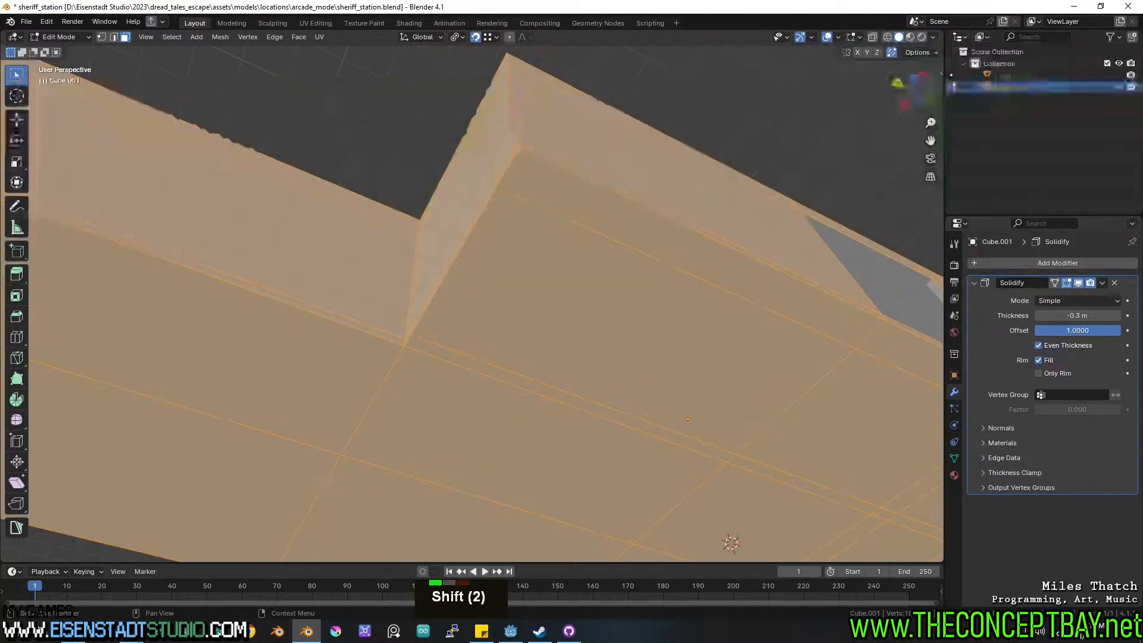
pyautogui.moveTo(684, 464); pyautogui.dragTo(883, 434, button='middle')
pyautogui.scroll(2, 488, 387)
pyautogui.scroll(-4, 689, 370)
pyautogui.moveTo(689, 370); pyautogui.dragTo(795, 355, button='middle')
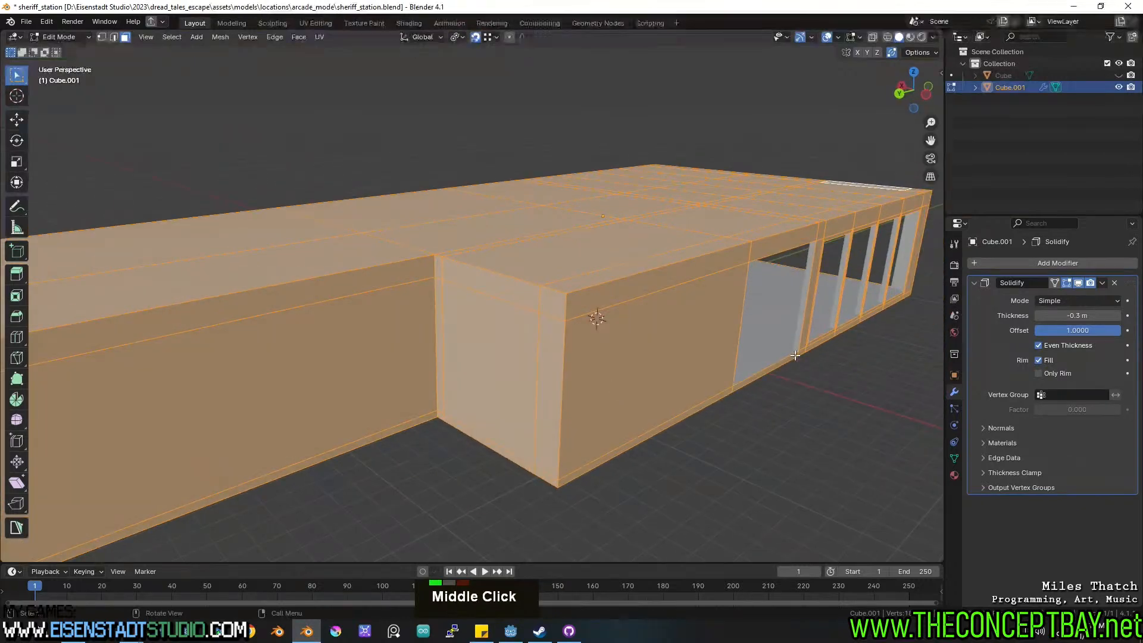
pyautogui.moveTo(1074, 328); pyautogui.dragTo(988, 329)
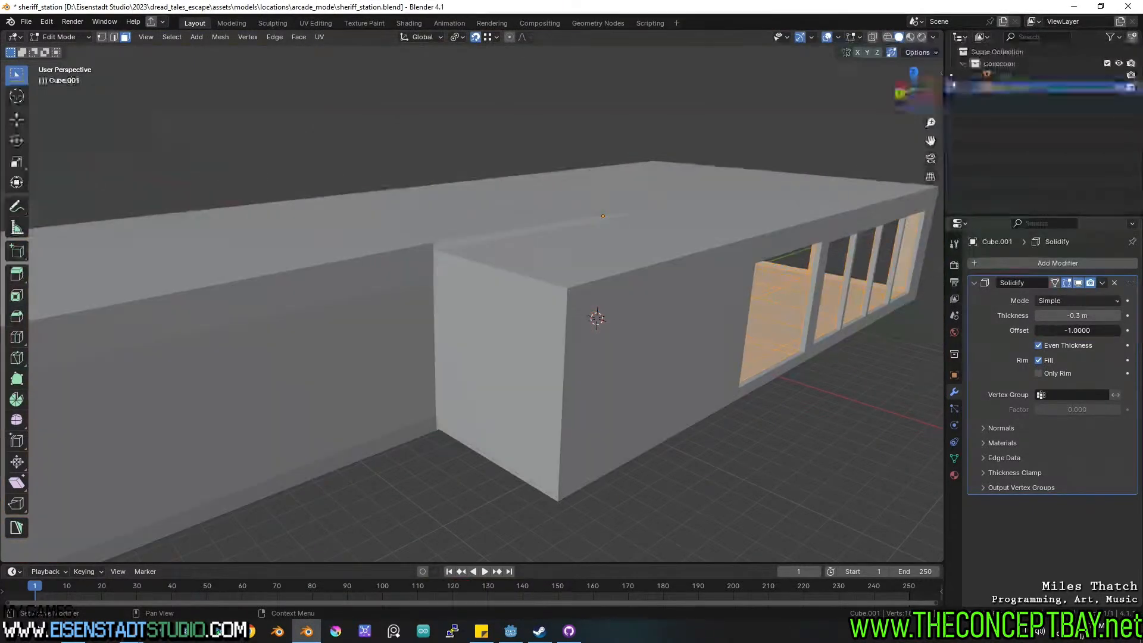
pyautogui.scroll(-3, 510, 417)
pyautogui.moveTo(510, 416); pyautogui.dragTo(565, 417, button='middle')
# Unhide the Cube object above the walls and rename it roof.
pyautogui.press('Tab')
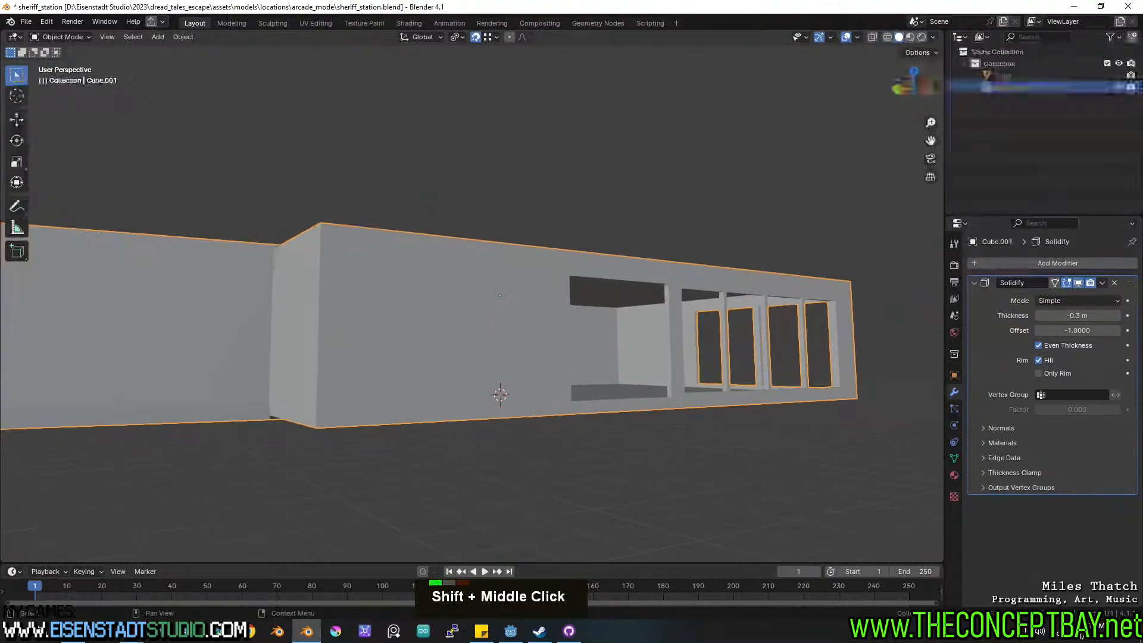
pyautogui.click(1120, 75)
pyautogui.click(1003, 76)
pyautogui.press('F2')
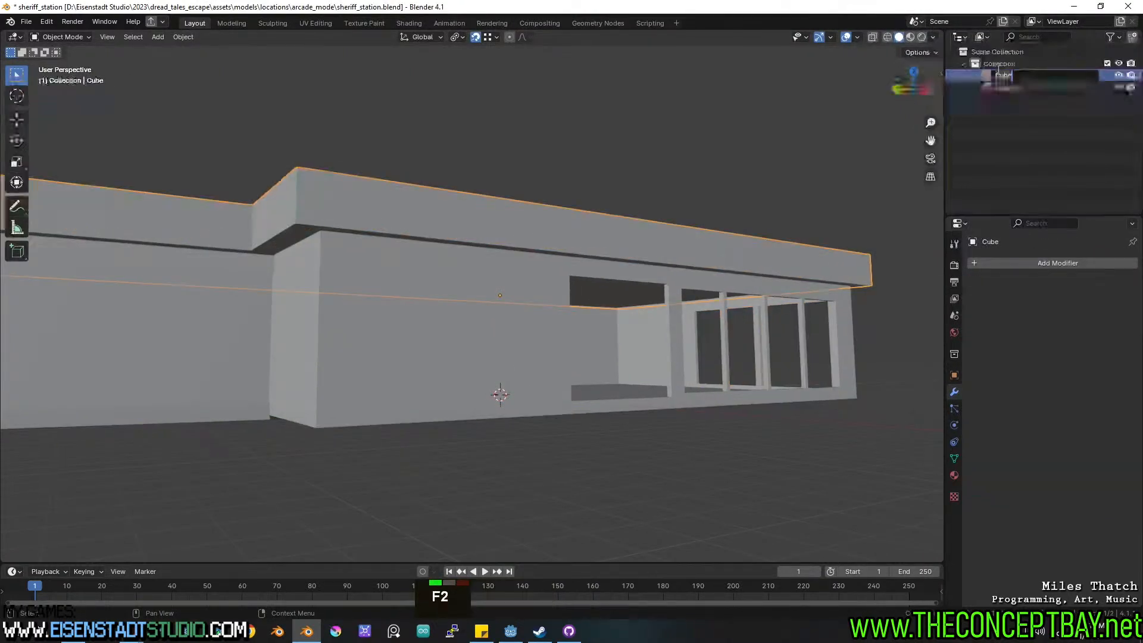
pyautogui.write('roof')
pyautogui.press('Return')
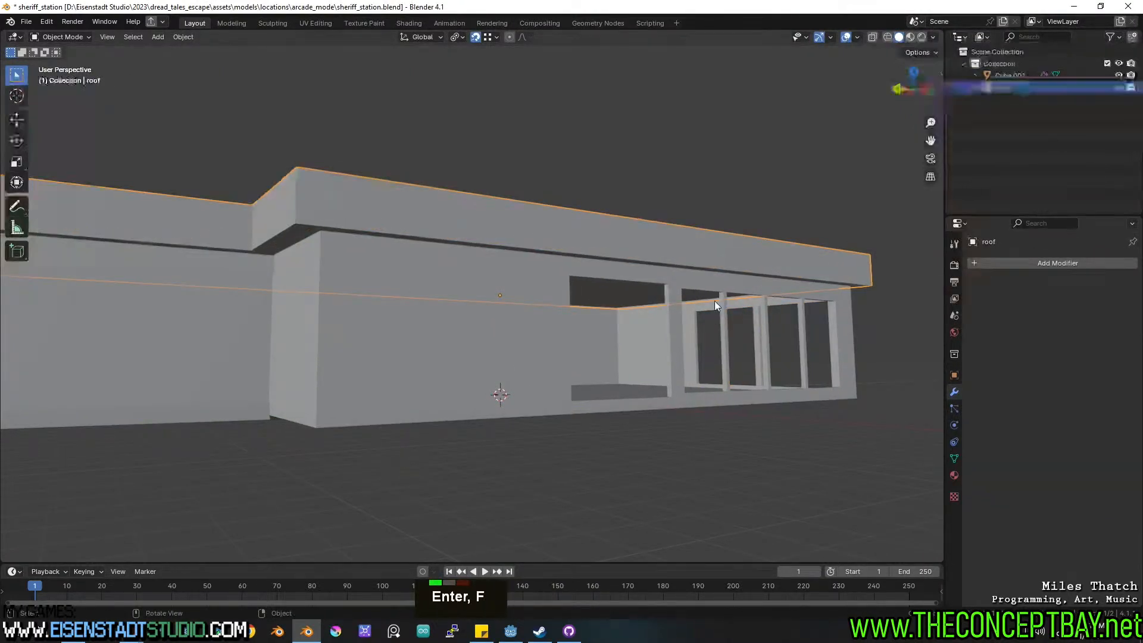
# Delete all of the roof mesh's lower vertices in a wireframe side view, keeping only its flat top.
pyautogui.press('Tab')
pyautogui.moveTo(715, 301); pyautogui.dragTo(712, 238, button='middle')
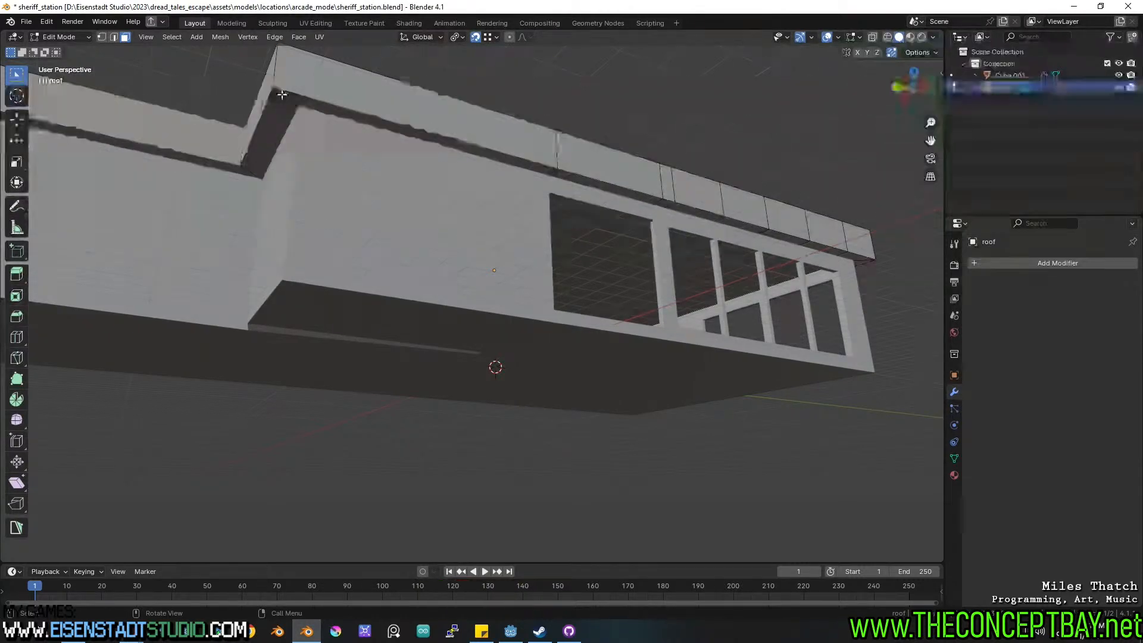
pyautogui.keyDown('alt'); pyautogui.click(320, 118); pyautogui.keyUp('alt')
pyautogui.keyDown('alt'); pyautogui.middleClick(422, 183); pyautogui.keyUp('alt')
pyautogui.press('z')
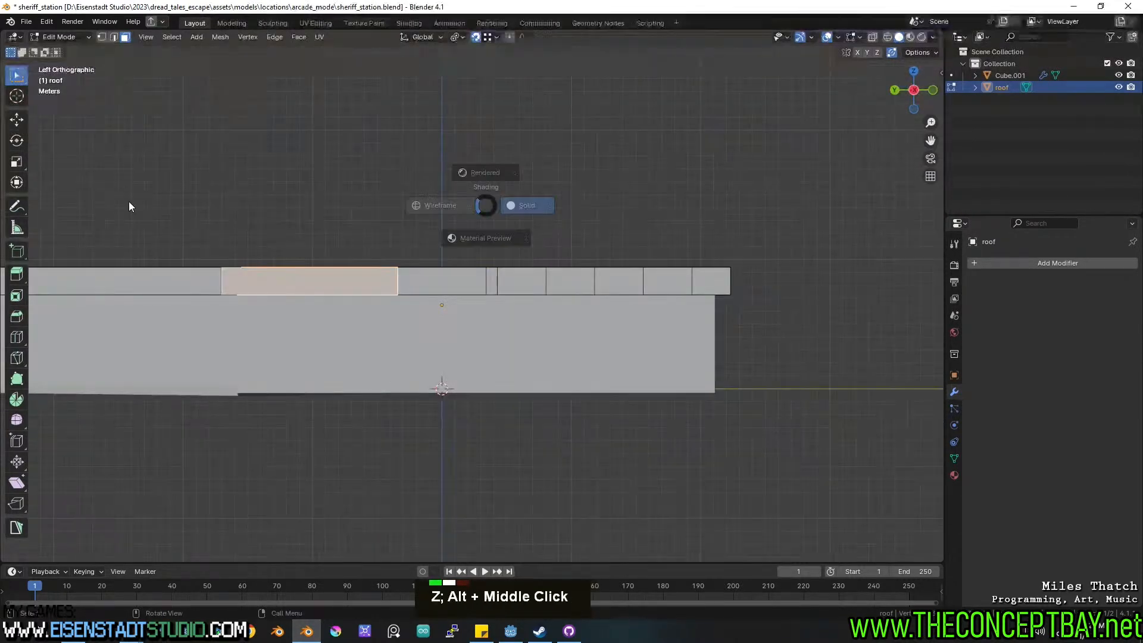
pyautogui.keyDown('shift'); pyautogui.moveTo(296, 248); pyautogui.dragTo(398, 234, button='middle'); pyautogui.keyUp('shift')
pyautogui.press('1')
pyautogui.scroll(-1, 397, 239)
pyautogui.press('a')
pyautogui.press('b')
pyautogui.moveTo(863, 358); pyautogui.dragTo(101, 266)
pyautogui.press('x')
pyautogui.click(97, 249)
# Extrude the roof's flat top about 2.14 m downward to the top of the walls, and save the file.
pyautogui.press('a')
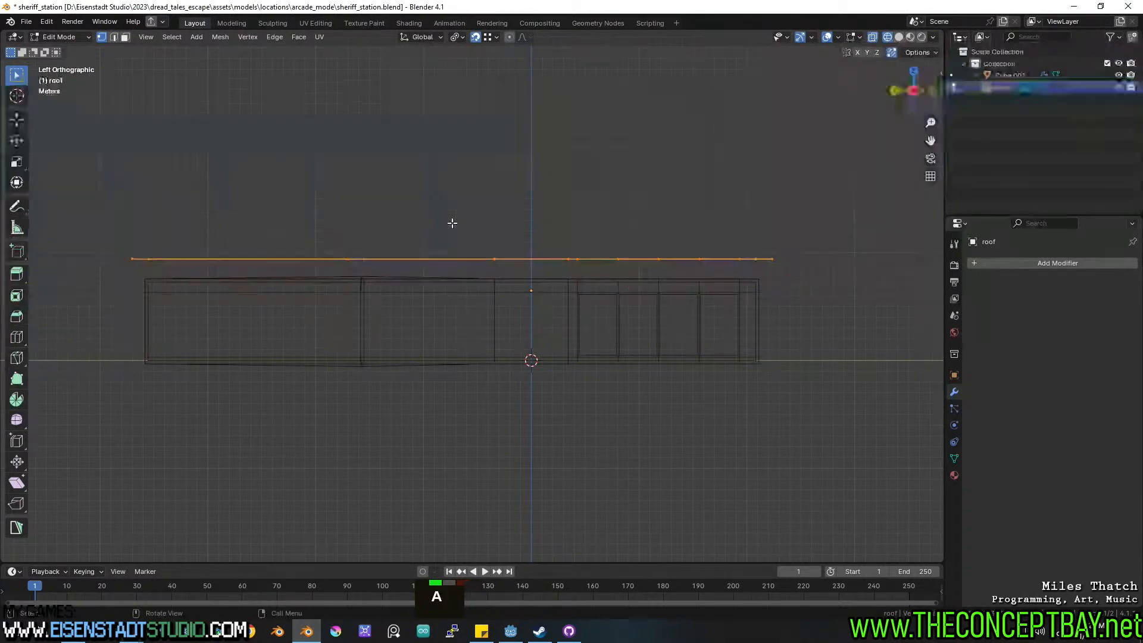
pyautogui.press('e')
pyautogui.click(146, 281)
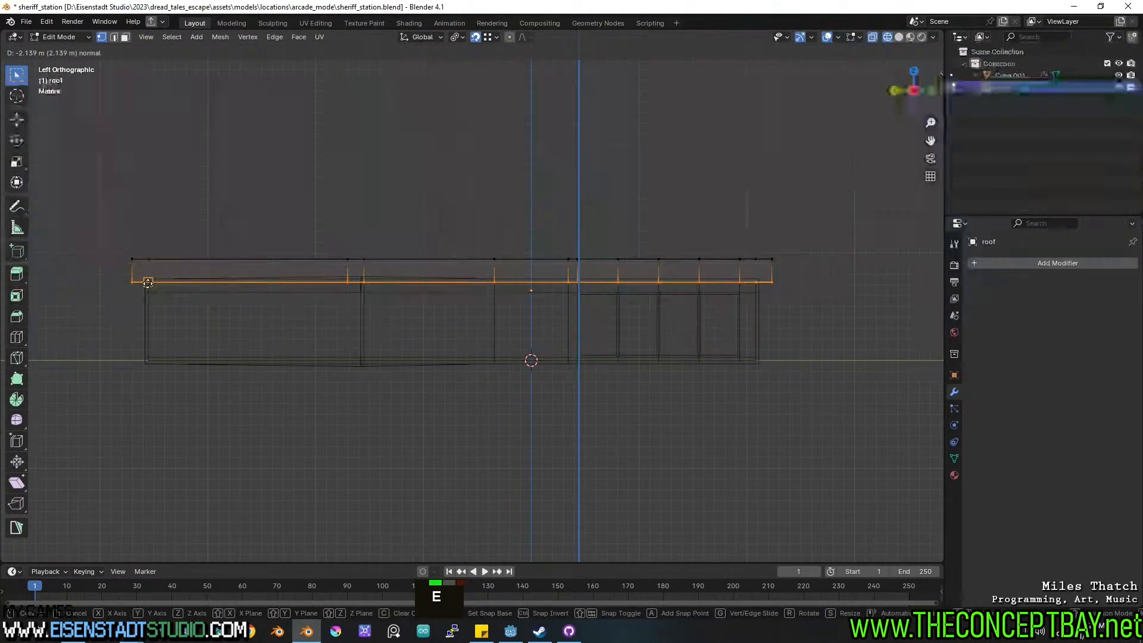
pyautogui.press('Tab')
pyautogui.moveTo(199, 317); pyautogui.dragTo(286, 314, button='middle')
pyautogui.hotkey('shift', 'z')
pyautogui.keyDown('shift'); pyautogui.moveTo(631, 330); pyautogui.dragTo(573, 351, button='middle'); pyautogui.keyUp('shift')
pyautogui.moveTo(573, 351); pyautogui.dragTo(627, 372, button='middle')
pyautogui.scroll(1, 628, 369)
pyautogui.keyDown('shift'); pyautogui.moveTo(708, 363); pyautogui.dragTo(759, 355, button='middle'); pyautogui.keyUp('shift')
pyautogui.moveTo(760, 355); pyautogui.dragTo(520, 305, button='middle')
pyautogui.hotkey('ctrl', 's')
# Shift the whole roof vertically along Z with snapping, and save the file.
pyautogui.scroll(2, 414, 281)
pyautogui.scroll(2, 520, 305)
pyautogui.press('g')
pyautogui.press('z')
pyautogui.press('shift')
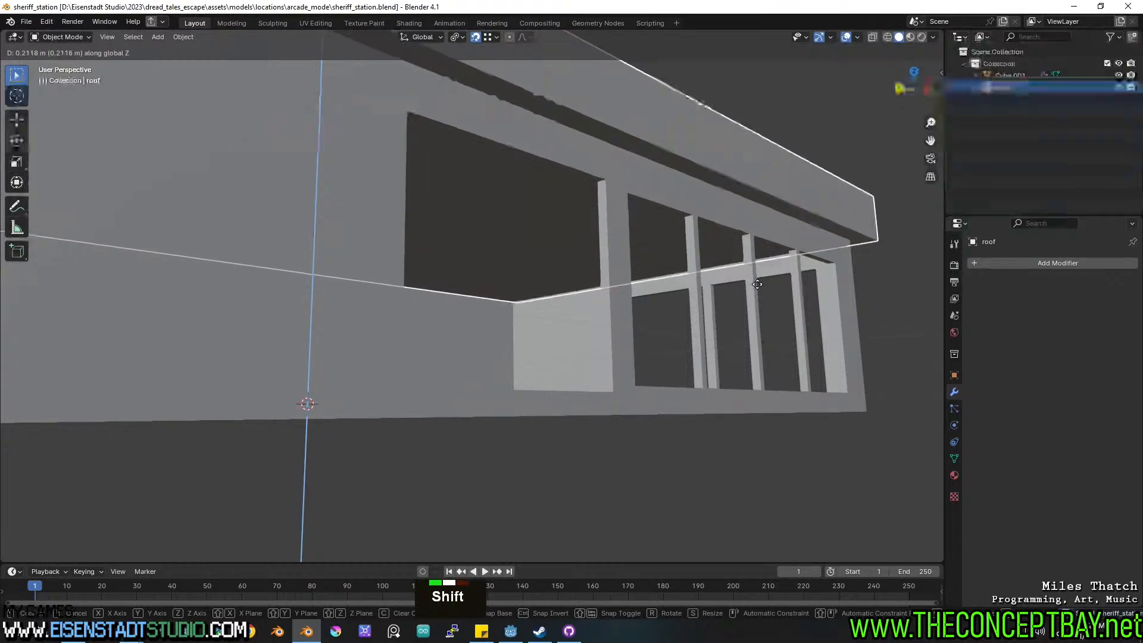
pyautogui.press('ctrl')
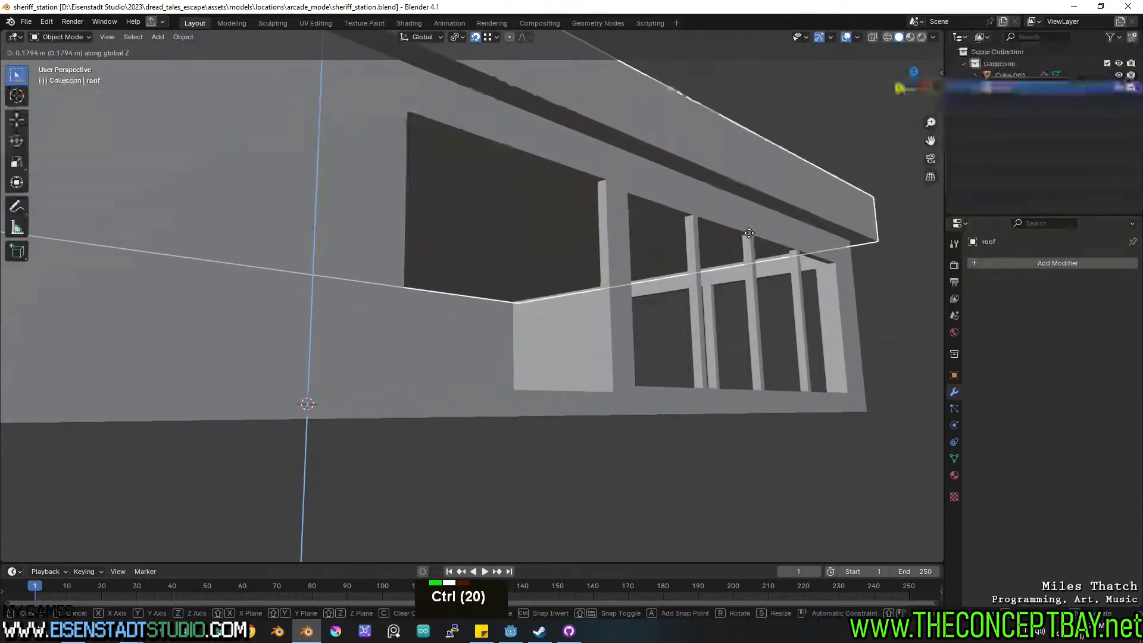
pyautogui.keyDown('ctrl'); pyautogui.click(838, 302); pyautogui.keyUp('ctrl')
pyautogui.hotkey('ctrl', 's')
# Set the walls' Solidify thickness to -0.49 m.
pyautogui.moveTo(891, 322); pyautogui.dragTo(741, 340, button='middle')
pyautogui.moveTo(741, 340); pyautogui.dragTo(495, 244, button='middle')
pyautogui.click(734, 355)
pyautogui.press('Tab')
pyautogui.scroll(2, 474, 233)
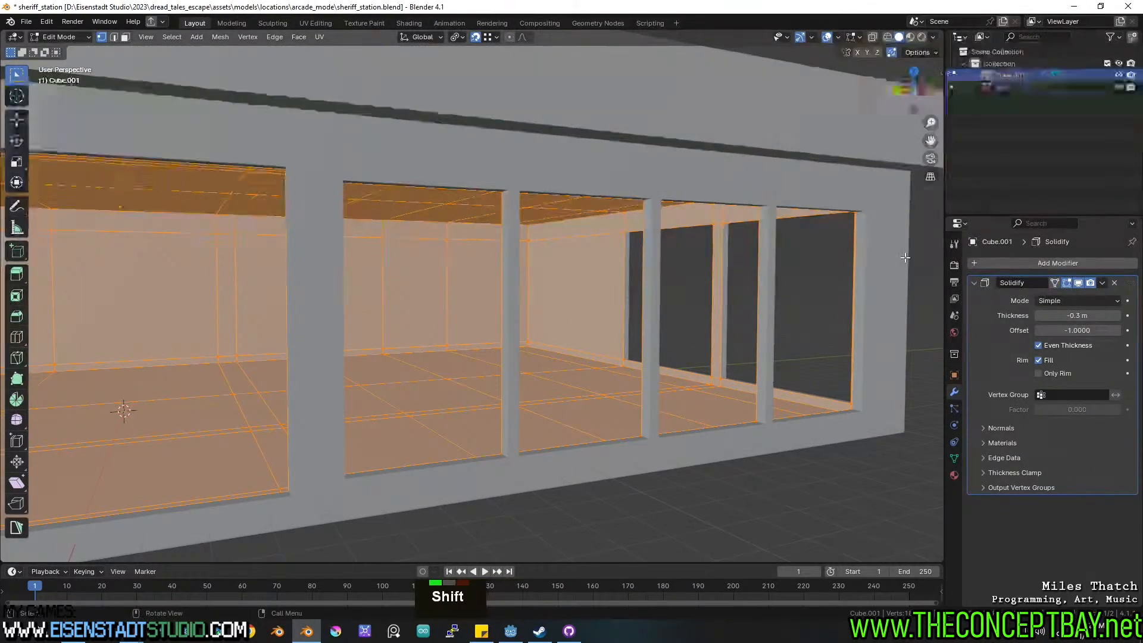
pyautogui.press('Tab')
pyautogui.keyDown('shift'); pyautogui.moveTo(1078, 320); pyautogui.dragTo(1081, 316); pyautogui.keyUp('shift')
pyautogui.hotkey('ctrl', 'z')
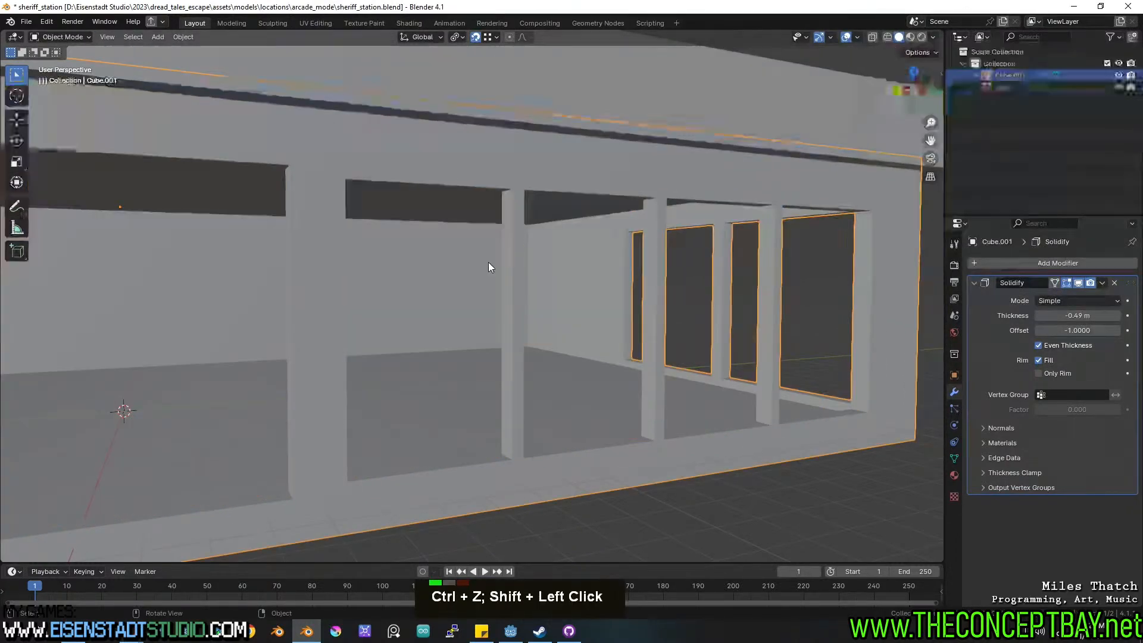
pyautogui.hotkey('ctrl', 'shift', 'z')
# Select the upper vertices of the row of four windows in a wireframe side view of the walls.
pyautogui.hotkey('alt', 'z')
pyautogui.keyDown('alt'); pyautogui.moveTo(728, 221); pyautogui.dragTo(571, 245, button='middle'); pyautogui.keyUp('alt')
pyautogui.press('a')
pyautogui.press('a')
pyautogui.press('b')
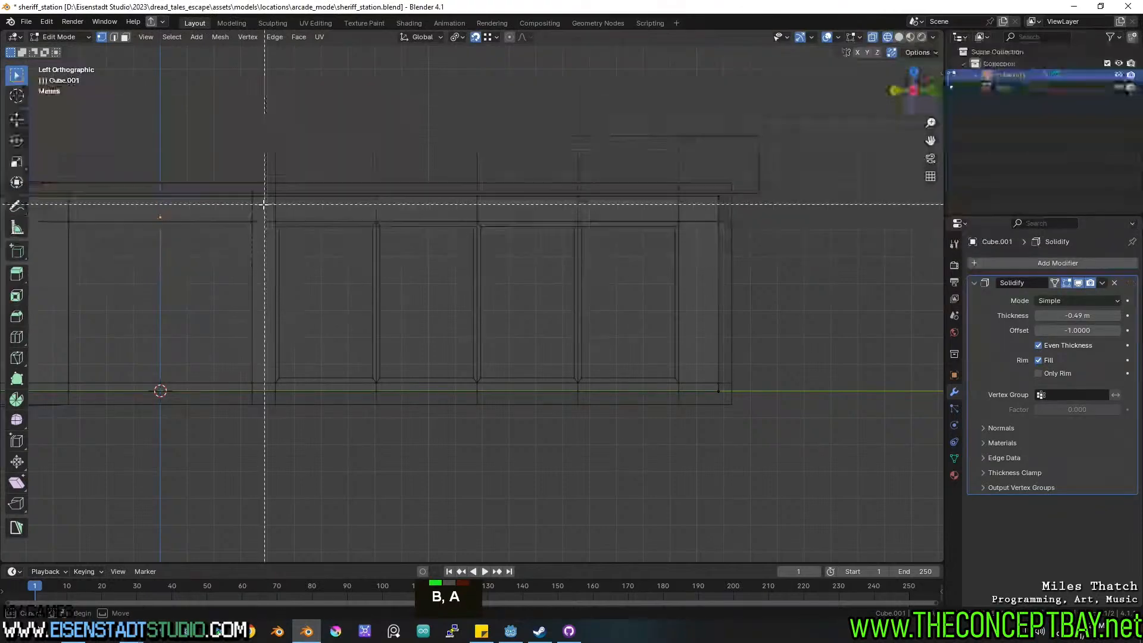
pyautogui.moveTo(257, 204); pyautogui.dragTo(710, 249)
pyautogui.press('a')
pyautogui.press('a')
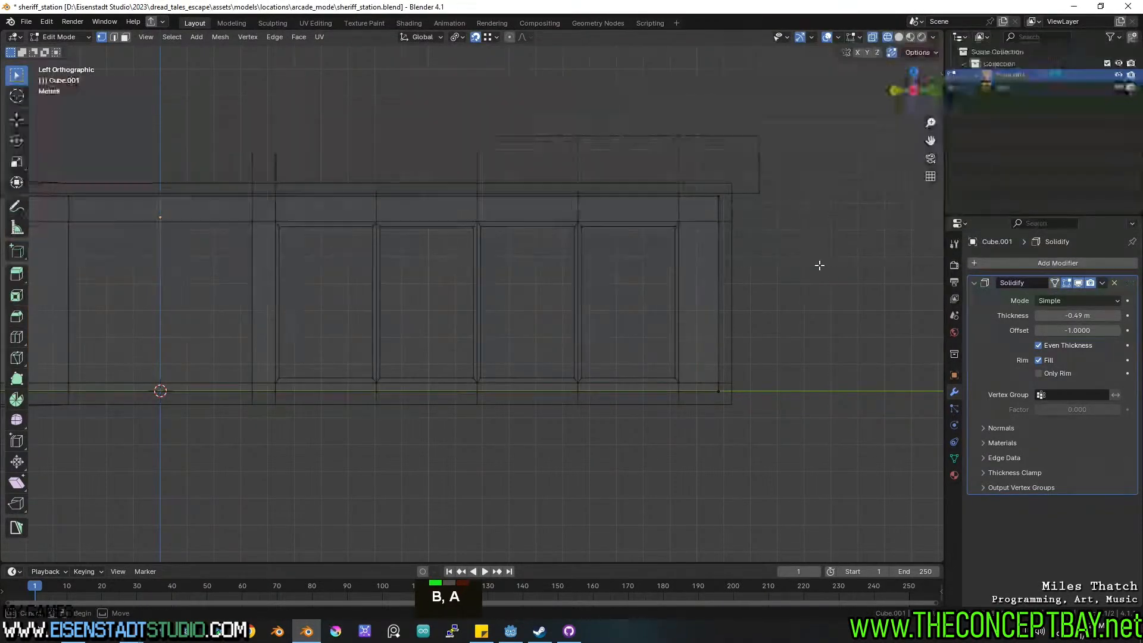
pyautogui.press('b')
pyautogui.moveTo(831, 265); pyautogui.dragTo(268, 207)
# Try raising the selected window-top vertices about 0.18 m along Z with snapping.
pyautogui.press('g')
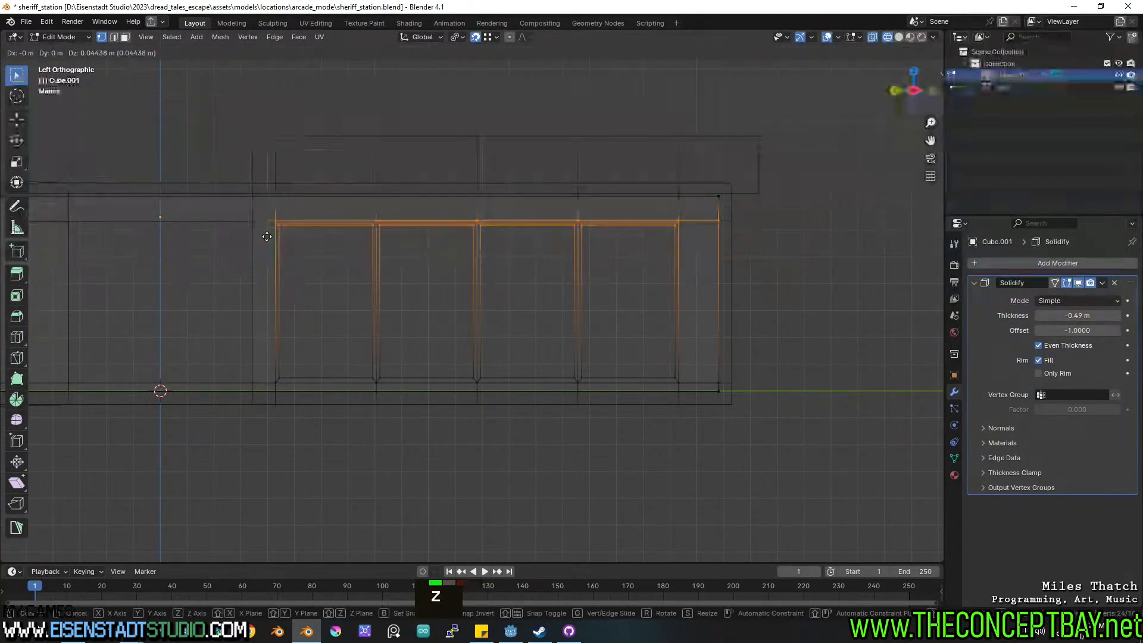
pyautogui.press('z')
pyautogui.press('Escape')
pyautogui.click(495, 37)
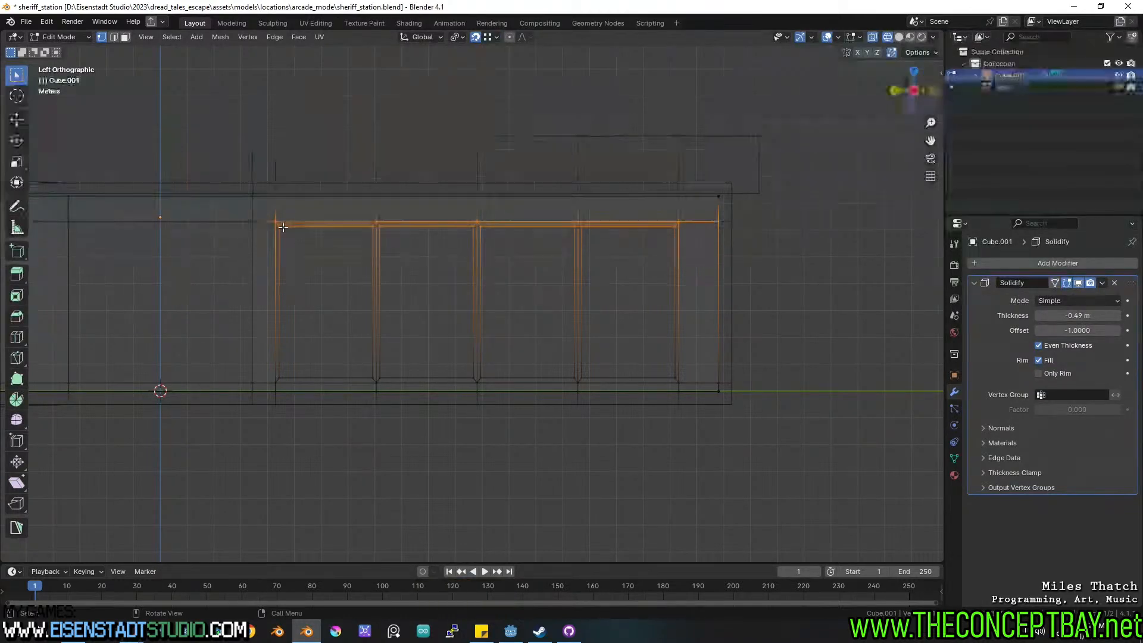
pyautogui.press('g')
pyautogui.press('z')
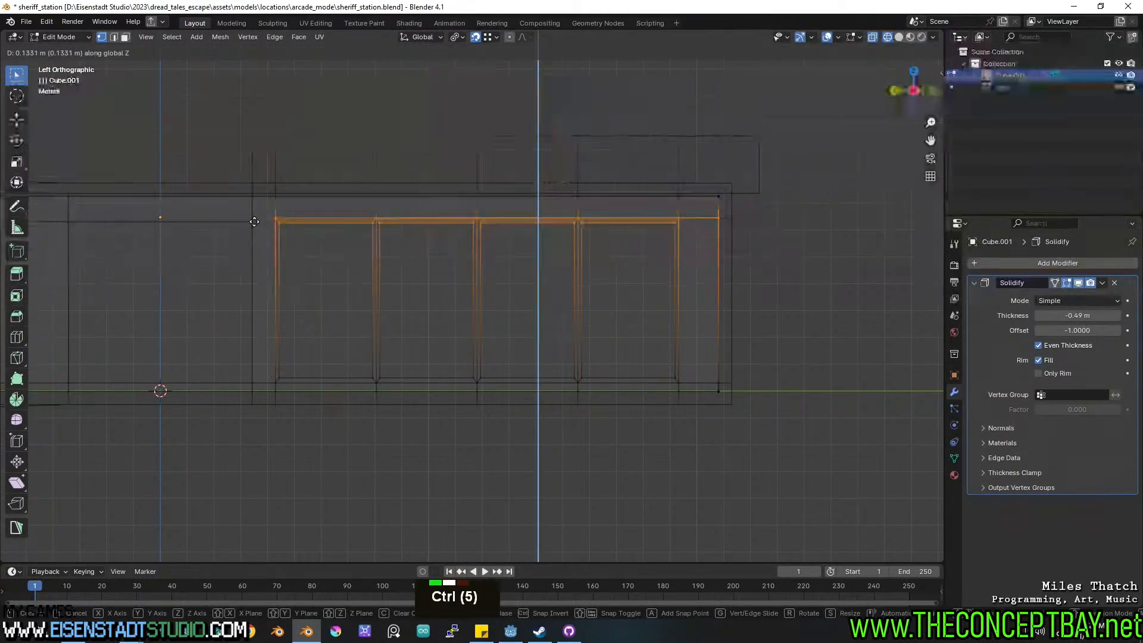
pyautogui.keyDown('ctrl'); pyautogui.click(252, 223); pyautogui.keyUp('ctrl')
# Try to realign the selected window tops along Z with the top edge of the adjoining opening.
pyautogui.scroll(4, 388, 305)
pyautogui.keyDown('shift'); pyautogui.moveTo(389, 305); pyautogui.dragTo(462, 275, button='middle'); pyautogui.keyUp('shift')
pyautogui.keyDown('shift'); pyautogui.scroll(2, 452, 248); pyautogui.keyUp('shift')
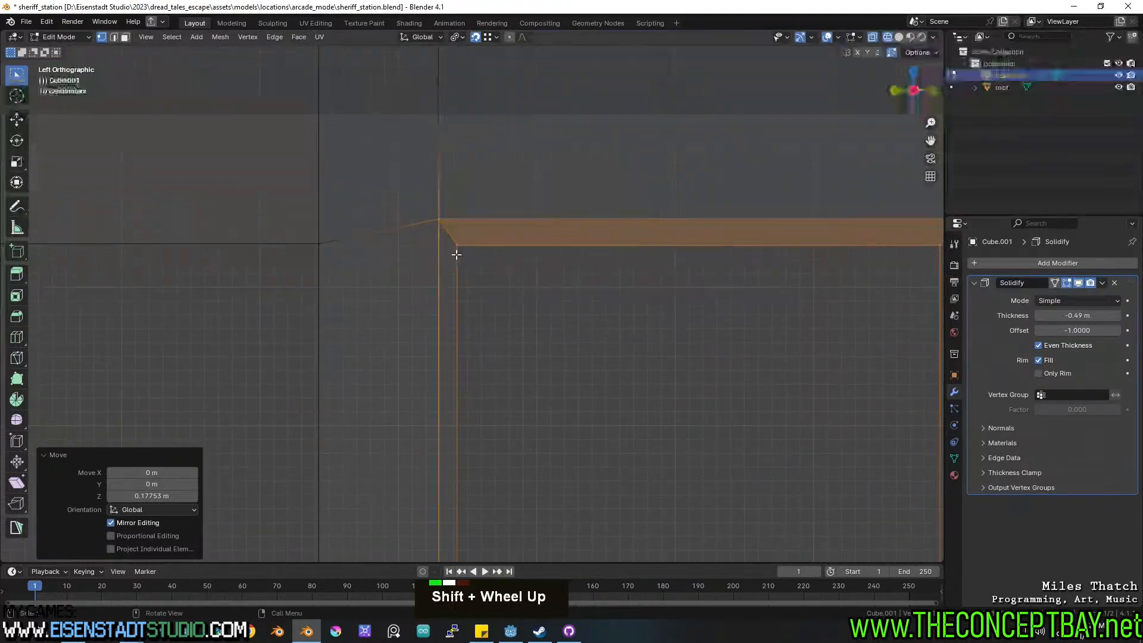
pyautogui.press('g')
pyautogui.press('z')
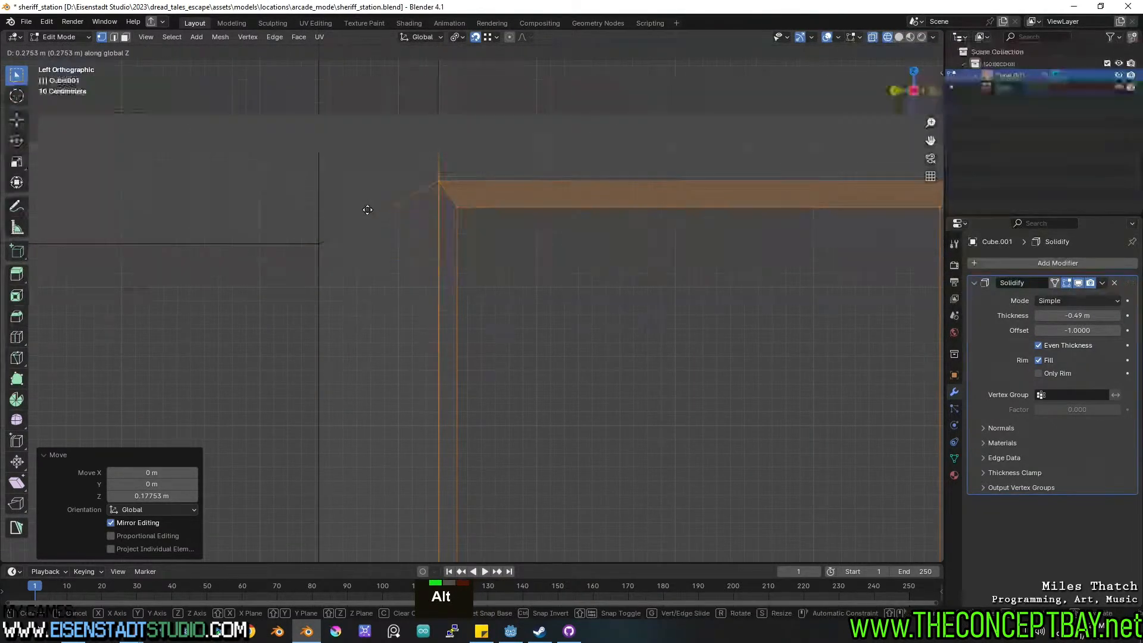
pyautogui.keyDown('ctrl'); pyautogui.click(365, 241); pyautogui.keyUp('ctrl')
# Save the file and inspect the adjusted window tops from the front and at an angle in solid view.
pyautogui.scroll(-9, 508, 276)
pyautogui.press('z')
pyautogui.keyDown('shift'); pyautogui.moveTo(731, 301); pyautogui.dragTo(519, 317, button='middle'); pyautogui.keyUp('shift')
pyautogui.press('Tab')
pyautogui.hotkey('ctrl', 's')
pyautogui.keyDown('shift'); pyautogui.moveTo(519, 316); pyautogui.dragTo(460, 319, button='middle'); pyautogui.keyUp('shift')
pyautogui.moveTo(459, 319); pyautogui.dragTo(595, 307, button='middle')
pyautogui.press('Tab')
pyautogui.scroll(-1, 521, 324)
pyautogui.press('z')
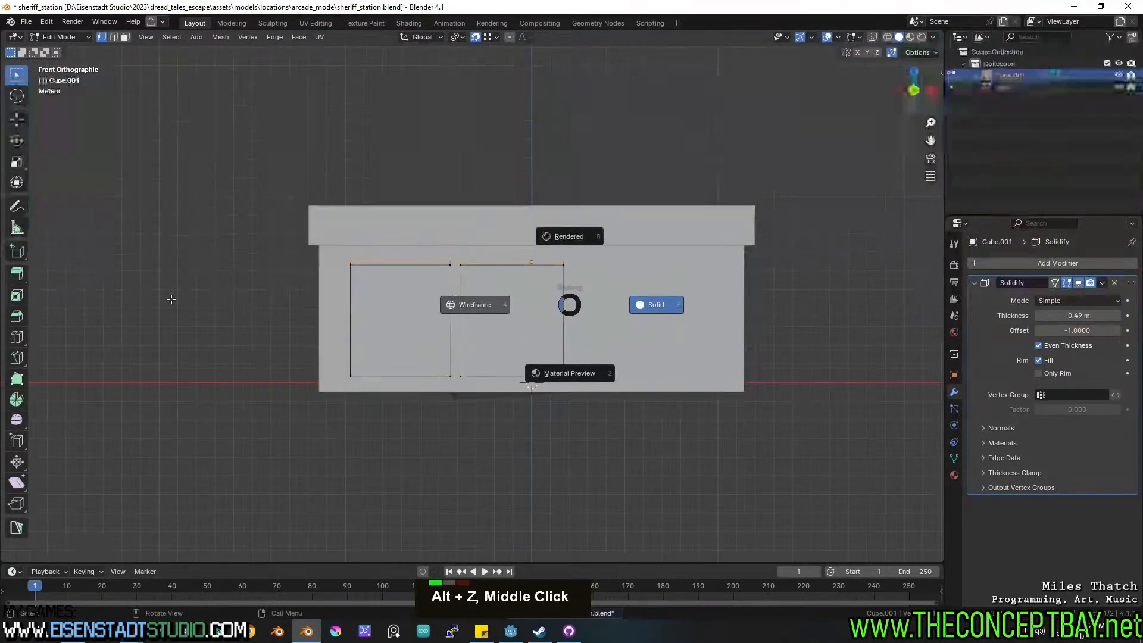
pyautogui.scroll(3, 300, 295)
pyautogui.moveTo(296, 294); pyautogui.dragTo(291, 296, button='middle')
pyautogui.press('z')
pyautogui.scroll(-2, 522, 322)
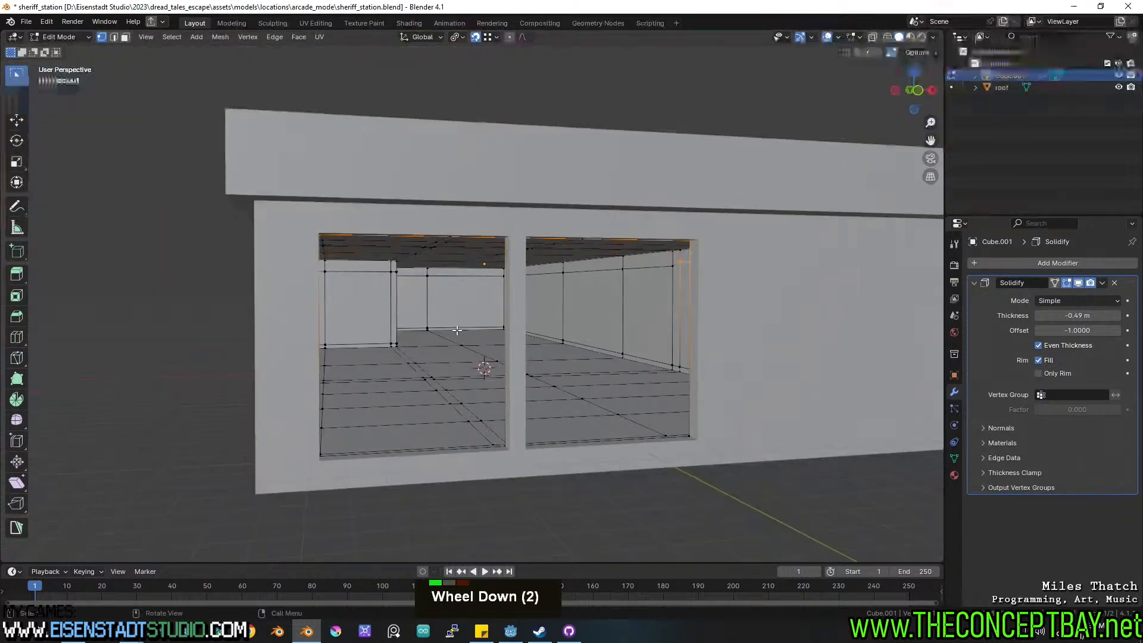
pyautogui.moveTo(522, 321); pyautogui.dragTo(514, 220, button='middle')
# Undo the moves of the window-top vertices.
pyautogui.hotkey('ctrl', 'z')
pyautogui.hotkey('ctrl', 'z')
pyautogui.hotkey('ctrl', 'z')
pyautogui.hotkey('ctrl', 'z')
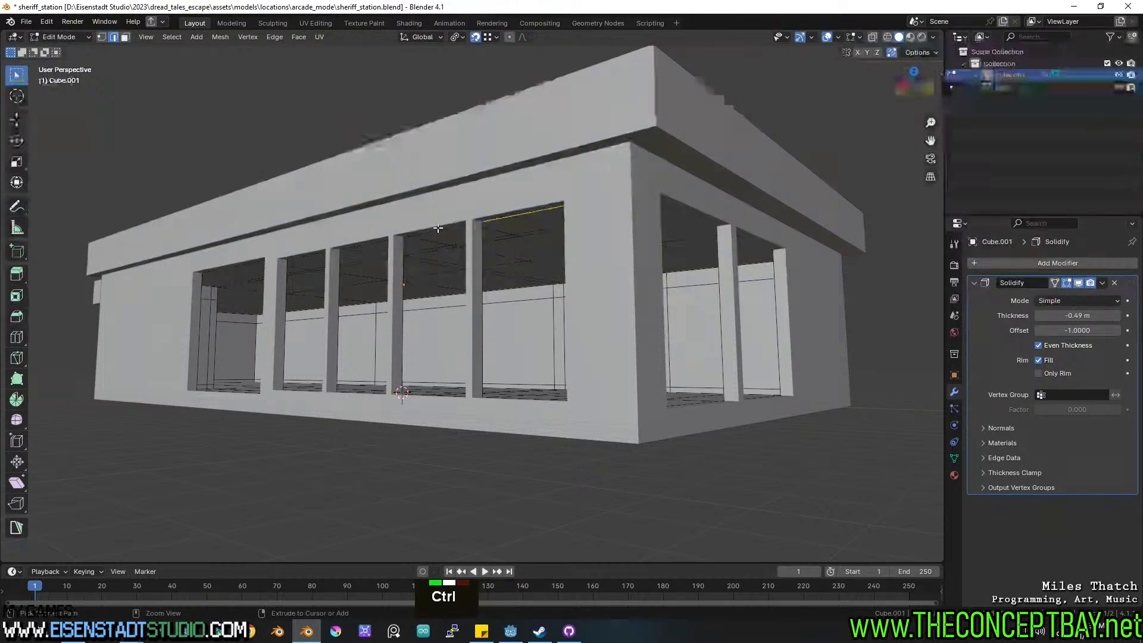
# Raise the top edges of the four side windows and two front windows about 0.19 m along Z, and save.
pyautogui.hotkey('ctrl', 'z')
pyautogui.keyDown('shift'); pyautogui.click(367, 242); pyautogui.keyUp('shift')
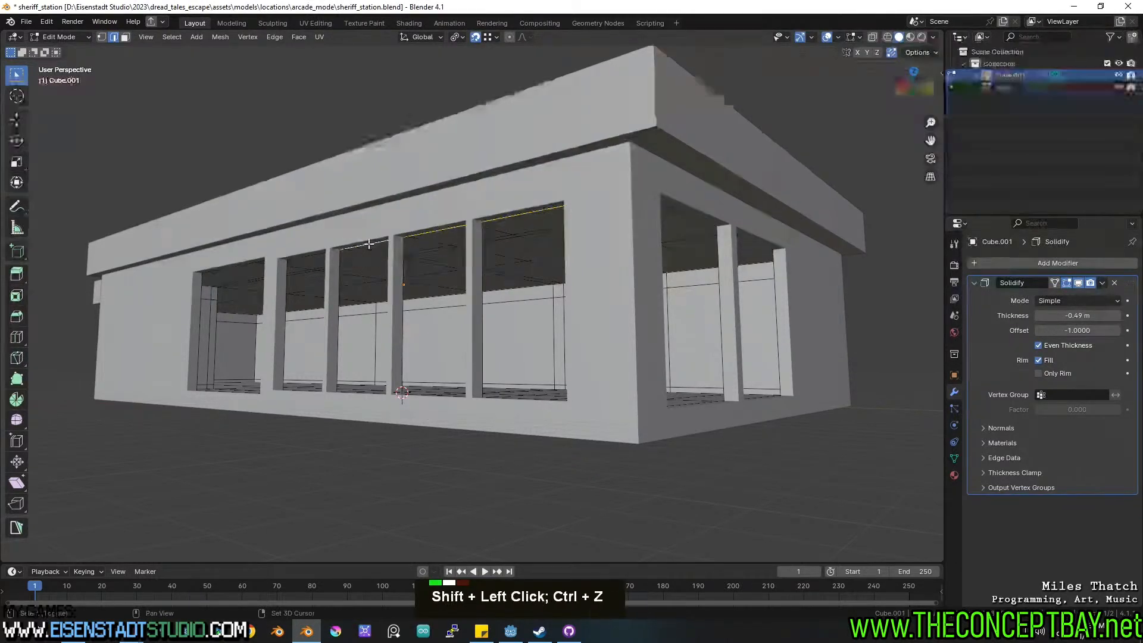
pyautogui.keyDown('shift'); pyautogui.click(708, 223); pyautogui.keyUp('shift')
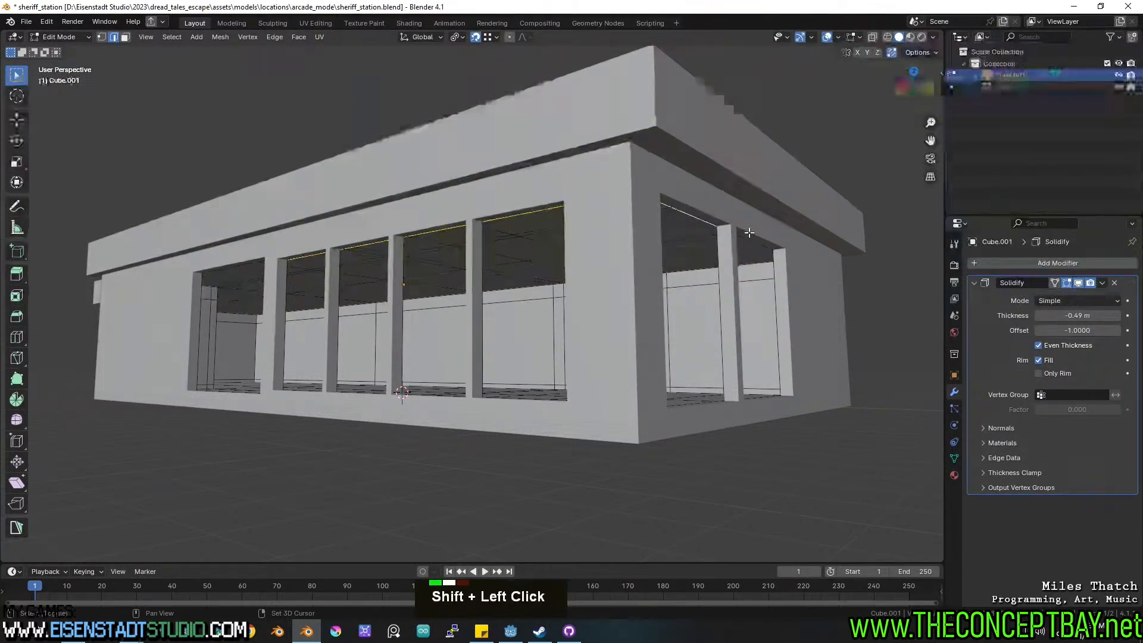
pyautogui.keyDown('shift'); pyautogui.click(749, 233); pyautogui.keyUp('shift')
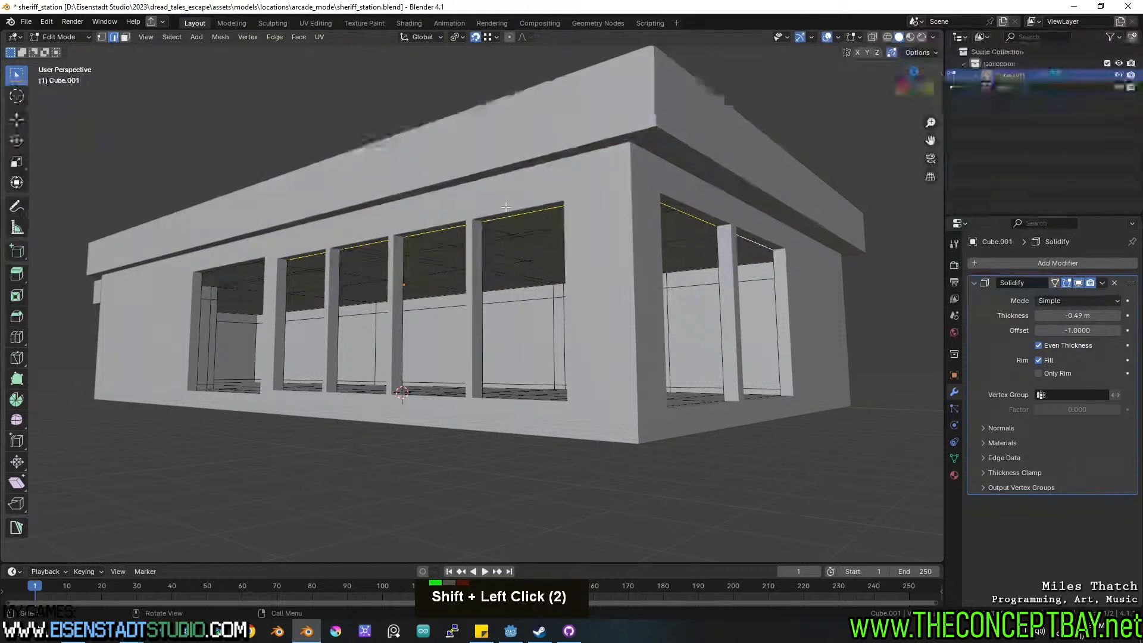
pyautogui.press('g')
pyautogui.press('z')
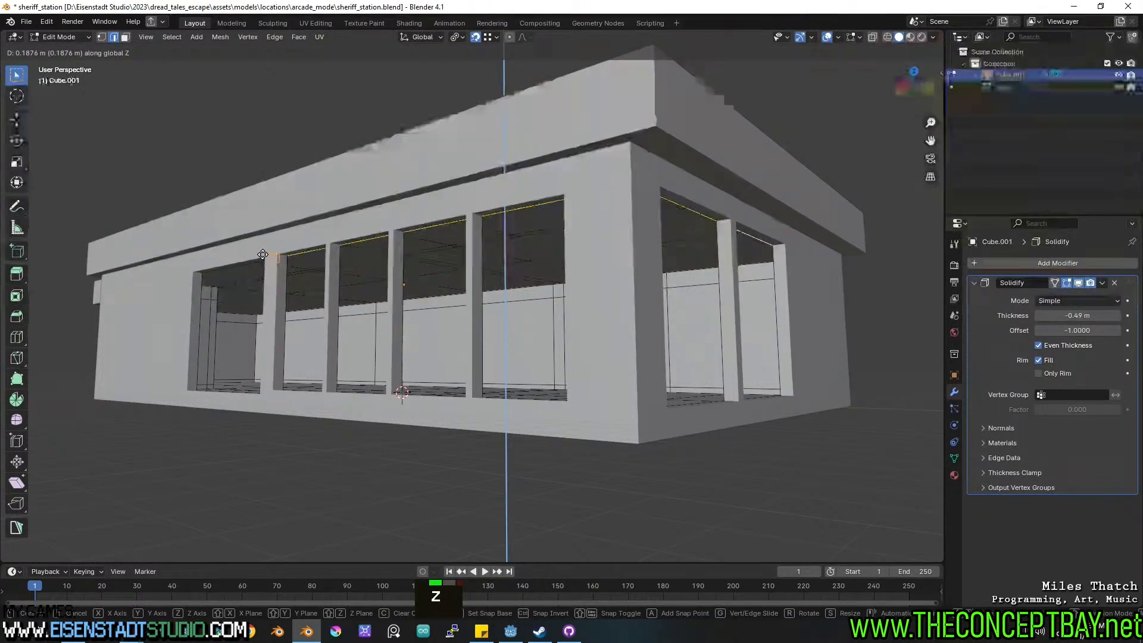
pyautogui.click(262, 255)
pyautogui.moveTo(262, 255); pyautogui.dragTo(469, 338, button='middle')
pyautogui.press('Tab')
pyautogui.hotkey('ctrl', 's')
# Save the file again and rename the walls object building-col.
pyautogui.scroll(2, 475, 281)
pyautogui.scroll(-3, 421, 279)
pyautogui.hotkey('ctrl', 's')
pyautogui.moveTo(543, 382)
pyautogui.mouseDown(button='middle')
pyautogui.moveTo(535, 390)
pyautogui.moveTo(530, 376)
pyautogui.moveTo(589, 375)
pyautogui.moveTo(452, 377)
pyautogui.moveTo(550, 377)
pyautogui.mouseUp(button='middle')
pyautogui.scroll(-2, 530, 377)
pyautogui.press('F2')
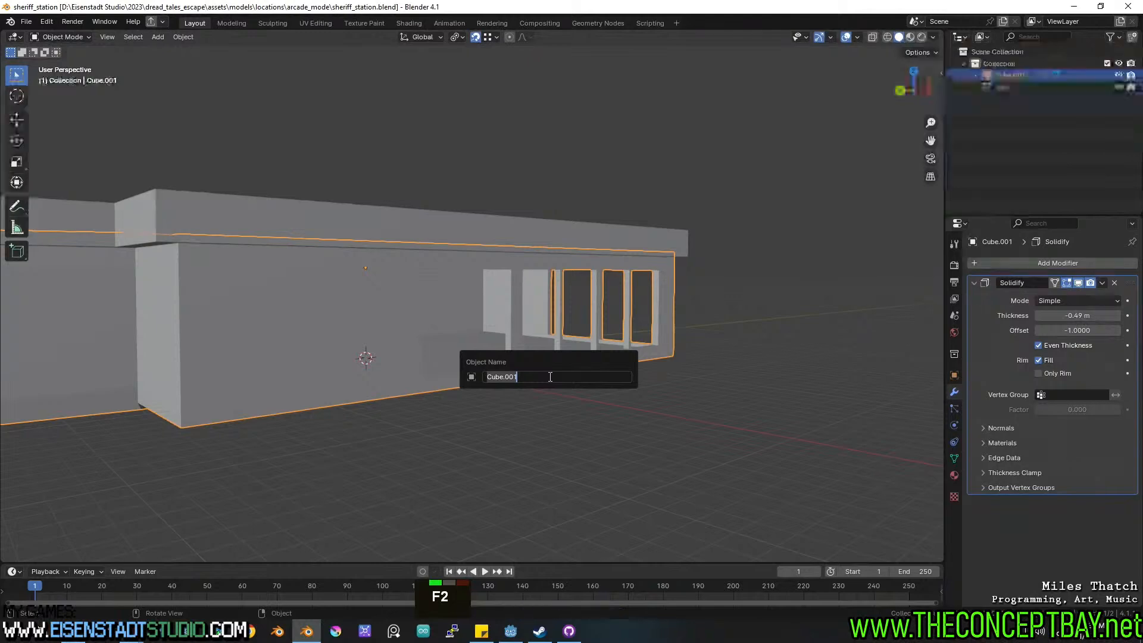
pyautogui.write('body')
pyautogui.hotkey('ctrl', 'a')
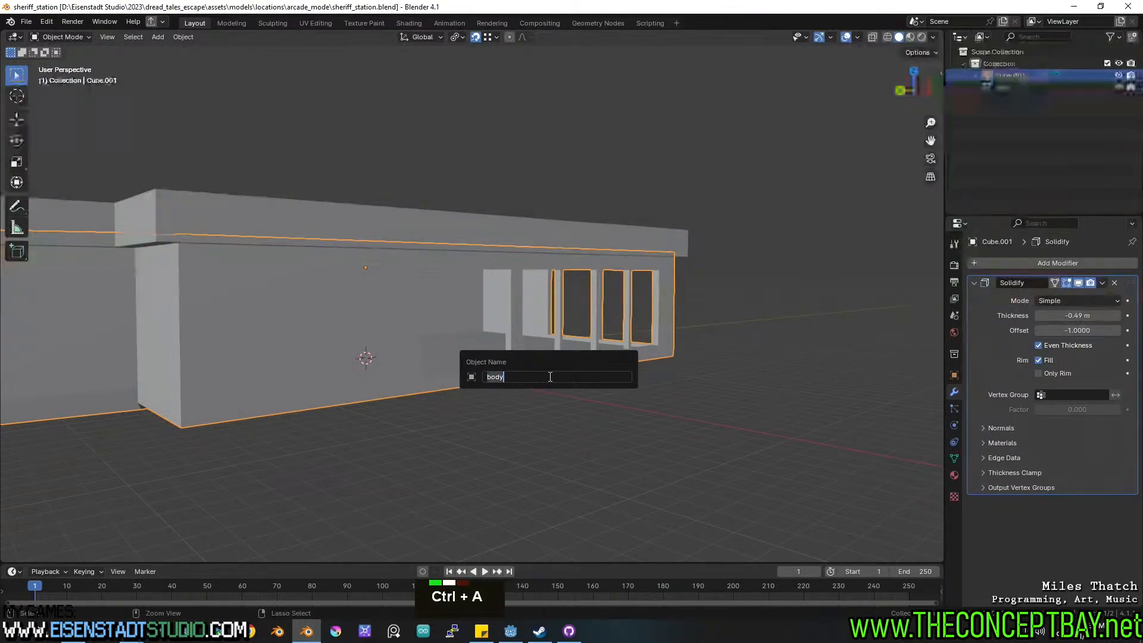
pyautogui.write('building-col')
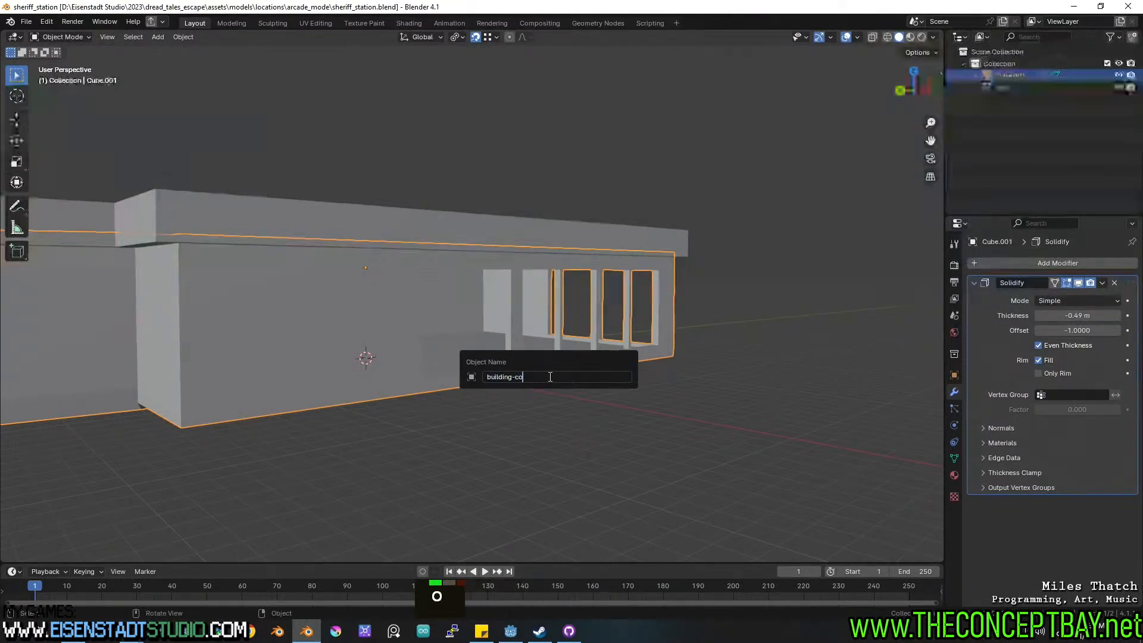
pyautogui.press('Return')
# Rename the roof object roof-col.
pyautogui.click(507, 225)
pyautogui.press('F2')
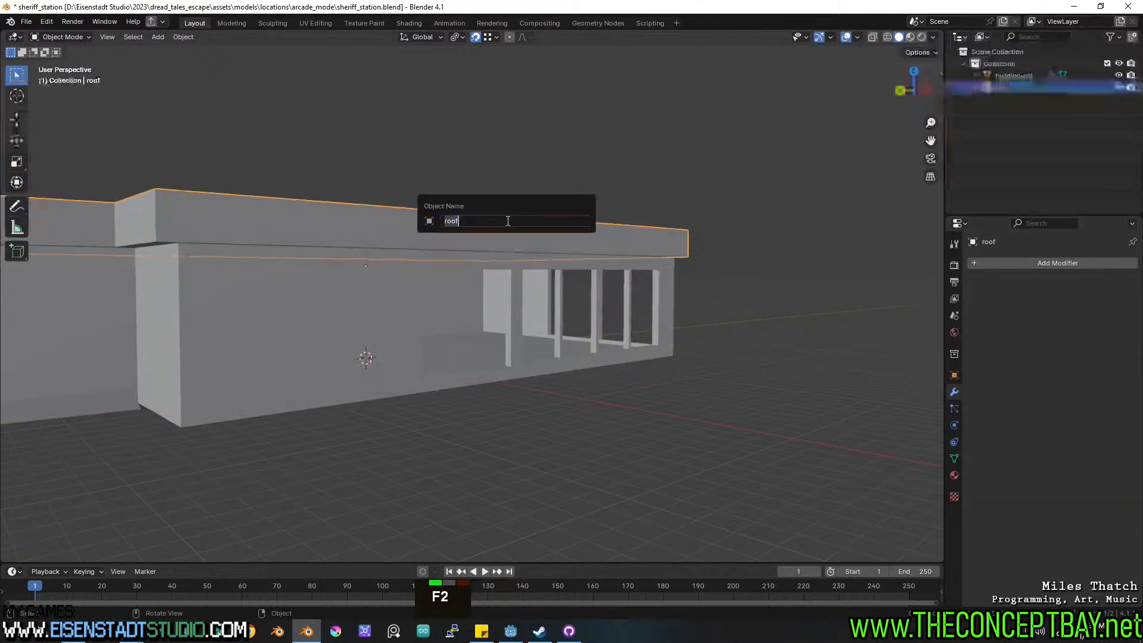
pyautogui.write('-col')
pyautogui.press('Return')
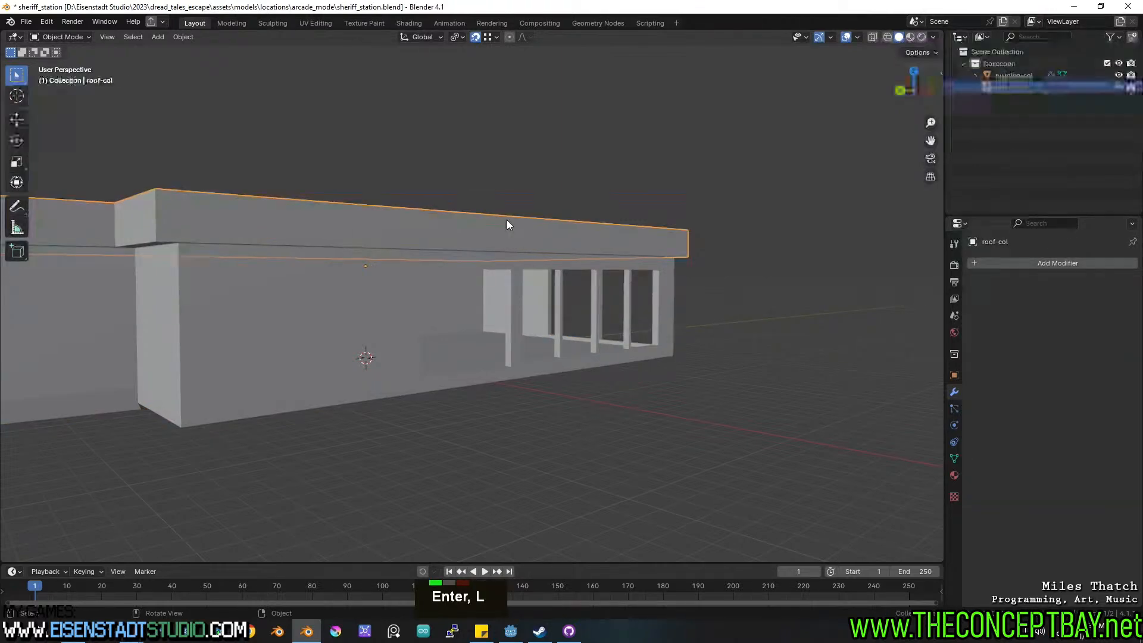
# Save the Blender file and export the model as sheriff_station.glb in glTF Binary format, overwriting the existing file.
pyautogui.hotkey('ctrl', 's')
pyautogui.keyDown('shift'); pyautogui.moveTo(508, 220); pyautogui.dragTo(599, 250, button='middle'); pyautogui.keyUp('shift')
pyautogui.hotkey('ctrl', 's')
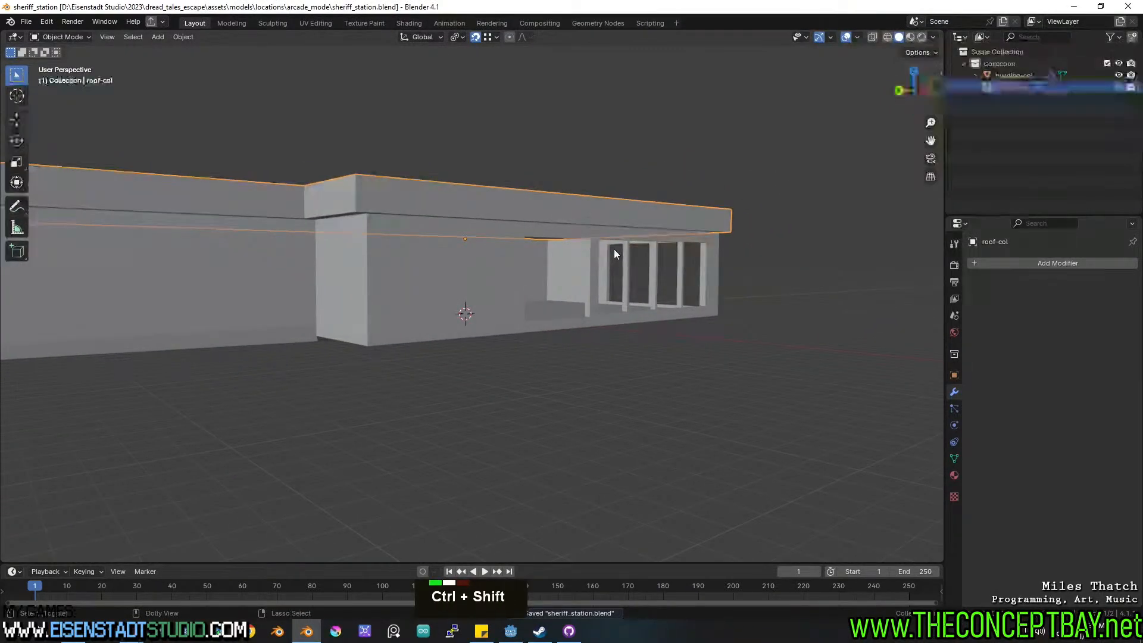
pyautogui.hotkey('ctrl', 'shift', 'r')
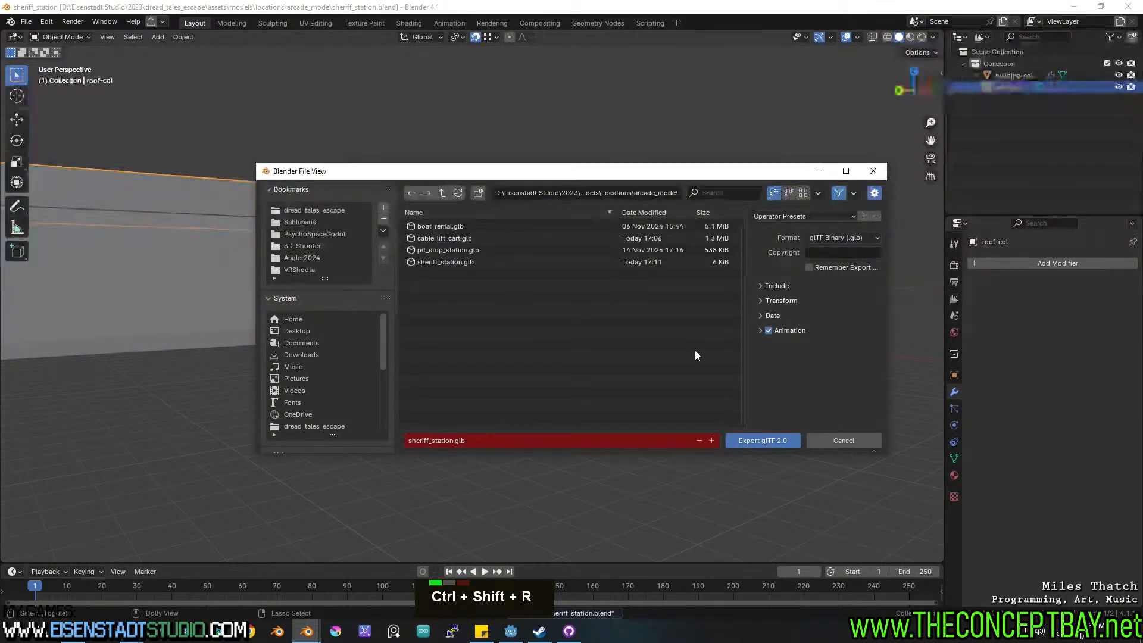
pyautogui.click(786, 216)
pyautogui.press('Return')
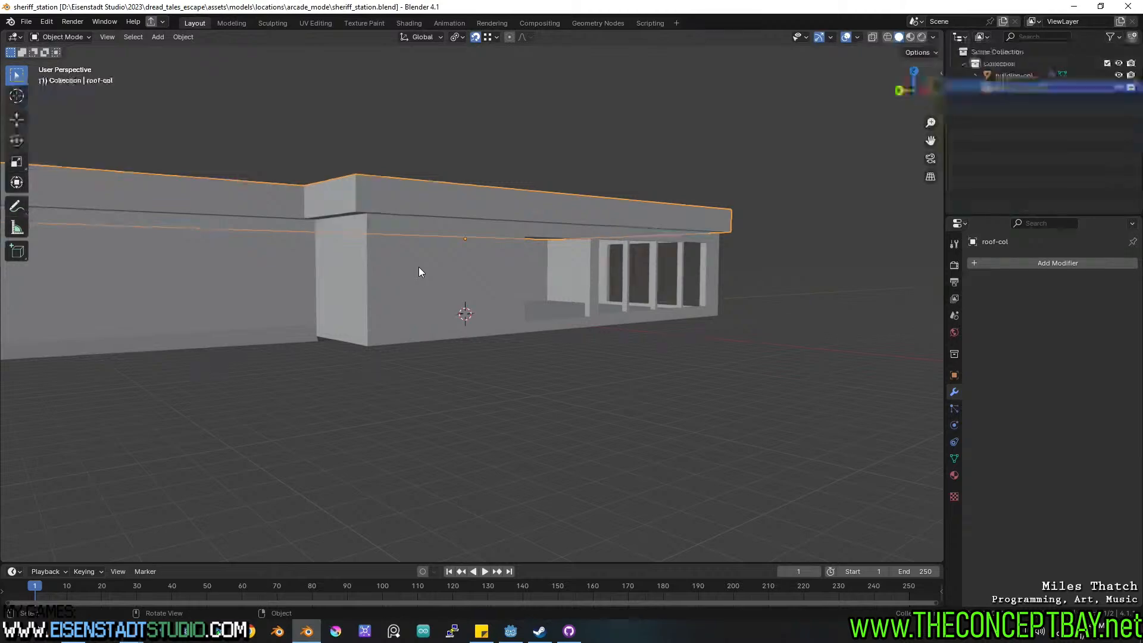
pyautogui.hotkey('ctrl', 'shift', 'r')
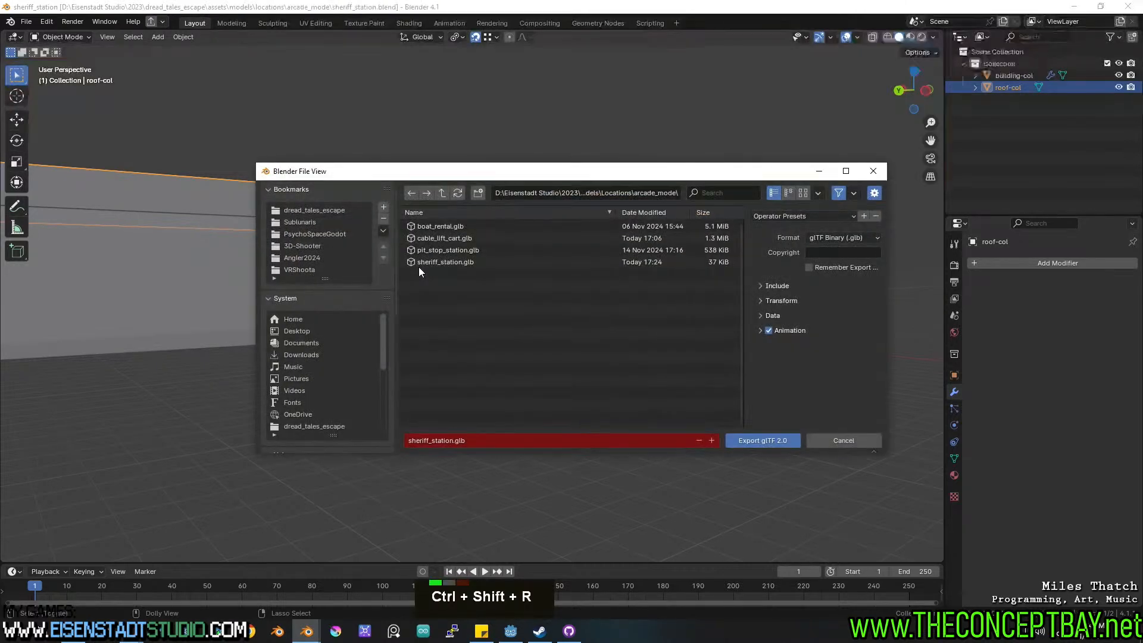
pyautogui.press('Escape')
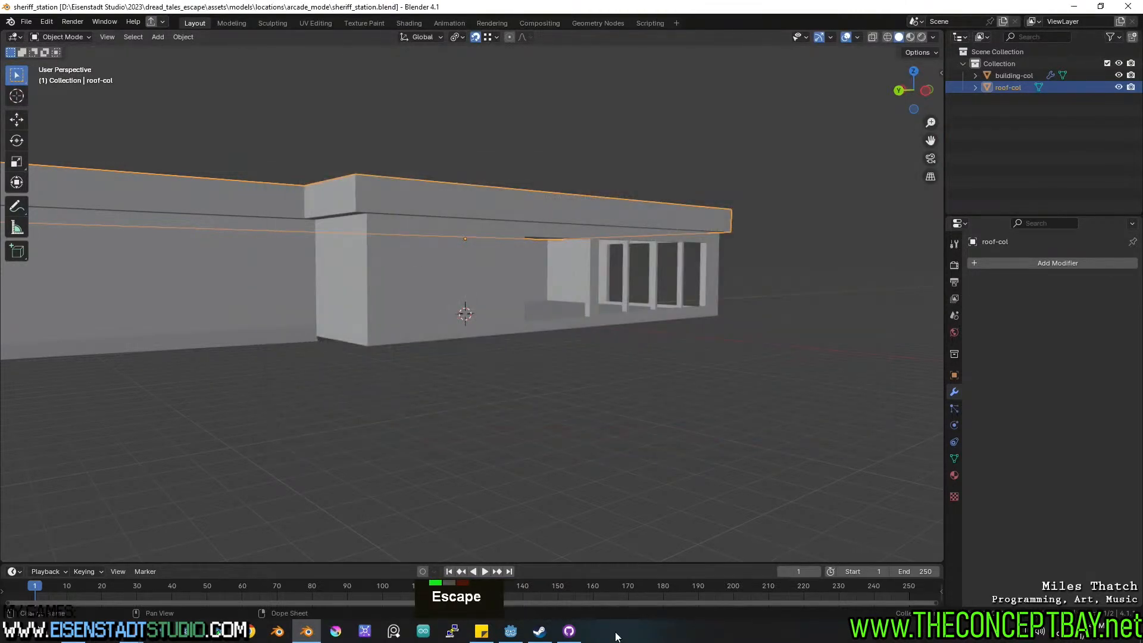
# Switch to Godot and raise the sheriff_station node in the arcade_mode scene to a Y position of about 94.914 m.
pyautogui.click(510, 631)
pyautogui.moveTo(603, 313); pyautogui.dragTo(753, 298, button='middle')
pyautogui.keyDown('shift'); pyautogui.moveTo(655, 286); pyautogui.dragTo(687, 294, button='middle'); pyautogui.keyUp('shift')
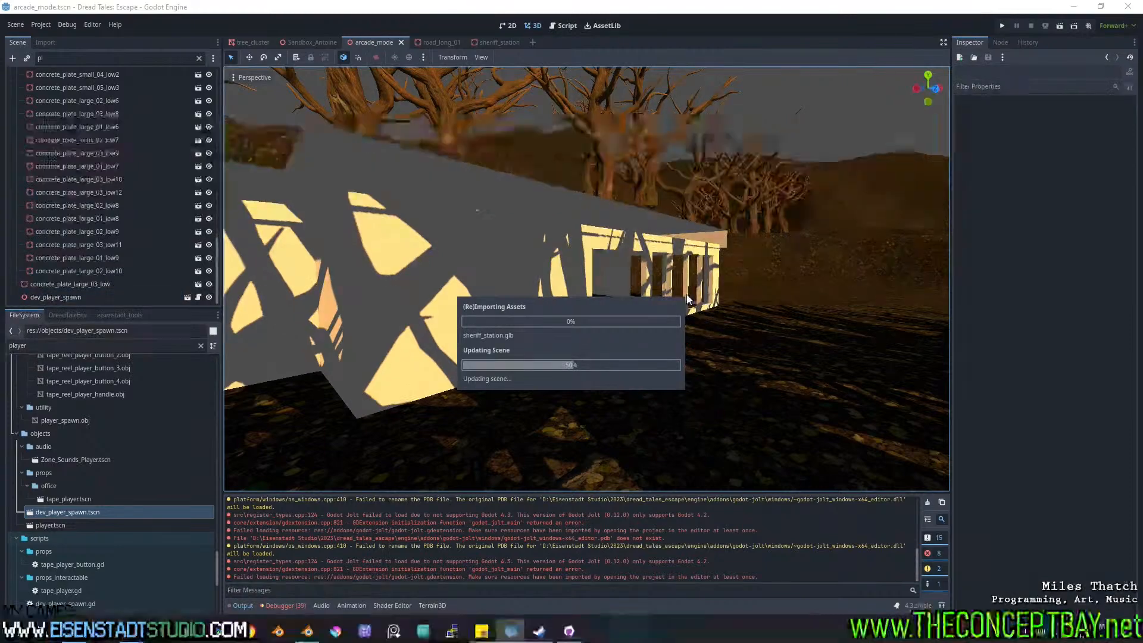
pyautogui.middleClick(755, 314)
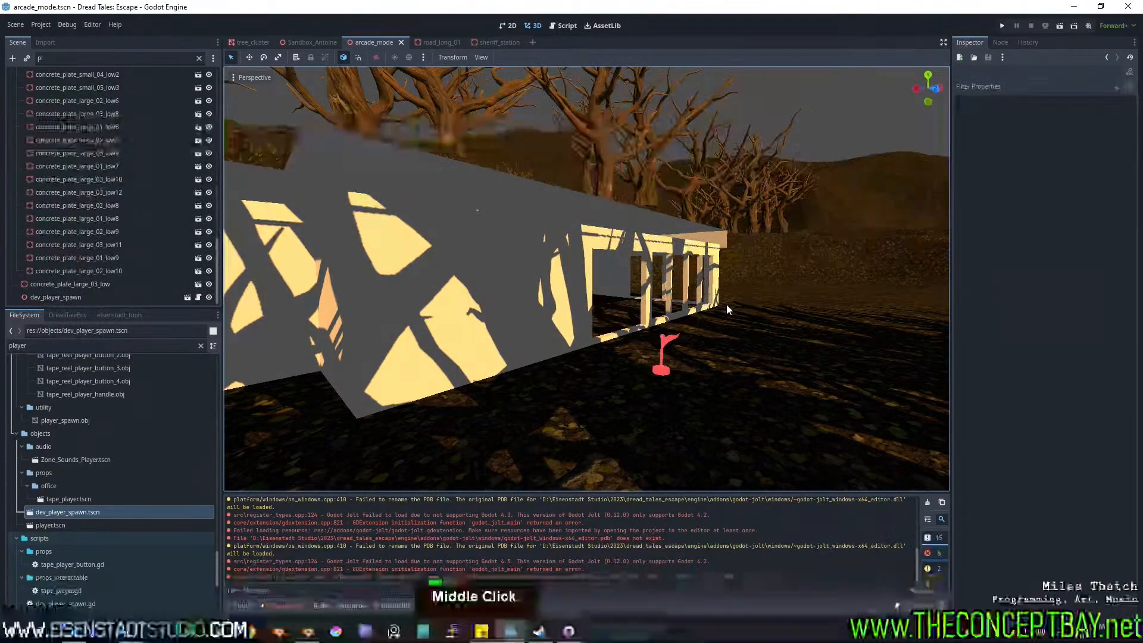
pyautogui.scroll(3, 669, 280)
pyautogui.click(676, 282)
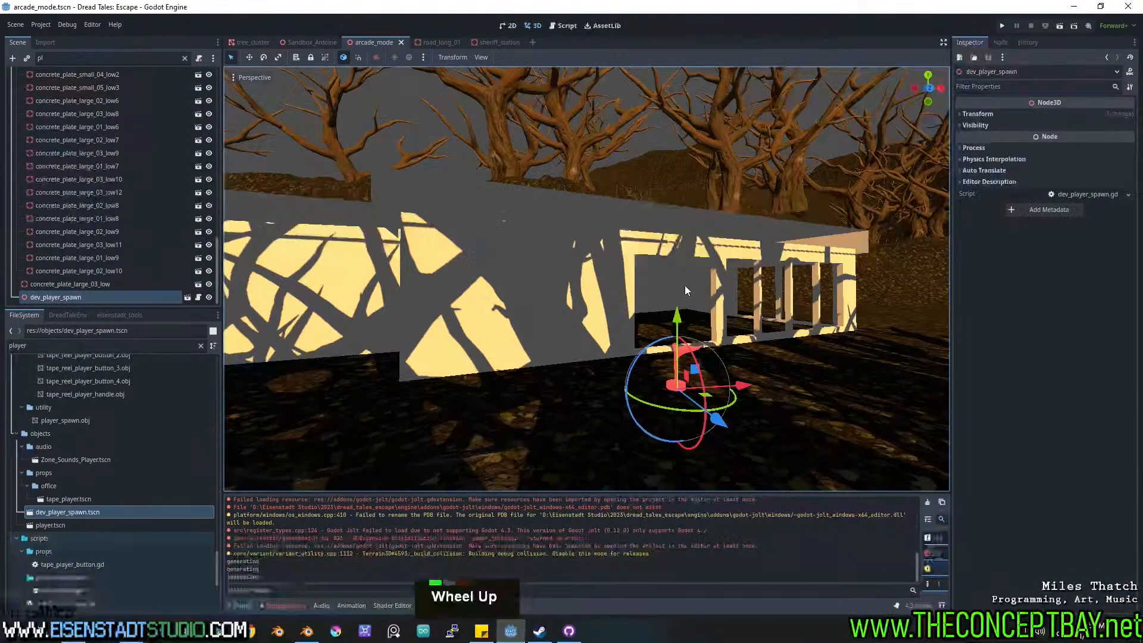
pyautogui.click(978, 264)
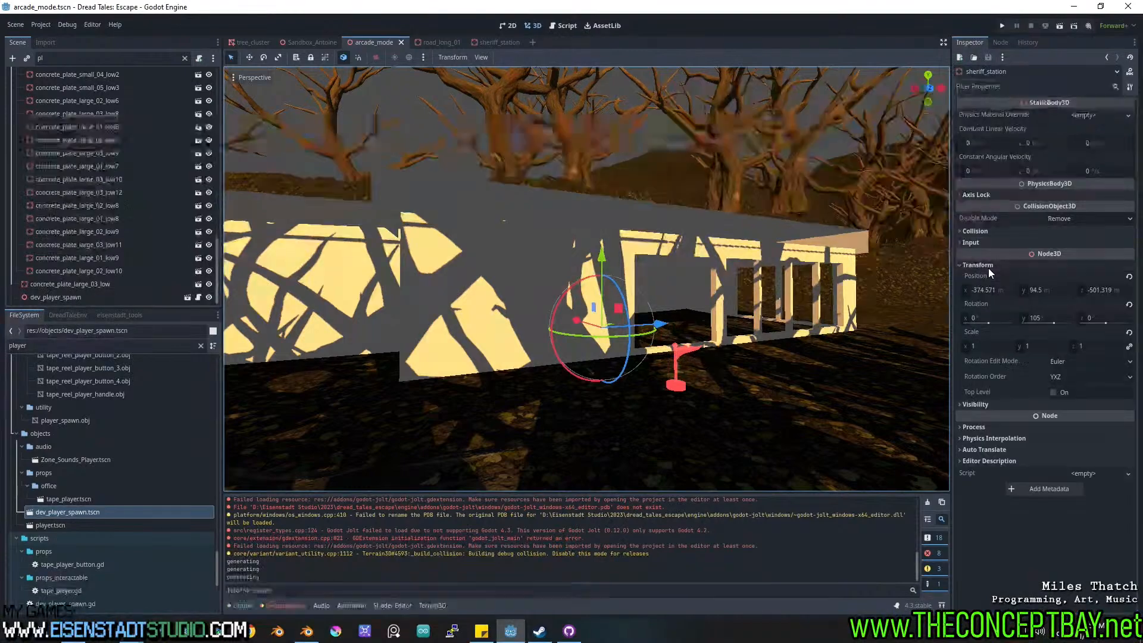
pyautogui.click(1046, 291)
pyautogui.keyDown('shift'); pyautogui.moveTo(1045, 292); pyautogui.dragTo(1061, 292); pyautogui.keyUp('shift')
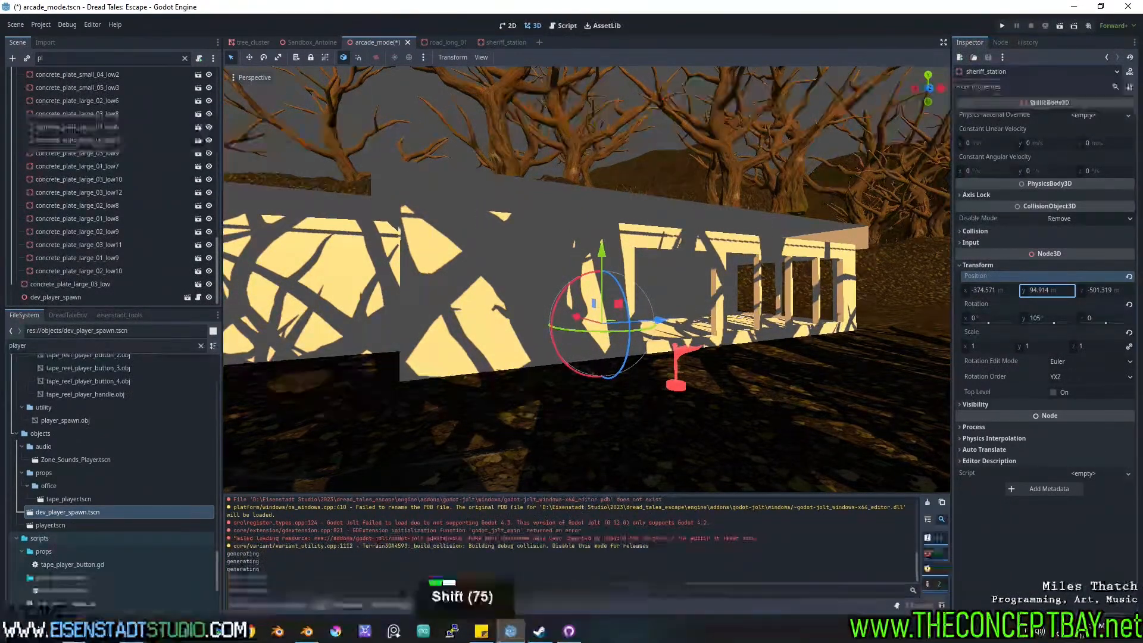
pyautogui.click(736, 352)
# Run the project and walk around outside the station to examine its walls, roof overhang and window openings in game.
pyautogui.moveTo(729, 349); pyautogui.dragTo(740, 350, button='middle')
pyautogui.scroll(1, 741, 350)
pyautogui.press('F5')
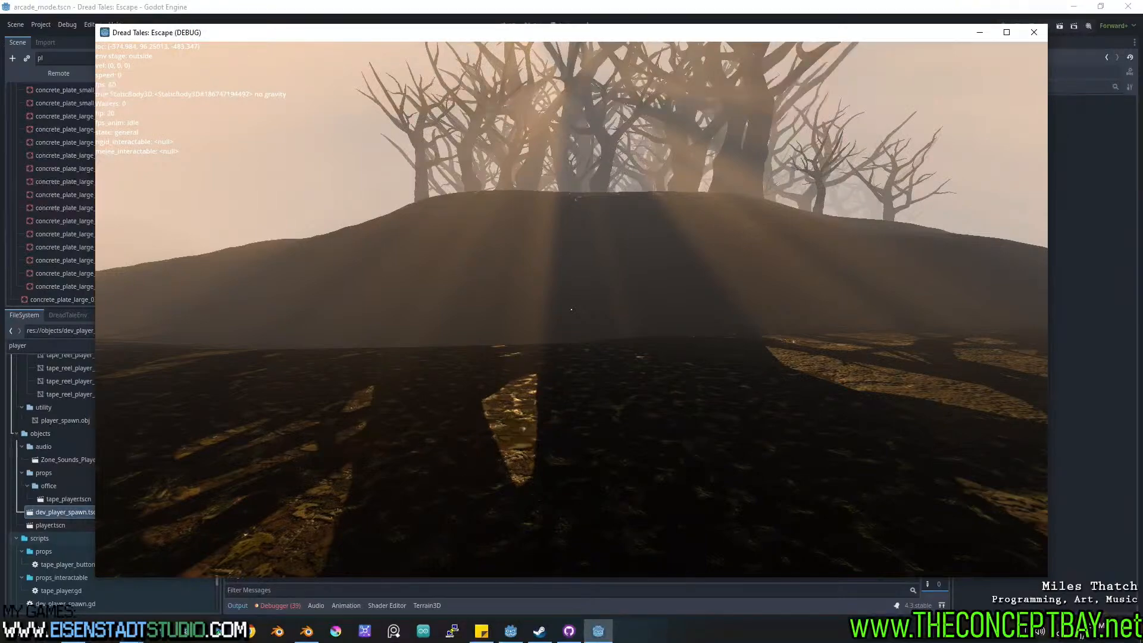
pyautogui.press('w')
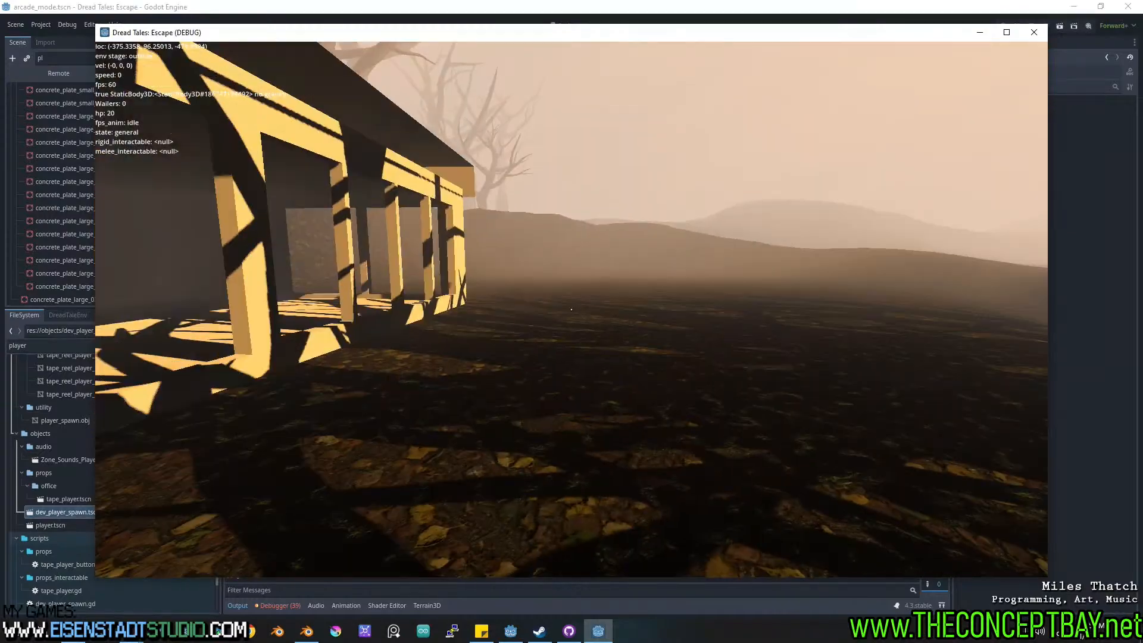
pyautogui.press('d')
pyautogui.press('d')
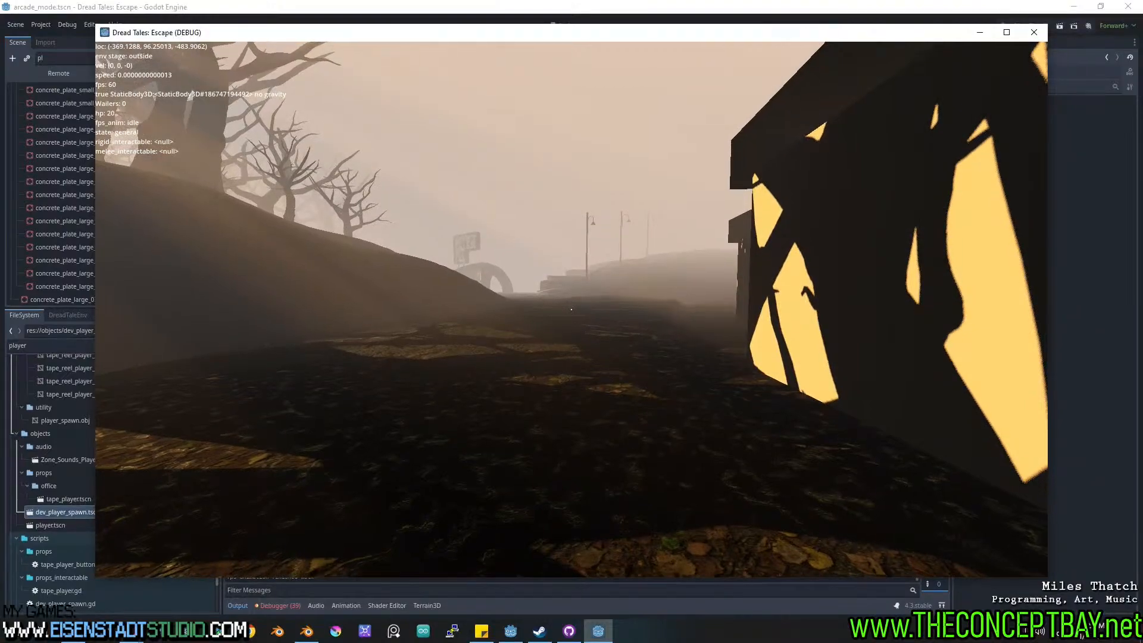
pyautogui.press('a')
pyautogui.press('s')
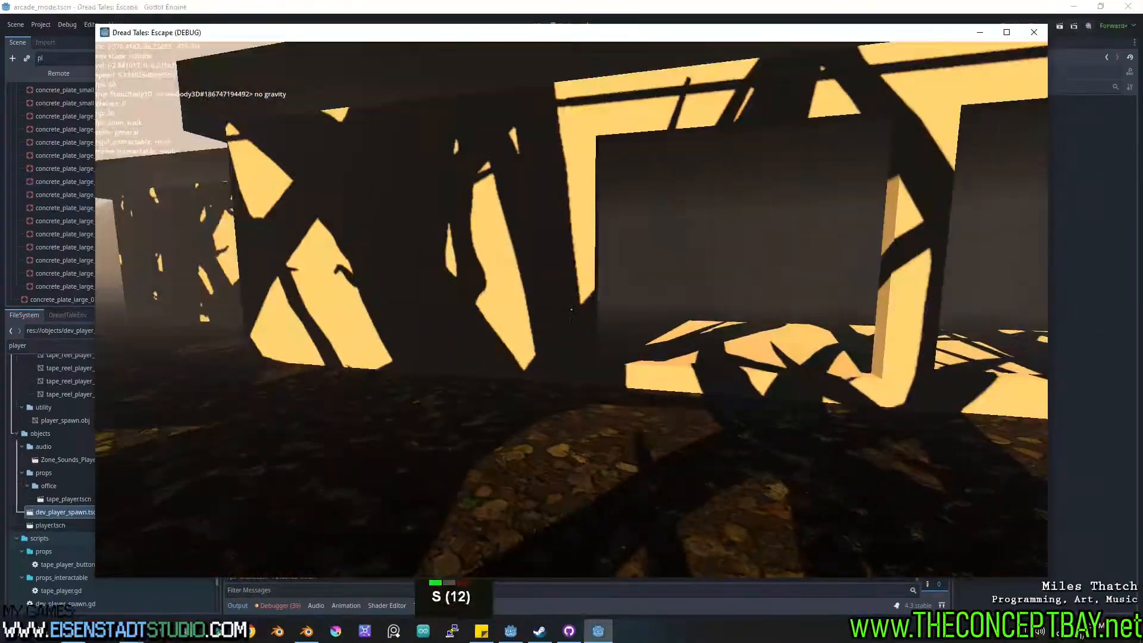
pyautogui.press('w')
pyautogui.press('w')
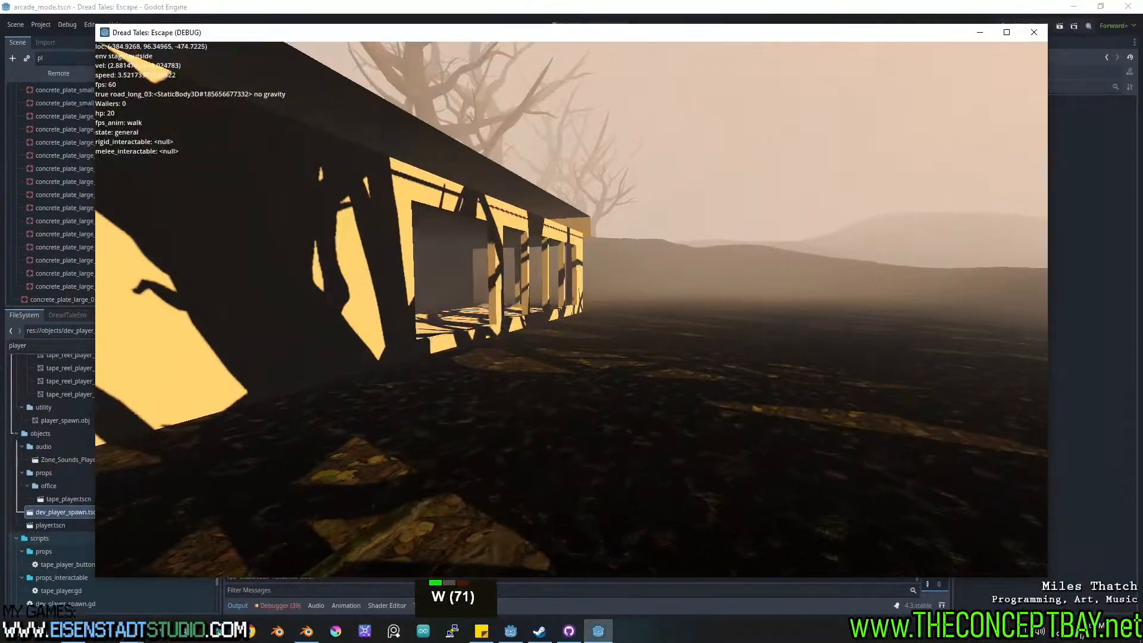
# Test passing through the station's window openings by entering the building and jumping back out.
pyautogui.press('d')
pyautogui.press('d')
pyautogui.press('d')
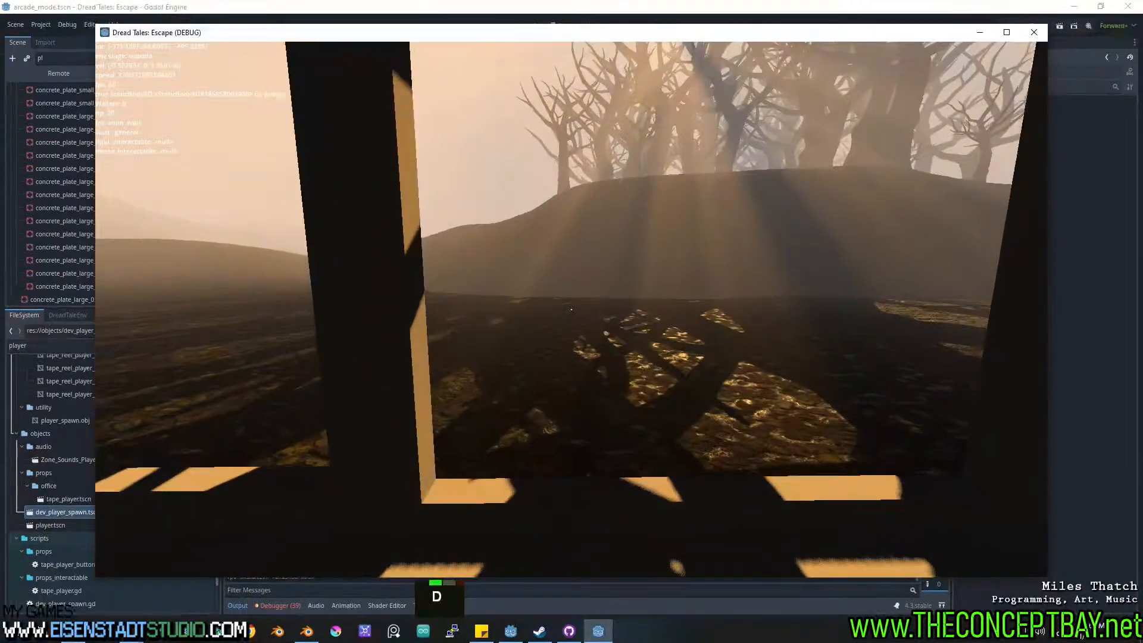
pyautogui.press('space')
pyautogui.press('d')
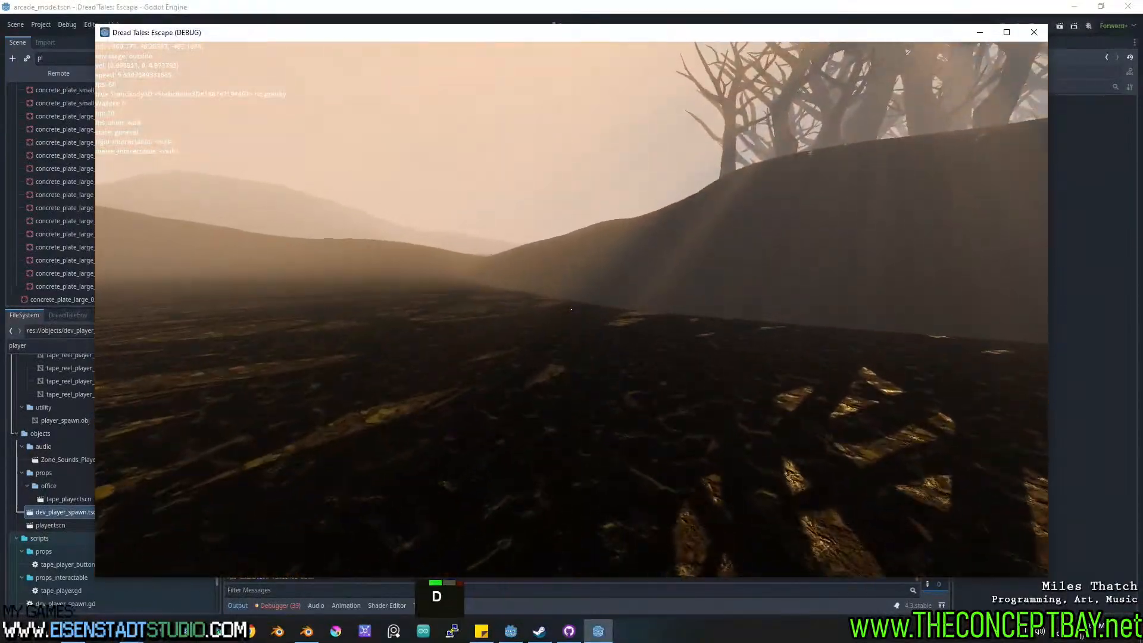
pyautogui.press('d')
pyautogui.press('d')
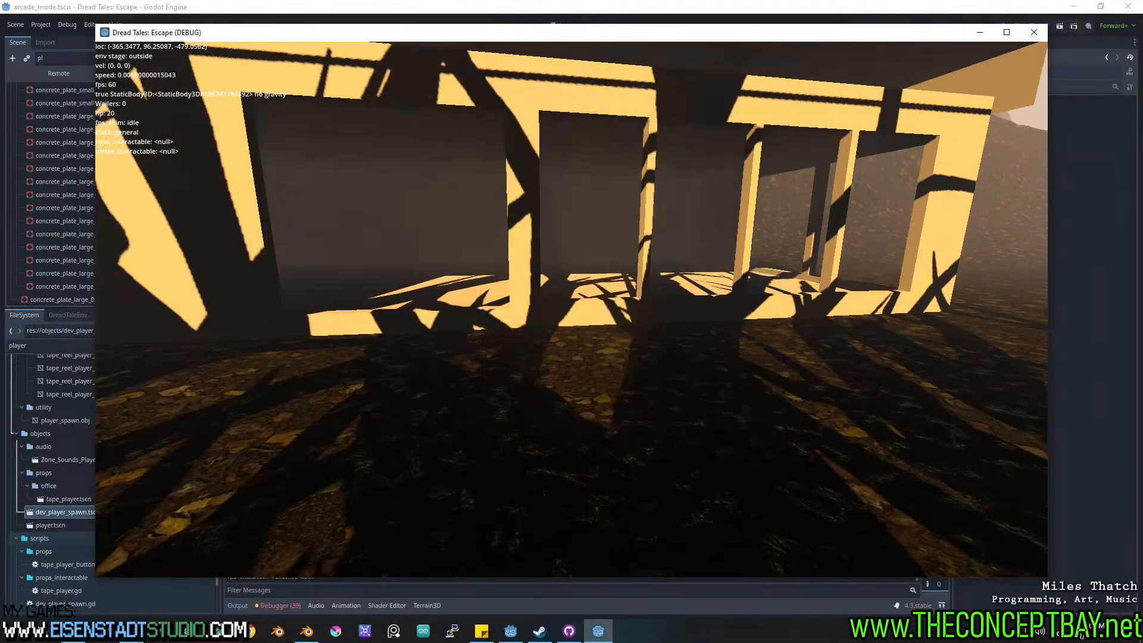
# Jump back into the station and walk through the interior to examine the room, windows and sunlight on the floor.
pyautogui.press('w')
pyautogui.press('a')
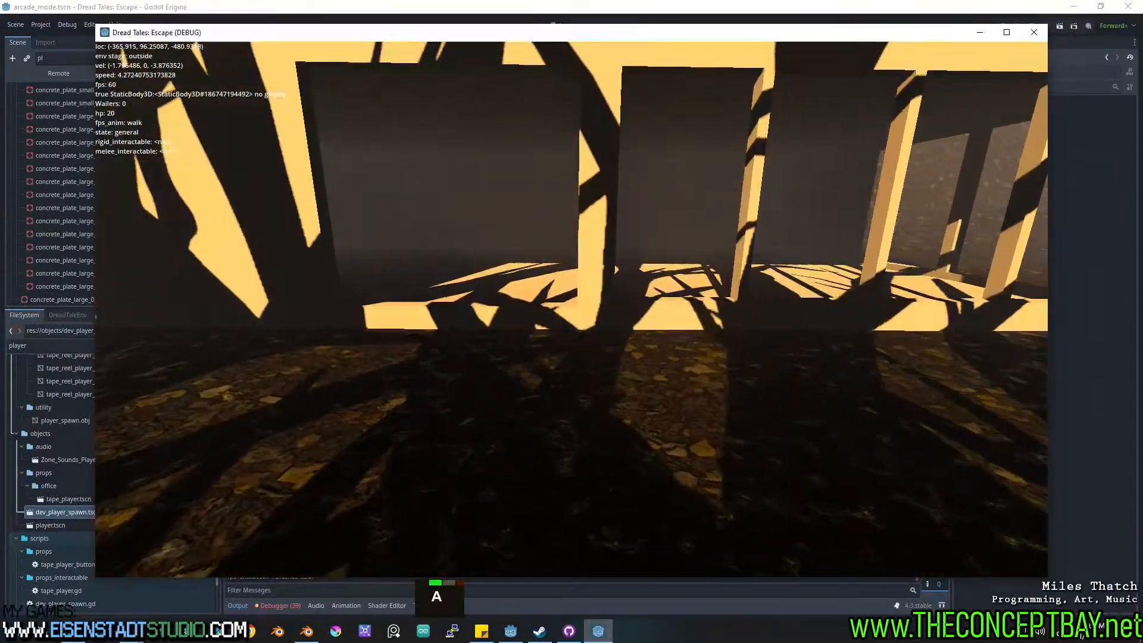
pyautogui.press('space')
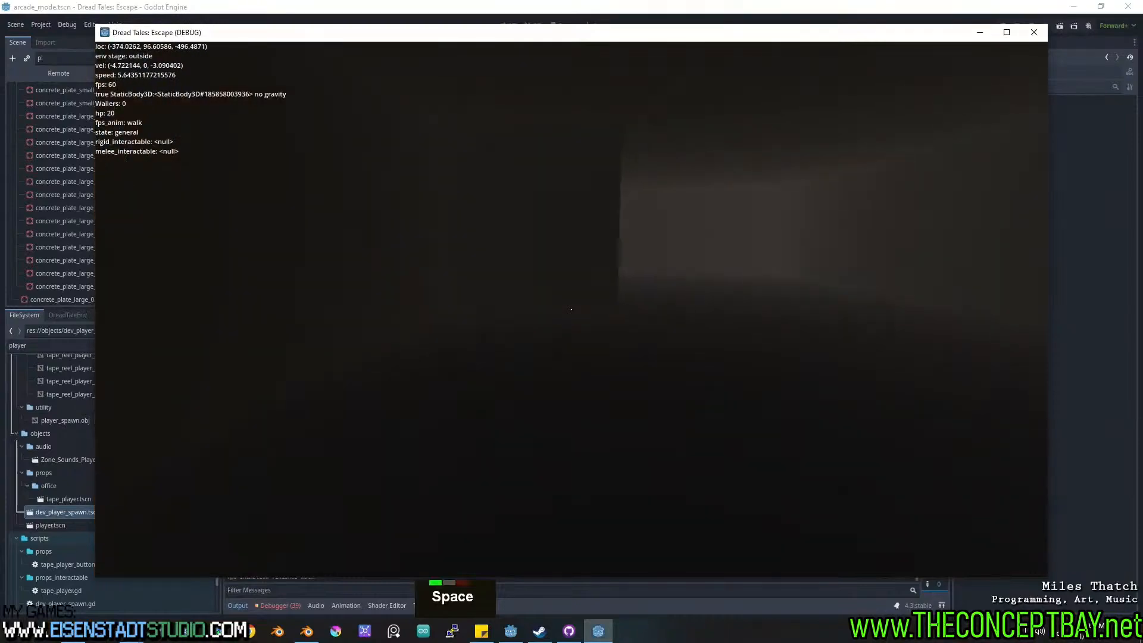
pyautogui.press('w')
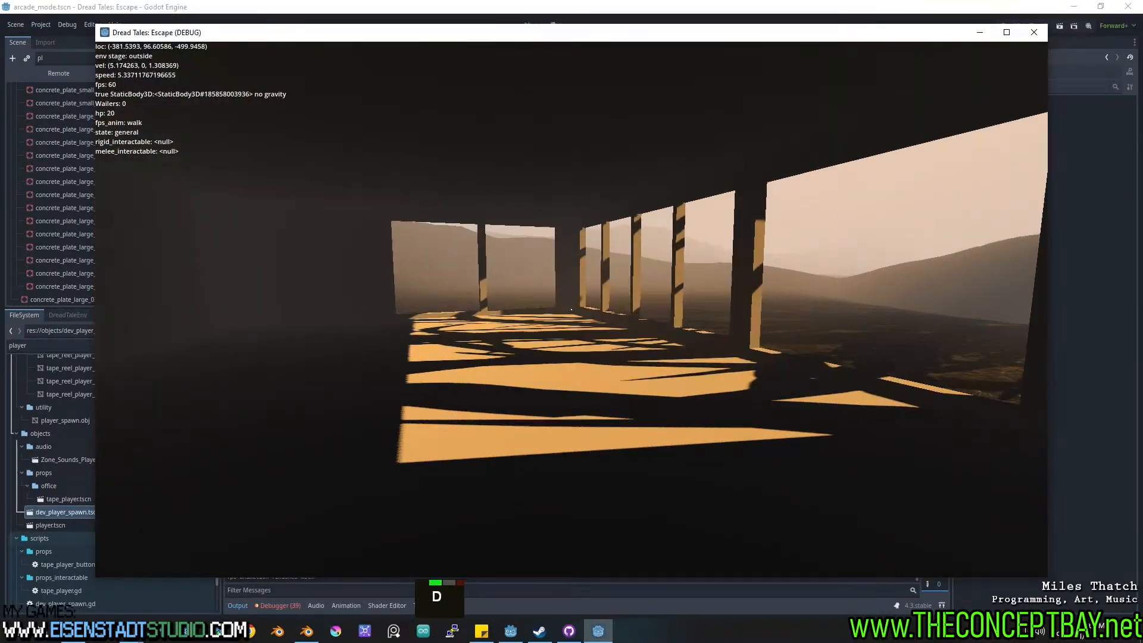
pyautogui.press('d')
pyautogui.press('a')
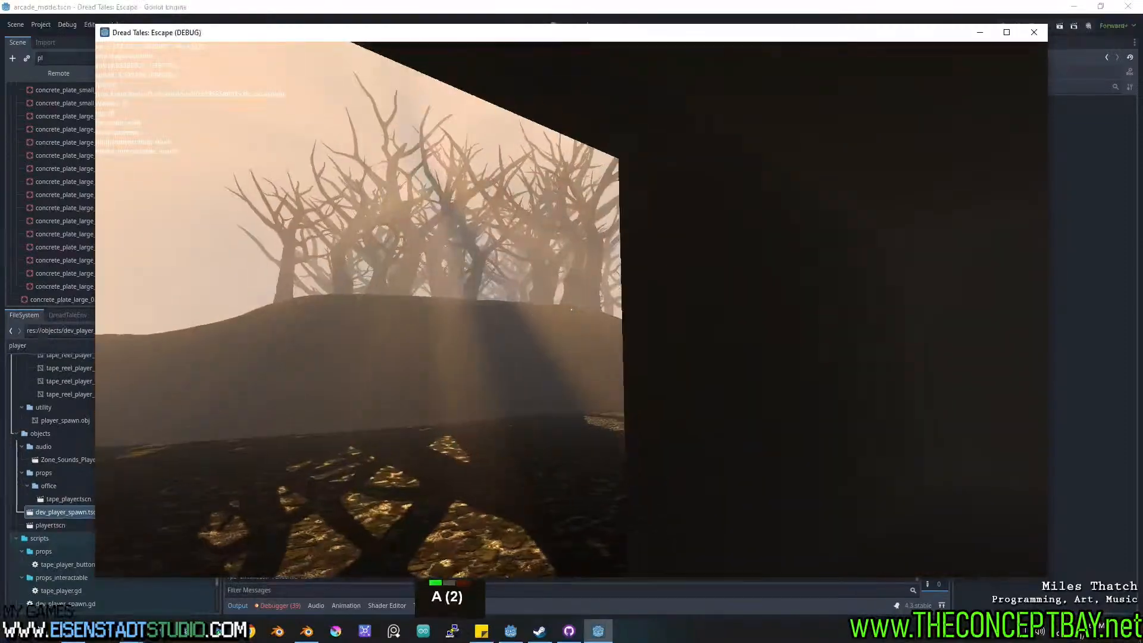
pyautogui.press('s')
pyautogui.press('a')
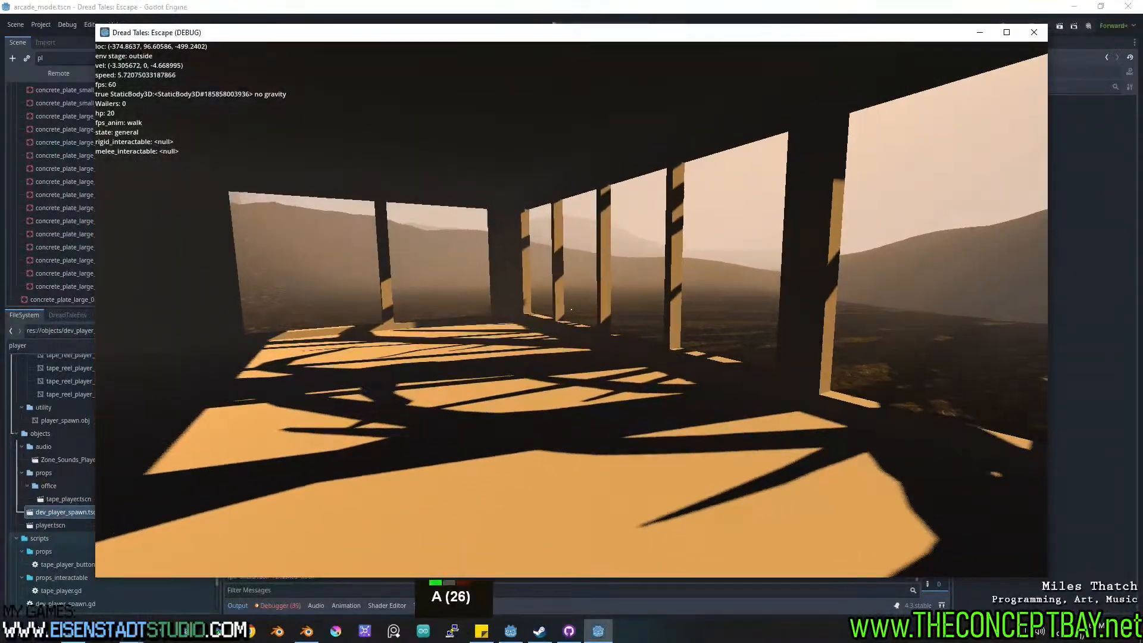
pyautogui.press('d')
pyautogui.press('s')
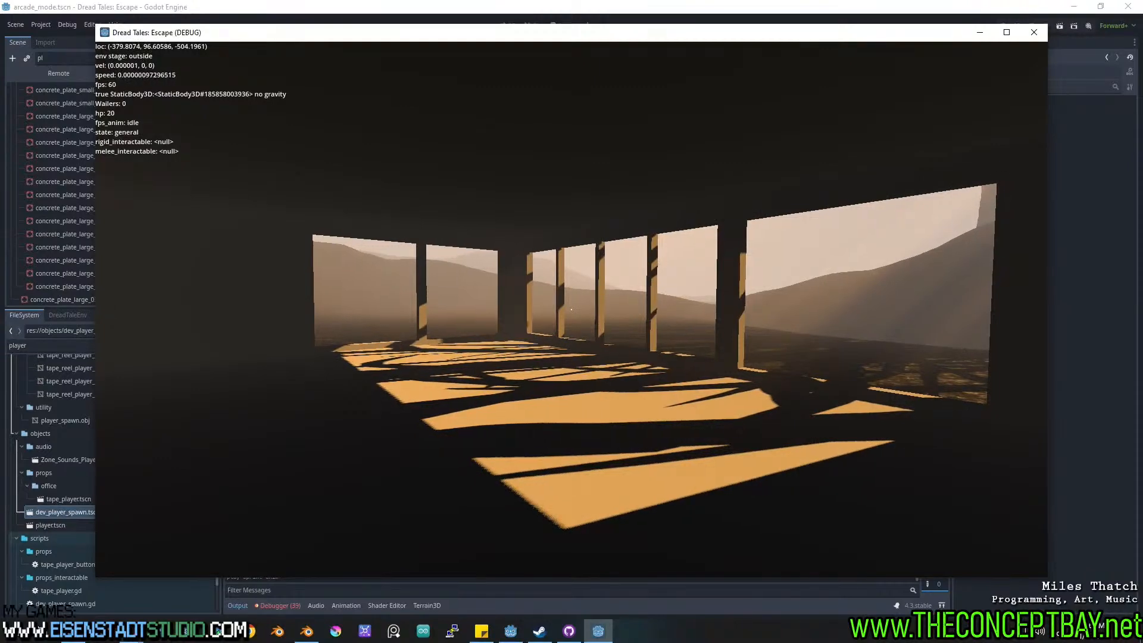
# Capture a rectangular screenshot of the station interior with its windows, and paste and submit it in another window.
pyautogui.press('super+shift+s')
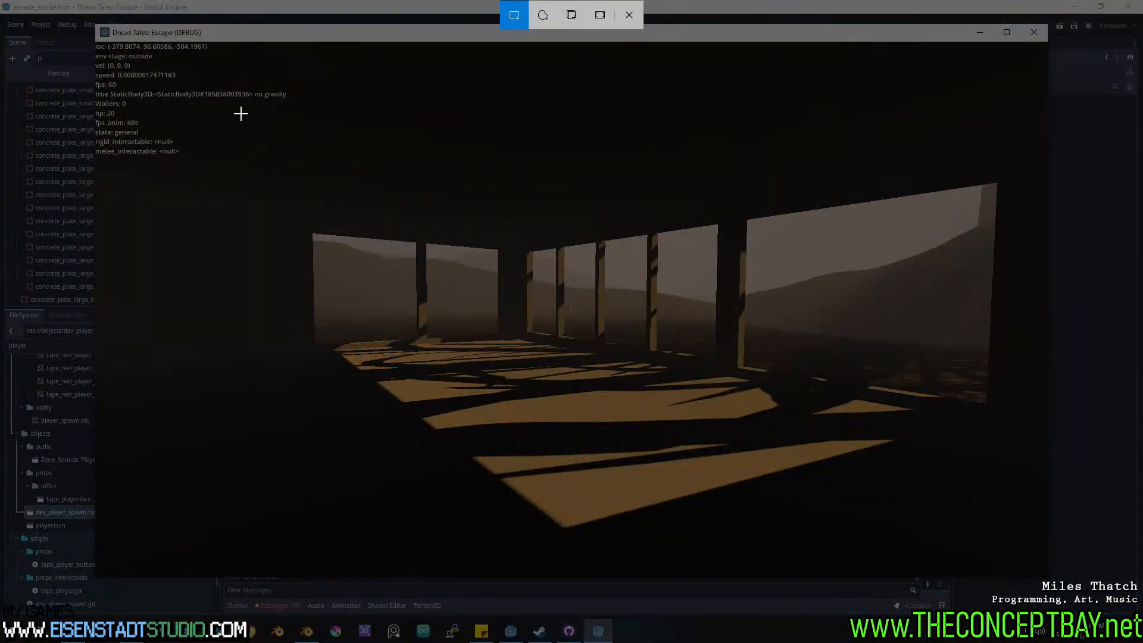
pyautogui.moveTo(219, 116); pyautogui.dragTo(1039, 543)
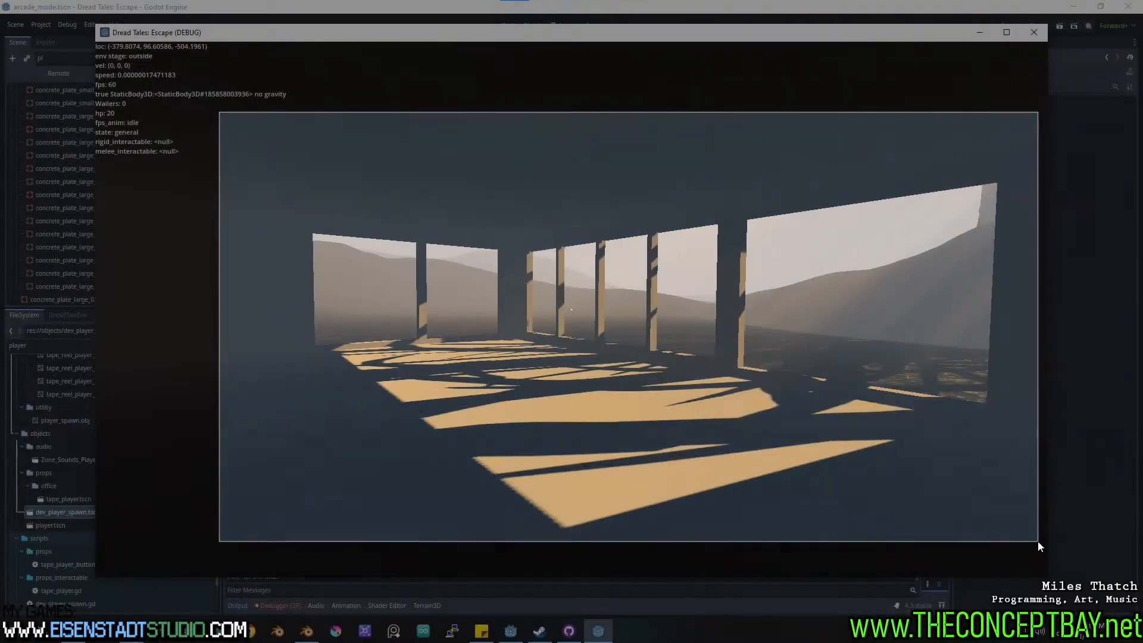
pyautogui.hotkey('alt', 'Tab')
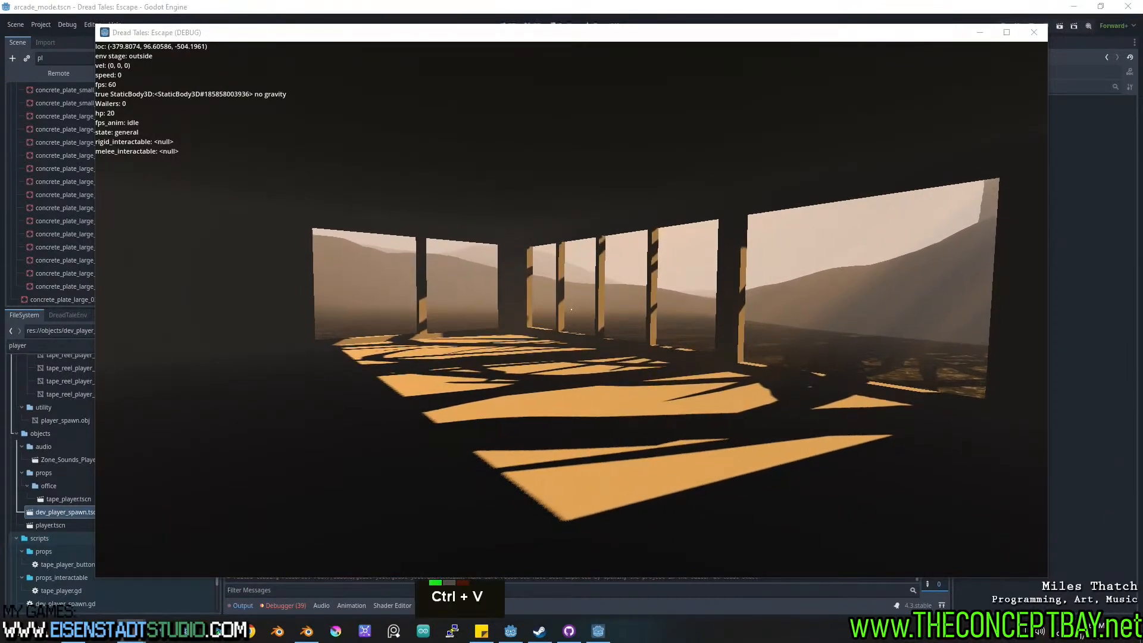
pyautogui.press('Return')
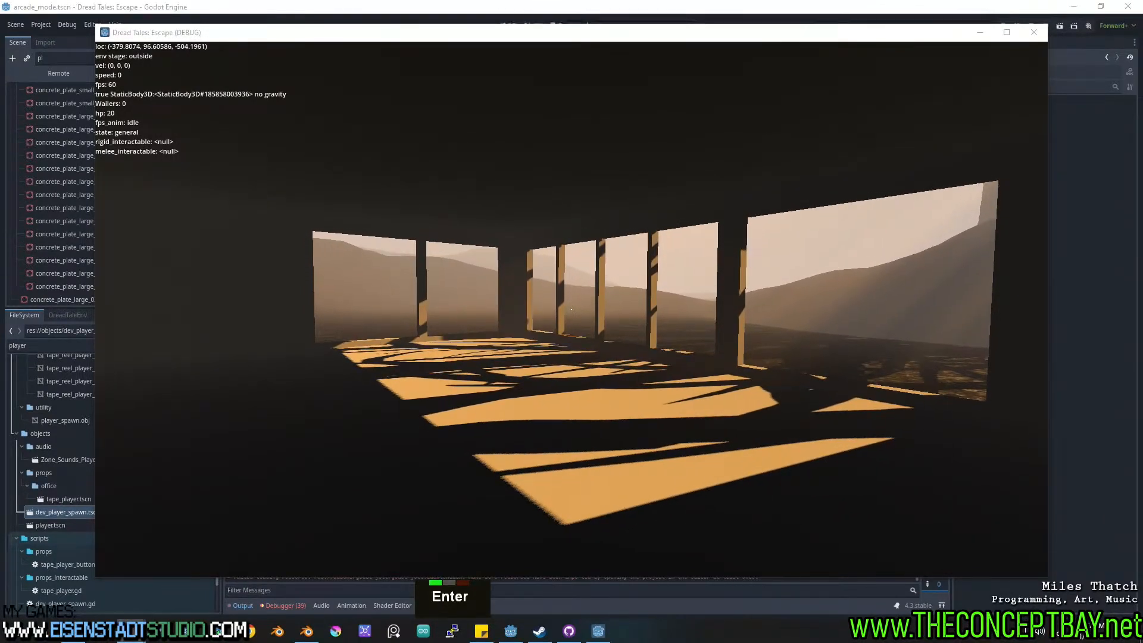
pyautogui.hotkey('ctrl', 'v')
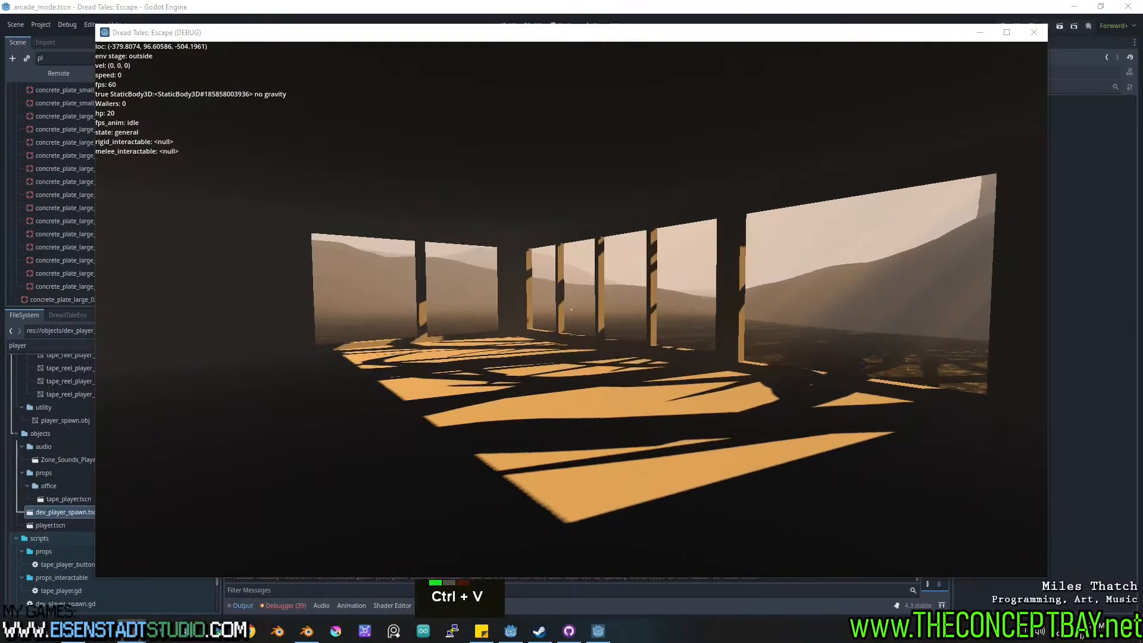
pyautogui.press('Return')
# Return to the game, jump out through a window, examine the station's exterior once more, and close the running game.
pyautogui.rightClick(722, 84)
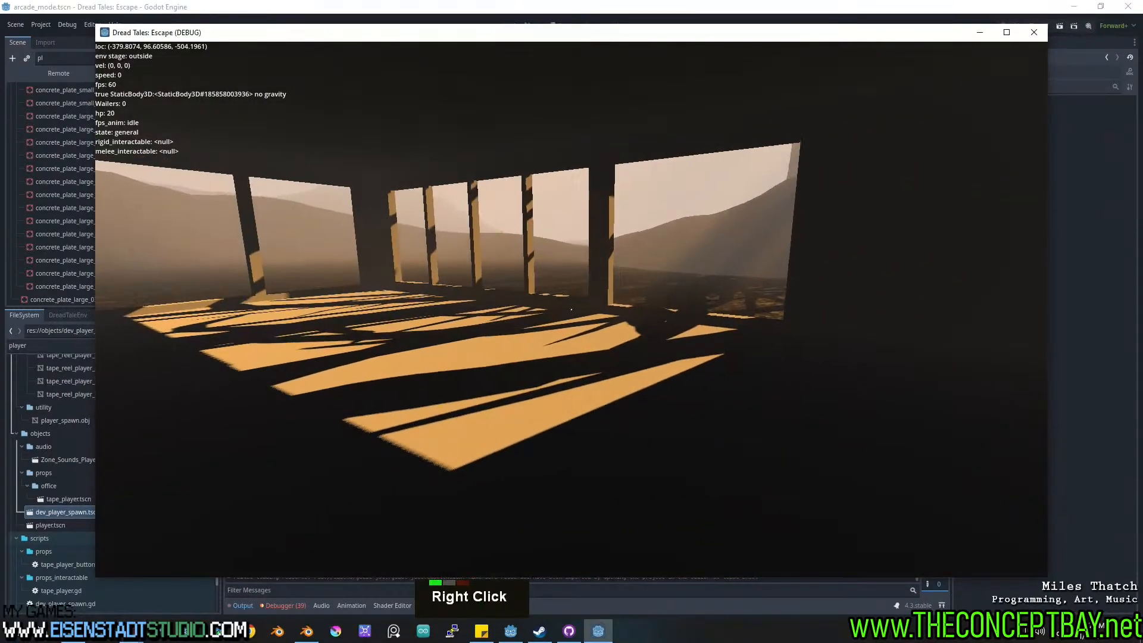
pyautogui.press('w')
pyautogui.press('d')
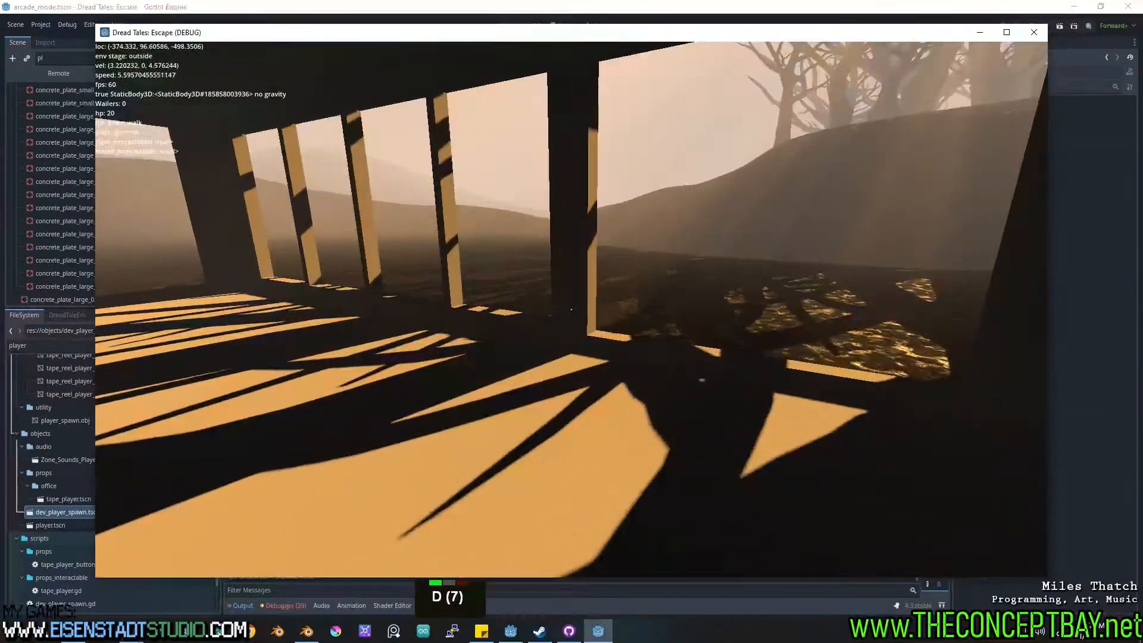
pyautogui.press('space')
pyautogui.press('s')
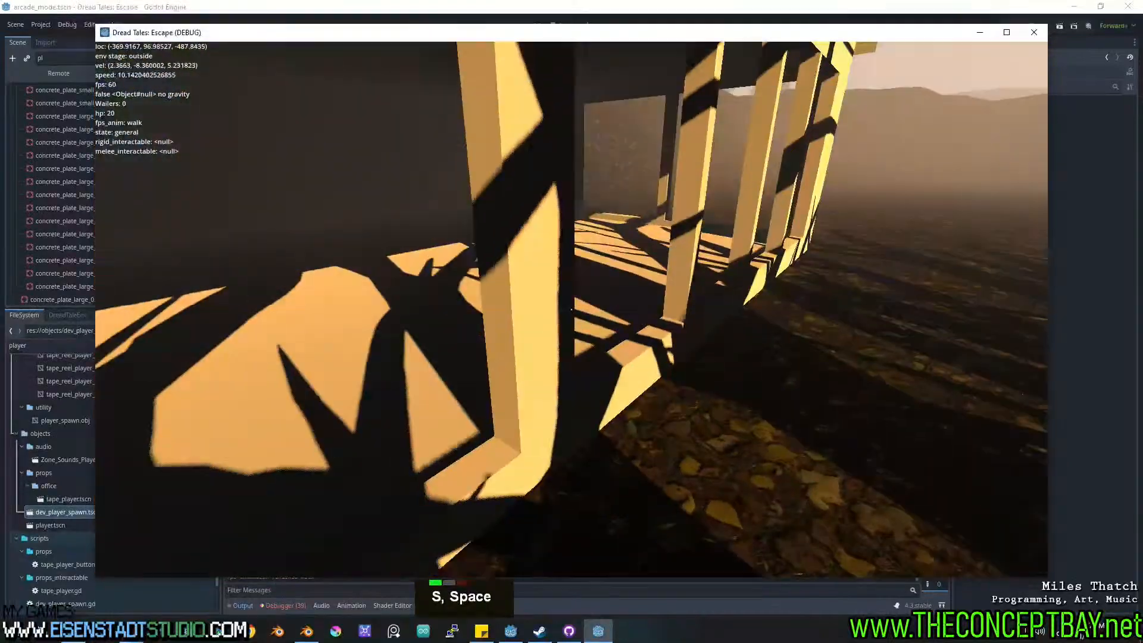
pyautogui.press('a')
pyautogui.press('w')
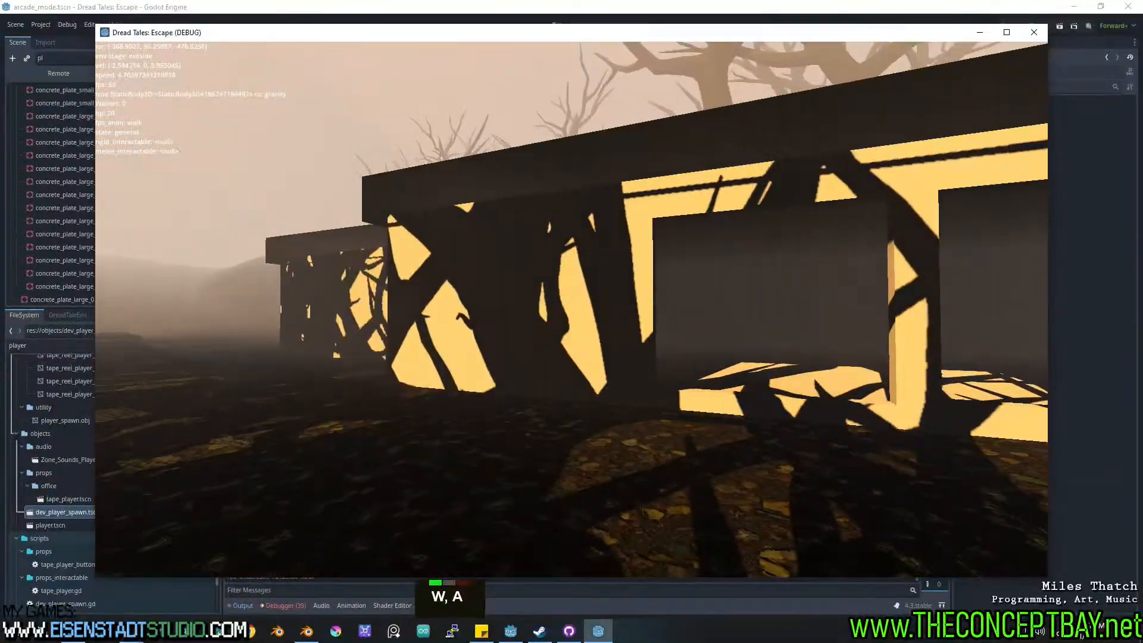
pyautogui.press('w')
pyautogui.press('s')
pyautogui.press('alt')
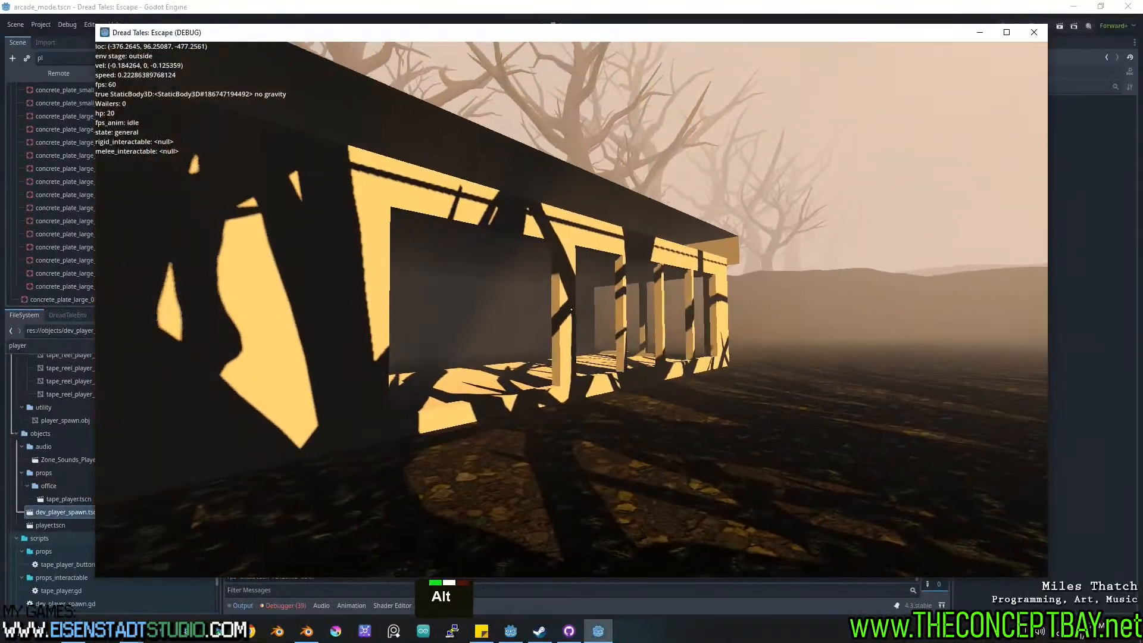
pyautogui.hotkey('alt', 'F4')
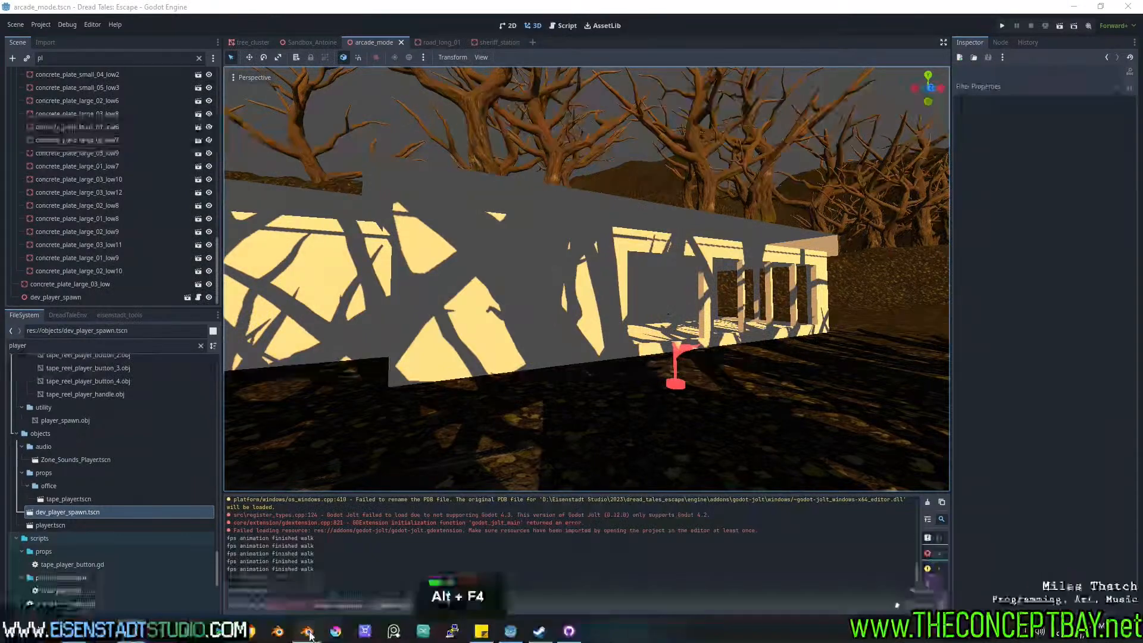
# Switch to Blender, flip the normals of the whole roof-col mesh, and save the file.
pyautogui.click(308, 631)
pyautogui.hotkey('alt', '`')
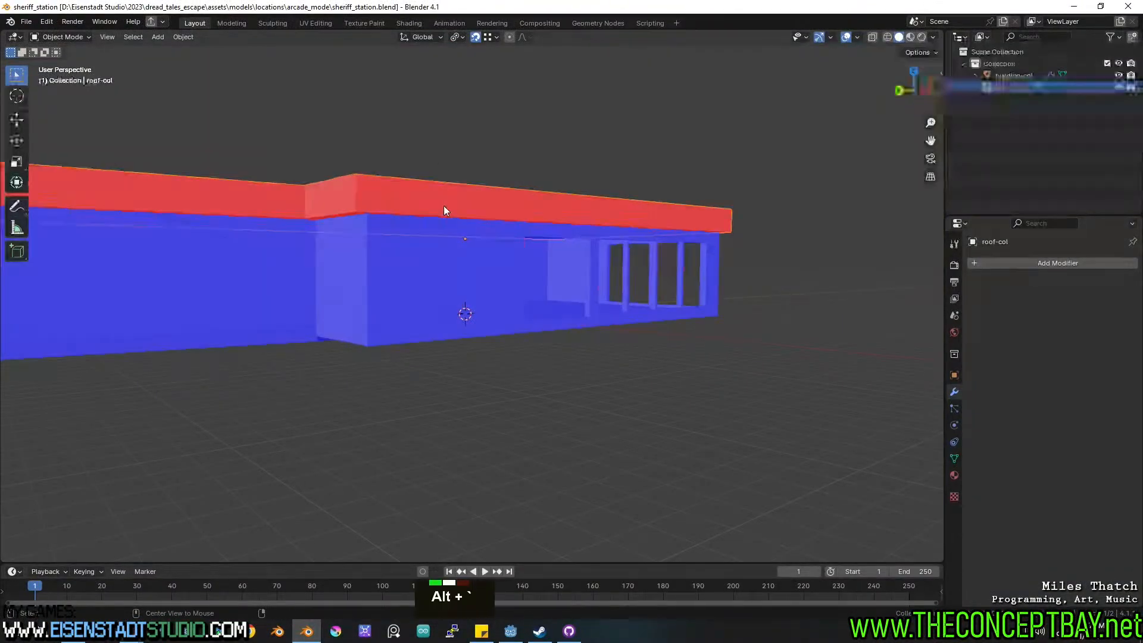
pyautogui.press('Tab')
pyautogui.press('a')
pyautogui.press('F3')
pyautogui.write('flip')
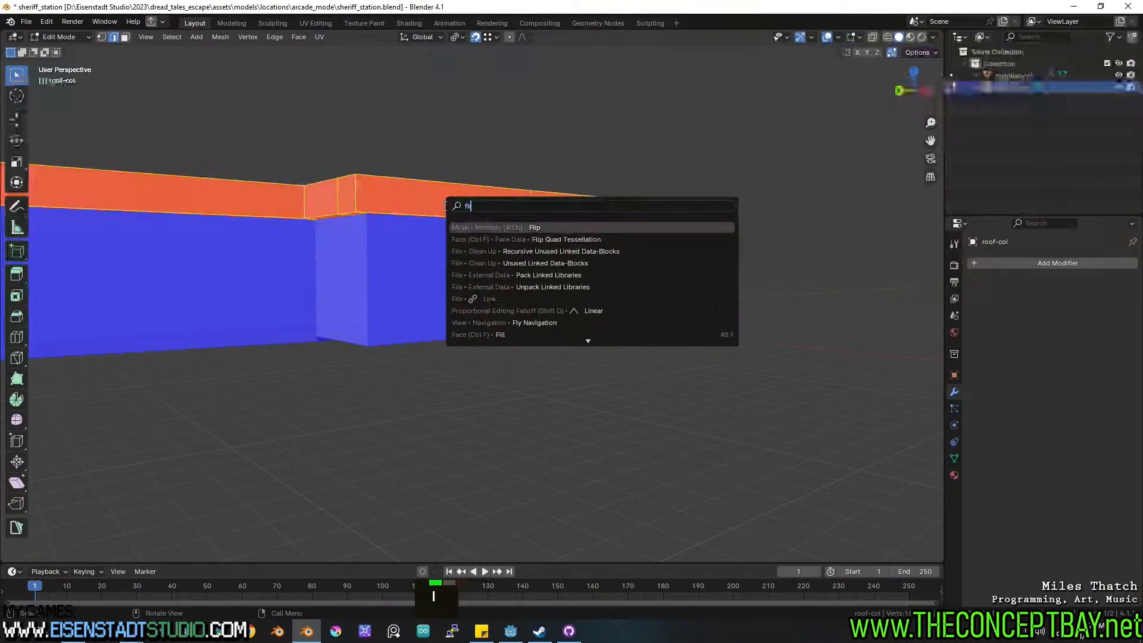
pyautogui.press('Return')
pyautogui.moveTo(444, 206)
pyautogui.mouseDown(button='middle')
pyautogui.moveTo(486, 182)
pyautogui.moveTo(567, 253)
pyautogui.moveTo(595, 251)
pyautogui.moveTo(546, 236)
pyautogui.moveTo(579, 250)
pyautogui.moveTo(563, 246)
pyautogui.mouseUp(button='middle')
pyautogui.press('Tab')
pyautogui.hotkey('ctrl', 's')
pyautogui.press('z')
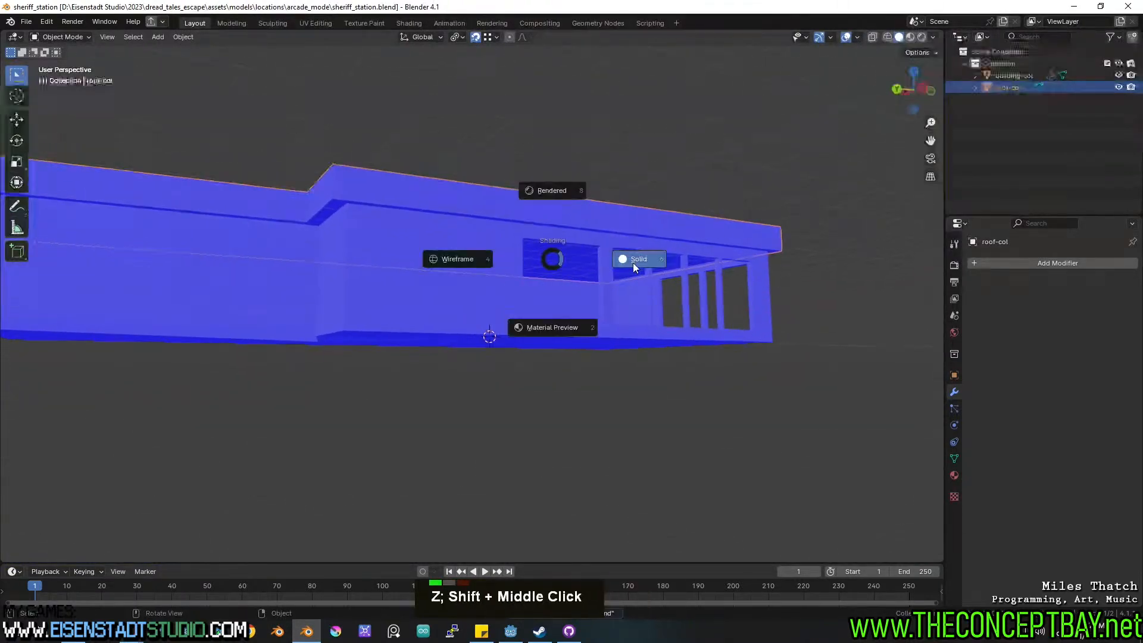
pyautogui.press('z')
pyautogui.click(467, 264)
pyautogui.press('z')
pyautogui.moveTo(673, 270); pyautogui.dragTo(619, 267, button='middle')
pyautogui.moveTo(620, 267)
pyautogui.keyDown('shift'); pyautogui.mouseDown(button='middle')
pyautogui.moveTo(573, 263)
pyautogui.moveTo(523, 340)
pyautogui.moveTo(456, 344)
pyautogui.moveTo(536, 351)
pyautogui.moveTo(468, 354)
pyautogui.moveTo(486, 352)
pyautogui.mouseUp(button='middle'); pyautogui.keyUp('shift')
pyautogui.scroll(2, 567, 292)
pyautogui.hotkey('ctrl', 's')
# Open the building-col mesh for edge editing, viewed from inside at the sill of the large window opening.
pyautogui.click(469, 354)
pyautogui.press('Tab')
pyautogui.moveTo(486, 351); pyautogui.dragTo(571, 375, button='middle')
pyautogui.scroll(1, 504, 357)
pyautogui.scroll(1, 545, 375)
pyautogui.keyDown('shift'); pyautogui.scroll(1, 559, 387); pyautogui.keyUp('shift')
pyautogui.keyDown('shift'); pyautogui.moveTo(673, 387); pyautogui.dragTo(607, 380, button='middle'); pyautogui.keyUp('shift')
pyautogui.keyDown('shift'); pyautogui.moveTo(762, 372); pyautogui.dragTo(655, 364, button='middle'); pyautogui.keyUp('shift')
pyautogui.keyDown('shift'); pyautogui.moveTo(655, 364); pyautogui.dragTo(666, 357, button='middle'); pyautogui.keyUp('shift')
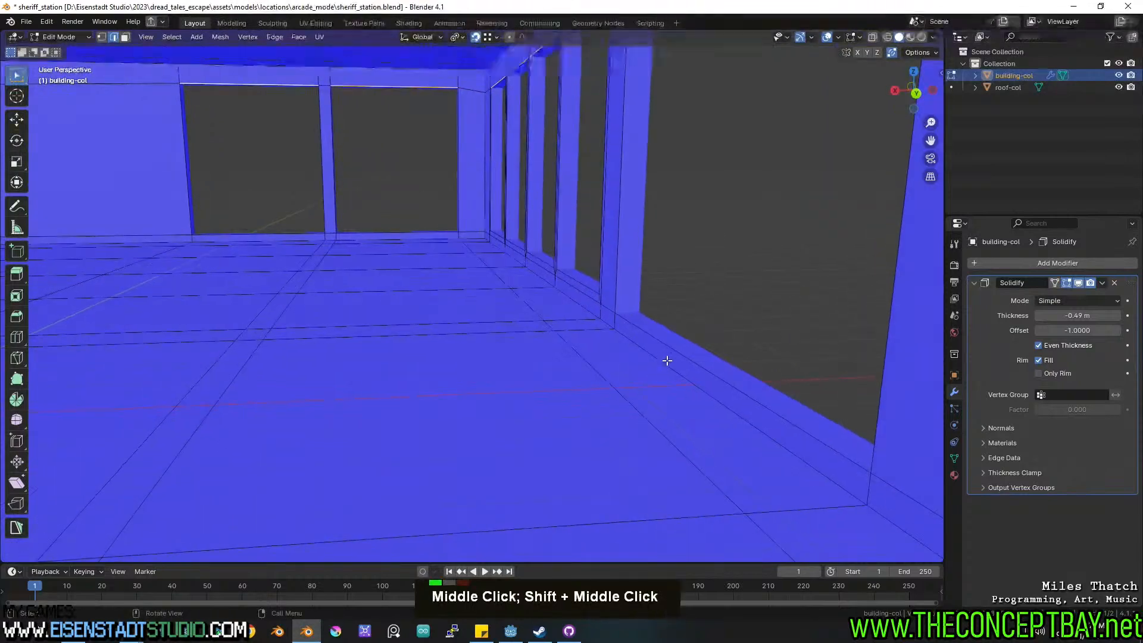
pyautogui.press('3')
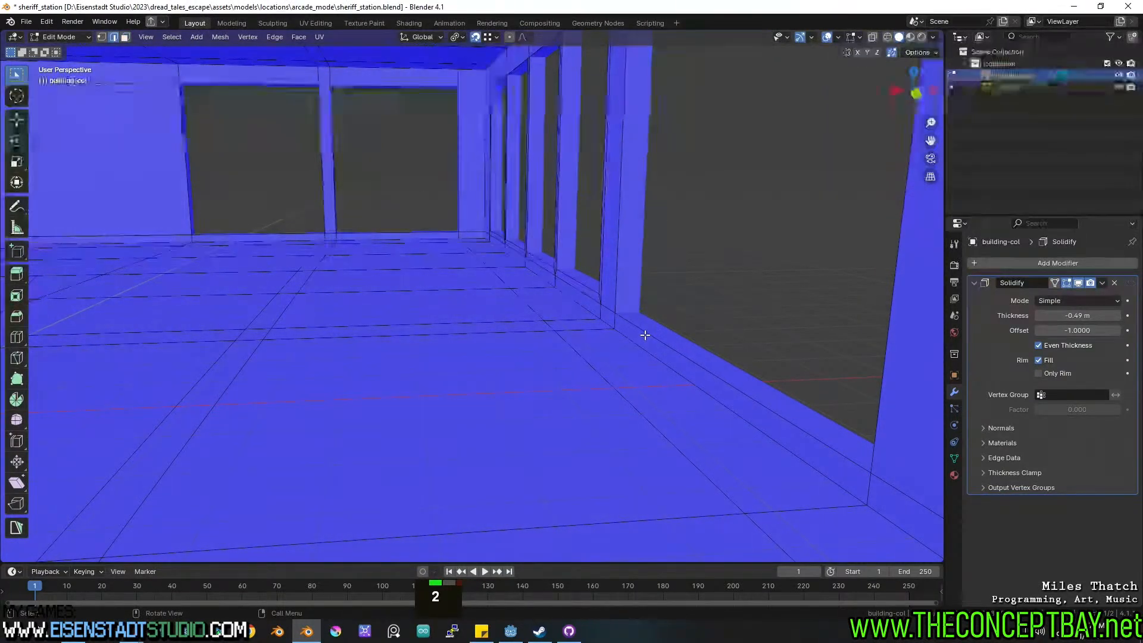
# Try to lower the large window's sill edge by about 0.32 m along Z, and undo the move.
pyautogui.click(654, 333)
pyautogui.press('g')
pyautogui.press('z')
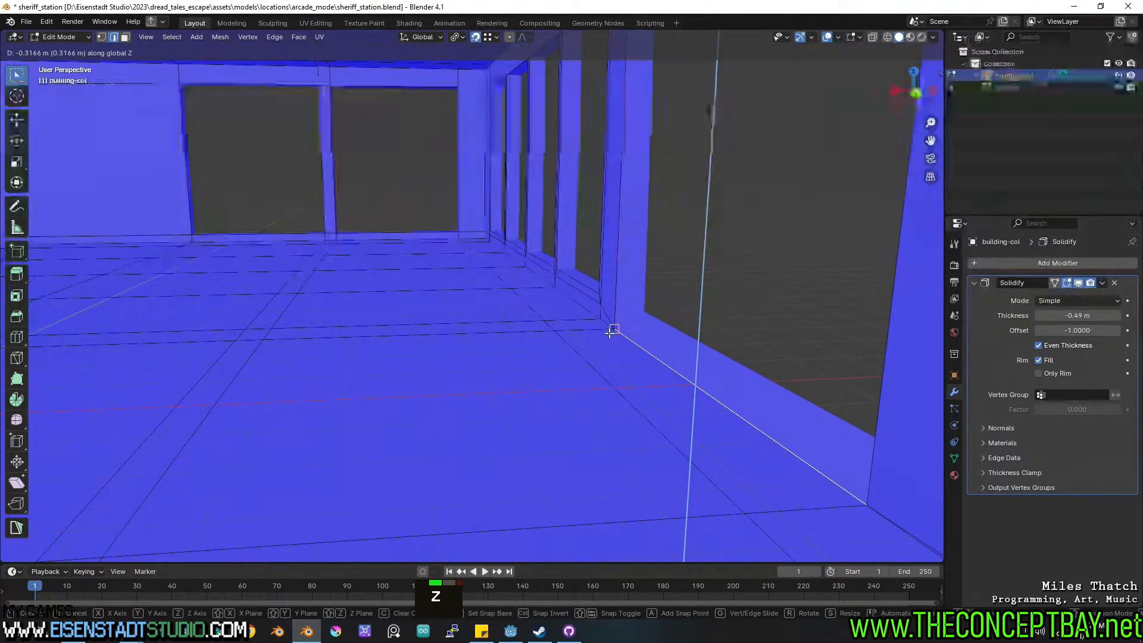
pyautogui.click(609, 333)
pyautogui.moveTo(612, 326); pyautogui.dragTo(650, 338, button='middle')
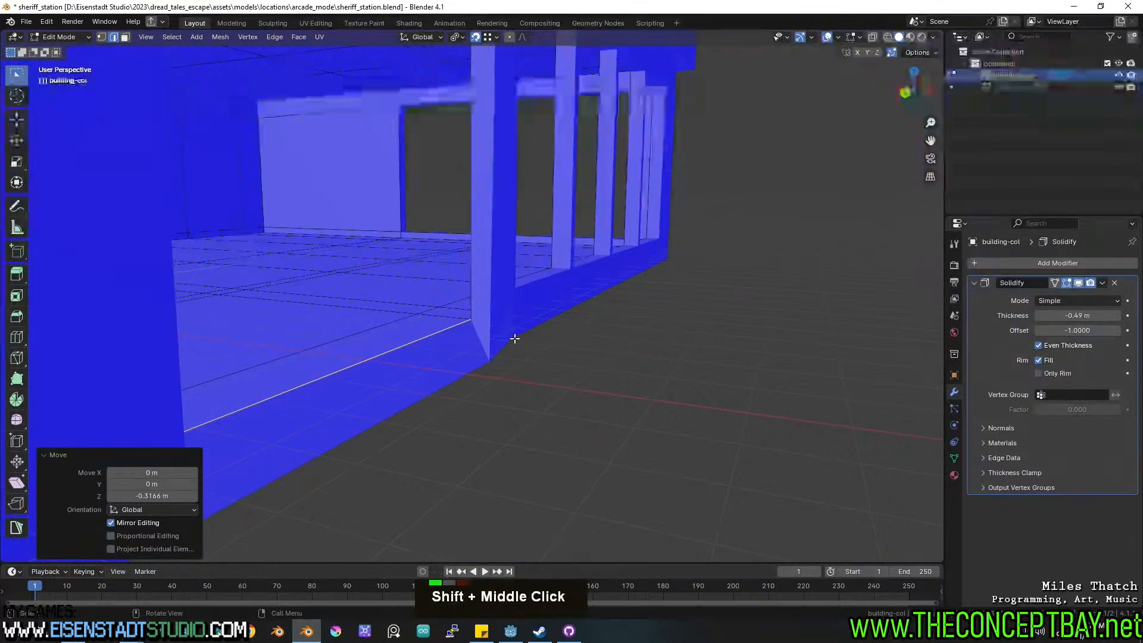
pyautogui.hotkey('ctrl', 'z')
# Try to extrude the large window's inner sill edge straight down along Z.
pyautogui.moveTo(467, 332); pyautogui.dragTo(507, 333, button='middle')
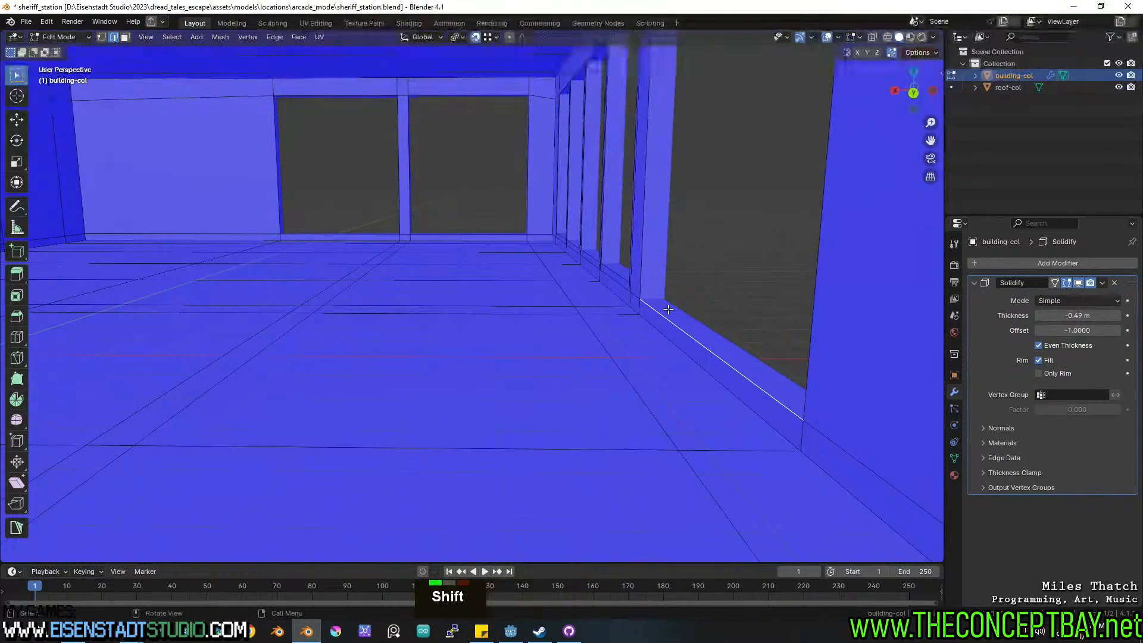
pyautogui.press('e')
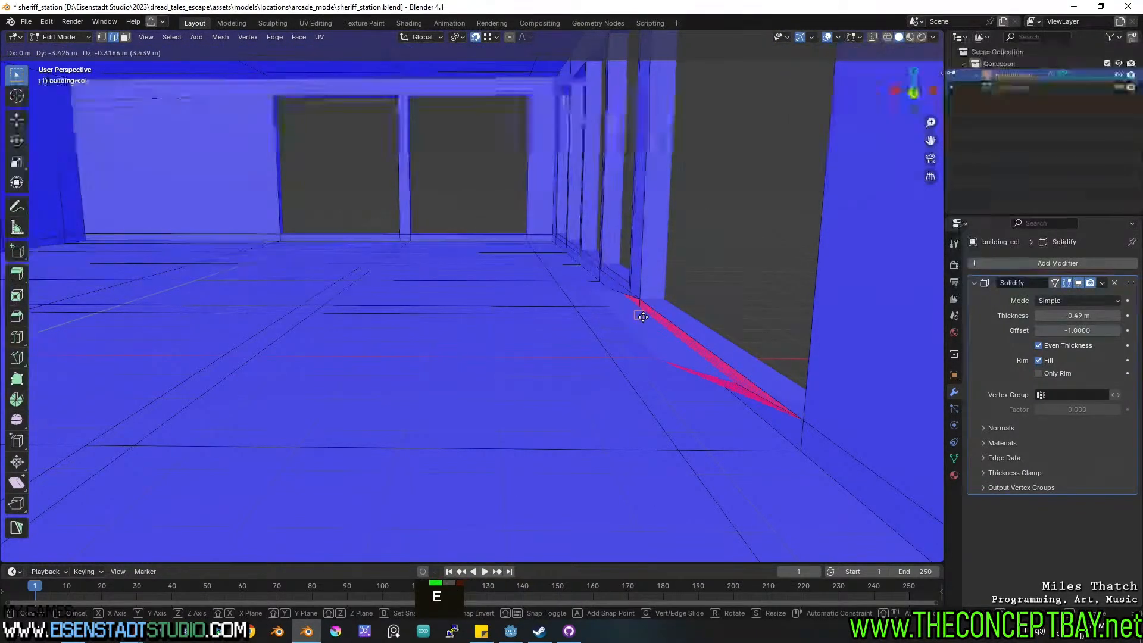
pyautogui.press('z')
pyautogui.click(643, 316)
pyautogui.moveTo(655, 321); pyautogui.dragTo(701, 323, button='middle')
# Lower the large window's inner sill edge by about 0.29 m along Z, towards floor level.
pyautogui.click(710, 336)
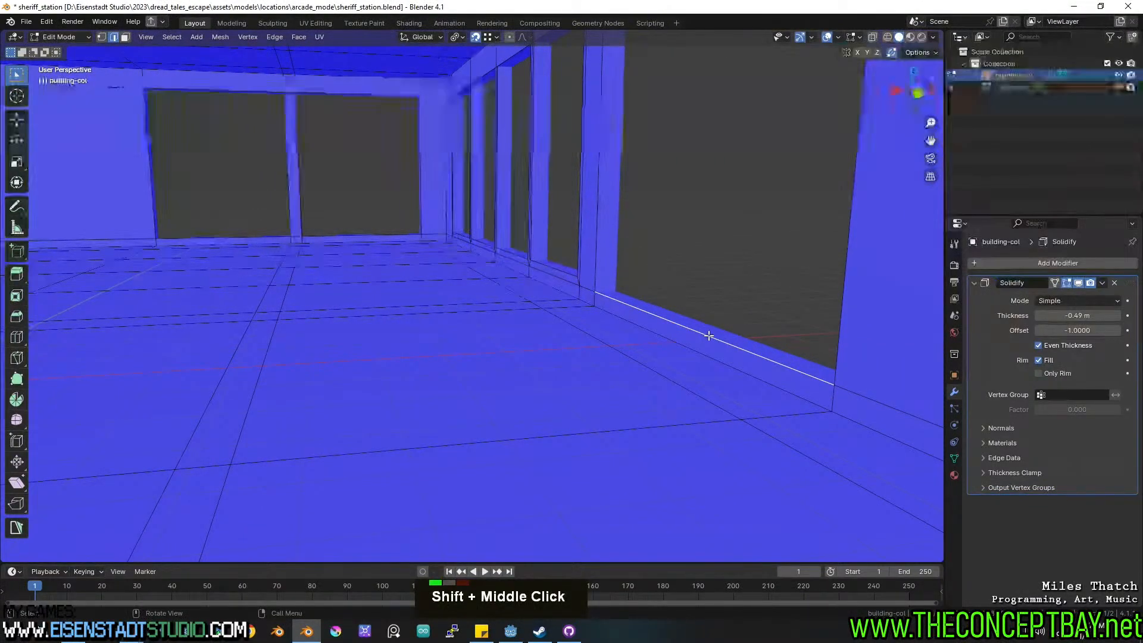
pyautogui.moveTo(710, 336); pyautogui.dragTo(768, 322, button='middle')
pyautogui.keyDown('shift'); pyautogui.moveTo(769, 321); pyautogui.dragTo(788, 384, button='middle'); pyautogui.keyUp('shift')
pyautogui.moveTo(789, 384); pyautogui.dragTo(622, 361, button='middle')
pyautogui.keyDown('shift'); pyautogui.moveTo(622, 361); pyautogui.dragTo(667, 408, button='middle'); pyautogui.keyUp('shift')
pyautogui.moveTo(667, 408); pyautogui.dragTo(586, 381, button='middle')
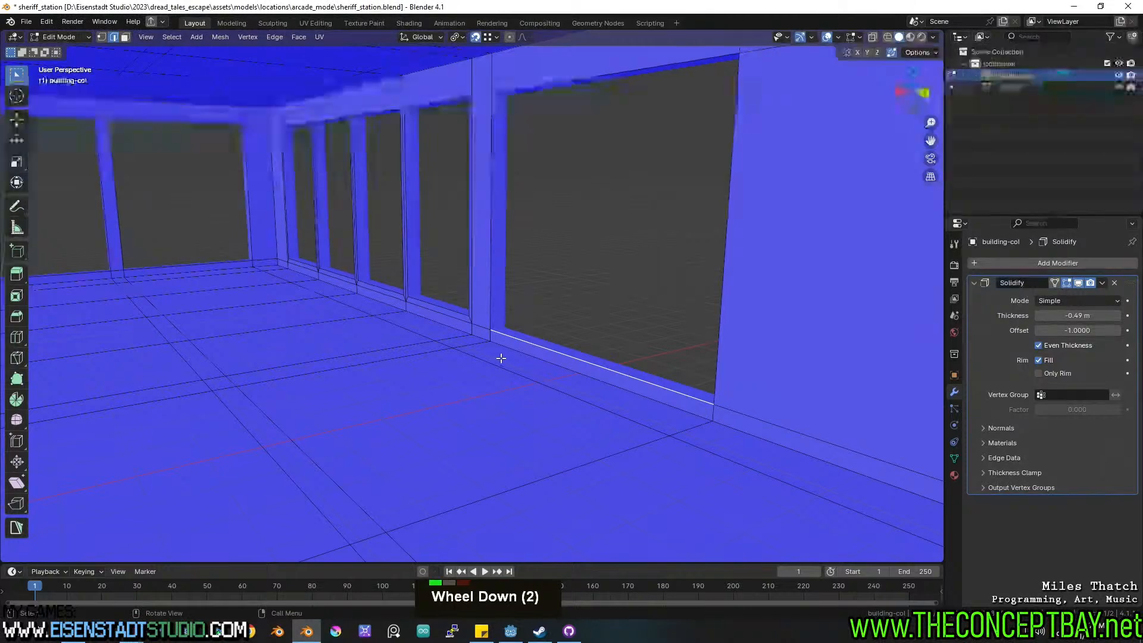
pyautogui.keyDown('alt'); pyautogui.click(476, 343); pyautogui.keyUp('alt')
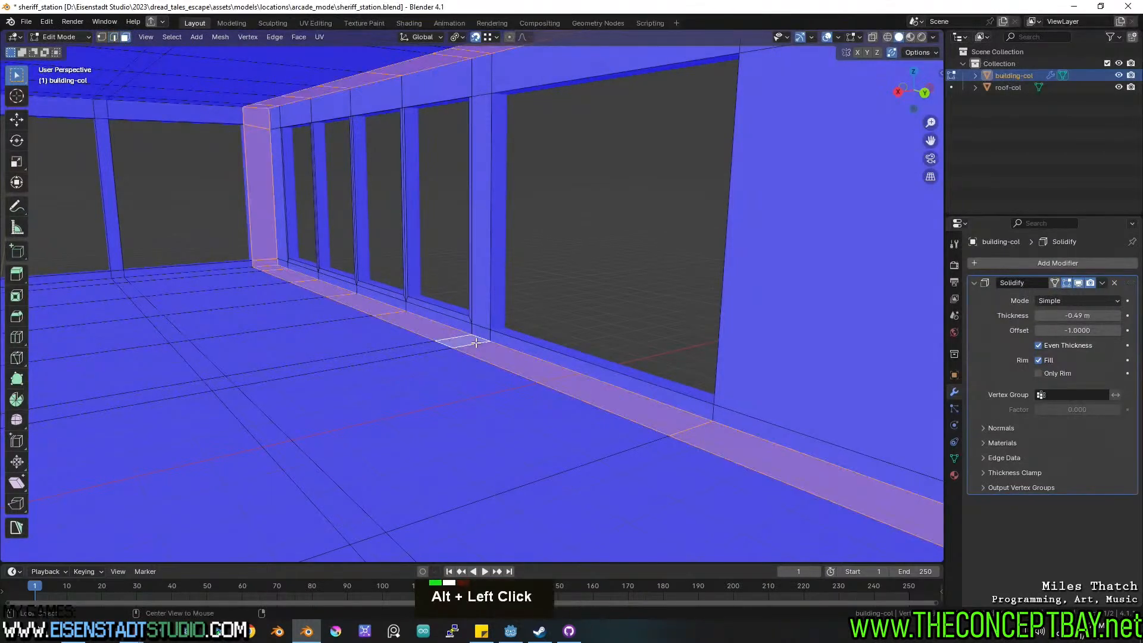
pyautogui.click(512, 338)
pyautogui.press('g')
pyautogui.press('z')
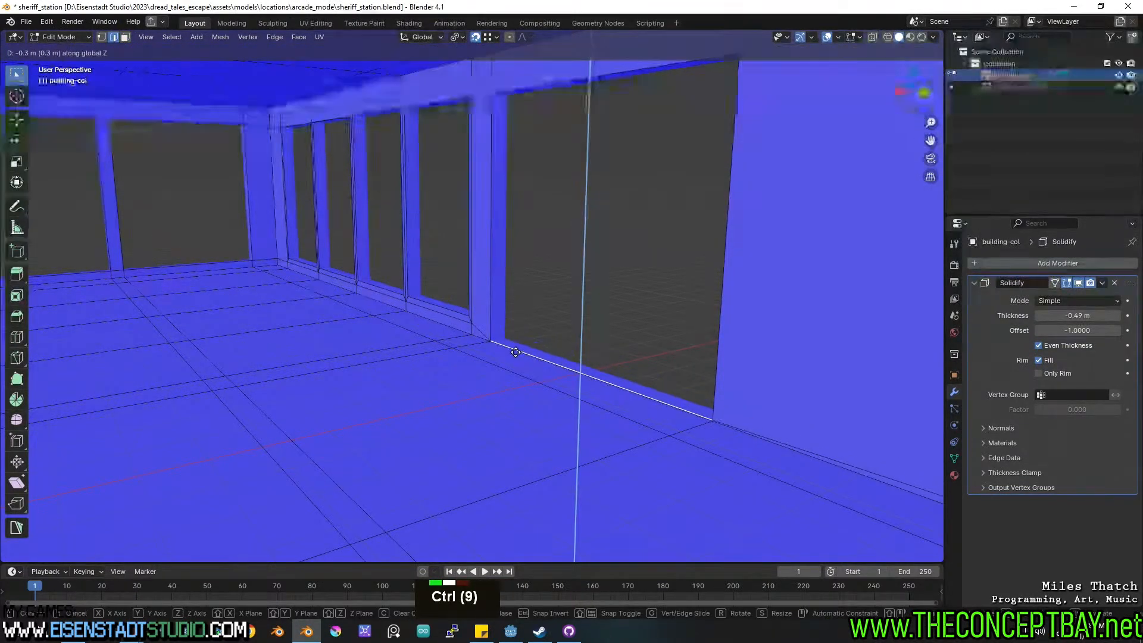
pyautogui.keyDown('ctrl'); pyautogui.click(515, 352); pyautogui.keyUp('ctrl')
# Nudge the same sill edge down another 0.02 m or so to meet the floor, leave mesh editing, and save the file.
pyautogui.moveTo(620, 352); pyautogui.dragTo(462, 339, button='middle')
pyautogui.scroll(3, 540, 345)
pyautogui.moveTo(540, 345); pyautogui.dragTo(480, 340, button='middle')
pyautogui.scroll(2, 626, 341)
pyautogui.press('g')
pyautogui.press('z')
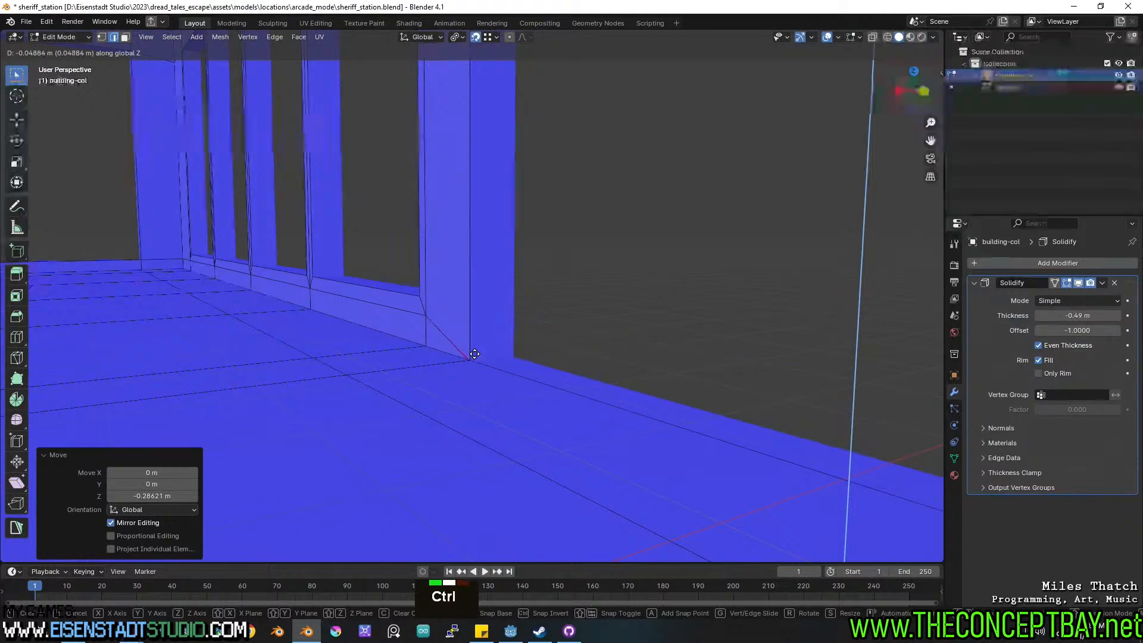
pyautogui.keyDown('ctrl'); pyautogui.click(483, 350); pyautogui.keyUp('ctrl')
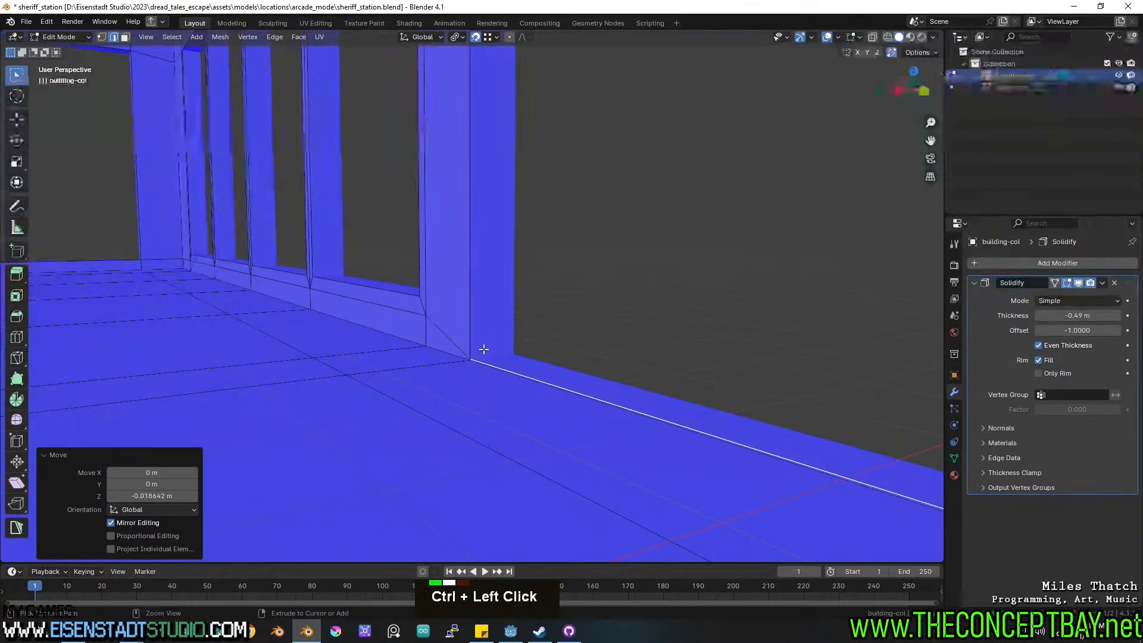
pyautogui.scroll(-5, 769, 227)
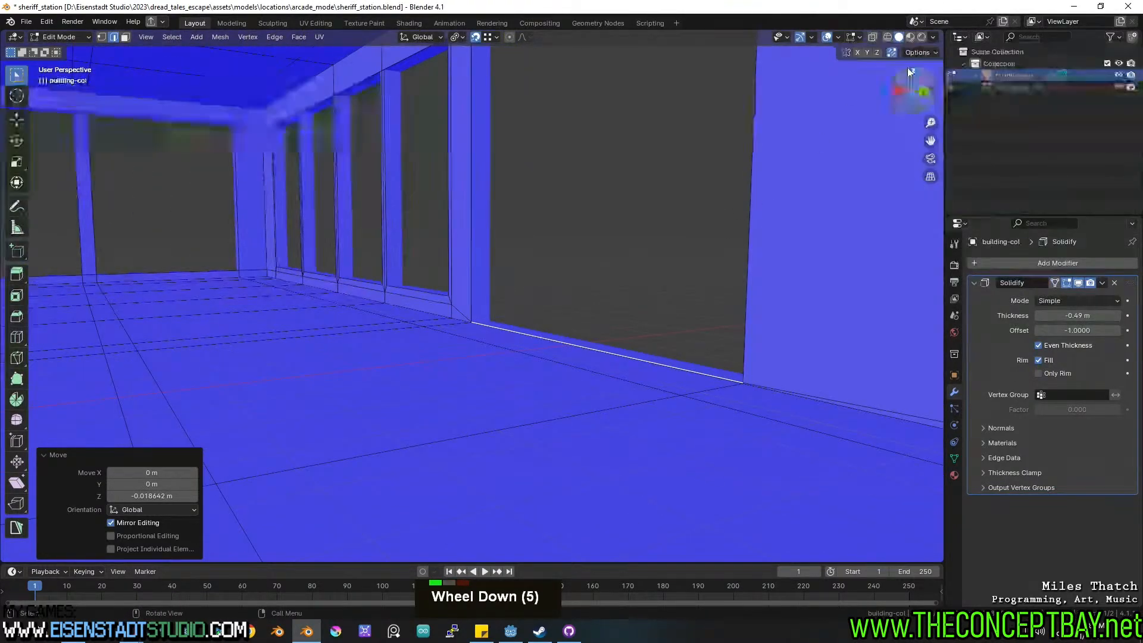
pyautogui.moveTo(890, 52); pyautogui.dragTo(488, 370, button='middle')
pyautogui.hotkey('ctrl', 's')
pyautogui.press('Tab')
pyautogui.hotkey('ctrl', 's')
# Duplicate the outer edge loop around the top of roof-col and place the copy about 7.59 m higher along Z.
pyautogui.scroll(-3, 488, 371)
pyautogui.keyDown('shift'); pyautogui.moveTo(437, 333); pyautogui.dragTo(531, 238, button='middle'); pyautogui.keyUp('shift')
pyautogui.click(437, 241)
pyautogui.press('Tab')
pyautogui.press('2')
pyautogui.keyDown('alt'); pyautogui.click(500, 230); pyautogui.keyUp('alt')
pyautogui.scroll(-2, 501, 230)
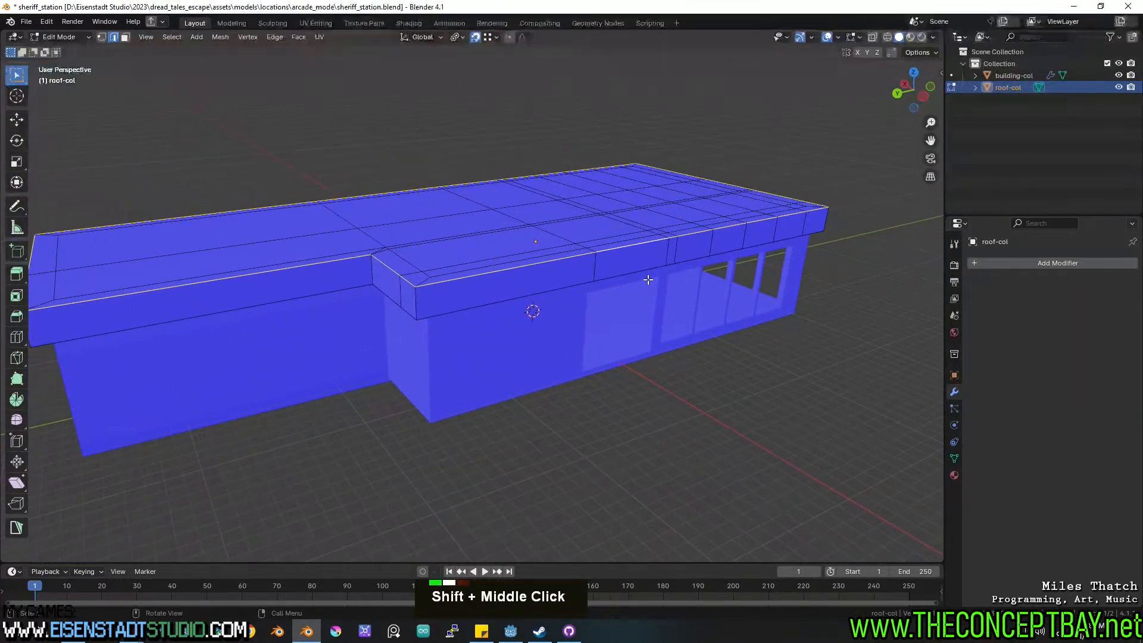
pyautogui.hotkey('shift', 'd')
pyautogui.press('z')
pyautogui.keyDown('ctrl'); pyautogui.click(636, 190); pyautogui.keyUp('ctrl')
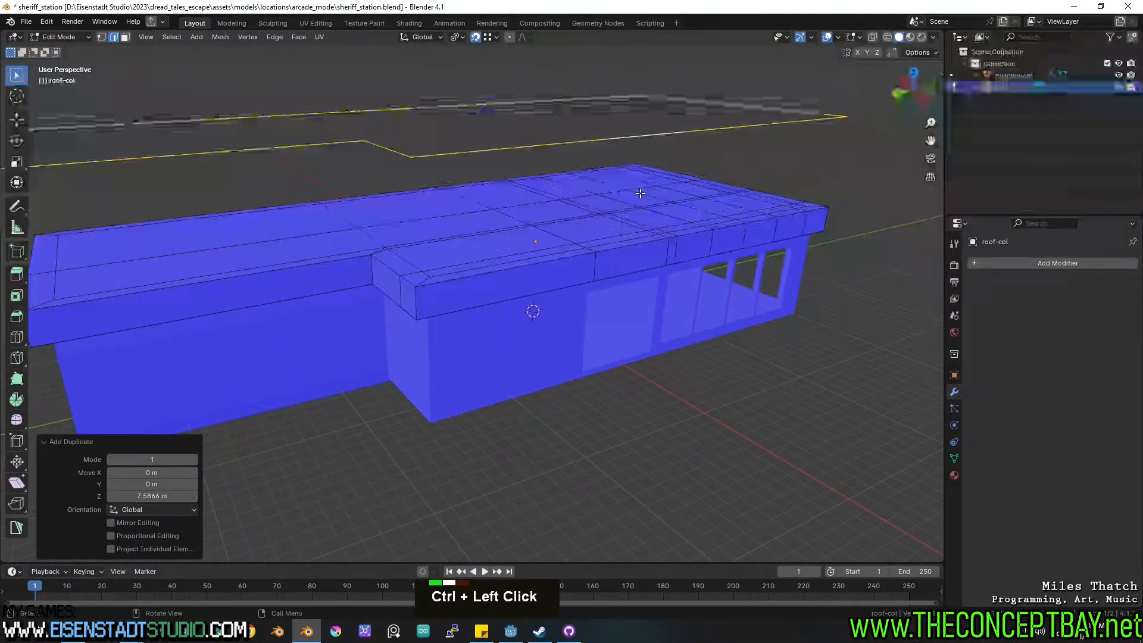
# Separate the duplicated roof outline into its own object and convert it to a curve.
pyautogui.press('Tab')
pyautogui.press('Tab')
pyautogui.press('p')
pyautogui.click(471, 150)
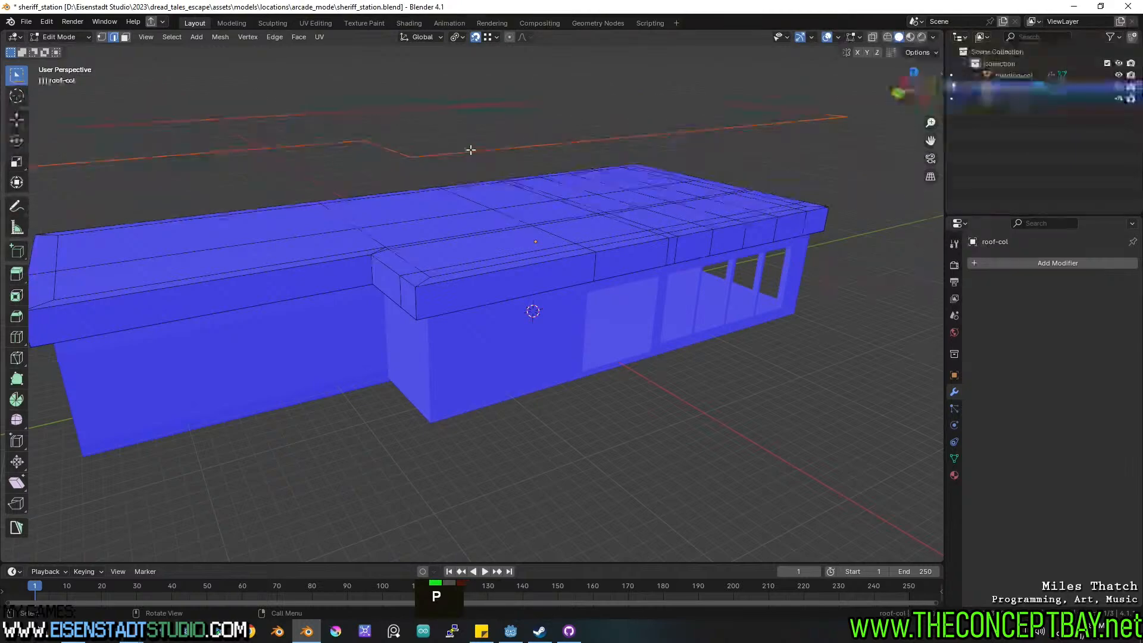
pyautogui.press('Tab')
pyautogui.rightClick(465, 148)
pyautogui.press('Escape')
pyautogui.rightClick(470, 153)
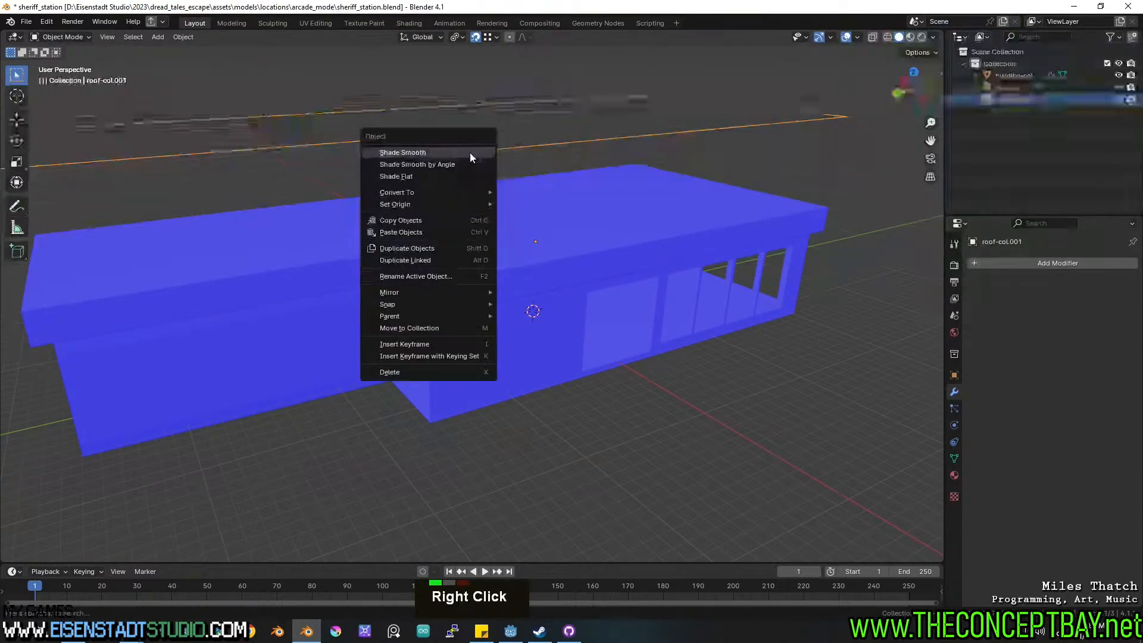
pyautogui.moveTo(480, 197)
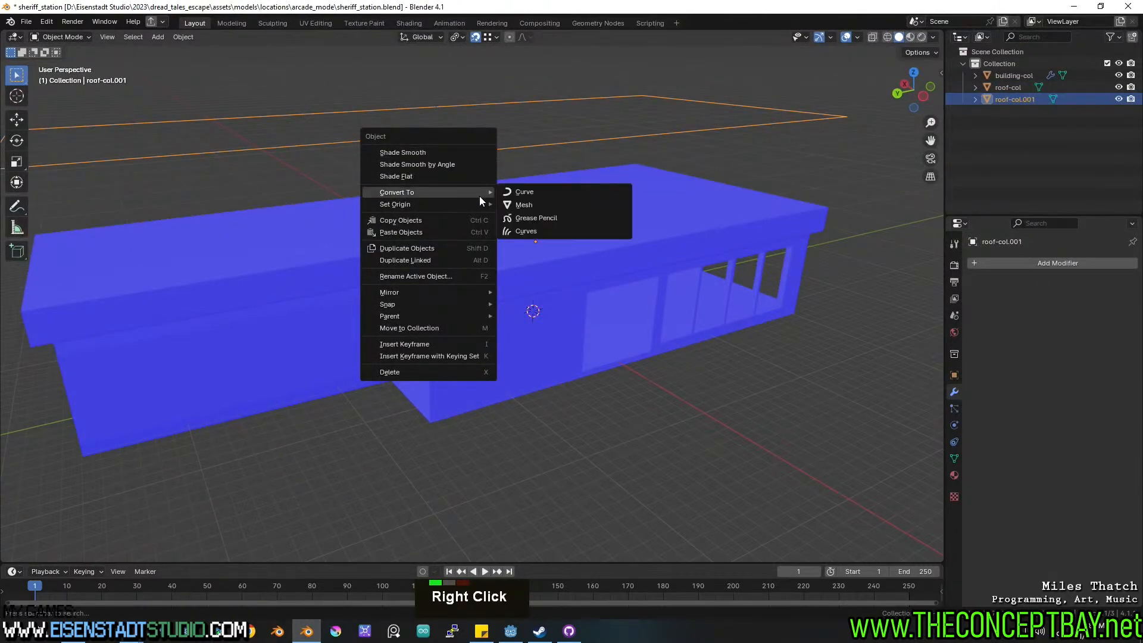
pyautogui.click(517, 192)
# Snap the 3D cursor to the outline curve's point at the projecting roof corner and add a Bézier curve there.
pyautogui.press('Tab')
pyautogui.scroll(-1, 481, 231)
pyautogui.keyDown('shift'); pyautogui.moveTo(518, 191); pyautogui.dragTo(477, 235, button='middle'); pyautogui.keyUp('shift')
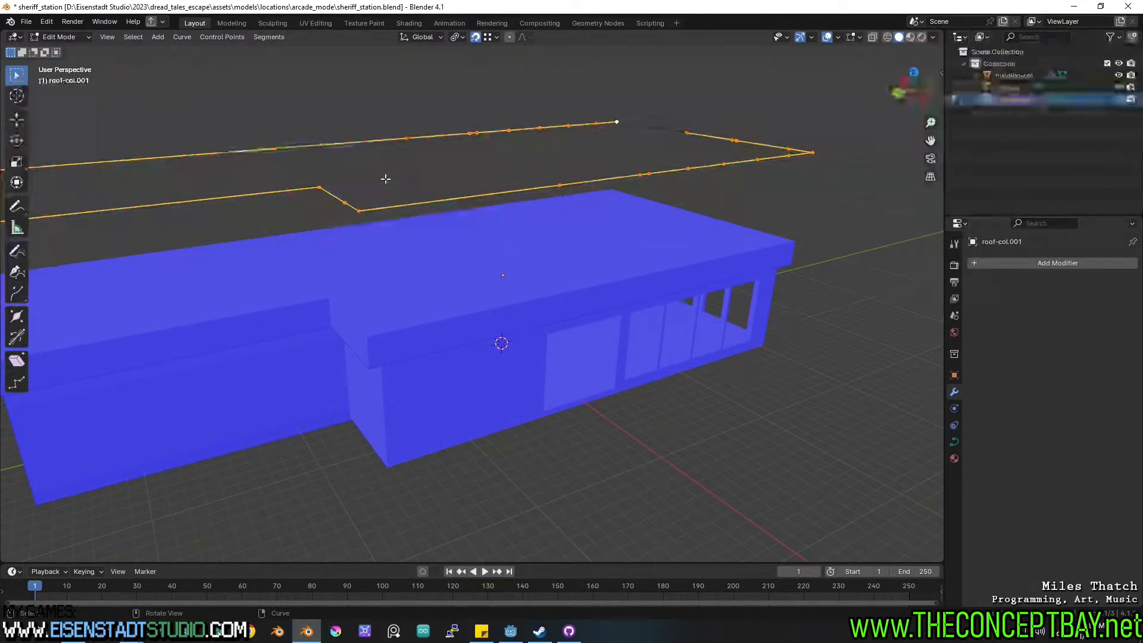
pyautogui.hotkey('shift', 's')
pyautogui.click(362, 217)
pyautogui.press('Tab')
pyautogui.hotkey('shift', 'a')
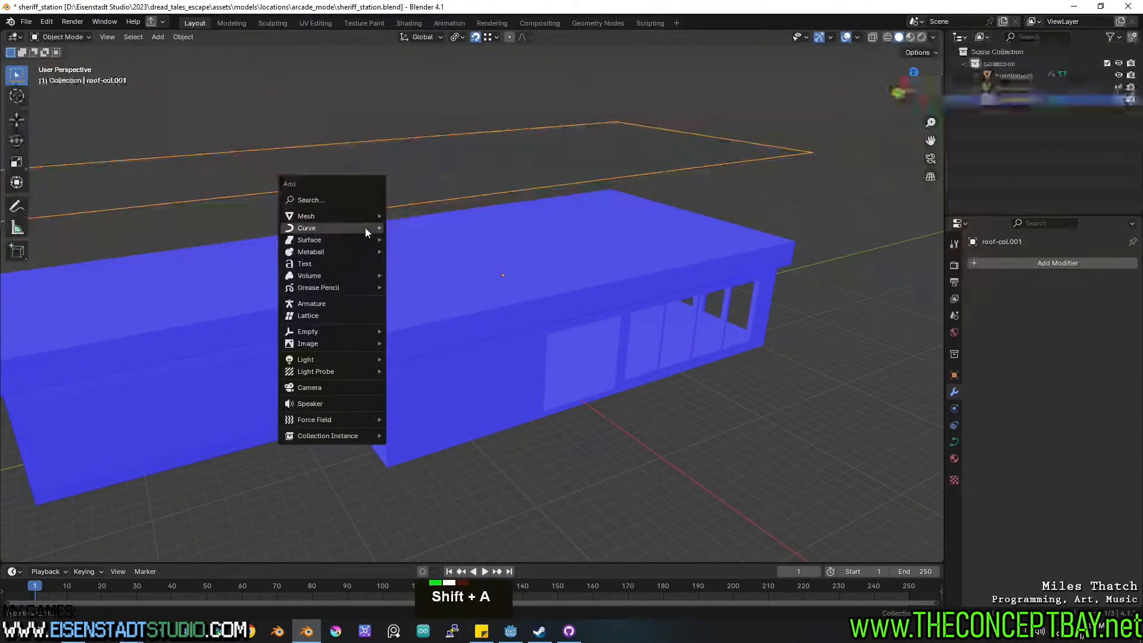
pyautogui.moveTo(328, 228)
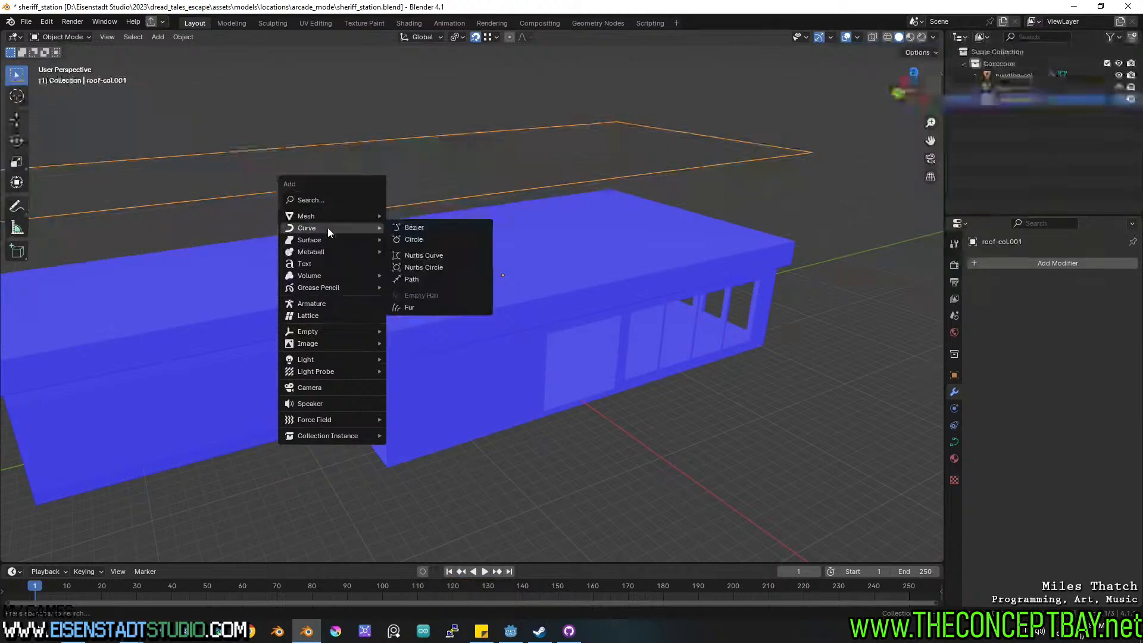
pyautogui.click(425, 231)
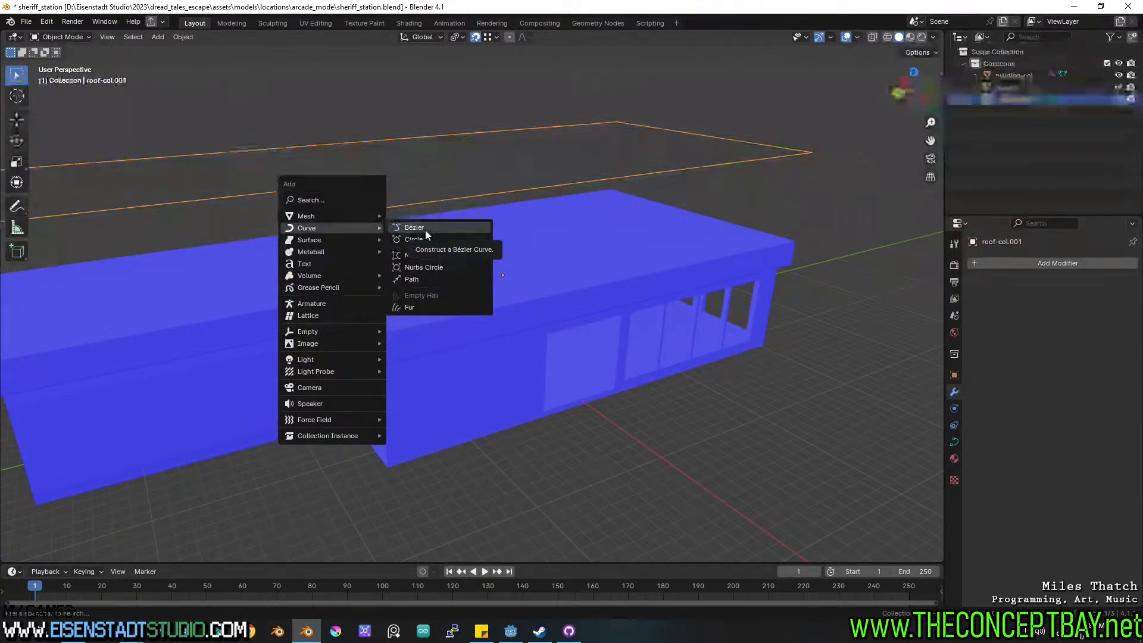
# Raise the Bézier curve along Z above the roof outline and delete all of its control points.
pyautogui.press('g')
pyautogui.press('z')
pyautogui.press('Tab')
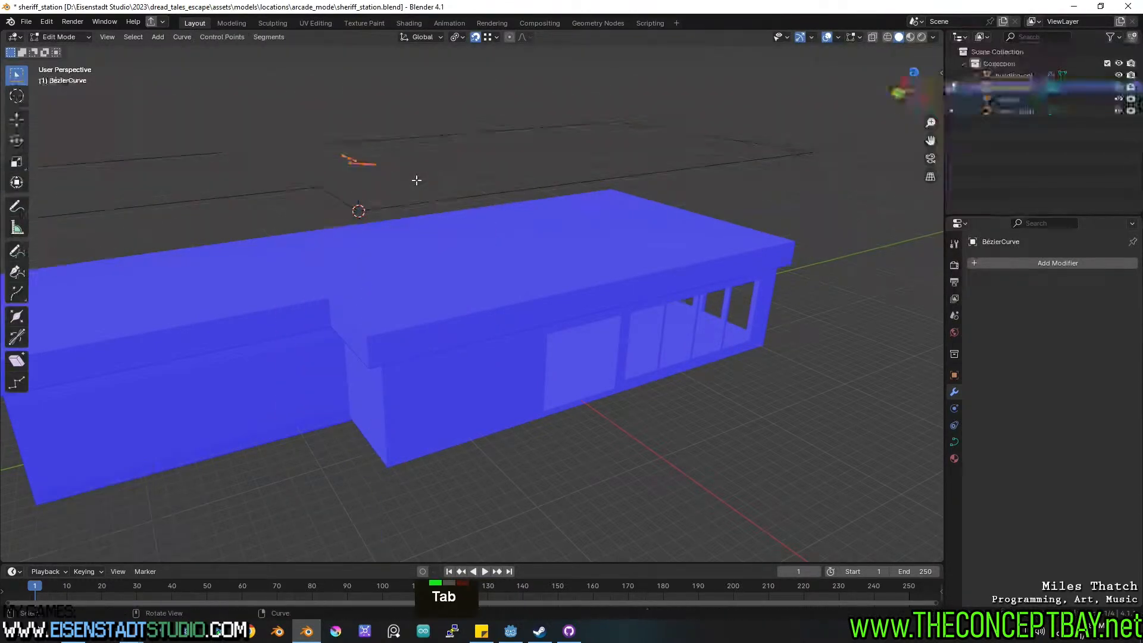
pyautogui.press('a')
pyautogui.press('x')
pyautogui.click(417, 185)
# In top view, draw a freehand wavy trim profile around the roof corner with the curve Draw tool.
pyautogui.keyDown('alt'); pyautogui.moveTo(417, 183); pyautogui.dragTo(559, 304, button='middle'); pyautogui.keyUp('alt')
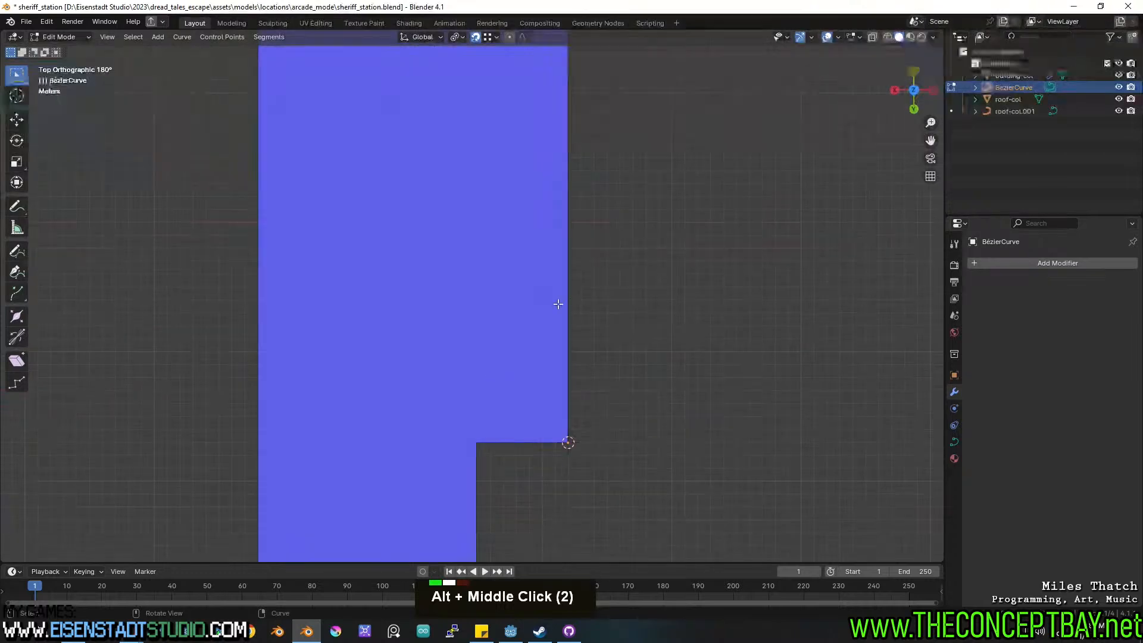
pyautogui.scroll(4, 563, 302)
pyautogui.keyDown('shift'); pyautogui.moveTo(676, 284); pyautogui.dragTo(487, 86, button='middle'); pyautogui.keyUp('shift')
pyautogui.scroll(3, 506, 275)
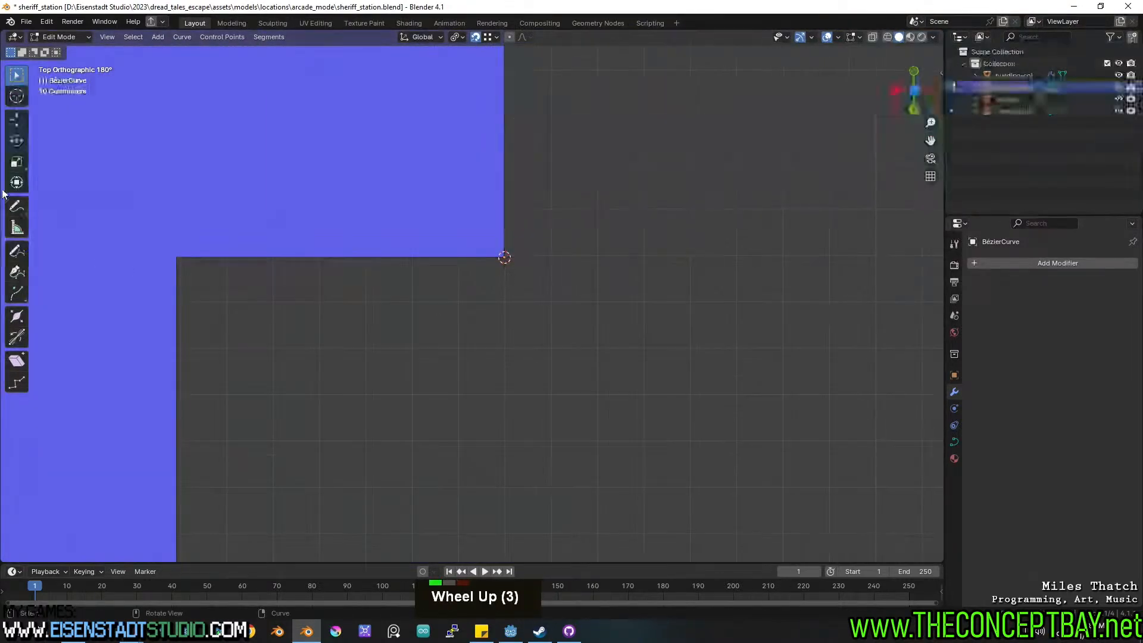
pyautogui.click(17, 250)
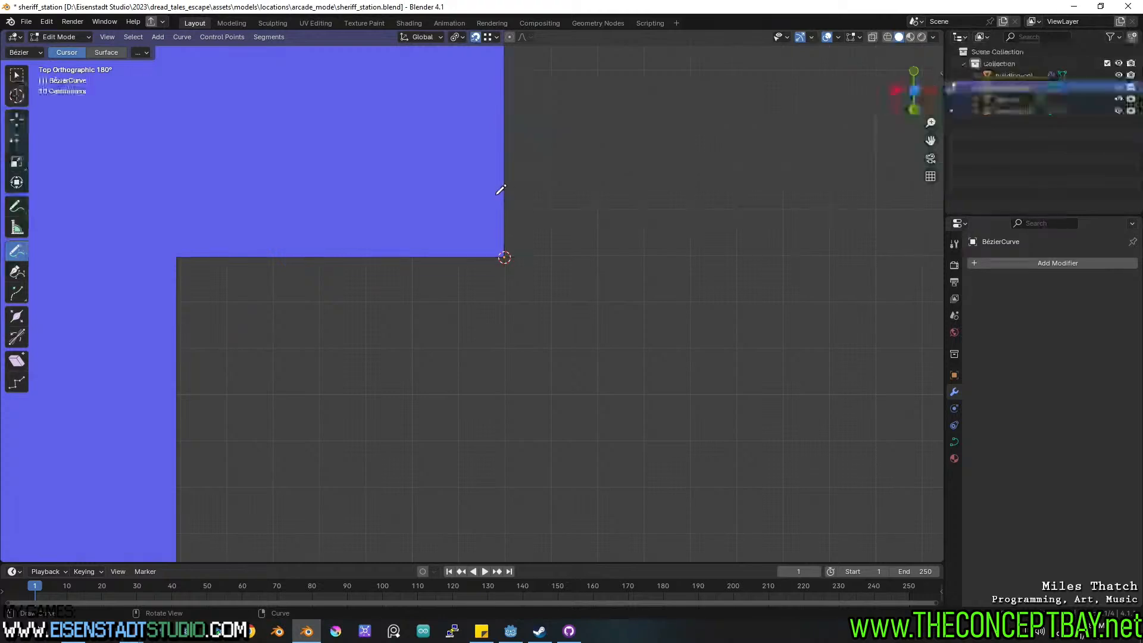
pyautogui.moveTo(539, 266)
pyautogui.mouseDown()
pyautogui.moveTo(539, 351)
pyautogui.moveTo(479, 367)
pyautogui.mouseUp()
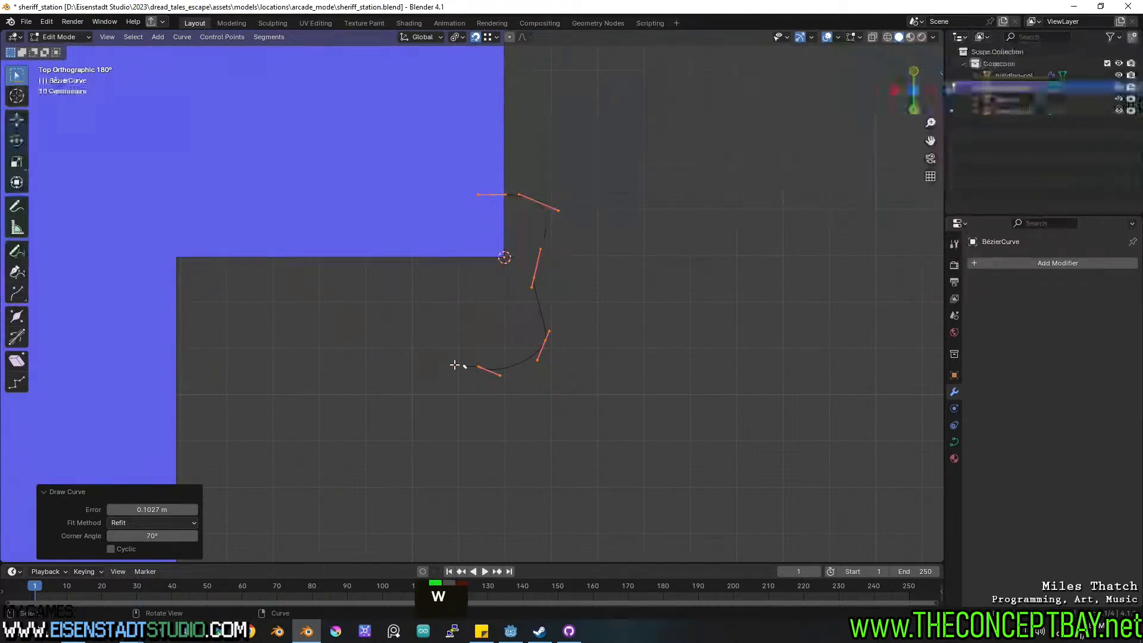
# Delete the stray point beside the drawn profile's lower end and reposition the remaining end point.
pyautogui.click(454, 358)
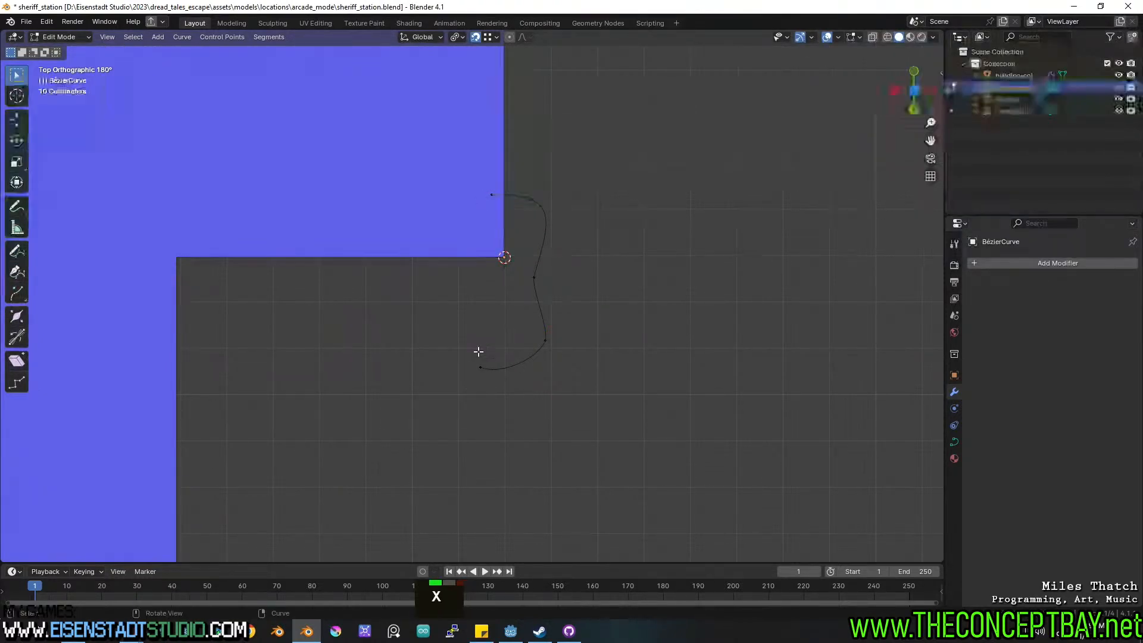
pyautogui.moveTo(459, 341); pyautogui.dragTo(500, 396)
pyautogui.press('g')
pyautogui.click(598, 410)
# Raise the profile curve along Z above the roof outline and select the outline curve.
pyautogui.press('Tab')
pyautogui.moveTo(610, 411); pyautogui.dragTo(480, 331, button='middle')
pyautogui.keyDown('shift'); pyautogui.scroll(-2, 559, 355); pyautogui.keyUp('shift')
pyautogui.scroll(-3, 516, 437)
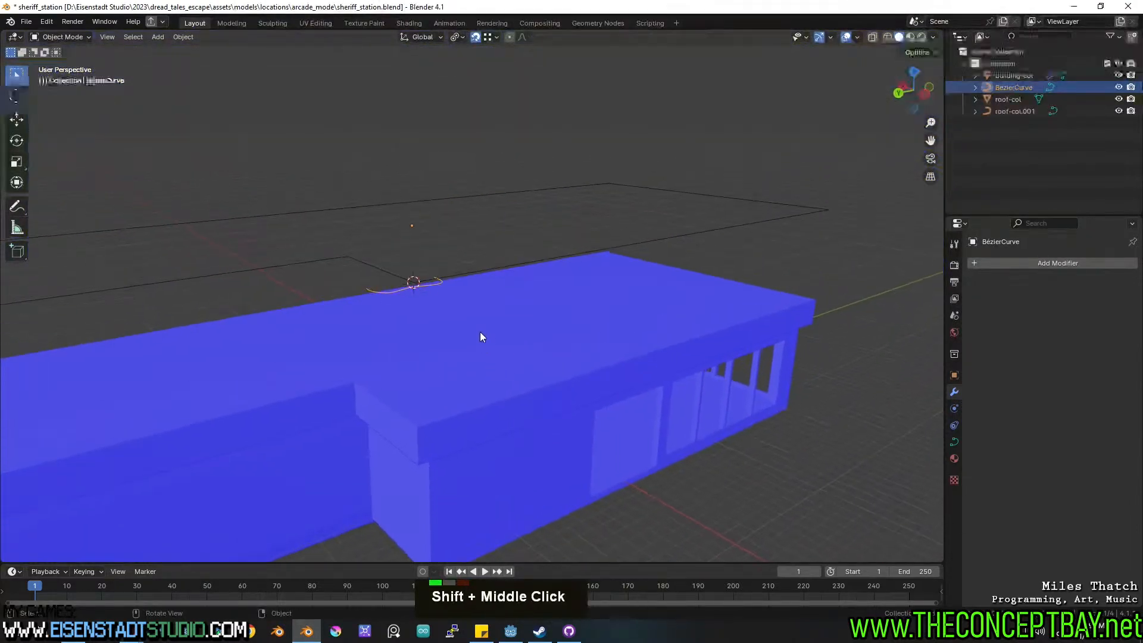
pyautogui.press('g')
pyautogui.press('z')
pyautogui.doubleClick(493, 272)
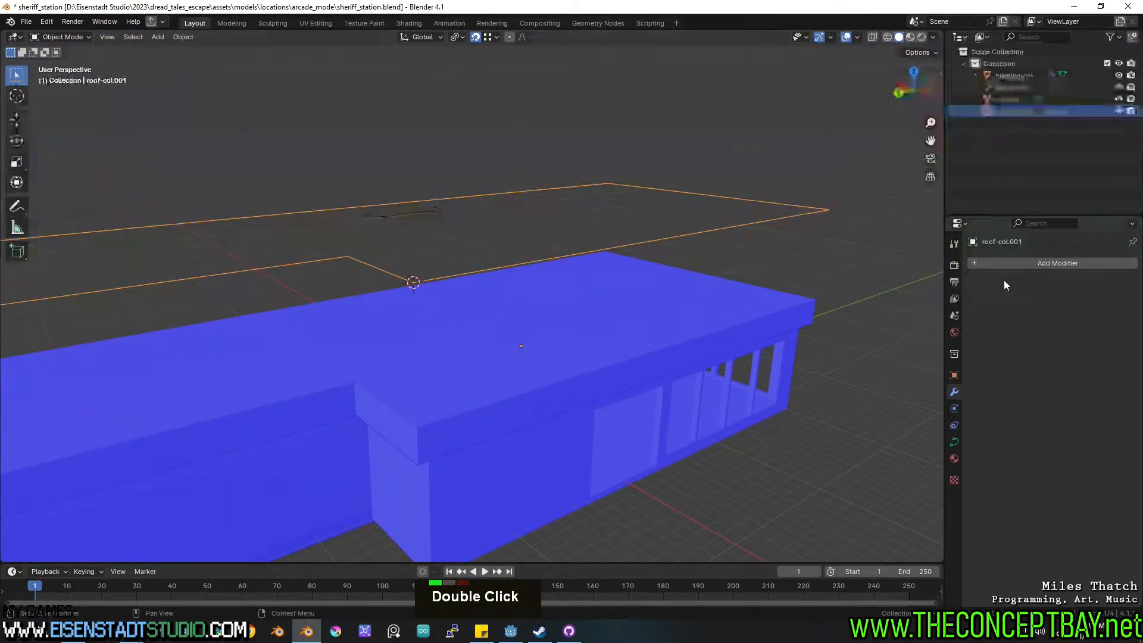
# Set the roof outline curve's bevel mode to Object and assign BézierCurve as its bevel profile.
pyautogui.click(955, 443)
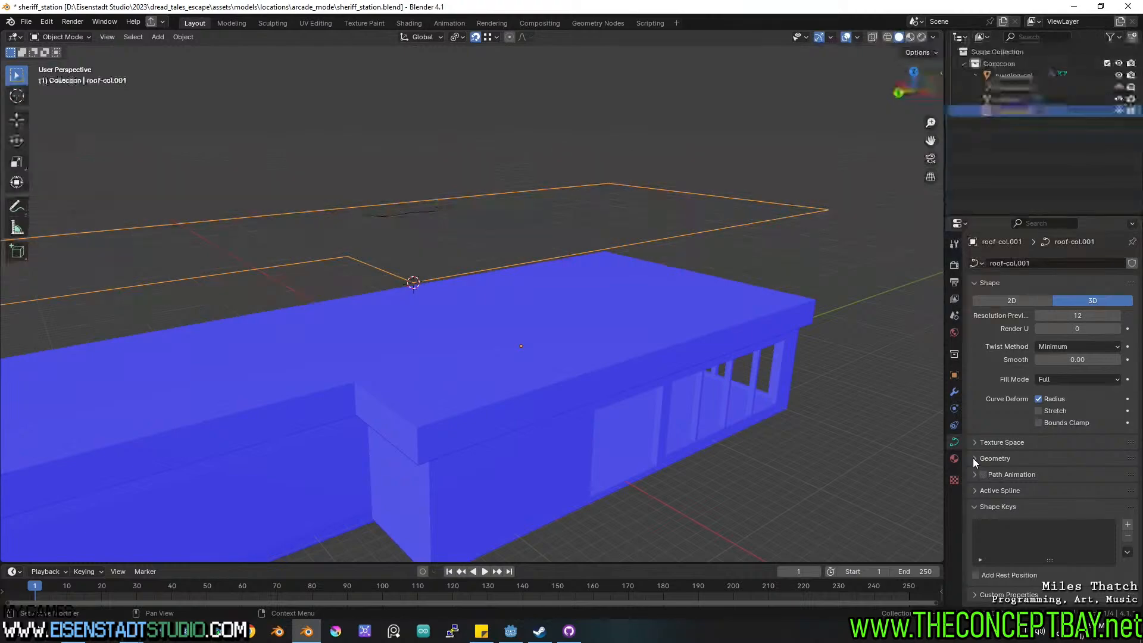
pyautogui.click(975, 458)
pyautogui.scroll(-4, 980, 470)
pyautogui.click(1052, 470)
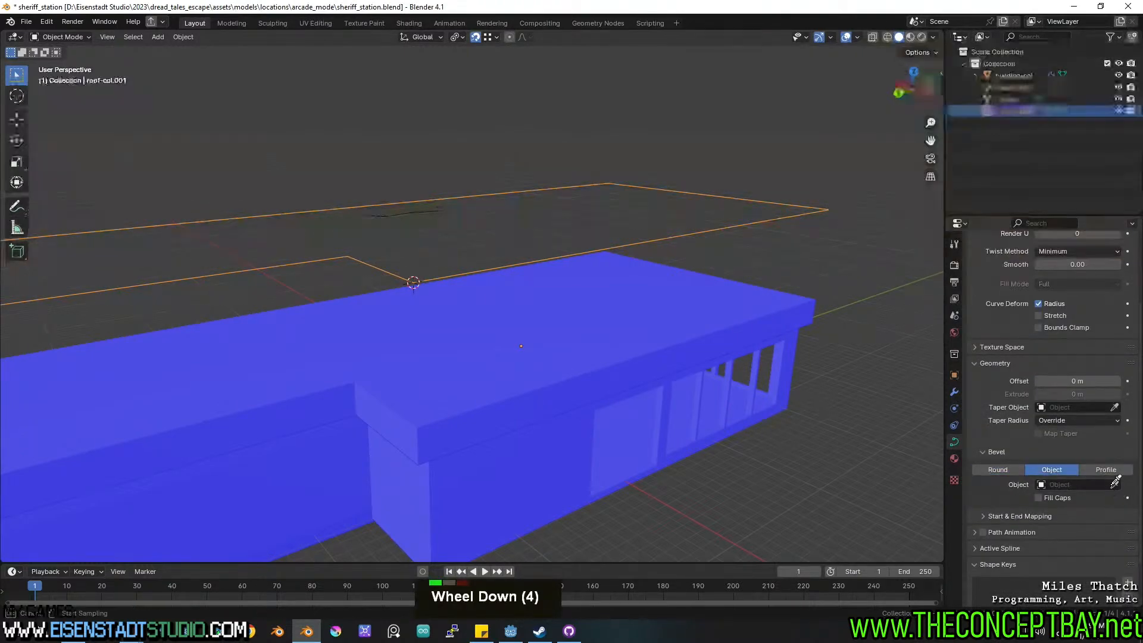
pyautogui.click(404, 215)
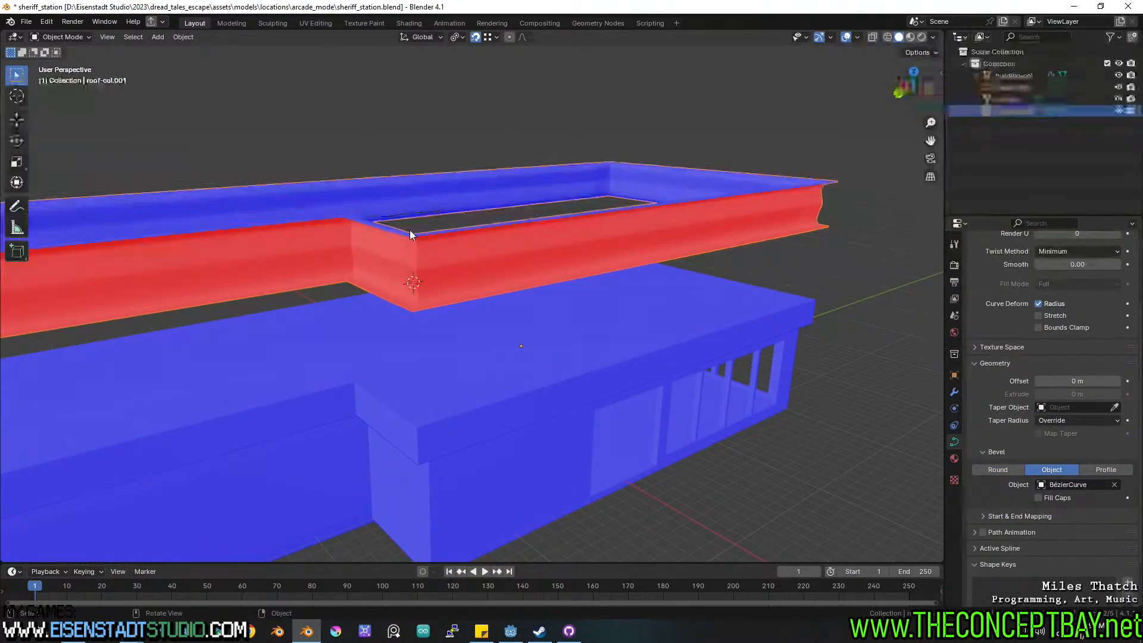
# Tilt all control points of the roof outline curve by 180° to turn the trim profile outward.
pyautogui.moveTo(410, 230); pyautogui.dragTo(445, 247, button='middle')
pyautogui.click(445, 247)
pyautogui.press('Tab')
pyautogui.press('Tab')
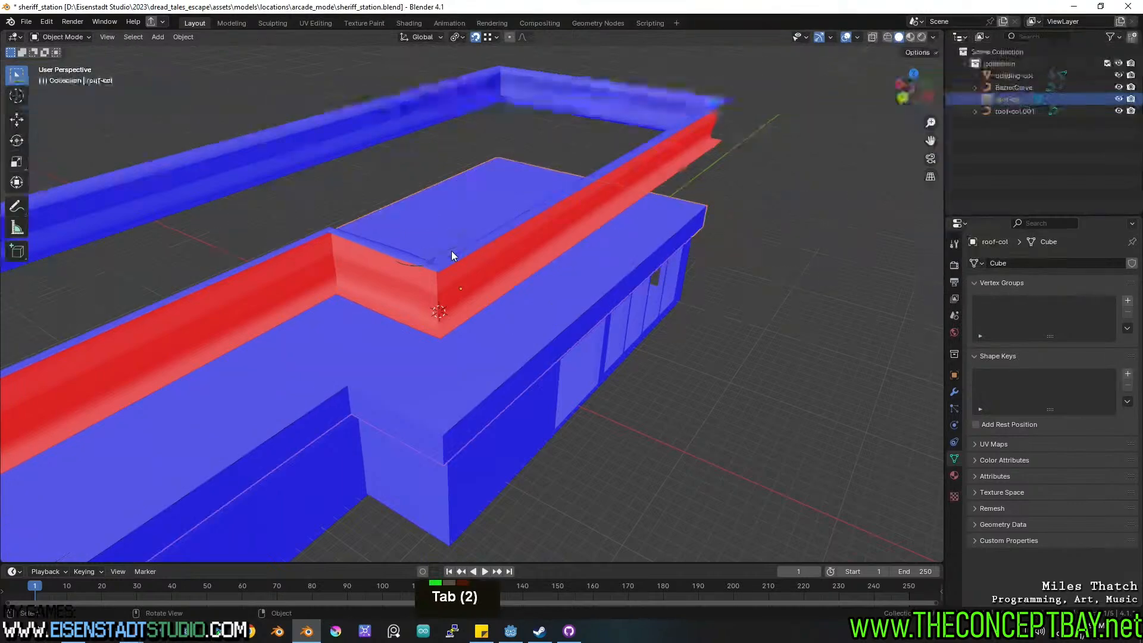
pyautogui.click(450, 252)
pyautogui.press('Tab')
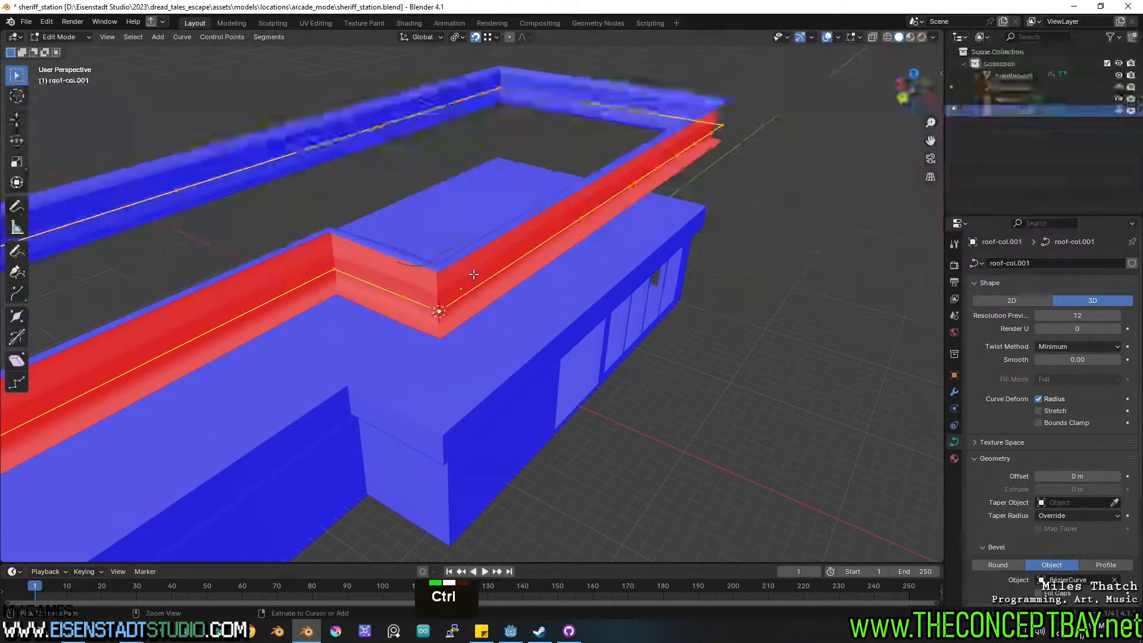
pyautogui.hotkey('ctrl', 't')
pyautogui.write('180')
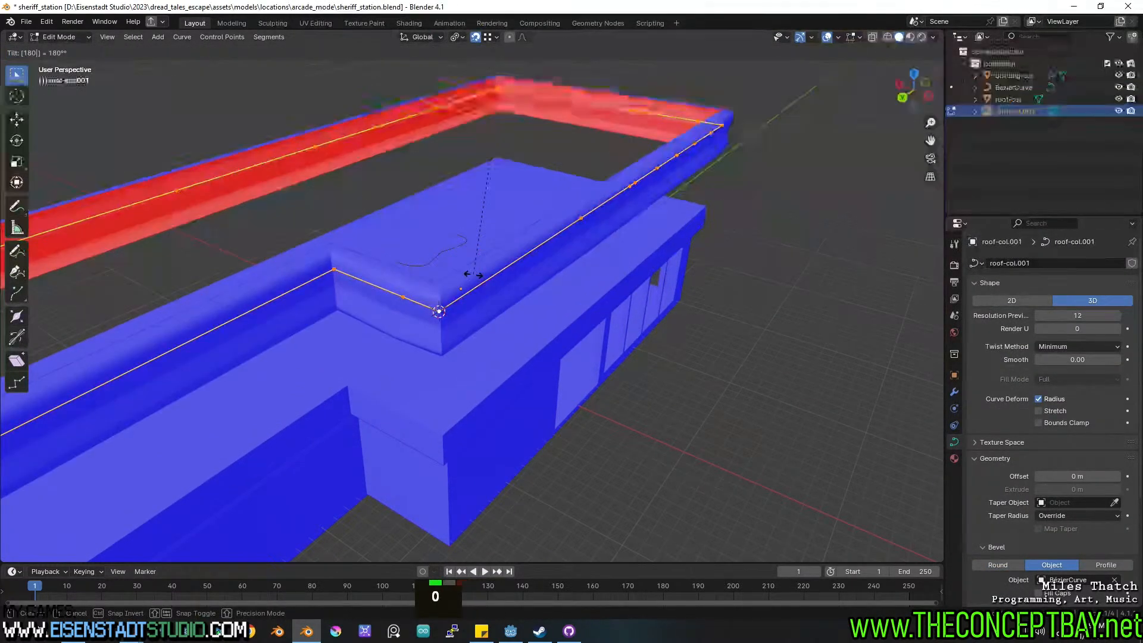
pyautogui.click(473, 275)
pyautogui.scroll(-1, 523, 319)
pyautogui.moveTo(492, 333); pyautogui.dragTo(575, 355, button='middle')
pyautogui.scroll(2, 520, 304)
pyautogui.press('Tab')
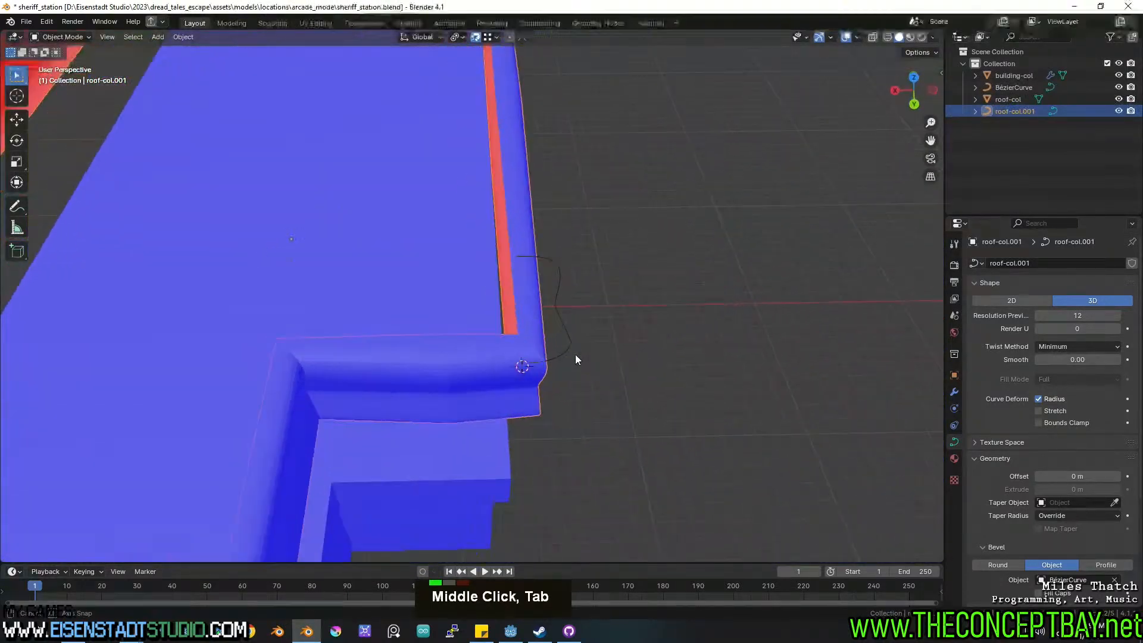
# Lower the trim curve along Z by about 7.70 m onto the building's roof edge.
pyautogui.scroll(-3, 472, 319)
pyautogui.moveTo(473, 319); pyautogui.dragTo(462, 296, button='middle')
pyautogui.scroll(2, 396, 316)
pyautogui.scroll(1, 368, 358)
pyautogui.scroll(-2, 477, 328)
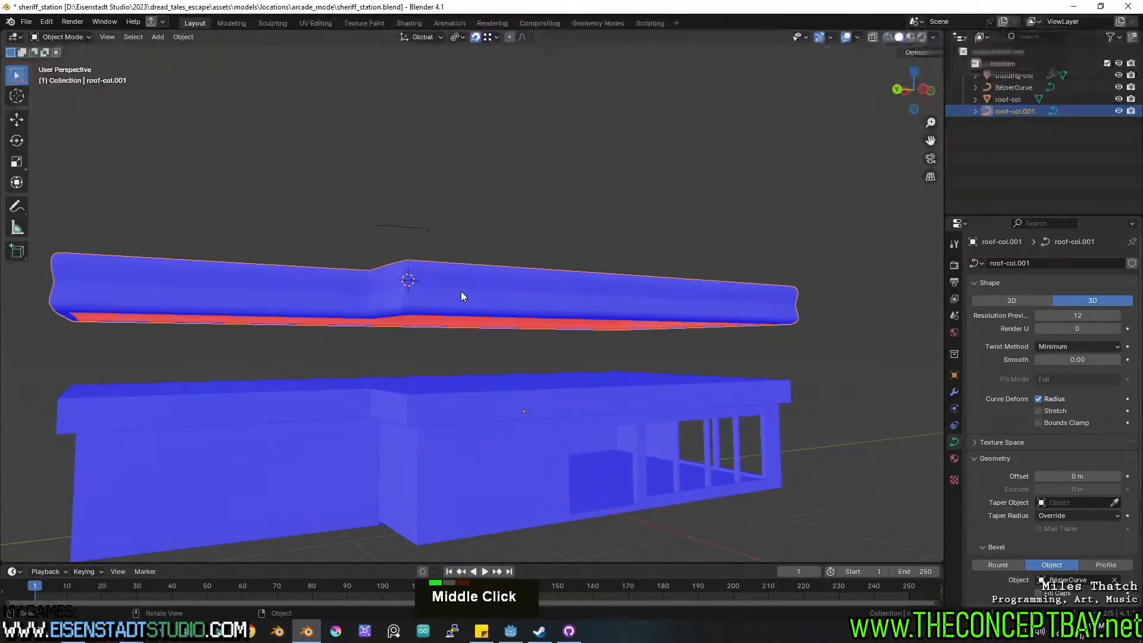
pyautogui.scroll(2, 485, 324)
pyautogui.press('g')
pyautogui.press('z')
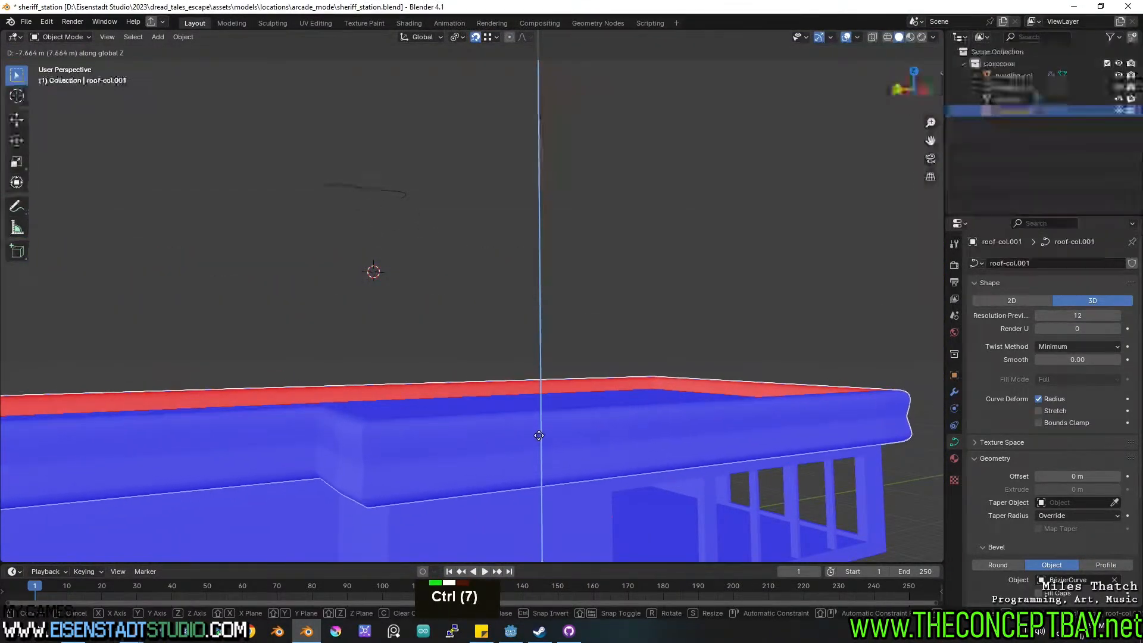
pyautogui.keyDown('ctrl'); pyautogui.click(554, 466); pyautogui.keyUp('ctrl')
pyautogui.moveTo(554, 466); pyautogui.dragTo(543, 399, button='middle')
pyautogui.moveTo(543, 399)
pyautogui.keyDown('shift'); pyautogui.mouseDown(button='middle')
pyautogui.moveTo(532, 332)
pyautogui.moveTo(607, 323)
pyautogui.moveTo(590, 349)
pyautogui.mouseUp(button='middle'); pyautogui.keyUp('shift')
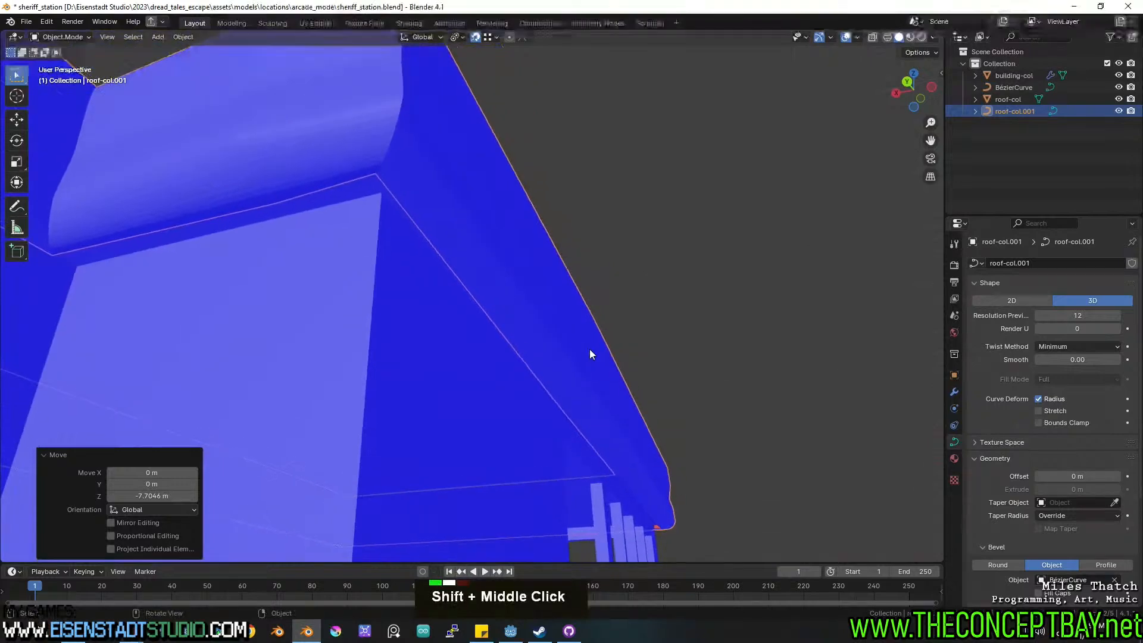
# Lower the trim by a further 0.24 m or so along Z.
pyautogui.press('z')
pyautogui.press('z')
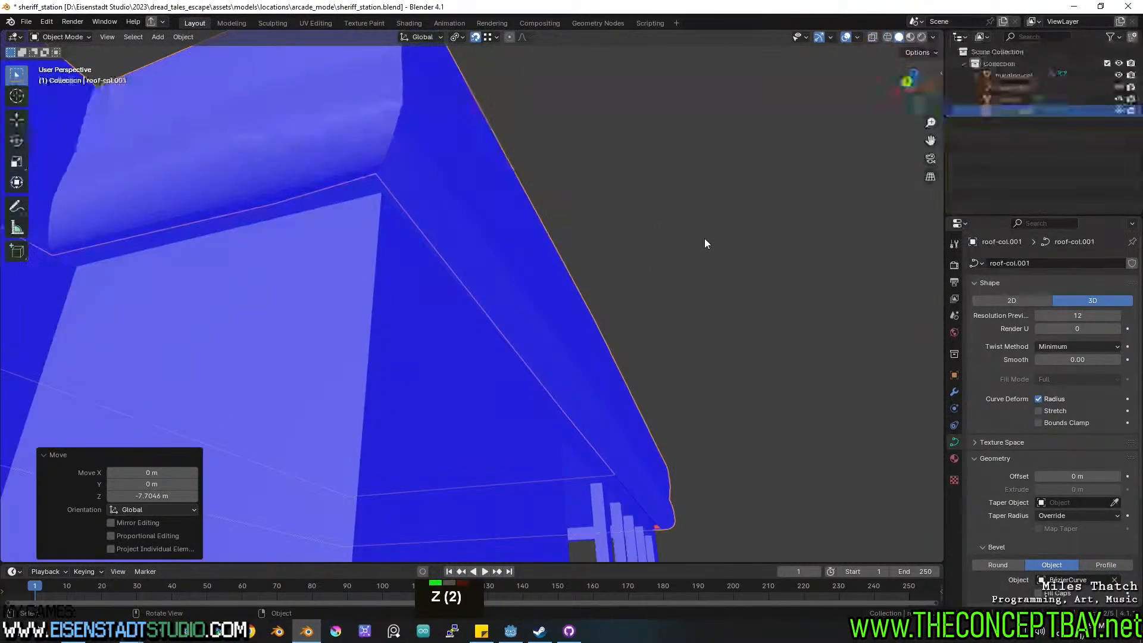
pyautogui.press('g')
pyautogui.press('z')
pyautogui.keyDown('ctrl'); pyautogui.click(702, 267); pyautogui.keyUp('ctrl')
pyautogui.moveTo(702, 267); pyautogui.dragTo(589, 253, button='middle')
pyautogui.keyDown('shift'); pyautogui.moveTo(590, 253); pyautogui.dragTo(689, 255, button='middle'); pyautogui.keyUp('shift')
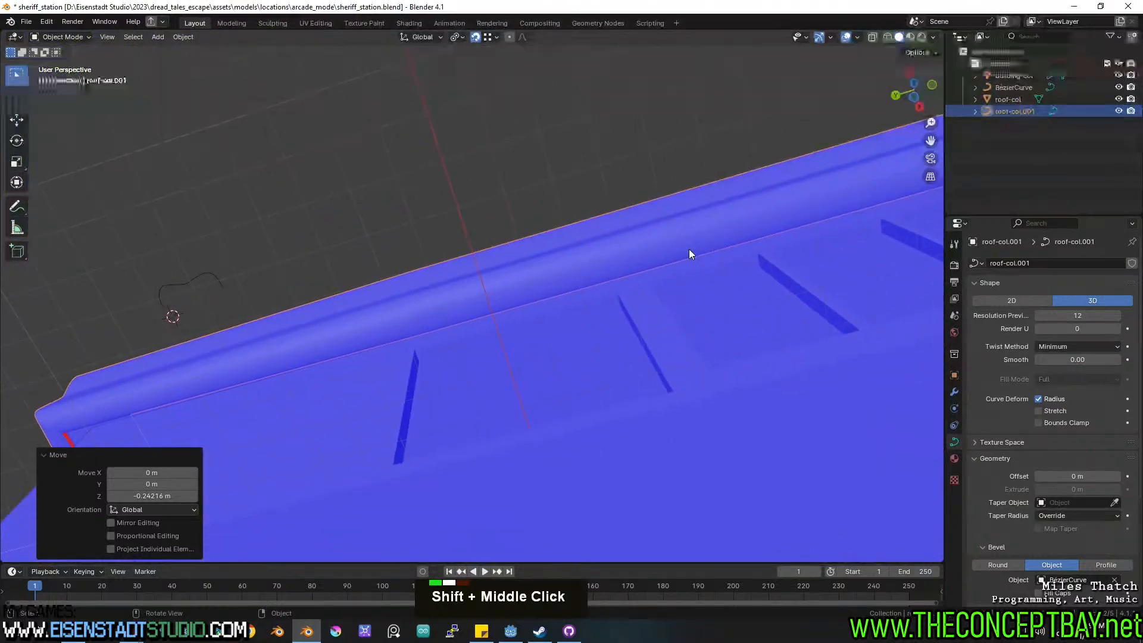
# Edit the trim curve and convert its spline type to Bézier.
pyautogui.scroll(-3, 582, 303)
pyautogui.keyDown('shift'); pyautogui.moveTo(582, 304); pyautogui.dragTo(578, 268, button='middle'); pyautogui.keyUp('shift')
pyautogui.keyDown('shift'); pyautogui.moveTo(577, 268); pyautogui.dragTo(426, 371, button='middle'); pyautogui.keyUp('shift')
pyautogui.press('Tab')
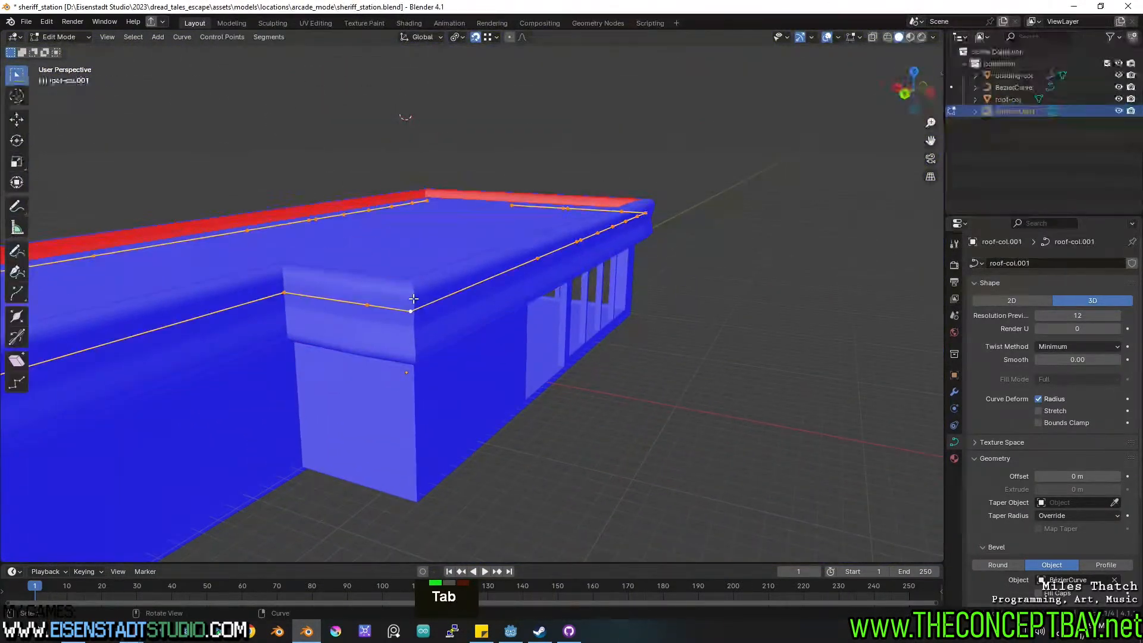
pyautogui.press('Escape')
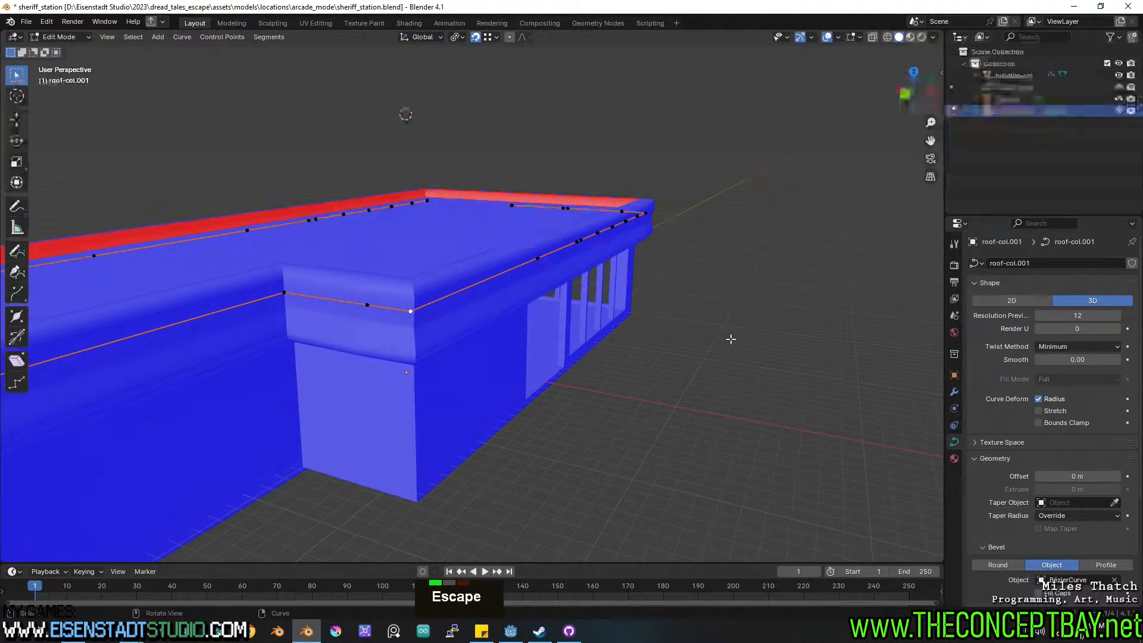
pyautogui.moveTo(417, 387); pyautogui.dragTo(447, 410, button='middle')
pyautogui.rightClick(374, 398)
pyautogui.moveTo(374, 398)
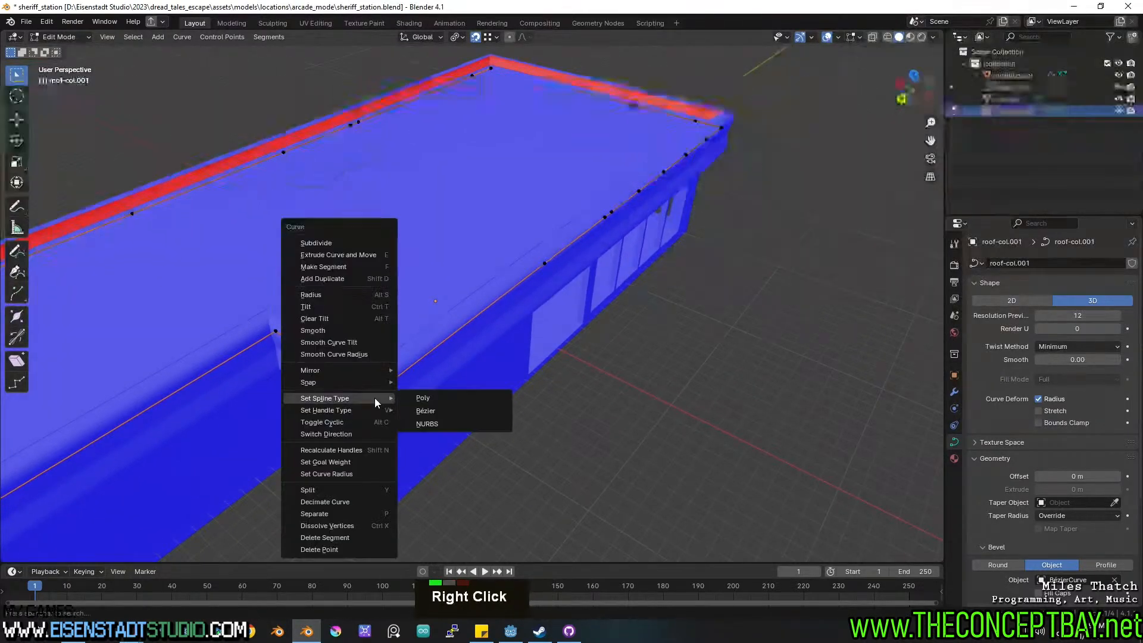
pyautogui.click(429, 410)
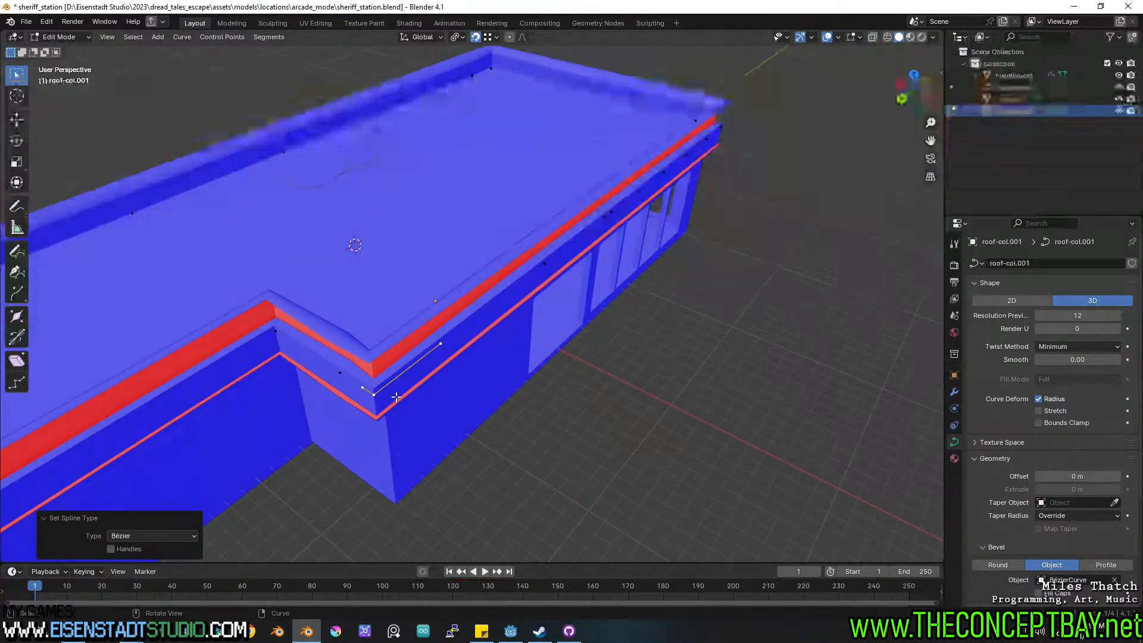
# In top view, angle the outer corner's two handles to round it: one about -0.7 m X, 3.5 m Y, the other -0.28 m X, 0.37 m Y.
pyautogui.keyDown('alt'); pyautogui.moveTo(437, 345); pyautogui.dragTo(459, 429, button='middle'); pyautogui.keyUp('alt')
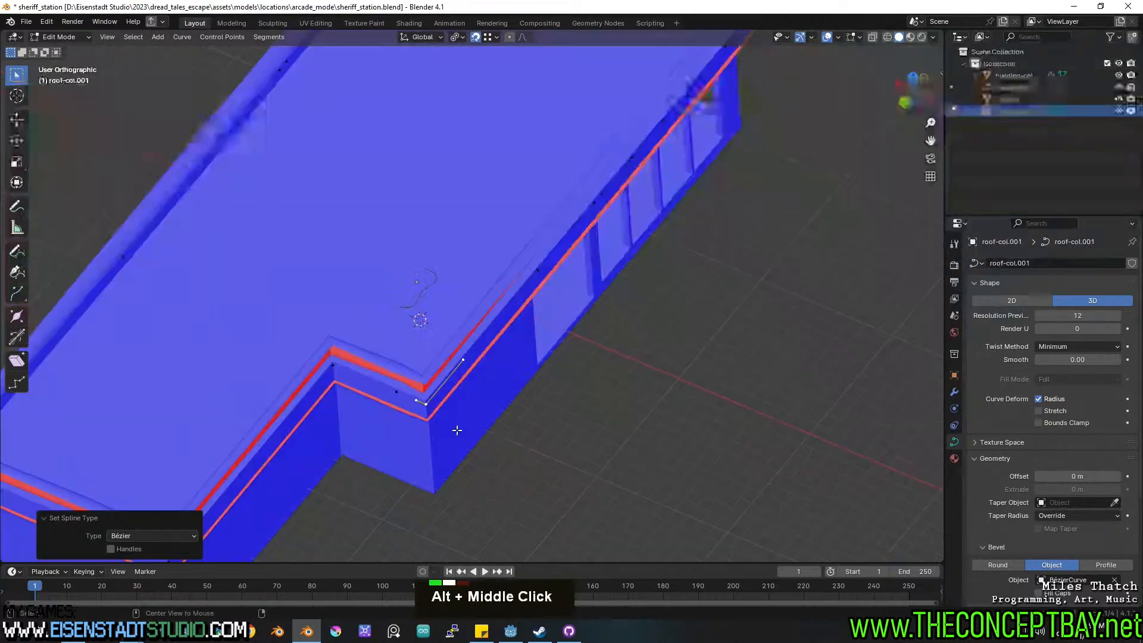
pyautogui.keyDown('shift'); pyautogui.moveTo(554, 437); pyautogui.dragTo(378, 238, button='middle'); pyautogui.keyUp('shift')
pyautogui.scroll(4, 403, 289)
pyautogui.click(308, 151)
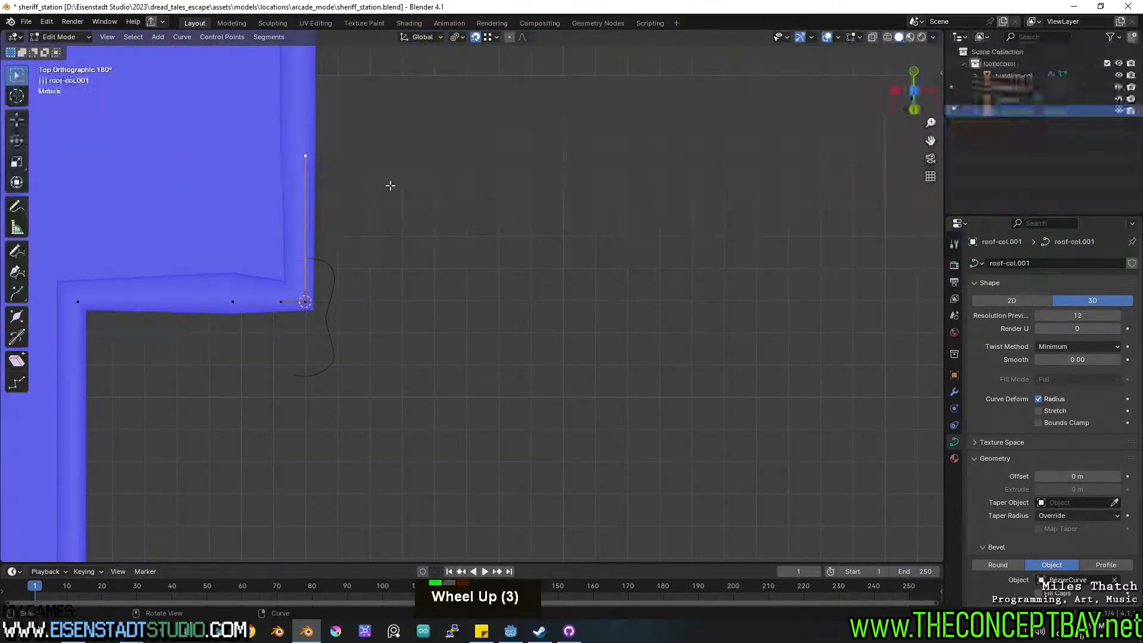
pyautogui.press('g')
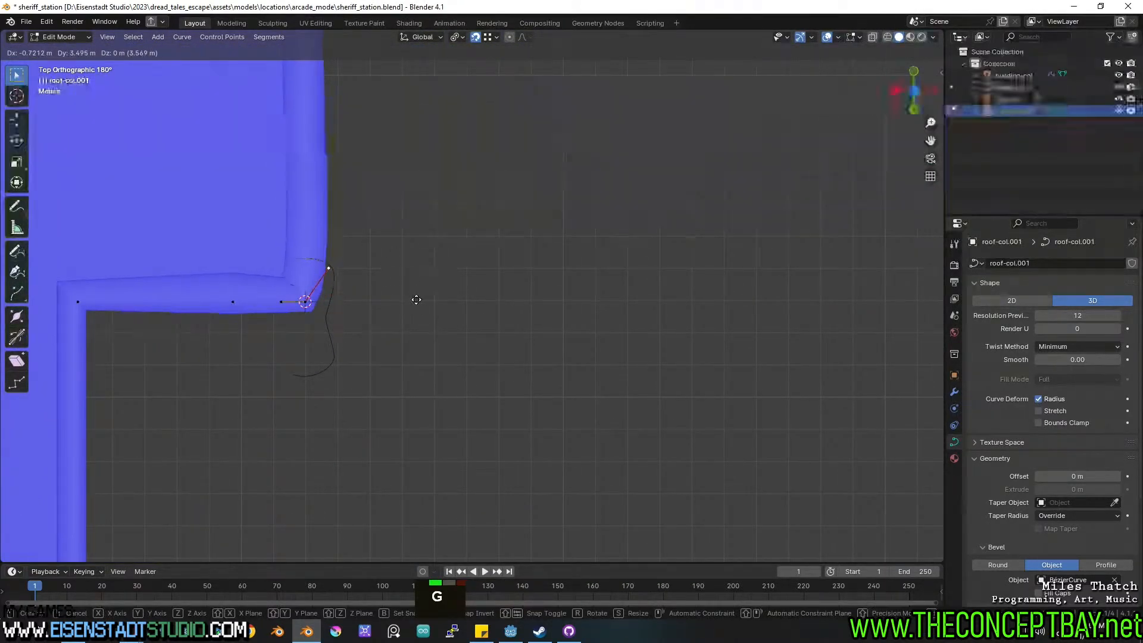
pyautogui.click(416, 300)
pyautogui.click(280, 302)
pyautogui.press('g')
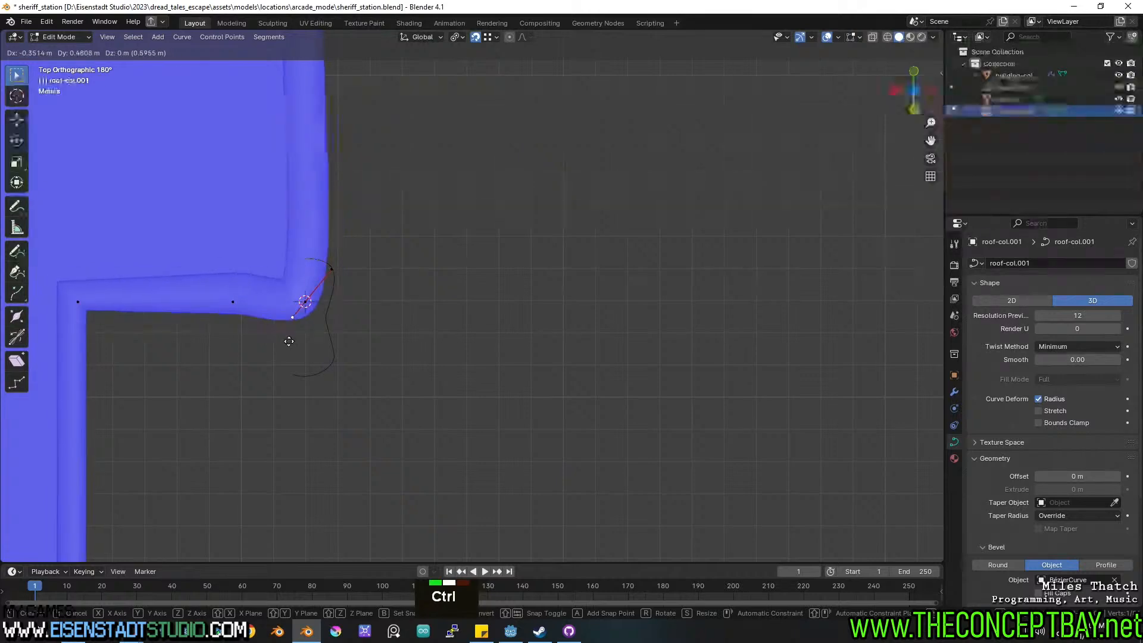
pyautogui.keyDown('ctrl'); pyautogui.click(287, 337); pyautogui.keyUp('ctrl')
pyautogui.moveTo(409, 378); pyautogui.dragTo(356, 316, button='middle')
pyautogui.moveTo(356, 315); pyautogui.dragTo(522, 369, button='middle')
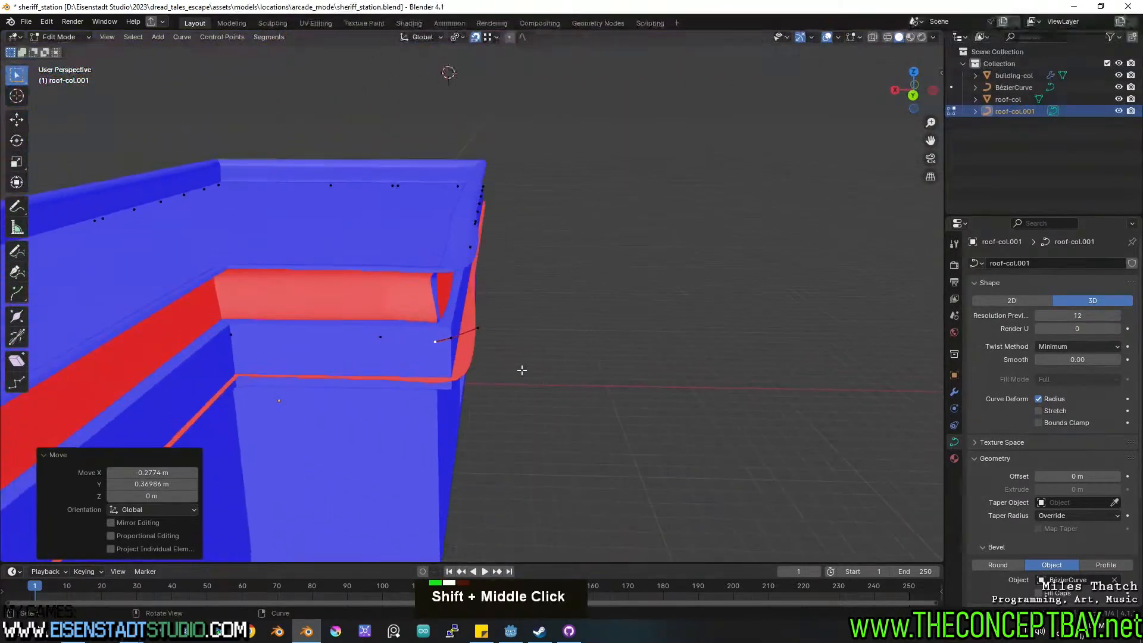
# Finish editing the trim curve and select the BézierCurve profile floating above the roof.
pyautogui.press('Tab')
pyautogui.scroll(-3, 476, 307)
pyautogui.click(465, 99)
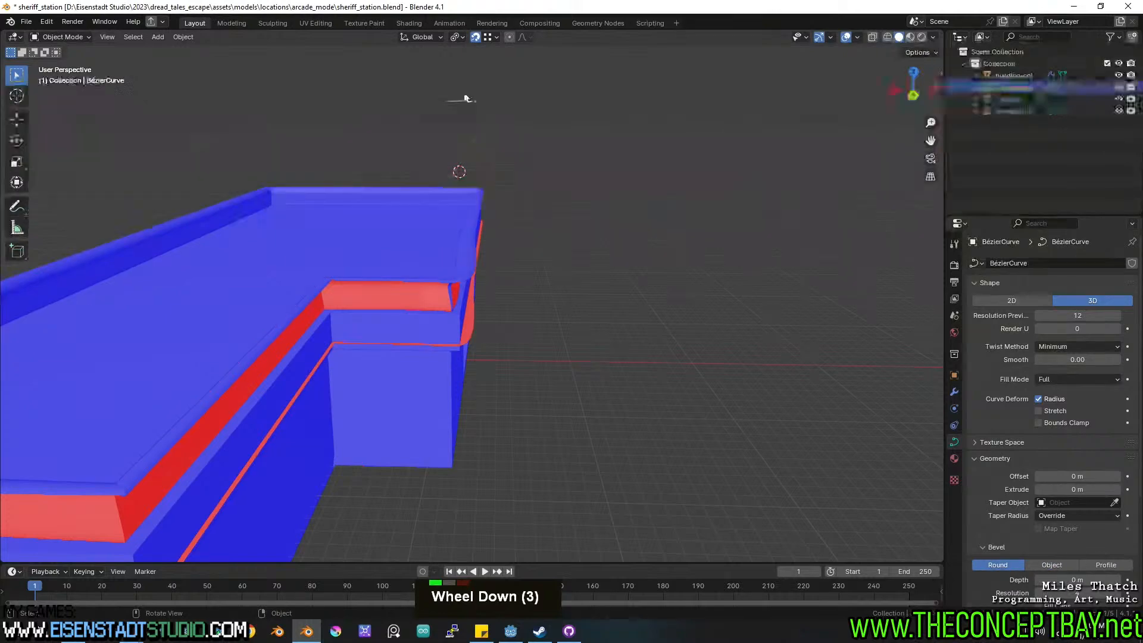
pyautogui.press('r')
pyautogui.press('z')
pyautogui.press('1')
pyautogui.press('Escape')
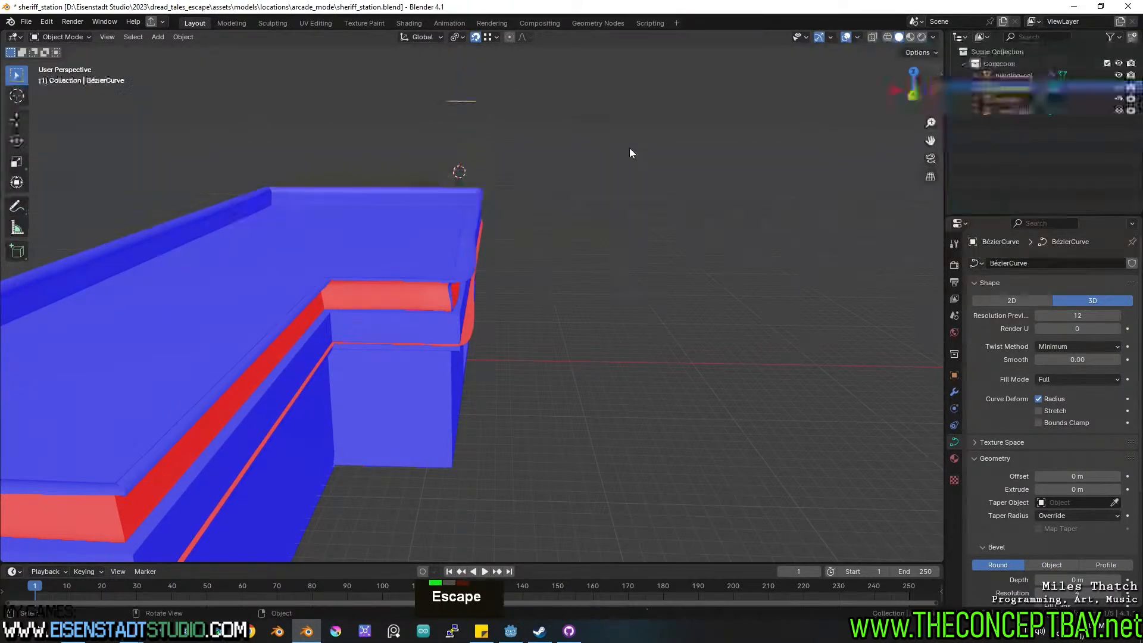
pyautogui.press('Tab')
pyautogui.write('rz')
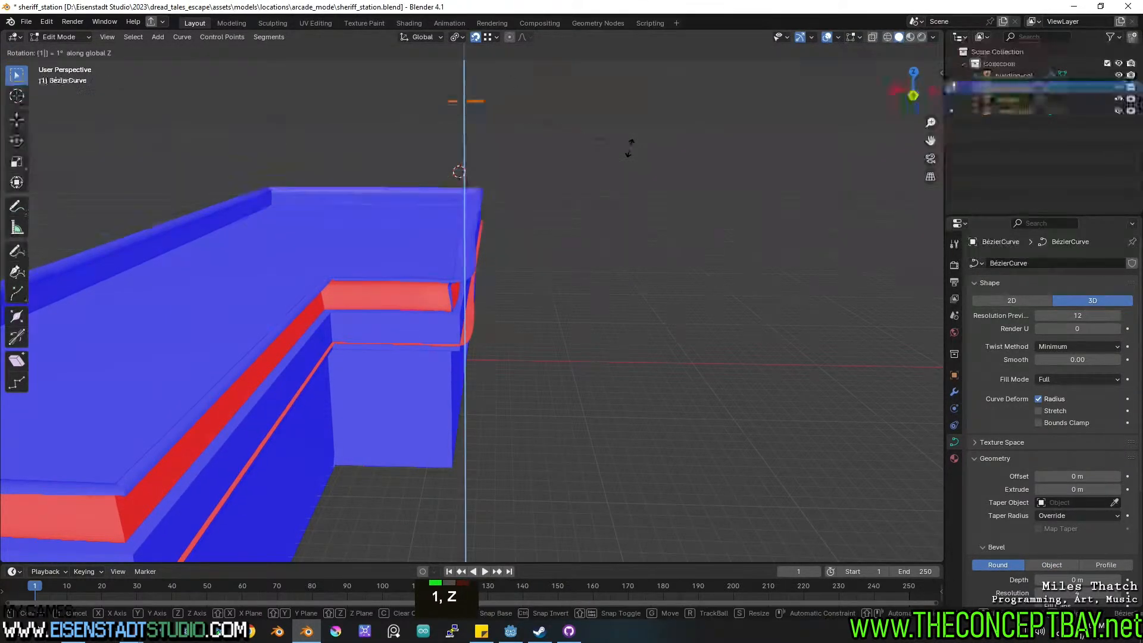
pyautogui.write('180')
pyautogui.press('Escape')
pyautogui.moveTo(630, 148); pyautogui.dragTo(679, 196, button='middle')
pyautogui.scroll(-3, 678, 197)
pyautogui.press('r')
pyautogui.press('z')
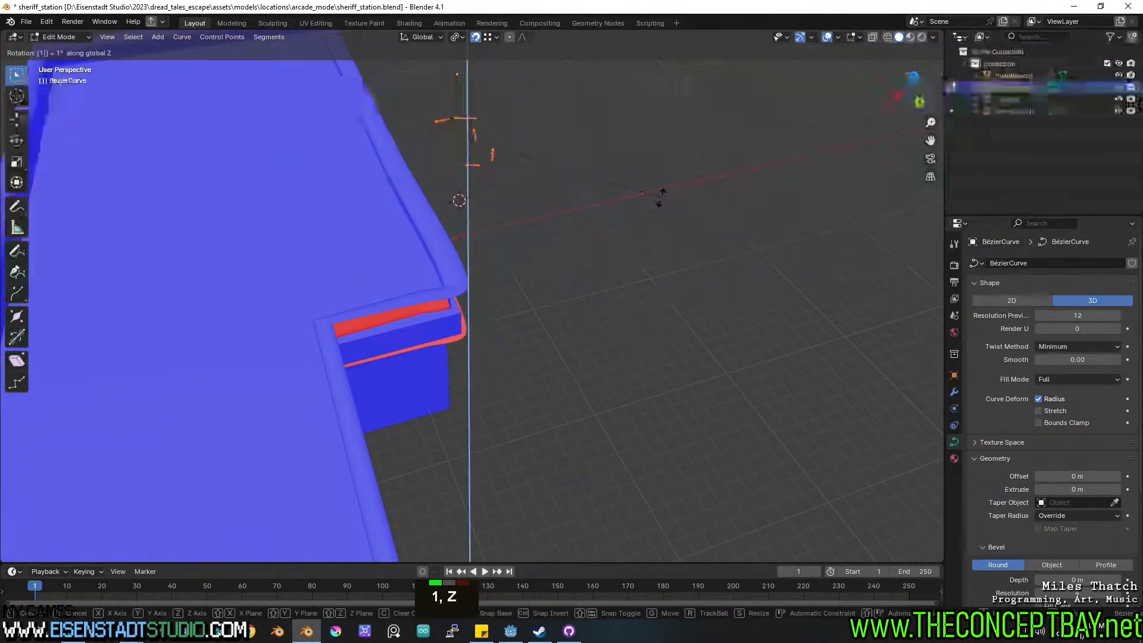
pyautogui.press('Escape')
# Set the transform pivot to Bounding Box Center and rotate the profile curve's control points 180° about Z.
pyautogui.click(456, 37)
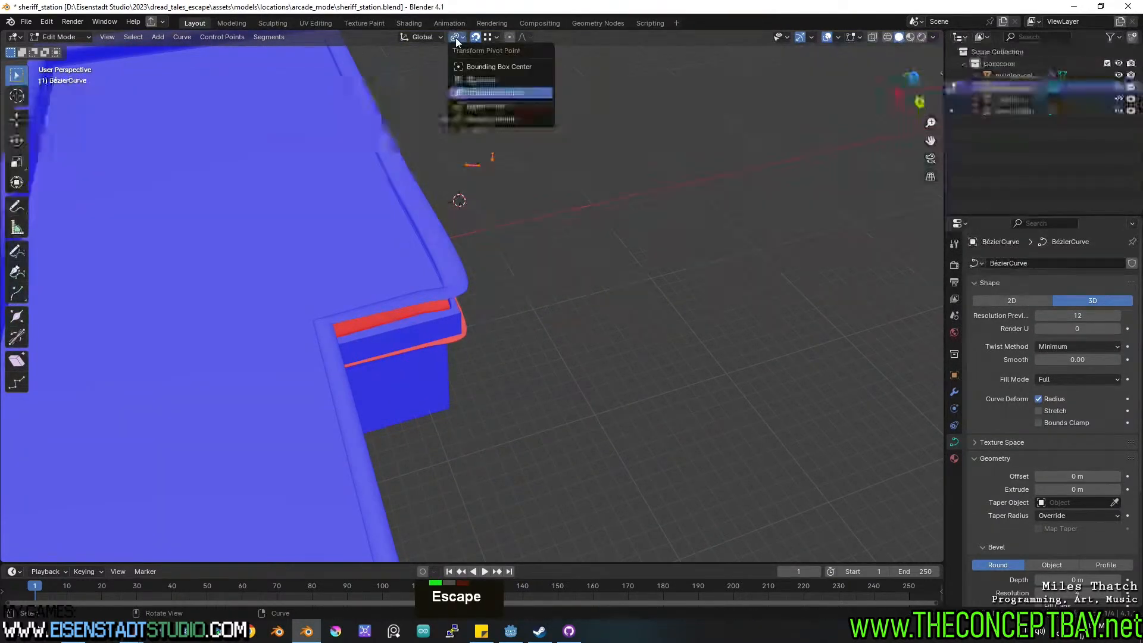
pyautogui.click(482, 61)
pyautogui.write('rz180')
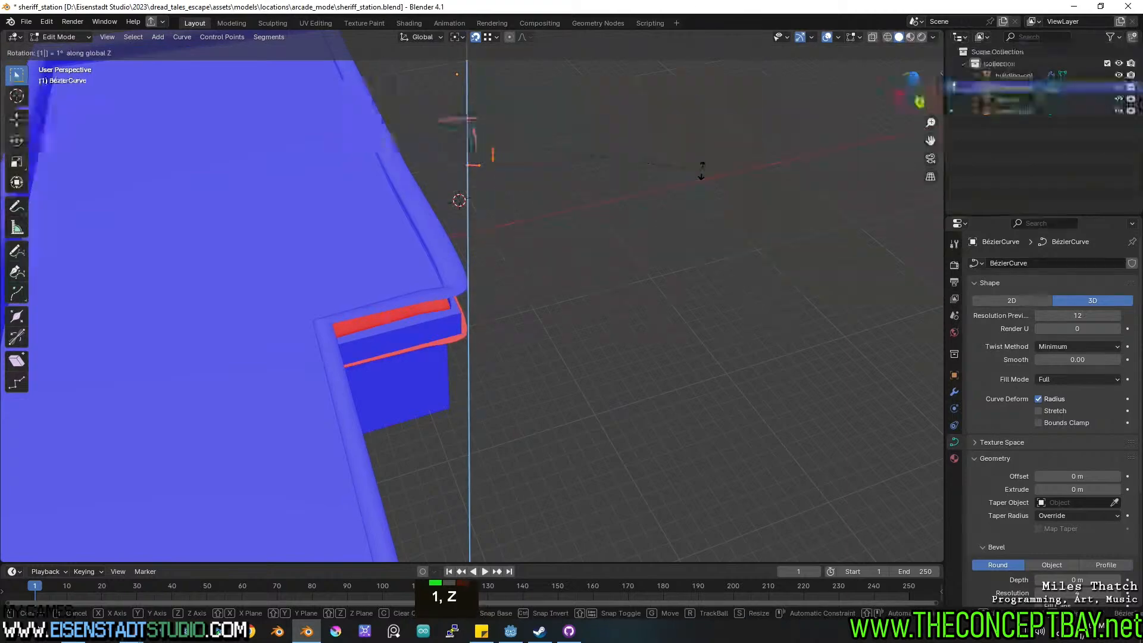
pyautogui.click(702, 172)
pyautogui.press('Tab')
pyautogui.moveTo(661, 333); pyautogui.dragTo(515, 253, button='middle')
pyautogui.scroll(1, 516, 253)
pyautogui.scroll(3, 515, 253)
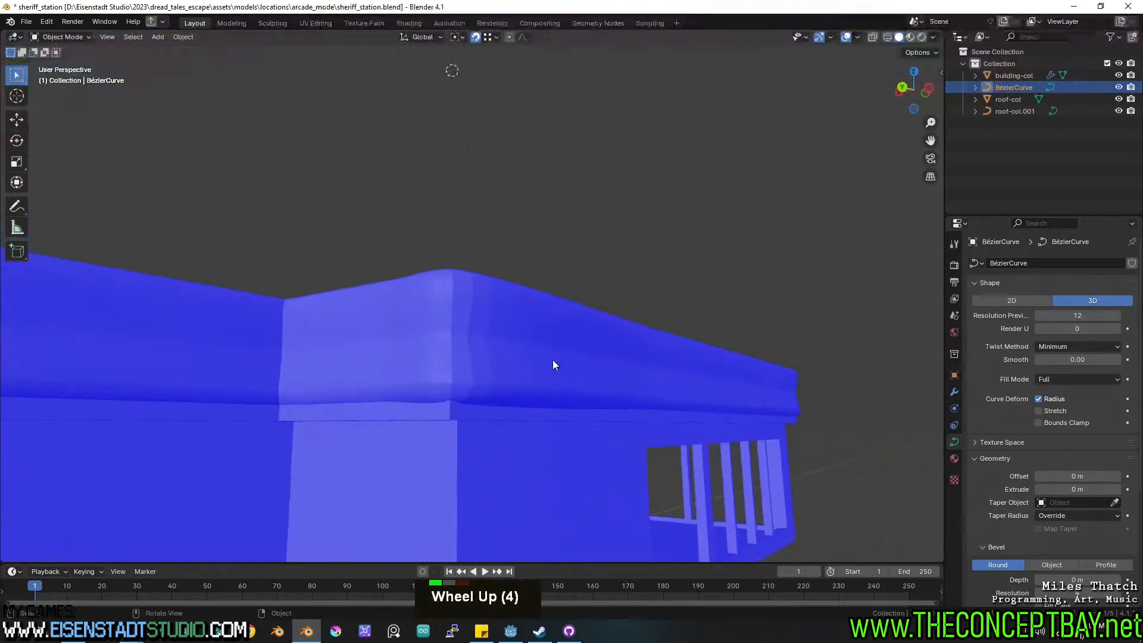
pyautogui.keyDown('shift'); pyautogui.moveTo(553, 365); pyautogui.dragTo(453, 324, button='middle'); pyautogui.keyUp('shift')
# Edit the trim curve in top view, turn off snapping and move the inner corner's short-side handle about -0.7 m along X.
pyautogui.click(466, 260)
pyautogui.scroll(-2, 469, 261)
pyautogui.scroll(2, 506, 260)
pyautogui.press('Tab')
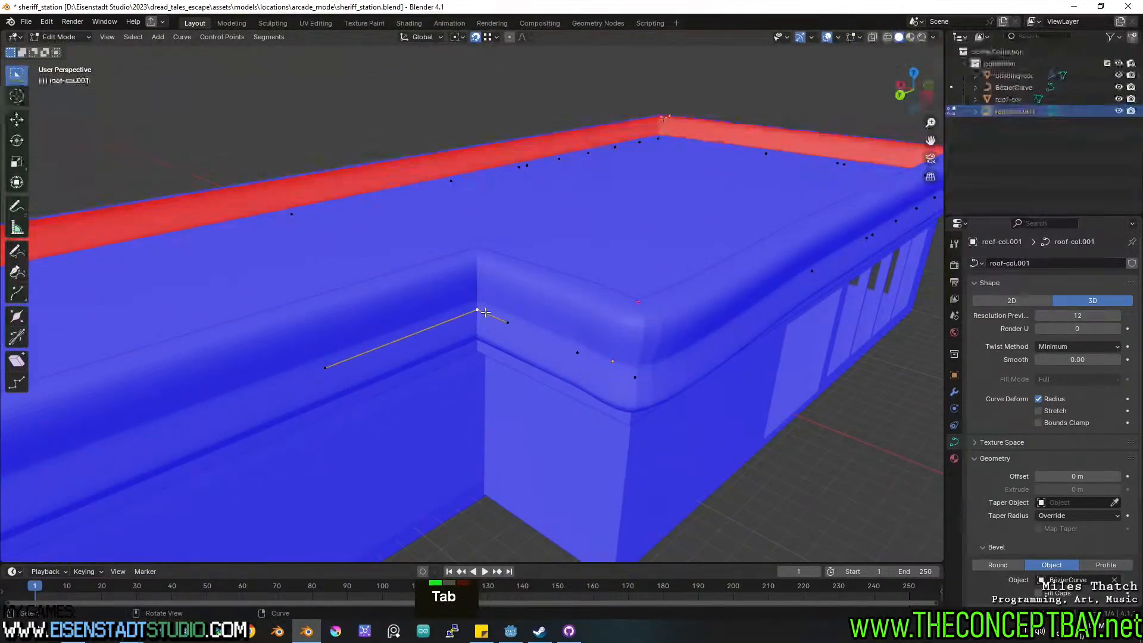
pyautogui.keyDown('alt'); pyautogui.moveTo(516, 321); pyautogui.dragTo(546, 403, button='middle'); pyautogui.keyUp('alt')
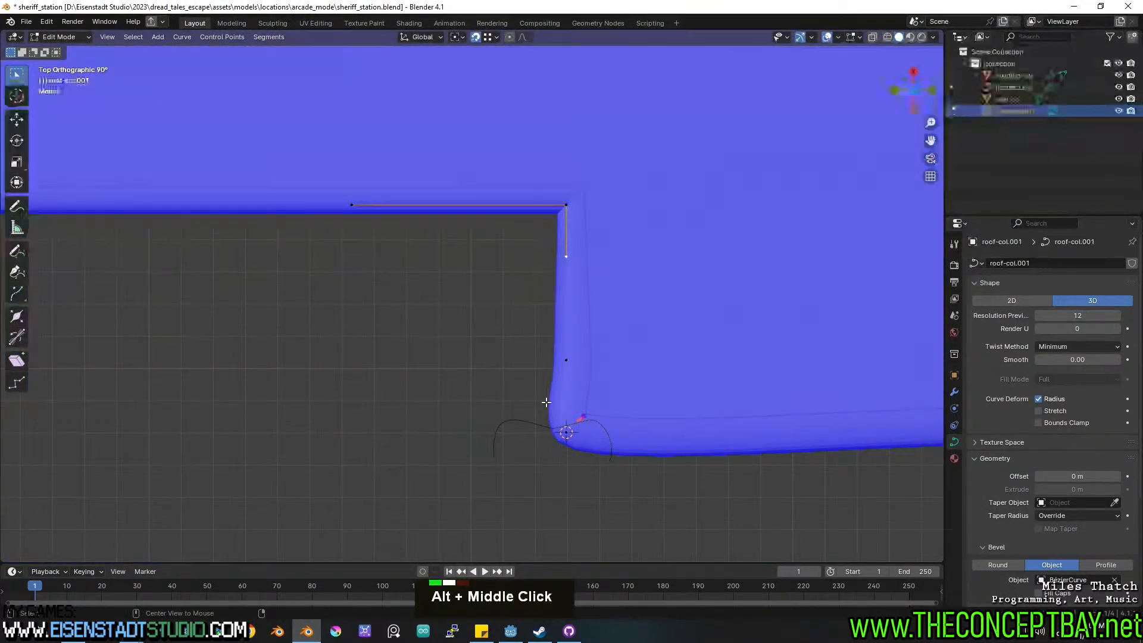
pyautogui.press('g')
pyautogui.press('Escape')
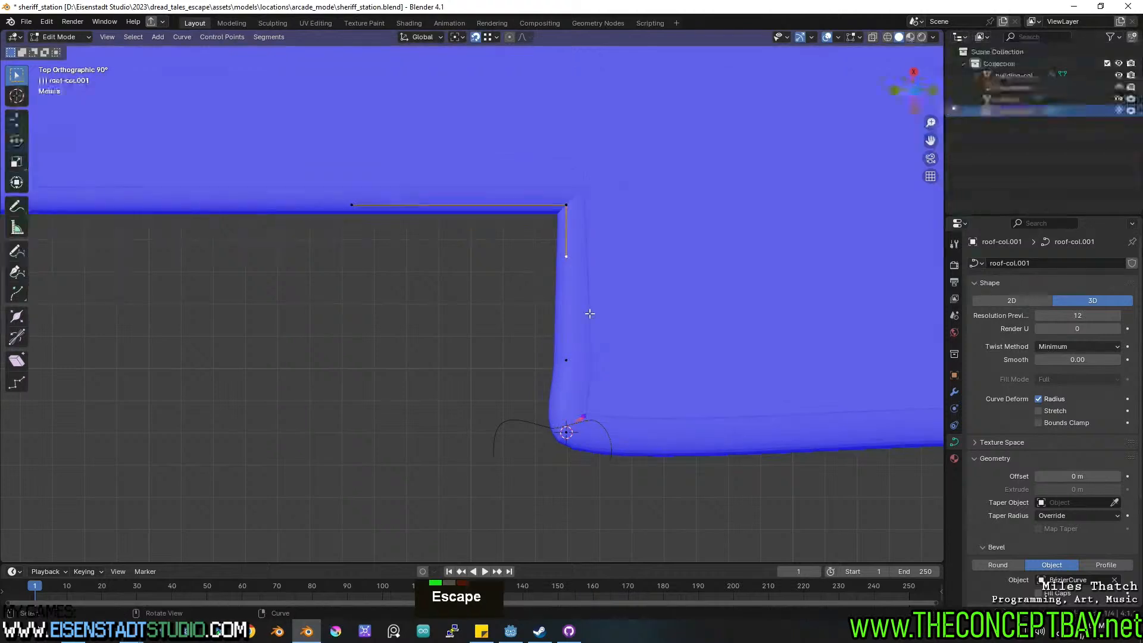
pyautogui.click(475, 37)
pyautogui.press('g')
pyautogui.press('z')
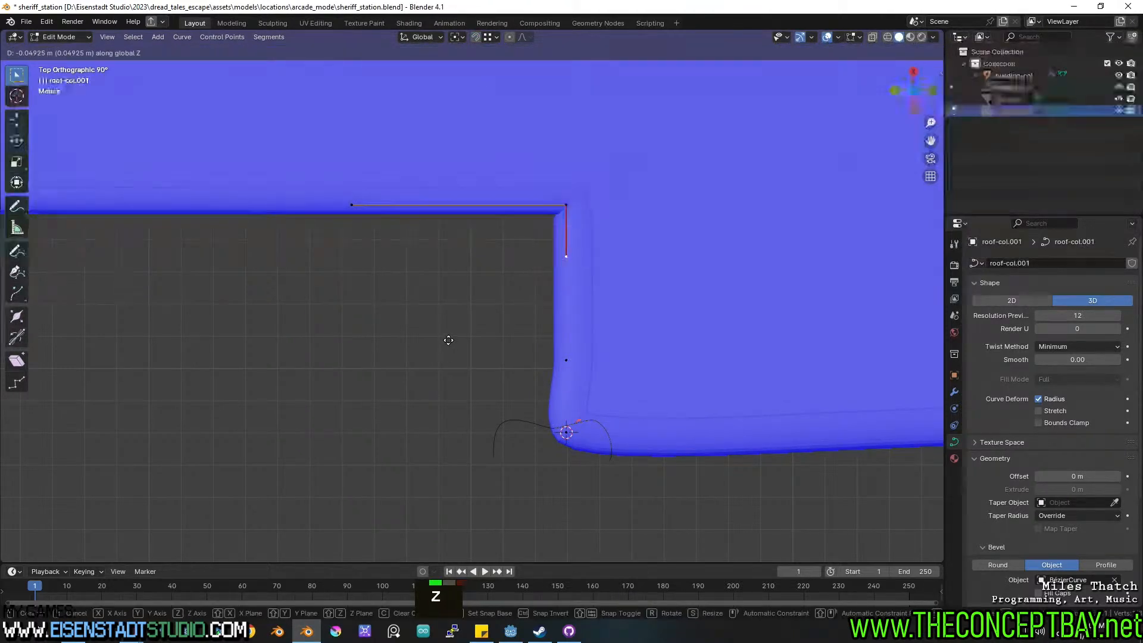
pyautogui.press('y')
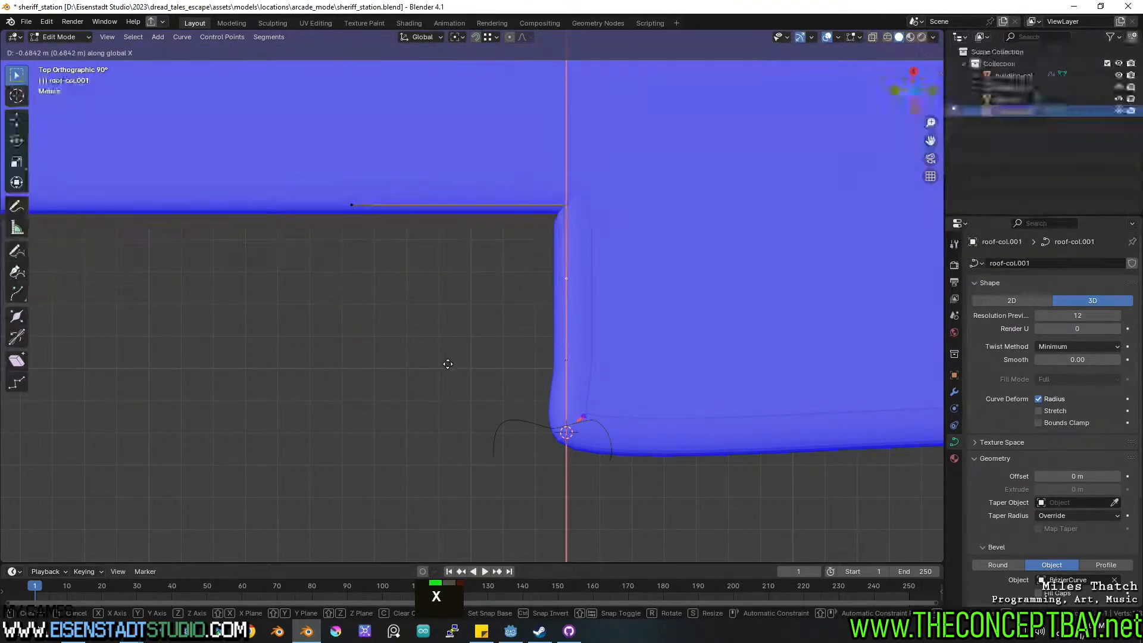
pyautogui.click(441, 351)
# Move the inner corner's long-side handle -5.8068 m along Y.
pyautogui.press('g')
pyautogui.press('y')
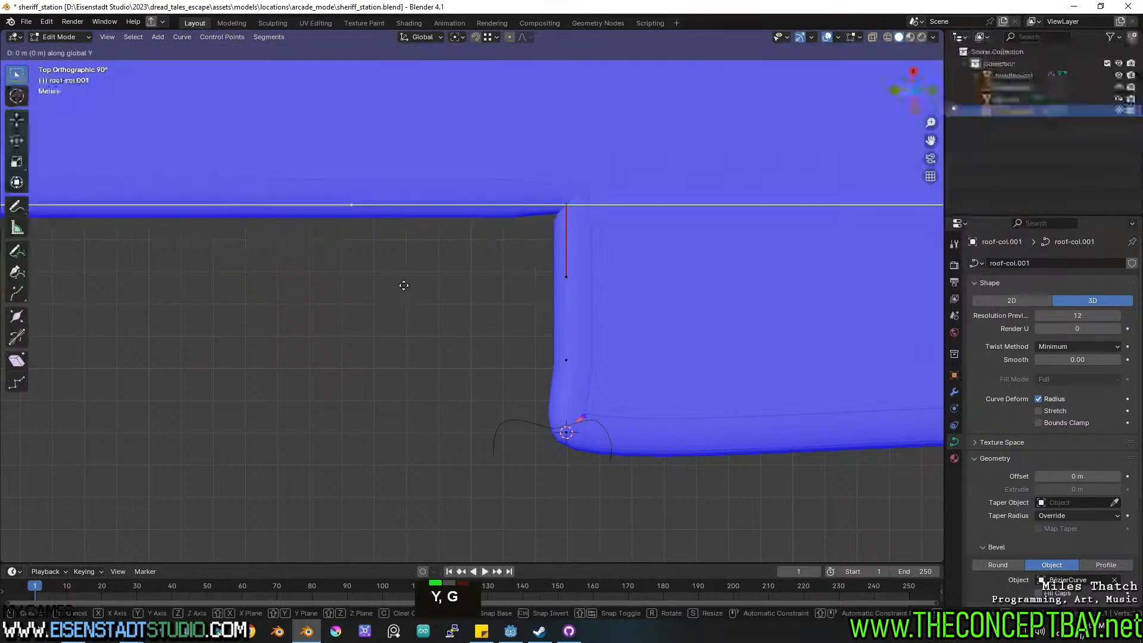
pyautogui.click(594, 287)
pyautogui.moveTo(539, 316); pyautogui.dragTo(592, 196, button='middle')
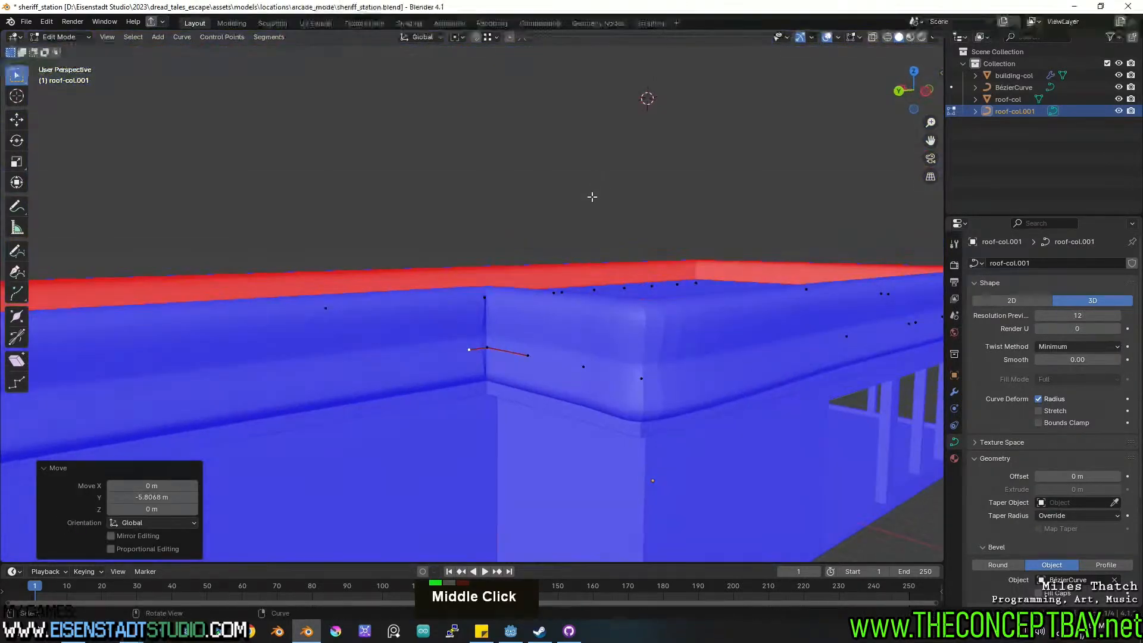
# In top view, move the front outer corner's long-side handle along Y so it sits close to its control point.
pyautogui.scroll(-2, 545, 368)
pyautogui.press('Tab')
pyautogui.keyDown('shift'); pyautogui.moveTo(544, 368); pyautogui.dragTo(296, 122, button='middle'); pyautogui.keyUp('shift')
pyautogui.press('Tab')
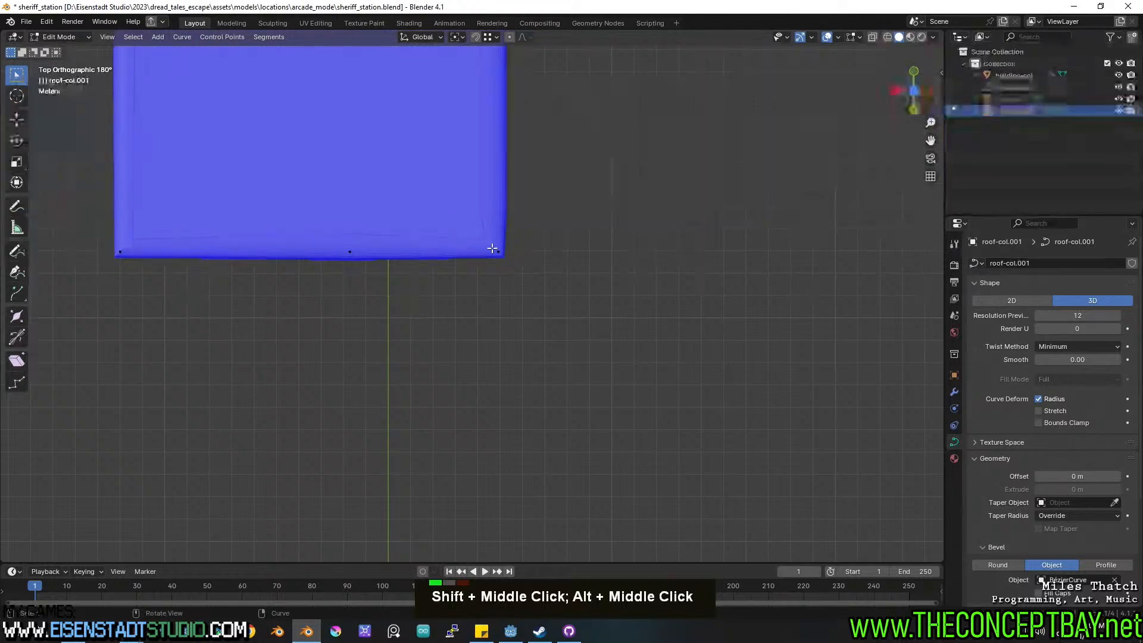
pyautogui.scroll(4, 543, 248)
pyautogui.keyDown('shift'); pyautogui.moveTo(543, 248); pyautogui.dragTo(513, 234, button='middle'); pyautogui.keyUp('shift')
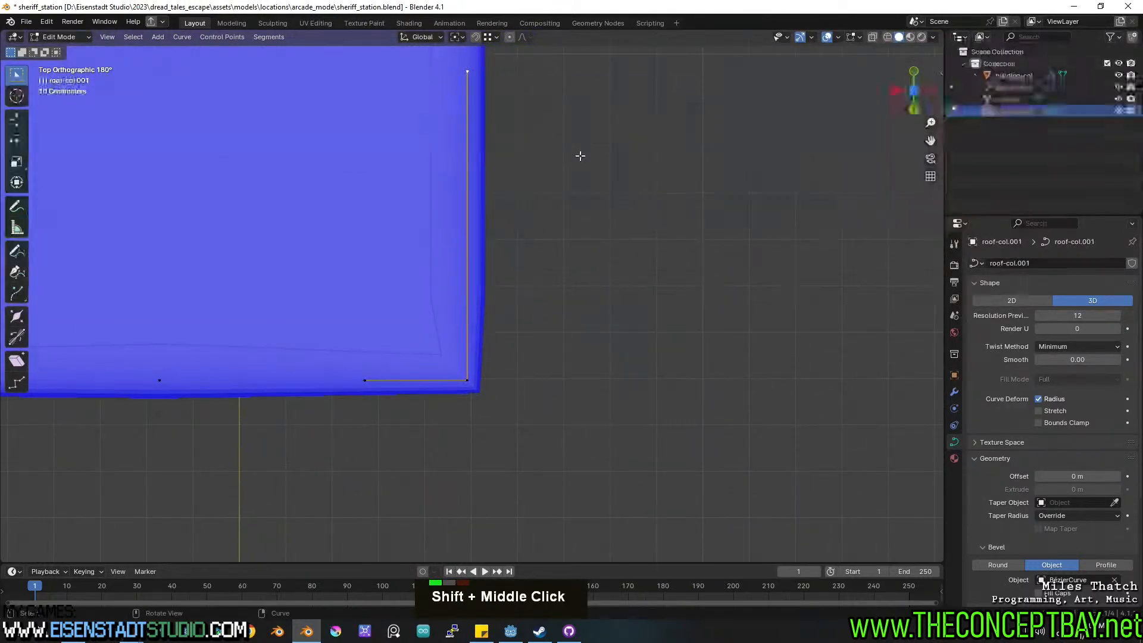
pyautogui.press('g')
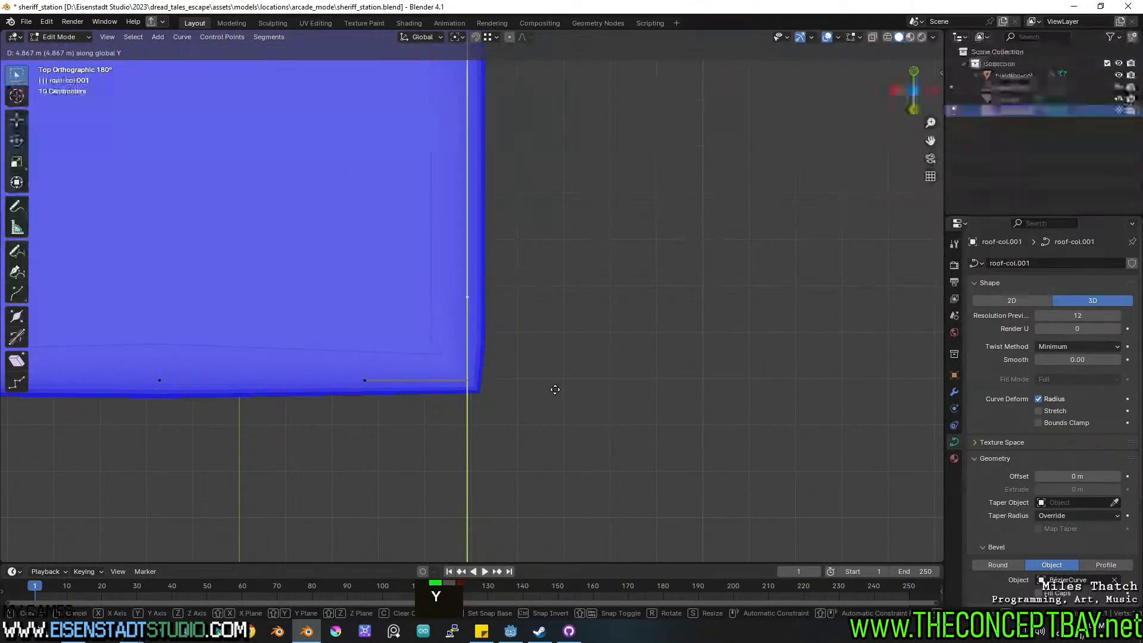
pyautogui.click(552, 421)
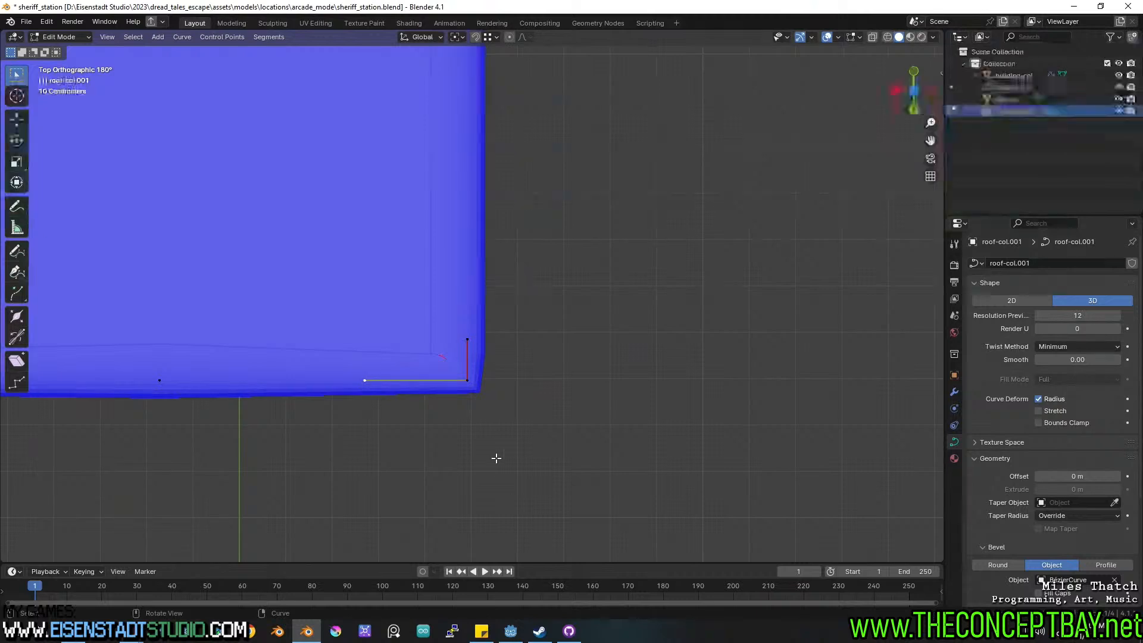
# Move the same corner's short-side handle -1.4383 m in X and 0.21832 m in Y, and its long-side handle -0.35959 m in Y.
pyautogui.press('g')
pyautogui.press('x')
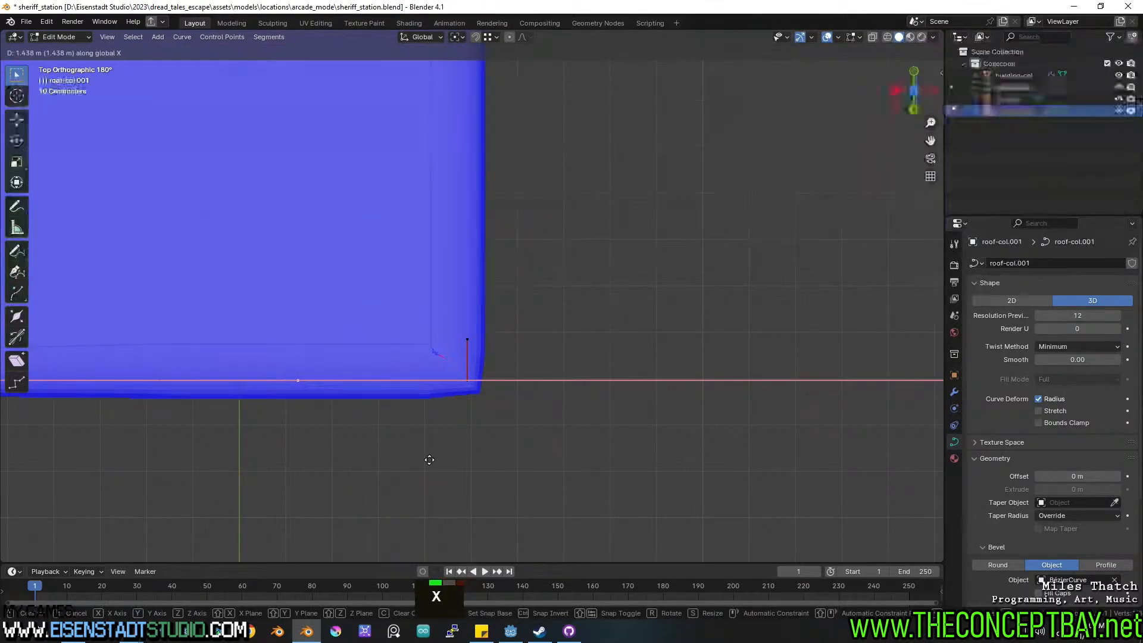
pyautogui.press('Escape')
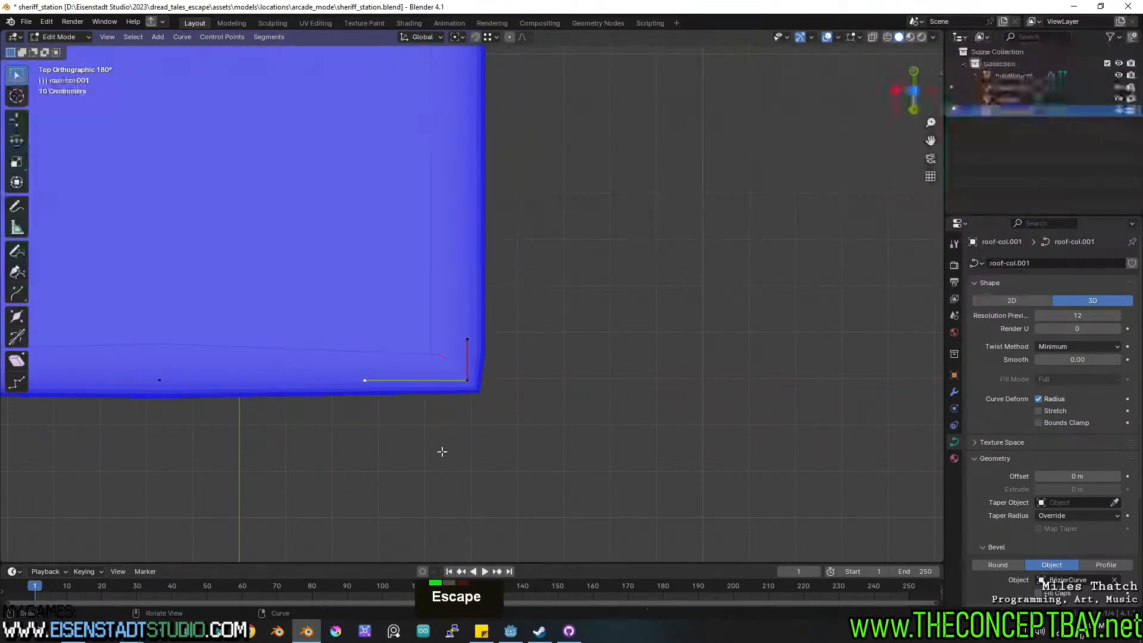
pyautogui.press('g')
pyautogui.click(508, 462)
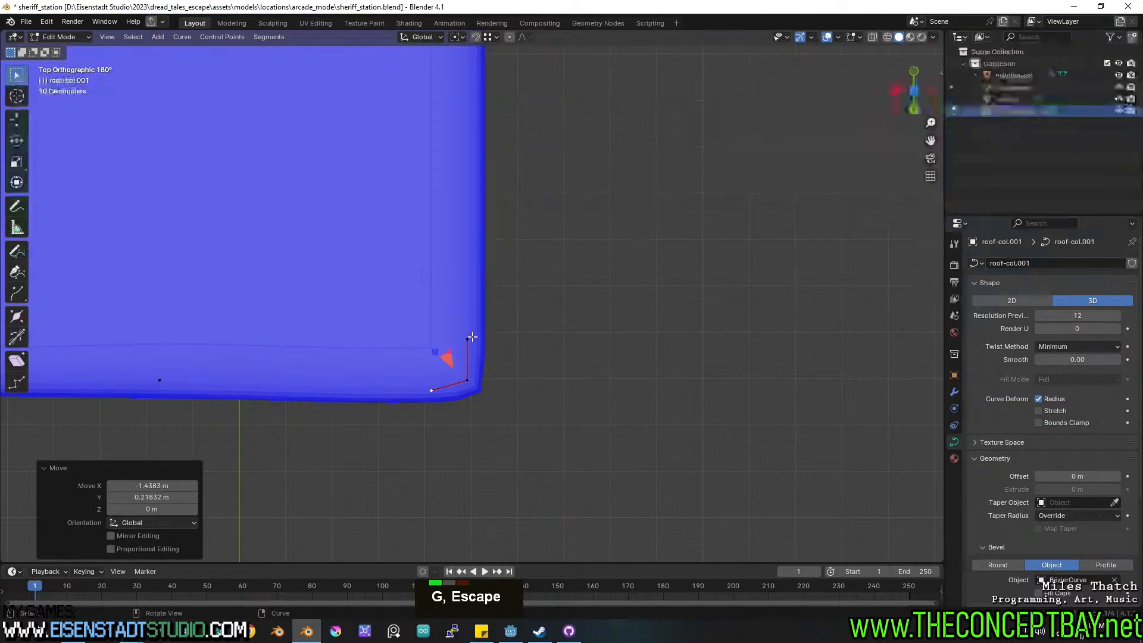
pyautogui.press('g')
pyautogui.click(532, 281)
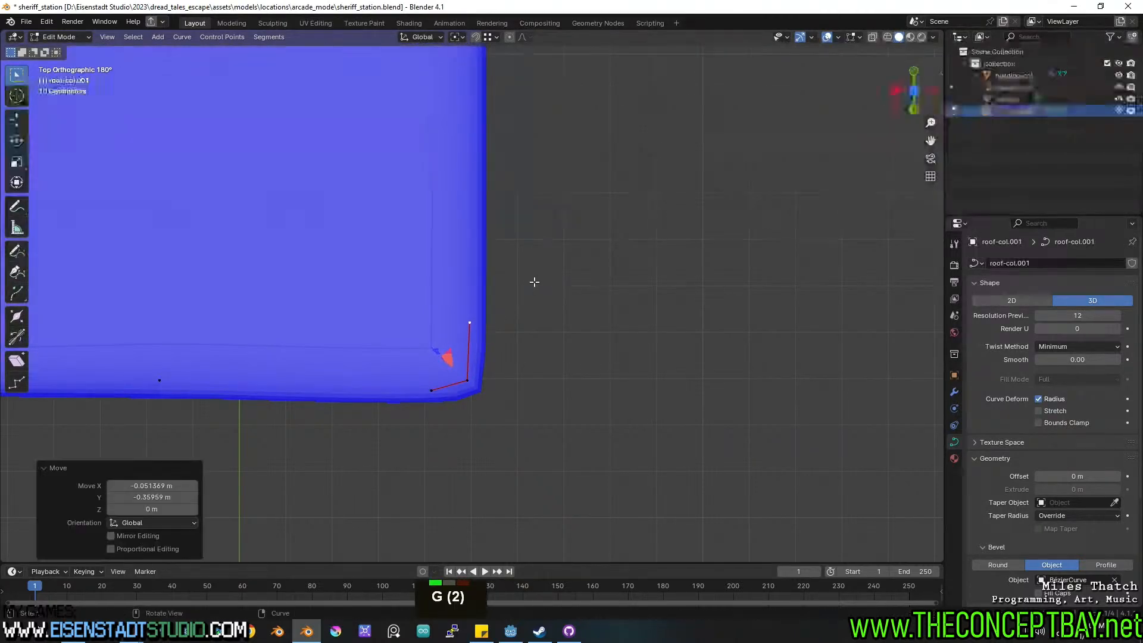
# Try a preview resolution of 14 on the roof trim curve.
pyautogui.moveTo(533, 280); pyautogui.dragTo(502, 335, button='middle')
pyautogui.press('Tab')
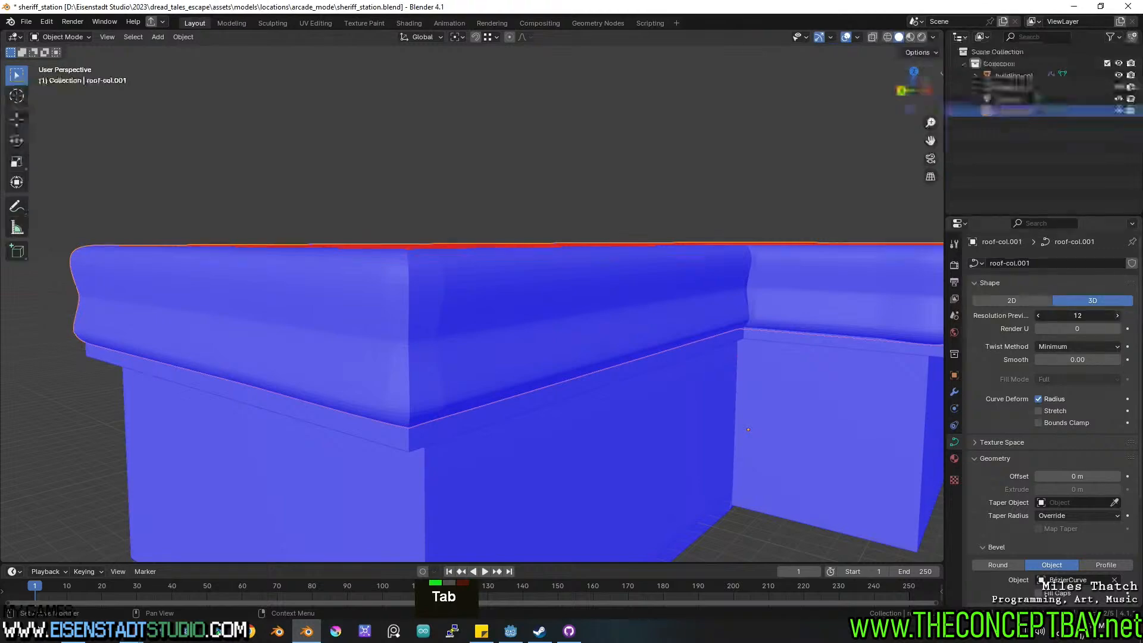
pyautogui.moveTo(1046, 316); pyautogui.dragTo(1034, 316)
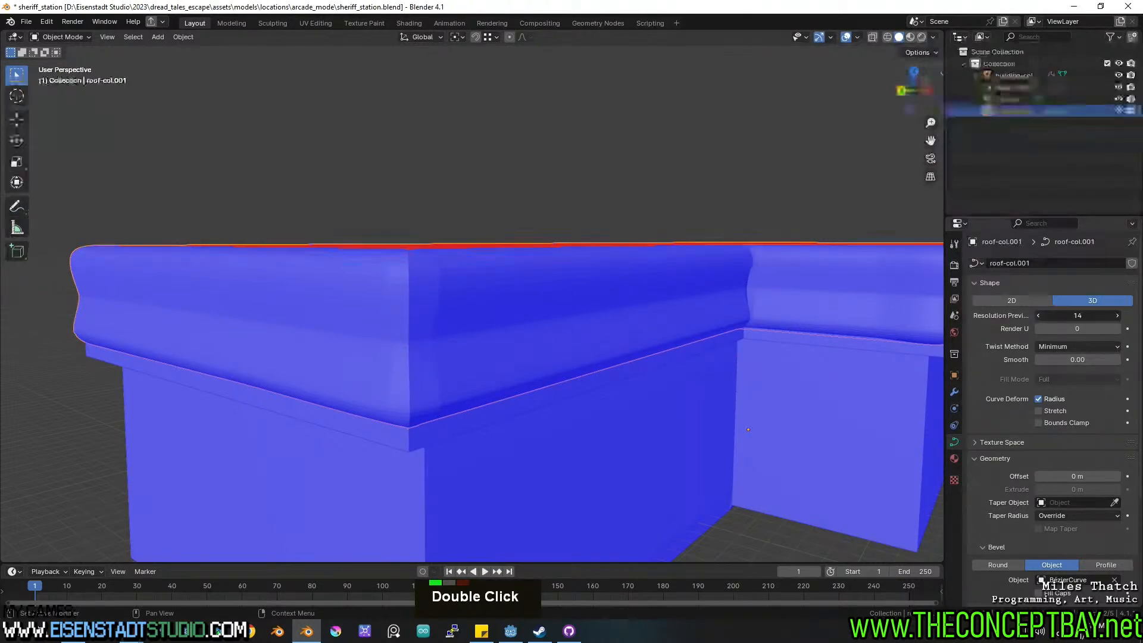
pyautogui.scroll(-2, 738, 362)
pyautogui.moveTo(738, 362); pyautogui.dragTo(661, 406, button='middle')
# Set the handle type of all the trim curve's control points to Automatic.
pyautogui.press('Tab')
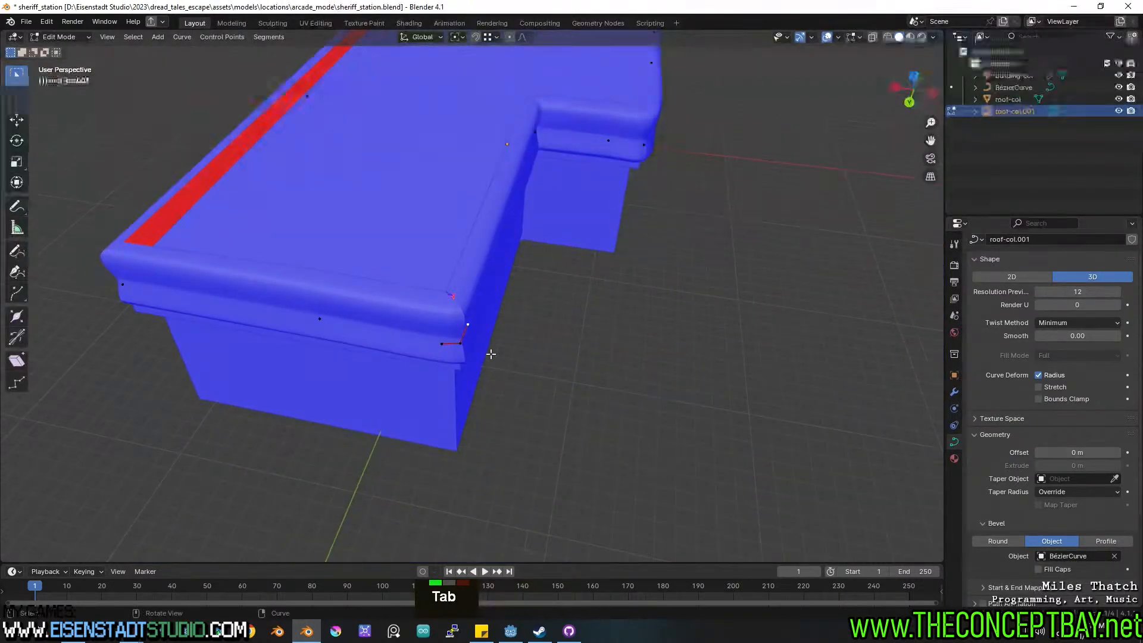
pyautogui.rightClick(455, 336)
pyautogui.moveTo(455, 336)
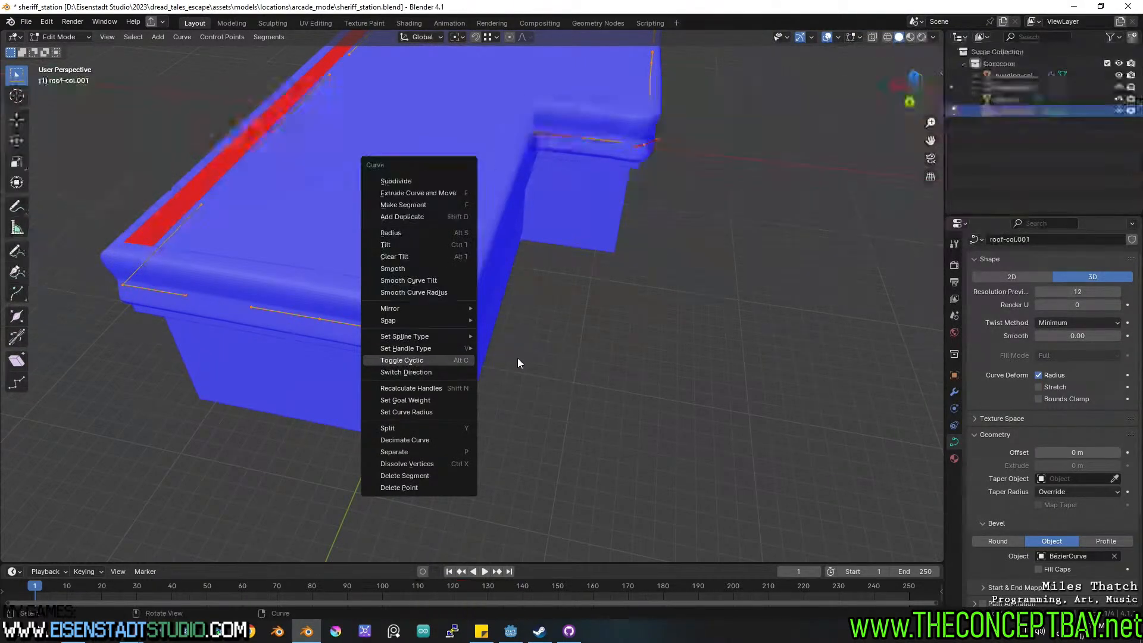
pyautogui.click(510, 348)
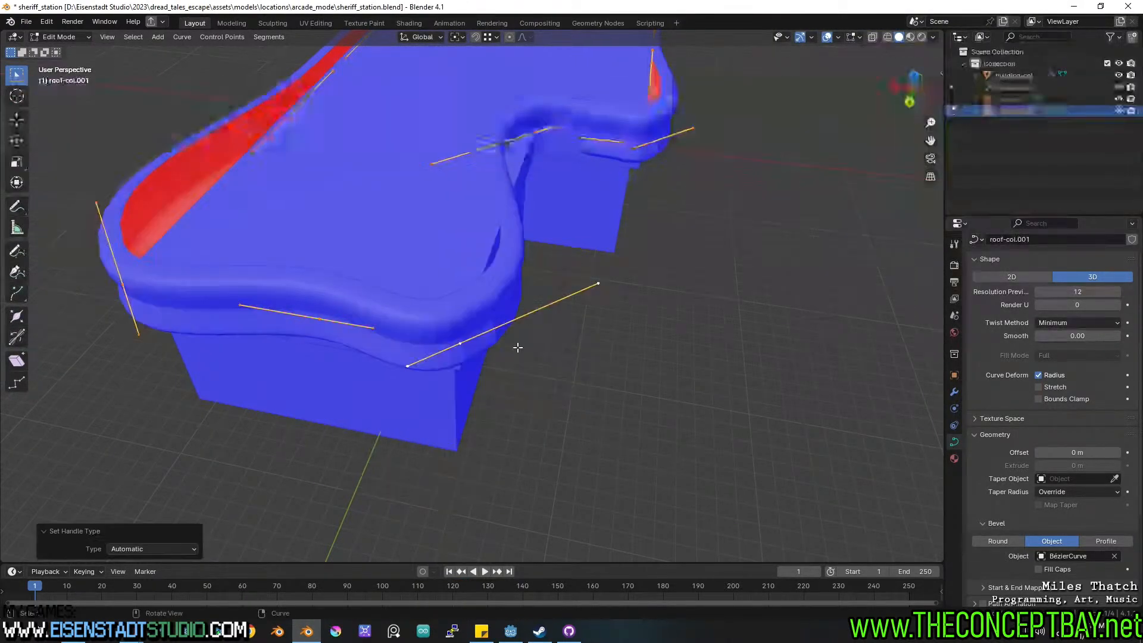
# Shrink the handles of both corners at the narrow end in top view, scaling the second corner's to 0.247.
pyautogui.scroll(-3, 583, 321)
pyautogui.keyDown('alt'); pyautogui.middleClick(536, 286); pyautogui.keyUp('alt')
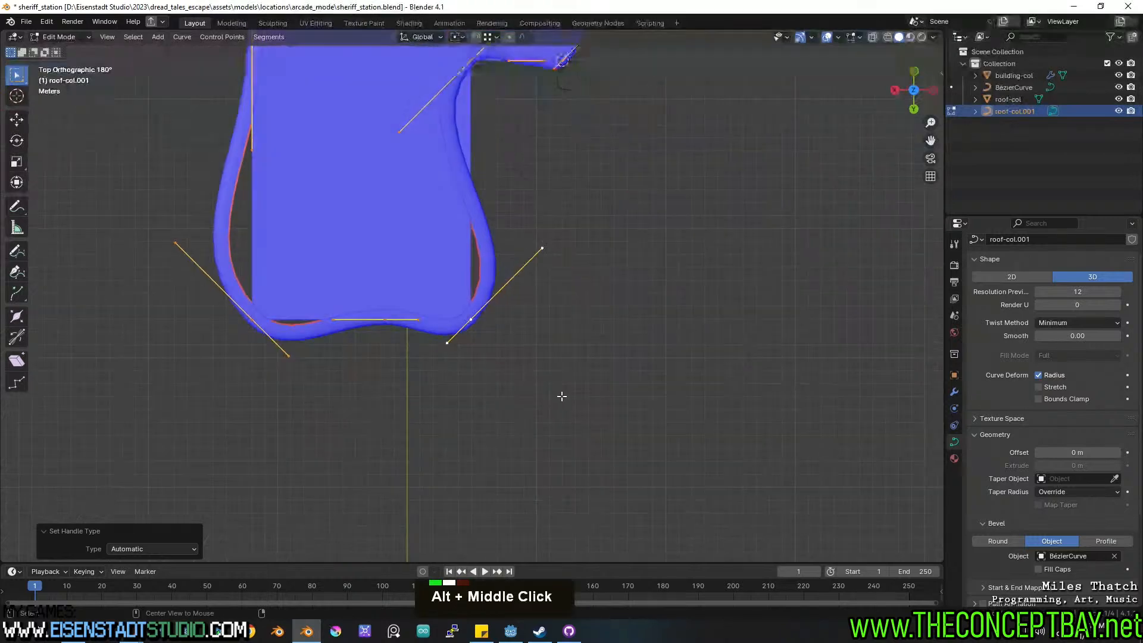
pyautogui.scroll(4, 503, 332)
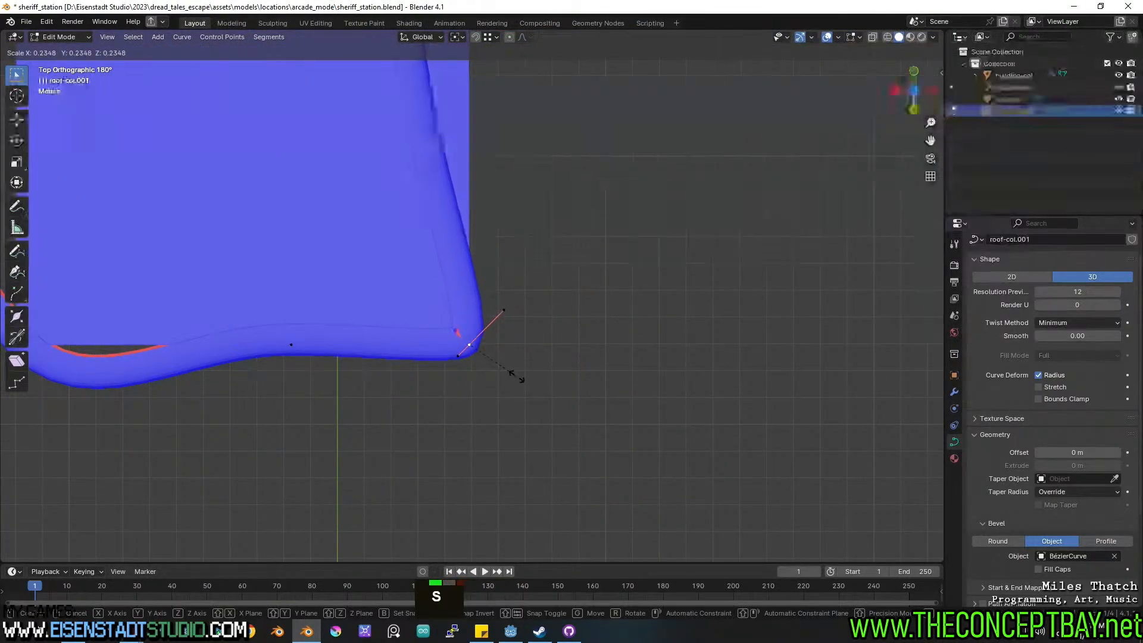
pyautogui.click(490, 378)
pyautogui.keyDown('shift'); pyautogui.moveTo(490, 378); pyautogui.dragTo(767, 371, button='middle'); pyautogui.keyUp('shift')
pyautogui.click(287, 340)
pyautogui.press('s')
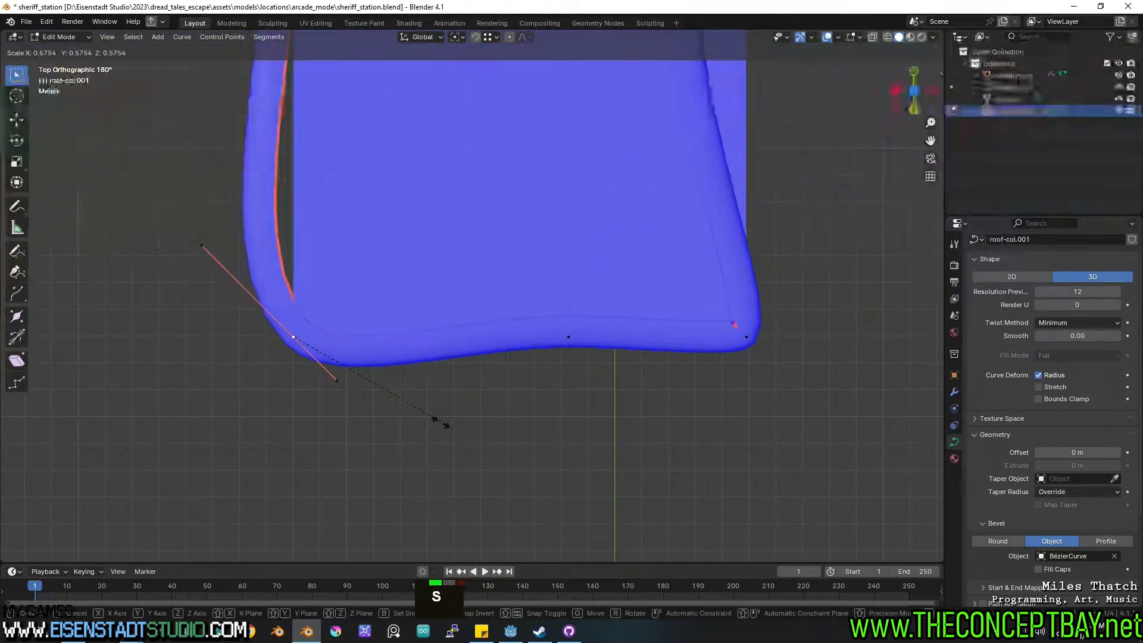
pyautogui.click(365, 380)
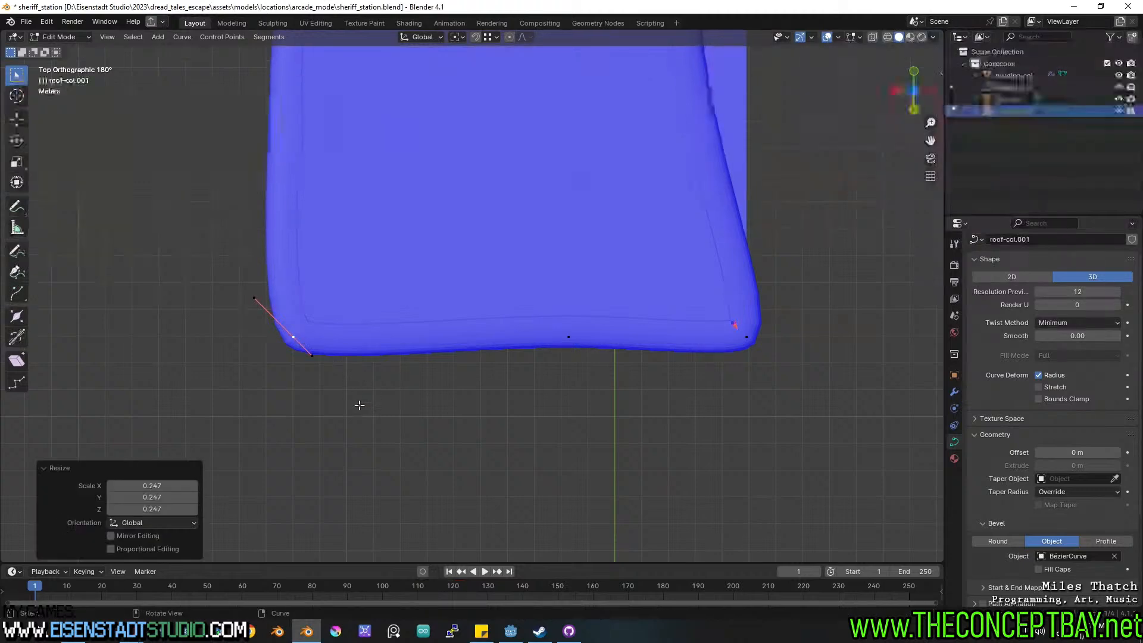
# Scale the handles of the trim corner at the opposite end of the roof to 0.178.
pyautogui.keyDown('shift'); pyautogui.moveTo(357, 403); pyautogui.dragTo(422, 352, button='middle'); pyautogui.keyUp('shift')
pyautogui.keyDown('shift'); pyautogui.scroll(2, 425, 226); pyautogui.keyUp('shift')
pyautogui.moveTo(425, 227)
pyautogui.keyDown('shift'); pyautogui.mouseDown(button='middle')
pyautogui.moveTo(416, 212)
pyautogui.moveTo(403, 230)
pyautogui.mouseUp(button='middle'); pyautogui.keyUp('shift')
pyautogui.scroll(3, 318, 390)
pyautogui.keyDown('shift'); pyautogui.moveTo(319, 390); pyautogui.dragTo(345, 251, button='middle'); pyautogui.keyUp('shift')
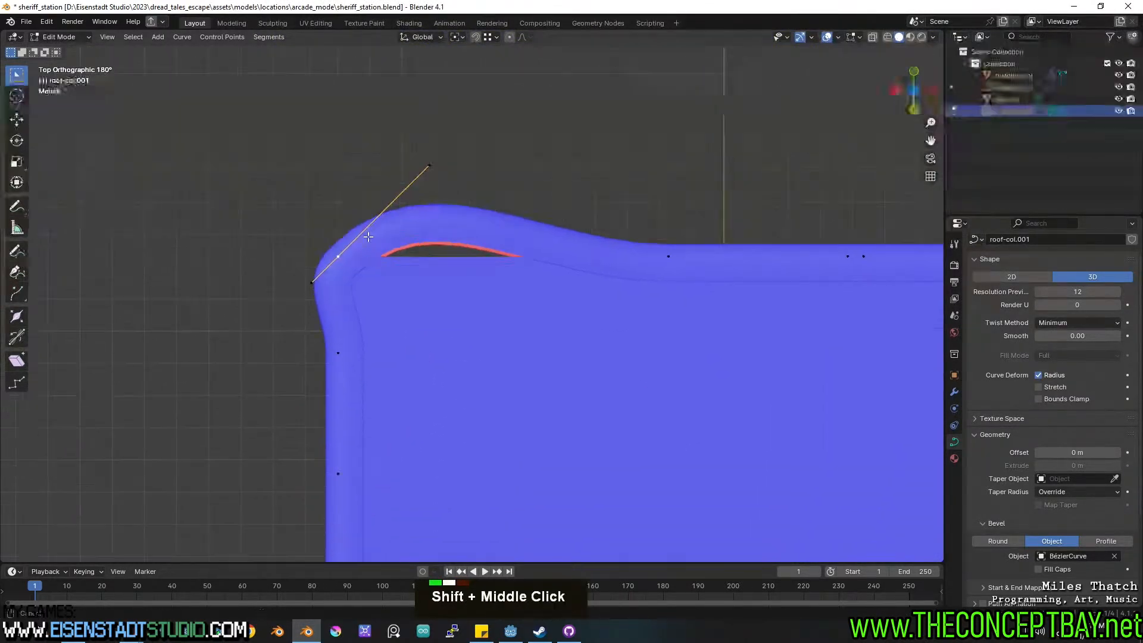
pyautogui.press('s')
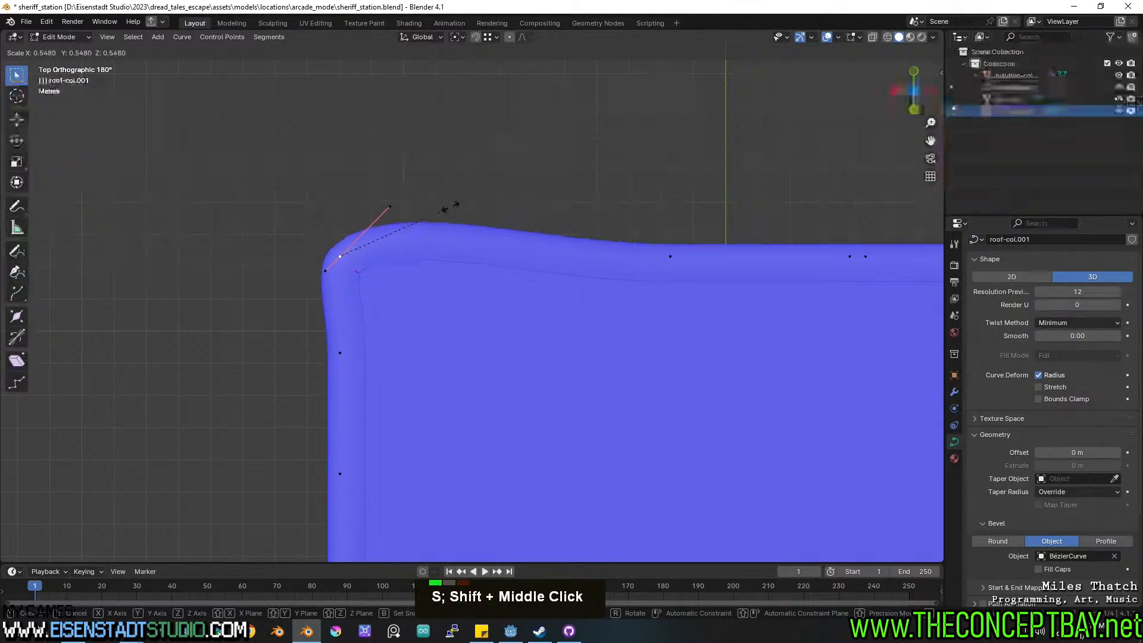
pyautogui.click(375, 241)
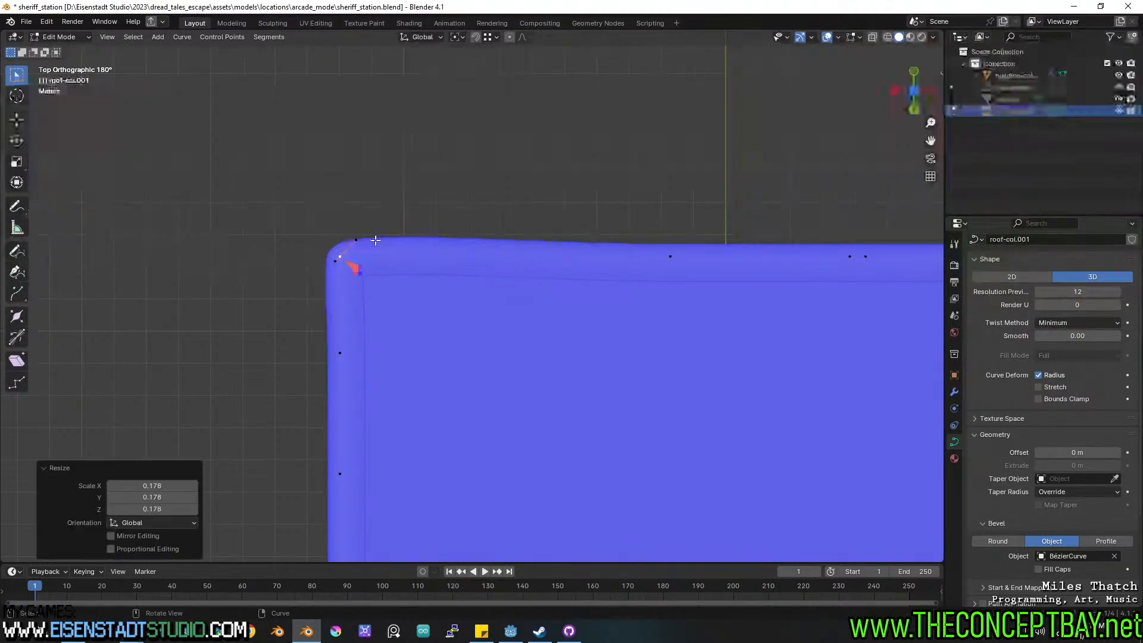
# Delete the extra control point on the long edge beside the tightened corner.
pyautogui.click(342, 351)
pyautogui.press('x')
pyautogui.click(398, 338)
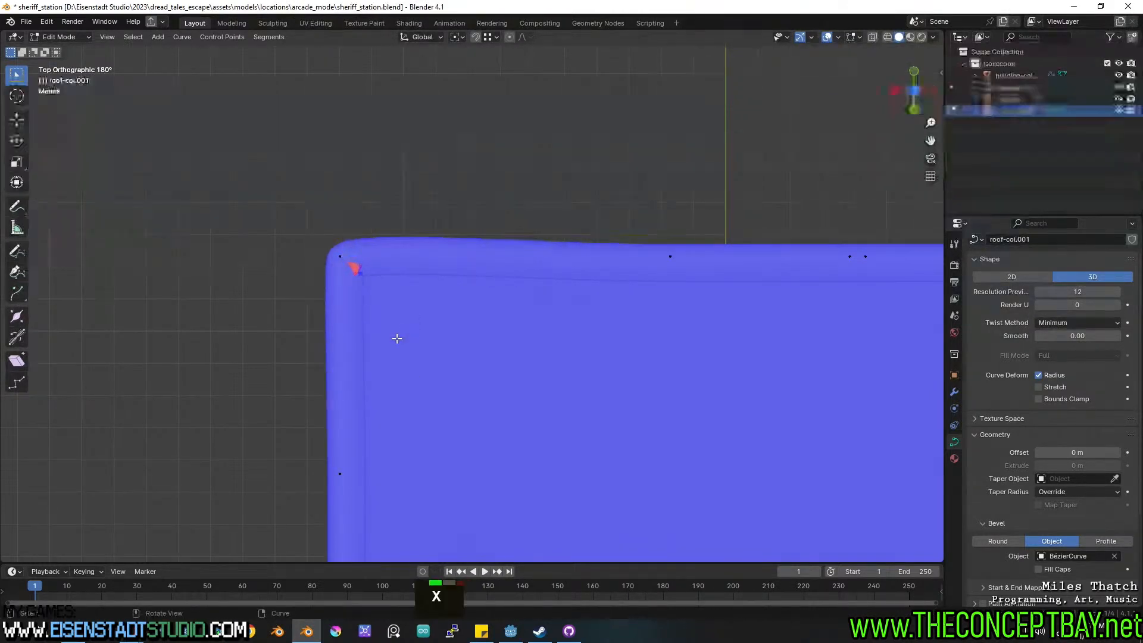
# Scale the handles of the other corner on that end edge to 0.624 and move the corner about 0.2 m along Y.
pyautogui.keyDown('shift'); pyautogui.moveTo(553, 288); pyautogui.dragTo(705, 255, button='middle'); pyautogui.keyUp('shift')
pyautogui.press('s')
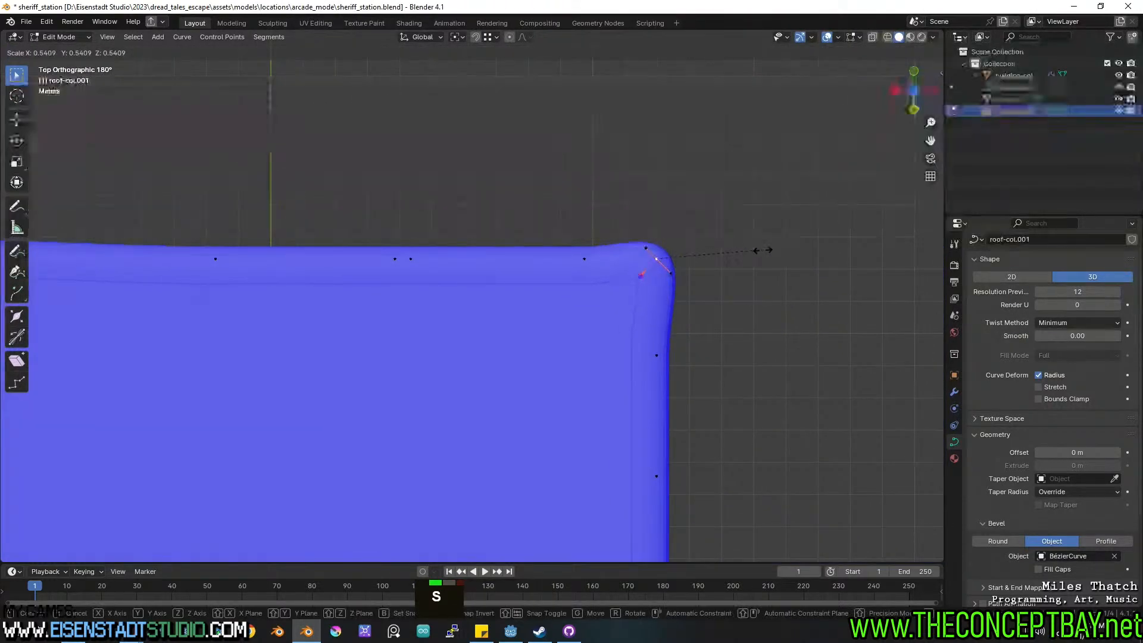
pyautogui.click(774, 248)
pyautogui.press('g')
pyautogui.press('y')
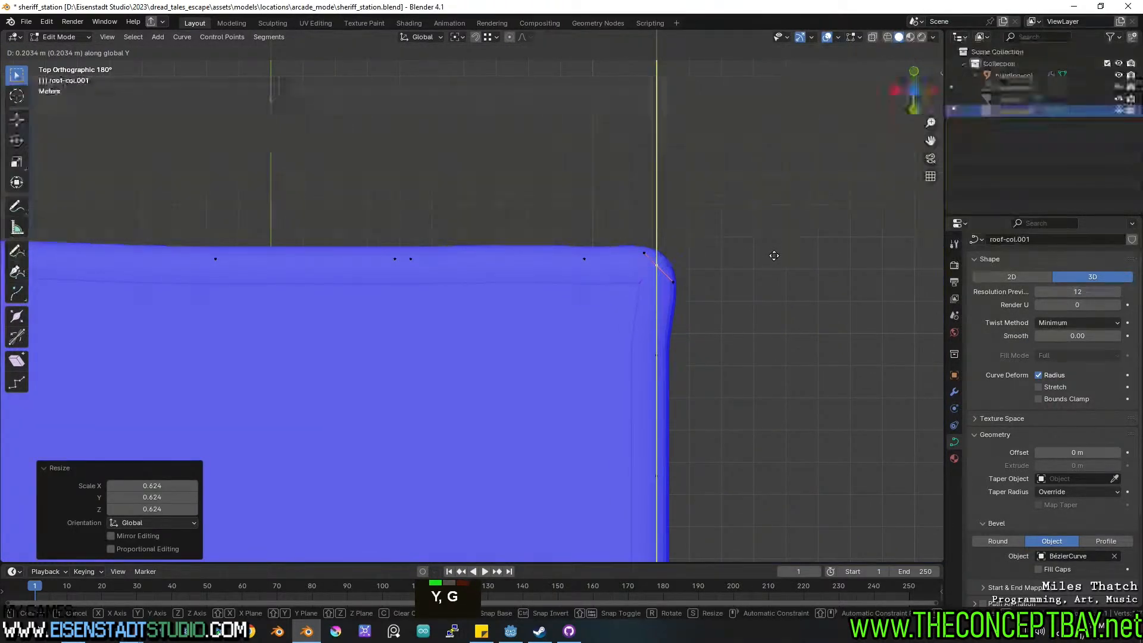
pyautogui.click(774, 255)
# Delete the control point on the end edge next to that corner.
pyautogui.click(595, 255)
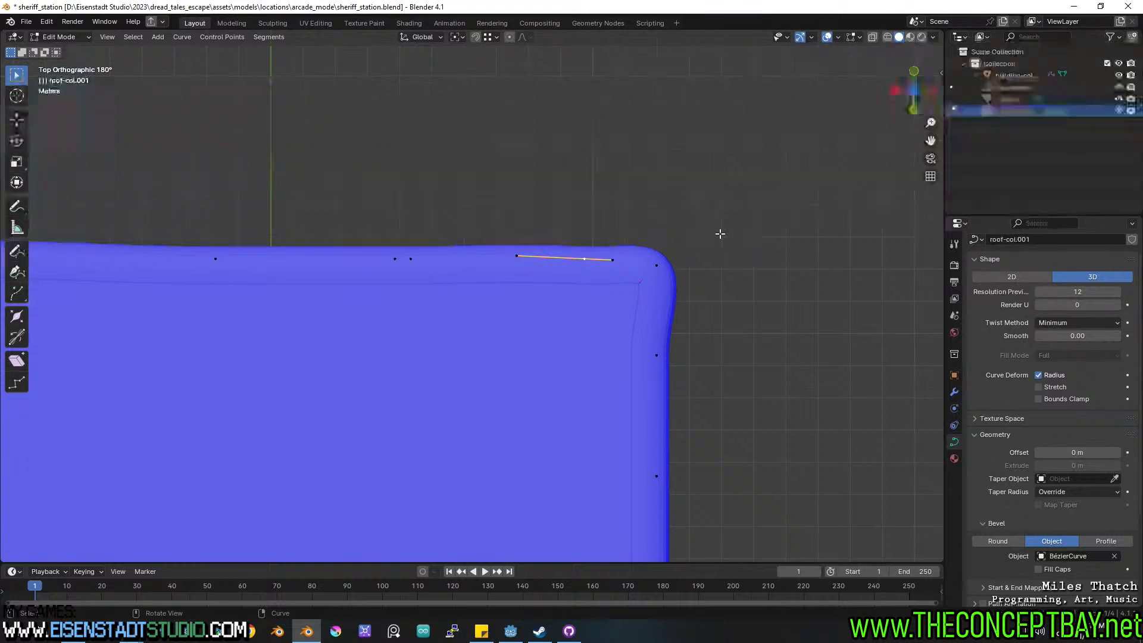
pyautogui.press('g')
pyautogui.press('x')
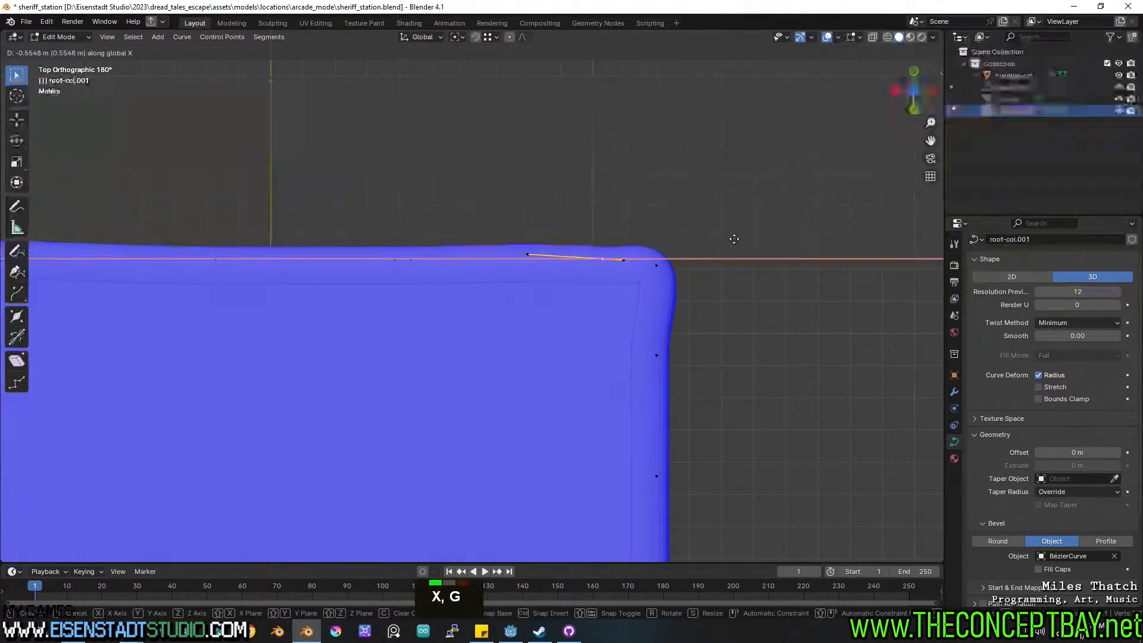
pyautogui.click(743, 239)
pyautogui.hotkey('ctrl', 'z')
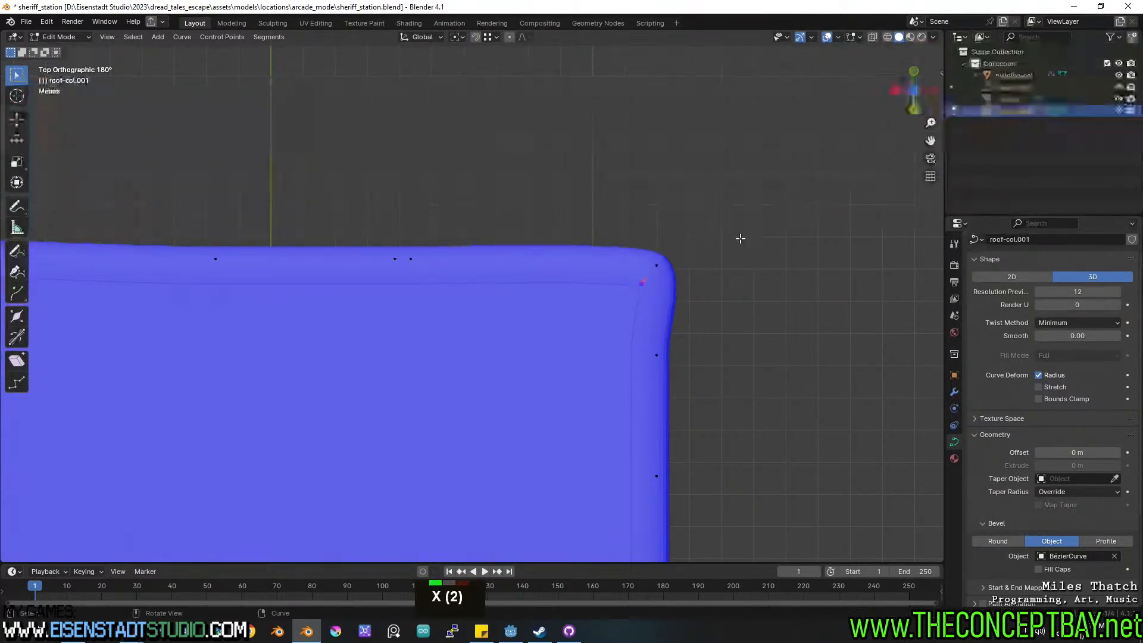
# In top view, pull the long handle of the outer corner at the 3D cursor in by about 2.6 m in X and 2.7 m in Y.
pyautogui.moveTo(648, 364); pyautogui.dragTo(612, 253, button='middle')
pyautogui.press('Tab')
pyautogui.press('Tab')
pyautogui.middleClick(287, 372)
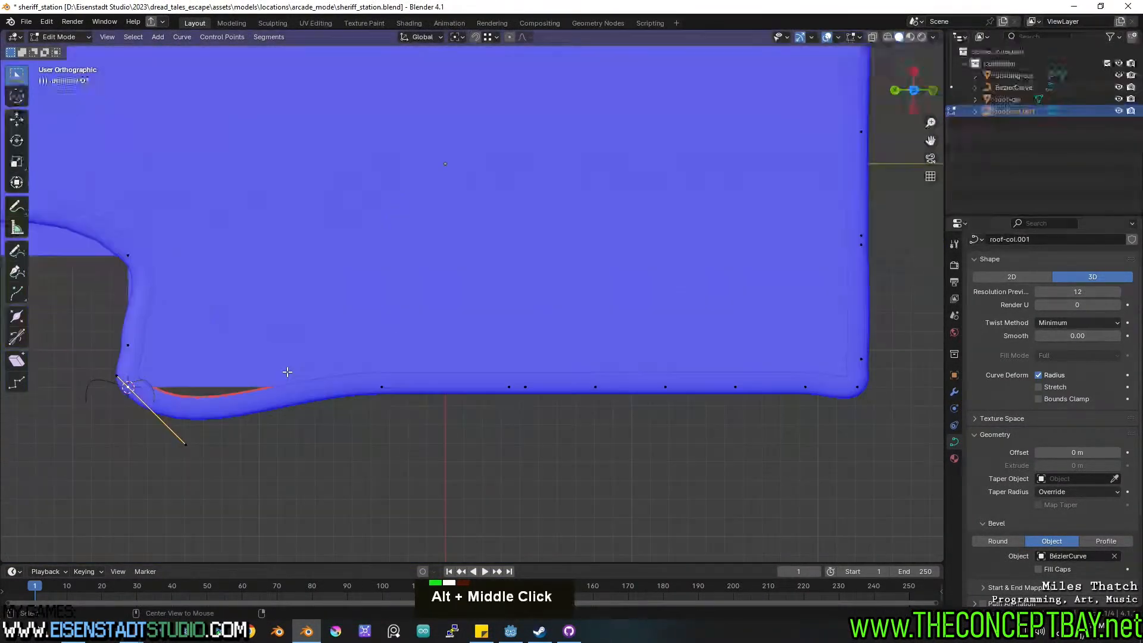
pyautogui.keyDown('shift'); pyautogui.moveTo(371, 332); pyautogui.dragTo(450, 322, button='middle'); pyautogui.keyUp('shift')
pyautogui.keyDown('shift'); pyautogui.moveTo(284, 403); pyautogui.dragTo(577, 385, button='middle'); pyautogui.keyUp('shift')
pyautogui.scroll(2, 659, 403)
pyautogui.keyDown('shift'); pyautogui.moveTo(659, 403); pyautogui.dragTo(558, 387, button='middle'); pyautogui.keyUp('shift')
pyautogui.press('r')
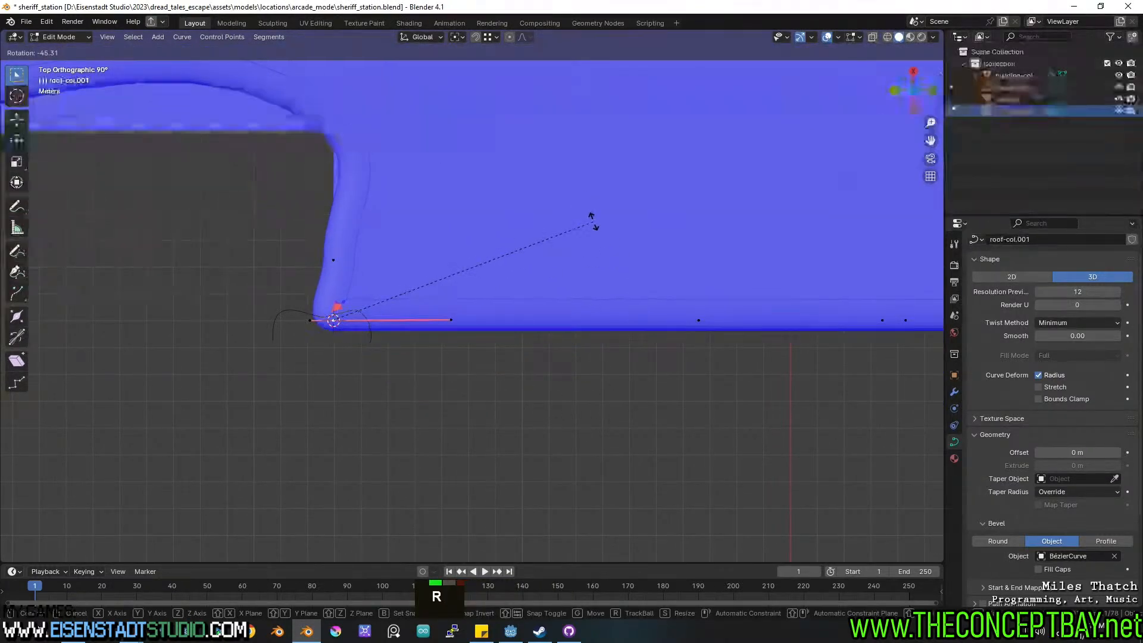
pyautogui.press('Escape')
pyautogui.press('g')
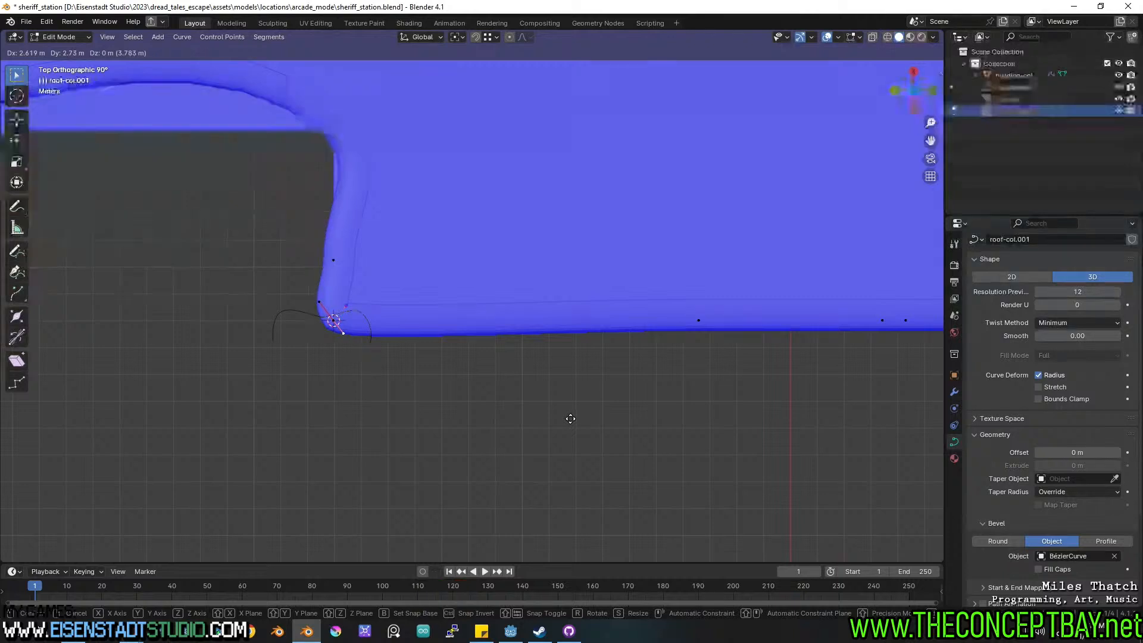
pyautogui.click(569, 417)
# Shorten the inner corner's handles, moving the long one about -4.9 m X, -5.0 m Y and the other 1.0874 m X, 0.99862 m Y.
pyautogui.keyDown('shift'); pyautogui.moveTo(439, 296); pyautogui.dragTo(493, 406, button='middle'); pyautogui.keyUp('shift')
pyautogui.click(377, 230)
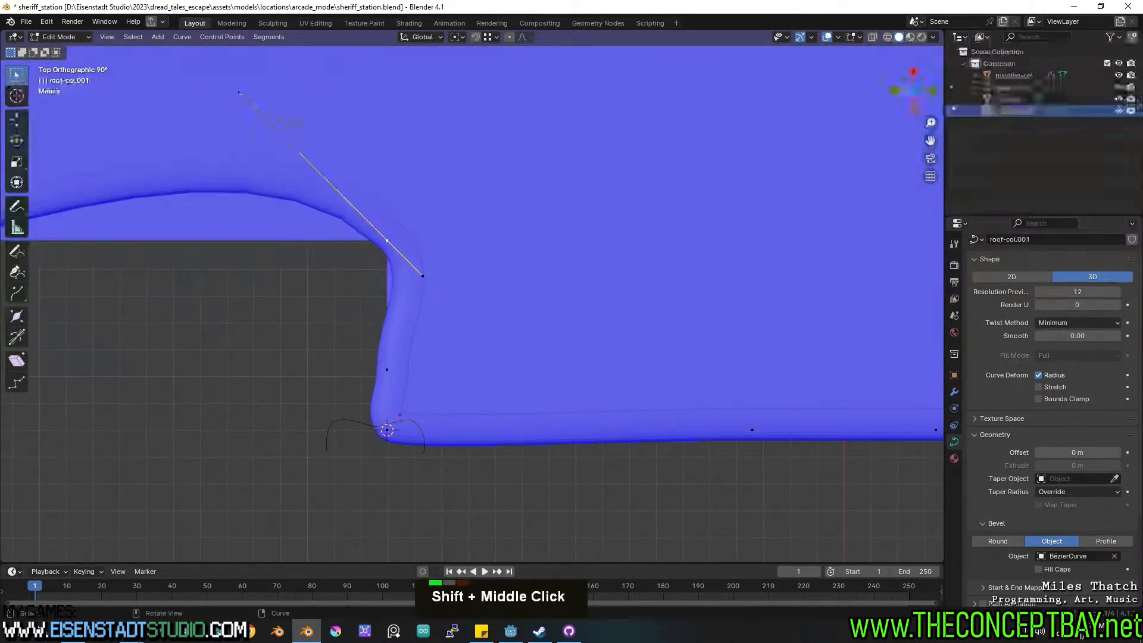
pyautogui.press('g')
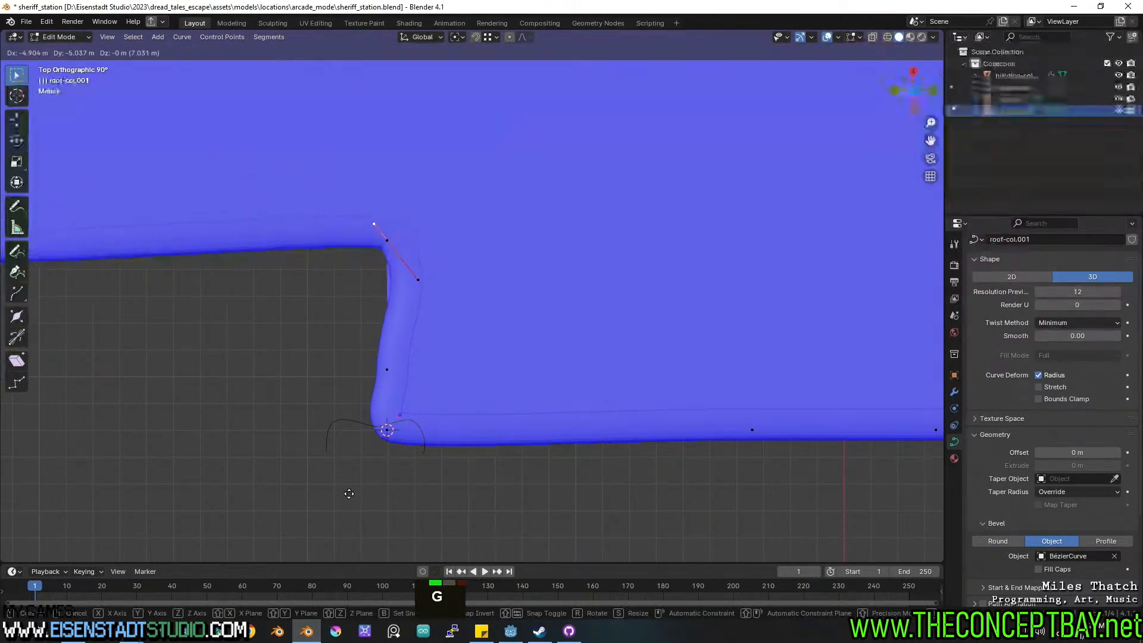
pyautogui.click(350, 495)
pyautogui.click(420, 279)
pyautogui.press('g')
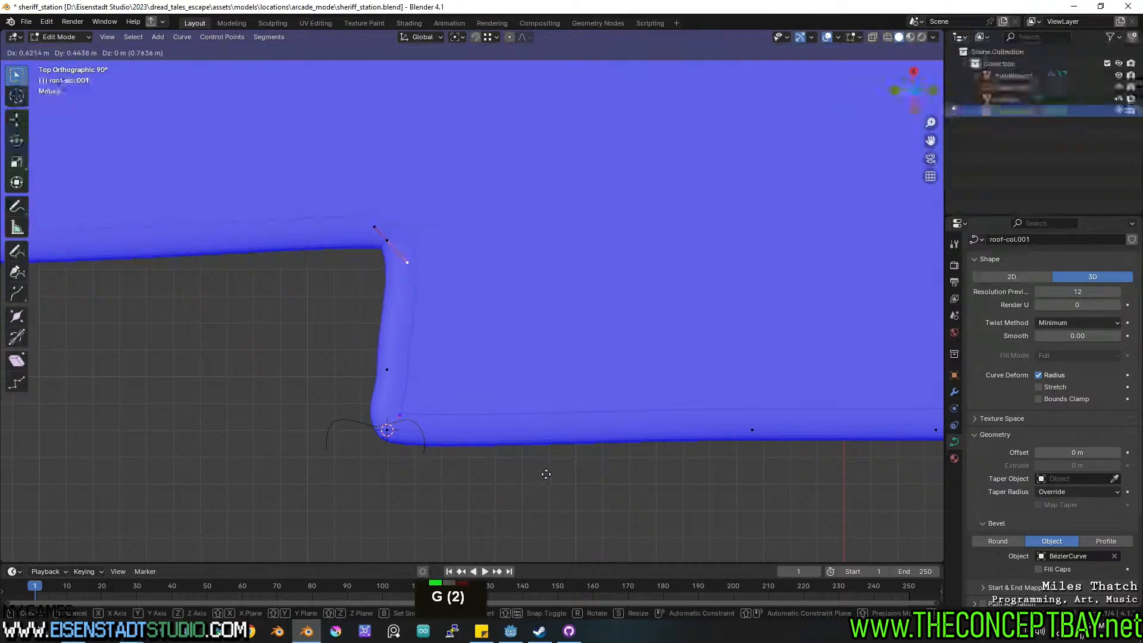
pyautogui.click(526, 444)
# Shorten the handles of the far outer corner, moving one about 0.47 m X, 0.42 m Y and the other about 0.4 m X, 0.36 m Y.
pyautogui.keyDown('shift'); pyautogui.moveTo(50, 308); pyautogui.dragTo(395, 339, button='middle'); pyautogui.keyUp('shift')
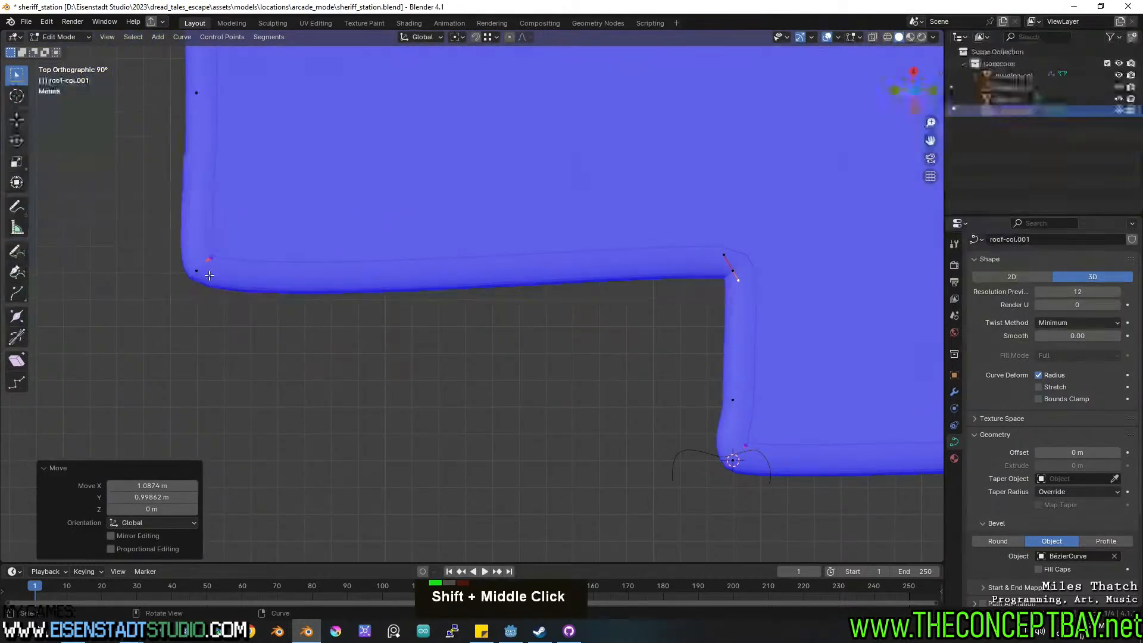
pyautogui.click(224, 311)
pyautogui.click(235, 311)
pyautogui.press('g')
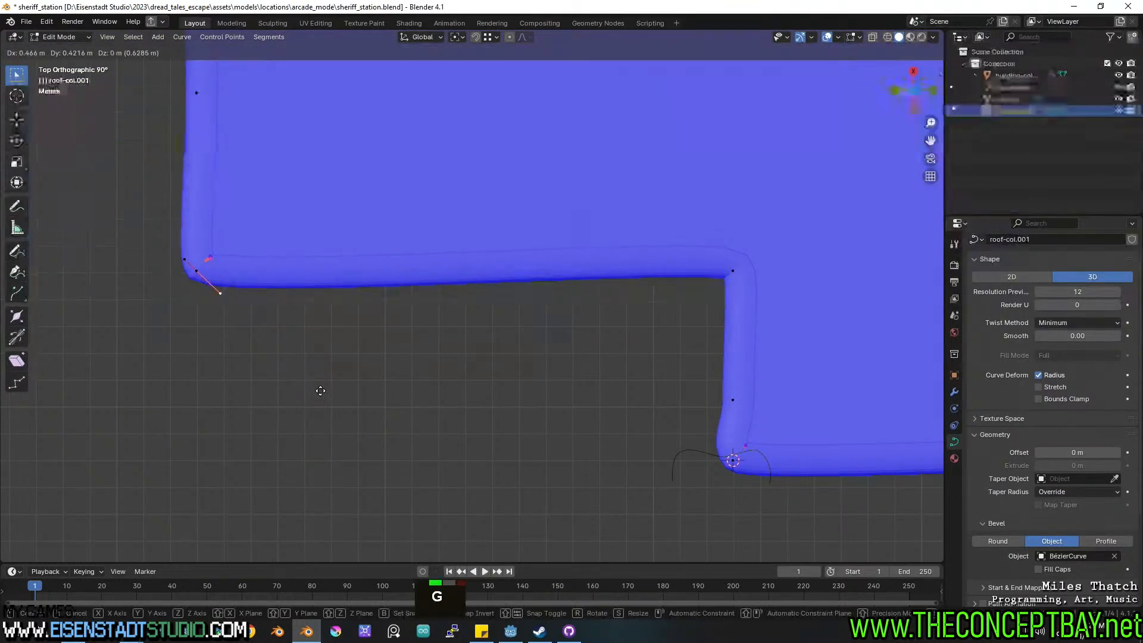
pyautogui.click(320, 388)
pyautogui.click(187, 257)
pyautogui.press('g')
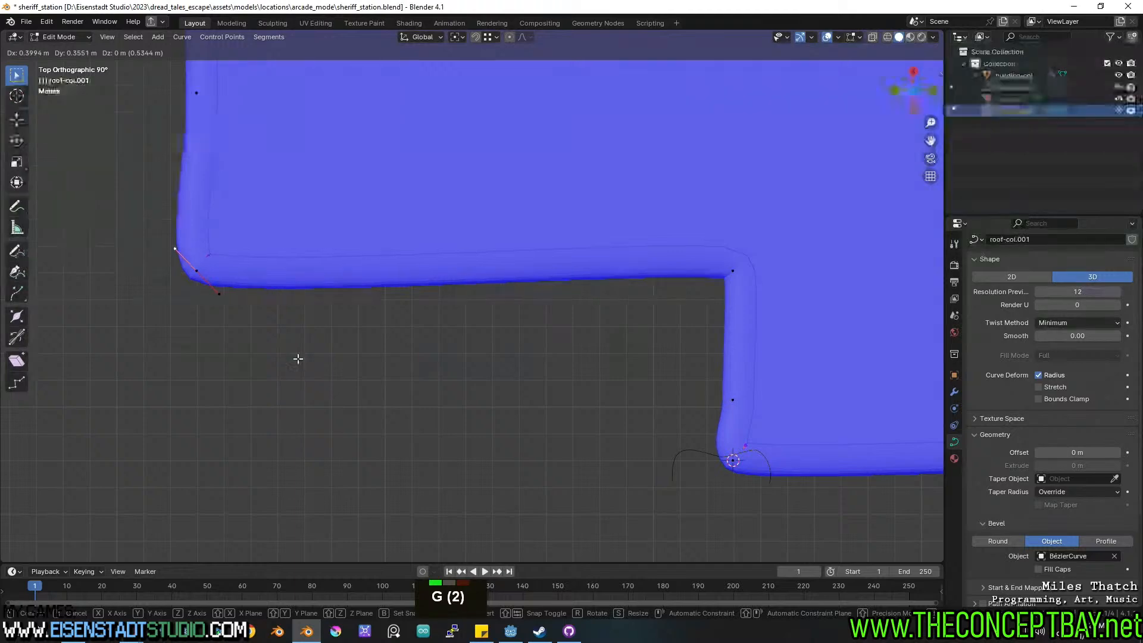
pyautogui.click(297, 359)
# Delete the control point in the middle of the end edge beside that corner.
pyautogui.scroll(-3, 301, 346)
pyautogui.keyDown('shift'); pyautogui.moveTo(330, 285); pyautogui.dragTo(314, 413, button='middle'); pyautogui.keyUp('shift')
pyautogui.click(293, 303)
pyautogui.press('x')
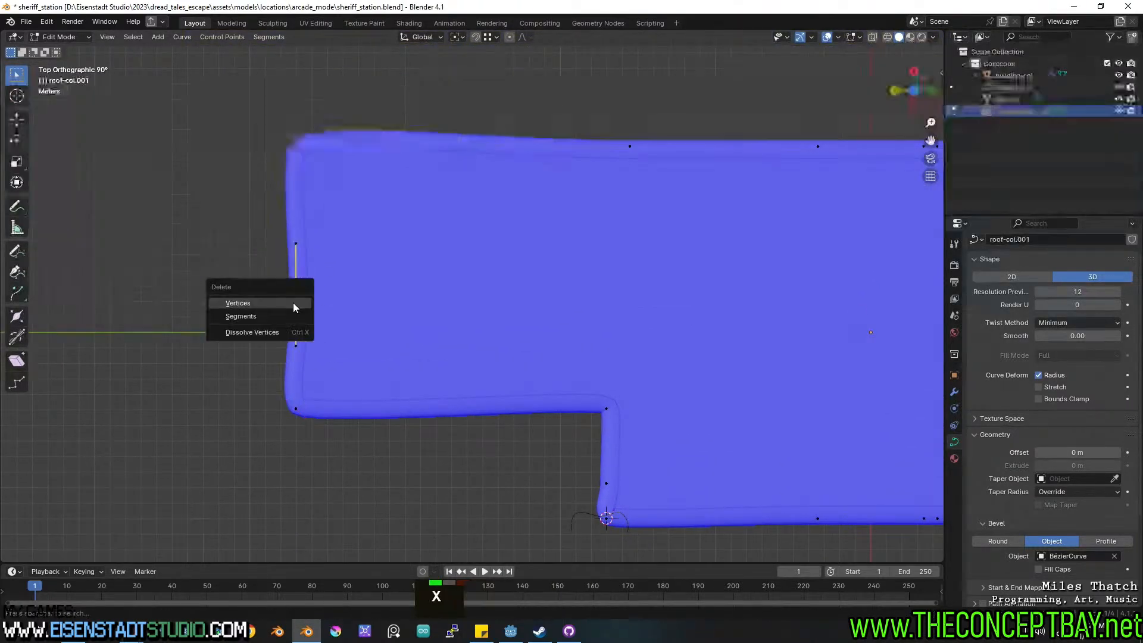
pyautogui.click(294, 303)
# Delete all intermediate control points along the long straight edge of the roof trim opposite the notch.
pyautogui.keyDown('shift'); pyautogui.moveTo(478, 375); pyautogui.dragTo(467, 276, button='middle'); pyautogui.keyUp('shift')
pyautogui.scroll(-3, 492, 171)
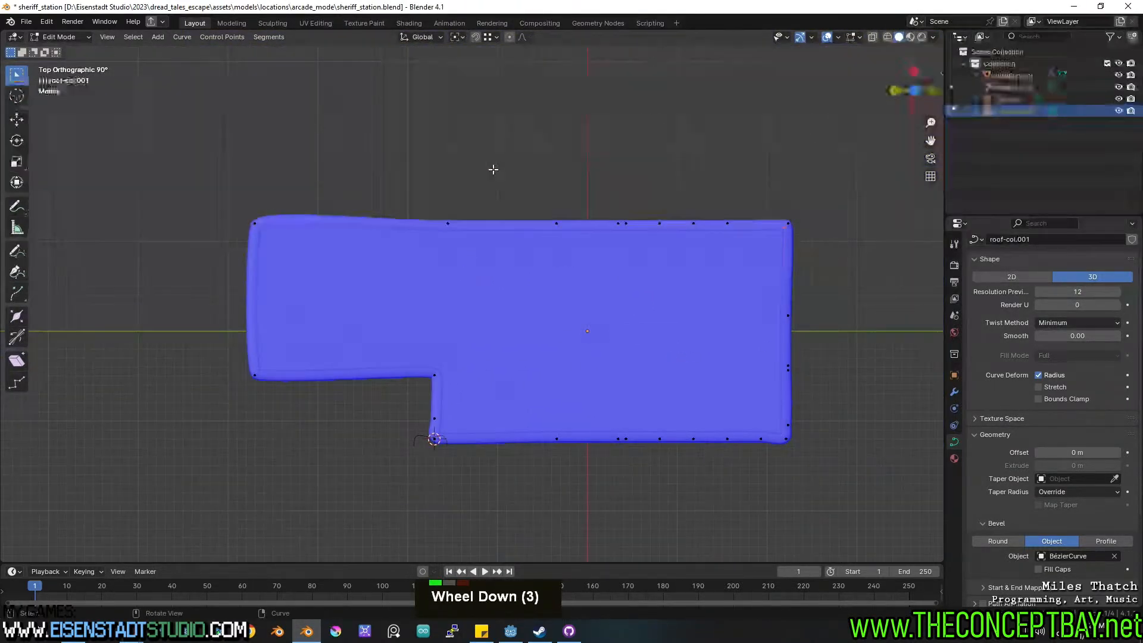
pyautogui.scroll(2, 384, 214)
pyautogui.moveTo(241, 174); pyautogui.dragTo(700, 294)
pyautogui.press('x')
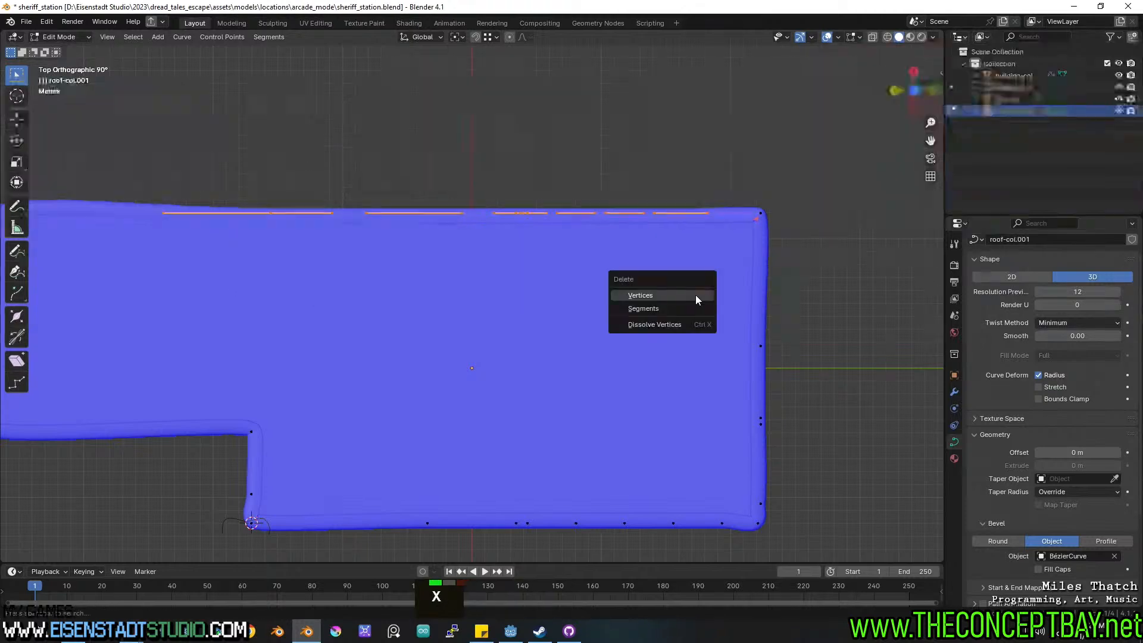
pyautogui.click(691, 297)
# Scale the long edge's far corner by 0.970 and move its handles -1.1044 m X, 0.23008 m Y and -0.5522 m X, 0.32212 m Y.
pyautogui.scroll(-2, 500, 298)
pyautogui.scroll(2, 499, 298)
pyautogui.keyDown('shift'); pyautogui.scroll(1, 411, 280); pyautogui.keyUp('shift')
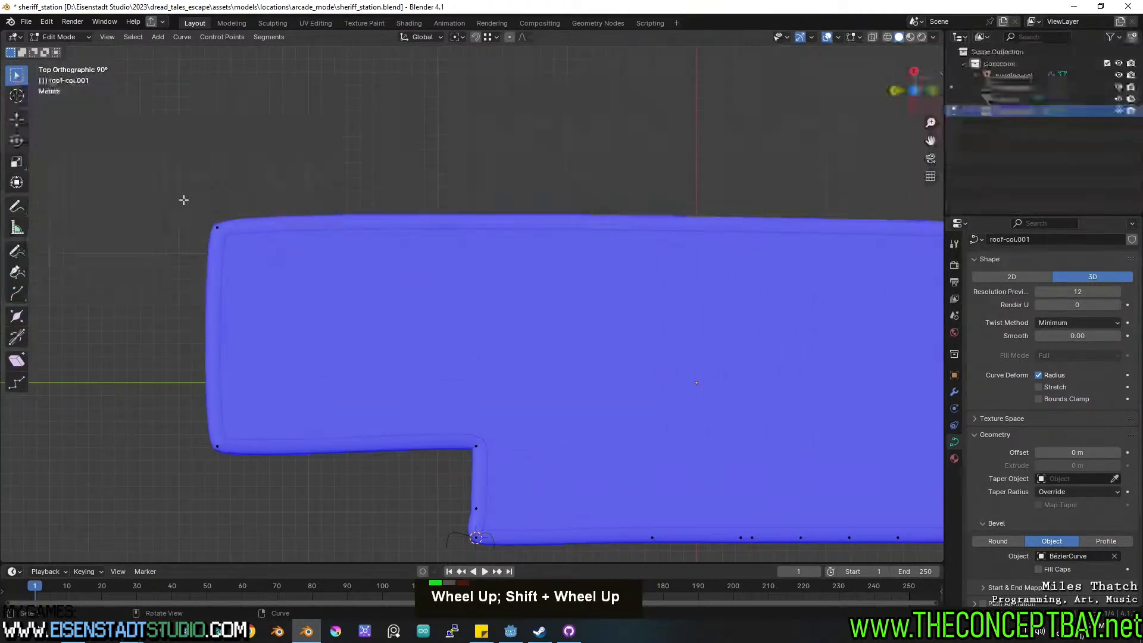
pyautogui.press('s')
pyautogui.click(290, 194)
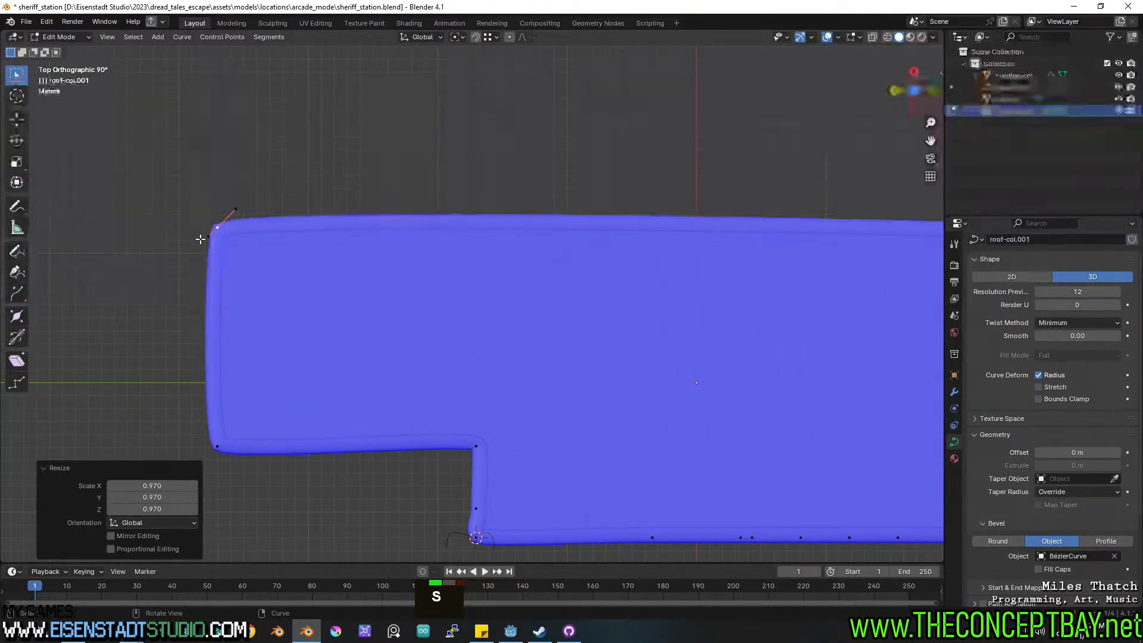
pyautogui.press('g')
pyautogui.click(168, 287)
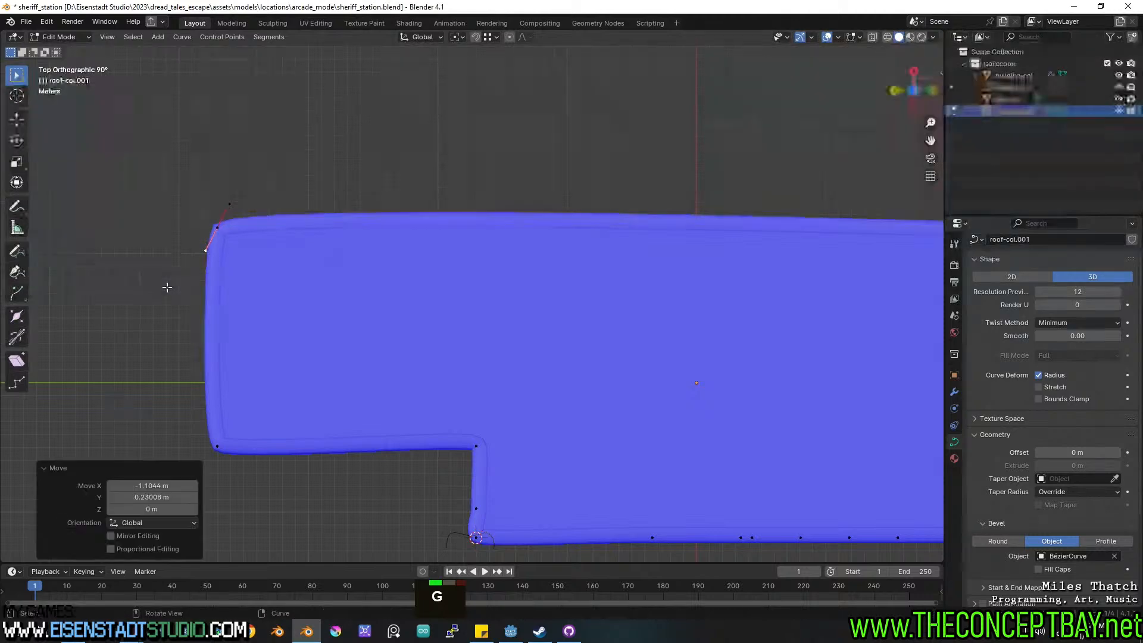
pyautogui.press('g')
pyautogui.click(316, 189)
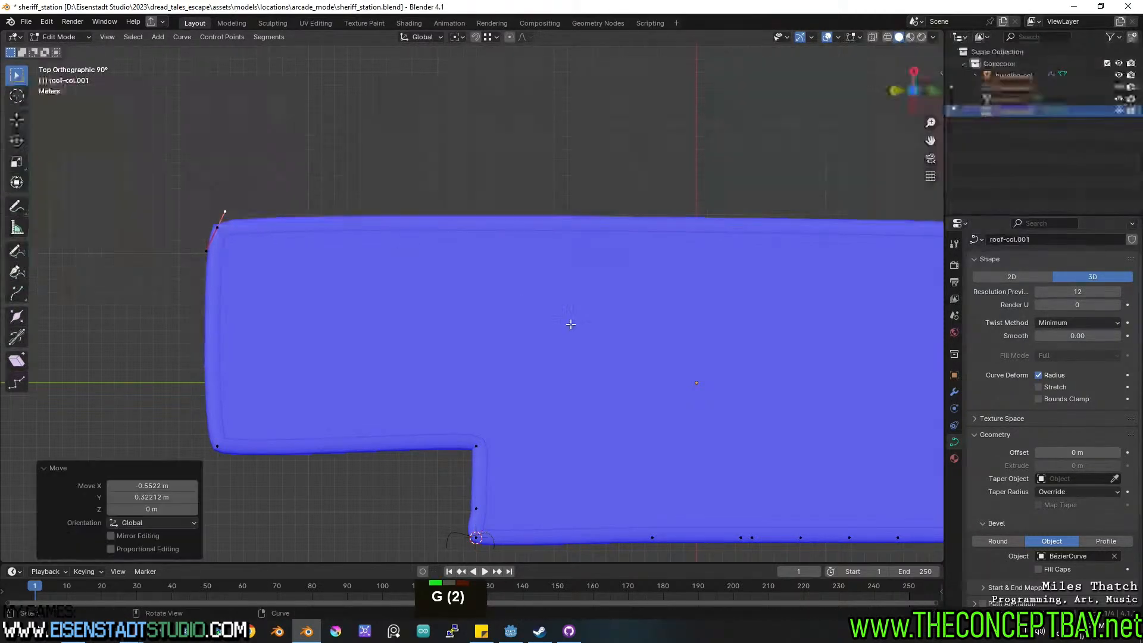
# Delete the middle control points on the opposite end edge of the roof trim and finish editing the curve.
pyautogui.scroll(-3, 569, 324)
pyautogui.keyDown('shift'); pyautogui.moveTo(586, 346); pyautogui.dragTo(423, 312, button='middle'); pyautogui.keyUp('shift')
pyautogui.moveTo(646, 381); pyautogui.dragTo(569, 383, button='middle')
pyautogui.press('x')
pyautogui.click(502, 381)
pyautogui.scroll(1, 551, 365)
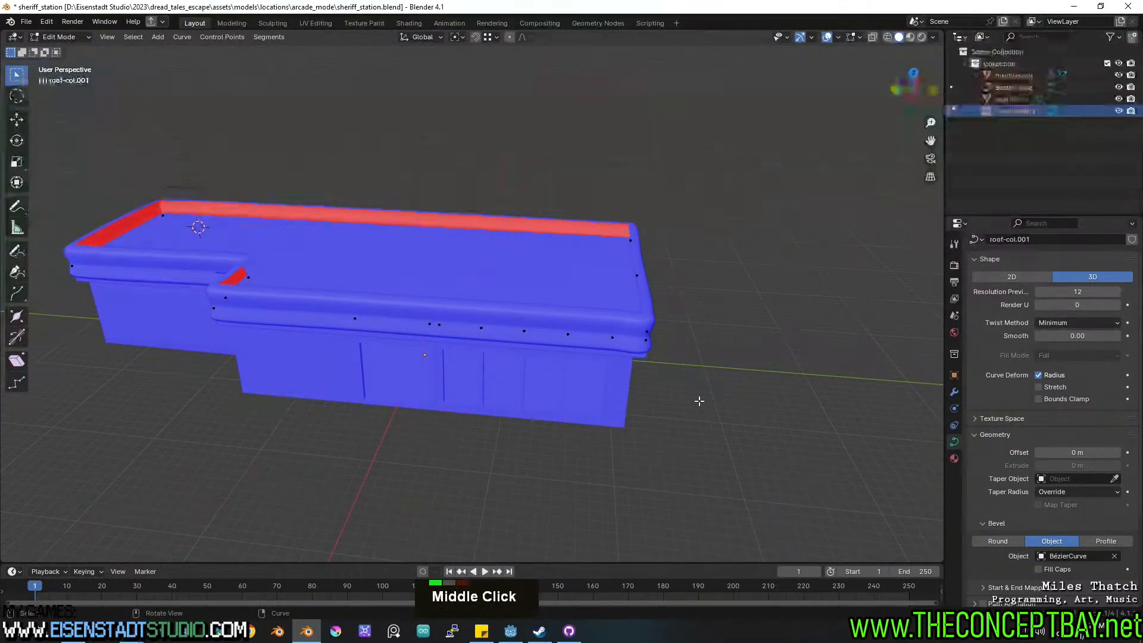
pyautogui.press('Tab')
pyautogui.moveTo(429, 301); pyautogui.dragTo(540, 355, button='middle')
pyautogui.scroll(3, 441, 305)
pyautogui.scroll(1, 510, 364)
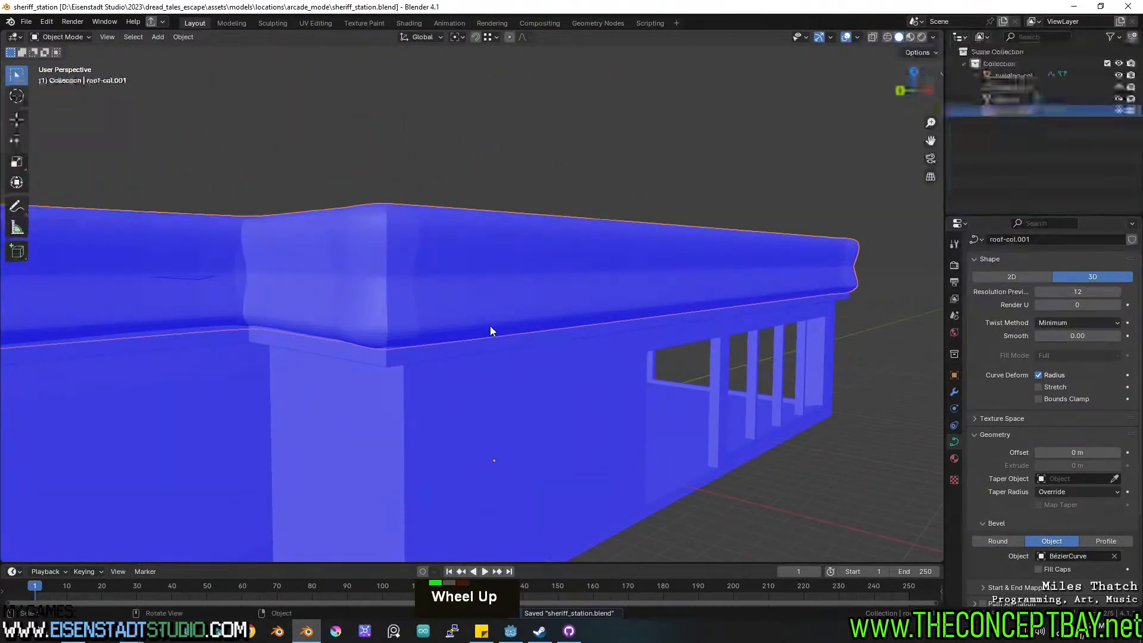
pyautogui.scroll(-3, 440, 258)
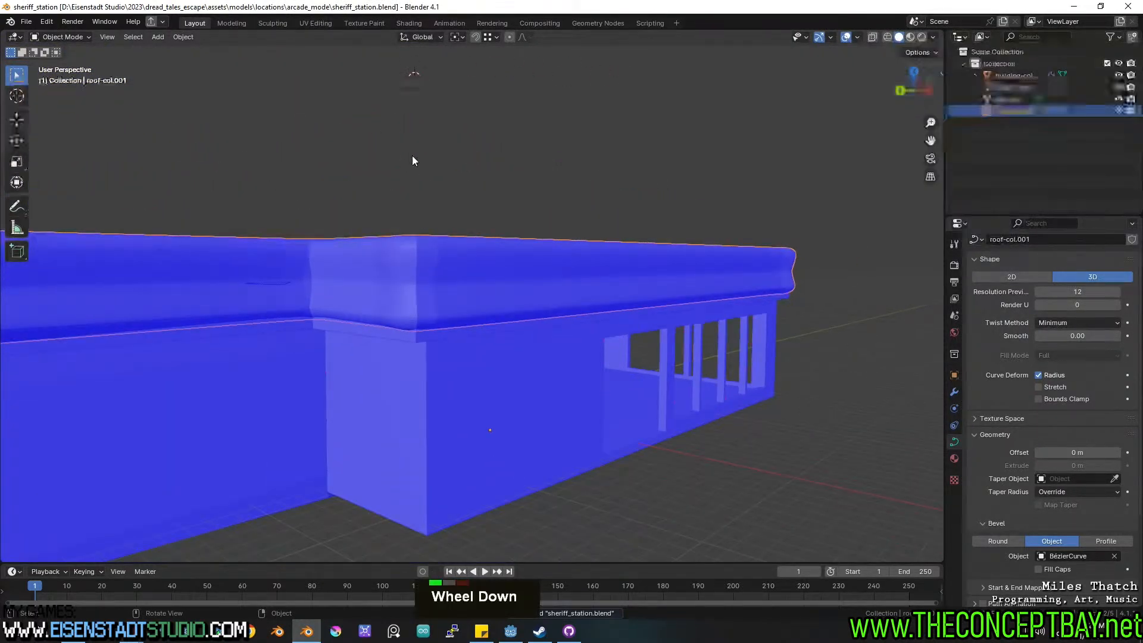
# Set the preview resolution of the trim's BézierCurve profile to 3.
pyautogui.moveTo(412, 153); pyautogui.dragTo(881, 303, button='middle')
pyautogui.click(433, 169)
pyautogui.scroll(1, 433, 171)
pyautogui.press('Tab')
pyautogui.press('a')
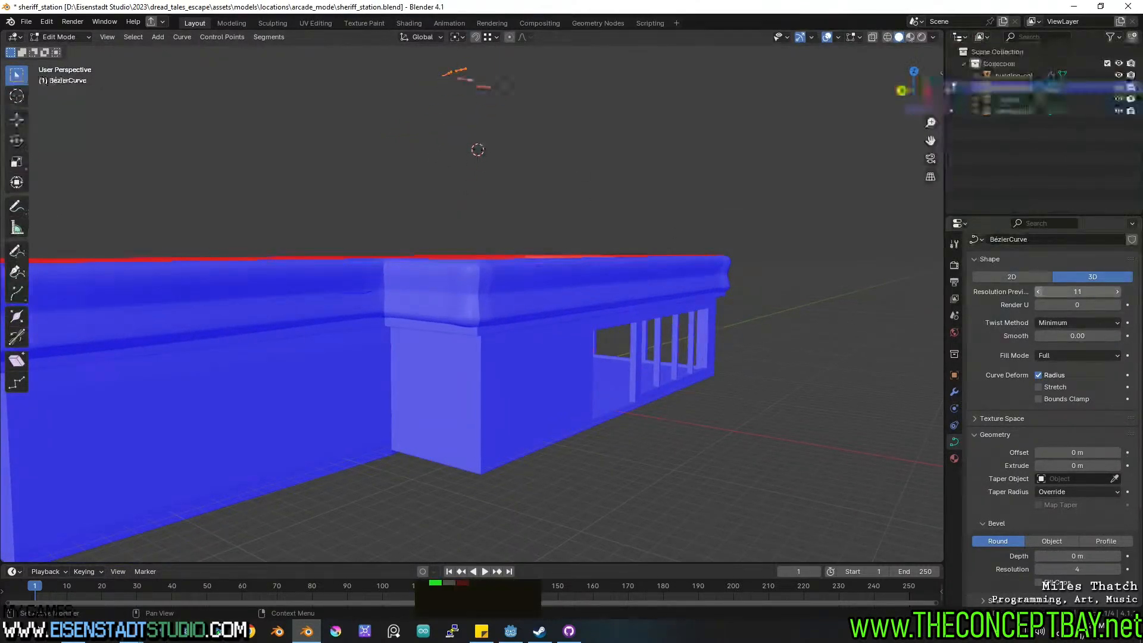
pyautogui.doubleClick(1039, 291)
pyautogui.doubleClick(1039, 291)
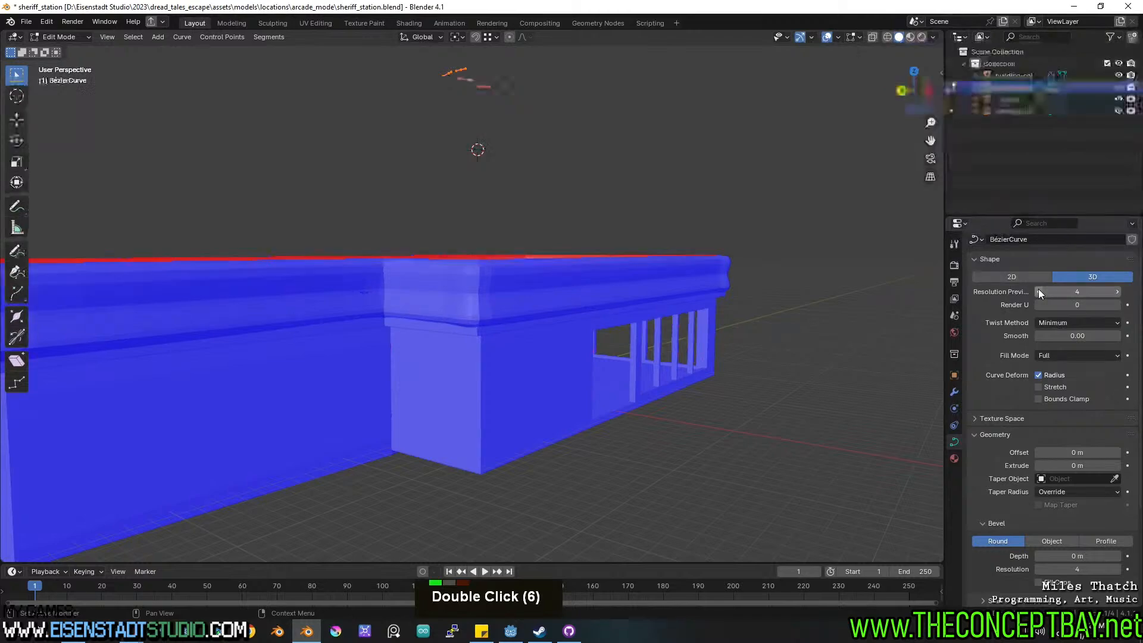
pyautogui.doubleClick(1039, 291)
pyautogui.scroll(3, 631, 319)
pyautogui.moveTo(632, 321); pyautogui.dragTo(592, 303, button='middle')
pyautogui.press('Tab')
# Try a preview resolution of 13 and a smoothing of 2.67 on roof-col.001, and reset smoothing to 0.
pyautogui.click(562, 287)
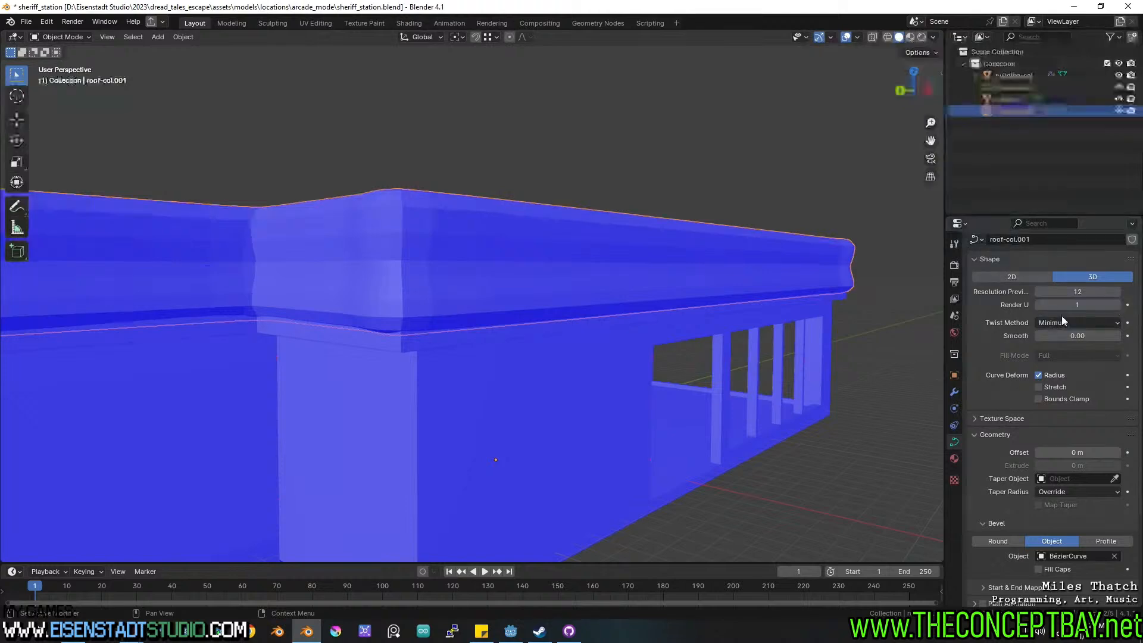
pyautogui.click(1117, 291)
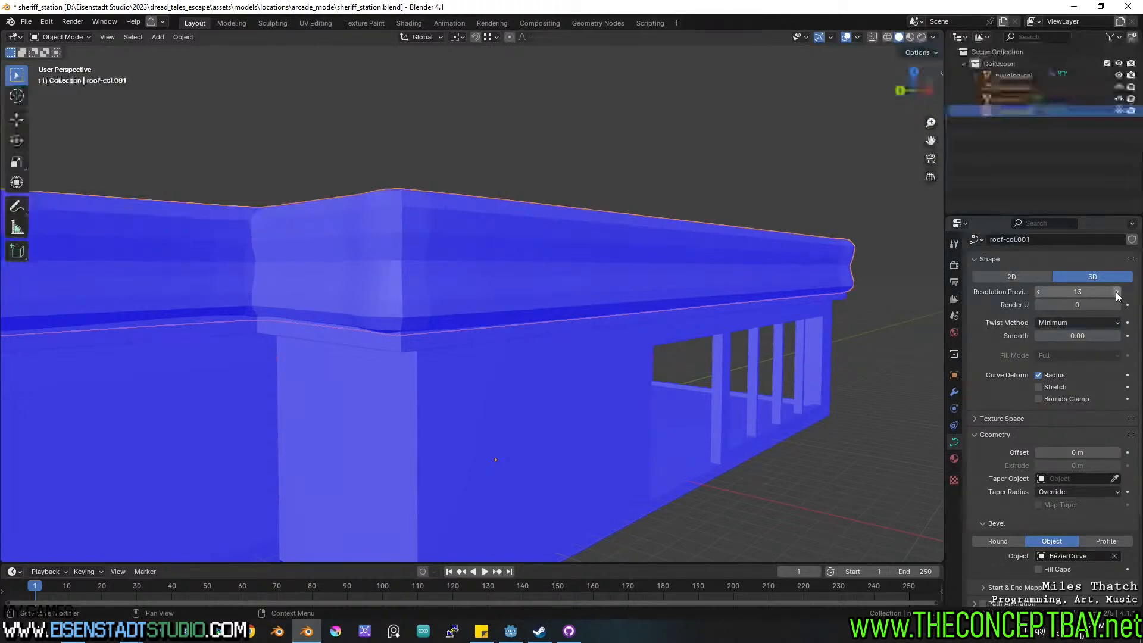
pyautogui.click(1047, 389)
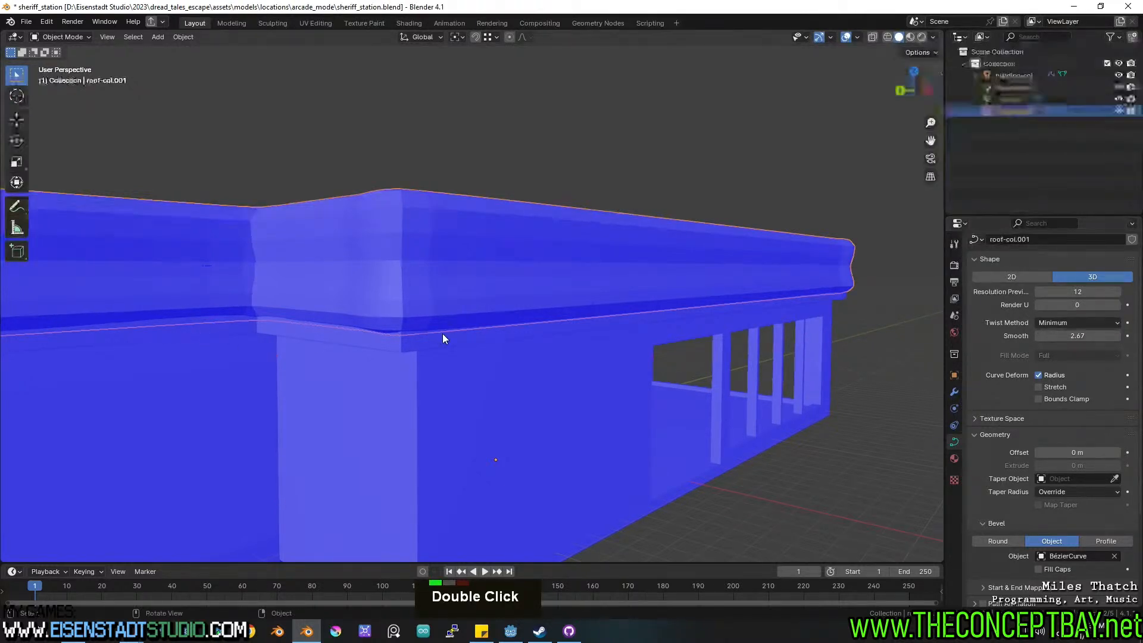
pyautogui.doubleClick(1105, 335)
pyautogui.write('0.')
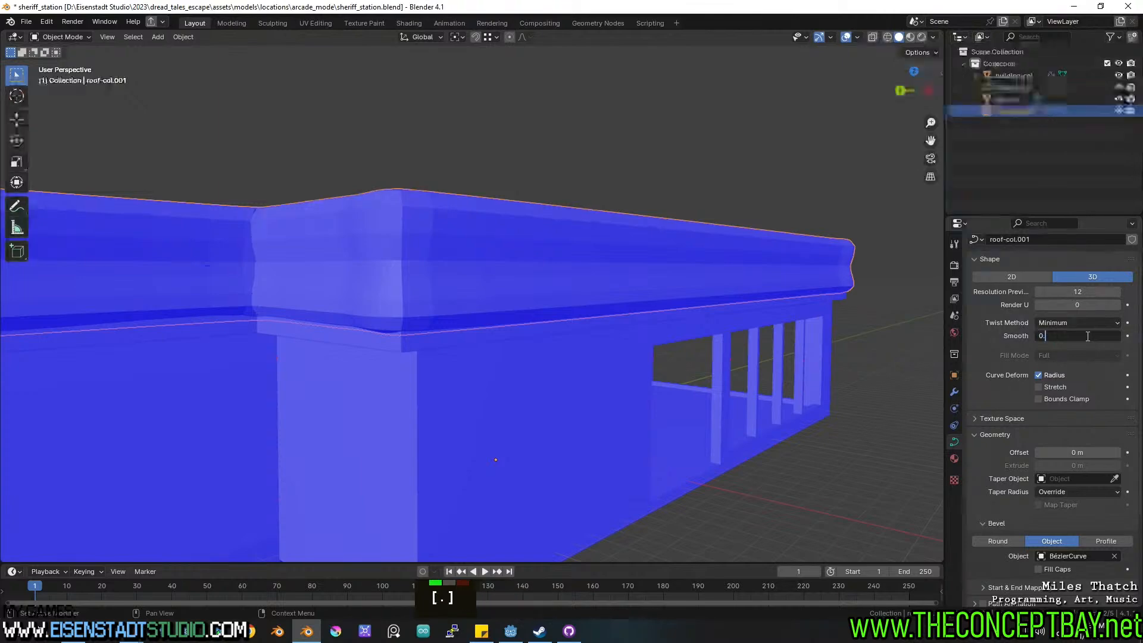
pyautogui.scroll(-3, 1079, 480)
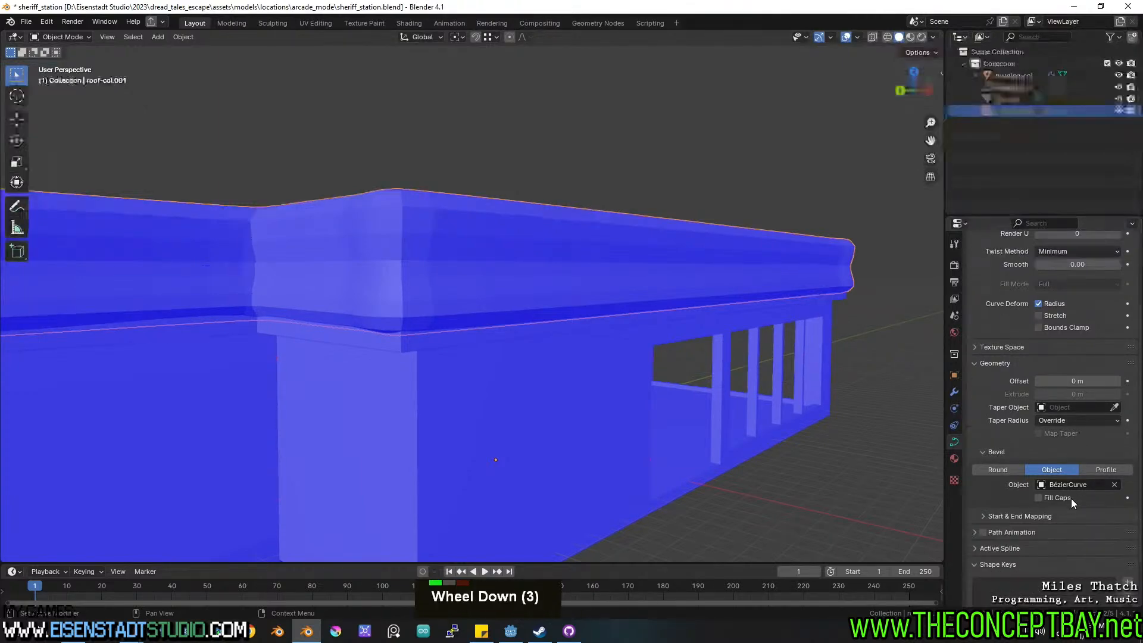
# In roof-col, select every face with the same normal as a top face and raise them 1.8045 m along Z.
pyautogui.moveTo(606, 388); pyautogui.dragTo(542, 379, button='middle')
pyautogui.click(539, 379)
pyautogui.press('Tab')
pyautogui.press('3')
pyautogui.click(536, 304)
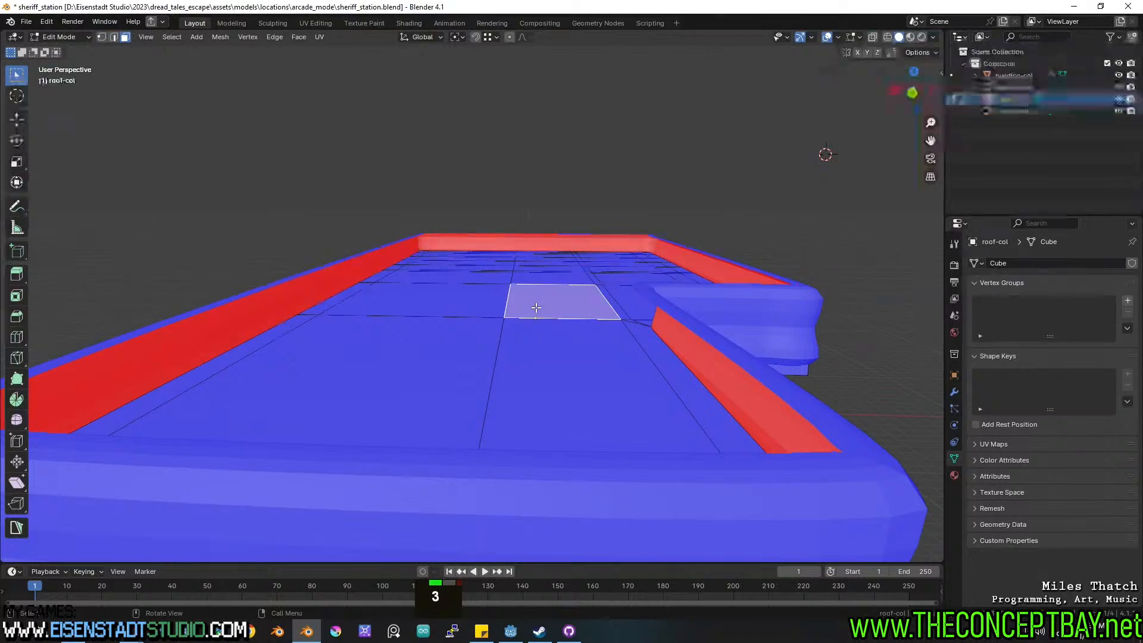
pyautogui.click(184, 36)
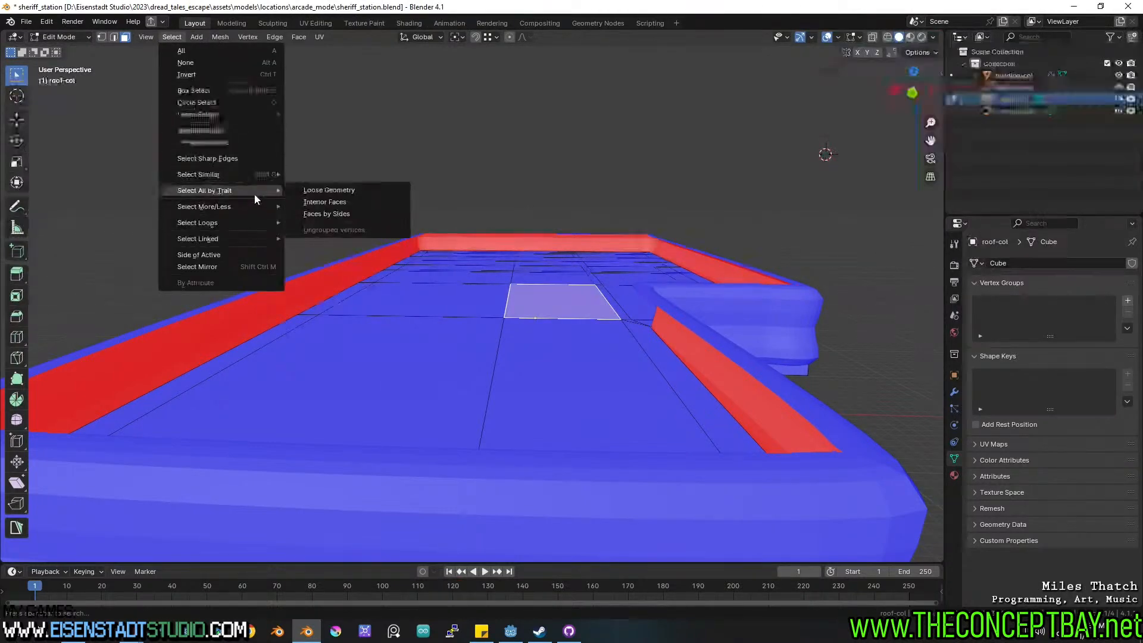
pyautogui.moveTo(242, 173)
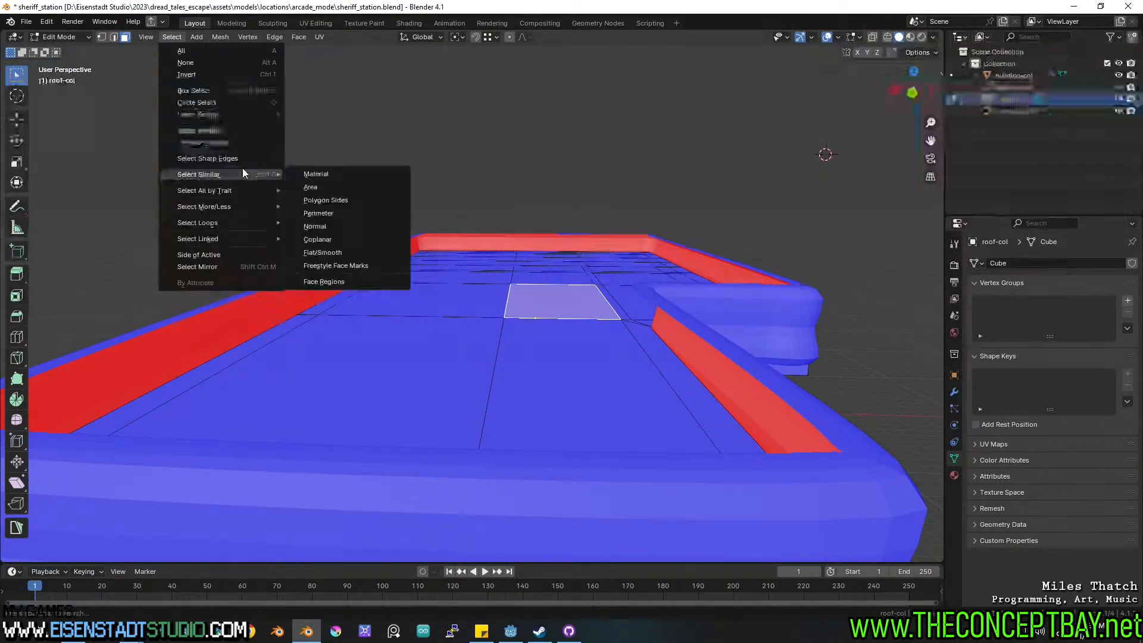
pyautogui.click(319, 224)
pyautogui.press('g')
pyautogui.press('z')
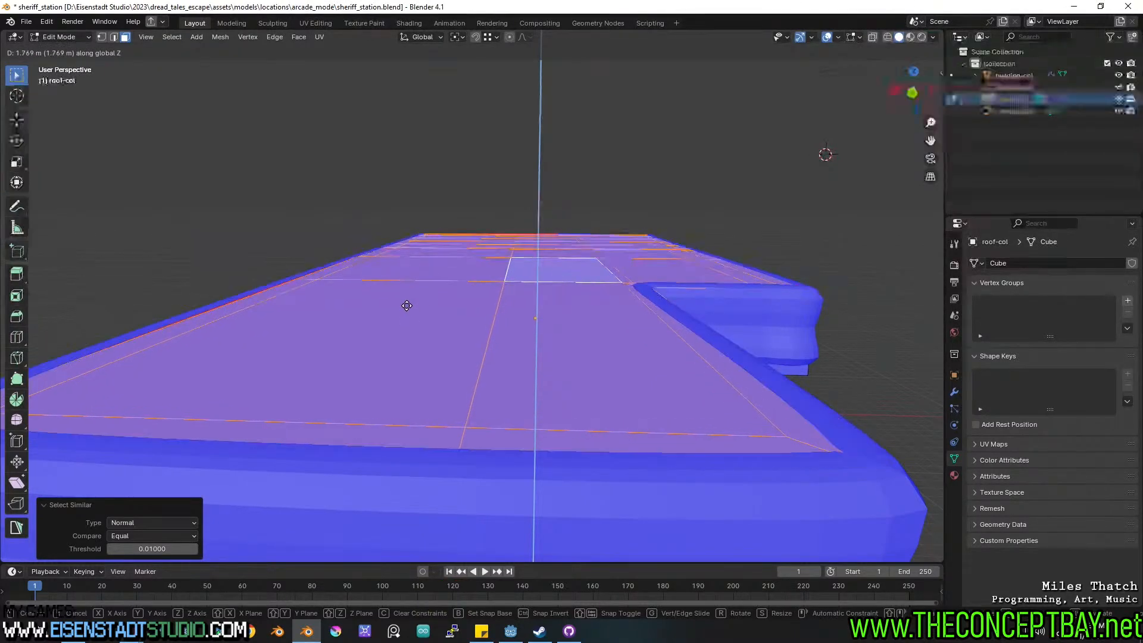
pyautogui.click(407, 305)
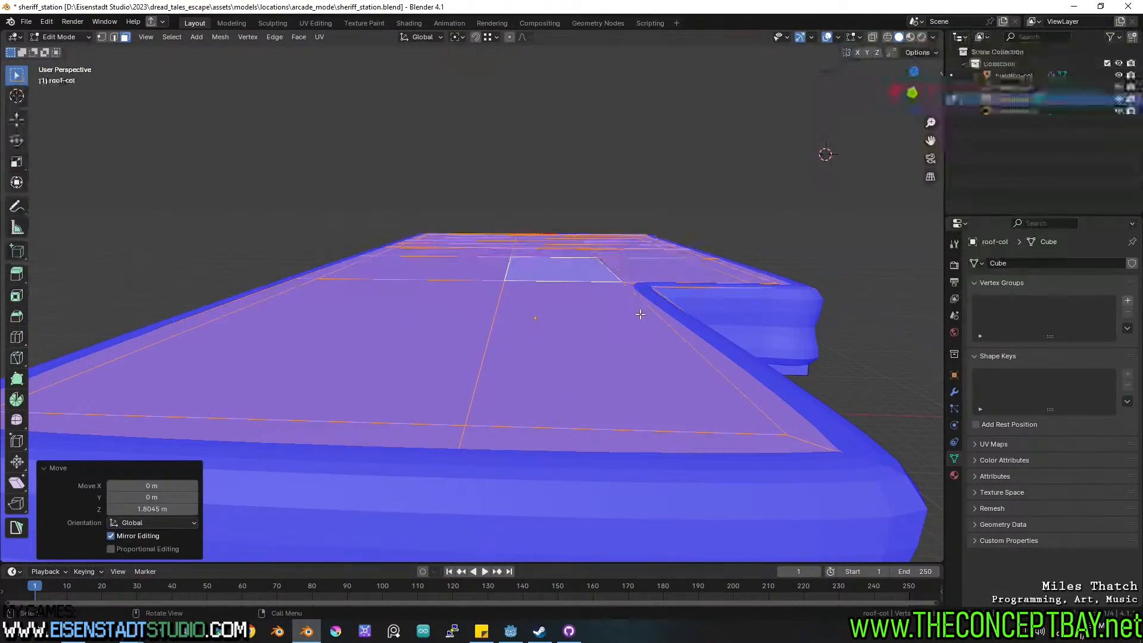
pyautogui.press('Tab')
# In top view, extrude a new control point from the end of the BézierCurve profile by -0.16945 m X and -0.39241 m Y.
pyautogui.keyDown('shift'); pyautogui.moveTo(730, 294); pyautogui.dragTo(559, 208, button='middle'); pyautogui.keyUp('shift')
pyautogui.click(475, 93)
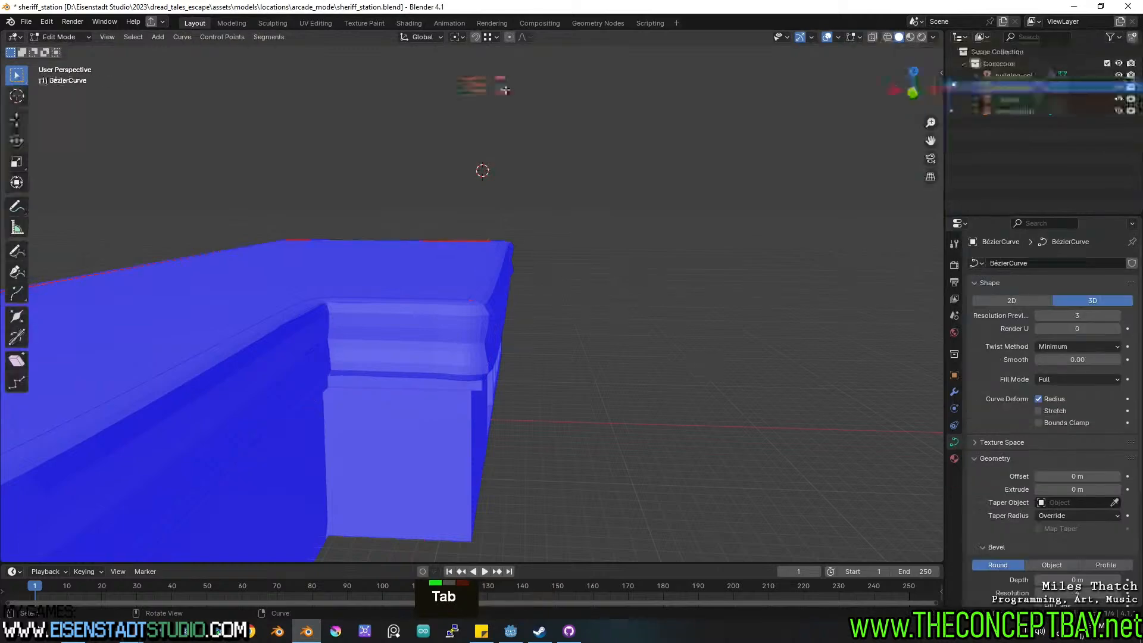
pyautogui.press('Tab')
pyautogui.press('g')
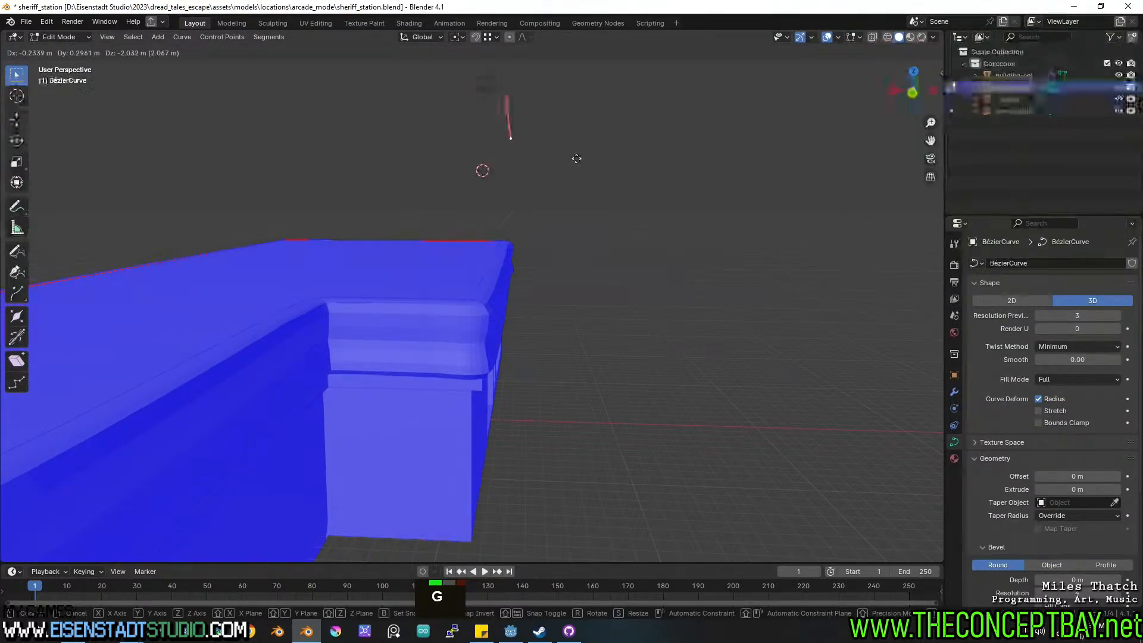
pyautogui.press('Escape')
pyautogui.keyDown('alt'); pyautogui.moveTo(508, 93); pyautogui.dragTo(574, 332, button='middle'); pyautogui.keyUp('alt')
pyautogui.scroll(4, 518, 401)
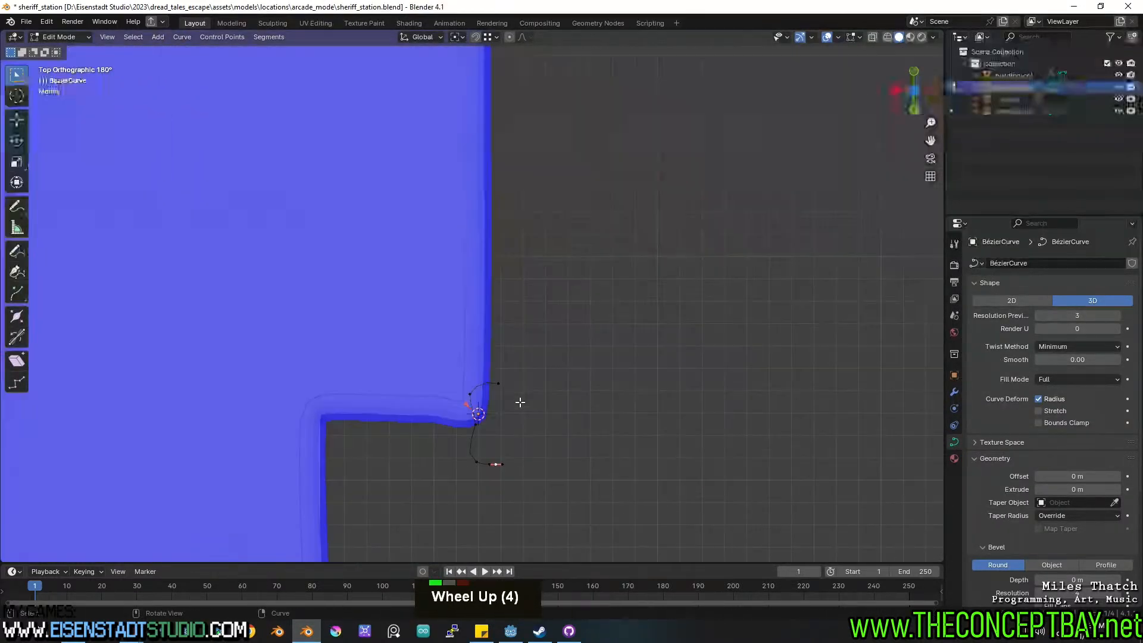
pyautogui.keyDown('shift'); pyautogui.moveTo(518, 401); pyautogui.dragTo(495, 421, button='middle'); pyautogui.keyUp('shift')
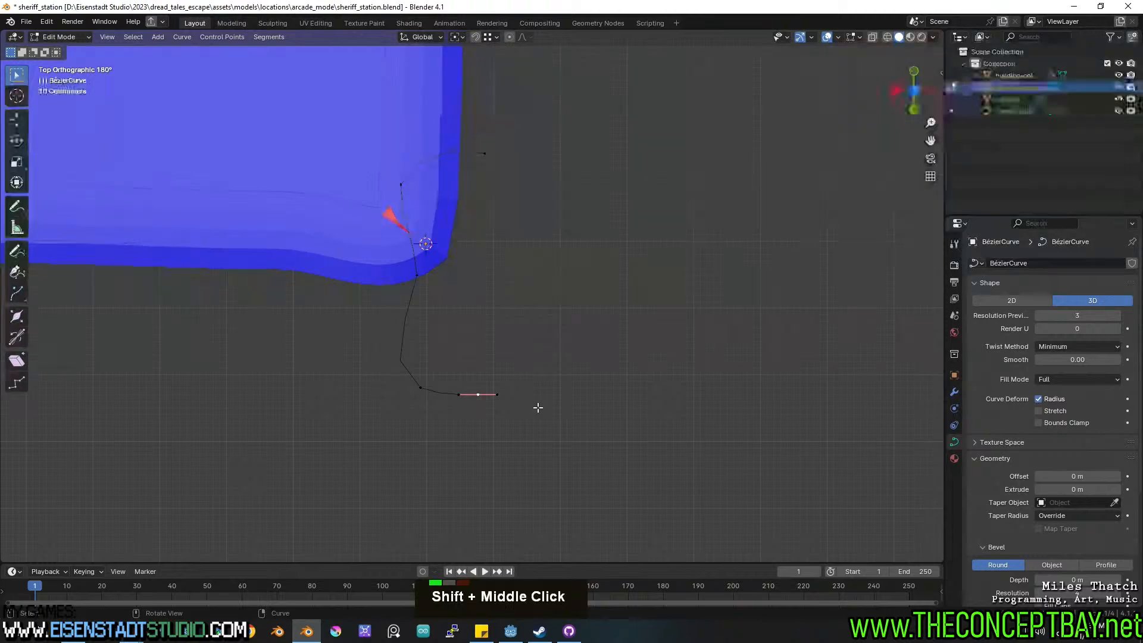
pyautogui.press('e')
pyautogui.click(559, 362)
# Rotate the new profile end point by -102° and move it -0.23188 m X and -0.10702 m Y.
pyautogui.press('r')
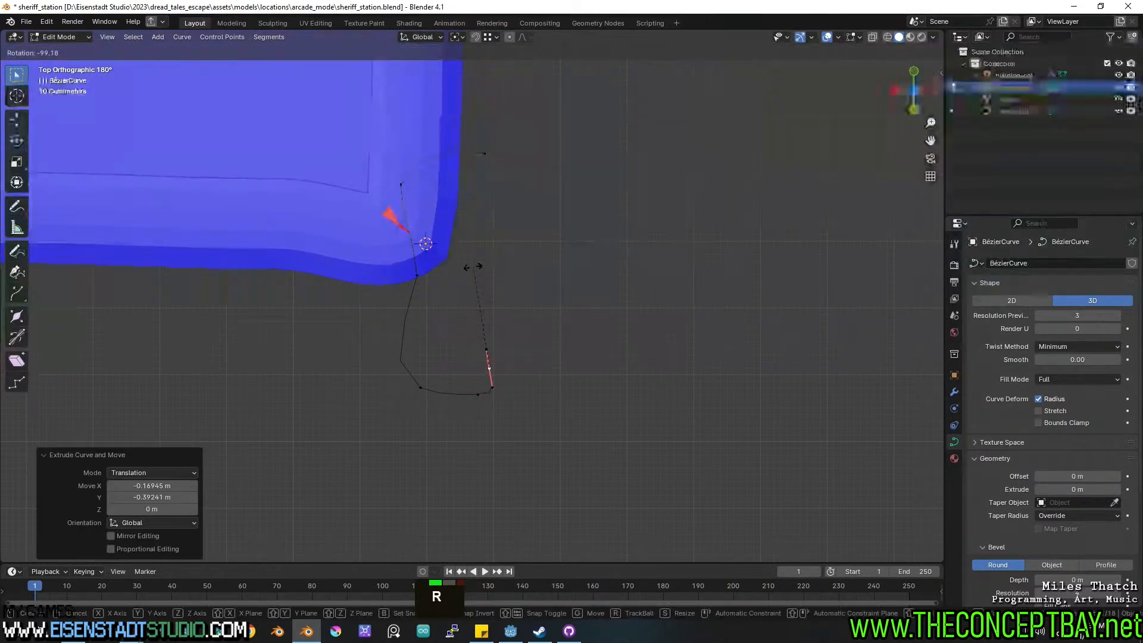
pyautogui.click(468, 266)
pyautogui.press('g')
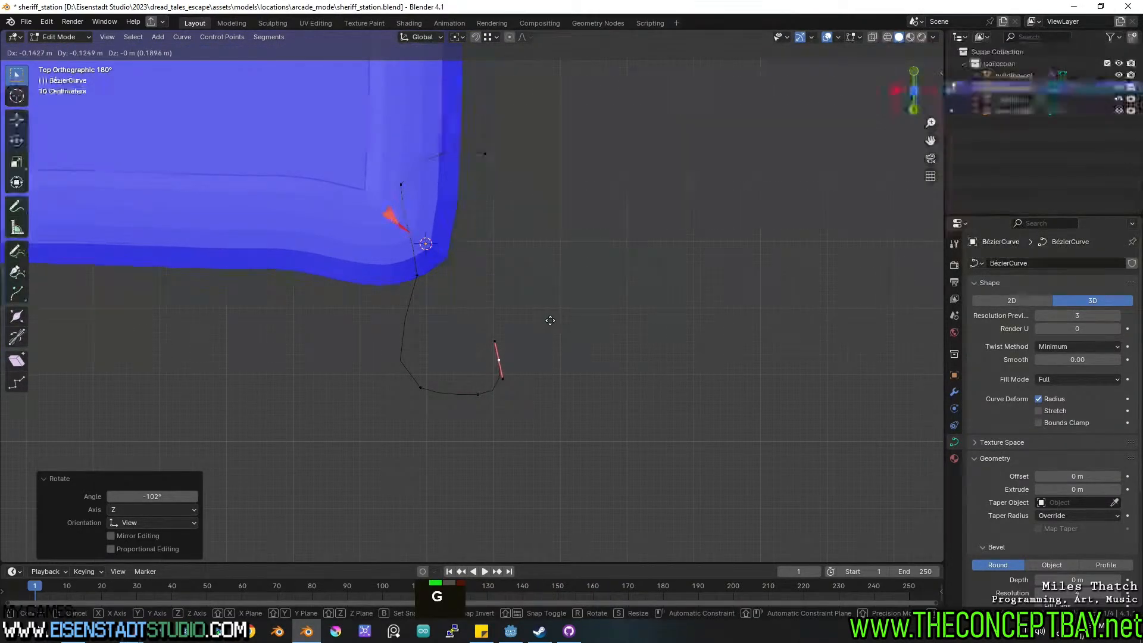
pyautogui.click(556, 321)
pyautogui.moveTo(556, 321); pyautogui.dragTo(544, 297, button='middle')
pyautogui.scroll(-4, 408, 302)
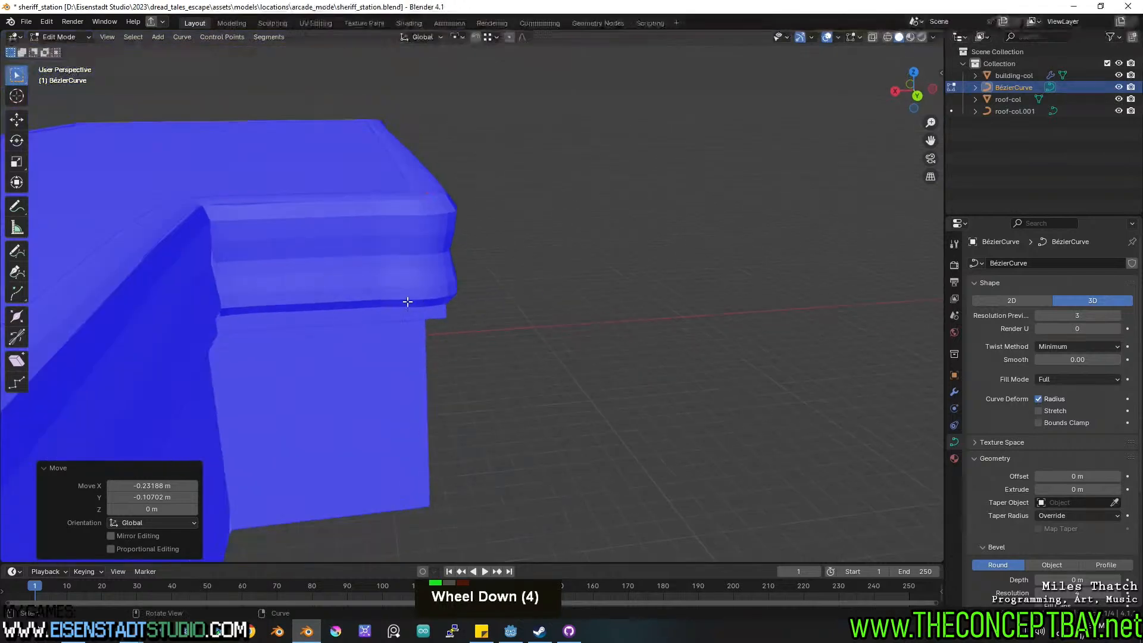
pyautogui.press('Tab')
pyautogui.keyDown('shift'); pyautogui.moveTo(409, 301); pyautogui.dragTo(563, 353, button='middle'); pyautogui.keyUp('shift')
# Lower the selected top faces of roof-col by 1.1234 m along Z.
pyautogui.press('Tab')
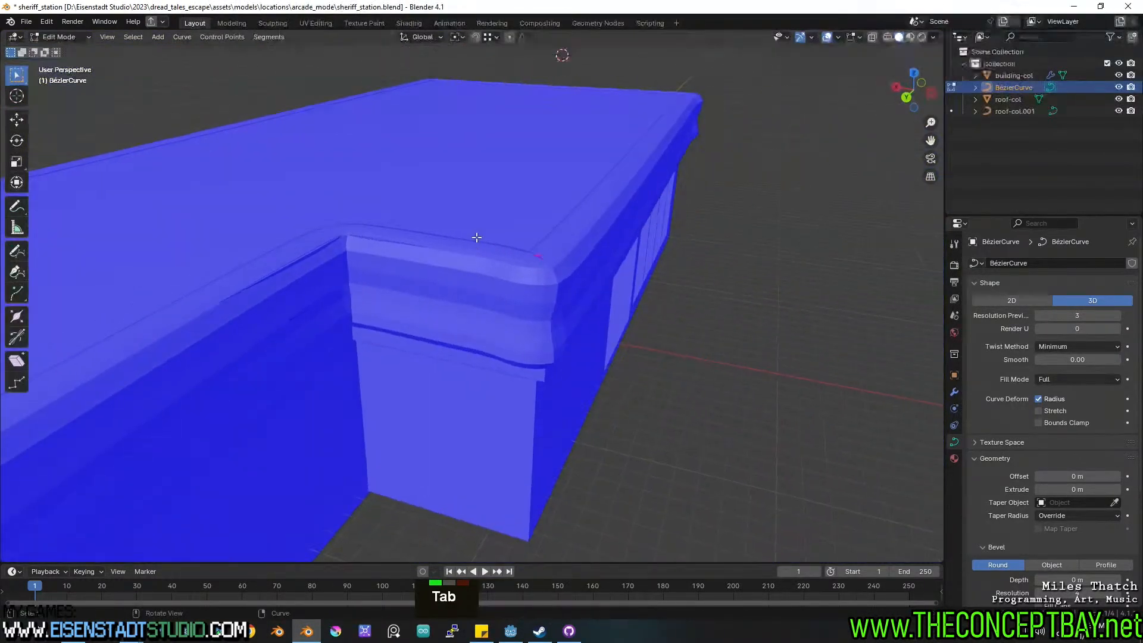
pyautogui.press('Tab')
pyautogui.click(461, 166)
pyautogui.press('Tab')
pyautogui.press('g')
pyautogui.press('z')
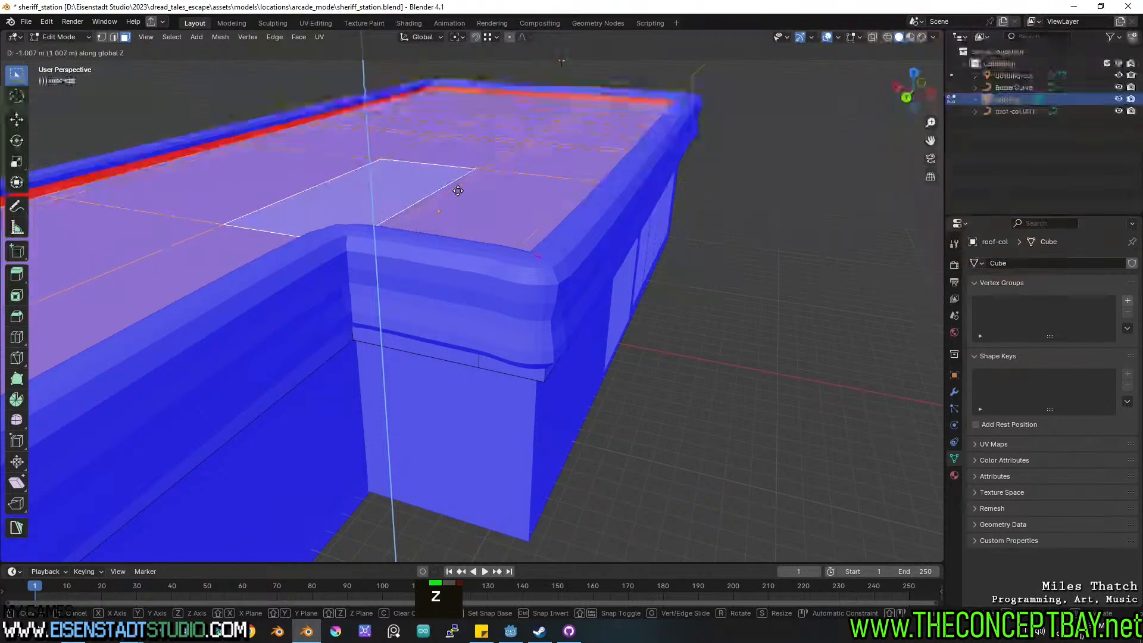
pyautogui.click(457, 189)
pyautogui.scroll(-3, 457, 189)
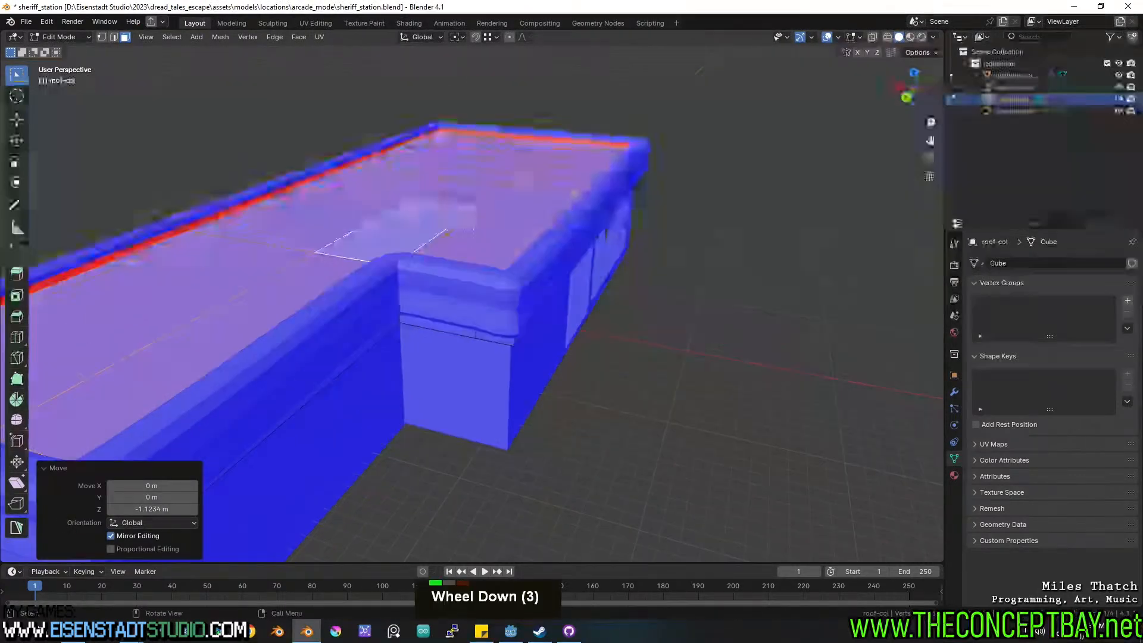
# Finish editing roof-col and shift the selected end point of the BézierCurve profile along global Y.
pyautogui.press('Tab')
pyautogui.click(507, 105)
pyautogui.moveTo(508, 106); pyautogui.dragTo(713, 275, button='middle')
pyautogui.press('Tab')
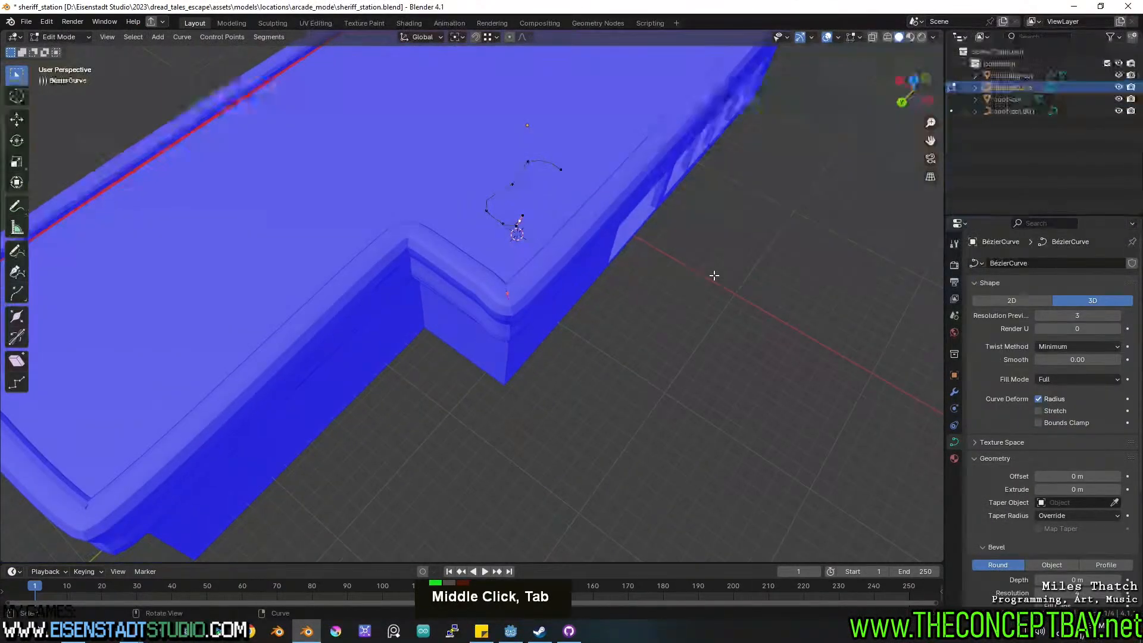
pyautogui.press('g')
pyautogui.press('x')
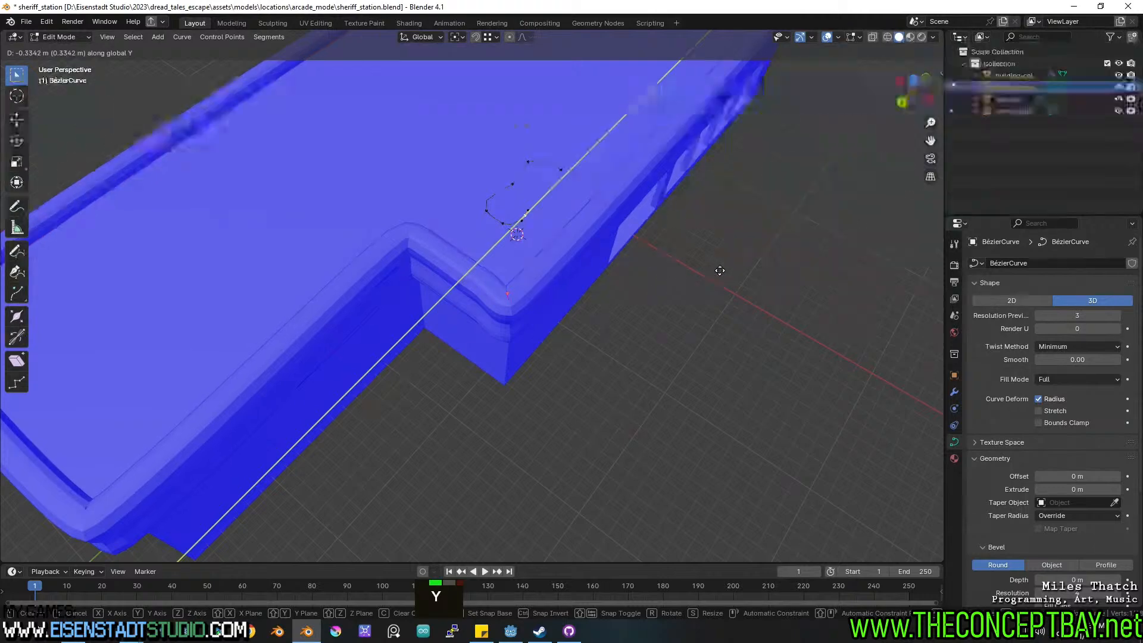
pyautogui.middleClick(712, 272)
pyautogui.press('Tab')
pyautogui.moveTo(710, 273); pyautogui.dragTo(734, 237, button='middle')
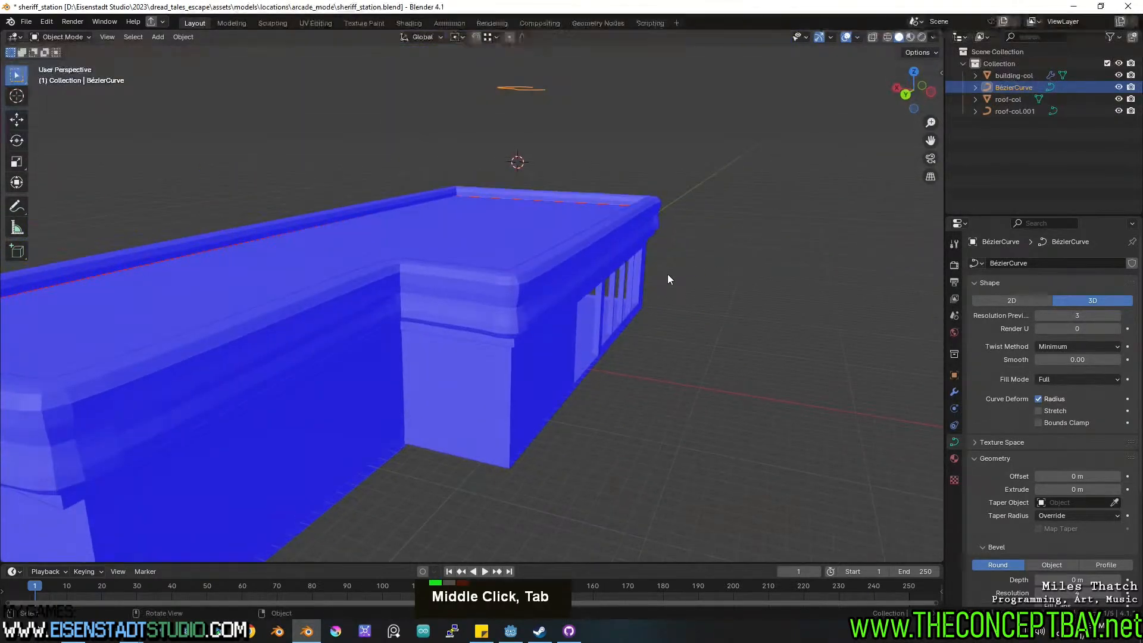
# Shift the same profile end point by about a further -0.2 m along global Y and save the file.
pyautogui.press('Tab')
pyautogui.press('g')
pyautogui.press('y')
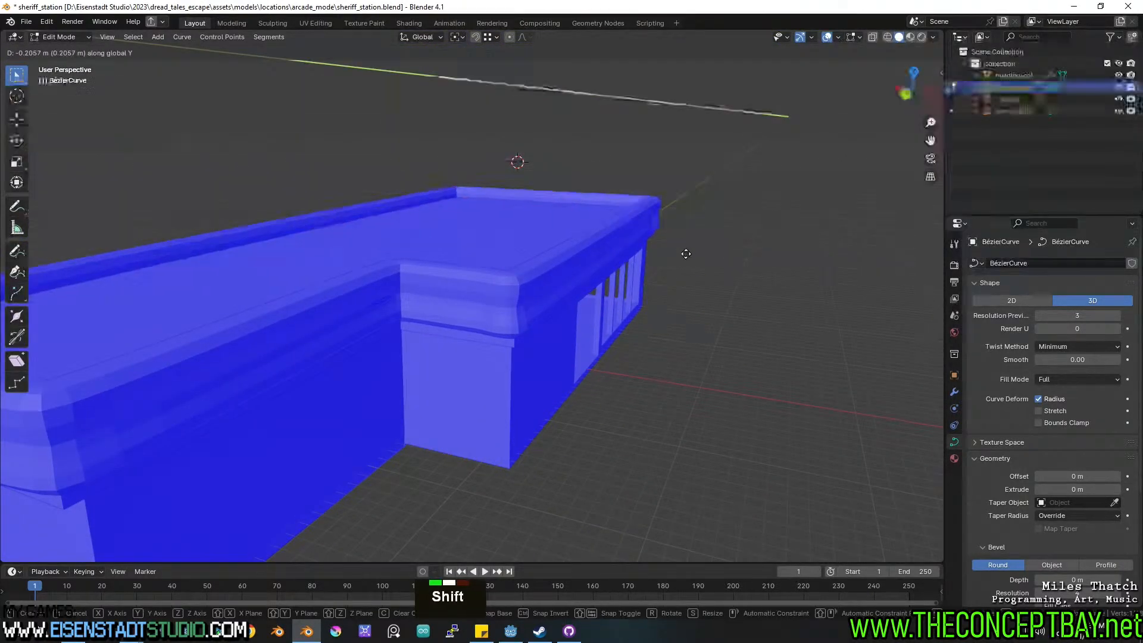
pyautogui.keyDown('shift'); pyautogui.click(694, 249); pyautogui.keyUp('shift')
pyautogui.press('Tab')
pyautogui.moveTo(684, 288); pyautogui.dragTo(662, 323, button='middle')
pyautogui.hotkey('ctrl', 's')
# Select the neighbouring control points of the BézierCurve profile, move them about -0.3 m along Y, and save.
pyautogui.scroll(1, 650, 324)
pyautogui.keyDown('shift'); pyautogui.moveTo(662, 323); pyautogui.dragTo(434, 128, button='middle'); pyautogui.keyUp('shift')
pyautogui.scroll(2, 563, 291)
pyautogui.scroll(1, 551, 261)
pyautogui.press('Tab')
pyautogui.keyDown('shift'); pyautogui.moveTo(459, 67); pyautogui.dragTo(455, 118, button='middle'); pyautogui.keyUp('shift')
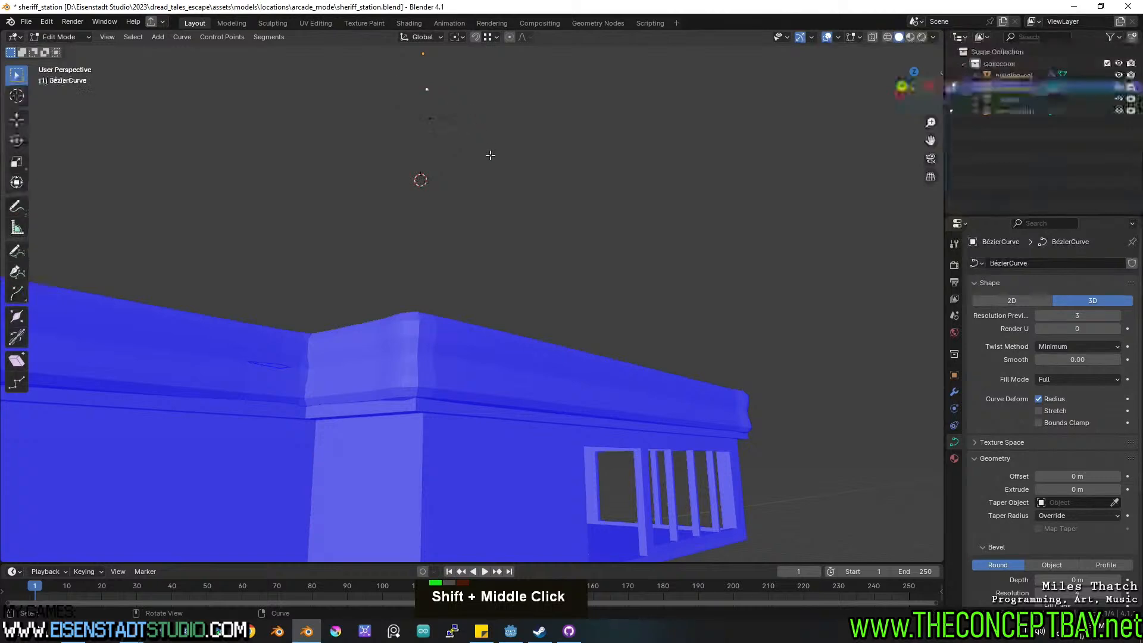
pyautogui.moveTo(491, 156); pyautogui.dragTo(399, 97)
pyautogui.press('g')
pyautogui.press('y')
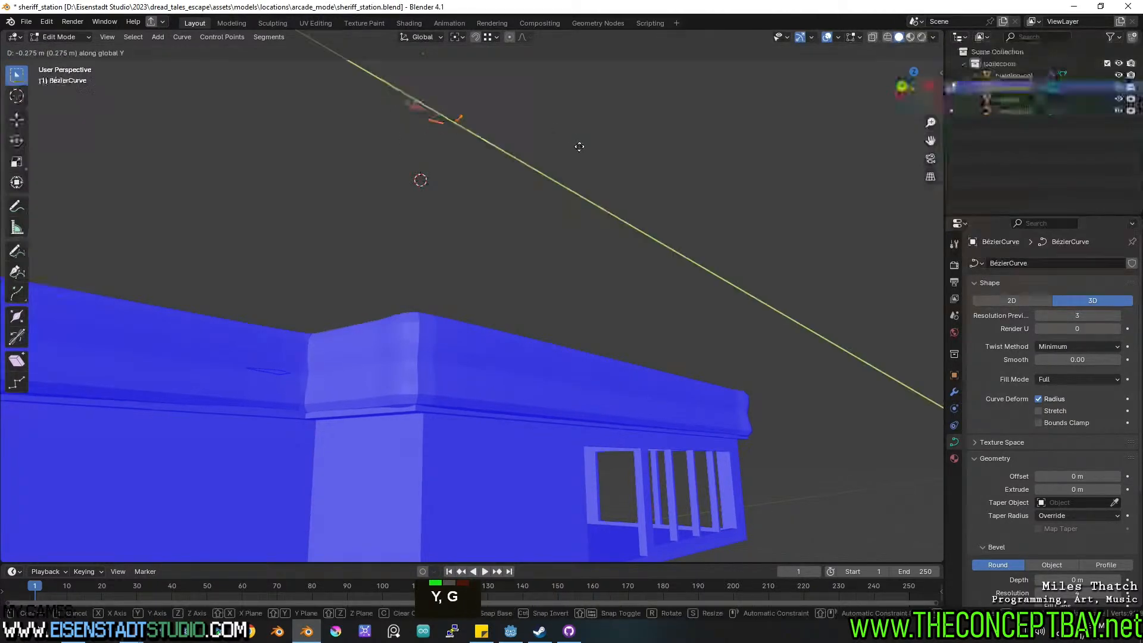
pyautogui.click(586, 147)
pyautogui.press('Tab')
pyautogui.moveTo(593, 179); pyautogui.dragTo(650, 145, button='middle')
pyautogui.hotkey('ctrl', 's')
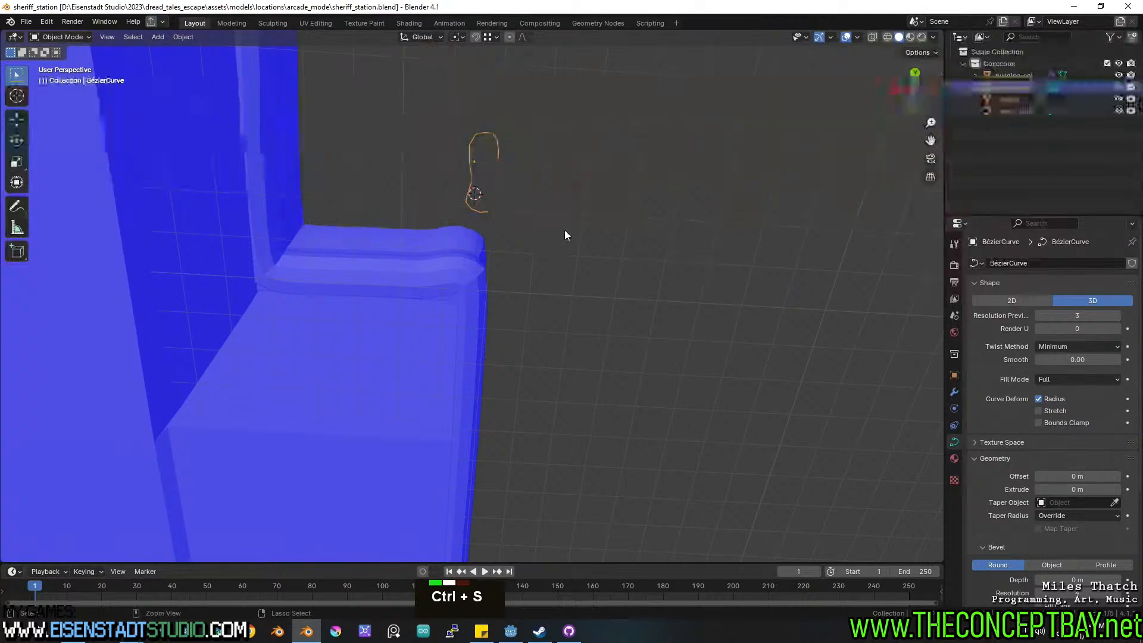
# In the roof-col.001 trim curve, move the middle point of the short return section about 0.24 m along Y.
pyautogui.press('Tab')
pyautogui.press('Tab')
pyautogui.click(424, 258)
pyautogui.press('Tab')
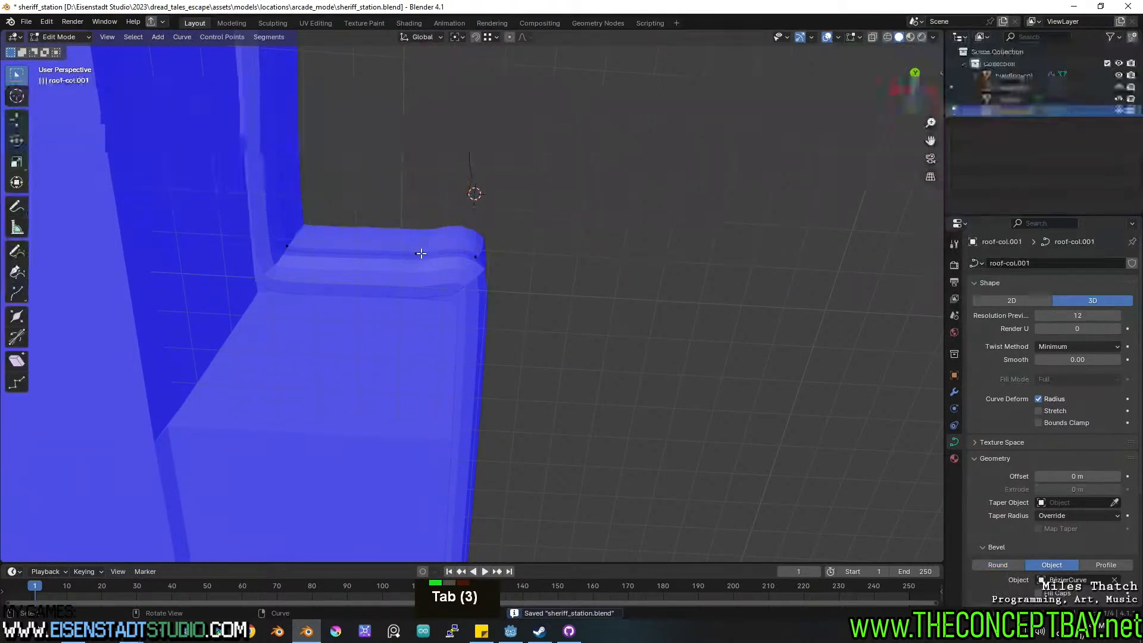
pyautogui.press('g')
pyautogui.press('y')
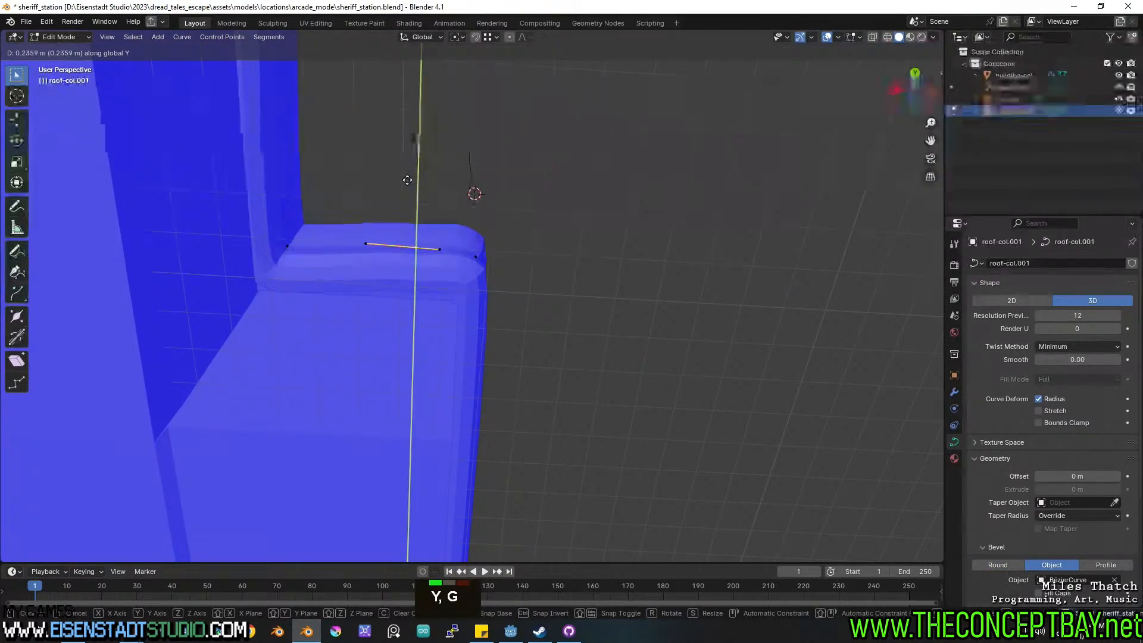
pyautogui.click(407, 180)
# Move the control point at the outer end of the short return section about -0.47 m along X.
pyautogui.click(476, 256)
pyautogui.press('g')
pyautogui.press('y')
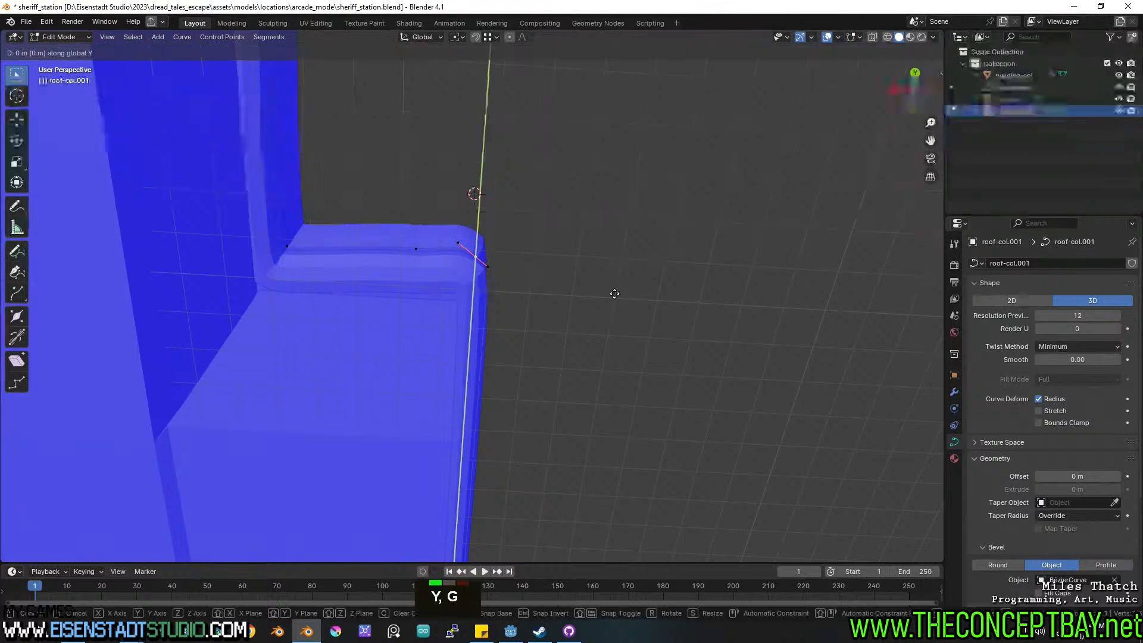
pyautogui.press('x')
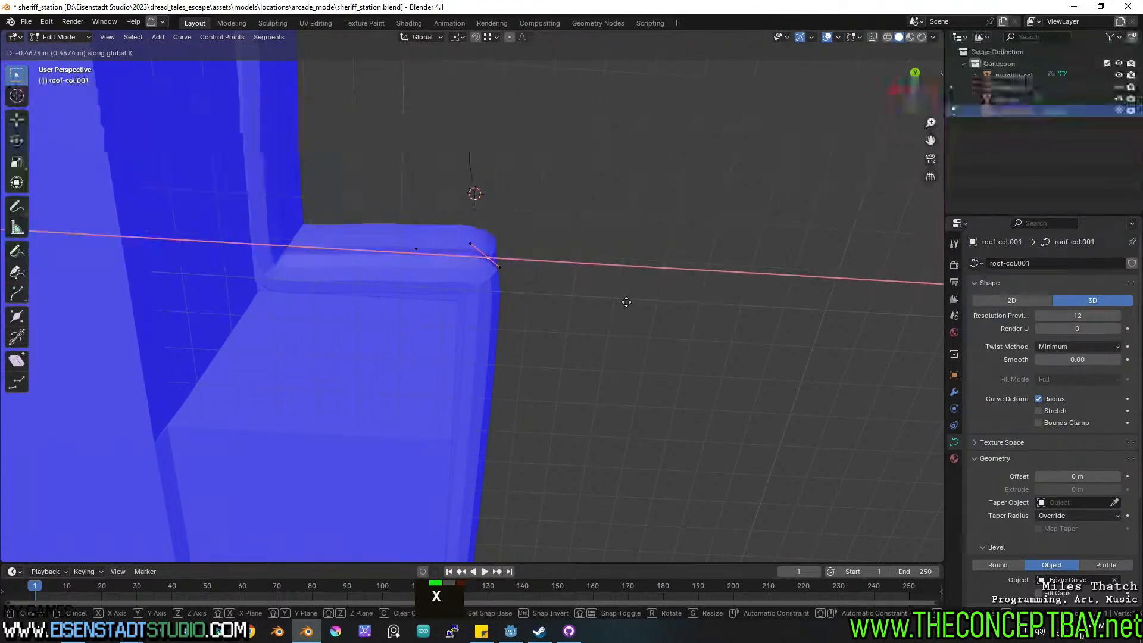
pyautogui.click(625, 301)
# Move the control point at the inner corner of the short return section 0.30968 m along Y.
pyautogui.click(292, 244)
pyautogui.press('g')
pyautogui.press('y')
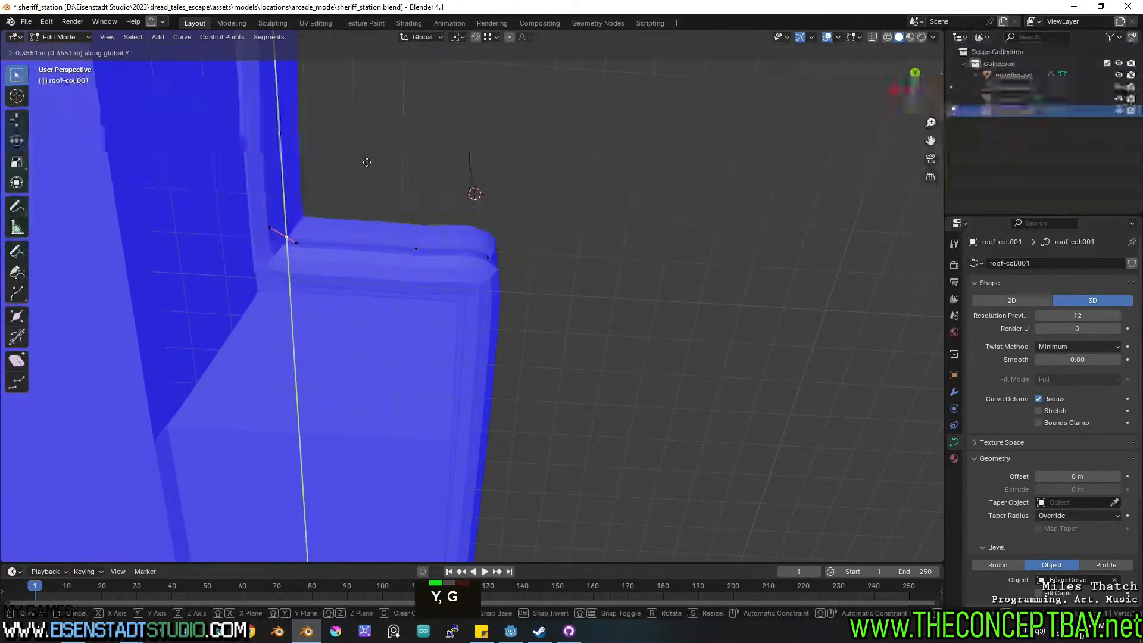
pyautogui.click(365, 168)
# Move the long-side control point just before the far corner of the trim curve outward along X.
pyautogui.keyDown('shift'); pyautogui.moveTo(500, 343); pyautogui.dragTo(357, 238, button='middle'); pyautogui.keyUp('shift')
pyautogui.moveTo(369, 250); pyautogui.dragTo(556, 248, button='middle')
pyautogui.scroll(-2, 574, 224)
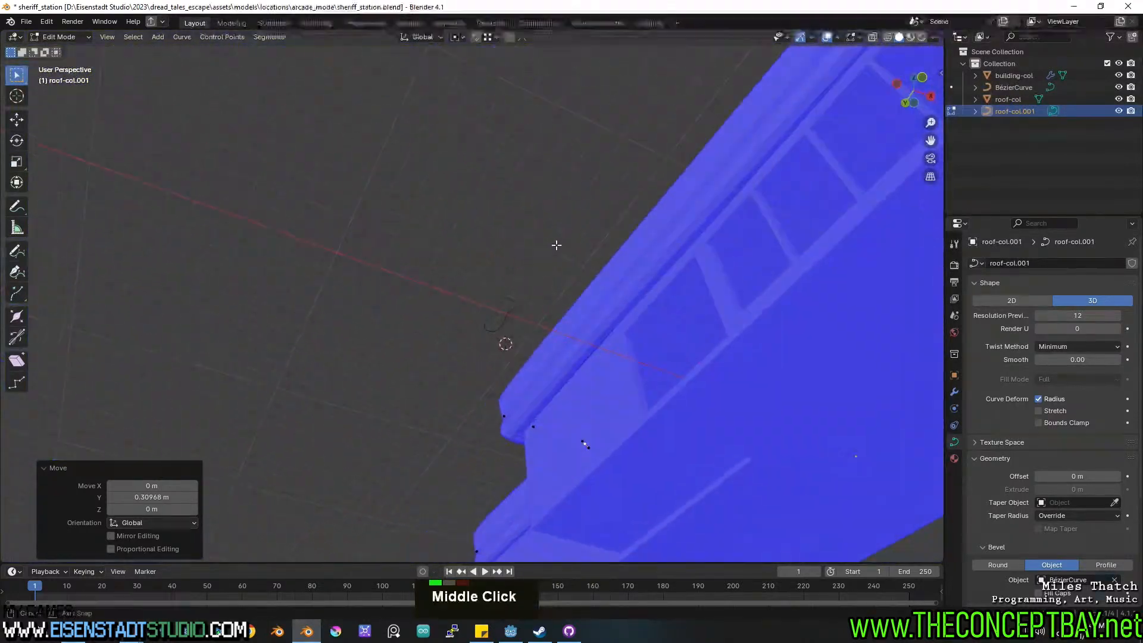
pyautogui.keyDown('shift'); pyautogui.scroll(-3, 532, 344); pyautogui.keyUp('shift')
pyautogui.keyDown('shift'); pyautogui.moveTo(576, 93); pyautogui.dragTo(453, 156, button='middle'); pyautogui.keyUp('shift')
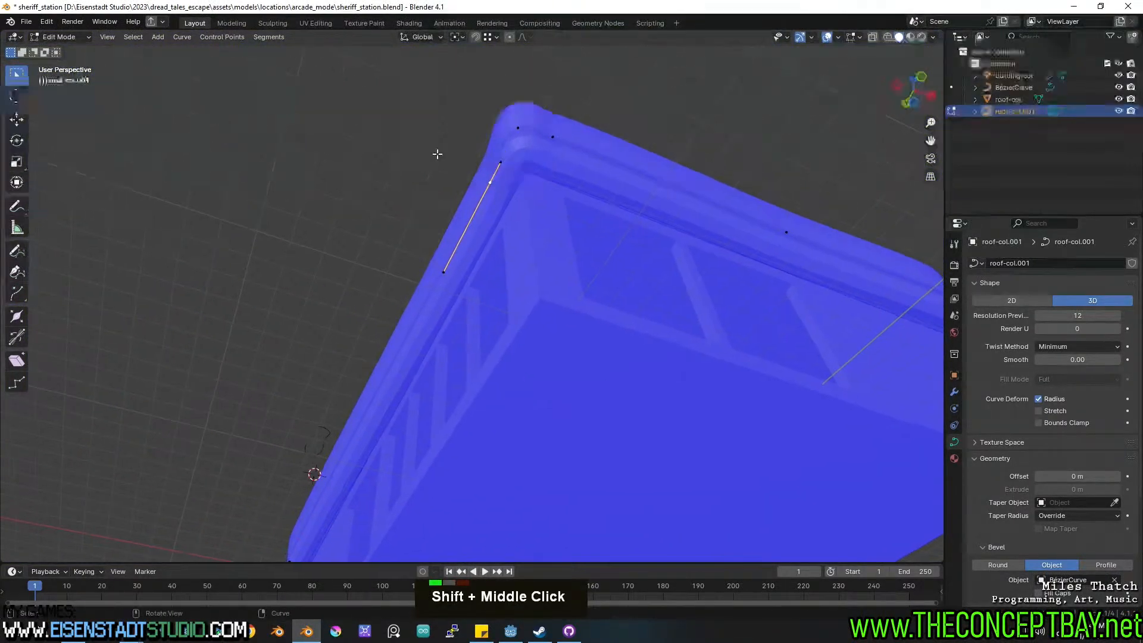
pyautogui.press('g')
pyautogui.press('y')
pyautogui.press('x')
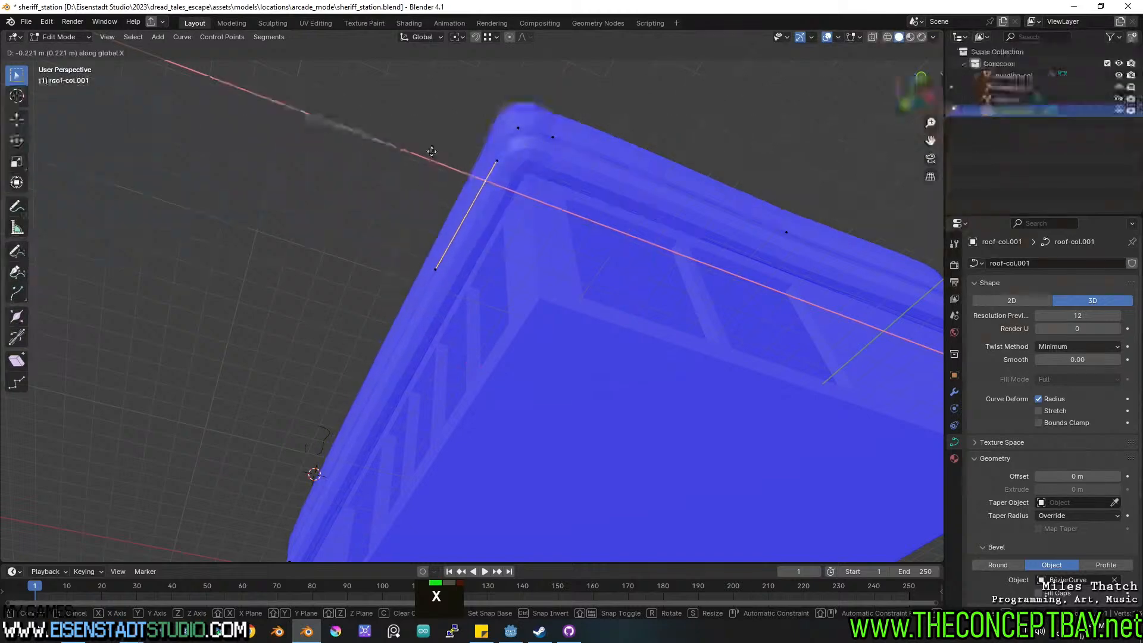
pyautogui.click(474, 132)
# Add the other two far-corner control points to the selection and move all three -0.23798 m along X.
pyautogui.keyDown('shift'); pyautogui.click(519, 130); pyautogui.keyUp('shift')
pyautogui.press('g')
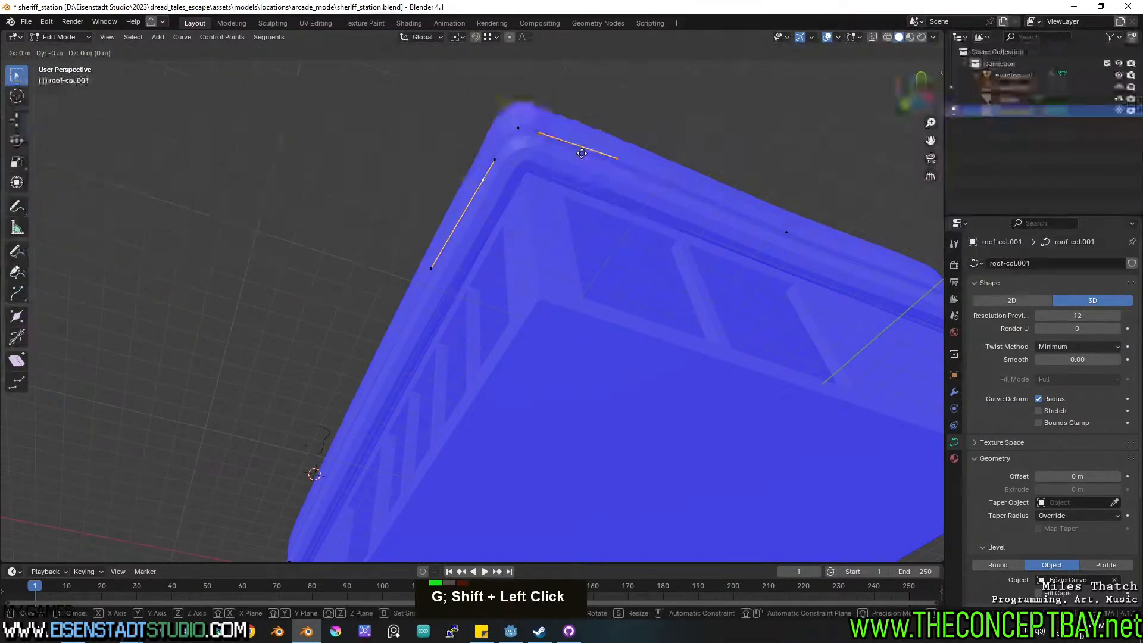
pyautogui.press('x')
pyautogui.press('Escape')
pyautogui.keyDown('shift'); pyautogui.click(512, 118); pyautogui.keyUp('shift')
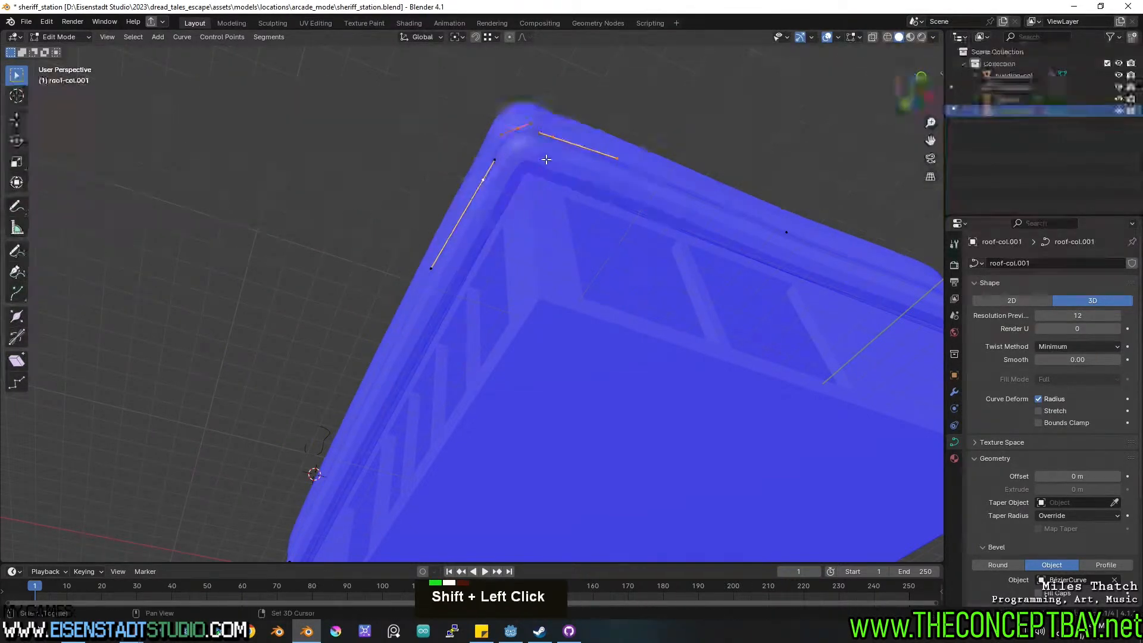
pyautogui.press('g')
pyautogui.press('x')
pyautogui.click(645, 130)
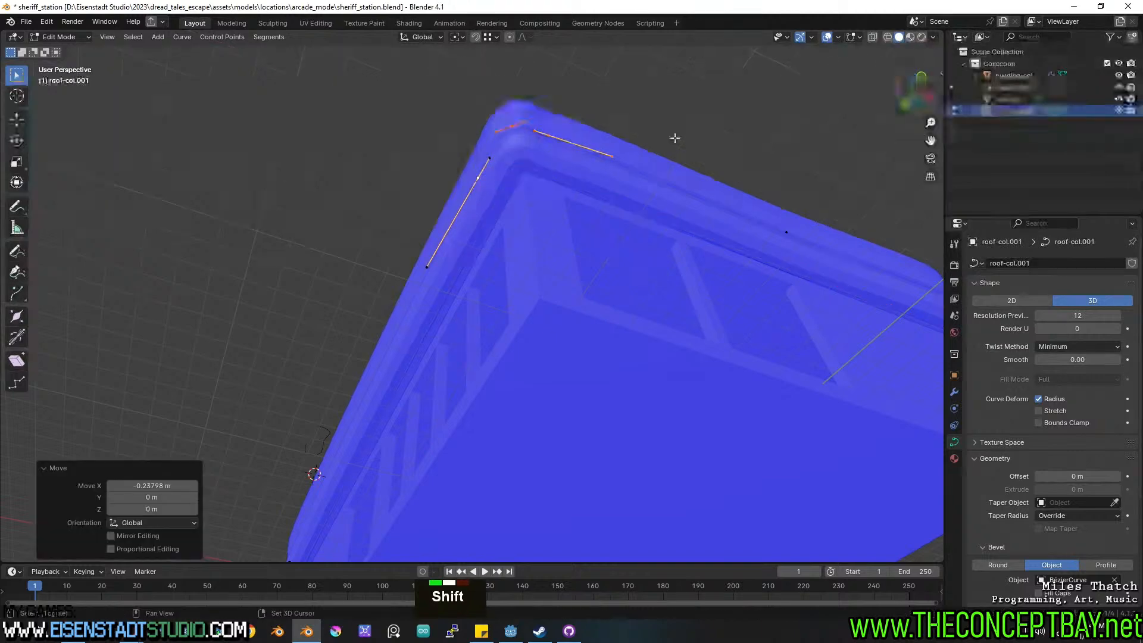
# Select the trim curve's control points along the short end wall, including both its corners, and move them along Y.
pyautogui.keyDown('shift'); pyautogui.moveTo(673, 136); pyautogui.dragTo(540, 179, button='middle'); pyautogui.keyUp('shift')
pyautogui.moveTo(277, 109); pyautogui.dragTo(381, 156)
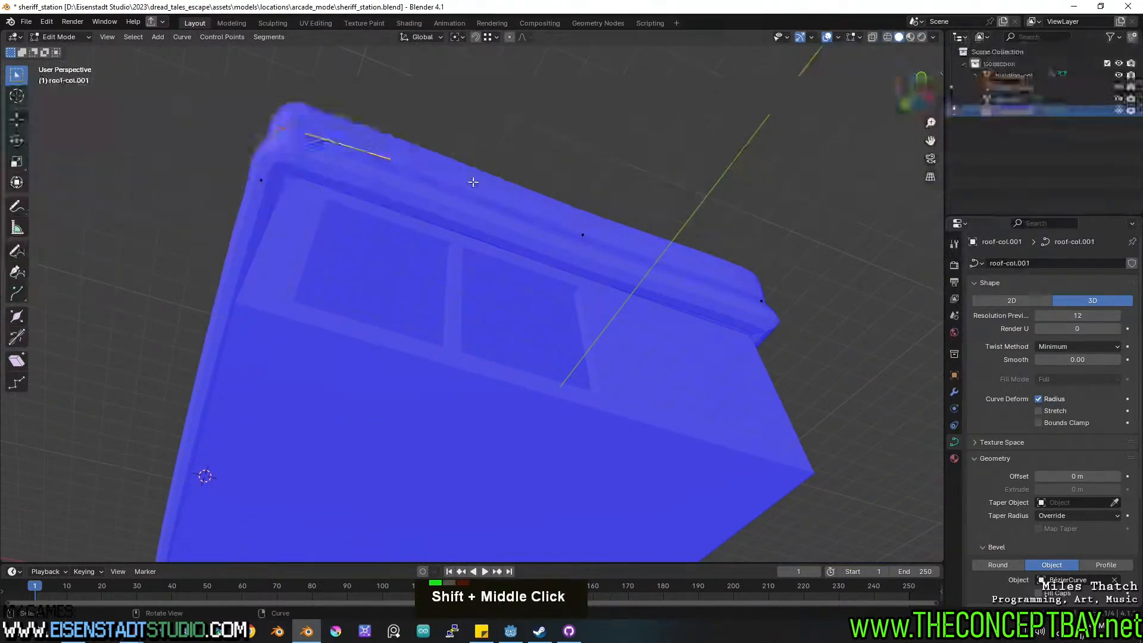
pyautogui.keyDown('shift'); pyautogui.moveTo(524, 188); pyautogui.dragTo(837, 329); pyautogui.keyUp('shift')
pyautogui.press('g')
pyautogui.press('y')
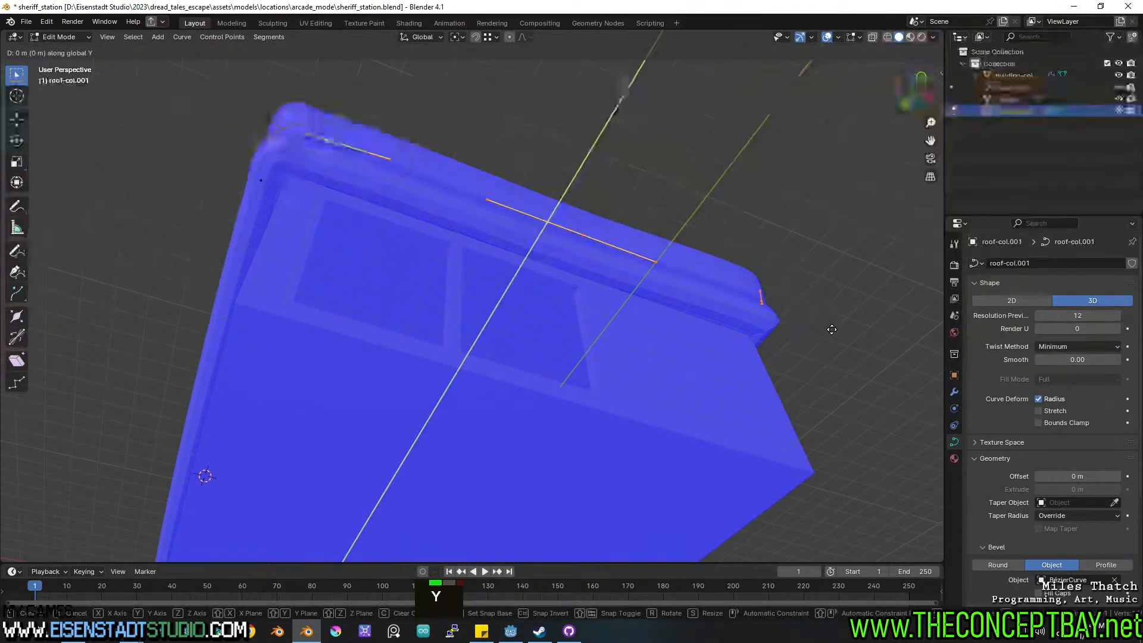
pyautogui.click(831, 319)
# Select the trim curve's control points along the opposite long side, move them along X, and save the file.
pyautogui.moveTo(831, 320); pyautogui.dragTo(887, 250, button='middle')
pyautogui.moveTo(369, 75); pyautogui.dragTo(517, 184)
pyautogui.keyDown('shift'); pyautogui.moveTo(768, 459); pyautogui.dragTo(517, 213, button='middle'); pyautogui.keyUp('shift')
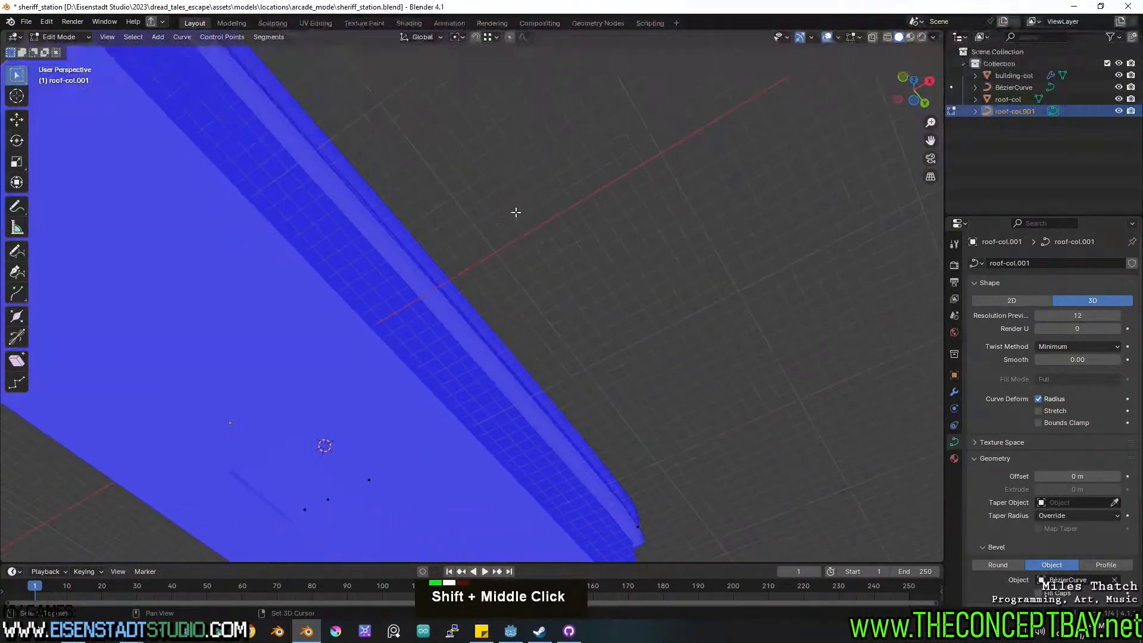
pyautogui.keyDown('shift'); pyautogui.moveTo(607, 467); pyautogui.dragTo(687, 555); pyautogui.keyUp('shift')
pyautogui.press('g')
pyautogui.press('x')
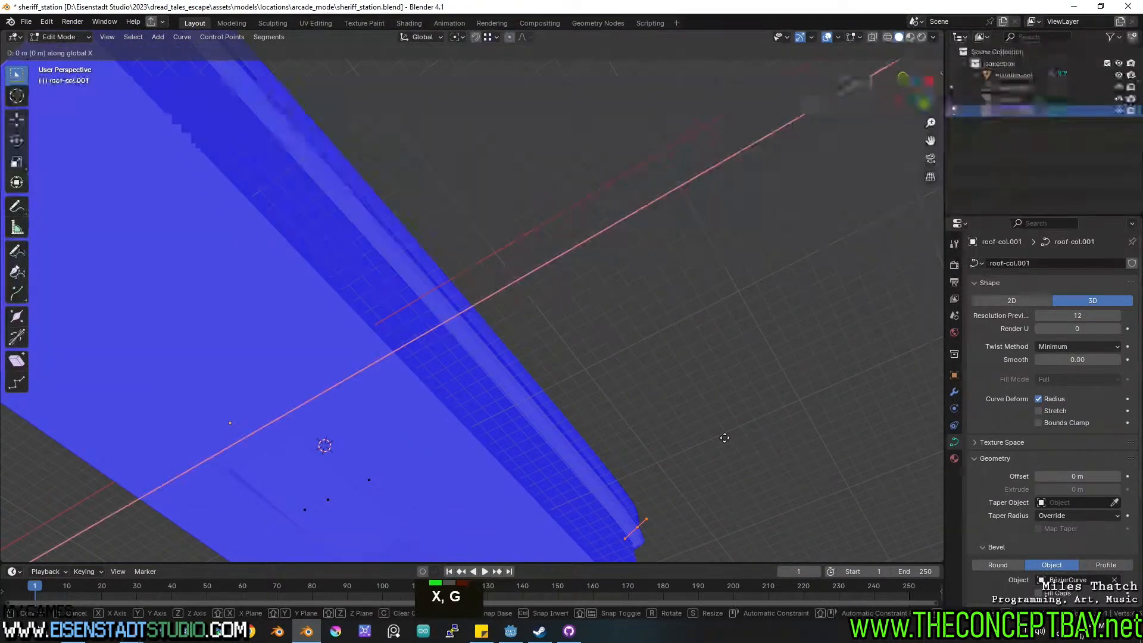
pyautogui.click(742, 433)
pyautogui.moveTo(741, 433); pyautogui.dragTo(575, 349, button='middle')
pyautogui.press('Tab')
pyautogui.hotkey('ctrl', 's')
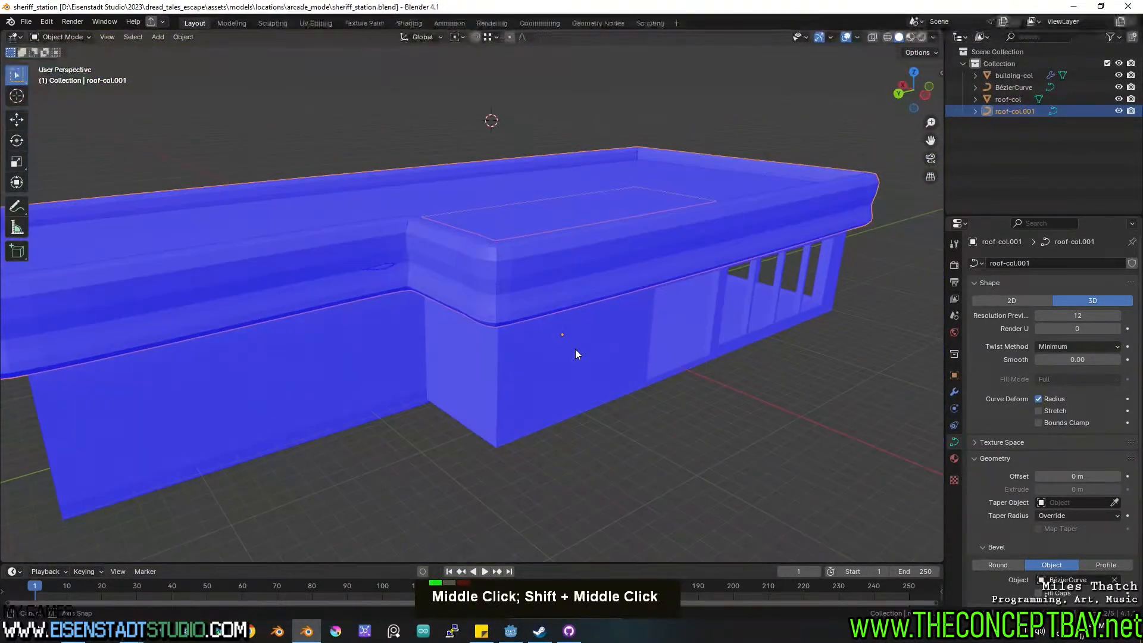
# Move the inner-corner control point of the roof-col.001 trim curve along X and save the file.
pyautogui.scroll(3, 494, 325)
pyautogui.press('Tab')
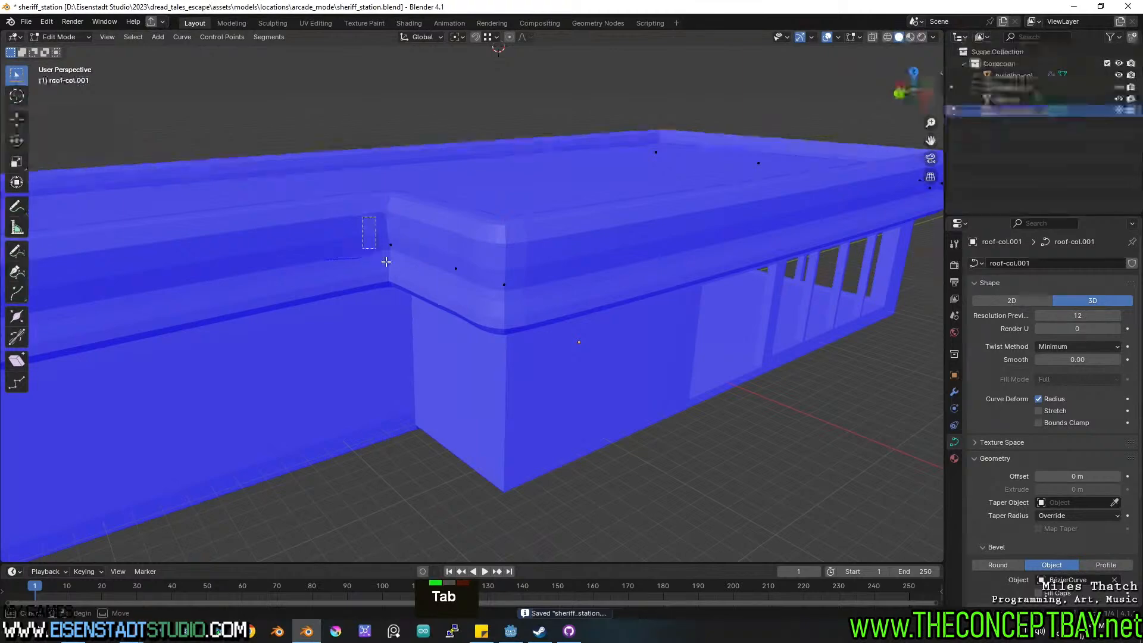
pyautogui.moveTo(443, 302); pyautogui.dragTo(661, 256, button='middle')
pyautogui.press('g')
pyautogui.press('x')
pyautogui.click(670, 360)
pyautogui.press('Tab')
pyautogui.hotkey('ctrl', 's')
# Apply Shade Smooth to the roof-col.001 trim and save the file.
pyautogui.rightClick(658, 237)
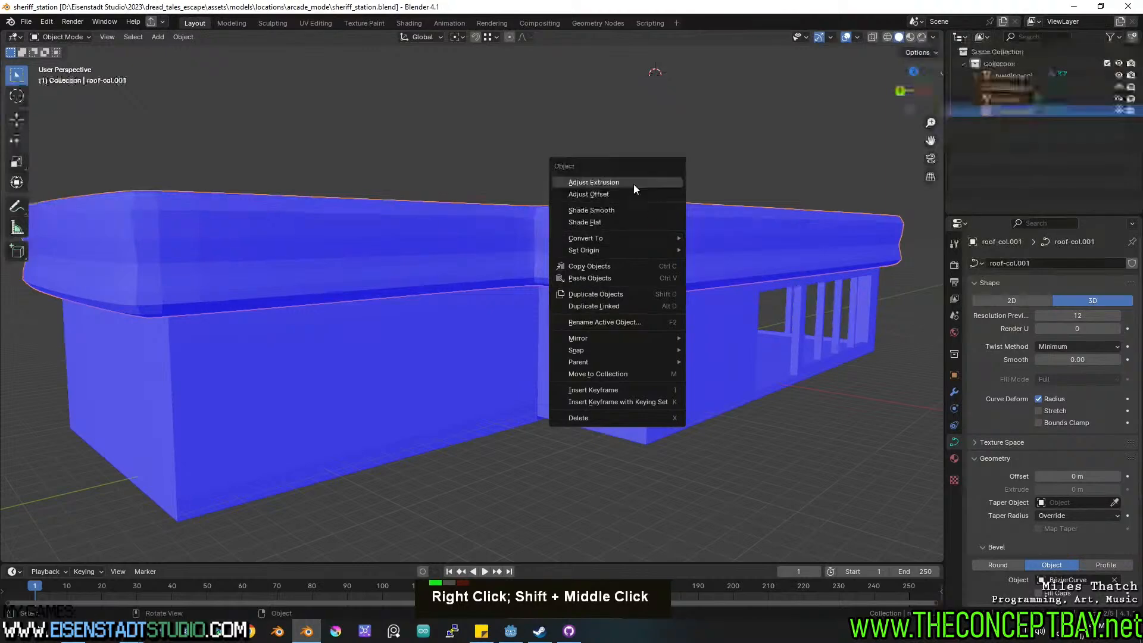
pyautogui.press('Escape')
pyautogui.rightClick(674, 237)
pyautogui.moveTo(667, 233)
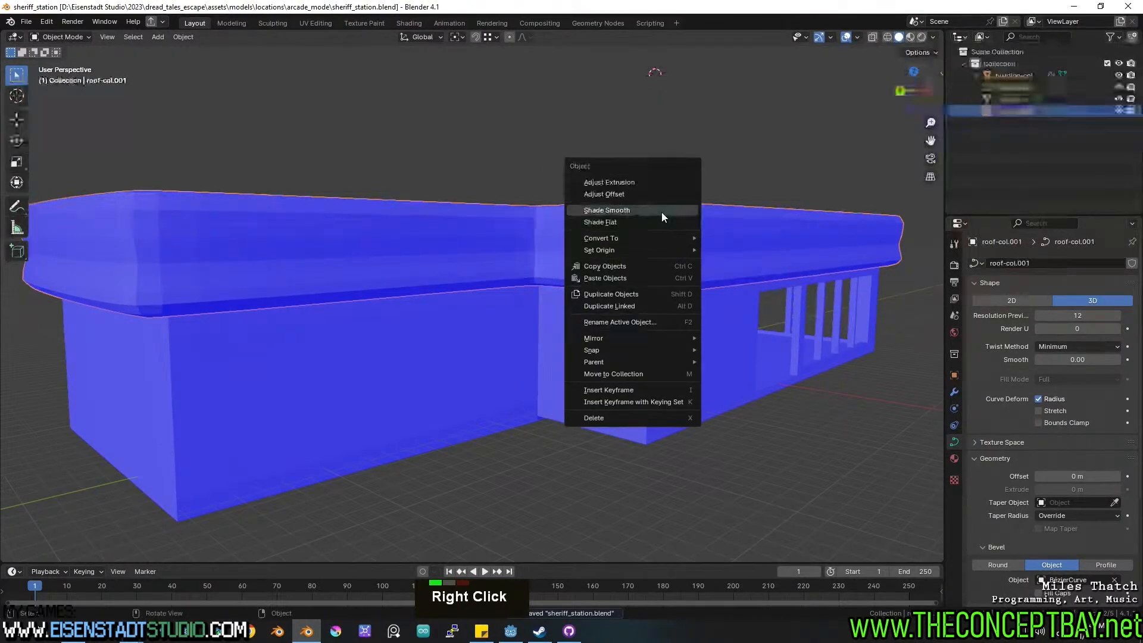
pyautogui.click(662, 212)
pyautogui.scroll(-2, 662, 212)
pyautogui.scroll(2, 655, 213)
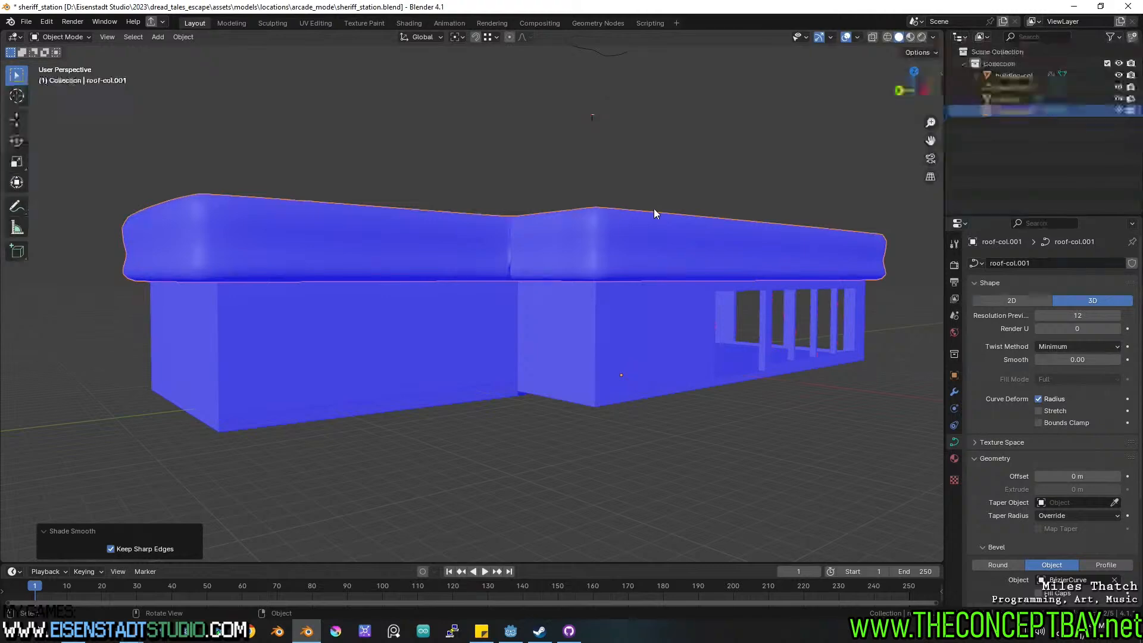
pyautogui.hotkey('ctrl', 's')
pyautogui.moveTo(653, 208); pyautogui.dragTo(555, 291, button='middle')
# Rename the roof-col.001 trim object to roof_border-col and save the file.
pyautogui.press('F2')
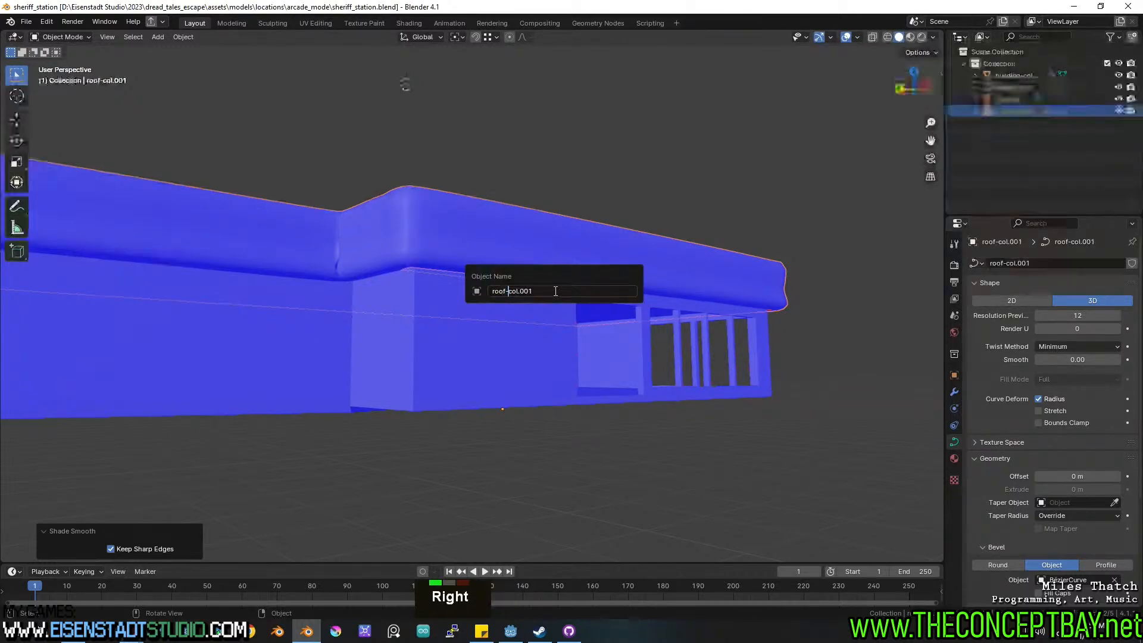
pyautogui.press('Left')
pyautogui.press('BackSpace')
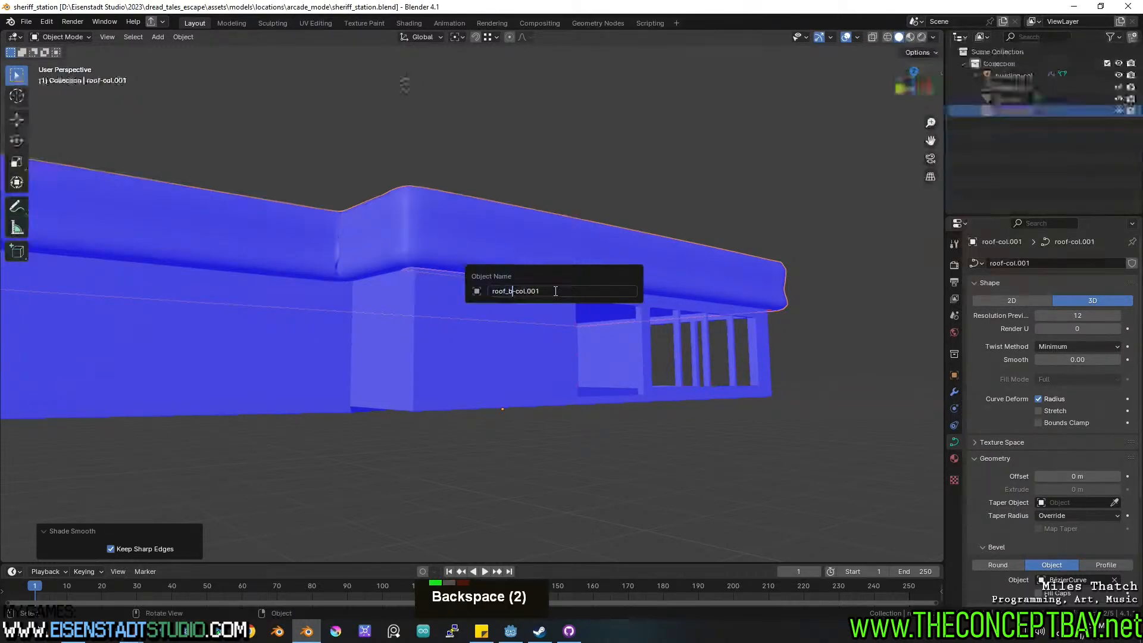
pyautogui.hotkey('ctrl', 'Right')
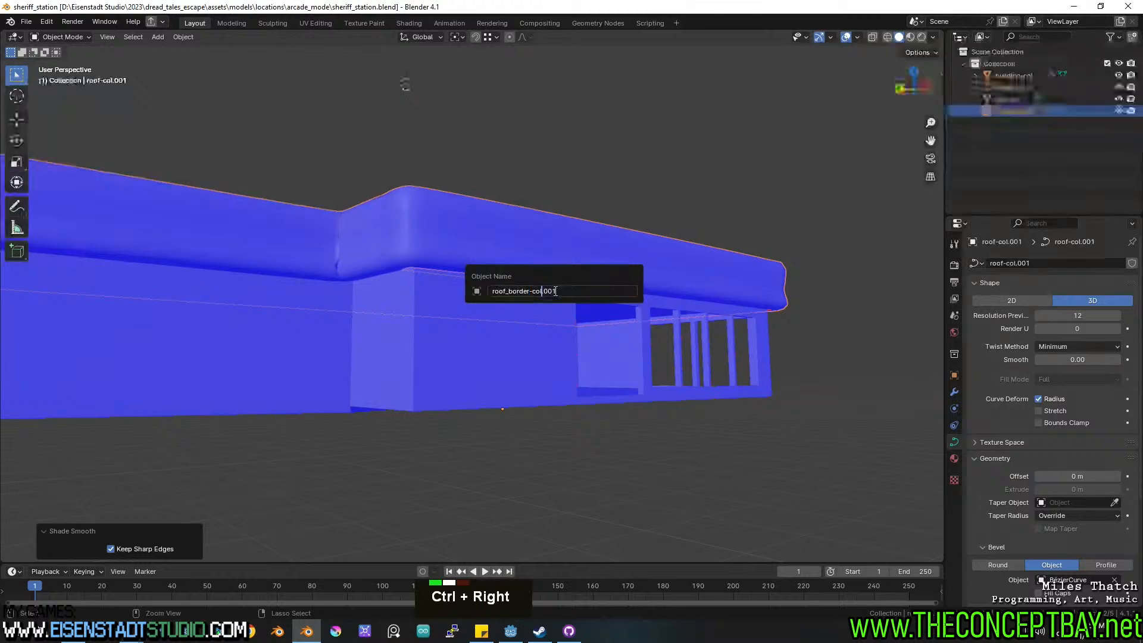
pyautogui.press('BackSpace')
pyautogui.press('BackSpace')
pyautogui.press('Return')
pyautogui.hotkey('ctrl', 's')
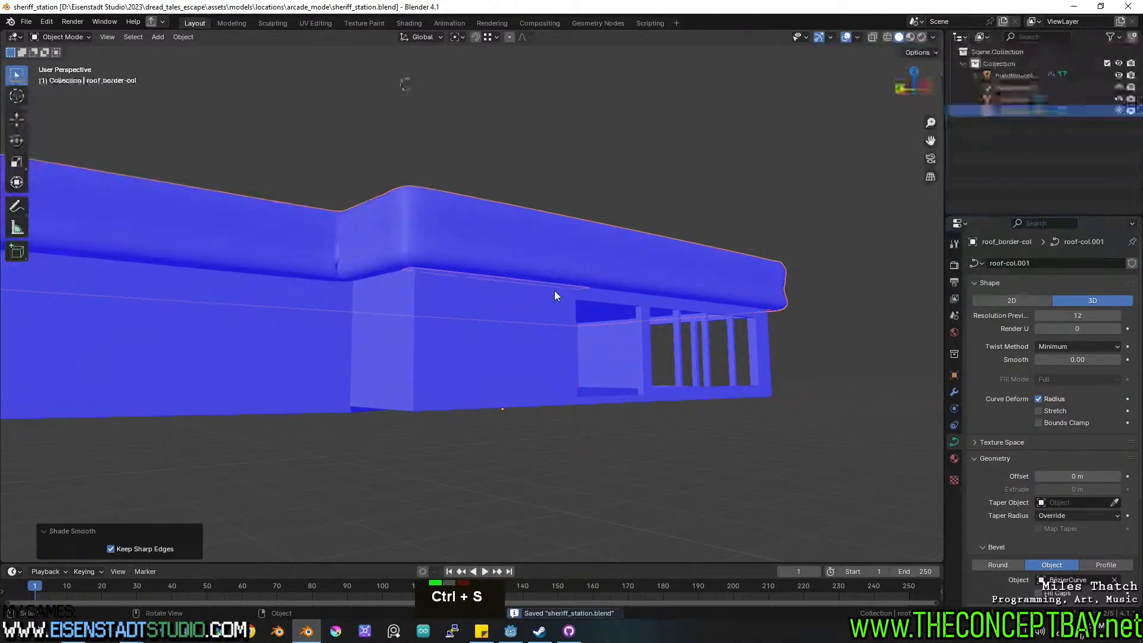
# Rename the BézierCurve profile object to border_profile and save the file.
pyautogui.click(1022, 87)
pyautogui.press('F2')
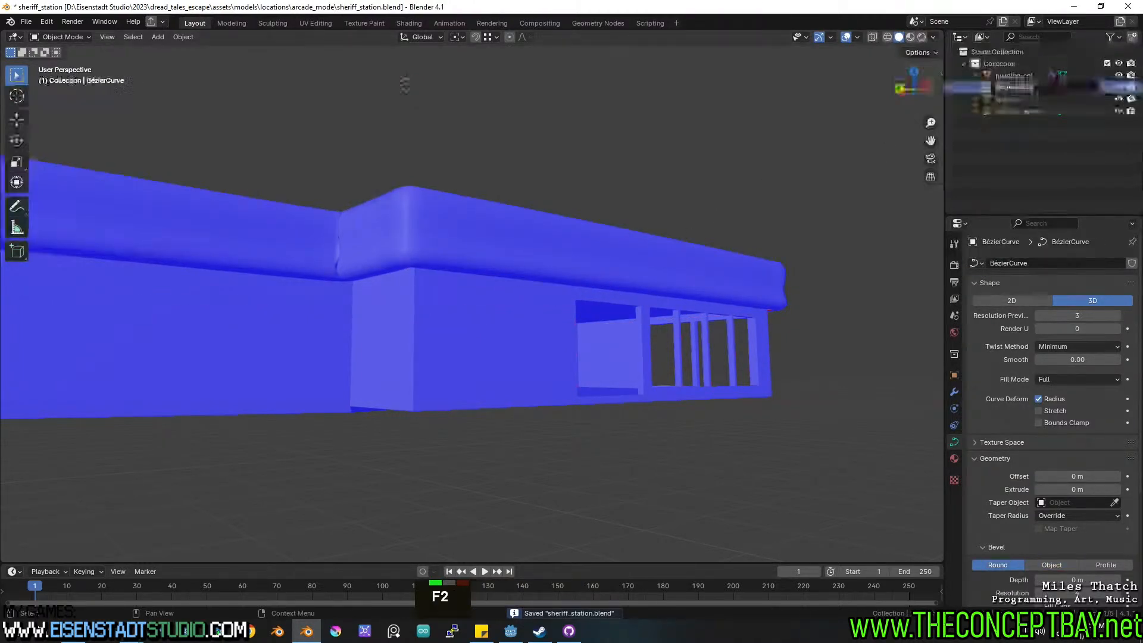
pyautogui.press('BackSpace')
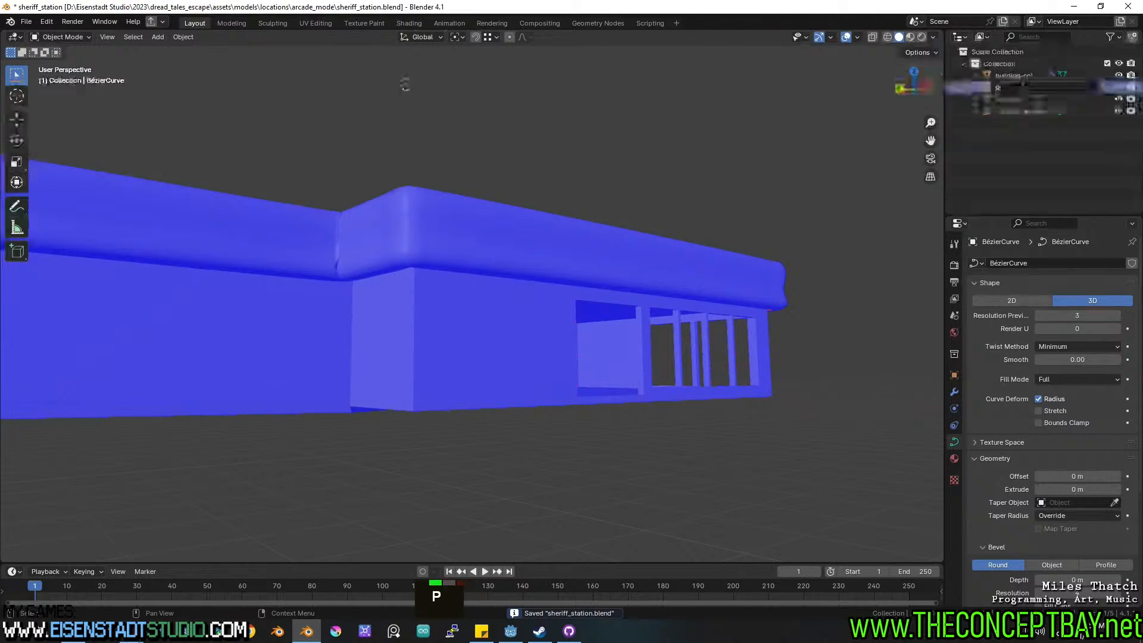
pyautogui.write('border_profile')
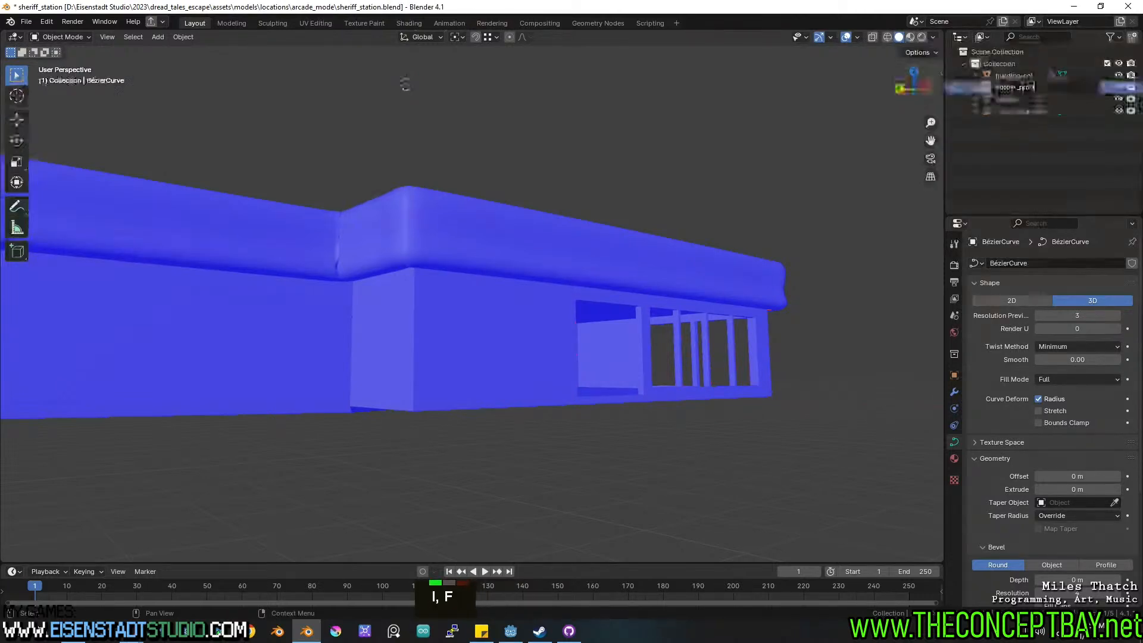
pyautogui.press('Return')
pyautogui.hotkey('ctrl', 's')
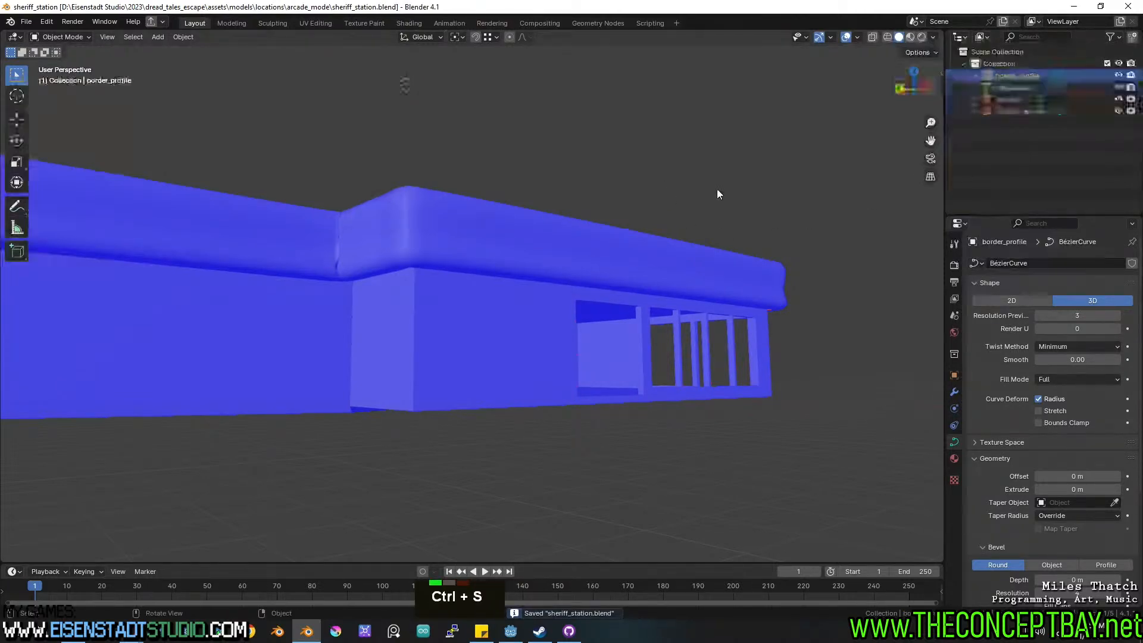
# Export the sheriff station as glTF Binary, overwriting sheriff_station.glb in the arcade_mode folder.
pyautogui.scroll(-2, 527, 169)
pyautogui.moveTo(527, 169); pyautogui.dragTo(537, 180, button='middle')
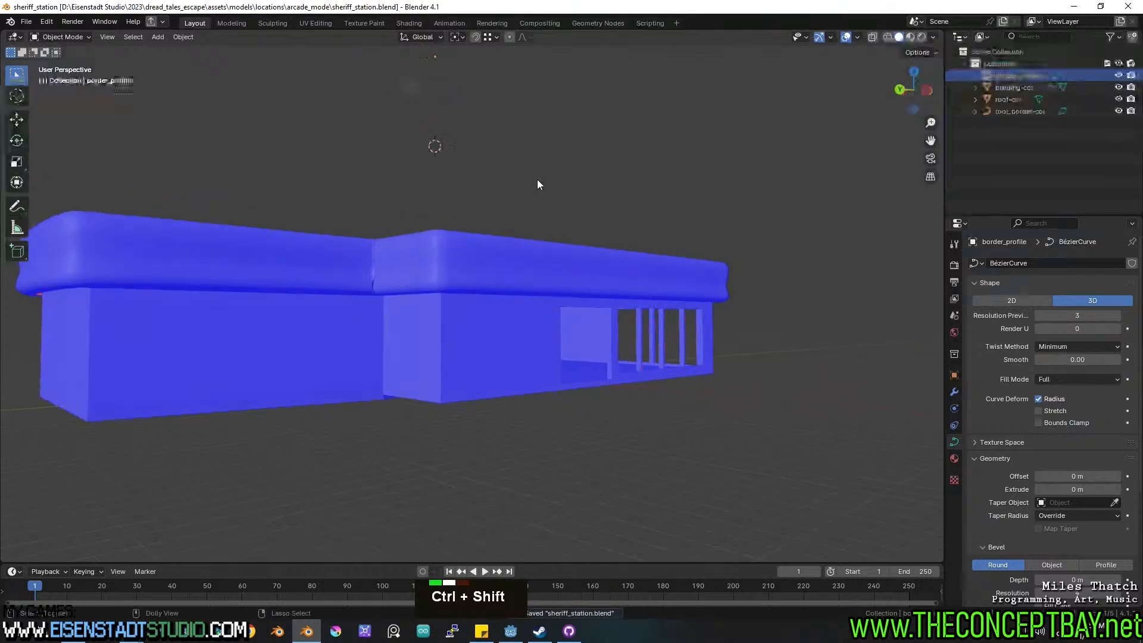
pyautogui.hotkey('ctrl', 'shift', 'r')
pyautogui.press('Return')
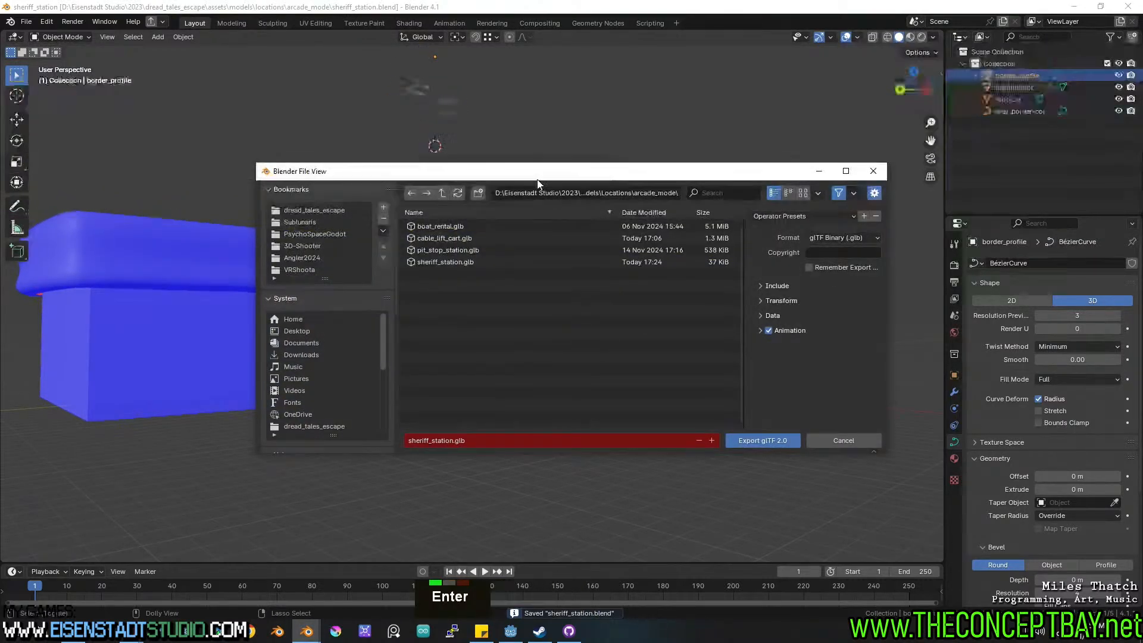
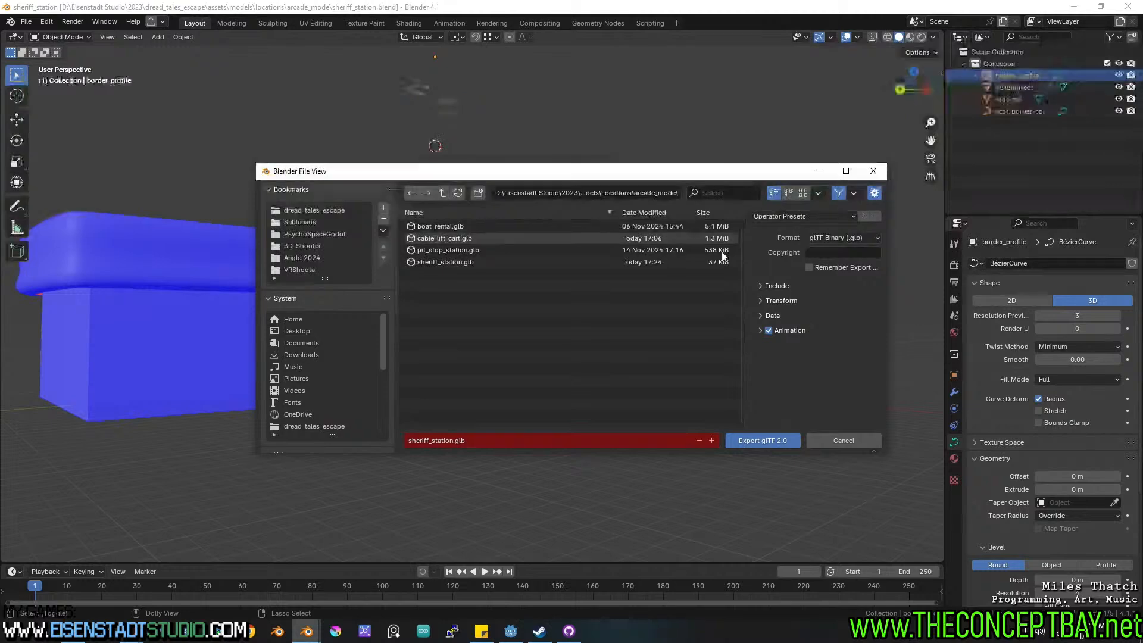
pyautogui.click(751, 441)
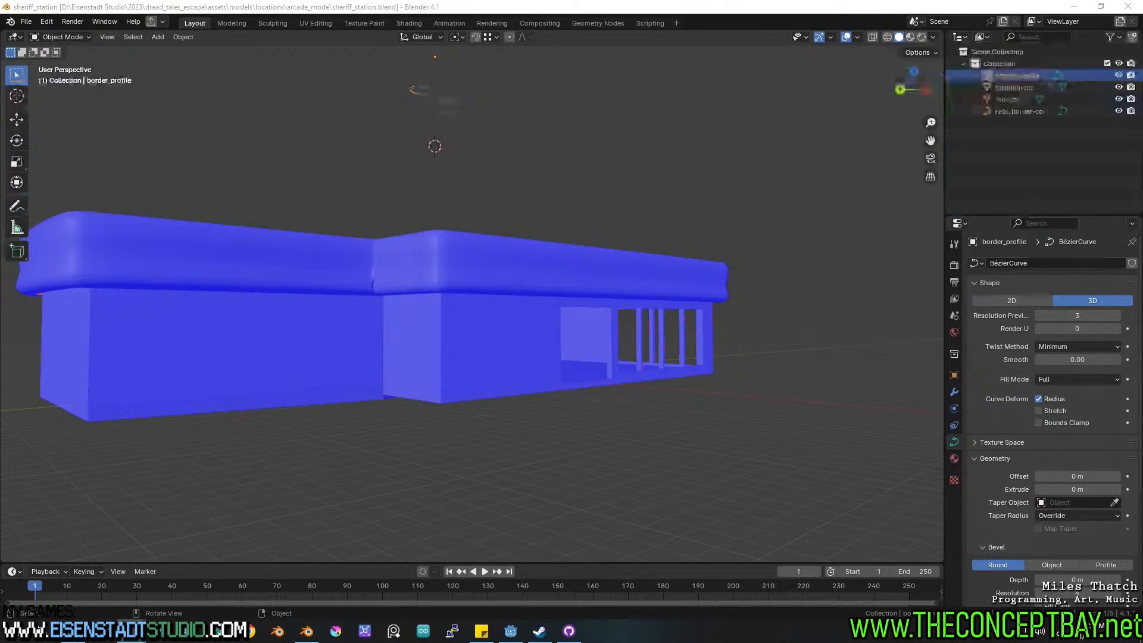
pyautogui.moveTo(545, 337); pyautogui.dragTo(377, 627, button='middle')
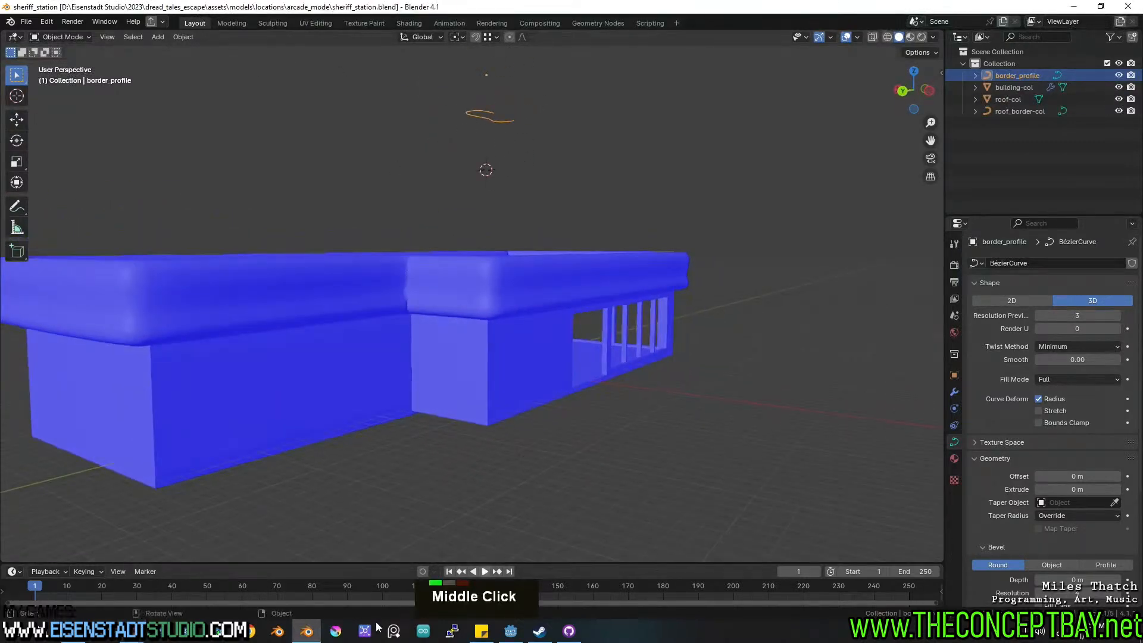
# Switch to Godot, let sheriff_station.glb reimport, and examine the station's roof border from several sides in the arcade_mode scene.
pyautogui.click(510, 632)
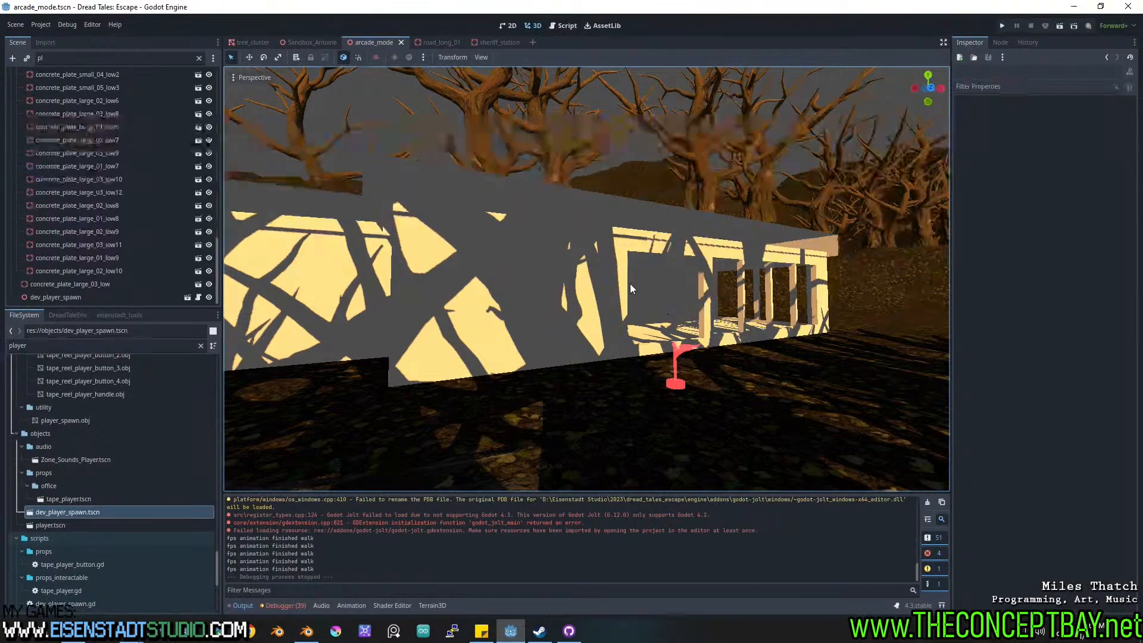
pyautogui.scroll(-2, 724, 306)
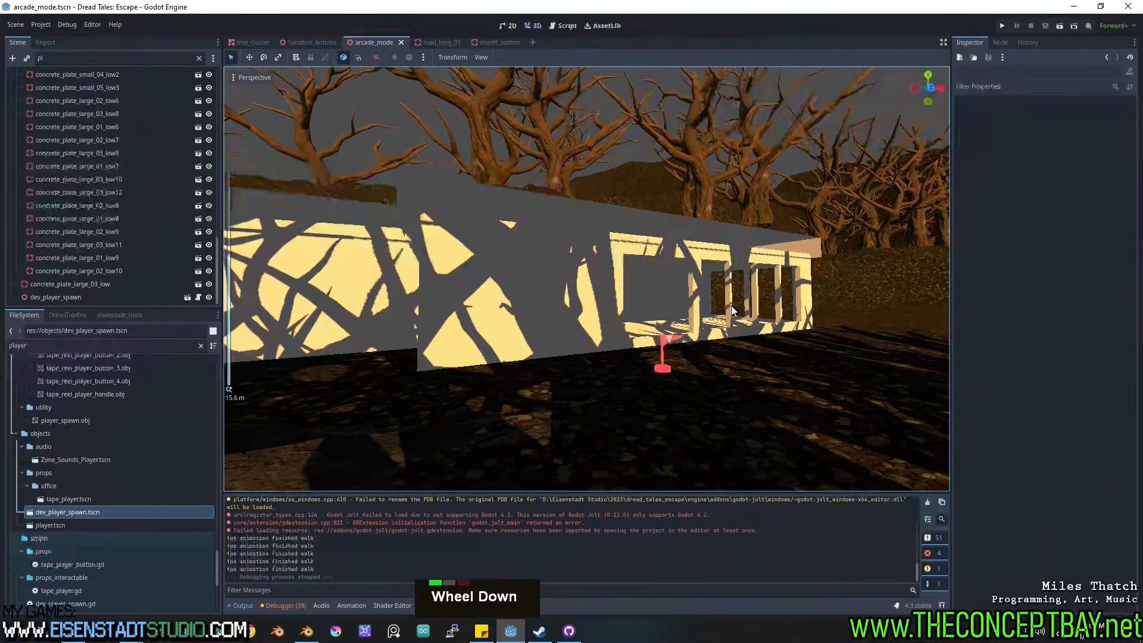
pyautogui.keyDown('shift'); pyautogui.moveTo(724, 306); pyautogui.dragTo(870, 306, button='middle'); pyautogui.keyUp('shift')
pyautogui.moveTo(709, 328); pyautogui.dragTo(686, 317, button='middle')
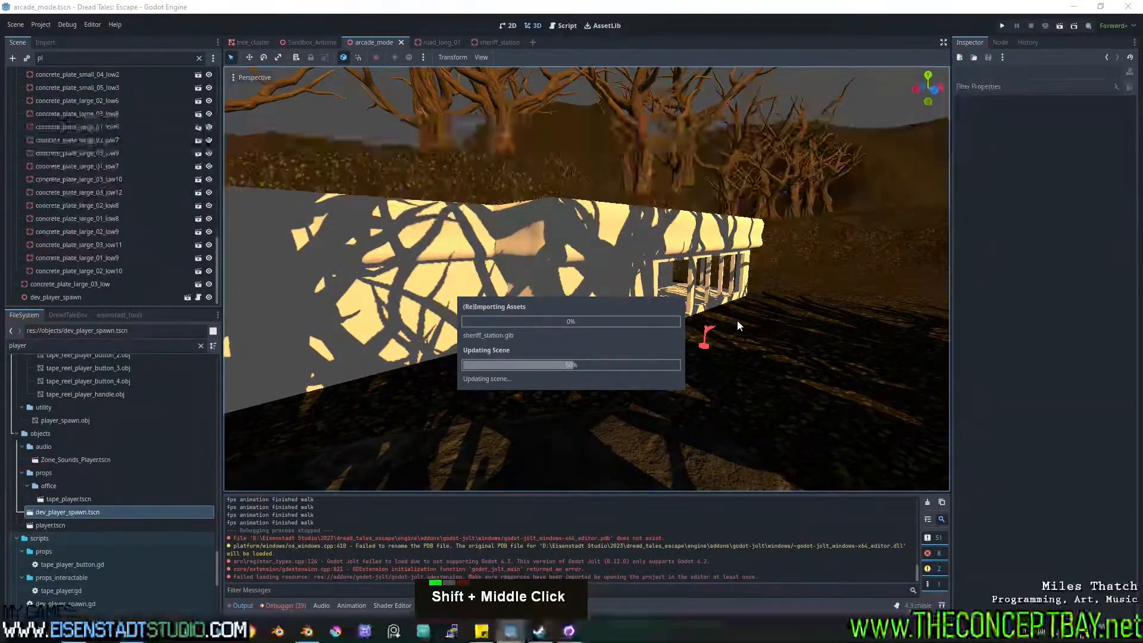
pyautogui.middleClick(705, 299)
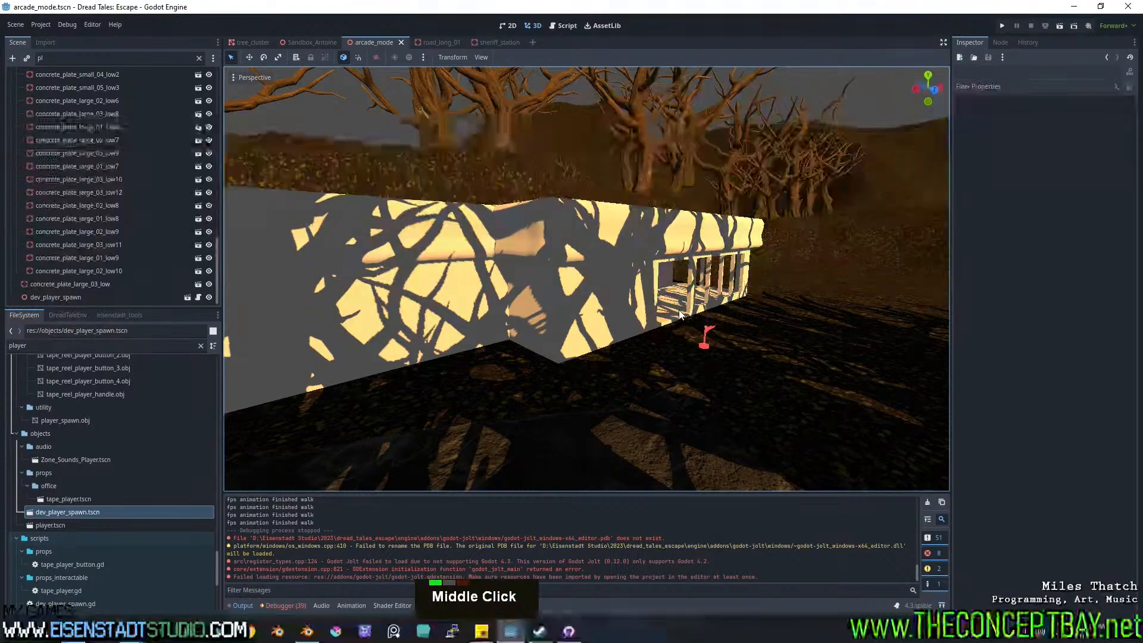
pyautogui.scroll(-1, 677, 304)
pyautogui.scroll(1, 679, 303)
pyautogui.moveTo(681, 311); pyautogui.dragTo(619, 310, button='middle')
pyautogui.moveTo(769, 317); pyautogui.dragTo(646, 305, button='middle')
pyautogui.scroll(-2, 634, 310)
pyautogui.scroll(2, 724, 340)
pyautogui.scroll(2, 610, 256)
pyautogui.moveTo(609, 255); pyautogui.dragTo(613, 286, button='middle')
pyautogui.keyDown('shift'); pyautogui.moveTo(613, 286); pyautogui.dragTo(588, 322, button='middle'); pyautogui.keyUp('shift')
pyautogui.scroll(-2, 500, 279)
pyautogui.scroll(2, 530, 287)
pyautogui.scroll(1, 582, 288)
pyautogui.scroll(-2, 669, 289)
pyautogui.scroll(-2, 682, 284)
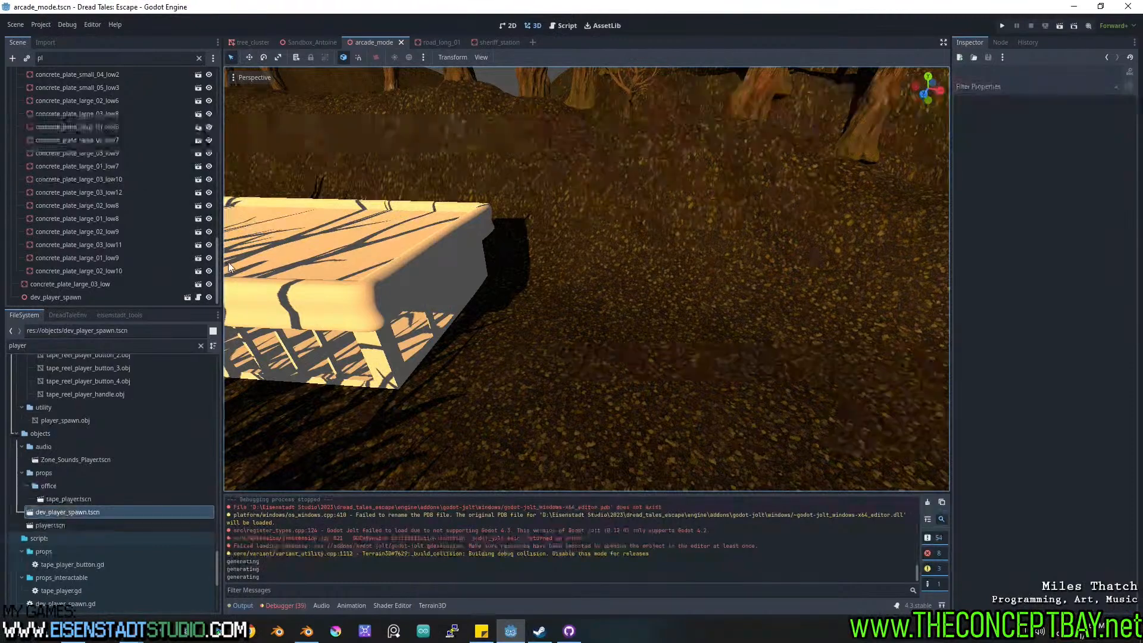
# Collapse the locations node and clear the node filter in the scene tree.
pyautogui.moveTo(217, 262); pyautogui.dragTo(227, 87)
pyautogui.click(17, 180)
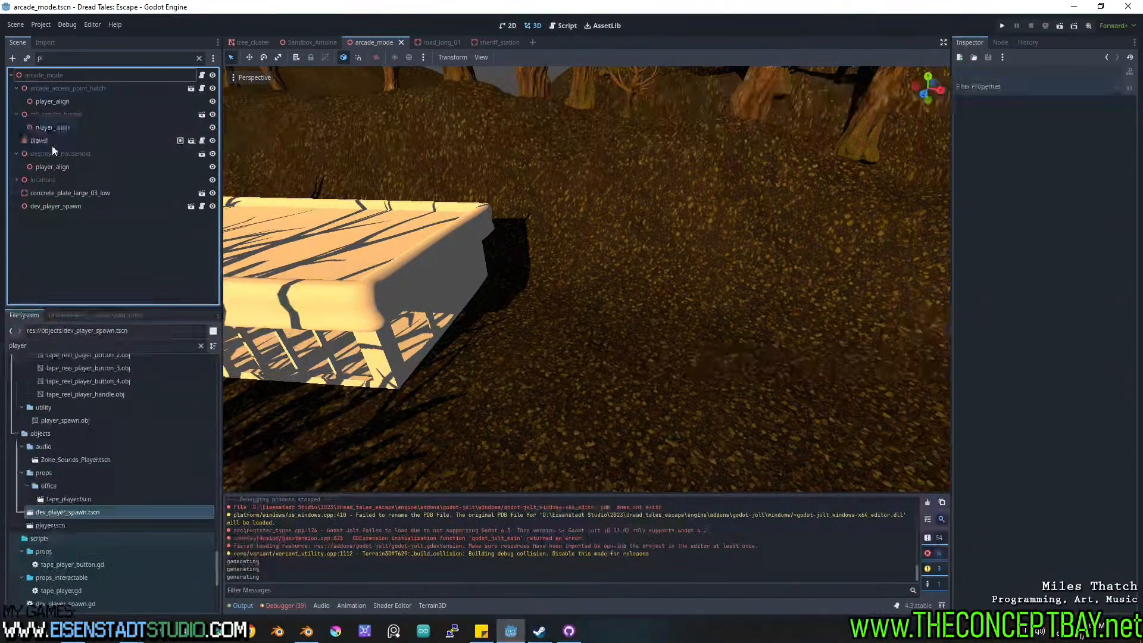
pyautogui.click(198, 58)
# Level the Terrain3D ground beside and in front of the sheriff station using the 94.5 m brush height.
pyautogui.click(101, 114)
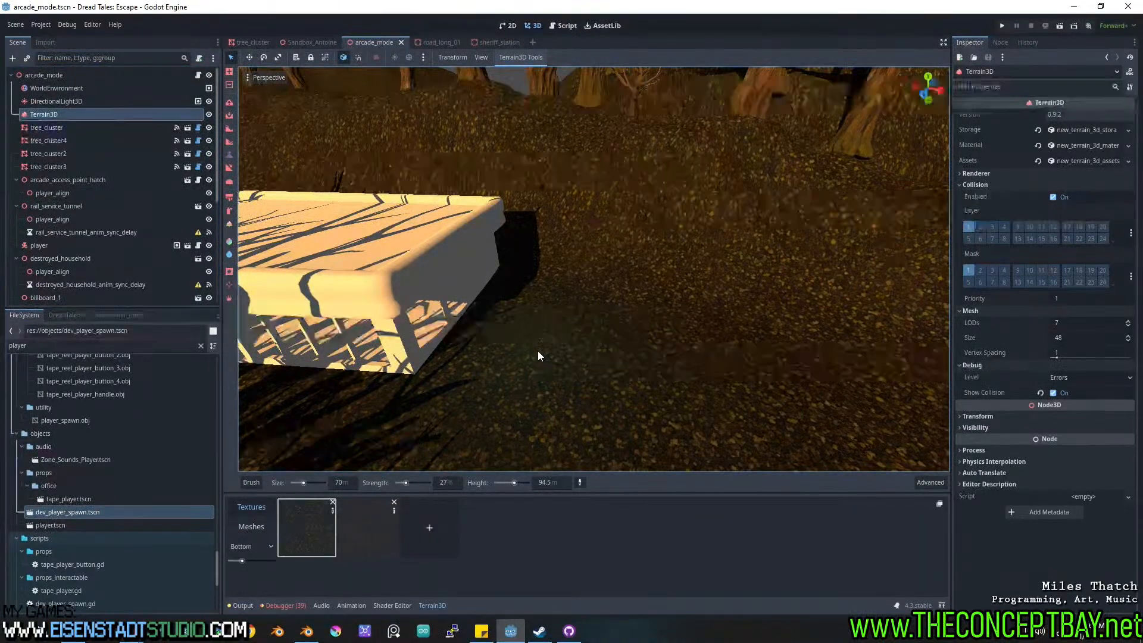
pyautogui.moveTo(538, 352)
pyautogui.mouseDown()
pyautogui.moveTo(552, 262)
pyautogui.moveTo(735, 286)
pyautogui.moveTo(763, 342)
pyautogui.mouseUp()
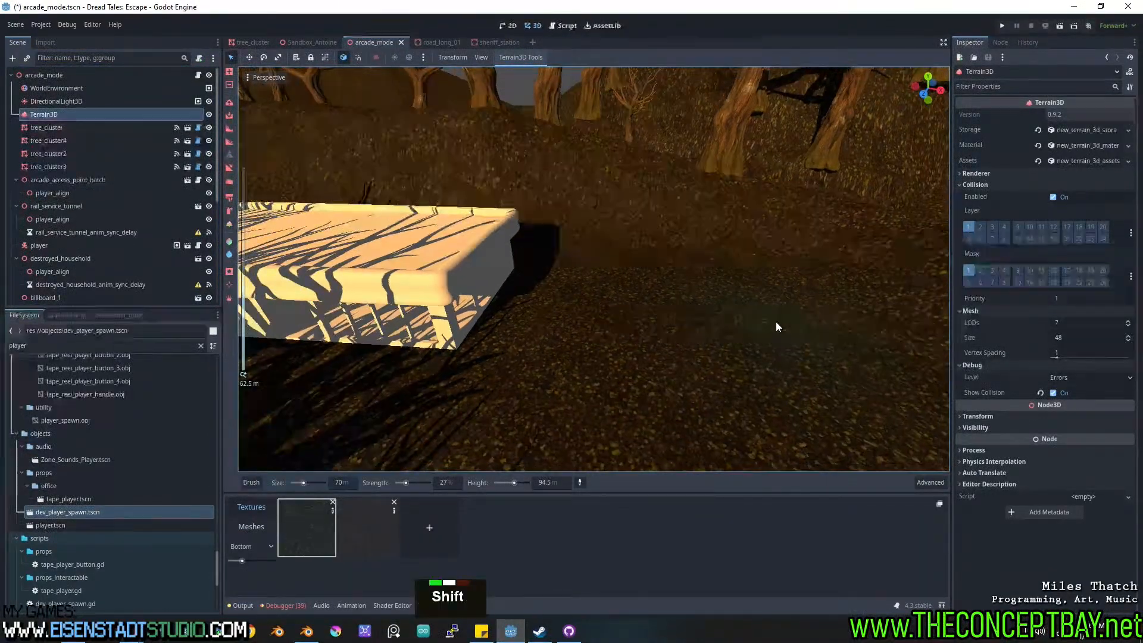
pyautogui.keyDown('shift'); pyautogui.moveTo(778, 323); pyautogui.dragTo(638, 293, button='middle'); pyautogui.keyUp('shift')
pyautogui.scroll(-3, 469, 400)
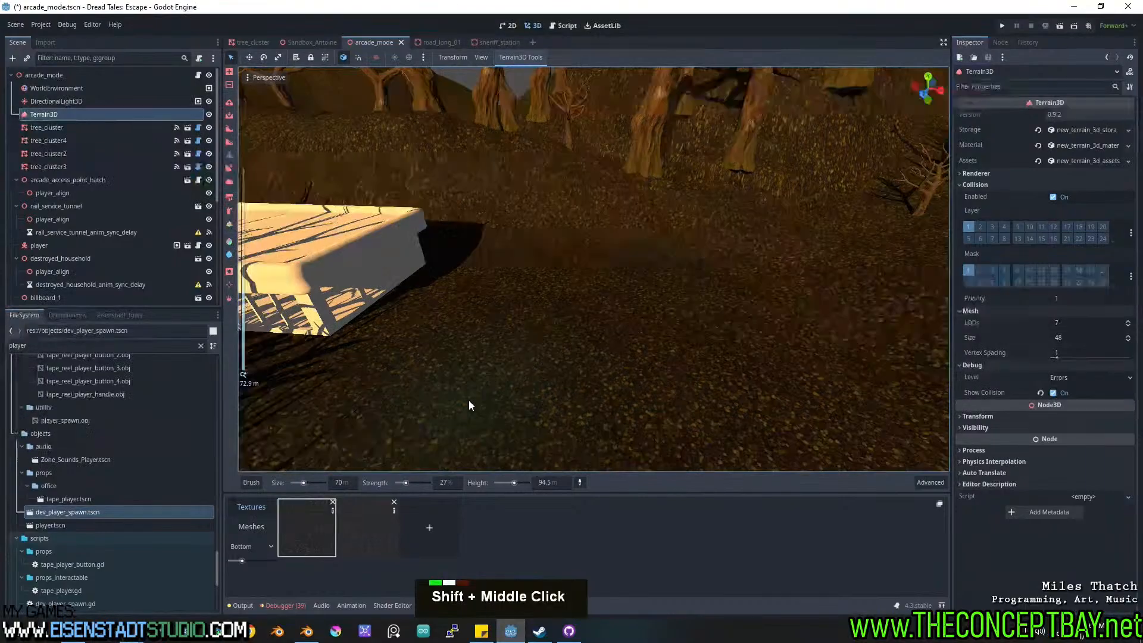
pyautogui.keyDown('shift'); pyautogui.moveTo(470, 400); pyautogui.dragTo(549, 329, button='middle'); pyautogui.keyUp('shift')
pyautogui.keyDown('shift'); pyautogui.moveTo(880, 337); pyautogui.dragTo(602, 324, button='middle'); pyautogui.keyUp('shift')
pyautogui.scroll(2, 691, 288)
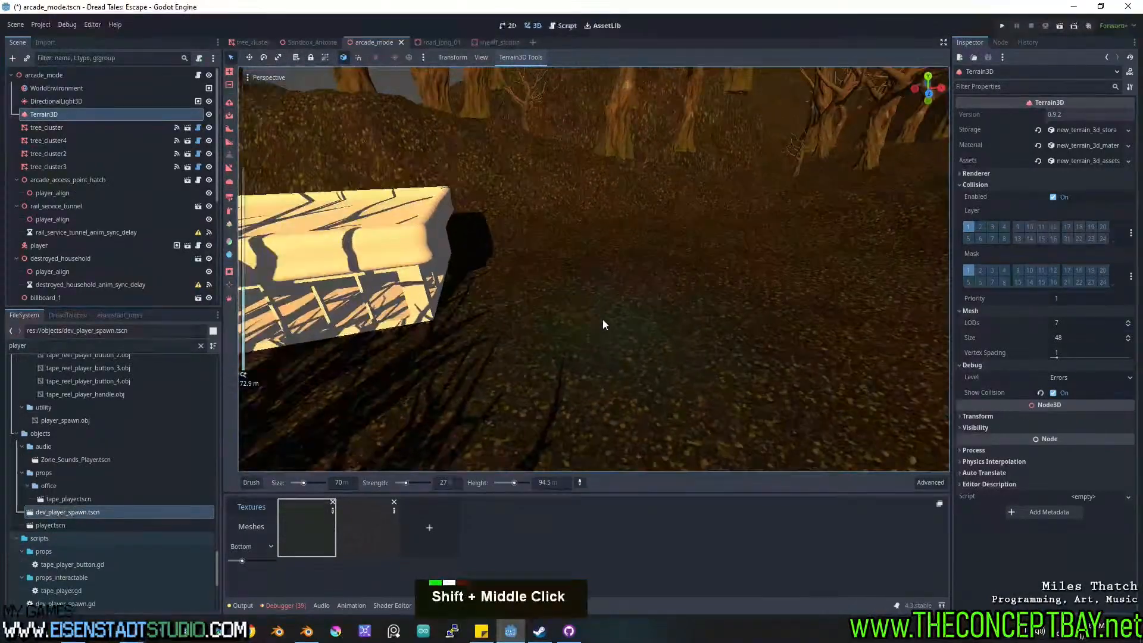
pyautogui.keyDown('shift'); pyautogui.moveTo(778, 248); pyautogui.dragTo(583, 285, button='middle'); pyautogui.keyUp('shift')
pyautogui.keyDown('shift'); pyautogui.scroll(1, 513, 285); pyautogui.keyUp('shift')
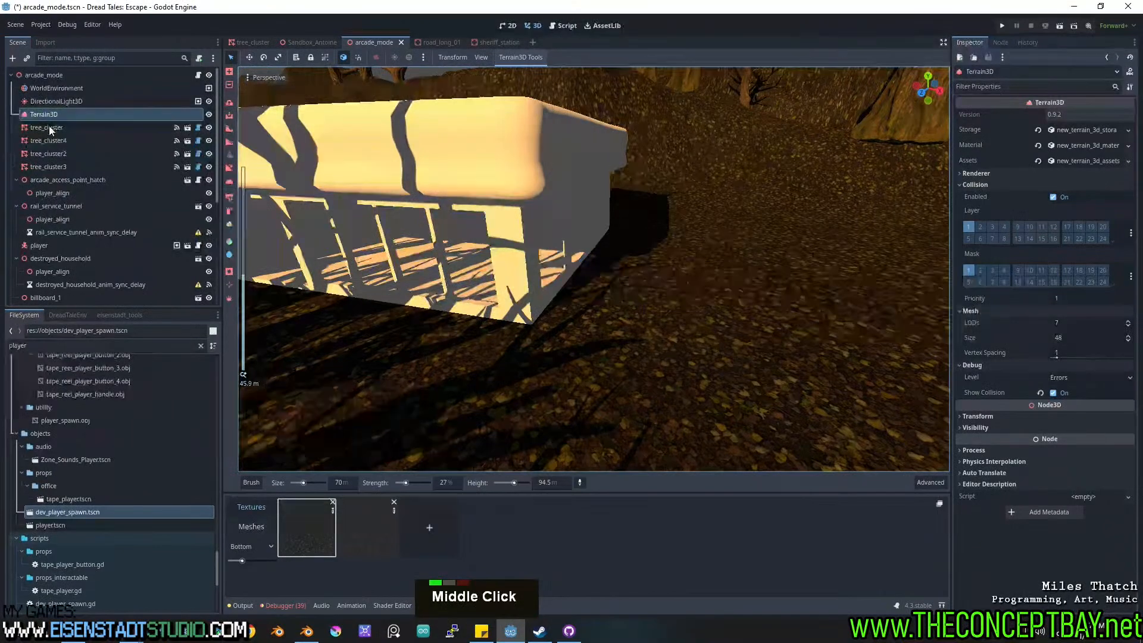
# Copy the sheriff_station node's name and add a Node3D under that node.
pyautogui.doubleClick(426, 153)
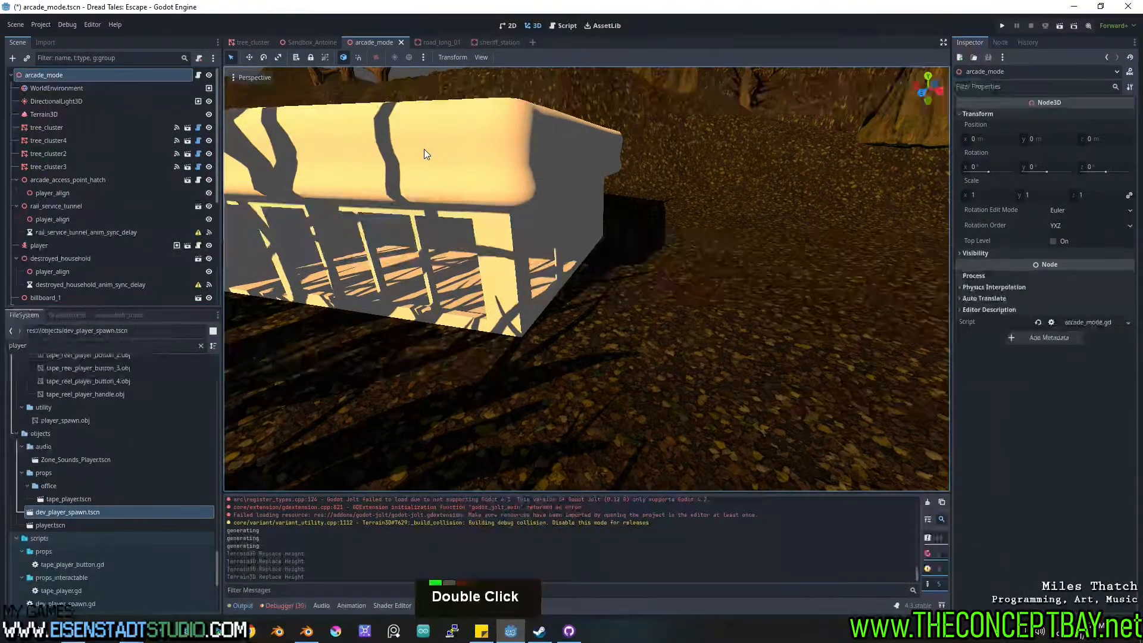
pyautogui.scroll(-3, 125, 238)
pyautogui.click(65, 285)
pyautogui.press('Escape')
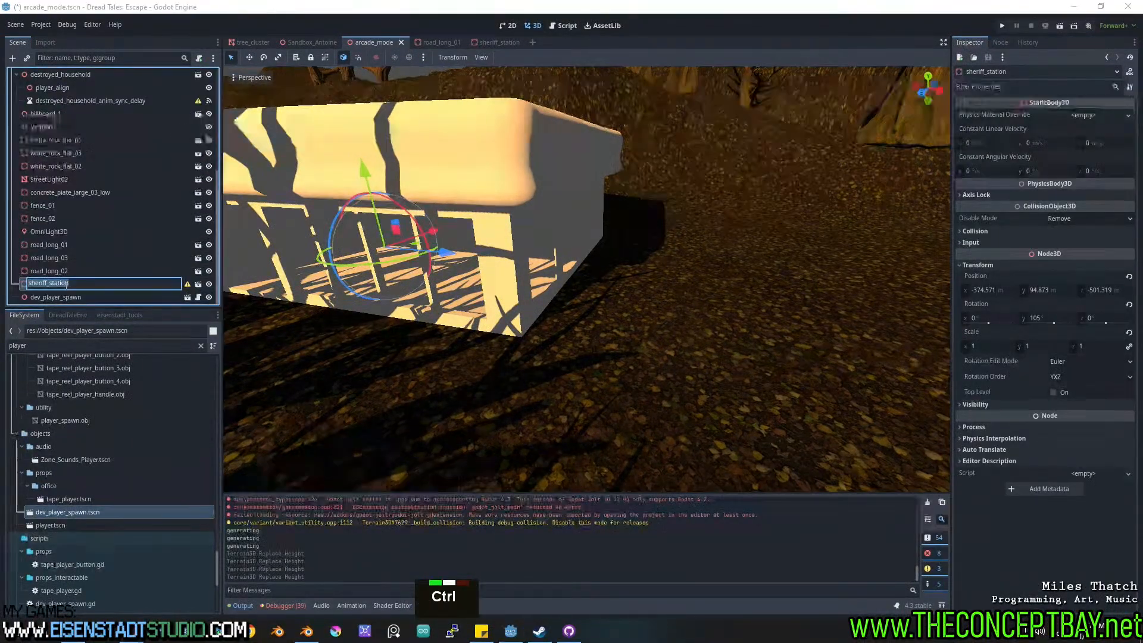
pyautogui.hotkey('ctrl', 'c')
pyautogui.hotkey('ctrl', 'a')
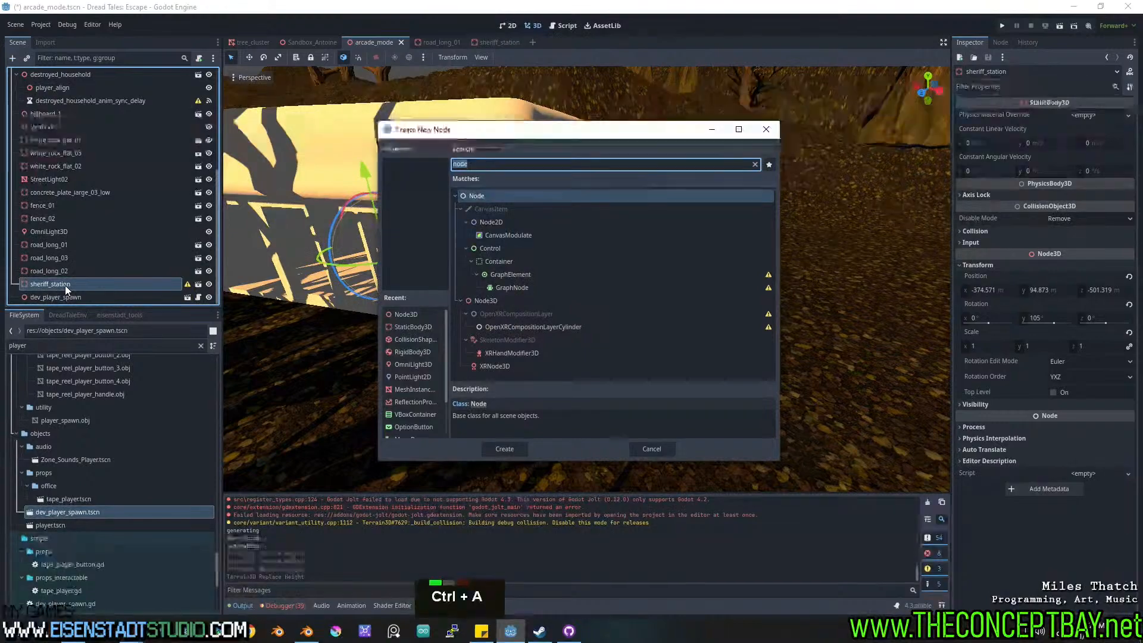
pyautogui.write('node3D')
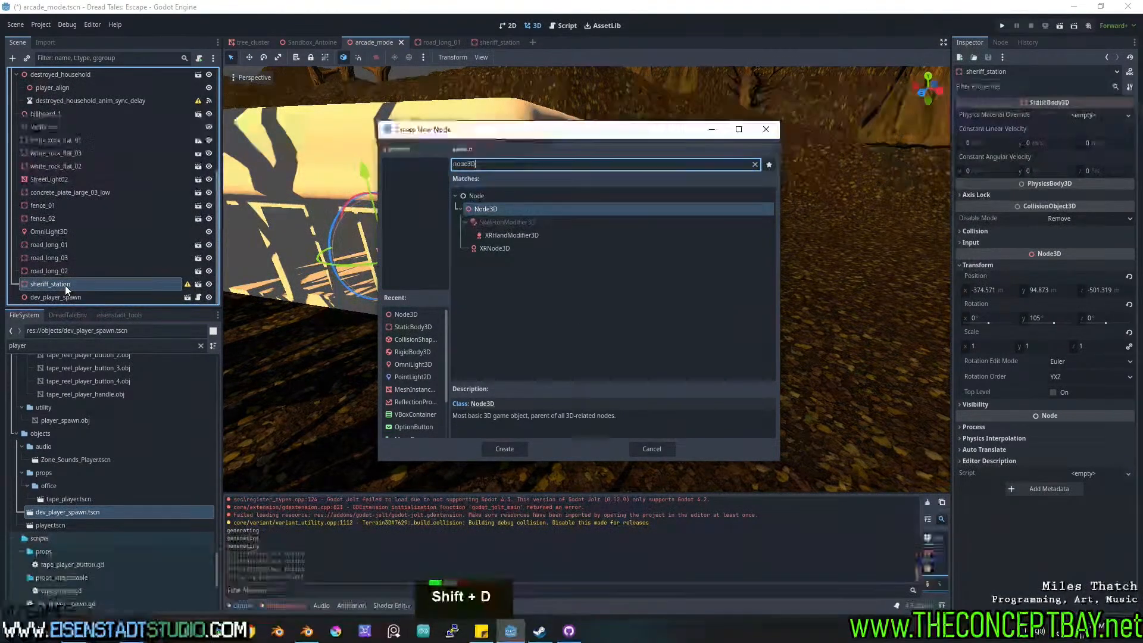
pyautogui.press('Return')
# Make the new Node3D the parent of the station body and rename it sheriff_station.
pyautogui.moveTo(52, 299); pyautogui.dragTo(51, 273)
pyautogui.doubleClick(51, 273)
pyautogui.hotkey('ctrl', 'v')
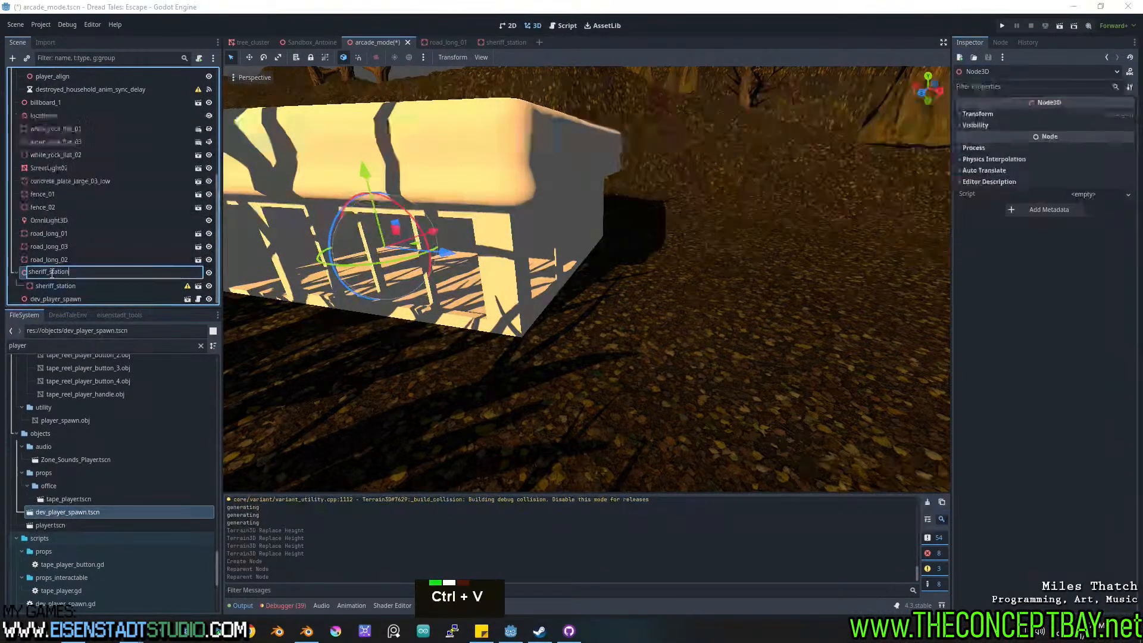
pyautogui.press('Return')
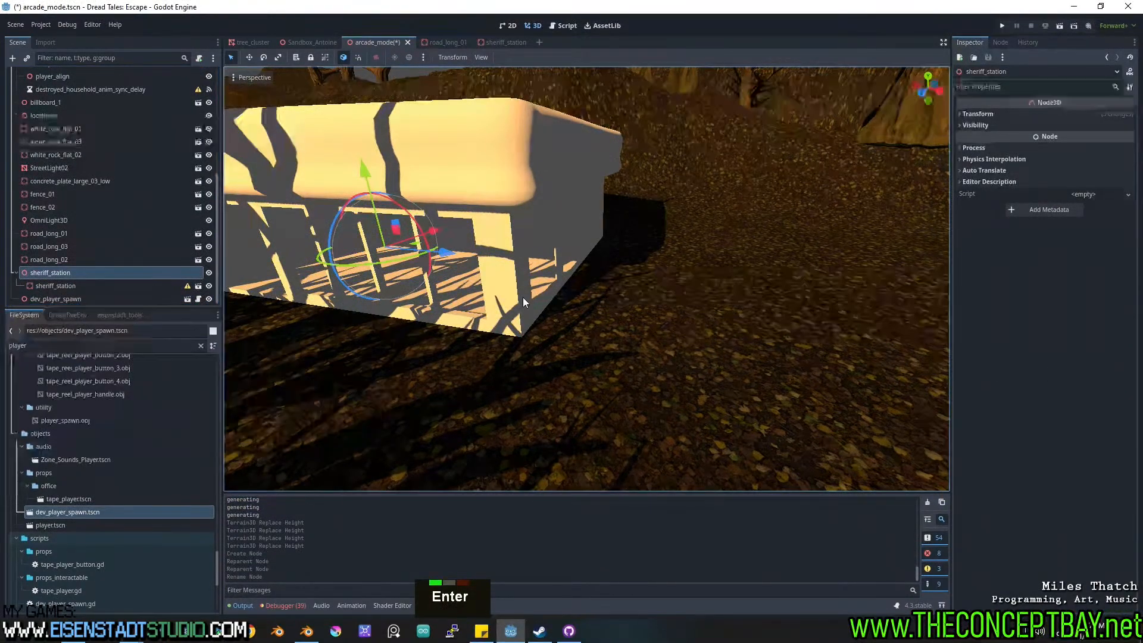
# Filter the project files by "fence" and place fence_01.tscn in the scene near the sheriff station.
pyautogui.keyDown('shift'); pyautogui.moveTo(523, 298); pyautogui.dragTo(510, 326, button='middle'); pyautogui.keyUp('shift')
pyautogui.click(105, 347)
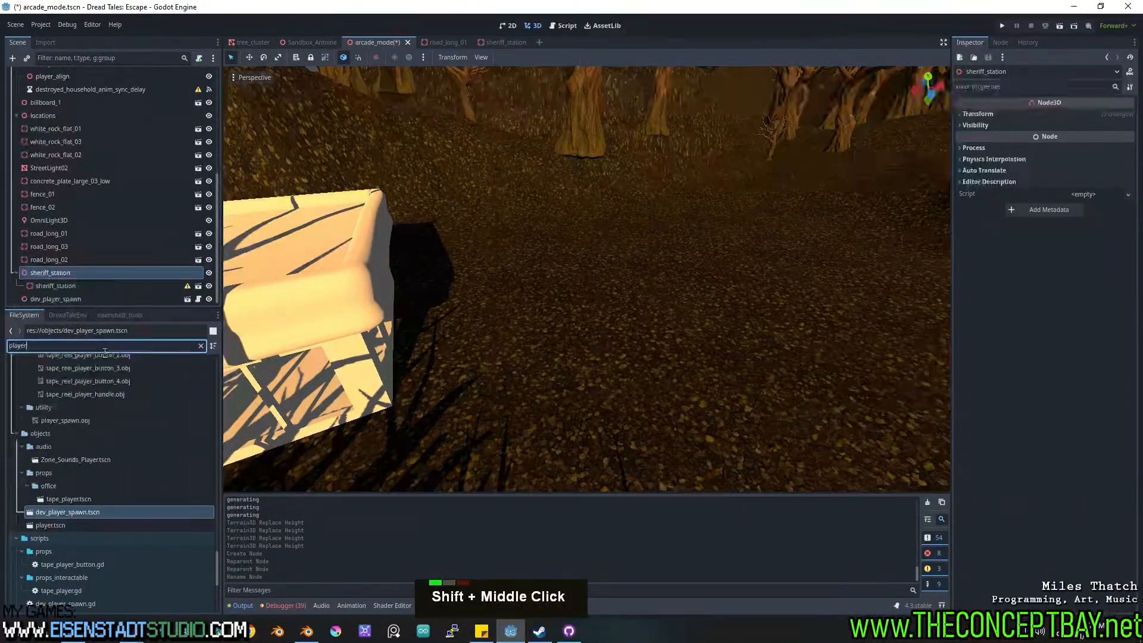
pyautogui.hotkey('ctrl', 'a')
pyautogui.write('fenc')
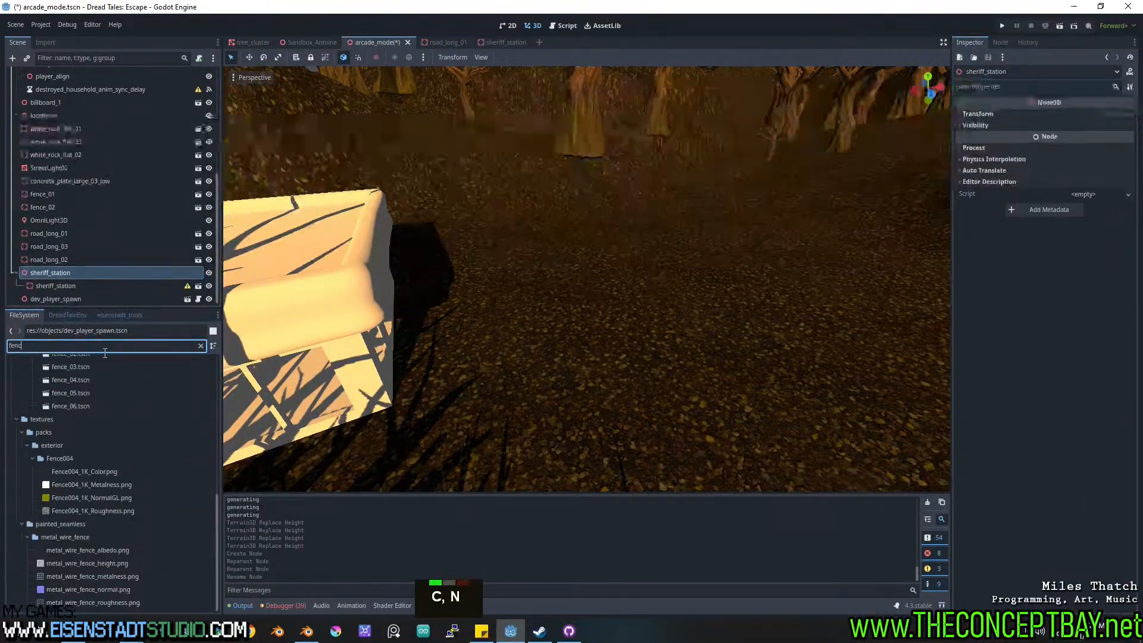
pyautogui.scroll(2, 81, 393)
pyautogui.moveTo(70, 372); pyautogui.dragTo(426, 323)
# Move the new fence out of the building to the ground beside its end wall and snap it to the floor.
pyautogui.moveTo(427, 323); pyautogui.dragTo(400, 298, button='middle')
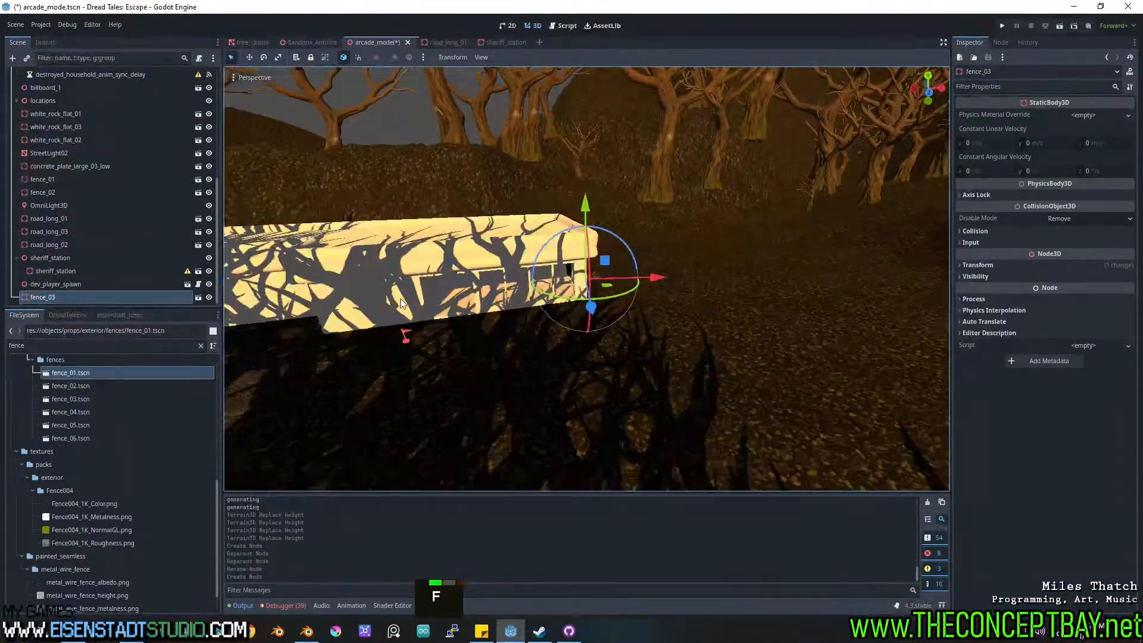
pyautogui.scroll(7, 767, 271)
pyautogui.keyDown('shift'); pyautogui.moveTo(767, 271); pyautogui.dragTo(641, 249, button='middle'); pyautogui.keyUp('shift')
pyautogui.scroll(9, 632, 299)
pyautogui.moveTo(632, 299); pyautogui.dragTo(727, 327, button='middle')
pyautogui.scroll(3, 748, 361)
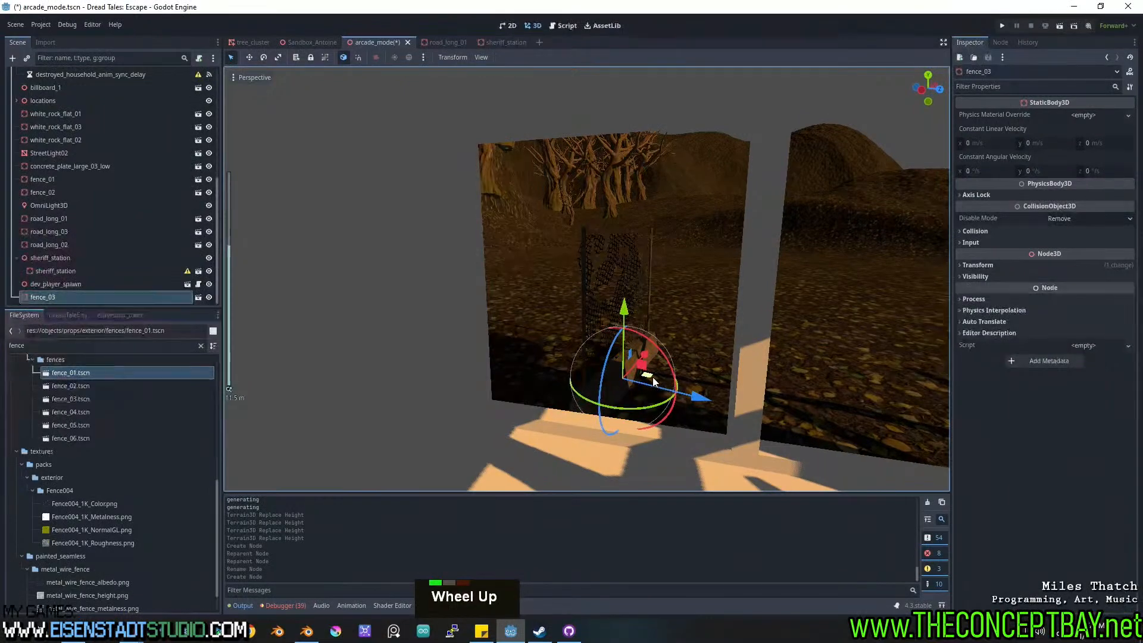
pyautogui.moveTo(652, 377); pyautogui.dragTo(545, 331)
pyautogui.press('pagedown')
# Rotate the fence about its vertical axis and shift it against the station's end wall.
pyautogui.scroll(4, 674, 376)
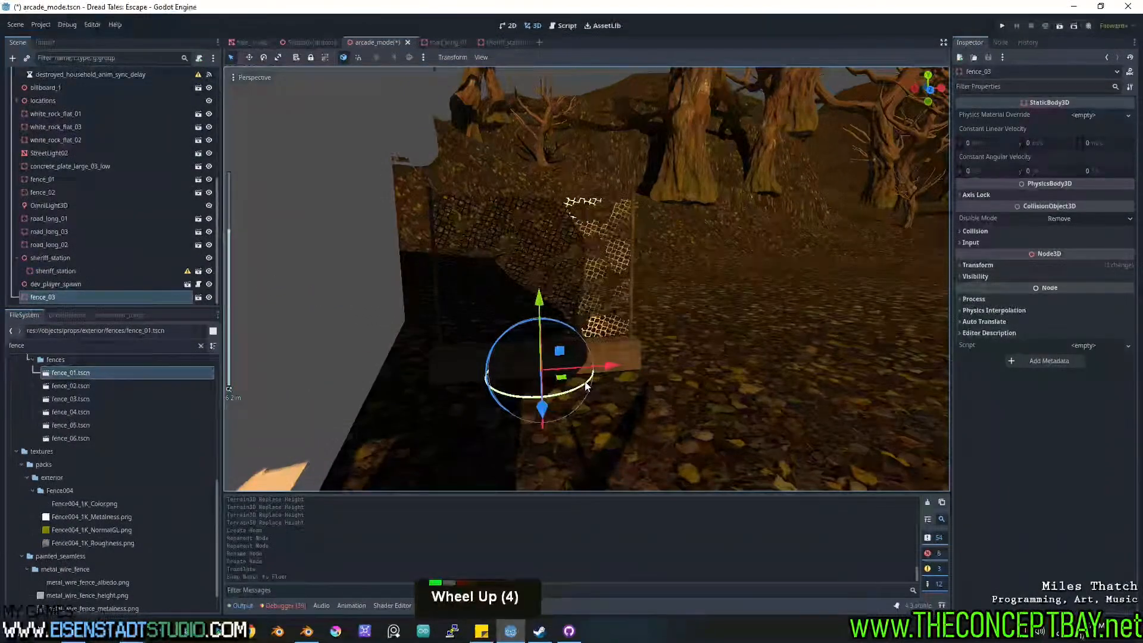
pyautogui.moveTo(585, 385); pyautogui.dragTo(564, 373)
pyautogui.moveTo(564, 374); pyautogui.dragTo(581, 373, button='middle')
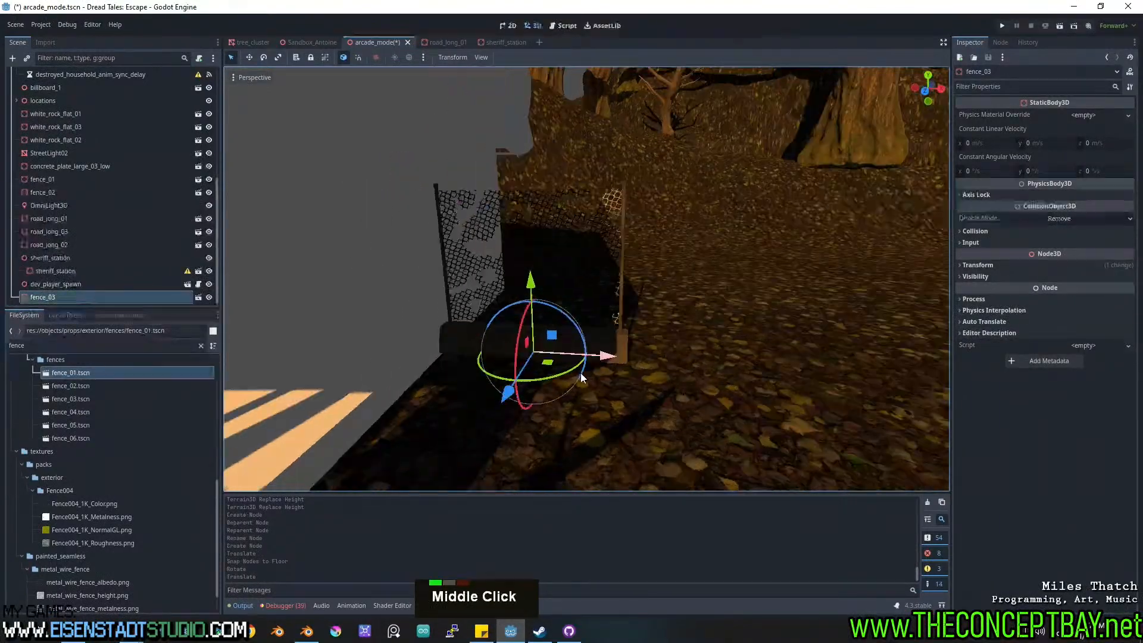
# Move the fence along its axes to the open ground just off the sheriff station's front corner.
pyautogui.scroll(-3, 502, 350)
pyautogui.keyDown('shift'); pyautogui.moveTo(502, 350); pyautogui.dragTo(465, 355, button='middle'); pyautogui.keyUp('shift')
pyautogui.keyDown('shift'); pyautogui.moveTo(589, 365); pyautogui.dragTo(770, 317, button='middle'); pyautogui.keyUp('shift')
pyautogui.scroll(-6, 778, 328)
pyautogui.scroll(-2, 771, 323)
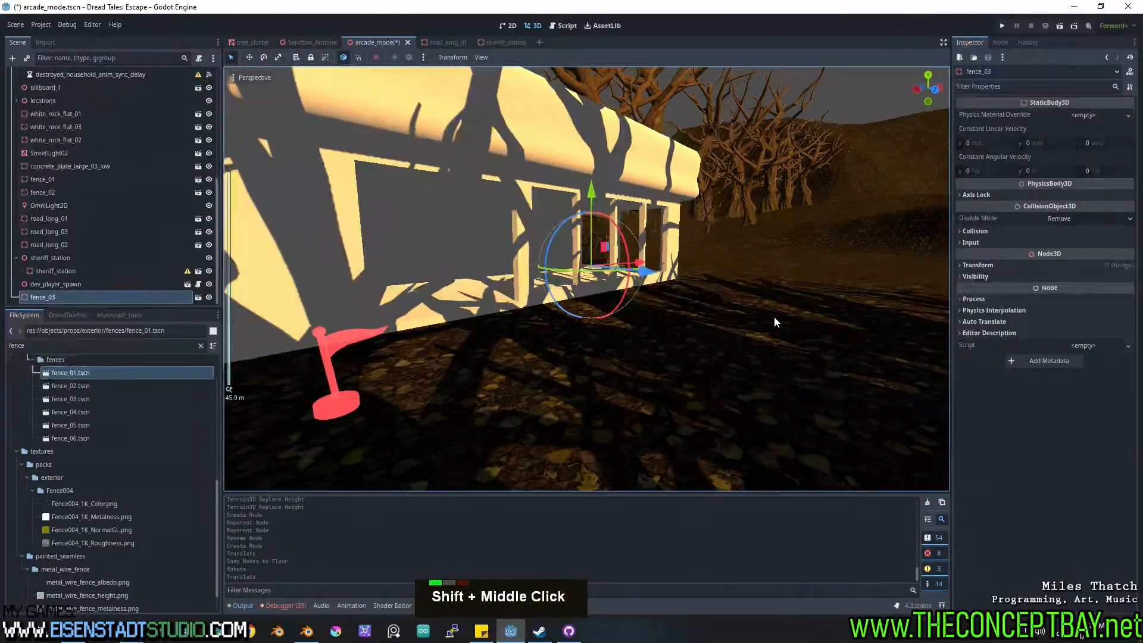
pyautogui.press('w')
pyautogui.moveTo(775, 316); pyautogui.dragTo(516, 314, button='right')
pyautogui.press('a')
pyautogui.press('d')
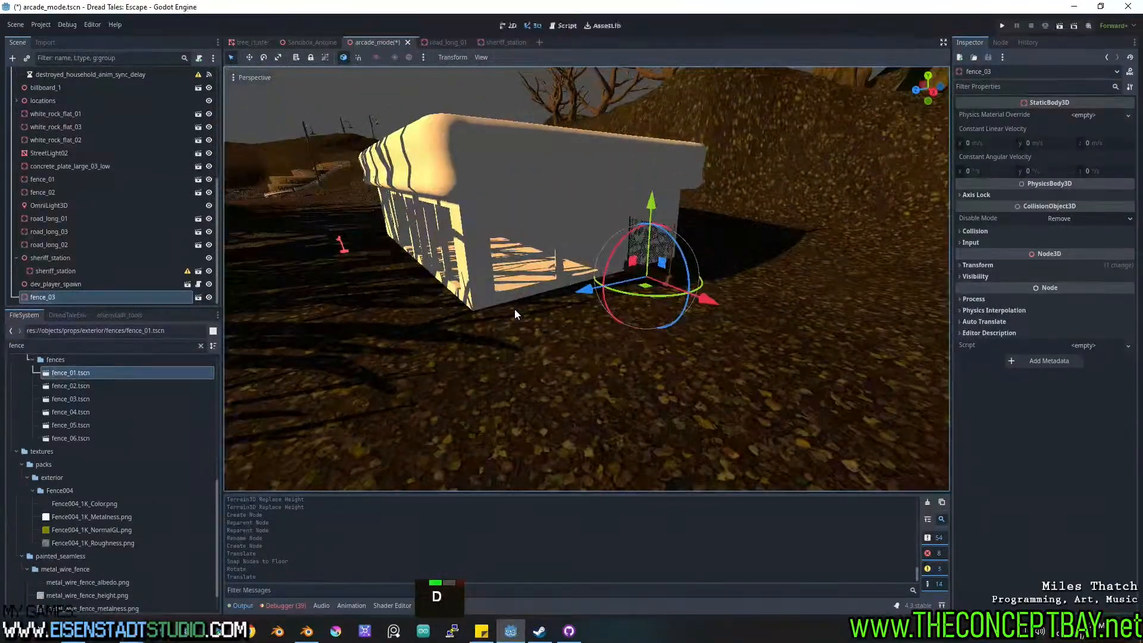
pyautogui.moveTo(549, 310); pyautogui.dragTo(252, 429)
pyautogui.moveTo(268, 423); pyautogui.dragTo(548, 322, button='middle')
pyautogui.keyDown('shift'); pyautogui.scroll(2, 499, 404); pyautogui.keyUp('shift')
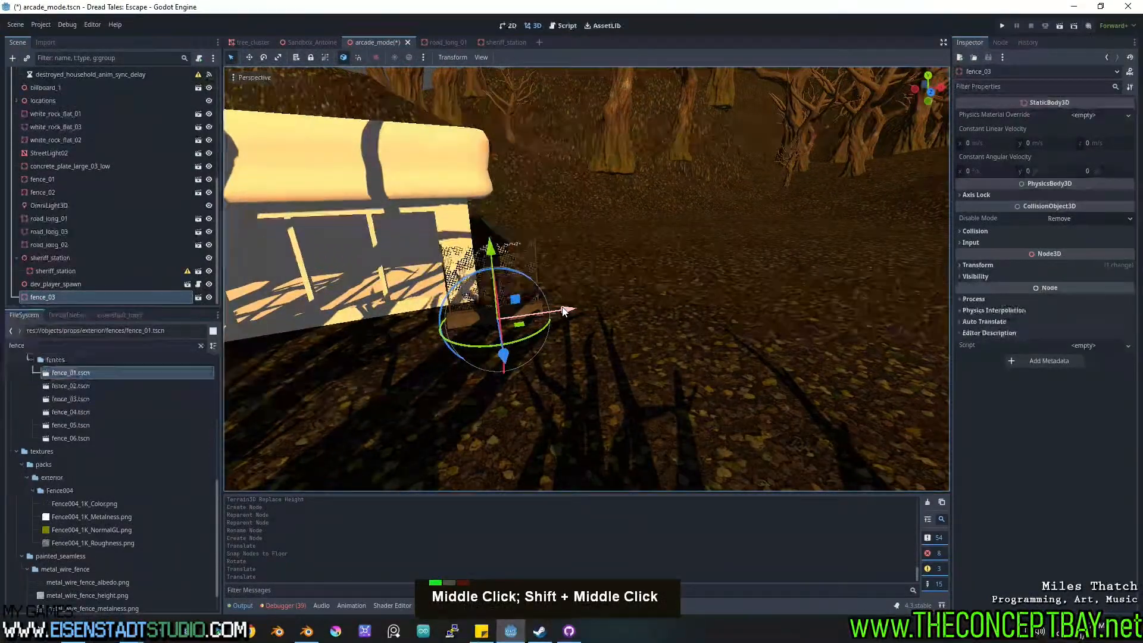
pyautogui.moveTo(563, 310); pyautogui.dragTo(601, 305)
pyautogui.moveTo(556, 350); pyautogui.dragTo(657, 330, button='middle')
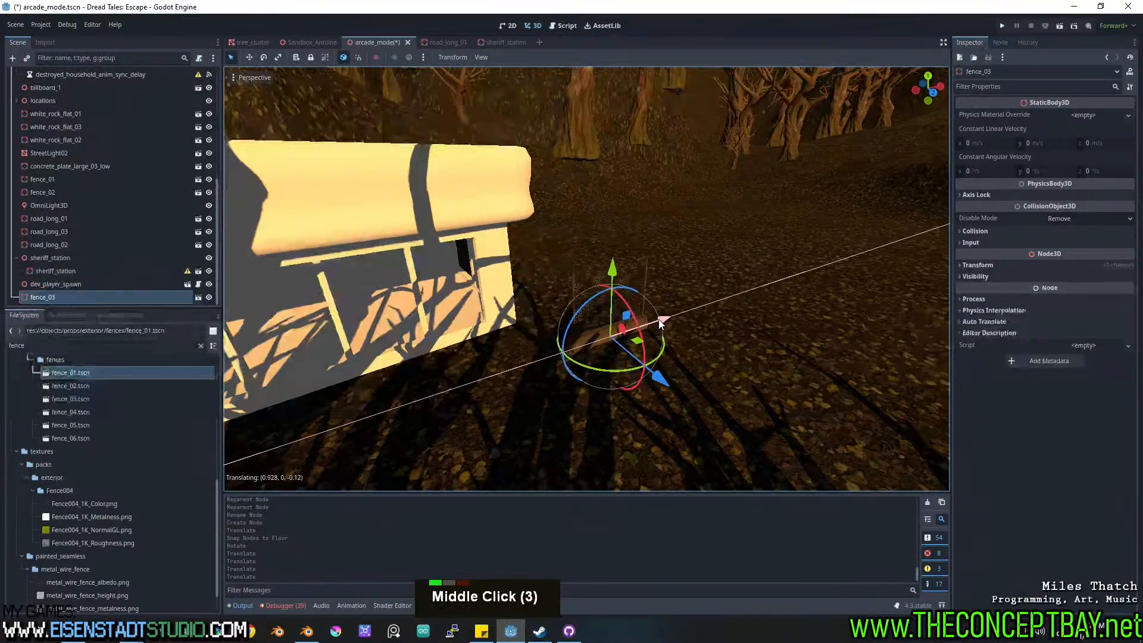
# Duplicate the fence, rotate the copy crosswise, and move it to the end of the first fence nearest the building.
pyautogui.click(644, 349)
pyautogui.hotkey('ctrl', 'd')
pyautogui.keyDown('ctrl'); pyautogui.moveTo(627, 372); pyautogui.dragTo(524, 354); pyautogui.keyUp('ctrl')
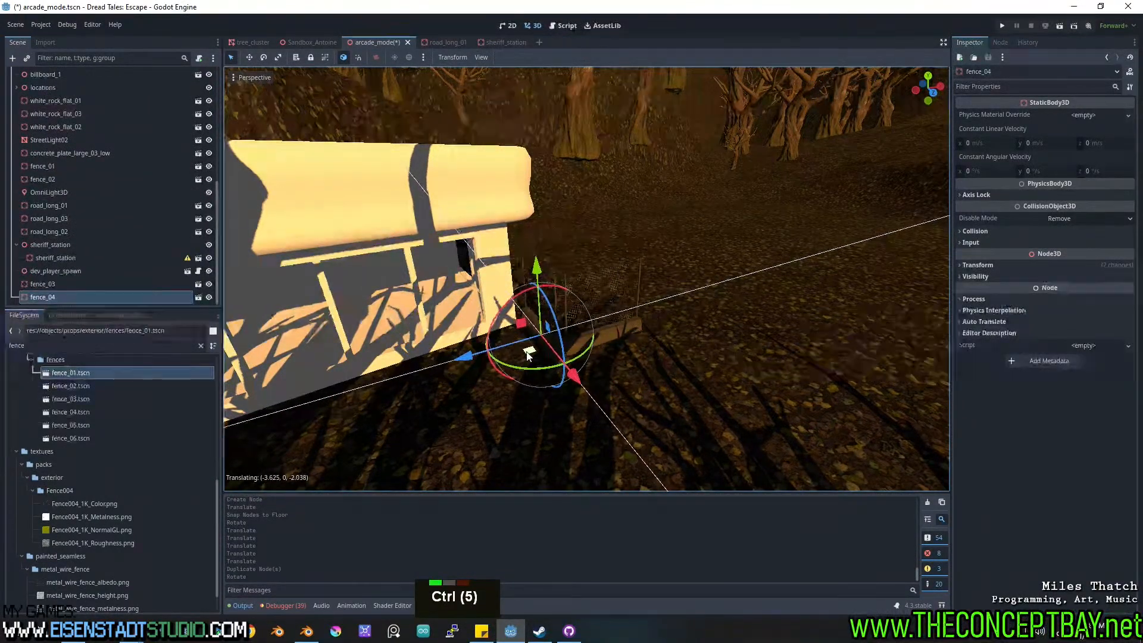
# Reset the duplicated fence's rotation and turn it to -90° about the Y axis.
pyautogui.click(981, 265)
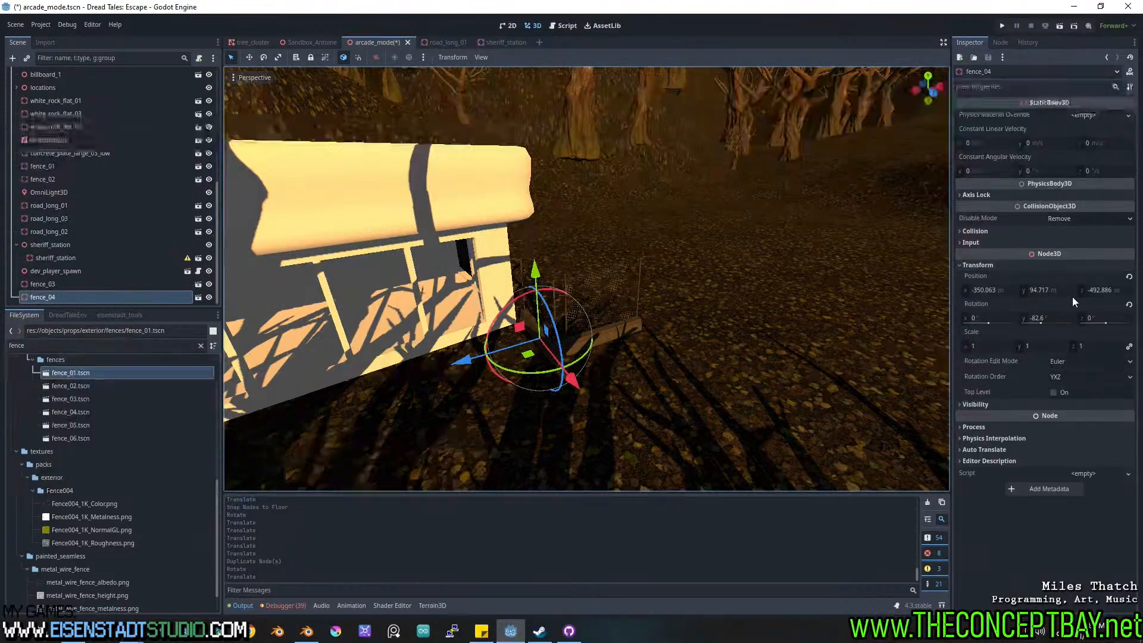
pyautogui.click(1130, 305)
pyautogui.keyDown('ctrl'); pyautogui.moveTo(579, 367); pyautogui.dragTo(514, 389); pyautogui.keyUp('ctrl')
pyautogui.moveTo(514, 389); pyautogui.dragTo(620, 350, button='middle')
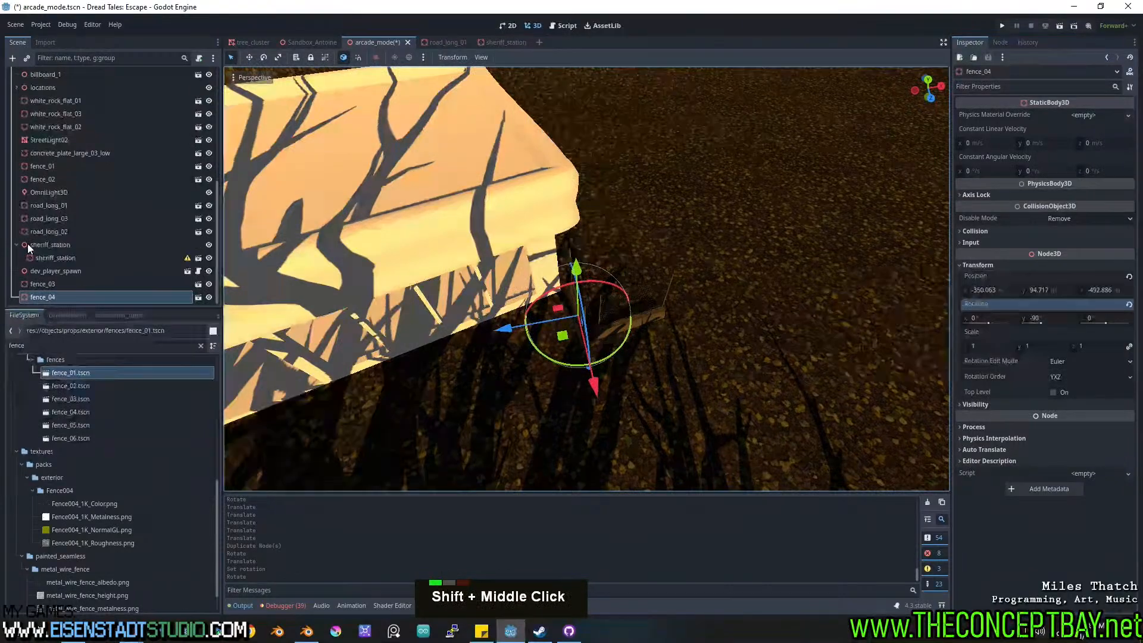
# Select fence_03 and fence_04 and make both children of the top-level sheriff_station node.
pyautogui.keyDown('shift'); pyautogui.click(46, 286); pyautogui.keyUp('shift')
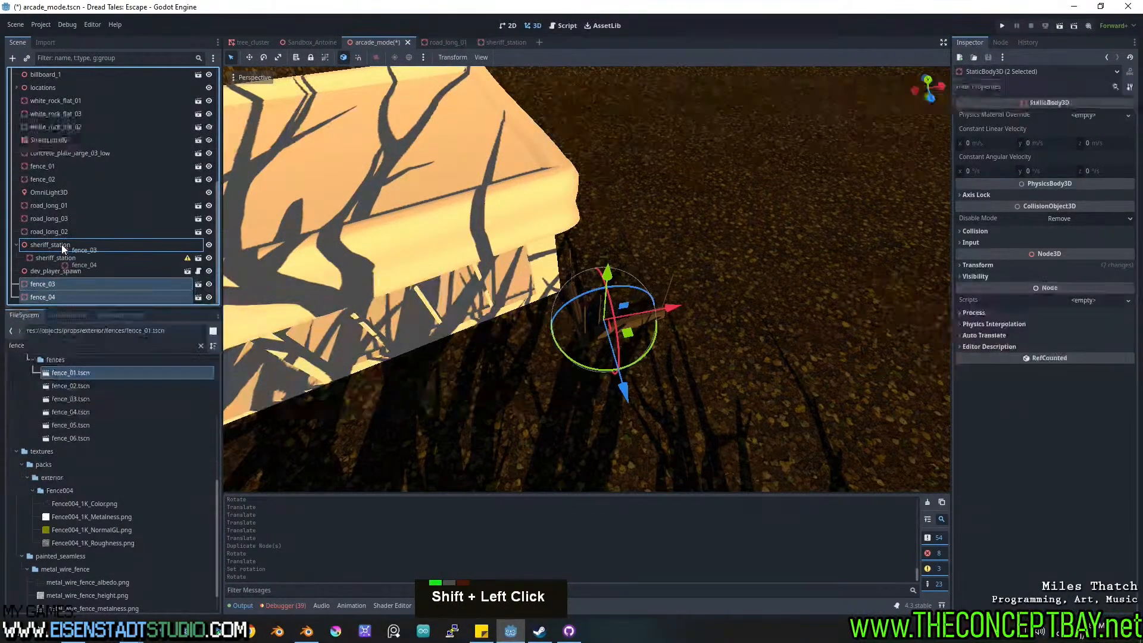
pyautogui.moveTo(61, 250); pyautogui.dragTo(62, 251)
pyautogui.click(58, 272)
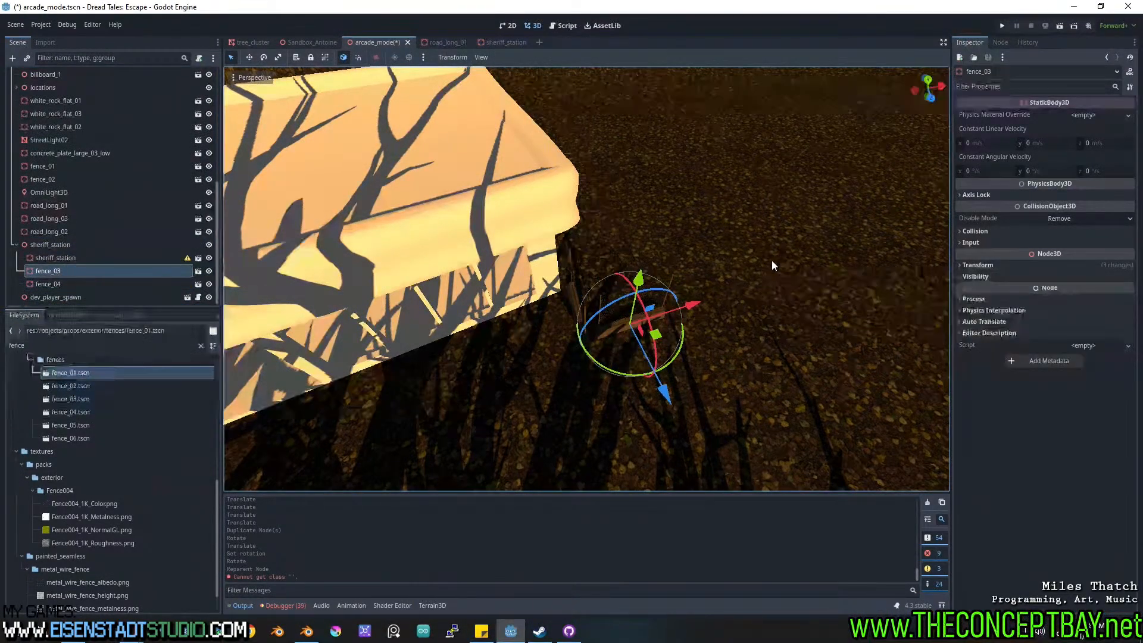
# Reset fence_04's rotation and move it along its axes against the sheriff station's front corner.
pyautogui.click(103, 284)
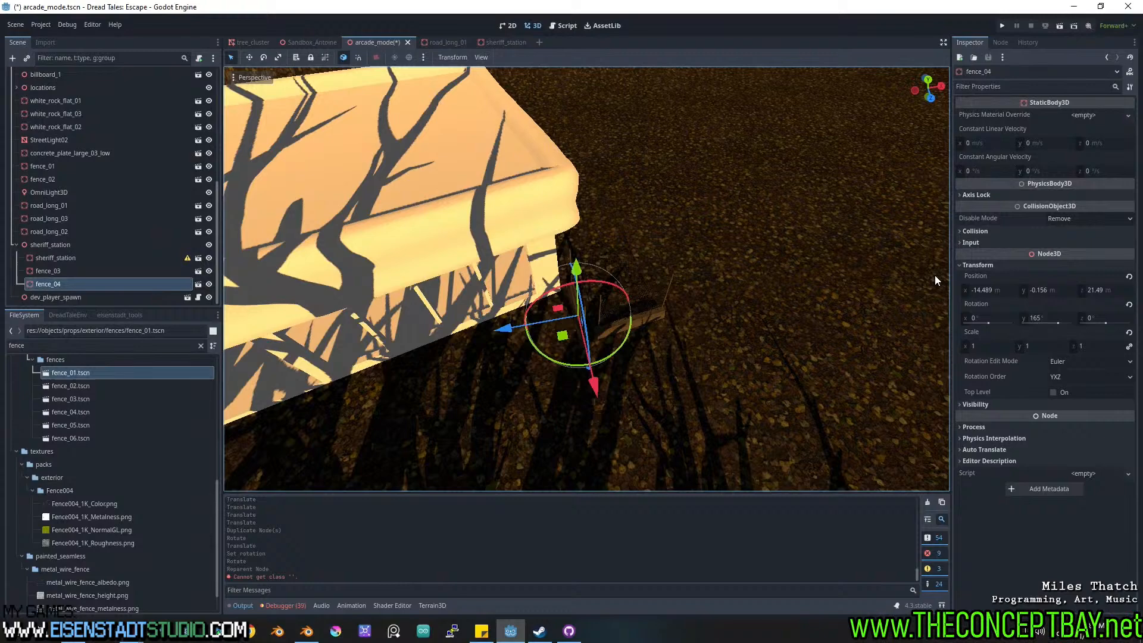
pyautogui.click(1129, 304)
pyautogui.scroll(5, 667, 349)
pyautogui.keyDown('shift'); pyautogui.moveTo(592, 364); pyautogui.dragTo(768, 309, button='middle'); pyautogui.keyUp('shift')
pyautogui.moveTo(641, 244)
pyautogui.mouseDown()
pyautogui.moveTo(668, 260)
pyautogui.moveTo(635, 255)
pyautogui.mouseUp()
pyautogui.moveTo(740, 244); pyautogui.dragTo(714, 262)
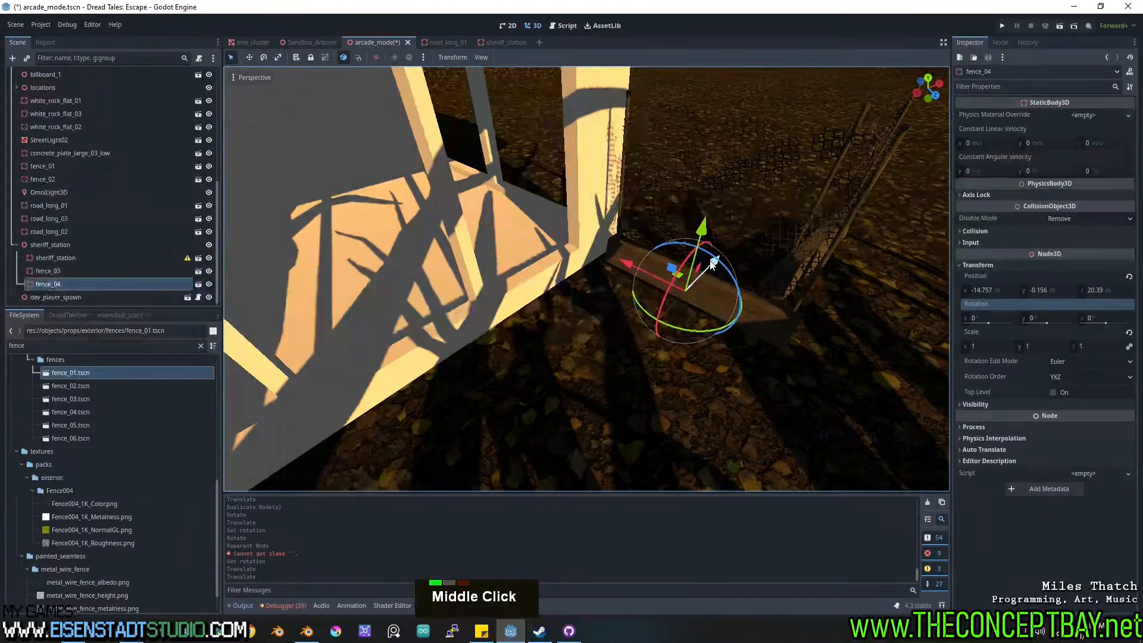
# Move fence_03 across the ground towards the outer end of fence_04 to close the corner.
pyautogui.moveTo(715, 261); pyautogui.dragTo(658, 256, button='middle')
pyautogui.click(725, 284)
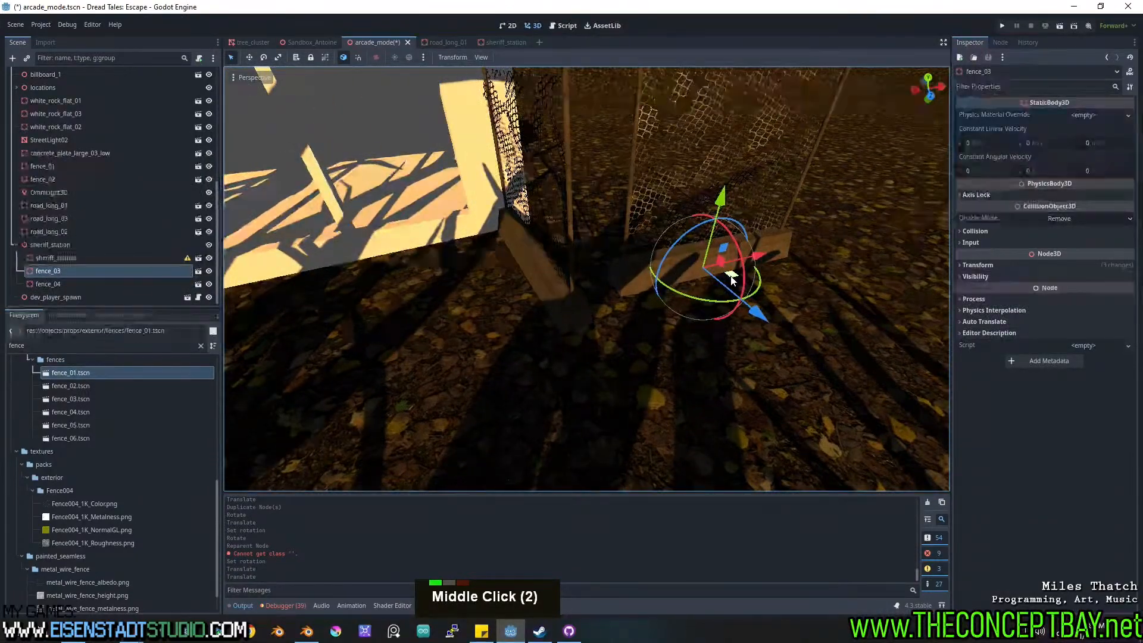
pyautogui.moveTo(732, 280); pyautogui.dragTo(719, 301)
pyautogui.moveTo(718, 300); pyautogui.dragTo(657, 300, button='middle')
# Add a fence_02 scene instance at the open end of fence_03.
pyautogui.moveTo(77, 388); pyautogui.dragTo(570, 316)
pyautogui.moveTo(516, 324); pyautogui.dragTo(752, 298, button='middle')
pyautogui.scroll(-2, 563, 280)
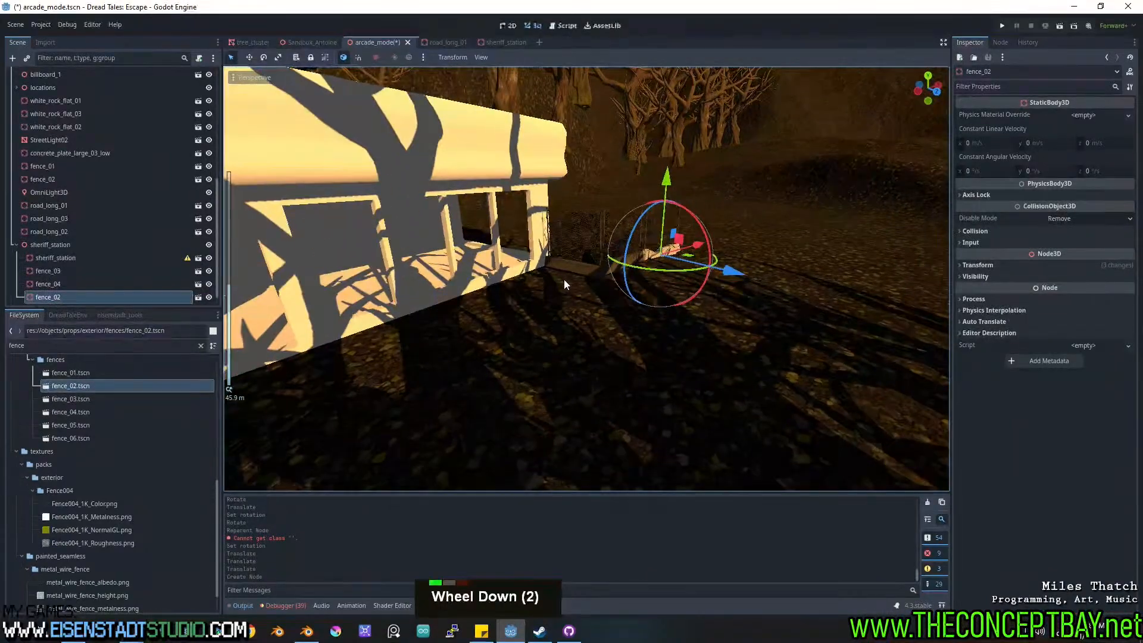
# Set the scale of fence_02, fence_03 and fence_04 together to 1.4 on all axes.
pyautogui.keyDown('shift'); pyautogui.click(570, 263); pyautogui.keyUp('shift')
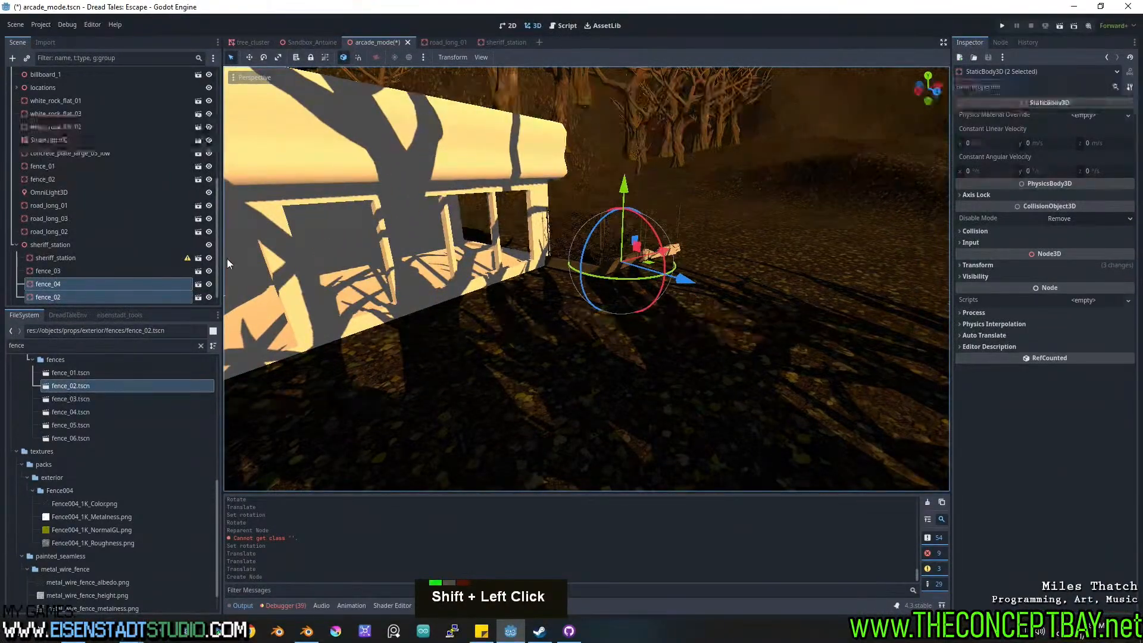
pyautogui.keyDown('shift'); pyautogui.click(75, 272); pyautogui.keyUp('shift')
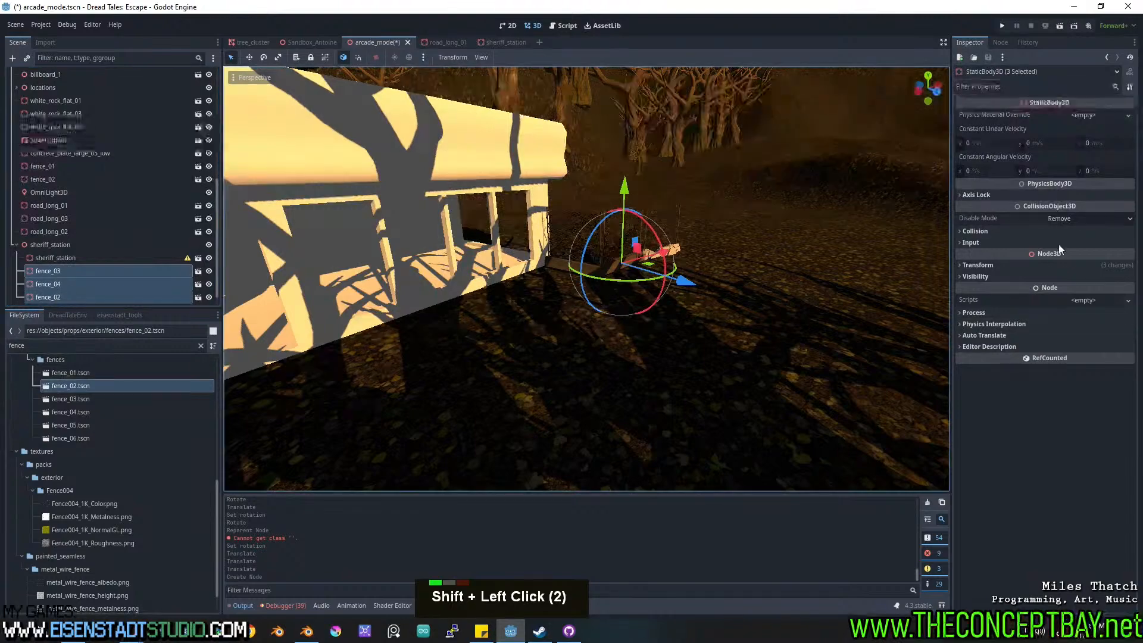
pyautogui.click(1021, 270)
pyautogui.click(992, 346)
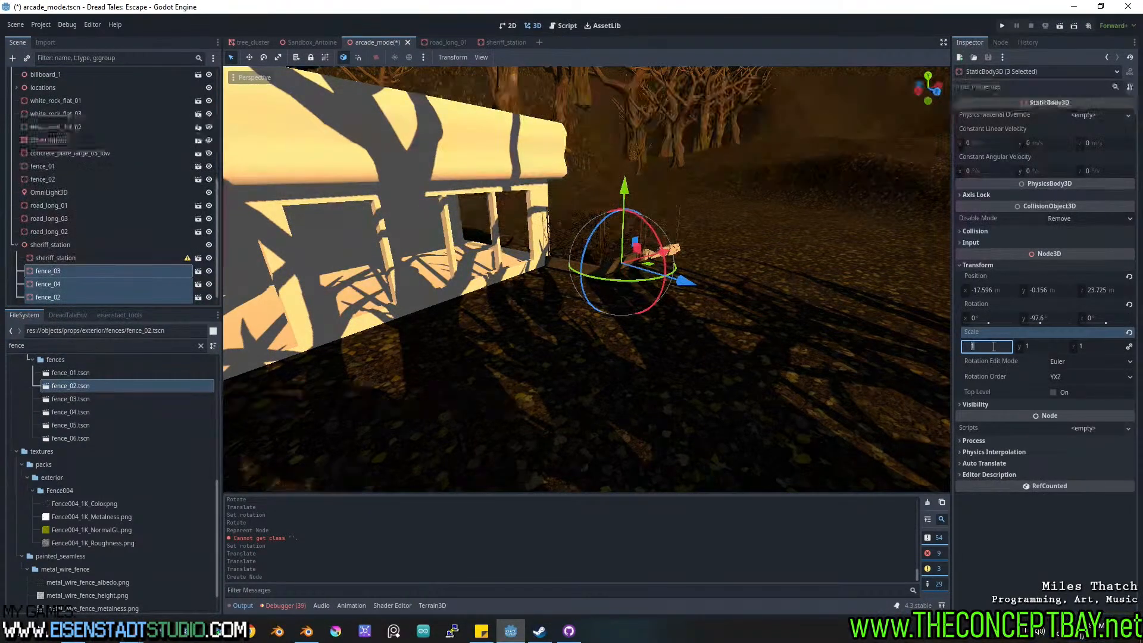
pyautogui.press('Return')
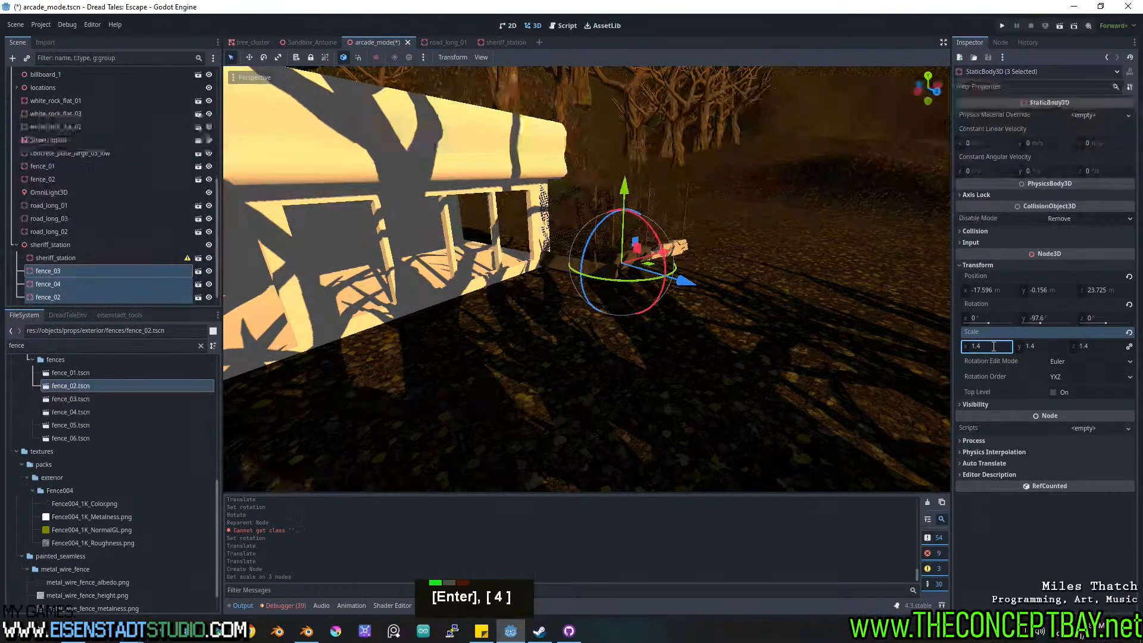
# Move fence_03 along the ground so the enlarged fence meets the end of fence_04 at the corner.
pyautogui.moveTo(646, 301); pyautogui.dragTo(603, 302, button='middle')
pyautogui.scroll(3, 604, 303)
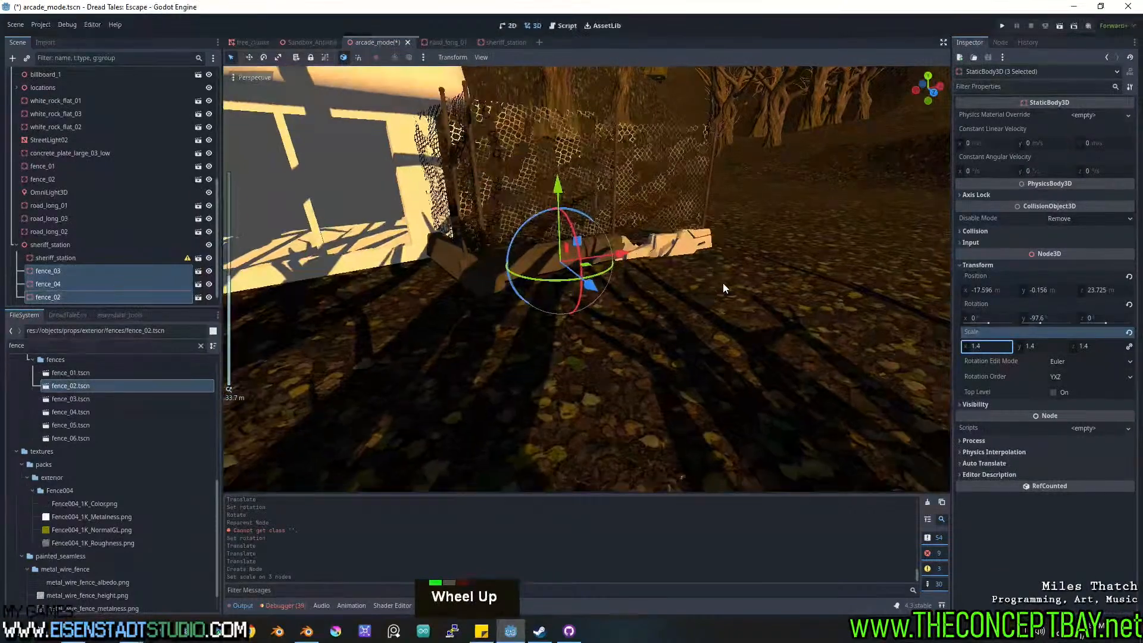
pyautogui.click(723, 281)
pyautogui.click(548, 253)
pyautogui.moveTo(548, 253); pyautogui.dragTo(563, 297, button='middle')
pyautogui.moveTo(560, 309); pyautogui.dragTo(596, 312)
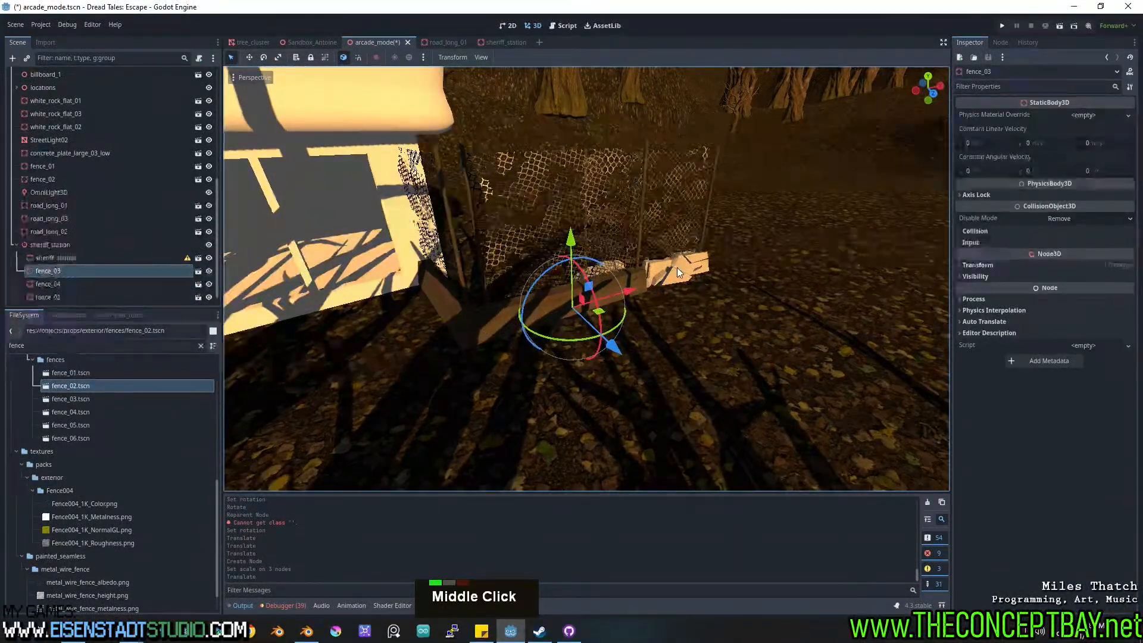
# Move fence_02 to the far end of fence_03 and snap it to the floor.
pyautogui.click(679, 285)
pyautogui.moveTo(677, 290); pyautogui.dragTo(751, 256)
pyautogui.click(1004, 265)
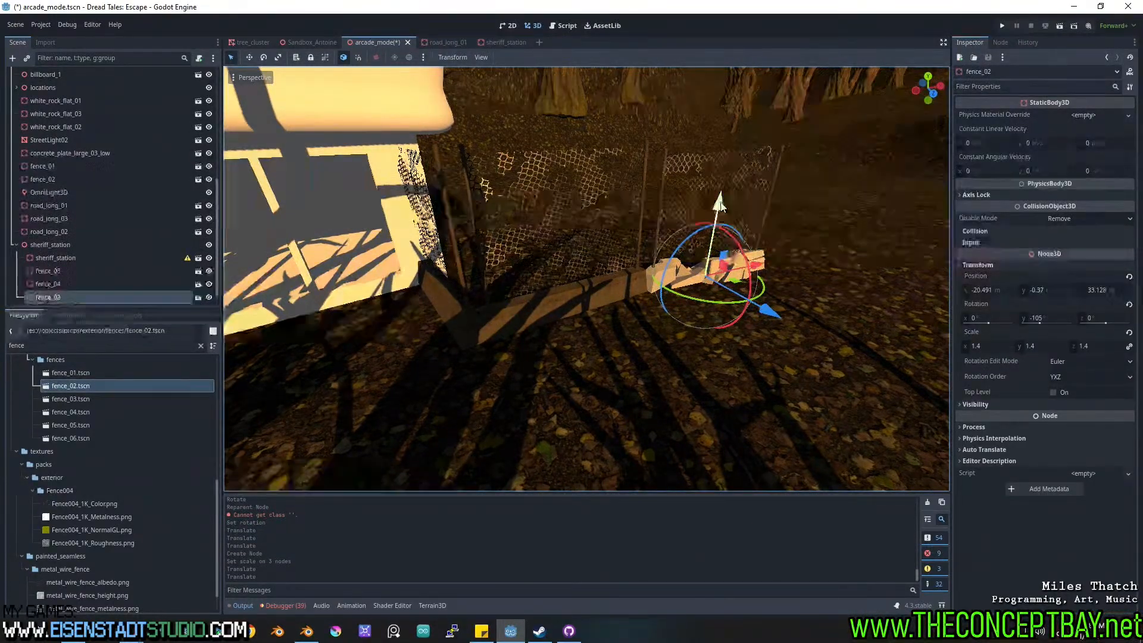
pyautogui.press('pagedown')
# Try the fence_06 and fence_04 scene pieces in turn at the open end of the fence row.
pyautogui.moveTo(683, 258); pyautogui.dragTo(617, 271, button='middle')
pyautogui.keyDown('shift'); pyautogui.moveTo(616, 271); pyautogui.dragTo(614, 322, button='middle'); pyautogui.keyUp('shift')
pyautogui.click(65, 245)
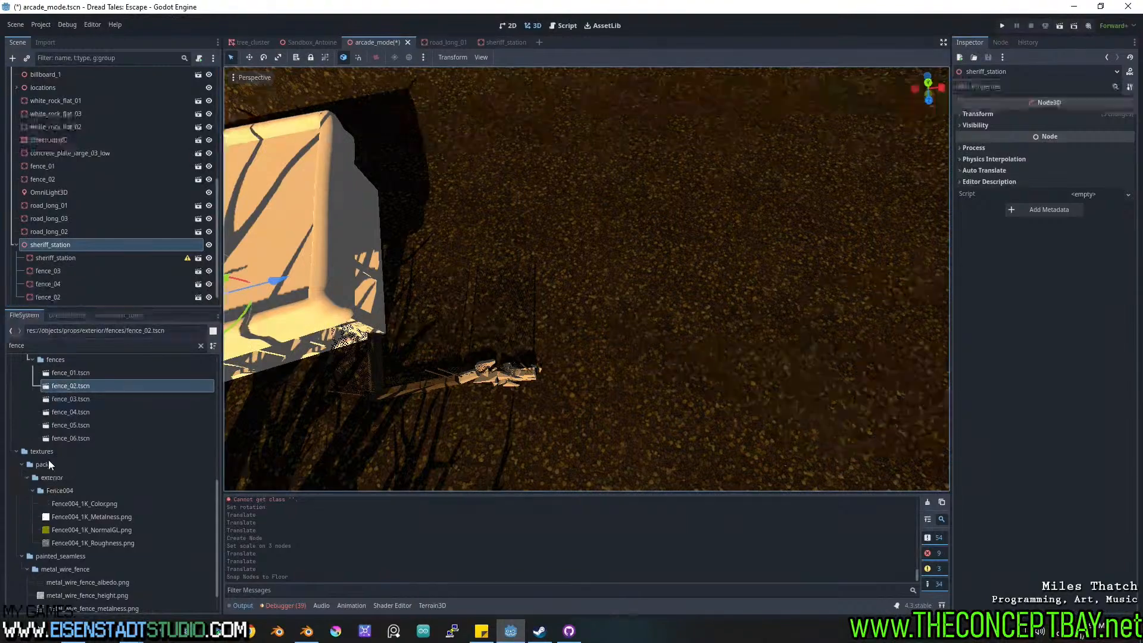
pyautogui.moveTo(82, 441); pyautogui.dragTo(574, 373)
pyautogui.moveTo(573, 373); pyautogui.dragTo(582, 387, button='middle')
pyautogui.scroll(2, 595, 270)
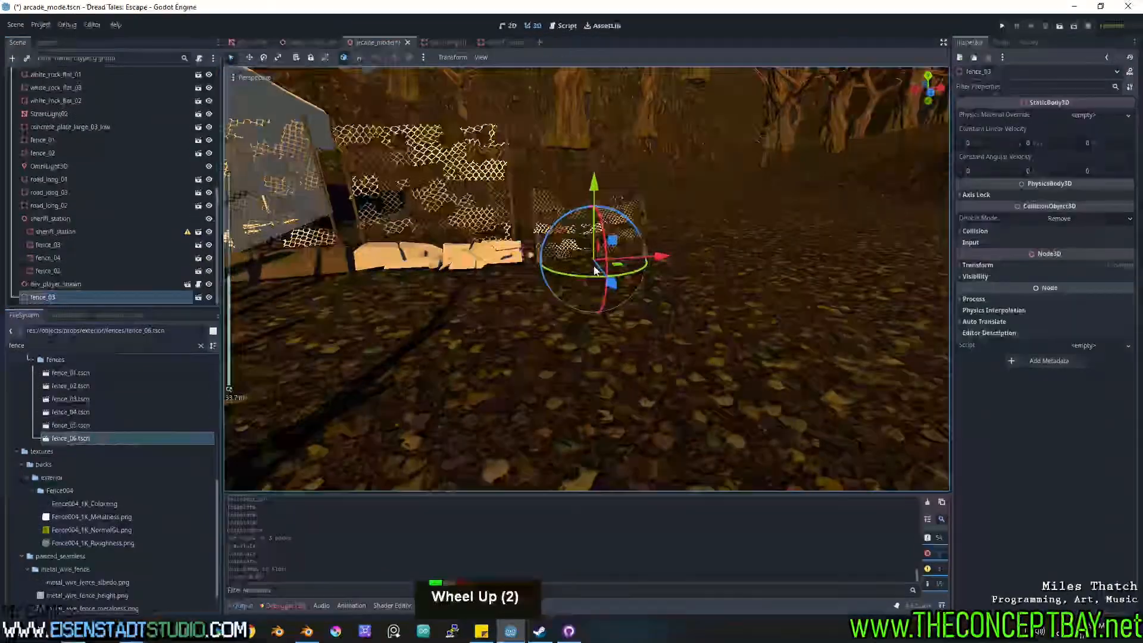
pyautogui.hotkey('ctrl', 'z')
pyautogui.moveTo(73, 413); pyautogui.dragTo(592, 257)
pyautogui.hotkey('ctrl', 'z')
# Add a fence_03 scene instance past the end of fence_02 and set its scale to 1.4.
pyautogui.moveTo(70, 398); pyautogui.dragTo(582, 257)
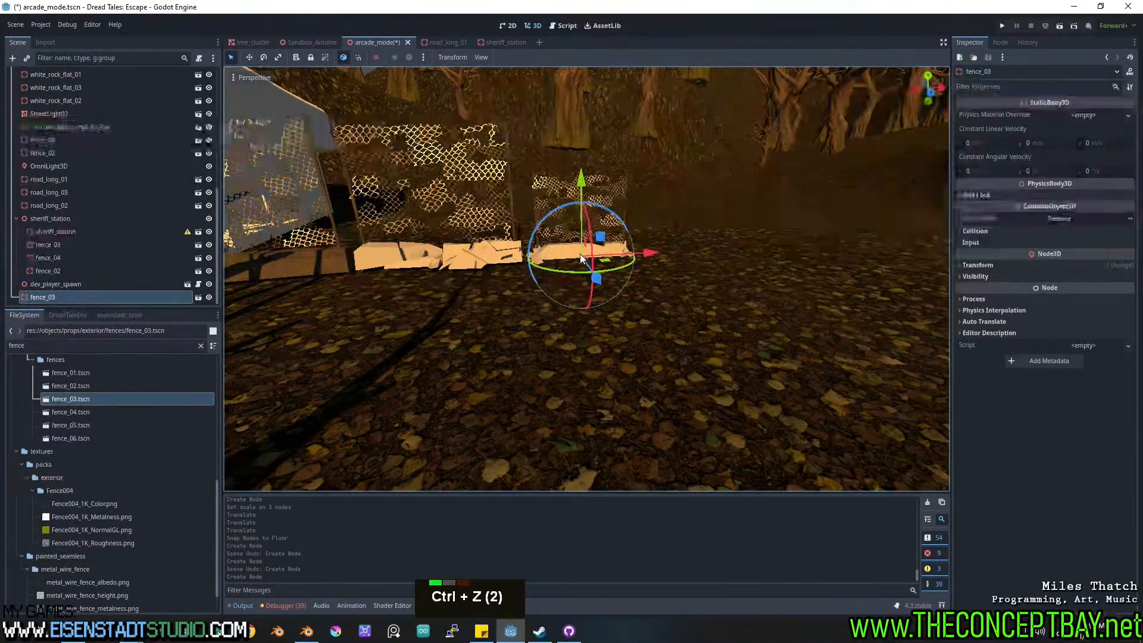
pyautogui.click(978, 265)
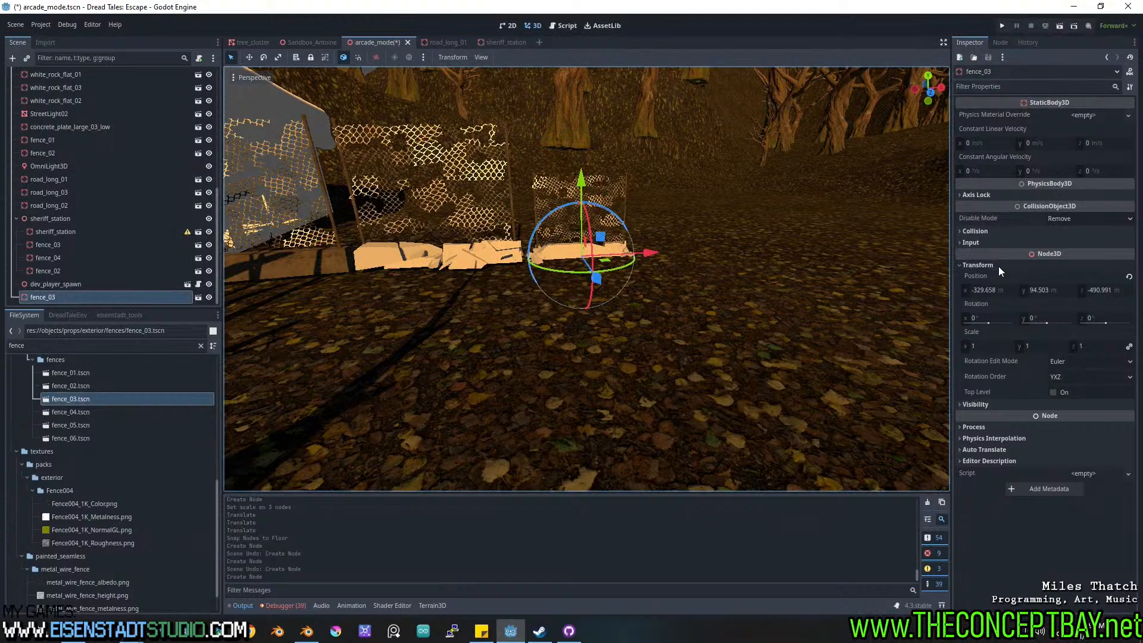
pyautogui.click(989, 346)
pyautogui.write('1.4')
pyautogui.press('Return')
# Align the added fence piece with the end of fence_02 and make it a child of sheriff_station.
pyautogui.moveTo(582, 181)
pyautogui.mouseDown()
pyautogui.moveTo(582, 171)
pyautogui.moveTo(581, 181)
pyautogui.mouseUp()
pyautogui.moveTo(647, 251); pyautogui.dragTo(662, 248)
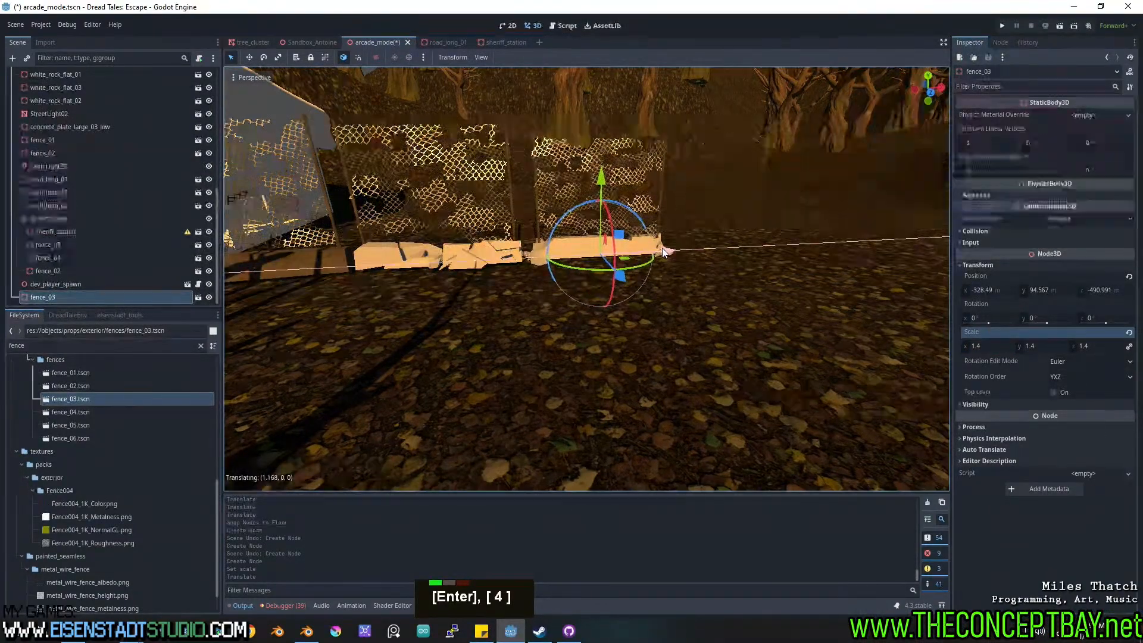
pyautogui.keyDown('shift'); pyautogui.moveTo(660, 248); pyautogui.dragTo(613, 287, button='middle'); pyautogui.keyUp('shift')
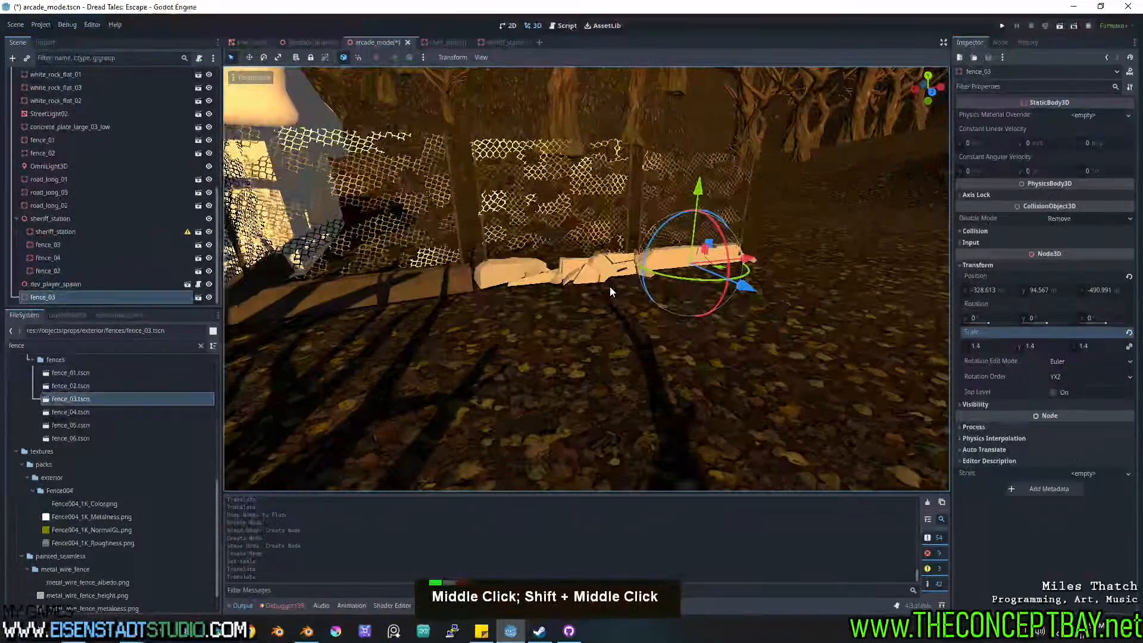
pyautogui.moveTo(78, 296); pyautogui.dragTo(74, 217)
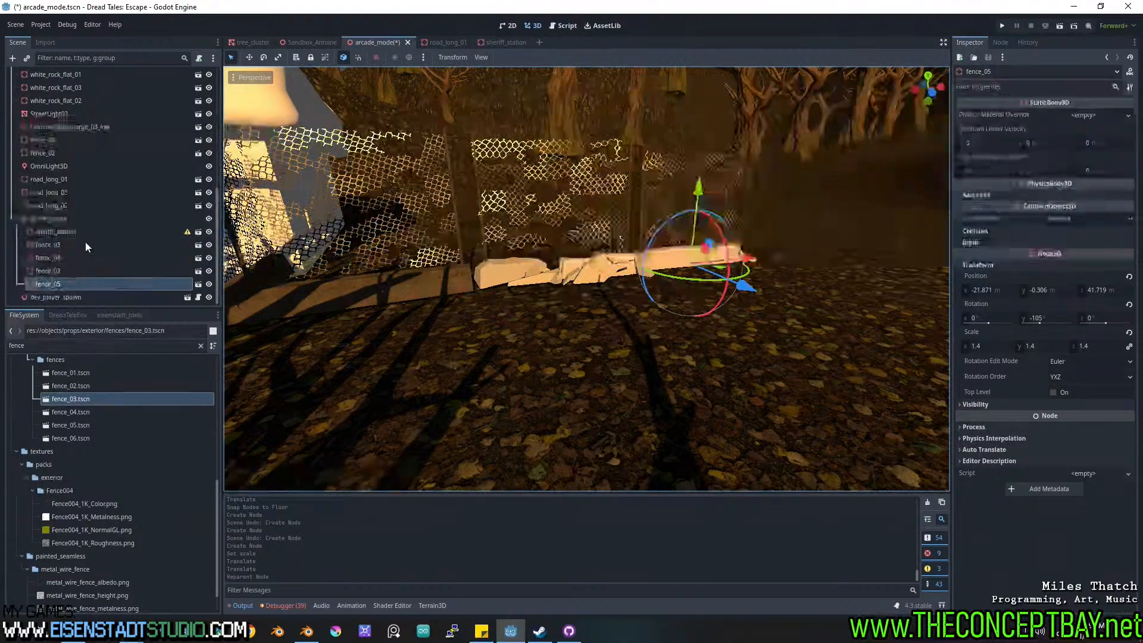
pyautogui.click(53, 244)
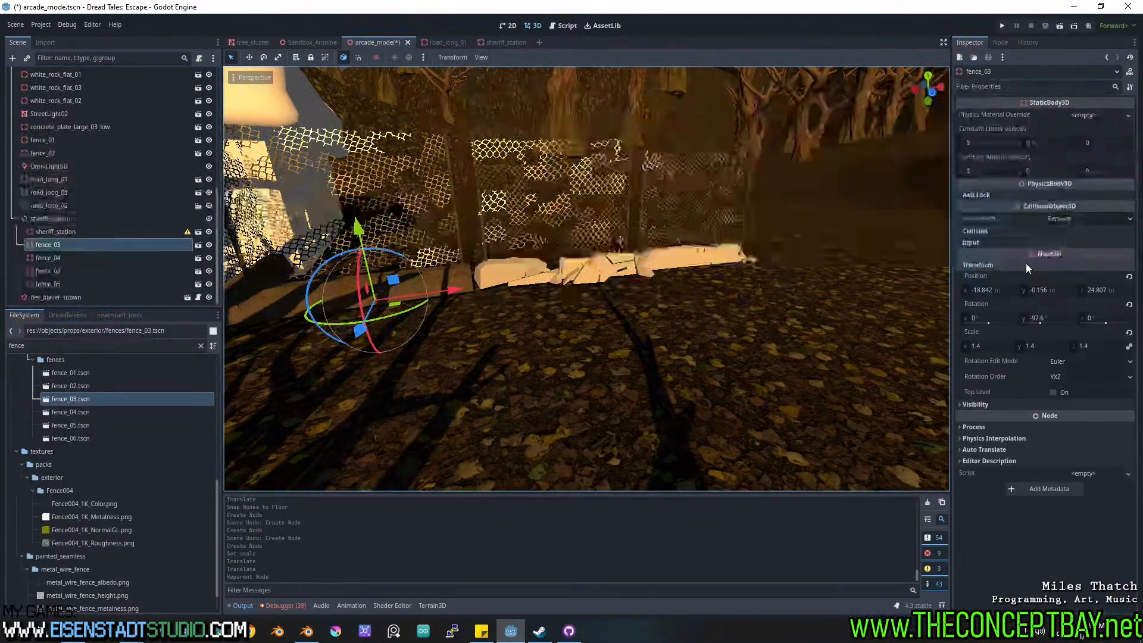
pyautogui.click(84, 258)
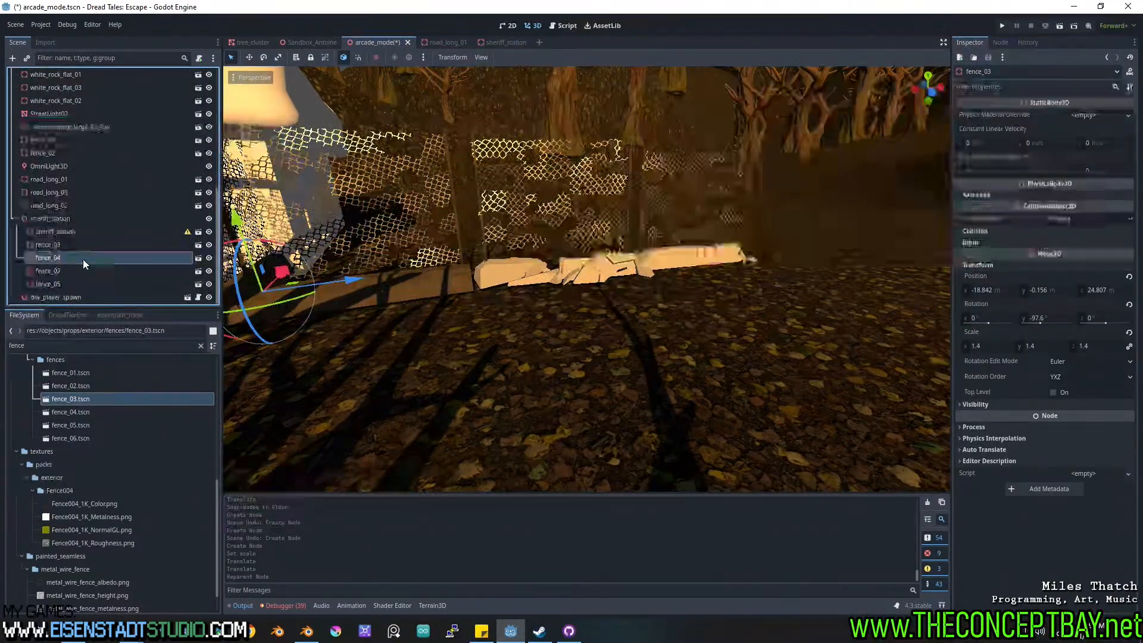
pyautogui.click(70, 270)
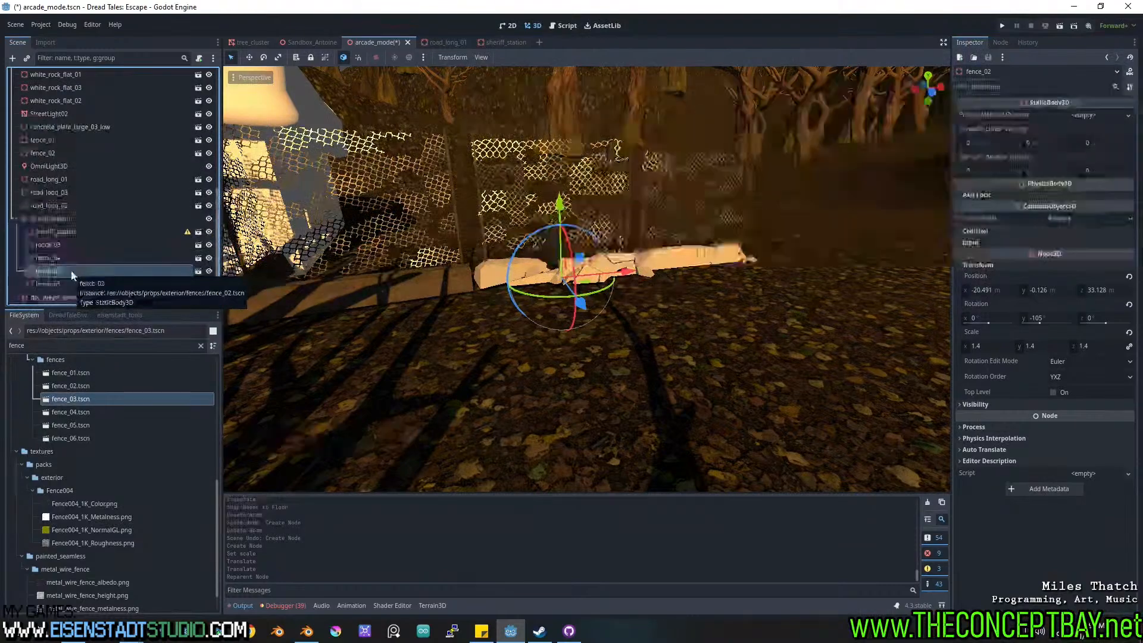
pyautogui.click(63, 284)
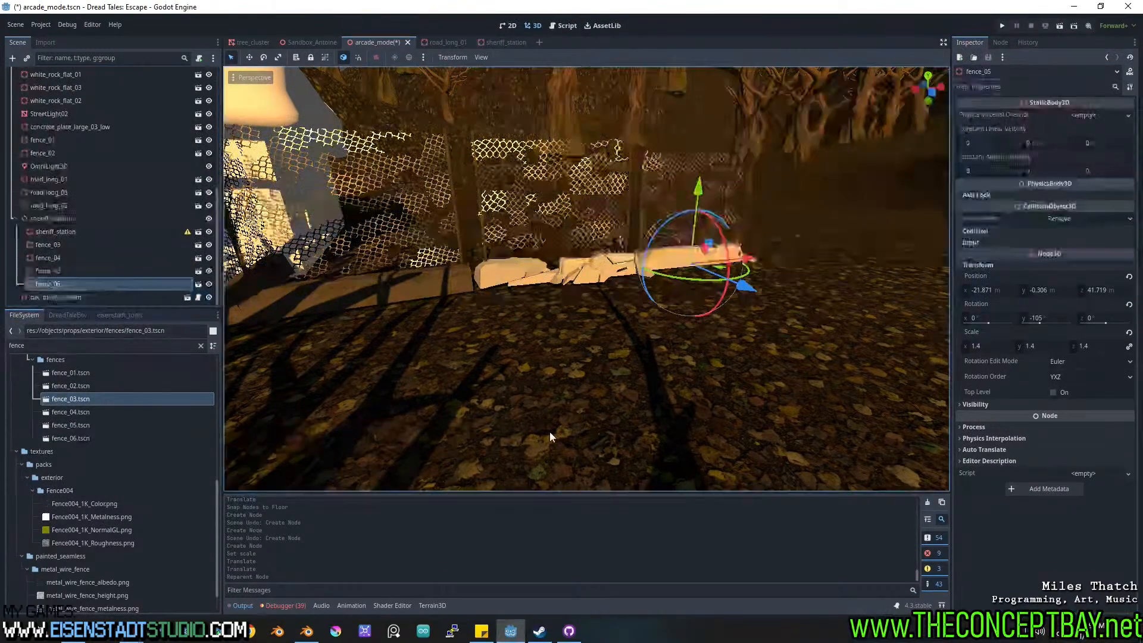
# Duplicate fence_03, move the copy to the far end of the fence row, and shift fence_05 into line.
pyautogui.moveTo(549, 431); pyautogui.dragTo(493, 249, button='middle')
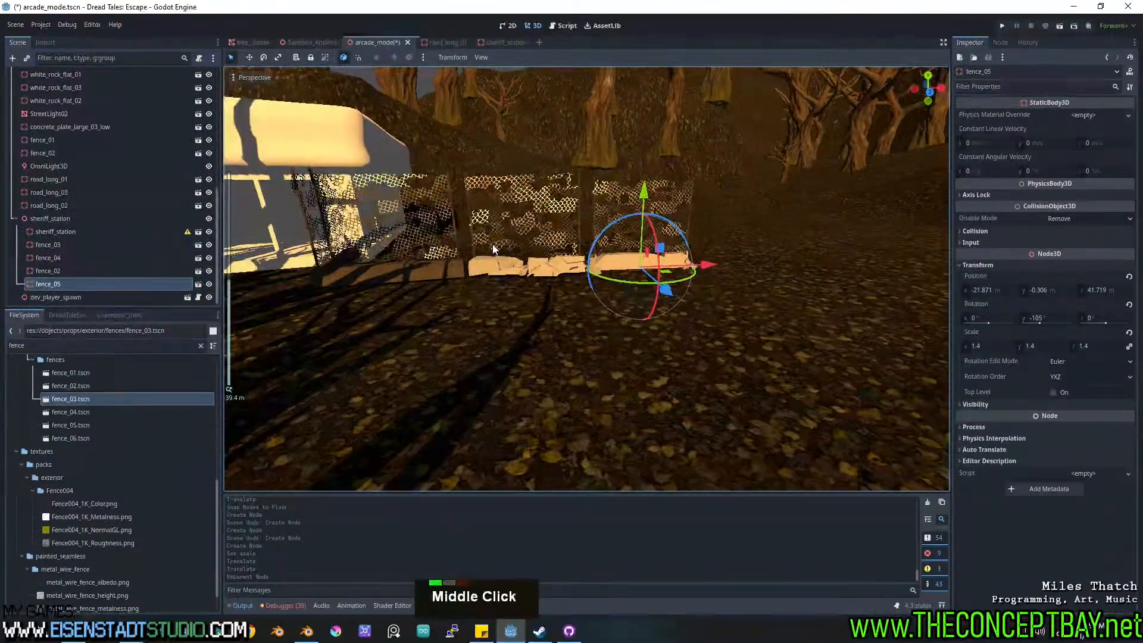
pyautogui.click(386, 270)
pyautogui.hotkey('ctrl', 'd')
pyautogui.moveTo(420, 279); pyautogui.dragTo(793, 298)
pyautogui.moveTo(794, 298); pyautogui.dragTo(724, 306, button='middle')
pyautogui.click(661, 264)
pyautogui.moveTo(721, 277); pyautogui.dragTo(703, 320)
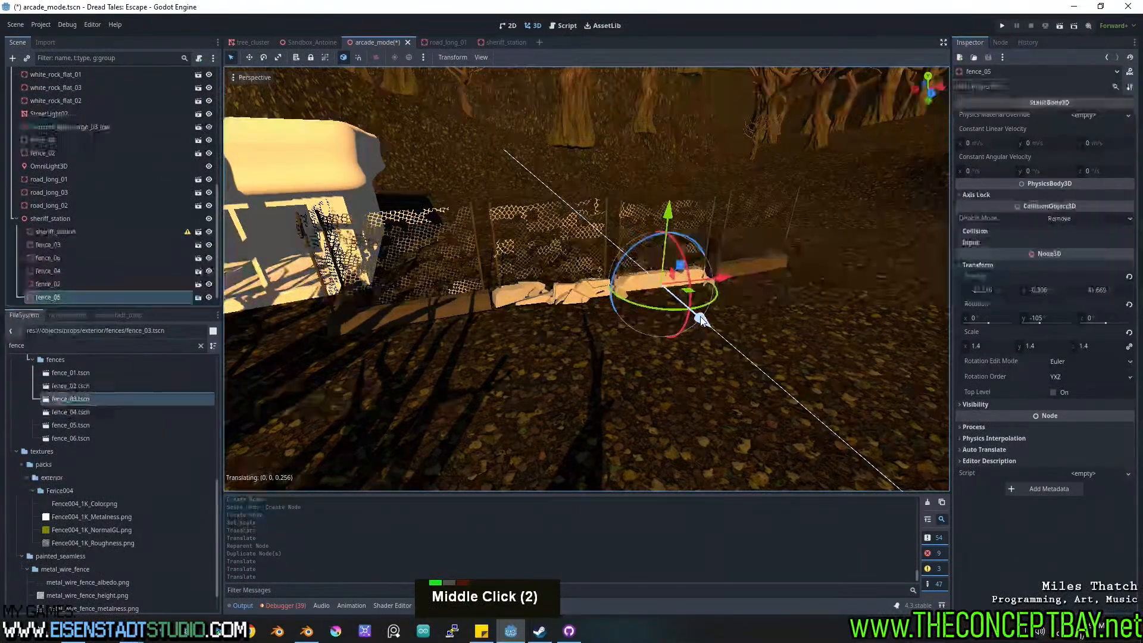
# Duplicate the outermost fence and move the copy beyond it to extend the row away from the station.
pyautogui.moveTo(705, 319); pyautogui.dragTo(578, 309, button='middle')
pyautogui.click(578, 309)
pyautogui.hotkey('ctrl', 'd')
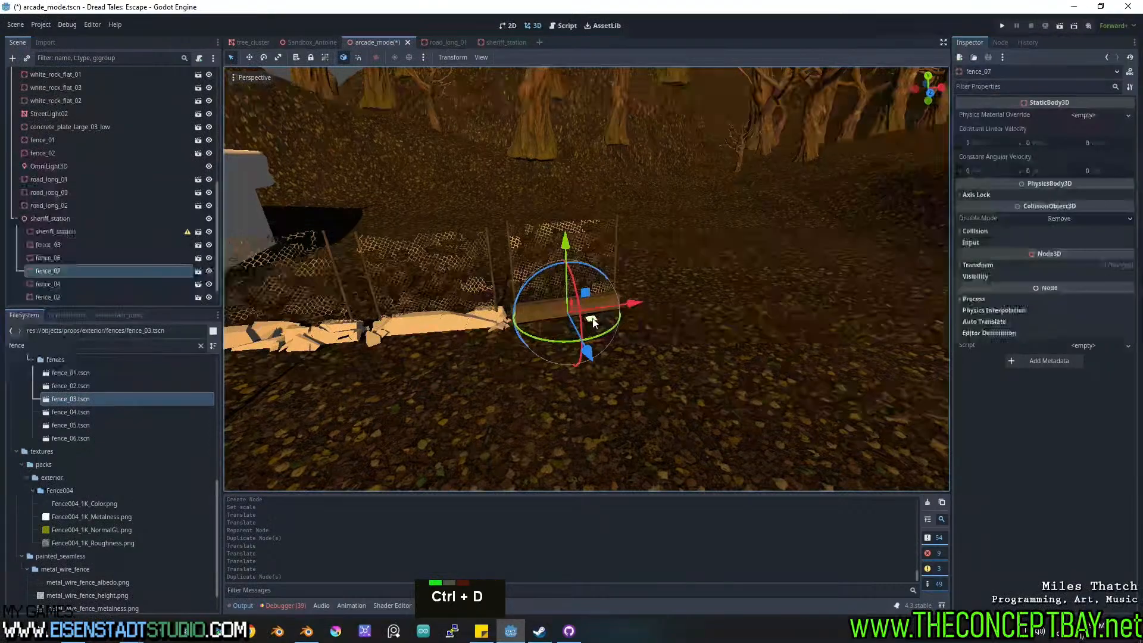
pyautogui.moveTo(598, 322); pyautogui.dragTo(695, 304)
pyautogui.scroll(-3, 695, 303)
pyautogui.moveTo(685, 310); pyautogui.dragTo(567, 324, button='middle')
pyautogui.scroll(-3, 706, 303)
pyautogui.scroll(1, 700, 305)
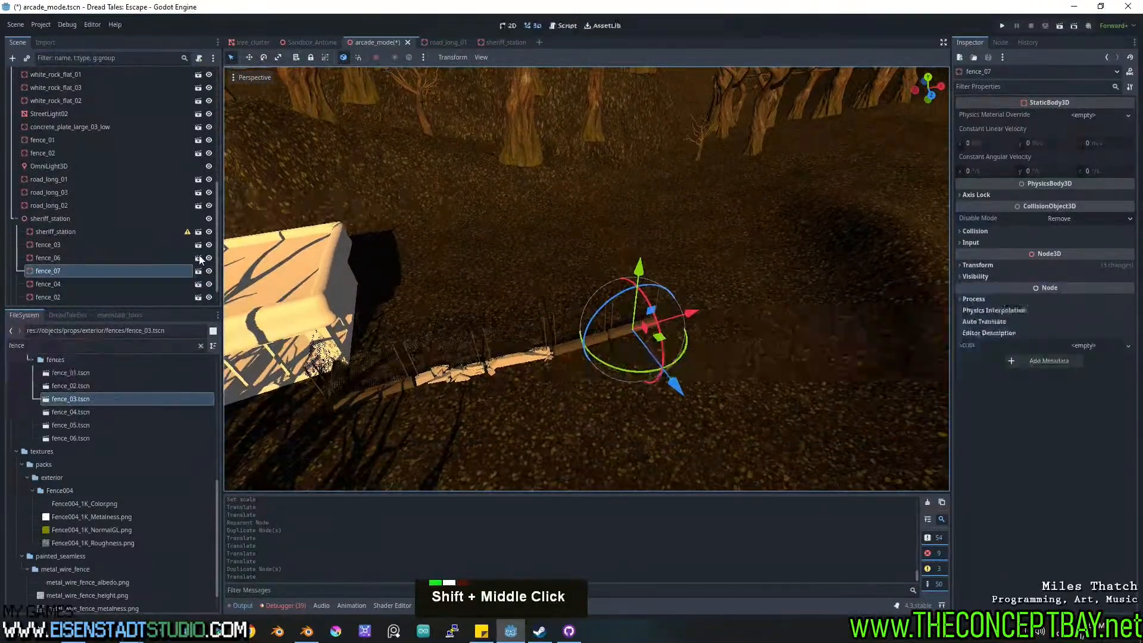
# Select the top-level sheriff_station node and filter the project files for "pit".
pyautogui.click(41, 219)
pyautogui.scroll(3, 112, 488)
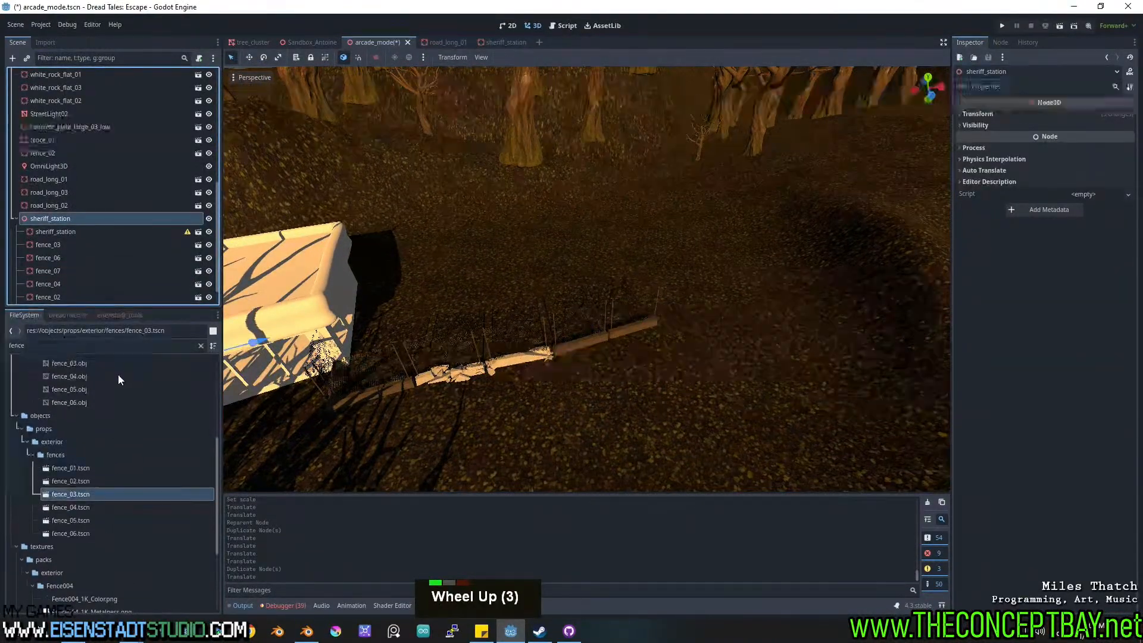
pyautogui.click(127, 346)
pyautogui.write('pit')
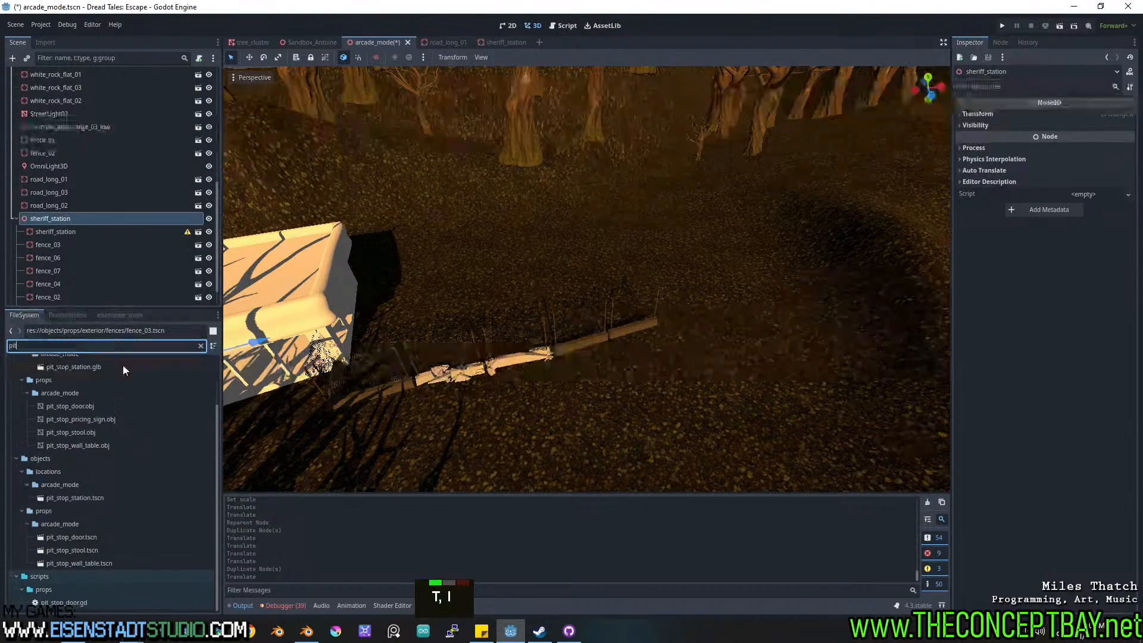
pyautogui.scroll(4, 90, 488)
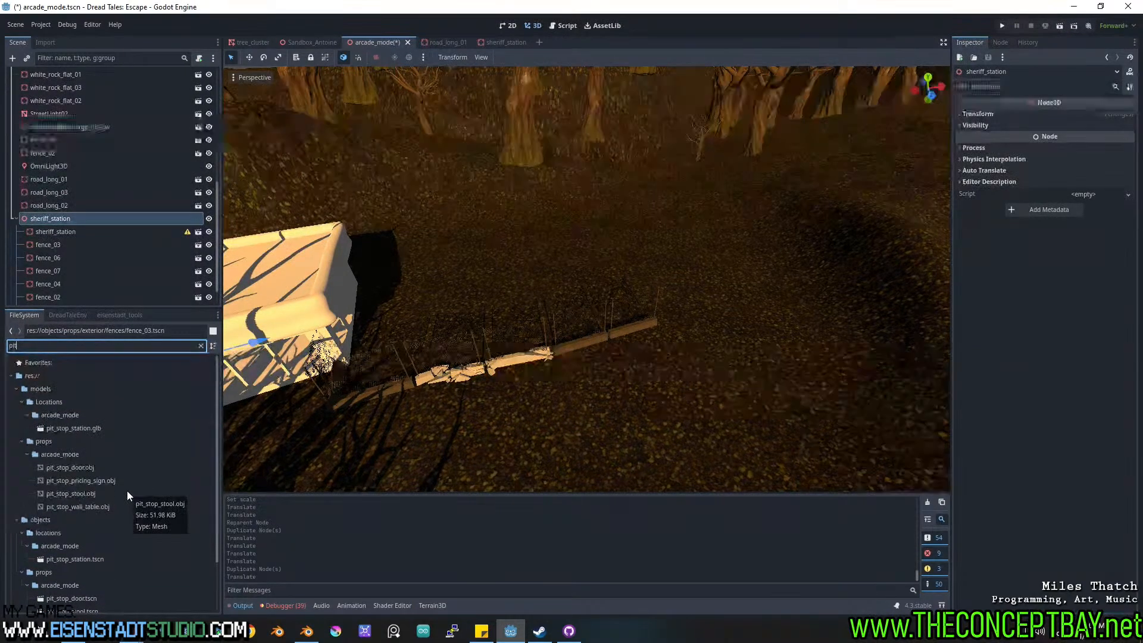
pyautogui.scroll(-2, 127, 490)
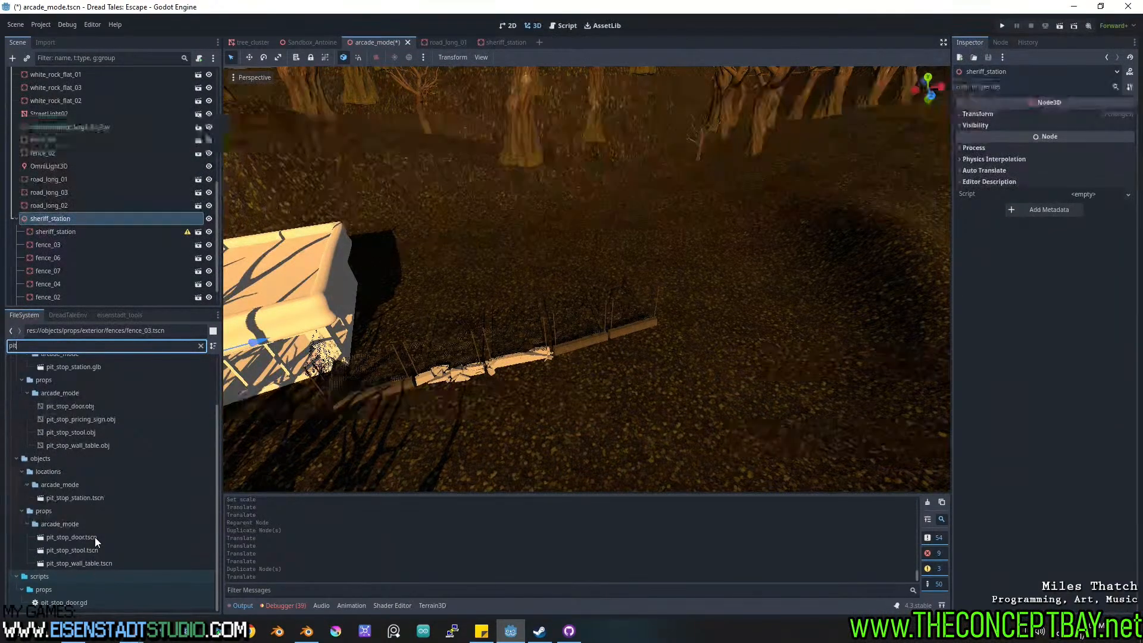
pyautogui.scroll(1, 54, 455)
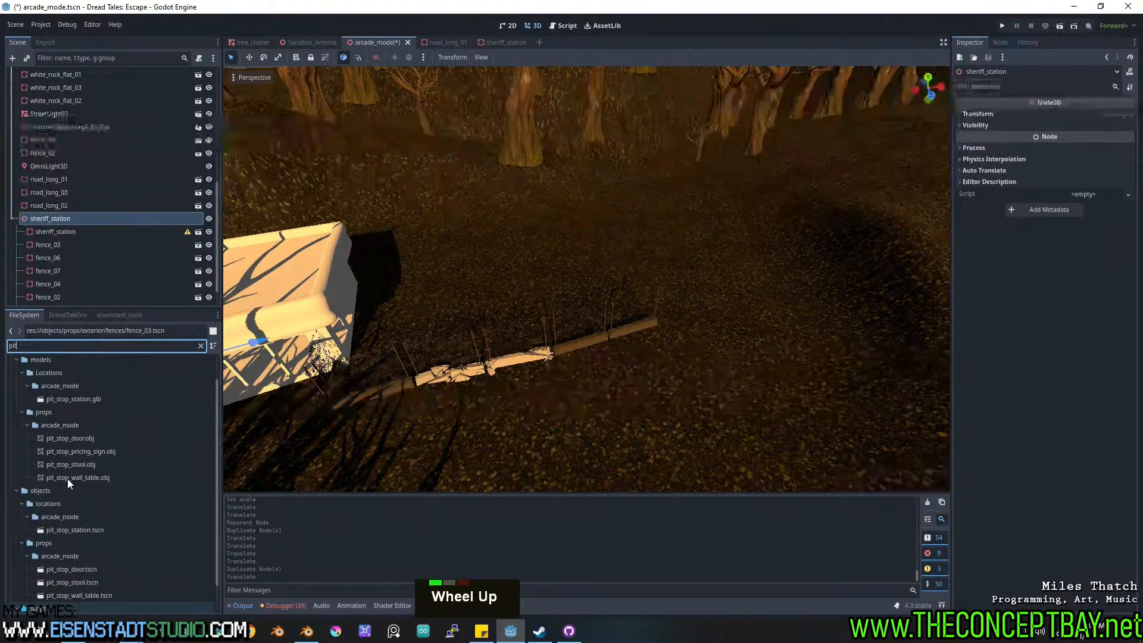
# Select the arcade_mode folder under models/Locations, clear the file filter, and browse the folder's contents.
pyautogui.click(77, 386)
pyautogui.click(201, 346)
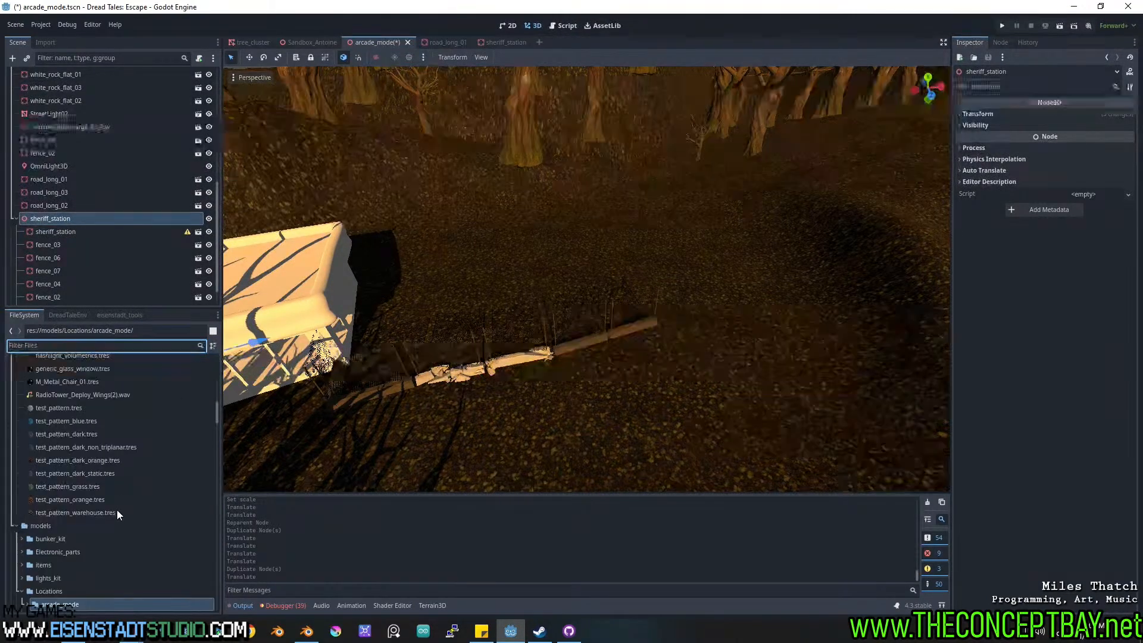
pyautogui.scroll(-3, 102, 512)
pyautogui.click(23, 509)
pyautogui.scroll(-3, 23, 506)
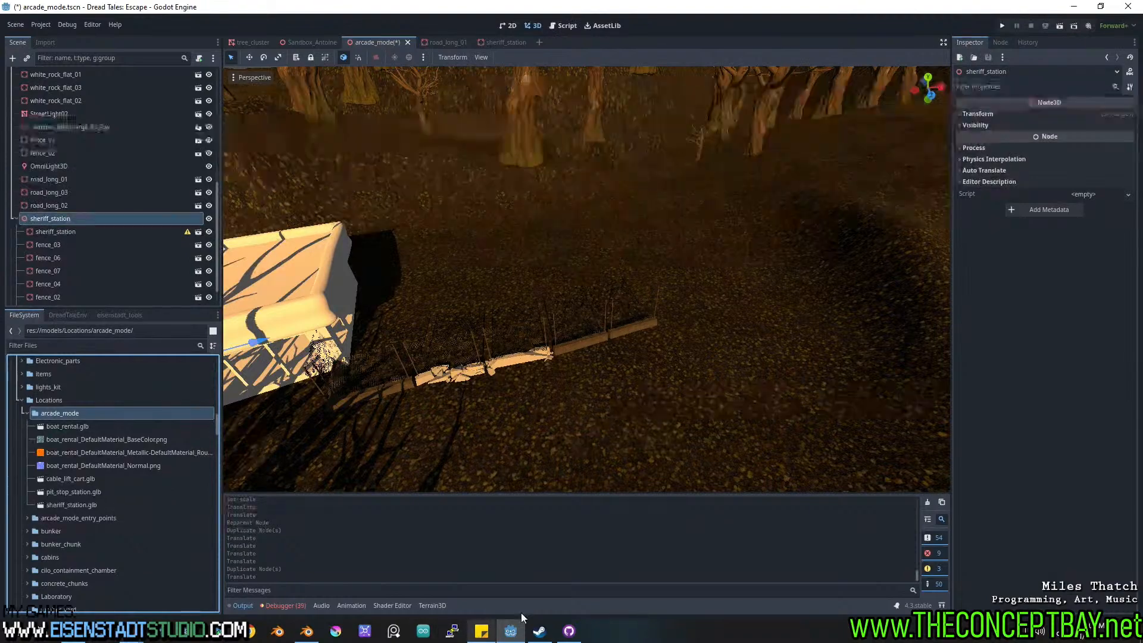
# Switch to Blender, save sheriff_station.blend, and open the recent file pit_stop_shed.blend.
pyautogui.click(307, 632)
pyautogui.moveTo(537, 340); pyautogui.dragTo(517, 348, button='middle')
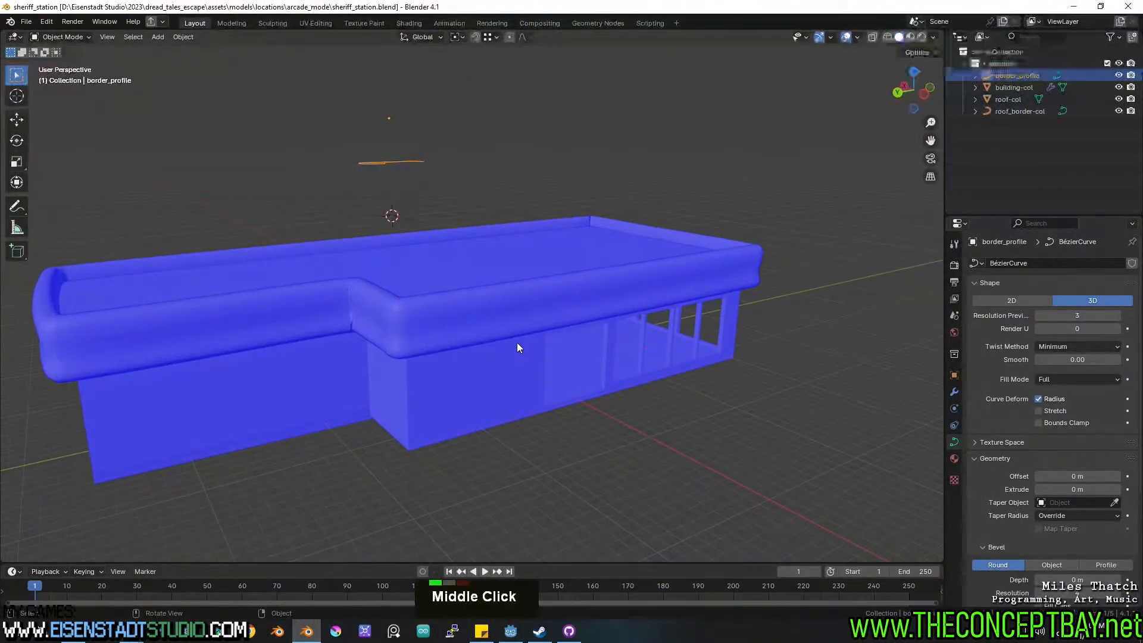
pyautogui.click(26, 22)
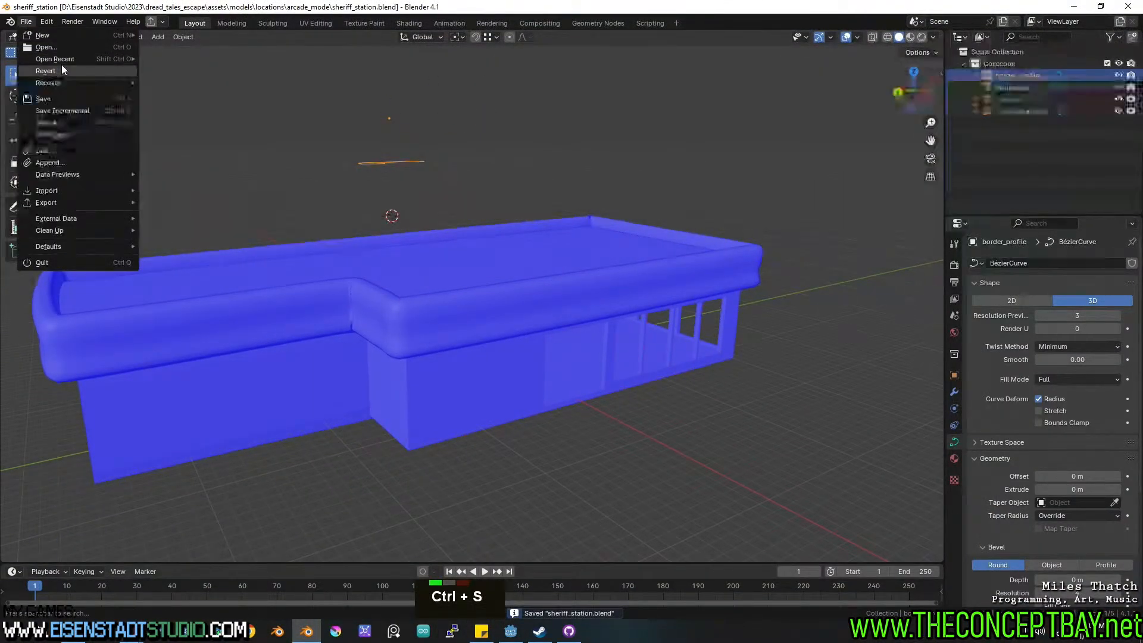
pyautogui.moveTo(68, 60)
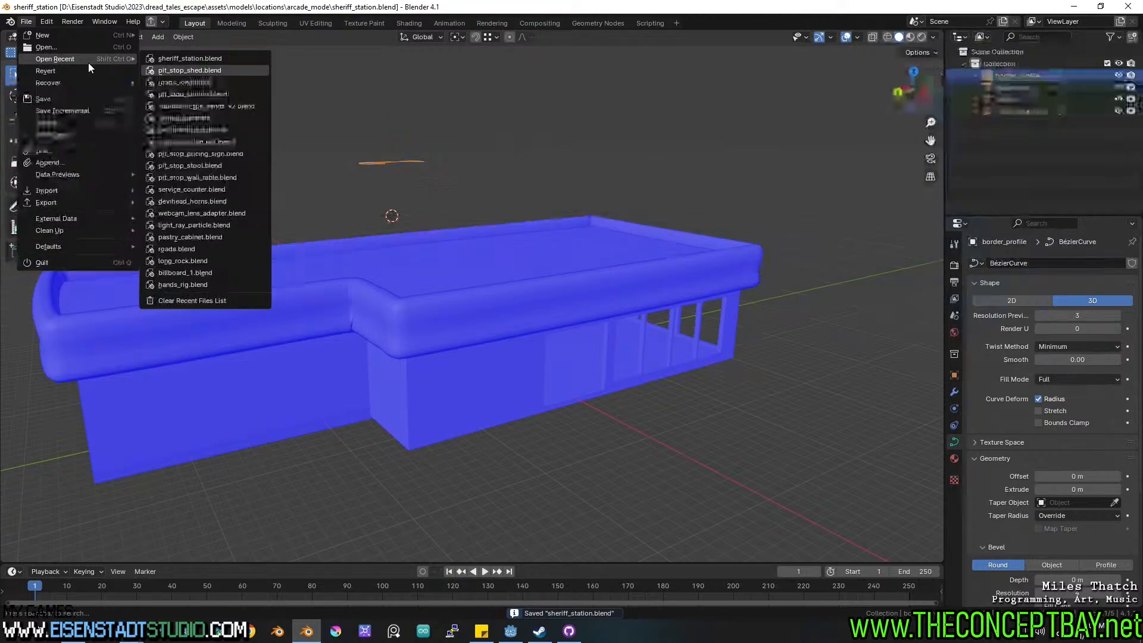
pyautogui.click(186, 70)
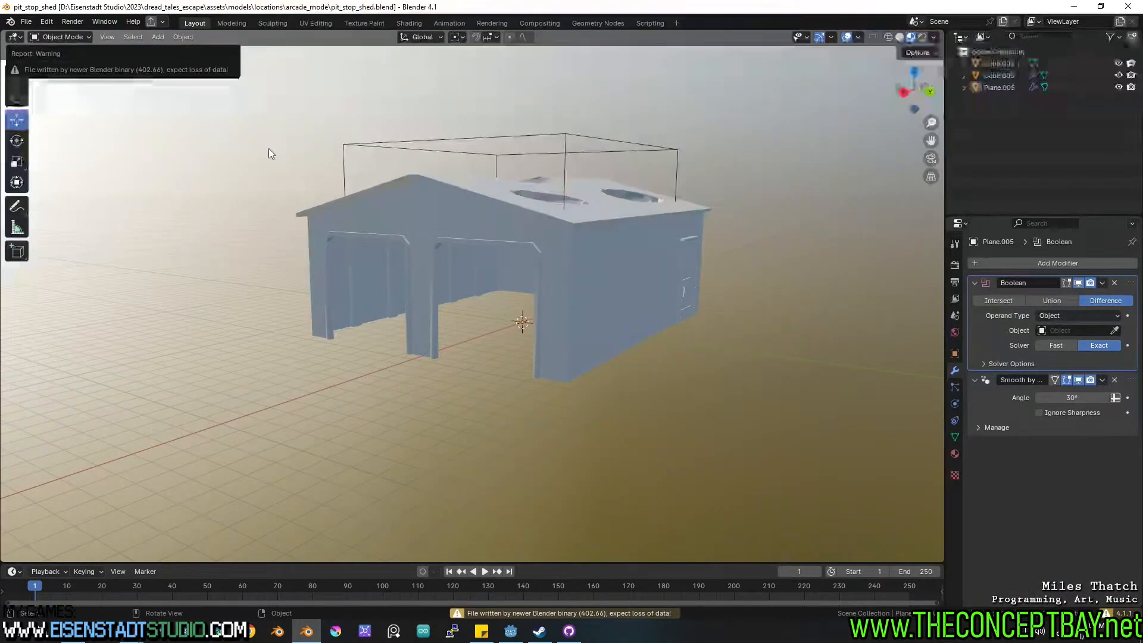
# Examine the pit stop shed's roof holes, walls and garage openings from several angles.
pyautogui.moveTo(269, 149); pyautogui.dragTo(661, 349, button='middle')
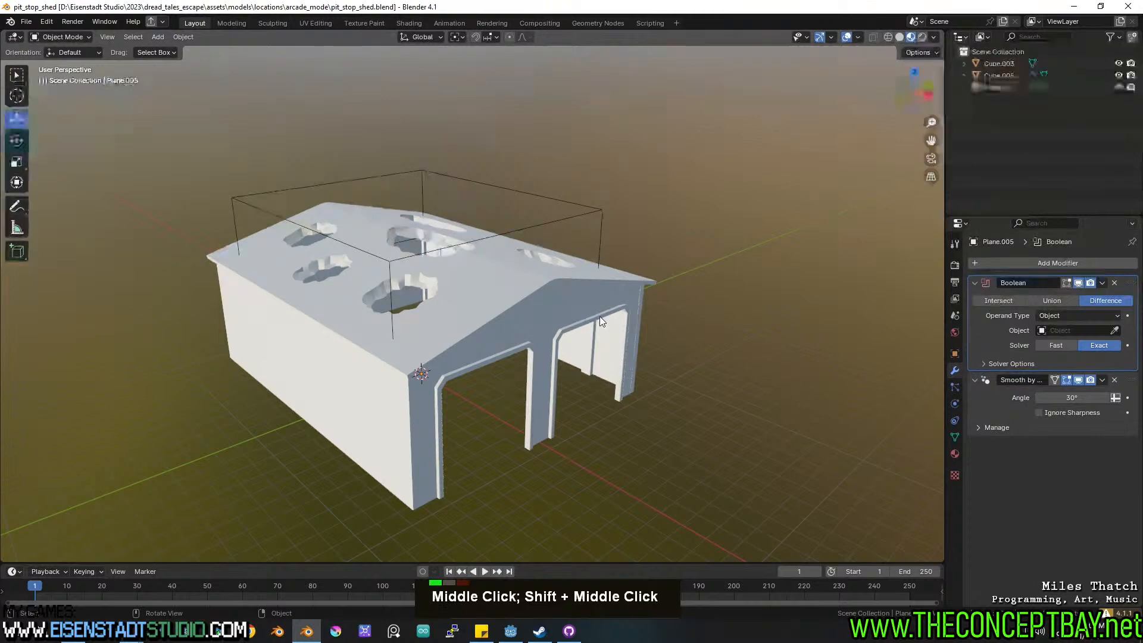
pyautogui.keyDown('shift'); pyautogui.moveTo(599, 316); pyautogui.dragTo(596, 281, button='middle'); pyautogui.keyUp('shift')
pyautogui.scroll(-2, 599, 291)
pyautogui.scroll(1, 595, 281)
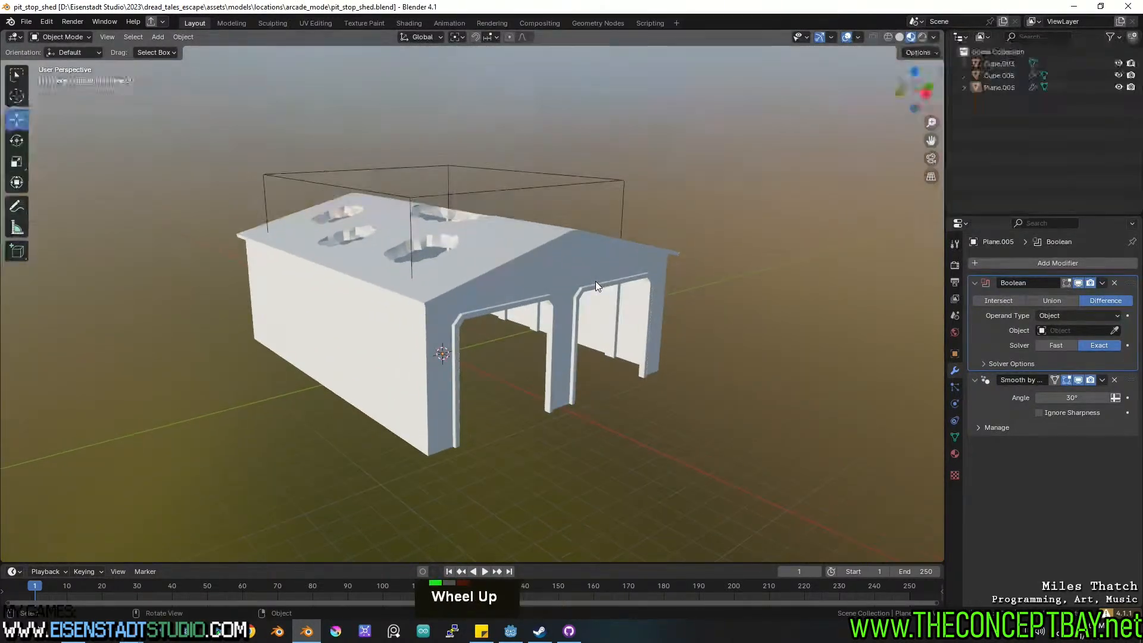
pyautogui.hotkey('ctrl', 'alt', 'r')
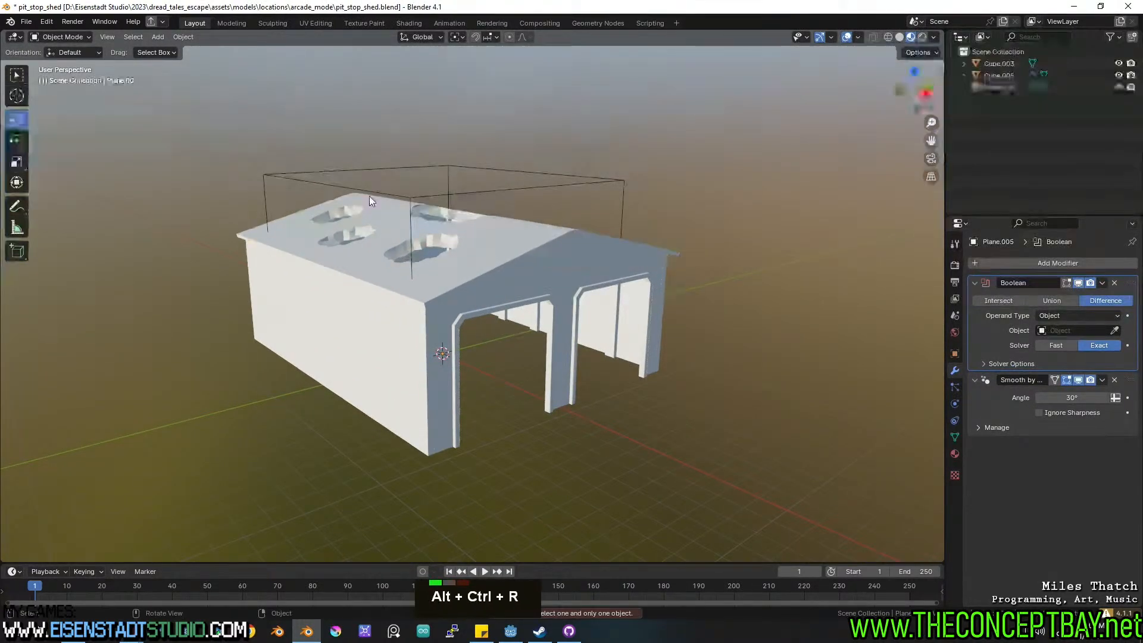
pyautogui.moveTo(577, 308)
pyautogui.mouseDown(button='middle')
pyautogui.moveTo(577, 320)
pyautogui.moveTo(572, 299)
pyautogui.moveTo(561, 307)
pyautogui.mouseUp(button='middle')
pyautogui.scroll(1, 570, 296)
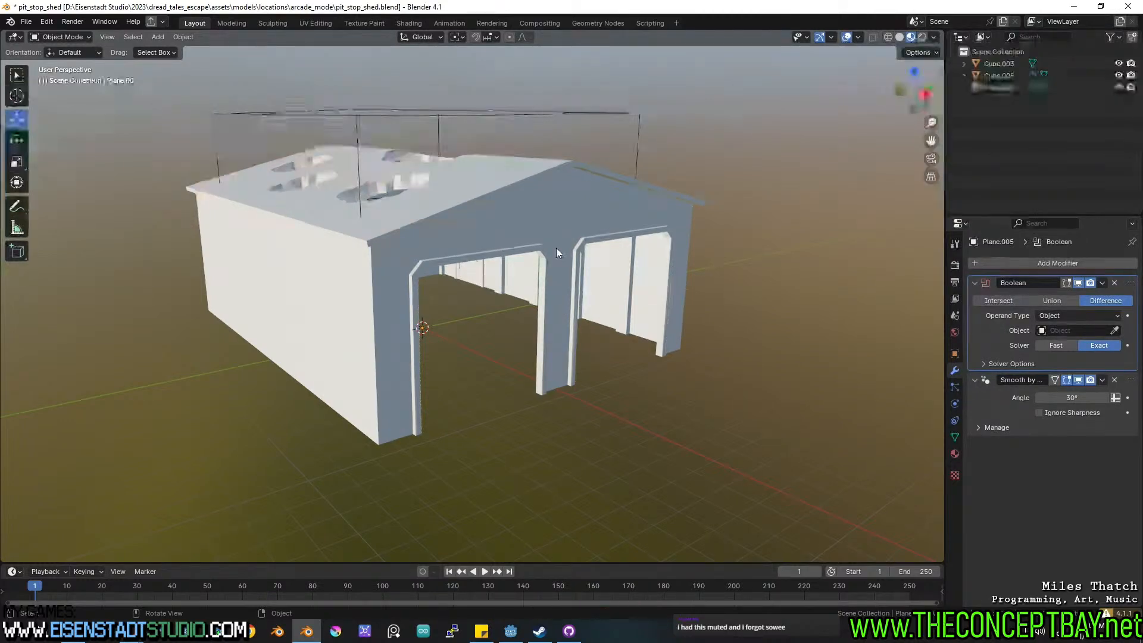
# Start a glTF export of the pit stop shed and browse to the models folder inside dread_tales_escape's engine folder.
pyautogui.press('shift')
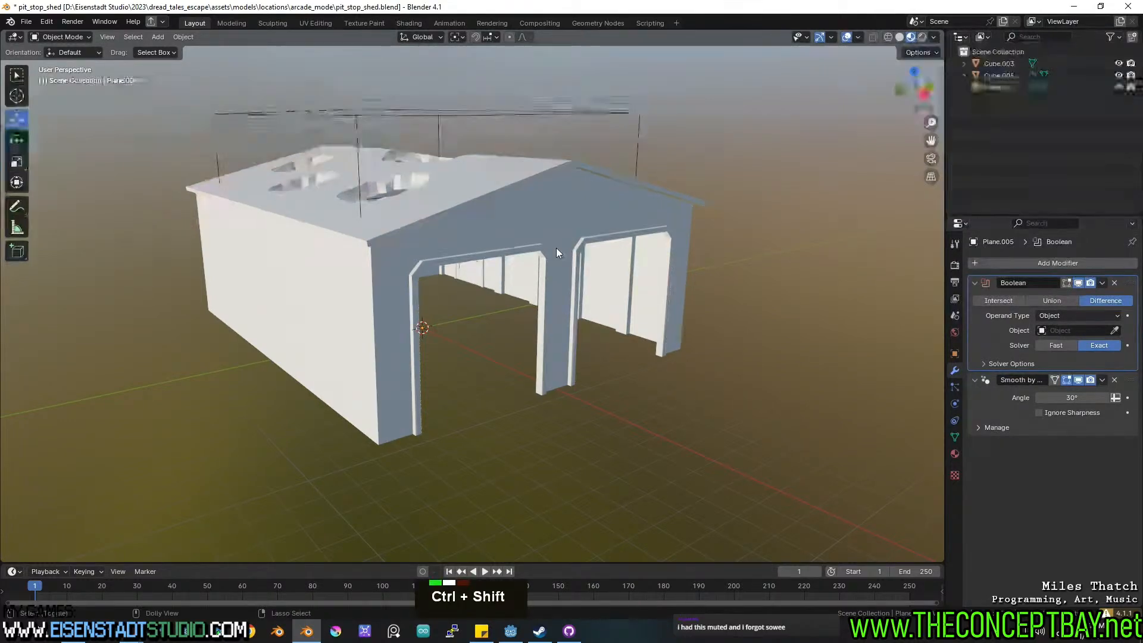
pyautogui.hotkey('ctrl', 'shift', 'r')
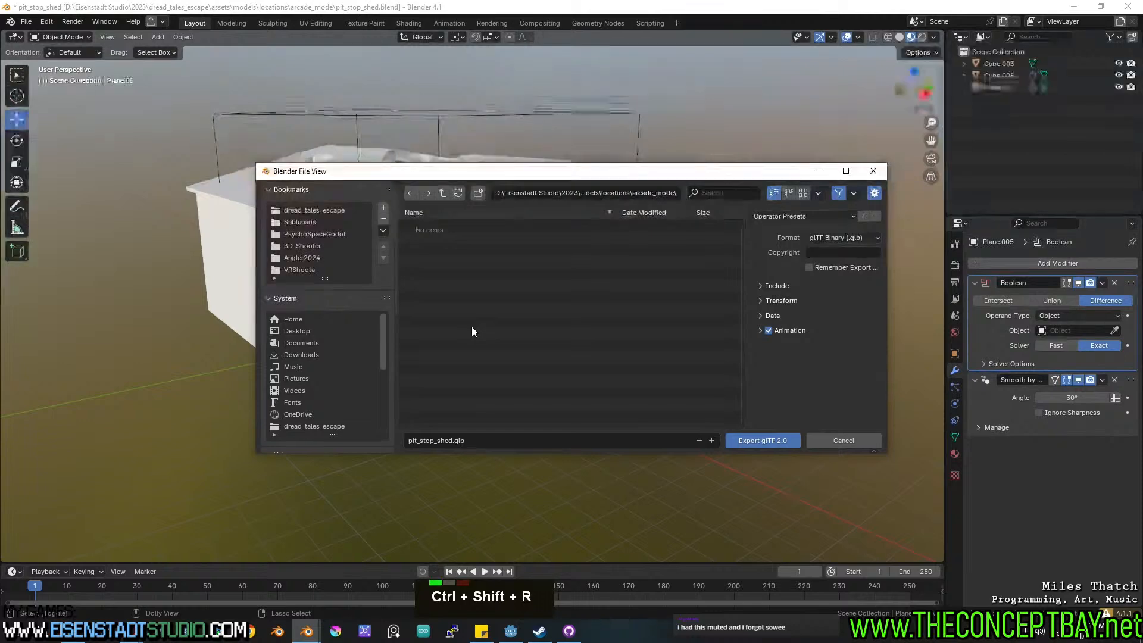
pyautogui.doubleClick(443, 192)
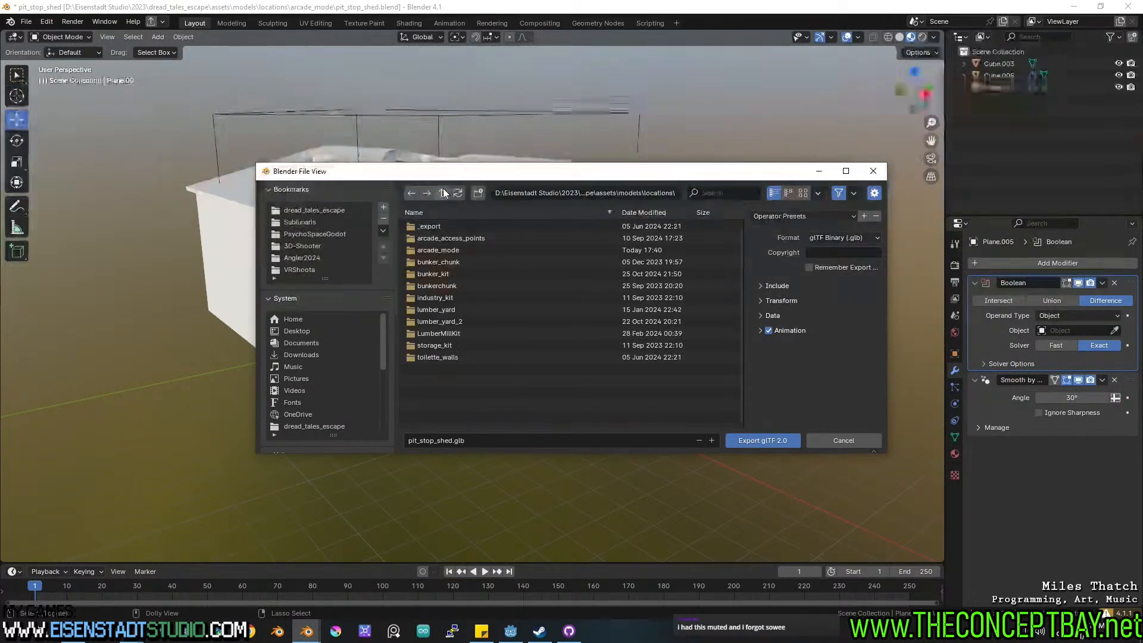
pyautogui.click(443, 192)
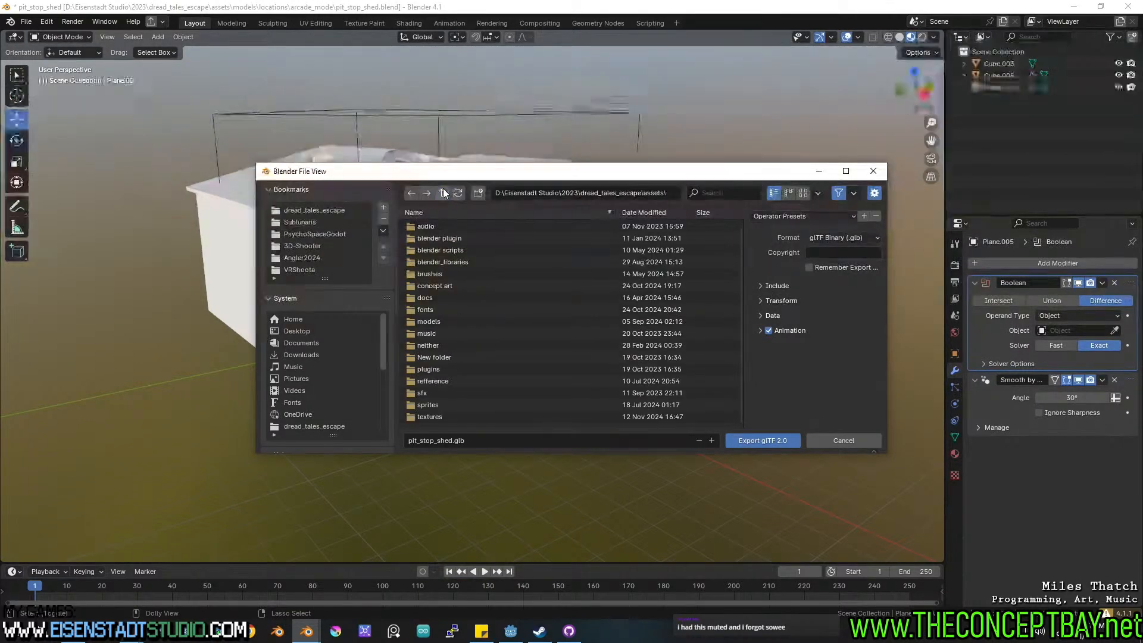
pyautogui.click(443, 192)
pyautogui.click(443, 239)
pyautogui.doubleClick(443, 237)
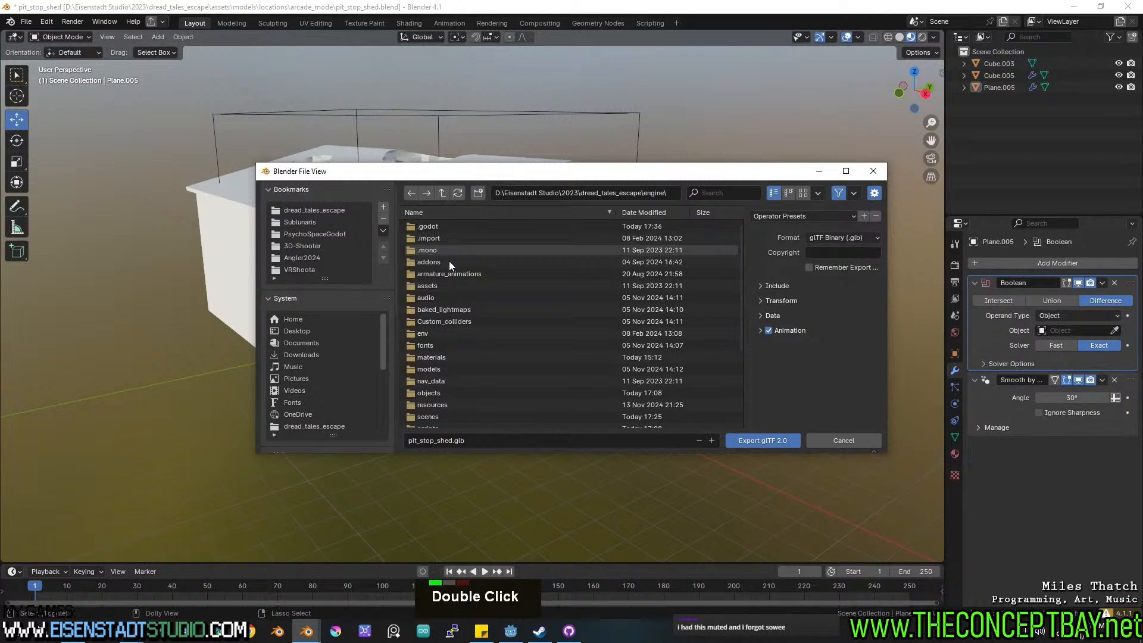
pyautogui.doubleClick(441, 364)
# Export the shed as pit_stop_shed.glb in glTF Binary format to the Locations/arcade_mode folder.
pyautogui.doubleClick(442, 321)
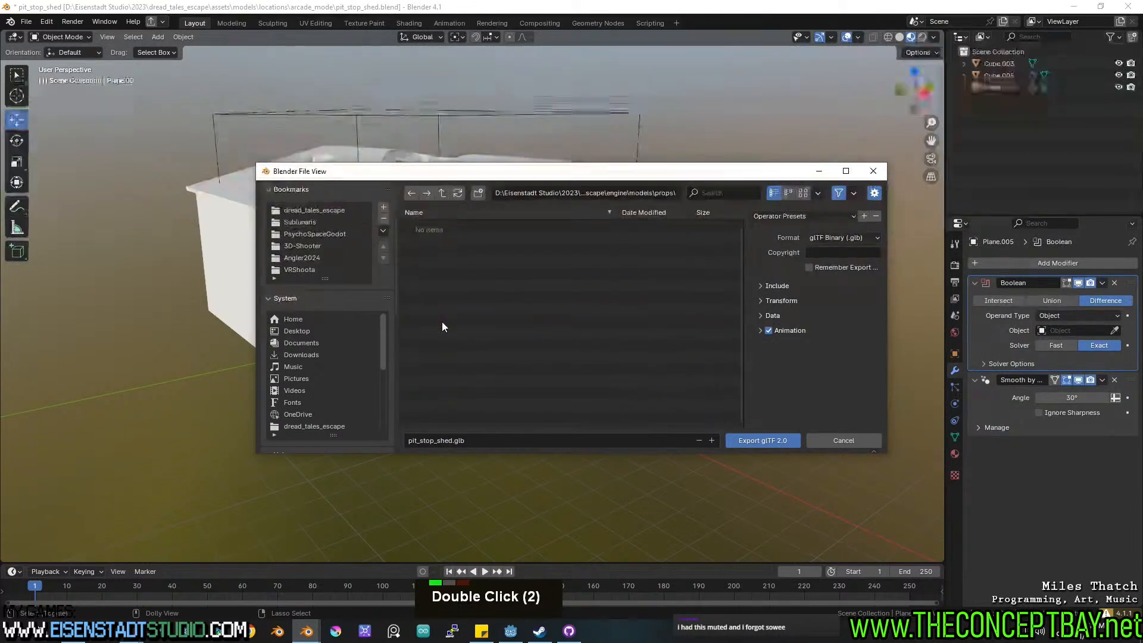
pyautogui.click(441, 193)
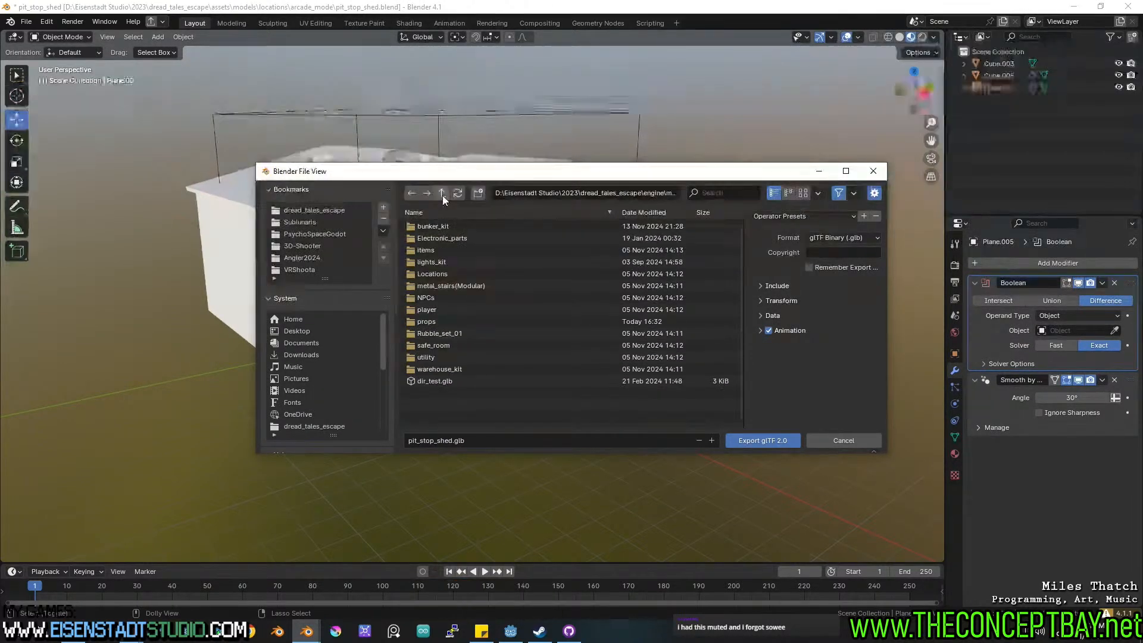
pyautogui.doubleClick(430, 274)
pyautogui.doubleClick(431, 226)
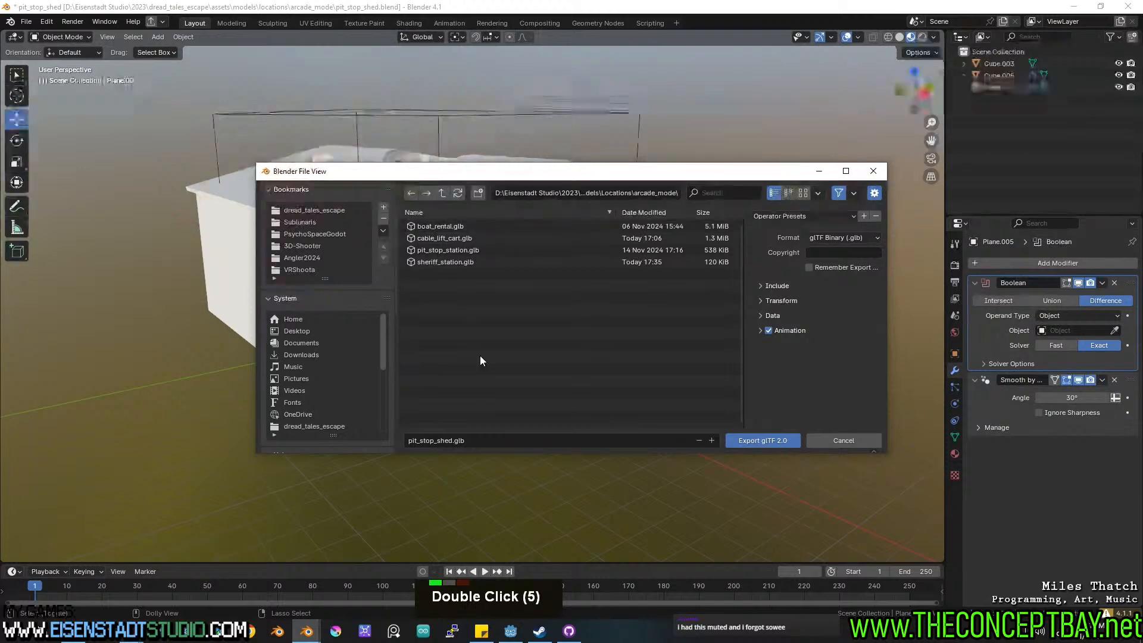
pyautogui.doubleClick(786, 215)
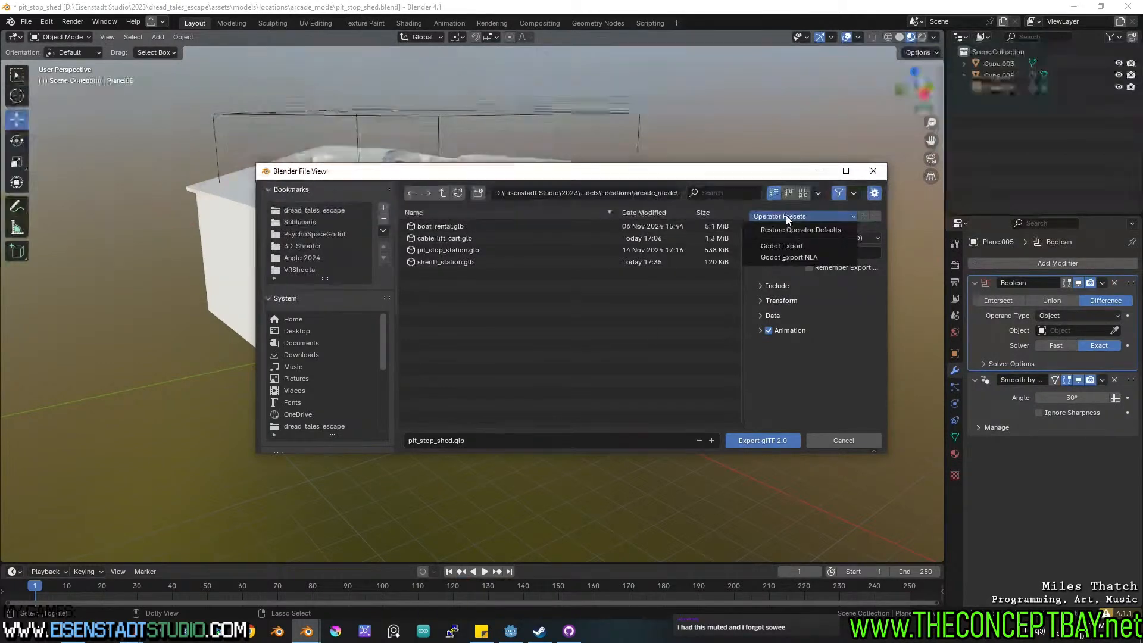
pyautogui.click(755, 440)
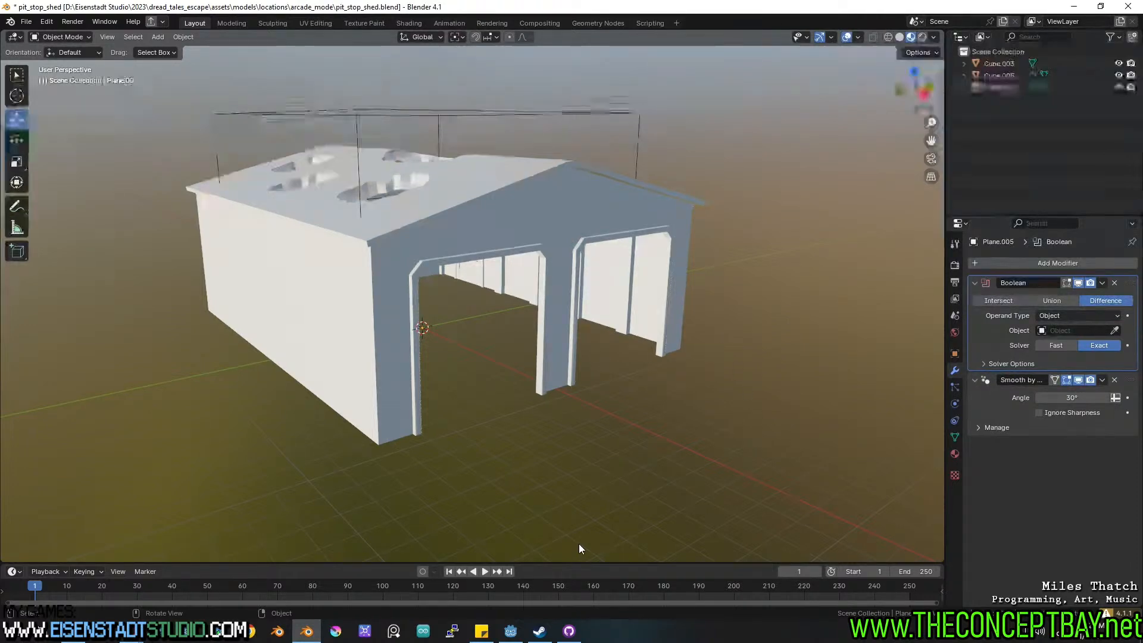
# Switch to Godot and create a new scene with a 3D root node.
pyautogui.click(510, 631)
pyautogui.moveTo(603, 330); pyautogui.dragTo(623, 323, button='middle')
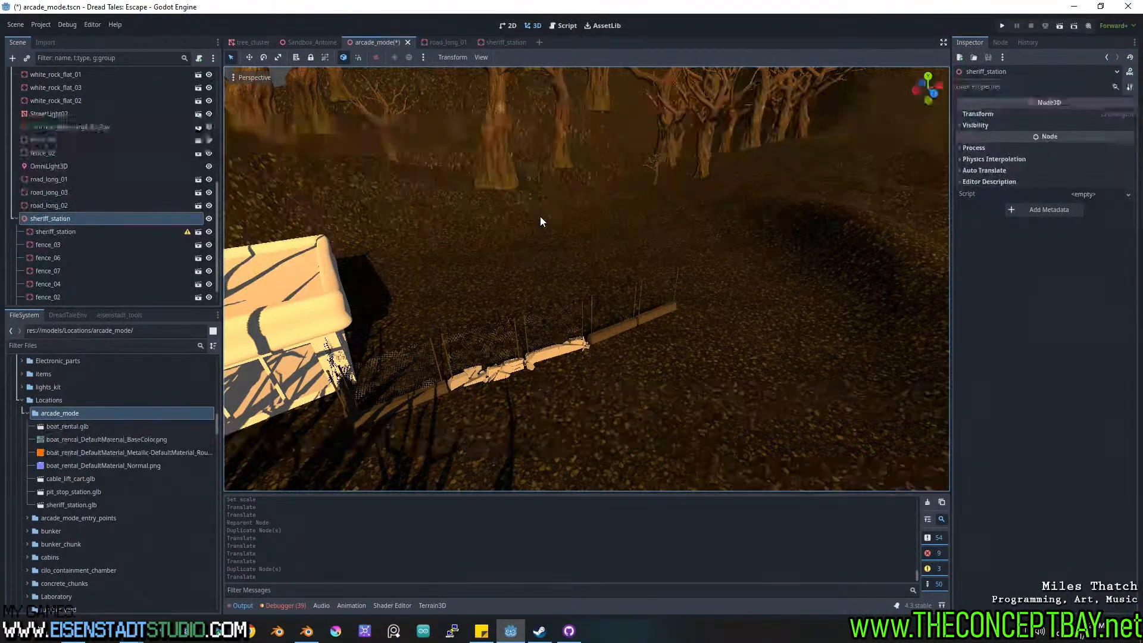
pyautogui.click(539, 43)
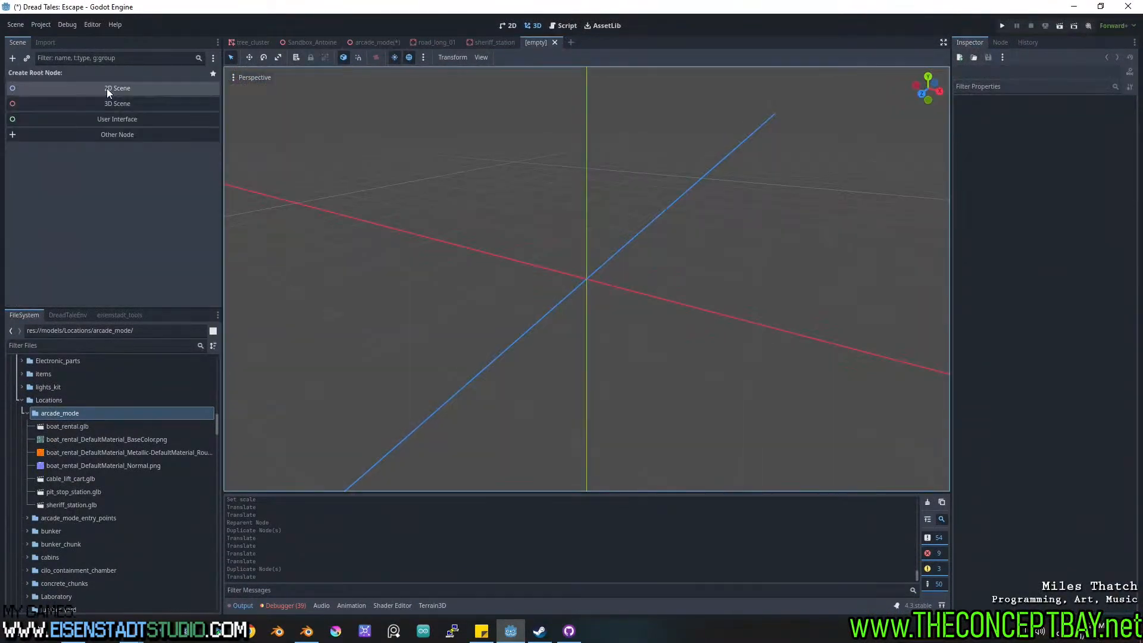
pyautogui.click(104, 131)
pyautogui.press('Return')
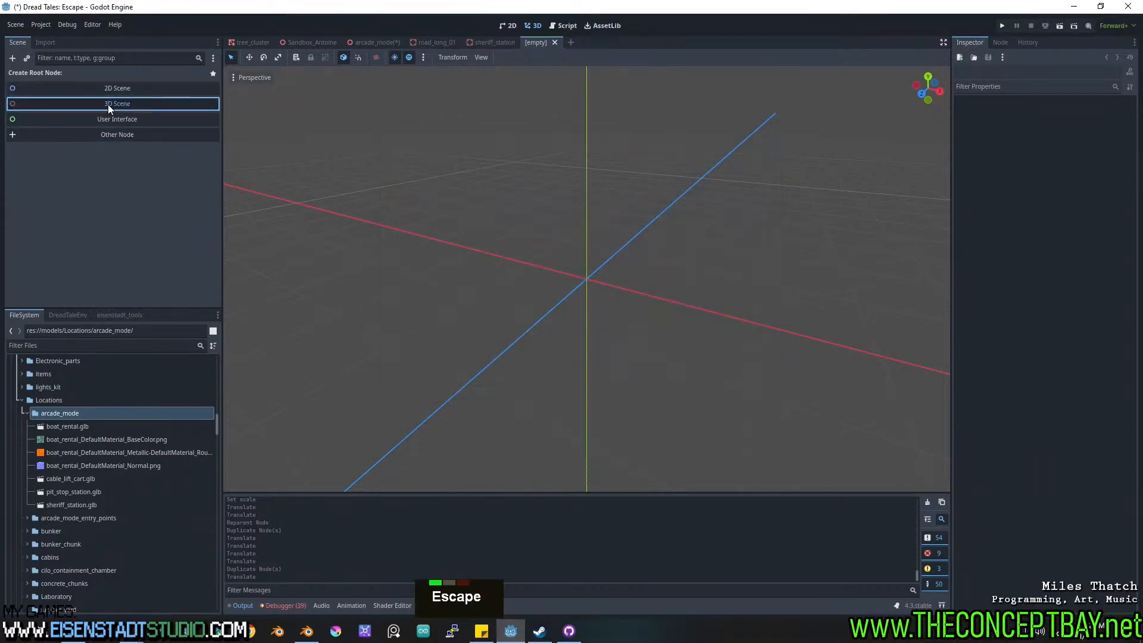
# Rename the new scene's Node3D root node.
pyautogui.doubleClick(59, 77)
pyautogui.hotkey('ctrl', 'a')
pyautogui.write('P')
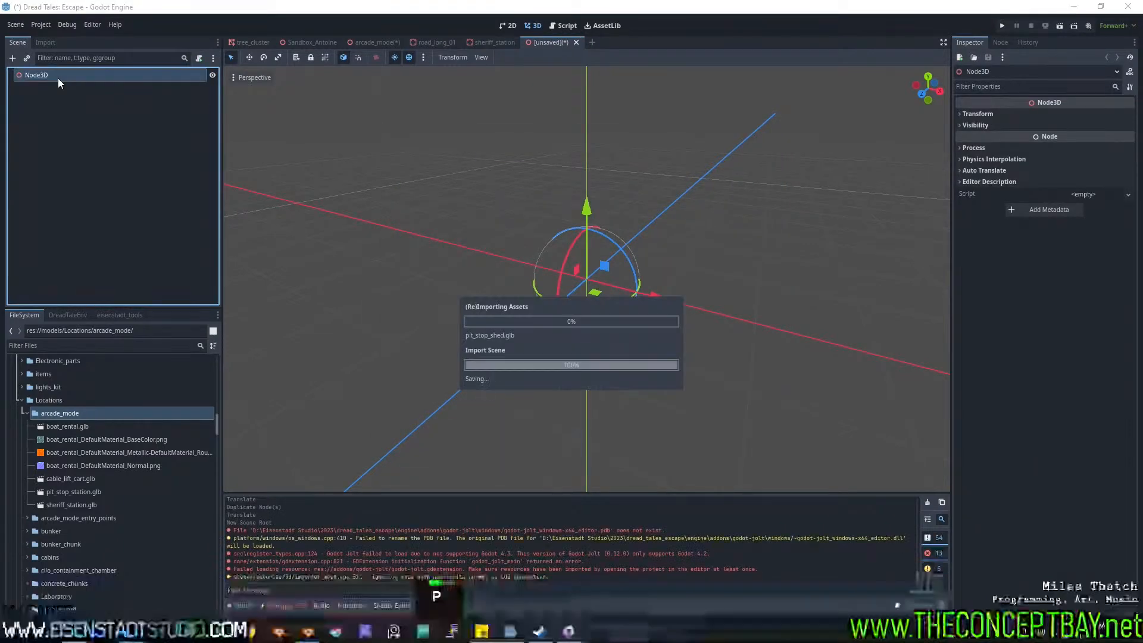
# Rename the root Node3D of the new scene to pit_stop_shed.
pyautogui.doubleClick(59, 76)
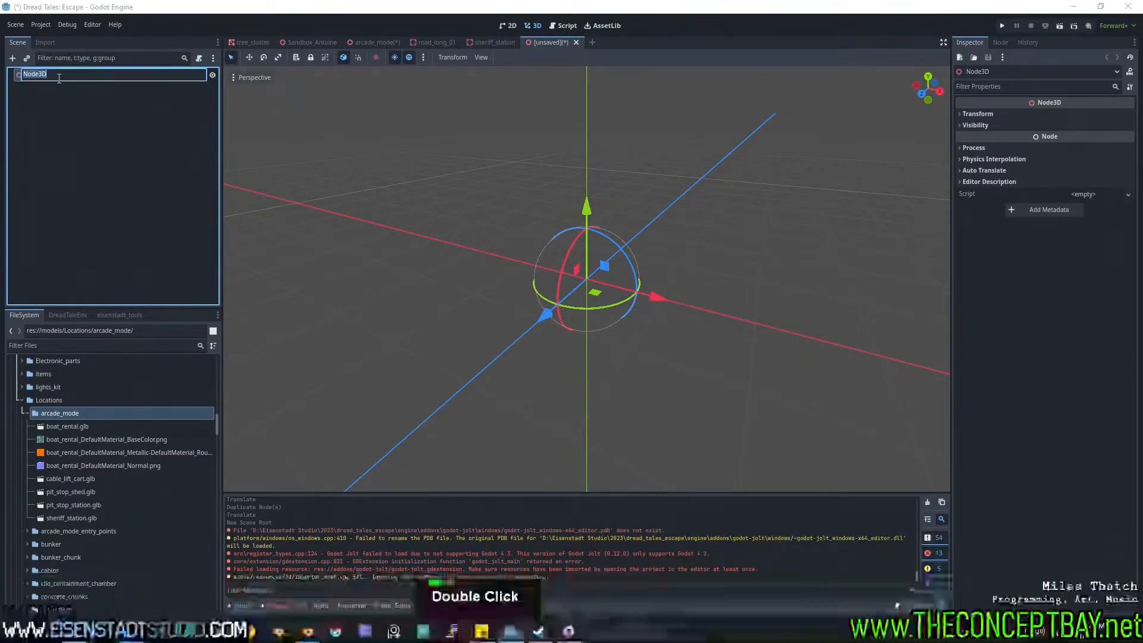
pyautogui.hotkey('ctrl', 'a')
pyautogui.write('piut')
pyautogui.press('BackSpace')
pyautogui.press('BackSpace')
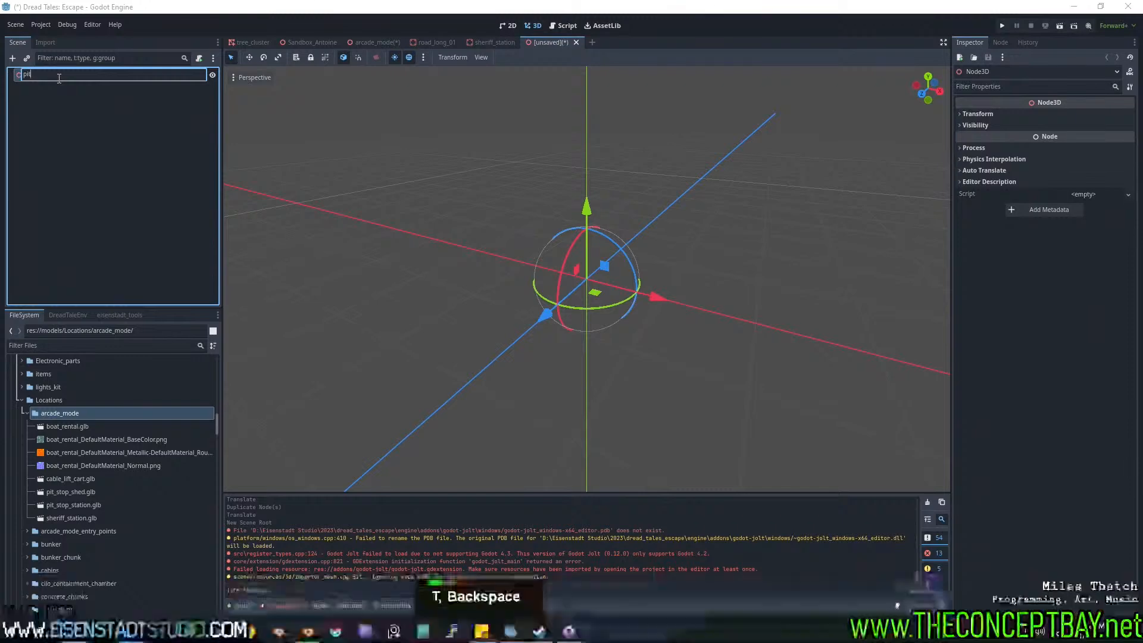
pyautogui.write('t_stop_st')
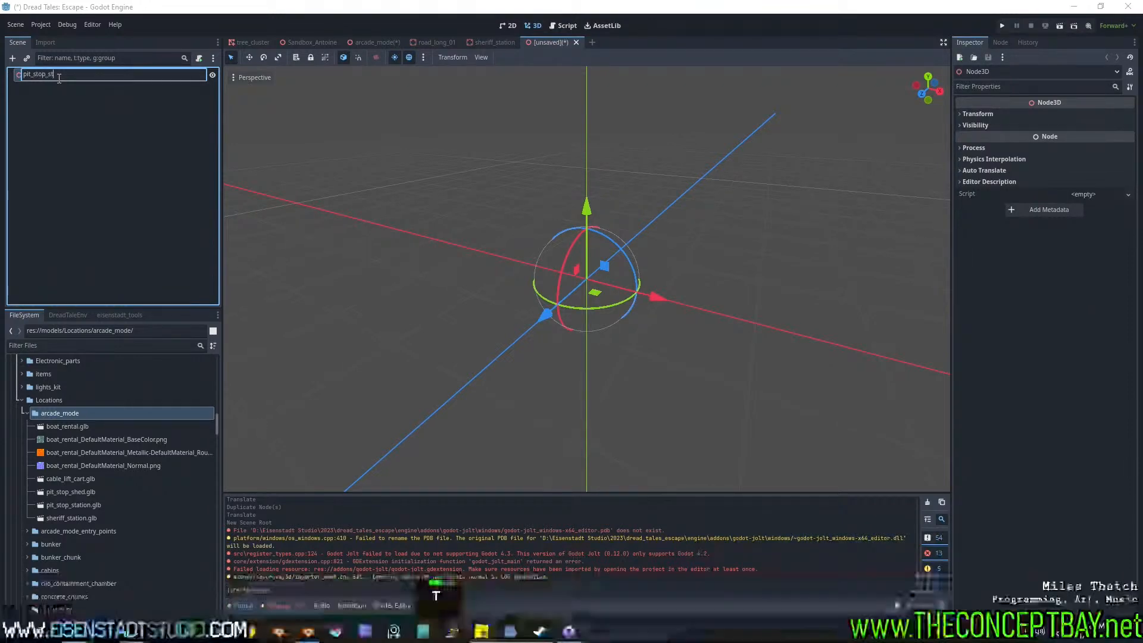
pyautogui.press('BackSpace')
pyautogui.press('BackSpace')
pyautogui.write('shed')
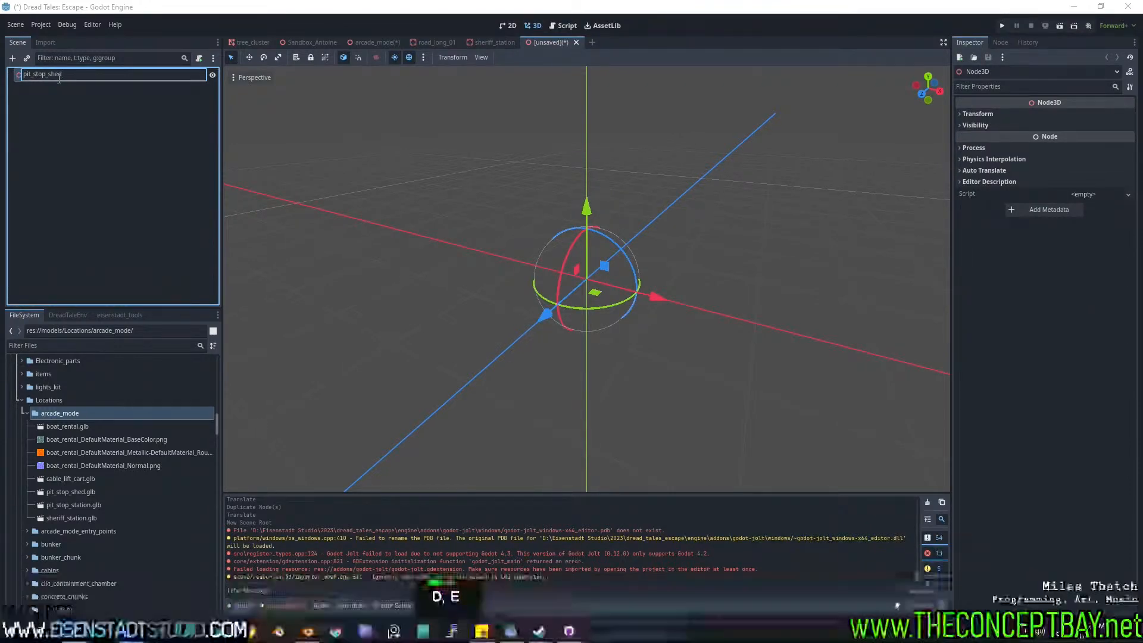
pyautogui.press('Return')
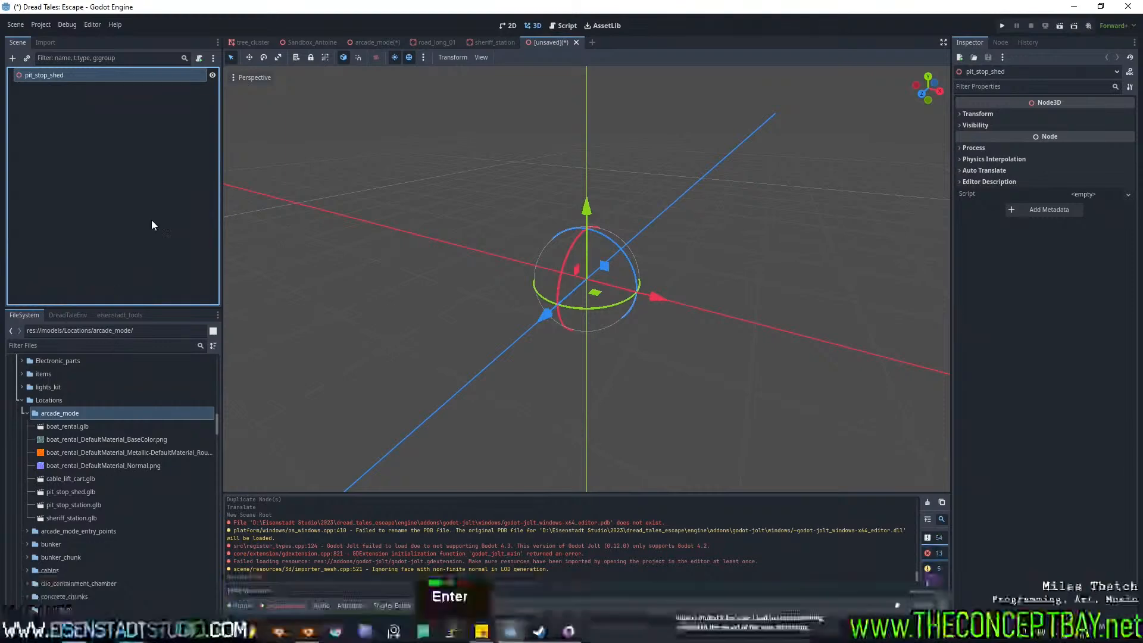
# Instantiate the pit_stop_shed model as a child of the root node.
pyautogui.hotkey('ctrl', 'shift', 'a')
pyautogui.write('pit_st')
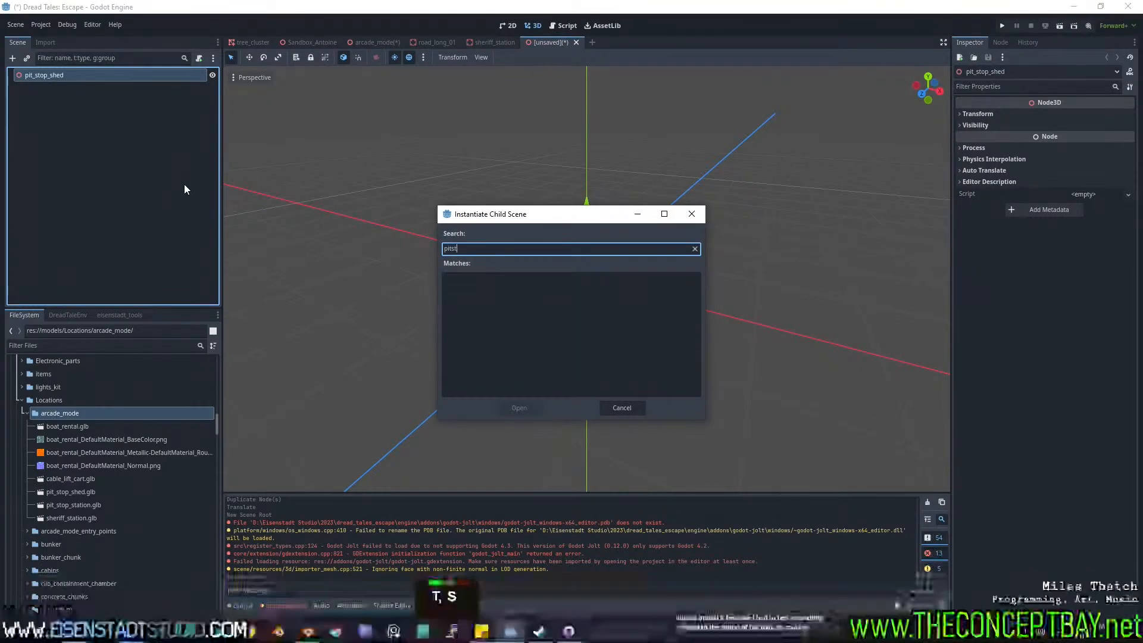
pyautogui.press('BackSpace')
pyautogui.press('BackSpace')
pyautogui.press('Return')
pyautogui.scroll(-16, 628, 201)
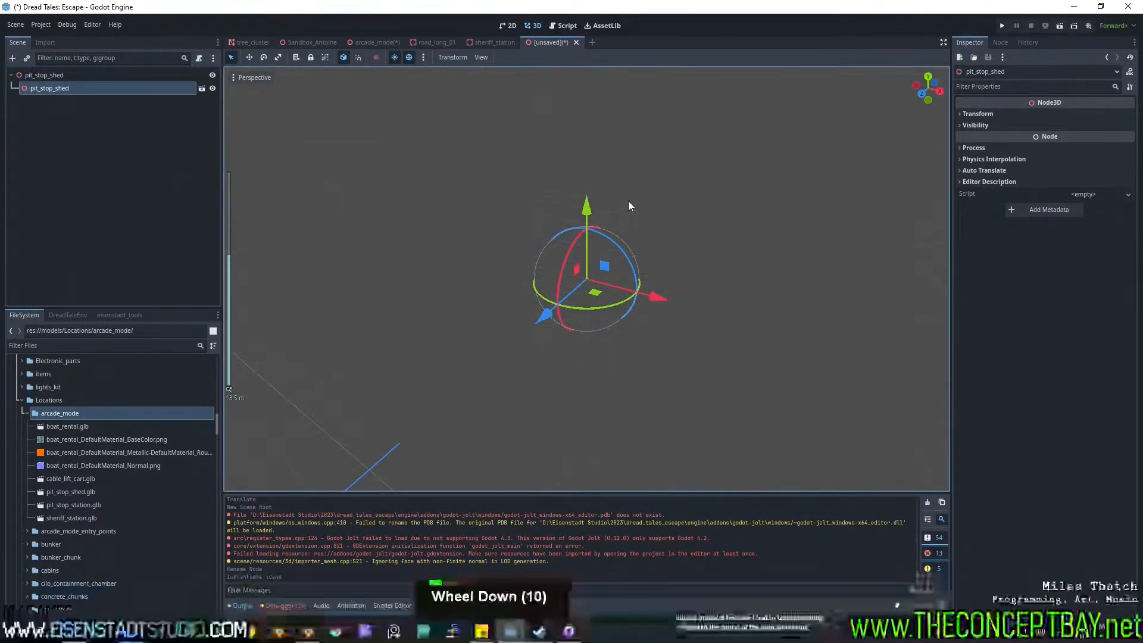
pyautogui.scroll(8, 637, 206)
pyautogui.keyDown('shift'); pyautogui.moveTo(576, 286); pyautogui.dragTo(685, 307, button='middle'); pyautogui.keyUp('shift')
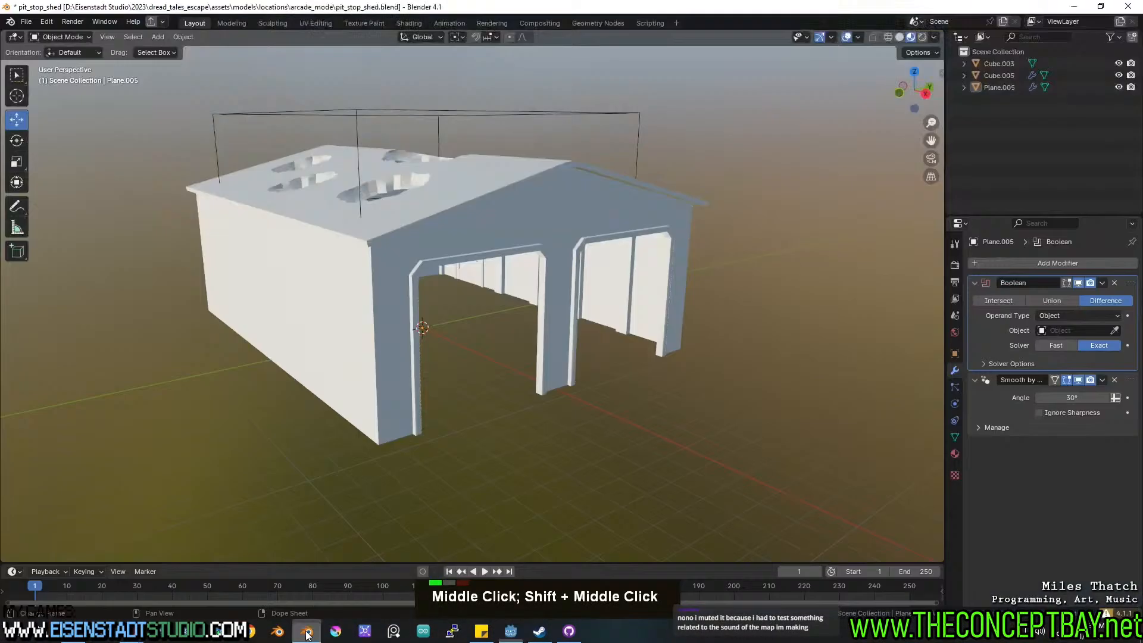
# Switch to Blender and hide the Cube.005 cutter object above the shed's roof.
pyautogui.click(307, 631)
pyautogui.click(523, 201)
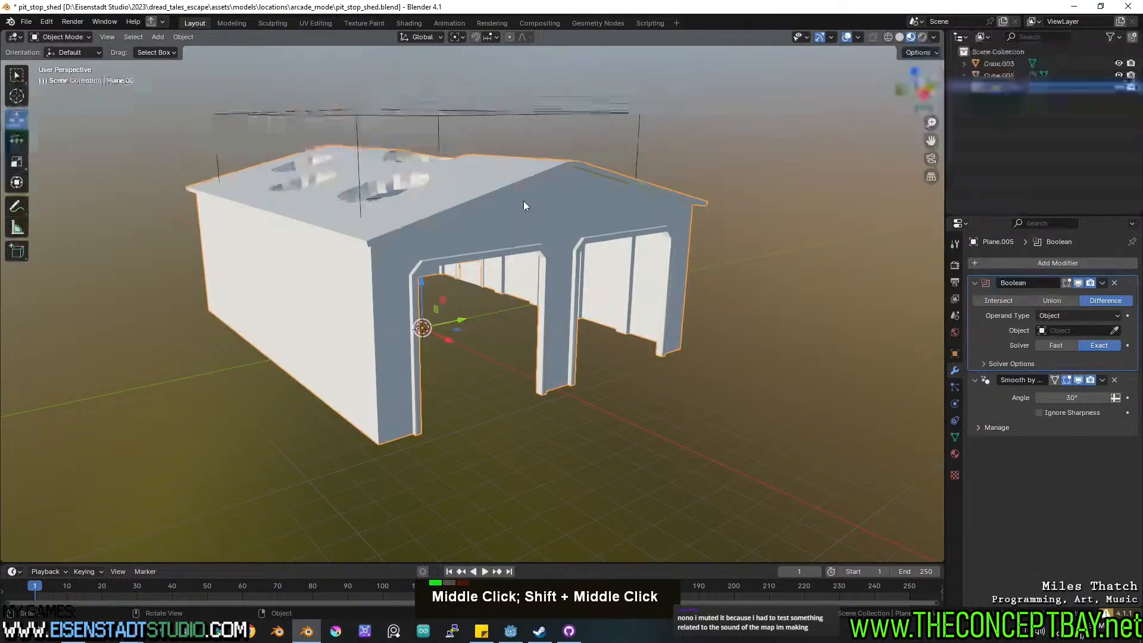
pyautogui.keyDown('shift'); pyautogui.moveTo(523, 201); pyautogui.dragTo(537, 214, button='middle'); pyautogui.keyUp('shift')
pyautogui.moveTo(459, 100); pyautogui.dragTo(516, 143)
pyautogui.press('h')
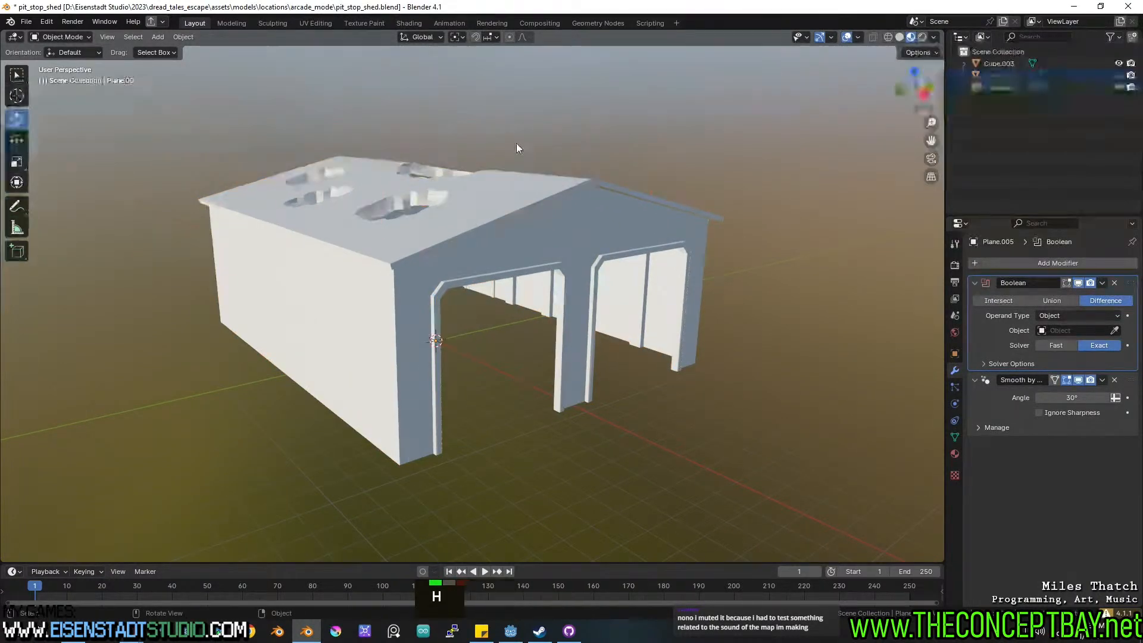
# Export the shed as glTF Binary, limited to visible objects, overwriting pit_stop_shed.glb in the arcade_mode folder.
pyautogui.hotkey('ctrl', 'shift', 'r')
pyautogui.click(802, 218)
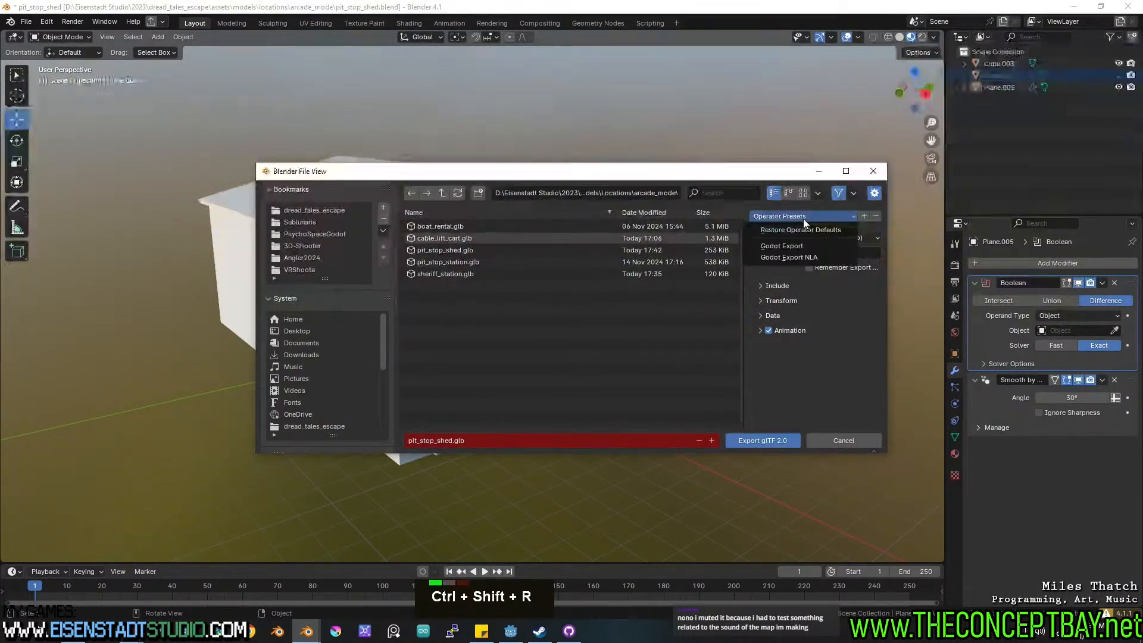
pyautogui.click(770, 288)
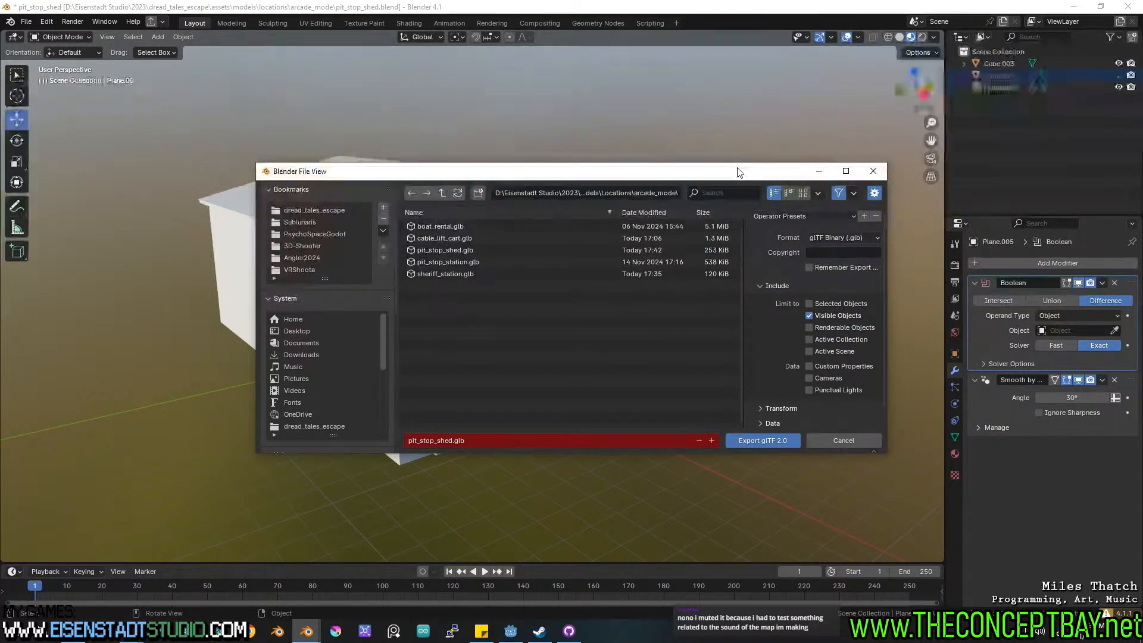
pyautogui.moveTo(736, 176); pyautogui.dragTo(756, 293)
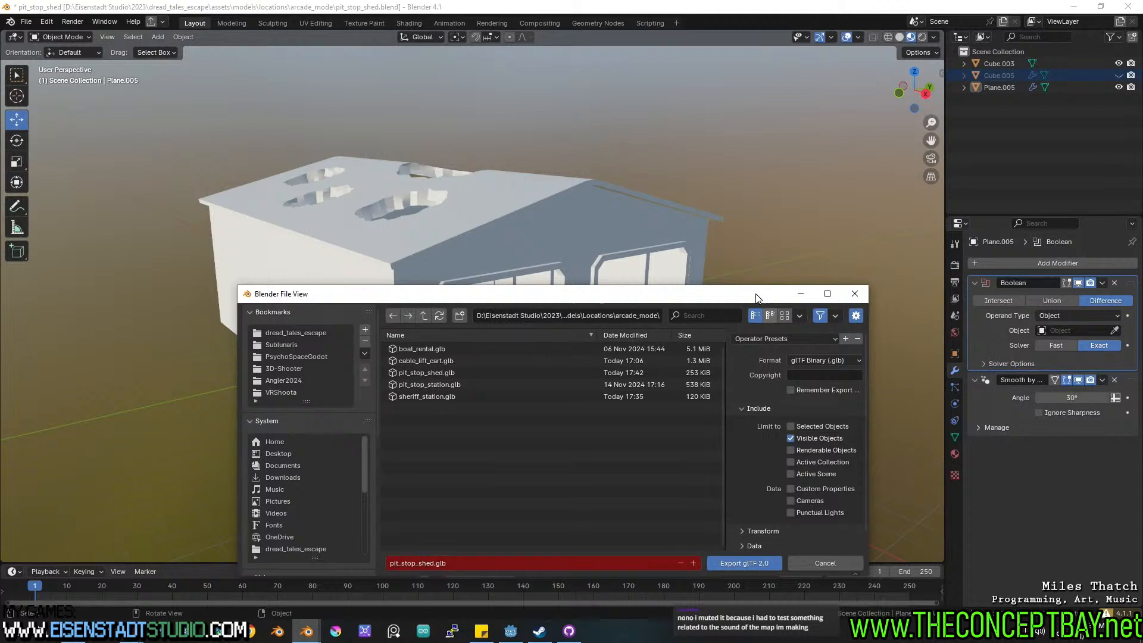
pyautogui.click(756, 560)
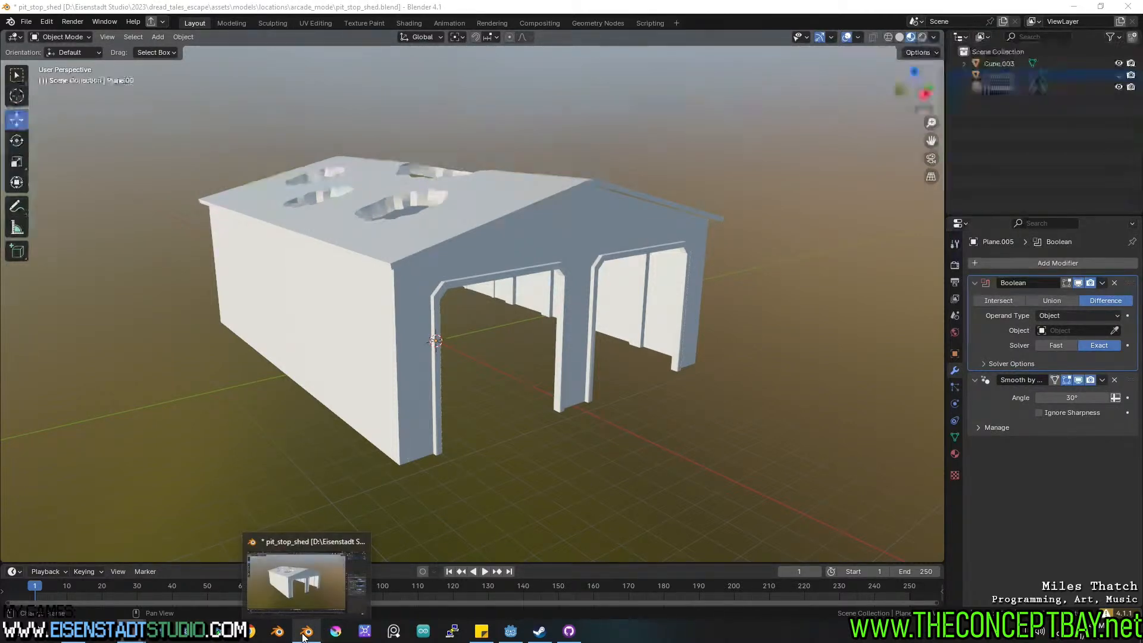
# Switch back to Godot, check the reimported shed, and save the scene as pit_stop_shed.tscn in res://objects/locations/arcade_mode.
pyautogui.click(512, 634)
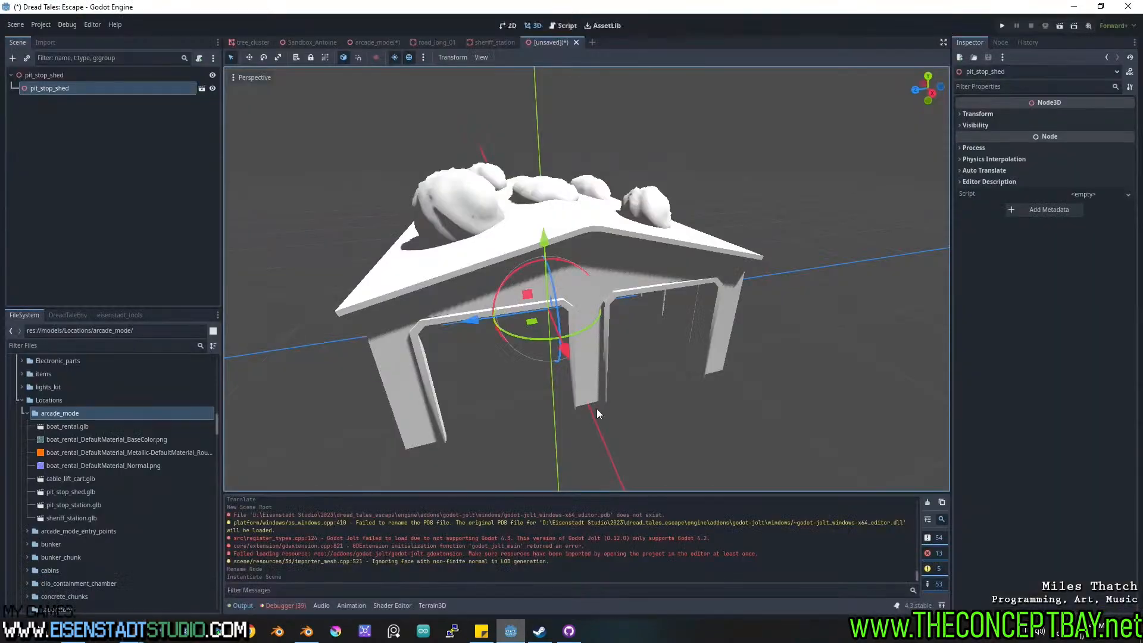
pyautogui.moveTo(630, 388); pyautogui.dragTo(677, 384, button='middle')
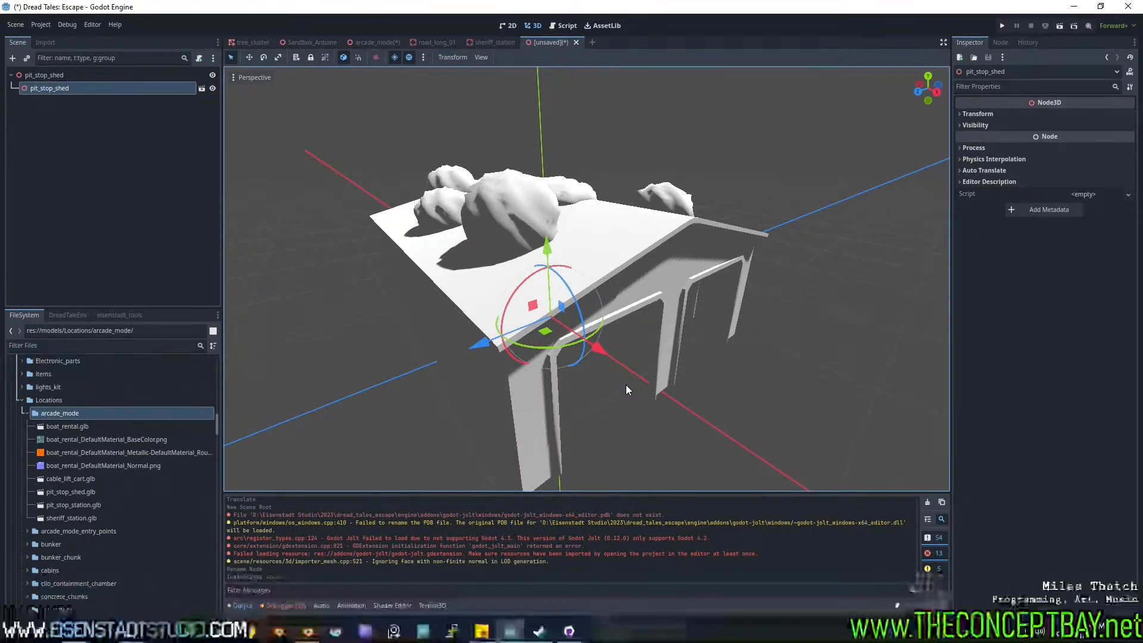
pyautogui.middleClick(625, 387)
pyautogui.moveTo(625, 387); pyautogui.dragTo(561, 434, button='middle')
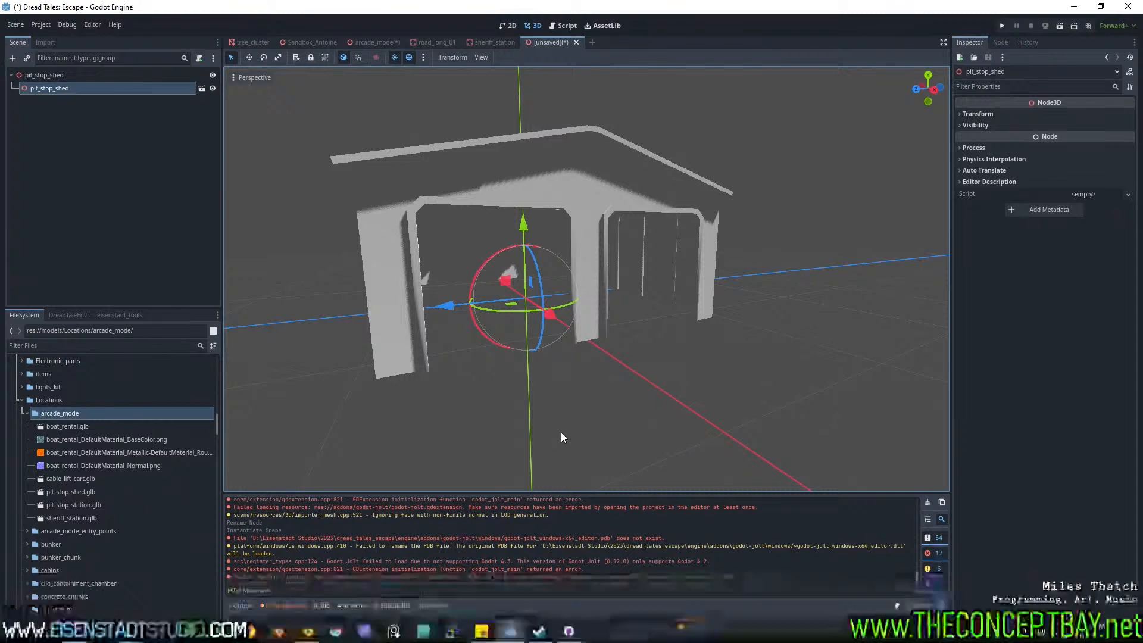
pyautogui.moveTo(576, 338); pyautogui.dragTo(539, 229, button='middle')
pyautogui.hotkey('ctrl', 's')
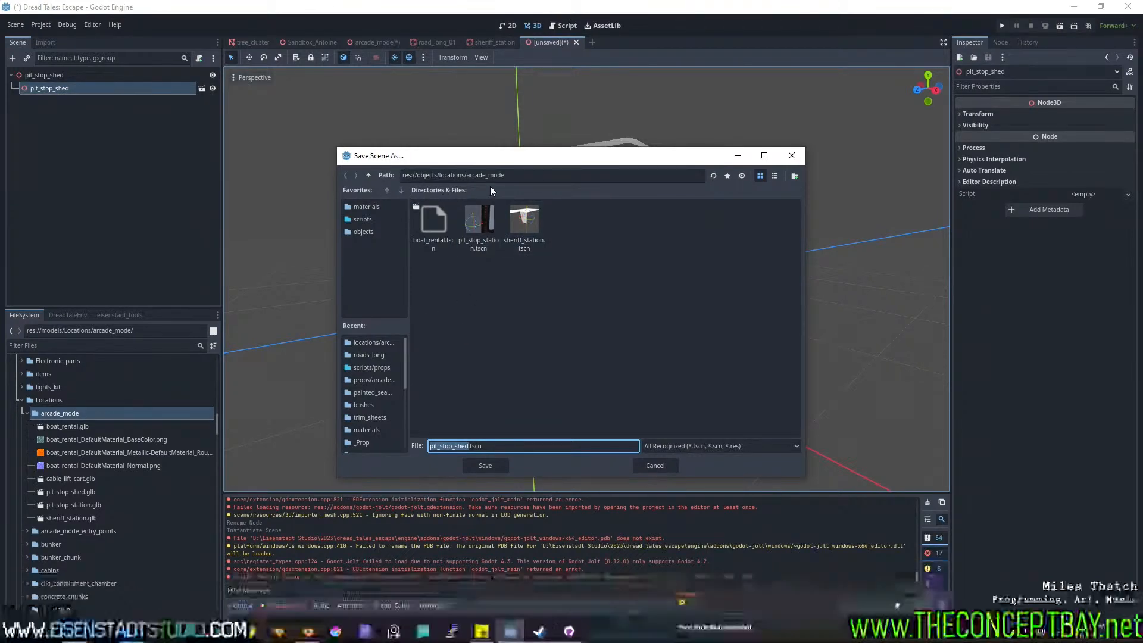
pyautogui.hotkey('ctrl', 's')
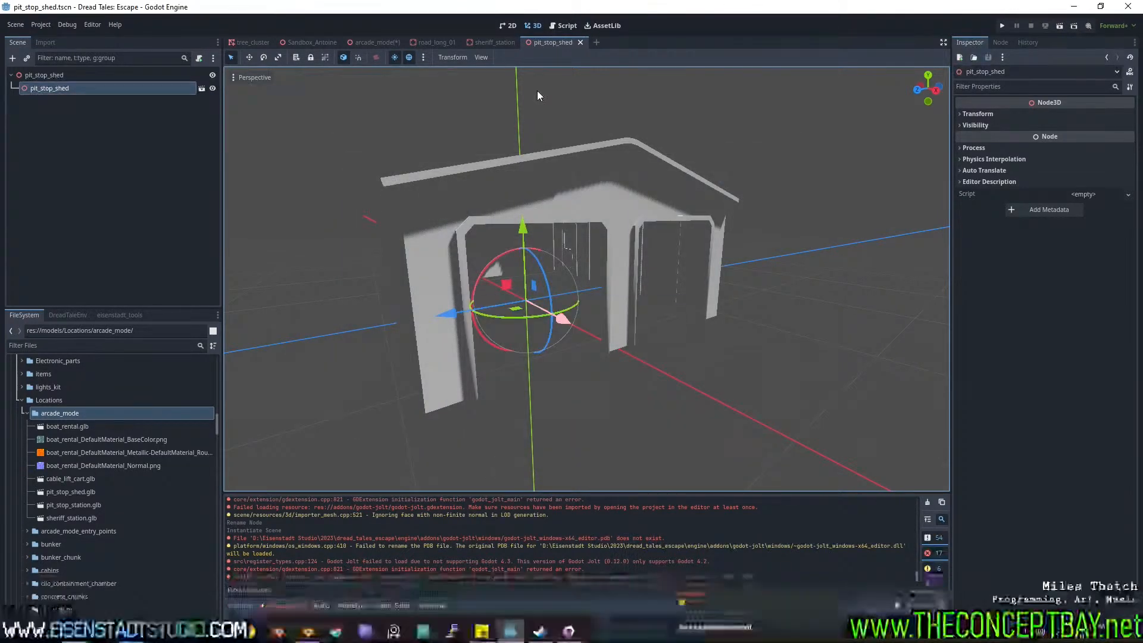
# Open the arcade_mode scene and instantiate objects/locations/arcade_mode/pit_stop_shed.tscn as a child of the sheriff_station node.
pyautogui.click(376, 42)
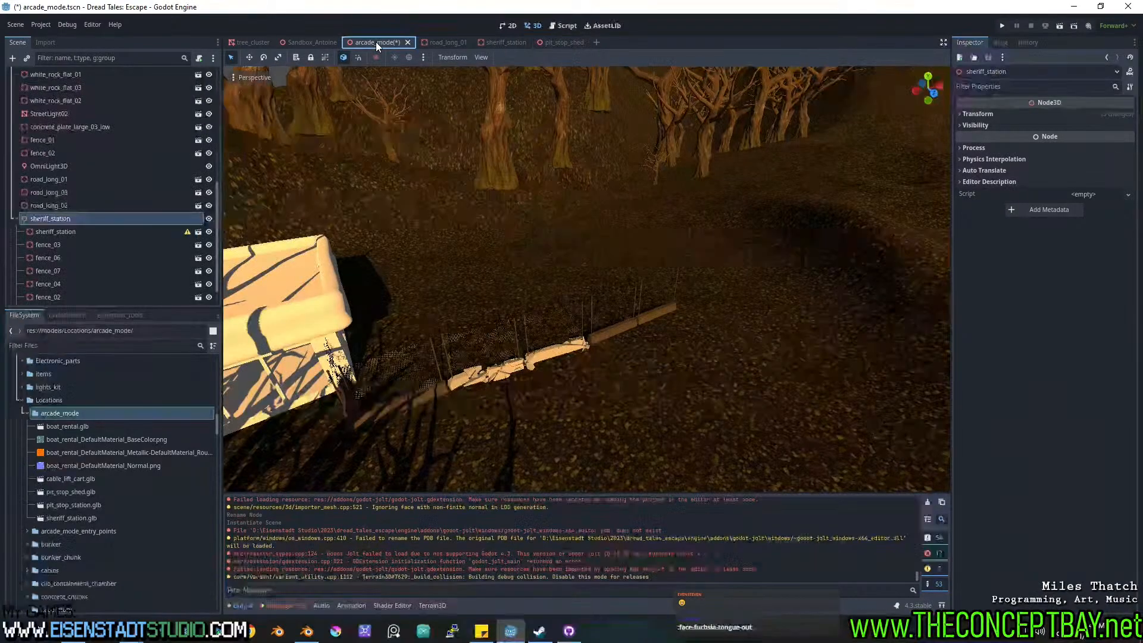
pyautogui.scroll(-4, 523, 387)
pyautogui.scroll(1, 522, 387)
pyautogui.moveTo(559, 379); pyautogui.dragTo(559, 379, button='right')
pyautogui.press('w')
pyautogui.press('w')
pyautogui.press('d')
pyautogui.press('s')
pyautogui.press('a')
pyautogui.press('w')
pyautogui.press('d')
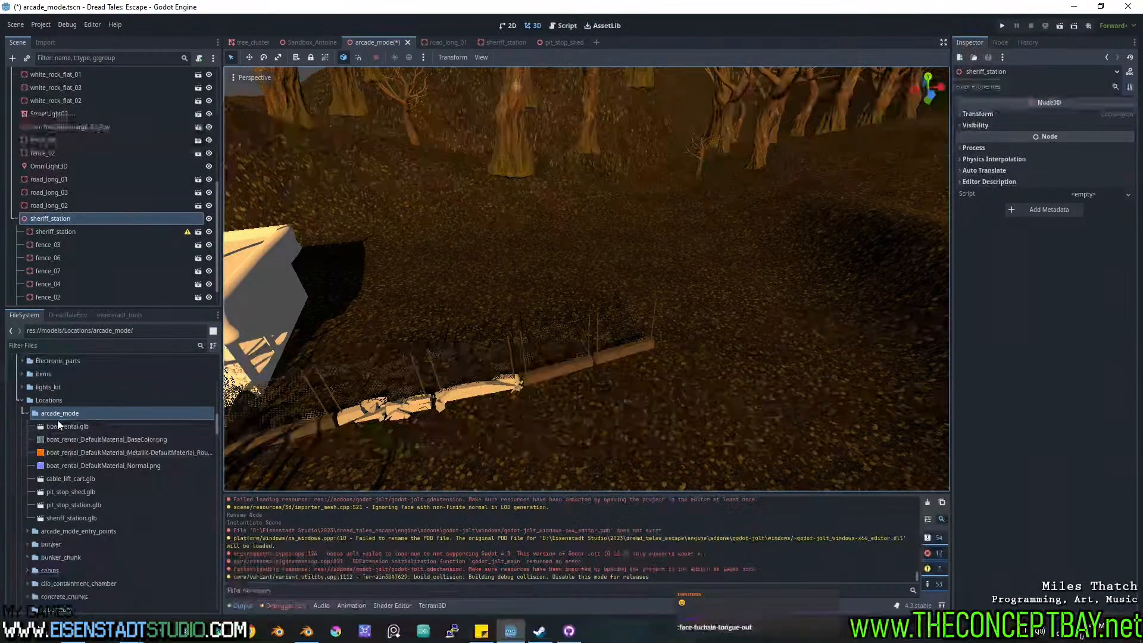
pyautogui.hotkey('ctrl', 'shift', 'a')
pyautogui.write('shed')
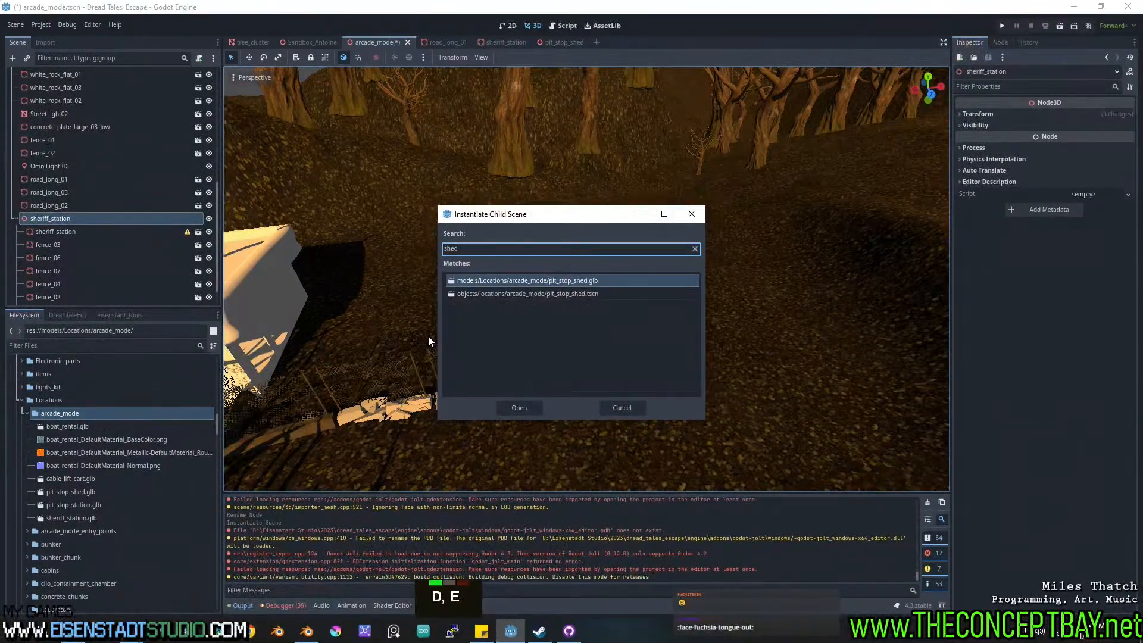
pyautogui.press('Down')
pyautogui.press('Return')
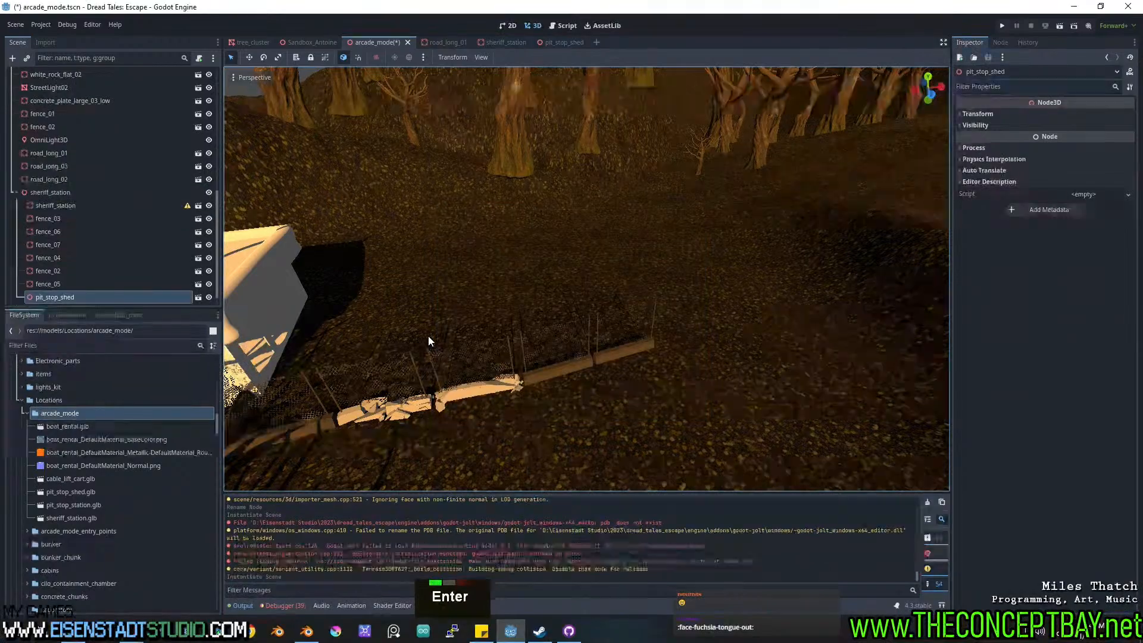
# Move the pit_stop_shed instance out onto the open ground beside the sheriff station building.
pyautogui.moveTo(657, 373); pyautogui.dragTo(607, 333, button='middle')
pyautogui.scroll(-2, 535, 341)
pyautogui.moveTo(608, 333); pyautogui.dragTo(562, 331, button='middle')
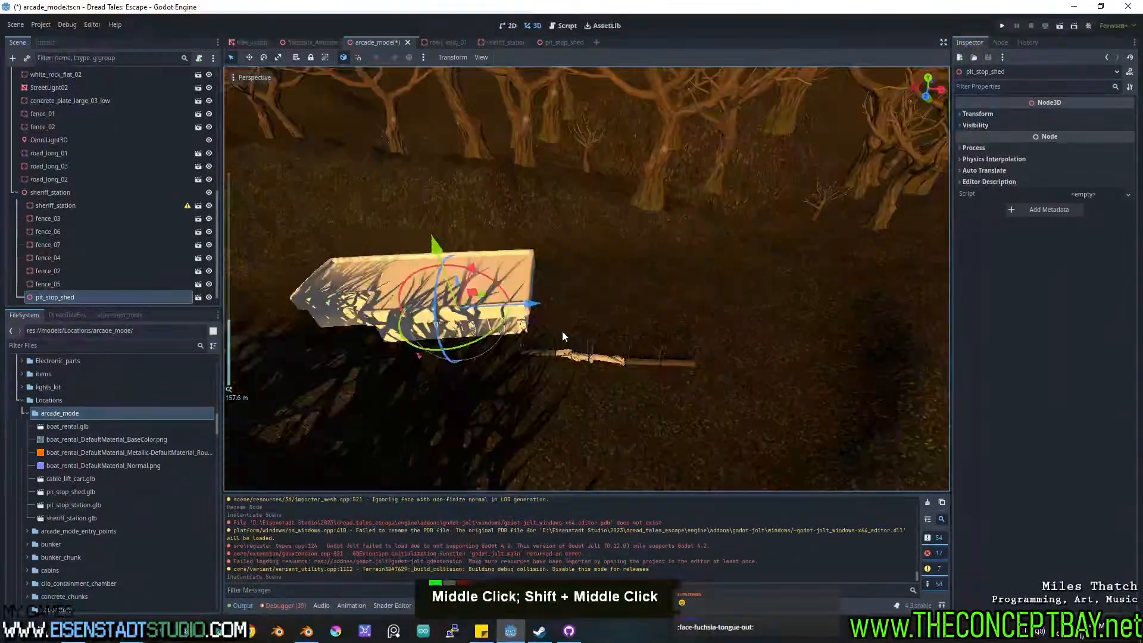
pyautogui.scroll(2, 349, 338)
pyautogui.moveTo(366, 317); pyautogui.dragTo(590, 301)
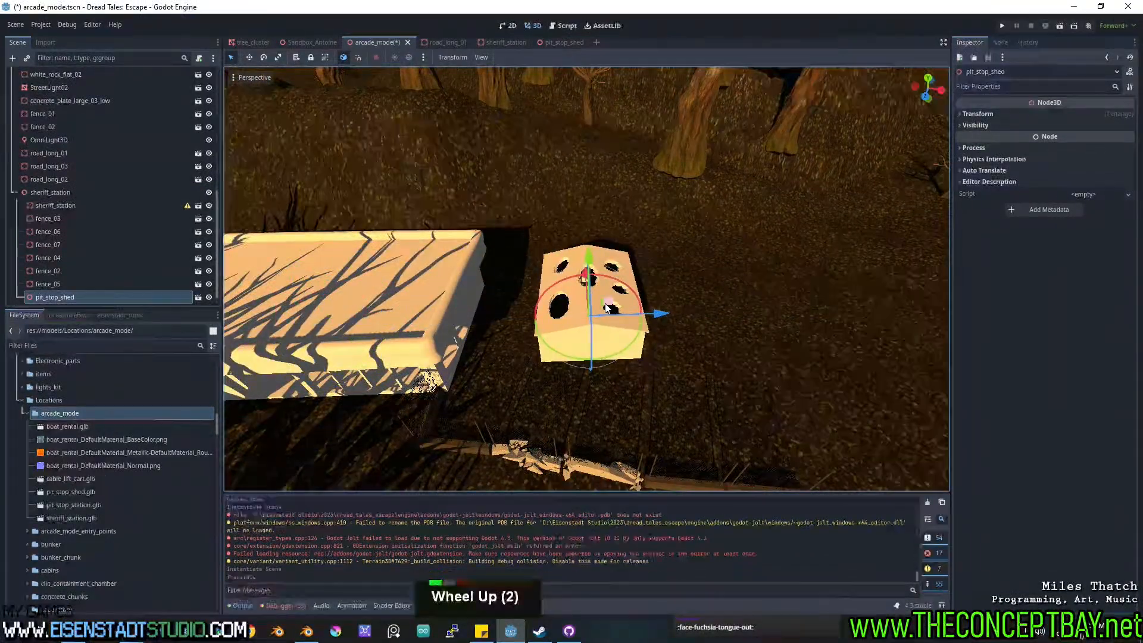
pyautogui.scroll(6, 590, 301)
pyautogui.moveTo(589, 301)
pyautogui.mouseDown(button='middle')
pyautogui.moveTo(591, 268)
pyautogui.moveTo(586, 306)
pyautogui.mouseUp(button='middle')
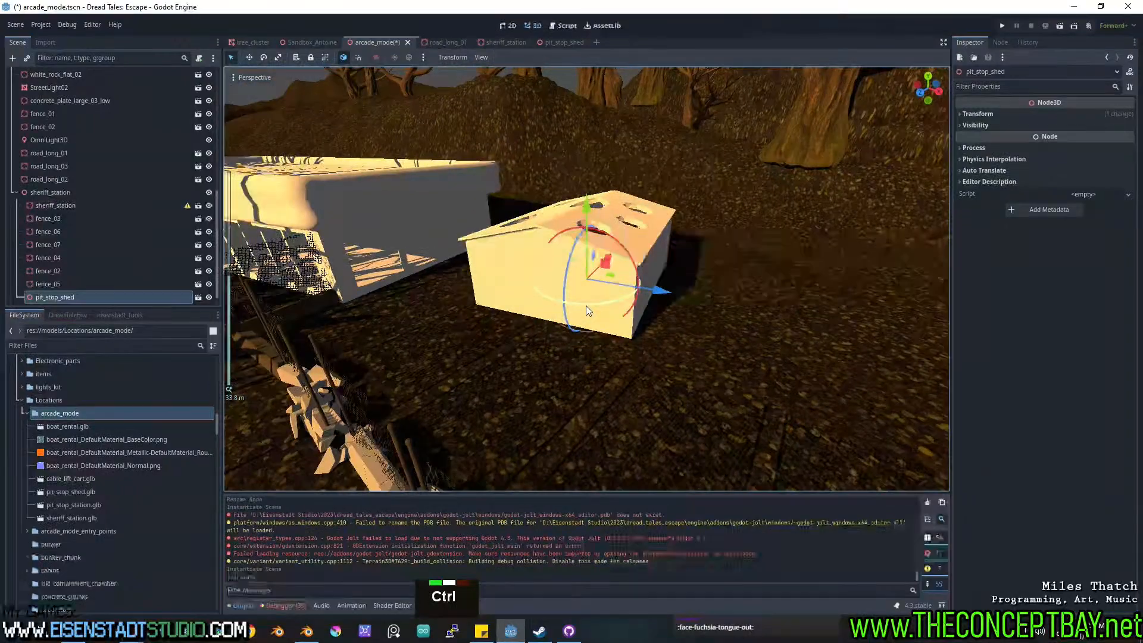
# Turn the shed about its vertical axis with snapping and move it farther away from the sheriff station.
pyautogui.keyDown('ctrl'); pyautogui.moveTo(586, 306); pyautogui.dragTo(596, 194); pyautogui.keyUp('ctrl')
pyautogui.moveTo(587, 298); pyautogui.dragTo(529, 257, button='middle')
pyautogui.scroll(-2, 645, 383)
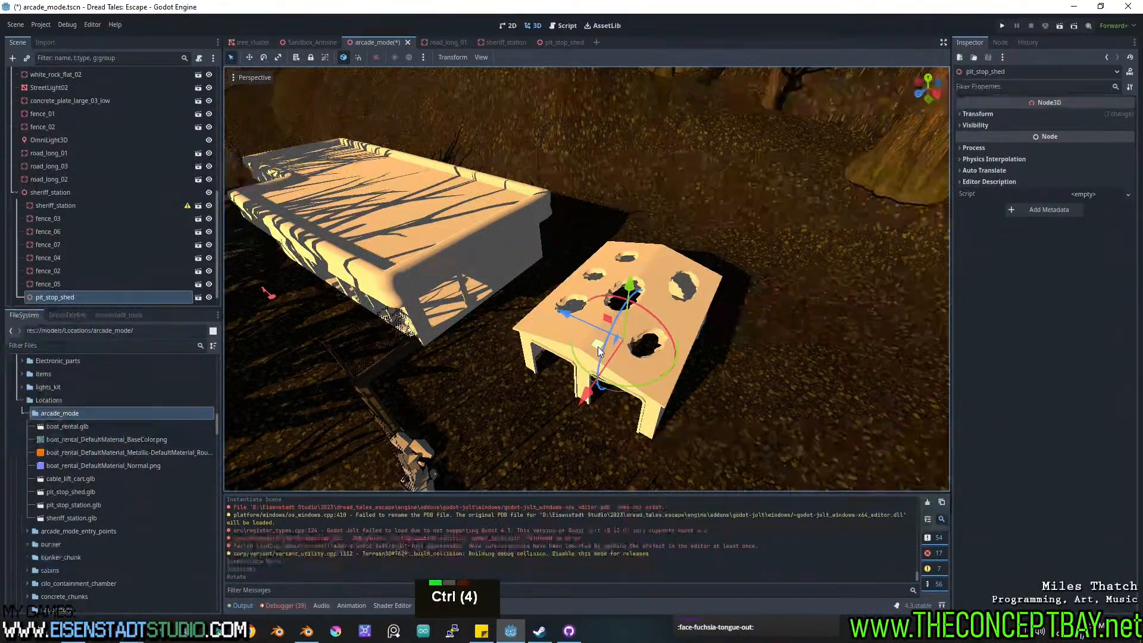
pyautogui.moveTo(598, 347); pyautogui.dragTo(781, 333)
pyautogui.moveTo(750, 363); pyautogui.dragTo(632, 405, button='middle')
pyautogui.keyDown('ctrl'); pyautogui.moveTo(632, 405); pyautogui.dragTo(419, 322); pyautogui.keyUp('ctrl')
pyautogui.moveTo(420, 322); pyautogui.dragTo(679, 359, button='middle')
pyautogui.scroll(-2, 689, 324)
pyautogui.keyDown('shift'); pyautogui.scroll(-1, 678, 358); pyautogui.keyUp('shift')
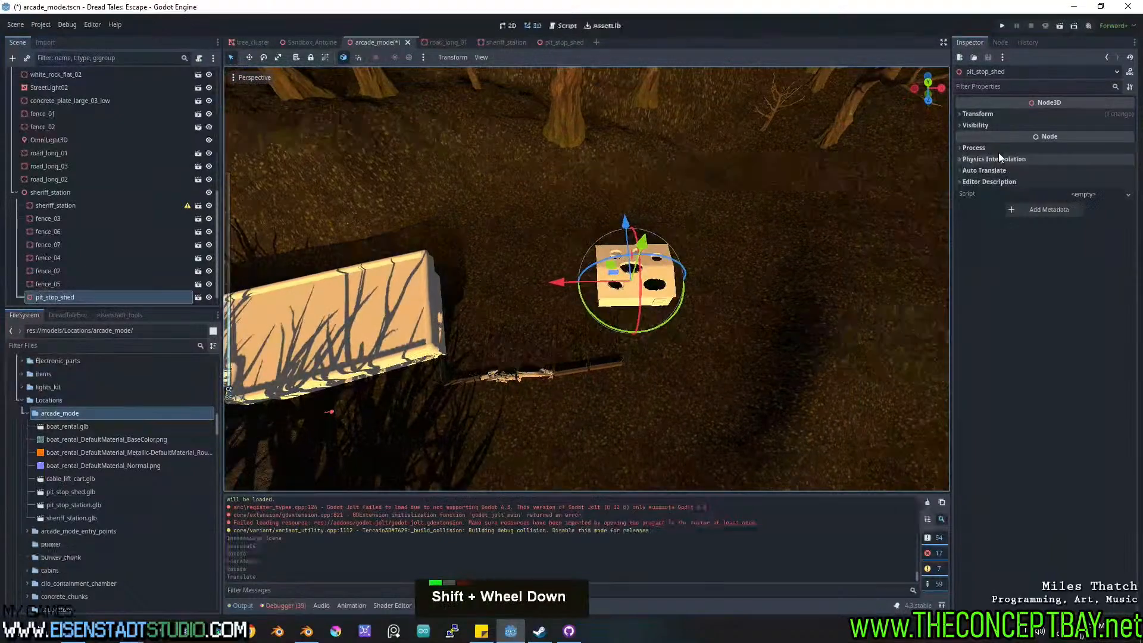
# Reset the shed's rotation, rotate it 90° about Y, and move it to about X 3.06 m, Z 91.1 m.
pyautogui.click(1130, 153)
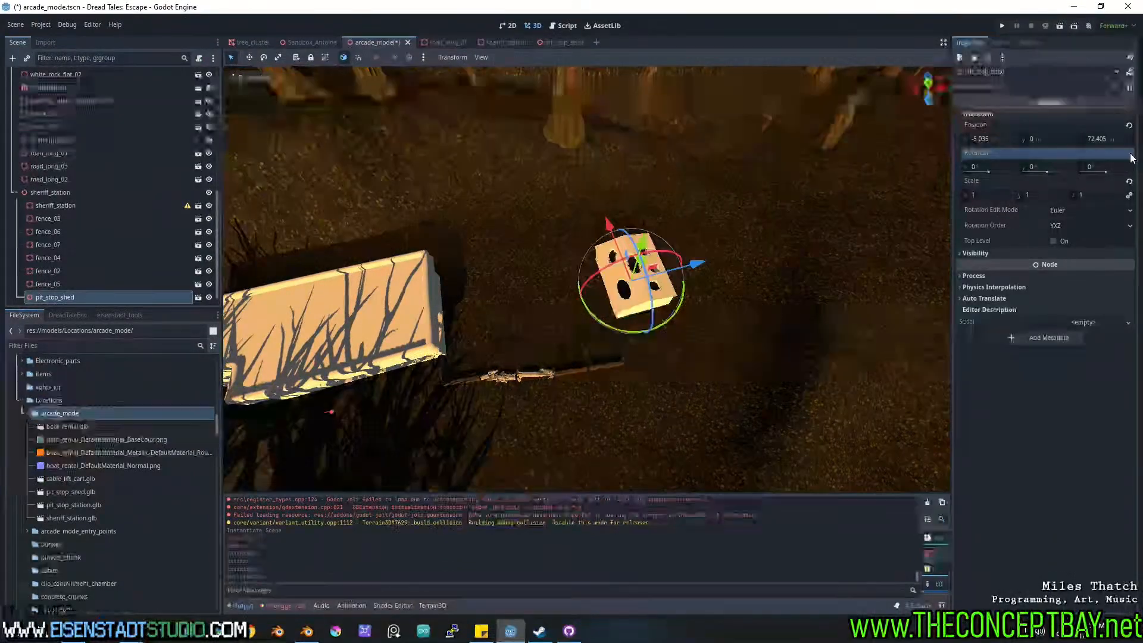
pyautogui.keyDown('ctrl'); pyautogui.moveTo(723, 280); pyautogui.dragTo(721, 277); pyautogui.keyUp('ctrl')
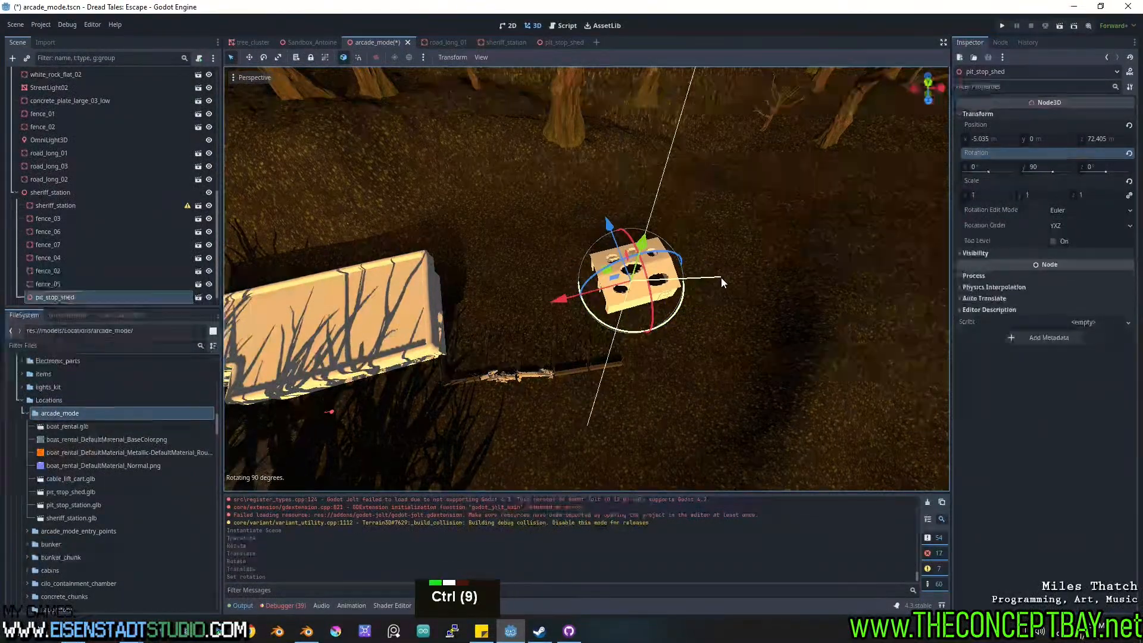
pyautogui.moveTo(632, 238); pyautogui.dragTo(692, 239)
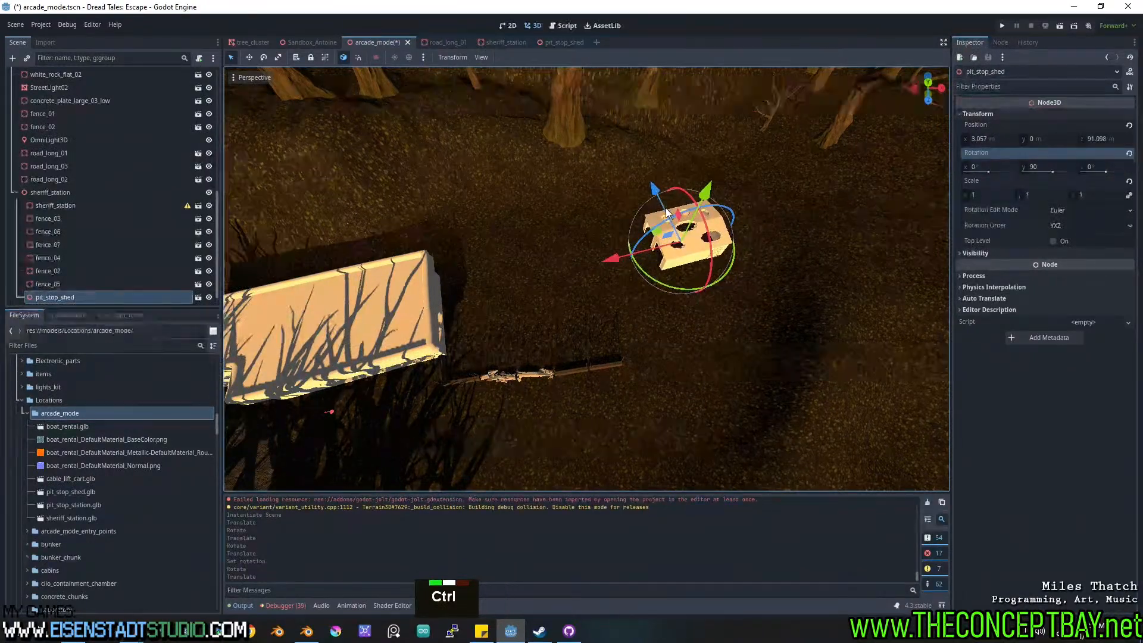
# Duplicate the shed and place the copy directly alongside the first one to form a row.
pyautogui.hotkey('ctrl', 'd')
pyautogui.moveTo(670, 231); pyautogui.dragTo(669, 232)
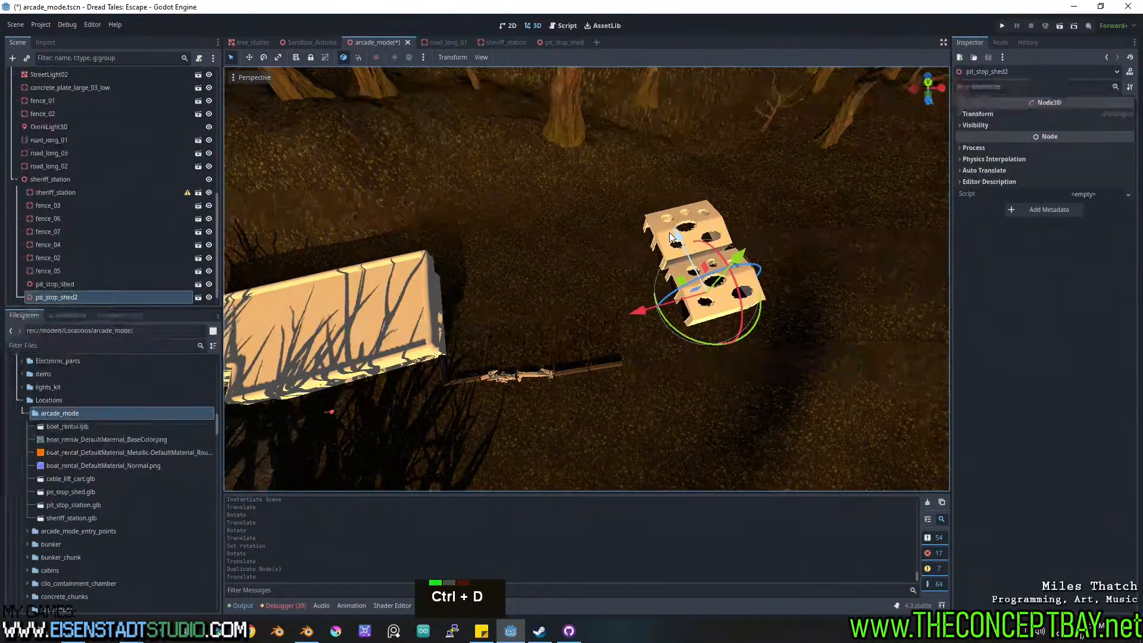
pyautogui.moveTo(677, 361); pyautogui.dragTo(773, 316, button='middle')
pyautogui.scroll(3, 700, 271)
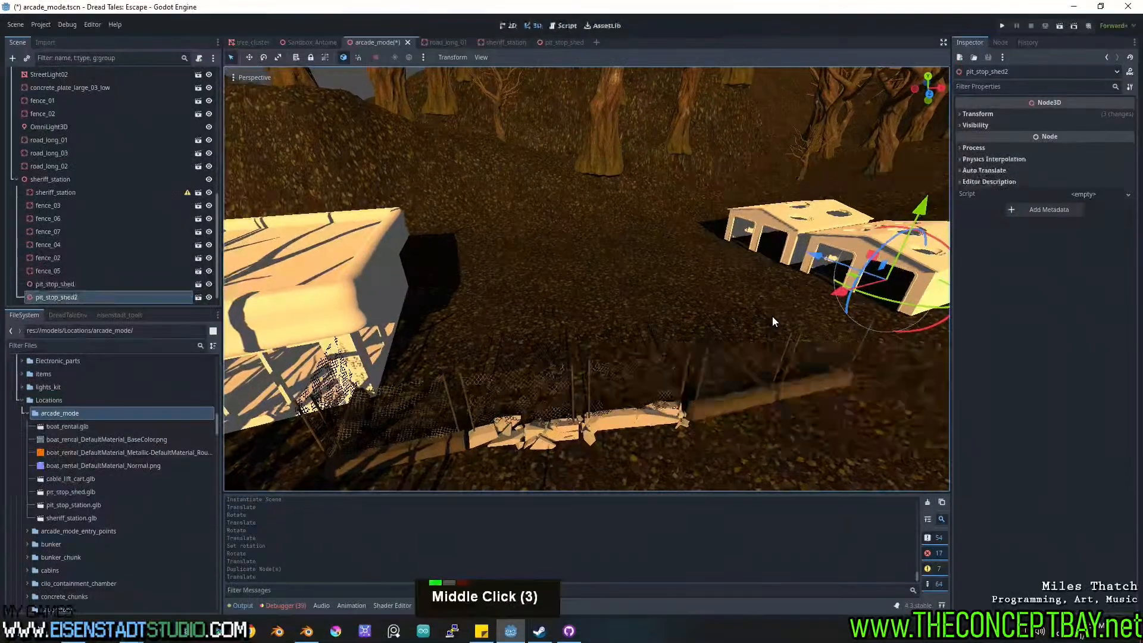
# Look over the shed row beside the sheriff station and run the project to test the level.
pyautogui.scroll(-2, 768, 311)
pyautogui.scroll(-3, 687, 349)
pyautogui.keyDown('shift'); pyautogui.moveTo(586, 286); pyautogui.dragTo(631, 298, button='middle'); pyautogui.keyUp('shift')
pyautogui.scroll(6, 619, 256)
pyautogui.scroll(2, 681, 238)
pyautogui.scroll(-3, 717, 253)
pyautogui.keyDown('shift'); pyautogui.moveTo(632, 298); pyautogui.dragTo(646, 295, button='middle'); pyautogui.keyUp('shift')
pyautogui.press('F5')
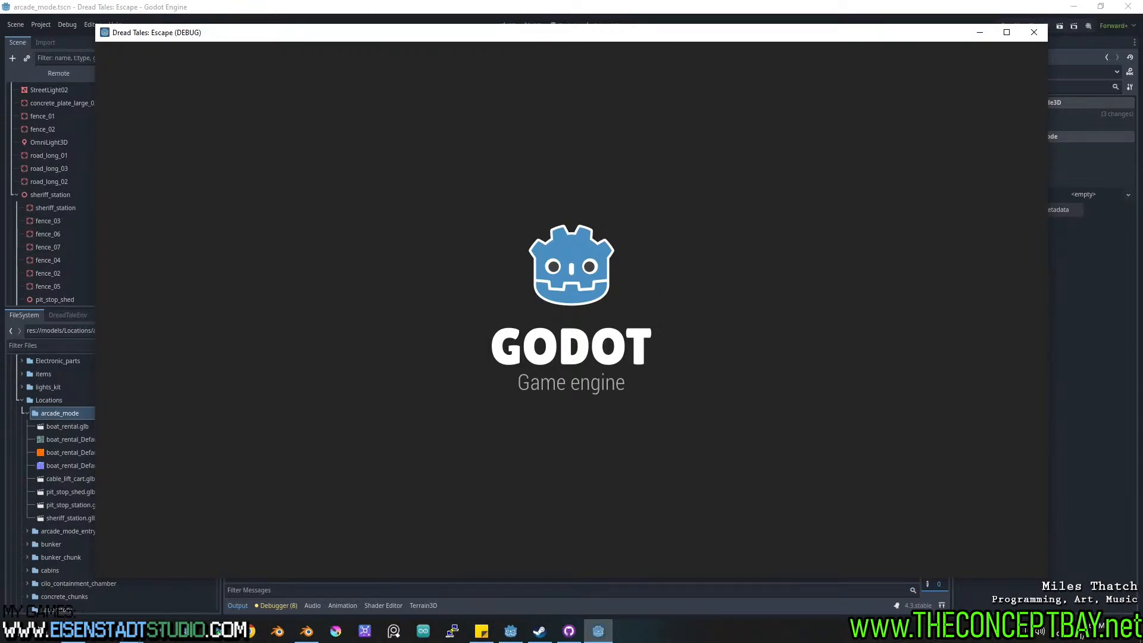
# Walk past the sheriff station and along the fence to the front of the pit stop sheds.
pyautogui.press('w')
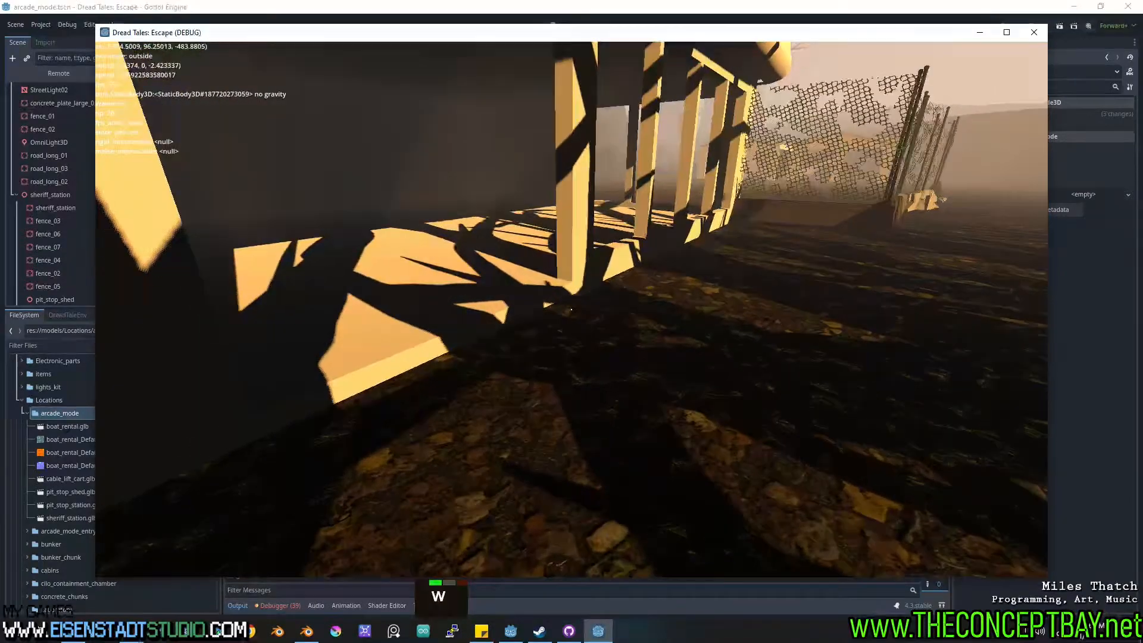
pyautogui.press('w')
pyautogui.press('d')
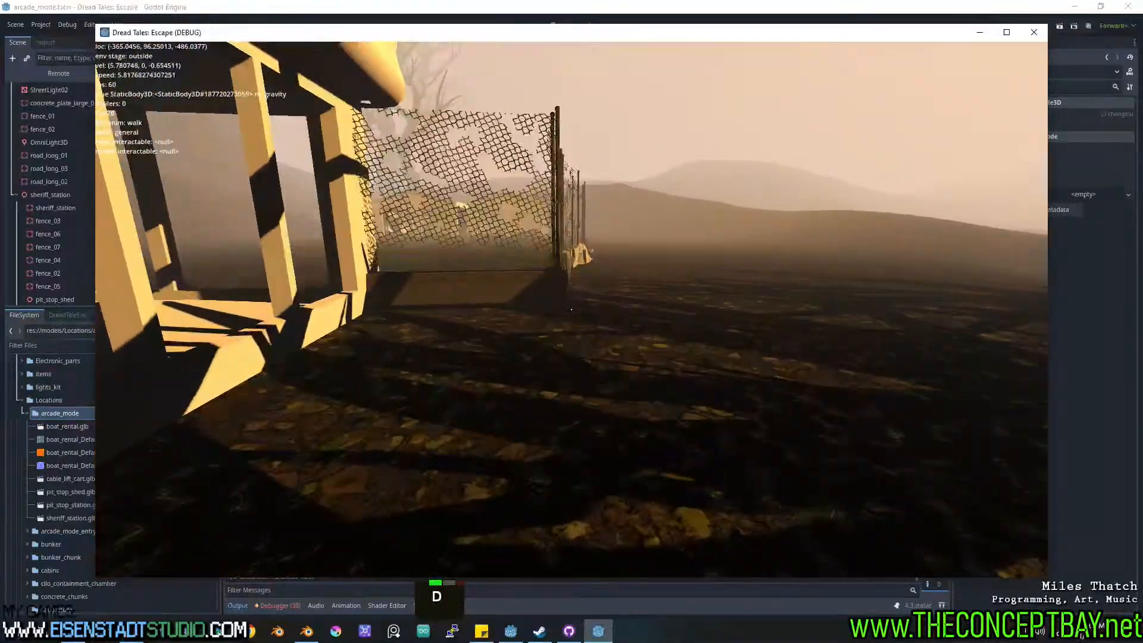
pyautogui.press('d')
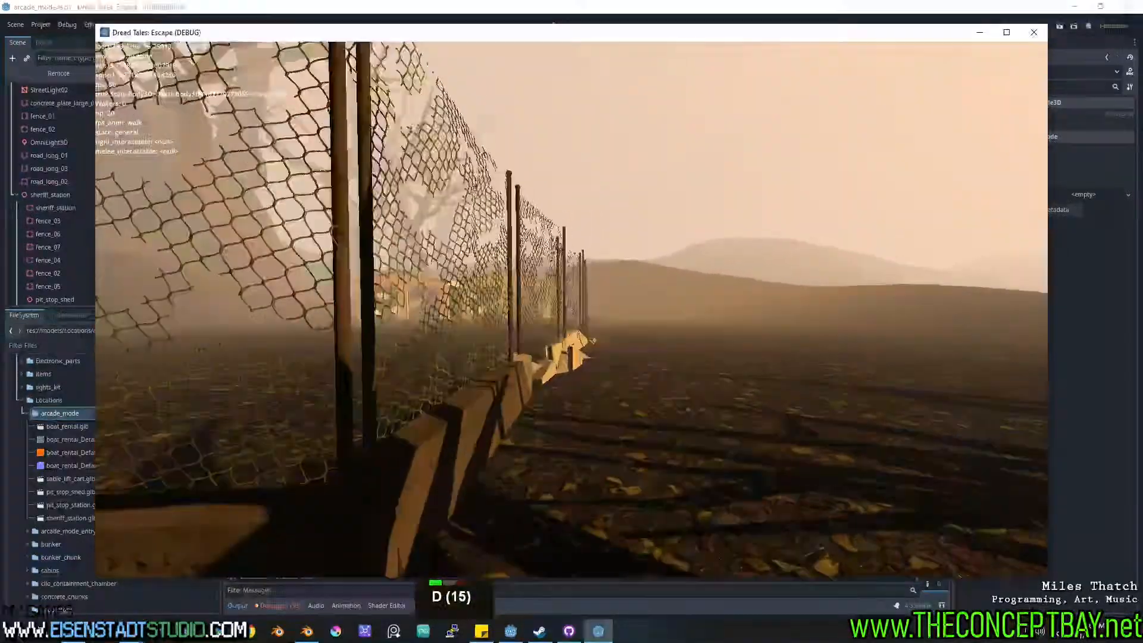
pyautogui.press('F3')
pyautogui.press('F3')
pyautogui.press('F3')
pyautogui.press('F3')
pyautogui.press('F3')
pyautogui.press('d')
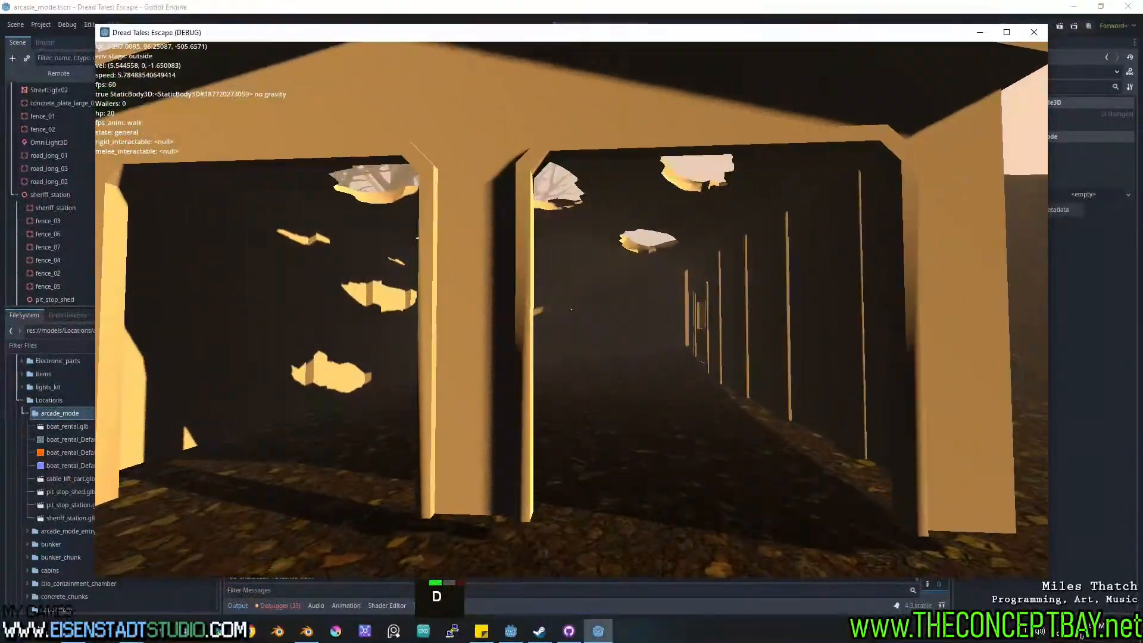
# Enter the shed, inspect its interior and damaged roof, and face the sheriff station through the openings.
pyautogui.press('d')
pyautogui.press('d')
pyautogui.press('d')
pyautogui.press('d')
pyautogui.press('d')
pyautogui.press('d')
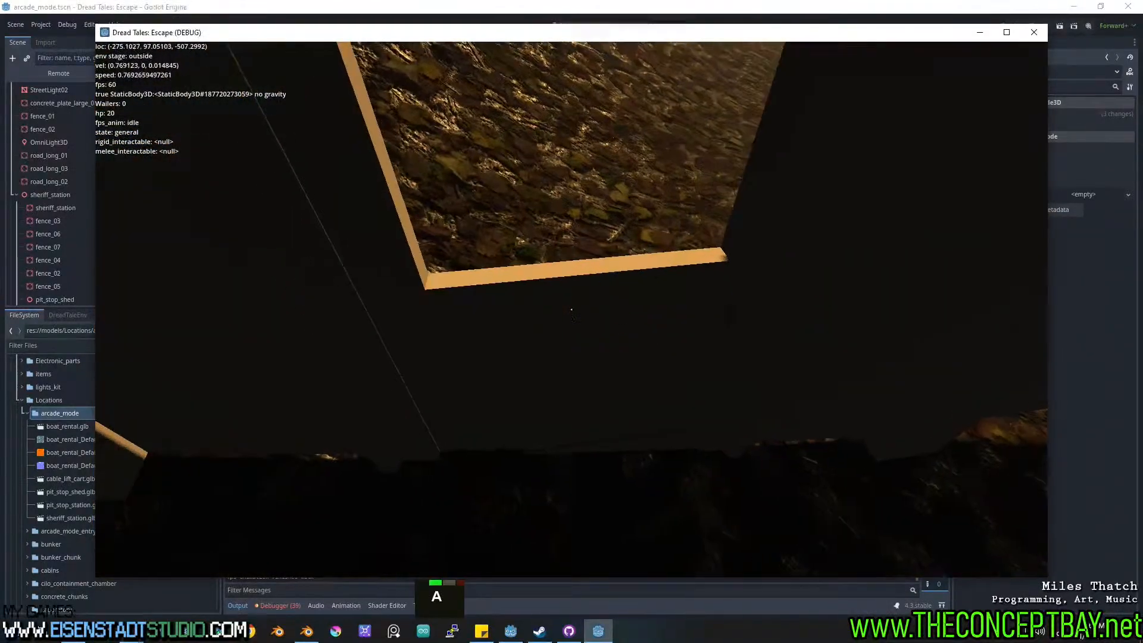
pyautogui.press('w')
pyautogui.press('w')
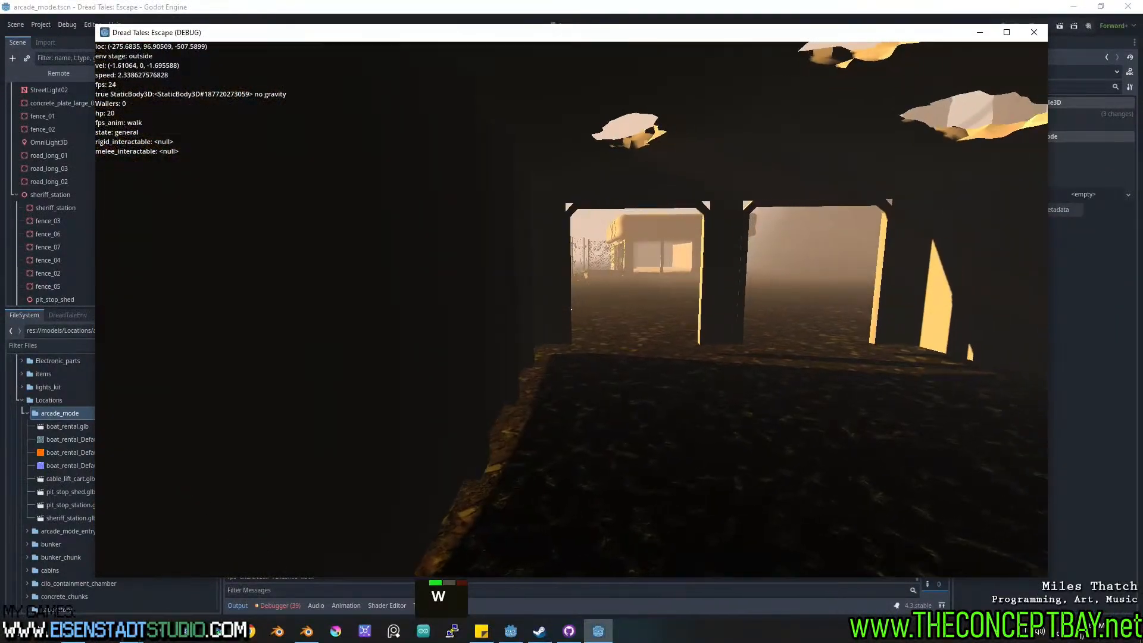
pyautogui.press('w')
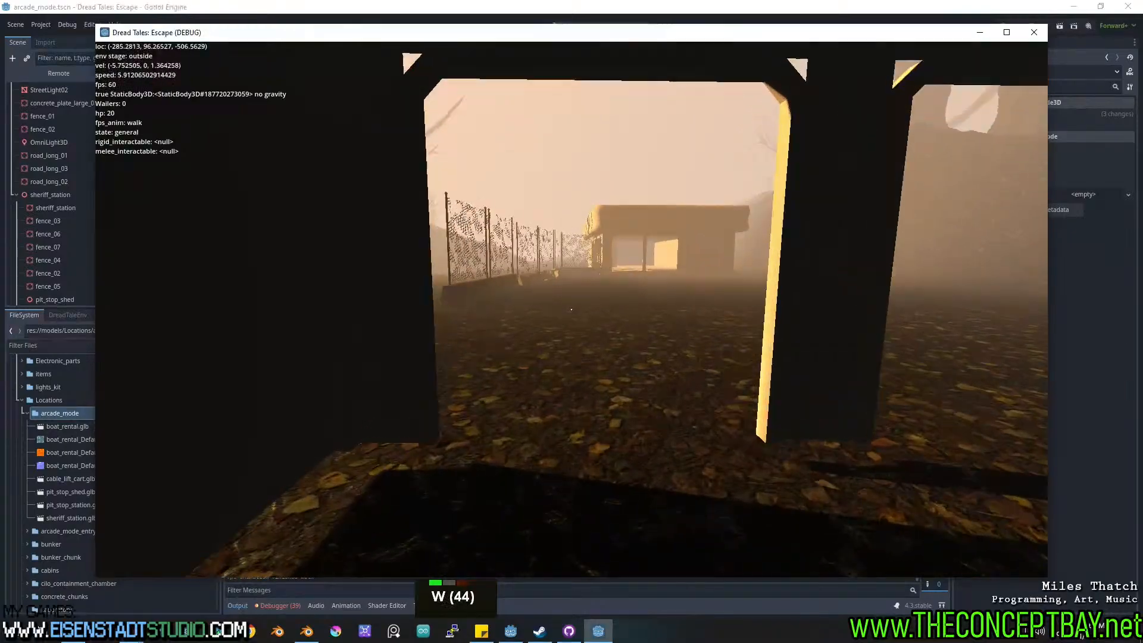
# Walk out into the yard and view the fronts of both sheds from a distance.
pyautogui.press('w')
pyautogui.press('d')
pyautogui.press('d')
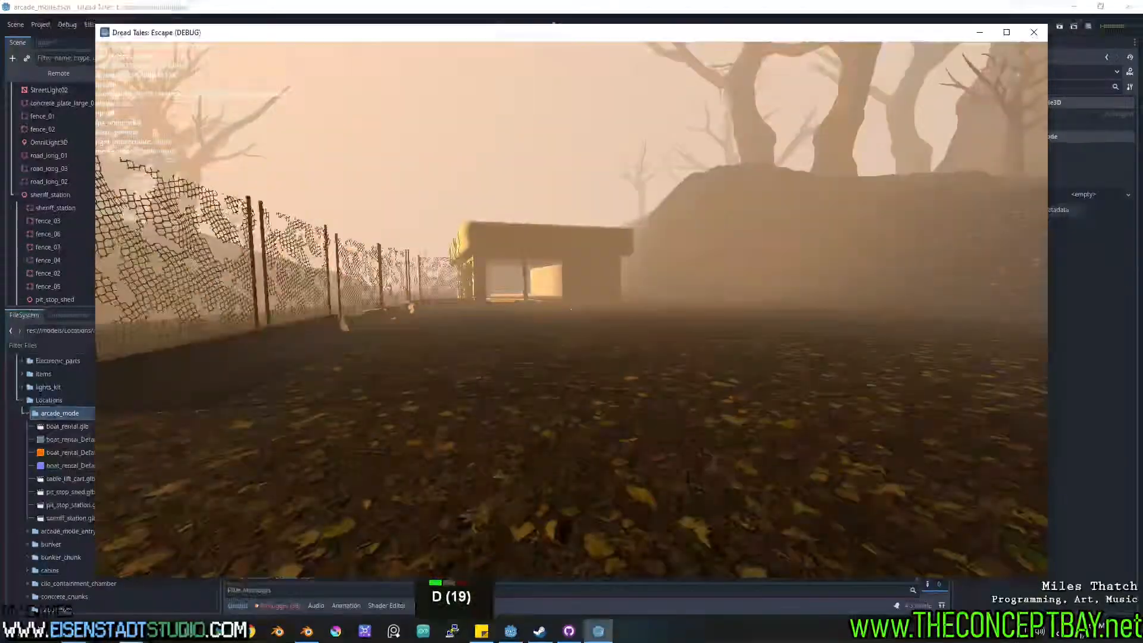
pyautogui.press('s')
pyautogui.press('a')
pyautogui.press('d')
pyautogui.press('s')
pyautogui.press('d')
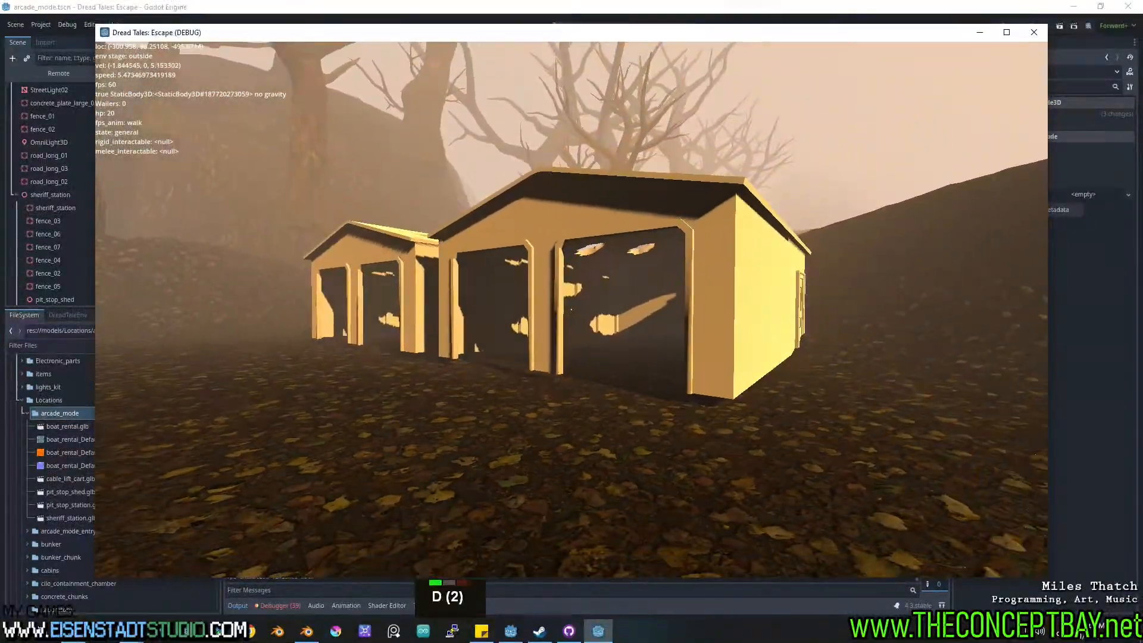
pyautogui.press('a')
# Walk back along the outside of the fence to the sheriff station's open front.
pyautogui.press('w')
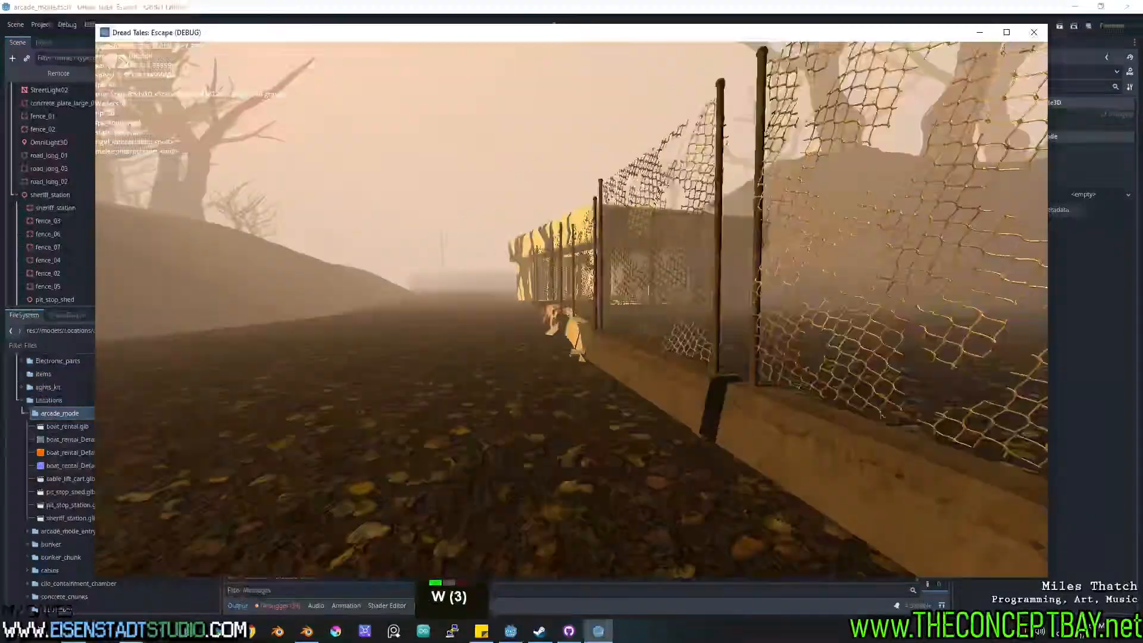
pyautogui.press('F3')
pyautogui.press('F3')
pyautogui.press('F3')
pyautogui.press('F3')
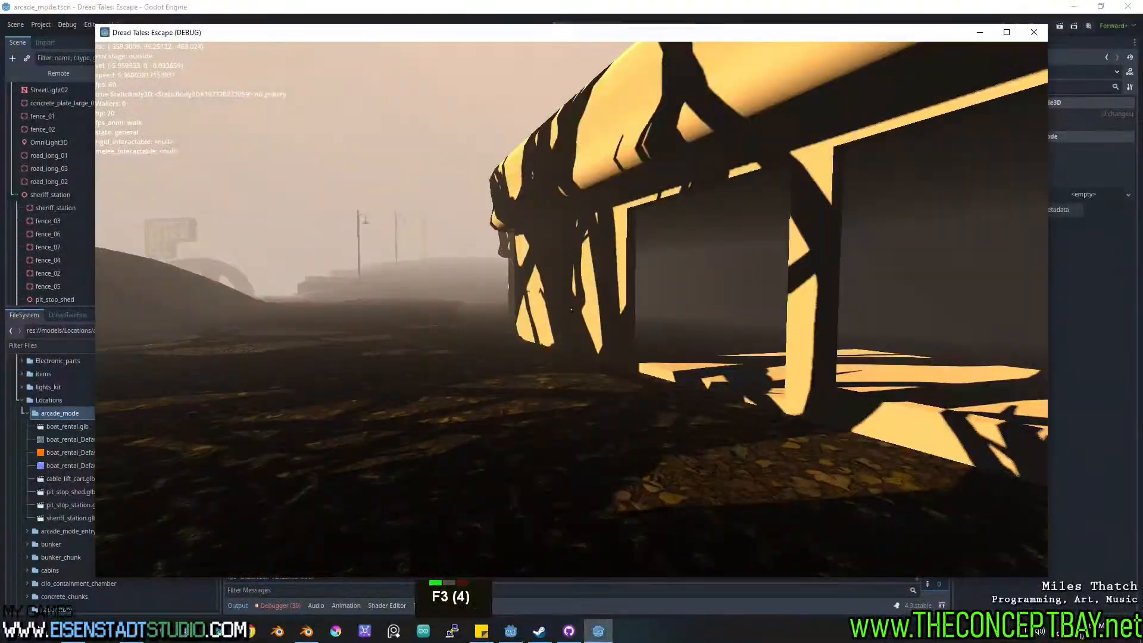
pyautogui.press('a')
pyautogui.press('a')
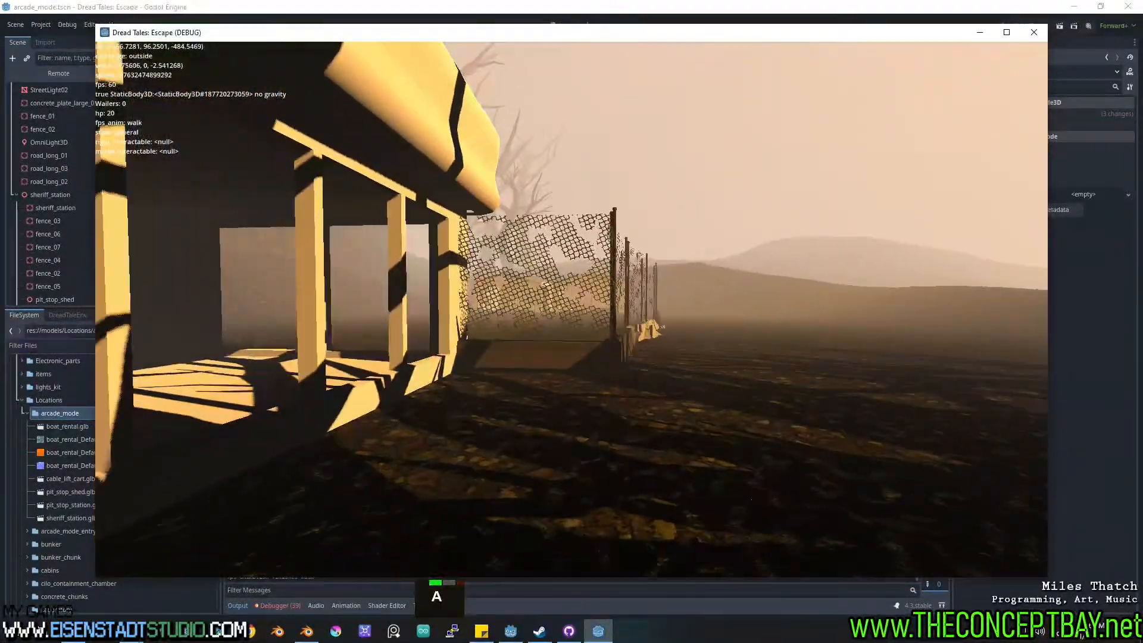
# Jump into the sheriff station and check the view of the sheds through its window openings.
pyautogui.press('w')
pyautogui.press('space')
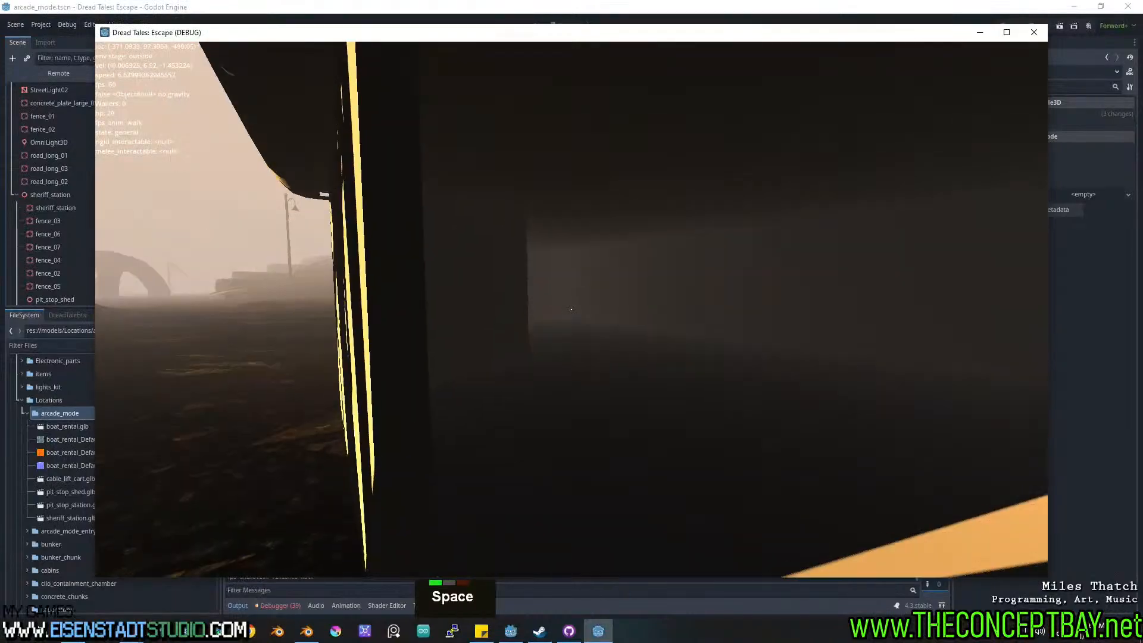
pyautogui.press('w')
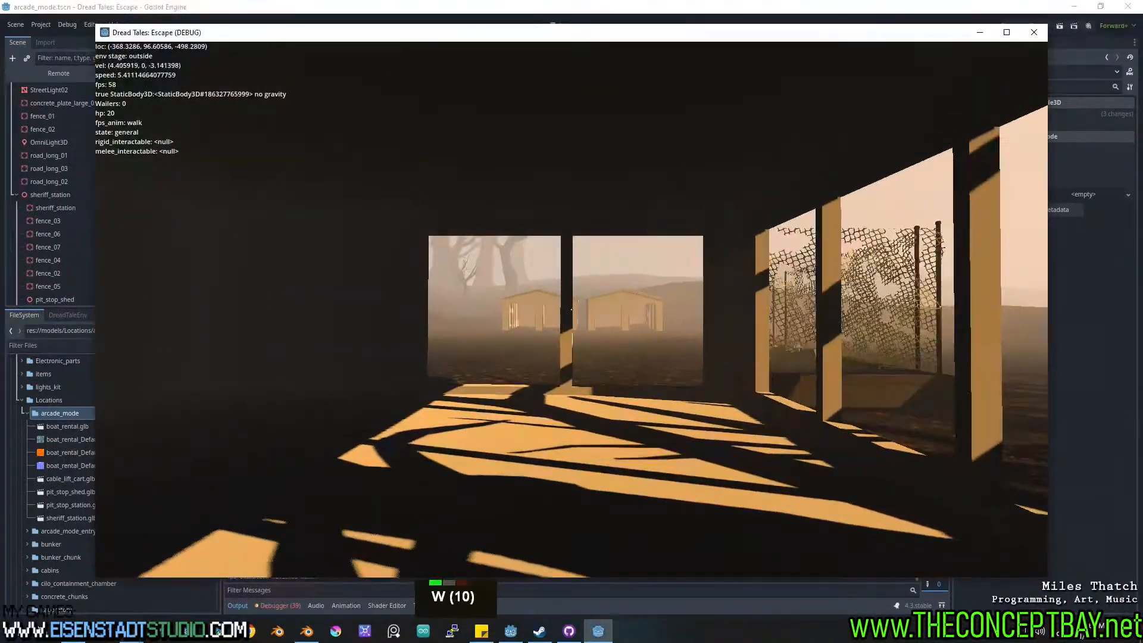
pyautogui.press('d')
pyautogui.press('a')
pyautogui.press('d')
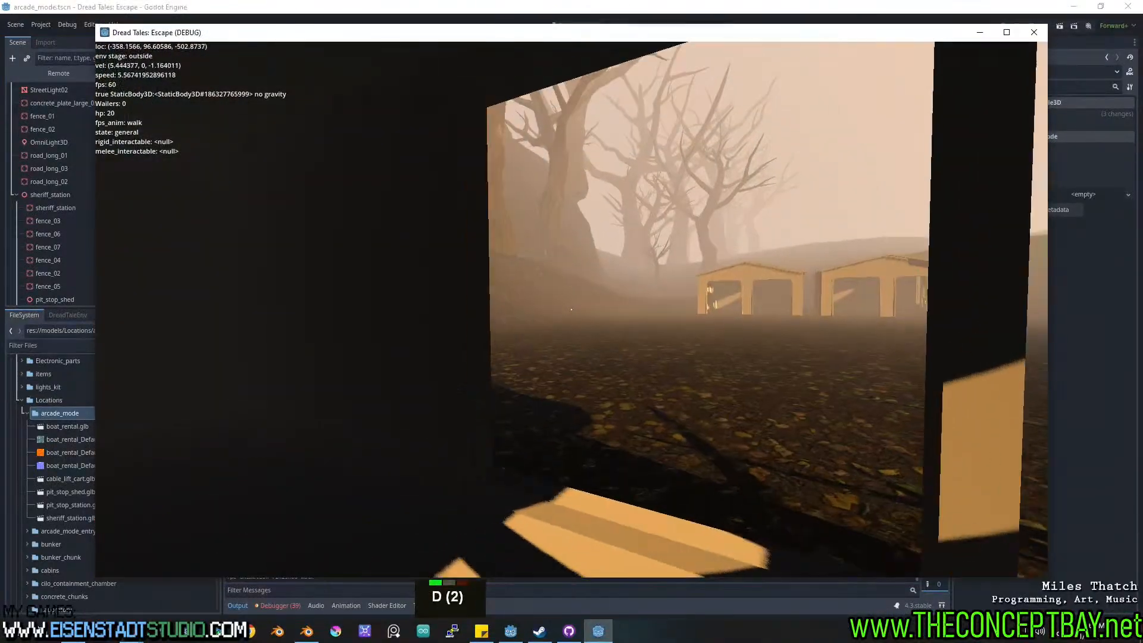
pyautogui.press('w')
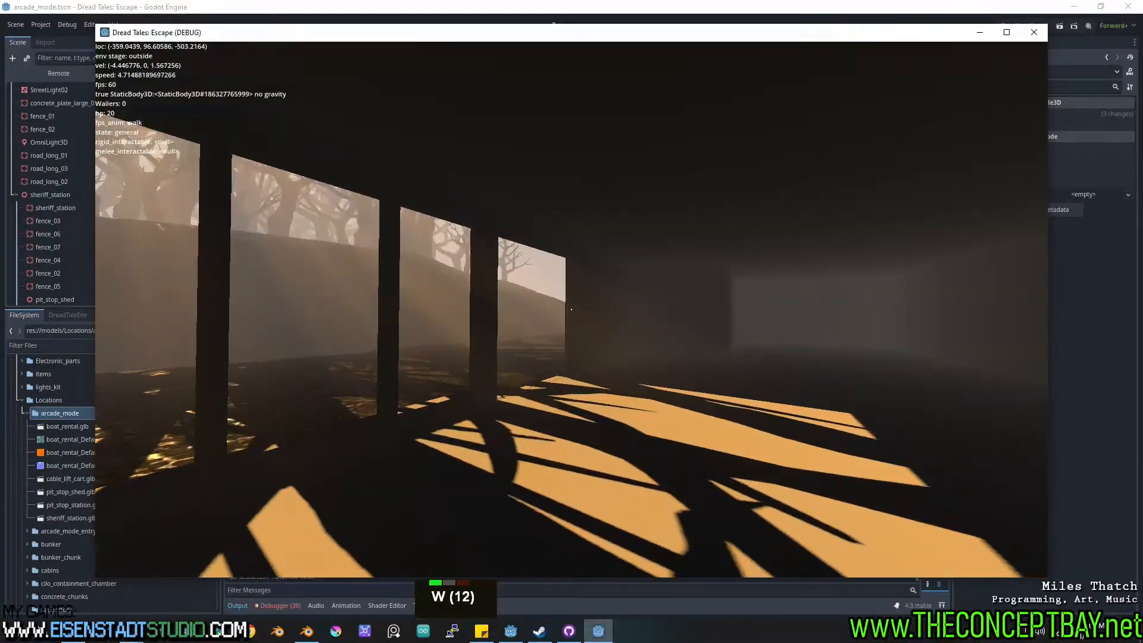
# Leave the sheriff station and examine the fence line and sheds from the open ground outside.
pyautogui.hotkey('shift', 'w')
pyautogui.hotkey('shift', 'd')
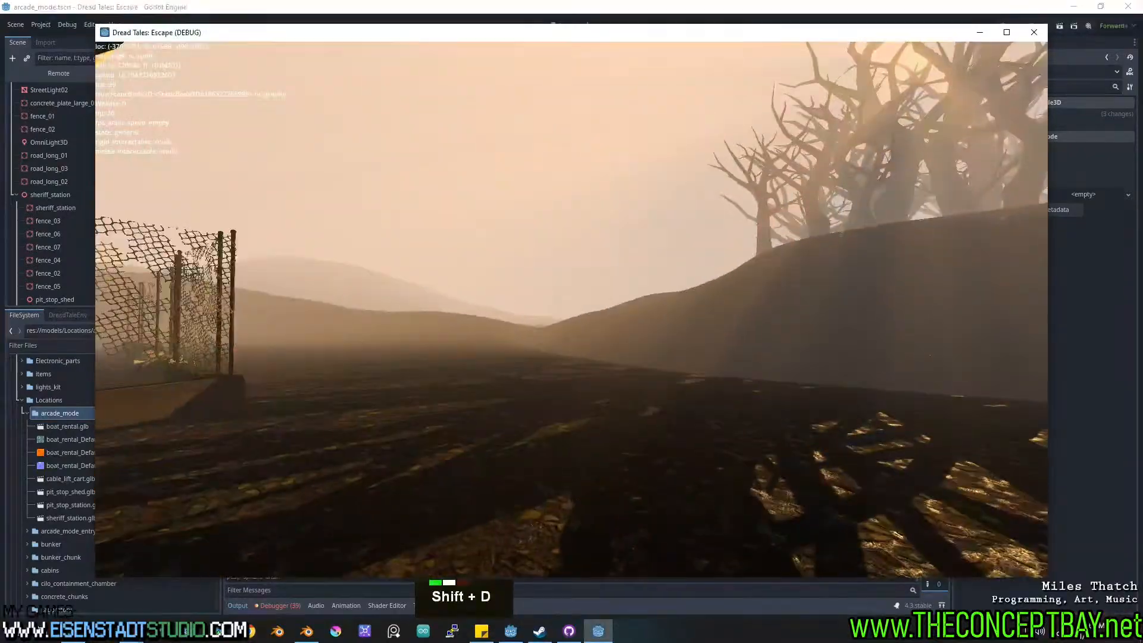
pyautogui.press('d')
pyautogui.press('d')
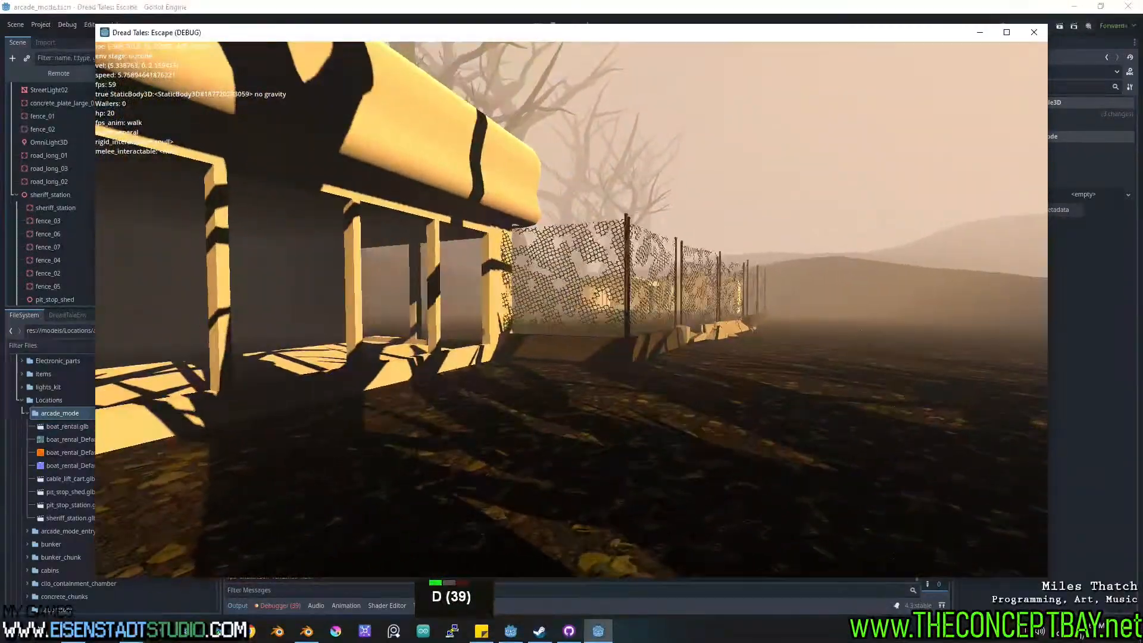
pyautogui.press('w')
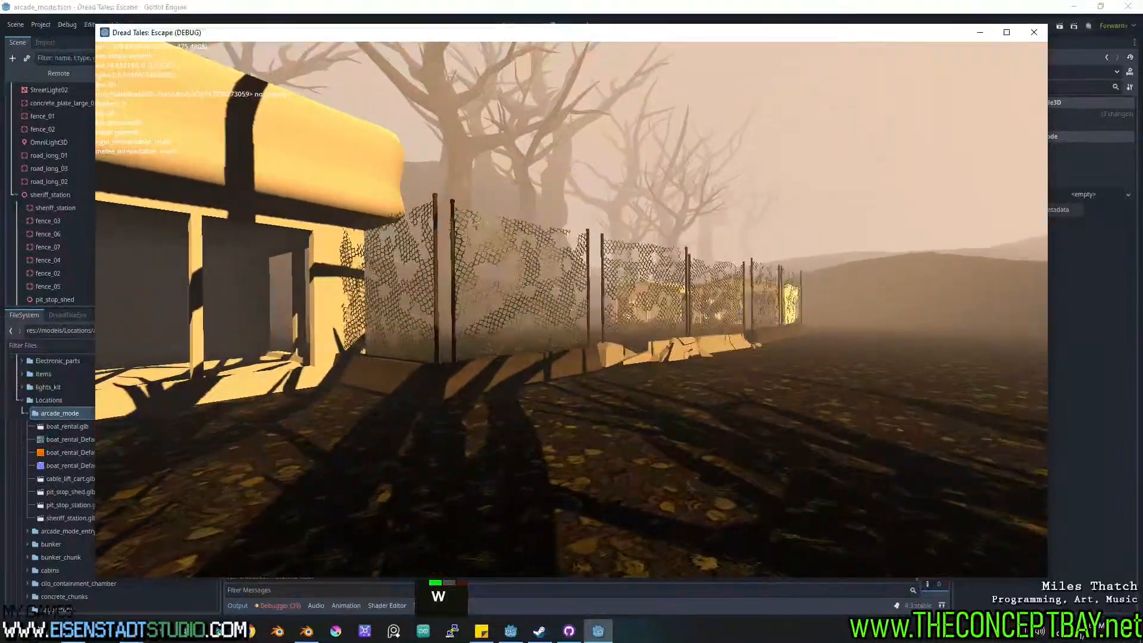
pyautogui.press('w')
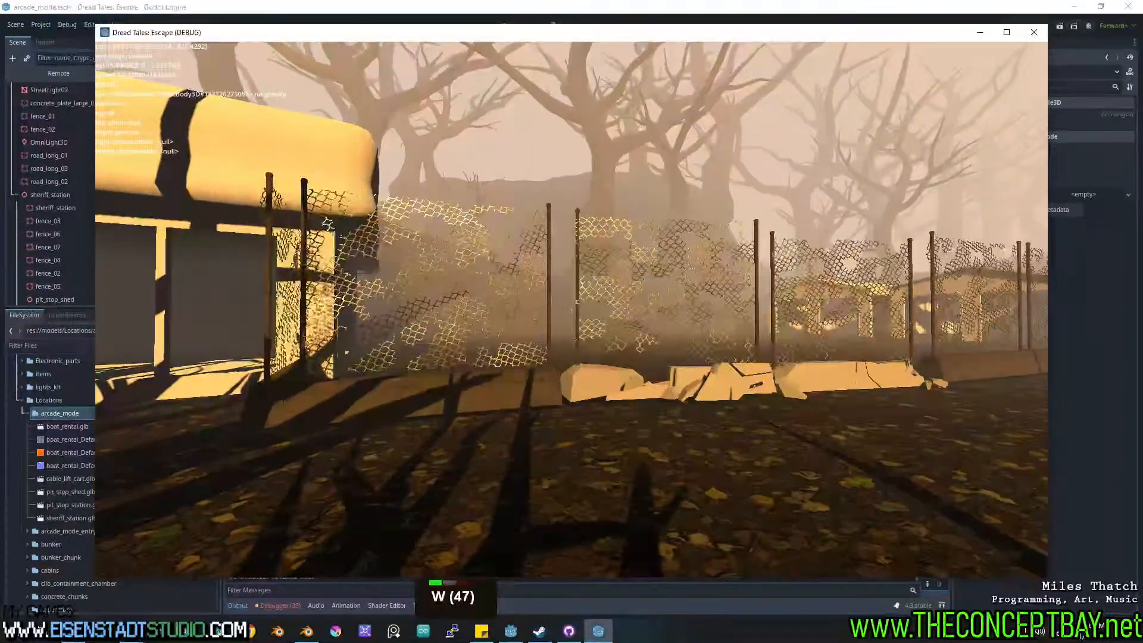
# Stop the game and extend the fence line past the sheds with duplicated fence sections, leaving an opening.
pyautogui.hotkey('alt', 'F4')
pyautogui.scroll(-2, 573, 312)
pyautogui.moveTo(523, 301); pyautogui.dragTo(546, 292, button='middle')
pyautogui.scroll(3, 537, 358)
pyautogui.click(547, 295)
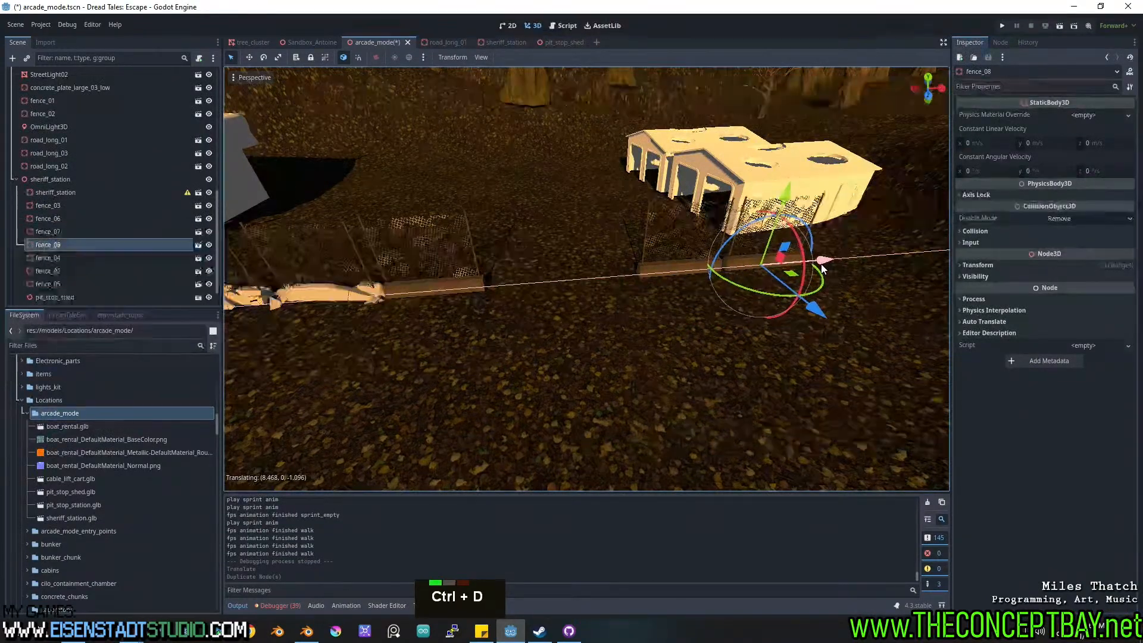
pyautogui.moveTo(822, 262); pyautogui.dragTo(894, 266)
# Replace the outermost fence copy with a duplicate of the broken fence section at the end of the line.
pyautogui.press('Delete')
pyautogui.press('Return')
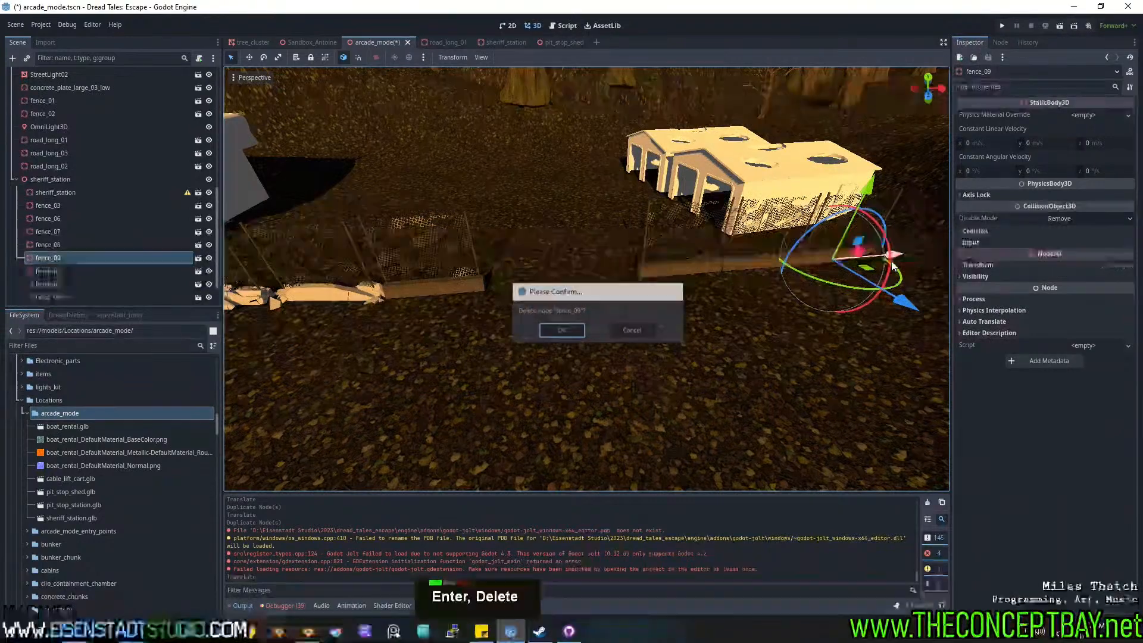
pyautogui.click(344, 295)
pyautogui.hotkey('ctrl', 'd')
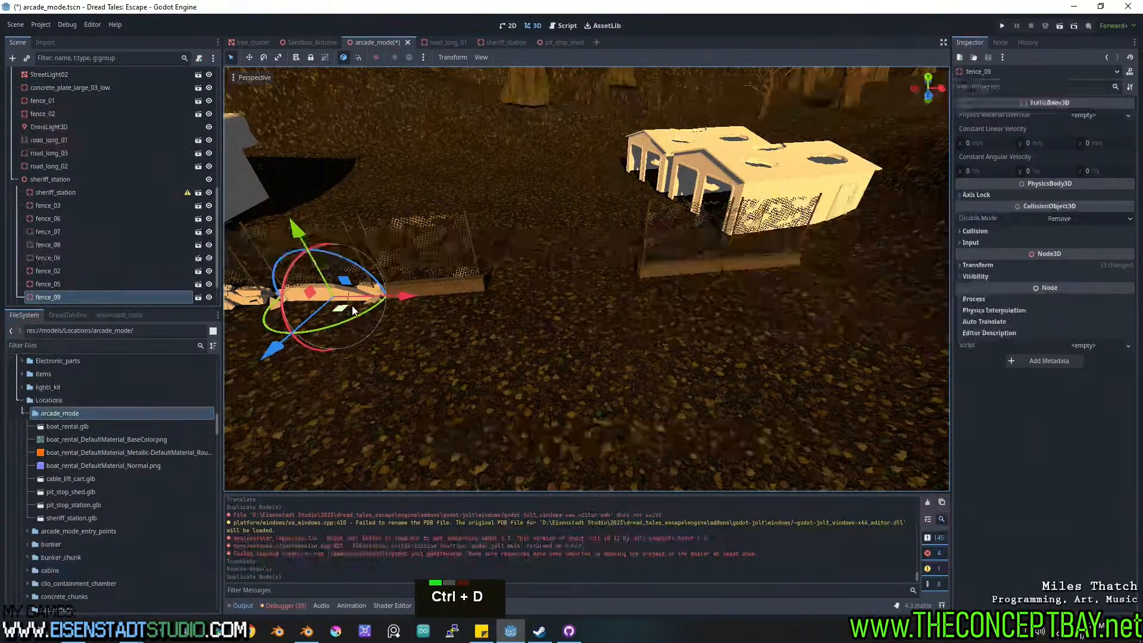
pyautogui.moveTo(353, 311); pyautogui.dragTo(871, 271)
pyautogui.moveTo(870, 272); pyautogui.dragTo(798, 383, button='middle')
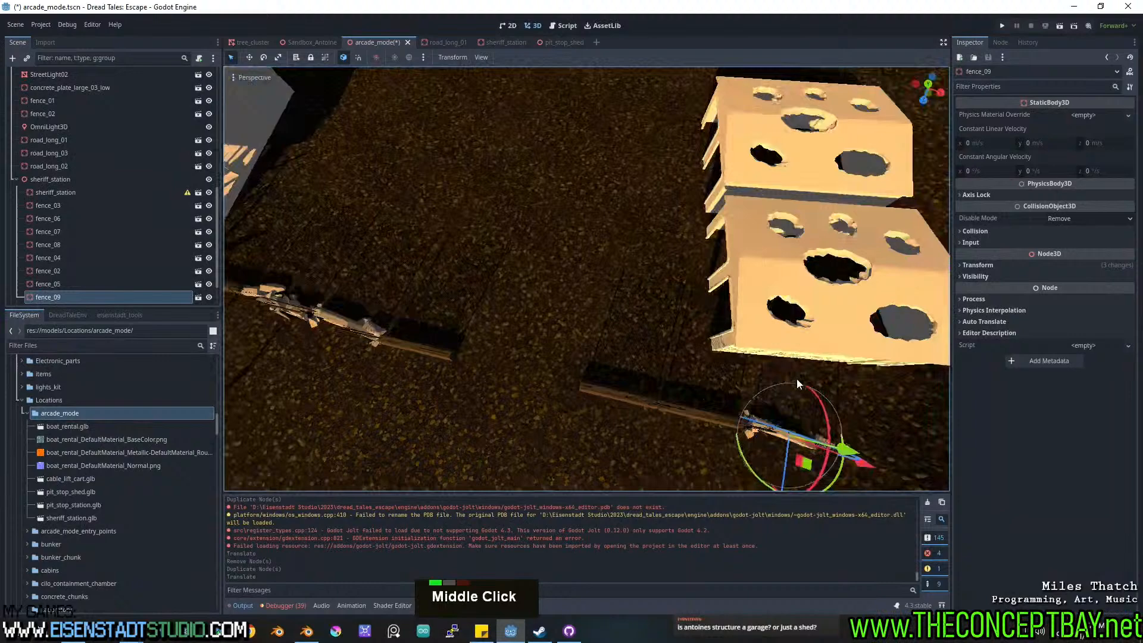
# Rotate both sheds together to 76.7° about Y and move them closer to the fence.
pyautogui.click(767, 274)
pyautogui.scroll(-3, 767, 274)
pyautogui.keyDown('shift'); pyautogui.moveTo(767, 274); pyautogui.dragTo(624, 308, button='middle'); pyautogui.keyUp('shift')
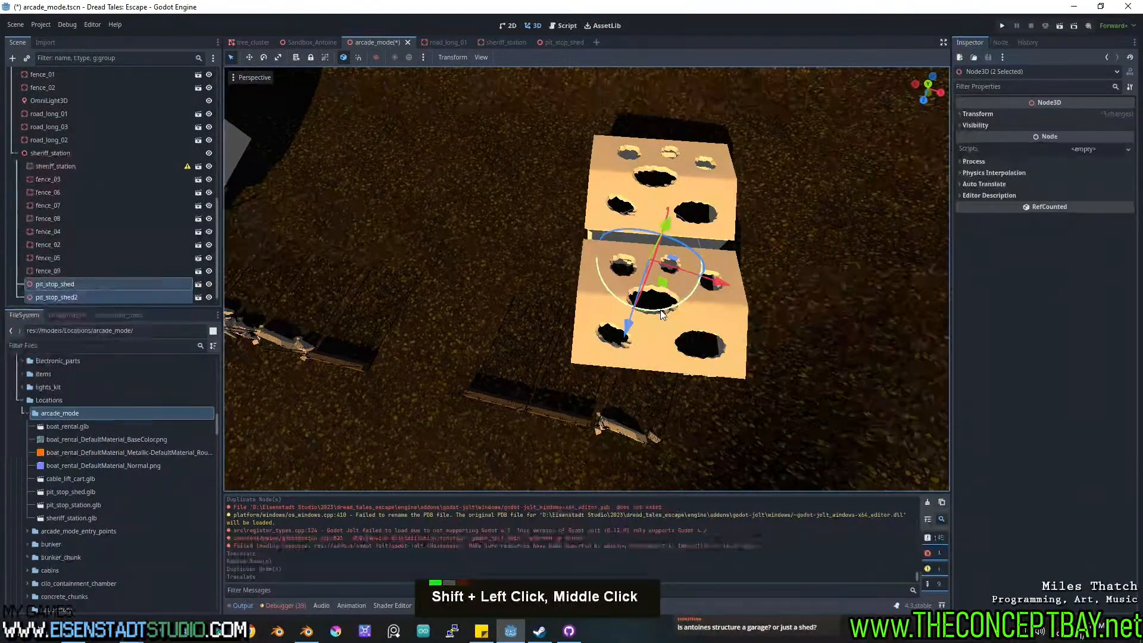
pyautogui.moveTo(661, 311); pyautogui.dragTo(714, 271)
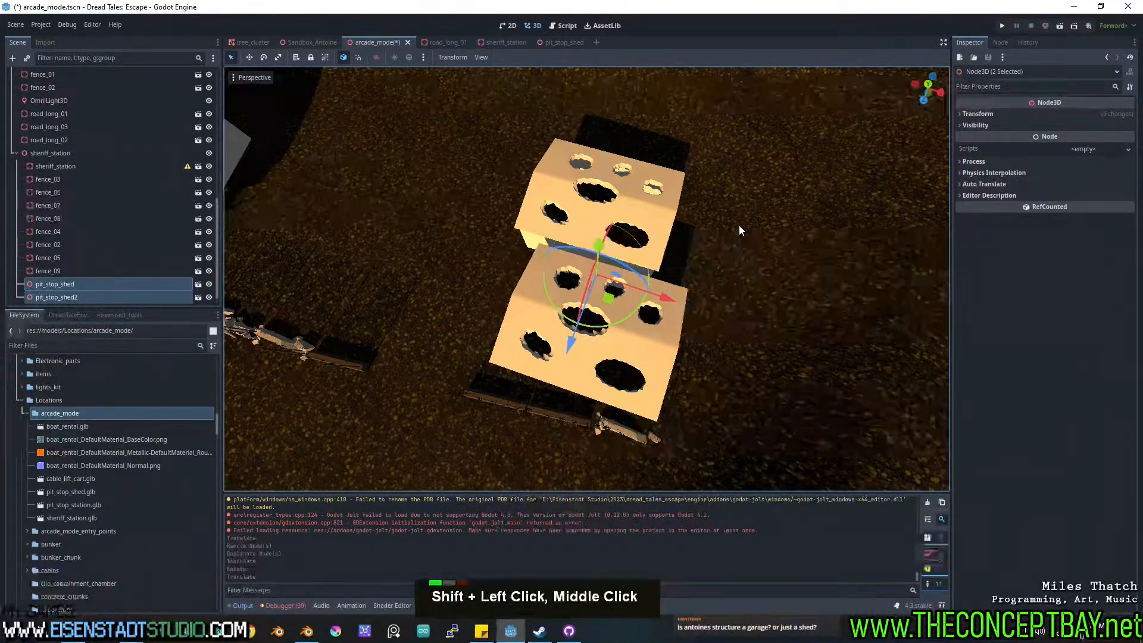
# Move the shed farther from the fence to about Z 87.9 m so it lines up beside the other shed.
pyautogui.doubleClick(620, 200)
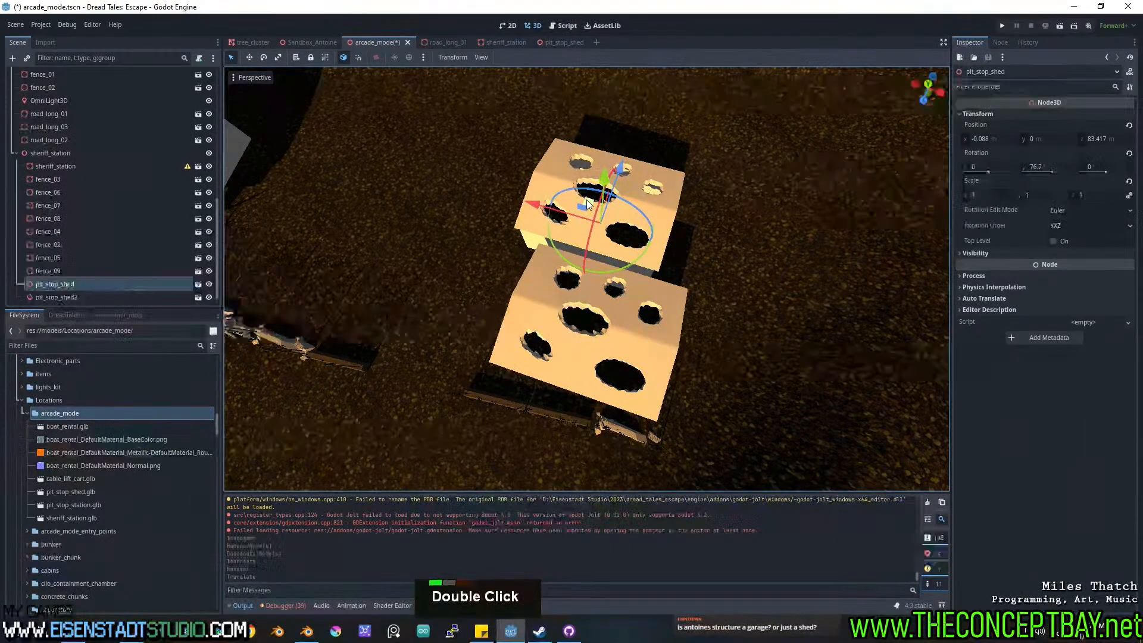
pyautogui.moveTo(583, 207); pyautogui.dragTo(614, 201)
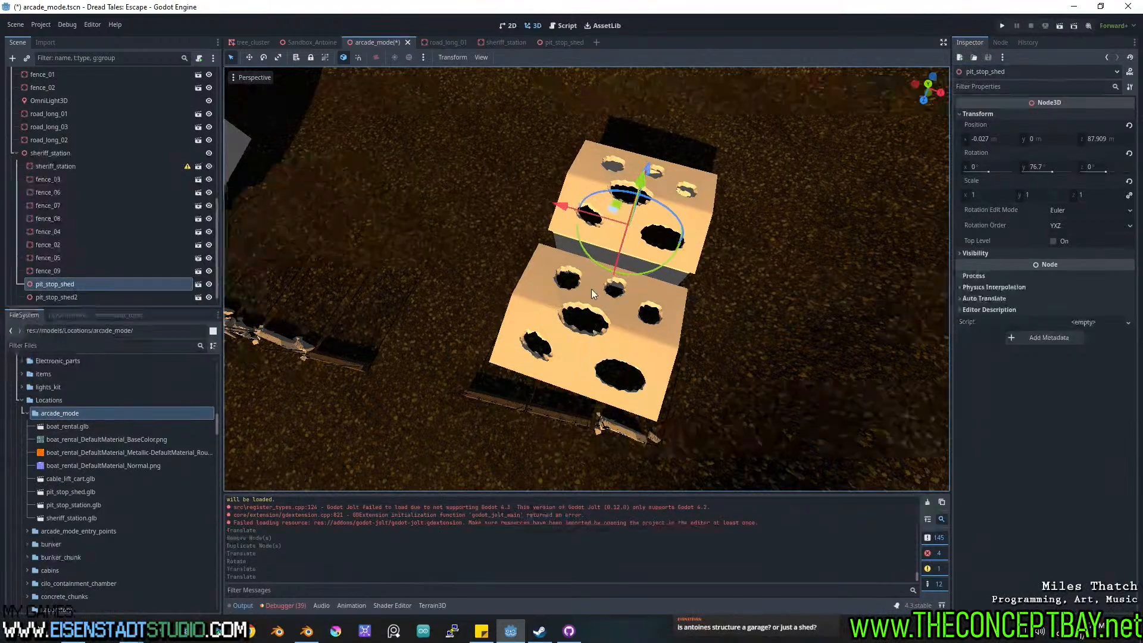
pyautogui.moveTo(591, 288); pyautogui.dragTo(614, 296, button='middle')
pyautogui.keyDown('shift'); pyautogui.scroll(-3, 631, 248); pyautogui.keyUp('shift')
pyautogui.scroll(-2, 549, 287)
pyautogui.scroll(3, 558, 294)
pyautogui.scroll(3, 616, 298)
# Try lowering both sheds together to a Y position of -0.115 m, and undo the change.
pyautogui.click(608, 244)
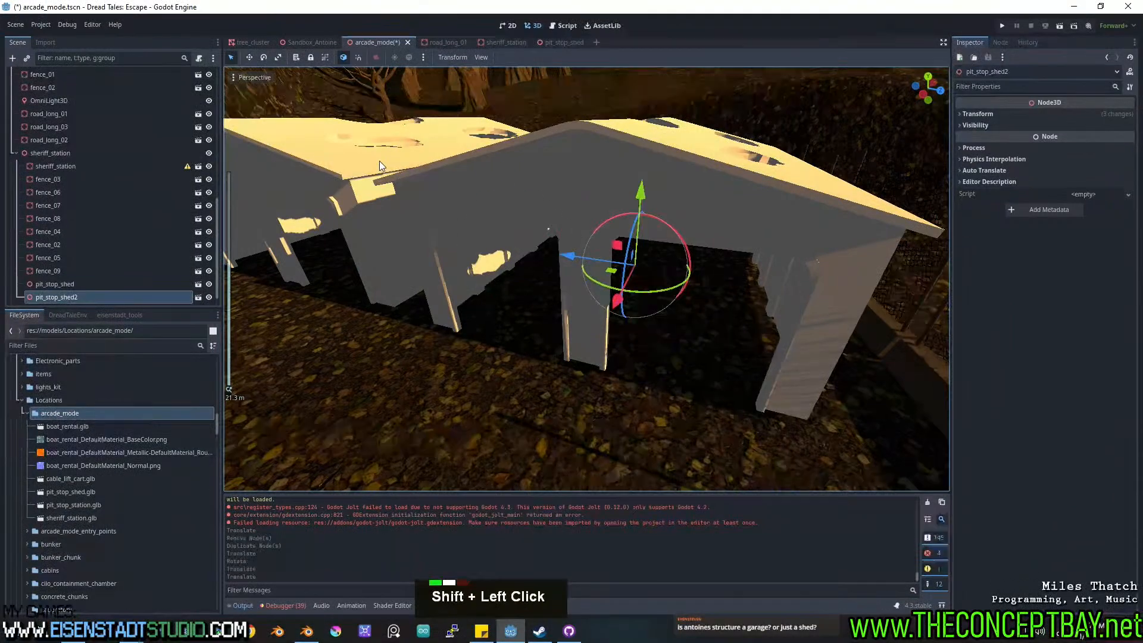
pyautogui.scroll(-2, 794, 253)
pyautogui.moveTo(748, 268); pyautogui.dragTo(738, 284, button='middle')
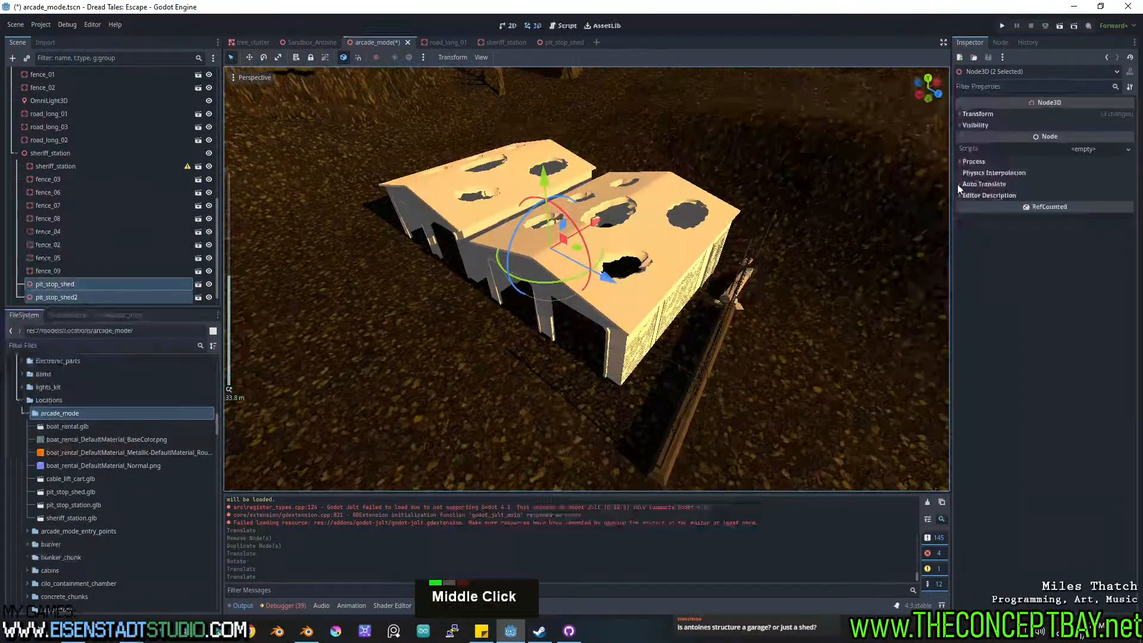
pyautogui.click(978, 114)
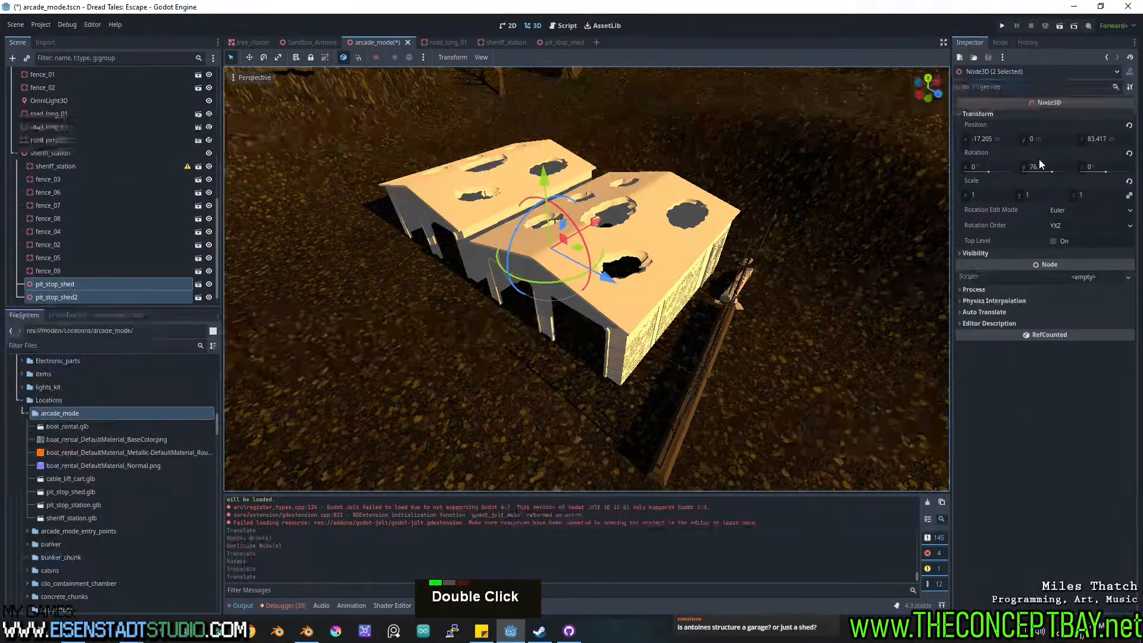
pyautogui.moveTo(1039, 137); pyautogui.dragTo(1025, 137)
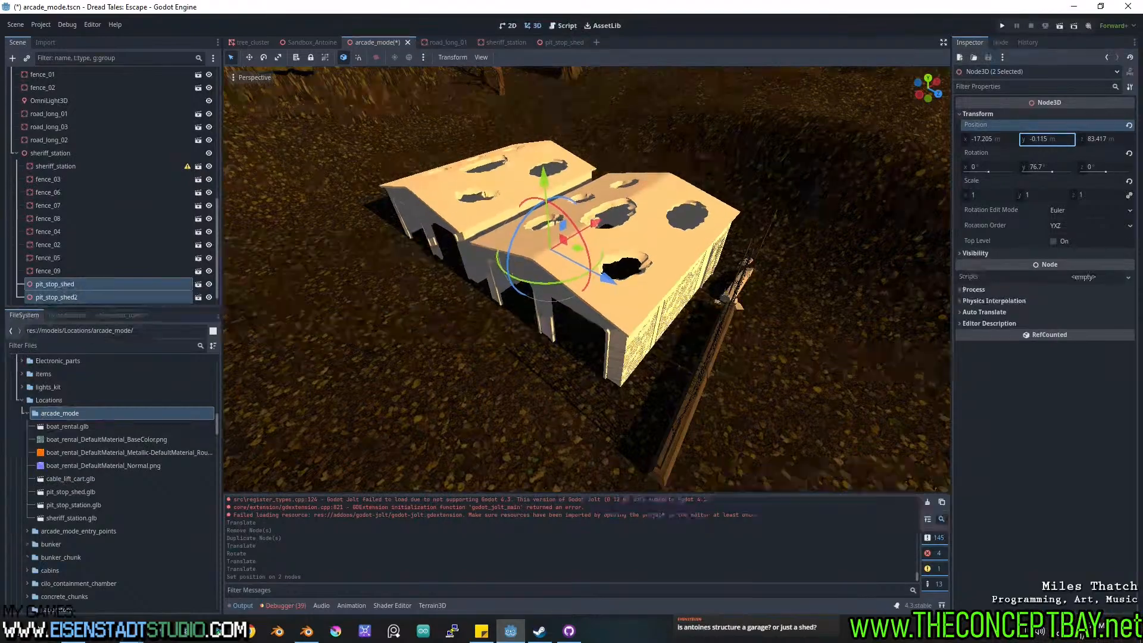
pyautogui.hotkey('ctrl', 'z')
# Examine both pit stop sheds and the adjoining fence line from several angles, including close to the ground.
pyautogui.middleClick(681, 255)
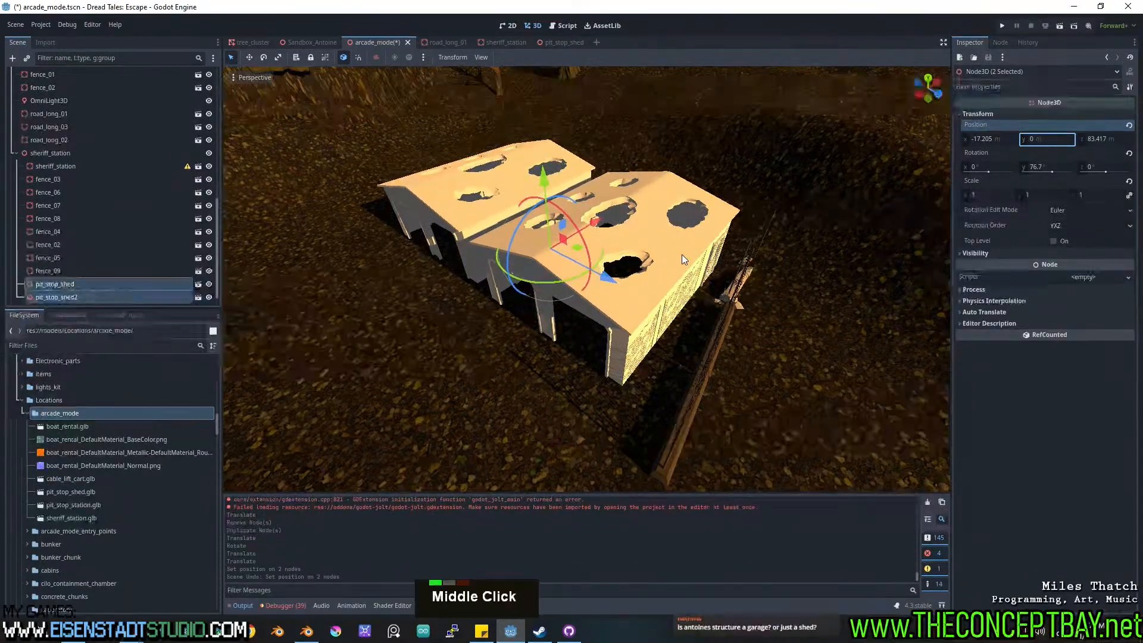
pyautogui.moveTo(682, 254); pyautogui.dragTo(717, 200, button='middle')
pyautogui.scroll(2, 717, 200)
pyautogui.keyDown('shift'); pyautogui.moveTo(631, 235); pyautogui.dragTo(791, 228, button='middle'); pyautogui.keyUp('shift')
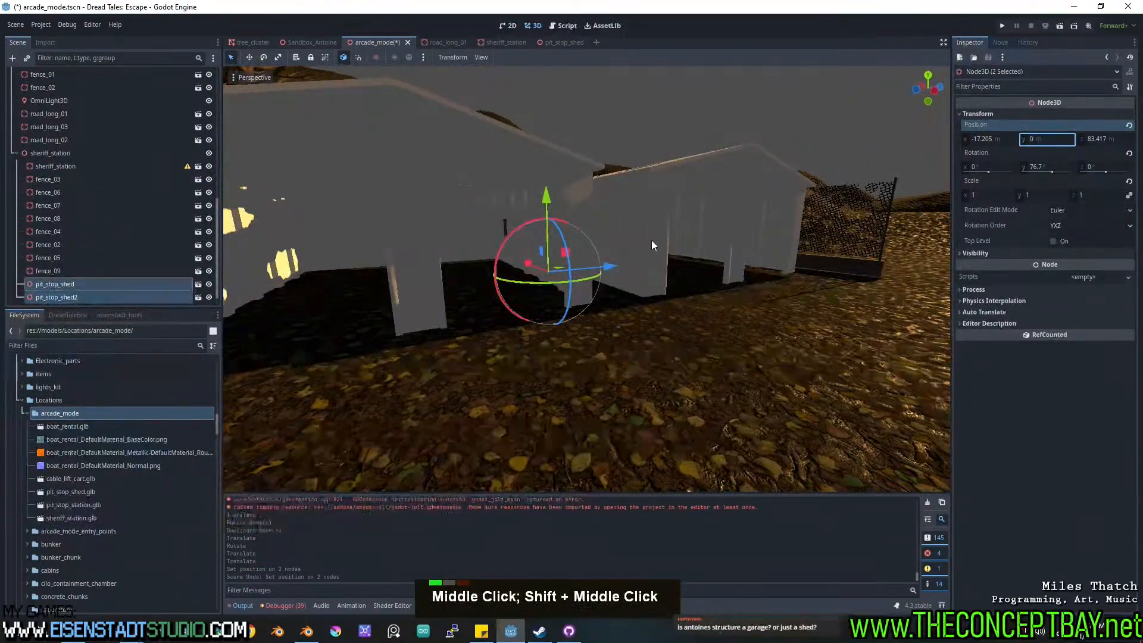
pyautogui.scroll(-3, 651, 240)
pyautogui.moveTo(651, 240); pyautogui.dragTo(516, 296, button='middle')
pyautogui.scroll(-3, 502, 252)
pyautogui.keyDown('shift'); pyautogui.scroll(-2, 530, 251); pyautogui.keyUp('shift')
pyautogui.scroll(2, 543, 288)
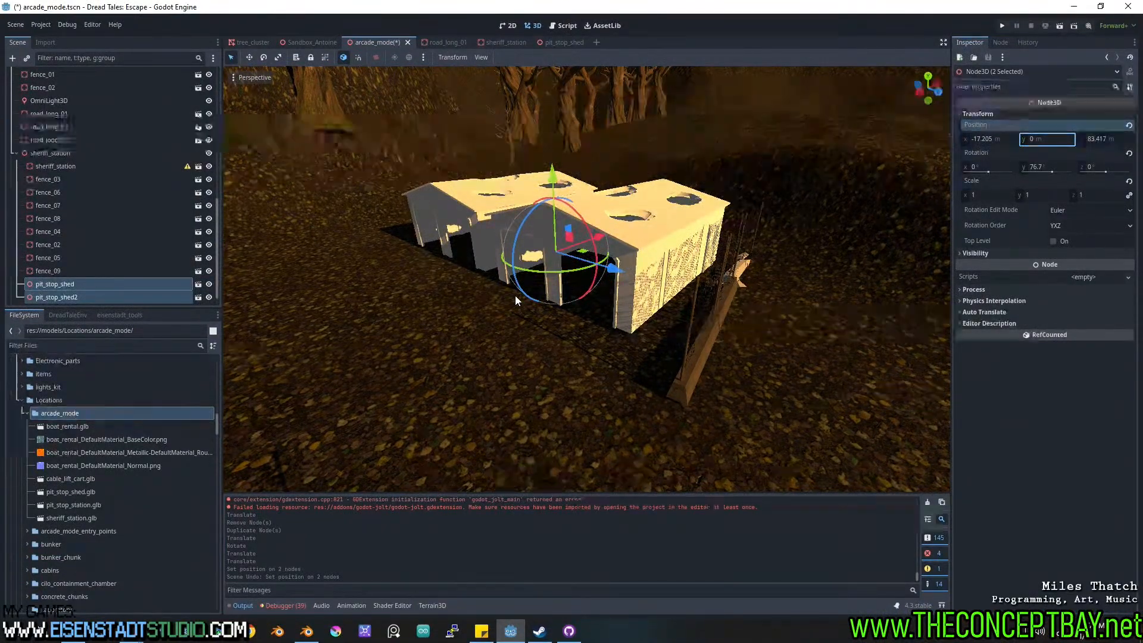
pyautogui.moveTo(557, 339); pyautogui.dragTo(514, 316, button='middle')
pyautogui.scroll(6, 553, 291)
pyautogui.moveTo(514, 317); pyautogui.dragTo(584, 302, button='middle')
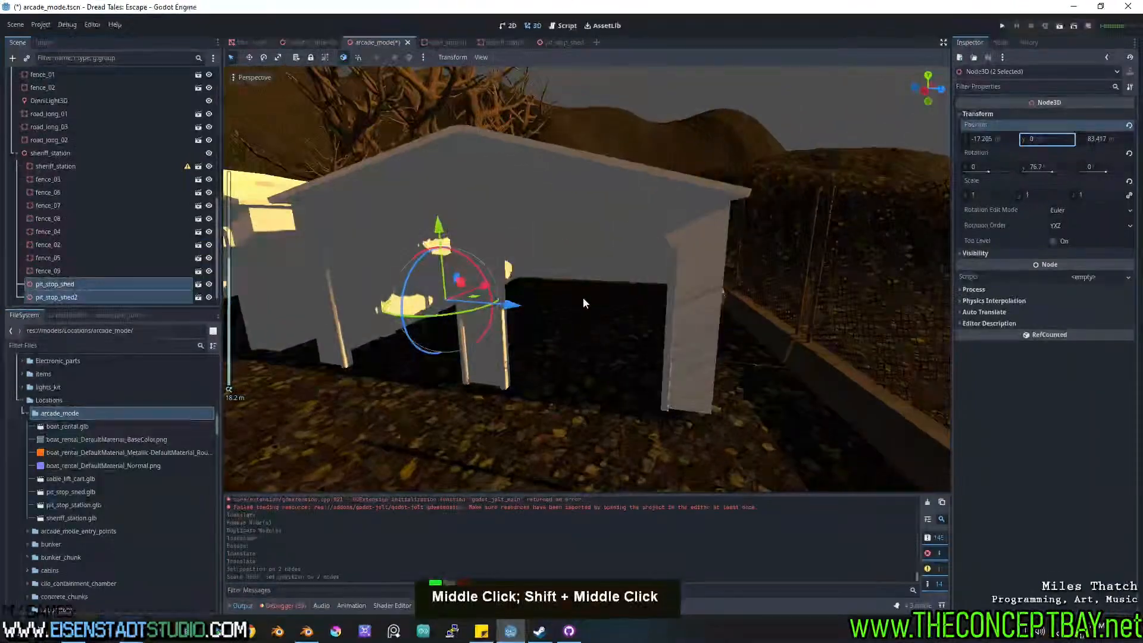
pyautogui.moveTo(695, 238); pyautogui.dragTo(685, 274, button='middle')
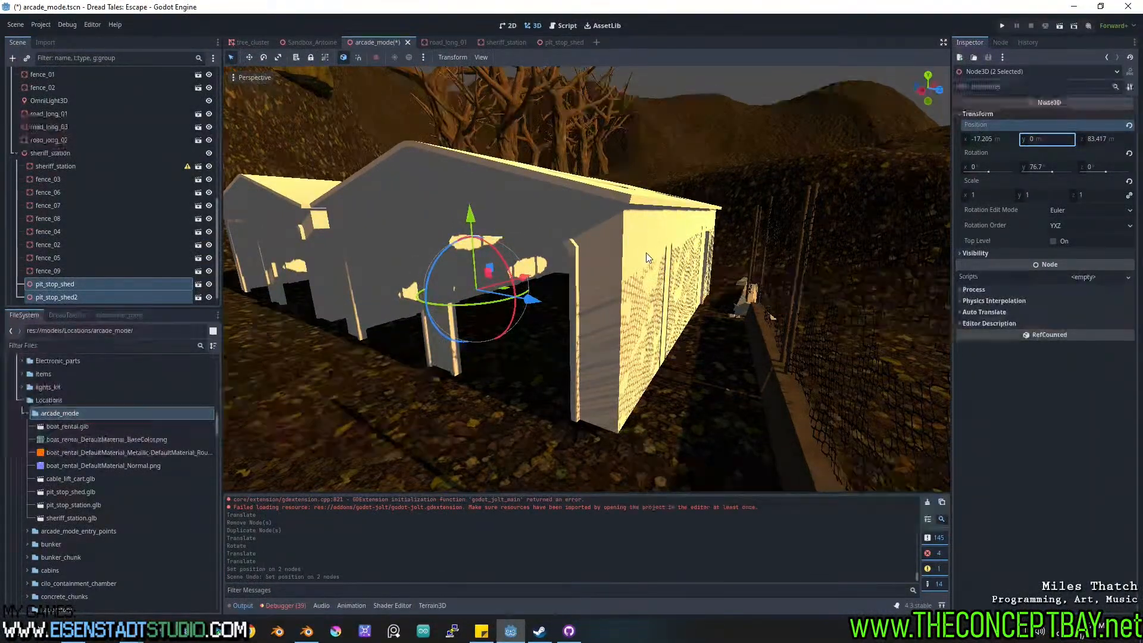
pyautogui.scroll(-5, 620, 347)
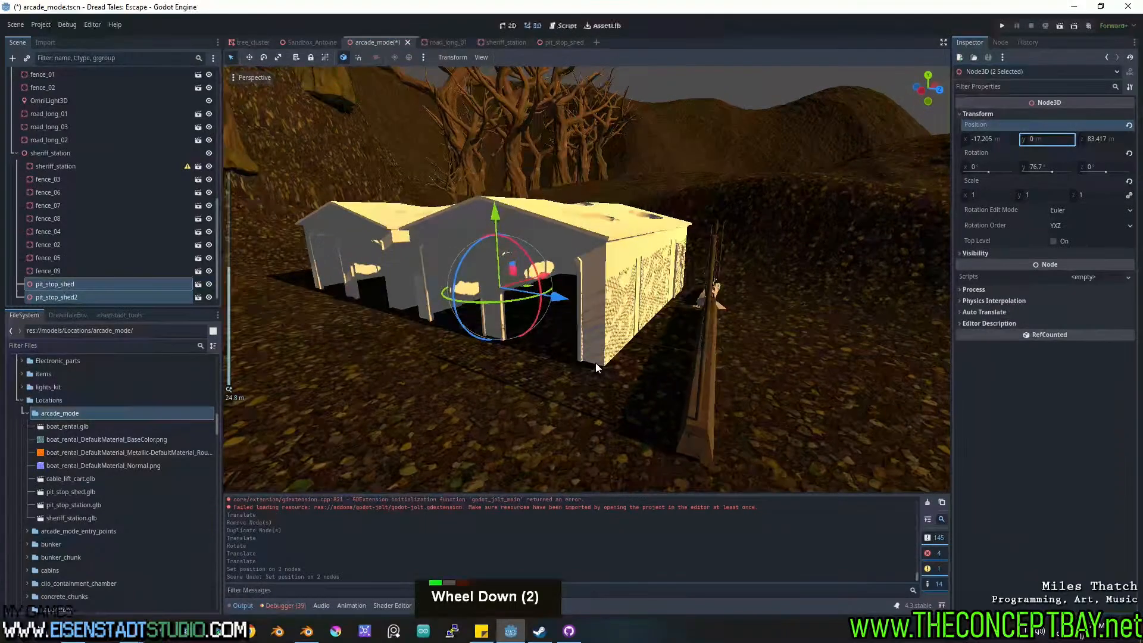
pyautogui.moveTo(596, 363); pyautogui.dragTo(558, 356, button='middle')
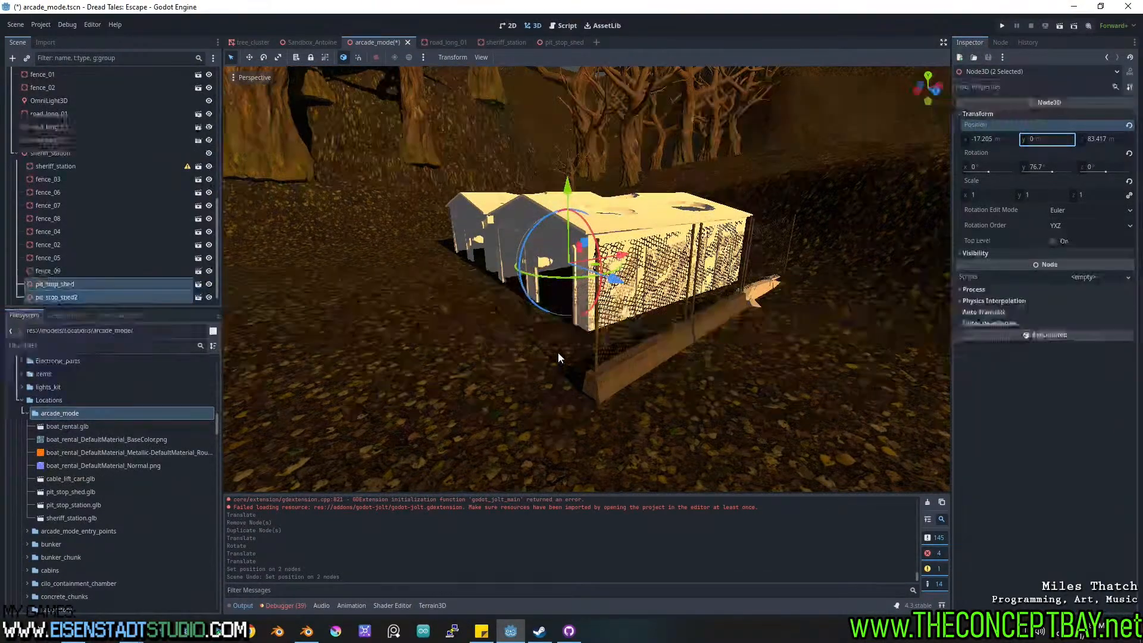
pyautogui.keyDown('shift'); pyautogui.moveTo(558, 352); pyautogui.dragTo(339, 431, button='middle'); pyautogui.keyUp('shift')
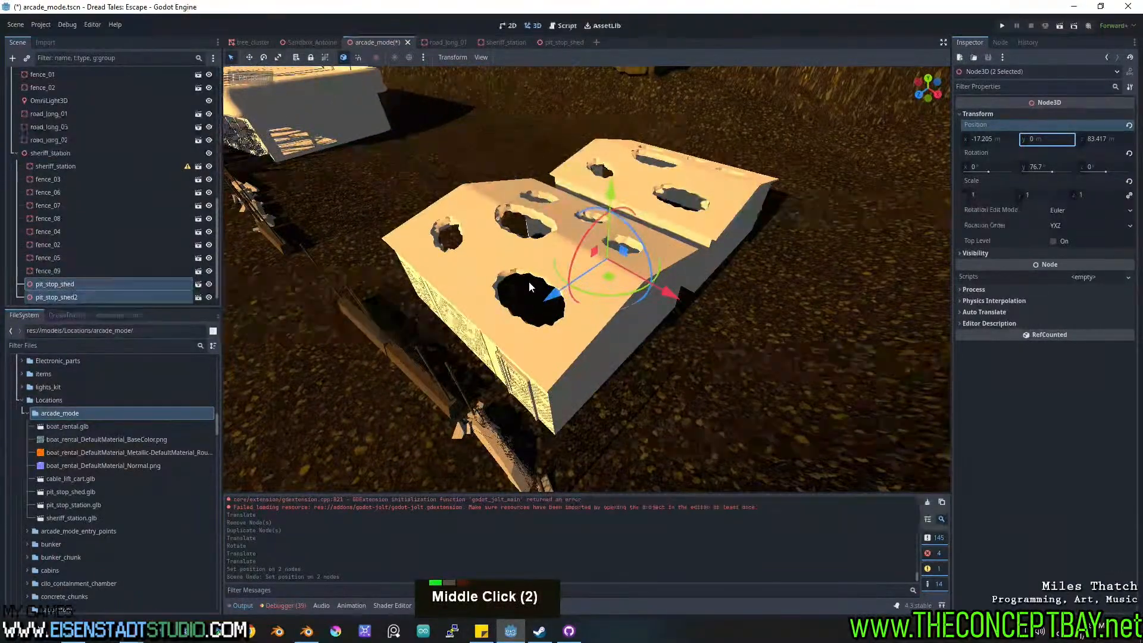
# Move both sheds together to about X -12.8 m and Z 84.5 m, and set their Y position to -0.57 m.
pyautogui.moveTo(529, 283); pyautogui.dragTo(500, 306)
pyautogui.moveTo(500, 306); pyautogui.dragTo(650, 287, button='middle')
pyautogui.keyDown('shift'); pyautogui.moveTo(650, 287); pyautogui.dragTo(652, 283, button='middle'); pyautogui.keyUp('shift')
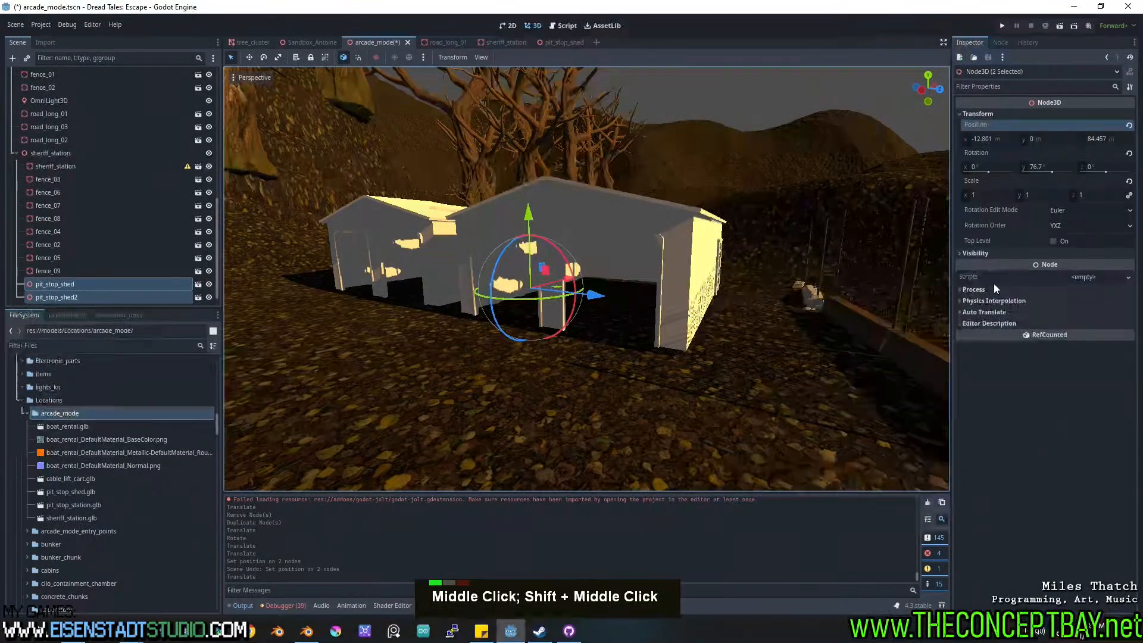
pyautogui.moveTo(1047, 139); pyautogui.dragTo(1006, 139)
# Fly around the sheds, the surrounding trees and the sheriff station to examine the overall layout of the location.
pyautogui.moveTo(779, 230); pyautogui.dragTo(685, 244, button='middle')
pyautogui.moveTo(685, 244); pyautogui.dragTo(557, 297, button='right')
pyautogui.press('w')
pyautogui.press('d')
pyautogui.press('w')
pyautogui.press('a')
pyautogui.press('d')
pyautogui.press('w')
pyautogui.press('s')
pyautogui.press('w')
pyautogui.press('s')
pyautogui.press('a')
pyautogui.press('d')
pyautogui.press('a')
pyautogui.press('w')
pyautogui.press('d')
pyautogui.press('s')
pyautogui.press('a')
pyautogui.press('w')
pyautogui.press('a')
pyautogui.press('w')
pyautogui.press('a')
pyautogui.press('s')
pyautogui.press('d')
pyautogui.press('w')
pyautogui.press('d')
pyautogui.press('w')
pyautogui.press('a')
pyautogui.press('s')
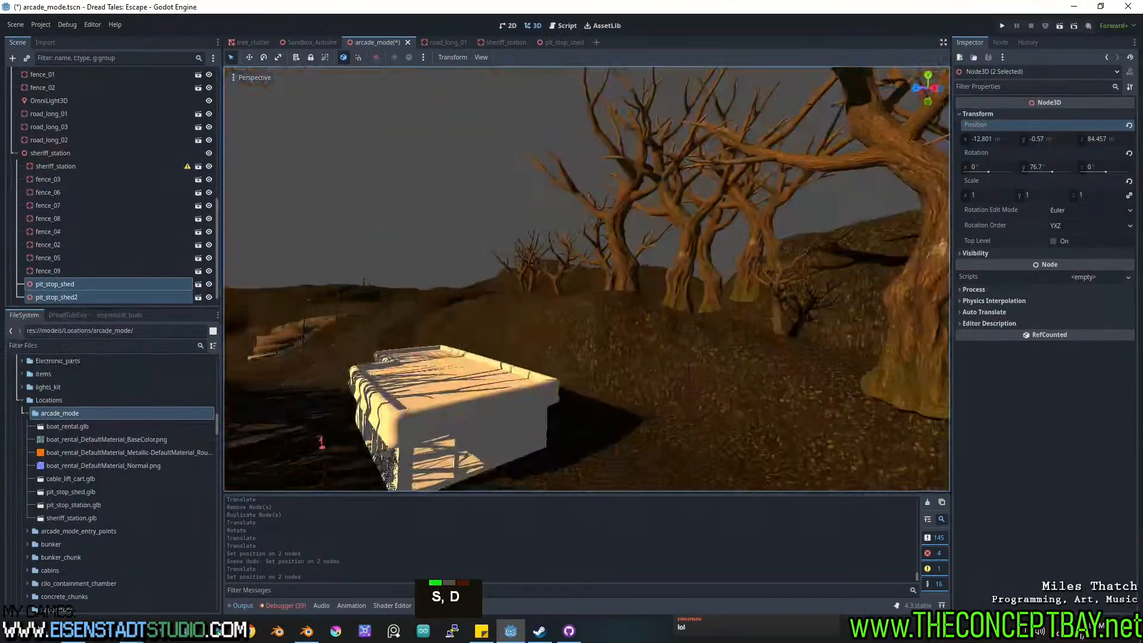
pyautogui.moveTo(587, 279); pyautogui.dragTo(456, 252, button='right')
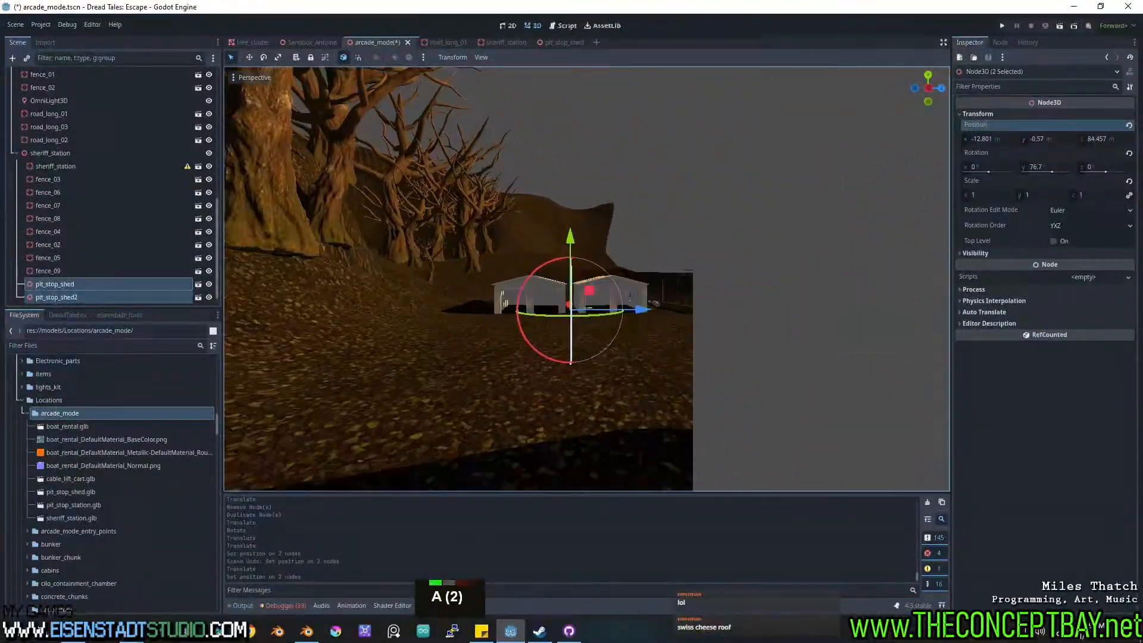
pyautogui.press('a')
pyautogui.press('s')
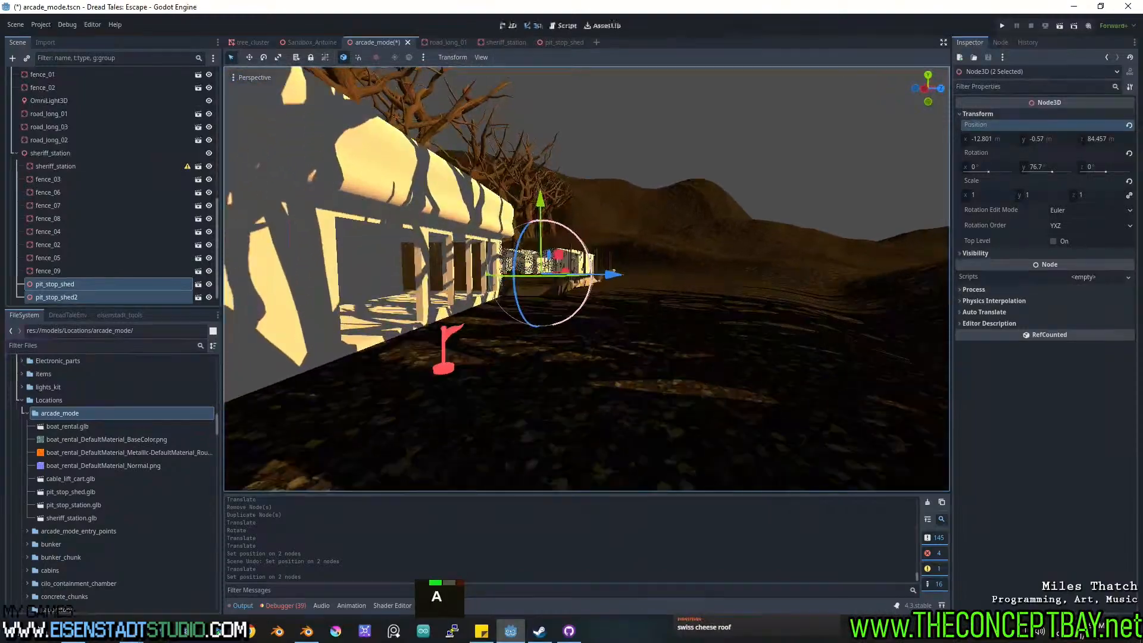
pyautogui.press('d')
# Move the dev_player_spawn flag along its X axis on the ground in front of the sheriff station.
pyautogui.moveTo(586, 279); pyautogui.dragTo(576, 334, button='right')
pyautogui.press('w')
pyautogui.press('a')
pyautogui.press('s')
pyautogui.press('w')
pyautogui.press('s')
pyautogui.press('s')
pyautogui.press('w')
pyautogui.press('s')
pyautogui.press('w')
pyautogui.press('w')
pyautogui.press('a')
pyautogui.press('q')
pyautogui.press('d')
pyautogui.press('w')
pyautogui.press('w')
pyautogui.press('w')
pyautogui.press('d')
pyautogui.click(541, 335)
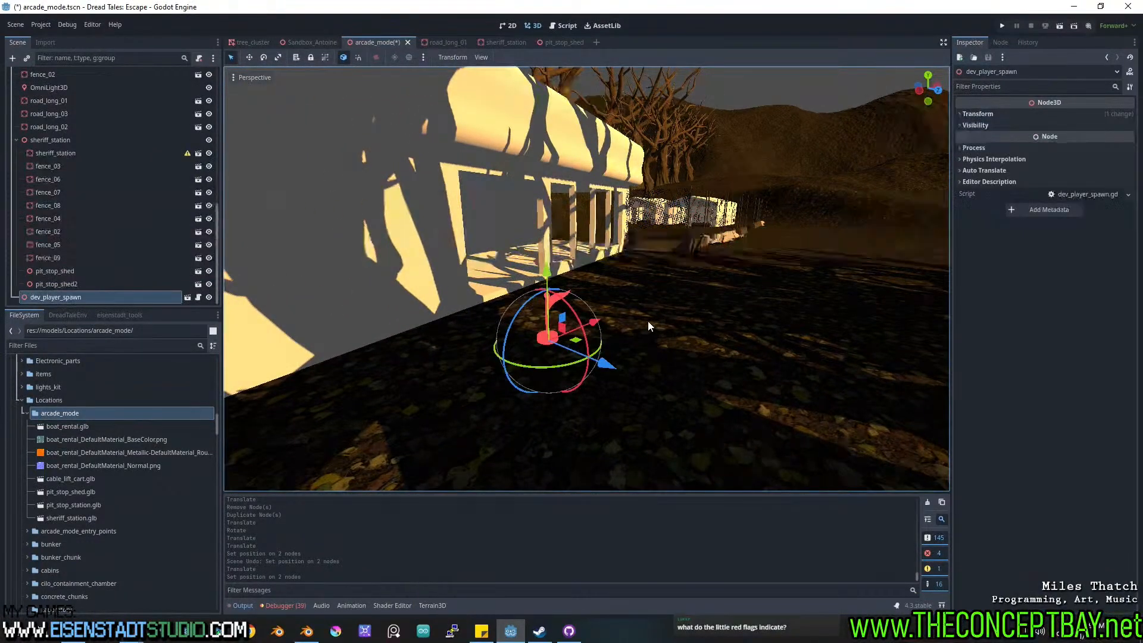
pyautogui.moveTo(595, 322); pyautogui.dragTo(673, 284)
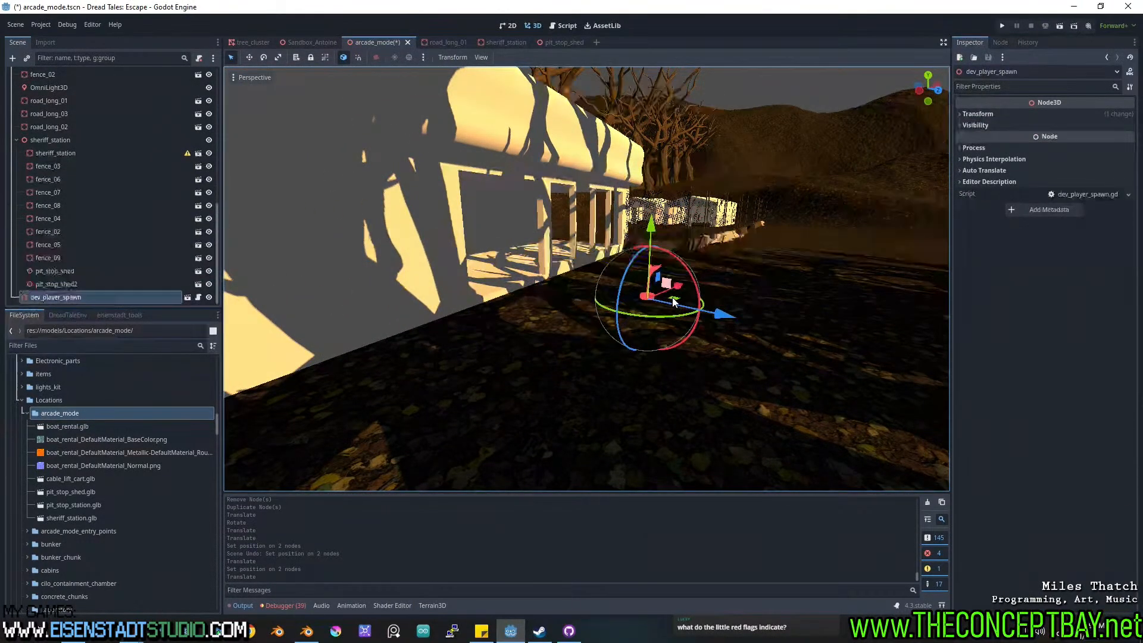
# Try deleting the dev_player_spawn flag from the scene, and undo the deletion.
pyautogui.press('Delete')
pyautogui.press('Return')
pyautogui.scroll(-3, 476, 406)
pyautogui.moveTo(596, 375); pyautogui.dragTo(415, 396, button='middle')
pyautogui.press('w')
pyautogui.moveTo(415, 396); pyautogui.dragTo(2, 471, button='right')
pyautogui.press('w')
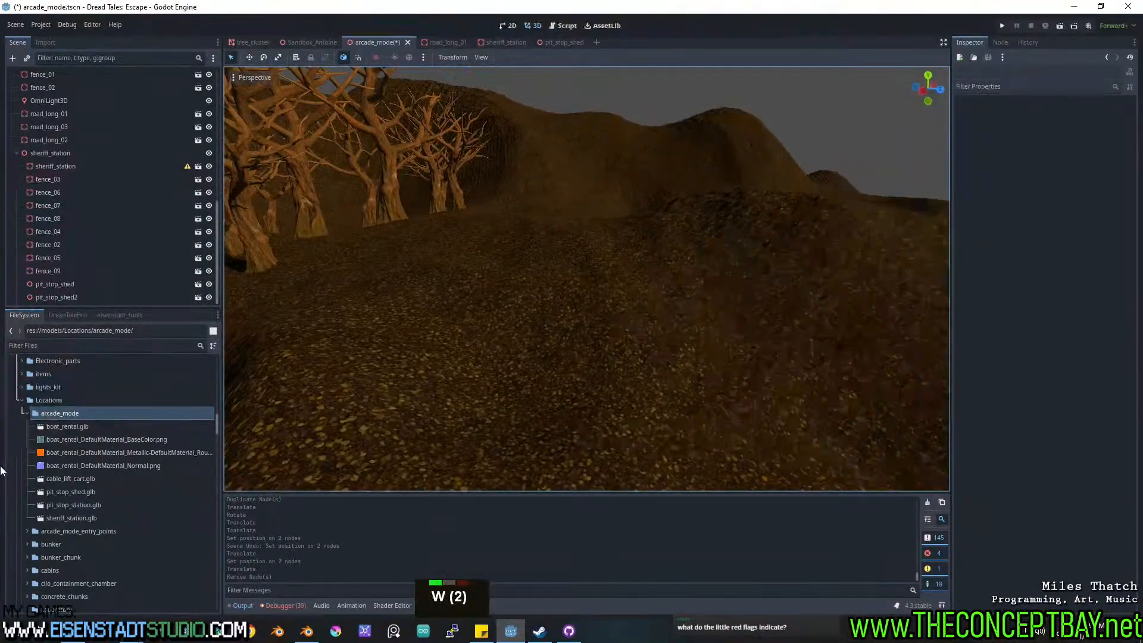
pyautogui.moveTo(523, 365); pyautogui.dragTo(612, 305, button='right')
pyautogui.press('w')
pyautogui.press('a')
pyautogui.press('w')
pyautogui.press('d')
pyautogui.press('d')
pyautogui.press('w')
pyautogui.press('a')
pyautogui.press('w')
pyautogui.press('a')
pyautogui.hotkey('ctrl', 'z')
# Save the arcade_mode scene.
pyautogui.press('s')
pyautogui.press('w')
pyautogui.press('d')
pyautogui.press('w')
pyautogui.press('a')
pyautogui.press('d')
pyautogui.press('a')
pyautogui.press('a')
pyautogui.press('w')
pyautogui.press('d')
pyautogui.hotkey('ctrl', 's')
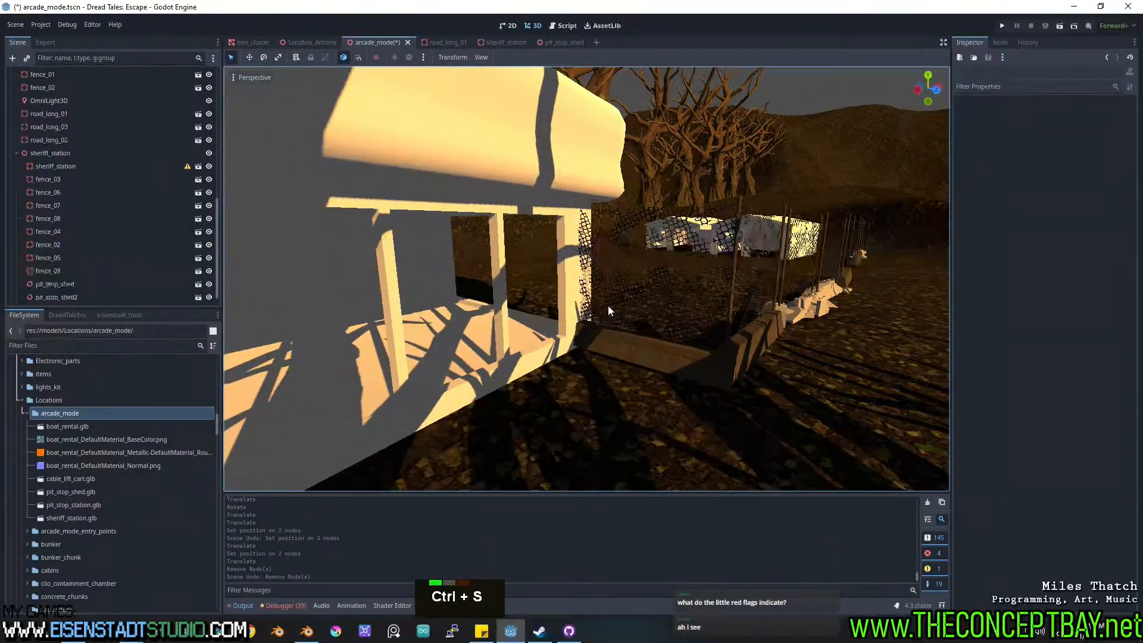
# Shift the sheriff_station building along its X axis to about 1.4 m.
pyautogui.click(605, 330)
pyautogui.scroll(-3, 461, 358)
pyautogui.keyDown('shift'); pyautogui.scroll(-3, 460, 359); pyautogui.keyUp('shift')
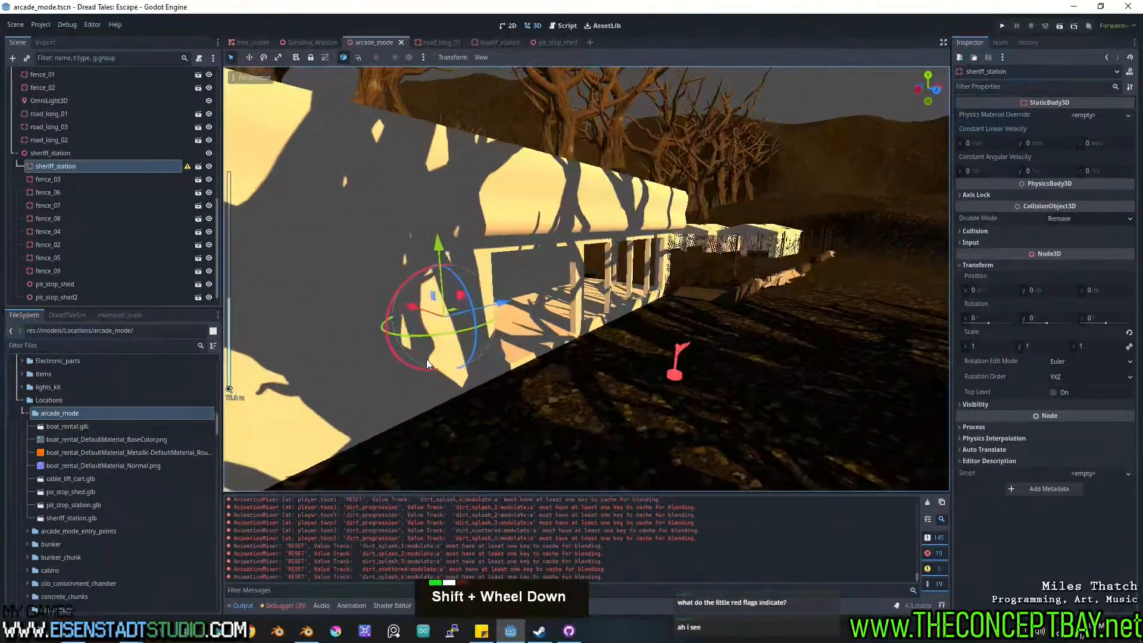
pyautogui.moveTo(418, 298); pyautogui.dragTo(410, 303)
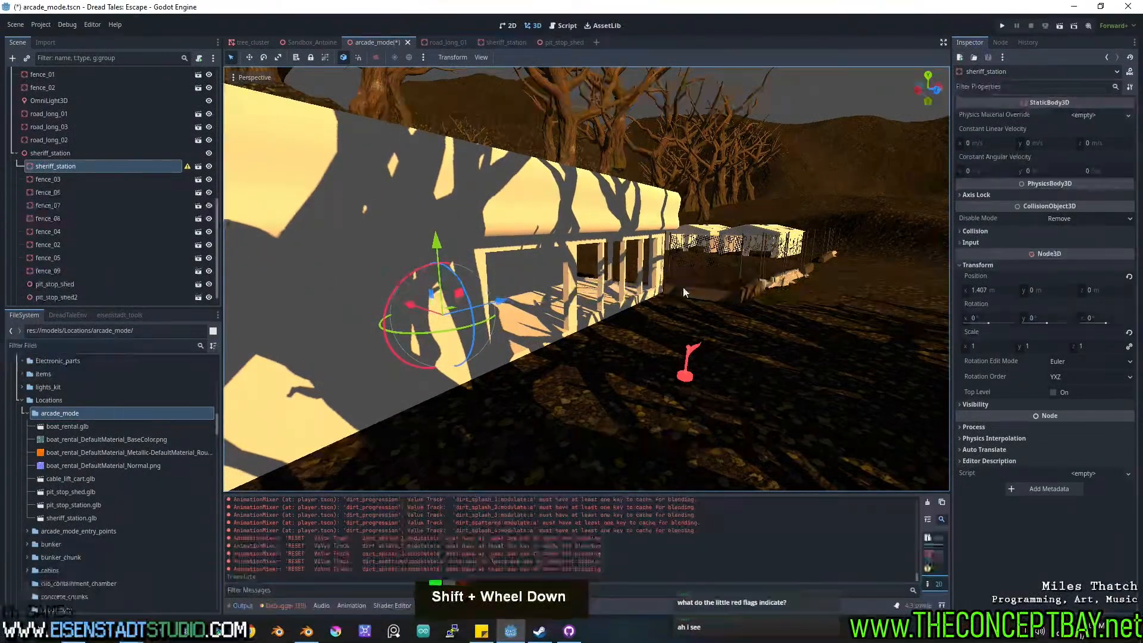
# Examine the sheriff station's position and the ground around it from the side and from above.
pyautogui.press('d')
pyautogui.moveTo(684, 287); pyautogui.dragTo(429, 298, button='right')
pyautogui.press('s')
pyautogui.press('w')
pyautogui.press('a')
pyautogui.press('w')
pyautogui.press('w')
pyautogui.press('w')
pyautogui.press('s')
pyautogui.press('a')
# Filter the project files by "radio" and look through the matching models for a radio tower.
pyautogui.click(142, 349)
pyautogui.hotkey('ctrl', 'a')
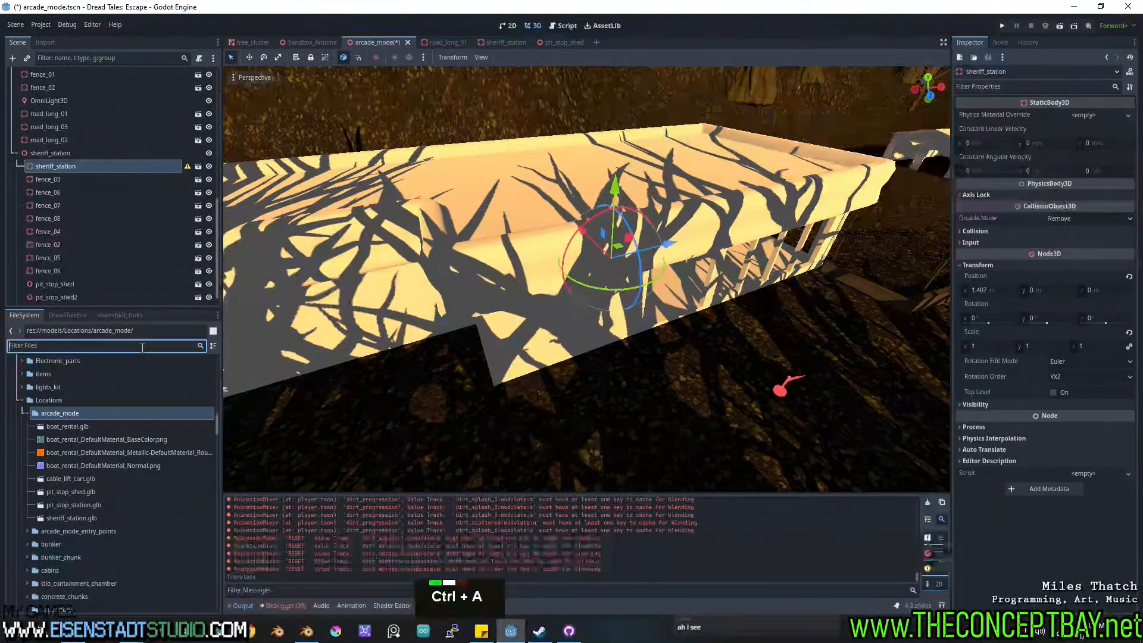
pyautogui.write('radio')
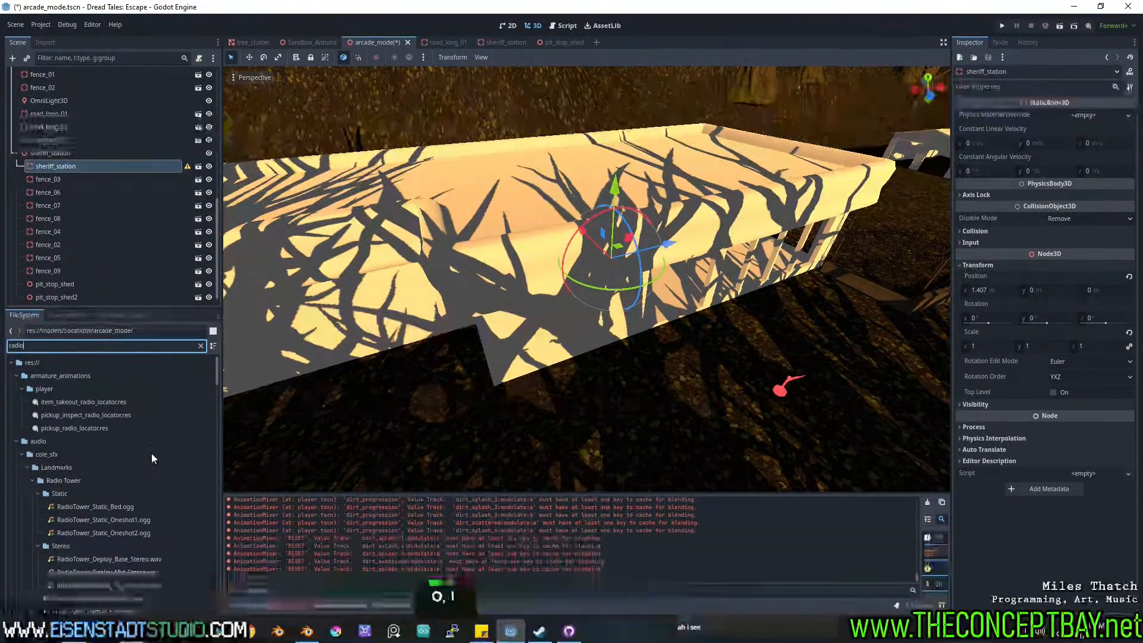
pyautogui.scroll(-8, 164, 461)
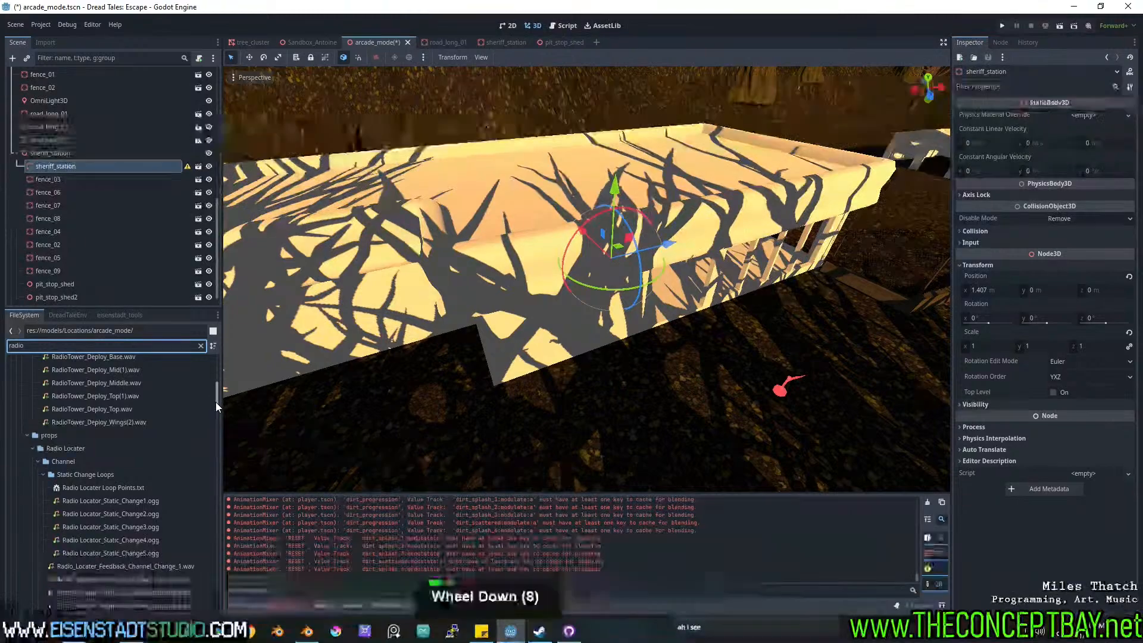
pyautogui.moveTo(216, 402); pyautogui.dragTo(231, 513)
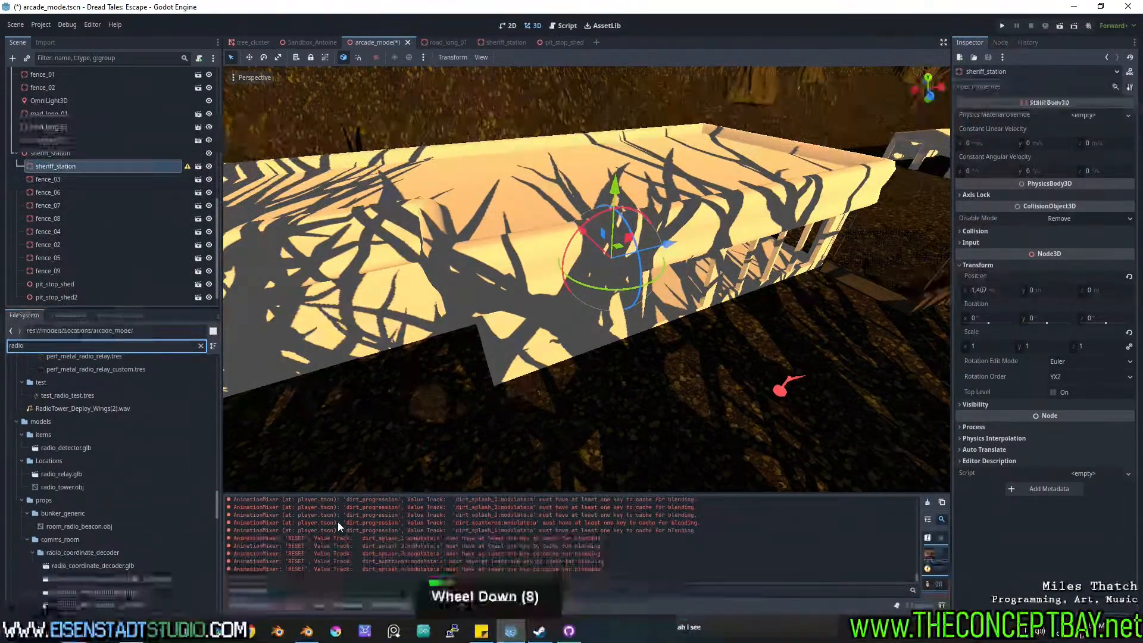
# Open Chrome in guest mode and search Google for "radio tower".
pyautogui.click(257, 630)
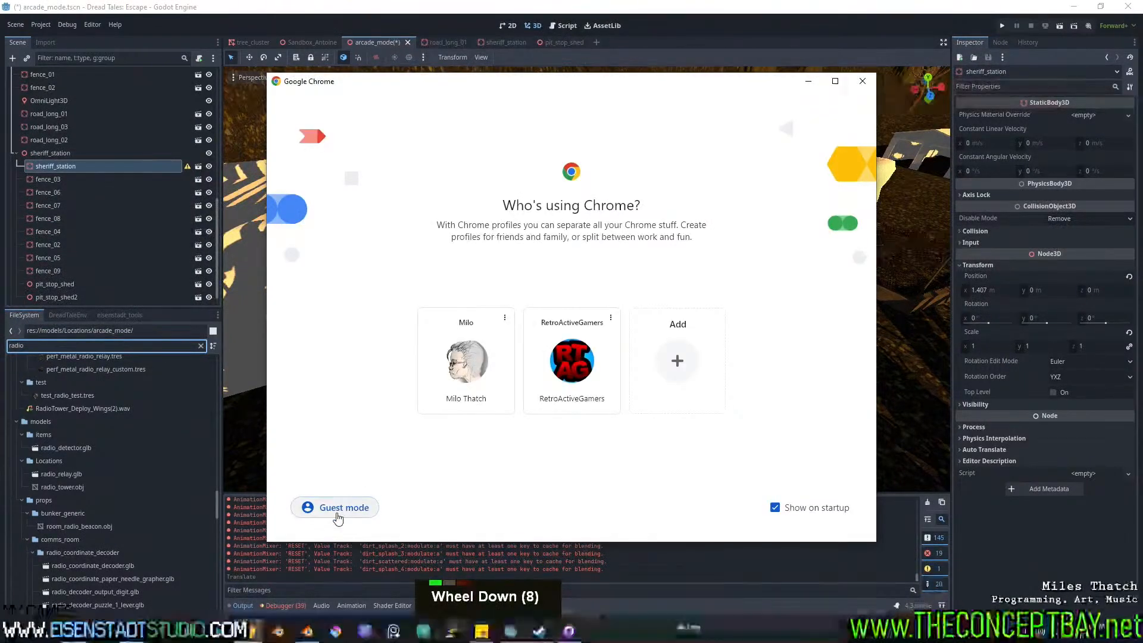
pyautogui.click(306, 509)
pyautogui.write('radi')
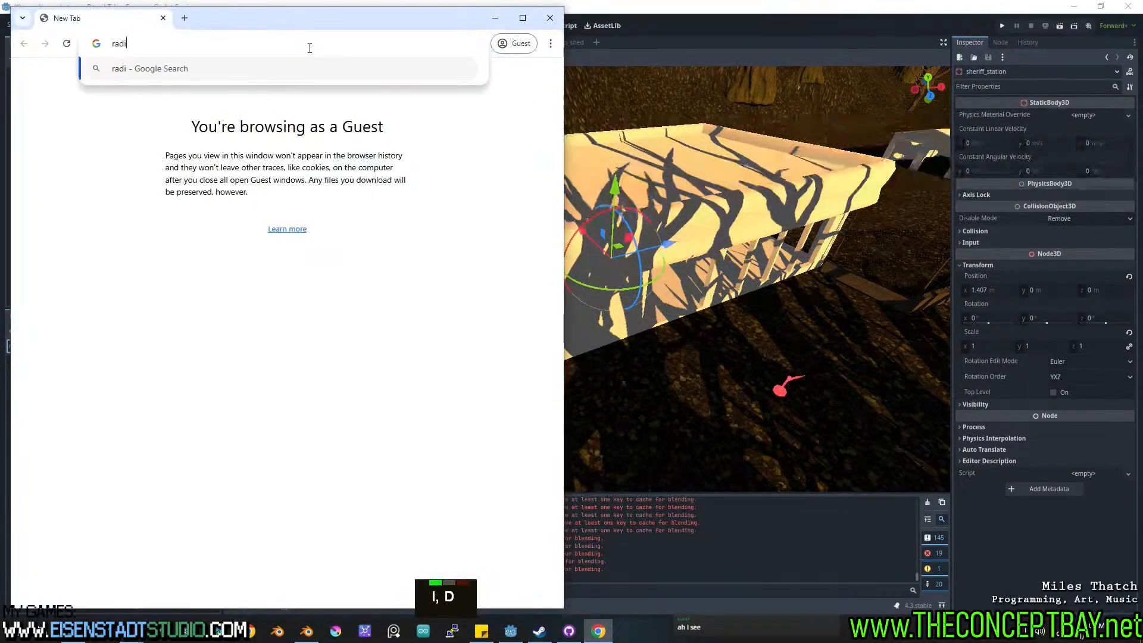
pyautogui.write('o tower')
pyautogui.press('Return')
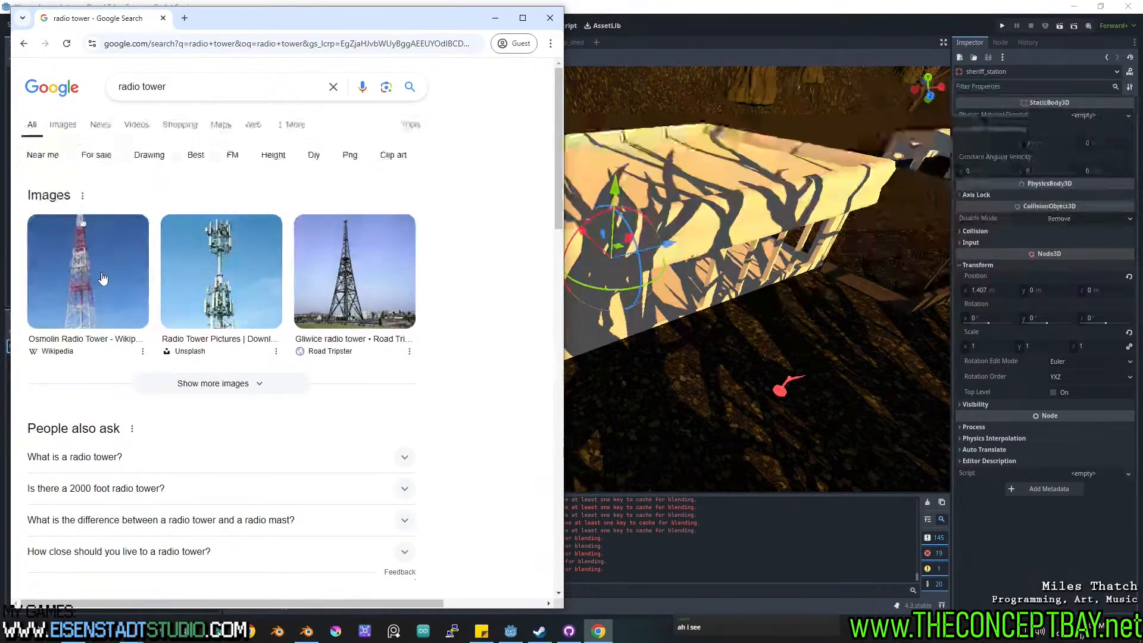
# Browse the image results for radio tower designs to use as modelling reference.
pyautogui.click(68, 126)
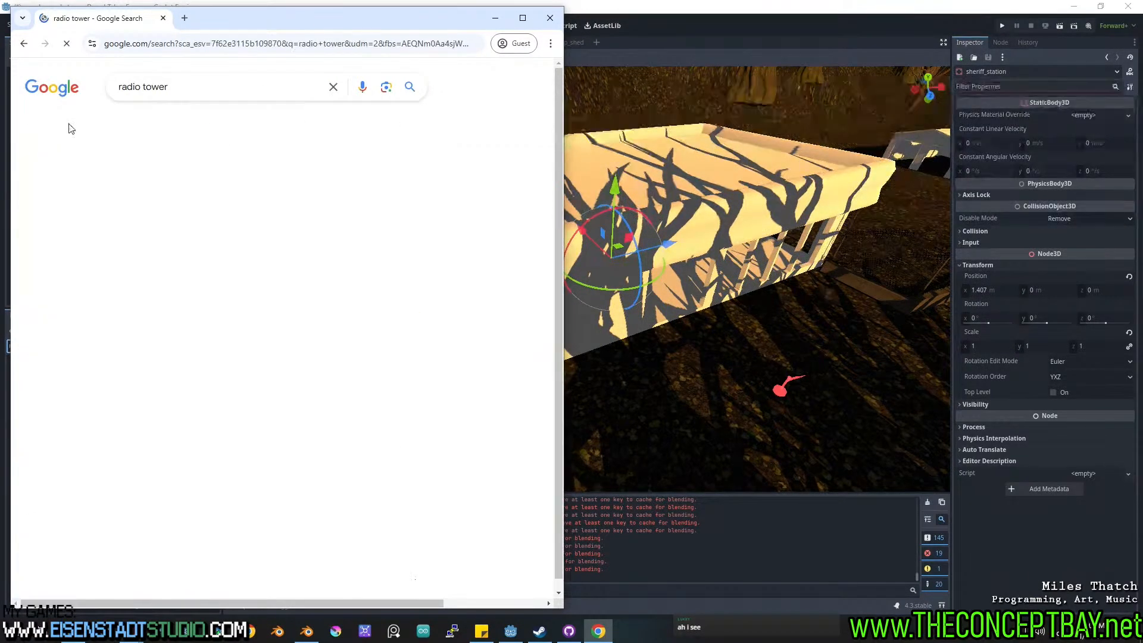
pyautogui.scroll(-1, 283, 318)
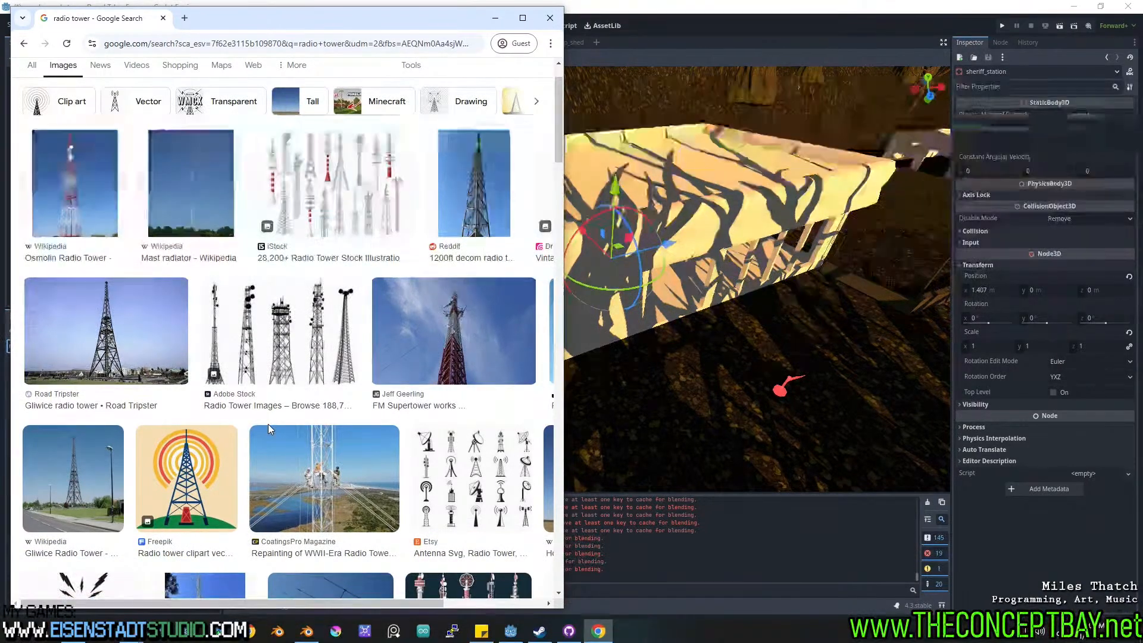
pyautogui.scroll(-6, 268, 424)
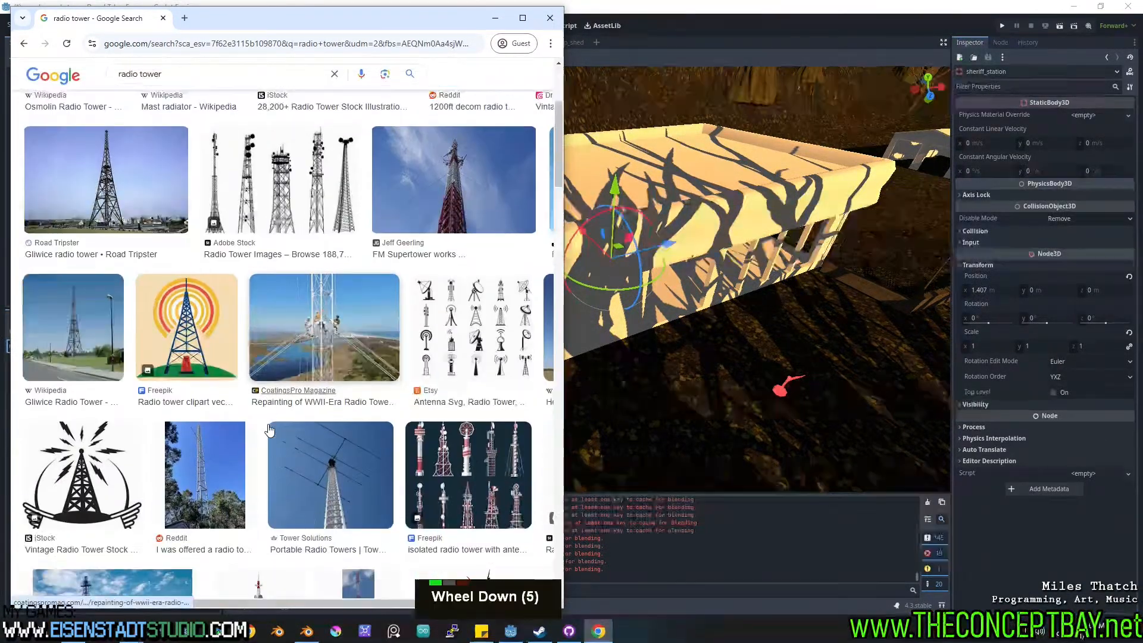
pyautogui.scroll(-4, 269, 429)
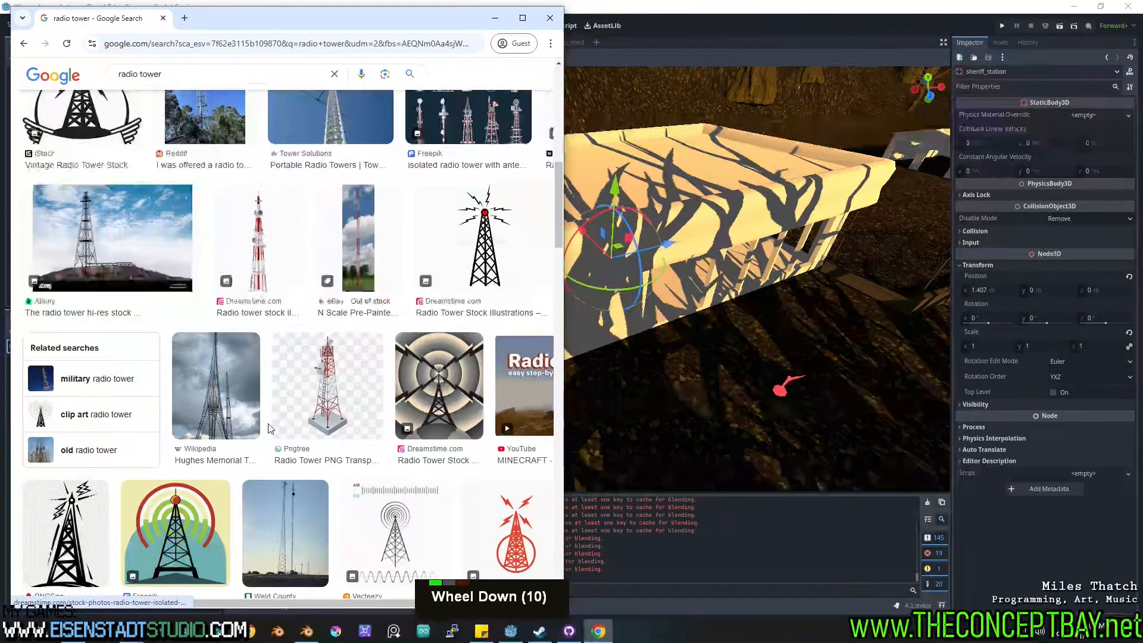
pyautogui.scroll(7, 270, 428)
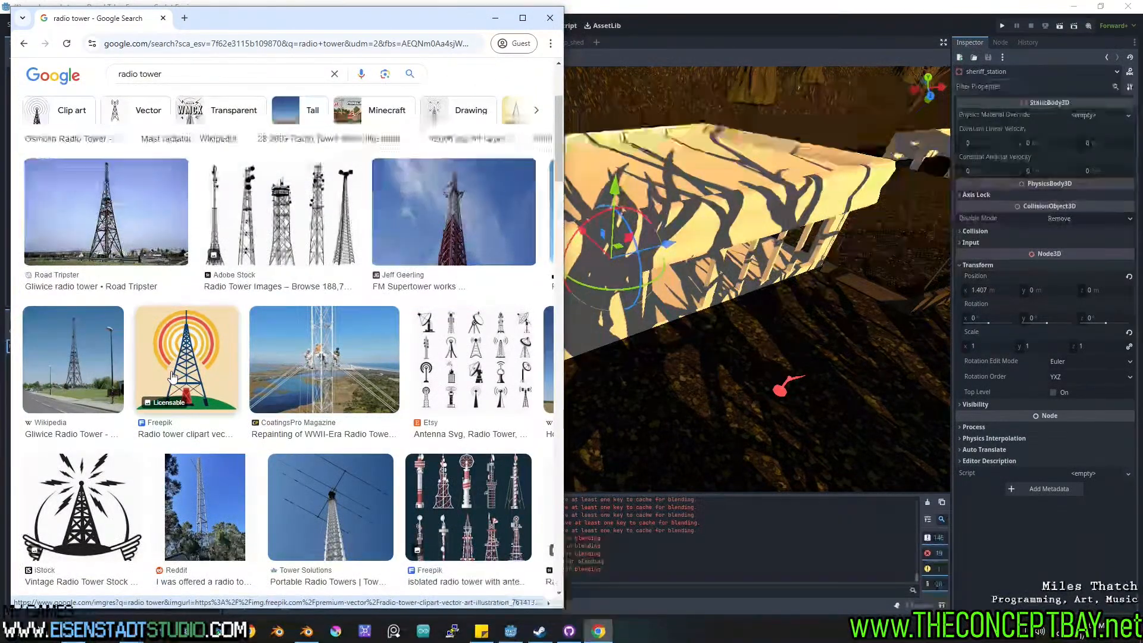
pyautogui.scroll(2, 160, 378)
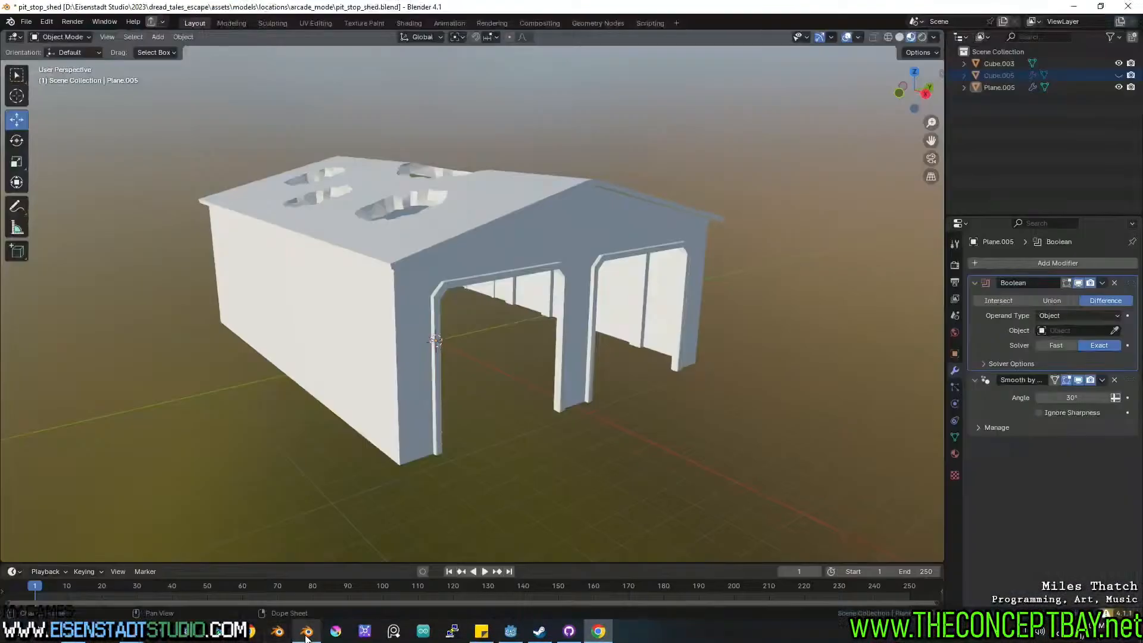
# Switch to Blender and start a new file without saving the changes to pit_stop_shed.blend.
pyautogui.scroll(-2, 482, 263)
pyautogui.hotkey('ctrl', 's')
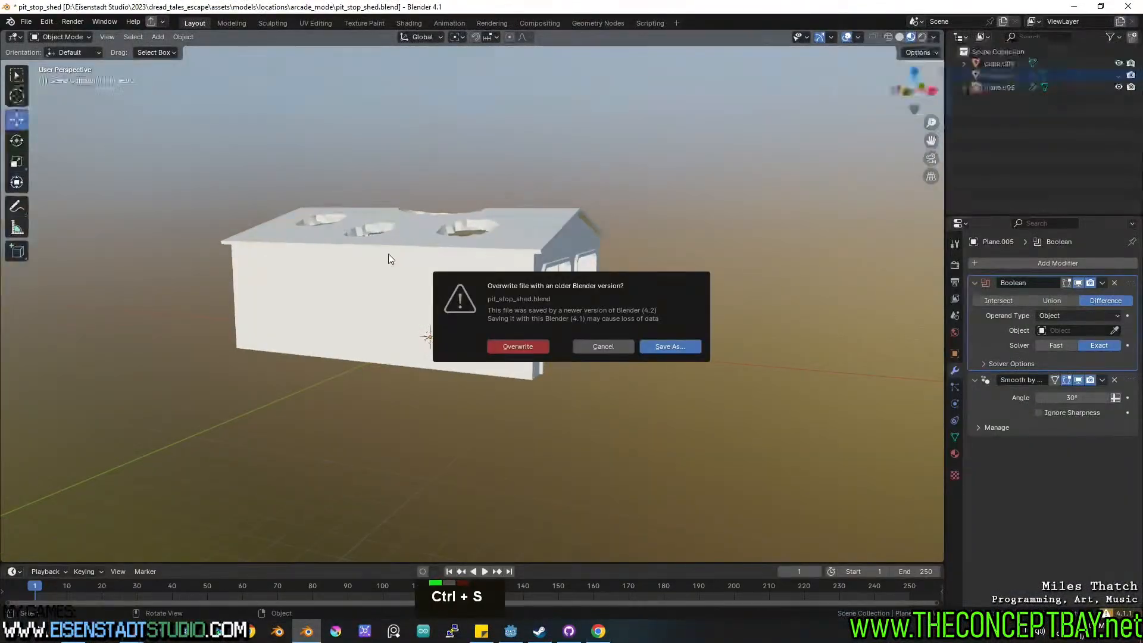
pyautogui.press('Escape')
pyautogui.click(26, 22)
pyautogui.moveTo(73, 35)
pyautogui.click(168, 34)
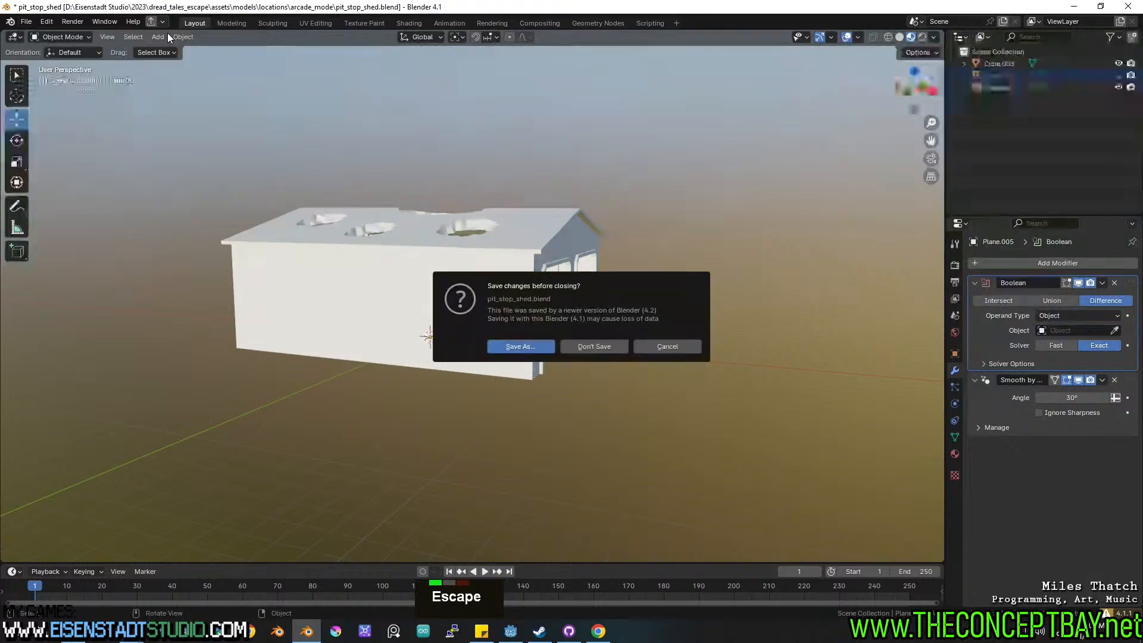
pyautogui.click(578, 348)
# Delete the default camera and light, keeping only the cube in the new scene.
pyautogui.moveTo(577, 351); pyautogui.dragTo(633, 352, button='middle')
pyautogui.scroll(-3, 575, 309)
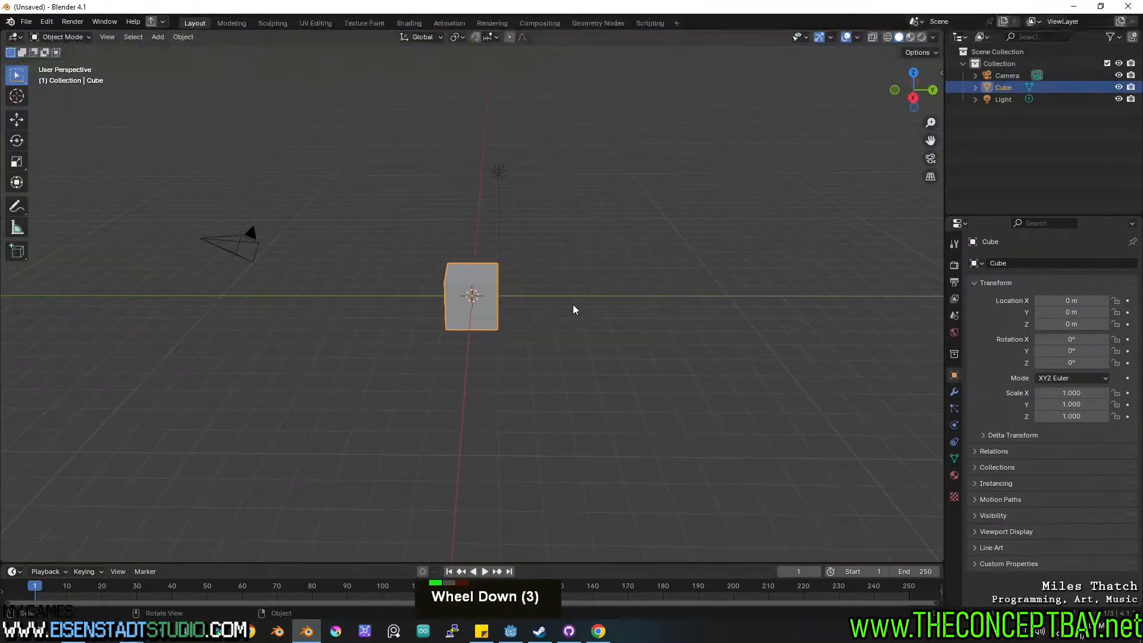
pyautogui.moveTo(534, 213); pyautogui.dragTo(534, 214)
pyautogui.keyDown('shift'); pyautogui.click(254, 251); pyautogui.keyUp('shift')
pyautogui.press('x')
pyautogui.click(317, 306)
pyautogui.scroll(5, 464, 282)
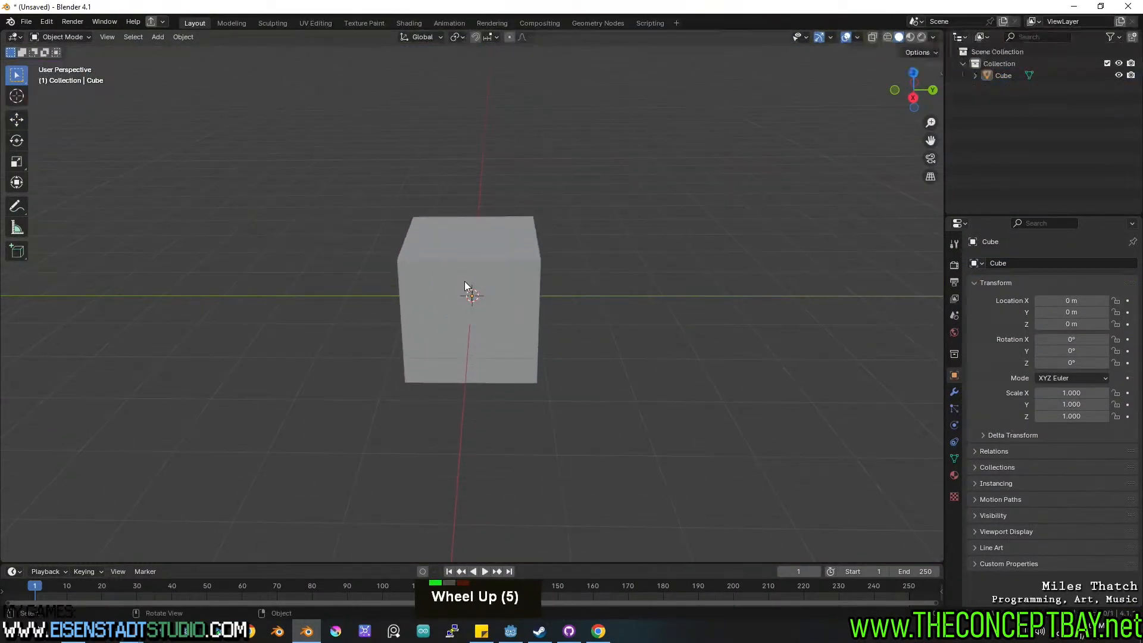
# Enter Edit Mode on the cube and triangulate all of its faces.
pyautogui.press('Tab')
pyautogui.keyDown('shift'); pyautogui.moveTo(484, 317); pyautogui.dragTo(505, 287, button='middle'); pyautogui.keyUp('shift')
pyautogui.rightClick(505, 287)
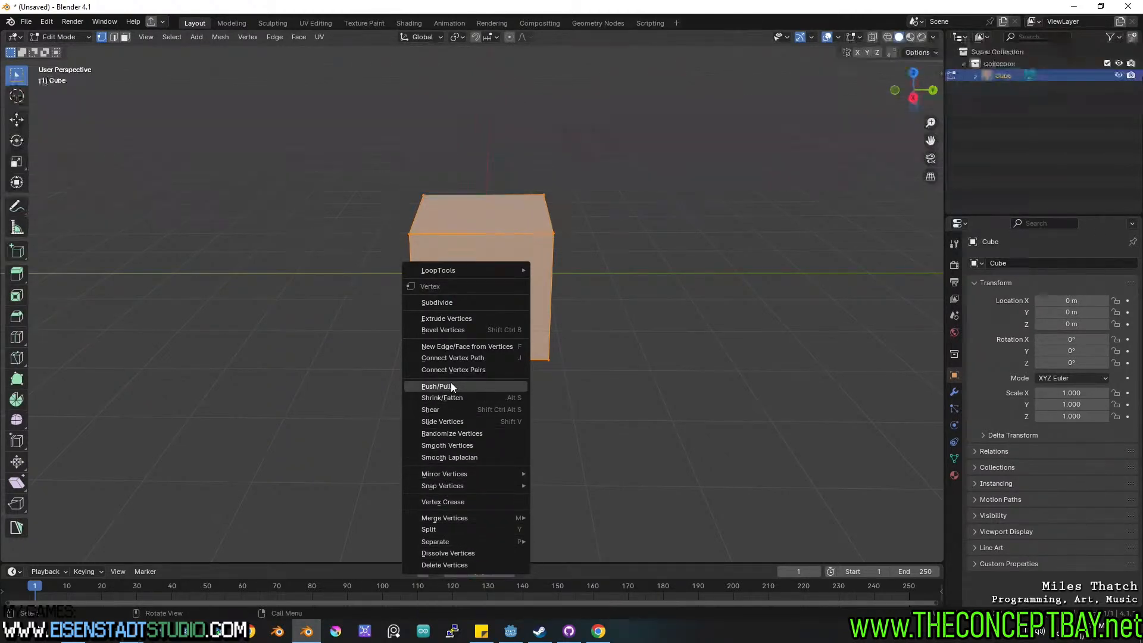
pyautogui.press('Escape')
pyautogui.moveTo(580, 316); pyautogui.dragTo(493, 326, button='middle')
pyautogui.moveTo(493, 326); pyautogui.dragTo(547, 332, button='middle')
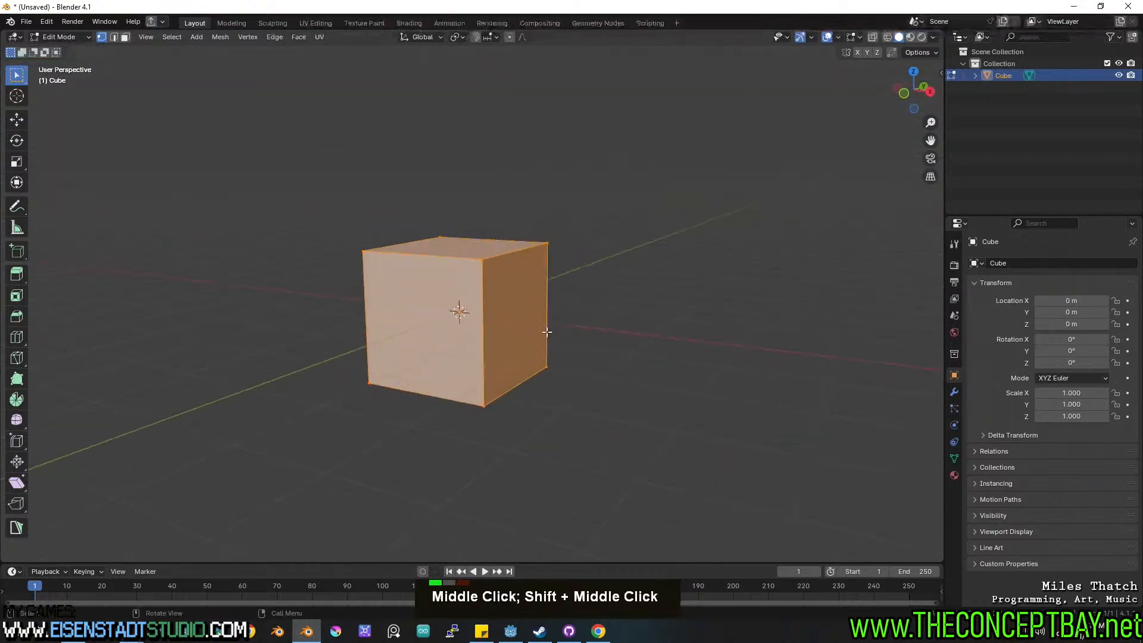
pyautogui.moveTo(450, 306); pyautogui.dragTo(484, 303, button='middle')
pyautogui.rightClick(484, 303)
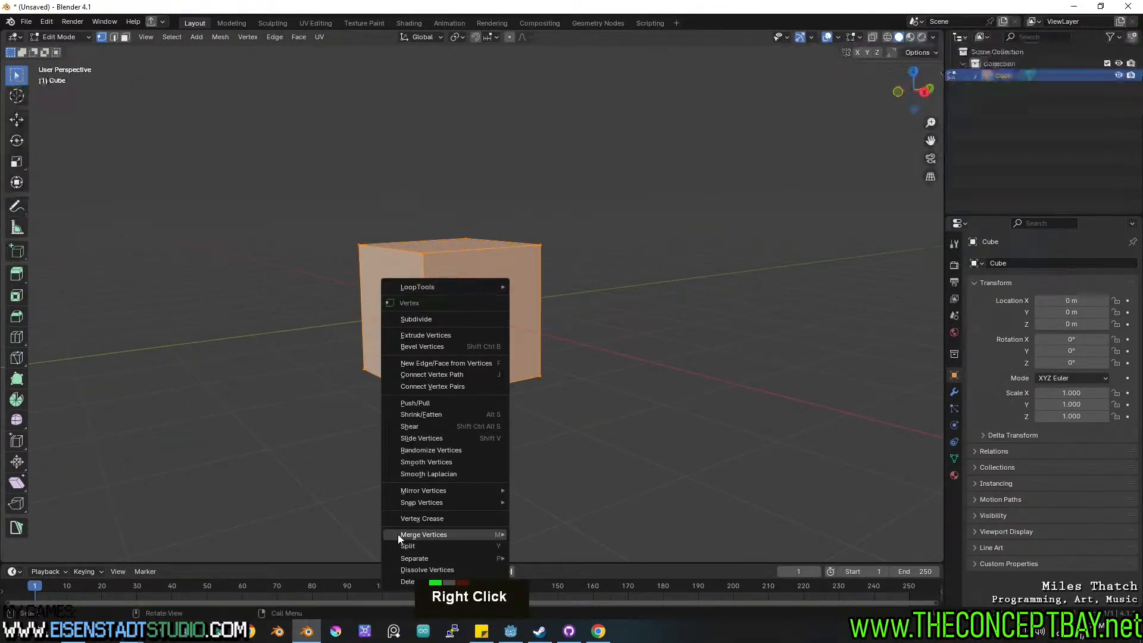
pyautogui.press('Escape')
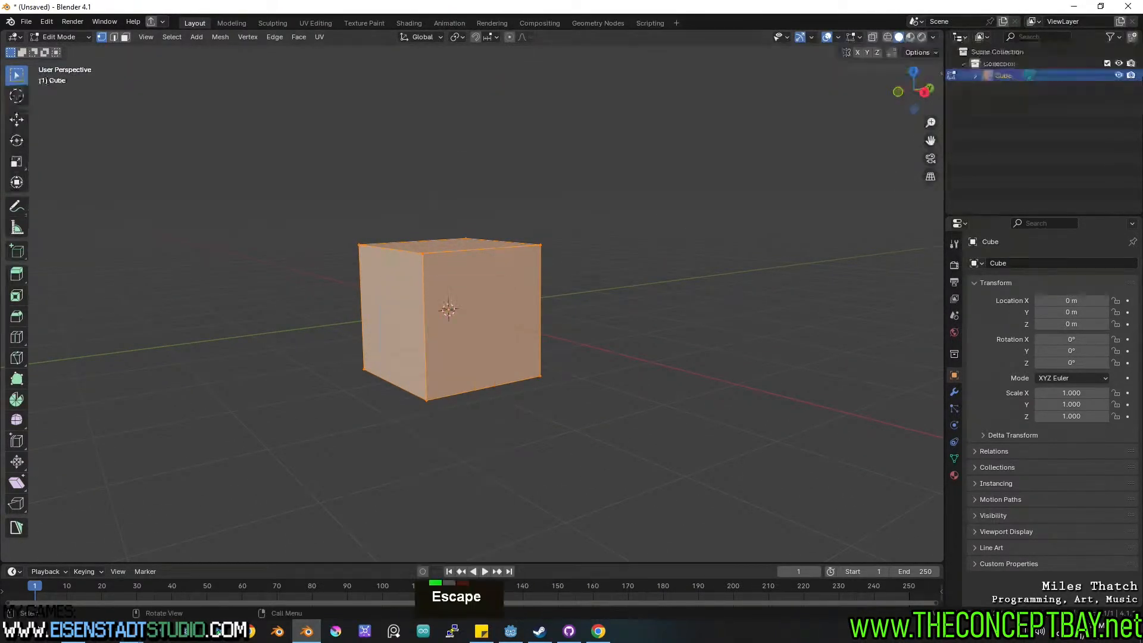
pyautogui.click(301, 39)
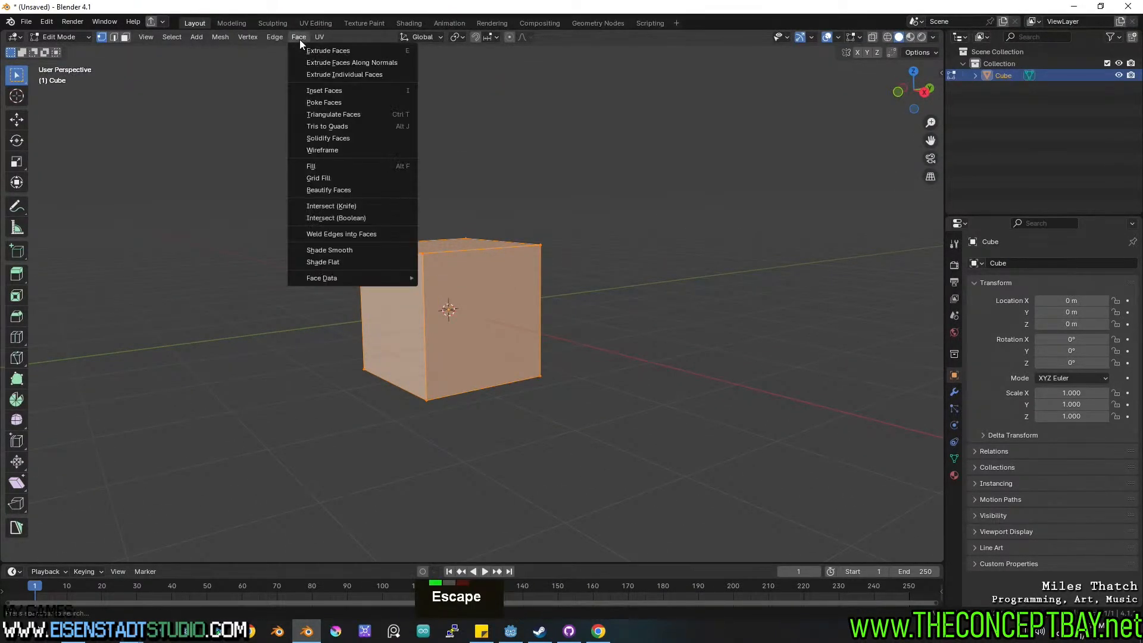
pyautogui.click(317, 115)
pyautogui.moveTo(460, 295); pyautogui.dragTo(498, 301, button='middle')
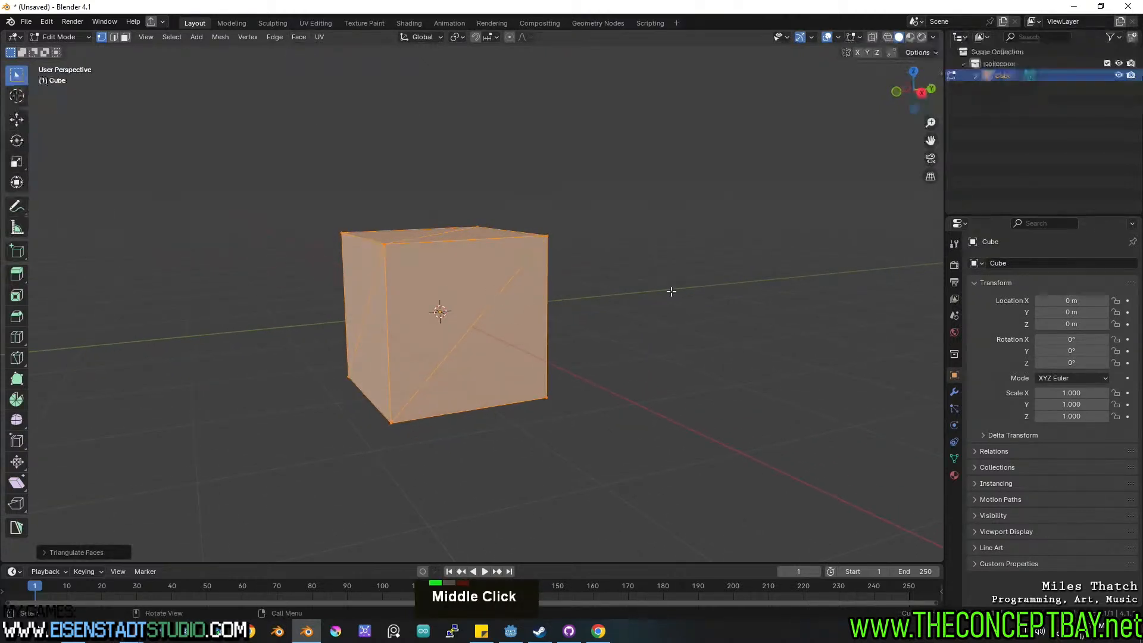
# Duplicate the cube's mesh in place and rotate the copy 90° about the global X axis.
pyautogui.hotkey('shift', 'd')
pyautogui.press('Escape')
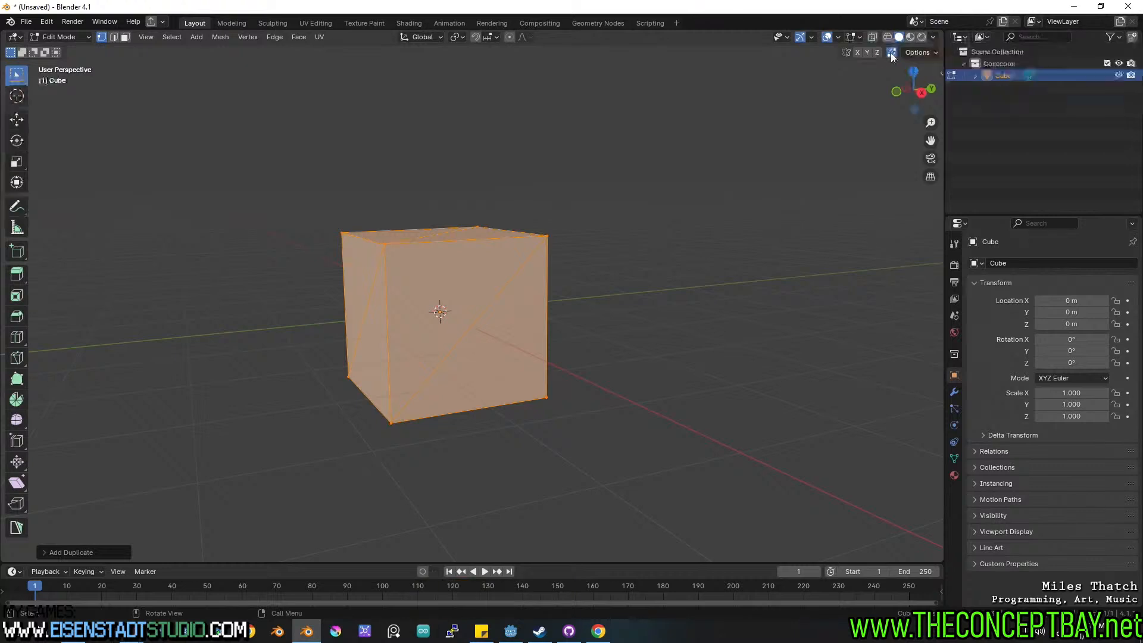
pyautogui.press('r')
pyautogui.press('x')
pyautogui.write('0')
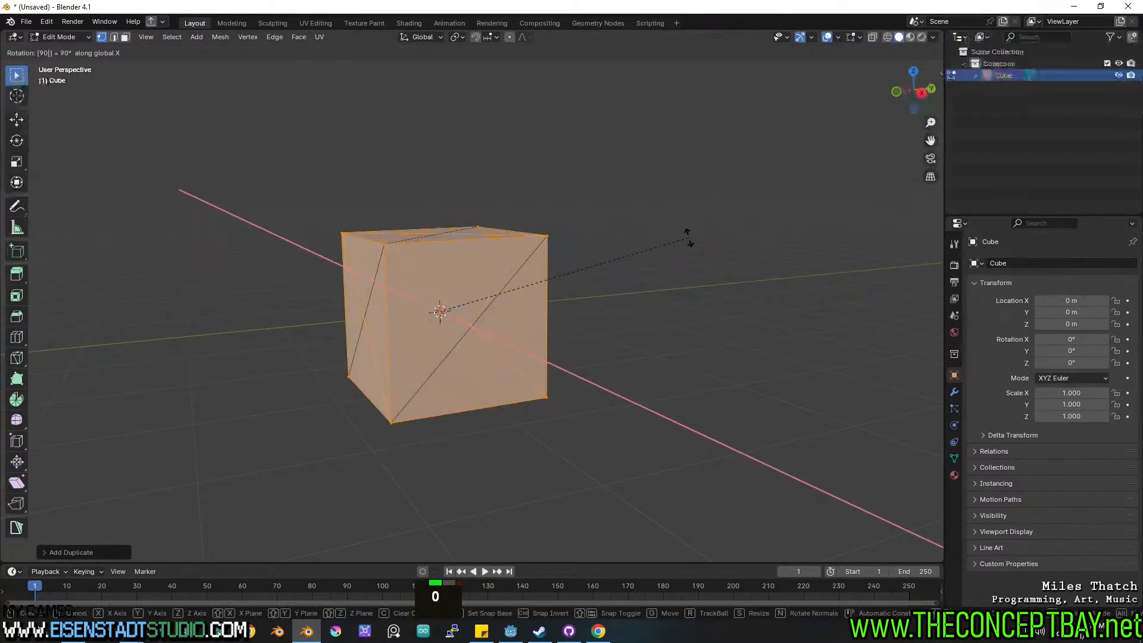
pyautogui.click(688, 237)
pyautogui.moveTo(679, 244); pyautogui.dragTo(564, 306, button='middle')
pyautogui.scroll(2, 423, 316)
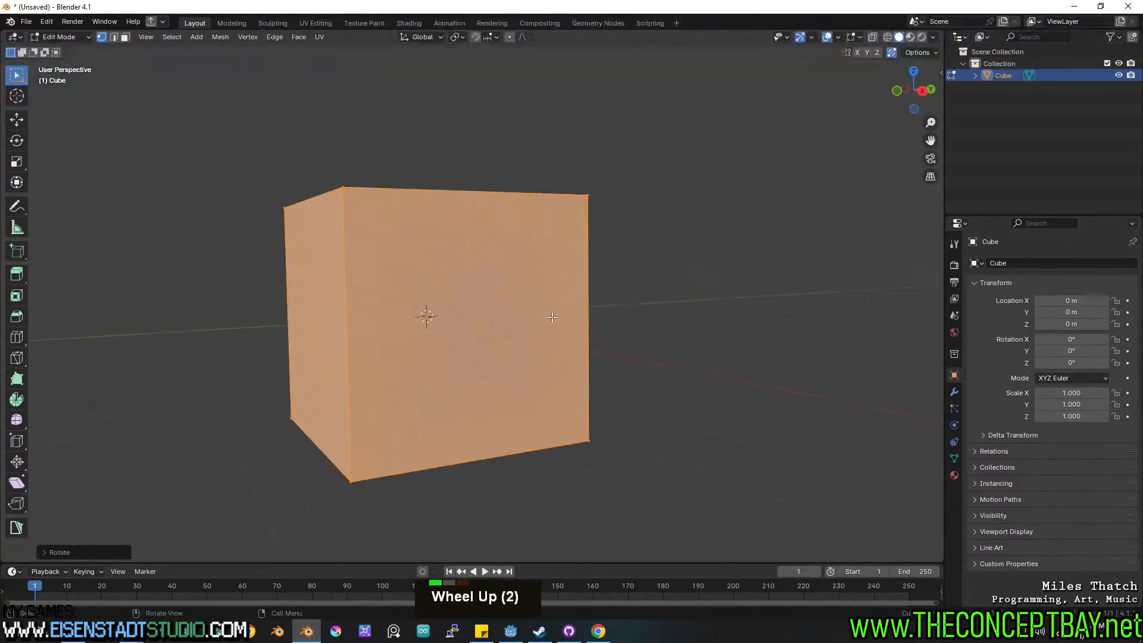
pyautogui.moveTo(423, 316); pyautogui.dragTo(556, 337, button='middle')
# Delete only the faces of the selected geometry, keeping the edges as an open wire frame.
pyautogui.press('x')
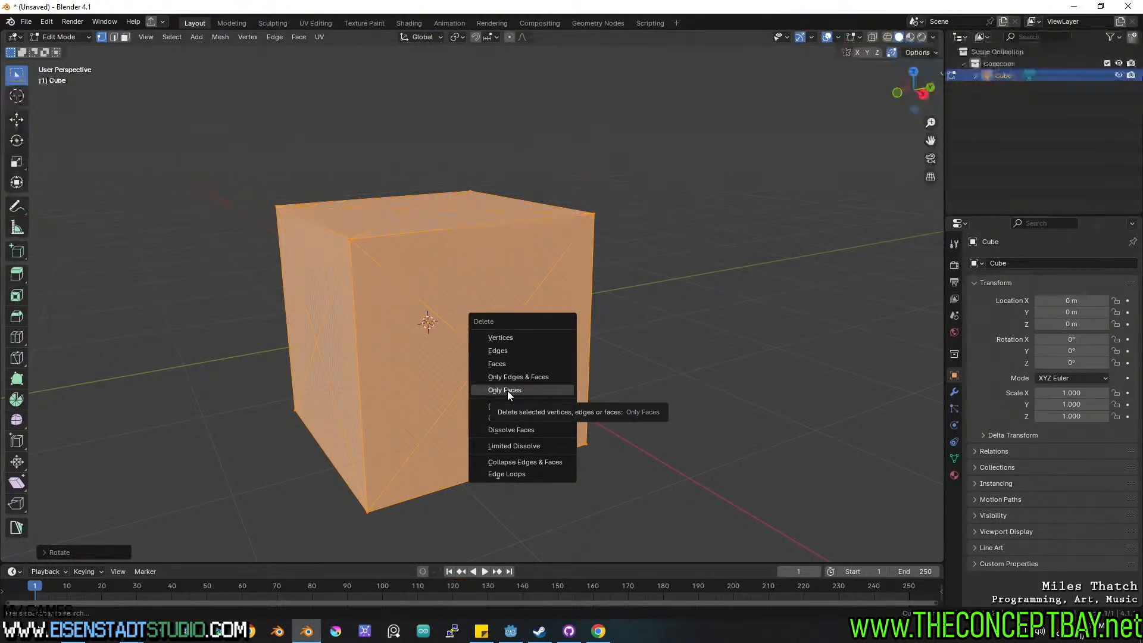
pyautogui.click(507, 391)
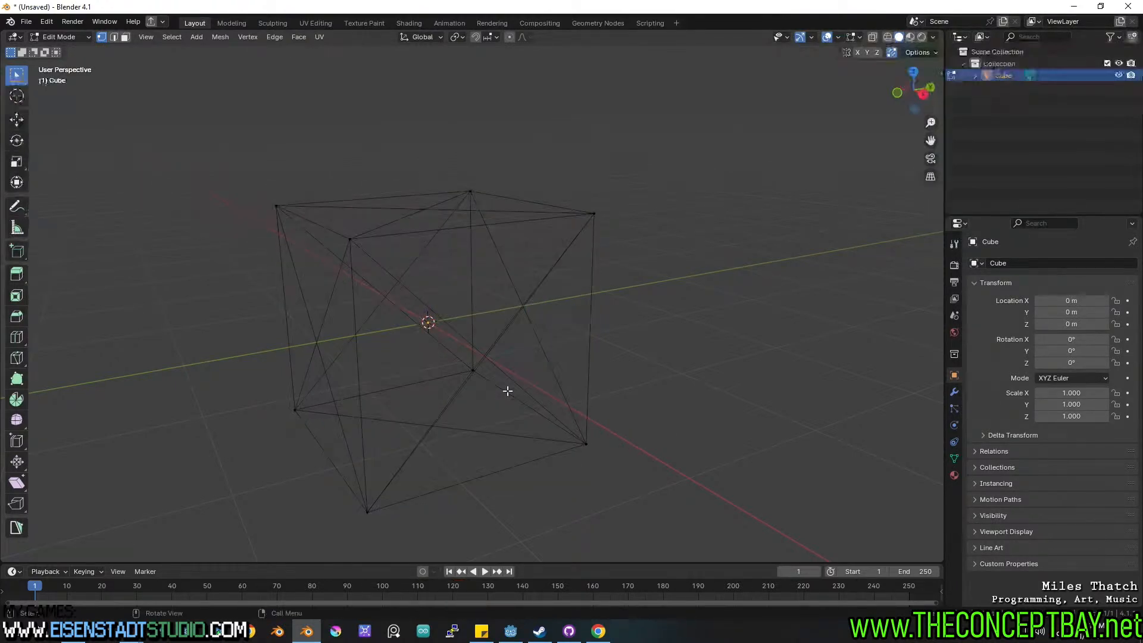
pyautogui.moveTo(506, 391); pyautogui.dragTo(475, 320, button='middle')
pyautogui.press('Tab')
pyautogui.press('Tab')
pyautogui.press('Tab')
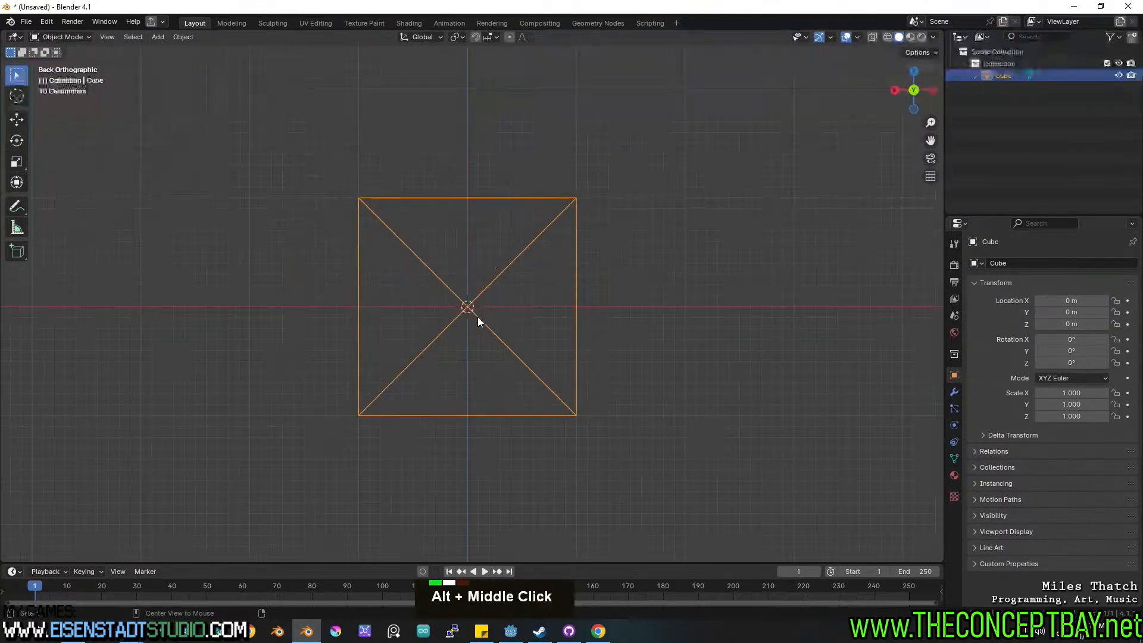
# From the right orthographic view, box-select the two crossing diagonals of the near face and subdivide them.
pyautogui.press('3')
pyautogui.press('a')
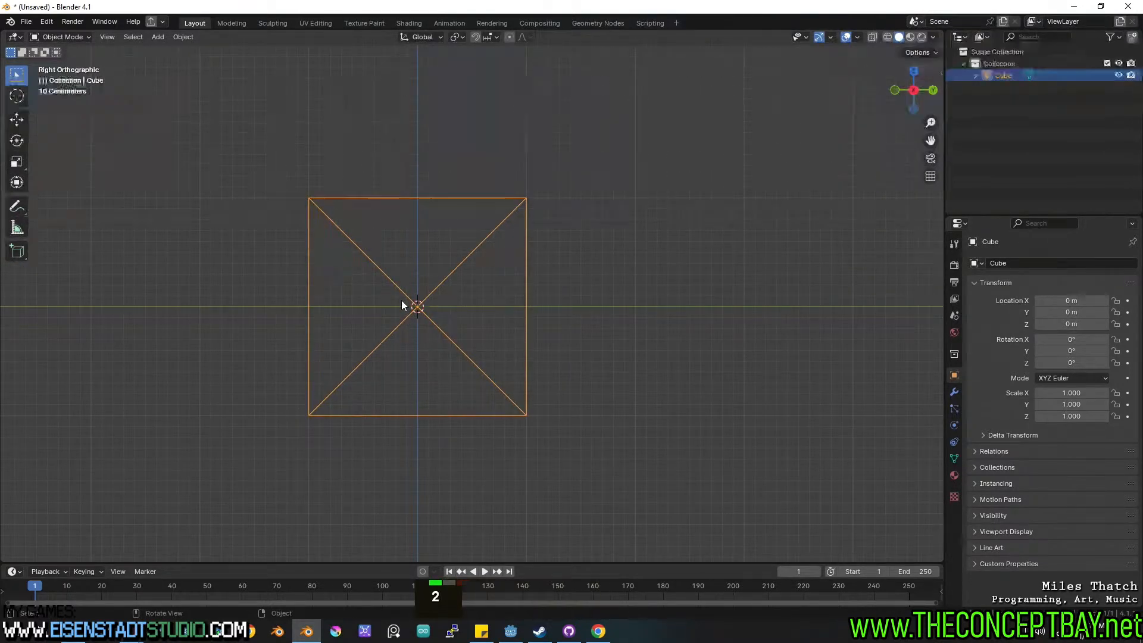
pyautogui.keyDown('shift'); pyautogui.moveTo(399, 301); pyautogui.dragTo(424, 306, button='middle'); pyautogui.keyUp('shift')
pyautogui.press('Tab')
pyautogui.press('2')
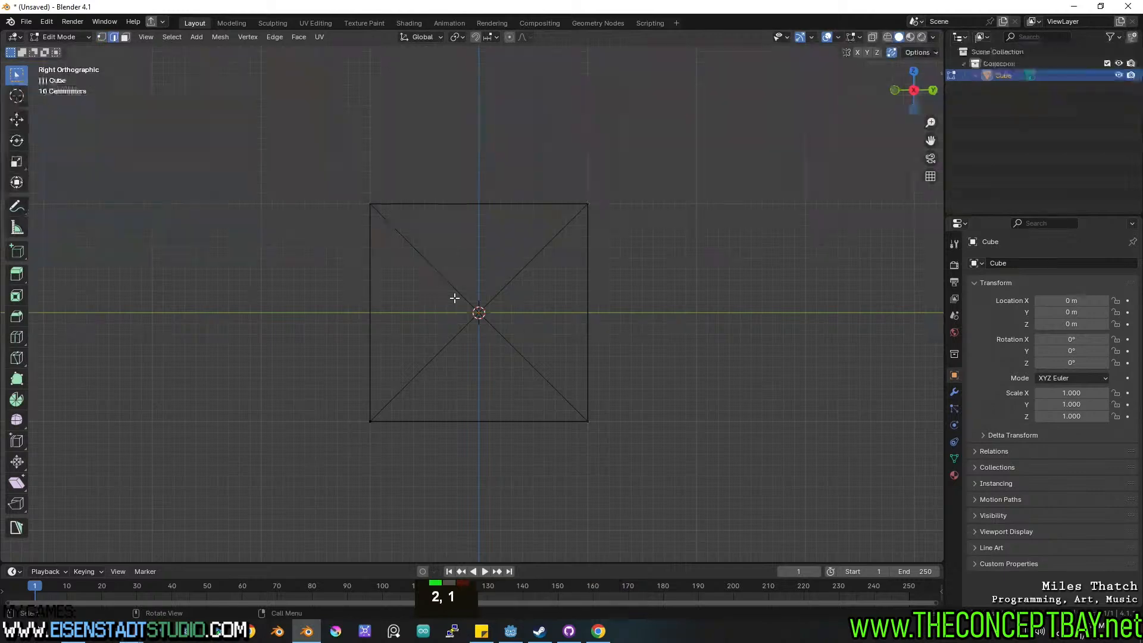
pyautogui.press('a')
pyautogui.press('a')
pyautogui.press('b')
pyautogui.moveTo(445, 275); pyautogui.dragTo(516, 337)
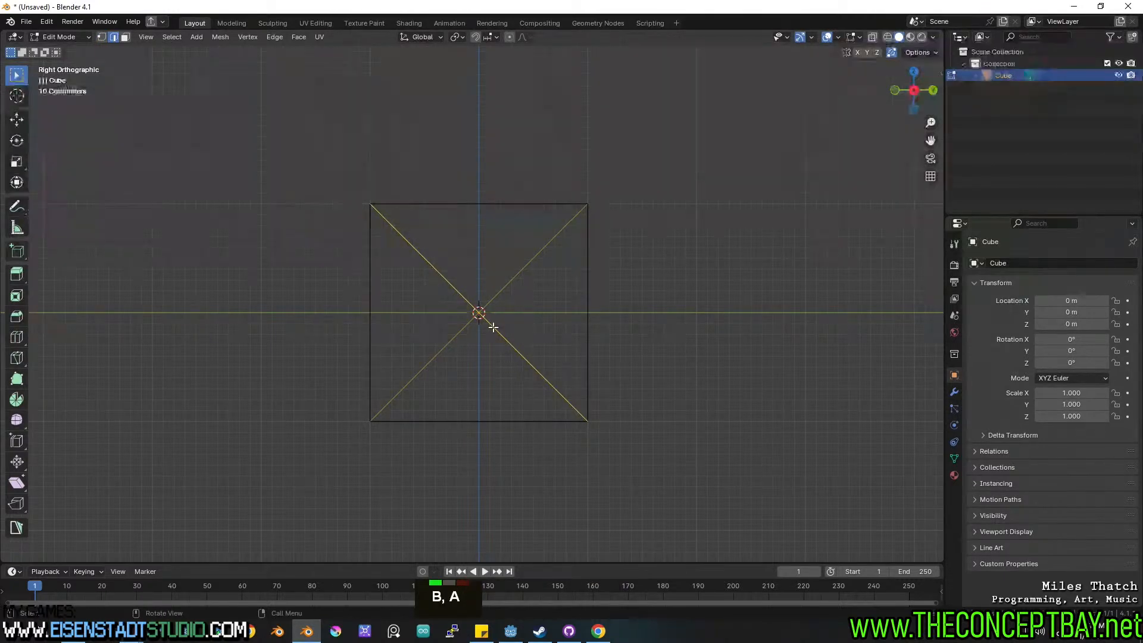
pyautogui.moveTo(493, 327); pyautogui.dragTo(510, 344, button='middle')
pyautogui.rightClick(477, 488)
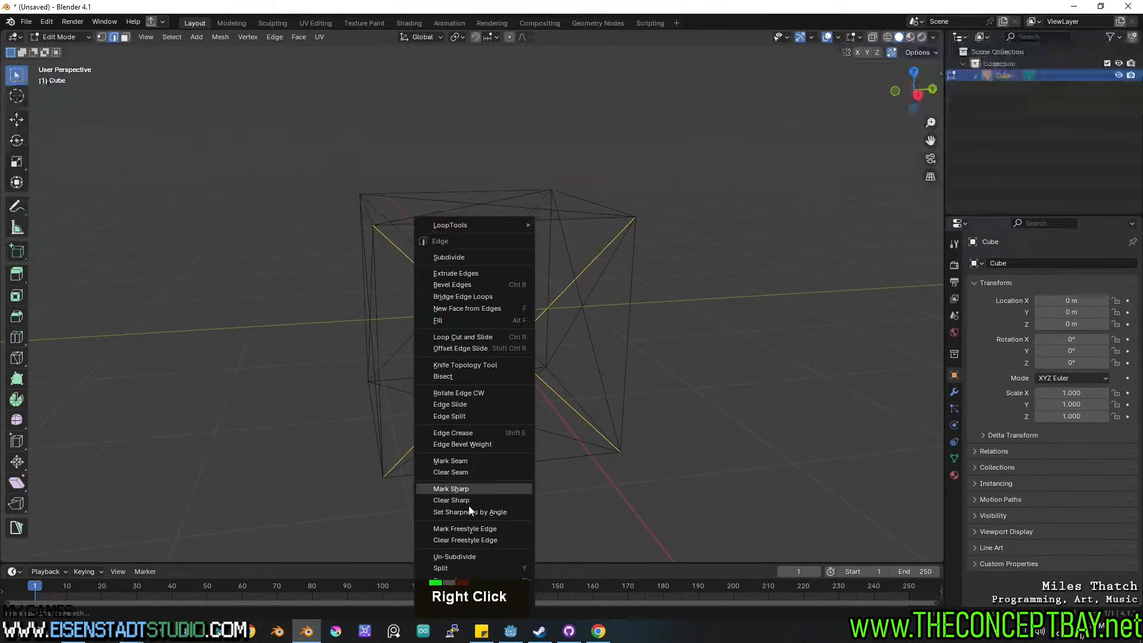
pyautogui.click(466, 258)
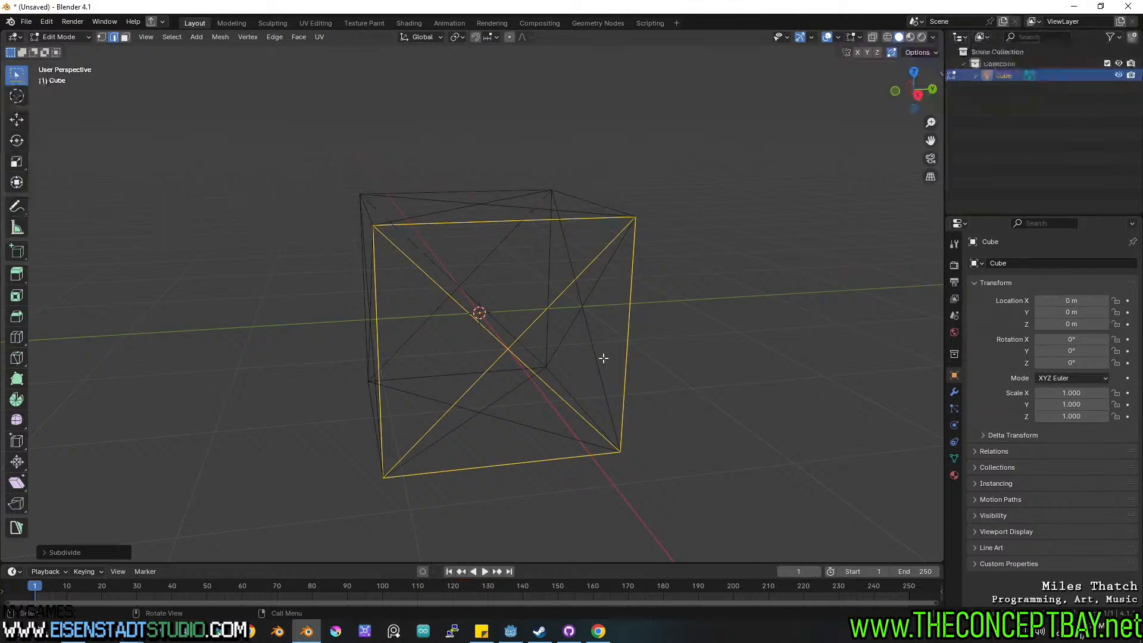
pyautogui.press('1')
# From the back orthographic view, box-select the crossing diagonal edges in edge mode and subdivide them.
pyautogui.keyDown('alt'); pyautogui.moveTo(610, 360); pyautogui.dragTo(570, 362, button='middle'); pyautogui.keyUp('alt')
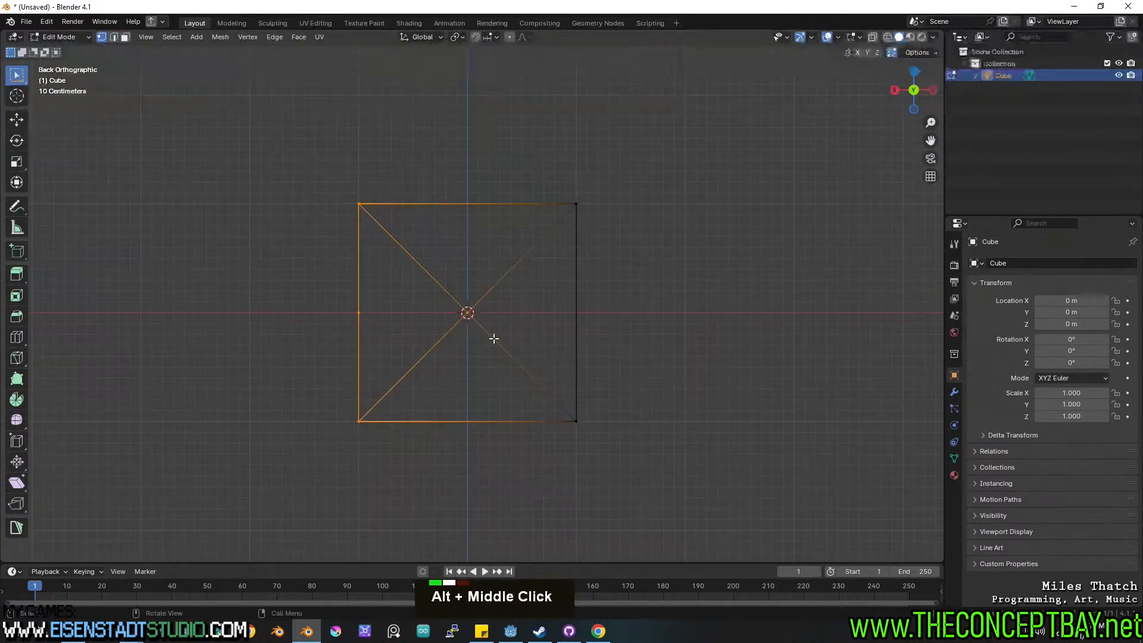
pyautogui.press('a')
pyautogui.press('a')
pyautogui.press('b')
pyautogui.press('2')
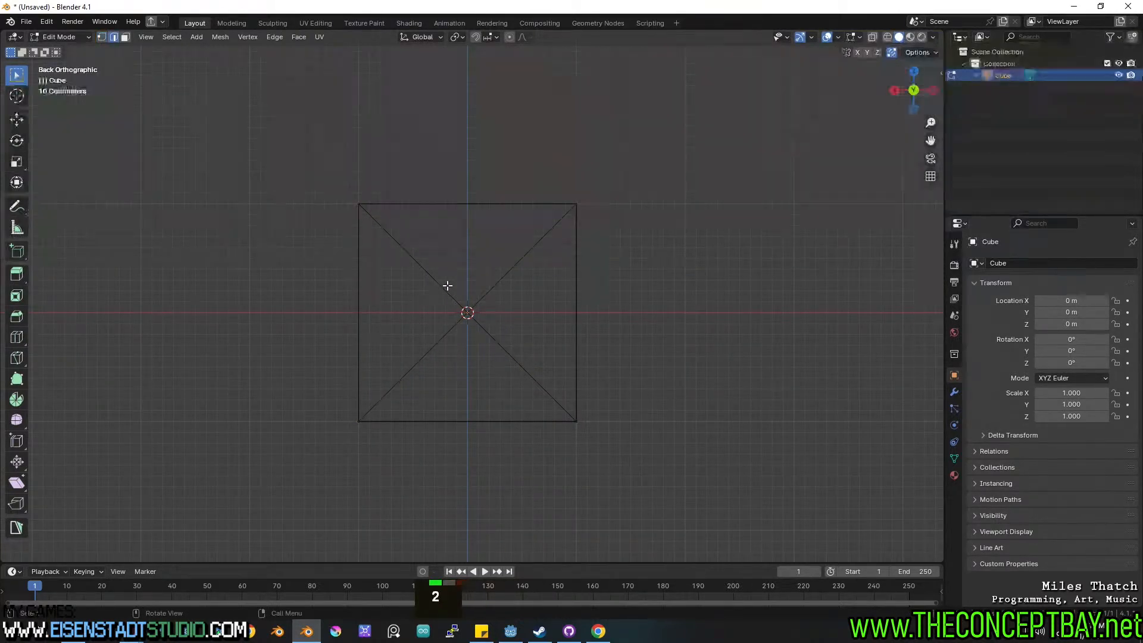
pyautogui.press('b')
pyautogui.moveTo(424, 263); pyautogui.dragTo(502, 369)
pyautogui.rightClick(502, 369)
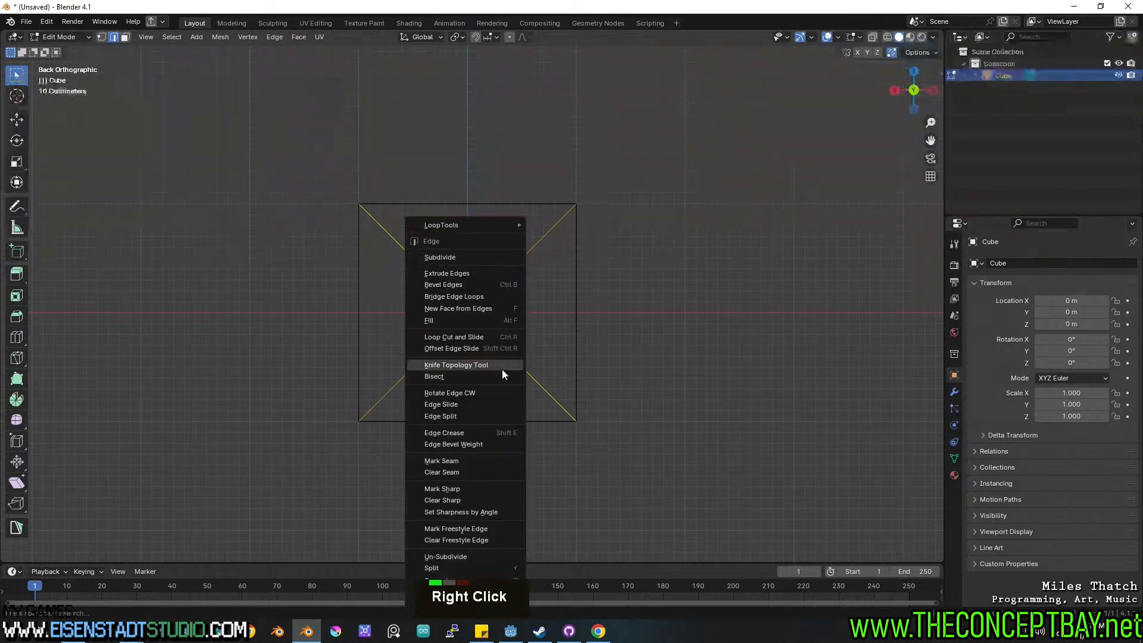
pyautogui.click(455, 252)
pyautogui.moveTo(618, 387); pyautogui.dragTo(602, 343, button='middle')
# Select the whole frame and merge its duplicate vertices by distance.
pyautogui.press('a')
pyautogui.click(213, 37)
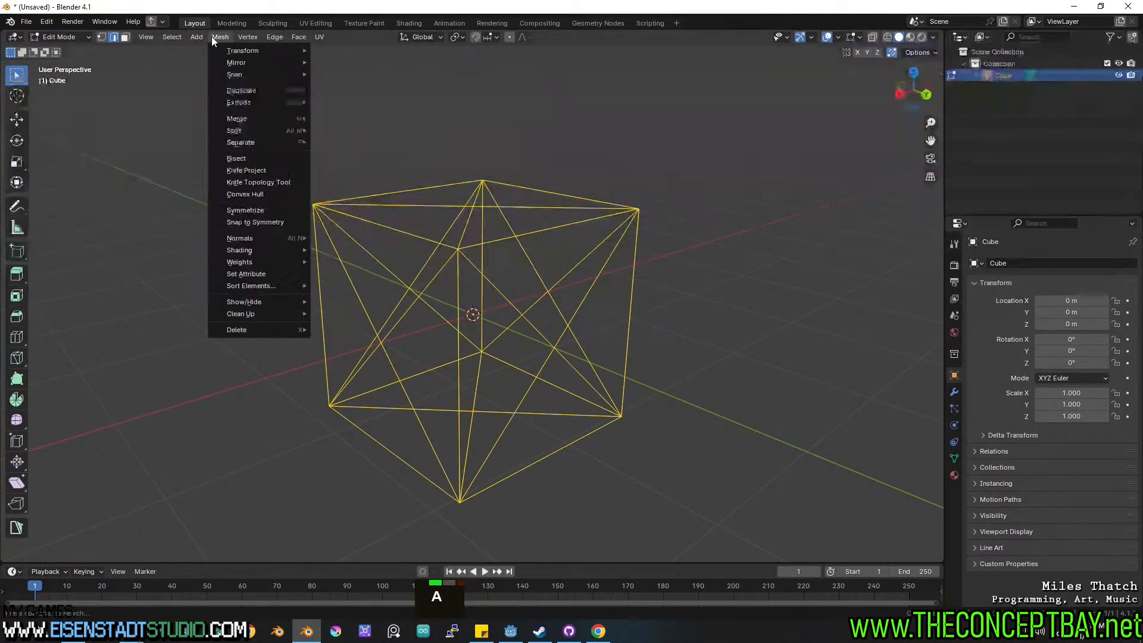
pyautogui.moveTo(281, 312)
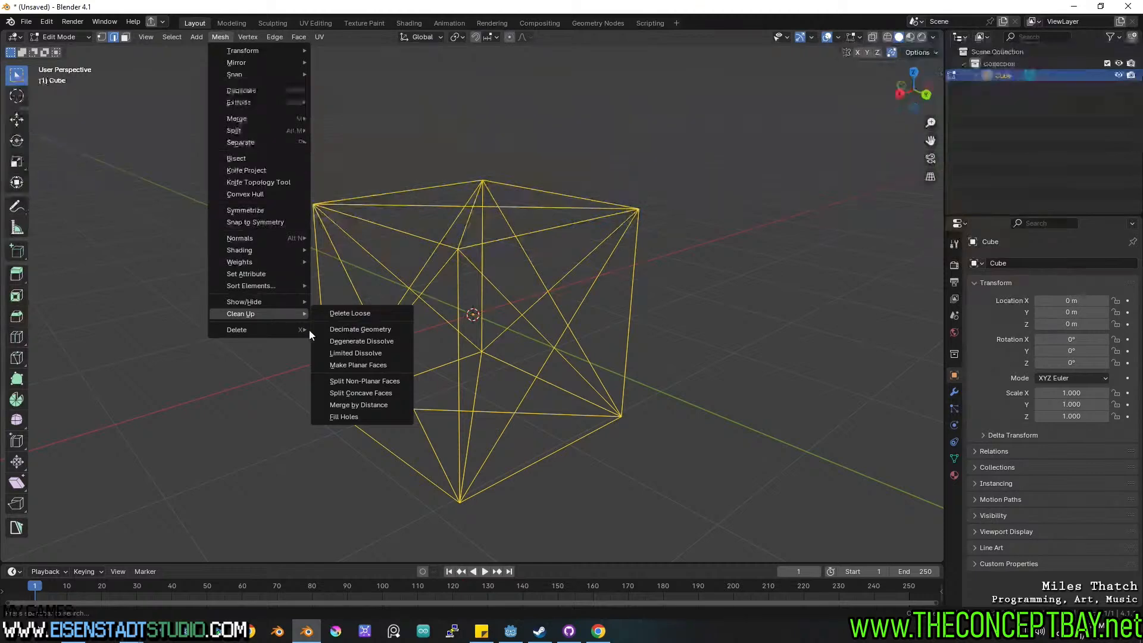
pyautogui.click(357, 405)
pyautogui.moveTo(611, 377); pyautogui.dragTo(601, 352, button='middle')
pyautogui.press('Tab')
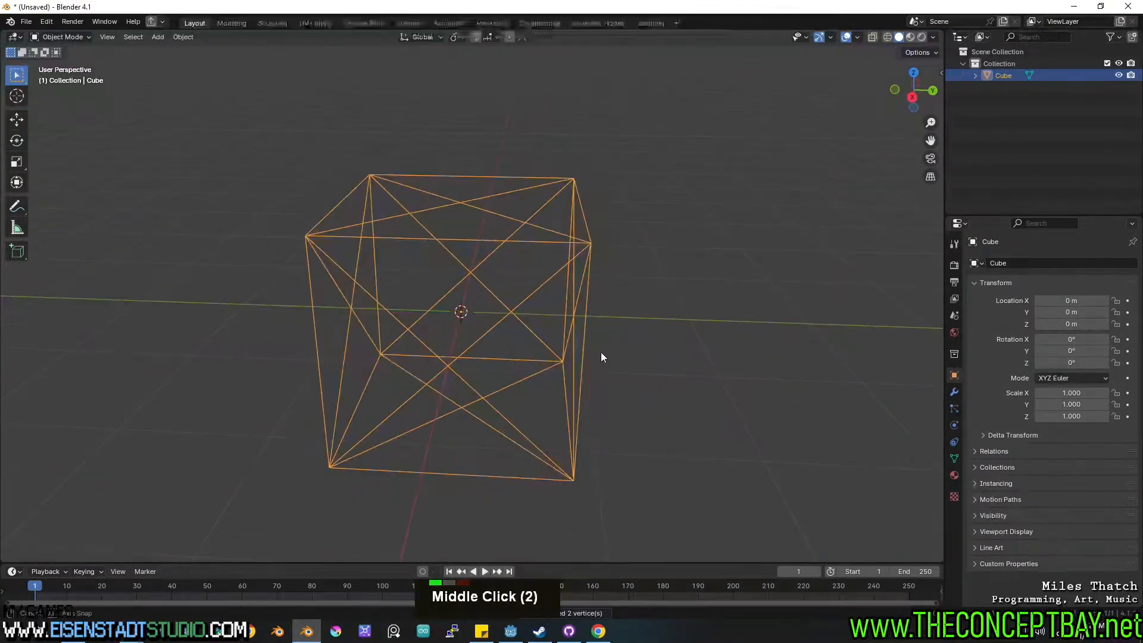
pyautogui.press('Tab')
pyautogui.press('Tab')
pyautogui.moveTo(689, 421); pyautogui.dragTo(731, 418, button='middle')
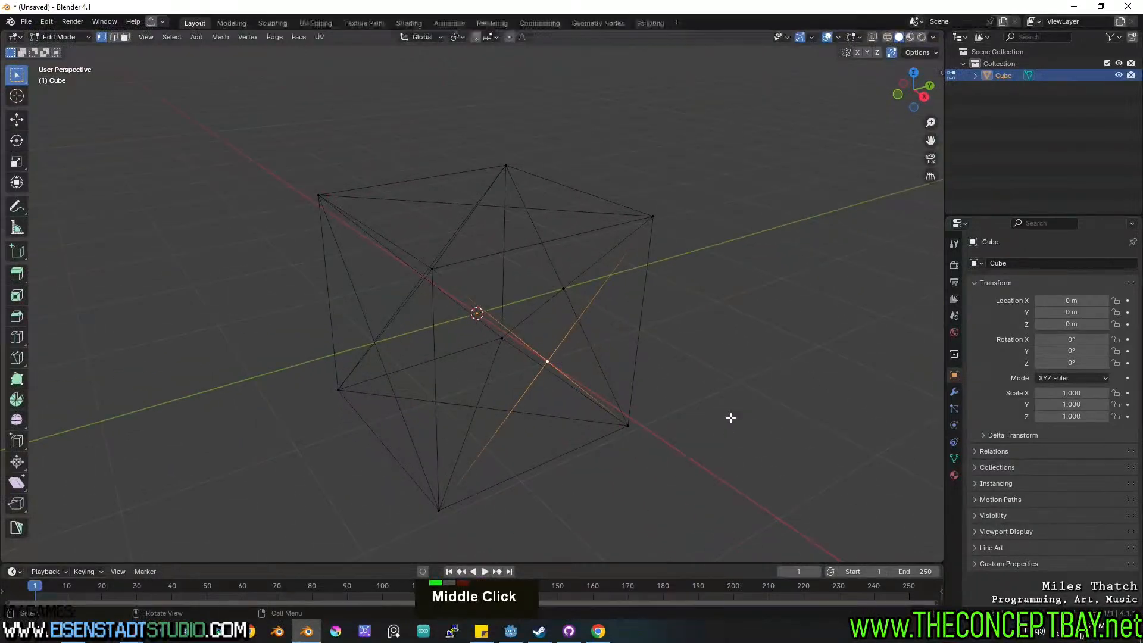
# Looking along the Y axis, box-select the crossing diagonals of the near and far faces and subdivide them.
pyautogui.moveTo(400, 353); pyautogui.dragTo(504, 291, button='middle')
pyautogui.press('2')
pyautogui.press('b')
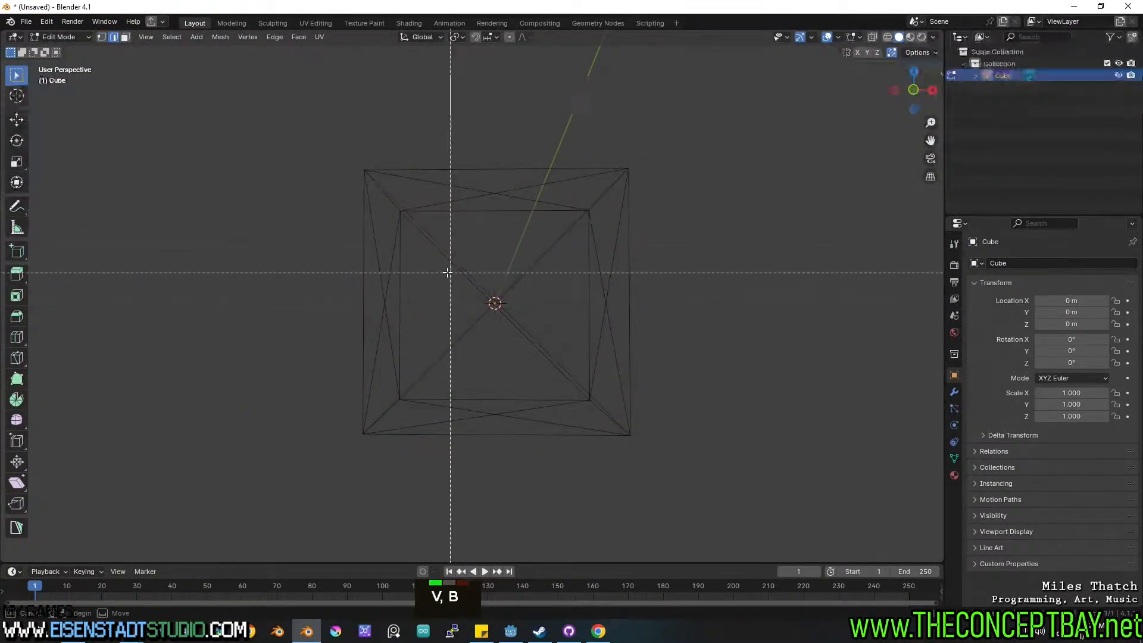
pyautogui.moveTo(459, 238); pyautogui.dragTo(541, 372)
pyautogui.rightClick(541, 370)
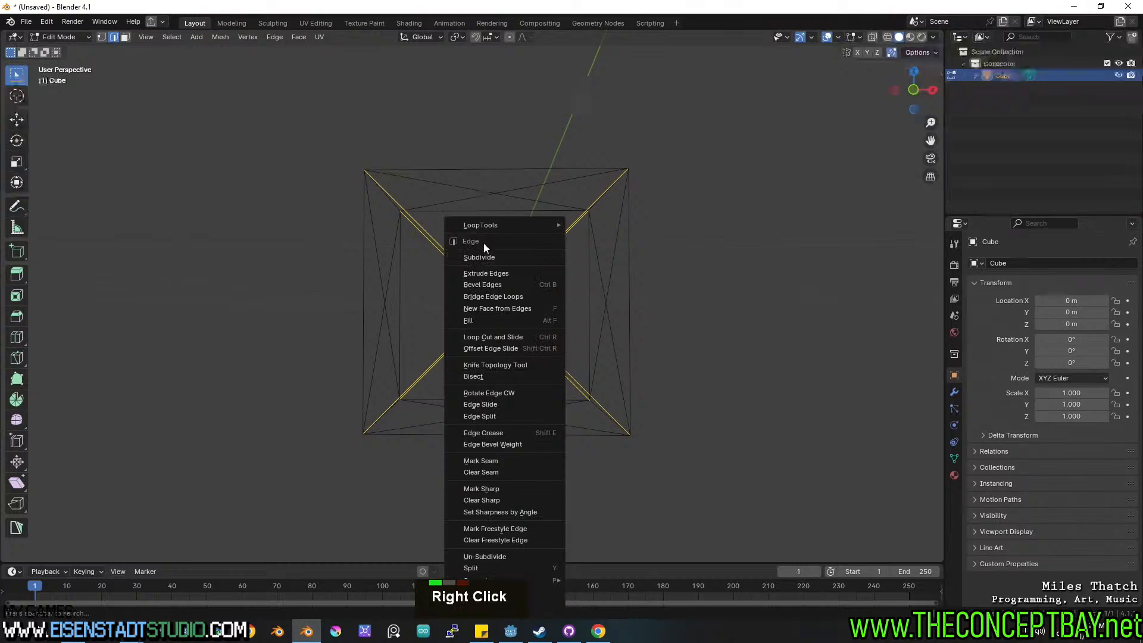
pyautogui.click(476, 258)
pyautogui.moveTo(512, 280); pyautogui.dragTo(532, 323, button='middle')
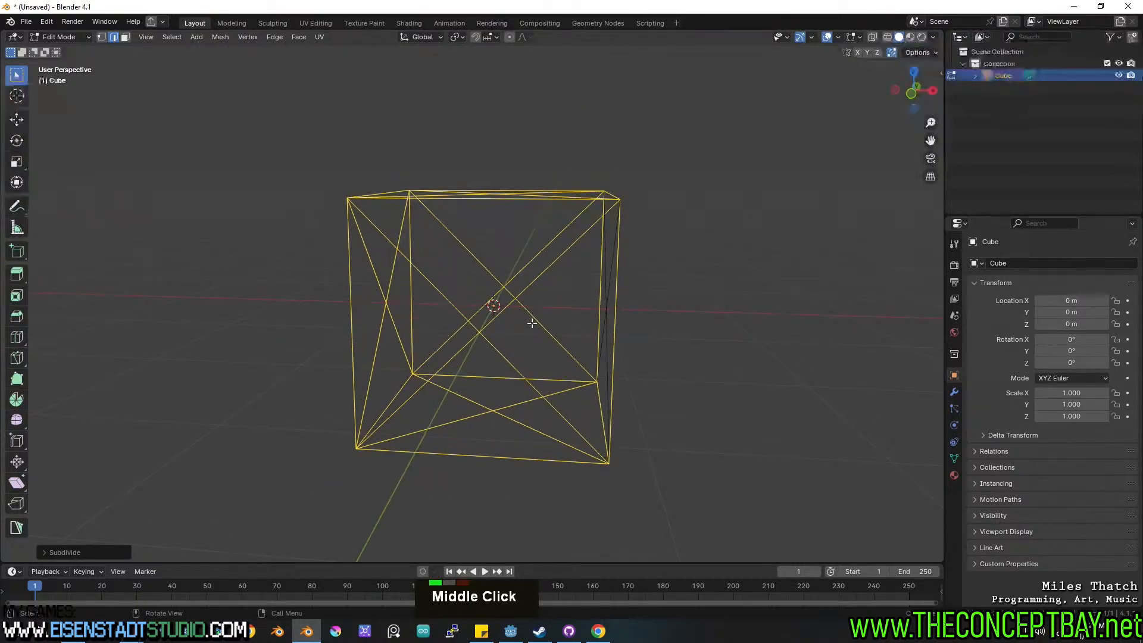
# Merge all vertices of the frame by distance again and inspect the result in Object Mode.
pyautogui.press('a')
pyautogui.press('Tab')
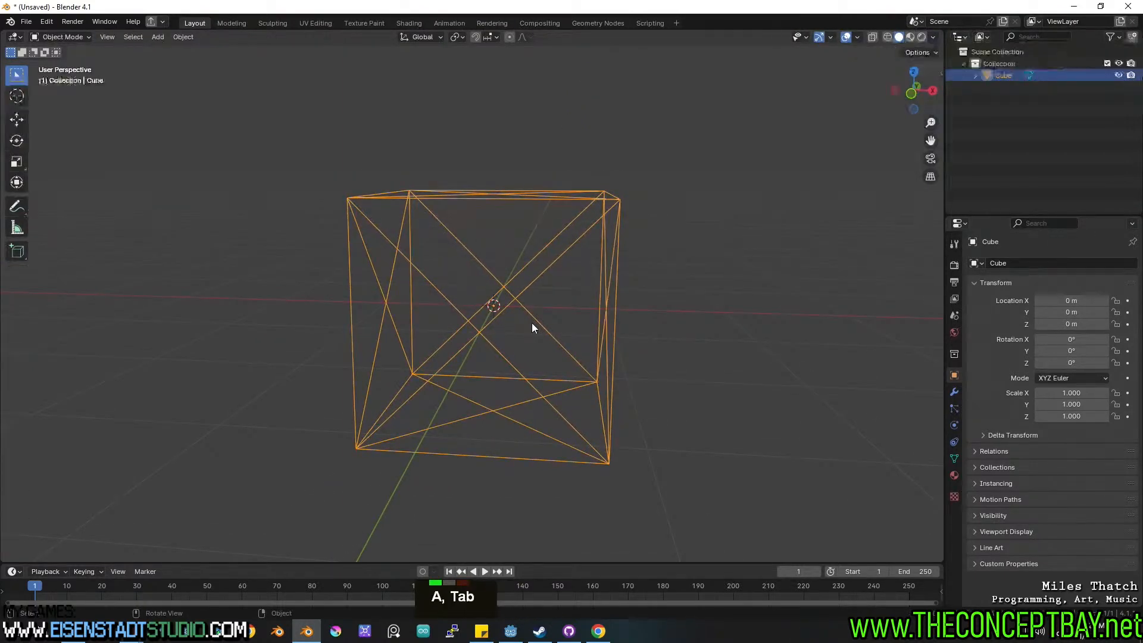
pyautogui.press('Tab')
pyautogui.click(222, 37)
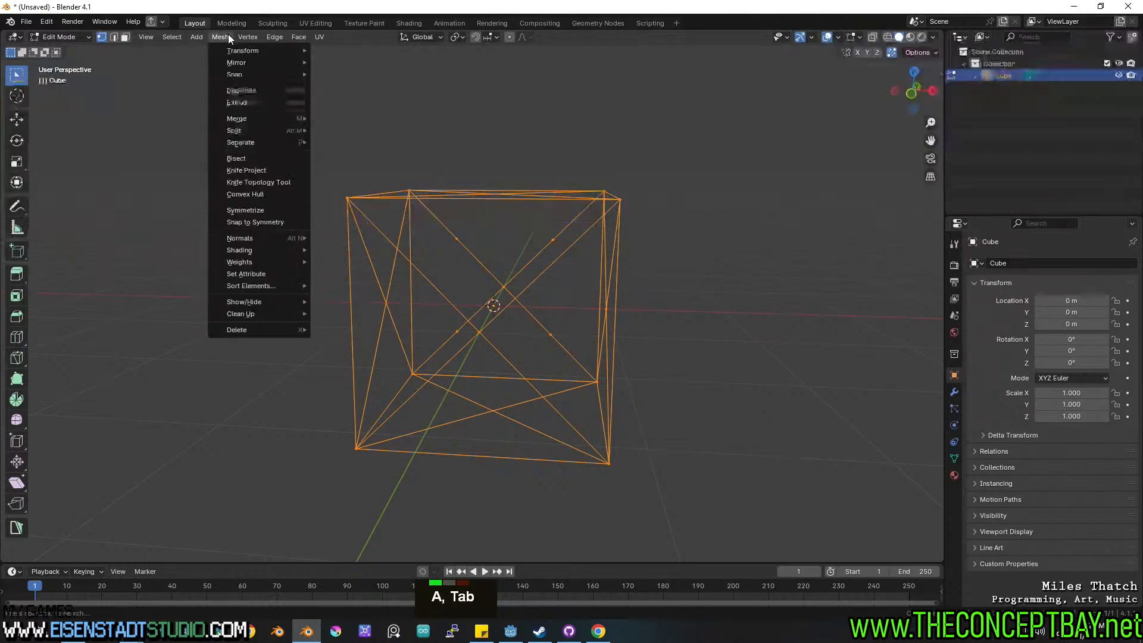
pyautogui.moveTo(294, 314)
pyautogui.click(359, 405)
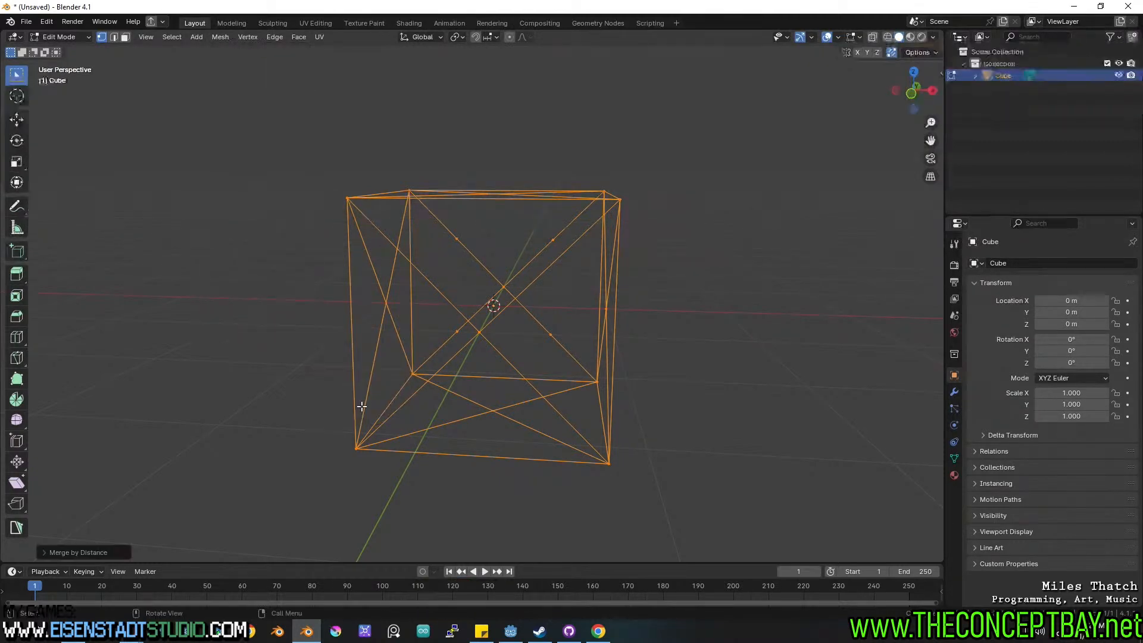
pyautogui.moveTo(638, 411); pyautogui.dragTo(677, 424, button='middle')
pyautogui.moveTo(573, 371); pyautogui.dragTo(635, 364, button='middle')
pyautogui.press('1')
pyautogui.press('Tab')
pyautogui.moveTo(558, 358); pyautogui.dragTo(460, 290, button='middle')
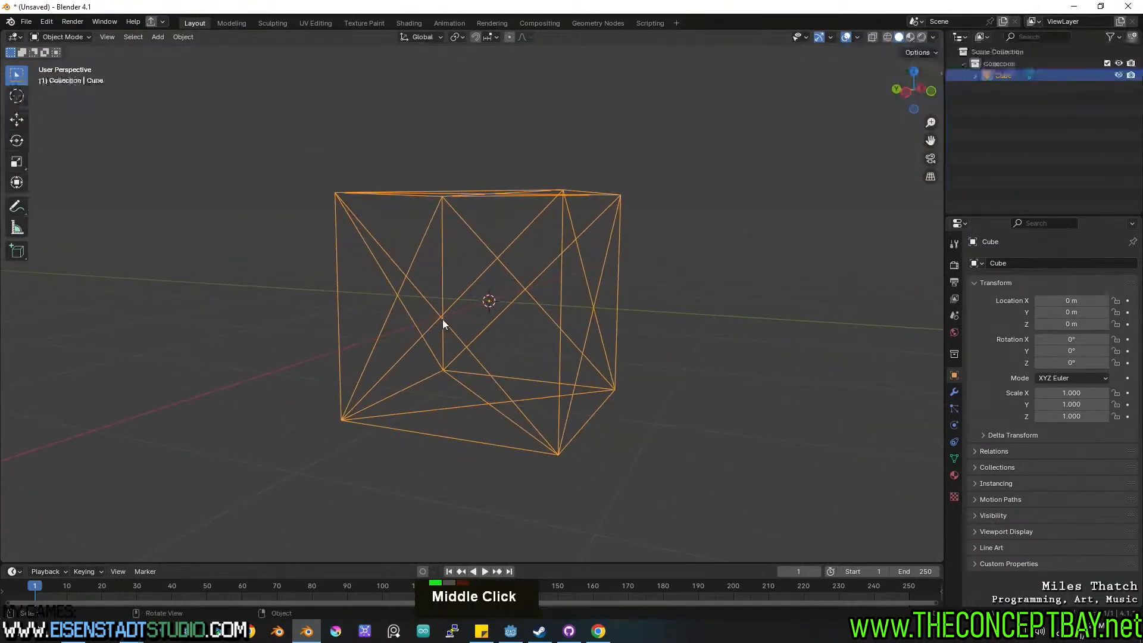
# Select both crossing diagonals on the frame's negative X side and subdivide them.
pyautogui.press('Tab')
pyautogui.press('2')
pyautogui.click(455, 306)
pyautogui.keyDown('shift'); pyautogui.click(481, 330); pyautogui.keyUp('shift')
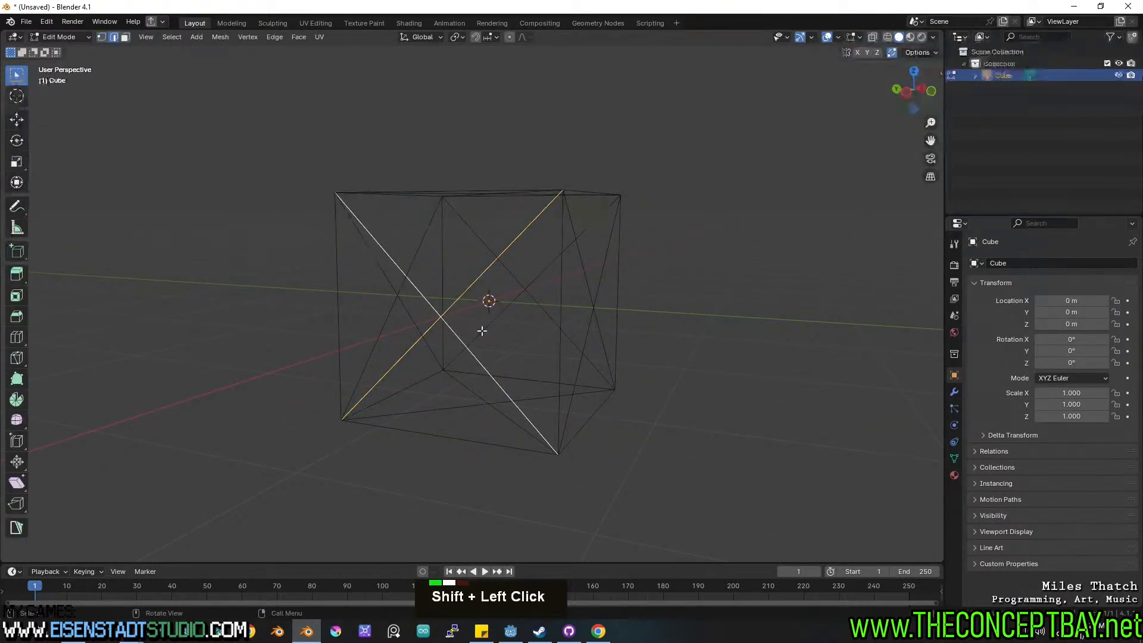
pyautogui.moveTo(482, 330); pyautogui.dragTo(419, 331, button='middle')
pyautogui.rightClick(373, 277)
pyautogui.click(364, 258)
pyautogui.moveTo(404, 286); pyautogui.dragTo(524, 196, button='middle')
pyautogui.press('1')
pyautogui.click(427, 334)
# Clear the selection, select the crossing diagonal edges on the frame's top, and subdivide them.
pyautogui.press('a')
pyautogui.press('Tab')
pyautogui.press('Tab')
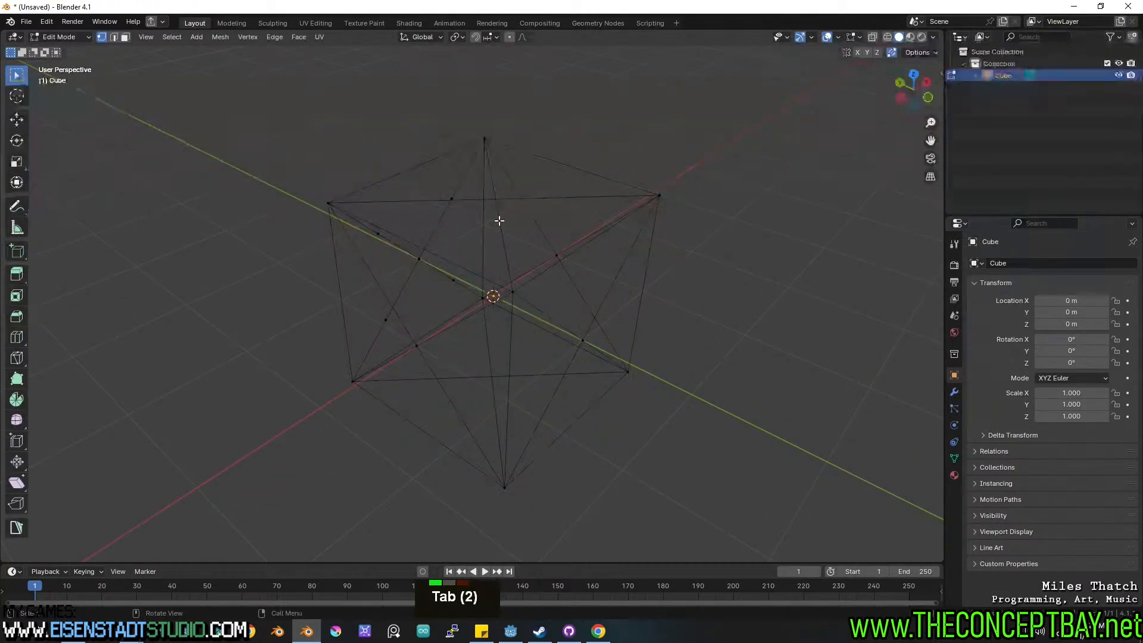
pyautogui.press('2')
pyautogui.click(490, 181)
pyautogui.keyDown('shift'); pyautogui.click(501, 217); pyautogui.keyUp('shift')
pyautogui.keyDown('shift'); pyautogui.click(499, 208); pyautogui.keyUp('shift')
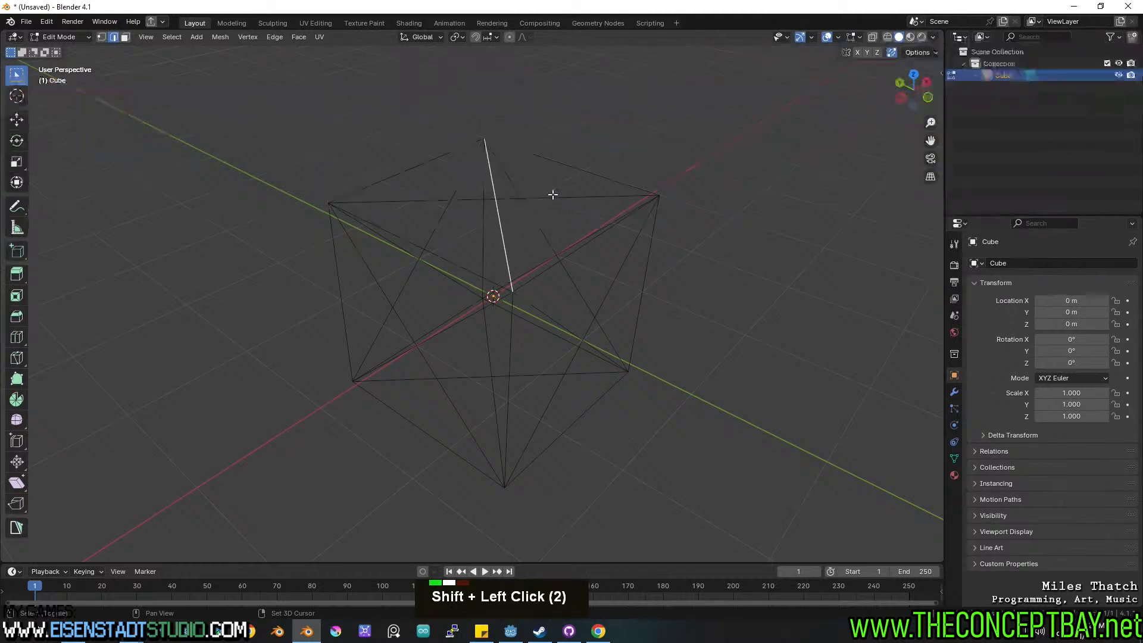
pyautogui.keyDown('shift'); pyautogui.click(561, 194); pyautogui.keyUp('shift')
pyautogui.rightClick(565, 192)
pyautogui.click(565, 191)
pyautogui.moveTo(542, 420); pyautogui.dragTo(538, 403, button='middle')
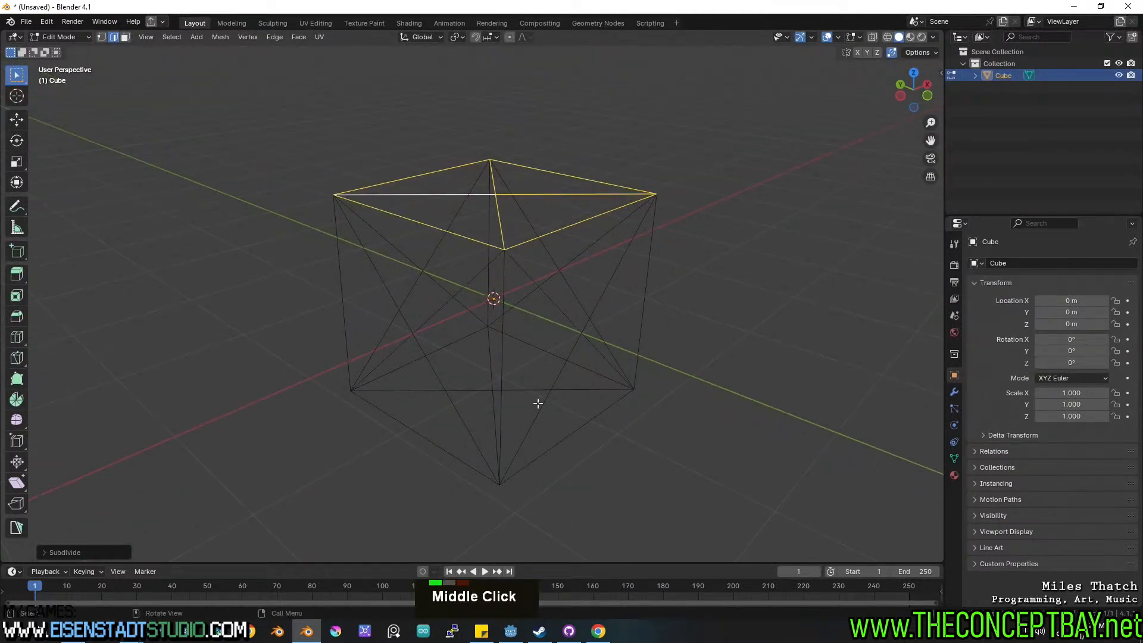
# Select the crossing diagonals on the frame's bottom and top faces and delete those edges.
pyautogui.click(467, 390)
pyautogui.keyDown('shift'); pyautogui.click(487, 354); pyautogui.keyUp('shift')
pyautogui.keyDown('shift'); pyautogui.click(502, 204); pyautogui.keyUp('shift')
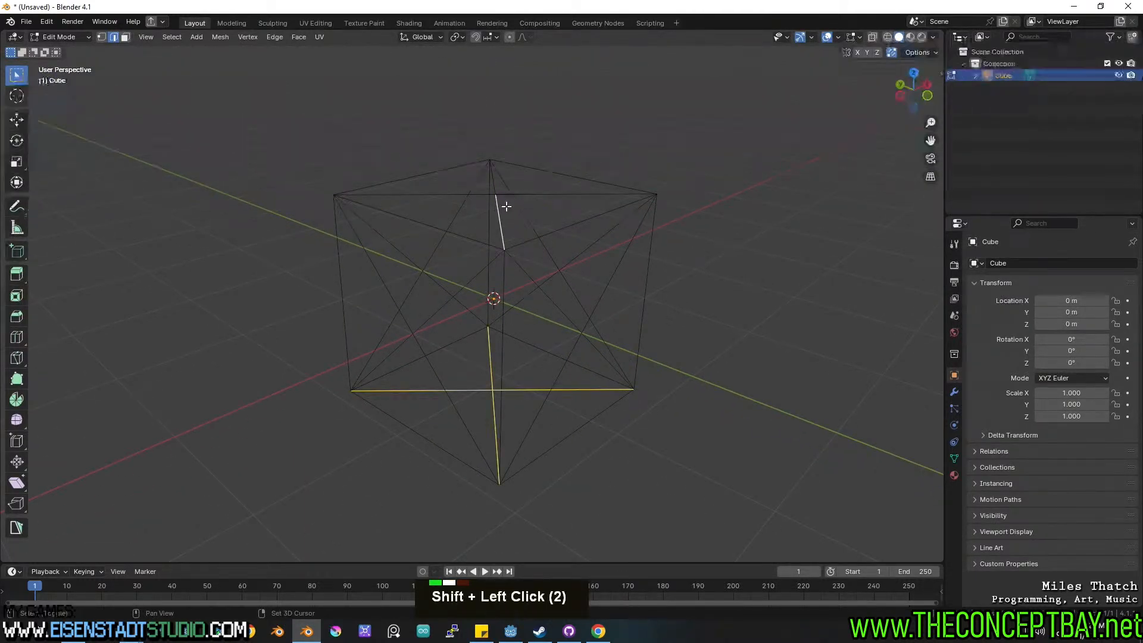
pyautogui.keyDown('shift'); pyautogui.click(538, 192); pyautogui.keyUp('shift')
pyautogui.moveTo(539, 192); pyautogui.dragTo(549, 209, button='middle')
pyautogui.keyDown('shift'); pyautogui.click(466, 199); pyautogui.keyUp('shift')
pyautogui.keyDown('shift'); pyautogui.click(475, 184); pyautogui.keyUp('shift')
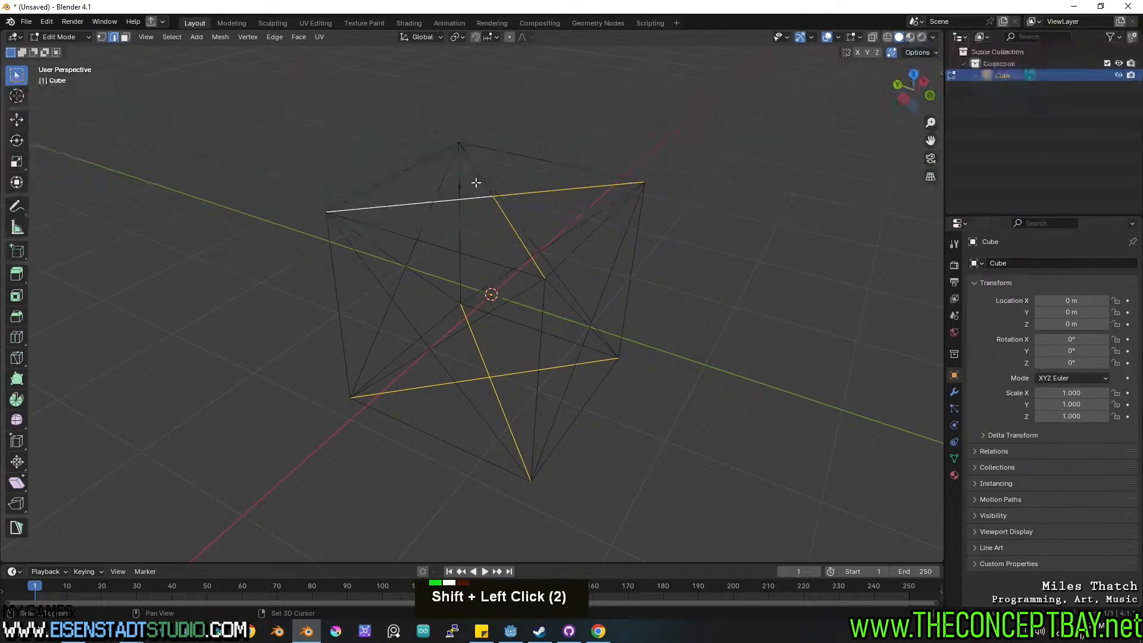
pyautogui.press('x')
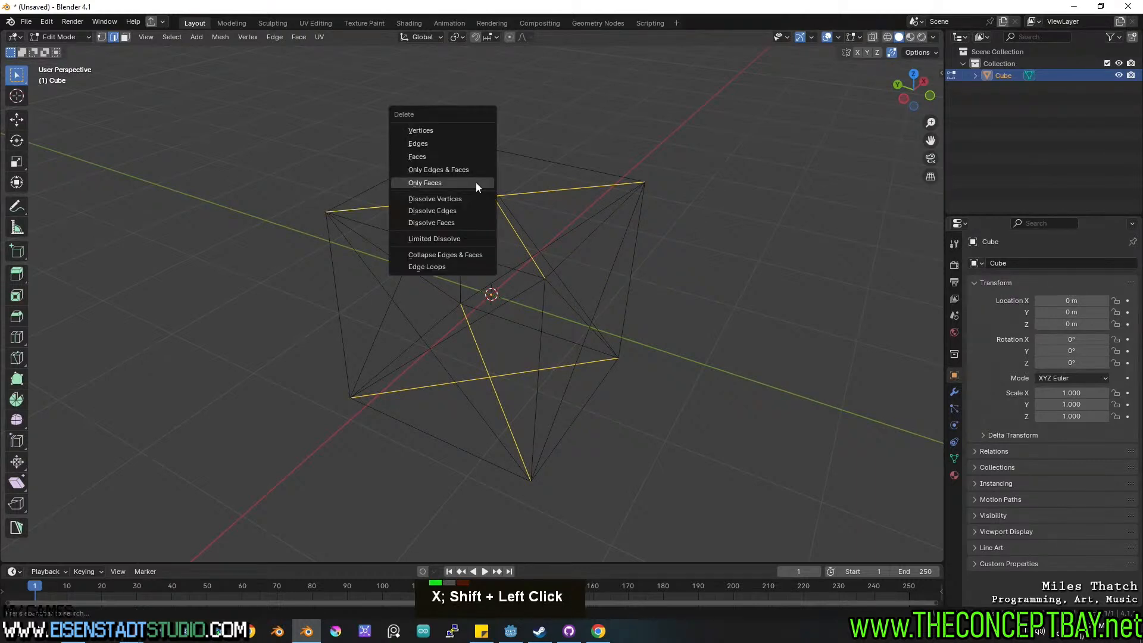
pyautogui.click(447, 140)
pyautogui.moveTo(448, 140); pyautogui.dragTo(506, 226, button='middle')
pyautogui.press('Tab')
pyautogui.keyDown('shift'); pyautogui.moveTo(506, 226); pyautogui.dragTo(506, 255, button='middle'); pyautogui.keyUp('shift')
pyautogui.hotkey('ctrl', 's')
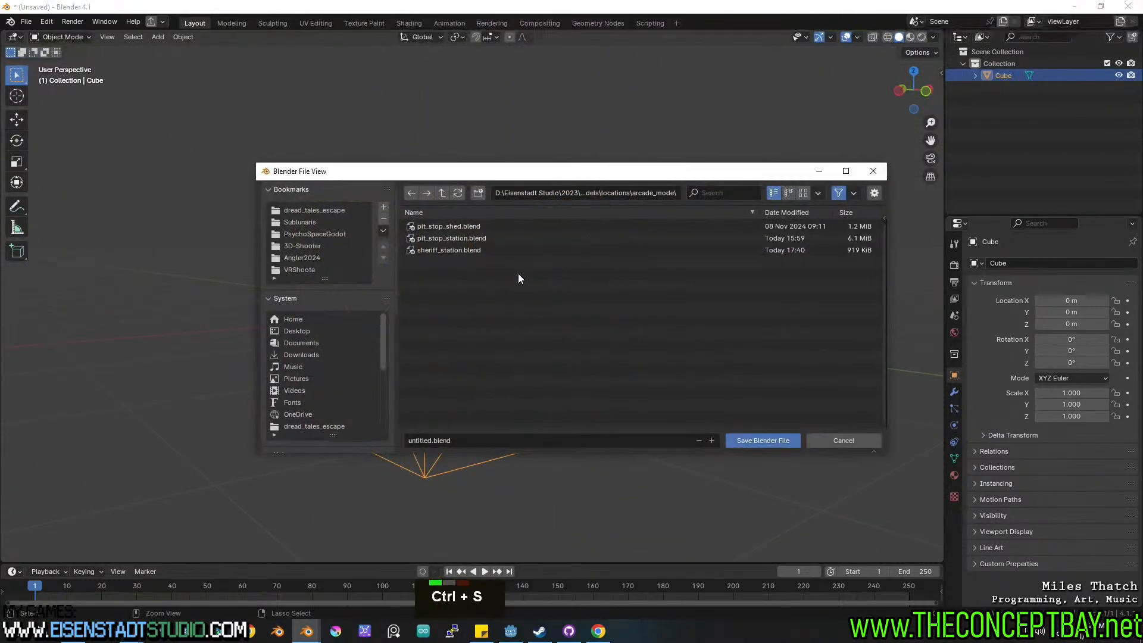
pyautogui.press('Escape')
# Select the whole frame mesh, merge its vertices by distance, and return to Object Mode.
pyautogui.press('a')
pyautogui.press('Tab')
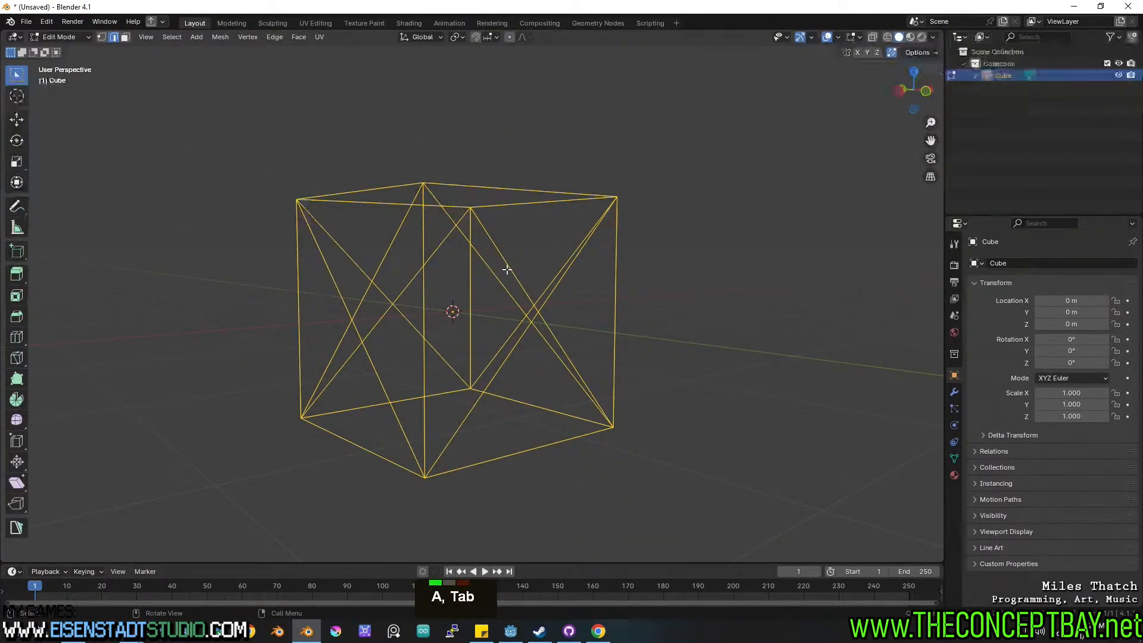
pyautogui.press('Tab')
pyautogui.press('Tab')
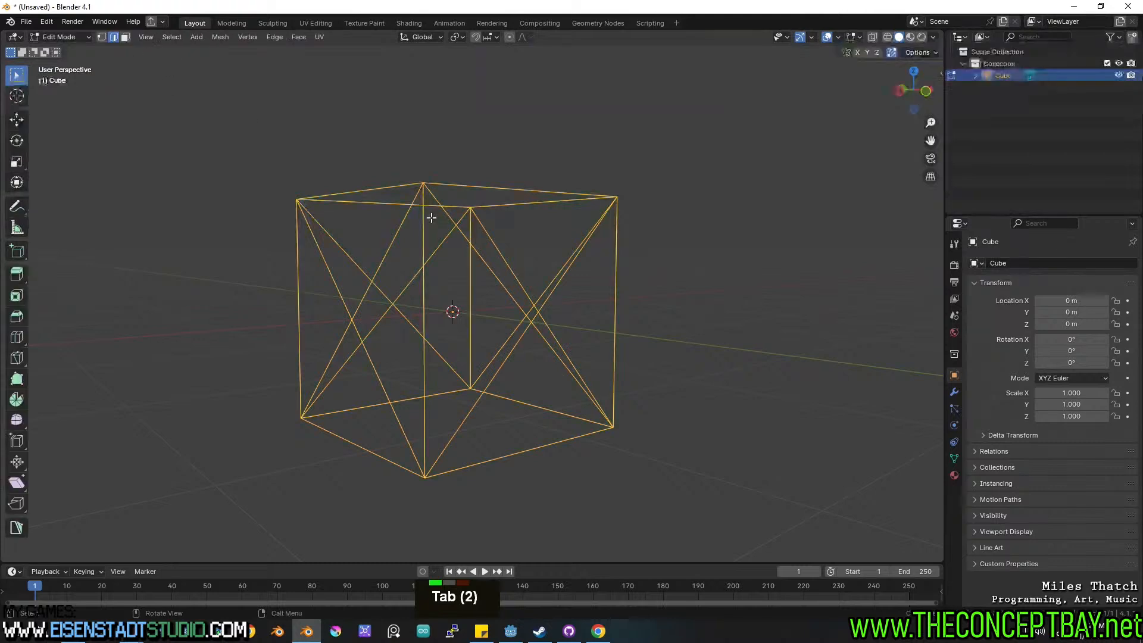
pyautogui.click(218, 37)
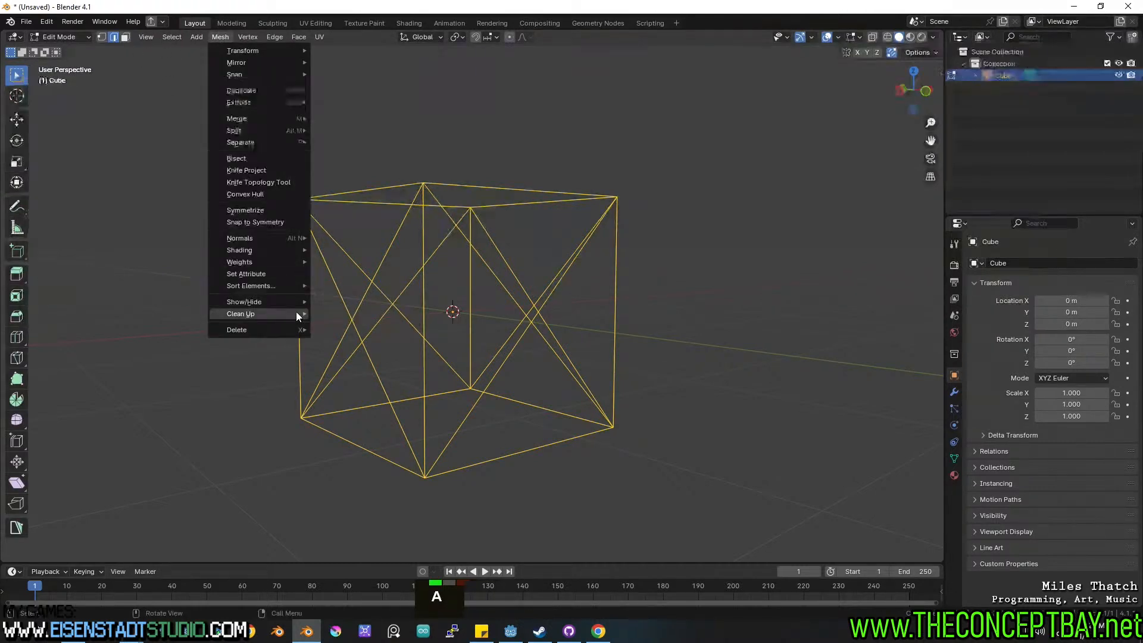
pyautogui.moveTo(296, 313)
pyautogui.click(360, 405)
pyautogui.moveTo(501, 381); pyautogui.dragTo(473, 387, button='middle')
pyautogui.press('Tab')
# Try a Build modifier on the frame, raise its start frame to about 11.8, and remove the modifier.
pyautogui.click(953, 393)
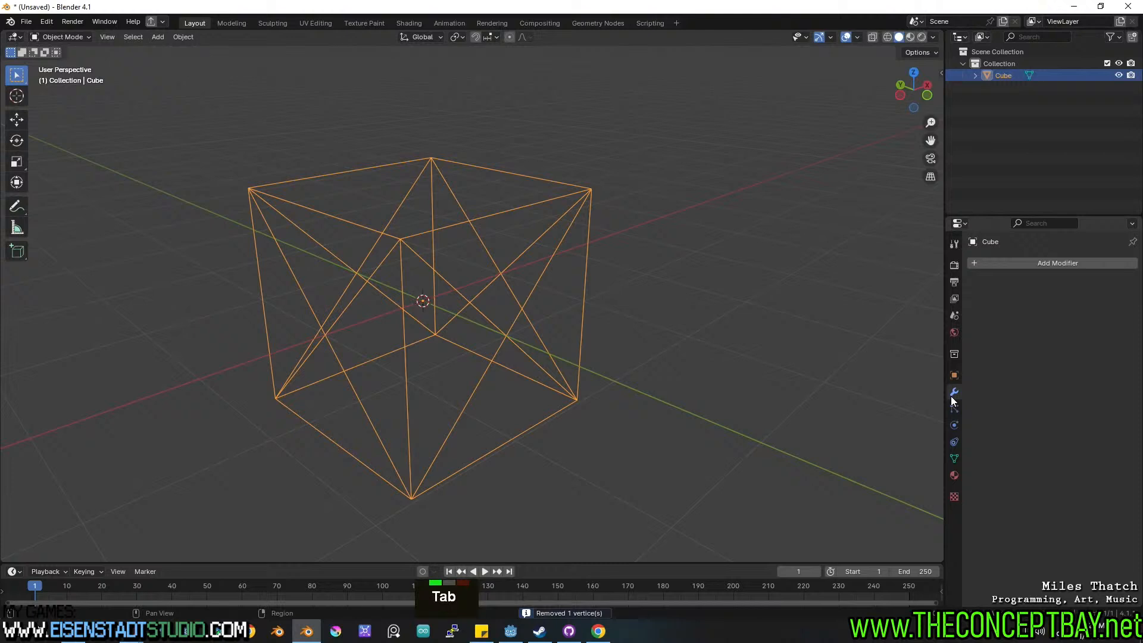
pyautogui.click(983, 264)
pyautogui.moveTo(984, 258)
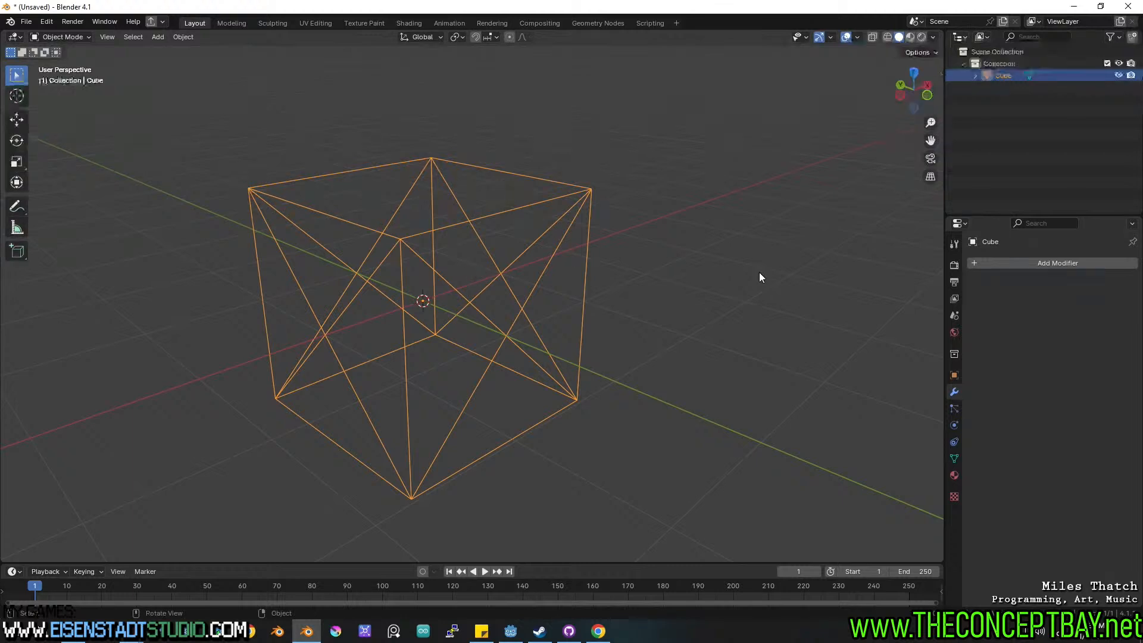
pyautogui.click(1005, 262)
pyautogui.moveTo(1005, 262)
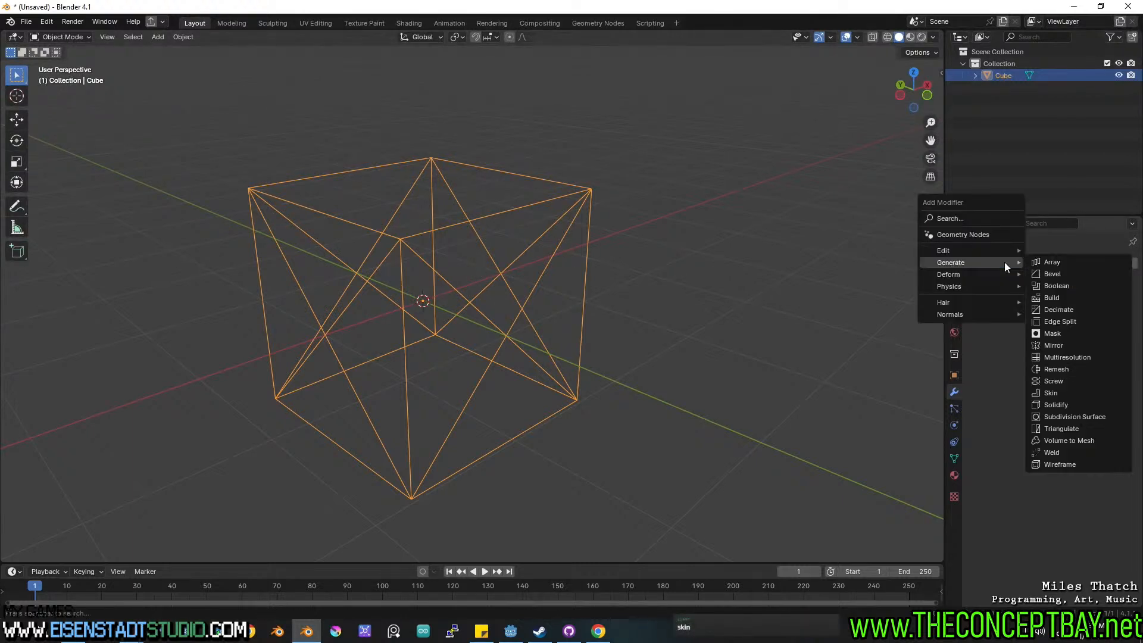
pyautogui.click(1058, 297)
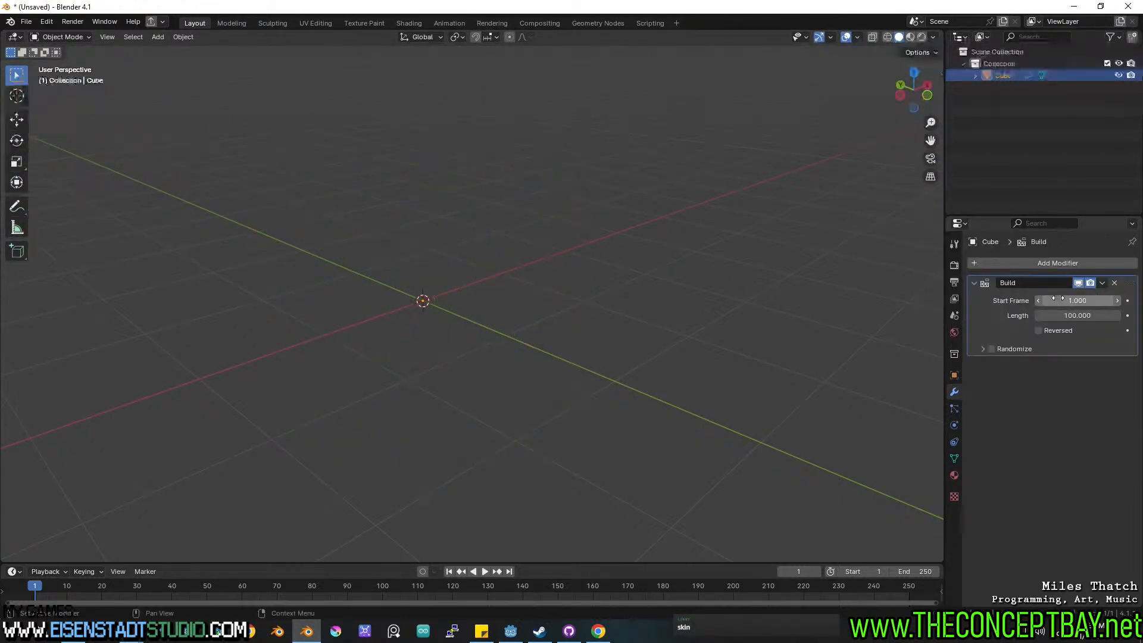
pyautogui.moveTo(1059, 298); pyautogui.dragTo(1071, 298)
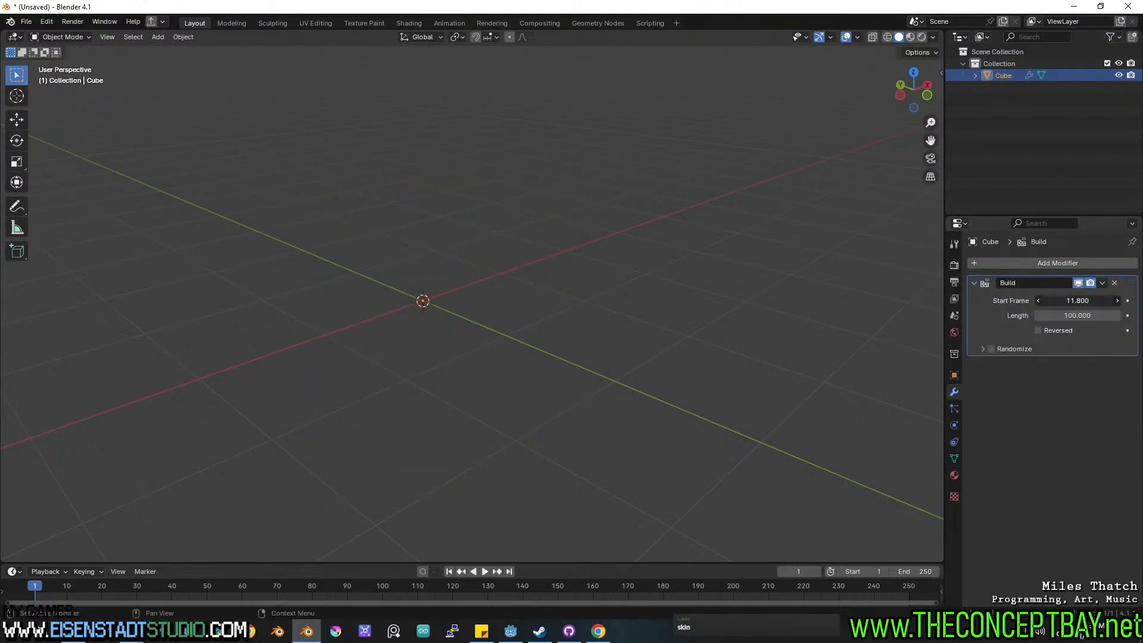
pyautogui.click(1115, 284)
# Add a Skin modifier to the frame, comparing the result with and without it.
pyautogui.click(1049, 262)
pyautogui.moveTo(1043, 260)
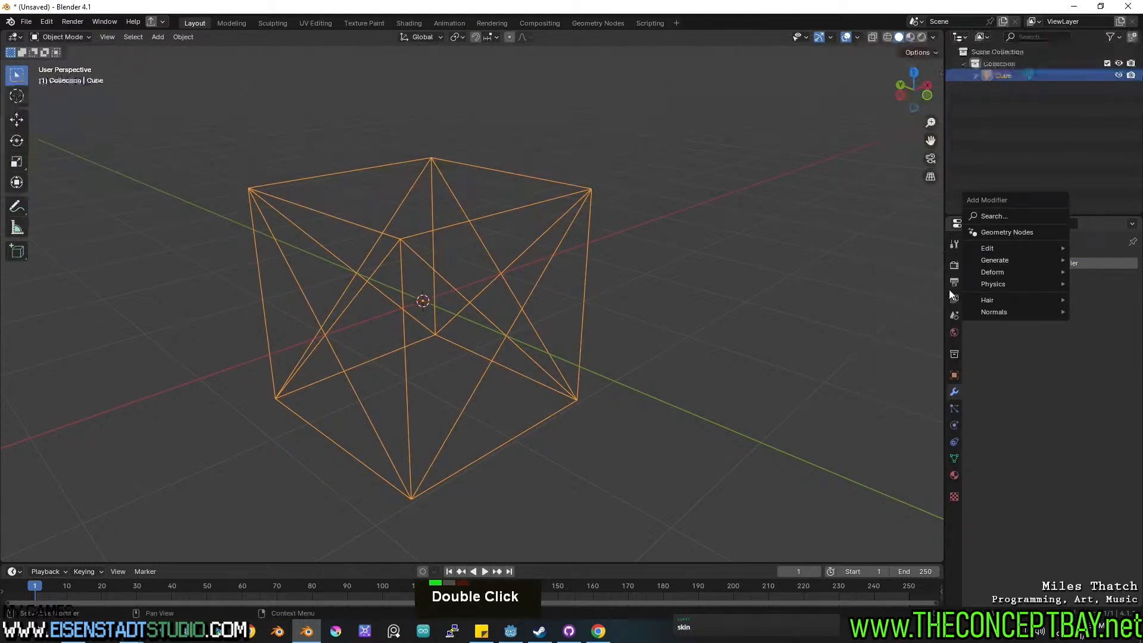
pyautogui.click(1019, 267)
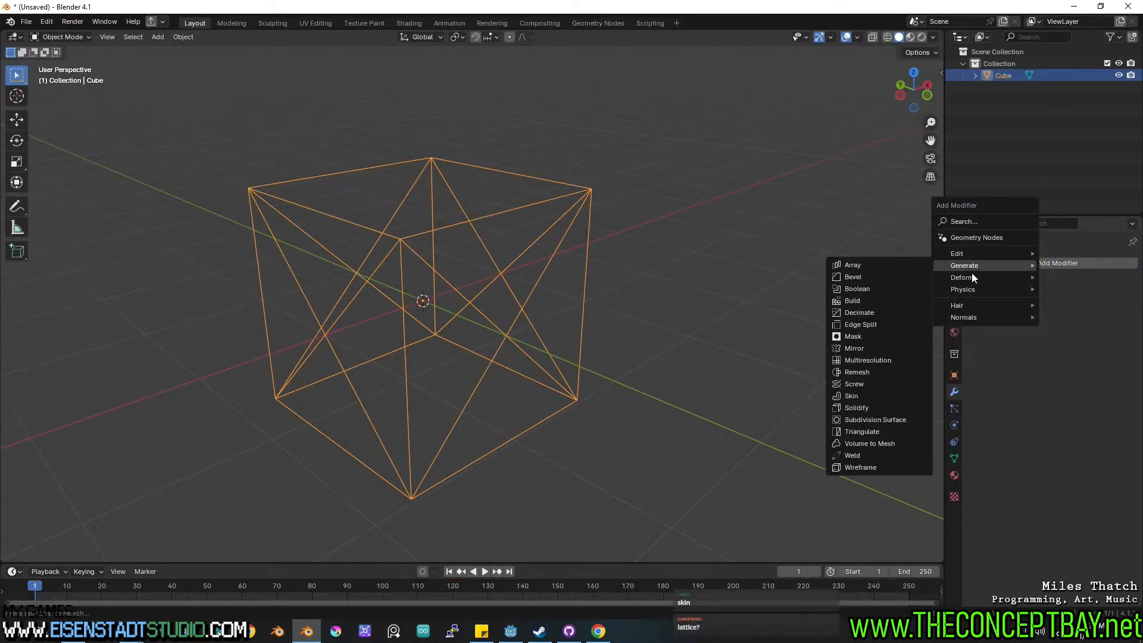
pyautogui.click(862, 397)
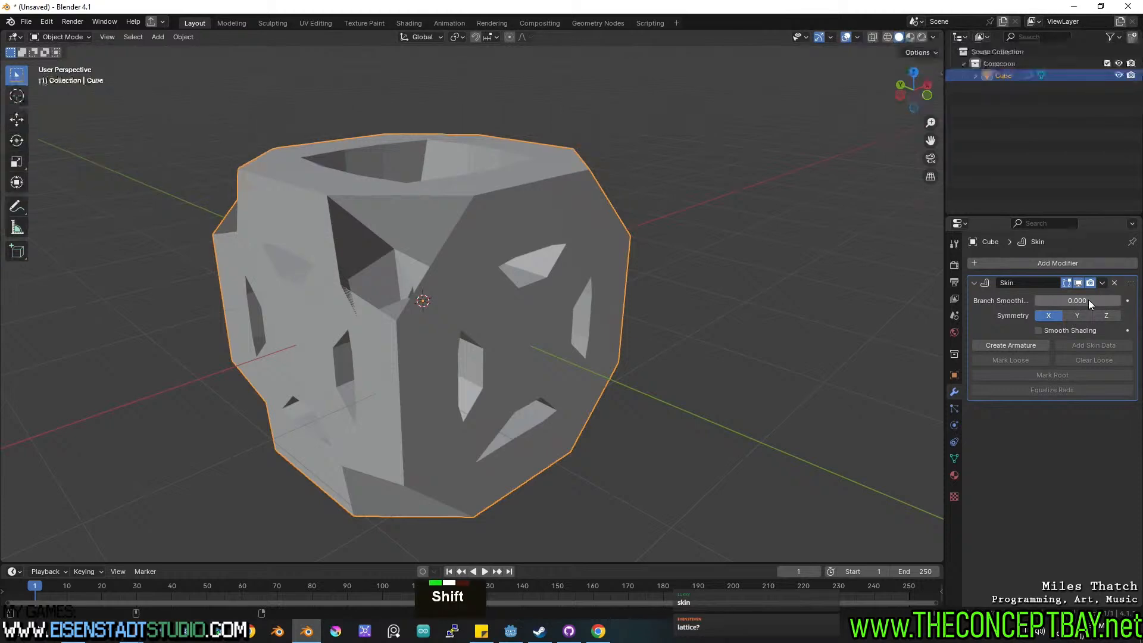
pyautogui.hotkey('ctrl', 'z')
pyautogui.hotkey('ctrl', 'shift', 'z')
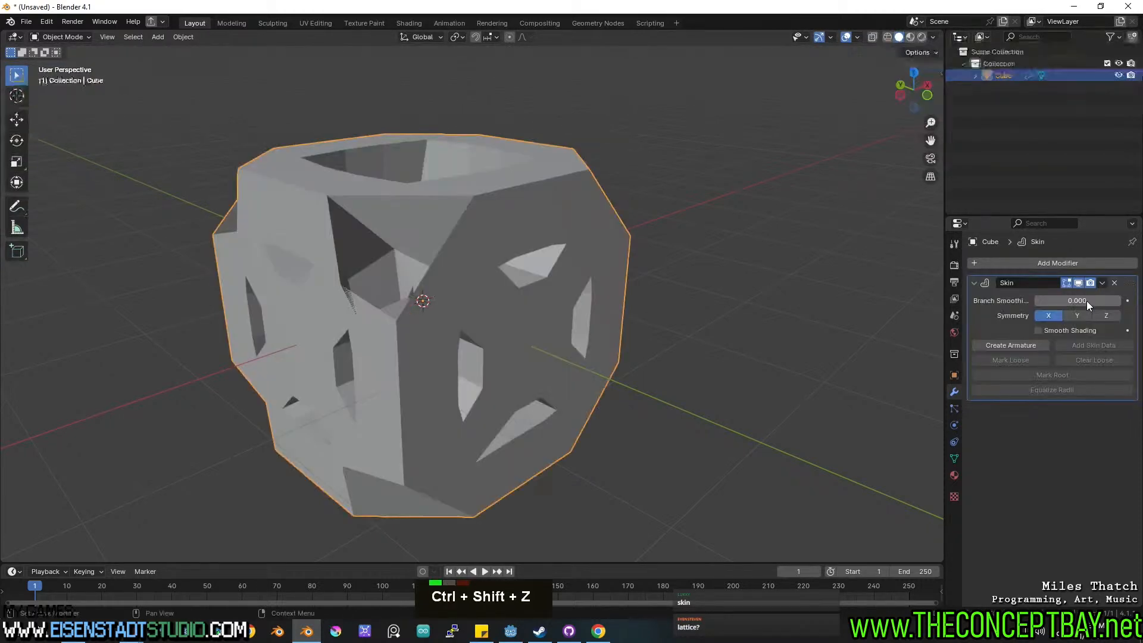
# Apply the frame's scale, enlarge the object to more than twice its size, and apply the scale again.
pyautogui.hotkey('ctrl', 'a')
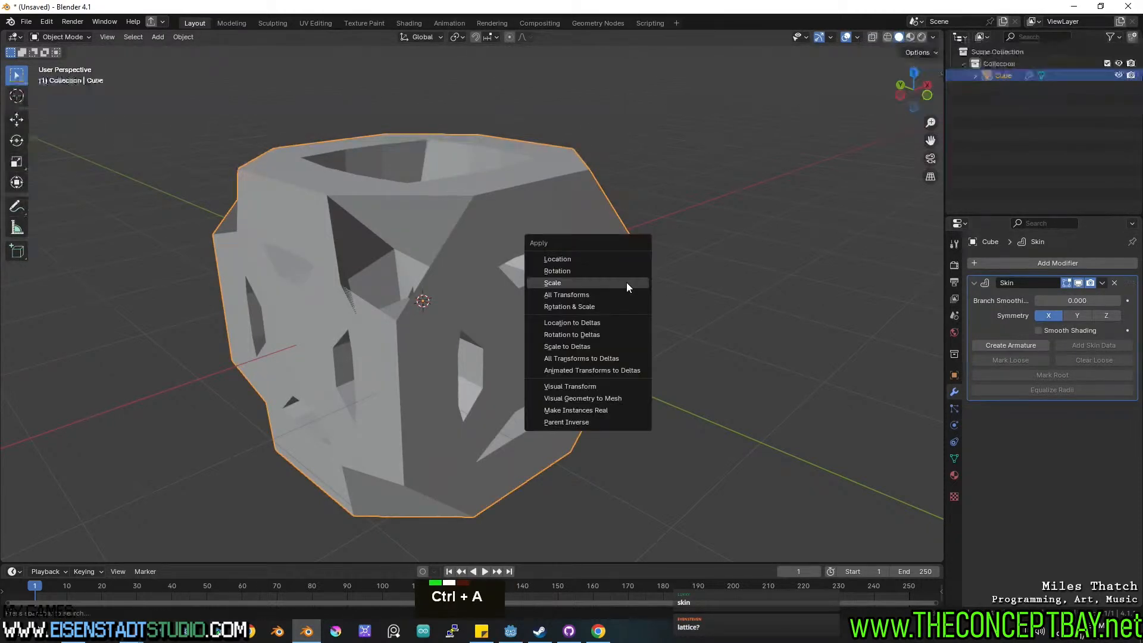
pyautogui.click(626, 282)
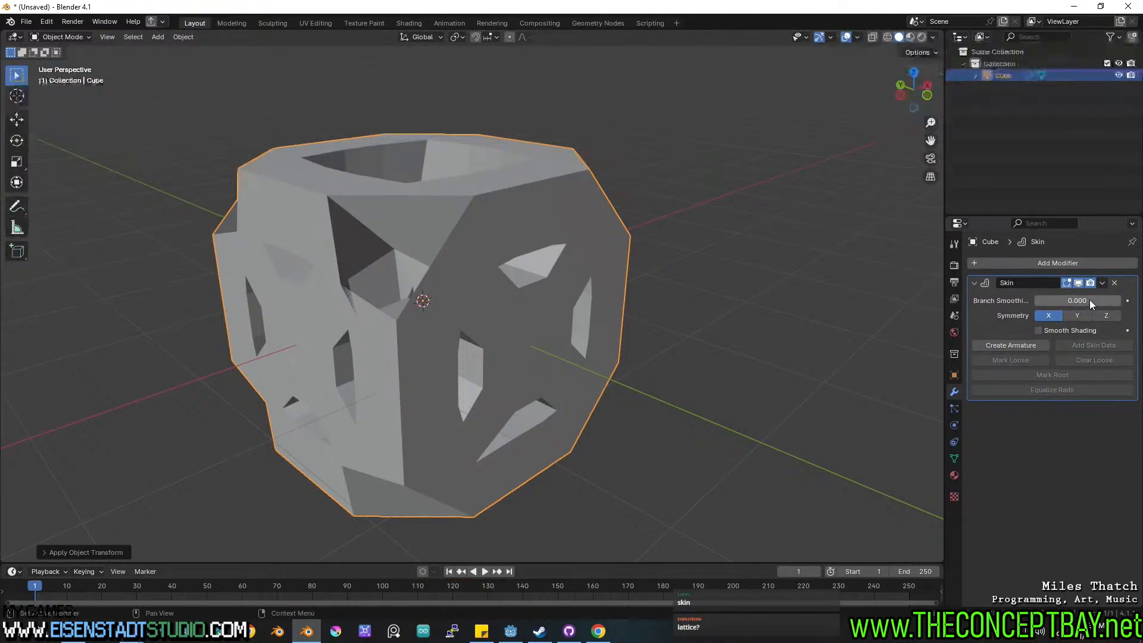
pyautogui.scroll(-4, 581, 306)
pyautogui.press('s')
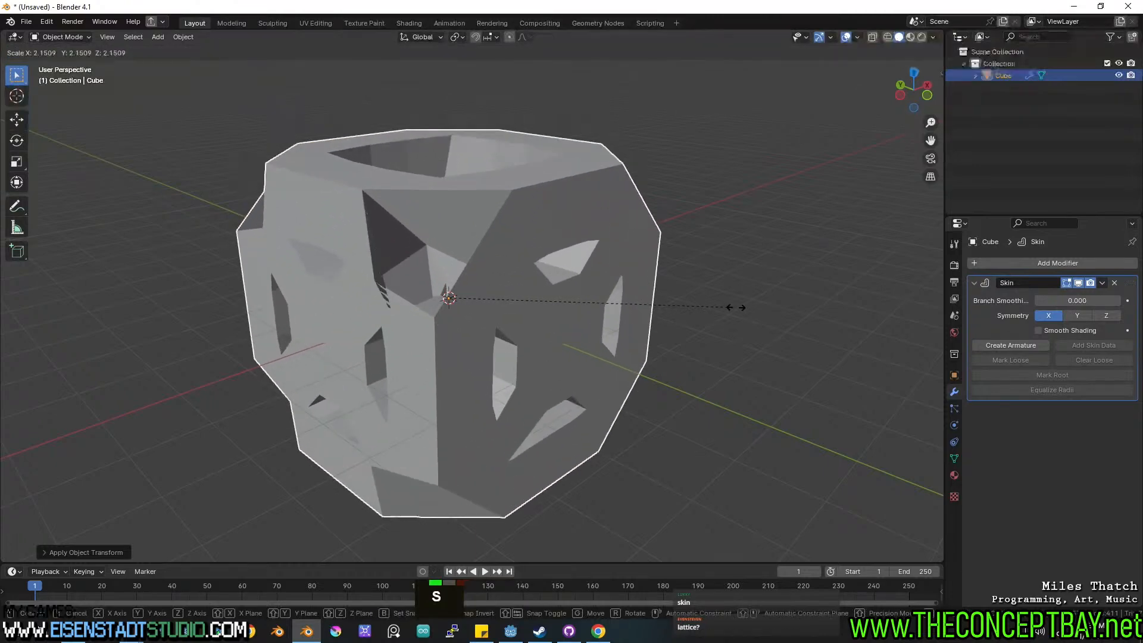
pyautogui.click(759, 306)
pyautogui.hotkey('ctrl', 'a')
pyautogui.click(758, 307)
pyautogui.keyDown('shift'); pyautogui.moveTo(758, 306); pyautogui.dragTo(689, 304, button='middle'); pyautogui.keyUp('shift')
pyautogui.scroll(-2, 690, 304)
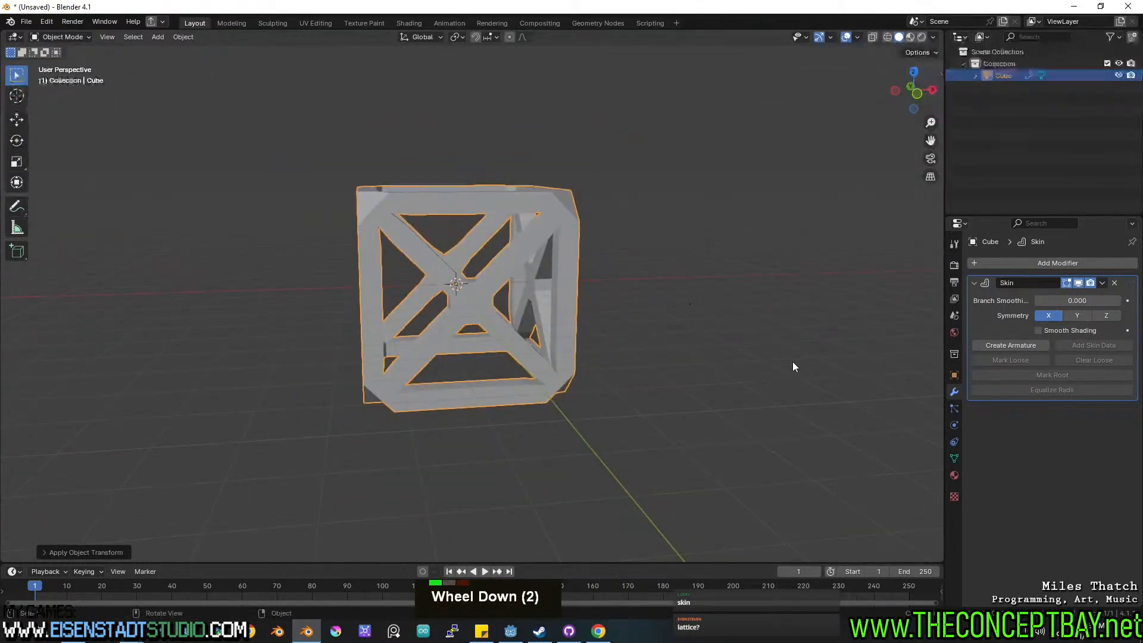
# Try raising the Skin modifier's Branch Smoothing slightly and undo the change.
pyautogui.moveTo(1084, 300)
pyautogui.keyDown('shift'); pyautogui.mouseDown()
pyautogui.moveTo(1066, 300)
pyautogui.moveTo(1090, 300)
pyautogui.mouseUp(); pyautogui.keyUp('shift')
pyautogui.hotkey('ctrl', 'z')
pyautogui.hotkey('ctrl', 'z')
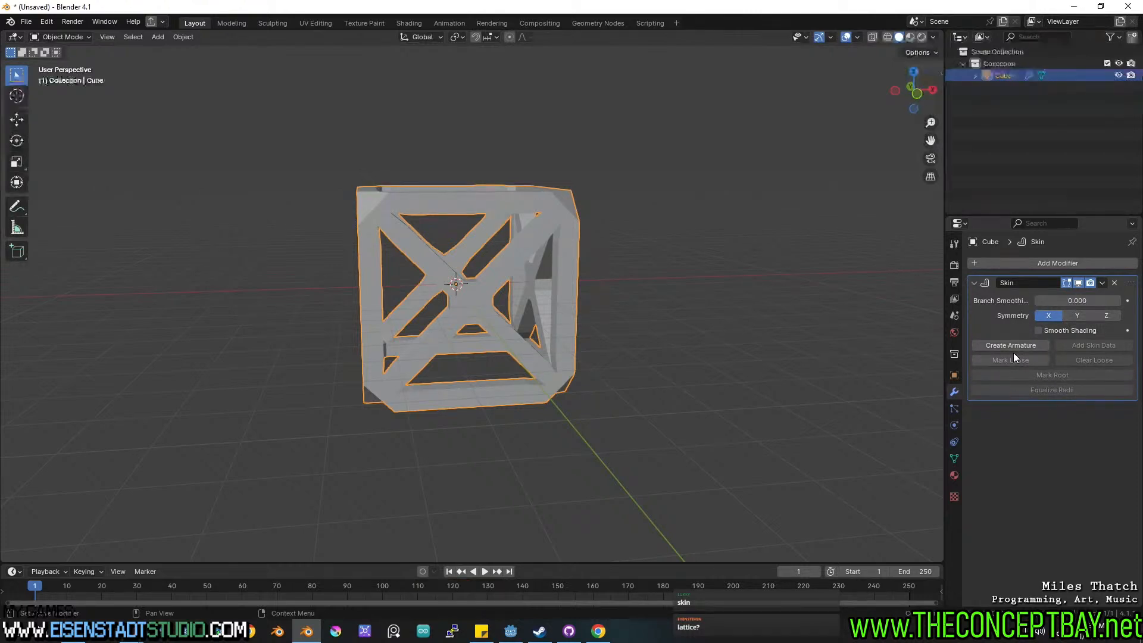
# Enlarge the skinned frame to about 3.1 times its size and apply the scale to thin its struts.
pyautogui.scroll(-9, 763, 306)
pyautogui.moveTo(764, 306); pyautogui.dragTo(559, 322, button='middle')
pyautogui.press('s')
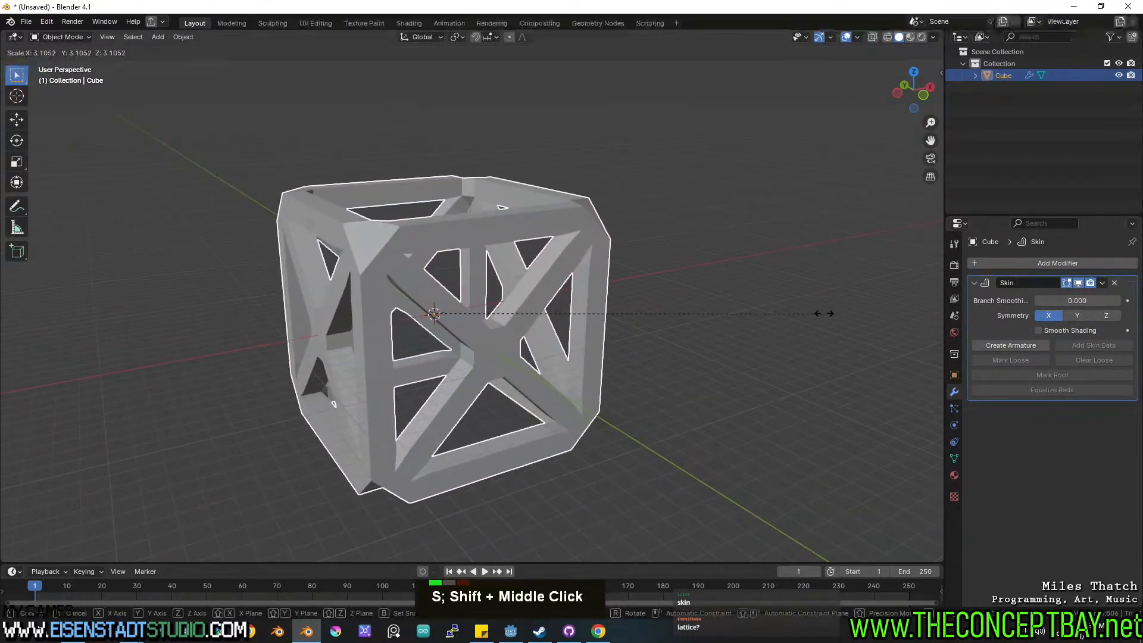
pyautogui.click(824, 313)
pyautogui.hotkey('ctrl', 'a')
pyautogui.click(824, 313)
pyautogui.moveTo(824, 314); pyautogui.dragTo(703, 331, button='middle')
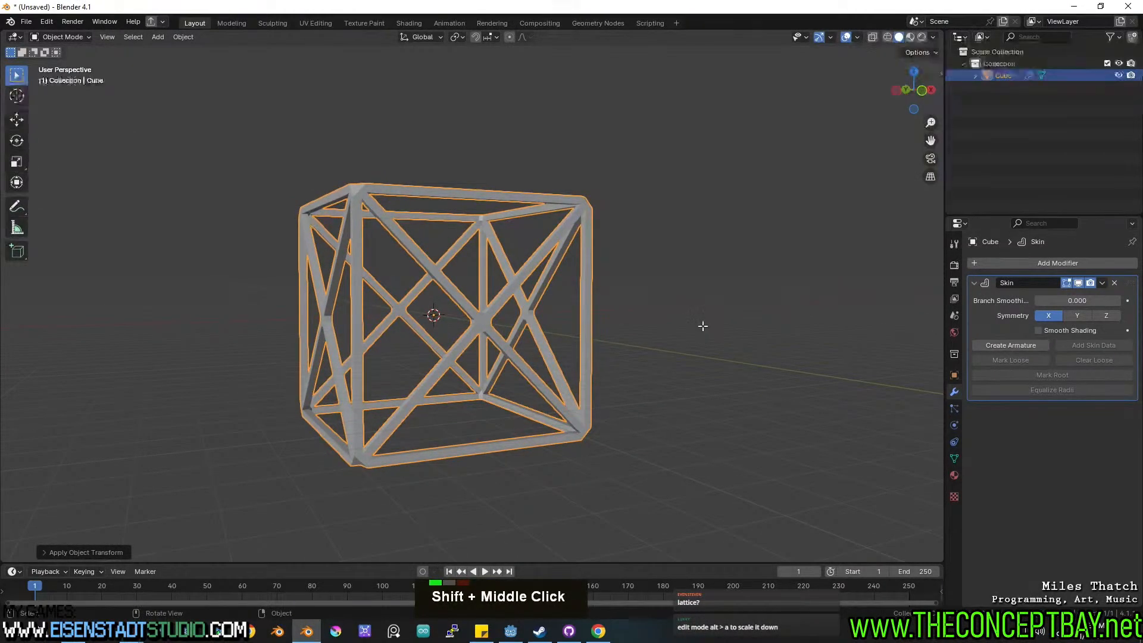
# Select the whole mesh in Edit Mode and try to adjust the struts with Shrink/Fatten.
pyautogui.press('Tab')
pyautogui.scroll(3, 744, 334)
pyautogui.press('a')
pyautogui.hotkey('alt', 's')
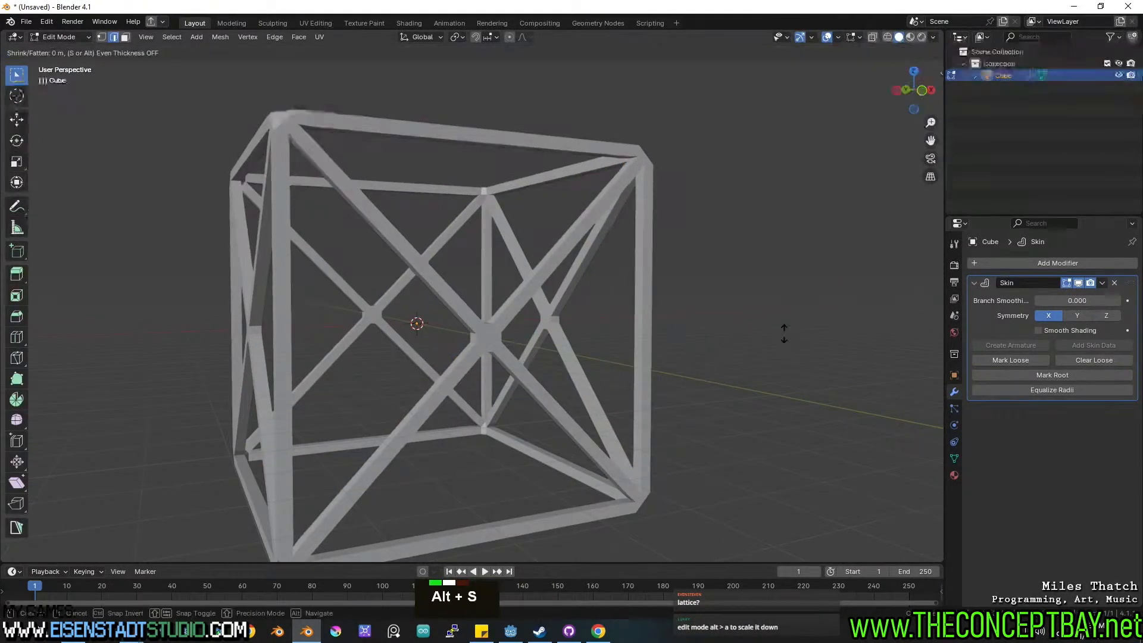
pyautogui.press('Escape')
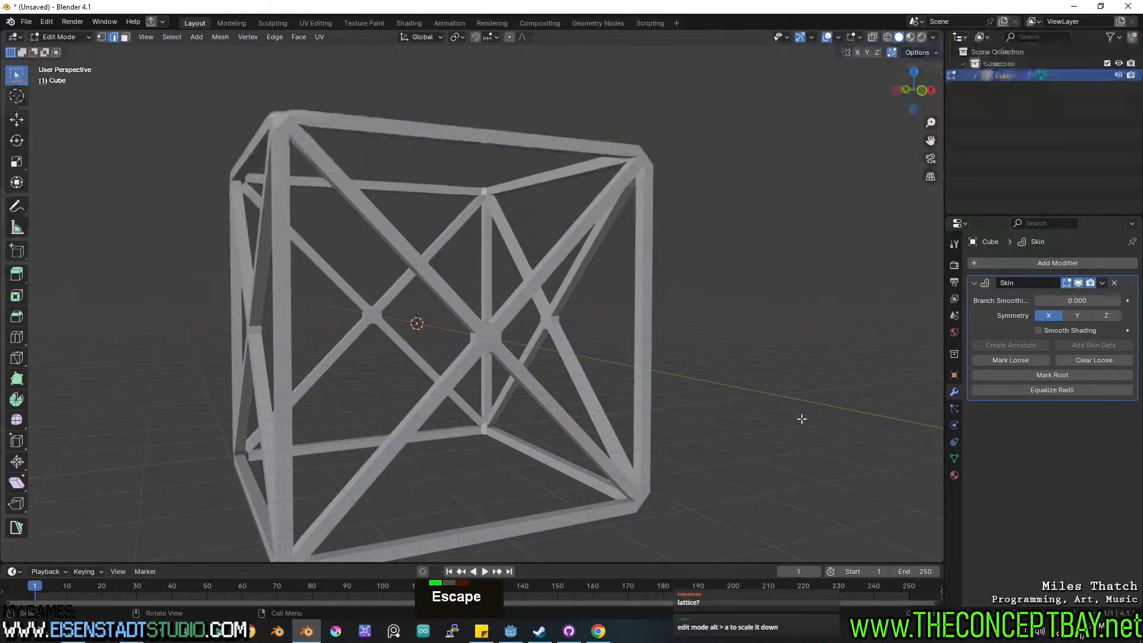
pyautogui.hotkey('alt', 's')
pyautogui.press('Escape')
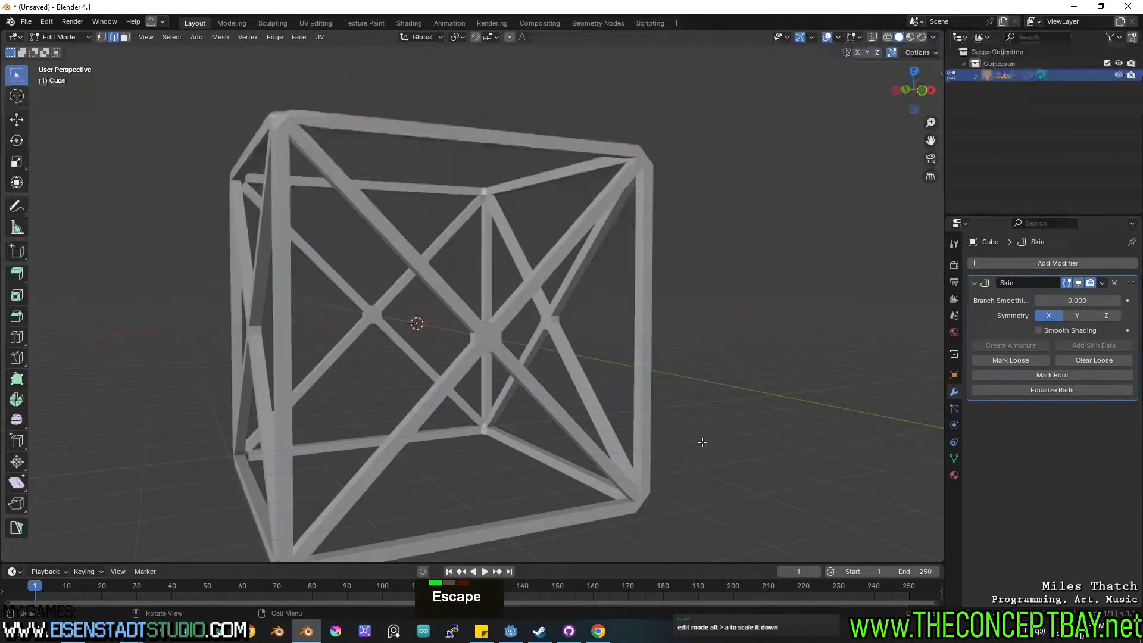
pyautogui.hotkey('ctrl', 'Tab')
pyautogui.press('Escape')
pyautogui.press('Tab')
# Undo the last enlargement and scale application so the skinned frame has its thicker struts again.
pyautogui.hotkey('ctrl', 'z')
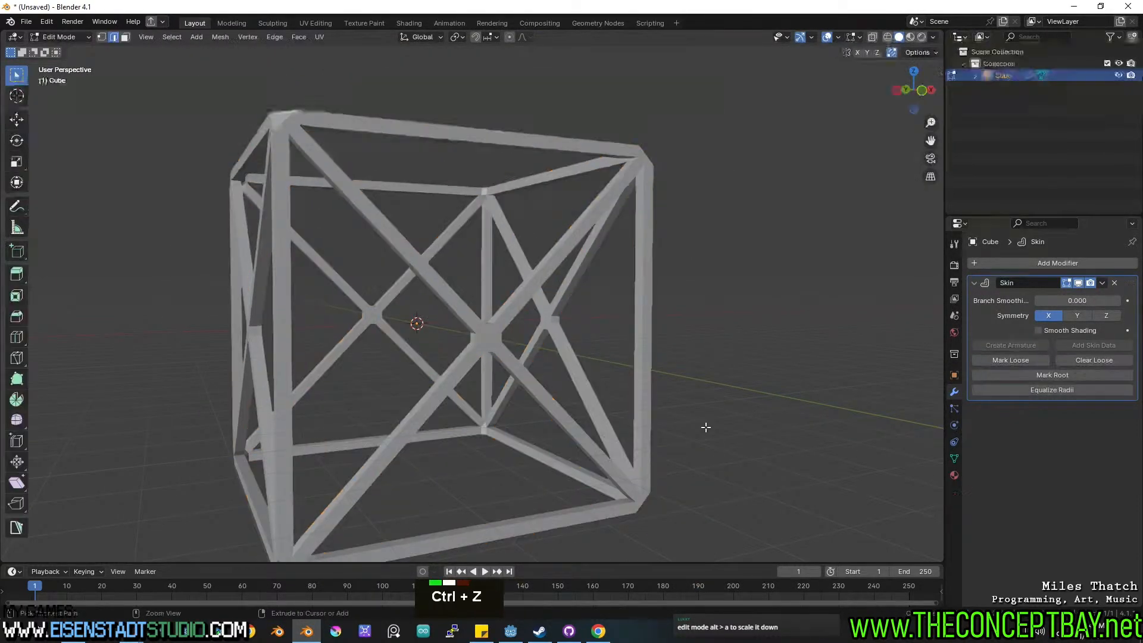
pyautogui.hotkey('ctrl', 'z')
pyautogui.hotkey('ctrl', 'z')
pyautogui.hotkey('ctrl', 'z')
pyautogui.hotkey('ctrl', 'z')
pyautogui.hotkey('ctrl', 'z')
pyautogui.scroll(4, 615, 424)
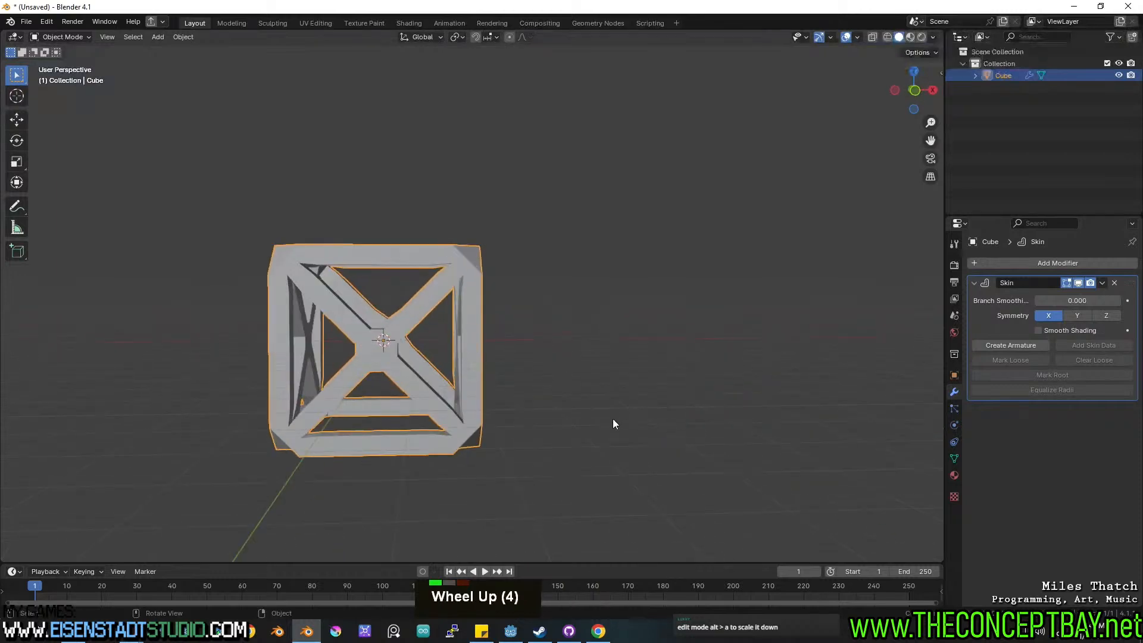
pyautogui.moveTo(615, 424); pyautogui.dragTo(661, 436, button='middle')
pyautogui.keyDown('shift'); pyautogui.moveTo(661, 436); pyautogui.dragTo(635, 374, button='middle'); pyautogui.keyUp('shift')
pyautogui.scroll(1, 677, 375)
# Reenter Edit Mode and try to thin the frame with Shrink/Fatten at a negative offset.
pyautogui.press('Tab')
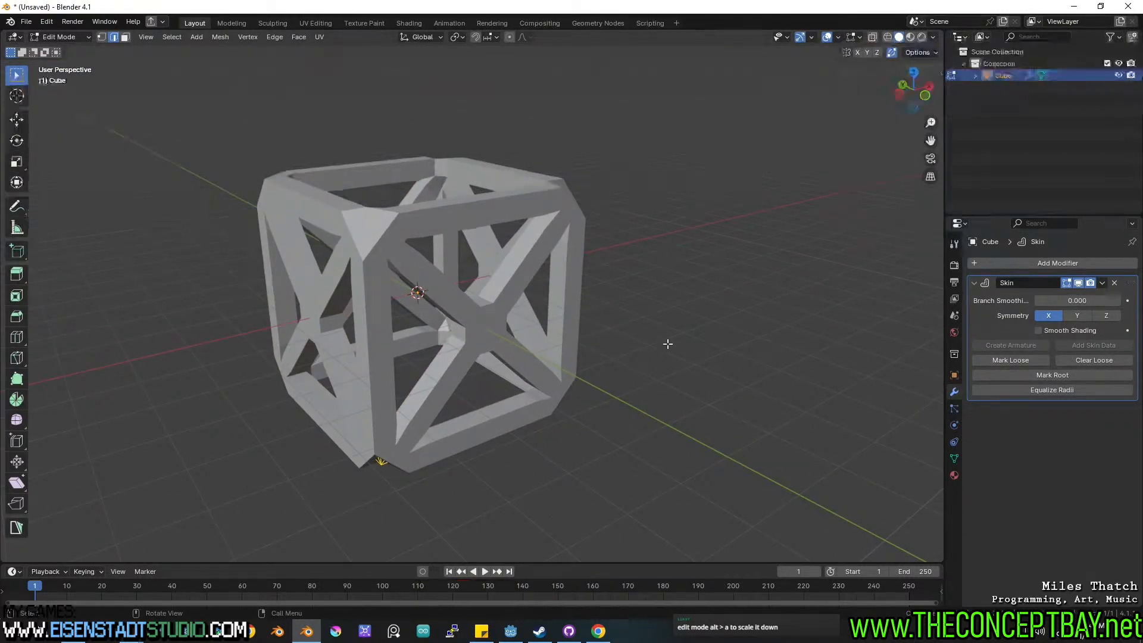
pyautogui.hotkey('alt', 'a')
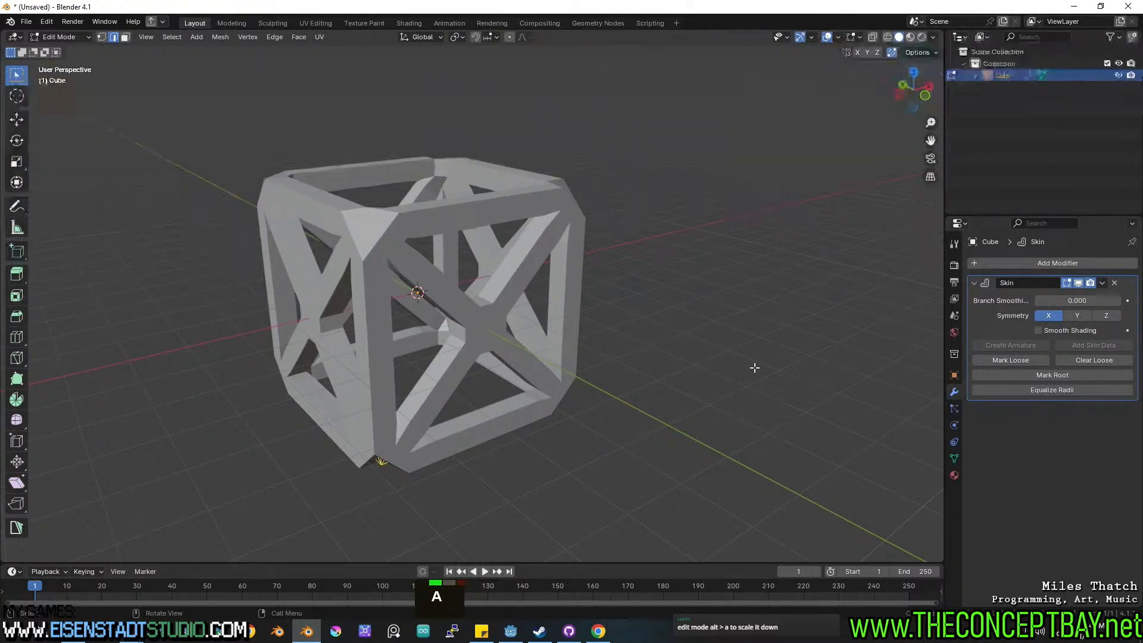
pyautogui.hotkey('alt', 's')
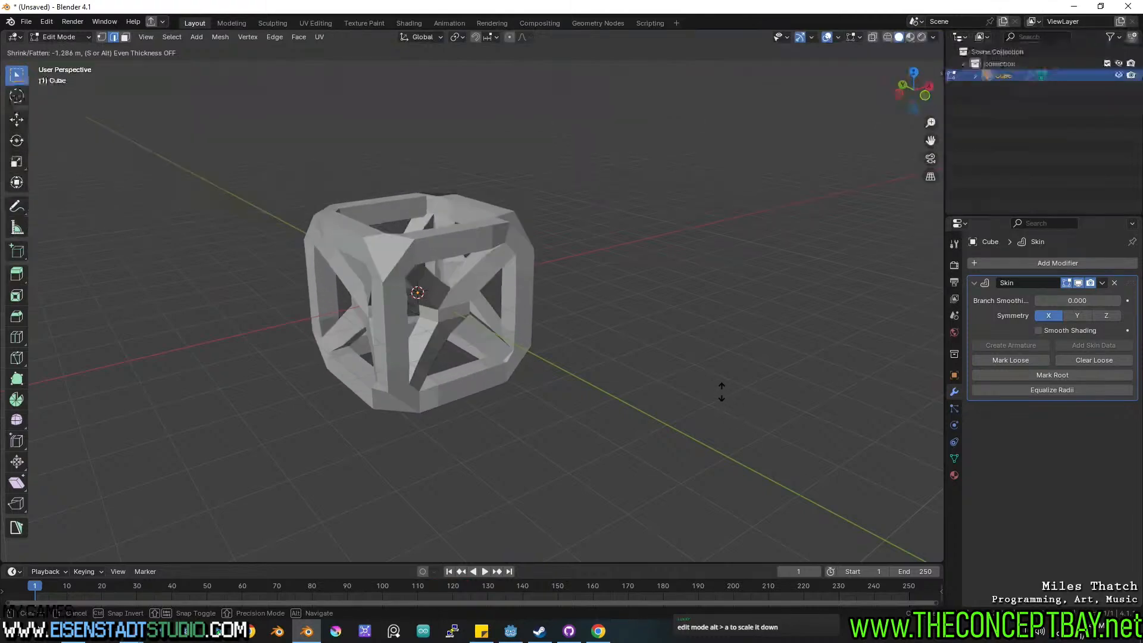
pyautogui.press('Escape')
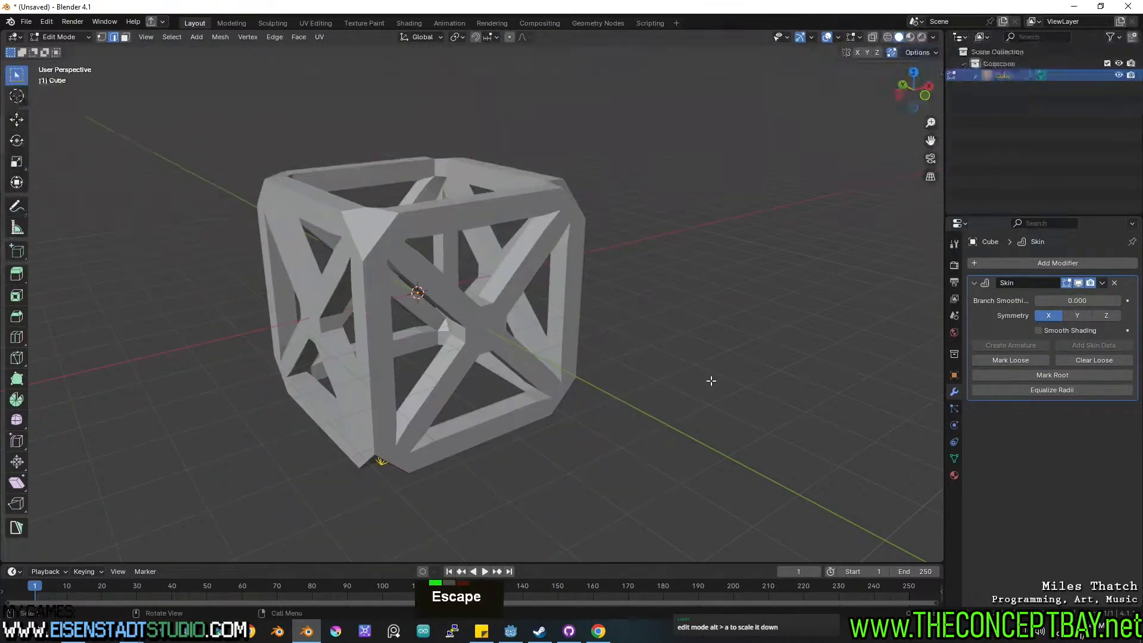
# Switch to vertex selection and try to thin the frame with Shrink/Fatten at a negative offset.
pyautogui.press('alt')
pyautogui.hotkey('alt', 'a')
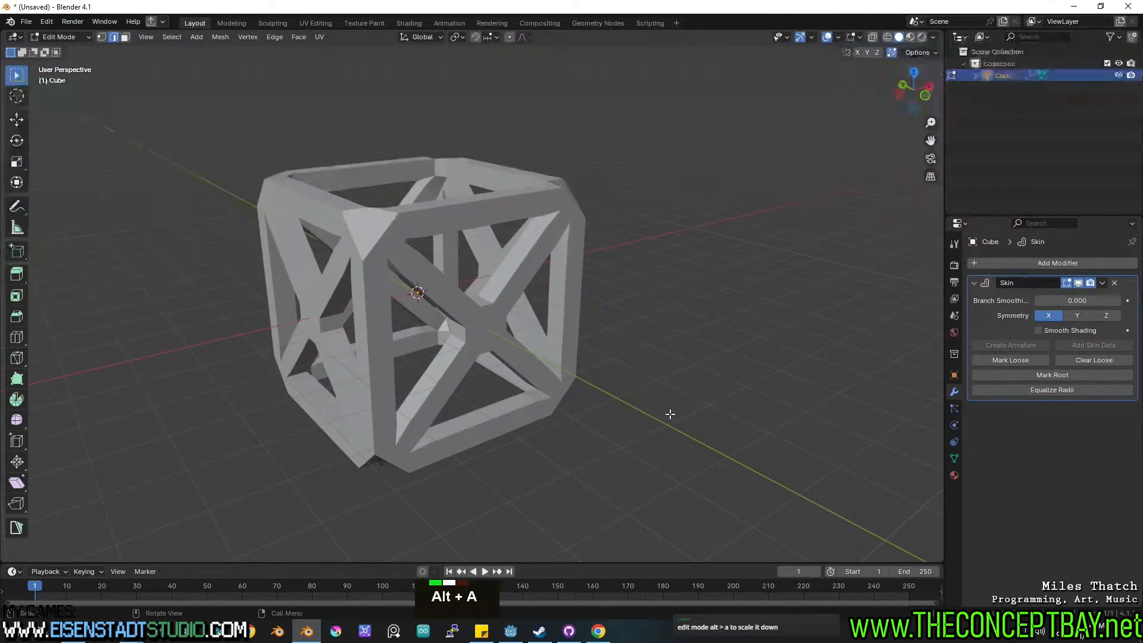
pyautogui.press('1')
pyautogui.hotkey('alt', 'a')
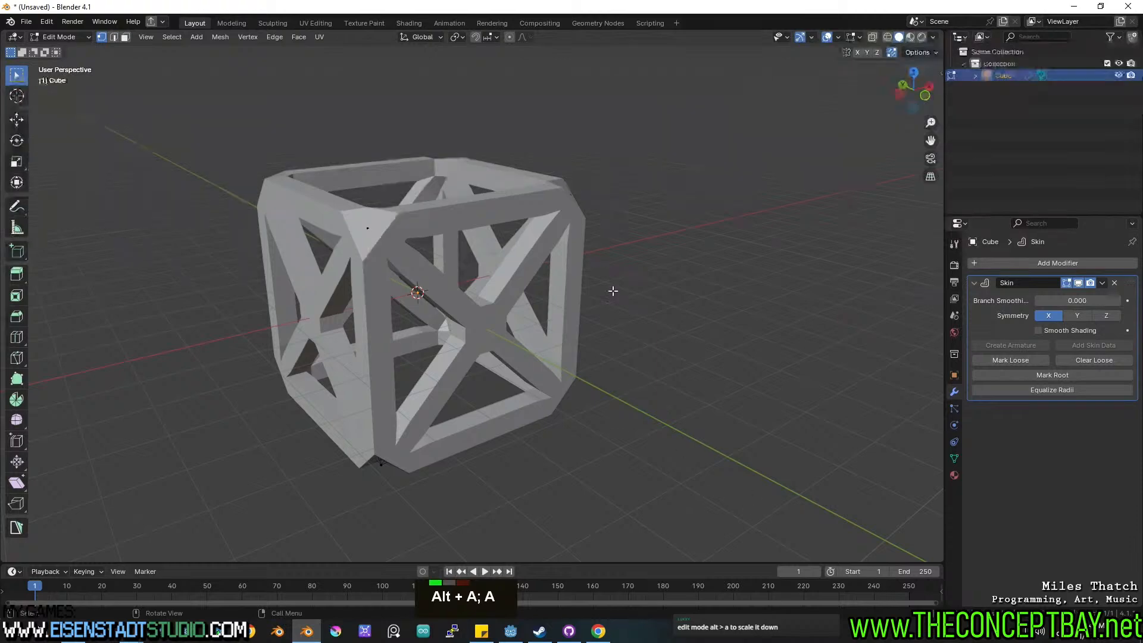
pyautogui.hotkey('alt', 'a')
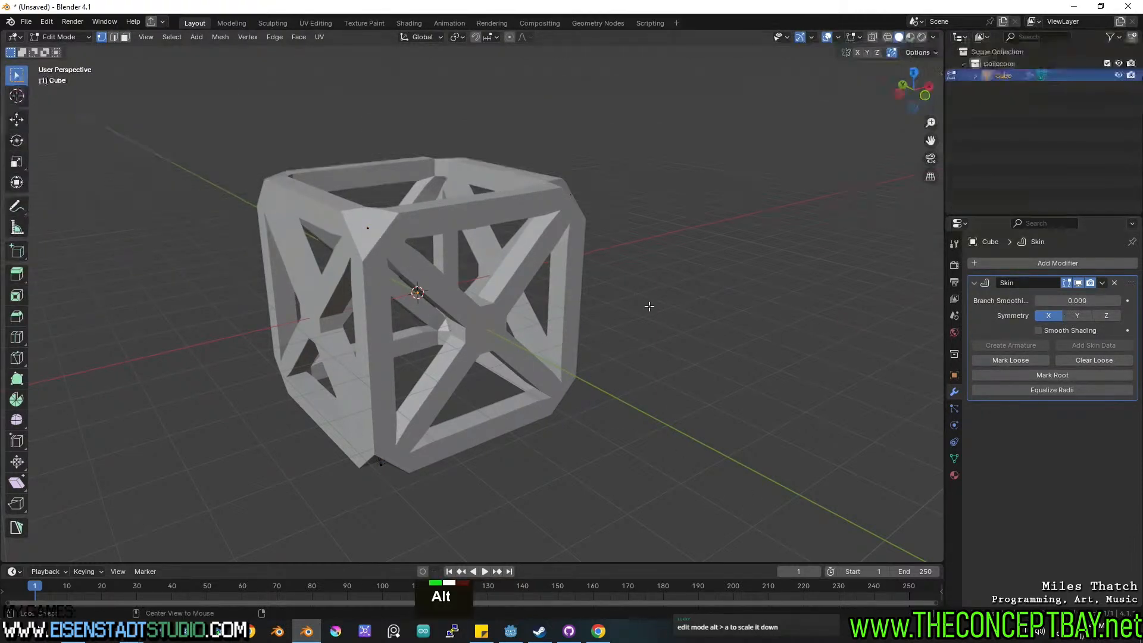
pyautogui.hotkey('alt', 's')
pyautogui.moveTo(697, 326); pyautogui.dragTo(605, 350, button='middle')
pyautogui.hotkey('alt', 's')
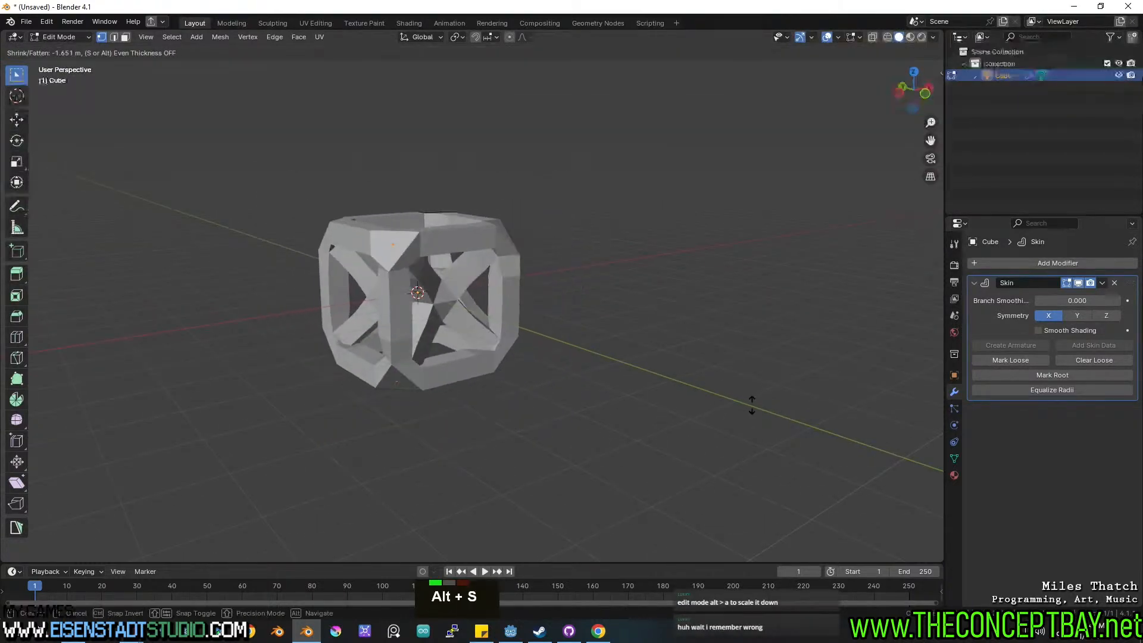
pyautogui.press('Escape')
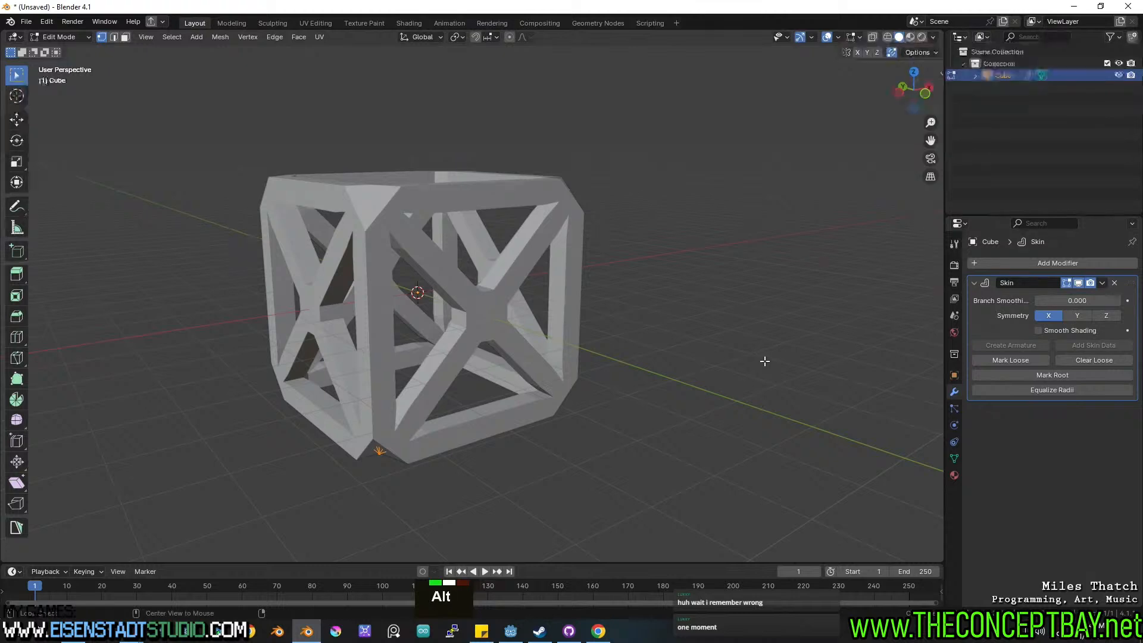
pyautogui.hotkey('ctrl', 't')
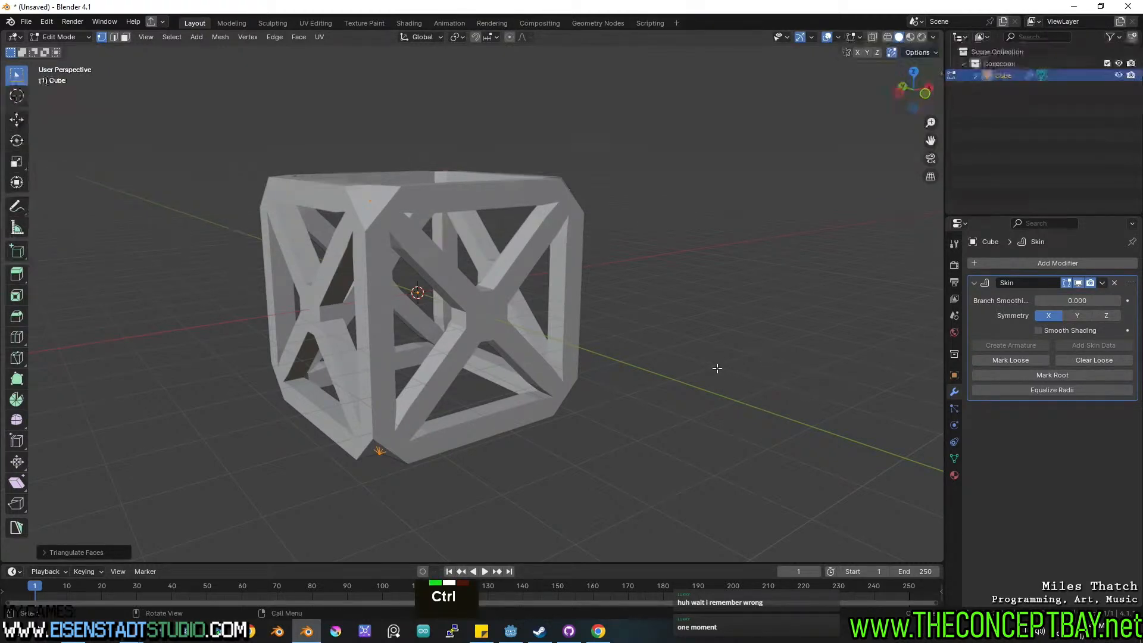
pyautogui.hotkey('alt', 'a')
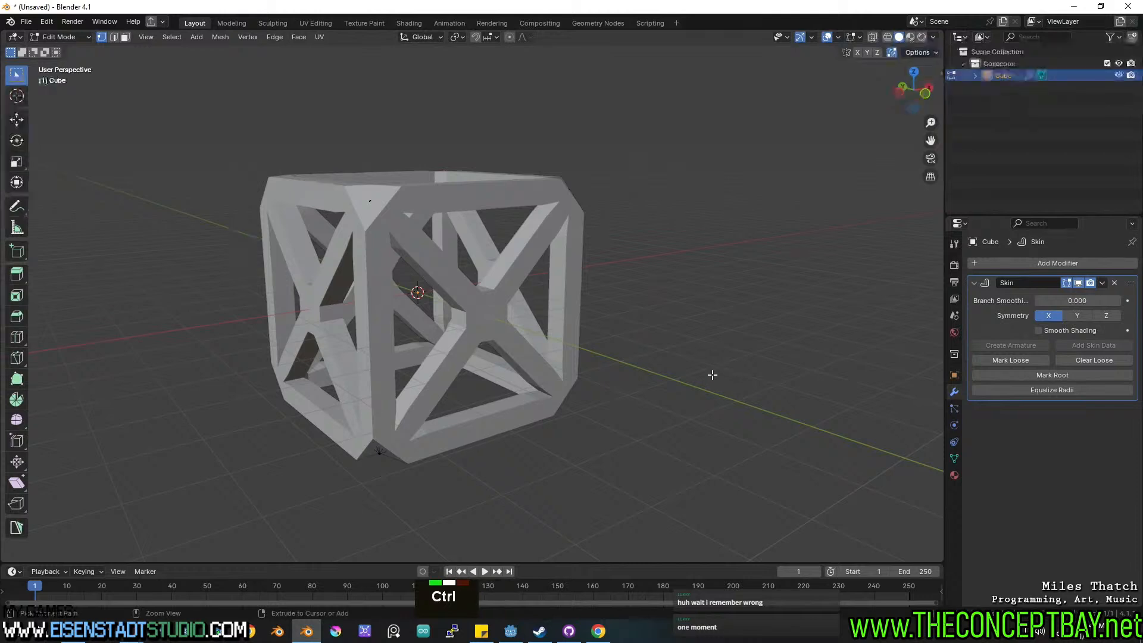
pyautogui.hotkey('ctrl', 'z')
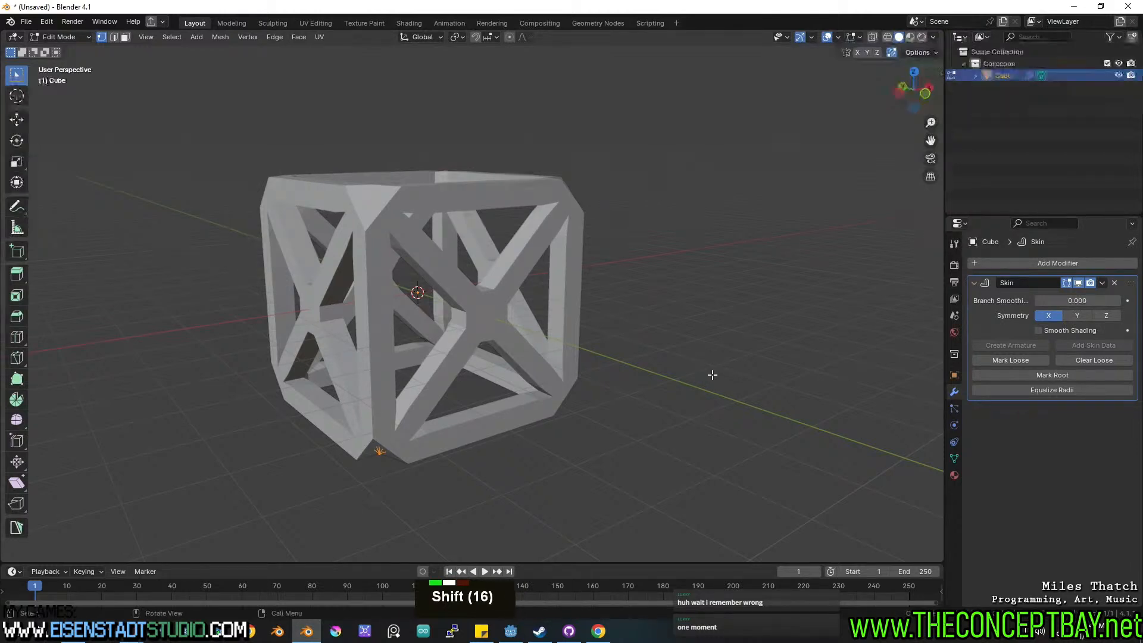
# Thin the frame's struts with Skin Resize to about 0.4 of their size and return to Object Mode.
pyautogui.hotkey('ctrl', 'a')
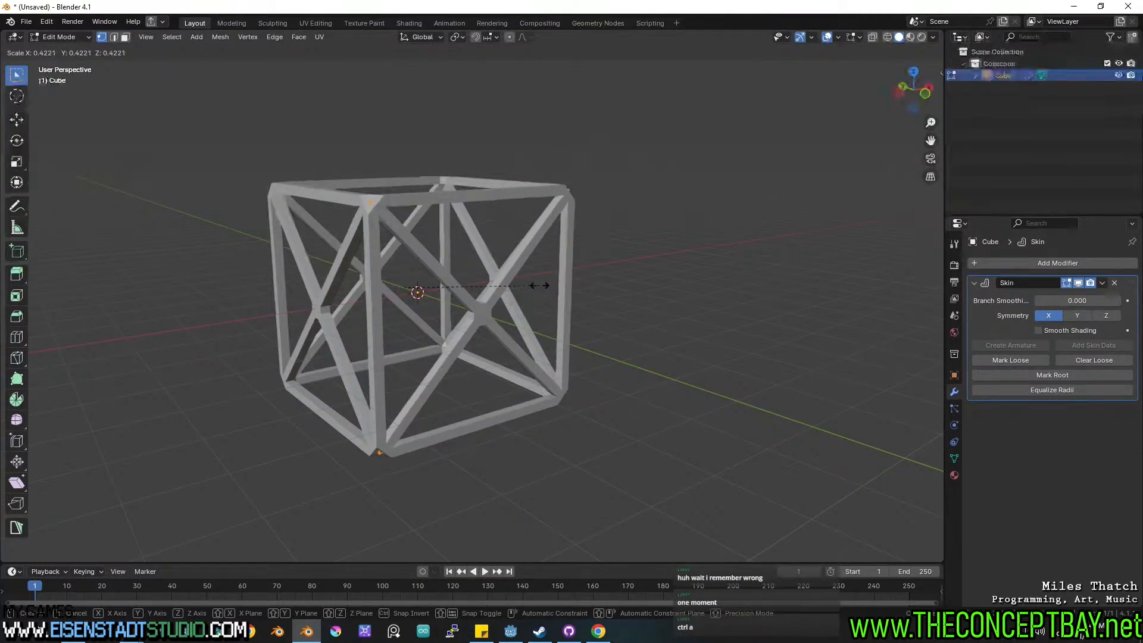
pyautogui.click(514, 268)
pyautogui.scroll(2, 514, 268)
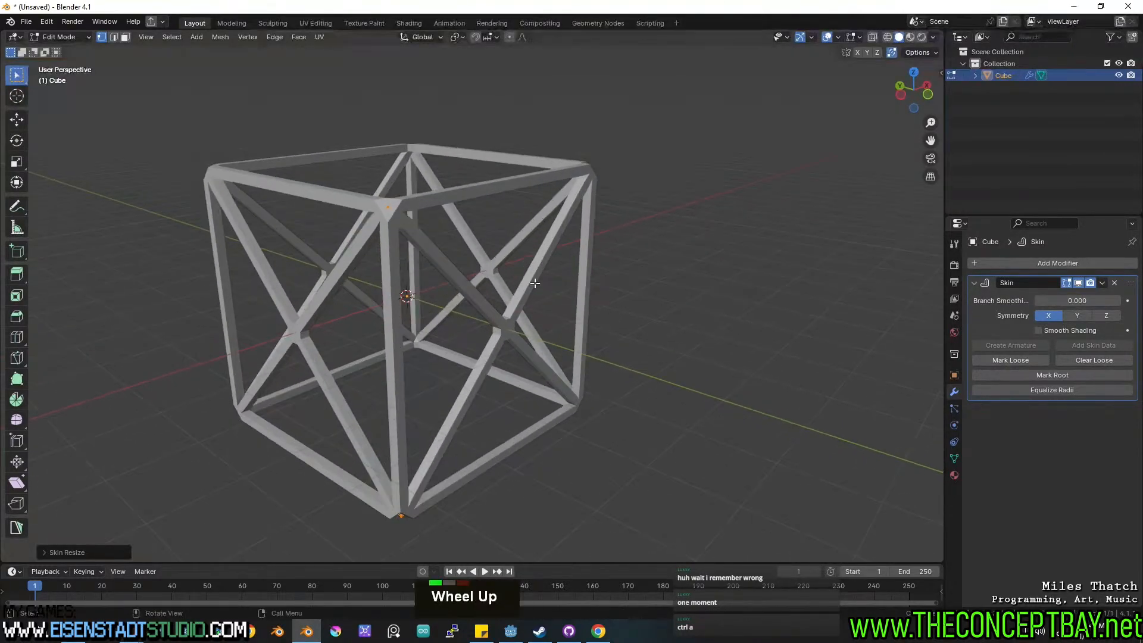
pyautogui.keyDown('shift'); pyautogui.moveTo(514, 267); pyautogui.dragTo(635, 345, button='middle'); pyautogui.keyUp('shift')
pyautogui.press('Tab')
pyautogui.scroll(-1, 619, 316)
pyautogui.scroll(-1, 609, 342)
pyautogui.scroll(1, 608, 343)
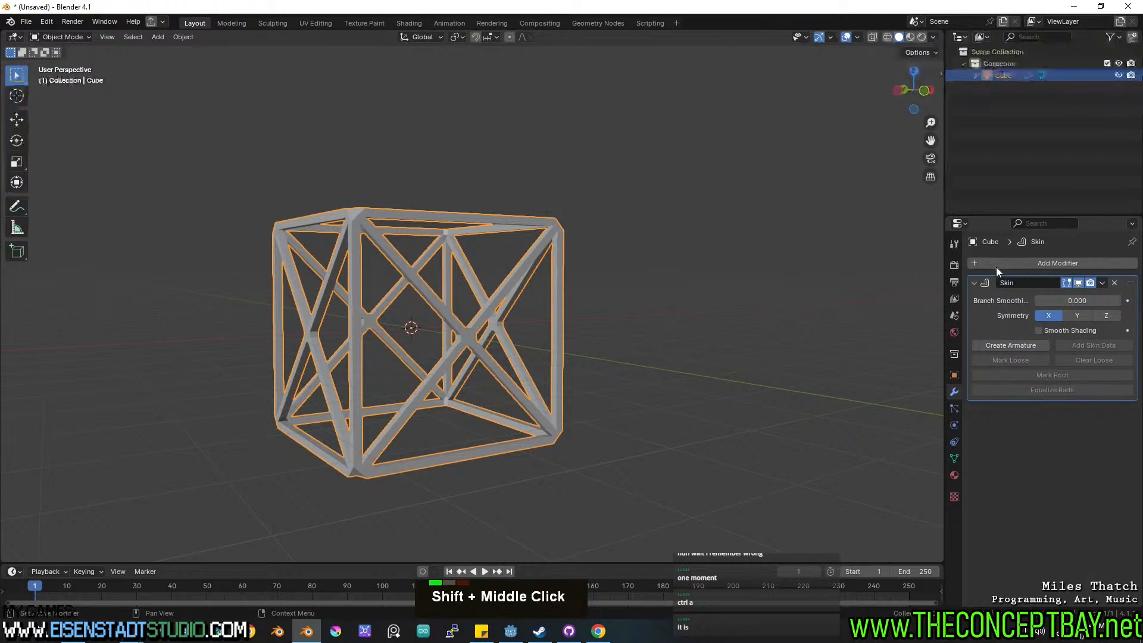
# Add an Array modifier to the frame and set its relative offset to X 0 and Z 1.
pyautogui.click(974, 264)
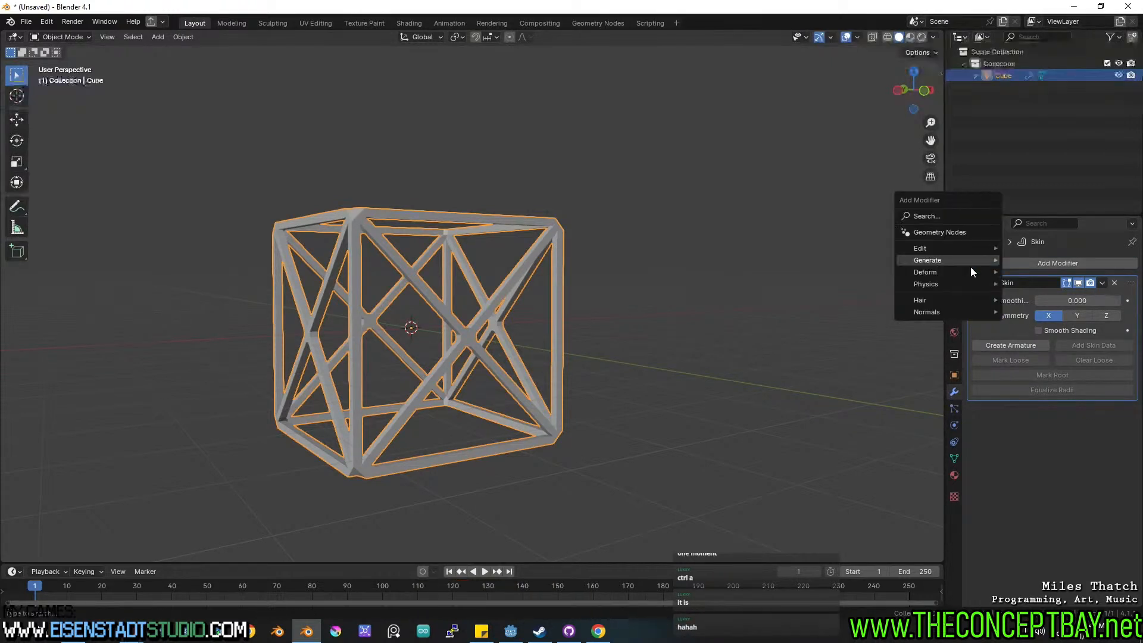
pyautogui.moveTo(965, 262)
pyautogui.click(1035, 259)
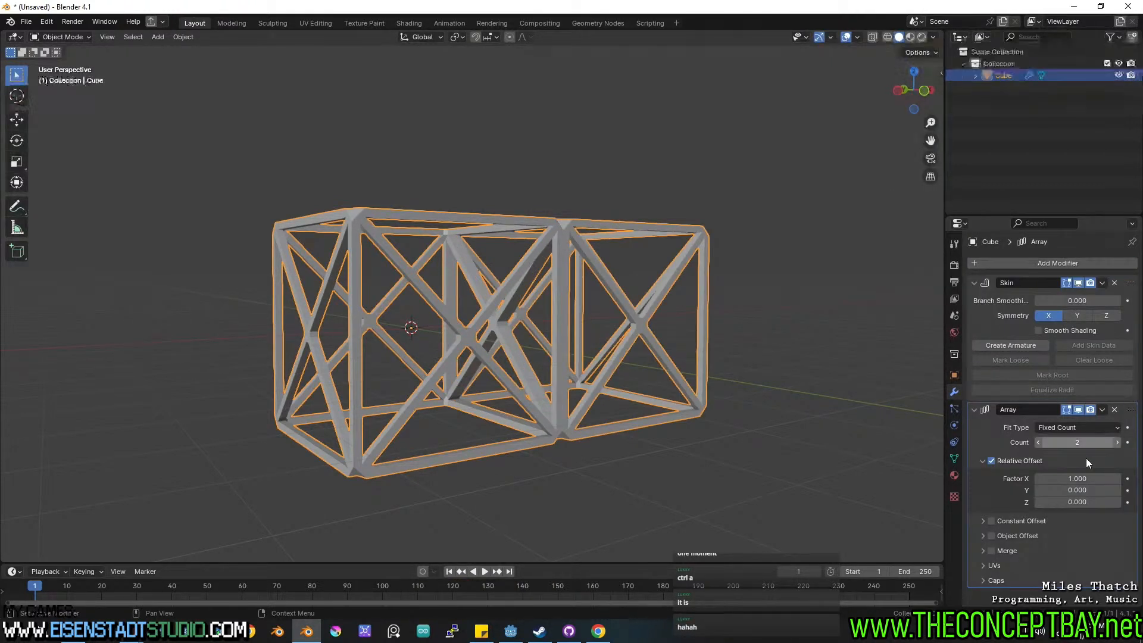
pyautogui.click(1079, 502)
pyautogui.write('z')
pyautogui.click(1073, 473)
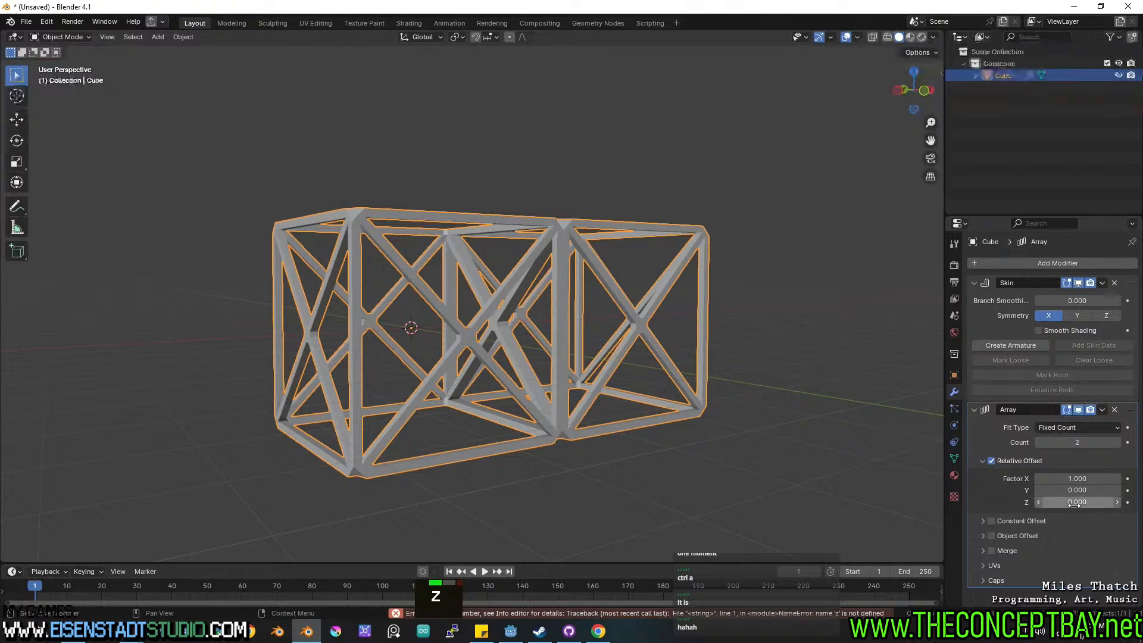
pyautogui.click(1079, 501)
pyautogui.write('1')
pyautogui.doubleClick(1076, 478)
pyautogui.write('0')
# Raise the Array count to 5 to stack the frame sections into a tower.
pyautogui.click(737, 324)
pyautogui.scroll(-1, 736, 323)
pyautogui.scroll(-2, 736, 323)
pyautogui.keyDown('shift'); pyautogui.moveTo(736, 323); pyautogui.dragTo(690, 429, button='middle'); pyautogui.keyUp('shift')
pyautogui.click(1115, 442)
pyautogui.doubleClick(1116, 442)
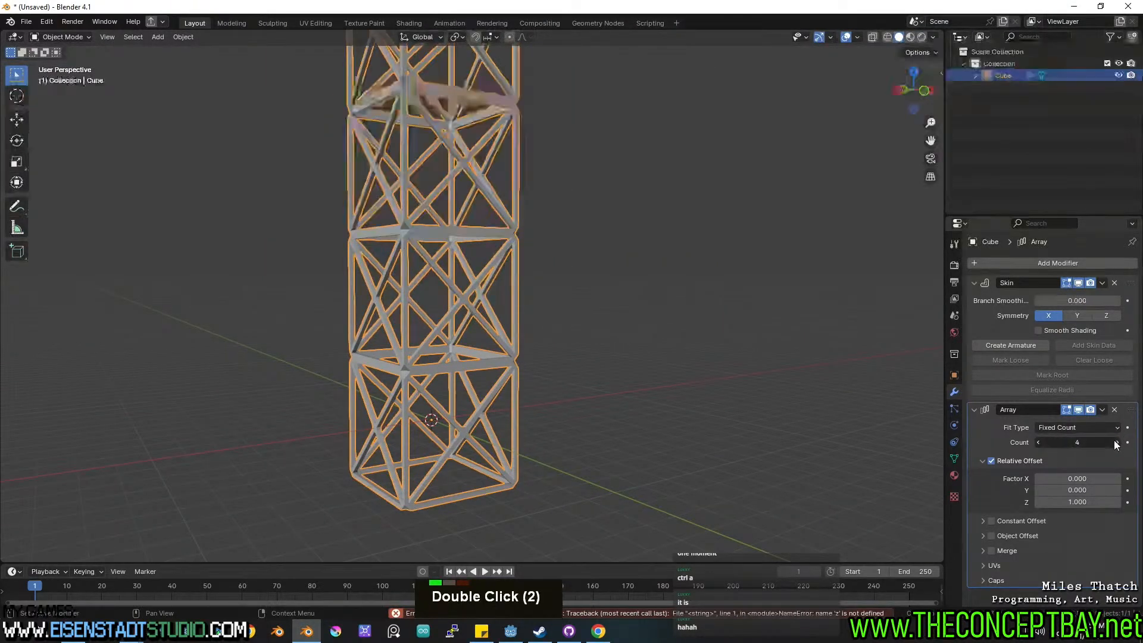
pyautogui.scroll(-1, 587, 320)
pyautogui.keyDown('shift'); pyautogui.moveTo(587, 320); pyautogui.dragTo(534, 395, button='middle'); pyautogui.keyUp('shift')
pyautogui.scroll(-2, 535, 395)
pyautogui.keyDown('shift'); pyautogui.moveTo(535, 326); pyautogui.dragTo(563, 346, button='middle'); pyautogui.keyUp('shift')
# Save the Blender file as radio_tower.blend in the arcade_mode assets folder.
pyautogui.hotkey('ctrl', 's')
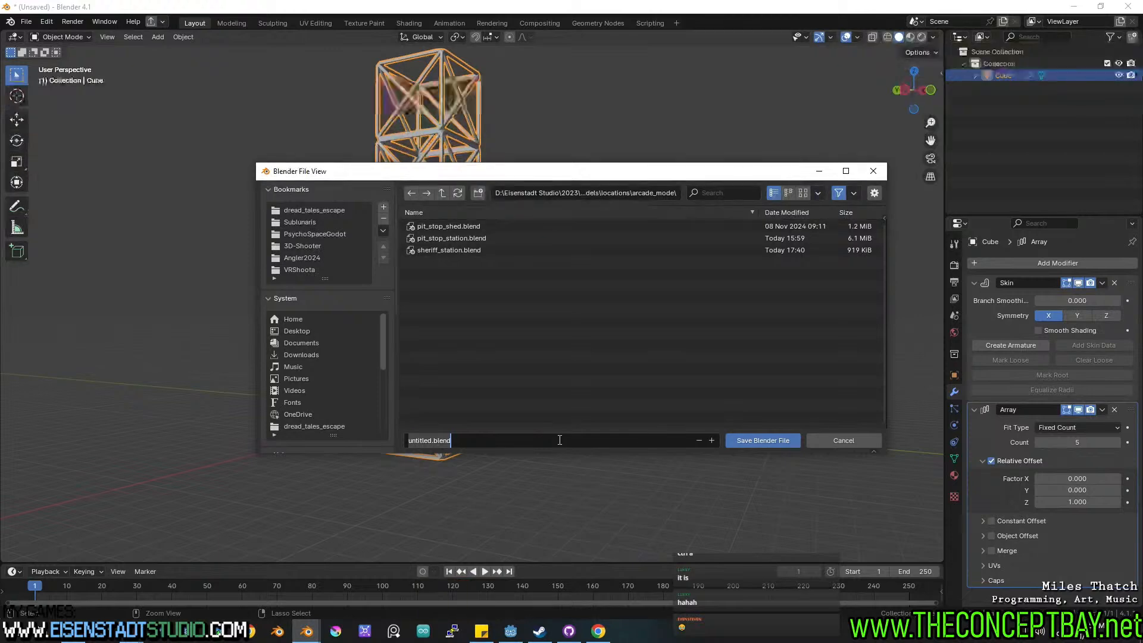
pyautogui.write('radio_topwe')
pyautogui.press('BackSpace')
pyautogui.press('BackSpace')
pyautogui.press('BackSpace')
pyautogui.write('wer')
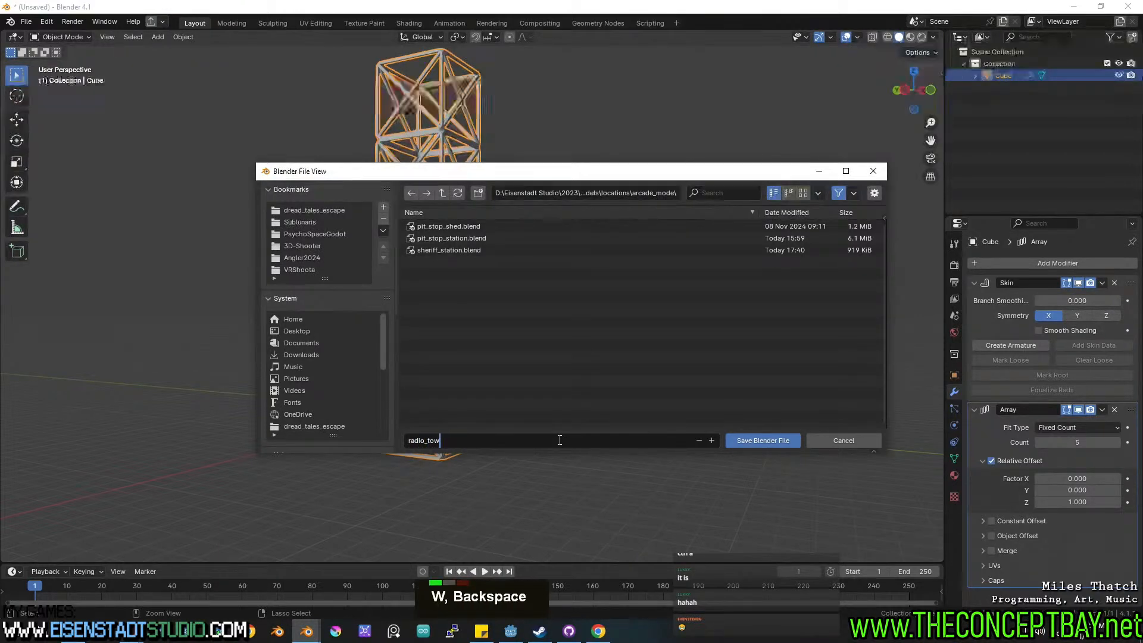
pyautogui.press('Return')
pyautogui.rightClick(559, 438)
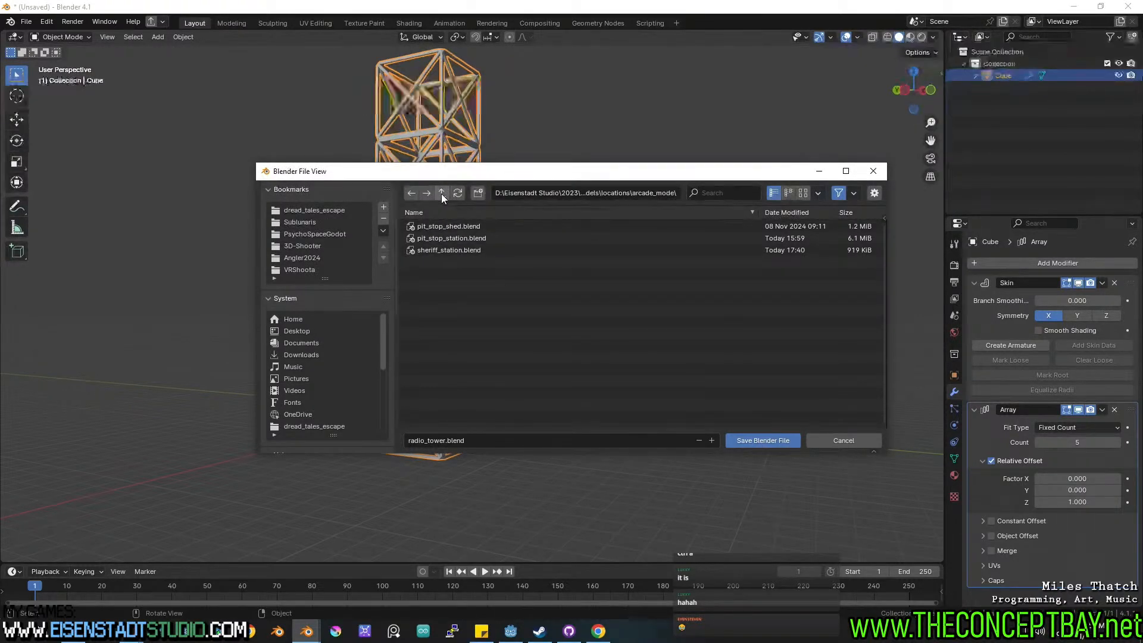
pyautogui.click(763, 439)
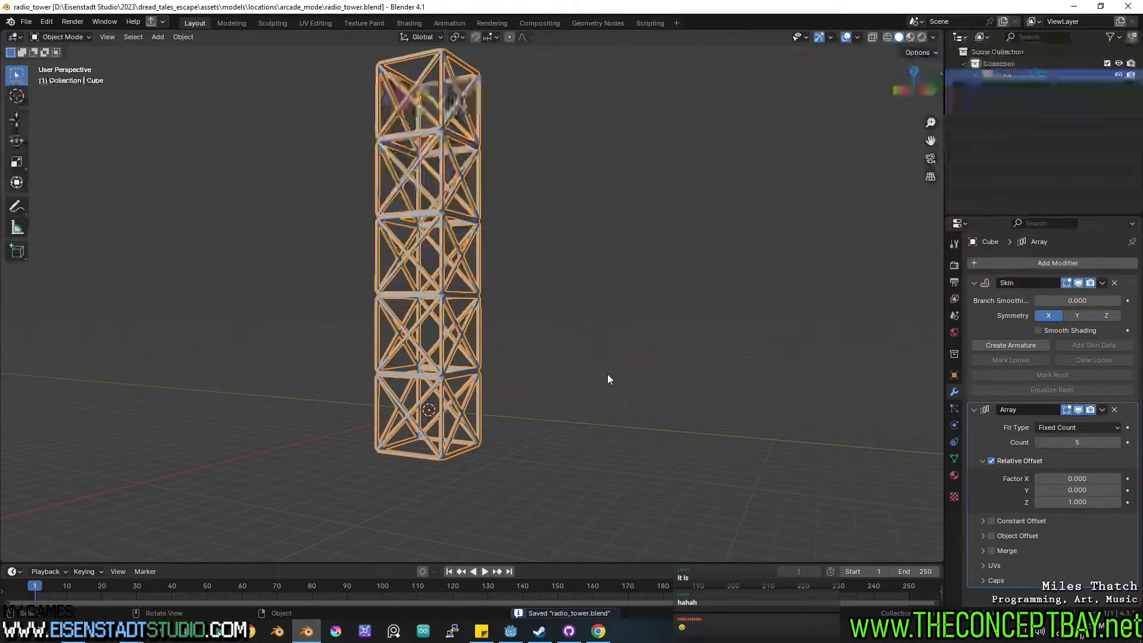
# Start a glTF export of the tower and set its destination to the engine\models\Locations\arcade_mode folder.
pyautogui.hotkey('ctrl', 'shift')
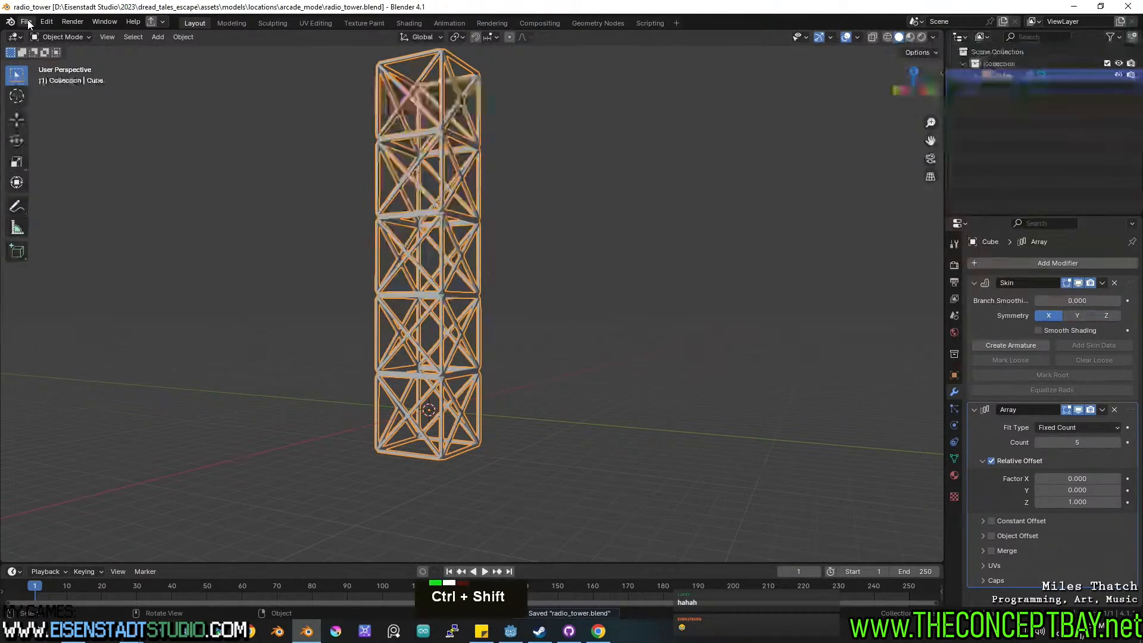
pyautogui.click(27, 22)
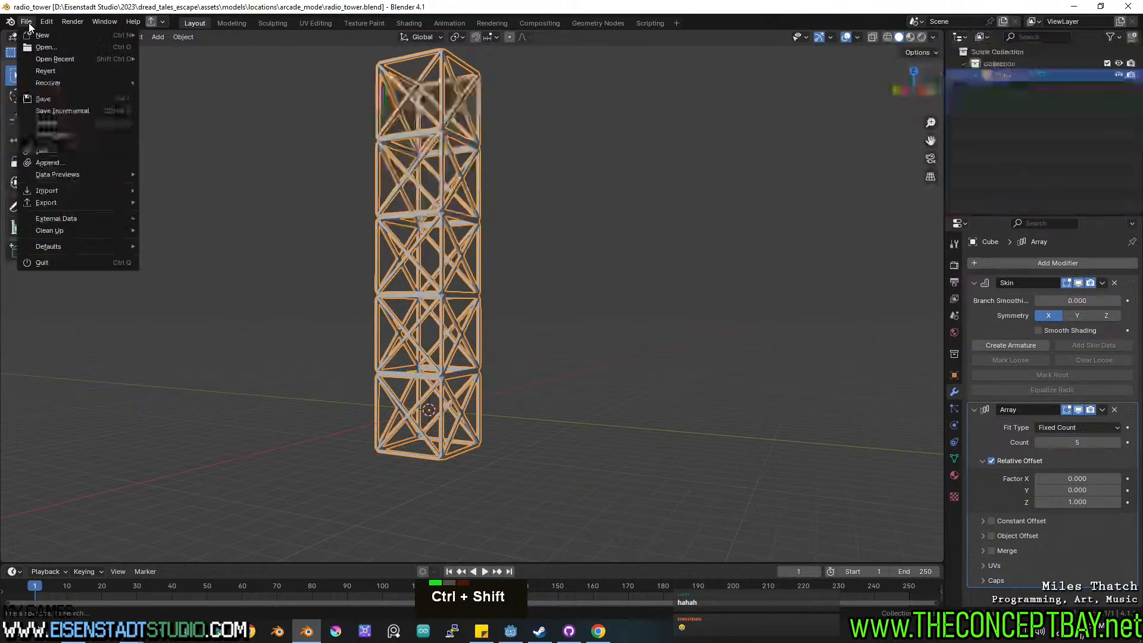
pyautogui.press('Escape')
pyautogui.hotkey('ctrl', 'shift', 'r')
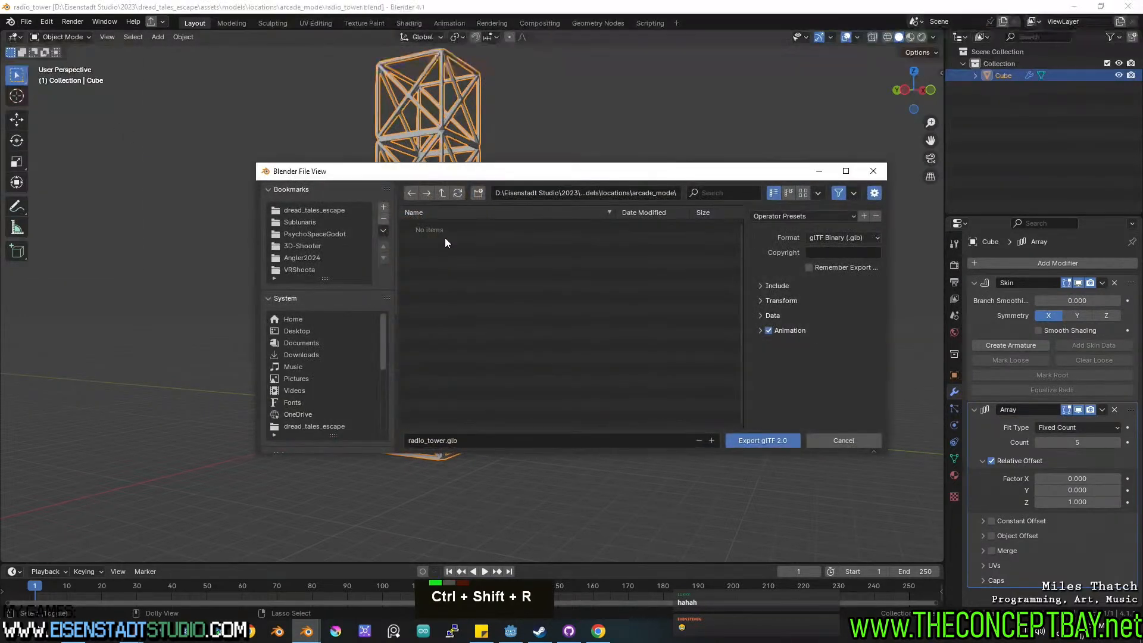
pyautogui.doubleClick(444, 193)
pyautogui.doubleClick(443, 193)
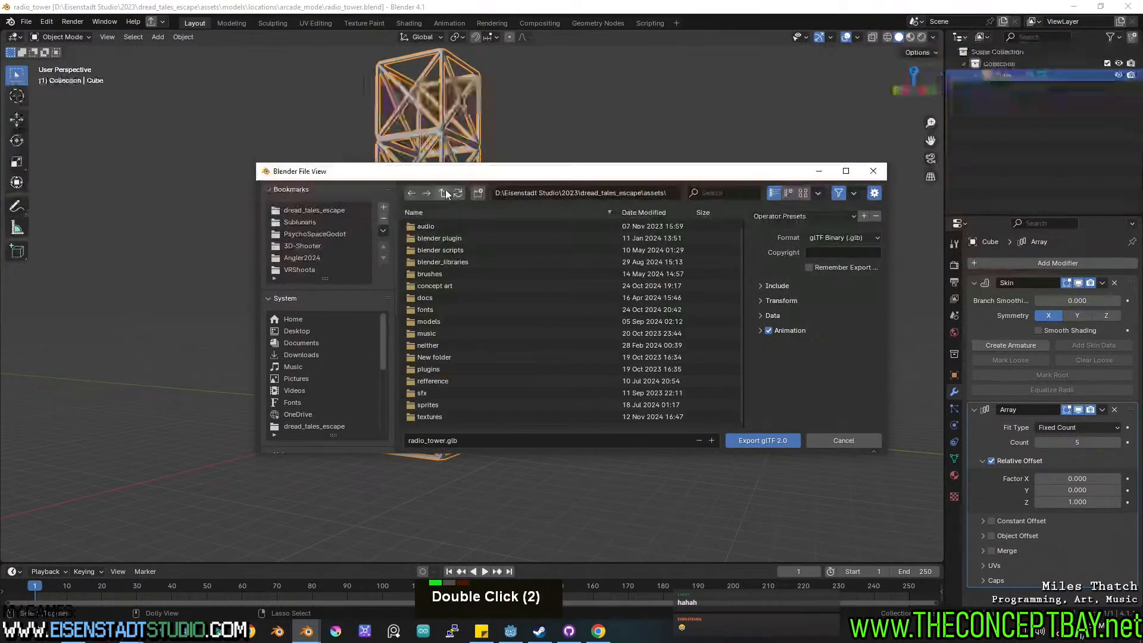
pyautogui.doubleClick(430, 237)
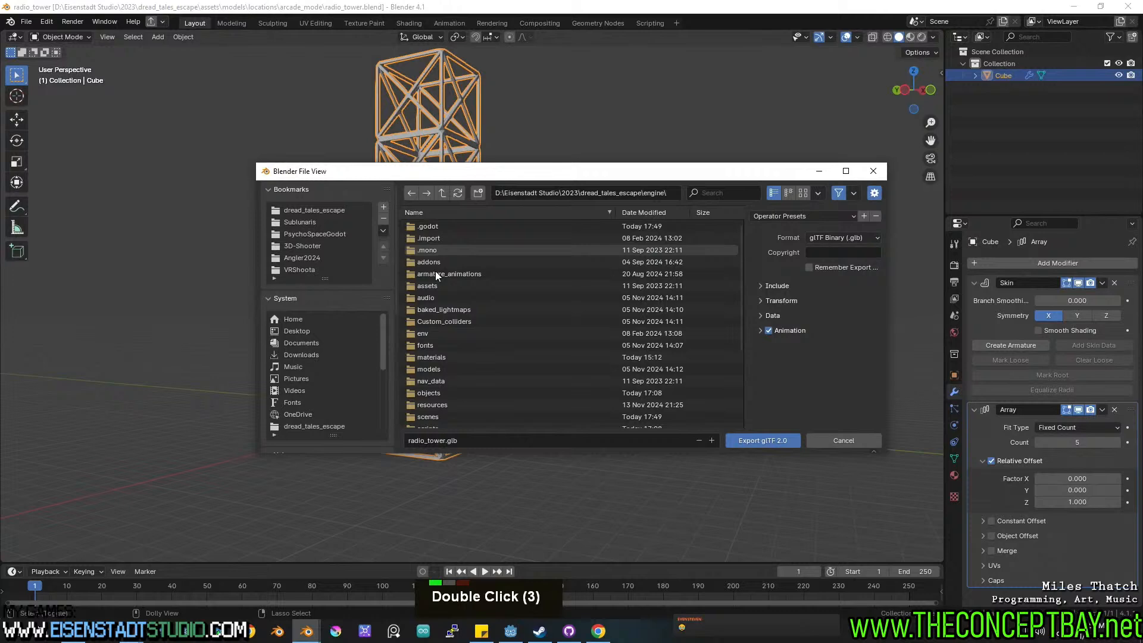
pyautogui.doubleClick(434, 369)
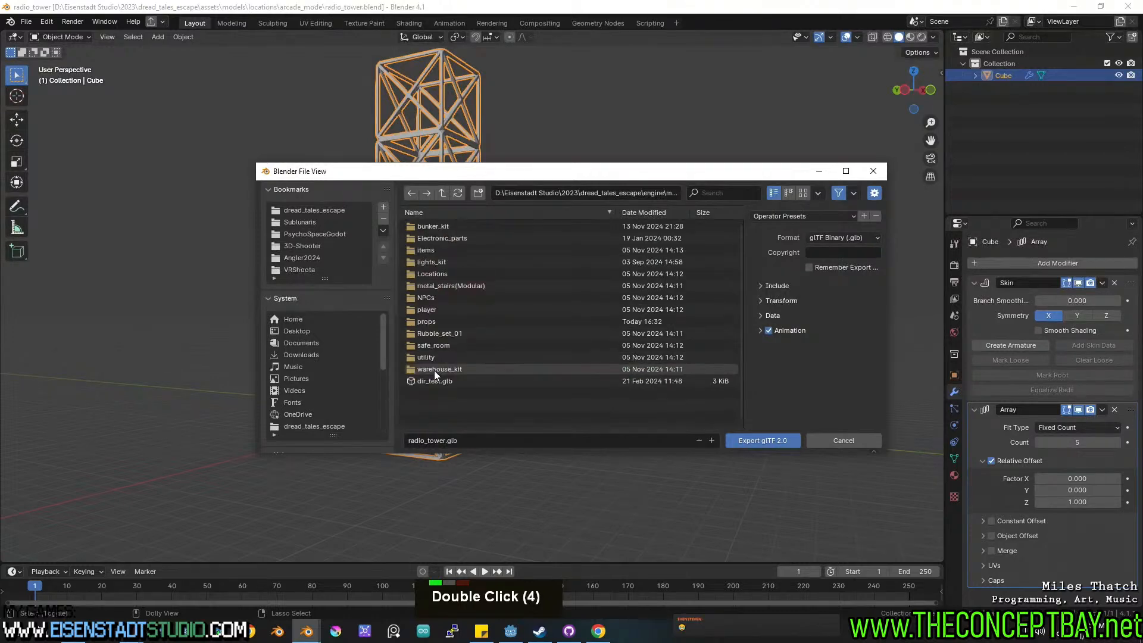
pyautogui.doubleClick(438, 274)
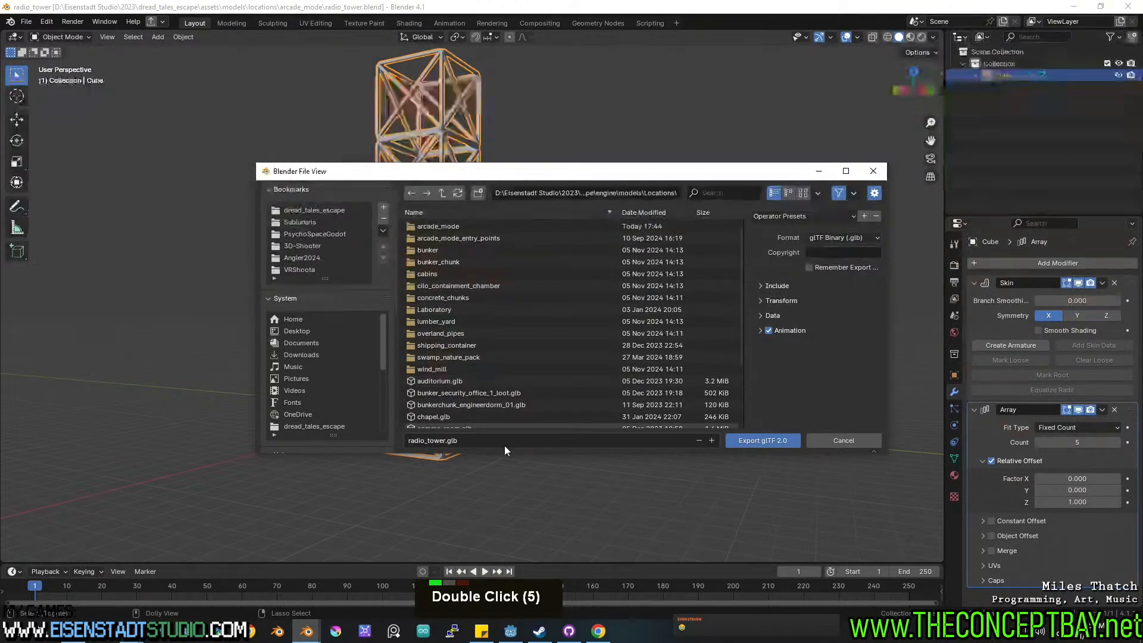
pyautogui.doubleClick(475, 225)
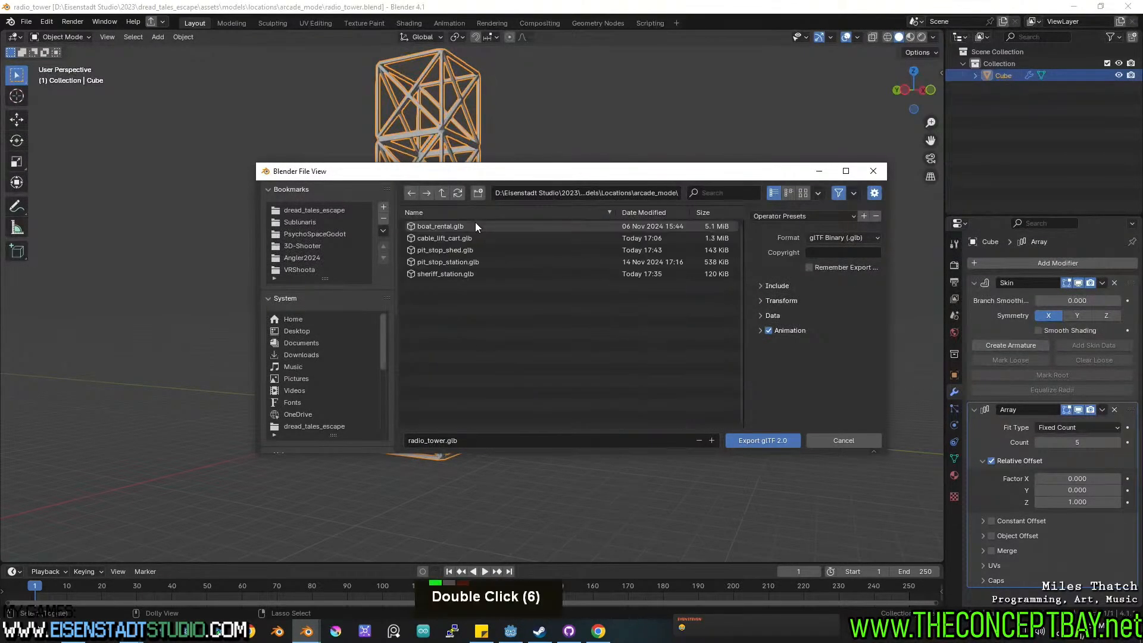
# Export the tower as radio_tower.glb using a saved operator preset, and save the Blender file.
pyautogui.click(780, 215)
pyautogui.doubleClick(777, 248)
pyautogui.click(780, 441)
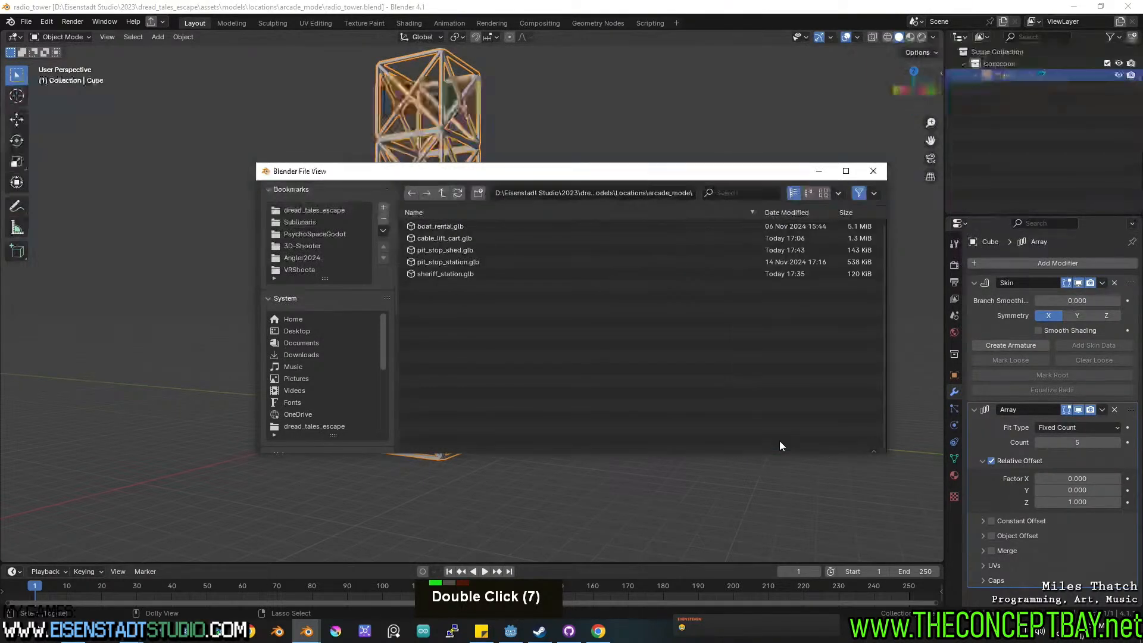
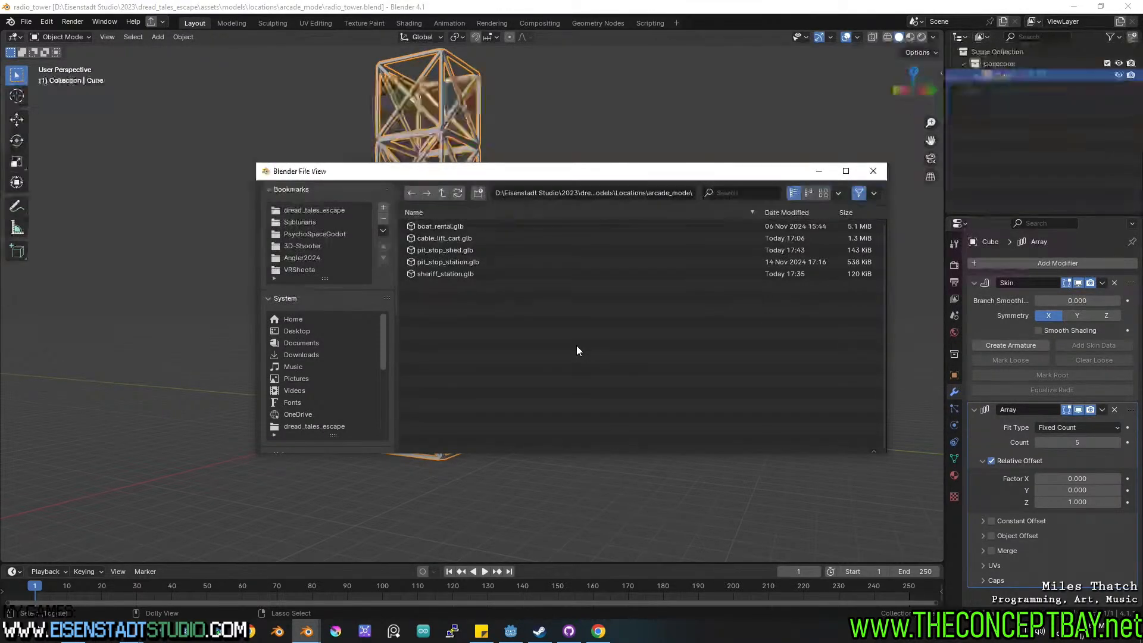
pyautogui.press('Escape')
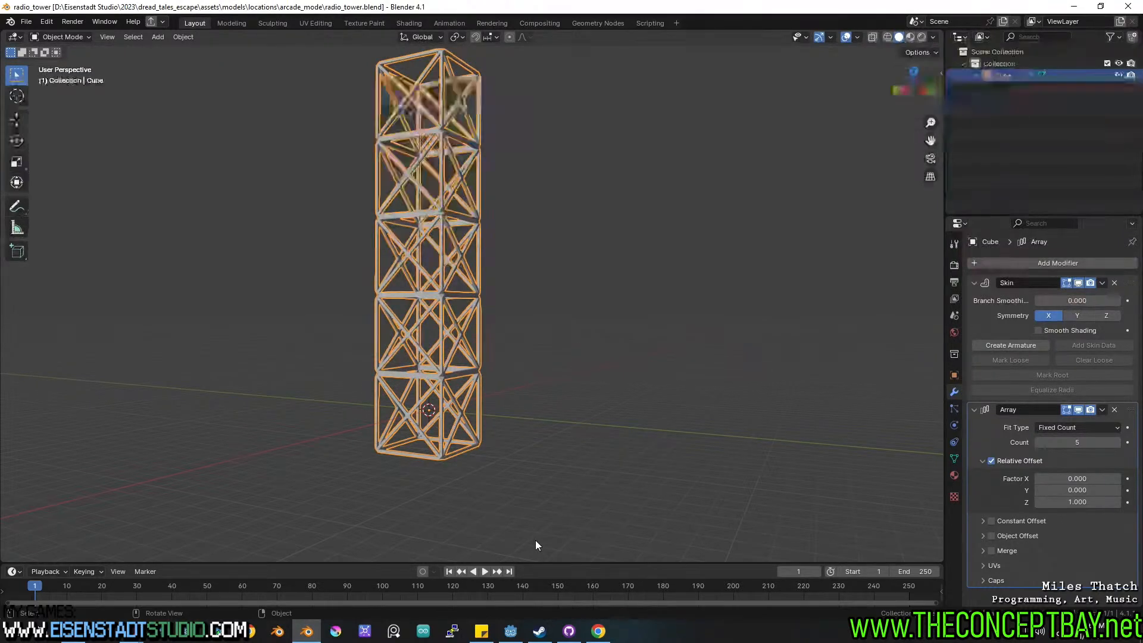
pyautogui.keyDown('shift'); pyautogui.moveTo(564, 376); pyautogui.dragTo(590, 387, button='middle'); pyautogui.keyUp('shift')
pyautogui.hotkey('ctrl', 's')
pyautogui.press('KP_Decimal')
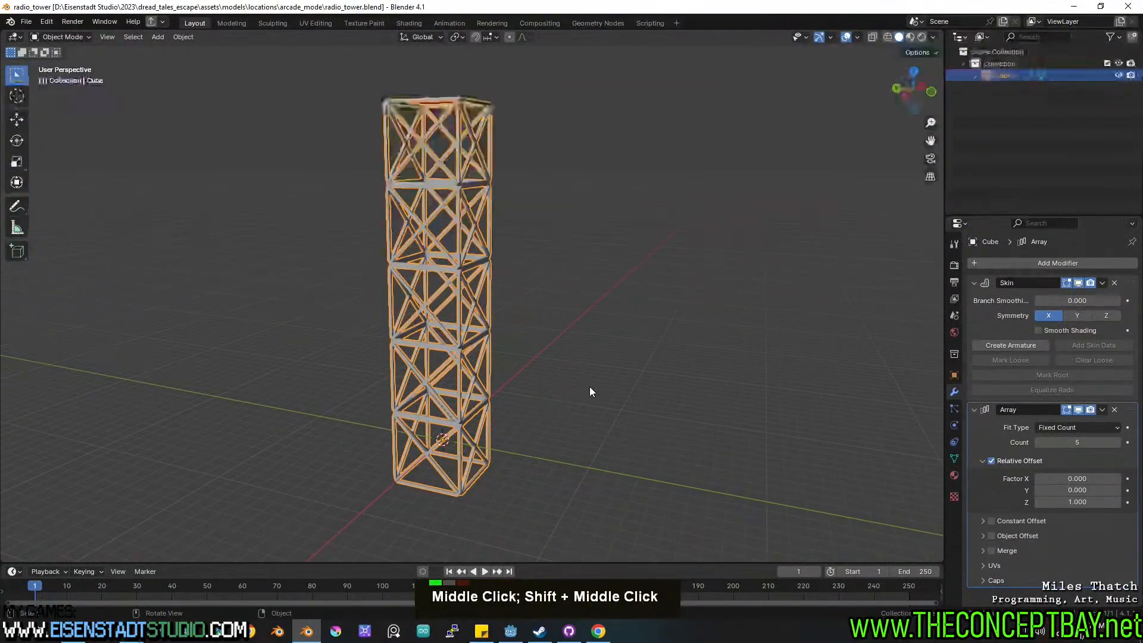
# Switch to Godot, save the arcade_mode scene and select radio_tower.glb in the models/Locations/arcade_mode folder.
pyautogui.click(512, 630)
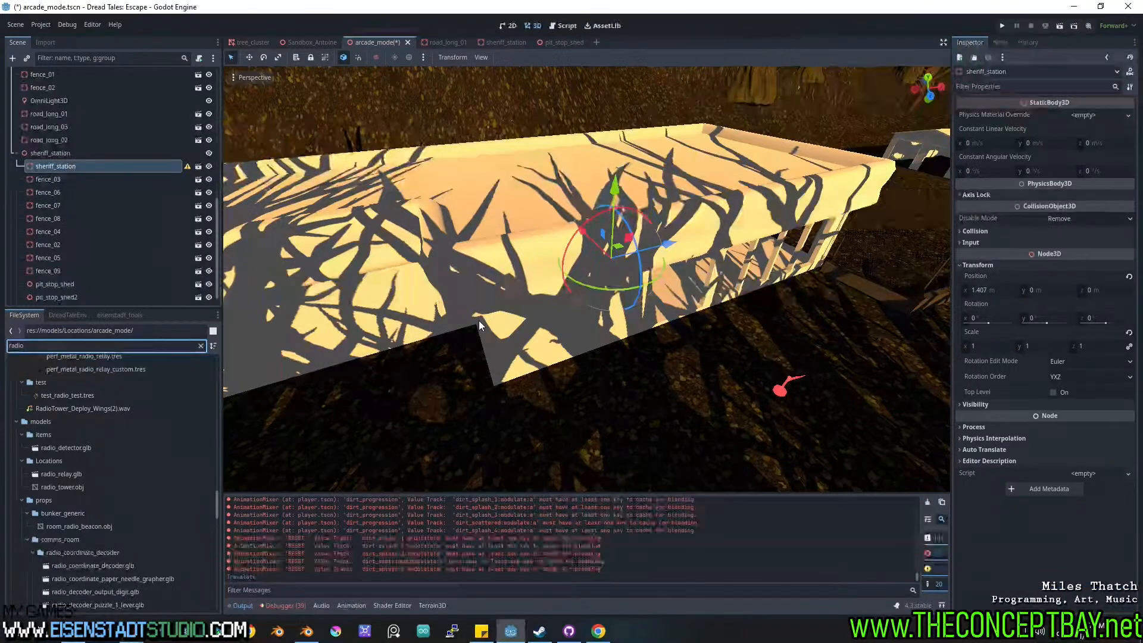
pyautogui.scroll(-8, 479, 320)
pyautogui.scroll(2, 534, 283)
pyautogui.keyDown('shift'); pyautogui.moveTo(458, 306); pyautogui.dragTo(467, 266, button='middle'); pyautogui.keyUp('shift')
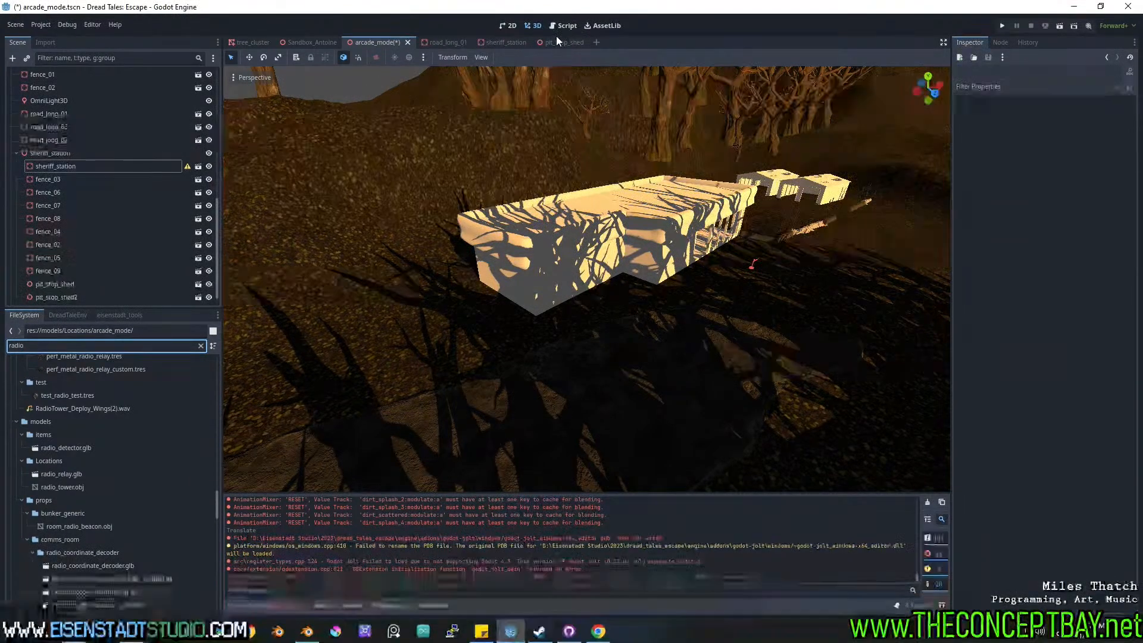
pyautogui.hotkey('ctrl', 's')
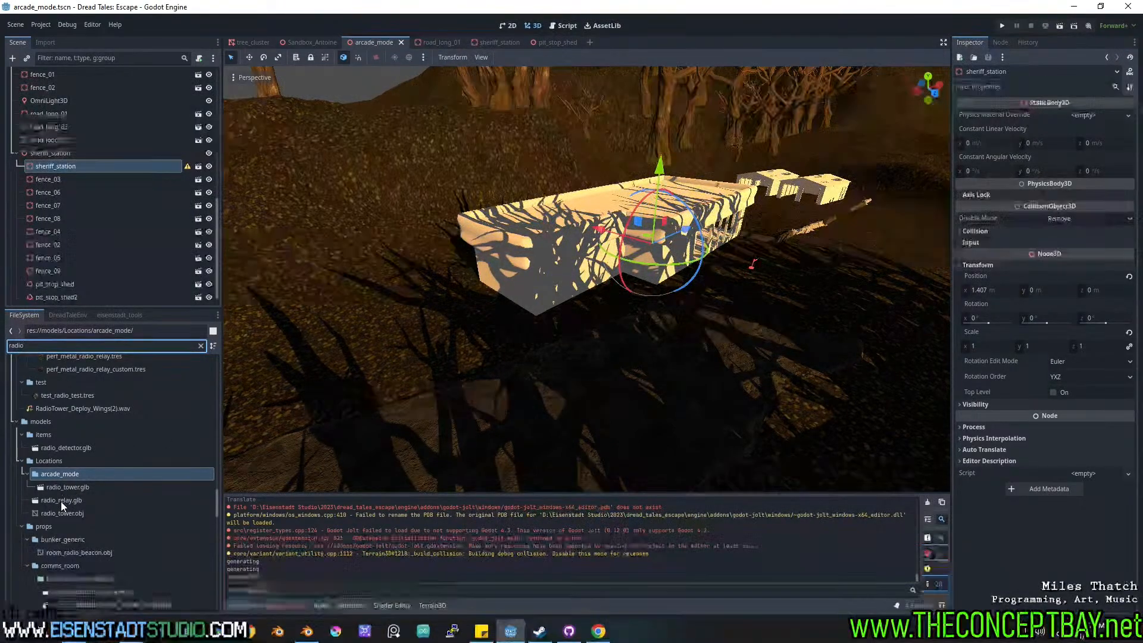
pyautogui.click(68, 487)
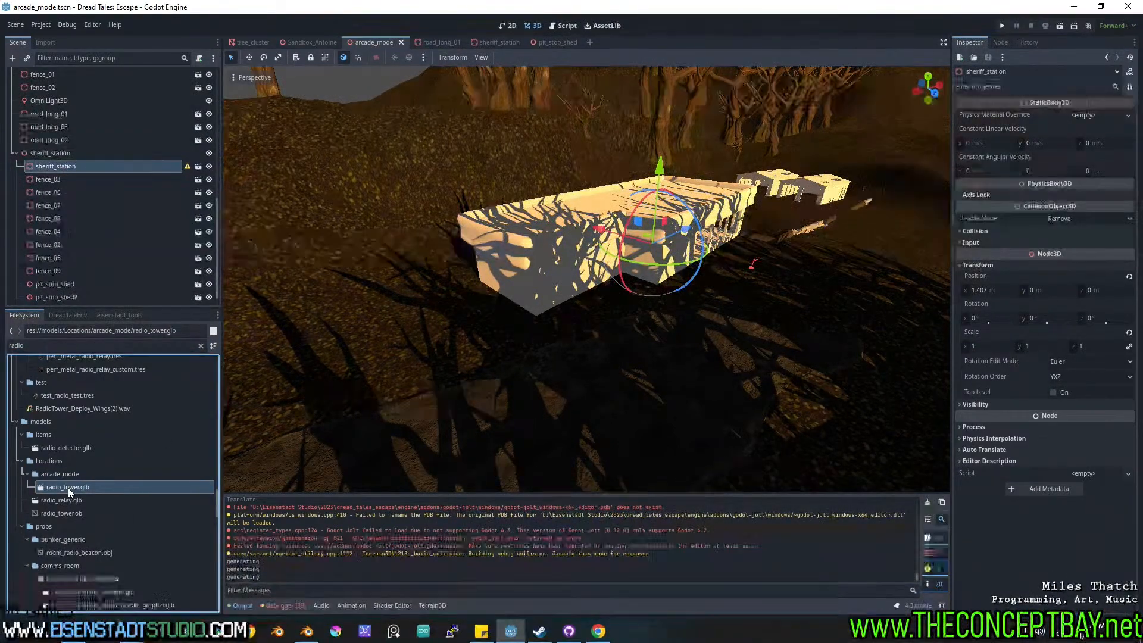
# Preview radio_tower.glb in its import settings, and create a new 3D scene with the root node named radio_tower.
pyautogui.doubleClick(68, 487)
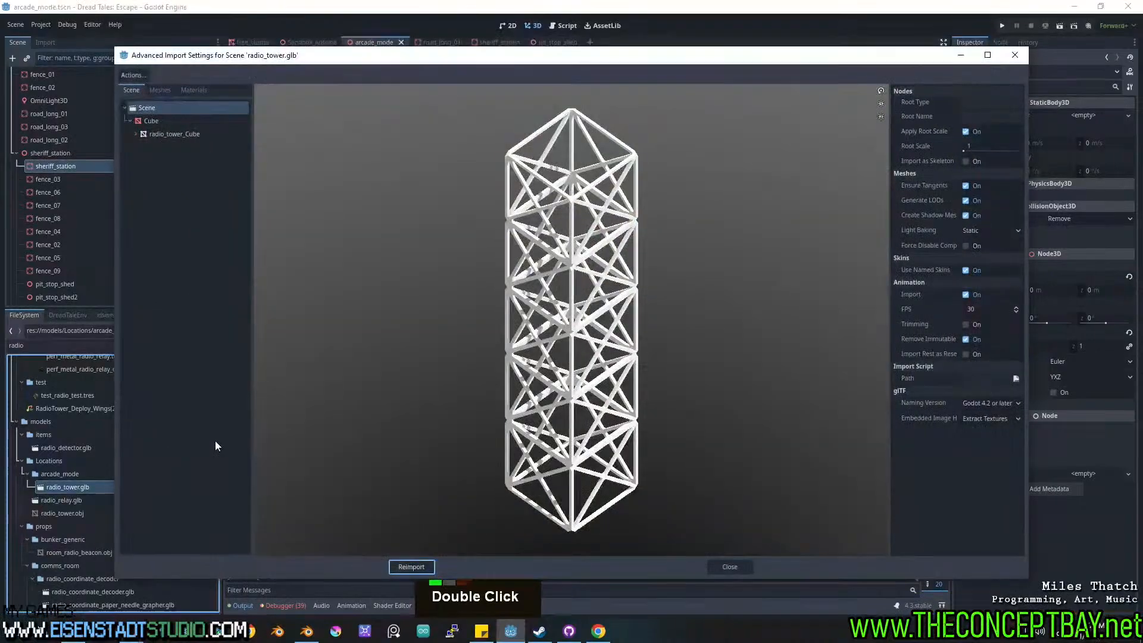
pyautogui.click(1010, 56)
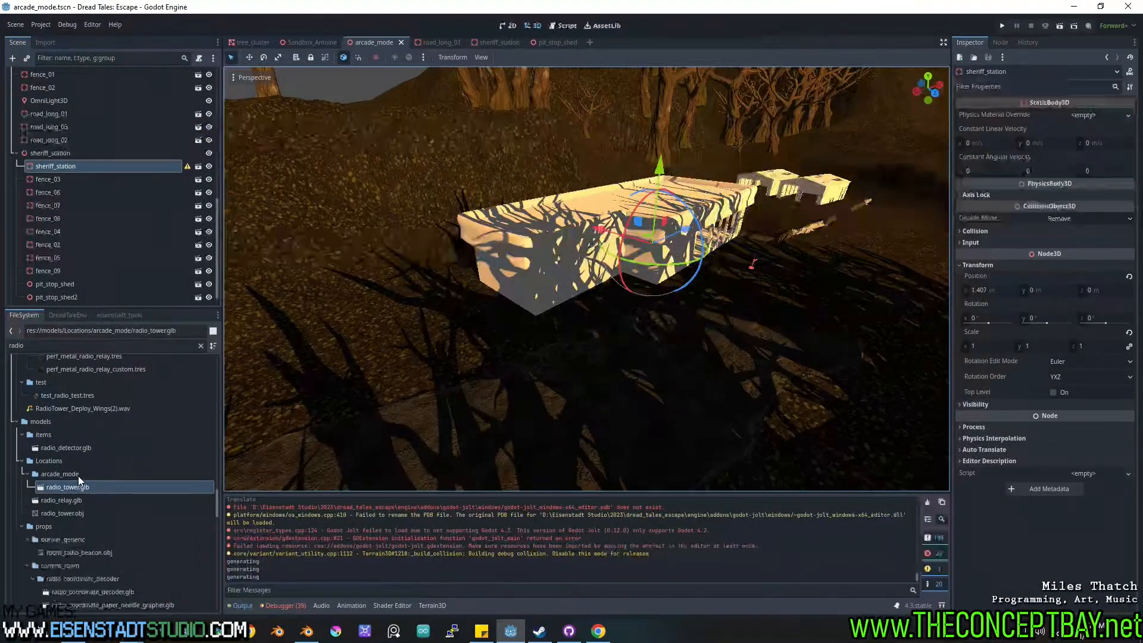
pyautogui.click(587, 42)
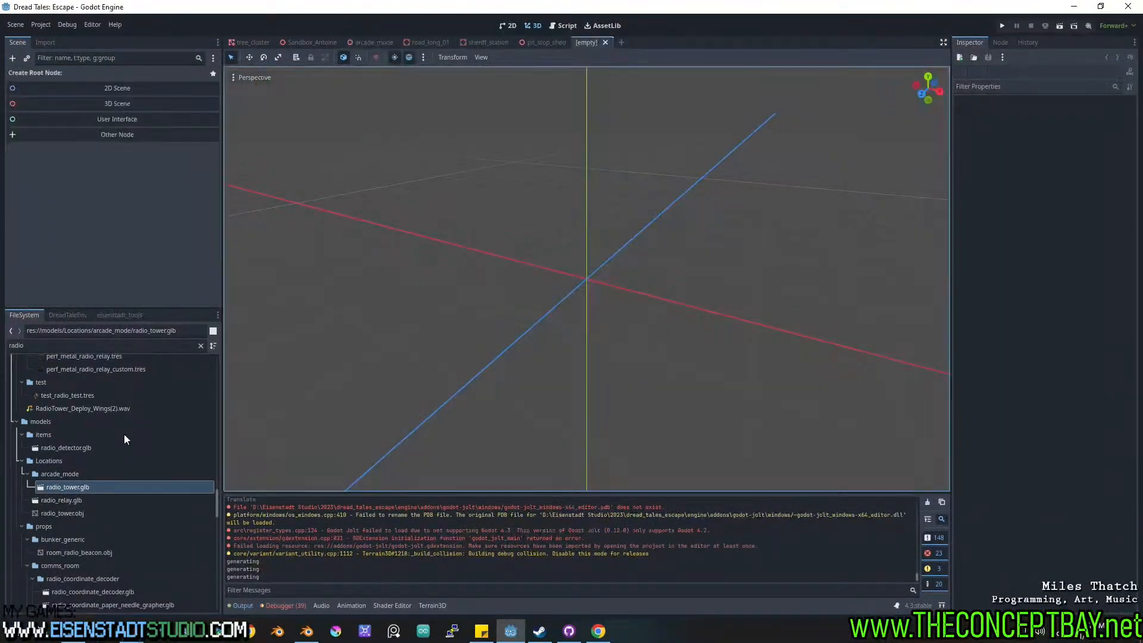
pyautogui.click(127, 106)
pyautogui.doubleClick(53, 75)
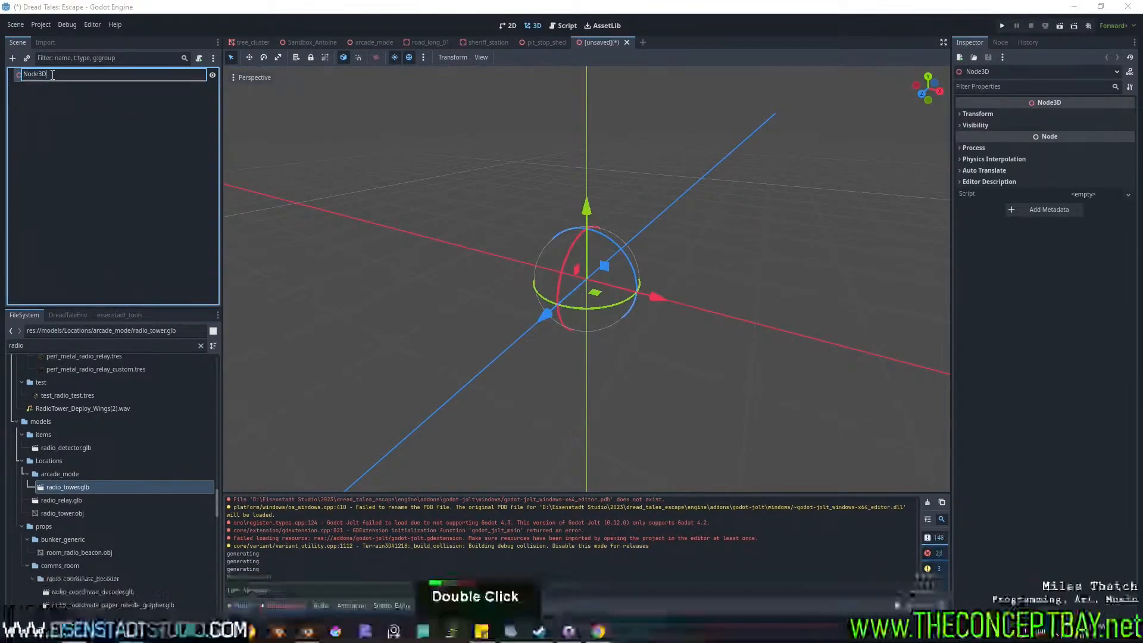
pyautogui.hotkey('ctrl', 'a')
pyautogui.write('radio_tower')
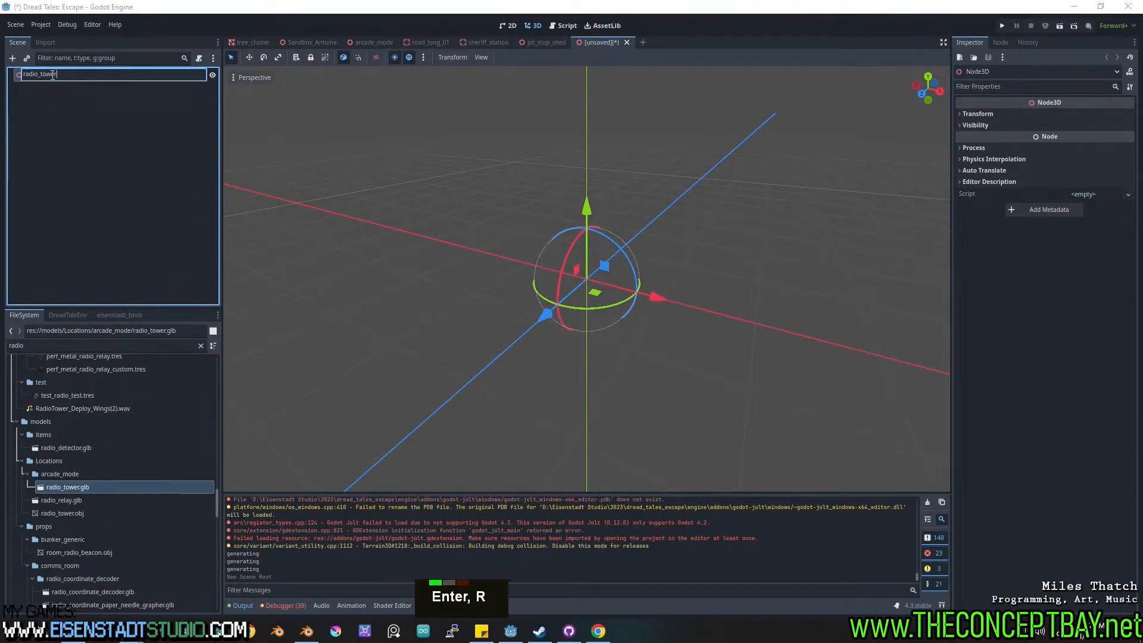
pyautogui.press('Return')
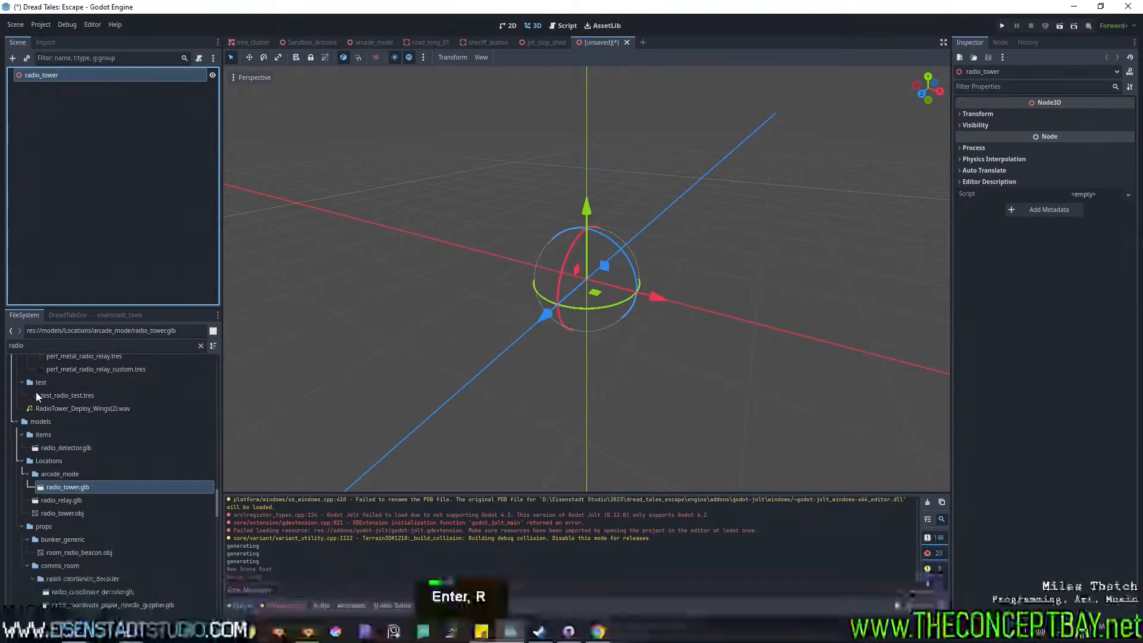
# Add the radio_tower.glb model to the new scene and save it as radio_tower.tscn in res://objects/locations/arcade_mode.
pyautogui.moveTo(67, 487); pyautogui.dragTo(594, 283)
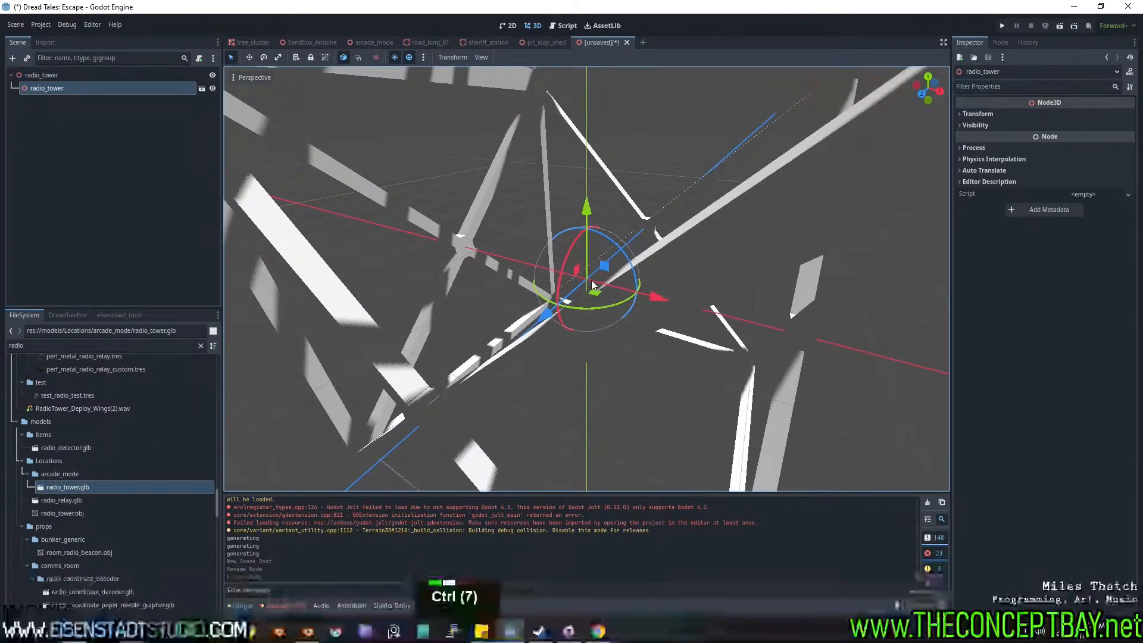
pyautogui.scroll(-11, 595, 282)
pyautogui.moveTo(594, 282); pyautogui.dragTo(599, 224, button='middle')
pyautogui.hotkey('ctrl', 's')
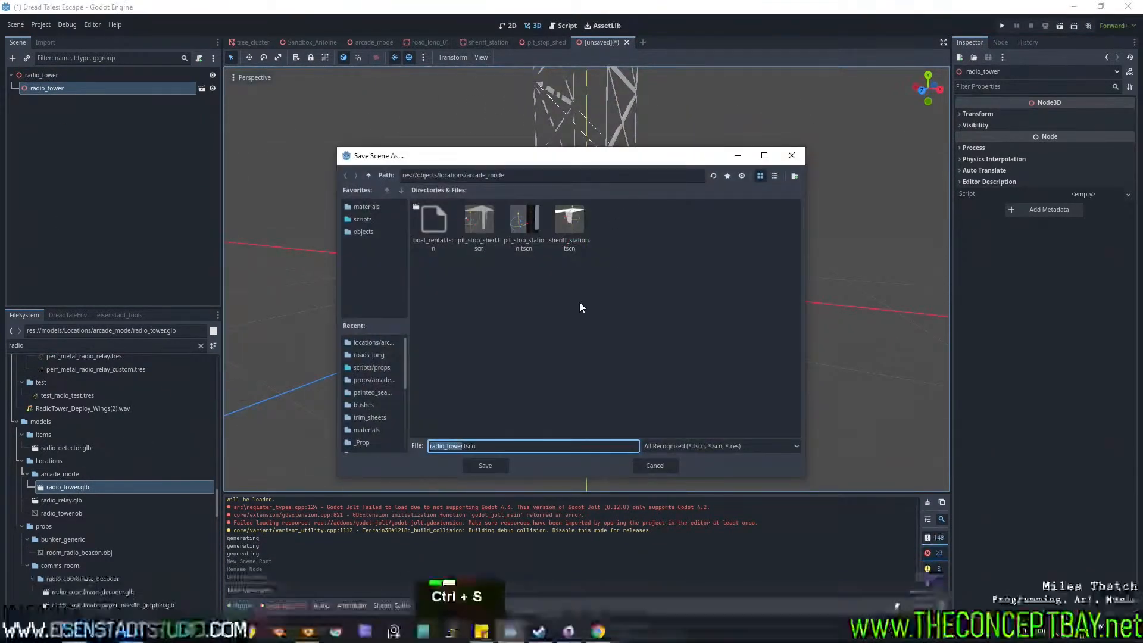
pyautogui.click(484, 466)
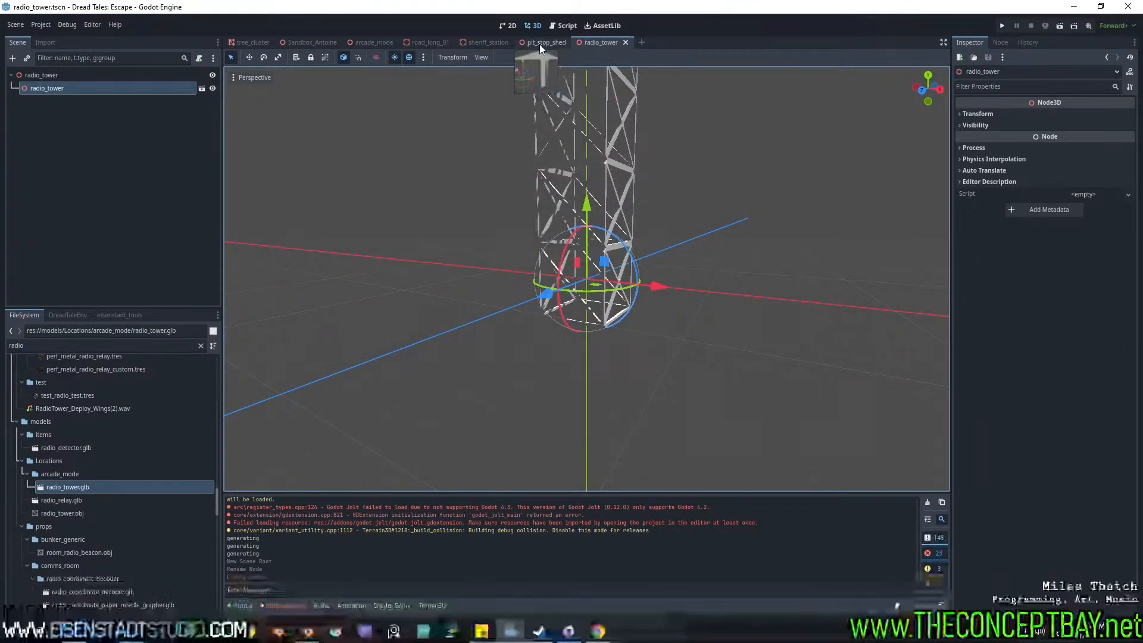
# Place an instance of the arcade_mode radio_tower.tscn in the arcade_mode scene beside the sheriff station.
pyautogui.click(368, 43)
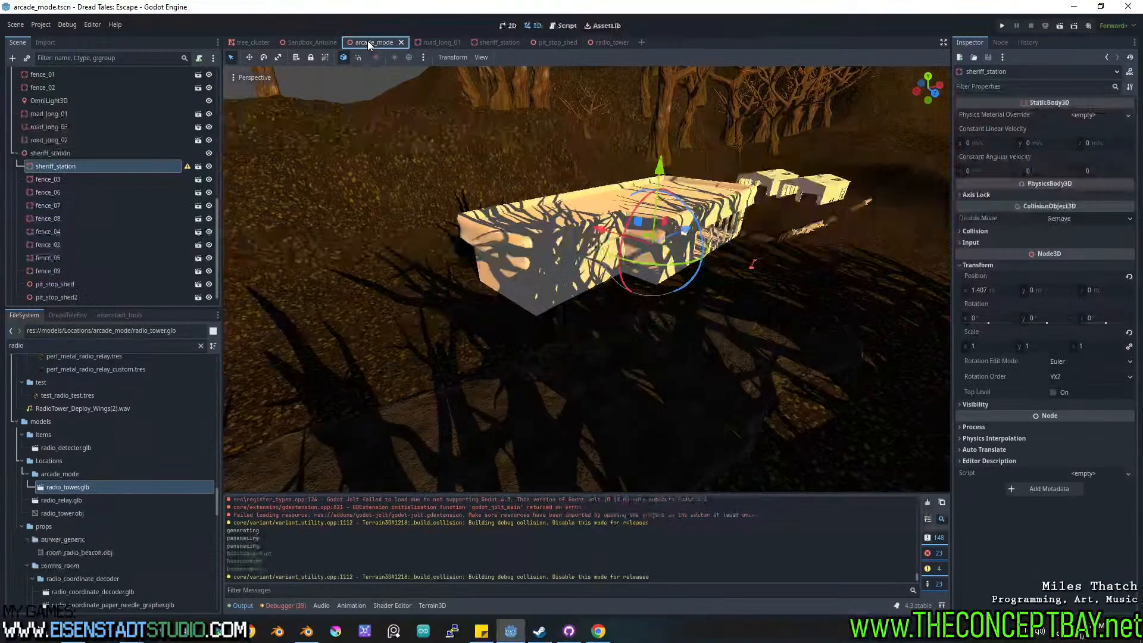
pyautogui.click(65, 152)
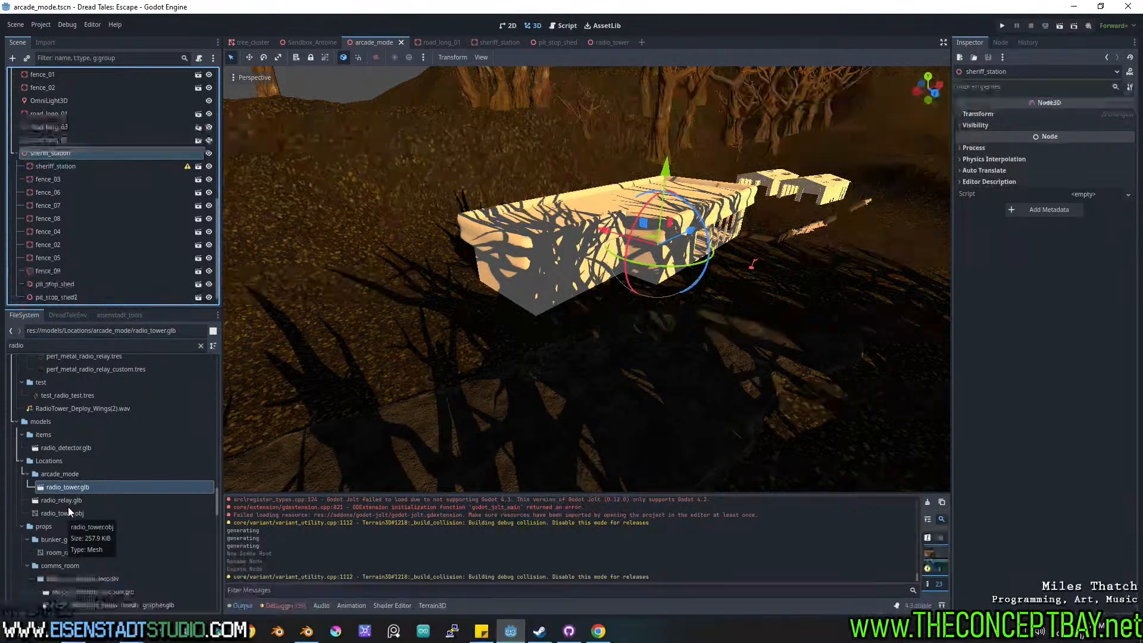
pyautogui.scroll(-3, 91, 502)
pyautogui.scroll(-6, 91, 502)
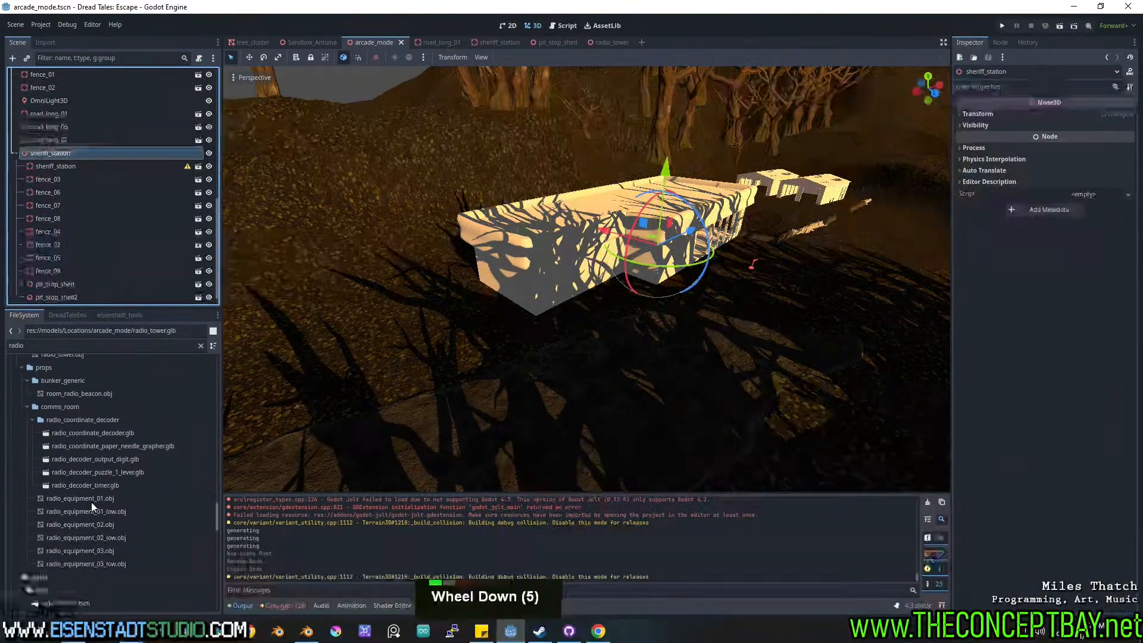
pyautogui.scroll(-1, 91, 502)
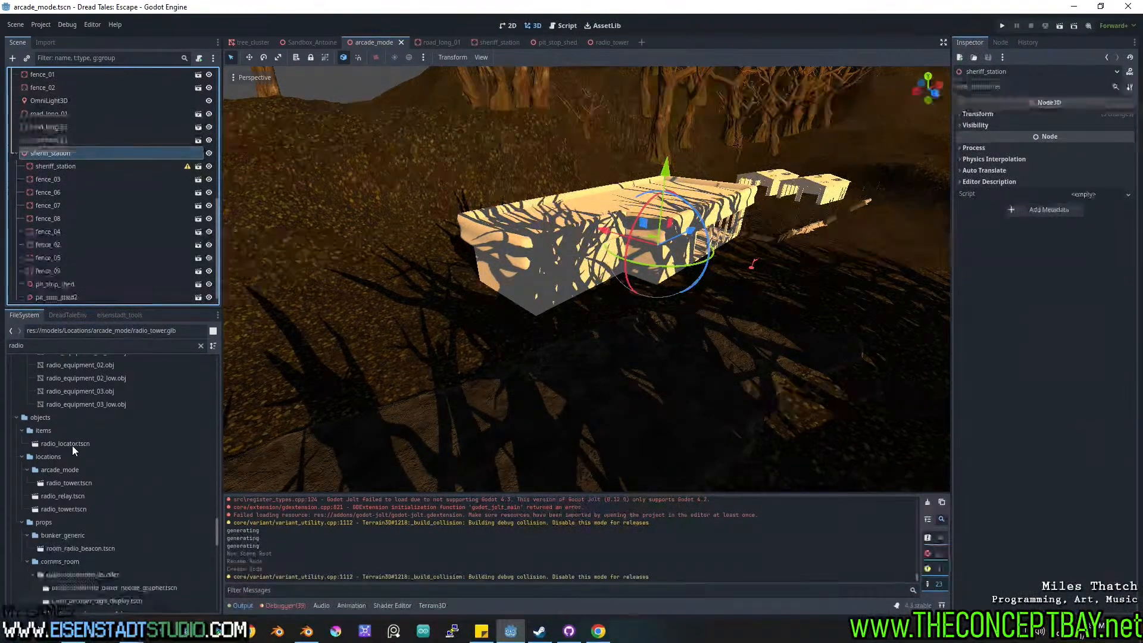
pyautogui.moveTo(80, 484); pyautogui.dragTo(410, 334)
pyautogui.moveTo(410, 334); pyautogui.dragTo(449, 347, button='middle')
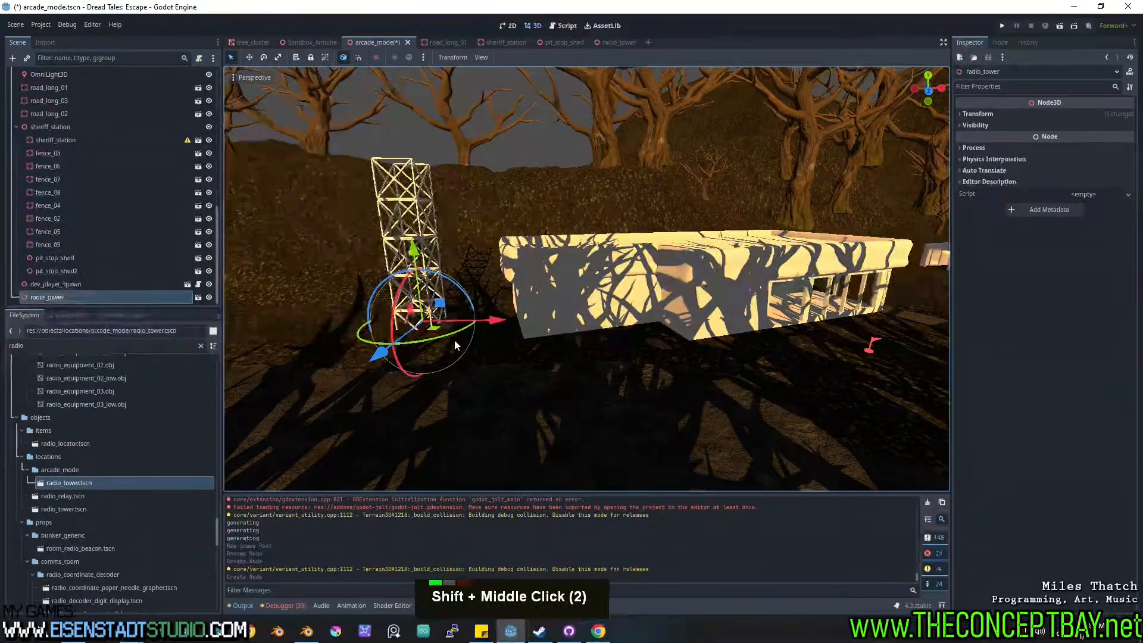
# Snap the radio tower to the floor and move it behind the sheriff station building.
pyautogui.press('pagedown')
pyautogui.moveTo(414, 249); pyautogui.dragTo(583, 388, button='middle')
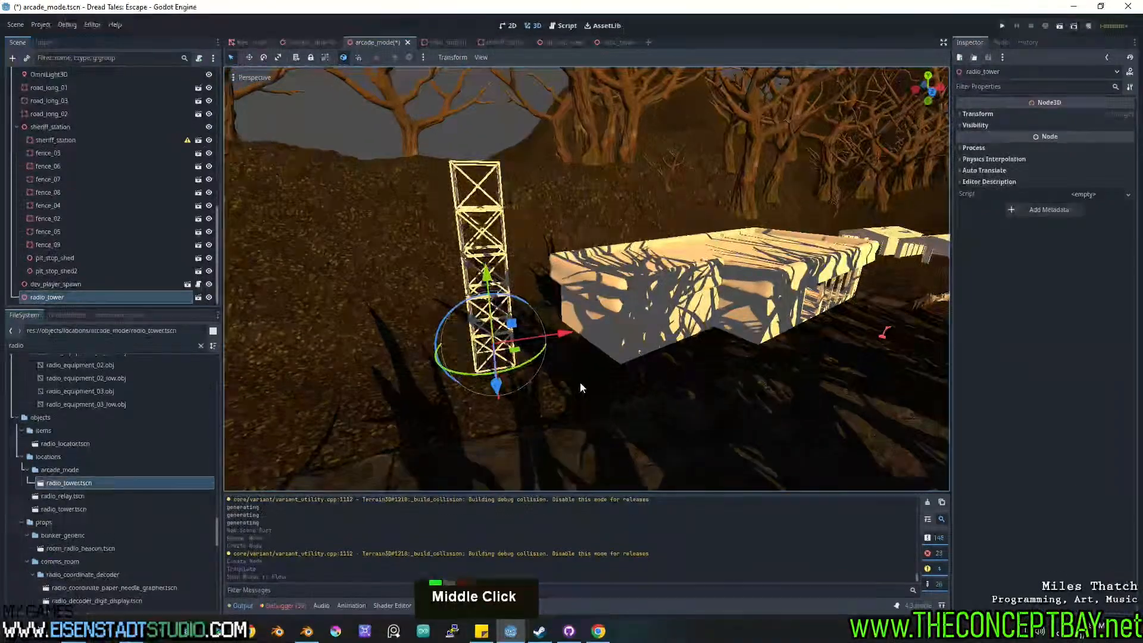
pyautogui.moveTo(513, 326); pyautogui.dragTo(667, 203)
pyautogui.press('pagedown')
pyautogui.moveTo(672, 246); pyautogui.dragTo(509, 289, button='middle')
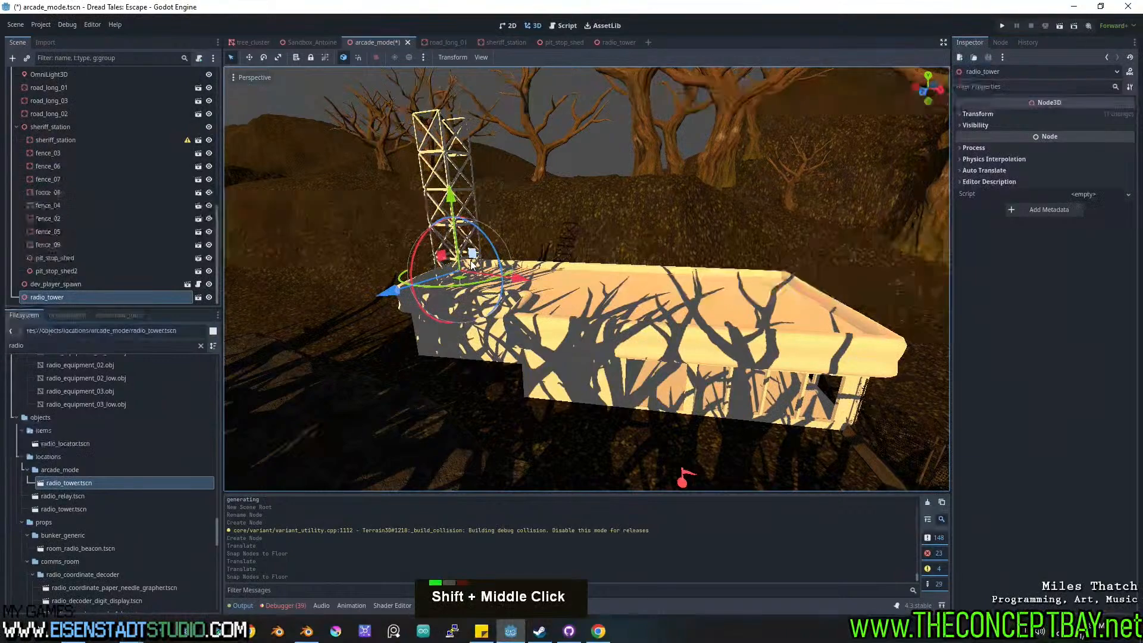
pyautogui.moveTo(471, 281); pyautogui.dragTo(505, 284)
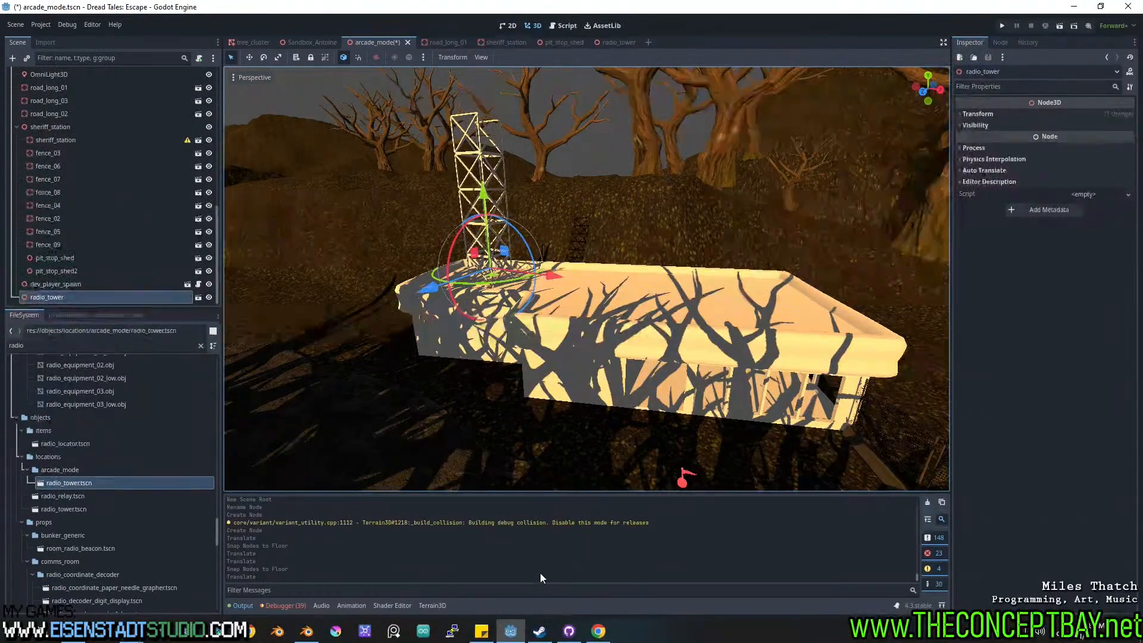
# Switch to Blender and scale up the whole radio tower uniformly in two passes.
pyautogui.click(306, 632)
pyautogui.press('s')
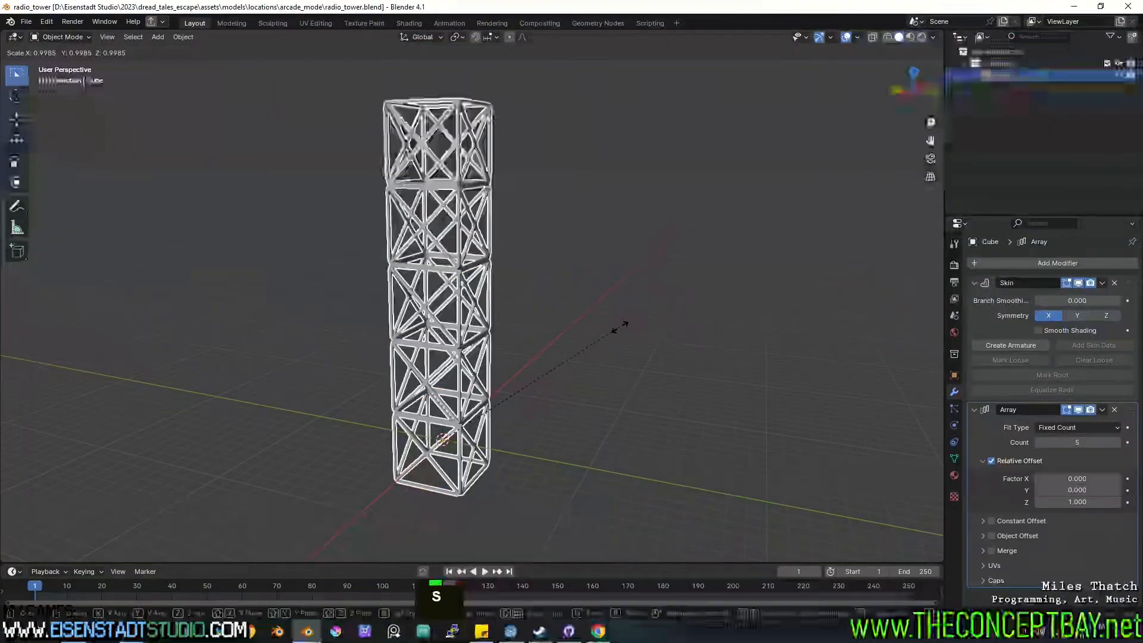
pyautogui.click(741, 319)
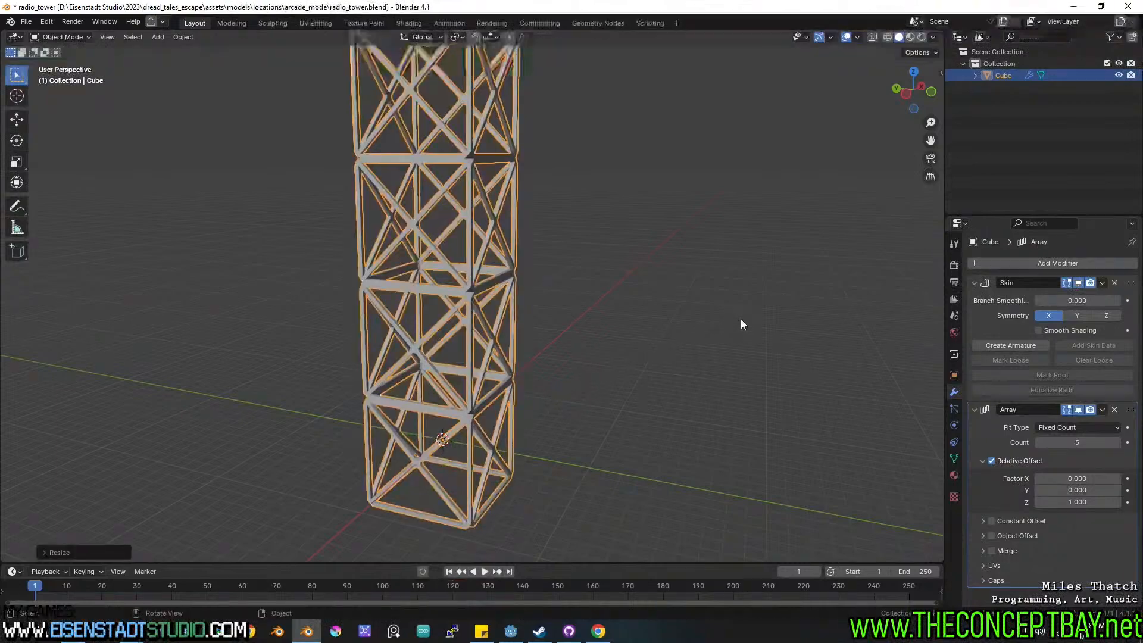
pyautogui.keyDown('shift'); pyautogui.moveTo(741, 319); pyautogui.dragTo(626, 351, button='middle'); pyautogui.keyUp('shift')
pyautogui.press('s')
pyautogui.click(641, 344)
pyautogui.scroll(-2, 639, 344)
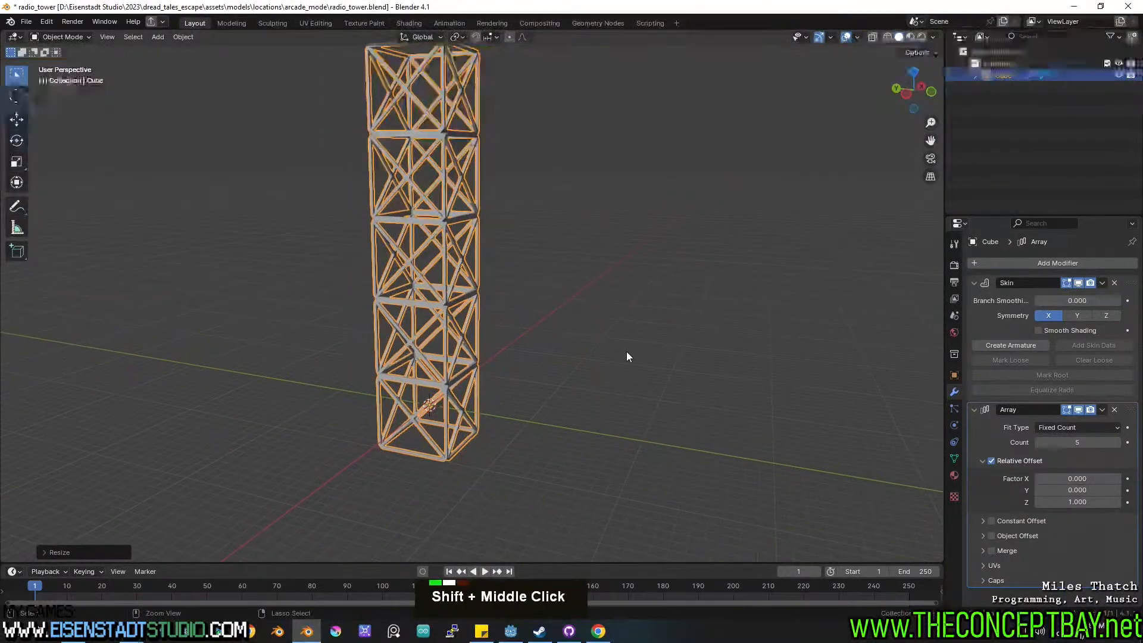
# Try applying the tower's object transform, undo it, and save the Blender file.
pyautogui.hotkey('ctrl', 'a')
pyautogui.click(626, 351)
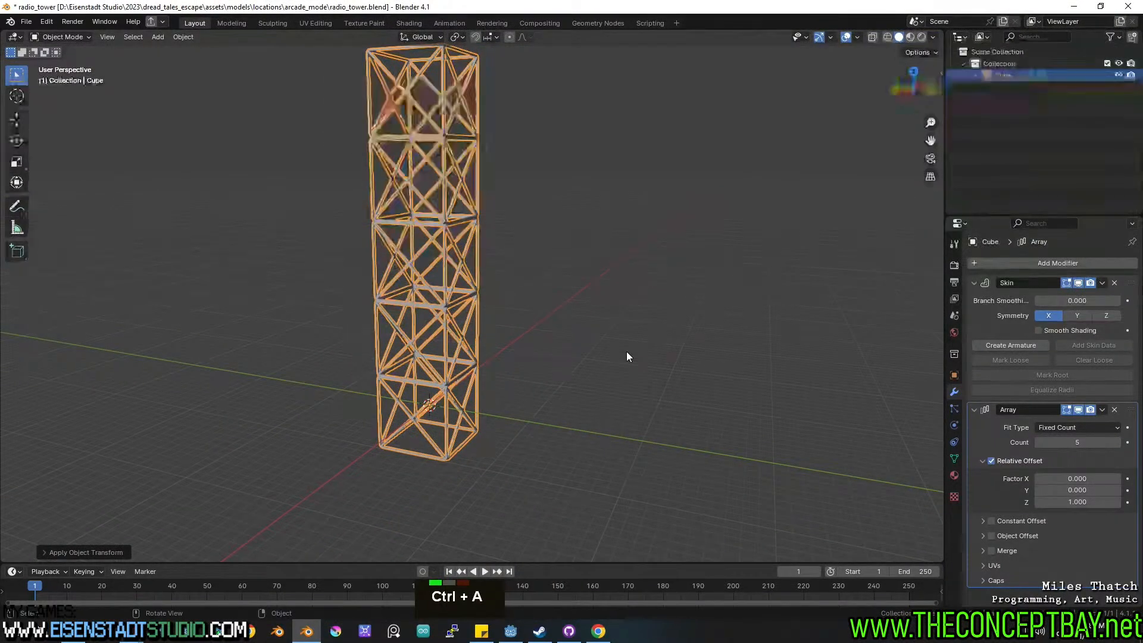
pyautogui.scroll(2, 628, 342)
pyautogui.keyDown('shift'); pyautogui.moveTo(627, 345); pyautogui.dragTo(599, 349, button='middle'); pyautogui.keyUp('shift')
pyautogui.hotkey('ctrl', 'z')
pyautogui.hotkey('ctrl', 's')
# Add a lattice object and raise it along Z to about the middle of the tower.
pyautogui.scroll(-2, 613, 370)
pyautogui.scroll(-1, 598, 357)
pyautogui.keyDown('shift'); pyautogui.moveTo(582, 312); pyautogui.dragTo(547, 354, button='middle'); pyautogui.keyUp('shift')
pyautogui.scroll(-1, 598, 352)
pyautogui.hotkey('shift', 'a')
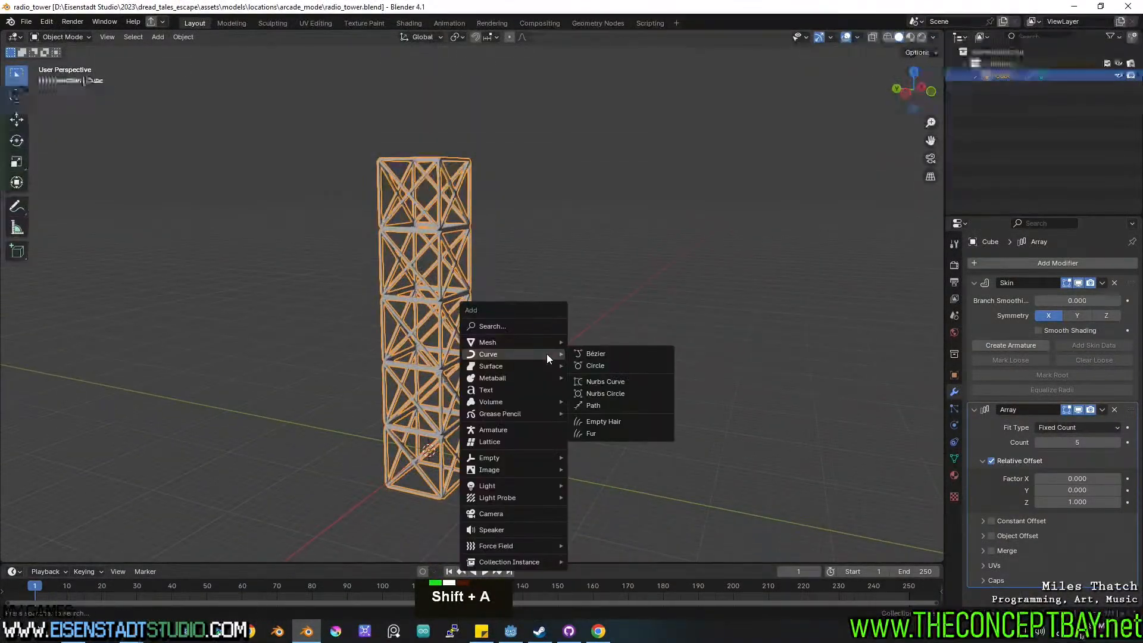
pyautogui.click(536, 441)
pyautogui.press('g')
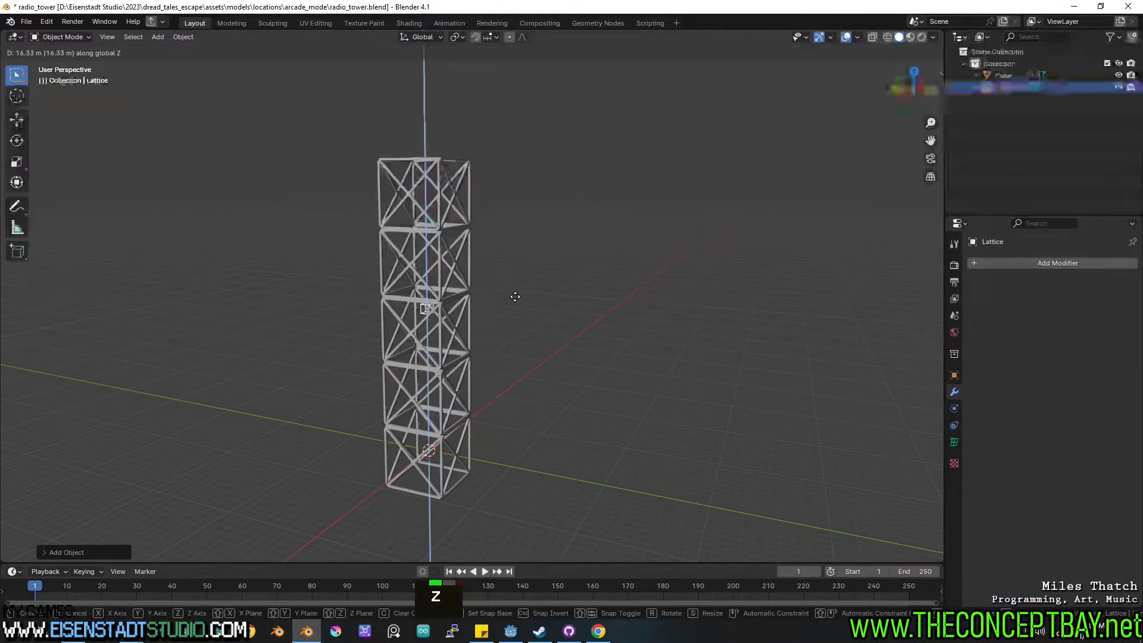
pyautogui.click(512, 289)
# In a side view, enlarge the lattice slightly wider than the tower and centre it vertically on the tower.
pyautogui.keyDown('alt'); pyautogui.middleClick(555, 244); pyautogui.keyUp('alt')
pyautogui.keyDown('alt'); pyautogui.moveTo(554, 245); pyautogui.dragTo(515, 268, button='middle'); pyautogui.keyUp('alt')
pyautogui.press('s')
pyautogui.click(173, 236)
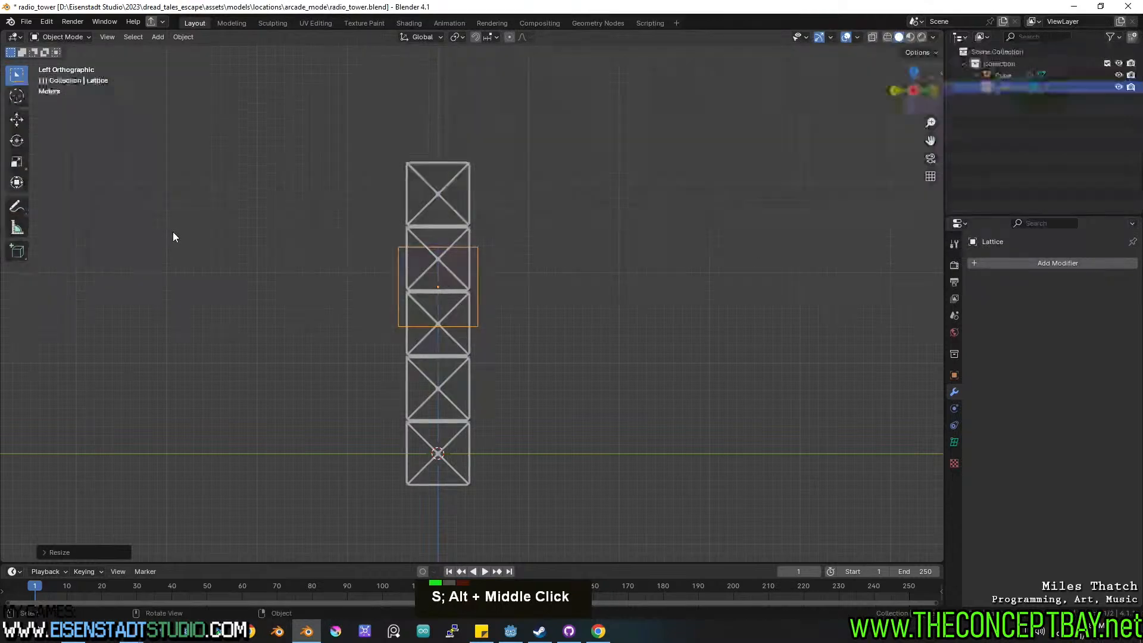
pyautogui.press('g')
pyautogui.press('z')
pyautogui.click(569, 378)
# Stretch the lattice along Z beyond both ends of the tower and adjust its height to enclose the tower.
pyautogui.press('s')
pyautogui.press('z')
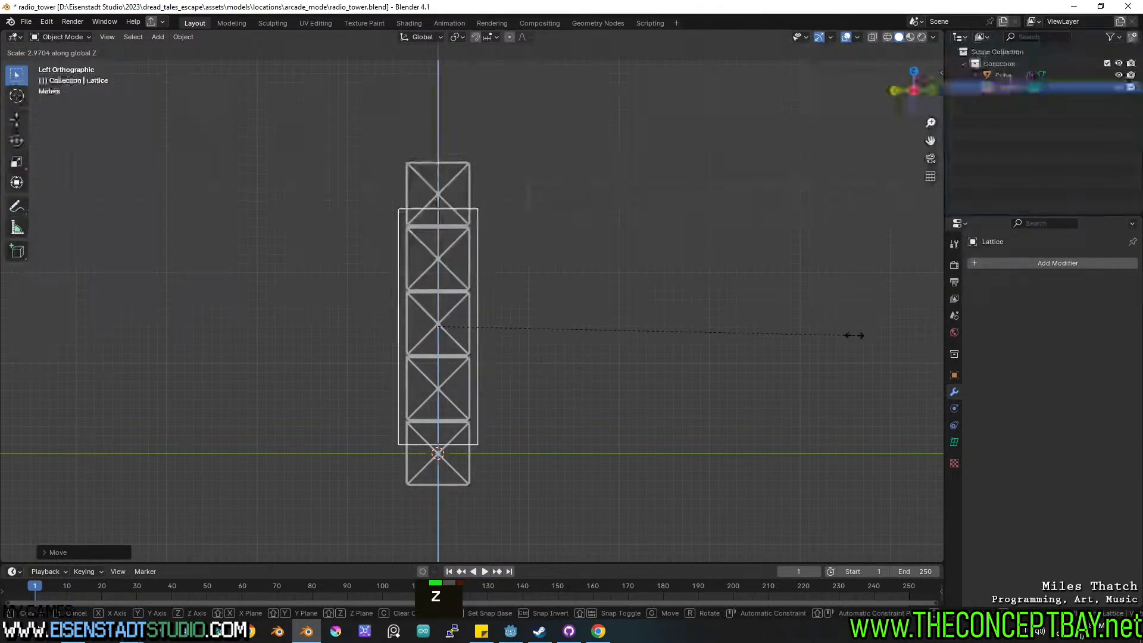
pyautogui.click(119, 296)
pyautogui.press('g')
pyautogui.press('z')
pyautogui.click(263, 365)
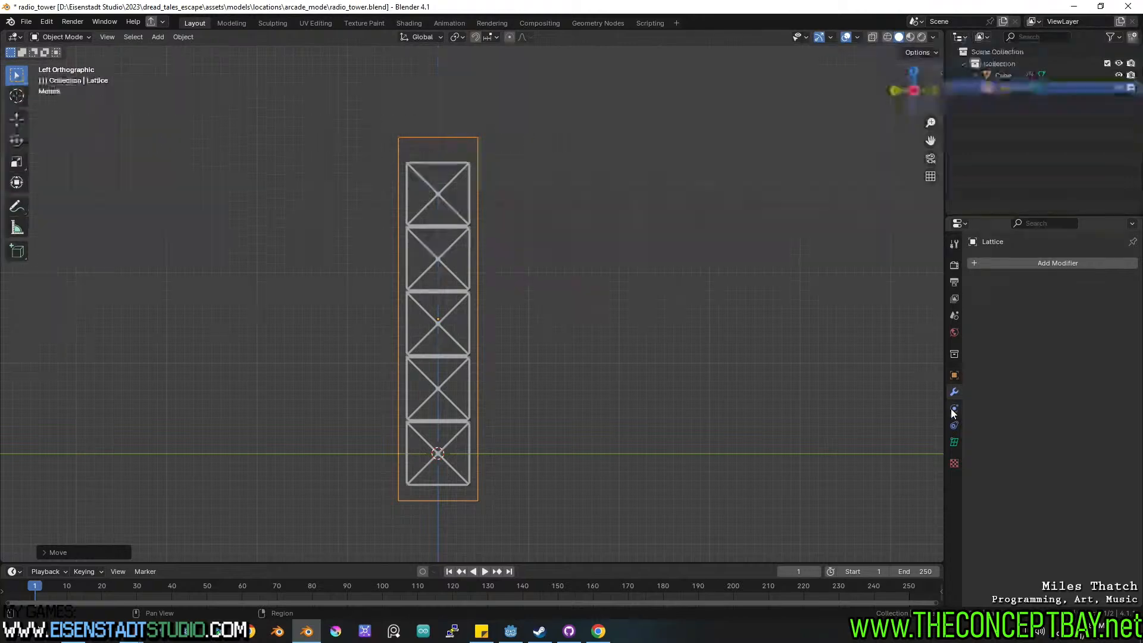
# Set the lattice's W resolution to 5, keeping U and V at 2.
pyautogui.click(955, 442)
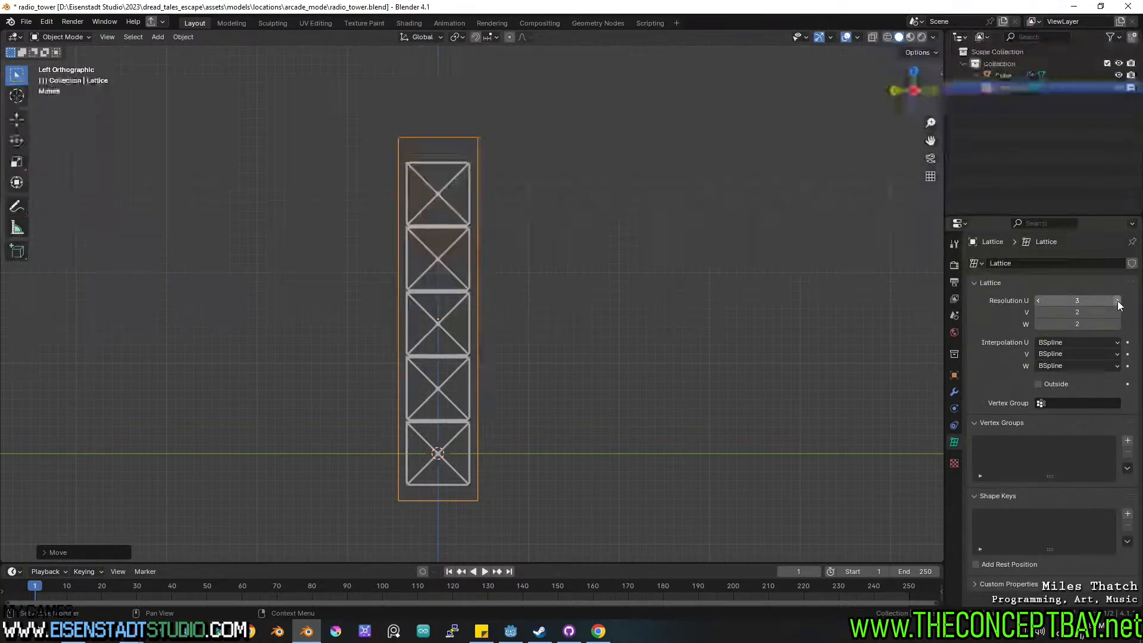
pyautogui.hotkey('ctrl', 'z')
pyautogui.hotkey('ctrl', 'z')
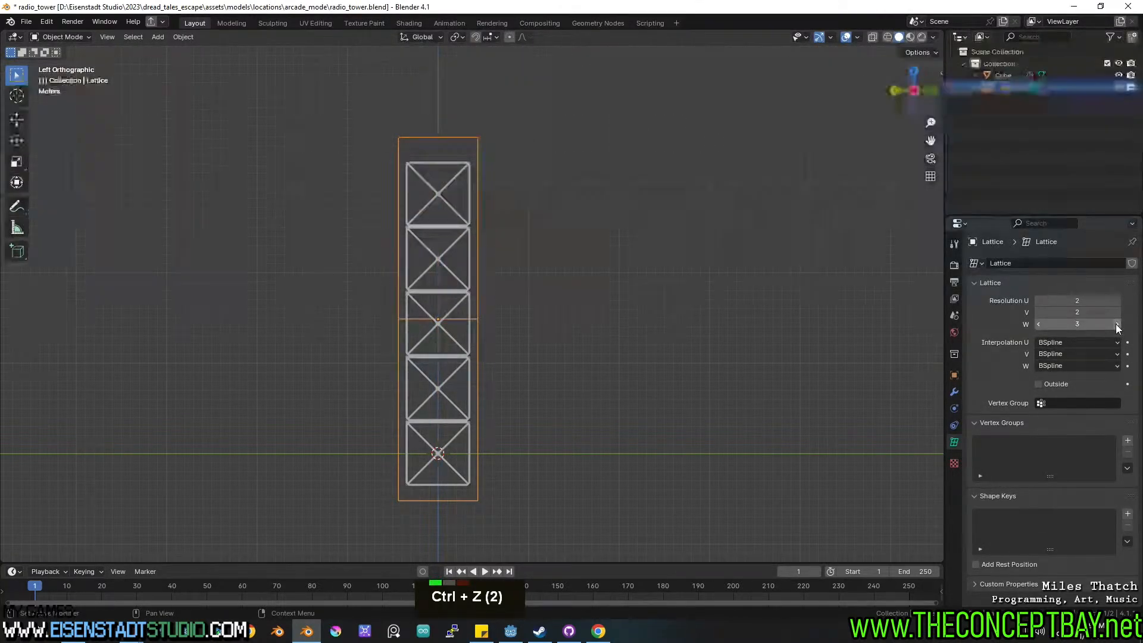
pyautogui.click(1117, 324)
pyautogui.click(1117, 325)
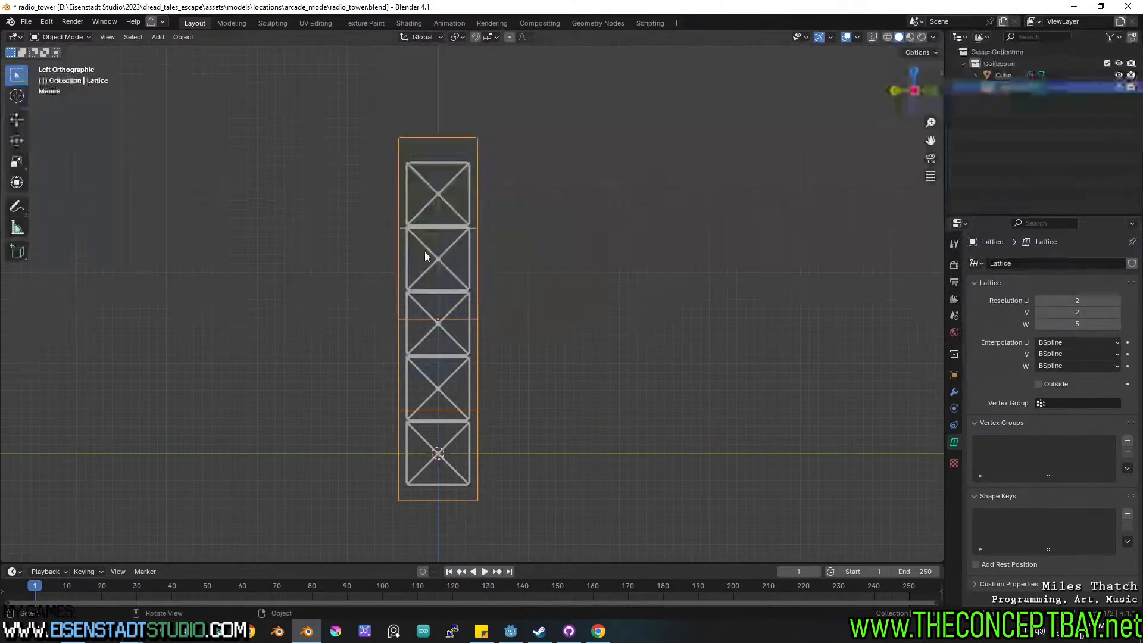
# Save the file and add a Lattice modifier to the tower mesh, with the new lattice as its object.
pyautogui.moveTo(552, 334); pyautogui.dragTo(416, 357, button='middle')
pyautogui.click(406, 361)
pyautogui.scroll(2, 406, 361)
pyautogui.hotkey('ctrl', 's')
pyautogui.click(955, 392)
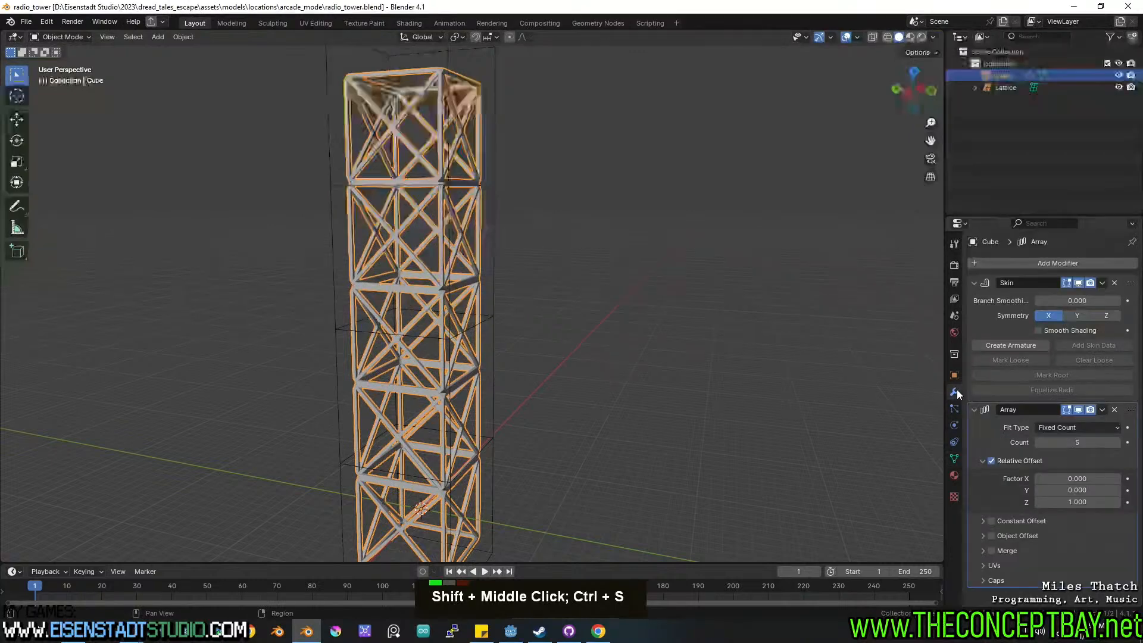
pyautogui.click(980, 265)
pyautogui.moveTo(956, 265)
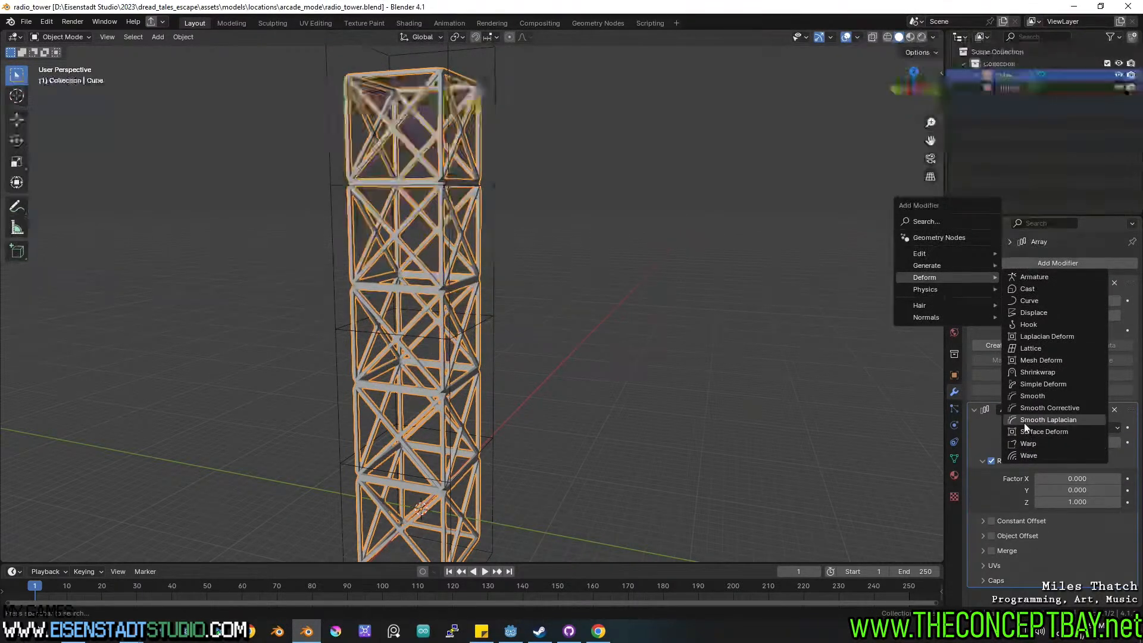
pyautogui.click(1023, 350)
pyautogui.scroll(-10, 1048, 417)
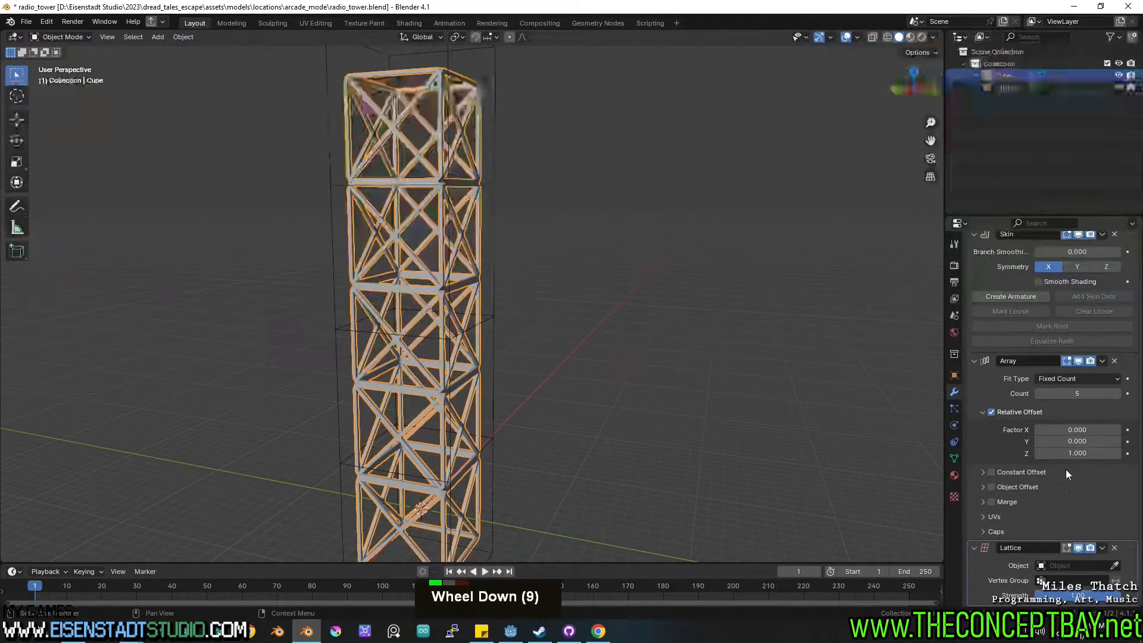
pyautogui.scroll(-2, 502, 193)
pyautogui.click(489, 195)
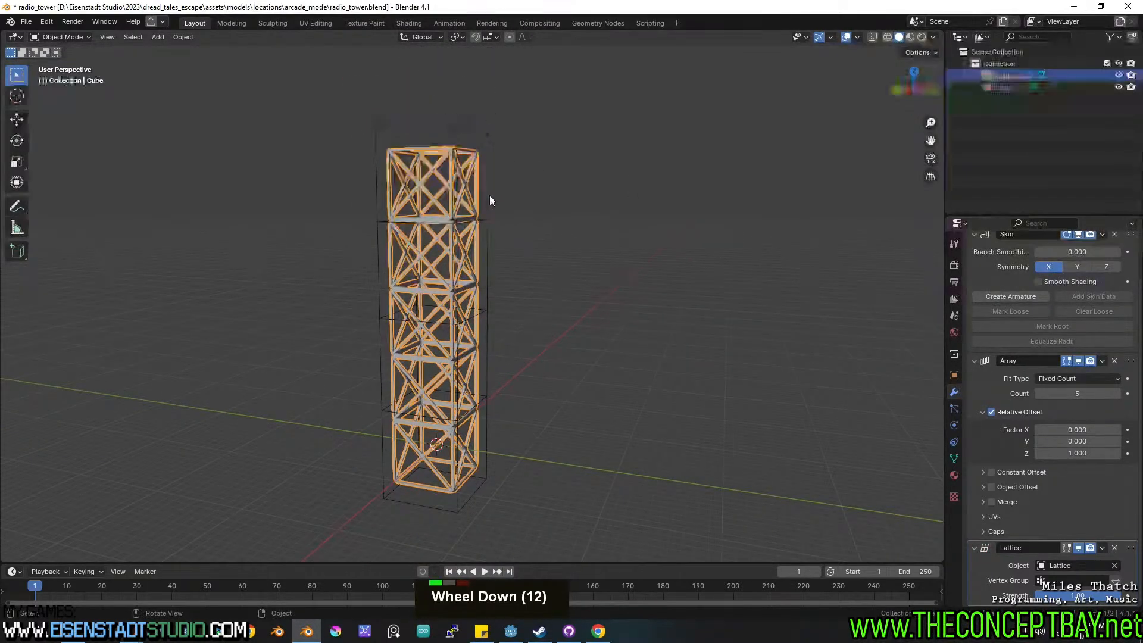
# In the lattice's edit mode, select the upper three rows of points and scale them inward horizontally, excluding Z, to narrow the tower's upper part.
pyautogui.press('Tab')
pyautogui.keyDown('alt'); pyautogui.moveTo(544, 204); pyautogui.dragTo(591, 204, button='middle'); pyautogui.keyUp('alt')
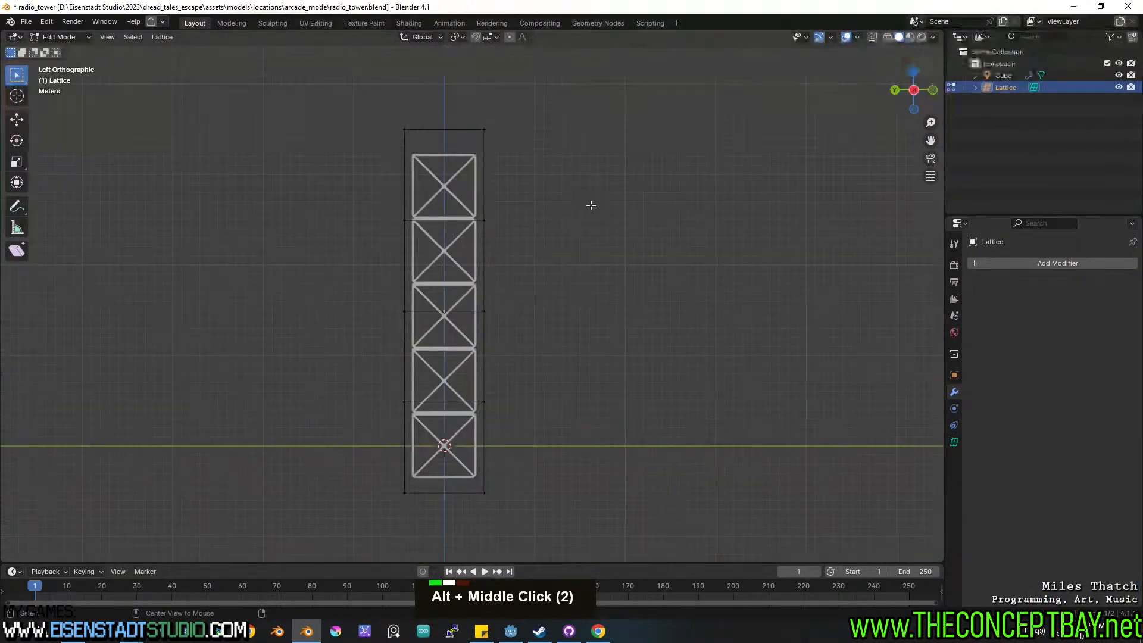
pyautogui.moveTo(332, 84); pyautogui.dragTo(625, 360)
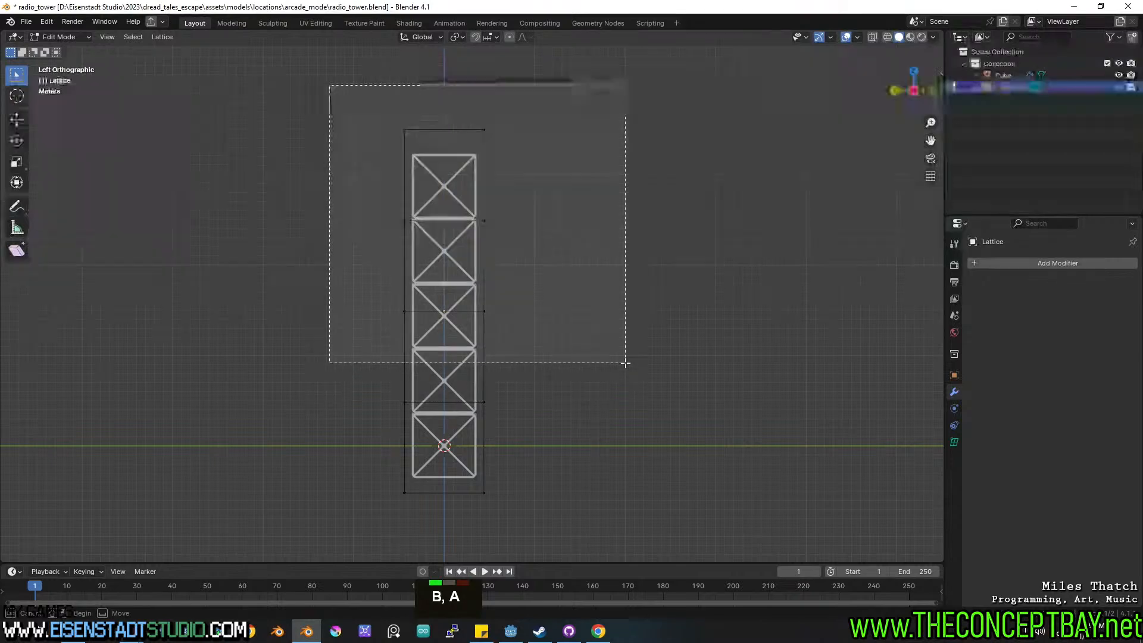
pyautogui.moveTo(625, 360); pyautogui.dragTo(722, 387, button='middle')
pyautogui.press('s')
pyautogui.hotkey('shift', 'z')
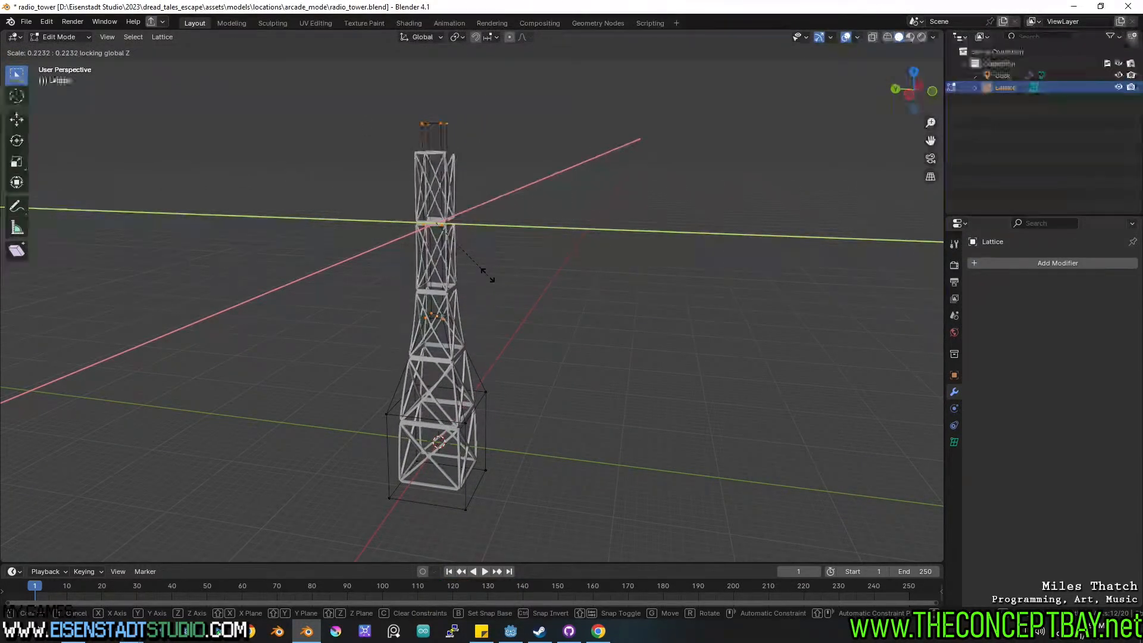
pyautogui.click(502, 292)
# Compress the lattice's upper three rows of points along Z to about 0.56 and return to Object Mode.
pyautogui.moveTo(503, 293); pyautogui.dragTo(462, 138, button='middle')
pyautogui.moveTo(394, 89); pyautogui.dragTo(543, 168)
pyautogui.press('g')
pyautogui.press('z')
pyautogui.press('Escape')
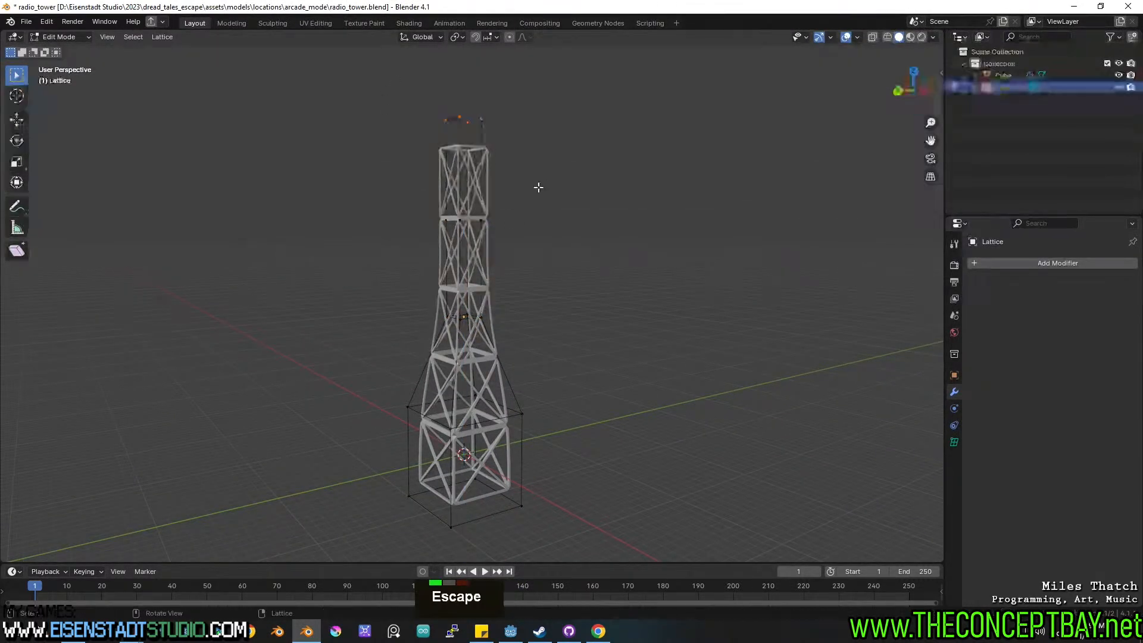
pyautogui.keyDown('shift'); pyautogui.moveTo(416, 204); pyautogui.dragTo(560, 340); pyautogui.keyUp('shift')
pyautogui.press('s')
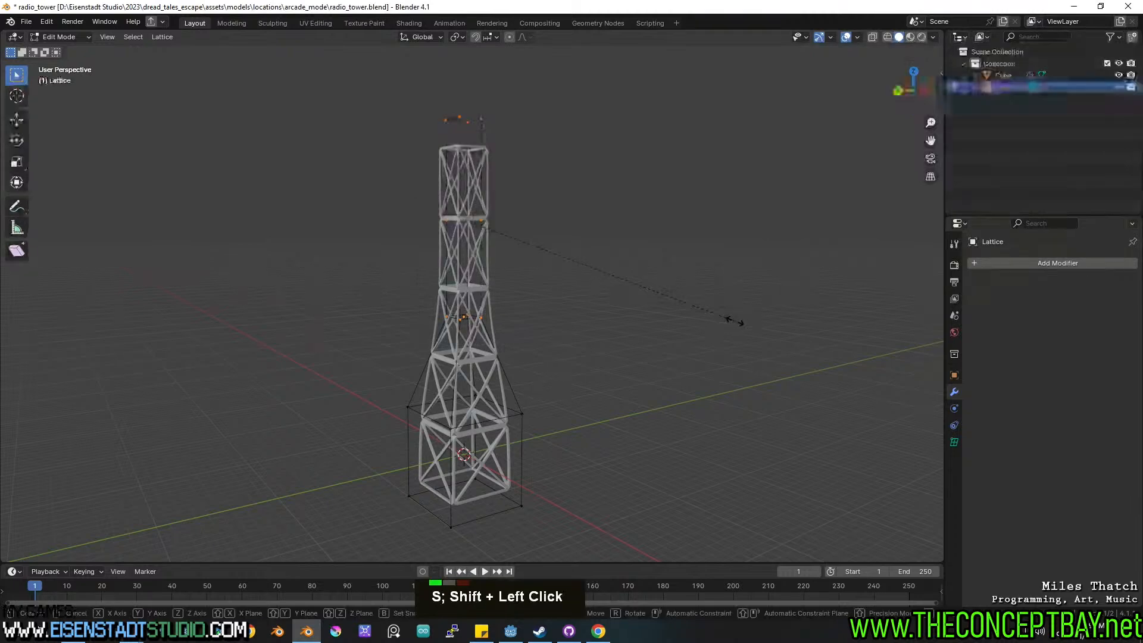
pyautogui.press('z')
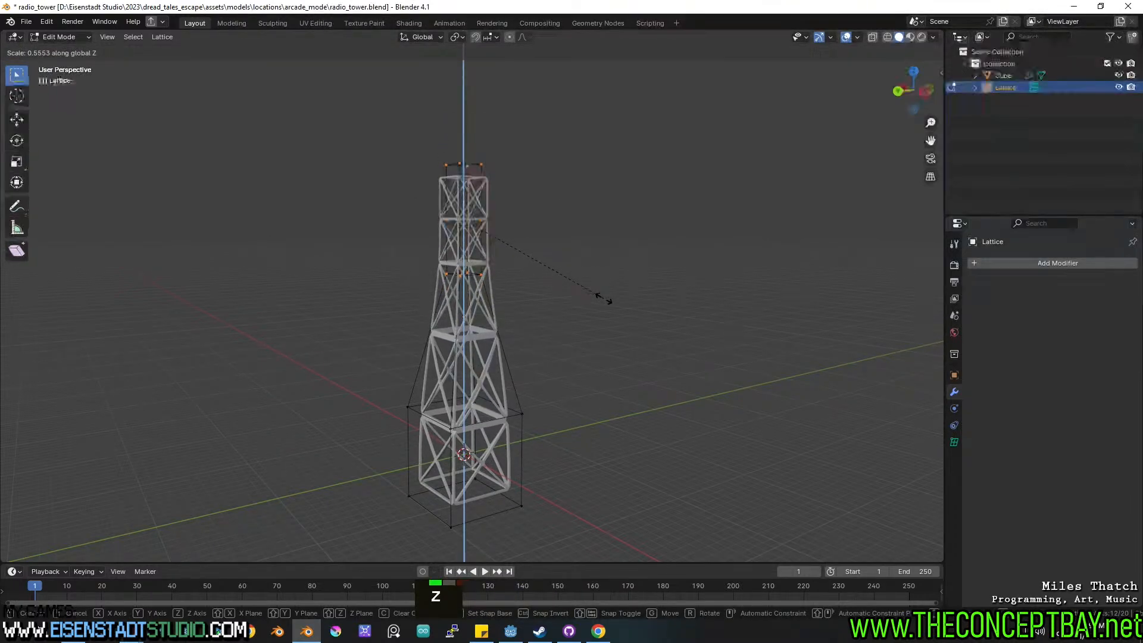
pyautogui.click(609, 299)
pyautogui.press('Tab')
pyautogui.keyDown('shift'); pyautogui.moveTo(610, 298); pyautogui.dragTo(573, 316, button='middle'); pyautogui.keyUp('shift')
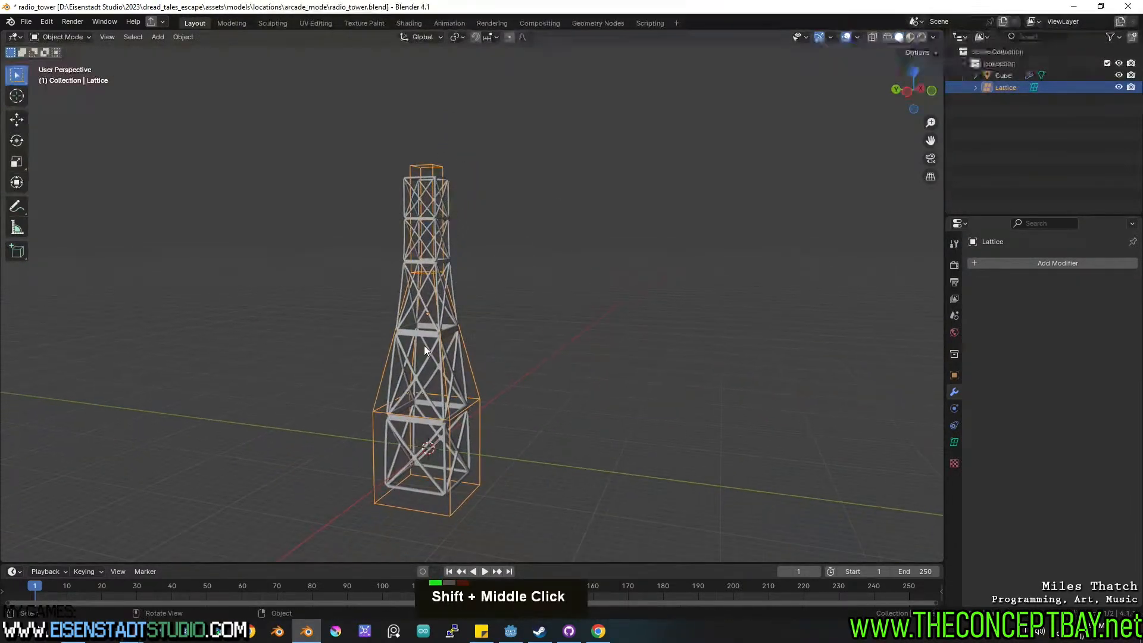
# Select the tower mesh and raise its Array modifier count to 6.
pyautogui.click(424, 345)
pyautogui.press('Tab')
pyautogui.press('Tab')
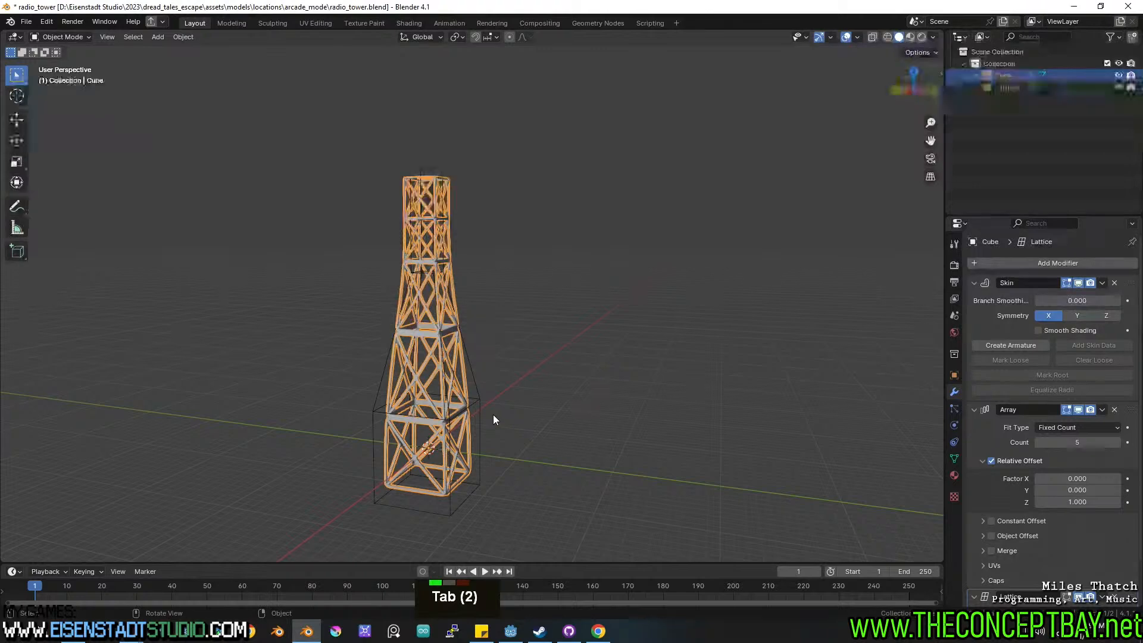
pyautogui.click(1117, 442)
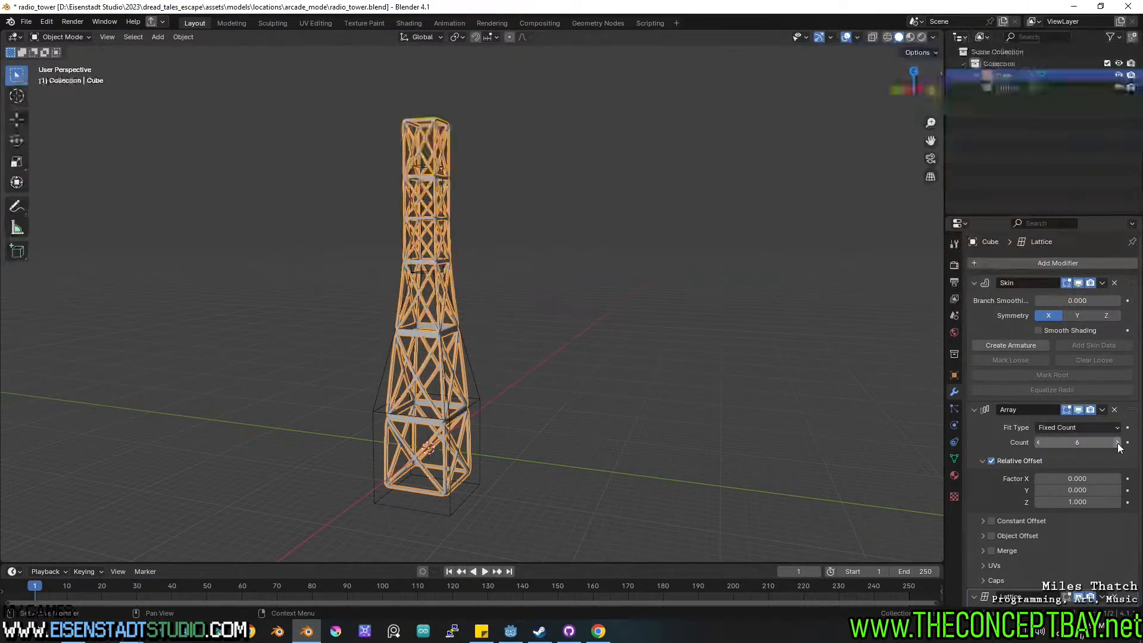
pyautogui.click(1117, 443)
pyautogui.scroll(-2, 563, 243)
pyautogui.keyDown('shift'); pyautogui.moveTo(562, 243); pyautogui.dragTo(541, 256, button='middle'); pyautogui.keyUp('shift')
pyautogui.click(1039, 443)
pyautogui.press('Tab')
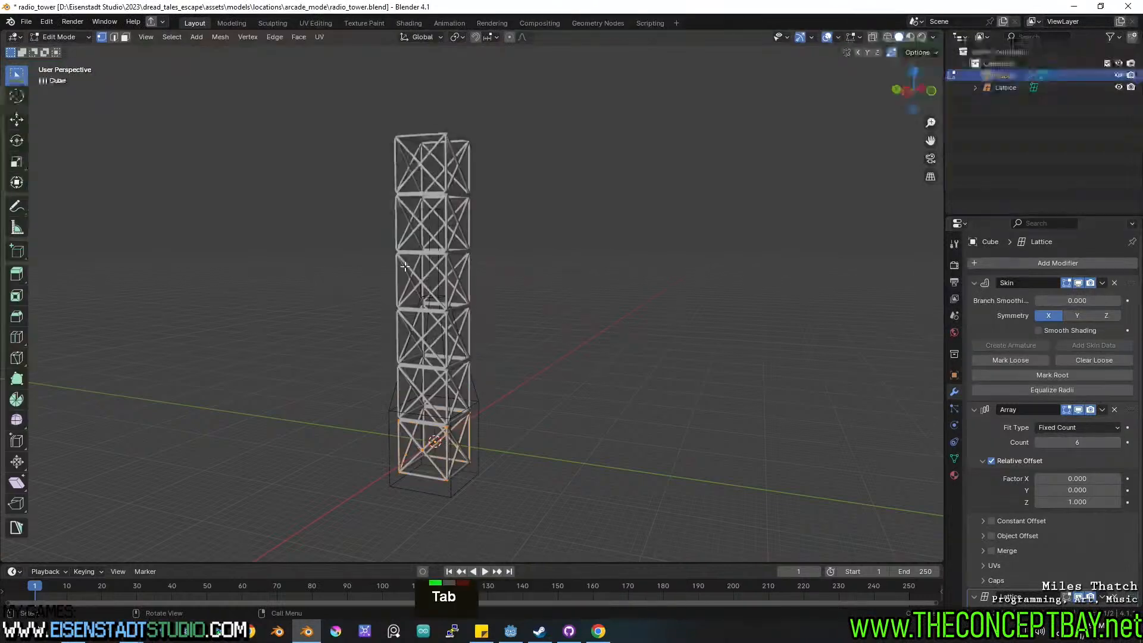
pyautogui.press('Tab')
pyautogui.moveTo(509, 283); pyautogui.dragTo(523, 352, button='middle')
# Save the Blender file and export the tower as glTF Binary, overwriting radio_tower.glb.
pyautogui.hotkey('ctrl', 's')
pyautogui.hotkey('ctrl', 'shift', 's')
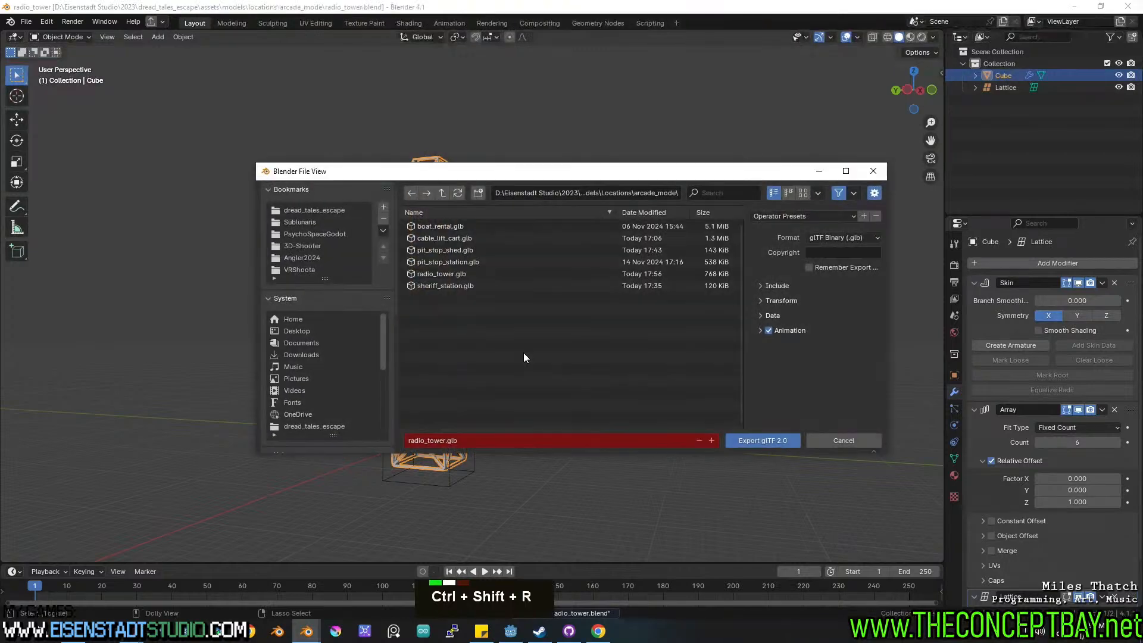
pyautogui.press('Return')
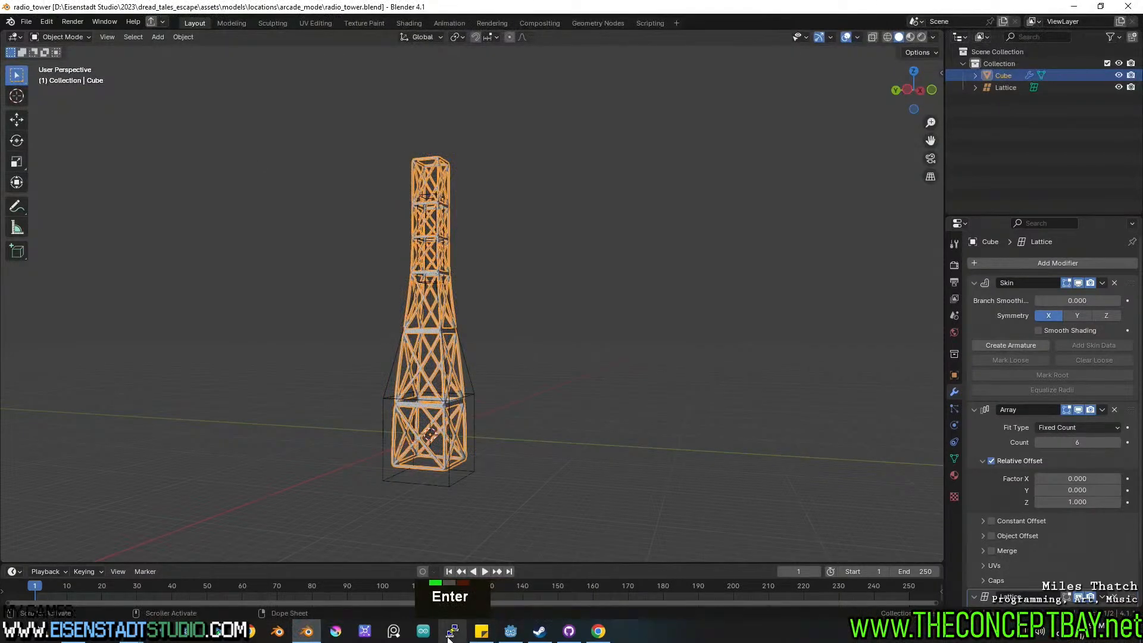
# Switch to Godot and examine the re-exported radio tower's beams up close in the arcade_mode scene.
pyautogui.click(510, 633)
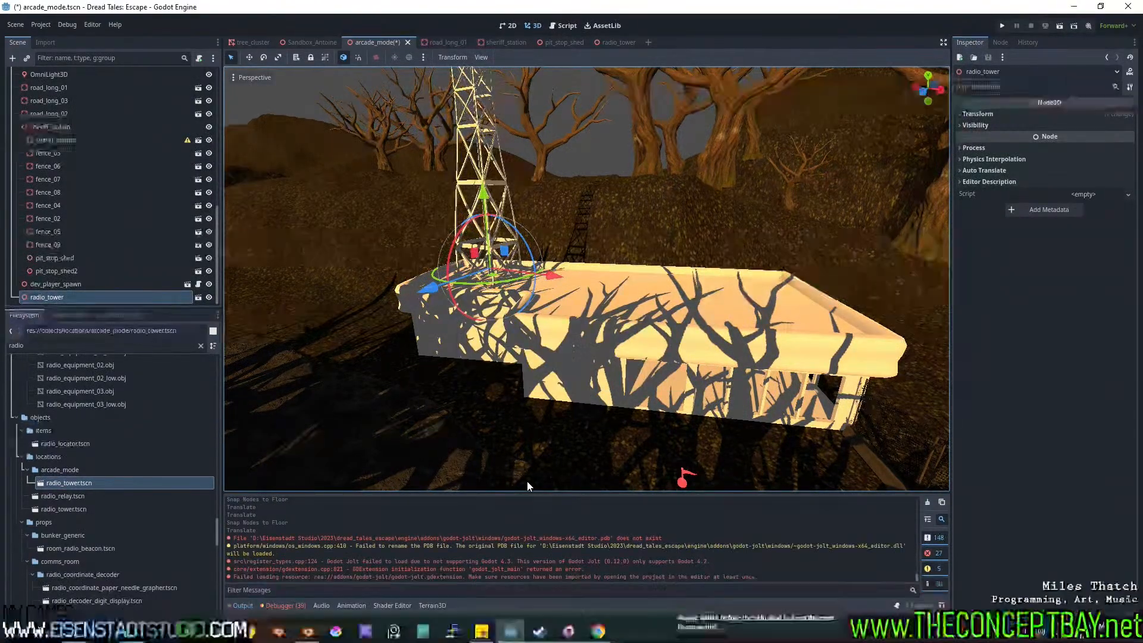
pyautogui.keyDown('shift'); pyautogui.moveTo(527, 481); pyautogui.dragTo(575, 301, button='middle'); pyautogui.keyUp('shift')
pyautogui.scroll(3, 576, 282)
pyautogui.scroll(2, 553, 290)
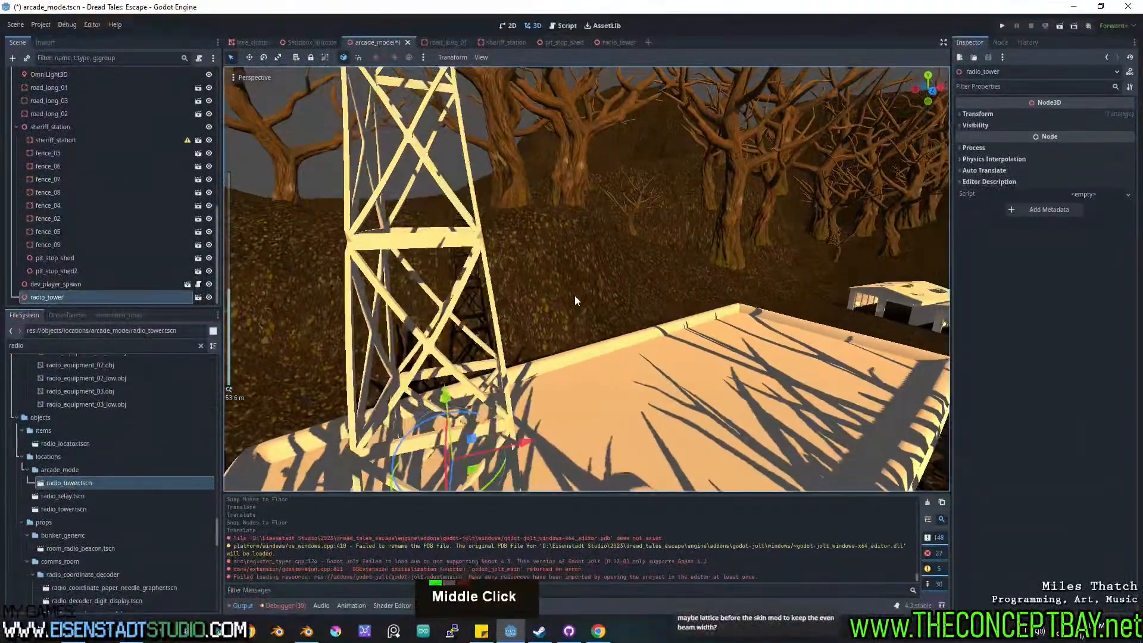
# Switch back to Blender and reorder the tower's modifiers so Array comes first, Lattice second and Skin last.
pyautogui.click(308, 631)
pyautogui.scroll(-6, 993, 422)
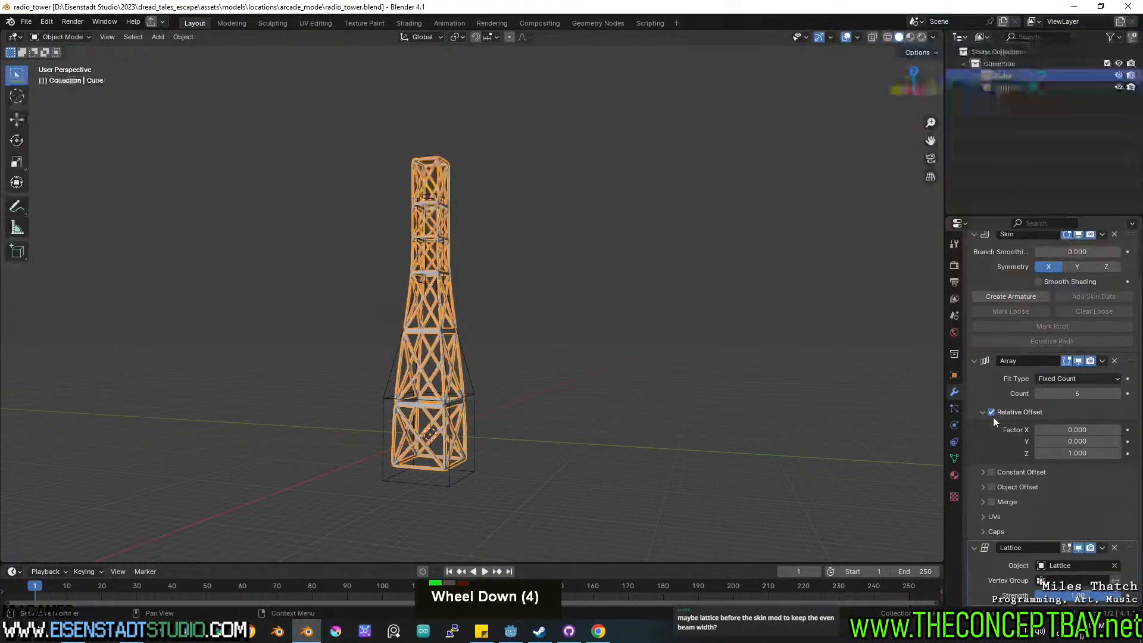
pyautogui.scroll(3, 1133, 552)
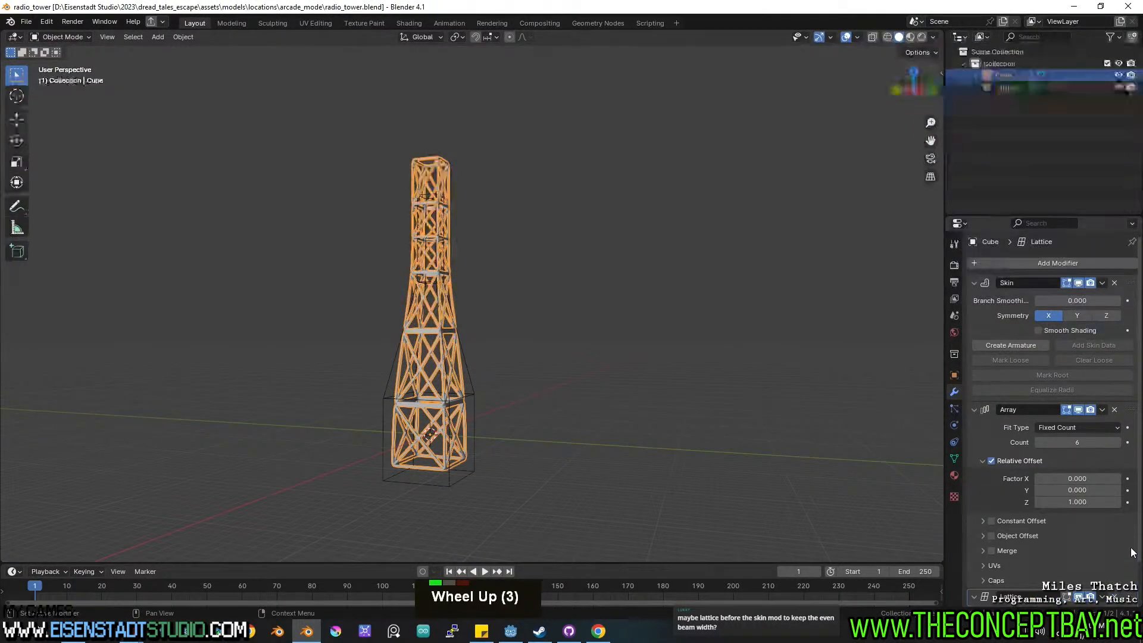
pyautogui.scroll(-1, 1133, 553)
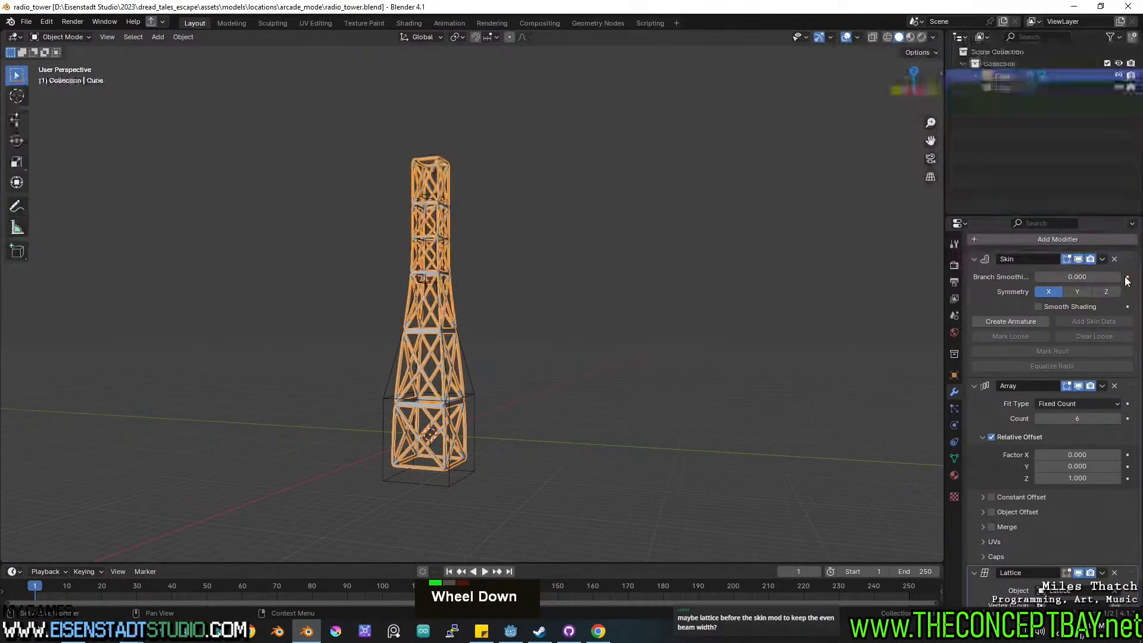
pyautogui.moveTo(1132, 259); pyautogui.dragTo(1142, 425)
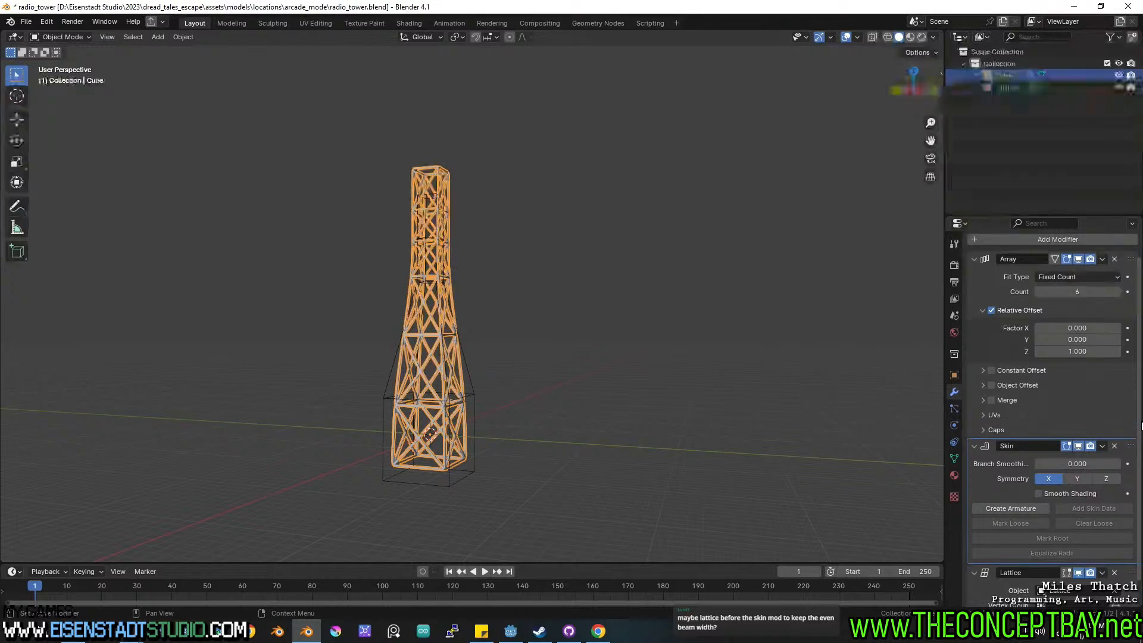
pyautogui.scroll(5, 492, 340)
pyautogui.keyDown('shift'); pyautogui.moveTo(505, 441); pyautogui.dragTo(530, 341, button='middle'); pyautogui.keyUp('shift')
pyautogui.scroll(-4, 1088, 509)
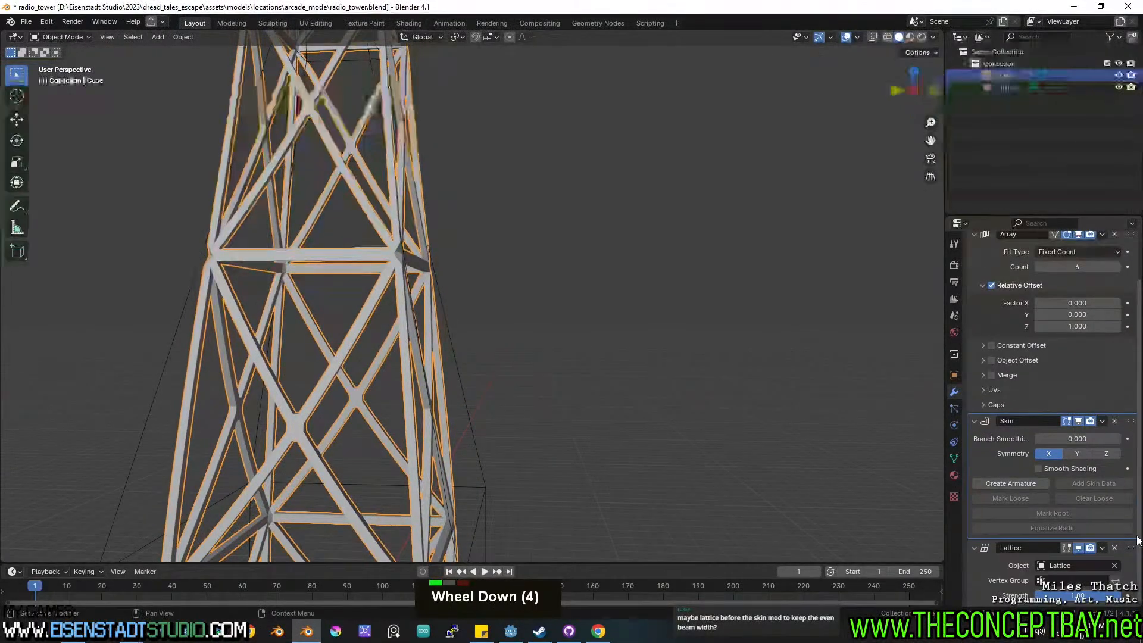
pyautogui.moveTo(1131, 548); pyautogui.dragTo(1130, 415)
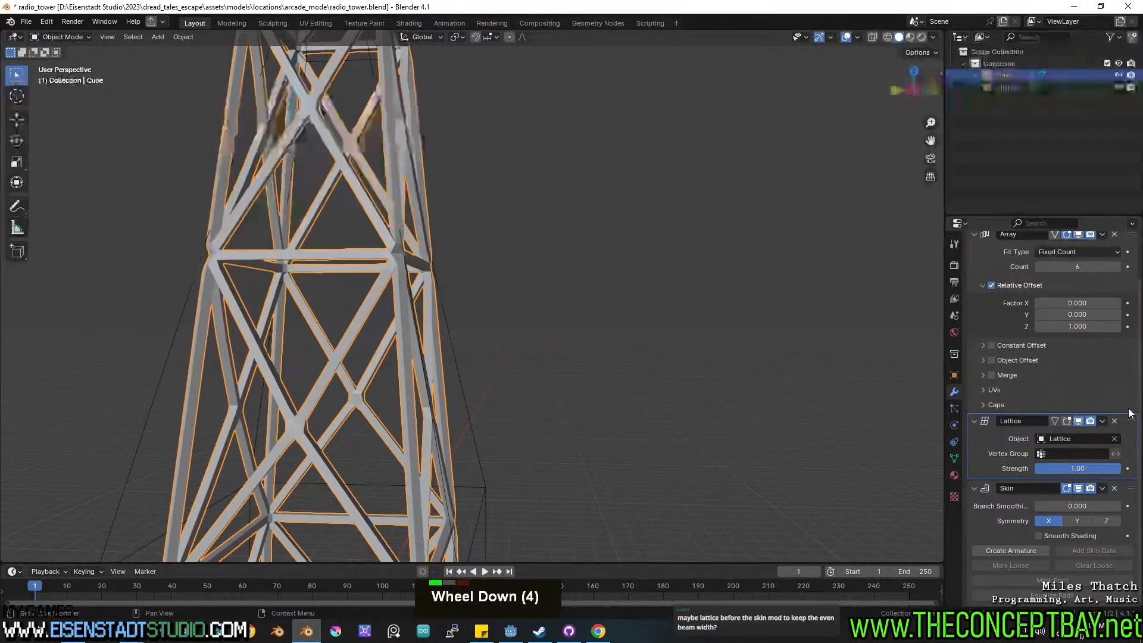
# Try the Array modifier's Merge option on the tower while inspecting the beam joints, and turn it back off.
pyautogui.moveTo(582, 331); pyautogui.dragTo(600, 424, button='middle')
pyautogui.scroll(3, 592, 422)
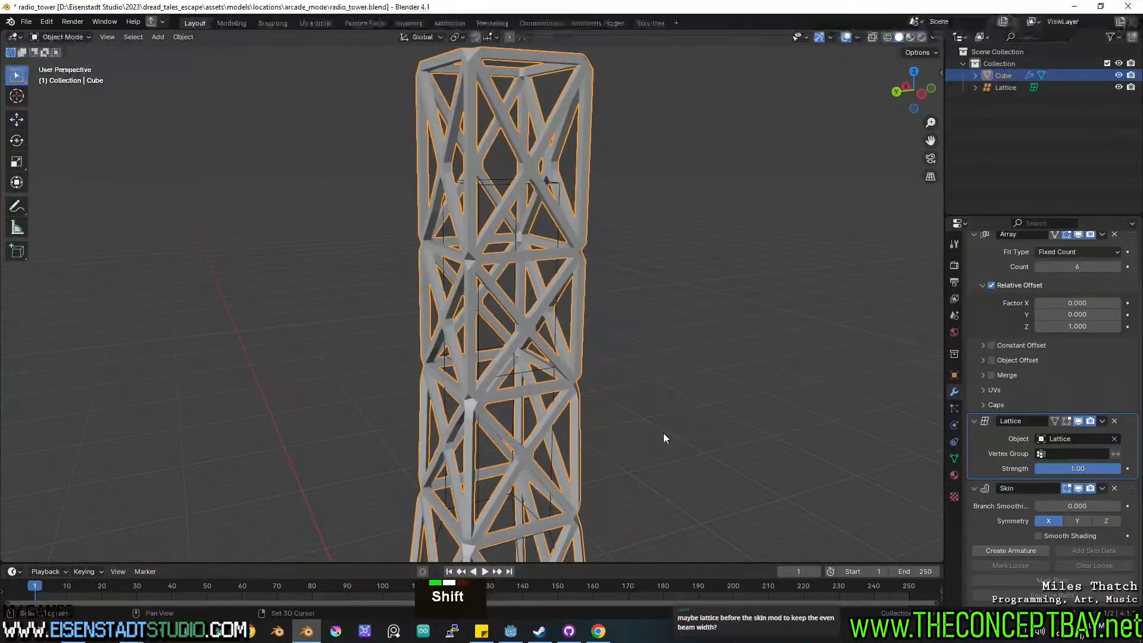
pyautogui.keyDown('shift'); pyautogui.scroll(2, 664, 434); pyautogui.keyUp('shift')
pyautogui.scroll(3, 1031, 411)
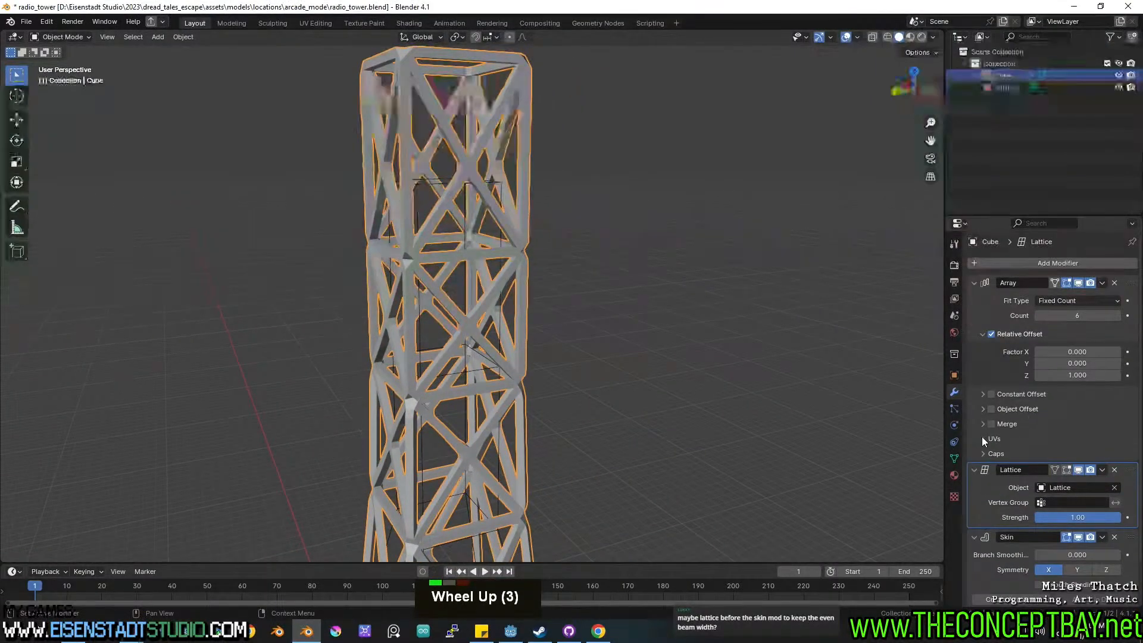
pyautogui.moveTo(631, 304); pyautogui.dragTo(611, 321, button='middle')
pyautogui.scroll(1, 642, 306)
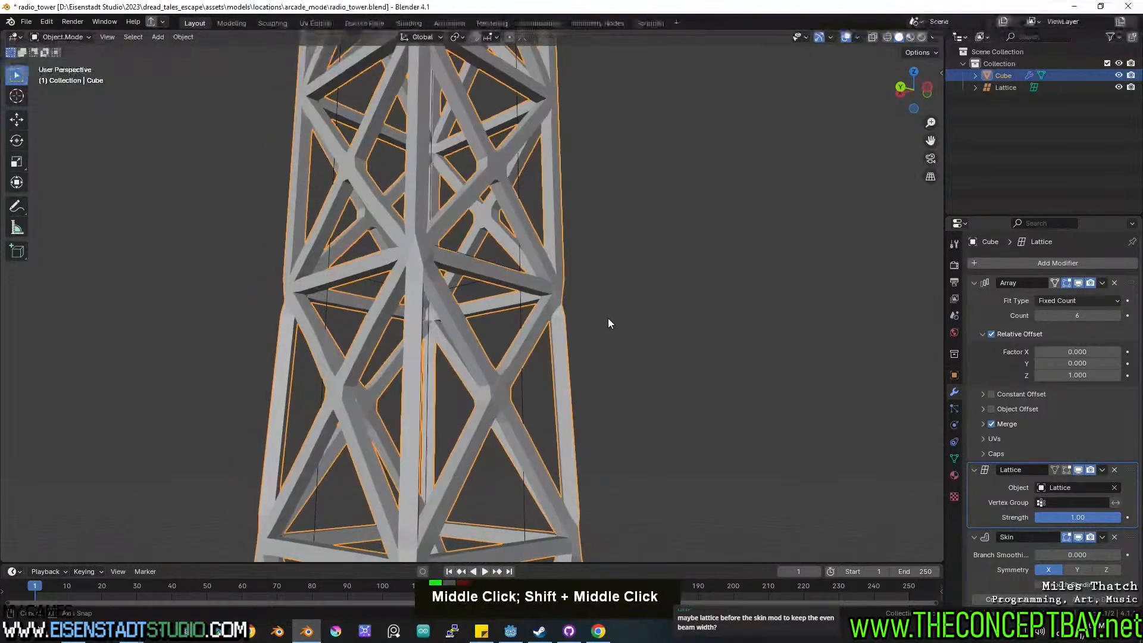
pyautogui.scroll(-1, 608, 322)
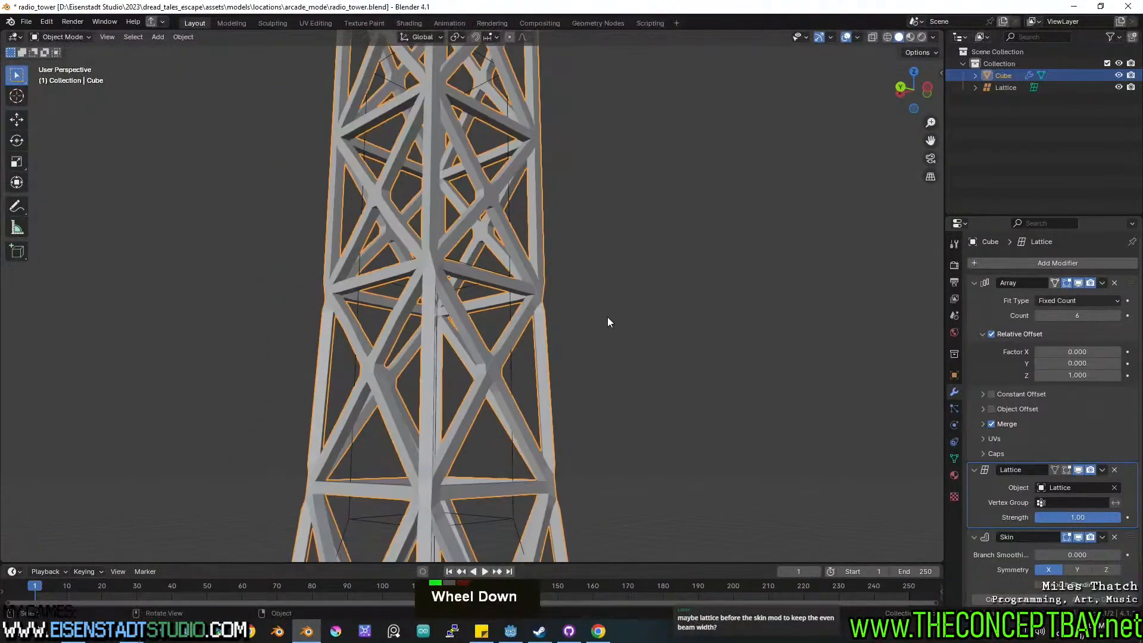
pyautogui.click(992, 424)
pyautogui.click(992, 424)
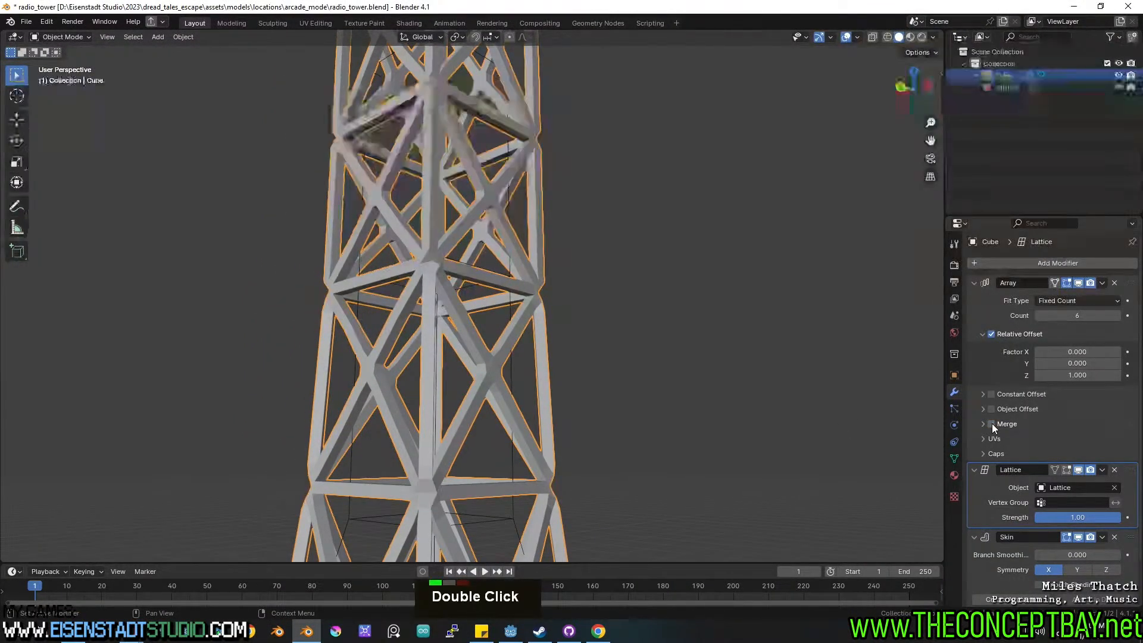
# Add a cube and, in top view, move it about -3.4 m in X and Y onto a corner leg of the tower.
pyautogui.moveTo(524, 301); pyautogui.dragTo(484, 330, button='middle')
pyautogui.keyDown('shift'); pyautogui.scroll(-2, 530, 382); pyautogui.keyUp('shift')
pyautogui.scroll(1, 388, 354)
pyautogui.scroll(2, 467, 425)
pyautogui.moveTo(460, 397)
pyautogui.mouseDown(button='middle')
pyautogui.moveTo(599, 396)
pyautogui.moveTo(449, 393)
pyautogui.mouseUp(button='middle')
pyautogui.hotkey('shift', 'a')
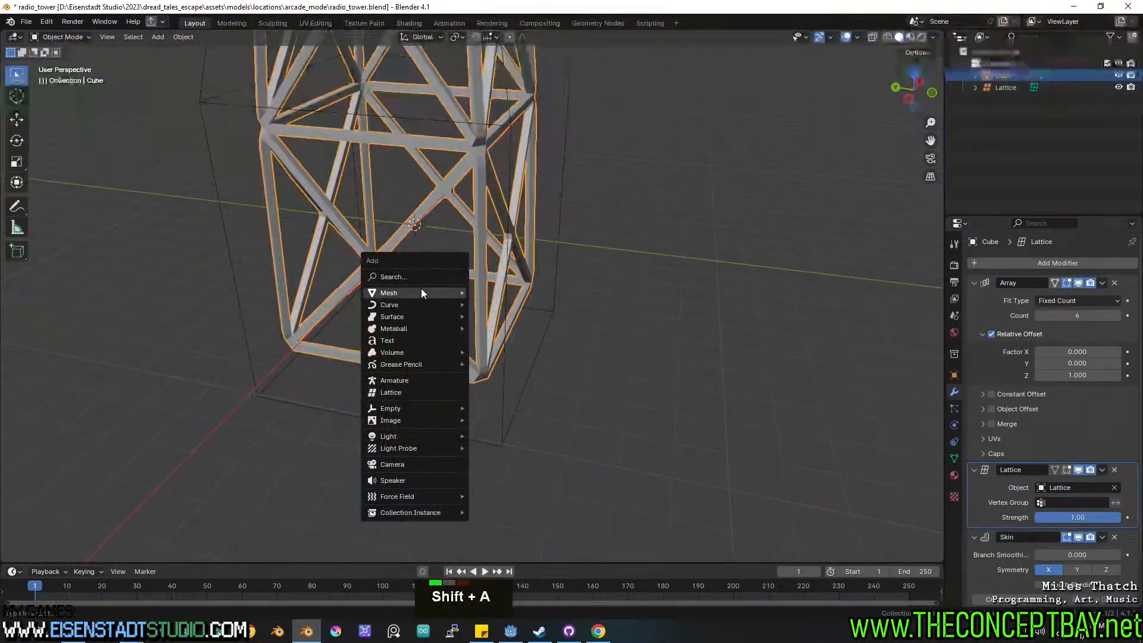
pyautogui.moveTo(421, 293)
pyautogui.click(494, 305)
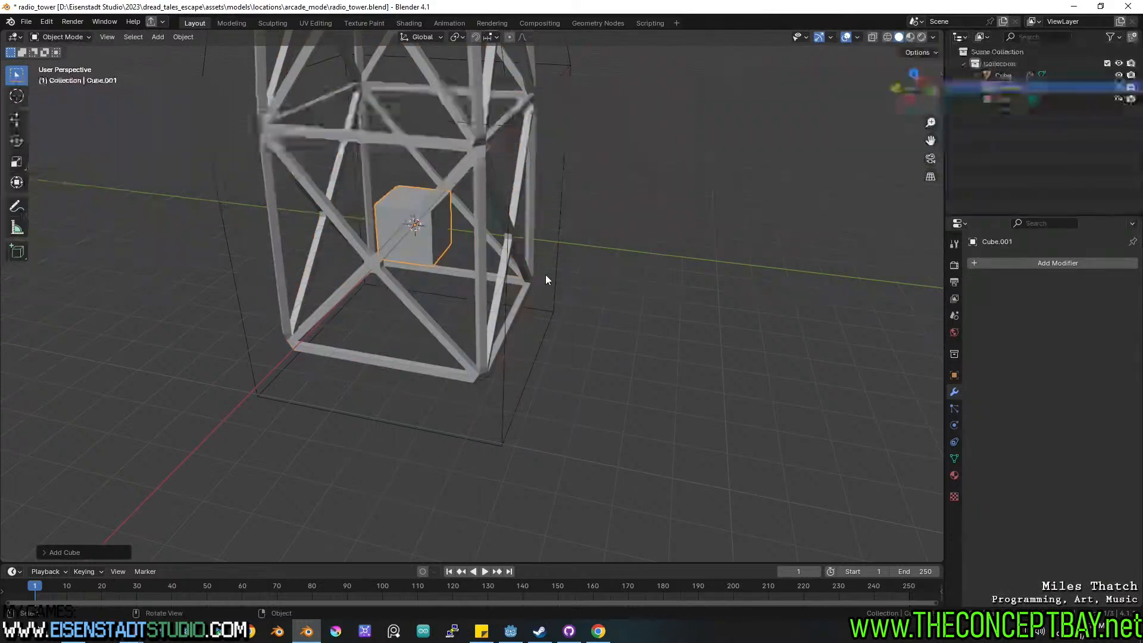
pyautogui.keyDown('alt'); pyautogui.moveTo(545, 274); pyautogui.dragTo(567, 355, button='middle'); pyautogui.keyUp('alt')
pyautogui.press('g')
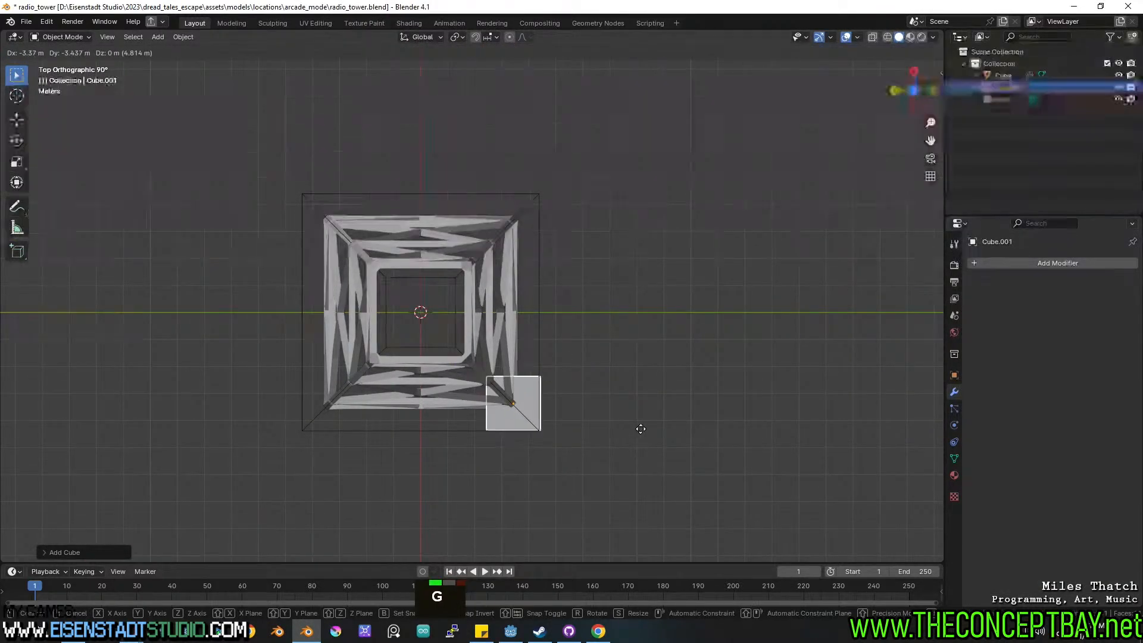
pyautogui.click(640, 428)
# Stretch the cube along Z into a tall block and lower it towards the foot of the corner leg.
pyautogui.moveTo(640, 428); pyautogui.dragTo(592, 390, button='middle')
pyautogui.press('s')
pyautogui.press('z')
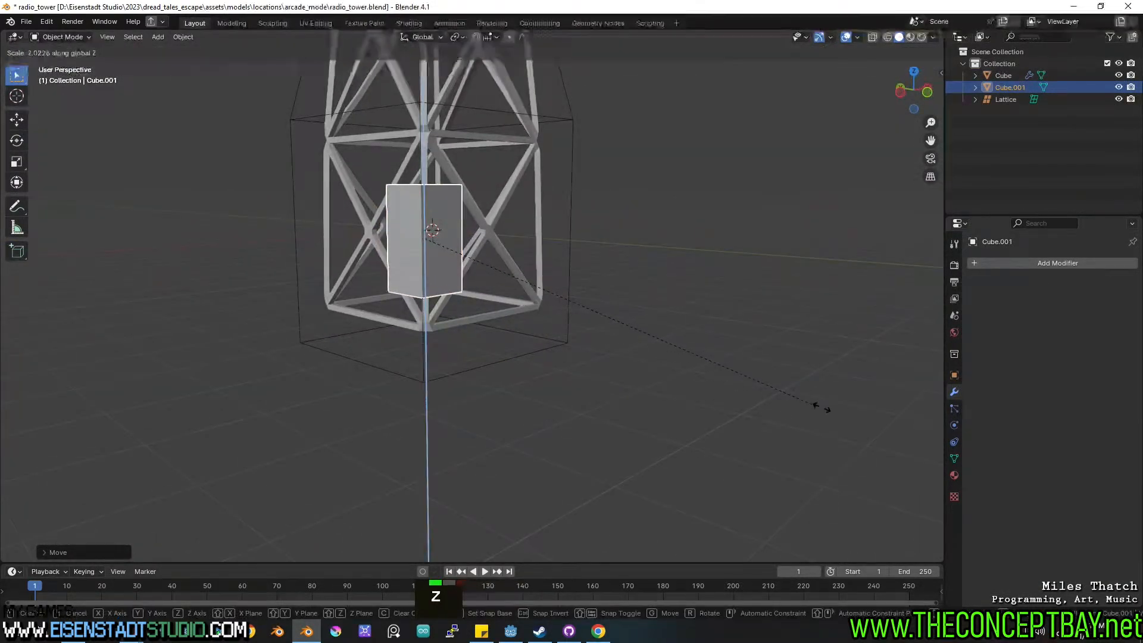
pyautogui.click(937, 387)
pyautogui.press('g')
pyautogui.press('z')
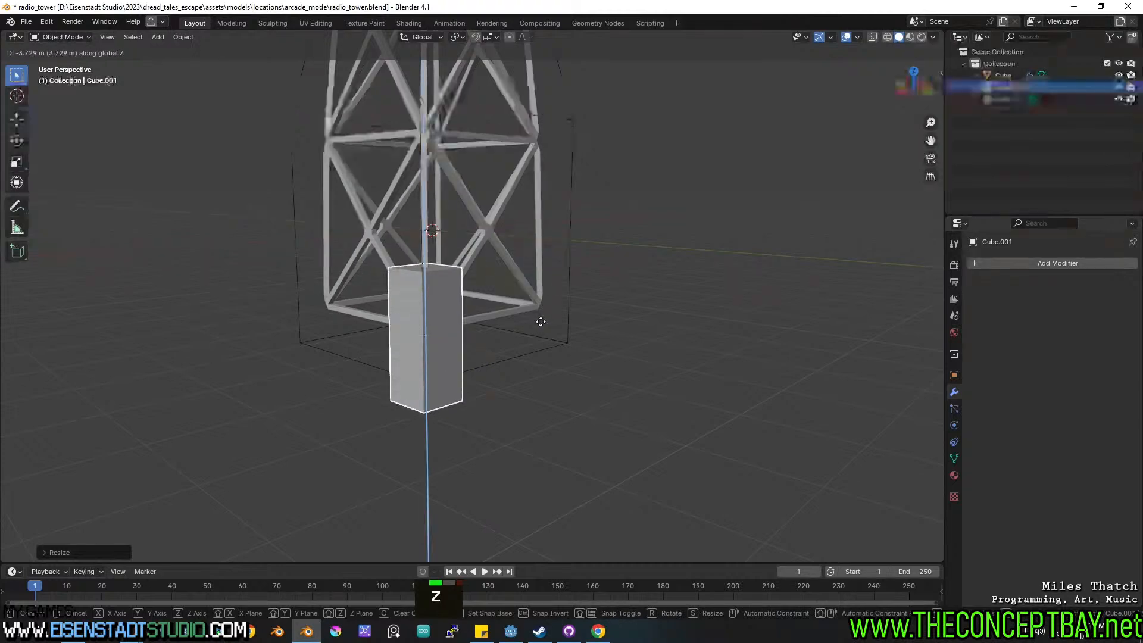
pyautogui.click(545, 272)
# Lower the tall block further along Z until its top sits at the foot of the tower's corner leg.
pyautogui.moveTo(546, 271); pyautogui.dragTo(570, 301, button='middle')
pyautogui.moveTo(570, 302); pyautogui.dragTo(556, 270, button='middle')
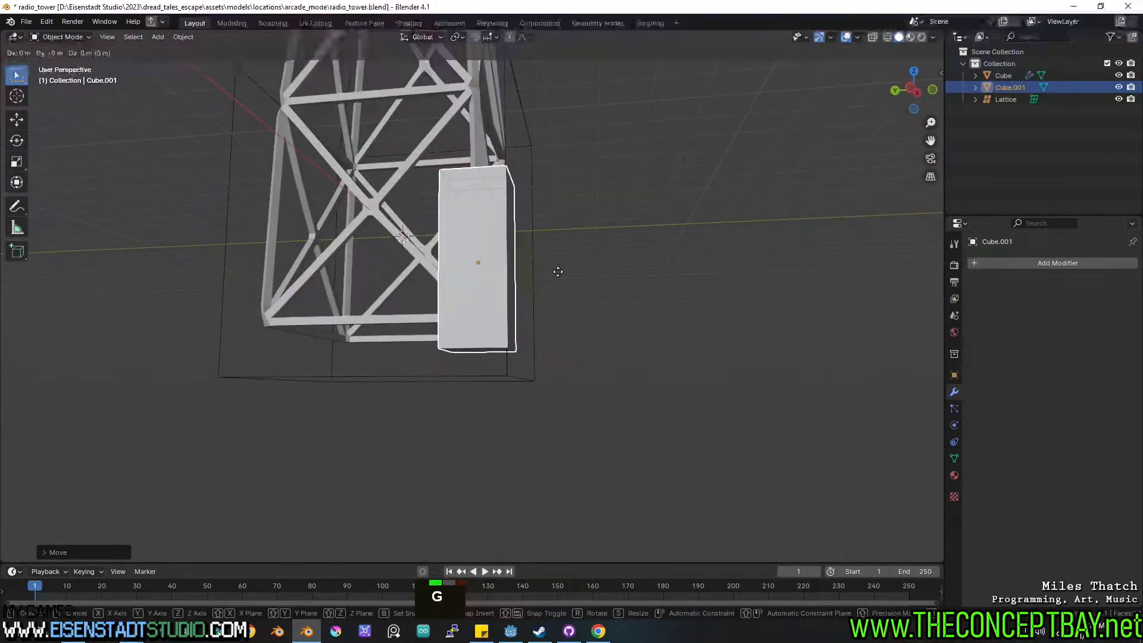
pyautogui.press('g')
pyautogui.press('z')
pyautogui.keyDown('shift'); pyautogui.moveTo(539, 415); pyautogui.dragTo(543, 344, button='middle'); pyautogui.keyUp('shift')
pyautogui.click(542, 335)
pyautogui.moveTo(542, 335); pyautogui.dragTo(490, 372, button='middle')
# Add a Mirror modifier to the block with the tower mesh Cube as mirror object, mirroring on X and Y.
pyautogui.click(1034, 262)
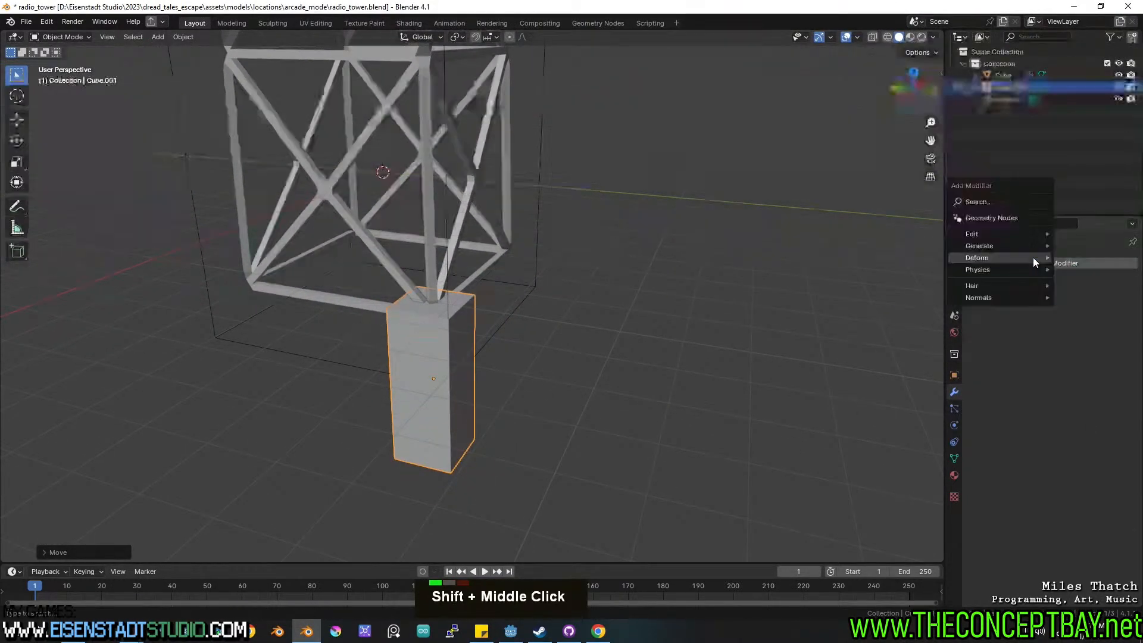
pyautogui.moveTo(993, 247)
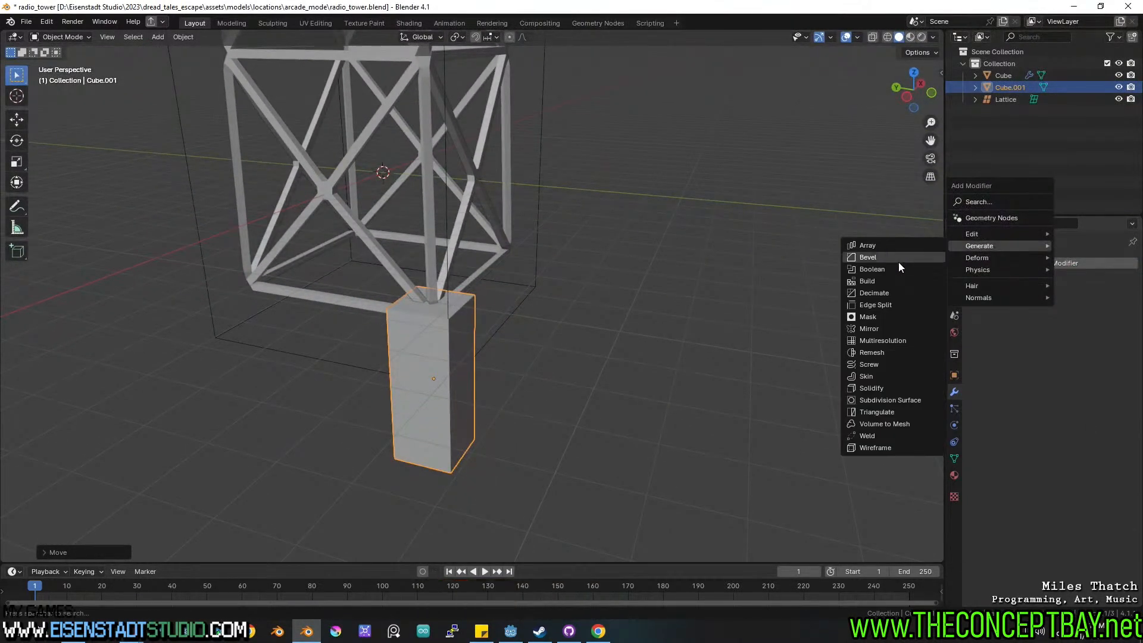
pyautogui.click(869, 329)
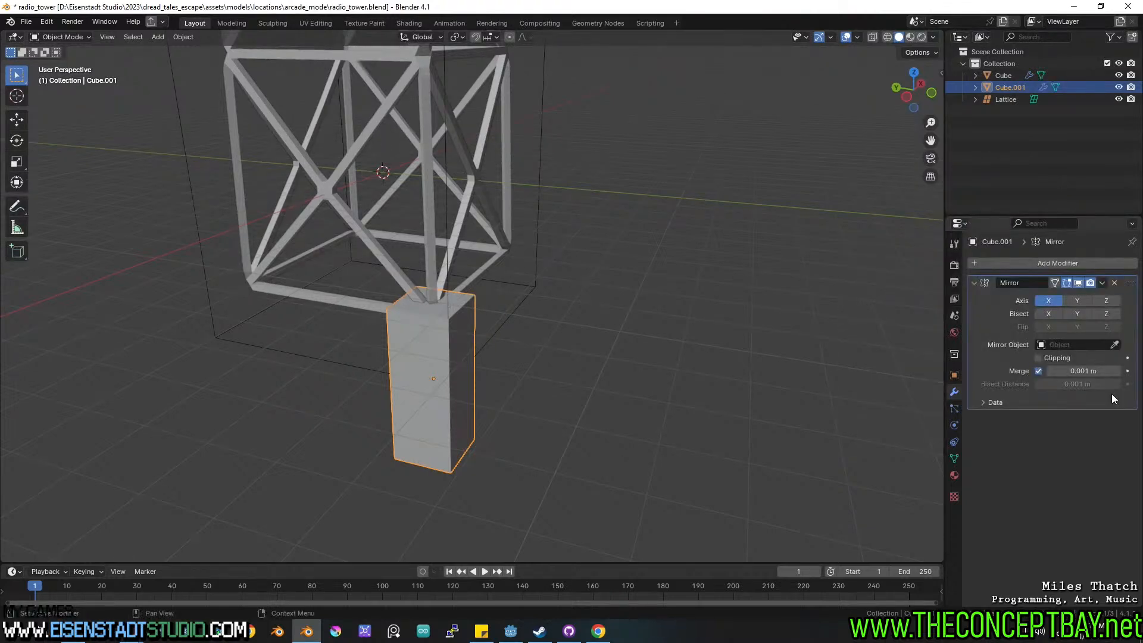
pyautogui.click(376, 234)
pyautogui.click(1077, 300)
pyautogui.scroll(-2, 615, 301)
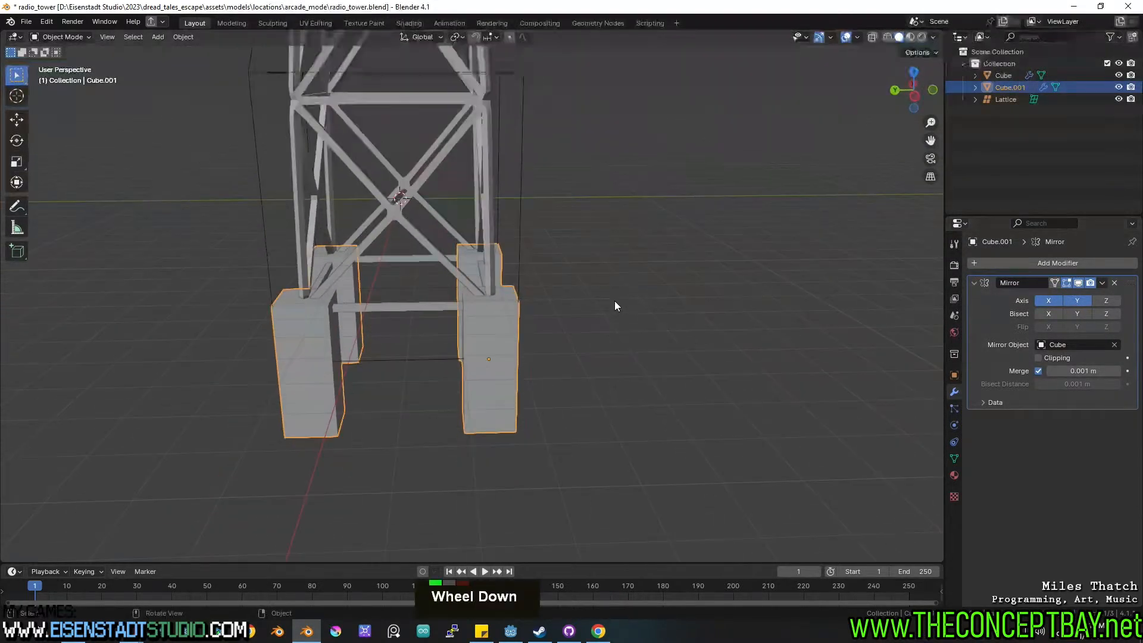
pyautogui.moveTo(618, 323); pyautogui.dragTo(512, 333, button='middle')
pyautogui.hotkey('ctrl', 's')
pyautogui.keyDown('shift'); pyautogui.scroll(2, 512, 333); pyautogui.keyUp('shift')
pyautogui.press('a')
pyautogui.press('Tab')
pyautogui.hotkey('ctrl', 'b')
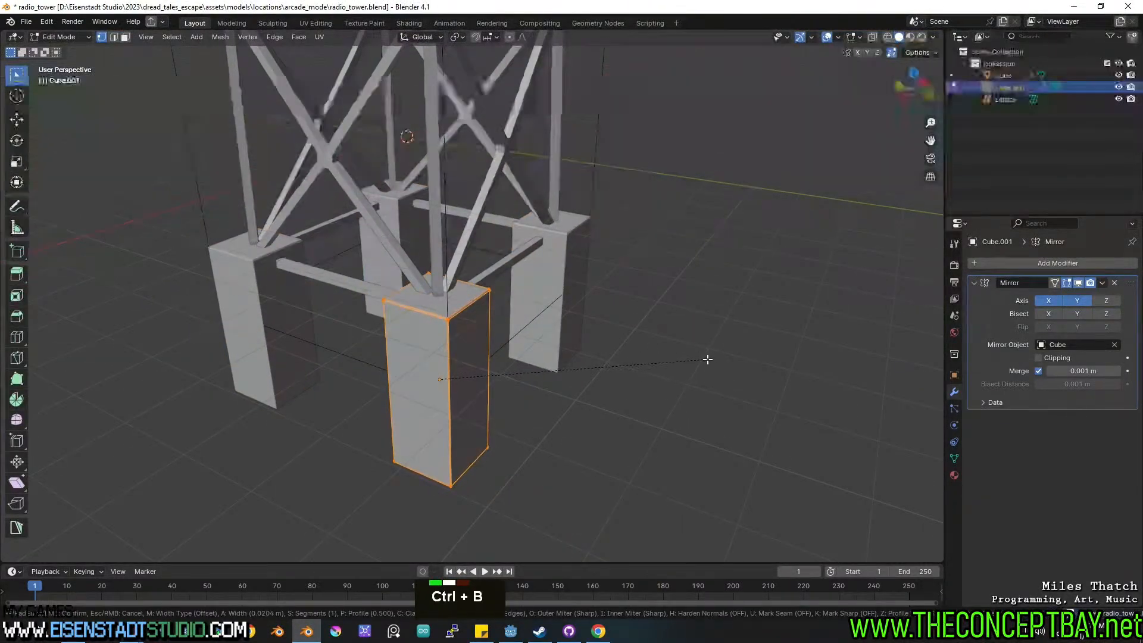
pyautogui.keyDown('shift'); pyautogui.click(722, 363); pyautogui.keyUp('shift')
pyautogui.press('Tab')
pyautogui.hotkey('ctrl', 'z')
pyautogui.hotkey('ctrl', 'z')
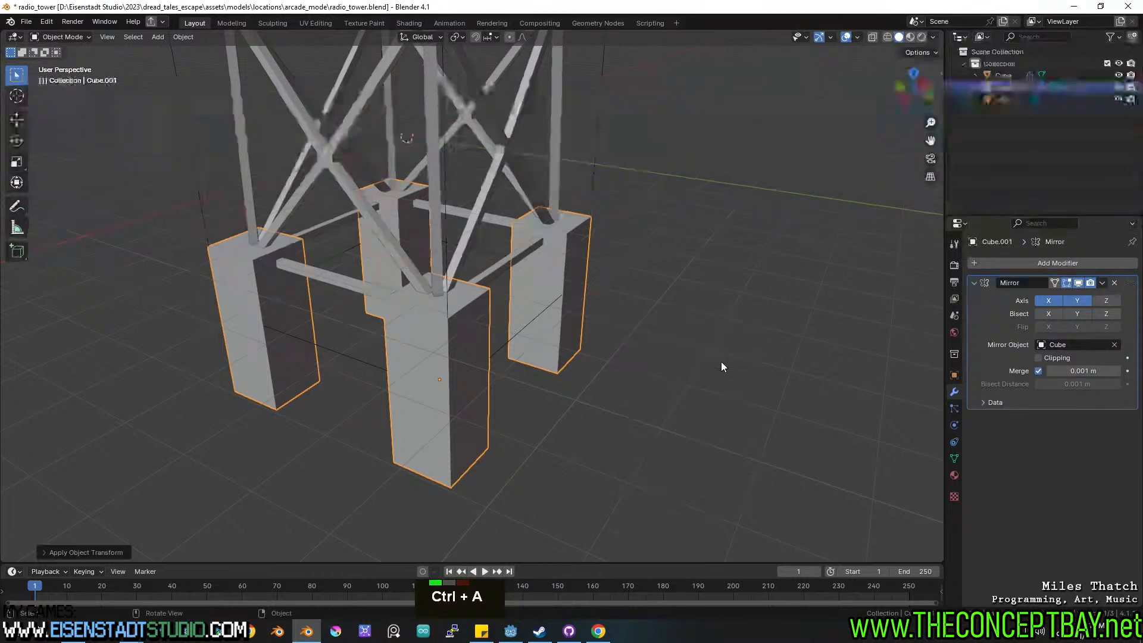
# Apply the foundation block's object transform, bevel all its edges by about 0.05 m with 2 segments, and save the file.
pyautogui.keyDown('shift'); pyautogui.scroll(1, 742, 363); pyautogui.keyUp('shift')
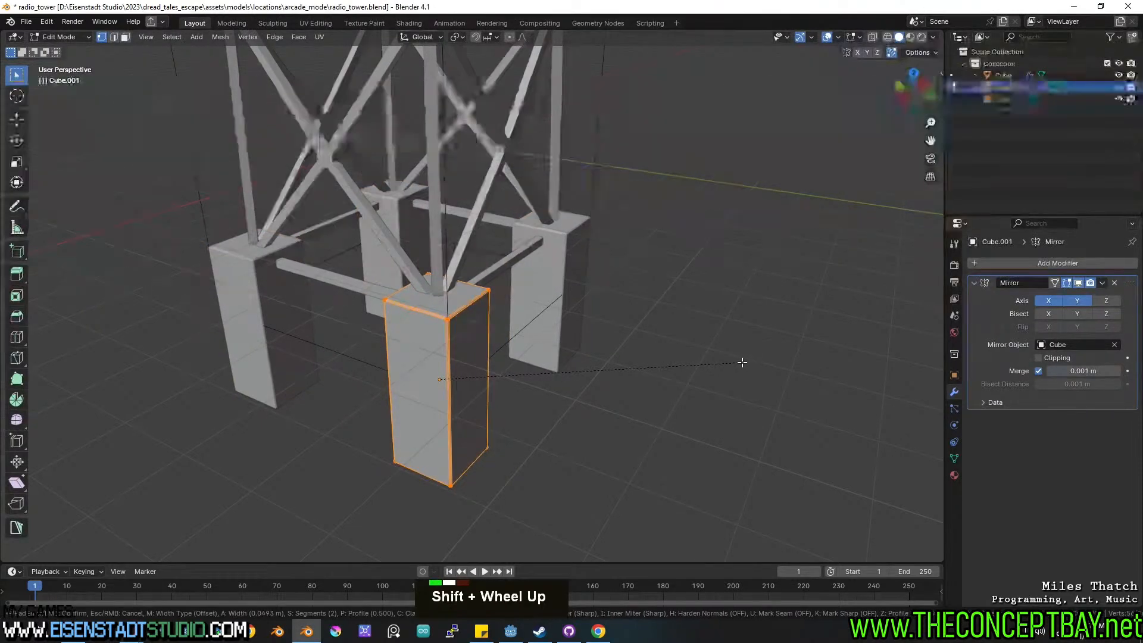
pyautogui.keyDown('shift'); pyautogui.click(744, 361); pyautogui.keyUp('shift')
pyautogui.press('Tab')
pyautogui.scroll(1, 625, 396)
pyautogui.hotkey('ctrl', 's')
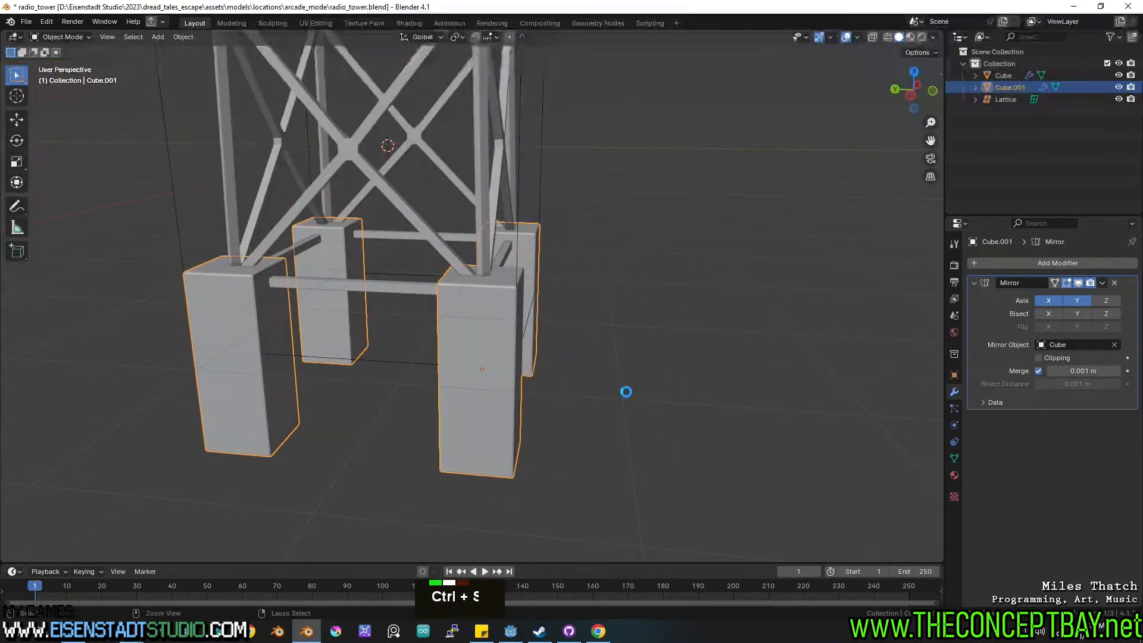
# Shade the mirrored foundation blocks smooth and save the file.
pyautogui.scroll(2, 530, 357)
pyautogui.rightClick(527, 354)
pyautogui.click(526, 353)
pyautogui.moveTo(527, 354); pyautogui.dragTo(524, 382, button='middle')
pyautogui.scroll(-2, 589, 343)
pyautogui.hotkey('ctrl', 's')
# Place the 3D cursor at the top end of the tower and add a cube there.
pyautogui.keyDown('shift'); pyautogui.moveTo(524, 382); pyautogui.dragTo(529, 443, button='middle'); pyautogui.keyUp('shift')
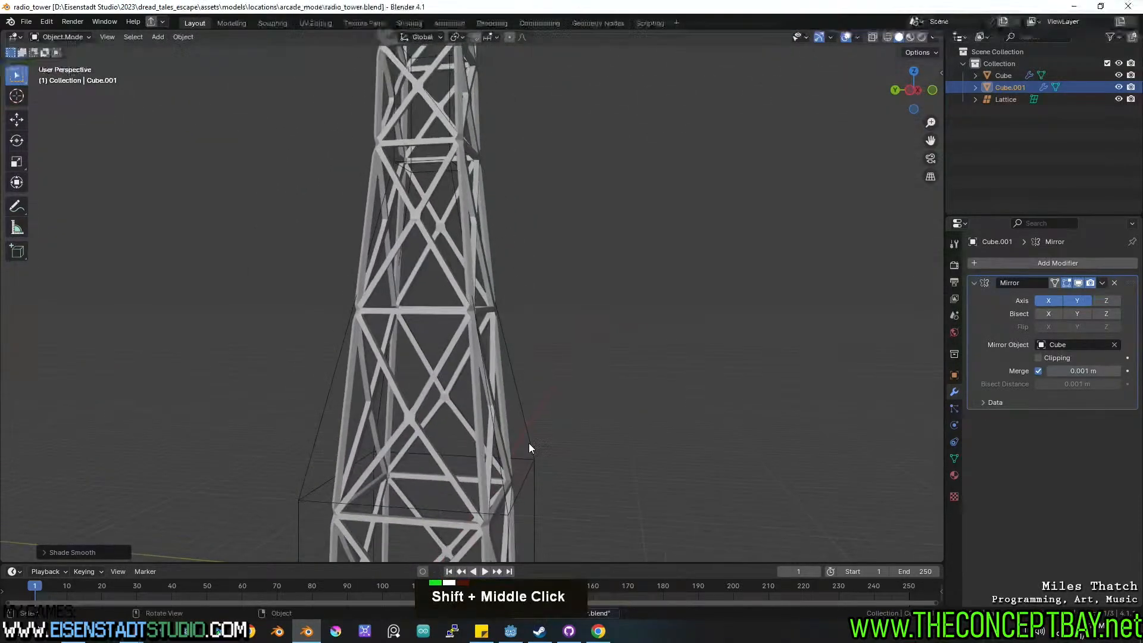
pyautogui.scroll(-3, 563, 355)
pyautogui.keyDown('shift'); pyautogui.moveTo(564, 355); pyautogui.dragTo(519, 399, button='middle'); pyautogui.keyUp('shift')
pyautogui.keyDown('shift'); pyautogui.scroll(-1, 534, 467); pyautogui.keyUp('shift')
pyautogui.keyDown('shift'); pyautogui.moveTo(519, 399); pyautogui.dragTo(484, 375, button='middle'); pyautogui.keyUp('shift')
pyautogui.keyDown('shift'); pyautogui.moveTo(483, 375); pyautogui.dragTo(475, 476, button='middle'); pyautogui.keyUp('shift')
pyautogui.moveTo(476, 476); pyautogui.dragTo(484, 376, button='middle')
pyautogui.hotkey('ctrl', 's')
pyautogui.scroll(2, 474, 318)
pyautogui.keyDown('shift'); pyautogui.rightClick(476, 320); pyautogui.keyUp('shift')
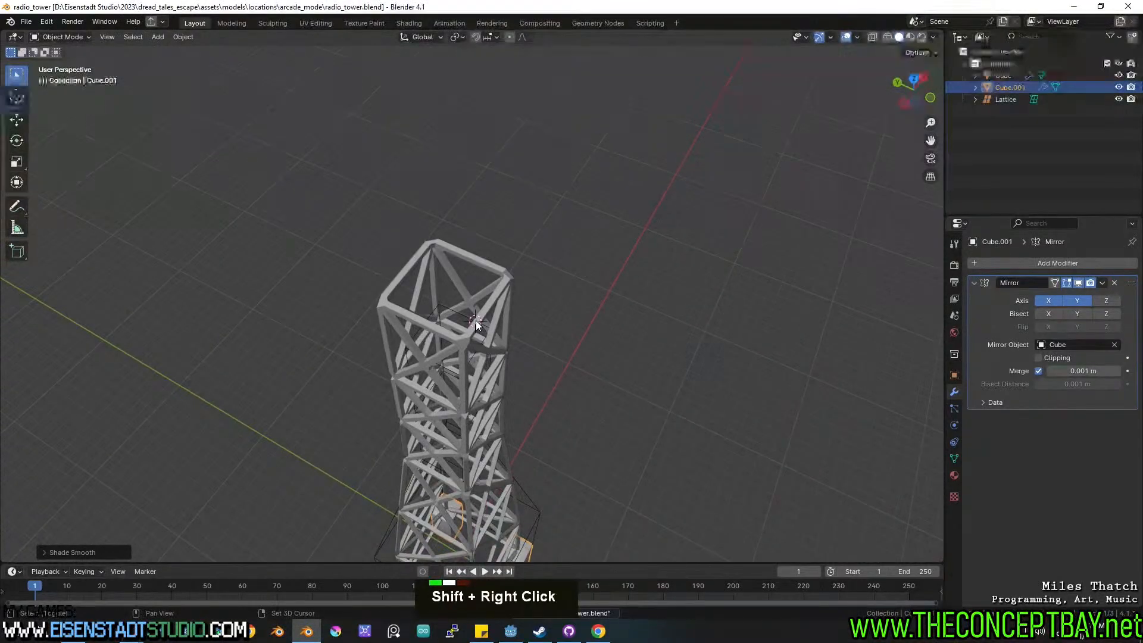
pyautogui.hotkey('shift', 'a')
pyautogui.moveTo(476, 323)
pyautogui.click(537, 335)
pyautogui.moveTo(570, 414); pyautogui.dragTo(723, 370, button='middle')
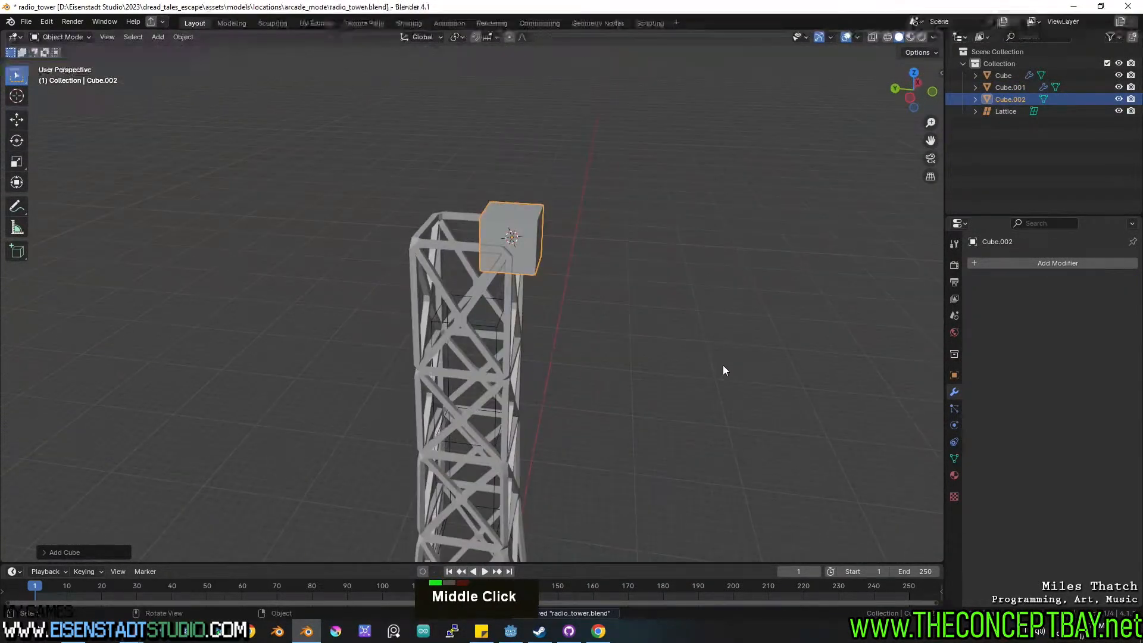
# Move the new cube above the tower top, shrink it, and stretch it along Z into a slim upright post.
pyautogui.press('g')
pyautogui.click(720, 314)
pyautogui.press('s')
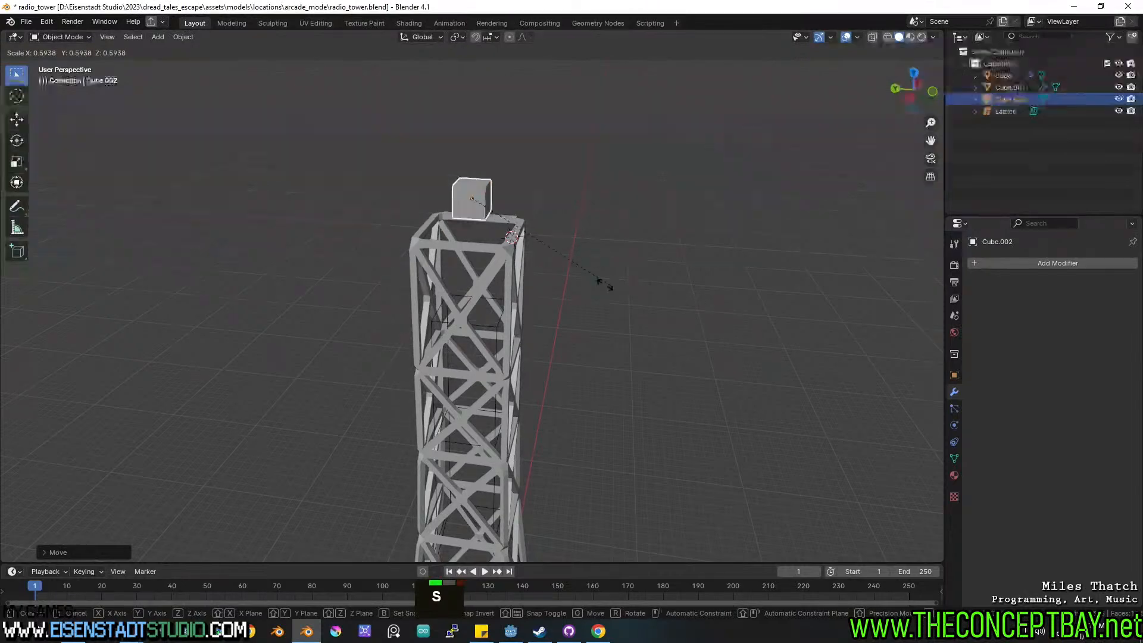
pyautogui.click(420, 282)
pyautogui.keyDown('shift'); pyautogui.moveTo(420, 283); pyautogui.dragTo(433, 273, button='middle'); pyautogui.keyUp('shift')
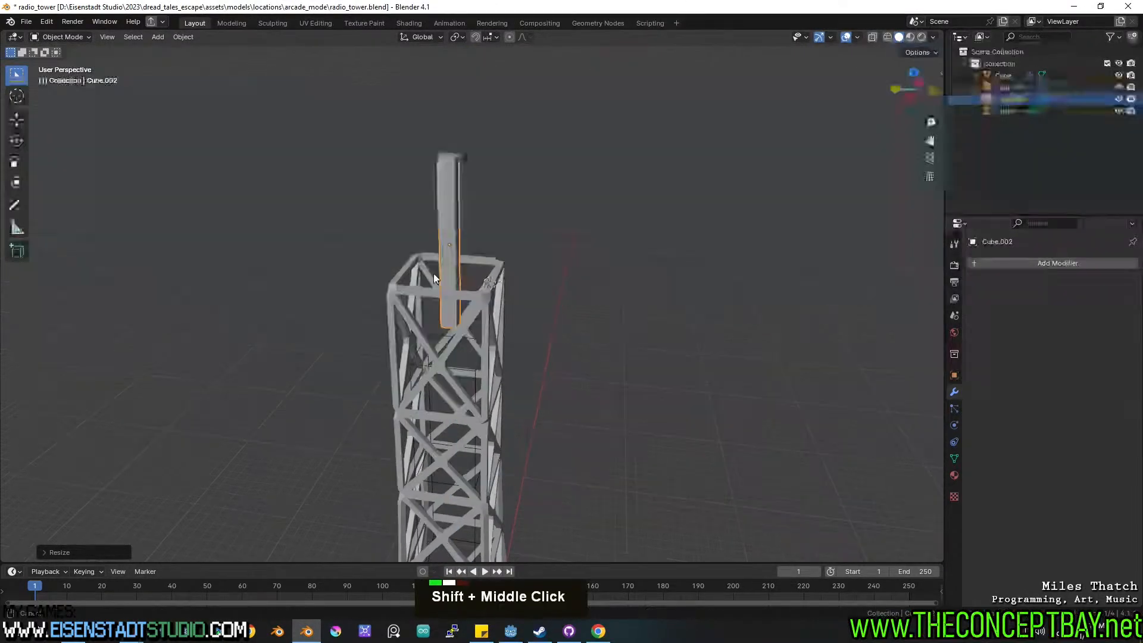
# Extrude the post's top face into a short taper and extend it upward about 9.5 m as a thin antenna rod.
pyautogui.press('3')
pyautogui.press('Tab')
pyautogui.press('e')
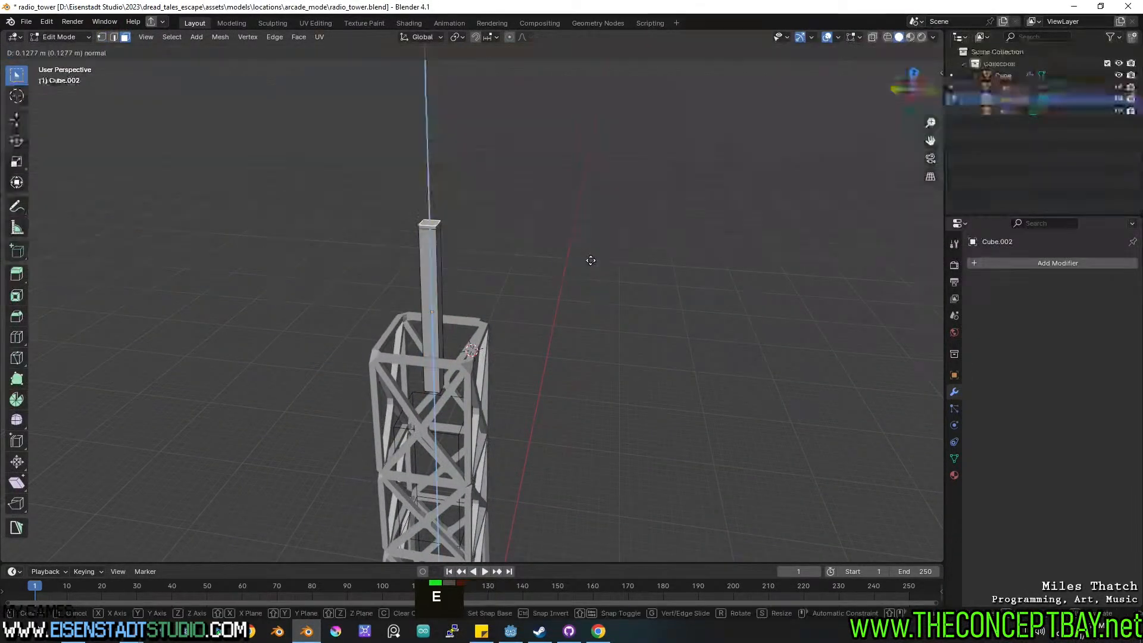
pyautogui.click(488, 211)
pyautogui.keyDown('shift'); pyautogui.moveTo(515, 195); pyautogui.dragTo(563, 355, button='middle'); pyautogui.keyUp('shift')
pyautogui.scroll(-2, 559, 329)
pyautogui.press('e')
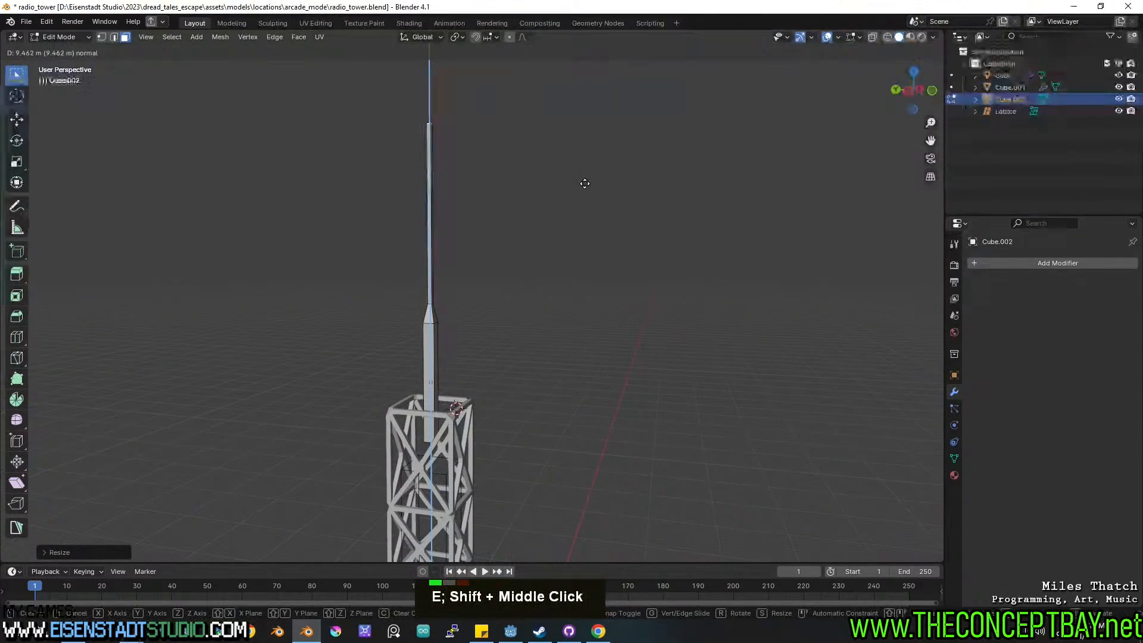
pyautogui.press('Tab')
# In left view, set the antenna's base on the tower top and place a smaller duplicate of the antenna beside it.
pyautogui.keyDown('shift'); pyautogui.moveTo(581, 279); pyautogui.dragTo(630, 298, button='middle'); pyautogui.keyUp('shift')
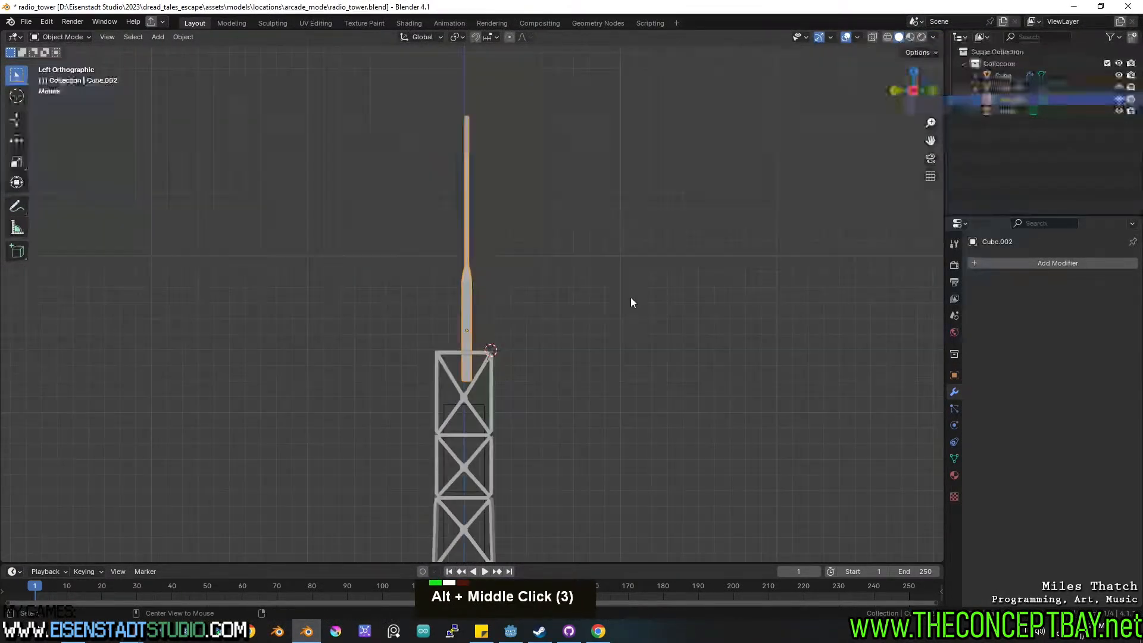
pyautogui.scroll(3, 585, 352)
pyautogui.press('g')
pyautogui.click(601, 375)
pyautogui.hotkey('shift', 'd')
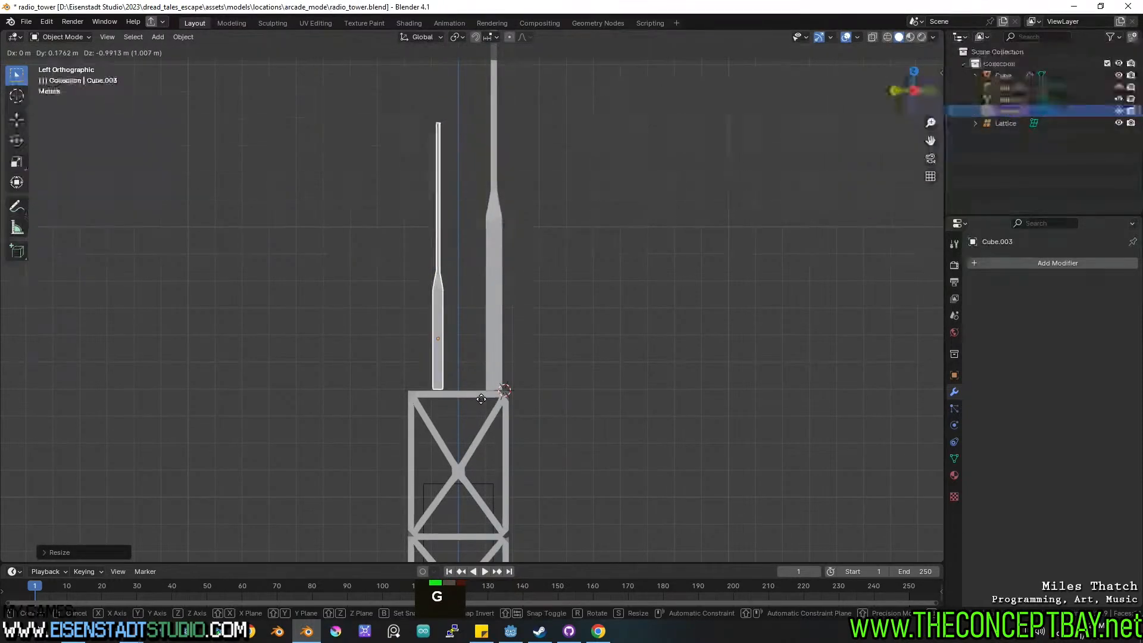
pyautogui.moveTo(484, 406); pyautogui.dragTo(480, 334, button='middle')
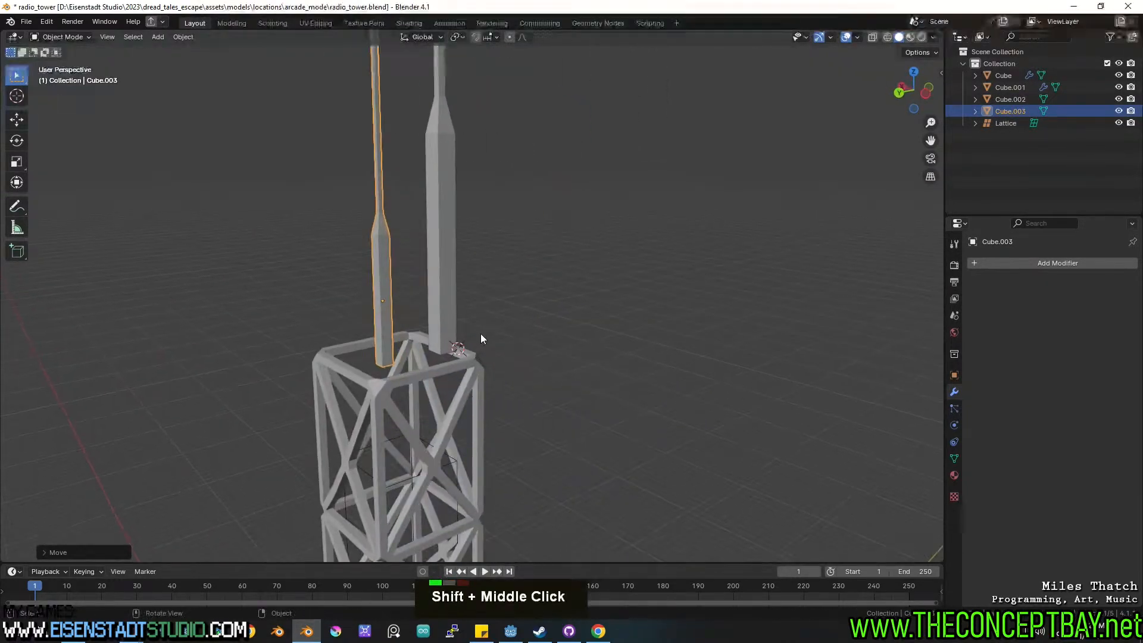
# Snap the 3D cursor to the centre of the tower's base and add a cube there.
pyautogui.click(423, 374)
pyautogui.scroll(-4, 422, 375)
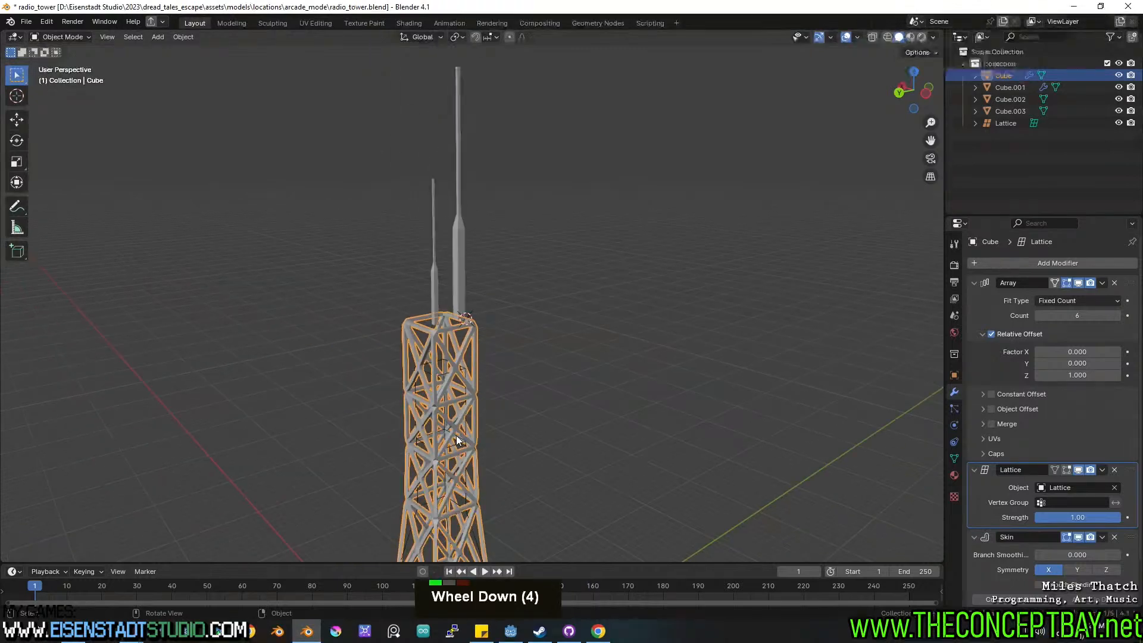
pyautogui.keyDown('shift'); pyautogui.scroll(-1, 543, 502); pyautogui.keyUp('shift')
pyautogui.moveTo(544, 503); pyautogui.dragTo(539, 405, button='middle')
pyautogui.keyDown('shift'); pyautogui.moveTo(539, 405); pyautogui.dragTo(499, 321, button='middle'); pyautogui.keyUp('shift')
pyautogui.hotkey('shift', 'a')
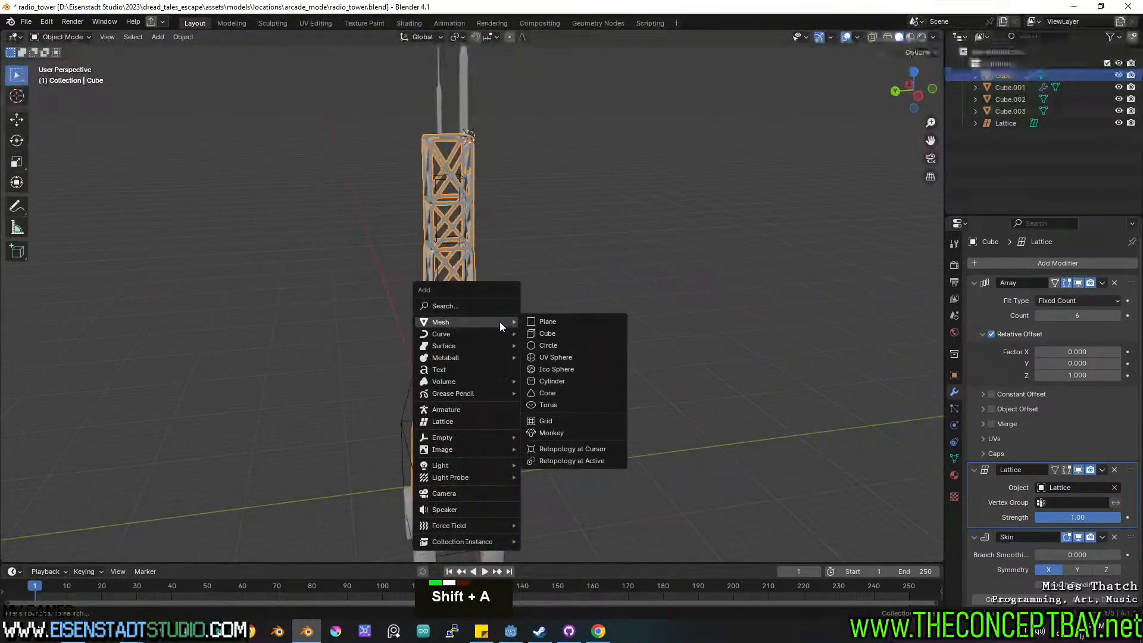
pyautogui.press('Escape')
pyautogui.hotkey('shift', 's')
pyautogui.click(433, 362)
pyautogui.hotkey('shift', 'a')
pyautogui.moveTo(448, 360)
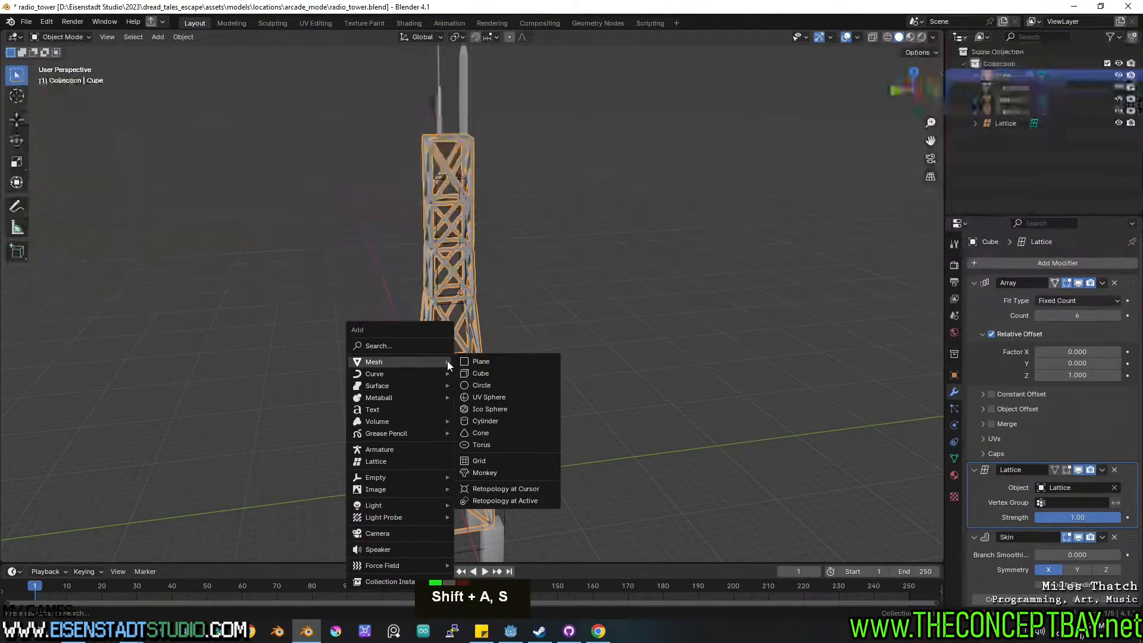
pyautogui.click(476, 373)
# Raise the cube along Z to the tower top, widen it to cover the frame, and flatten it to about half its height.
pyautogui.press('g')
pyautogui.click(615, 166)
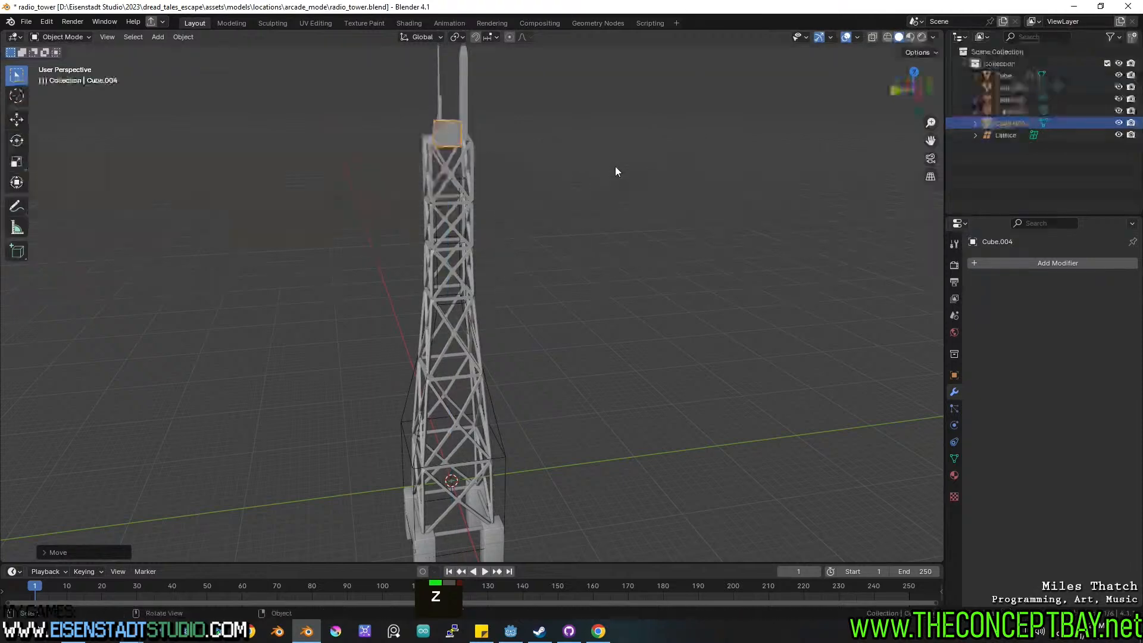
pyautogui.press('s')
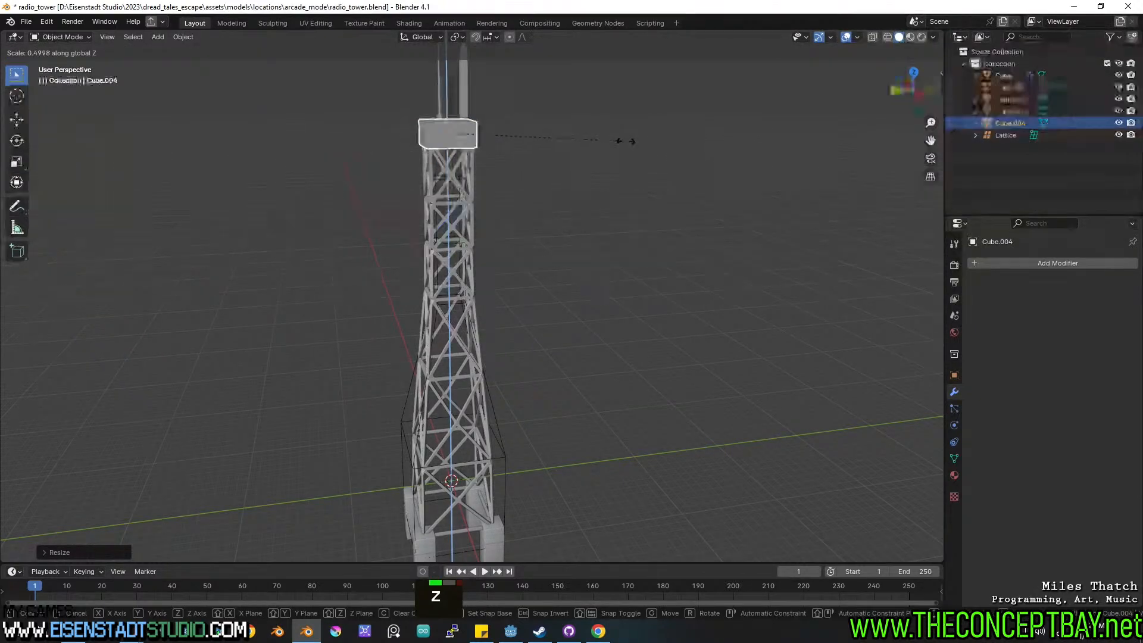
pyautogui.scroll(2, 570, 227)
pyautogui.keyDown('shift'); pyautogui.moveTo(574, 142); pyautogui.dragTo(515, 210, button='middle'); pyautogui.keyUp('shift')
# Extrude the cap block's underside face, scale it in to about 0.9, and extrude it again to recess the underside.
pyautogui.press('Tab')
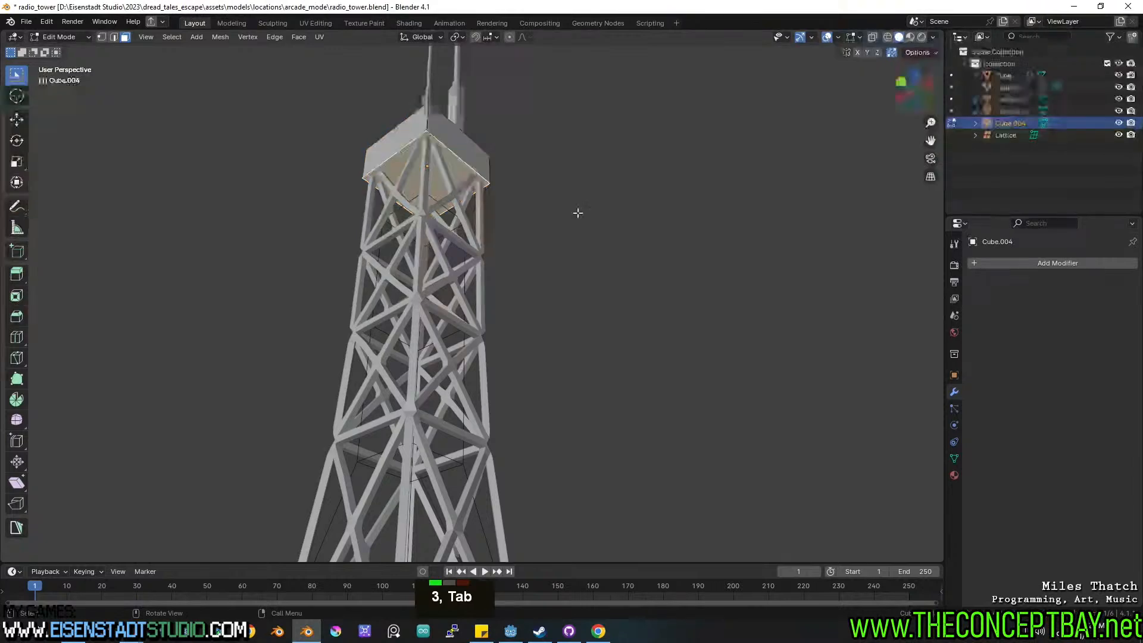
pyautogui.press('e')
pyautogui.press('Escape')
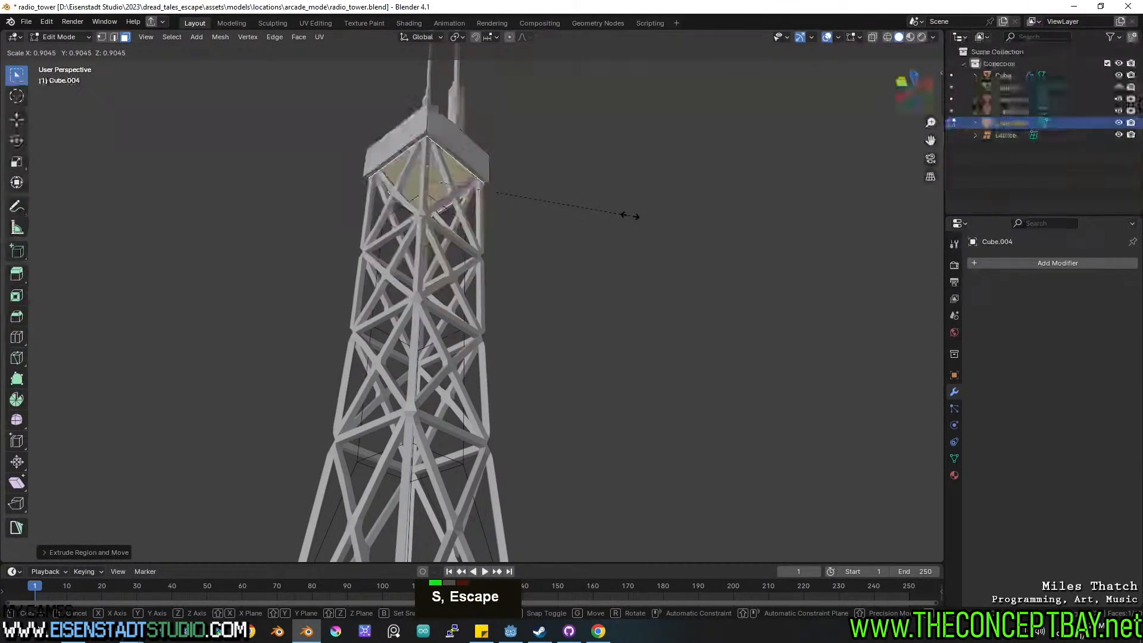
pyautogui.click(630, 216)
pyautogui.press('e')
pyautogui.click(636, 207)
pyautogui.press('Tab')
pyautogui.moveTo(613, 218); pyautogui.dragTo(610, 264, button='middle')
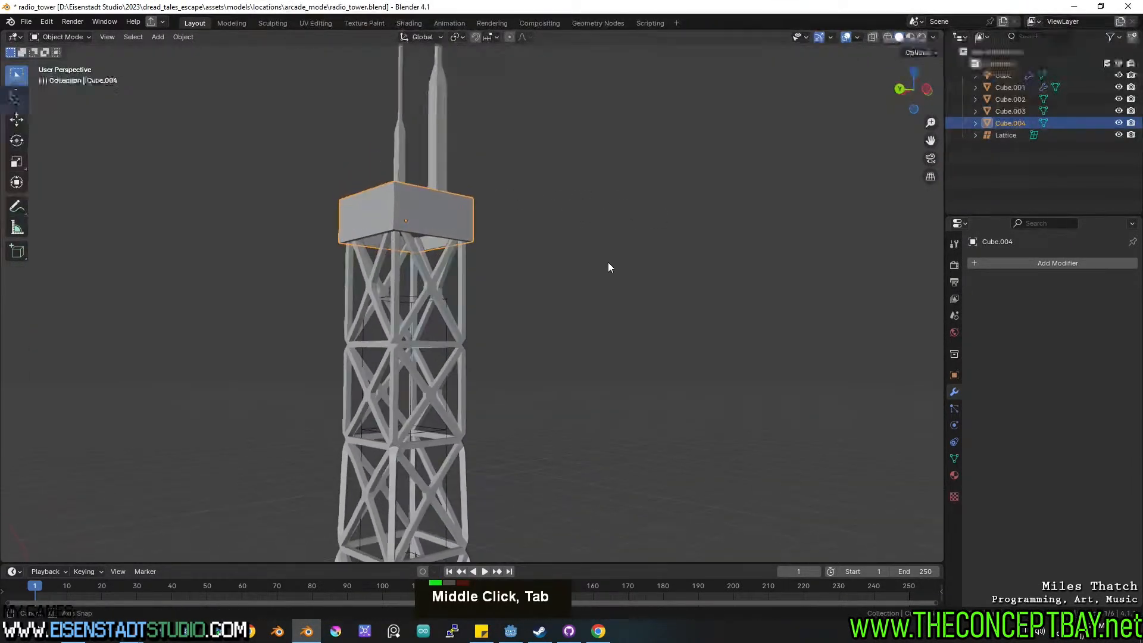
# In back view, position the tall and short antennas on opposite sides of the cap block's roof and save the file.
pyautogui.scroll(2, 624, 306)
pyautogui.moveTo(461, 258); pyautogui.dragTo(319, 362, button='middle')
pyautogui.click(440, 232)
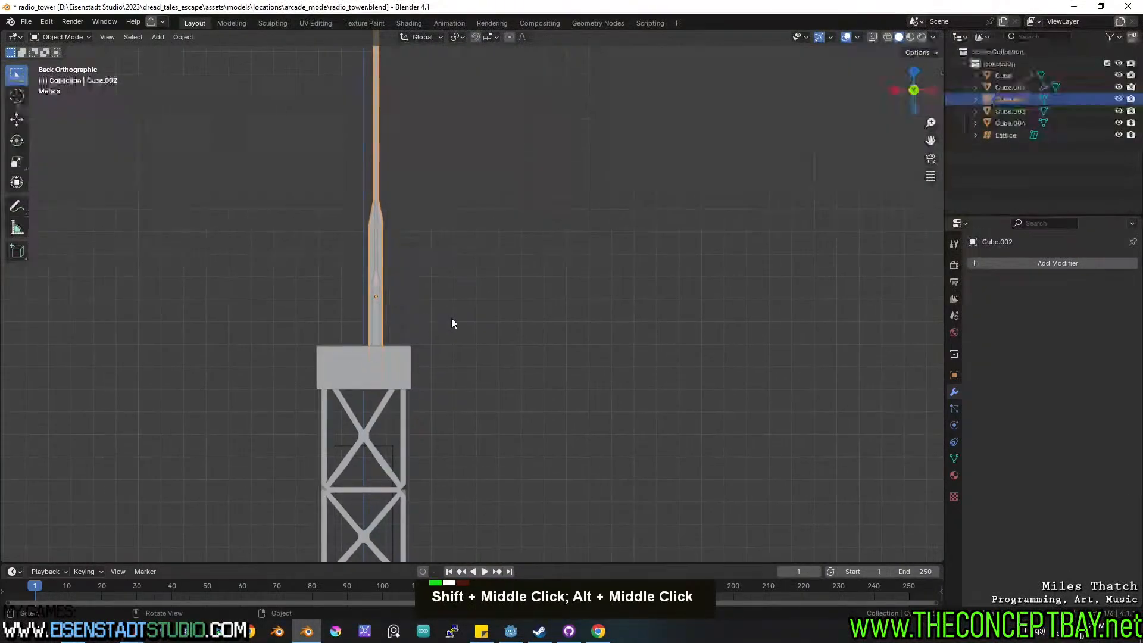
pyautogui.moveTo(452, 318)
pyautogui.keyDown('alt'); pyautogui.mouseDown(button='middle')
pyautogui.moveTo(531, 330)
pyautogui.moveTo(471, 324)
pyautogui.mouseUp(button='middle'); pyautogui.keyUp('alt')
pyautogui.press('g')
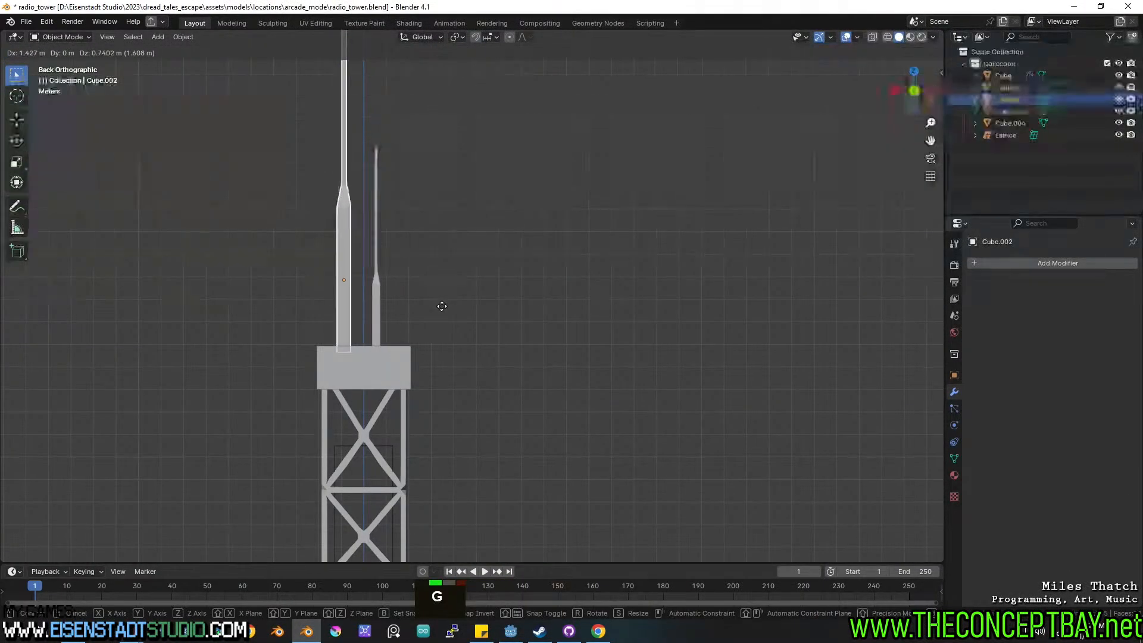
pyautogui.click(380, 309)
pyautogui.press('g')
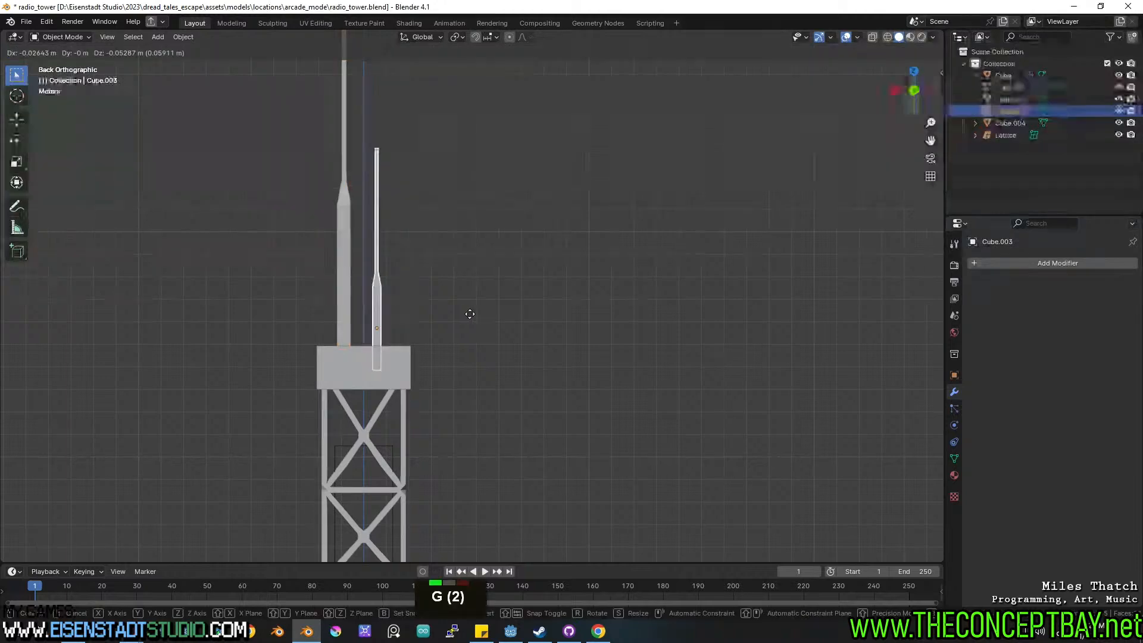
pyautogui.click(474, 296)
pyautogui.keyDown('shift'); pyautogui.moveTo(516, 309); pyautogui.dragTo(506, 329, button='middle'); pyautogui.keyUp('shift')
pyautogui.scroll(-4, 506, 330)
pyautogui.hotkey('ctrl', 's')
# Reposition the tall antenna on the cap block's roof and save the file.
pyautogui.click(447, 256)
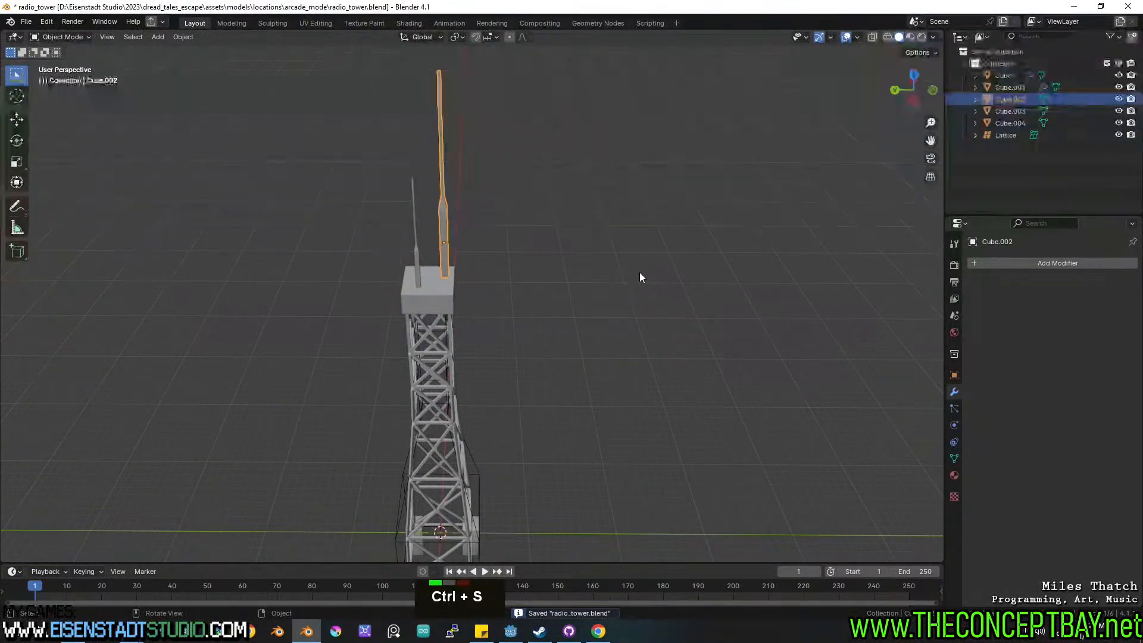
pyautogui.press('g')
pyautogui.moveTo(593, 302); pyautogui.dragTo(511, 246, button='middle')
pyautogui.hotkey('ctrl', 's')
pyautogui.scroll(-6, 518, 349)
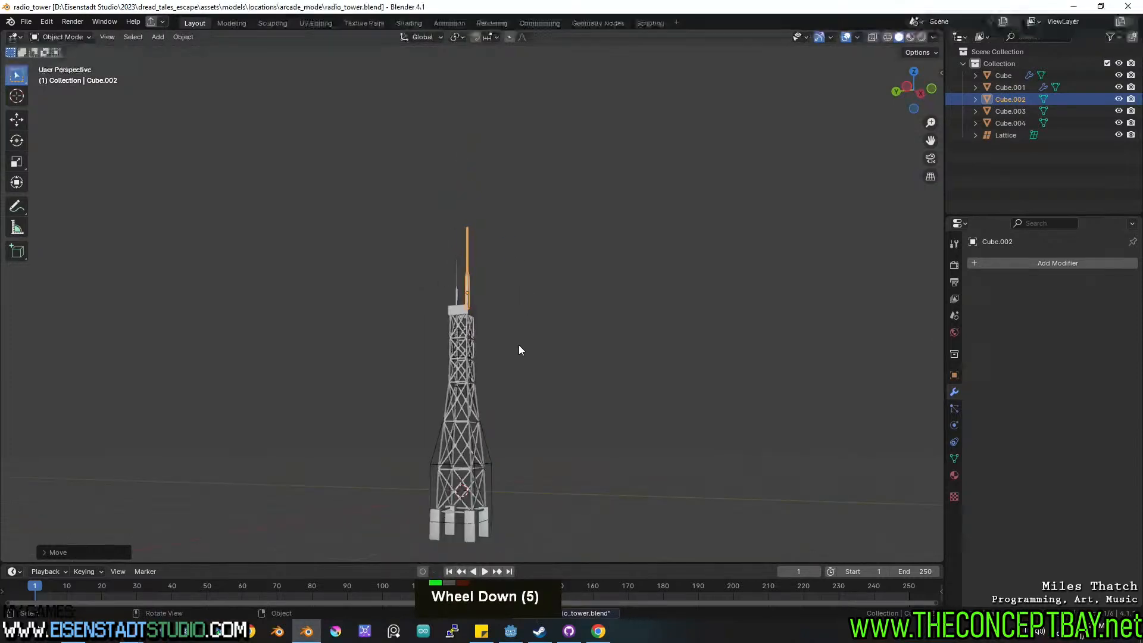
# Apply the tall antenna's object transform and save the file.
pyautogui.keyDown('shift'); pyautogui.moveTo(518, 350); pyautogui.dragTo(534, 330, button='middle'); pyautogui.keyUp('shift')
pyautogui.scroll(3, 542, 366)
pyautogui.hotkey('ctrl', 's')
pyautogui.hotkey('ctrl', 's')
pyautogui.hotkey('ctrl', 'a')
pyautogui.click(541, 360)
pyautogui.hotkey('ctrl', 's')
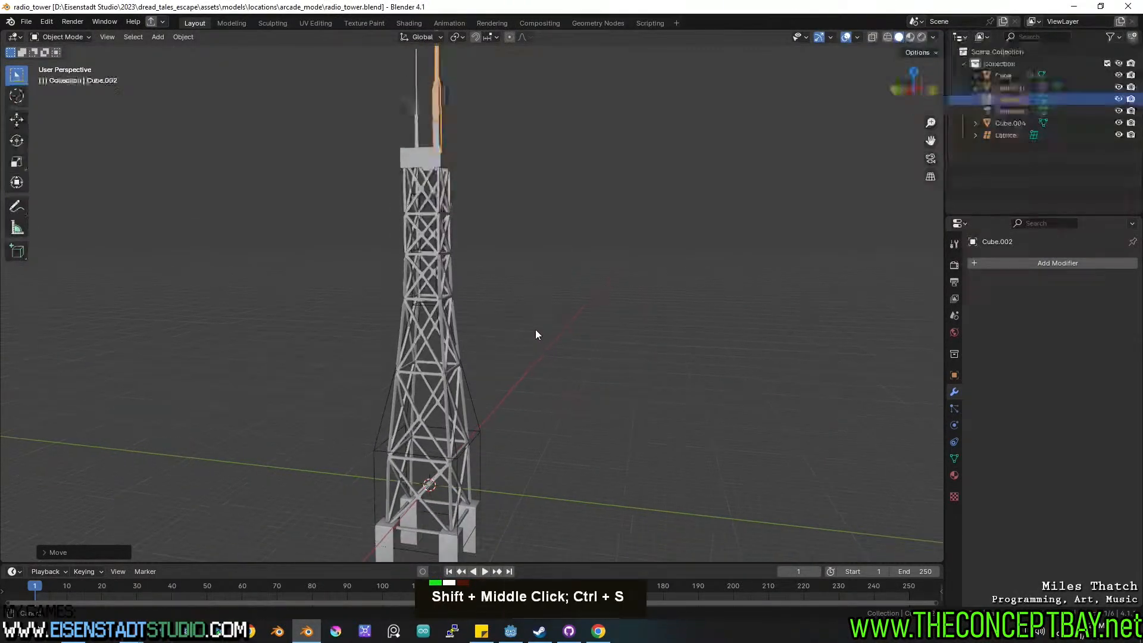
# Export the tower model as glTF Binary over the existing radio_tower.glb in the arcade_mode folder.
pyautogui.scroll(-2, 567, 329)
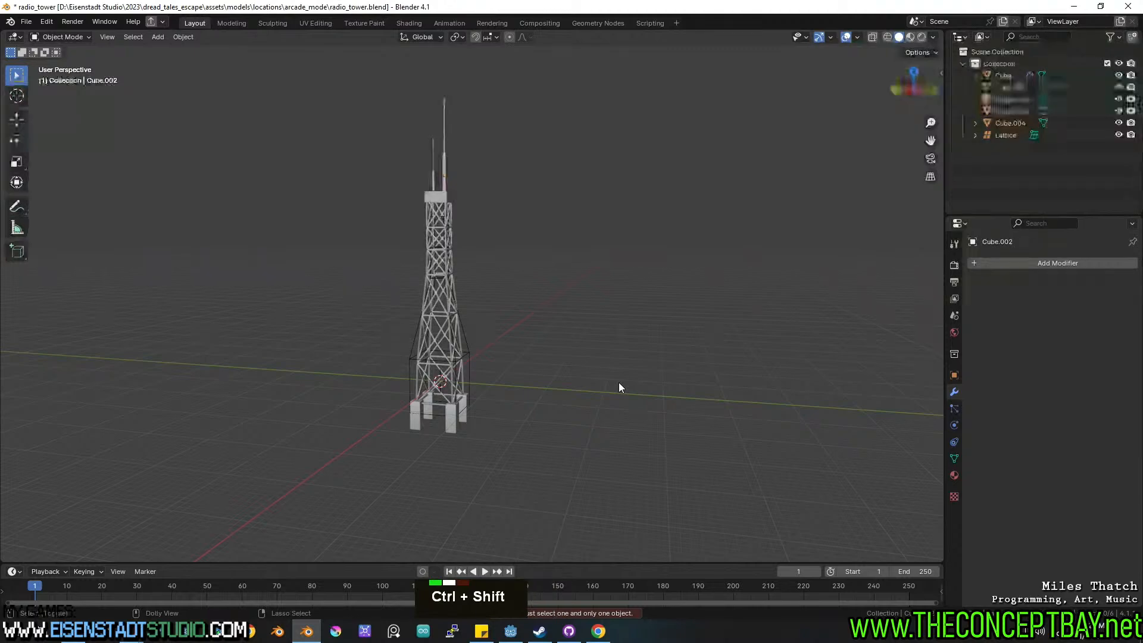
pyautogui.hotkey('ctrl', 'shift', 'r')
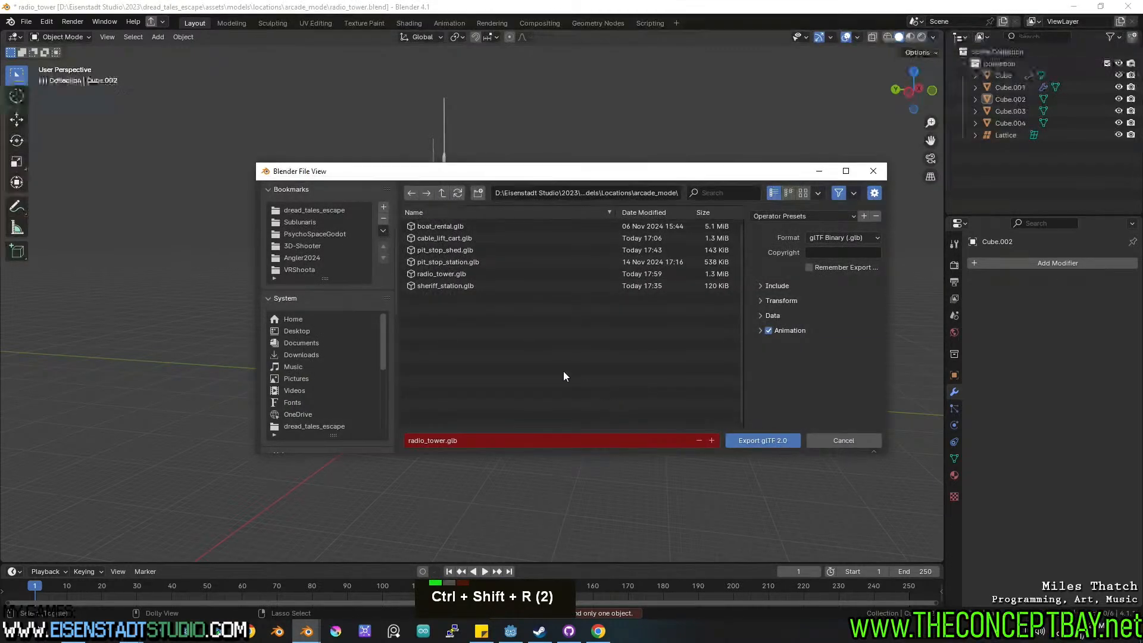
pyautogui.press('Return')
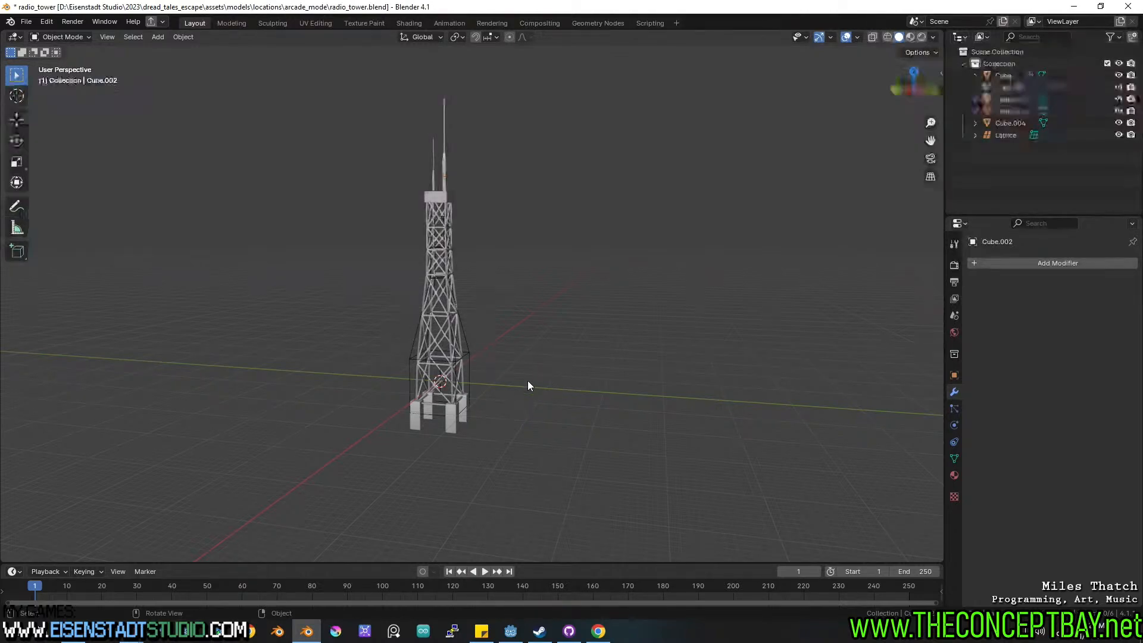
# Switch to Godot, raise the radio_tower node about 2.5 m along Y in the arcade_mode scene, and save.
pyautogui.scroll(4, 512, 384)
pyautogui.keyDown('shift'); pyautogui.moveTo(501, 390); pyautogui.dragTo(505, 491, button='middle'); pyautogui.keyUp('shift')
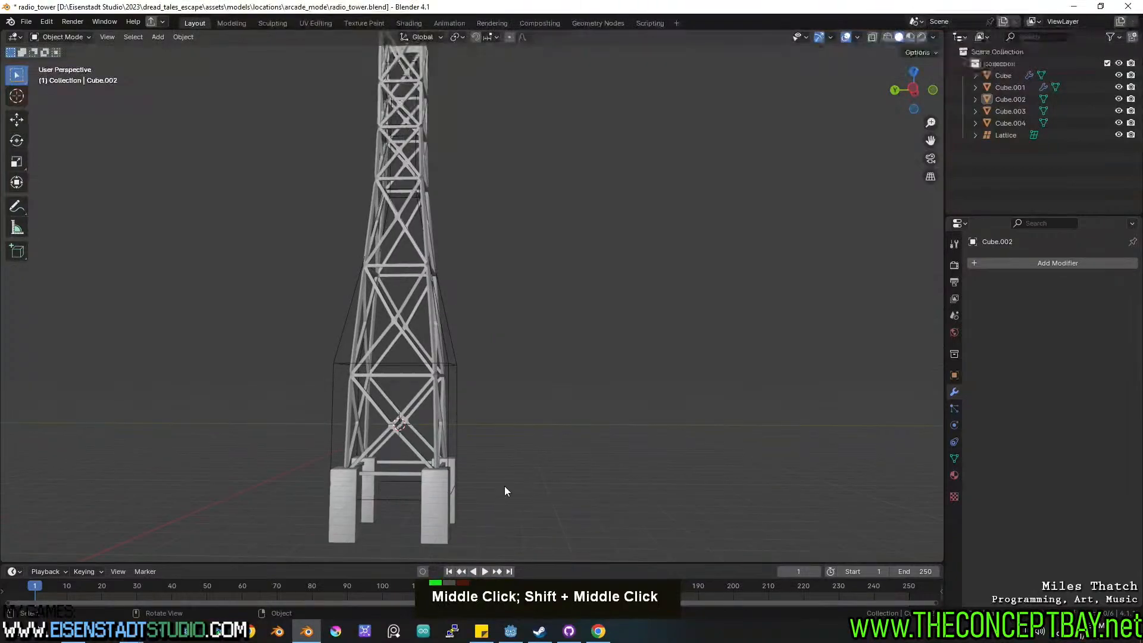
pyautogui.click(511, 632)
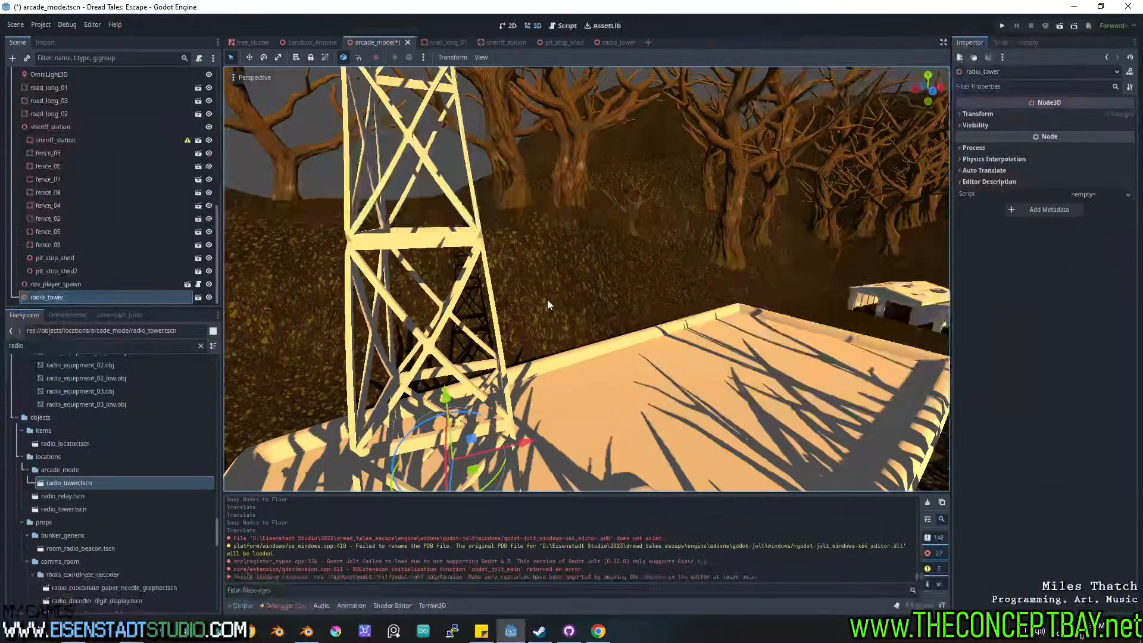
pyautogui.moveTo(472, 306); pyautogui.dragTo(620, 296, button='middle')
pyautogui.scroll(2, 499, 293)
pyautogui.moveTo(619, 295); pyautogui.dragTo(568, 301, button='middle')
pyautogui.hotkey('ctrl', 's')
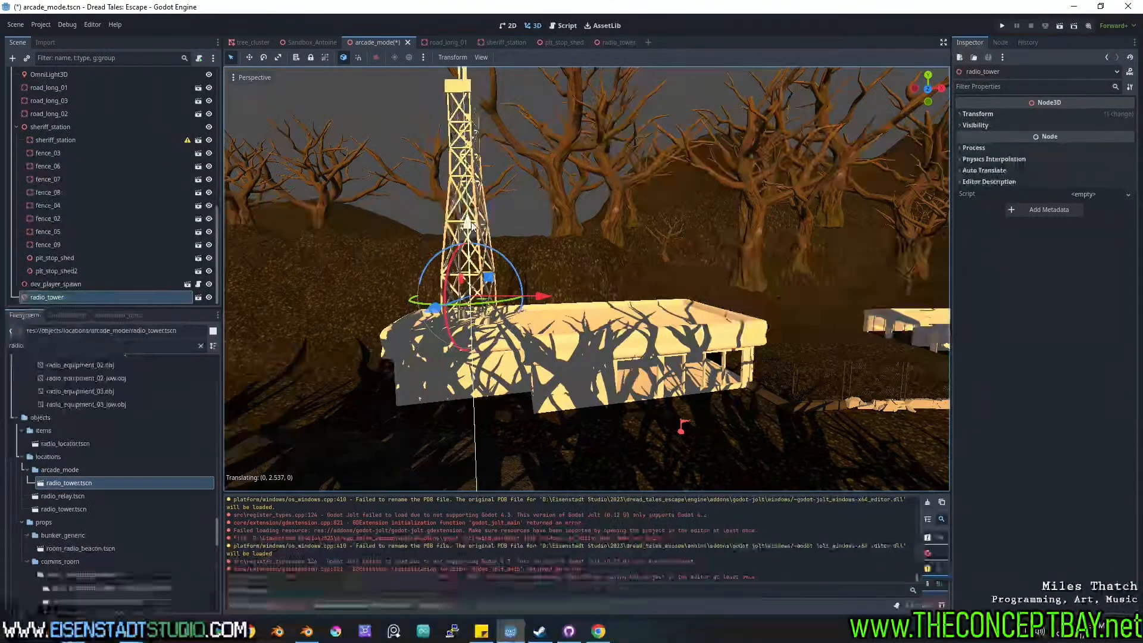
# Snap the radio_tower node to the floor and save the arcade_mode scene.
pyautogui.press('pagedown')
pyautogui.moveTo(477, 262); pyautogui.dragTo(632, 304, button='middle')
pyautogui.keyDown('shift'); pyautogui.scroll(3, 595, 287); pyautogui.keyUp('shift')
pyautogui.keyDown('shift'); pyautogui.moveTo(631, 303); pyautogui.dragTo(598, 287, button='middle'); pyautogui.keyUp('shift')
pyautogui.hotkey('ctrl', 's')
pyautogui.keyDown('shift'); pyautogui.moveTo(597, 287); pyautogui.dragTo(520, 238, button='middle'); pyautogui.keyUp('shift')
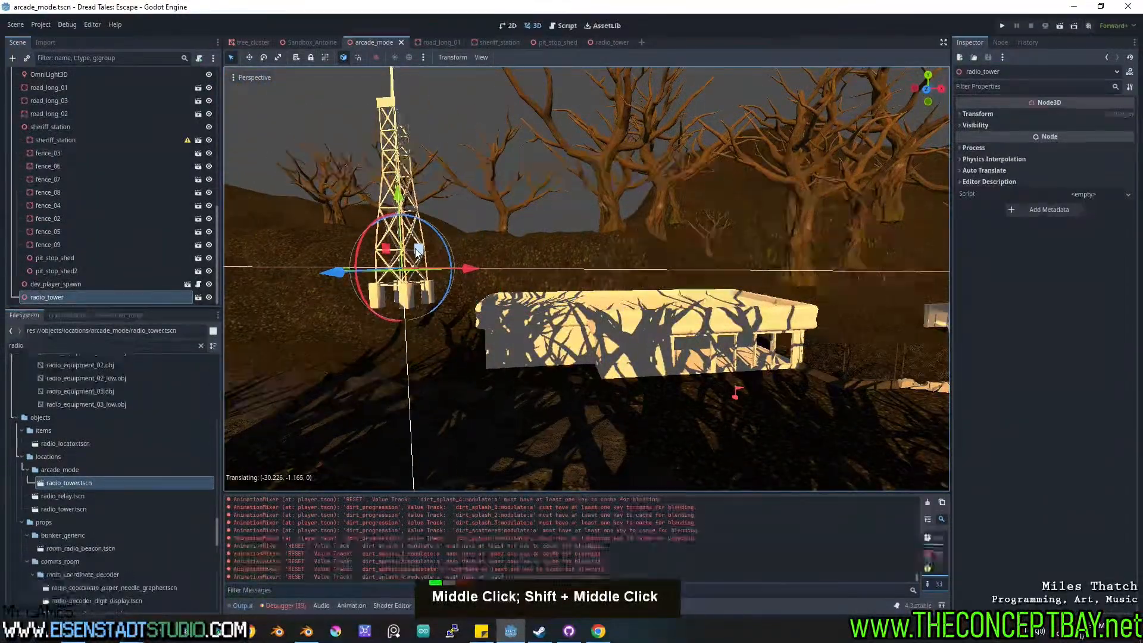
# Move radio_tower across the ground to beside the sheriff station building, snapping it to the floor after each move.
pyautogui.moveTo(416, 253); pyautogui.dragTo(418, 254)
pyautogui.press('pagedown')
pyautogui.moveTo(418, 255); pyautogui.dragTo(573, 369, button='middle')
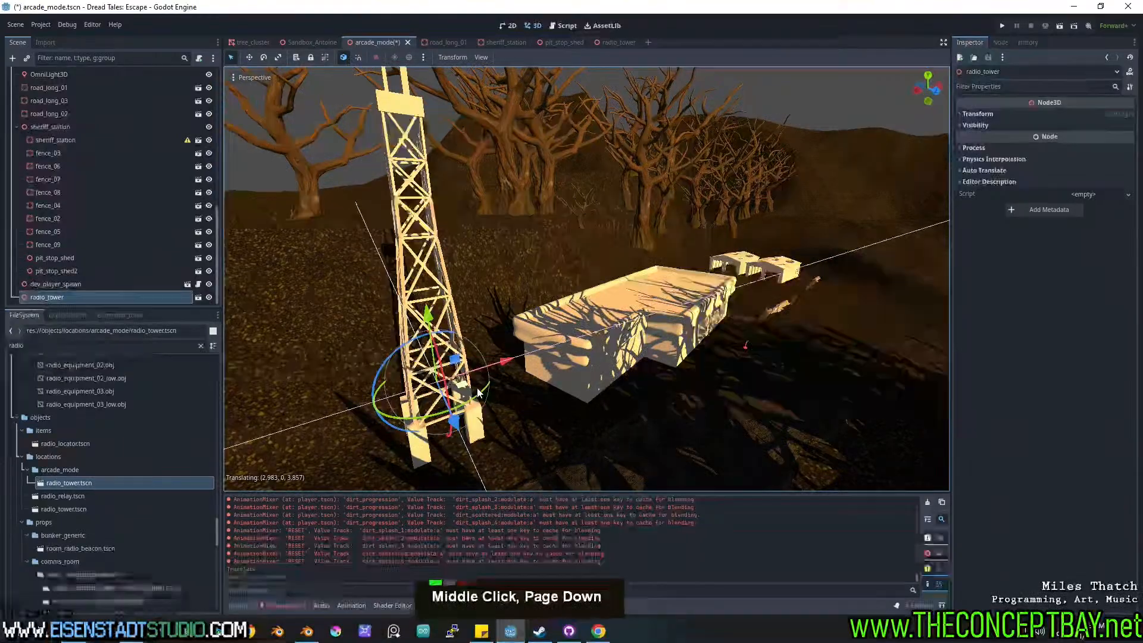
pyautogui.moveTo(470, 393); pyautogui.dragTo(472, 394)
pyautogui.press('pagedown')
pyautogui.moveTo(472, 394); pyautogui.dragTo(699, 469, button='middle')
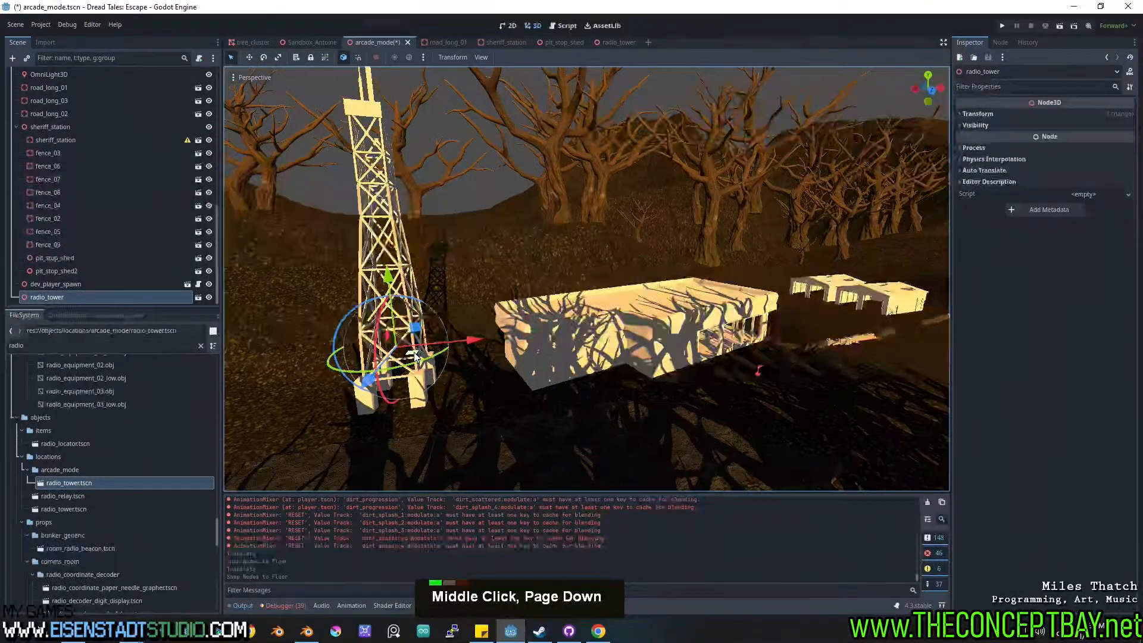
# Move radio_tower along X to the sheriff station, raise it above the building, and snap it down onto the roof.
pyautogui.moveTo(415, 356); pyautogui.dragTo(591, 335)
pyautogui.press('pagedown')
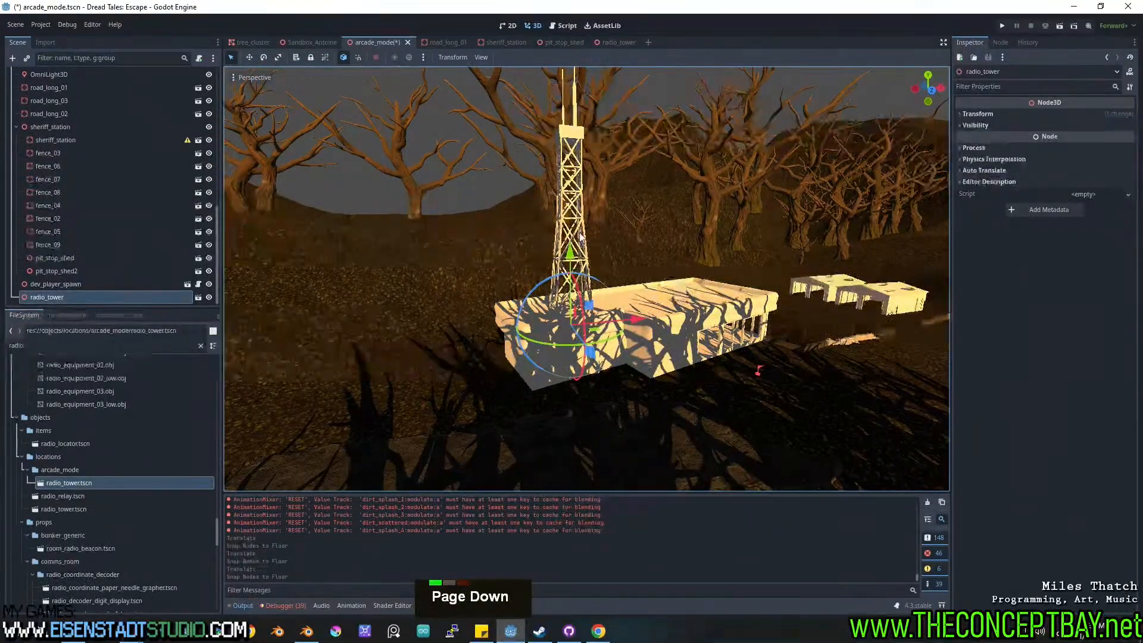
pyautogui.moveTo(570, 252); pyautogui.dragTo(571, 159)
pyautogui.scroll(1, 571, 159)
pyautogui.press('pagedown')
# Shift radio_tower about -2.7 m in X and -3 m in Z across the sheriff station roof, and save the scene.
pyautogui.moveTo(573, 239); pyautogui.dragTo(735, 325, button='middle')
pyautogui.scroll(2, 742, 338)
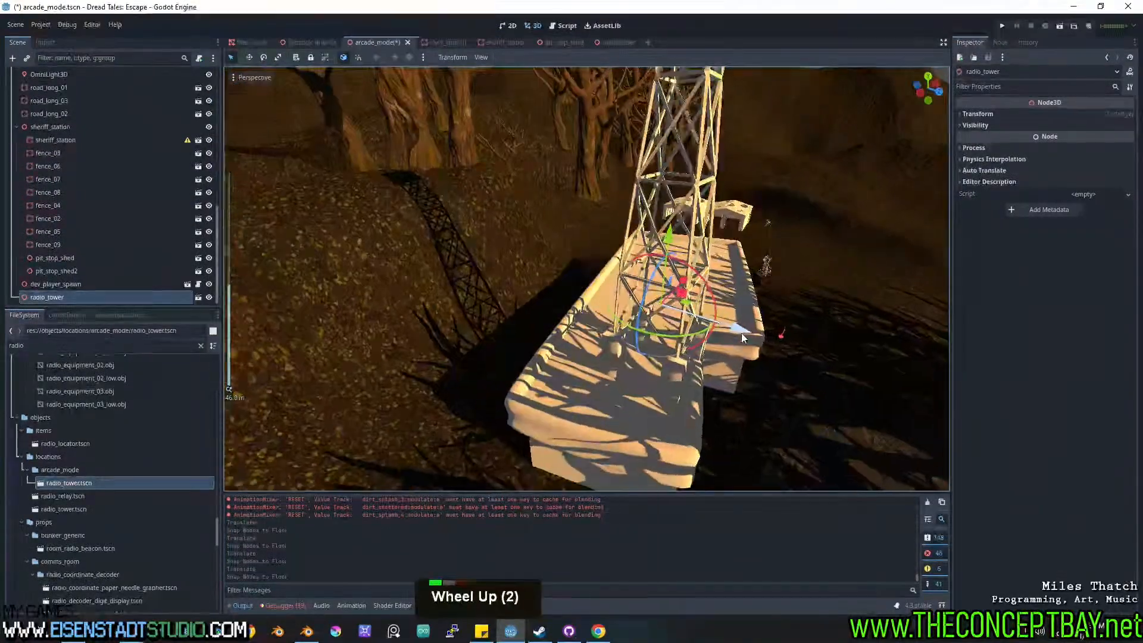
pyautogui.moveTo(690, 307); pyautogui.dragTo(656, 309)
pyautogui.hotkey('ctrl', 'z')
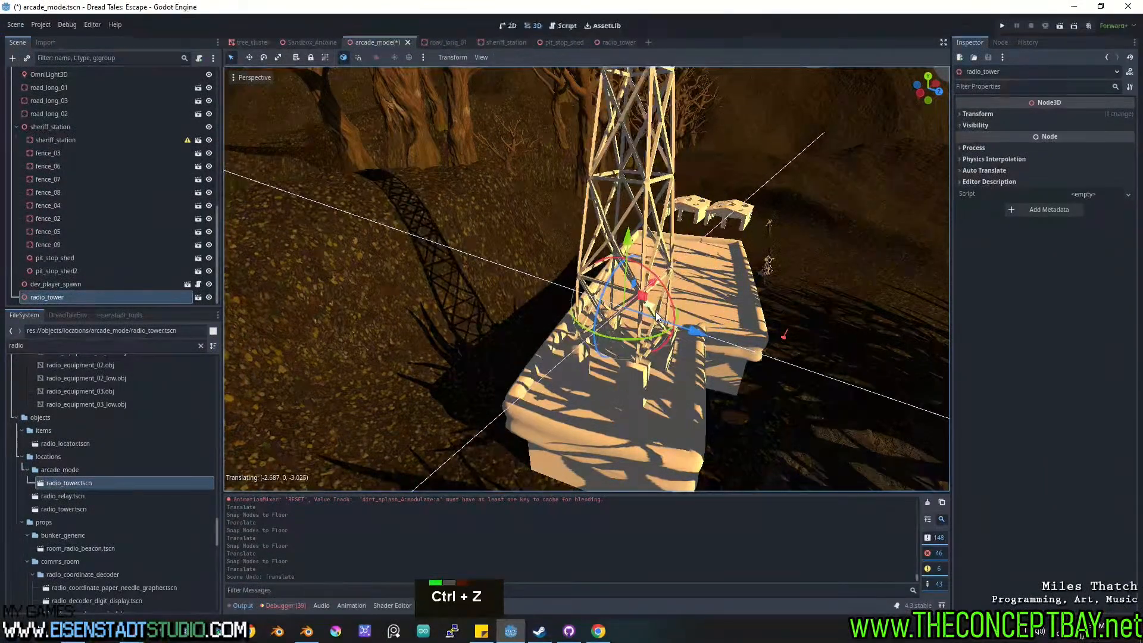
pyautogui.moveTo(771, 353); pyautogui.dragTo(559, 334, button='middle')
pyautogui.keyDown('shift'); pyautogui.scroll(-4, 623, 298); pyautogui.keyUp('shift')
pyautogui.keyDown('shift'); pyautogui.scroll(5, 524, 322); pyautogui.keyUp('shift')
pyautogui.keyDown('shift'); pyautogui.moveTo(559, 334); pyautogui.dragTo(773, 331, button='middle'); pyautogui.keyUp('shift')
pyautogui.hotkey('ctrl', 's')
pyautogui.scroll(-3, 779, 400)
pyautogui.scroll(-3, 592, 382)
pyautogui.hotkey('ctrl', 's')
# Reparent the radio_tower node under the sheriff_station node.
pyautogui.scroll(6, 601, 322)
pyautogui.scroll(2, 722, 317)
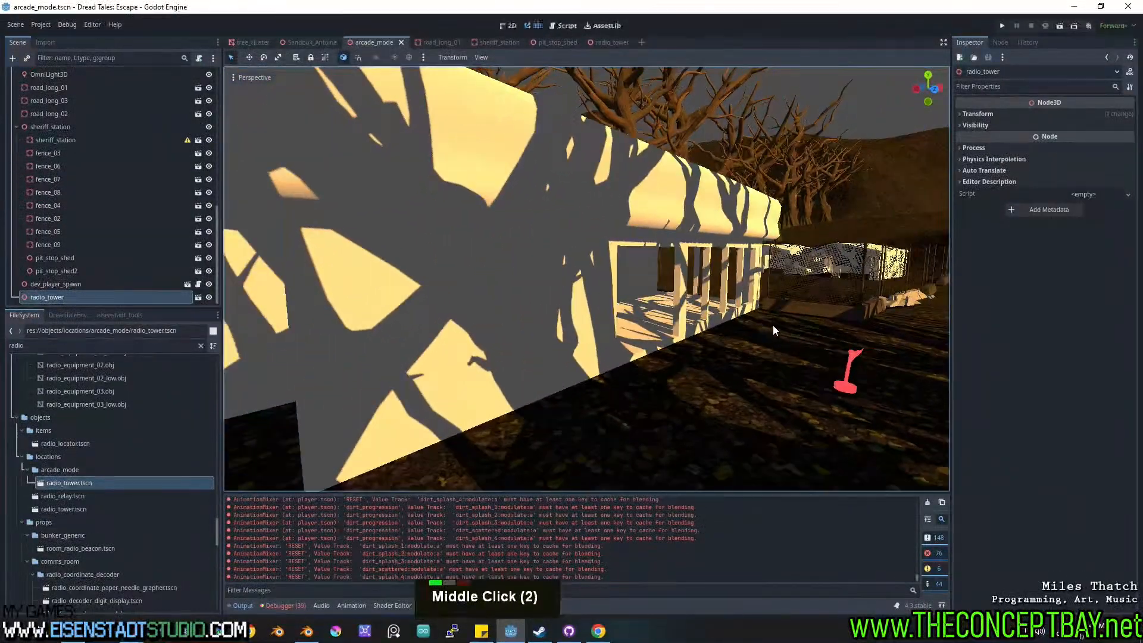
pyautogui.scroll(-3, 669, 322)
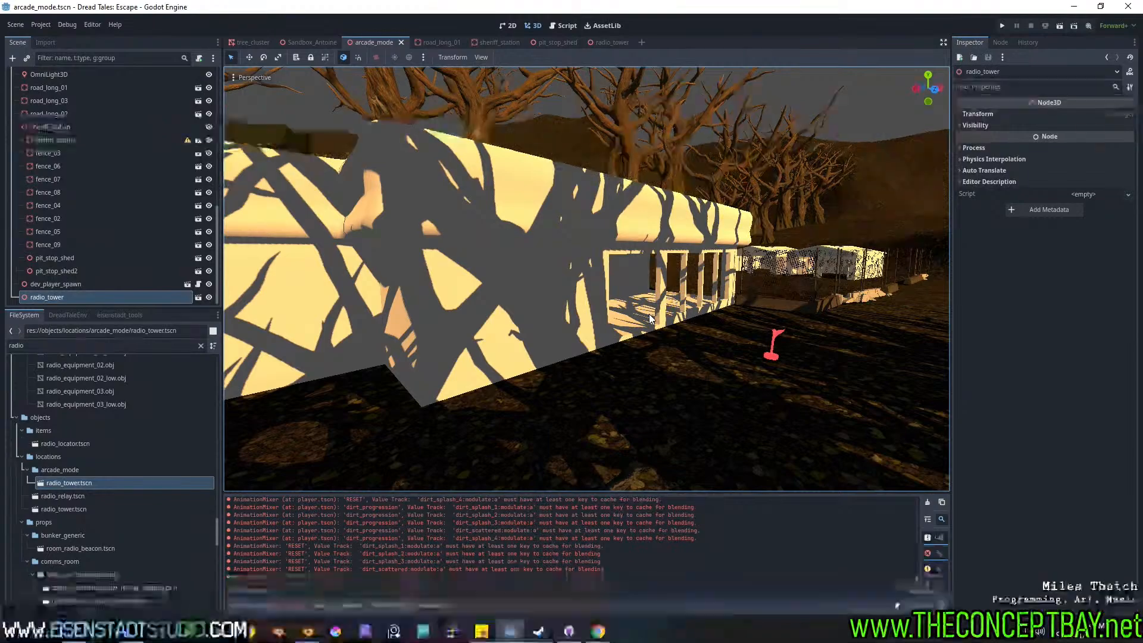
pyautogui.moveTo(697, 315); pyautogui.dragTo(609, 359, button='middle')
pyautogui.scroll(-3, 766, 333)
pyautogui.keyDown('shift'); pyautogui.scroll(-2, 766, 333); pyautogui.keyUp('shift')
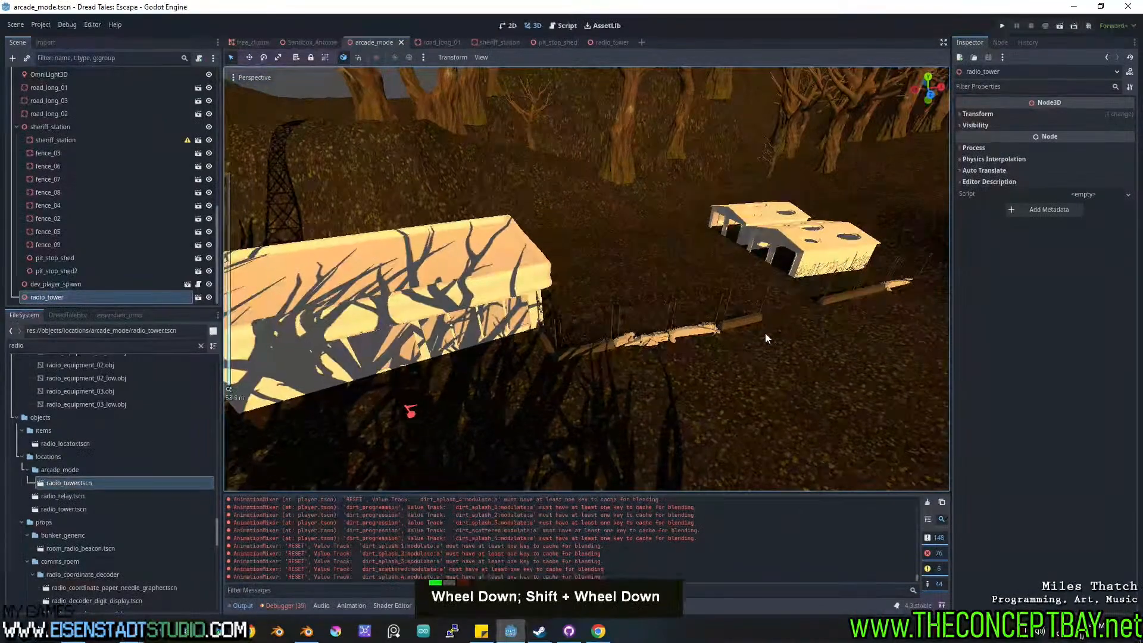
pyautogui.moveTo(766, 333); pyautogui.dragTo(654, 341, button='middle')
pyautogui.moveTo(735, 351)
pyautogui.keyDown('shift'); pyautogui.mouseDown(button='middle')
pyautogui.moveTo(608, 349)
pyautogui.moveTo(756, 352)
pyautogui.moveTo(516, 342)
pyautogui.moveTo(902, 337)
pyautogui.moveTo(702, 345)
pyautogui.moveTo(726, 366)
pyautogui.moveTo(513, 331)
pyautogui.moveTo(624, 331)
pyautogui.moveTo(736, 361)
pyautogui.mouseUp(button='middle'); pyautogui.keyUp('shift')
pyautogui.scroll(3, 595, 336)
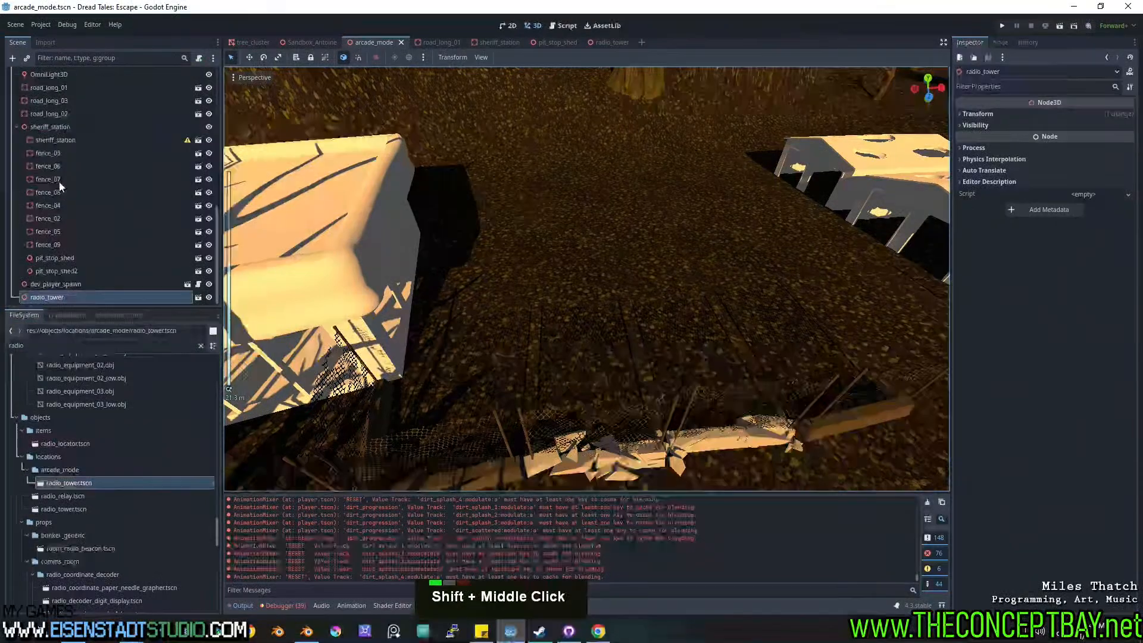
pyautogui.moveTo(49, 296); pyautogui.dragTo(52, 126)
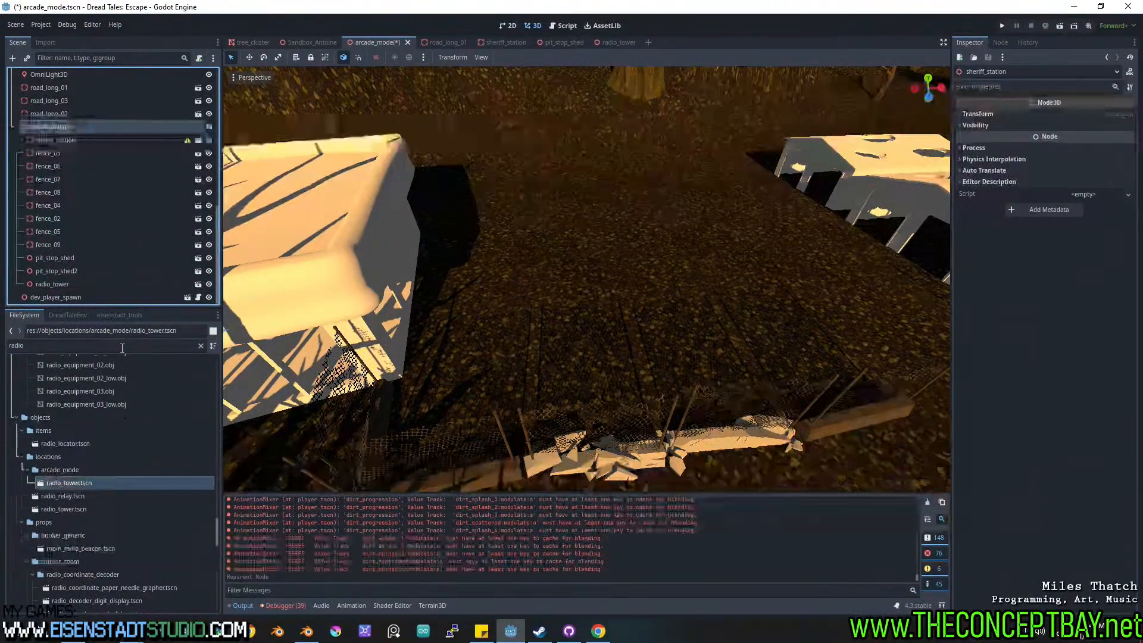
# Search the project files for "asph", locate the models' exterior asphalt_road folder, clear the filter, and expand that folder.
pyautogui.write('c')
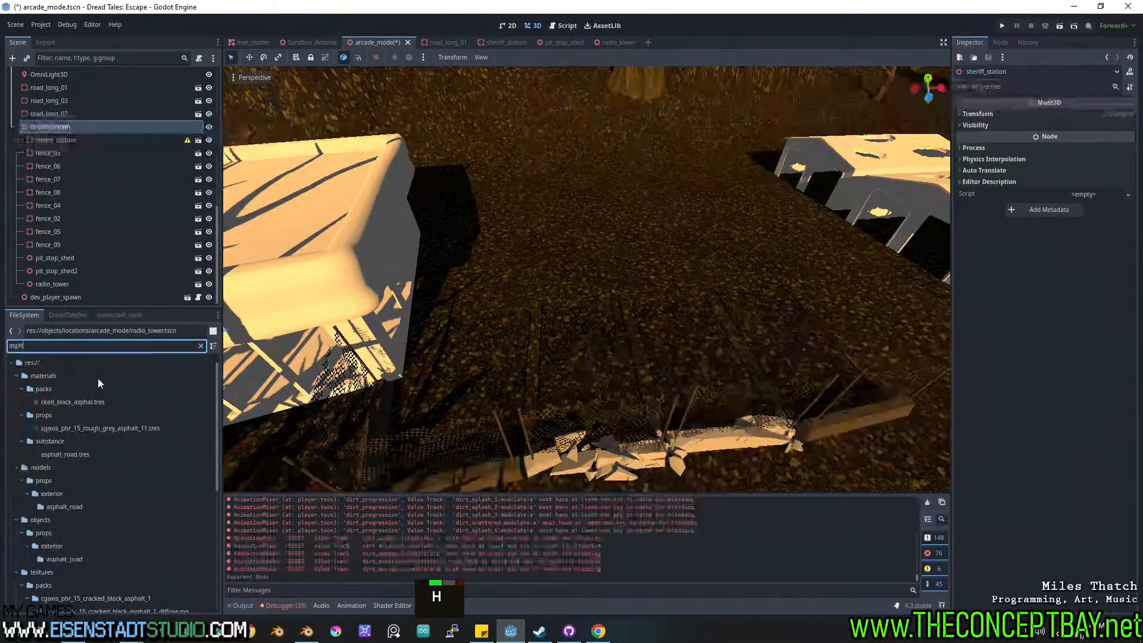
pyautogui.scroll(-6, 99, 524)
pyautogui.scroll(13, 98, 522)
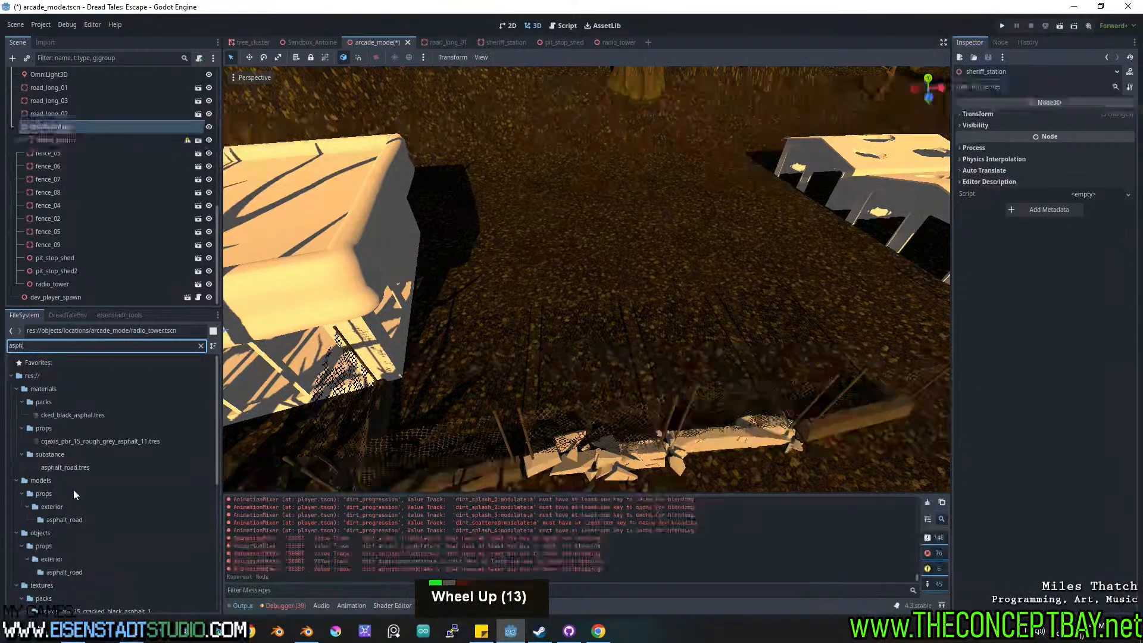
pyautogui.click(65, 519)
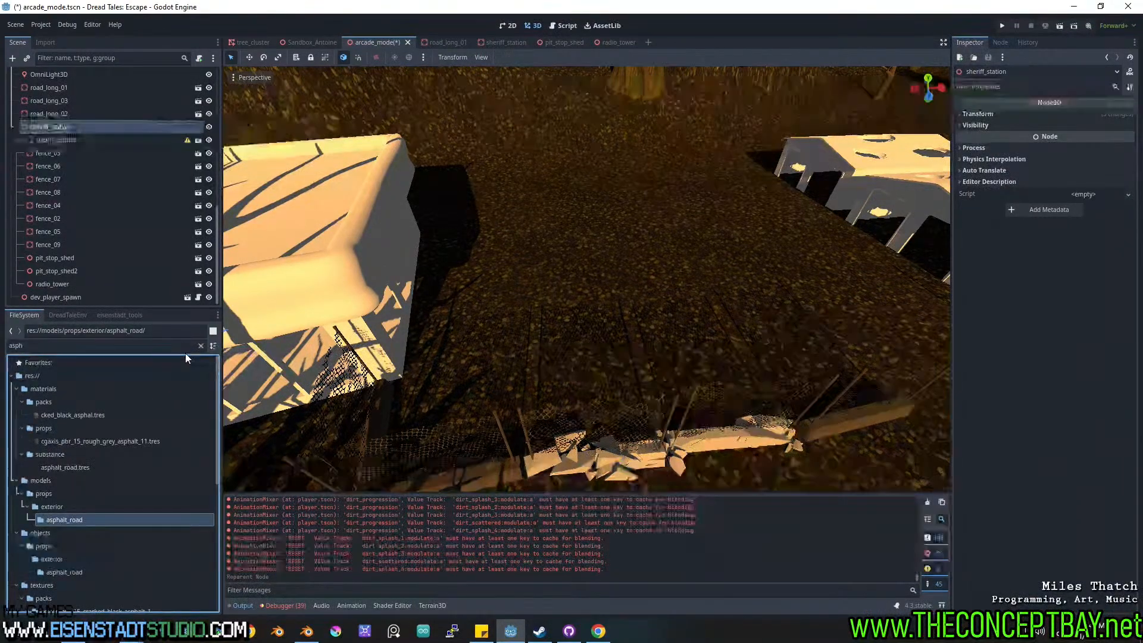
pyautogui.click(200, 346)
pyautogui.scroll(-5, 145, 471)
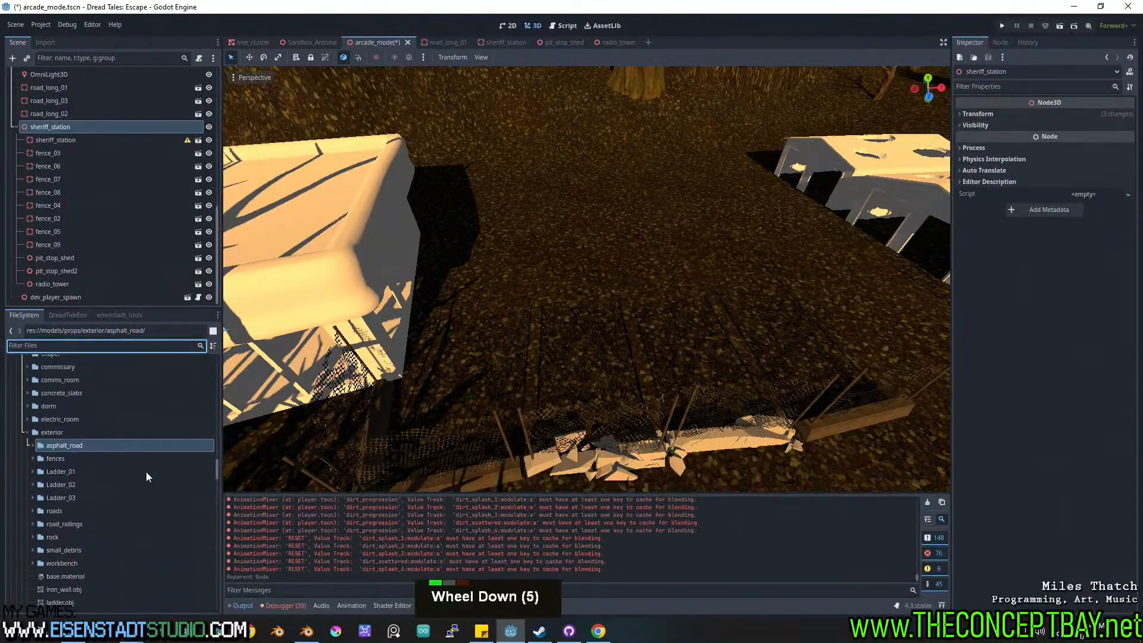
pyautogui.click(32, 441)
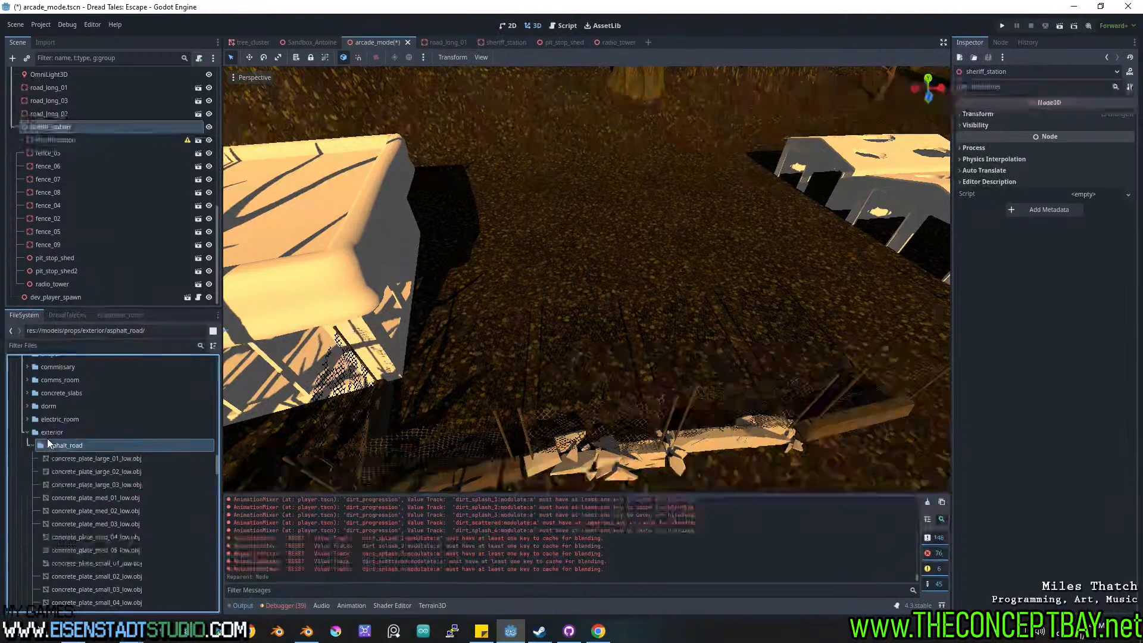
# Filter the project files by "concrete" and find the concrete plate scenes in the objects' exterior asphalt_road folder.
pyautogui.click(118, 347)
pyautogui.hotkey('ctrl', 'a')
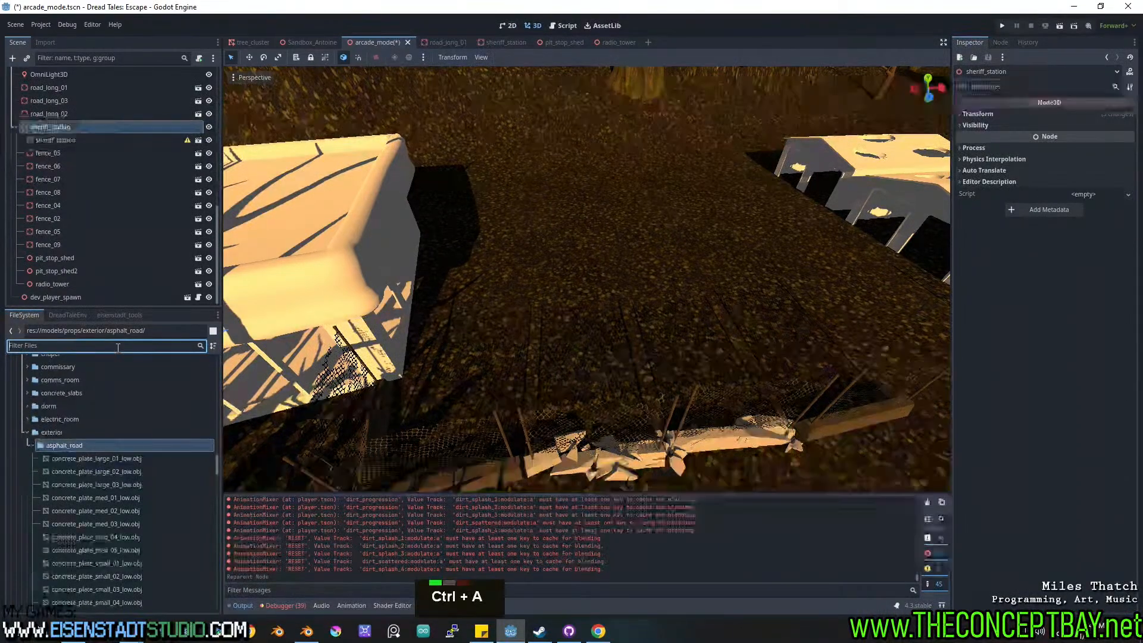
pyautogui.write('concr')
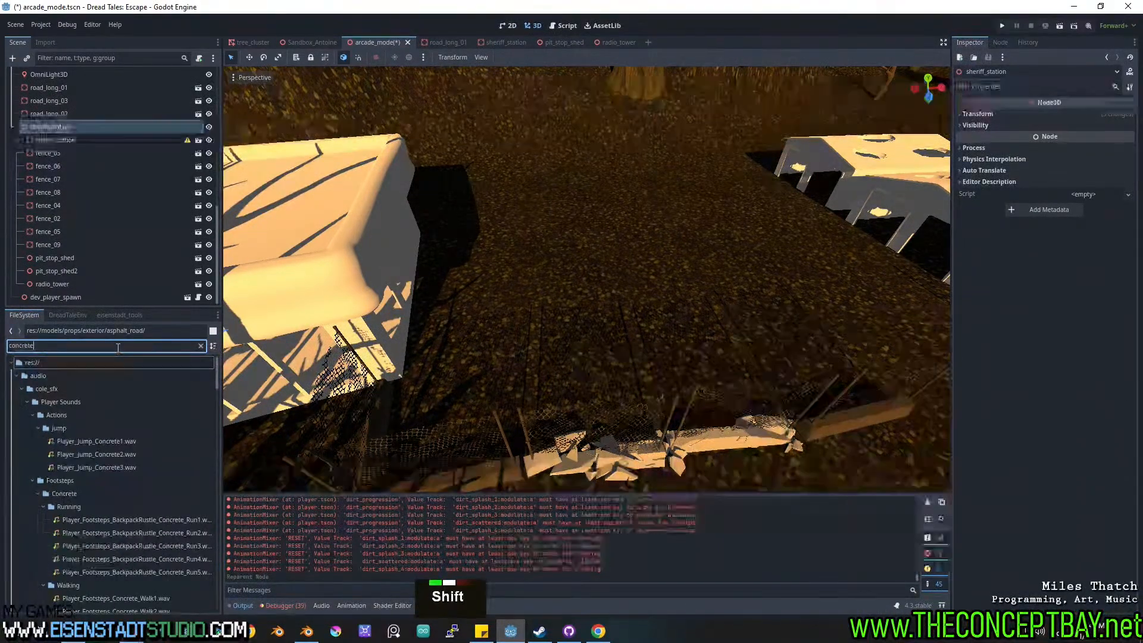
pyautogui.write('ete')
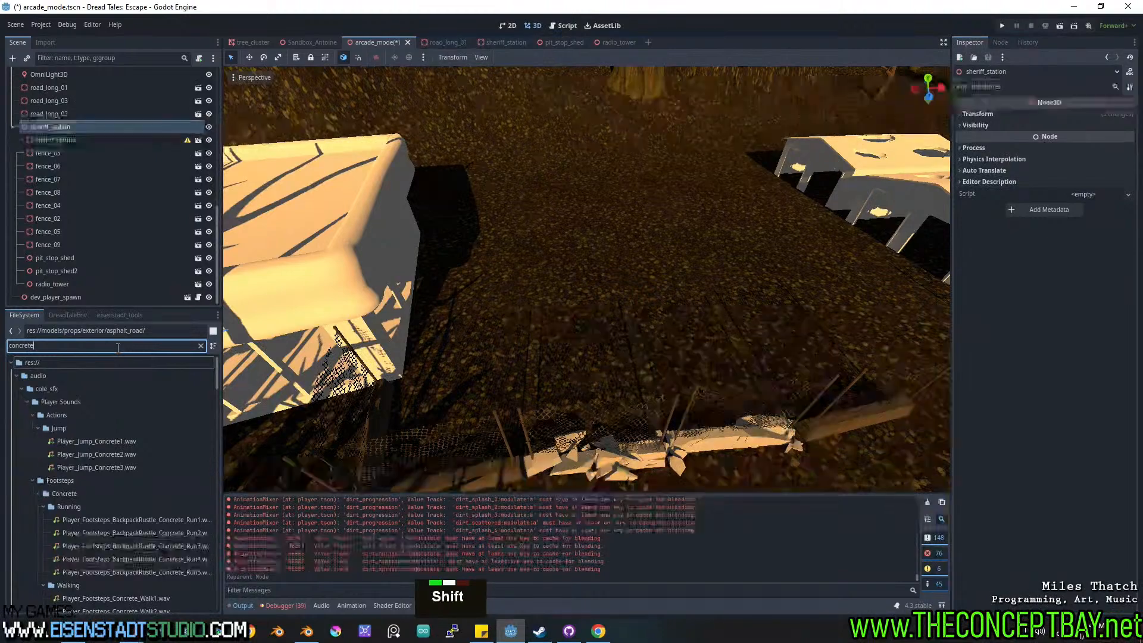
pyautogui.scroll(-16, 63, 396)
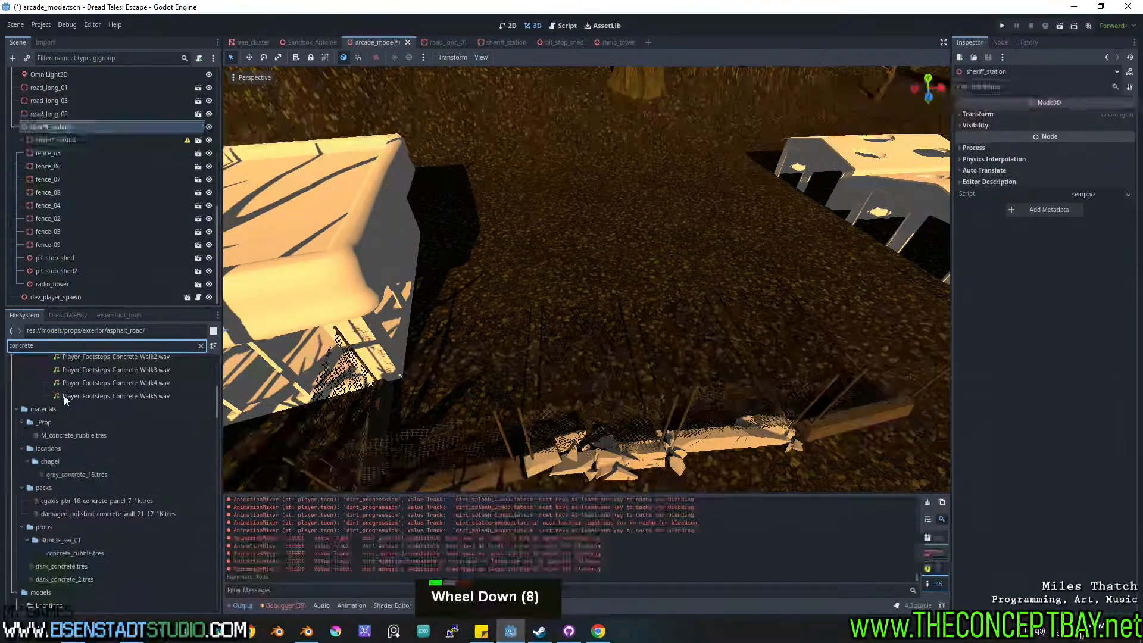
pyautogui.scroll(-16, 99, 462)
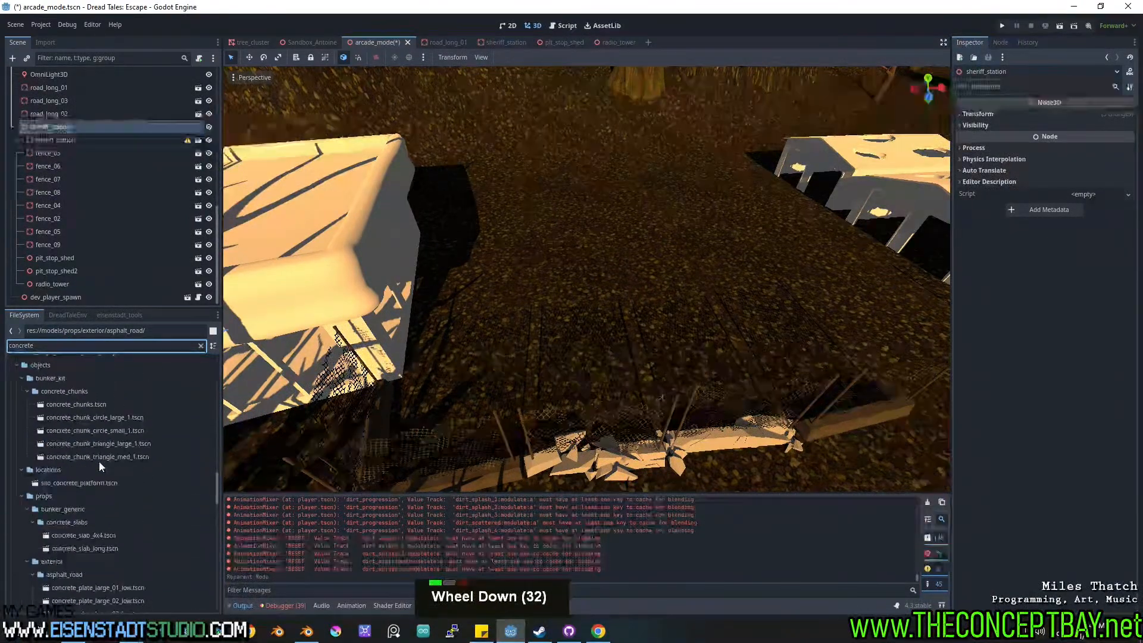
pyautogui.scroll(8, 99, 462)
pyautogui.scroll(-1, 99, 462)
pyautogui.scroll(-5, 99, 462)
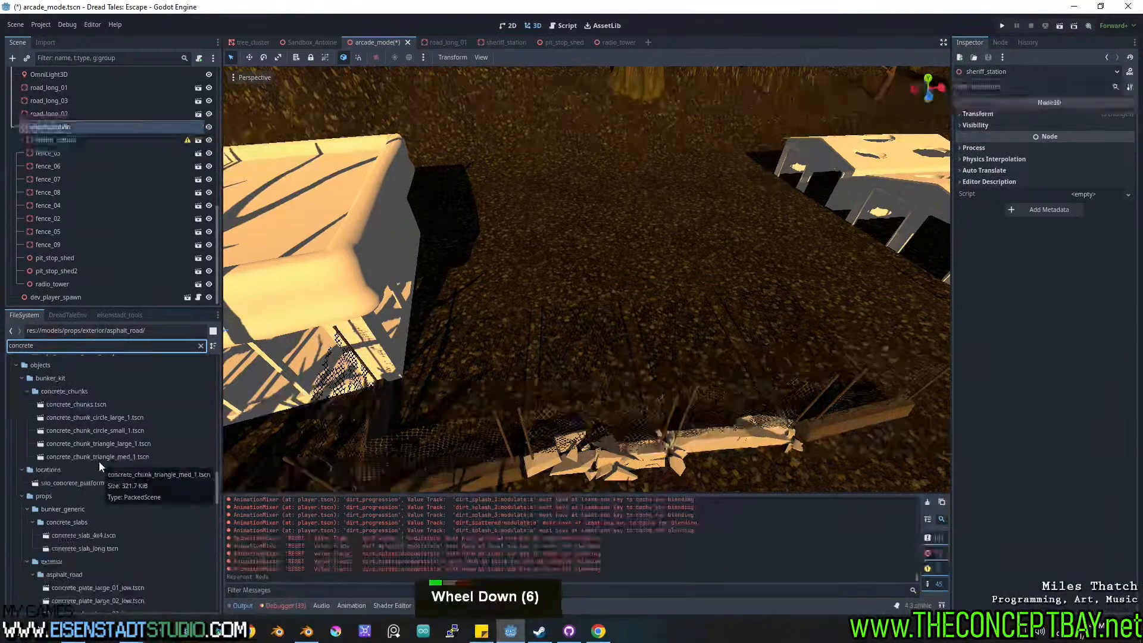
pyautogui.click(109, 416)
pyautogui.moveTo(108, 415); pyautogui.dragTo(143, 417)
pyautogui.scroll(-4, 143, 417)
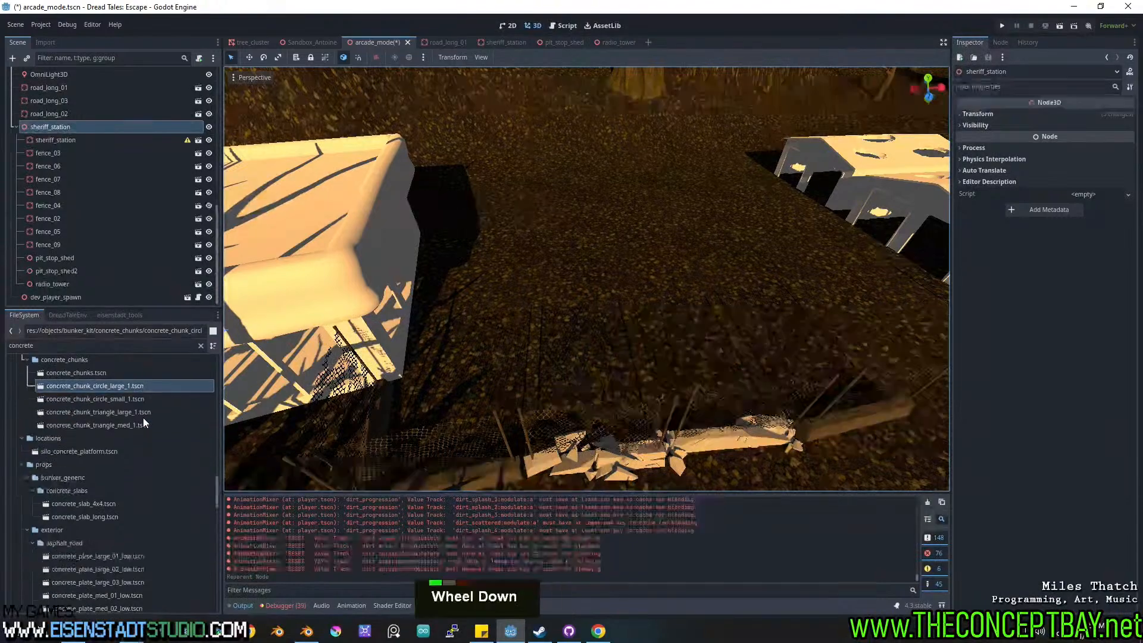
pyautogui.scroll(-1, 138, 473)
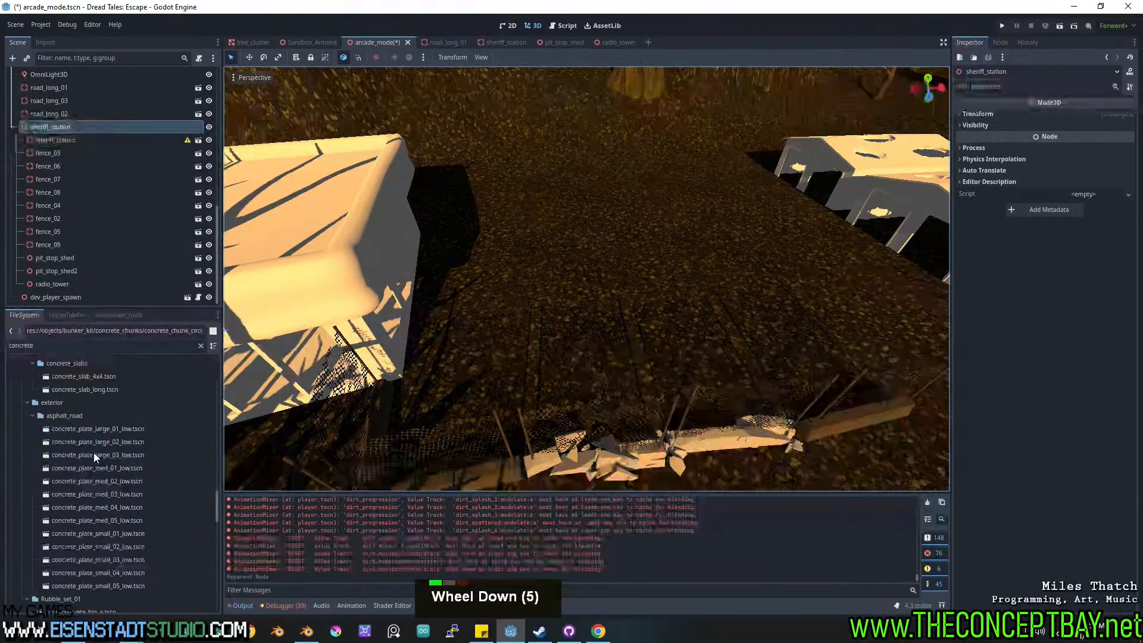
# Place concrete_plate_large_03_low twice and concrete_plate_large_02_low once on the ground beside the sheriff station.
pyautogui.moveTo(86, 456); pyautogui.dragTo(536, 331)
pyautogui.moveTo(536, 331); pyautogui.dragTo(553, 381, button='middle')
pyautogui.moveTo(97, 442); pyautogui.dragTo(630, 298)
pyautogui.moveTo(107, 455); pyautogui.dragTo(530, 345)
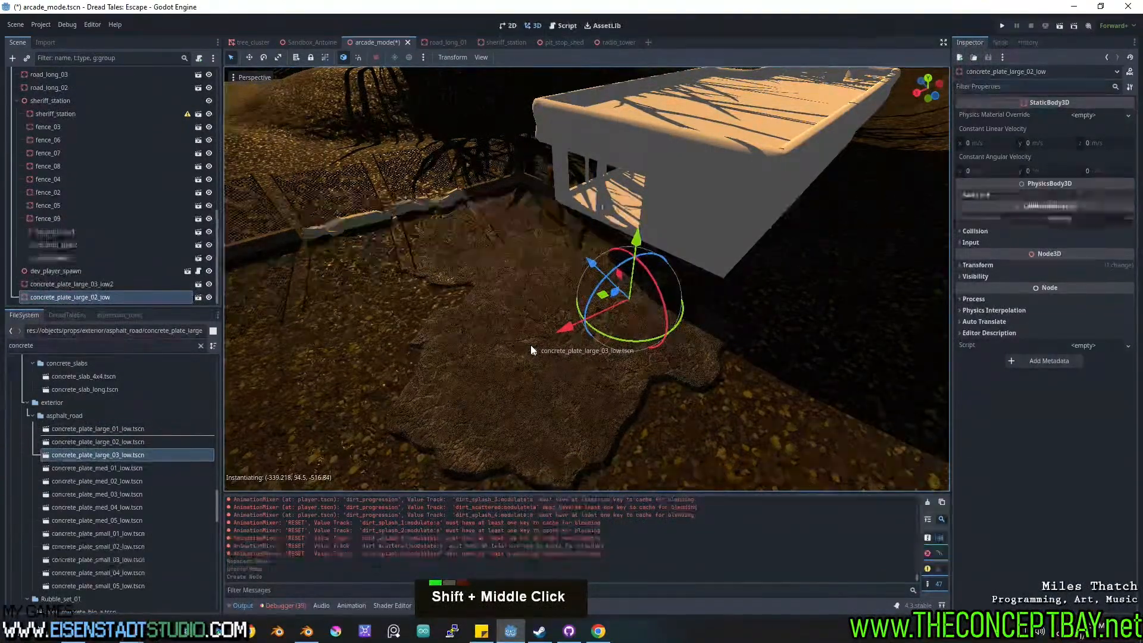
# Add concrete_plate_med_02_low and concrete_plate_med_03_low along the edge of the large plates, towards the pit stop sheds.
pyautogui.moveTo(531, 344); pyautogui.dragTo(587, 311, button='middle')
pyautogui.scroll(-3, 699, 356)
pyautogui.scroll(-5, 574, 295)
pyautogui.scroll(1, 631, 323)
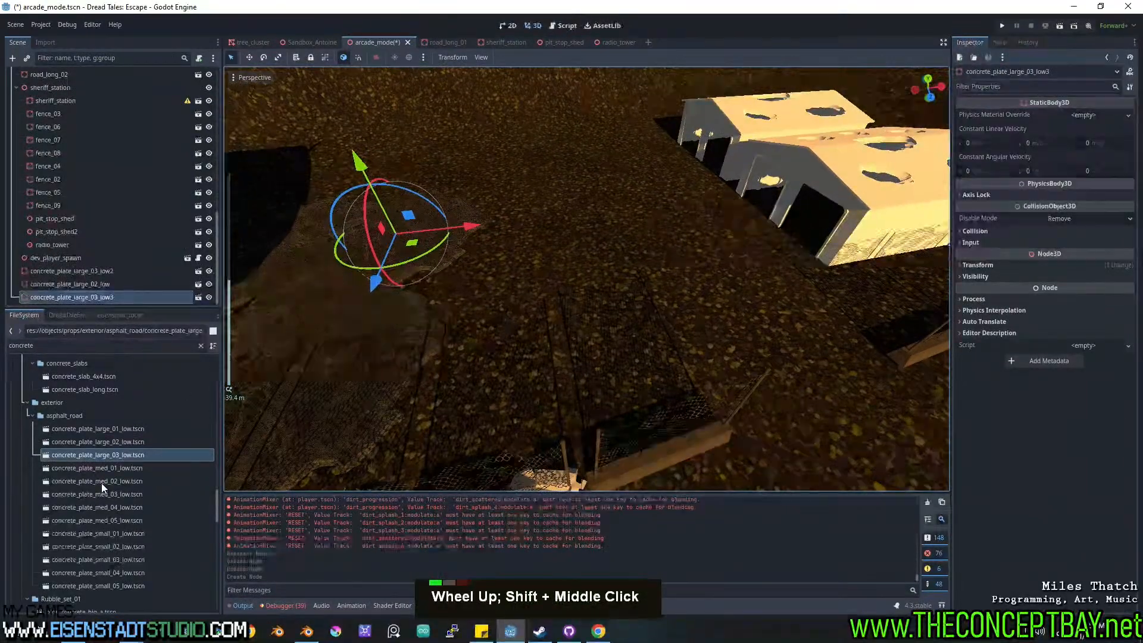
pyautogui.moveTo(101, 481); pyautogui.dragTo(470, 280)
pyautogui.click(121, 494)
pyautogui.moveTo(120, 500); pyautogui.dragTo(524, 341)
pyautogui.moveTo(524, 341); pyautogui.dragTo(595, 370, button='middle')
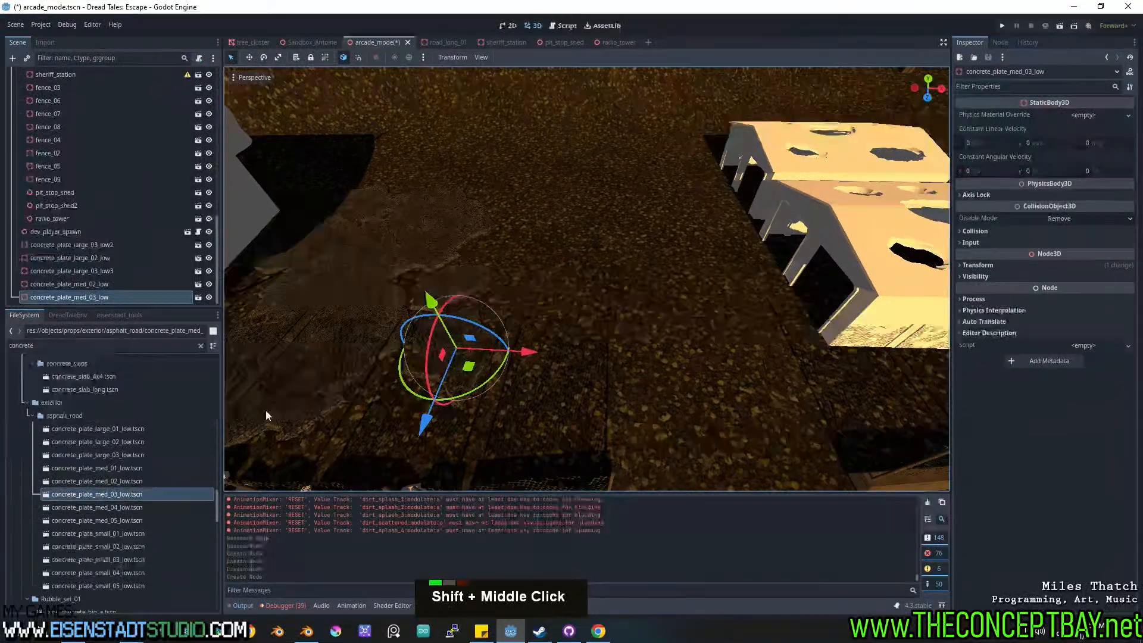
# Fill in the paving edge with concrete_plate_med_04_low, concrete_plate_med_05_low and concrete_plate_small_03_low.
pyautogui.moveTo(80, 507); pyautogui.dragTo(494, 253)
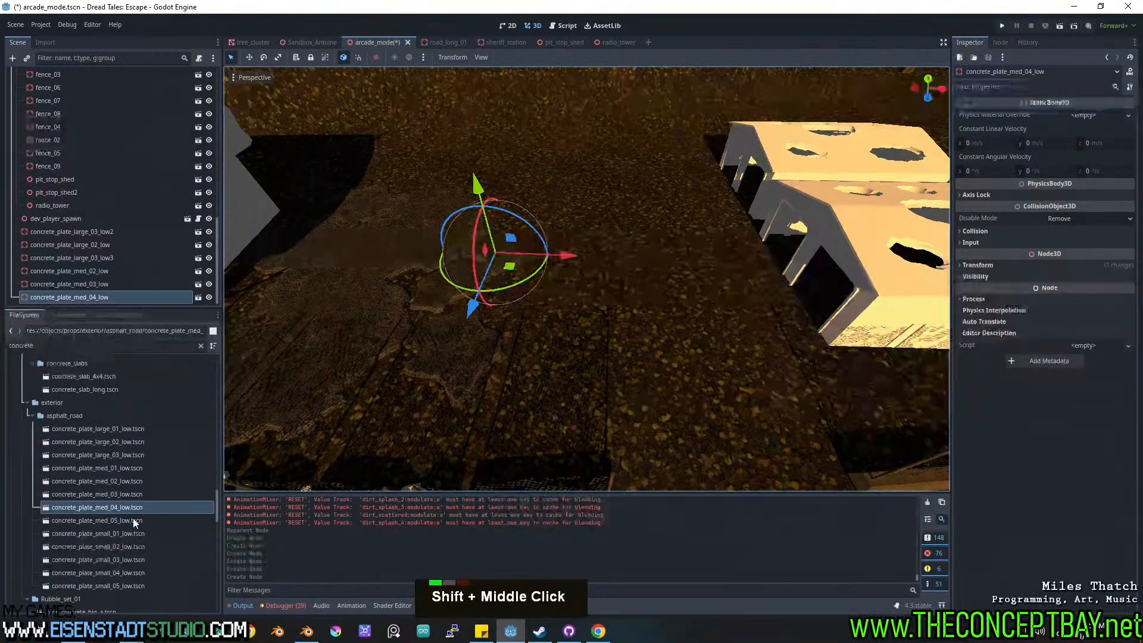
pyautogui.moveTo(132, 520); pyautogui.dragTo(516, 309)
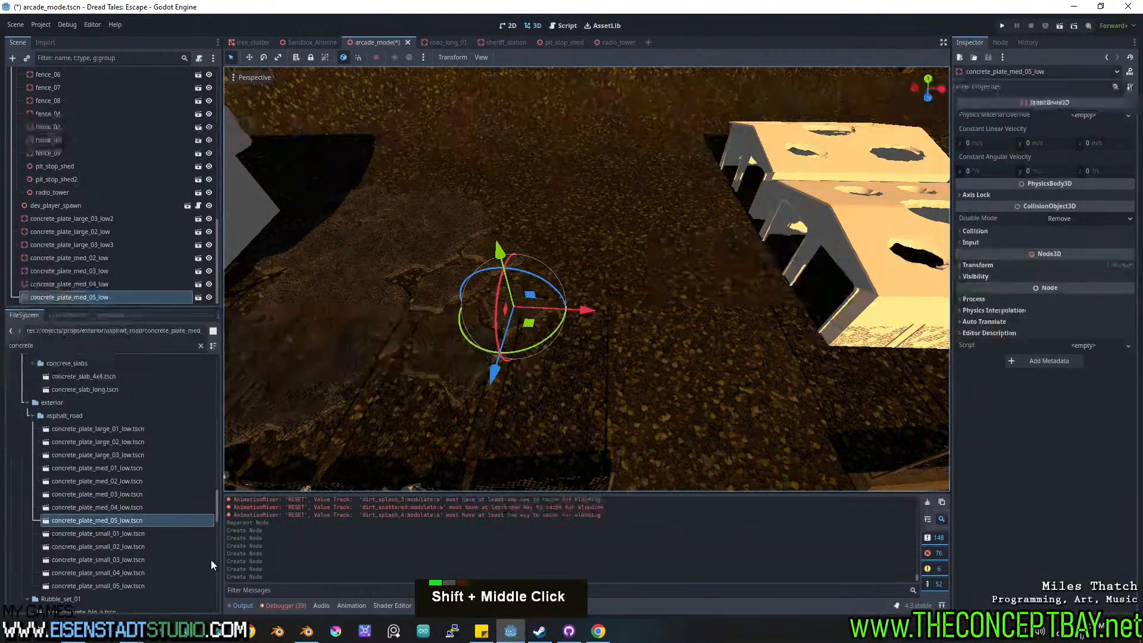
pyautogui.moveTo(211, 560); pyautogui.dragTo(515, 355)
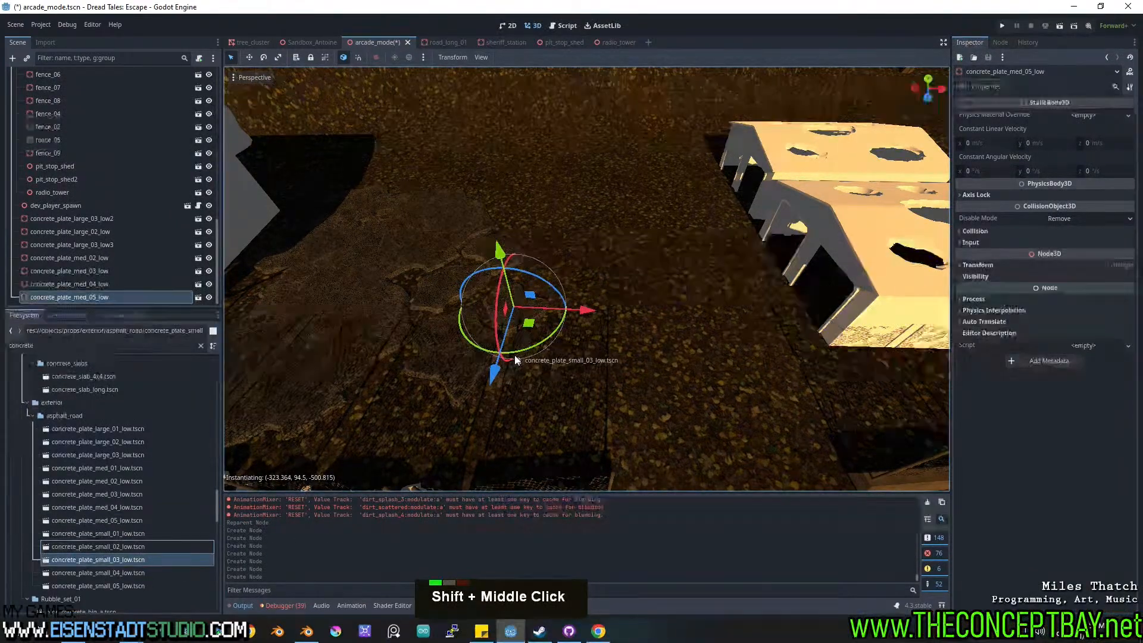
# Extend the paving with one each of concrete_plate_large_01_low, concrete_plate_large_02_low, concrete_plate_med_02_low and concrete_plate_small_04_low.
pyautogui.moveTo(117, 428); pyautogui.dragTo(586, 266)
pyautogui.moveTo(114, 444); pyautogui.dragTo(548, 199)
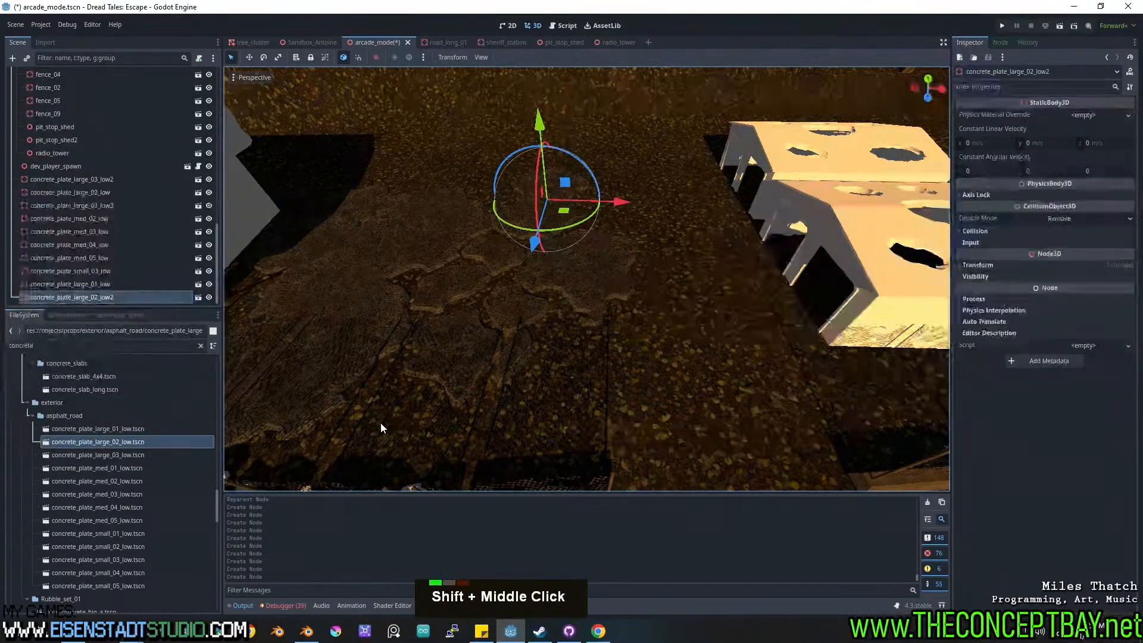
pyautogui.moveTo(117, 480); pyautogui.dragTo(377, 422)
pyautogui.moveTo(92, 572); pyautogui.dragTo(566, 328)
# Continue the paving up to the pit stop sheds with one each of the med_02, med_05, med_01, large_03 and large_02 concrete plates.
pyautogui.keyDown('shift'); pyautogui.moveTo(565, 328); pyautogui.dragTo(513, 329, button='middle'); pyautogui.keyUp('shift')
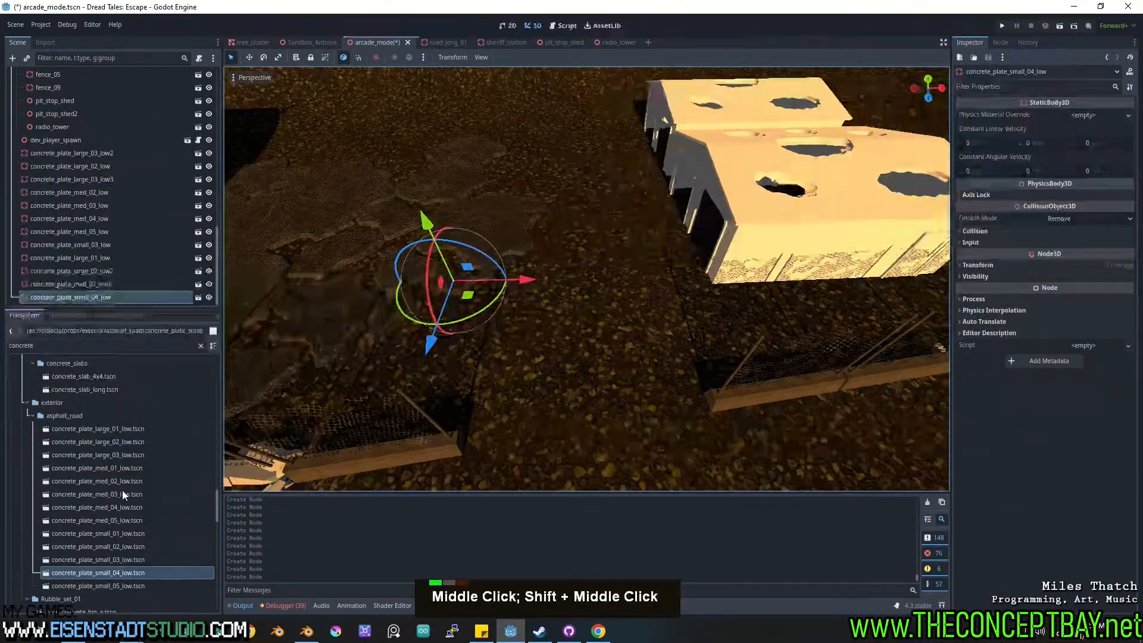
pyautogui.moveTo(123, 482); pyautogui.dragTo(465, 332)
pyautogui.moveTo(125, 516); pyautogui.dragTo(528, 285)
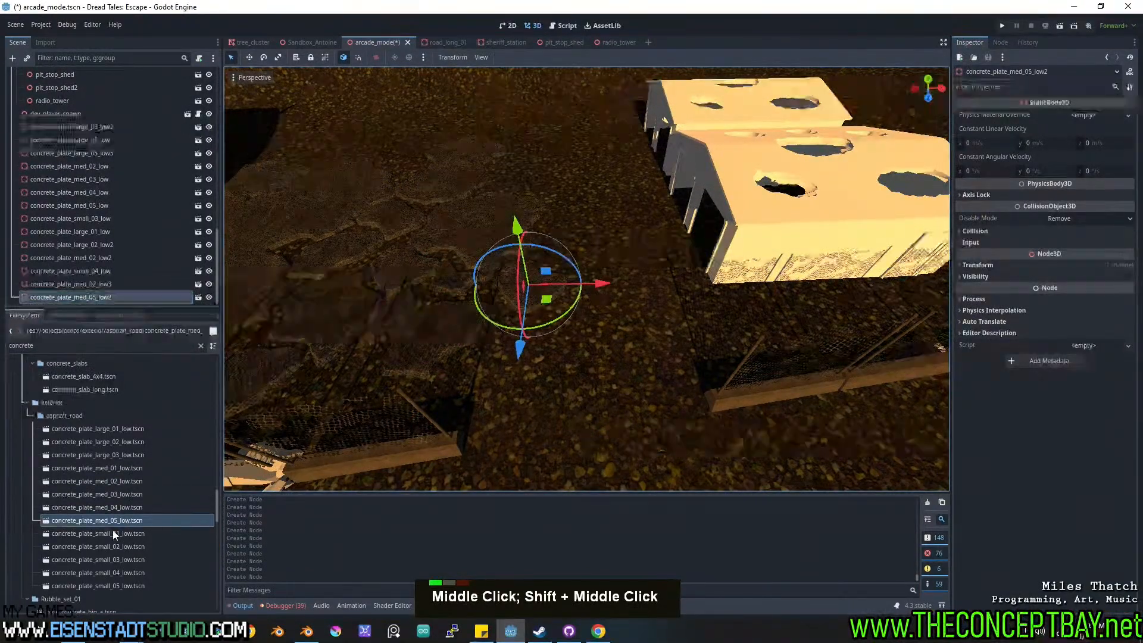
pyautogui.moveTo(126, 469); pyautogui.dragTo(561, 250)
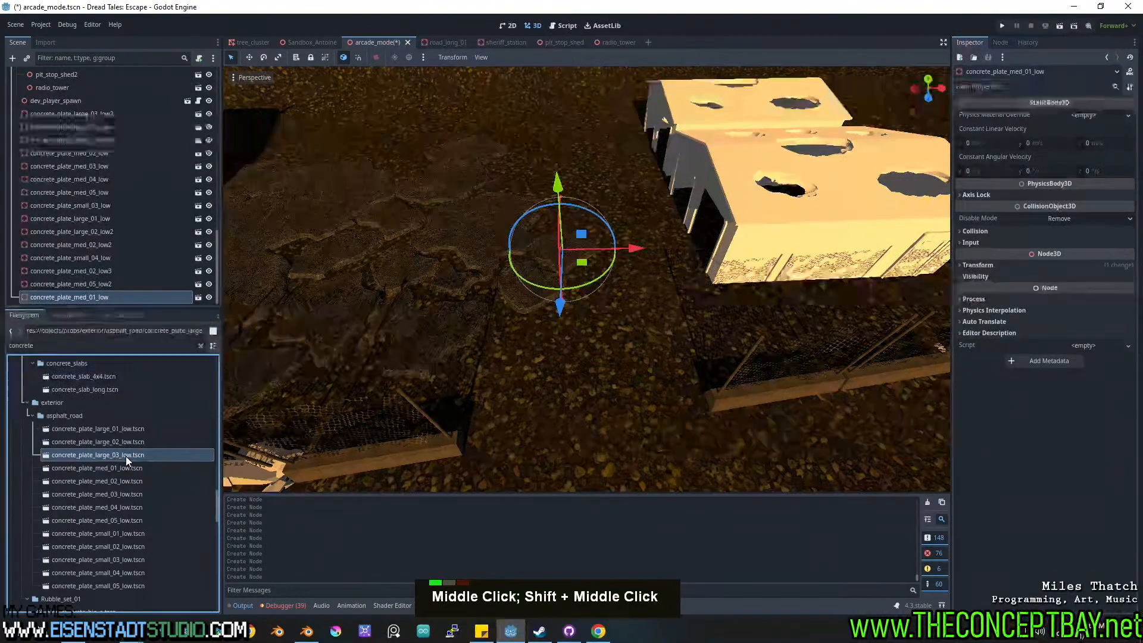
pyautogui.moveTo(126, 456); pyautogui.dragTo(556, 159)
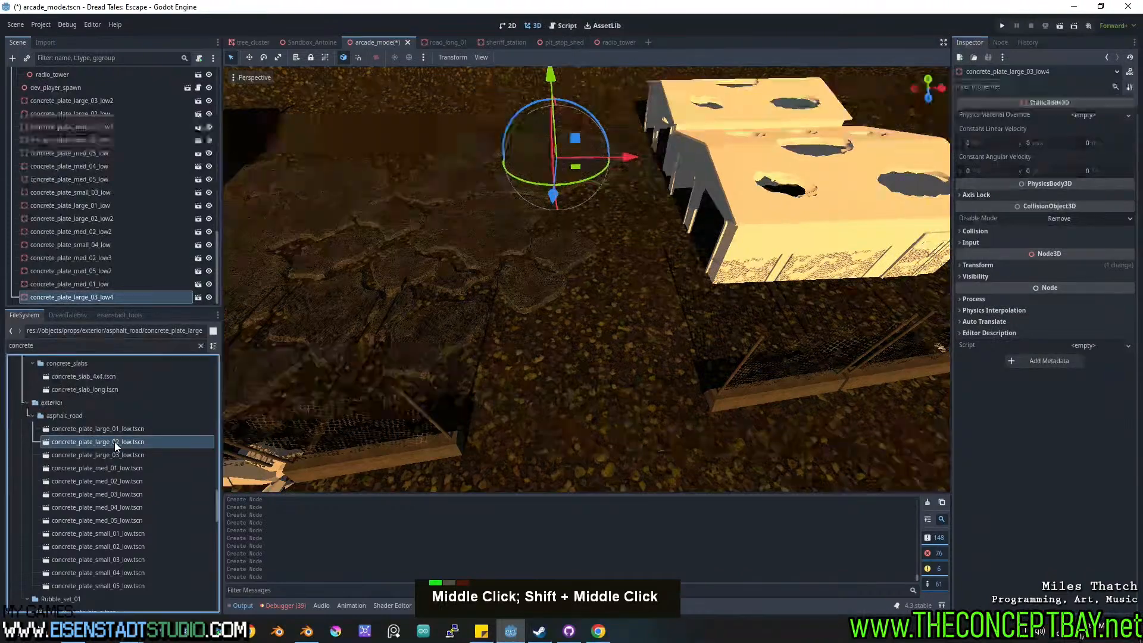
pyautogui.moveTo(114, 442); pyautogui.dragTo(631, 249)
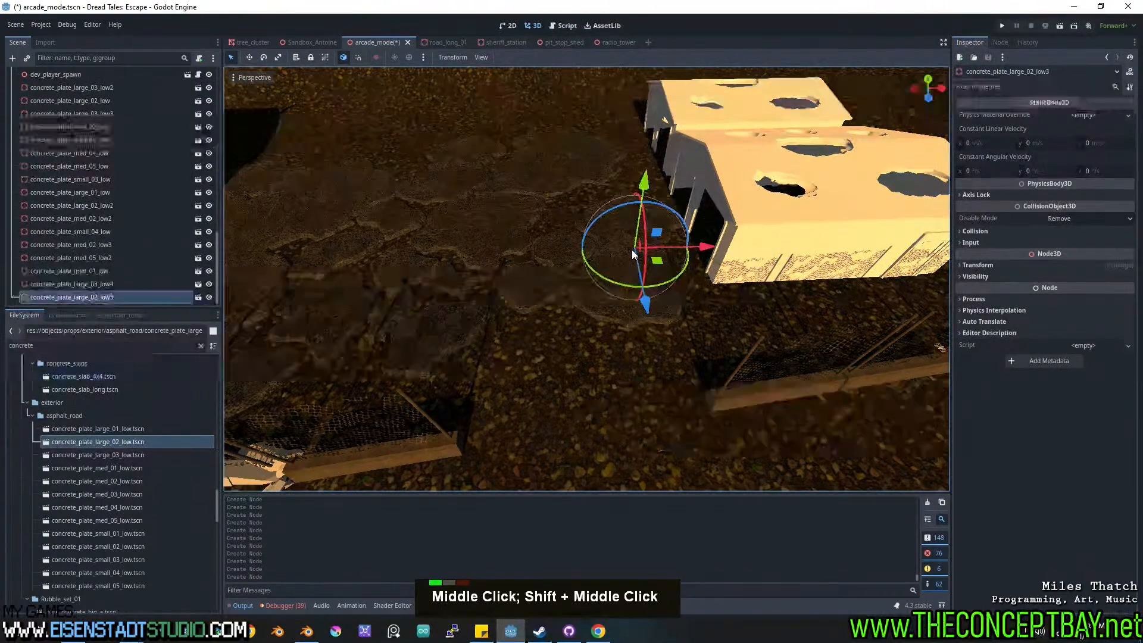
# Add one each of the concrete_plate_med_01_low, large_01_low and large_02_low plates beside the pit stop sheds and through the fence gap.
pyautogui.moveTo(119, 466); pyautogui.dragTo(562, 209)
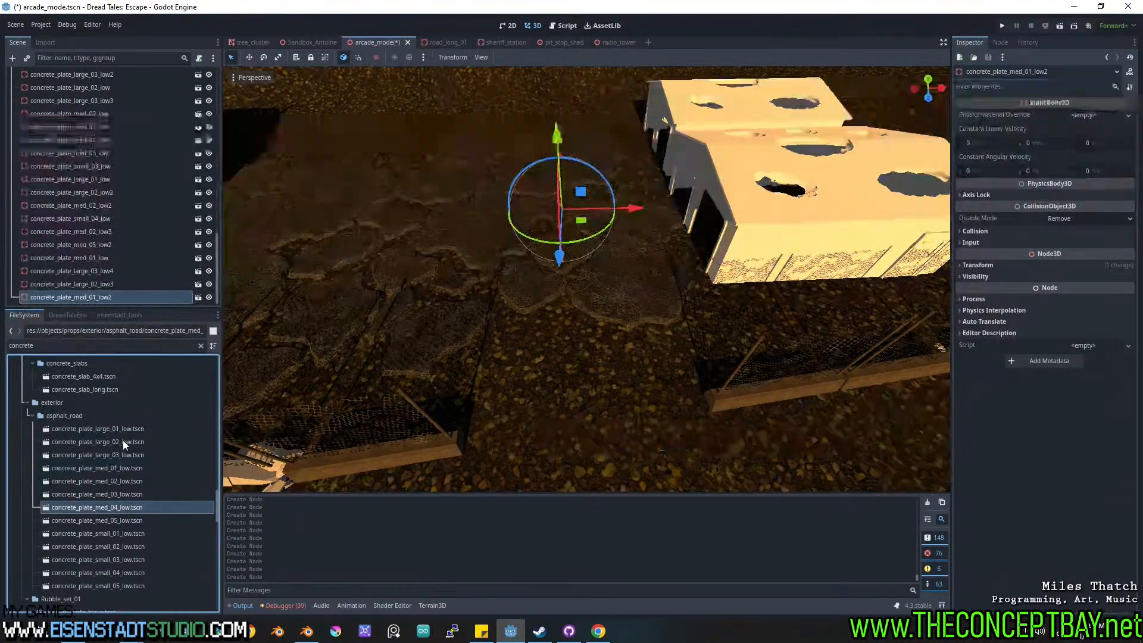
pyautogui.moveTo(119, 428); pyautogui.dragTo(559, 387)
pyautogui.moveTo(125, 442); pyautogui.dragTo(739, 460)
# Extend the paving outside the fence gap with concrete_plate_large_01_low and concrete_plate_large_03_low.
pyautogui.keyDown('shift'); pyautogui.moveTo(739, 461); pyautogui.dragTo(662, 347, button='middle'); pyautogui.keyUp('shift')
pyautogui.keyDown('shift'); pyautogui.scroll(-4, 687, 363); pyautogui.keyUp('shift')
pyautogui.keyDown('shift'); pyautogui.scroll(-3, 674, 408); pyautogui.keyUp('shift')
pyautogui.keyDown('shift'); pyautogui.moveTo(662, 348); pyautogui.dragTo(674, 380, button='middle'); pyautogui.keyUp('shift')
pyautogui.moveTo(128, 429); pyautogui.dragTo(504, 343)
pyautogui.moveTo(131, 455); pyautogui.dragTo(655, 475)
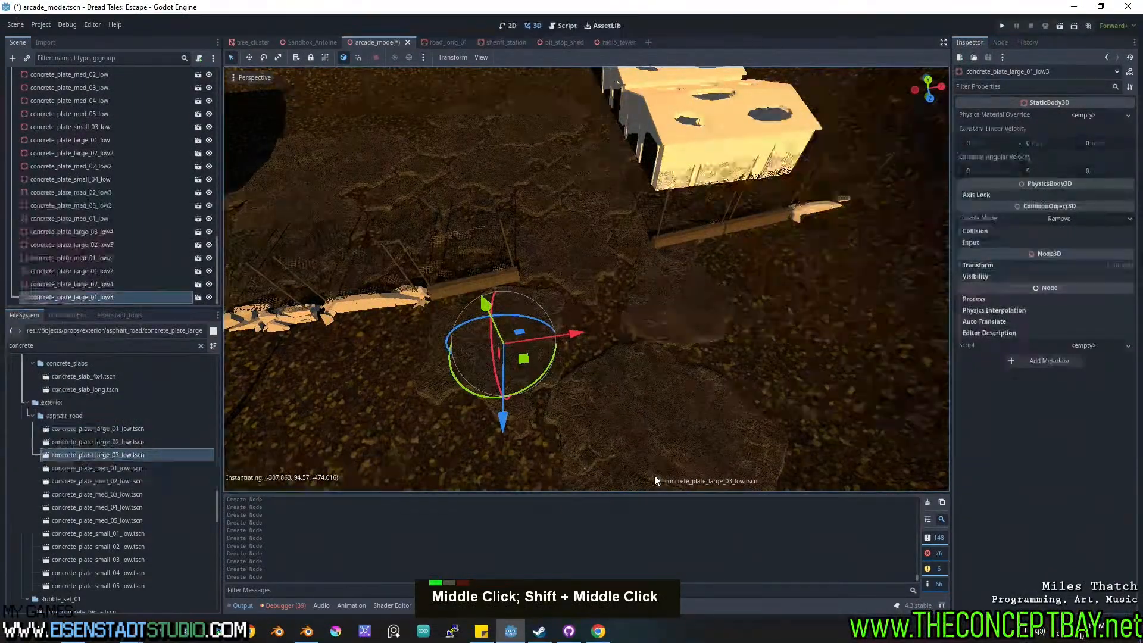
# Fill the hole between the plates outside the fence with concrete_plate_med_03_low and rotate it to fit.
pyautogui.moveTo(143, 494); pyautogui.dragTo(594, 323)
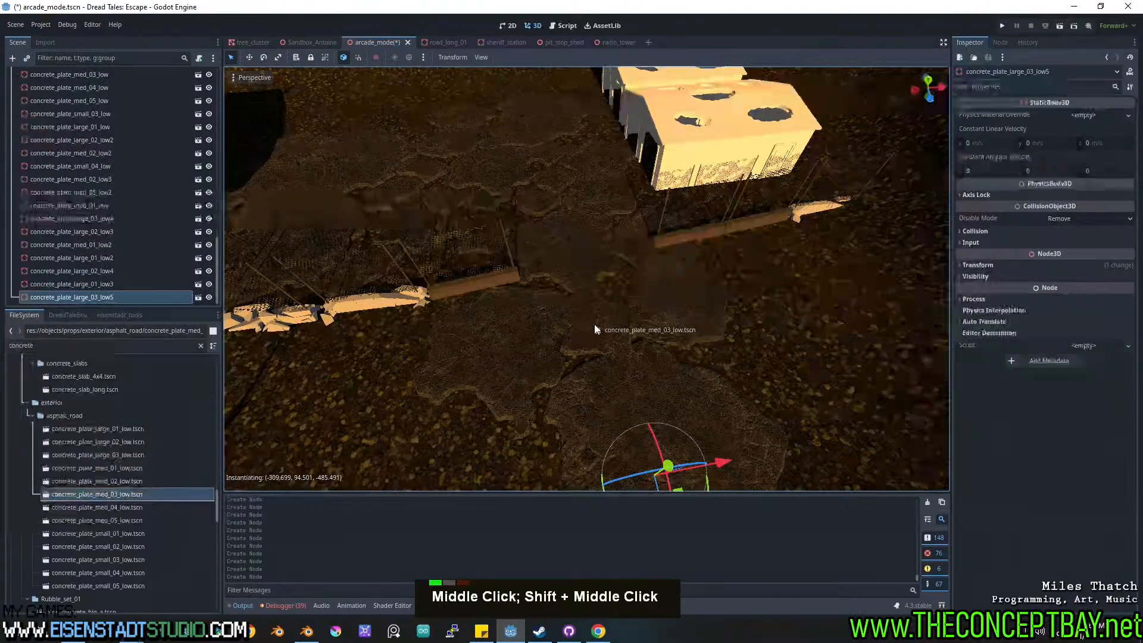
pyautogui.moveTo(596, 323); pyautogui.dragTo(529, 319, button='middle')
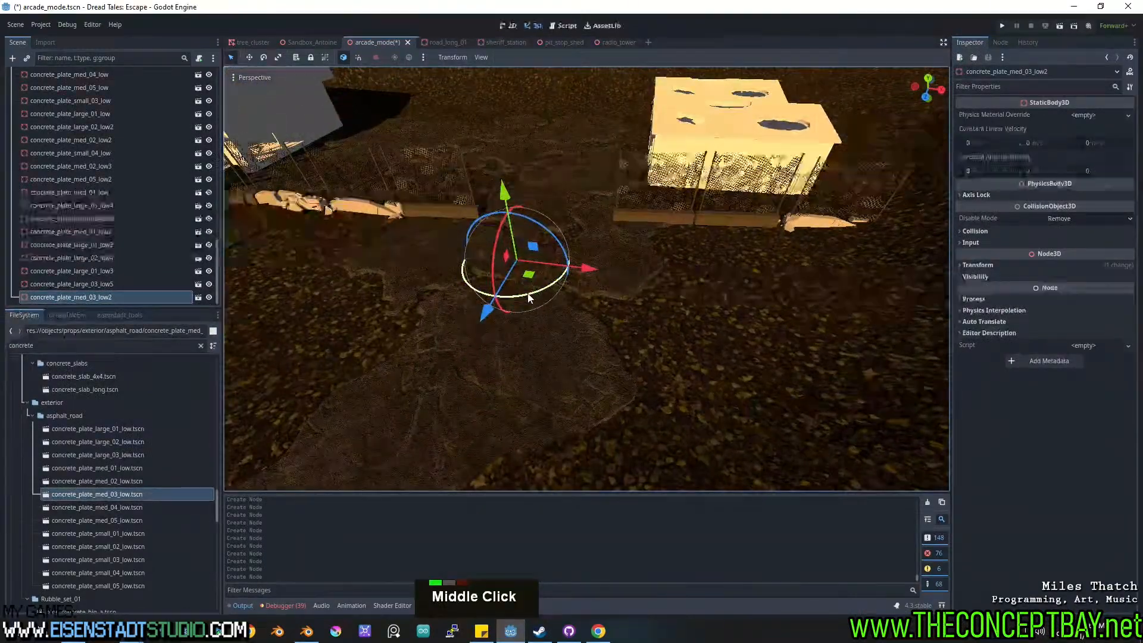
pyautogui.moveTo(527, 300); pyautogui.dragTo(499, 296)
# Widen the paving outside the fence with one each of the concrete_plate_large_01_low, med_01_low and large_03_low plates.
pyautogui.moveTo(499, 296); pyautogui.dragTo(590, 294, button='middle')
pyautogui.scroll(3, 646, 309)
pyautogui.keyDown('shift'); pyautogui.moveTo(590, 295); pyautogui.dragTo(575, 292, button='middle'); pyautogui.keyUp('shift')
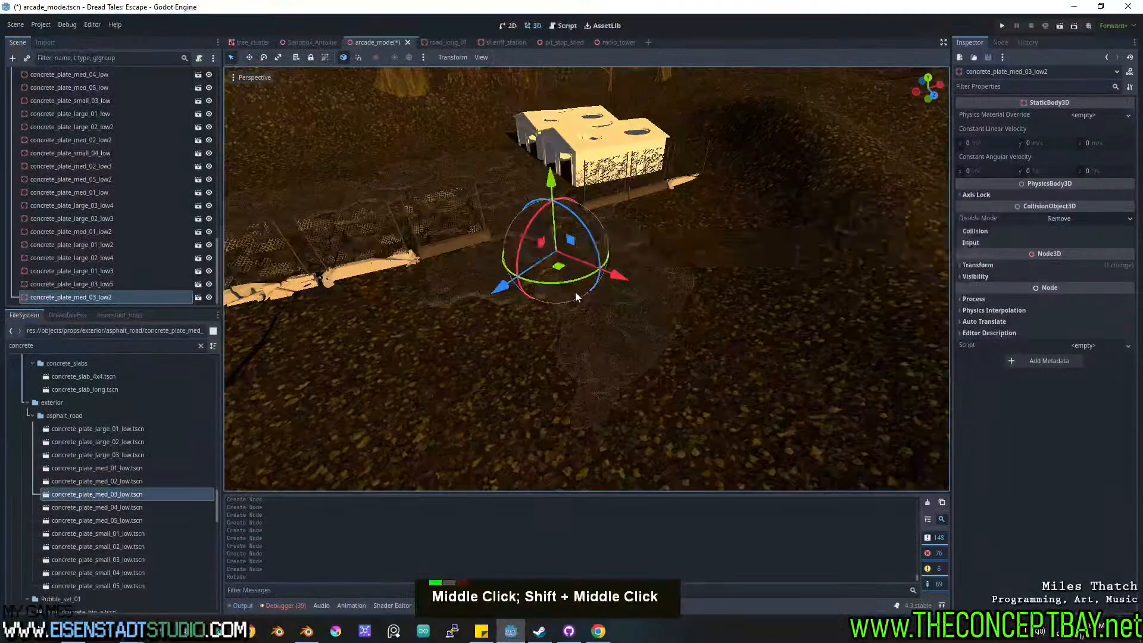
pyautogui.moveTo(127, 432); pyautogui.dragTo(492, 374)
pyautogui.moveTo(492, 369); pyautogui.dragTo(458, 363, button='middle')
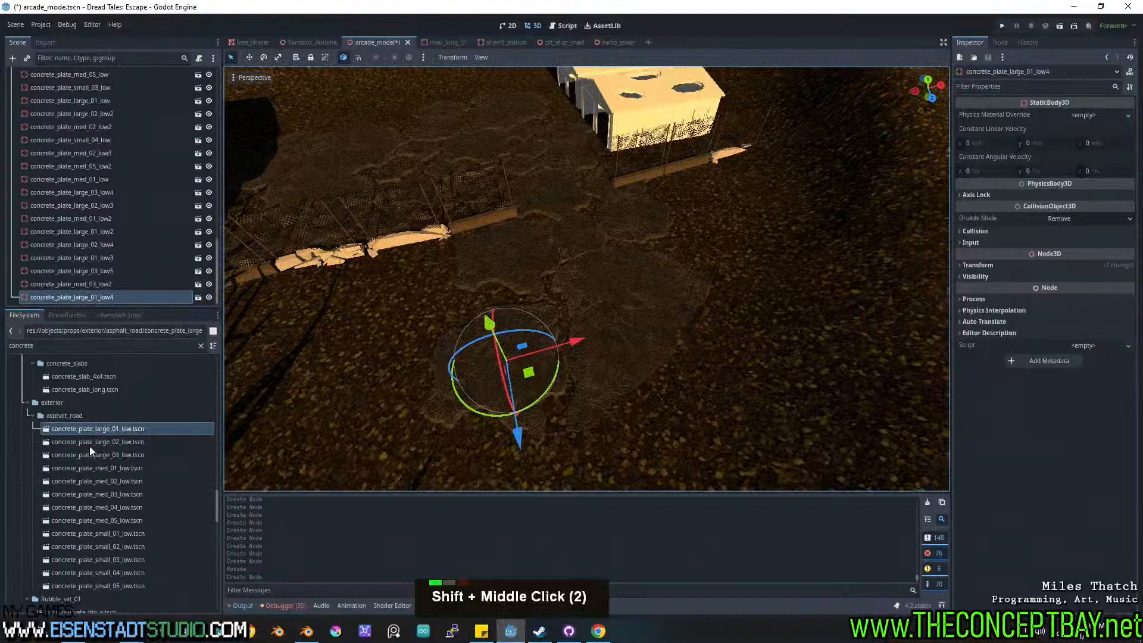
pyautogui.keyDown('shift'); pyautogui.click(130, 583); pyautogui.keyUp('shift')
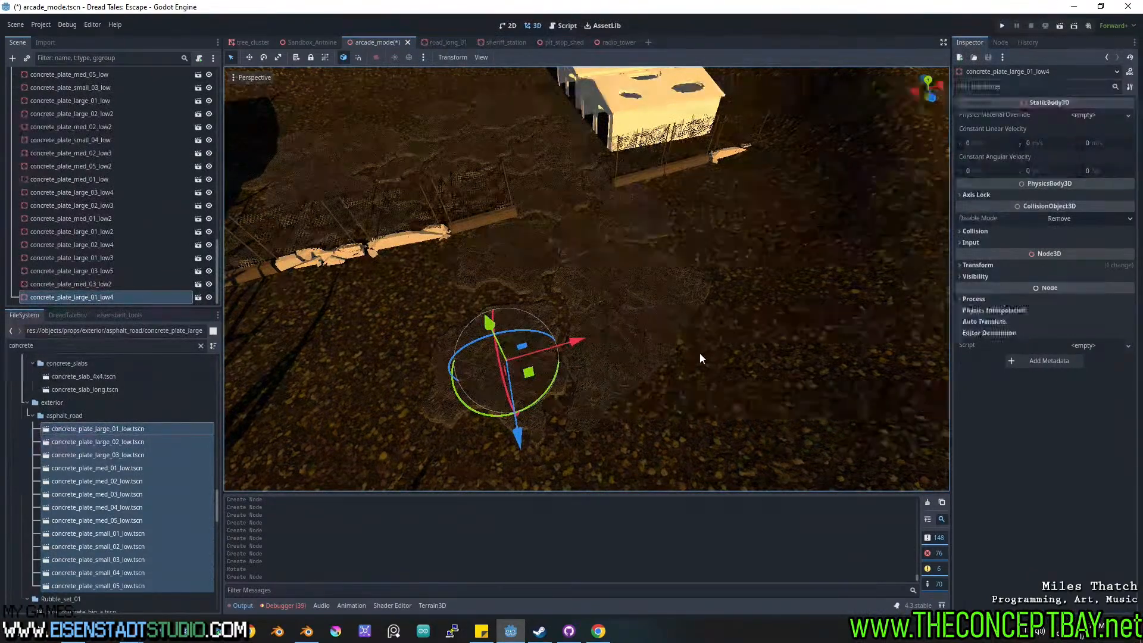
pyautogui.click(153, 470)
pyautogui.moveTo(133, 476); pyautogui.dragTo(443, 309)
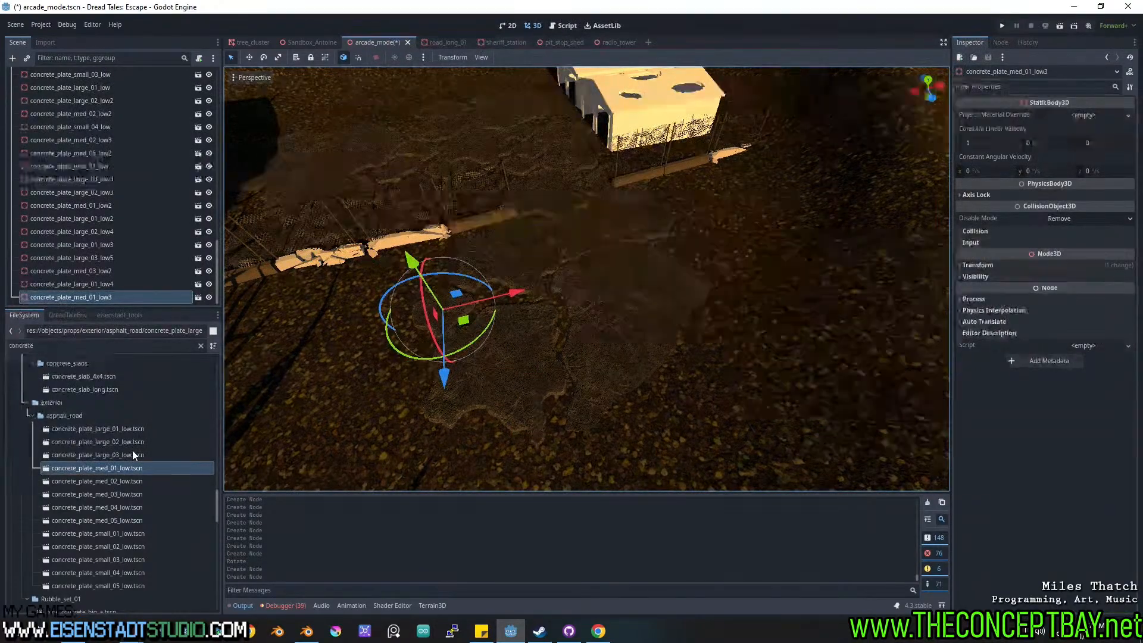
pyautogui.moveTo(132, 453); pyautogui.dragTo(716, 203)
# Add concrete_plate_large_02_low and concrete_plate_large_01_low along the outer side of the broken fence.
pyautogui.moveTo(688, 217); pyautogui.dragTo(918, 218, button='middle')
pyautogui.keyDown('shift'); pyautogui.moveTo(625, 255); pyautogui.dragTo(533, 267, button='middle'); pyautogui.keyUp('shift')
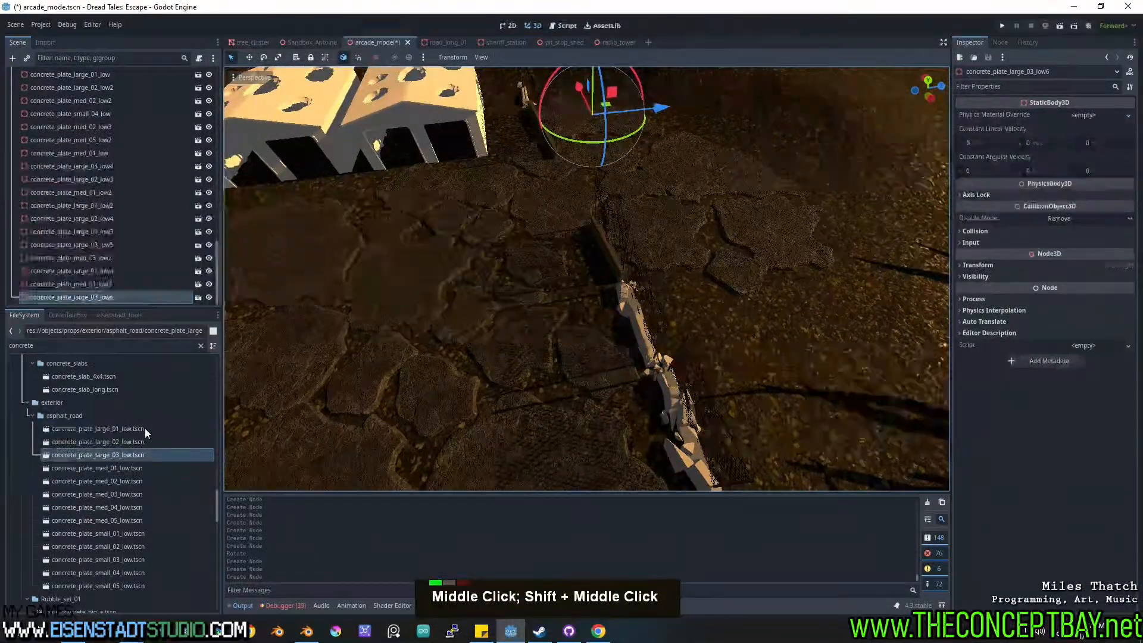
pyautogui.click(133, 443)
pyautogui.moveTo(132, 445); pyautogui.dragTo(767, 329)
pyautogui.moveTo(162, 429); pyautogui.dragTo(615, 280)
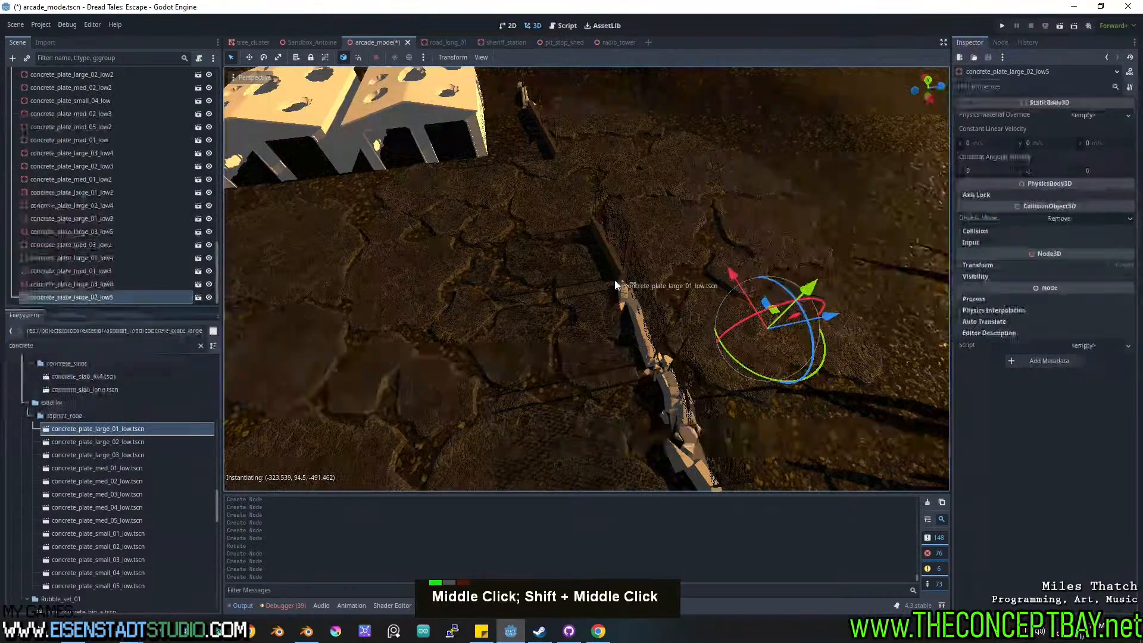
# Shift the large_02 plate at the fence gap to close the joint, and select the large_03 plate outside the fence.
pyautogui.moveTo(615, 280); pyautogui.dragTo(698, 319, button='middle')
pyautogui.scroll(2, 659, 334)
pyautogui.click(698, 319)
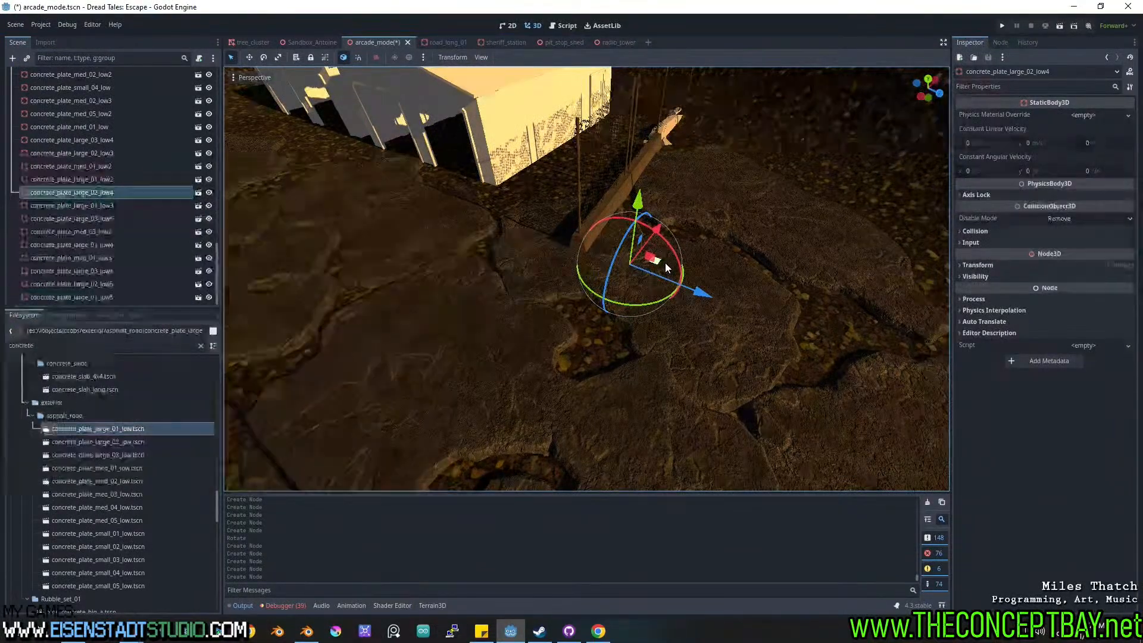
pyautogui.moveTo(665, 262)
pyautogui.mouseDown()
pyautogui.moveTo(705, 321)
pyautogui.moveTo(718, 297)
pyautogui.moveTo(683, 253)
pyautogui.mouseUp()
pyautogui.moveTo(683, 252); pyautogui.dragTo(640, 323, button='middle')
pyautogui.click(602, 299)
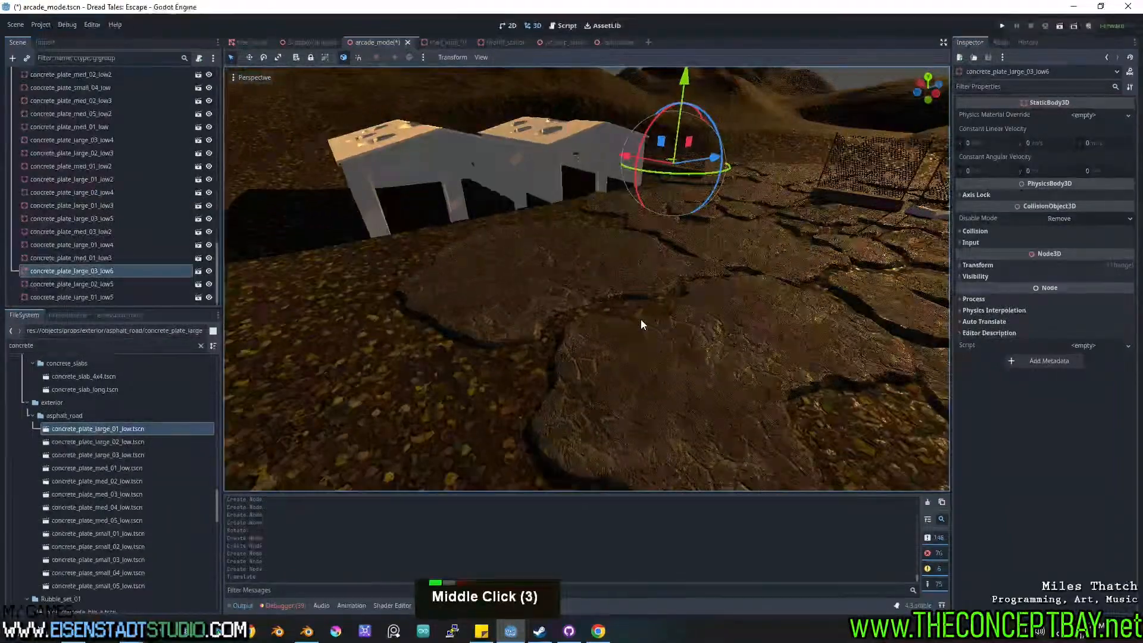
# Extend the paving behind the sheriff station with concrete_plate_large_03_low and concrete_plate_large_02_low.
pyautogui.moveTo(641, 324); pyautogui.dragTo(376, 339, button='right')
pyautogui.press('w')
pyautogui.press('s')
pyautogui.press('d')
pyautogui.press('a')
pyautogui.press('d')
pyautogui.press('a')
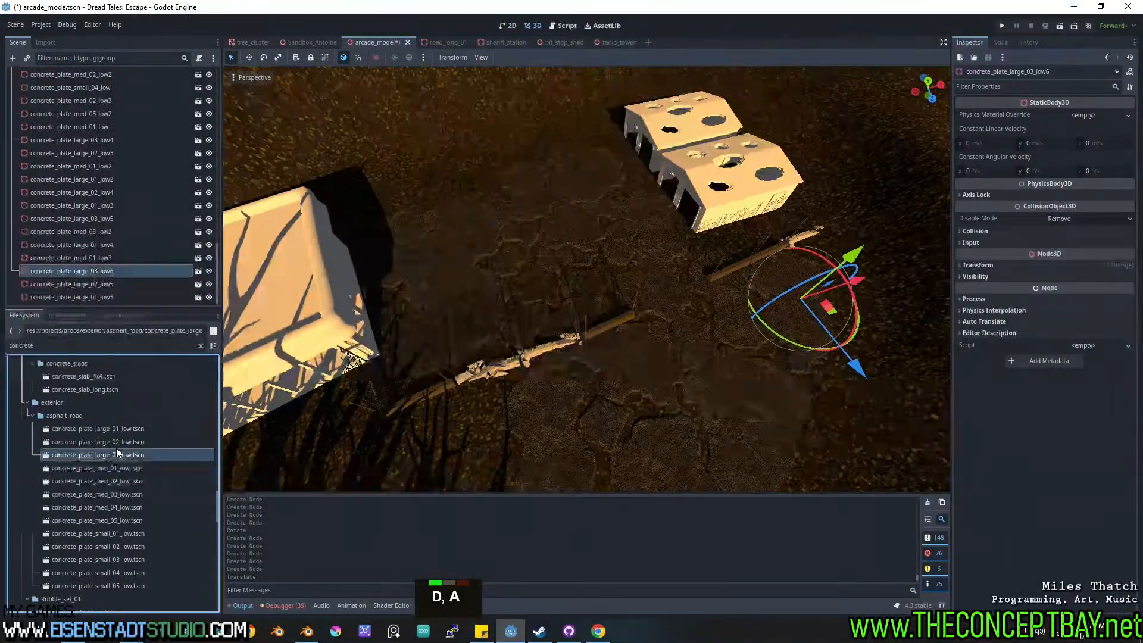
pyautogui.moveTo(117, 453); pyautogui.dragTo(468, 167)
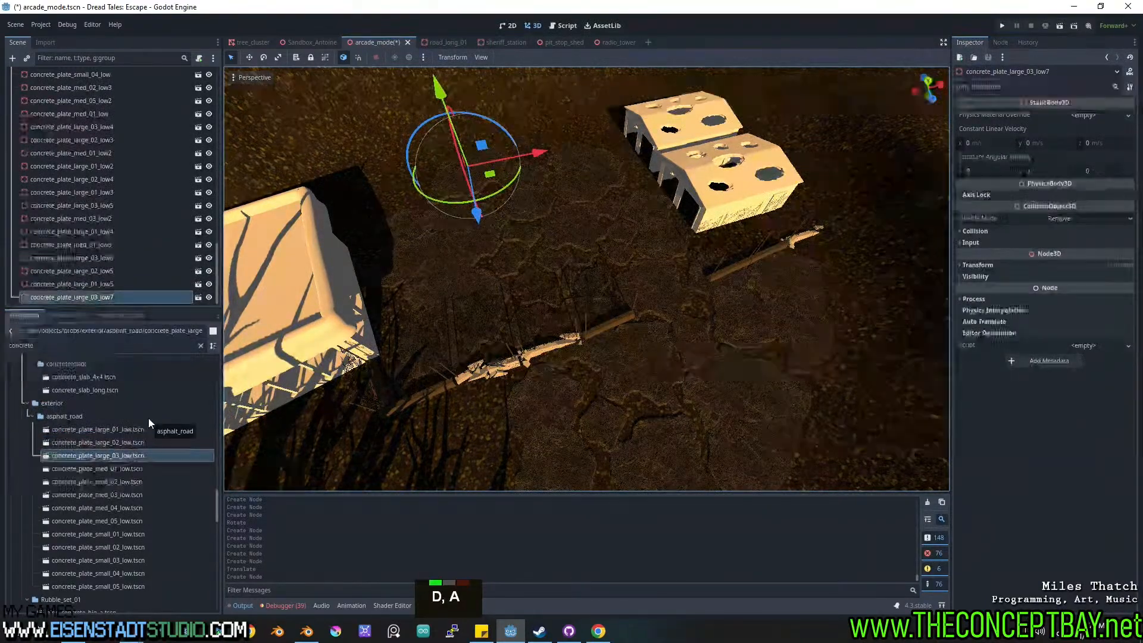
pyautogui.moveTo(131, 442); pyautogui.dragTo(357, 218)
pyautogui.moveTo(403, 178); pyautogui.dragTo(403, 179)
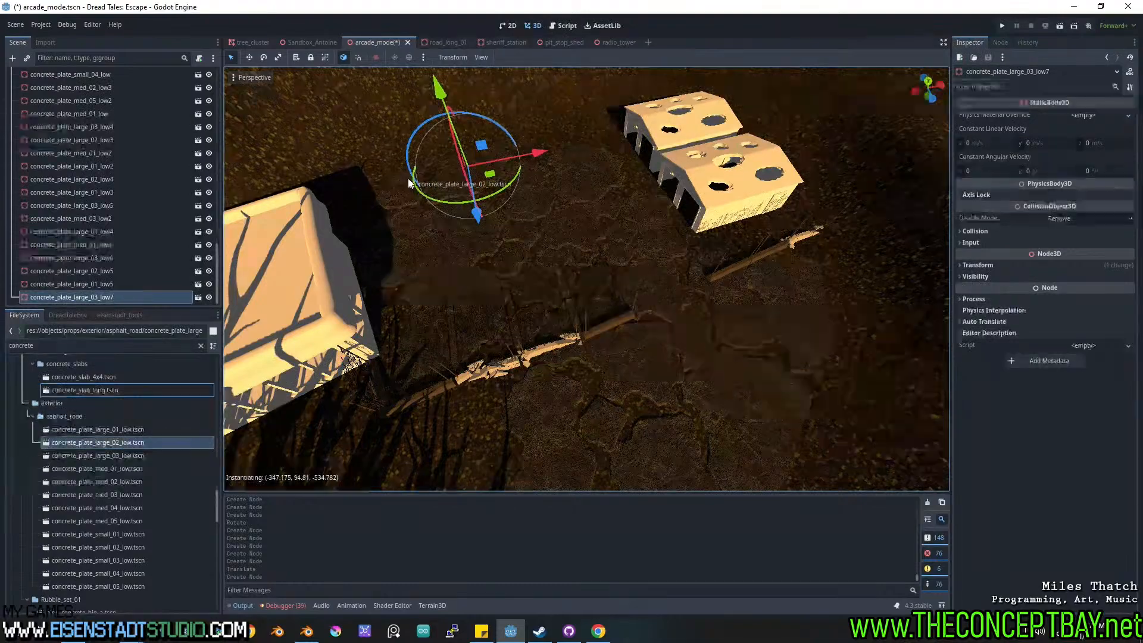
# Duplicate road_long_03 and move and rotate the copy to continue the road towards the paving outside the fence.
pyautogui.moveTo(405, 180); pyautogui.dragTo(694, 244, button='middle')
pyautogui.scroll(-2, 573, 237)
pyautogui.keyDown('shift'); pyautogui.moveTo(573, 237); pyautogui.dragTo(445, 377, button='middle'); pyautogui.keyUp('shift')
pyautogui.click(513, 317)
pyautogui.press('k')
pyautogui.press('j')
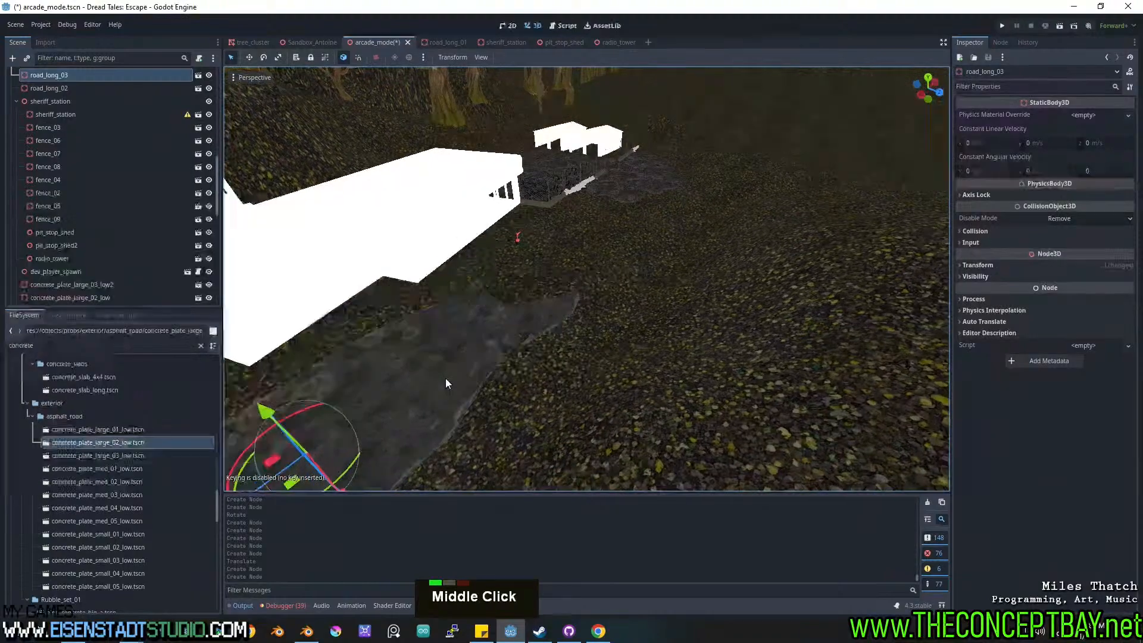
pyautogui.scroll(-3, 445, 378)
pyautogui.hotkey('ctrl', 'd')
pyautogui.moveTo(416, 407); pyautogui.dragTo(656, 244)
pyautogui.hotkey('ctrl', 'd')
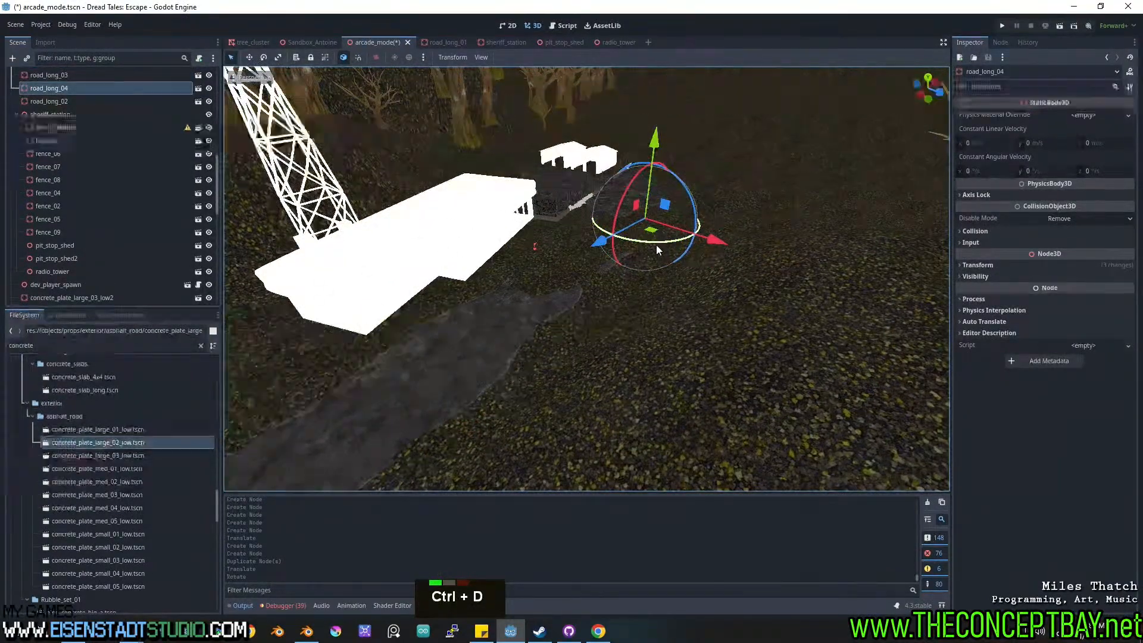
# Try to snap the duplicated road piece to the floor.
pyautogui.press('pagedown')
pyautogui.middleClick(649, 249)
pyautogui.press('Escape')
pyautogui.middleClick(670, 265)
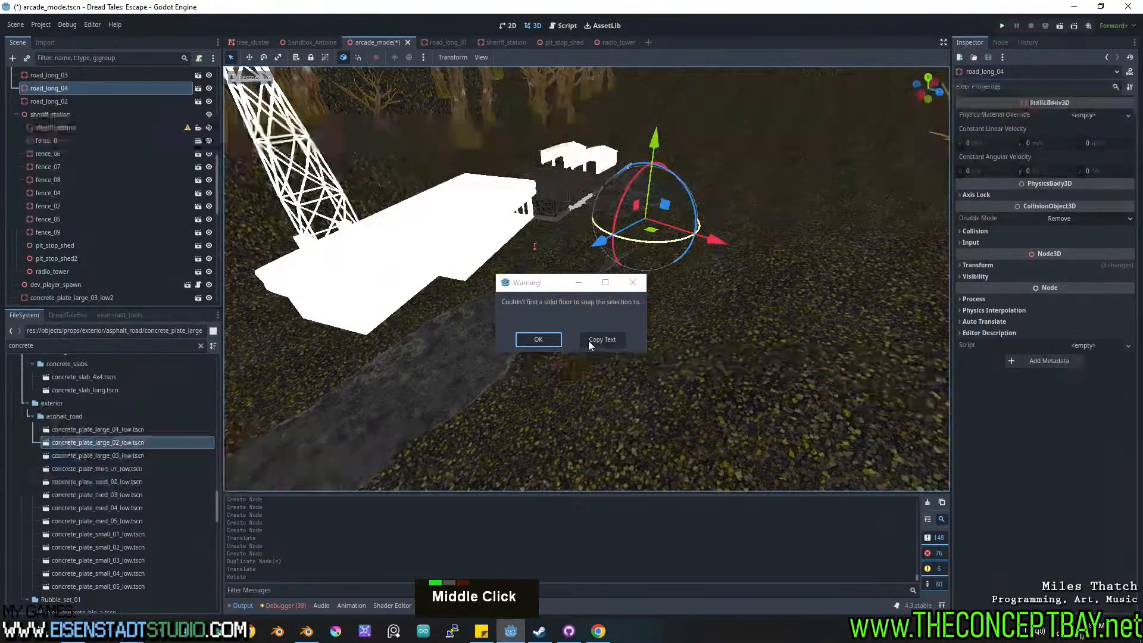
pyautogui.click(634, 283)
# Adjust the height, tilt and position of road_long_04 so it lies on the ground against the concrete plates.
pyautogui.moveTo(633, 283); pyautogui.dragTo(535, 312, button='middle')
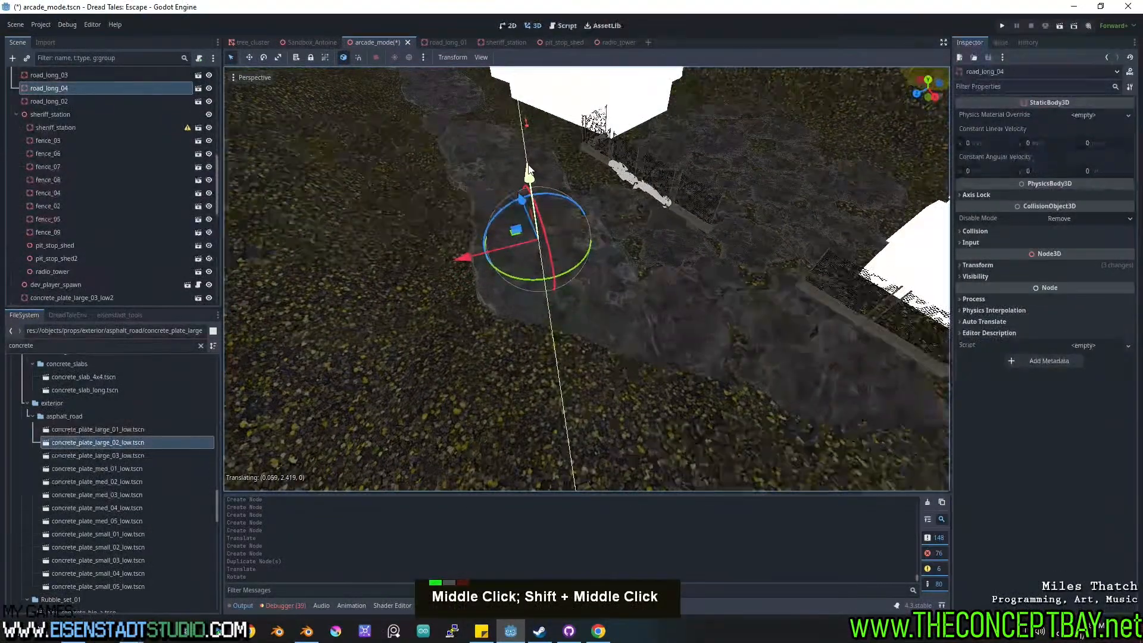
pyautogui.moveTo(549, 256); pyautogui.dragTo(620, 192, button='middle')
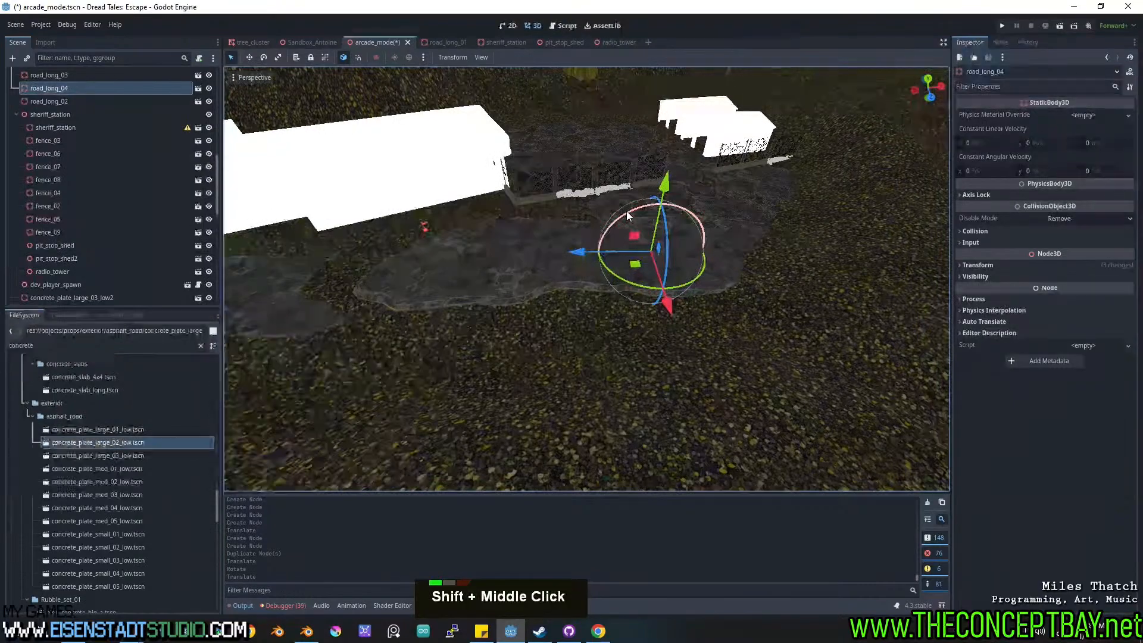
pyautogui.moveTo(627, 211); pyautogui.dragTo(624, 215)
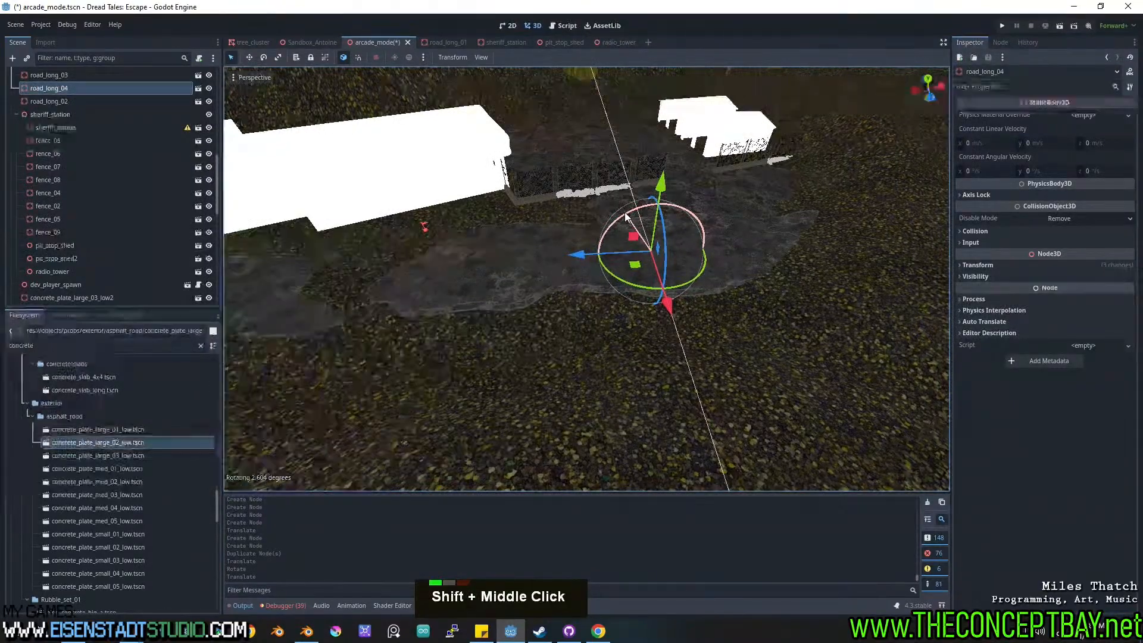
pyautogui.moveTo(634, 266); pyautogui.dragTo(591, 297)
pyautogui.moveTo(685, 289); pyautogui.dragTo(599, 283, button='middle')
pyautogui.scroll(3, 605, 294)
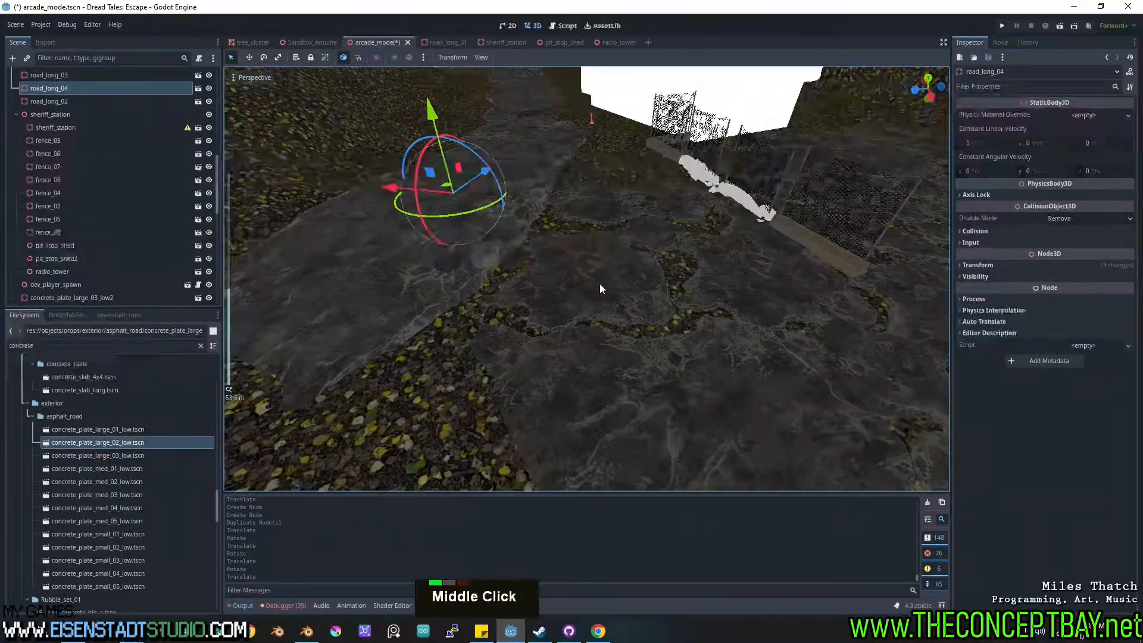
# Inspect the junction between the new road piece and the paving, and save the arcade_mode scene.
pyautogui.scroll(-2, 584, 286)
pyautogui.rightClick(584, 286)
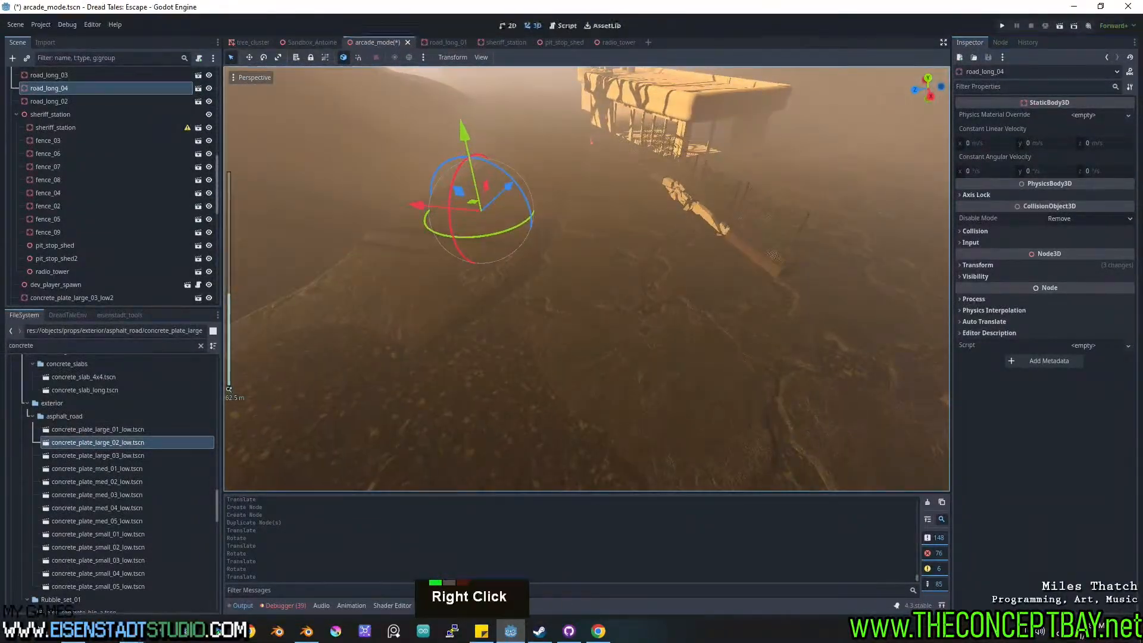
pyautogui.press('d')
pyautogui.moveTo(584, 287); pyautogui.dragTo(635, 294, button='right')
pyautogui.press('w')
pyautogui.press('d')
pyautogui.press('w')
pyautogui.press('s')
pyautogui.press('d')
pyautogui.press('d')
pyautogui.press('a')
pyautogui.press('a')
pyautogui.press('w')
pyautogui.hotkey('ctrl', 's')
# Fly along the road and around the sheriff station to examine the road, paving, sheds and radio tower, and save the scene again.
pyautogui.press('w')
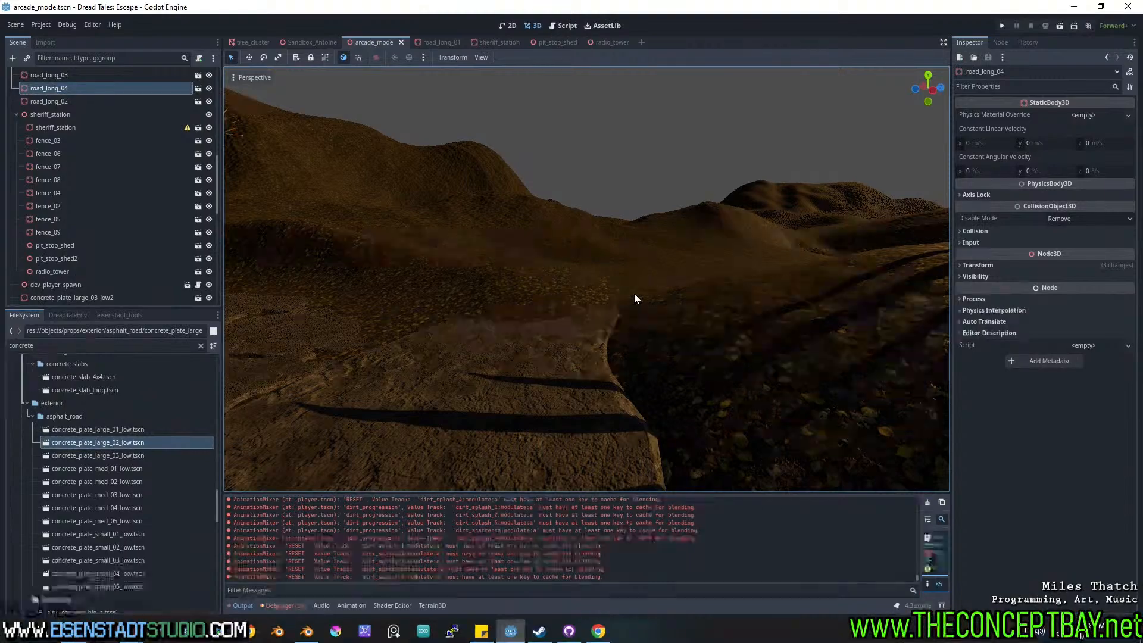
pyautogui.moveTo(637, 285); pyautogui.dragTo(637, 285, button='right')
pyautogui.press('d')
pyautogui.press('w')
pyautogui.press('a')
pyautogui.press('s')
pyautogui.press('a')
pyautogui.press('d')
pyautogui.press('w')
pyautogui.press('d')
pyautogui.press('w')
pyautogui.press('a')
pyautogui.press('w')
pyautogui.press('d')
pyautogui.scroll(-1, 637, 284)
pyautogui.press('w')
pyautogui.press('a')
pyautogui.press('s')
pyautogui.press('w')
pyautogui.press('a')
pyautogui.press('d')
pyautogui.scroll(3, 637, 285)
pyautogui.press('w')
pyautogui.press('w')
pyautogui.press('a')
pyautogui.press('d')
pyautogui.press('d')
pyautogui.press('a')
pyautogui.press('s')
pyautogui.press('a')
pyautogui.press('s')
pyautogui.press('d')
pyautogui.press('w')
pyautogui.press('a')
pyautogui.press('s')
pyautogui.hotkey('ctrl', 's')
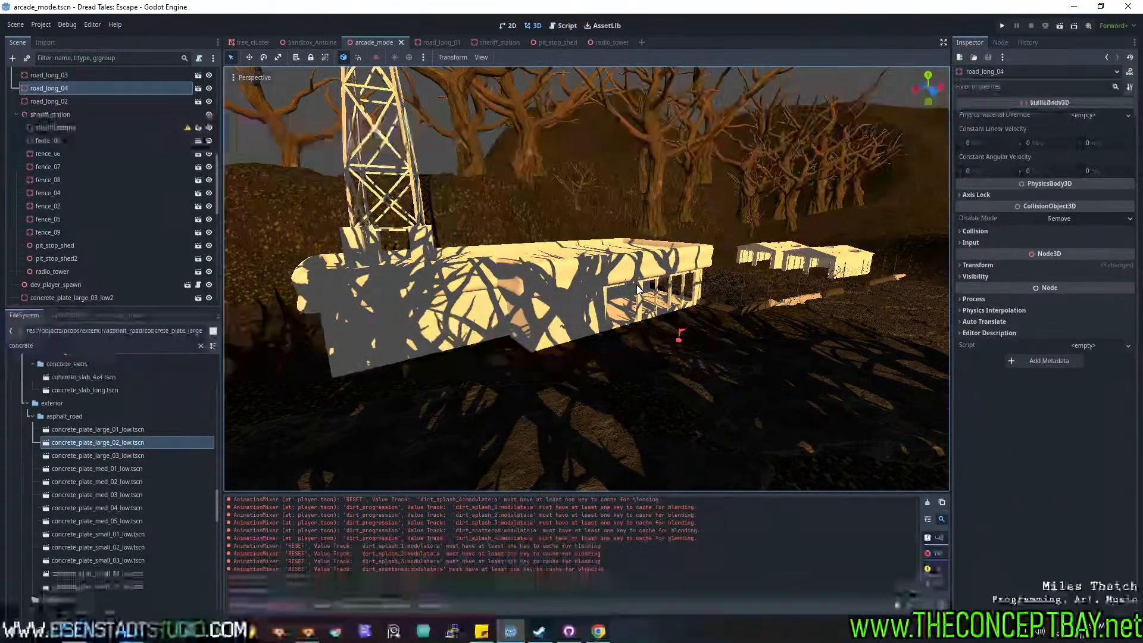
# Examine the sheriff station and radio tower from the roadside, and save the level once more.
pyautogui.moveTo(637, 284); pyautogui.dragTo(637, 284, button='right')
pyautogui.press('d')
pyautogui.press('d')
pyautogui.press('a')
pyautogui.press('d')
pyautogui.press('s')
pyautogui.press('a')
pyautogui.press('w')
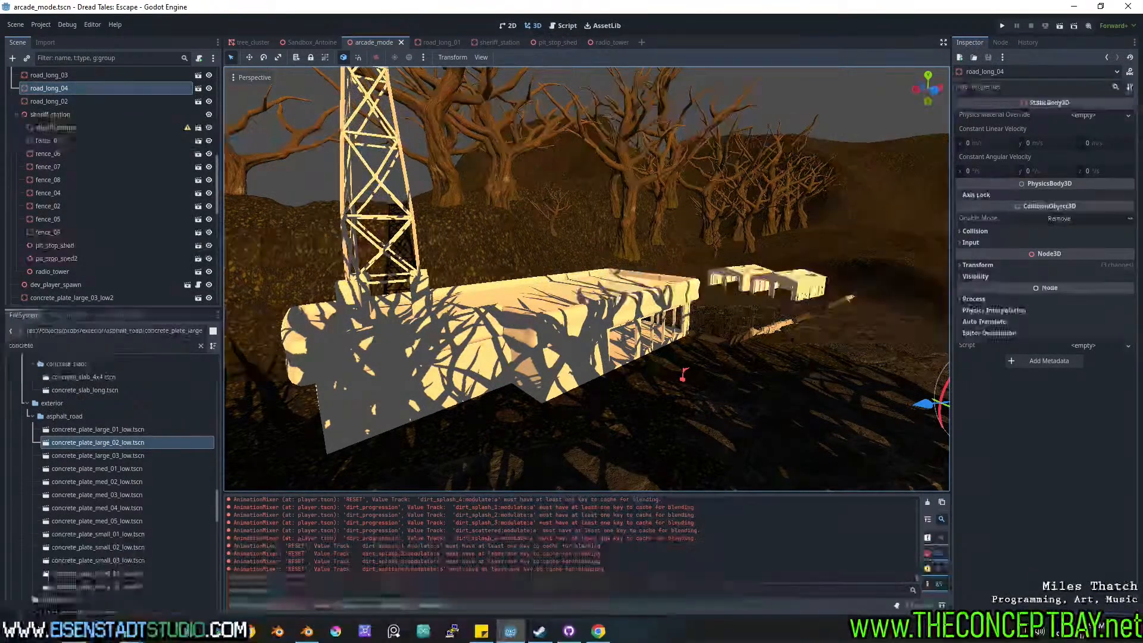
pyautogui.moveTo(708, 329); pyautogui.dragTo(733, 320, button='middle')
pyautogui.hotkey('ctrl', 's')
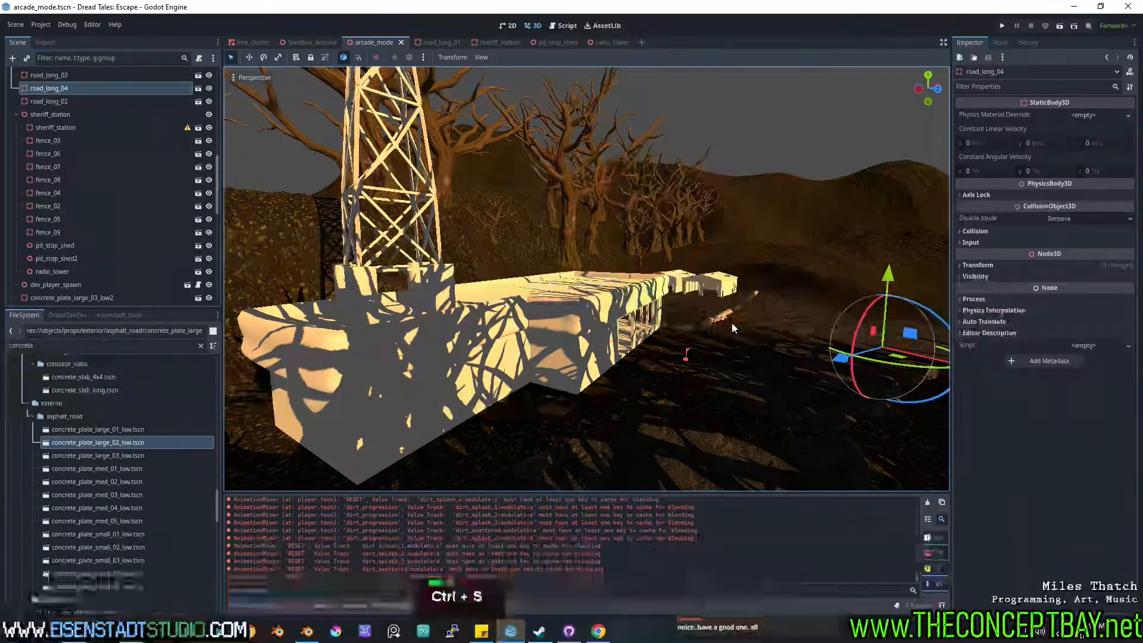